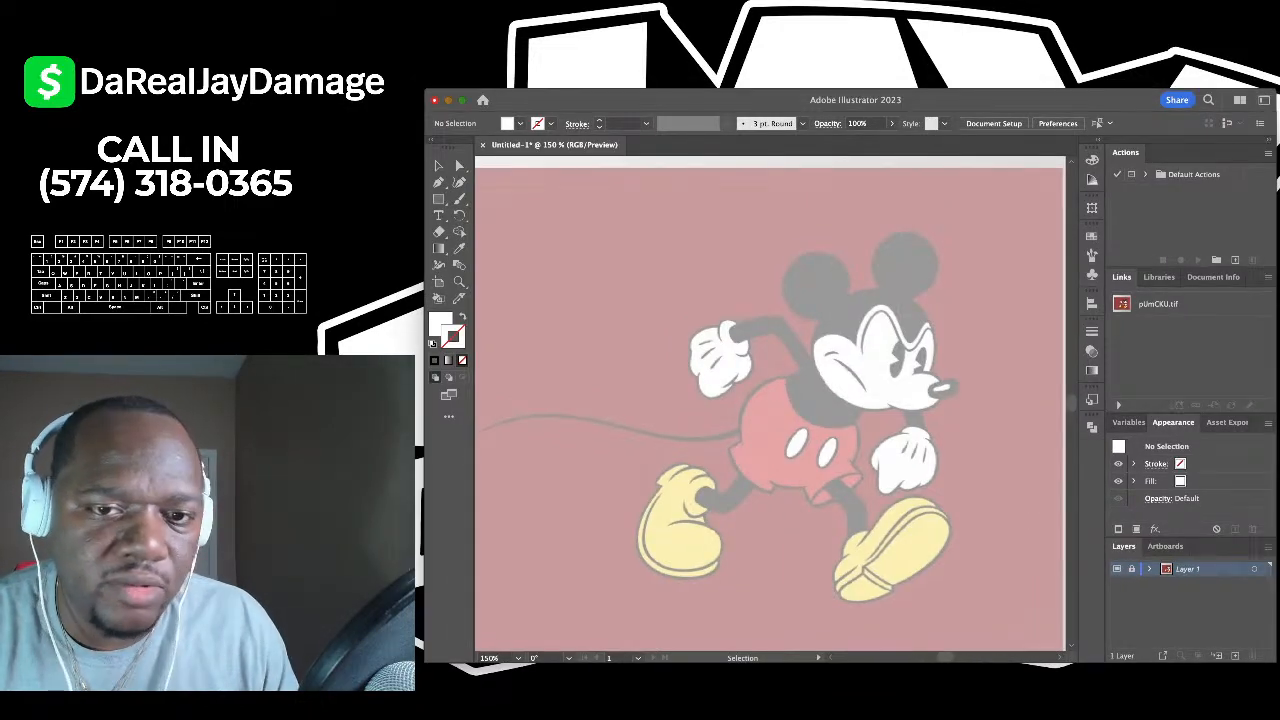
- Add Layer 2 above the Mickey reference layer to trace on
scroll(770, 404, left, 3)
scroll(770, 404, right, 1)
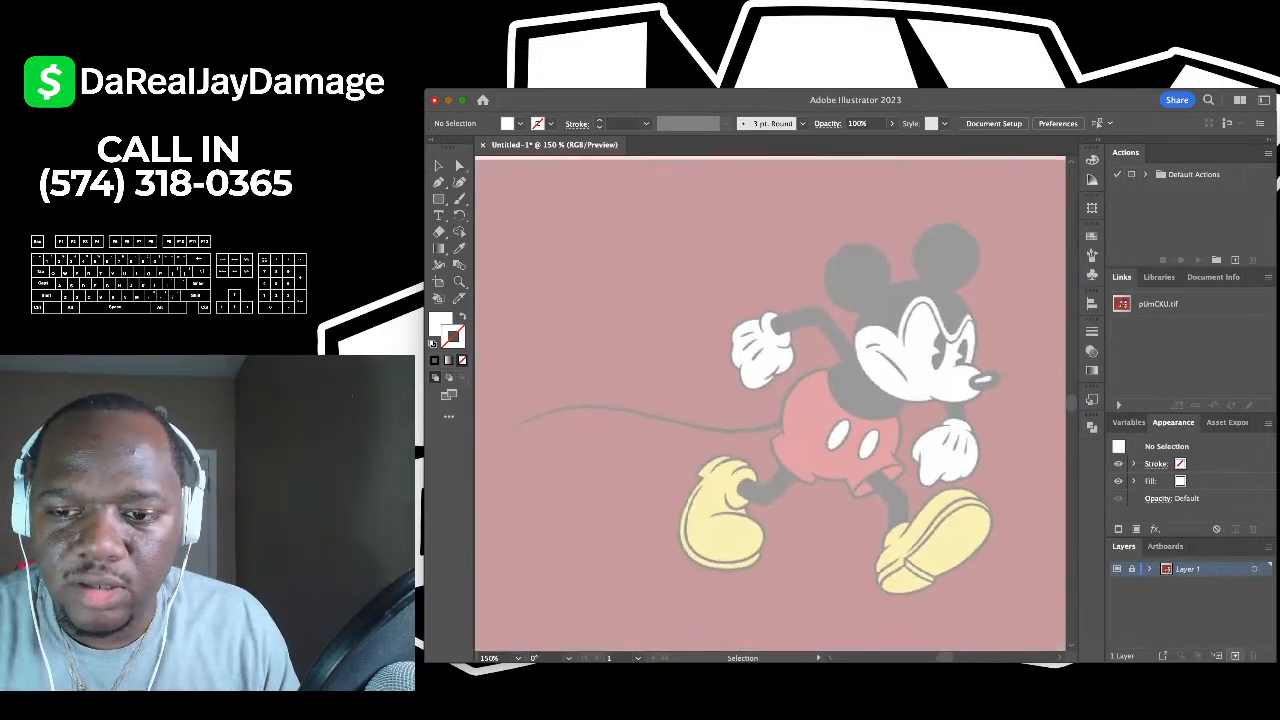
click(1235, 655)
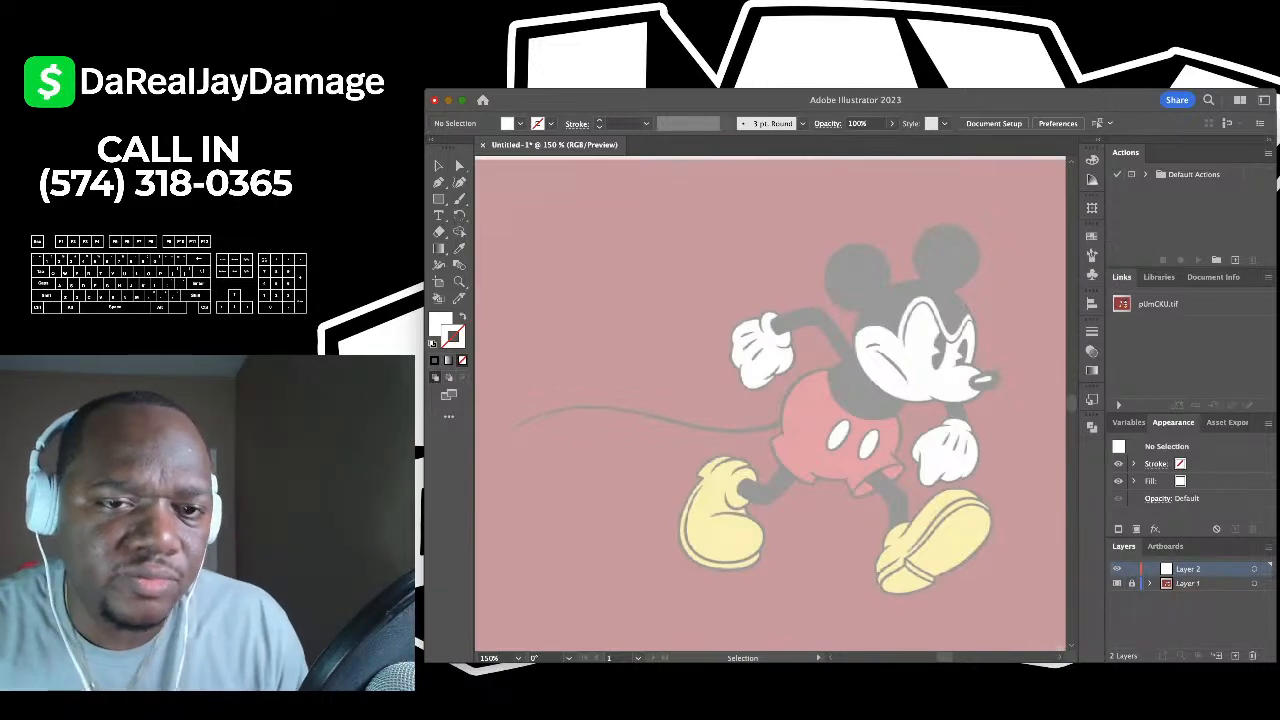
- Fit the artboard in the window, make Layer 2 active, and set the fill to None
key(super+0)
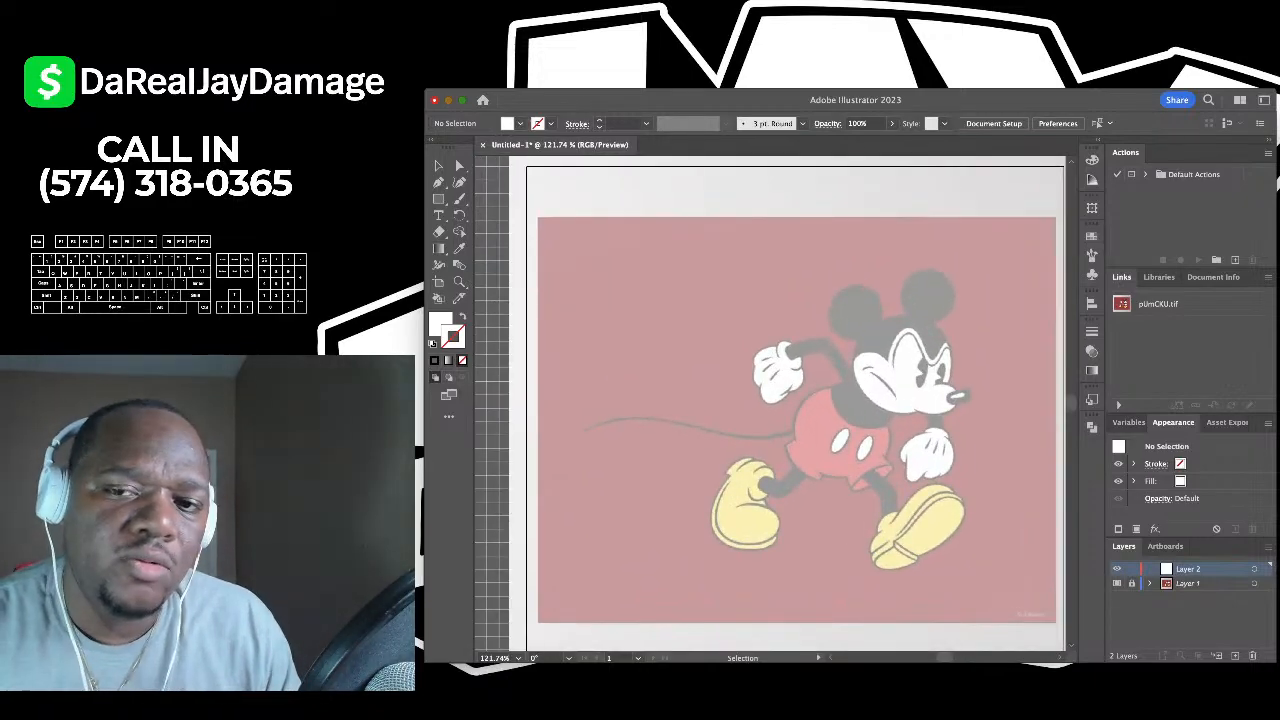
scroll(770, 404, right, 2)
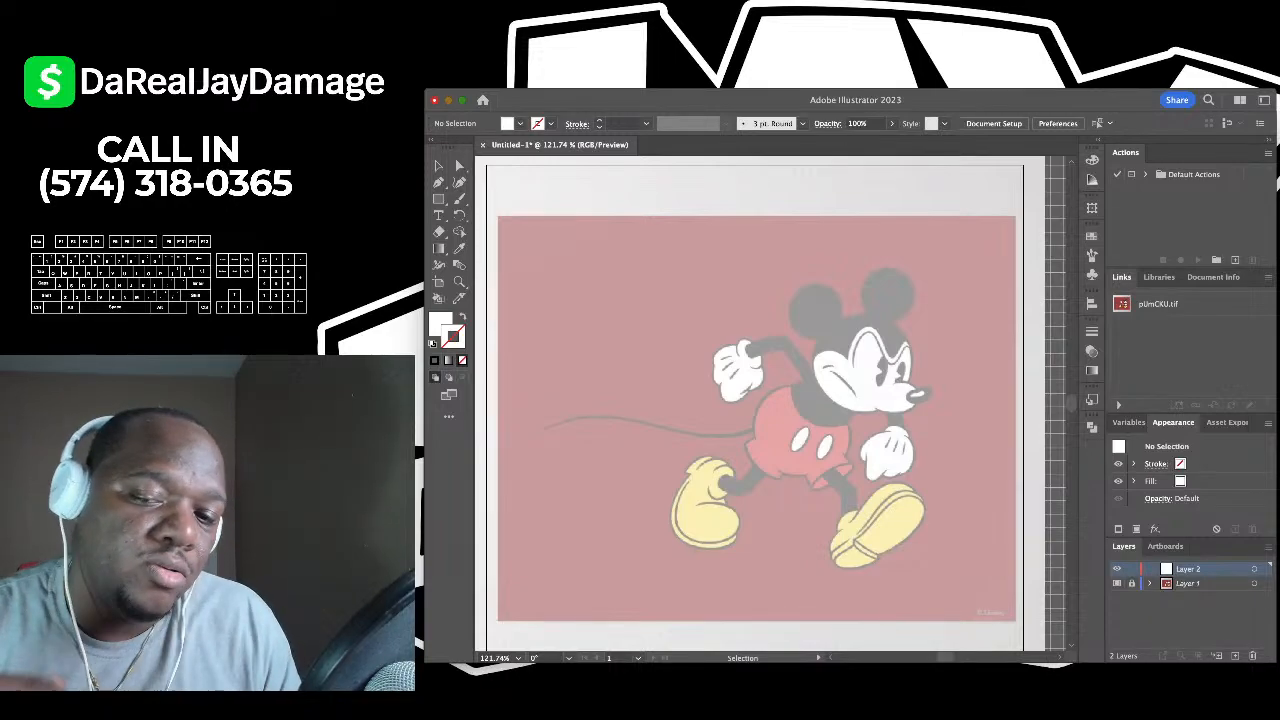
click(1188, 583)
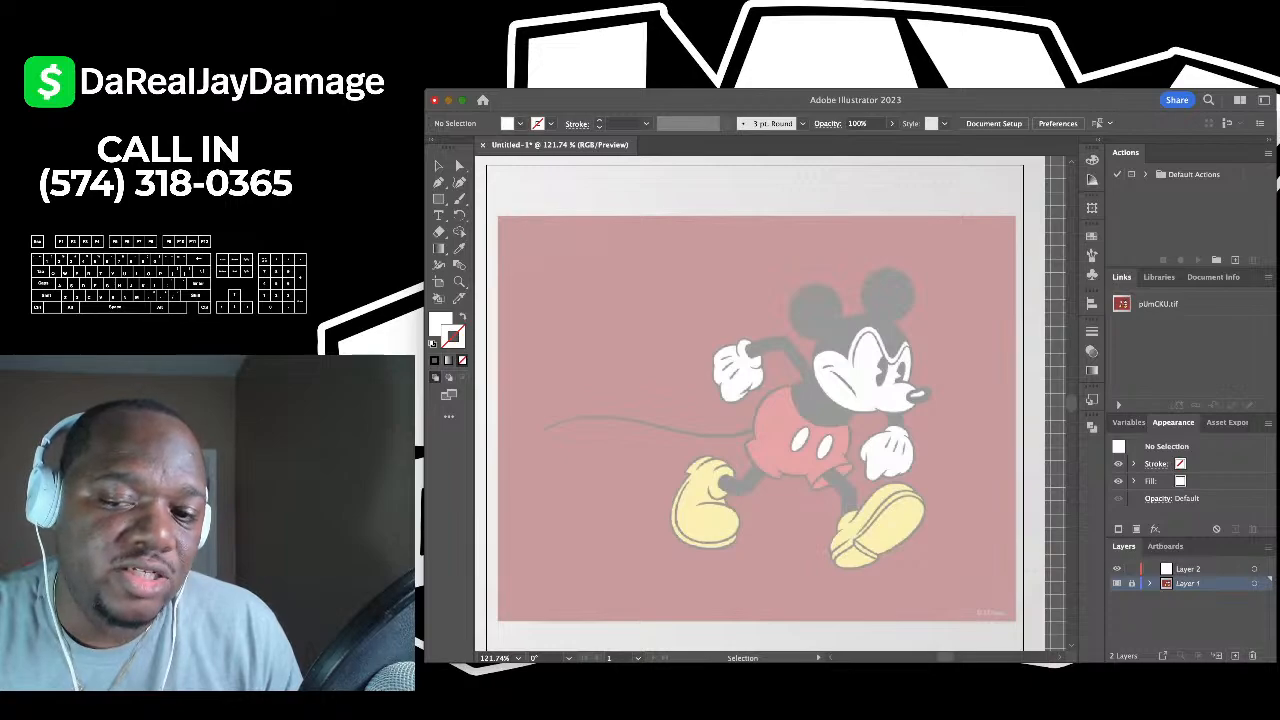
click(1190, 569)
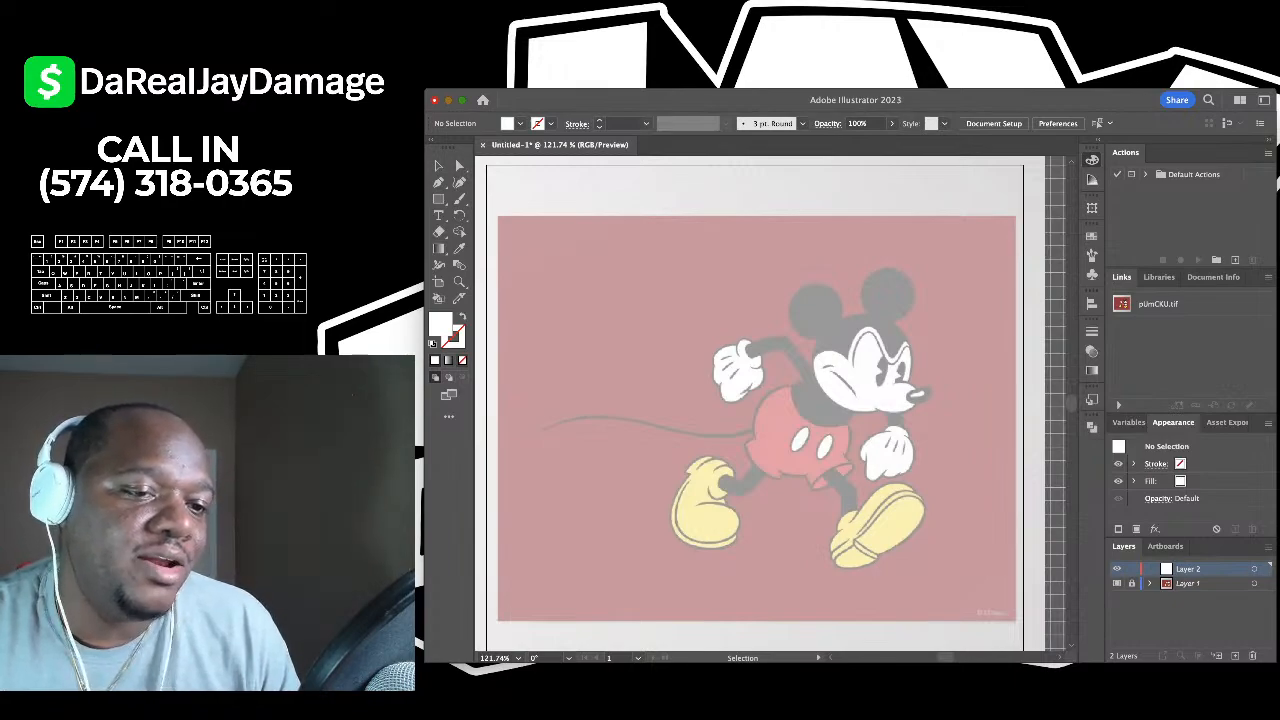
key(slash)
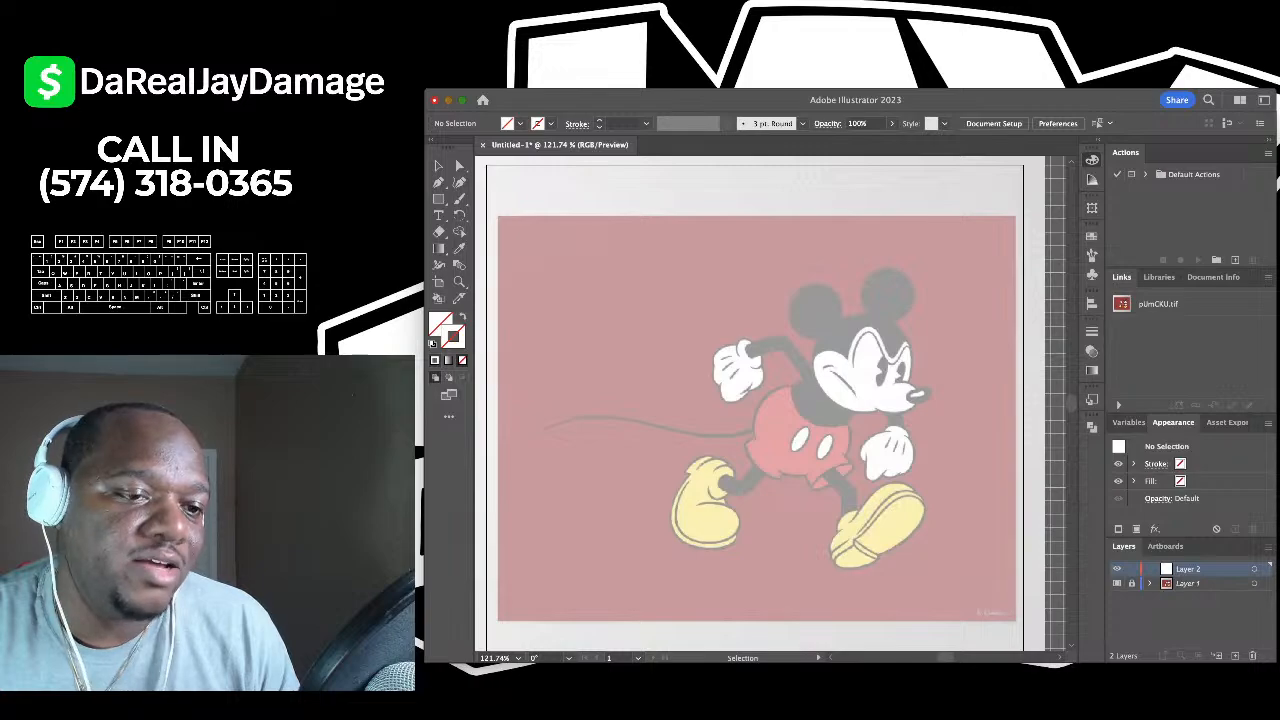
- Give new paths a black 1 pt stroke with no fill, and choose the Curvature tool
key(comma)
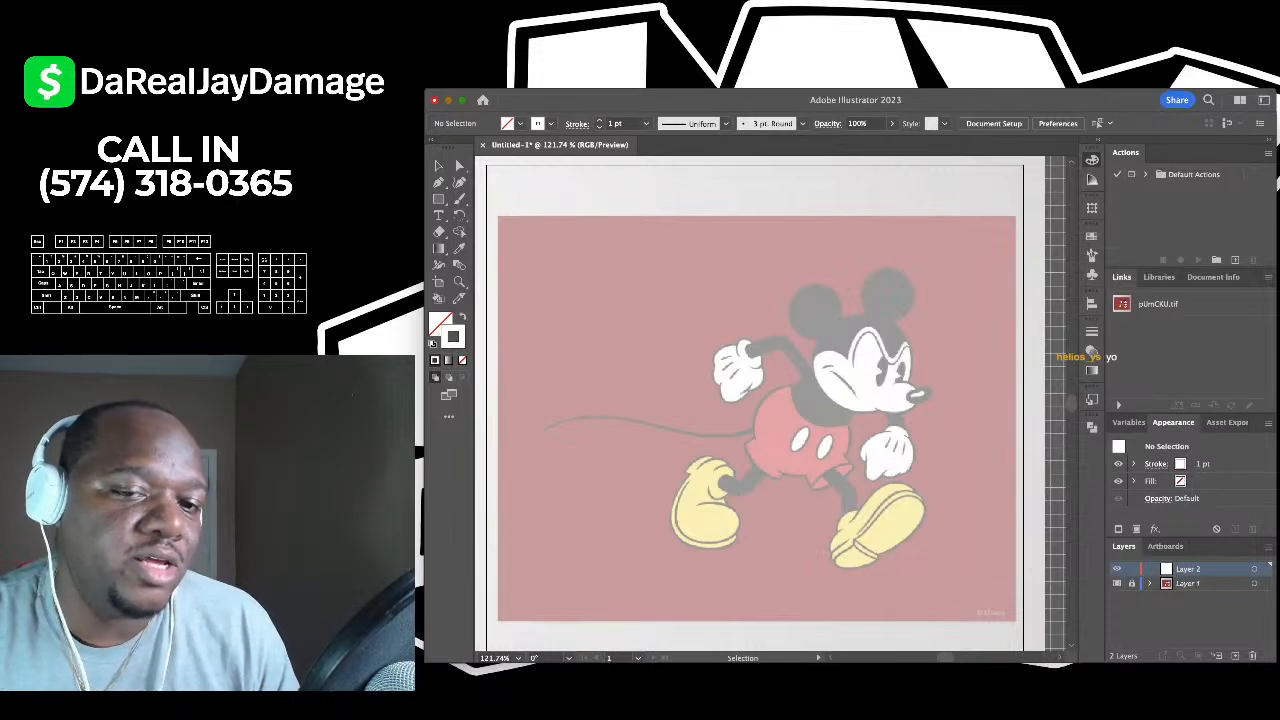
key(x)
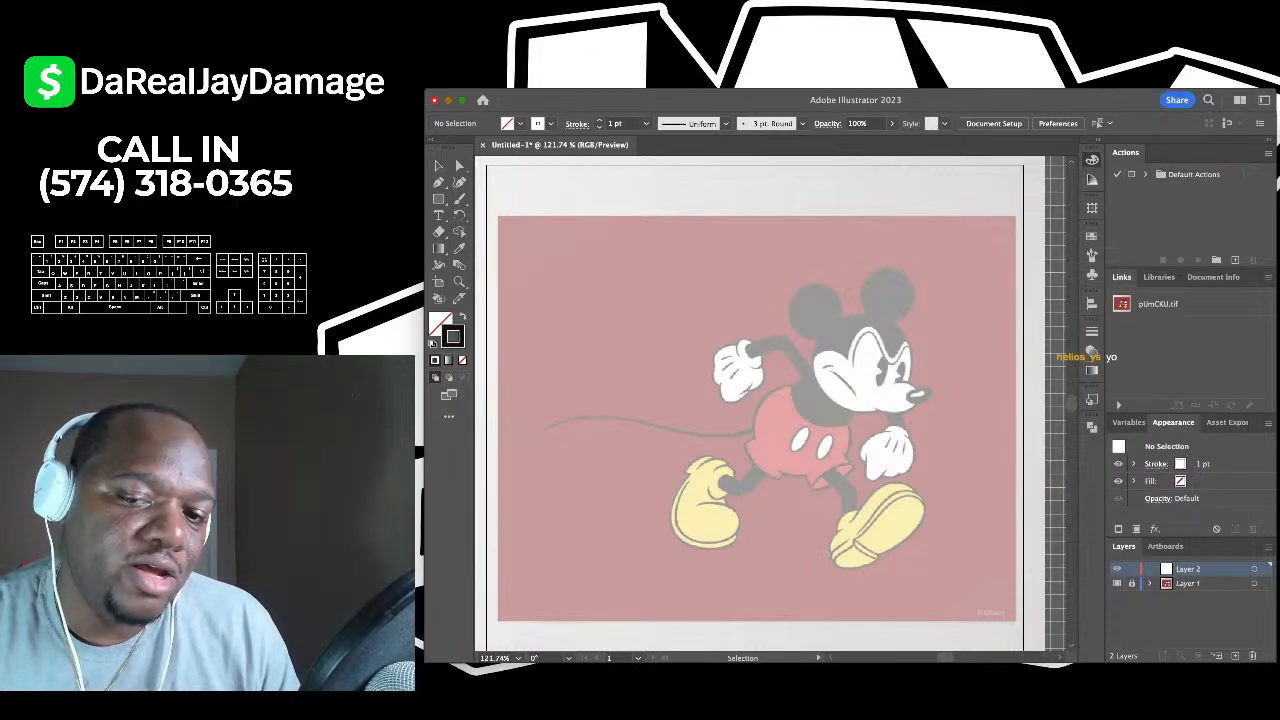
key(comma)
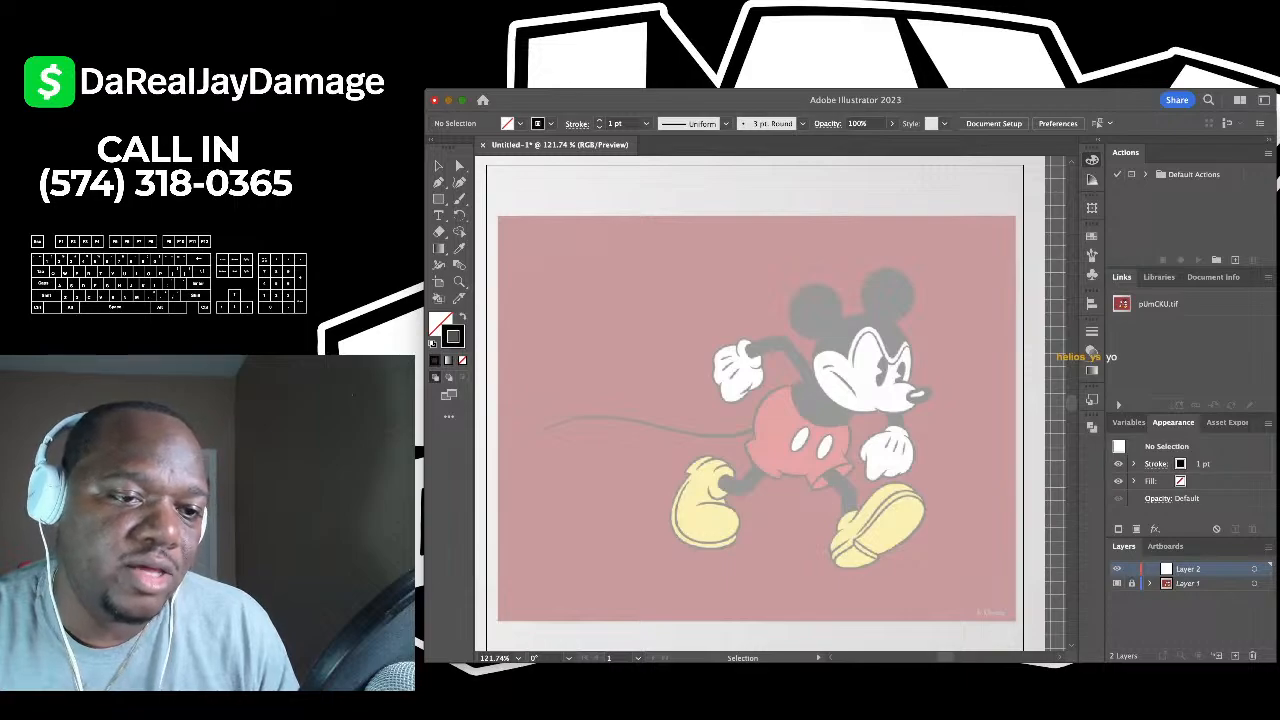
scroll(774, 404, down, 2)
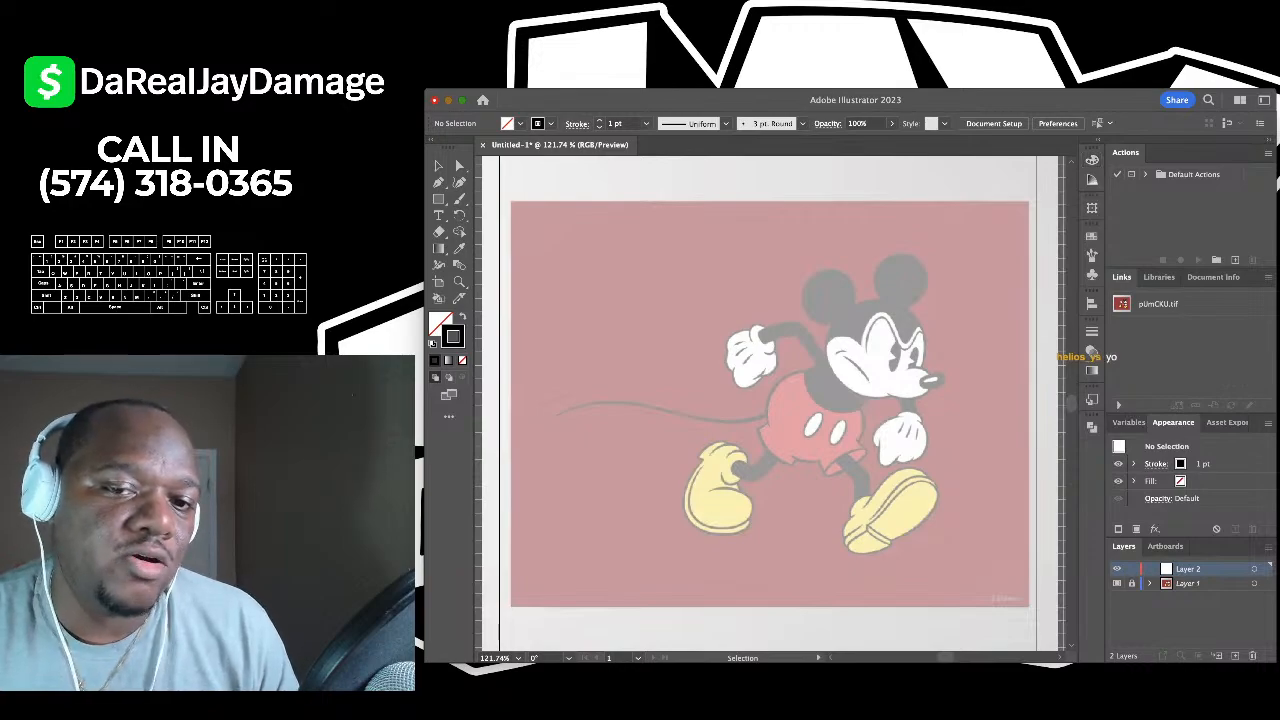
scroll(832, 282, up, 3)
scroll(805, 310, down, 2)
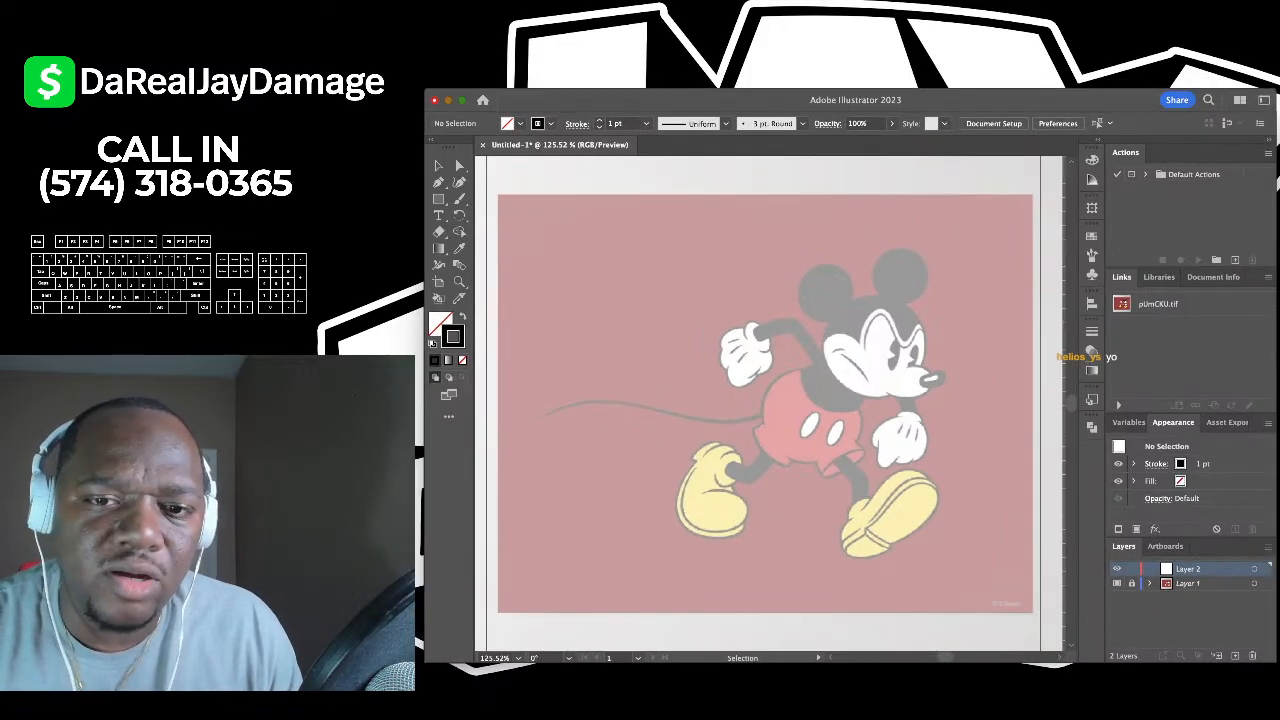
scroll(764, 404, down, 3)
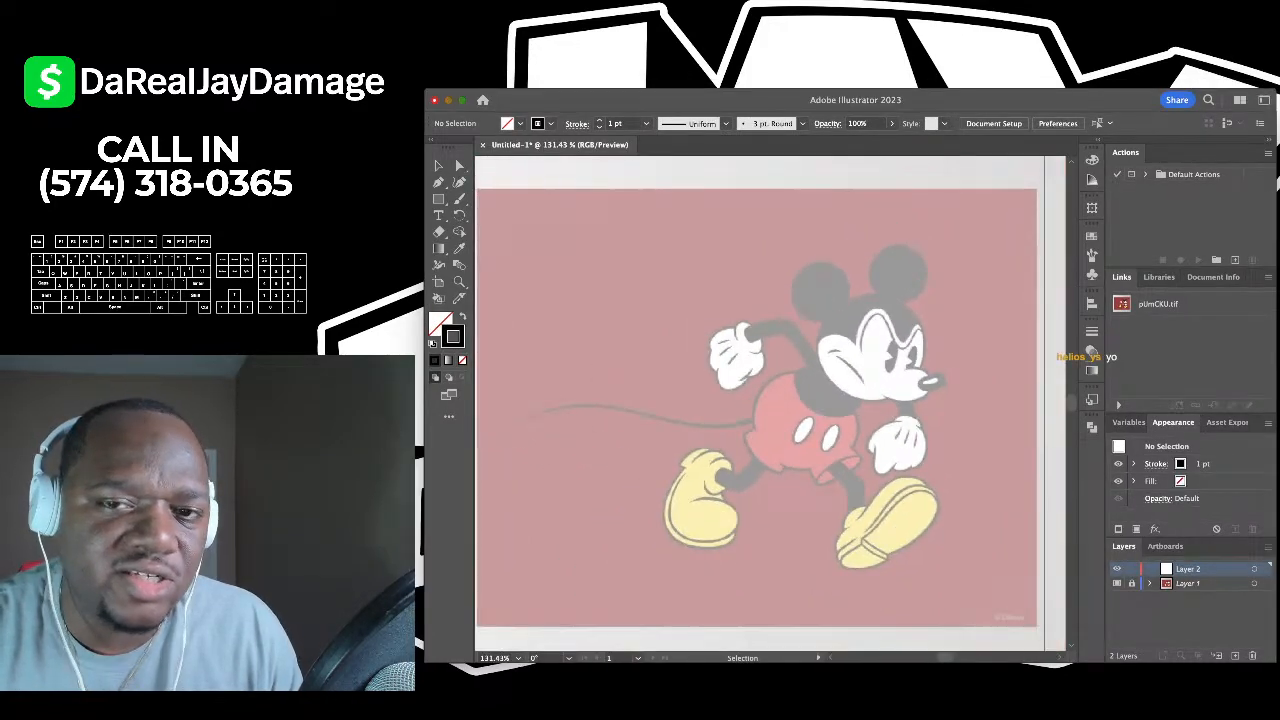
scroll(764, 404, up, 2)
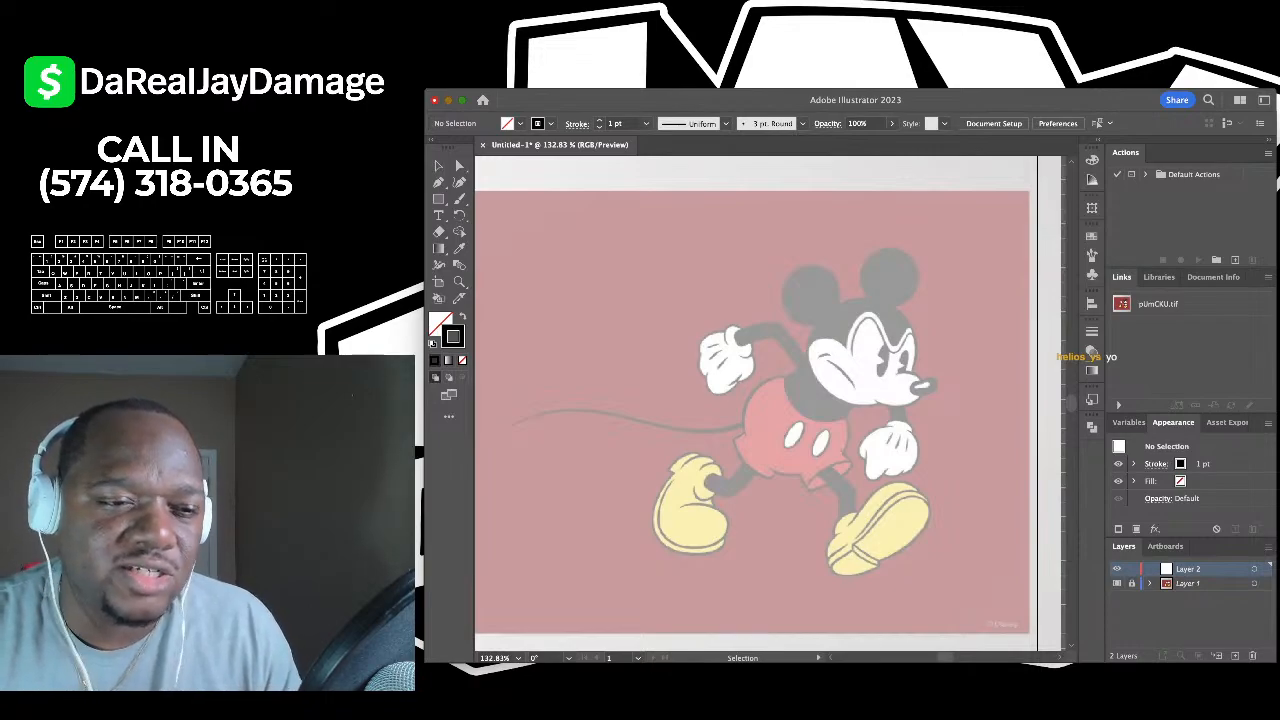
click(460, 183)
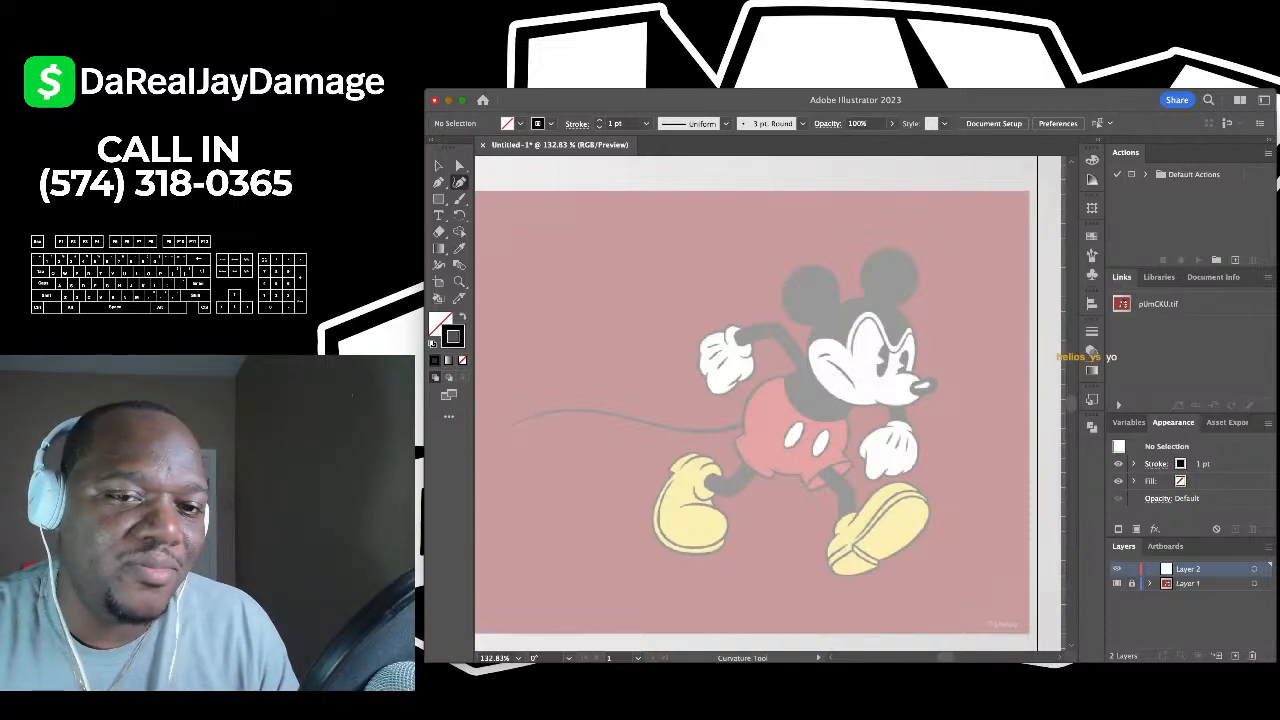
- With the Pen tool, start a zigzag practice path on the empty canvas
scroll(770, 405, up, 2)
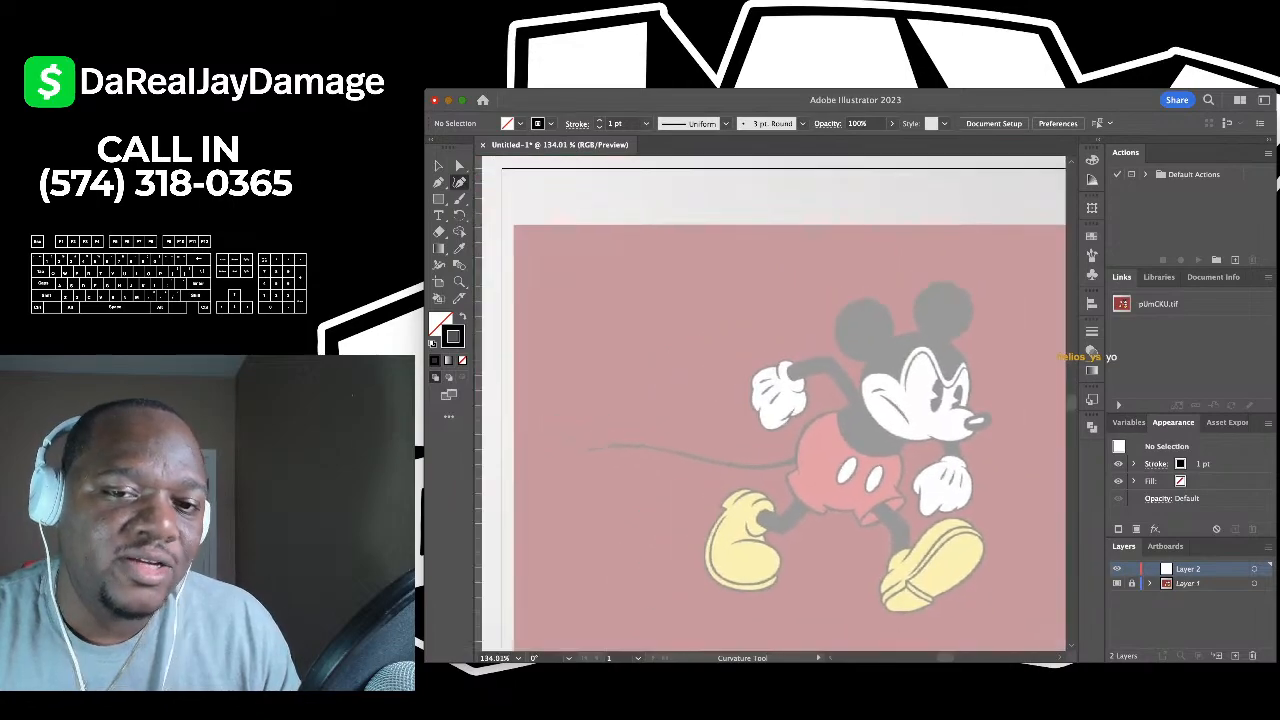
scroll(810, 300, up, 3)
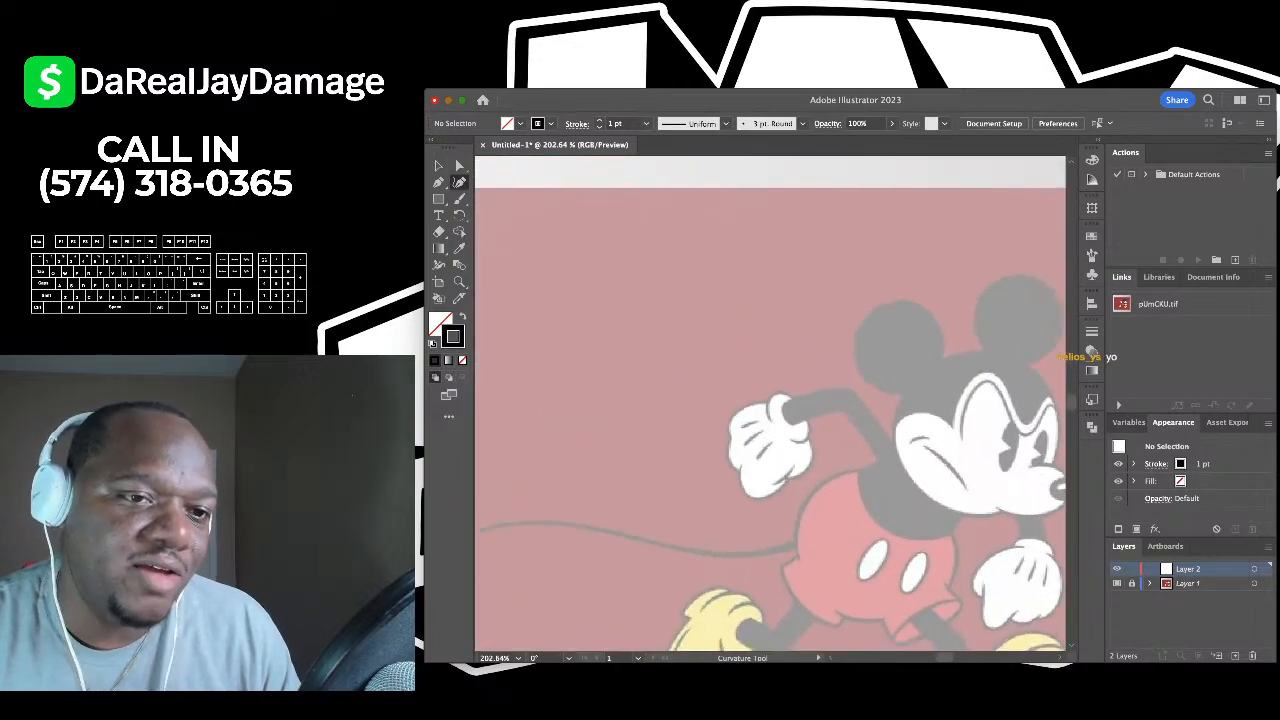
key(p)
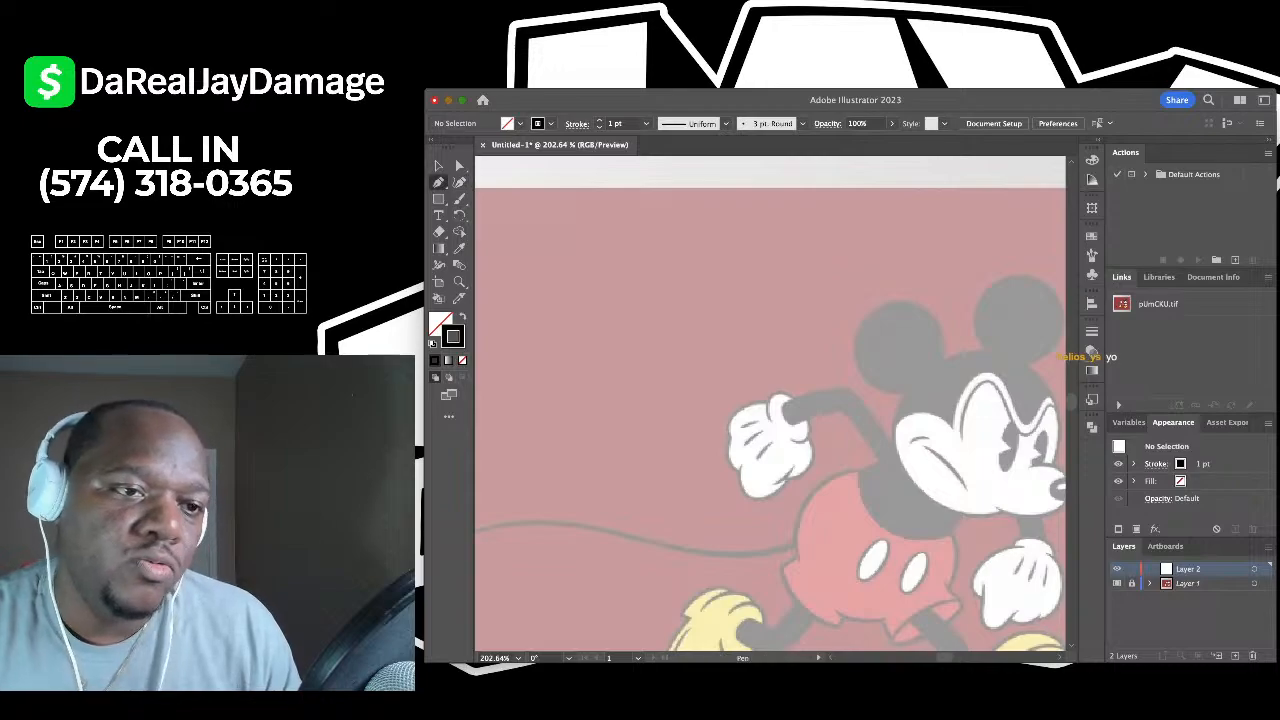
scroll(577, 261, up, 3)
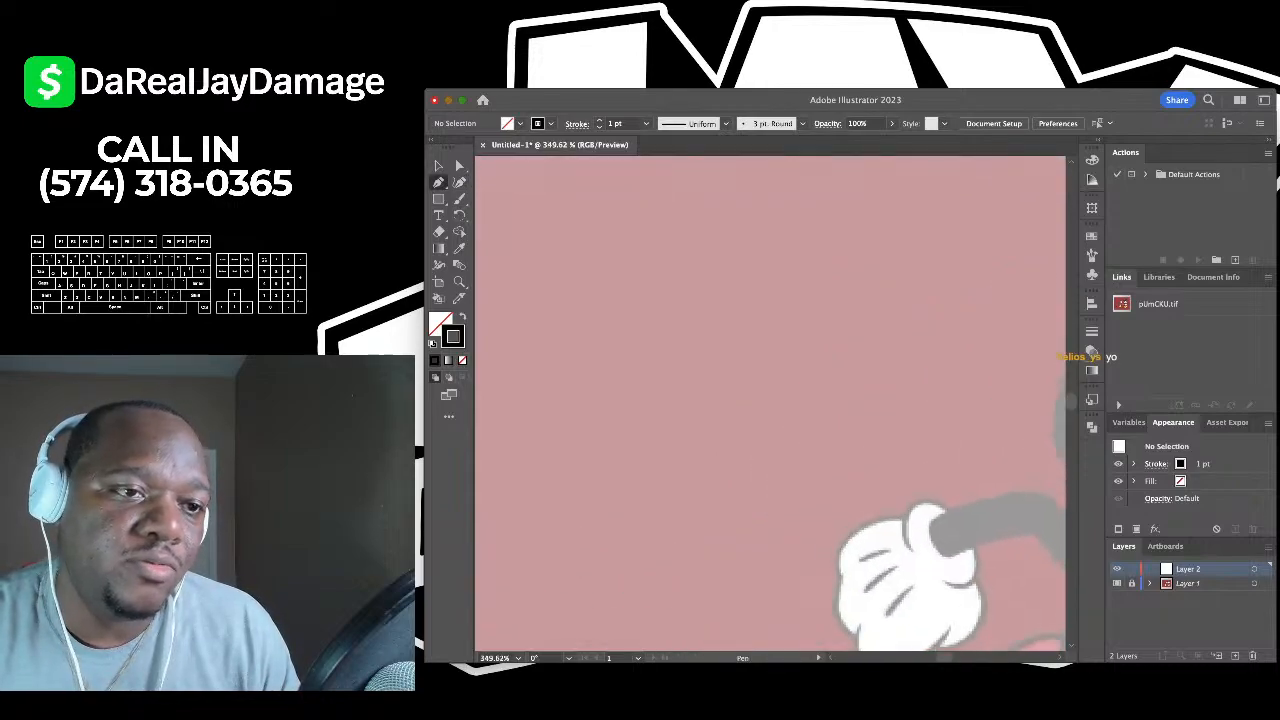
key(shift+grave)
key(p)
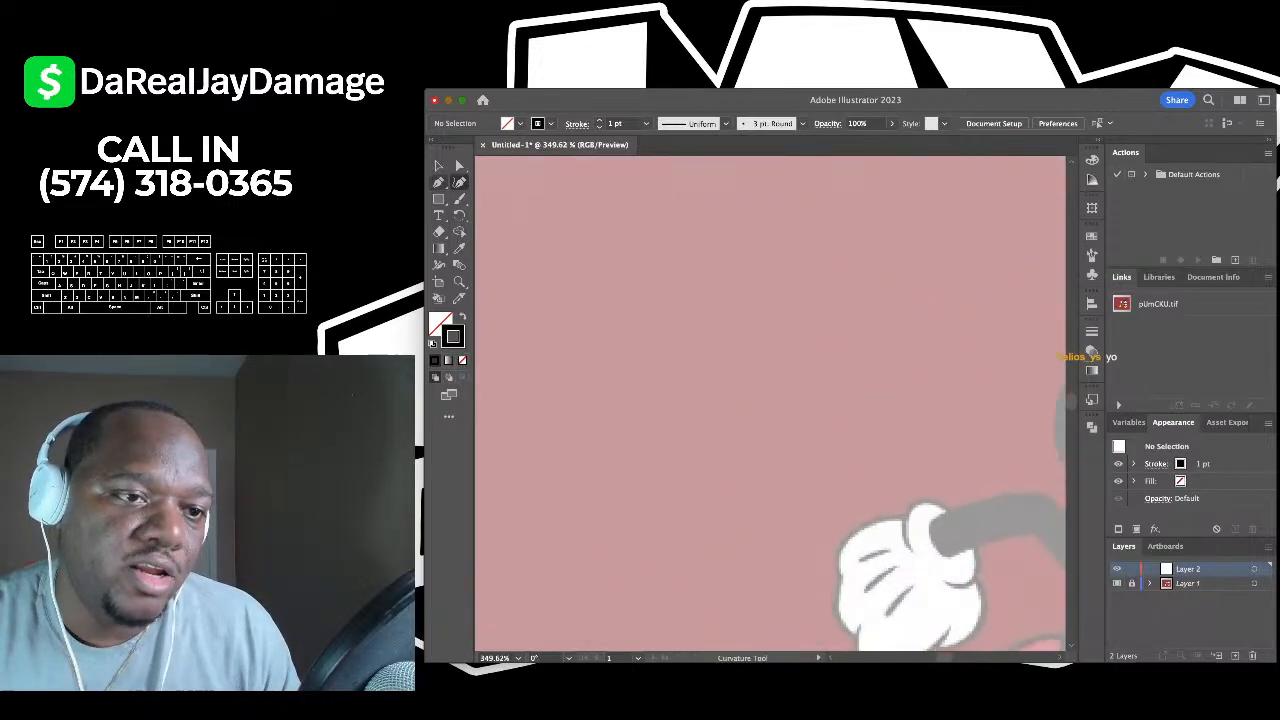
scroll(770, 400, down, 2)
scroll(770, 400, up, 2)
scroll(770, 400, up, 1)
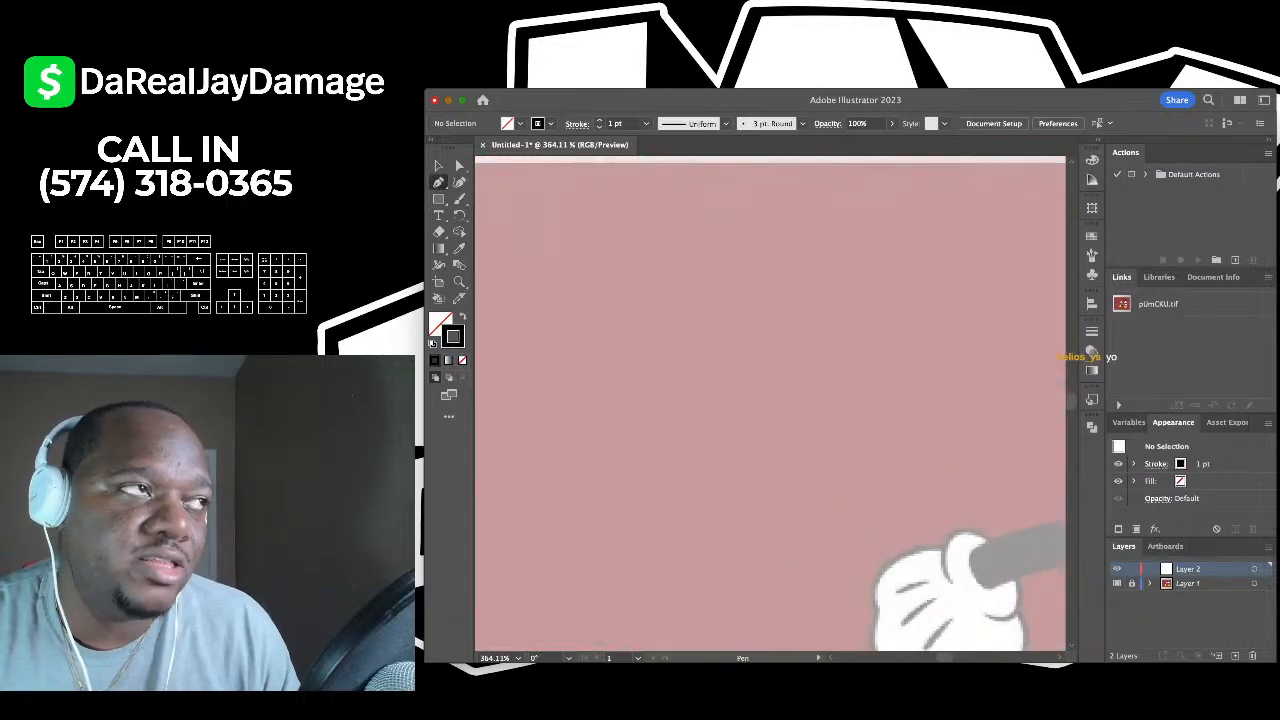
scroll(674, 324, up, 5)
click(674, 324)
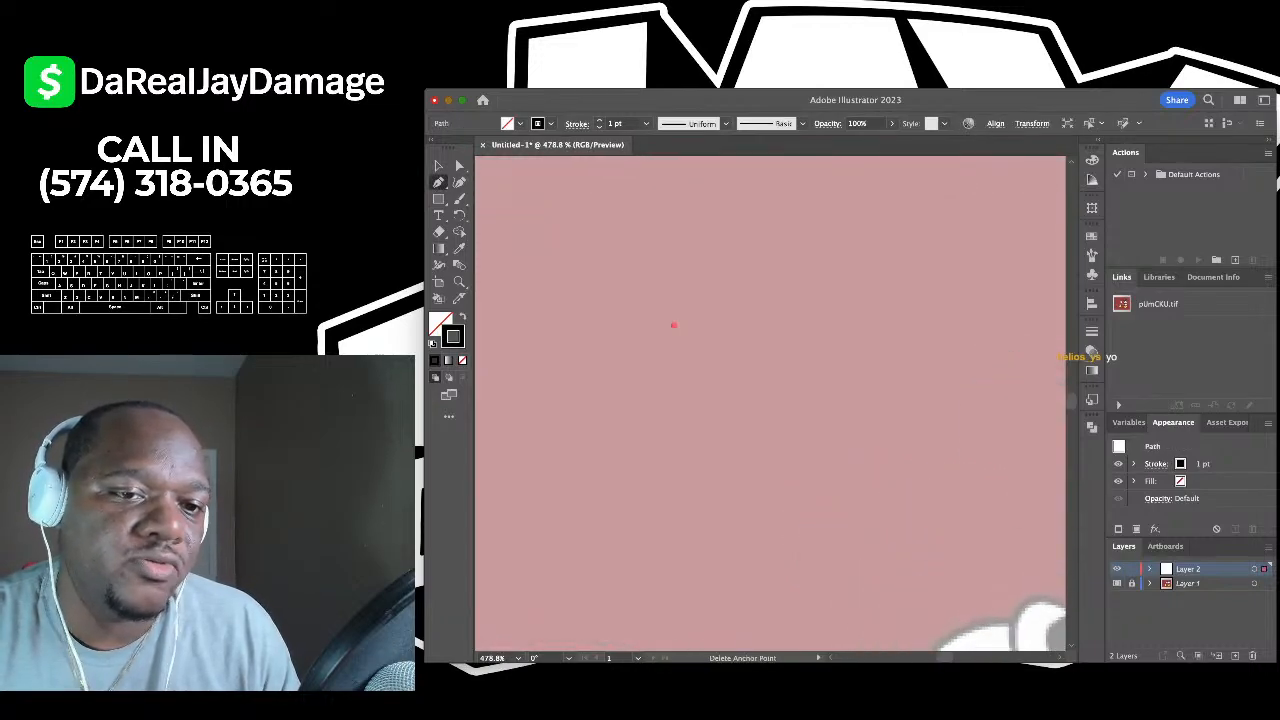
click(713, 263)
click(749, 336)
click(800, 255)
click(920, 428)
click(675, 471)
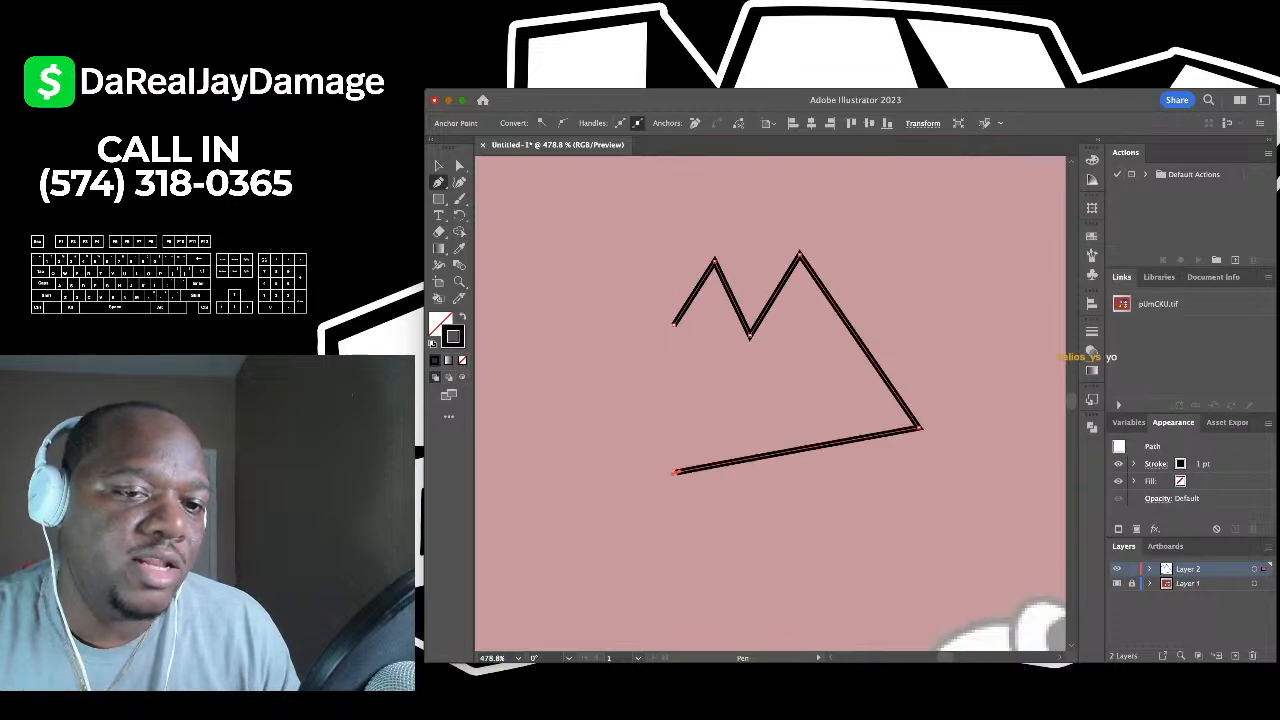
click(617, 405)
- Continue the zigzag into a closed crown-shaped path, then delete it
click(552, 285)
click(670, 370)
click(726, 343)
click(745, 396)
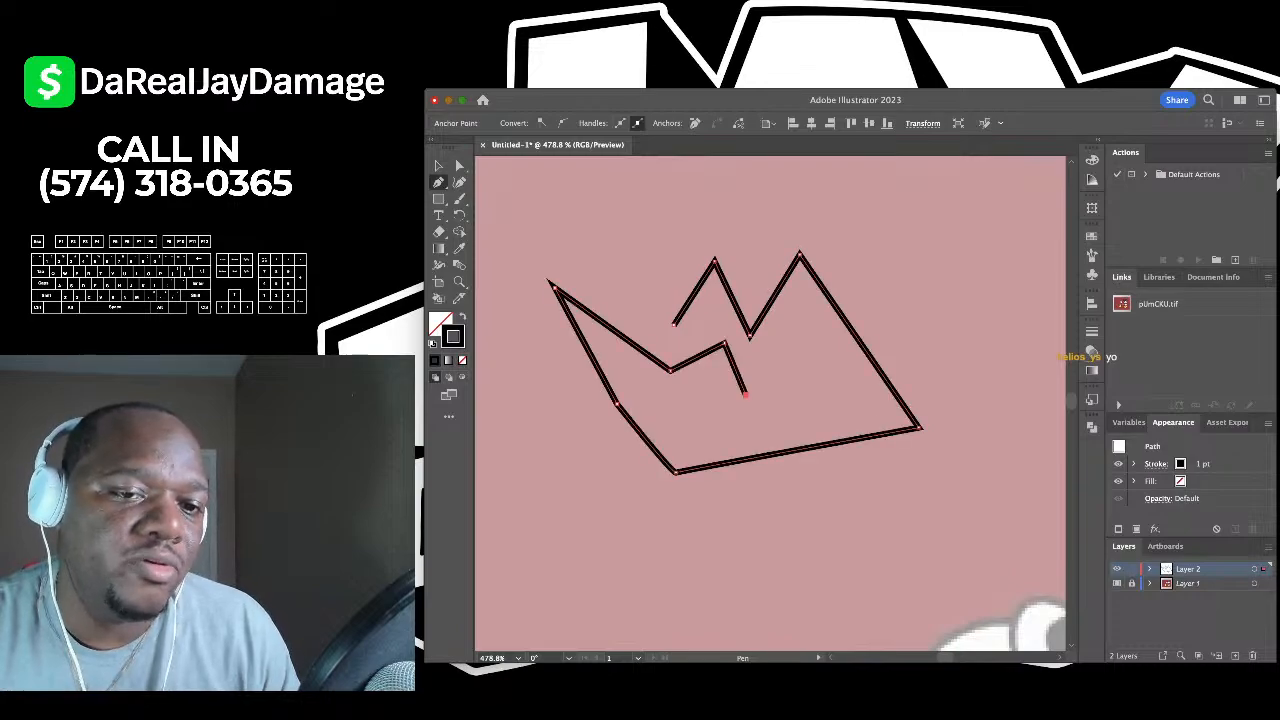
click(808, 348)
click(798, 292)
click(855, 348)
click(800, 428)
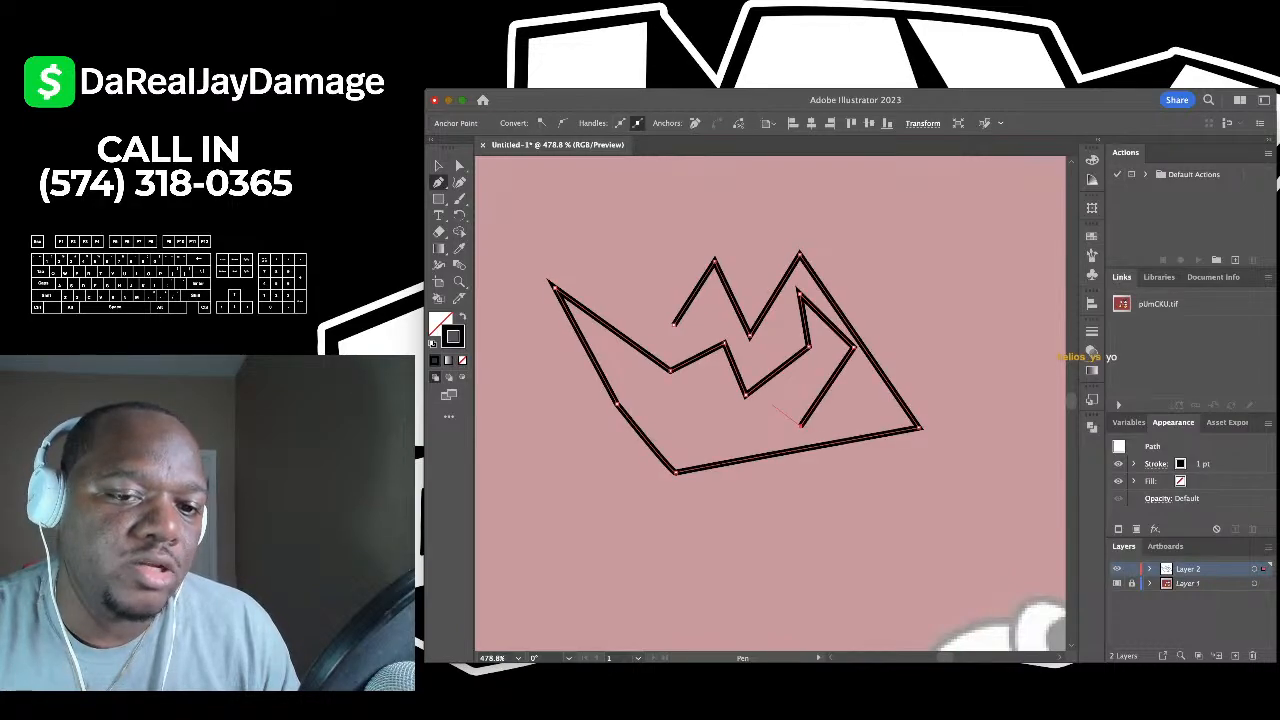
click(770, 402)
click(718, 434)
click(688, 393)
click(653, 418)
click(630, 380)
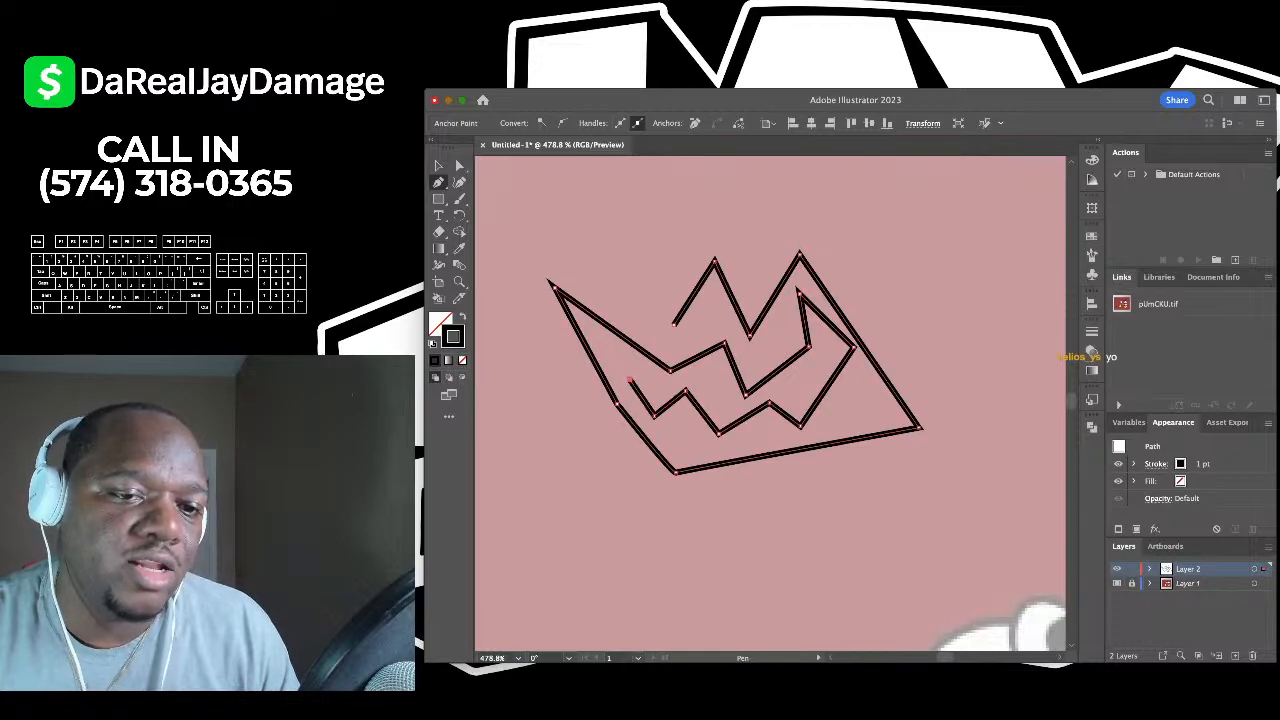
click(674, 323)
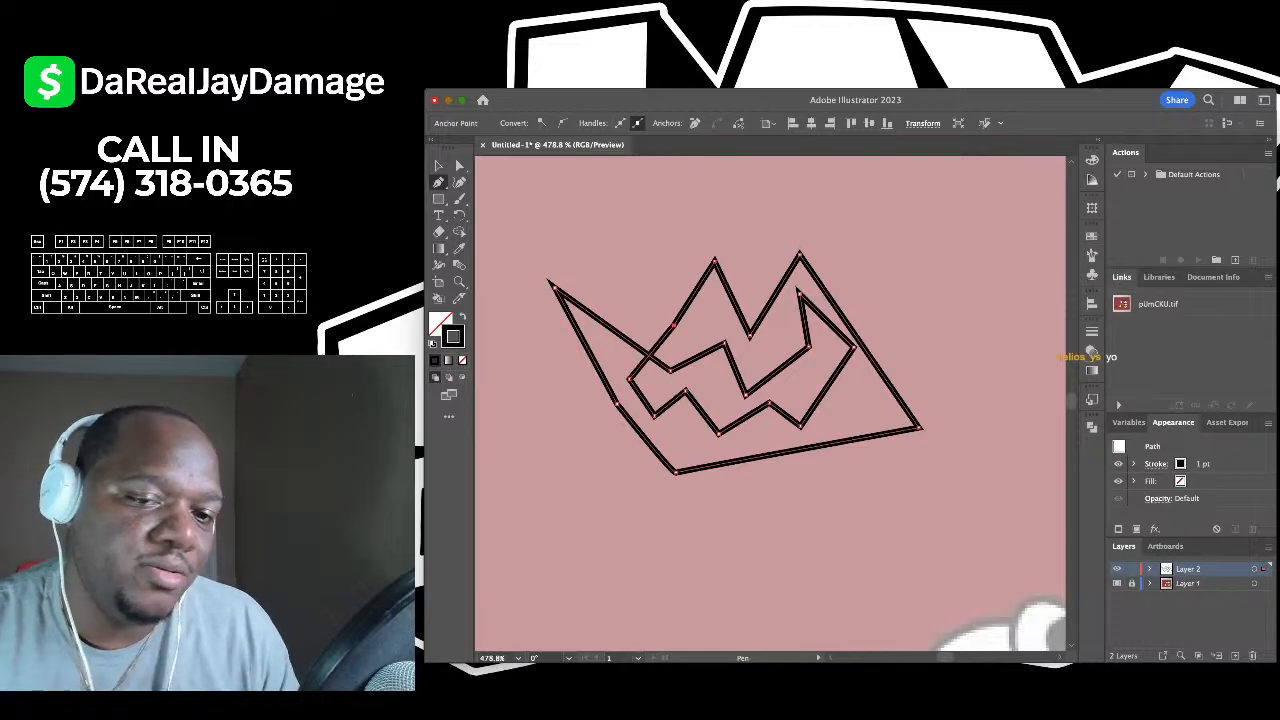
key(BackSpace)
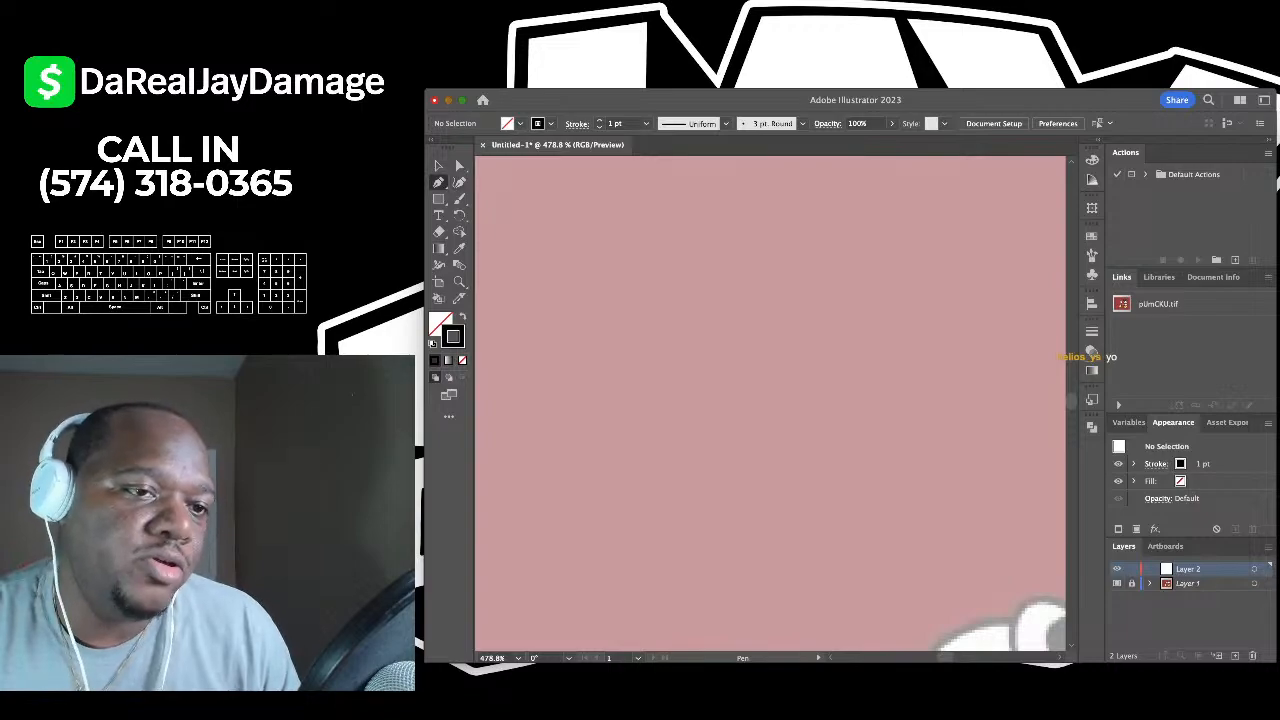
- With the Curvature tool, draw a new practice curve bending up and around to the right
click(459, 183)
click(698, 456)
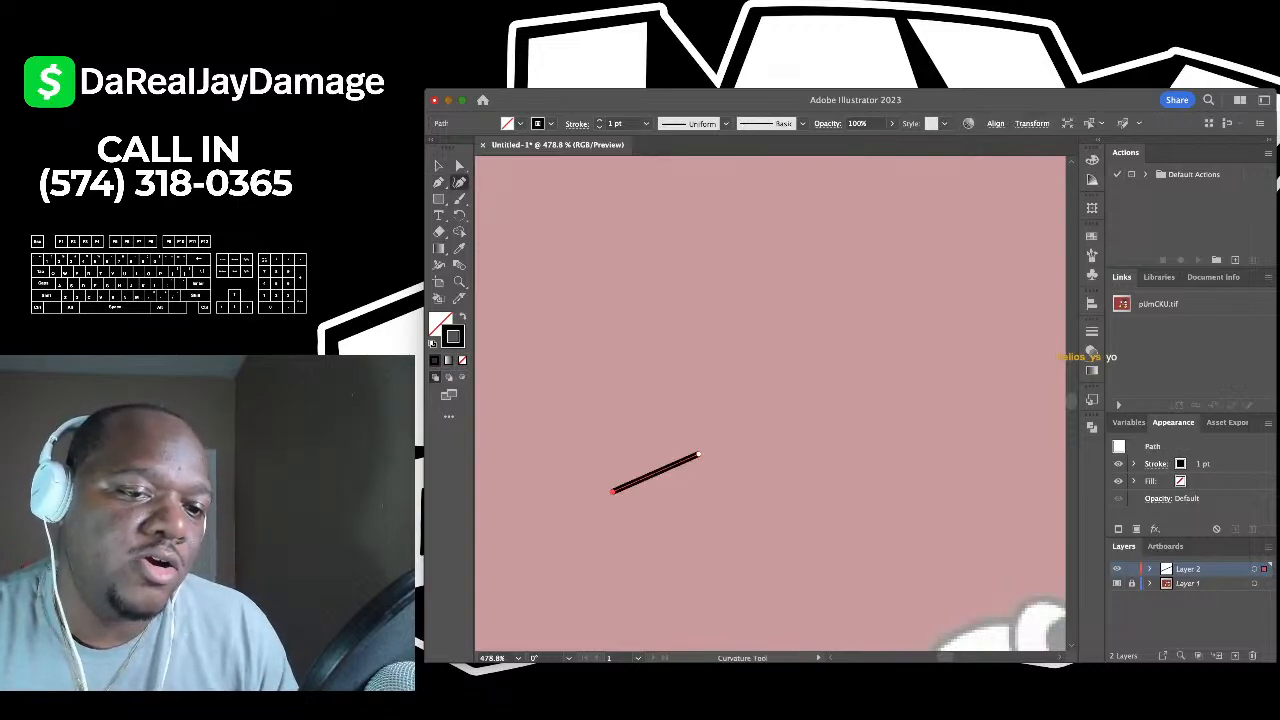
click(611, 492)
click(561, 418)
click(555, 295)
click(596, 252)
click(665, 349)
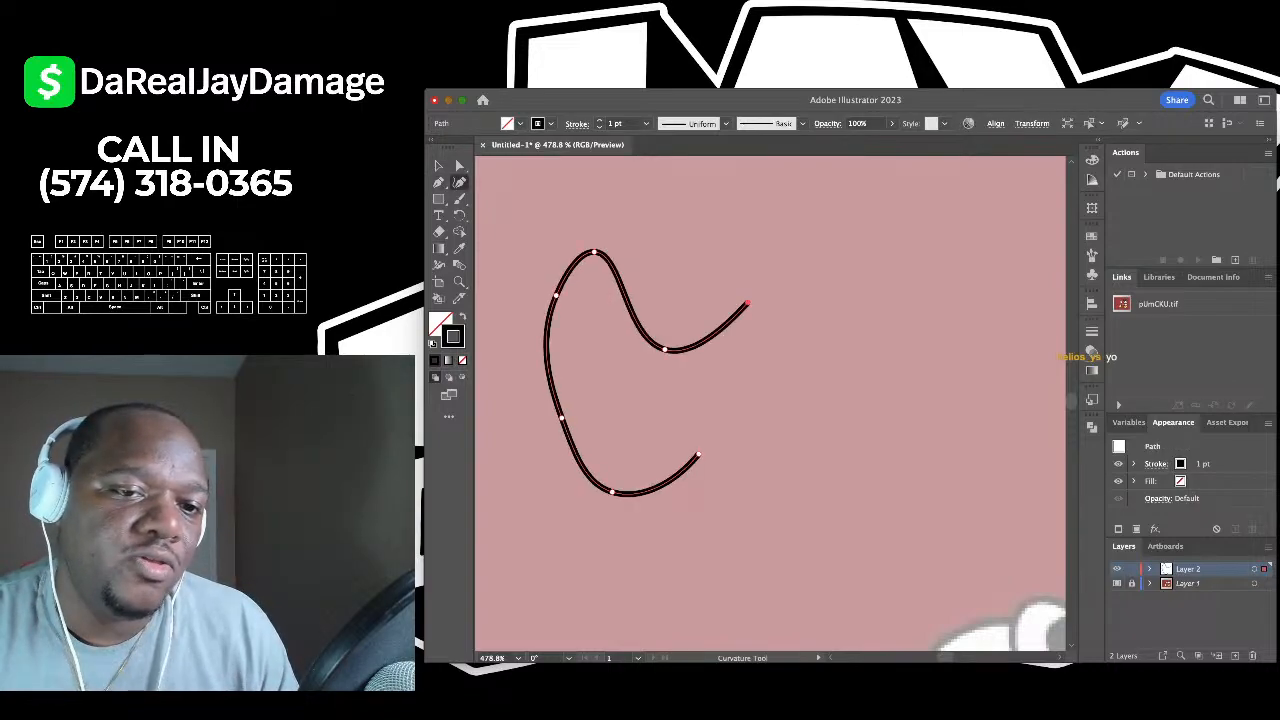
click(748, 302)
click(756, 208)
click(845, 247)
click(831, 349)
click(856, 371)
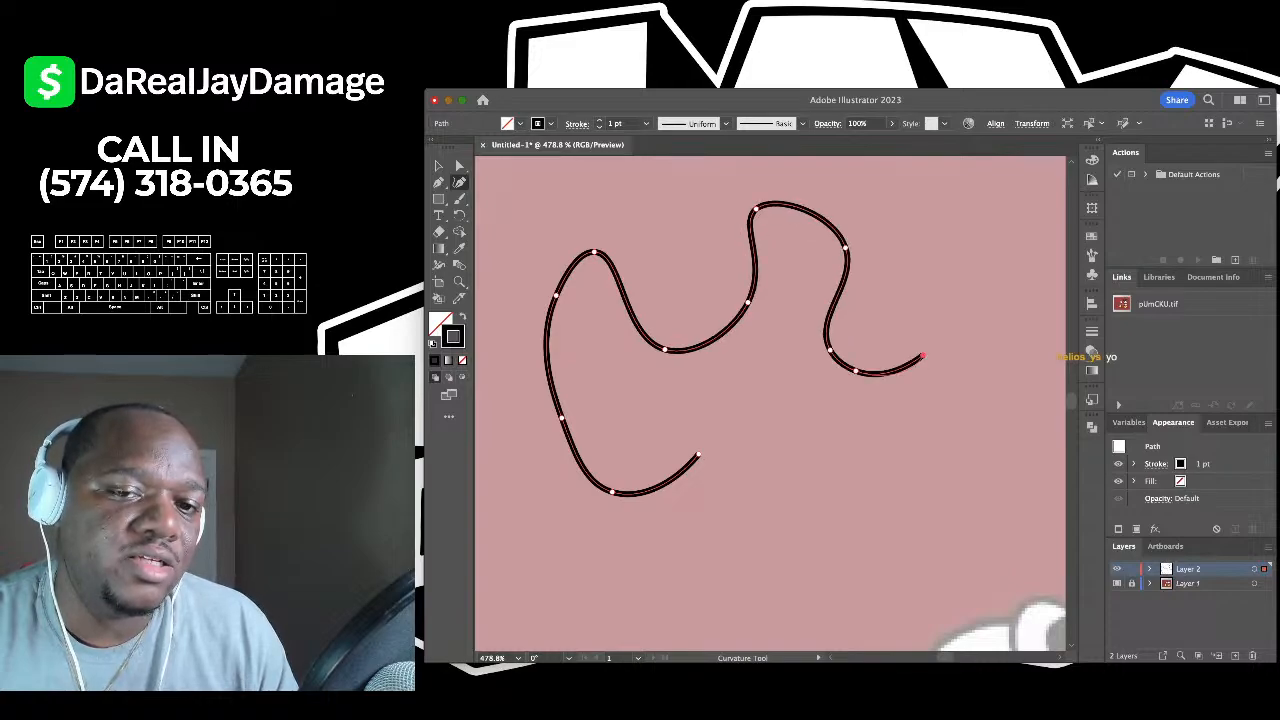
click(923, 354)
- Bring the curve down and back to close the loop, then select and delete it
click(932, 324)
click(964, 383)
click(958, 416)
click(893, 432)
click(796, 417)
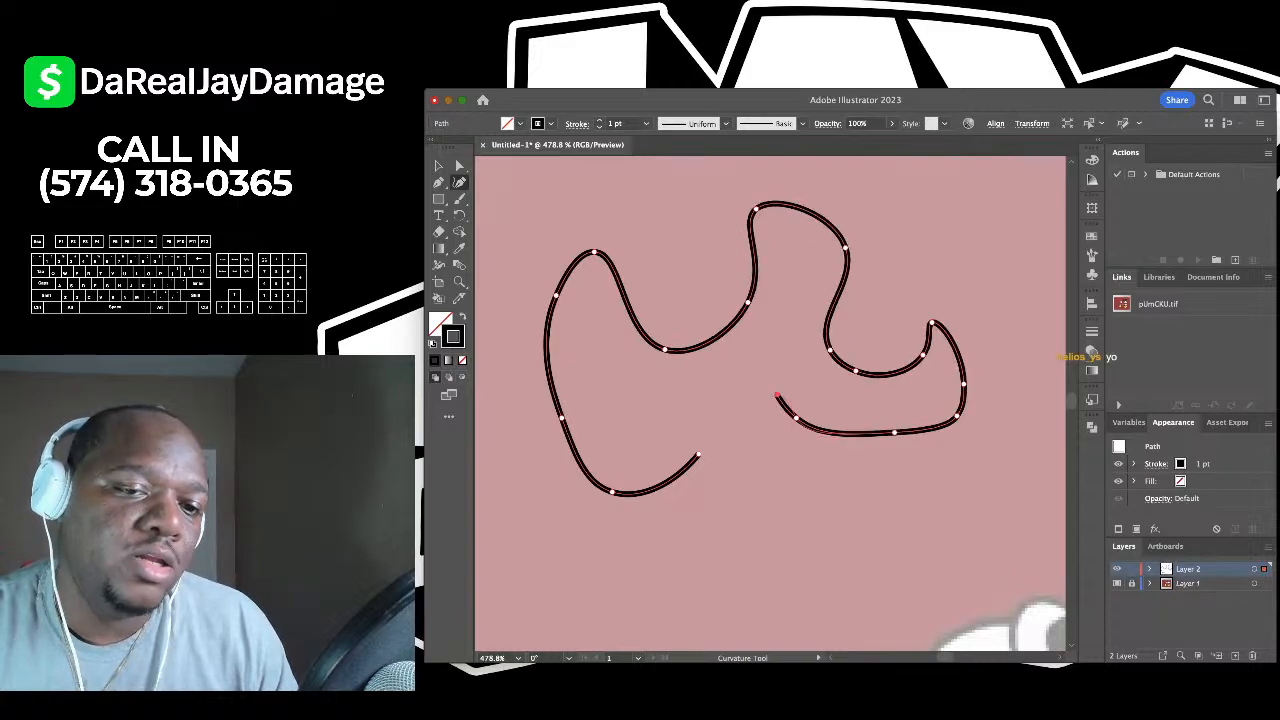
click(776, 394)
click(741, 398)
click(697, 456)
key(v)
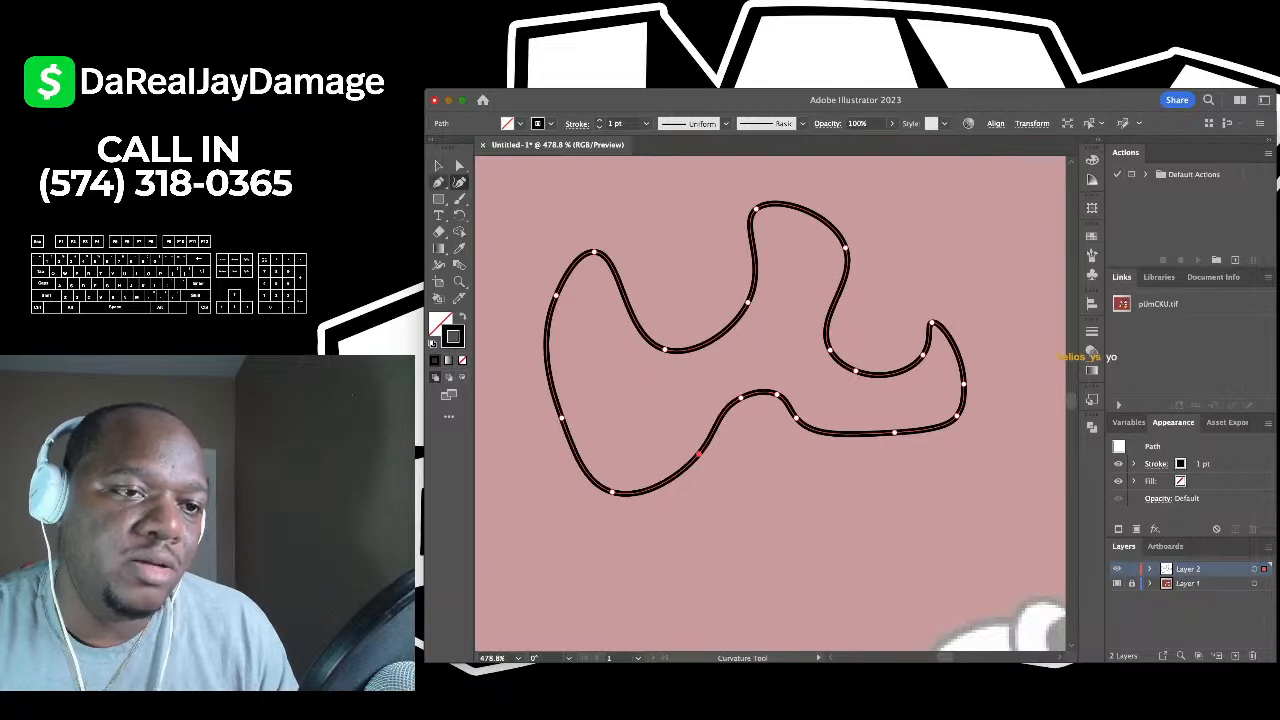
key(Delete)
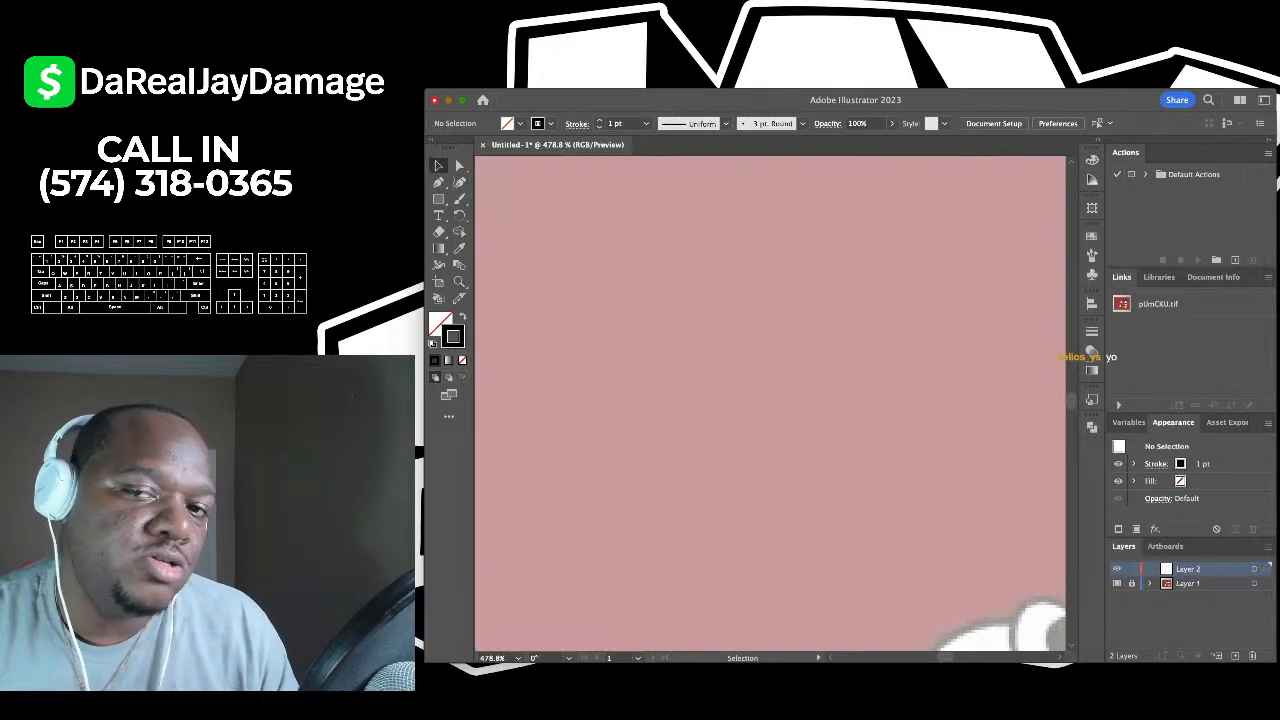
- Pan and zoom around the Mickey reference, then choose the Ellipse tool
scroll(800, 400, right, 5)
scroll(800, 400, down, 2)
scroll(800, 400, down, 3)
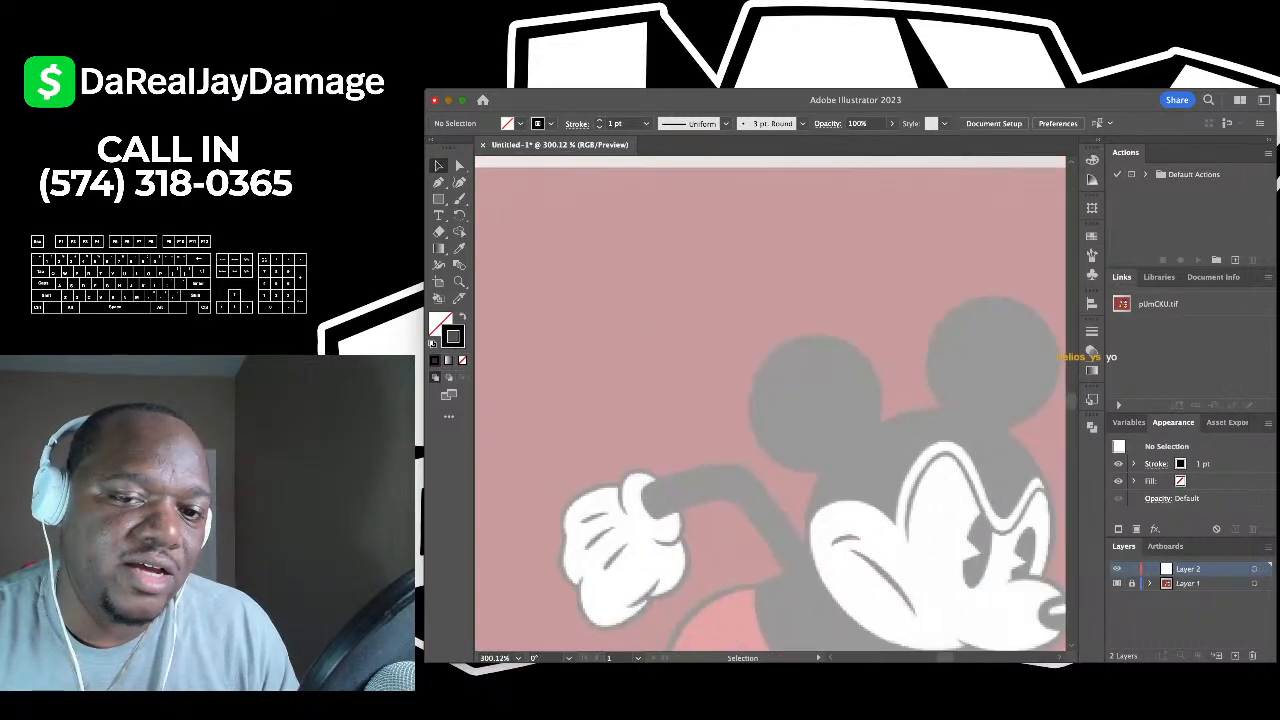
scroll(820, 350, up, 4)
scroll(770, 400, down, 5)
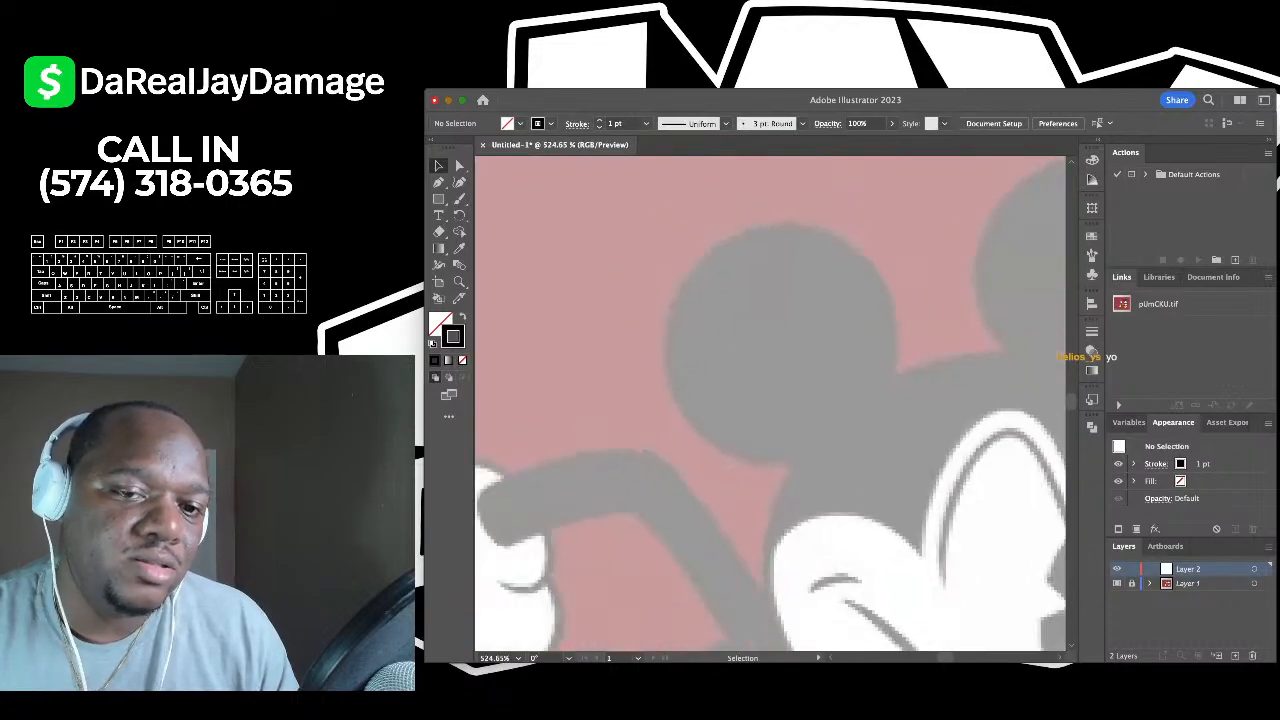
scroll(770, 408, down, 3)
scroll(770, 404, down, 2)
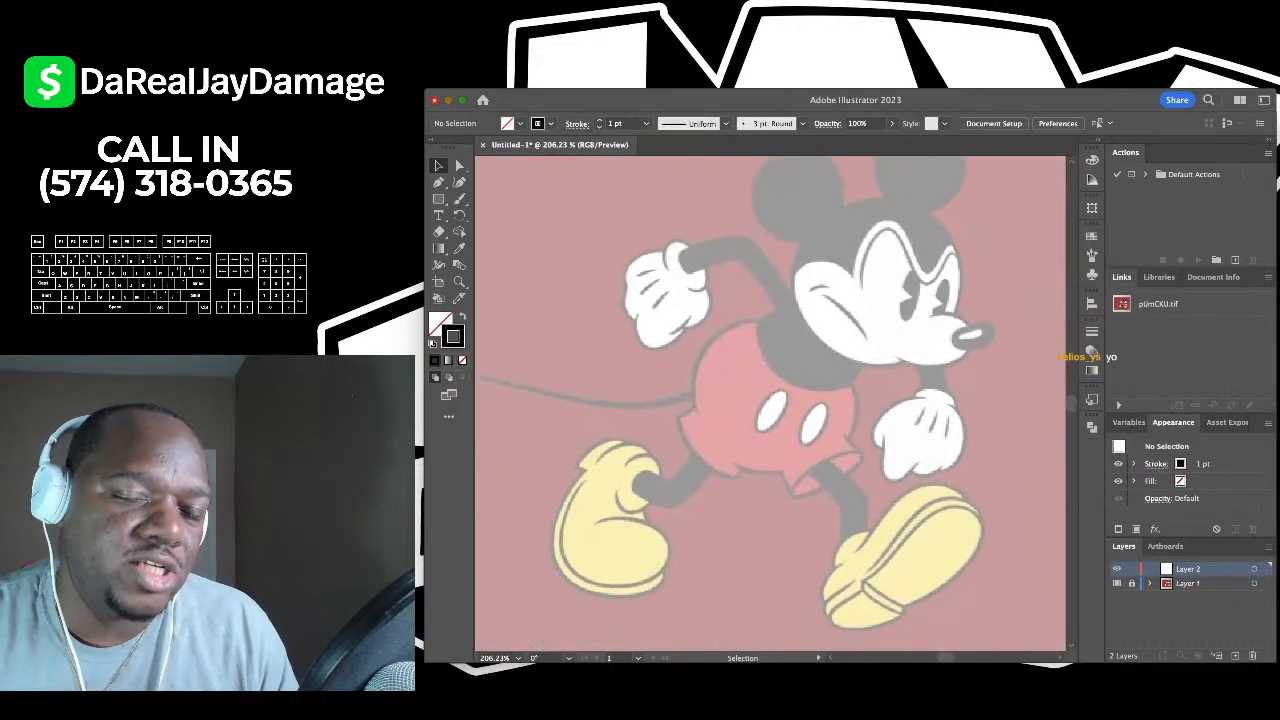
scroll(770, 404, up, 4)
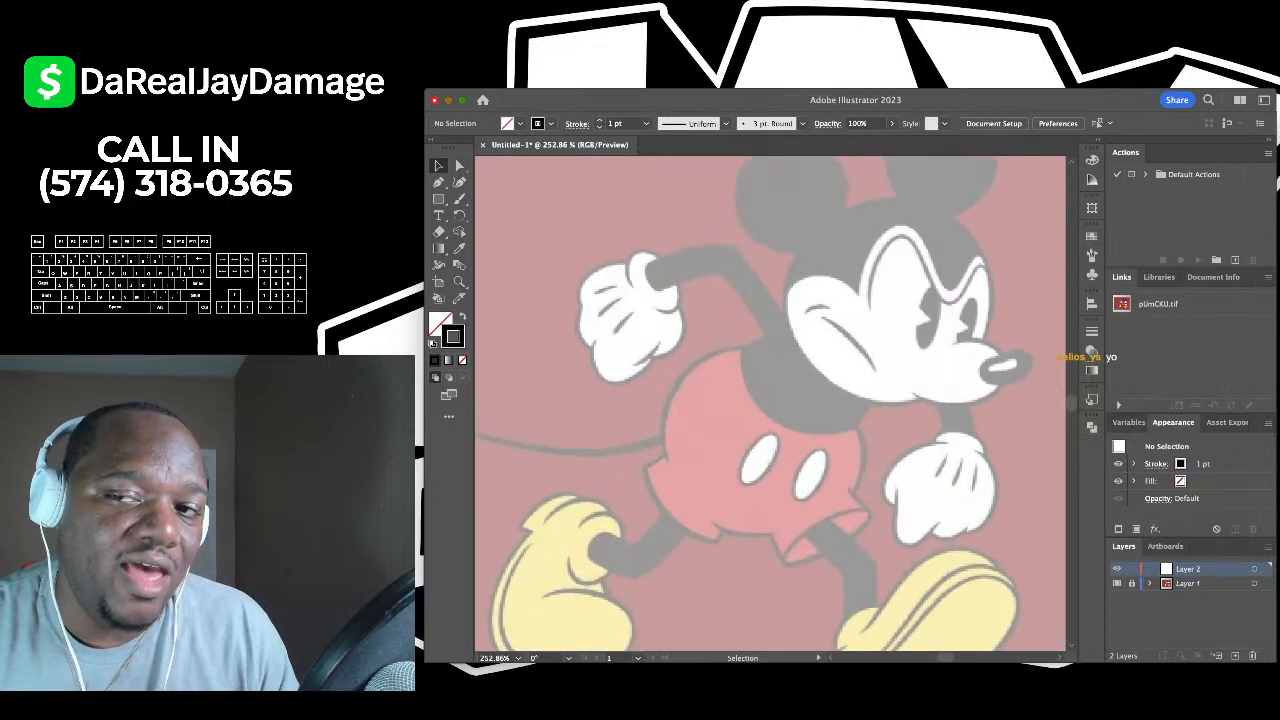
scroll(735, 290, up, 3)
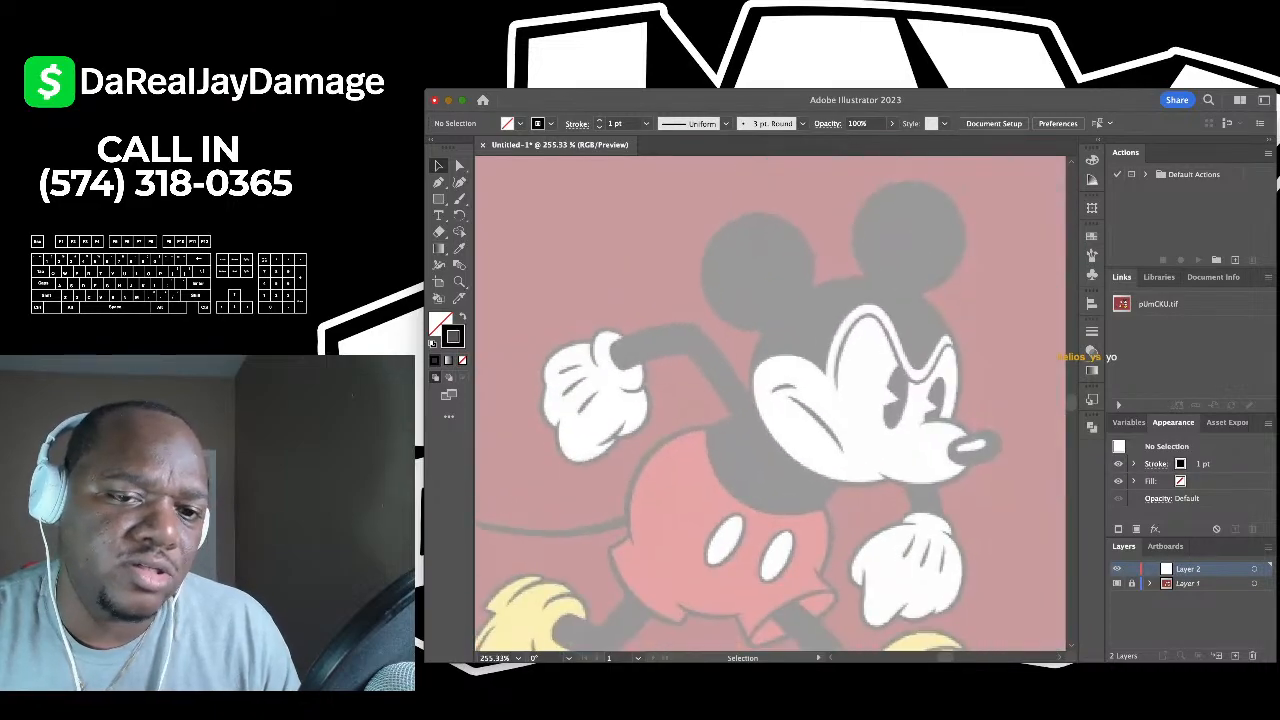
scroll(770, 404, down, 4)
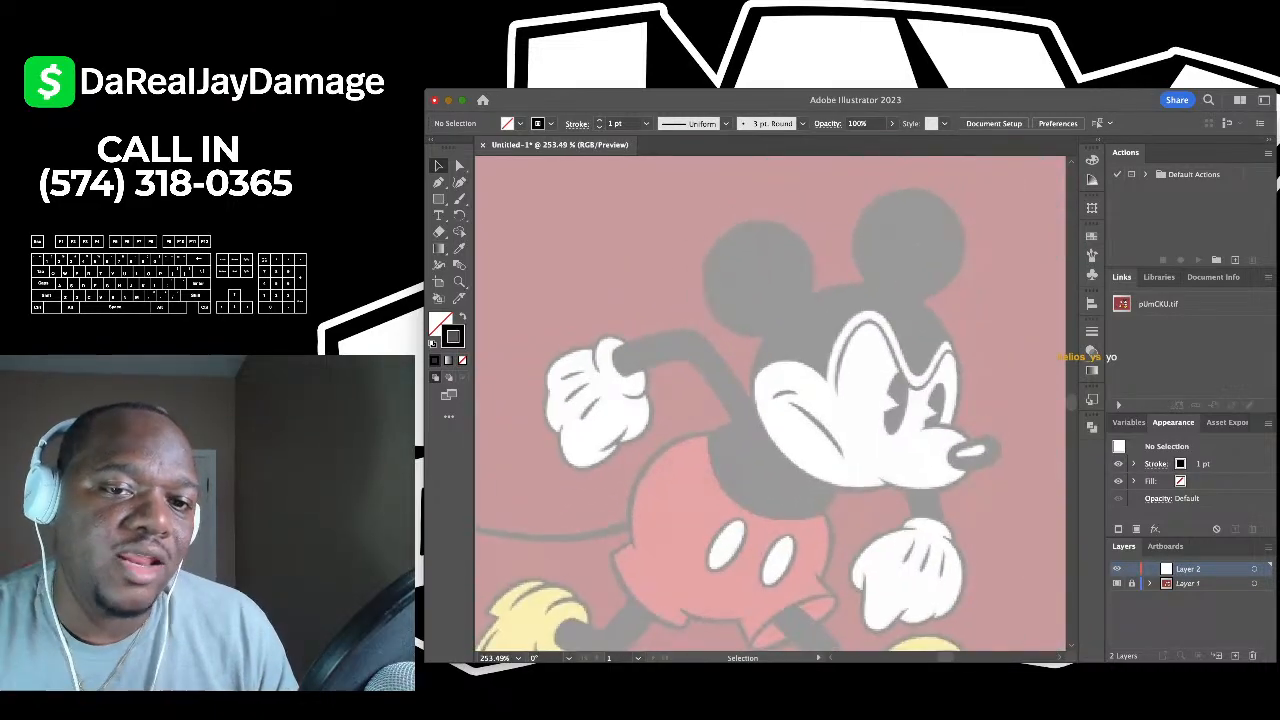
scroll(770, 404, up, 1)
scroll(770, 404, down, 2)
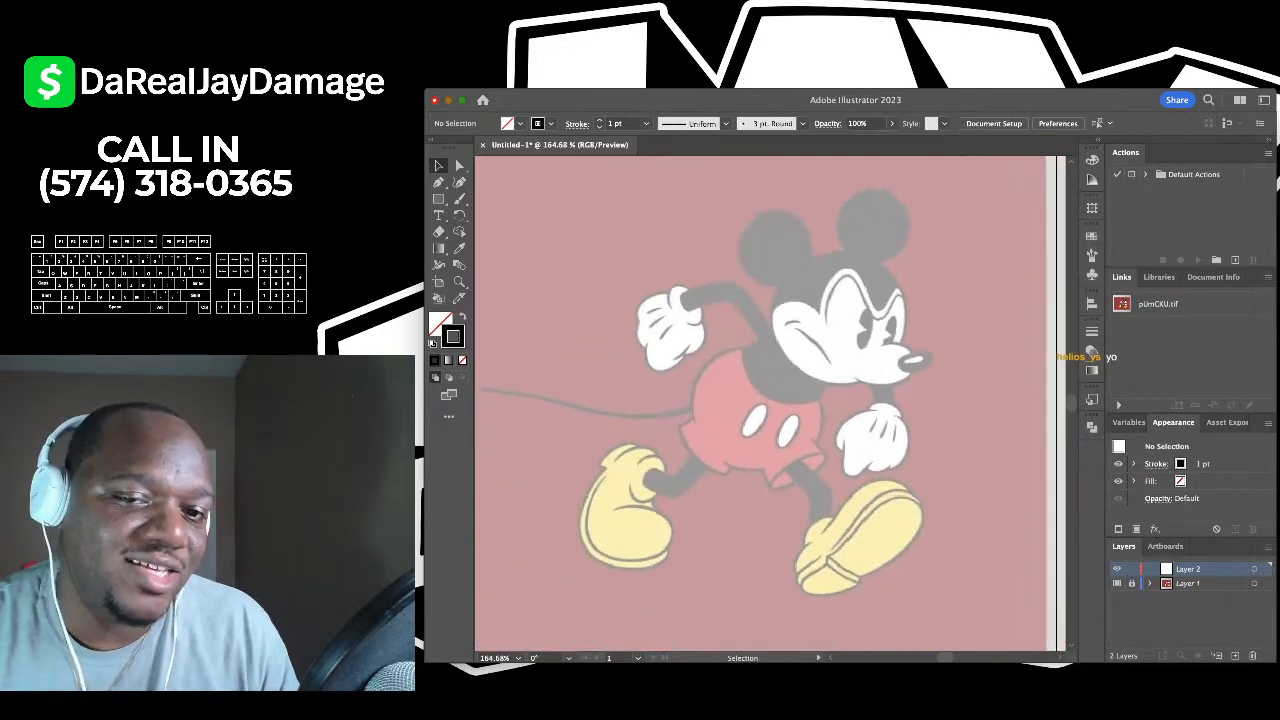
scroll(840, 300, up, 2)
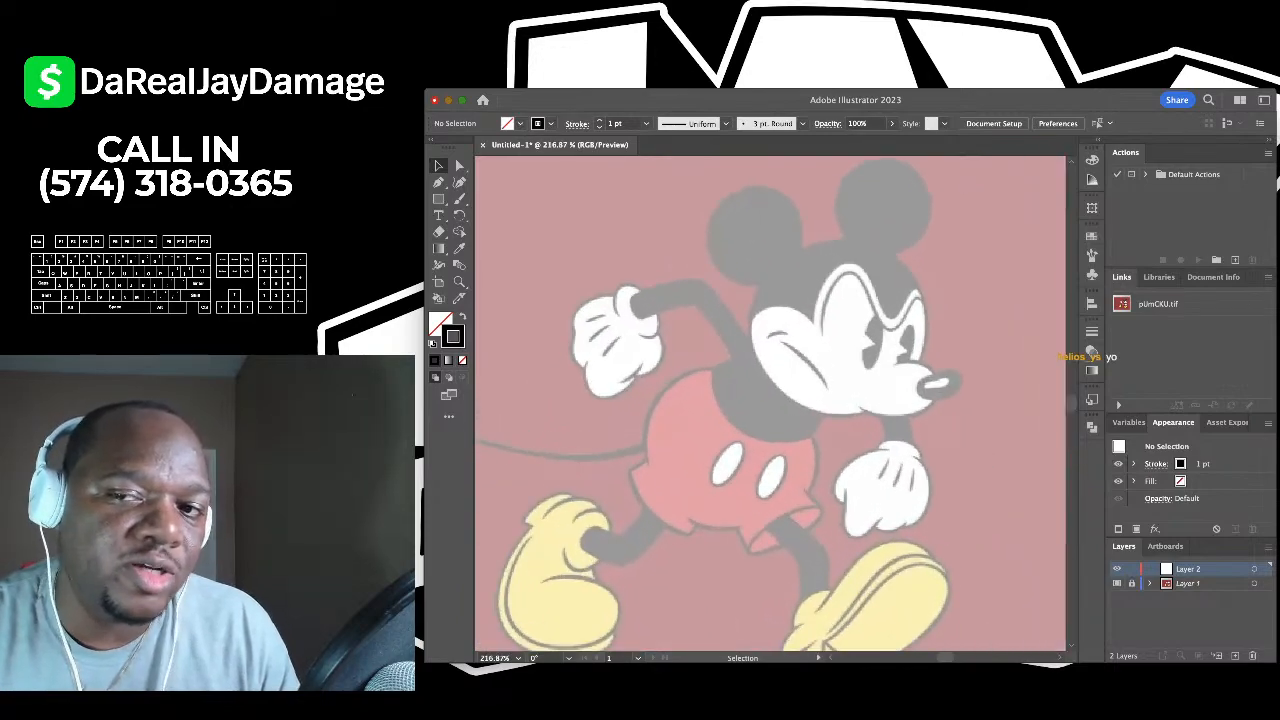
scroll(770, 404, up, 2)
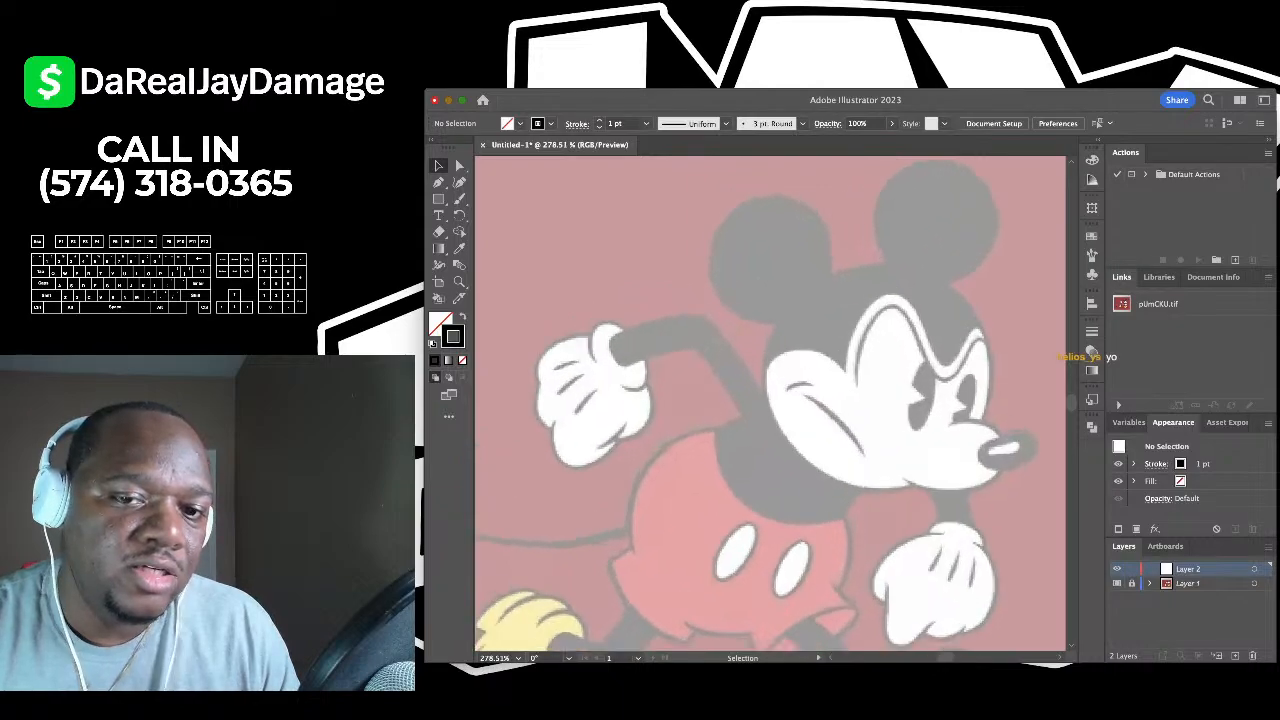
scroll(770, 404, down, 2)
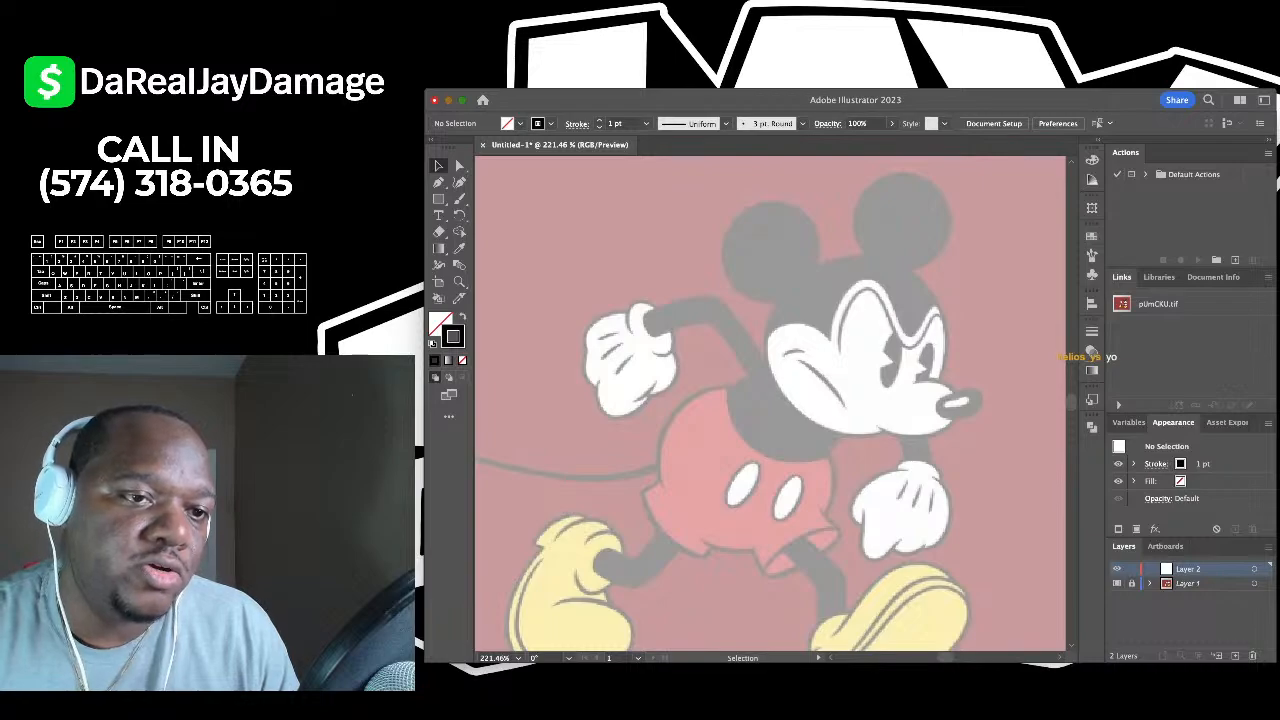
key(l)
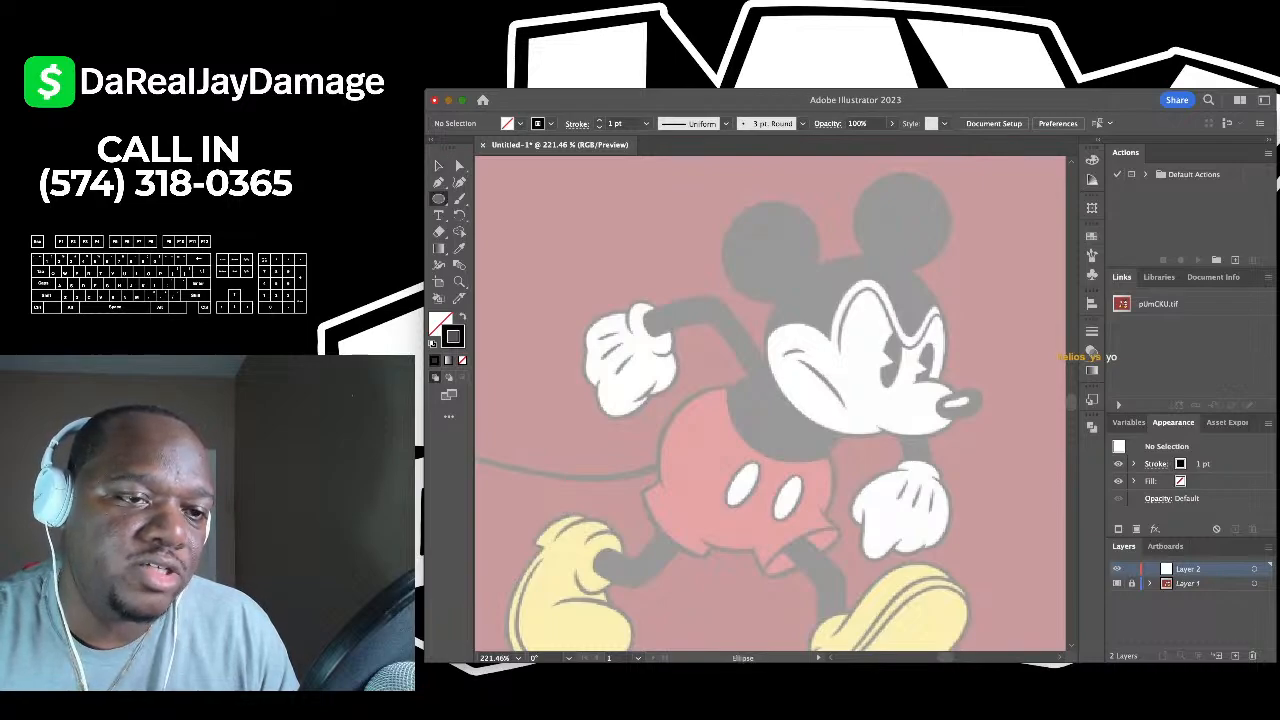
scroll(818, 210, up, 5)
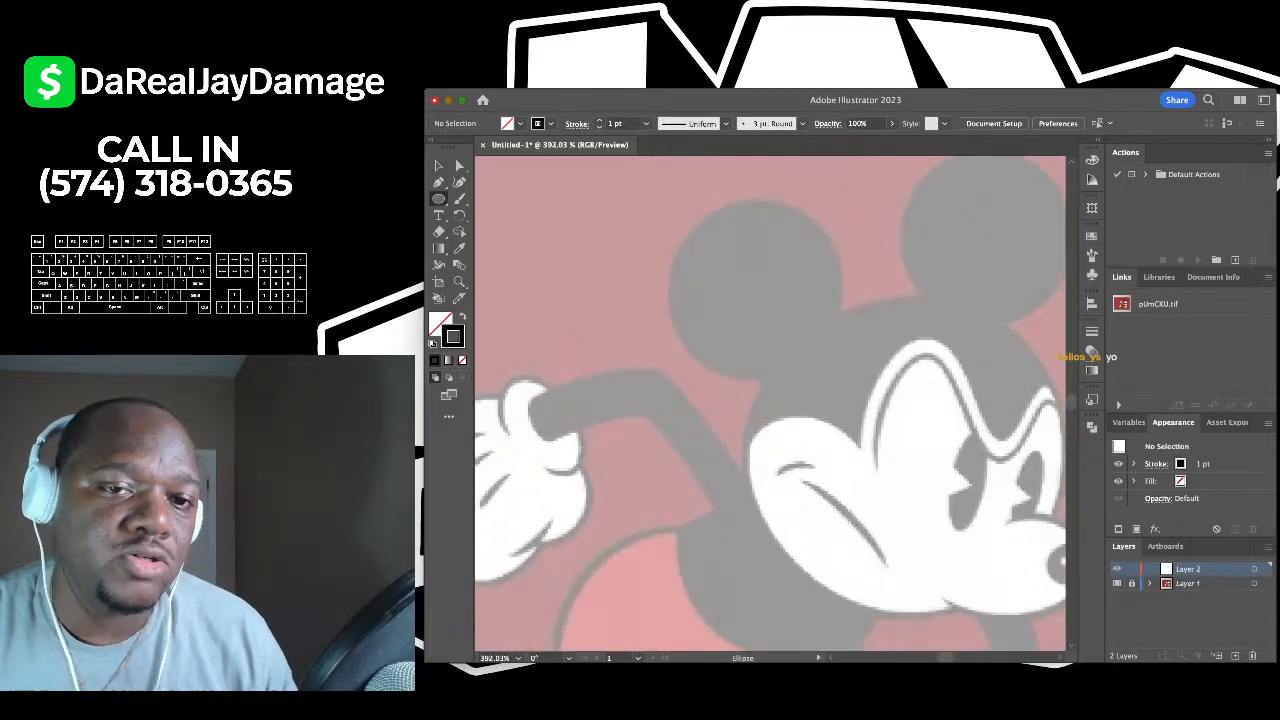
scroll(740, 250, down, 3)
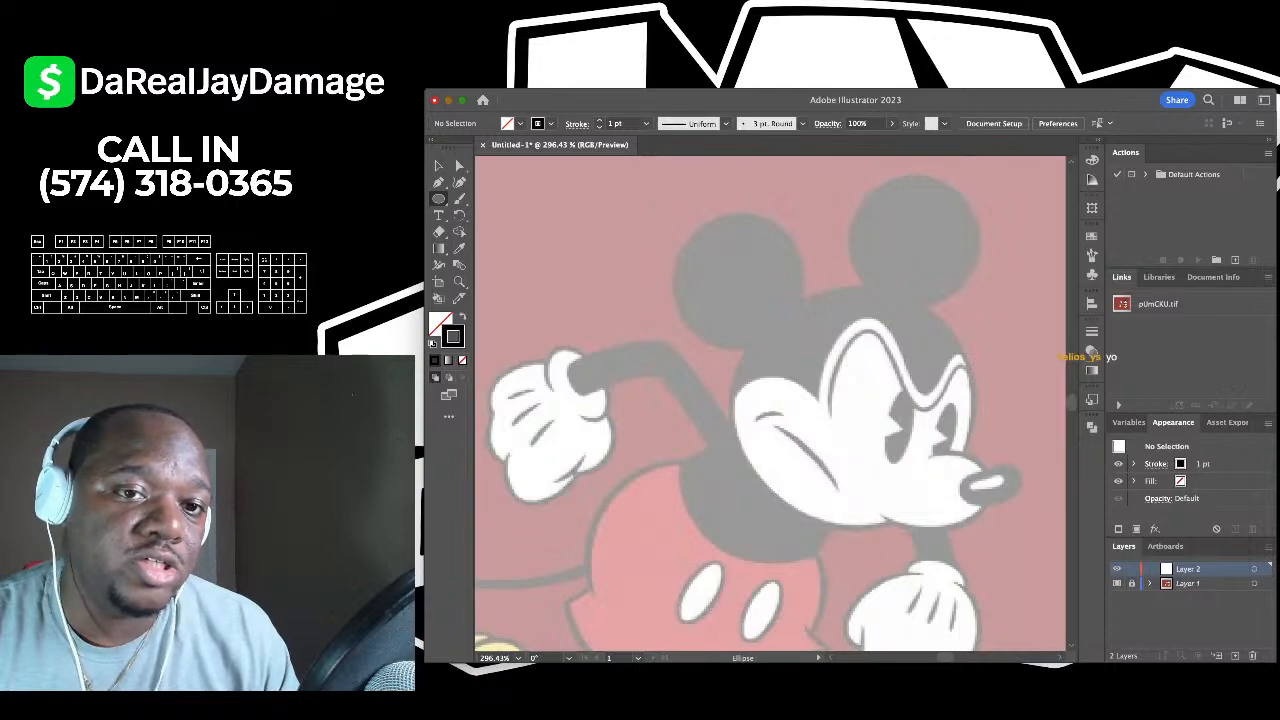
- Draw a circle and fit it proportionally over Mickey's left ear
drag(744, 204, 603, 345)
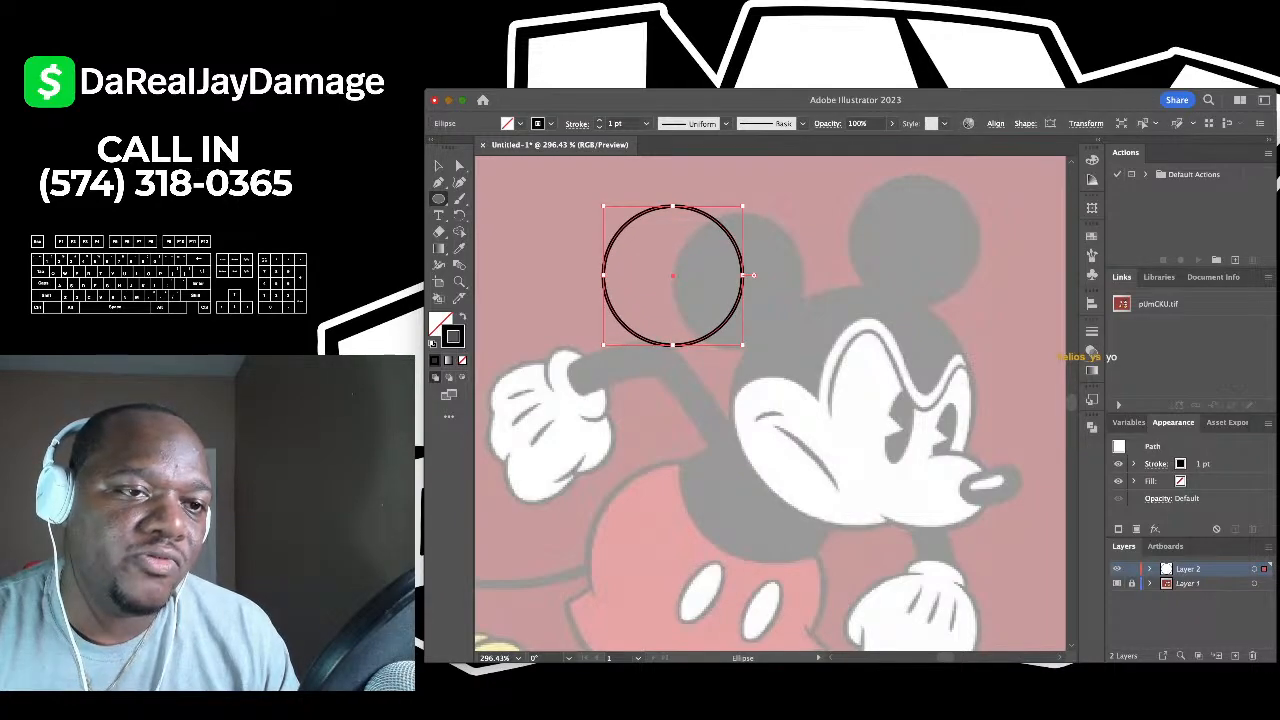
key(v)
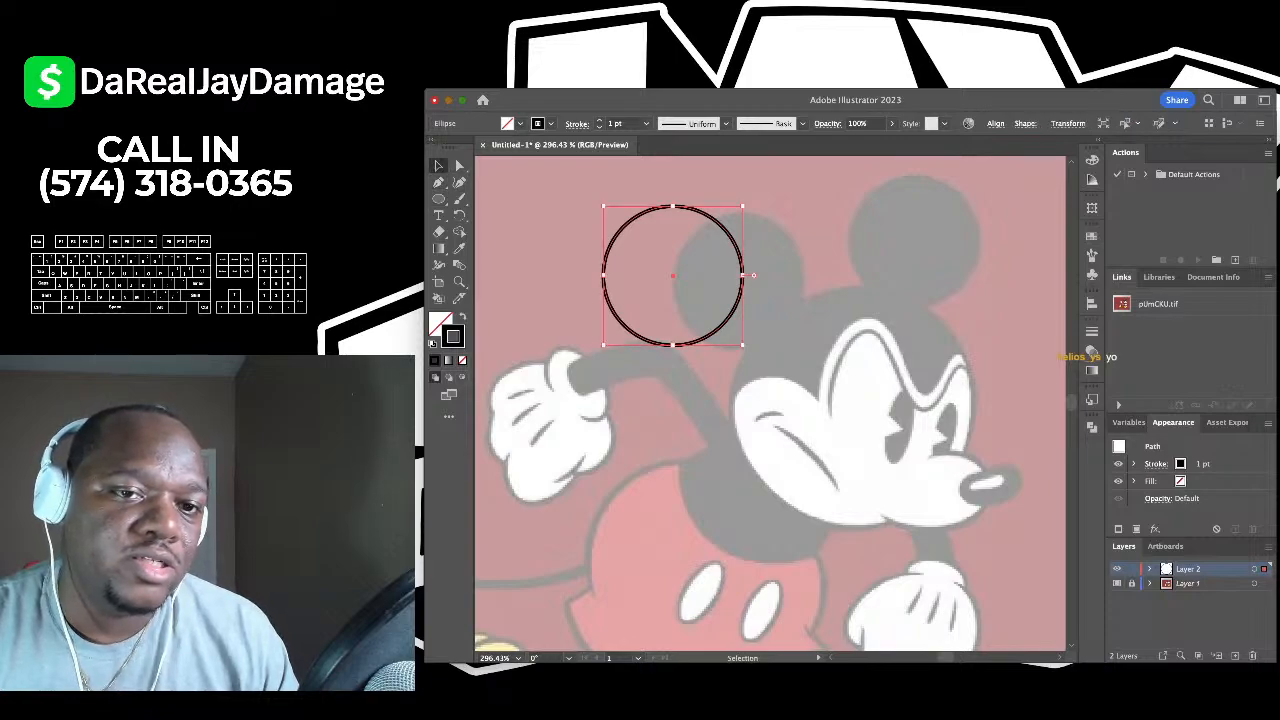
drag(743, 275, 818, 287)
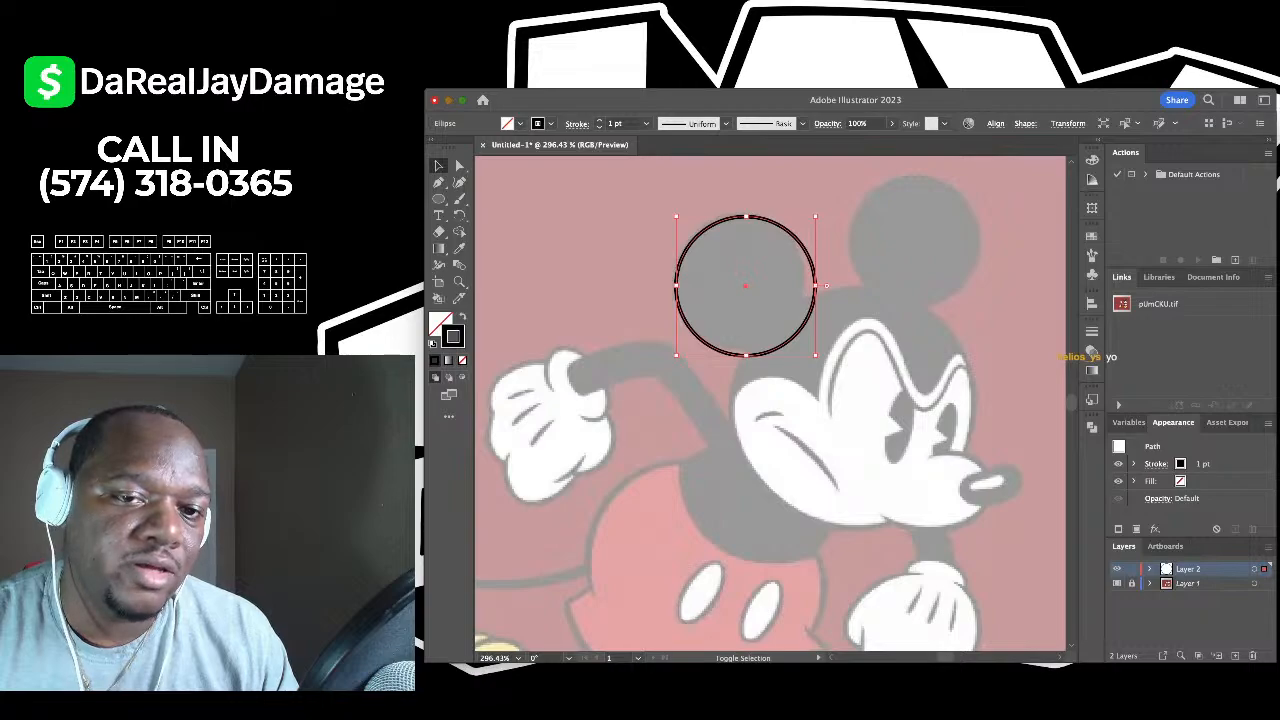
drag(815, 355, 806, 347)
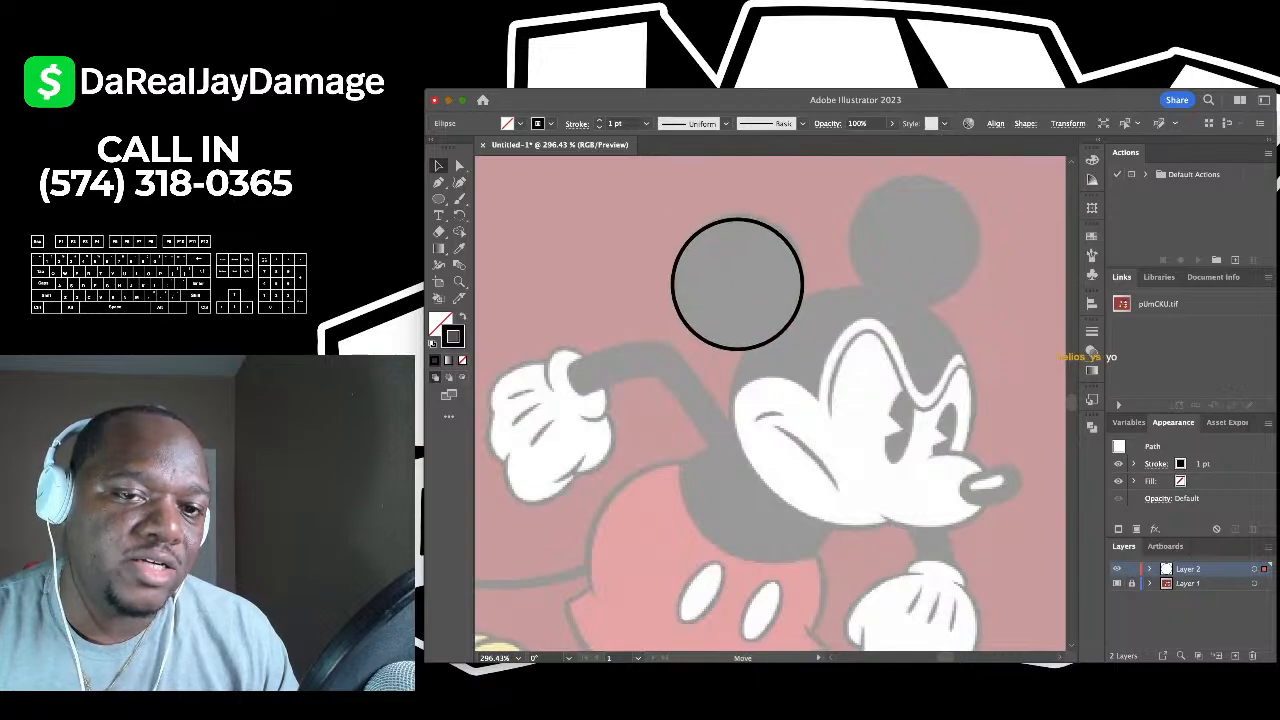
key(shift)
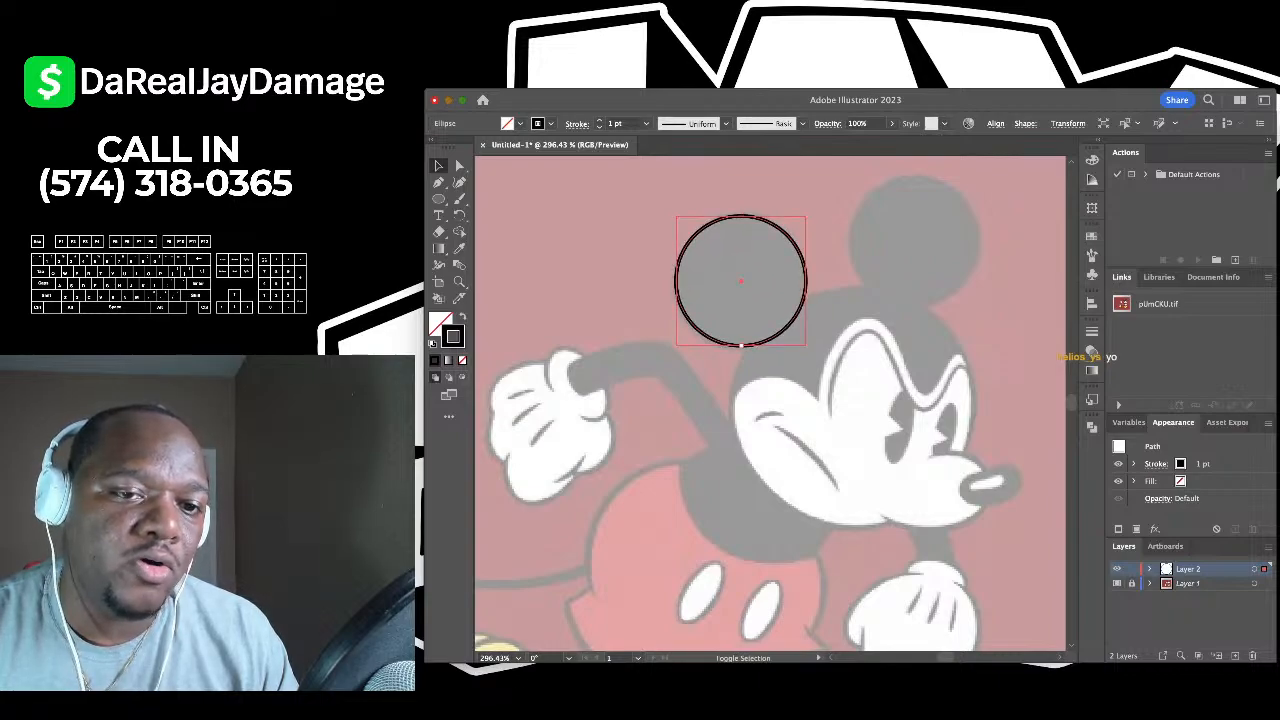
drag(741, 346, 741, 350)
click(741, 390)
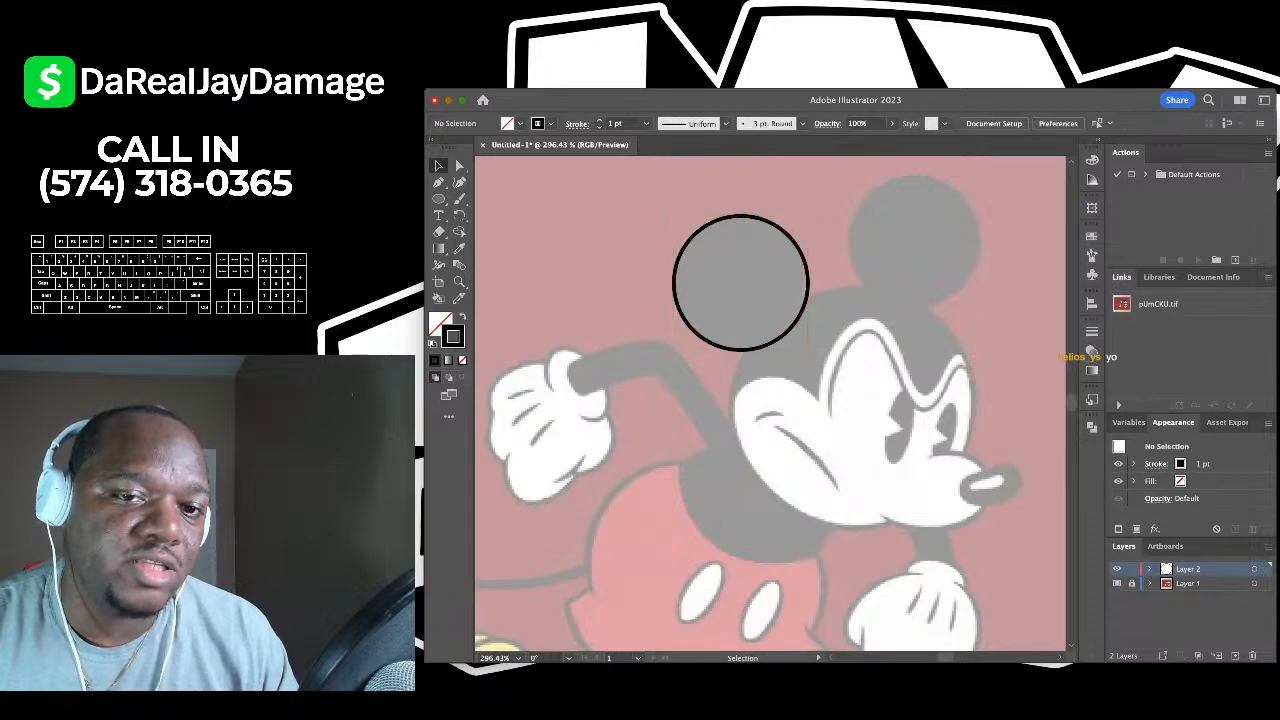
- Copy the ear circle onto Mickey's right ear
scroll(885, 235, down, 3)
scroll(885, 225, up, 4)
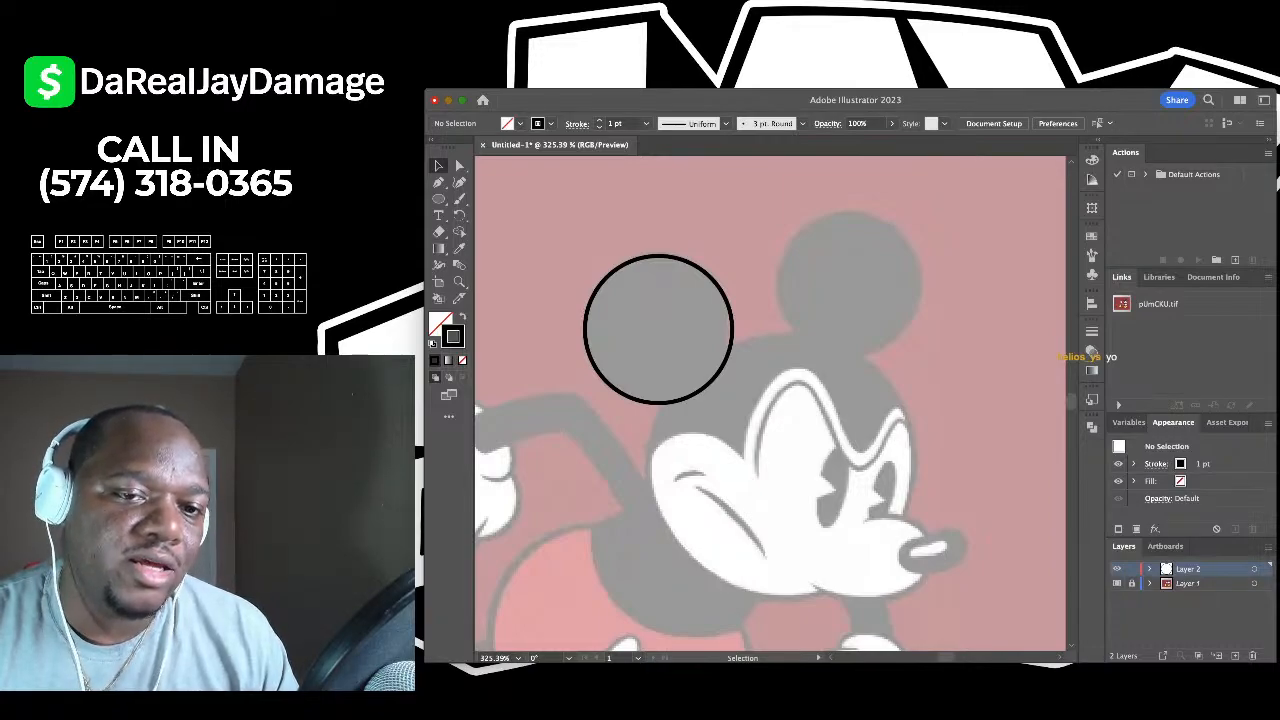
drag(658, 330, 850, 284)
click(988, 257)
scroll(988, 257, down, 5)
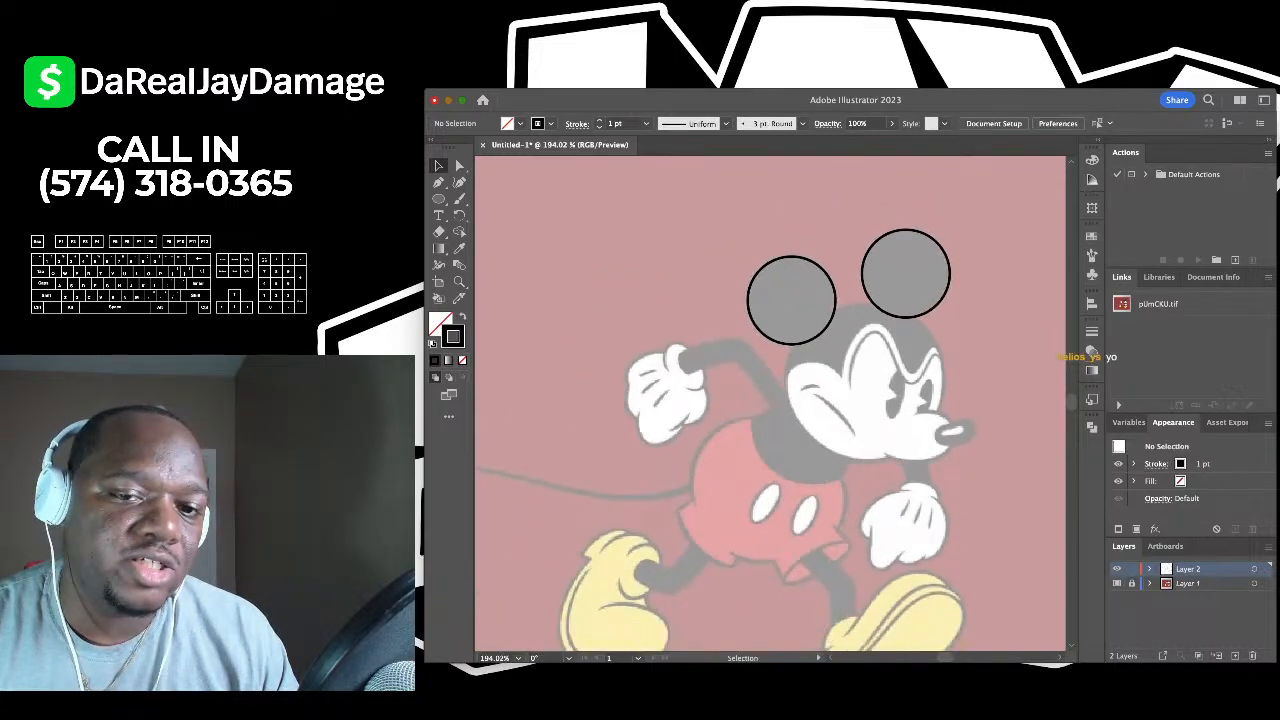
scroll(988, 257, down, 4)
scroll(950, 272, right, 2)
scroll(941, 277, up, 5)
scroll(770, 400, up, 2)
scroll(770, 400, left, 1)
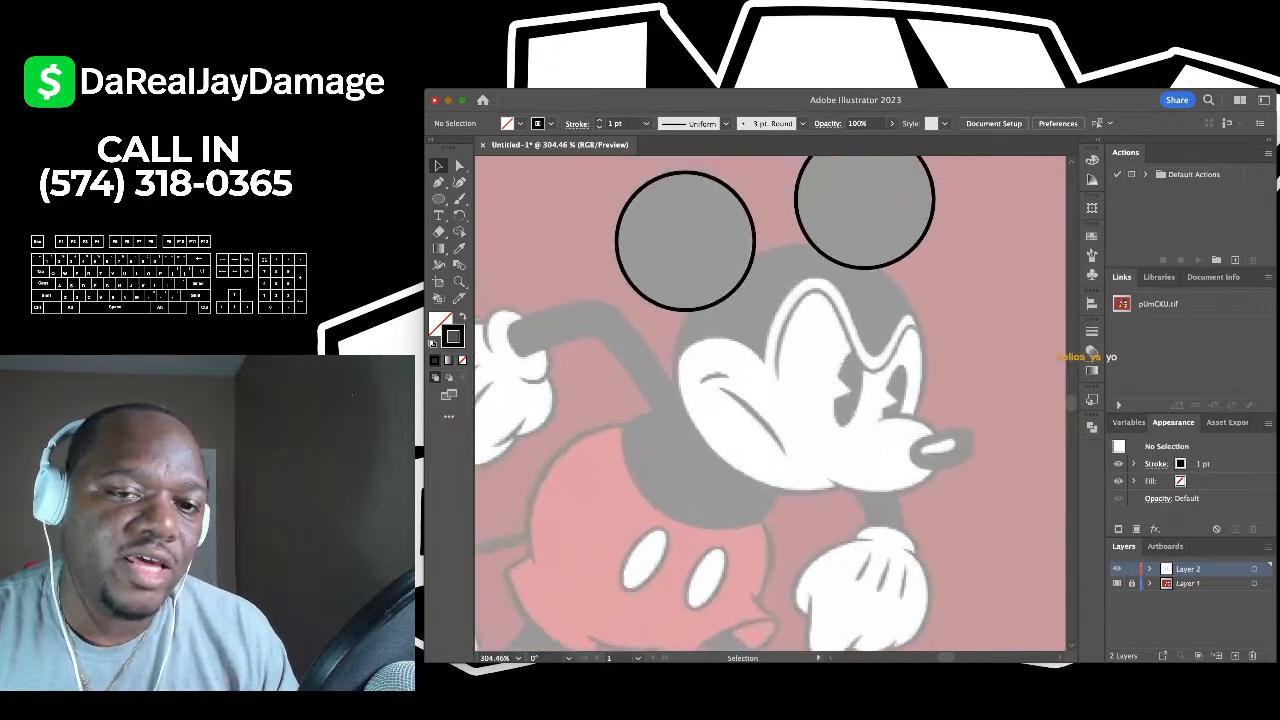
- Draw a large circle and move it over Mickey's face
key(l)
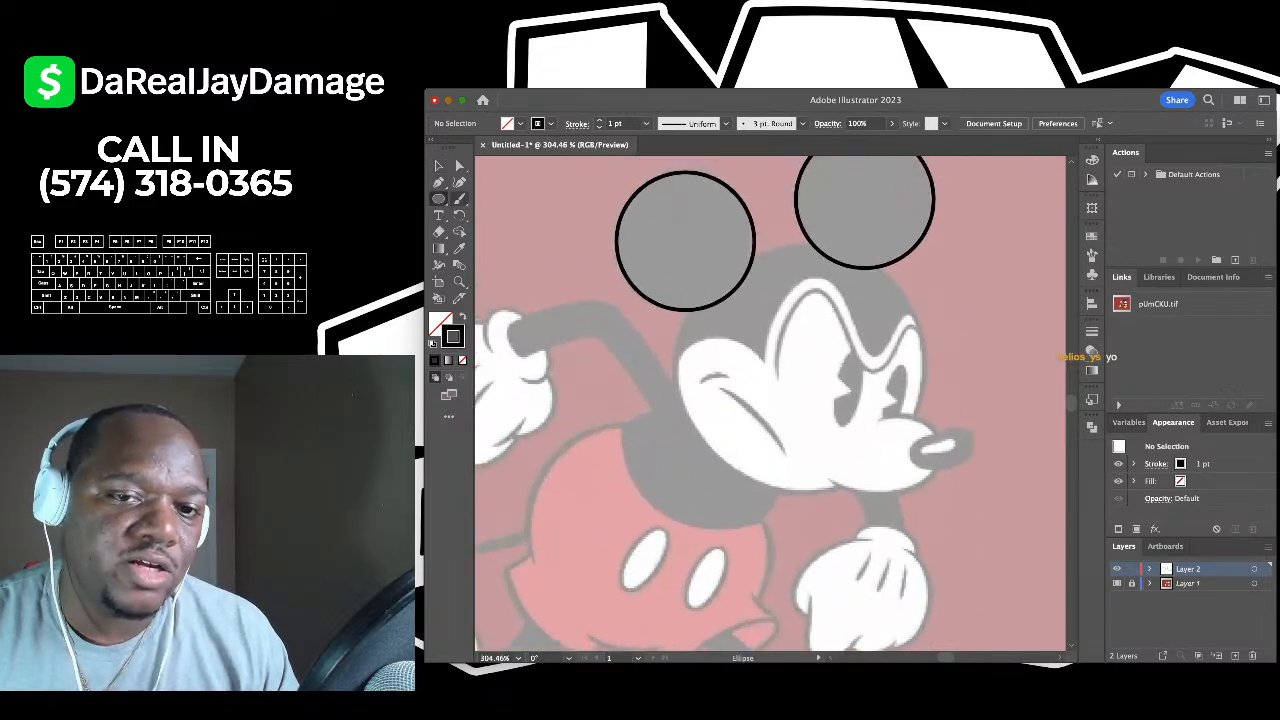
scroll(770, 400, left, 2)
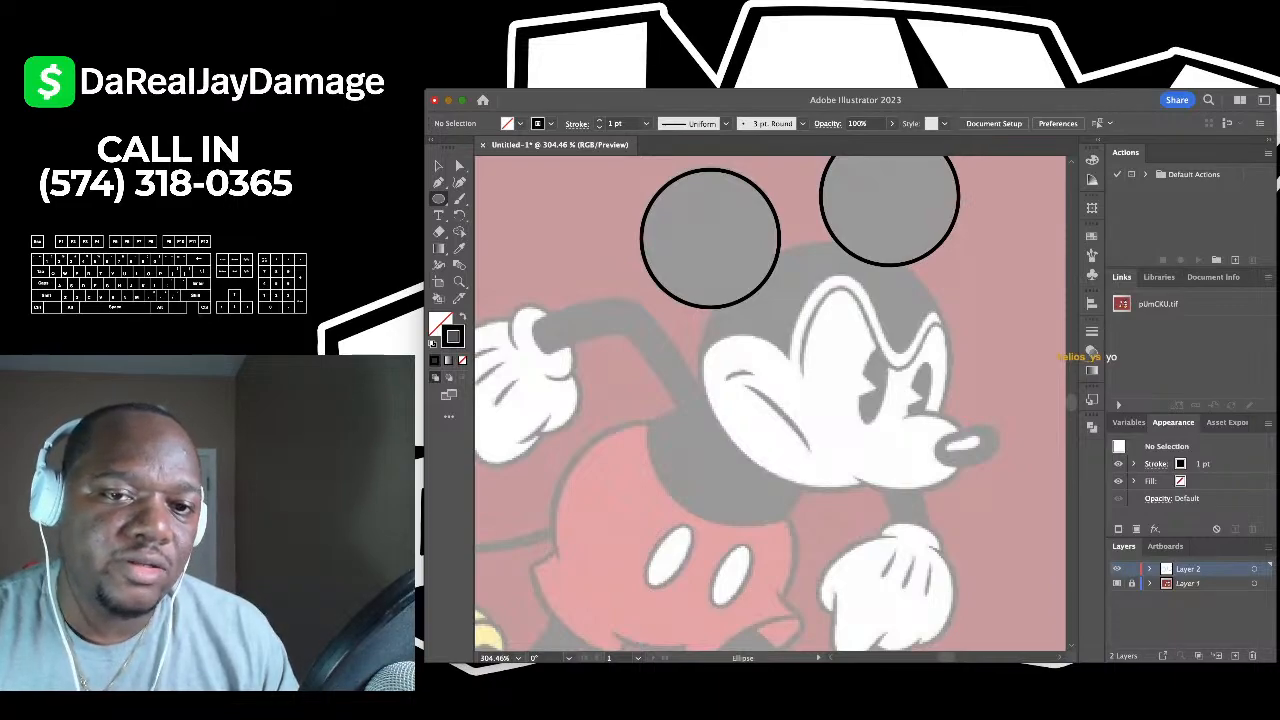
drag(812, 238, 565, 487)
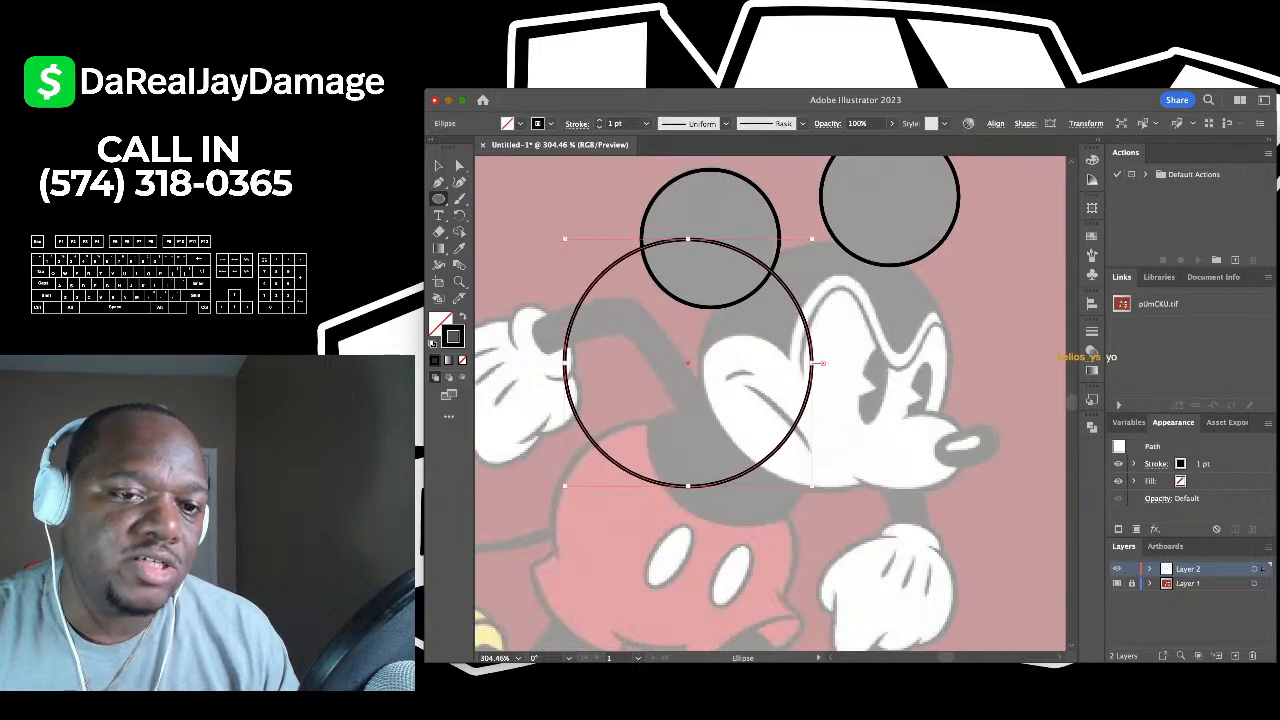
key(v)
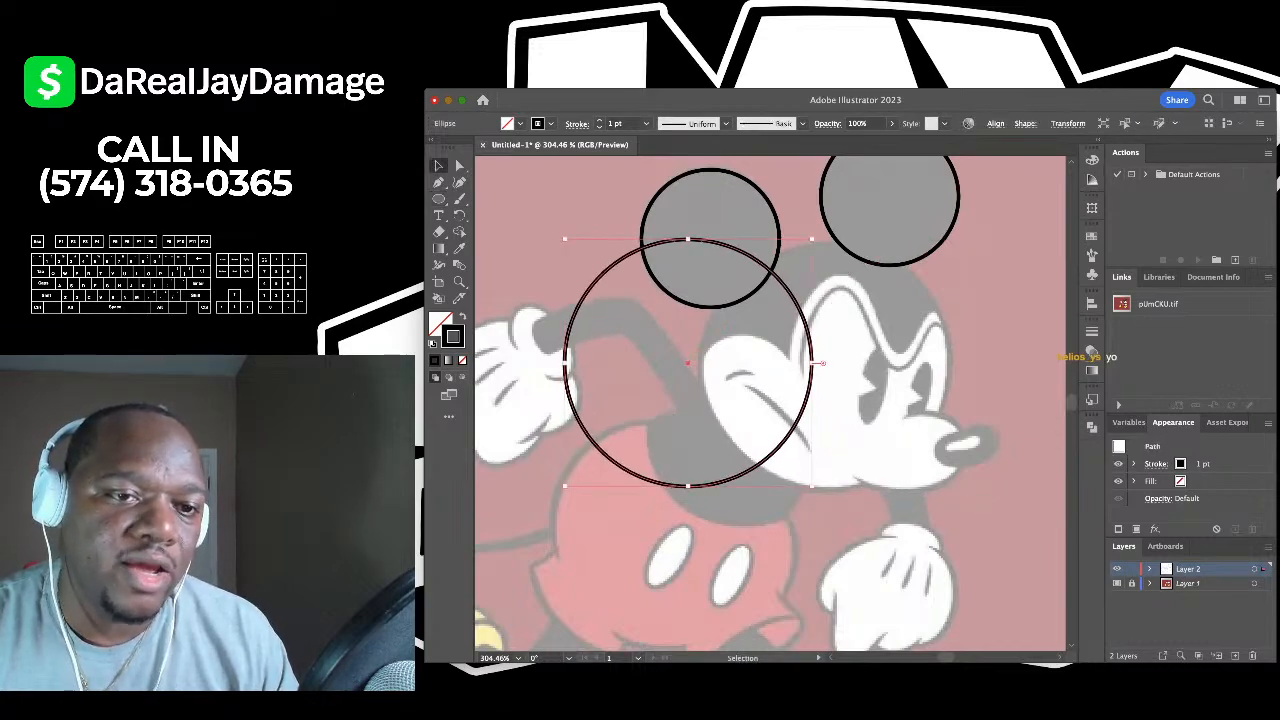
drag(688, 363, 826, 368)
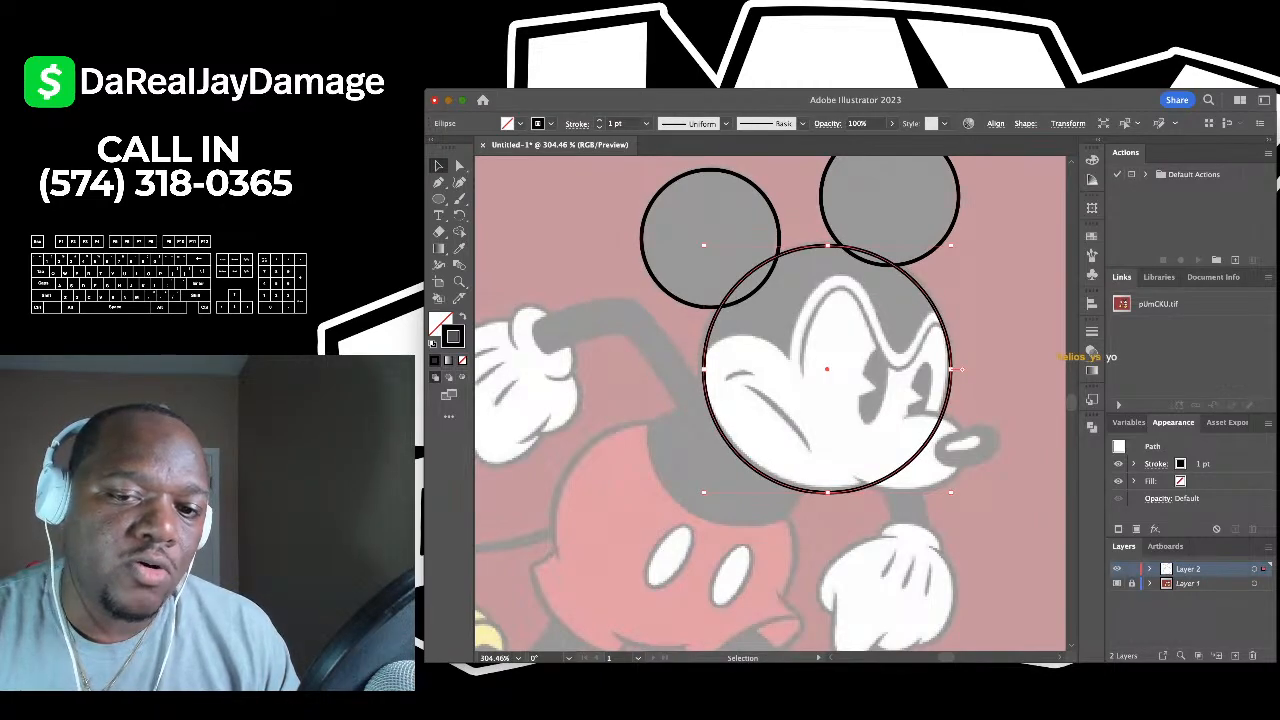
- Resize the head circle to about 0.91 in to match Mickey's head, then zoom in to check
drag(950, 492, 948, 488)
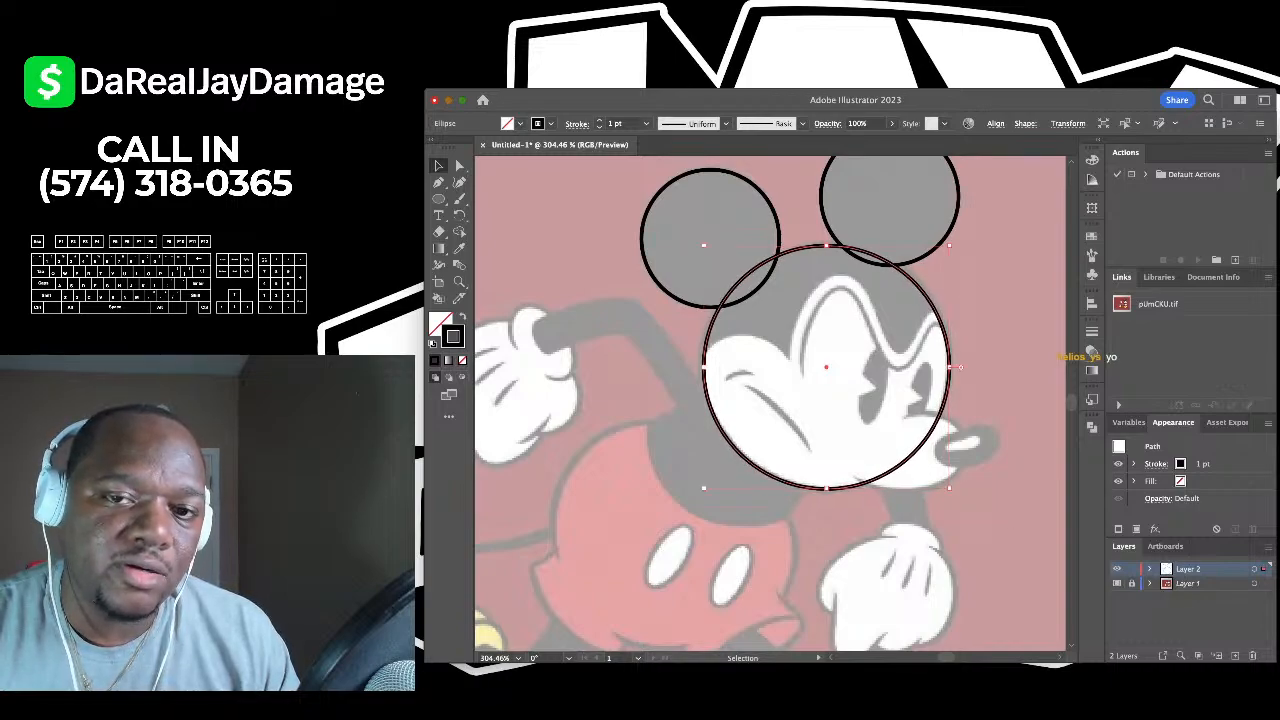
drag(949, 244, 950, 242)
click(1010, 256)
scroll(1010, 256, down, 4)
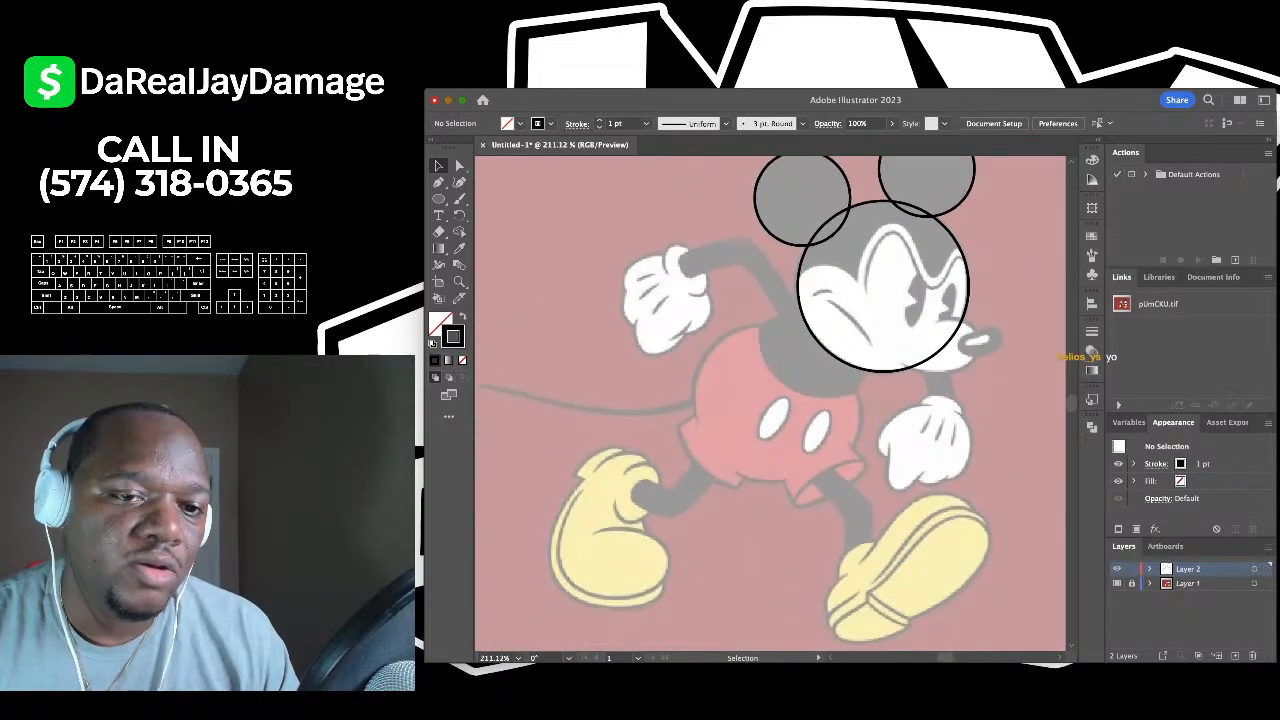
scroll(1006, 250, up, 3)
scroll(1006, 250, down, 3)
scroll(860, 300, up, 3)
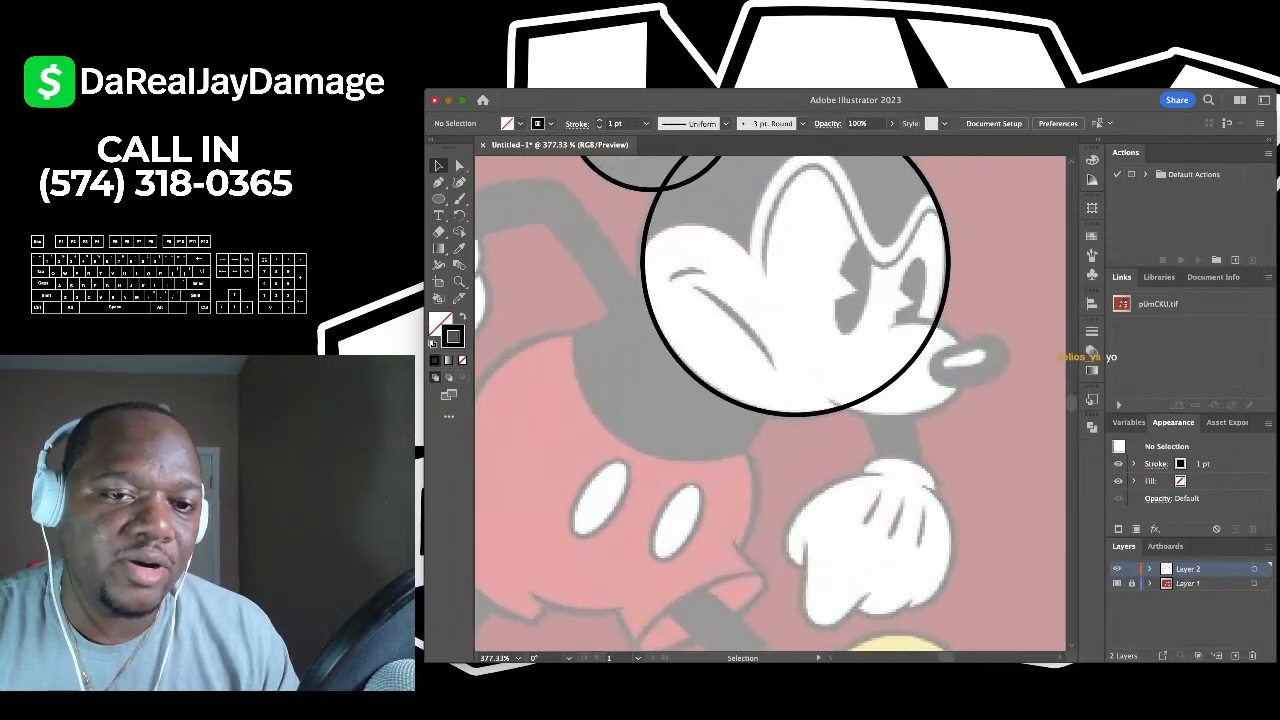
scroll(860, 300, down, 2)
scroll(860, 300, up, 2)
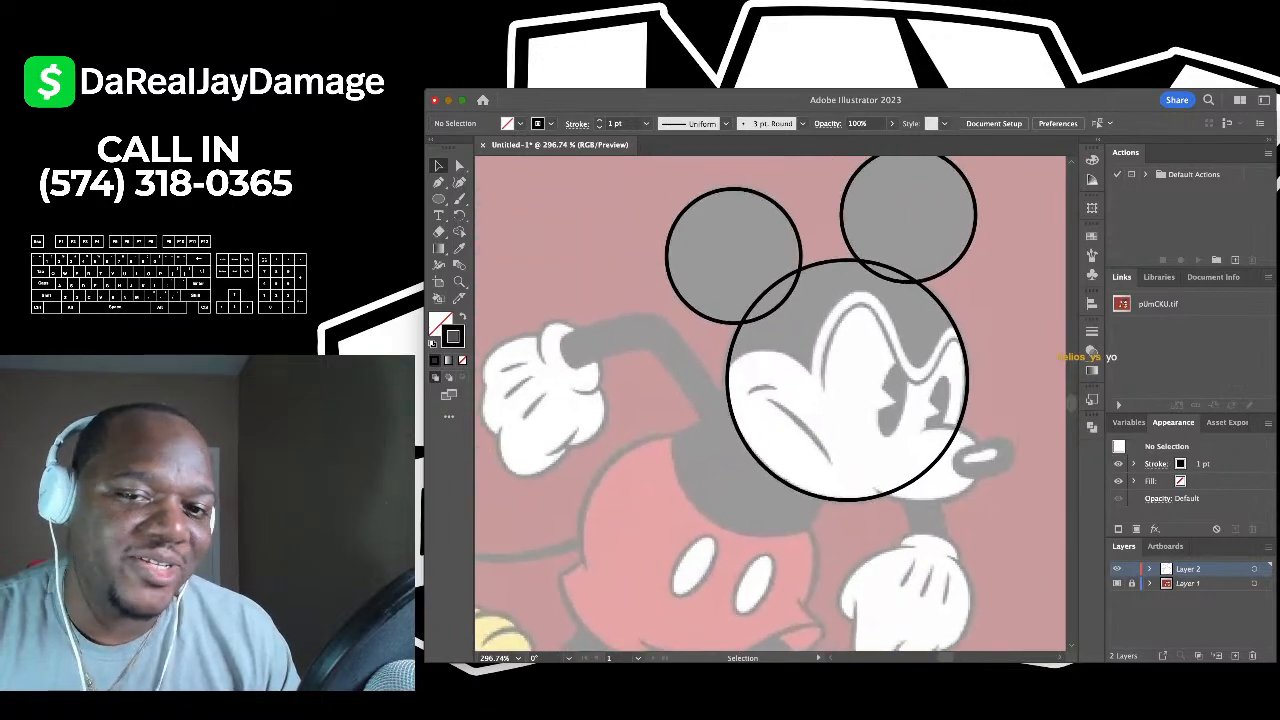
scroll(862, 422, up, 3)
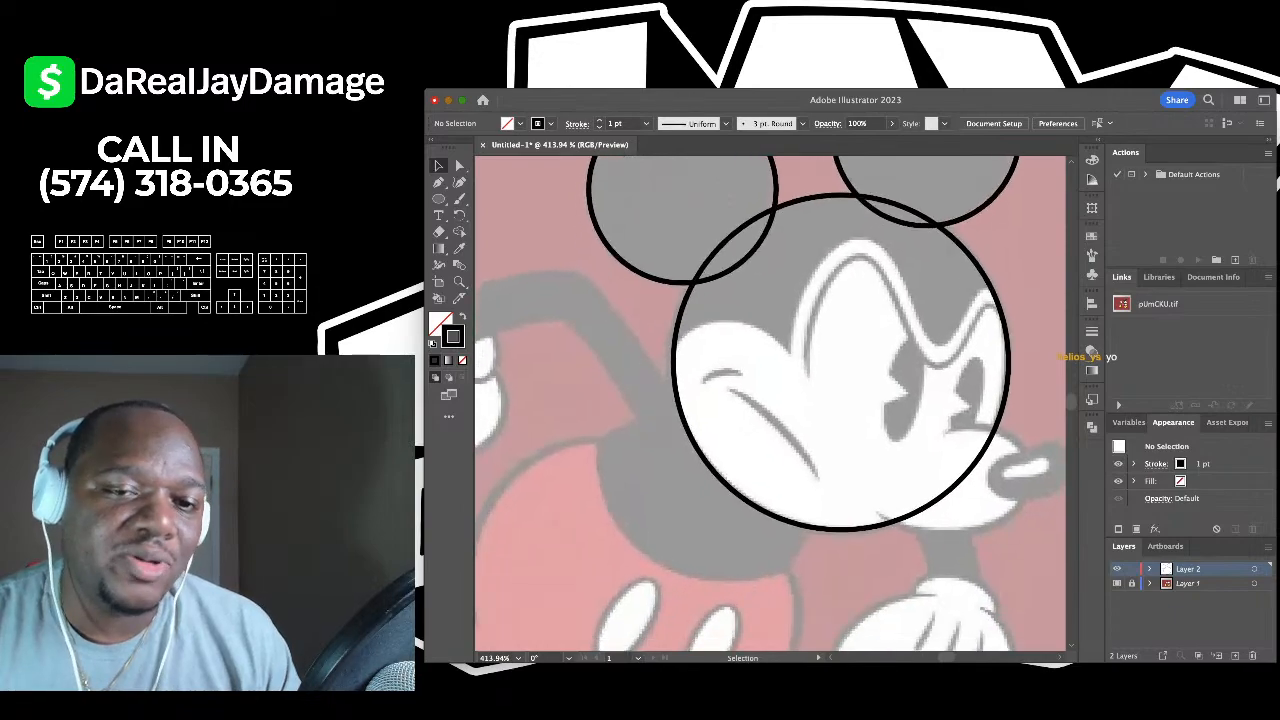
scroll(770, 405, down, 2)
scroll(770, 405, up, 1)
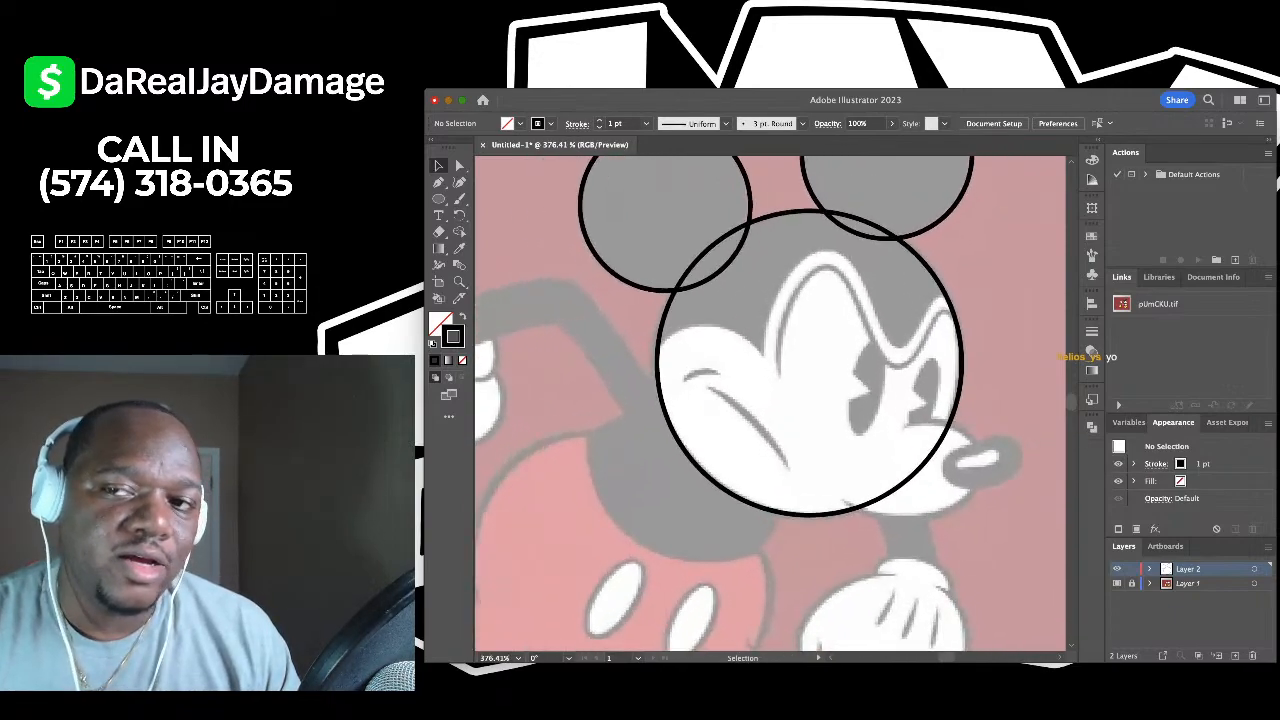
scroll(770, 405, down, 2)
scroll(770, 405, up, 2)
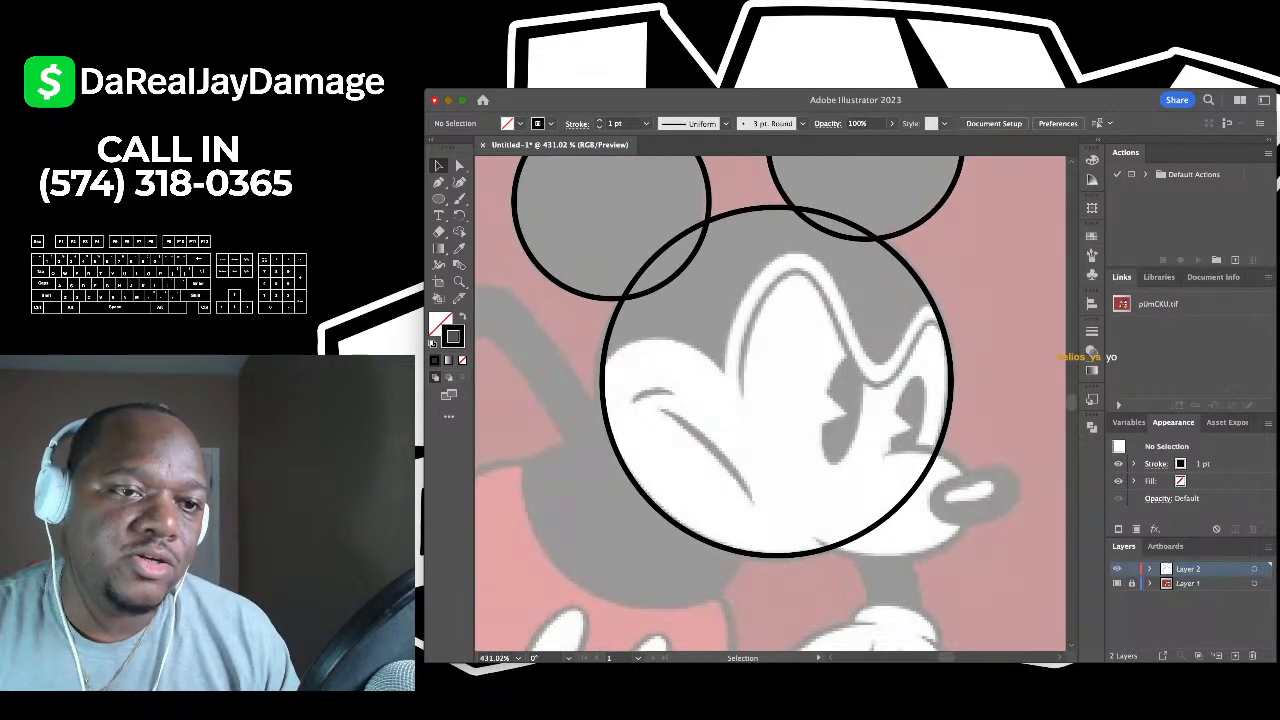
- Draw a three-point Pen line across the face from the head's left side toward the right brow
key(p)
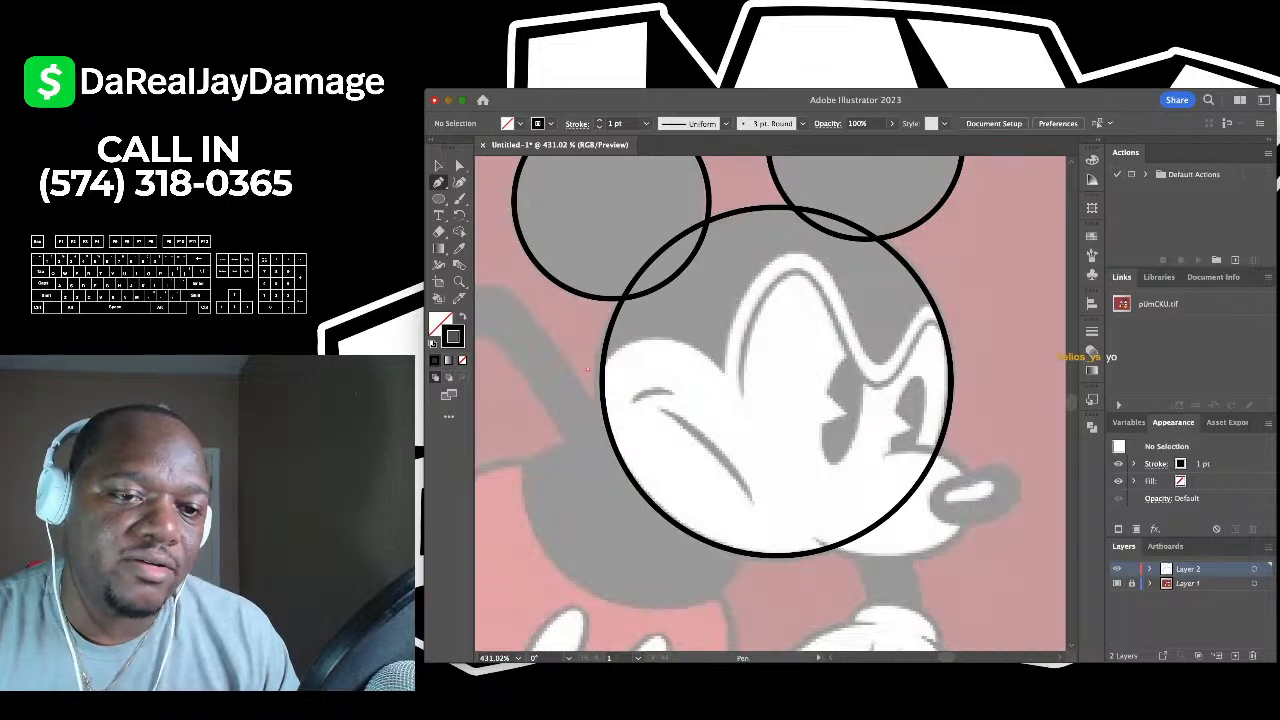
click(588, 370)
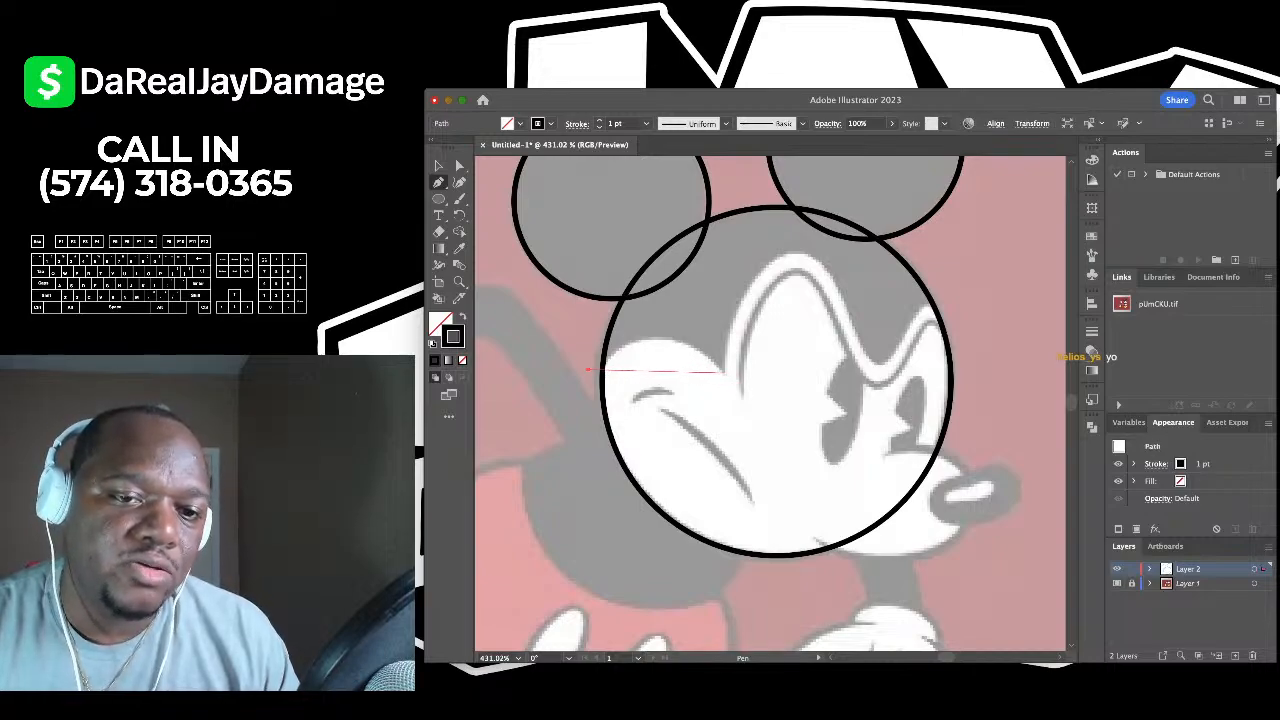
click(722, 371)
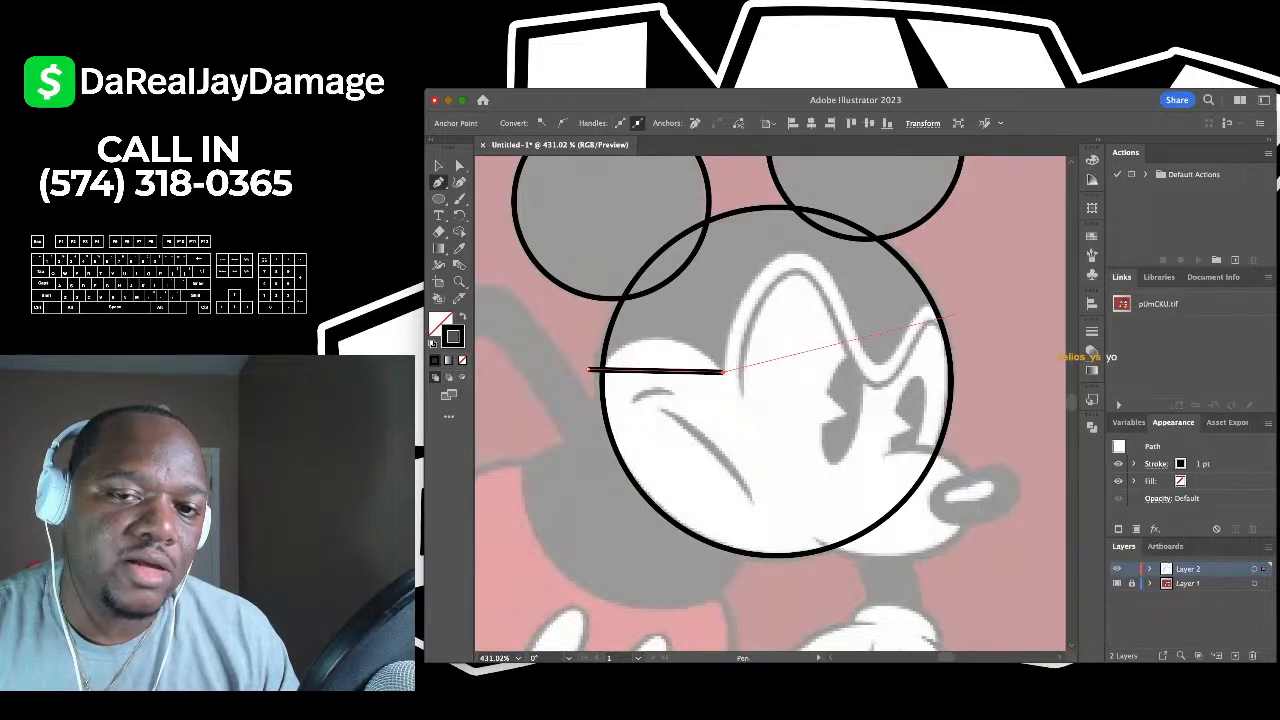
click(957, 314)
- Bend the line with the Curvature tool into a wave along the mask's top edge over the eyes
click(459, 182)
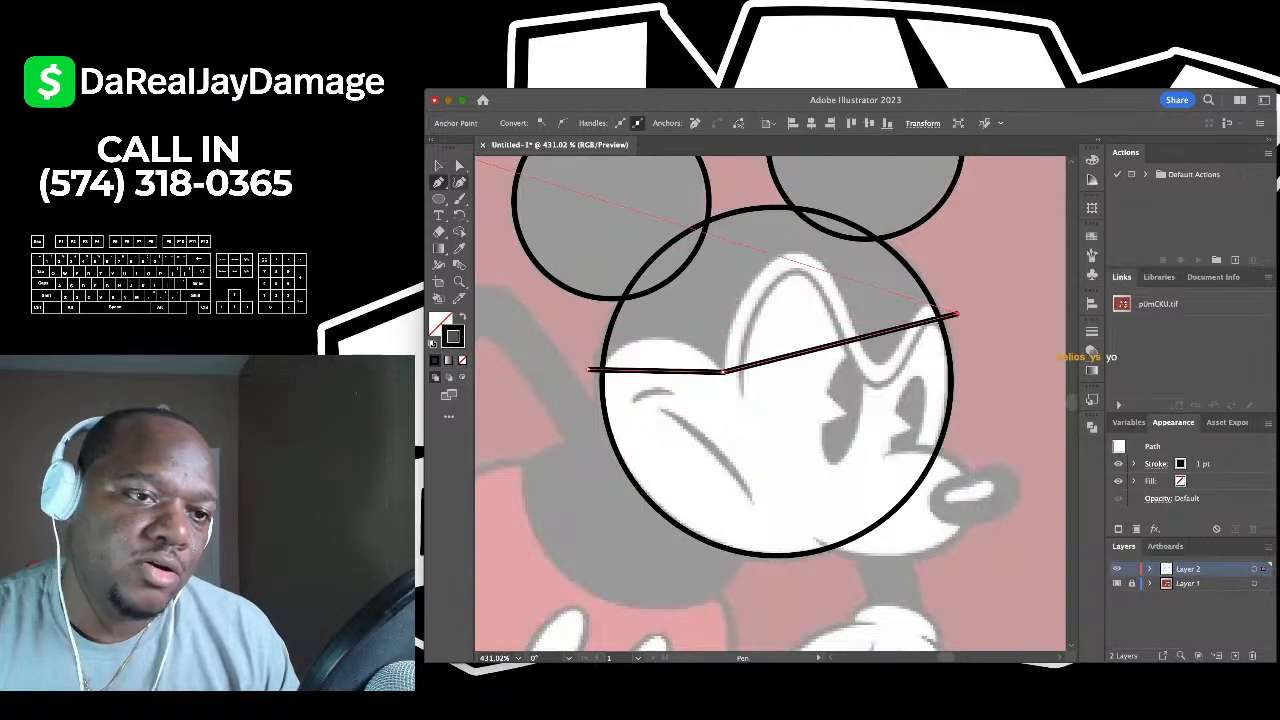
drag(658, 371, 658, 342)
drag(770, 359, 787, 254)
click(871, 246)
drag(871, 246, 932, 303)
drag(884, 368, 881, 362)
drag(807, 264, 802, 253)
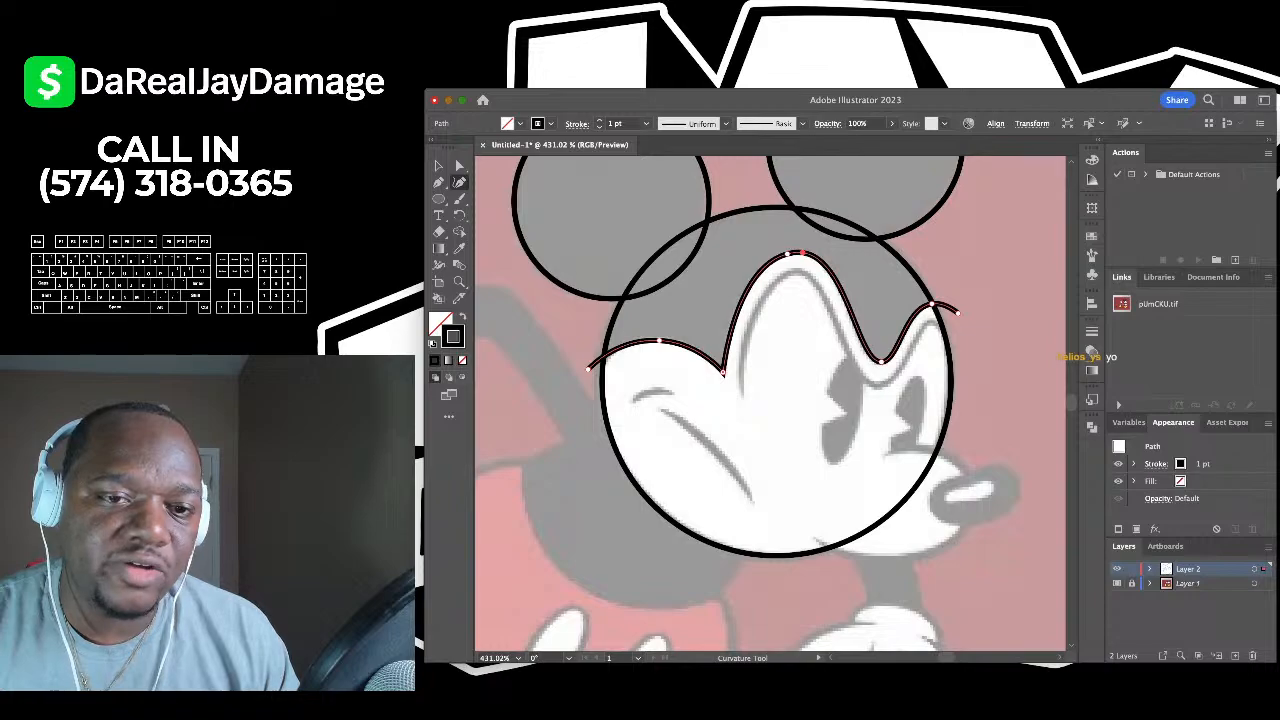
- Deselect the finished face-mask line and pan around Mickey's head
key(v)
click(537, 402)
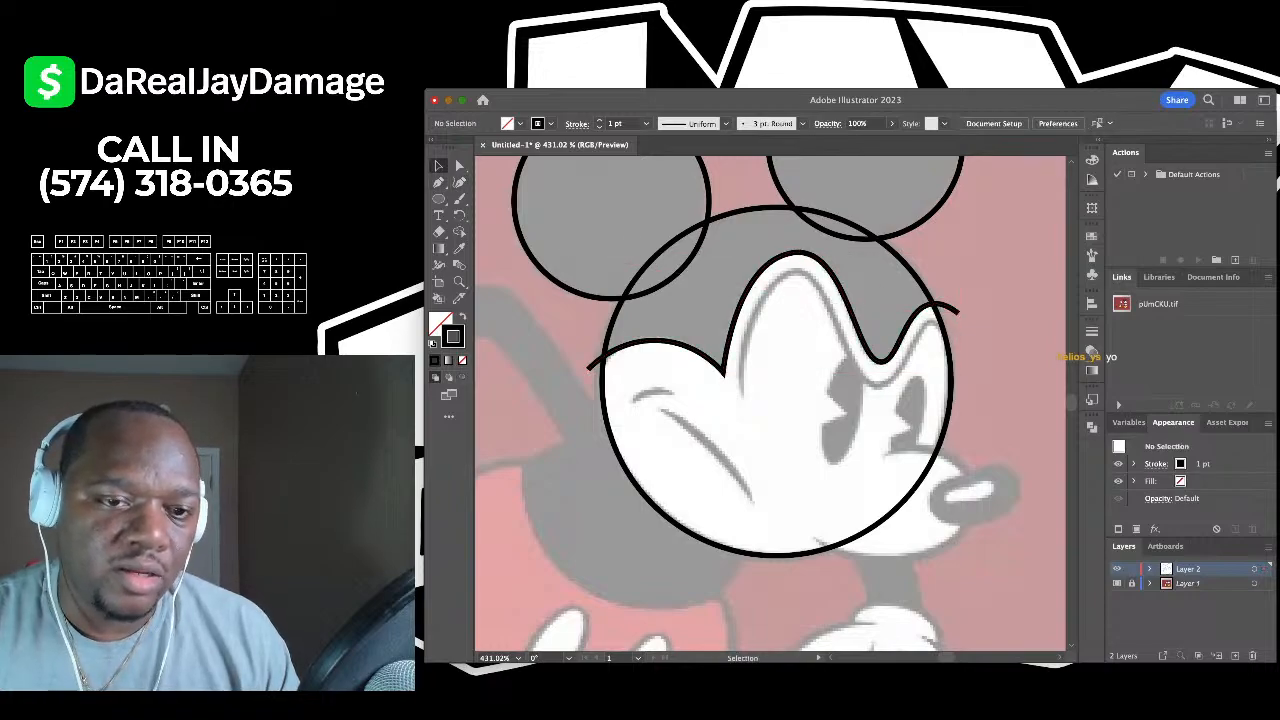
scroll(537, 402, down, 3)
scroll(537, 402, up, 3)
scroll(600, 400, right, 2)
scroll(600, 400, up, 3)
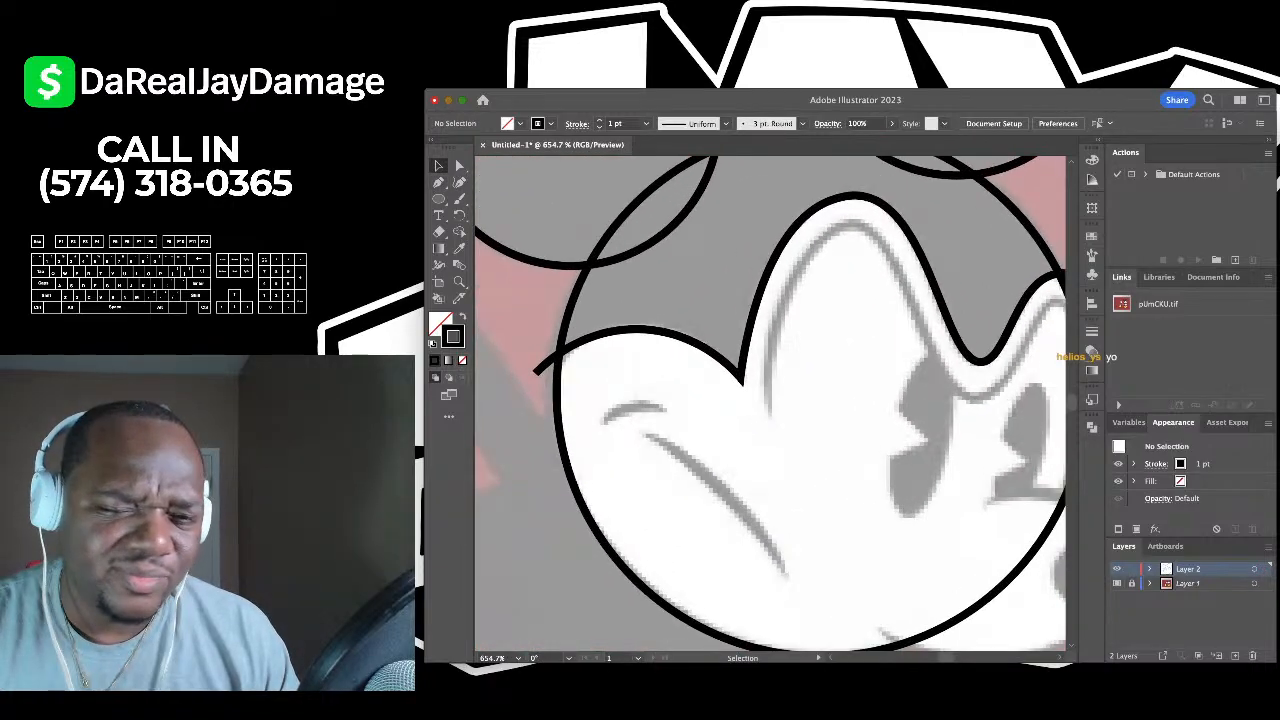
scroll(600, 400, down, 3)
- Draw a second face-mask curve through the inner dip, left peak, valley and right bump, then refine its bends
key(shift+grave)
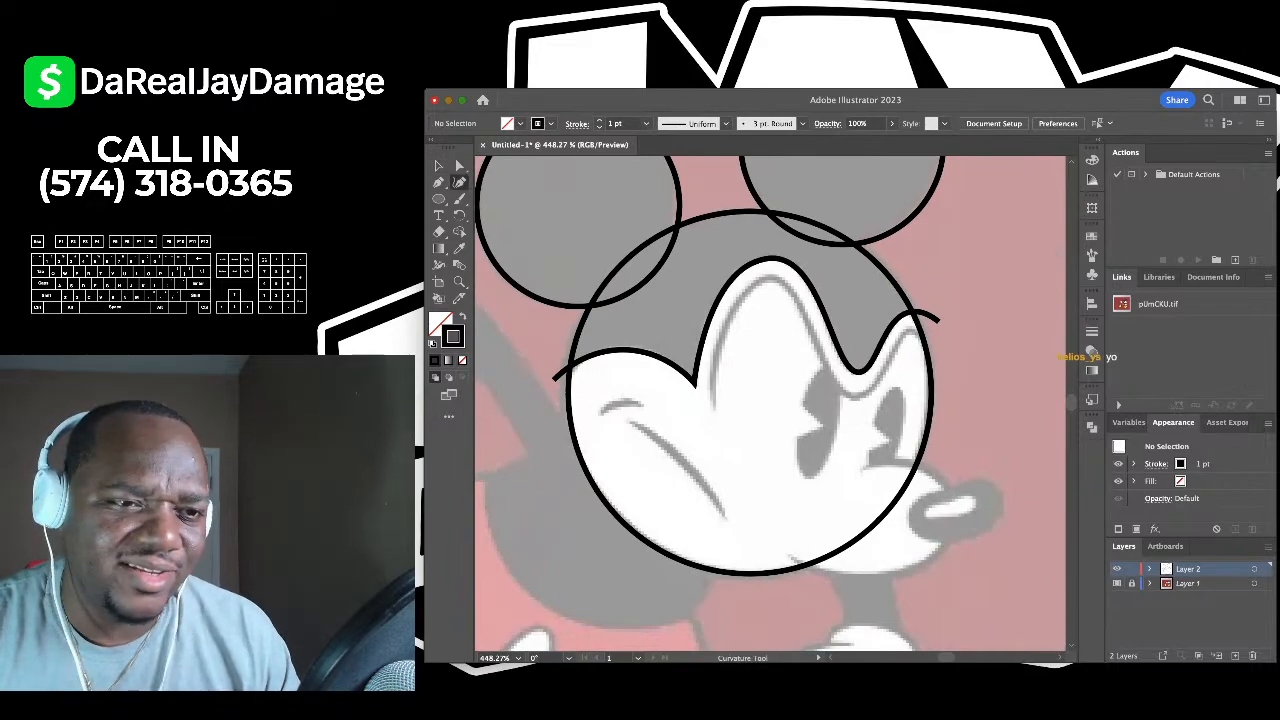
scroll(728, 356, up, 2)
click(701, 416)
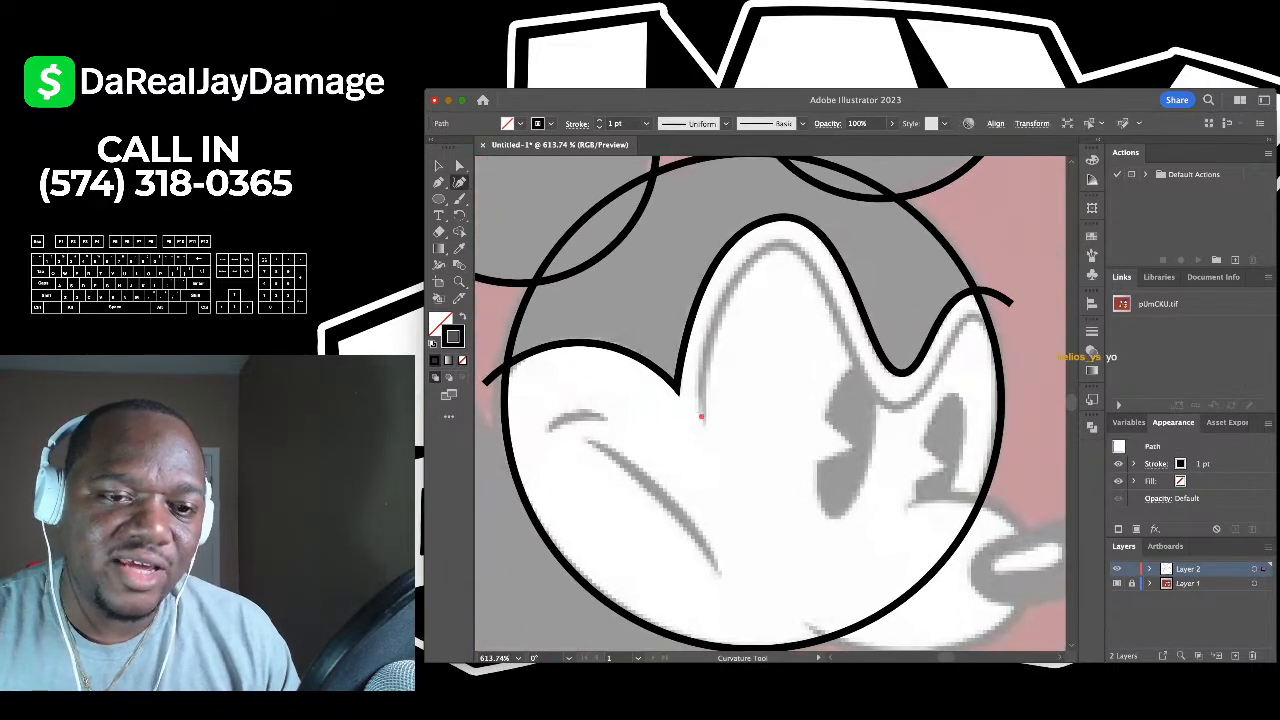
scroll(701, 416, down, 2)
scroll(701, 416, up, 2)
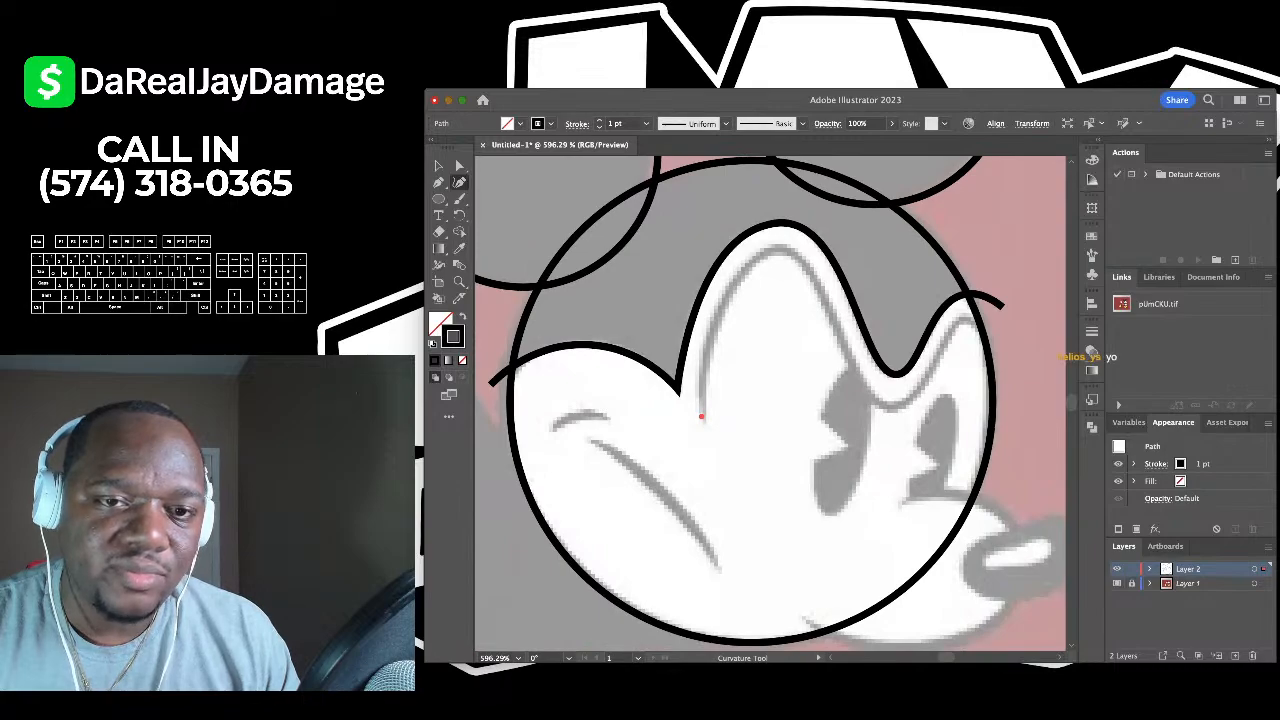
click(780, 248)
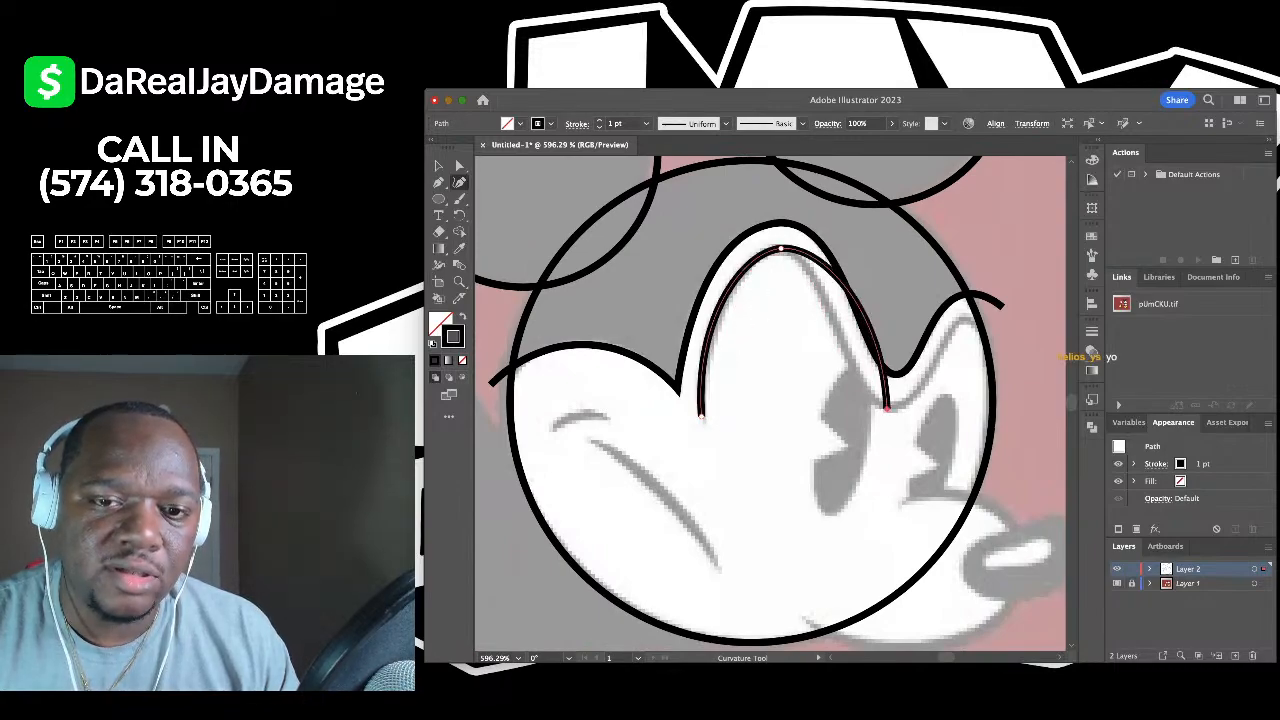
click(886, 408)
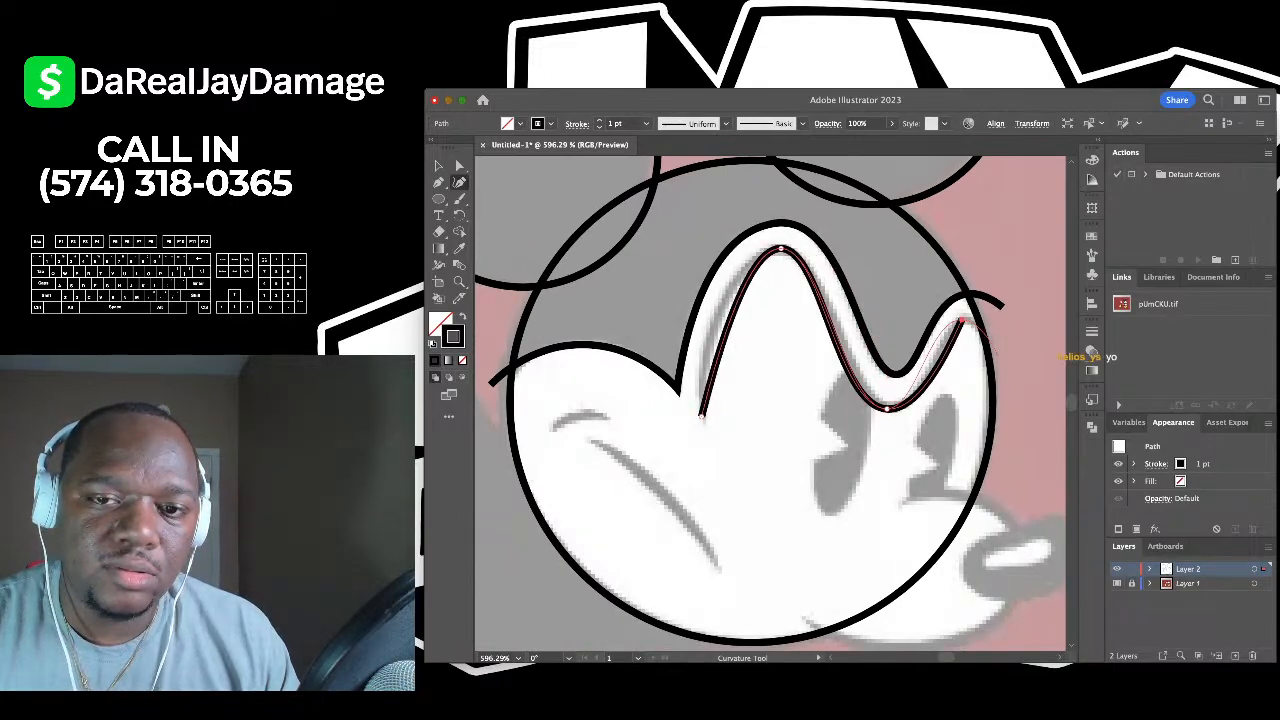
click(961, 320)
drag(961, 320, 976, 320)
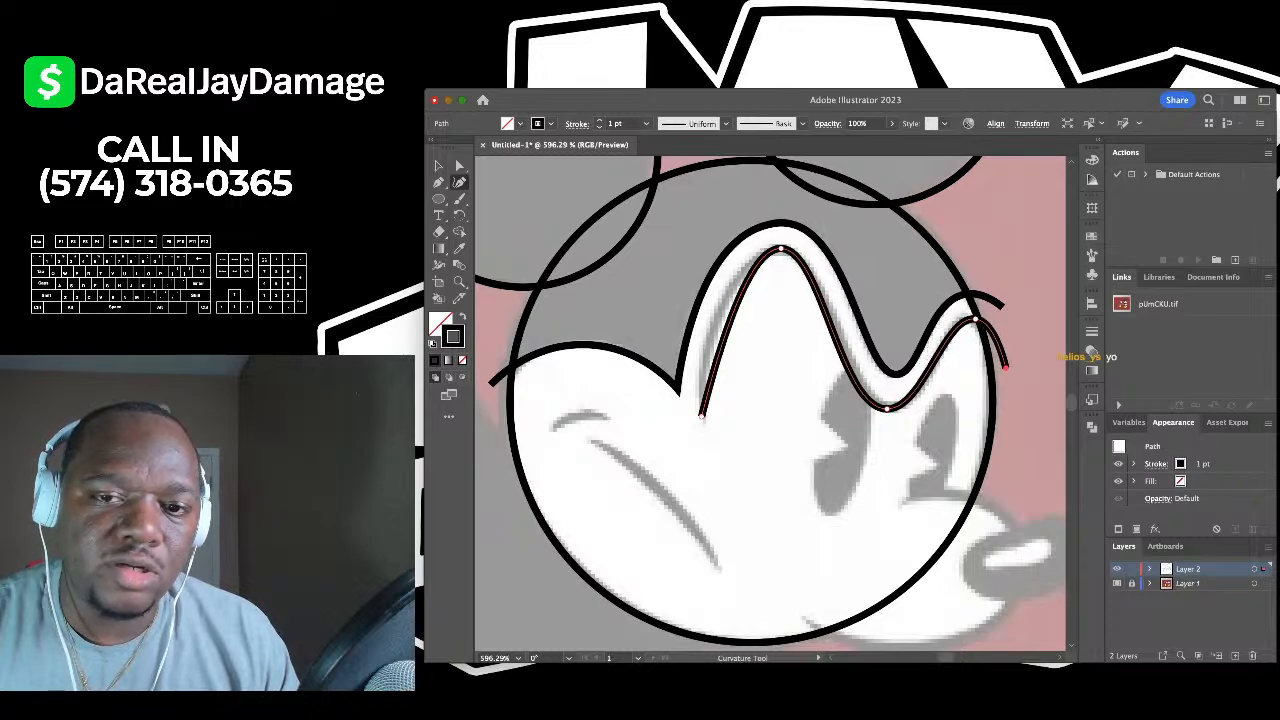
drag(737, 302, 746, 276)
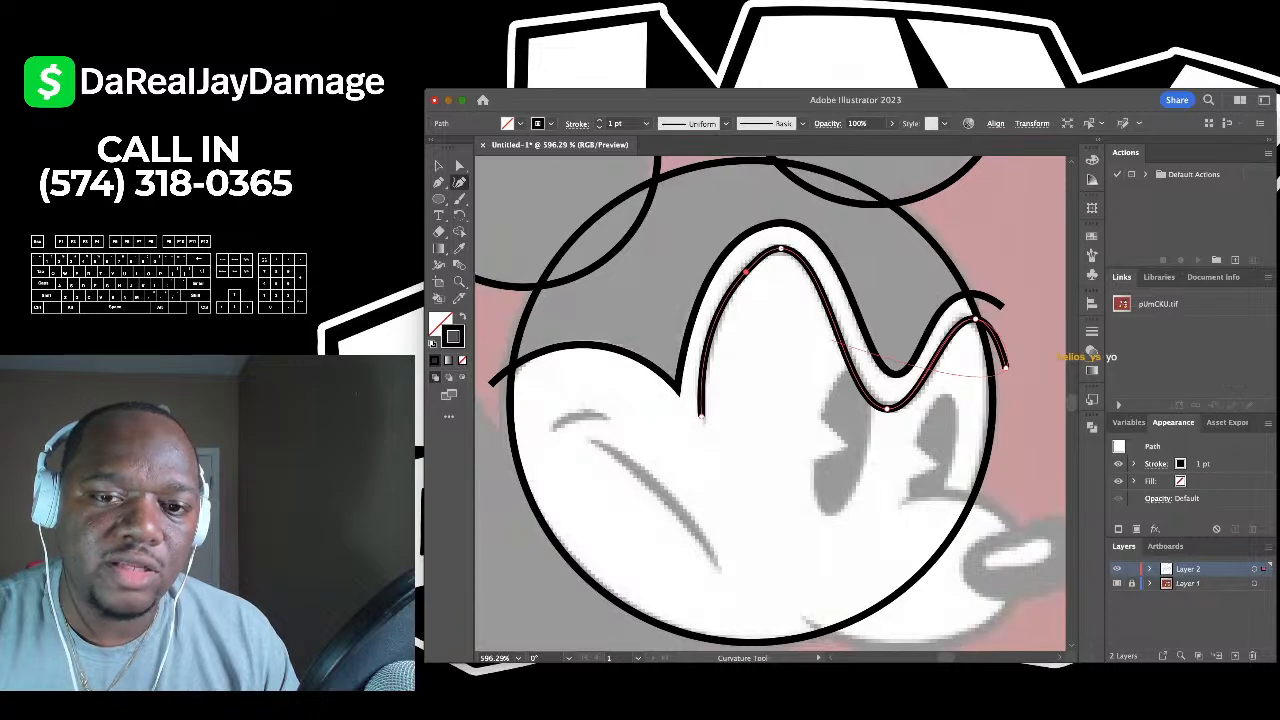
click(887, 407)
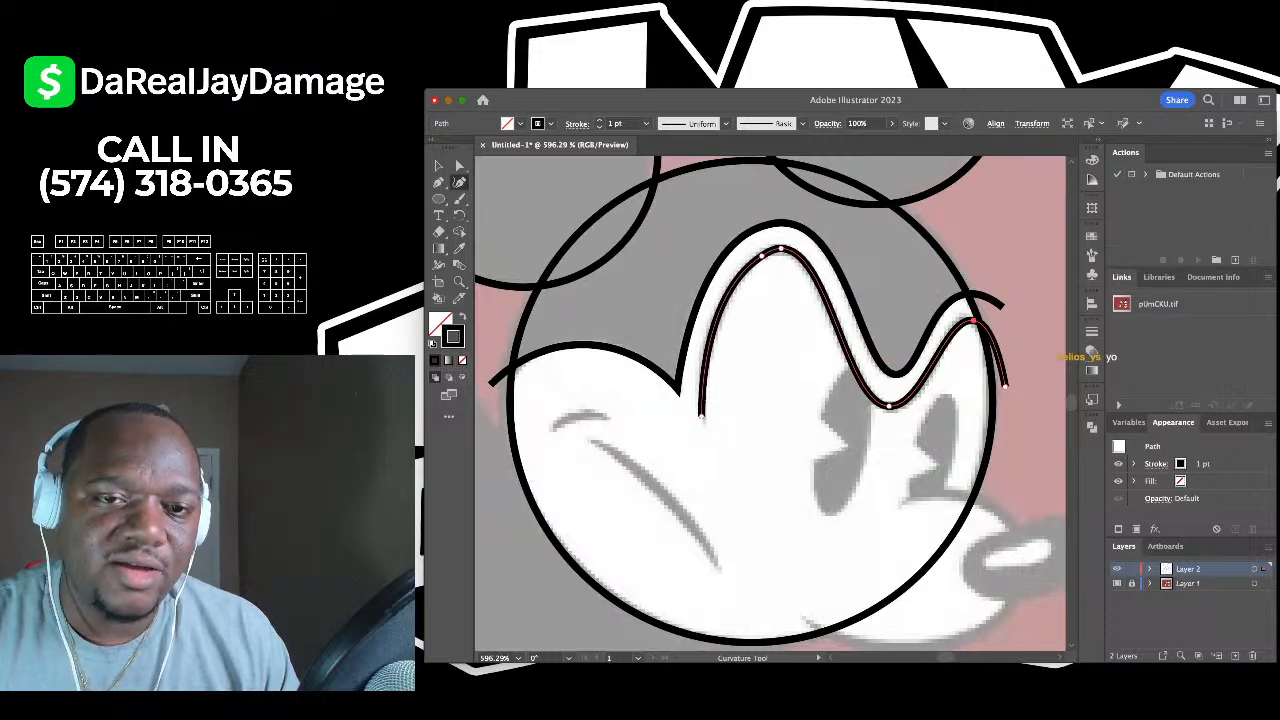
- Check the inner face line by reselecting it, then deselect it
key(v)
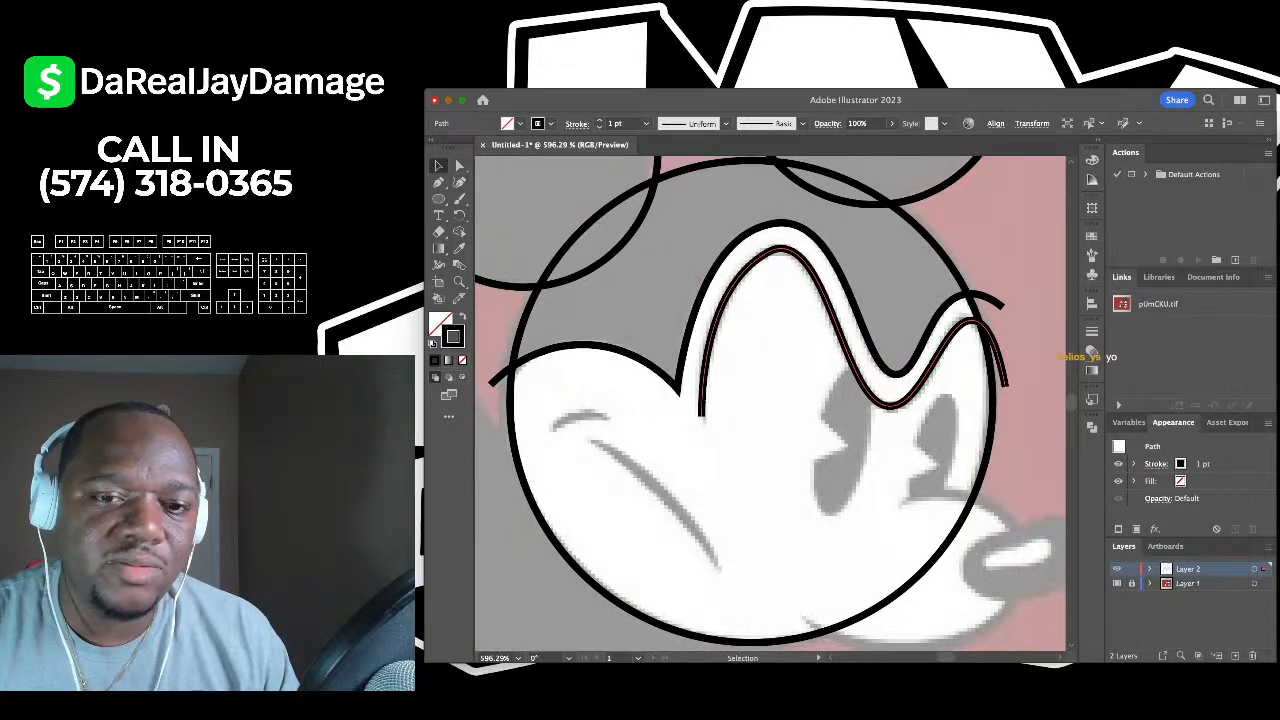
key(super+shift+a)
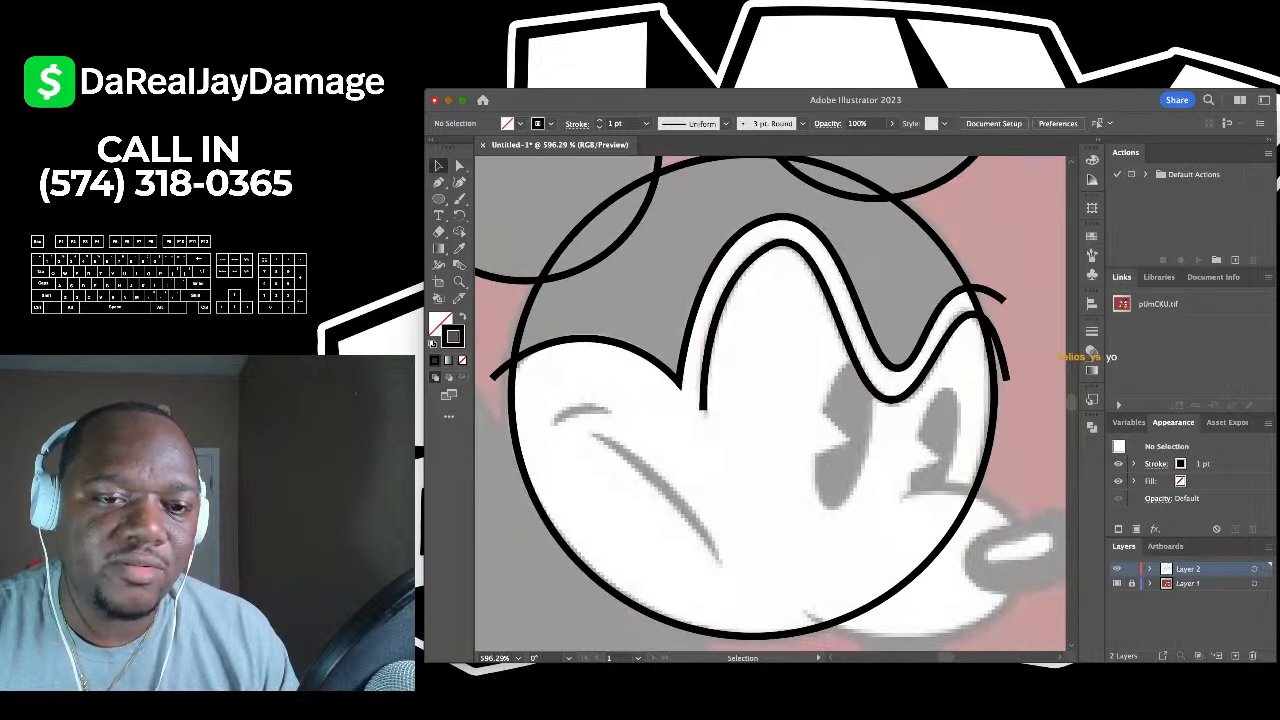
key(super+a)
key(shift+grave)
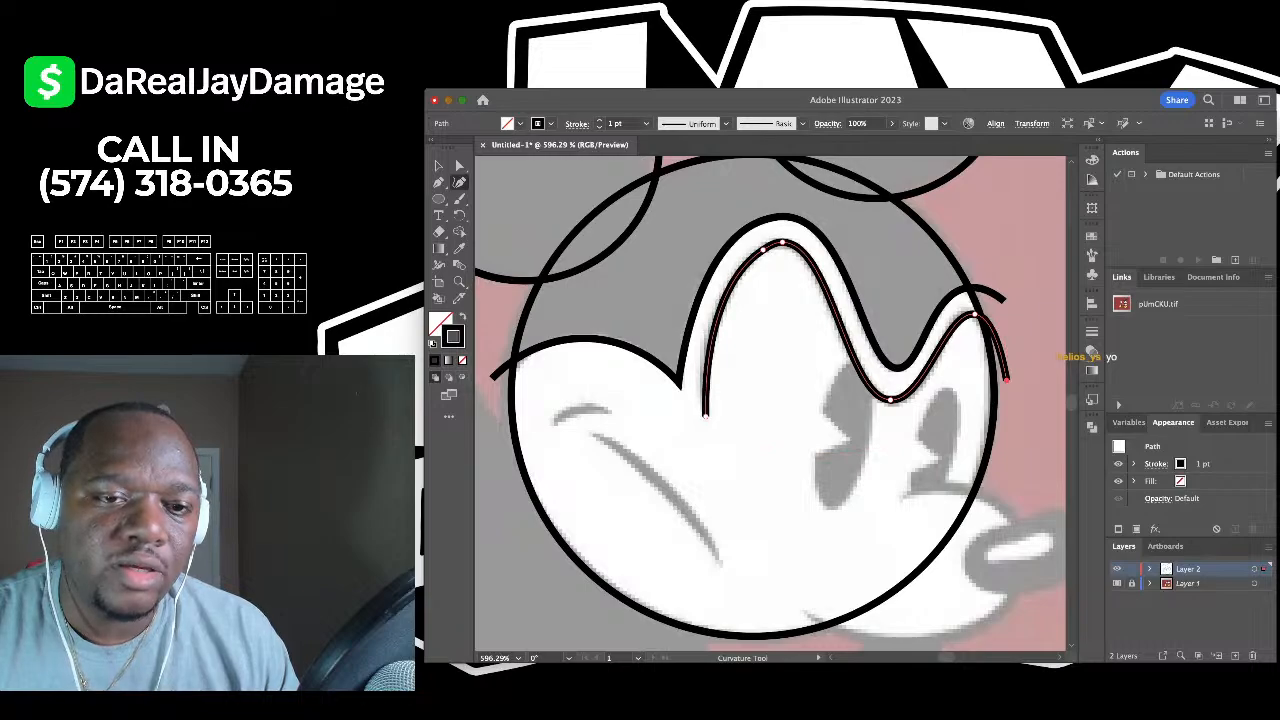
key(v)
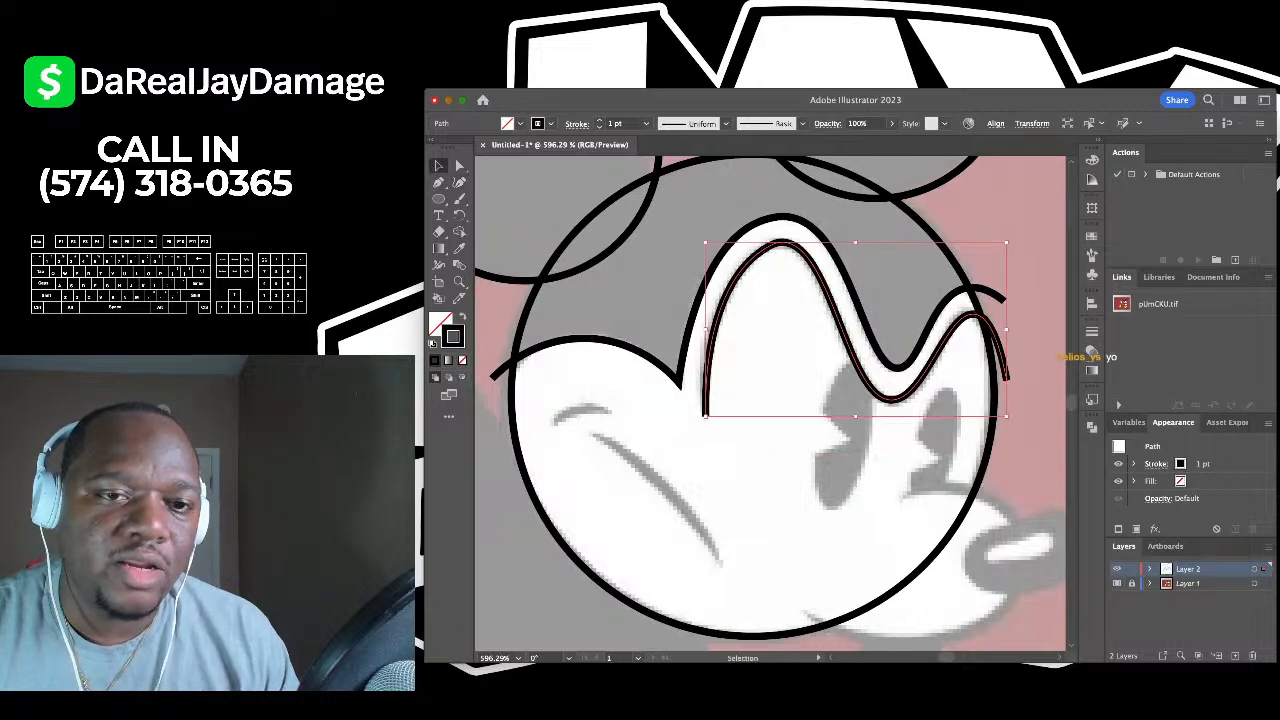
key(ctrl+shift+a)
scroll(770, 404, down, 6)
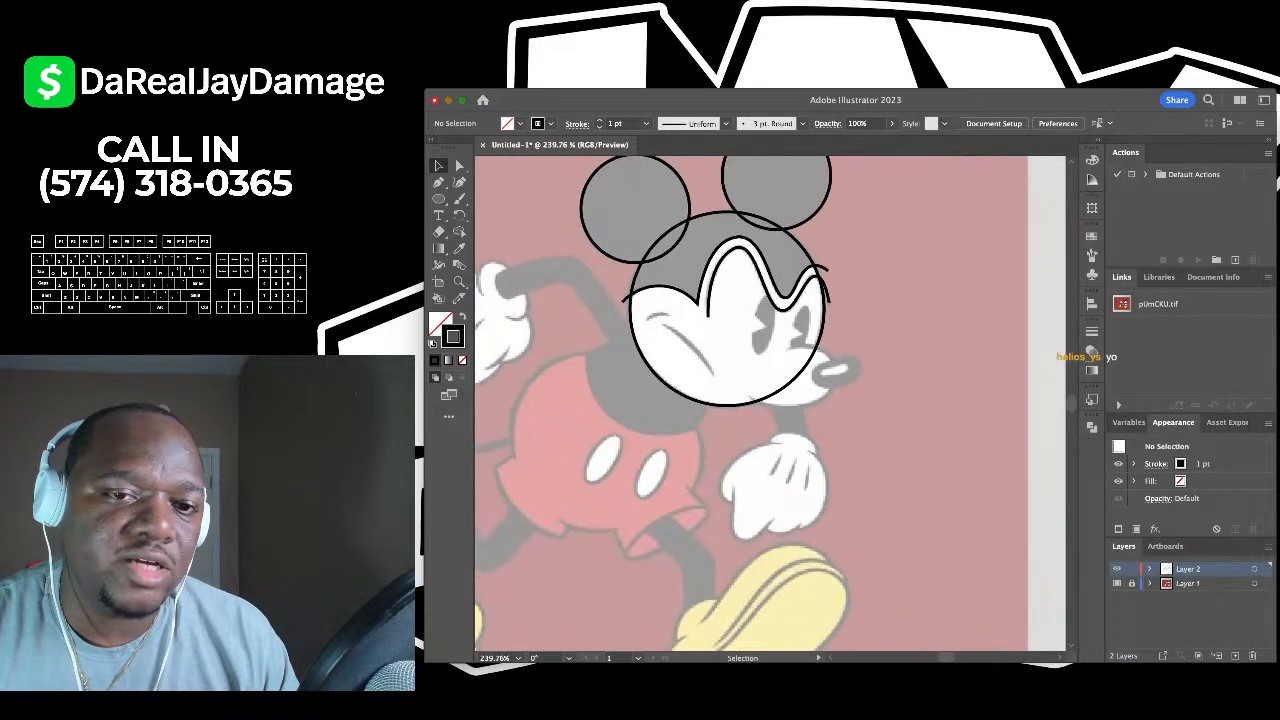
scroll(682, 276, up, 5)
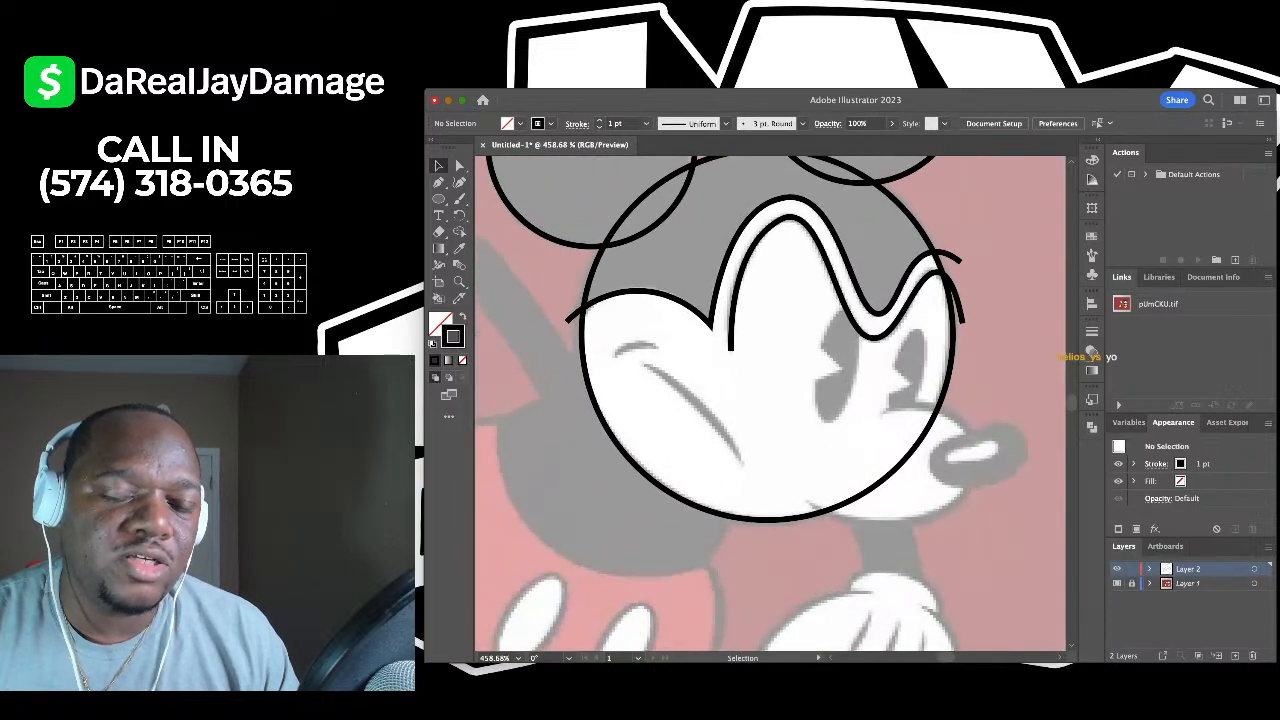
scroll(770, 404, down, 4)
scroll(770, 404, up, 2)
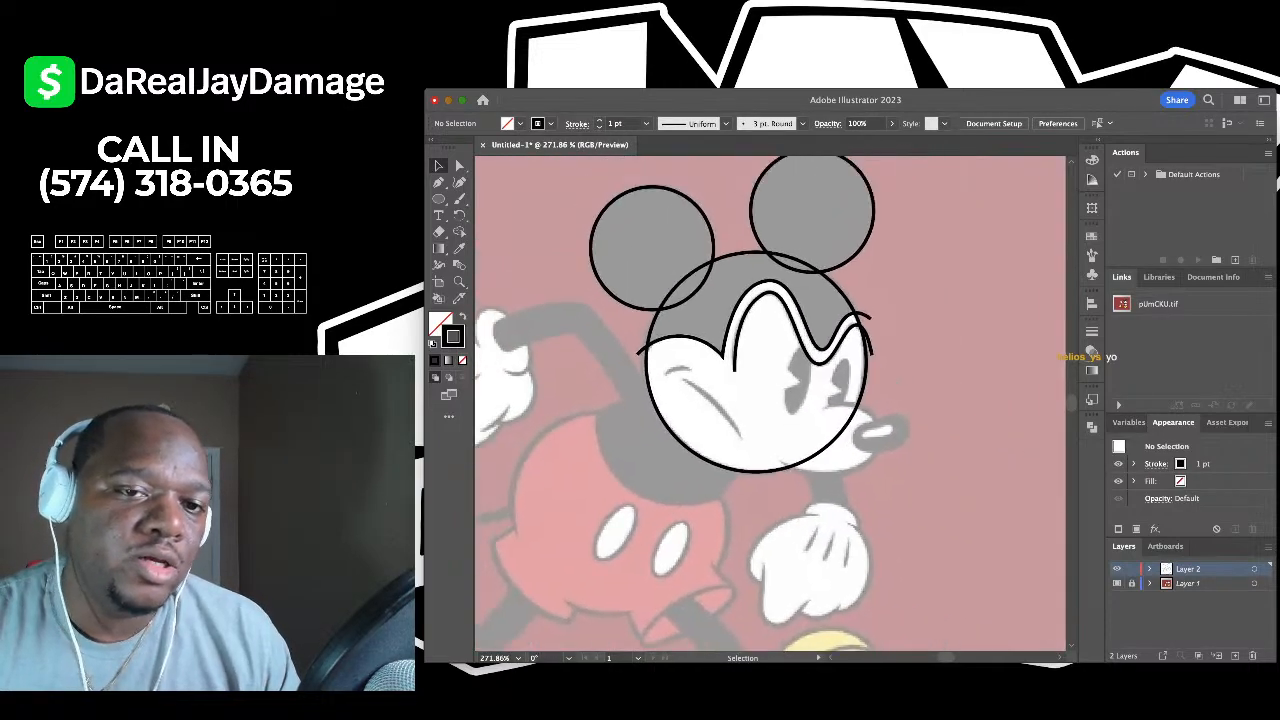
scroll(770, 404, up, 2)
scroll(770, 404, down, 3)
scroll(770, 404, up, 1)
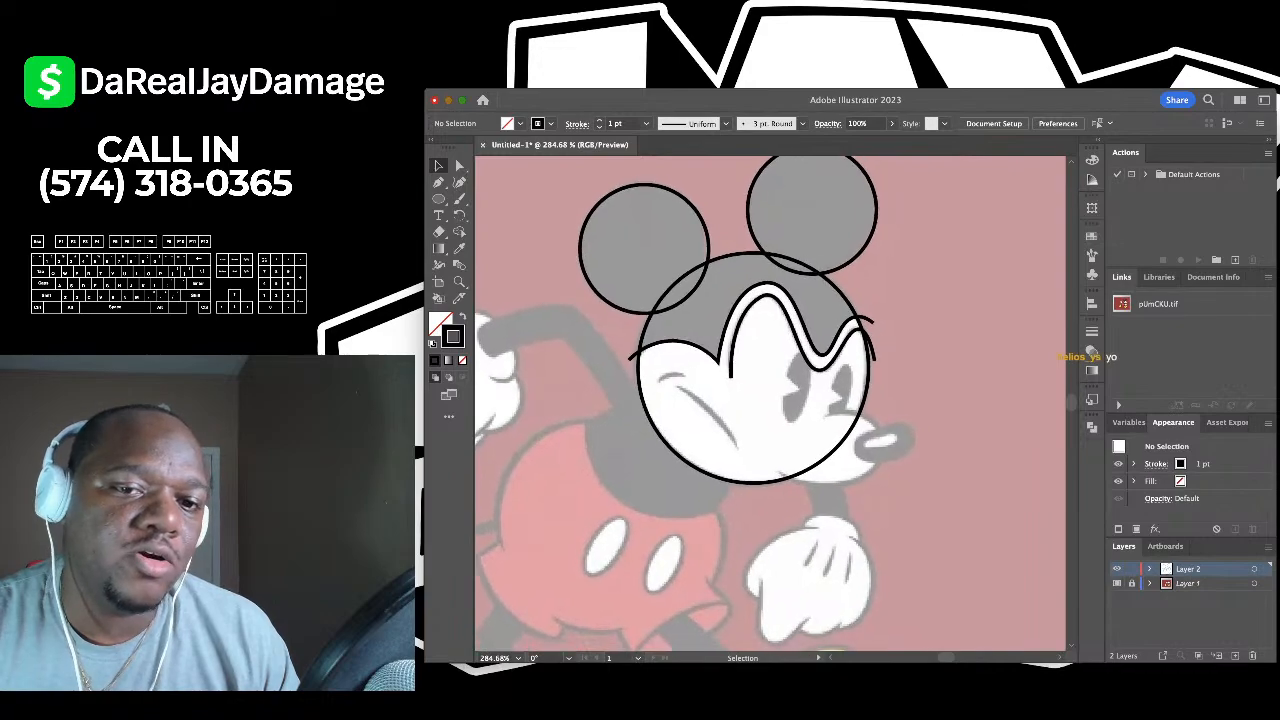
scroll(770, 404, up, 5)
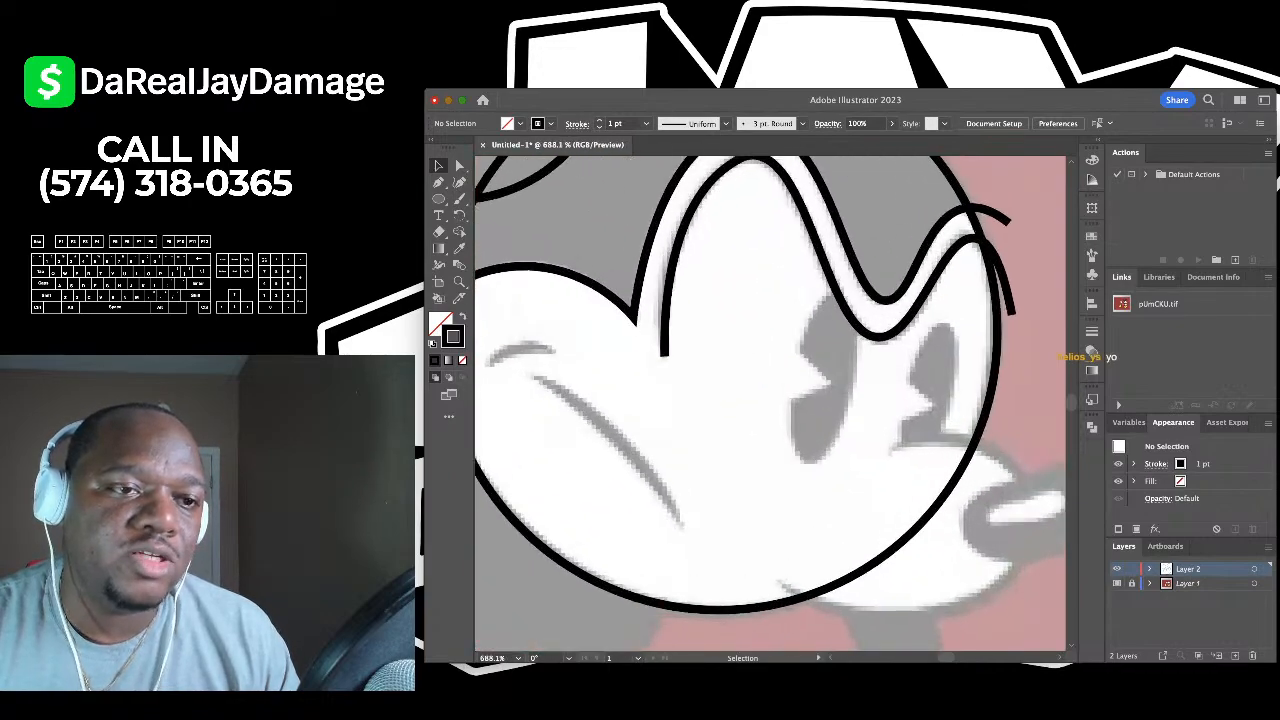
- Choose the Ellipse tool and zoom in on Mickey's eyes and nose
key(l)
scroll(770, 404, down, 2)
scroll(770, 404, up, 3)
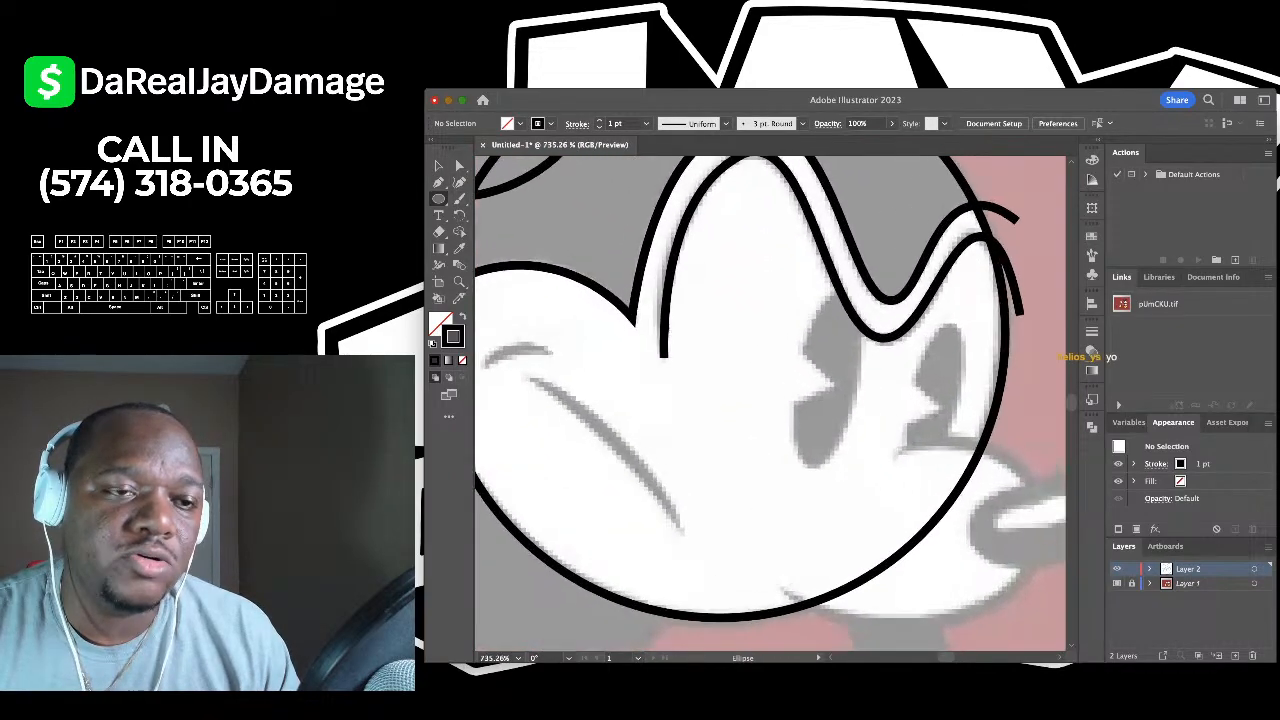
scroll(770, 404, down, 2)
scroll(770, 404, up, 3)
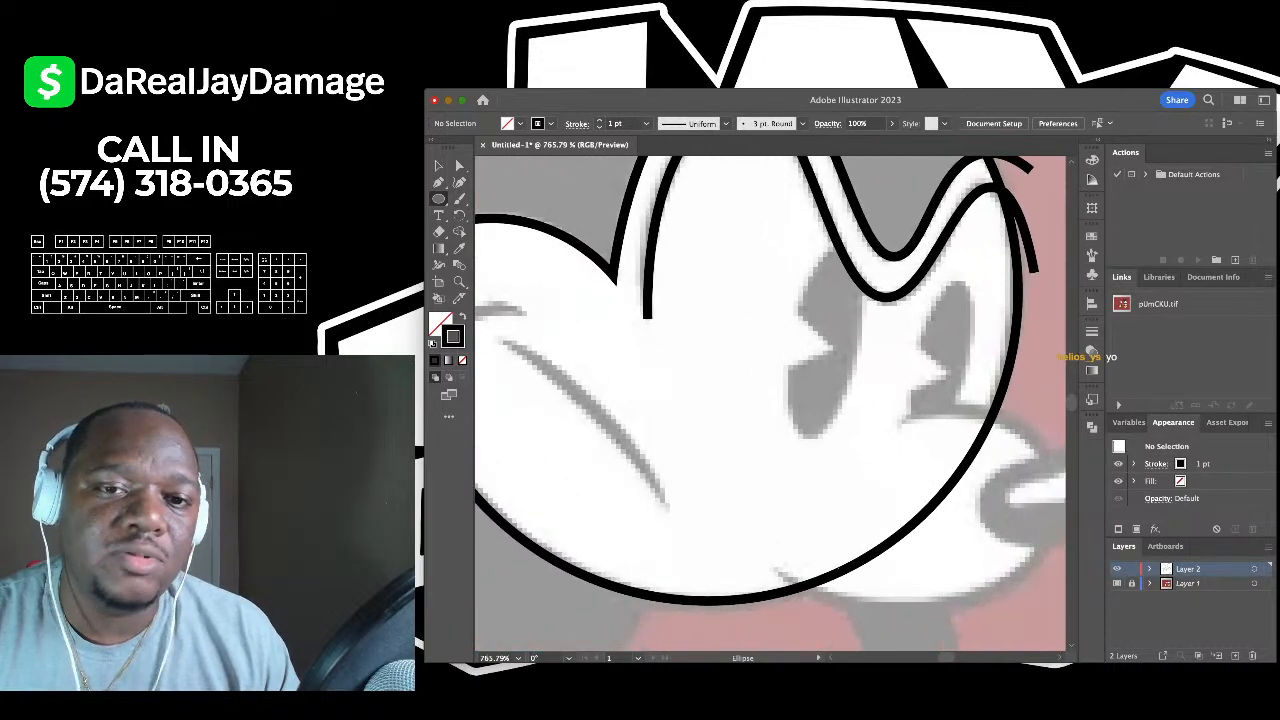
scroll(770, 404, down, 1)
scroll(770, 404, down, 2)
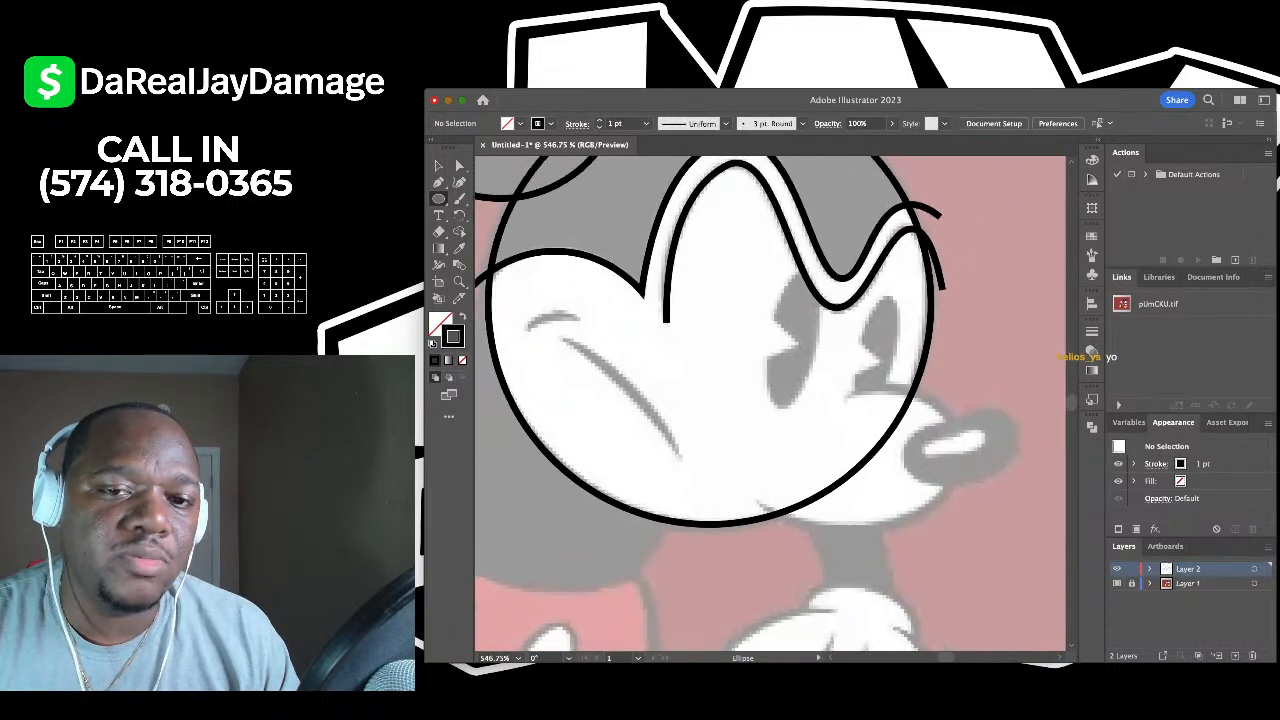
scroll(770, 404, down, 2)
scroll(770, 404, up, 2)
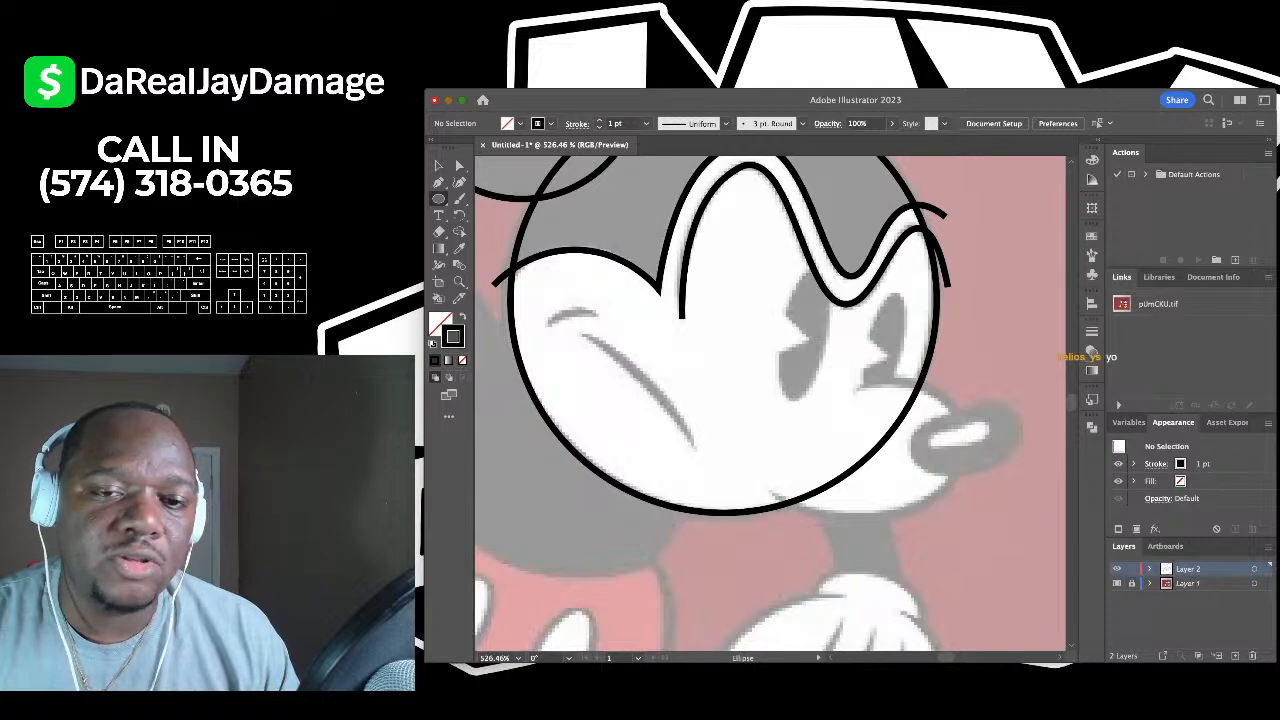
scroll(844, 332, up, 2)
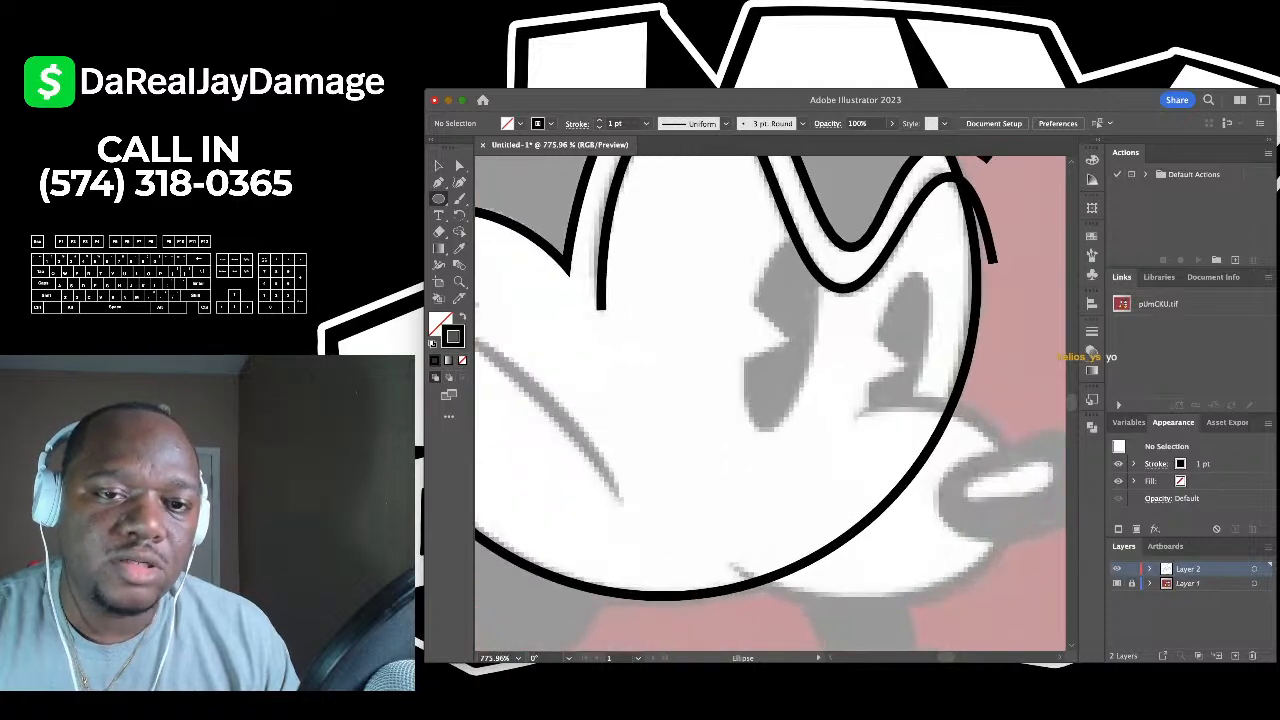
- Draw an elongated oval over Mickey's left eye and tilt it slightly clockwise
drag(732, 240, 806, 396)
key(v)
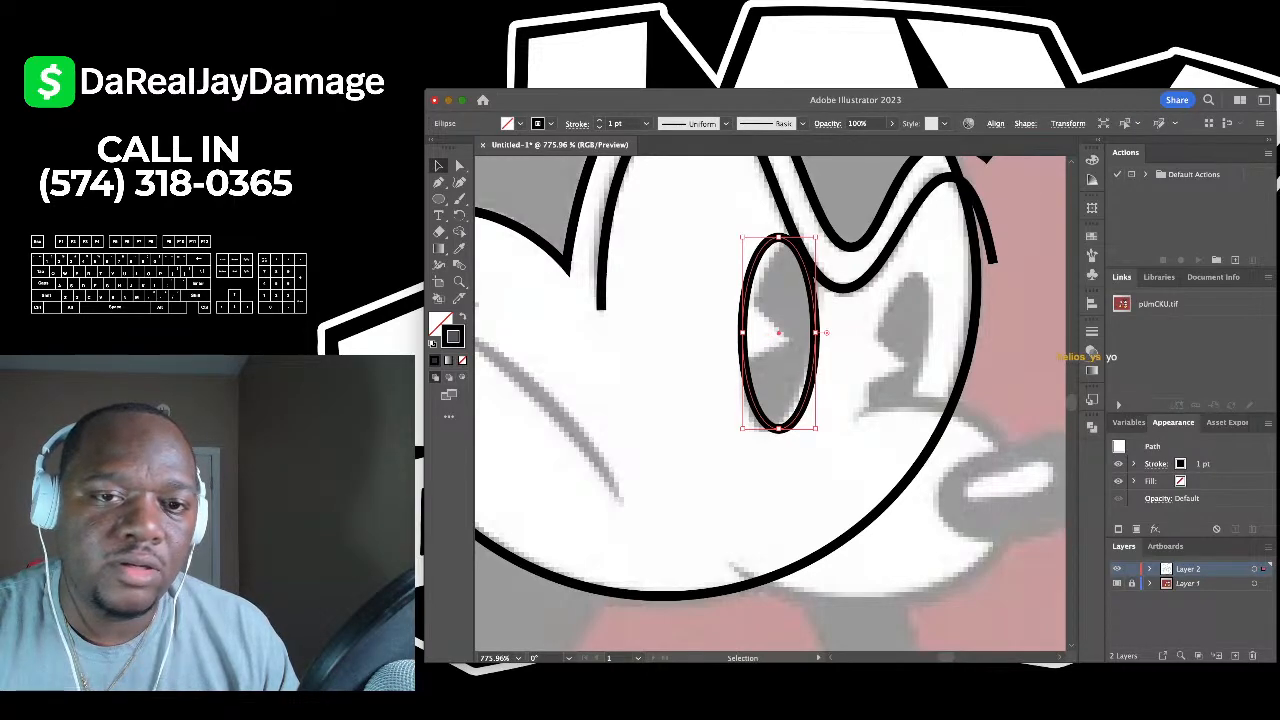
drag(826, 332, 825, 340)
click(825, 340)
scroll(825, 340, down, 5)
scroll(780, 400, up, 5)
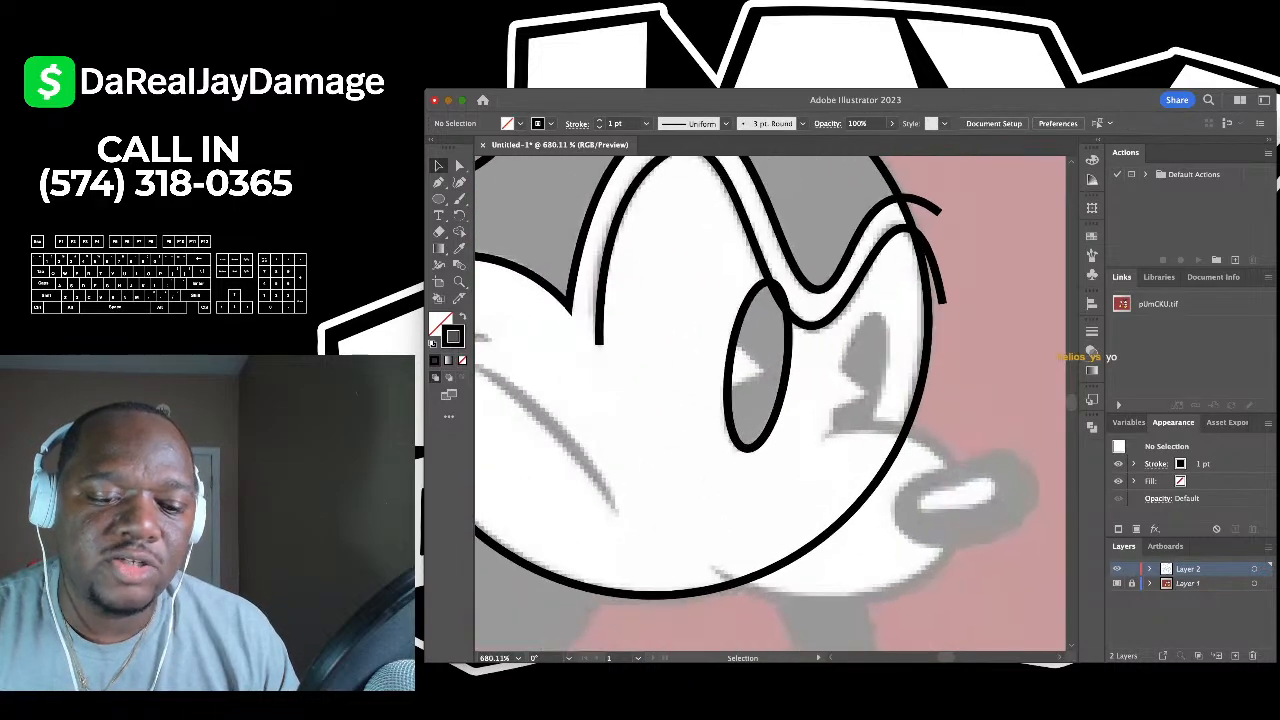
- Duplicate the oval onto the right eye and resize the copy smaller and slightly longer
drag(789, 365, 893, 361)
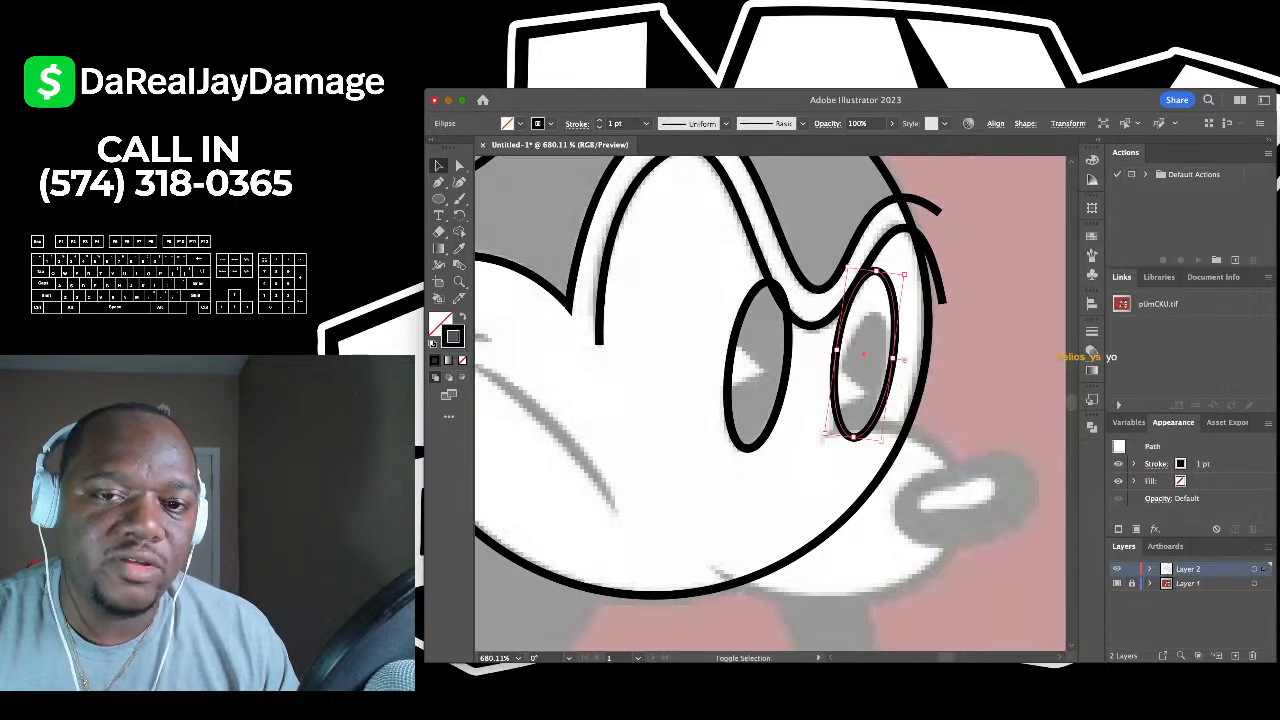
drag(902, 274, 895, 319)
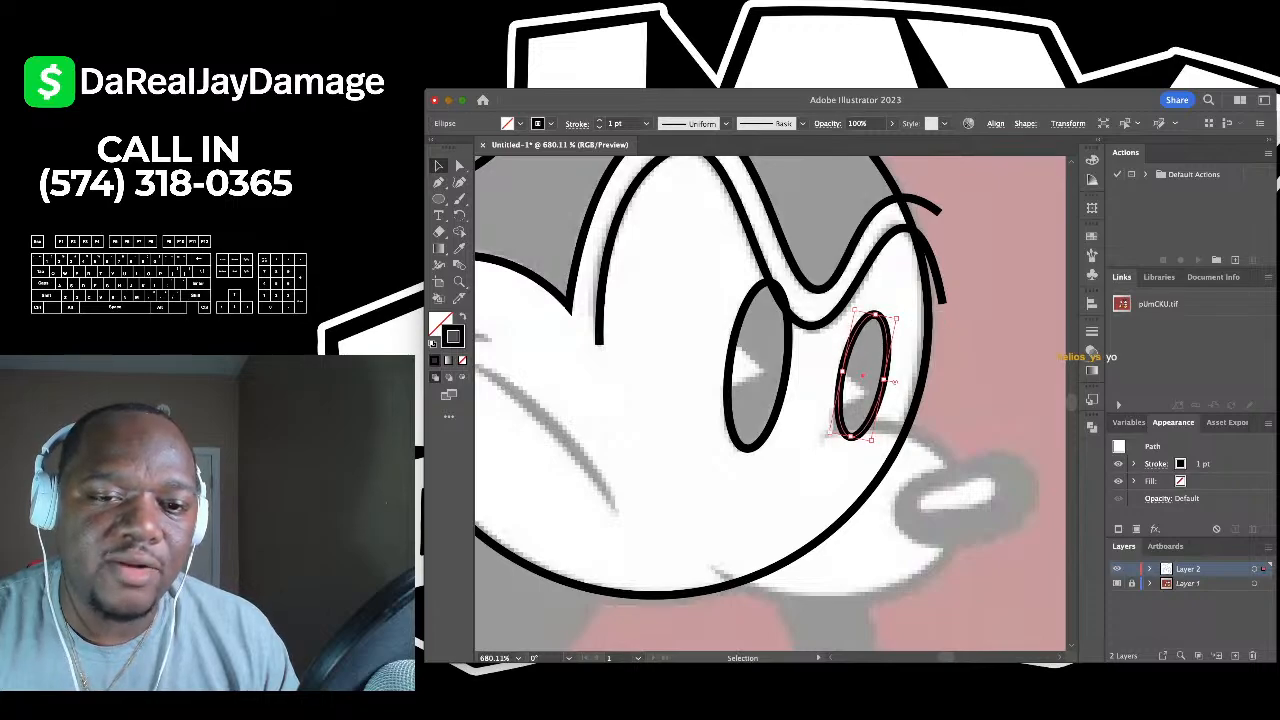
drag(850, 437, 869, 447)
key(super+shift+a)
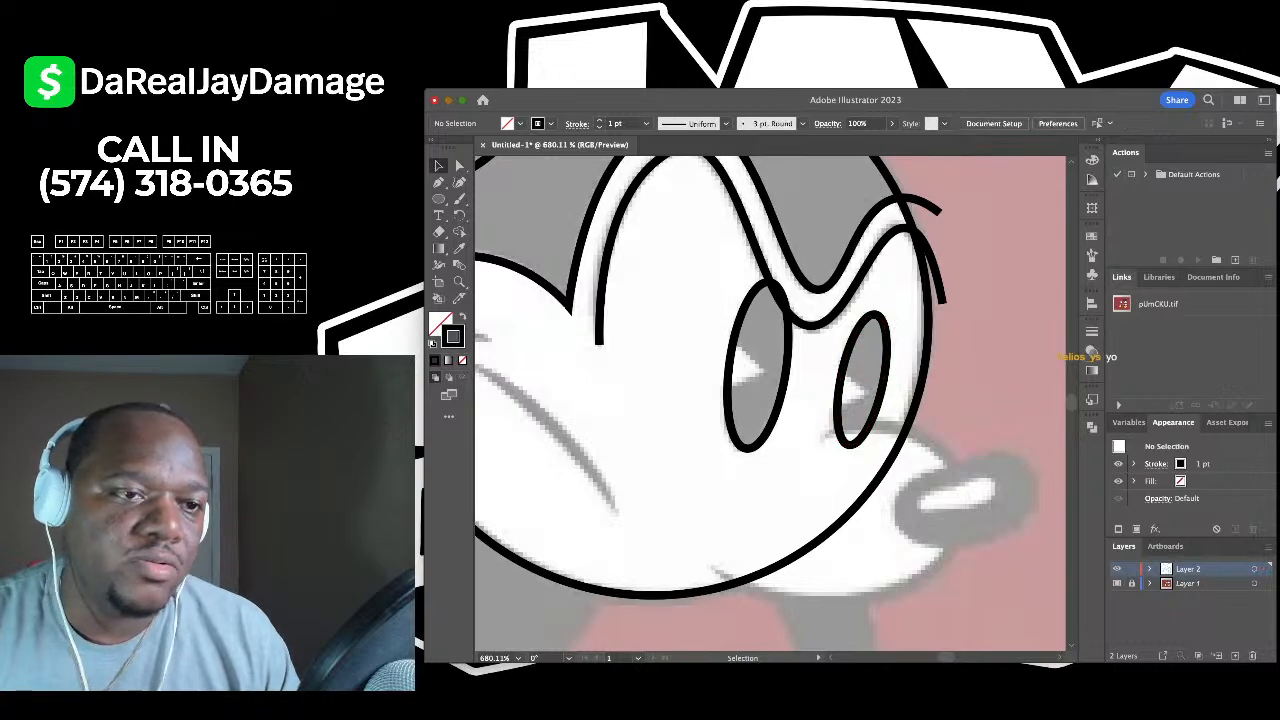
key(p)
scroll(751, 400, up, 3)
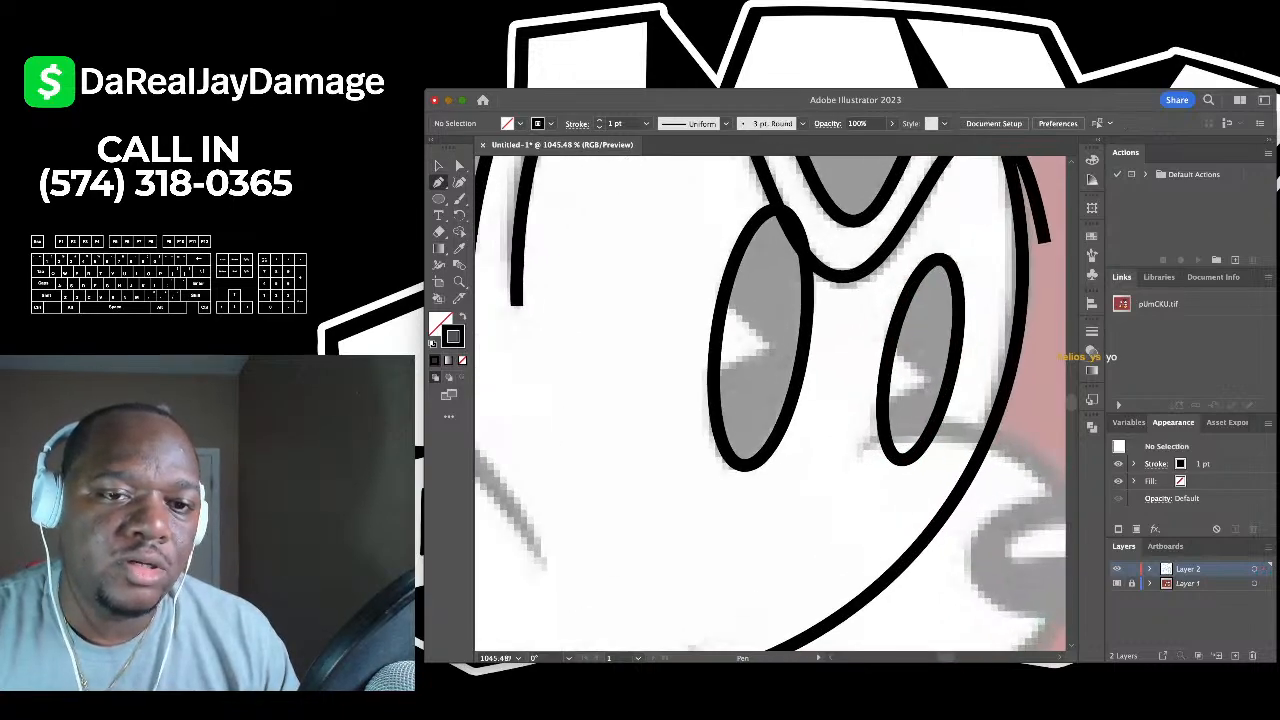
- Draw a three-point angled chevron pupil inside the left eye oval
click(702, 290)
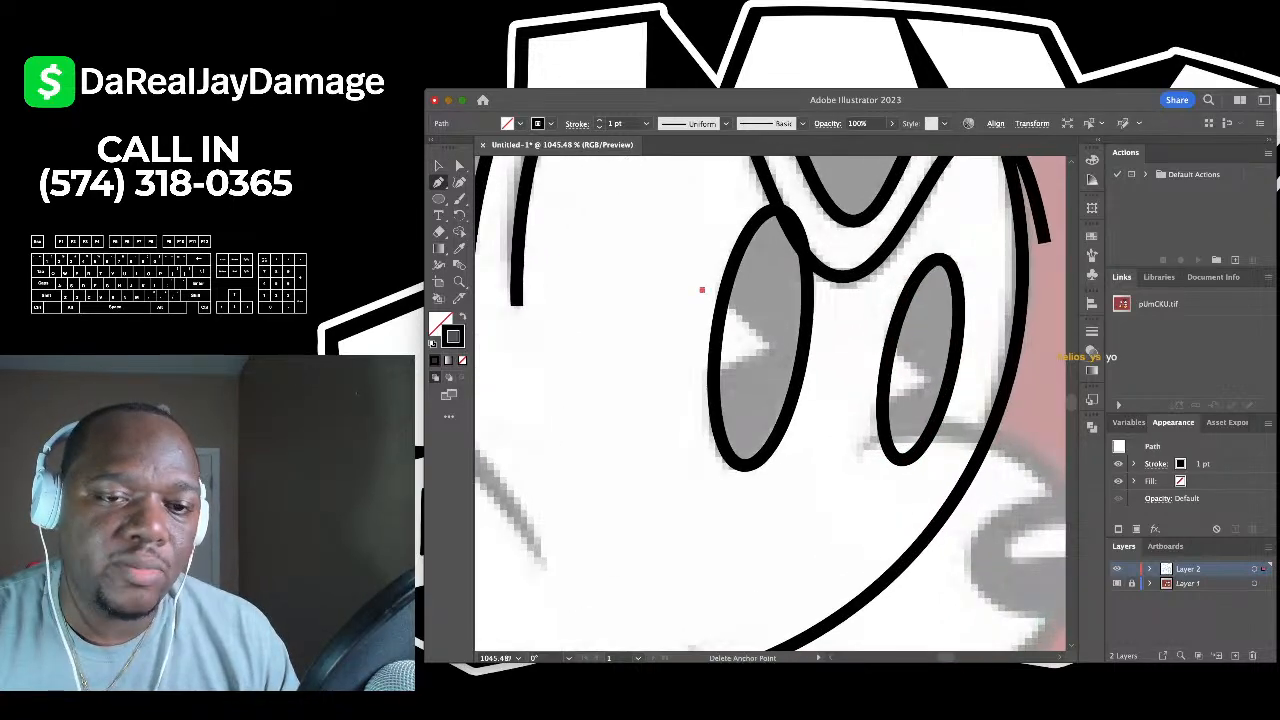
click(769, 347)
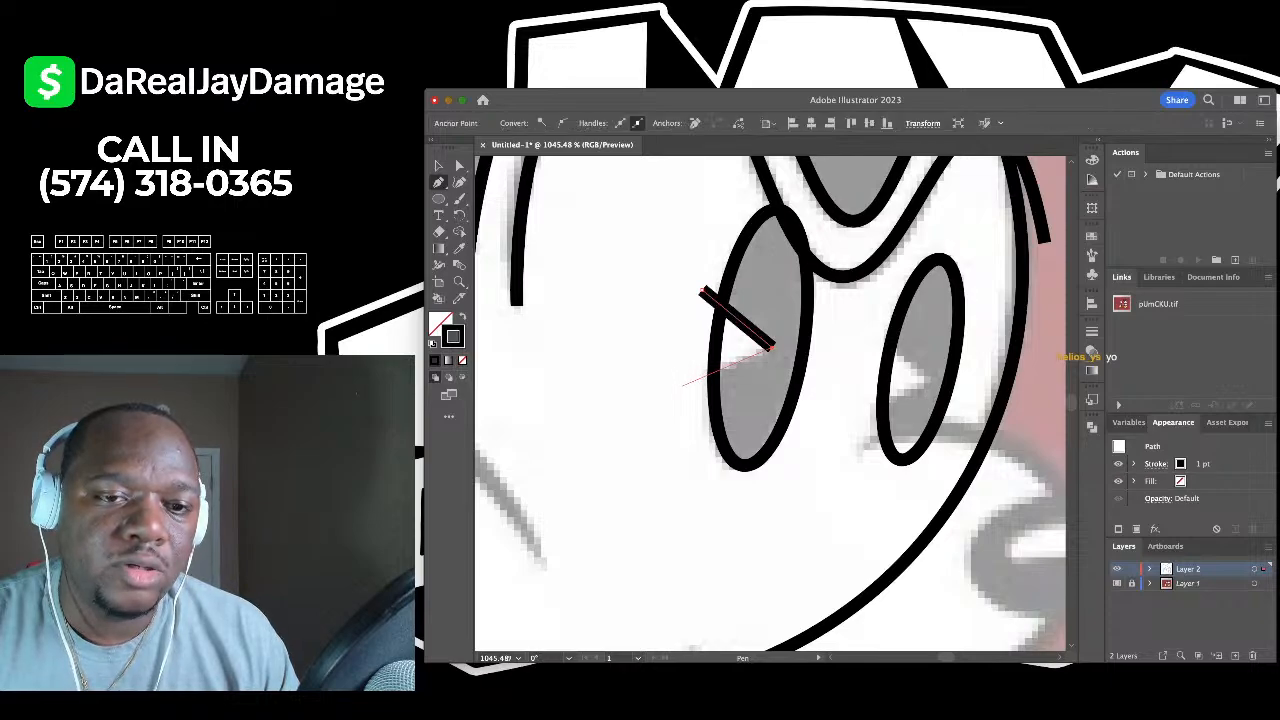
click(682, 385)
click(438, 166)
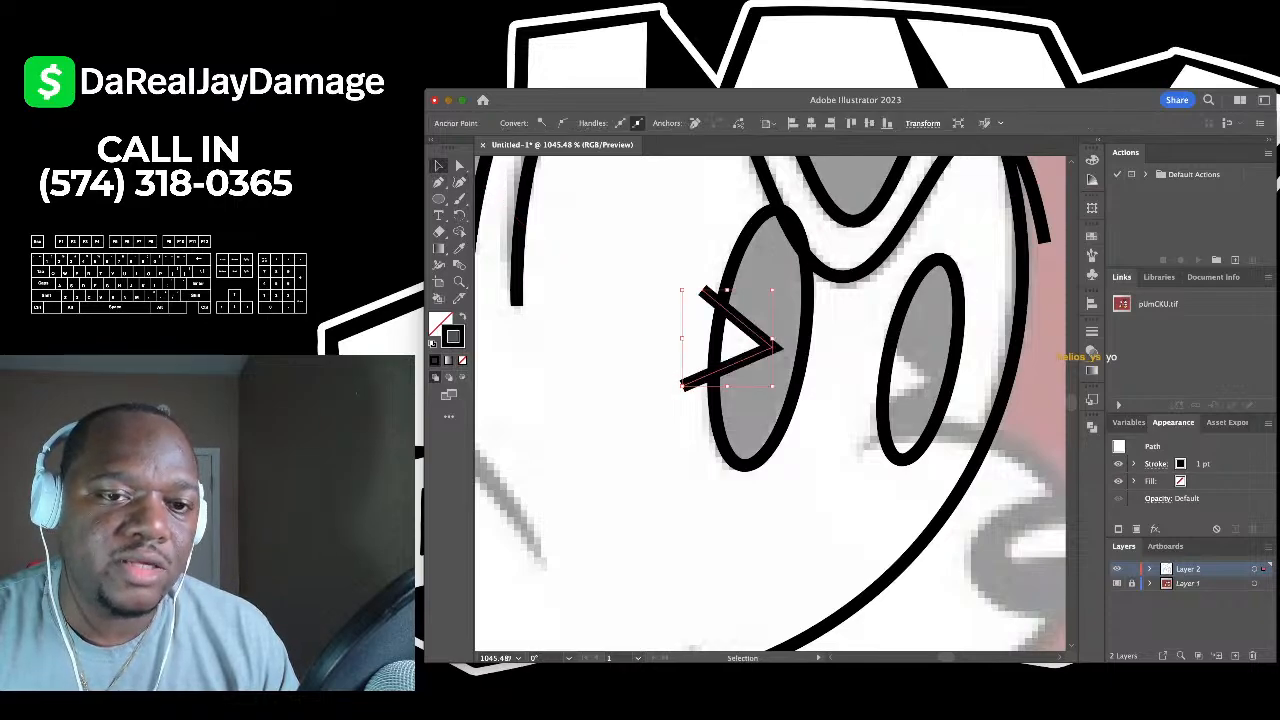
click(590, 300)
scroll(770, 403, right, 4)
scroll(770, 403, down, 2)
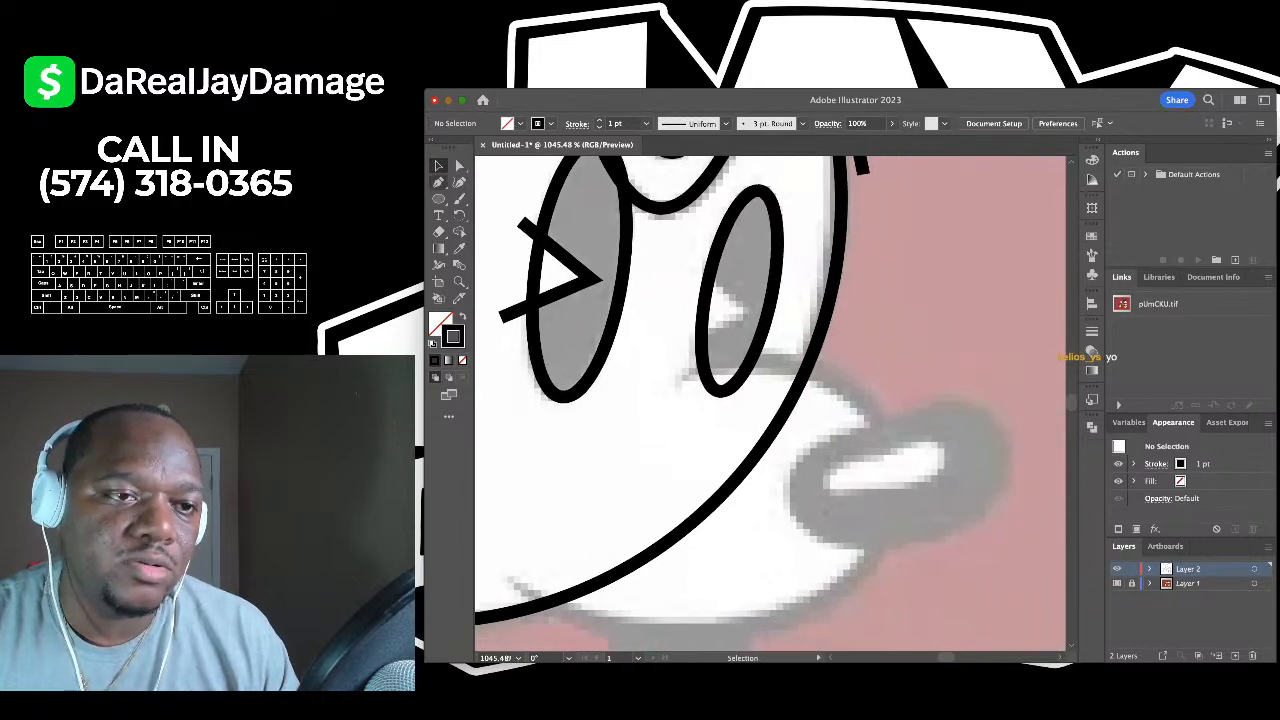
- Draw a matching three-point chevron pupil inside the right eye oval
key(p)
click(695, 266)
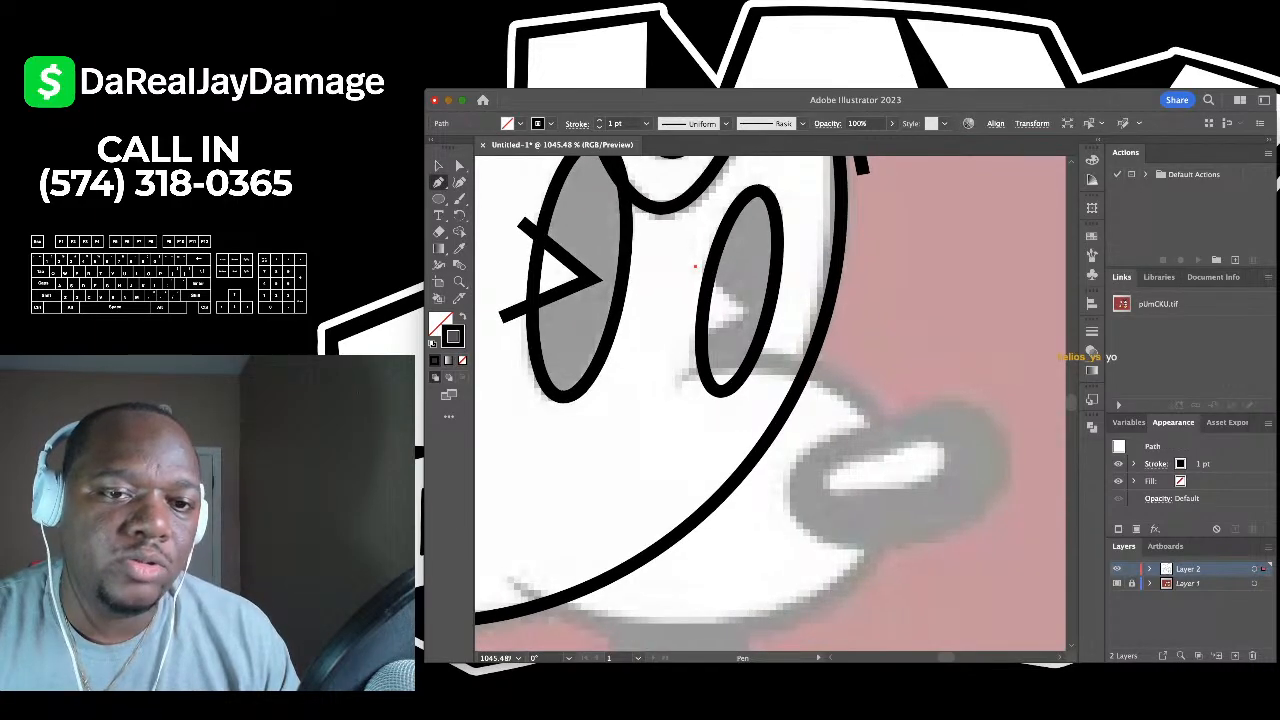
click(740, 309)
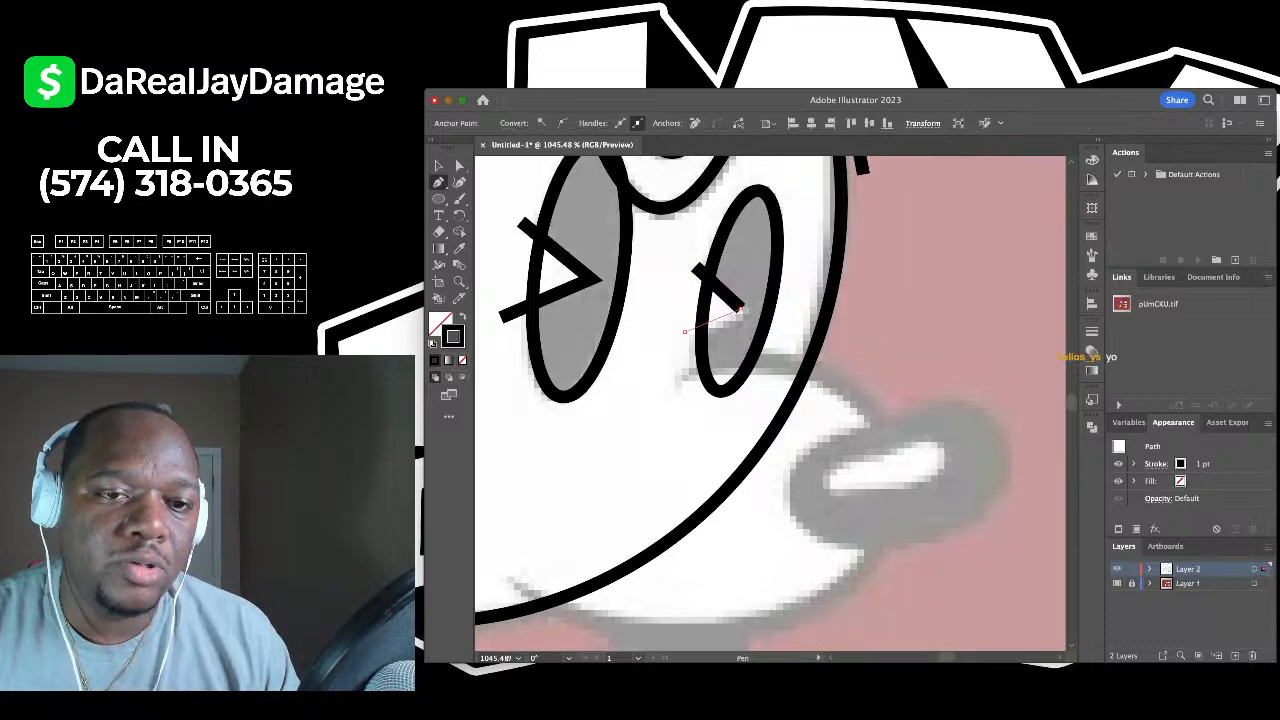
click(686, 331)
key(v)
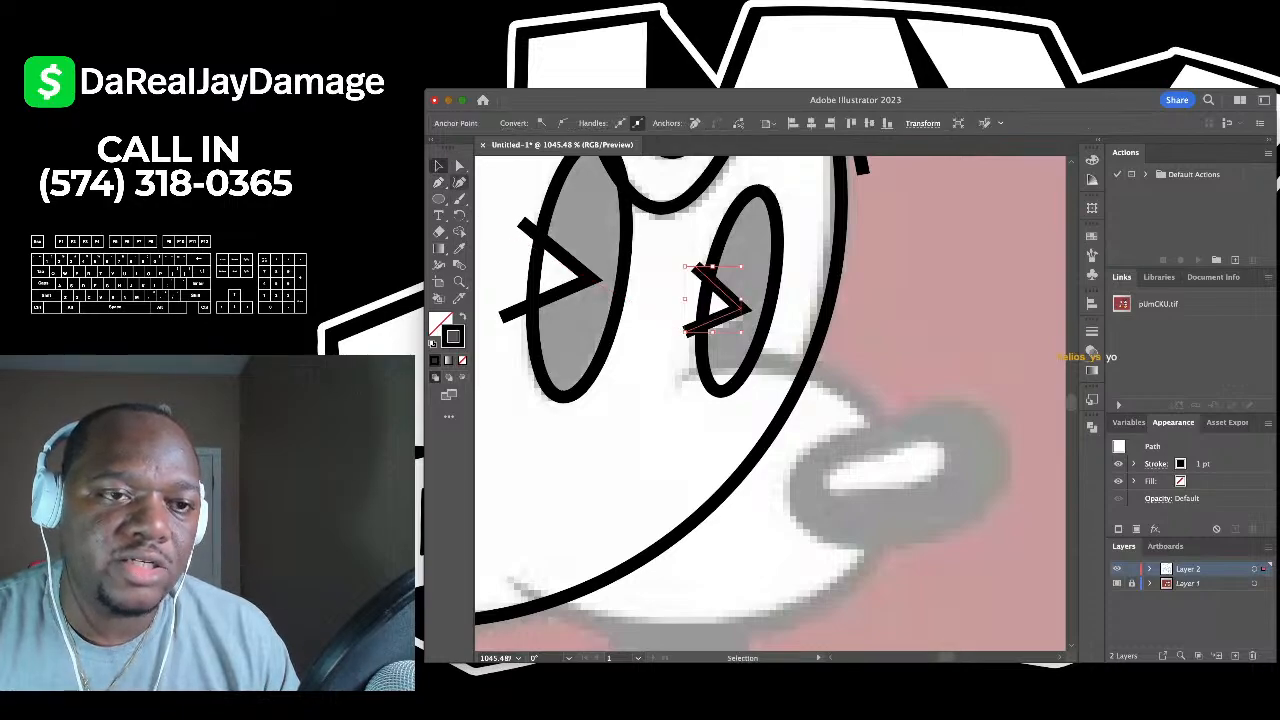
click(658, 302)
scroll(658, 302, down, 10)
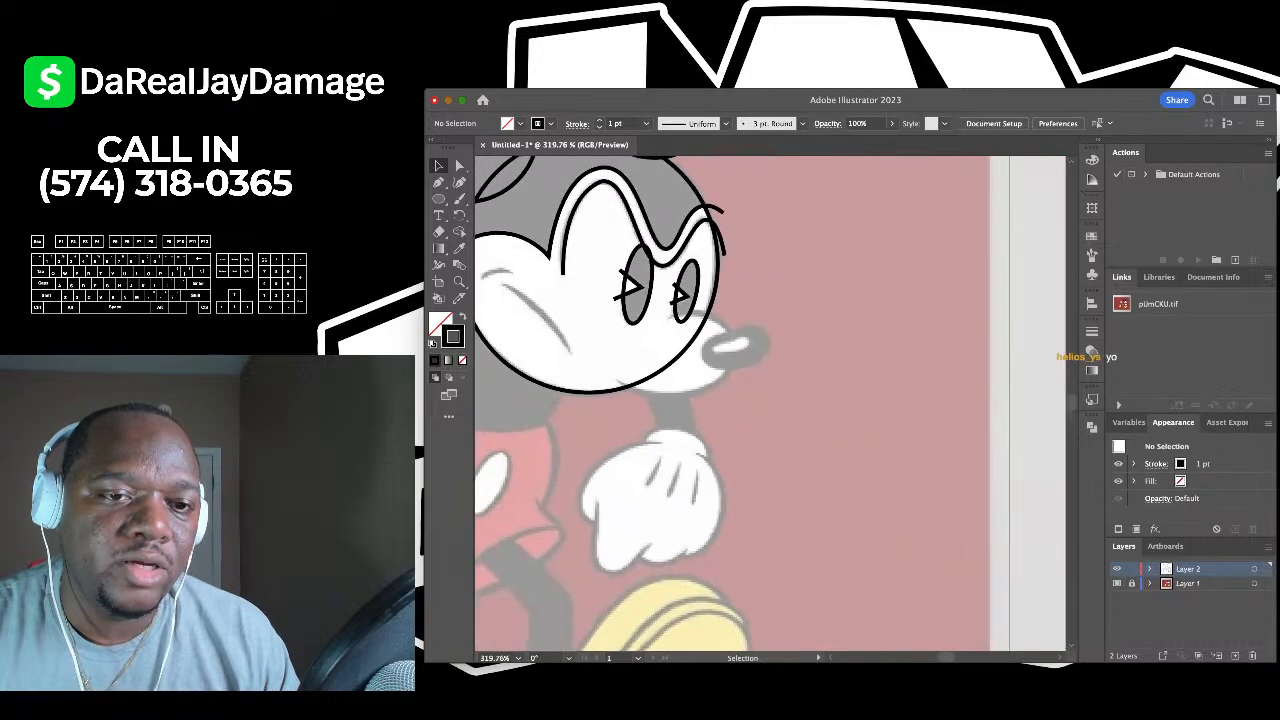
- Trace a five-point snout curve from under the right eye, around the nose, to the left cheek
scroll(568, 440, up, 3)
scroll(706, 301, down, 4)
scroll(706, 301, up, 5)
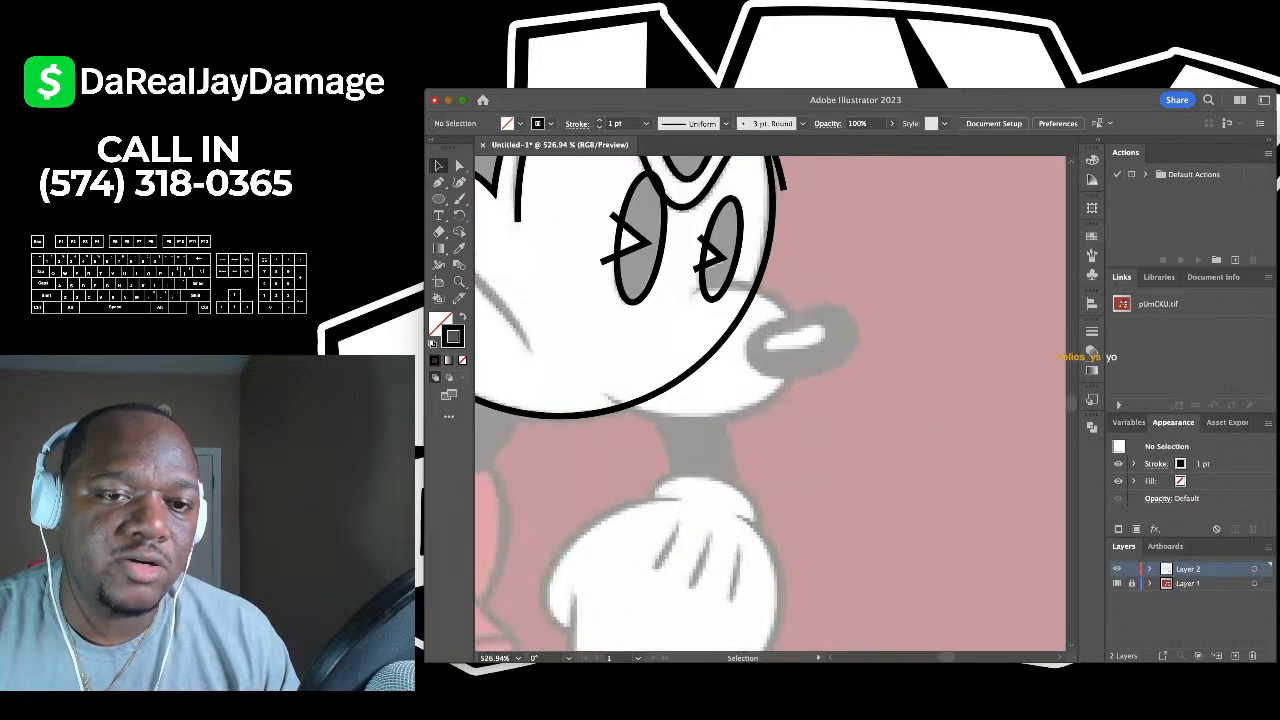
key(shift+grave)
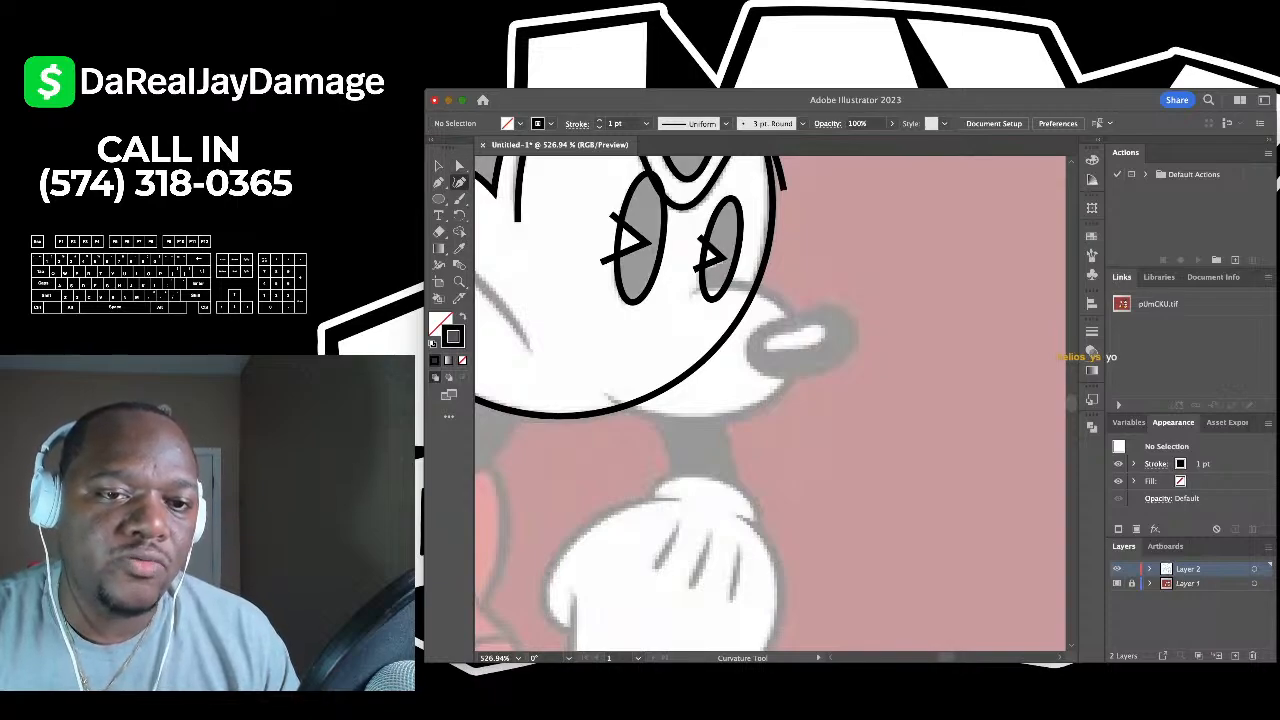
scroll(825, 362, up, 2)
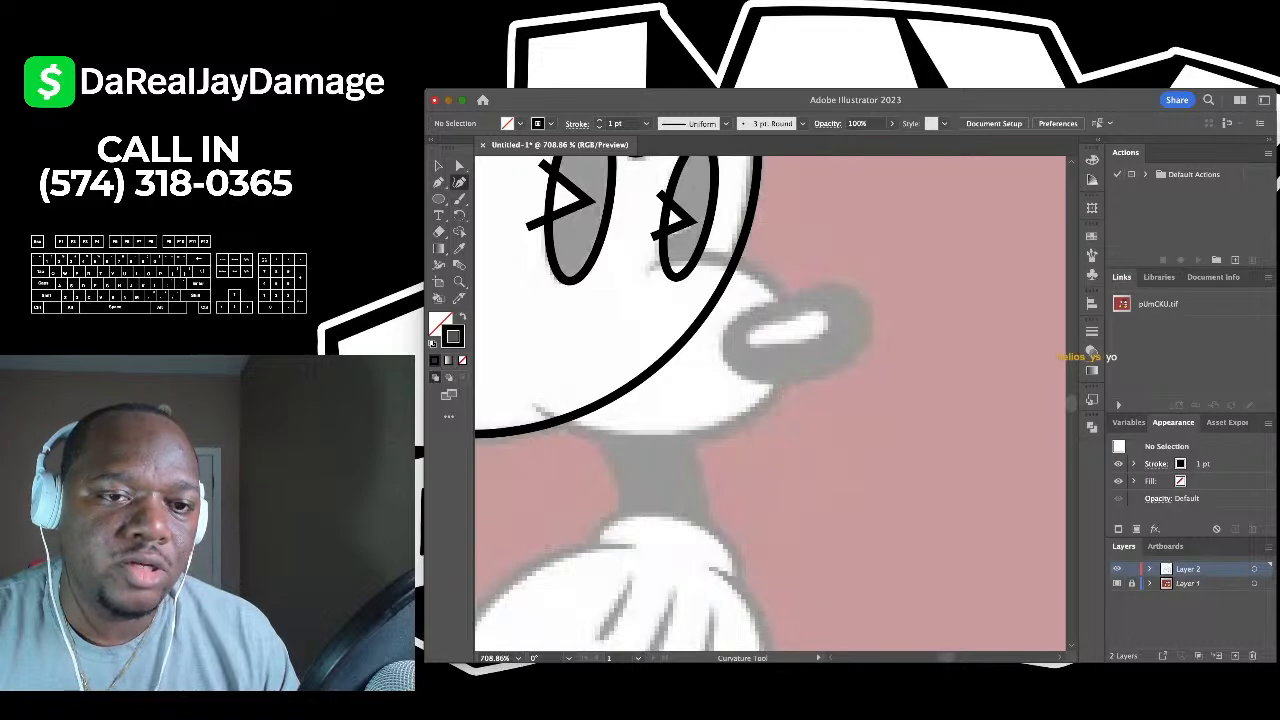
click(641, 274)
click(713, 258)
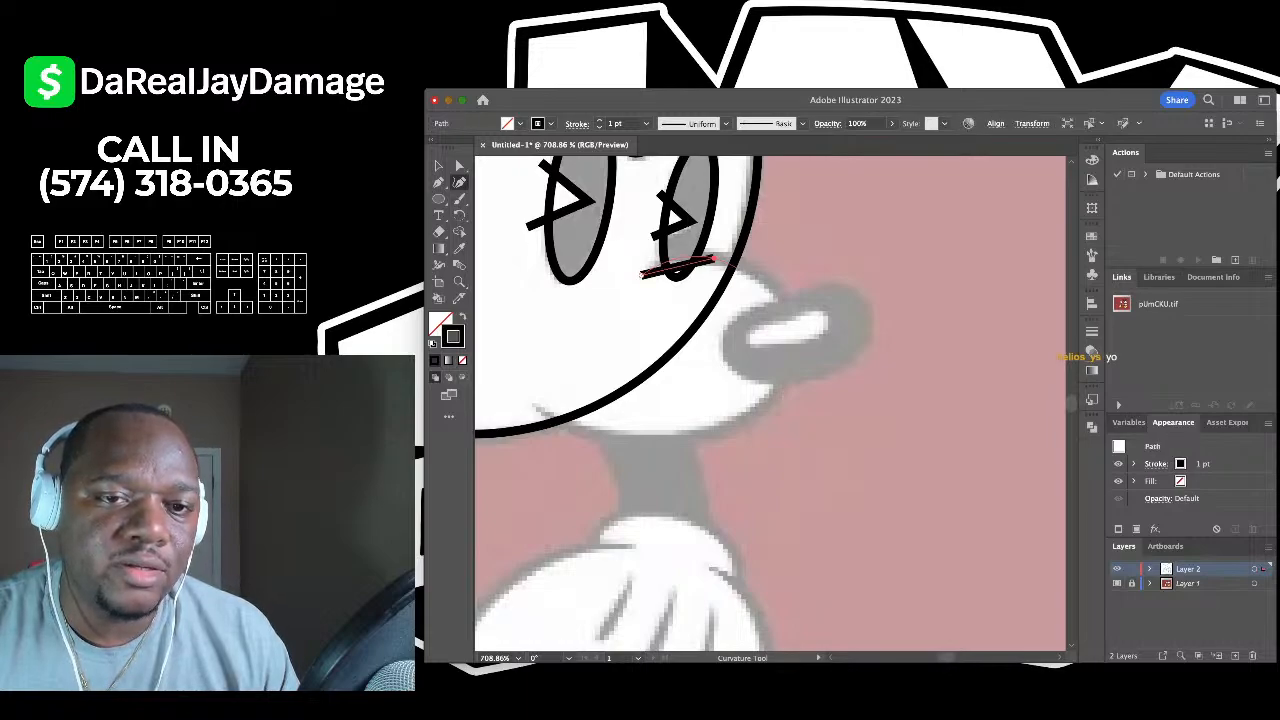
click(786, 302)
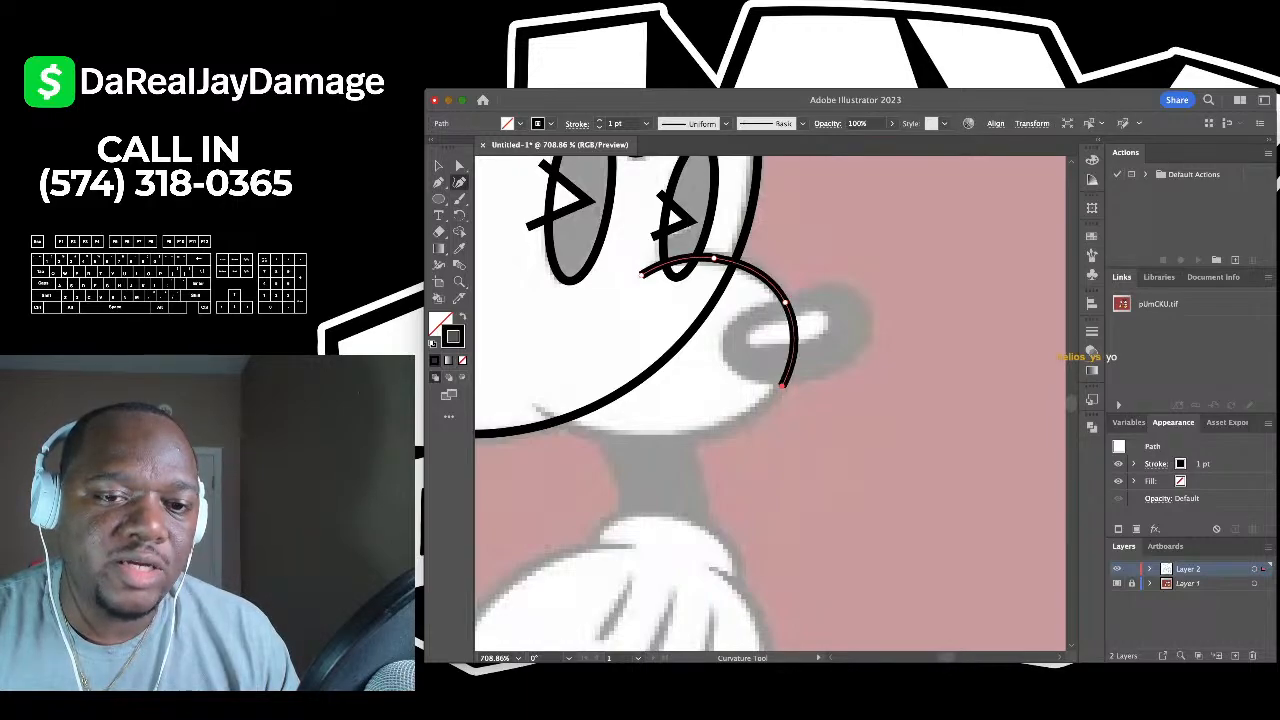
click(782, 385)
scroll(700, 420, left, 3)
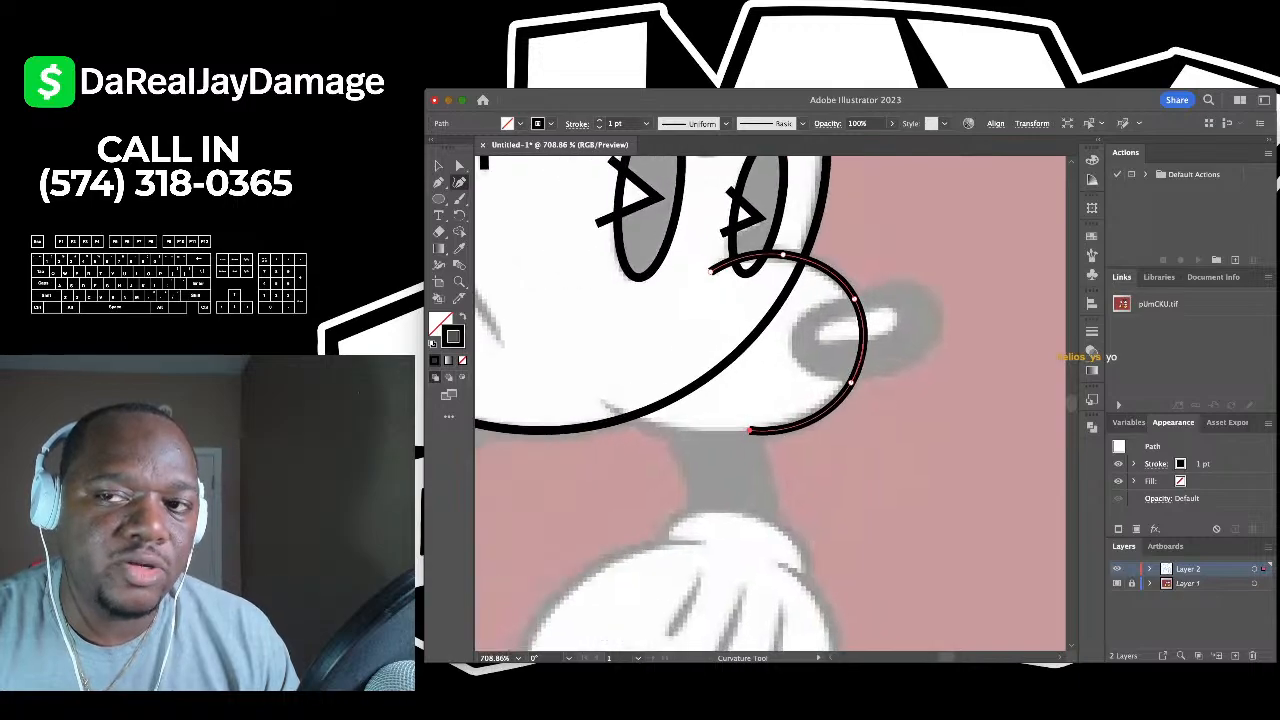
click(598, 402)
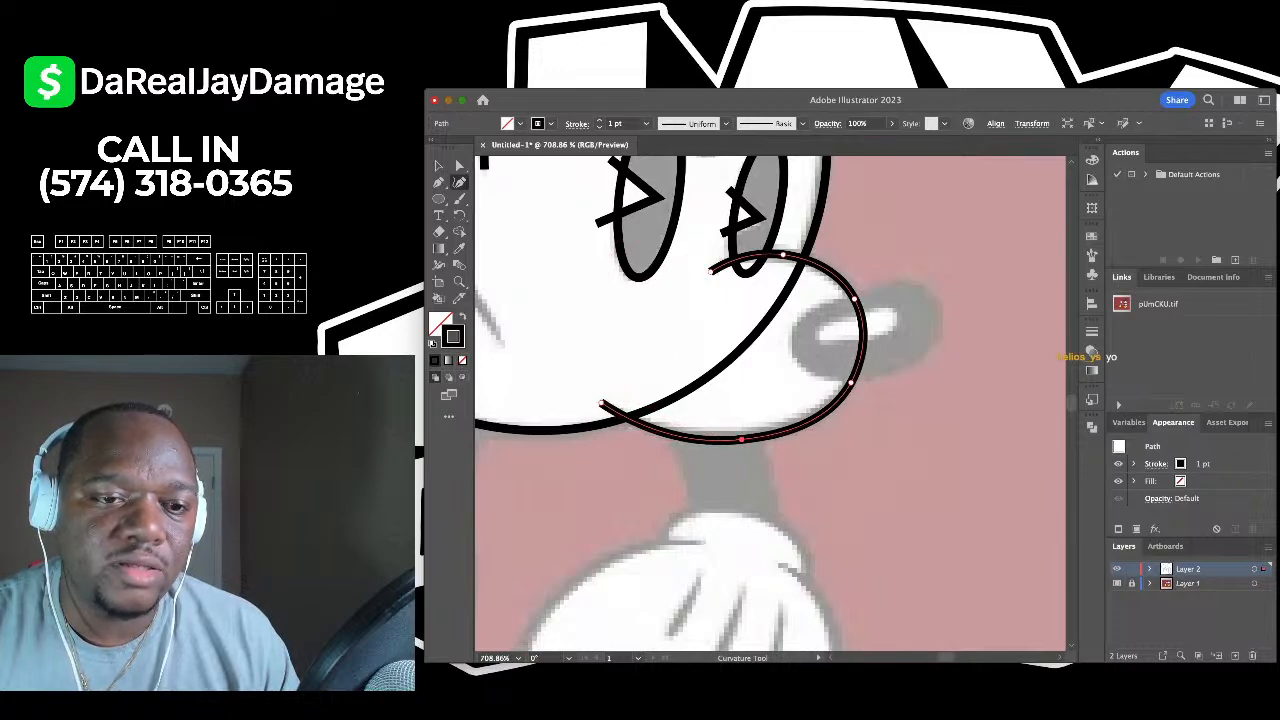
click(438, 166)
click(1000, 292)
scroll(1010, 292, up, 4)
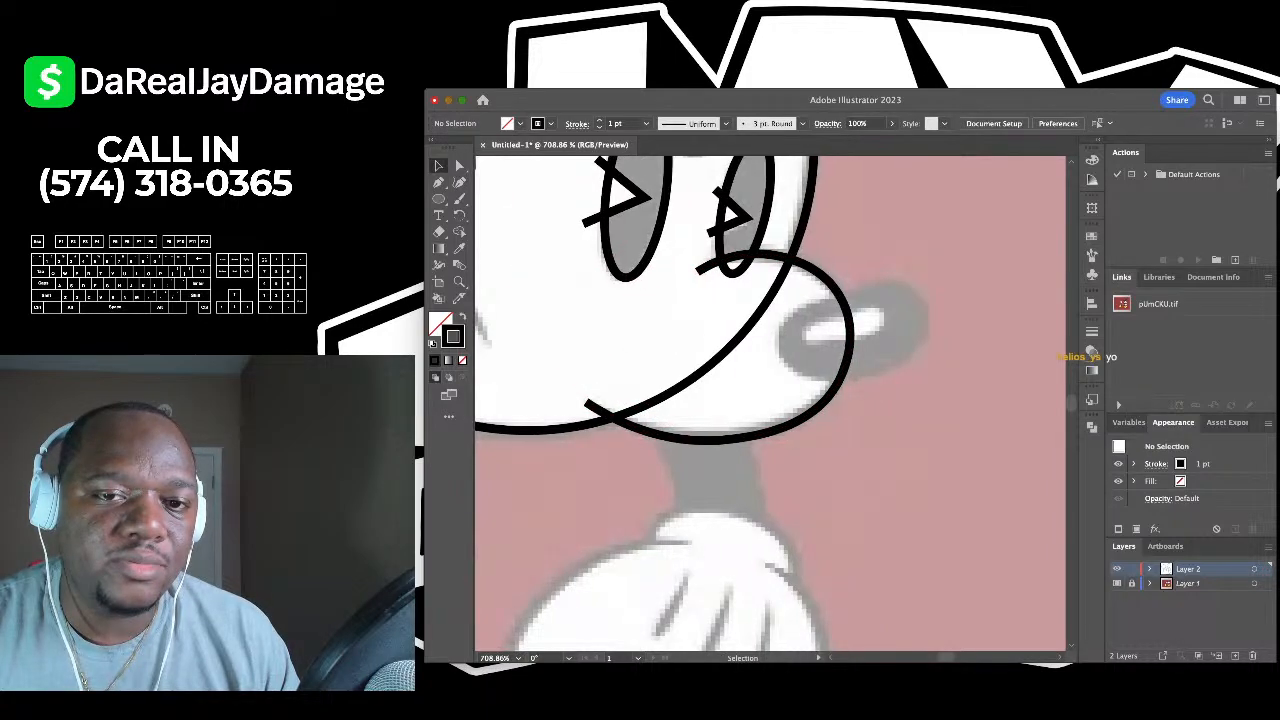
scroll(487, 297, down, 4)
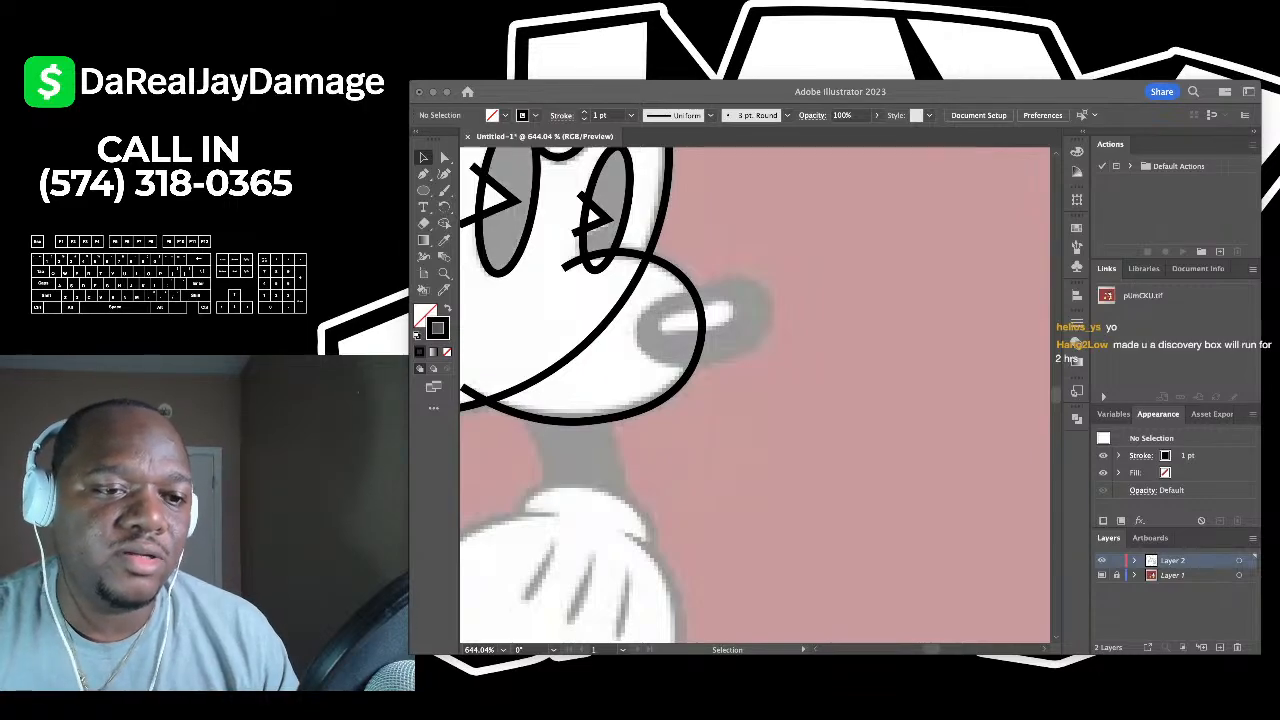
- Draw a closed six-point curved outline around Mickey's nose
scroll(770, 400, down, 3)
scroll(770, 400, up, 6)
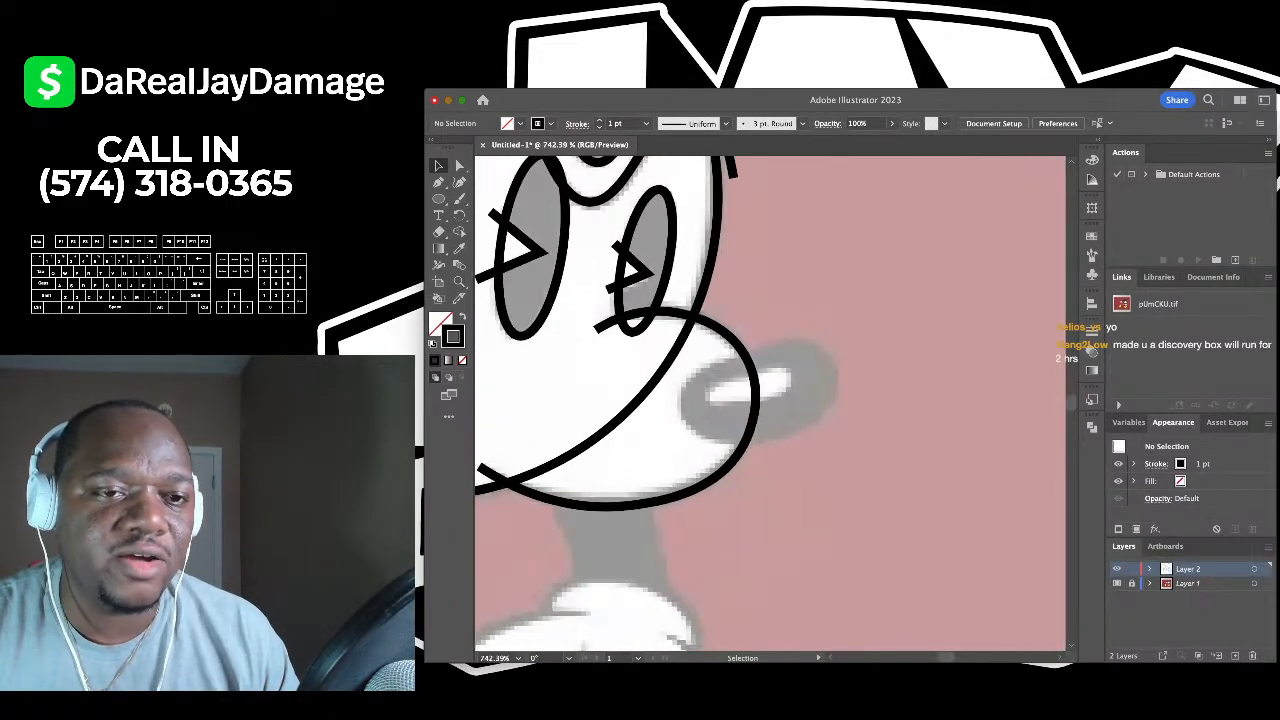
key(shift+grave)
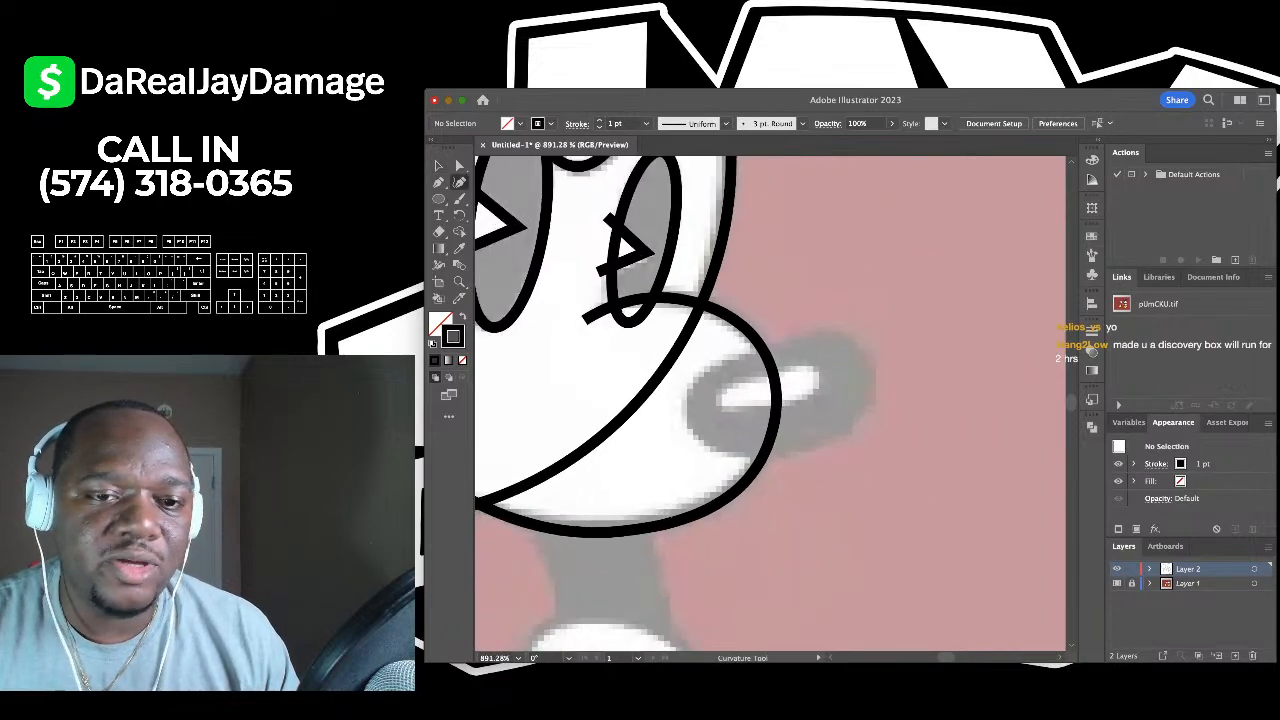
scroll(770, 400, up, 3)
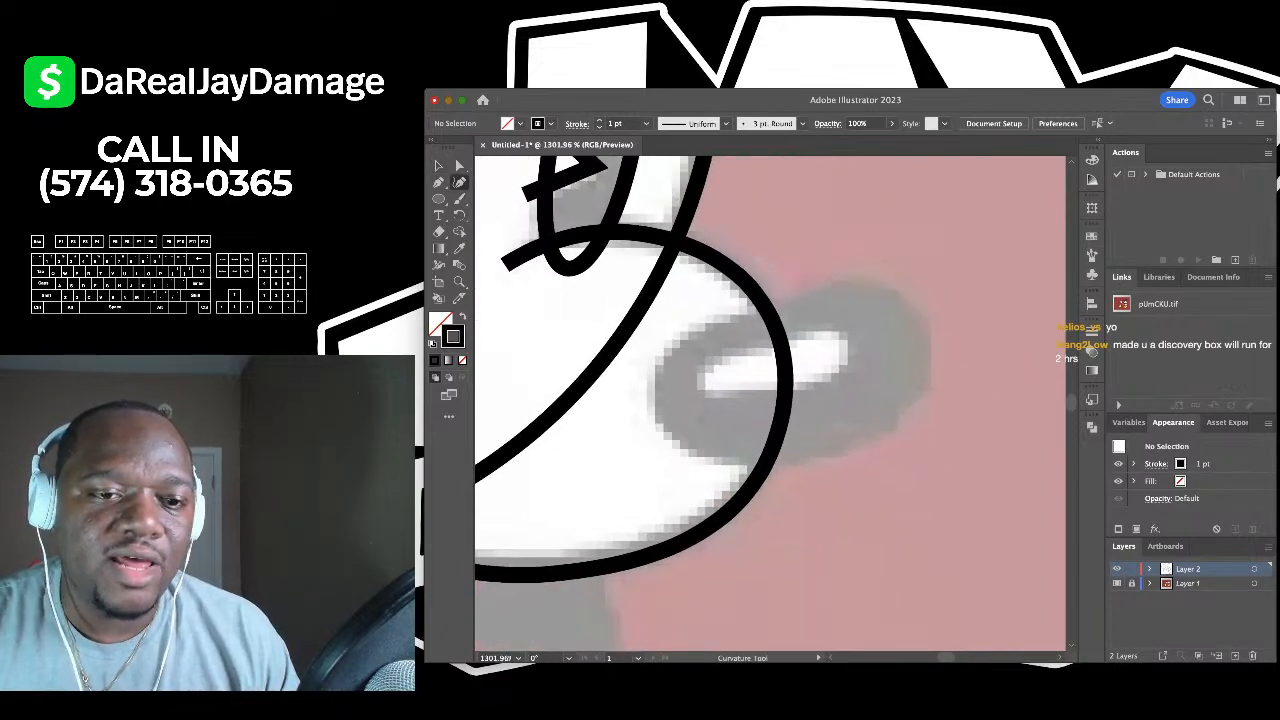
click(654, 411)
click(700, 333)
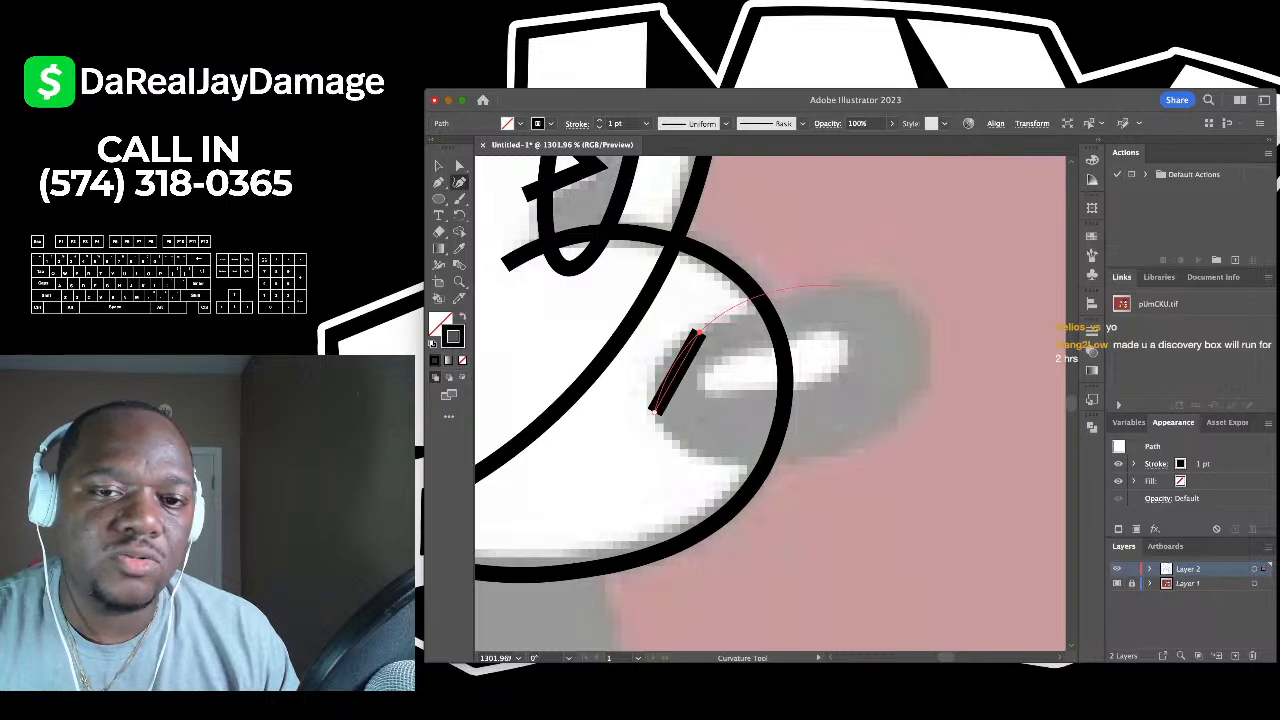
click(877, 291)
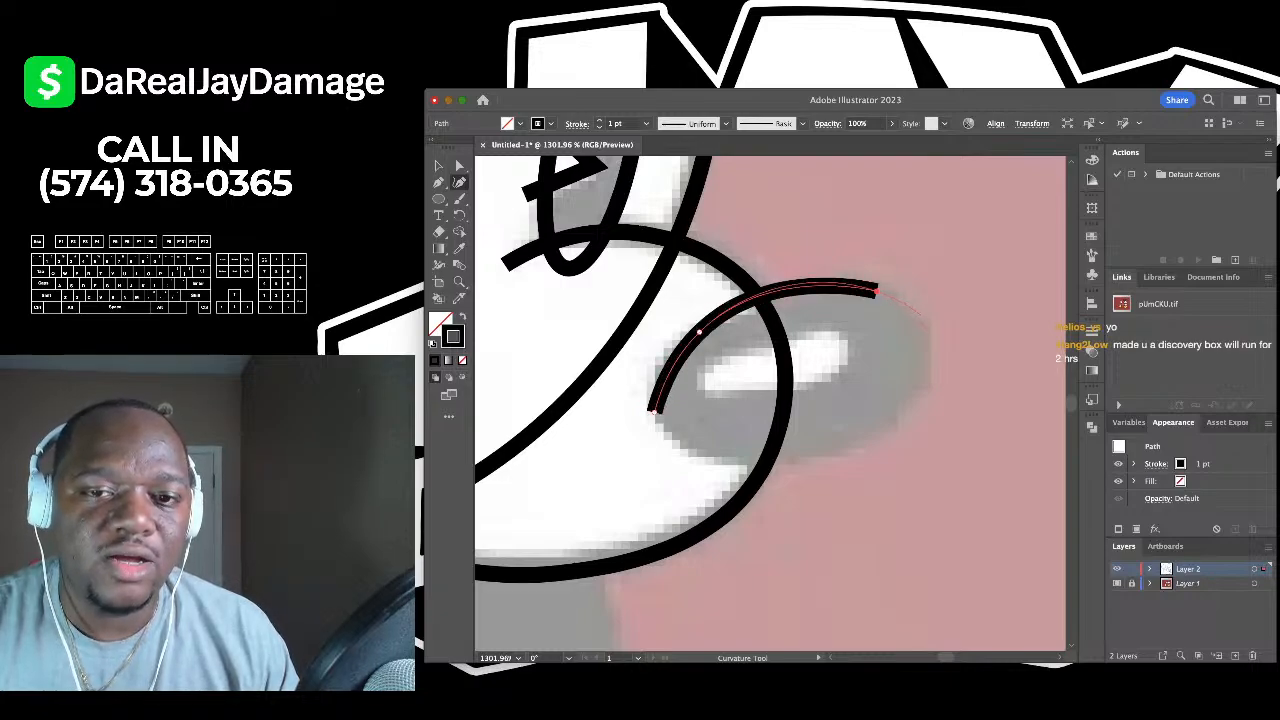
click(928, 328)
click(894, 425)
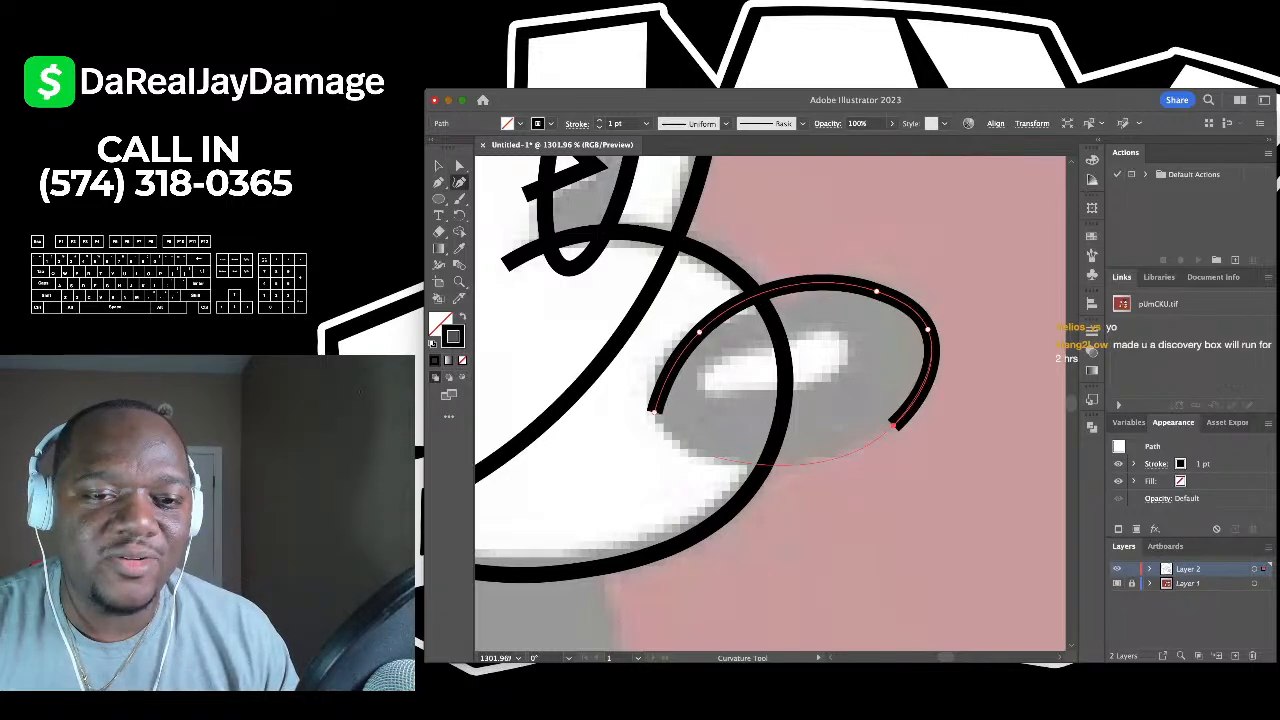
click(687, 452)
click(654, 411)
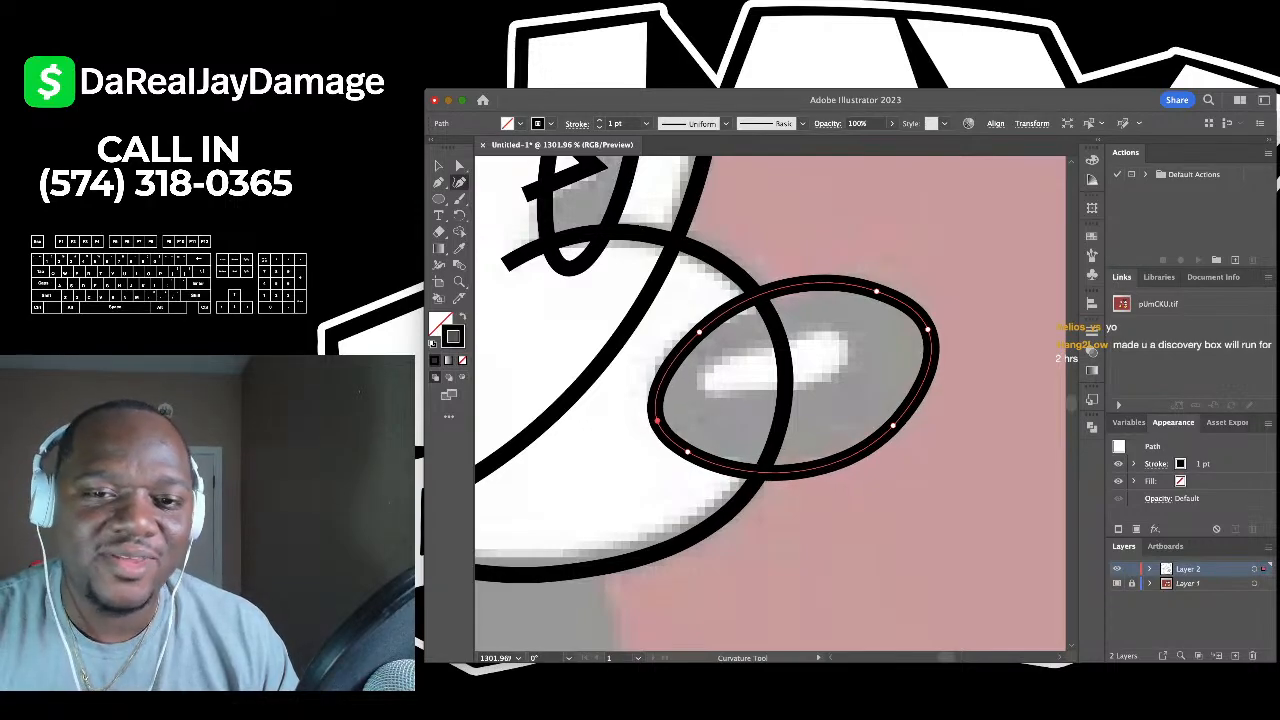
- Reshape the nose outline's anchors to fit the nose, then resize the ellipse
drag(877, 291, 917, 311)
drag(698, 332, 792, 299)
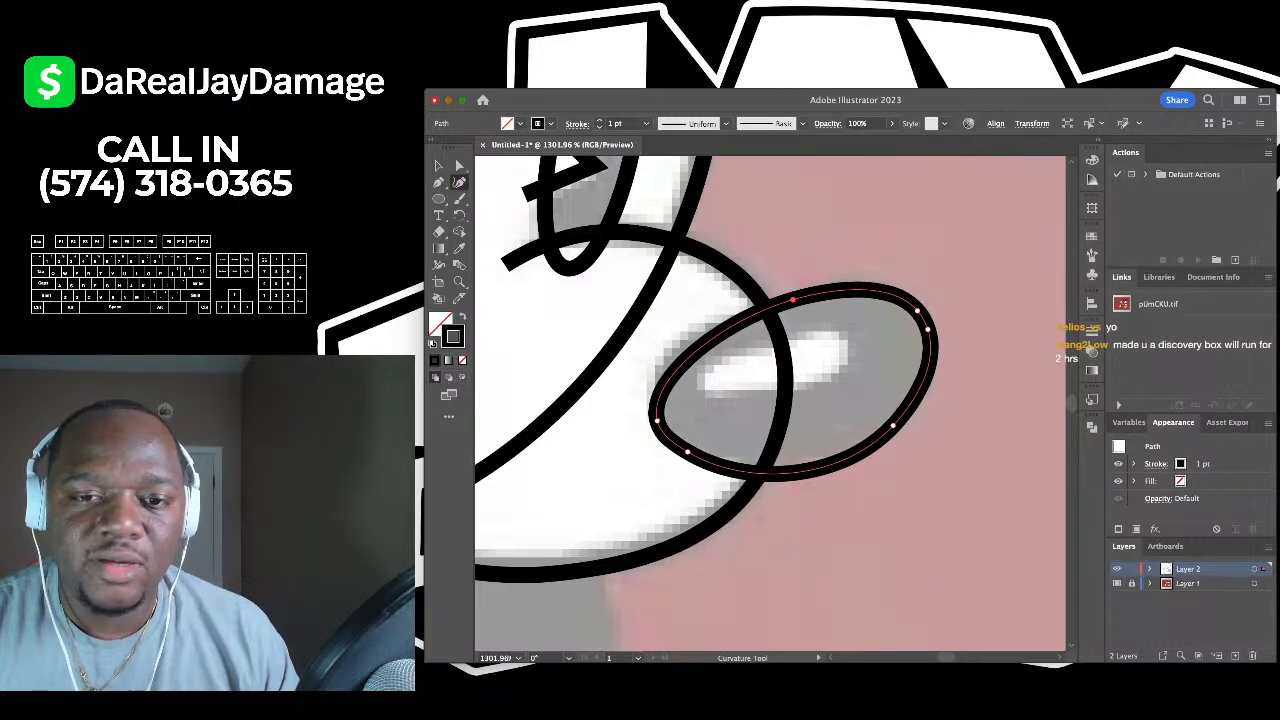
drag(893, 427, 899, 398)
drag(687, 451, 662, 433)
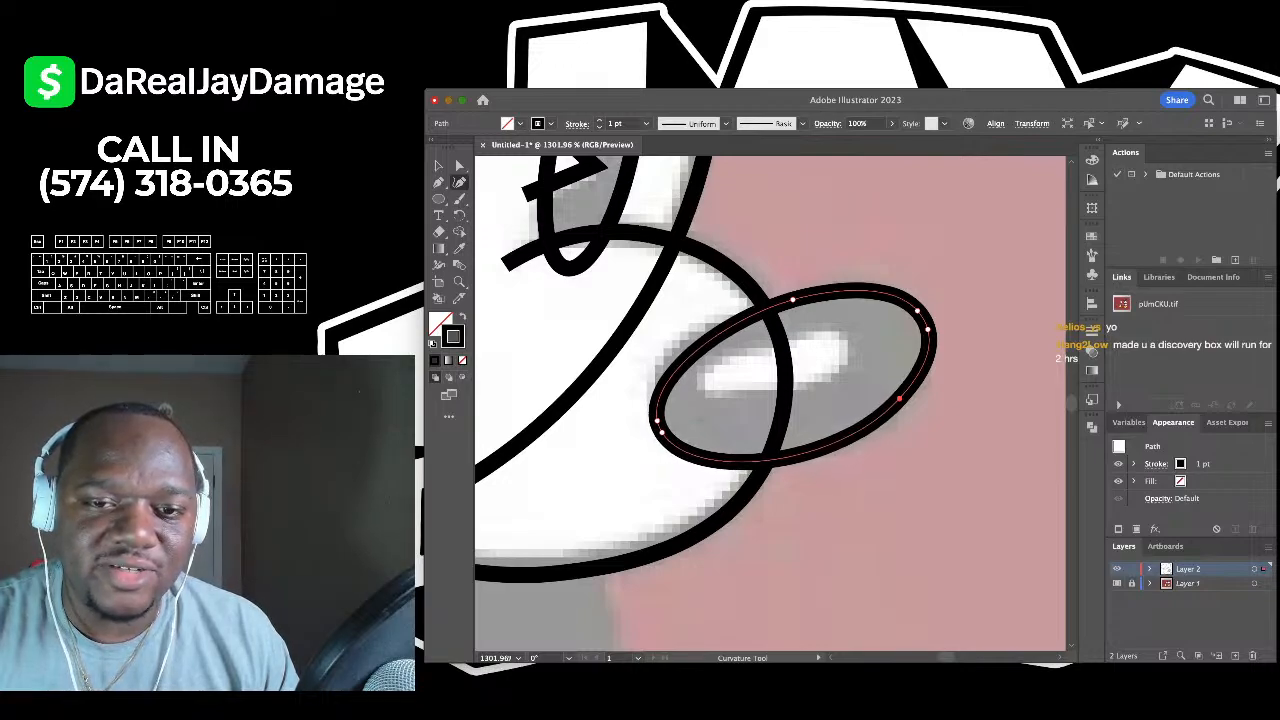
key(v)
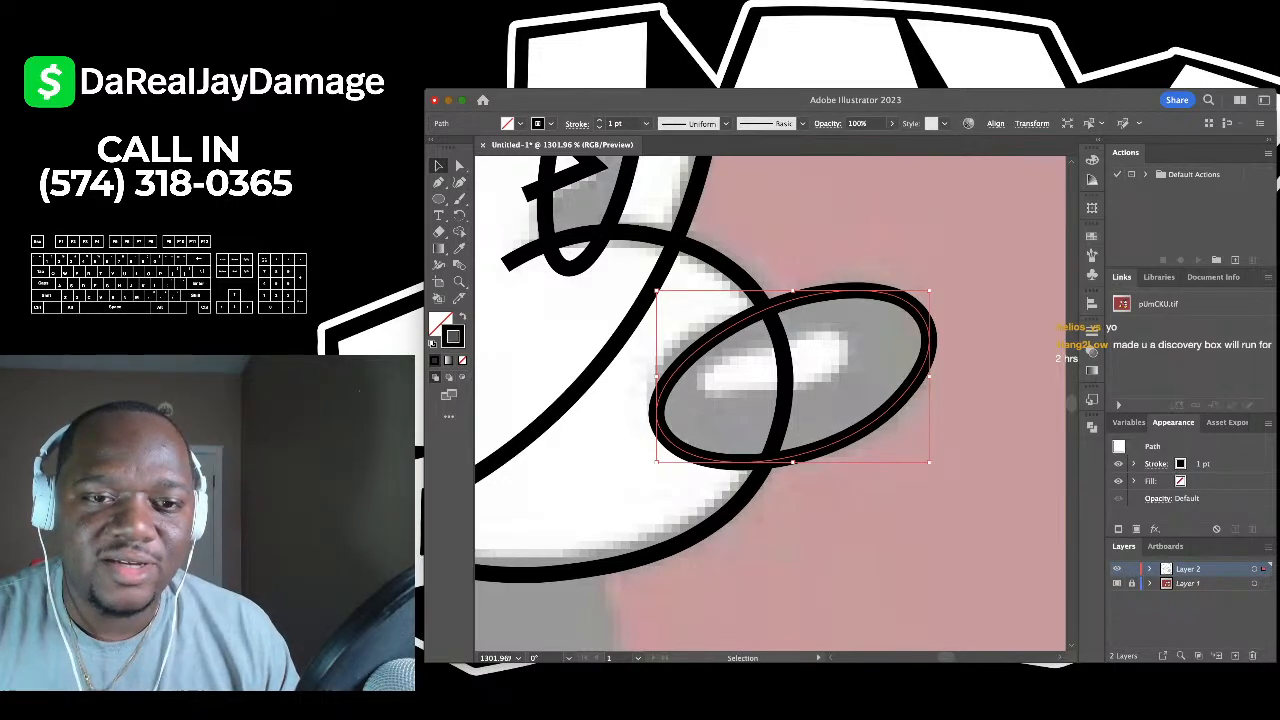
drag(929, 375, 923, 375)
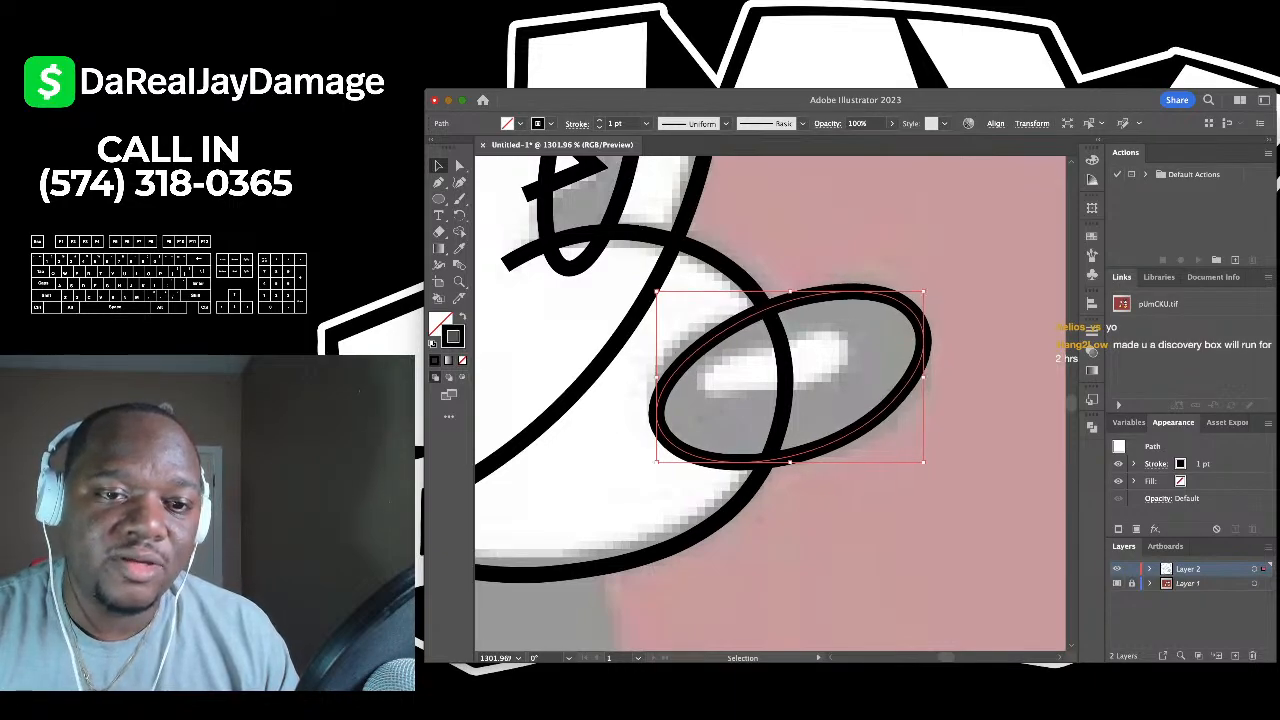
drag(656, 292, 653, 287)
key(ctrl+shift+a)
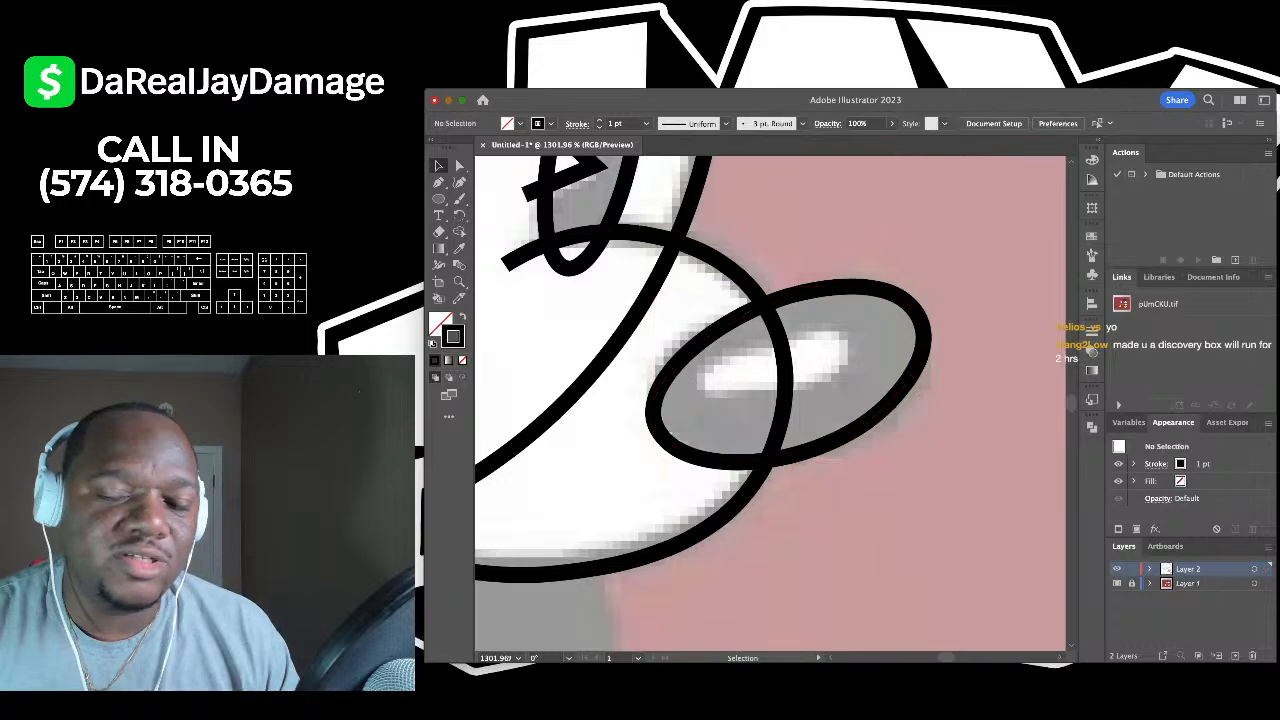
scroll(1050, 300, down, 5)
- Draw a closed curved outline around the white highlight inside the nose
scroll(770, 400, right, 2)
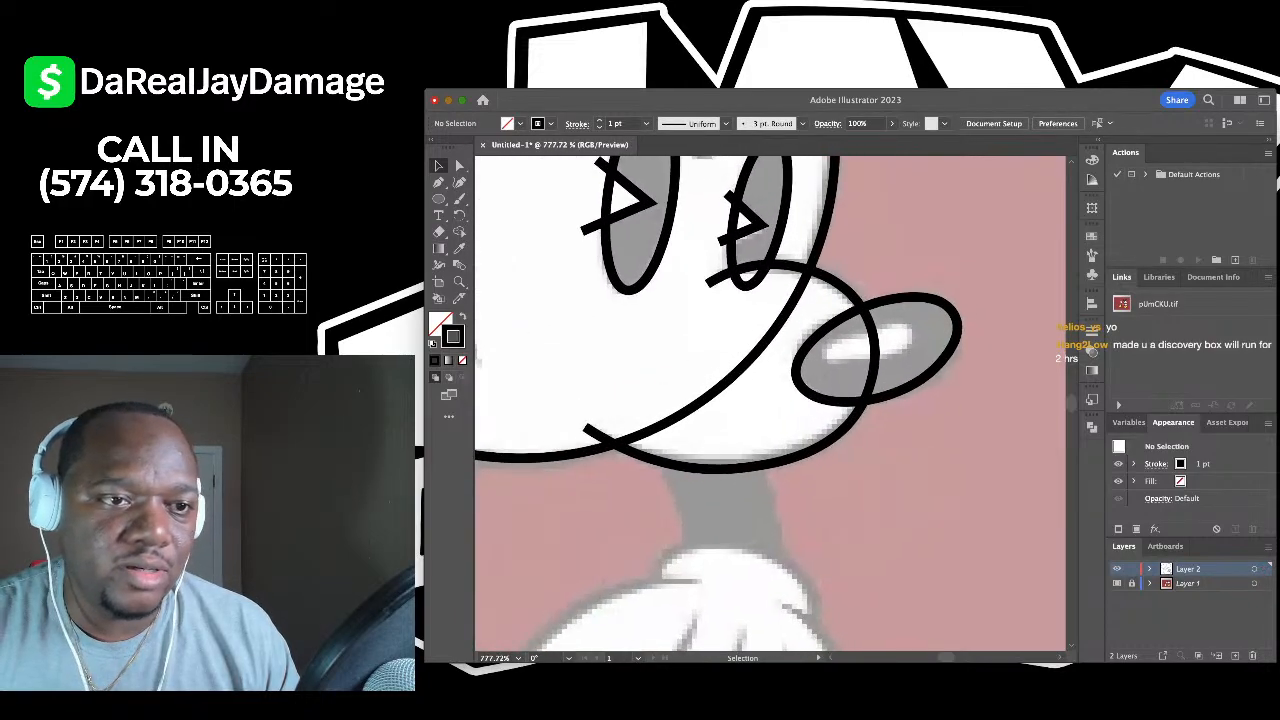
key(shift+asciitilde)
scroll(888, 346, up, 5)
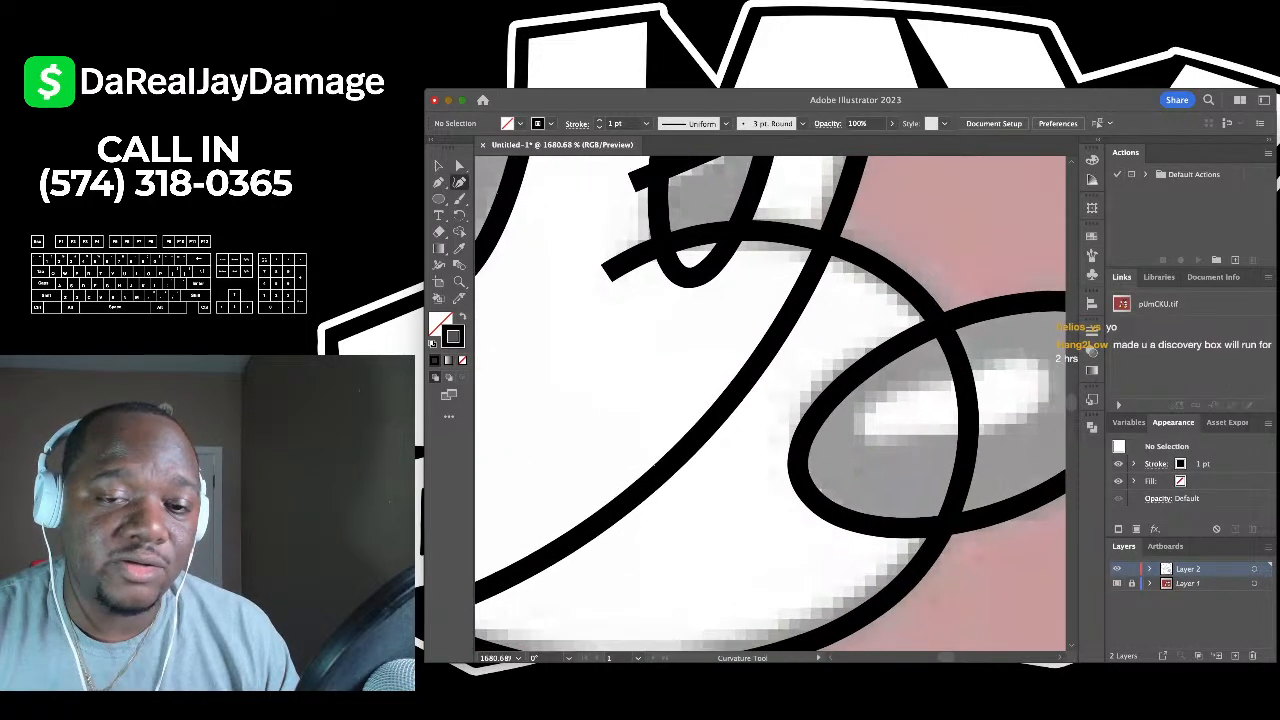
click(752, 372)
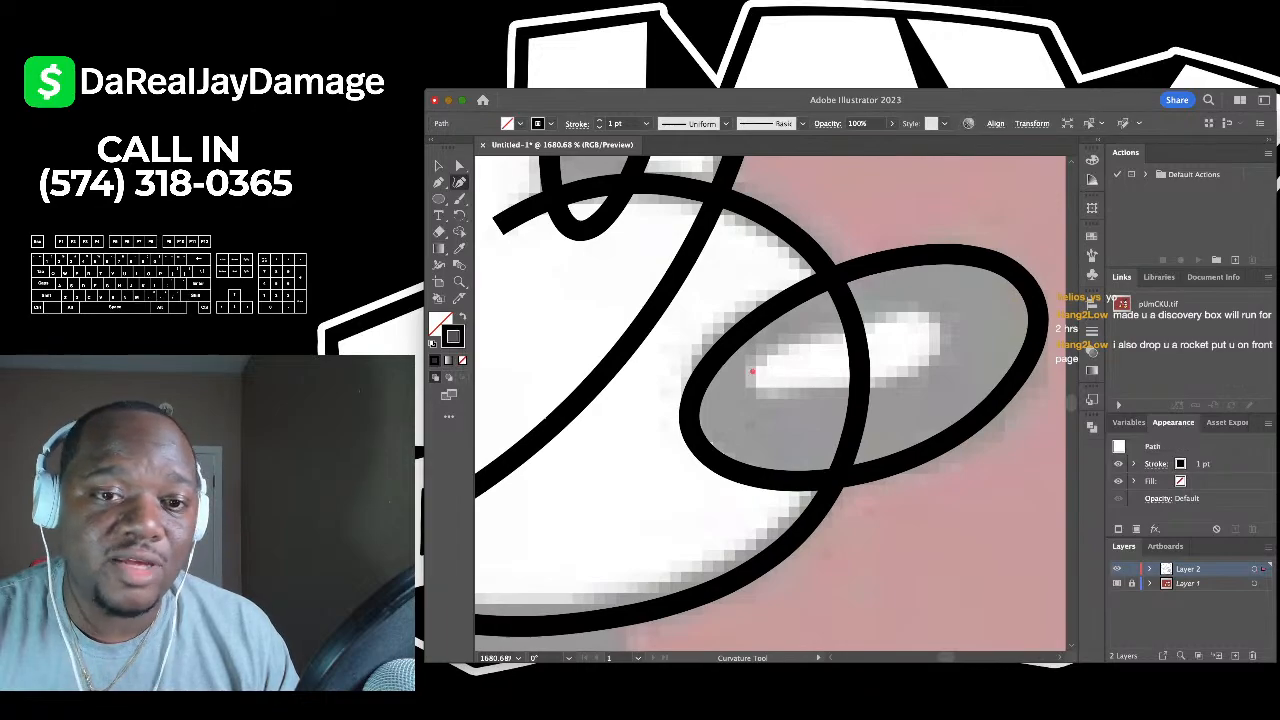
click(845, 328)
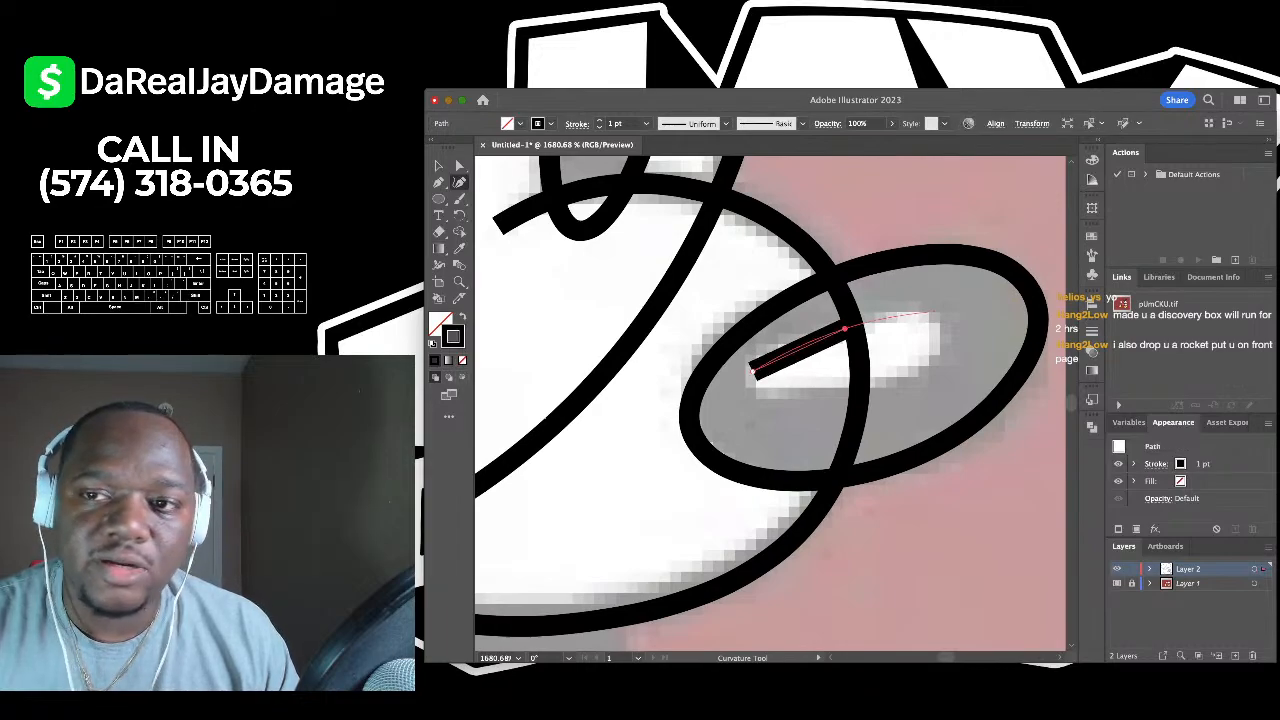
click(958, 317)
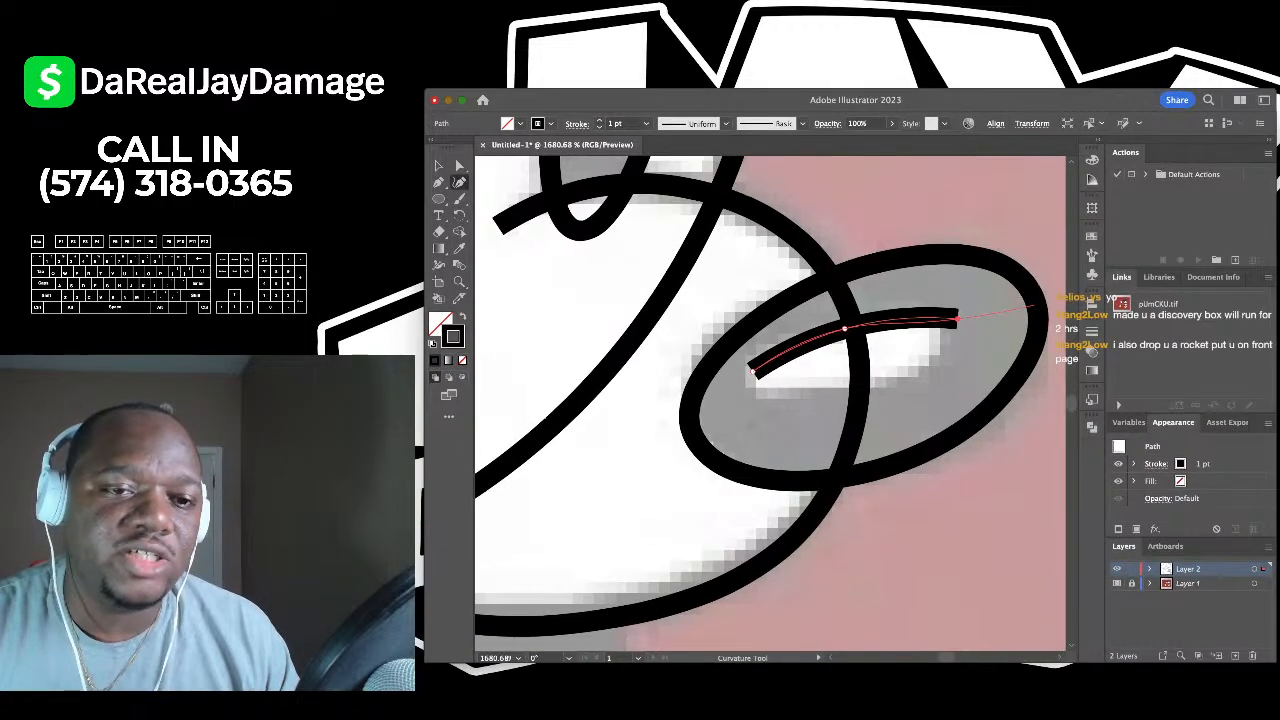
scroll(747, 361, down, 3)
scroll(822, 370, up, 2)
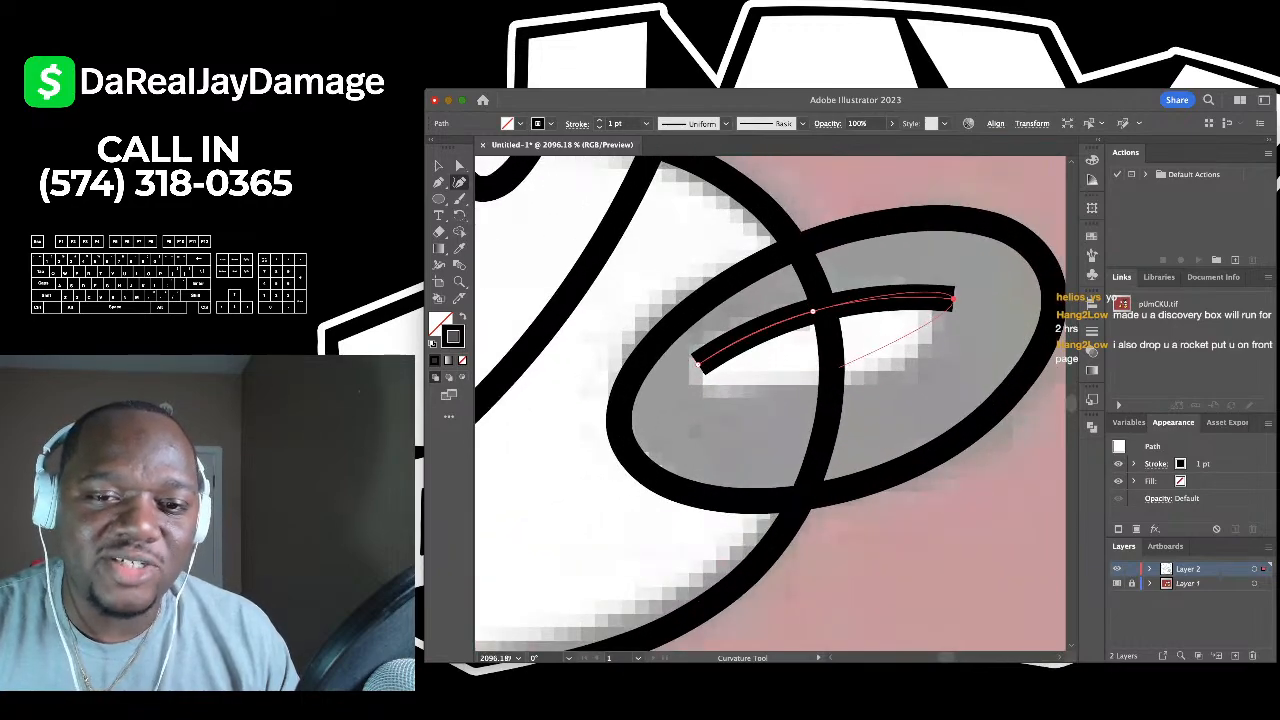
click(827, 374)
drag(833, 377, 828, 383)
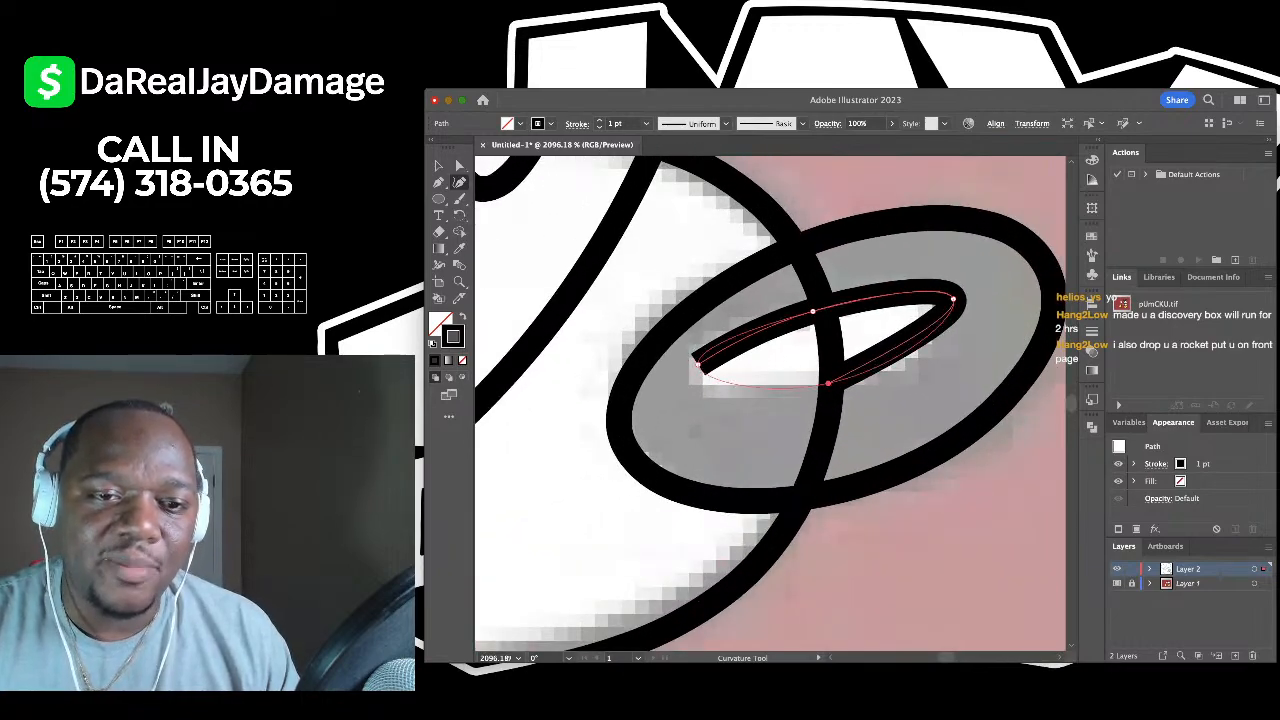
click(698, 364)
drag(698, 364, 692, 382)
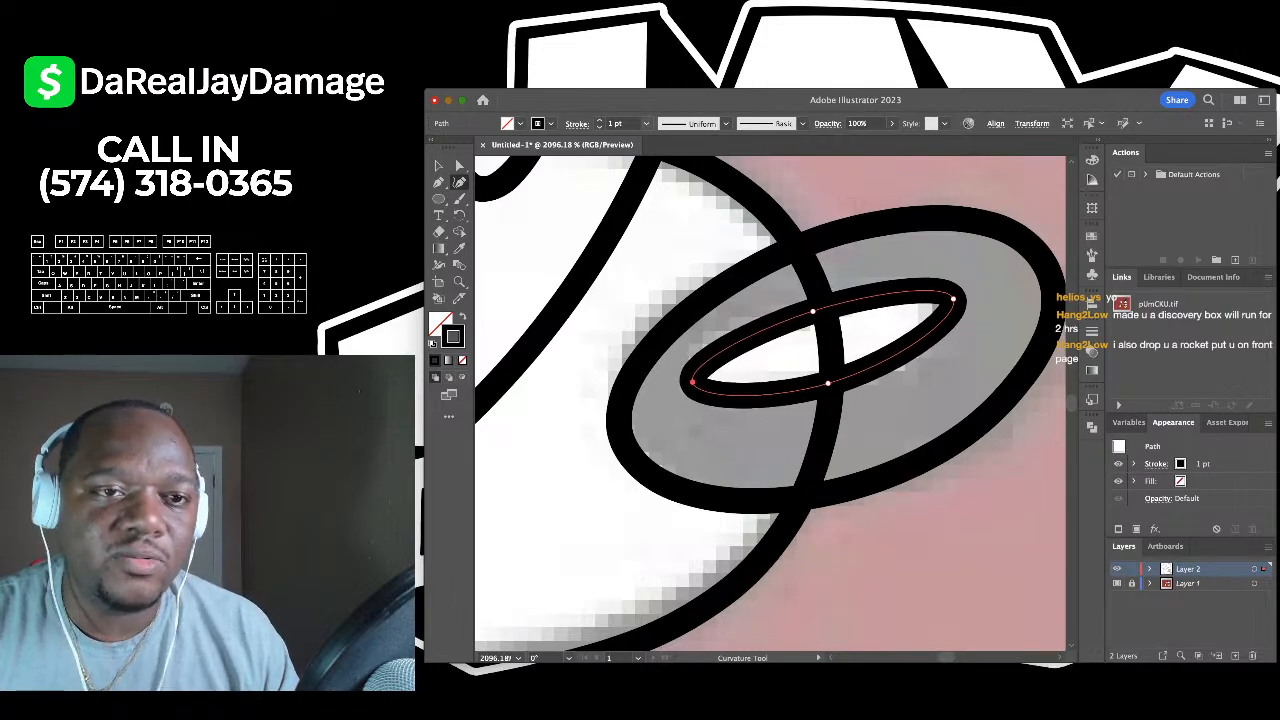
- Set the highlight outline's stroke to 0.5 pt and shrink it to fit the highlight
click(638, 150)
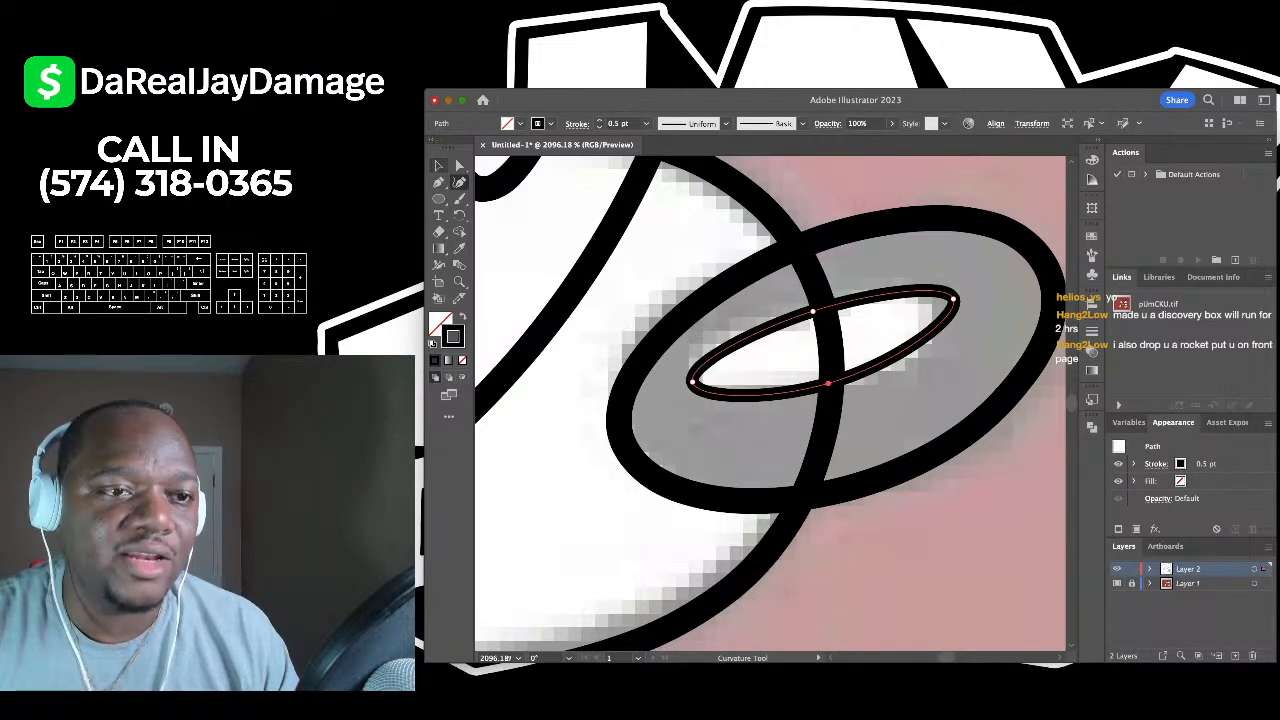
key(v)
click(940, 560)
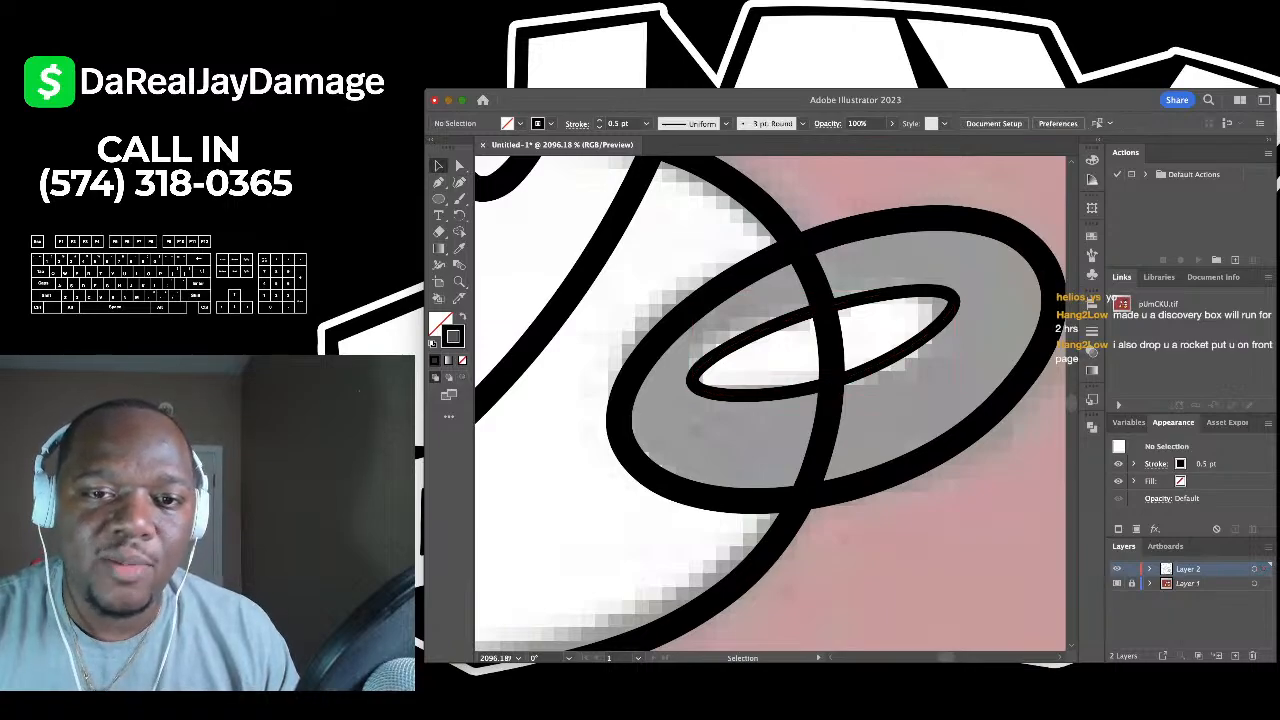
click(890, 361)
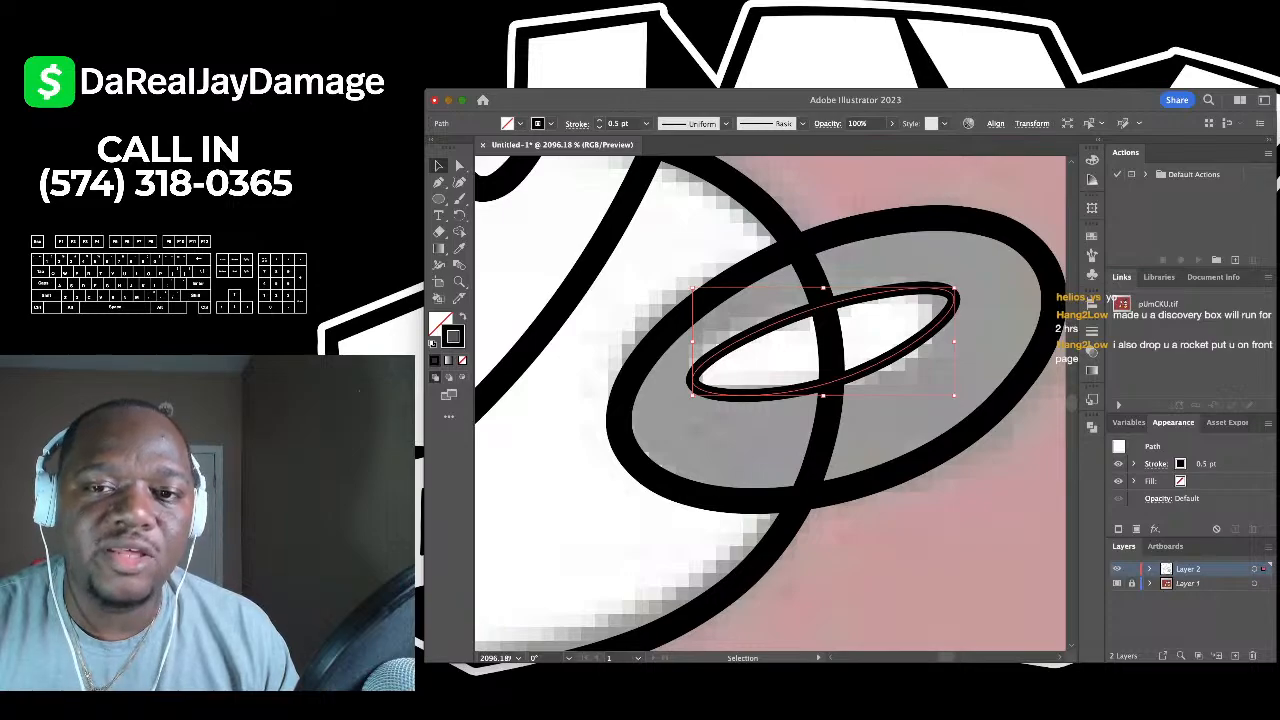
mouse_move(955, 290)
mouse_down()
mouse_move(834, 300)
mouse_move(937, 297)
mouse_up()
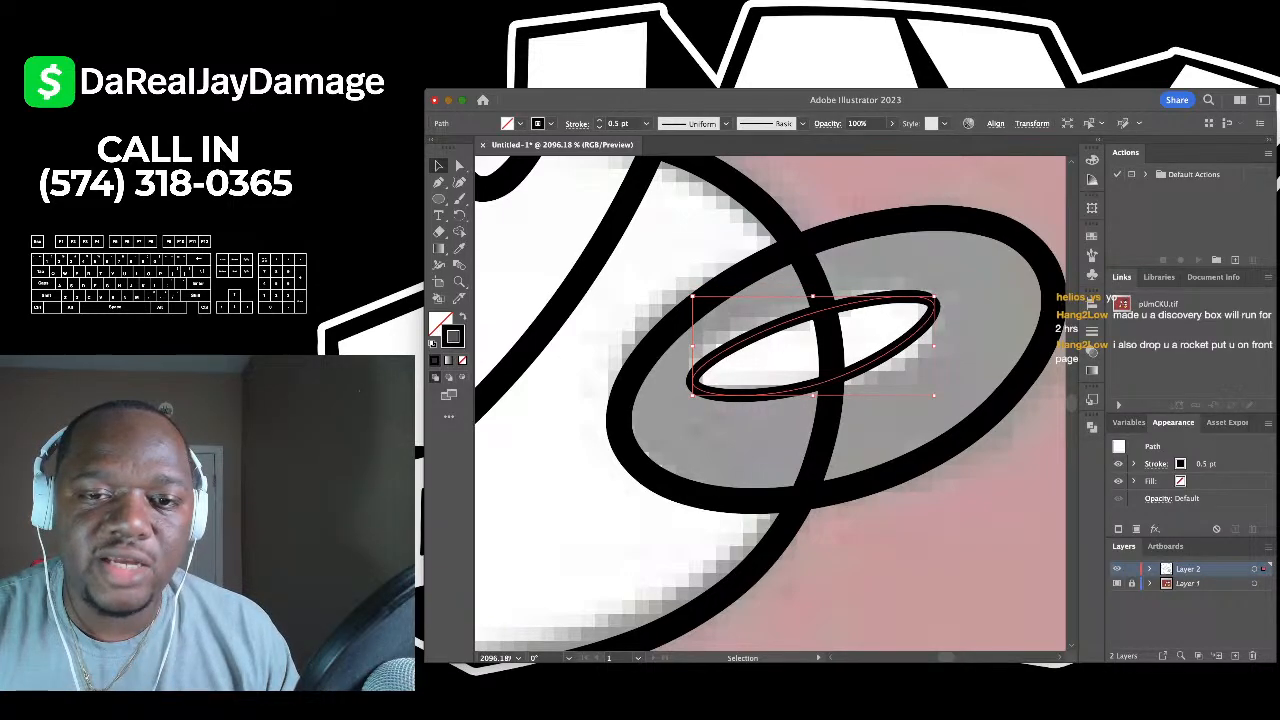
drag(934, 395, 931, 388)
- Draw a three-point curved crease line down Mickey's left cheek
key(super+shift+a)
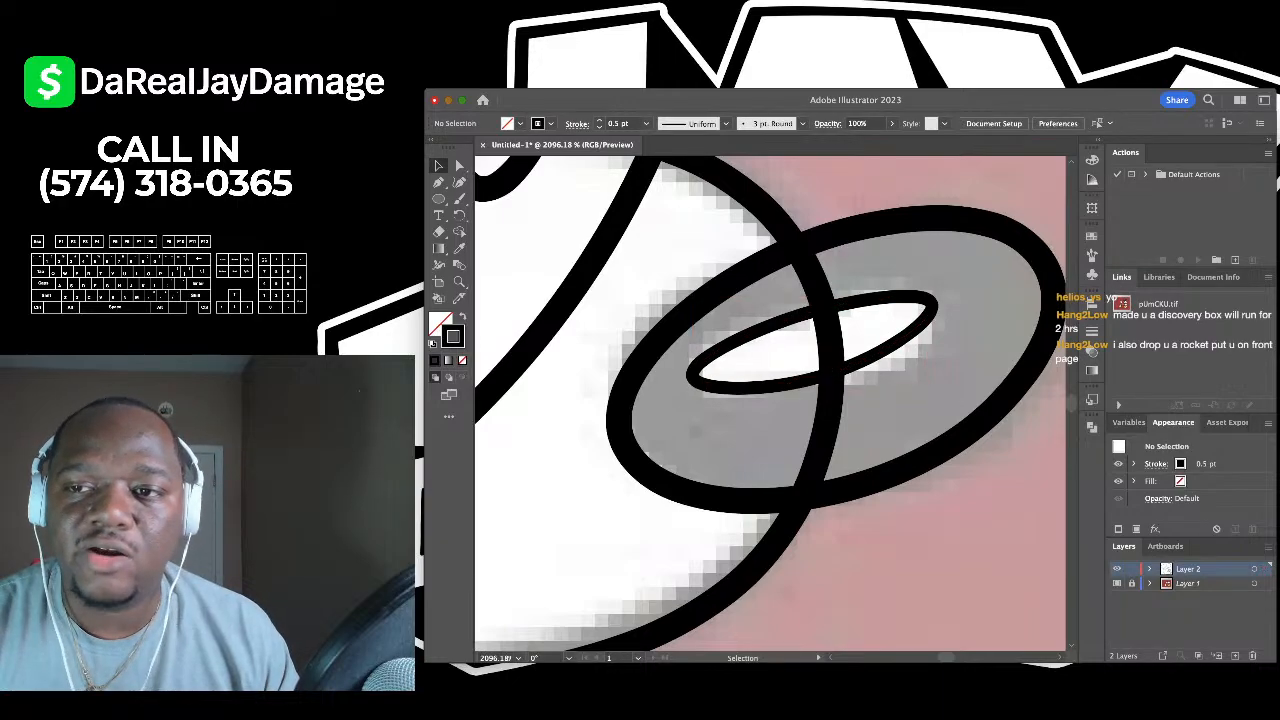
scroll(944, 361, down, 5)
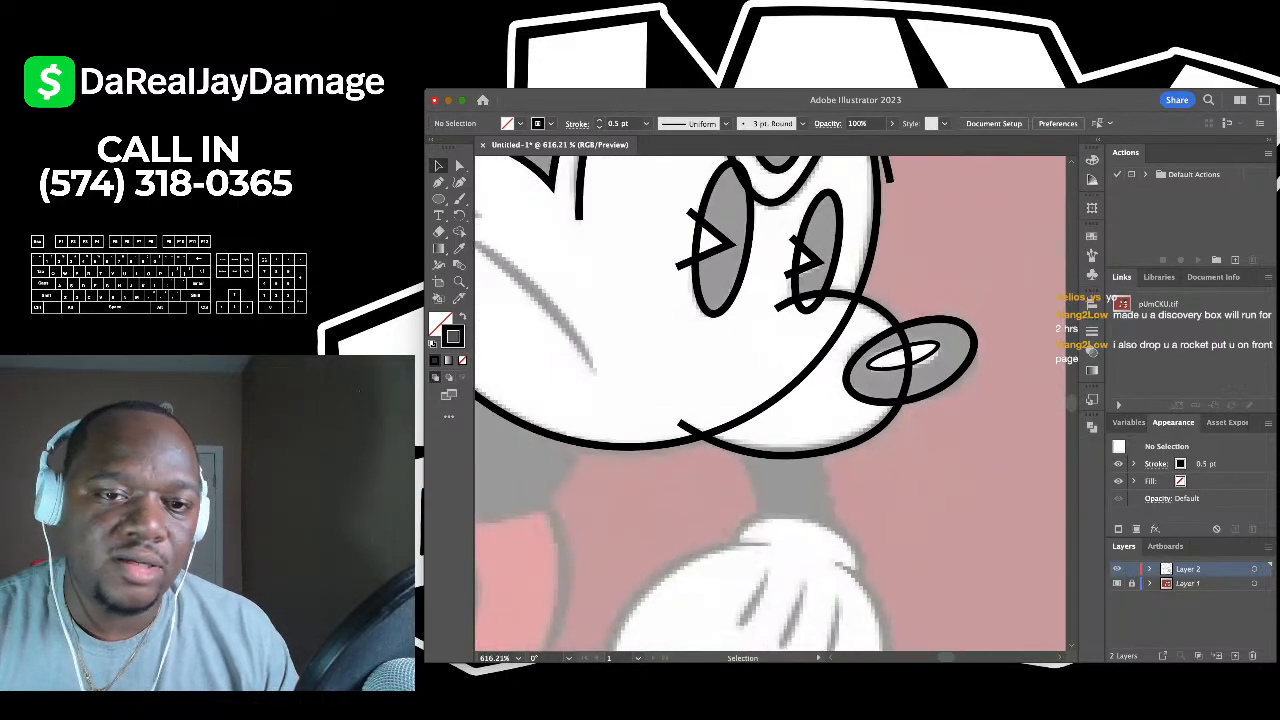
scroll(770, 400, down, 3)
scroll(770, 400, up, 5)
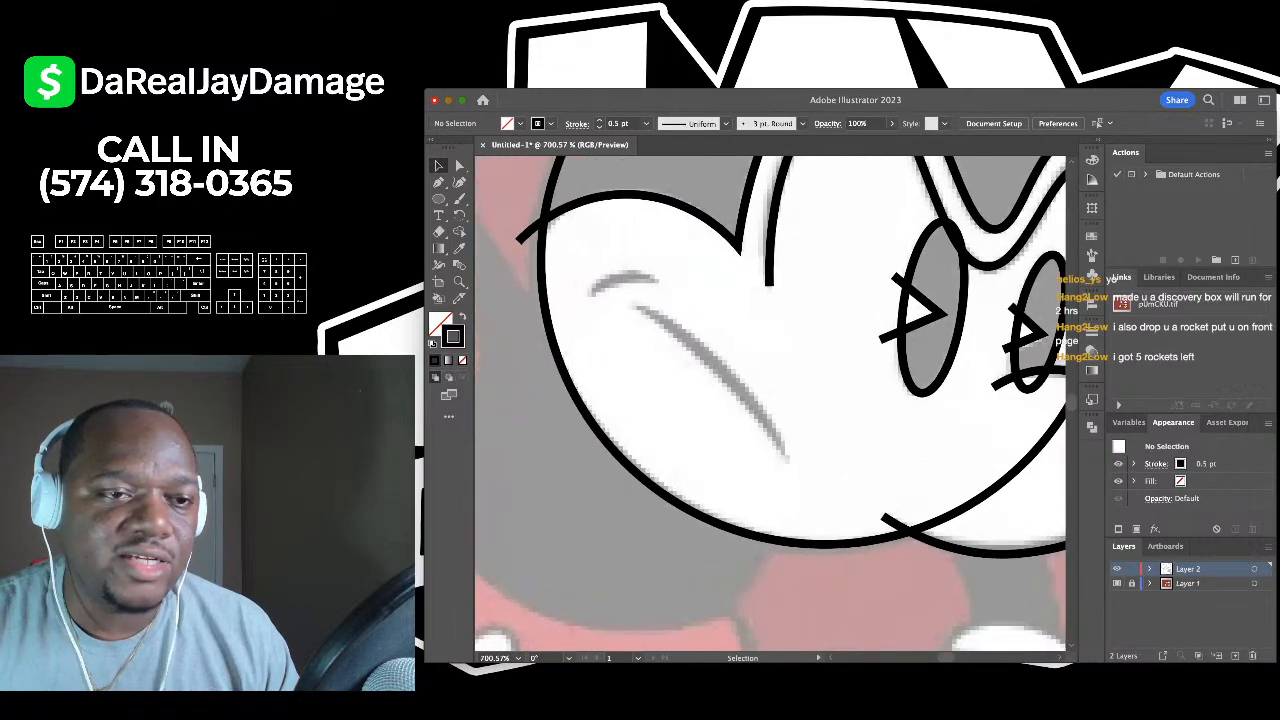
key(shift+grave)
click(637, 307)
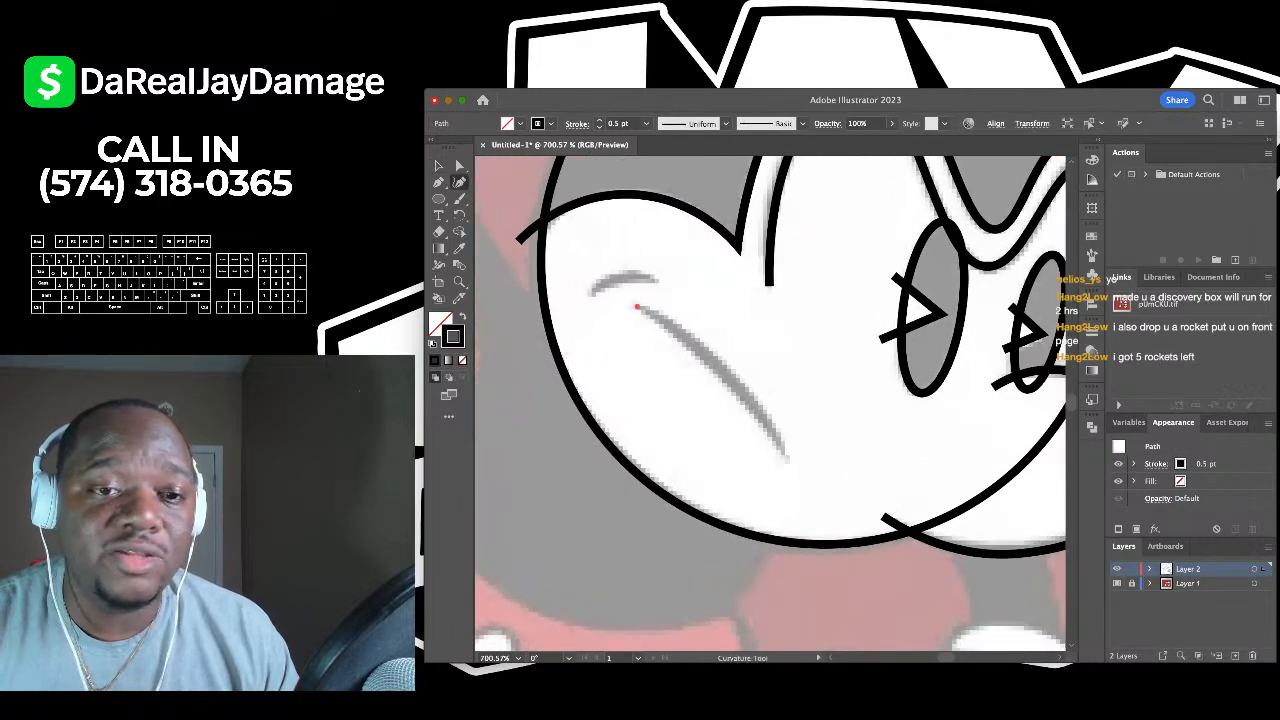
click(728, 370)
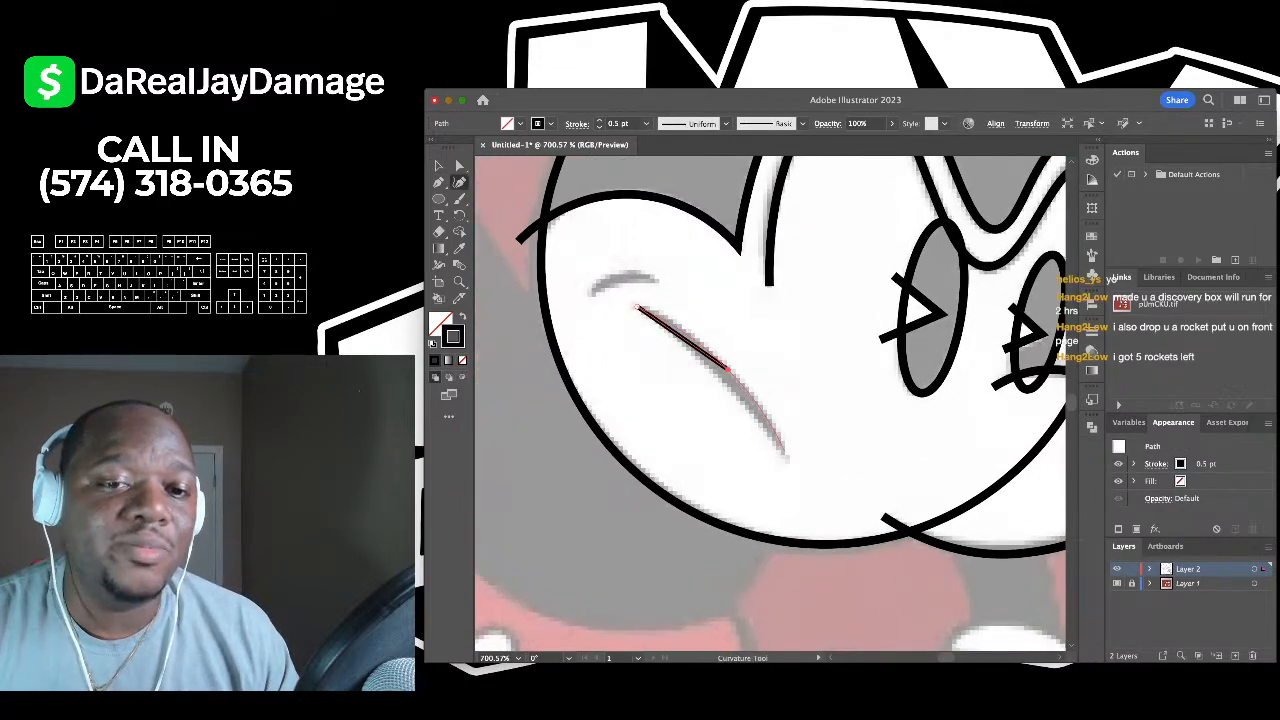
click(786, 455)
key(v)
click(540, 296)
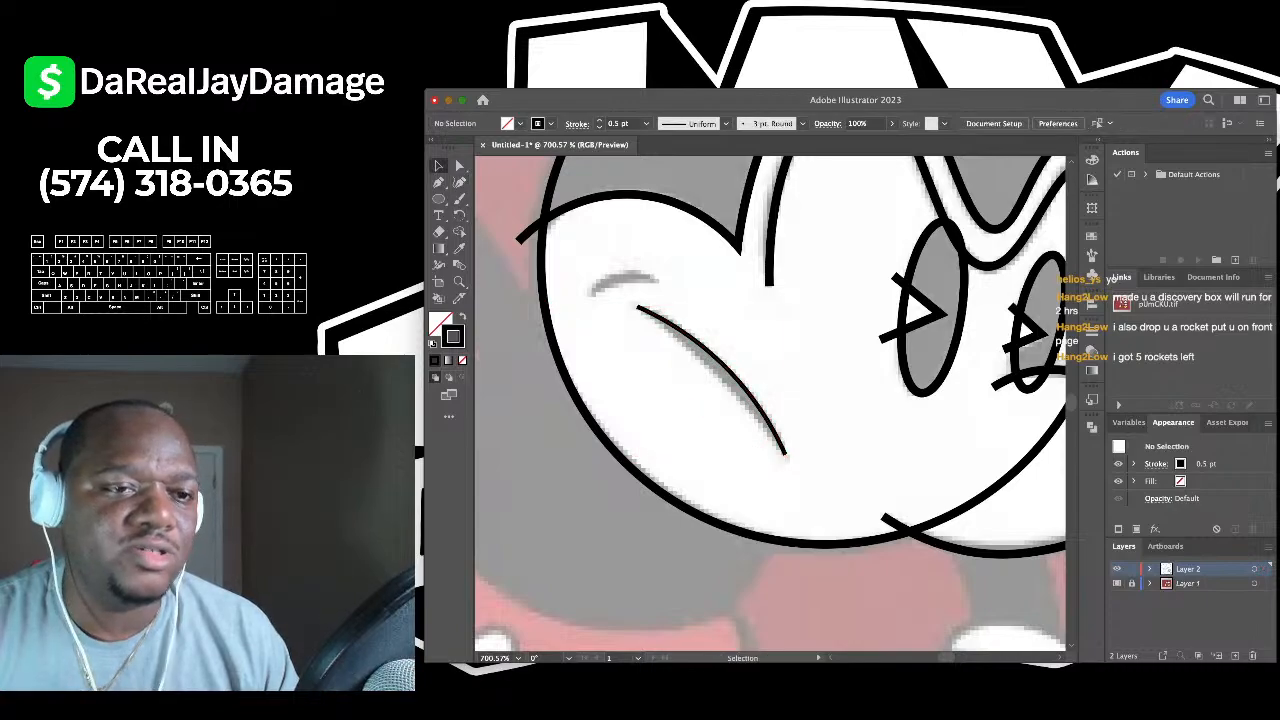
- Add a short arc above the cheek crease and check both strokes together
key(shift+grave)
scroll(570, 279, up, 3)
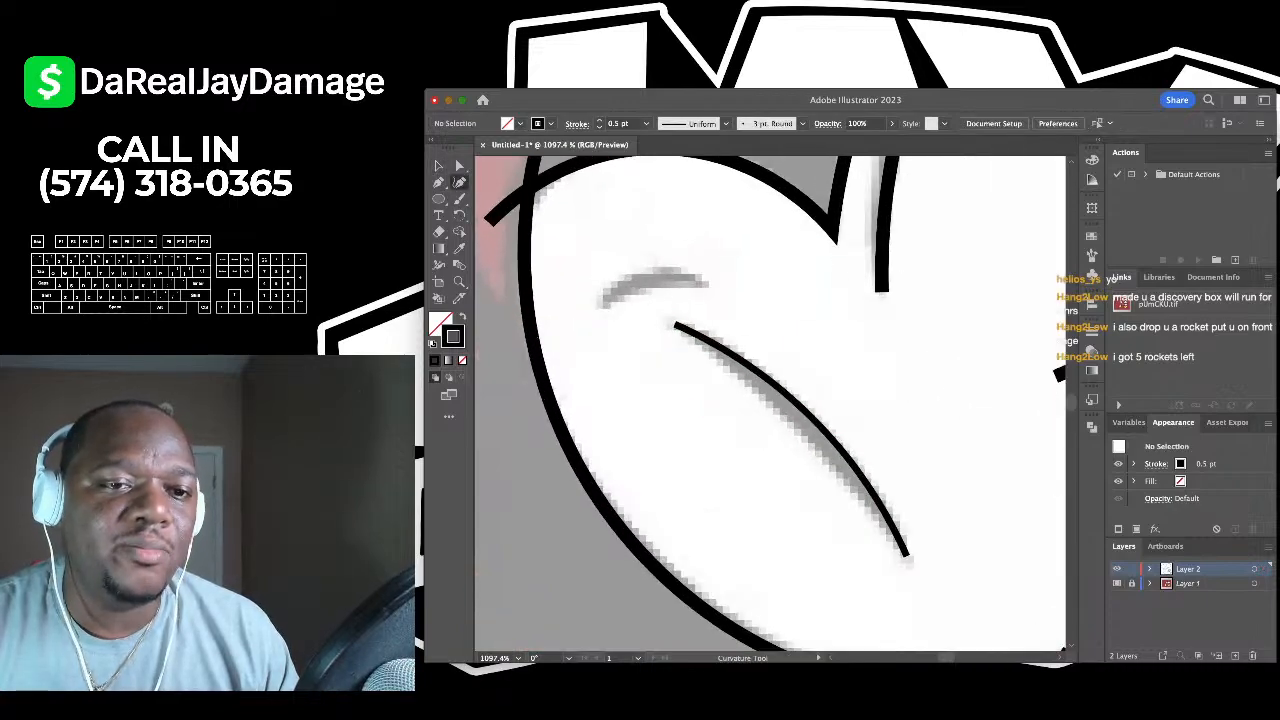
click(601, 308)
click(704, 284)
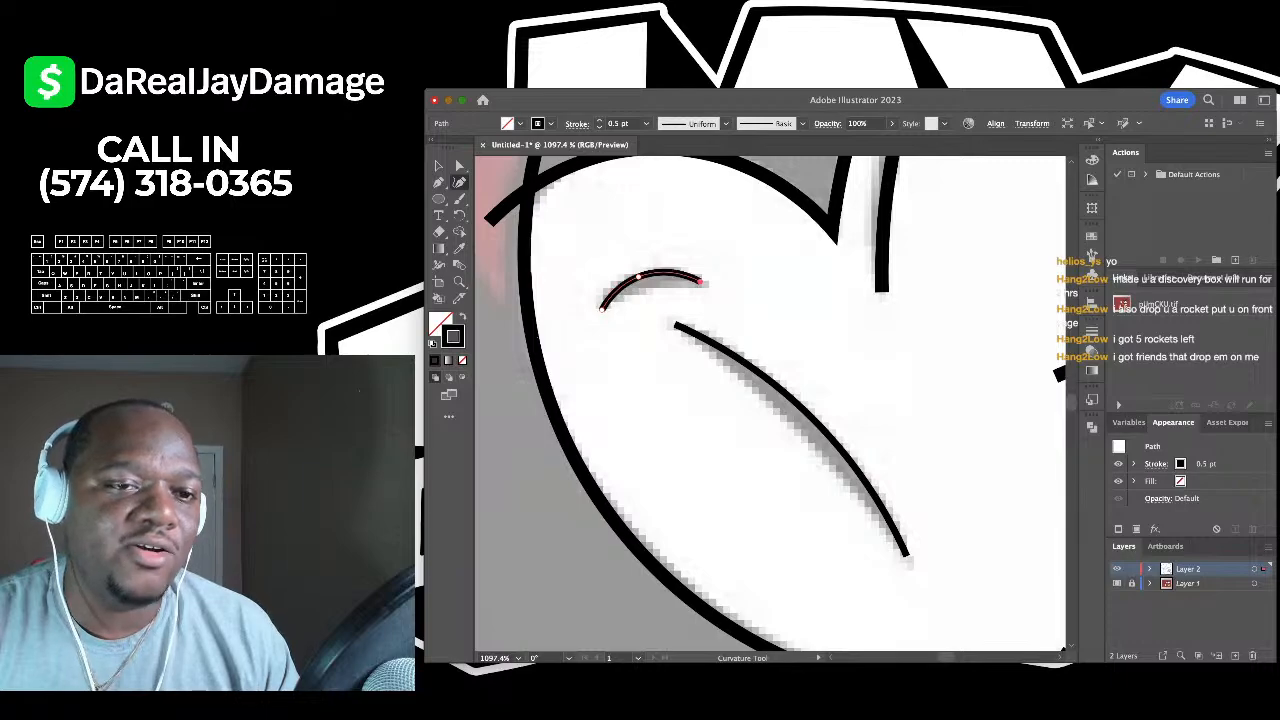
ctrl+click(540, 208)
key(v)
scroll(691, 317, down, 3)
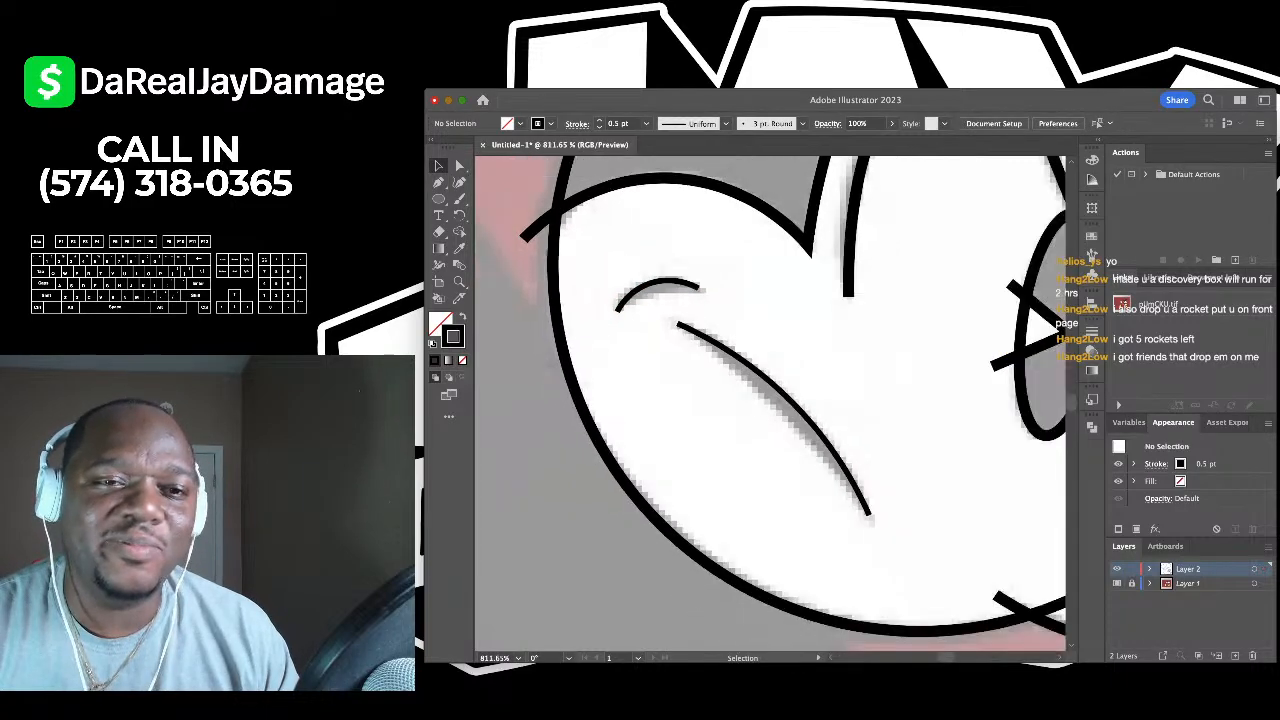
drag(706, 285, 795, 434)
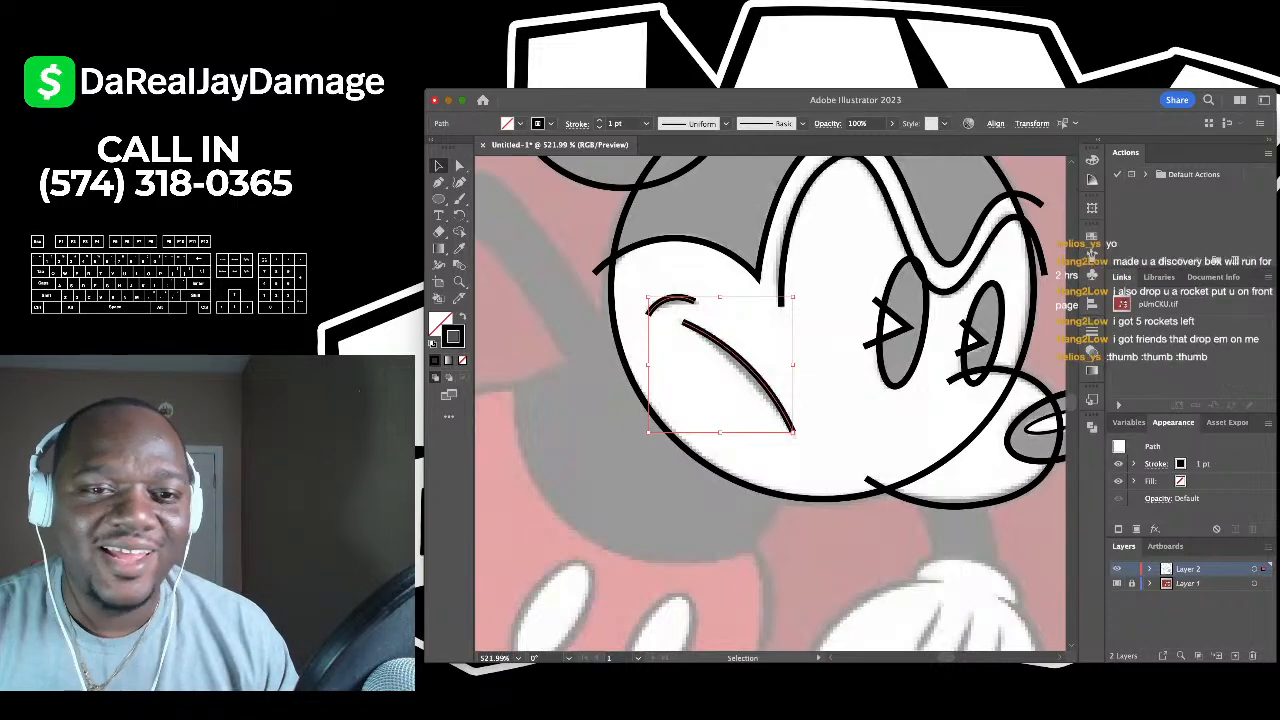
key(ctrl+shift+a)
- Trace the arm's right edge with a three-point curve from below the head to the glove
scroll(770, 400, down, 2)
scroll(770, 400, up, 3)
scroll(770, 400, down, 2)
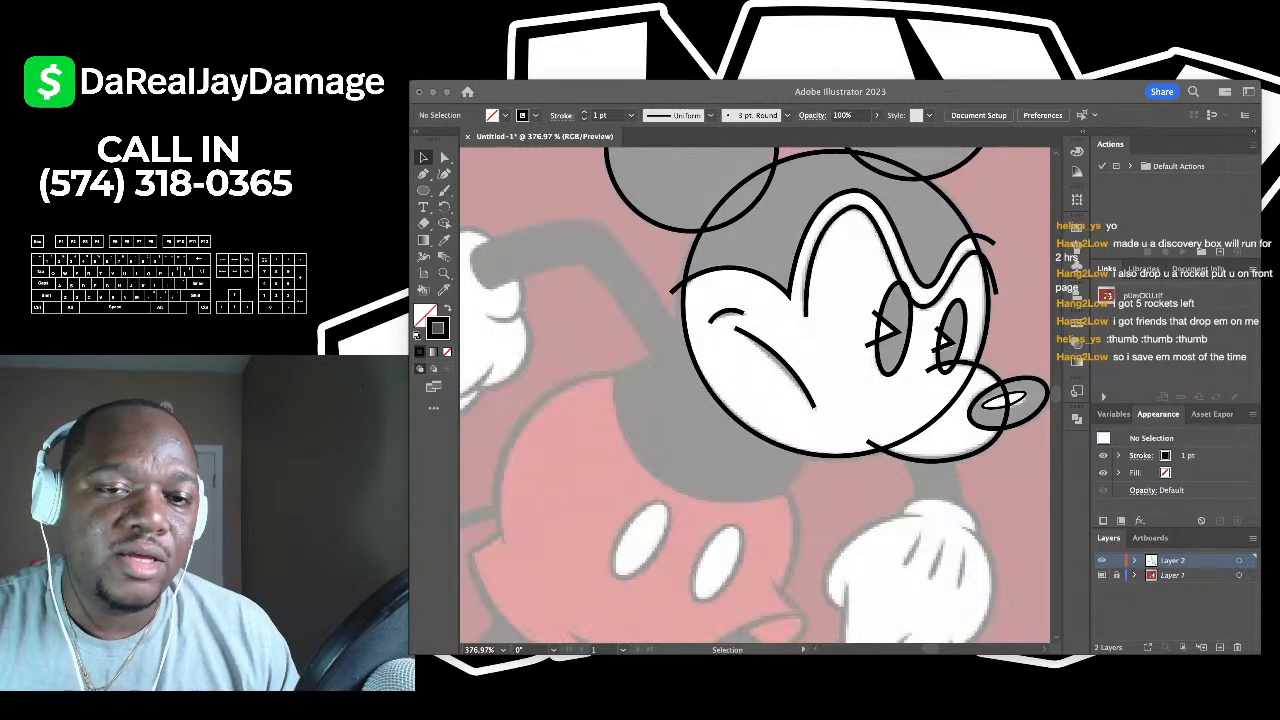
key(super+Tab)
scroll(690, 370, down, 4)
scroll(690, 370, up, 5)
scroll(690, 370, down, 5)
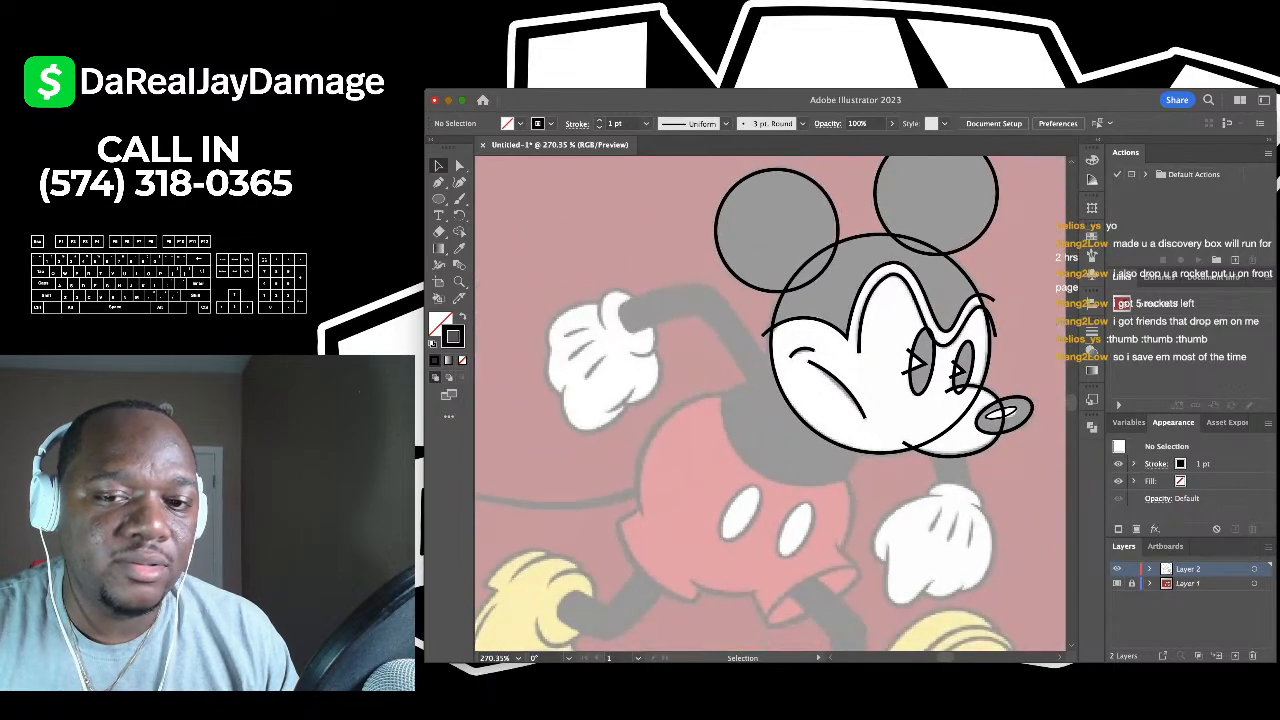
scroll(770, 400, down, 3)
scroll(770, 400, up, 4)
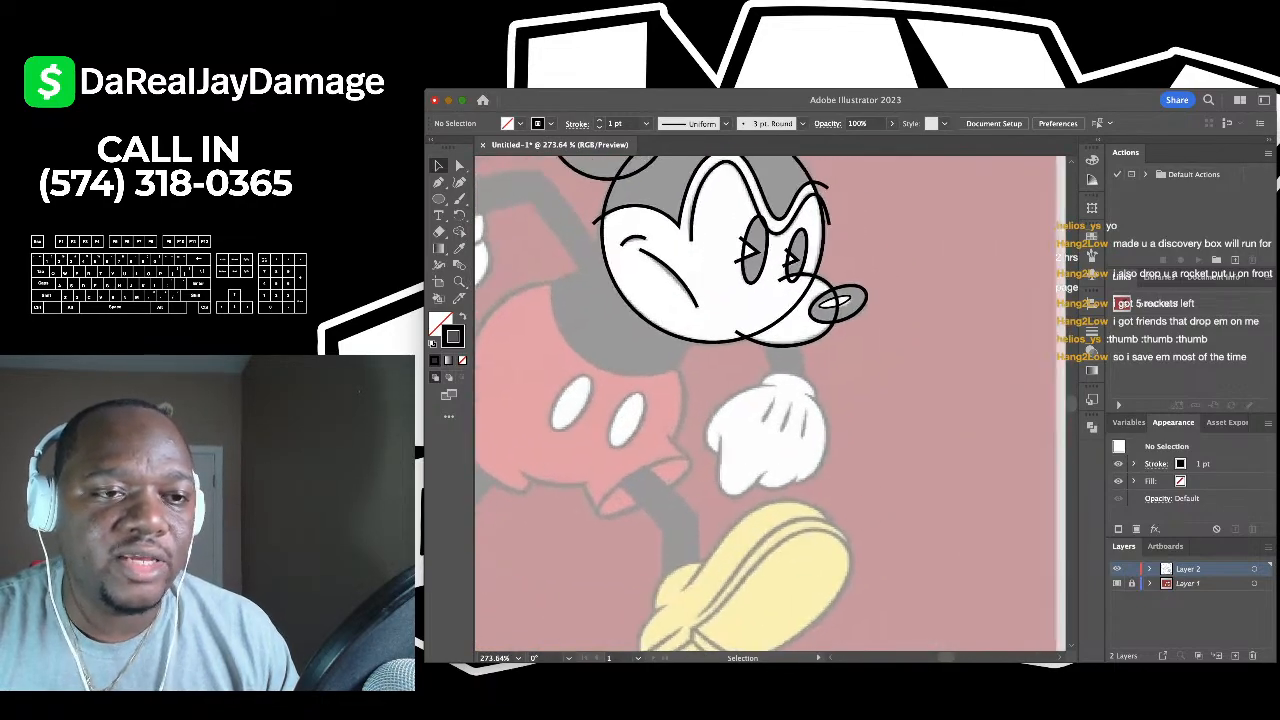
scroll(718, 412, up, 4)
key(shift+grave)
scroll(860, 275, up, 3)
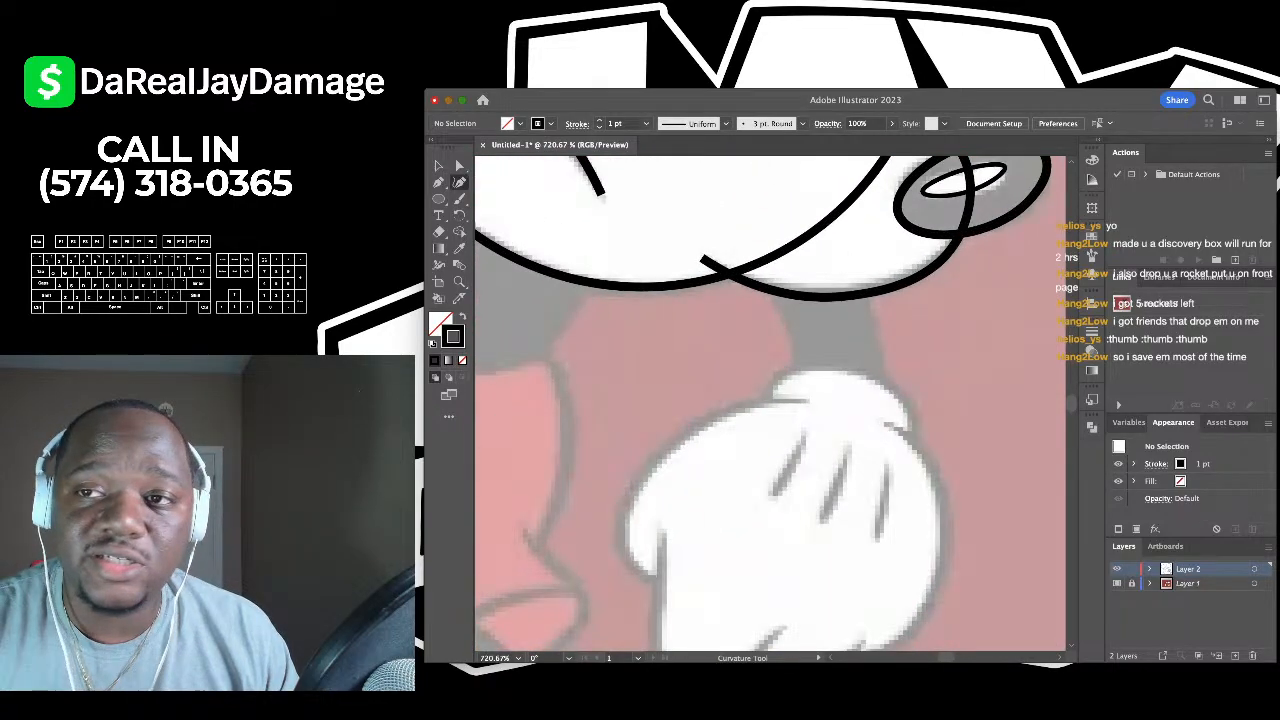
click(850, 265)
click(877, 333)
click(882, 396)
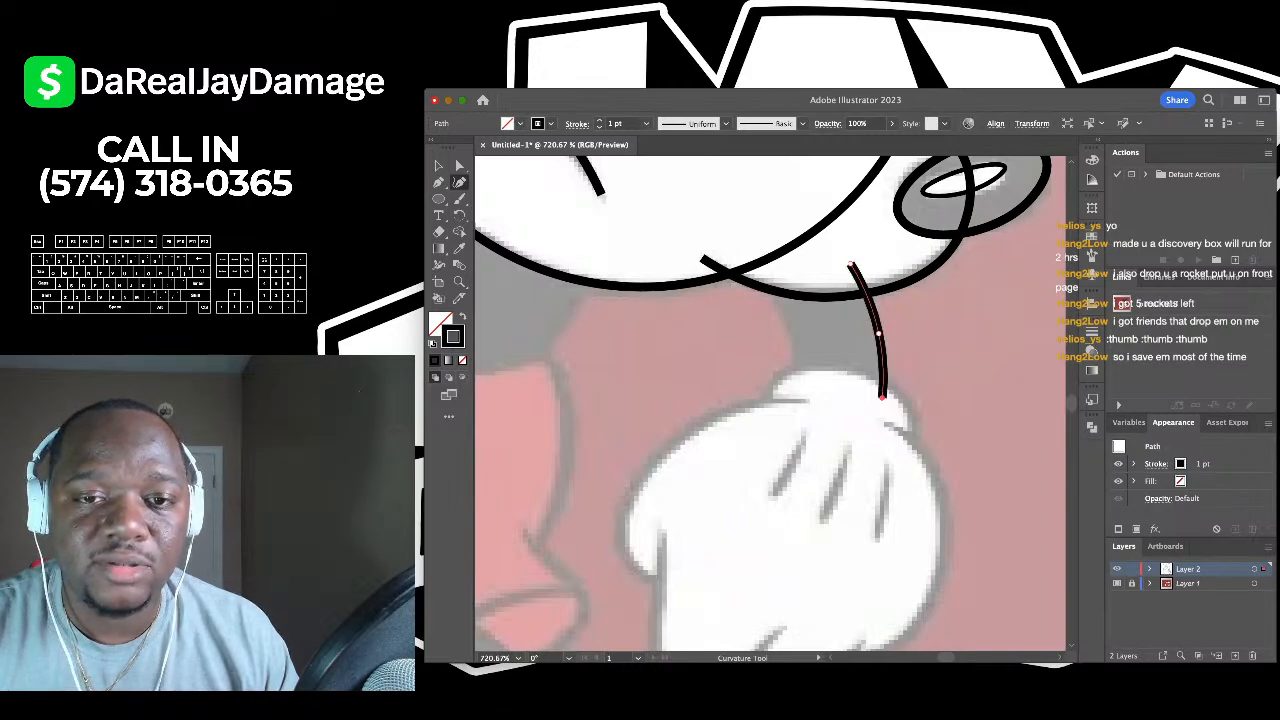
key(v)
key(super+shift+a)
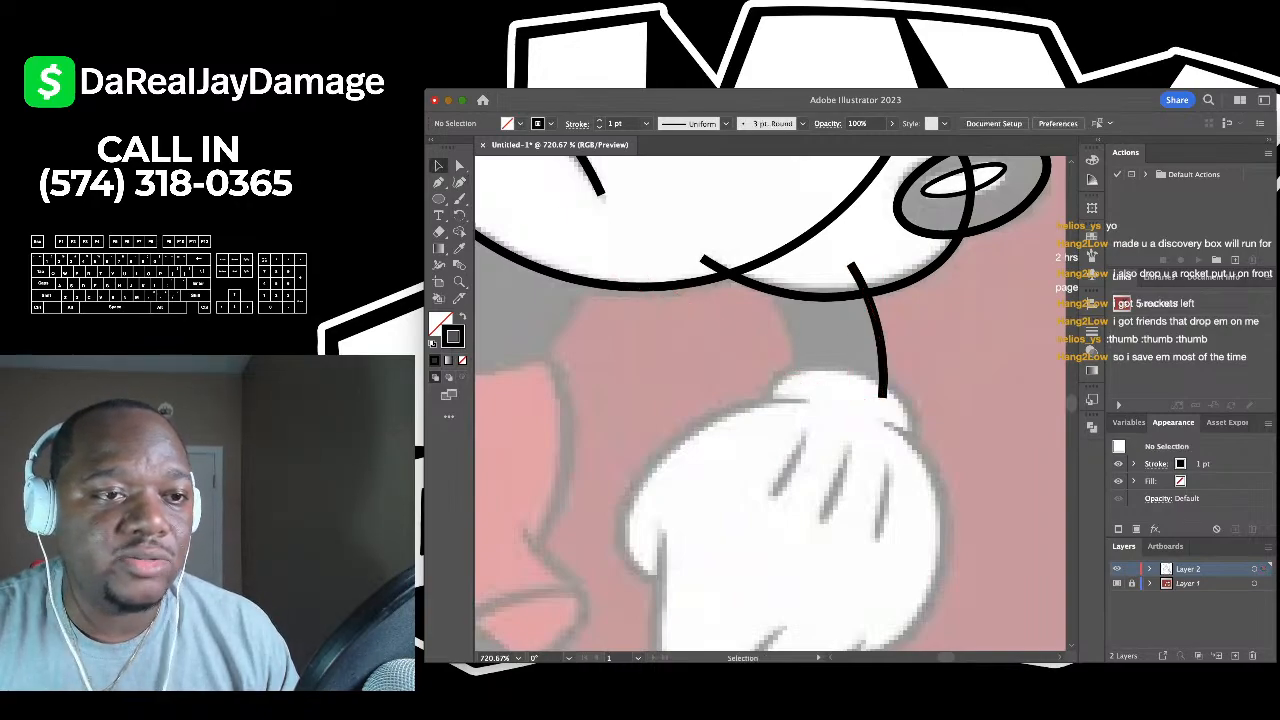
- Trace the arm's left edge with a second three-point curve from under the head to the glove
key(shift+grave)
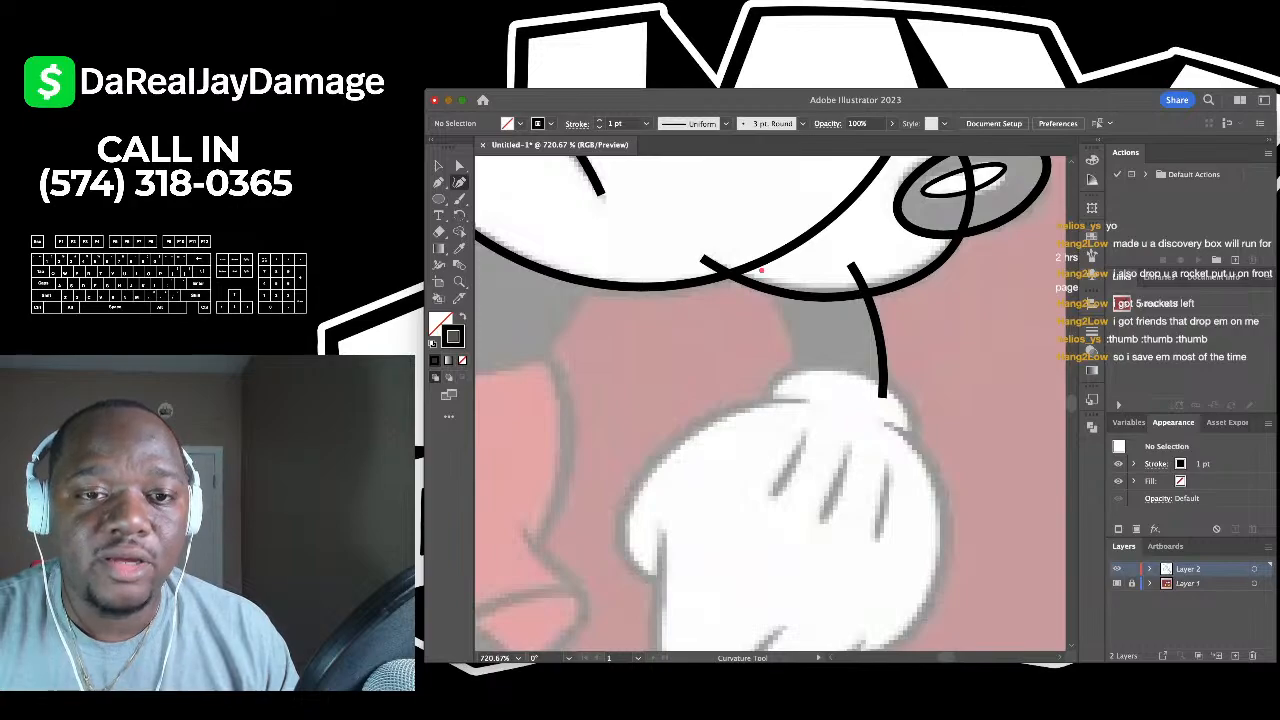
click(761, 270)
click(790, 332)
click(797, 386)
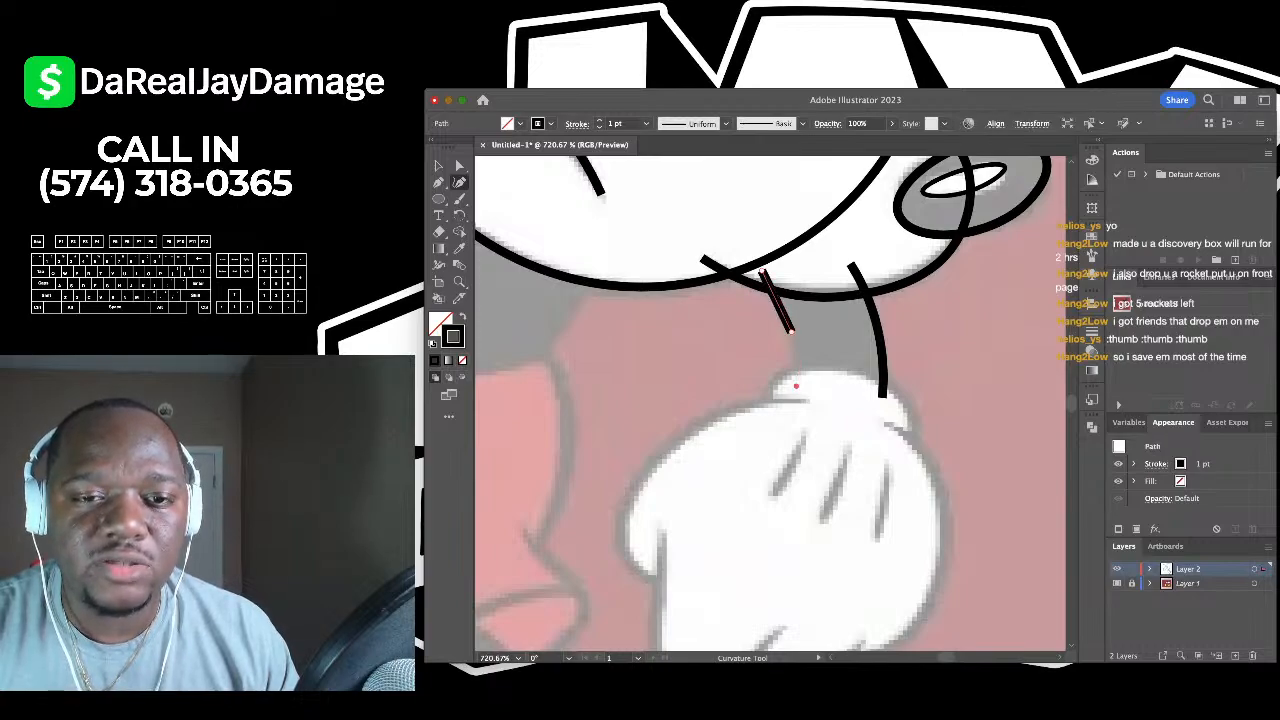
key(v)
key(super+shift+a)
scroll(675, 390, down, 5)
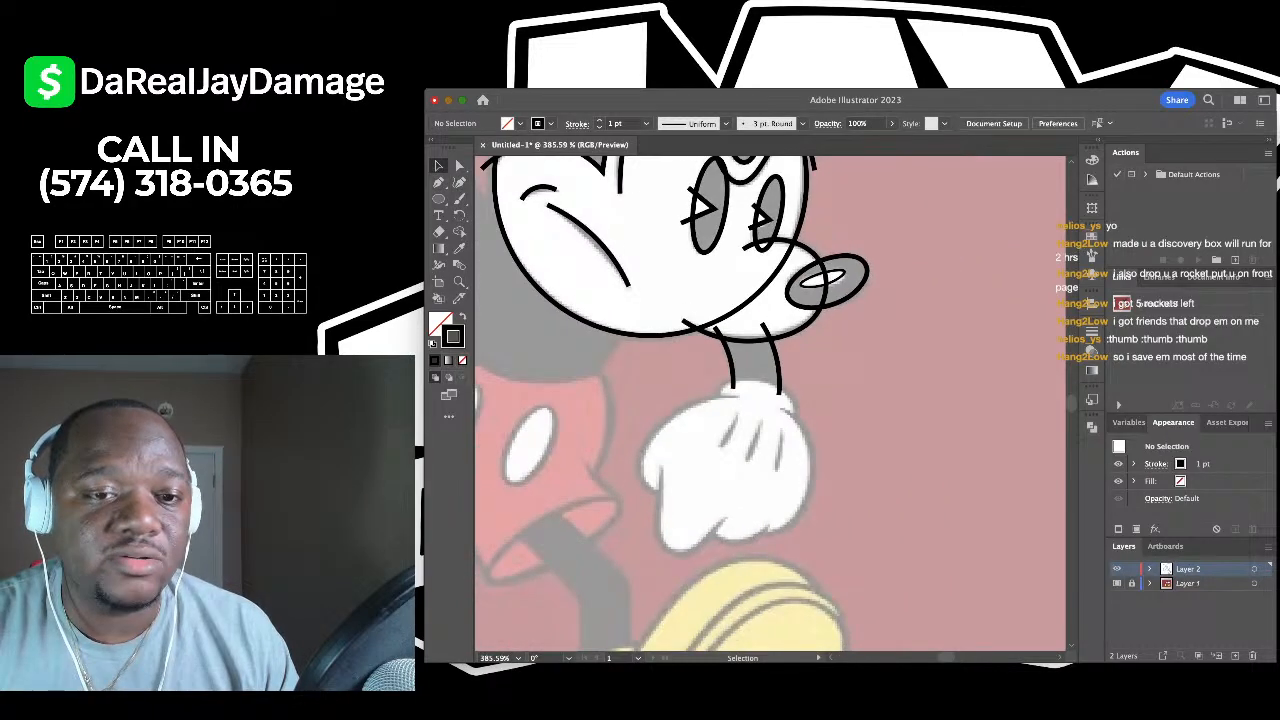
scroll(660, 397, up, 5)
scroll(661, 397, up, 1)
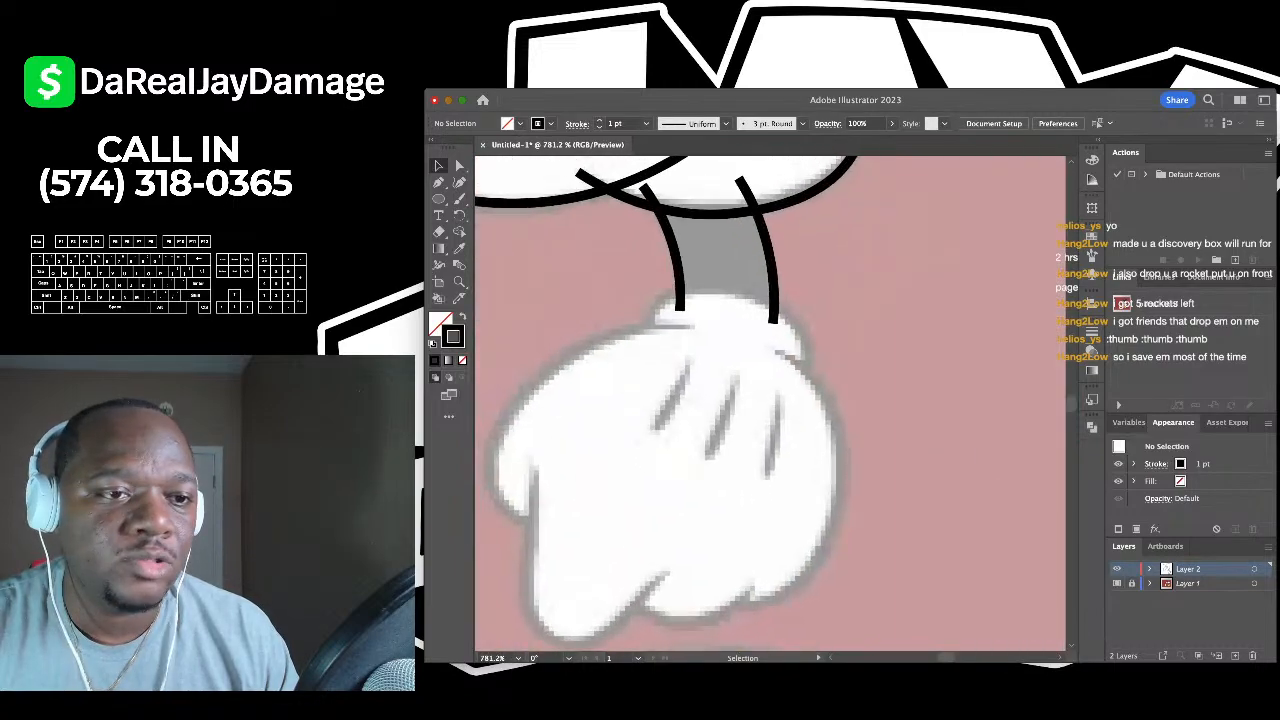
- Draw a five-point curve arching around the glove's wrist cuff
key(shift+grave)
click(656, 341)
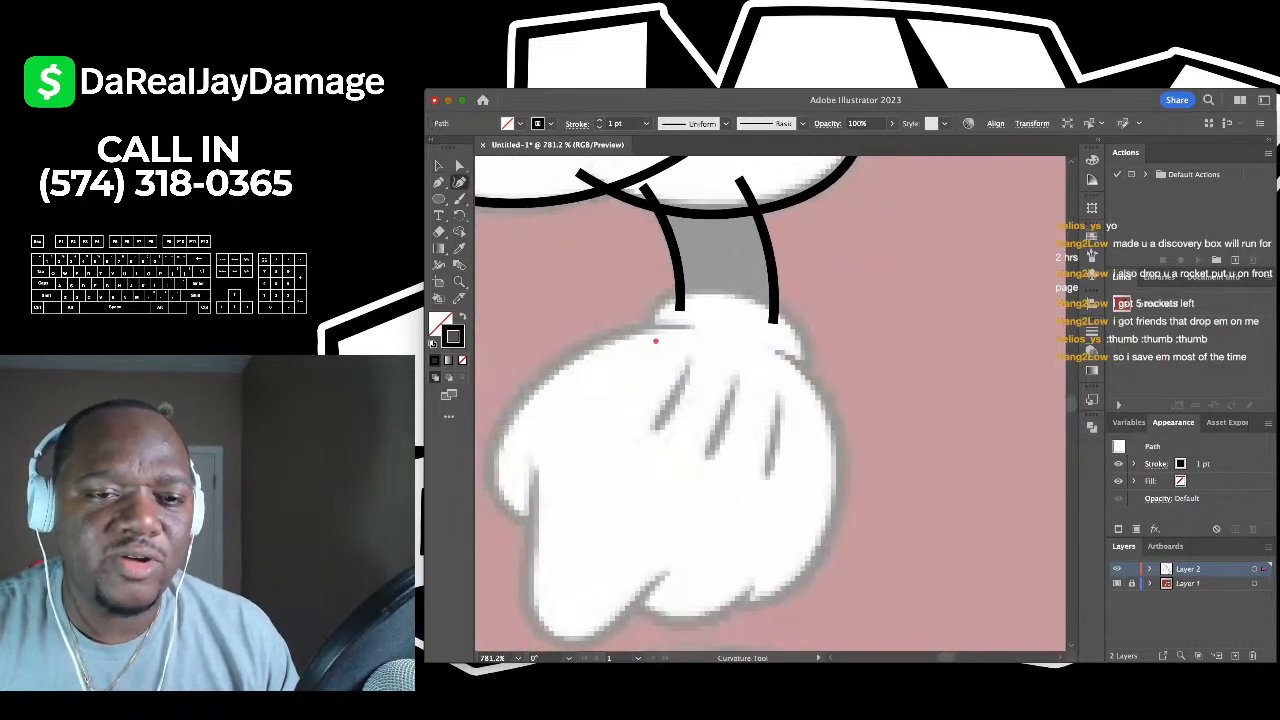
click(650, 313)
click(731, 288)
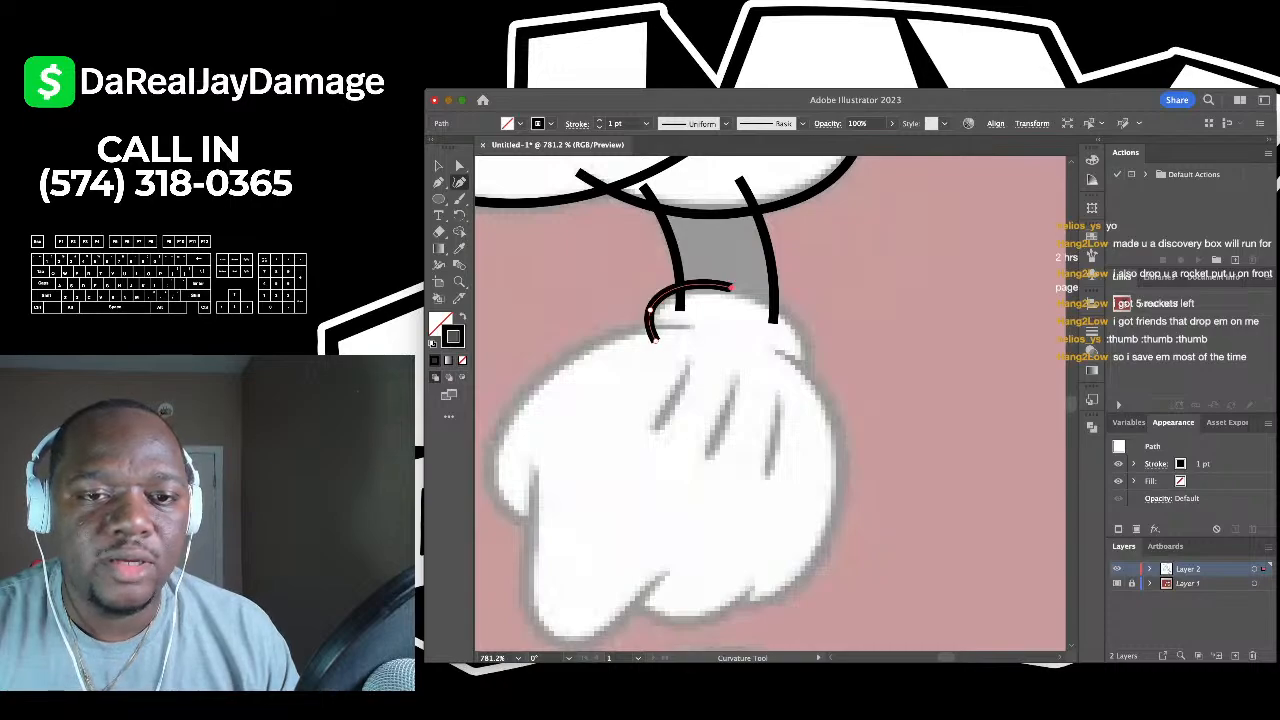
click(812, 345)
click(786, 378)
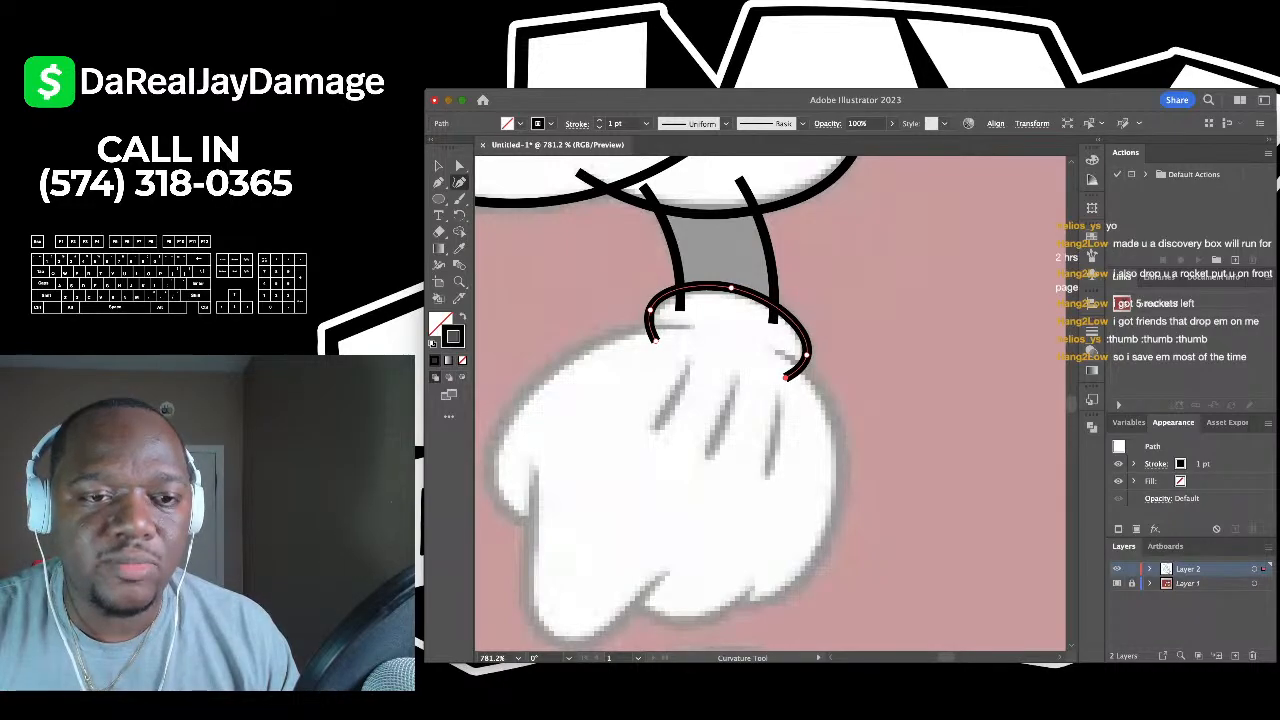
key(v)
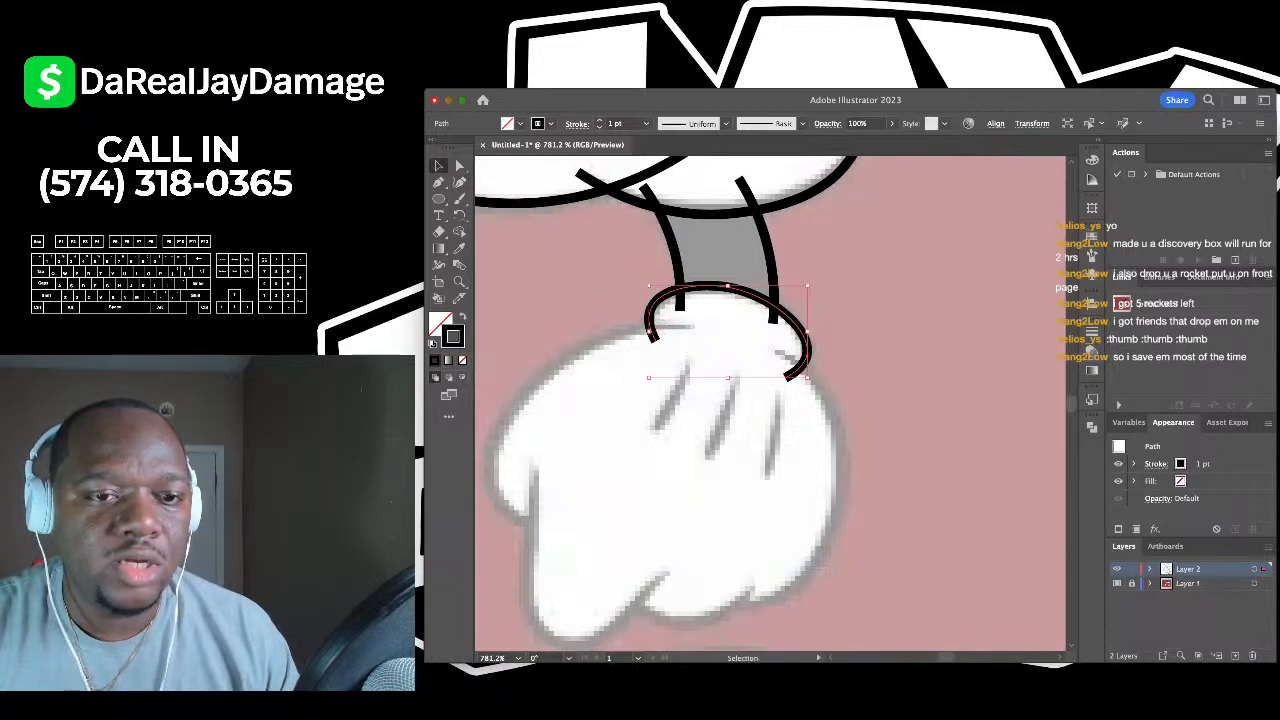
click(652, 337)
scroll(652, 337, down, 3)
- Trace the glove's upper-left edge down its left side, adjusting the lower anchors to fit
key(shift+grave)
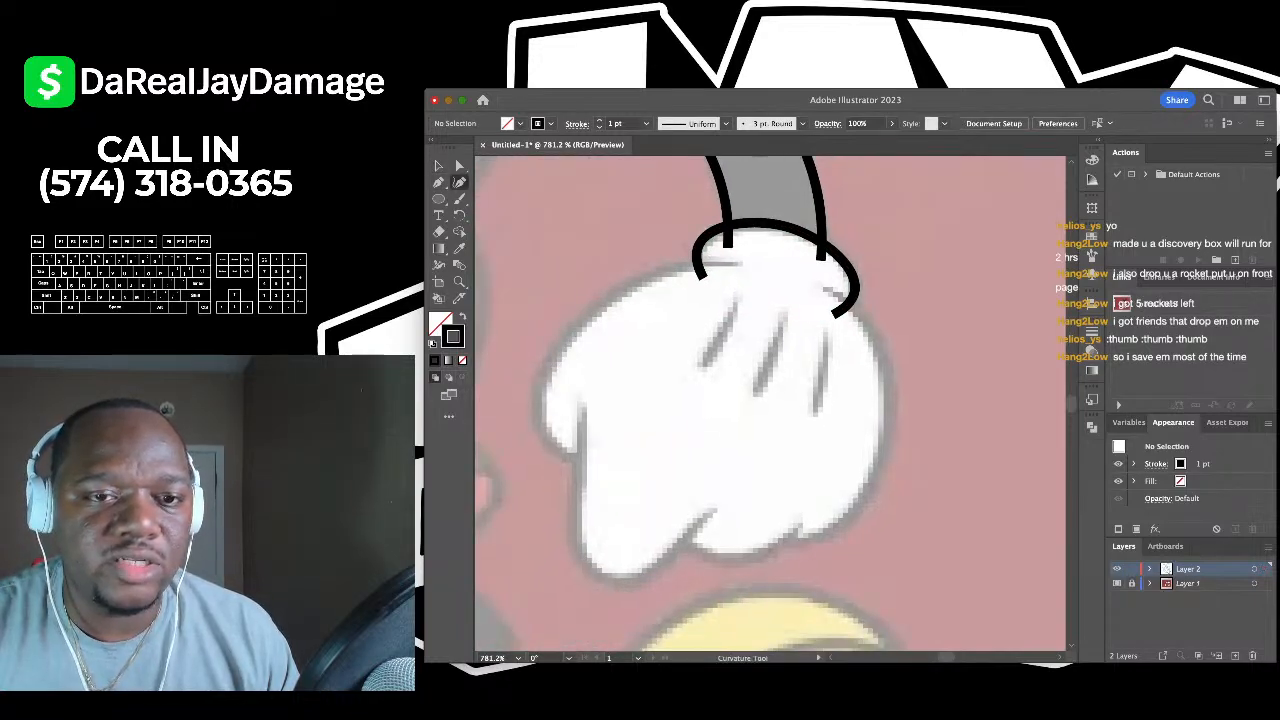
click(737, 261)
click(645, 278)
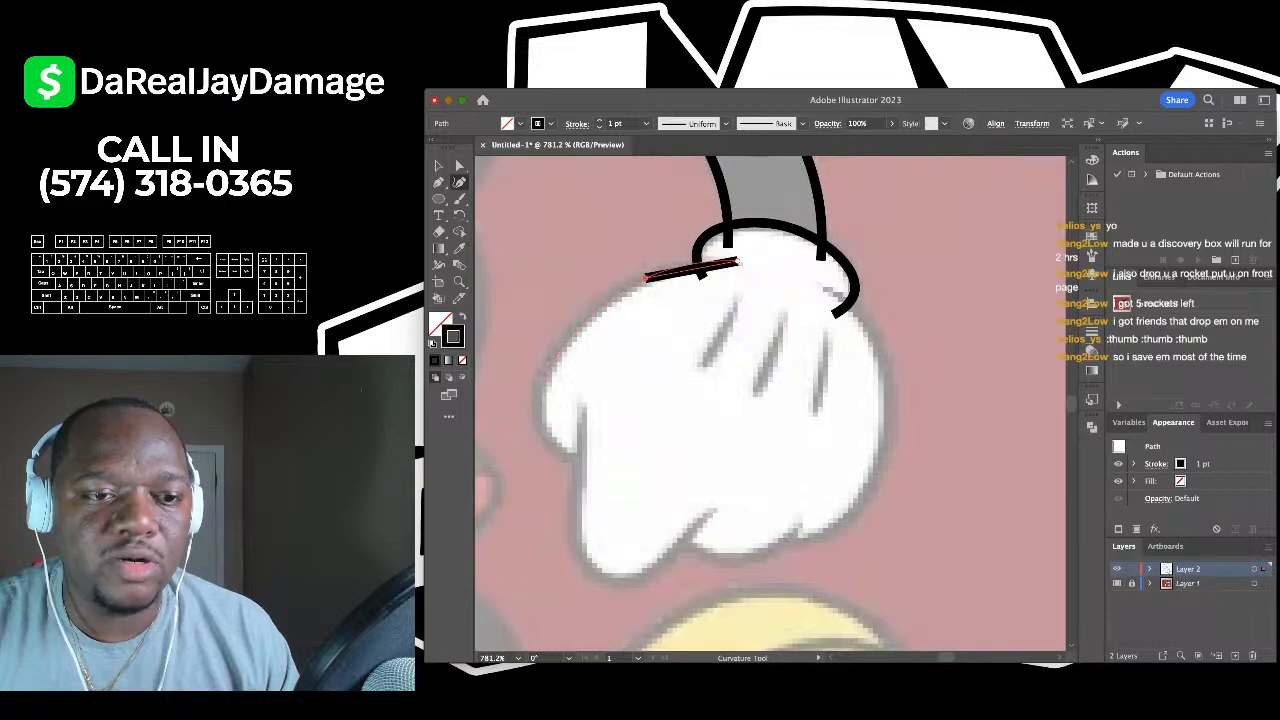
click(541, 383)
click(600, 468)
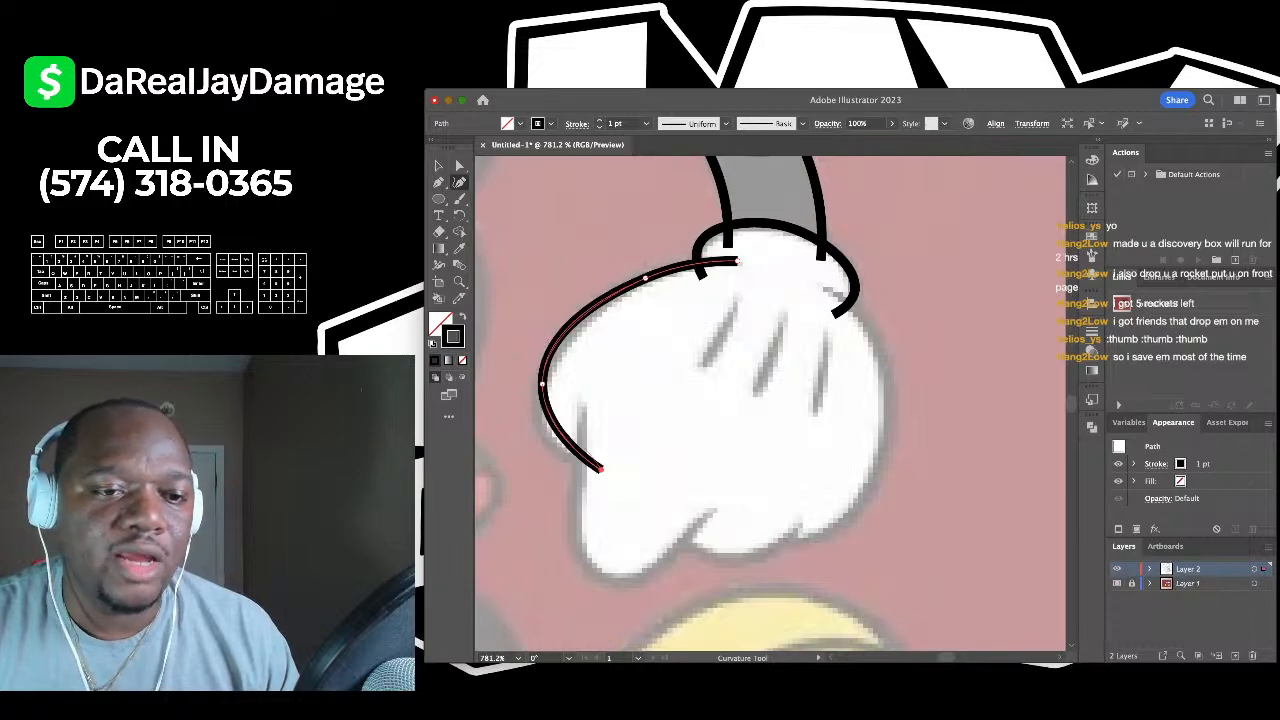
drag(541, 383, 545, 432)
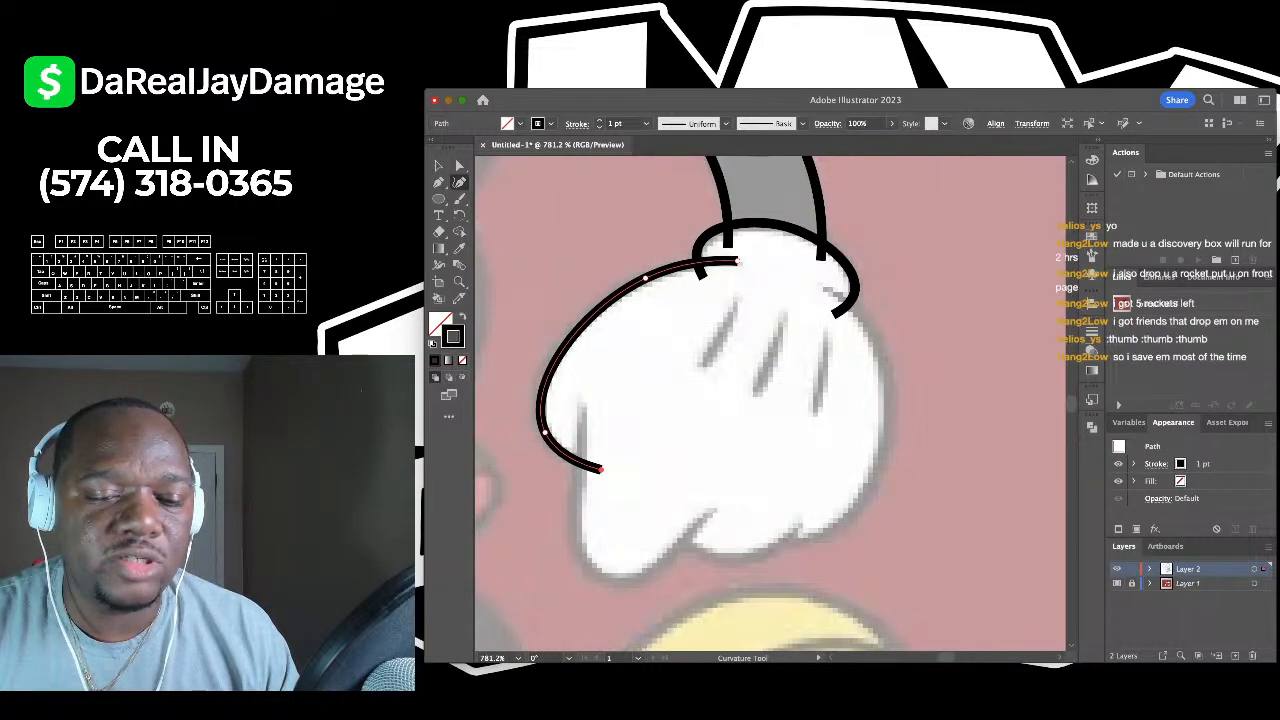
drag(600, 468, 606, 459)
click(438, 166)
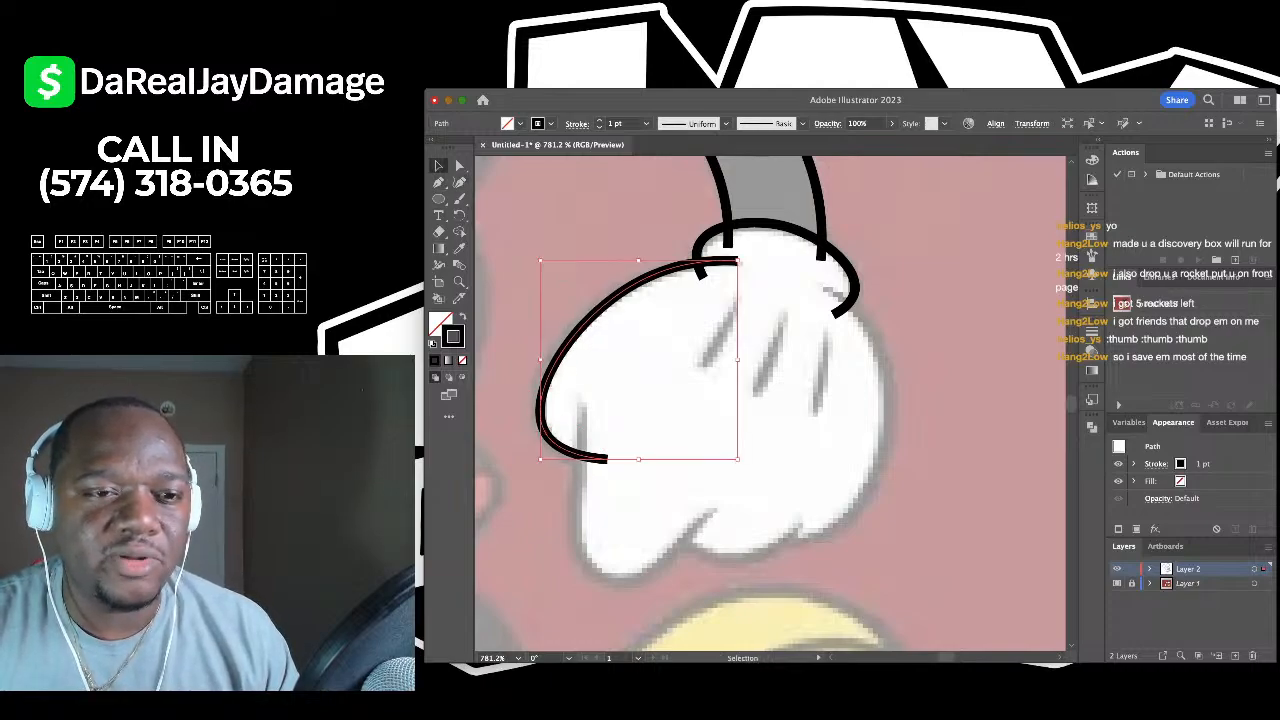
click(580, 230)
scroll(720, 400, down, 1)
alt+scroll(584, 205, down, 2)
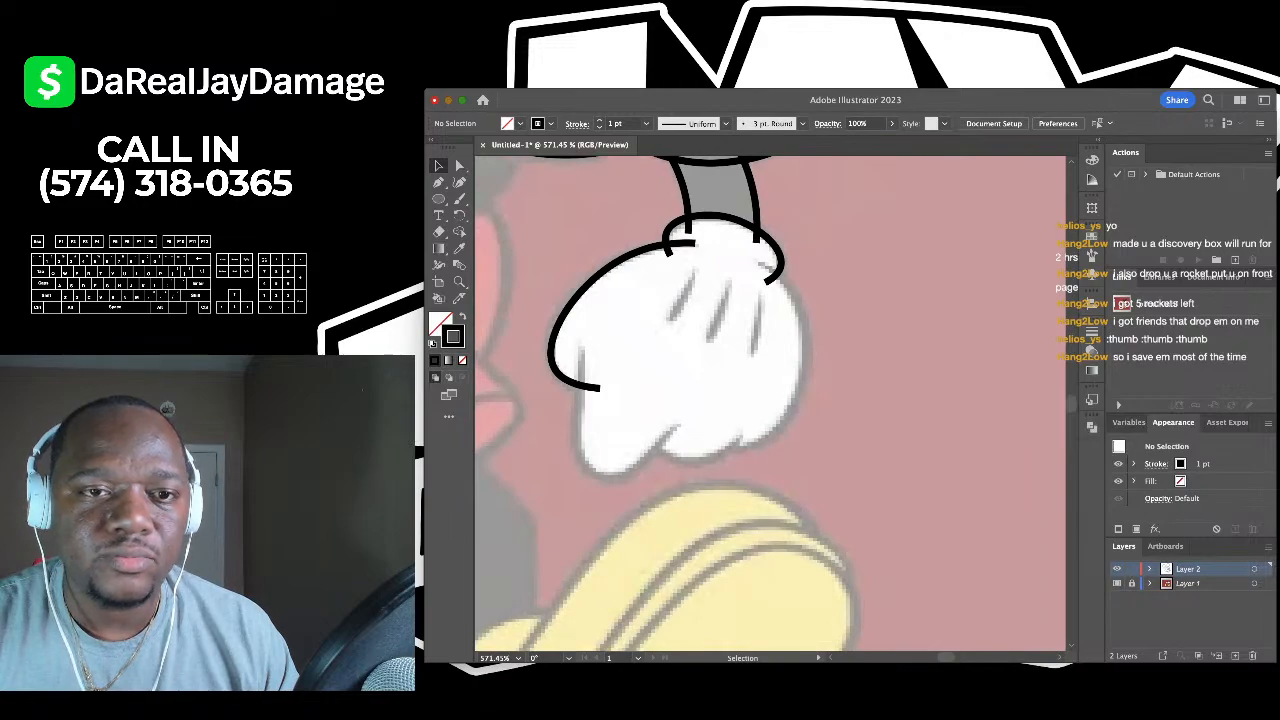
alt+scroll(556, 229, up, 2)
- Outline the glove's right side and bottom, sliding the bottom anchor left to fit
key(shift+grave)
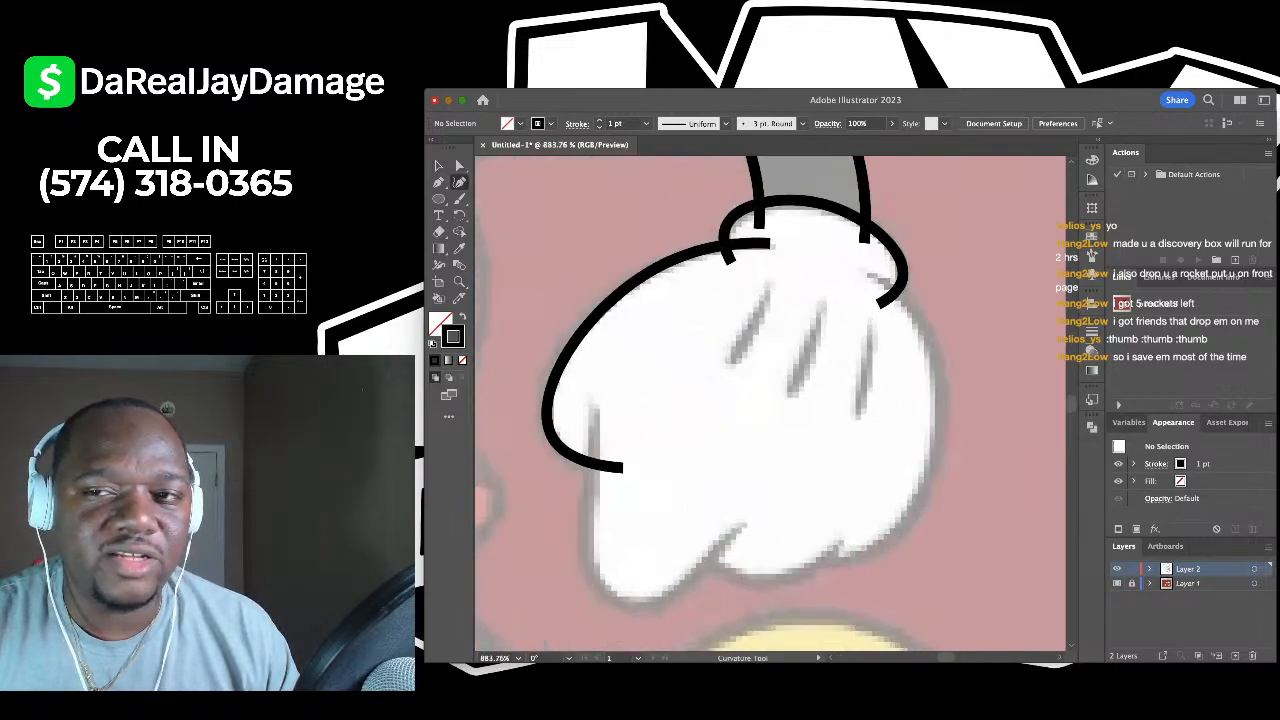
scroll(770, 400, right, 1)
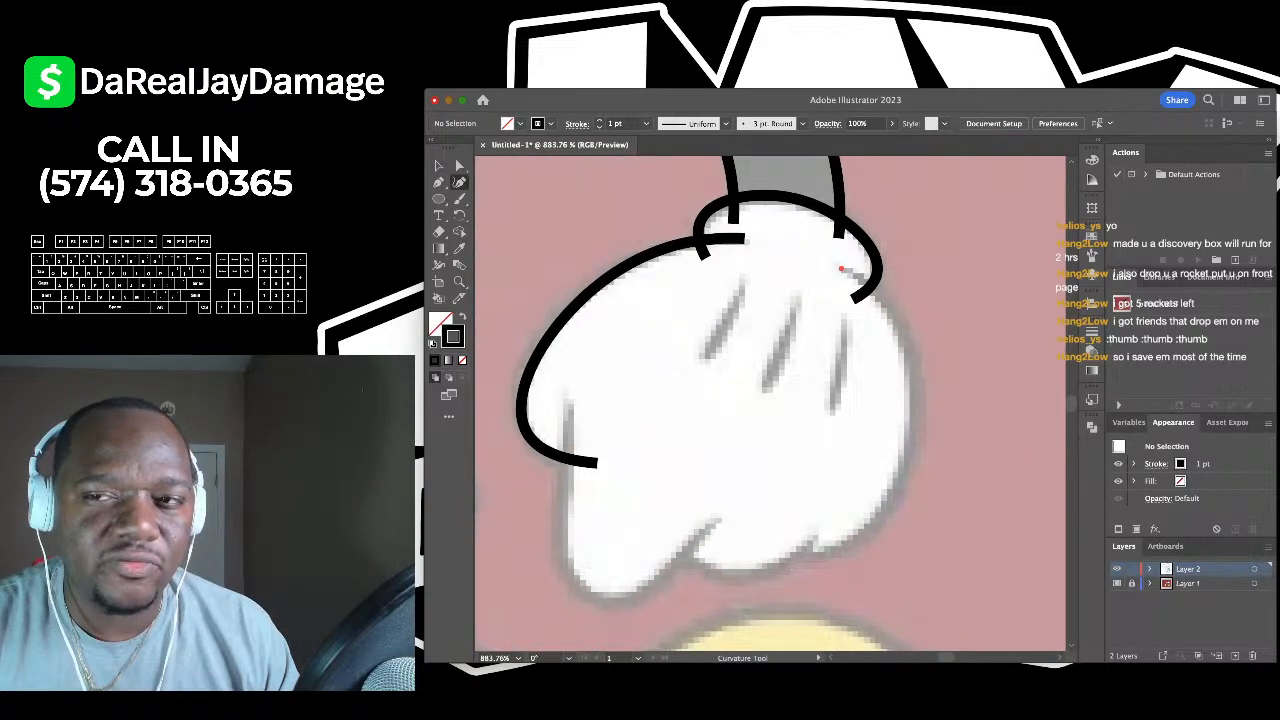
click(842, 268)
click(912, 358)
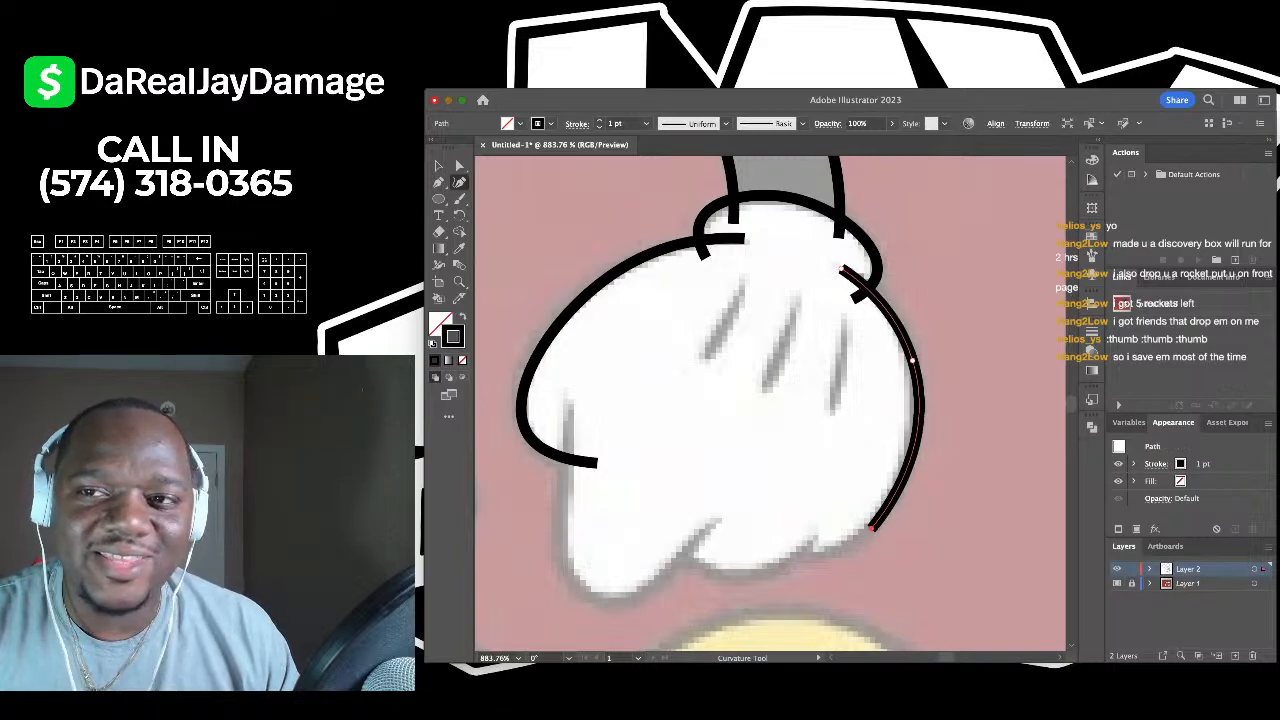
click(861, 529)
scroll(861, 527, up, 3)
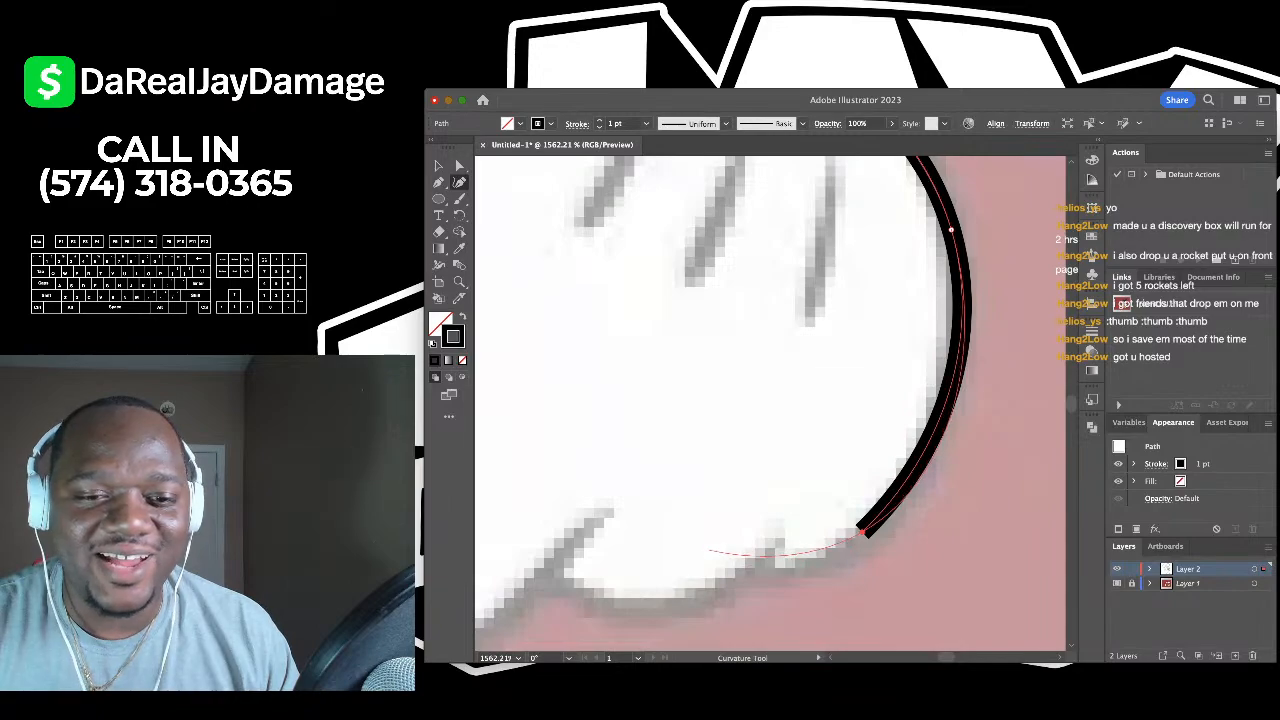
click(708, 550)
click(810, 568)
drag(810, 568, 788, 573)
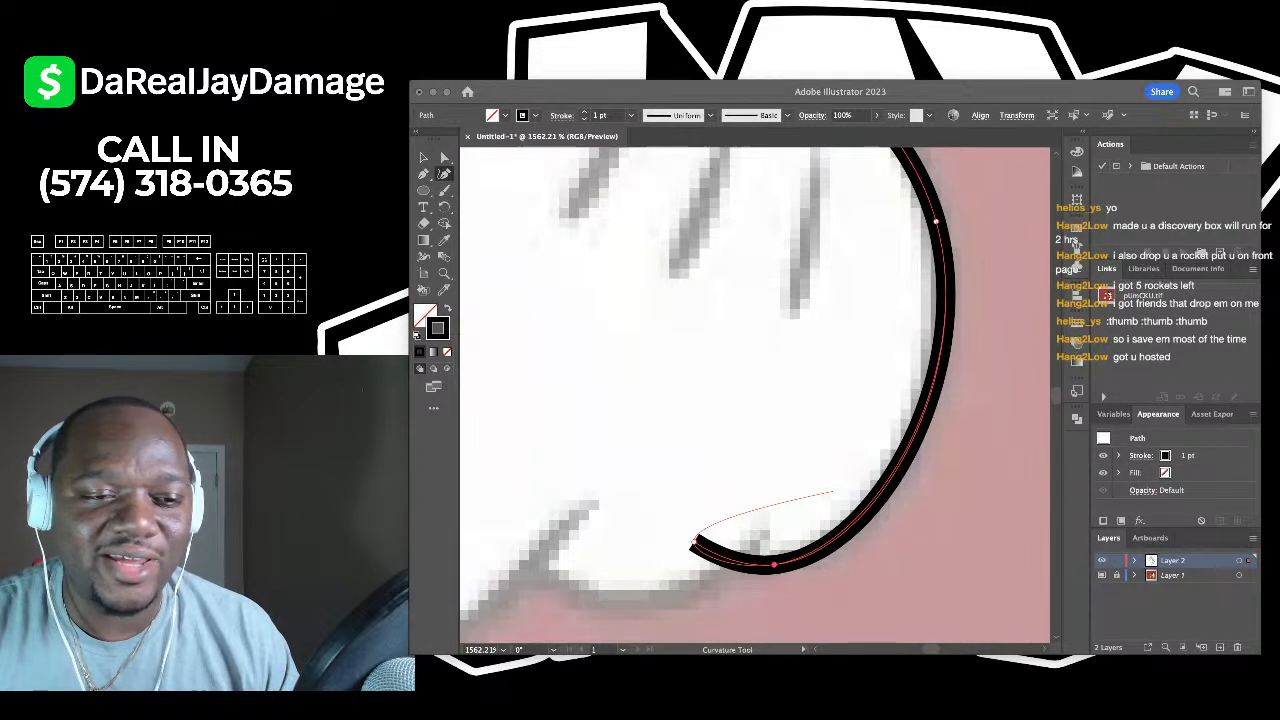
scroll(896, 140, down, 2)
scroll(770, 400, left, 3)
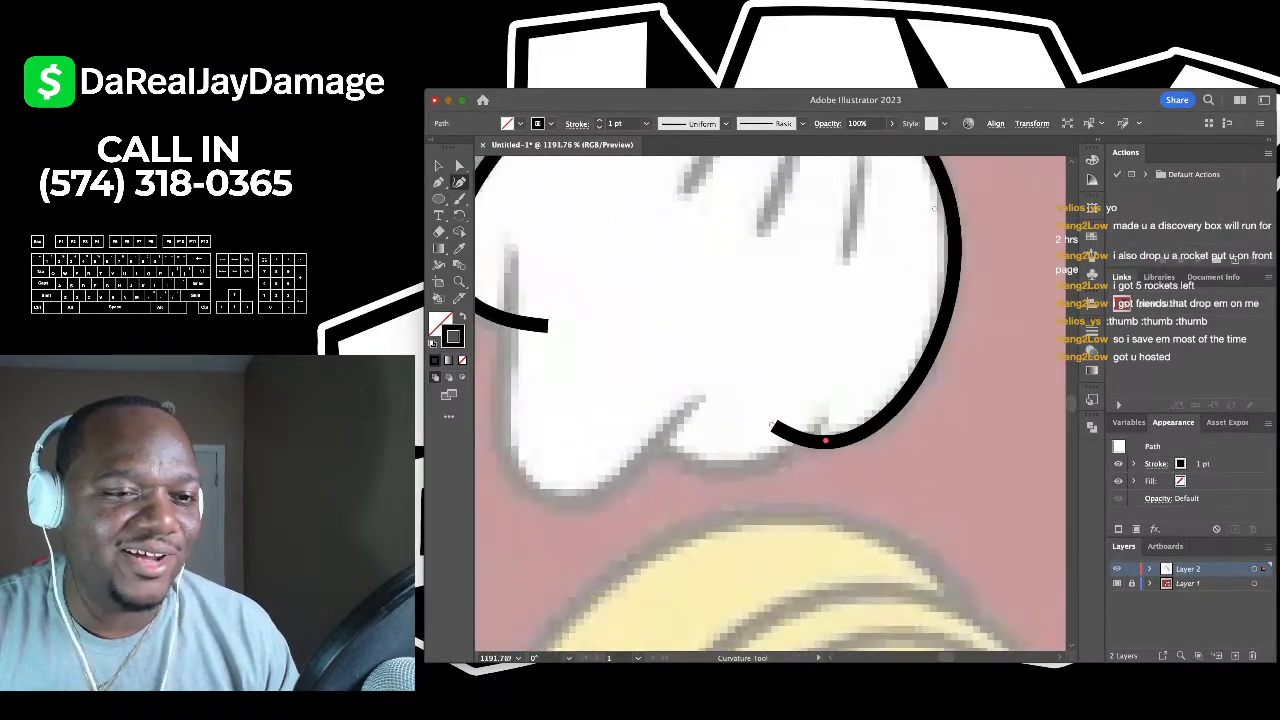
key(v)
key(super+shift+a)
scroll(770, 400, down, 2)
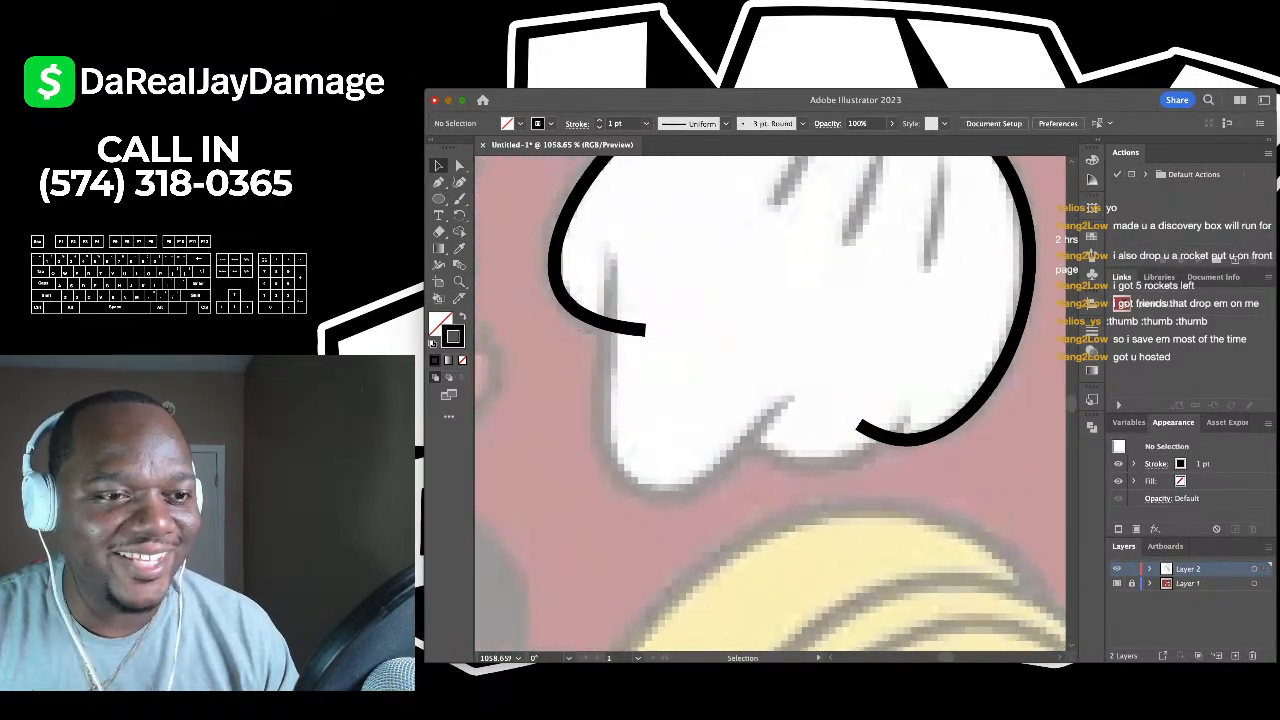
- Trace the glove's lower-left finger outline and reshape its anchors to match the reference
key(shift+grave)
click(625, 233)
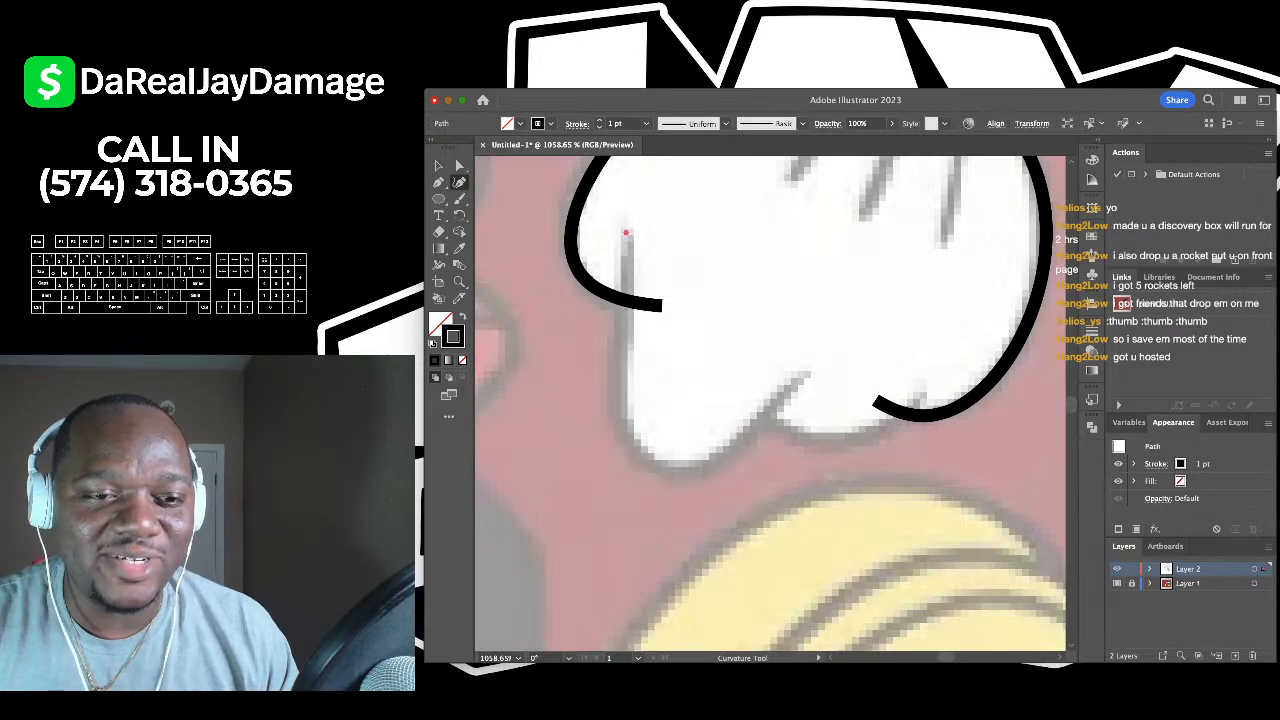
click(620, 405)
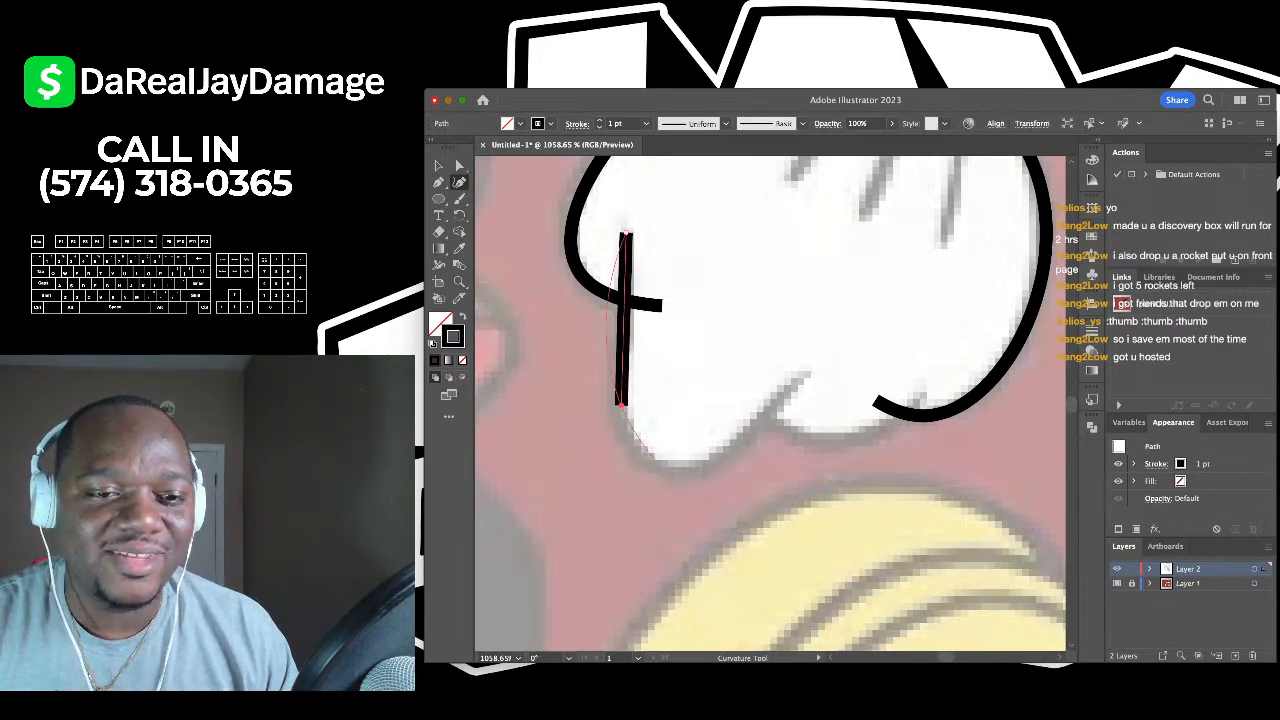
click(667, 467)
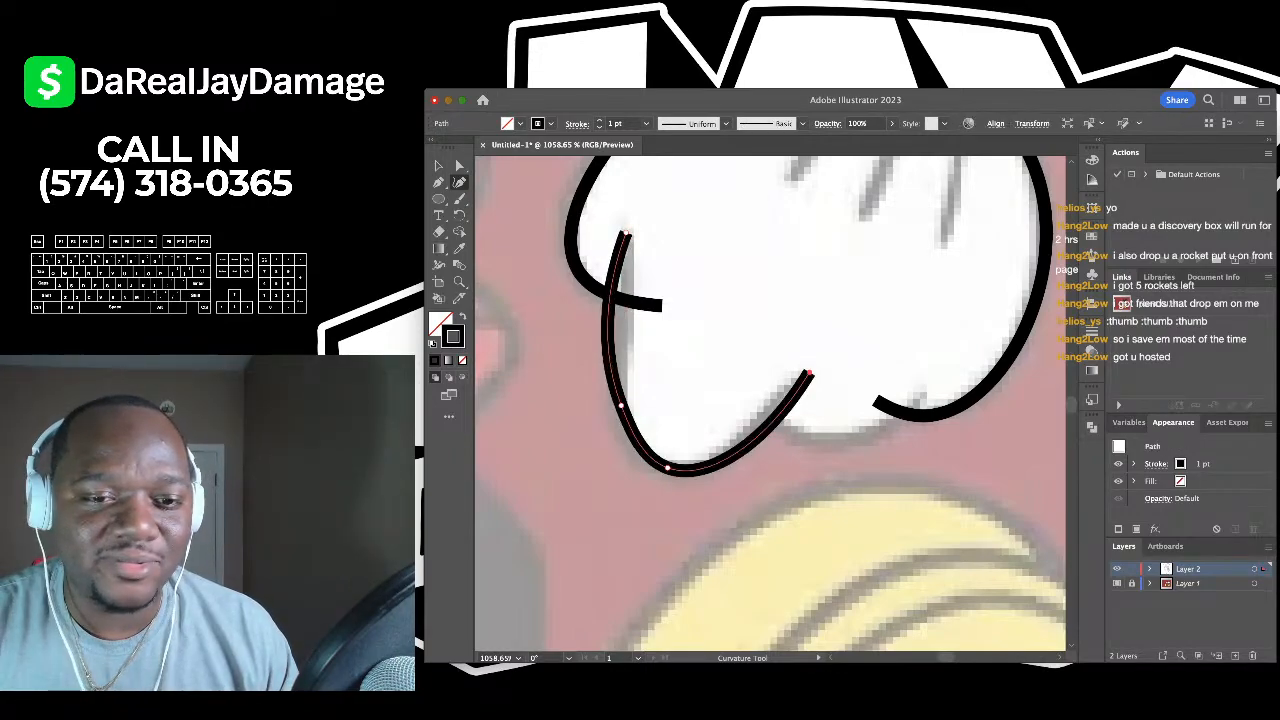
click(772, 427)
drag(772, 427, 763, 417)
click(606, 310)
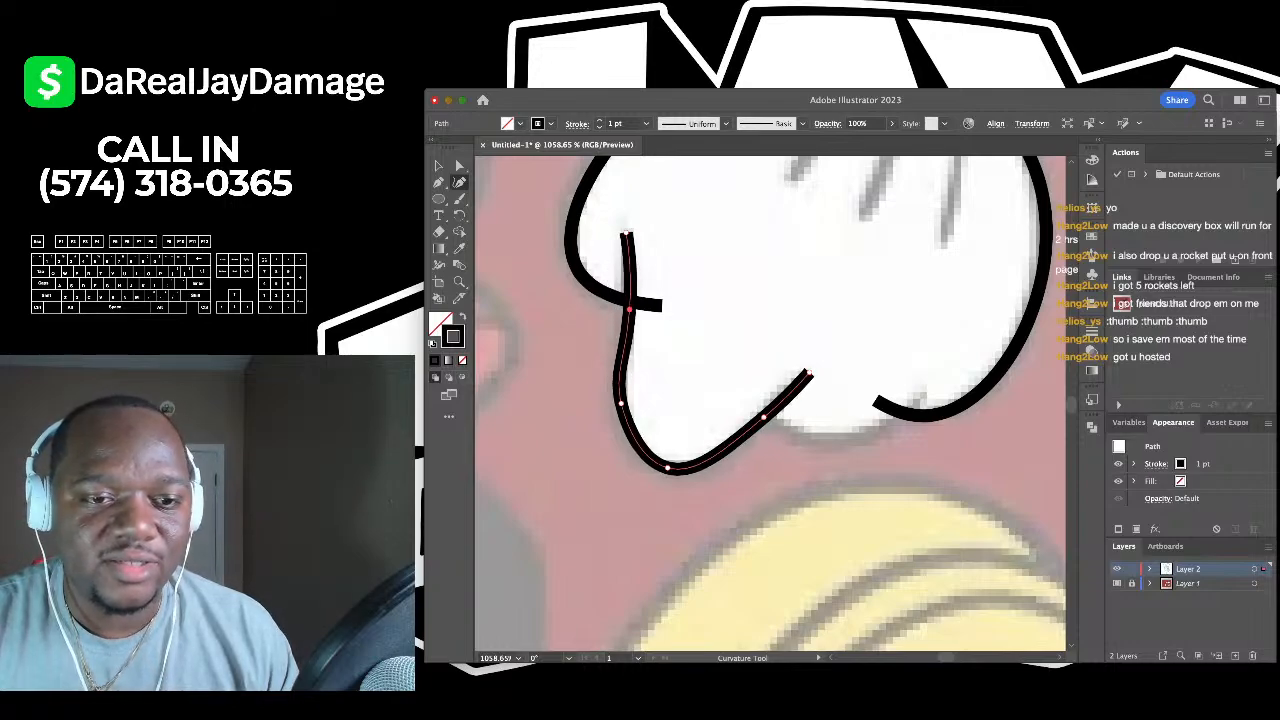
drag(621, 403, 636, 455)
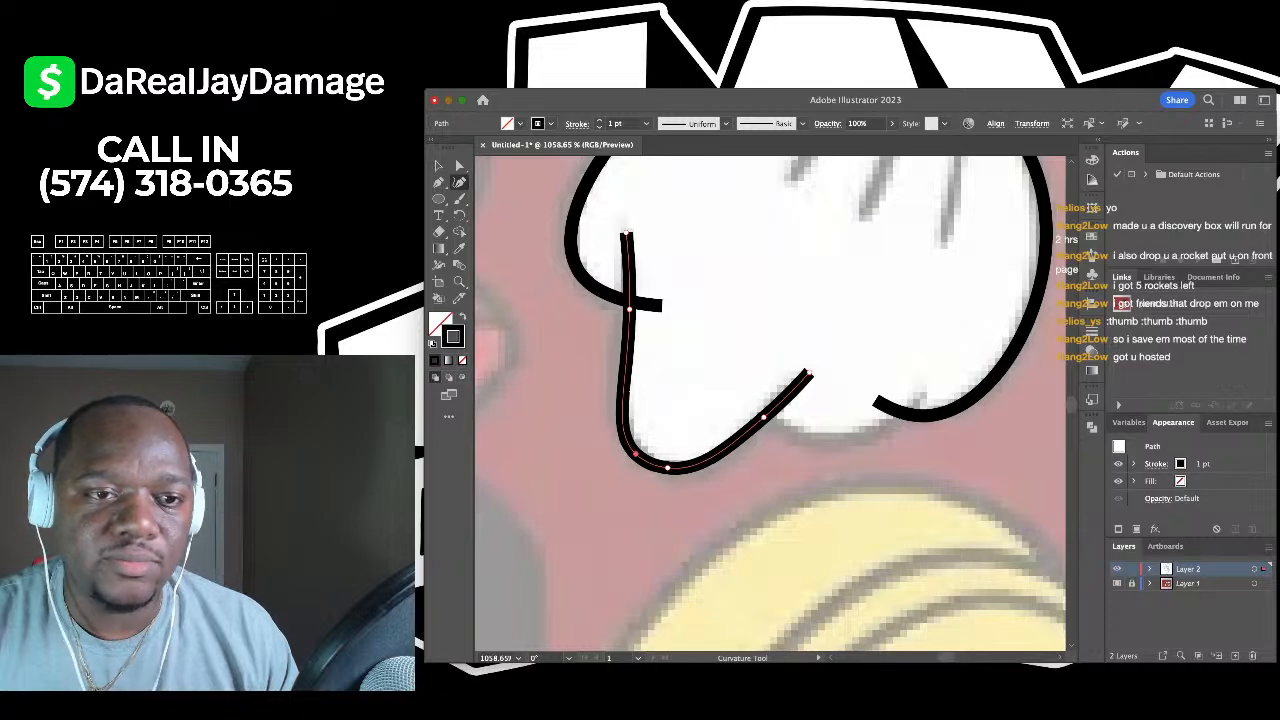
scroll(621, 313, down, 4)
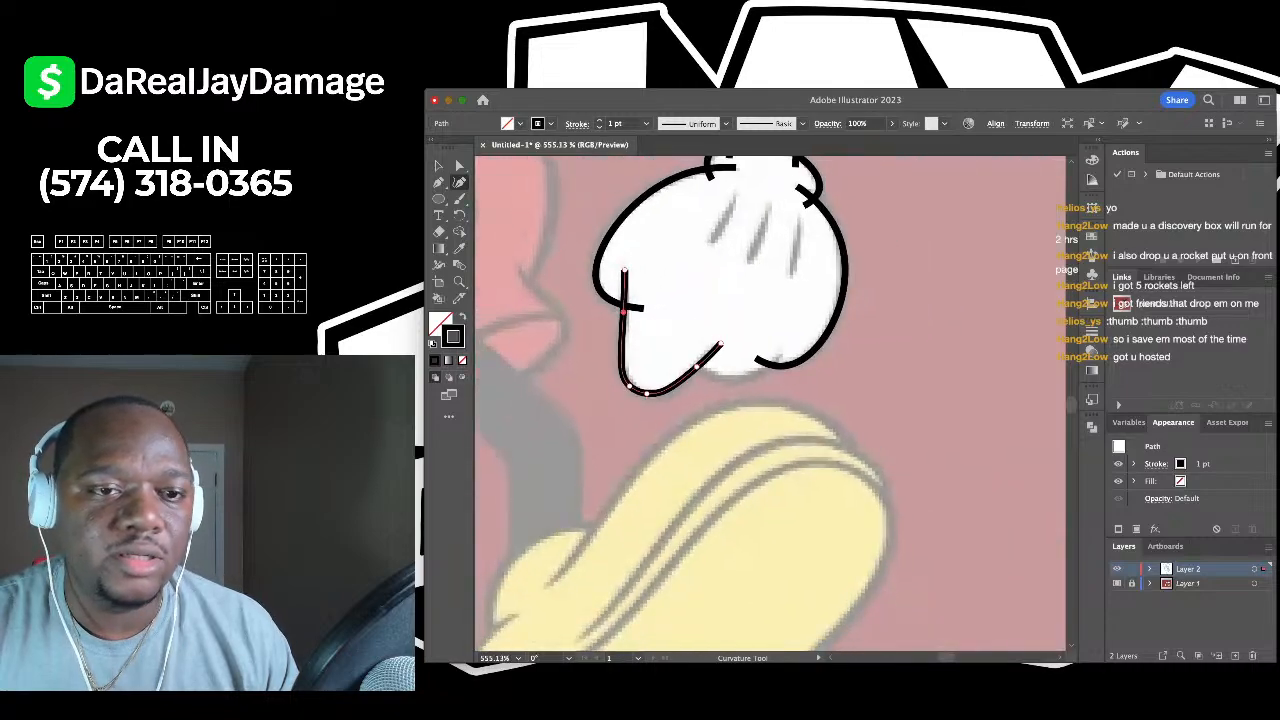
key(v)
click(606, 384)
scroll(606, 384, up, 3)
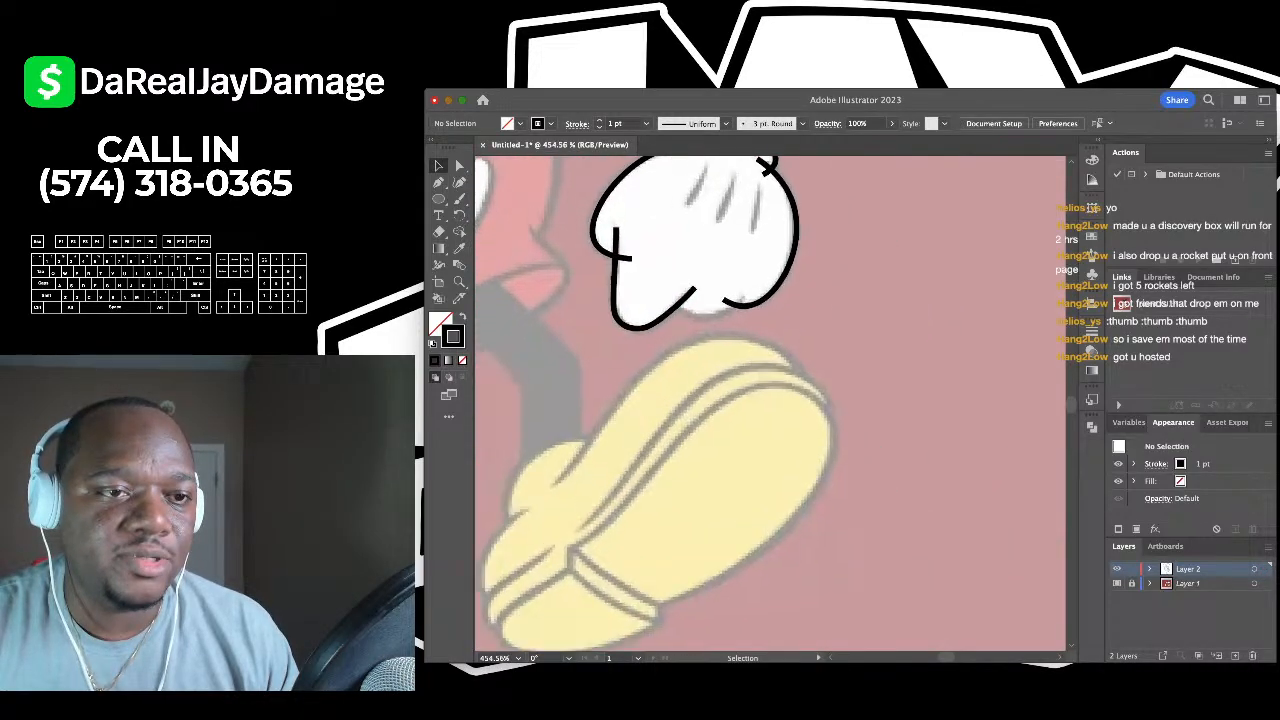
key(a)
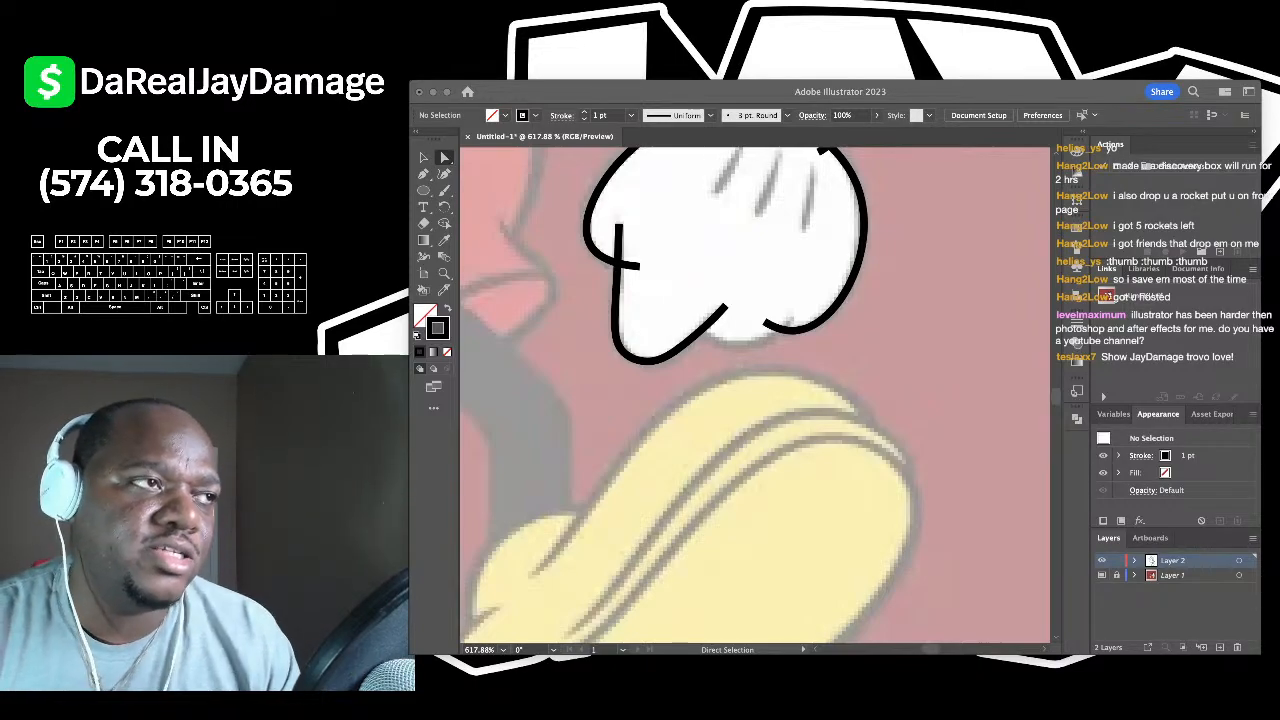
scroll(750, 400, up, 2)
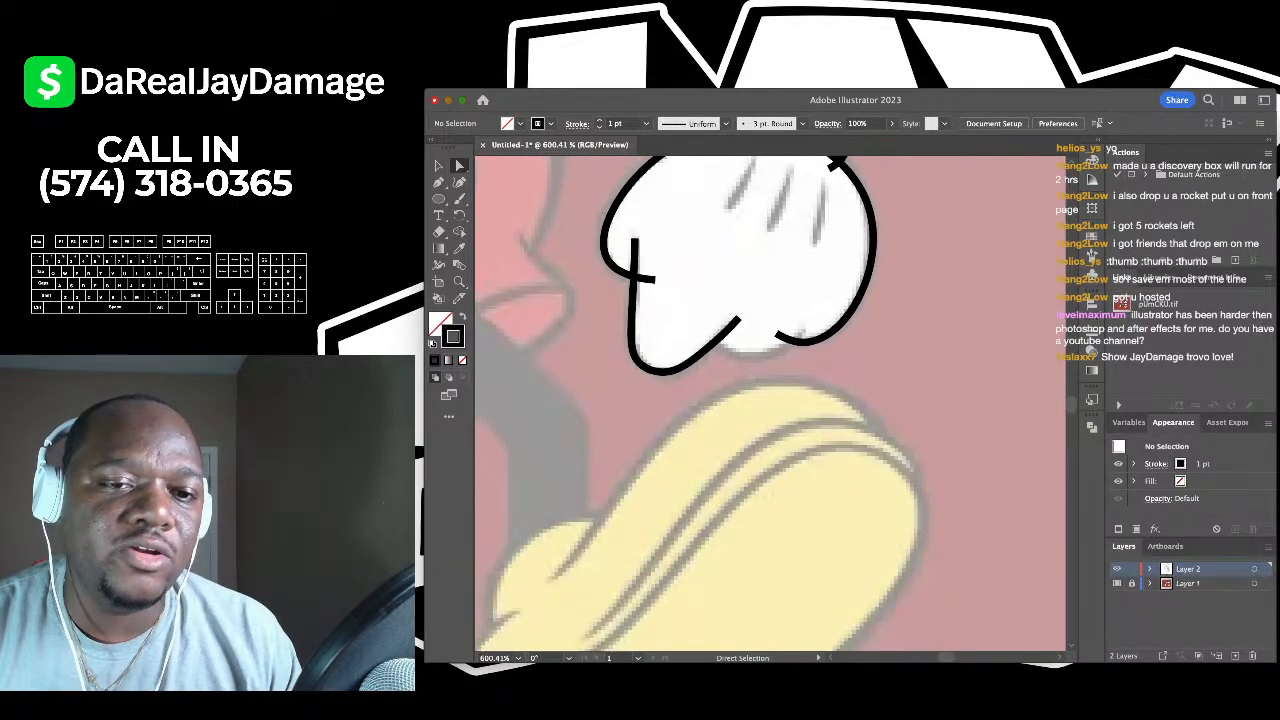
- Add a three-point U-shaped knuckle crease along the glove's bottom
key(shift+grave)
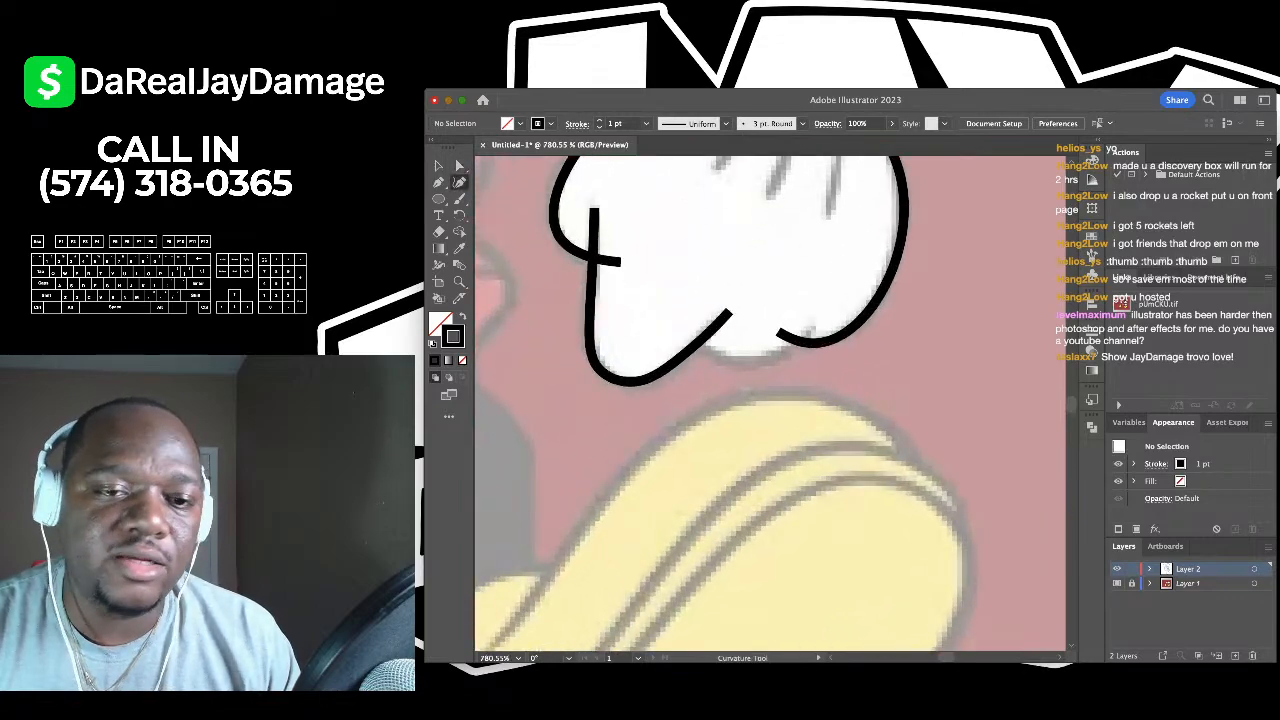
click(692, 312)
click(752, 362)
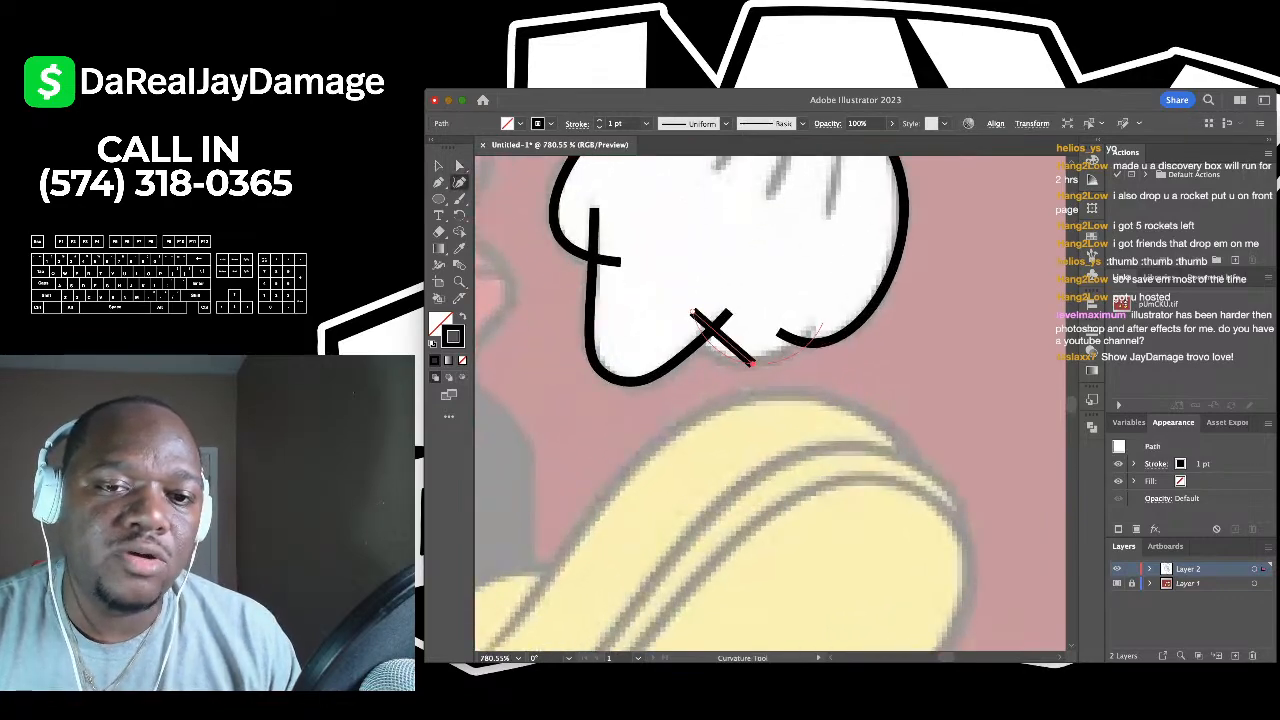
click(812, 322)
key(v)
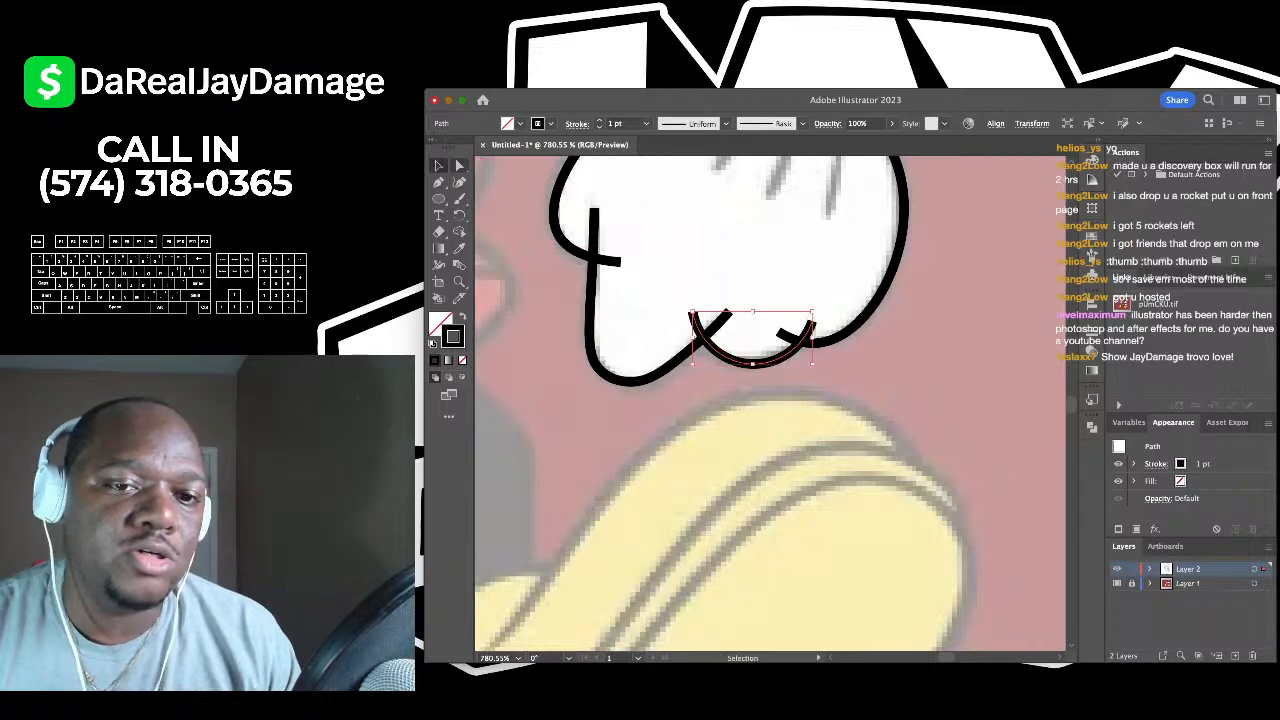
key(super+shift+a)
alt+scroll(728, 236, down, 3)
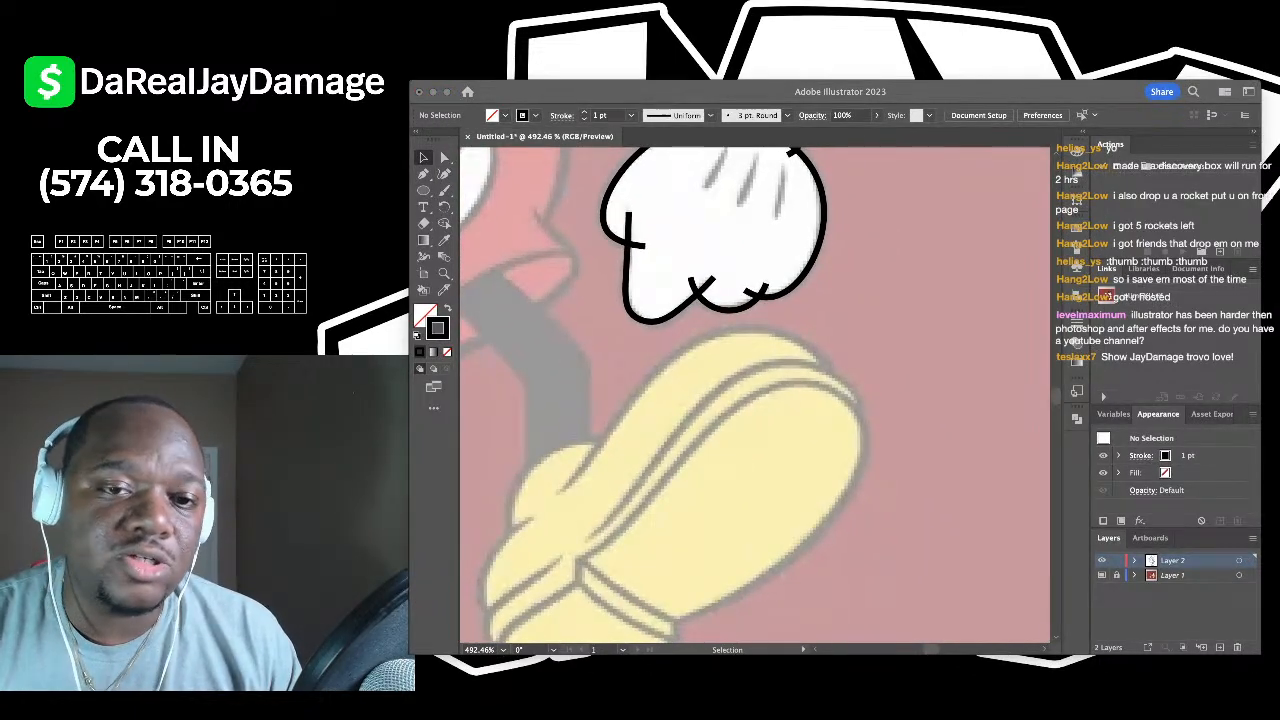
key(super+Tab)
- Draw the first curved finger line on the glove with three points
alt+scroll(645, 295, down, 4)
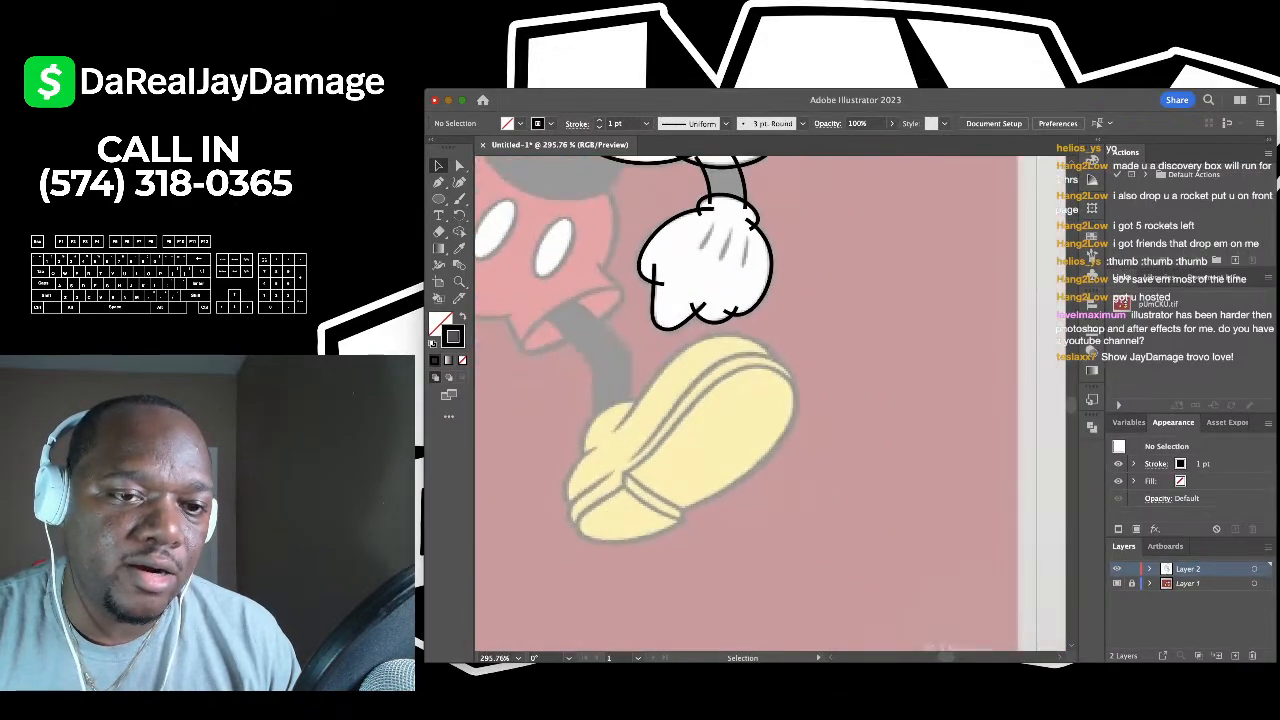
alt+scroll(655, 230, up, 4)
alt+scroll(645, 300, down, 3)
alt+scroll(690, 280, up, 3)
alt+scroll(690, 280, down, 2)
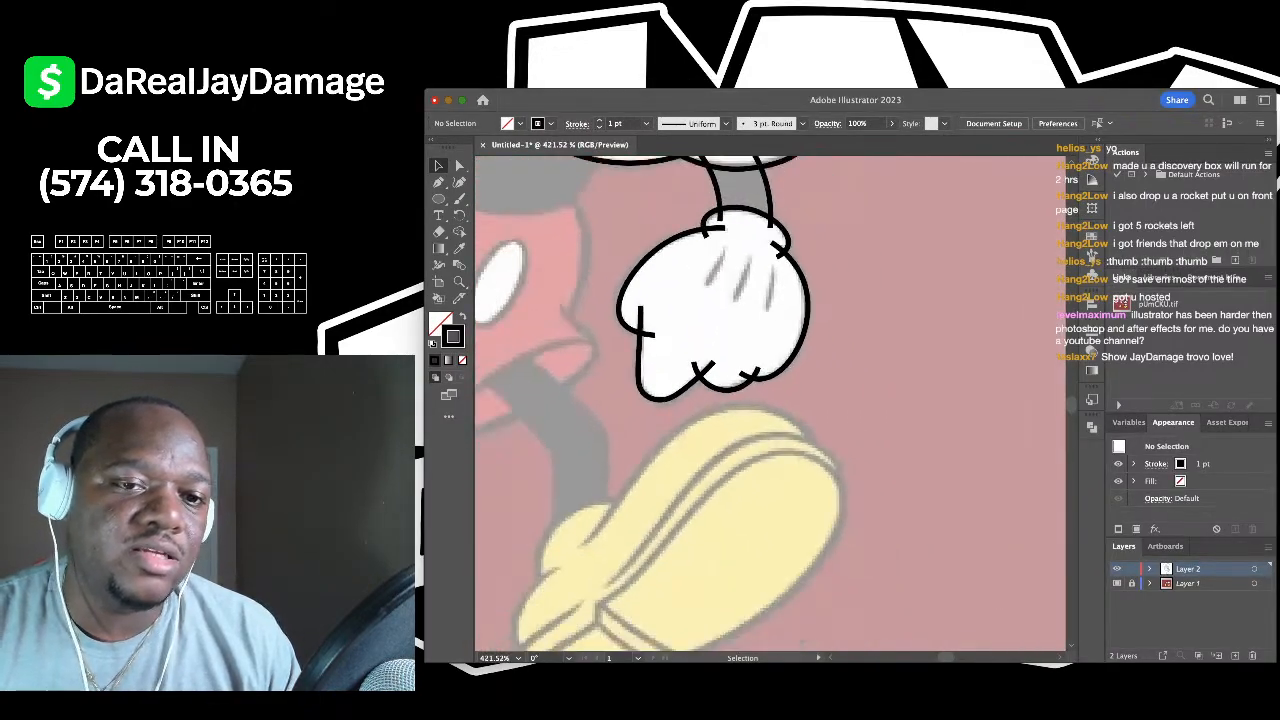
alt+scroll(690, 280, up, 3)
key(shift+grave)
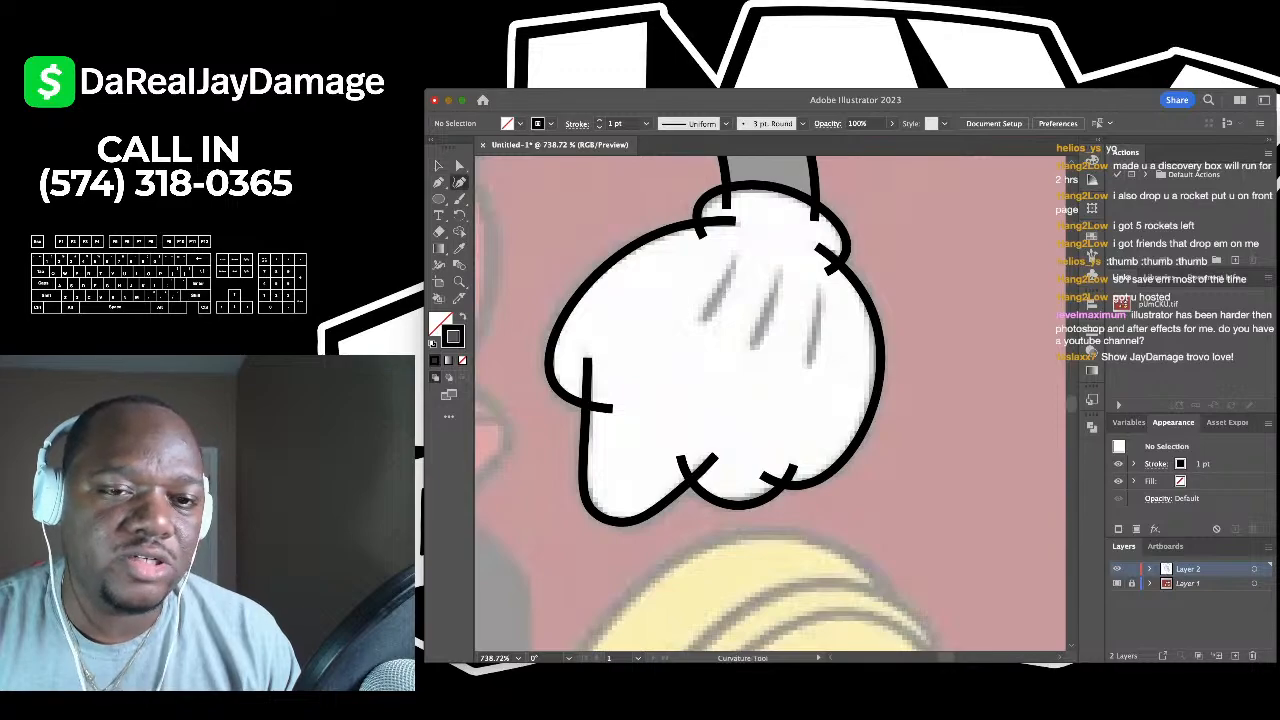
alt+scroll(719, 236, up, 2)
click(719, 236)
click(700, 285)
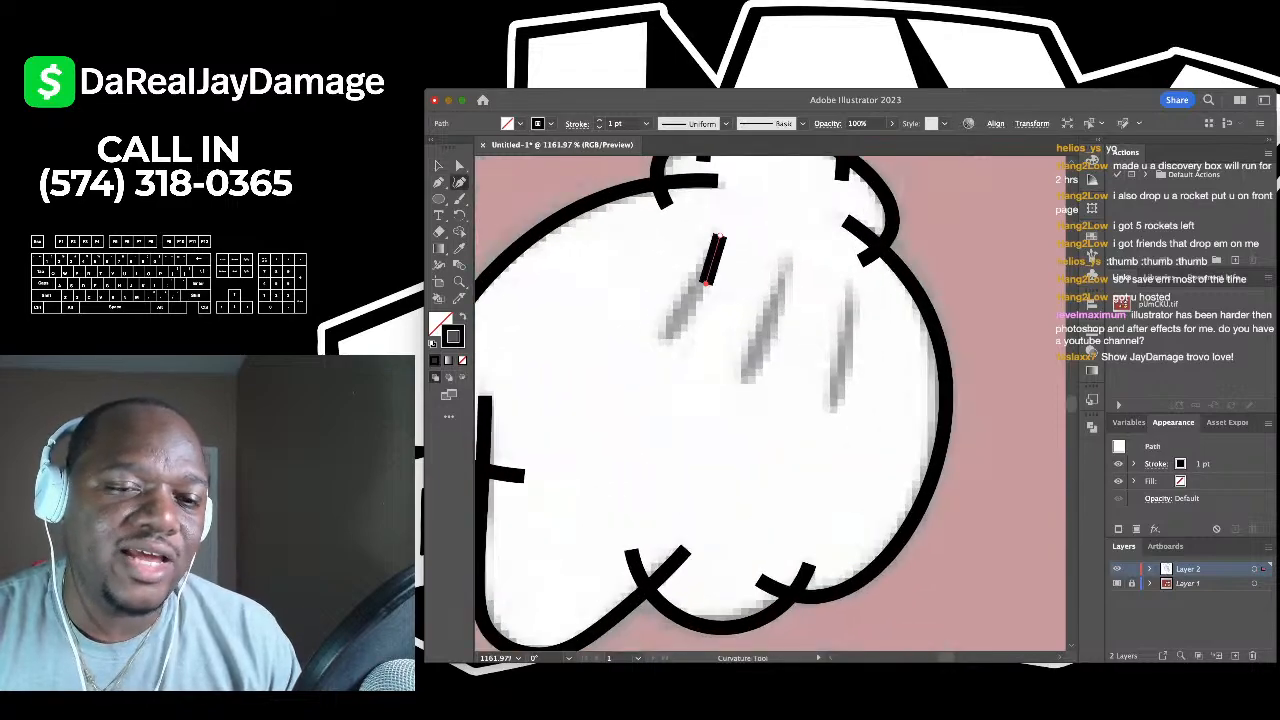
click(662, 337)
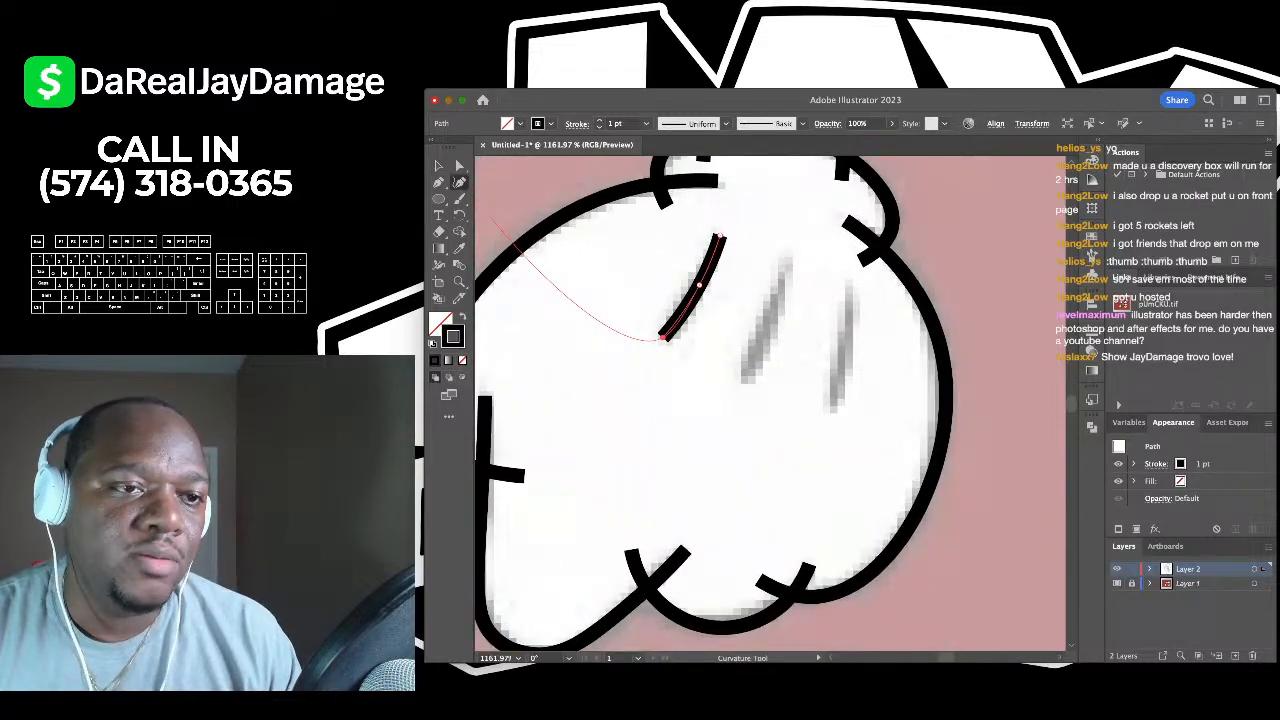
key(v)
key(super+shift+a)
- Add the second and third curved finger lines to its right, bending the third into shape
scroll(710, 405, right, 2)
key(shift+grave)
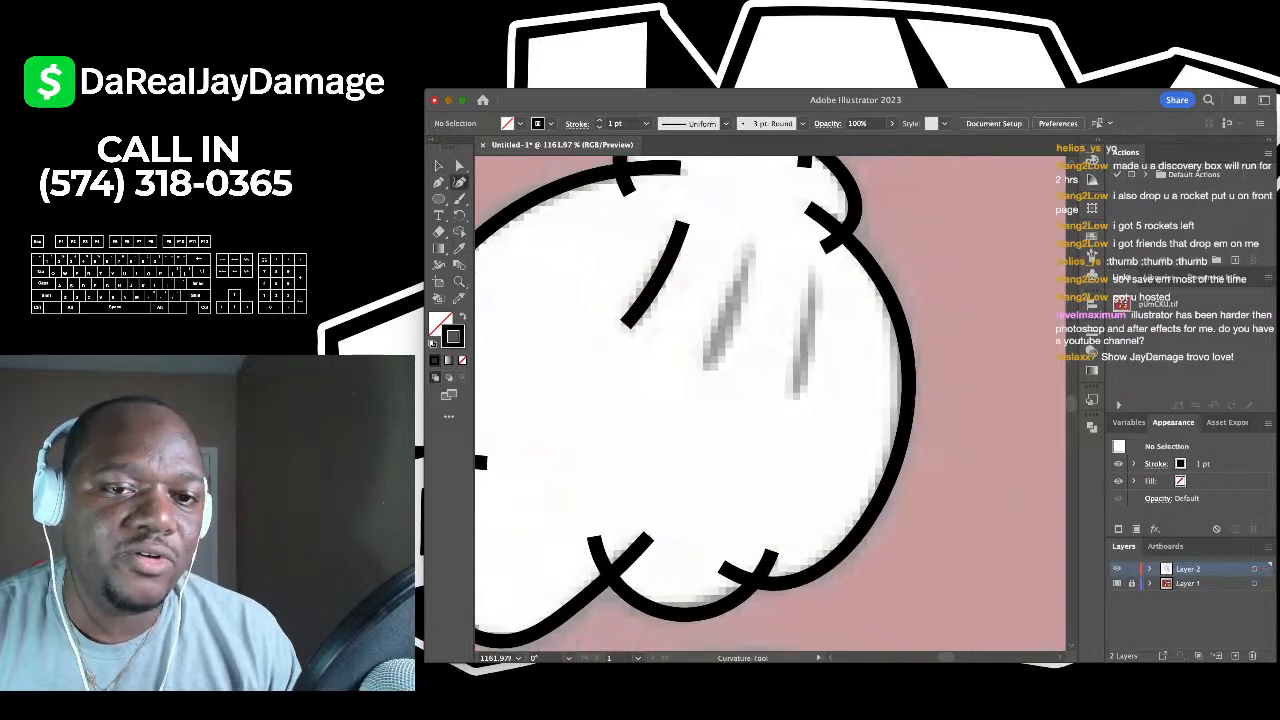
click(746, 250)
click(728, 328)
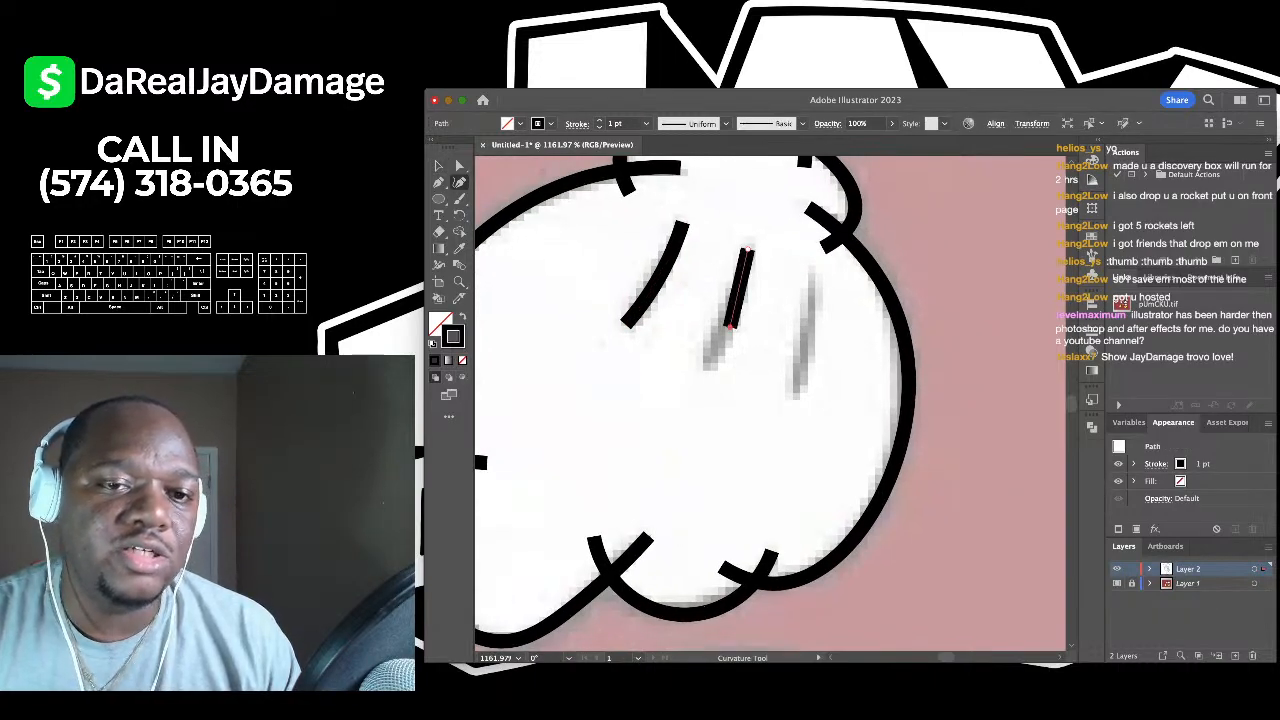
click(712, 366)
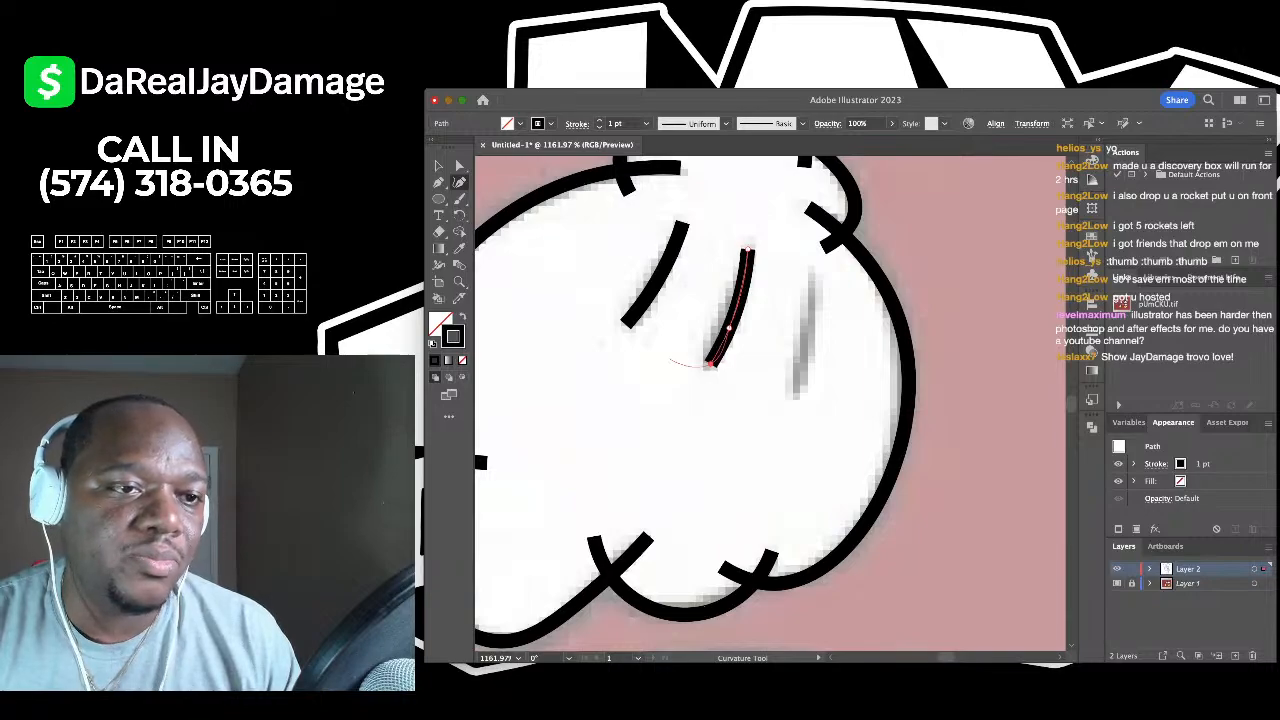
click(439, 166)
click(508, 192)
click(460, 183)
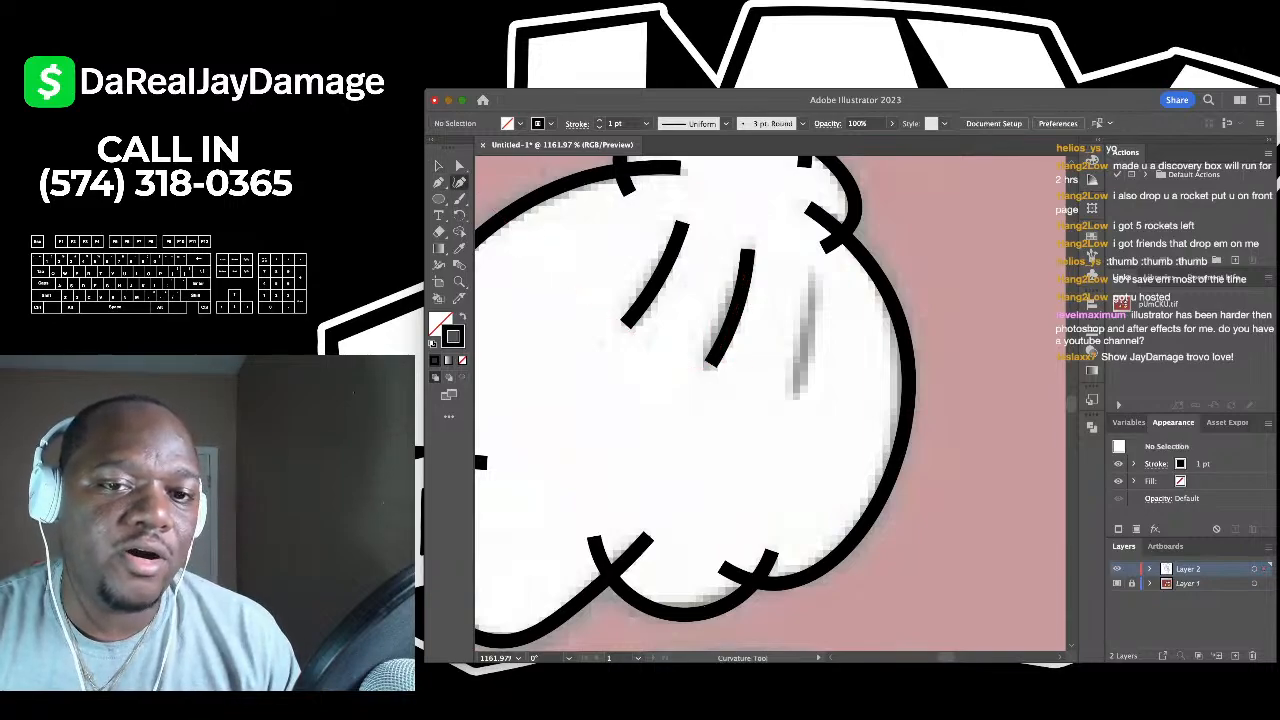
click(808, 279)
click(798, 386)
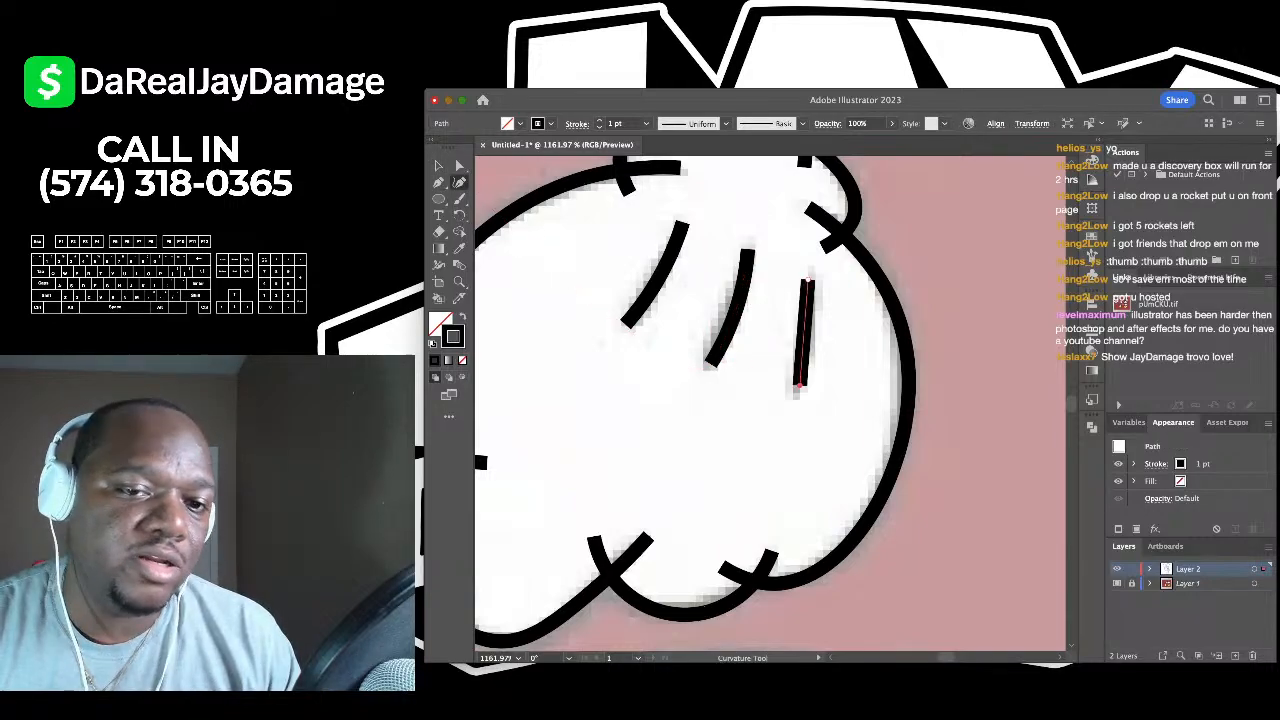
drag(804, 335, 809, 336)
click(438, 166)
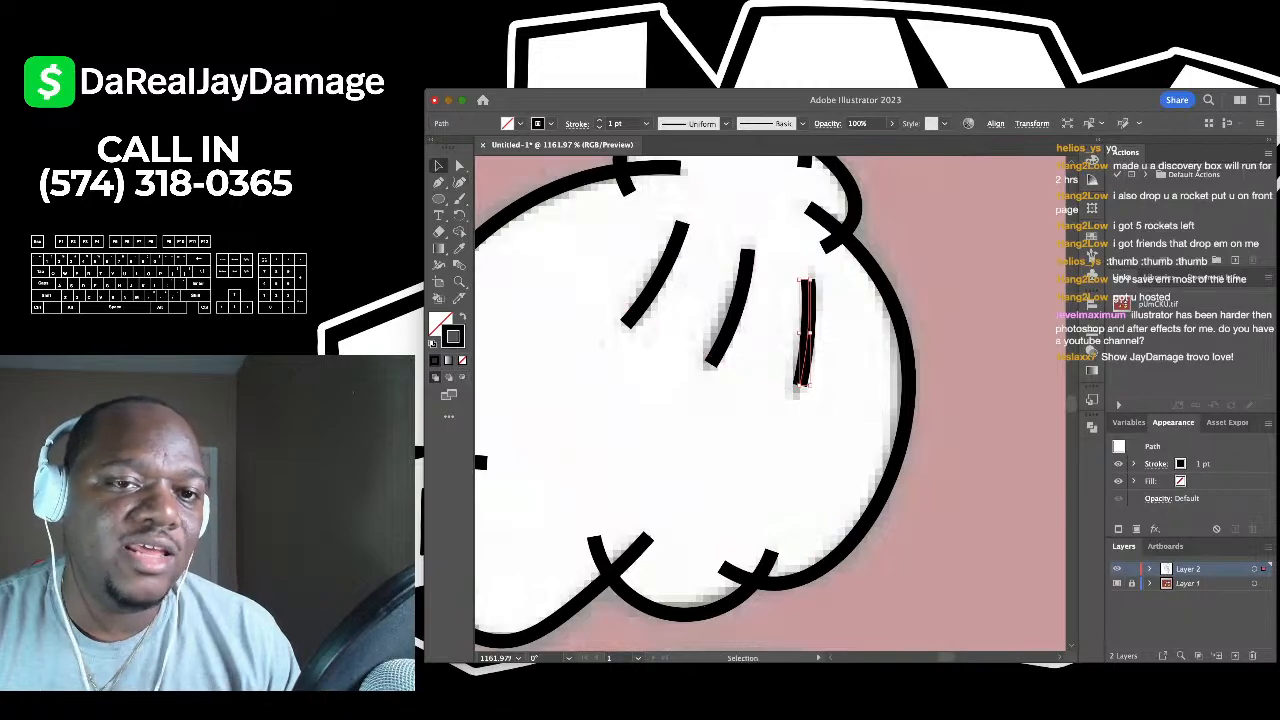
click(566, 290)
scroll(566, 290, down, 4)
scroll(562, 293, down, 5)
scroll(562, 293, left, 5)
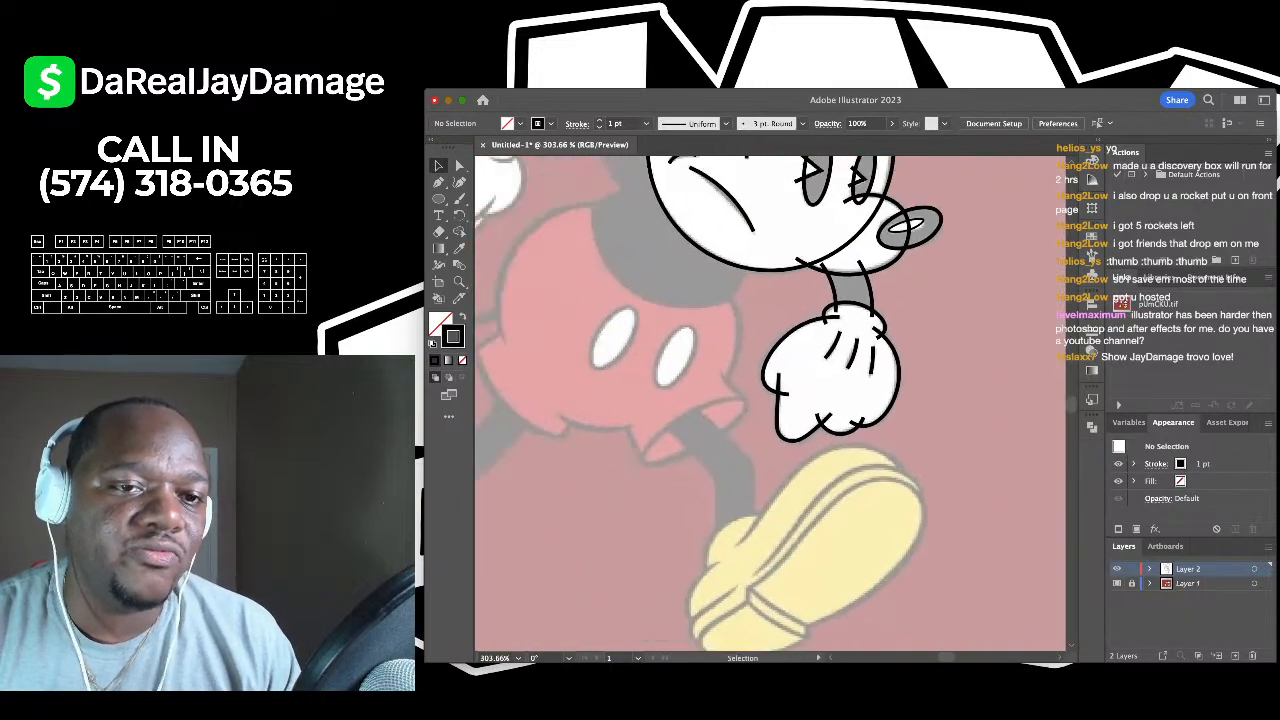
- Draw a five-point open oval around the raised glove's cuff opening
scroll(770, 403, down, 2)
scroll(770, 403, up, 4)
scroll(770, 403, left, 2)
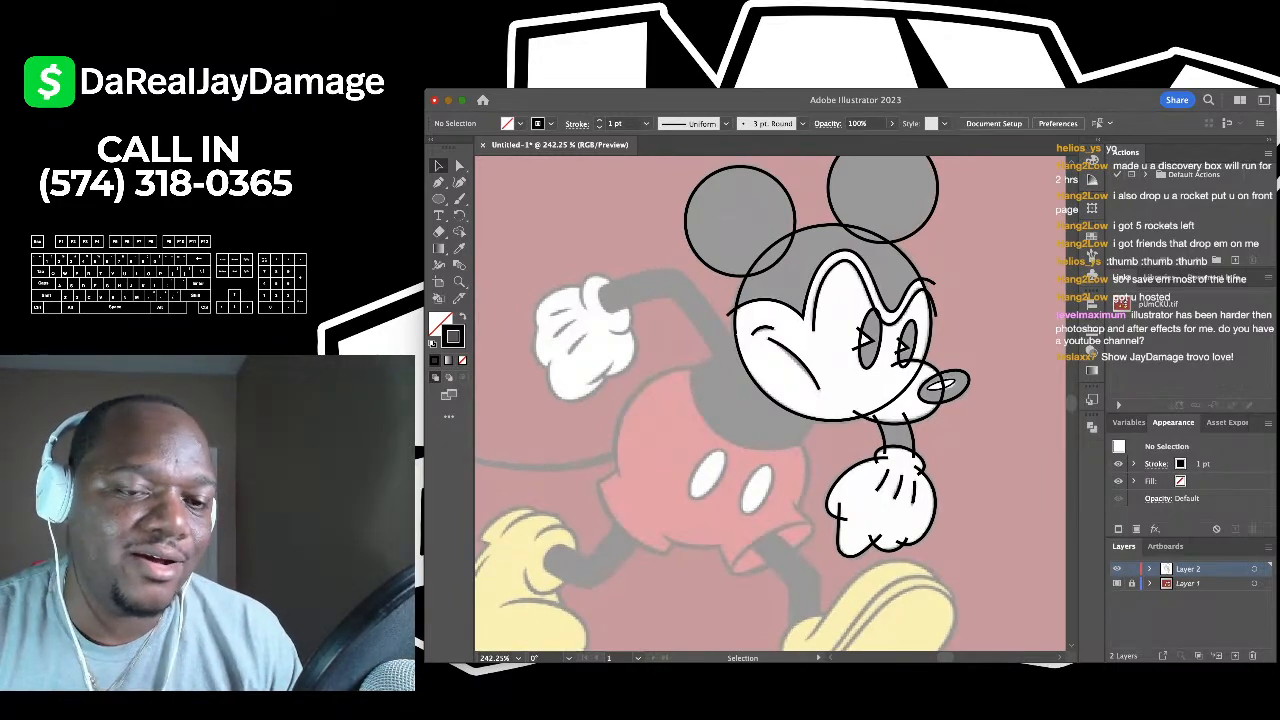
scroll(568, 283, up, 3)
click(459, 182)
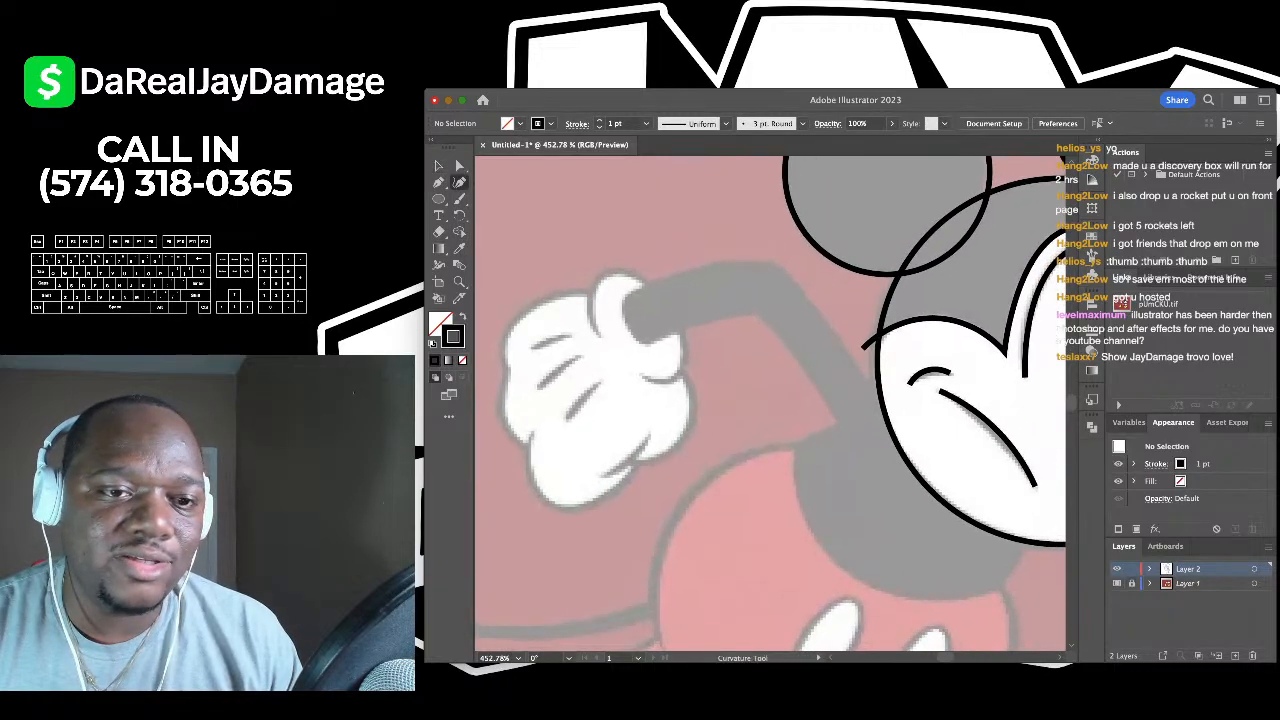
scroll(770, 403, up, 2)
scroll(770, 403, left, 2)
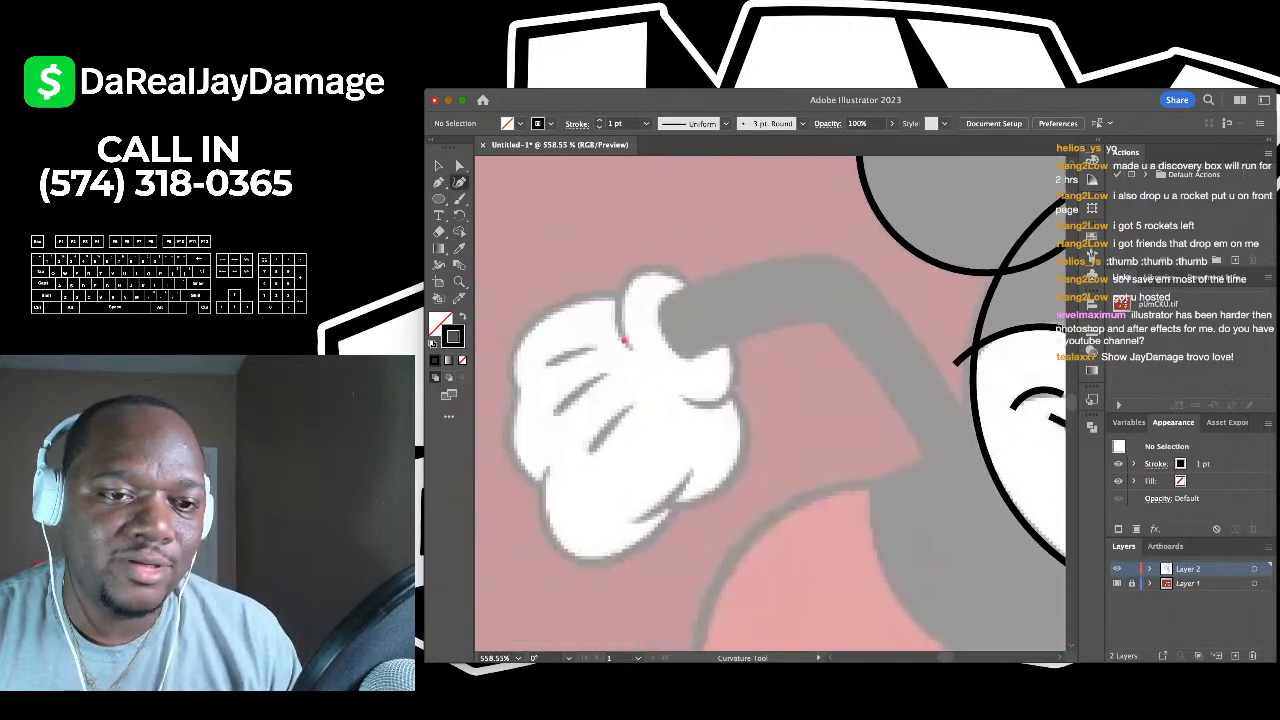
click(624, 341)
click(628, 288)
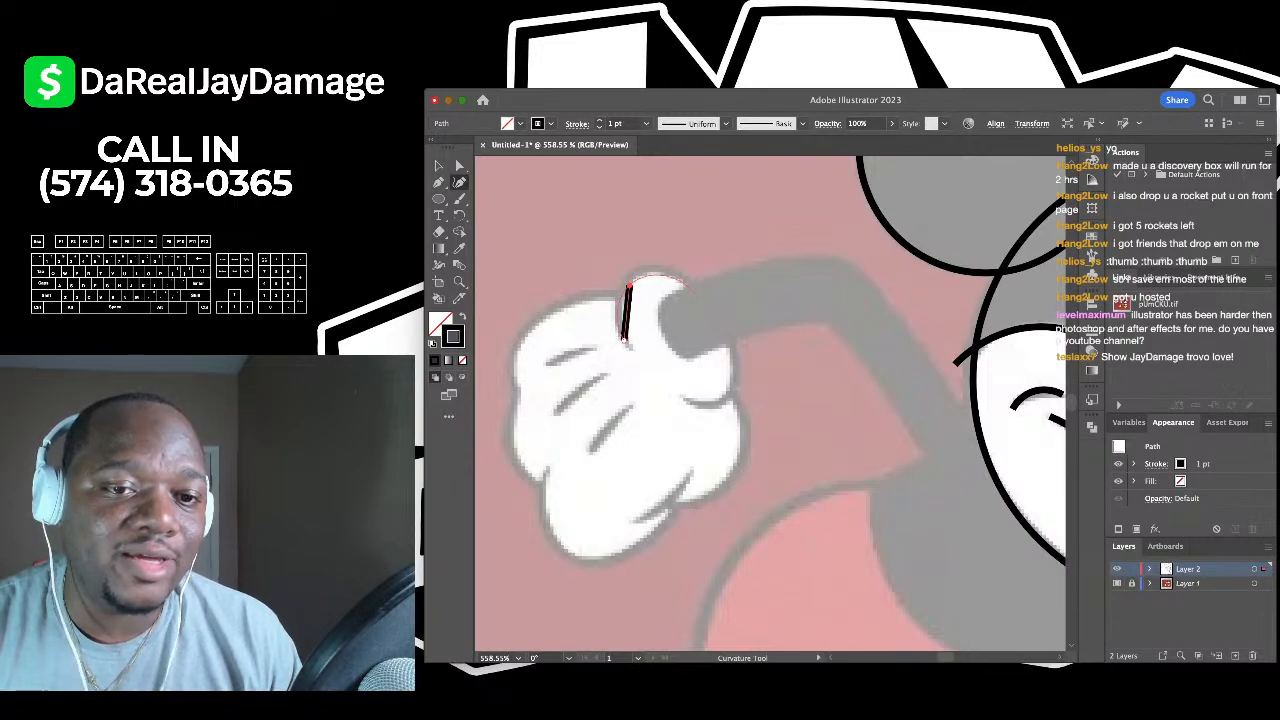
click(701, 298)
click(733, 395)
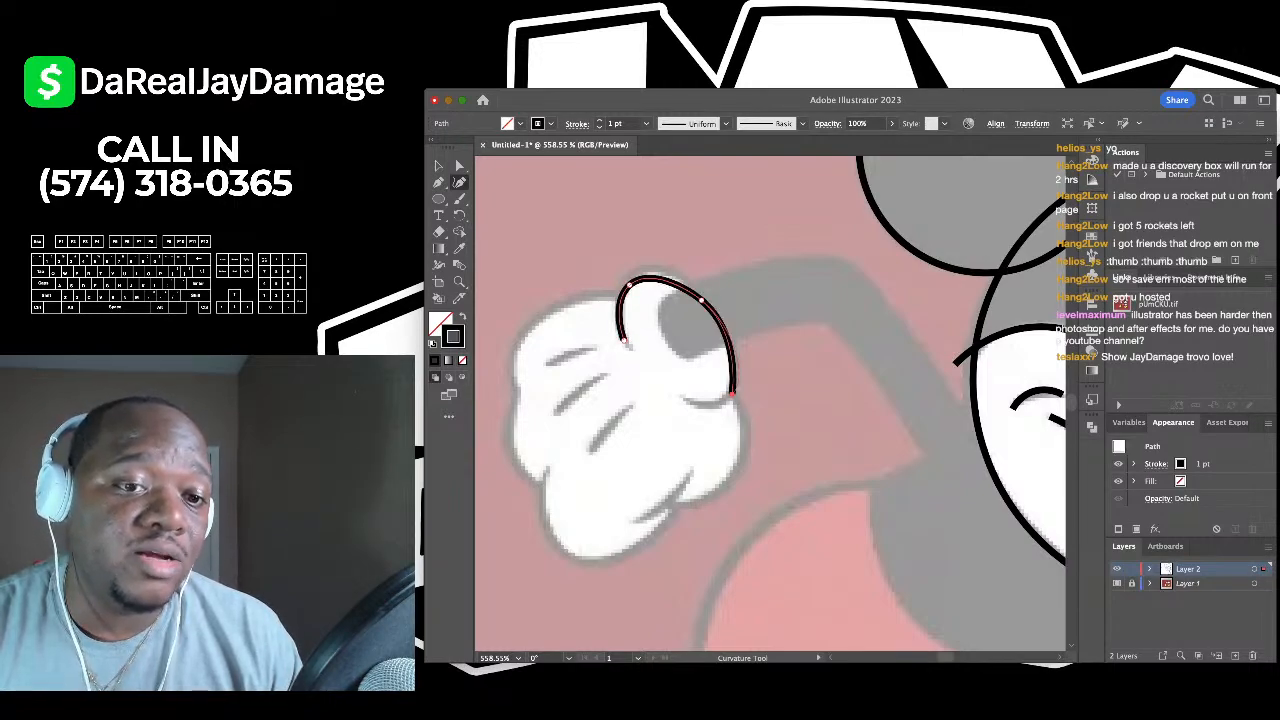
click(686, 398)
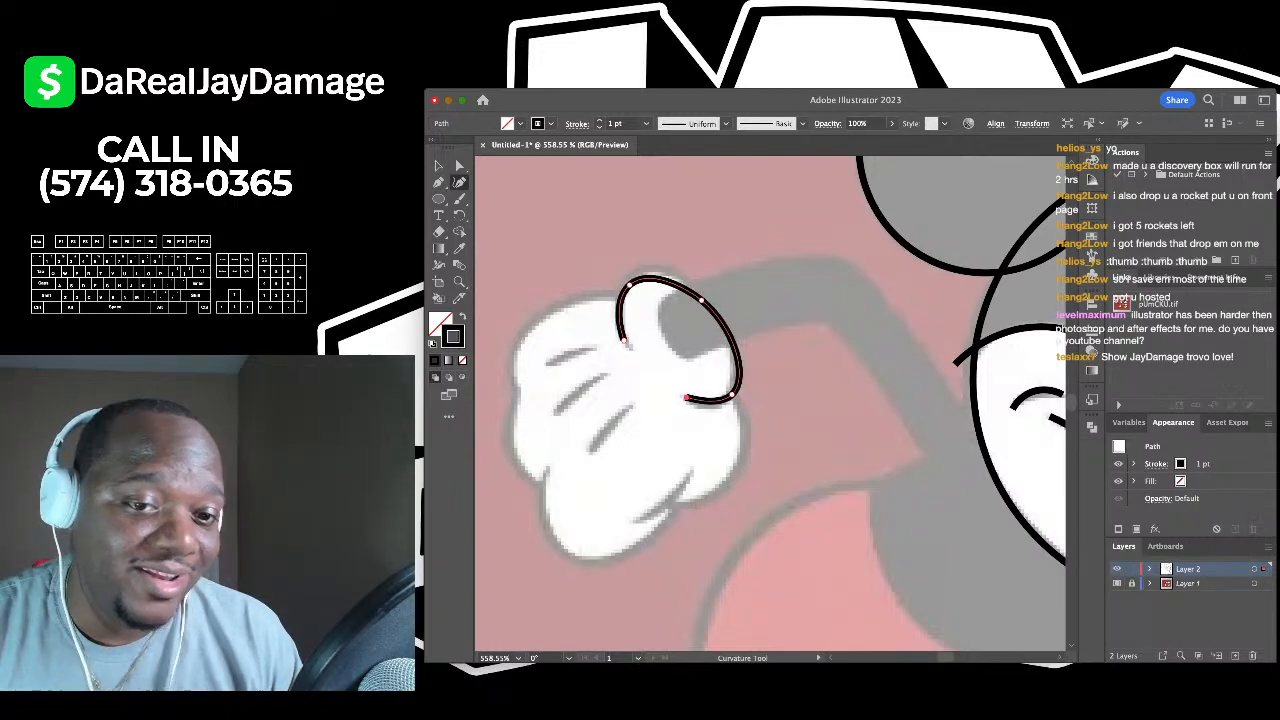
- Refine the cuff oval's anchors and extend it down the cuff's left side
drag(732, 394, 728, 398)
drag(629, 285, 635, 273)
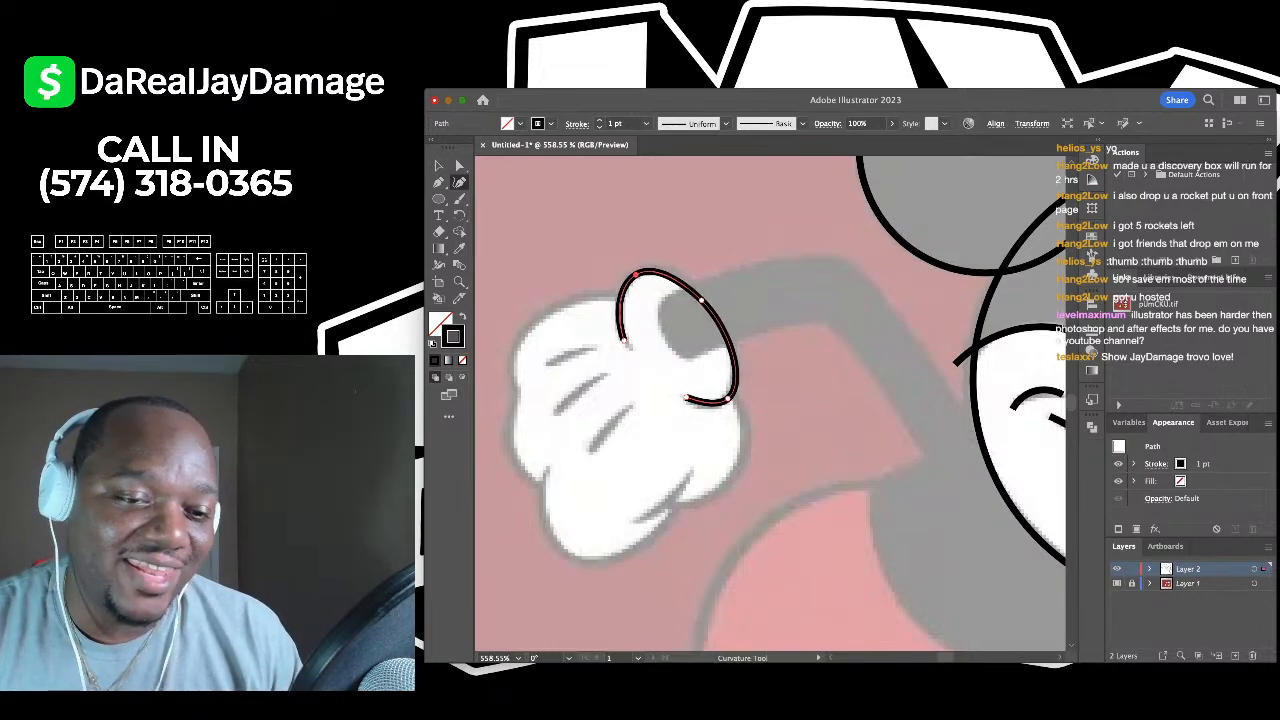
click(630, 348)
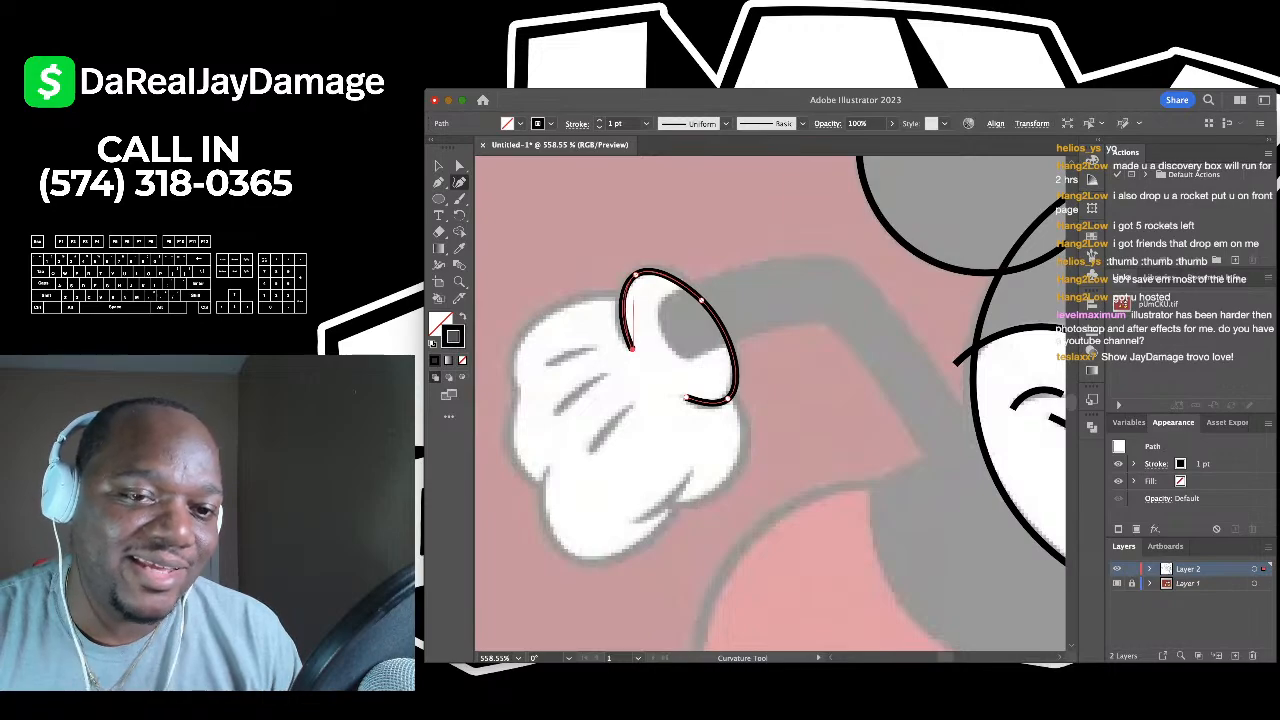
drag(701, 300, 700, 294)
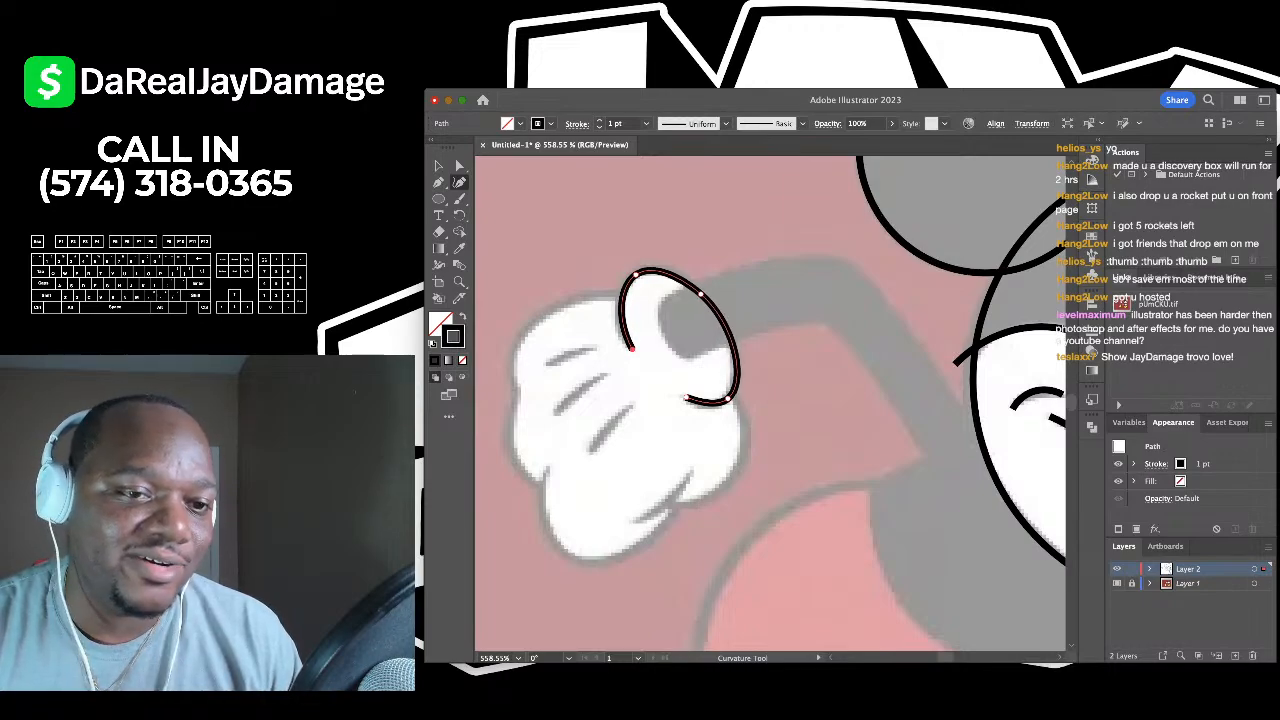
key(super+shift+a)
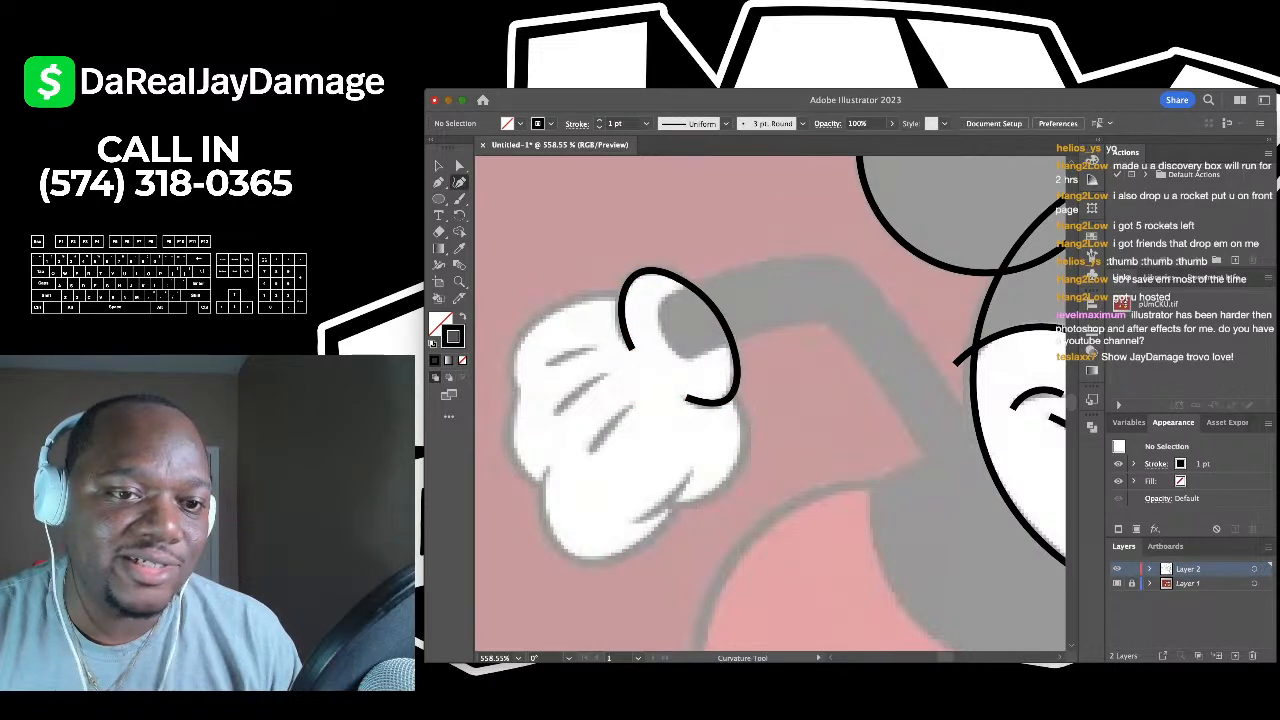
click(585, 298)
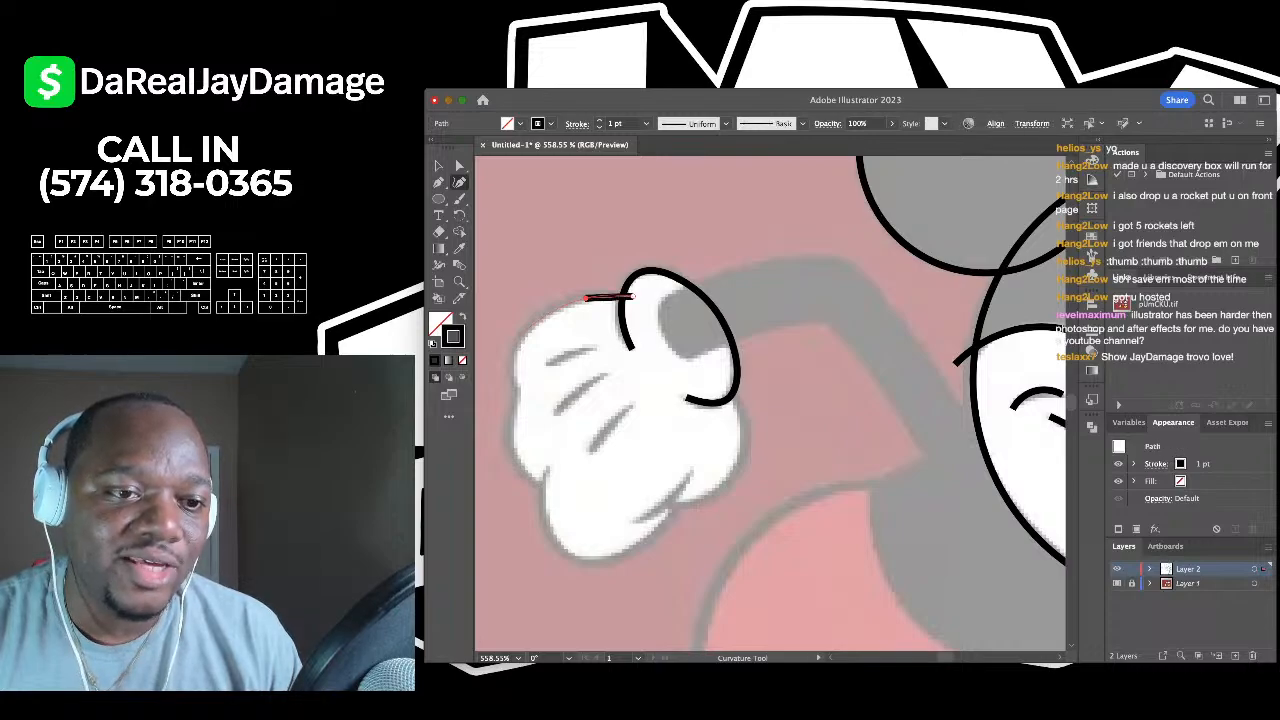
- Finish the black curved stroke over the glove's top and deselect it
click(585, 298)
click(520, 340)
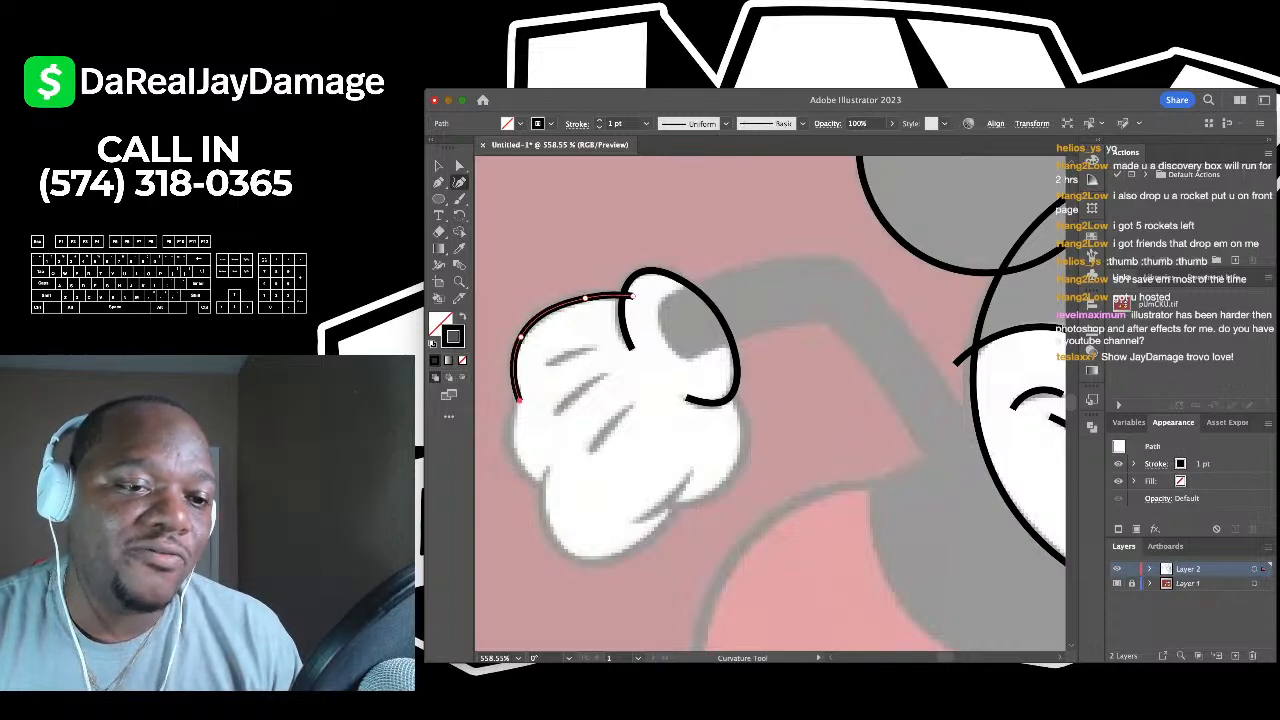
click(438, 182)
click(438, 165)
click(540, 230)
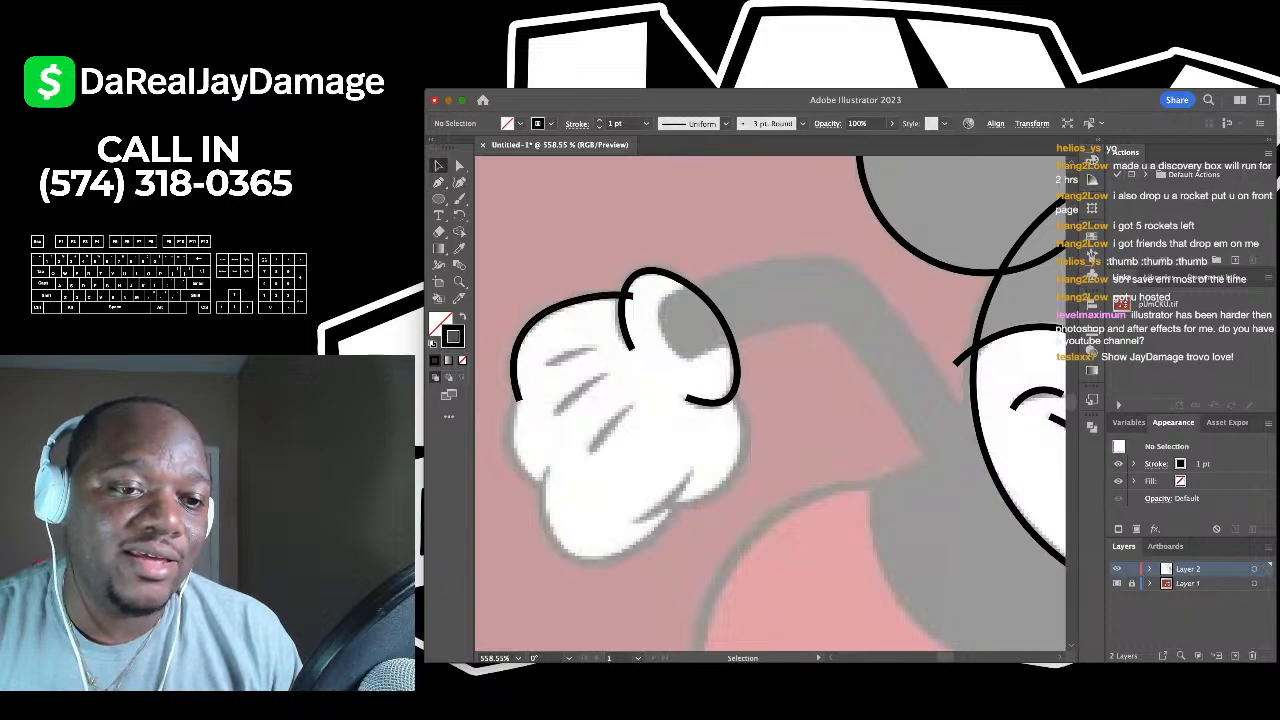
scroll(770, 404, down, 3)
scroll(770, 404, left, 2)
scroll(568, 231, up, 3)
- Trace the glove's left edge with a curve, reshaping its middle anchor to hug the reference
click(460, 182)
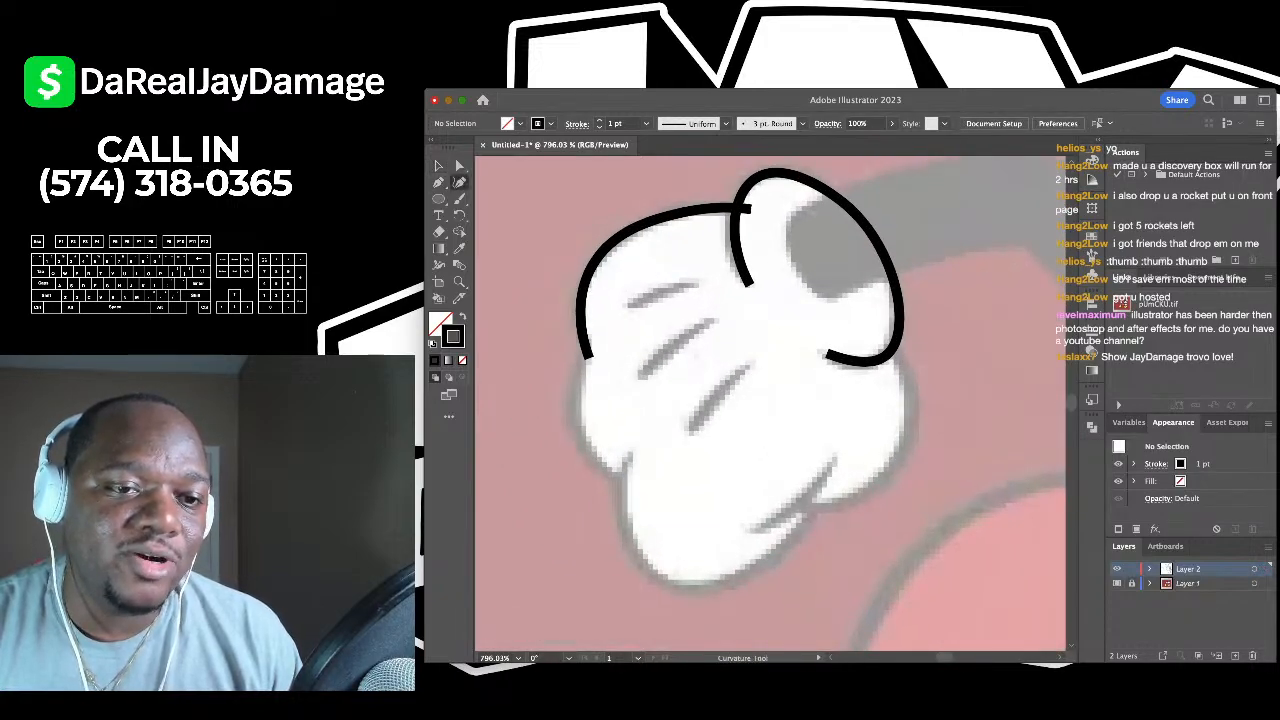
click(591, 326)
click(572, 394)
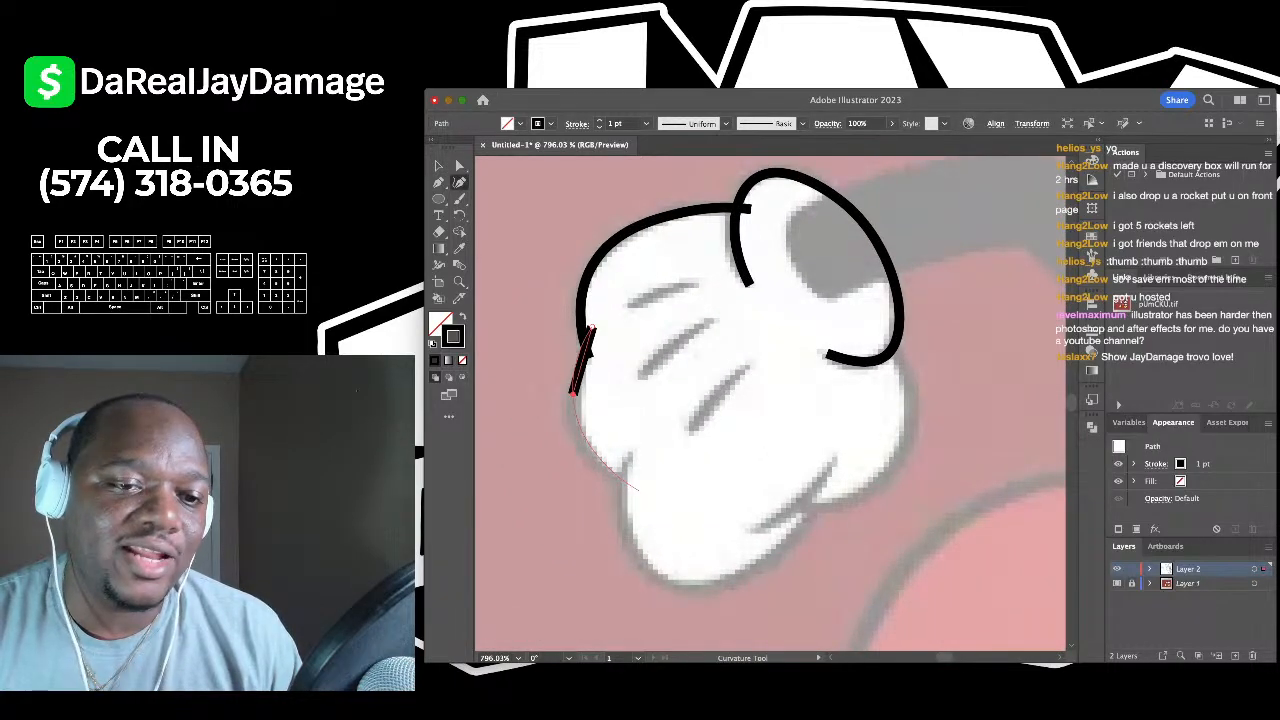
click(647, 497)
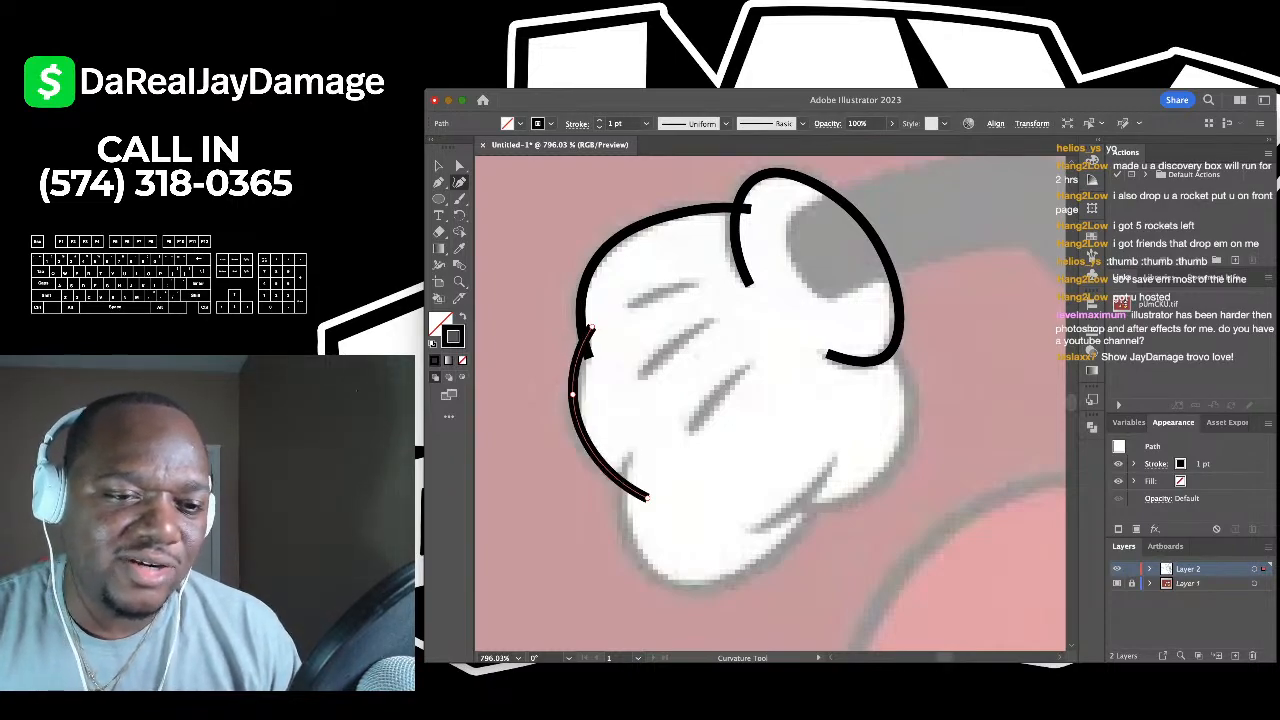
drag(572, 394, 605, 477)
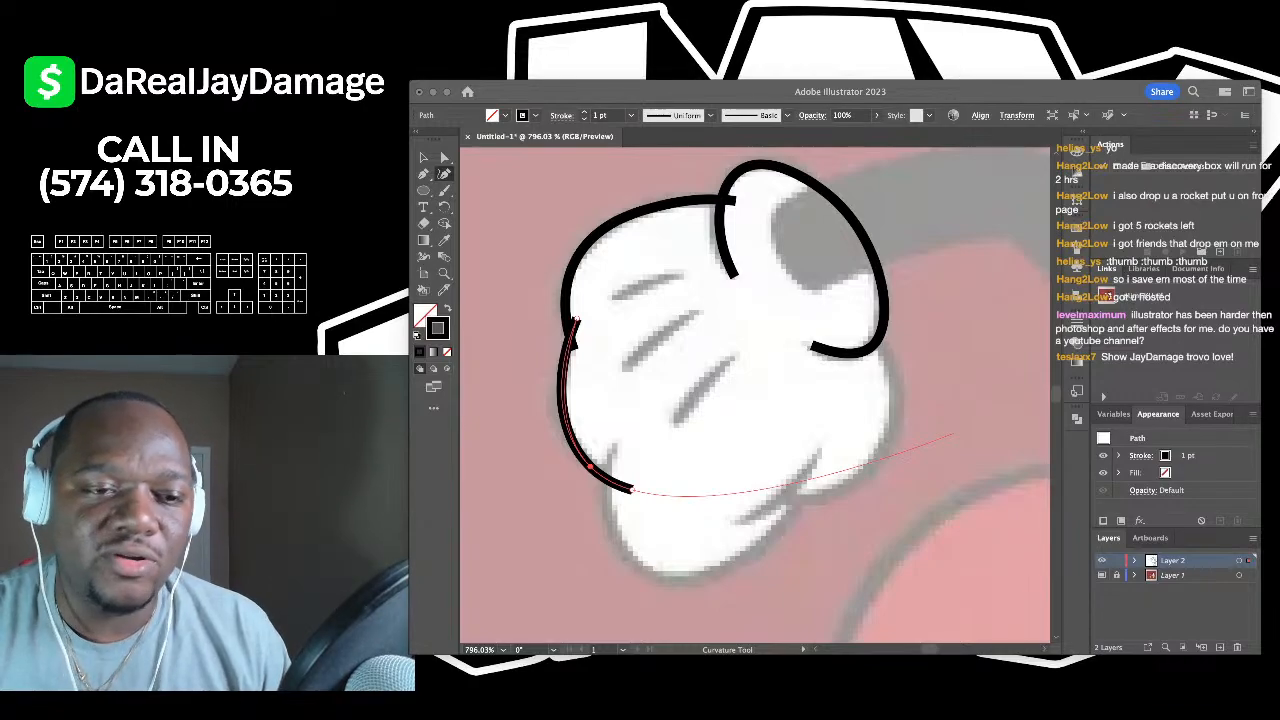
scroll(472, 447, up, 3)
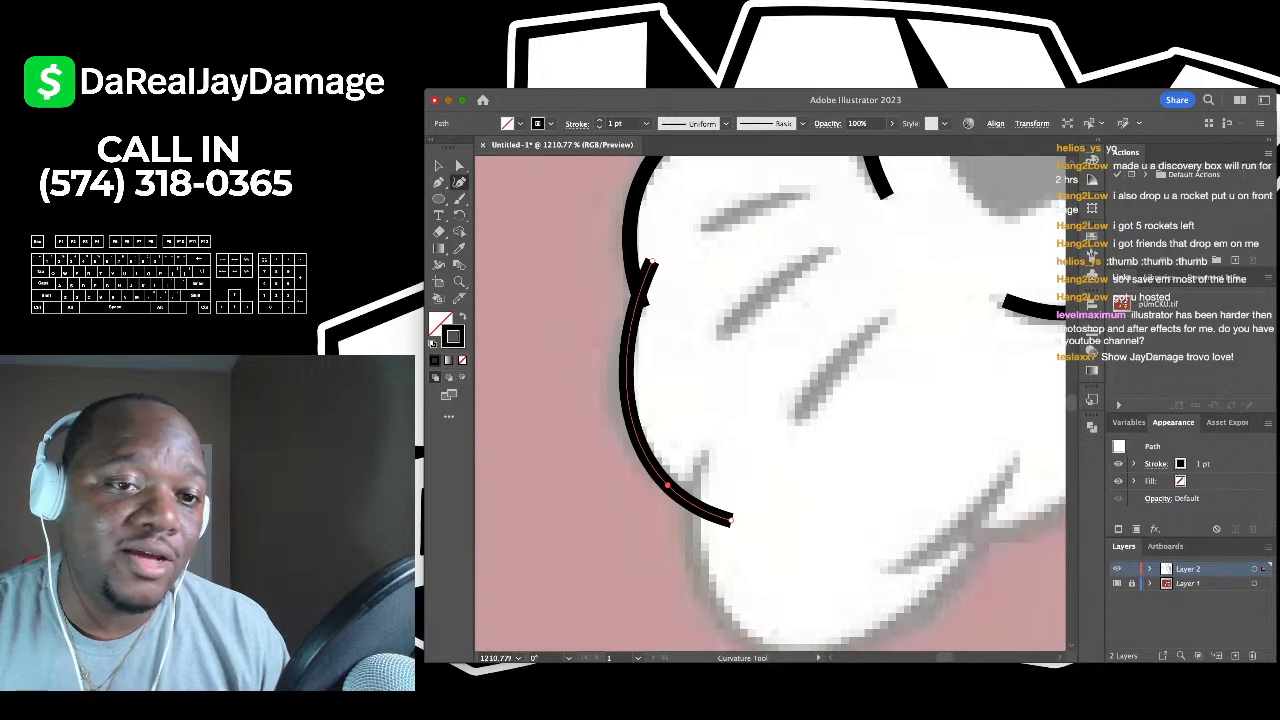
click(438, 166)
click(541, 198)
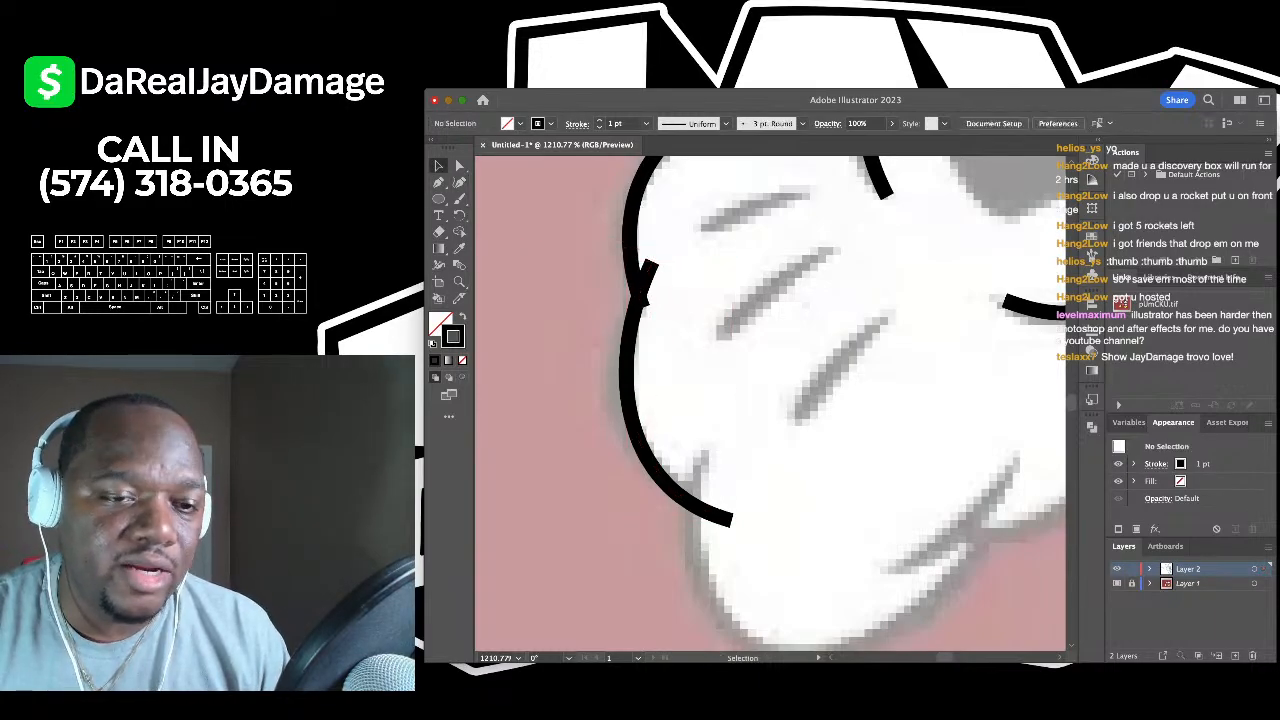
scroll(541, 198, down, 4)
scroll(771, 404, down, 1)
- Outline the glove's bottom lobe with a curved stroke and deselect it
key(shift+grave)
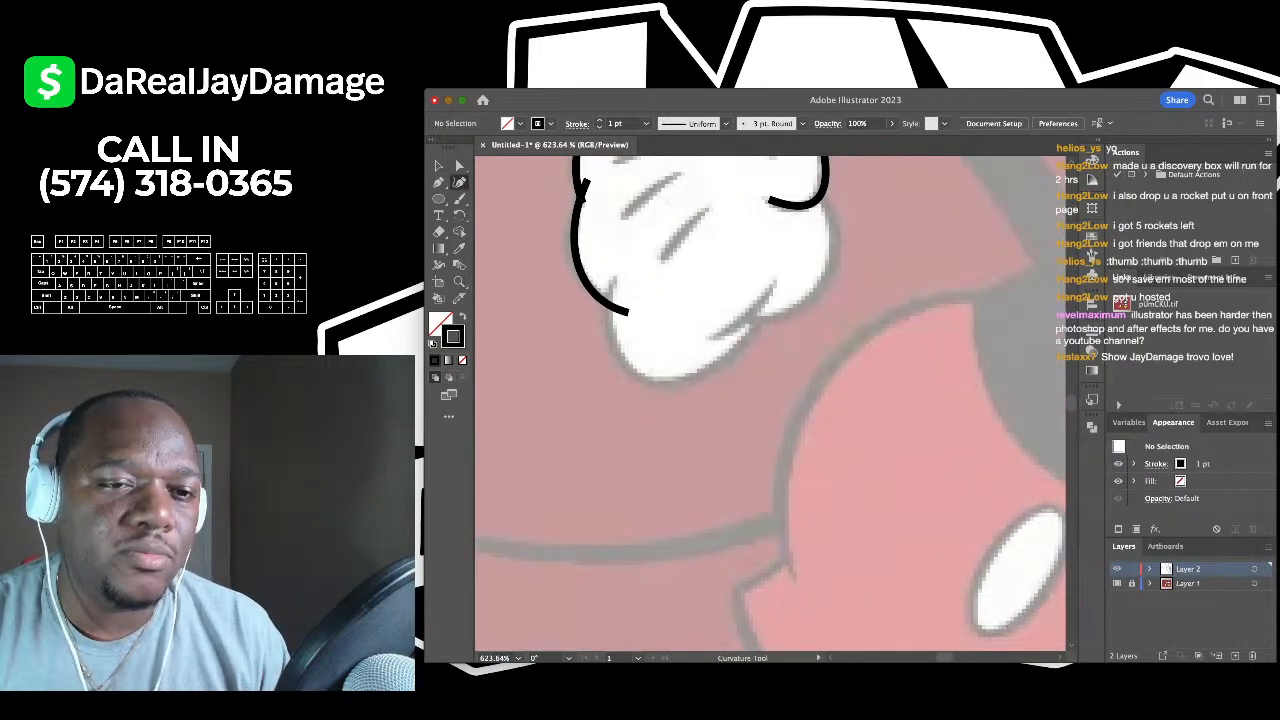
click(613, 271)
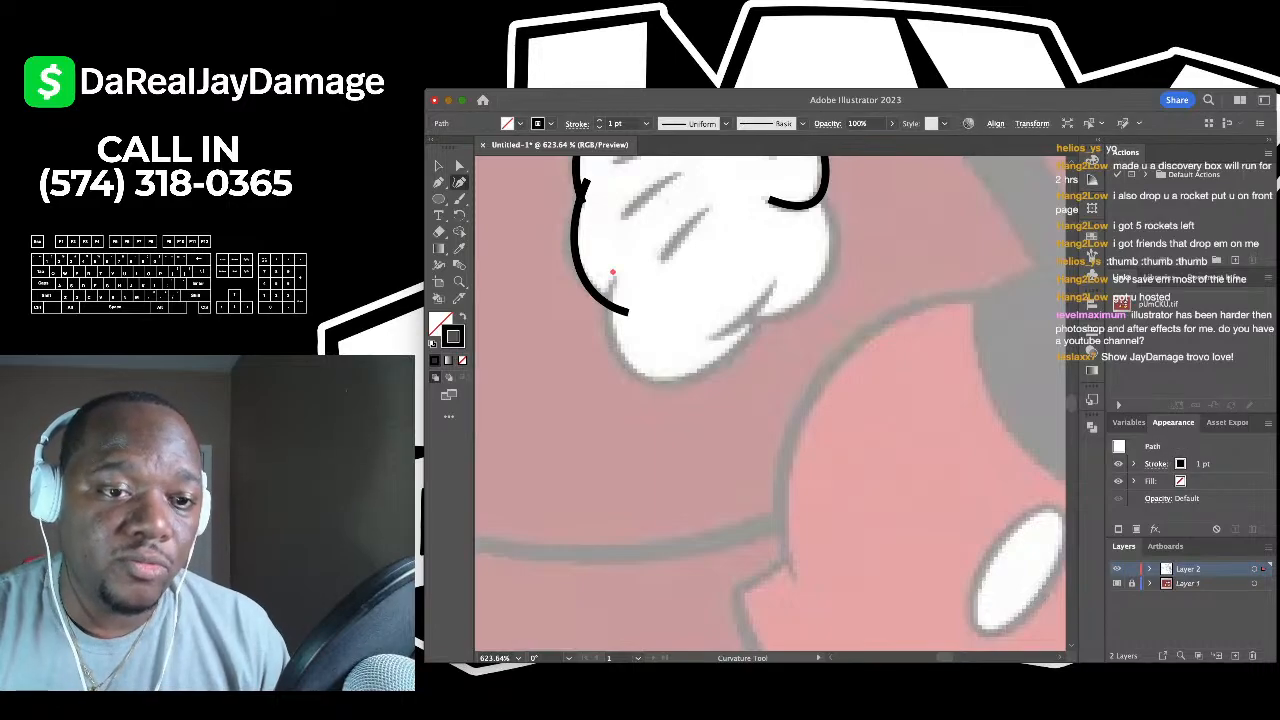
click(655, 381)
click(754, 323)
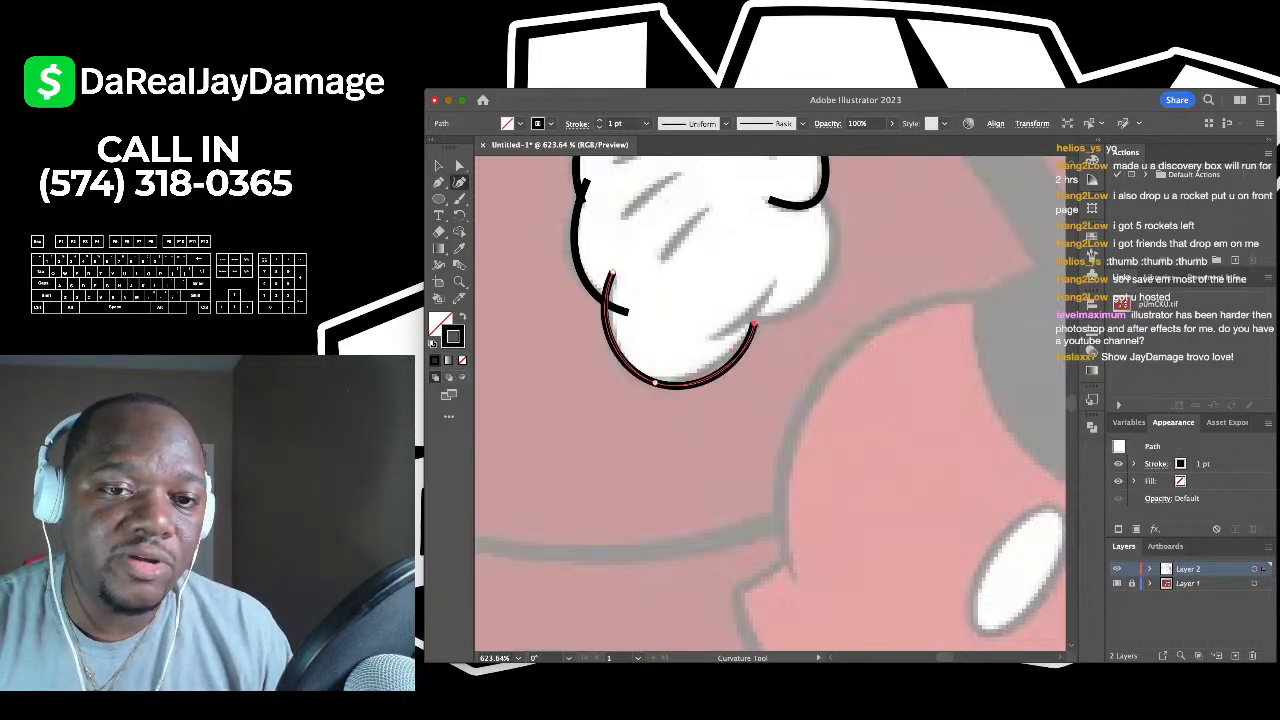
click(741, 294)
key(v)
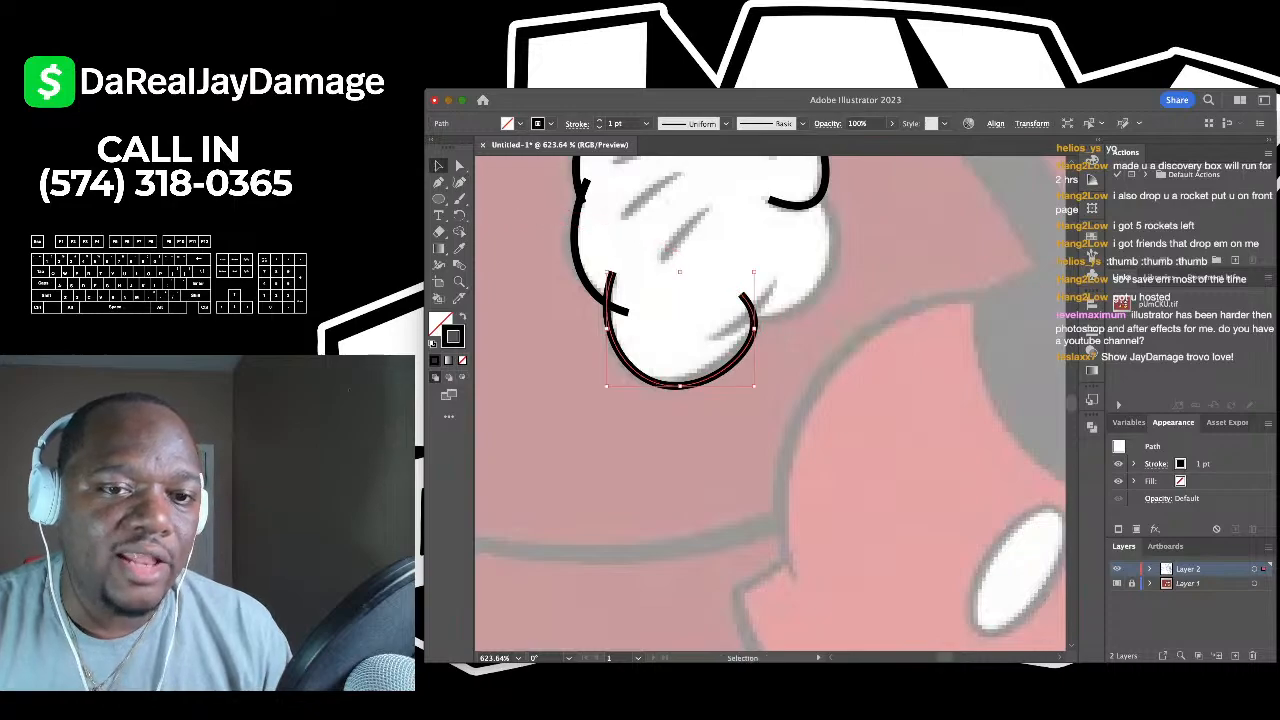
key(super+shift+a)
- Trace the glove's lower right lobe edge and deselect the curve
key(shift+grave)
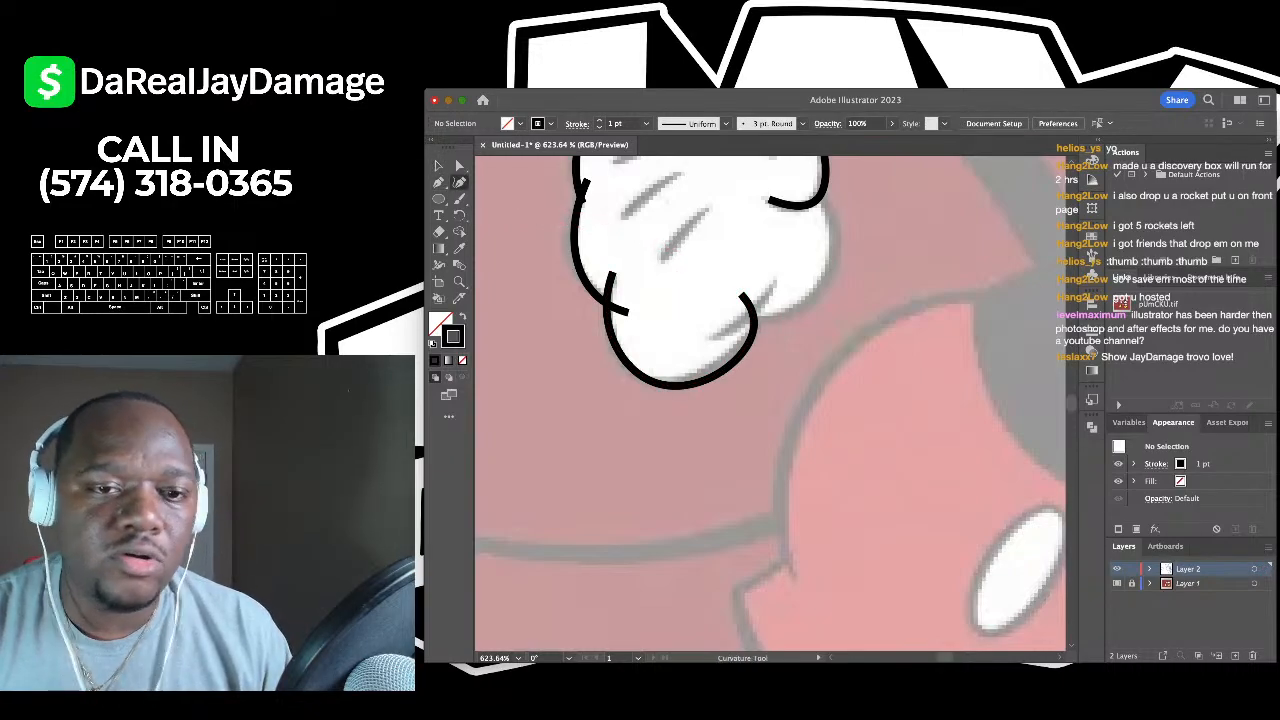
key(super+z)
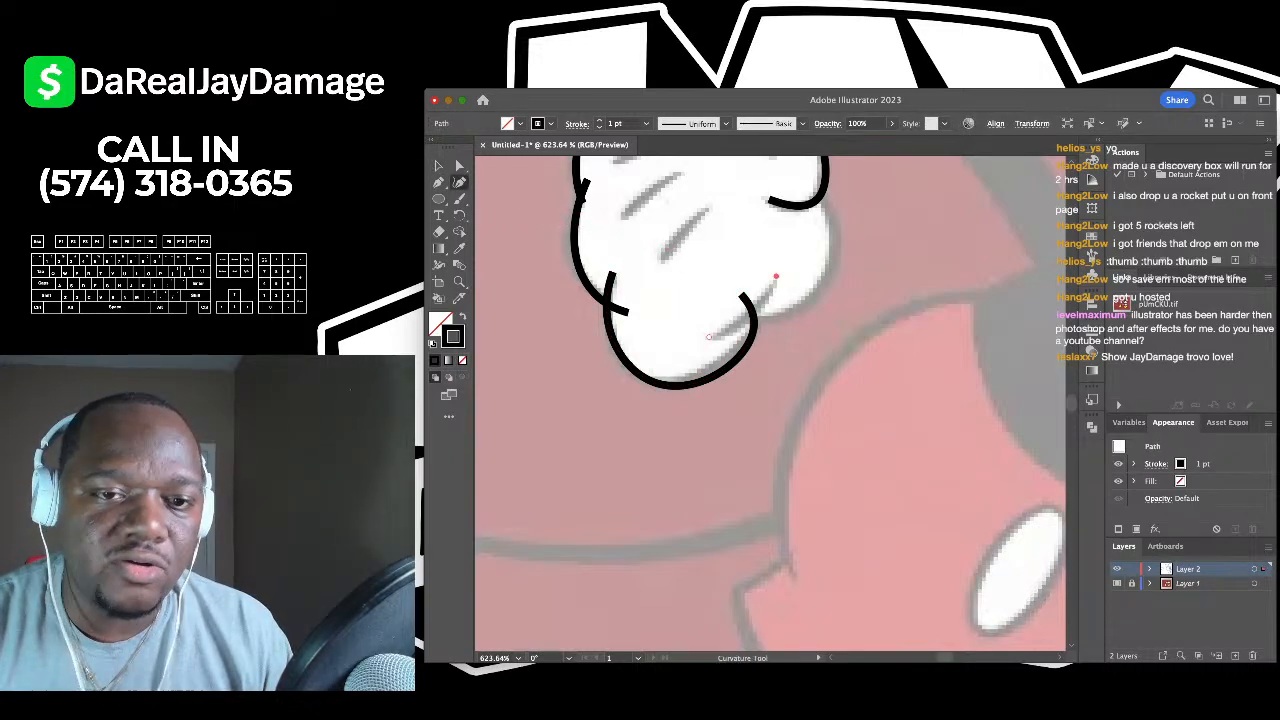
click(708, 336)
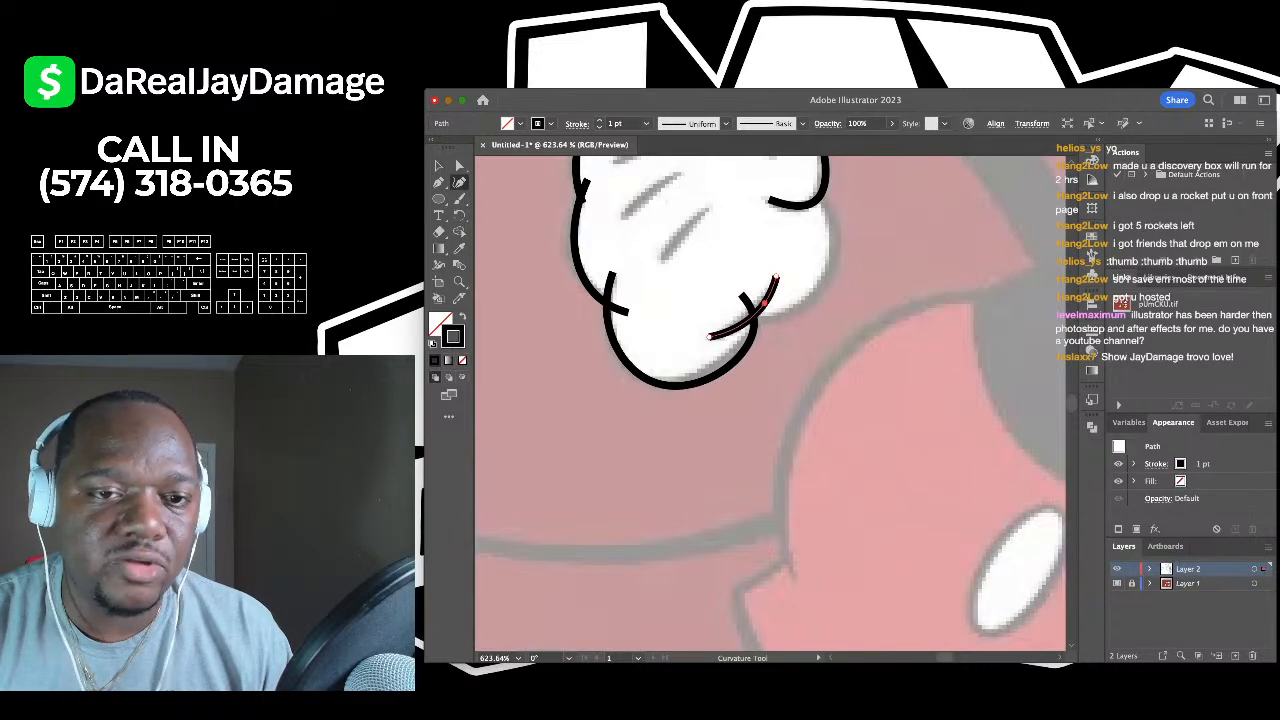
click(438, 165)
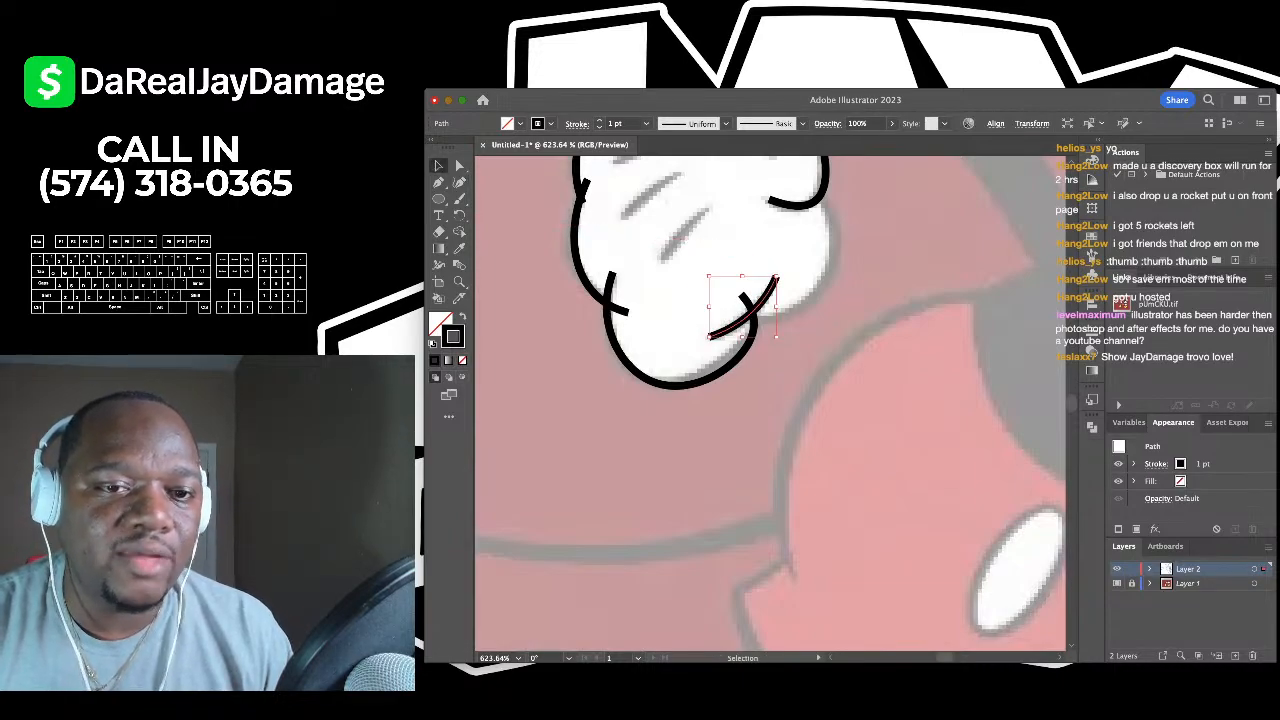
click(936, 213)
scroll(936, 213, up, 2)
- Outline the glove's right side with a curve running up its edge
click(459, 183)
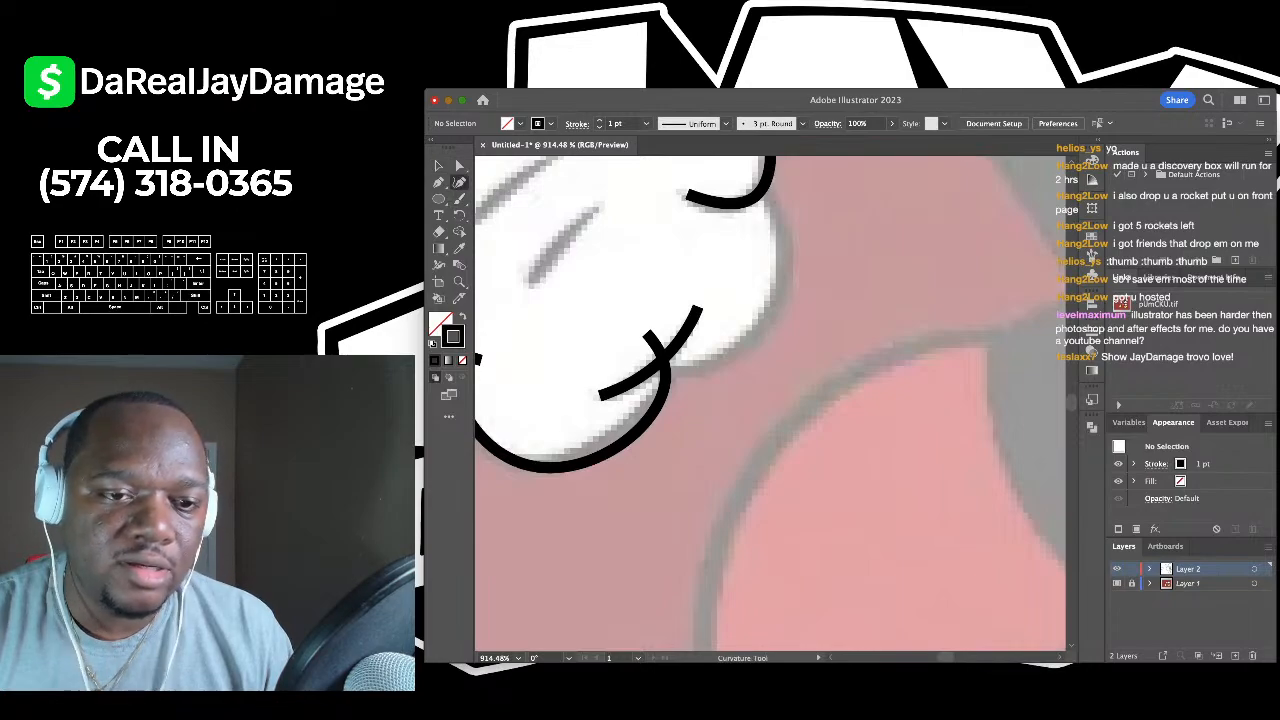
click(652, 360)
click(720, 360)
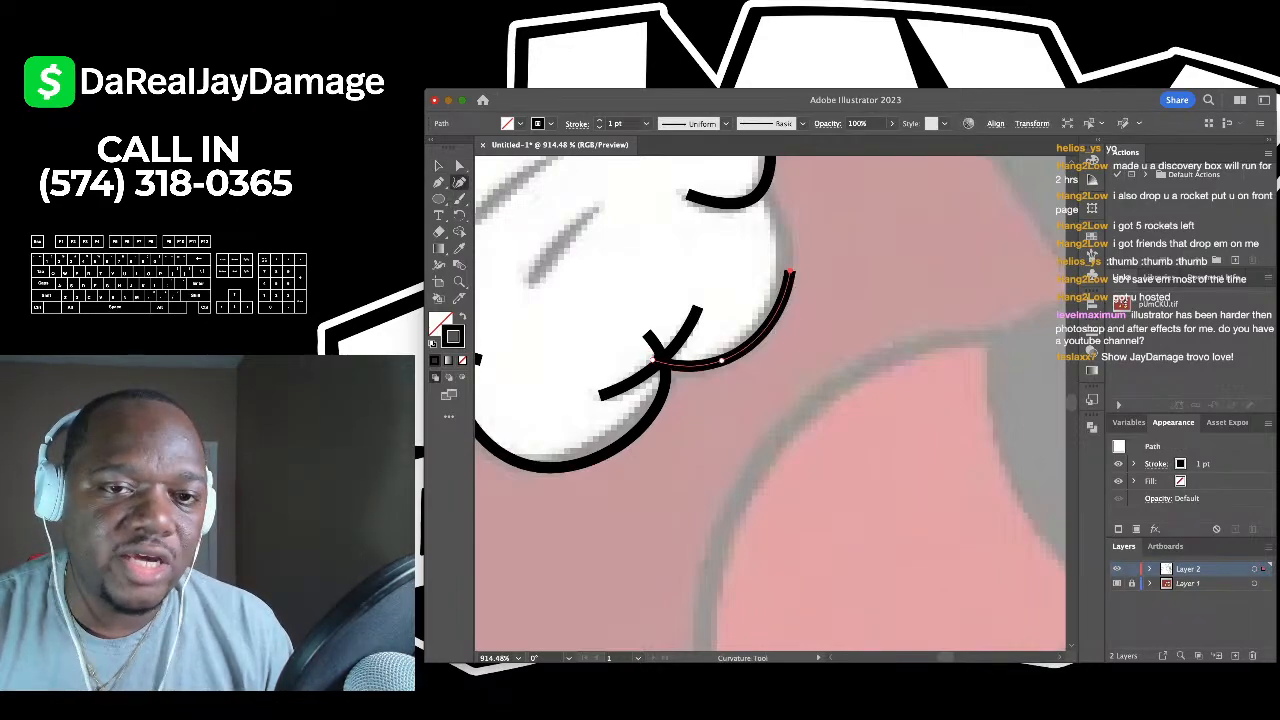
scroll(788, 554, down, 1)
click(790, 327)
click(755, 253)
scroll(888, 454, down, 2)
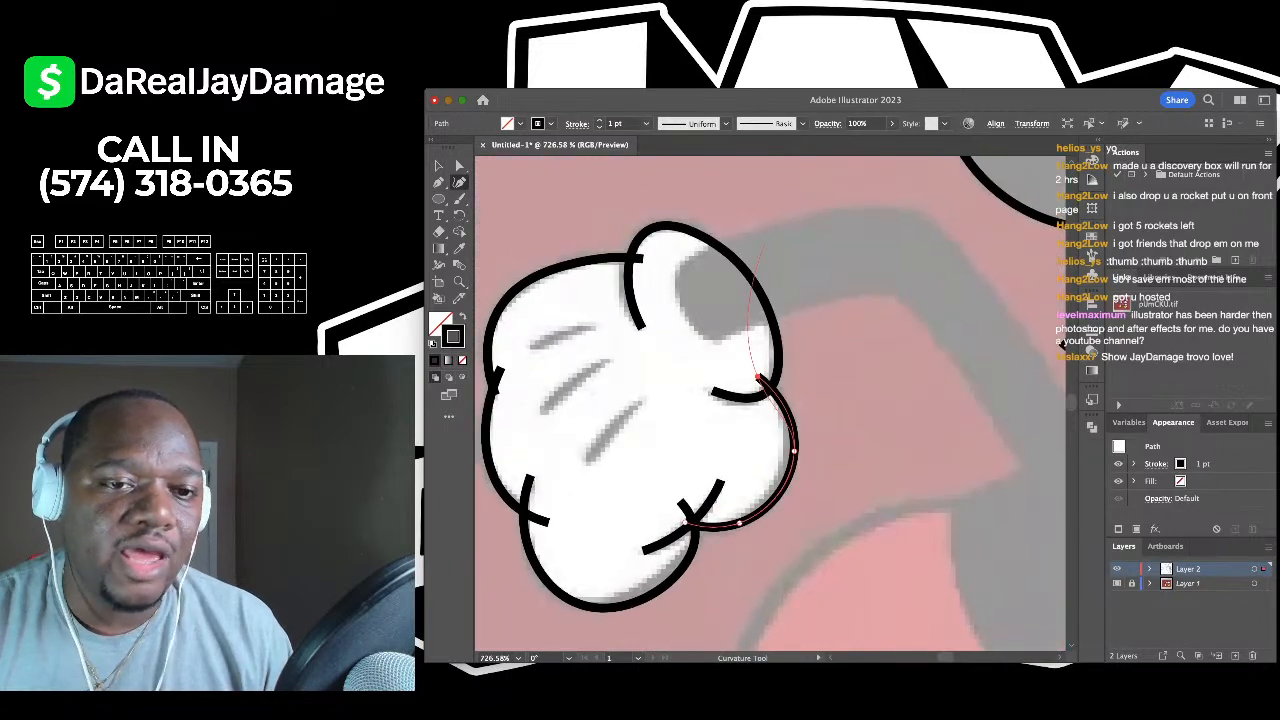
key(v)
key(super+shift+a)
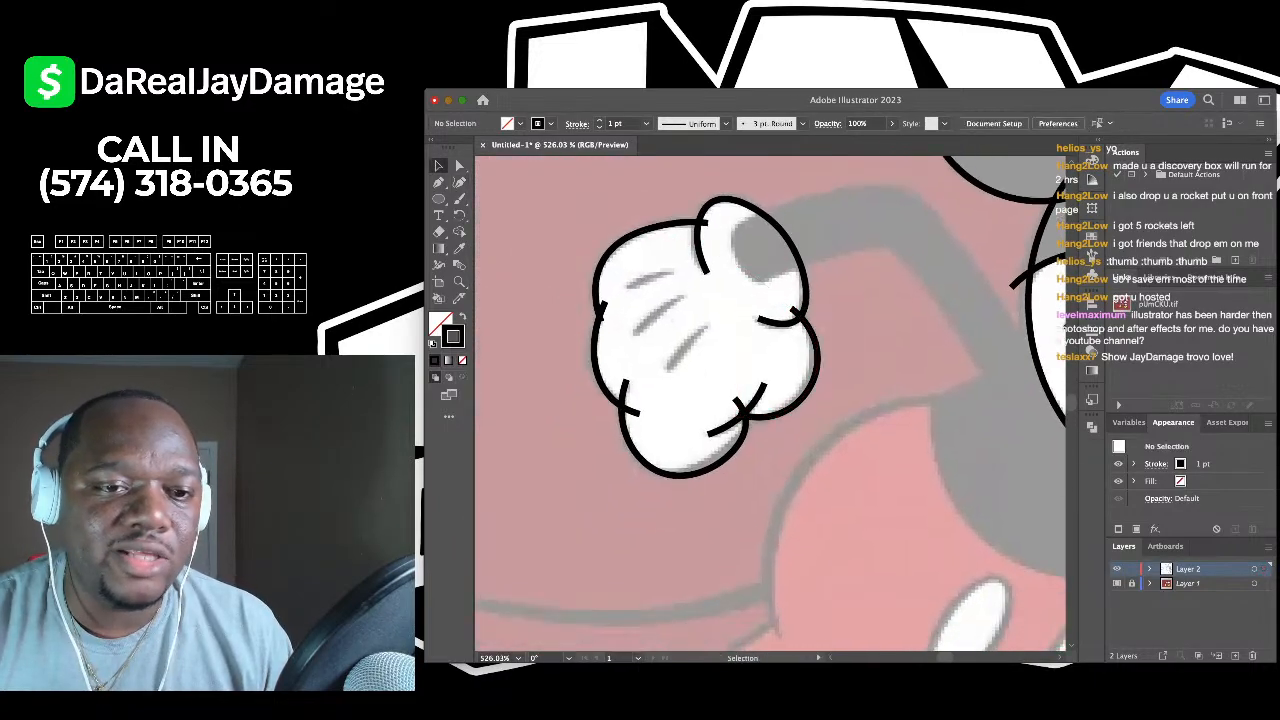
scroll(729, 295, up, 2)
- Draw the first arched finger crease across the back of the glove
key(shift+grave)
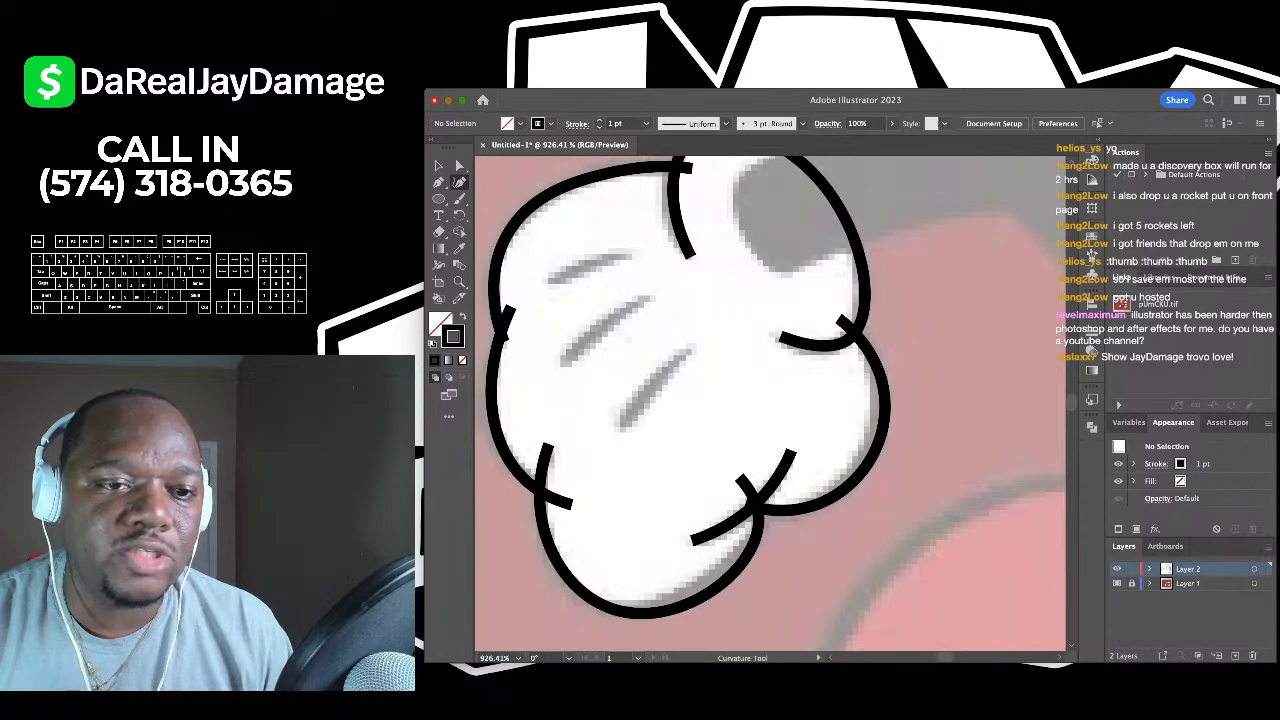
click(643, 252)
click(588, 258)
click(549, 278)
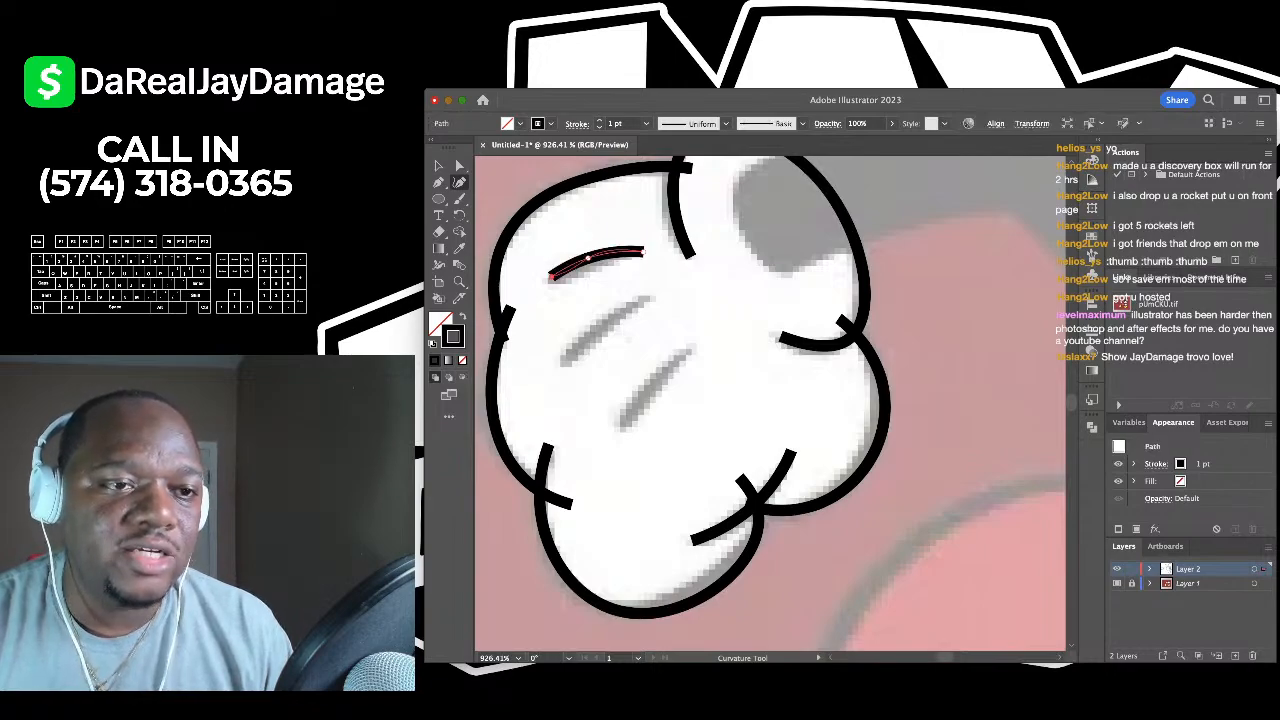
key(v)
key(super+shift+a)
scroll(548, 280, down, 2)
- Add the second and third curved finger creases inside the glove
key(shift+grave)
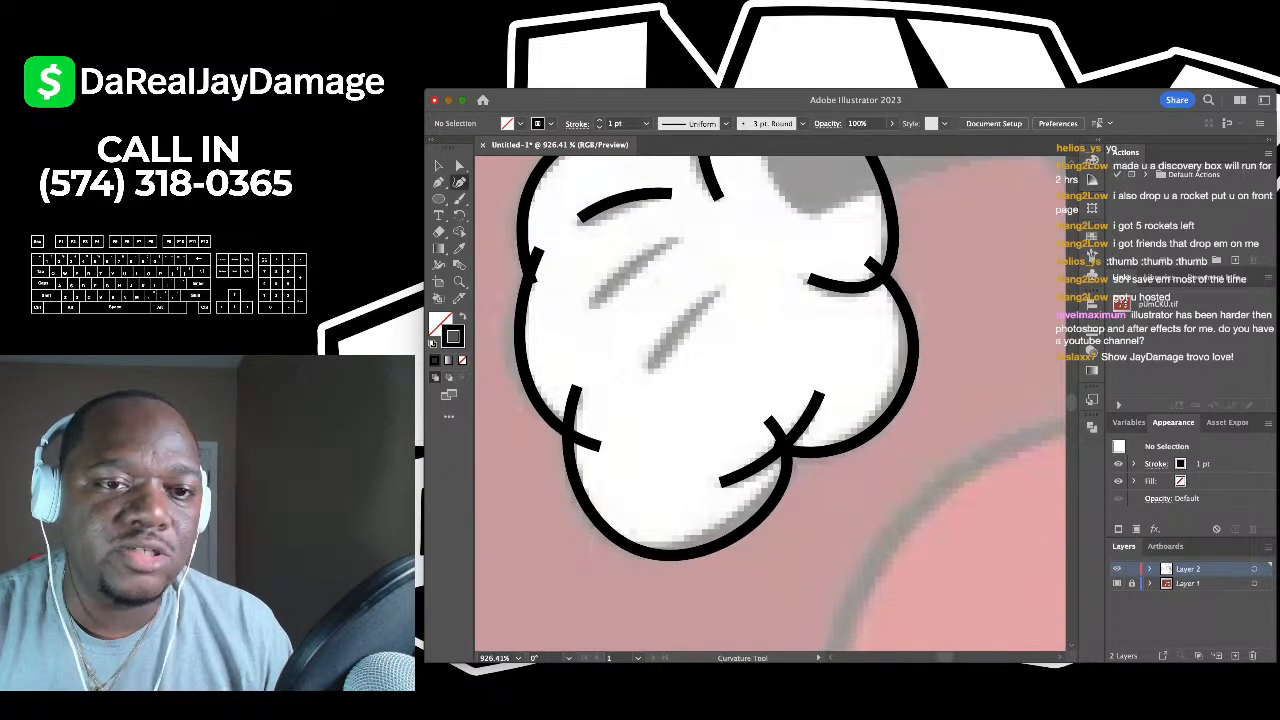
click(676, 237)
click(591, 310)
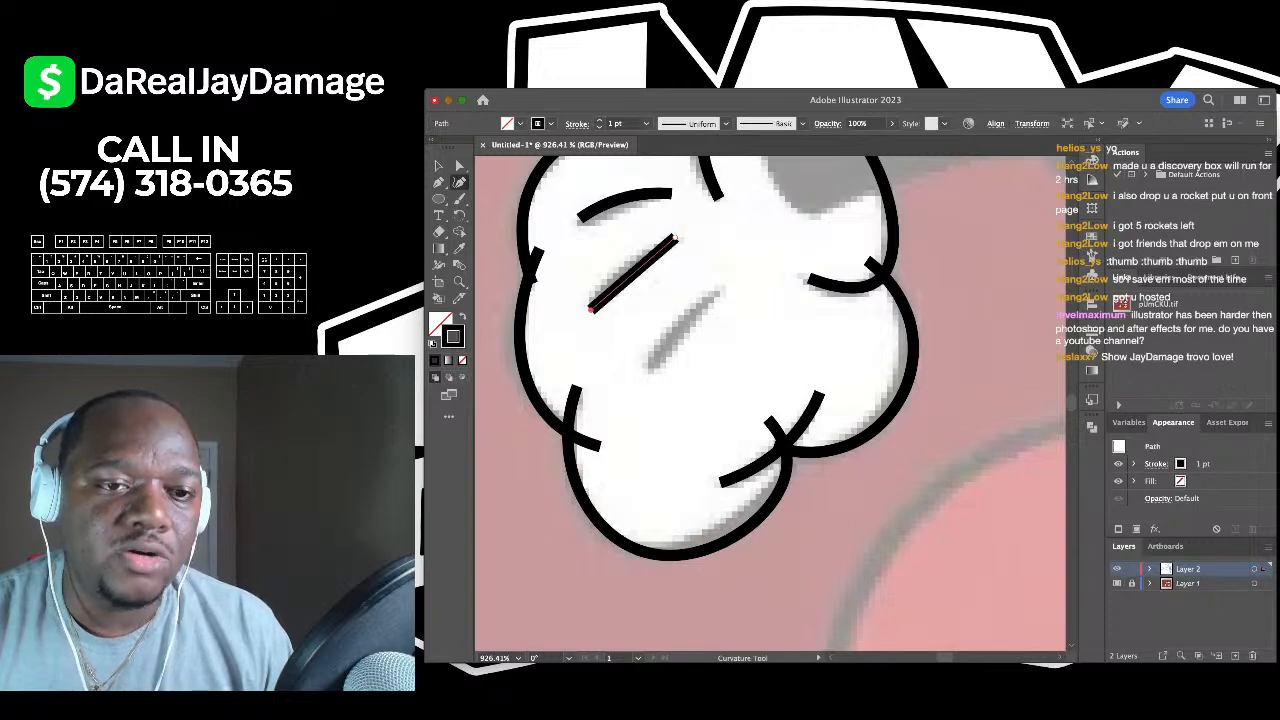
drag(633, 273, 629, 266)
key(v)
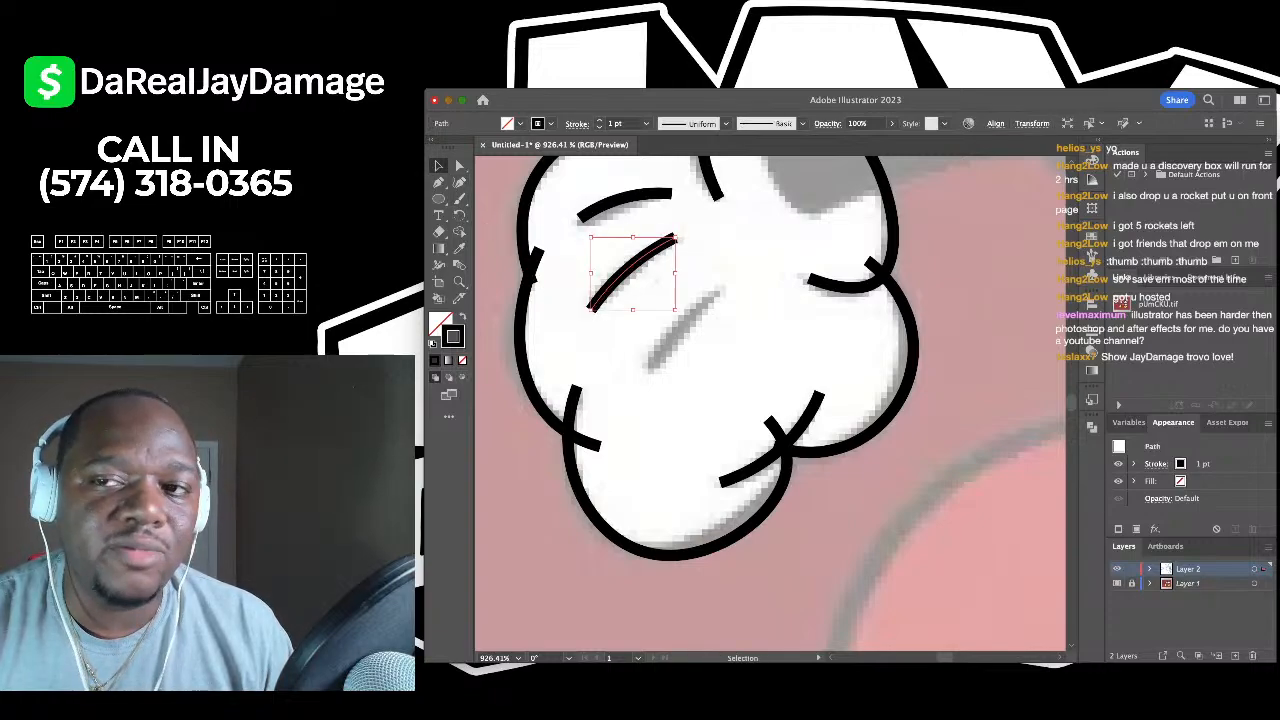
key(super+shift+a)
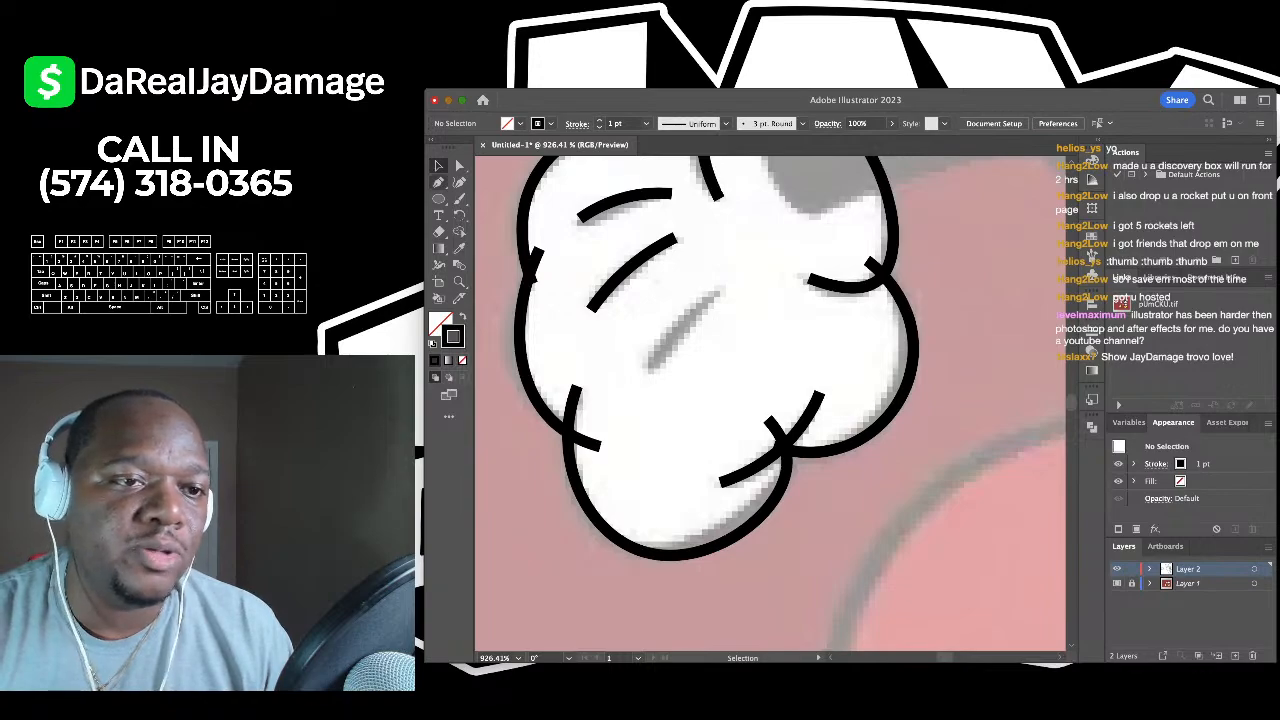
key(shift+grave)
click(716, 290)
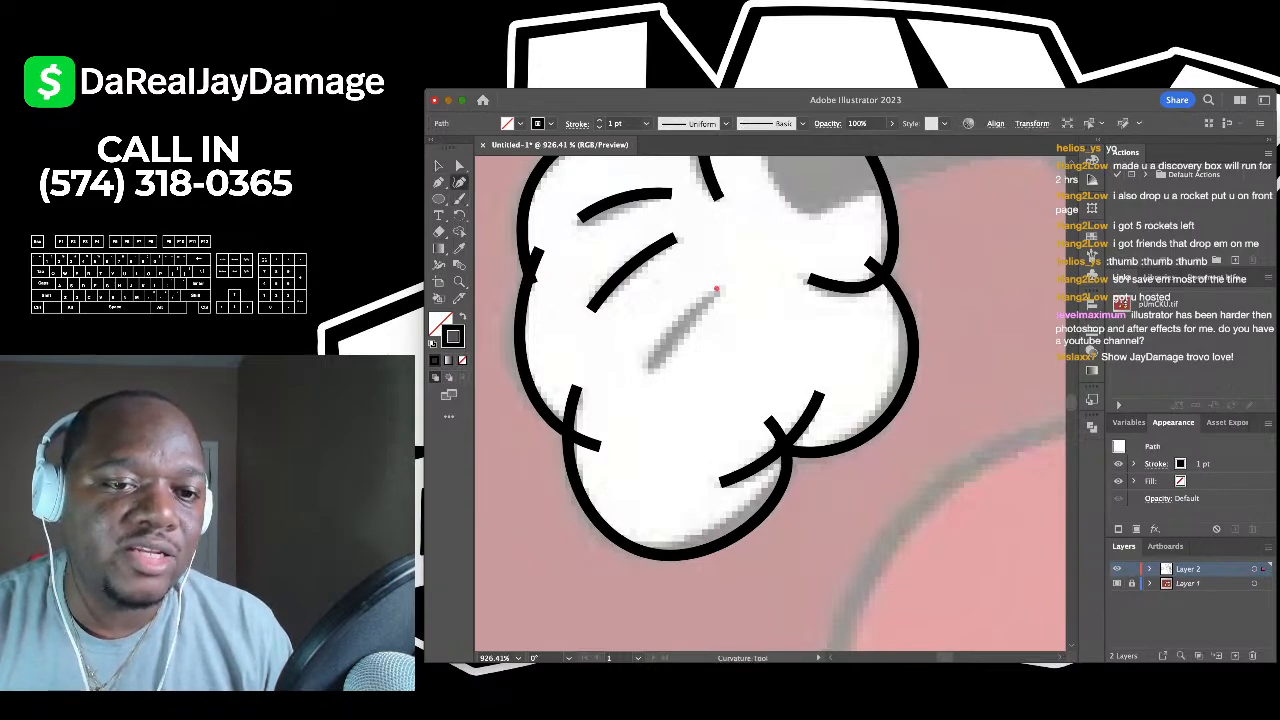
click(653, 371)
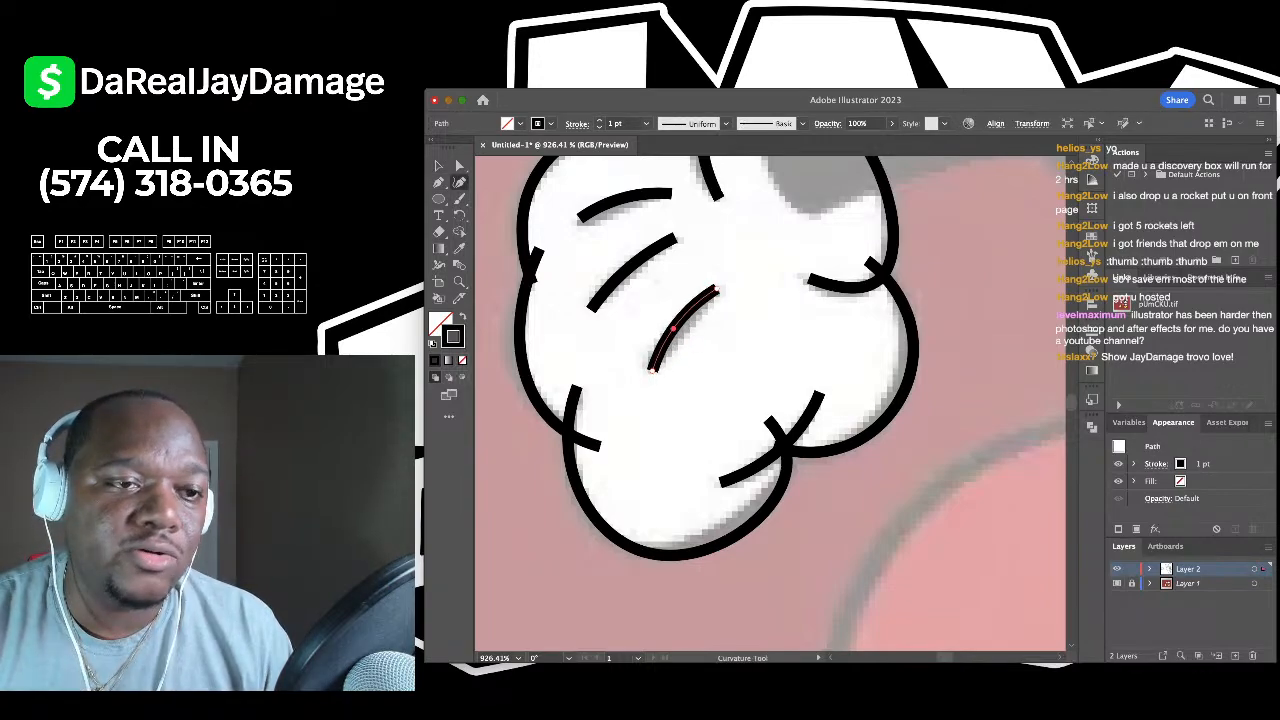
key(v)
key(shift+super+a)
- Trace a three-point curve down the right edge of the shorts and deselect it
scroll(606, 205, down, 8)
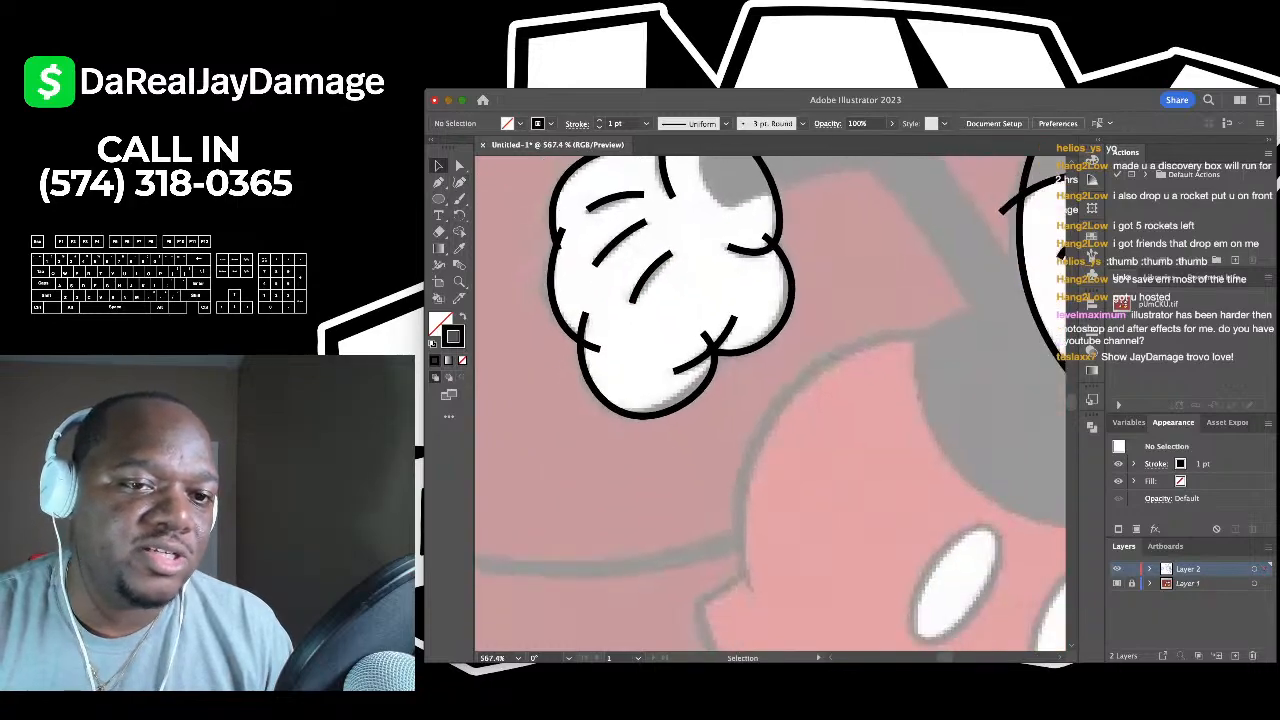
scroll(770, 400, up, 3)
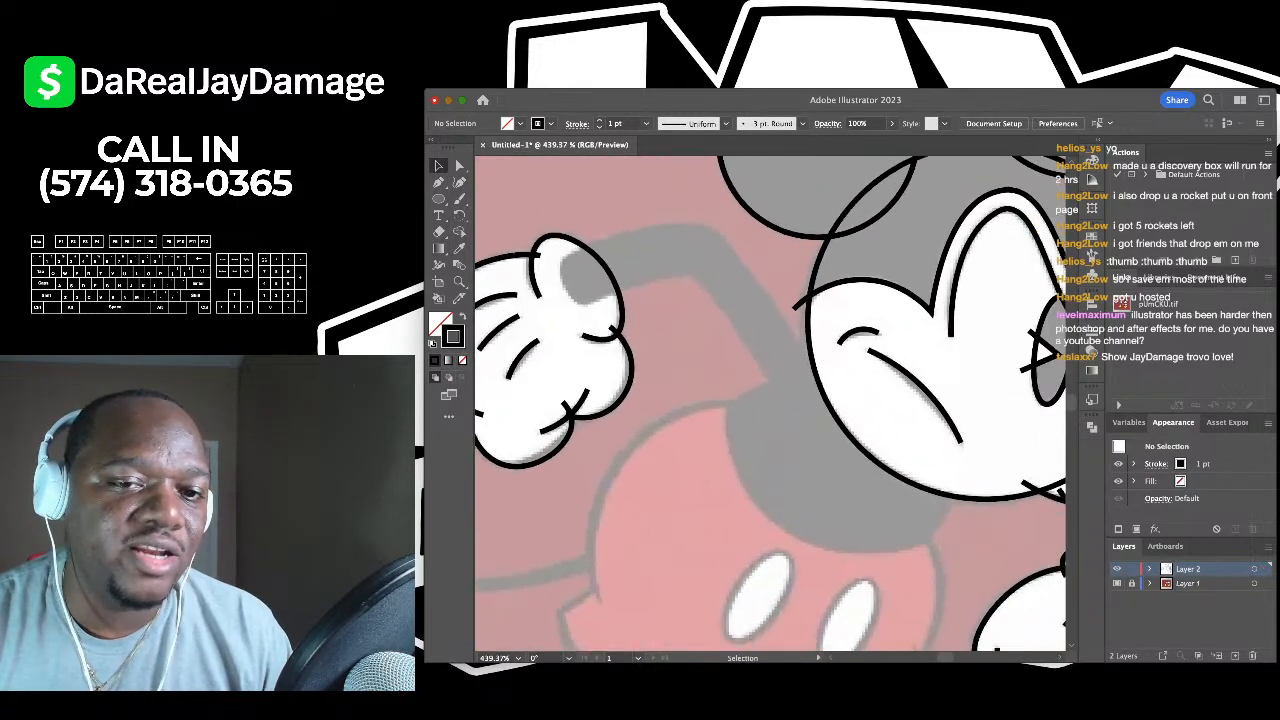
scroll(770, 400, down, 5)
scroll(697, 456, up, 3)
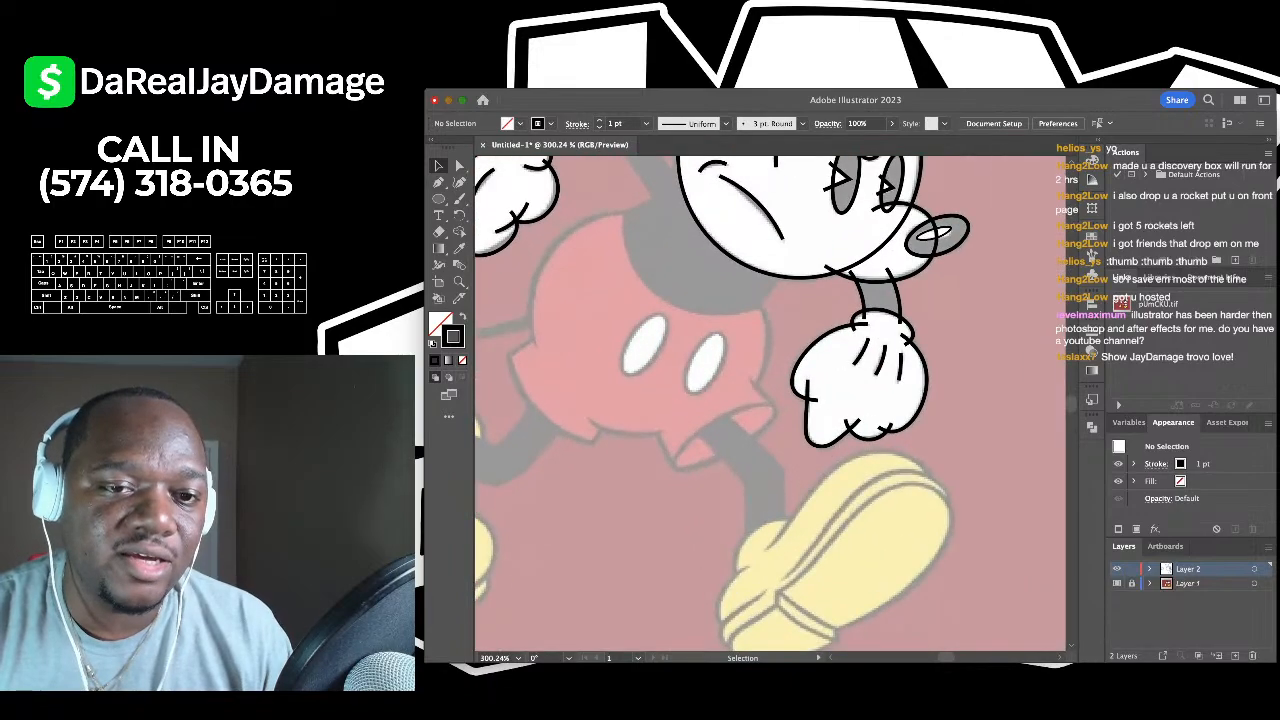
click(459, 182)
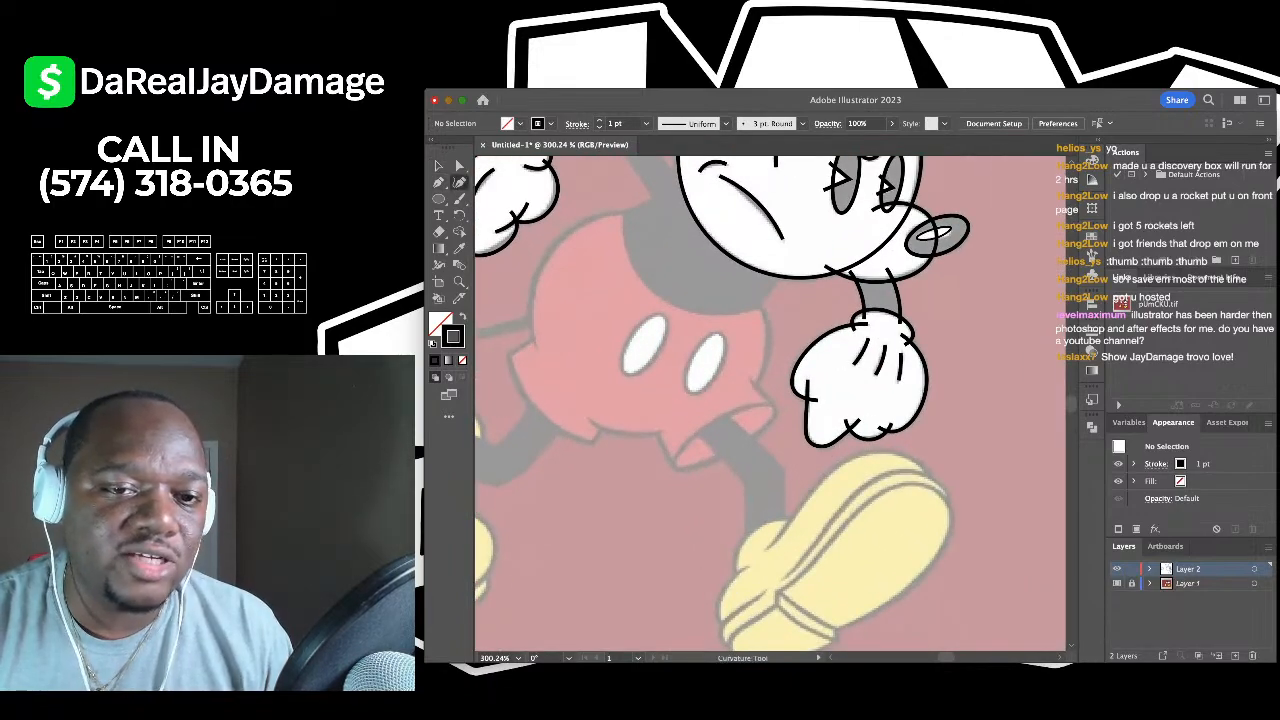
scroll(811, 432, up, 3)
click(716, 211)
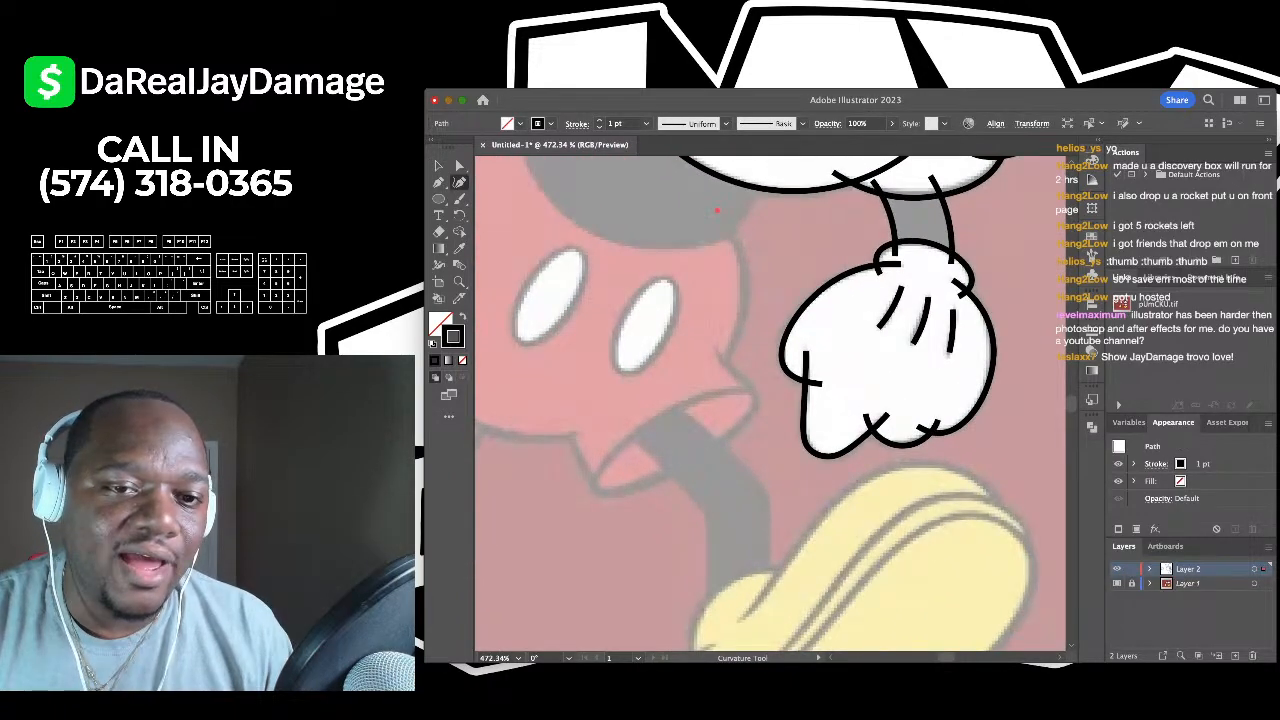
click(744, 299)
click(716, 368)
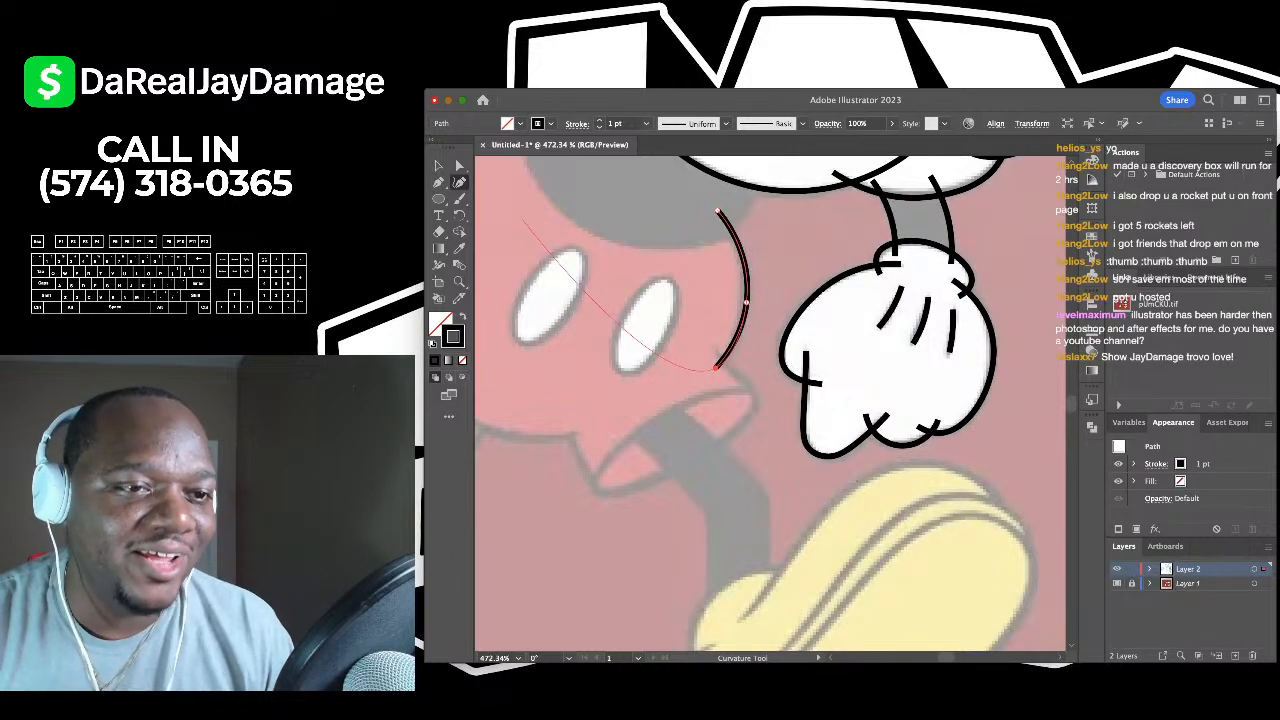
key(v)
key(ctrl+shift+a)
- Place the first anchor of an outline around the shorts' leg opening
scroll(770, 404, up, 2)
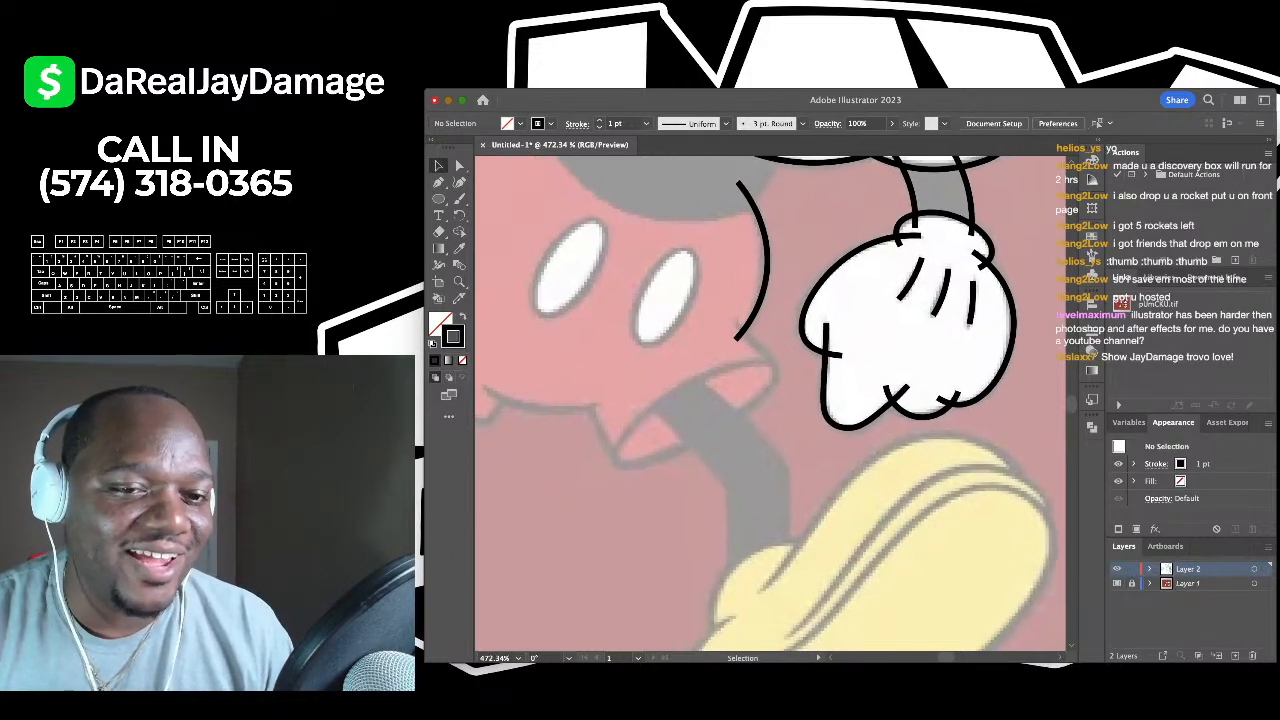
key(shift+grave)
scroll(770, 404, up, 1)
scroll(770, 404, down, 3)
scroll(770, 404, down, 1)
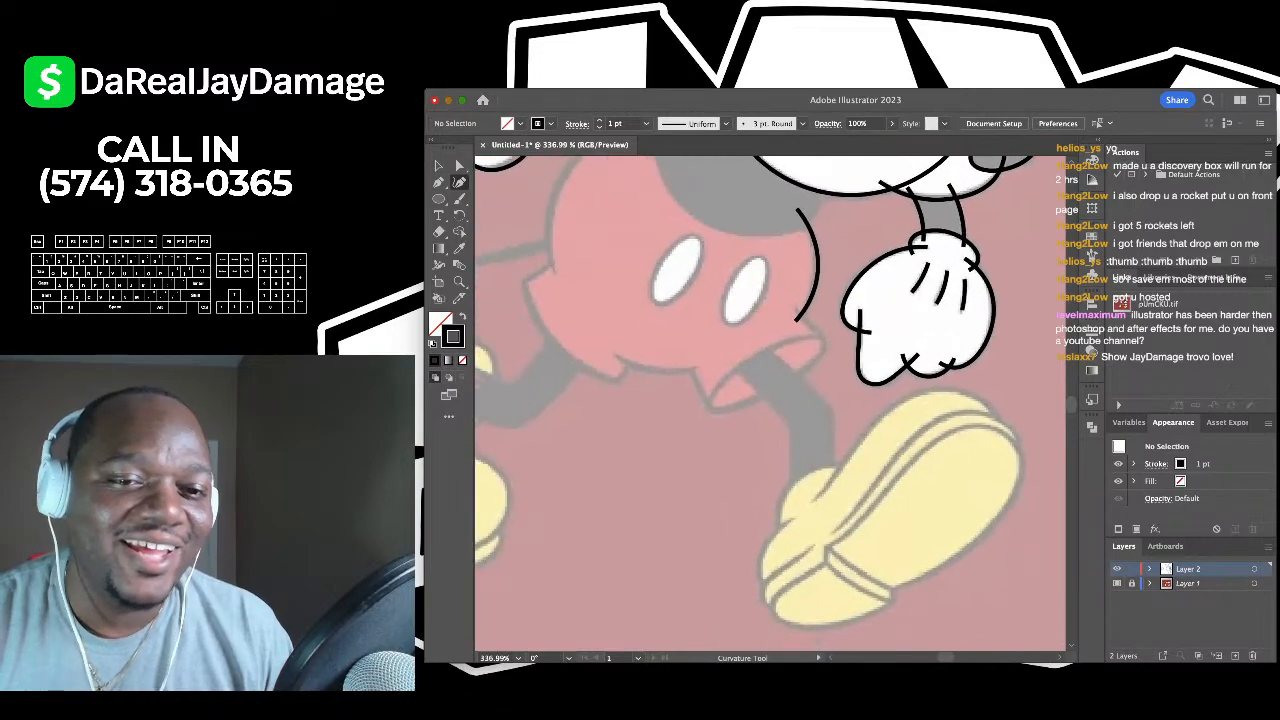
scroll(770, 404, up, 4)
click(733, 357)
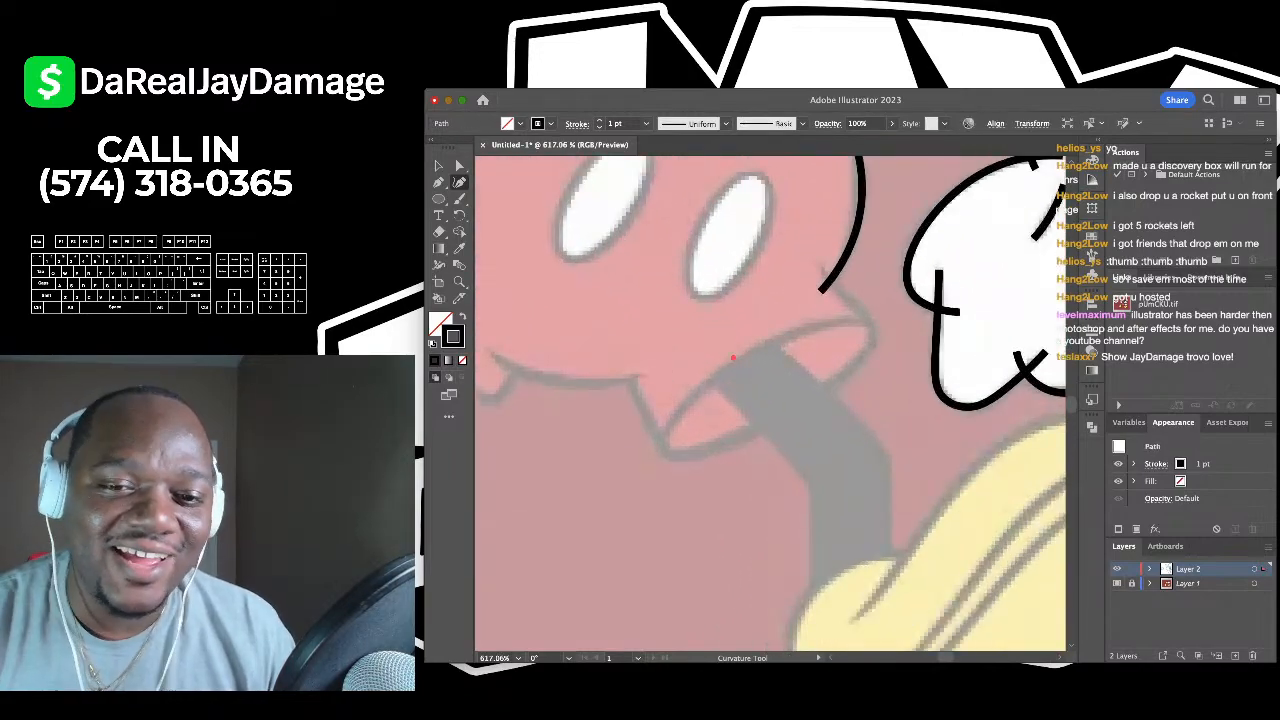
- Close the leg opening into a curved ellipse, nudging its right end upward
click(663, 452)
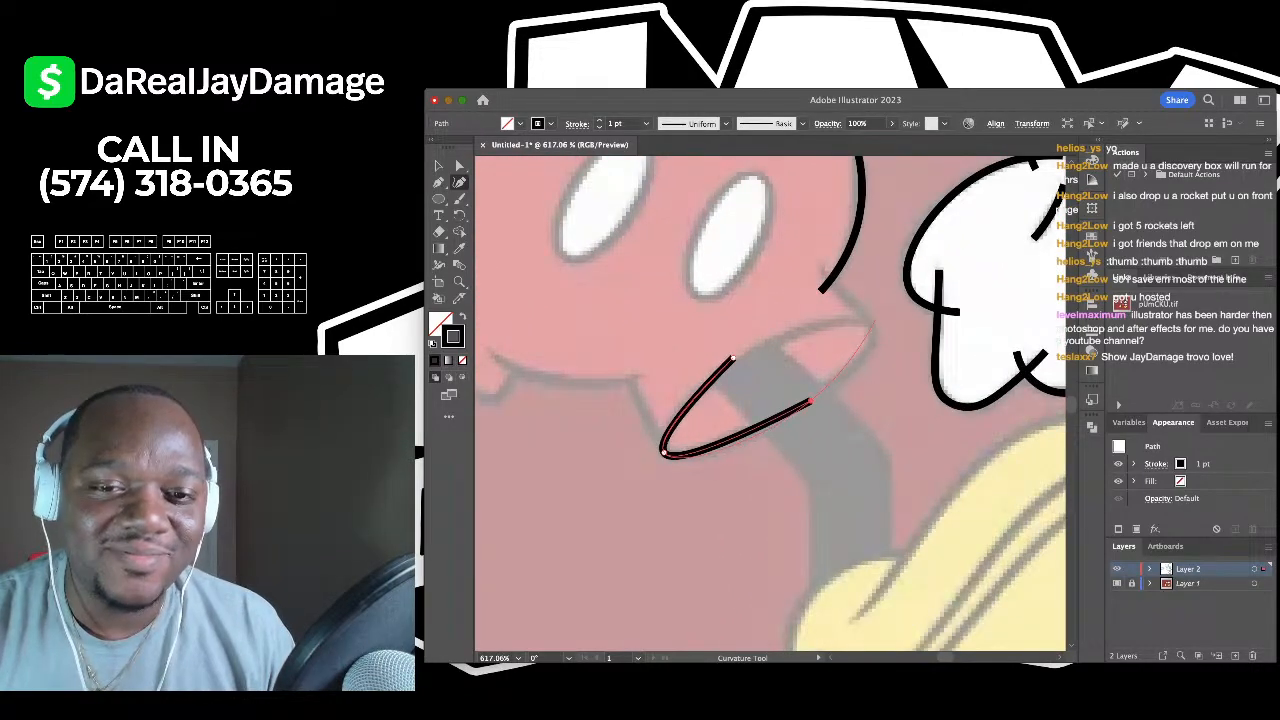
click(810, 400)
click(878, 331)
click(733, 357)
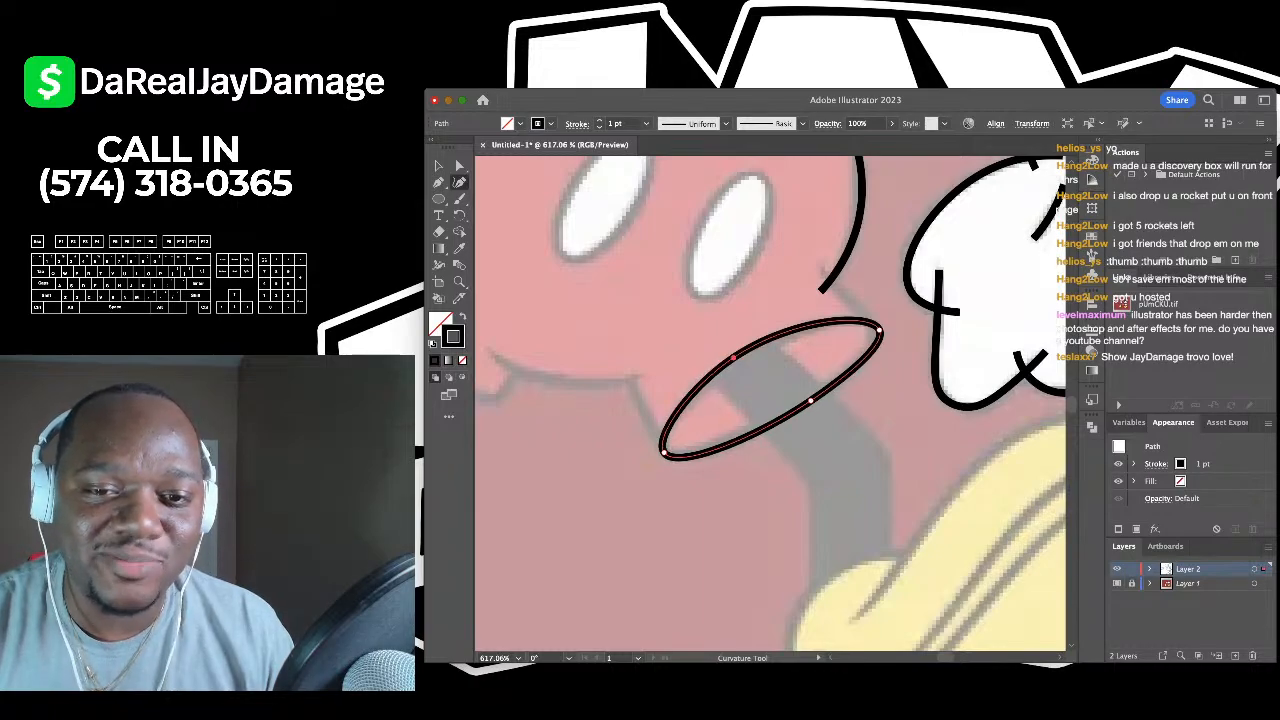
drag(879, 330, 876, 325)
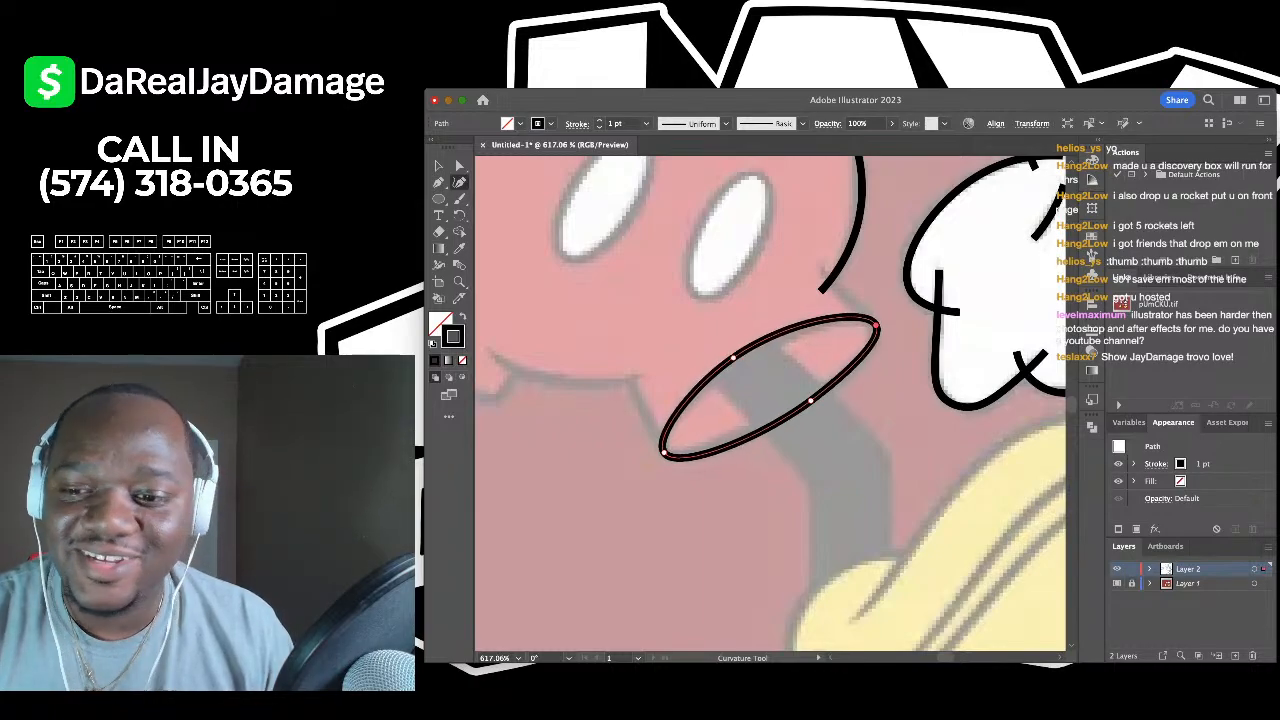
scroll(877, 325, down, 5)
scroll(877, 325, up, 6)
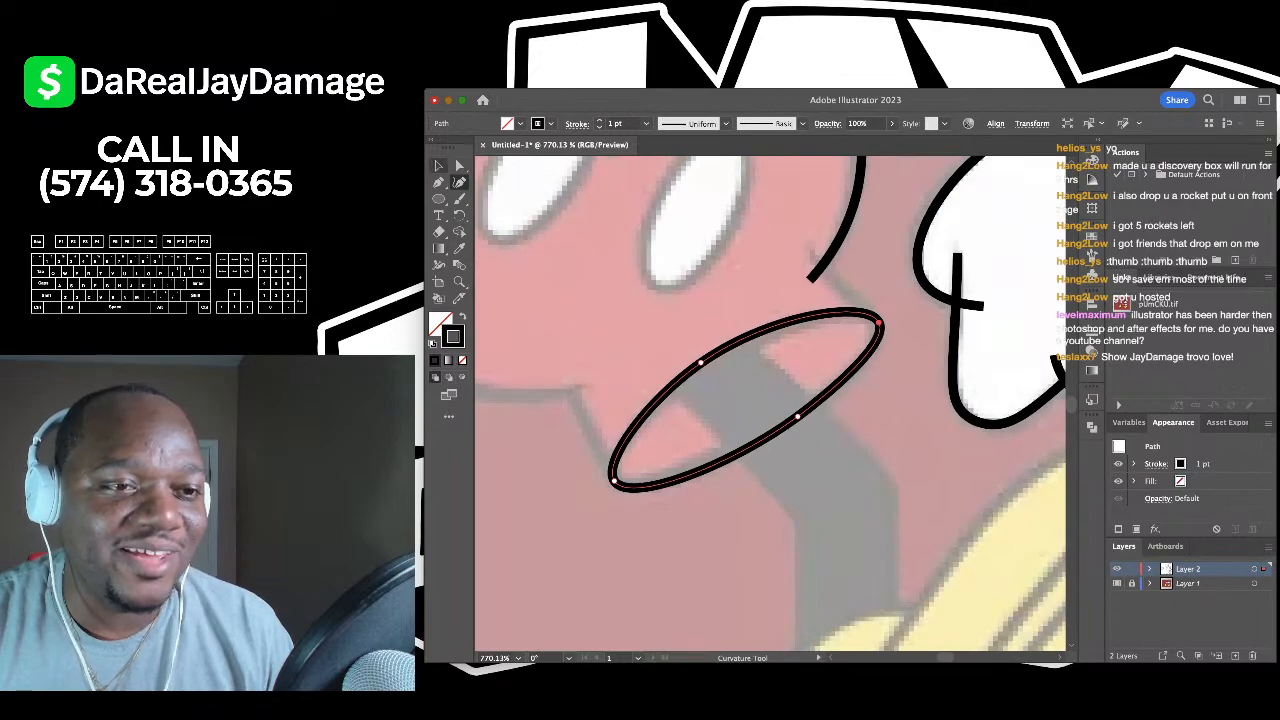
key(v)
key(super+shift+a)
- Join the ellipse's right and left ends to the shorts' edges with straight Pen lines
key(p)
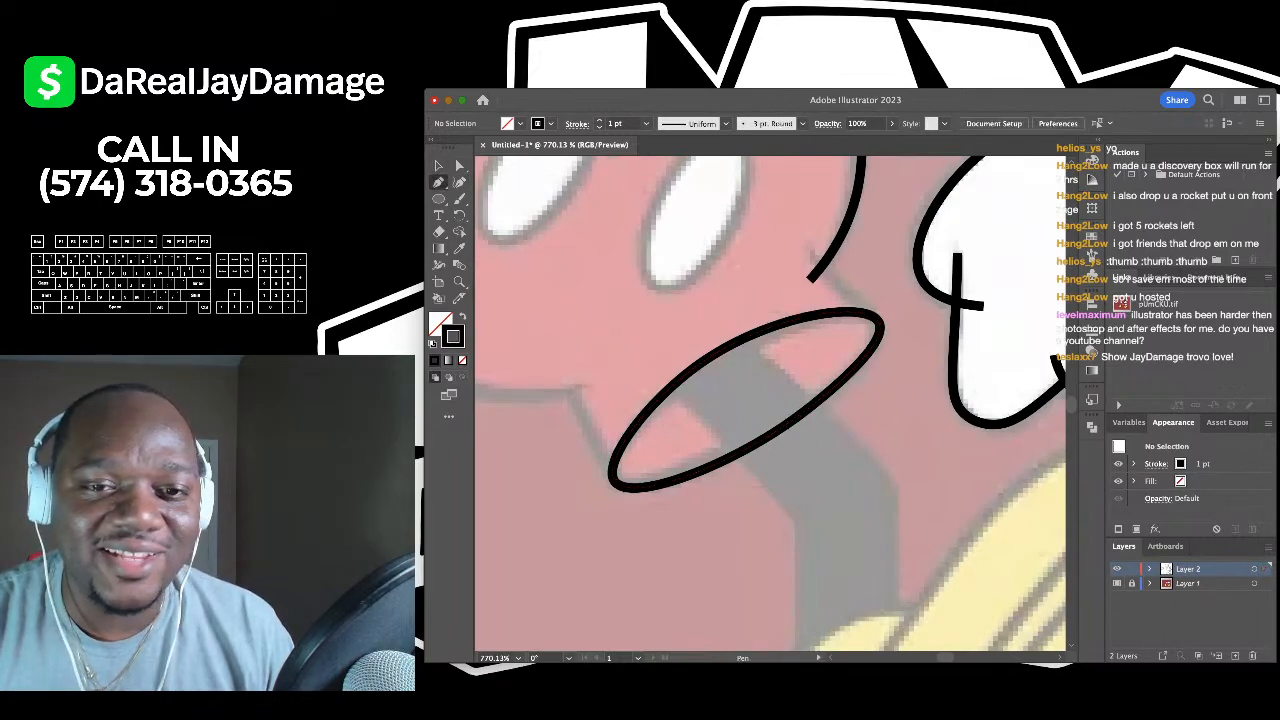
click(805, 248)
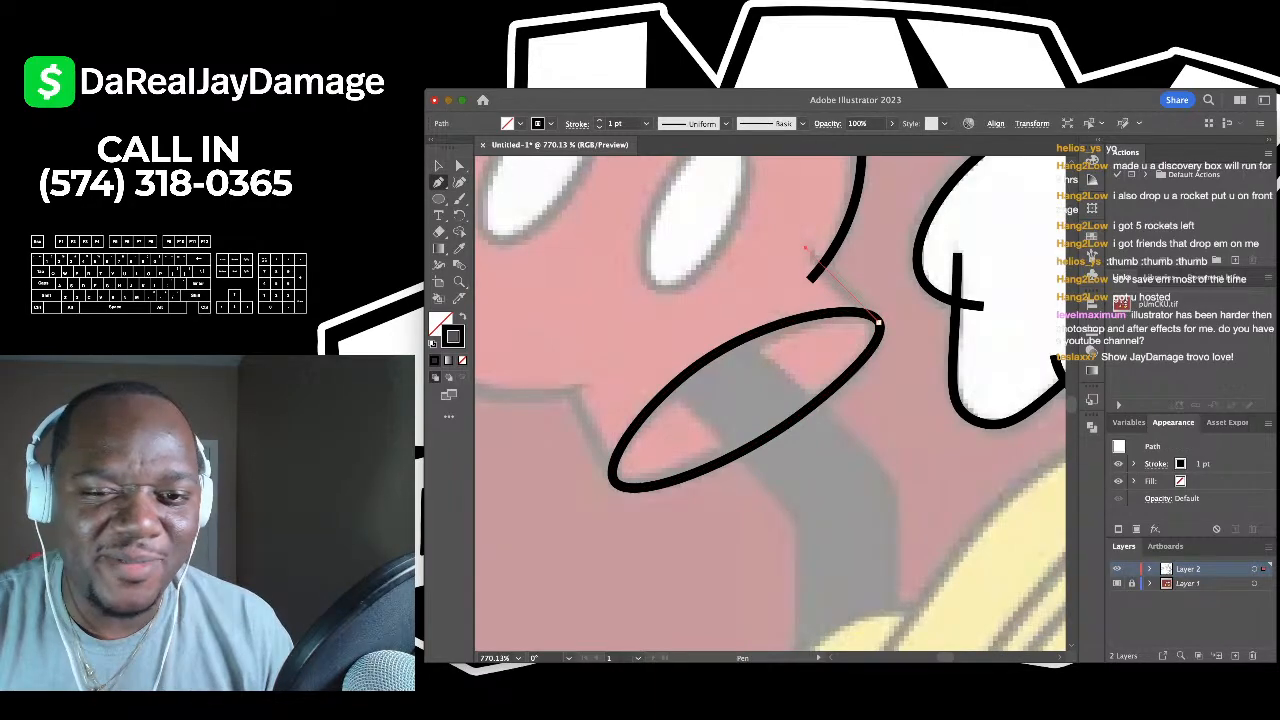
click(878, 321)
key(v)
key(super+shift+a)
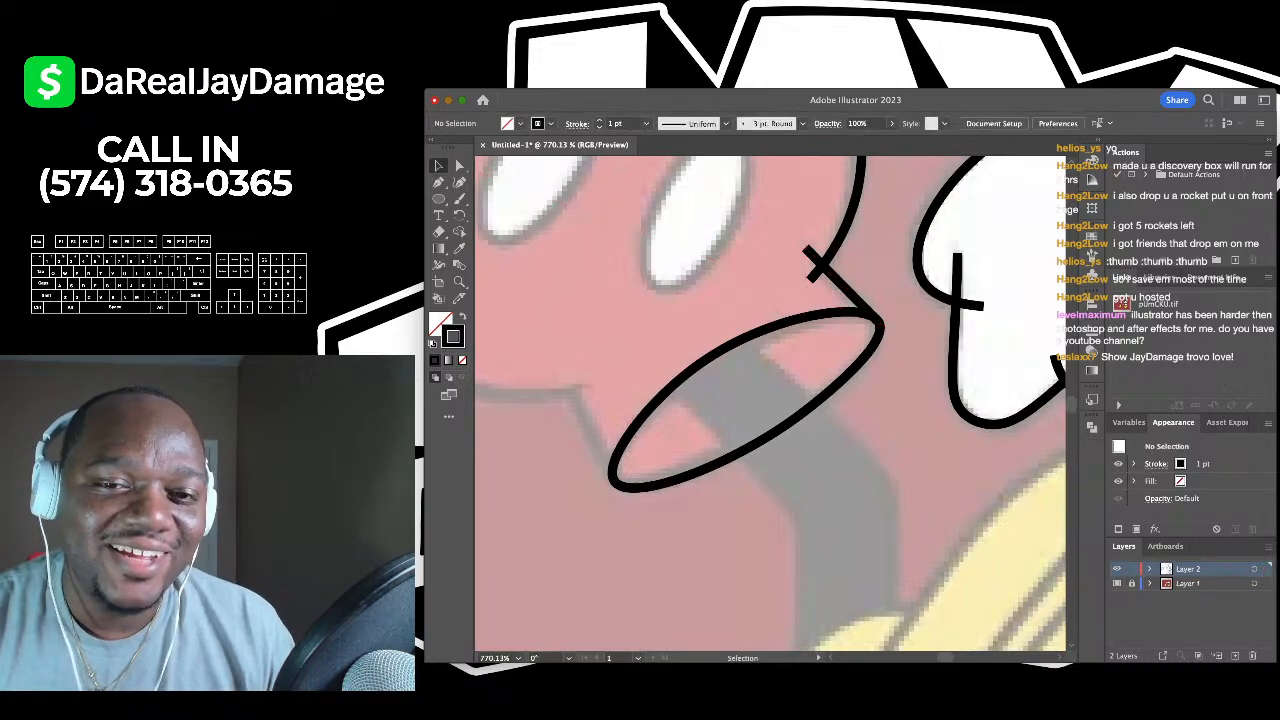
scroll(770, 404, left, 5)
scroll(770, 404, down, 3)
key(p)
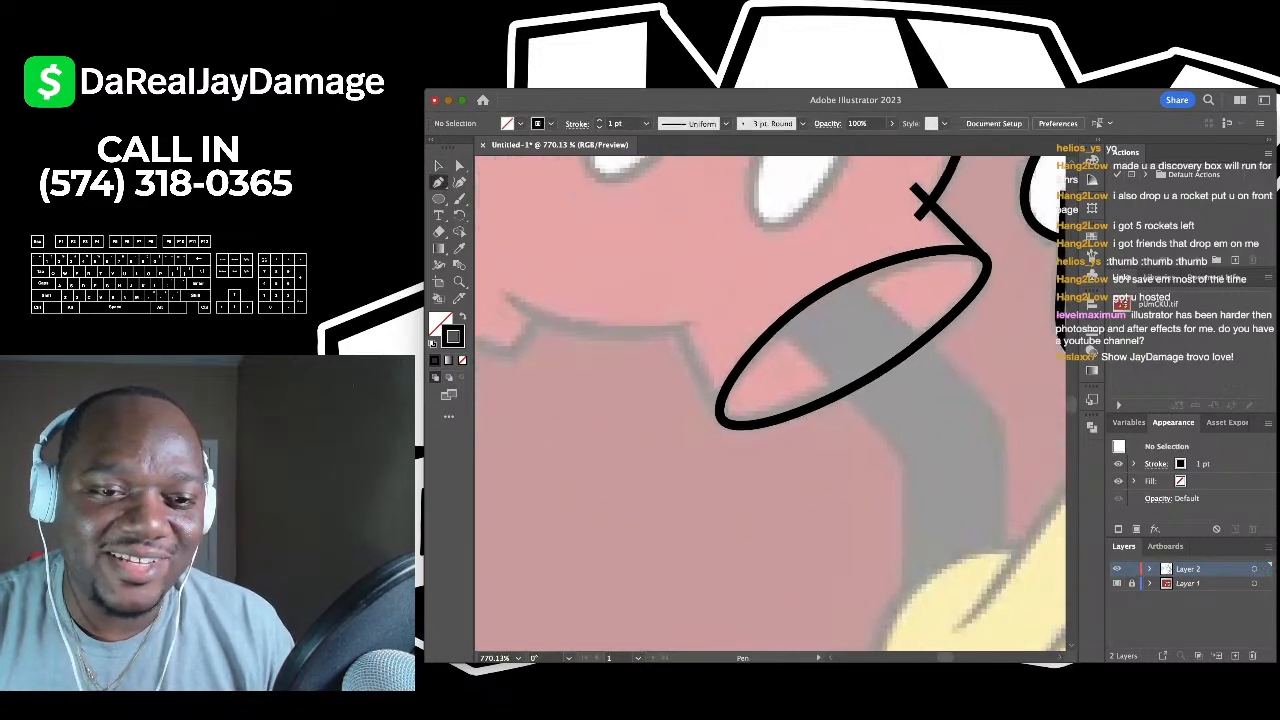
click(660, 310)
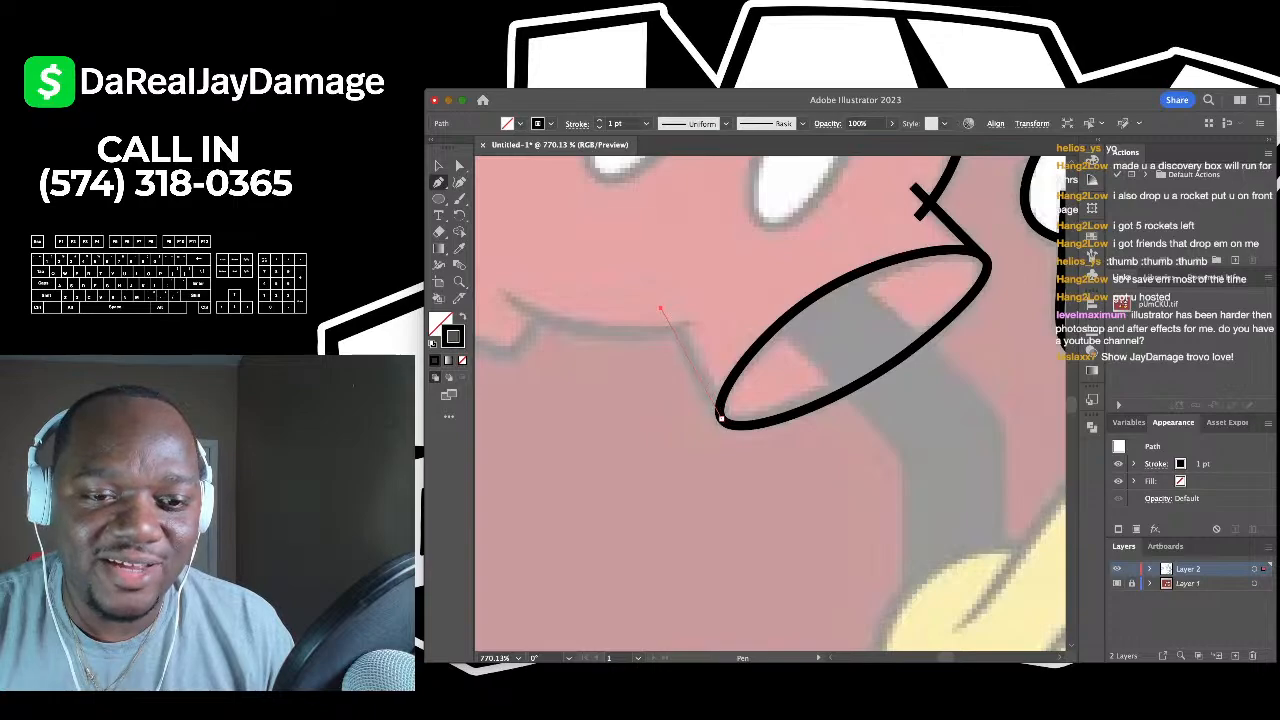
click(719, 417)
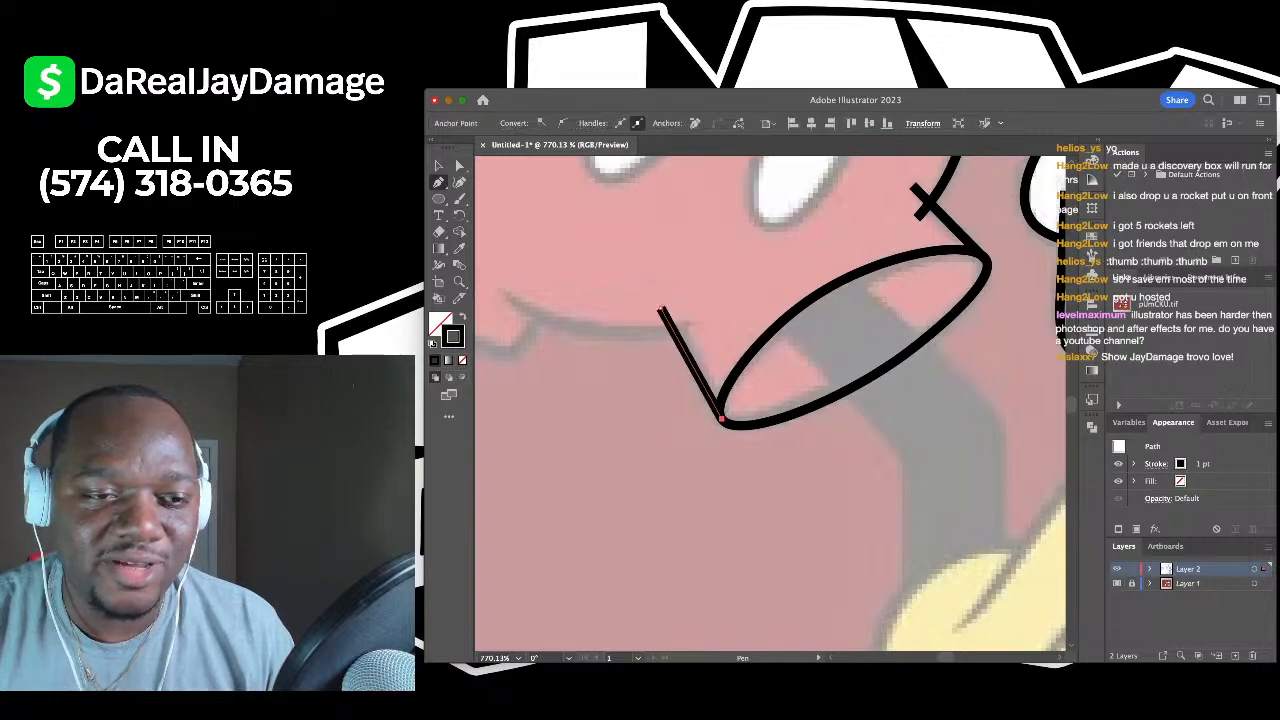
key(super+shift+a)
scroll(770, 404, up, 3)
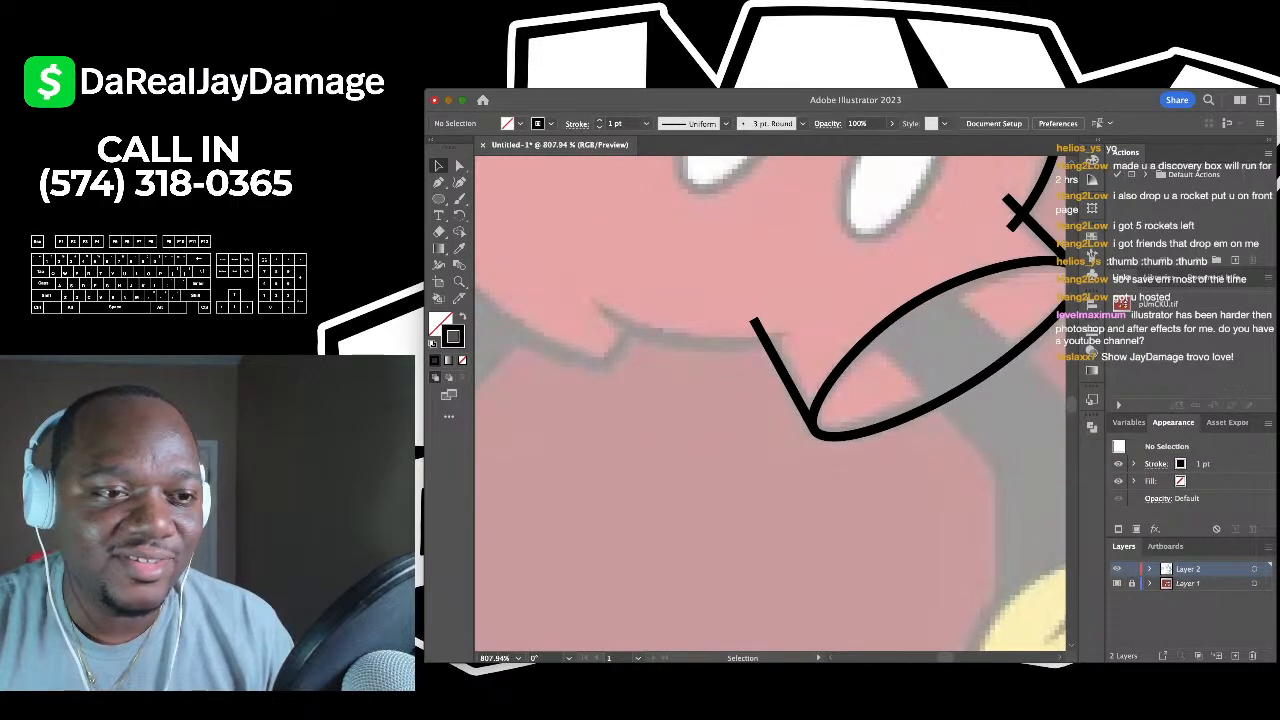
key(shift+grave)
scroll(770, 404, down, 5)
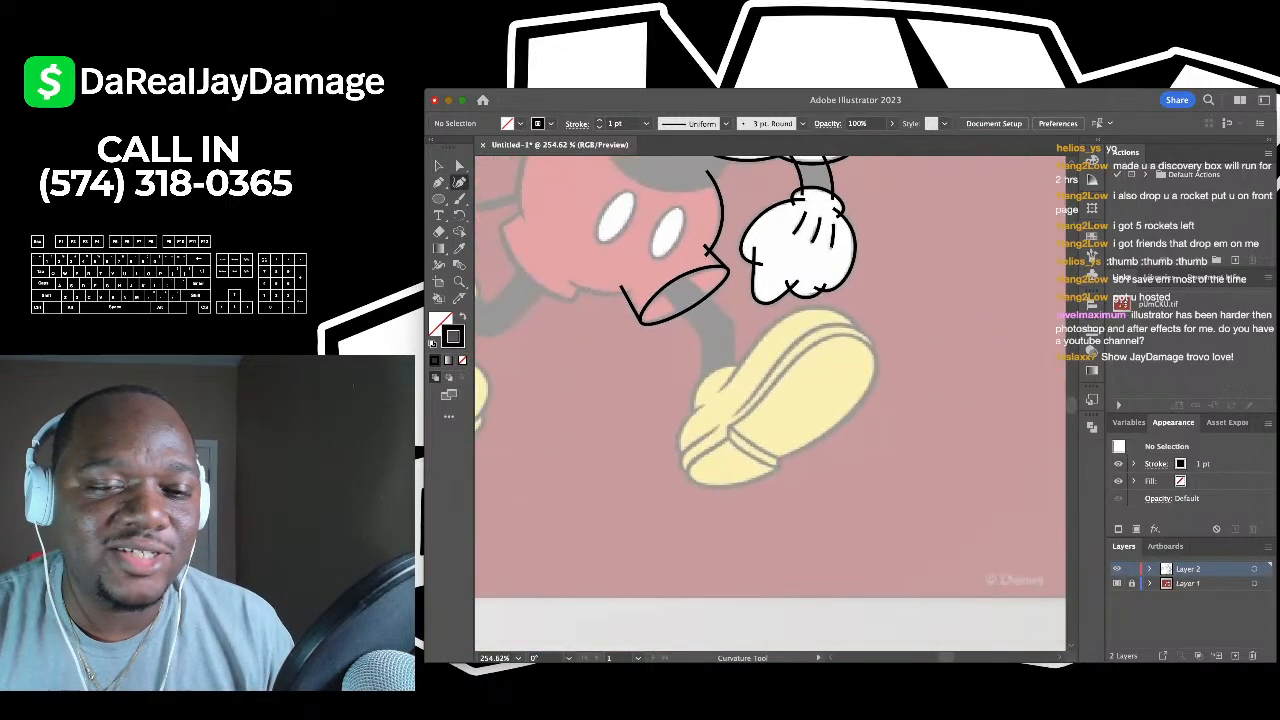
- Zoom out to review the whole trace, then zoom into the raised glove
scroll(770, 404, up, 2)
scroll(770, 404, down, 3)
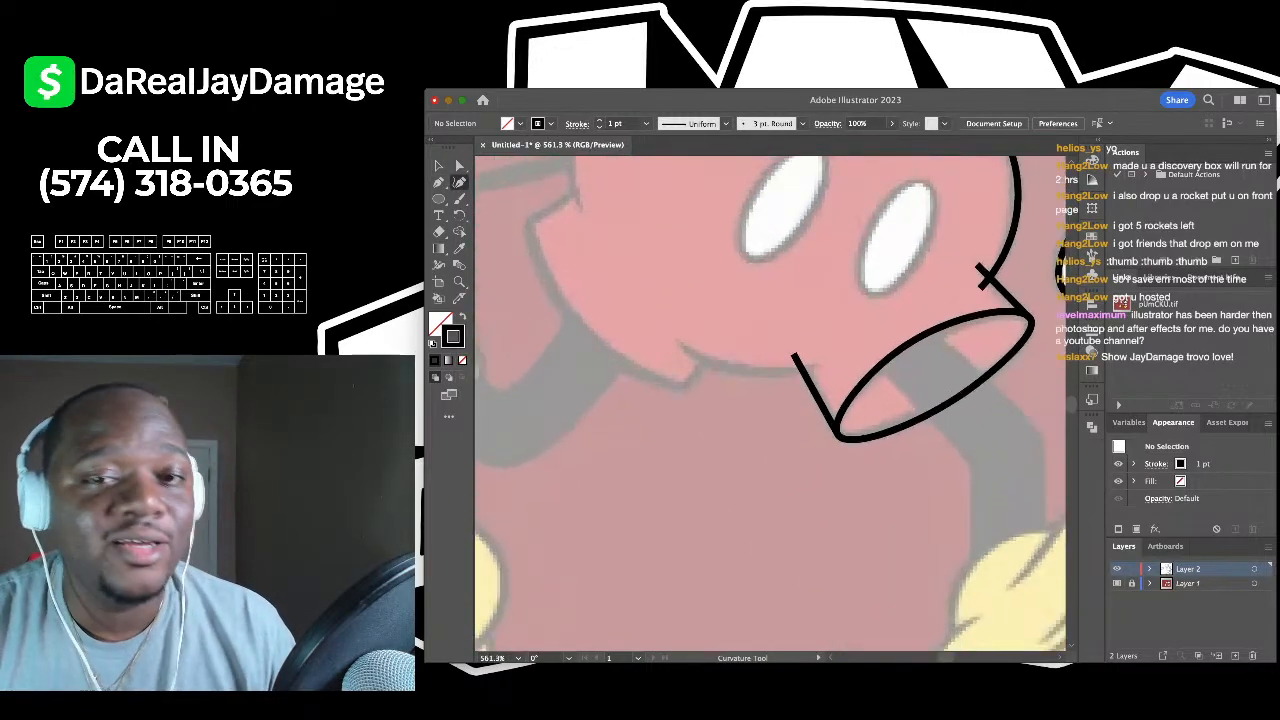
scroll(770, 404, down, 2)
scroll(770, 404, up, 4)
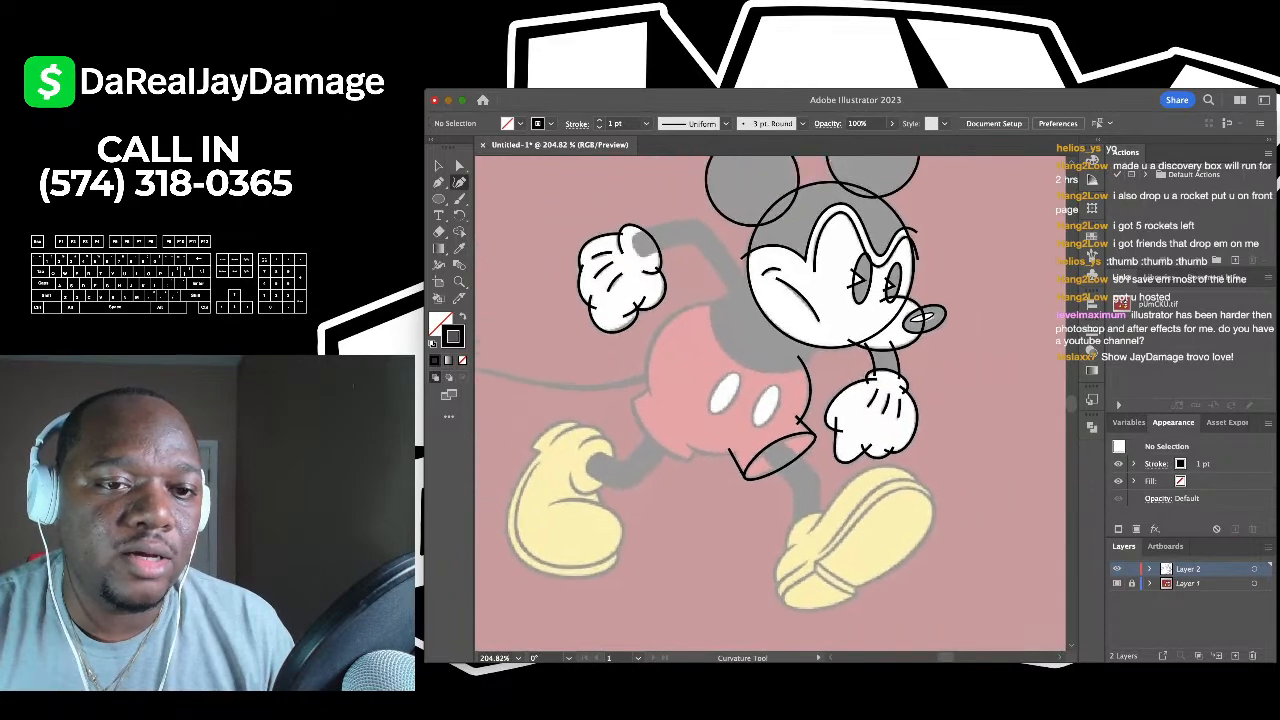
scroll(770, 404, up, 3)
scroll(770, 404, up, 1)
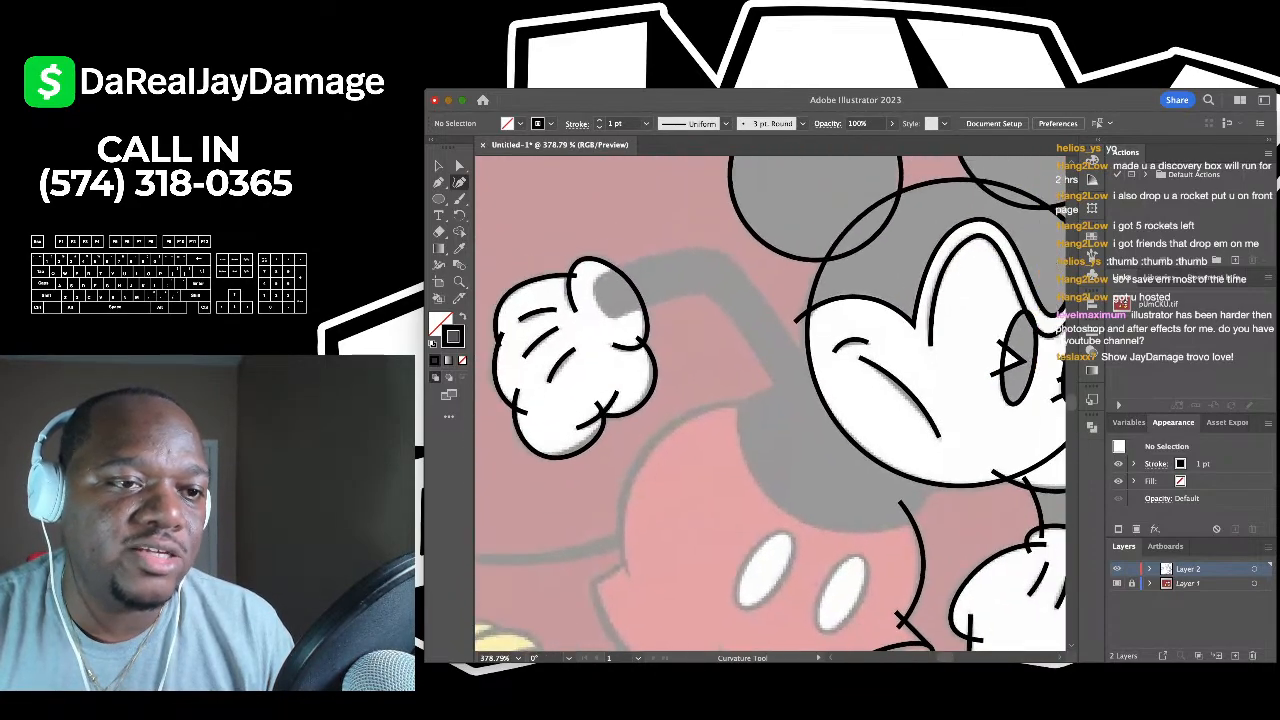
- Draw the arm's straight-segment outline from the glove's wrist past the elbow toward the body
key(p)
click(593, 280)
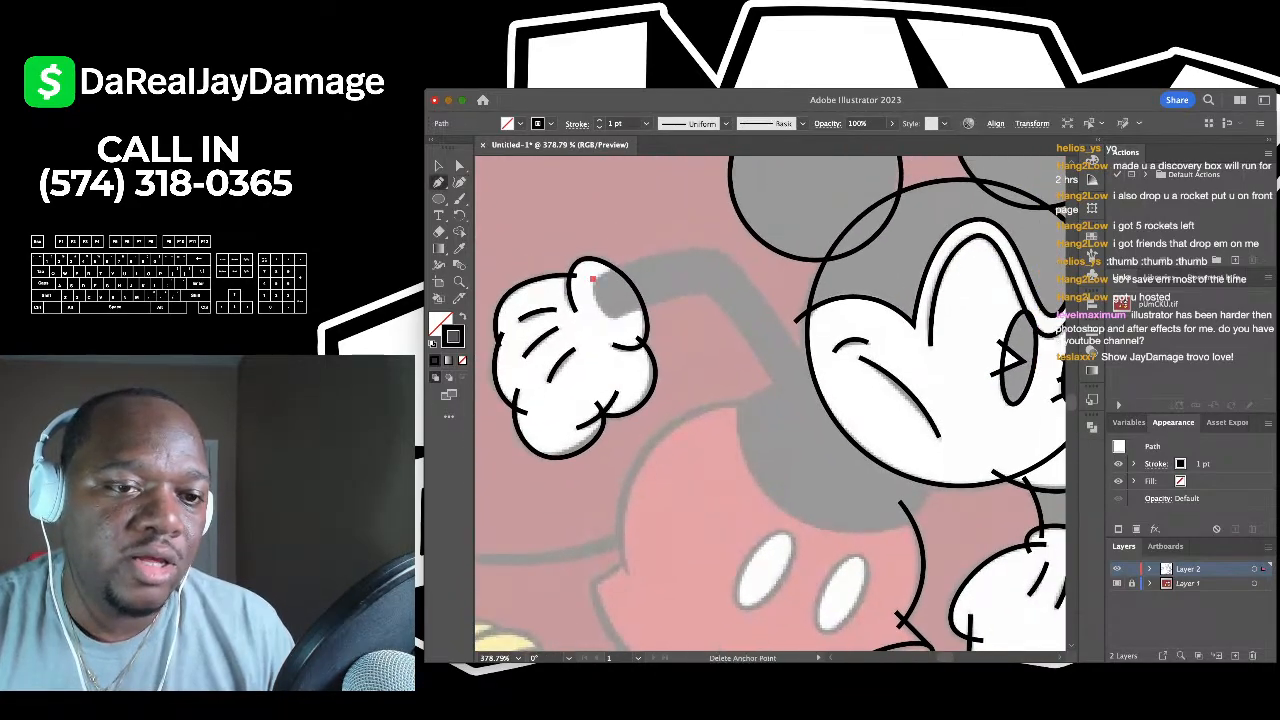
click(615, 318)
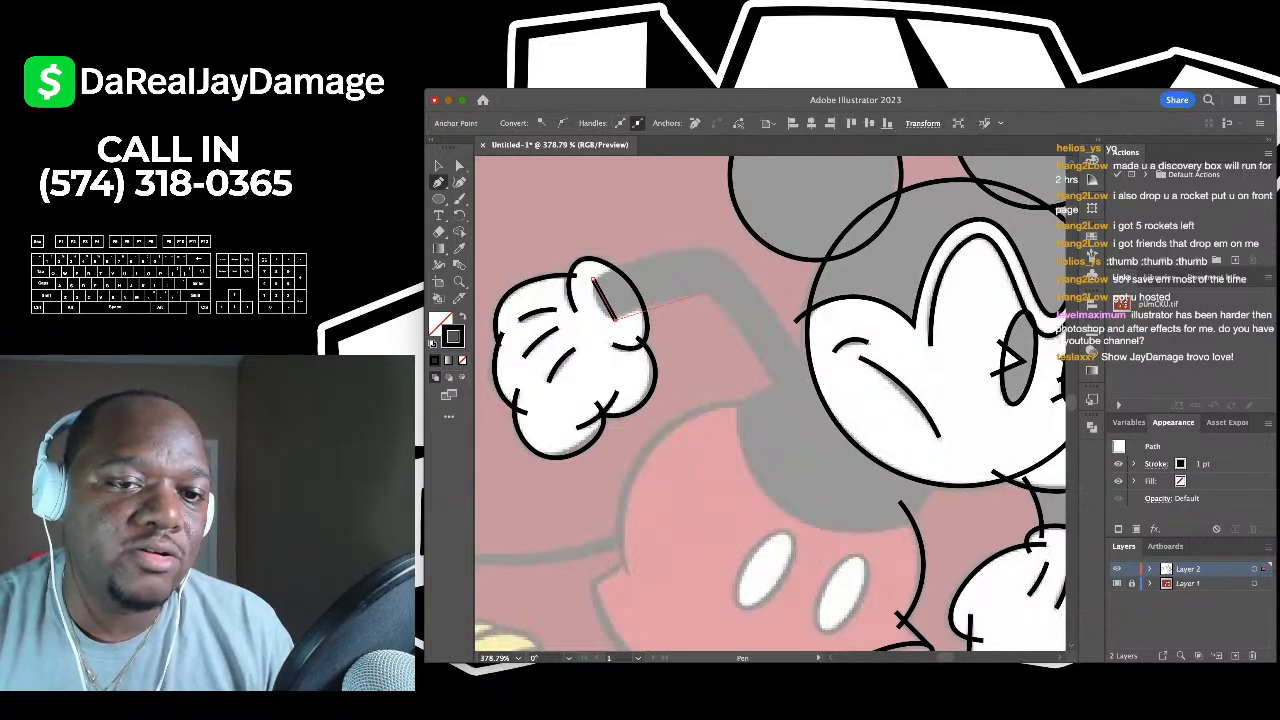
click(710, 294)
click(786, 400)
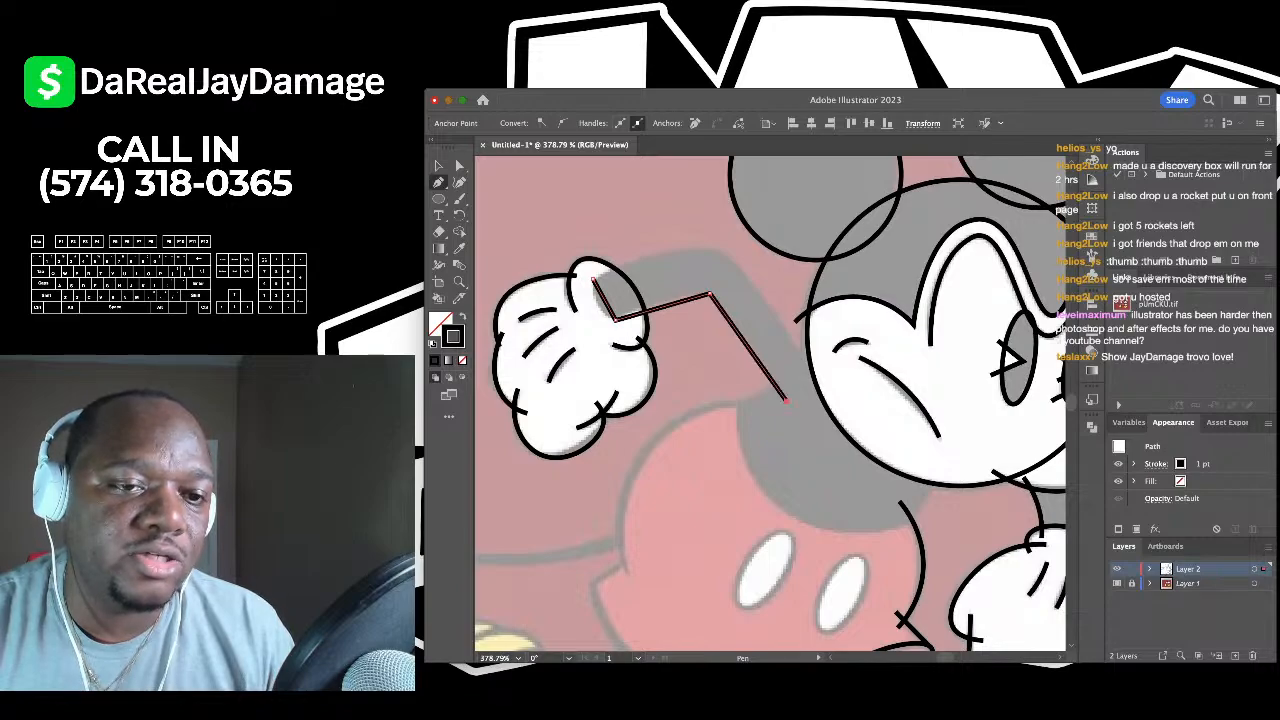
key(v)
key(ctrl+shift+a)
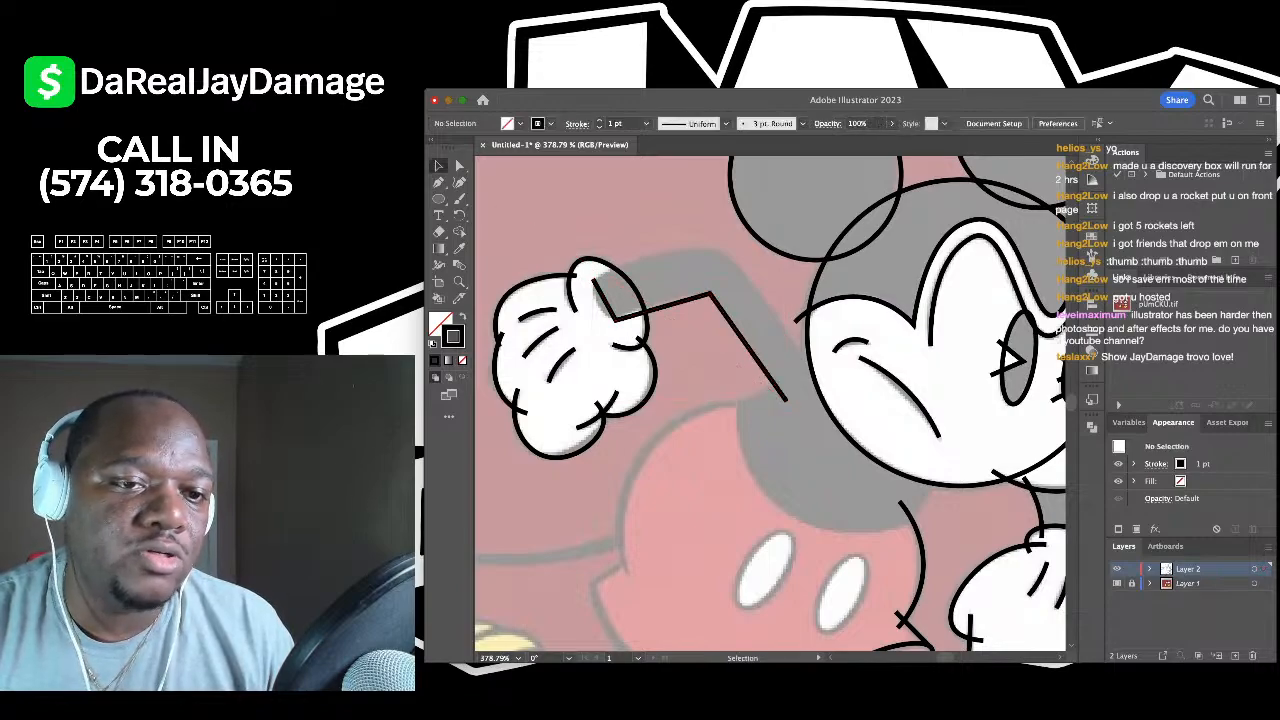
key(ctrl+z)
key(p)
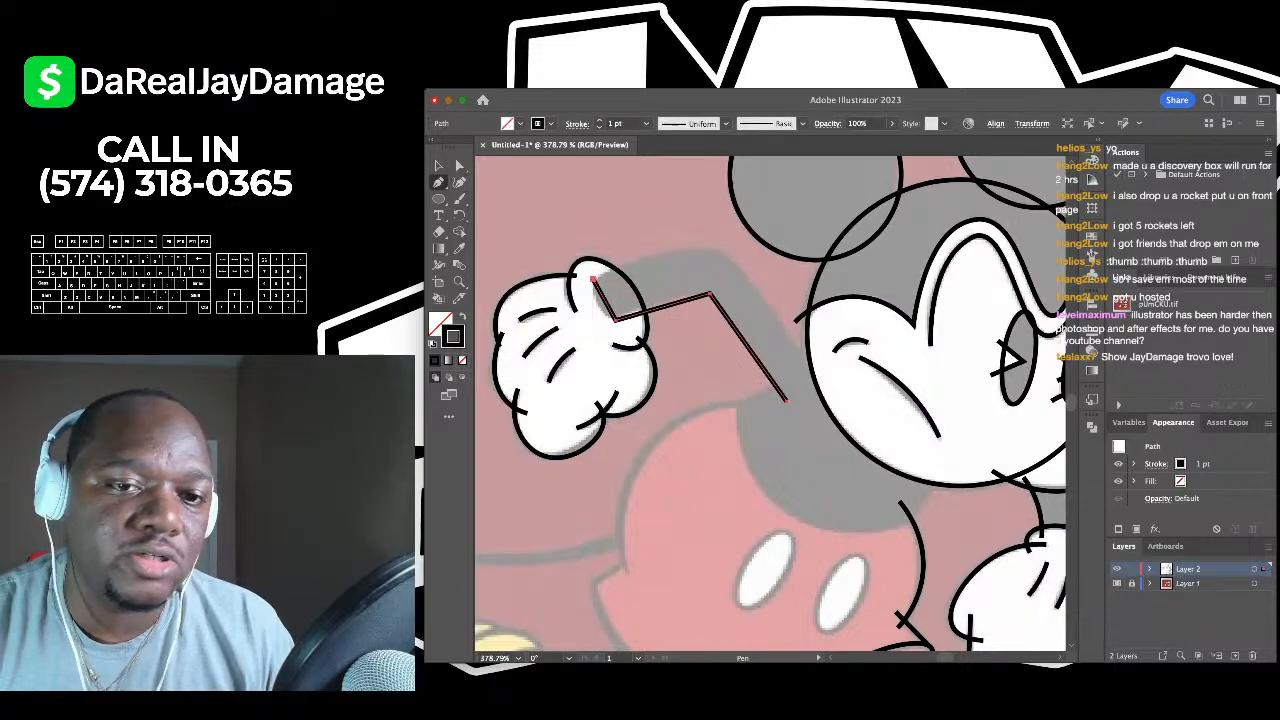
click(593, 279)
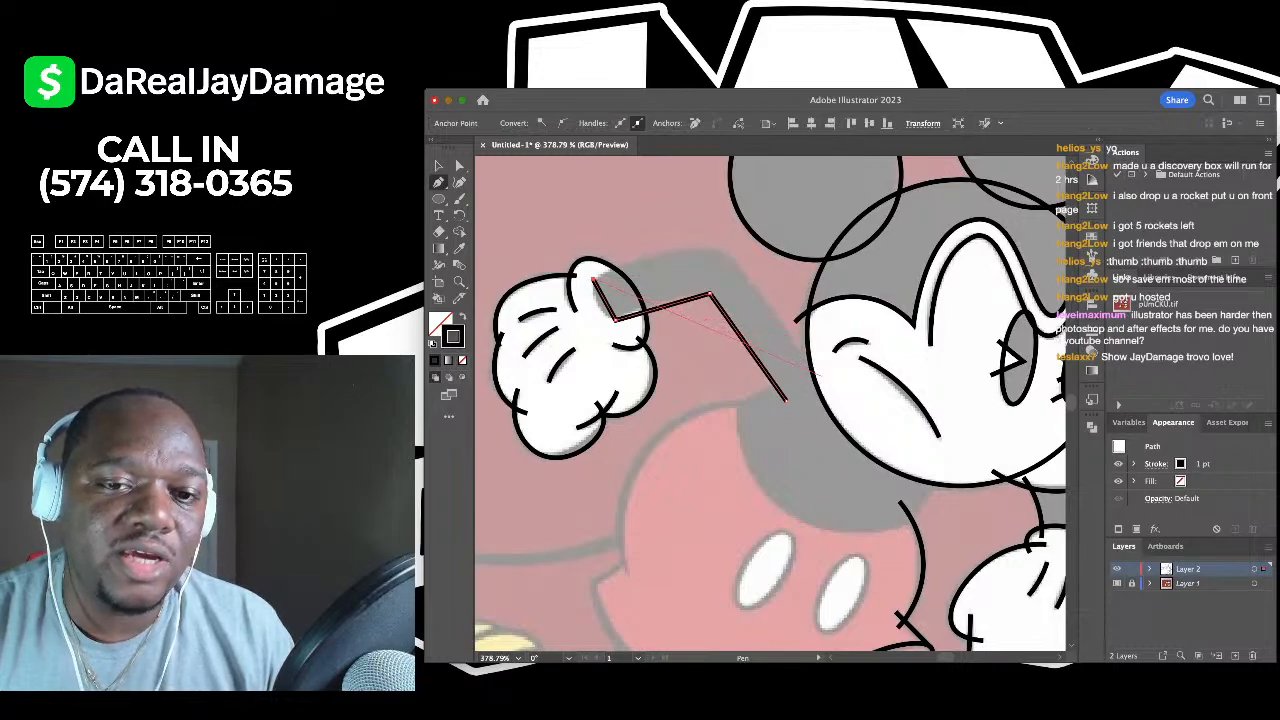
click(820, 376)
- Bend the arm outline into smooth curves at the elbow and beside the wrist
key(shift+grave)
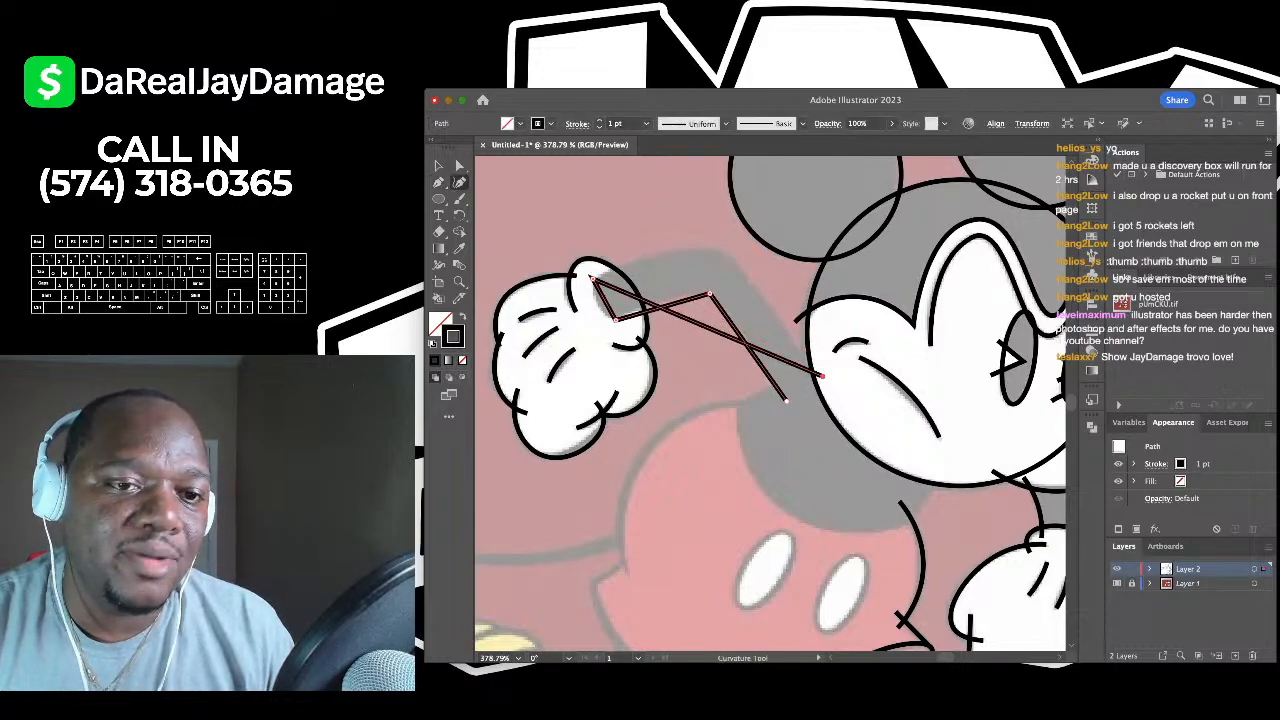
drag(706, 327, 717, 247)
drag(806, 318, 785, 325)
drag(652, 247, 660, 251)
drag(604, 300, 598, 305)
scroll(593, 280, up, 4)
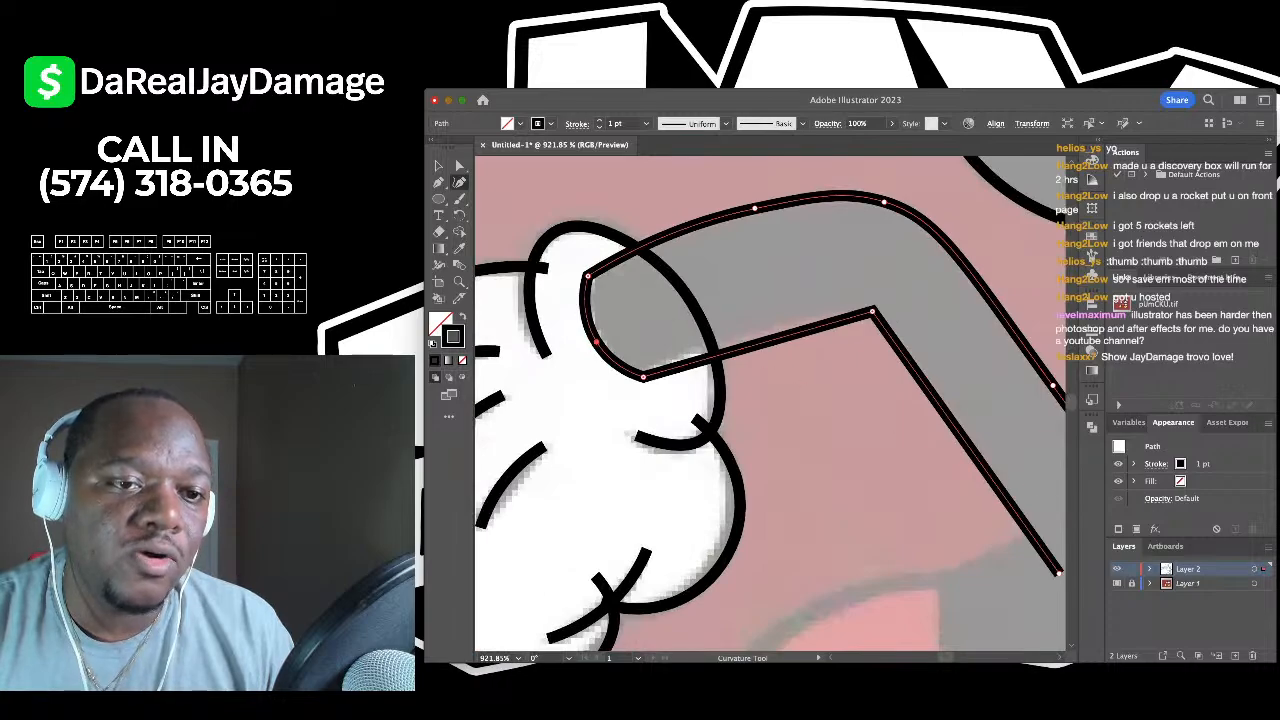
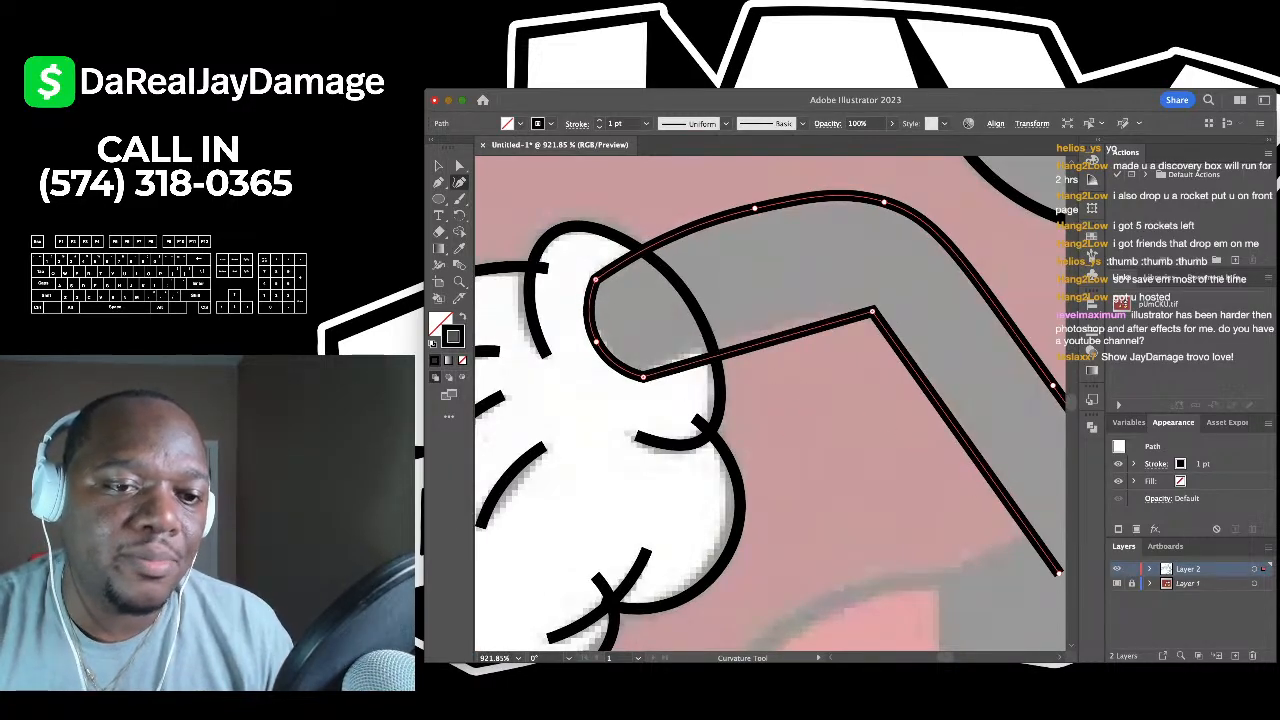
- Nudge the inner arm path's lower-left anchor slightly up-left so it meets the glove cleanly, then deselect
drag(642, 377, 636, 373)
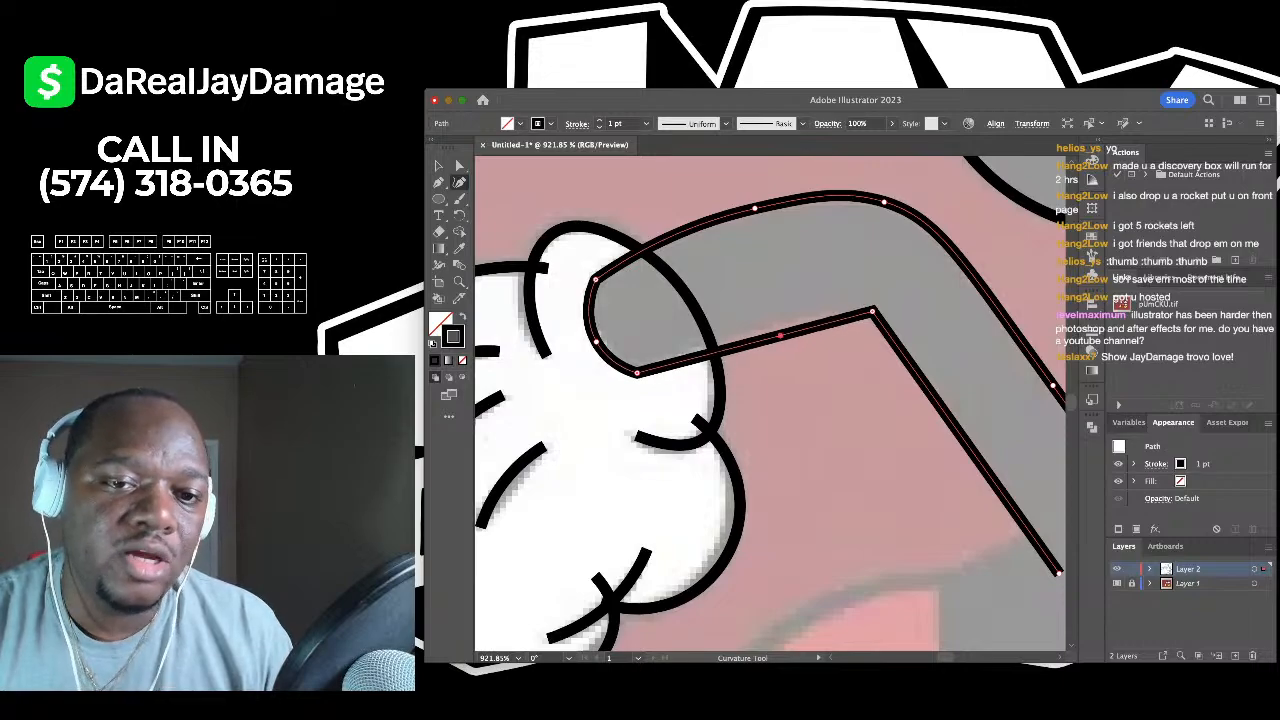
scroll(777, 320, down, 5)
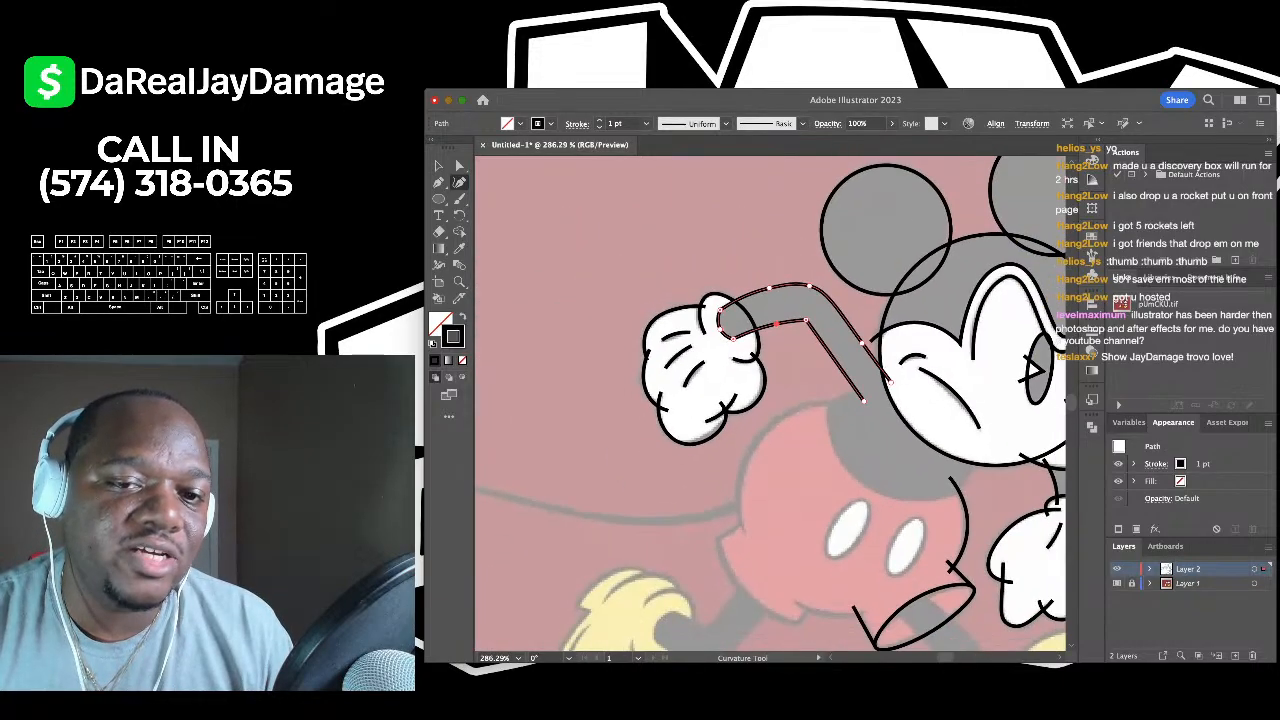
scroll(815, 547, up, 3)
key(v)
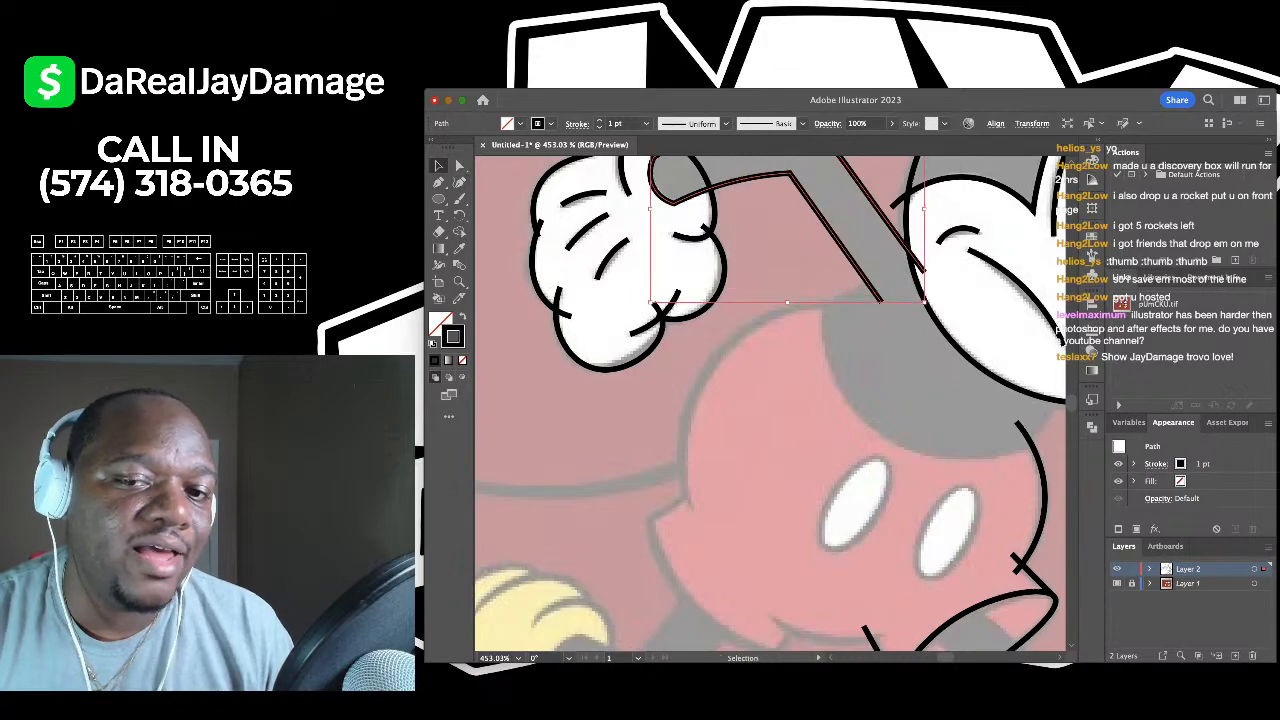
scroll(770, 400, right, 3)
key(super+shift+a)
- Trace Mickey's left body side as a three-point pen line and bend it outward to follow the body
key(p)
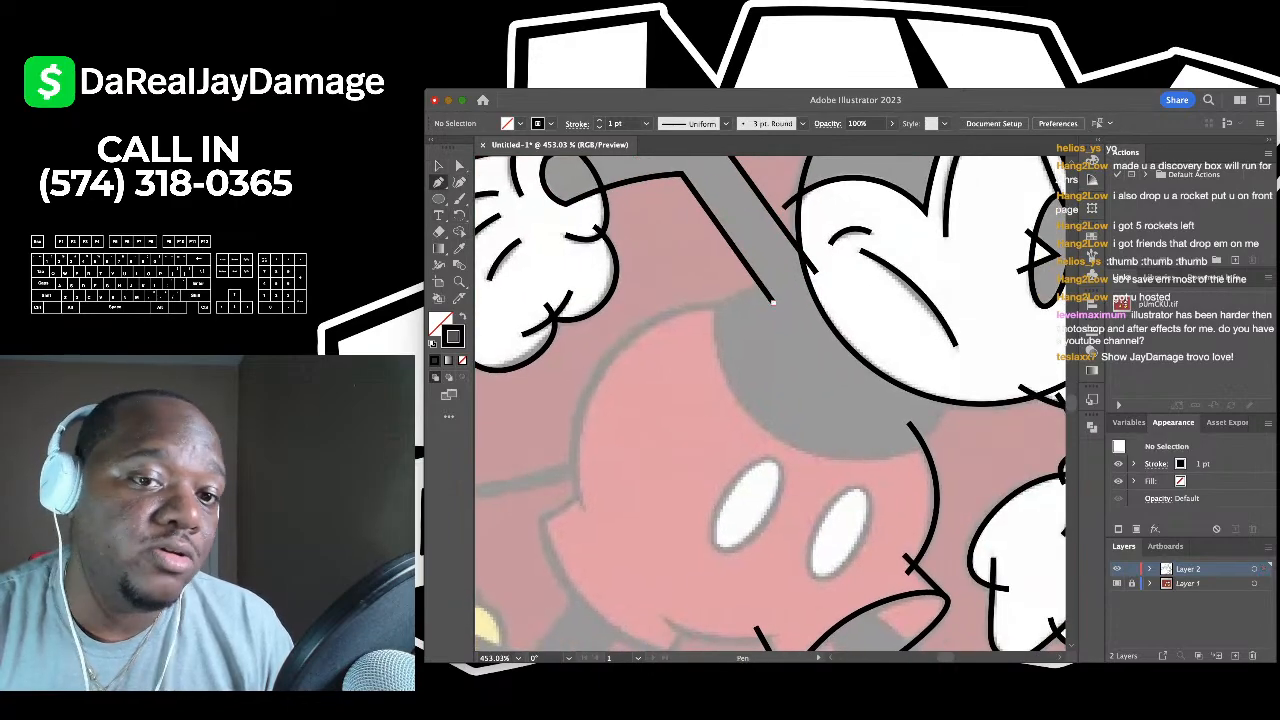
click(768, 271)
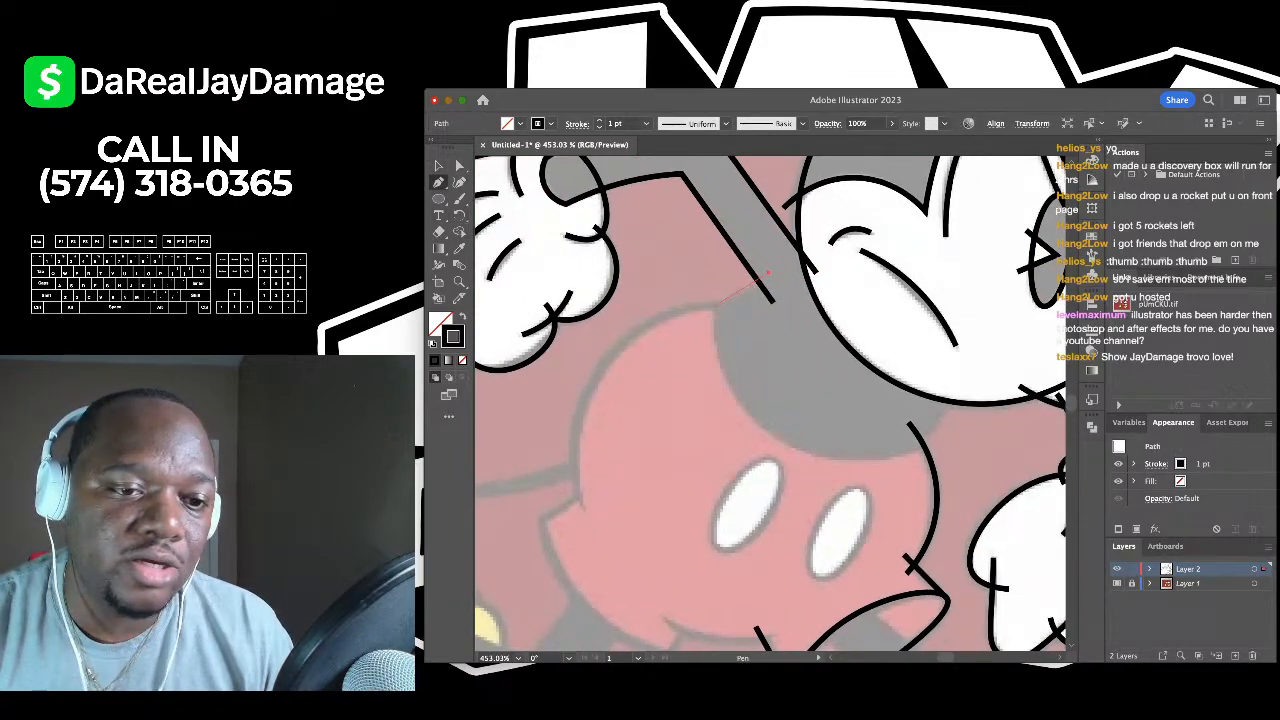
click(712, 307)
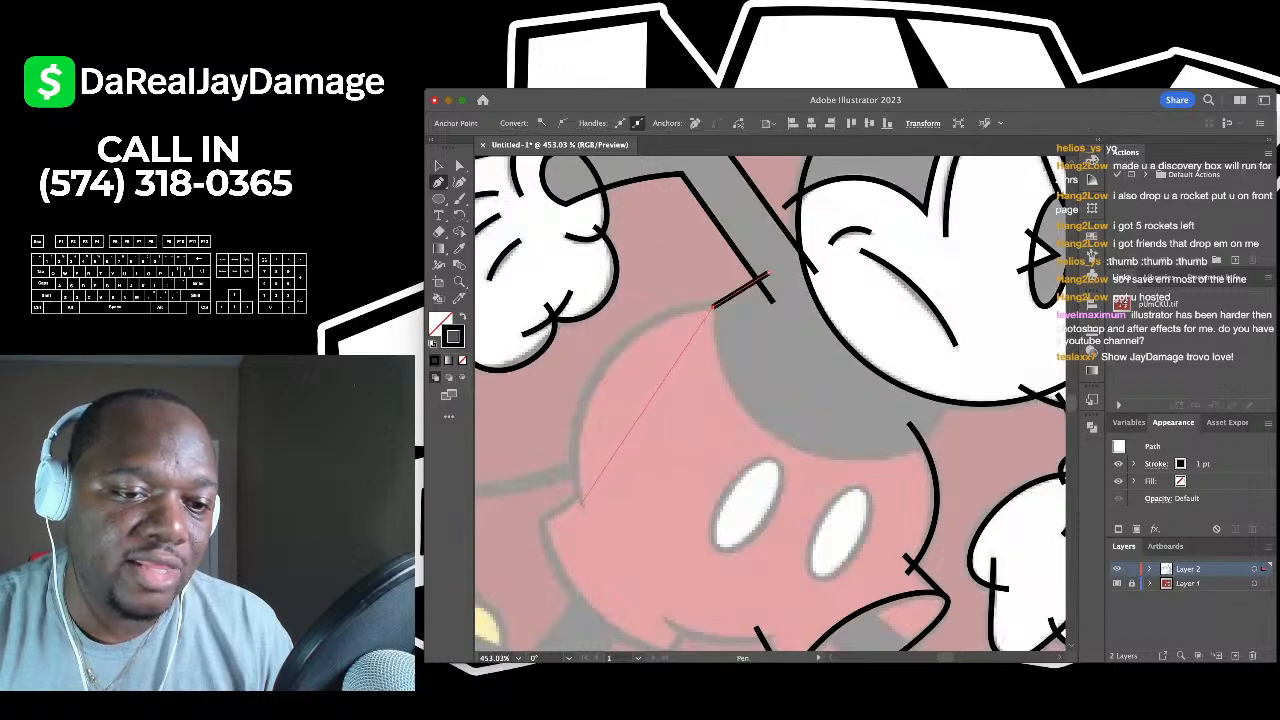
click(581, 510)
click(459, 182)
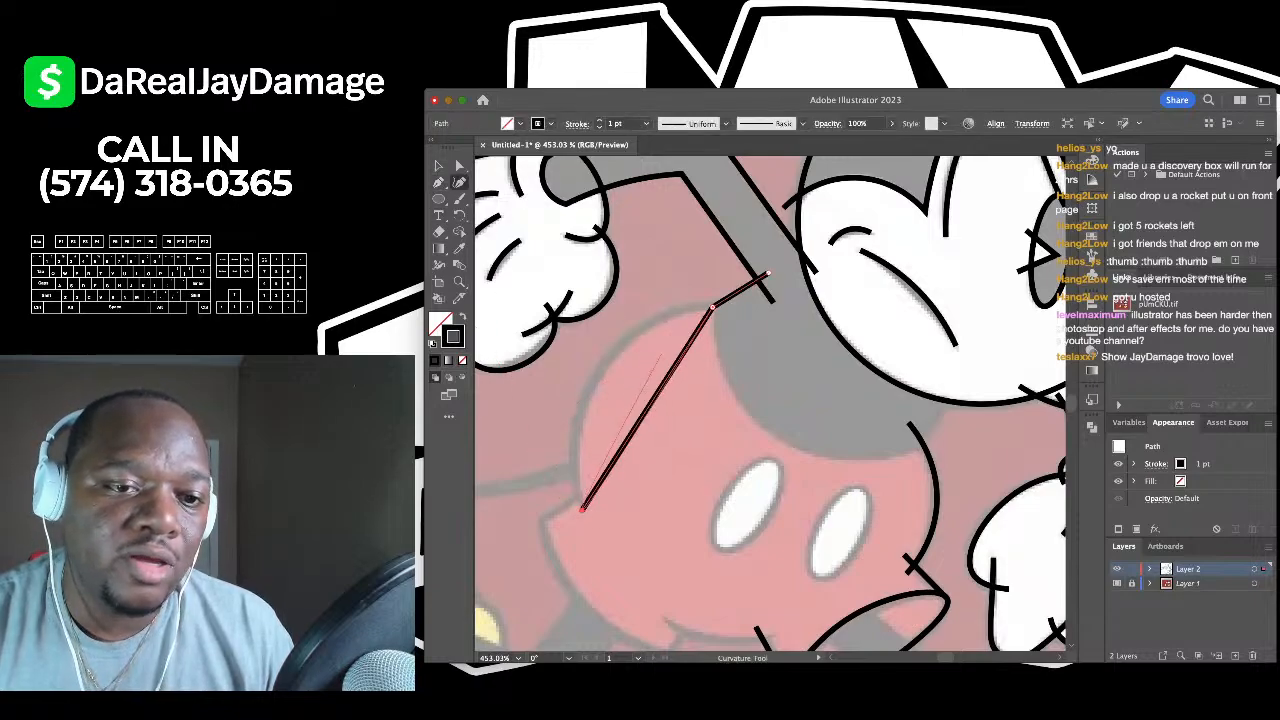
drag(667, 378, 612, 346)
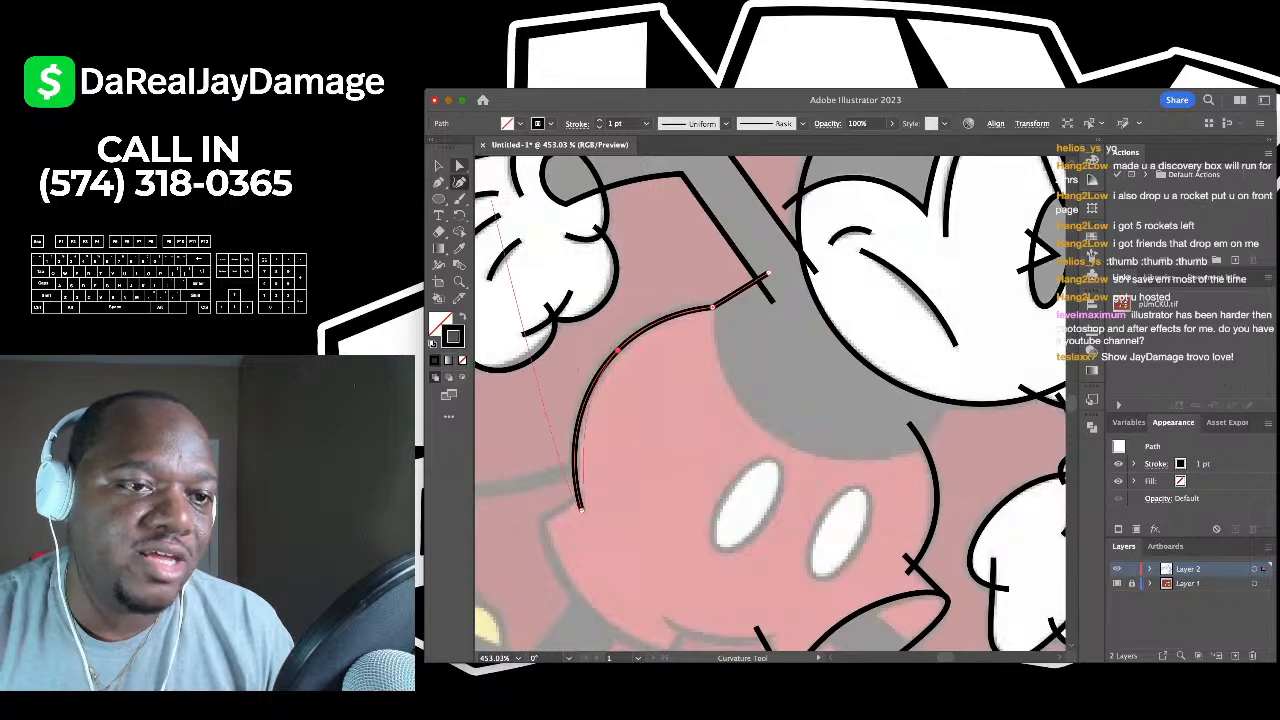
key(v)
scroll(710, 288, down, 4)
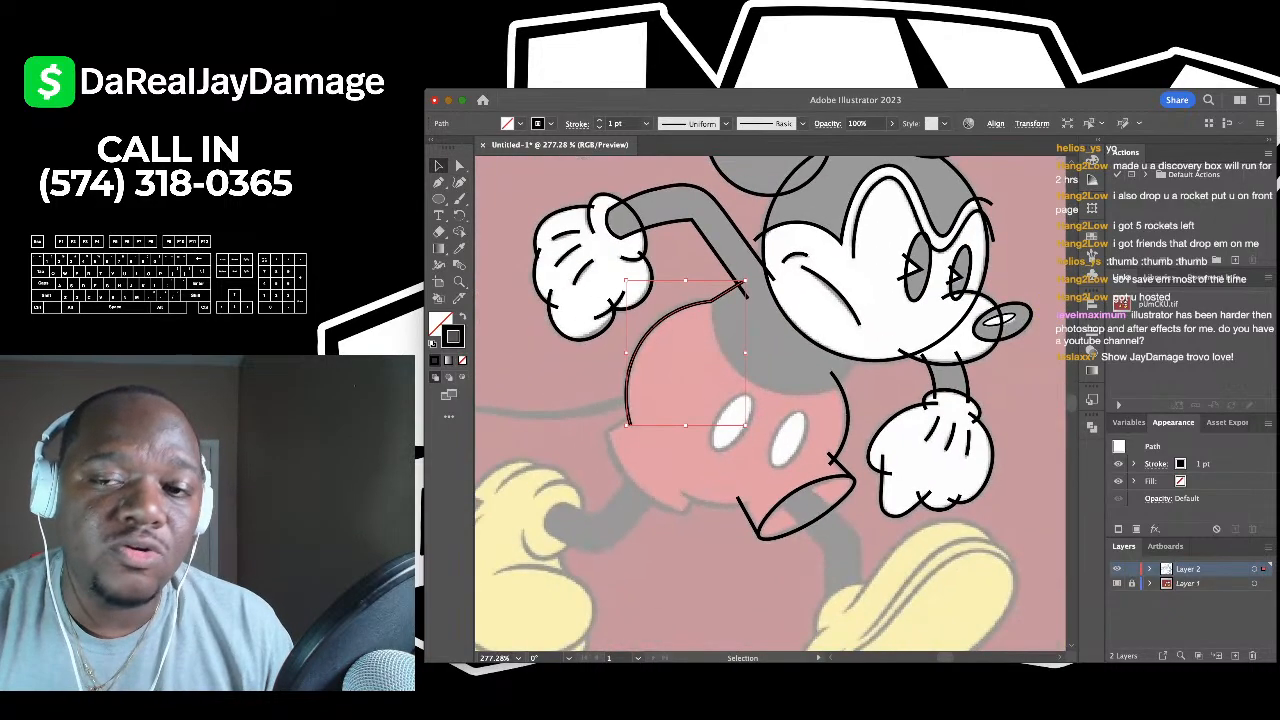
scroll(710, 288, down, 1)
click(785, 222)
scroll(785, 222, up, 4)
scroll(785, 222, up, 1)
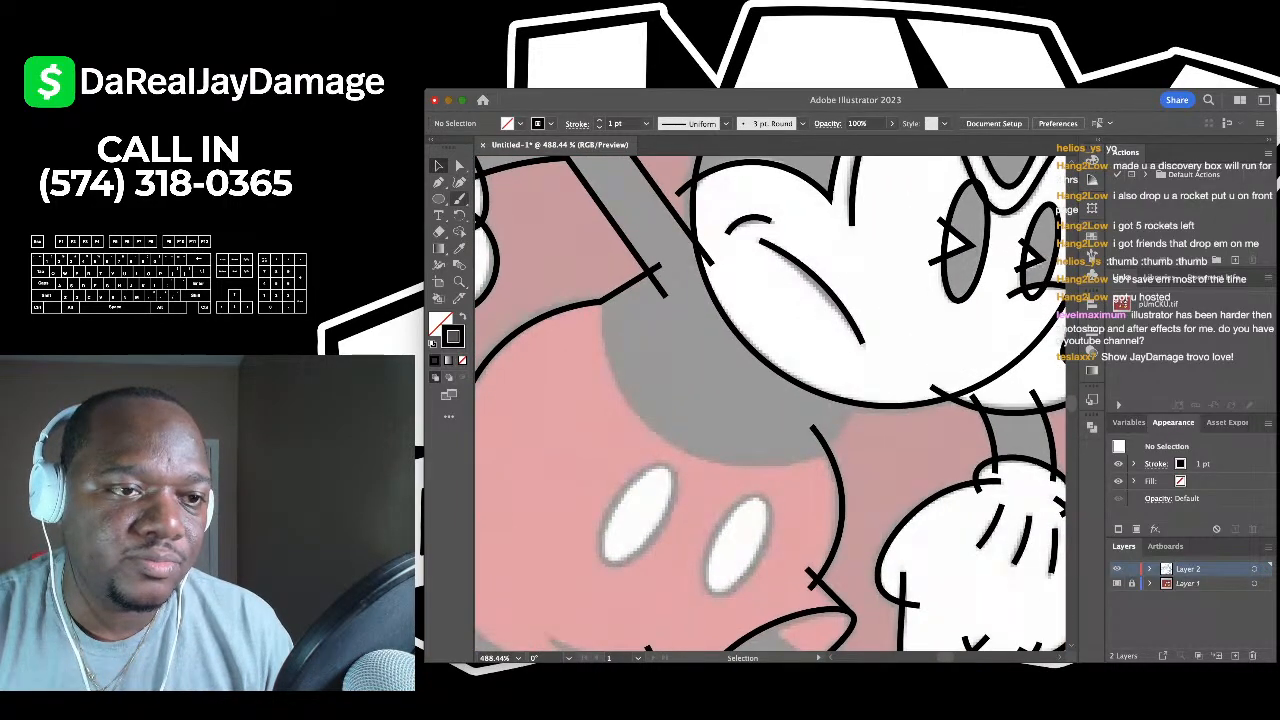
- Draw a line under the head and curve it into a U that follows the grey chest, then deselect
key(p)
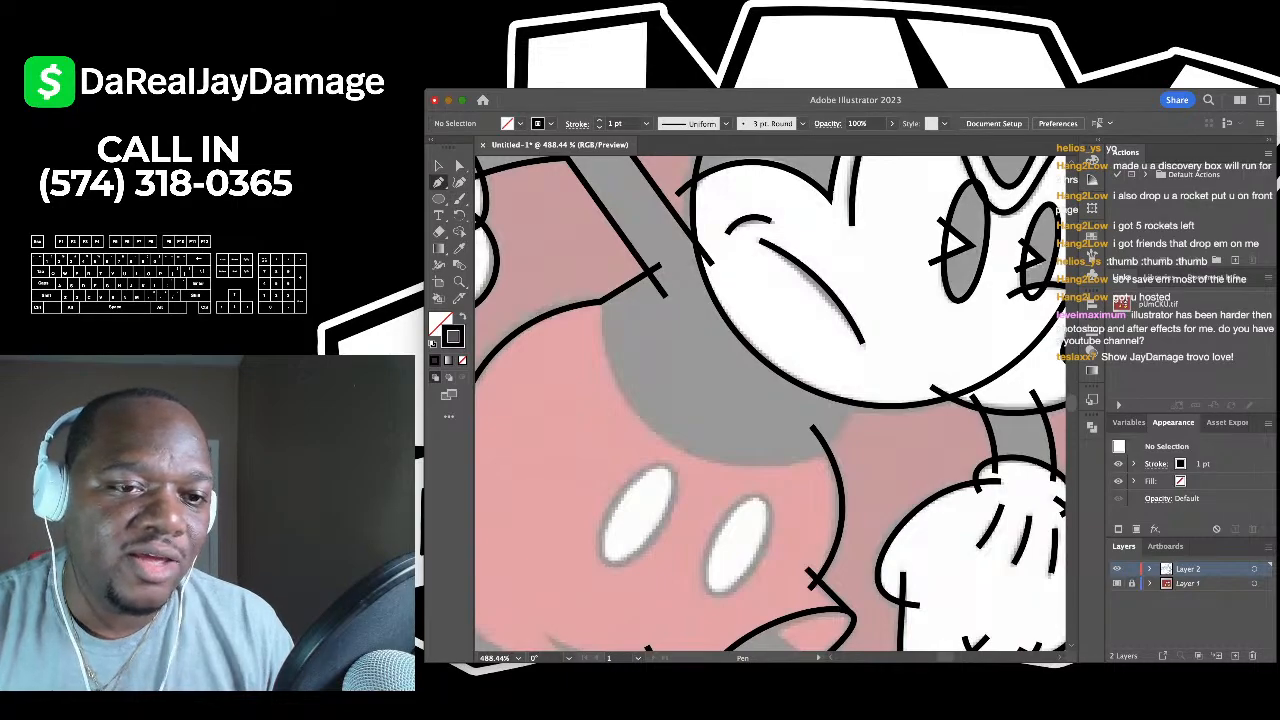
click(597, 286)
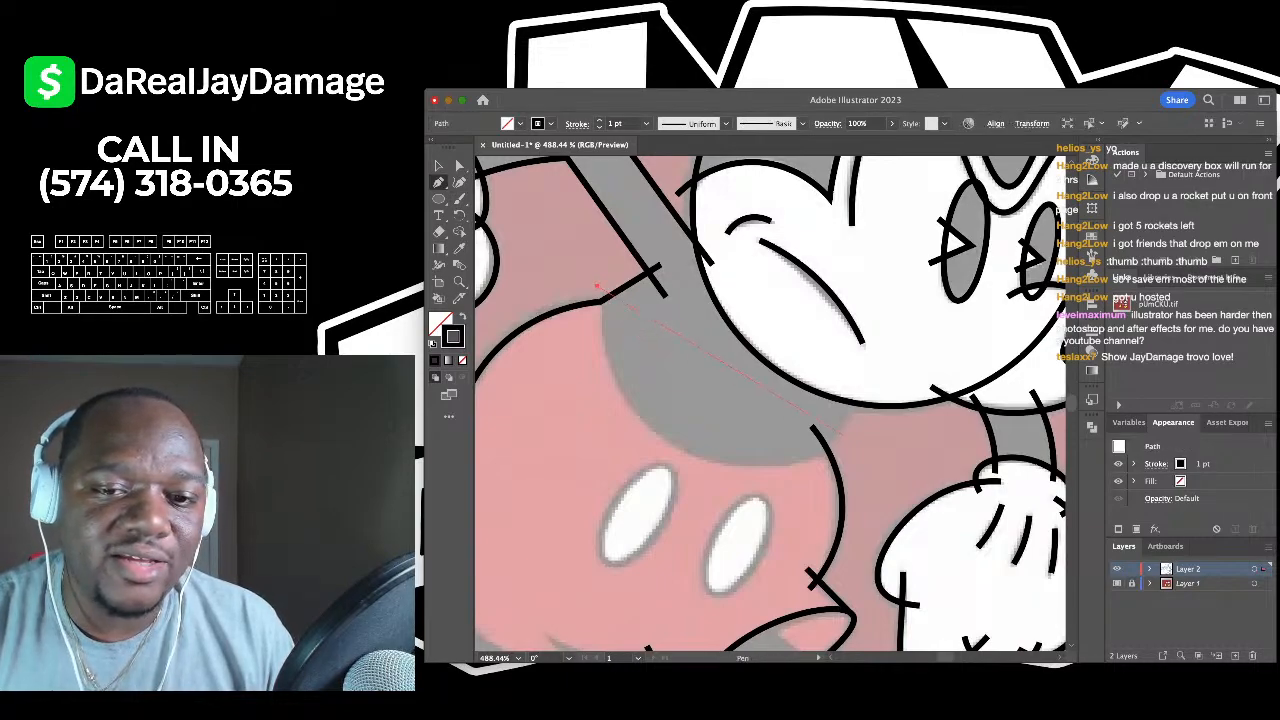
click(865, 388)
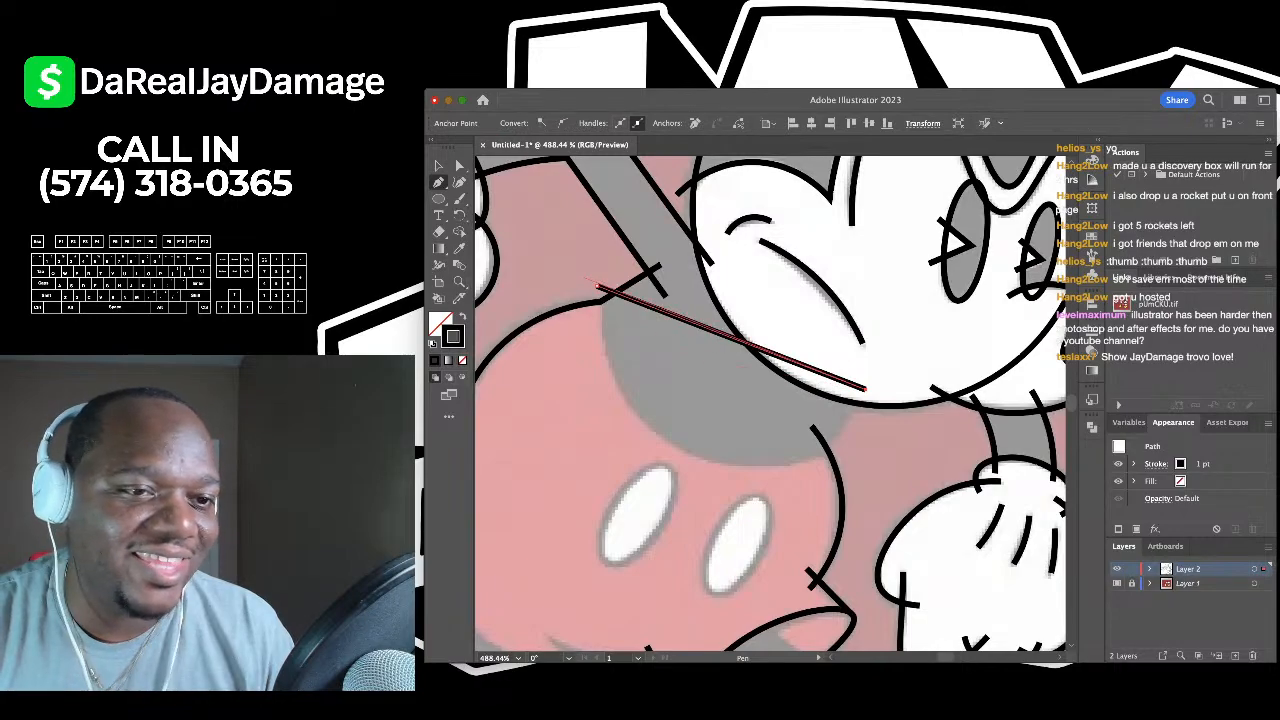
key(shift+grave)
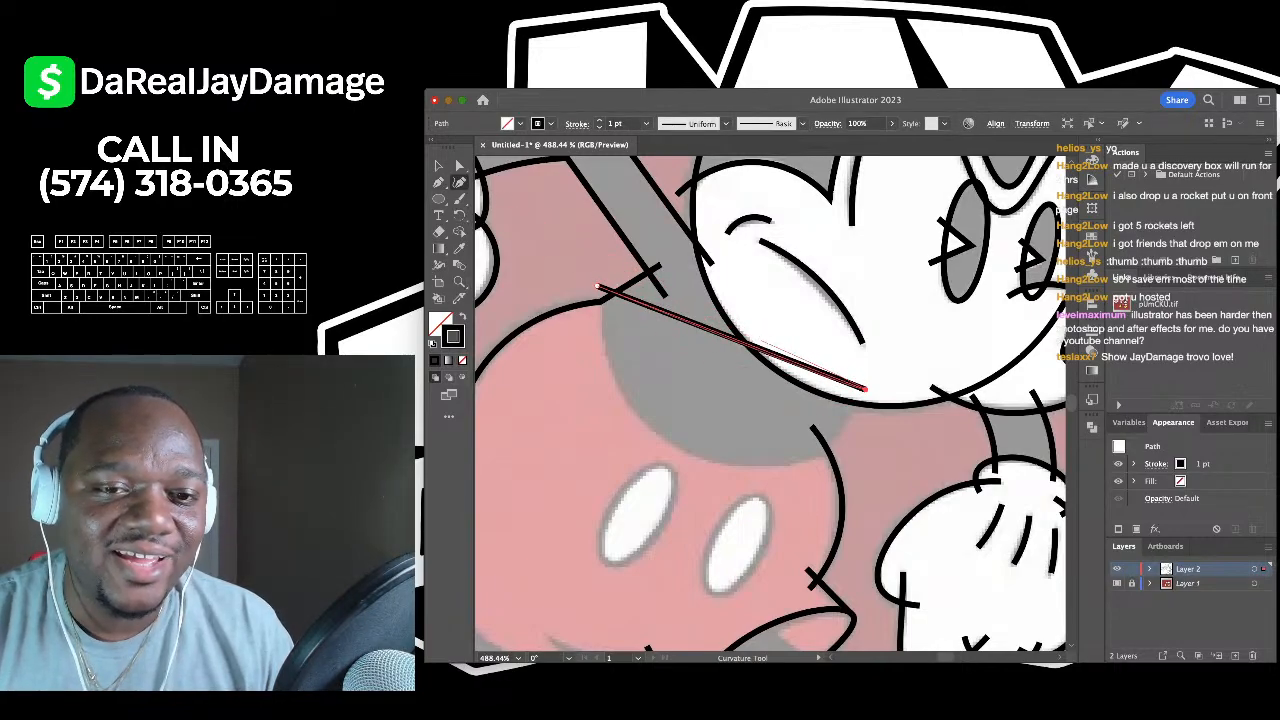
click(763, 346)
key(super+z)
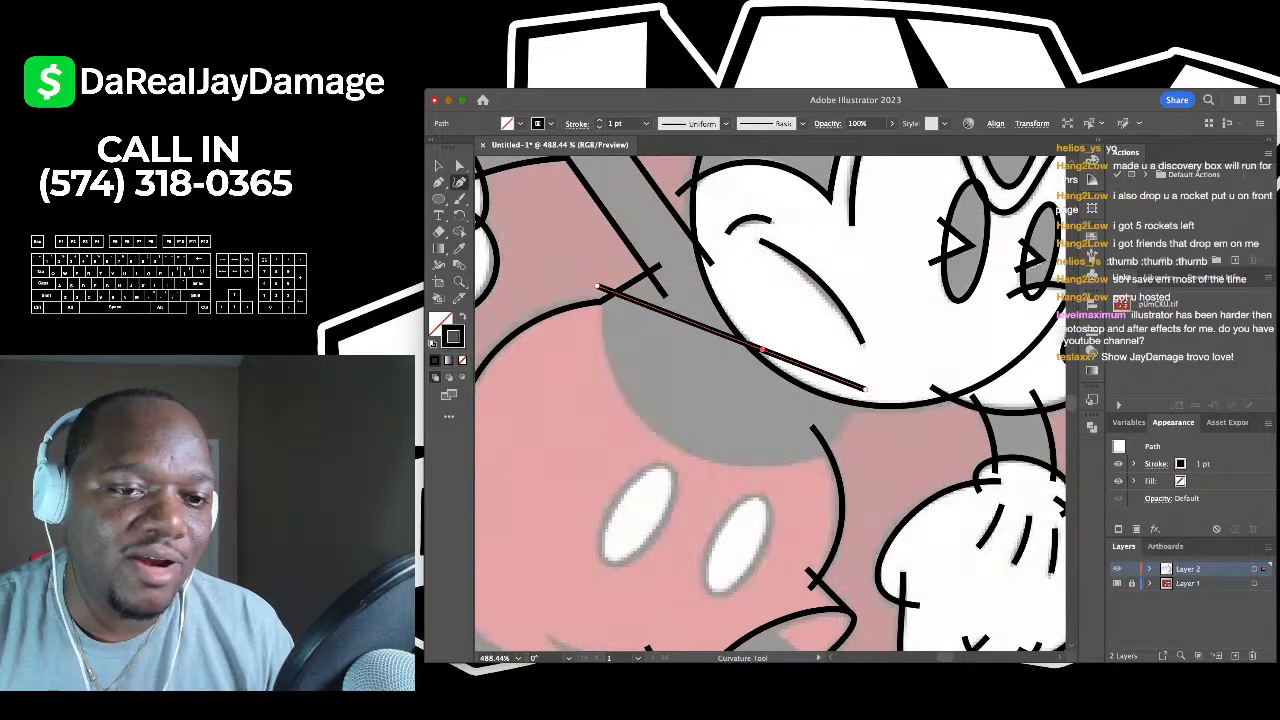
drag(763, 348, 818, 457)
drag(686, 408, 670, 440)
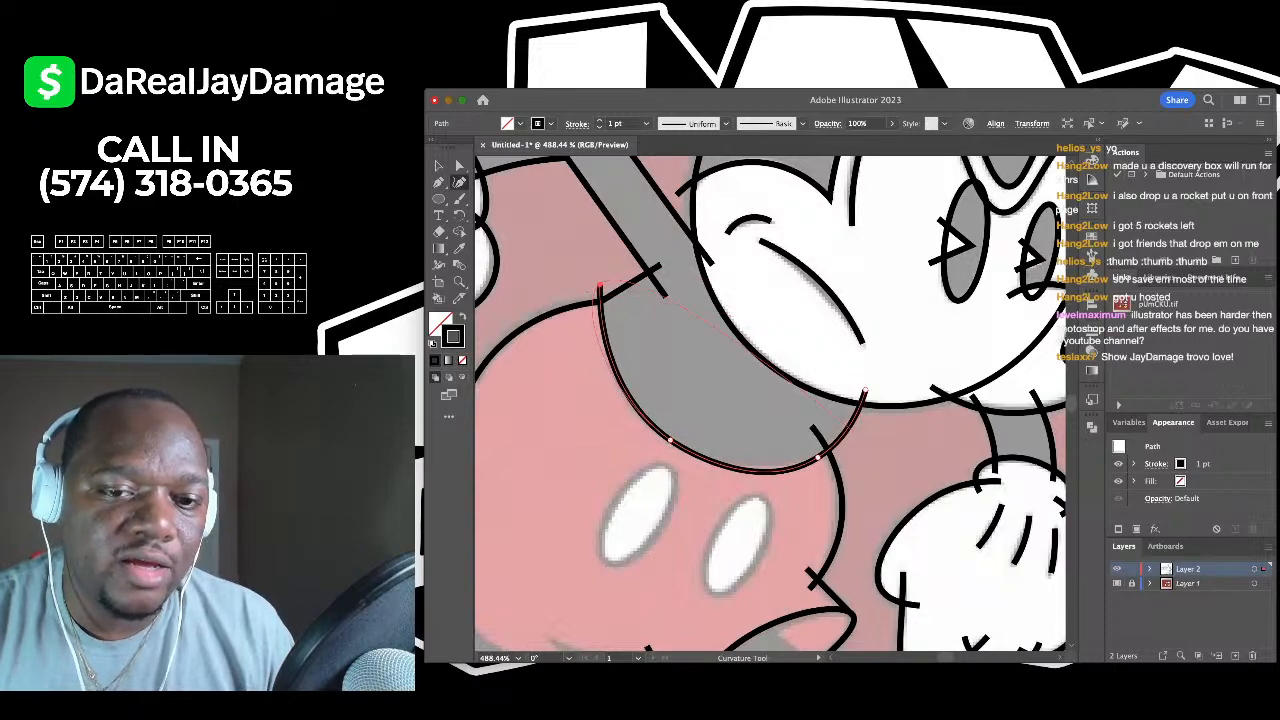
drag(818, 457, 810, 454)
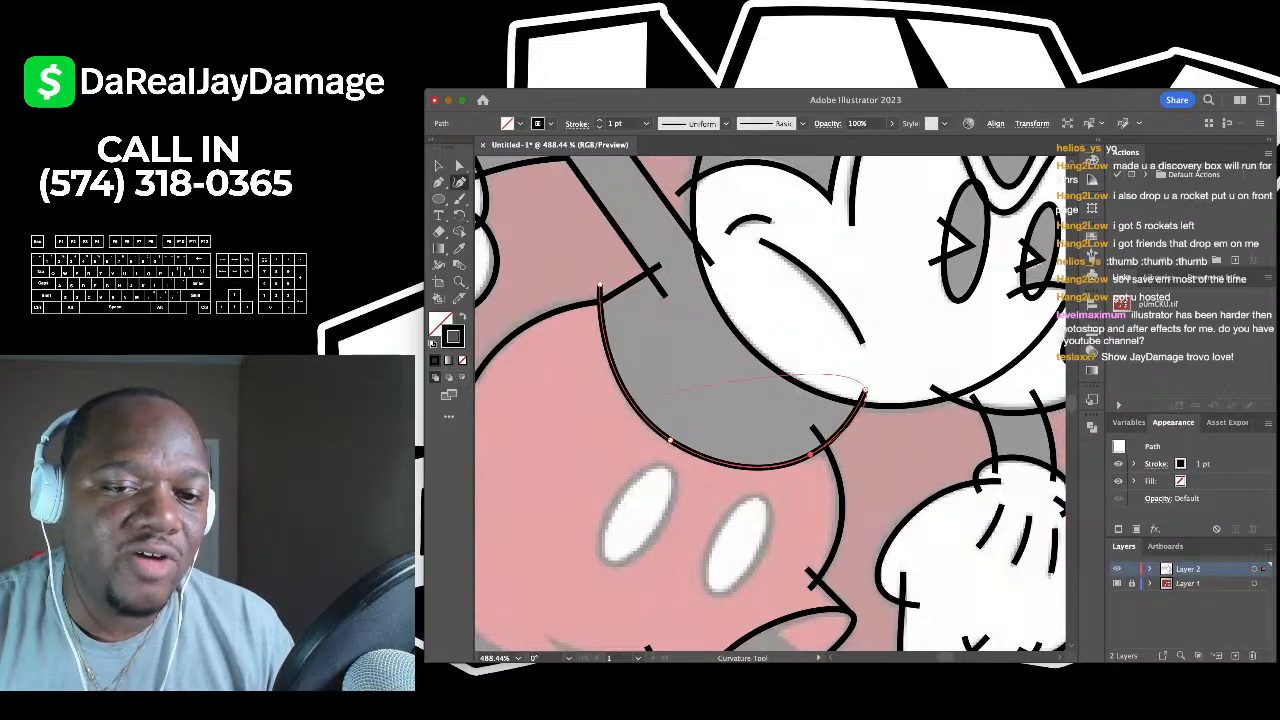
scroll(754, 320, down, 5)
key(v)
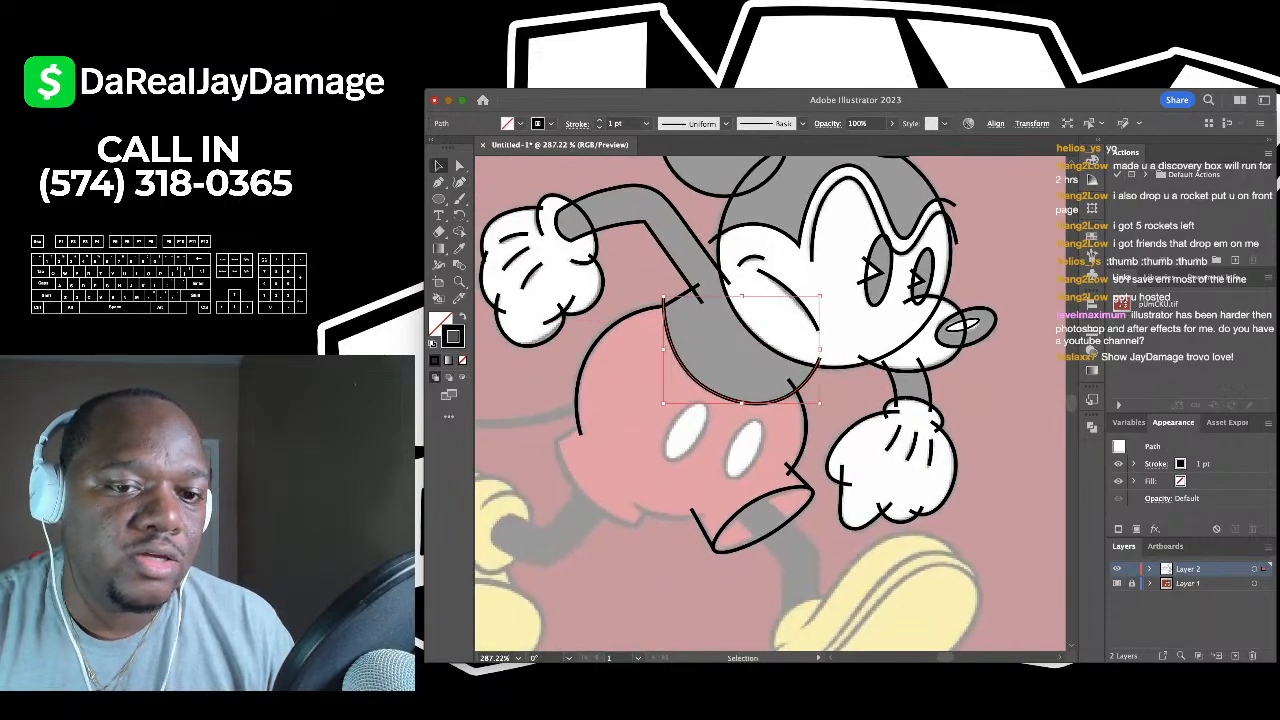
key(super+shift+a)
scroll(522, 560, up, 3)
scroll(522, 560, down, 3)
- Draw a tall ellipse over the right shorts button, tilt it and widen it to fit
click(439, 199)
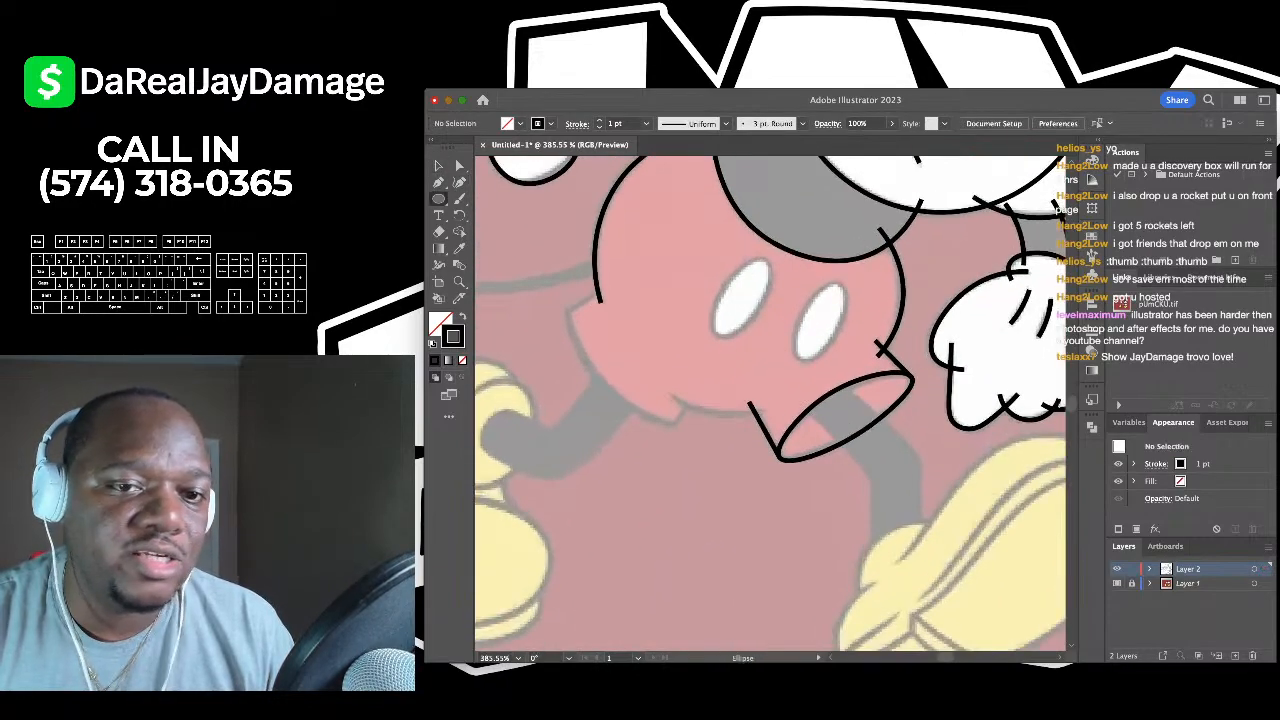
scroll(746, 280, up, 4)
mouse_move(895, 286)
mouse_down()
mouse_move(824, 402)
mouse_move(848, 398)
mouse_up()
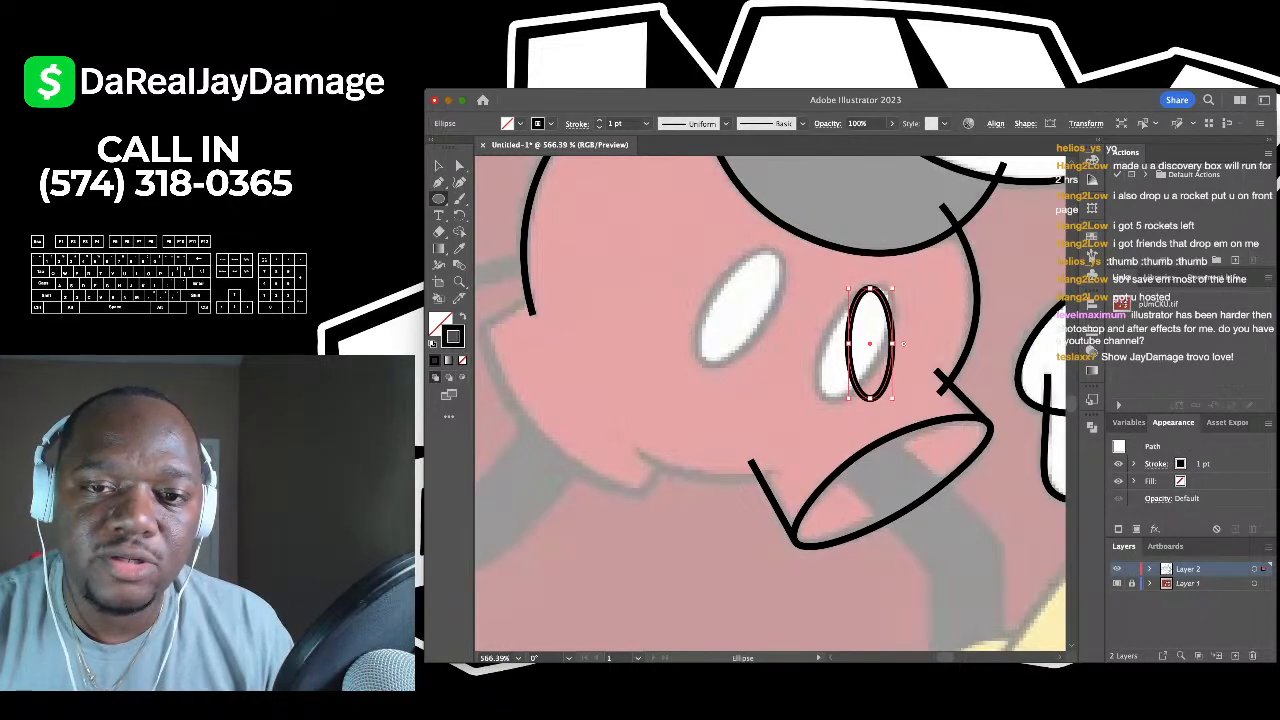
mouse_move(896, 289)
mouse_down()
mouse_move(917, 300)
mouse_move(903, 297)
mouse_up()
key(v)
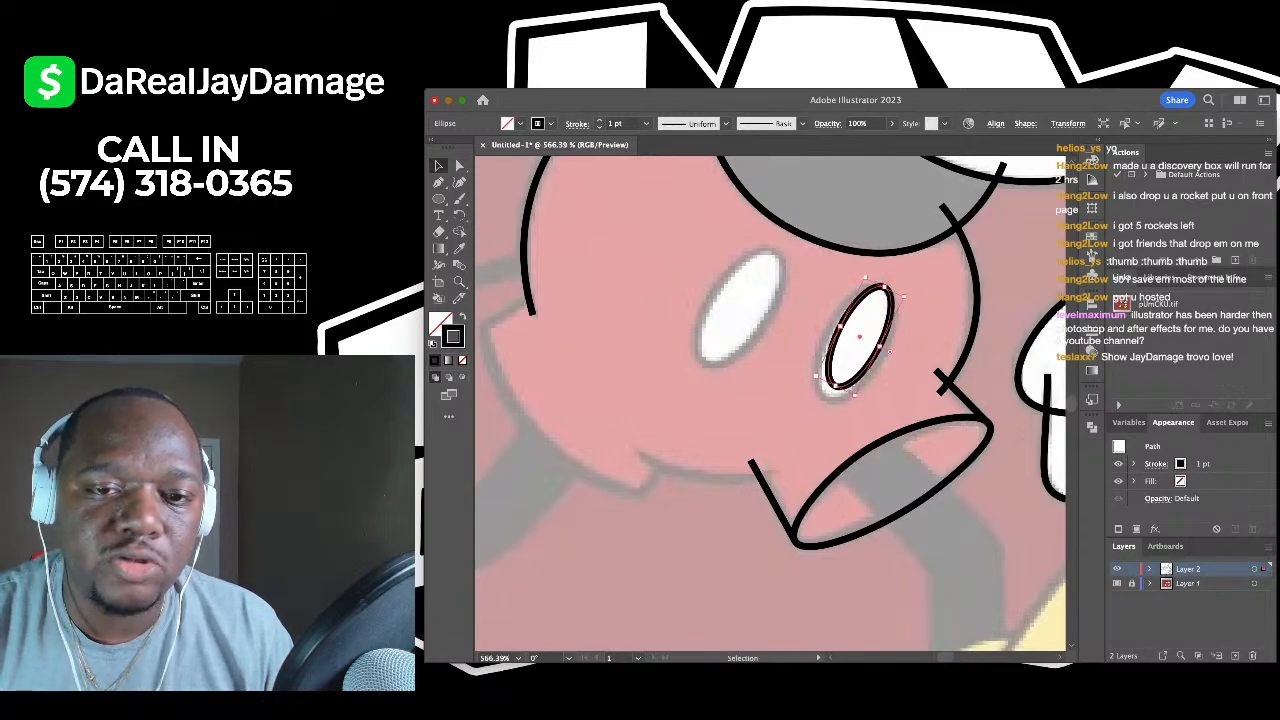
drag(819, 378, 803, 387)
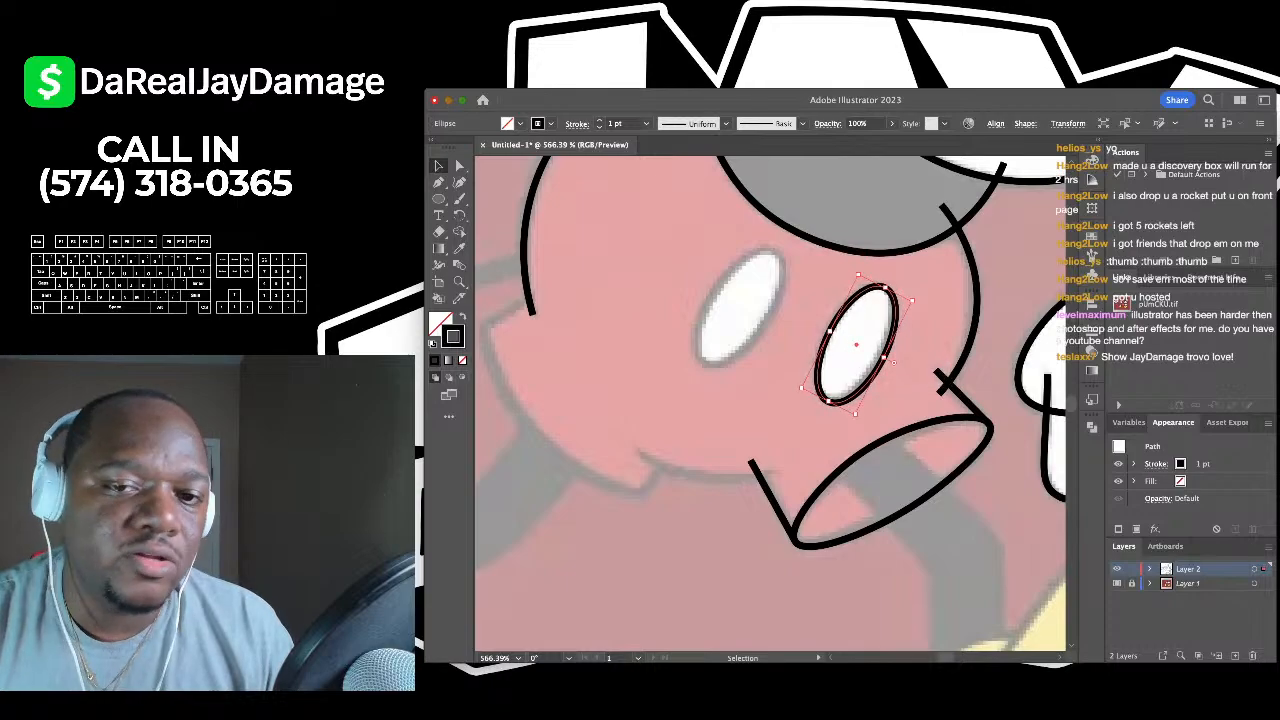
click(880, 356)
- Try pasting a copy of the button ellipse onto the left button, then delete the pasted copy
scroll(770, 400, down, 3)
scroll(770, 400, up, 4)
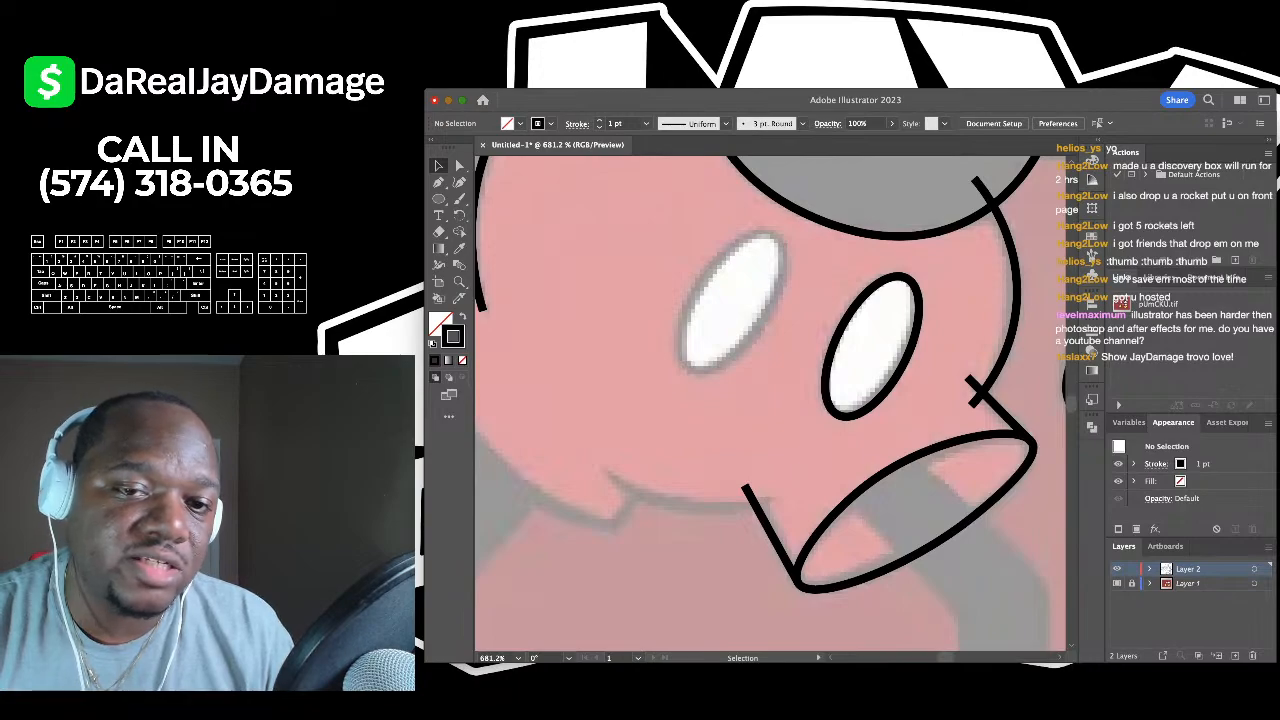
click(872, 346)
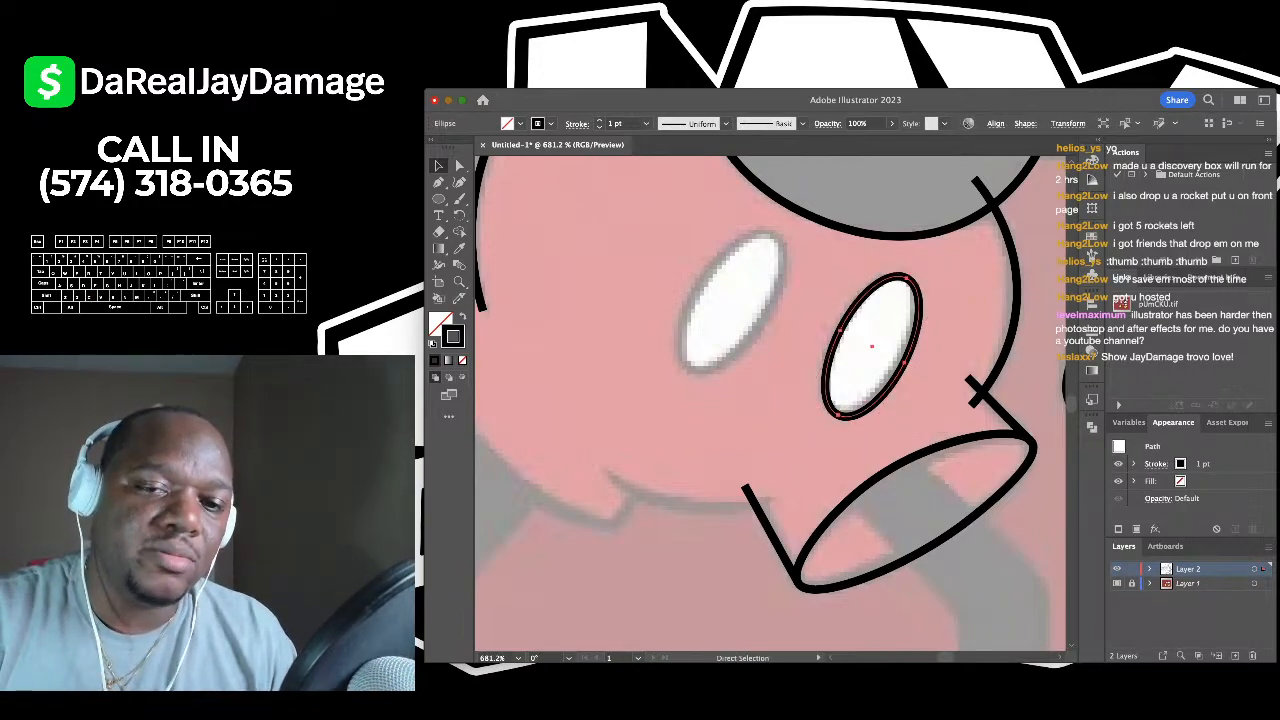
key(ctrl+v)
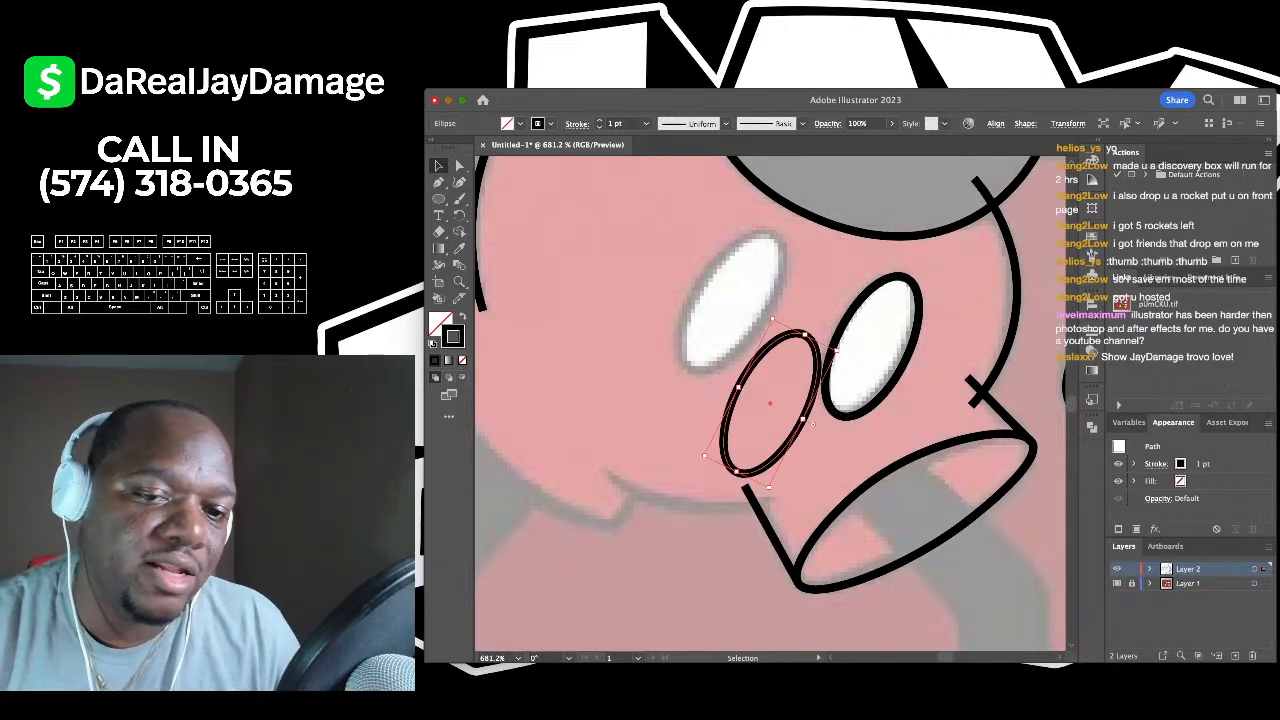
drag(770, 405, 735, 312)
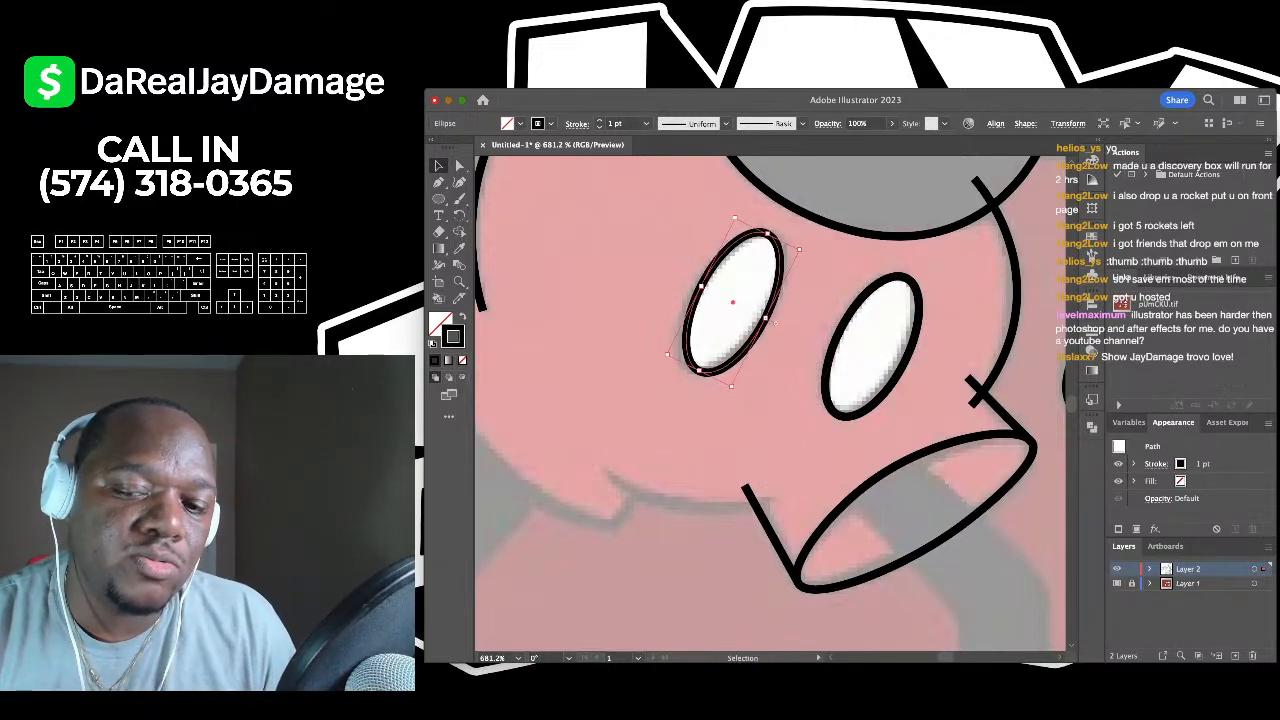
key(backslash)
key(Delete)
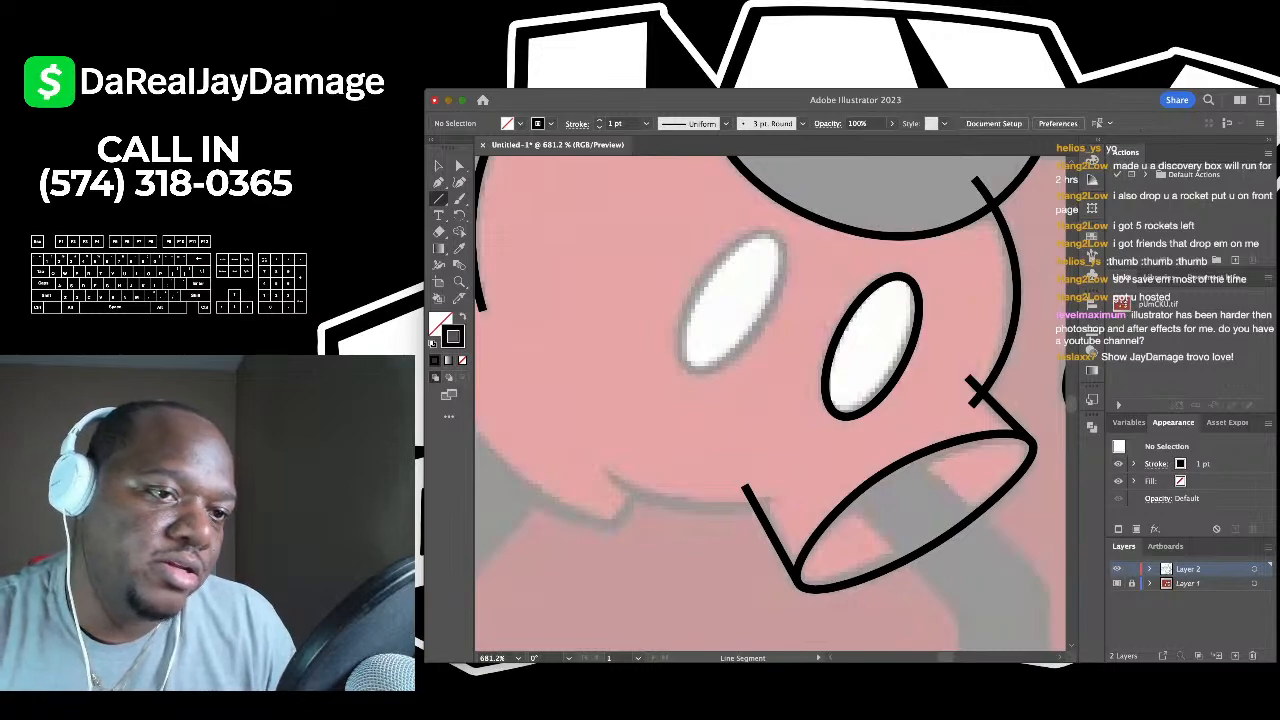
key(v)
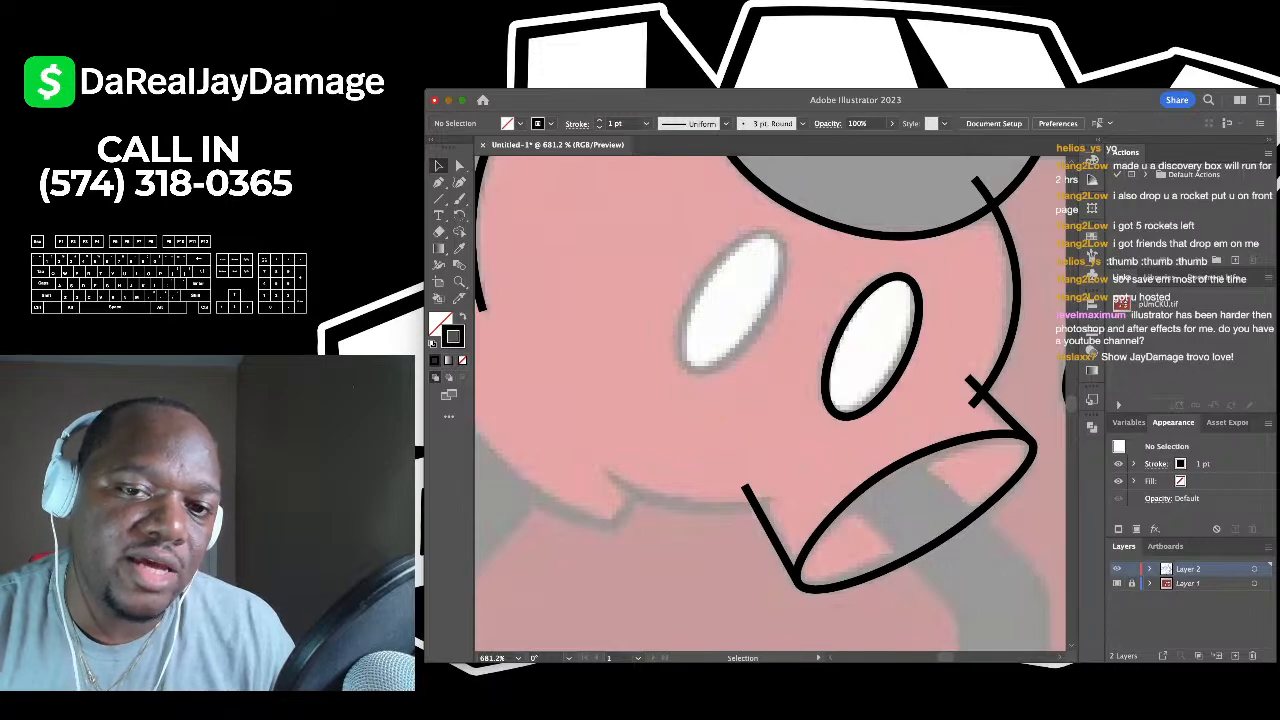
- Drag-duplicate the right button's oval onto the left button and tilt the copy to match
click(870, 345)
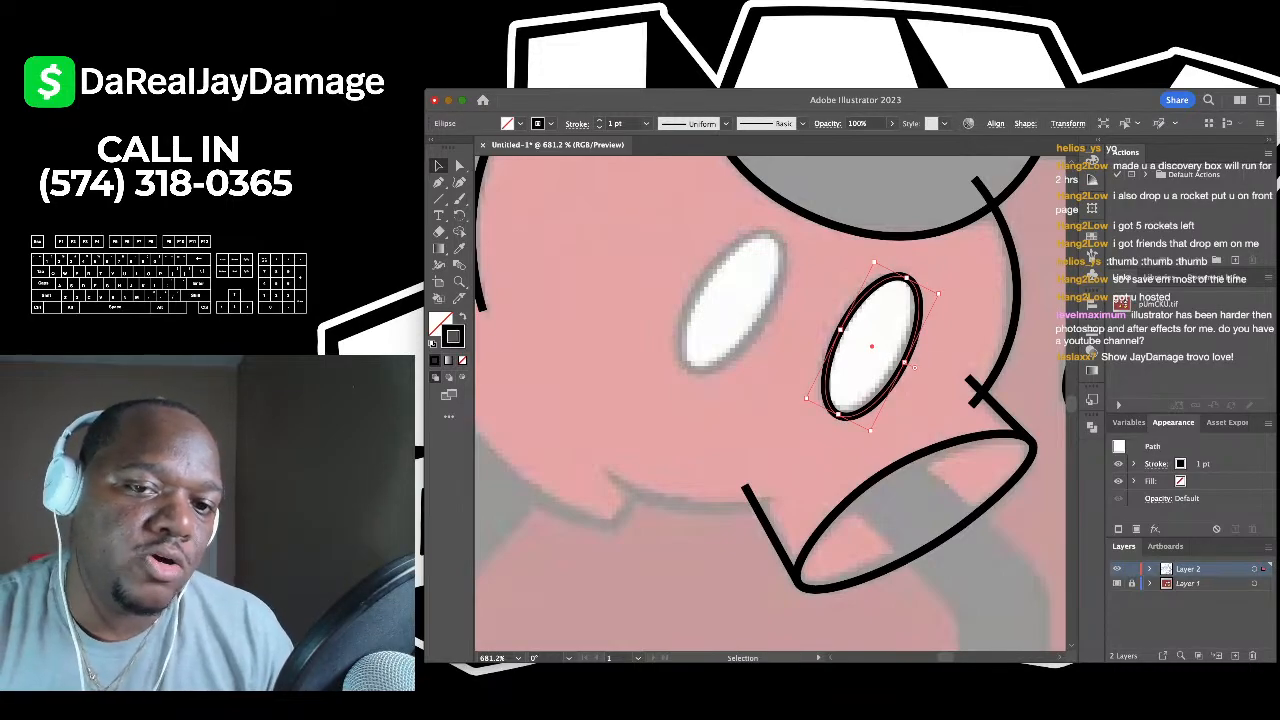
drag(871, 345, 734, 302)
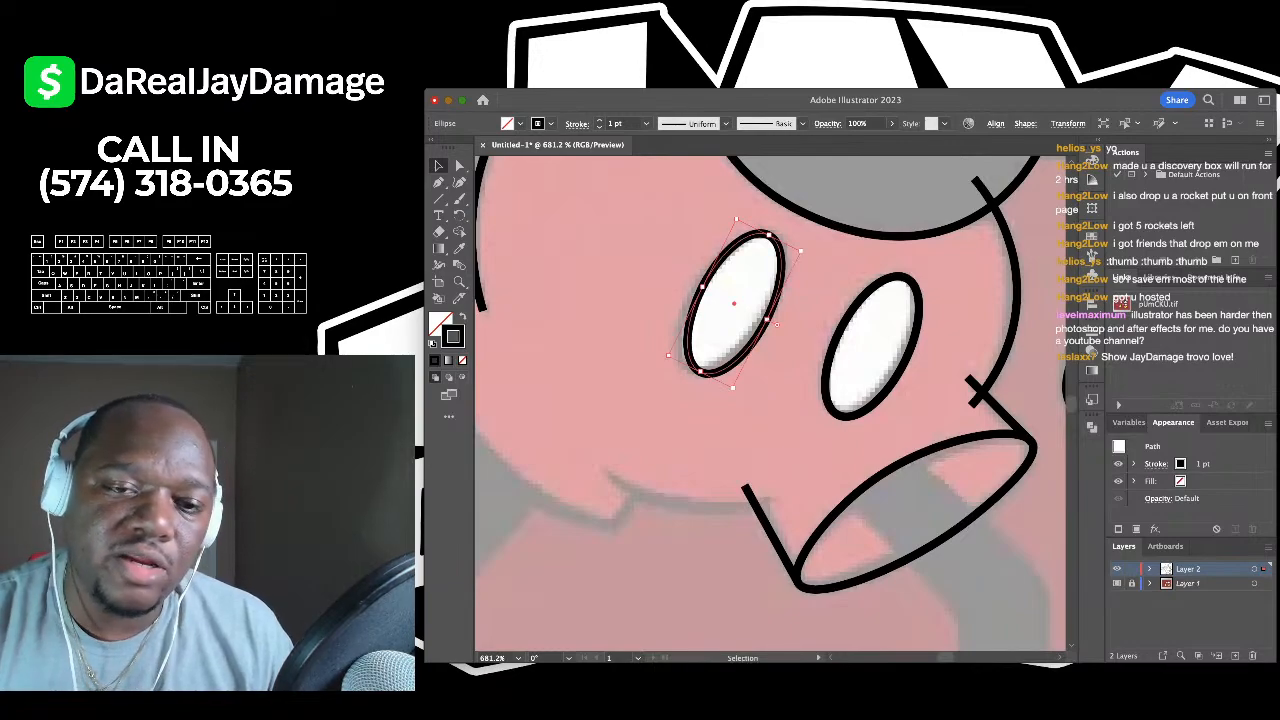
key(super+shift+a)
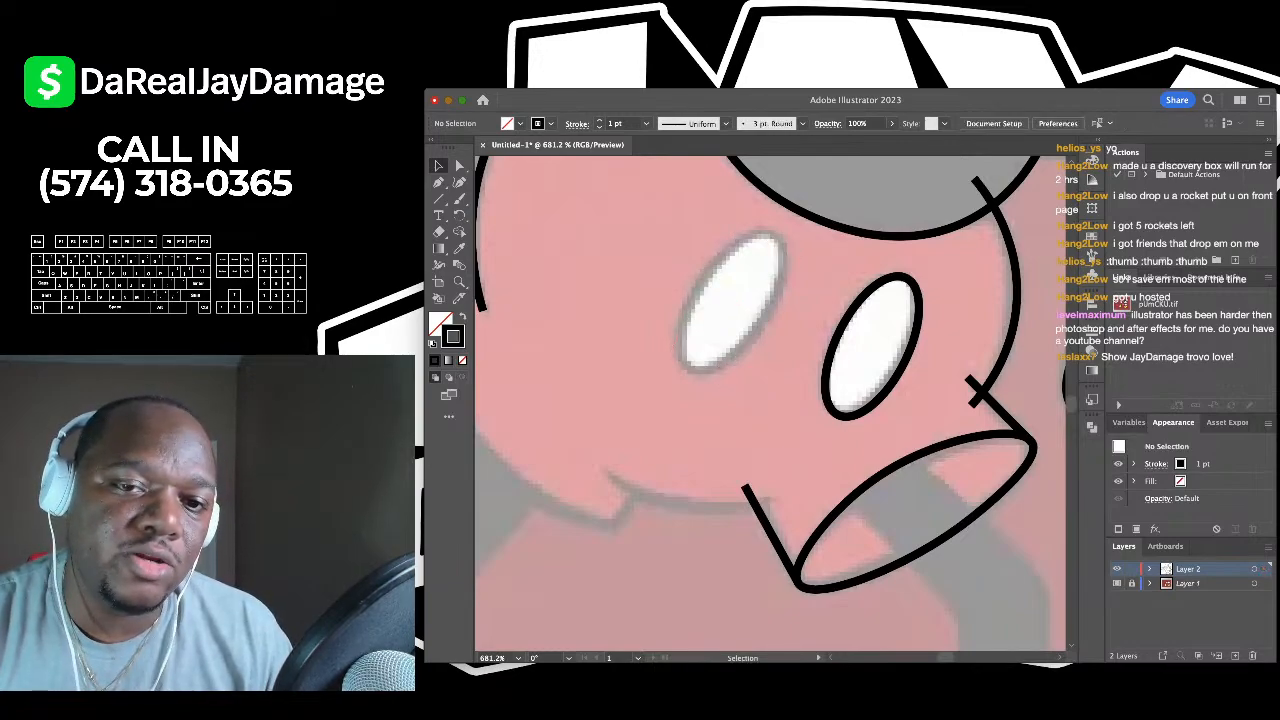
click(870, 345)
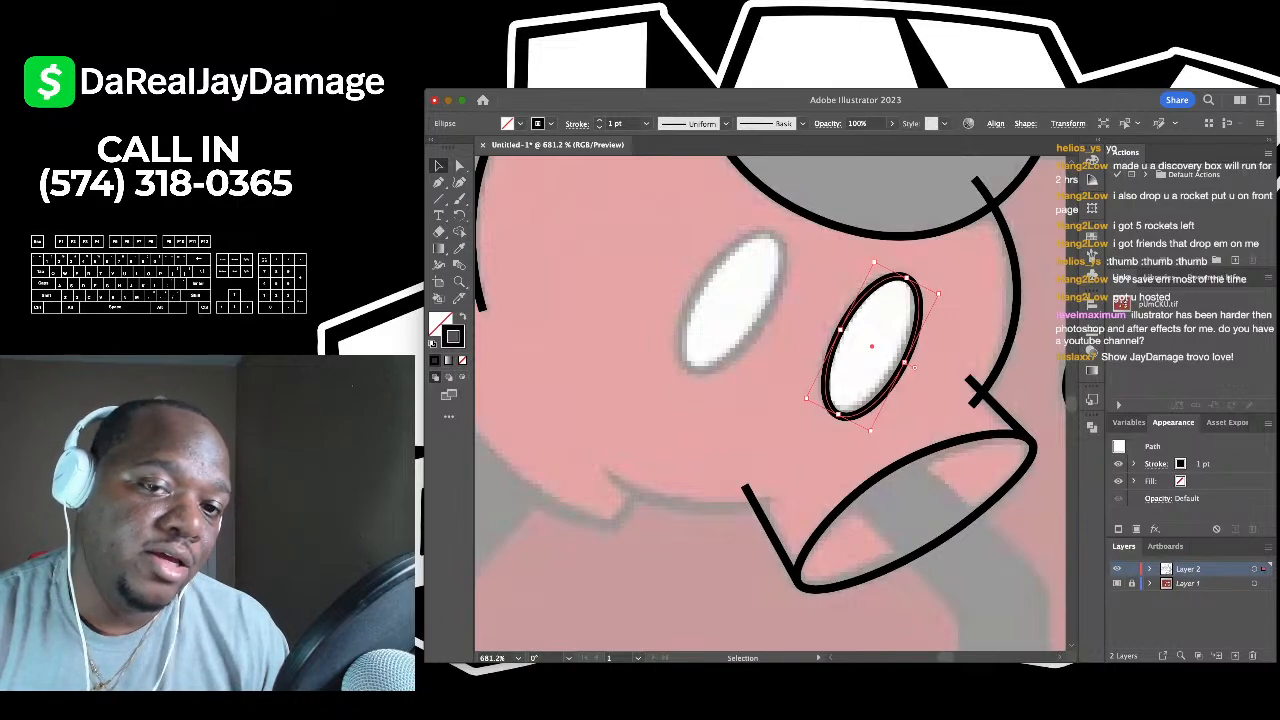
alt+drag(871, 346, 733, 303)
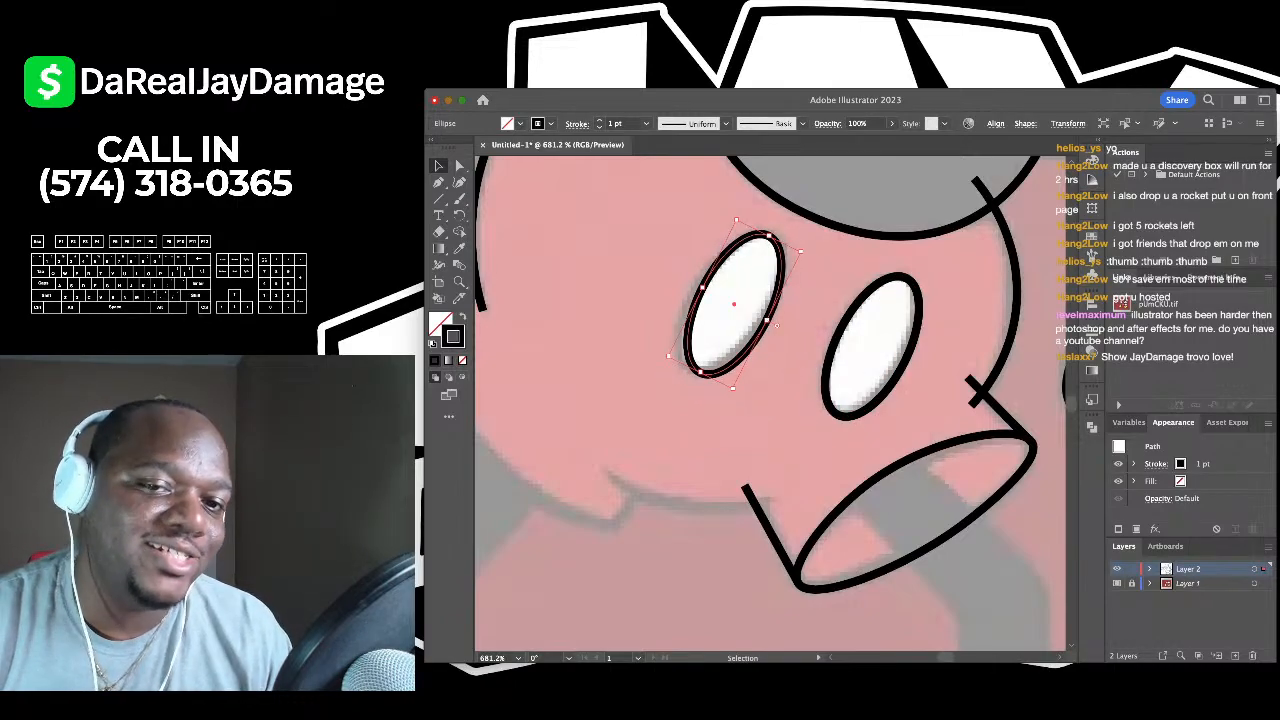
drag(818, 252, 823, 260)
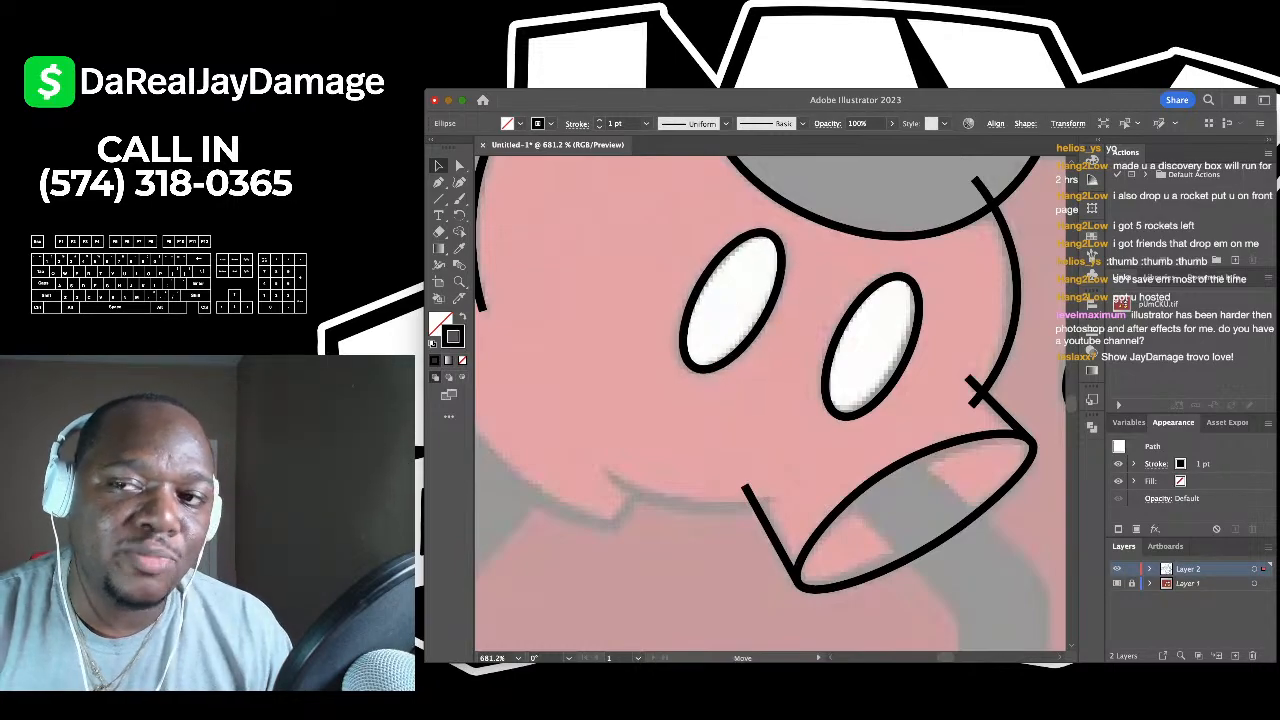
- Trace the shorts' curved left side from the outline's loose end down to the leg opening
key(ctrl+shift+a)
scroll(833, 280, down, 3)
scroll(770, 400, down, 3)
scroll(770, 400, up, 2)
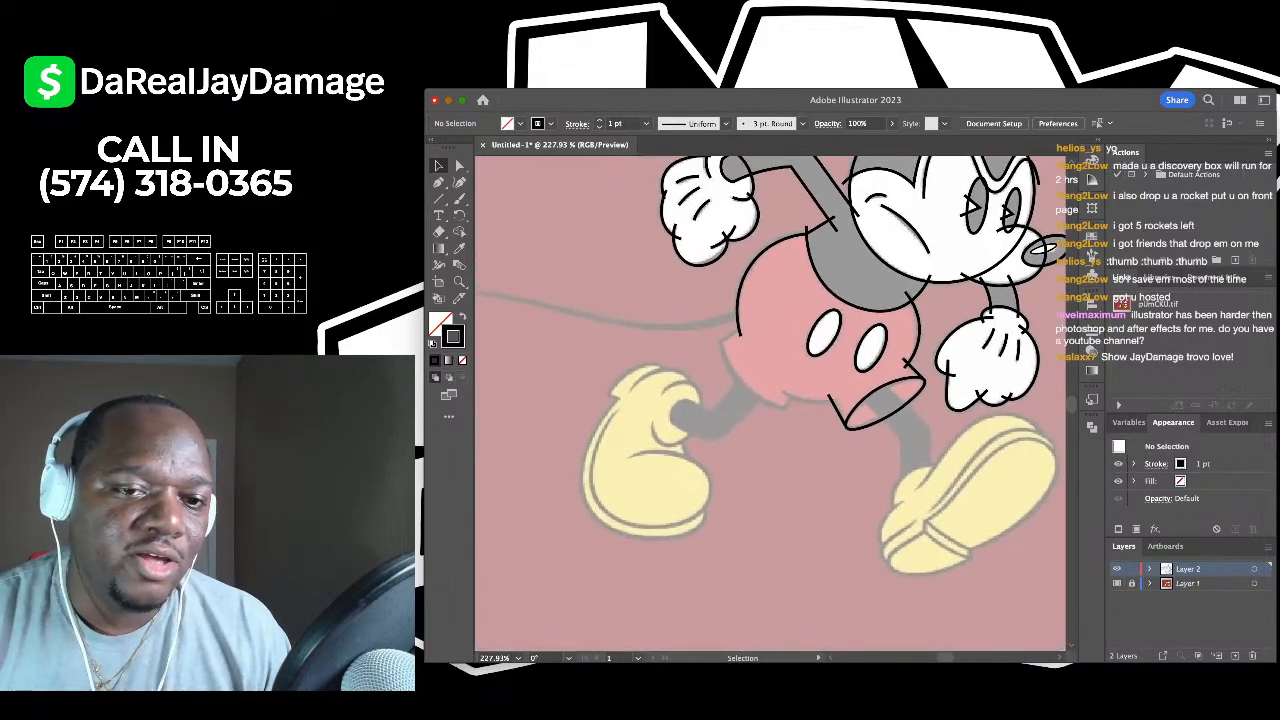
scroll(770, 400, up, 3)
key(p)
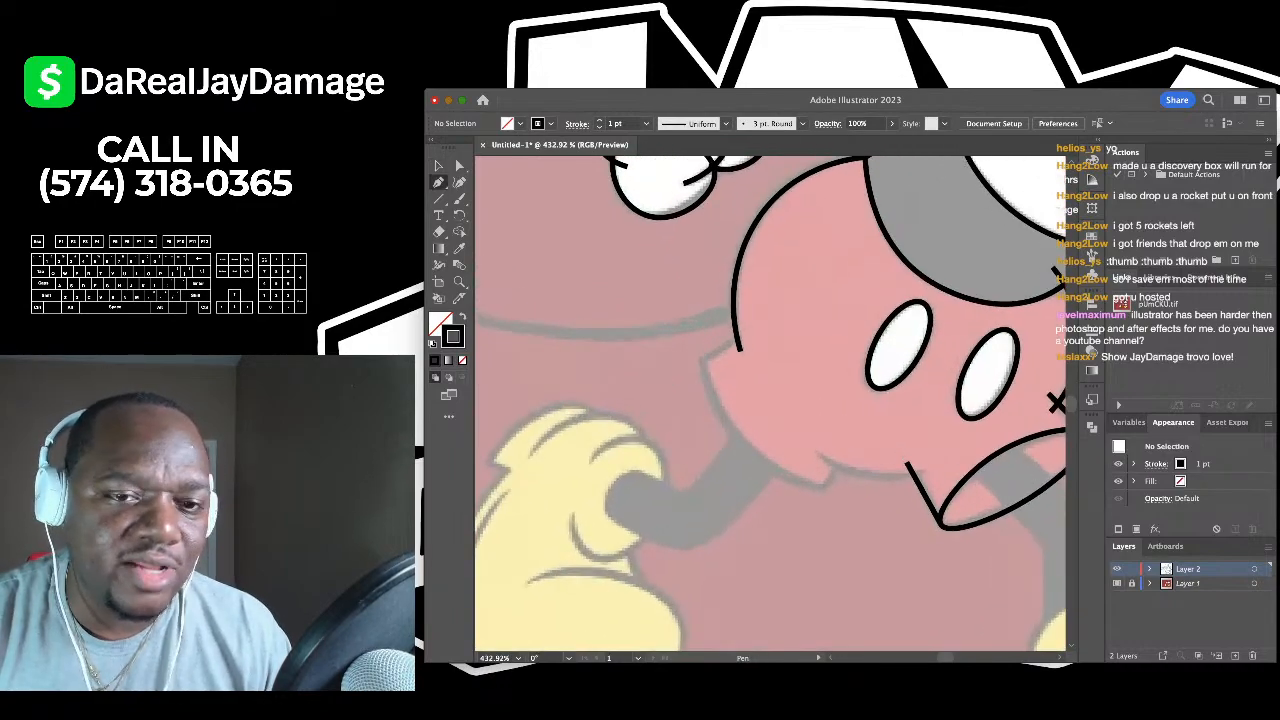
click(740, 342)
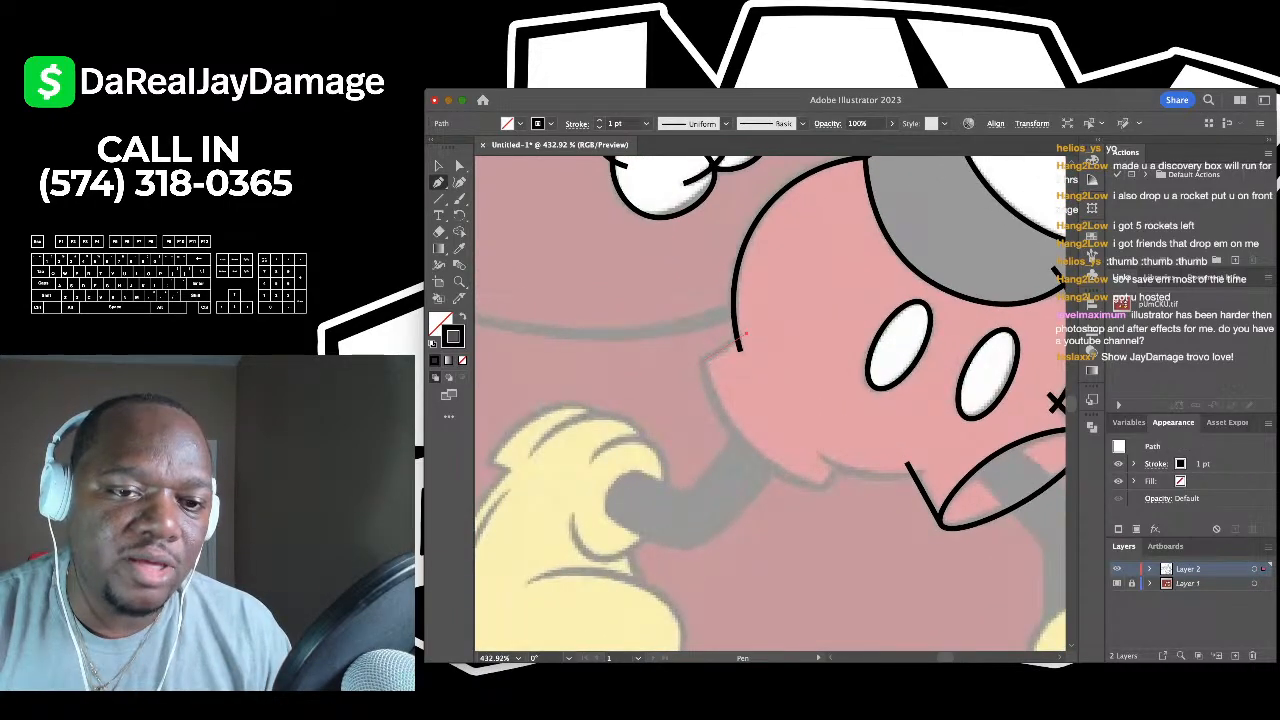
click(697, 361)
click(823, 487)
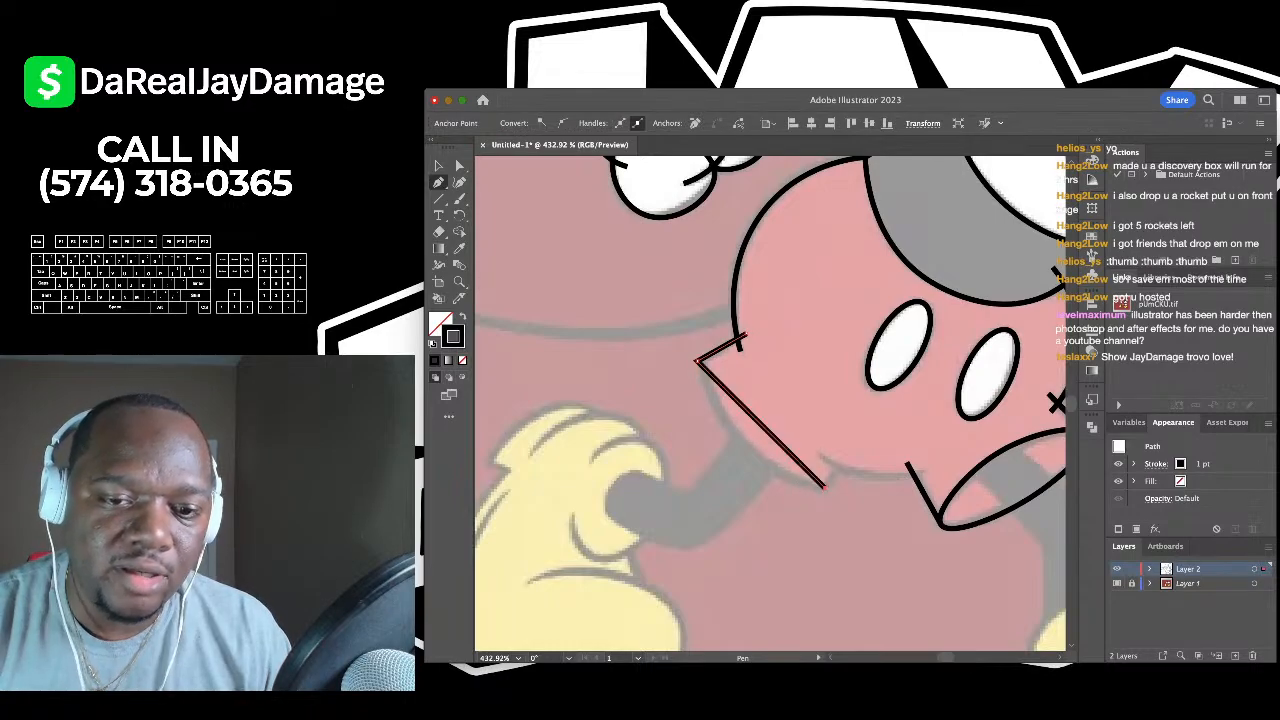
click(850, 452)
key(shift+grave)
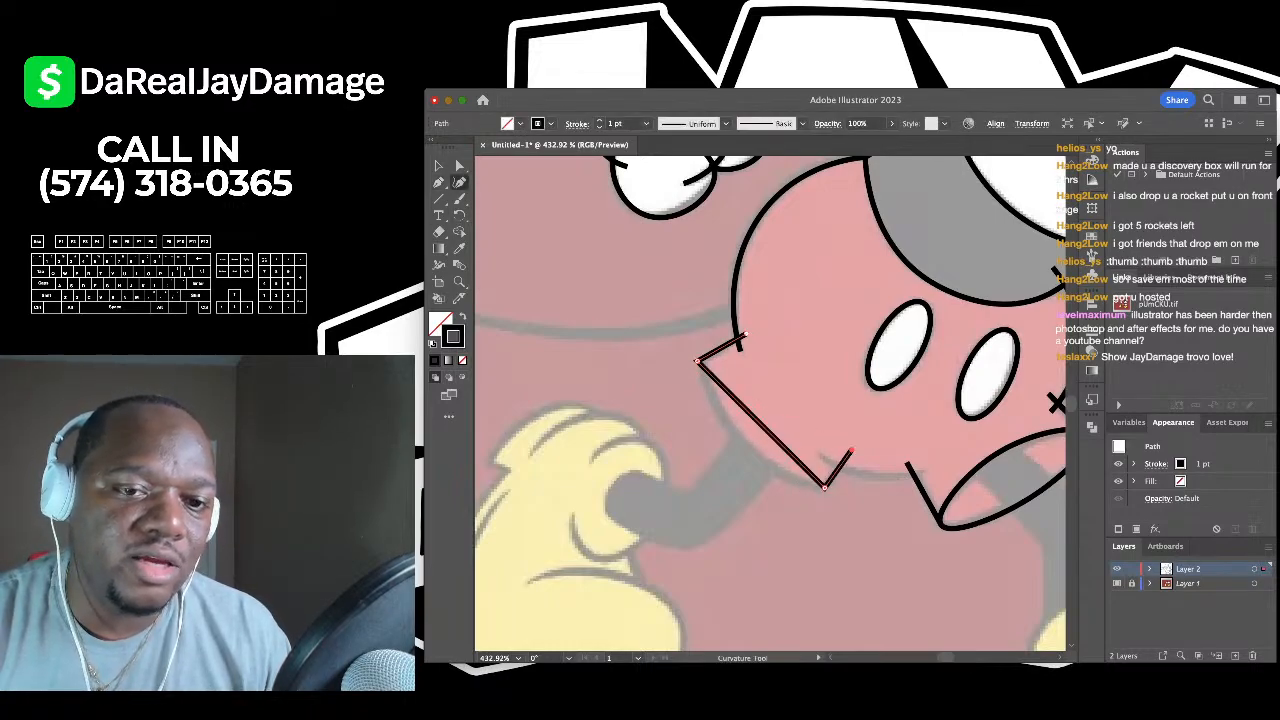
drag(755, 419, 735, 438)
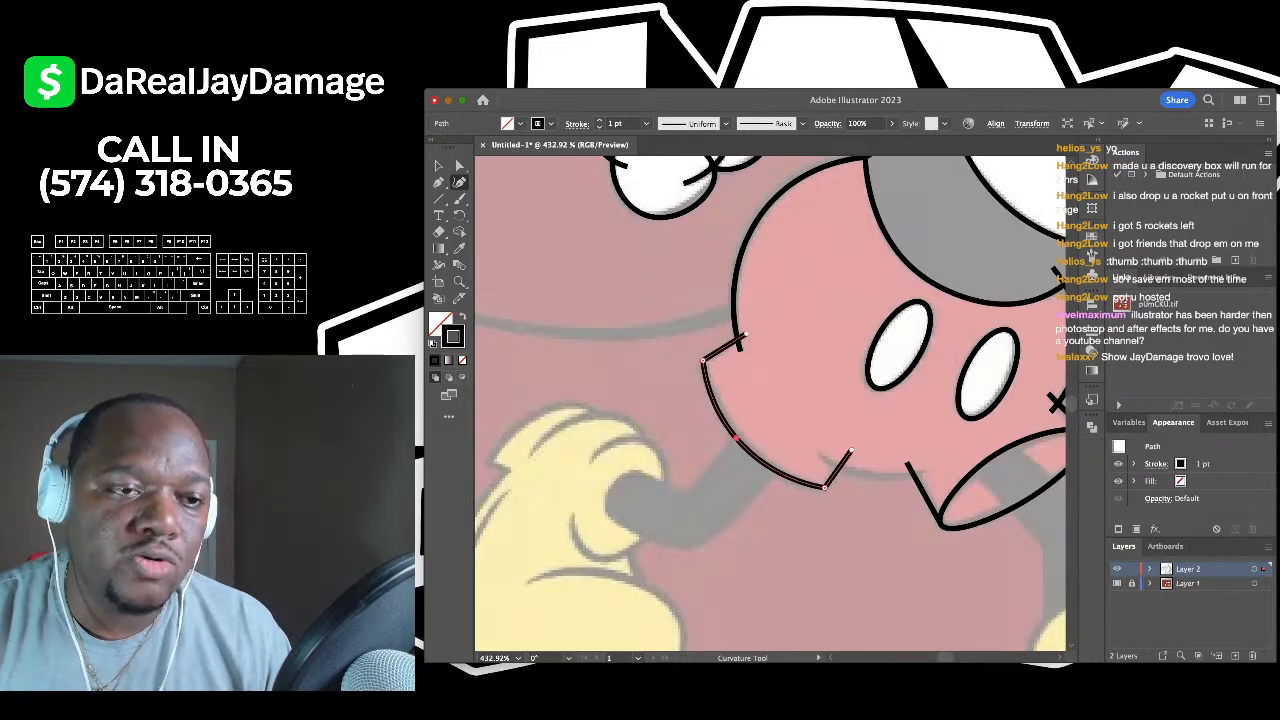
key(v)
key(super+shift+a)
- Draw the curved seam joining both leg openings with the Curvature tool, then deselect it
scroll(770, 400, down, 5)
scroll(770, 400, right, 5)
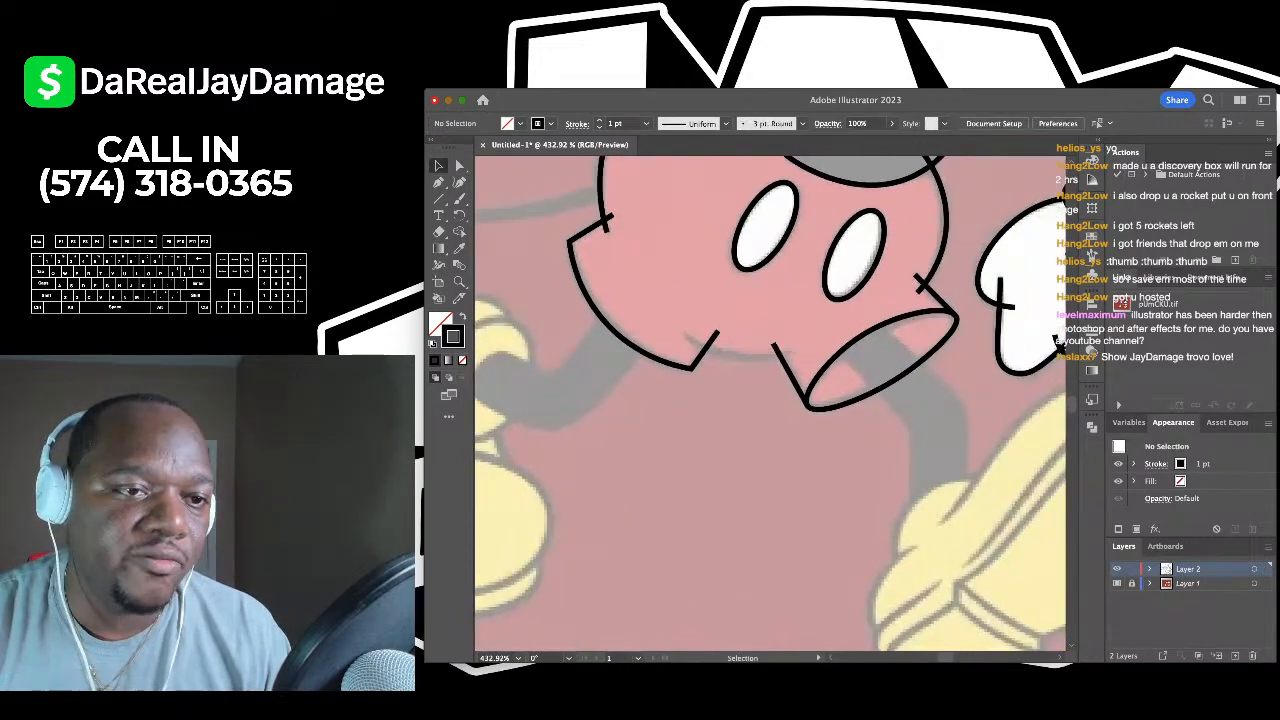
key(shift+grave)
scroll(770, 410, up, 3)
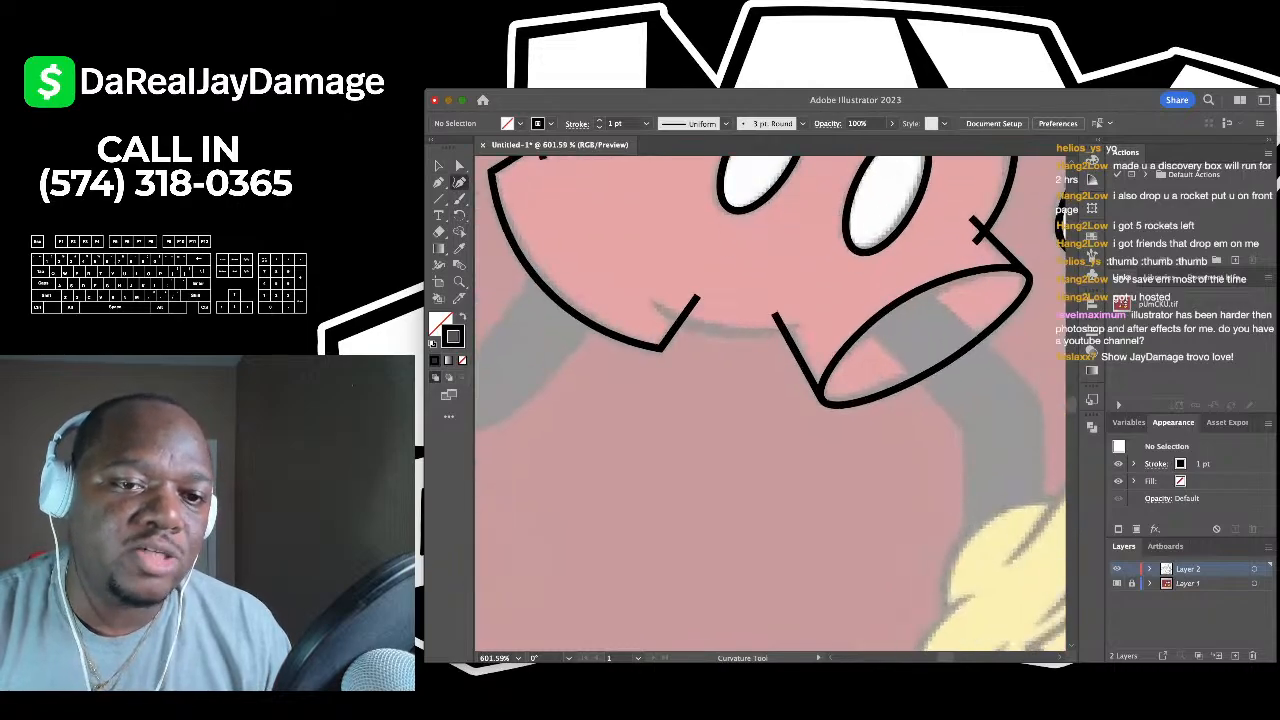
click(648, 295)
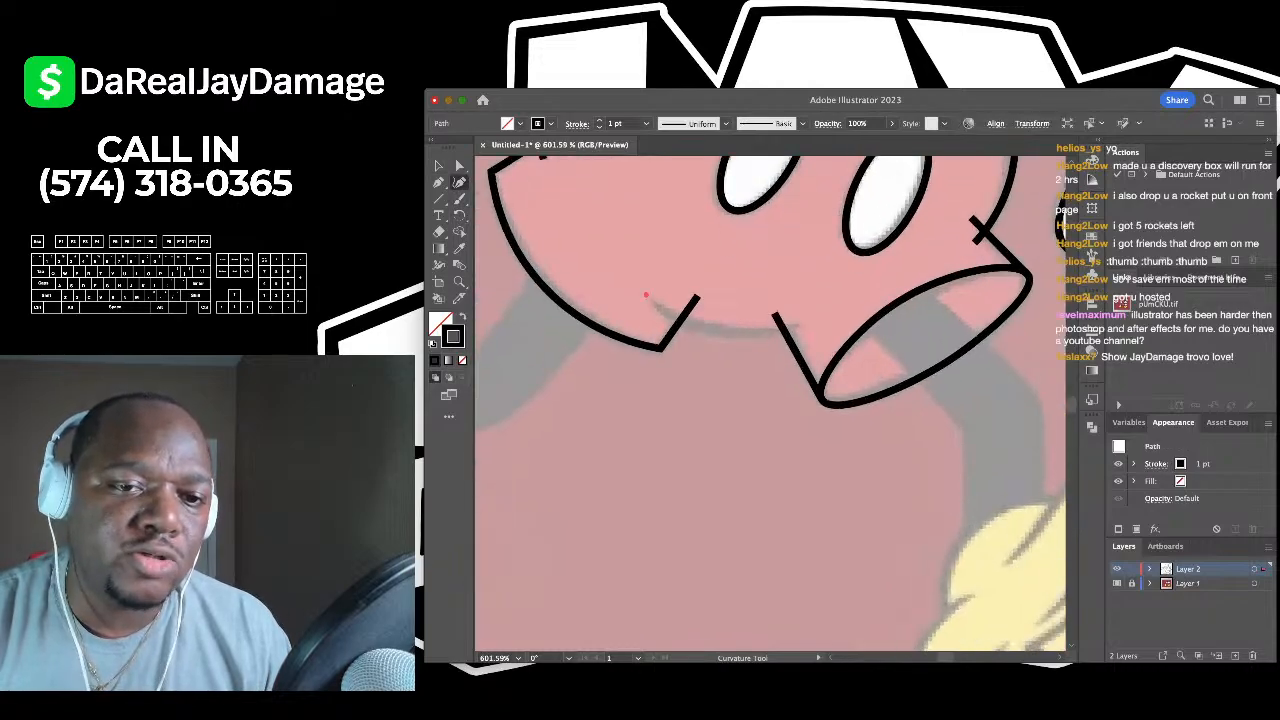
click(804, 322)
key(v)
key(super+shift+a)
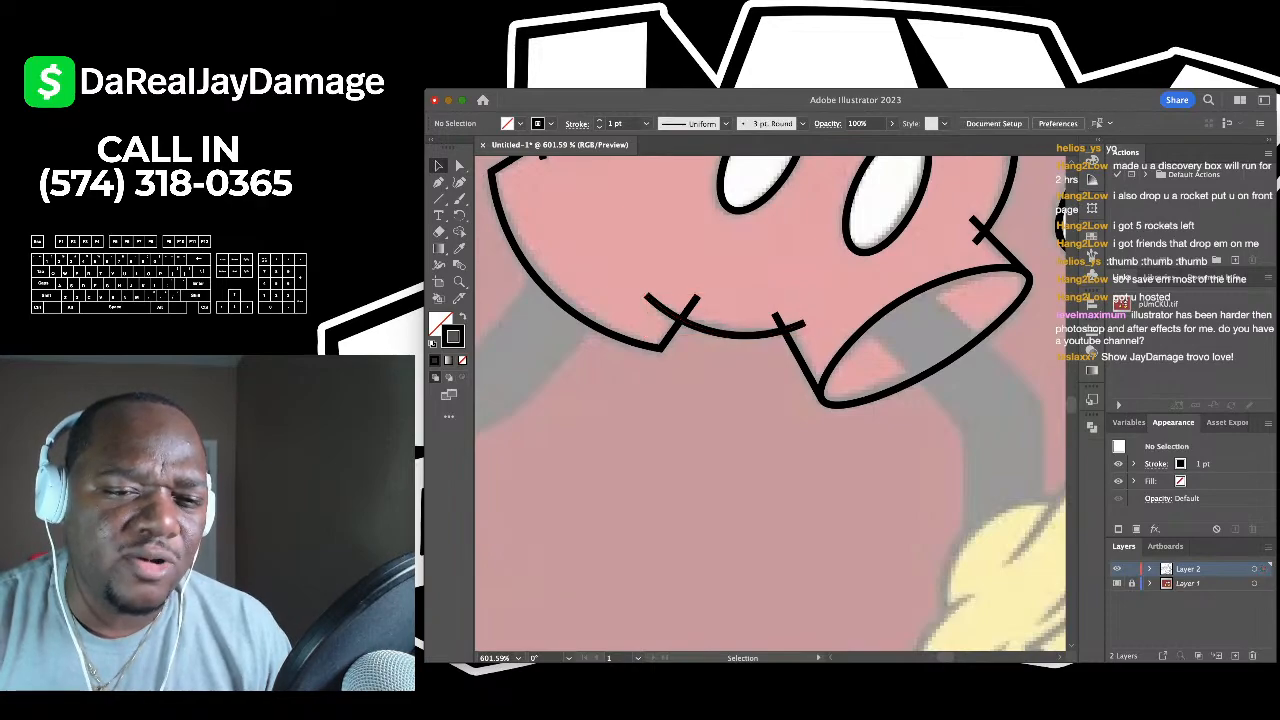
drag(721, 295, 745, 339)
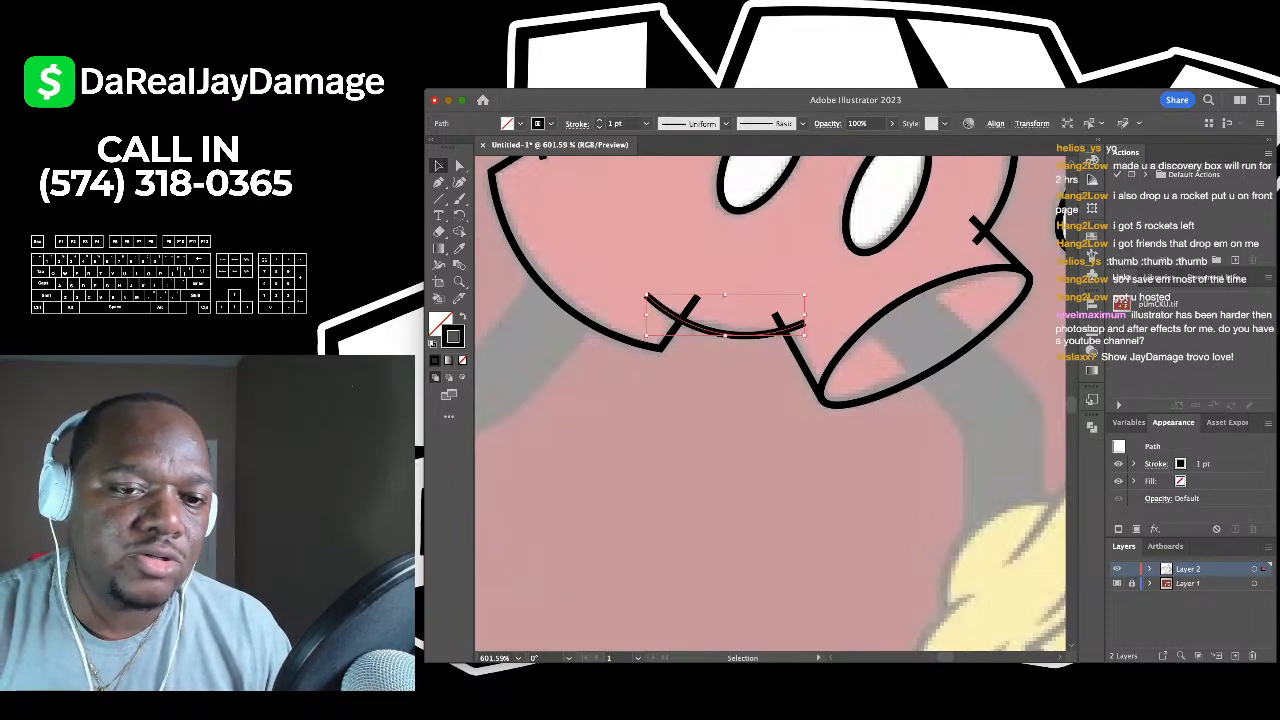
key(super+shift+a)
scroll(770, 400, down, 5)
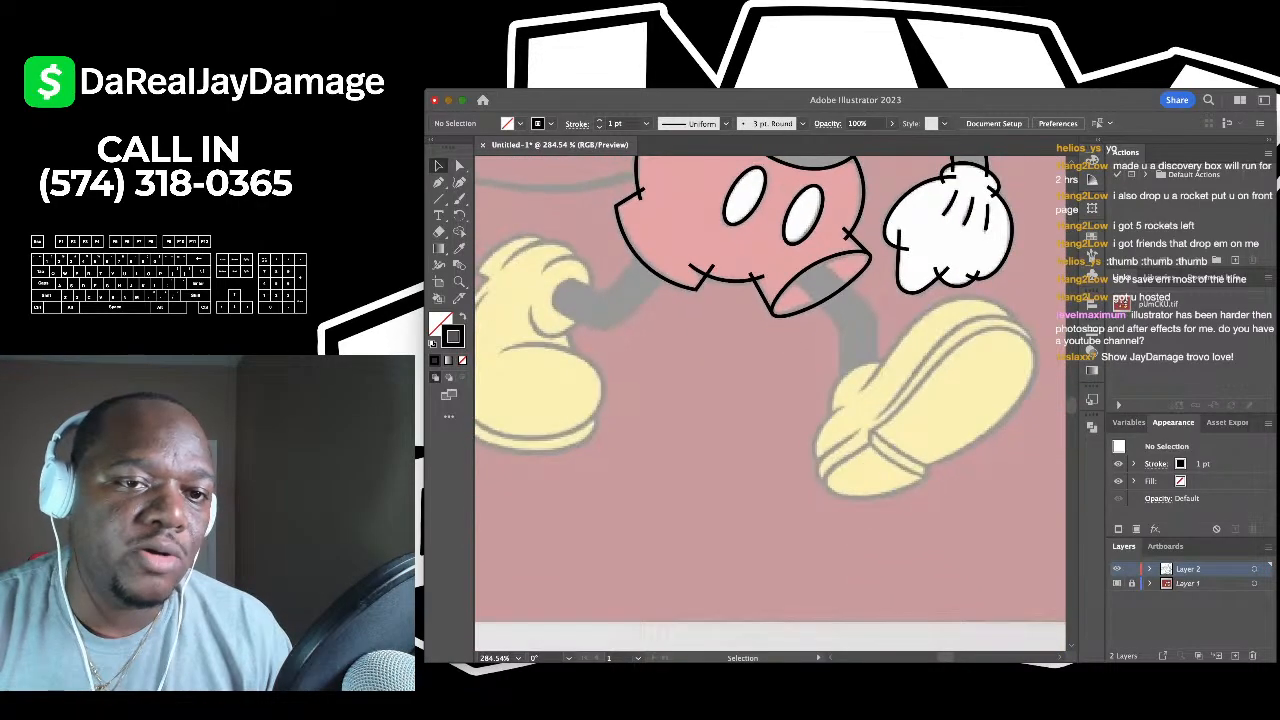
scroll(770, 400, down, 3)
scroll(770, 400, up, 3)
scroll(770, 400, down, 2)
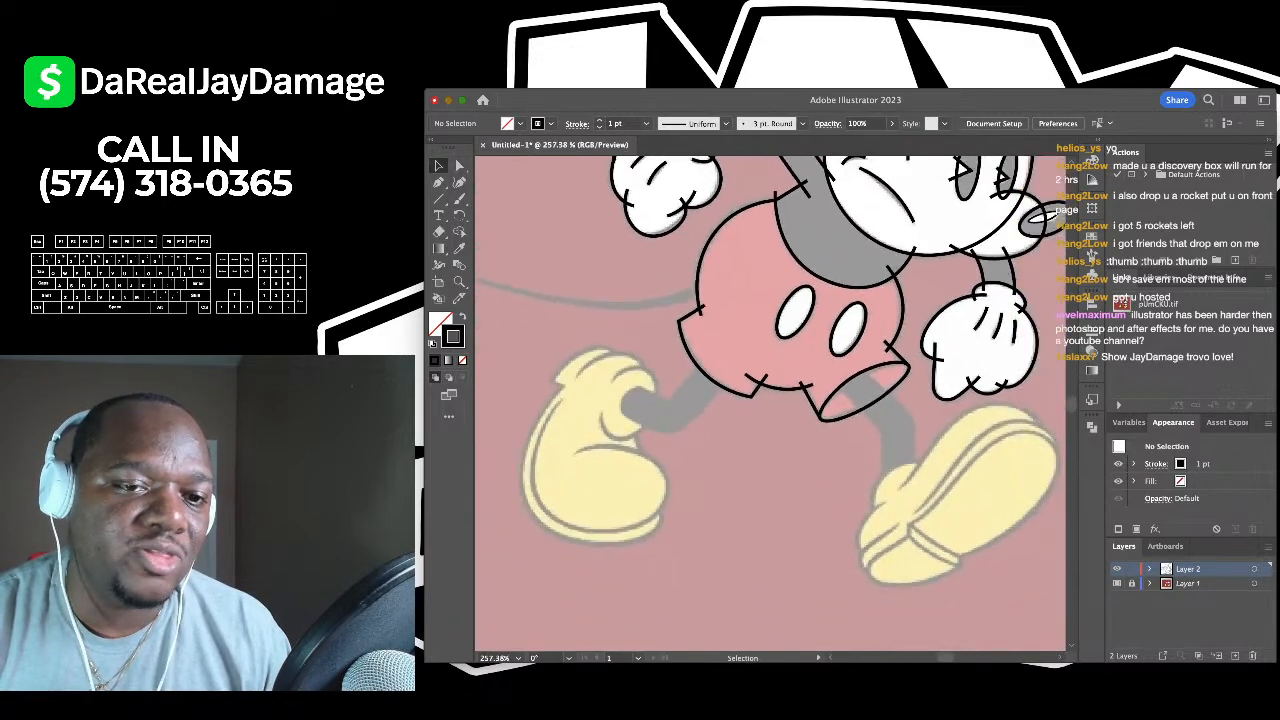
scroll(770, 400, up, 4)
- Outline the leg's lower edge from the shorts' leg opening down to the shoe and round it
key(p)
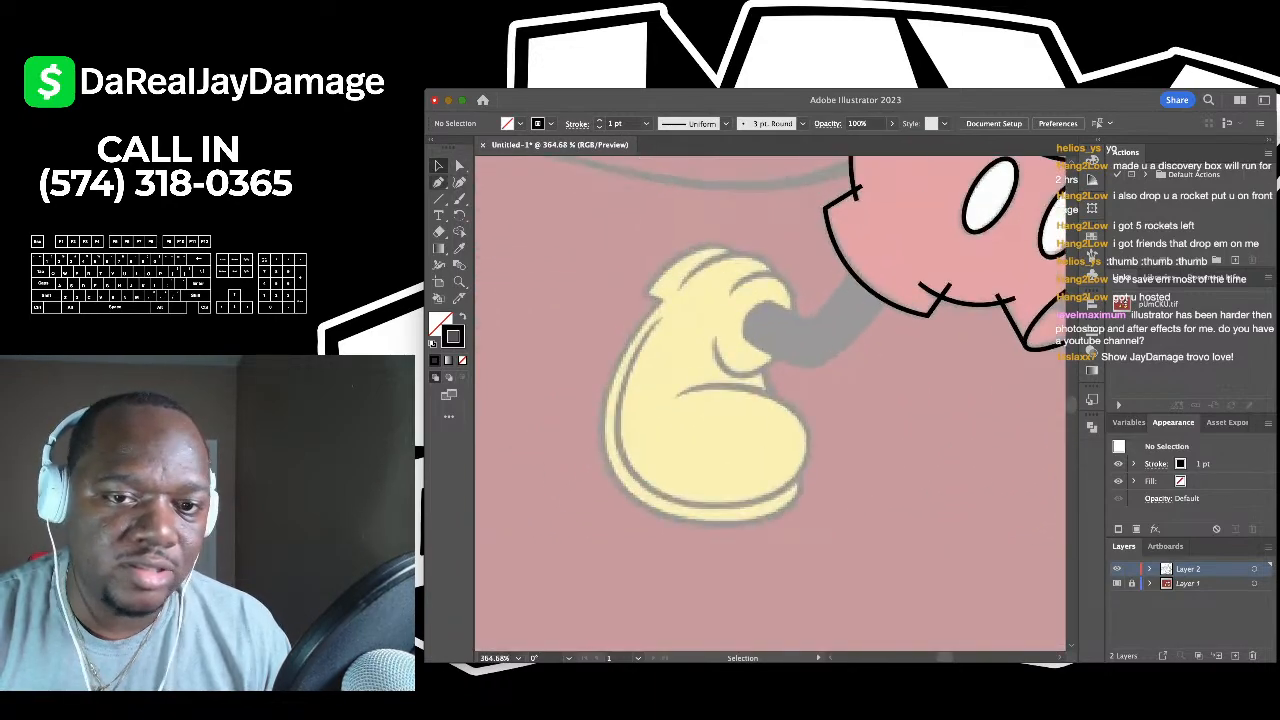
scroll(820, 320, up, 3)
click(943, 285)
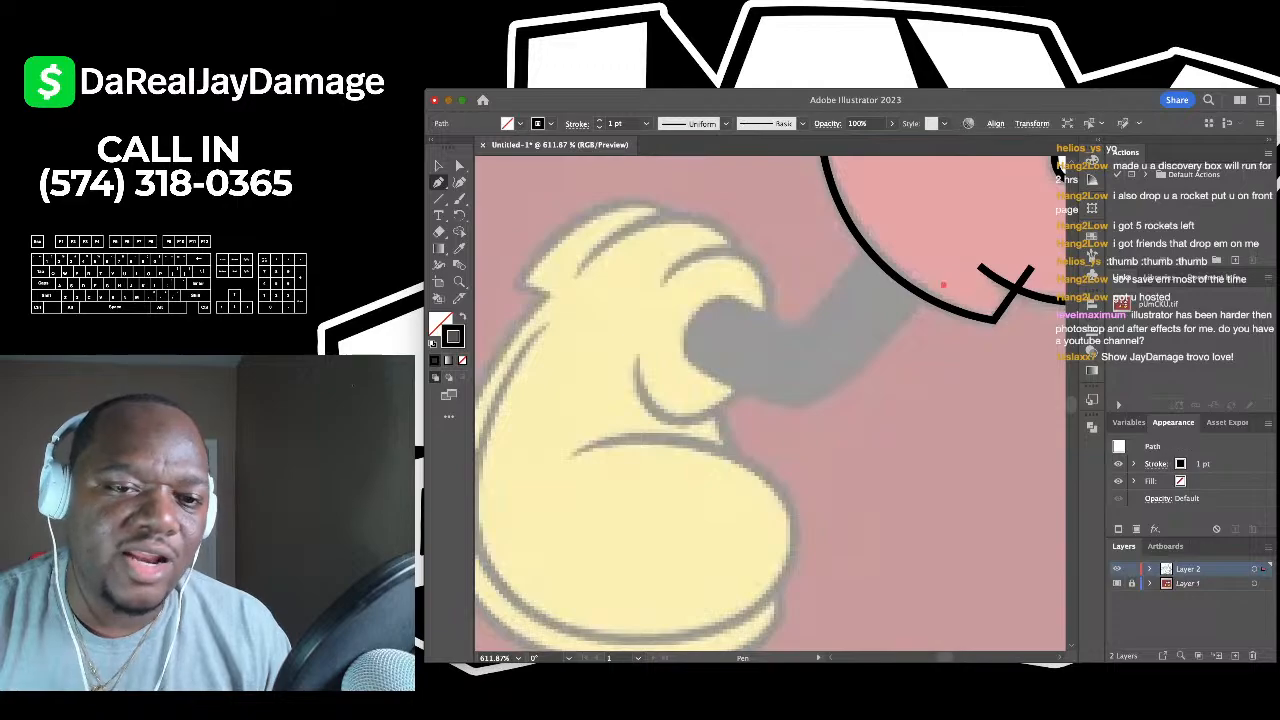
click(684, 355)
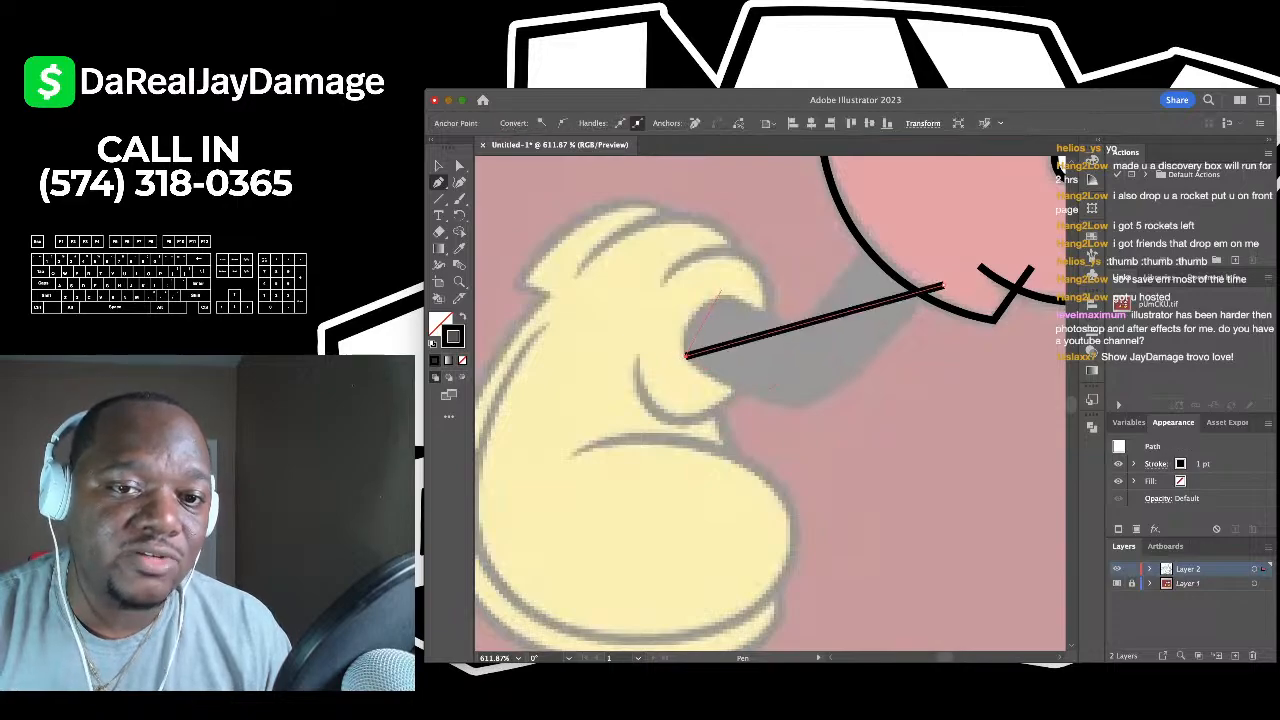
click(722, 292)
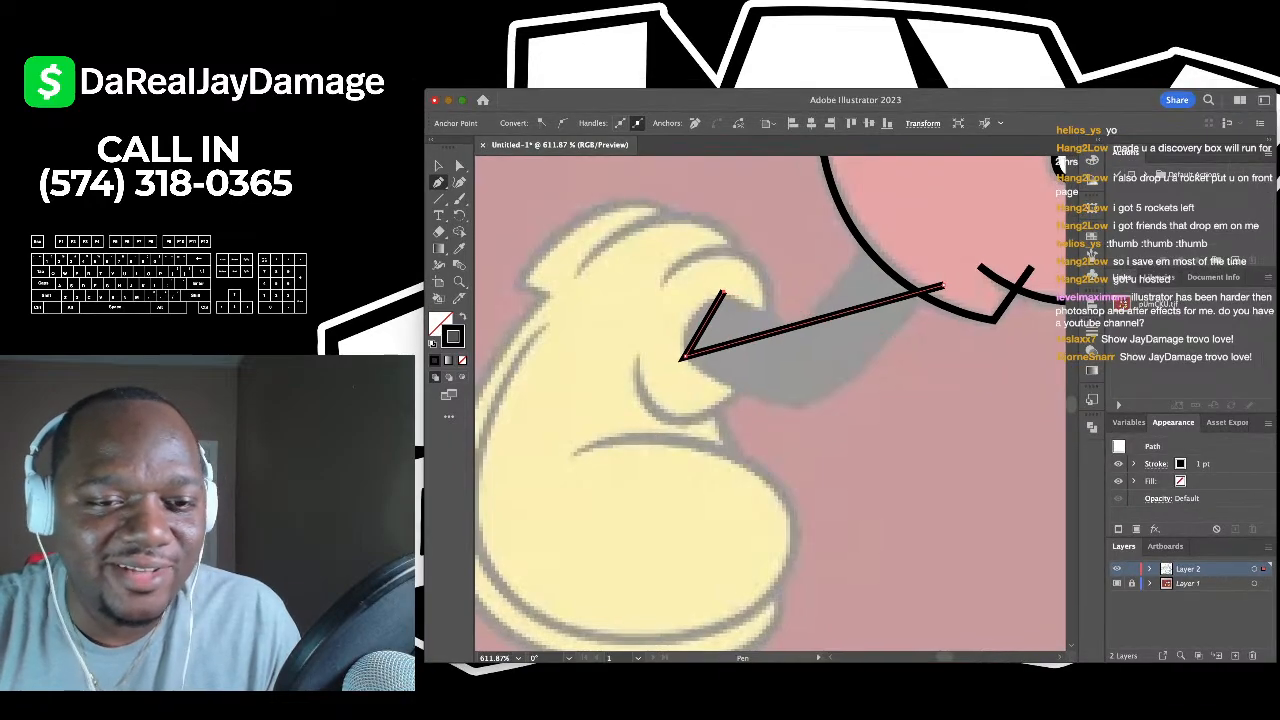
key(shift+grave)
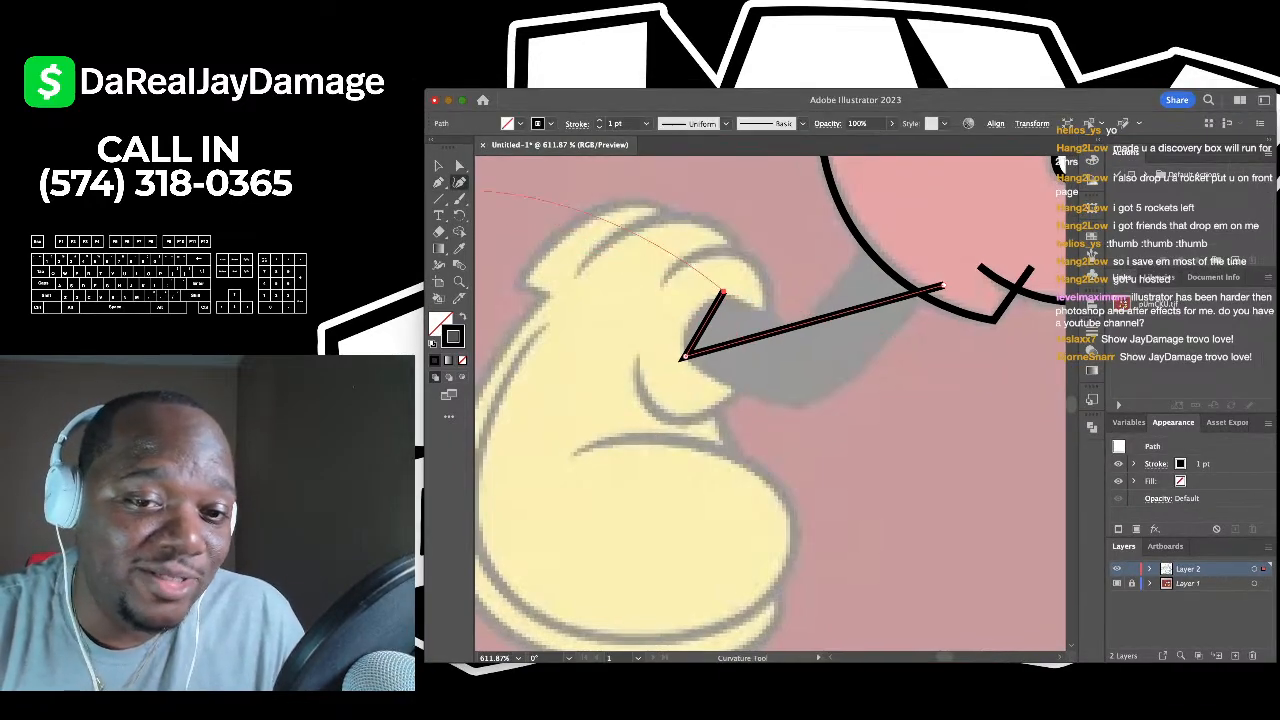
drag(806, 325, 803, 406)
click(892, 342)
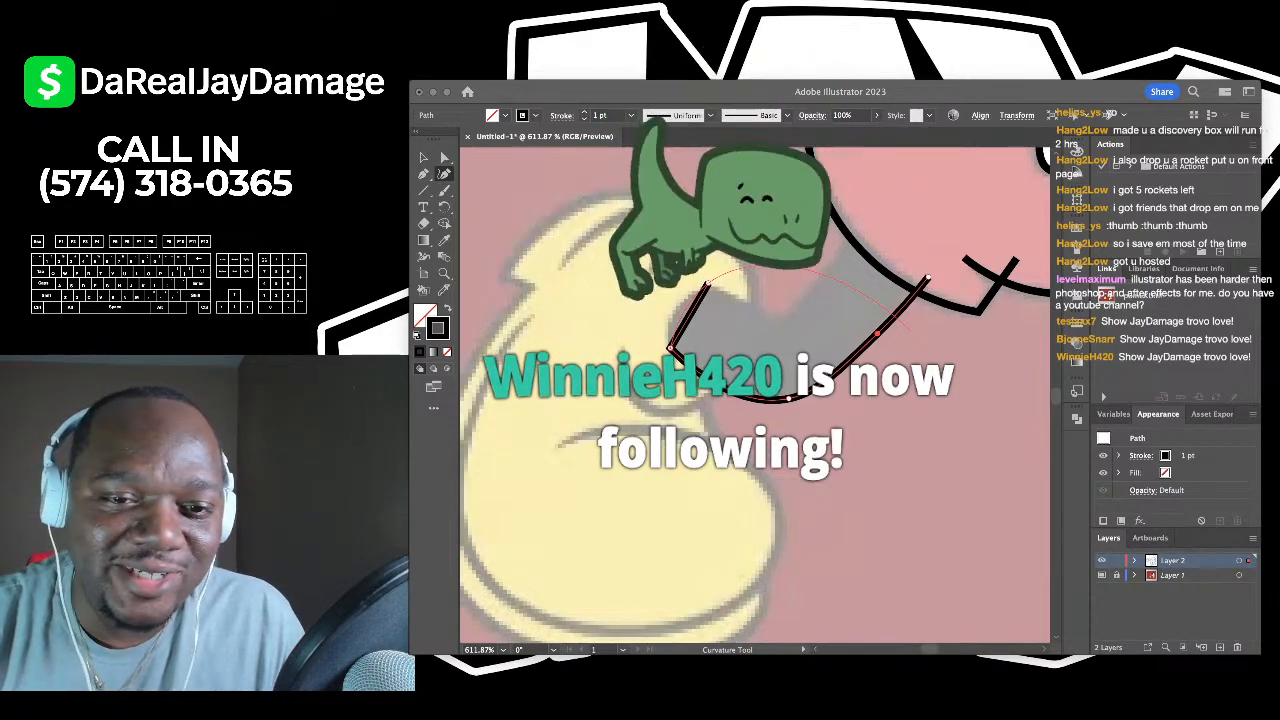
click(757, 365)
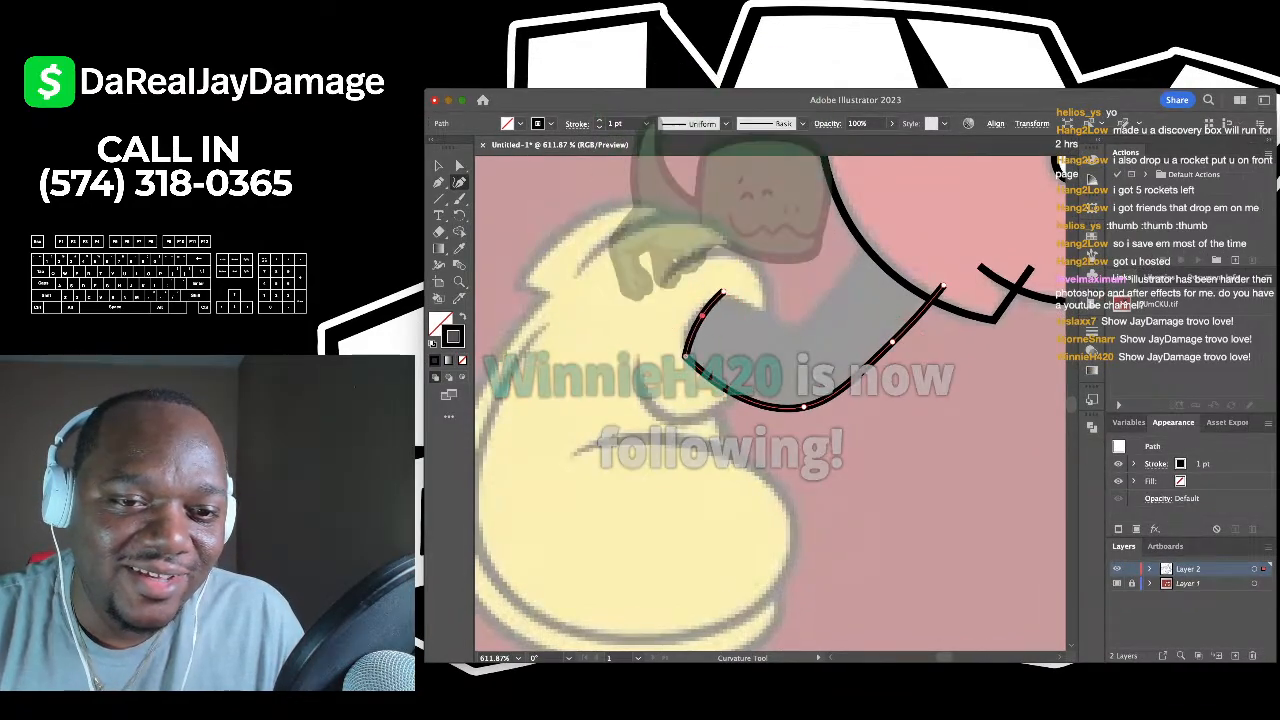
click(696, 313)
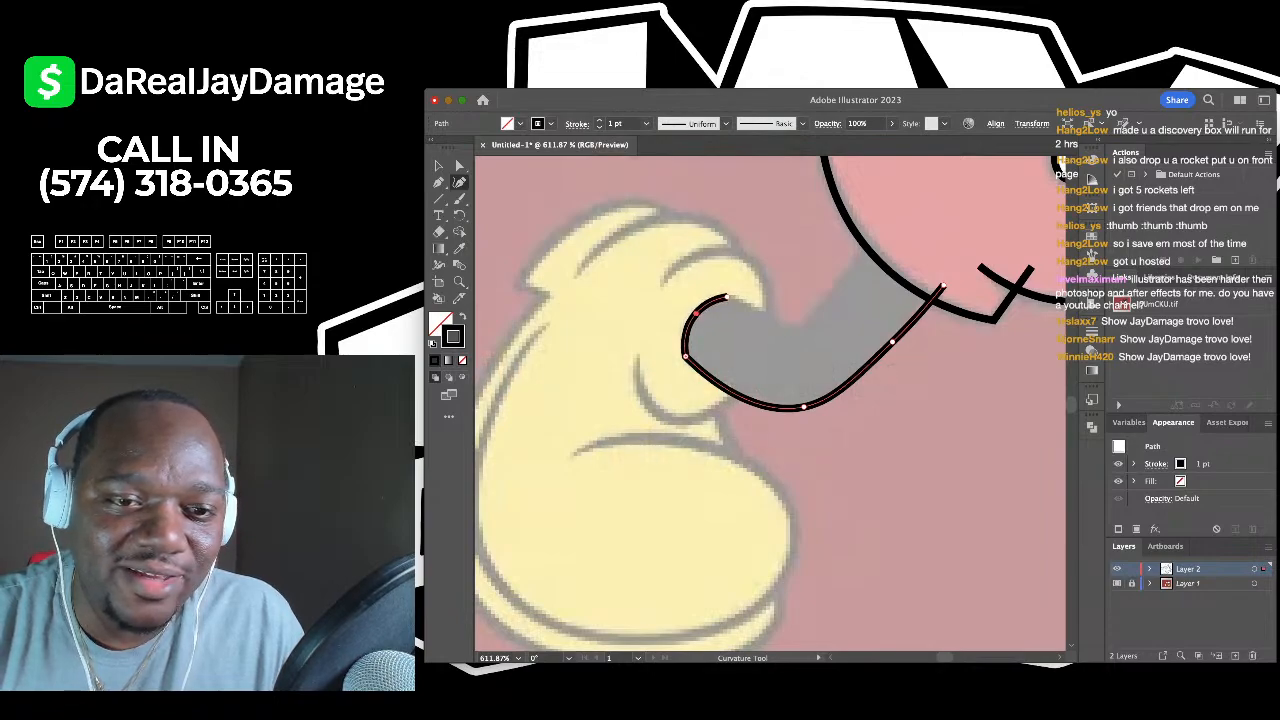
- Extend the outline along the leg's upper edge back up to the shorts' leg opening, then deselect
key(p)
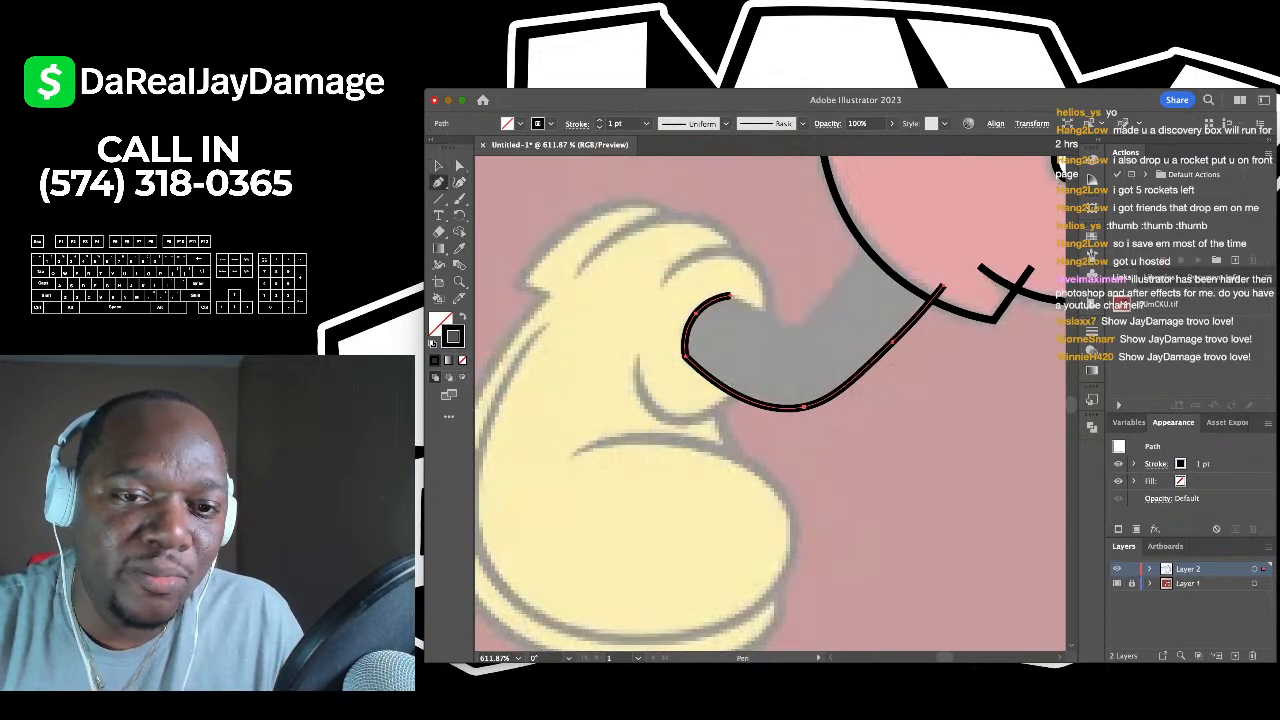
click(730, 295)
click(797, 328)
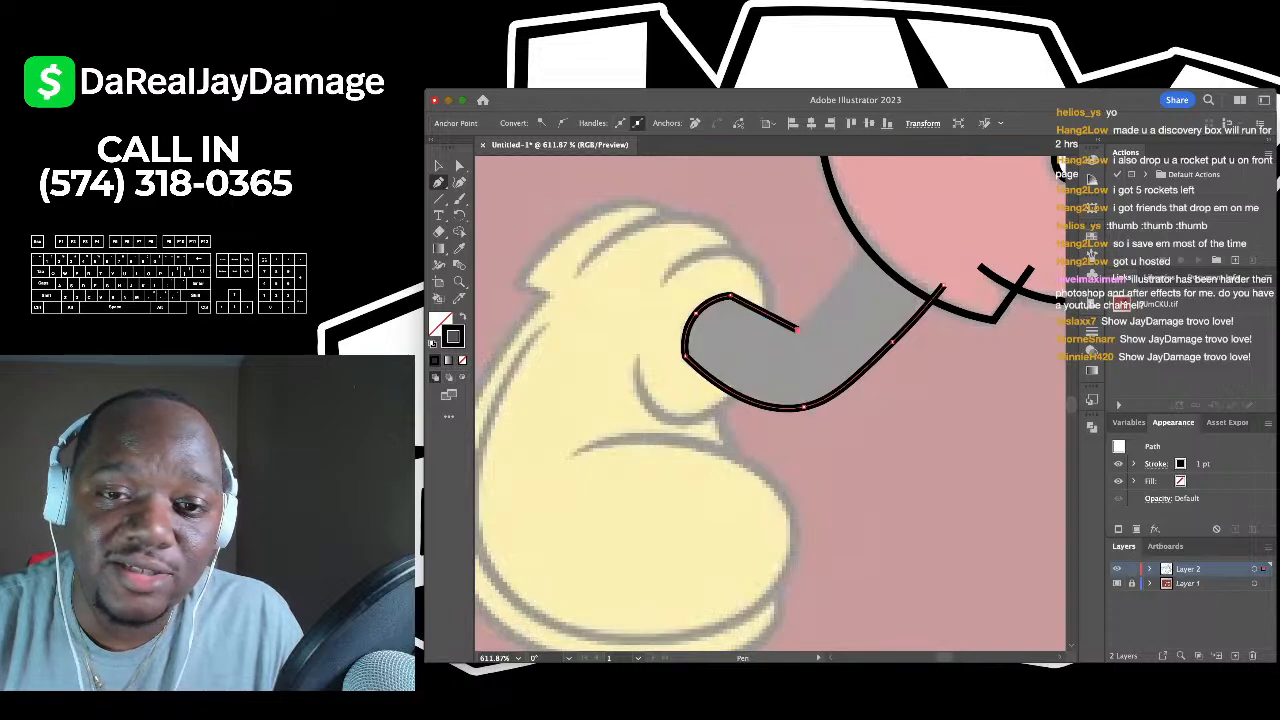
click(882, 230)
key(shift+grave)
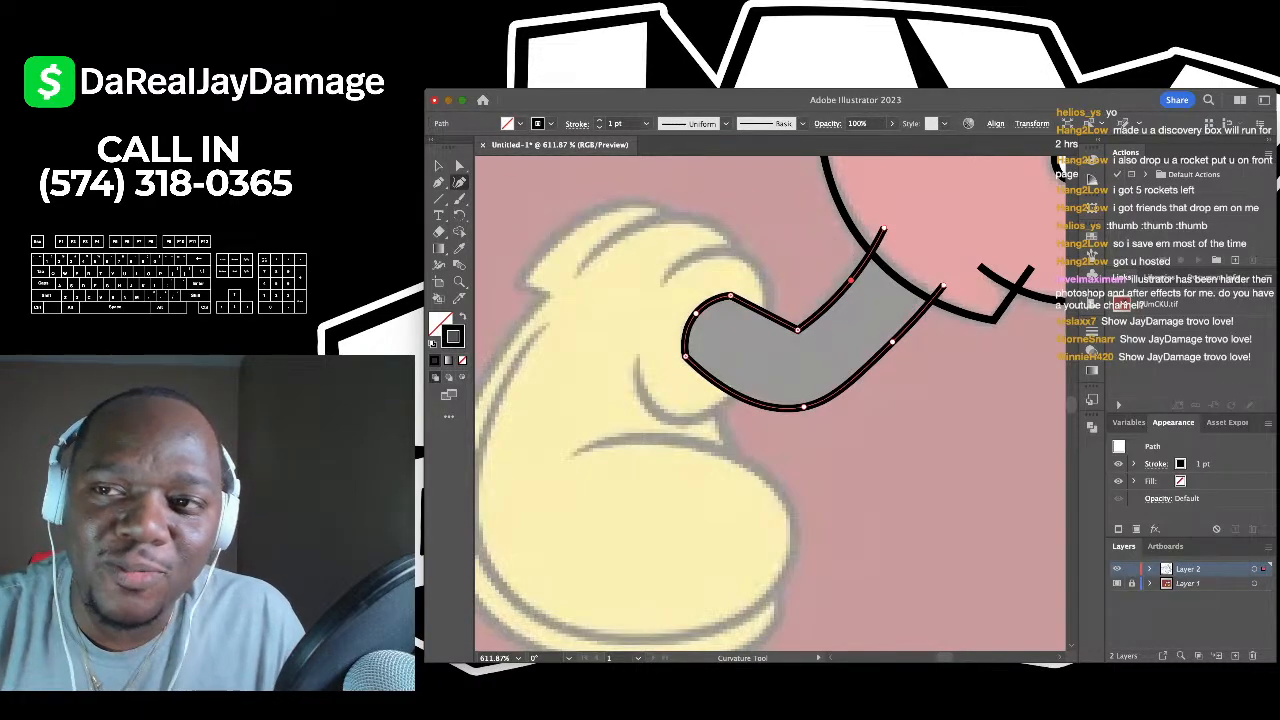
key(v)
click(750, 250)
scroll(750, 250, down, 3)
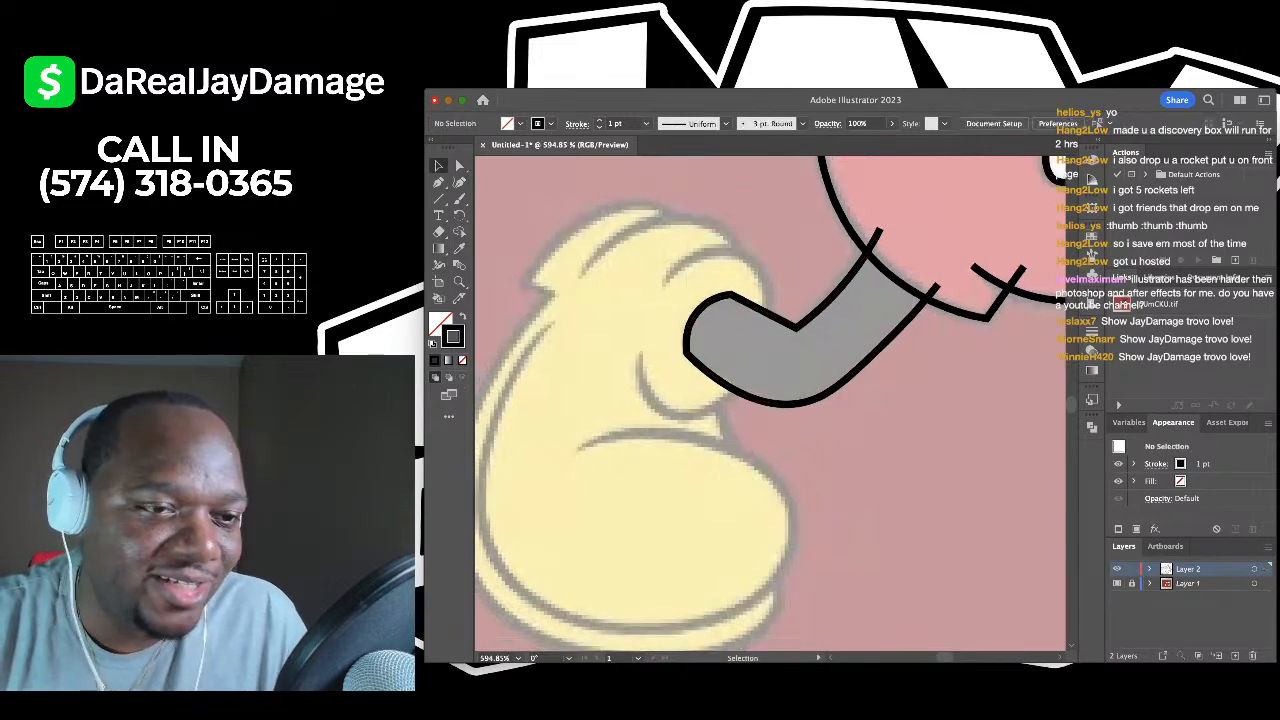
- Trace a looping curve over the top, right side and bottom of the cuff, then deselect it
key(shift+grave)
click(684, 269)
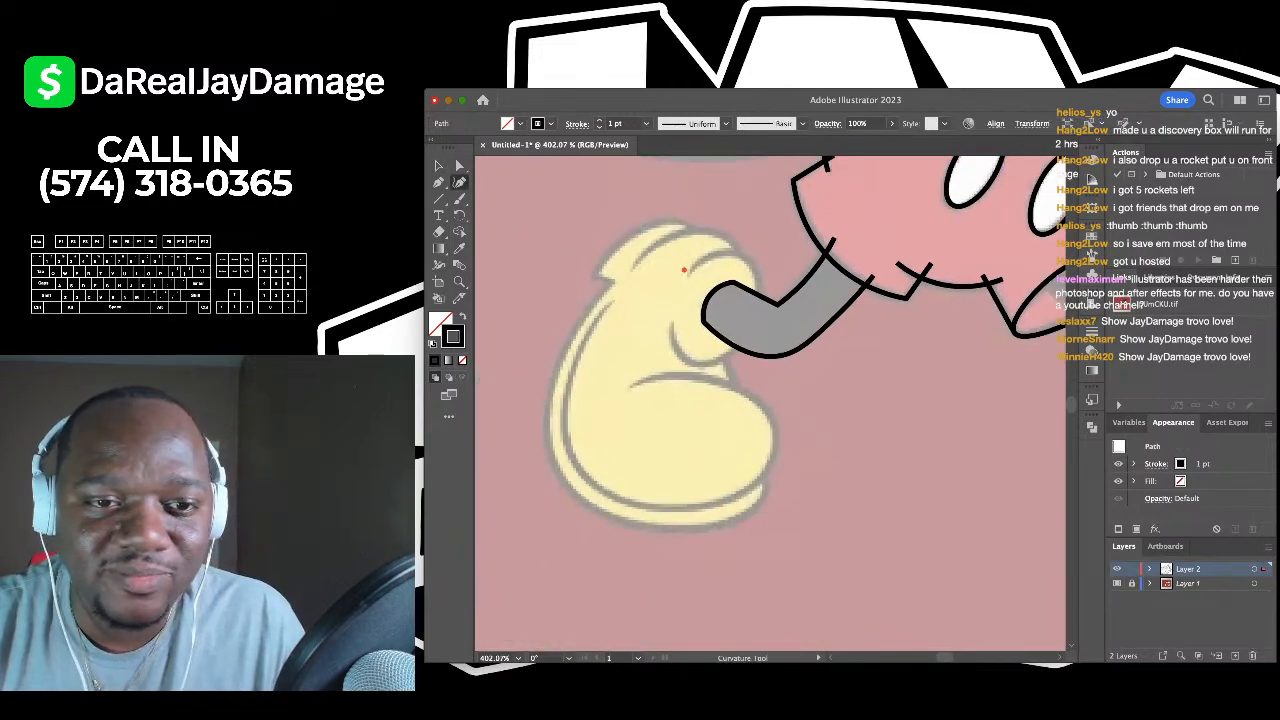
scroll(738, 252, down, 3)
scroll(738, 252, up, 3)
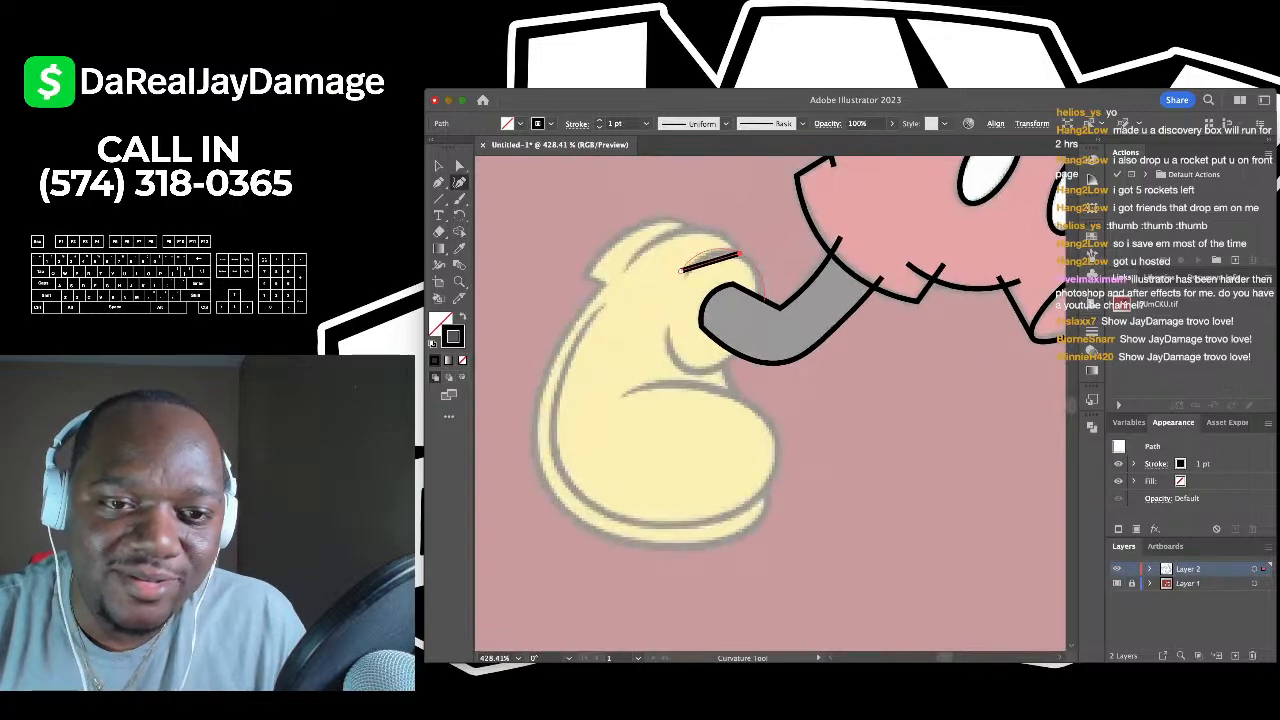
click(740, 256)
click(750, 320)
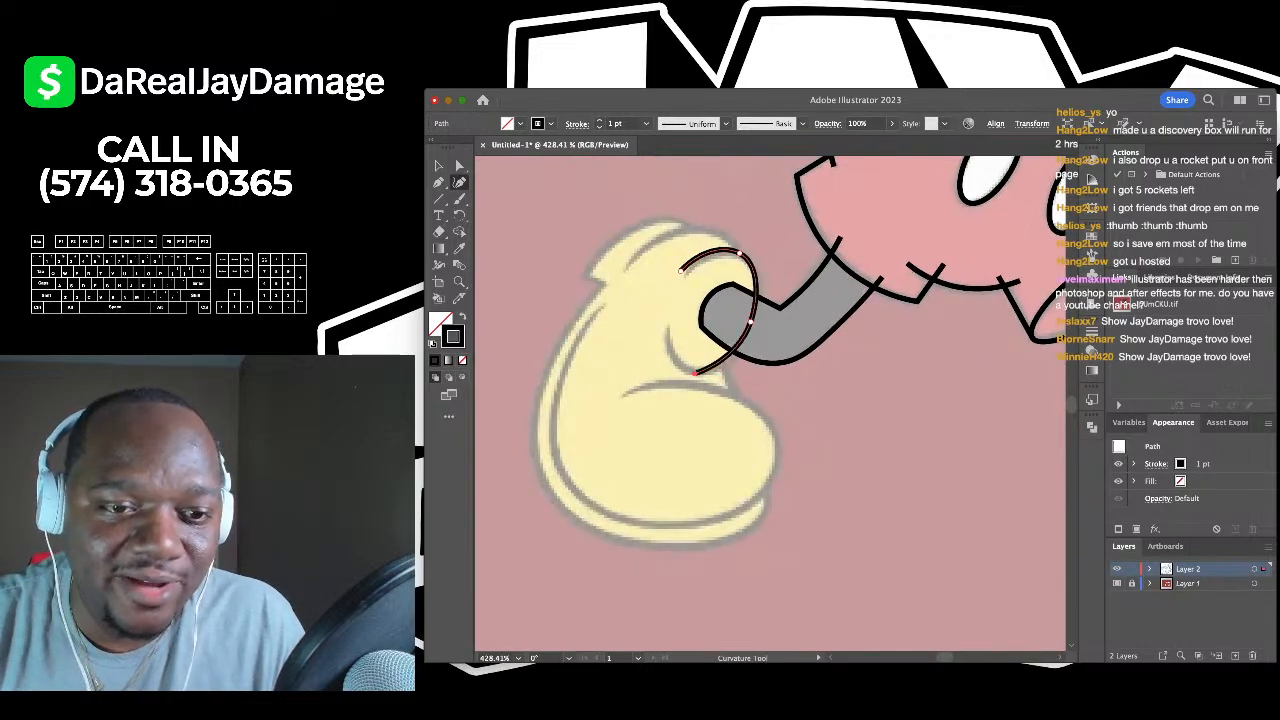
click(688, 373)
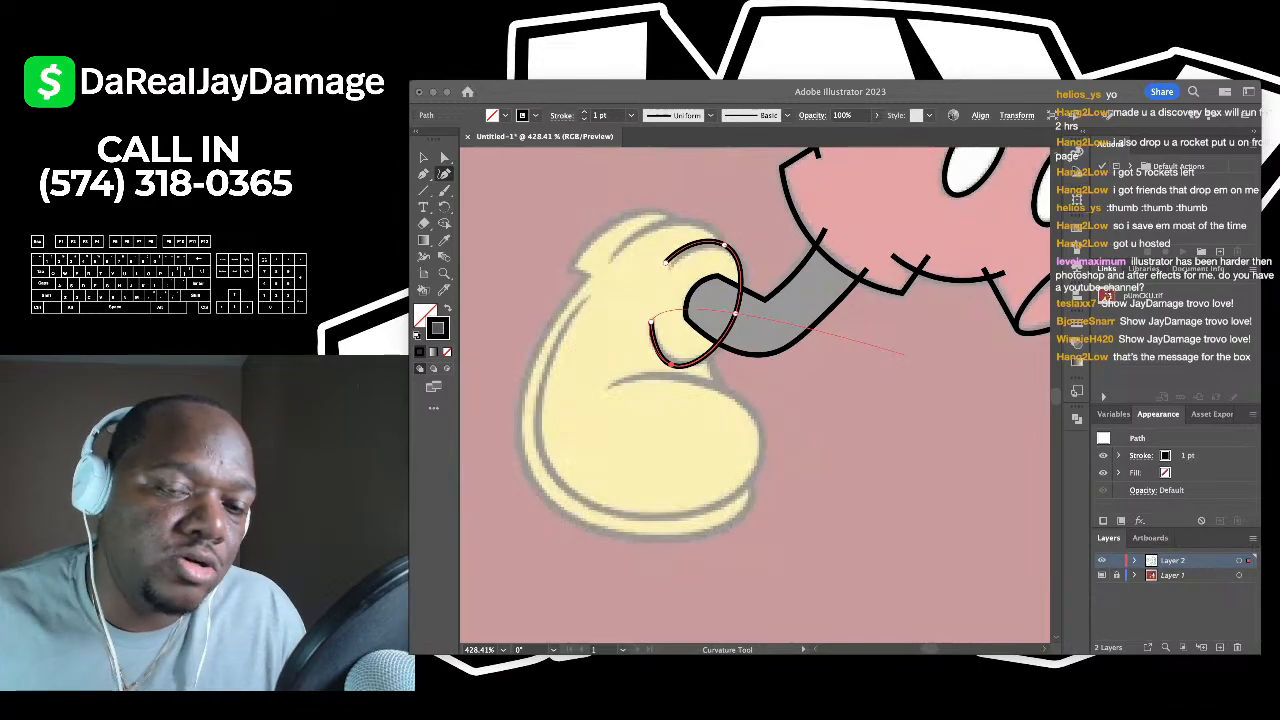
scroll(904, 355, down, 3)
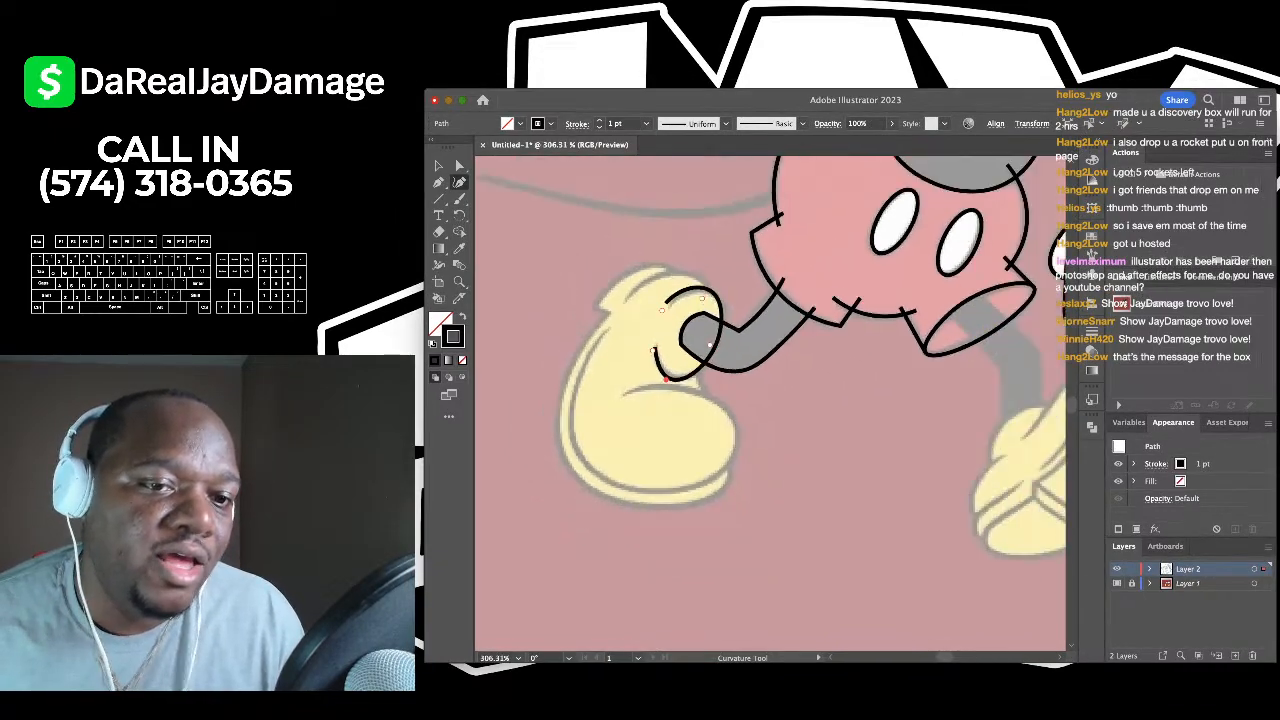
scroll(700, 300, up, 3)
click(438, 165)
click(600, 240)
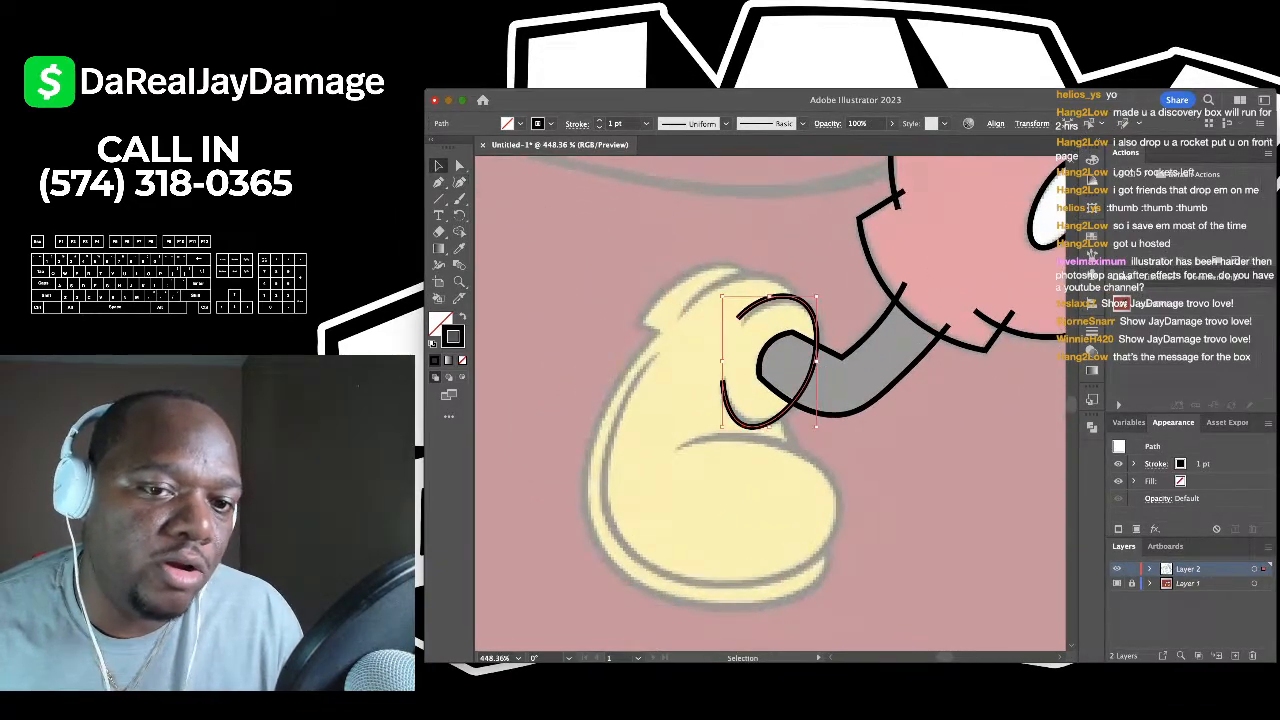
scroll(600, 240, up, 2)
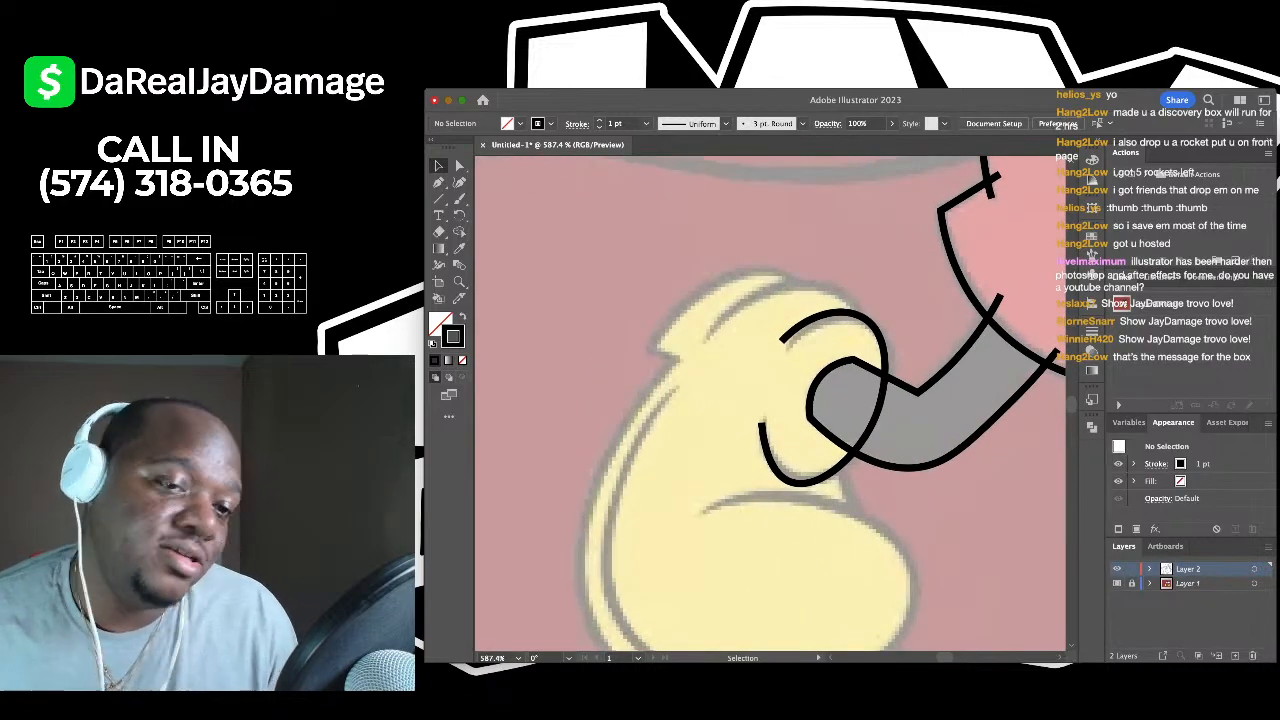
- Return to the Curvature tool and pan around the trace to find the next area to outline
click(459, 182)
scroll(626, 264, up, 3)
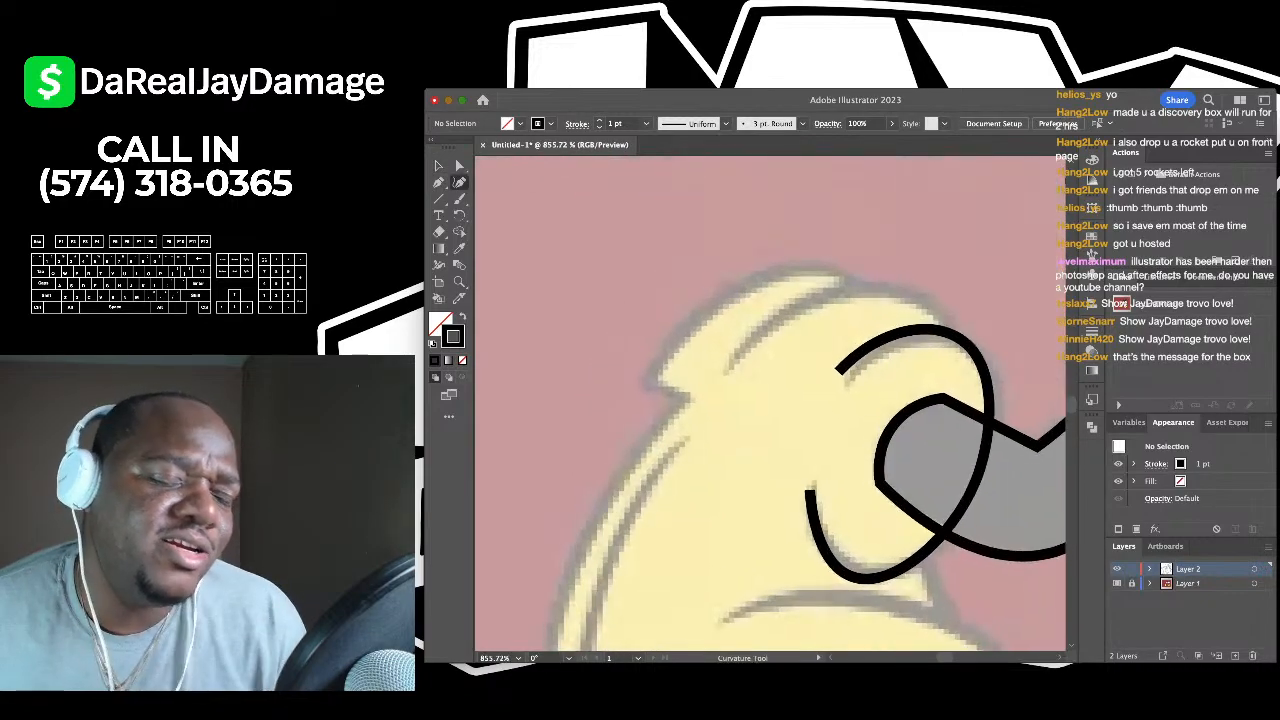
scroll(660, 270, down, 3)
scroll(660, 270, right, 2)
scroll(625, 220, down, 2)
scroll(662, 267, up, 3)
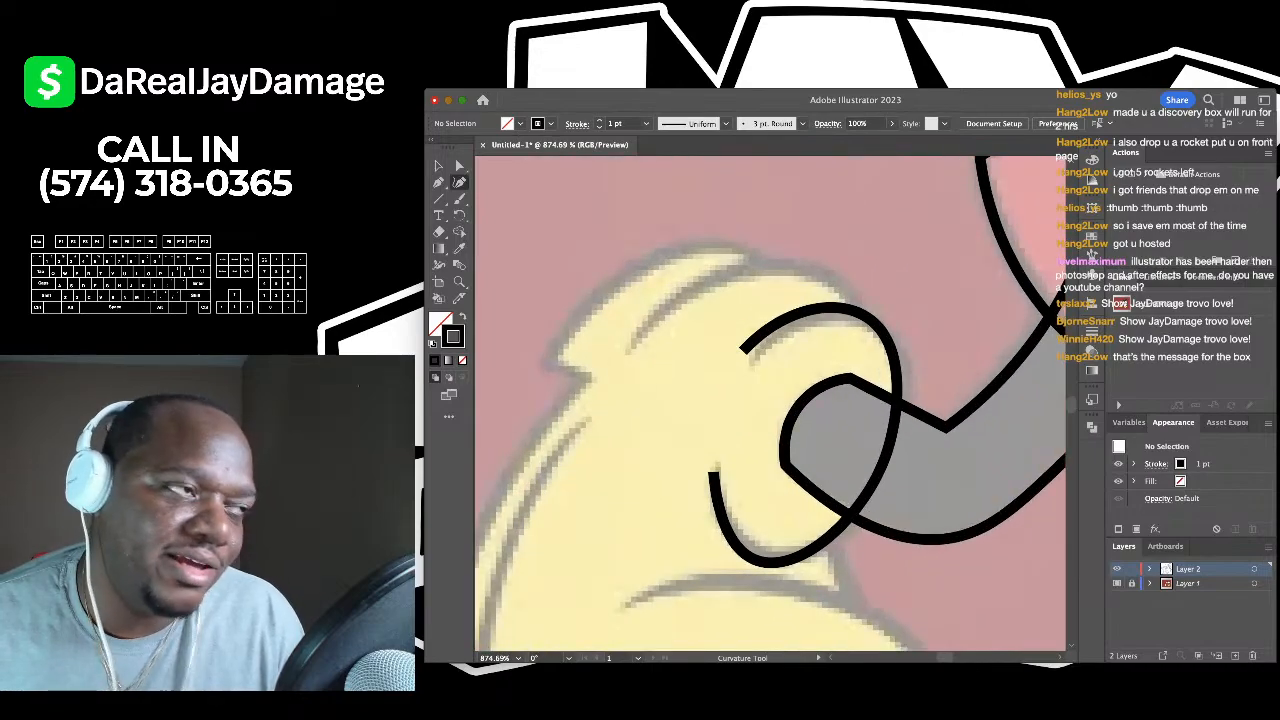
scroll(662, 300, down, 1)
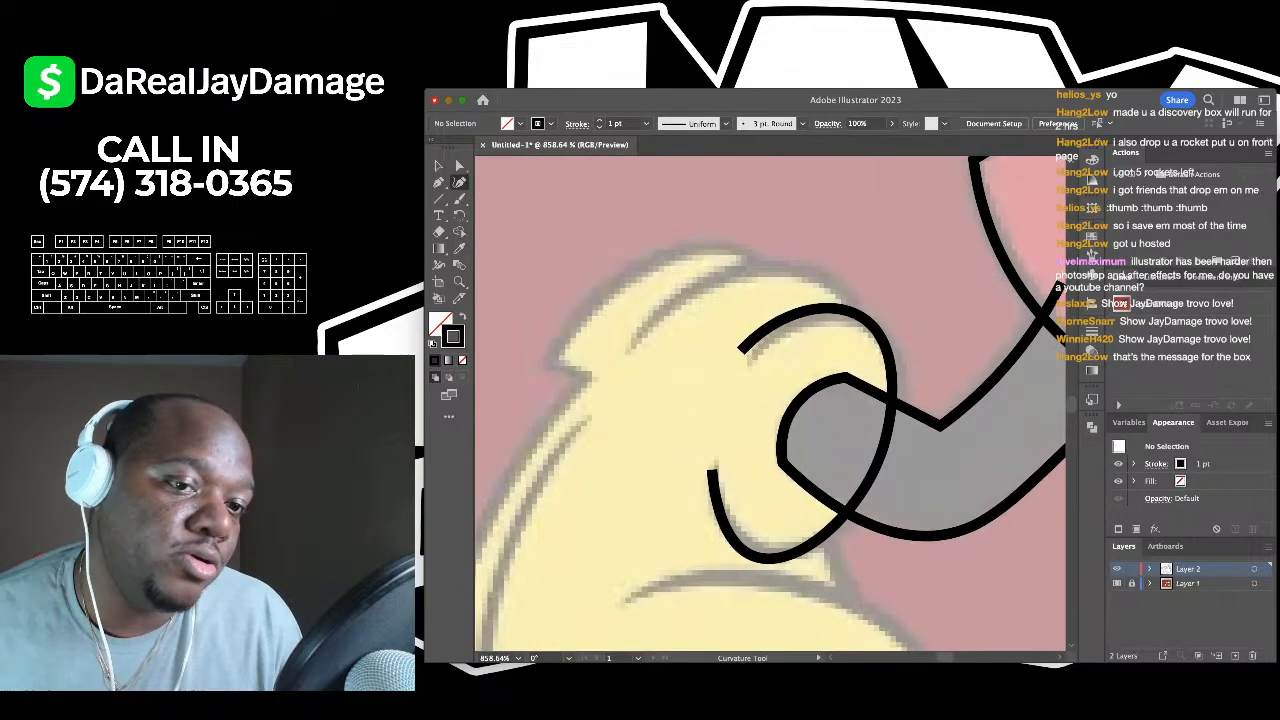
scroll(625, 372, down, 3)
scroll(625, 372, up, 4)
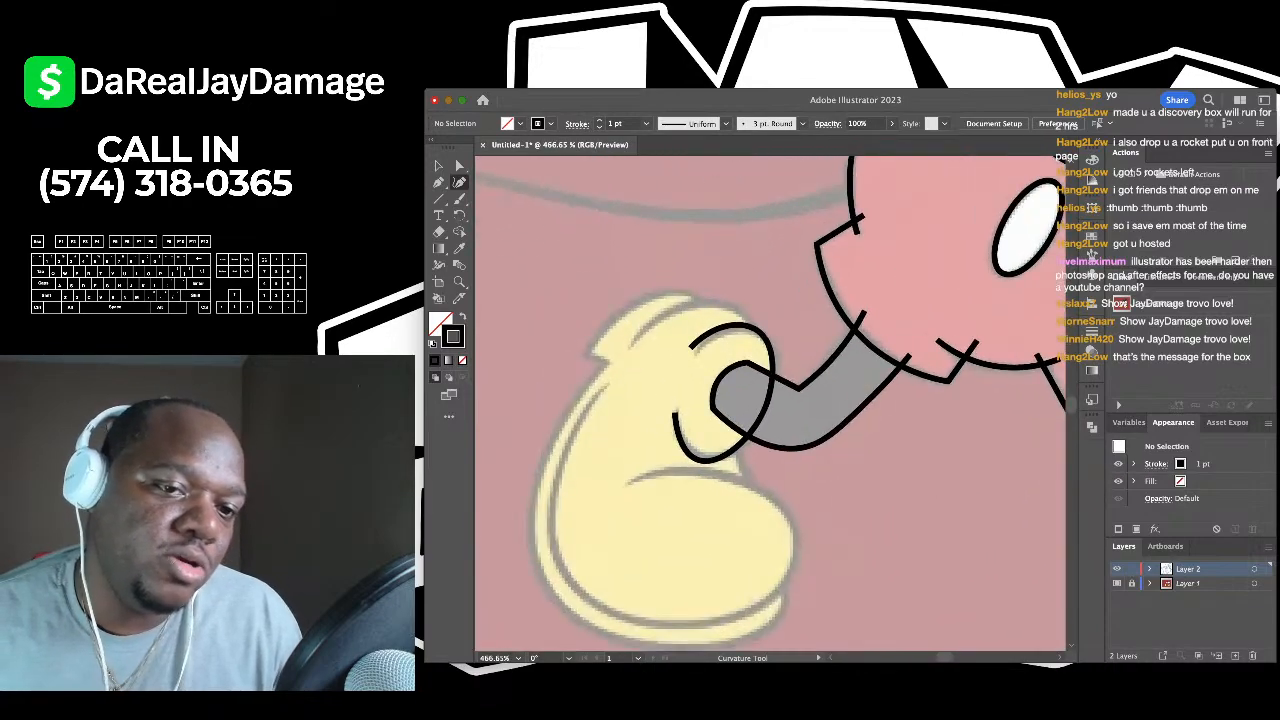
- Draw a curved arc over the glove's top edge, ending beside the cuff loop
scroll(625, 372, up, 1)
click(625, 348)
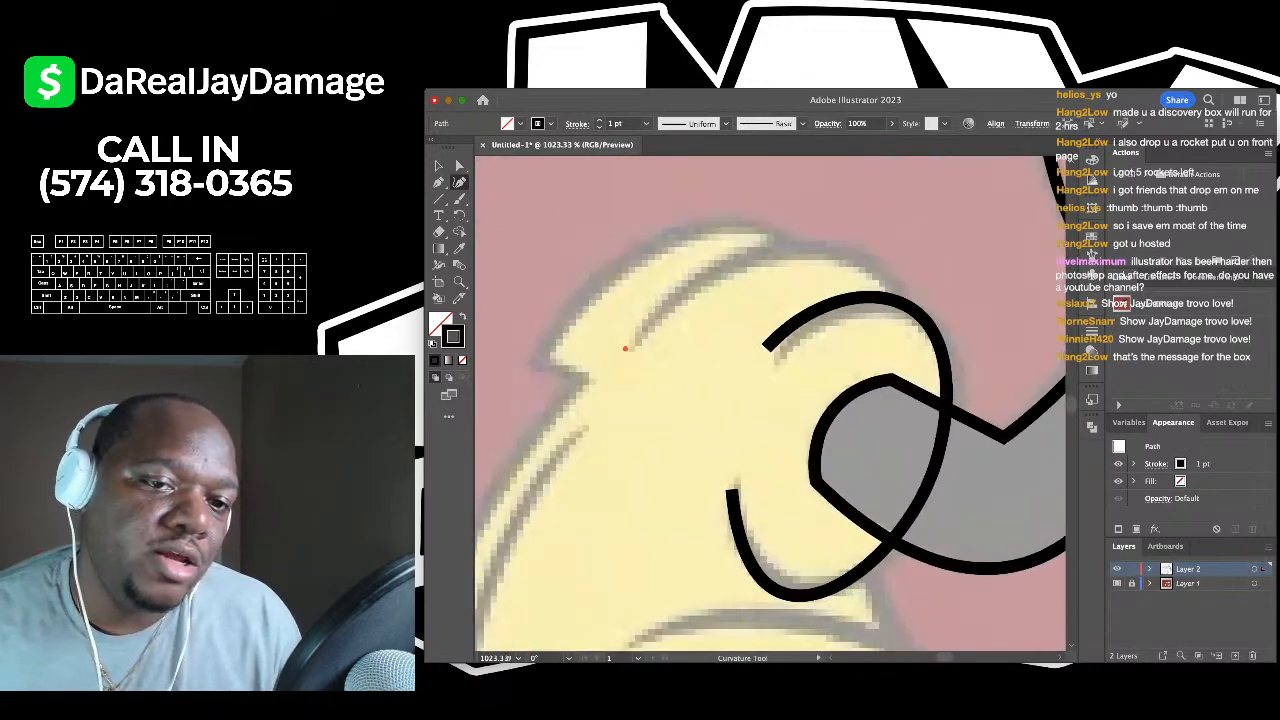
click(735, 265)
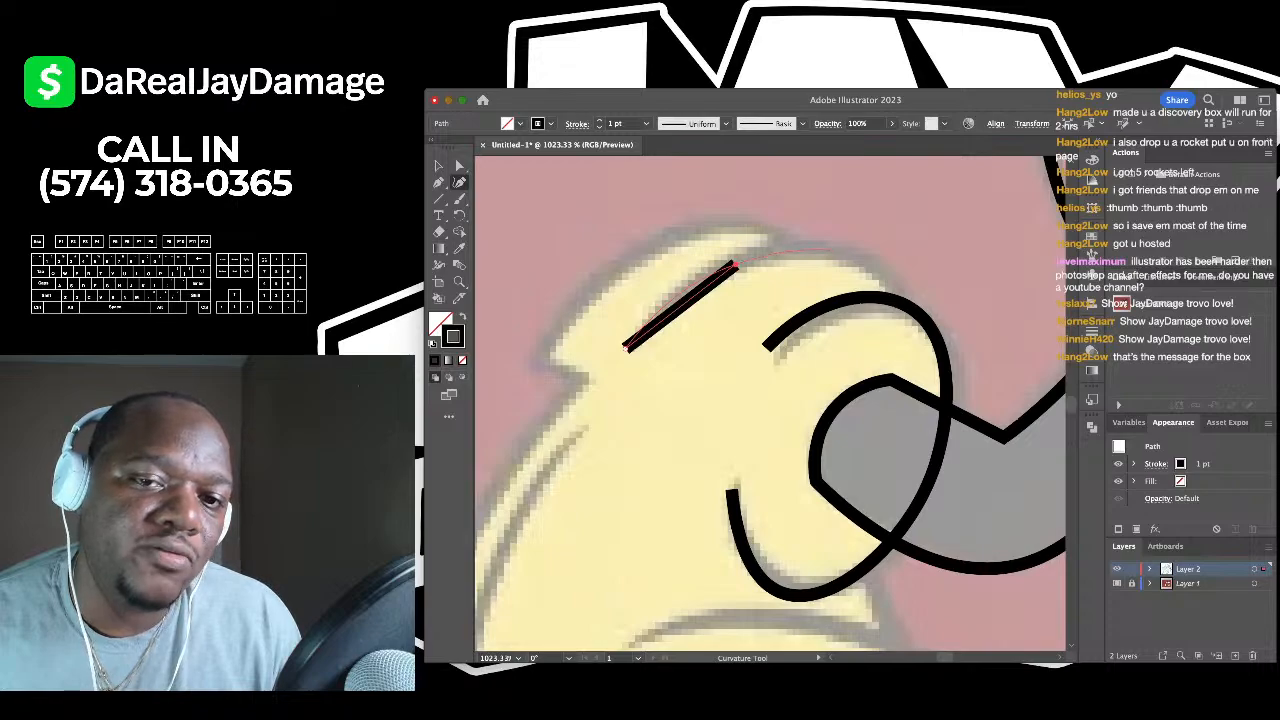
click(843, 251)
click(913, 332)
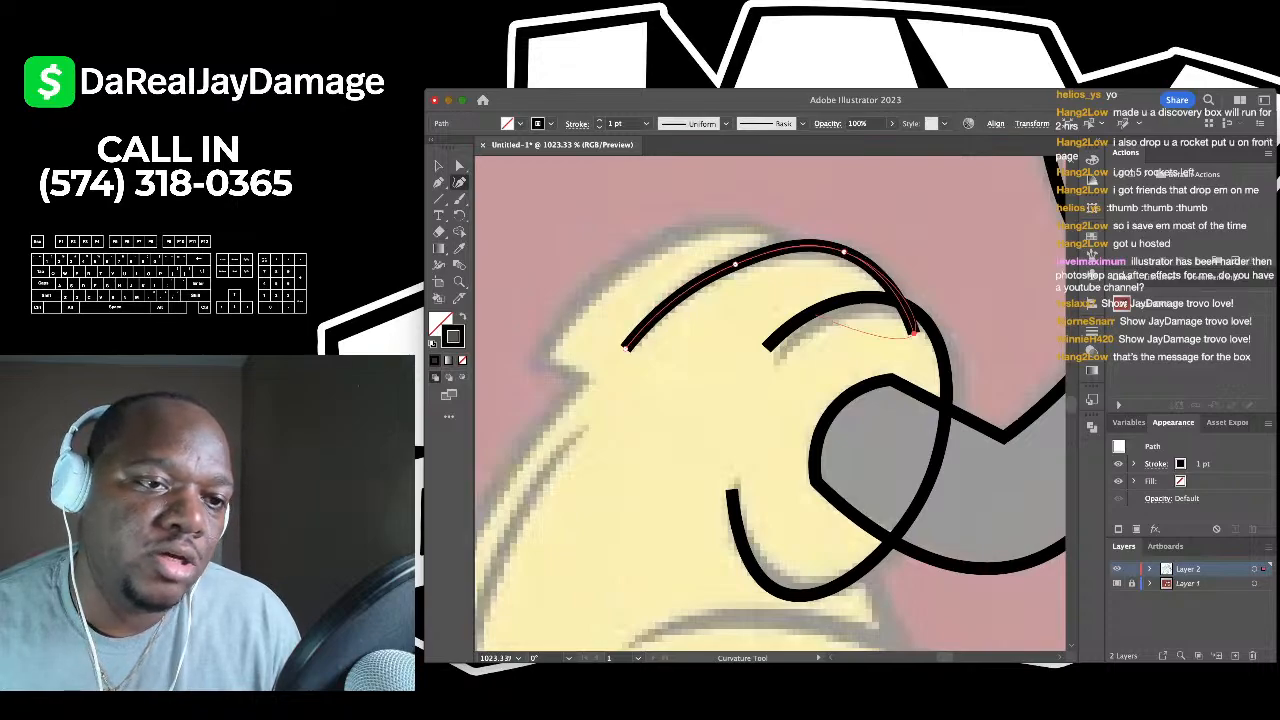
click(438, 166)
key(ctrl+shift+a)
- Trace the glove's top-left curve, adding sharp corner points for its notch
scroll(760, 190, down, 4)
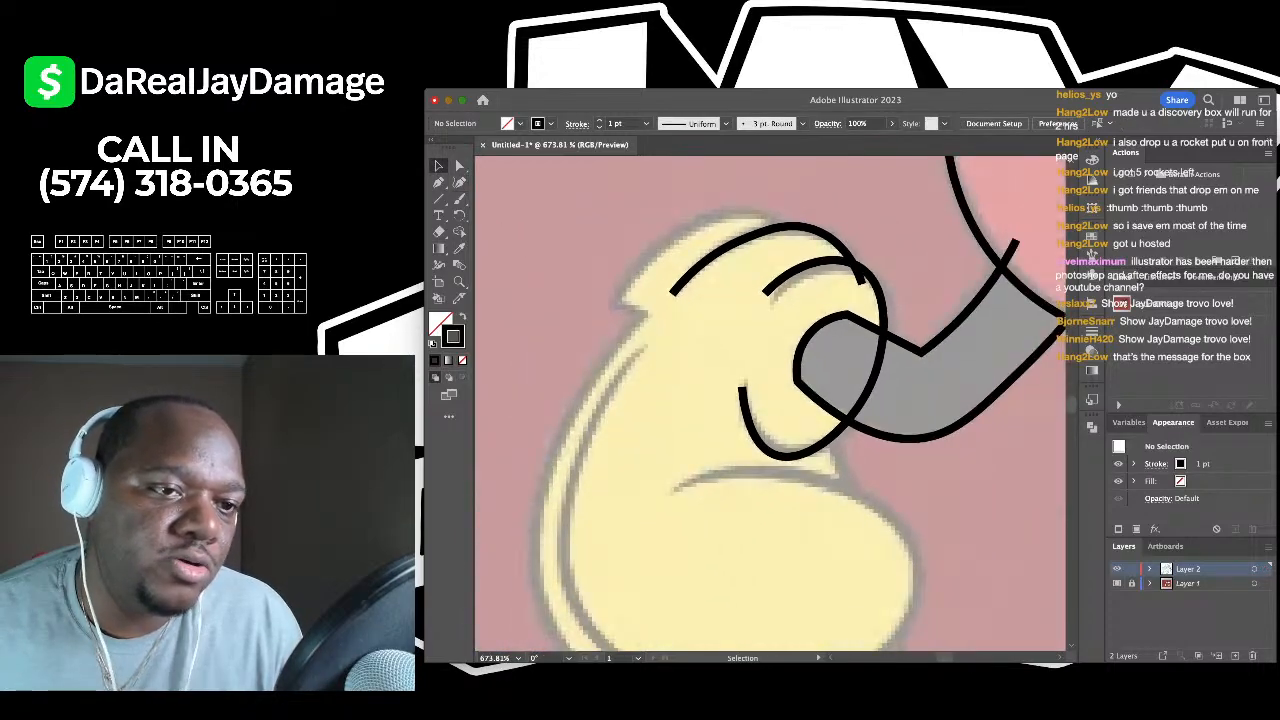
key(shift+grave)
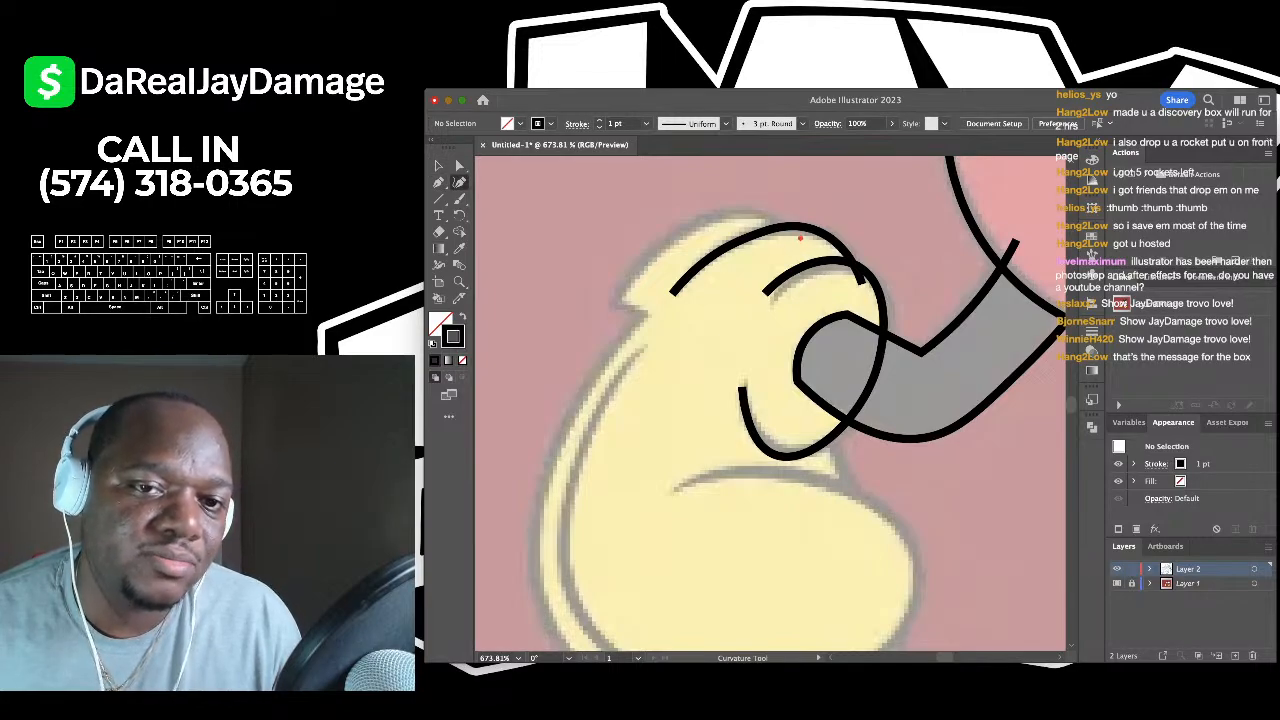
click(799, 236)
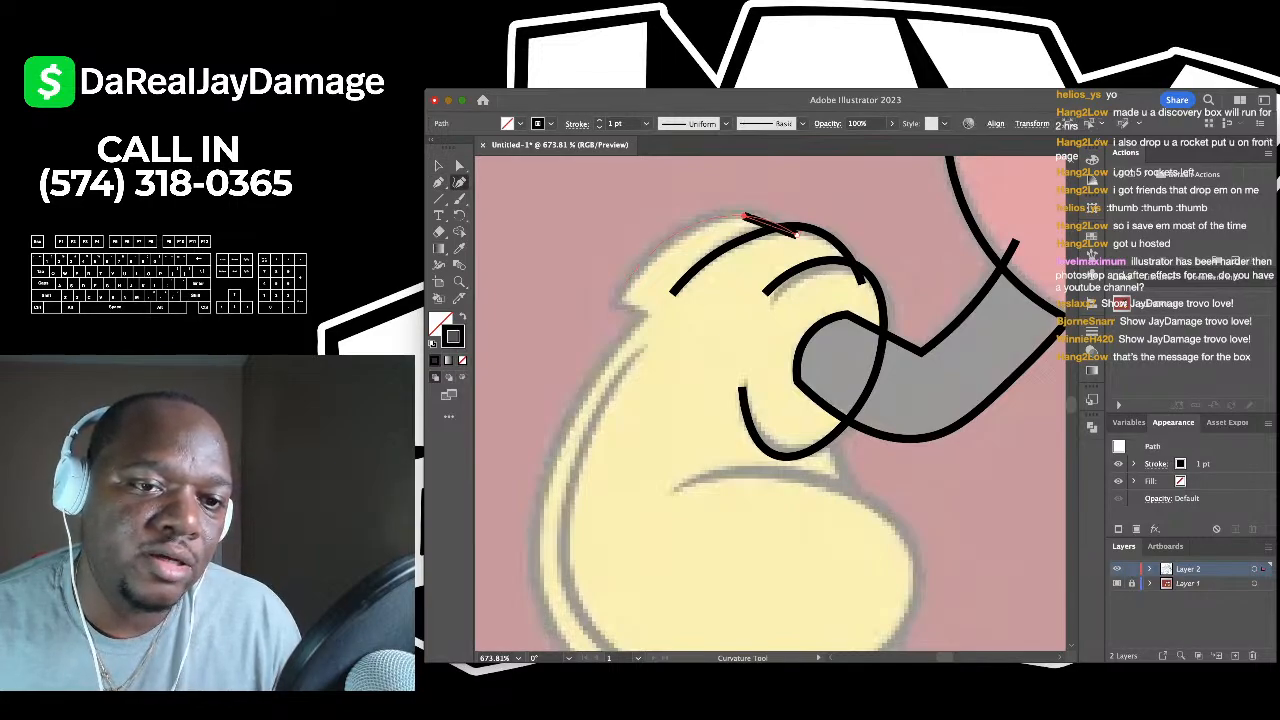
click(744, 215)
click(614, 298)
key(p)
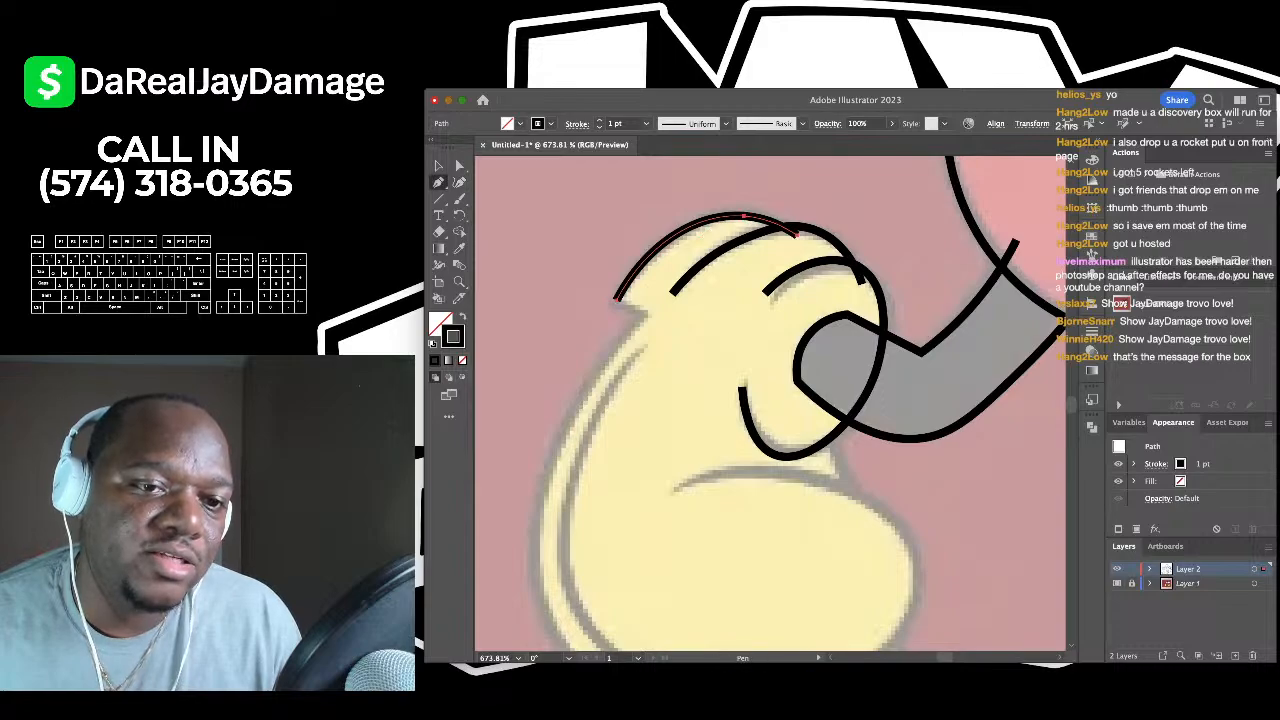
click(616, 298)
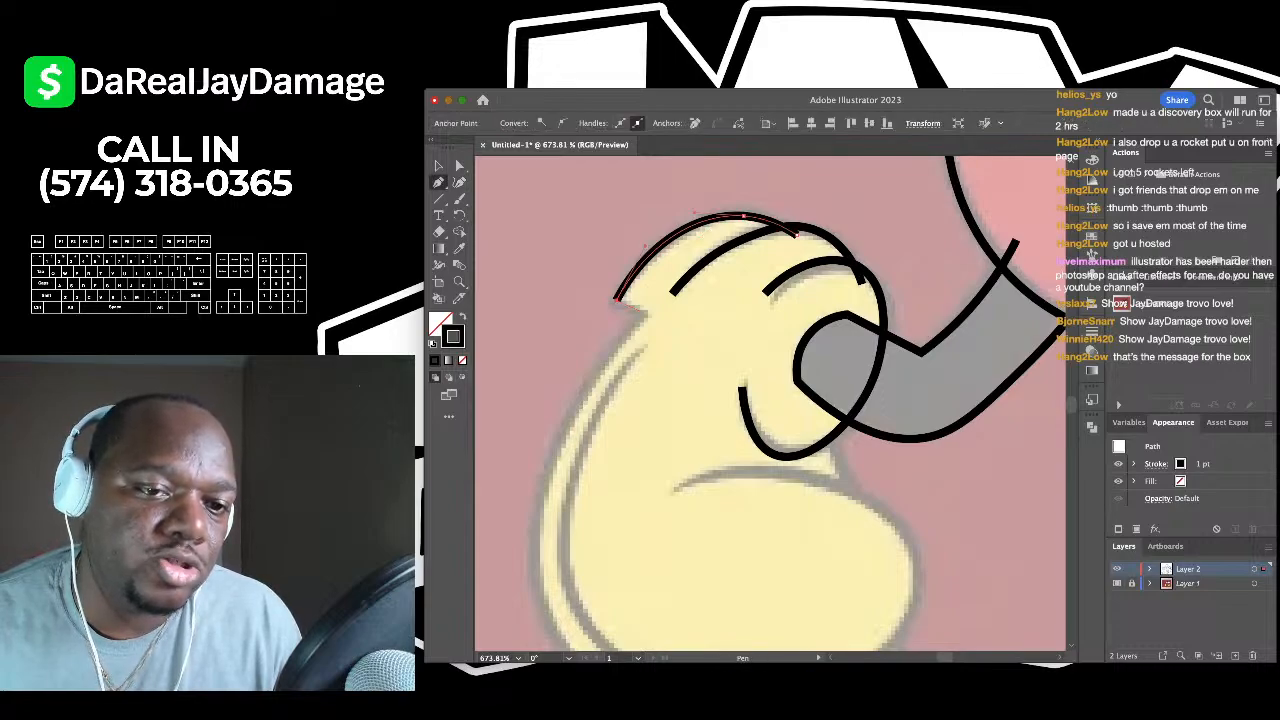
click(648, 313)
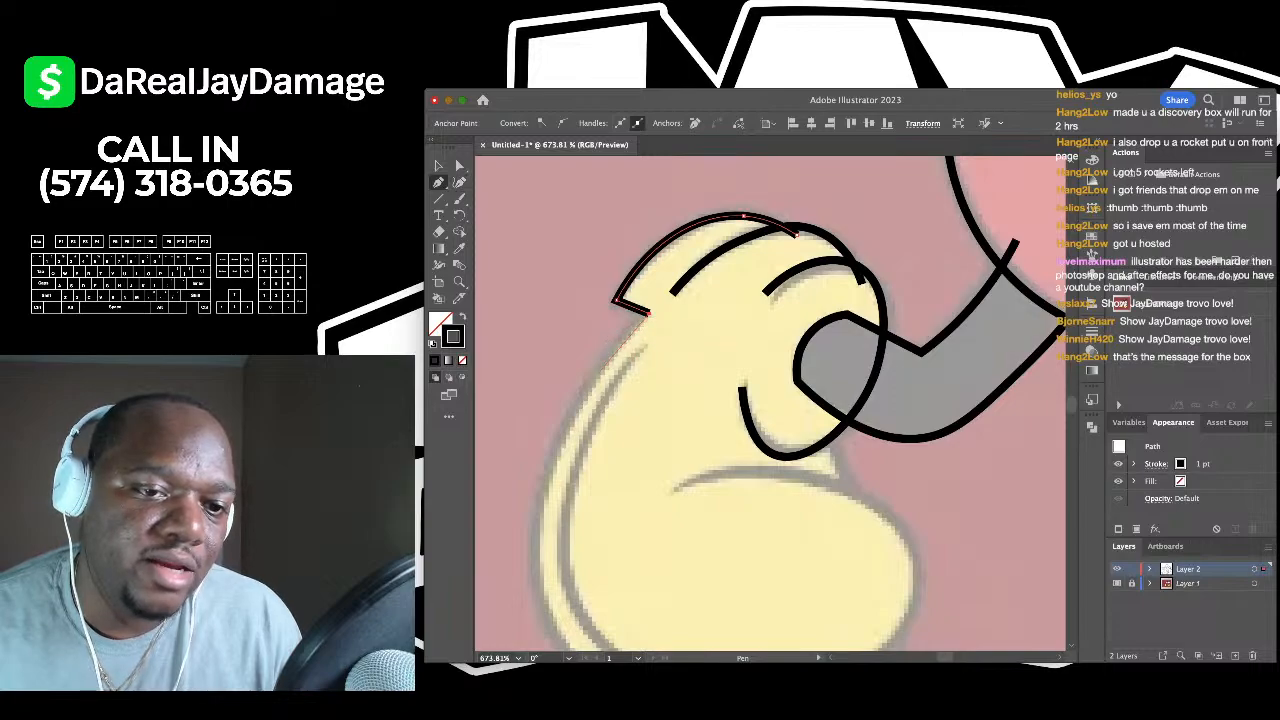
click(628, 356)
click(459, 182)
- Outline the glove's left side and bottom edge, hooking up on the right
scroll(647, 181, down, 3)
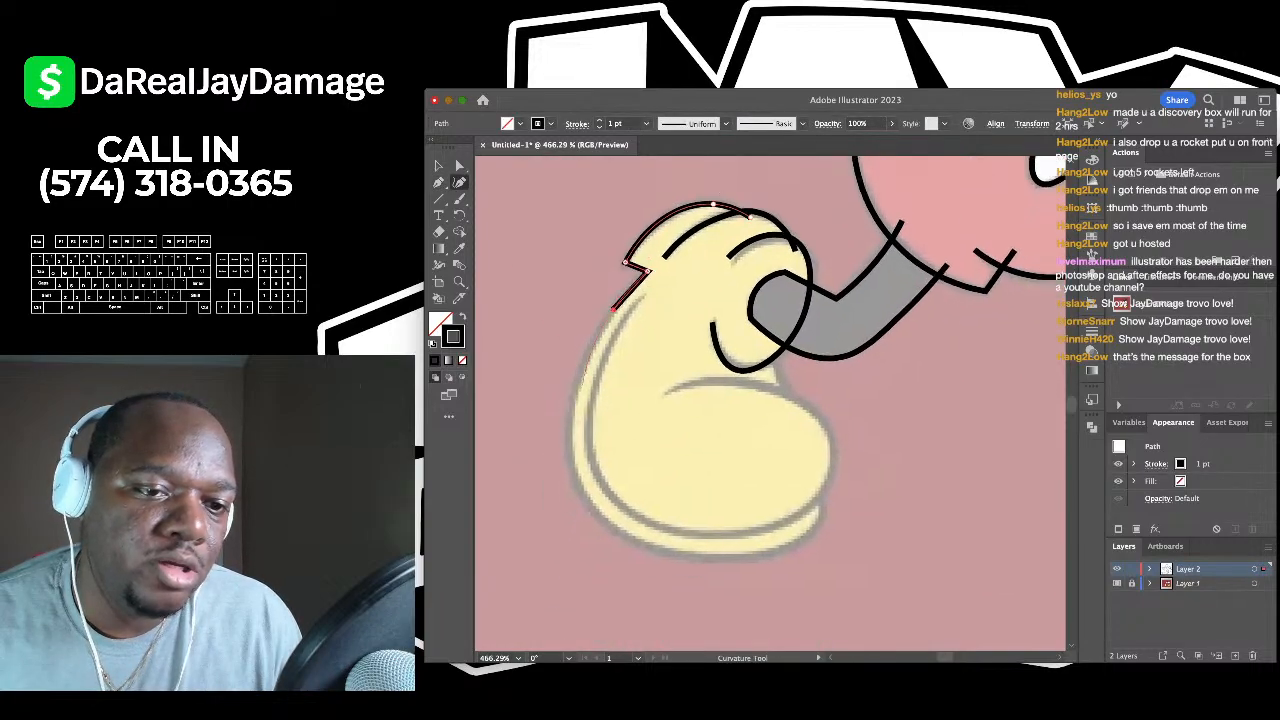
click(613, 310)
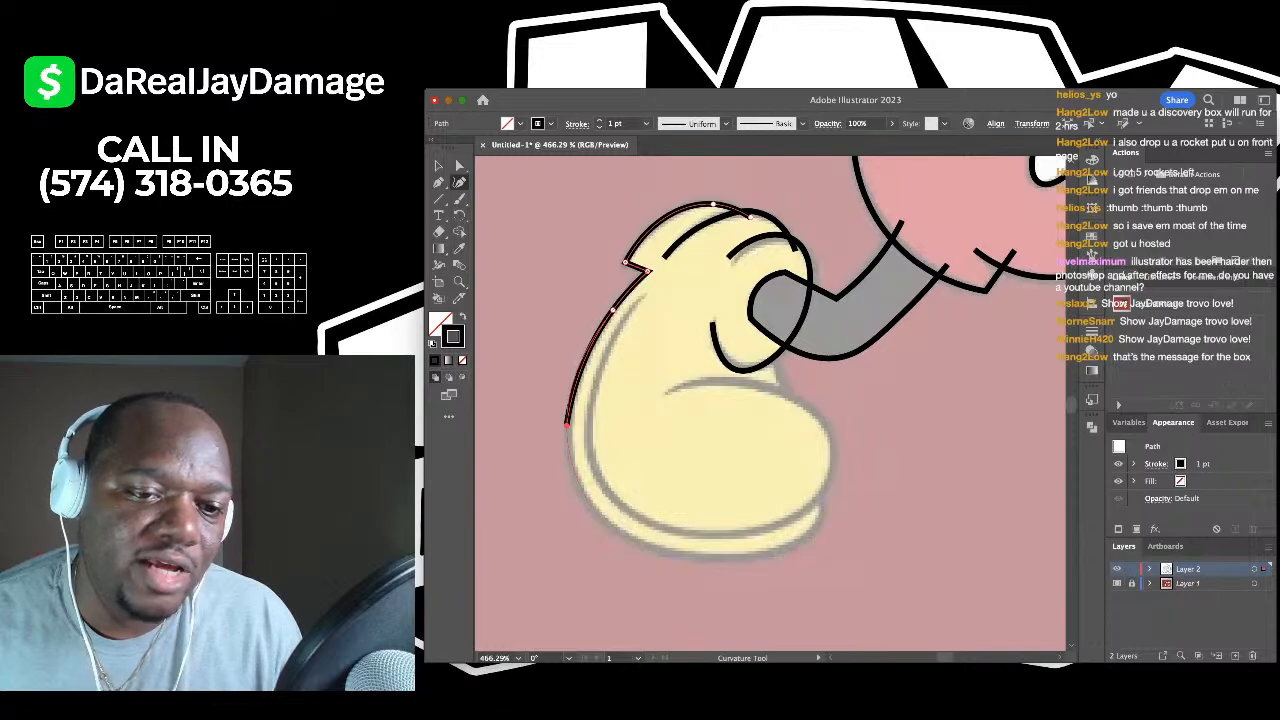
click(566, 425)
click(593, 510)
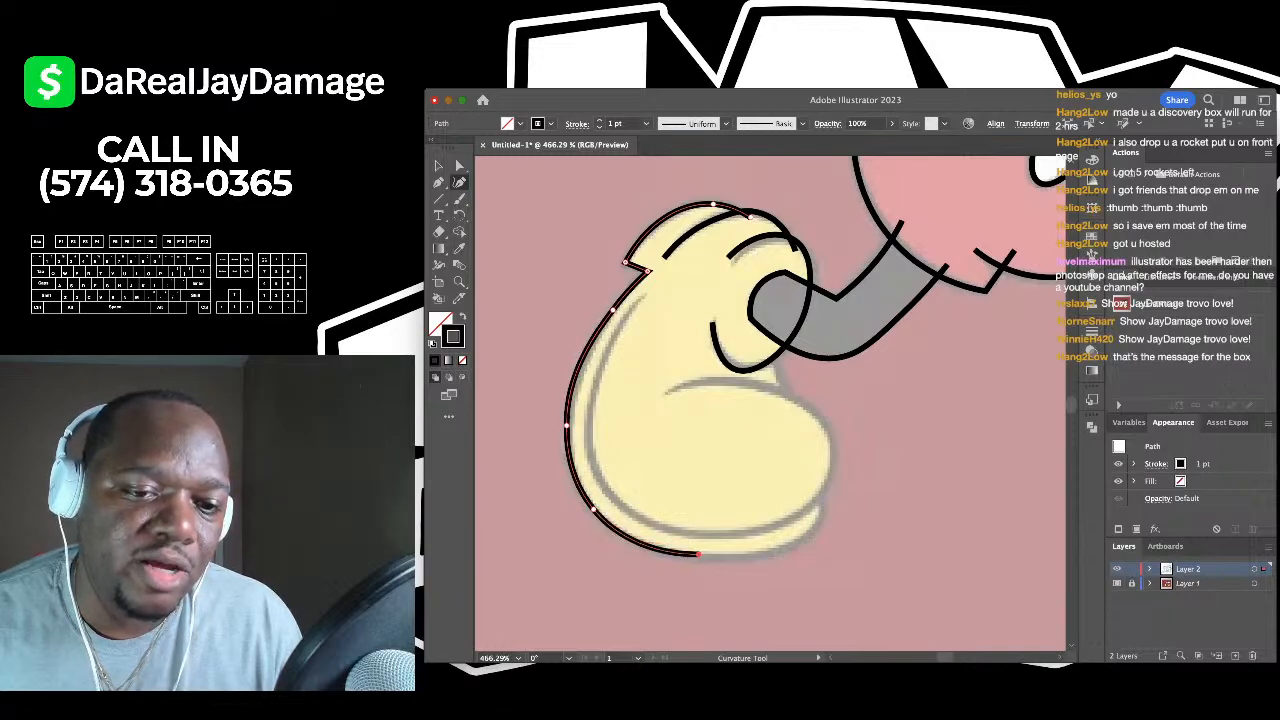
click(706, 556)
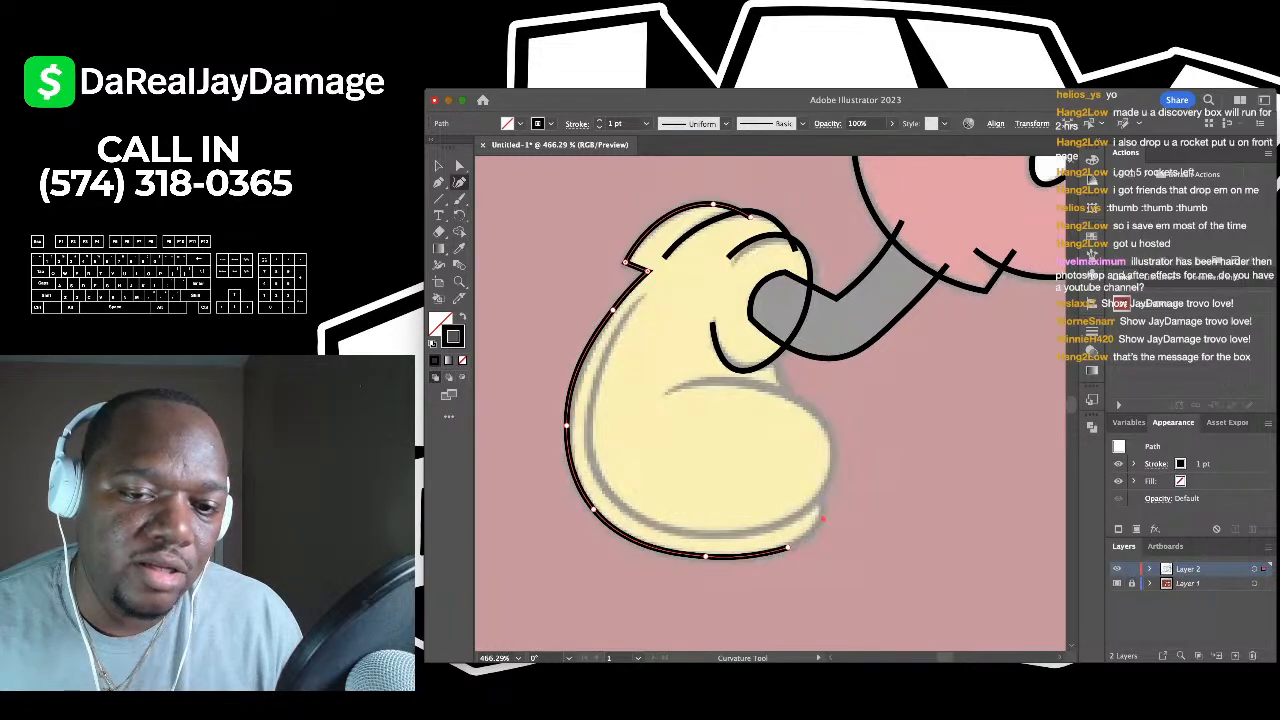
click(787, 548)
click(822, 516)
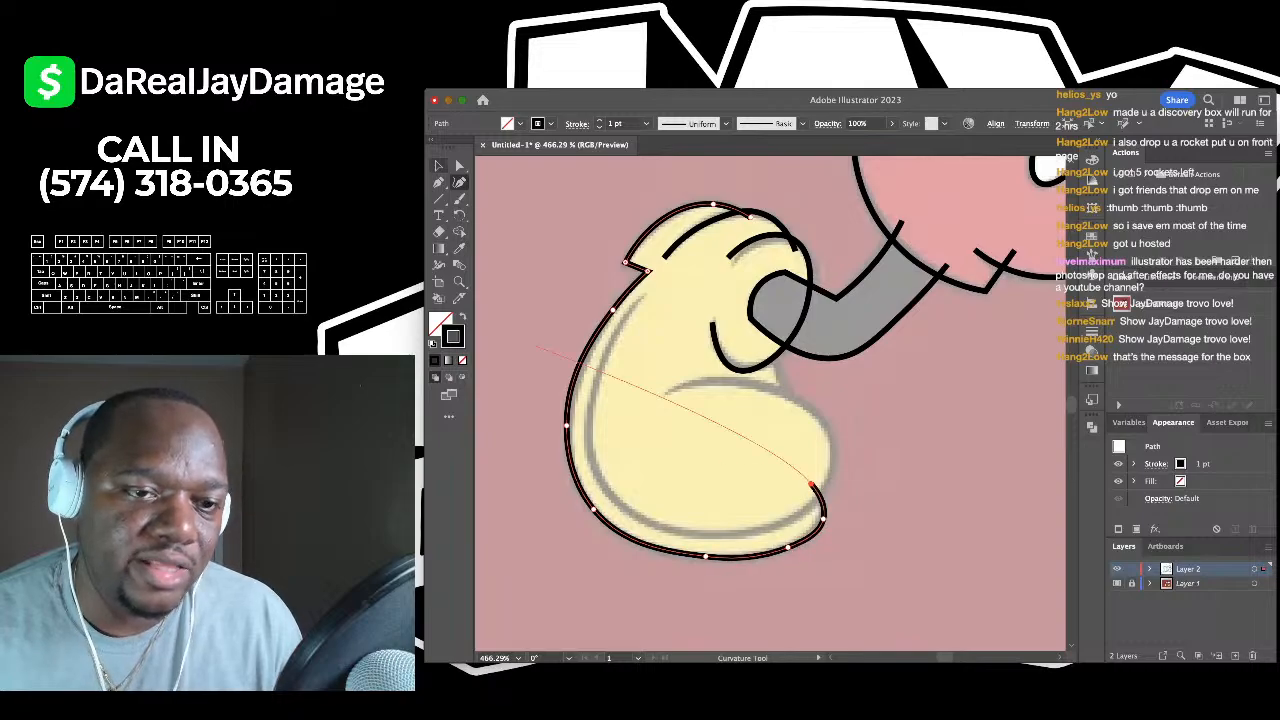
click(811, 485)
key(Escape)
key(v)
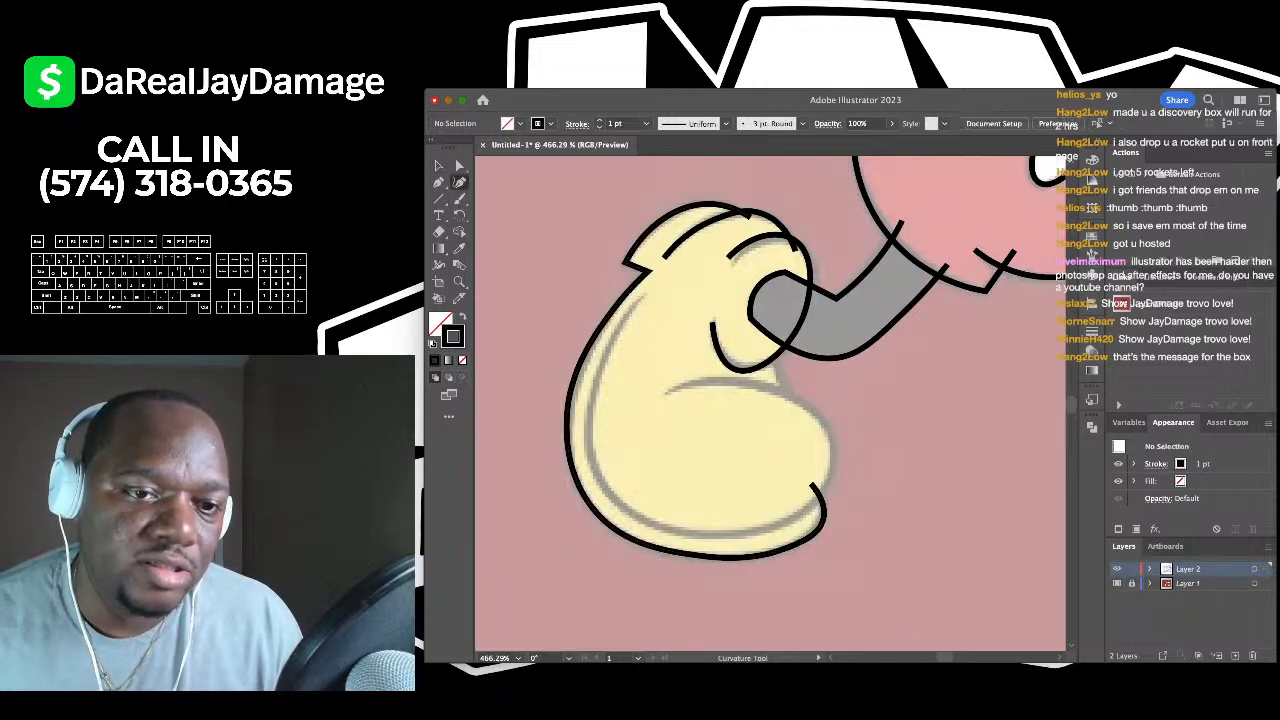
- Draw an inner line following the left side and bottom, then deselect it
key(shift+grave)
click(643, 295)
click(606, 354)
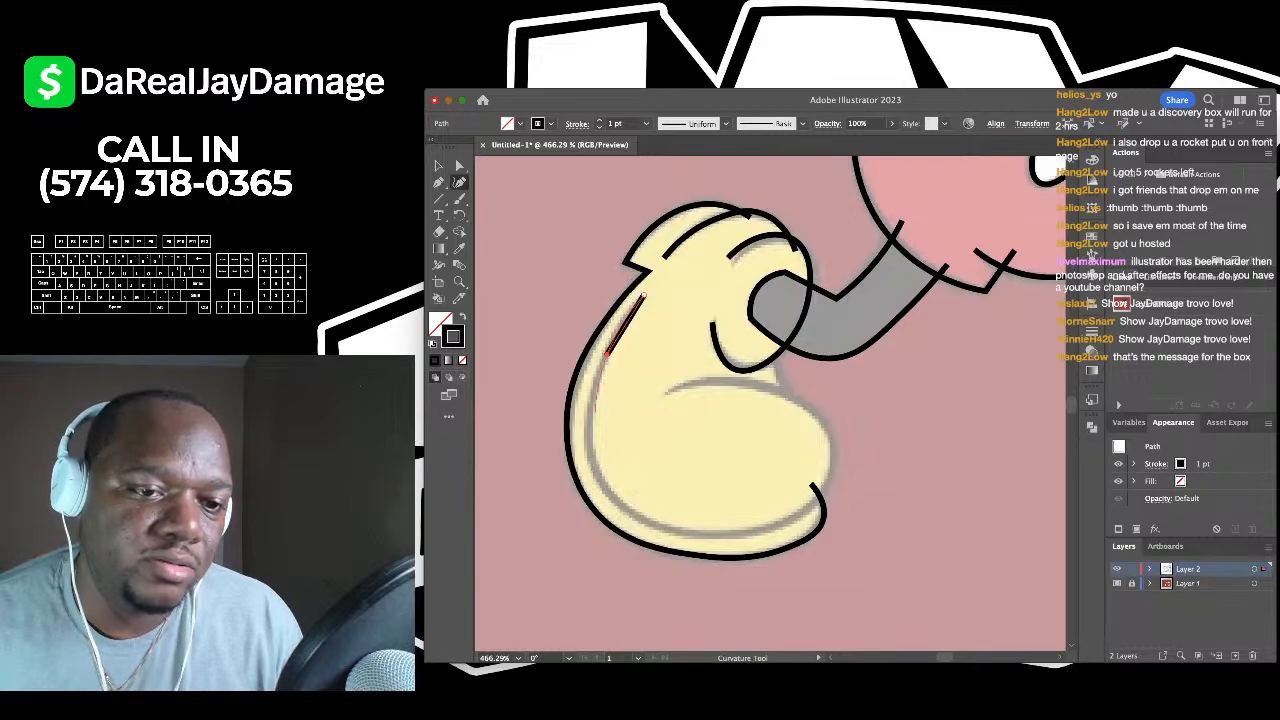
click(587, 430)
click(620, 505)
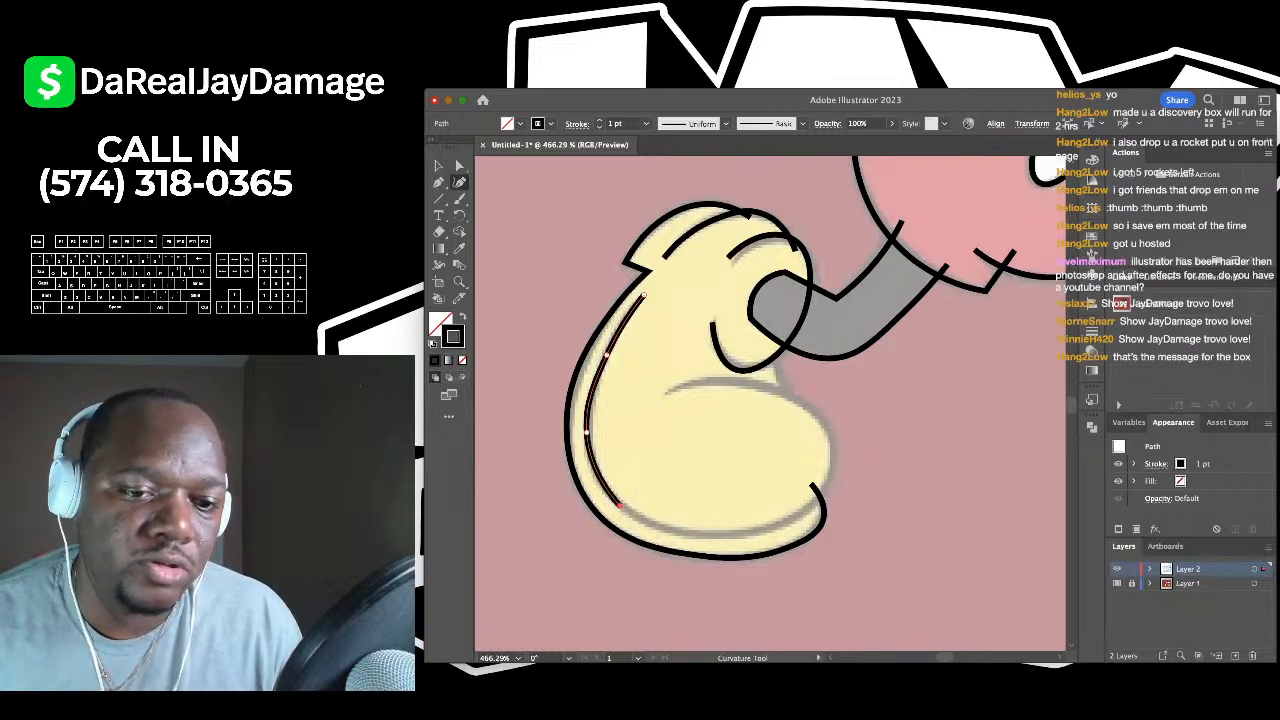
click(733, 533)
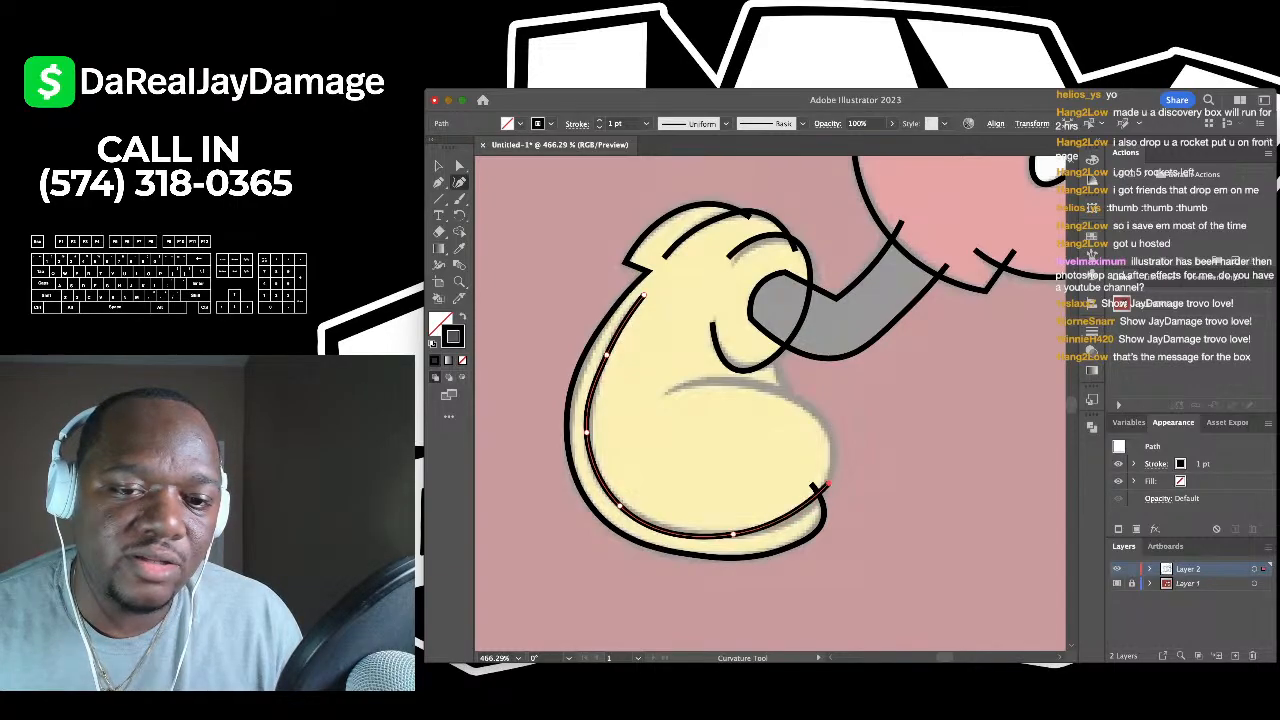
click(826, 485)
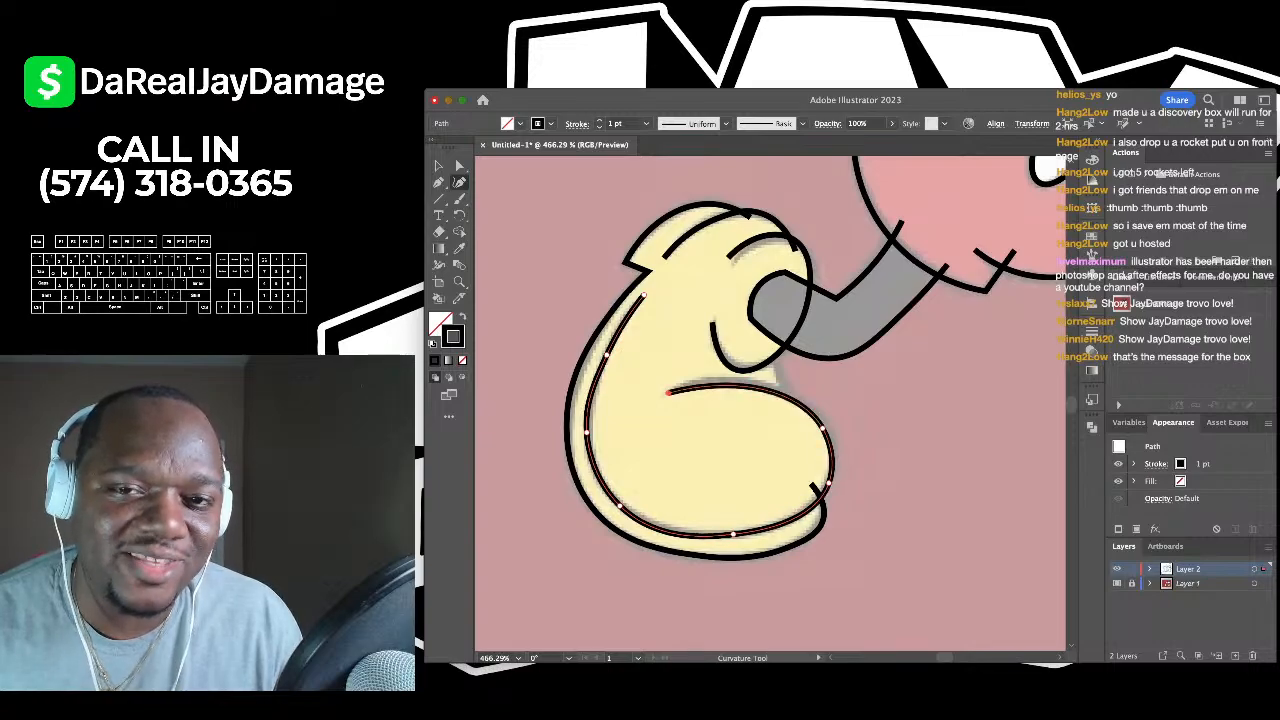
scroll(822, 428, down, 5)
scroll(770, 400, up, 4)
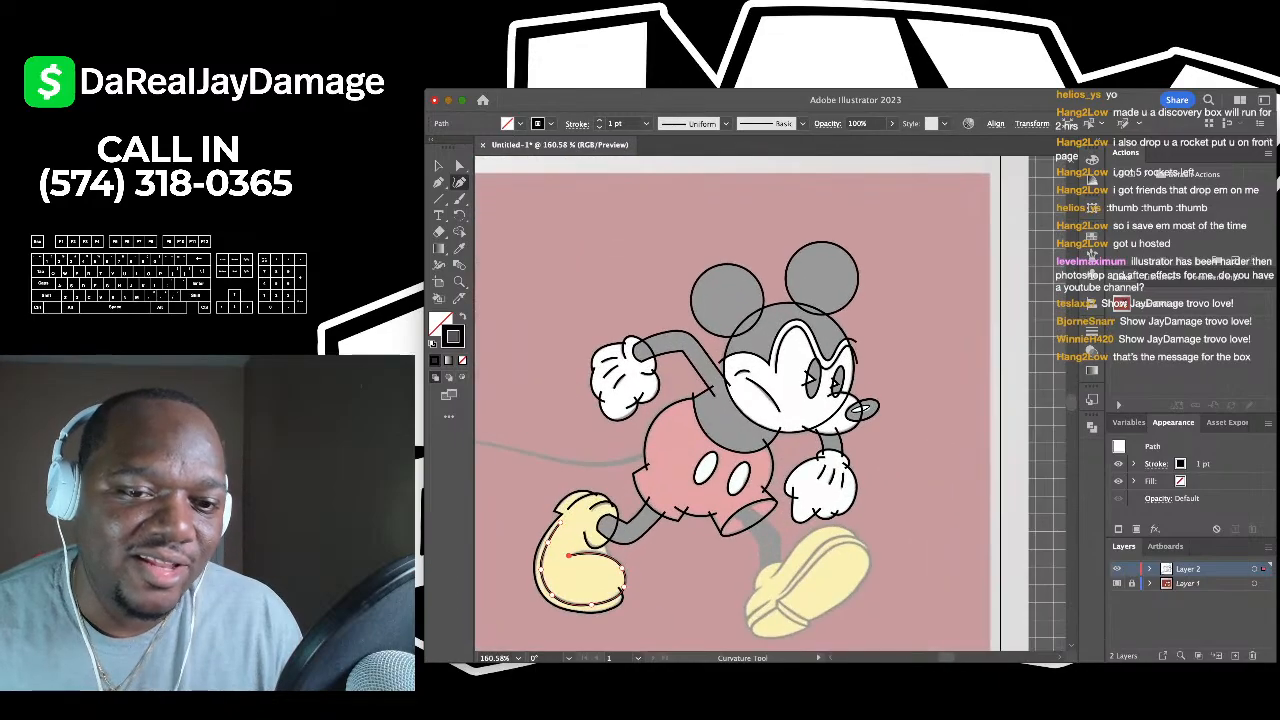
scroll(618, 490, up, 6)
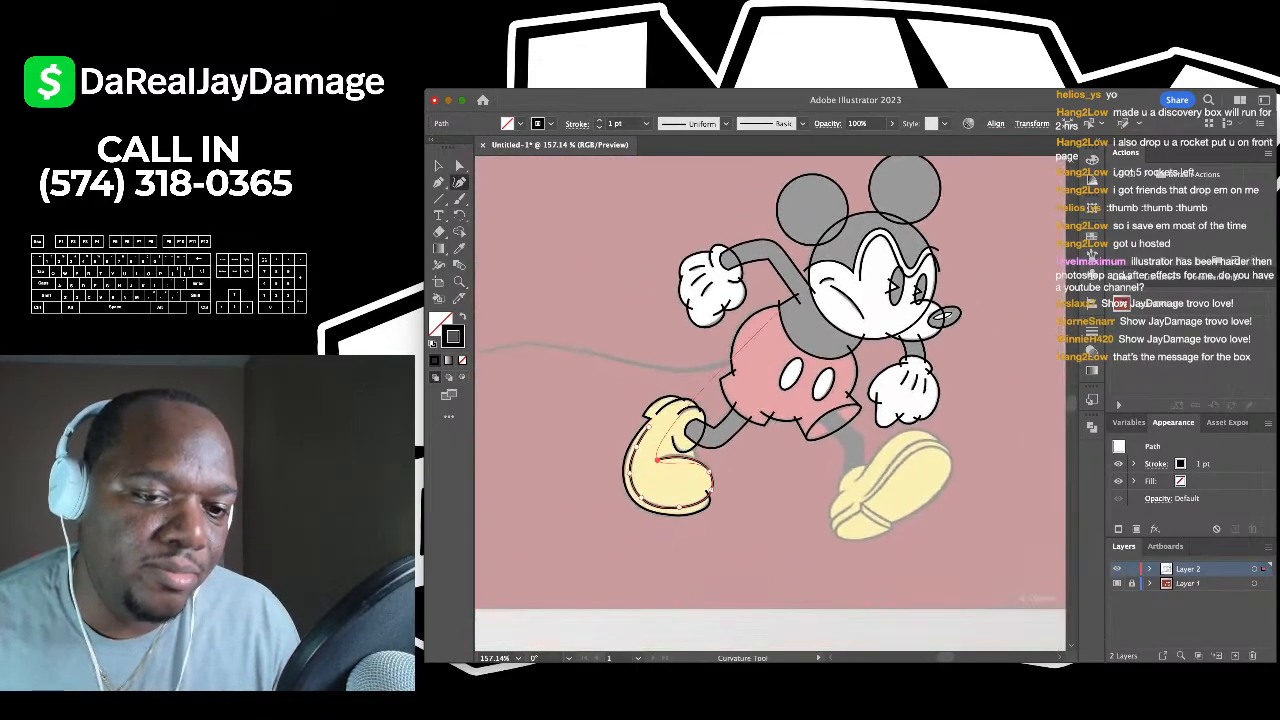
scroll(770, 420, up, 2)
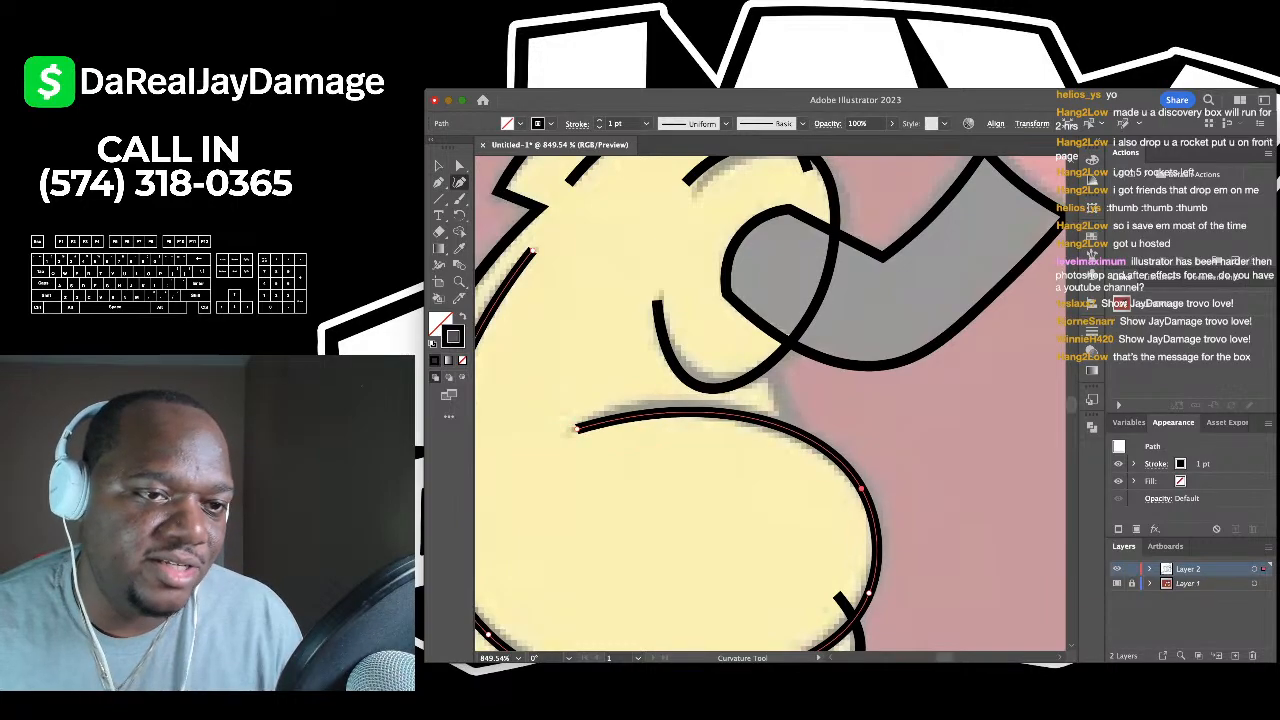
scroll(770, 400, down, 2)
key(v)
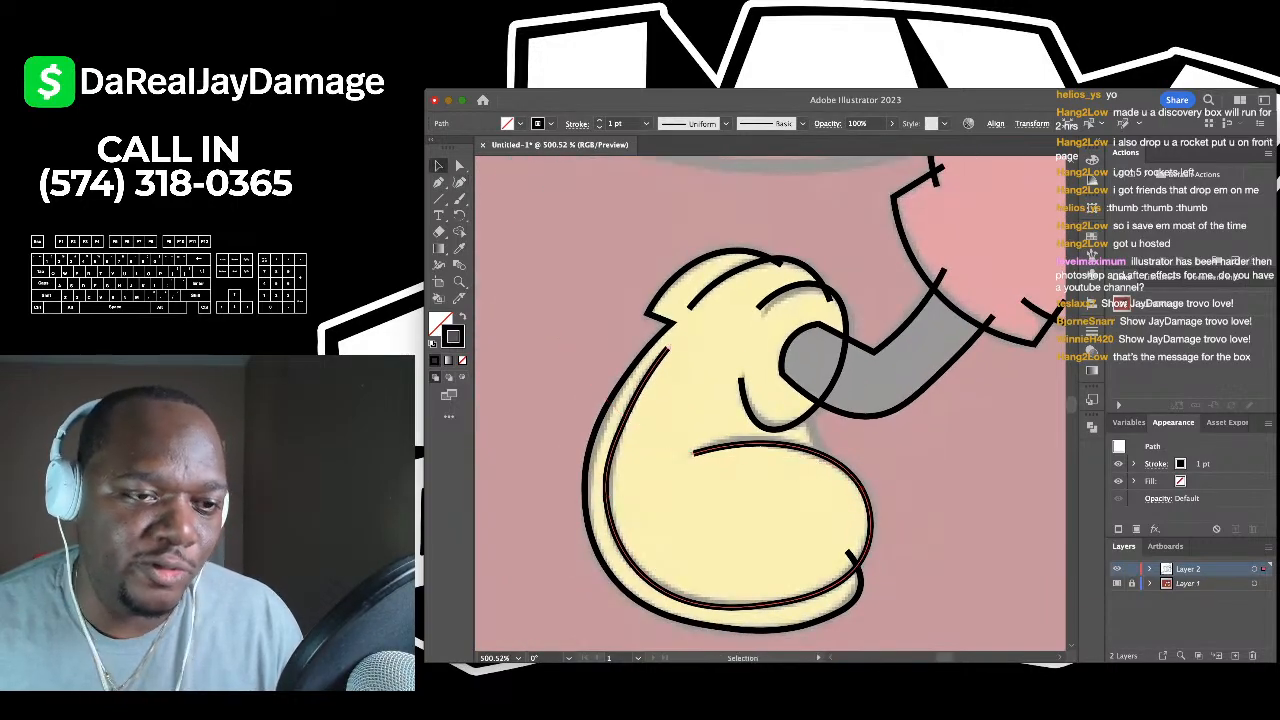
key(ctrl+shift+a)
- Add a two-point short stroke inside the left shoe to close the crease gap
click(459, 182)
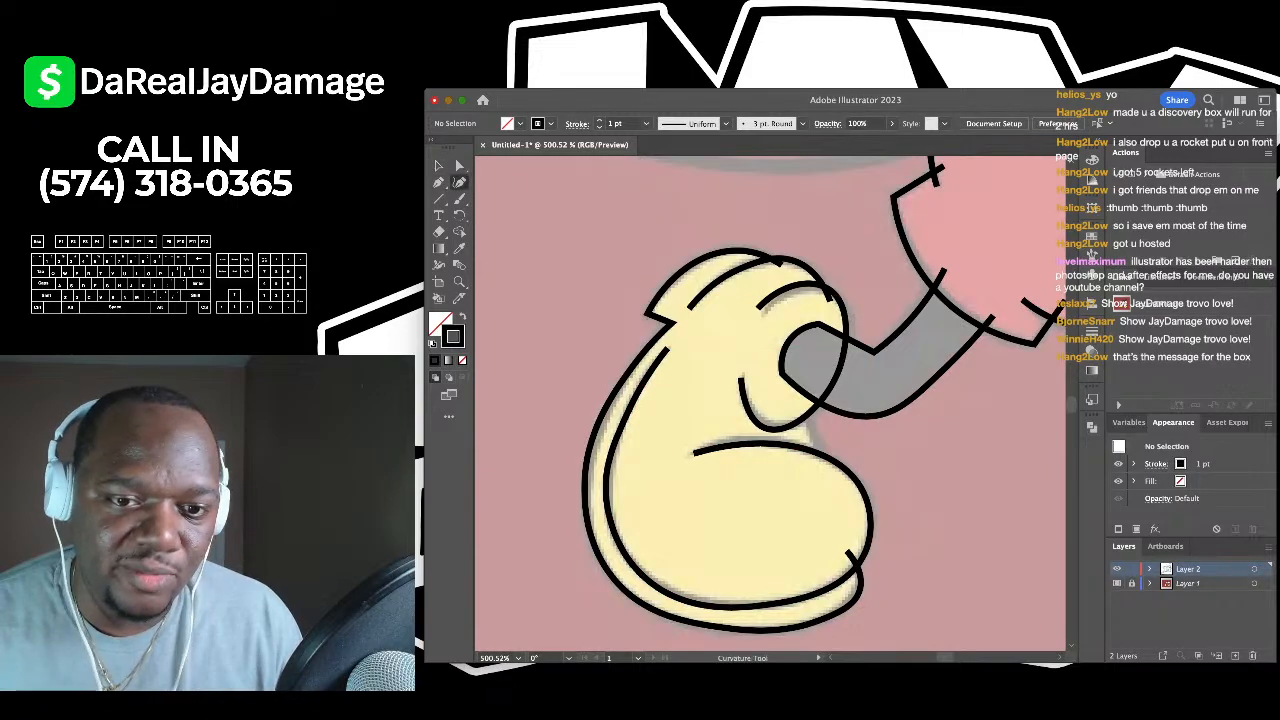
scroll(818, 422, up, 3)
click(829, 498)
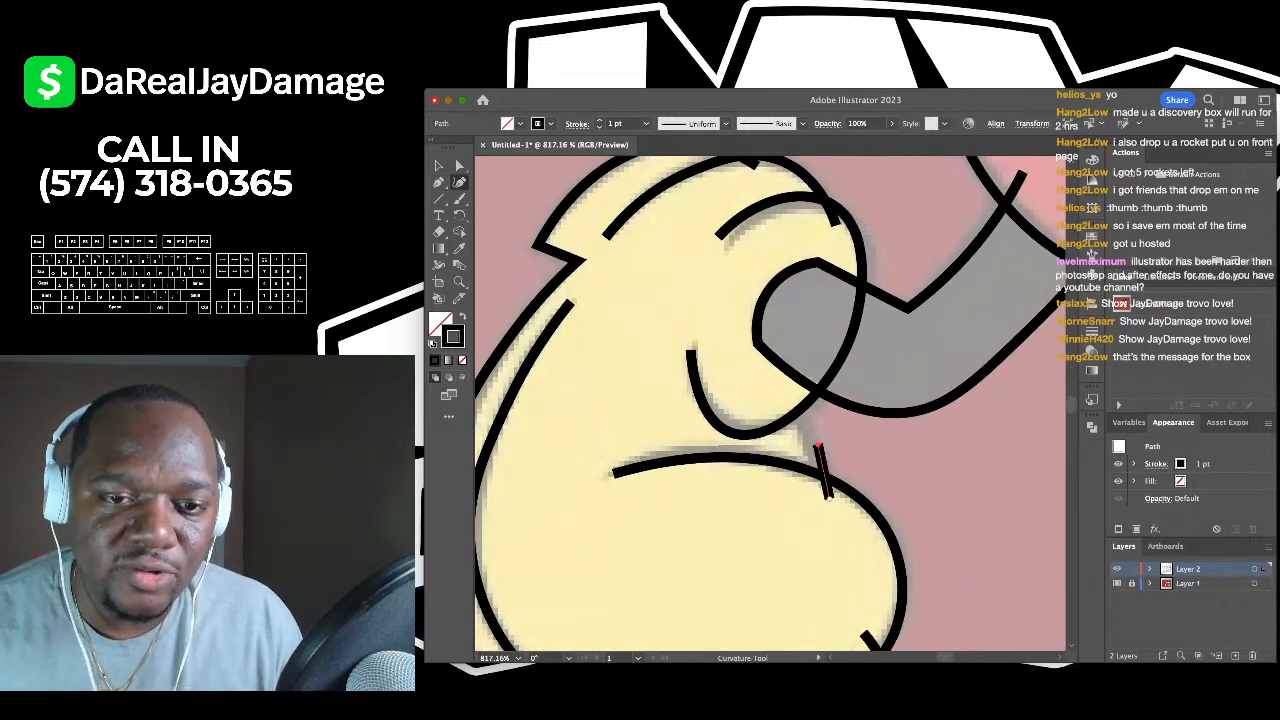
click(776, 390)
key(v)
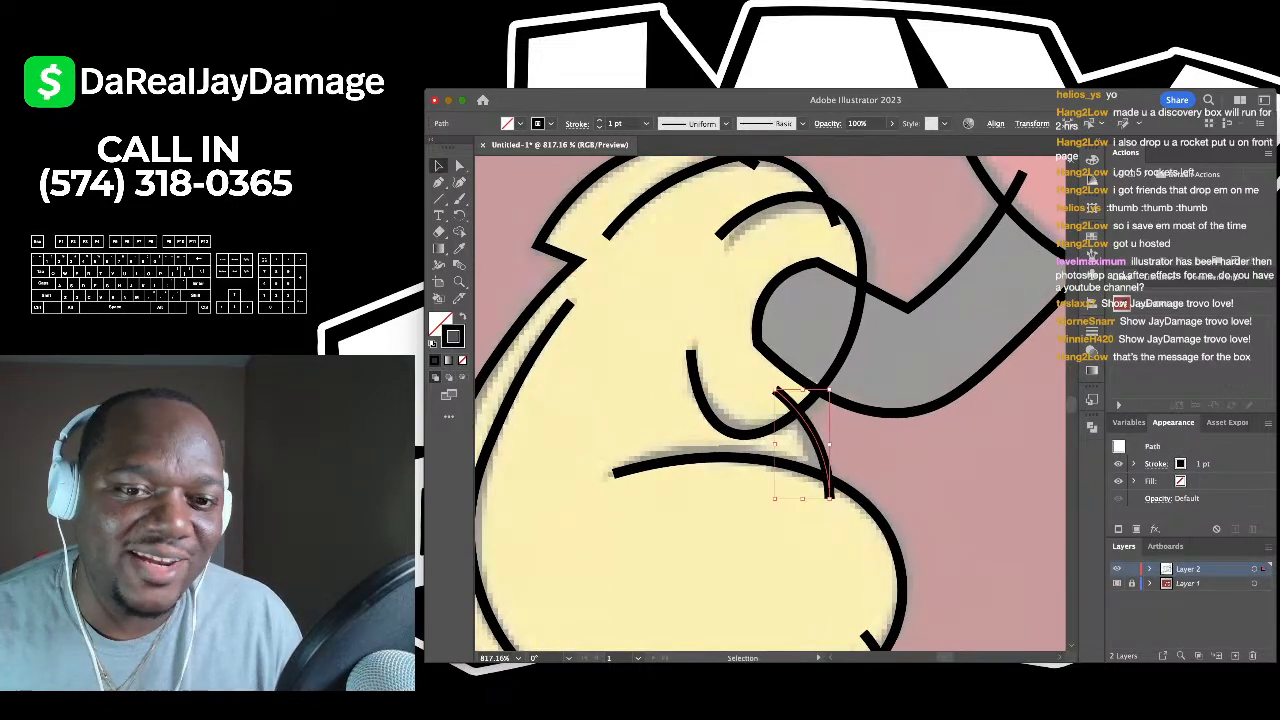
key(ctrl+shift+a)
- Navigate the view toward the tail area with the Curvature Tool active
scroll(740, 375, down, 1)
scroll(690, 285, down, 8)
scroll(770, 290, right, 2)
scroll(775, 295, up, 6)
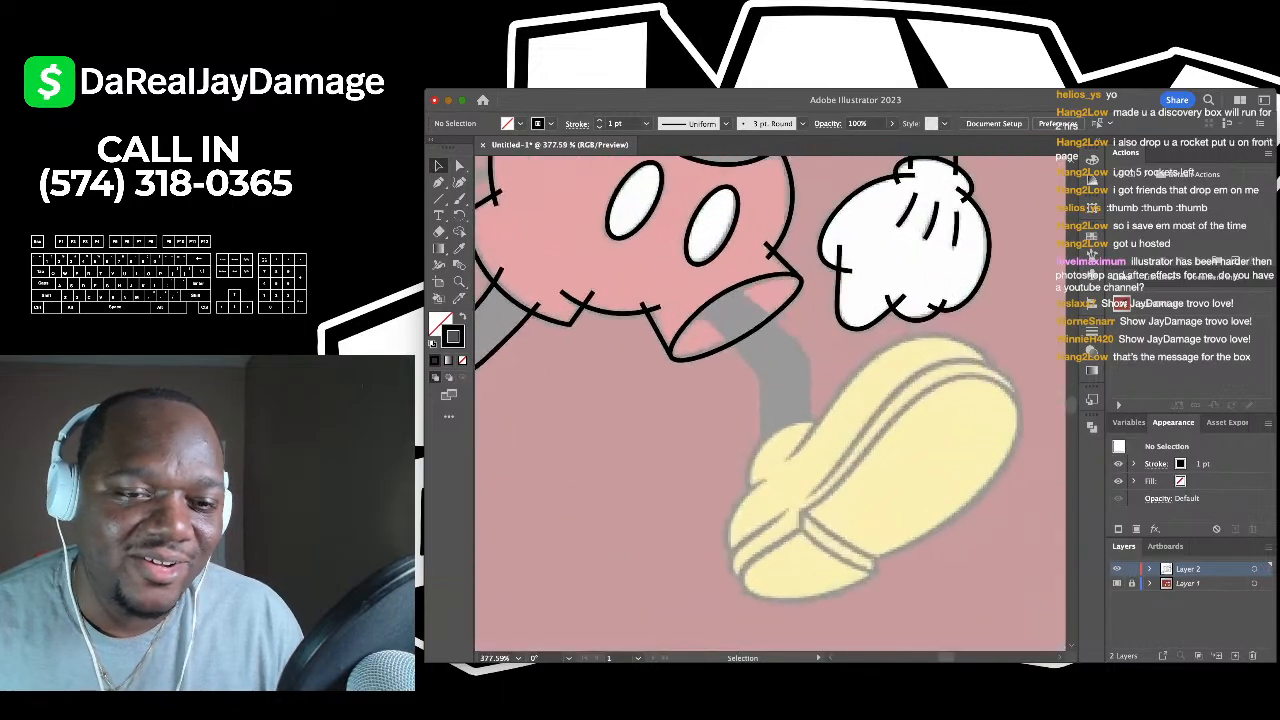
scroll(770, 400, down, 6)
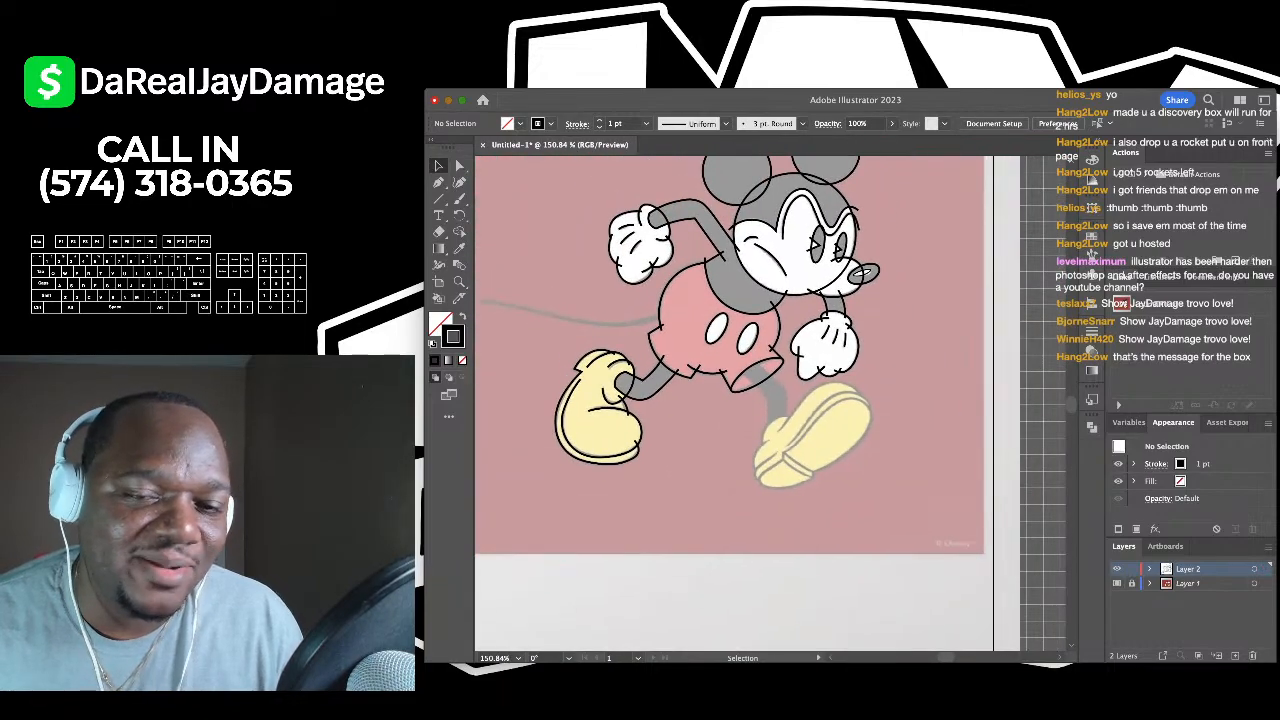
scroll(645, 358, up, 3)
scroll(700, 365, down, 3)
scroll(555, 338, up, 4)
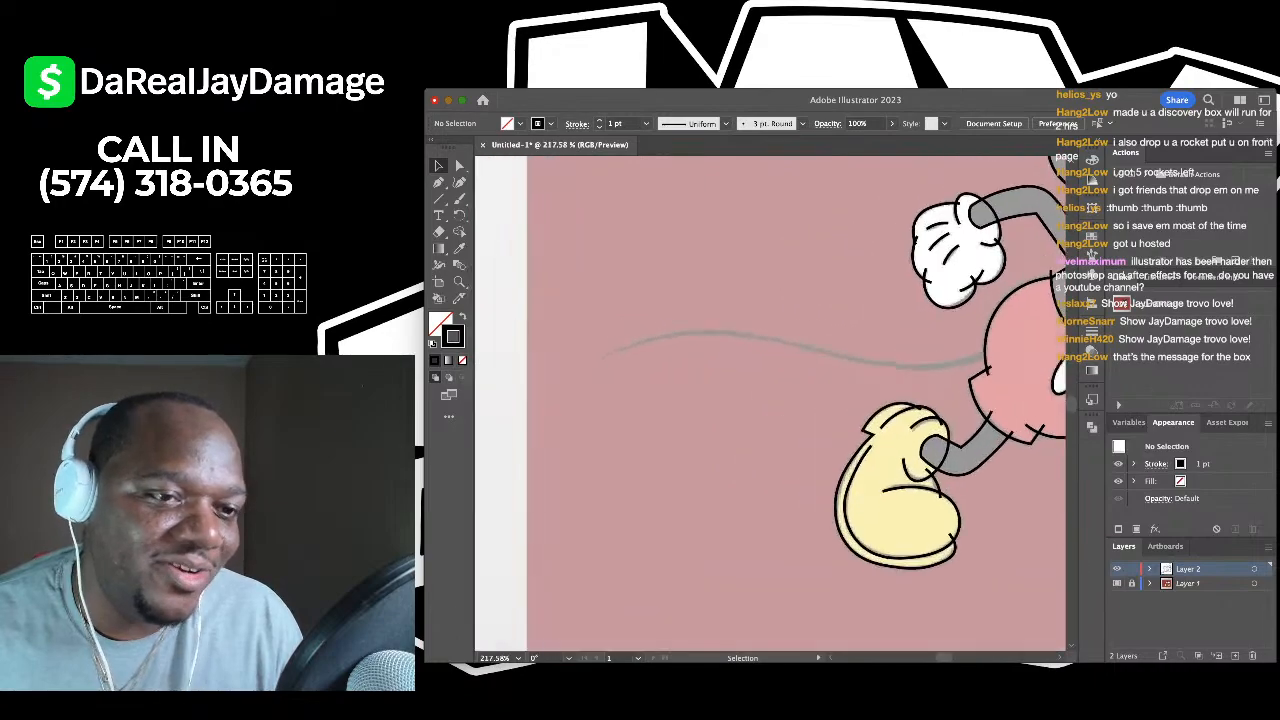
key(shift+grave)
scroll(770, 400, down, 3)
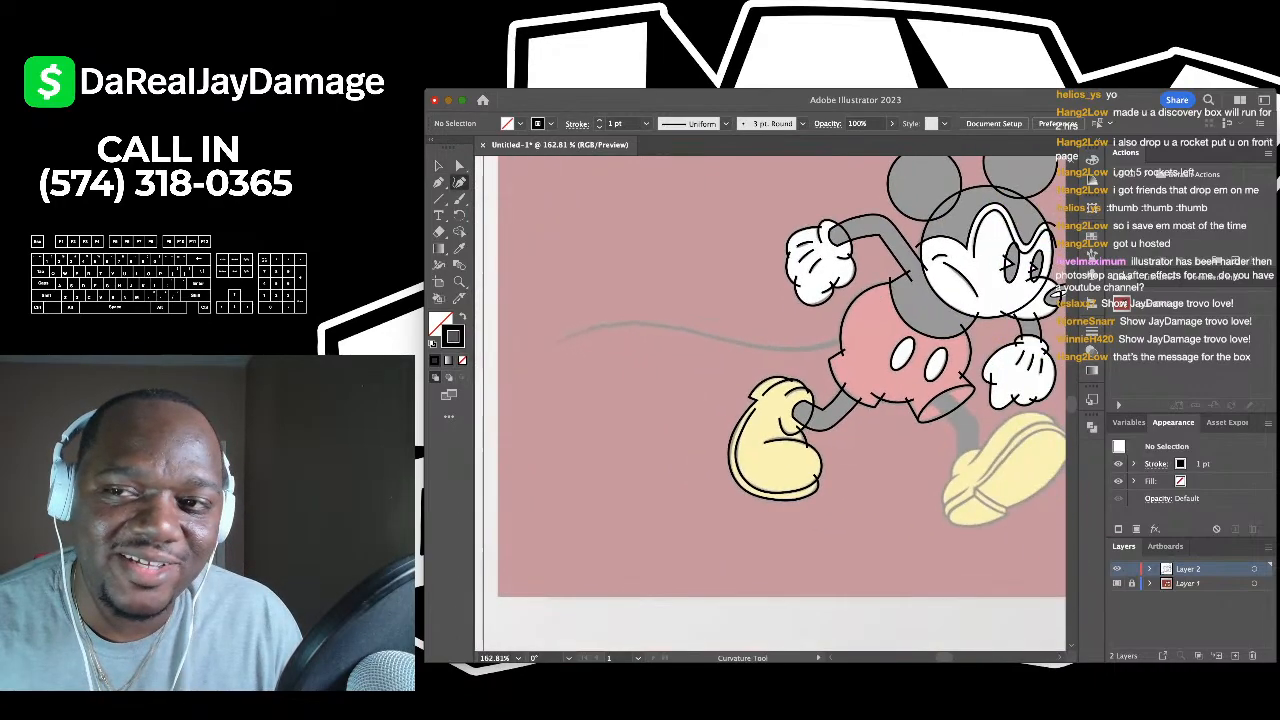
scroll(770, 400, up, 2)
scroll(770, 400, left, 2)
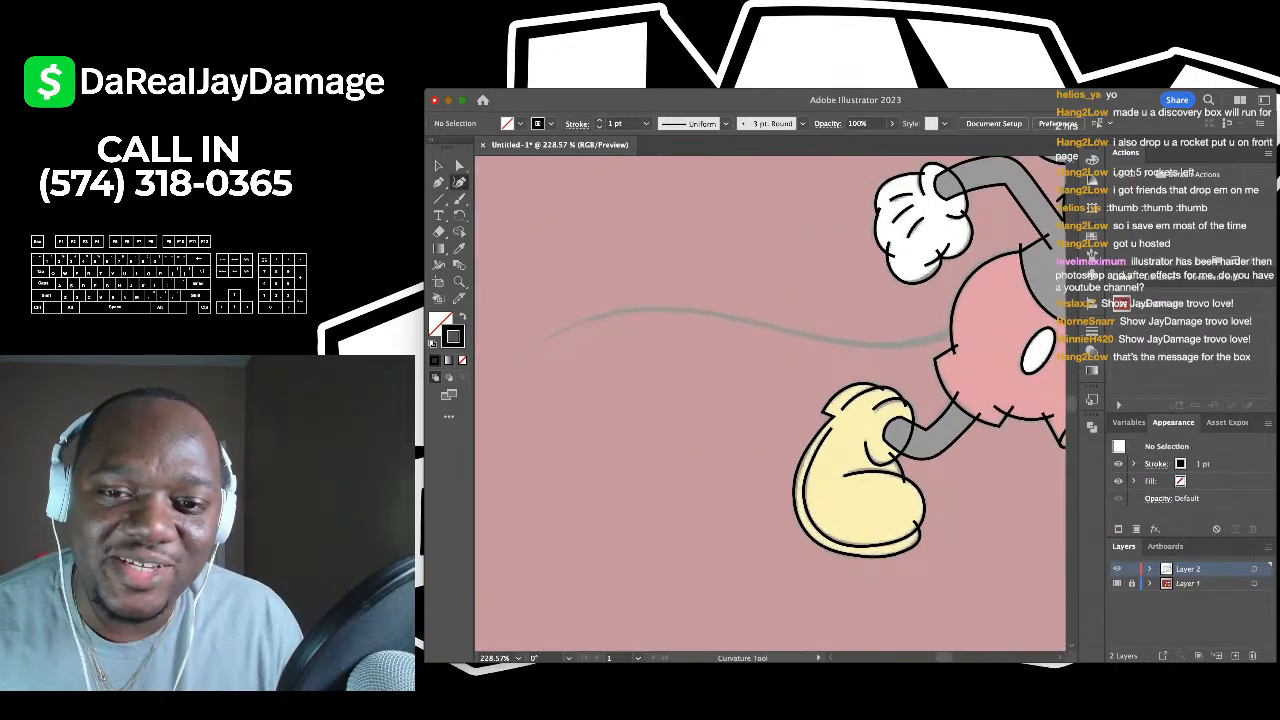
- Trace the tail's upper edge with curved points running left from the body
click(960, 332)
scroll(770, 400, left, 2)
scroll(770, 400, down, 1)
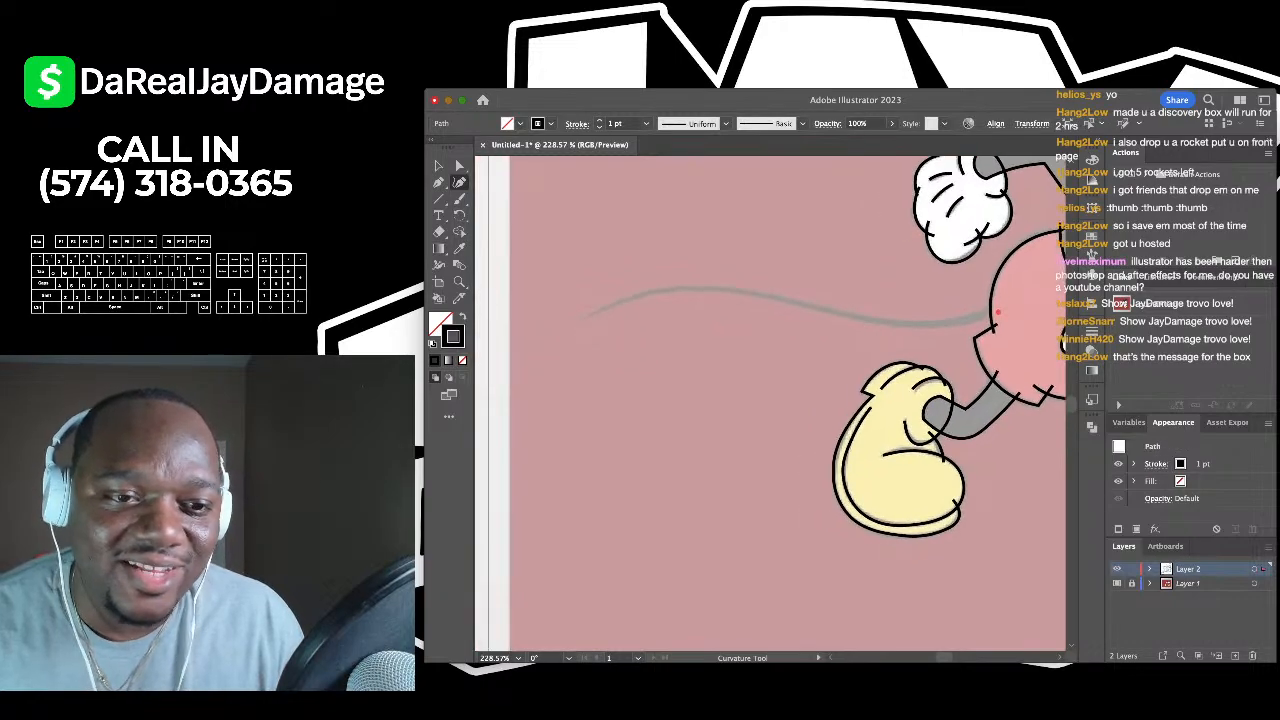
click(670, 292)
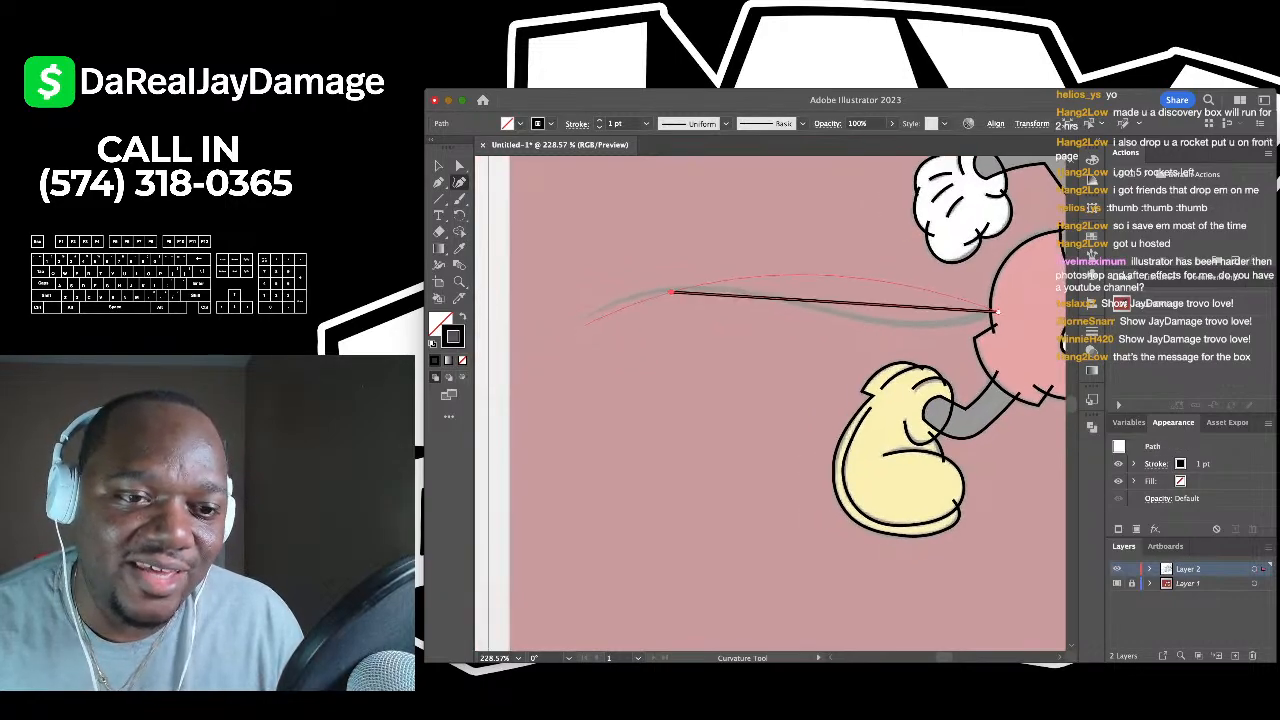
scroll(569, 327, down, 2)
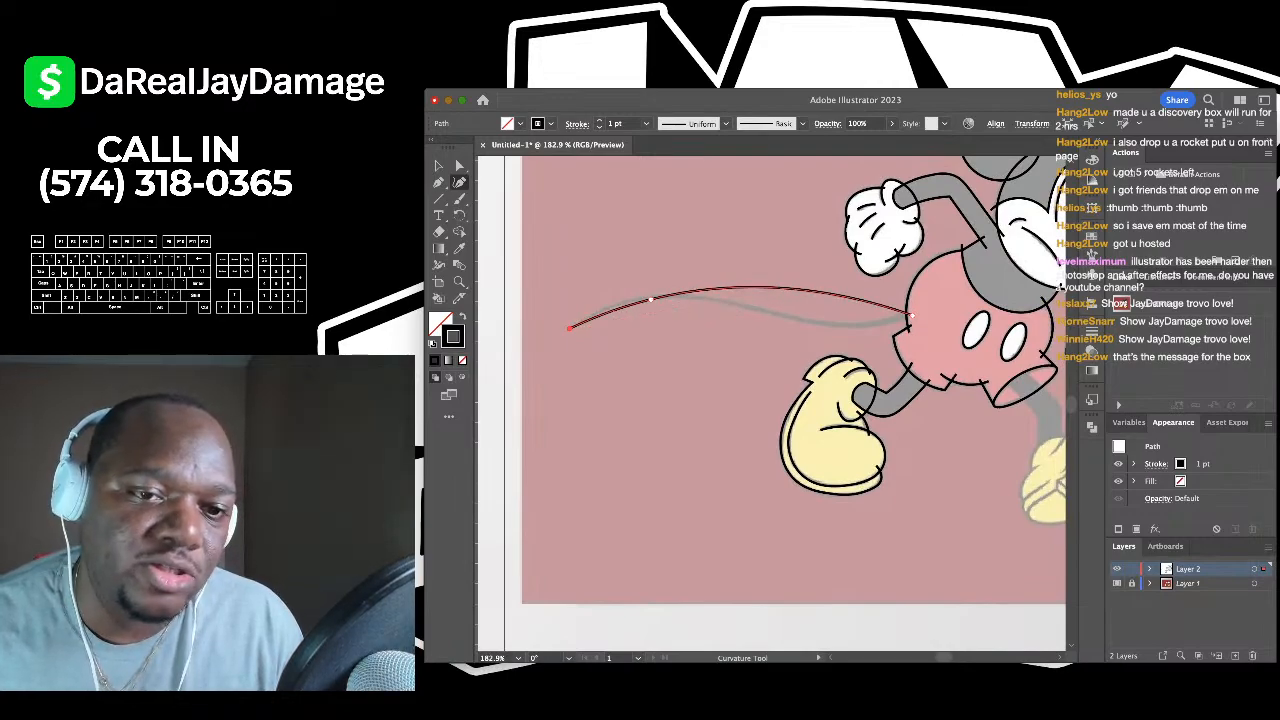
click(910, 316)
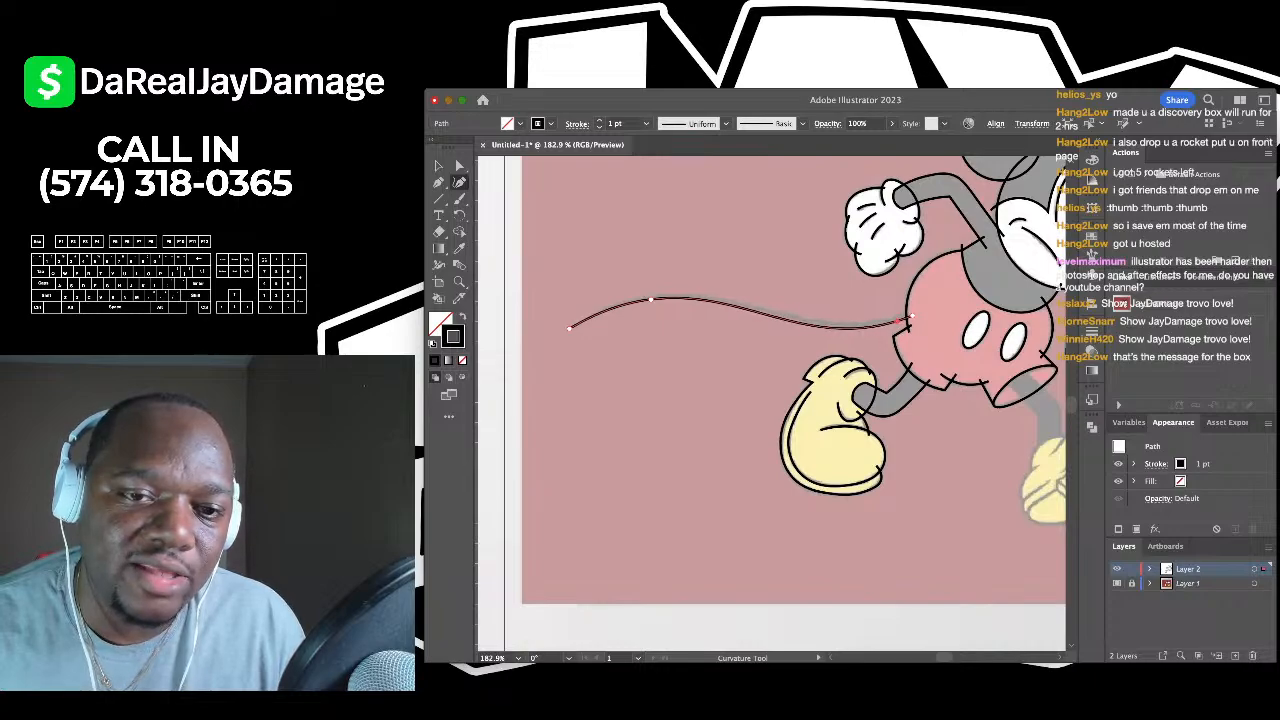
click(438, 183)
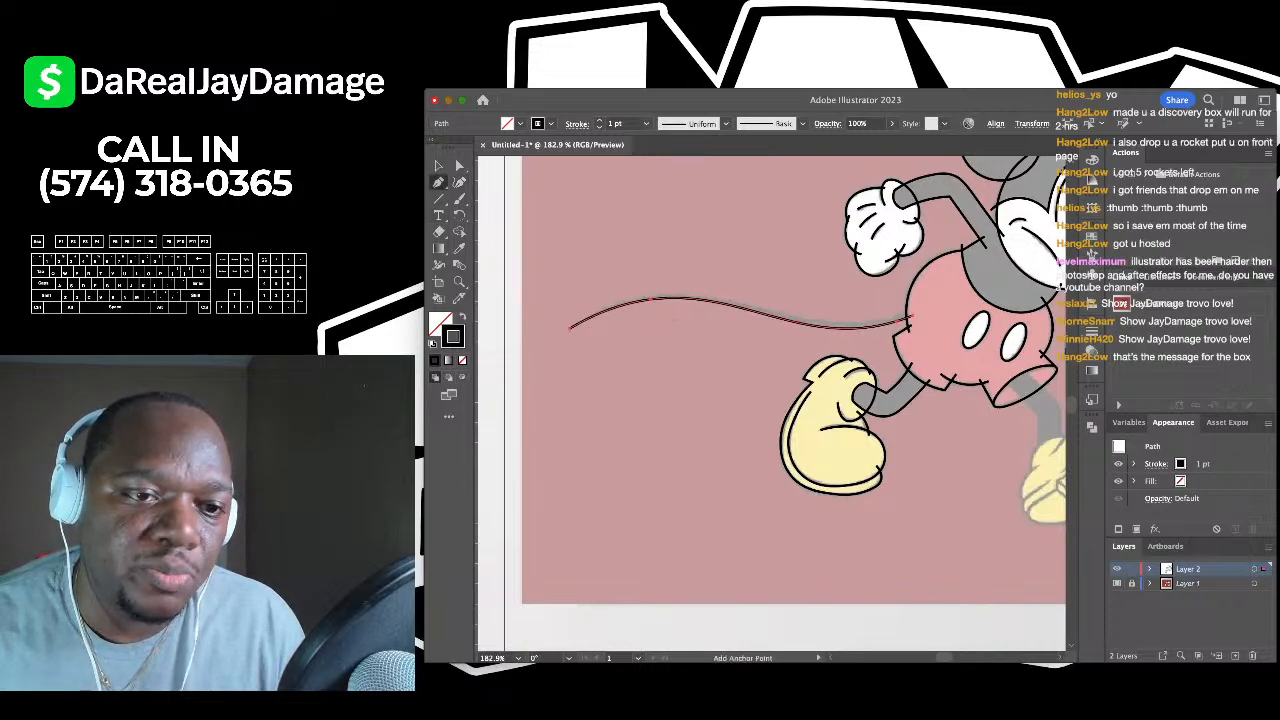
scroll(840, 280, up, 3)
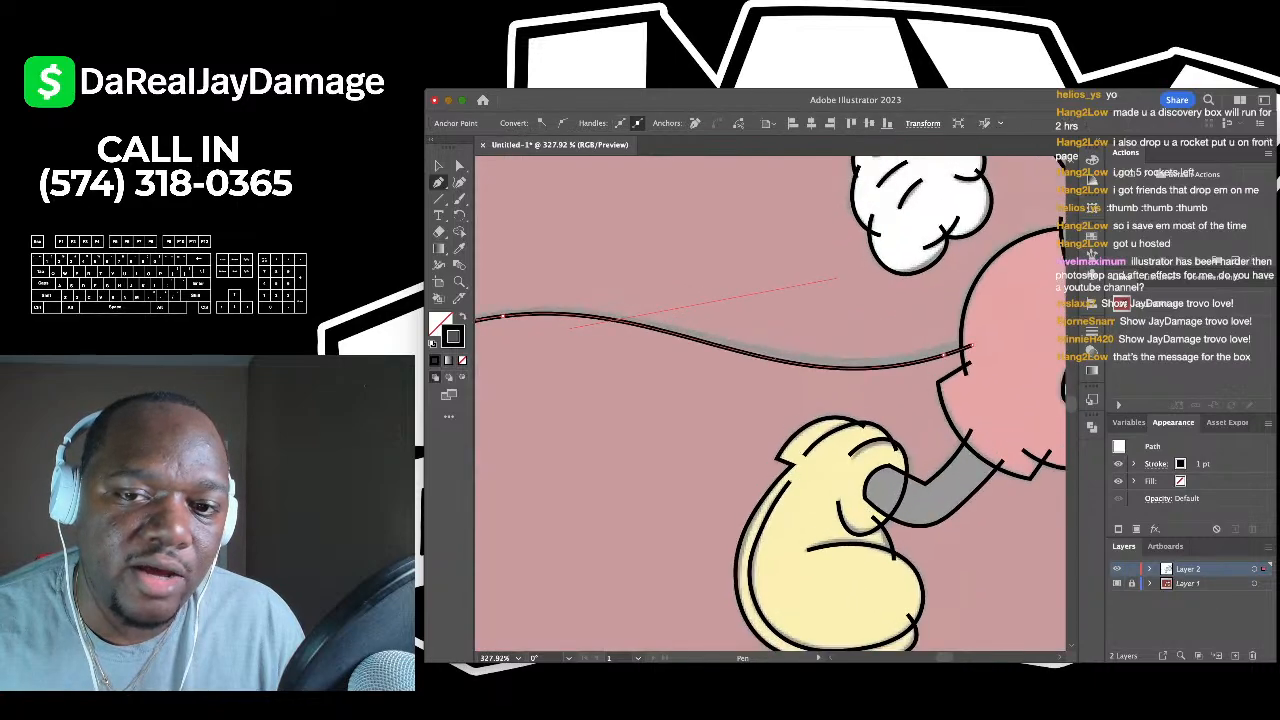
scroll(760, 400, left, 3)
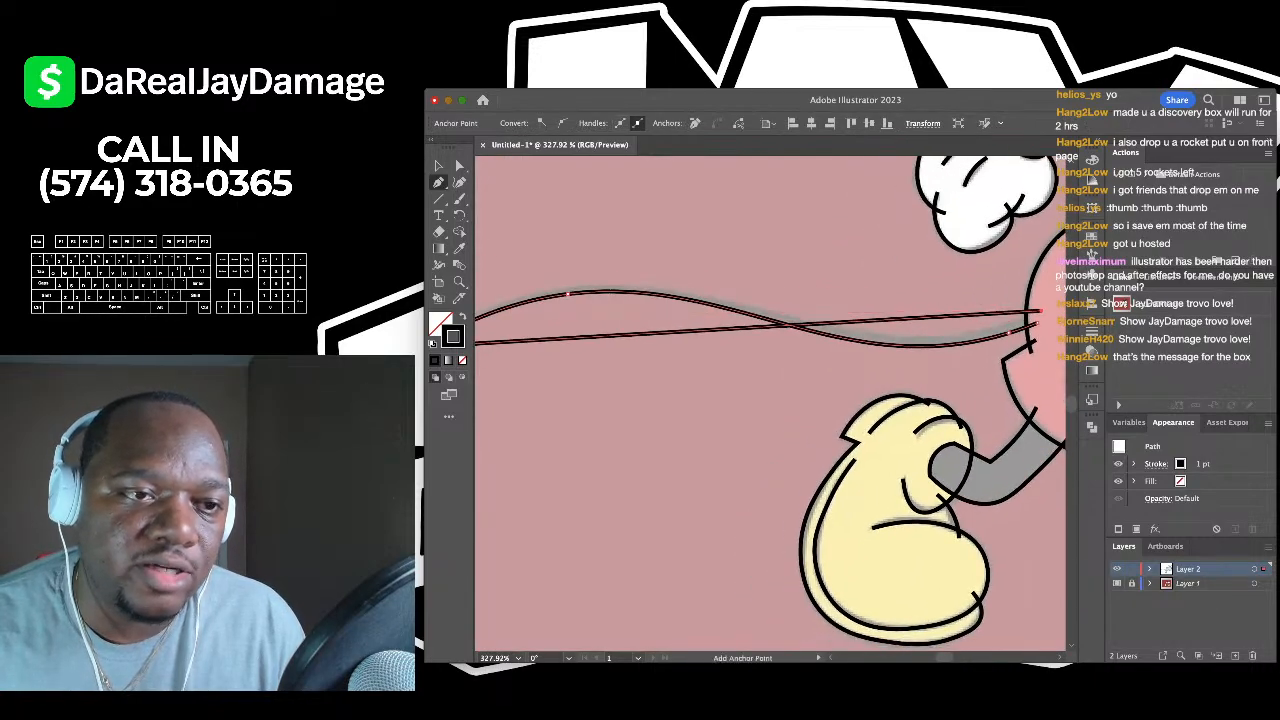
- Trace the tail's other edge from its left tip back to the body and deselect
key(shift+asciitilde)
scroll(1040, 314, left, 3)
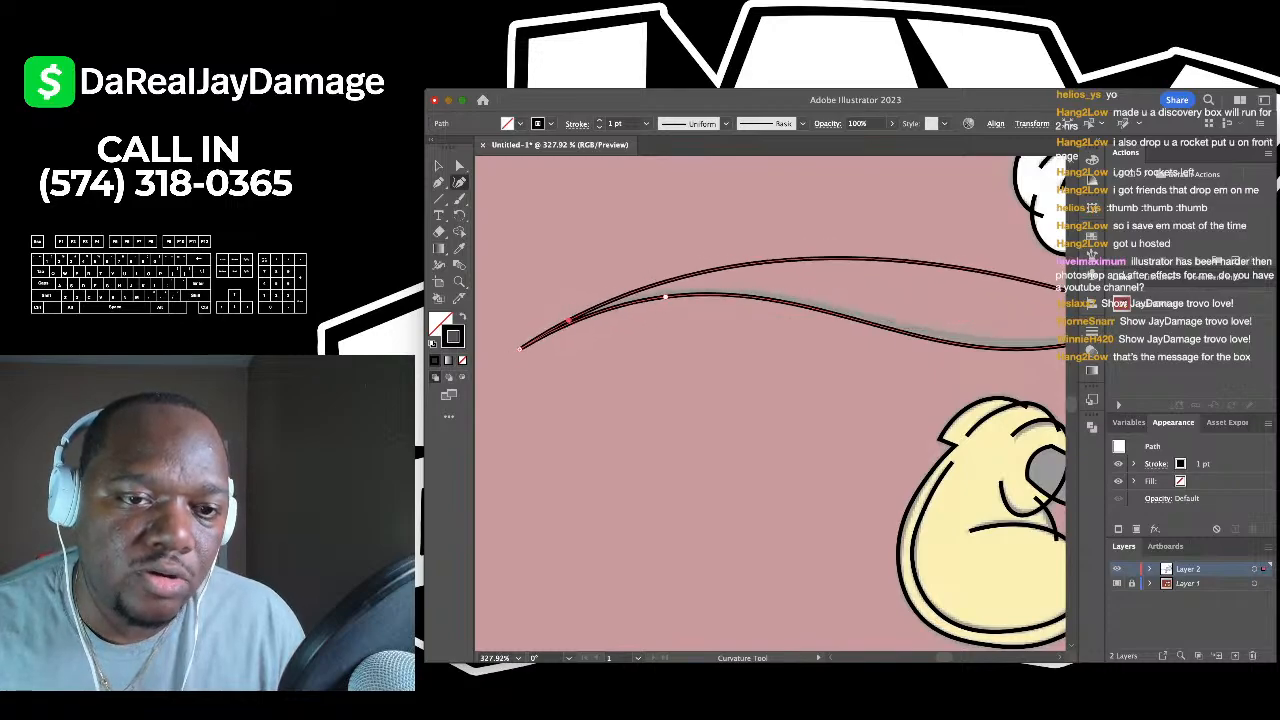
scroll(500, 340, right, 3)
click(492, 330)
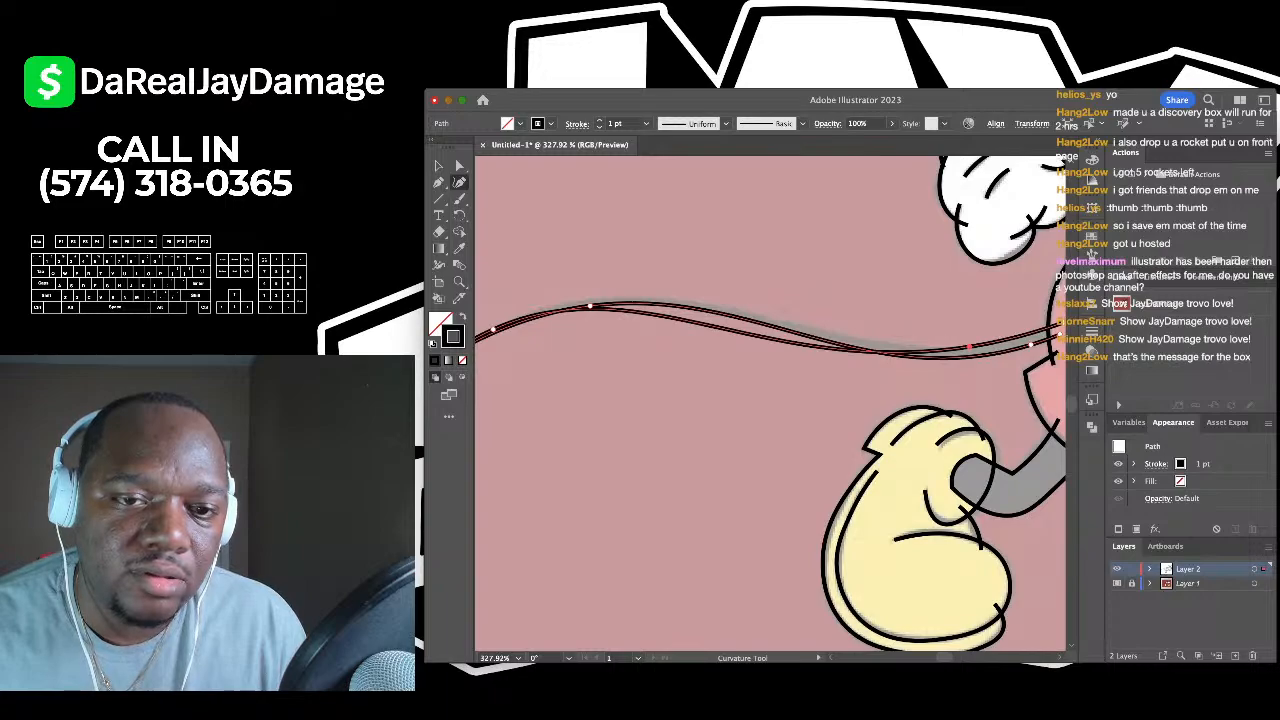
click(970, 347)
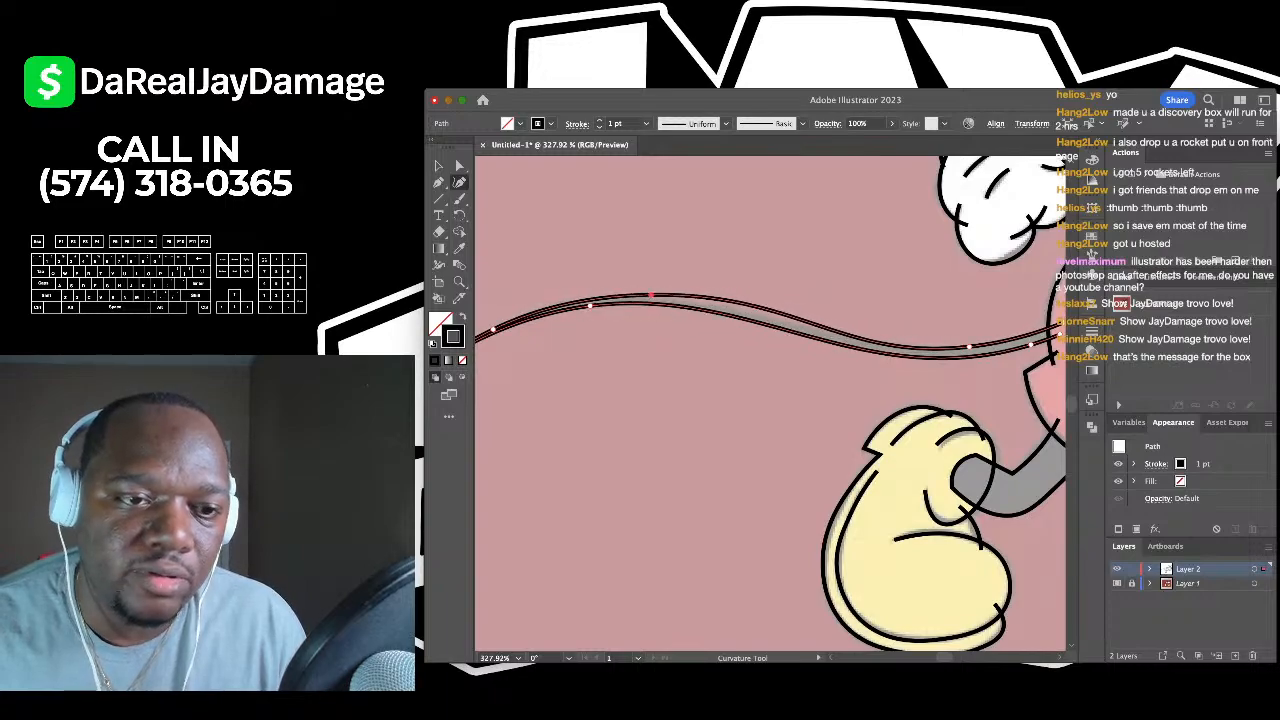
scroll(651, 295, up, 3)
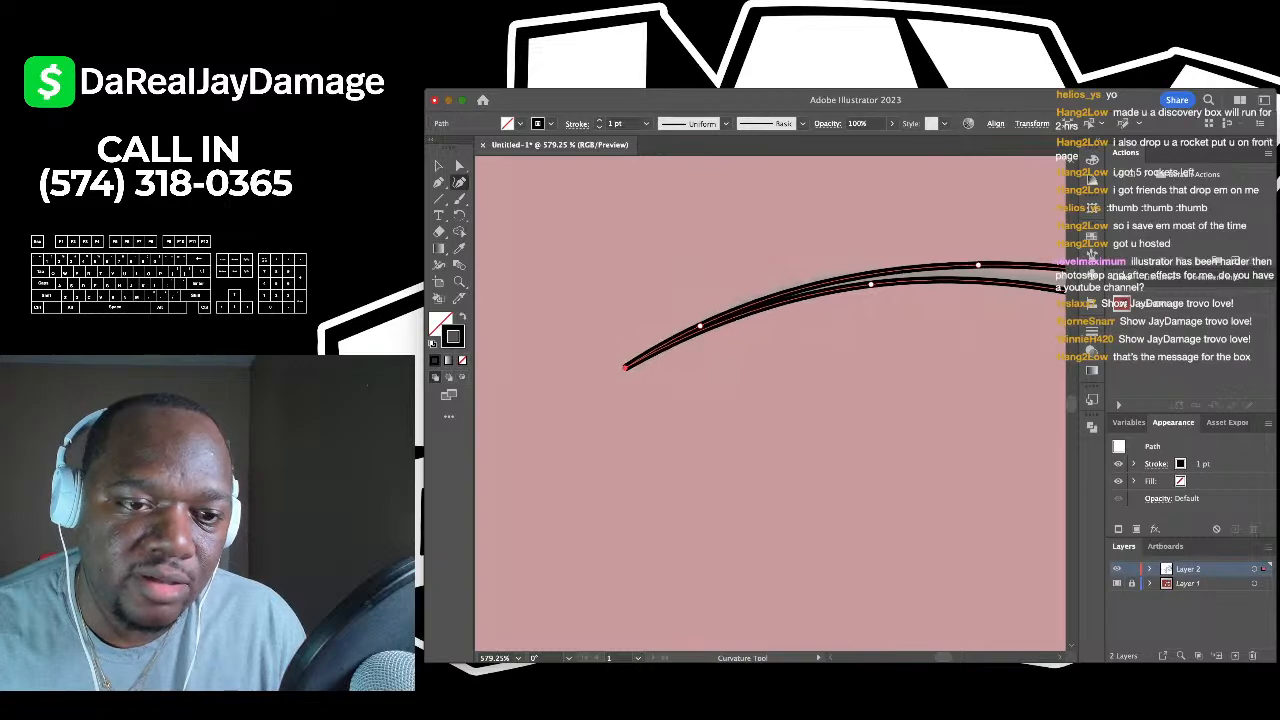
scroll(630, 370, down, 10)
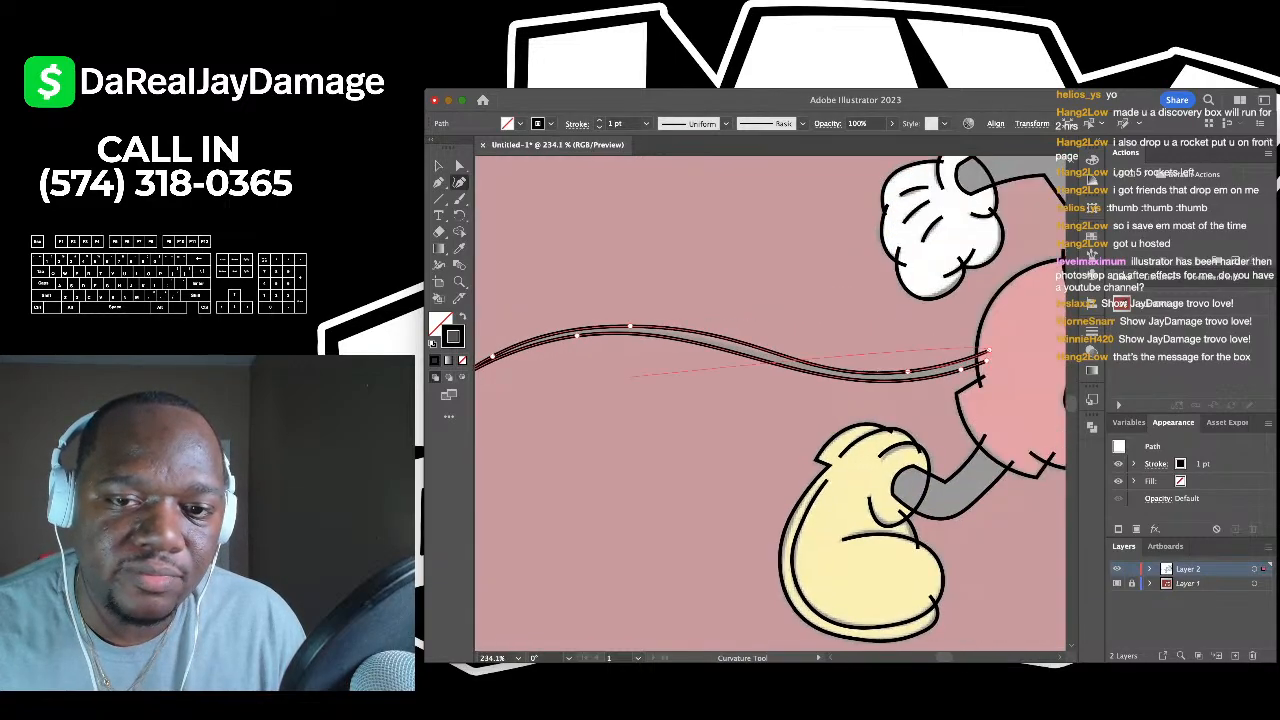
key(v)
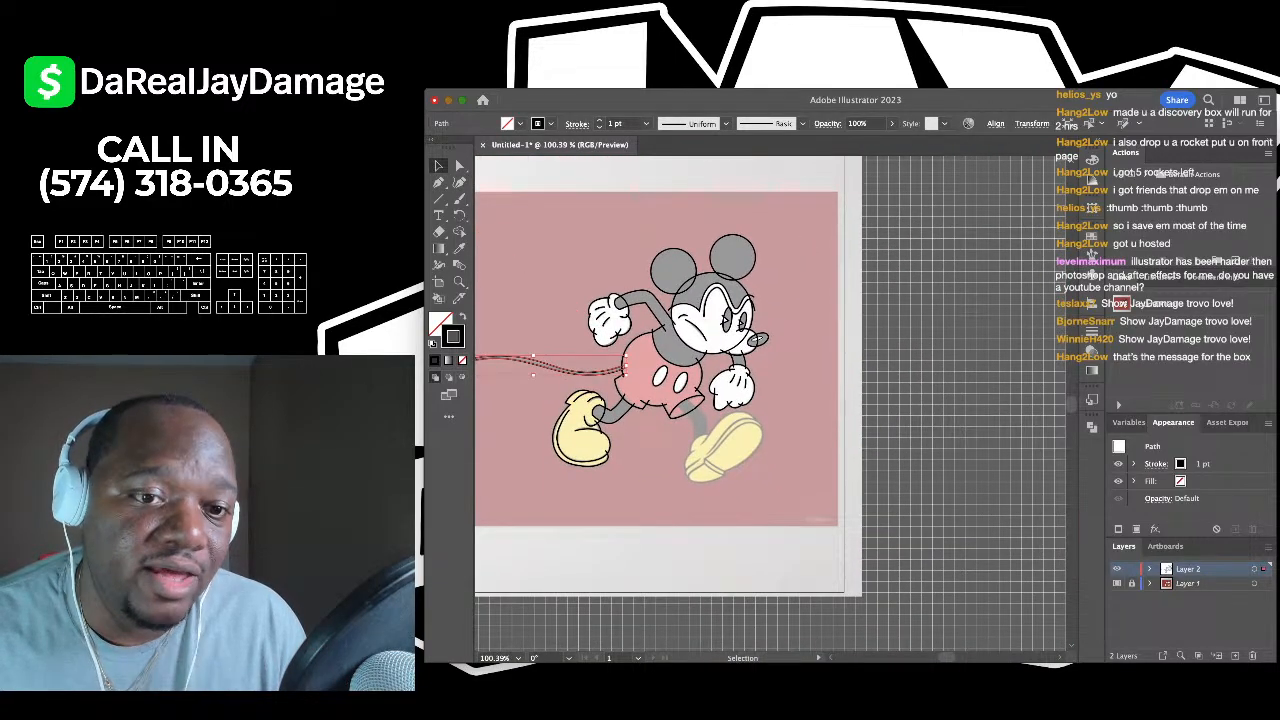
scroll(619, 524, up, 4)
- With the Pen tool, draw a straight line from the shorts' leg opening to the shoe top
scroll(786, 273, up, 4)
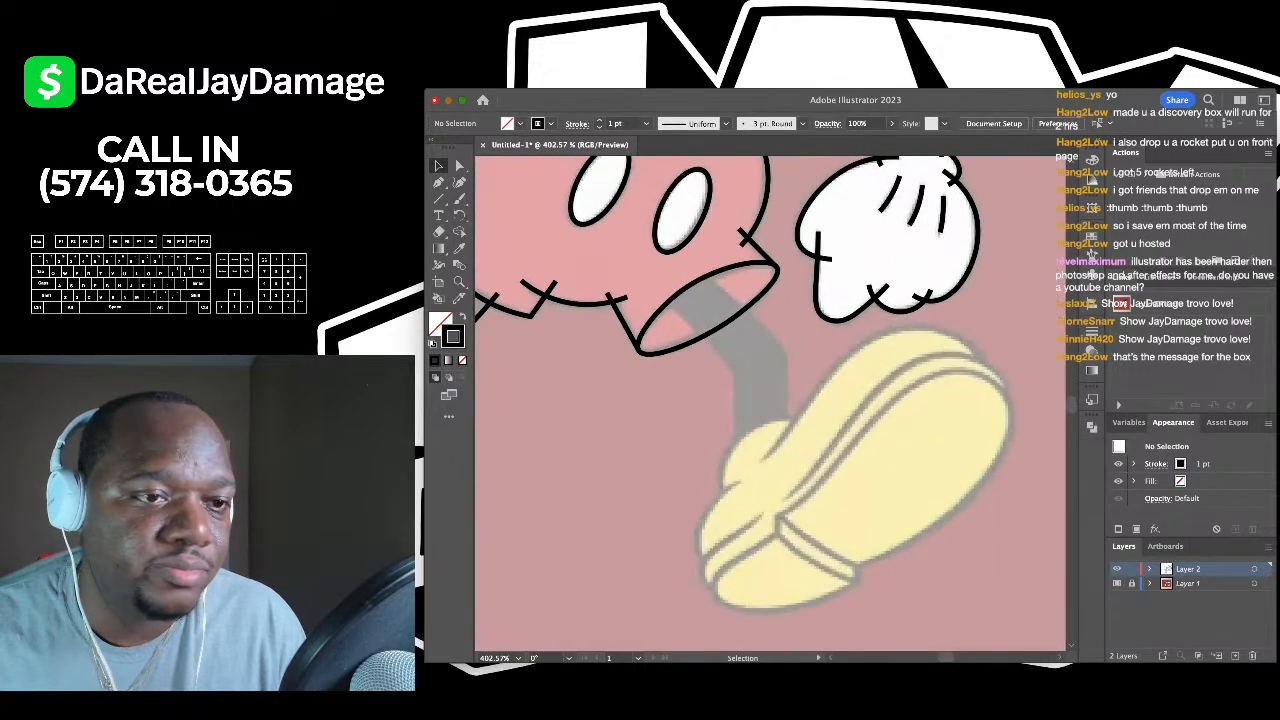
key(p)
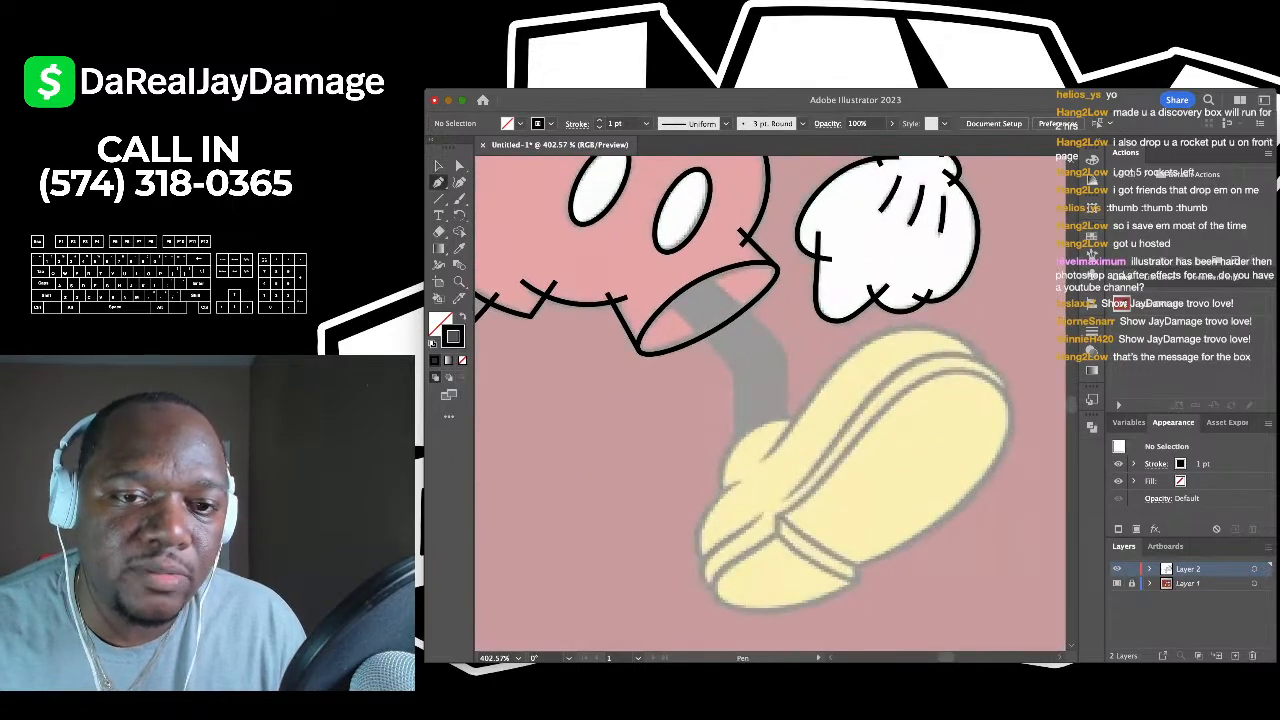
click(686, 265)
click(793, 355)
scroll(793, 355, up, 2)
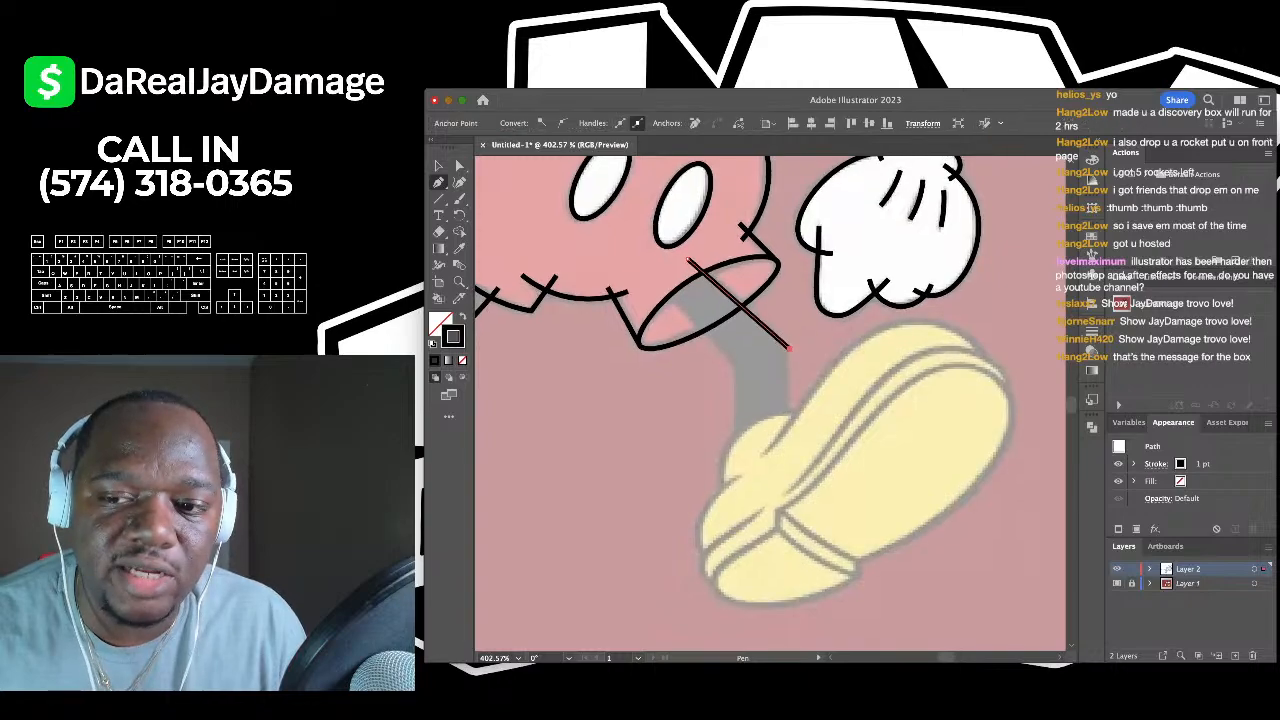
click(790, 338)
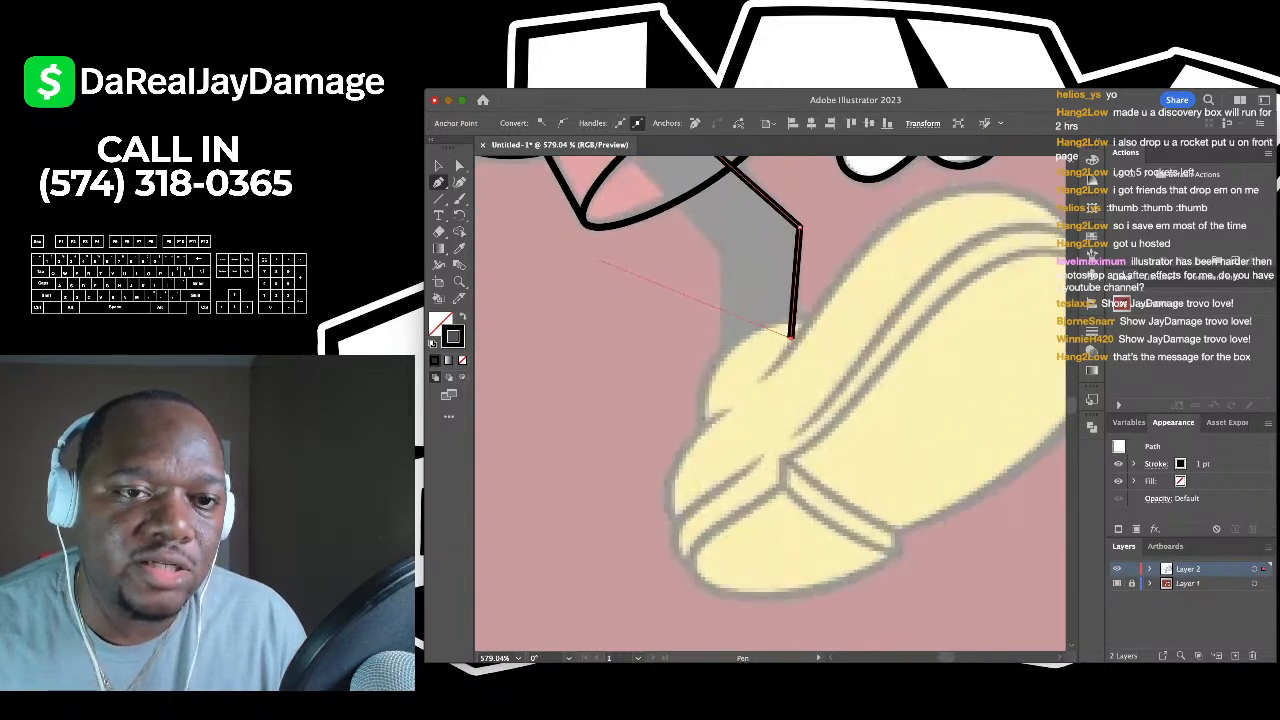
scroll(710, 362, down, 5)
scroll(690, 330, up, 1)
click(438, 166)
click(600, 400)
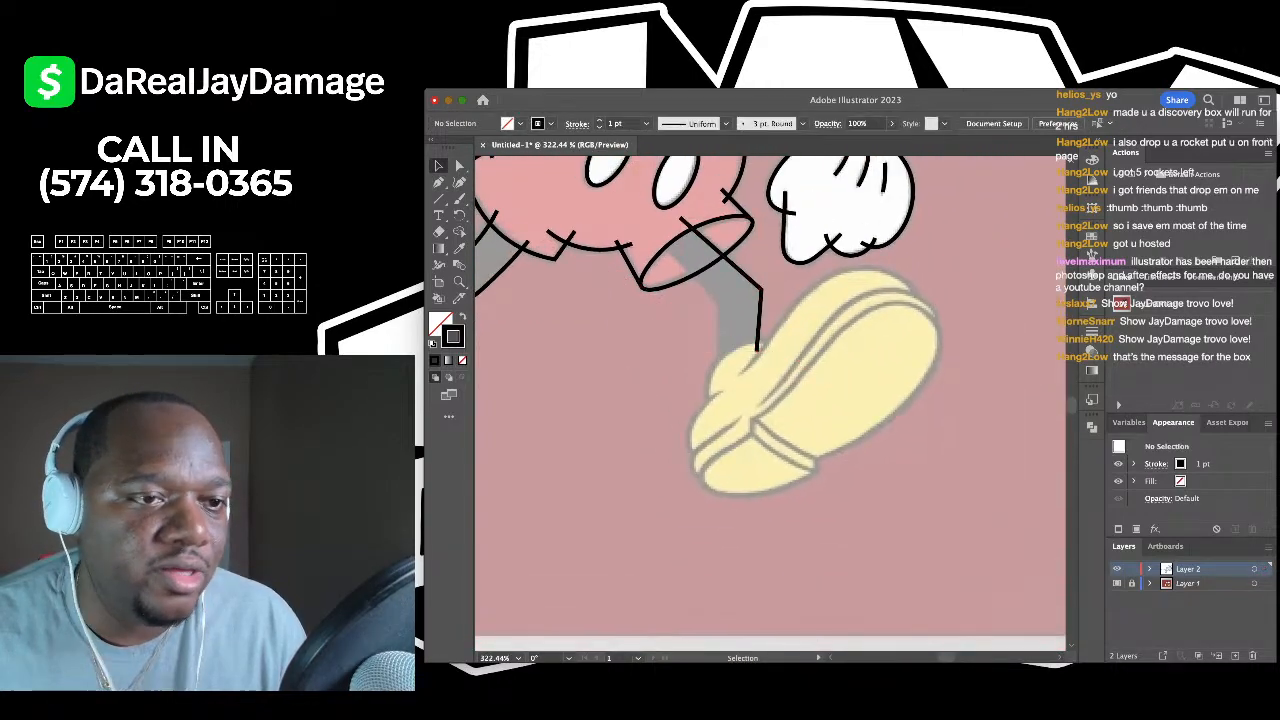
- Draw a second straight Pen line down the leg, ending at the shoe
key(p)
click(648, 233)
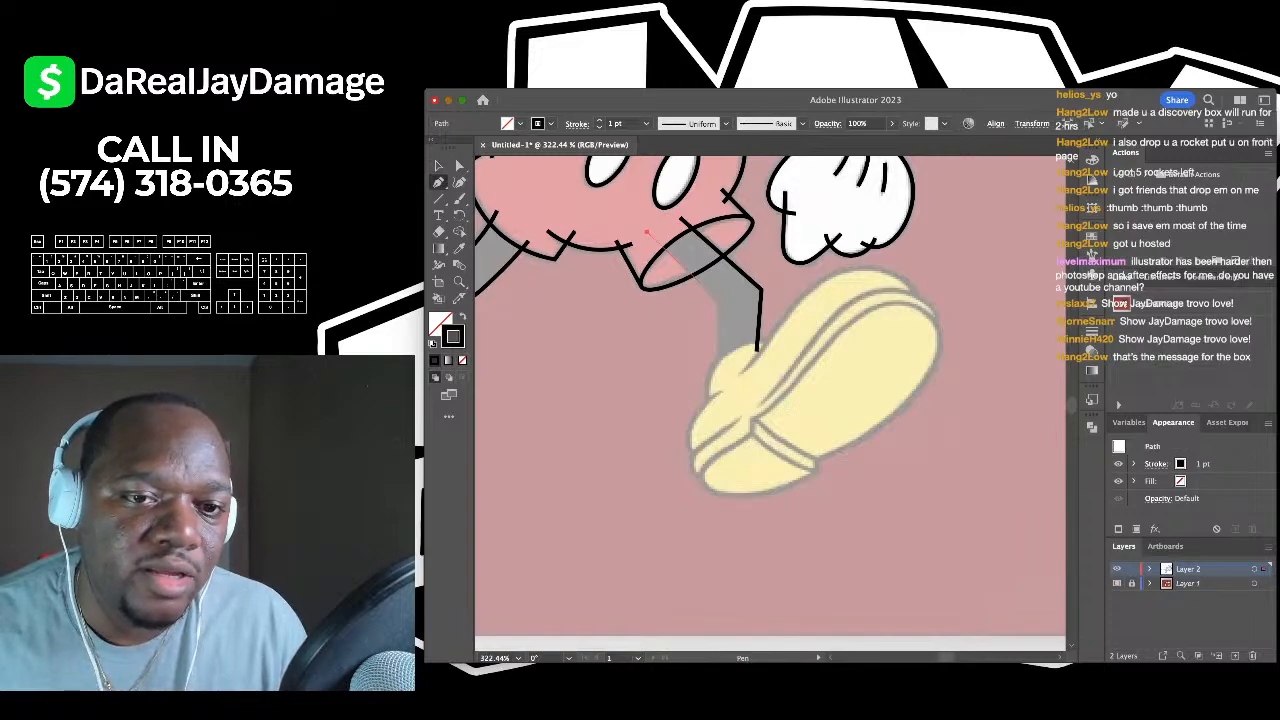
click(713, 297)
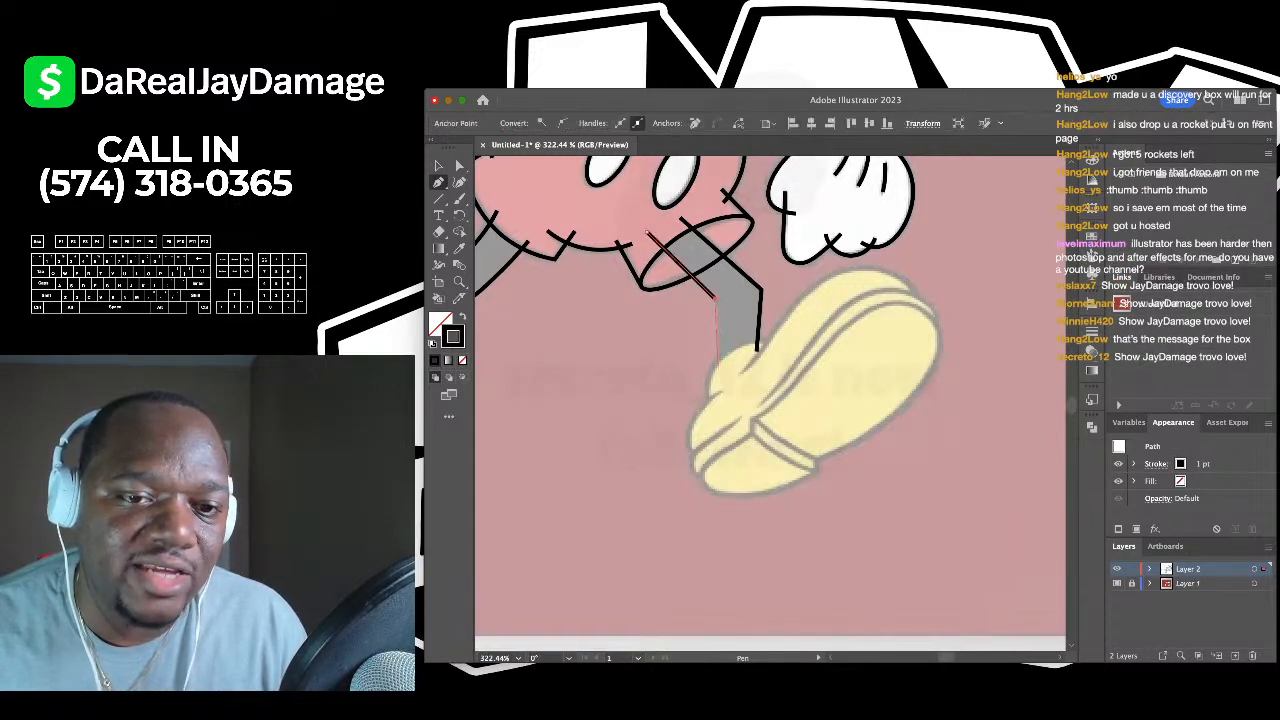
click(717, 362)
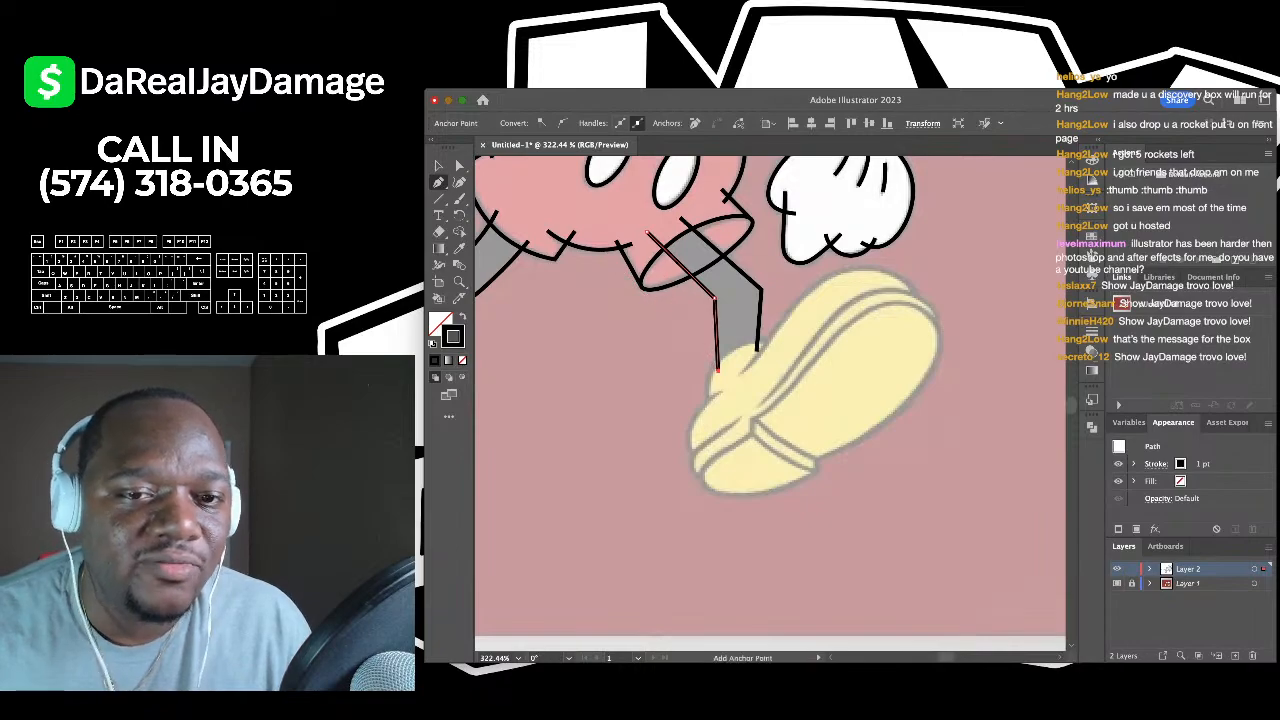
scroll(690, 285, up, 3)
click(438, 166)
click(550, 320)
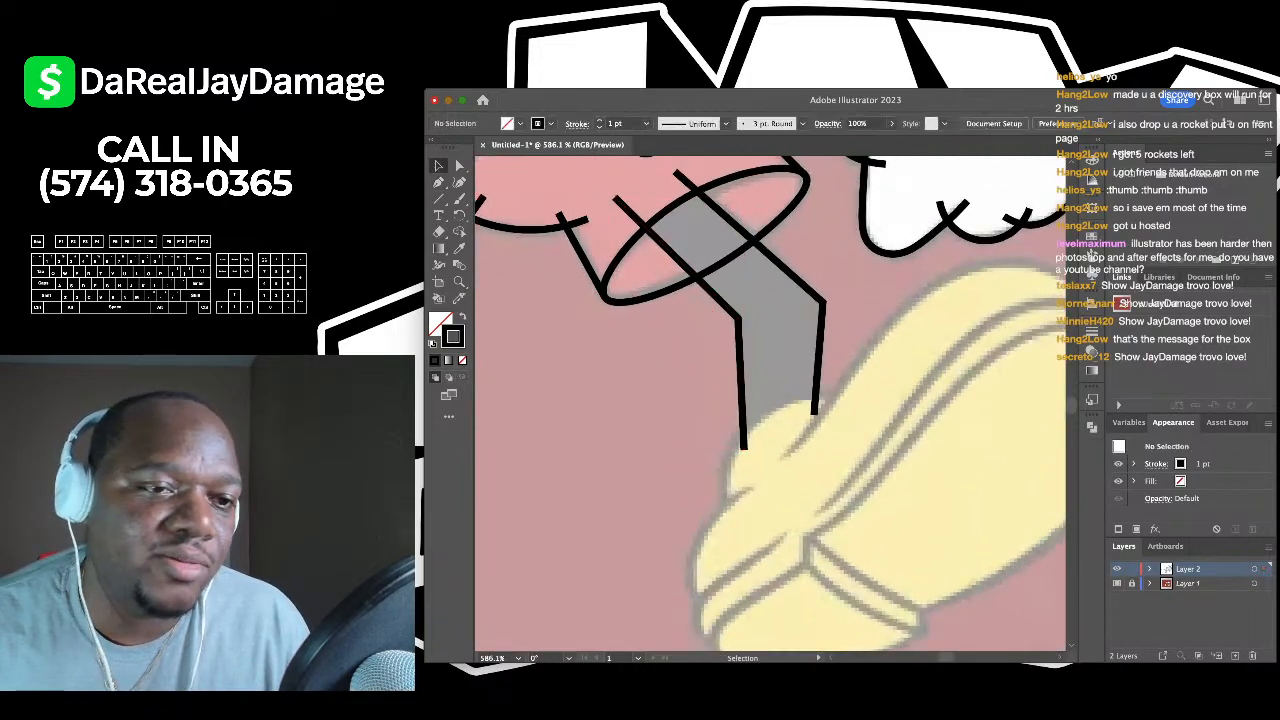
scroll(550, 320, down, 2)
- With the Curvature Tool, trace an arc up the shoe's left edge and over its top
click(459, 182)
scroll(622, 405, down, 2)
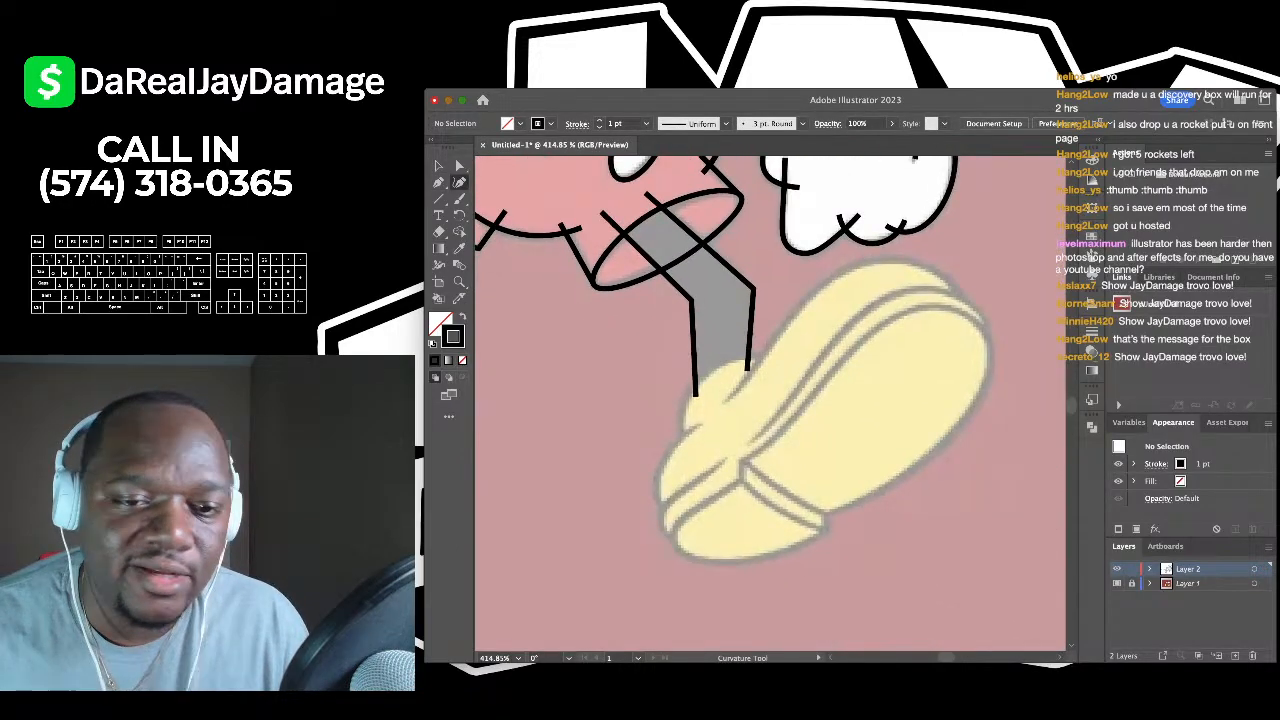
scroll(622, 405, up, 3)
click(728, 466)
click(728, 377)
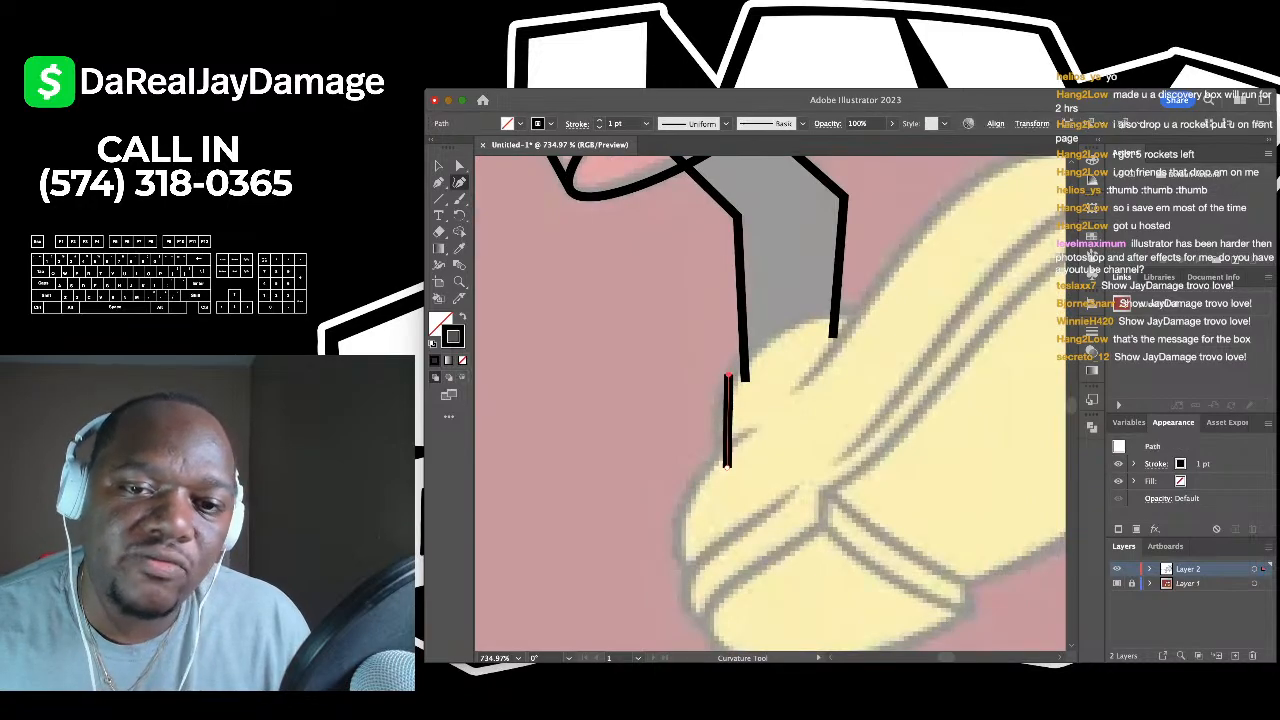
click(873, 321)
key(v)
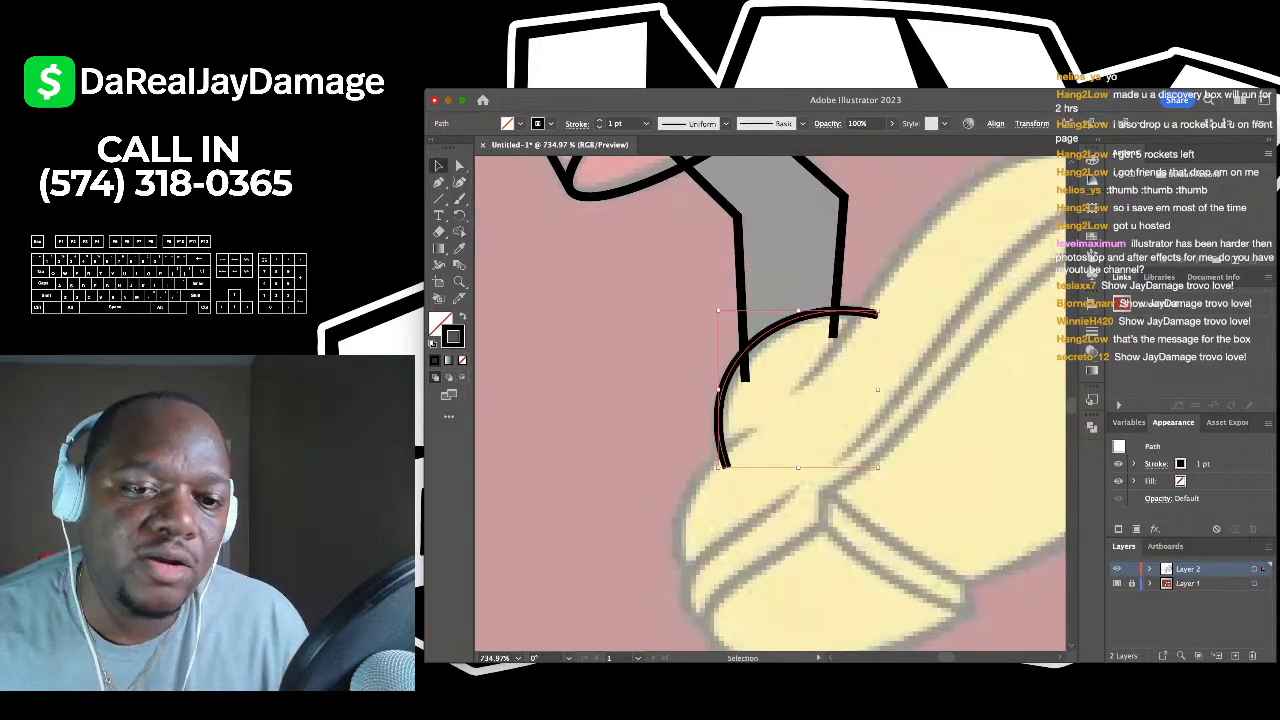
click(873, 321)
scroll(873, 321, down, 2)
scroll(770, 400, down, 1)
- Trace a curve down the shoe's left side, rounding its lower left edge
click(459, 182)
click(735, 287)
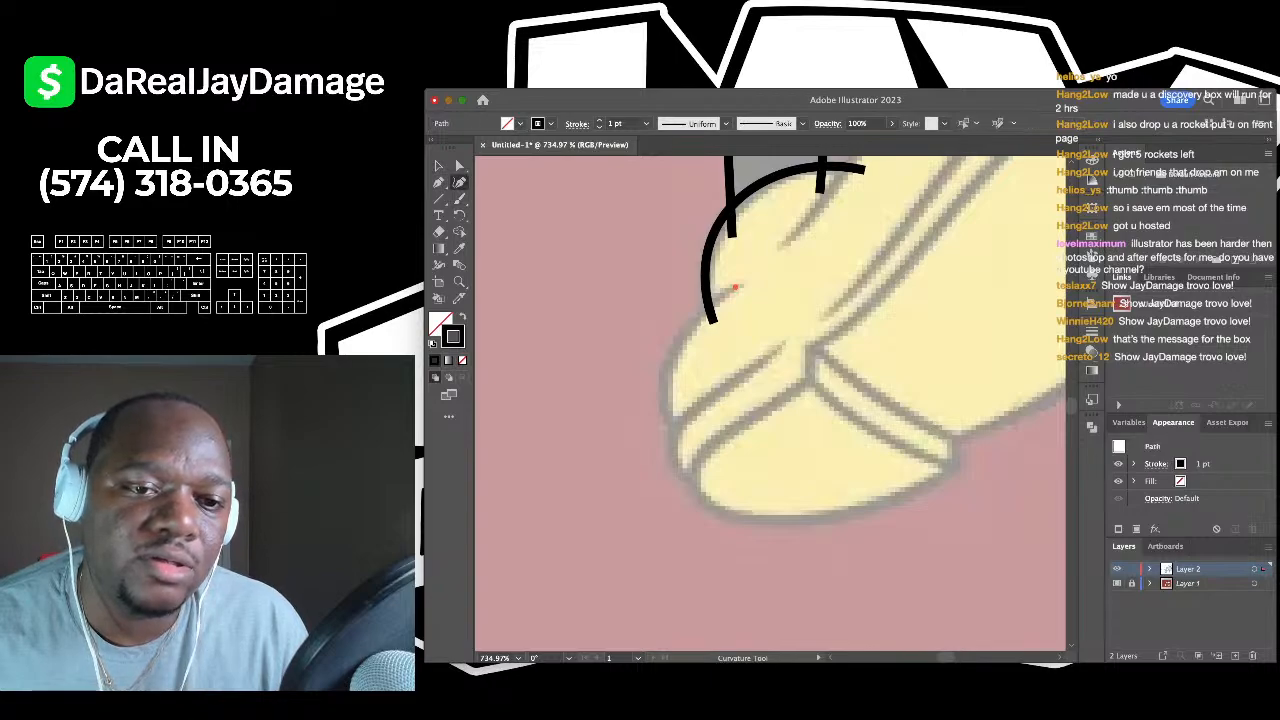
click(662, 382)
click(688, 440)
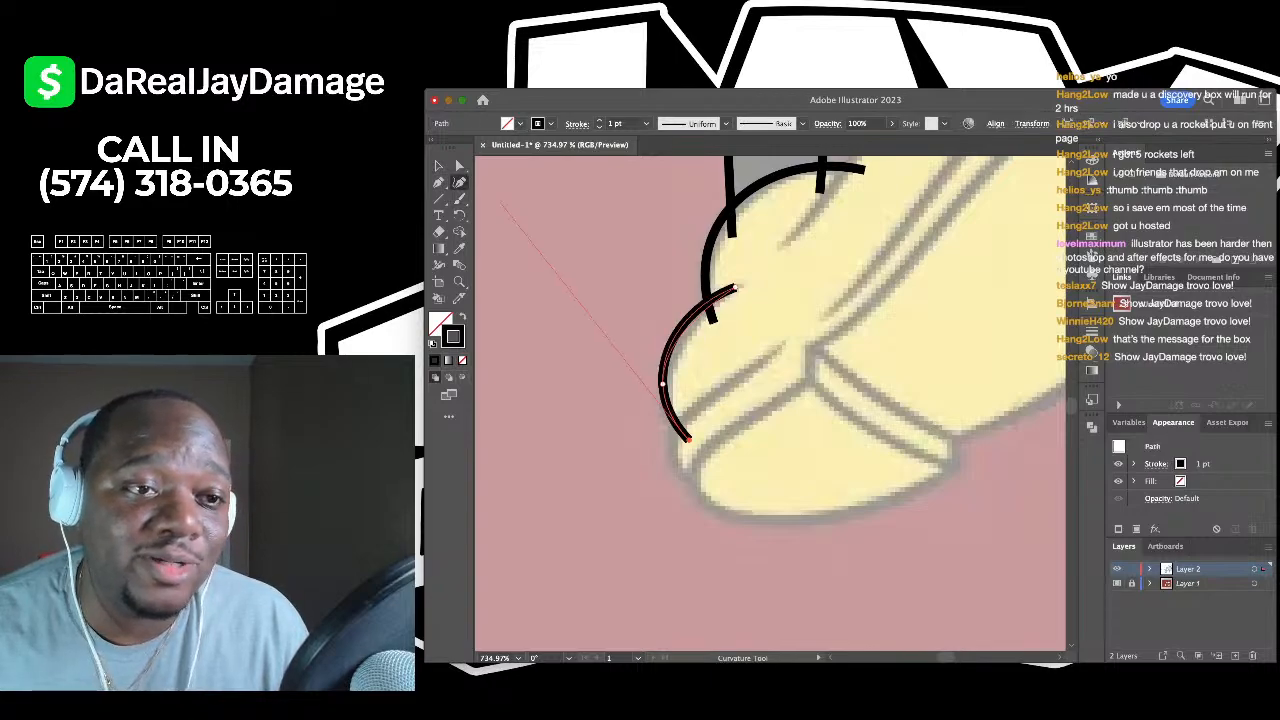
key(v)
click(544, 257)
scroll(544, 257, down, 2)
- Zoom in and trace a curve from the shoe's inner crease along its top edge to the upper right
key(ctrl+equal)
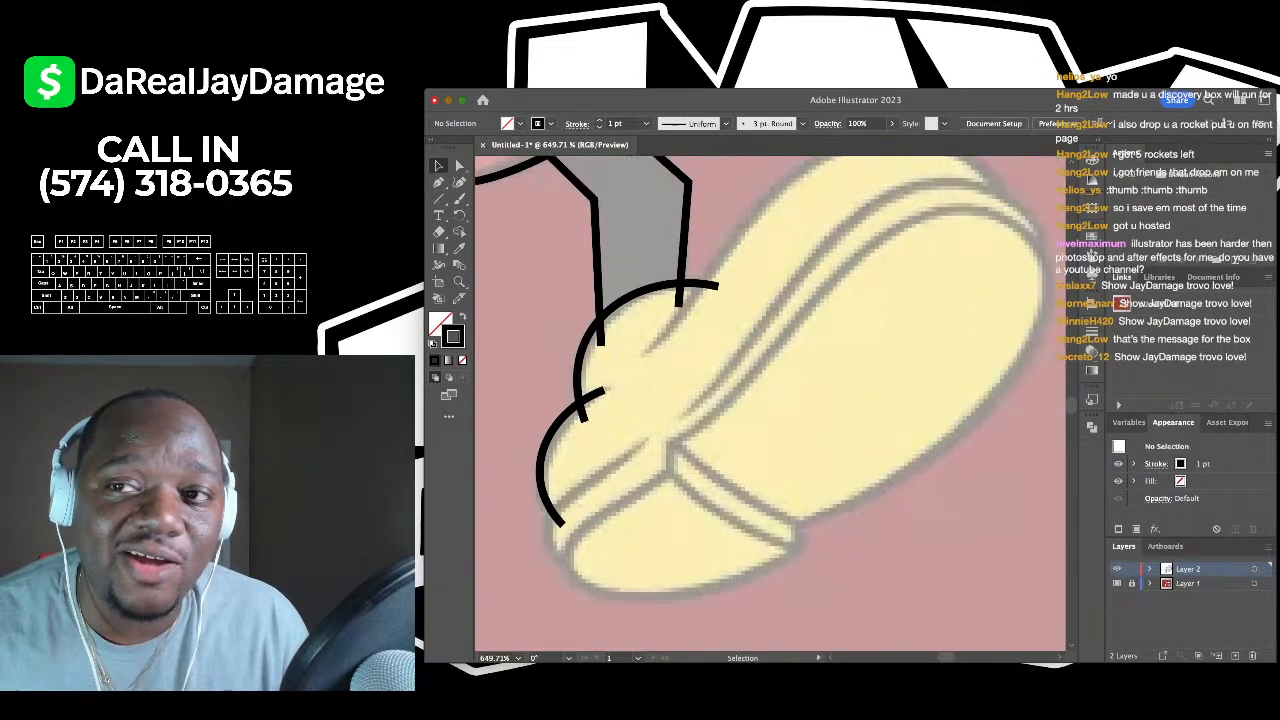
key(shift+grave)
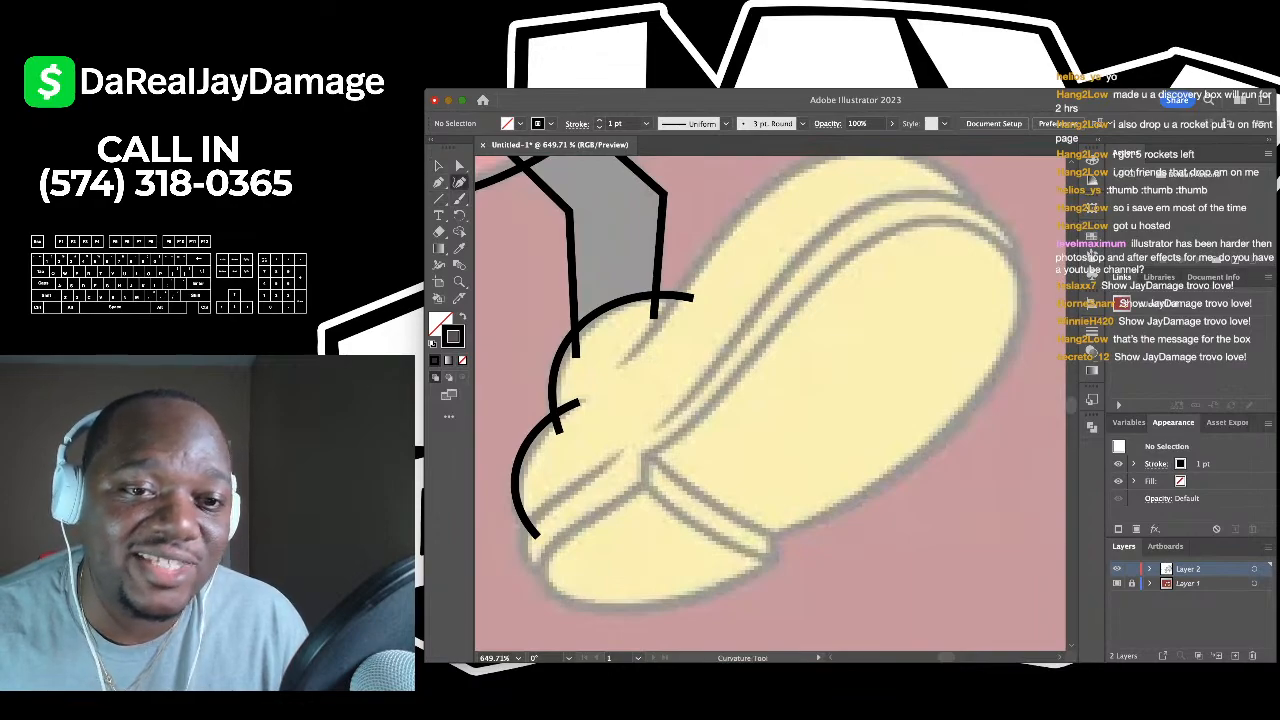
click(612, 361)
click(660, 322)
click(712, 243)
scroll(712, 243, right, 2)
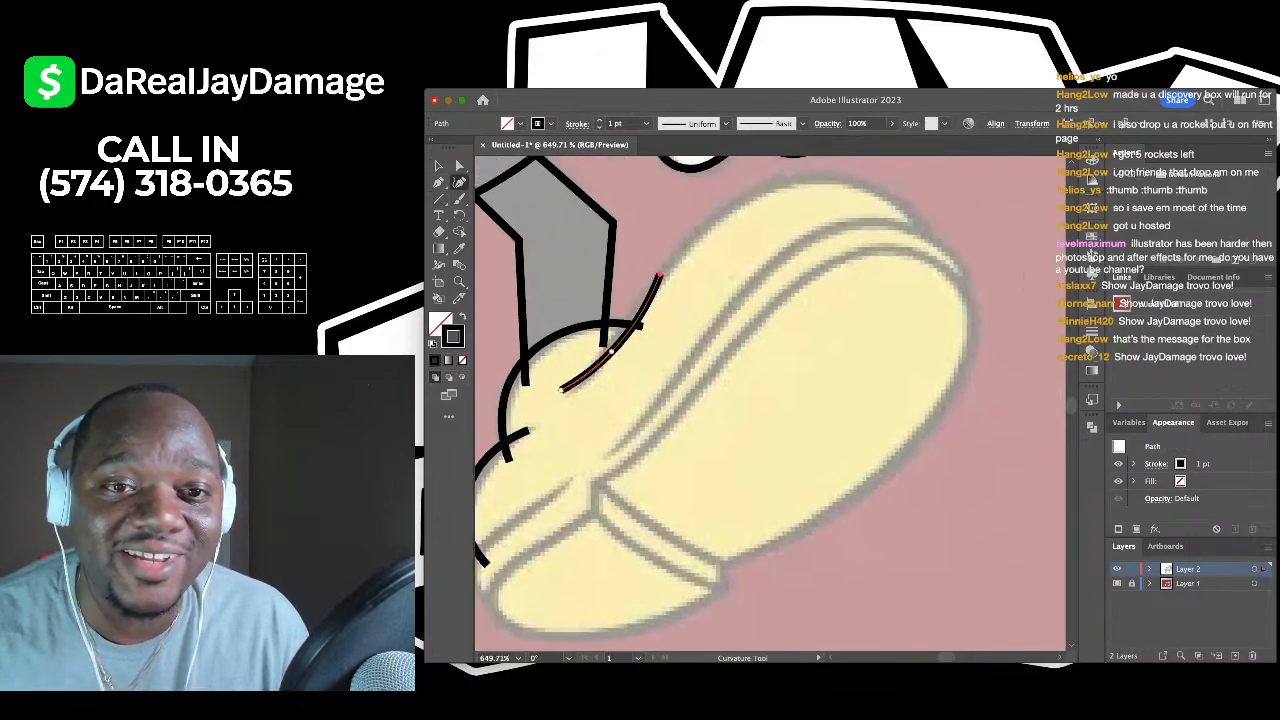
click(783, 180)
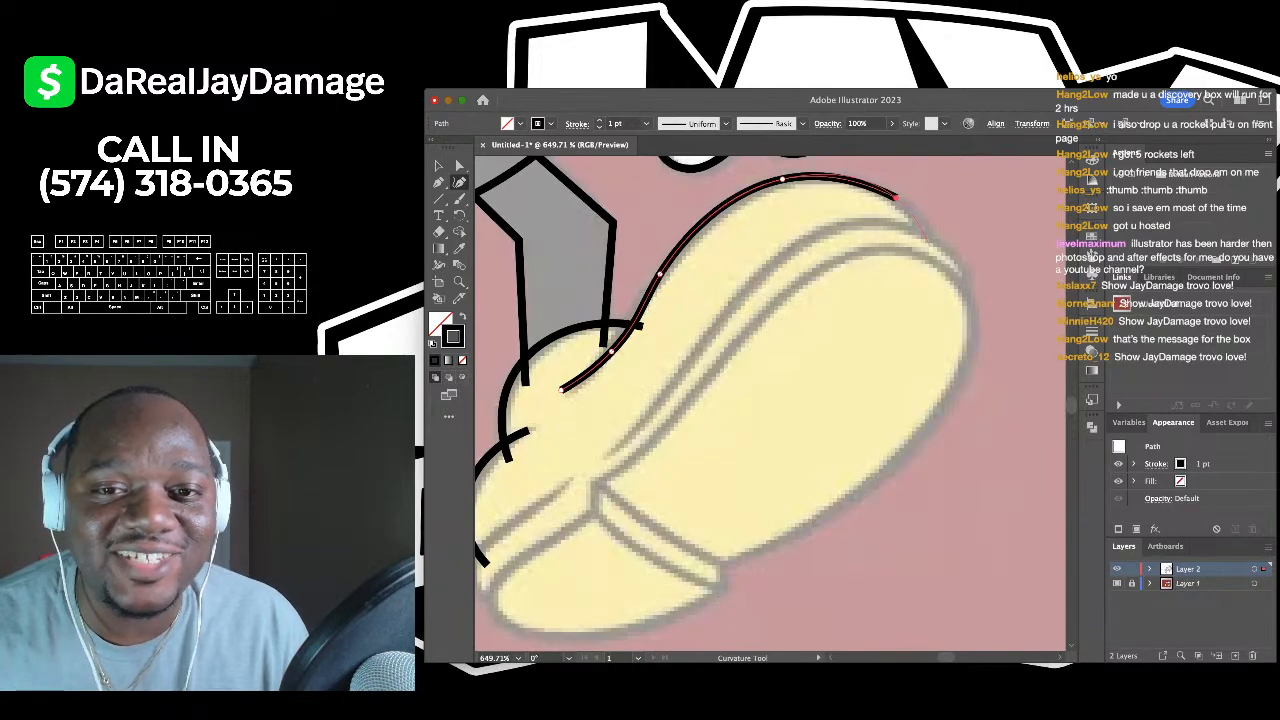
click(930, 246)
key(v)
key(super+shift+a)
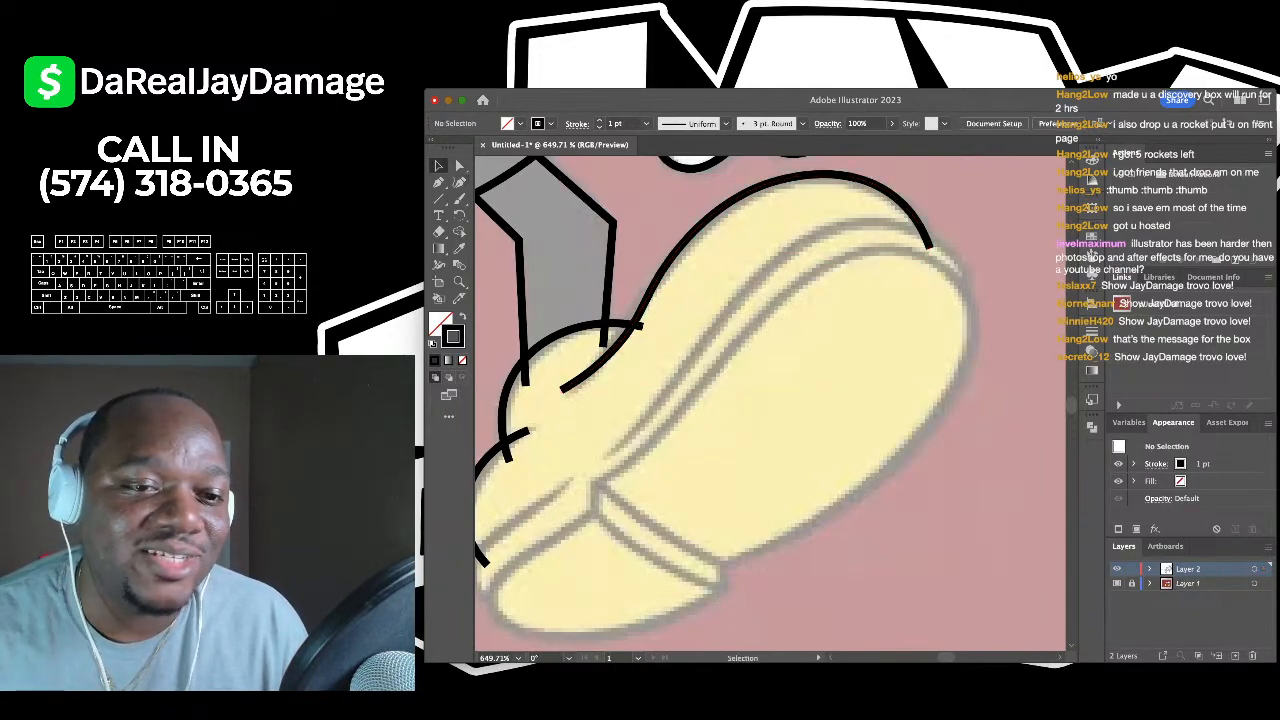
scroll(728, 399, down, 1)
- Draw an inner line across the shoe along its top contour and around its right end
key(shift+asciitilde)
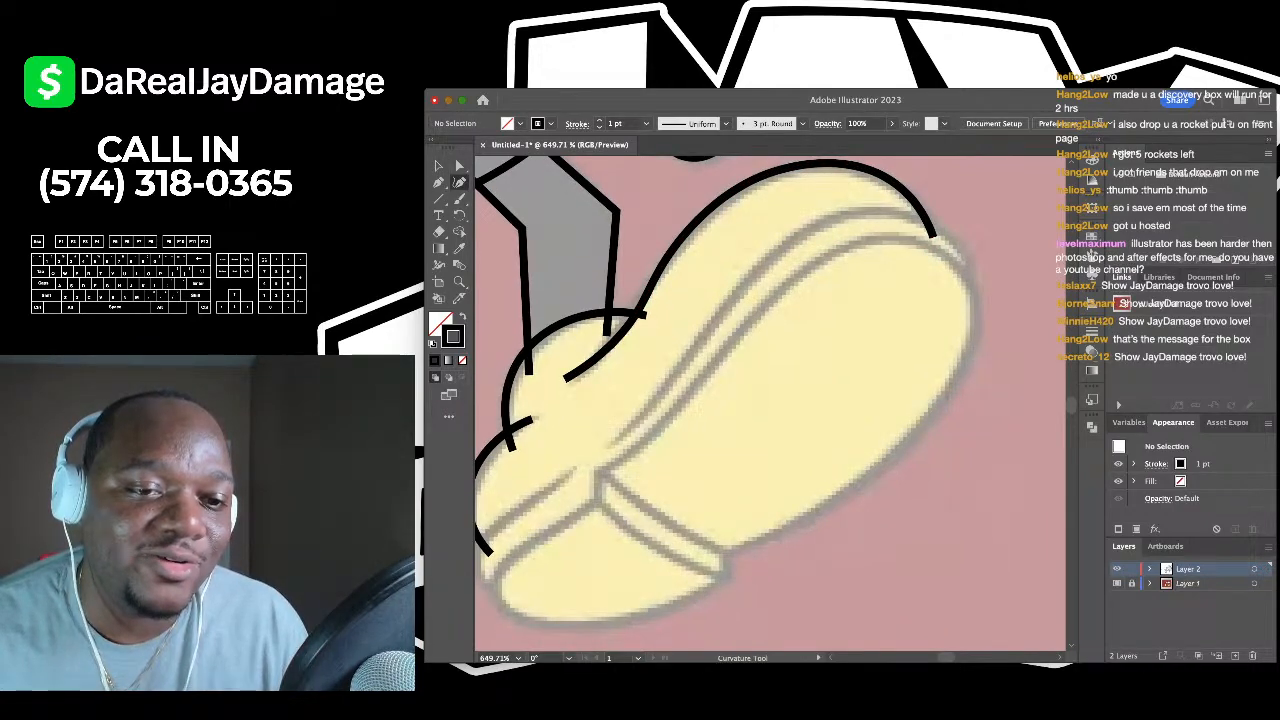
click(610, 445)
click(675, 385)
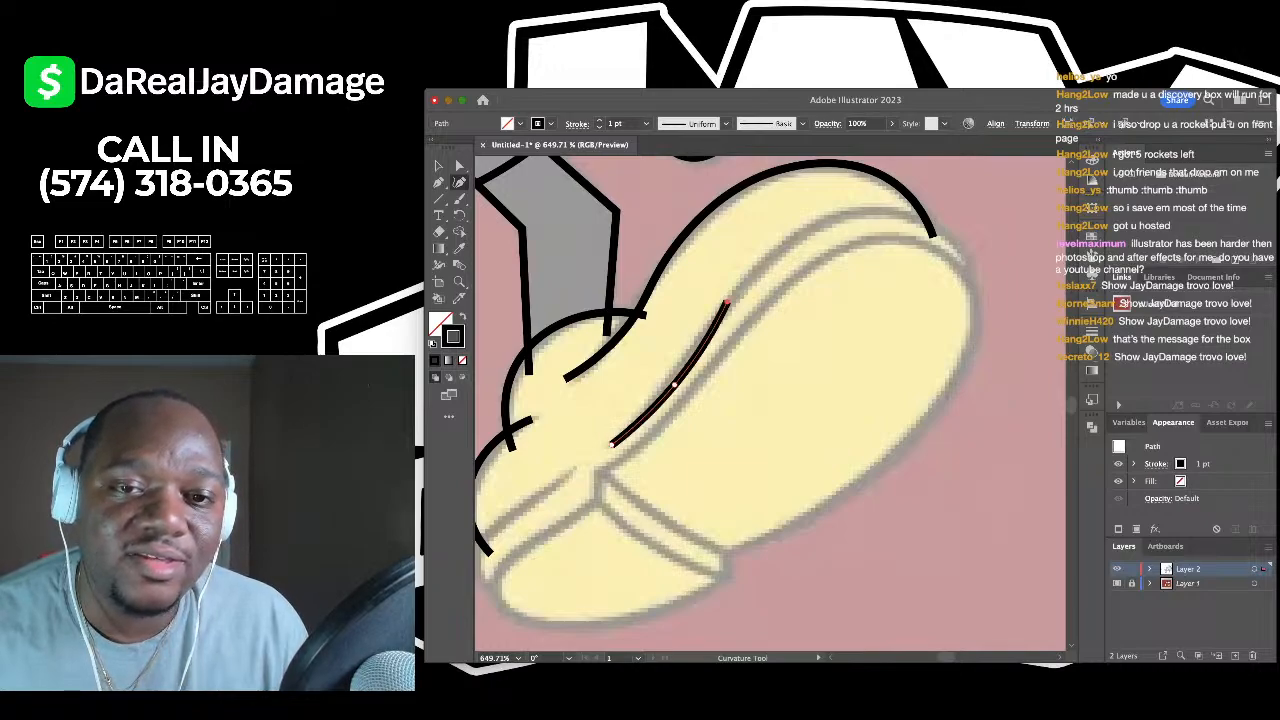
click(727, 300)
click(829, 218)
click(902, 213)
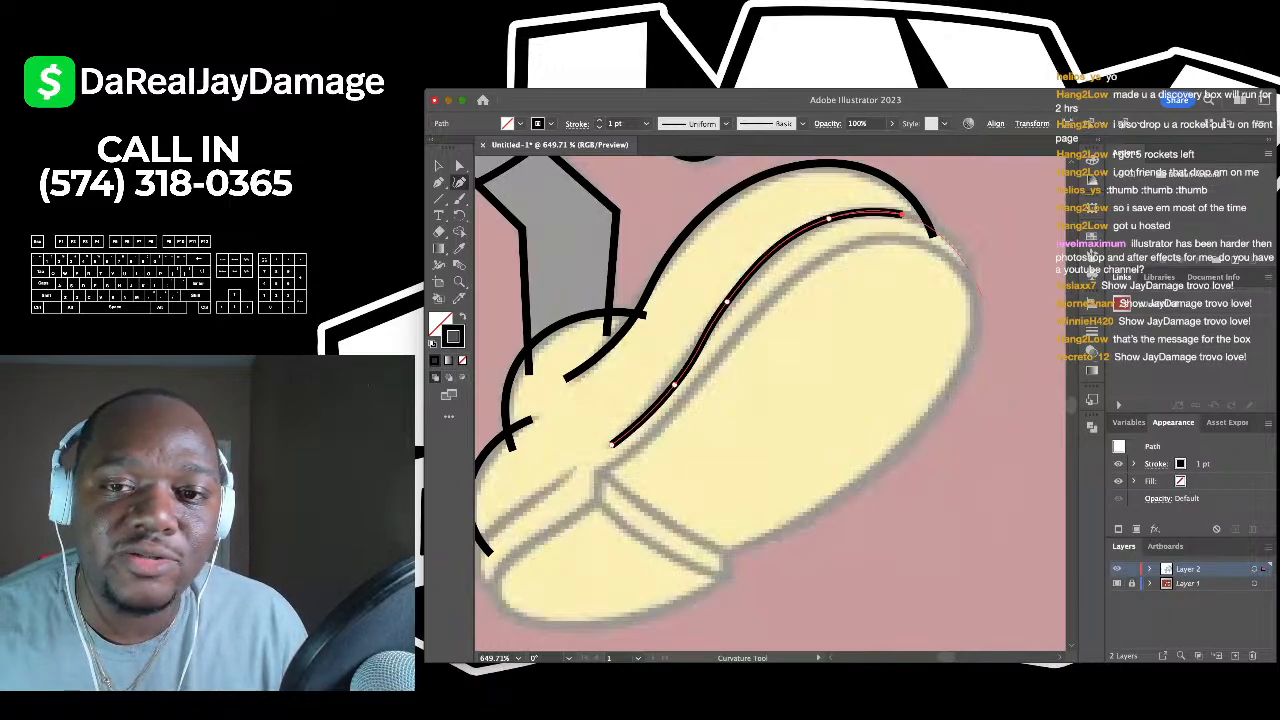
click(960, 305)
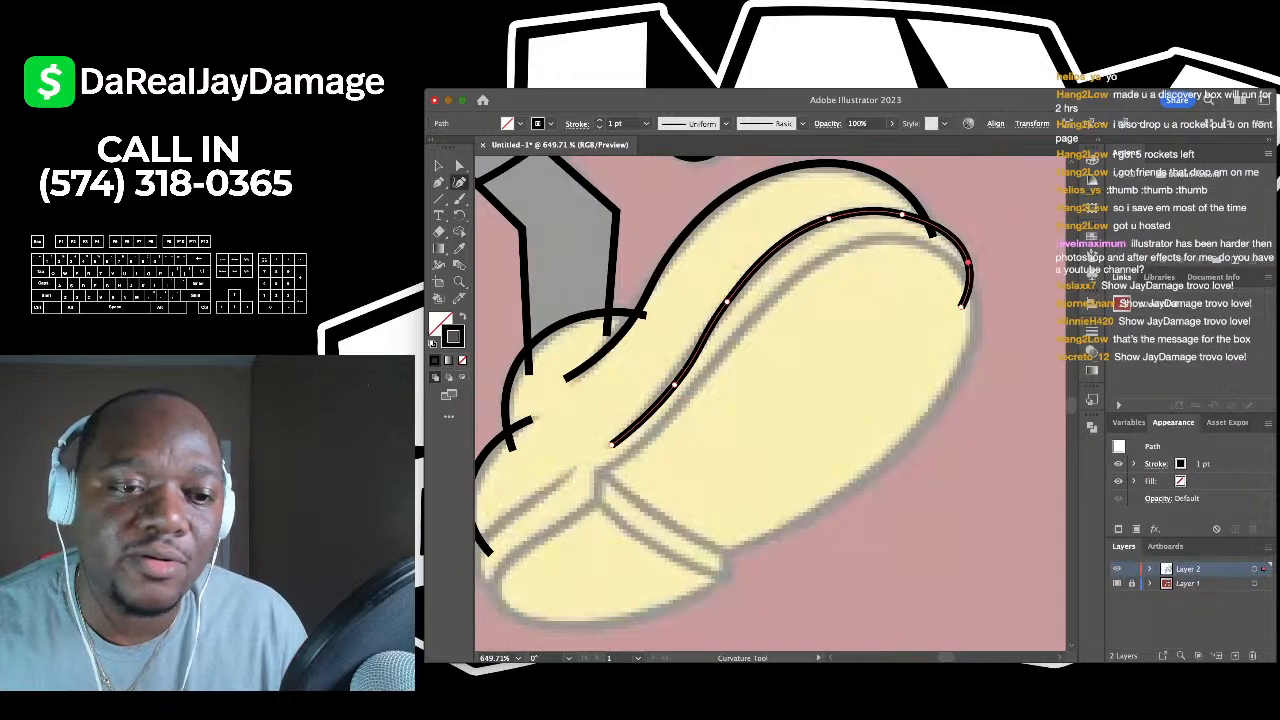
scroll(770, 400, down, 3)
key(v)
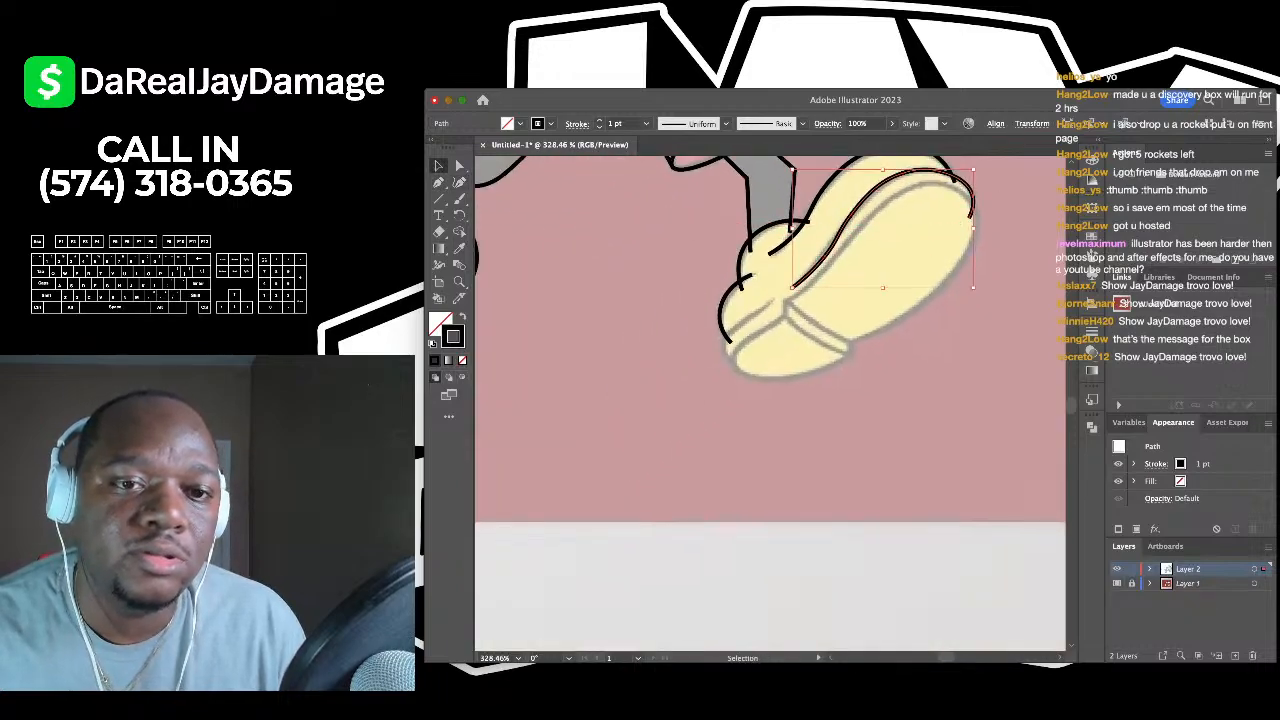
- Trace the toe's inner crease curve, adjust its bends, then zoom back out to the whole shoe
key(ctrl+shift+a)
scroll(715, 310, up, 5)
scroll(818, 358, right, 3)
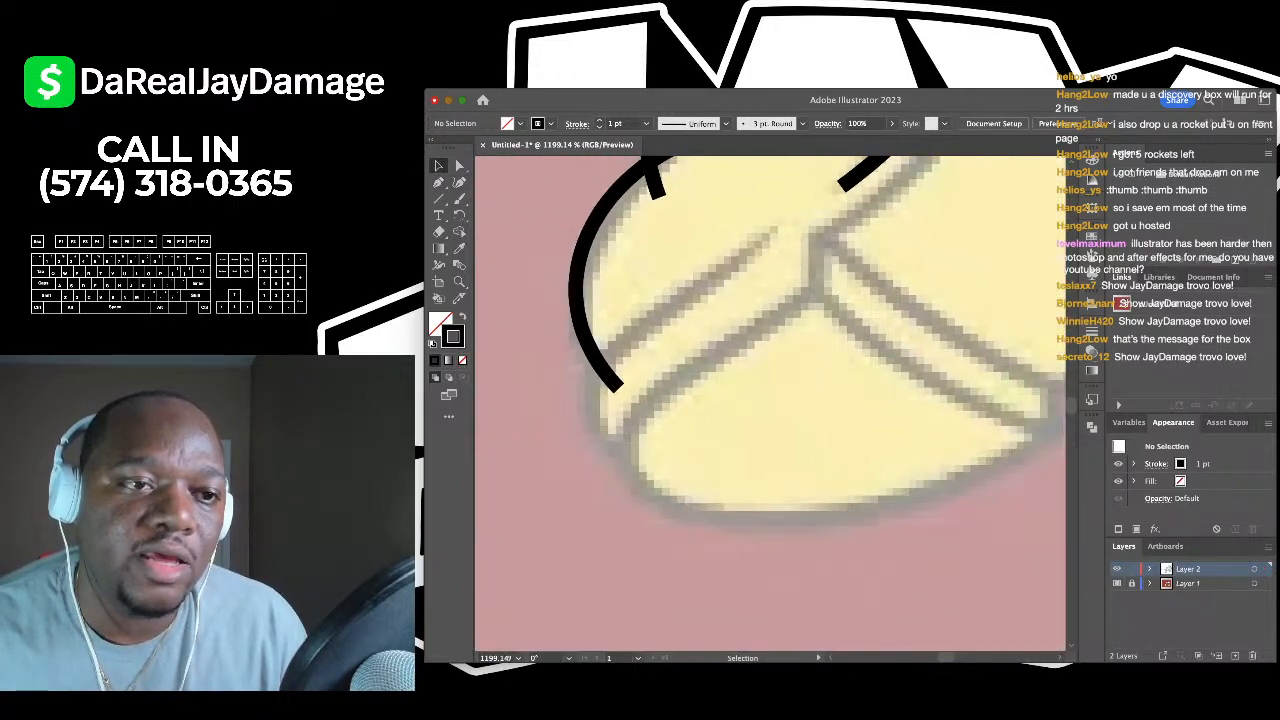
key(shift+grave)
click(772, 228)
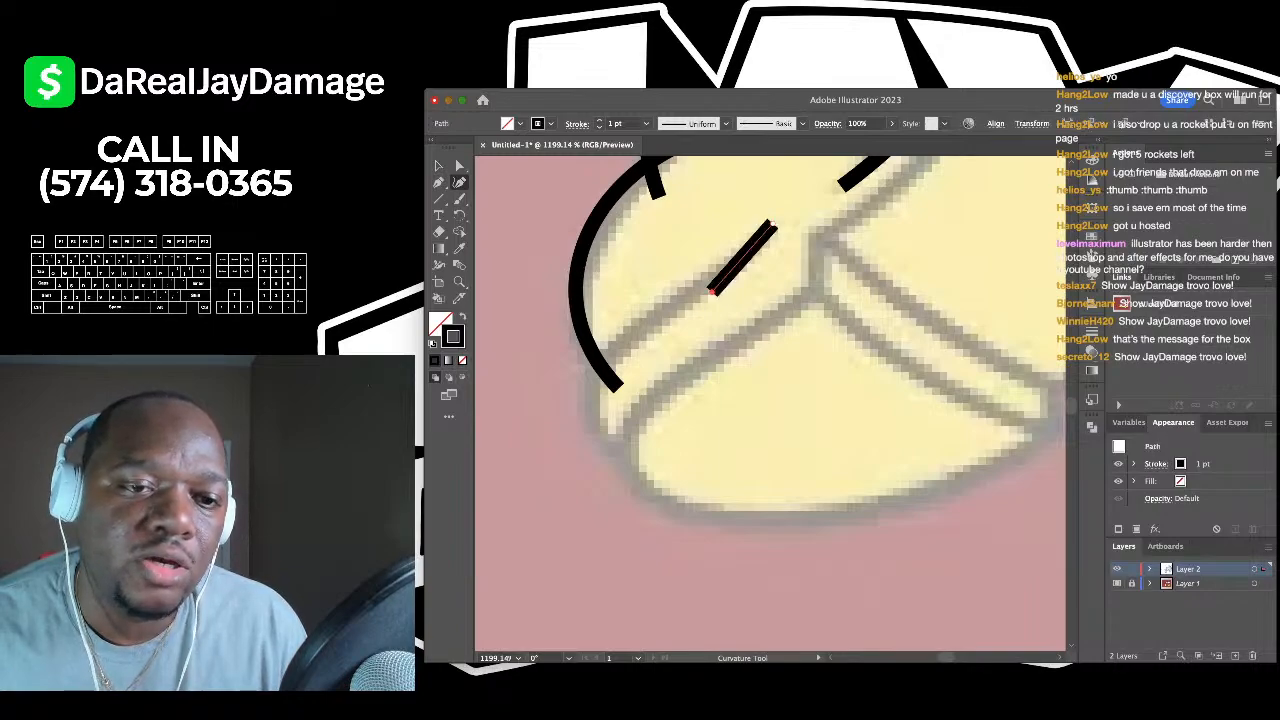
click(618, 347)
click(588, 400)
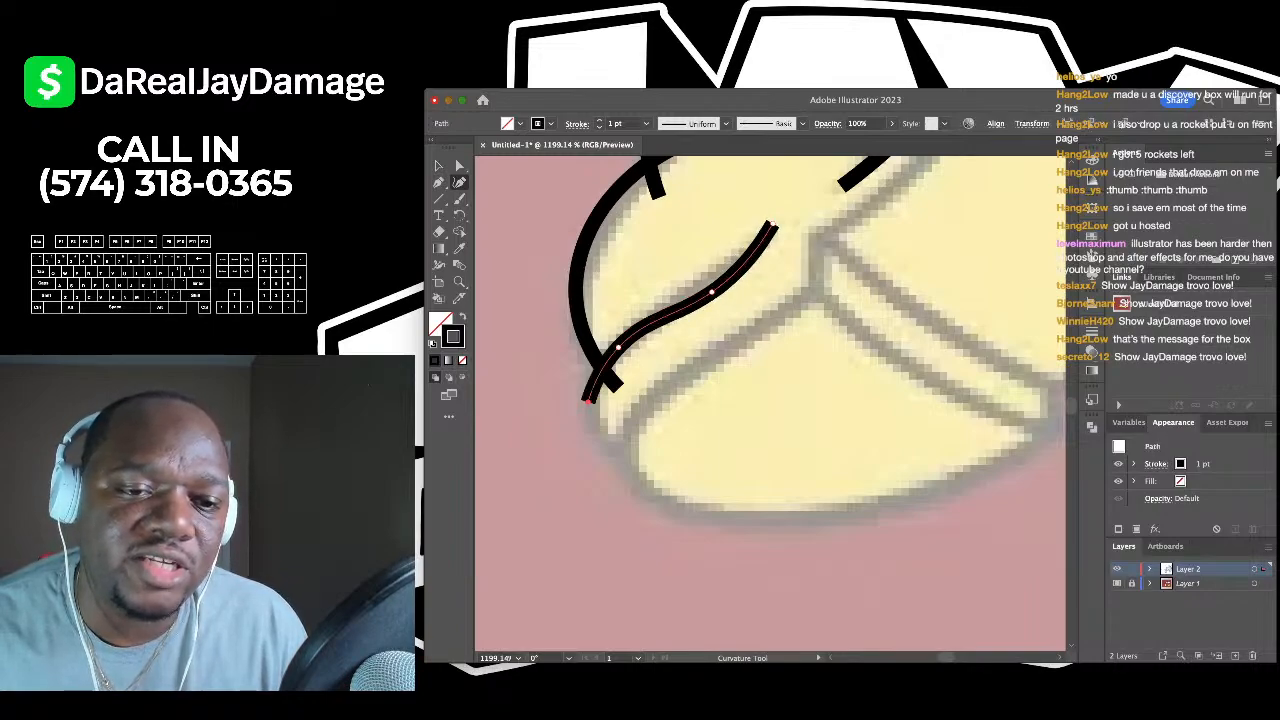
click(667, 468)
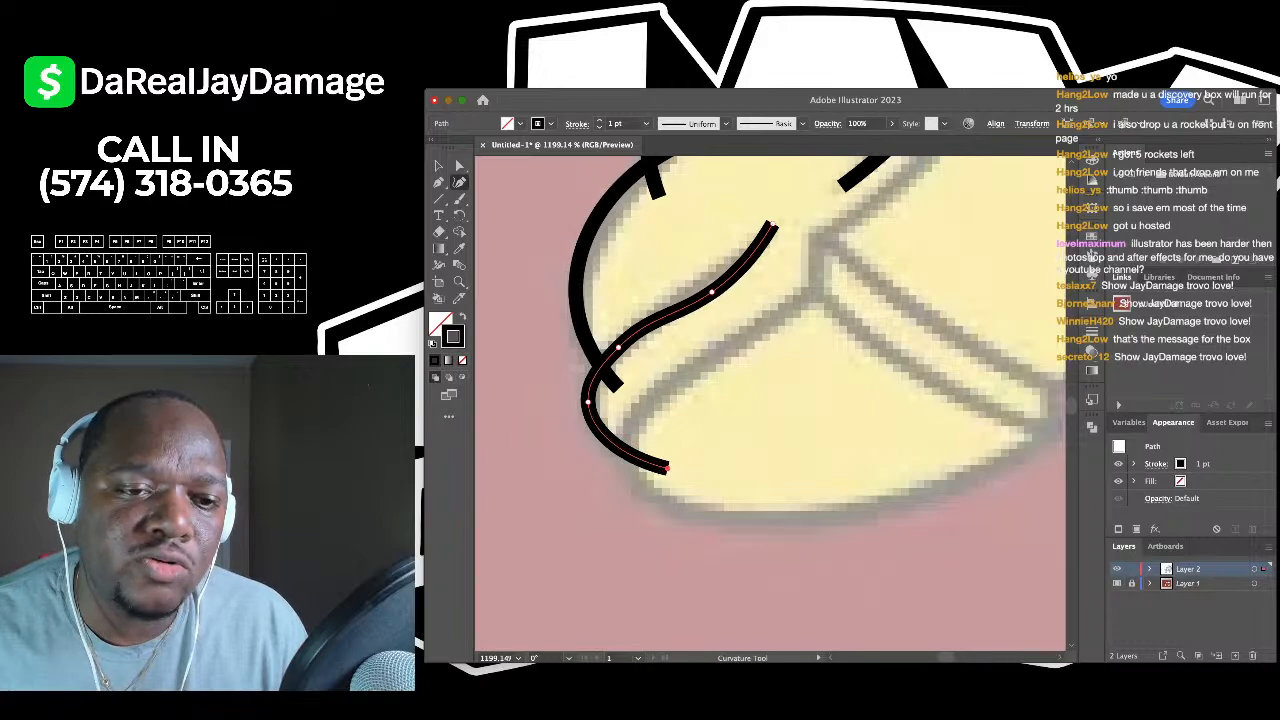
drag(588, 400, 593, 425)
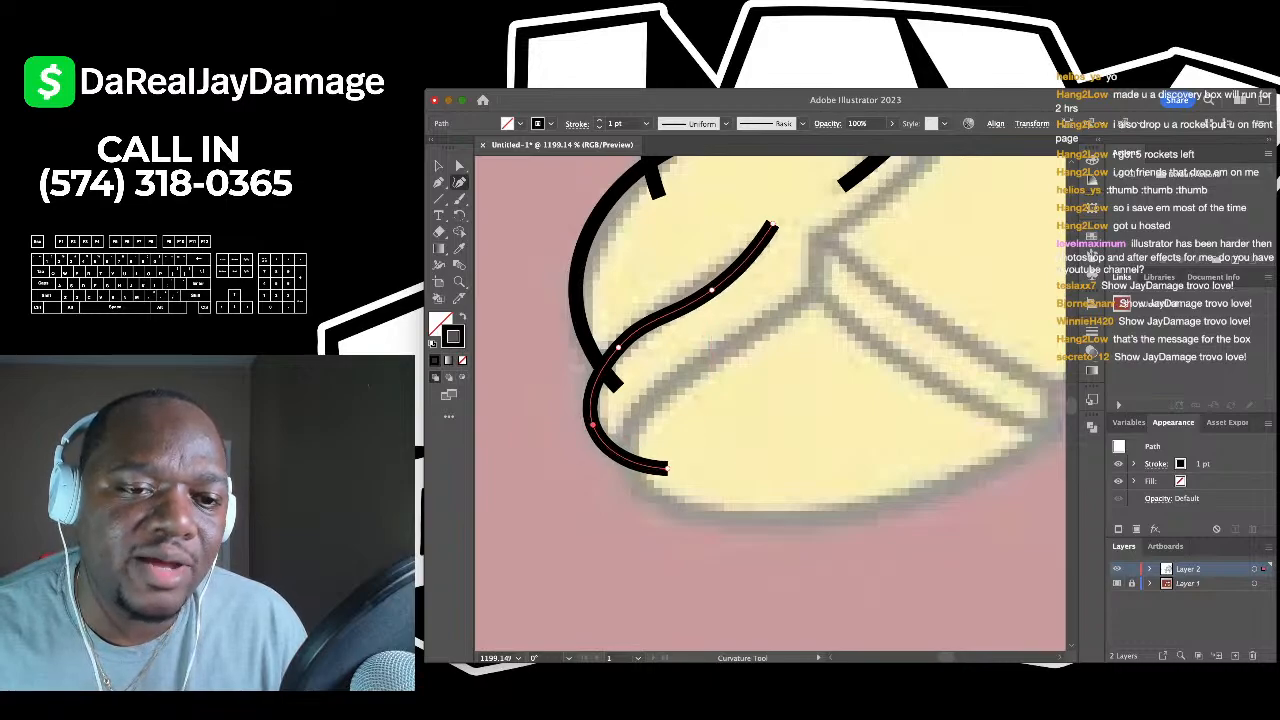
drag(711, 290, 711, 280)
drag(617, 348, 602, 445)
key(v)
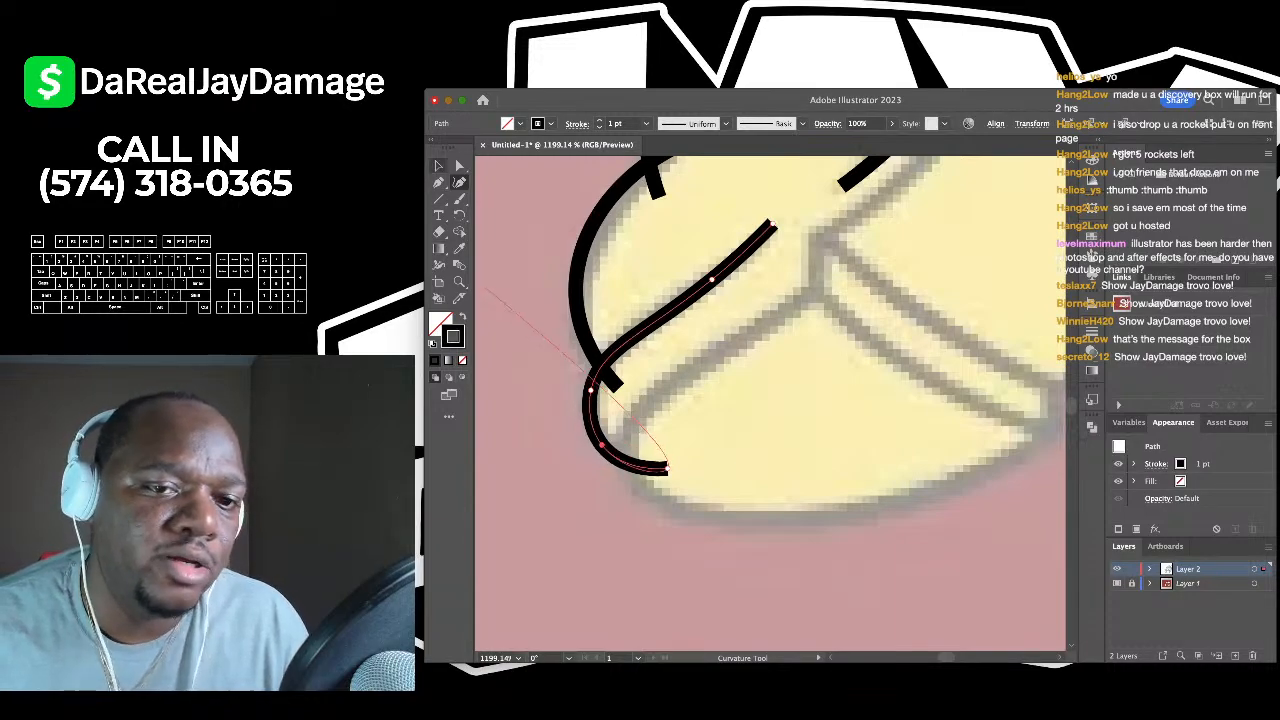
key(super+shift+a)
scroll(500, 470, down, 5)
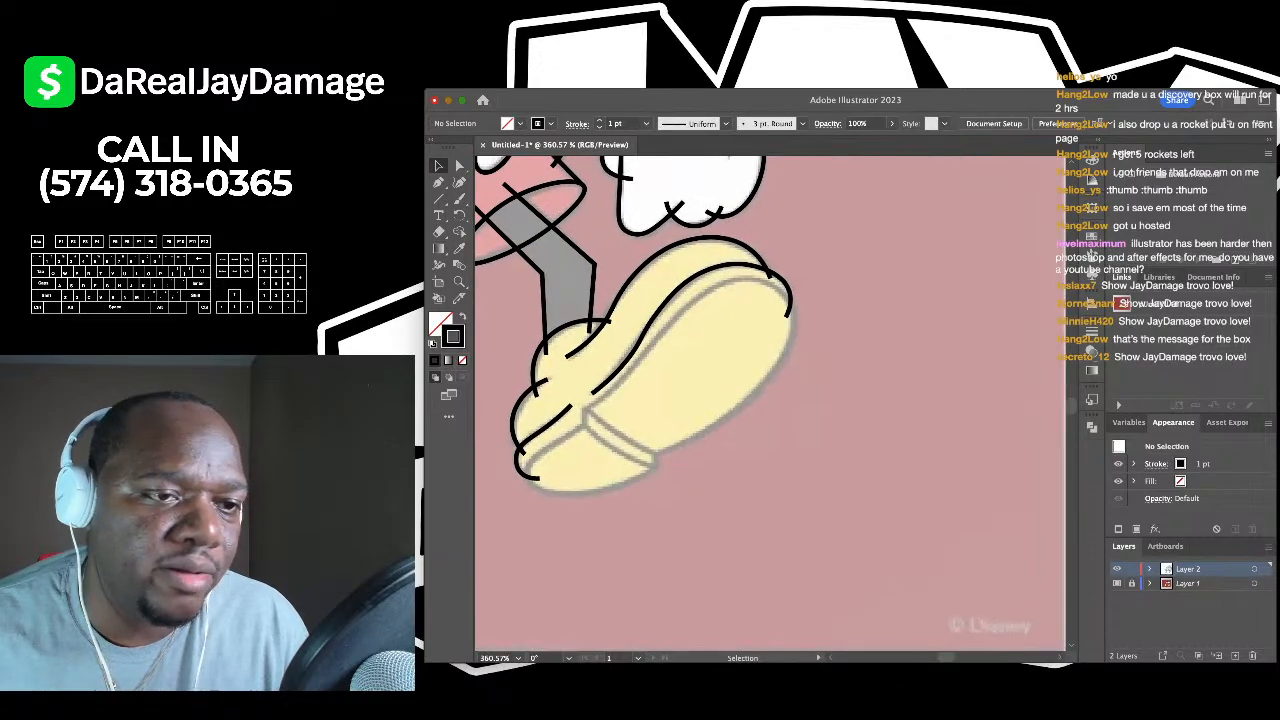
- Trace a curve along the shoe's inner sole edge, around its right end, to the bottom edge
key(shift+grave)
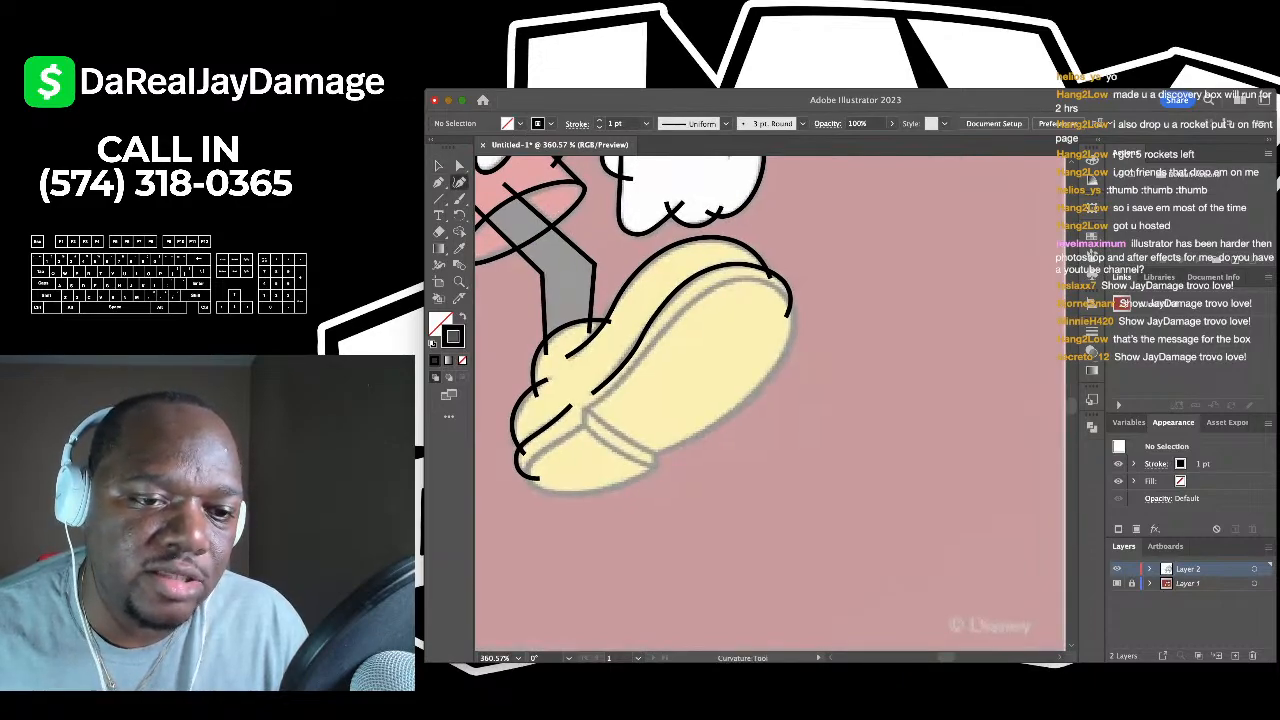
click(583, 410)
click(617, 390)
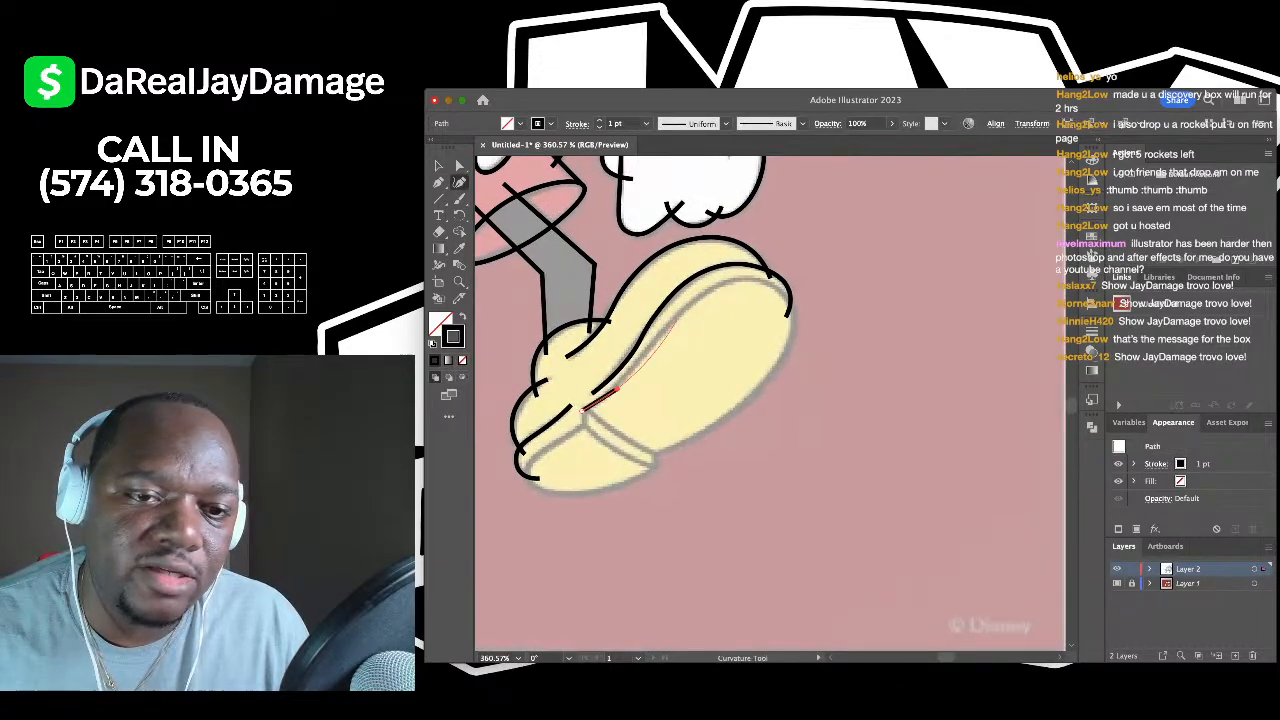
click(680, 316)
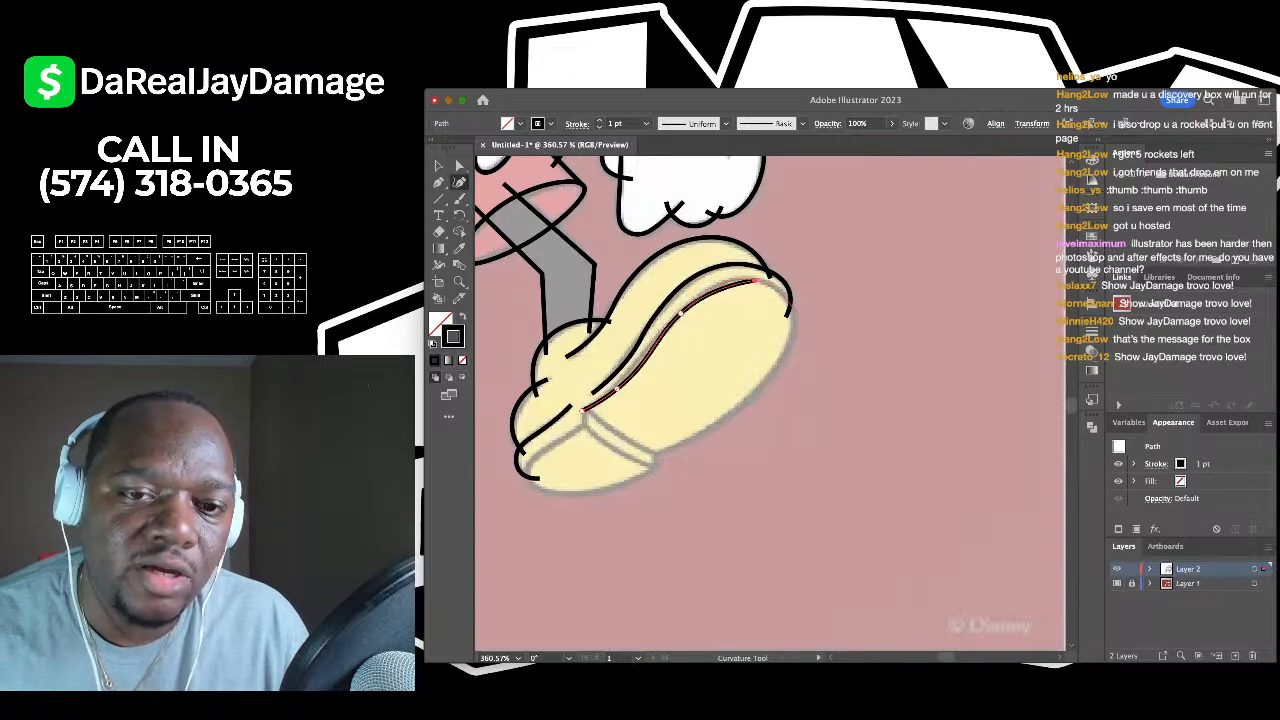
click(790, 315)
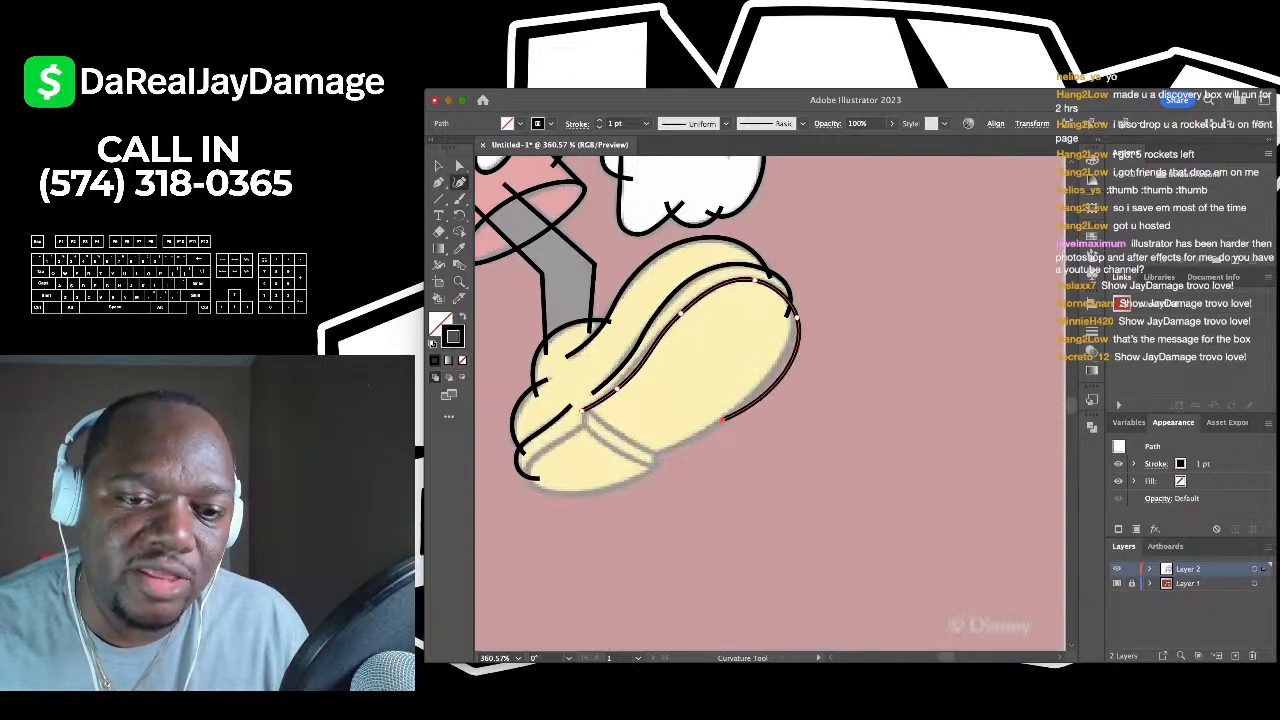
scroll(652, 453, up, 2)
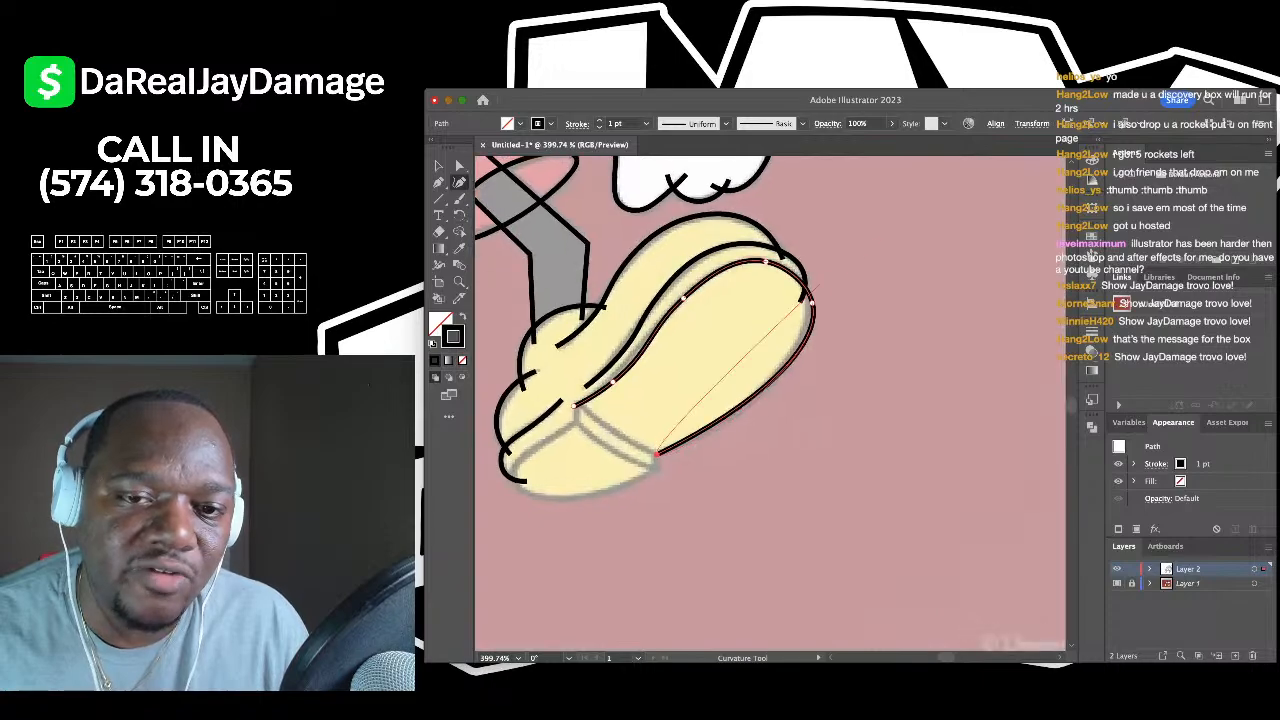
click(655, 453)
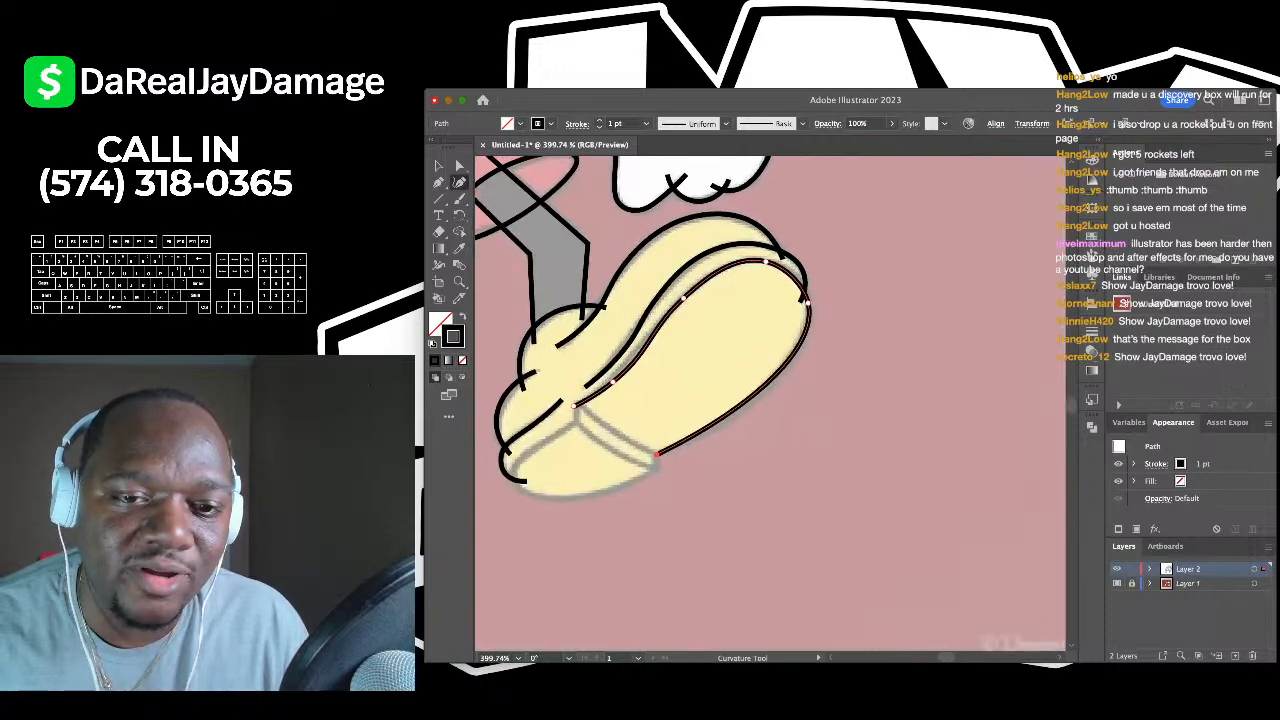
scroll(653, 499, up, 5)
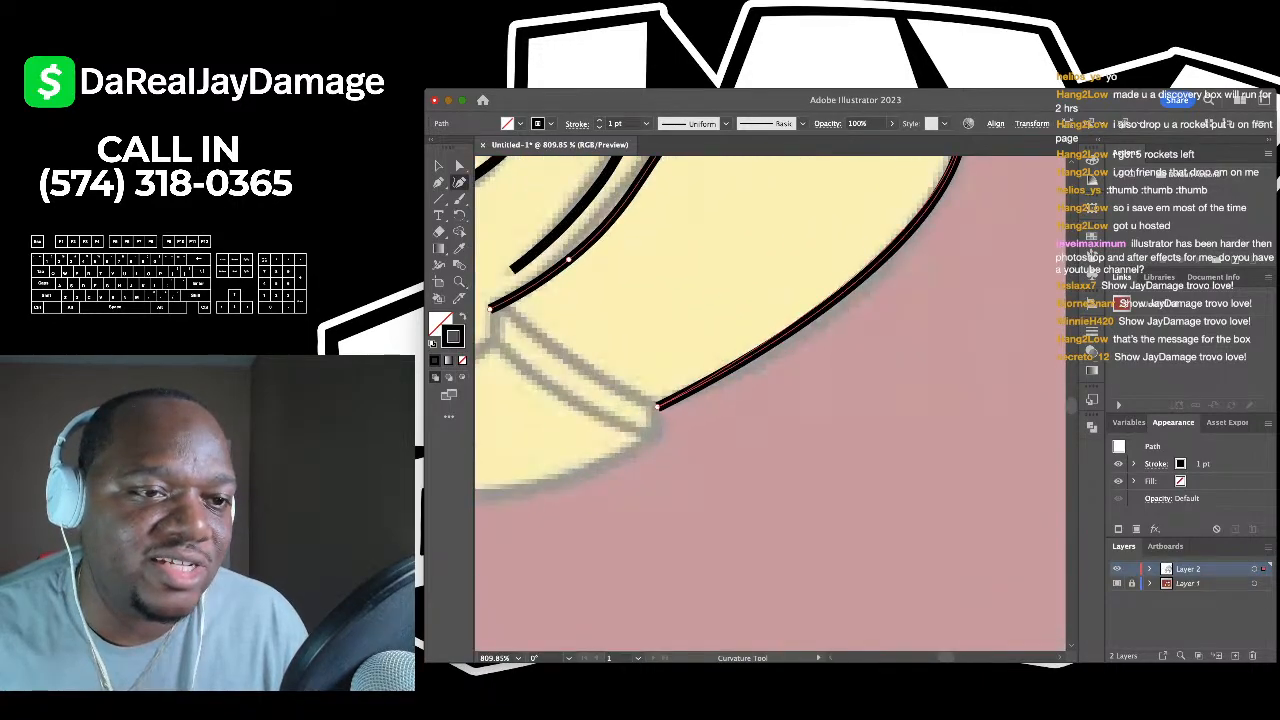
- With the Pen tool, draw the straight-cornered heel notch and the heel step edge
key(p)
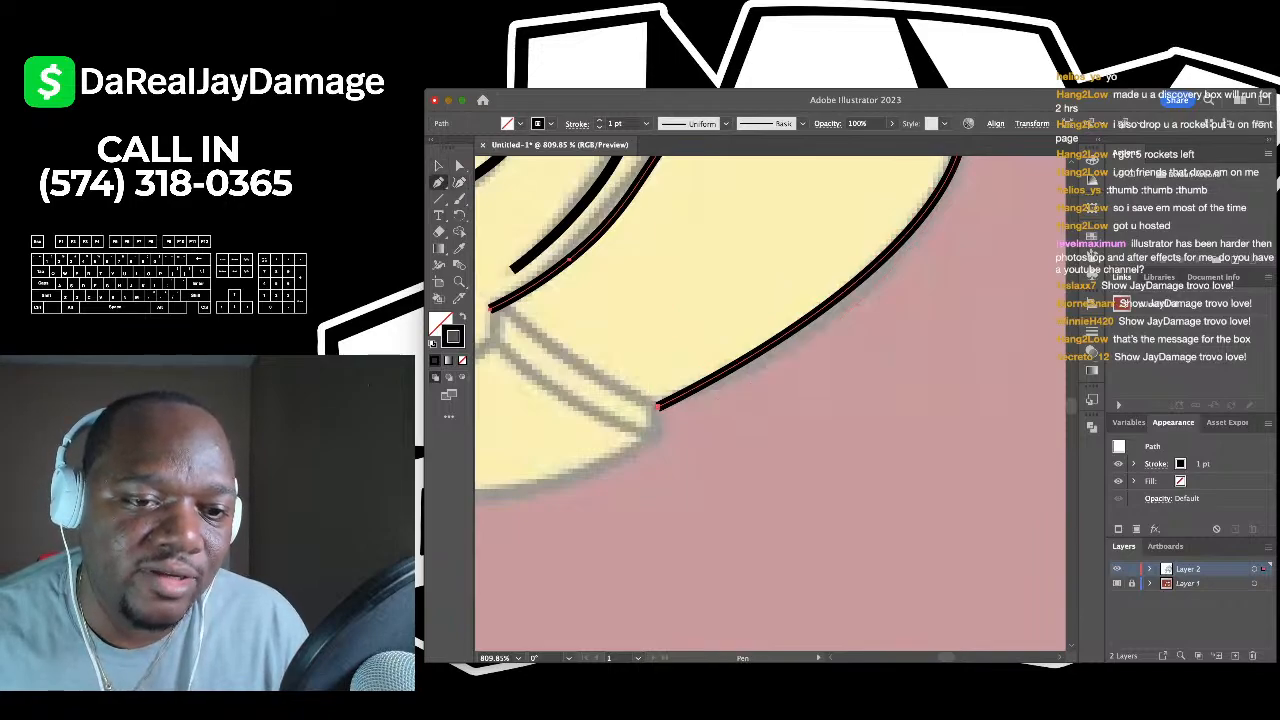
click(657, 406)
click(657, 437)
scroll(835, 347, down, 3)
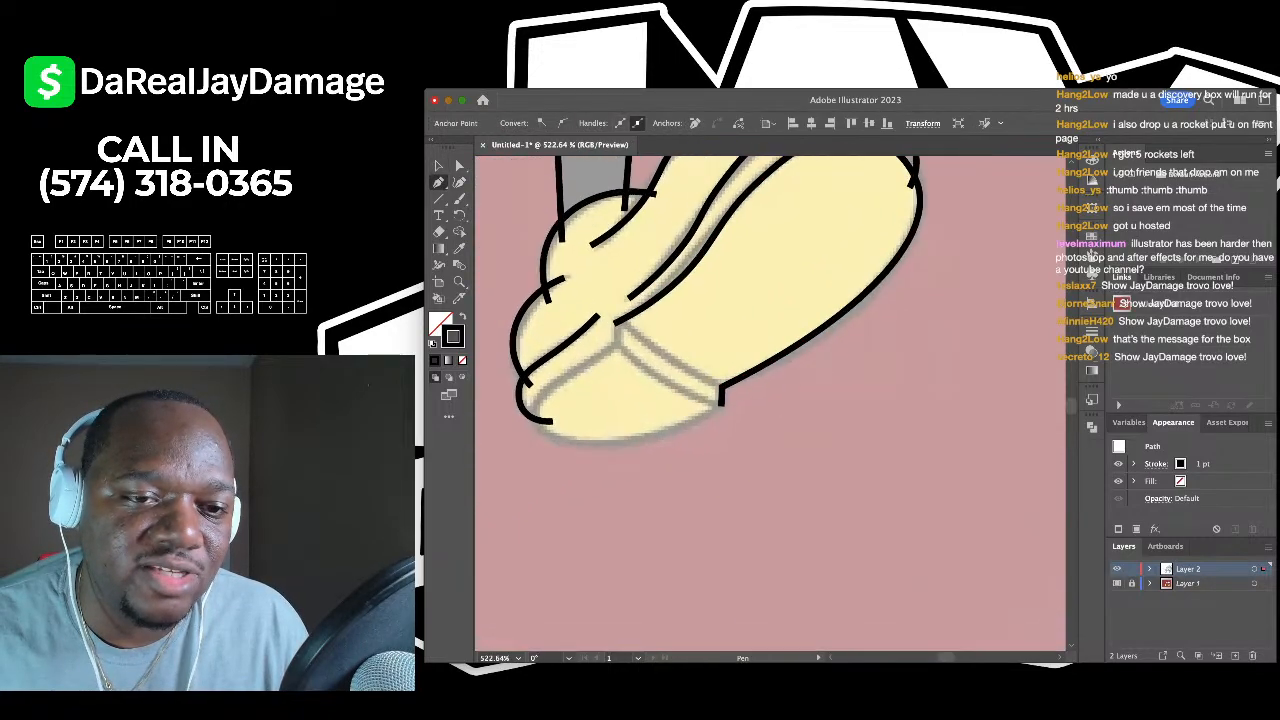
click(721, 400)
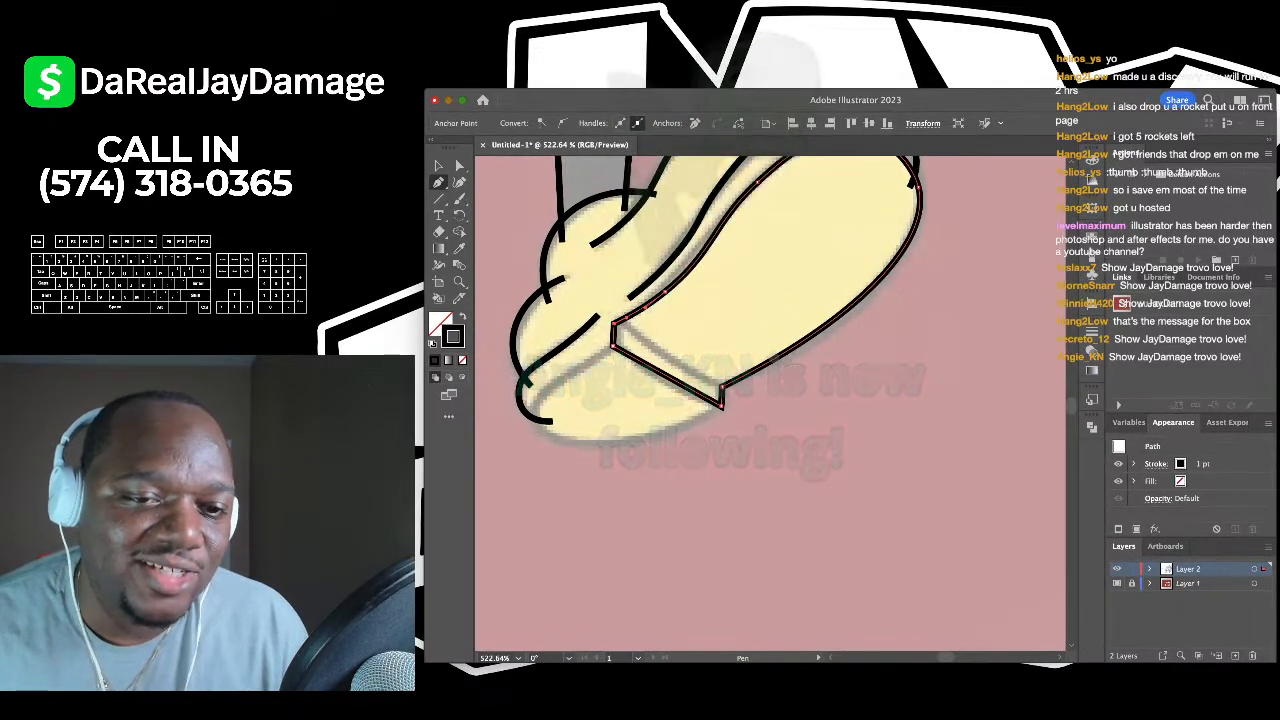
scroll(606, 410, up, 5)
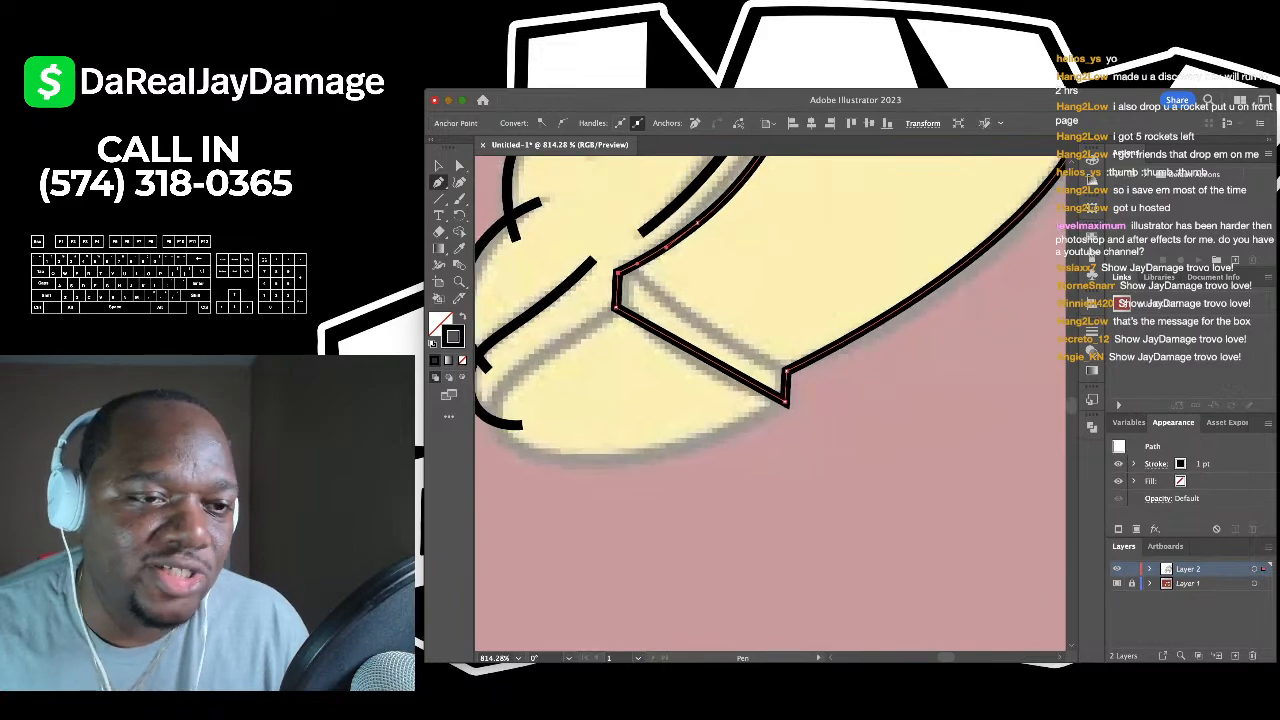
scroll(669, 284, up, 2)
key(super+shift+a)
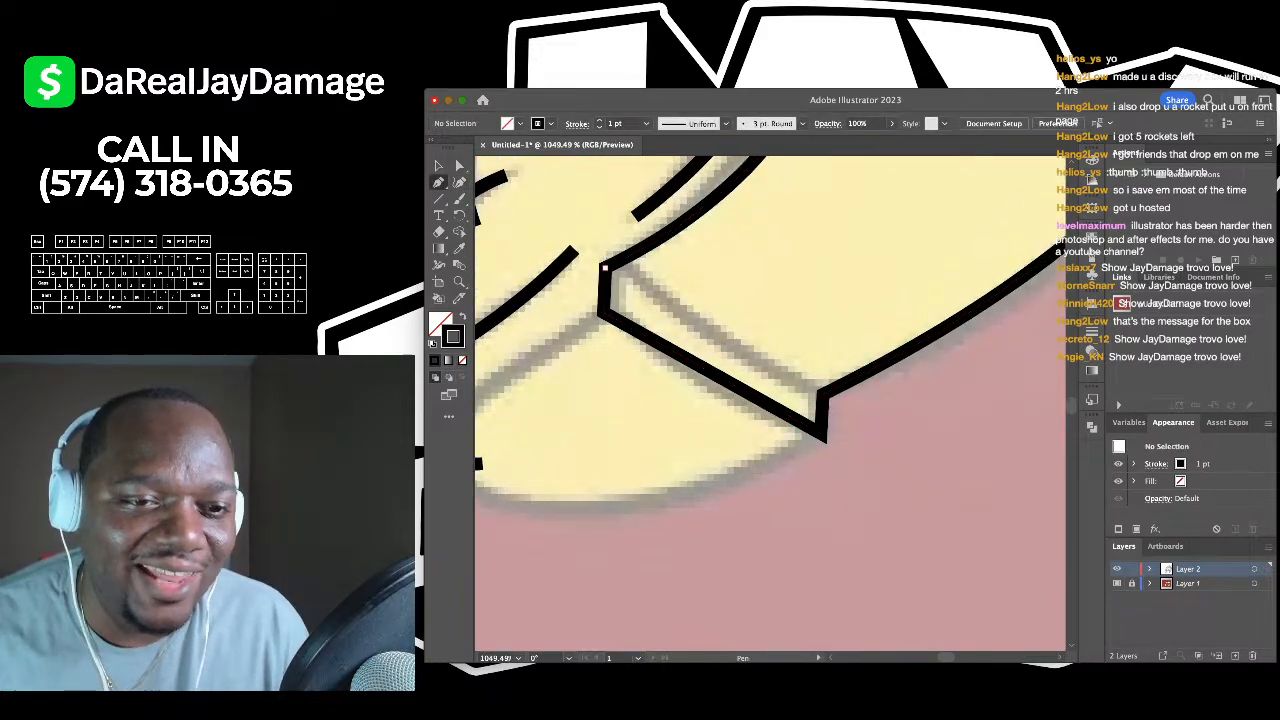
click(822, 395)
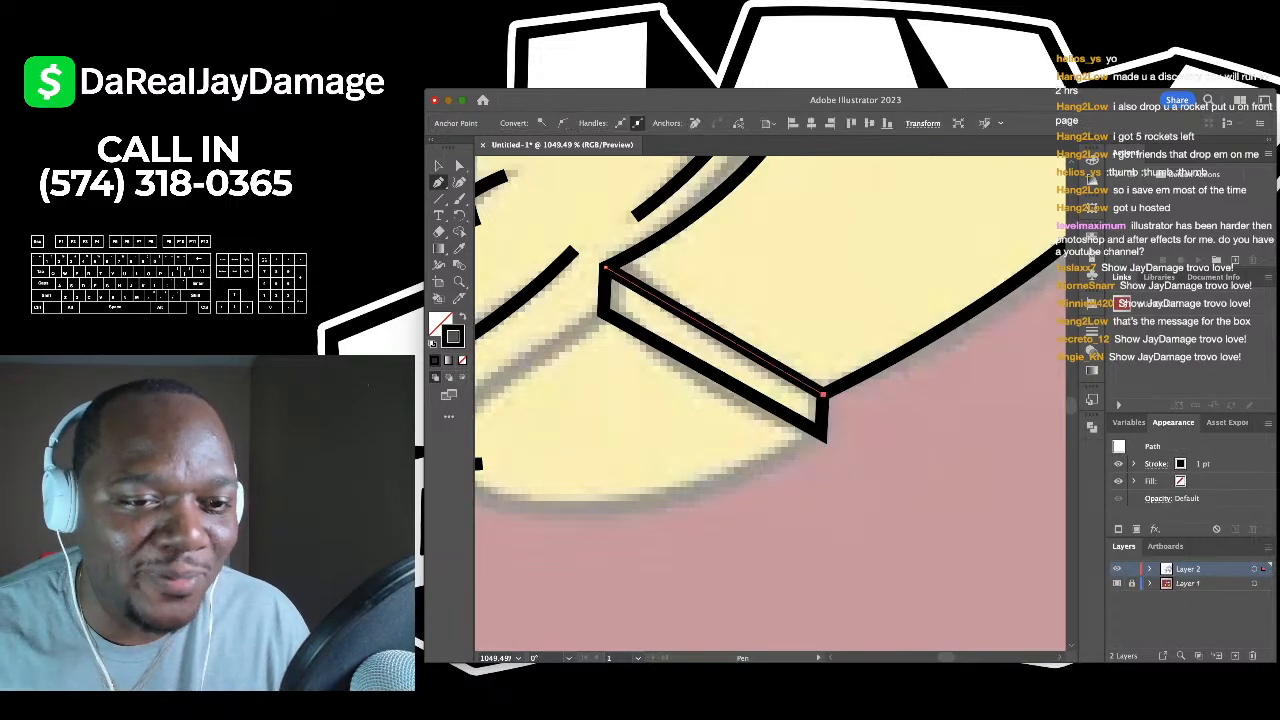
key(v)
key(super+shift+a)
scroll(770, 400, down, 3)
scroll(770, 400, left, 3)
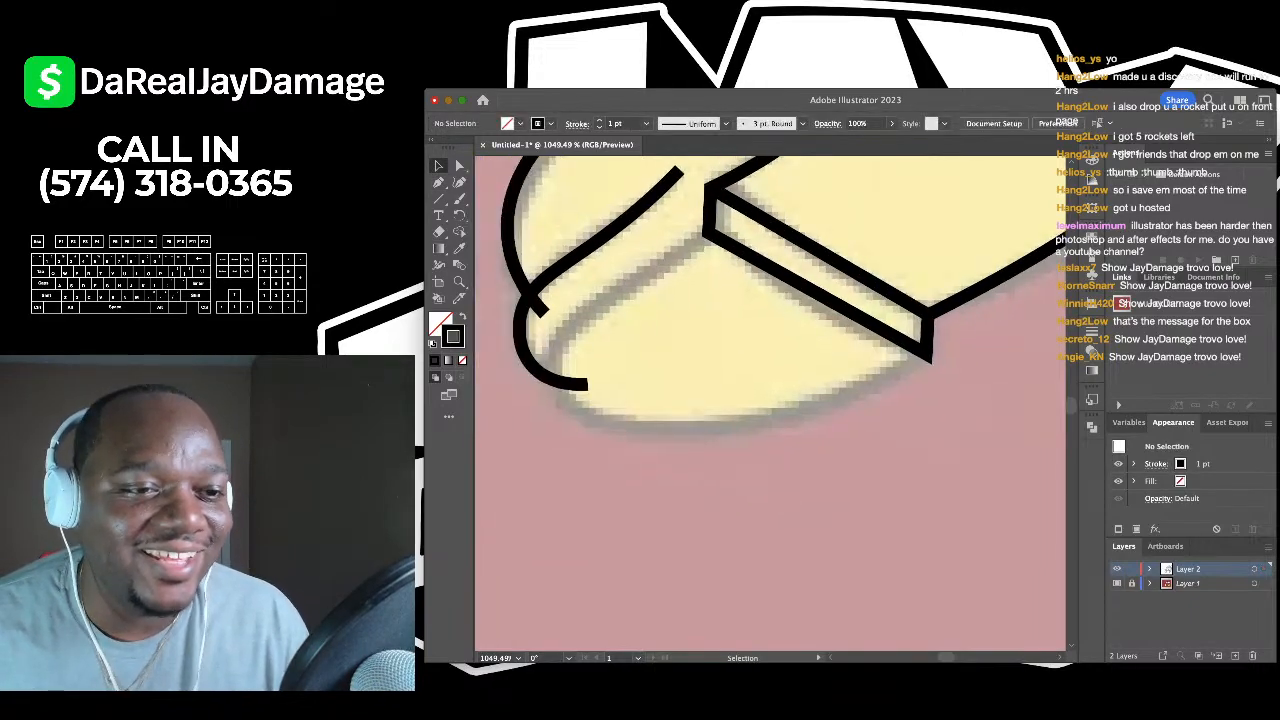
- Continue the heel path along the sole's underside and up the left side to the heel top
key(shift+grave)
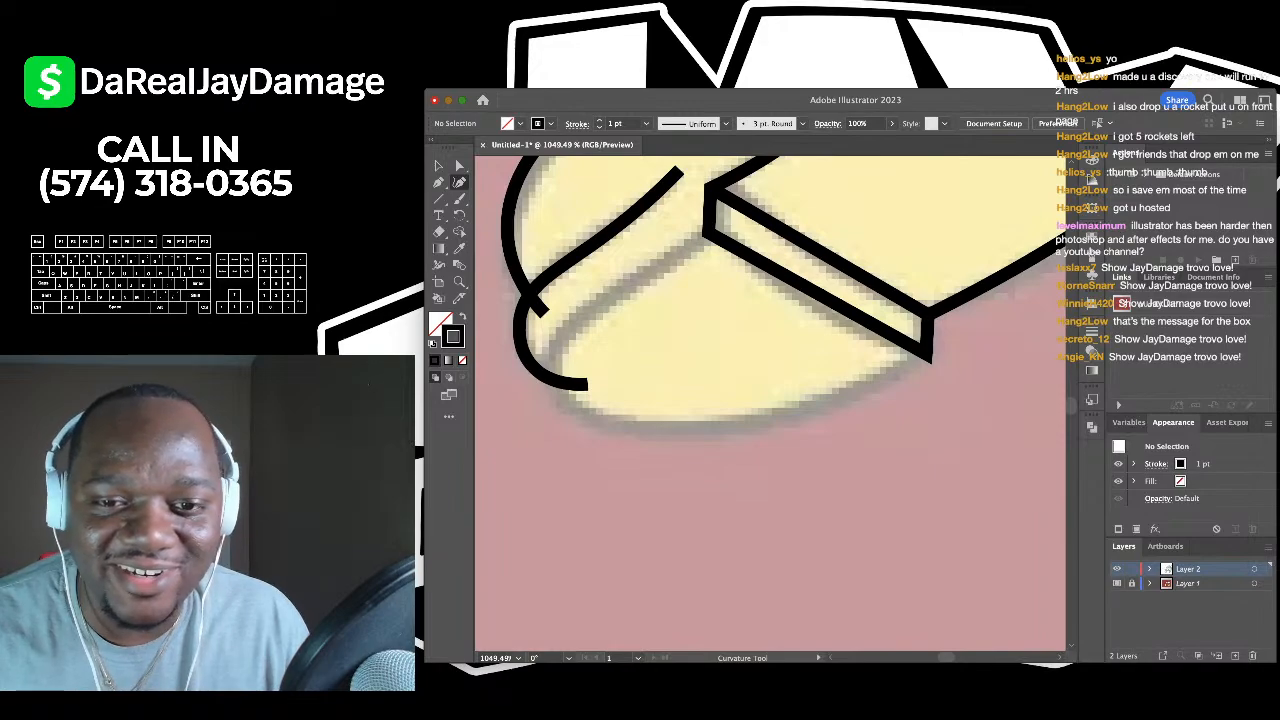
click(927, 355)
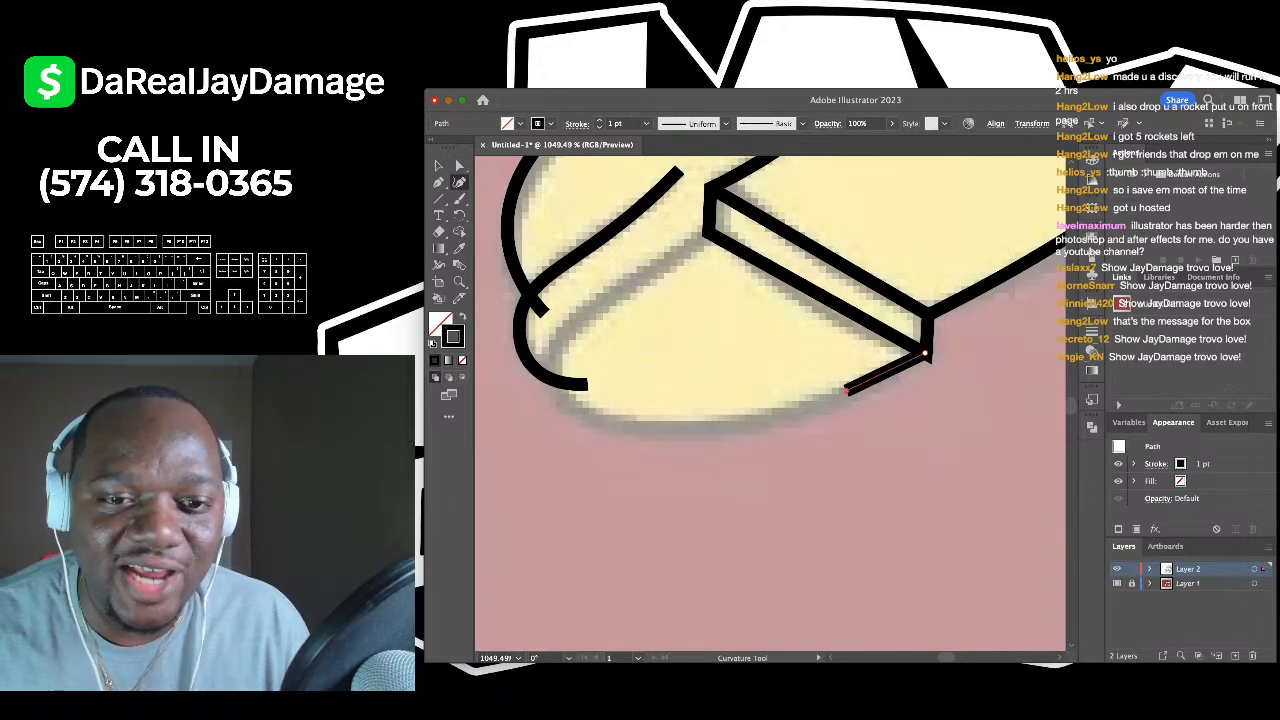
scroll(927, 355, down, 2)
scroll(927, 355, left, 2)
click(893, 349)
click(755, 386)
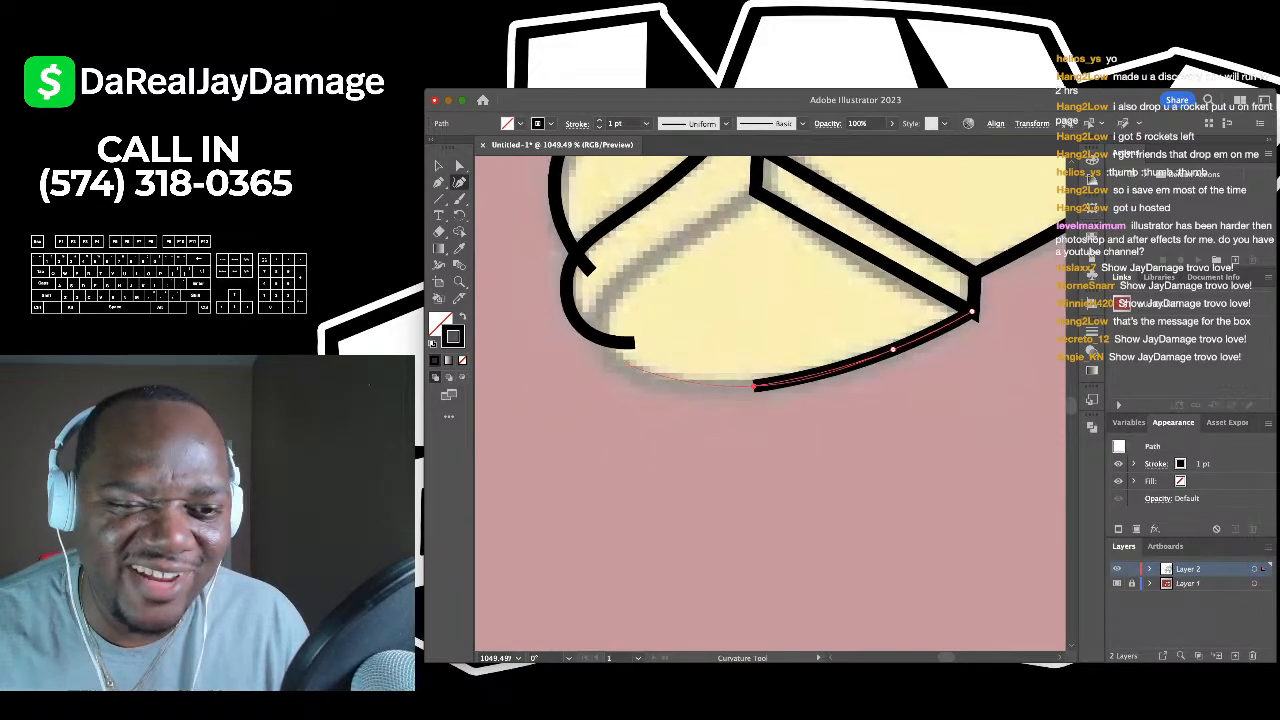
click(618, 365)
click(598, 320)
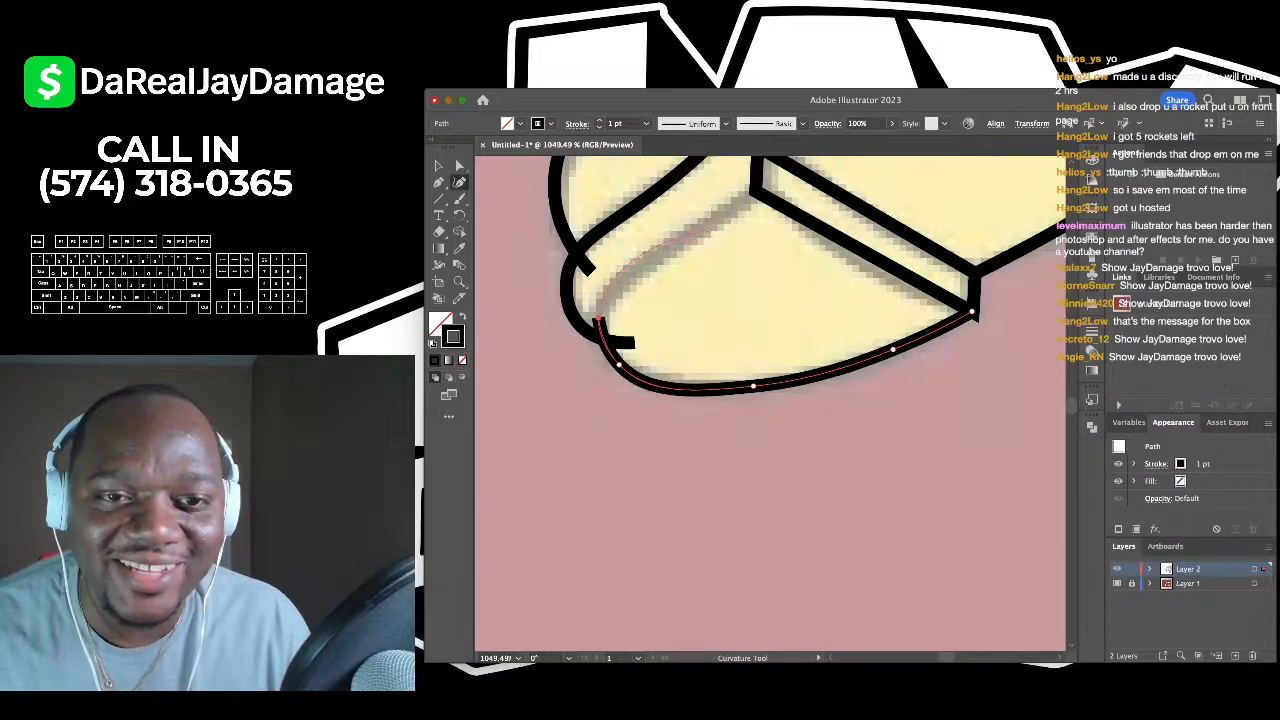
click(705, 226)
click(760, 186)
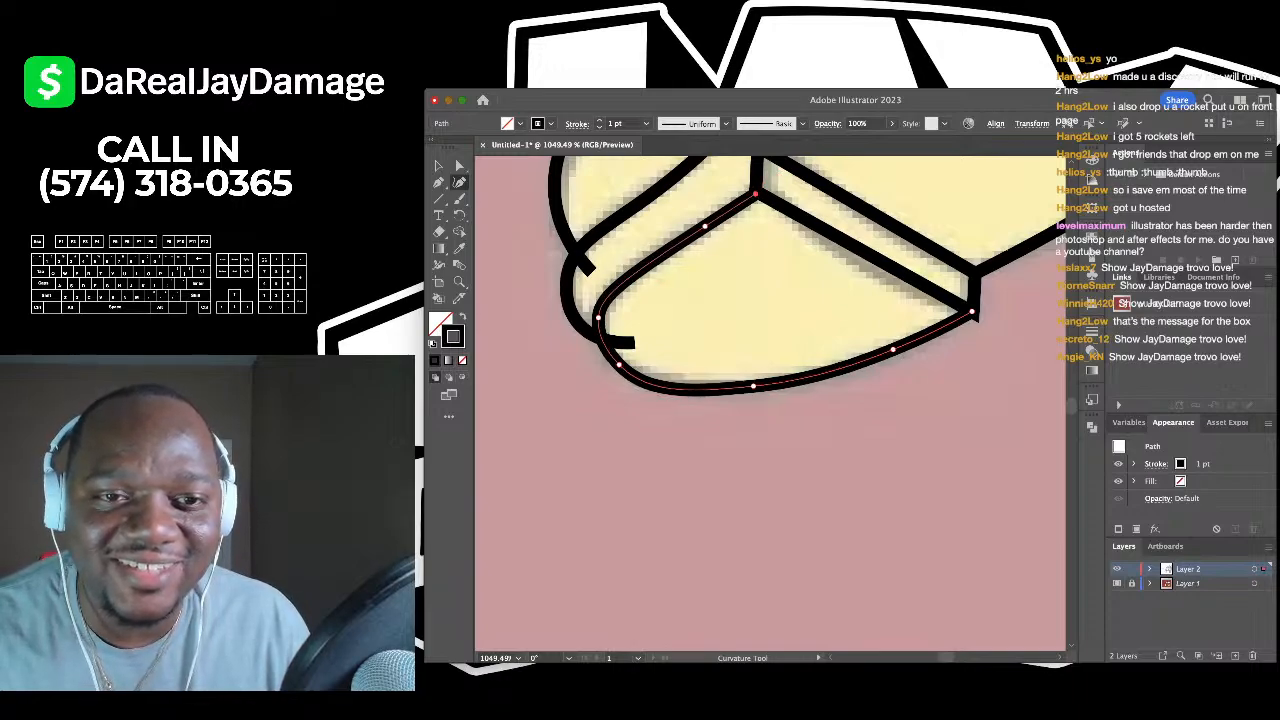
scroll(758, 188, down, 2)
click(438, 166)
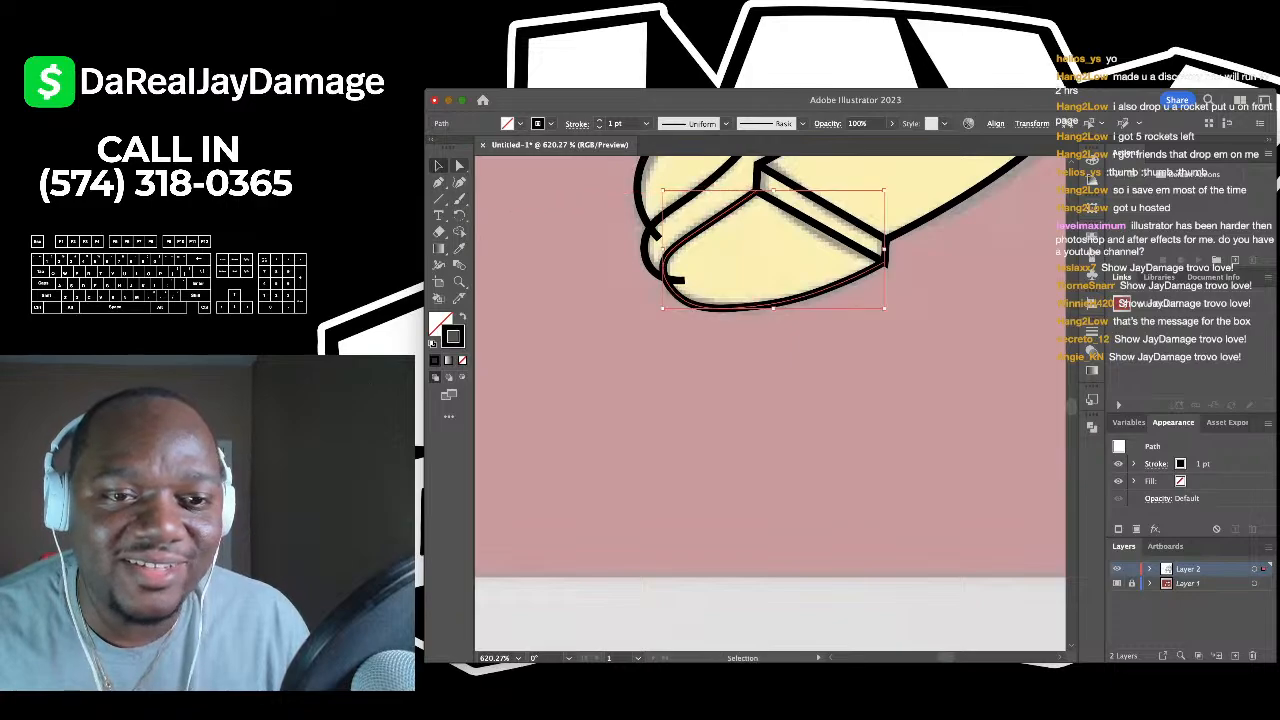
click(564, 238)
scroll(564, 238, down, 5)
scroll(564, 238, up, 4)
scroll(770, 404, left, 3)
scroll(770, 404, up, 2)
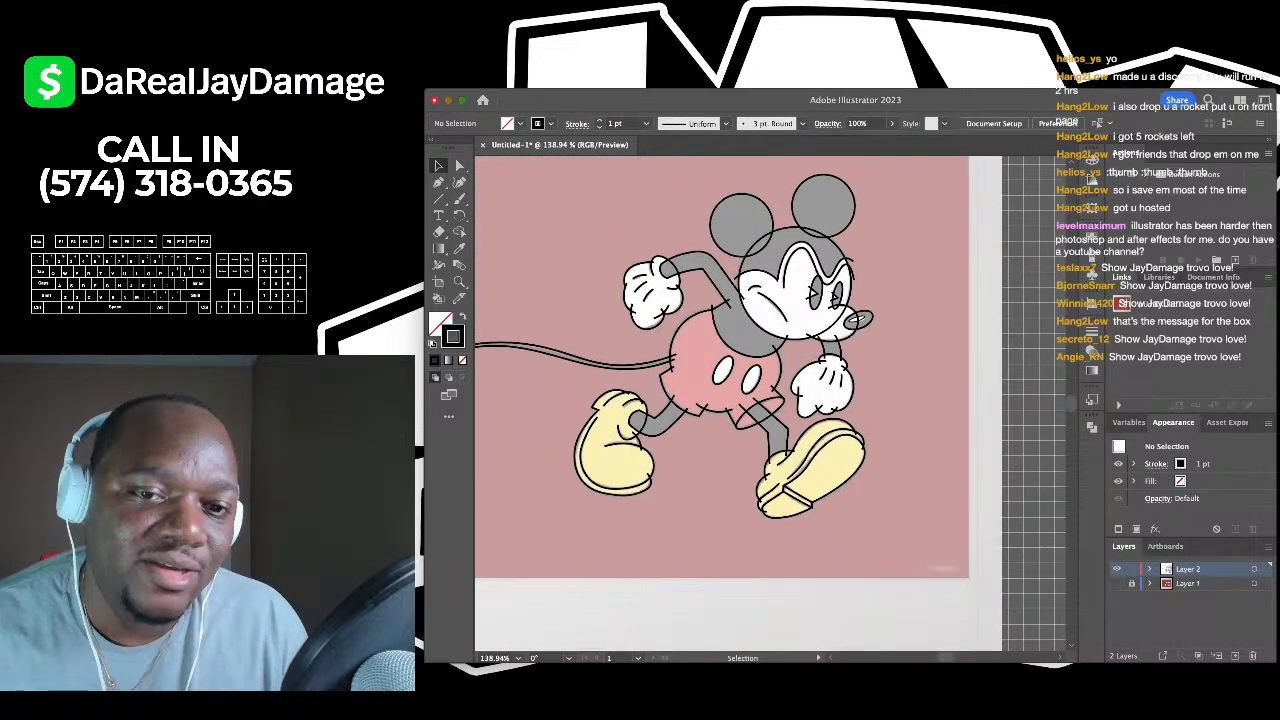
- Zoom out to view the entire Mickey line art and select all its paths
scroll(858, 470, down, 2)
scroll(858, 470, left, 3)
scroll(858, 470, up, 4)
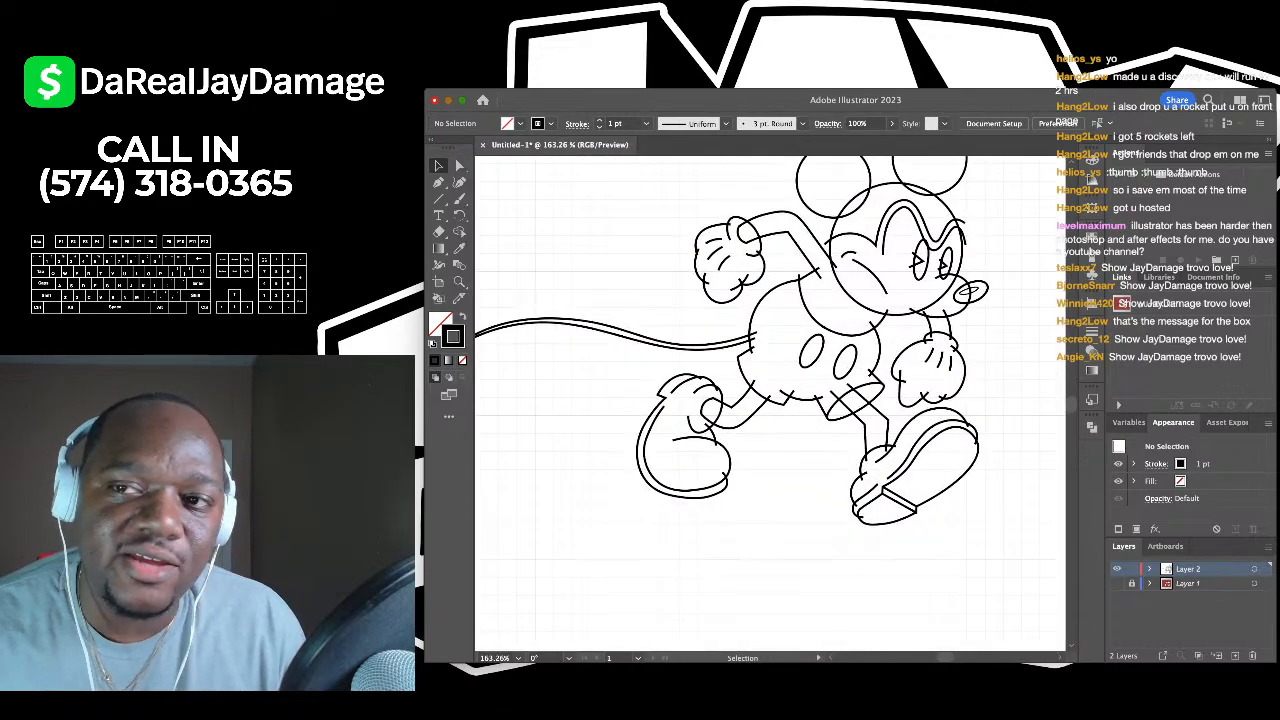
scroll(770, 404, down, 2)
scroll(770, 404, up, 3)
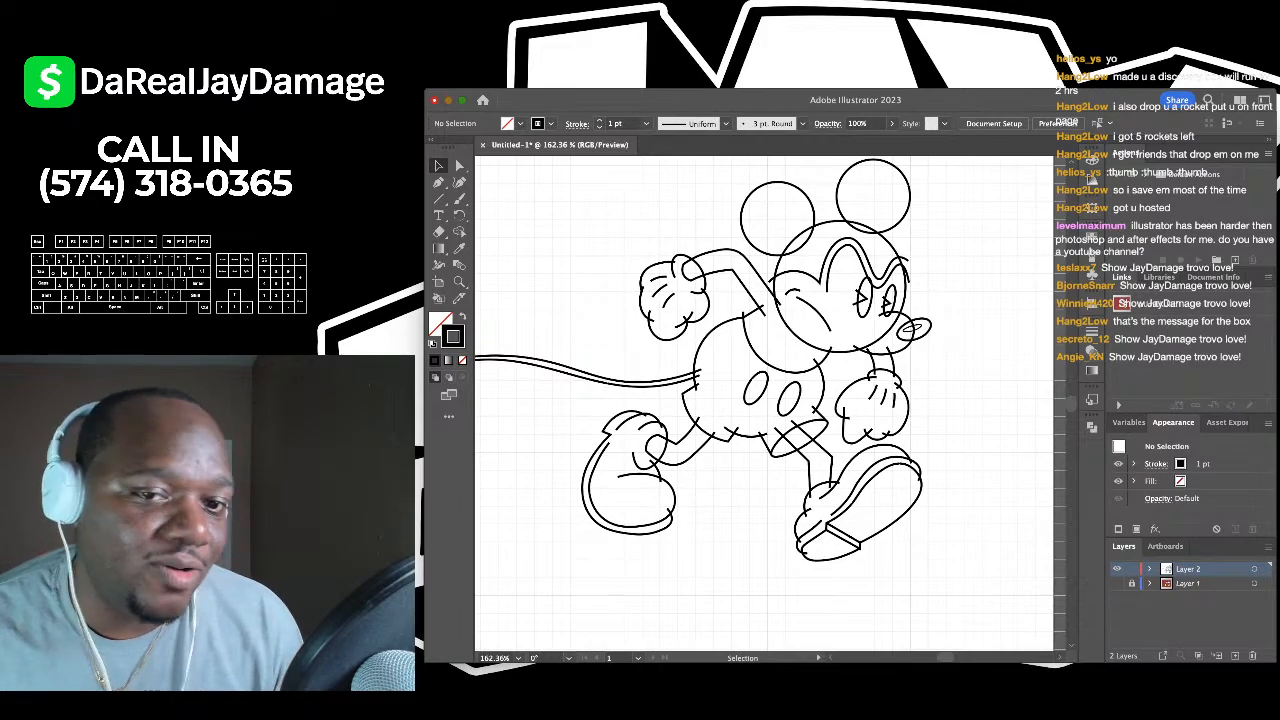
scroll(771, 404, left, 2)
scroll(770, 404, left, 2)
scroll(770, 404, down, 1)
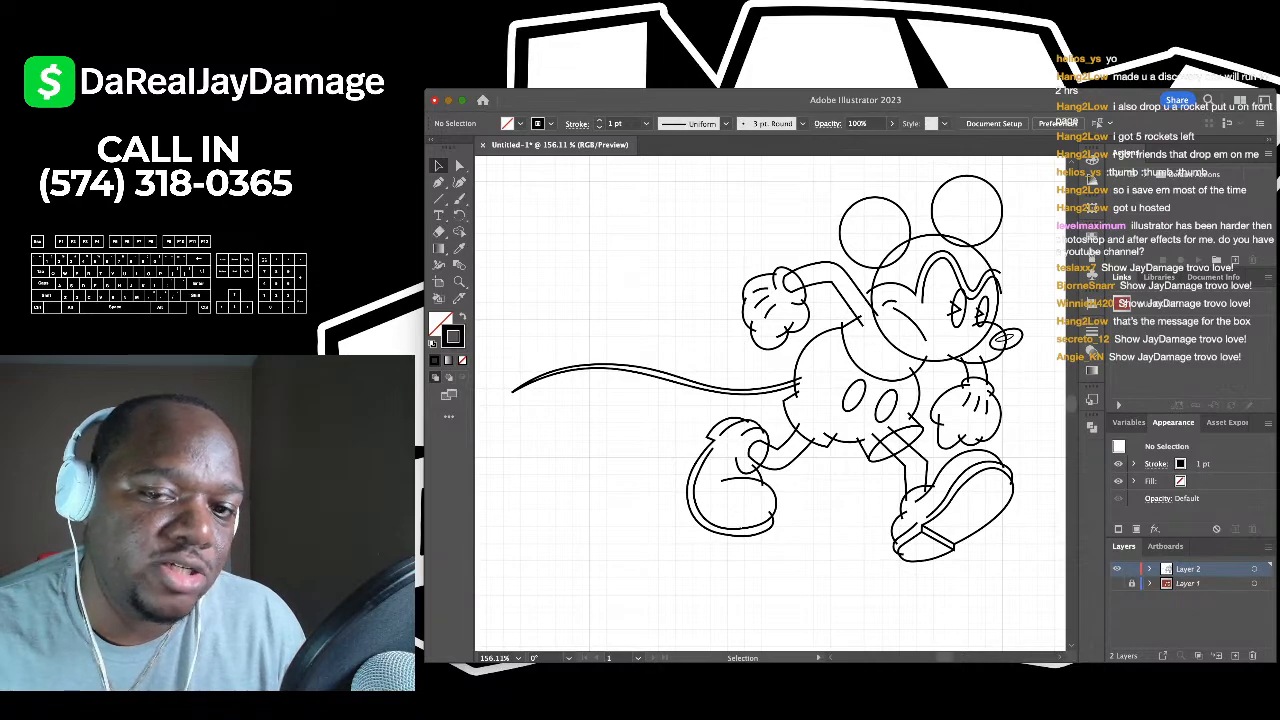
scroll(770, 404, down, 3)
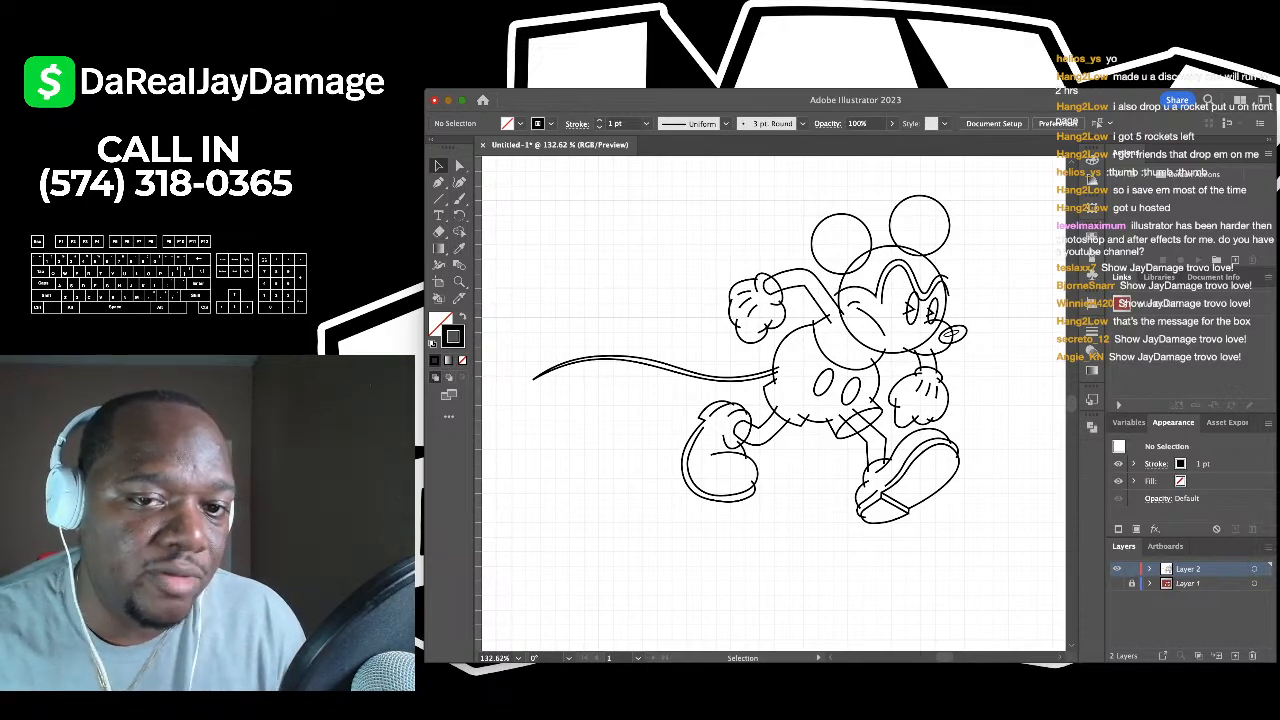
scroll(770, 404, right, 1)
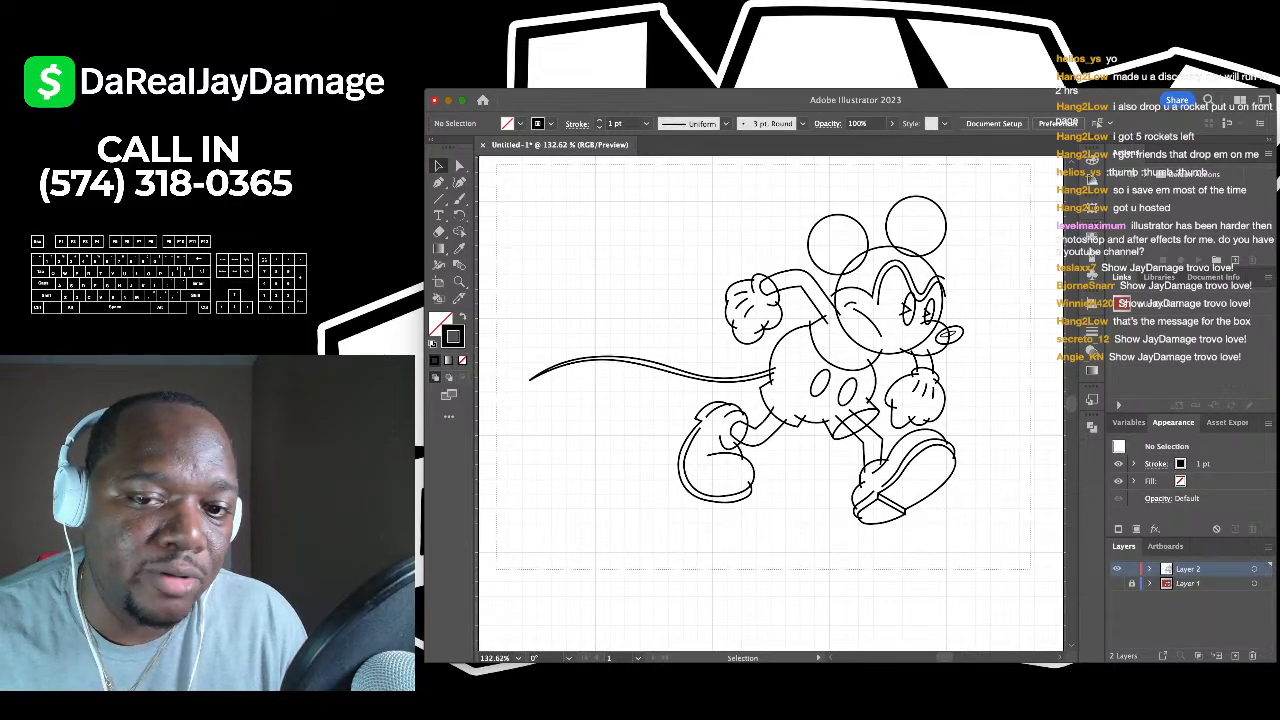
key(super+a)
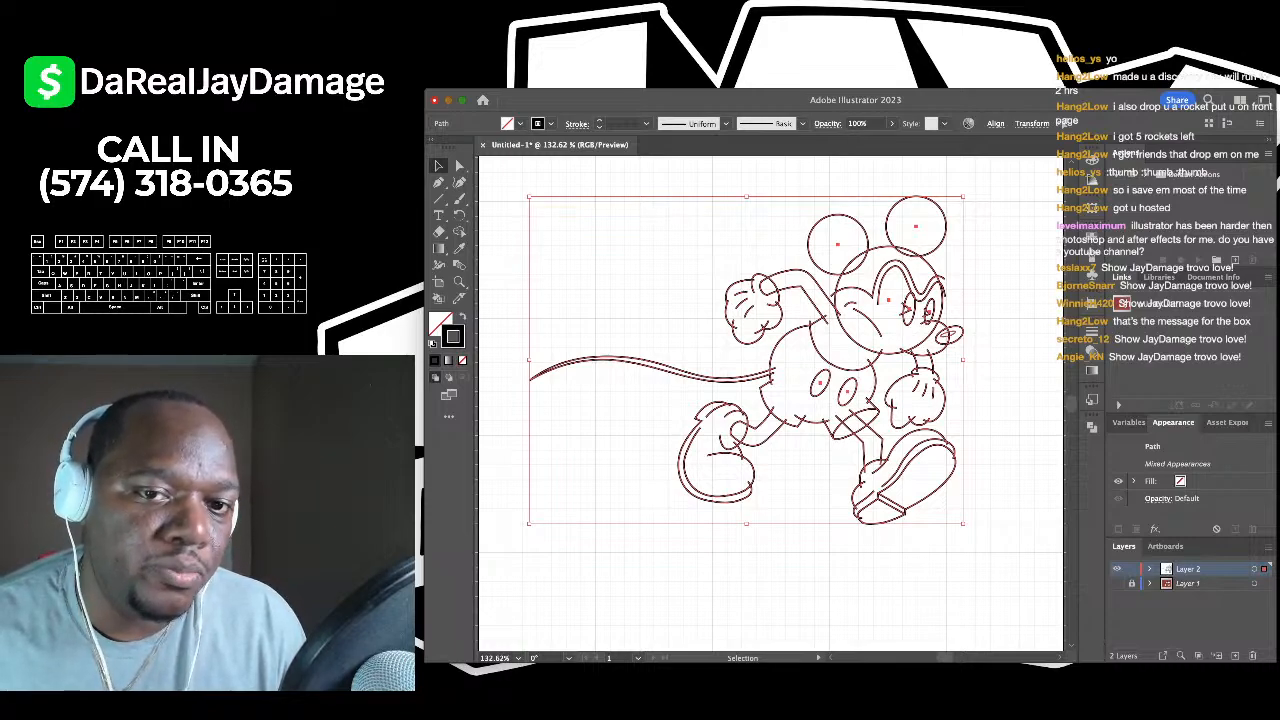
- Group all the Mickey paths and reselect the group to confirm it
key(ctrl+g)
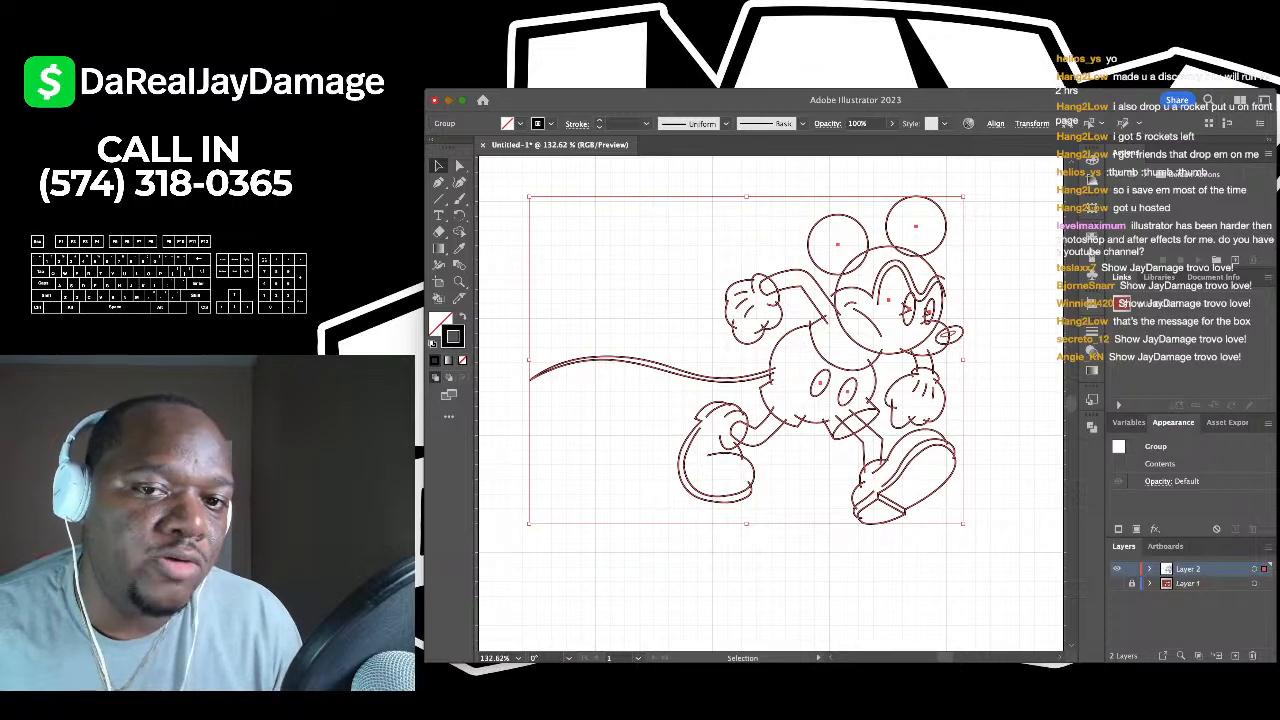
key(ctrl+shift+a)
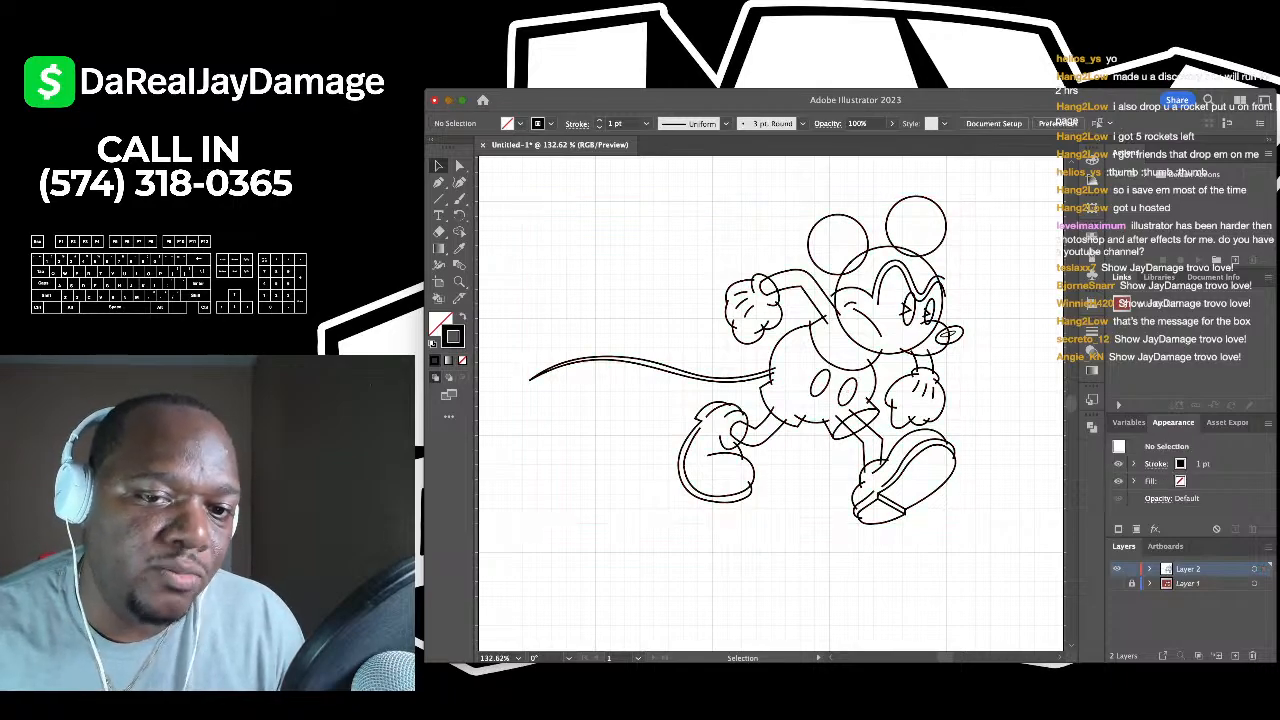
key(ctrl+a)
key(ctrl+shift+a)
key(ctrl+a)
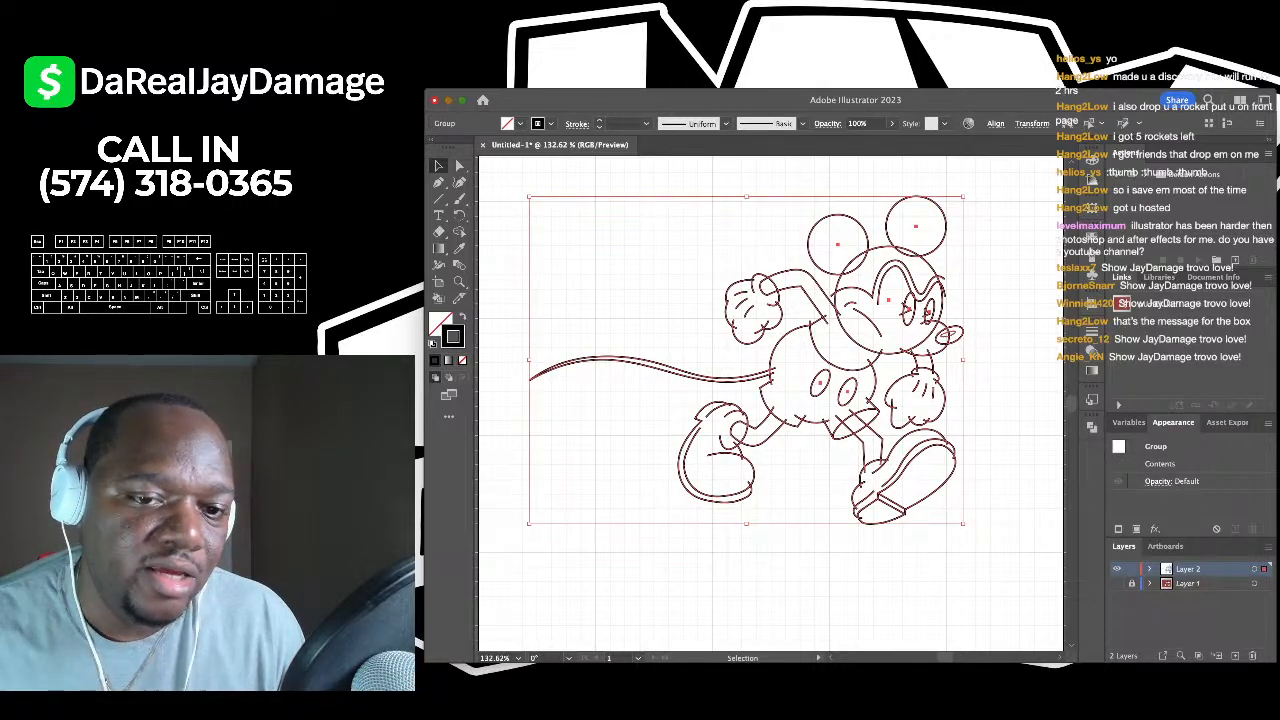
key(ctrl+shift+a)
key(ctrl+a)
key(ctrl+shift+a)
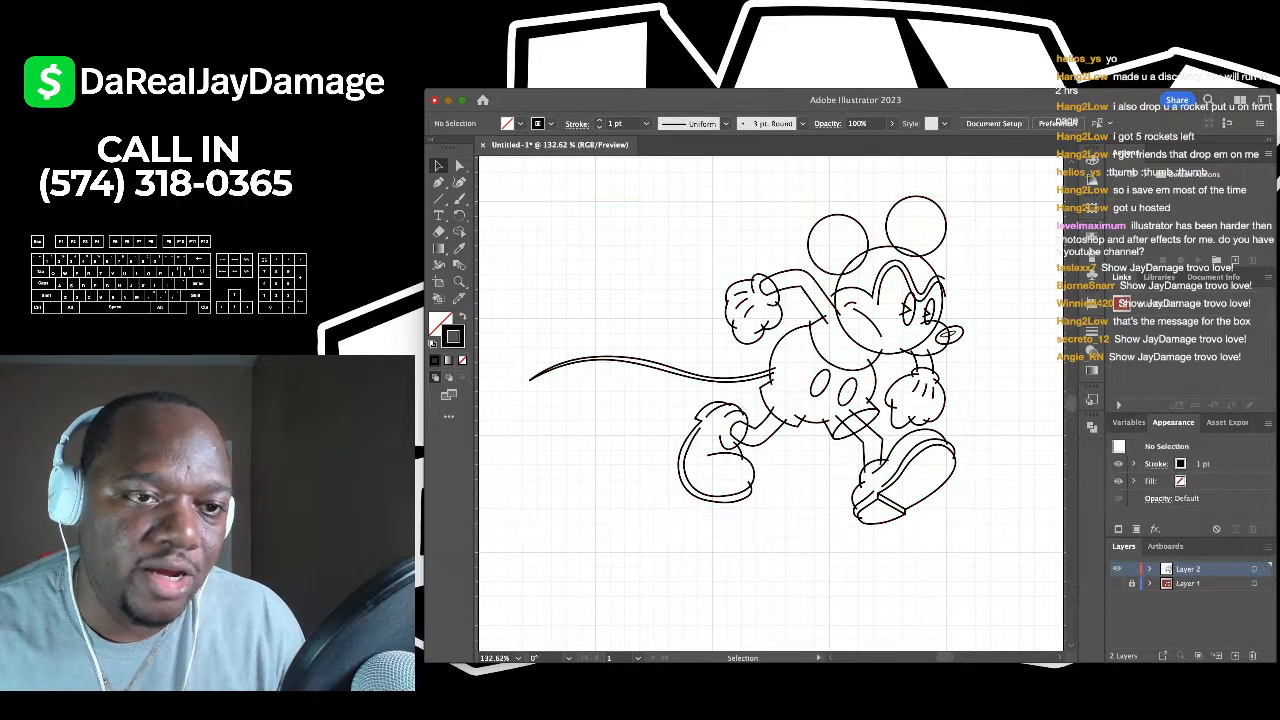
key(ctrl+a)
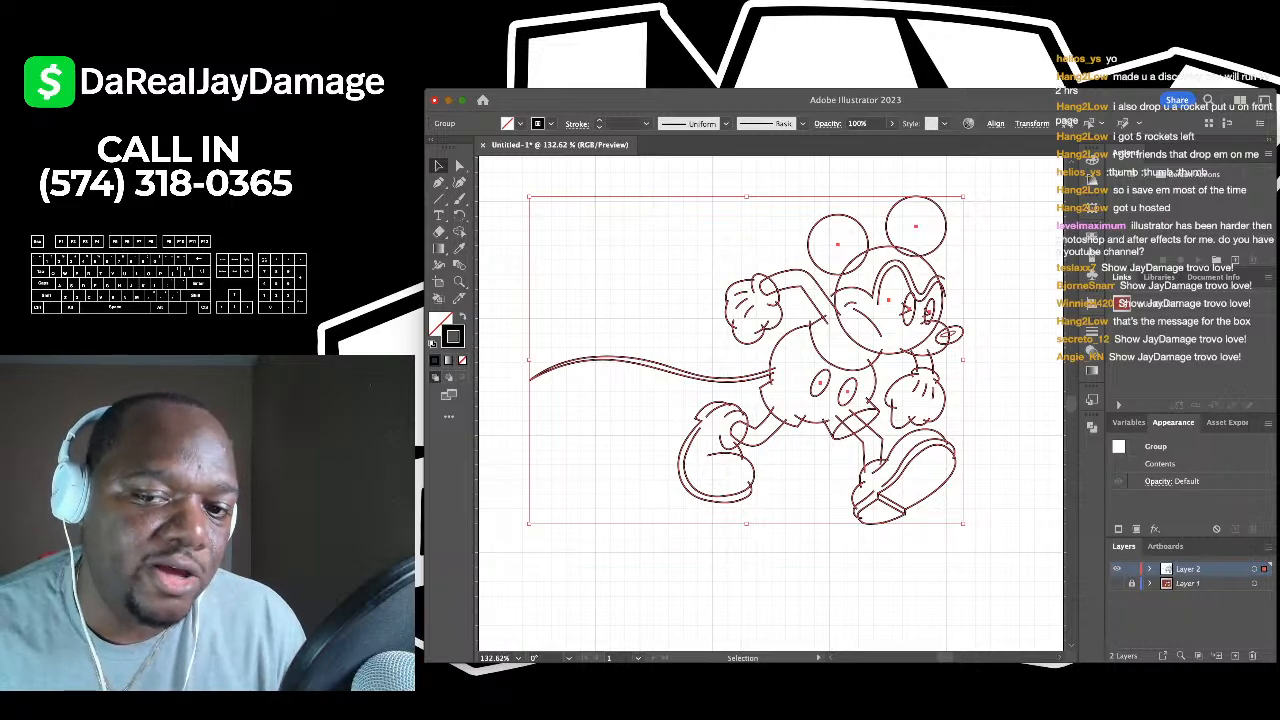
- Try swapping fill and stroke, undo it, deselect all, and switch to Direct Selection
key(shift+x)
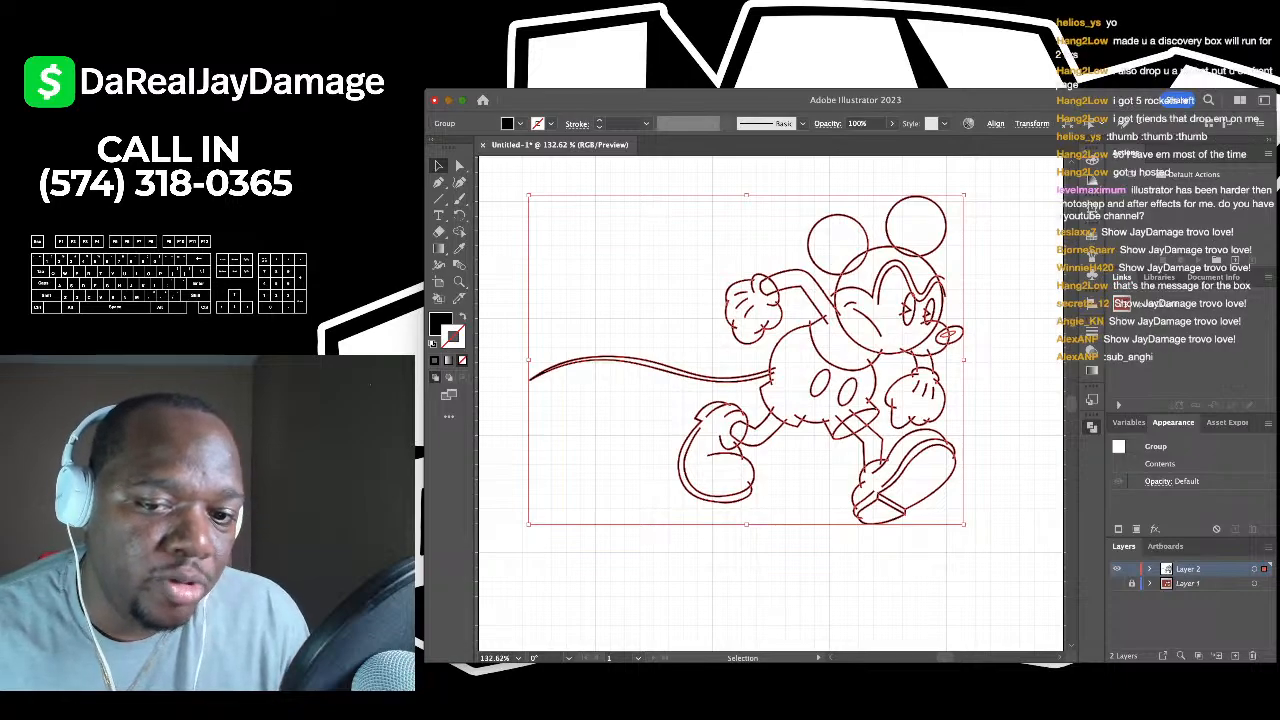
key(super+z)
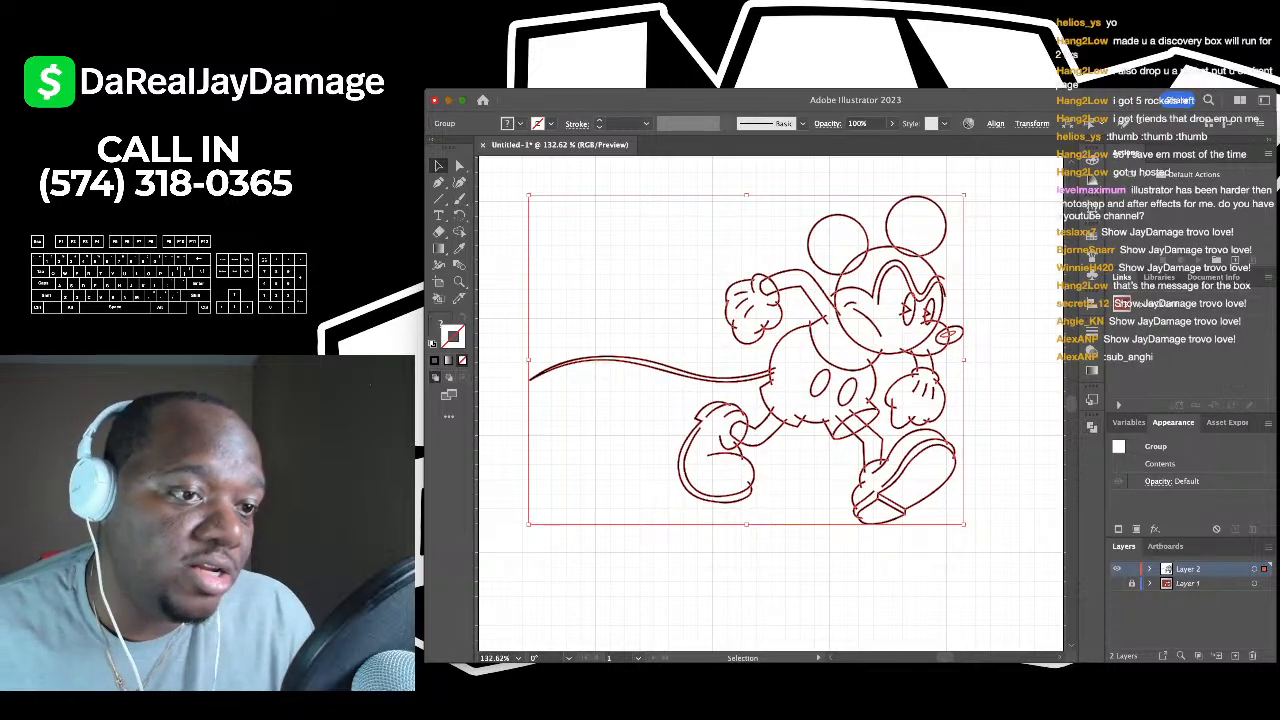
key(super+shift+a)
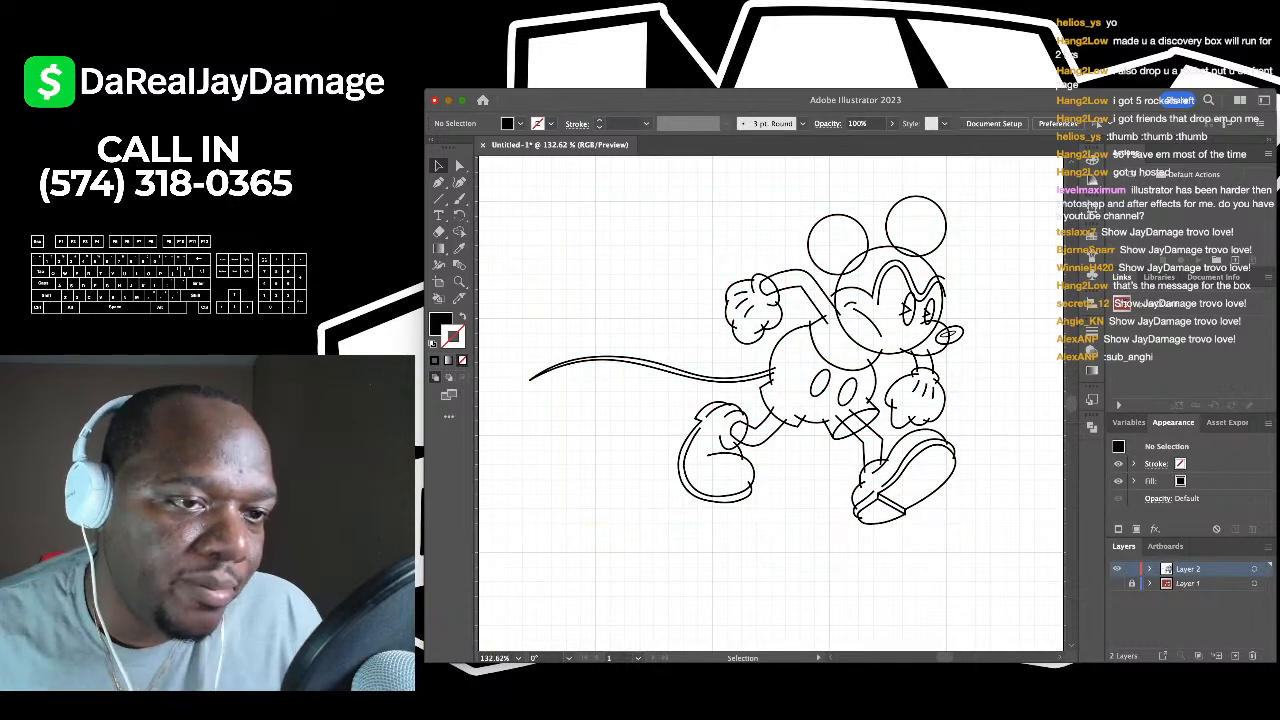
key(a)
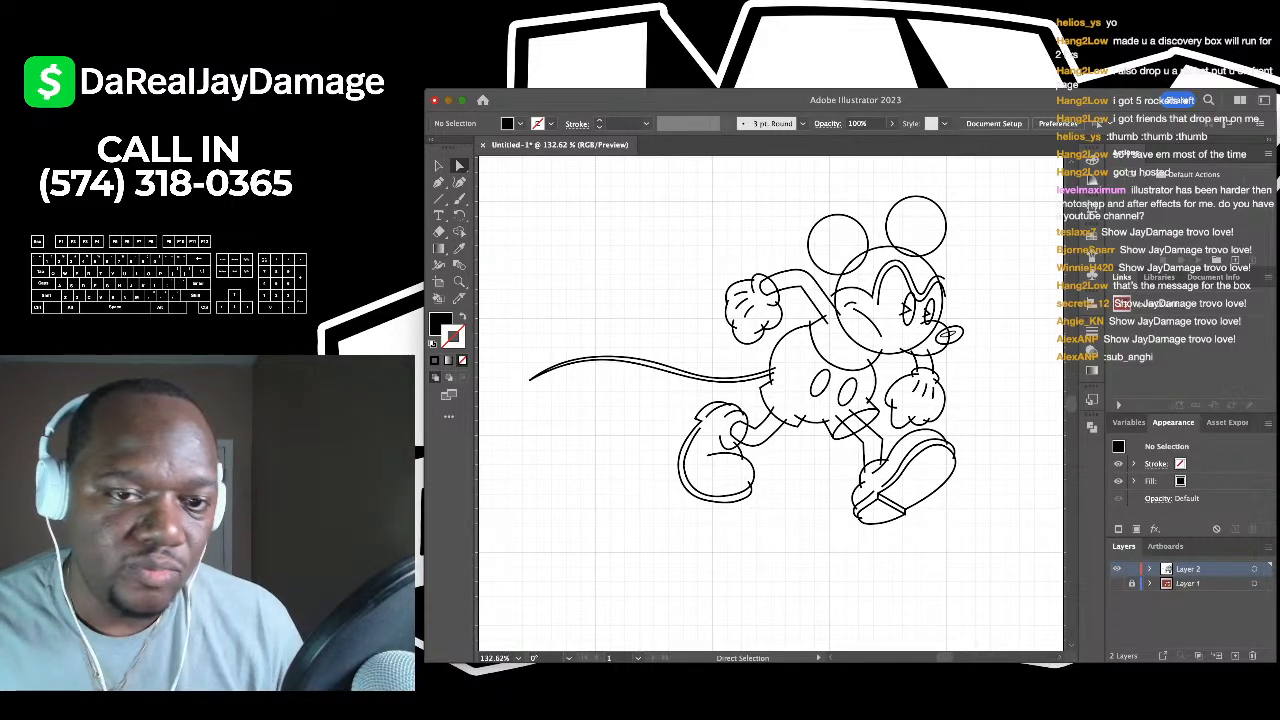
- Remove the overlapping stroke segment where the head meets the left ear
scroll(885, 215, up, 5)
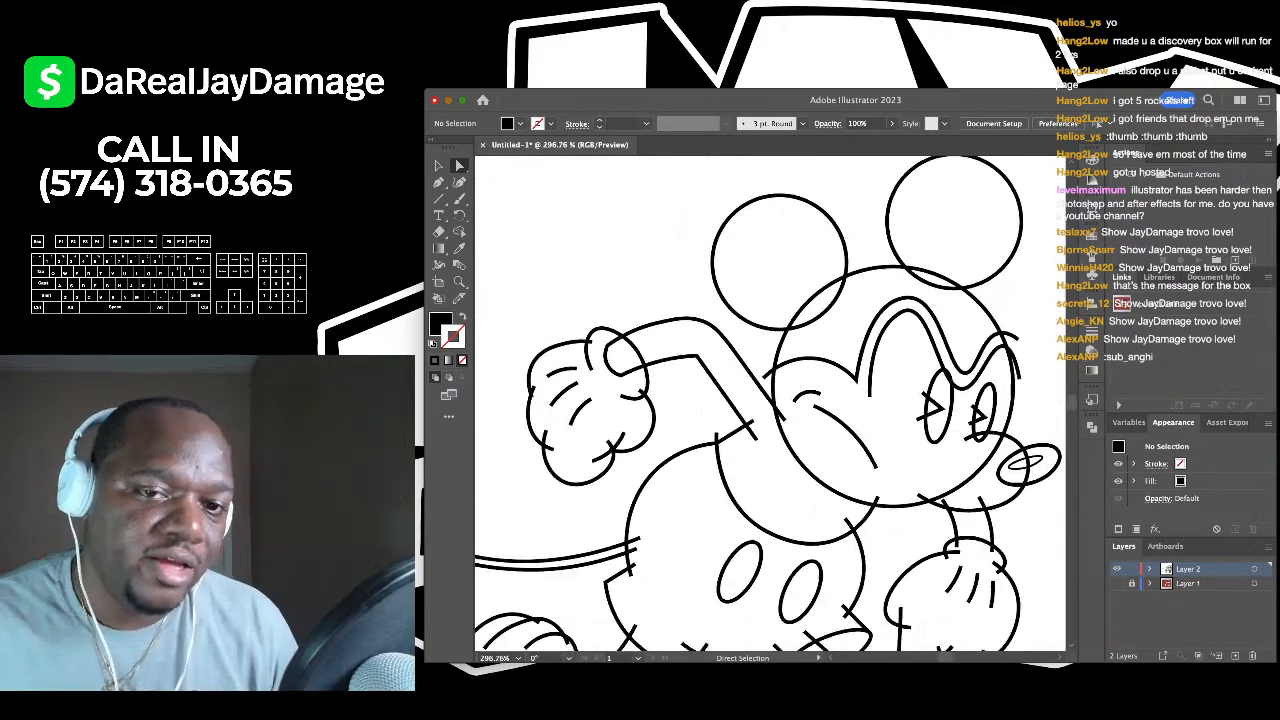
scroll(782, 245, down, 1)
scroll(879, 262, up, 4)
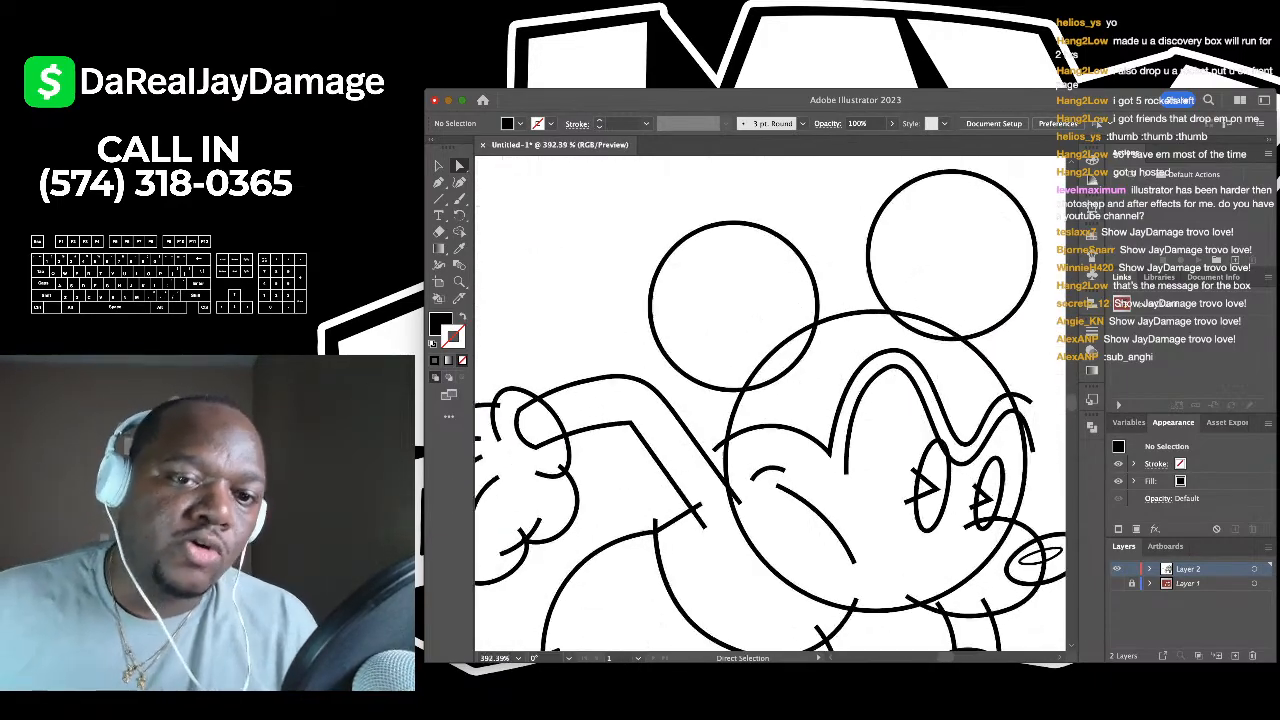
scroll(705, 300, down, 2)
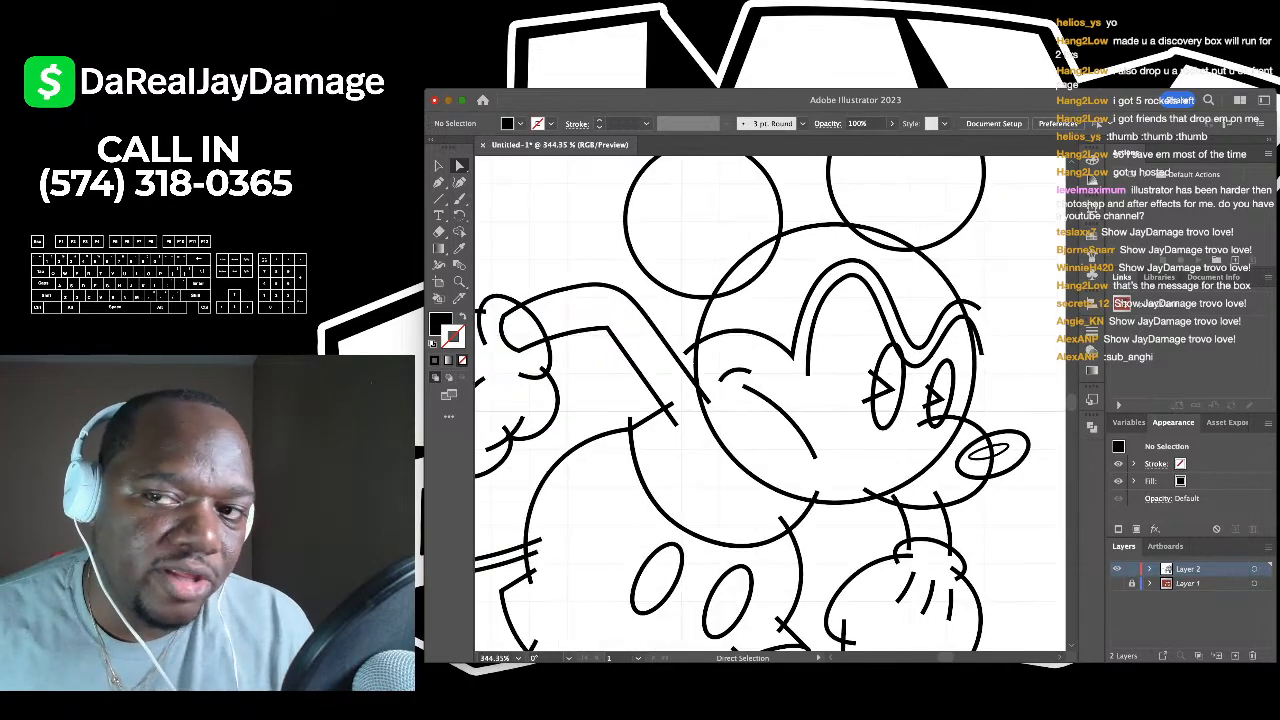
scroll(770, 400, down, 3)
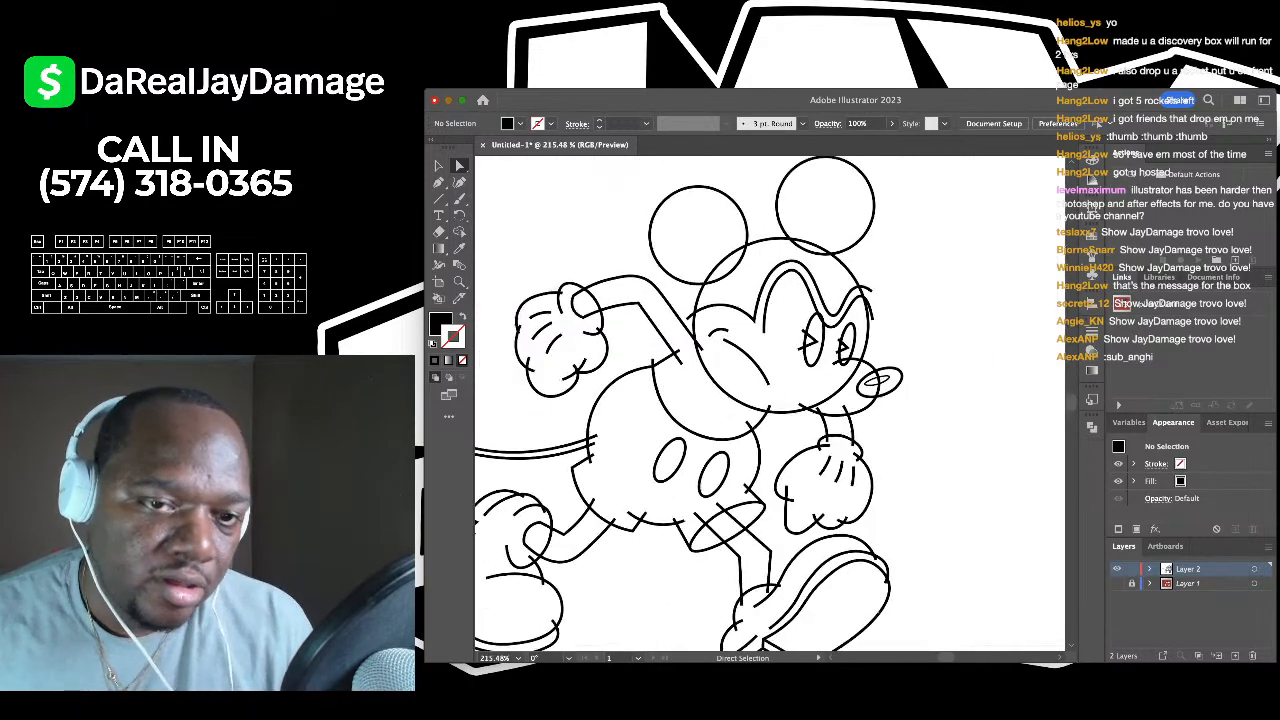
click(728, 258)
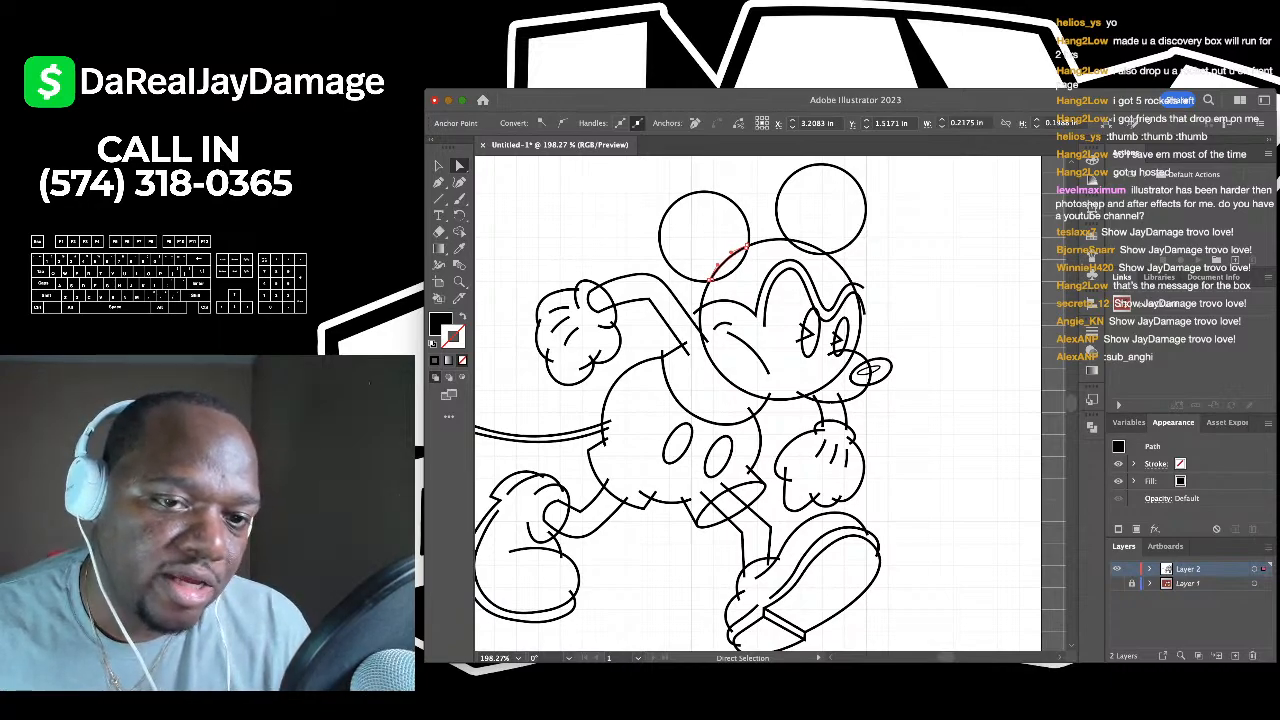
key(super+shift+a)
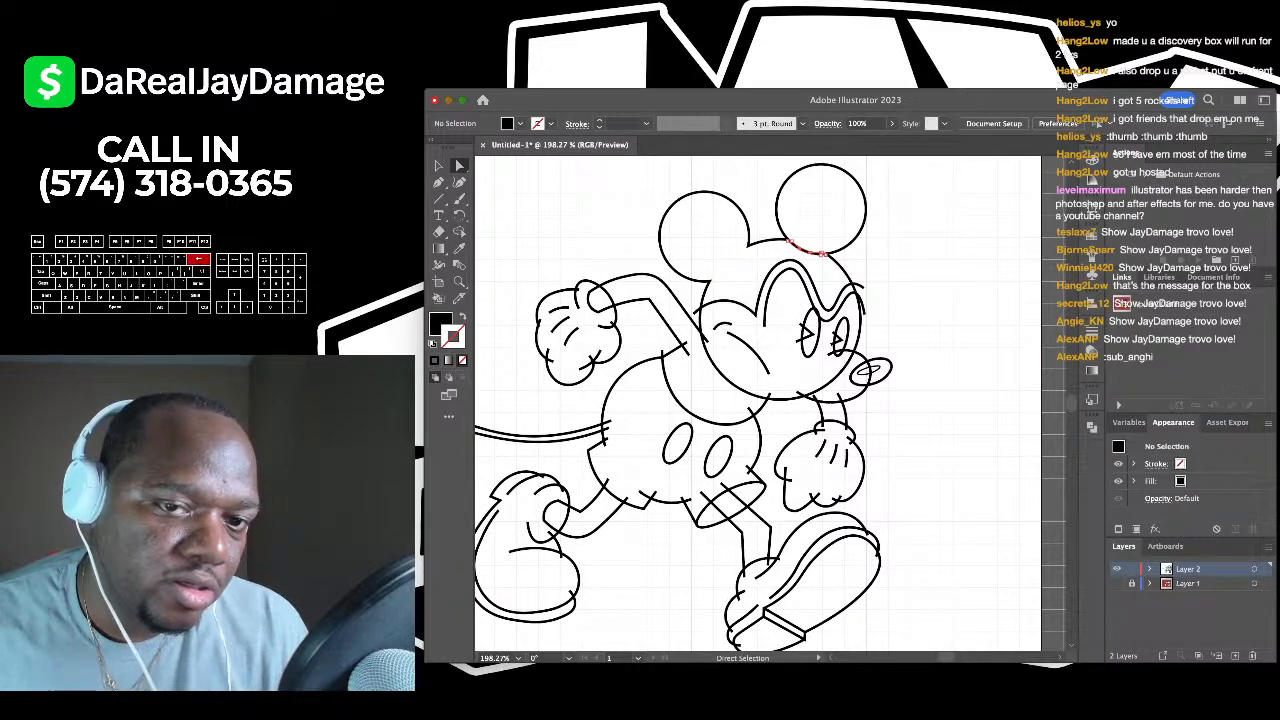
- Delete the stray arm segment that crosses into the face
click(686, 344)
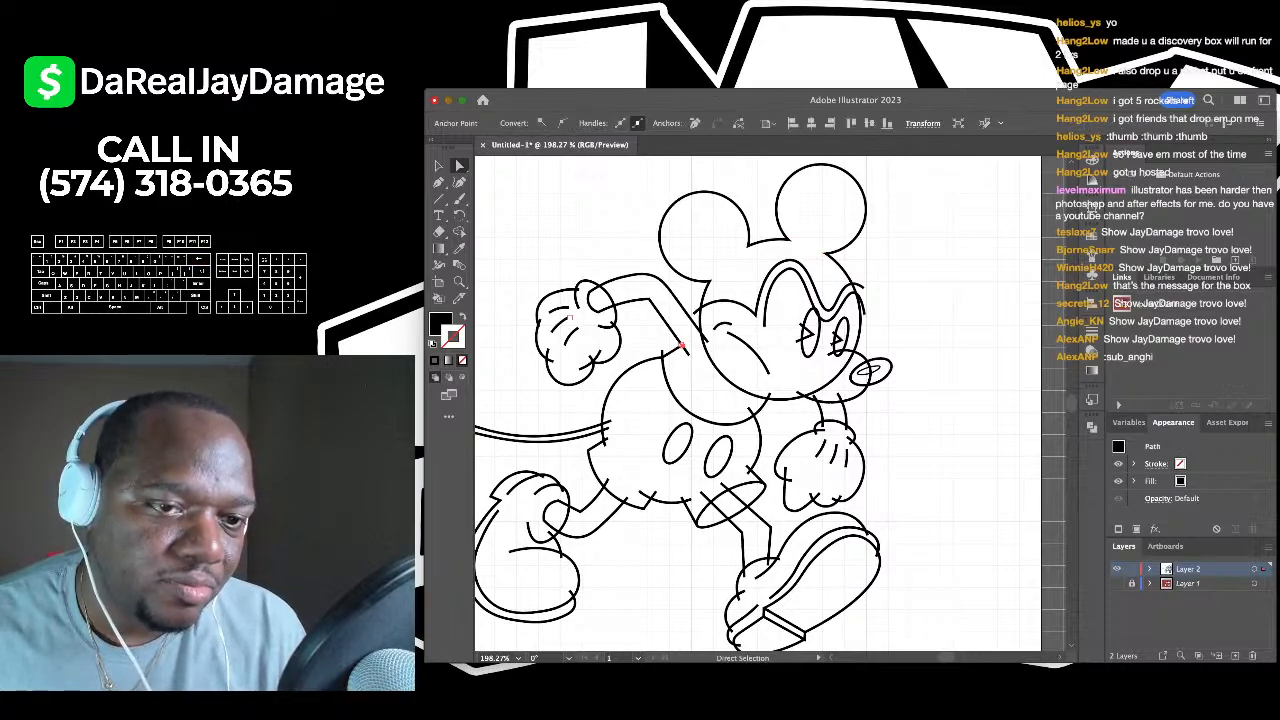
key(BackSpace)
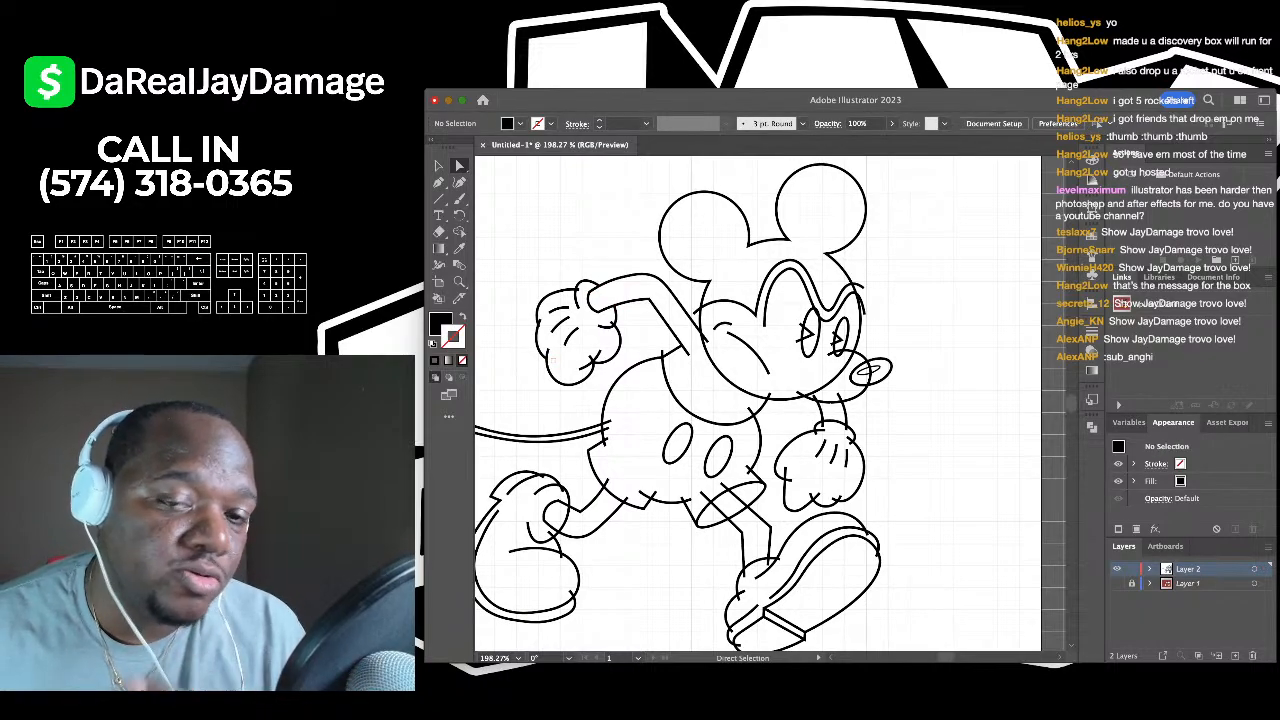
scroll(772, 340, up, 5)
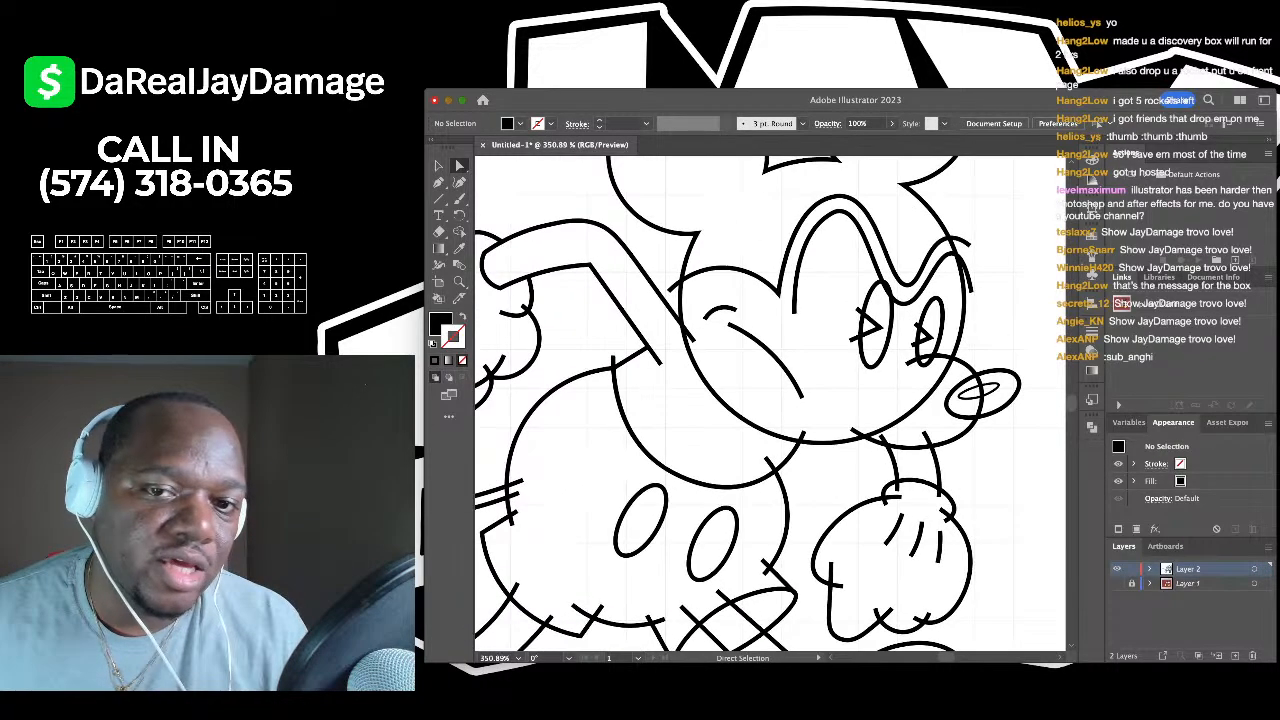
scroll(769, 406, up, 3)
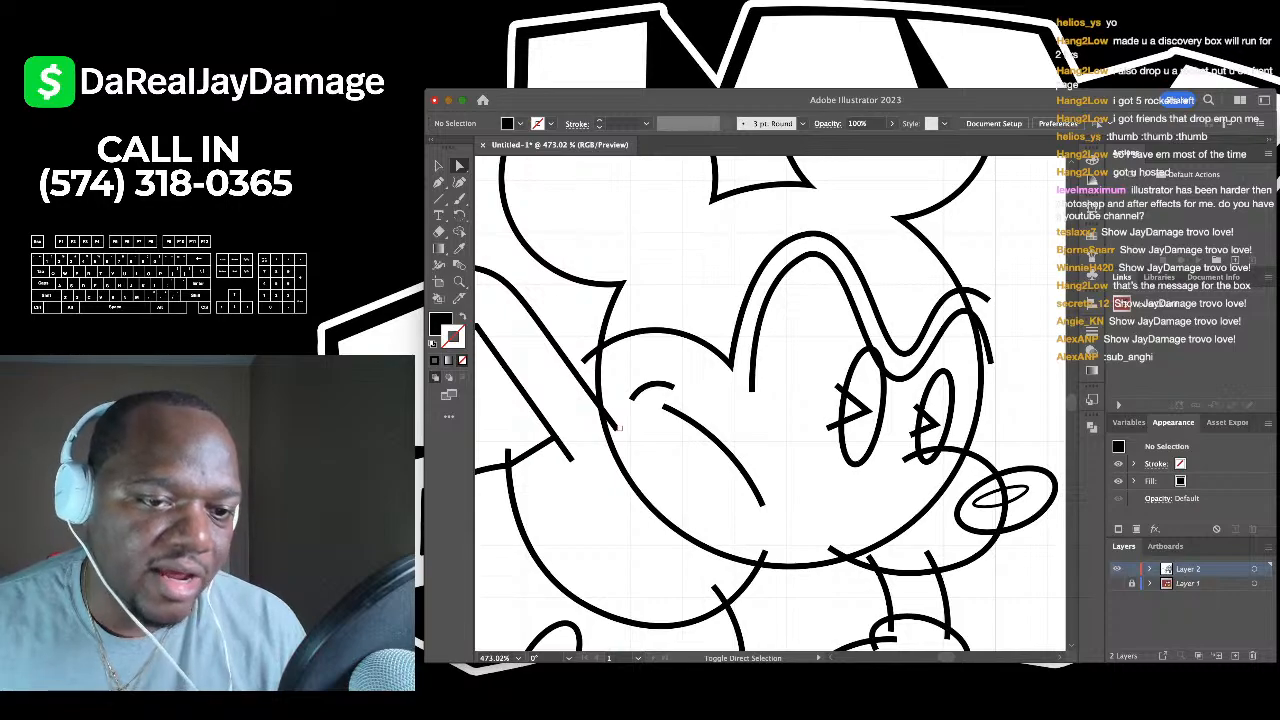
- Select the overlapping stroke ends on the face, both eyes and the nose together
click(616, 426)
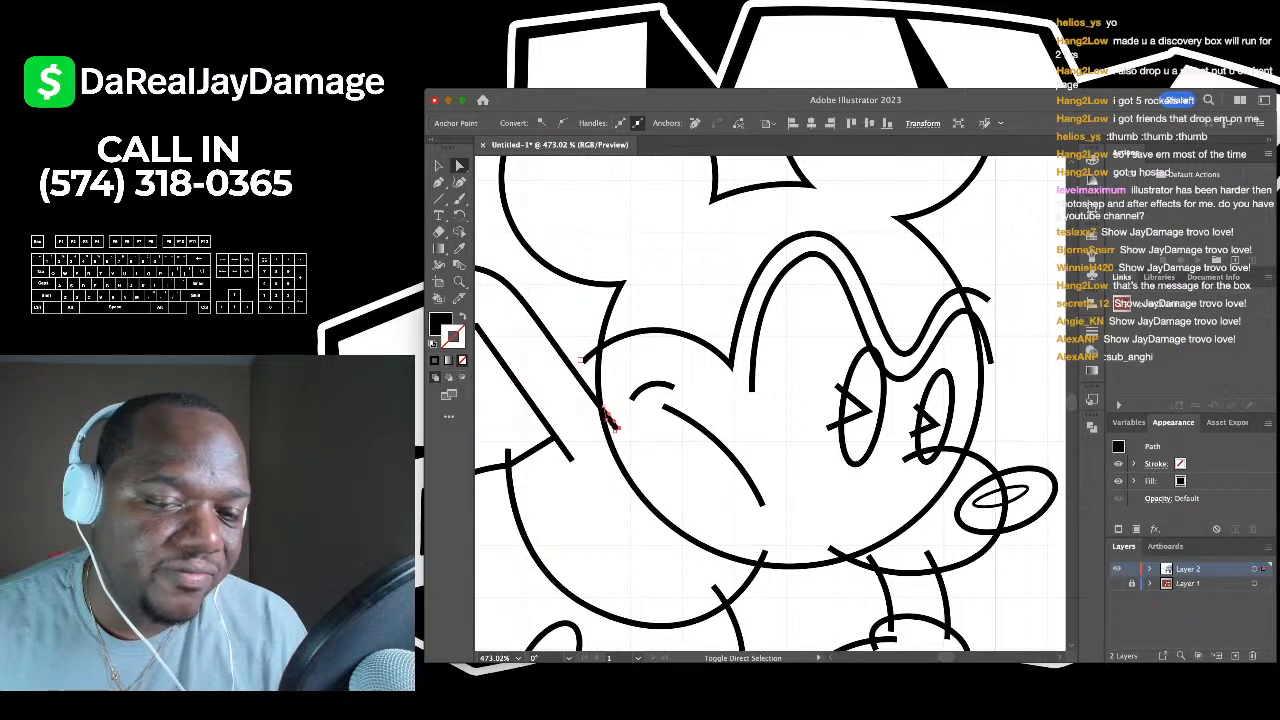
shift+click(588, 355)
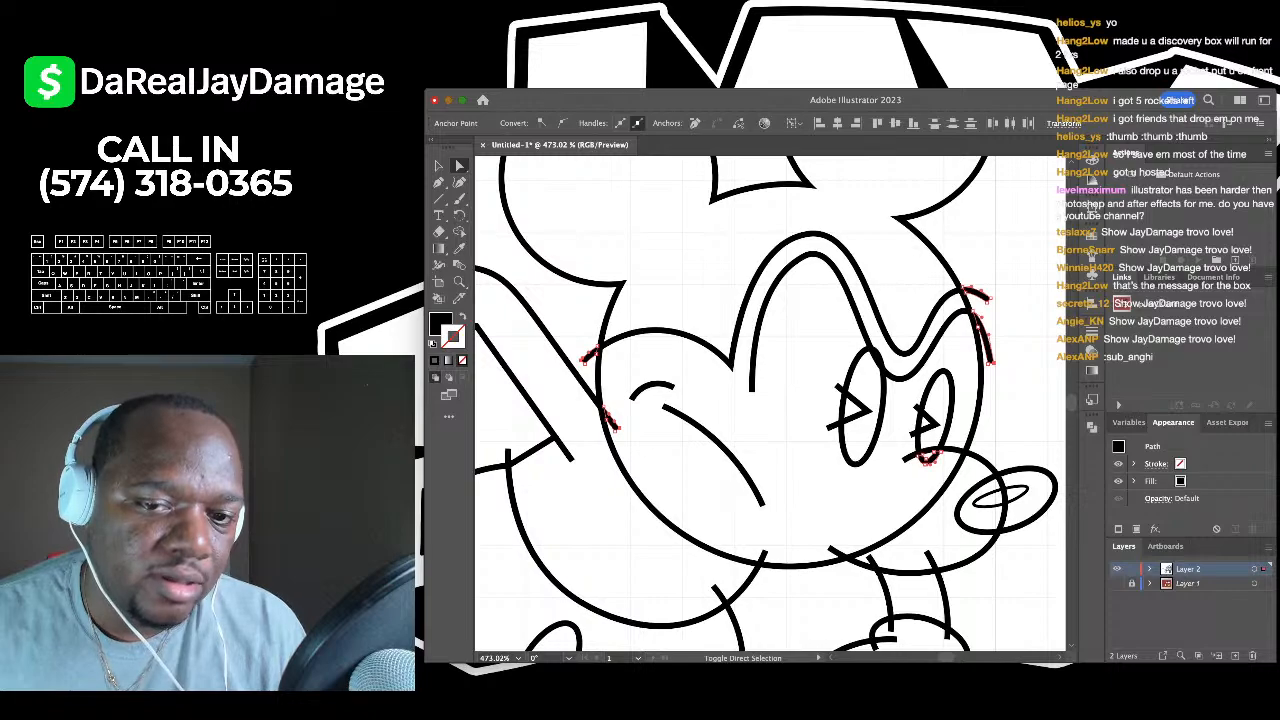
shift+click(838, 387)
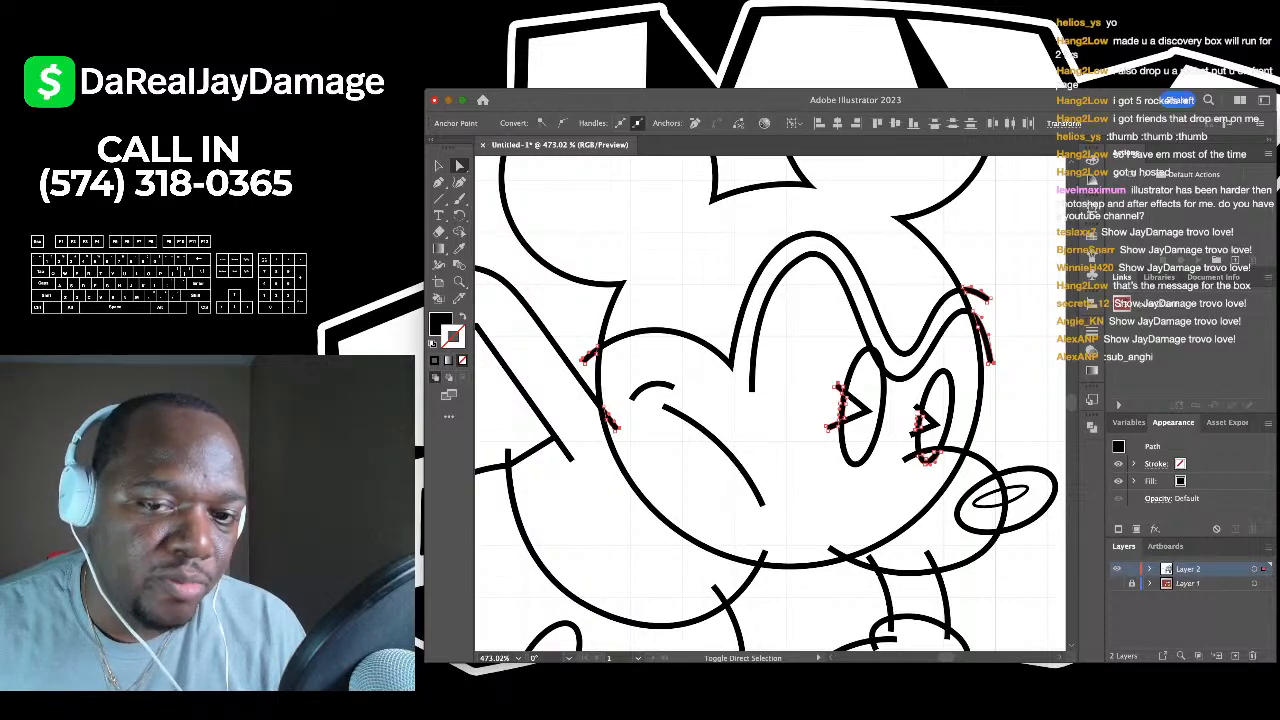
scroll(945, 415, up, 3)
shift+click(896, 398)
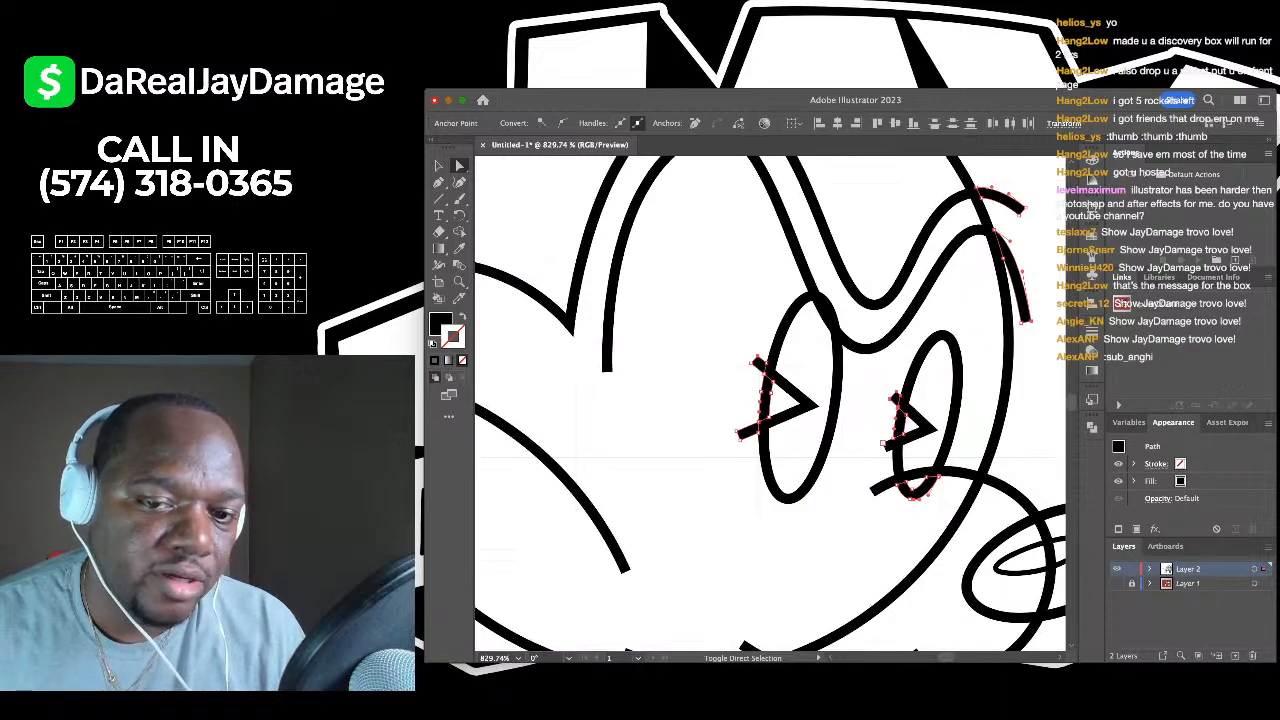
scroll(884, 444, down, 3)
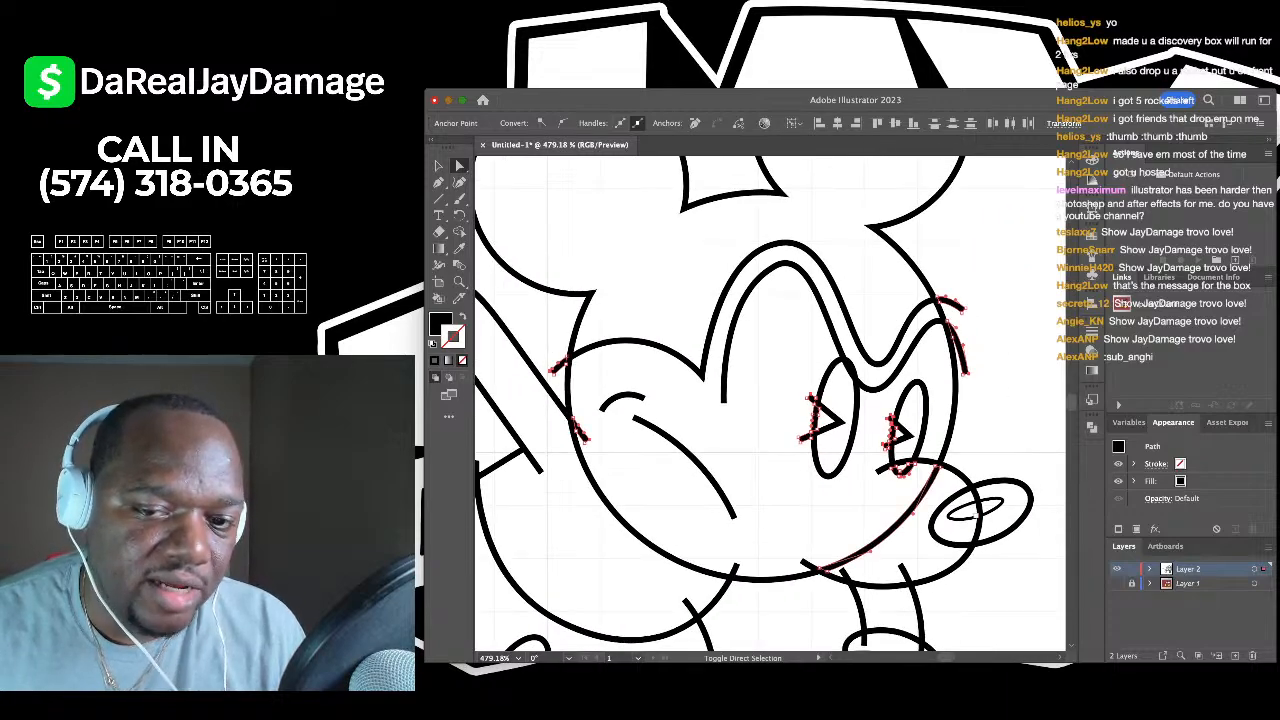
scroll(975, 520, up, 3)
shift+click(970, 572)
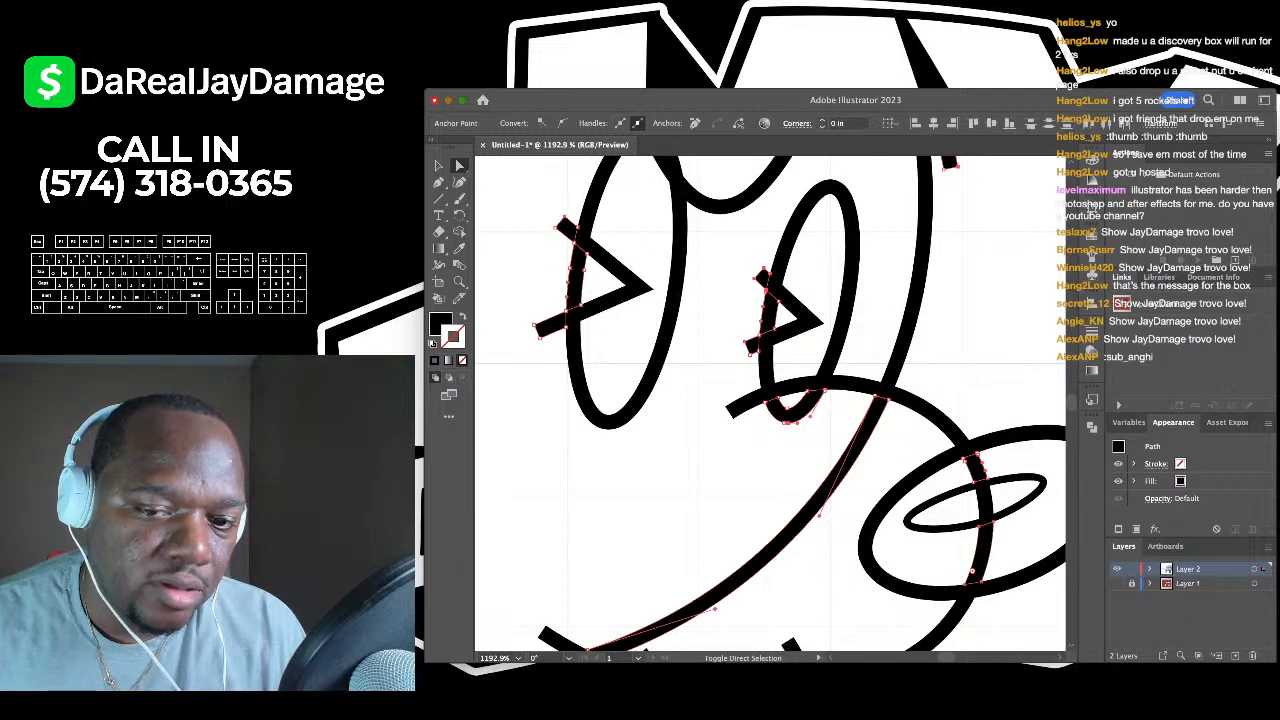
- Delete the selected overlapping segments and show the coloured Layer 1 reference
scroll(980, 510, down, 2)
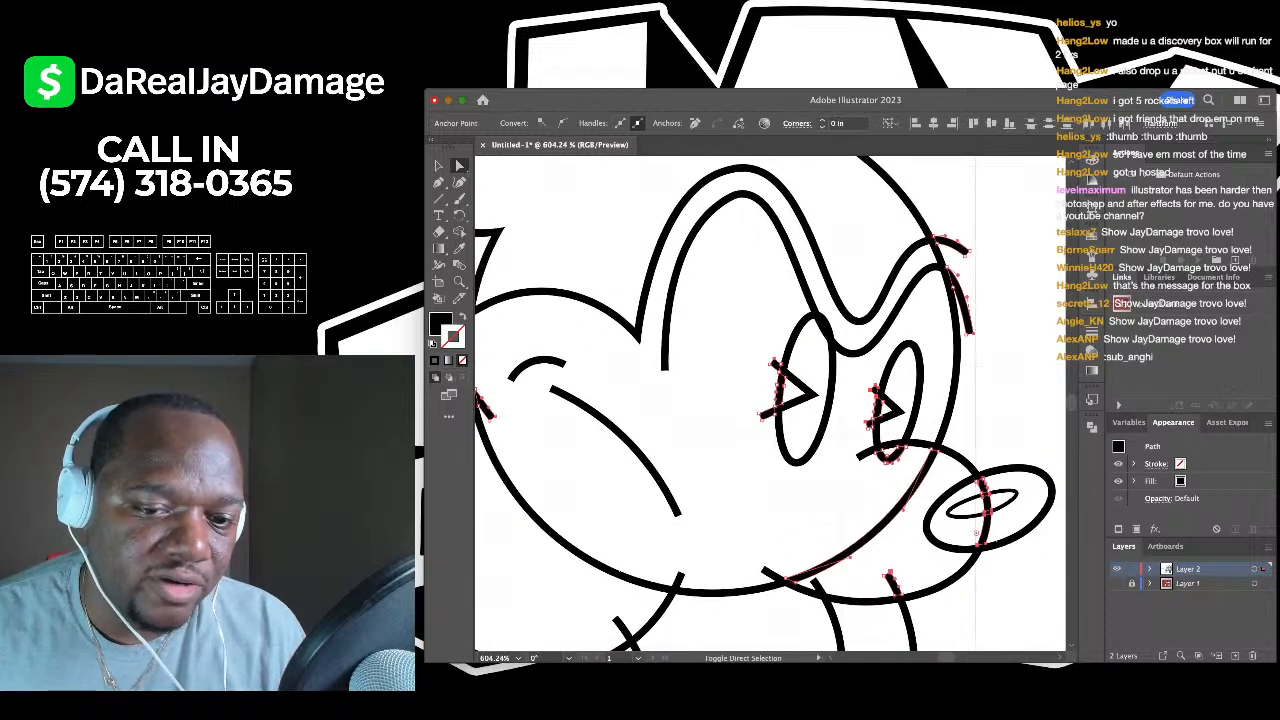
scroll(850, 600, up, 3)
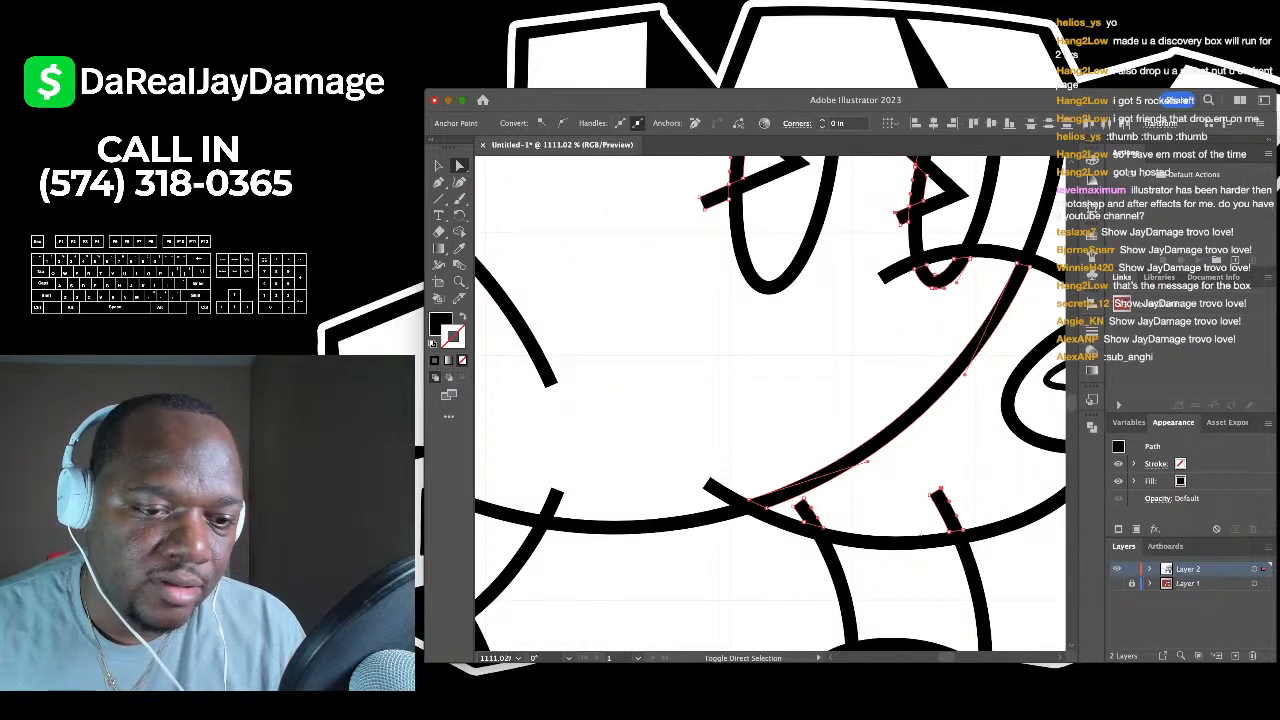
scroll(742, 461, down, 3)
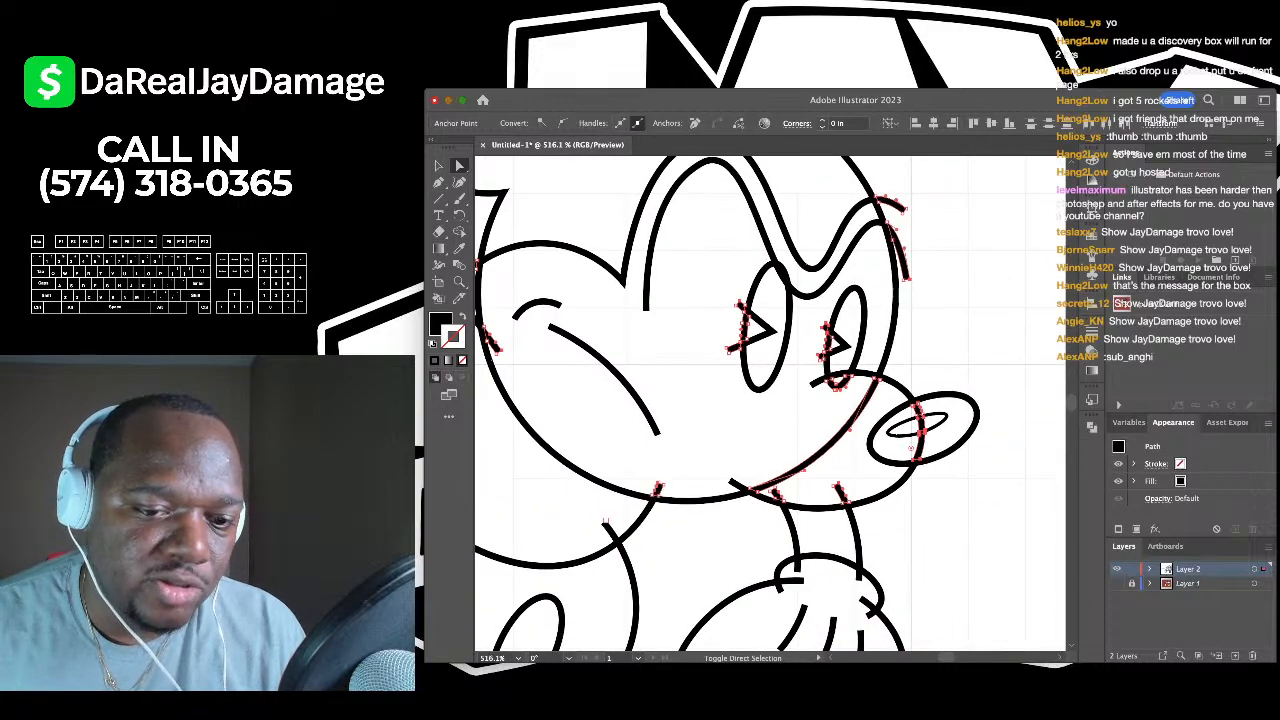
scroll(770, 400, up, 3)
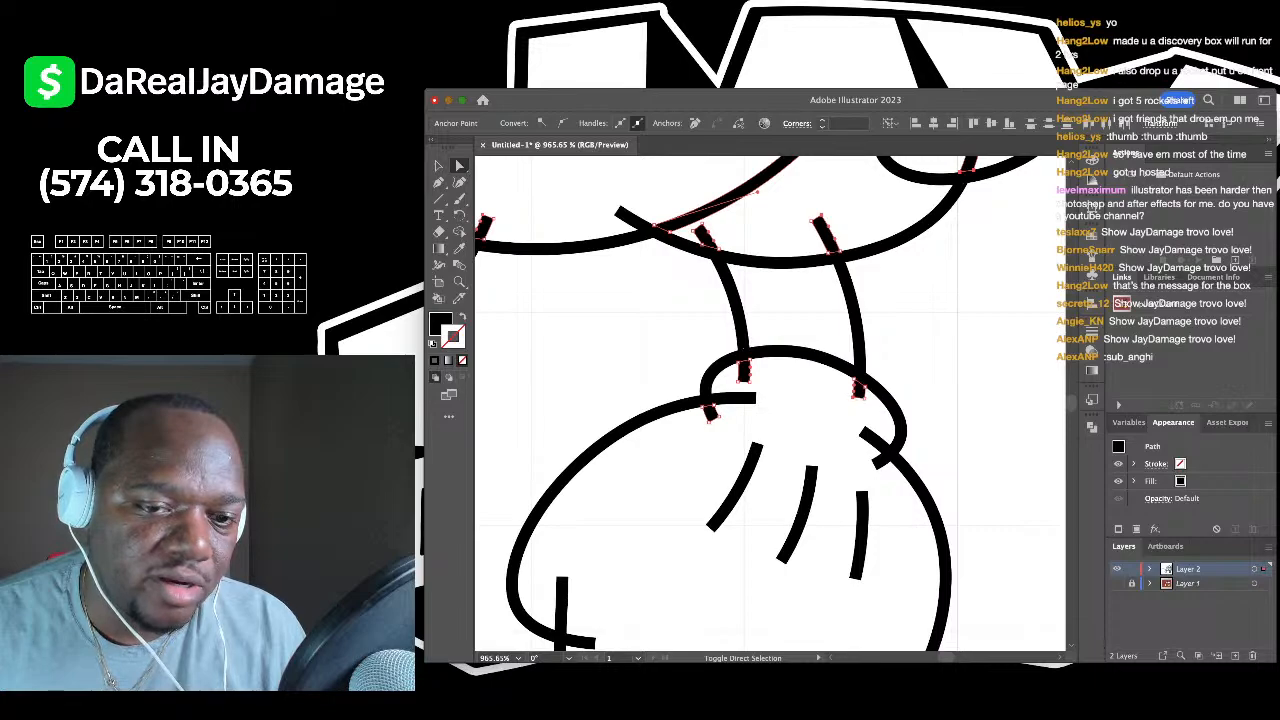
scroll(872, 460, down, 3)
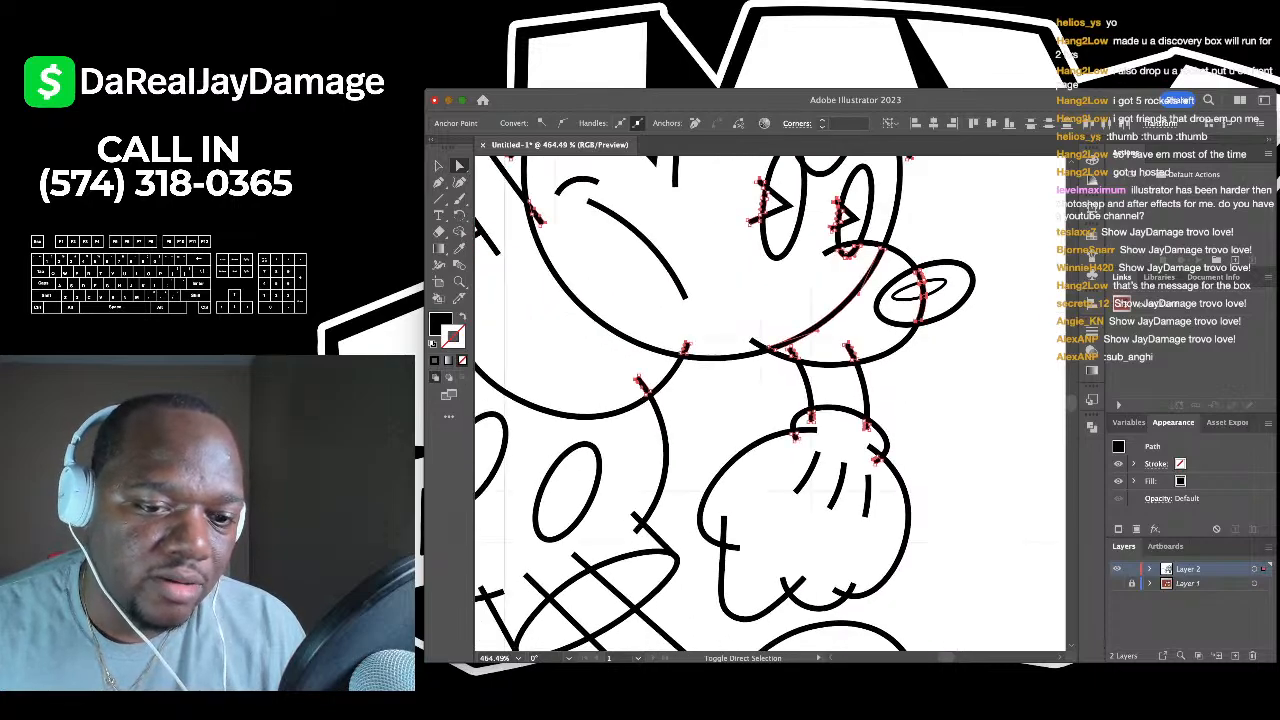
scroll(770, 400, down, 2)
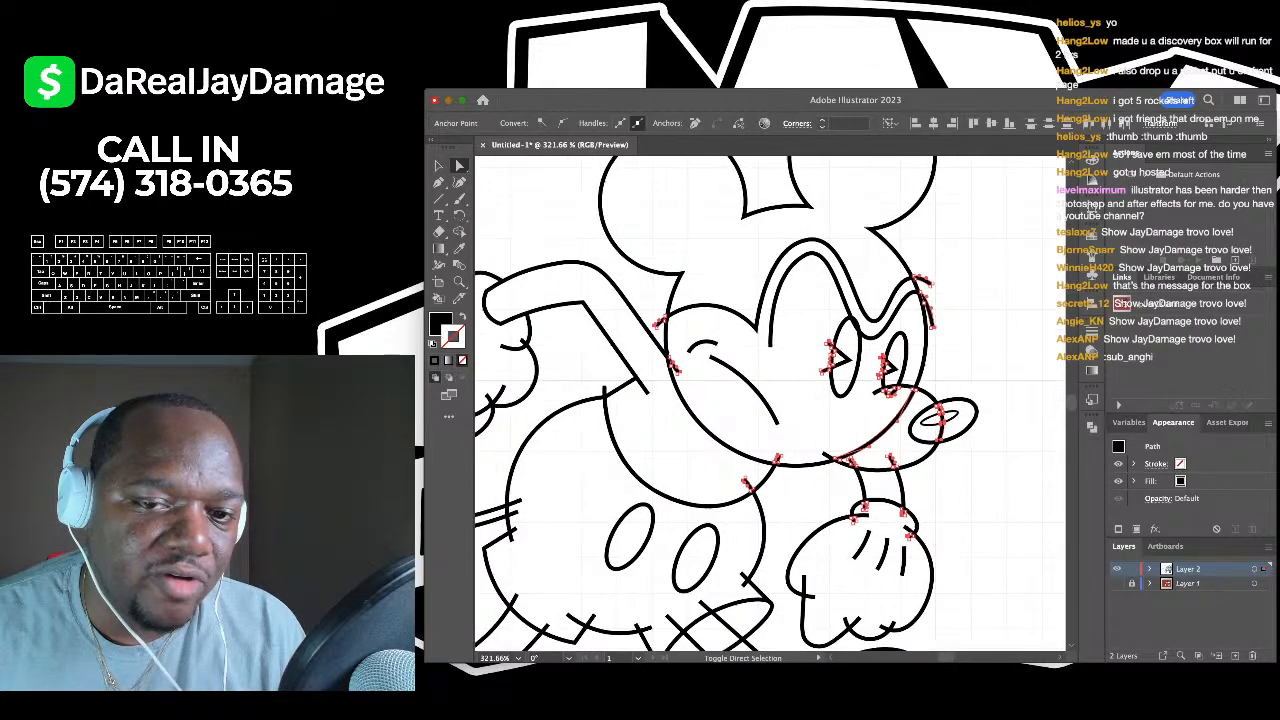
scroll(770, 400, down, 2)
scroll(770, 400, right, 2)
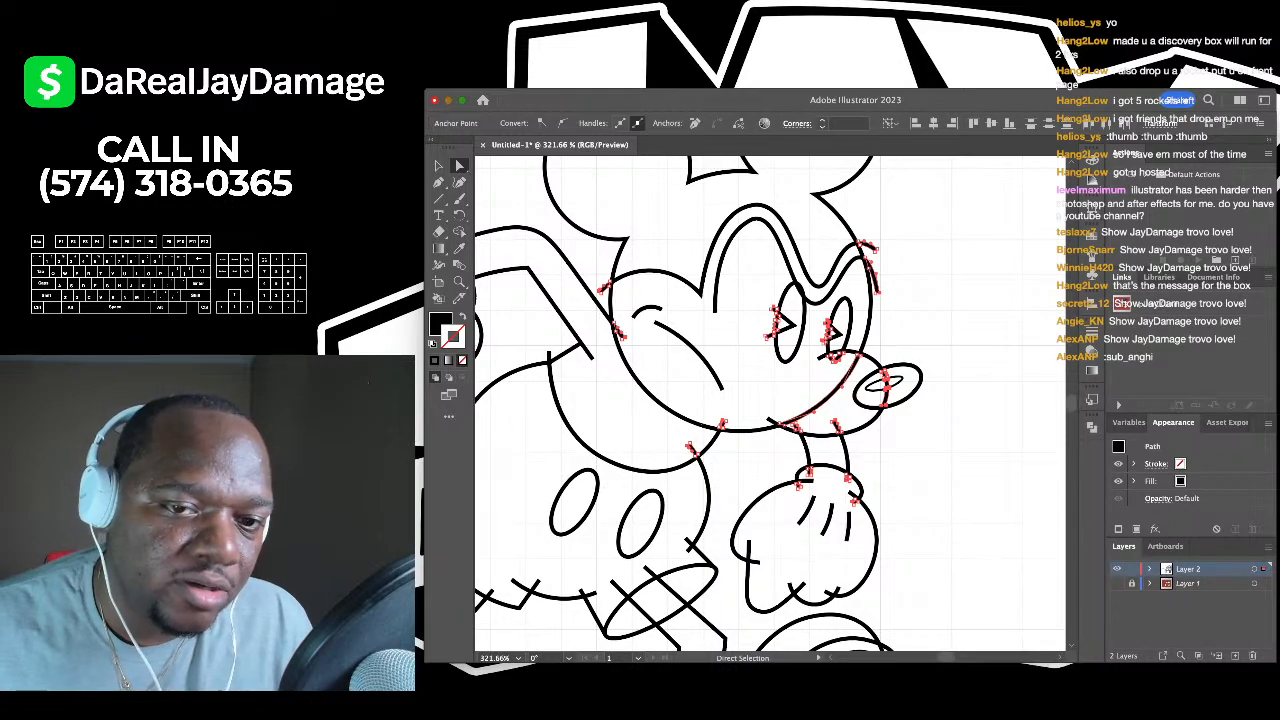
key(super+shift+a)
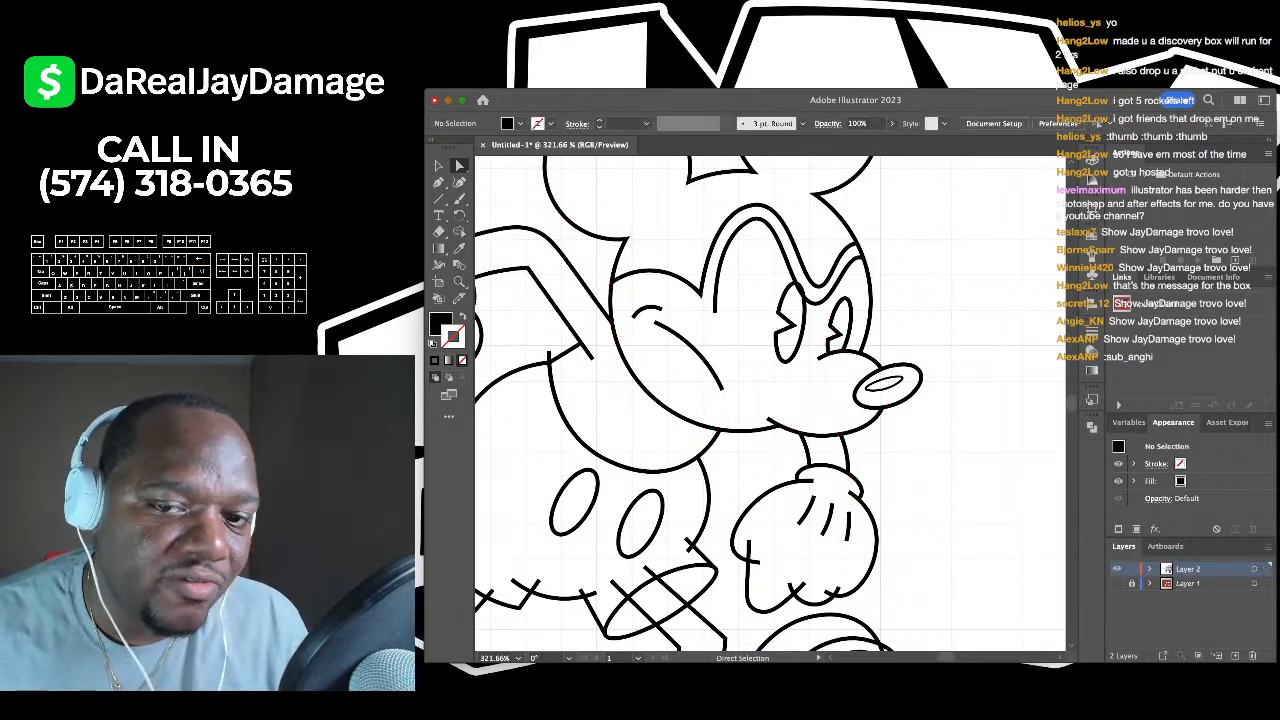
click(1117, 583)
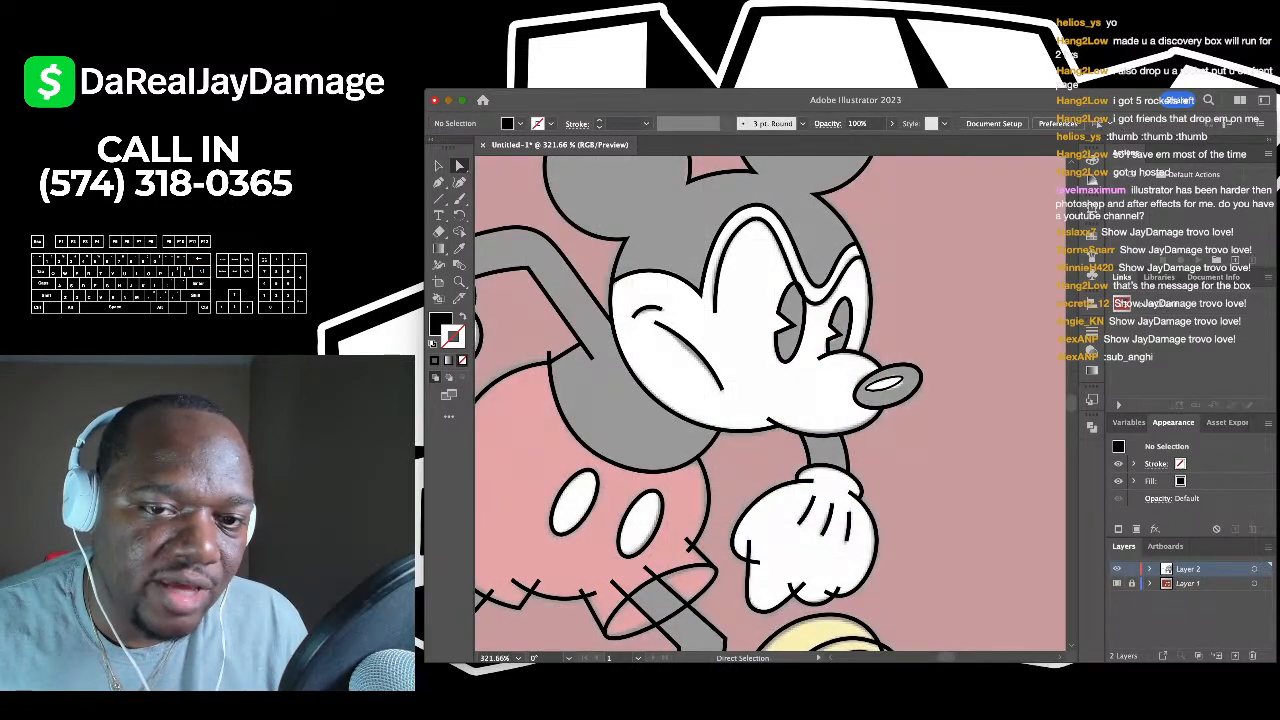
- Hide Layer 1 and delete the two overhanging line stubs at the body
click(1117, 583)
scroll(770, 403, up, 10)
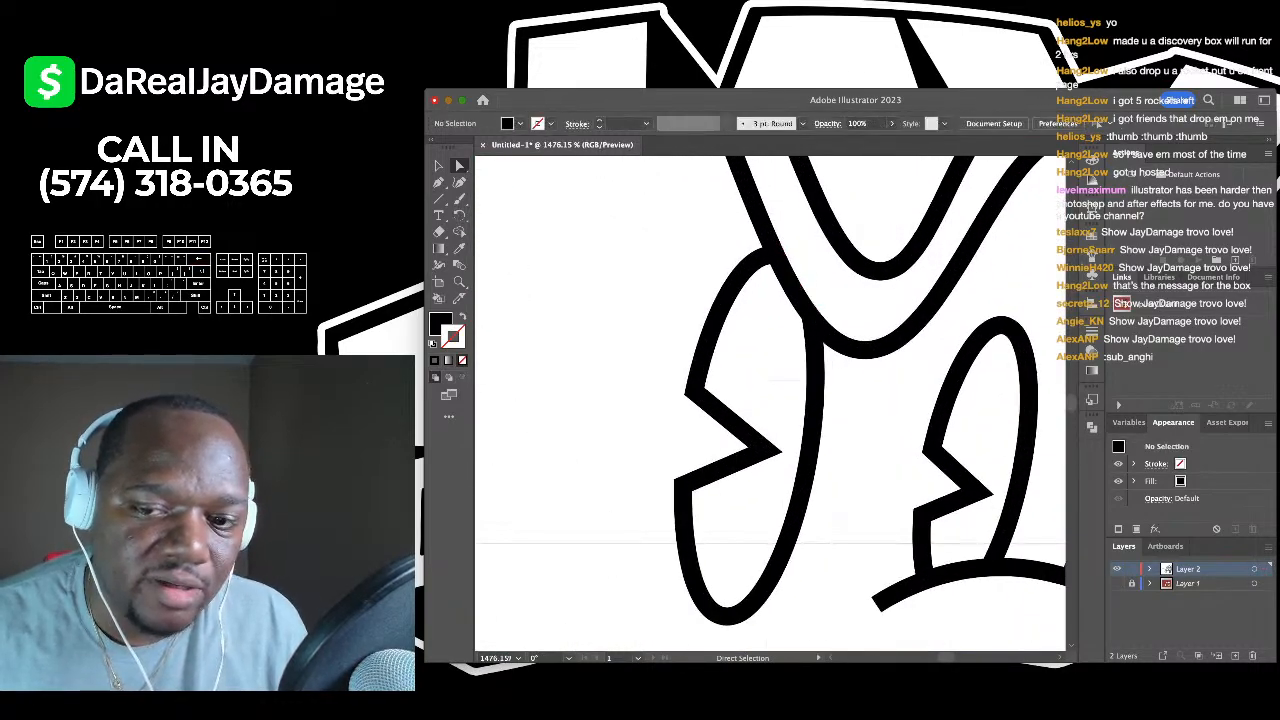
scroll(806, 274, down, 4)
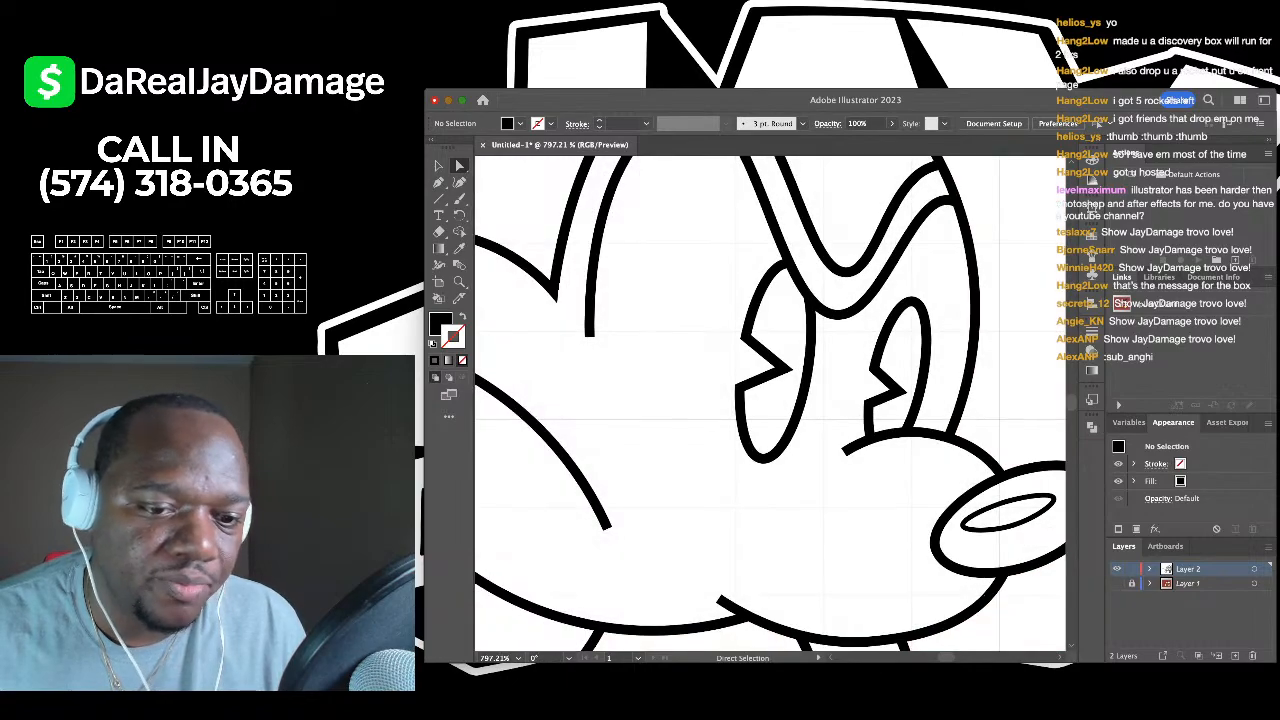
scroll(818, 375, down, 8)
scroll(650, 460, up, 4)
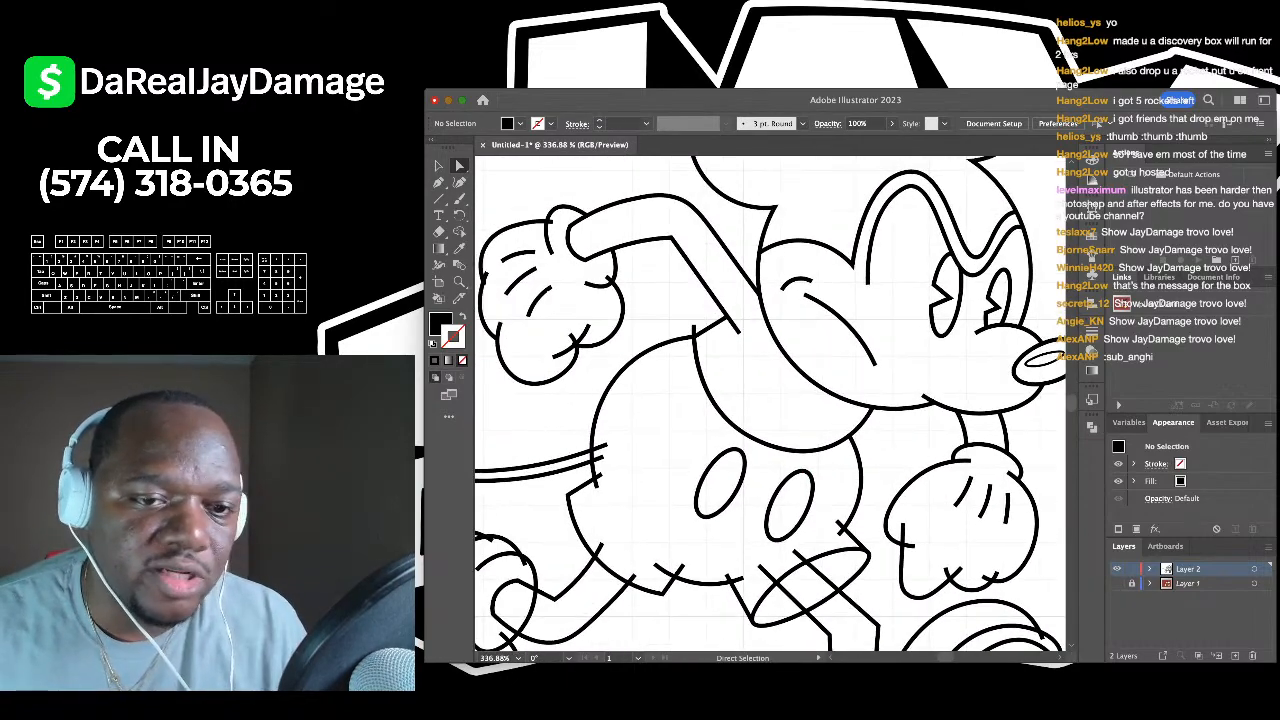
click(692, 329)
key(super+shift+a)
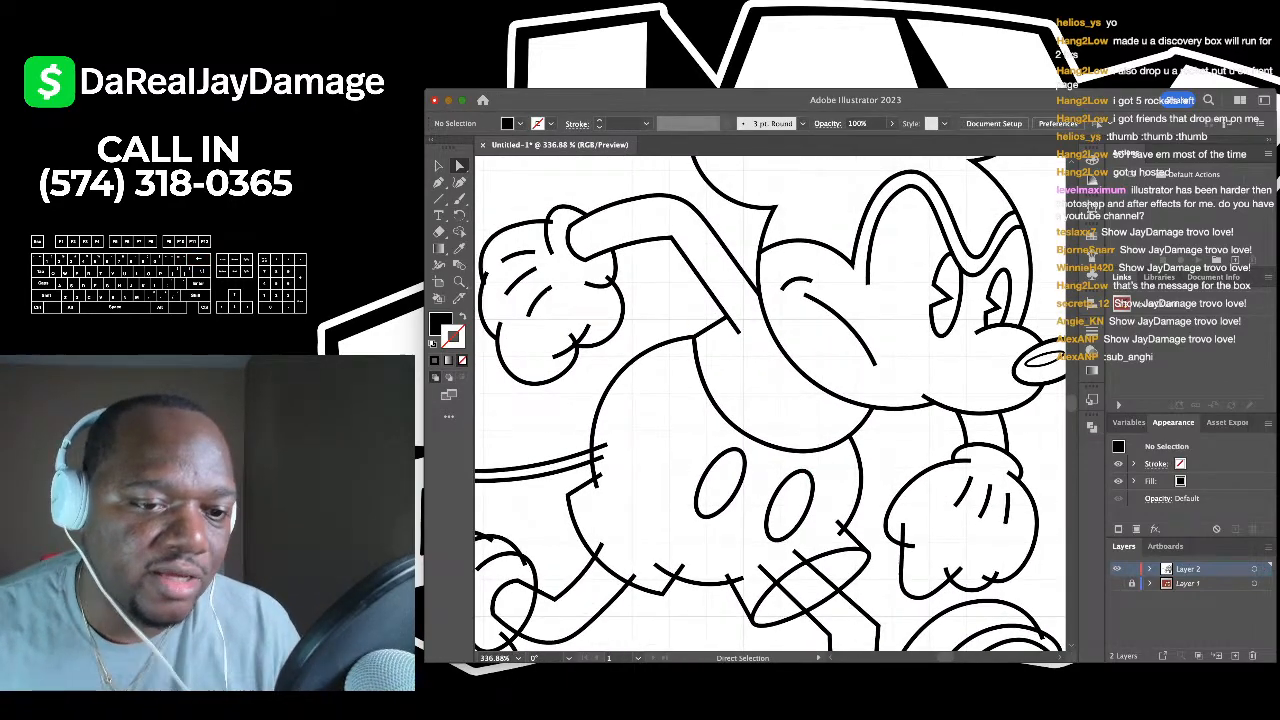
scroll(516, 459, up, 4)
drag(717, 452, 722, 474)
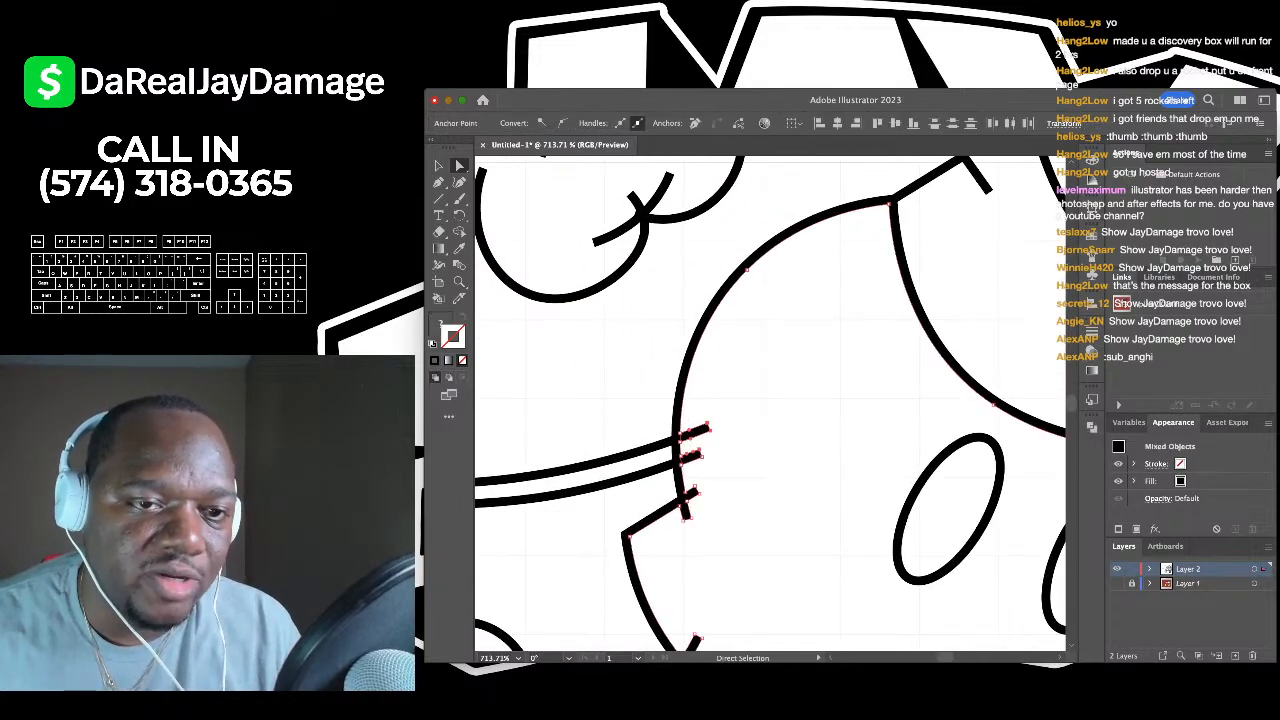
key(Delete)
- Delete the small spur crossing the glove curve
scroll(746, 573, down, 3)
scroll(532, 212, up, 6)
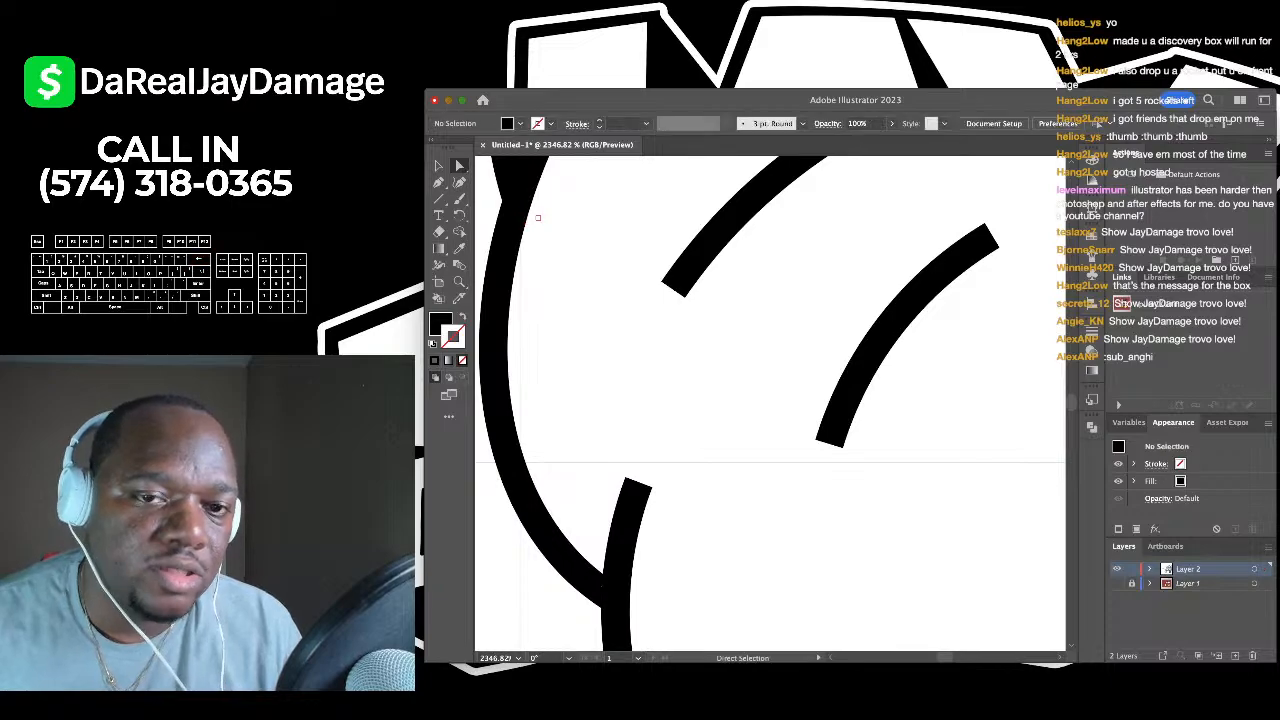
scroll(532, 212, down, 6)
scroll(610, 220, up, 2)
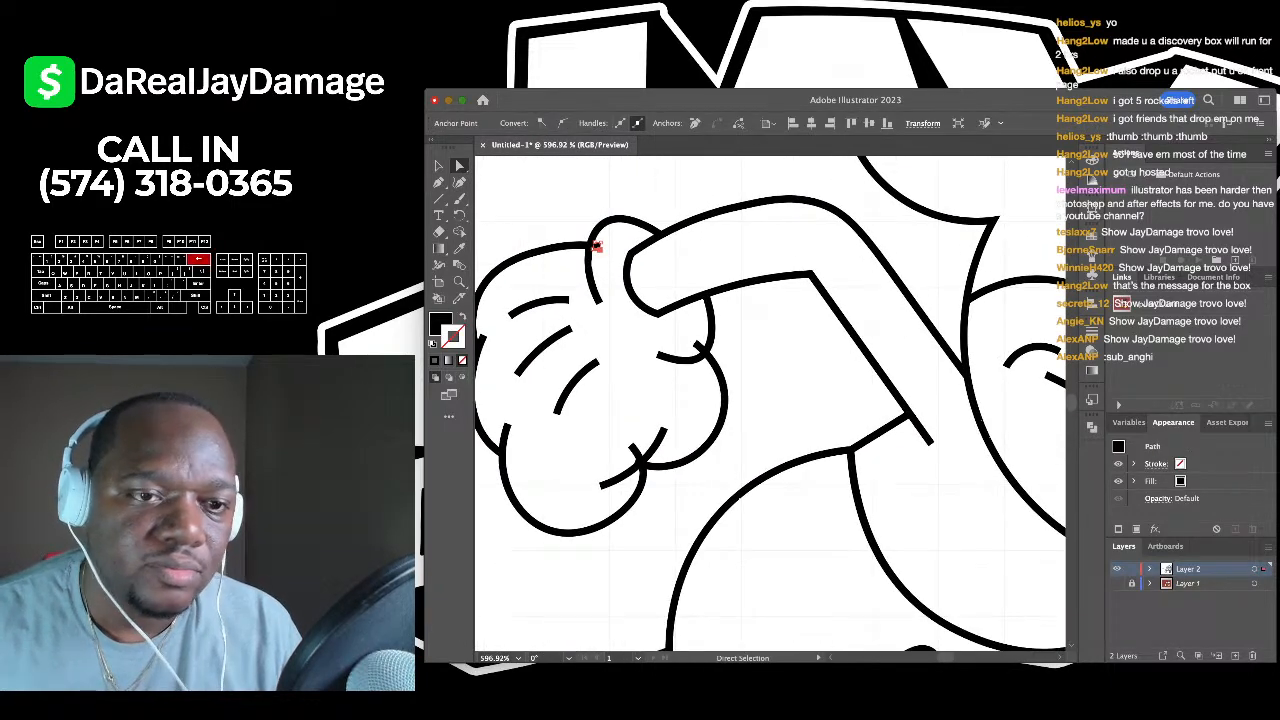
scroll(675, 340, up, 4)
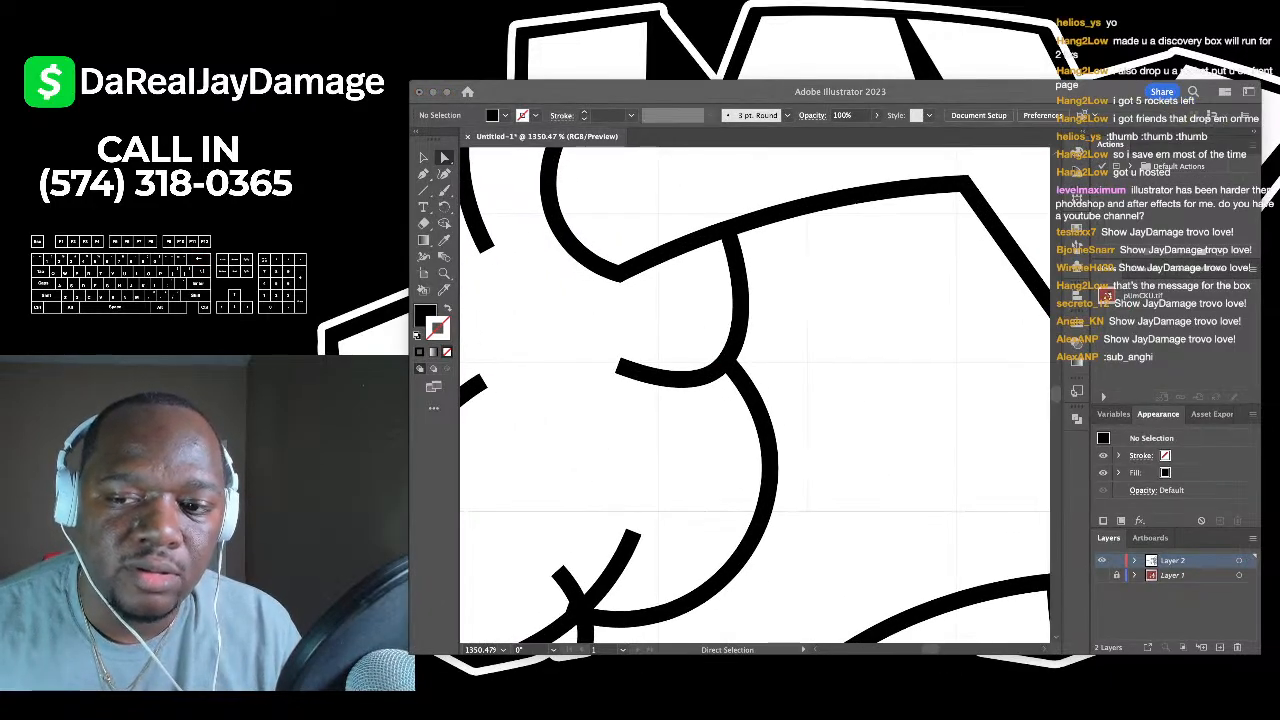
scroll(659, 490, down, 5)
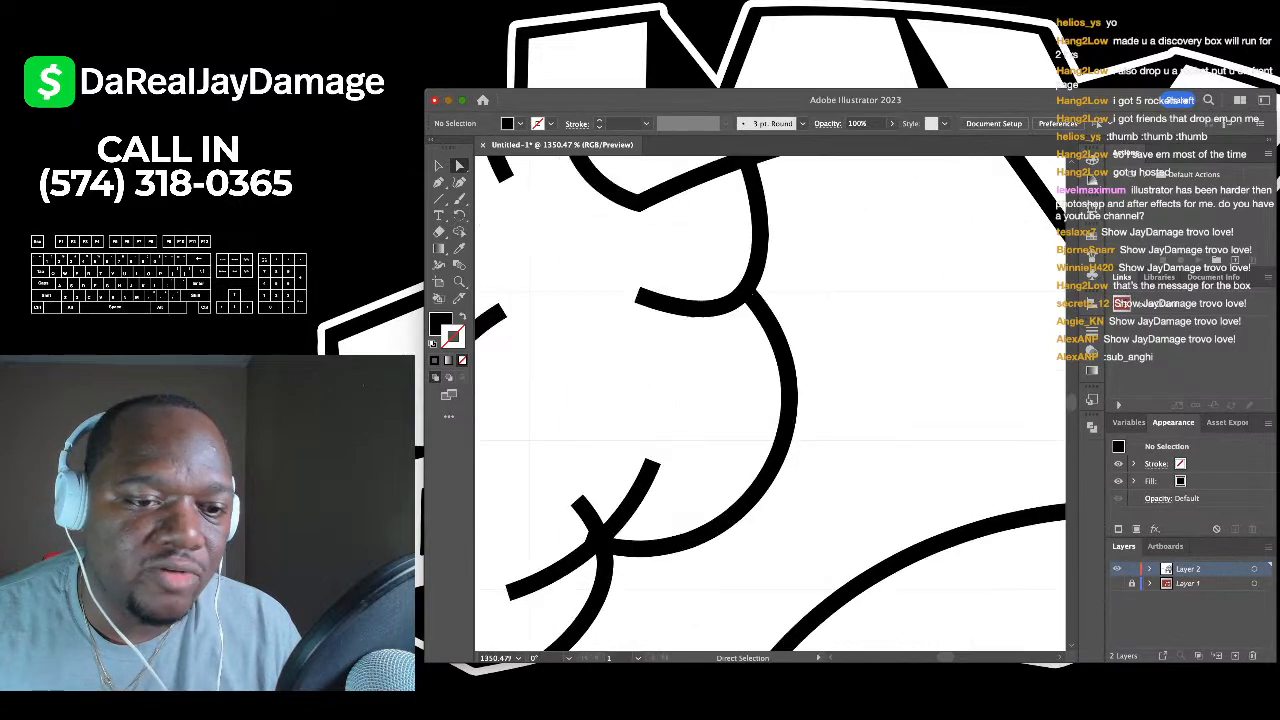
scroll(661, 490, up, 3)
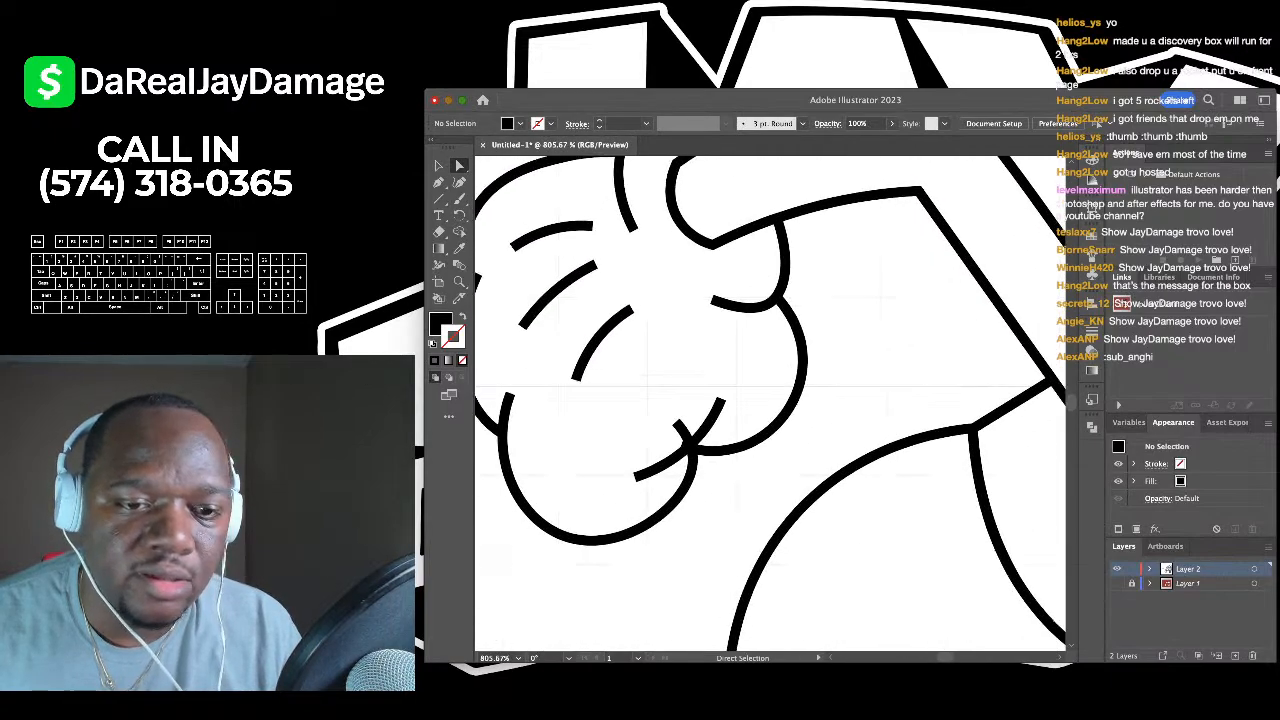
scroll(688, 445, up, 4)
click(684, 459)
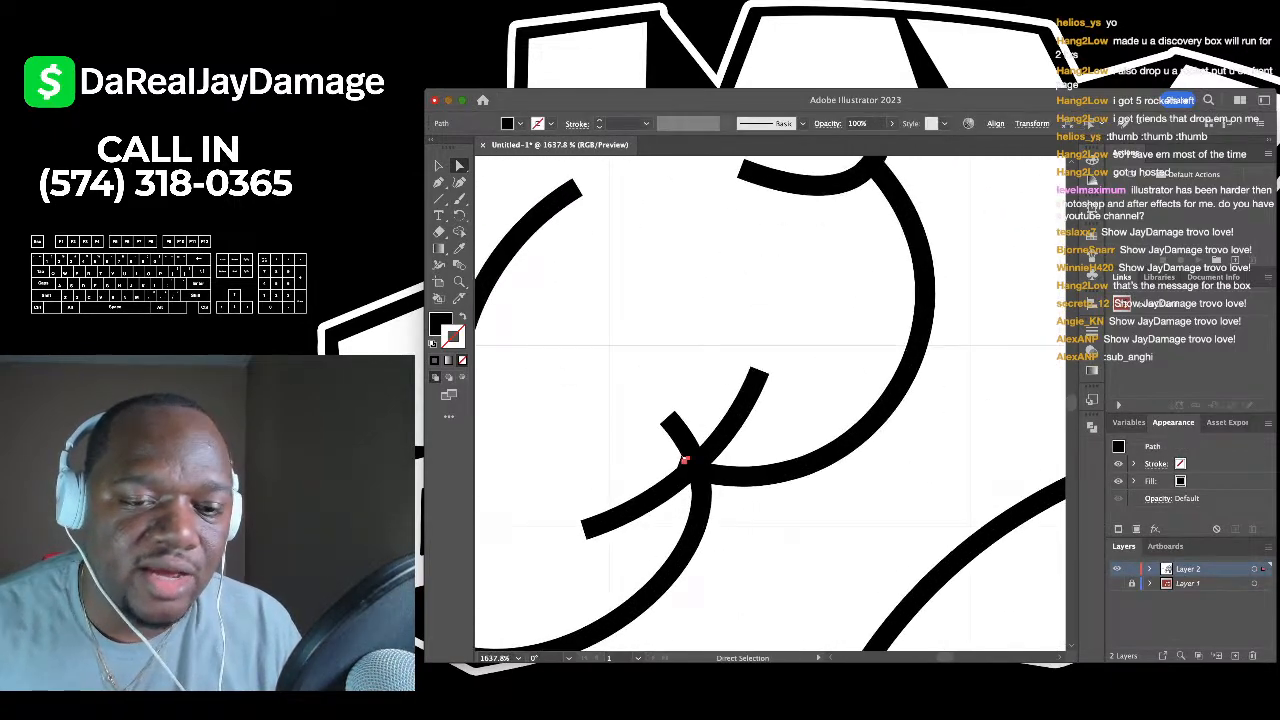
scroll(684, 459, down, 4)
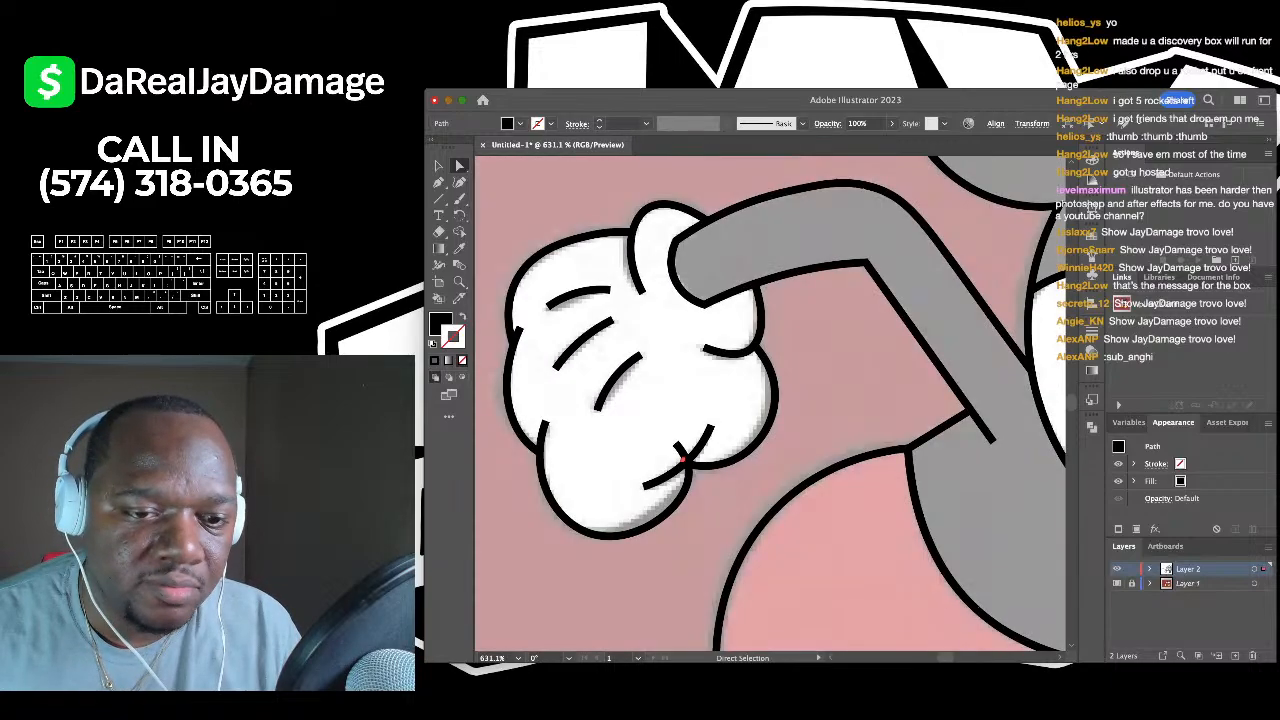
key(shift+super+w)
key(Delete)
key(Delete)
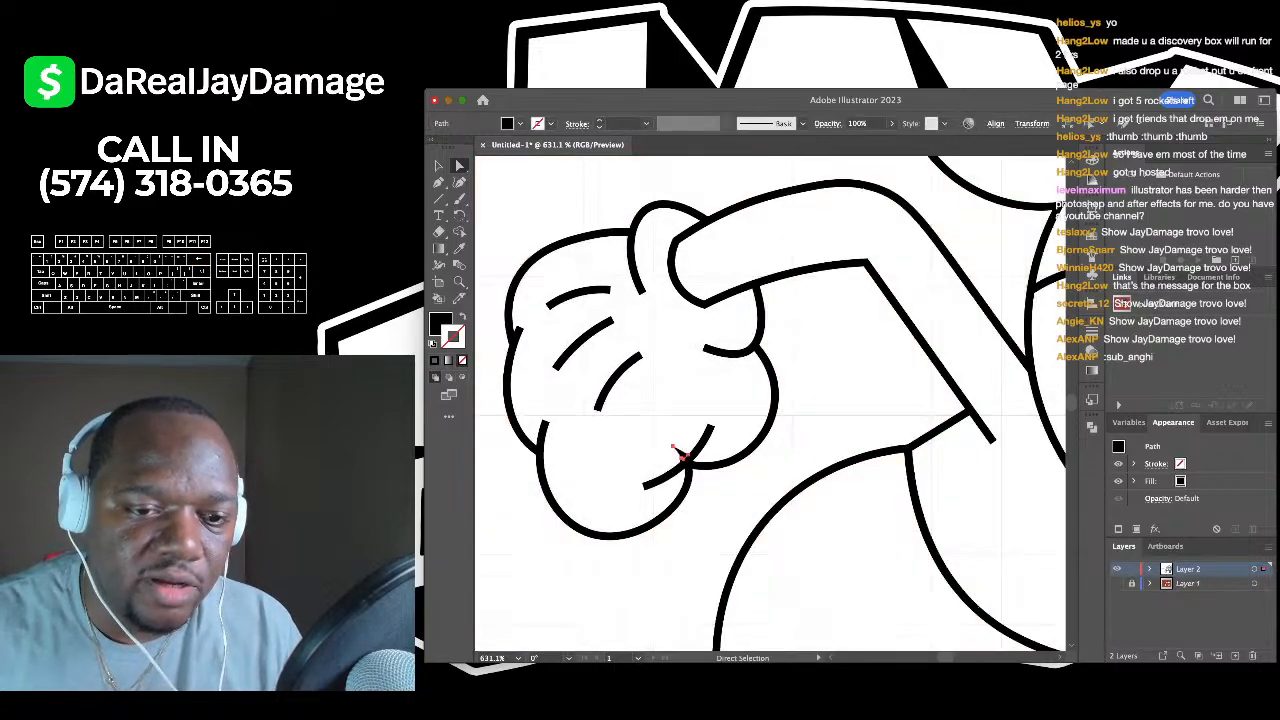
- Delete the three short line ends crossing the oval near the legs
scroll(684, 460, up, 4)
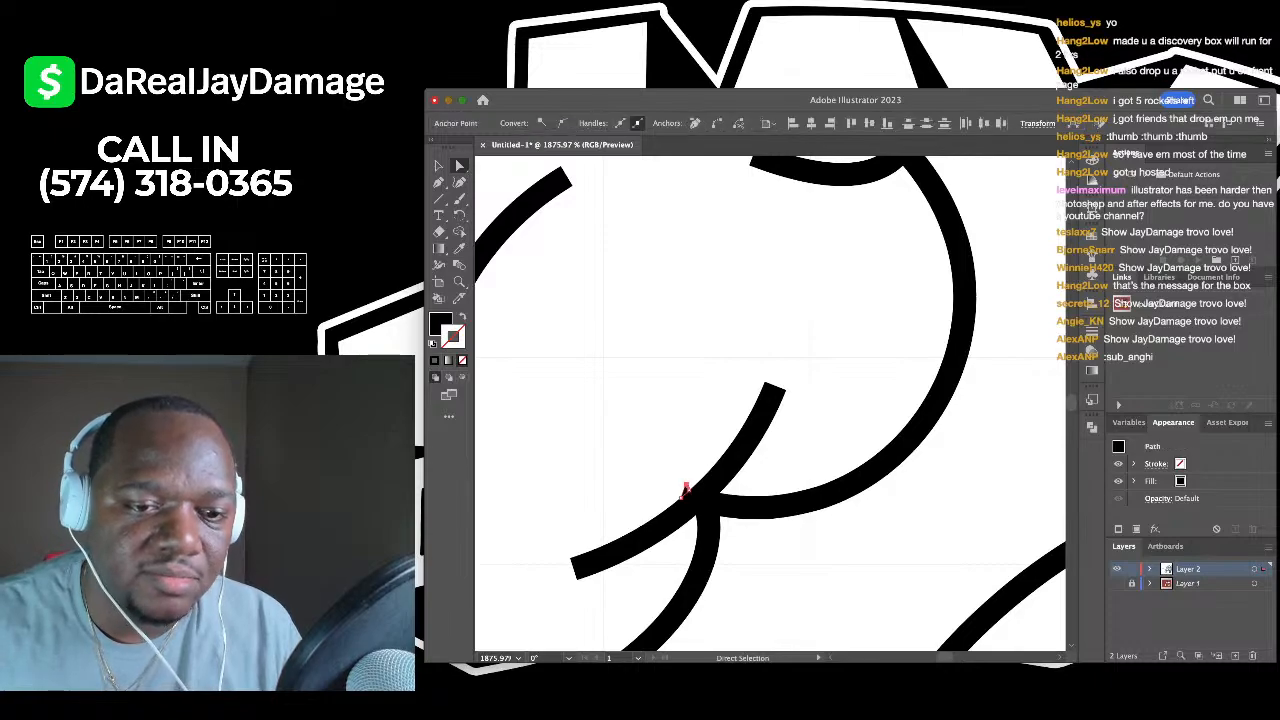
scroll(685, 484, down, 5)
scroll(685, 484, up, 4)
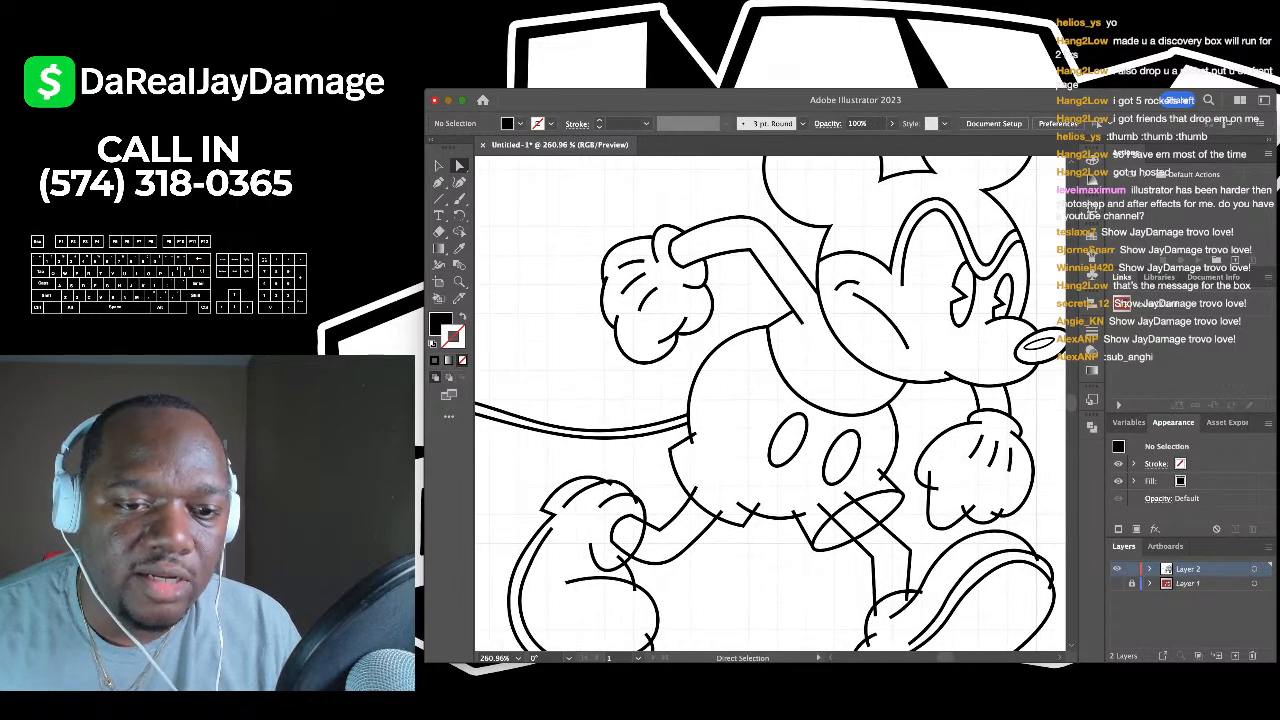
click(730, 411)
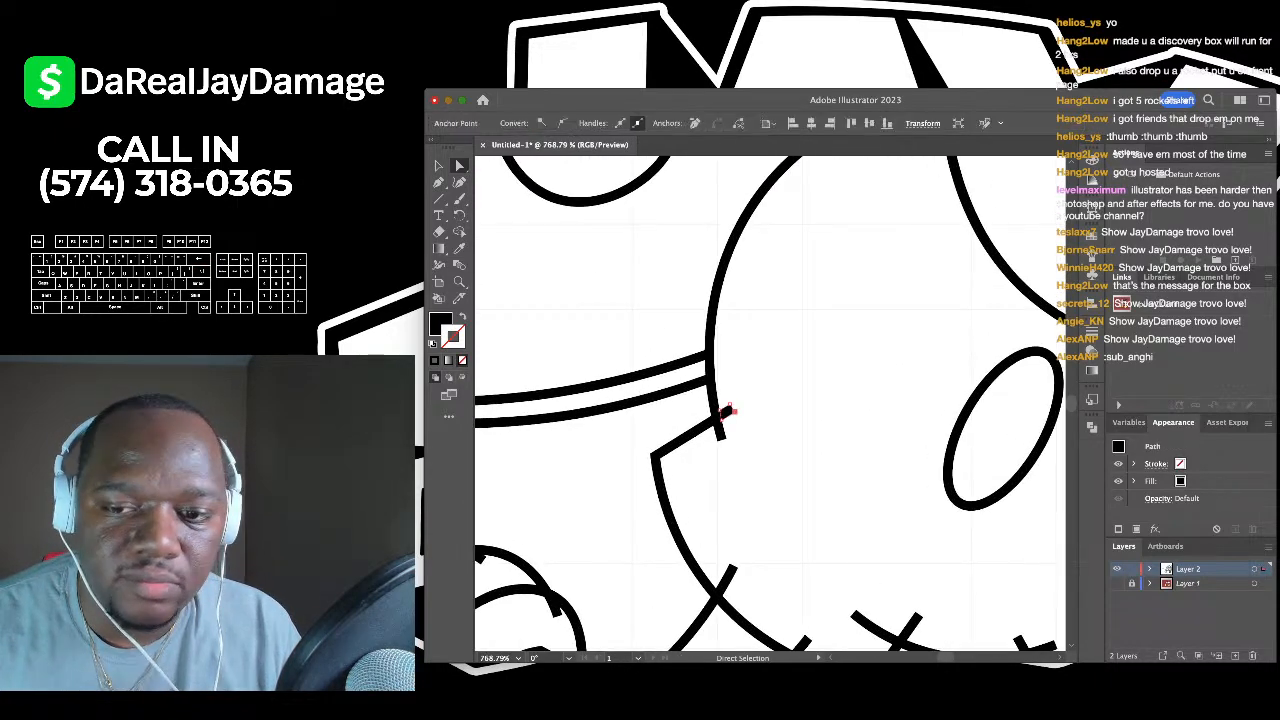
key(super+shift+a)
scroll(770, 405, down, 2)
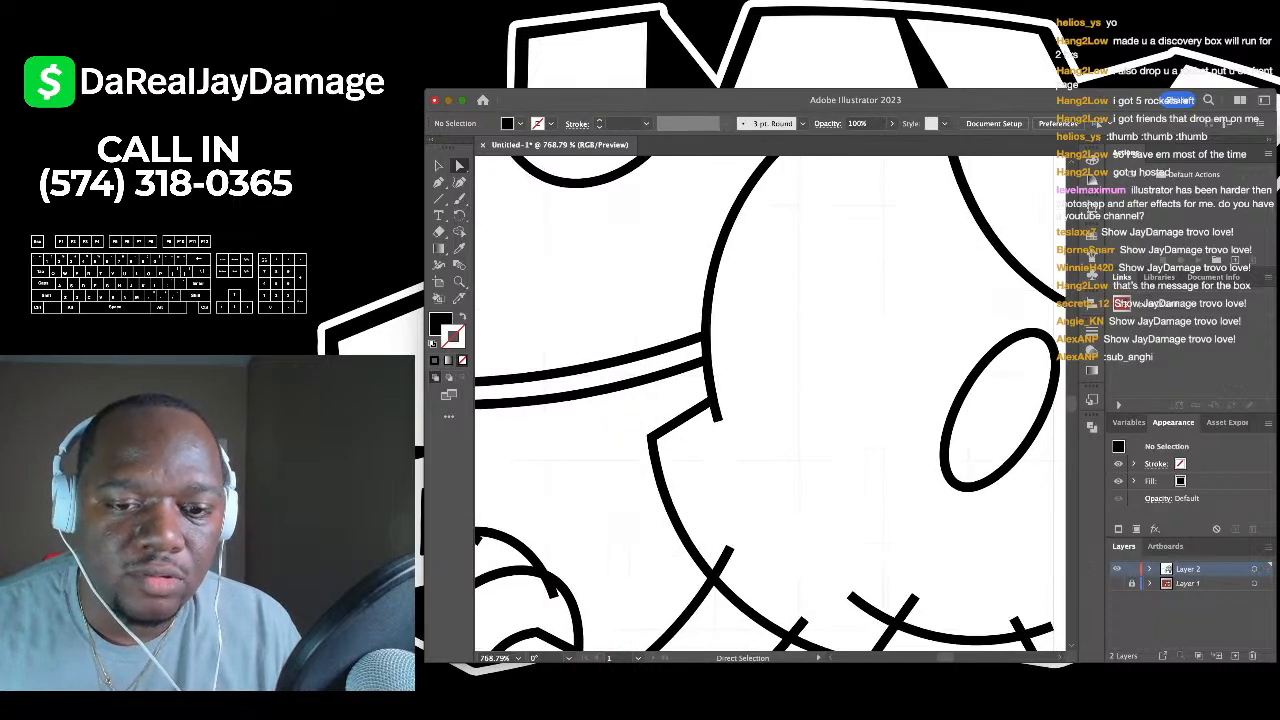
scroll(750, 290, down, 3)
drag(828, 402, 766, 426)
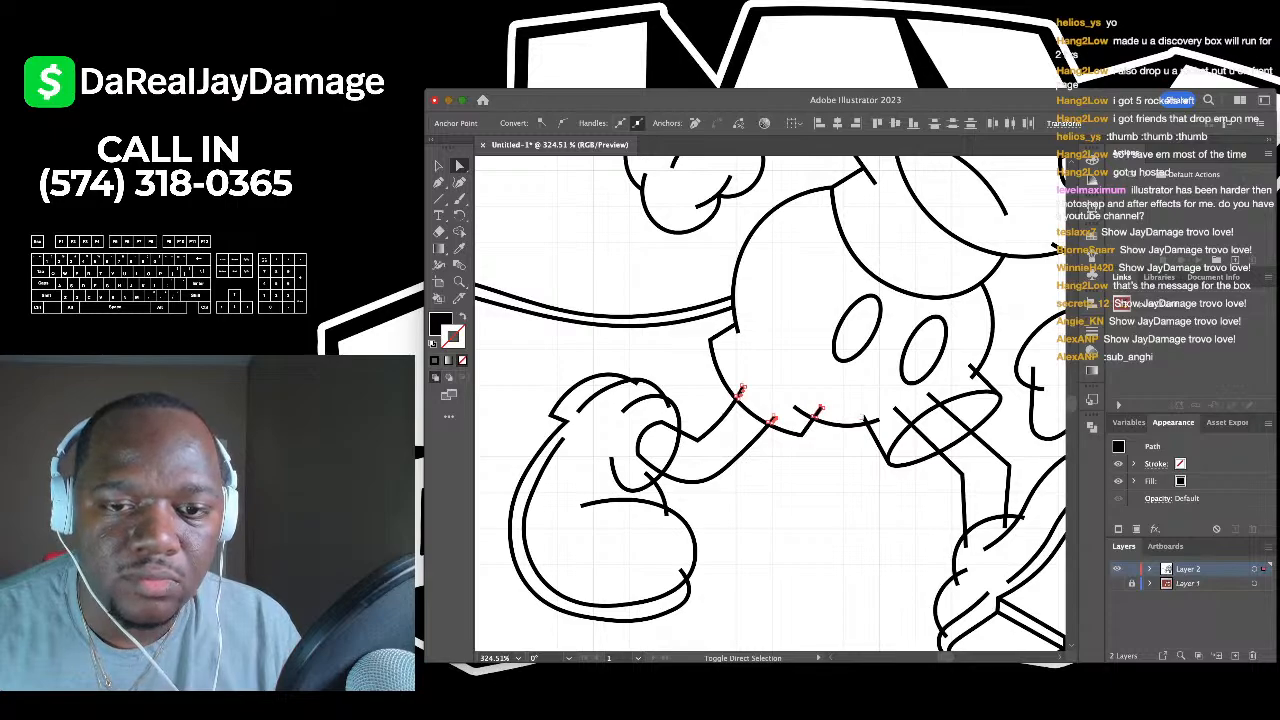
scroll(865, 418, up, 3)
key(super+shift+a)
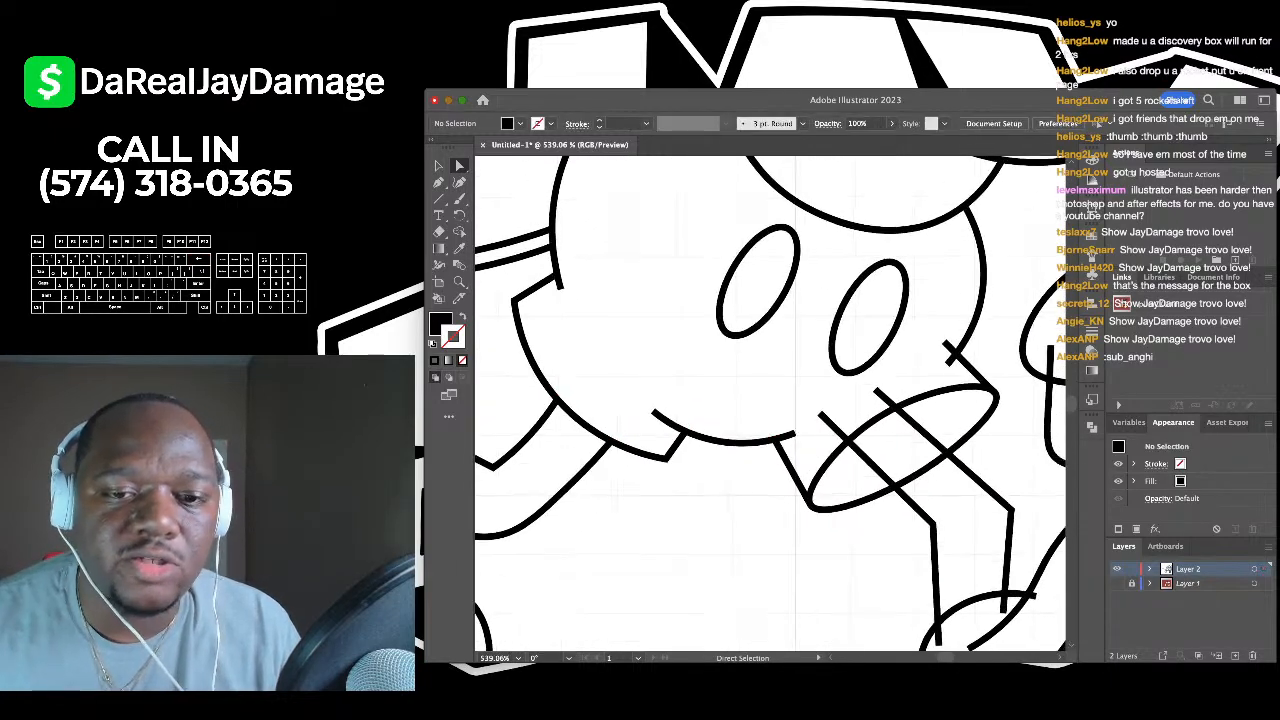
scroll(840, 420, right, 1)
shift+click(816, 434)
shift+click(867, 406)
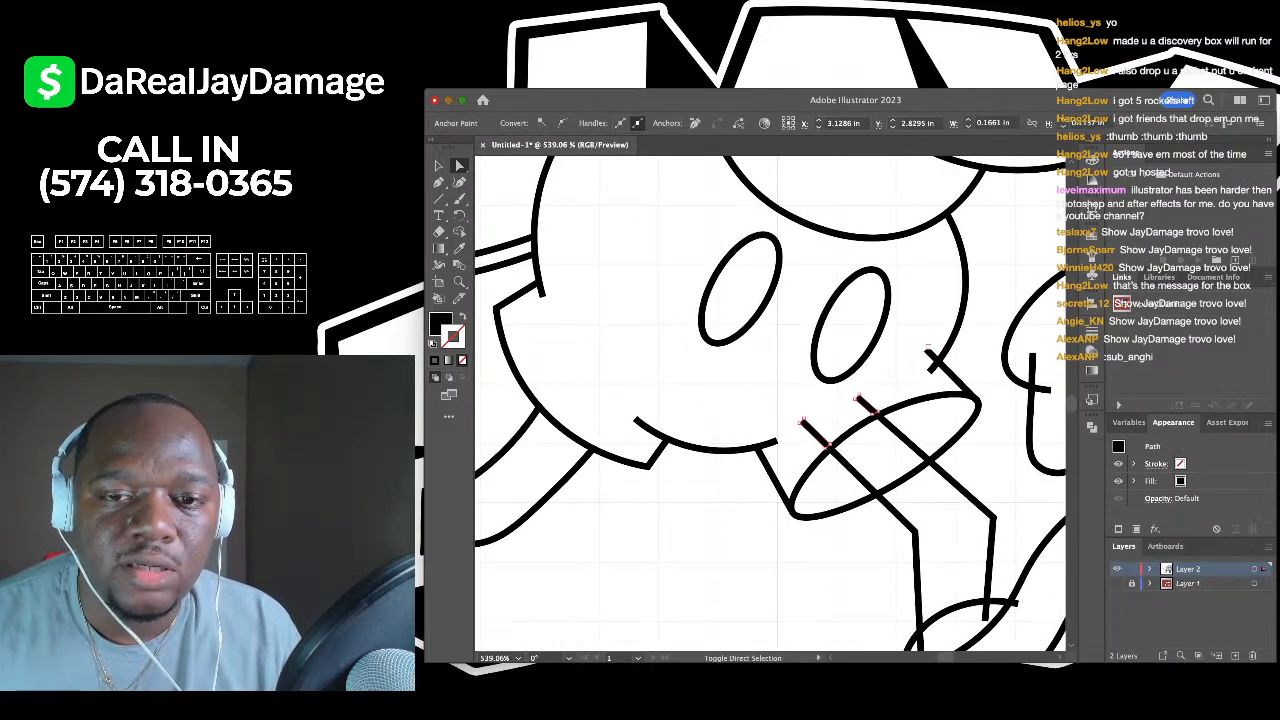
shift+click(930, 366)
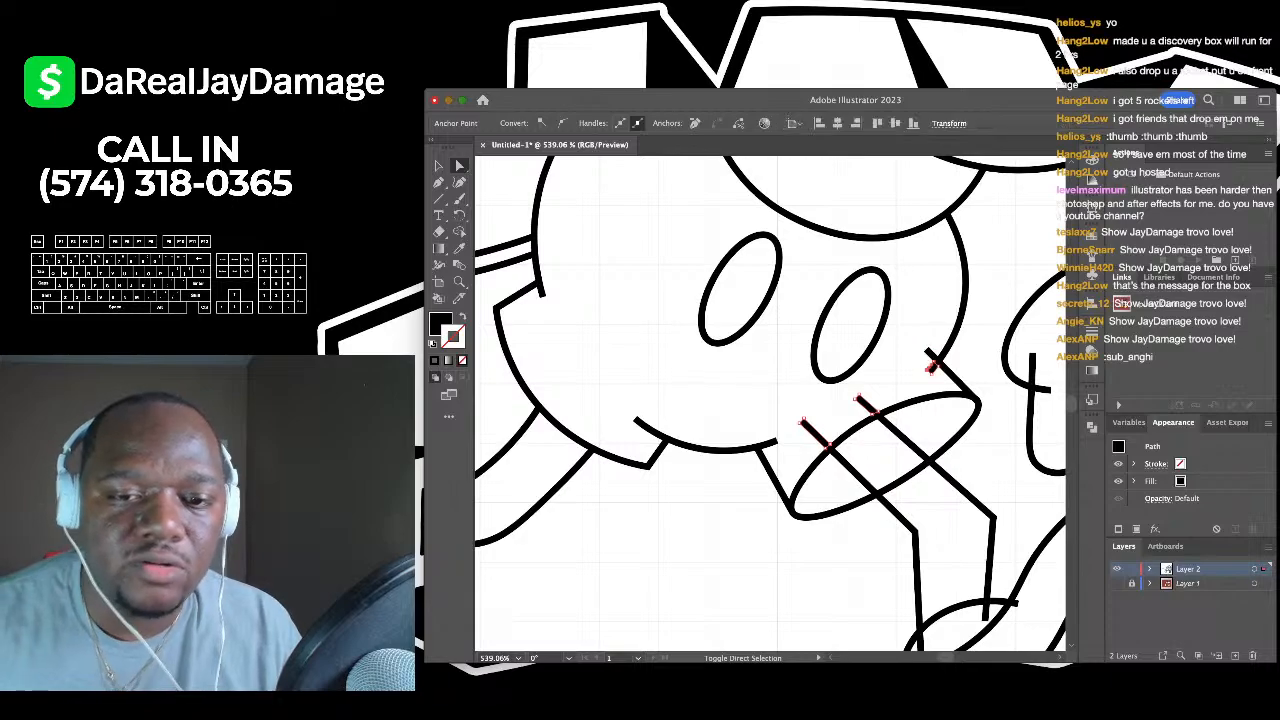
key(Delete)
- Delete the short leftover piece at the glove cuff
scroll(580, 190, down, 2)
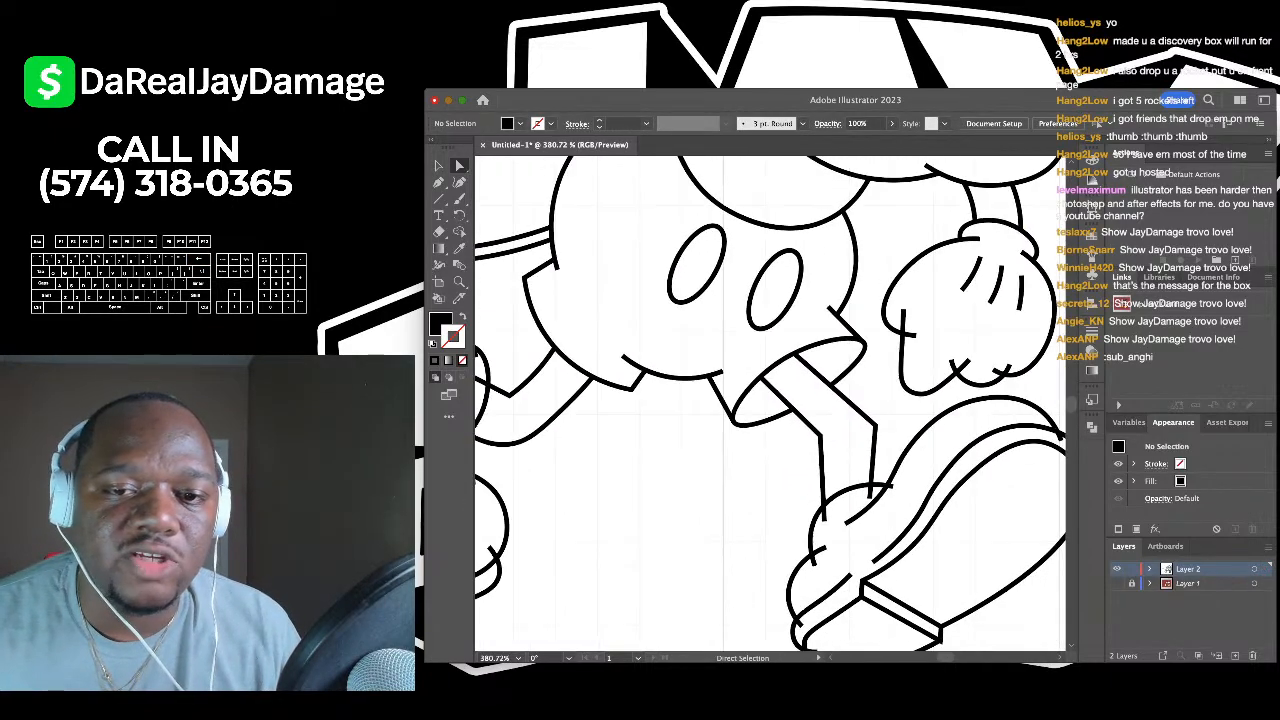
scroll(840, 360, up, 2)
click(825, 354)
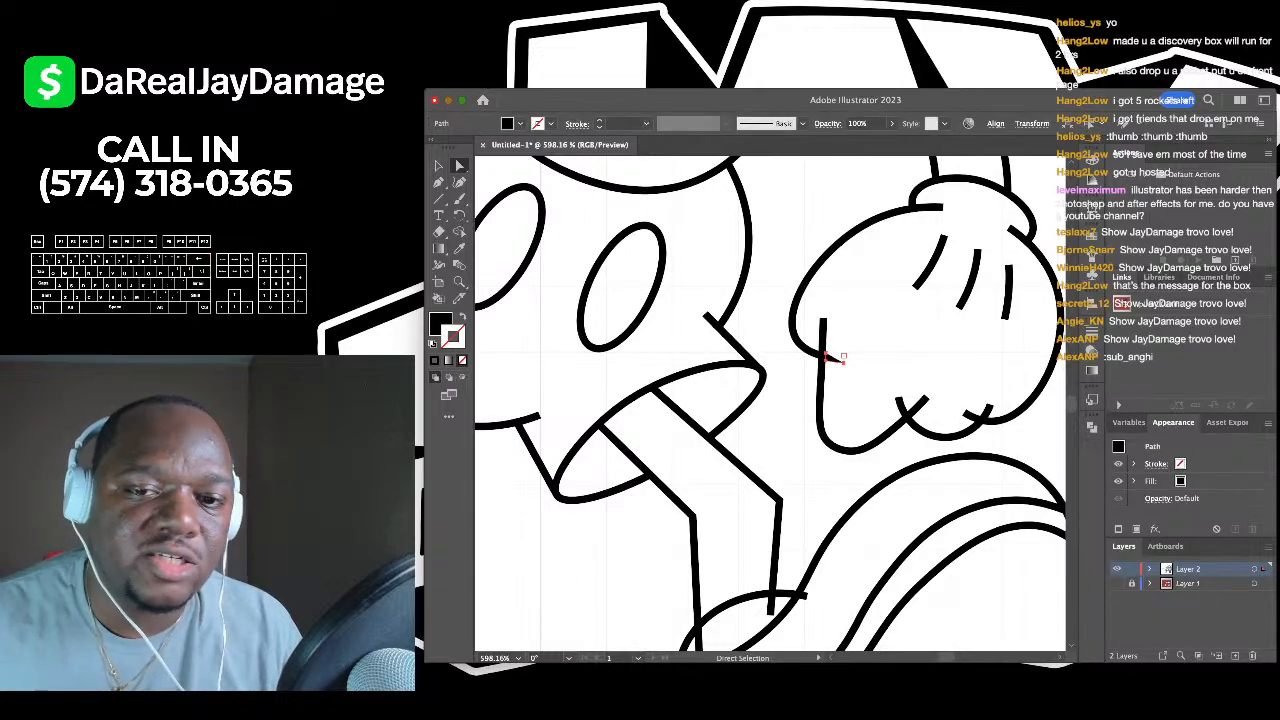
key(Delete)
- Show the coloured reference again and delete the stray glove cuff piece
click(1117, 583)
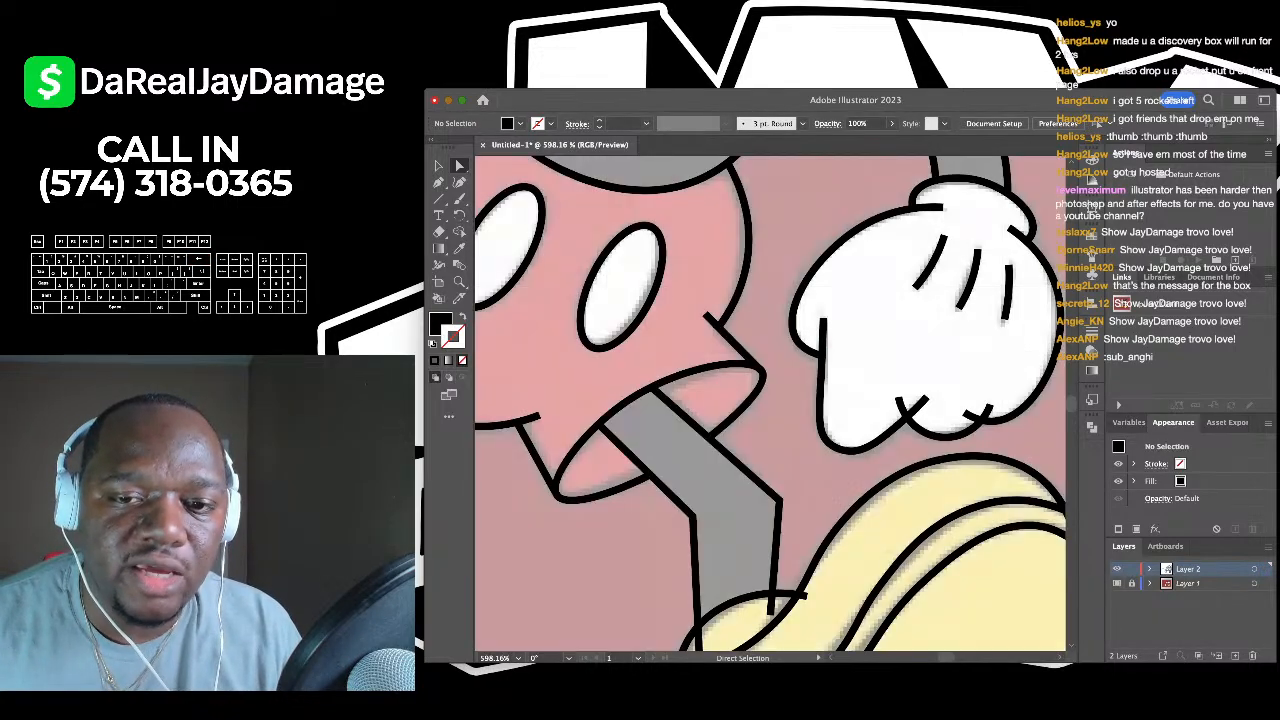
click(899, 400)
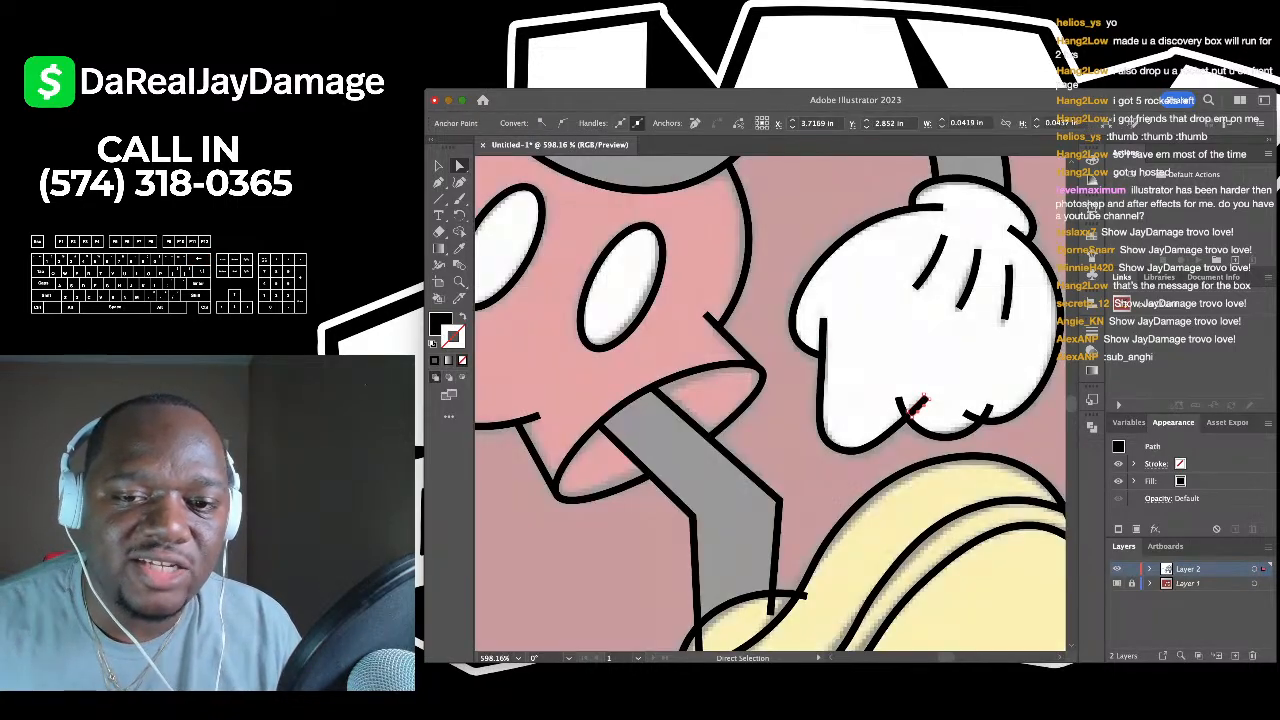
key(BackSpace)
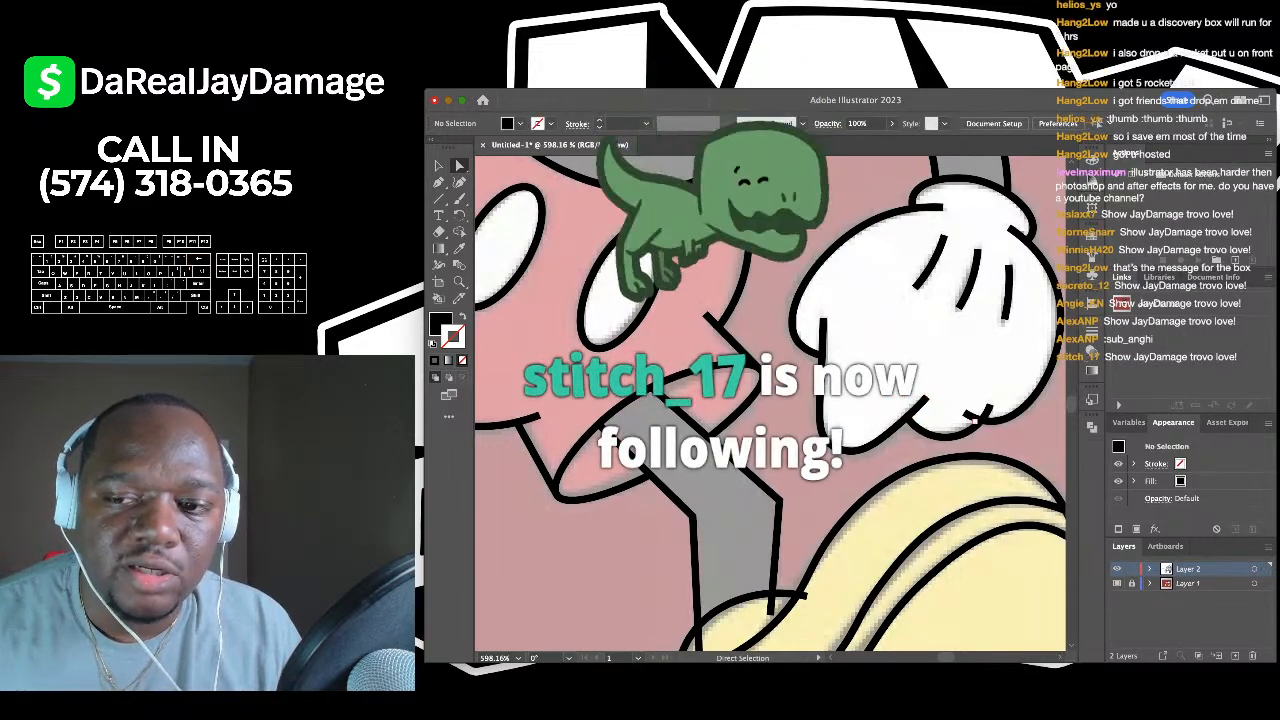
- Delete the stray stub where the leg meets the shoe
scroll(1029, 405, up, 3)
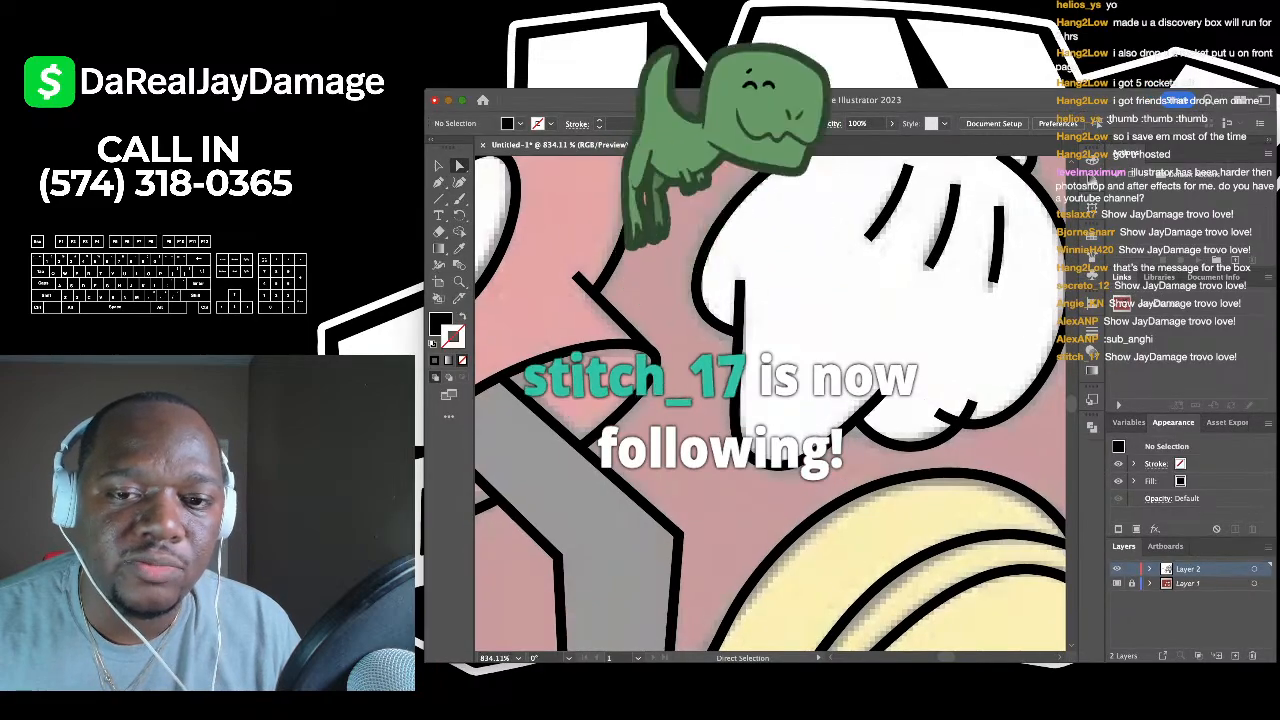
scroll(760, 400, right, 3)
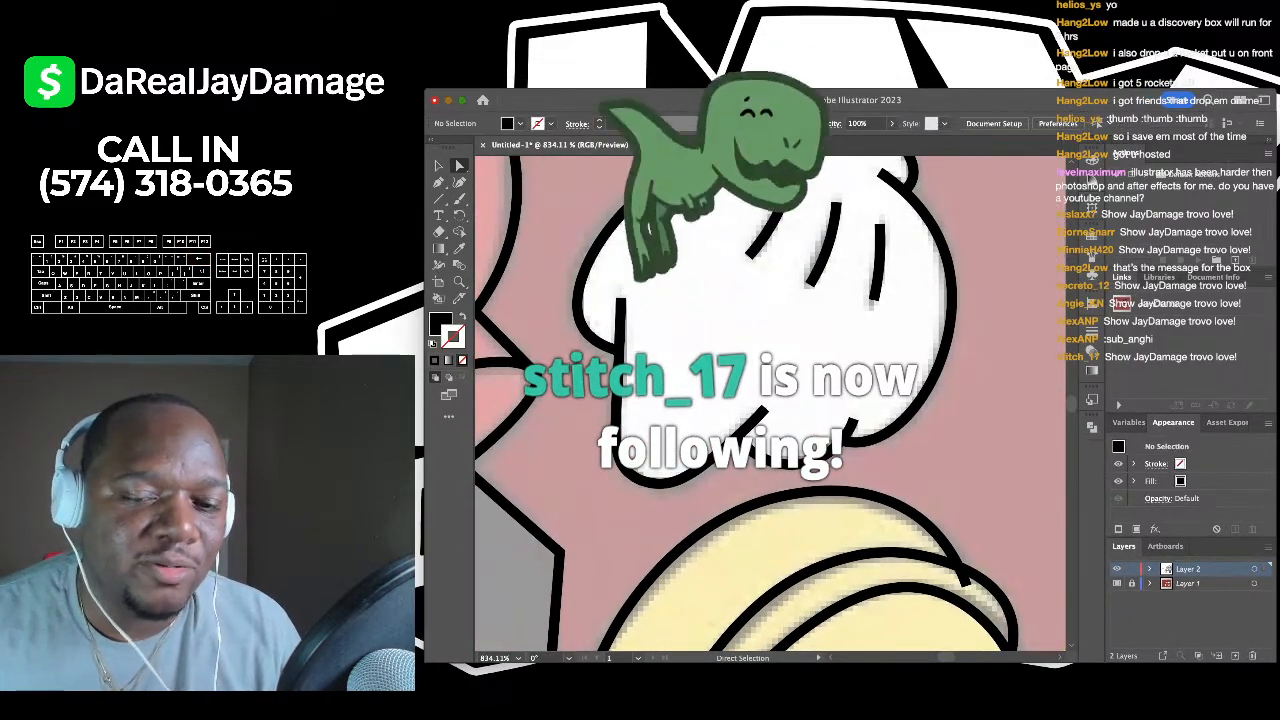
scroll(770, 400, down, 5)
scroll(770, 400, down, 3)
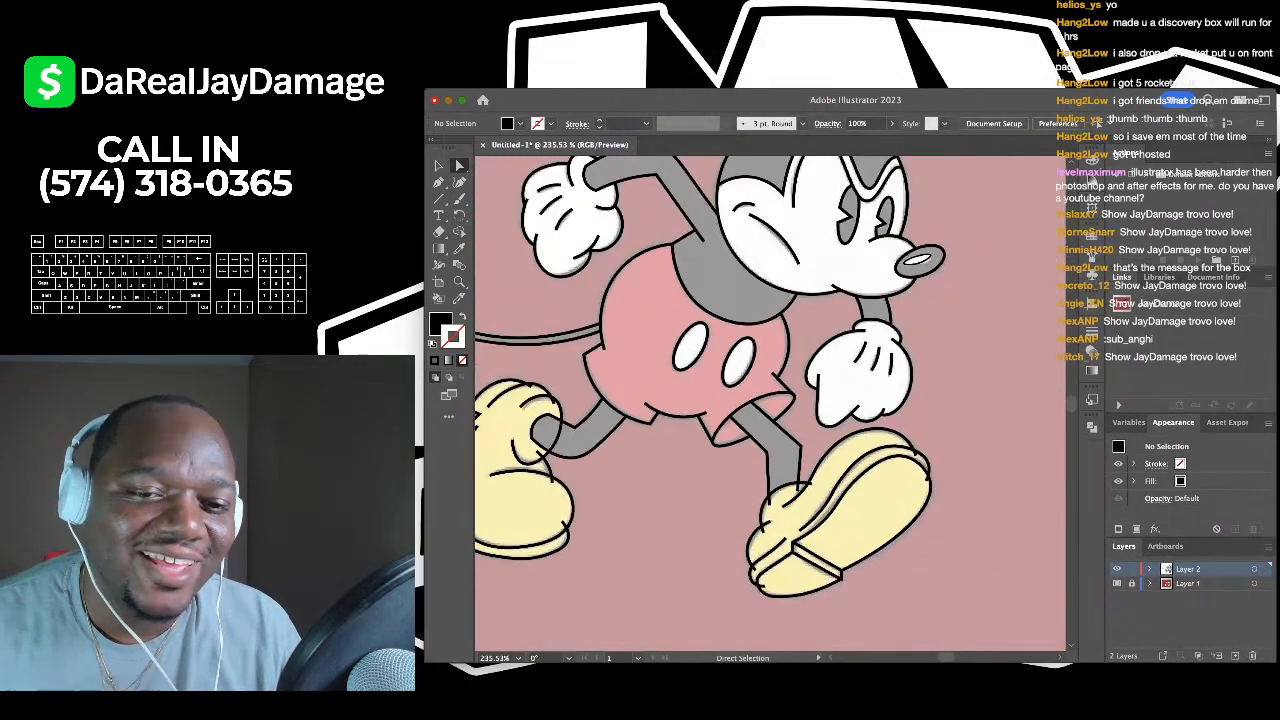
scroll(770, 400, down, 2)
scroll(770, 400, up, 4)
scroll(757, 431, up, 4)
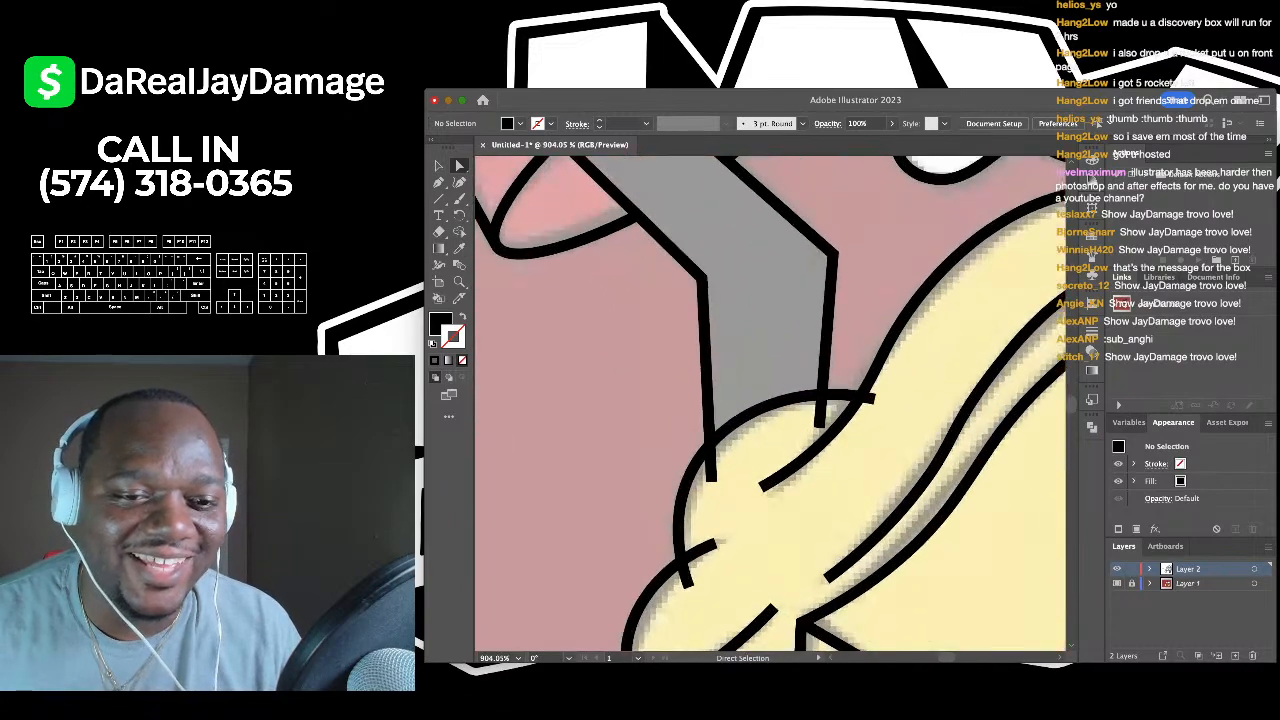
click(707, 472)
key(super+shift+a)
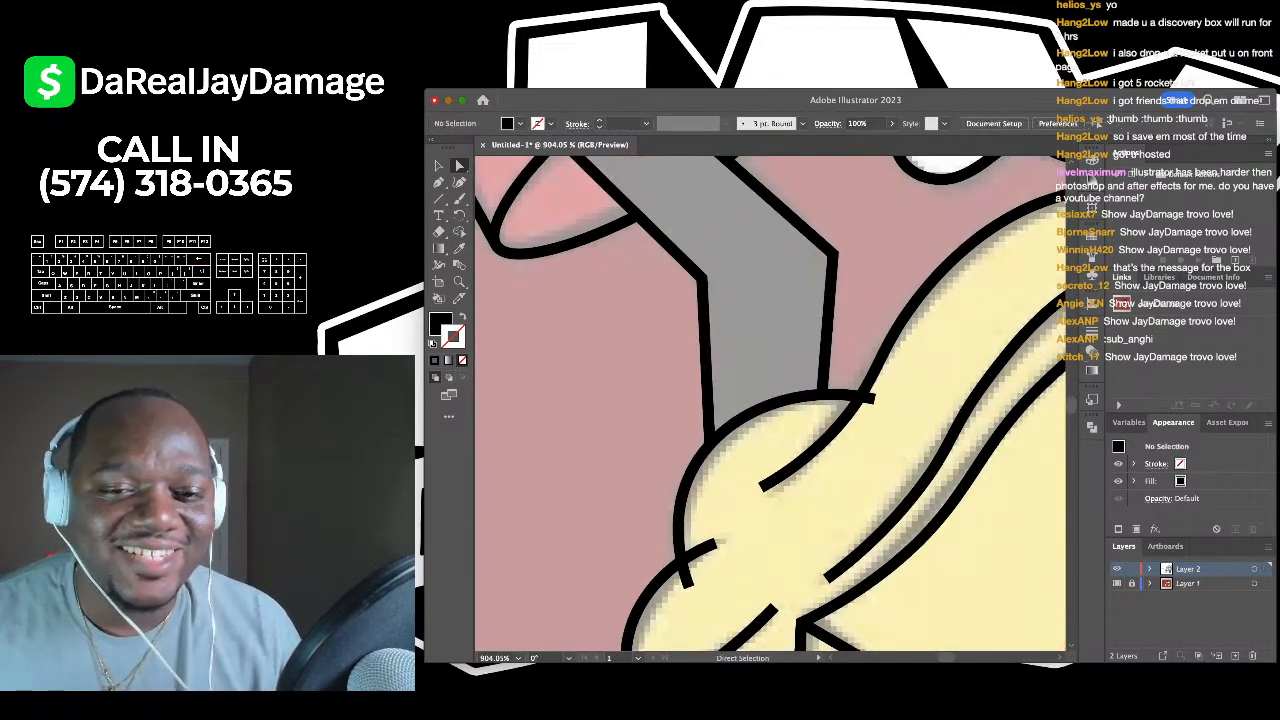
scroll(715, 516, down, 3)
scroll(715, 516, left, 1)
scroll(715, 516, down, 3)
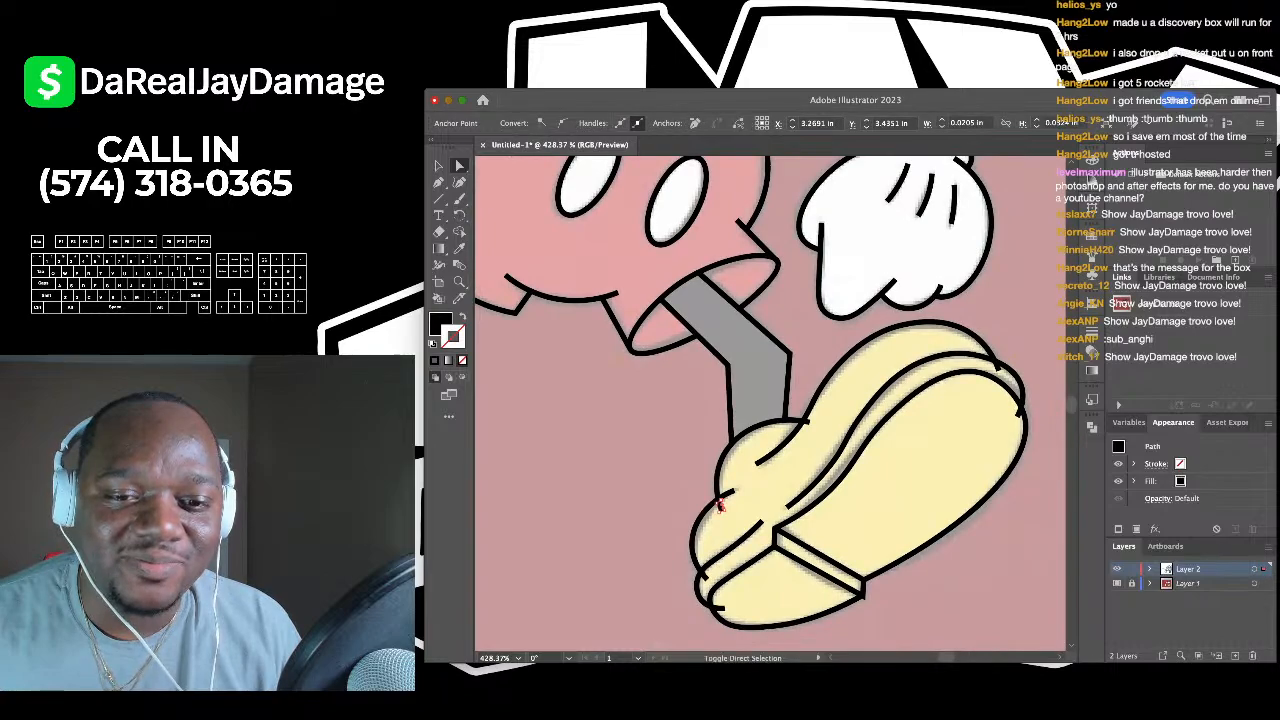
click(719, 506)
key(BackSpace)
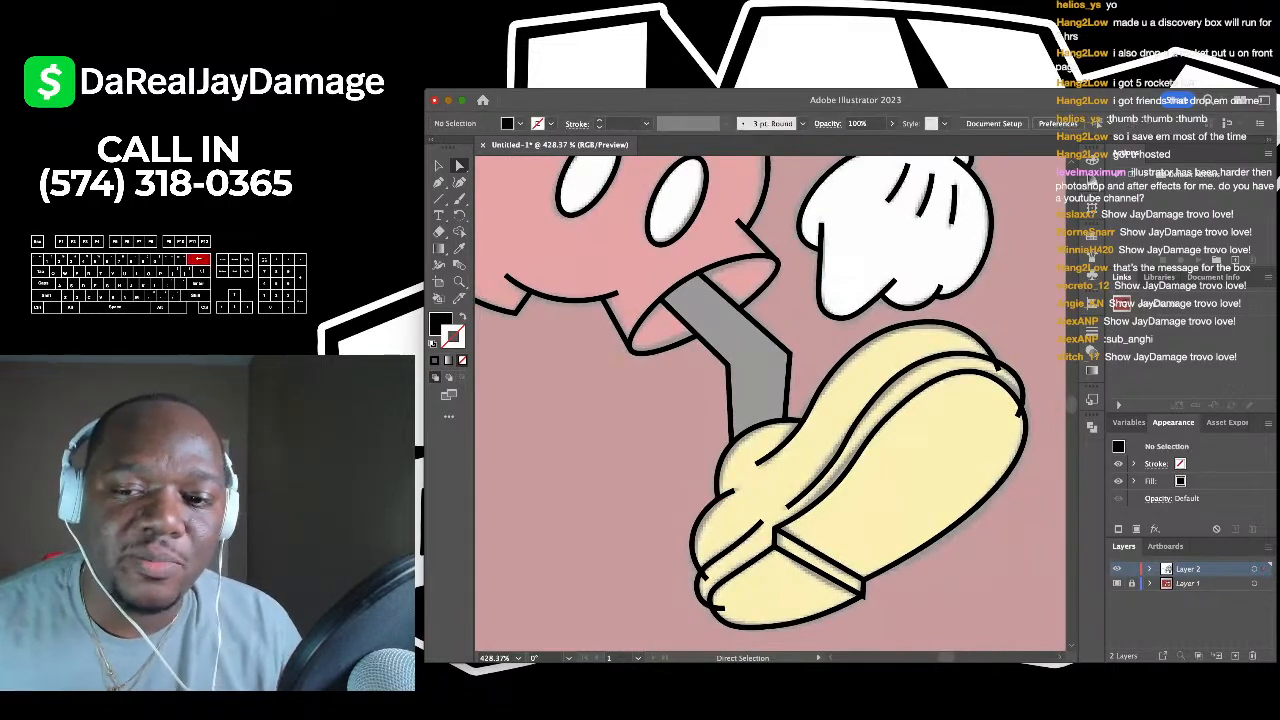
scroll(948, 455, up, 5)
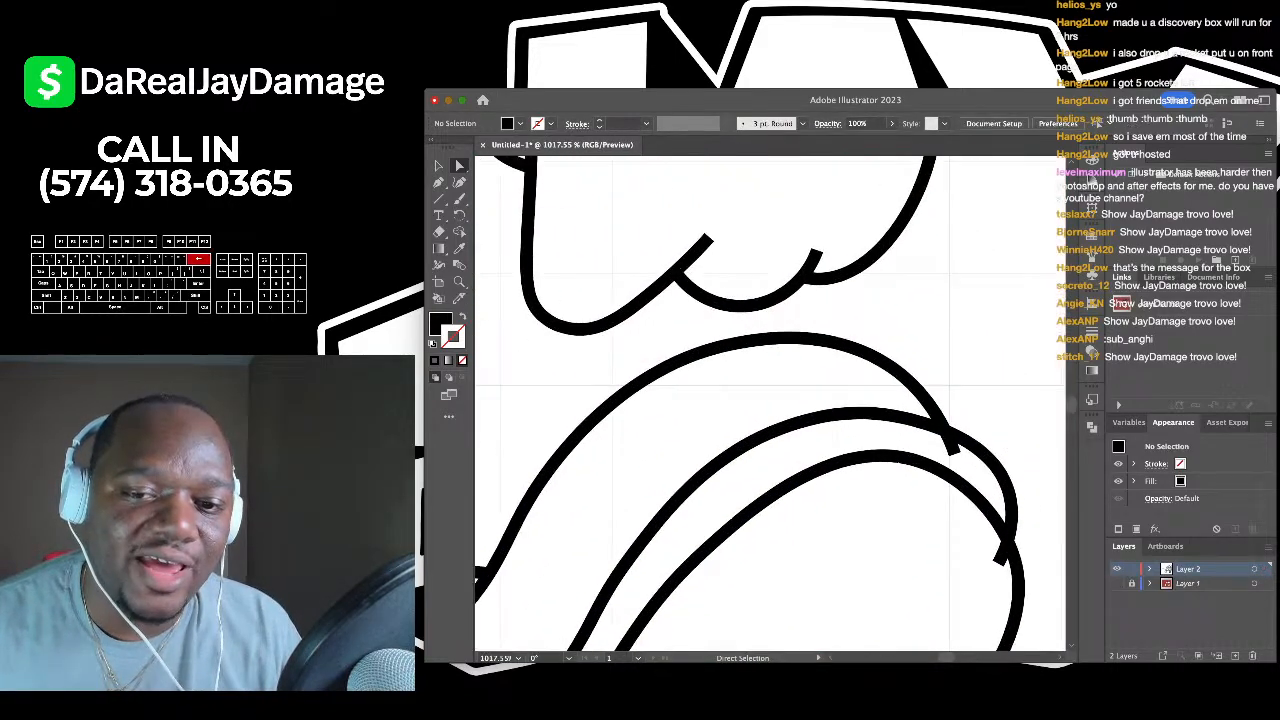
- Delete the two overhanging stroke ends on the shoe outline
scroll(948, 455, down, 3)
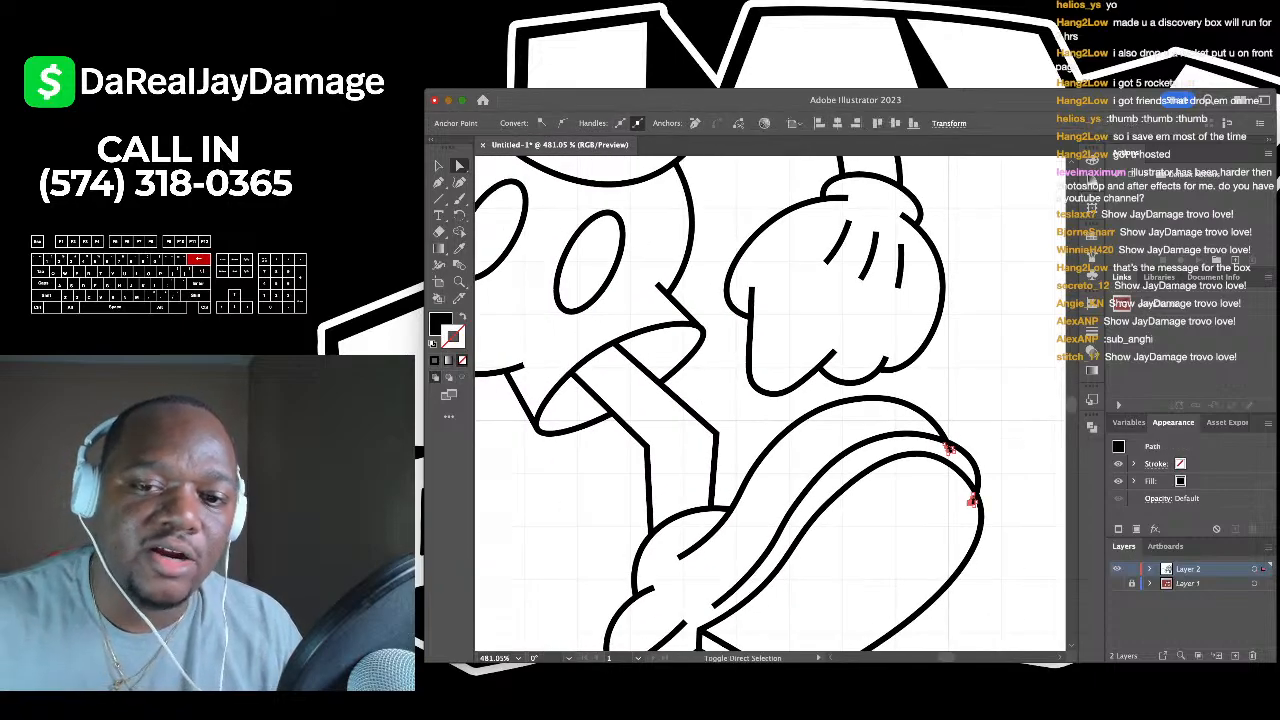
scroll(969, 503, down, 3)
scroll(969, 503, up, 2)
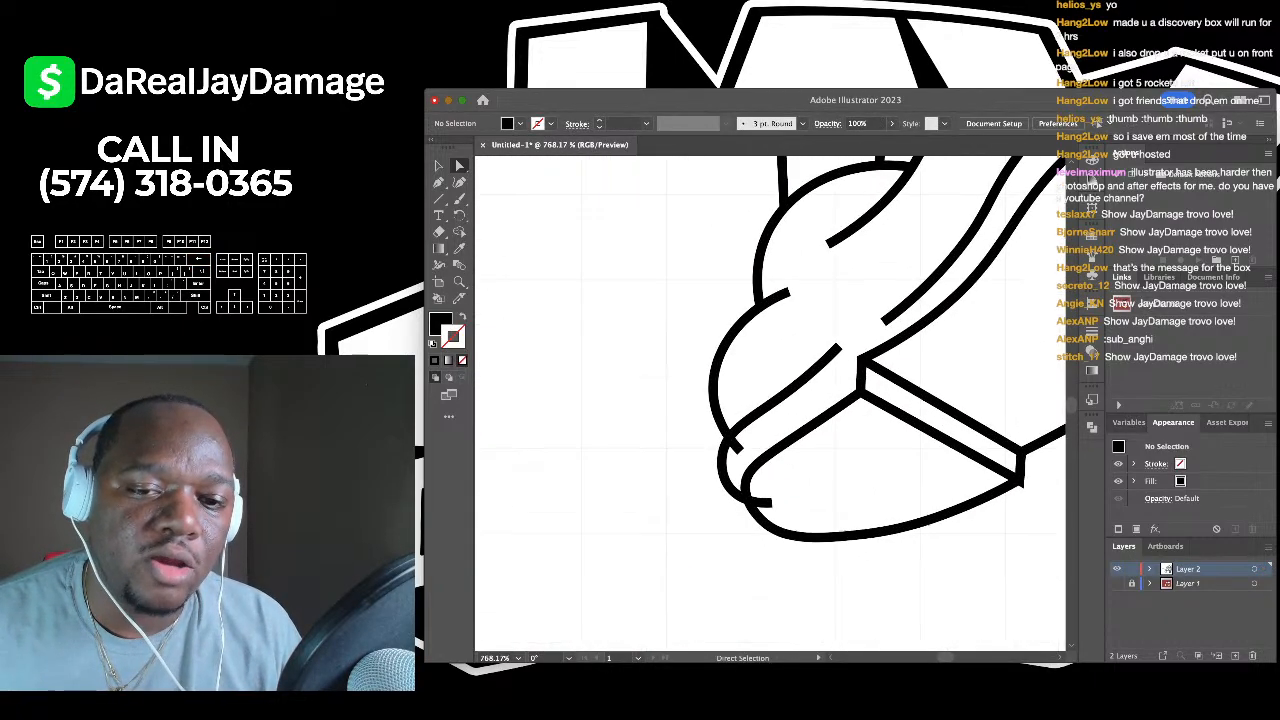
click(766, 503)
shift+click(738, 446)
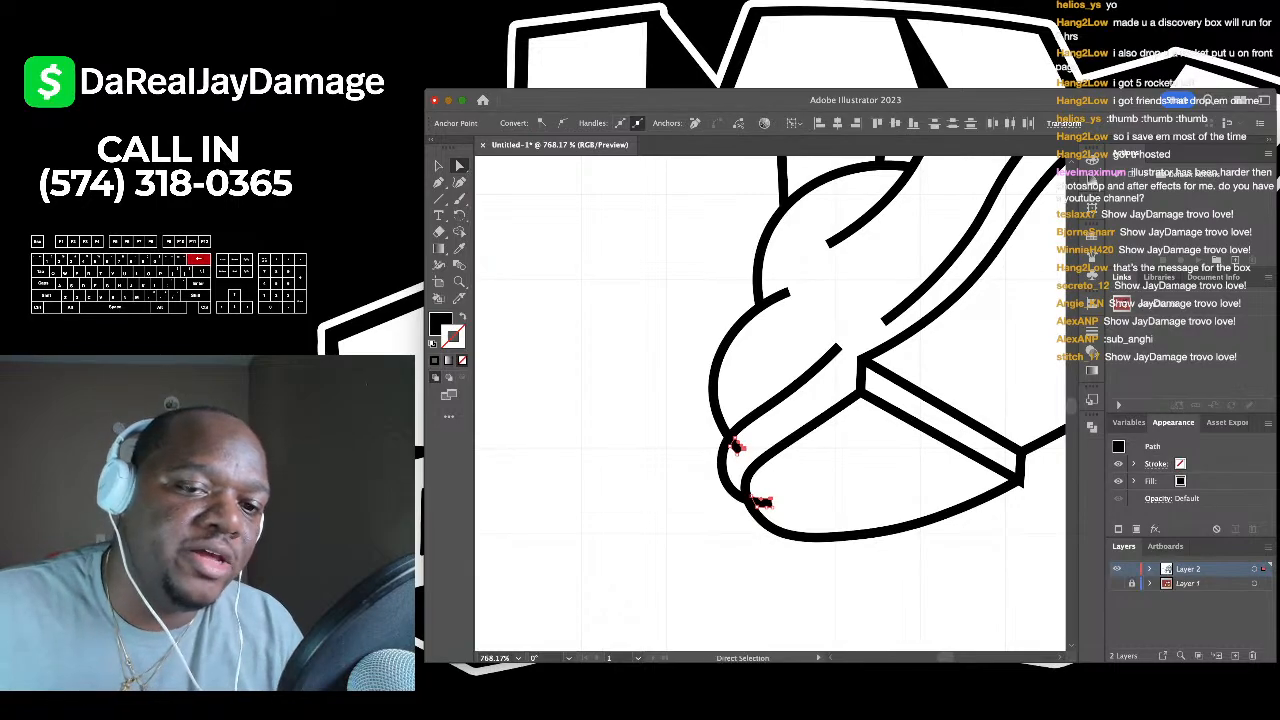
key(BackSpace)
- Check the anchors on the shoe corner path, leaving it unchanged
scroll(744, 448, down, 4)
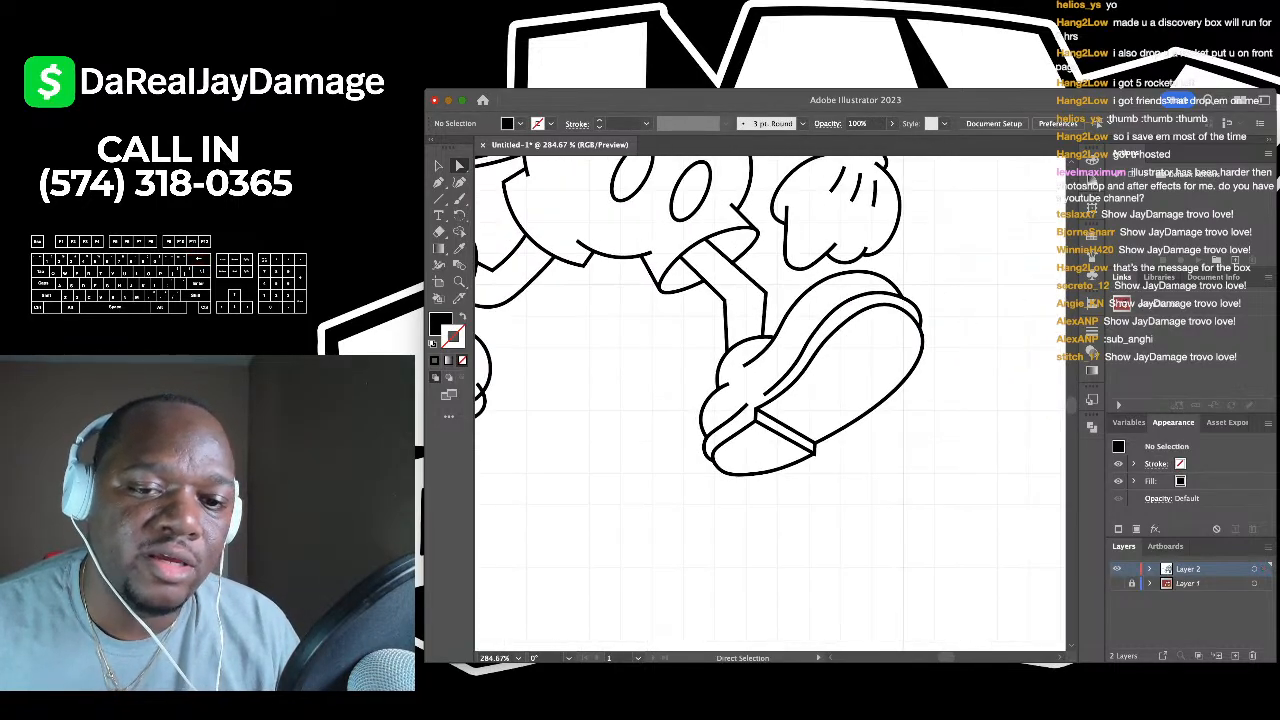
scroll(700, 420, up, 4)
scroll(830, 440, up, 4)
click(870, 440)
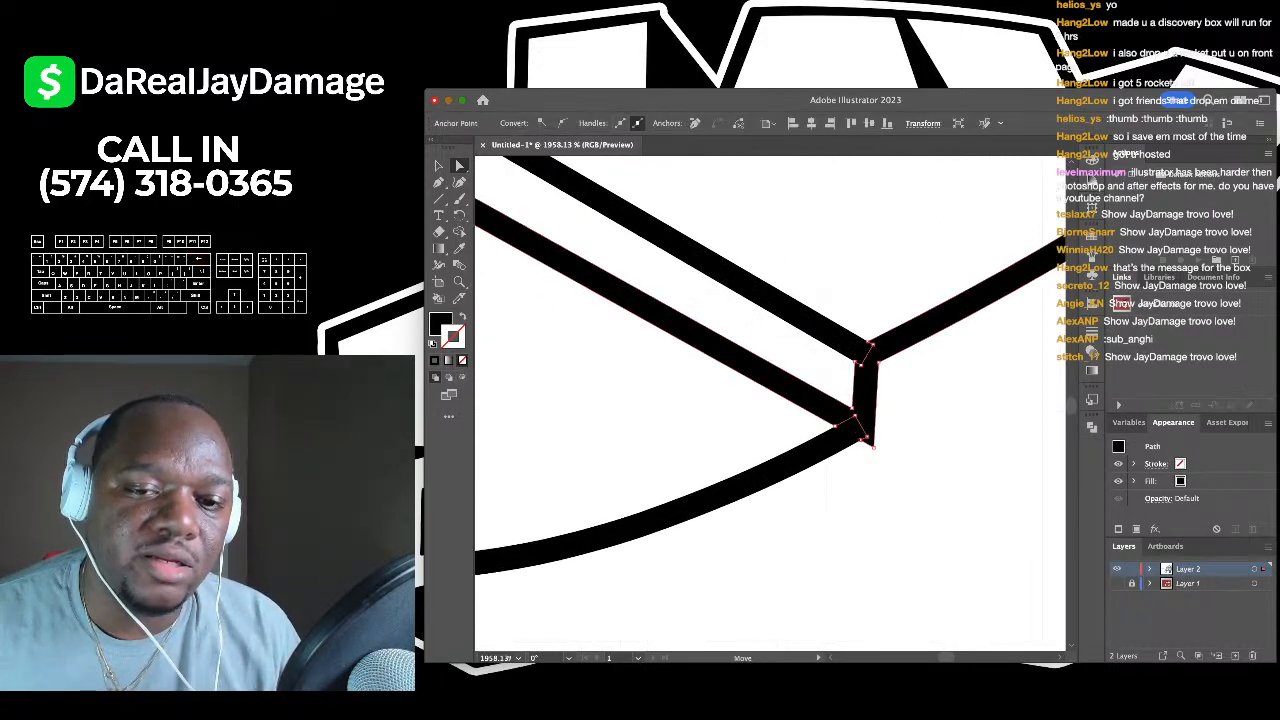
key(super+shift+a)
- Inspect the upper and lower glove outline segments, then deselect
scroll(770, 400, down, 12)
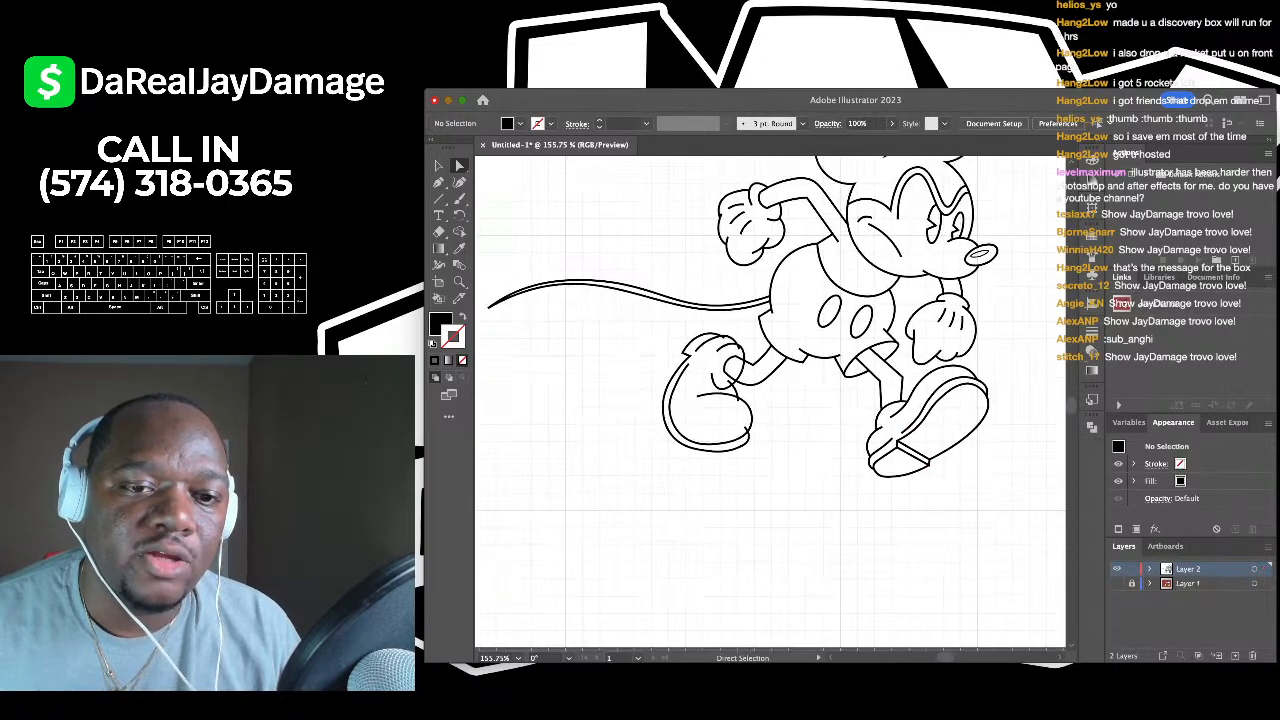
scroll(728, 352, up, 8)
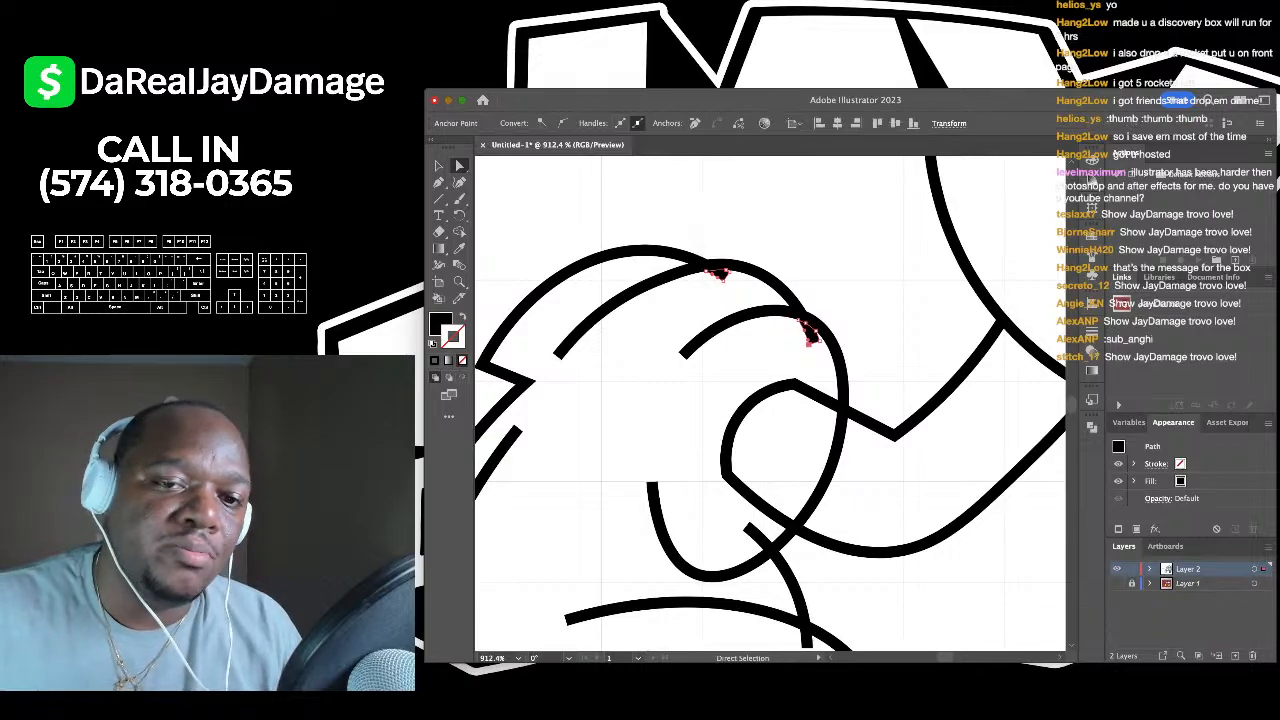
scroll(808, 344, down, 3)
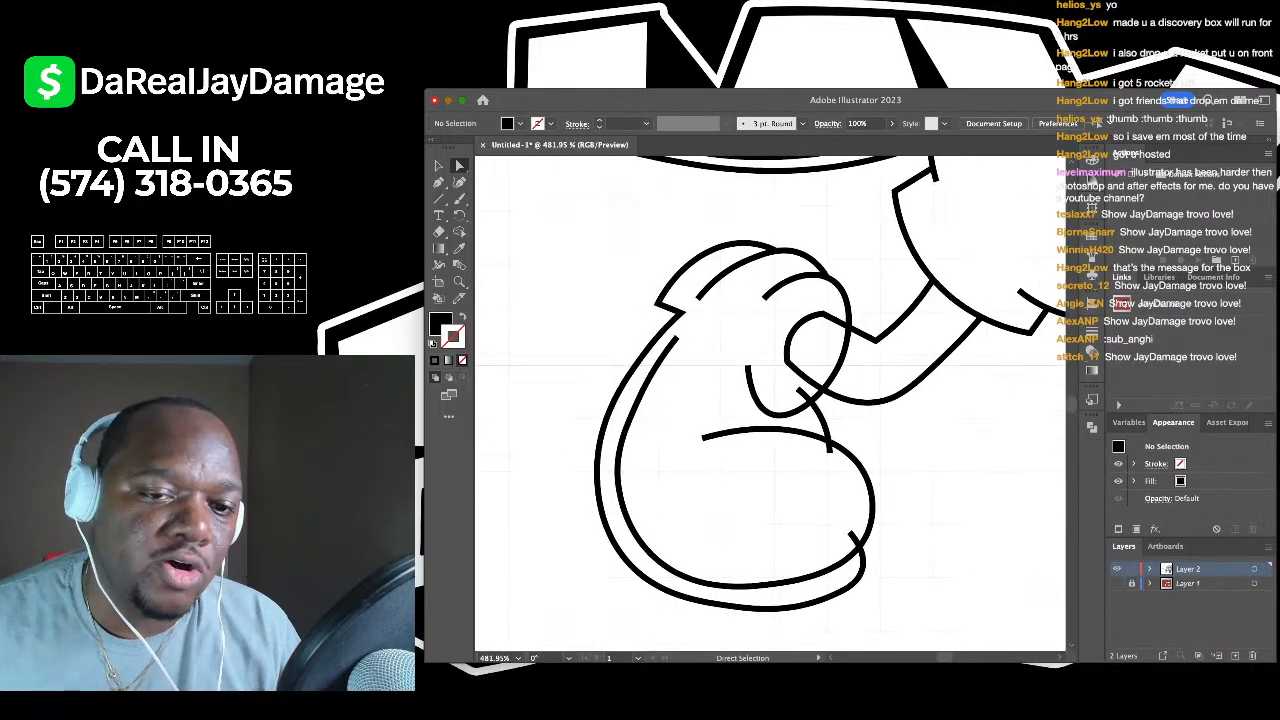
click(800, 392)
click(829, 445)
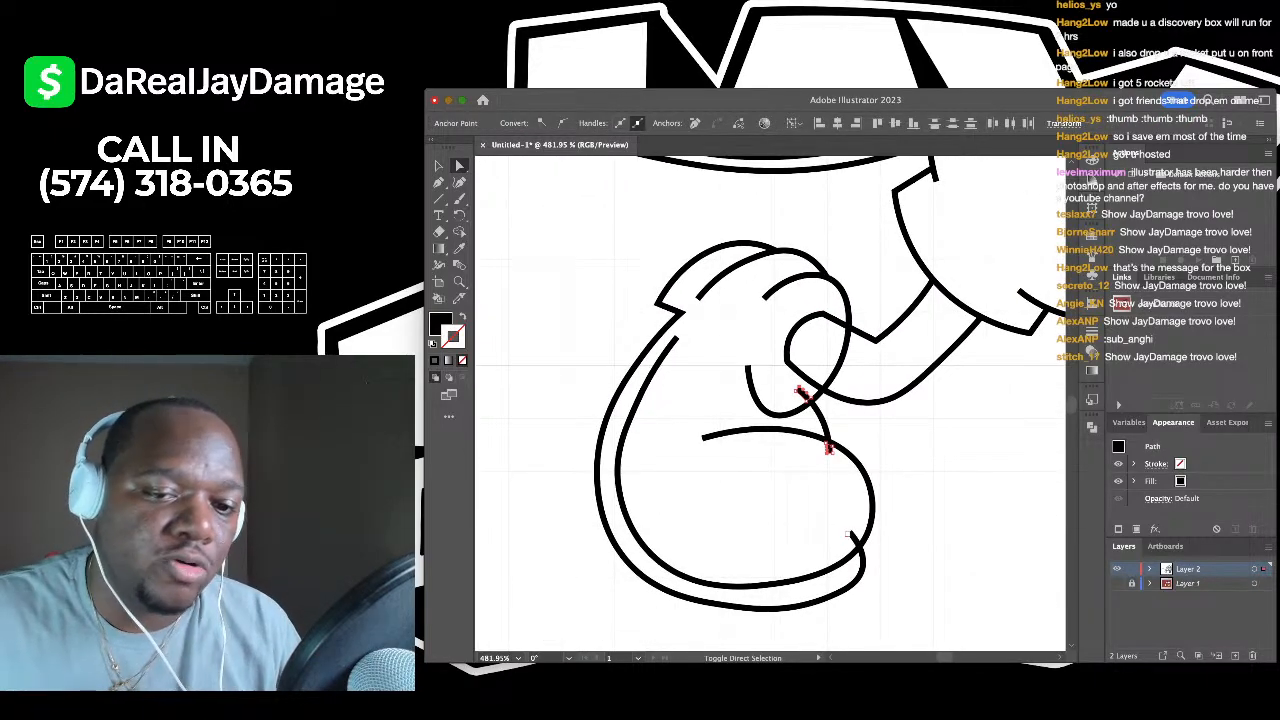
click(842, 354)
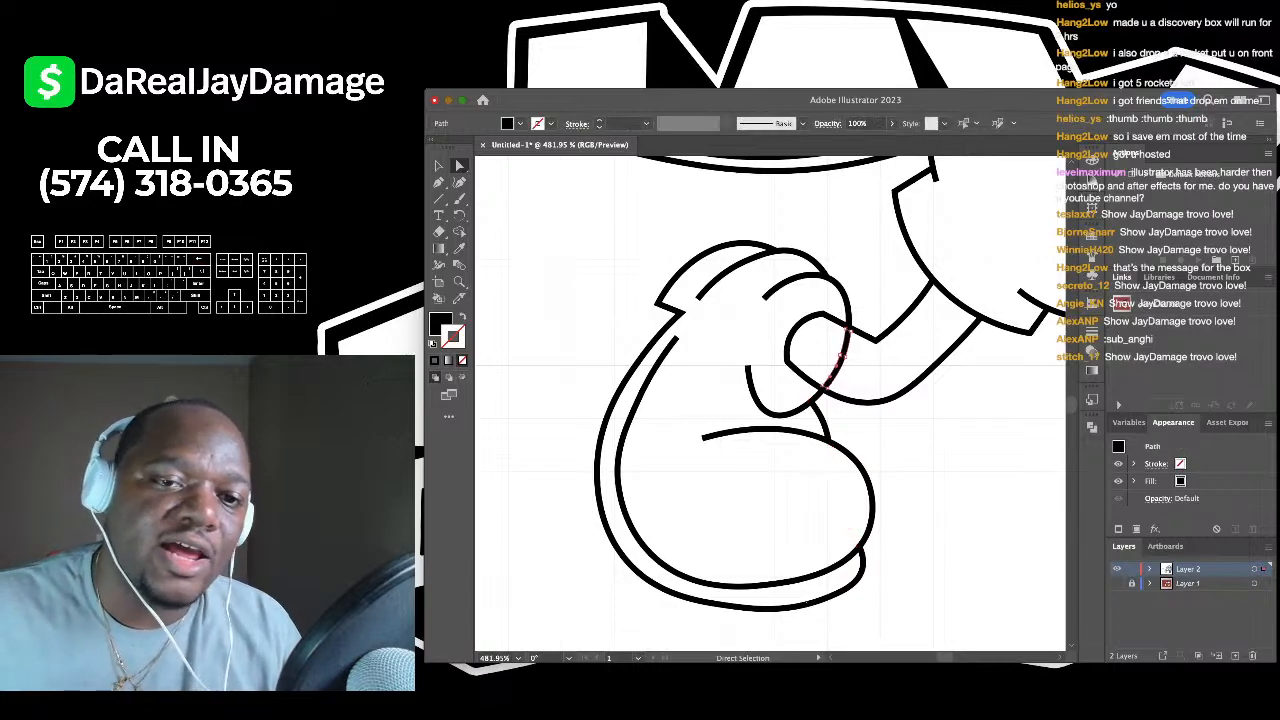
key(super+shift+a)
scroll(793, 337, down, 5)
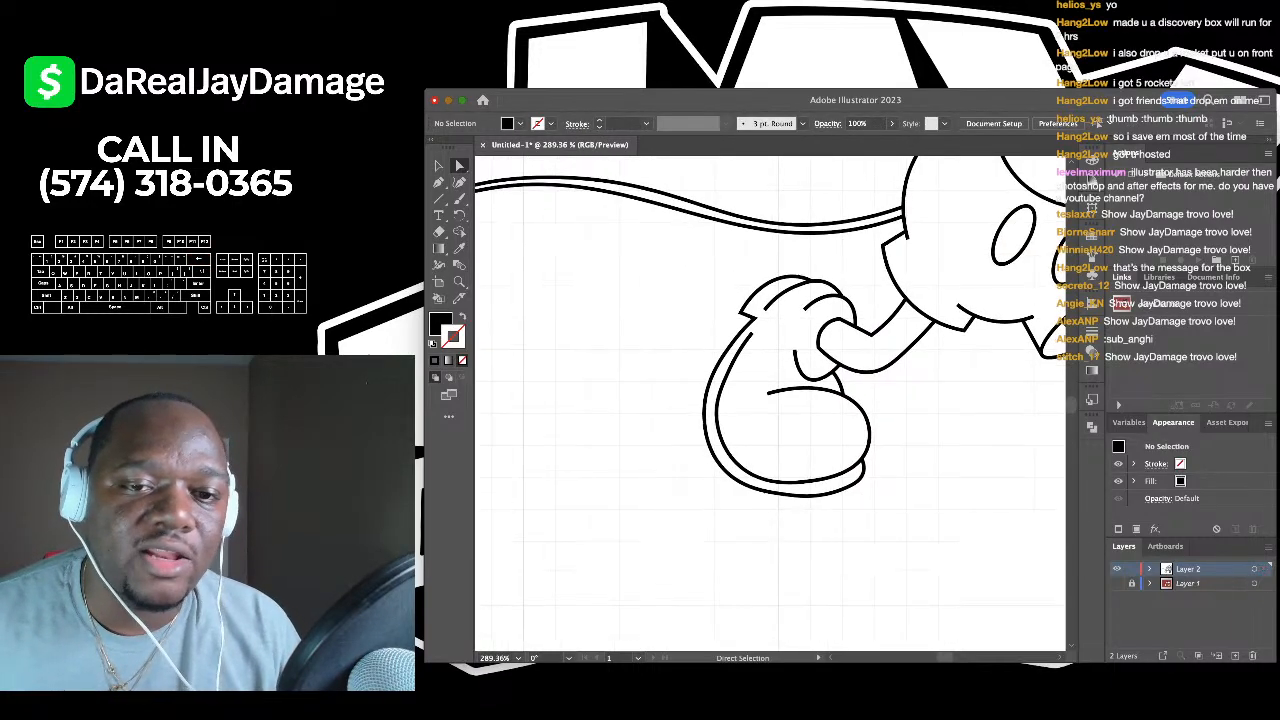
scroll(770, 400, up, 3)
scroll(770, 400, up, 3)
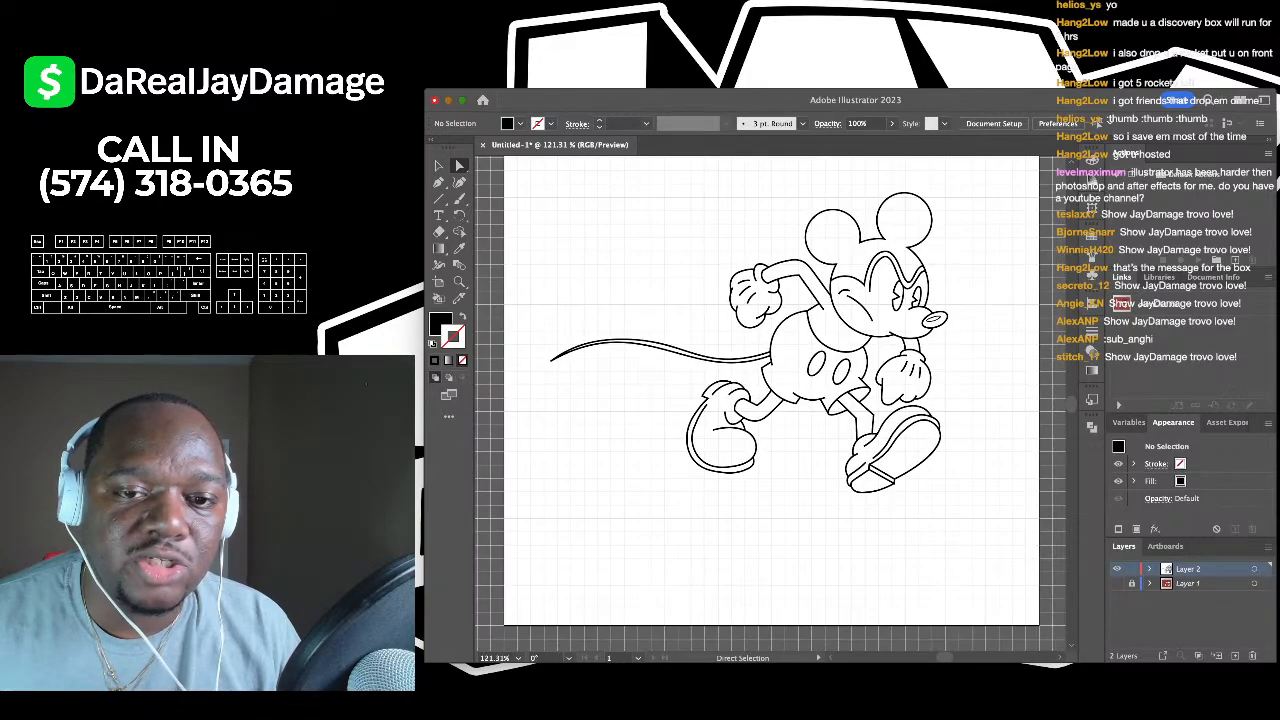
scroll(770, 400, up, 2)
scroll(770, 400, down, 5)
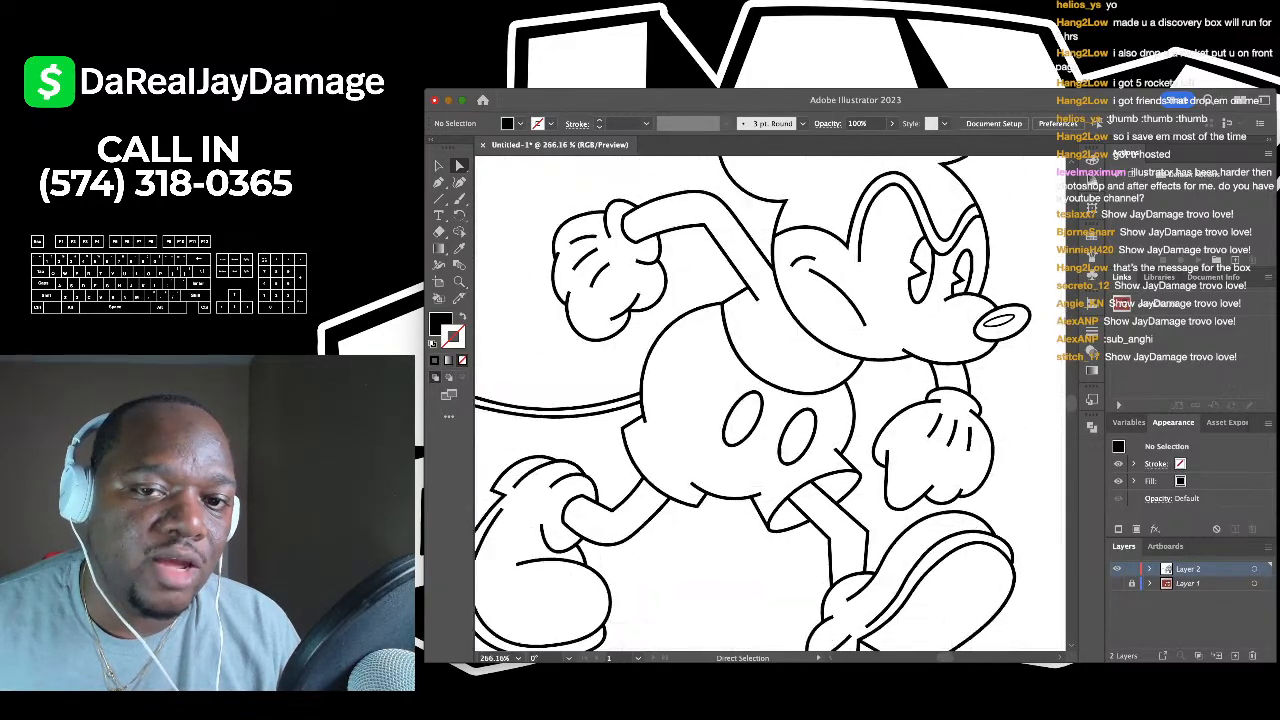
scroll(770, 400, up, 3)
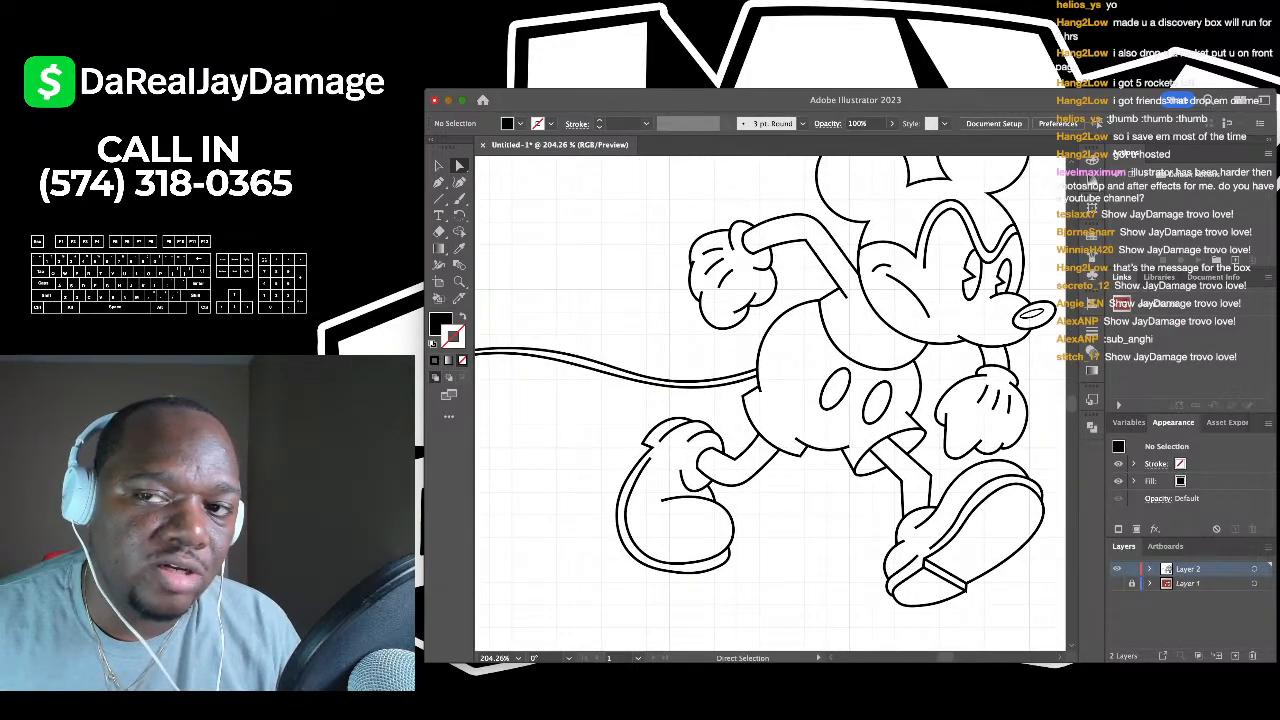
scroll(770, 400, down, 2)
scroll(770, 400, up, 2)
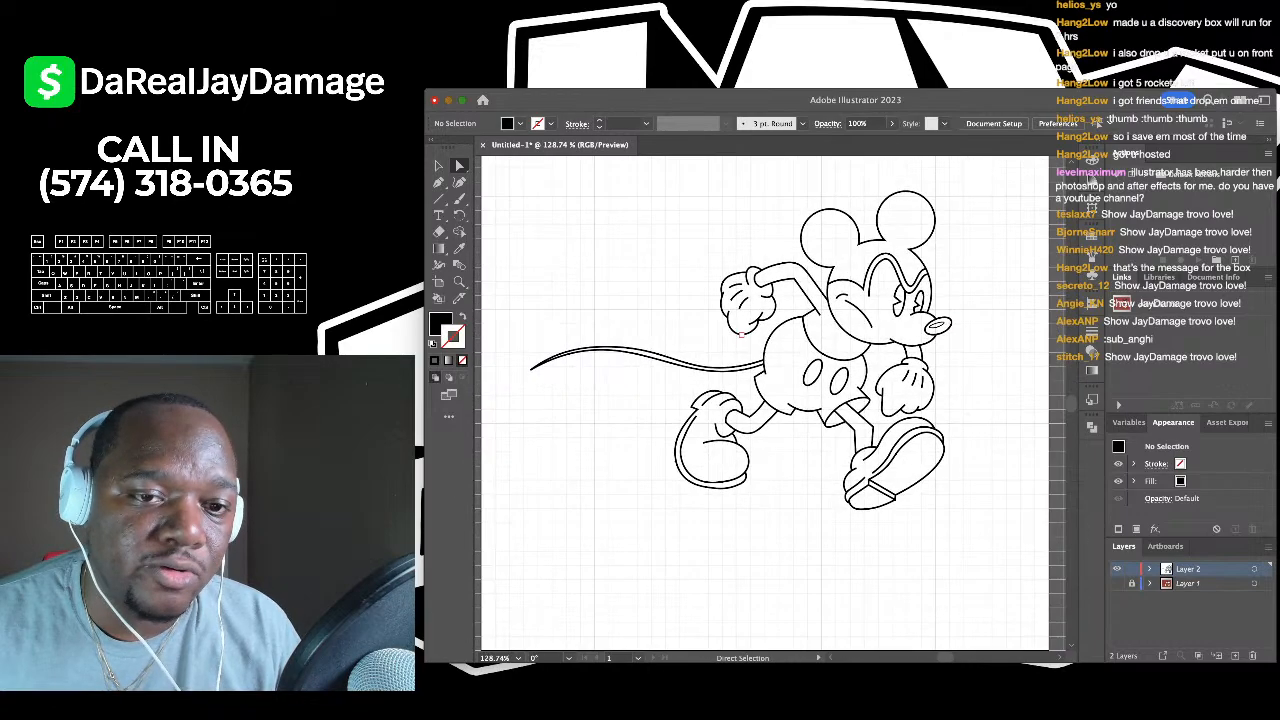
scroll(770, 400, down, 3)
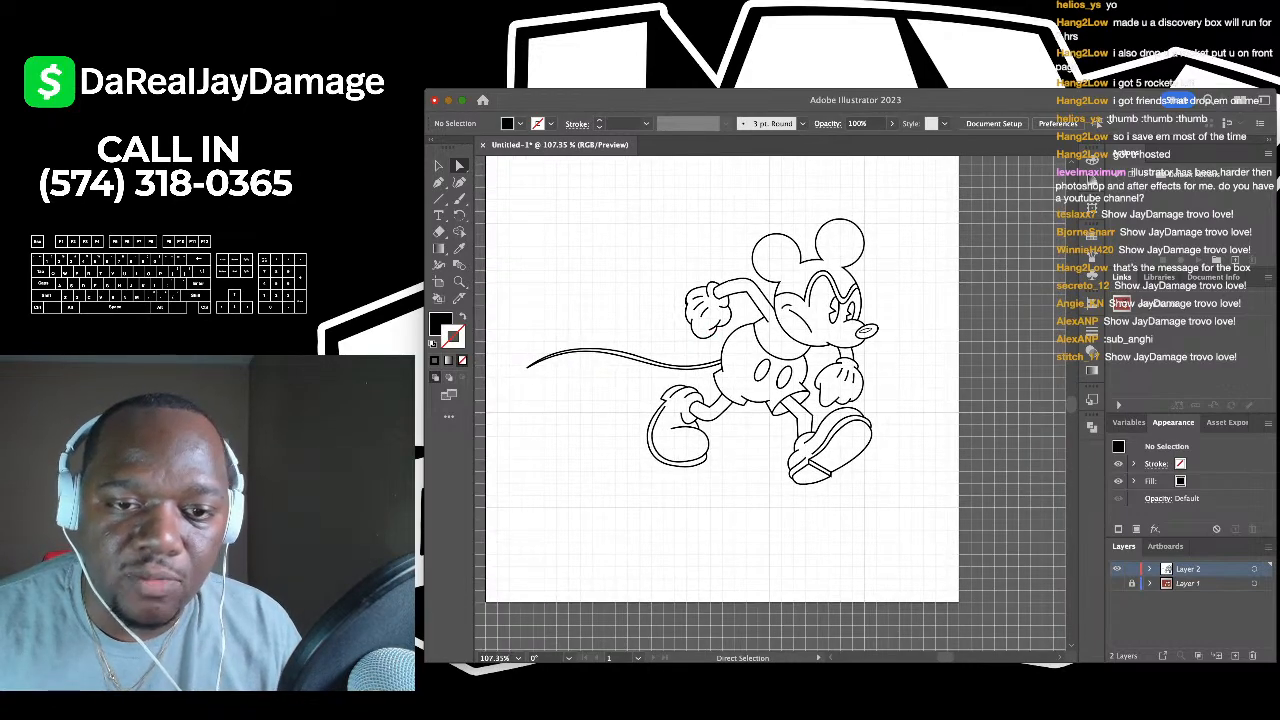
click(1117, 583)
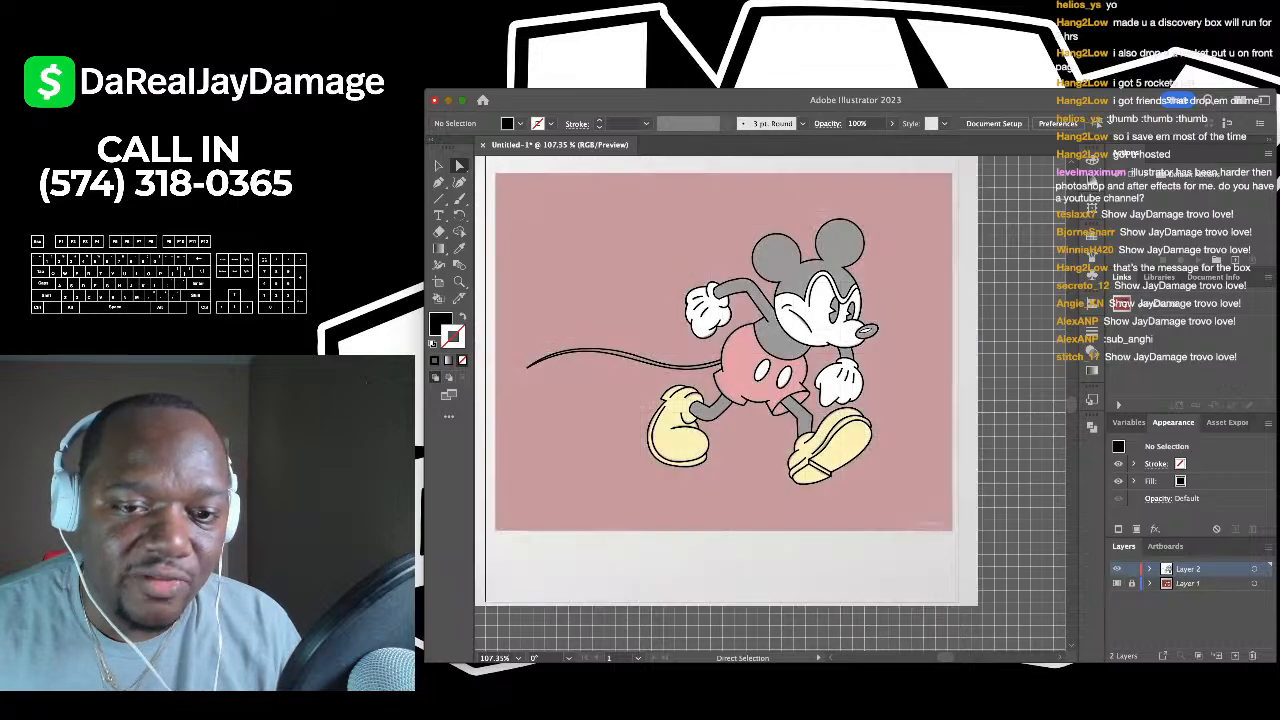
click(1117, 583)
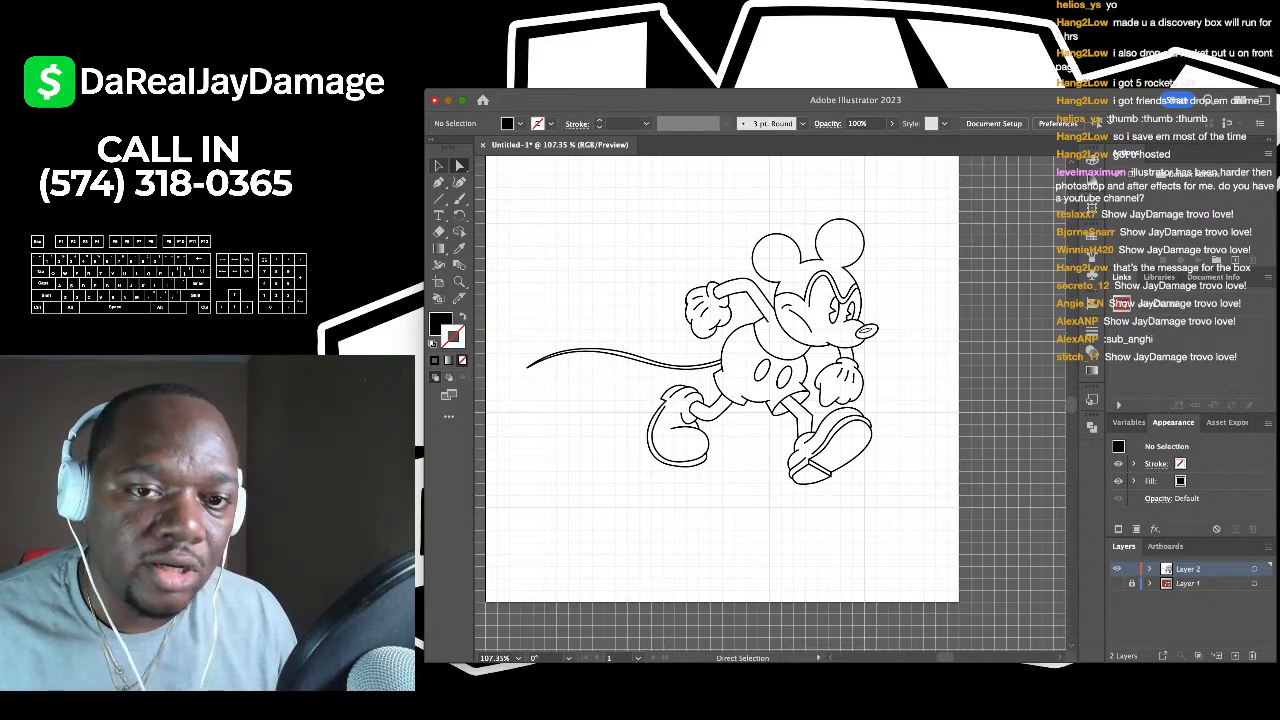
key(v)
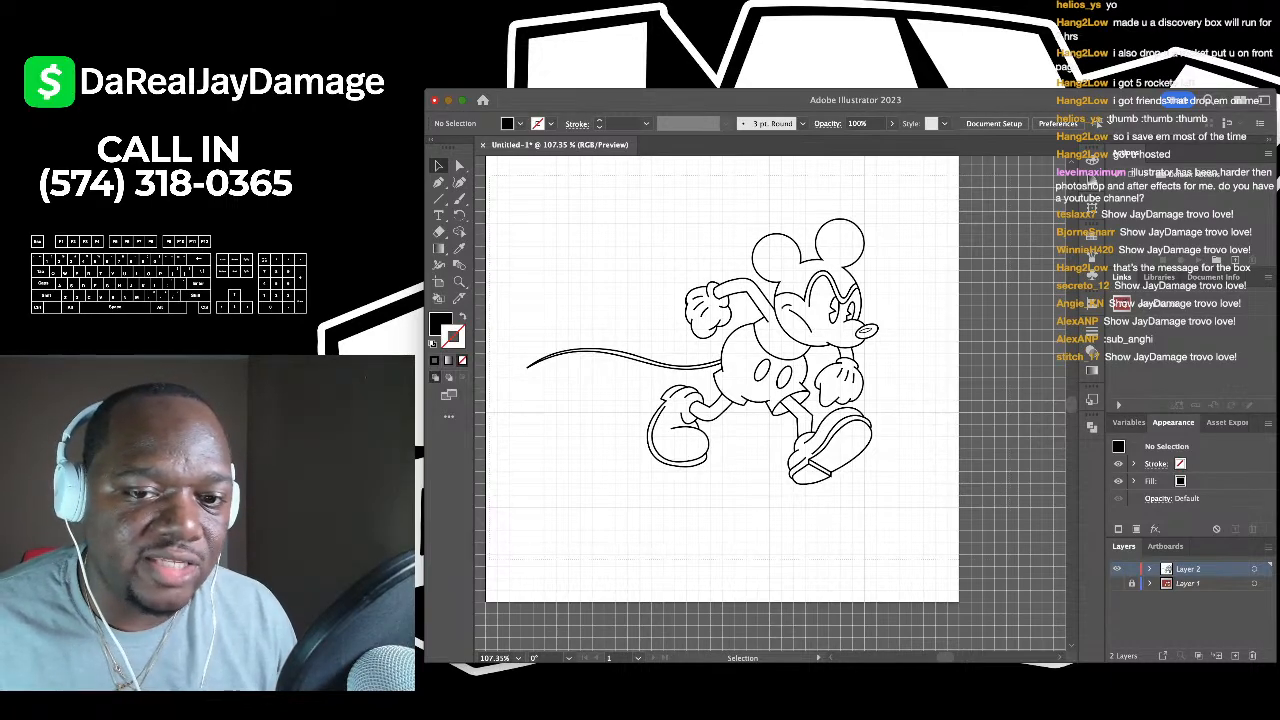
- Select all the Mickey line art, Make Live Paint with Option+Cmd+X, then deselect
key(super+a)
scroll(745, 400, up, 2)
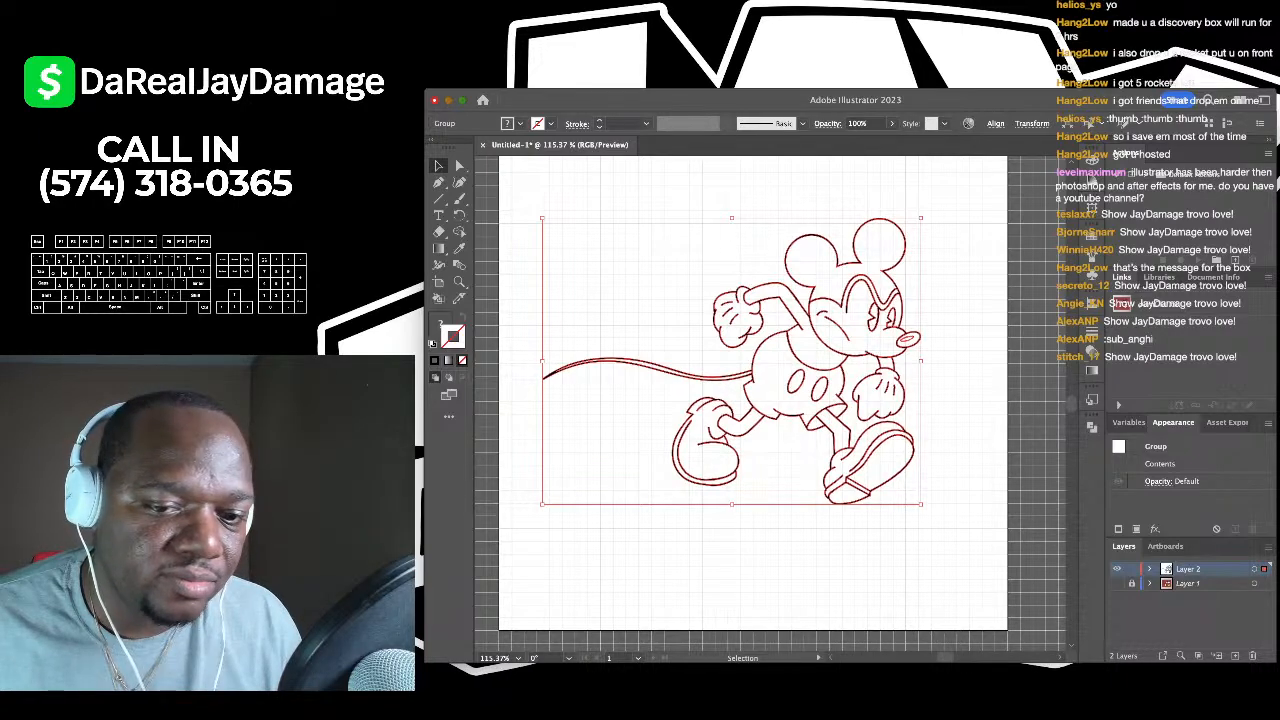
key(super+alt+x)
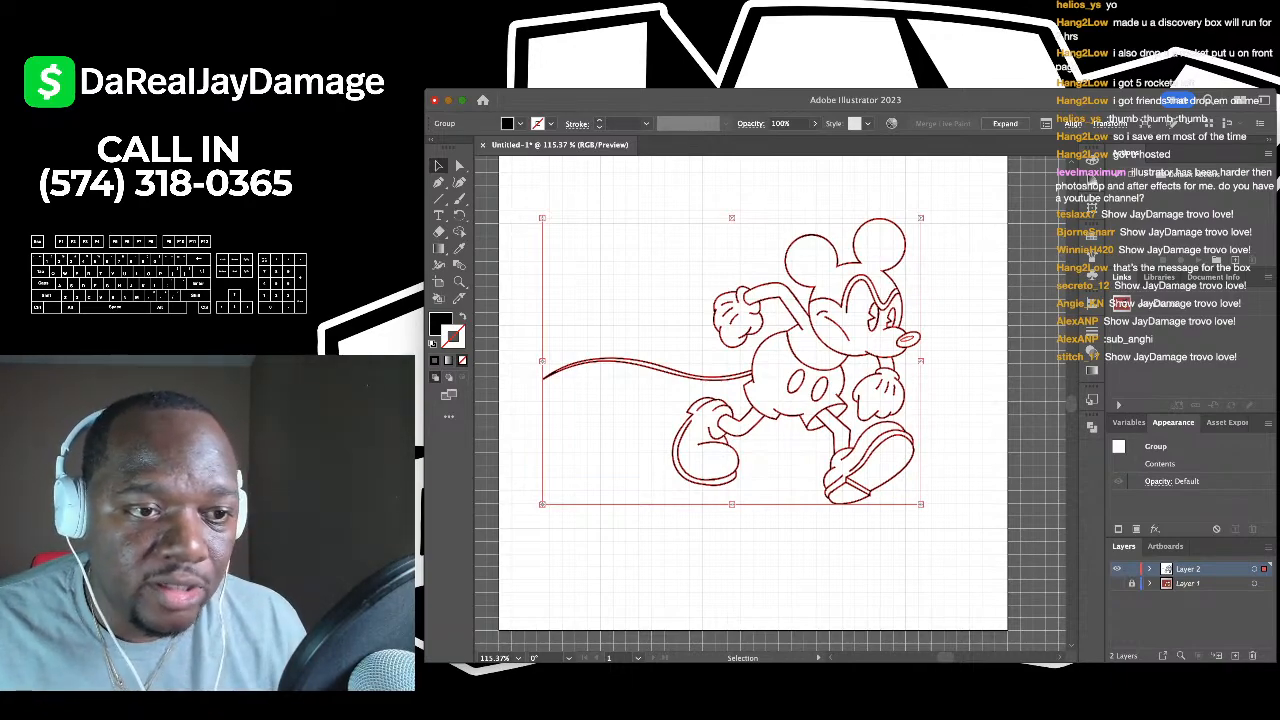
key(super+shift+a)
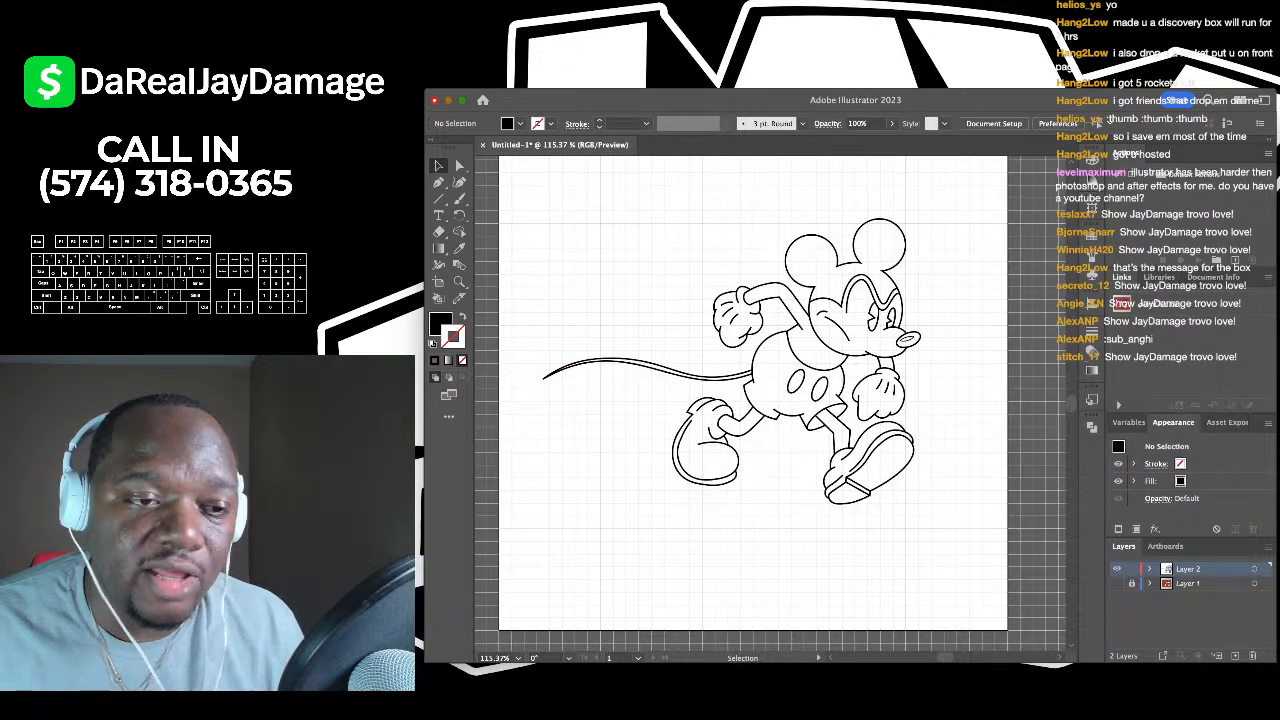
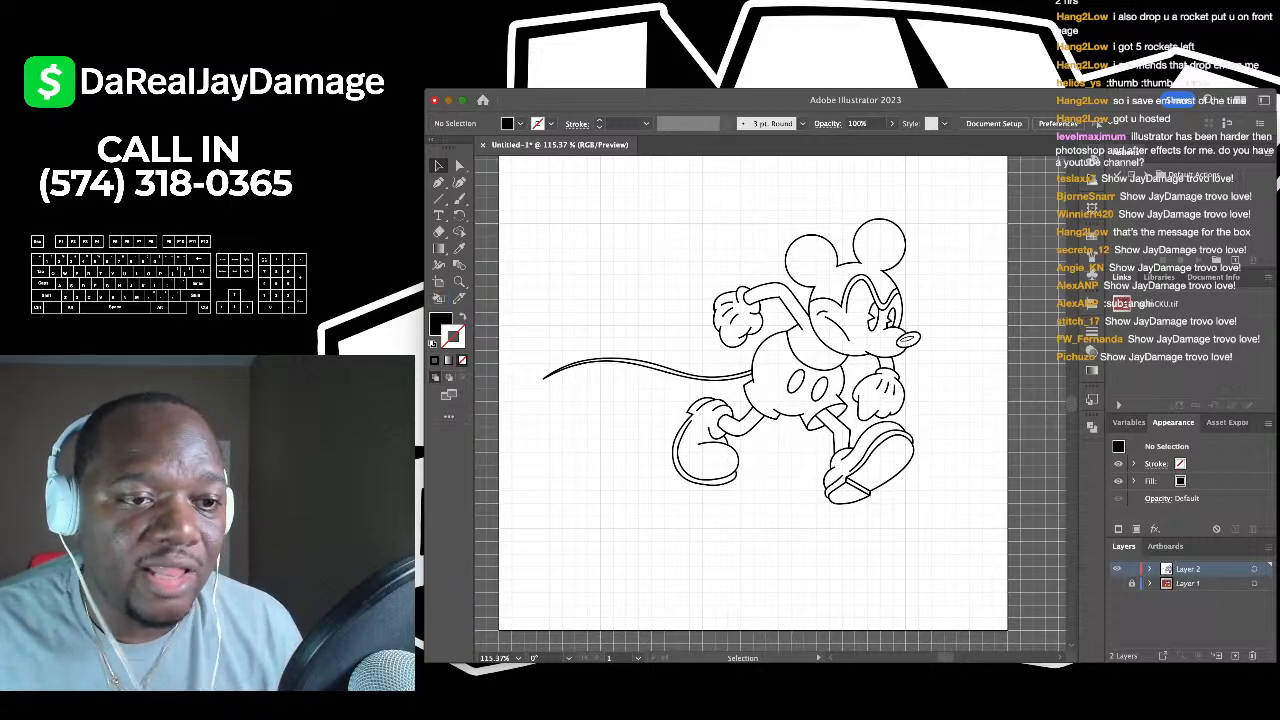
- Switch to the Live Paint Bucket tool for filling the Mickey line-art regions
click(438, 298)
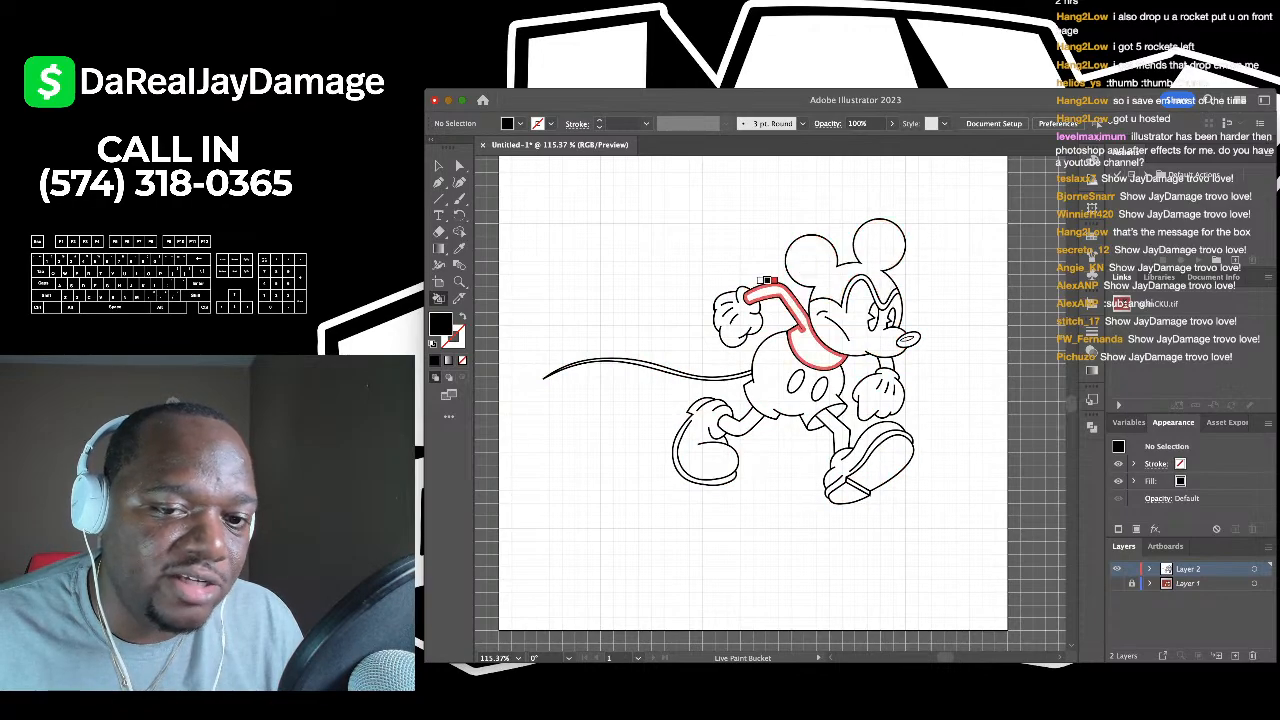
- Toggle the coloured reference layer off and on to compare it with the line art
scroll(838, 302, up, 3)
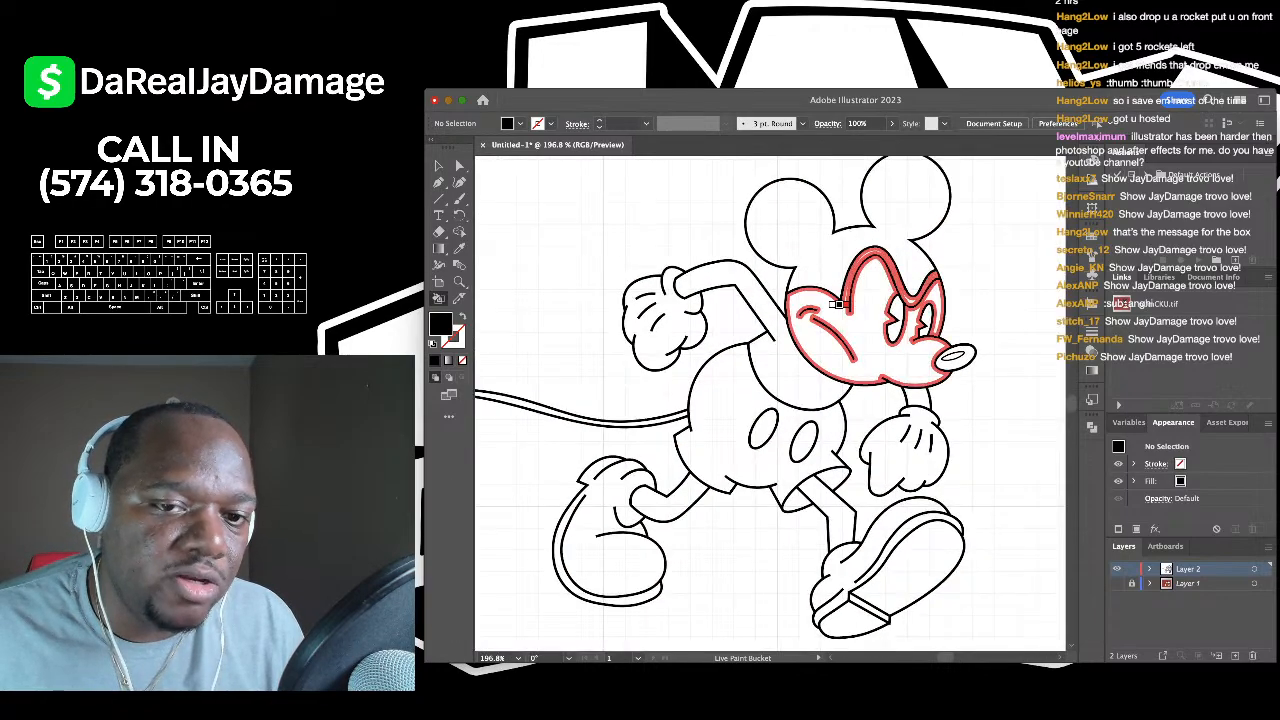
scroll(838, 302, down, 2)
scroll(838, 302, up, 2)
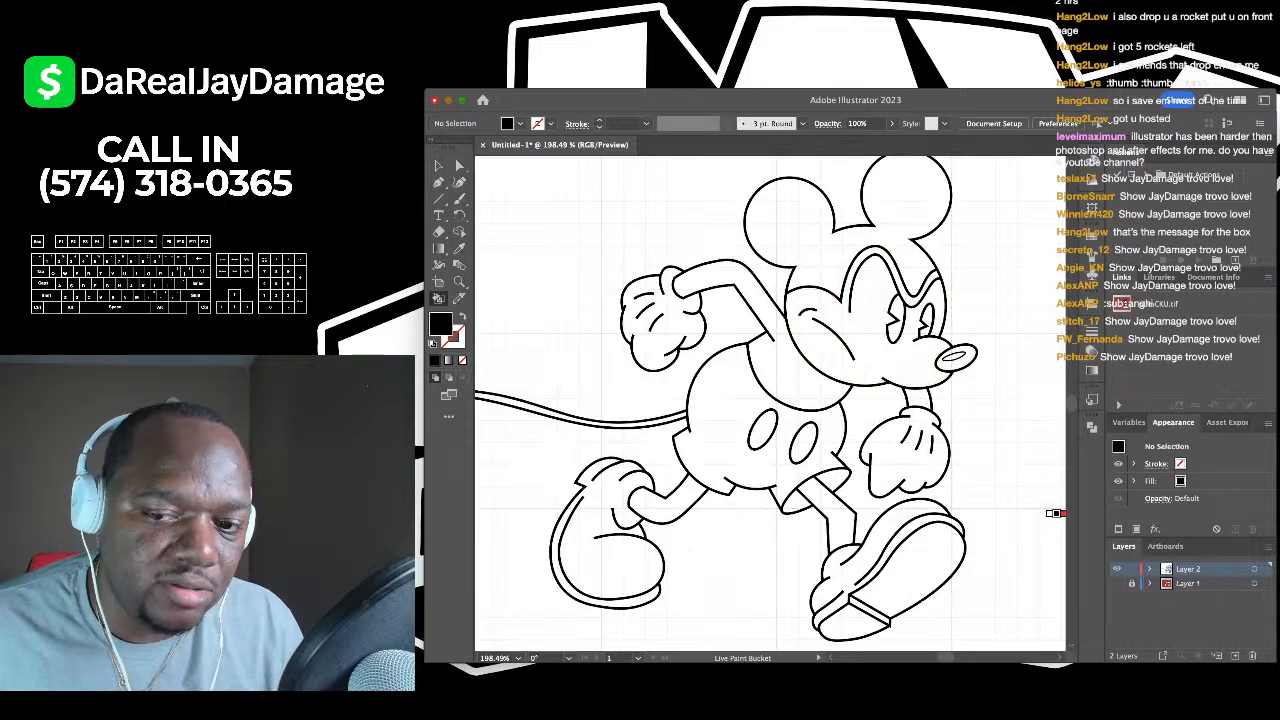
click(1117, 583)
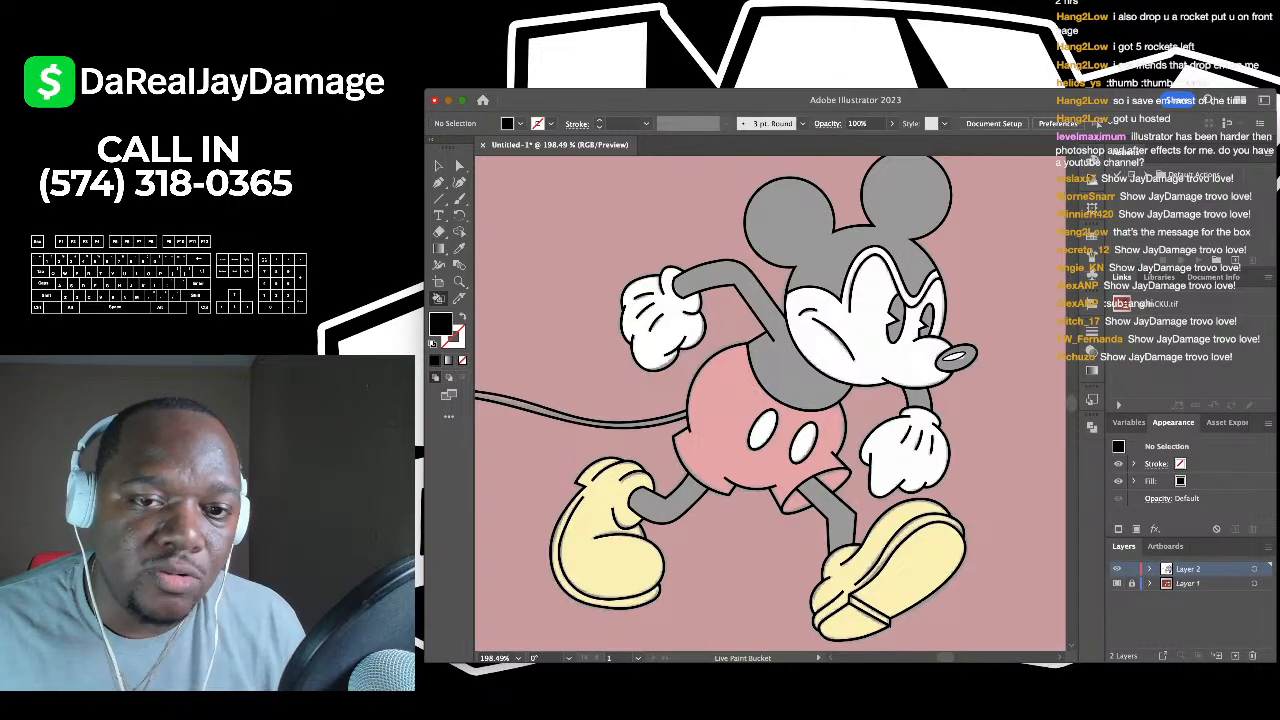
click(1117, 583)
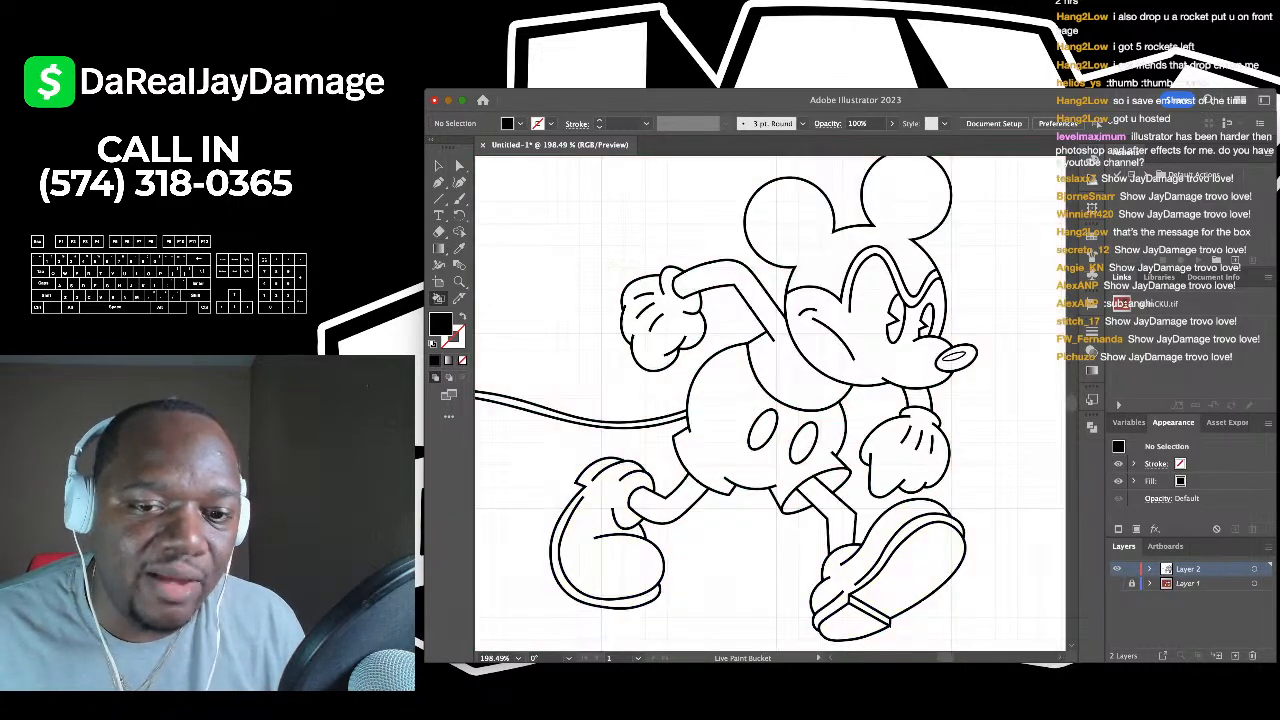
click(1117, 583)
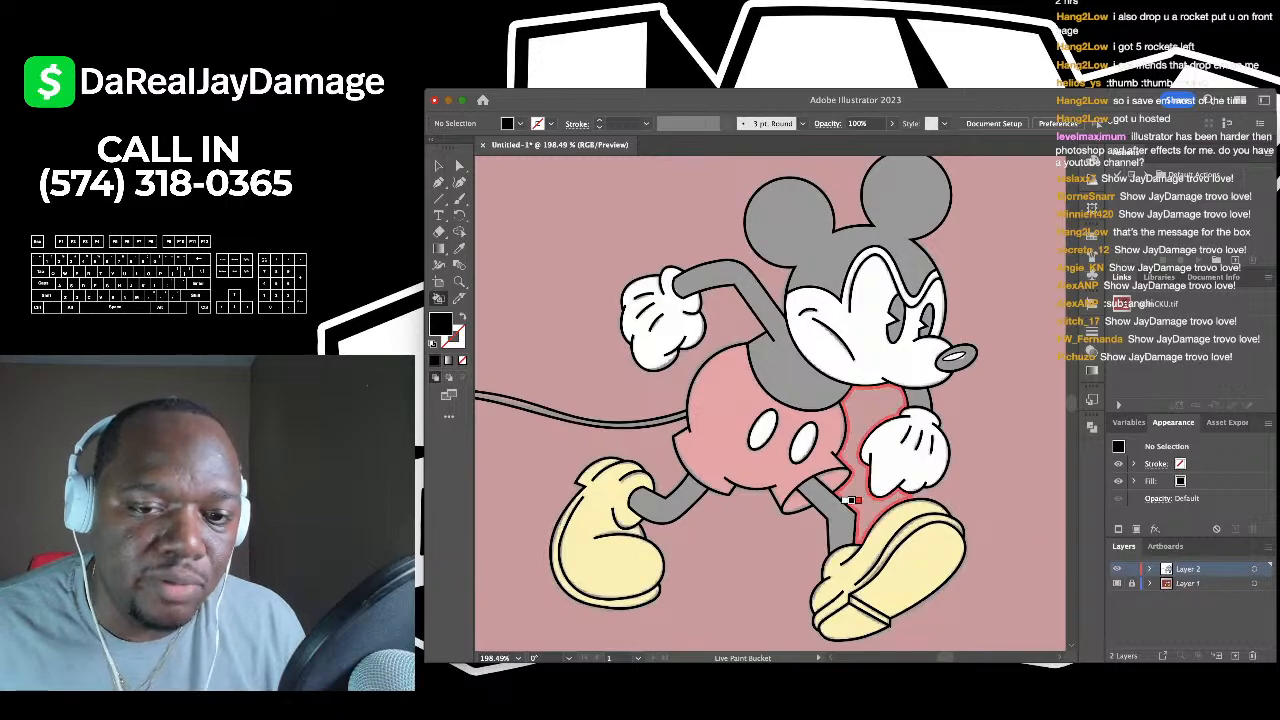
- Fill both legs, the arm, head and ears, both pupils, the nose and the tail black
click(828, 515)
click(688, 488)
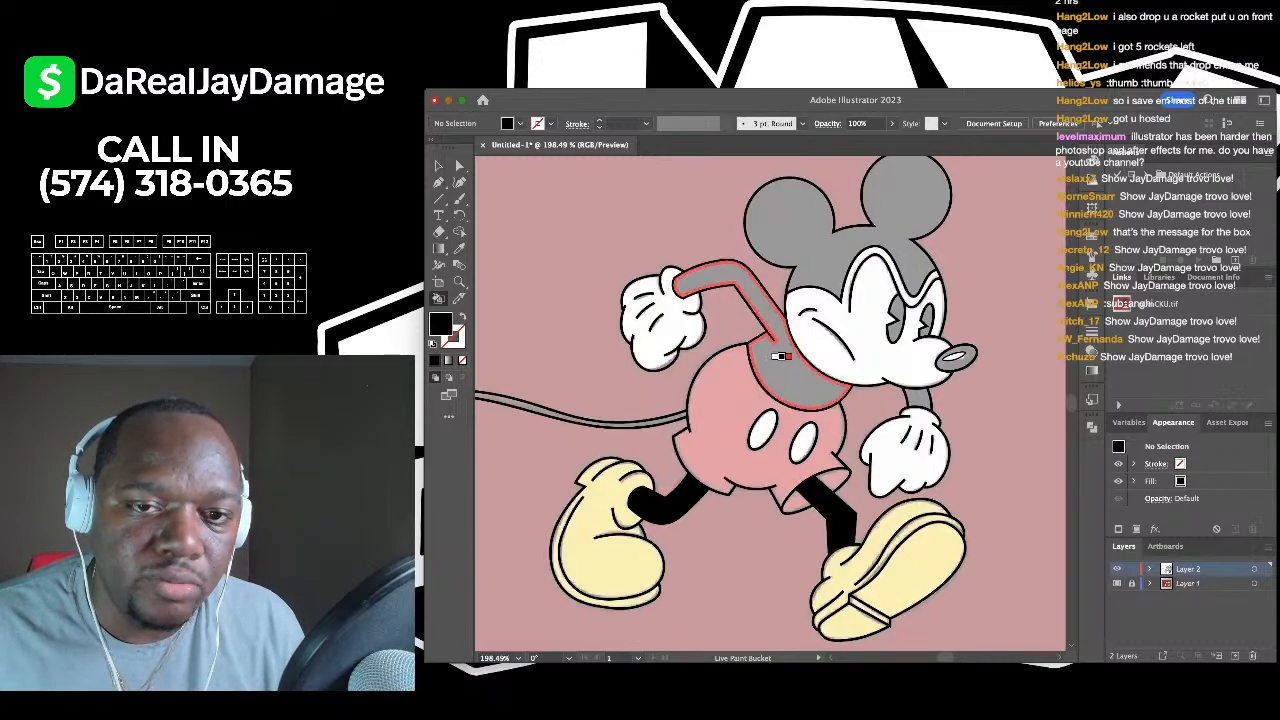
click(778, 357)
click(826, 237)
click(893, 318)
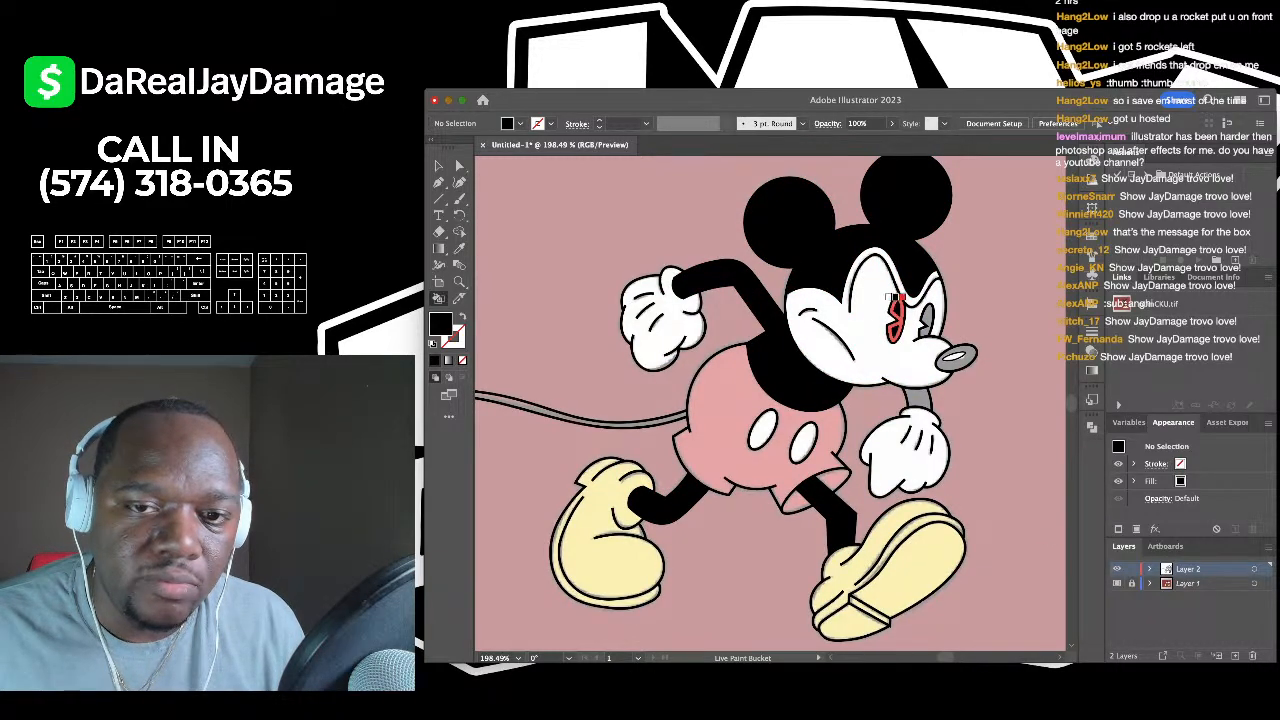
click(926, 312)
click(958, 357)
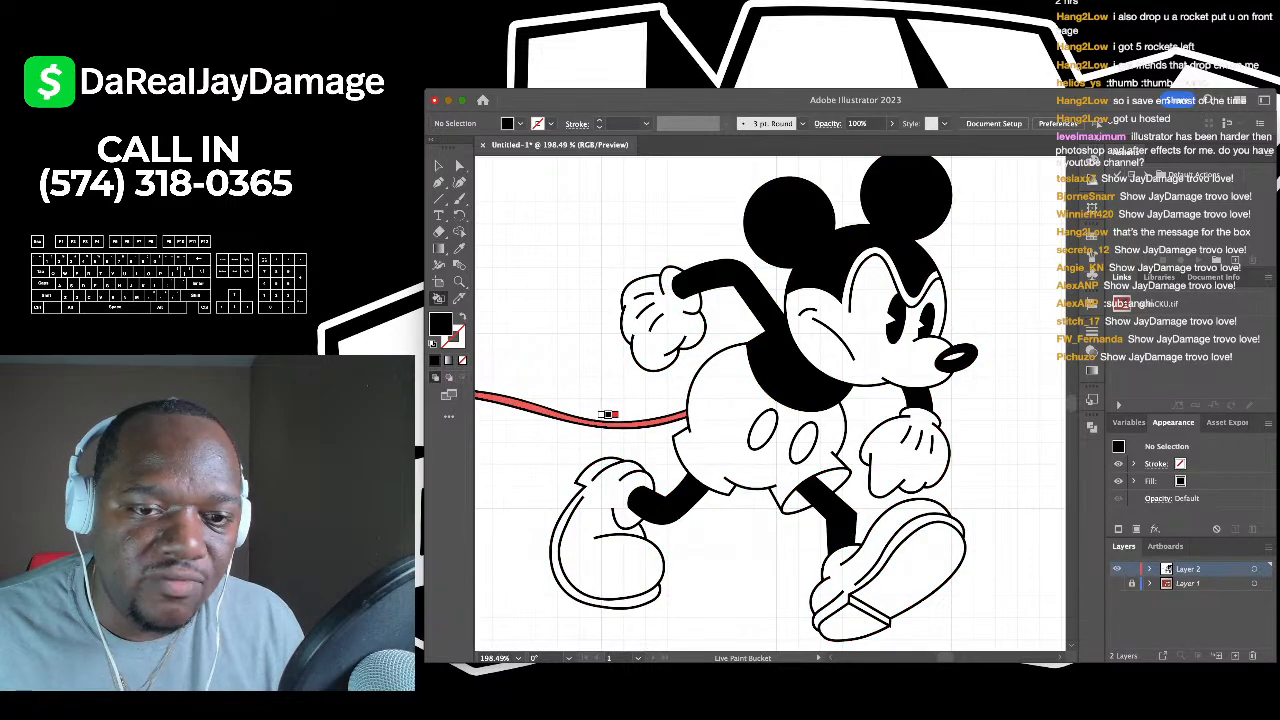
click(608, 422)
- Show the coloured reference layer again to check the black fills against it
scroll(712, 439, down, 5)
scroll(585, 485, up, 5)
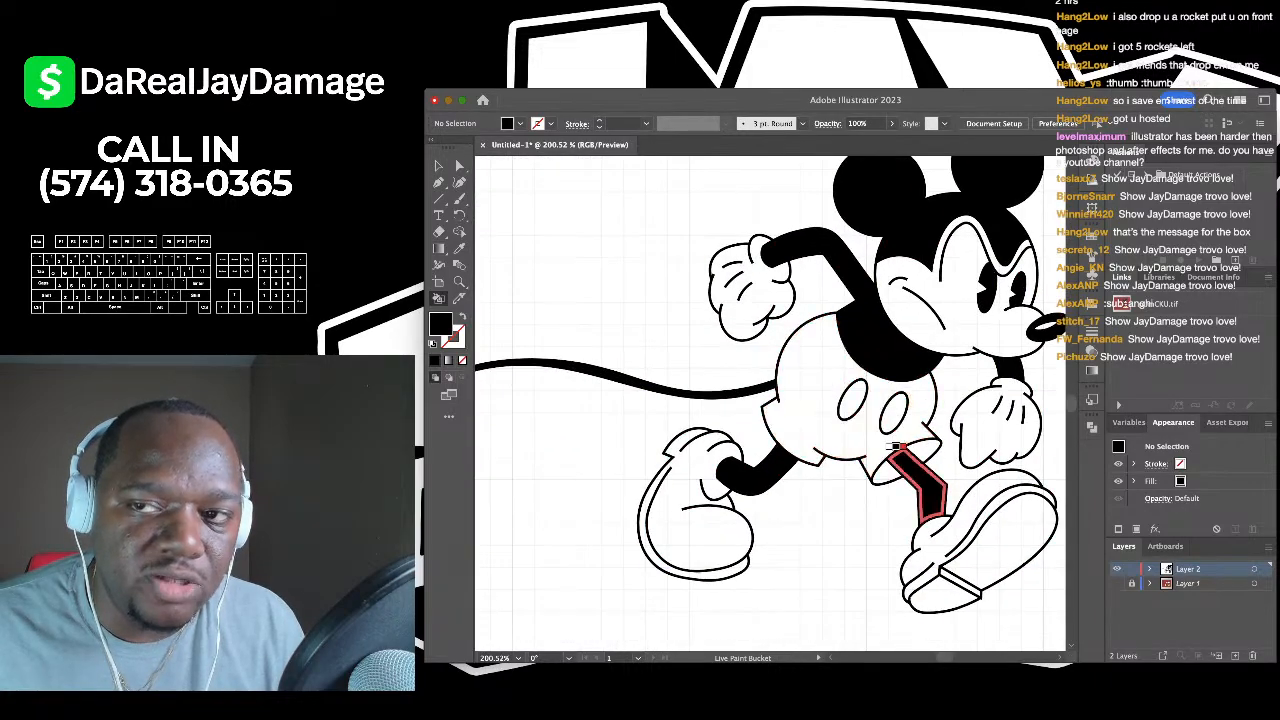
scroll(893, 447, down, 3)
scroll(740, 487, down, 3)
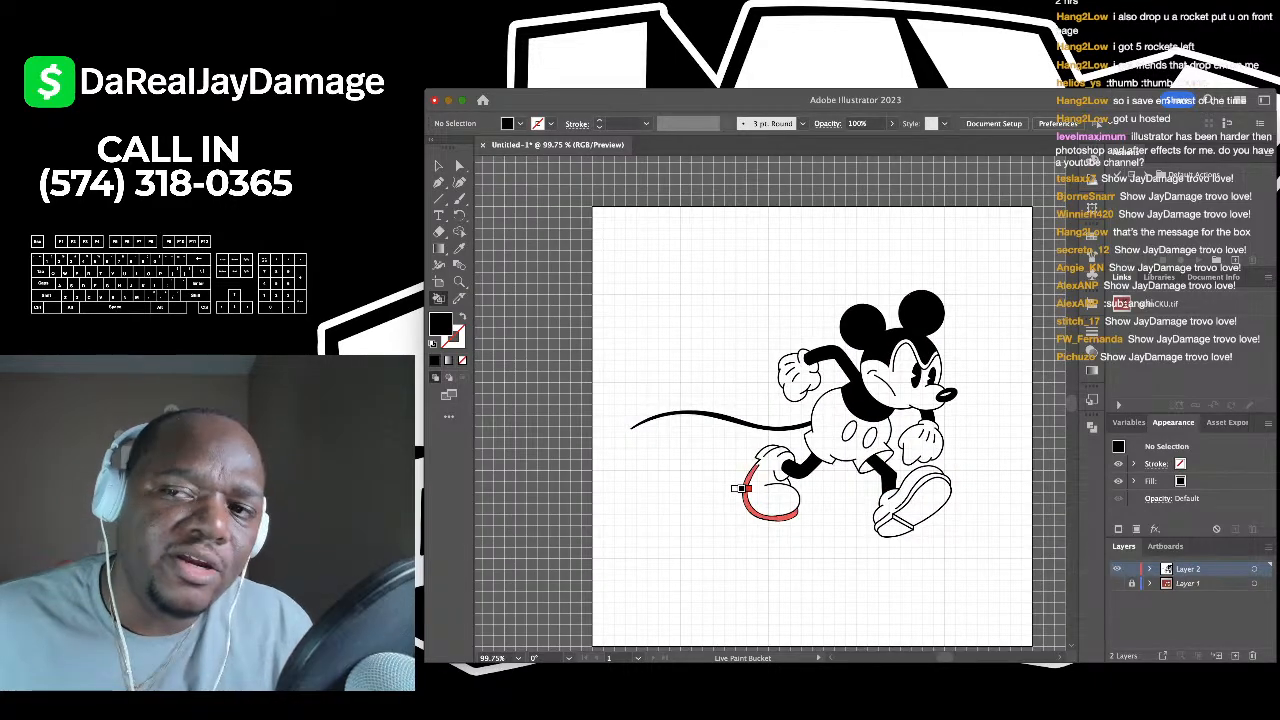
scroll(739, 488, up, 2)
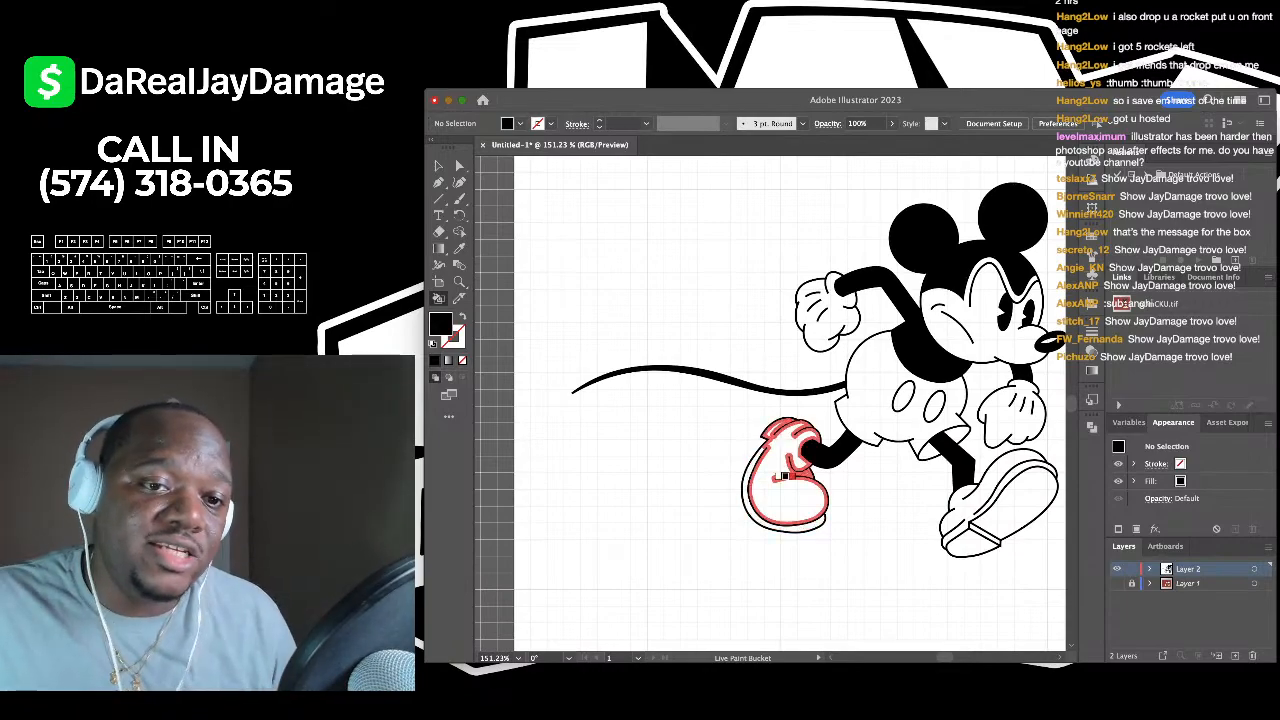
scroll(730, 485, right, 3)
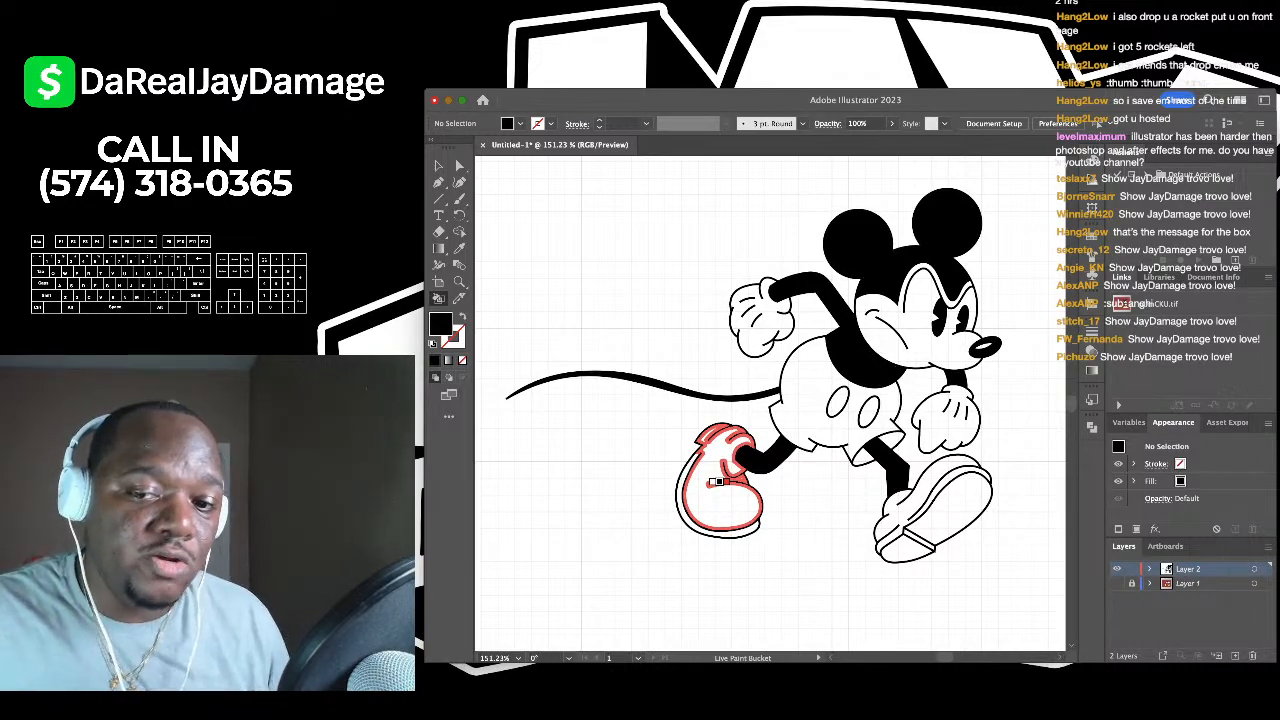
click(1117, 583)
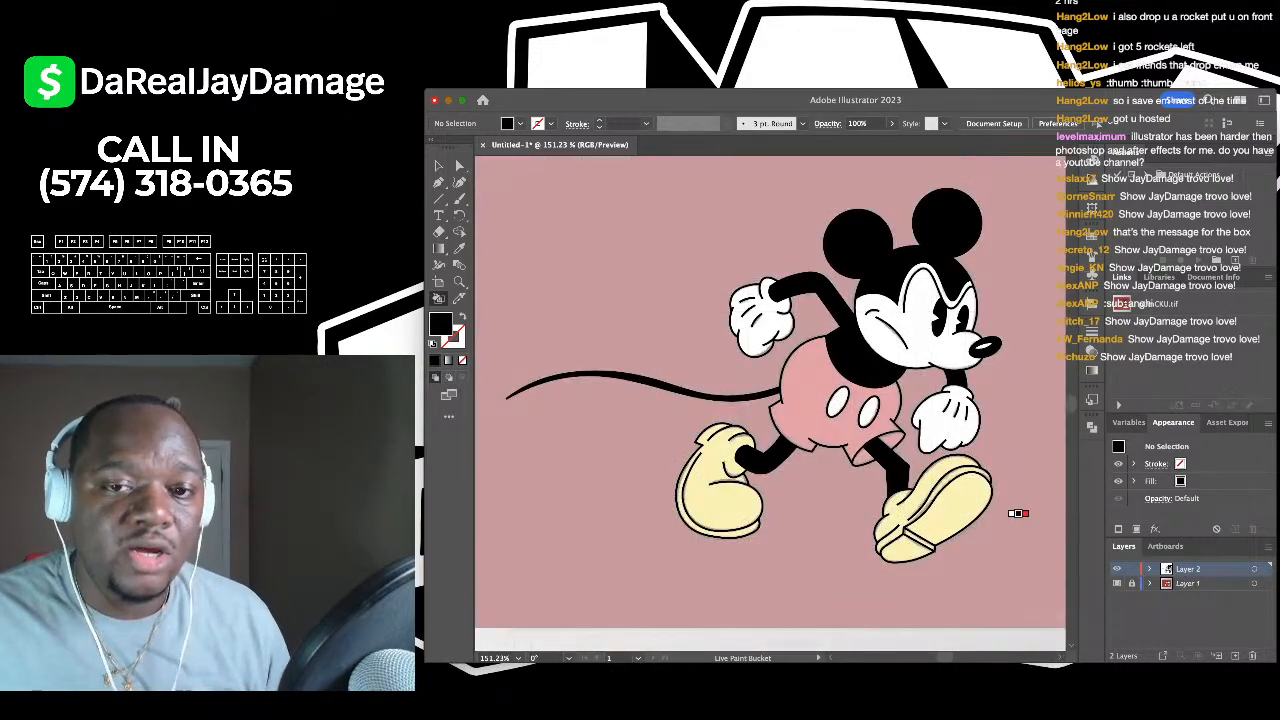
scroll(935, 484, down, 5)
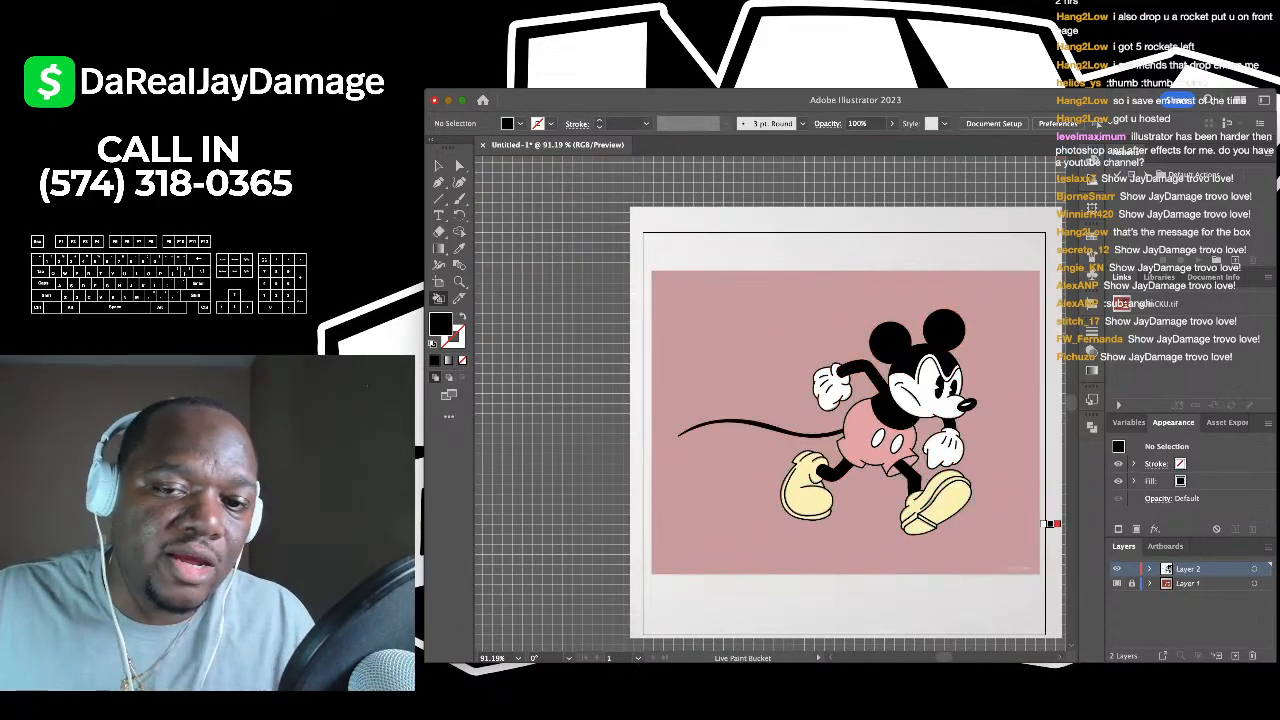
- Make the reference layer active and unlock it with the Selection tool
click(1188, 583)
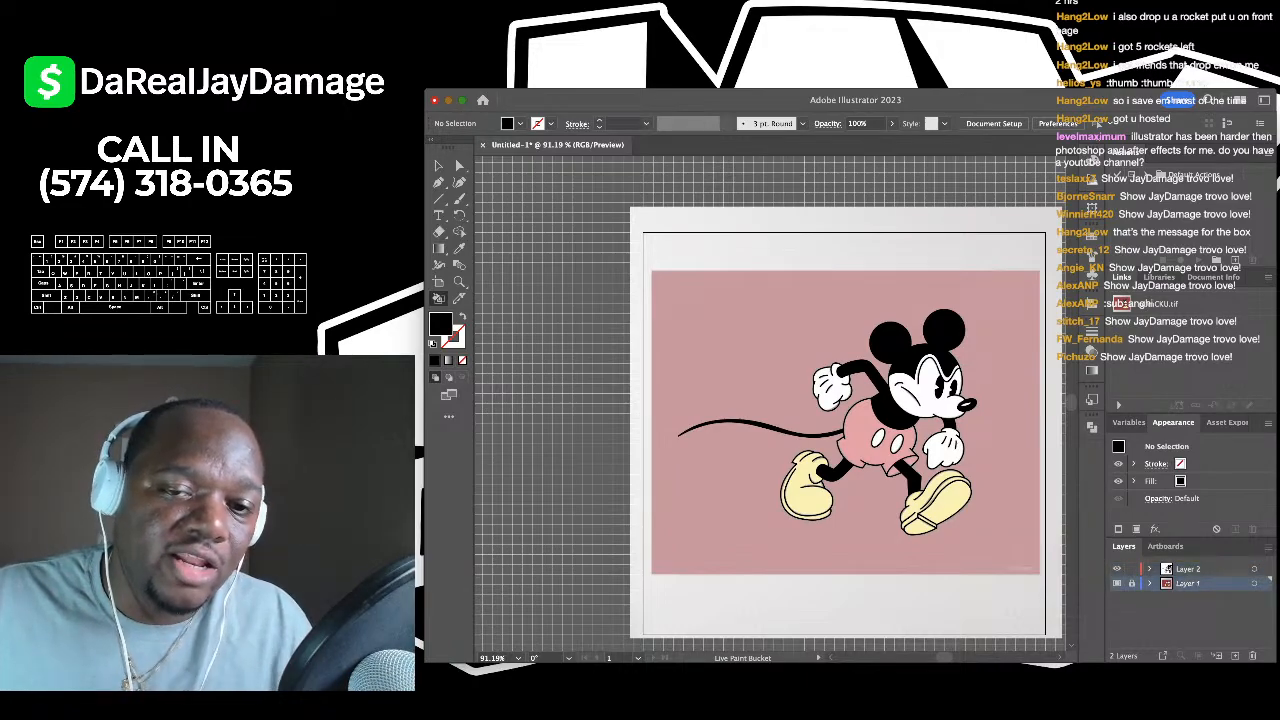
key(Return)
click(438, 166)
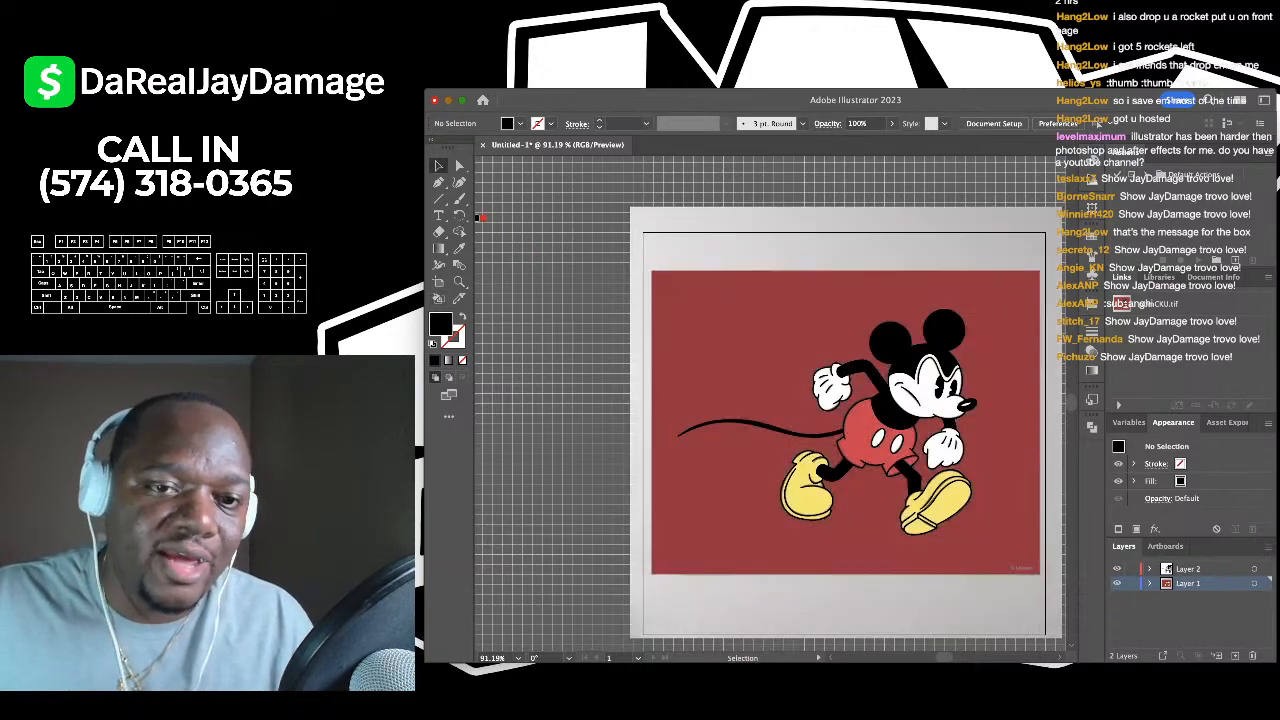
- Shrink the reference image to a top-left thumbnail, deselect, and reactivate the line-art layer
drag(880, 440, 637, 402)
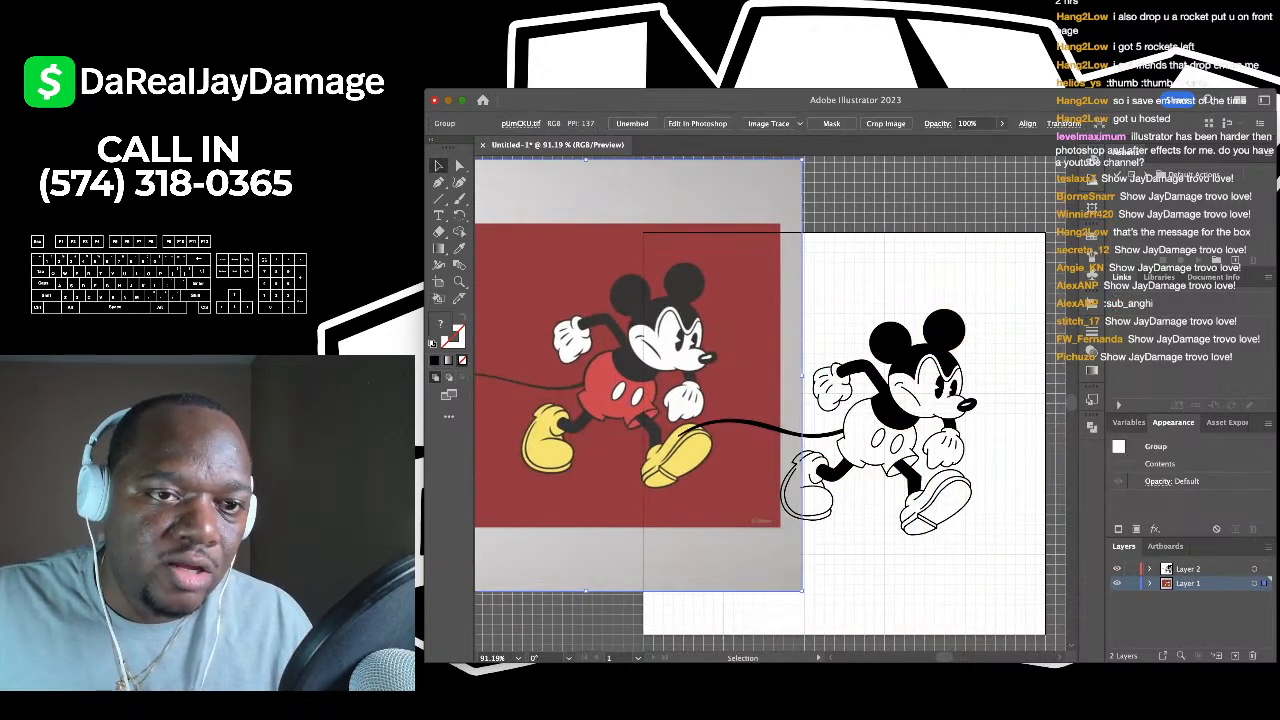
drag(818, 171, 663, 477)
drag(602, 538, 731, 310)
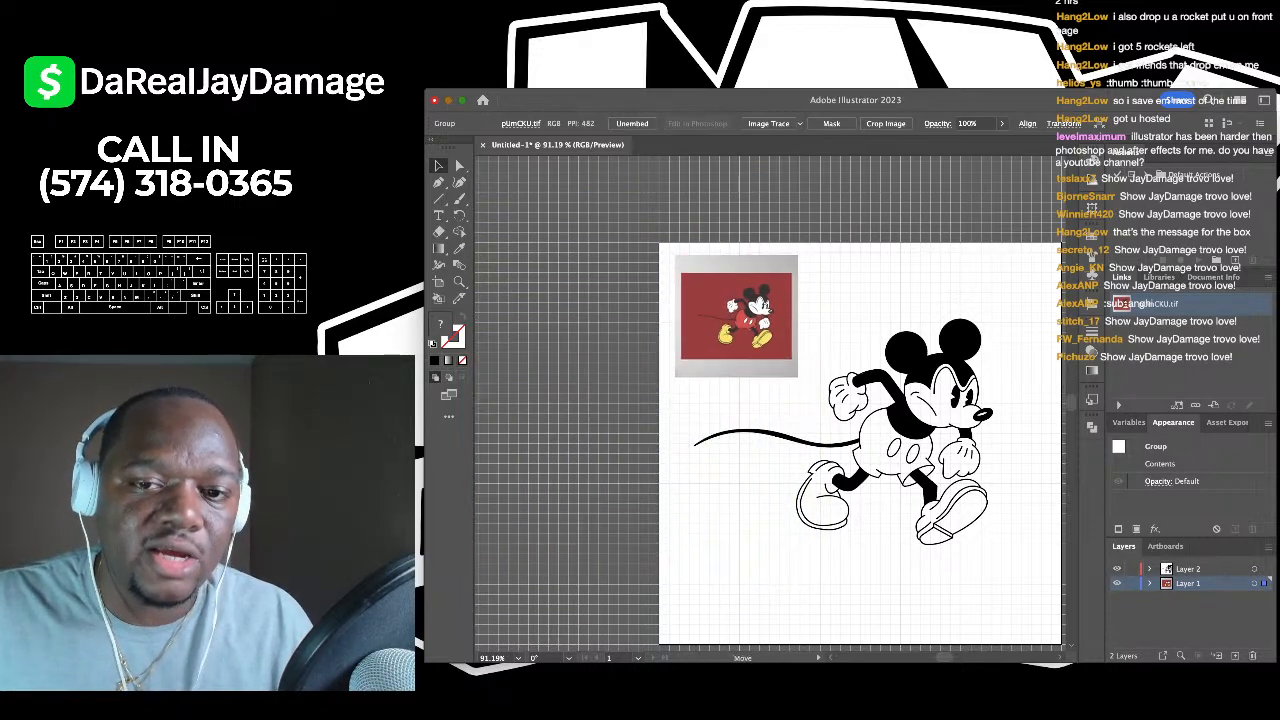
scroll(731, 300, up, 3)
scroll(770, 404, down, 3)
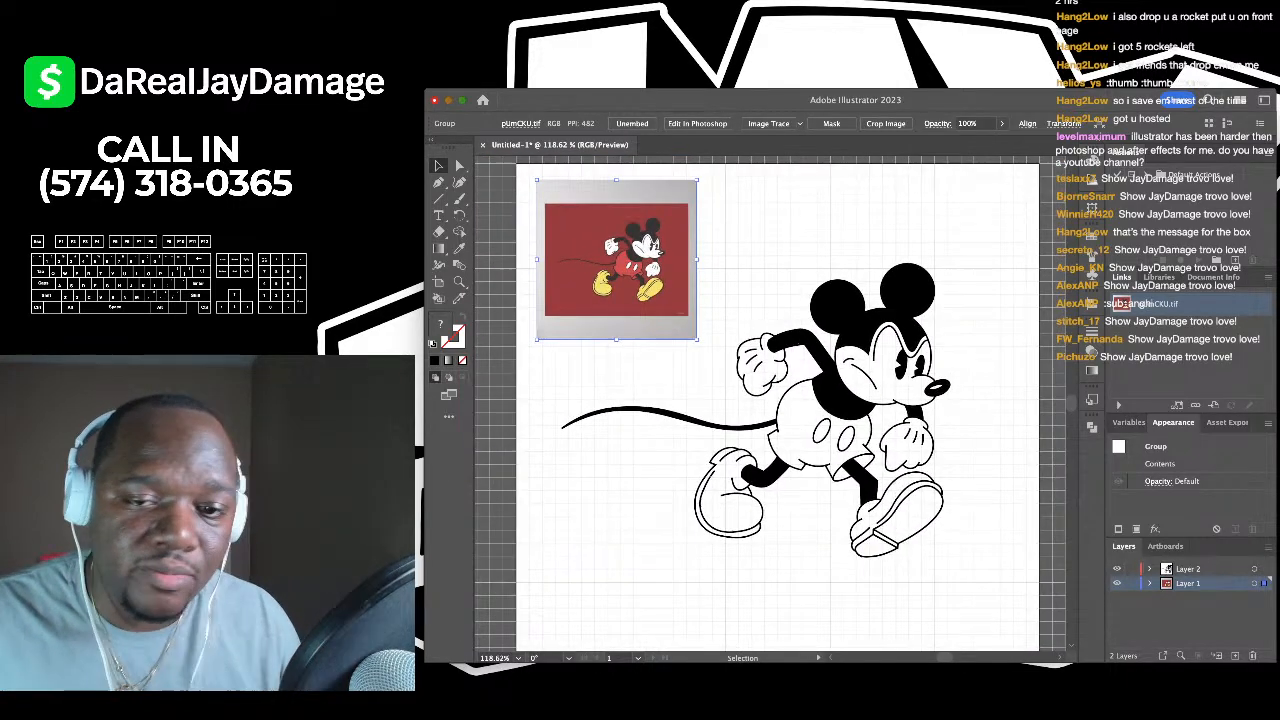
key(ctrl+shift+a)
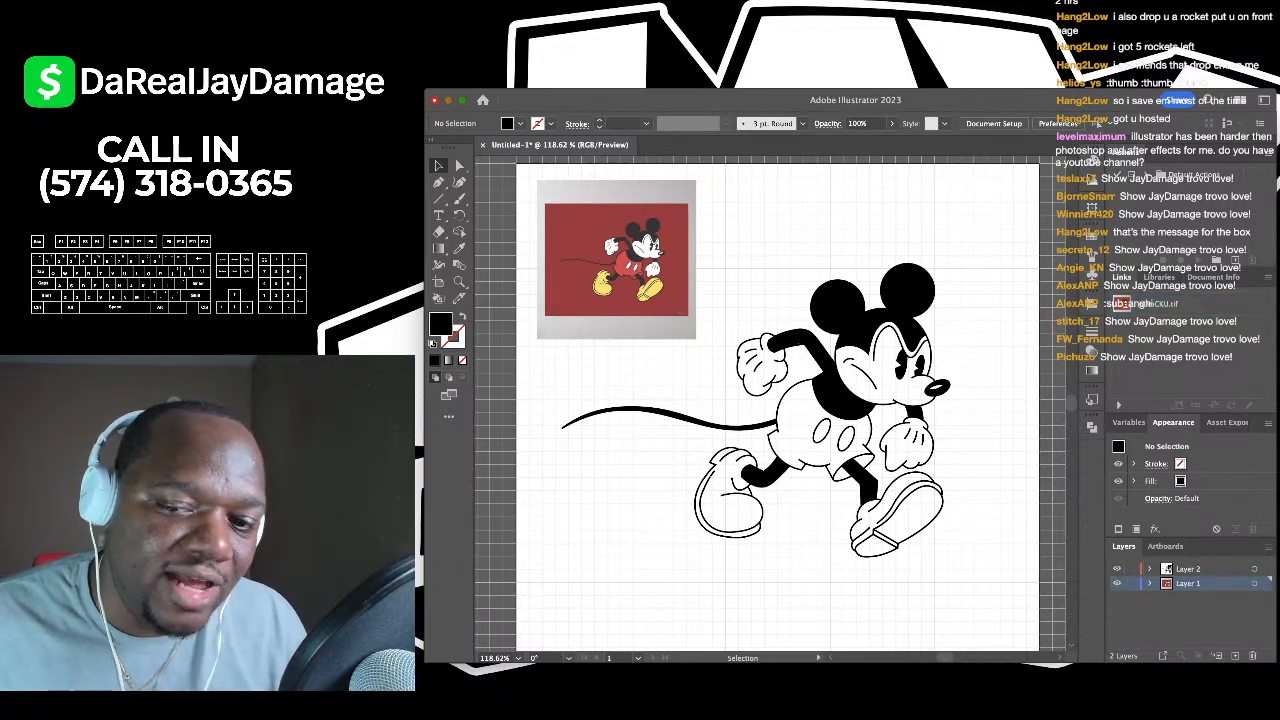
click(1188, 568)
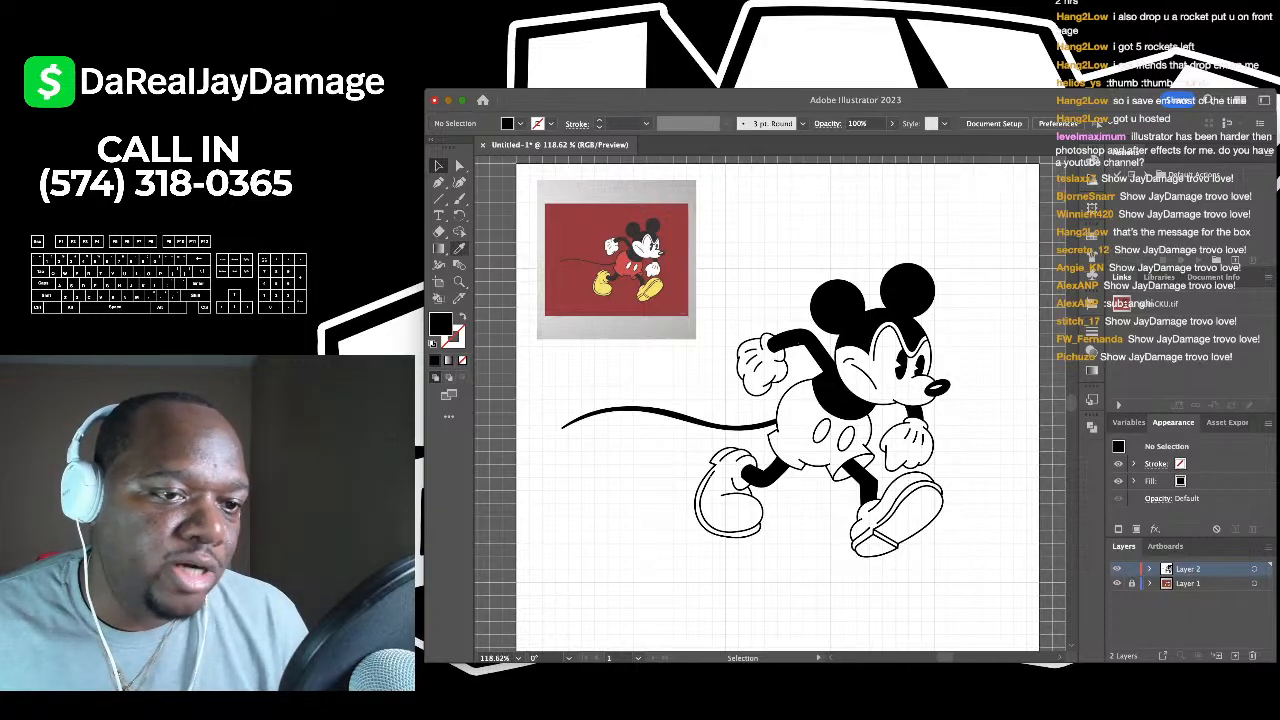
- Sample red from the reference background and fill Mickey's shorts with it
click(460, 248)
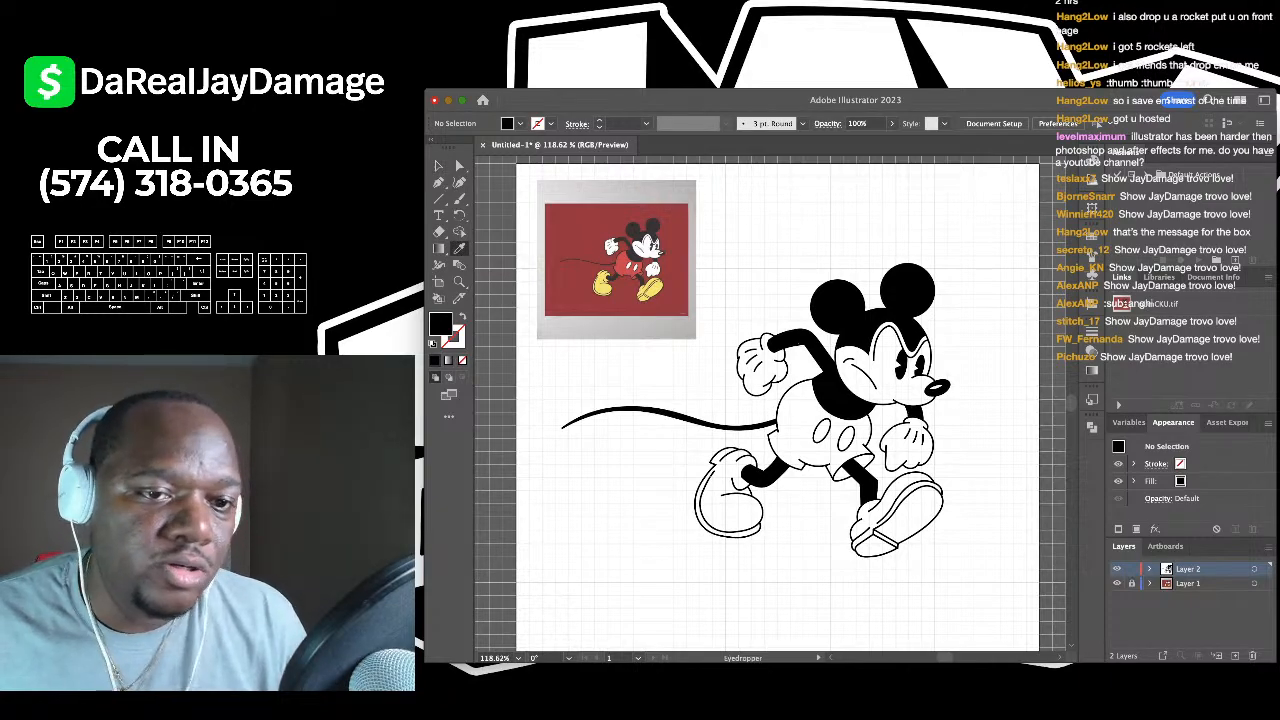
scroll(780, 400, up, 4)
scroll(780, 400, down, 4)
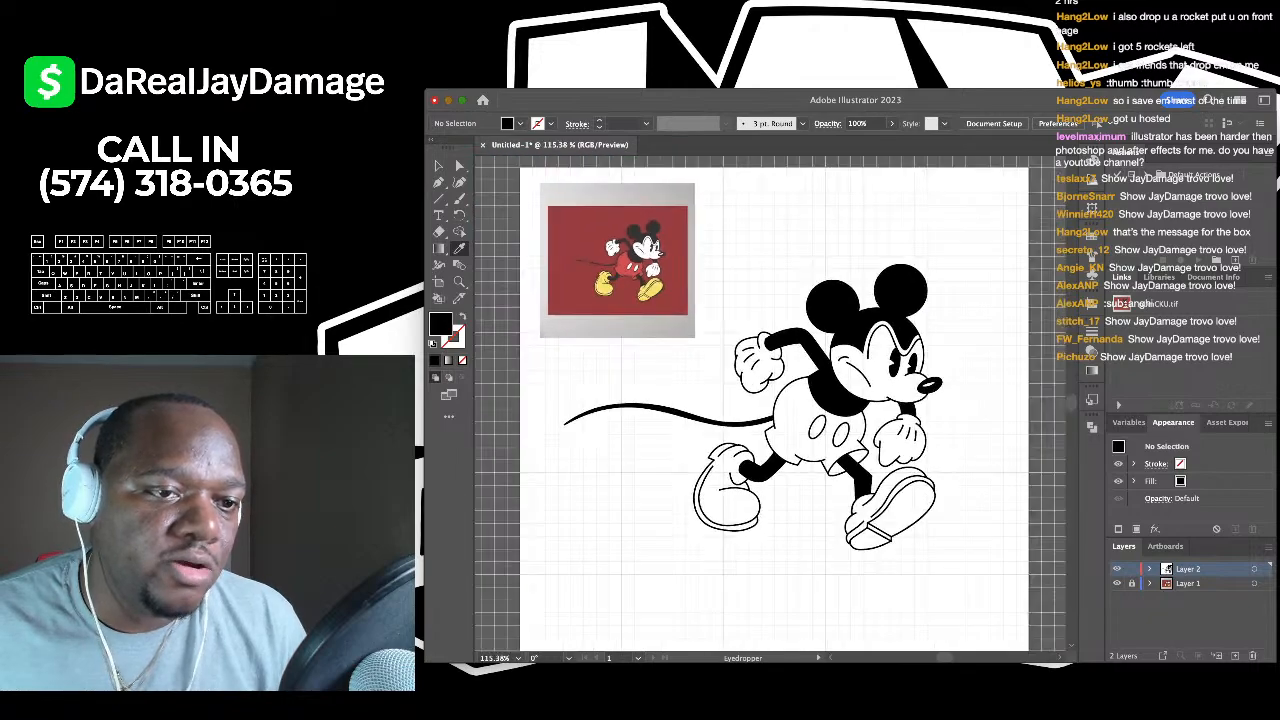
scroll(629, 265, up, 5)
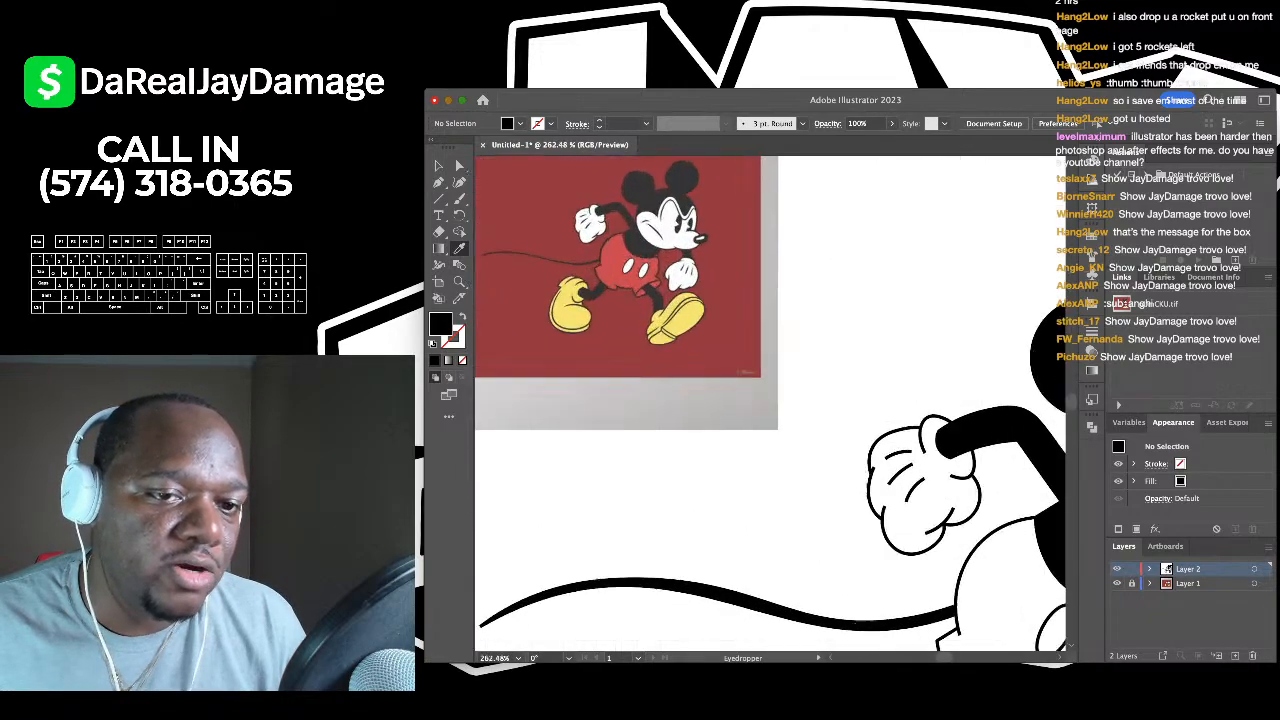
scroll(635, 270, up, 2)
scroll(635, 270, down, 2)
scroll(635, 270, up, 6)
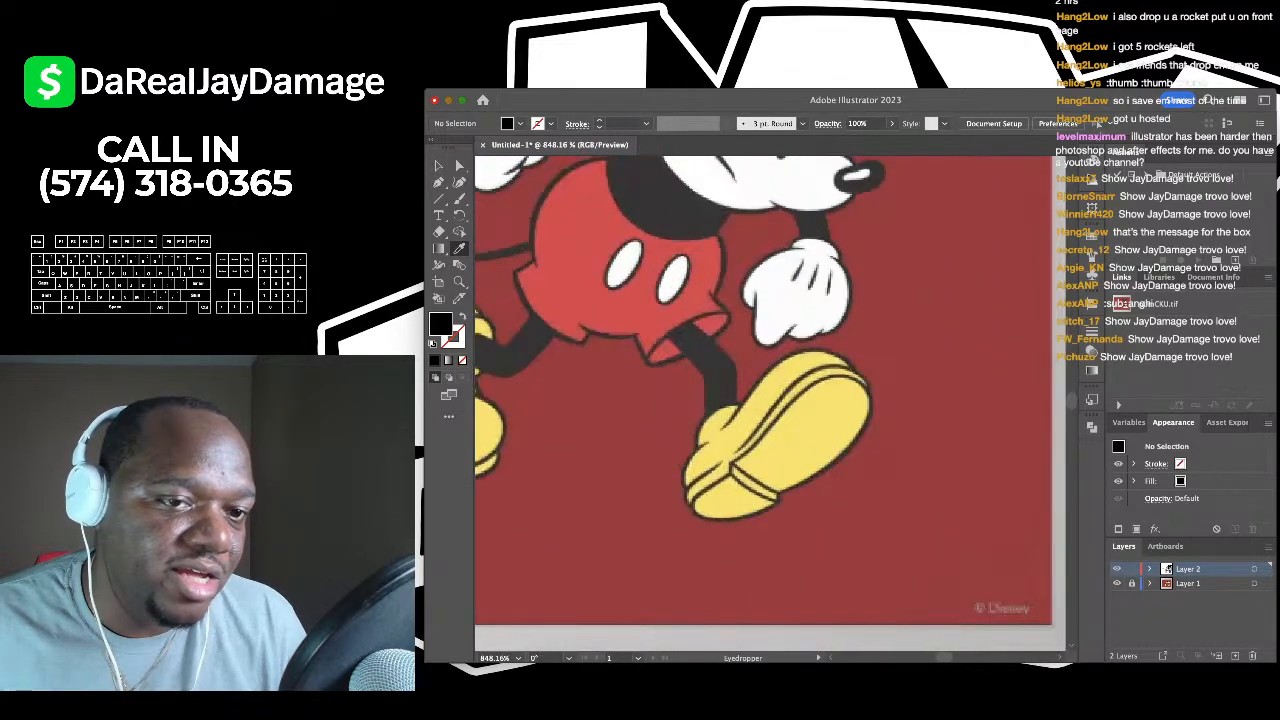
click(610, 300)
scroll(610, 300, down, 8)
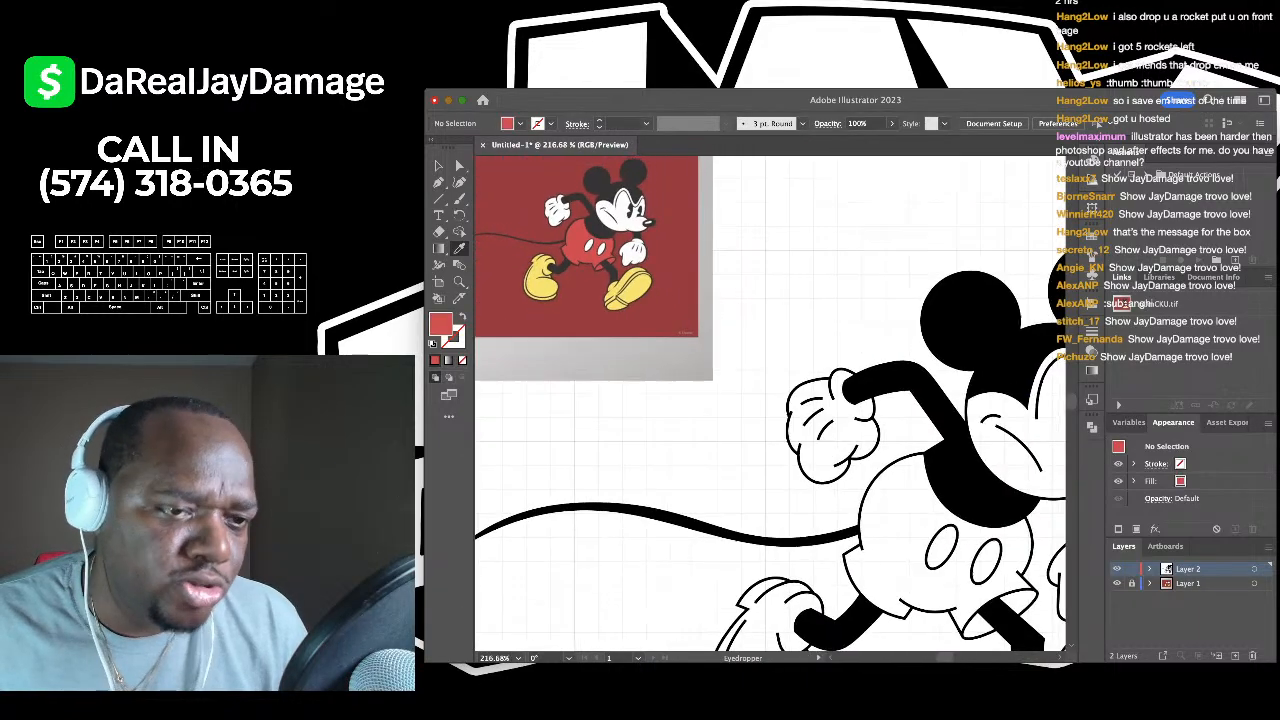
click(438, 297)
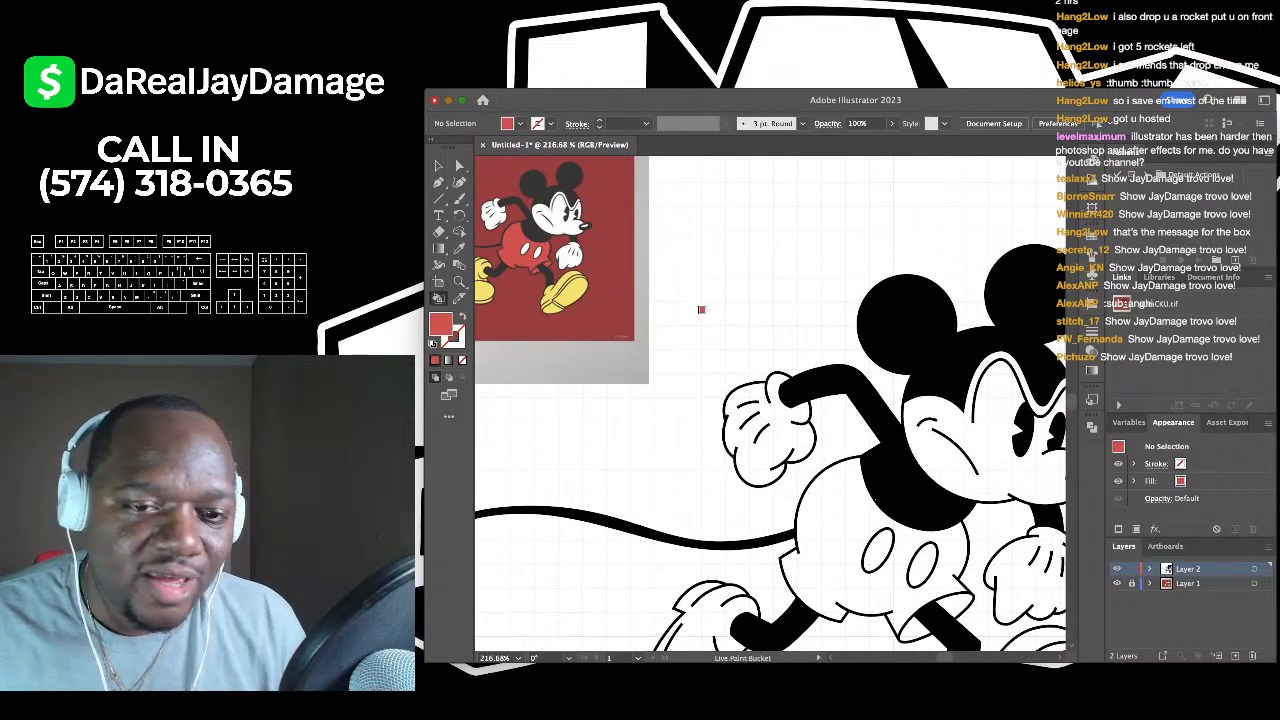
scroll(690, 290, down, 3)
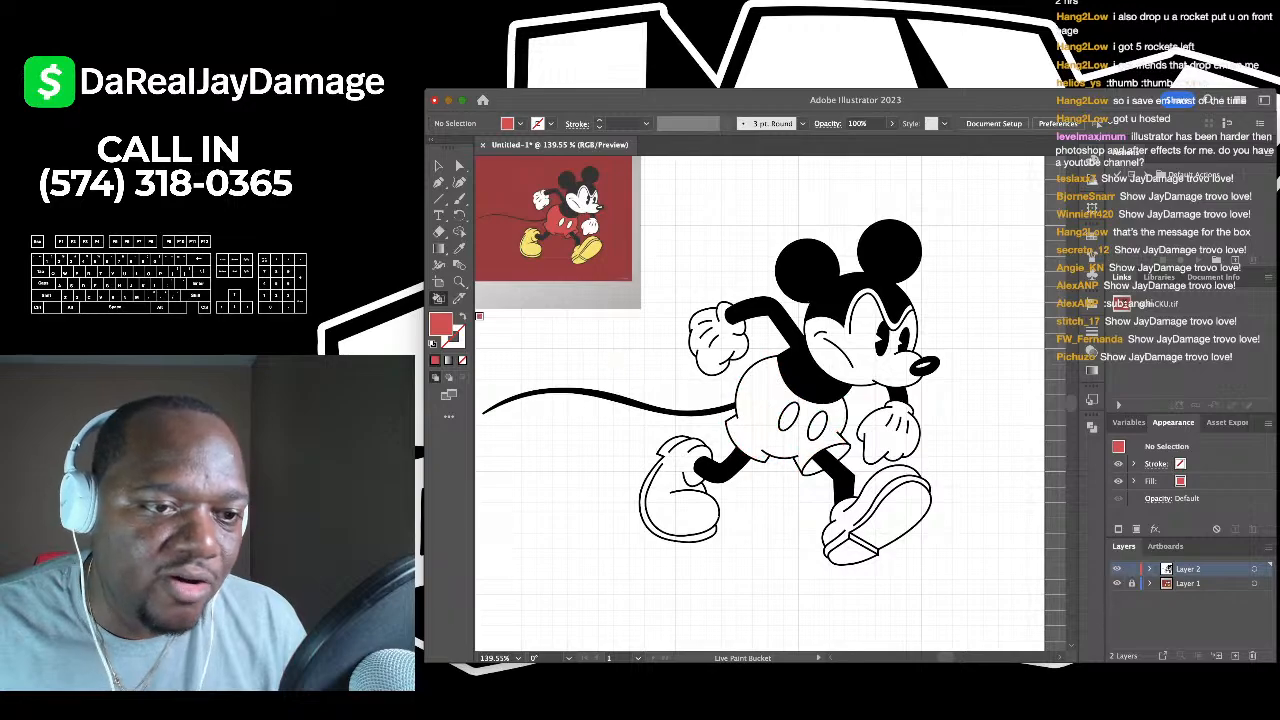
click(757, 389)
- Sample the yellow of the reference shoes with the Eyedropper
scroll(810, 467, up, 3)
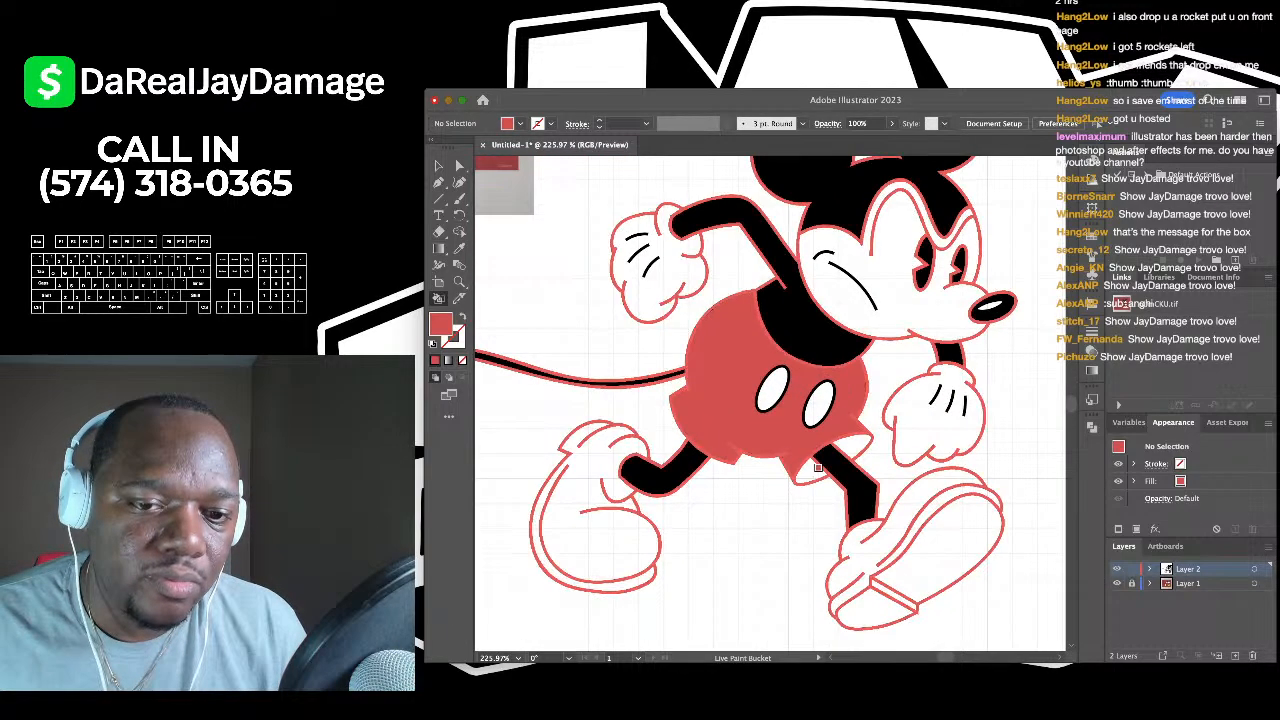
scroll(894, 521, down, 4)
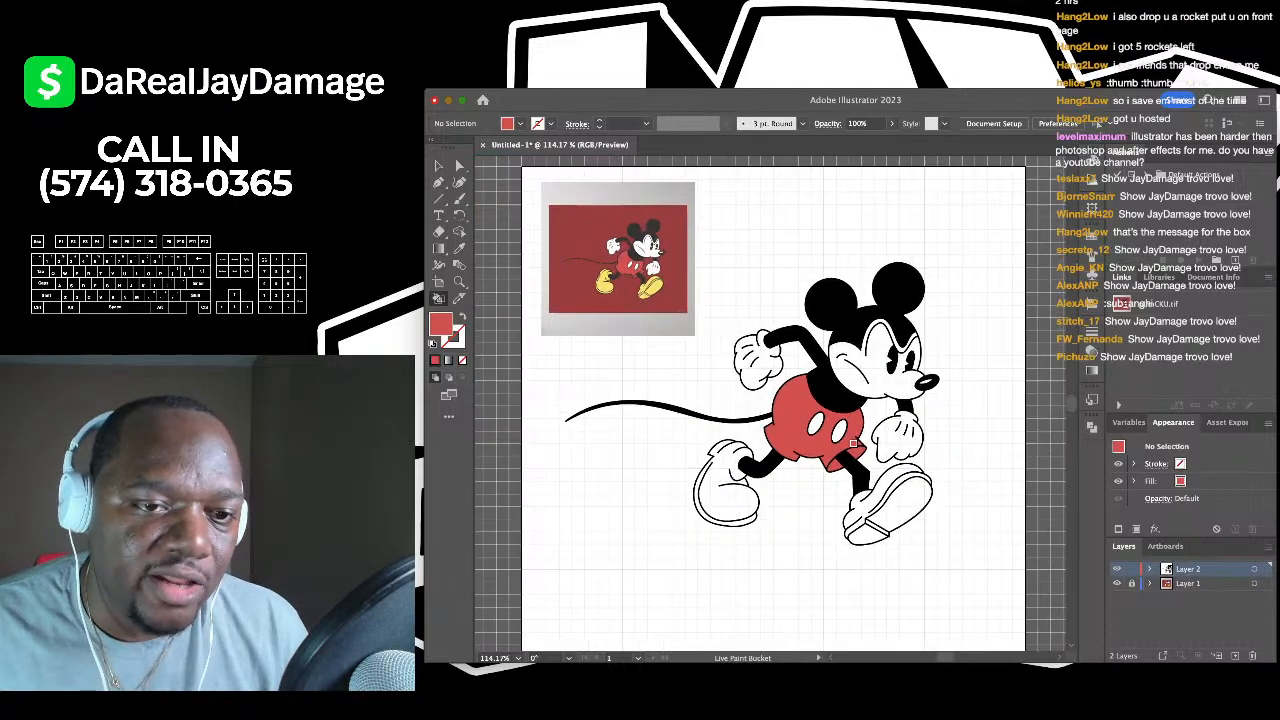
scroll(587, 399, up, 3)
key(i)
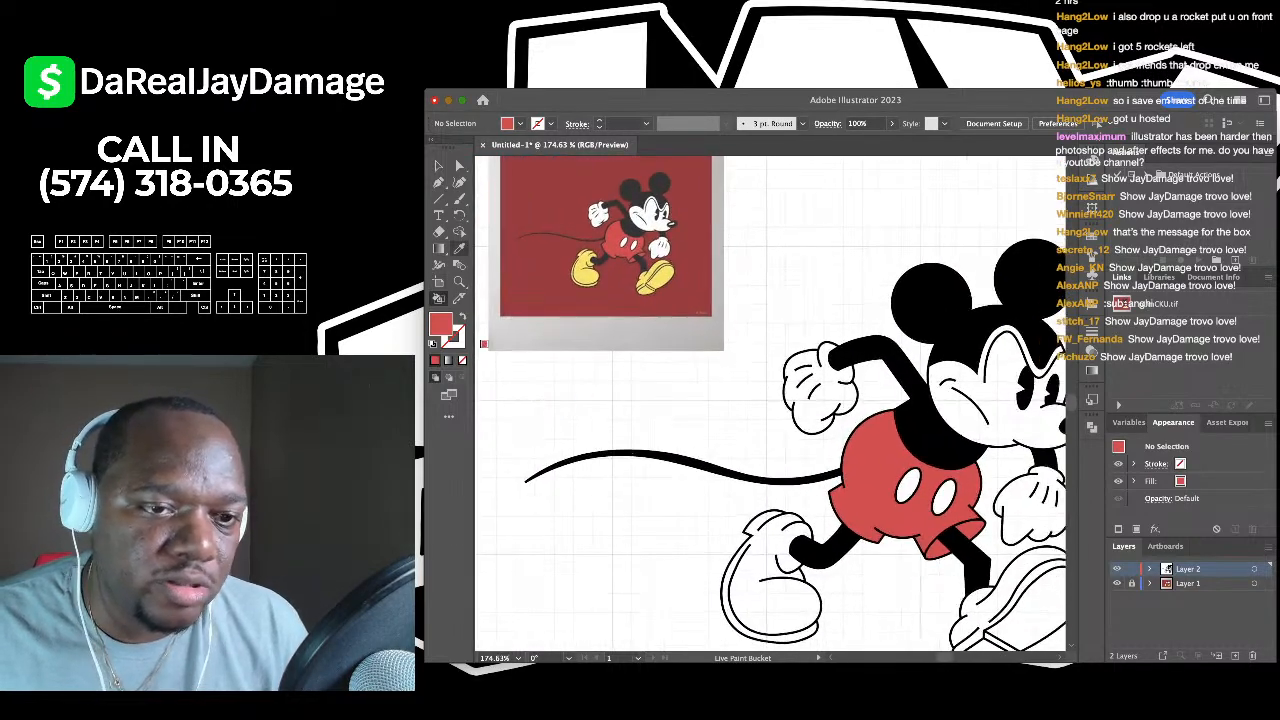
scroll(583, 274, up, 8)
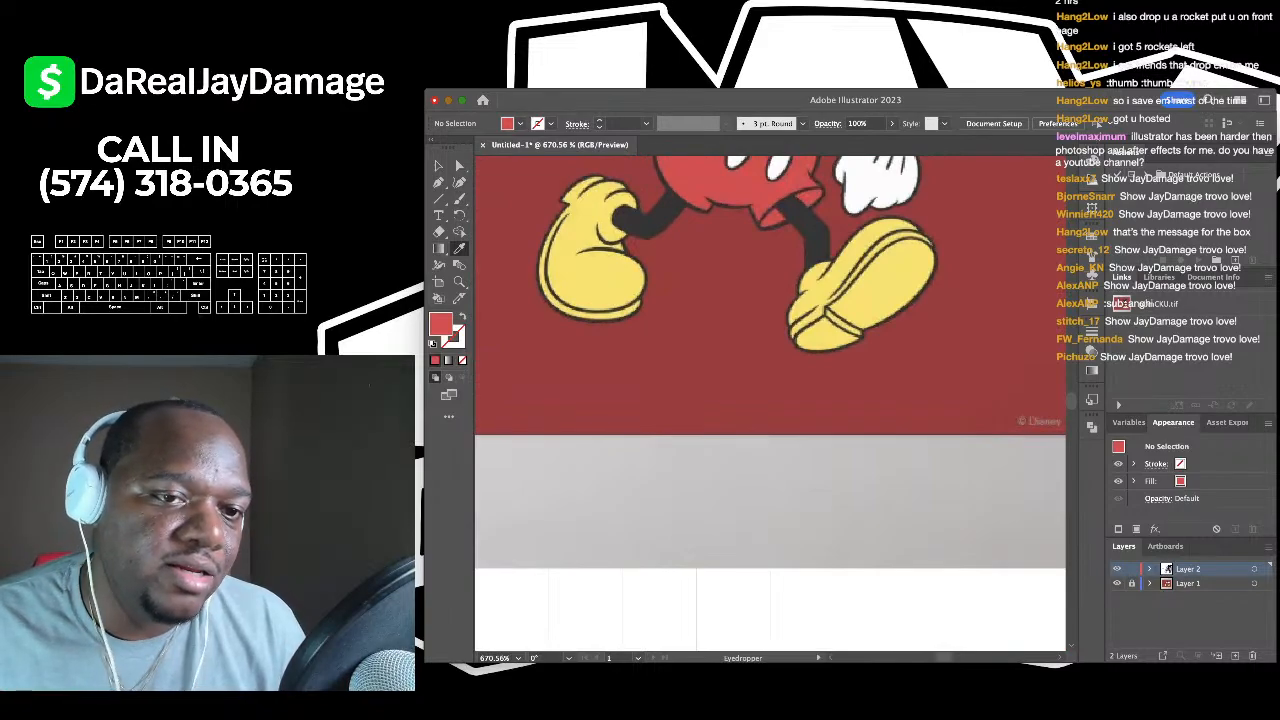
click(606, 265)
scroll(606, 260, down, 8)
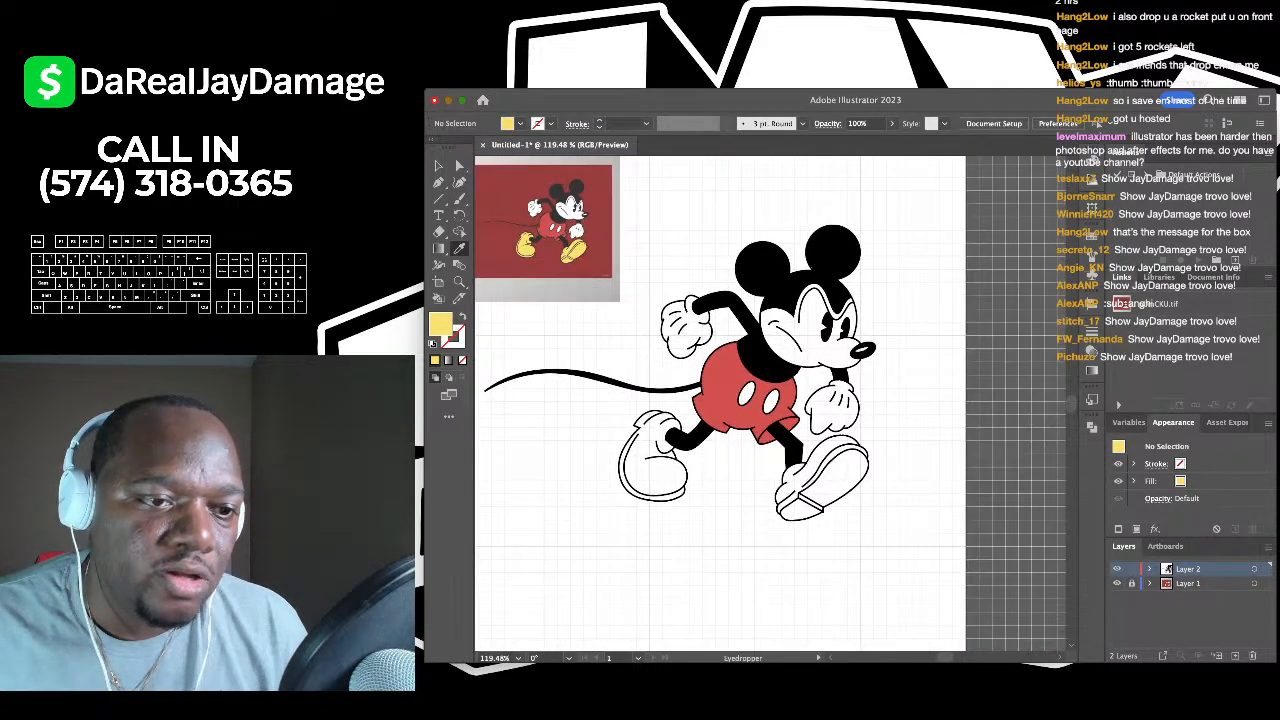
scroll(714, 374, down, 1)
- Fill the left shoe and the right shoe's upper, body and sole yellow
key(k)
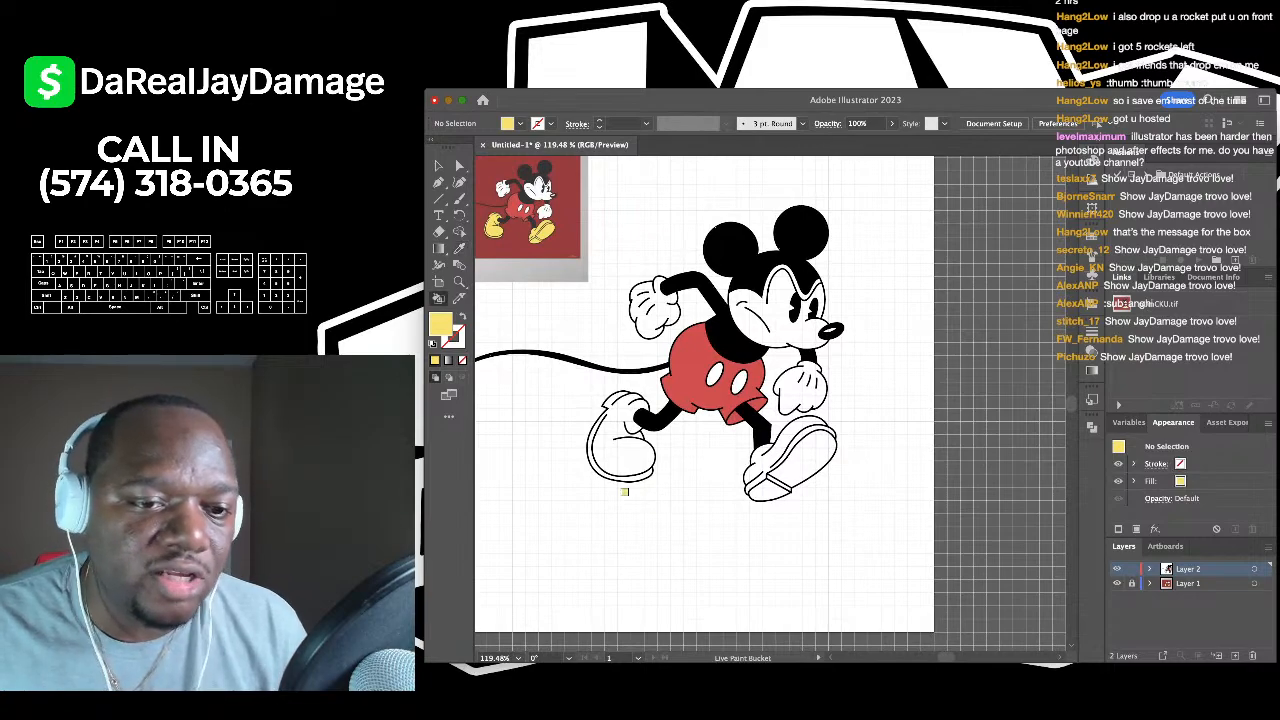
scroll(624, 491, up, 4)
click(612, 377)
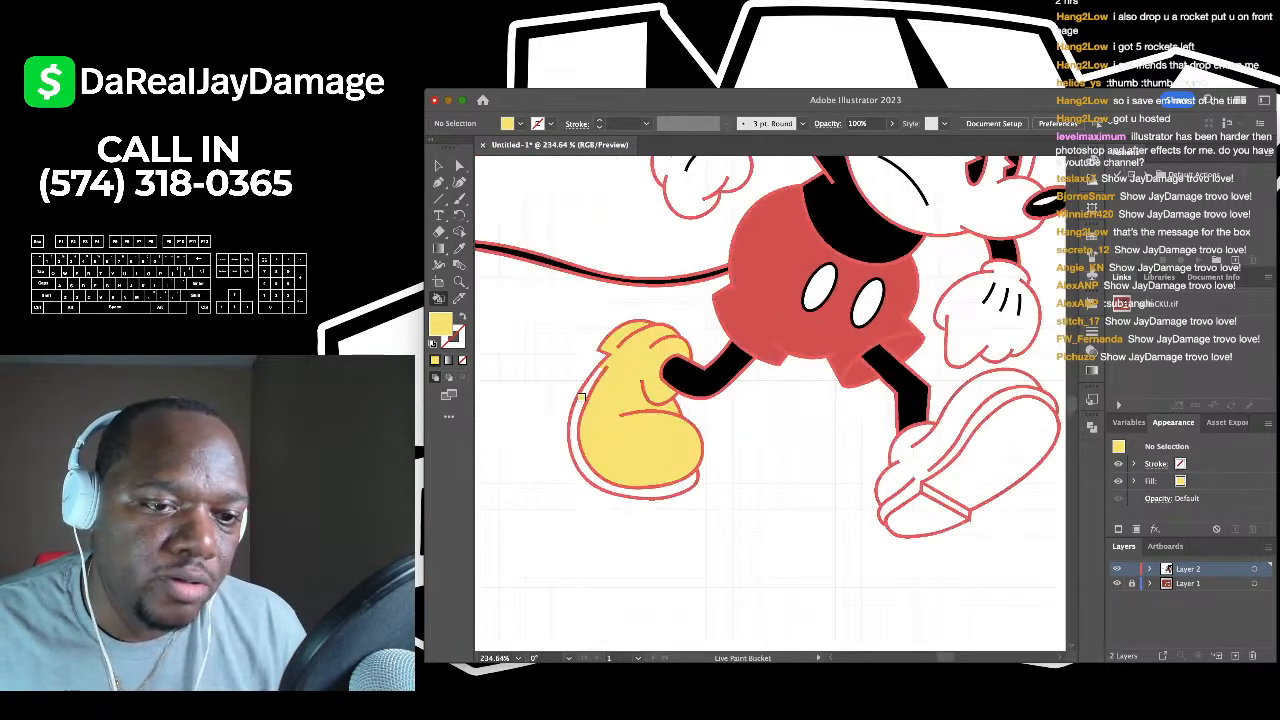
scroll(700, 420, right, 5)
click(778, 432)
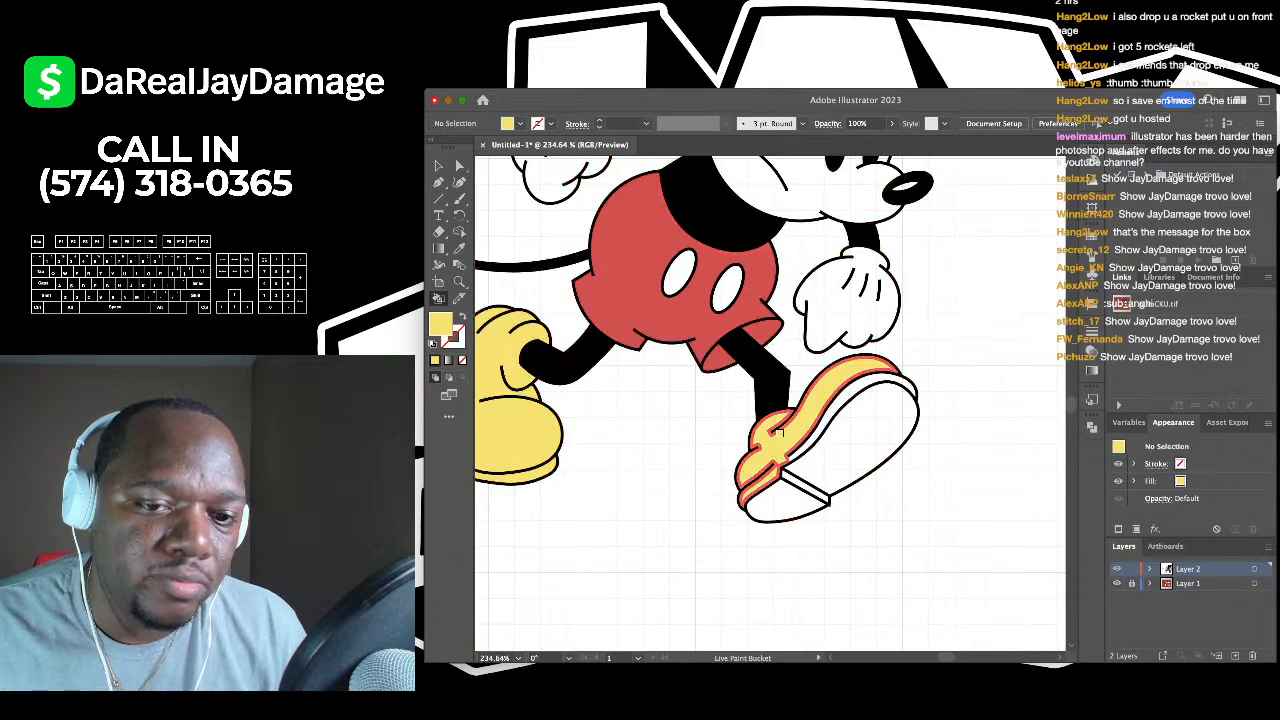
click(805, 440)
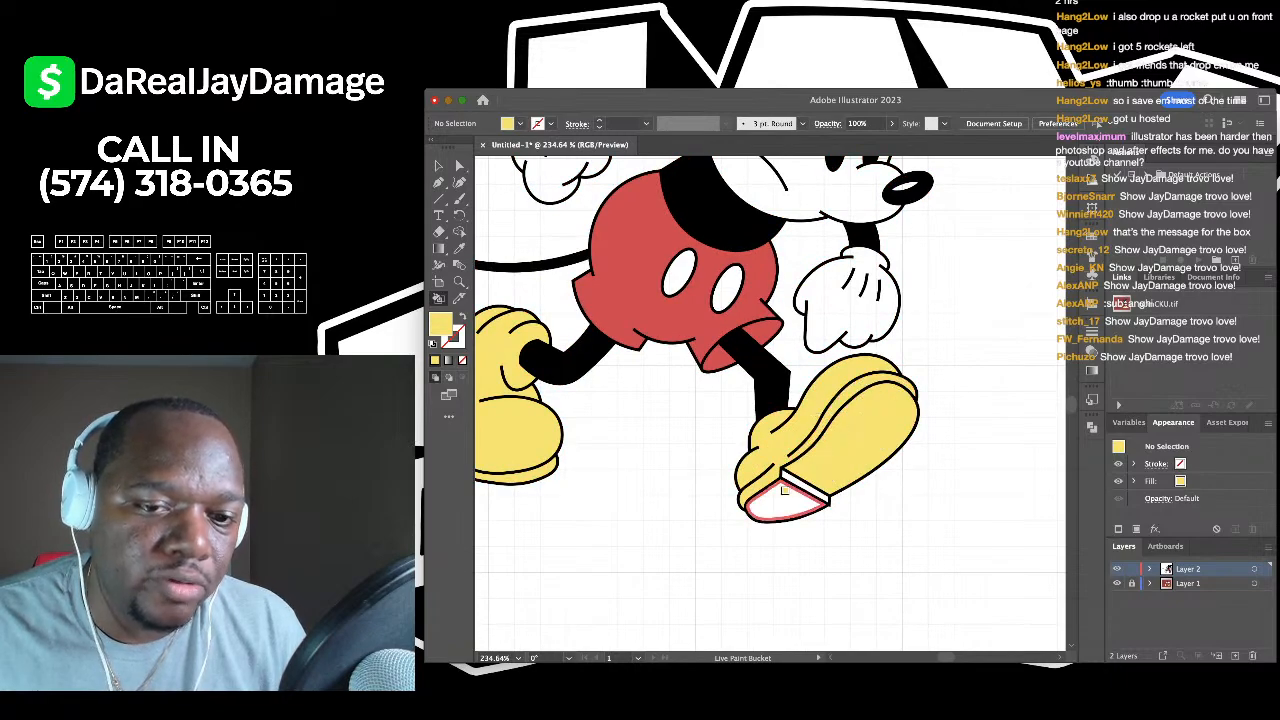
click(784, 490)
scroll(790, 489, down, 4)
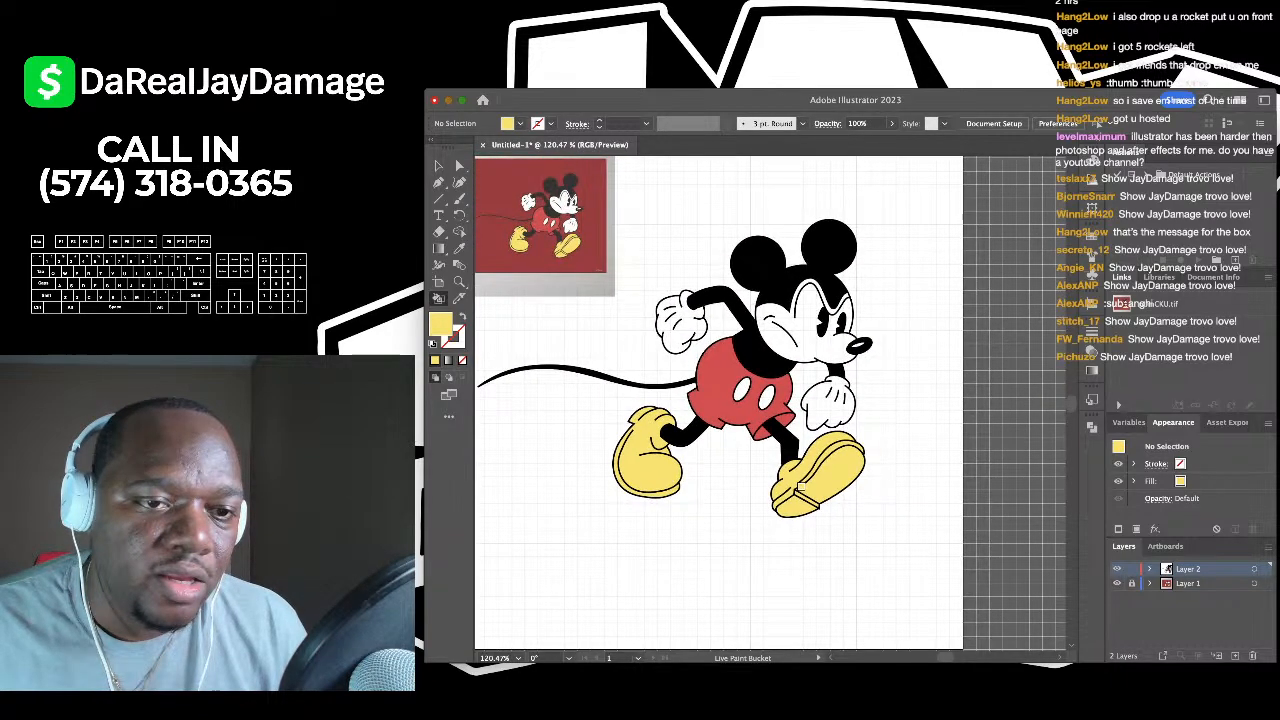
scroll(800, 487, up, 2)
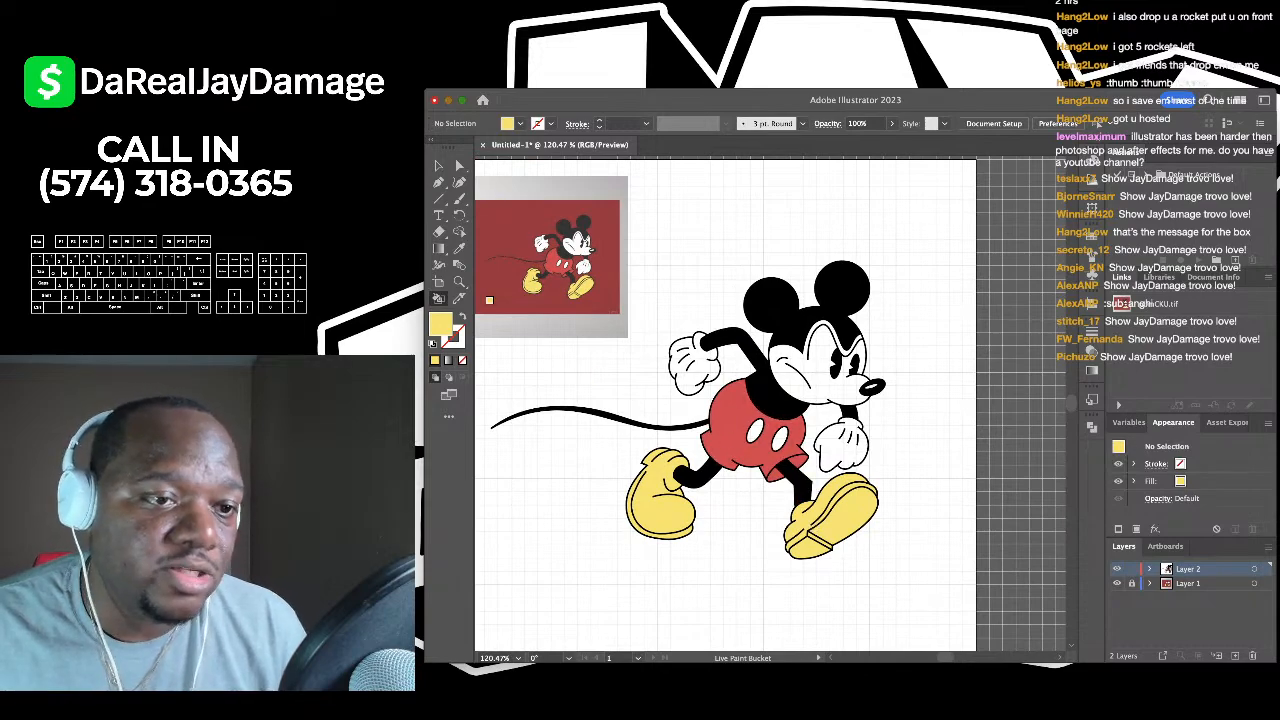
- Sample white from the reference glove, then return to the Live Paint Bucket
click(459, 248)
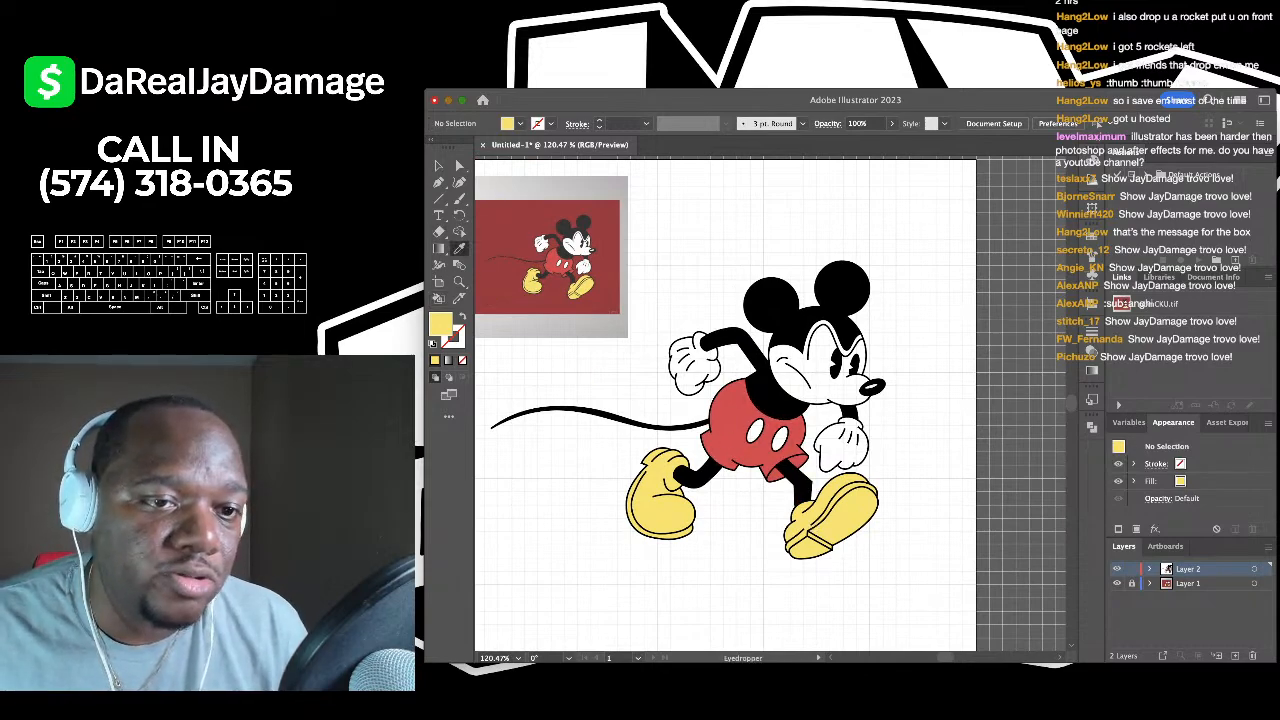
scroll(567, 238, up, 6)
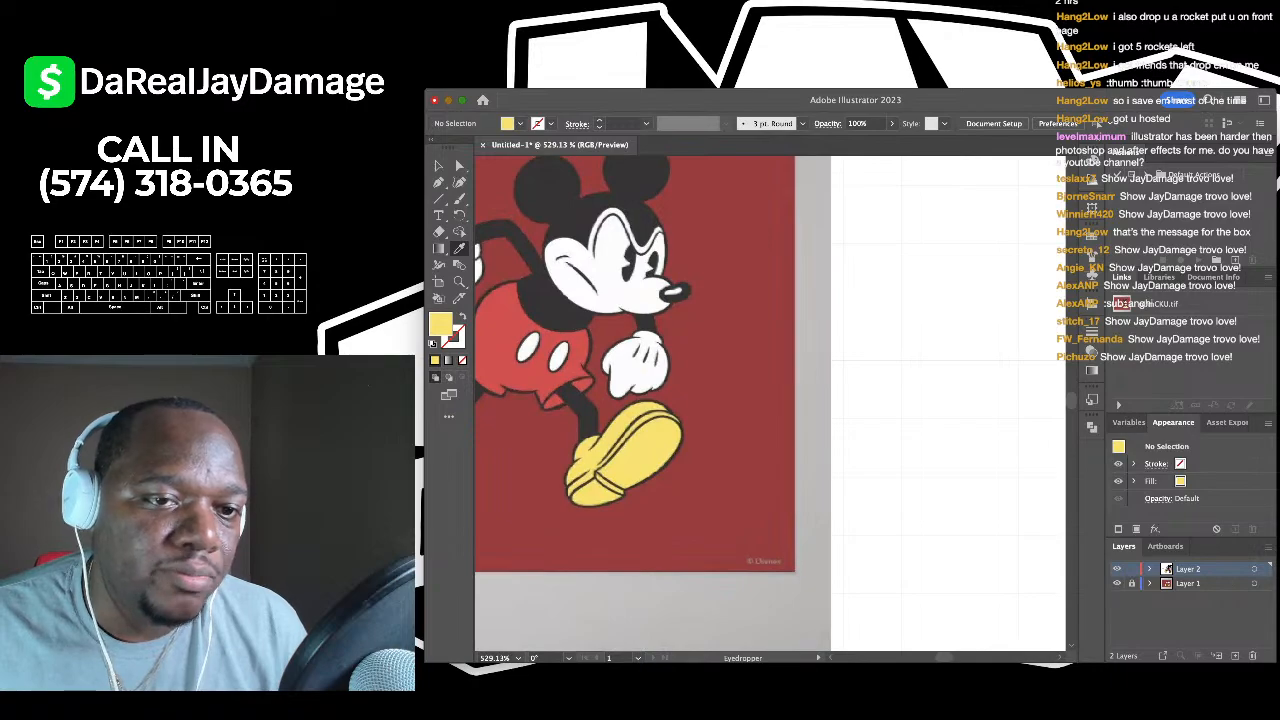
click(605, 265)
scroll(605, 265, down, 5)
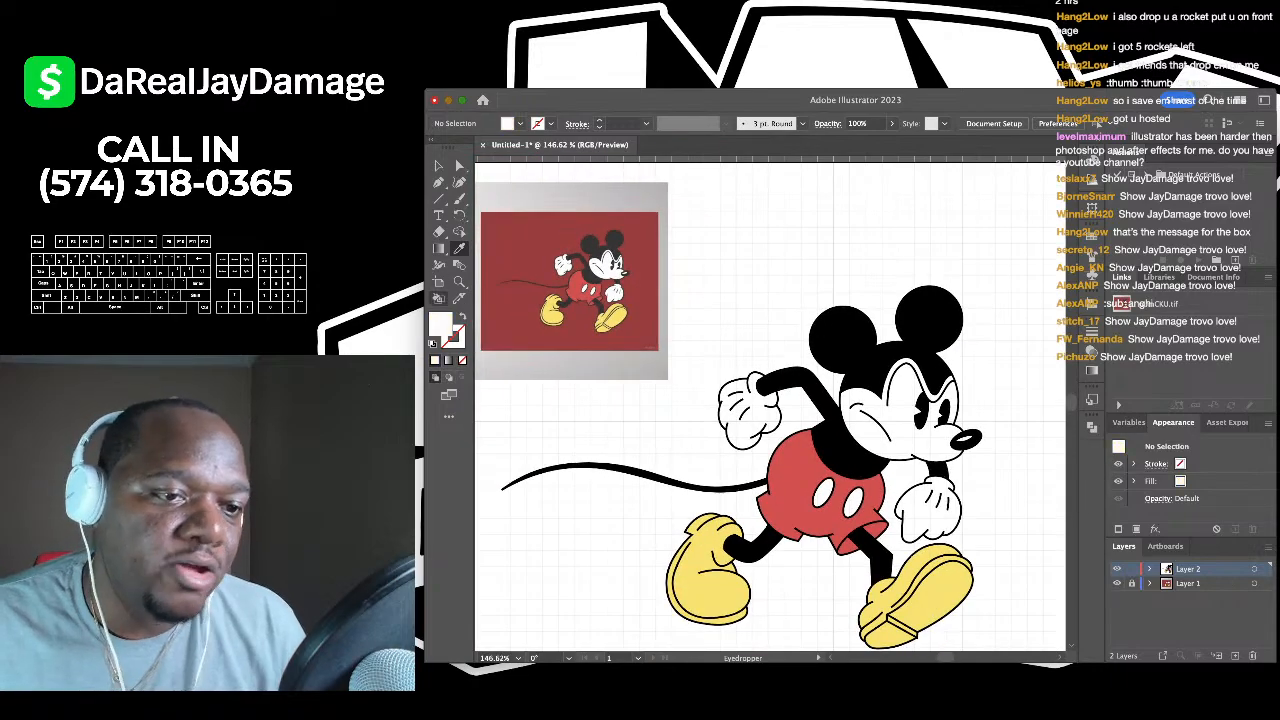
key(k)
- Hide the reference image layer
scroll(700, 338, up, 5)
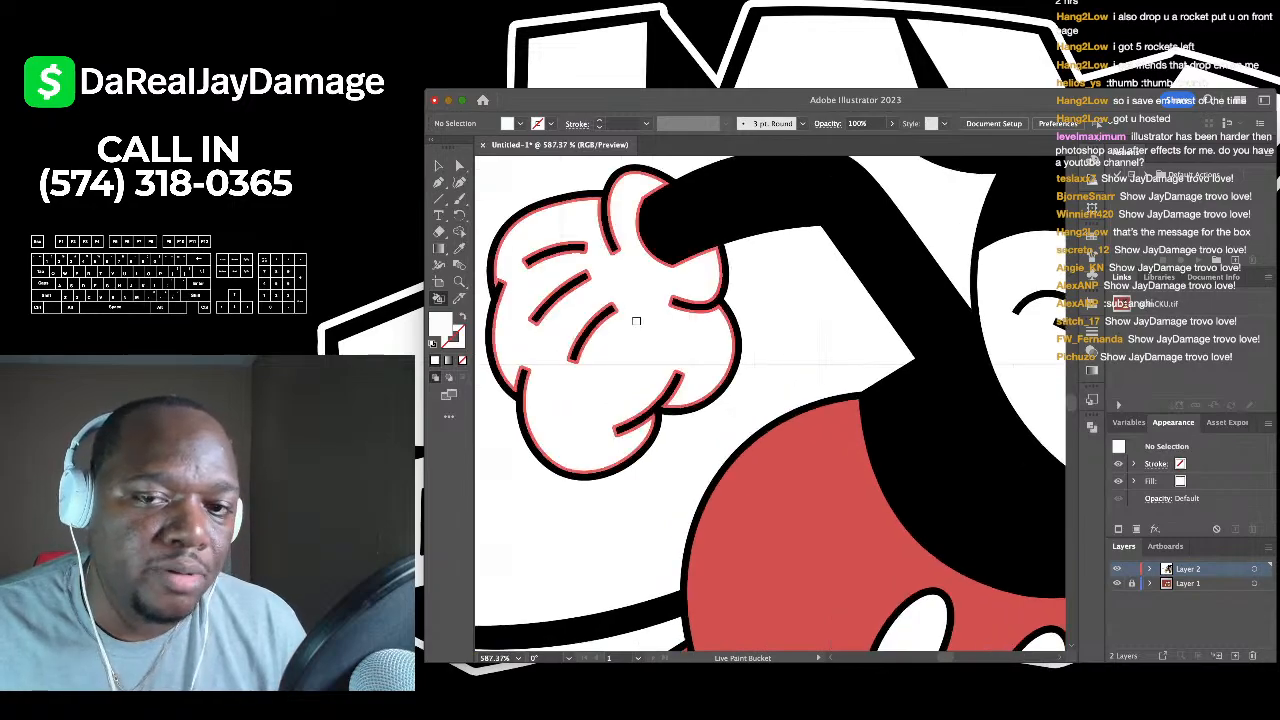
scroll(636, 321, down, 4)
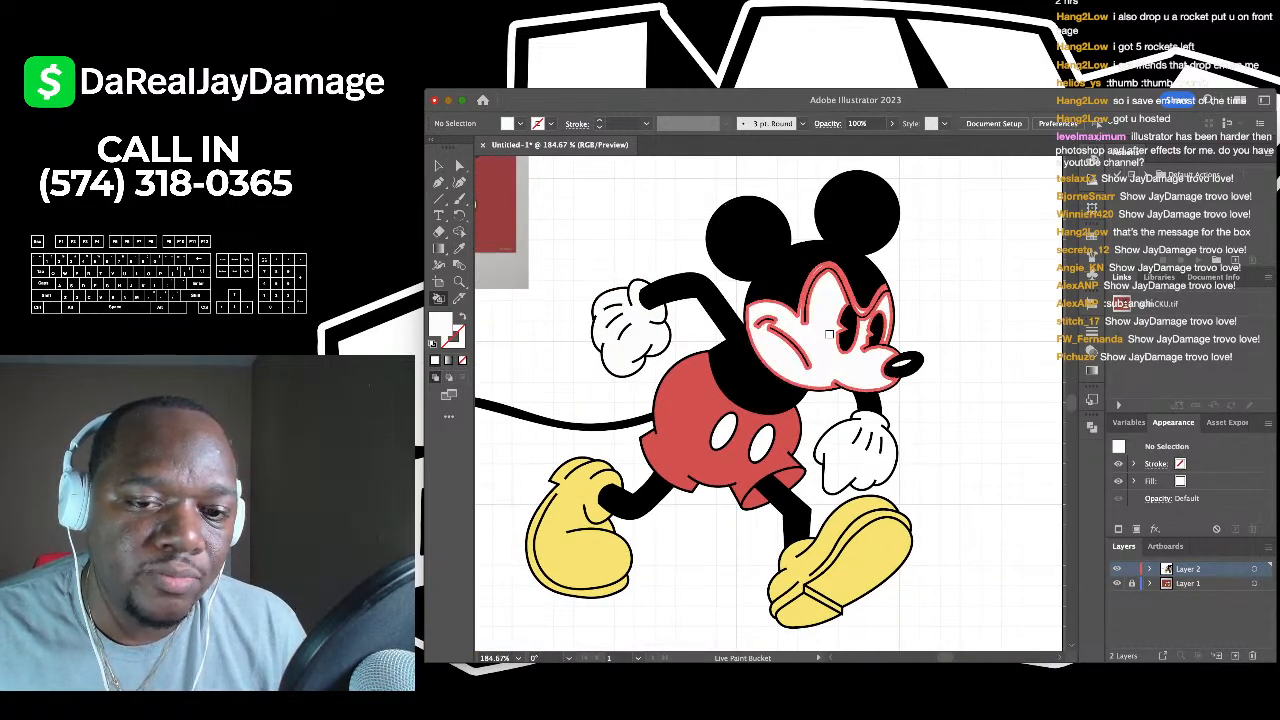
scroll(829, 334, up, 4)
scroll(833, 483, down, 2)
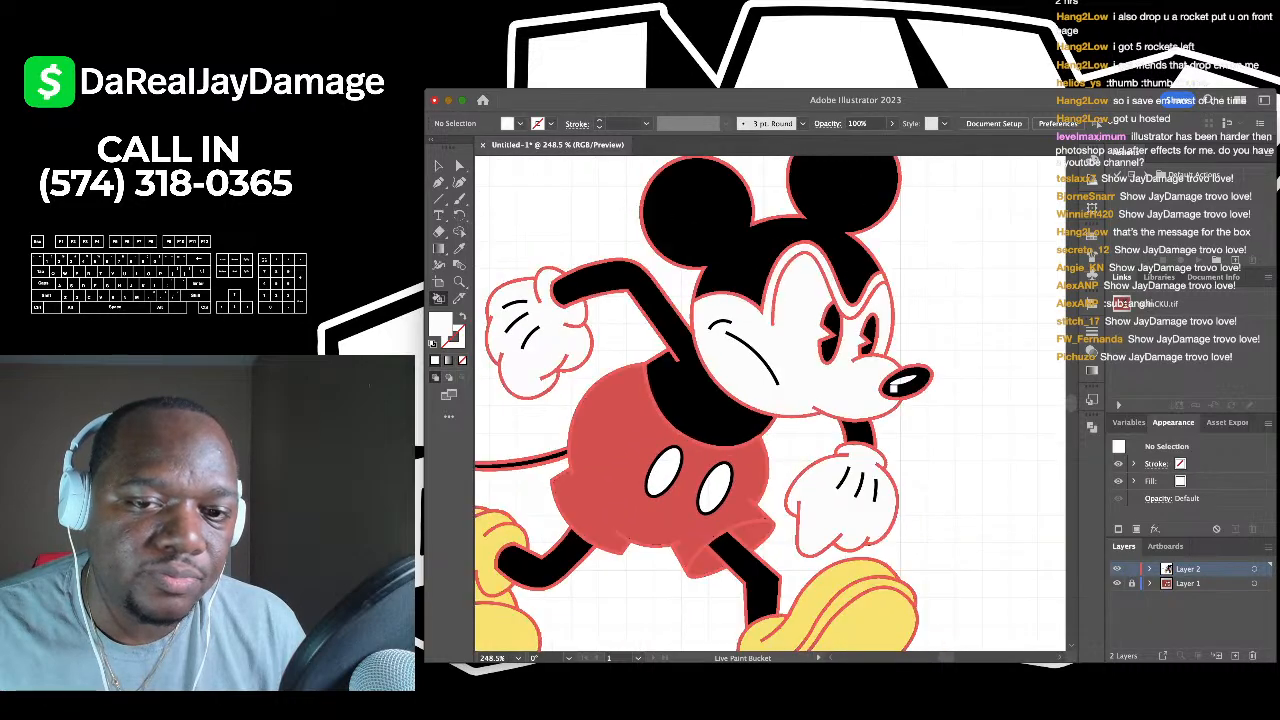
scroll(905, 381, up, 2)
scroll(899, 370, down, 4)
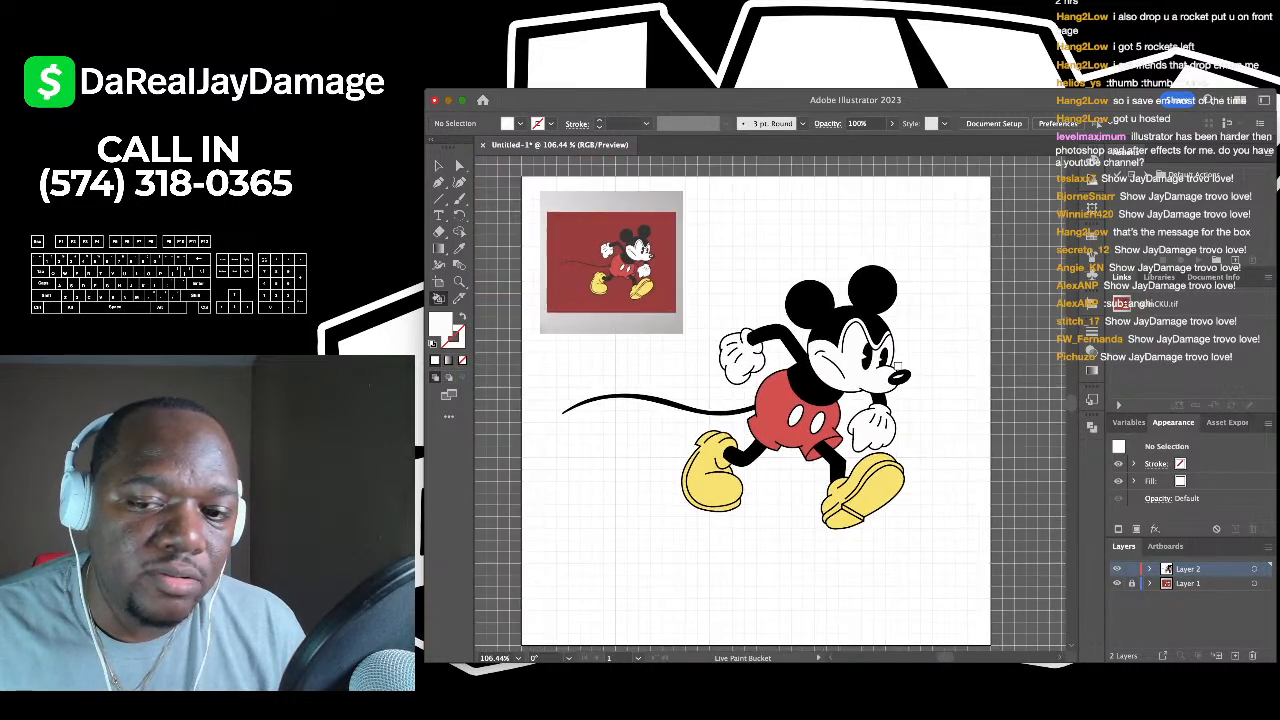
scroll(897, 364, left, 1)
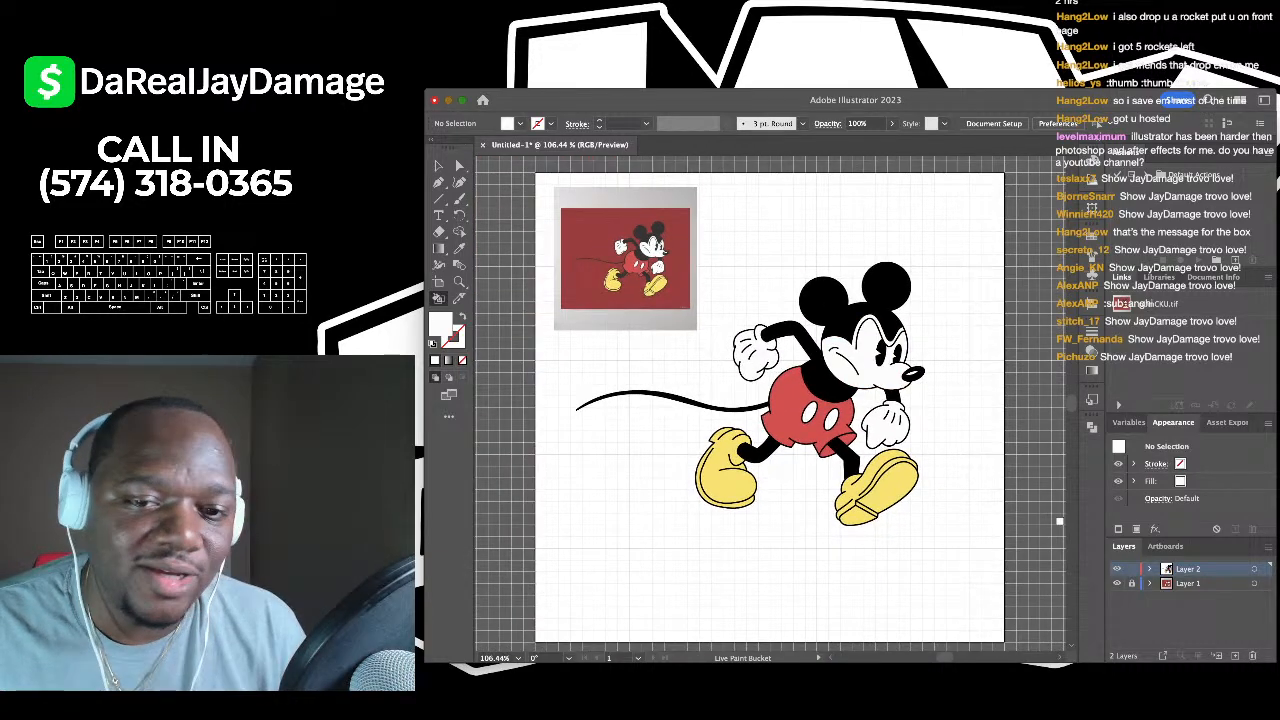
click(1117, 583)
- Scroll the view left across the coloured Mickey artwork
scroll(868, 470, left, 1)
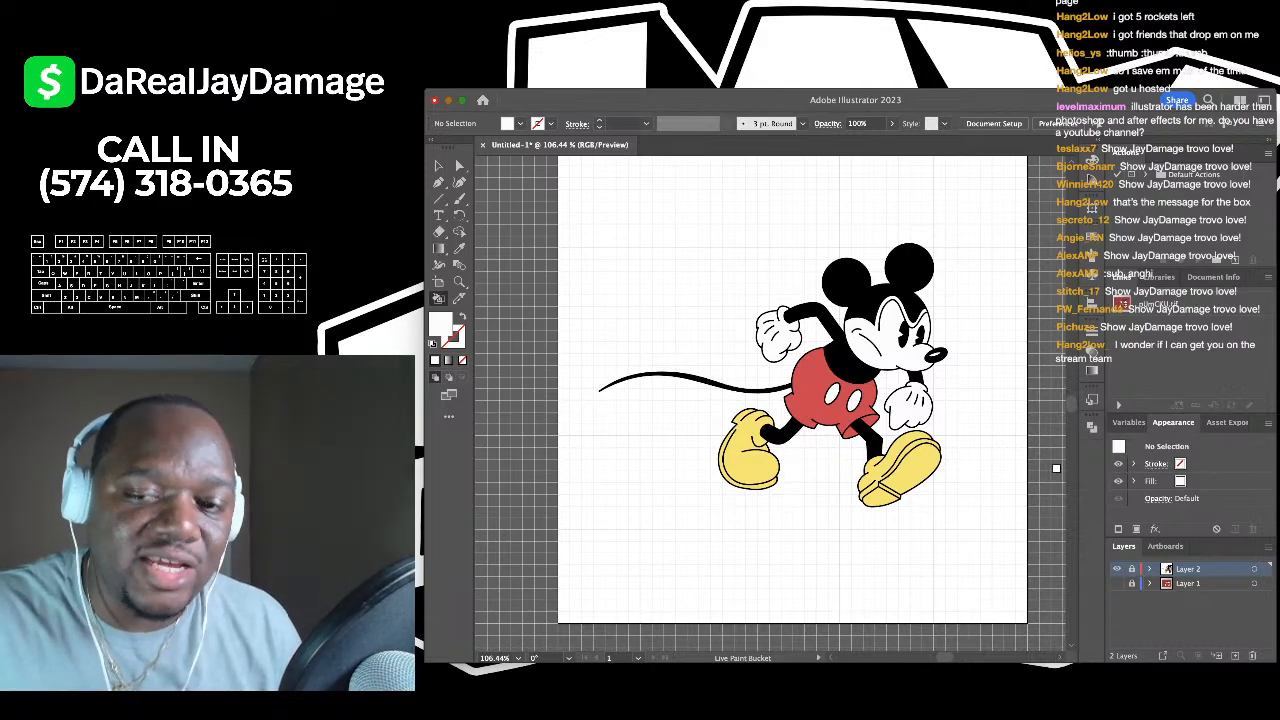
- Add an empty Layer 3 above the artwork and make black the fill colour
click(1235, 655)
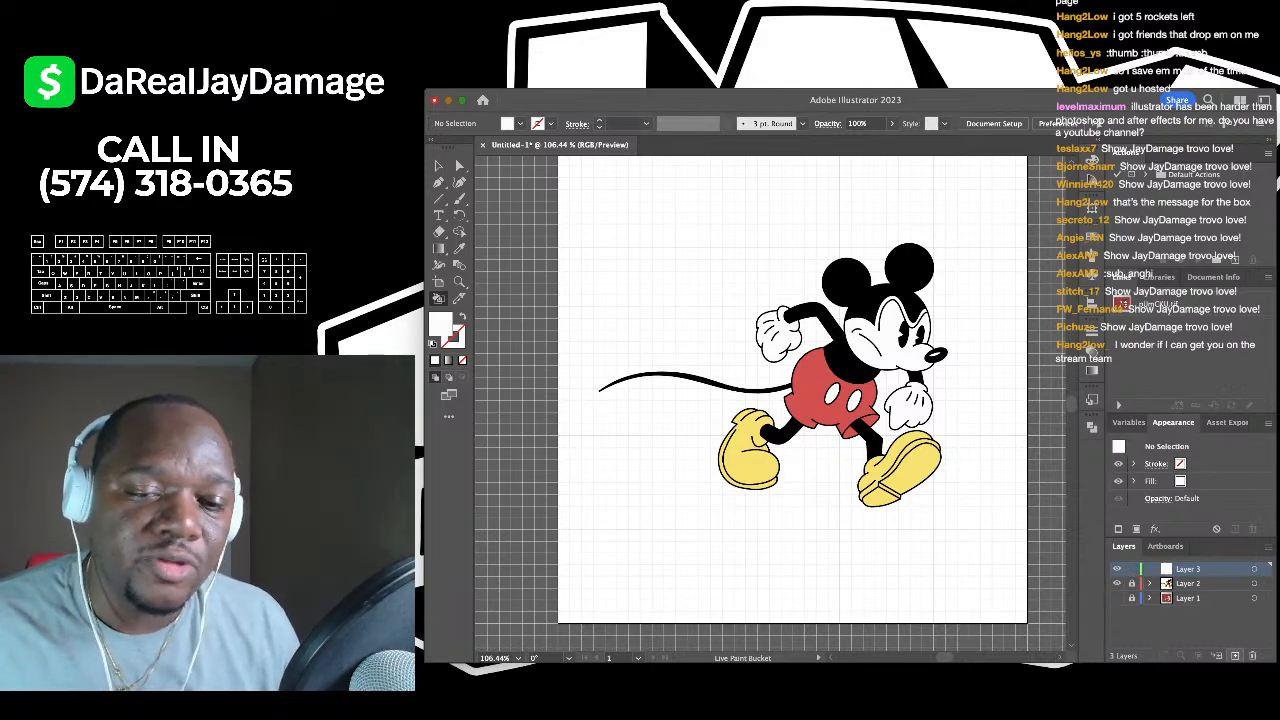
scroll(800, 360, up, 6)
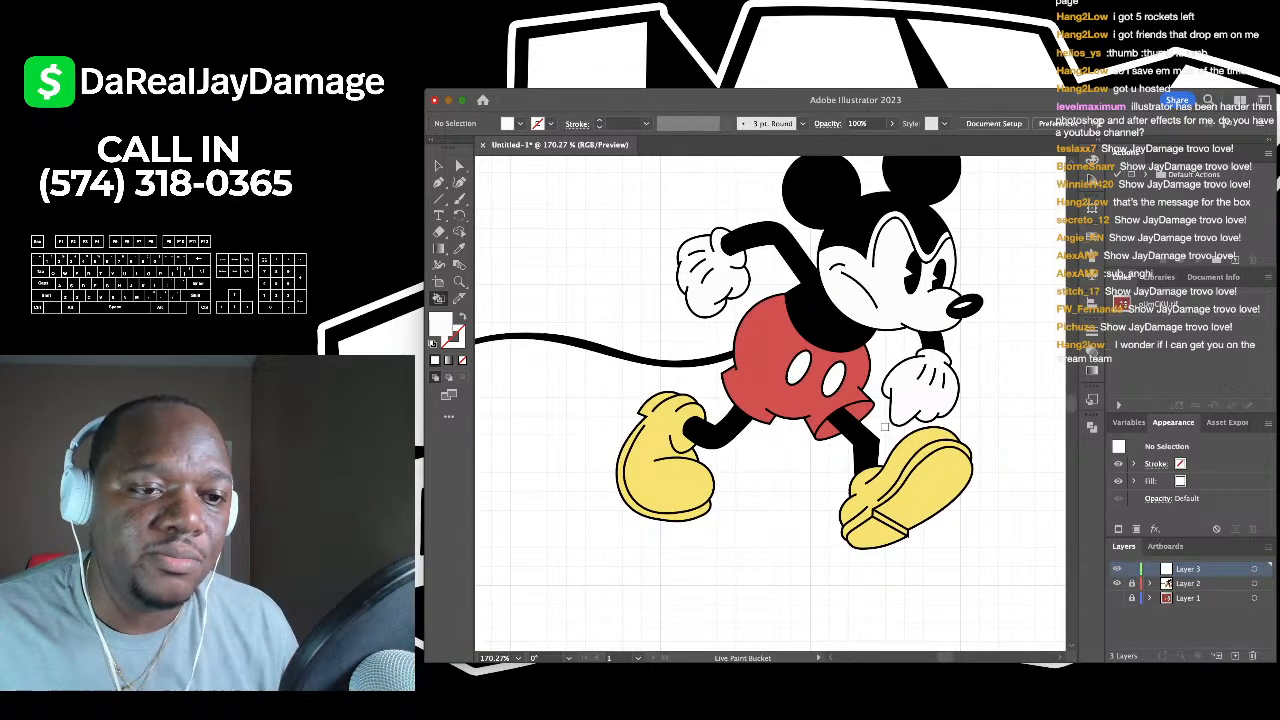
scroll(833, 376, down, 4)
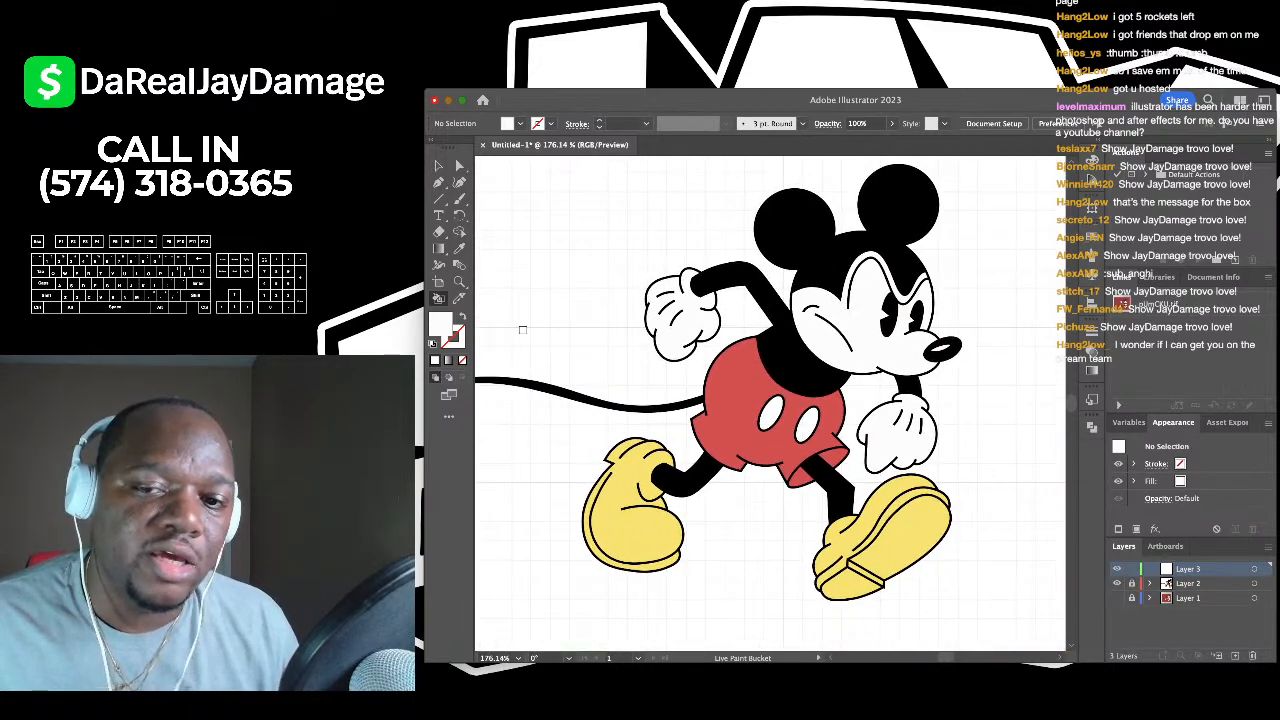
key(Right)
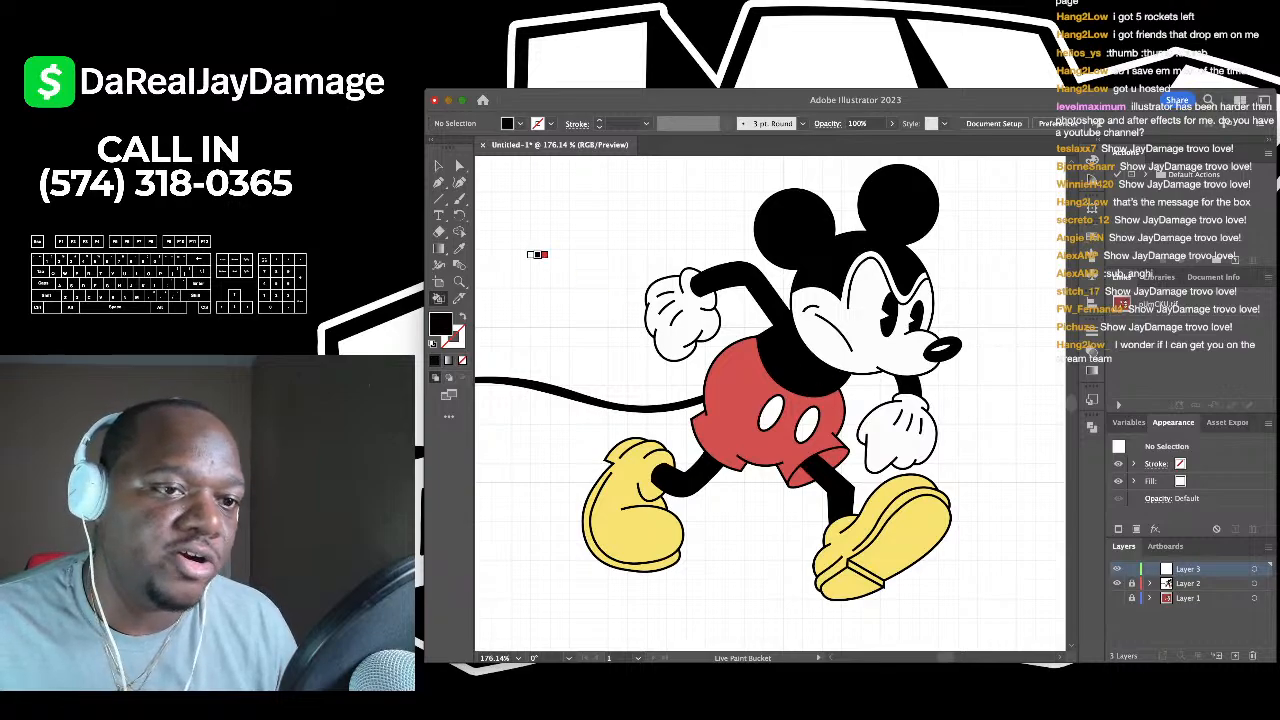
- Switch to the Curvature tool and zoom in closely on Mickey's left glove
click(459, 182)
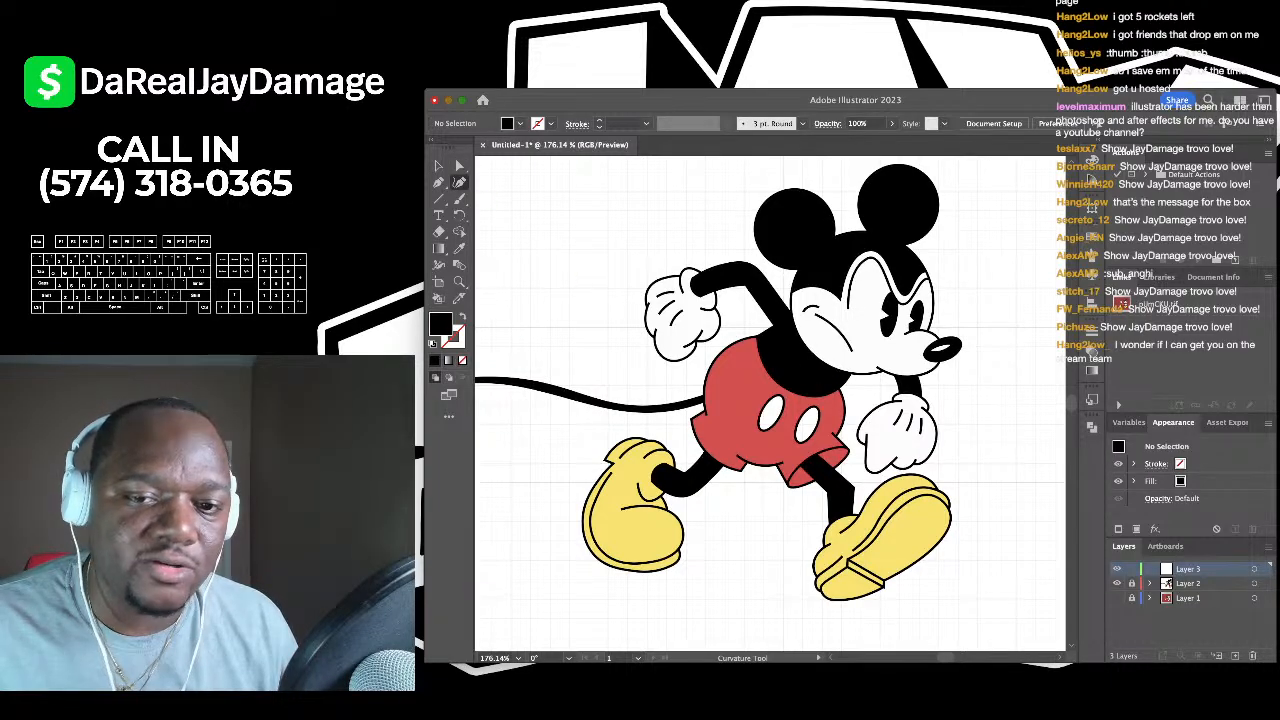
scroll(770, 404, right, 4)
scroll(770, 404, up, 2)
scroll(770, 404, down, 3)
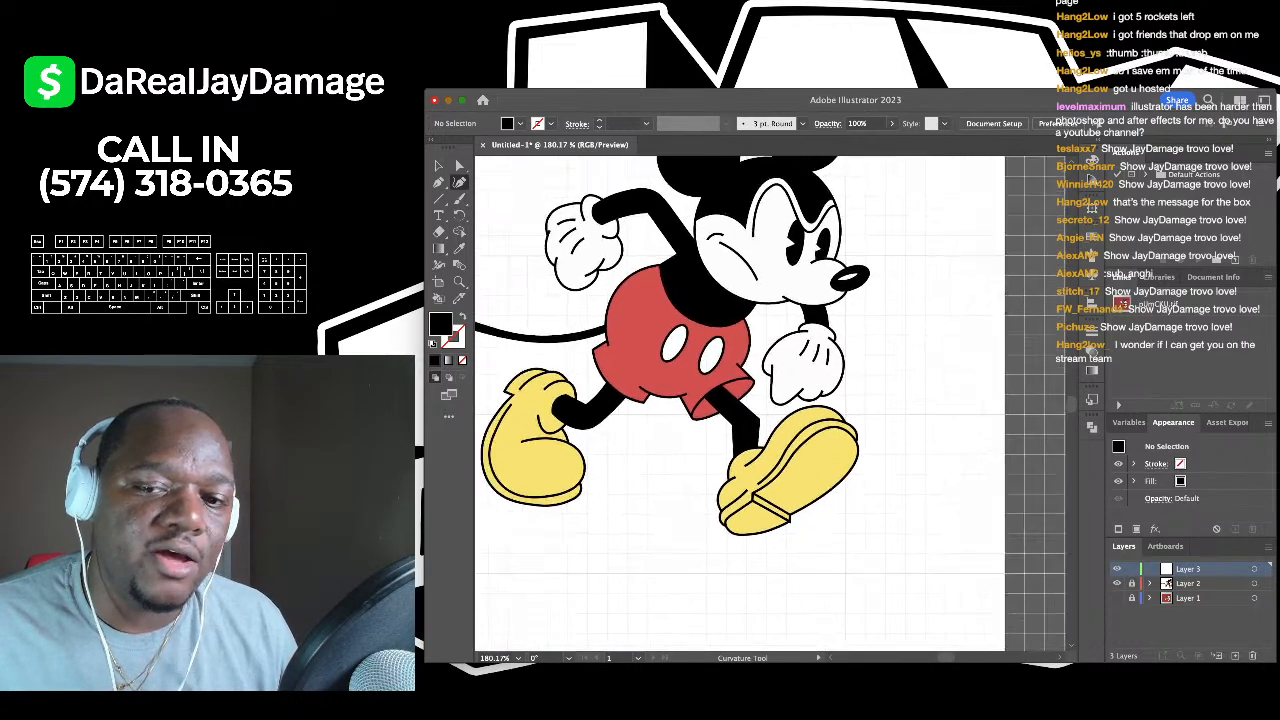
scroll(770, 404, left, 3)
scroll(665, 231, up, 10)
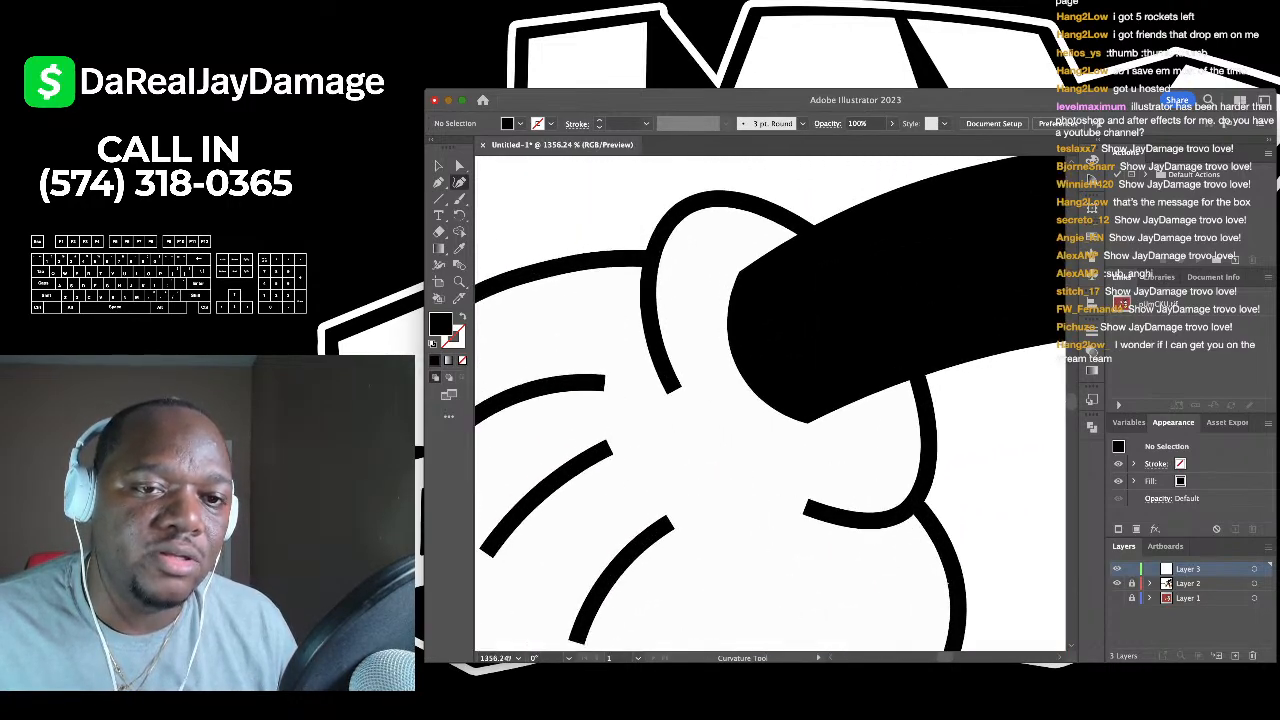
scroll(770, 404, down, 5)
scroll(770, 404, up, 3)
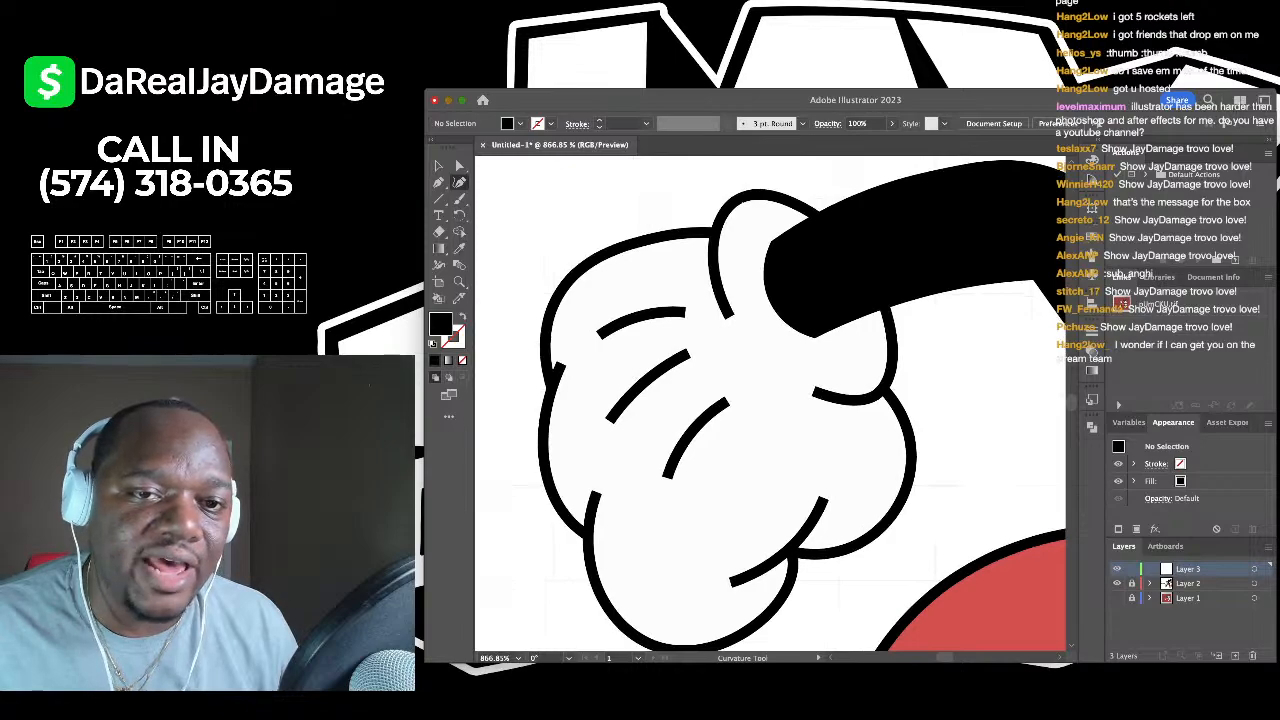
scroll(650, 225, up, 2)
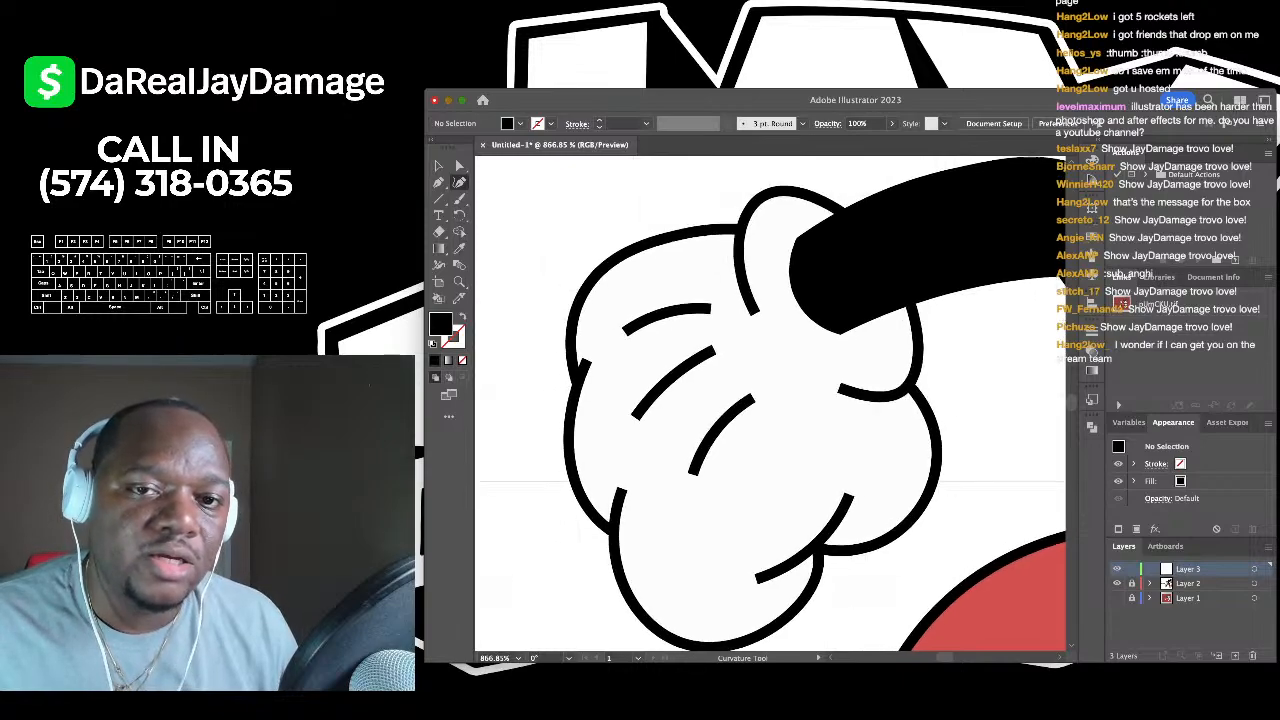
- Trace a closed unfilled path along the glove's top and left edges with a sharp corner
click(881, 217)
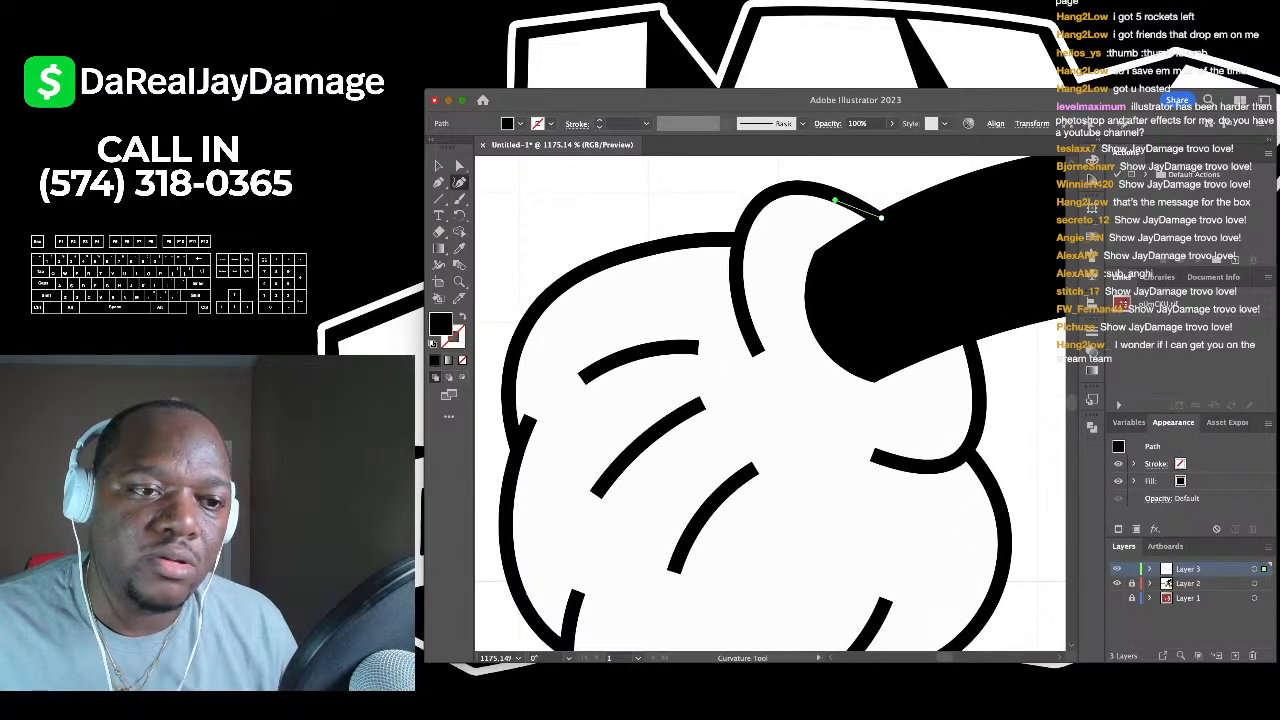
click(835, 200)
click(461, 360)
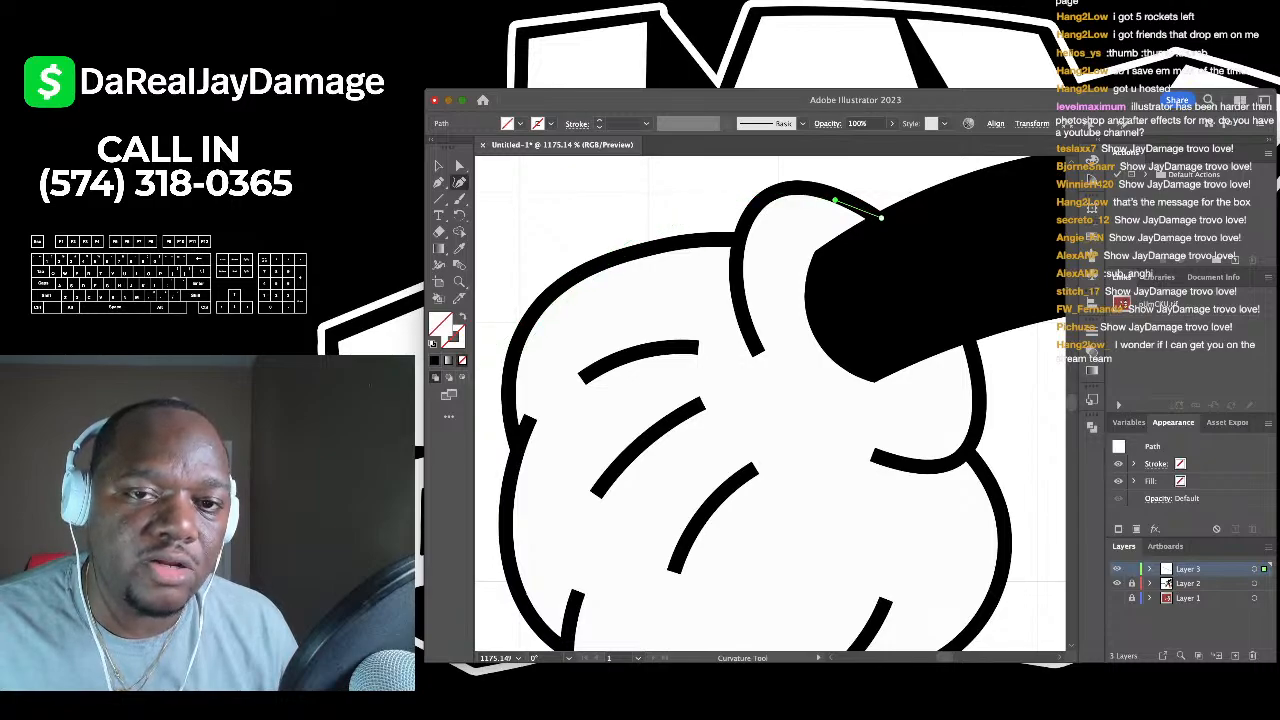
click(795, 187)
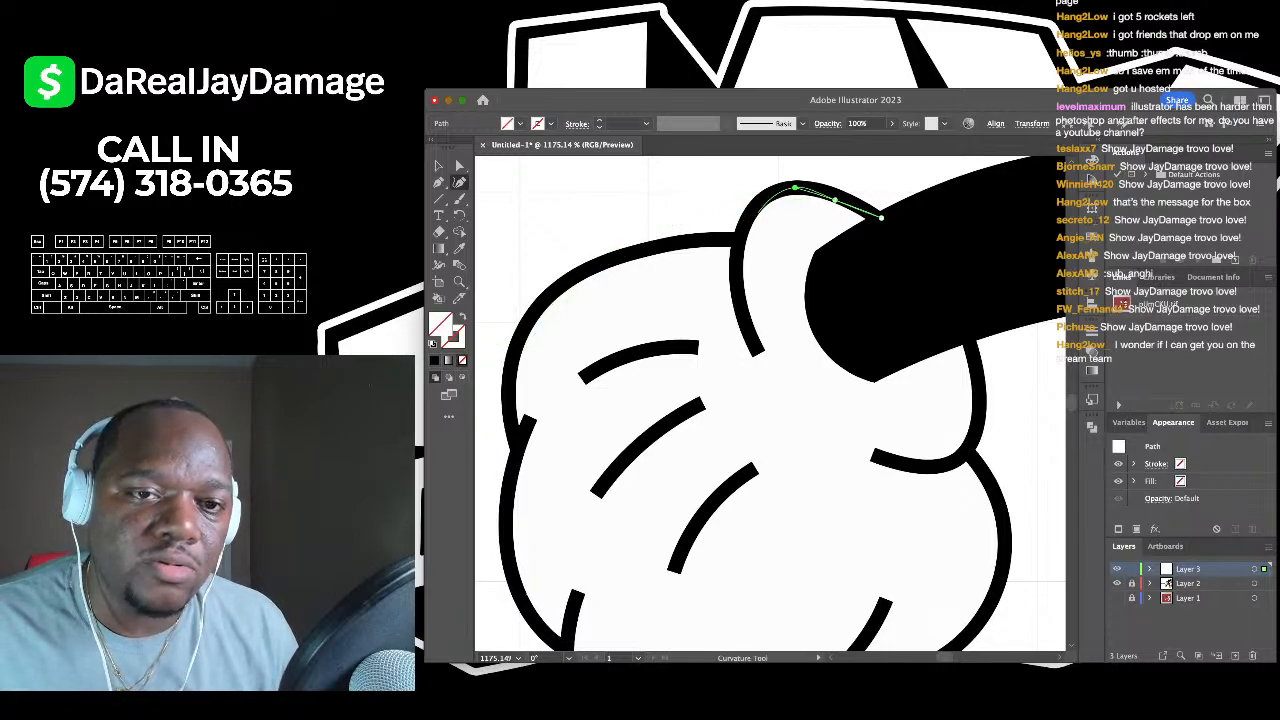
click(741, 237)
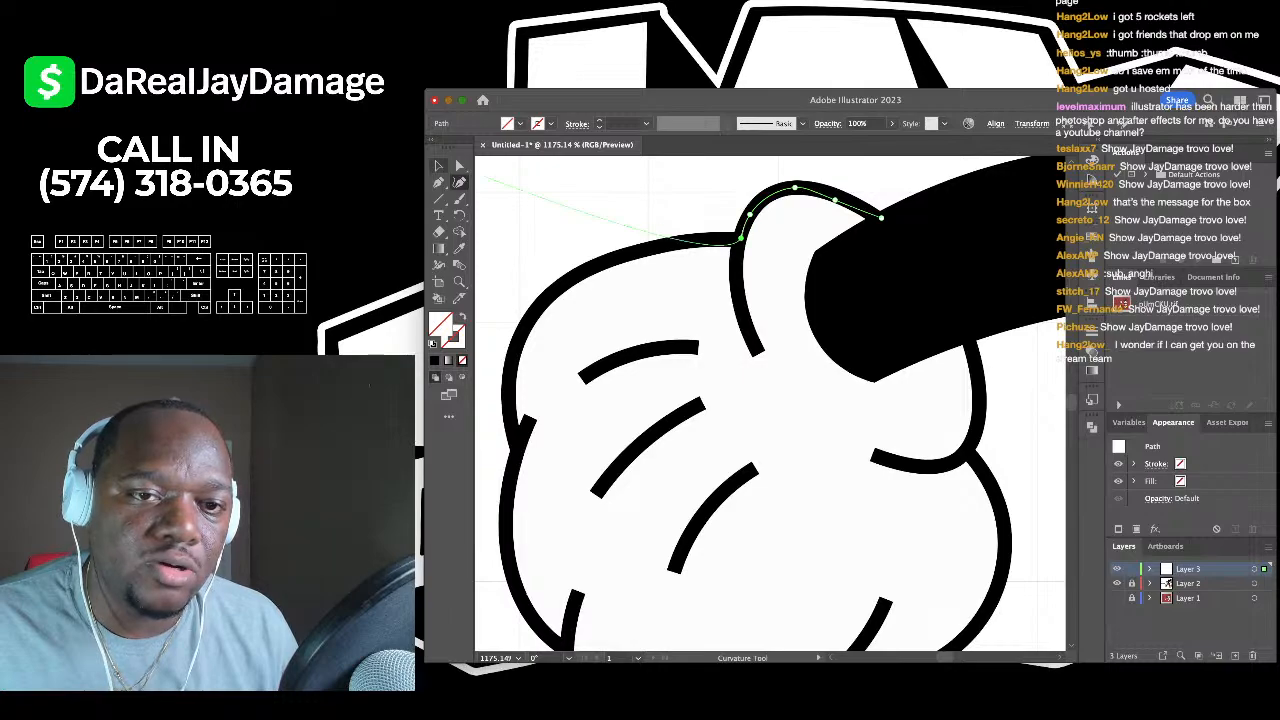
key(p)
click(741, 237)
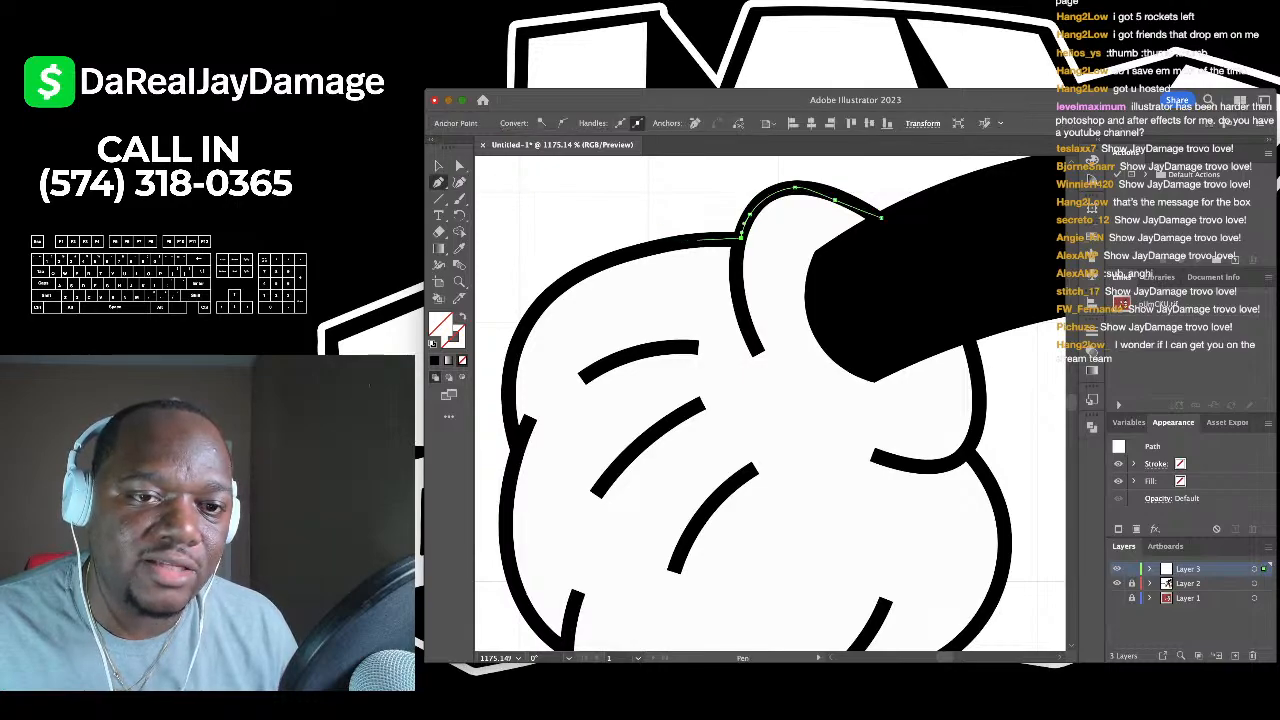
click(631, 254)
click(568, 280)
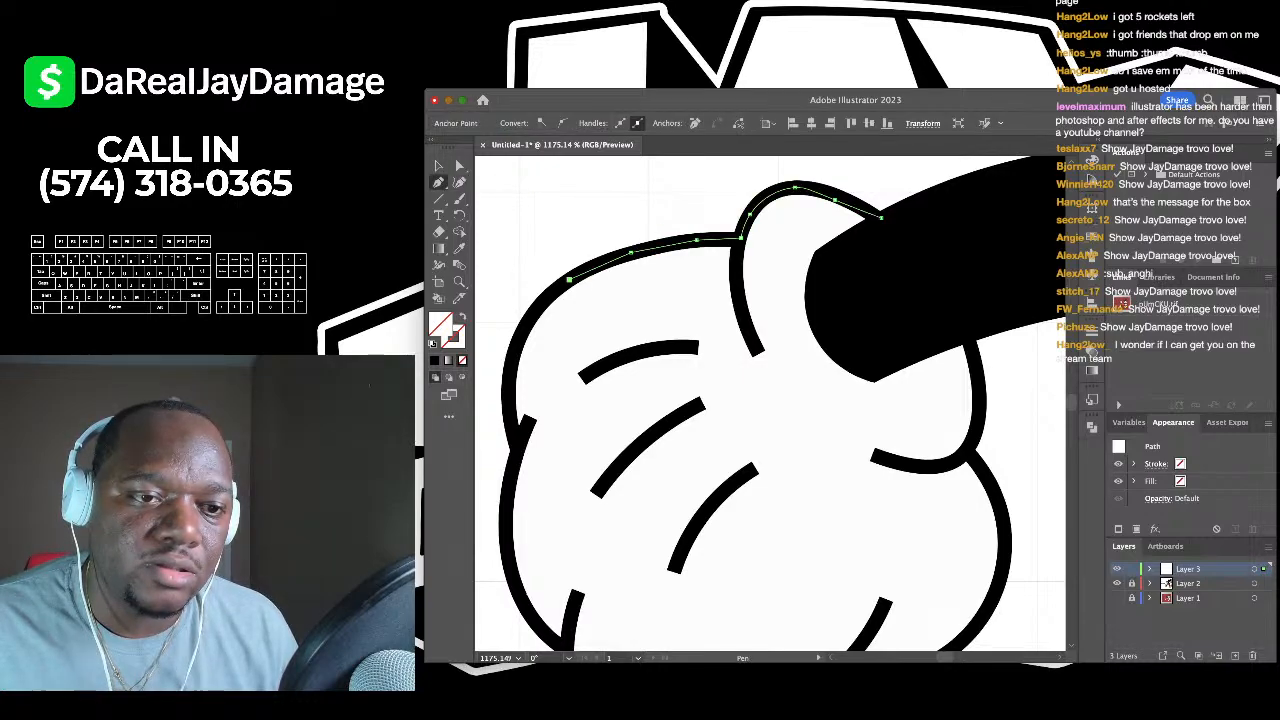
click(527, 319)
click(510, 368)
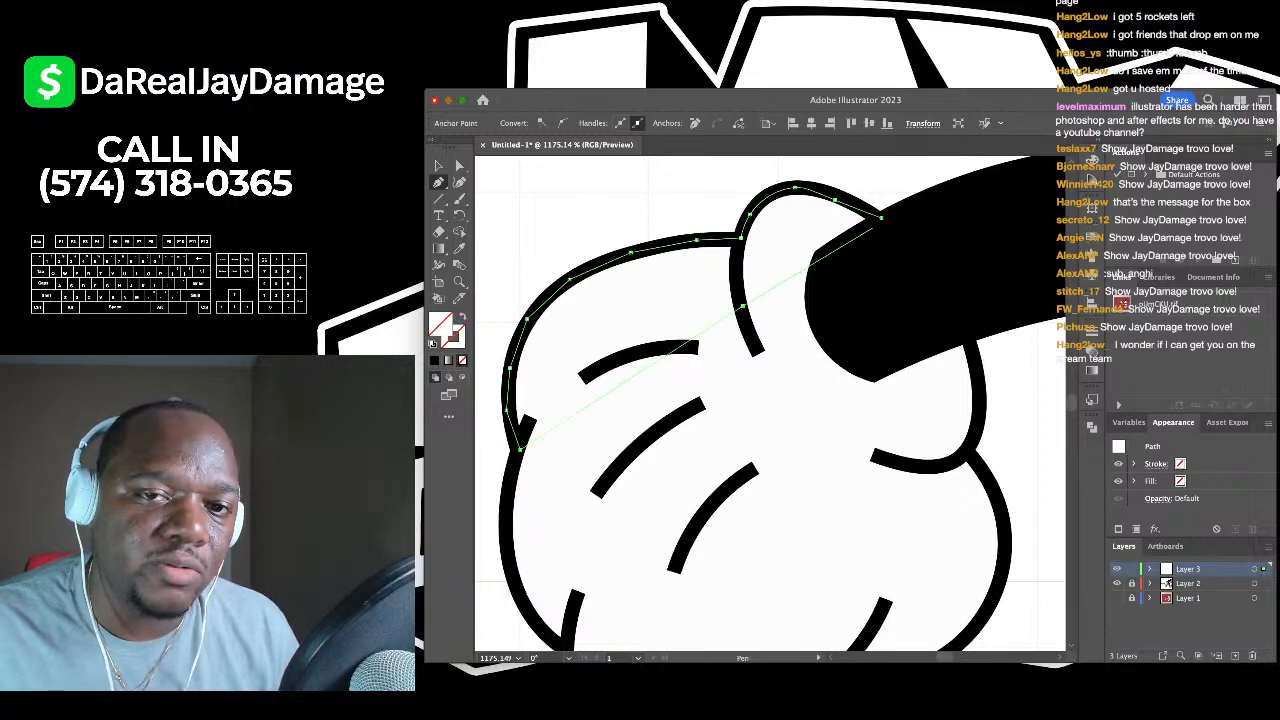
click(880, 216)
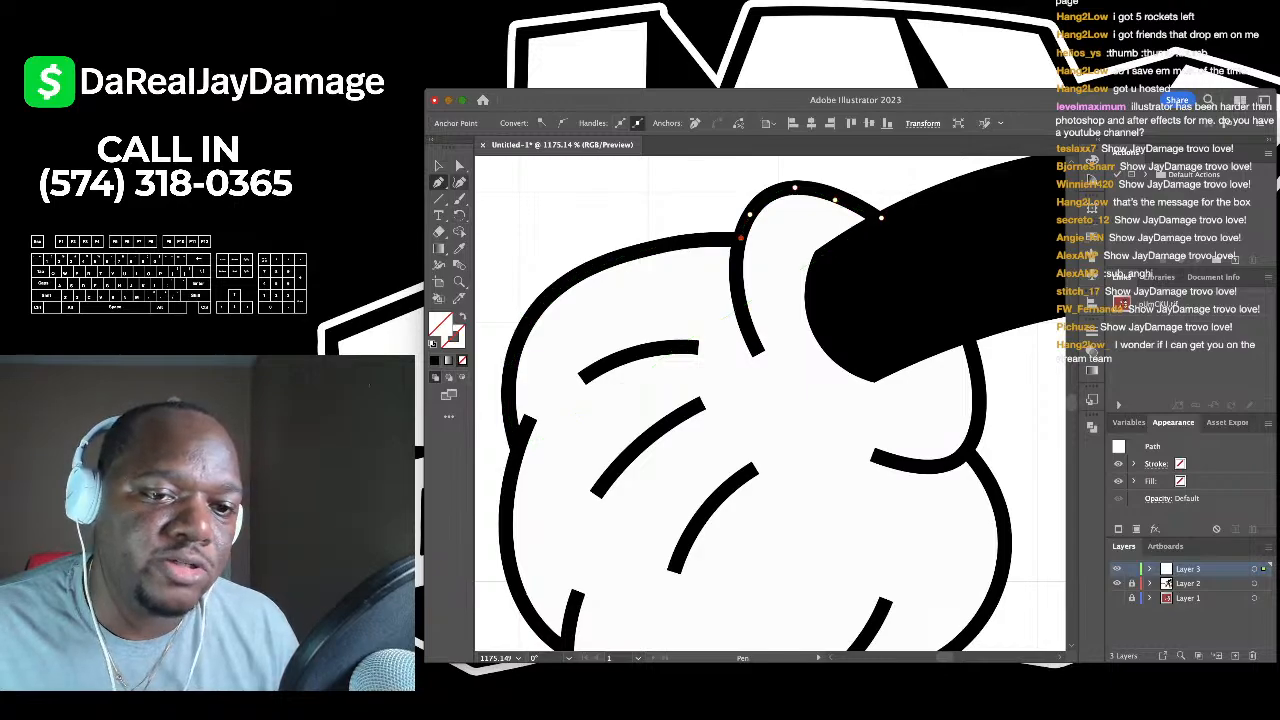
- Fill the new glove shadow shape with black
key(shift+grave)
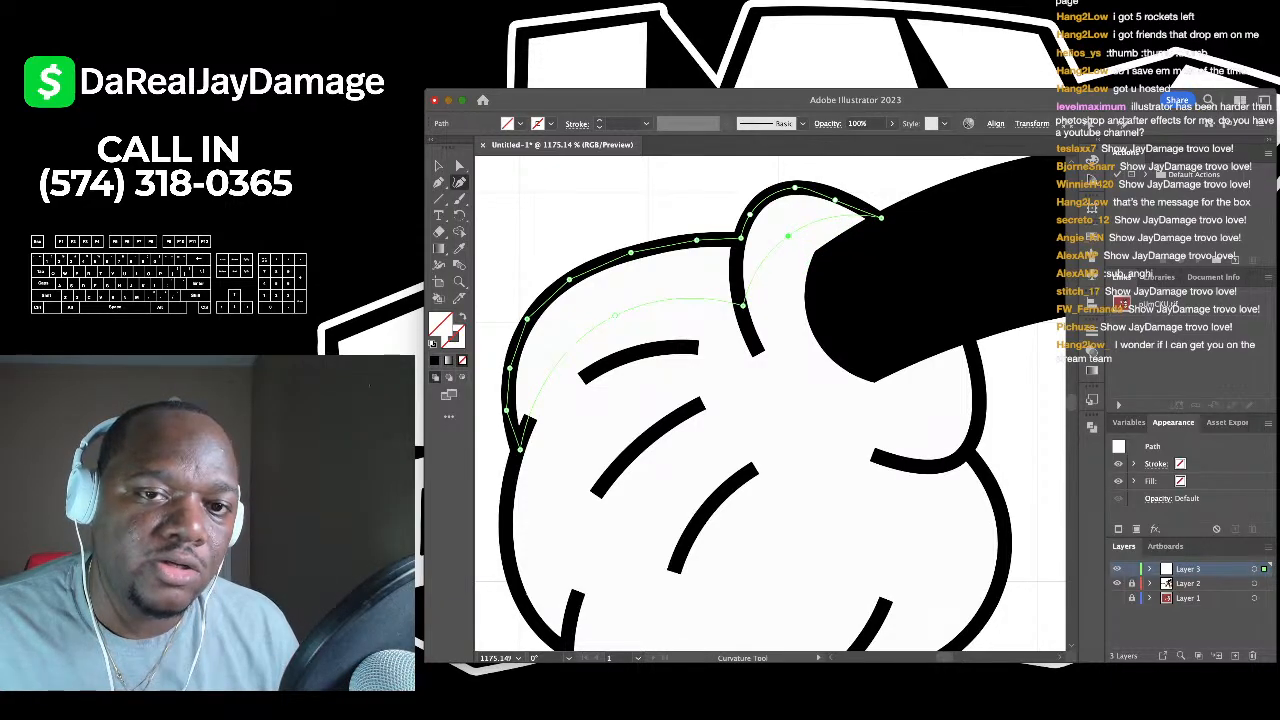
scroll(820, 200, down, 3)
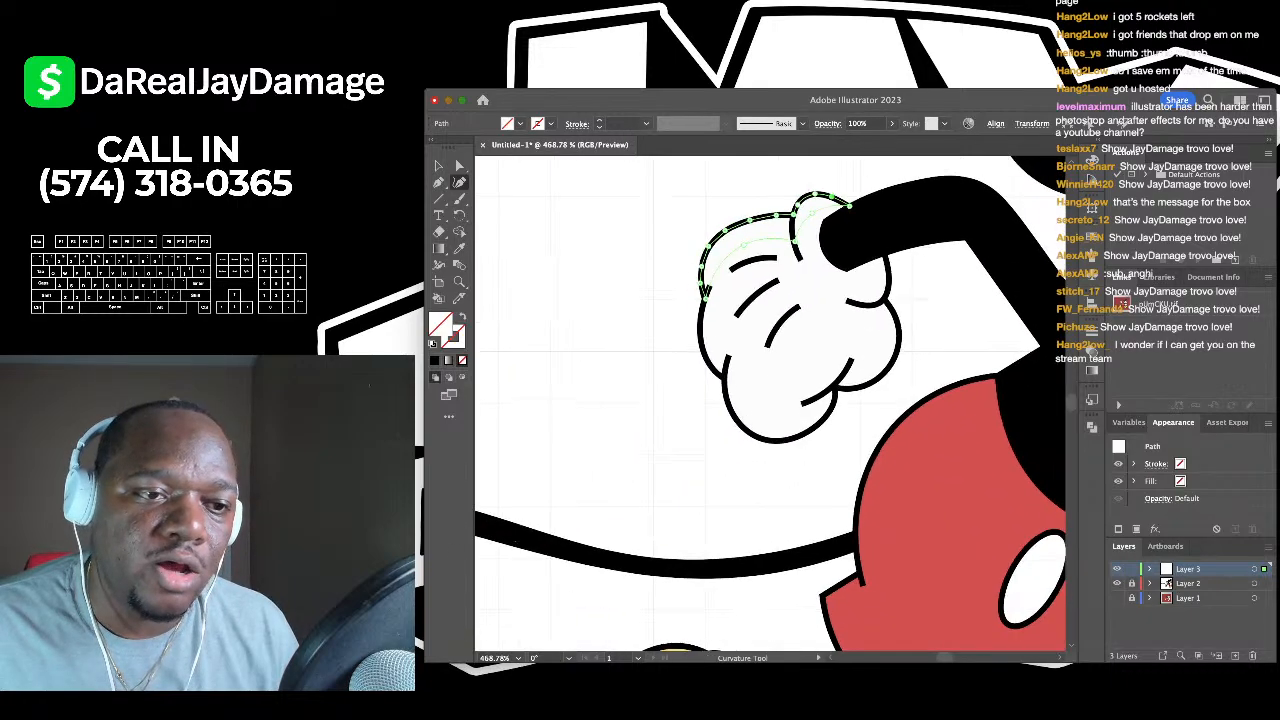
scroll(880, 170, up, 2)
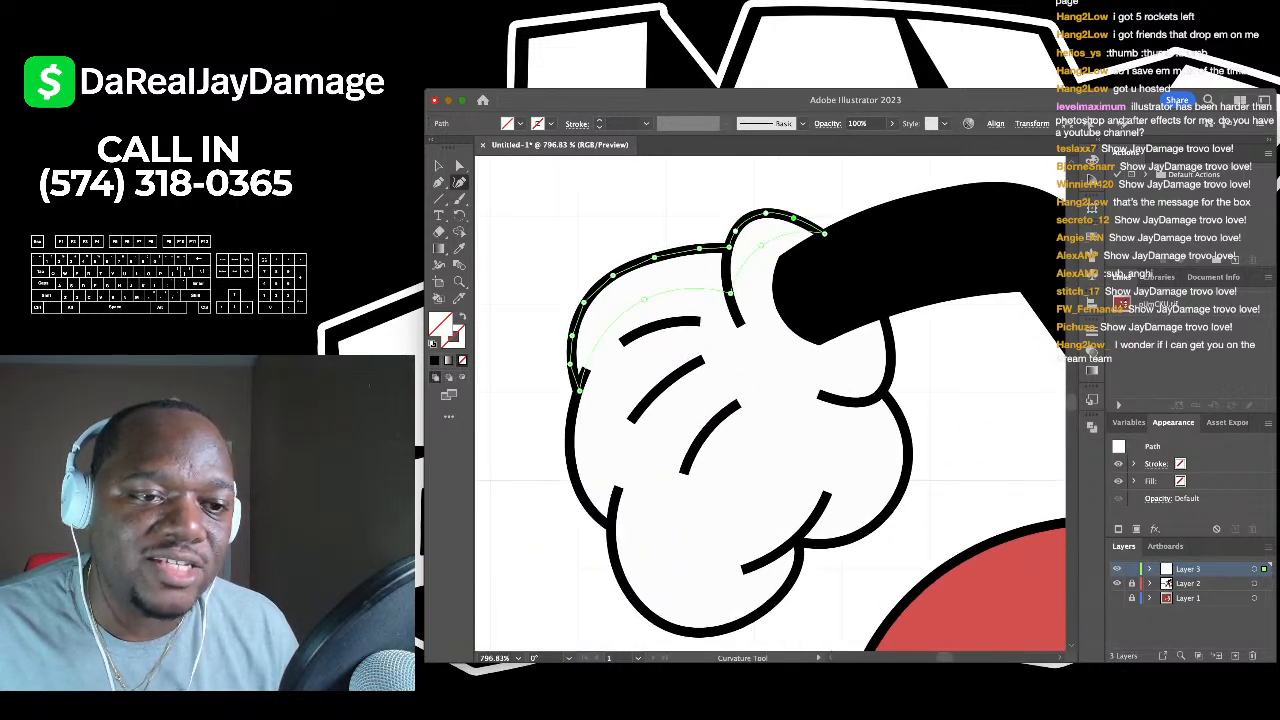
click(761, 244)
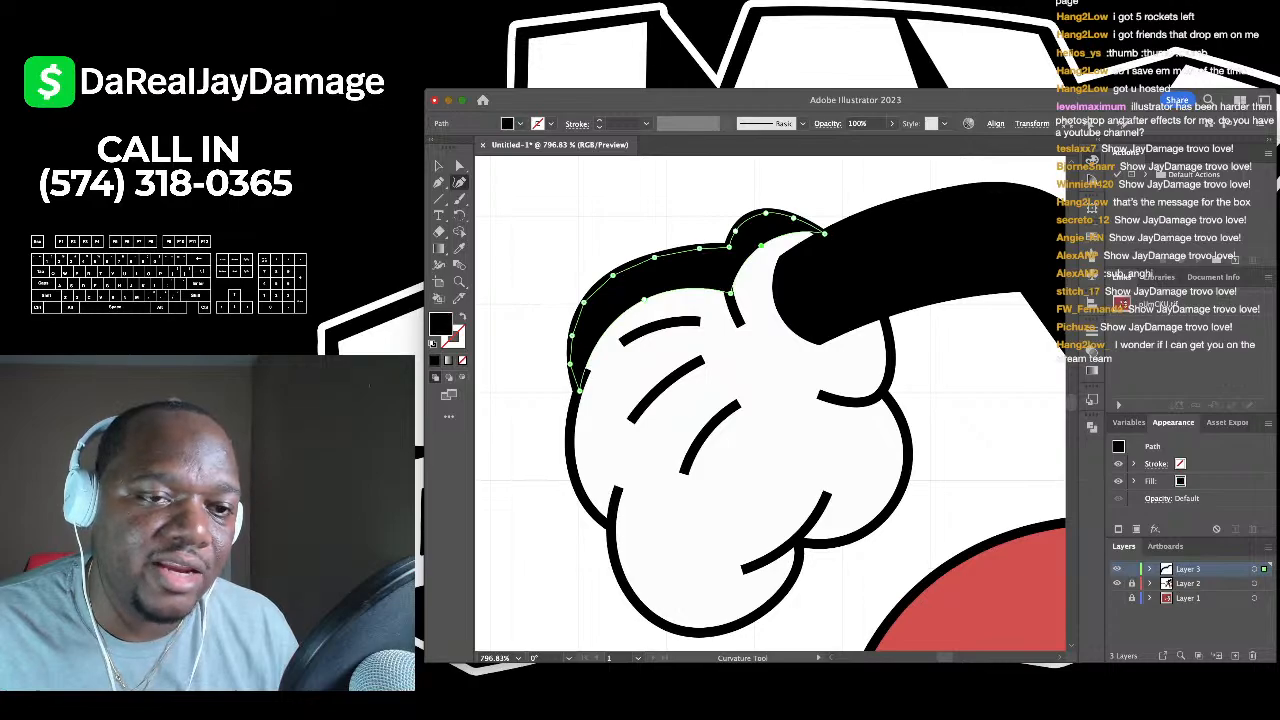
scroll(770, 250, down, 2)
scroll(770, 250, up, 3)
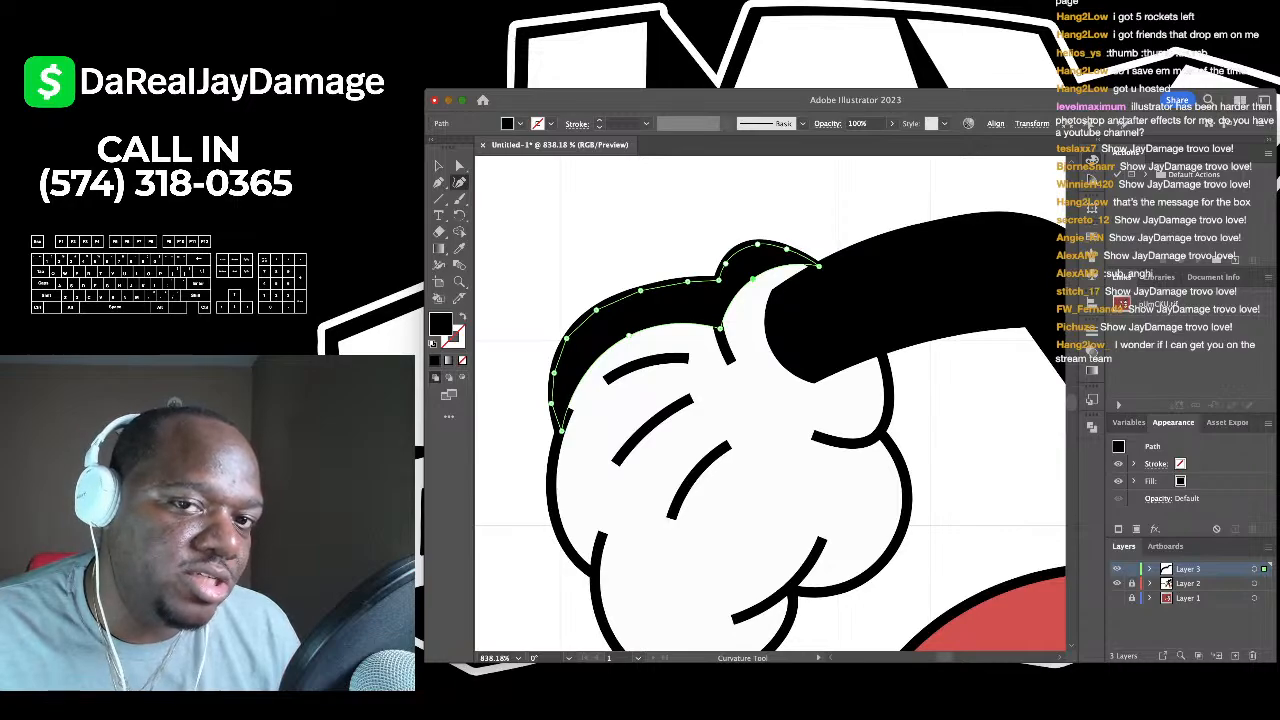
click(852, 124)
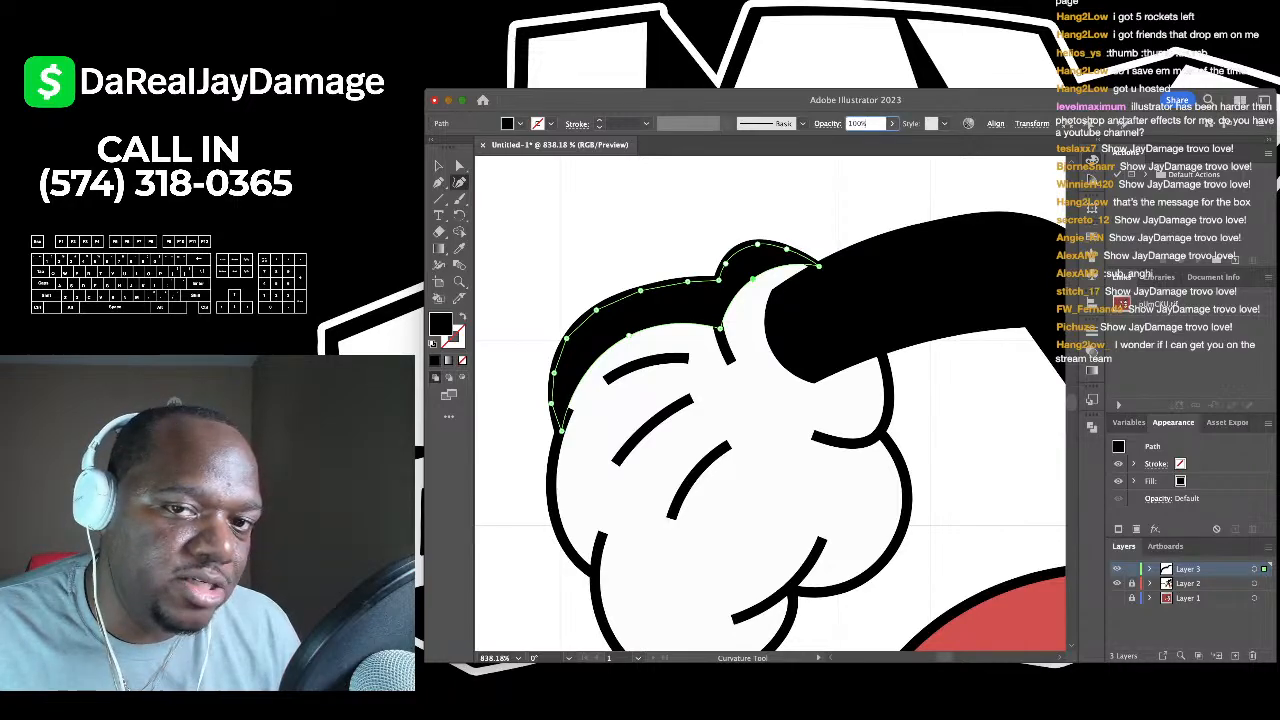
- Lower the glove shadow shape's opacity from 56% through 46% and 30% to 21%
key(Return)
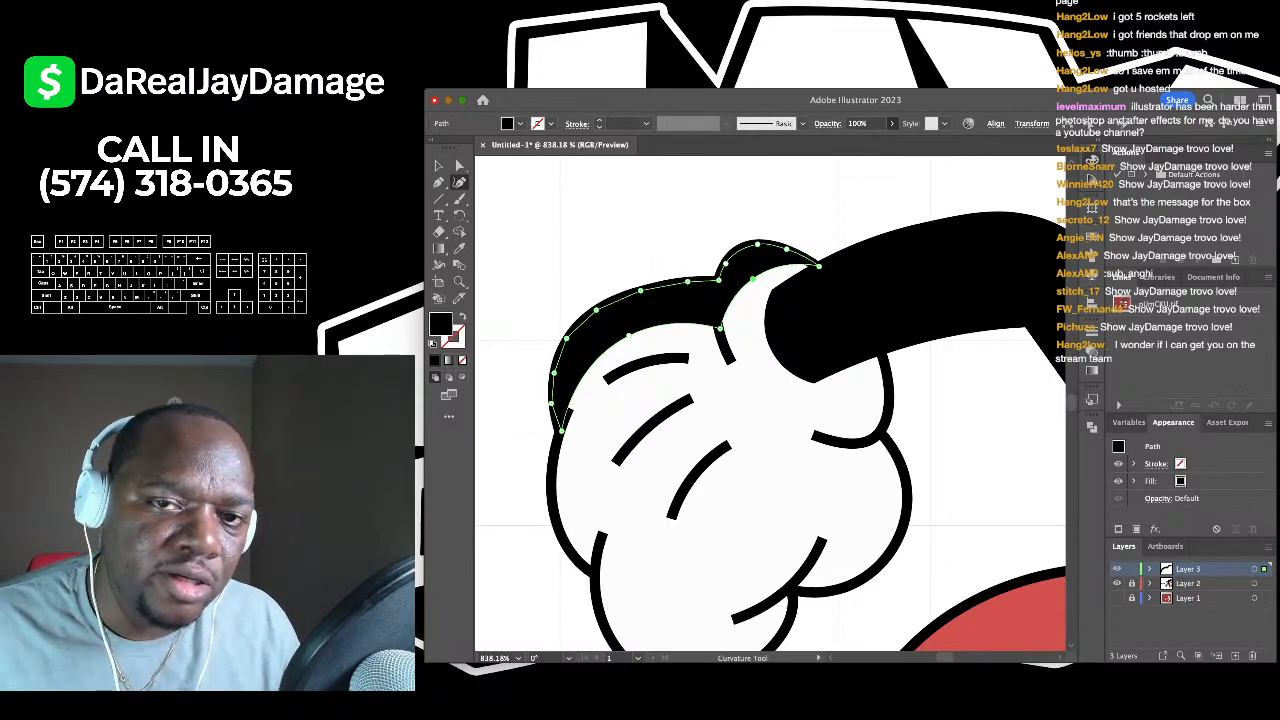
key(5)
key(6)
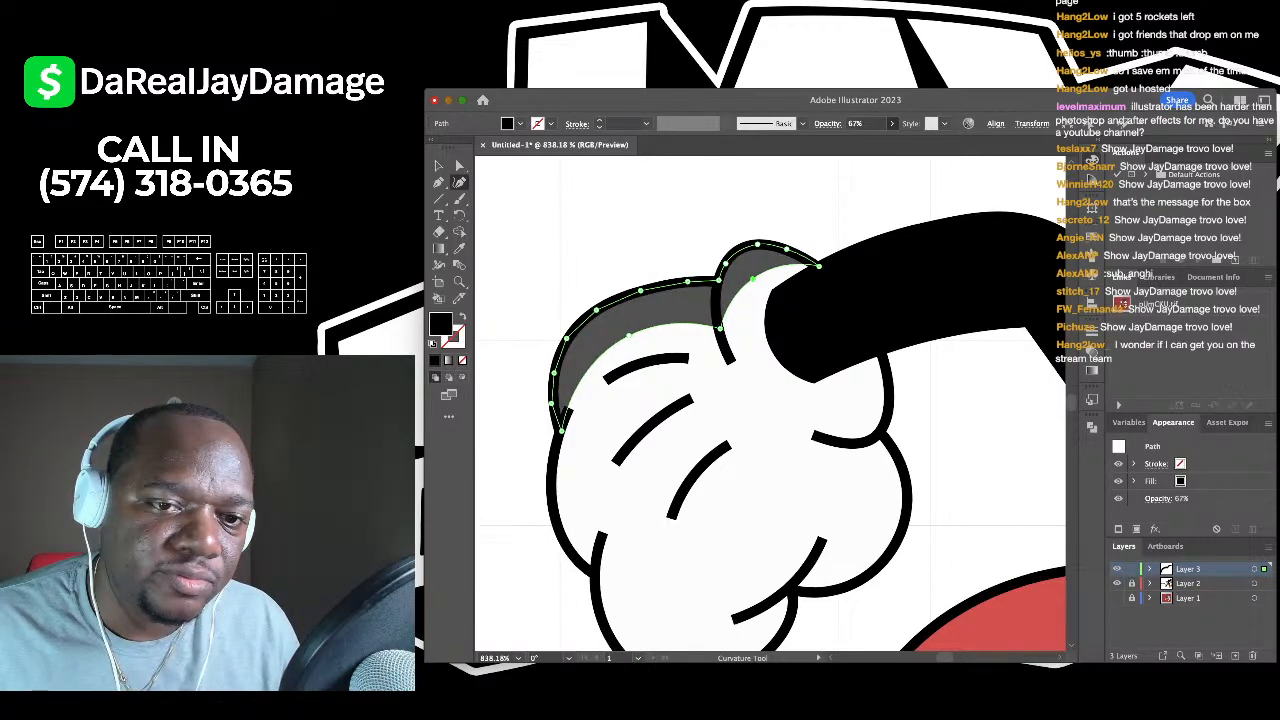
key(4)
key(6)
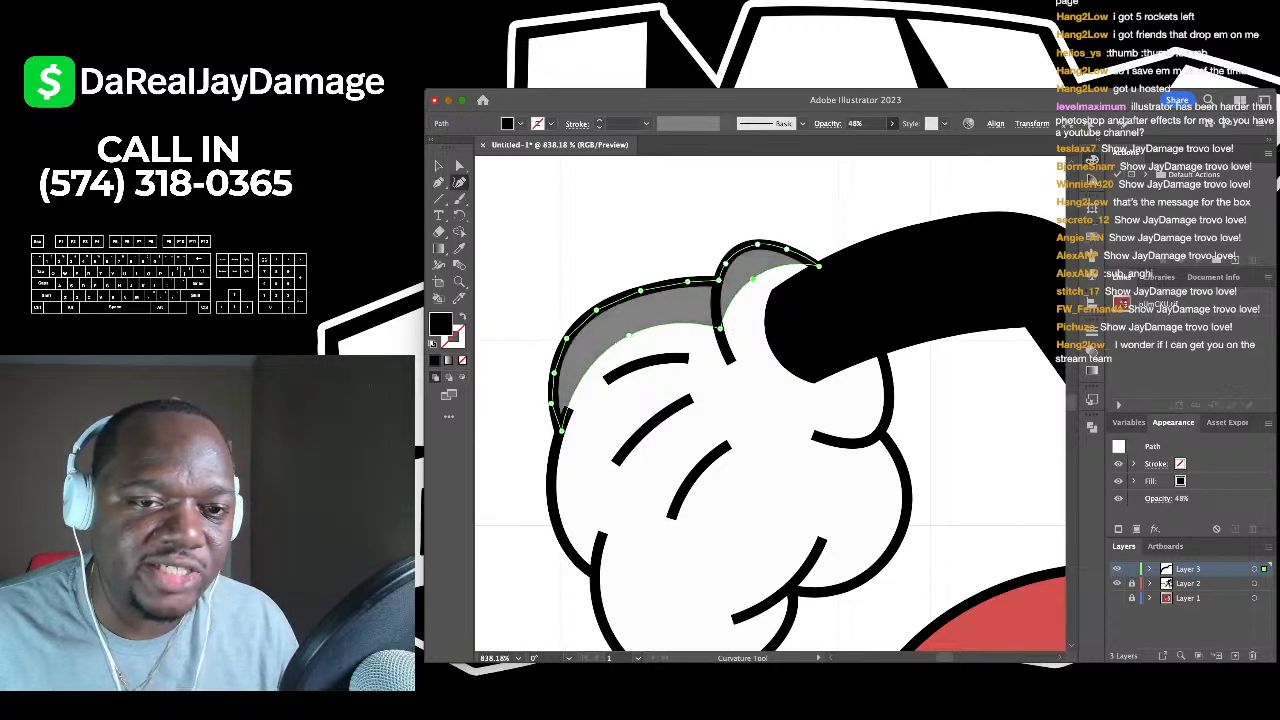
key(3)
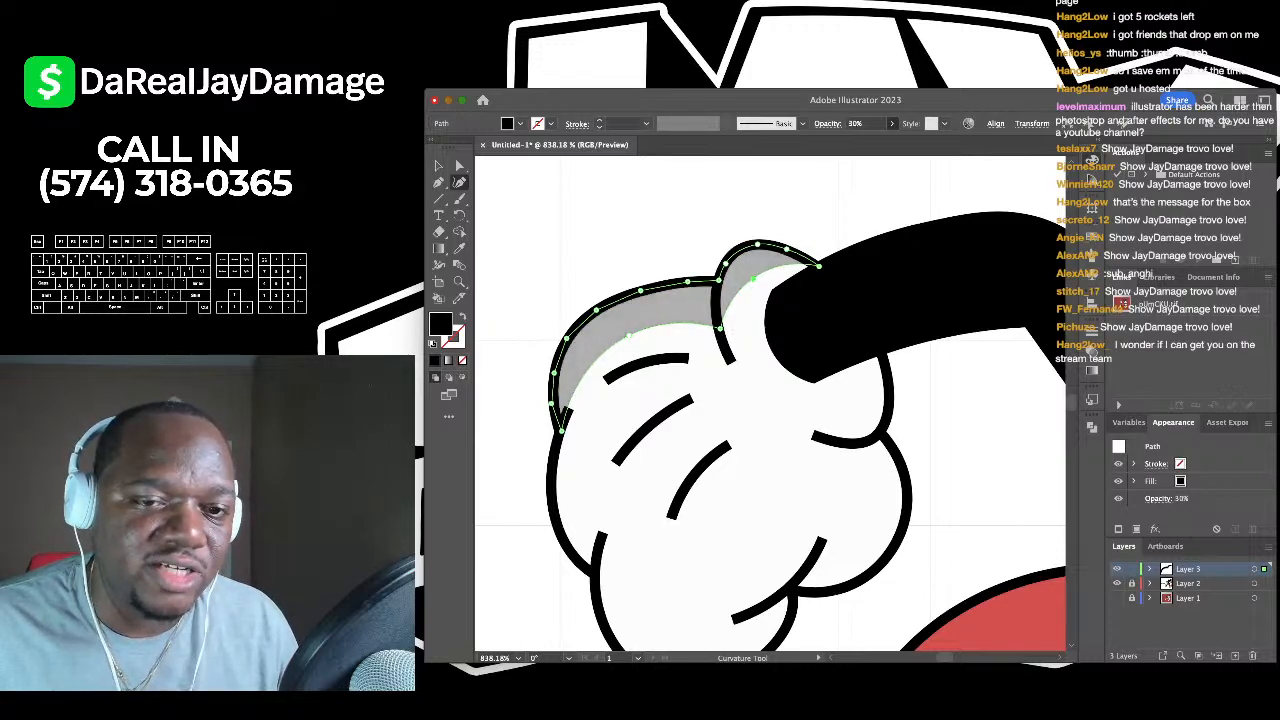
key(2)
key(1)
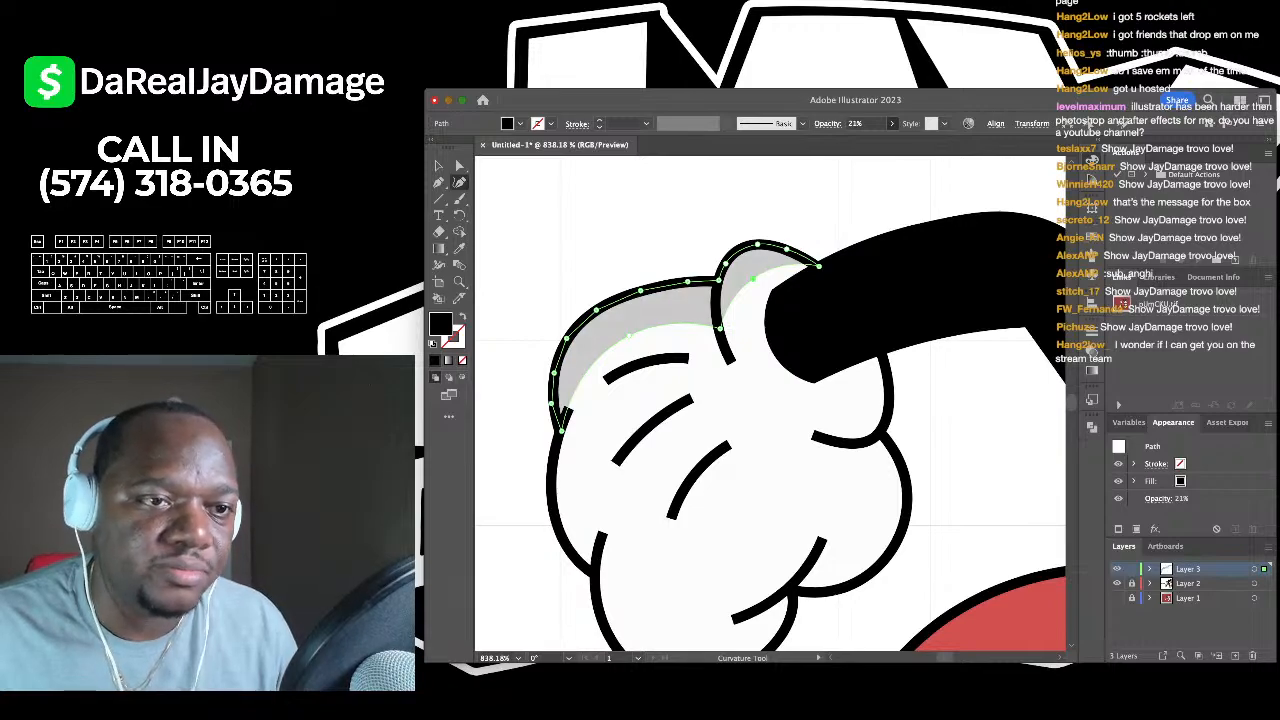
- Switch to the Selection tool and deselect the shaded shape
key(v)
click(585, 182)
scroll(585, 182, down, 10)
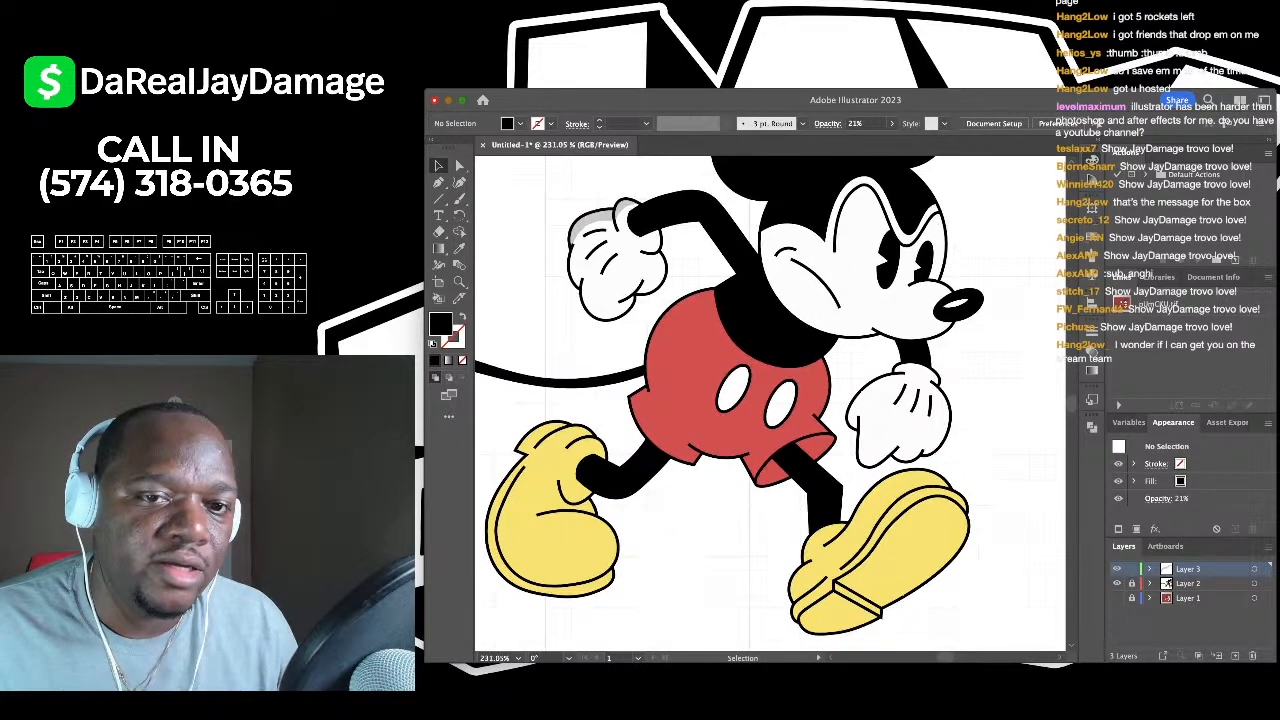
- Draw a no-fill Curvature path along the top edge of the yellow shoe
drag(760, 370, 696, 402)
scroll(770, 404, down, 2)
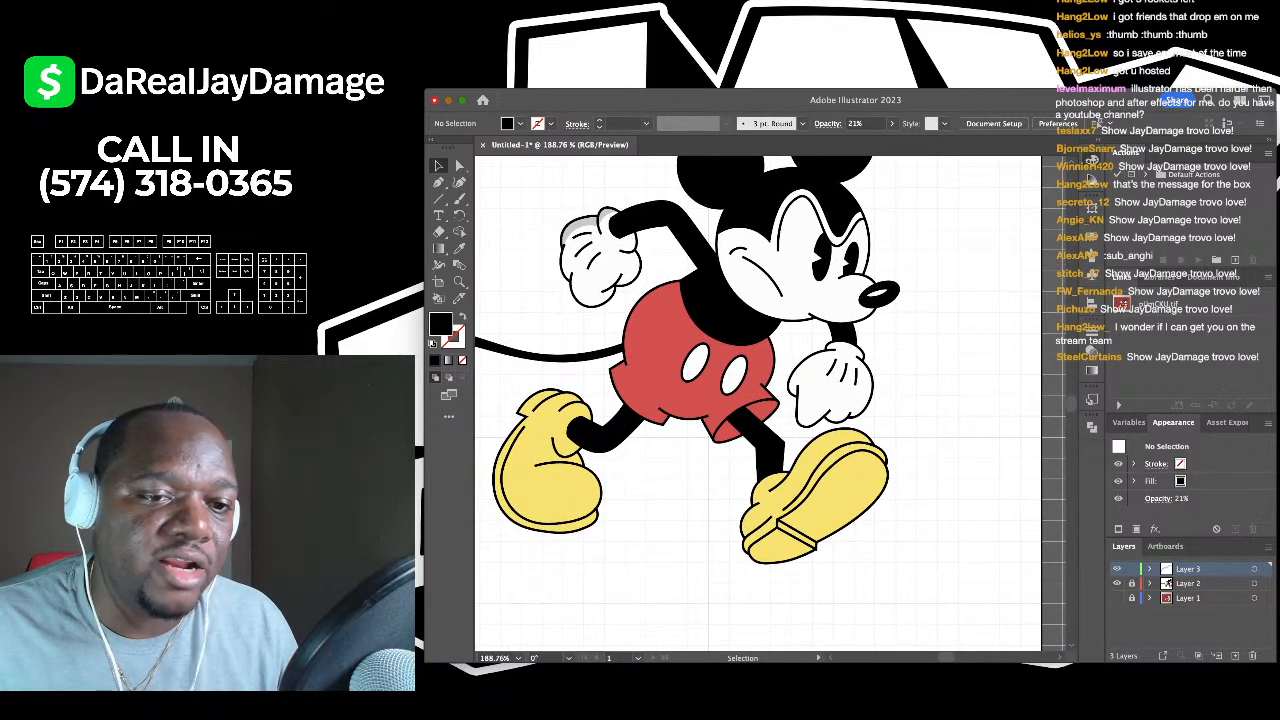
scroll(541, 417, up, 13)
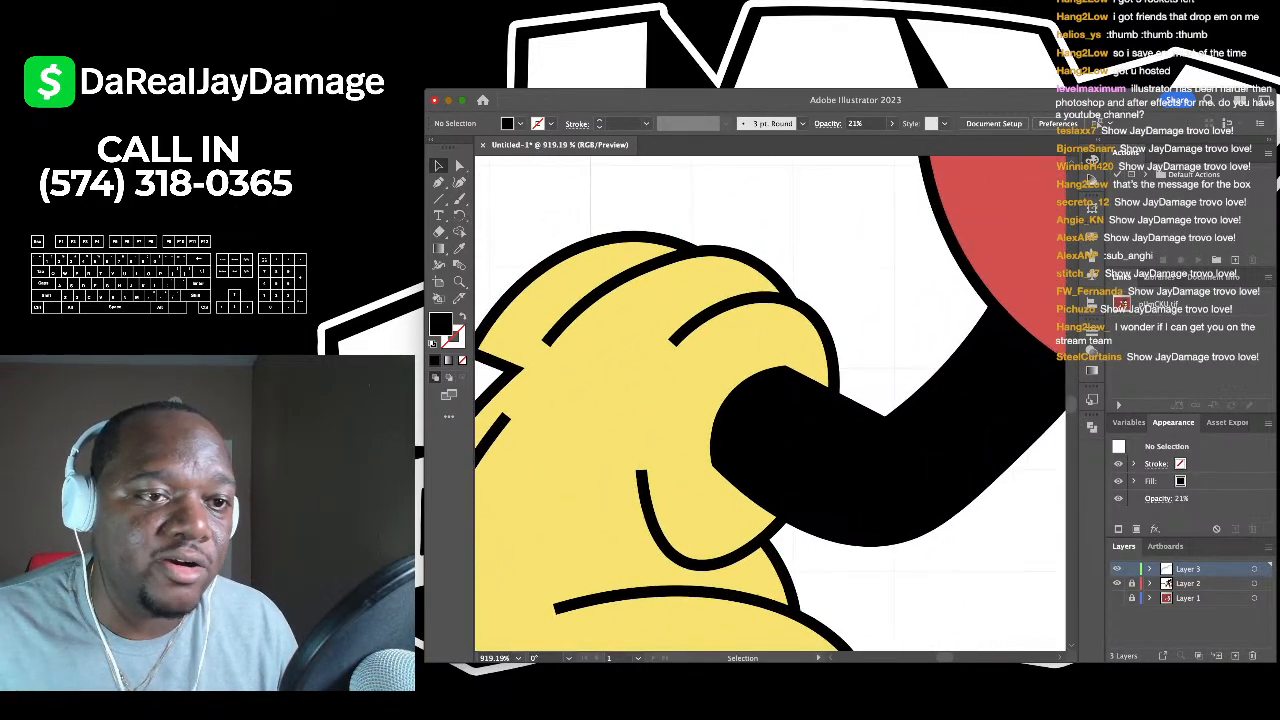
key(shift+grave)
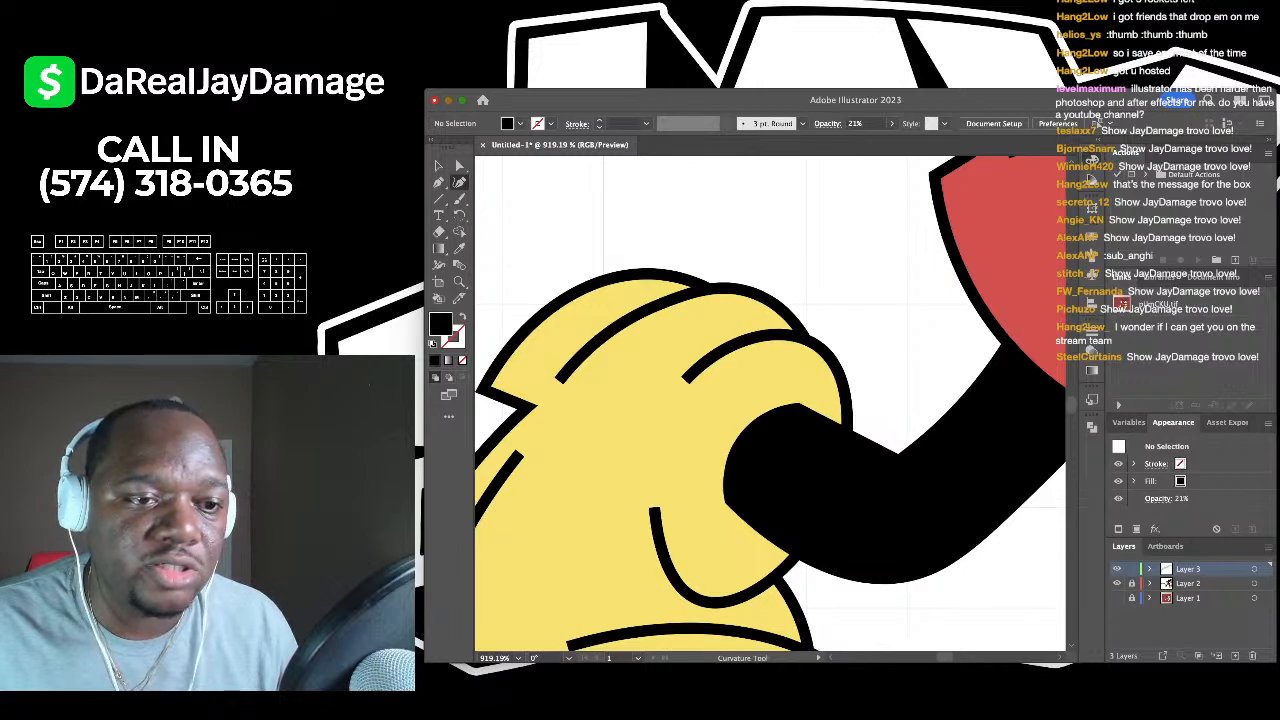
key(slash)
scroll(515, 345, up, 5)
scroll(575, 288, right, 2)
scroll(575, 288, up, 2)
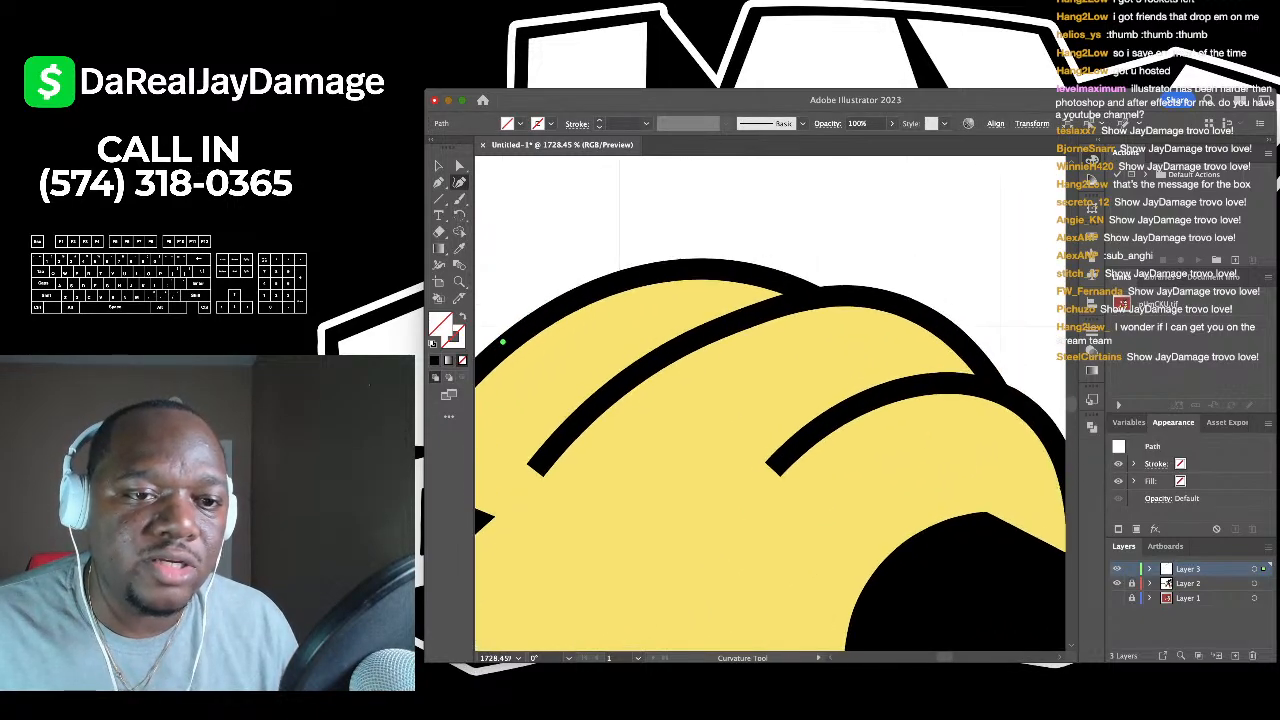
click(608, 282)
click(719, 271)
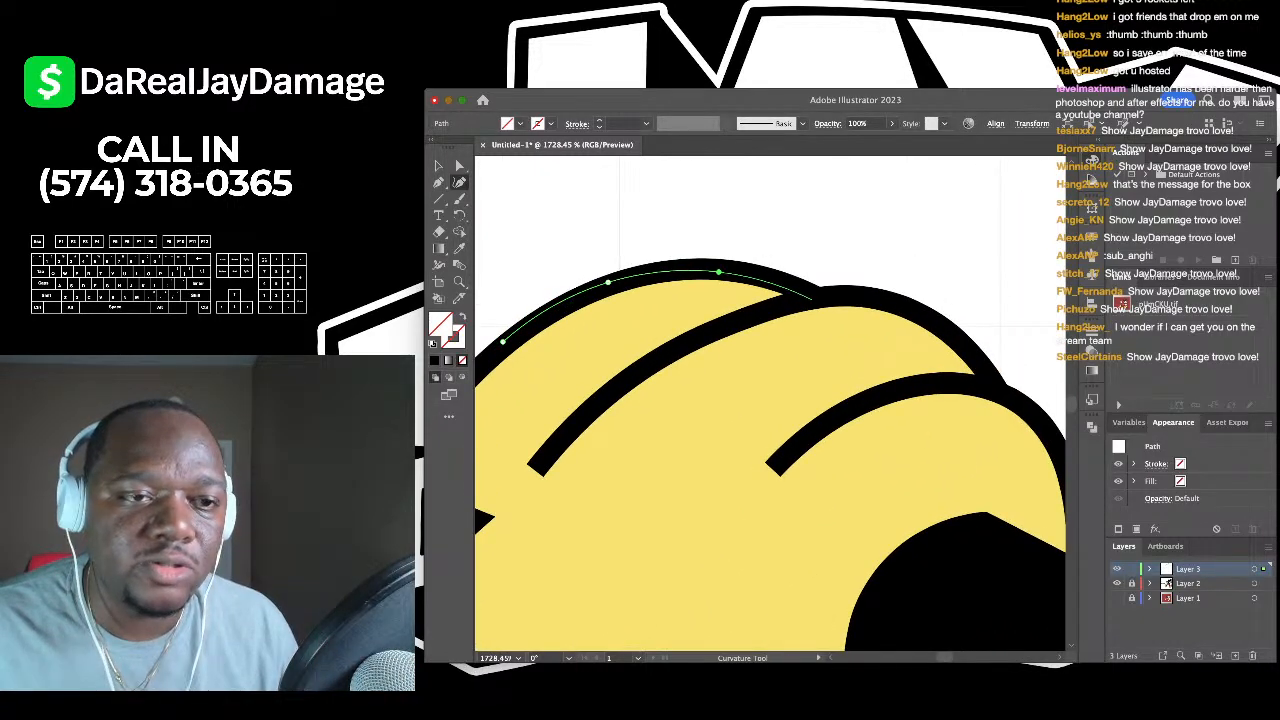
click(812, 293)
- Add Pen anchors down the shoe's right side and close the shading shape
key(p)
scroll(787, 289, right, 1)
scroll(787, 289, right, 1)
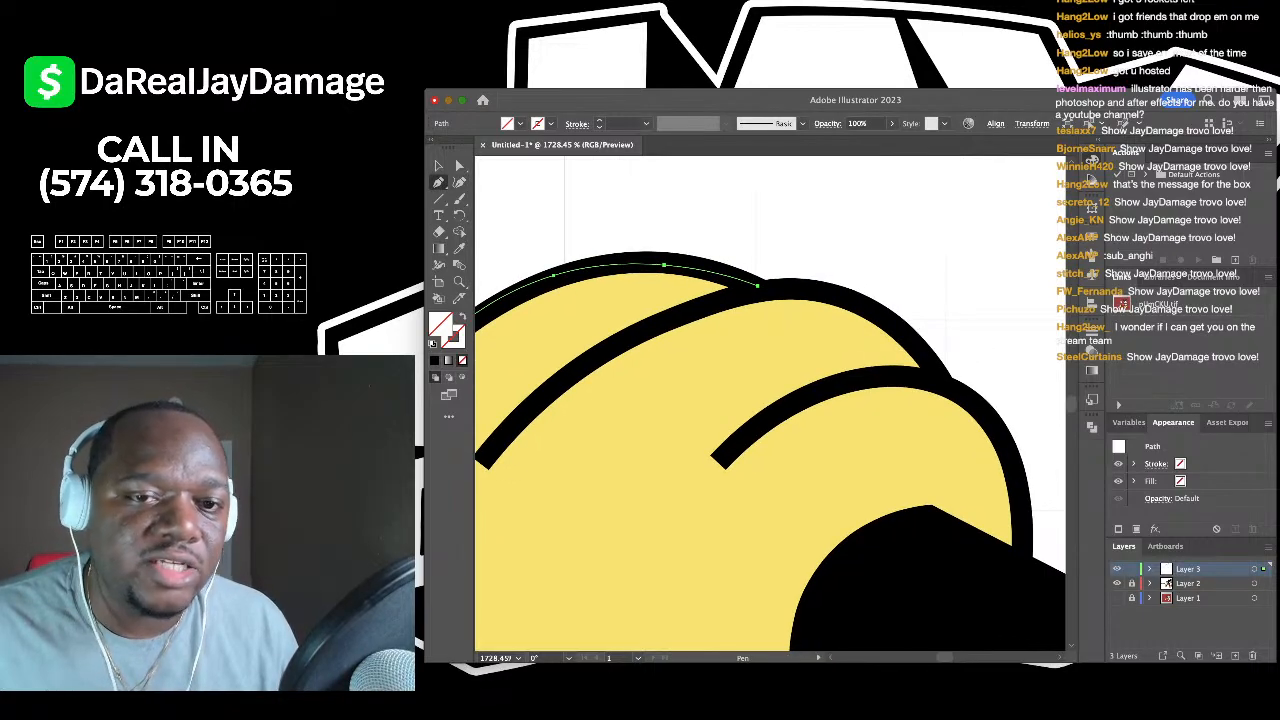
click(848, 294)
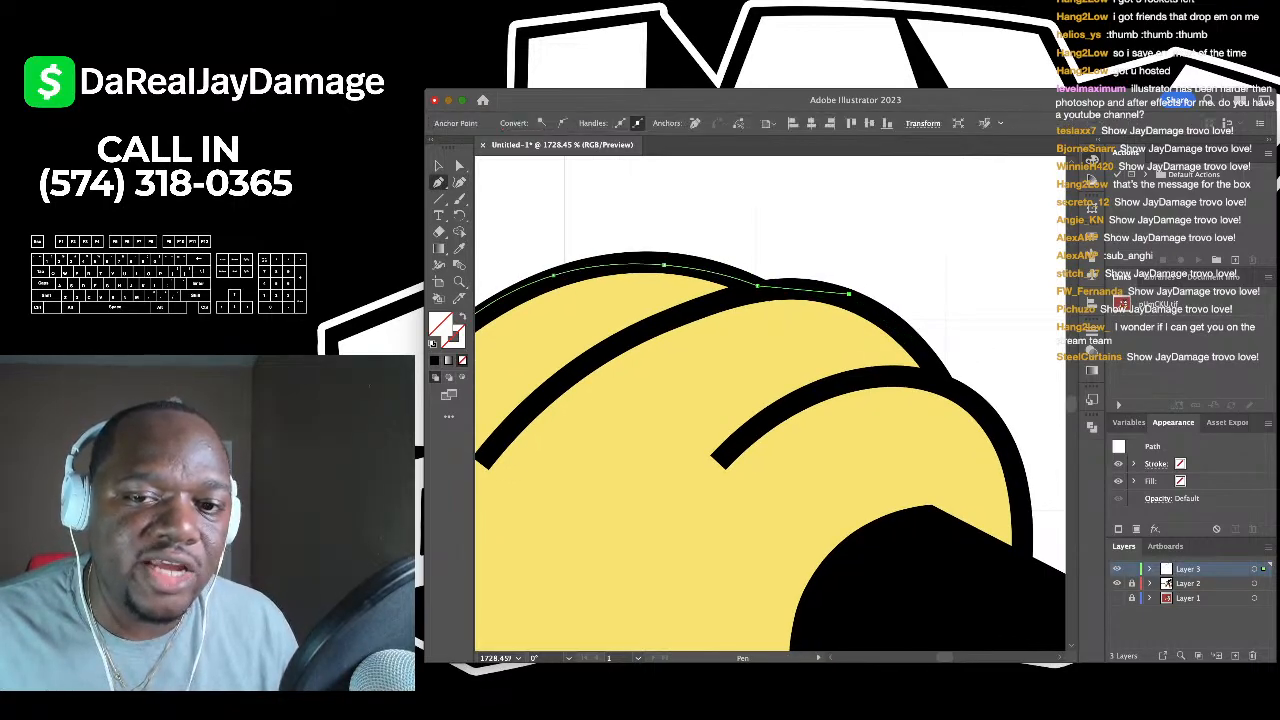
click(916, 344)
click(945, 389)
click(982, 409)
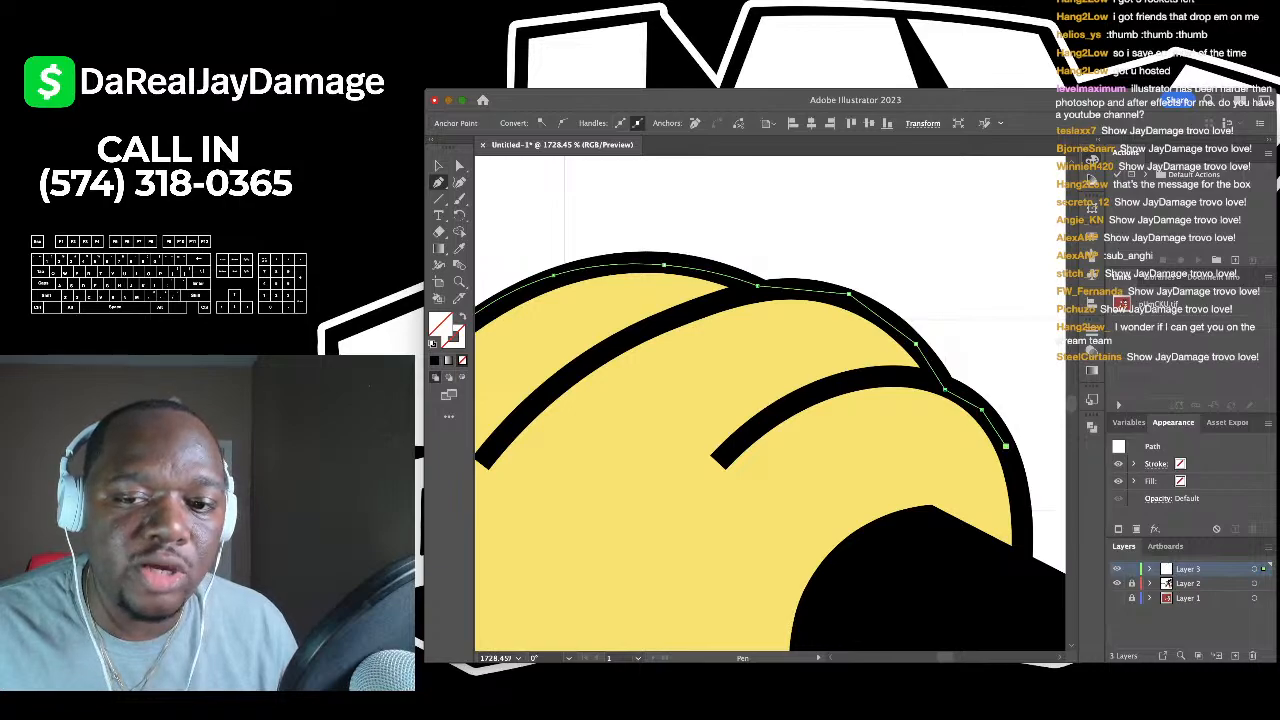
click(1016, 495)
click(1017, 566)
scroll(1020, 567, down, 2)
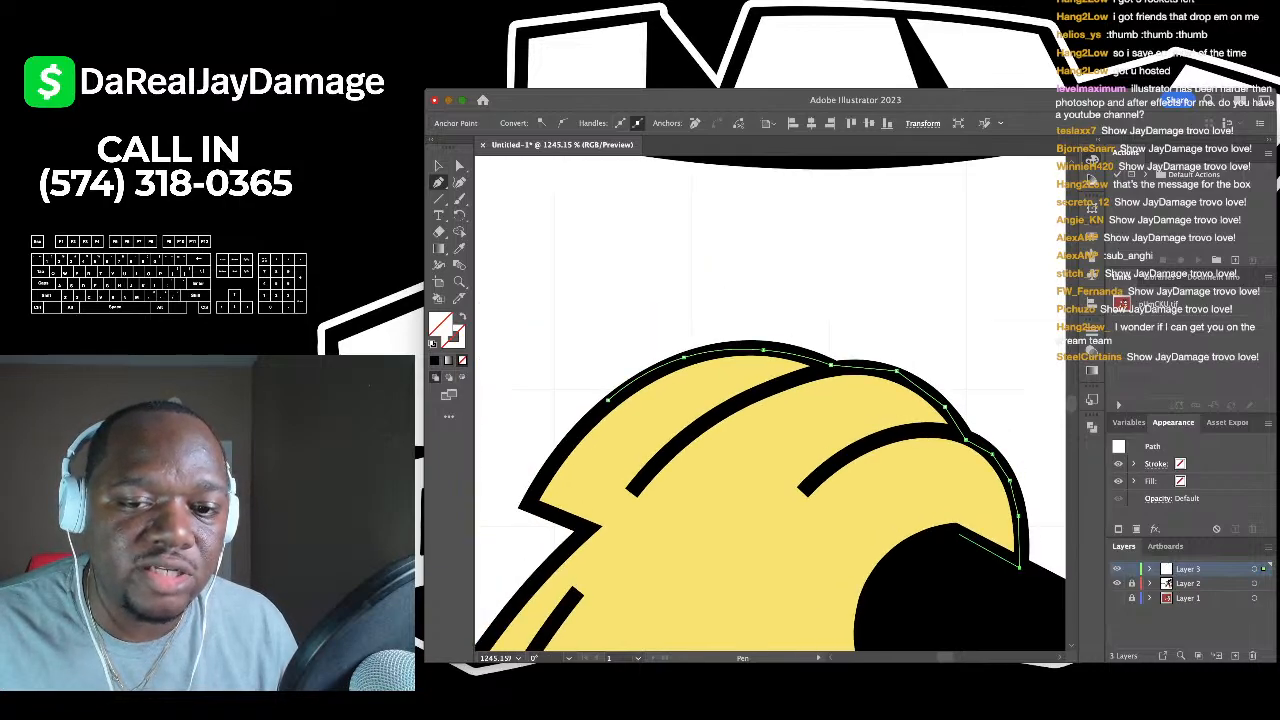
scroll(958, 535, left, 2)
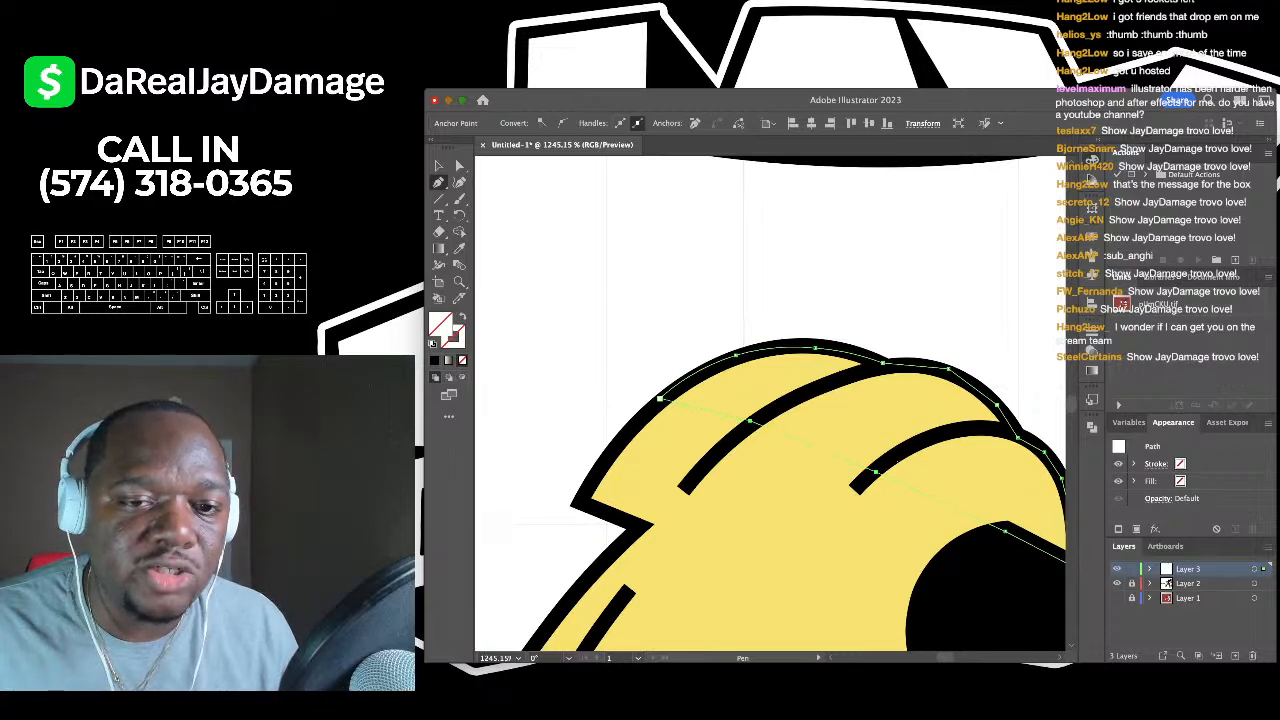
click(660, 399)
- Lower the shading shape's opacity, trying 19% and settling on 23%
scroll(655, 408, down, 3)
scroll(655, 408, up, 3)
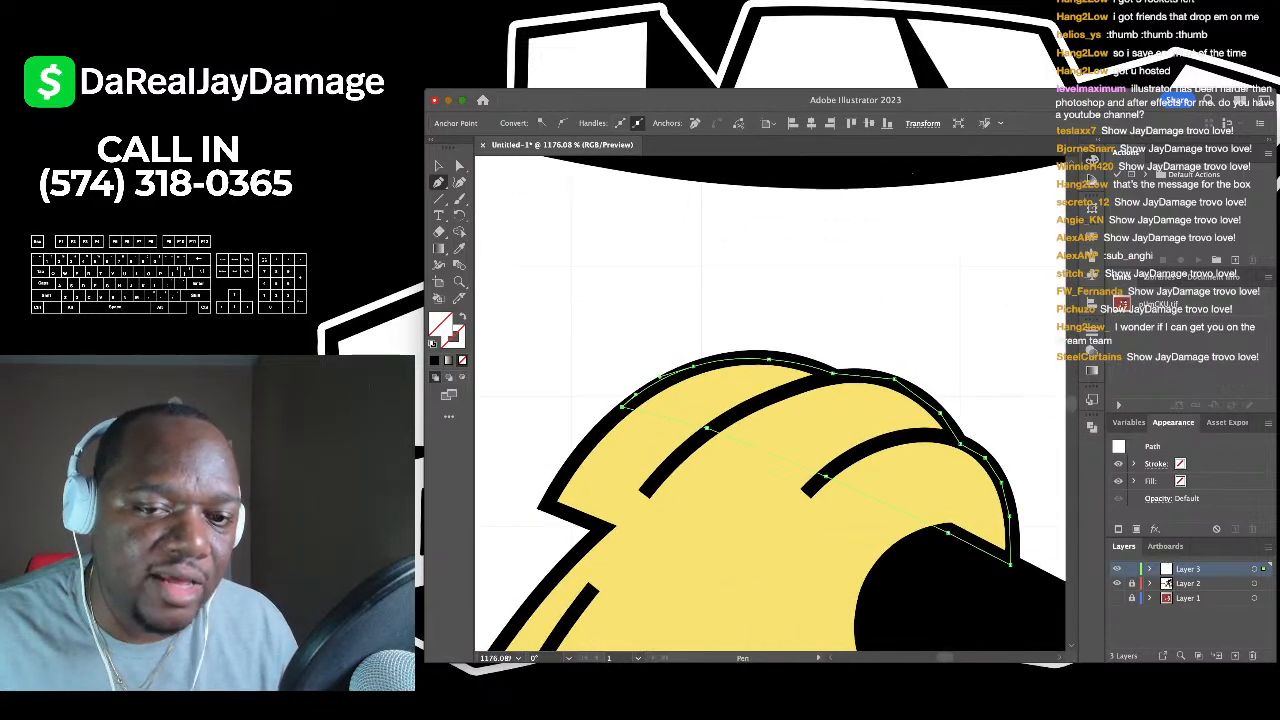
scroll(770, 404, down, 1)
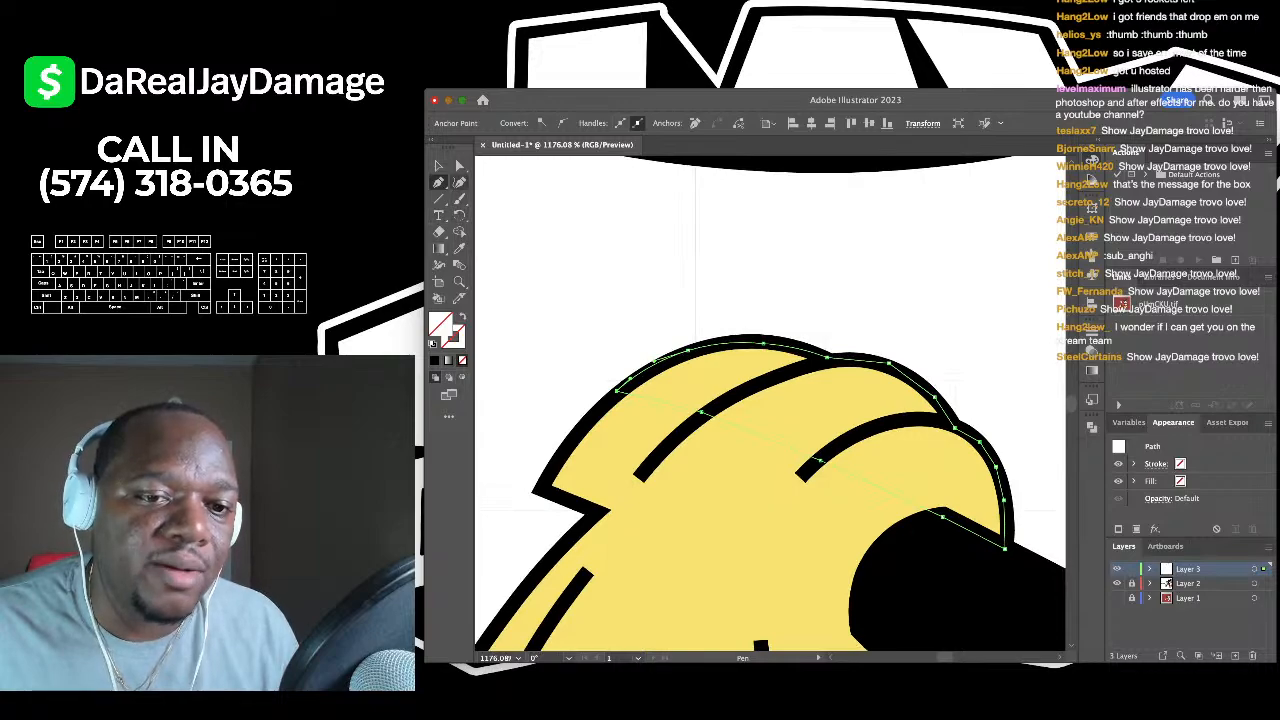
key(shift+grave)
scroll(770, 404, down, 1)
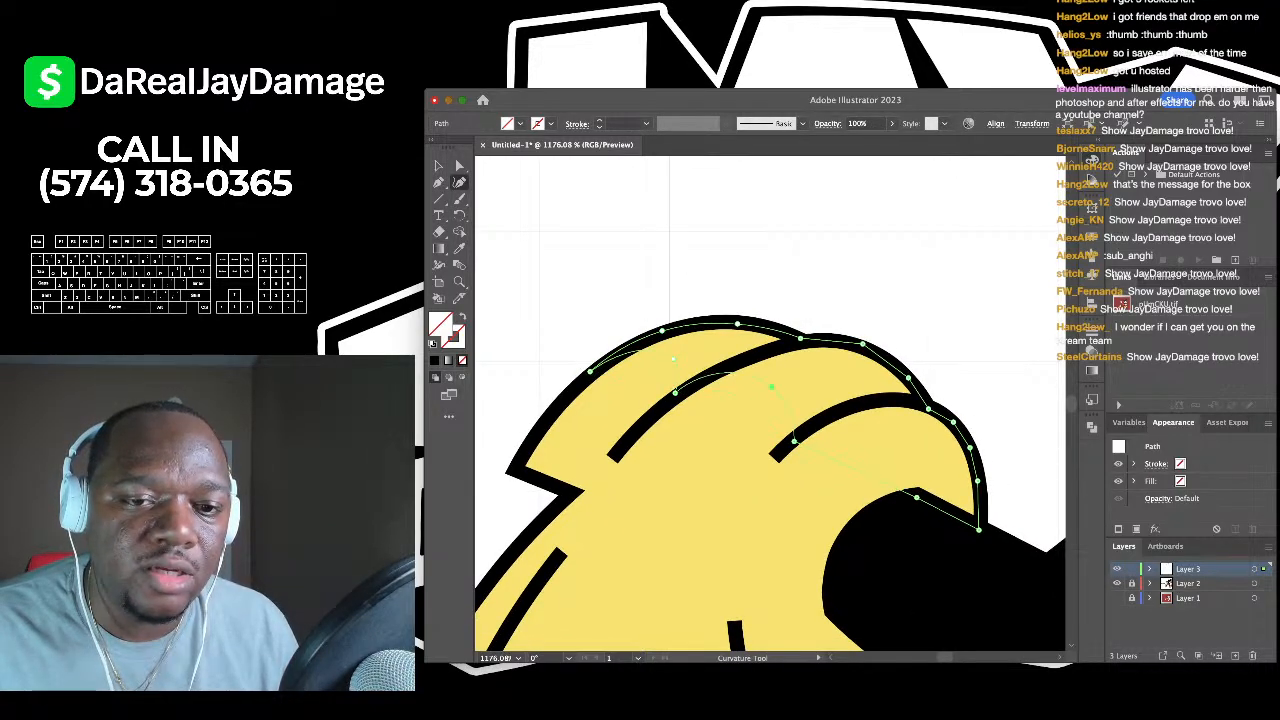
scroll(700, 380, down, 2)
scroll(700, 380, right, 2)
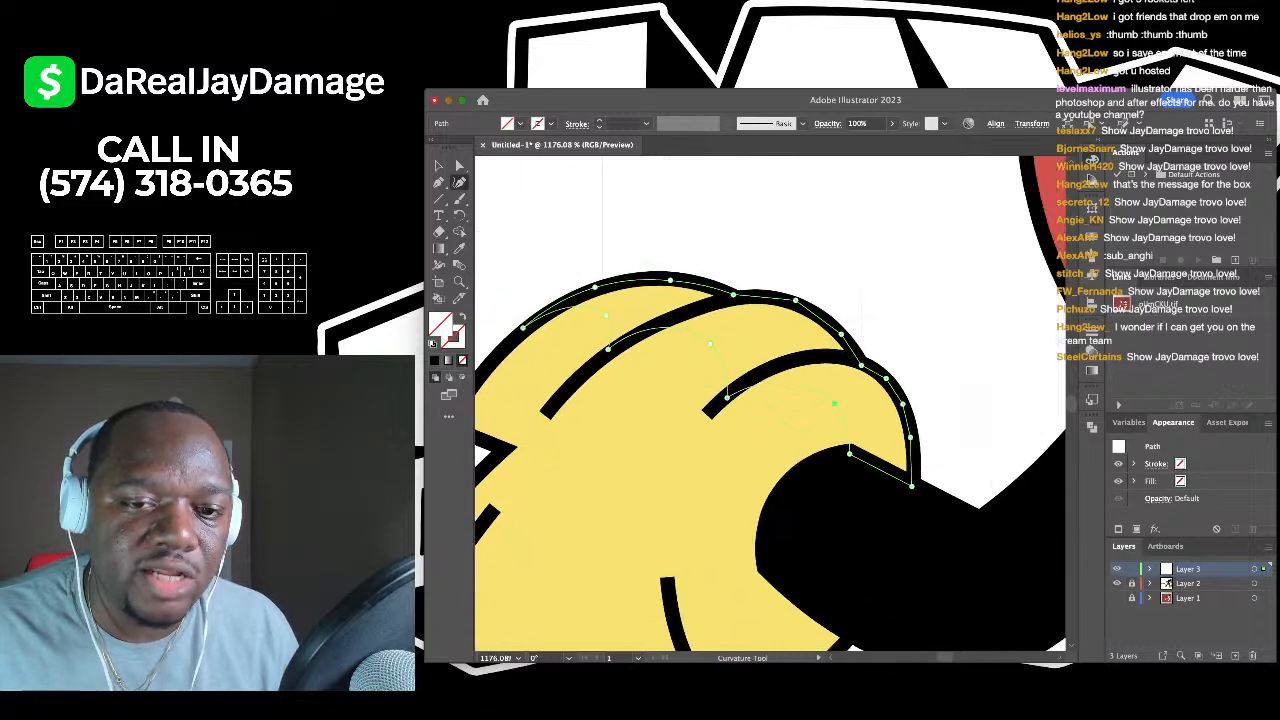
scroll(833, 400, down, 3)
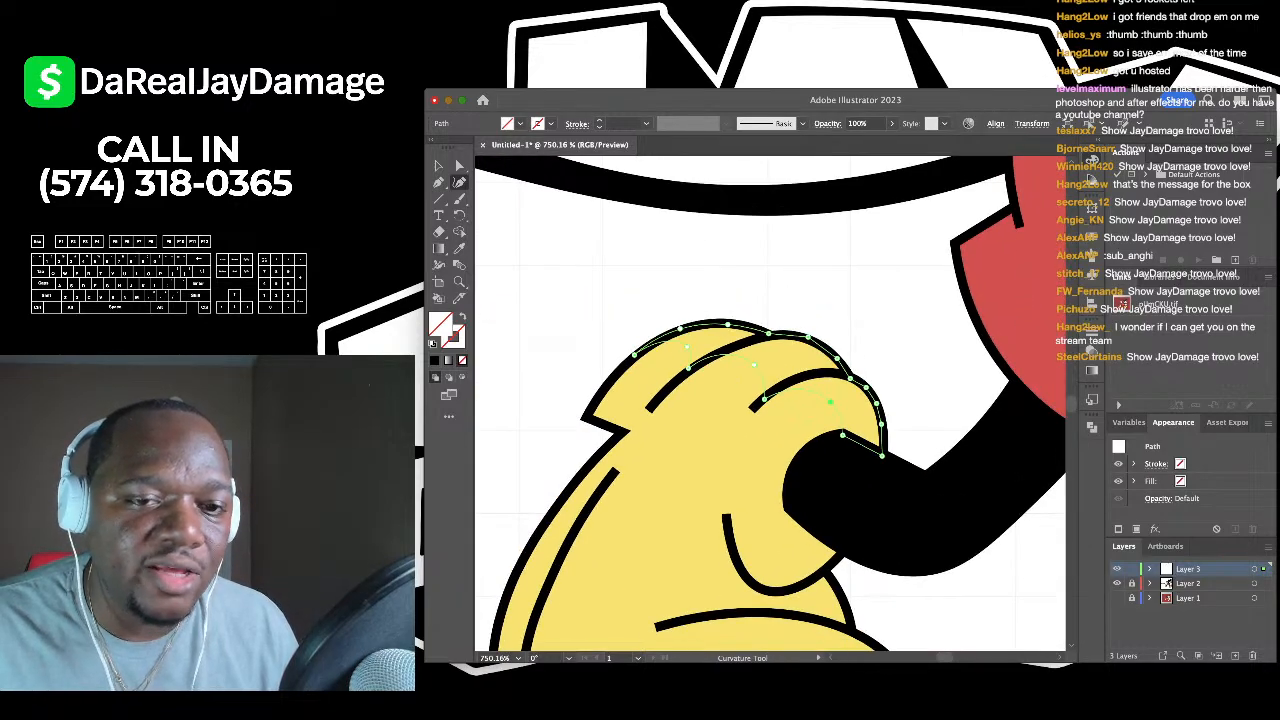
scroll(900, 412, up, 3)
scroll(900, 412, right, 2)
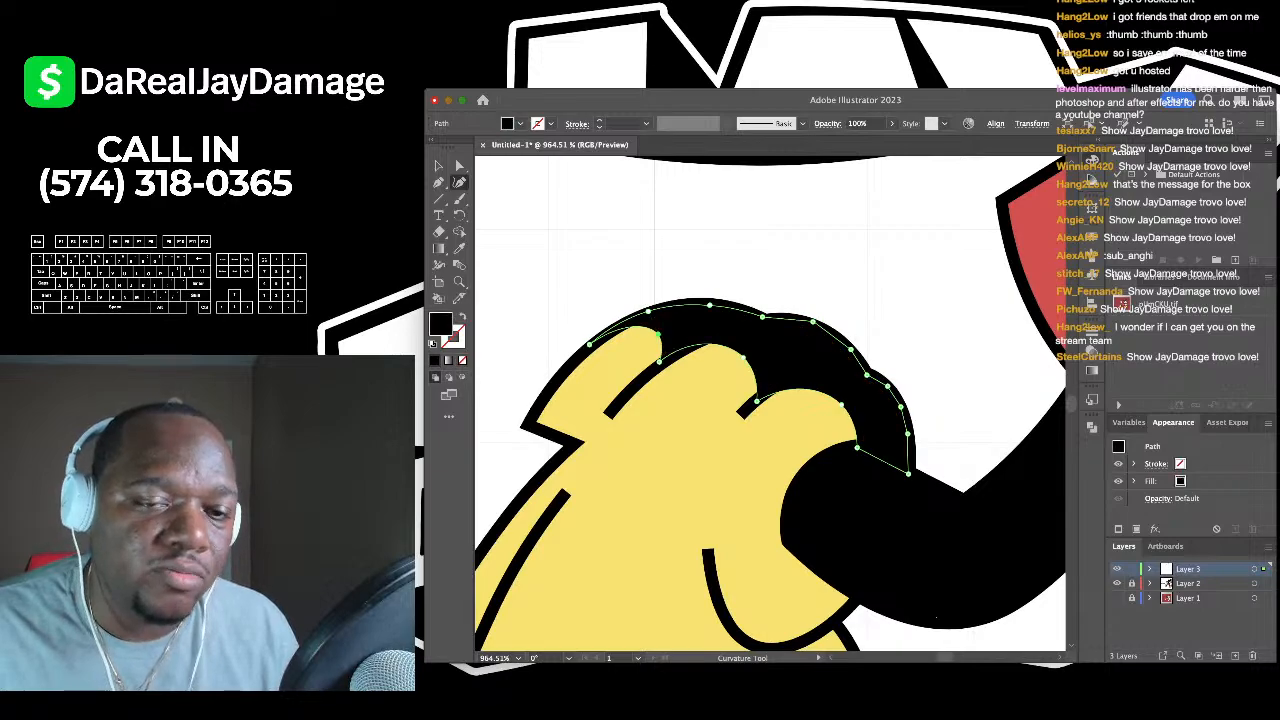
scroll(770, 400, up, 2)
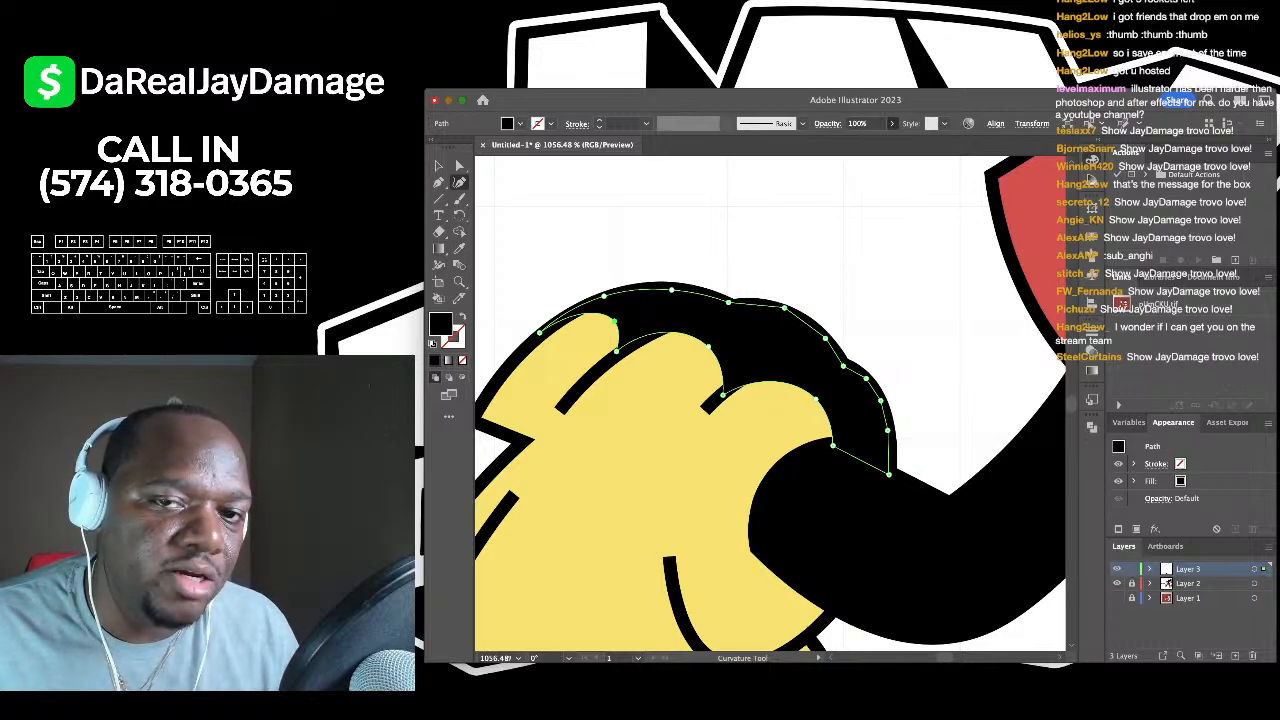
text(19)
key(Return)
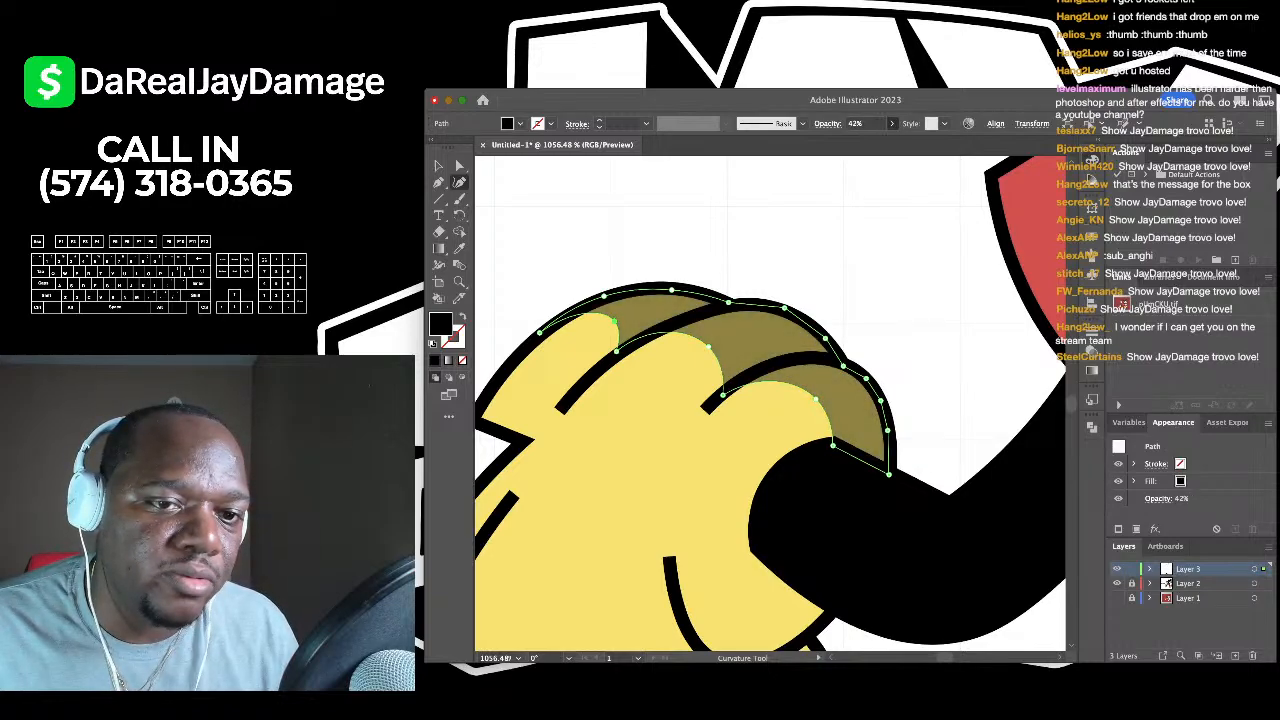
text(23)
key(Return)
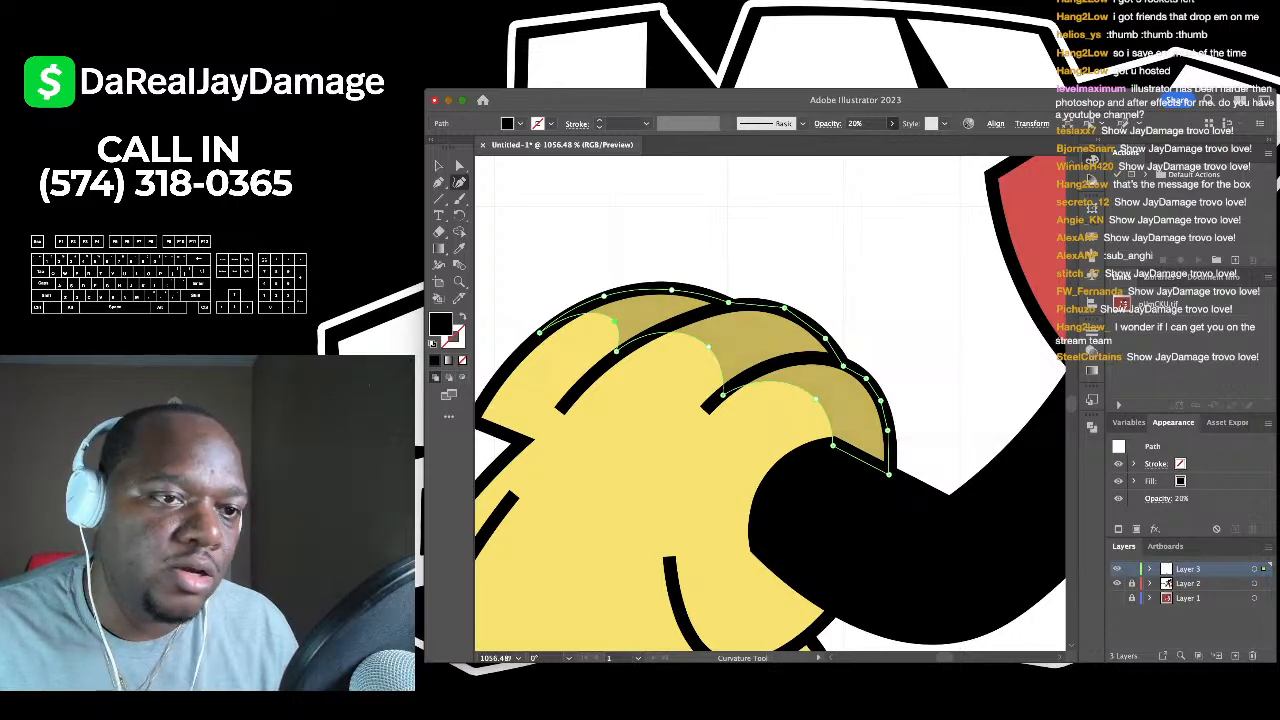
- Deselect the shading shape and zoom out to see the whole character
key(v)
key(ctrl+shift+a)
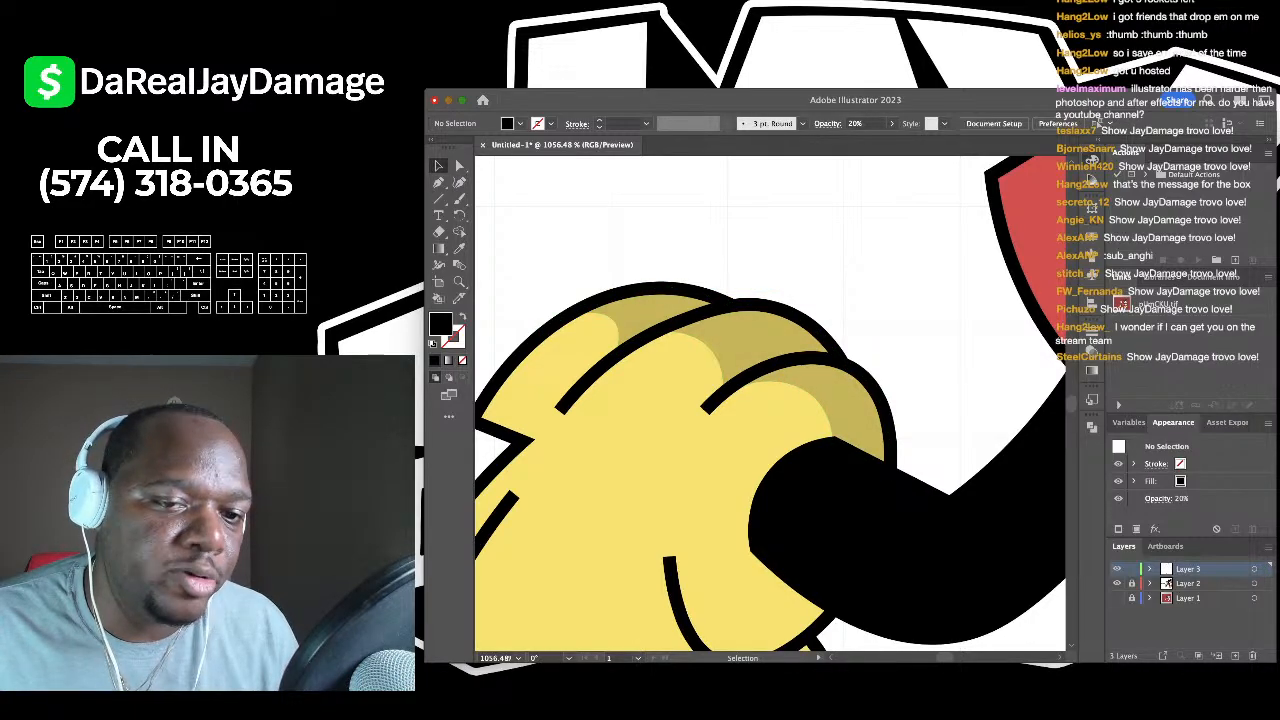
scroll(770, 404, down, 5)
scroll(770, 404, down, 3)
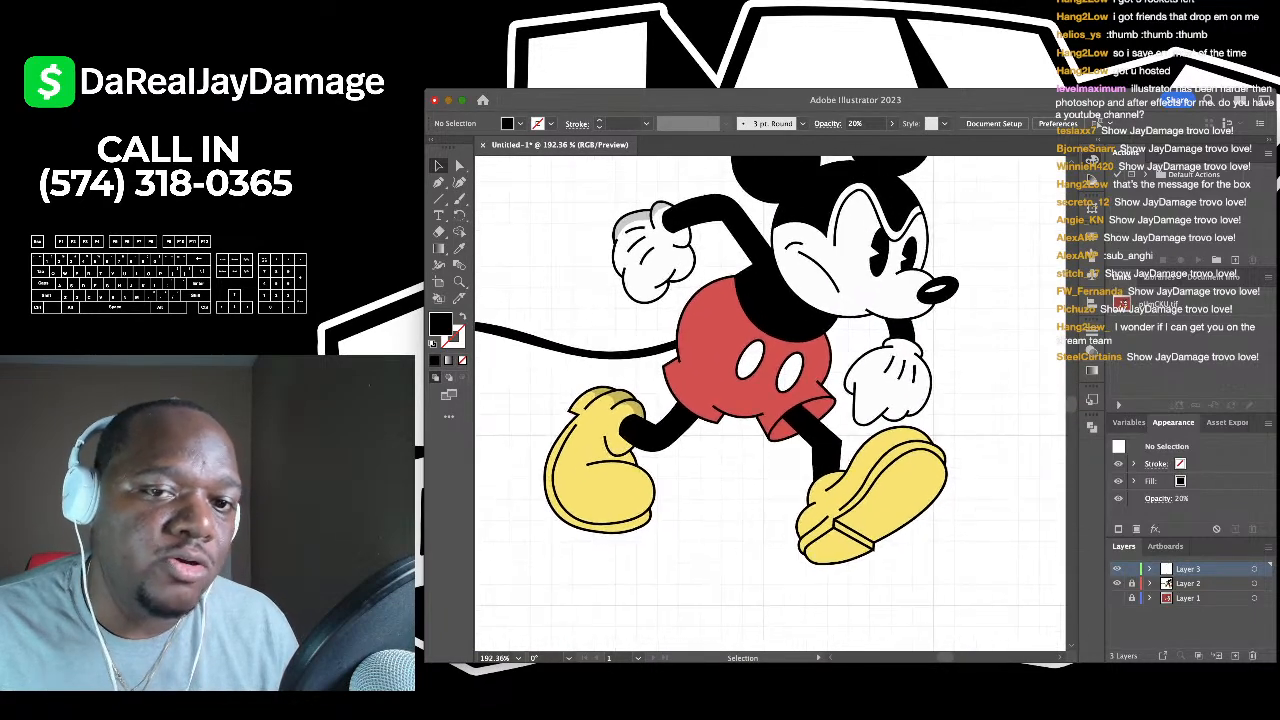
- Lock Layer 3 and make Layer 2 the working layer
scroll(770, 404, up, 2)
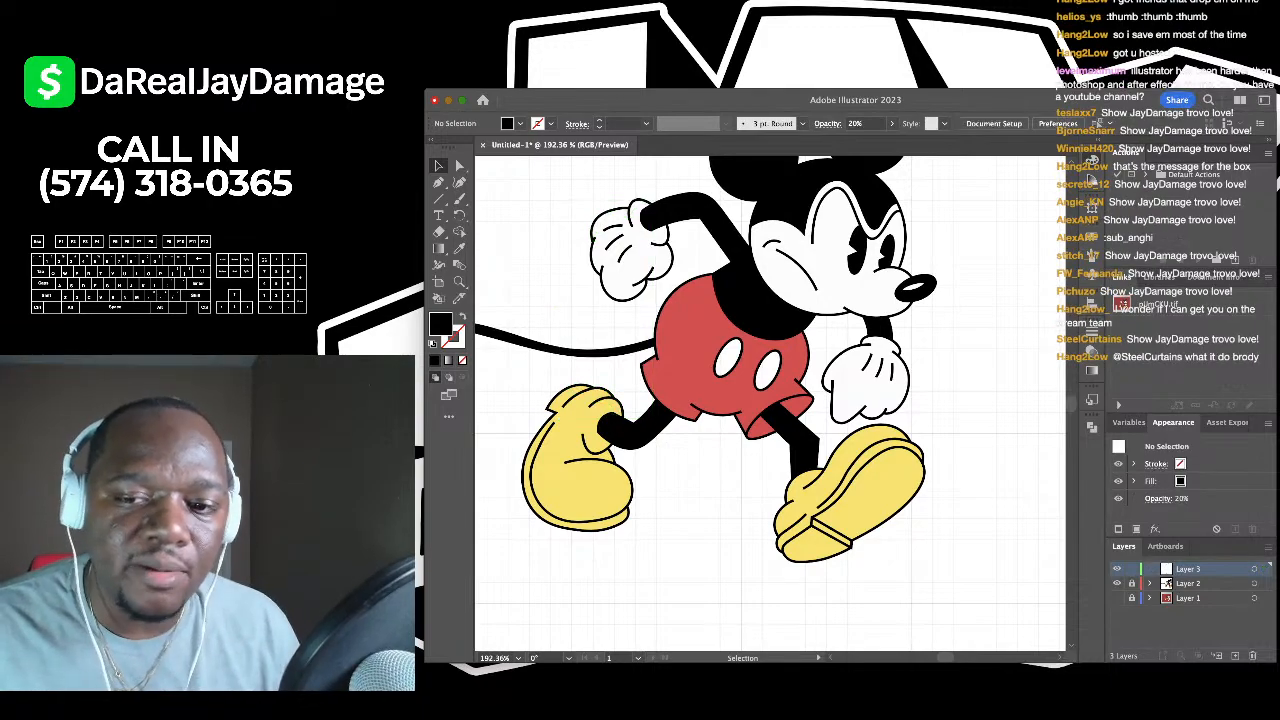
click(1132, 568)
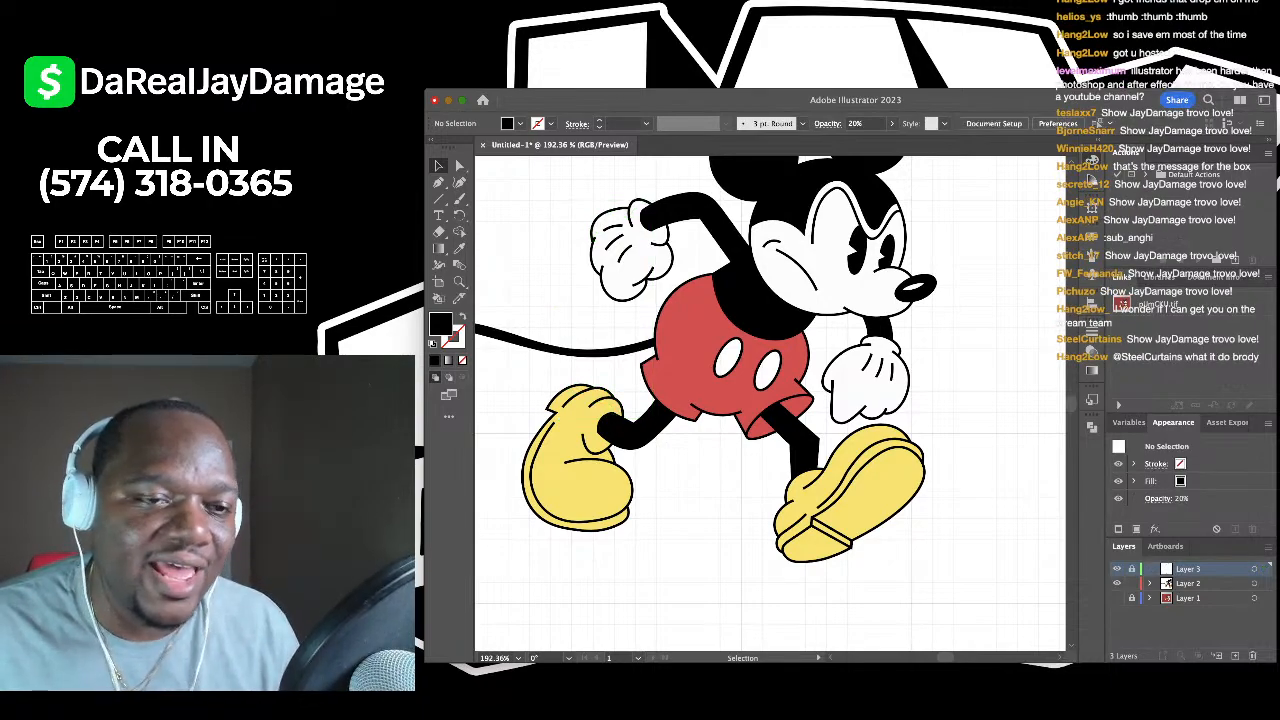
click(1190, 583)
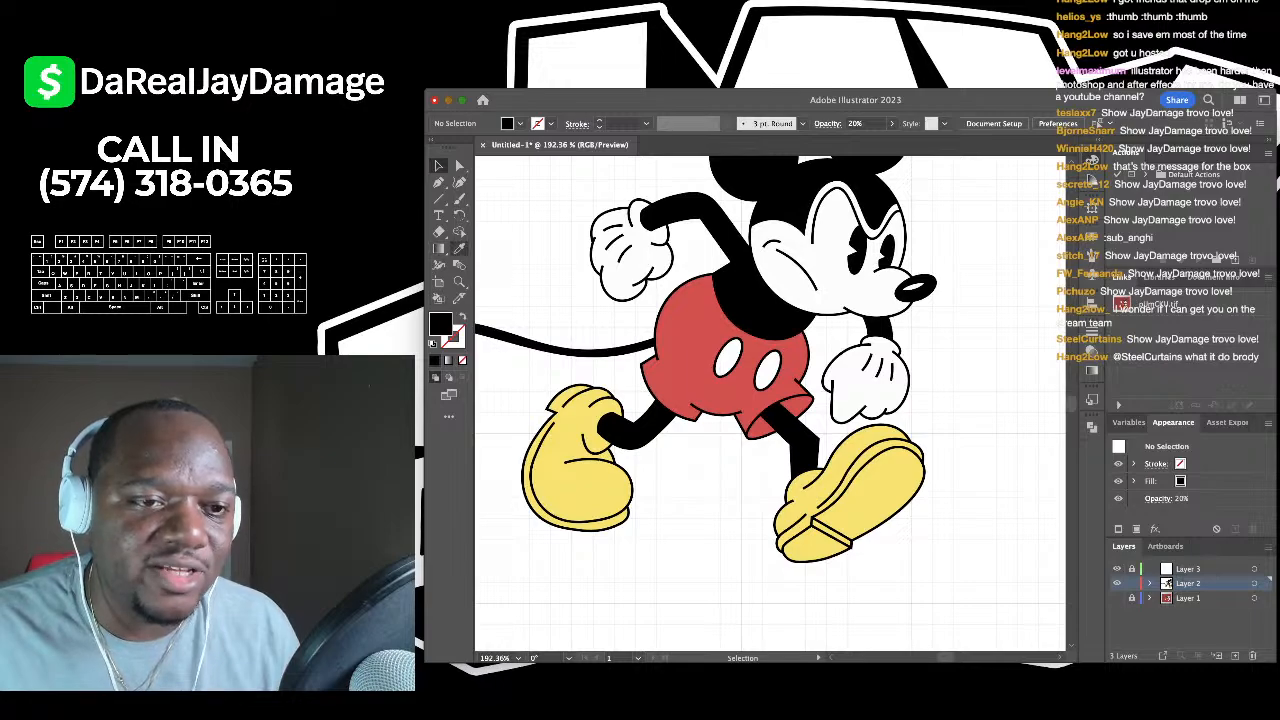
key(k)
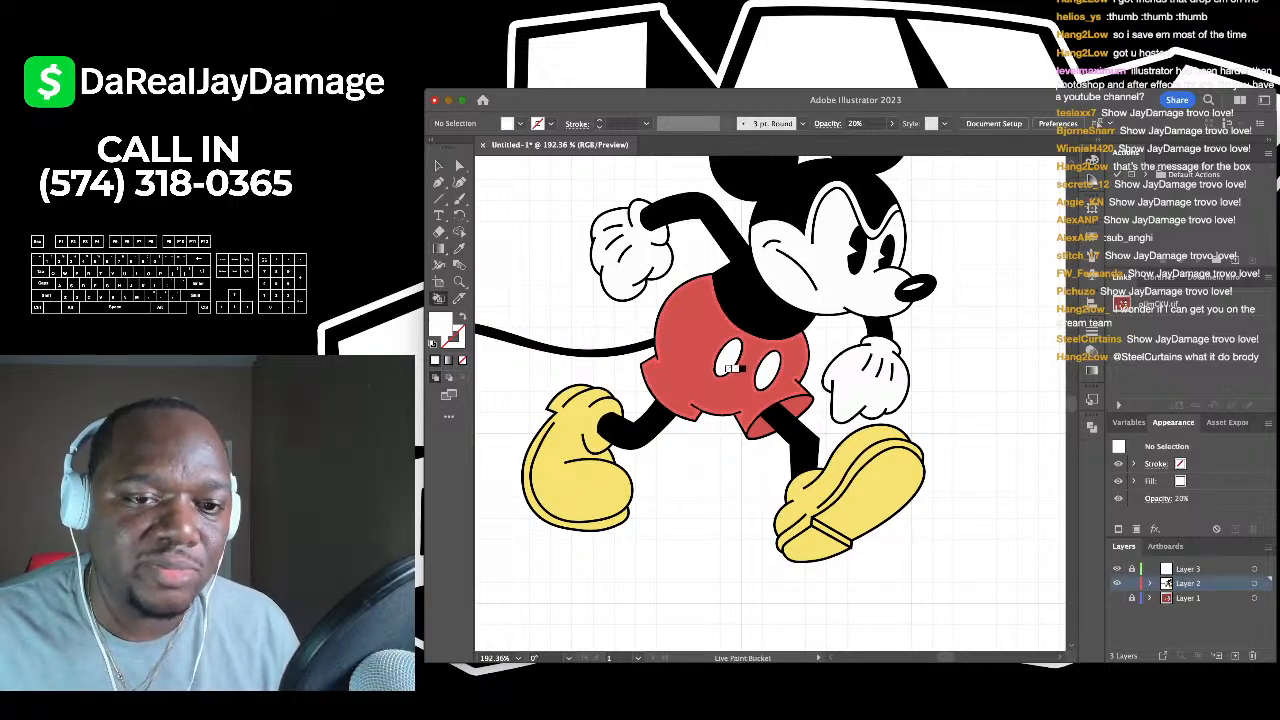
scroll(724, 366, down, 2)
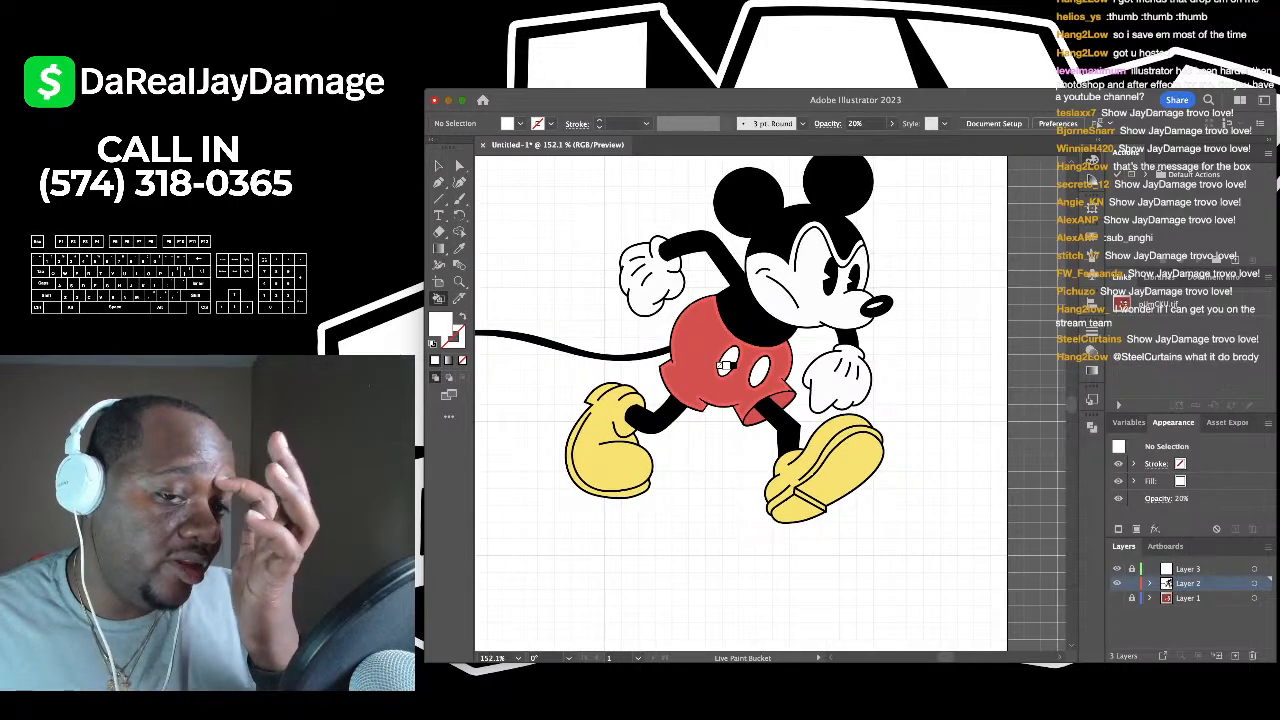
scroll(724, 366, up, 3)
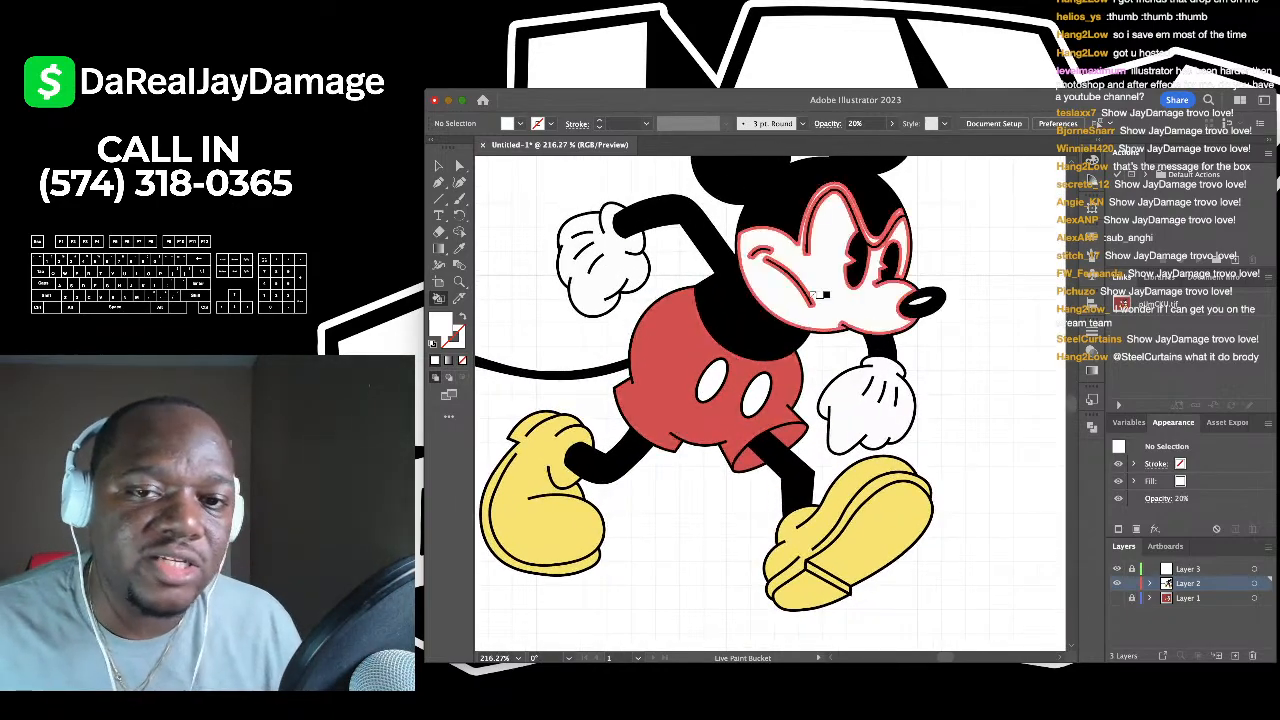
scroll(860, 285, down, 3)
- Select the whole Mickey artwork group and move the view toward the head
click(438, 166)
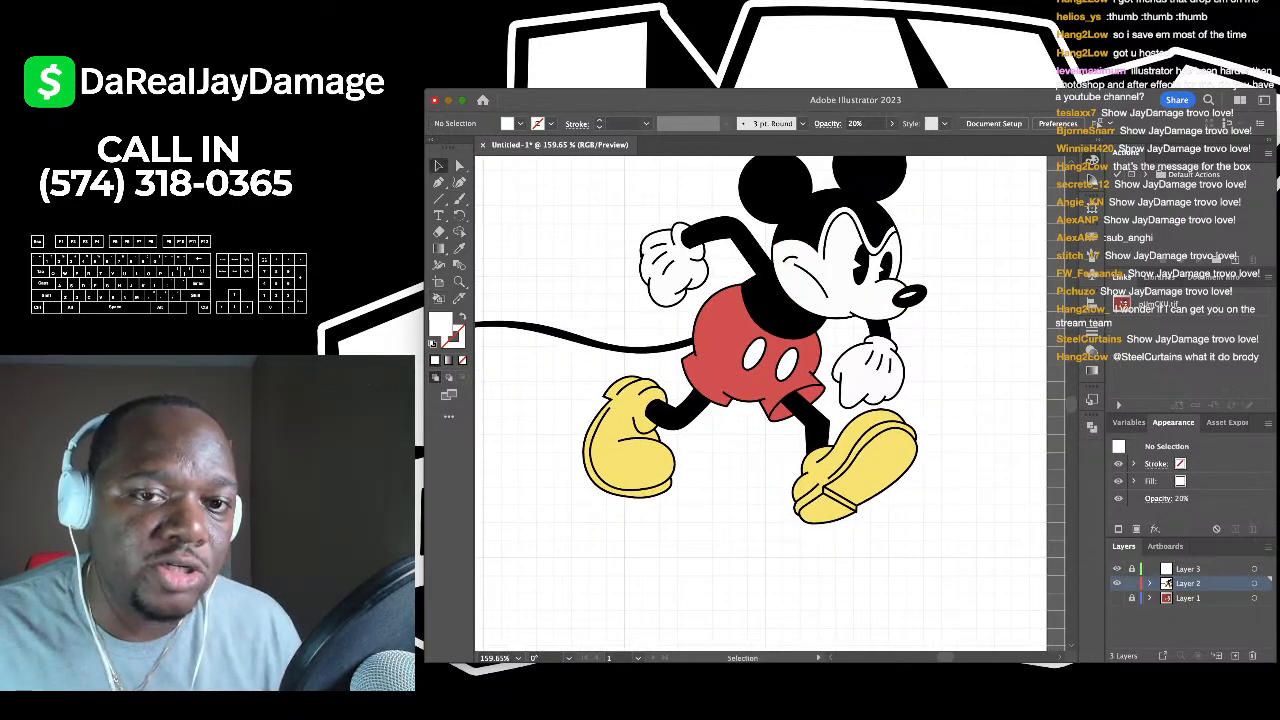
scroll(688, 300, down, 4)
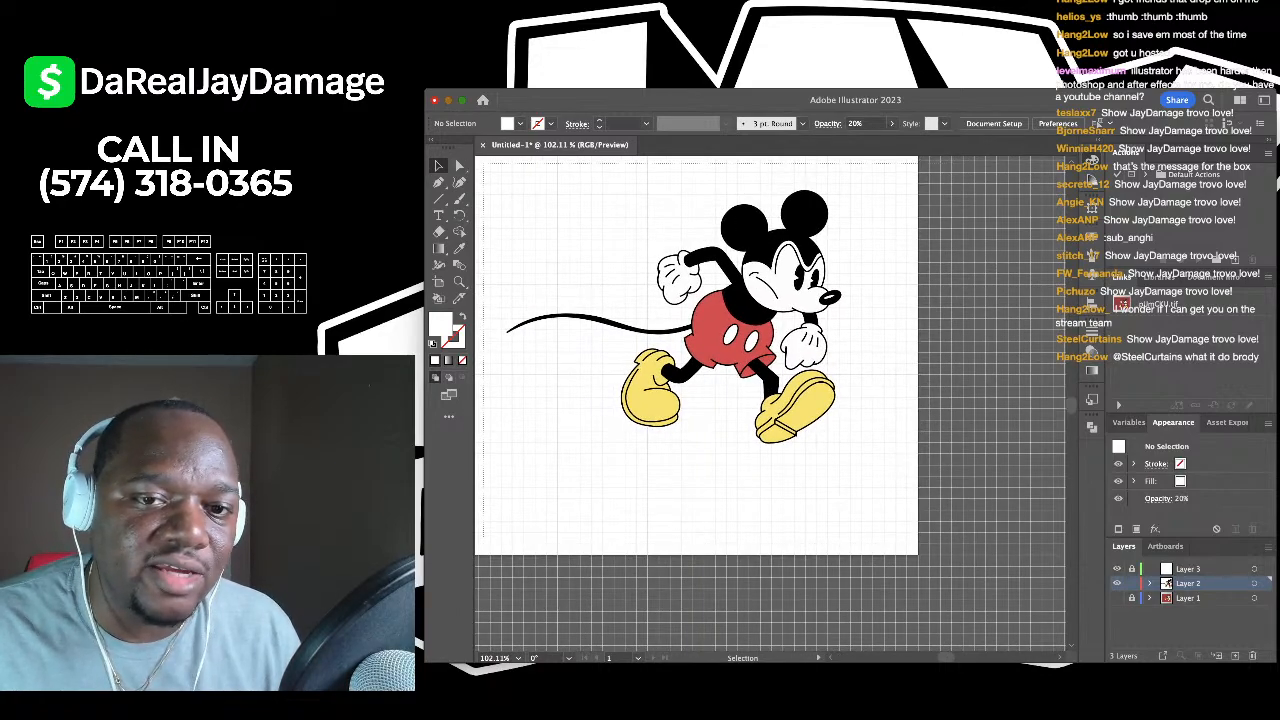
click(774, 248)
scroll(774, 248, up, 3)
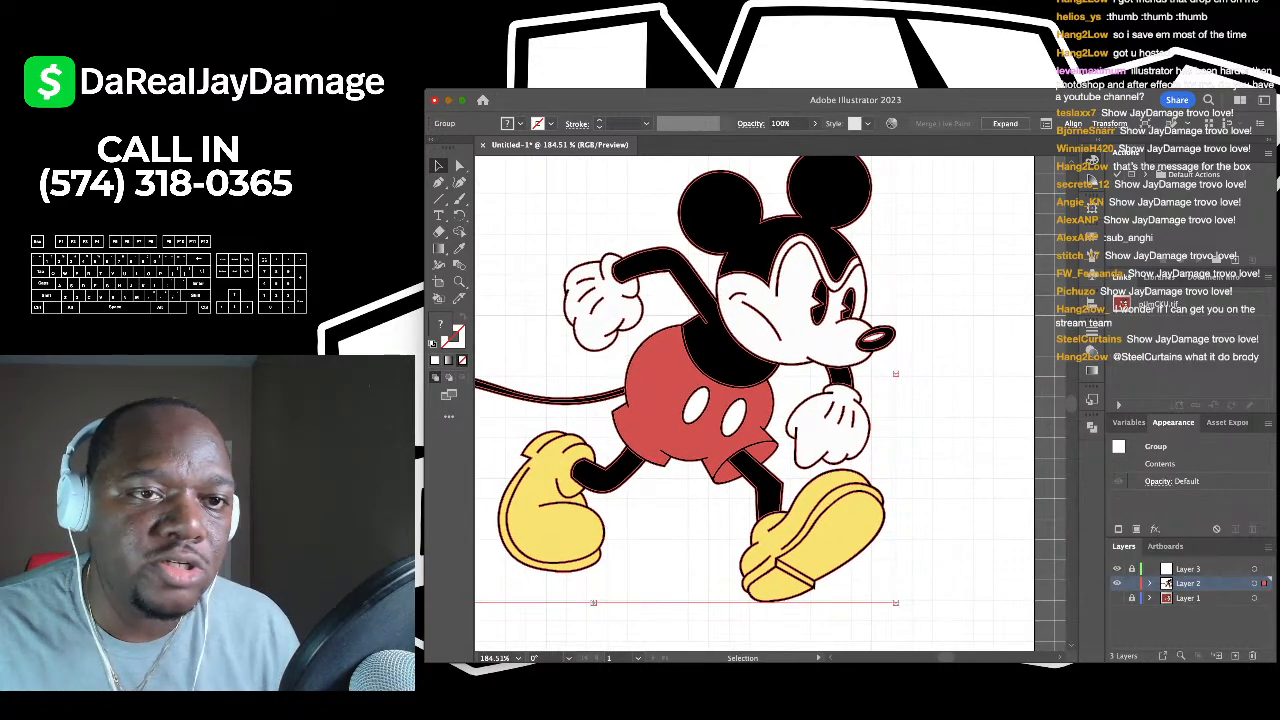
scroll(769, 404, down, 1)
scroll(769, 404, right, 1)
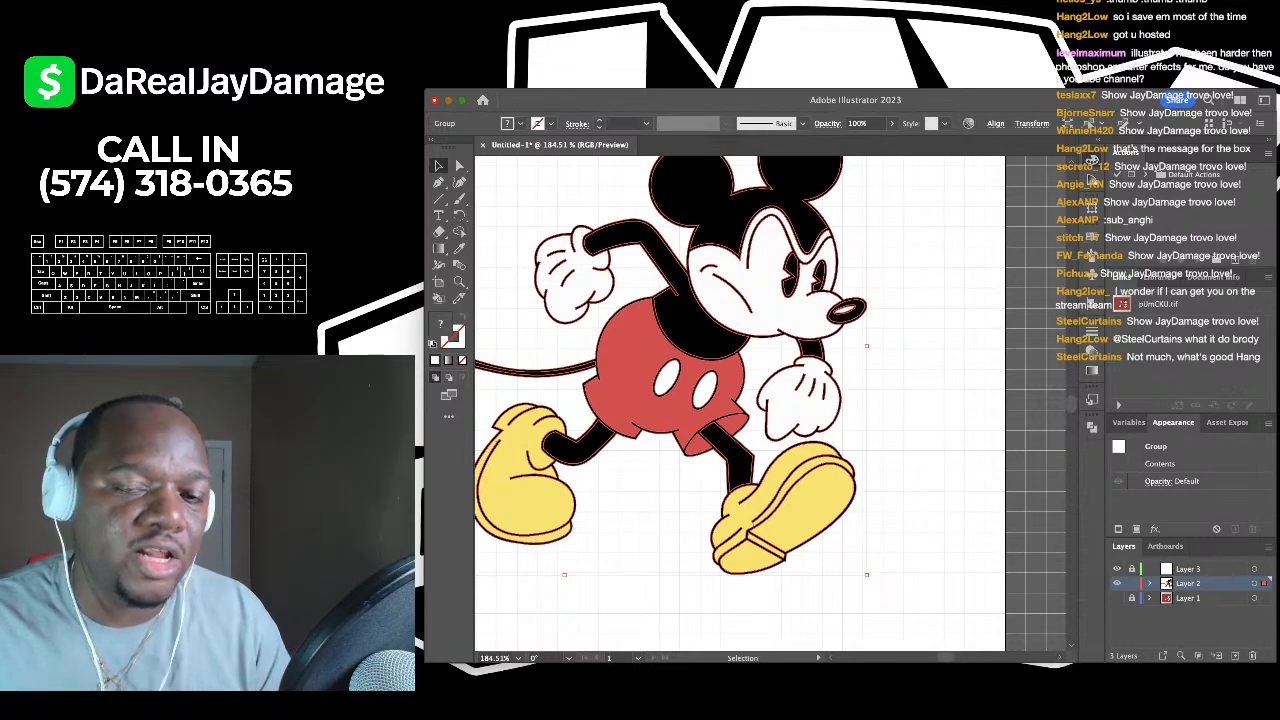
scroll(769, 404, up, 1)
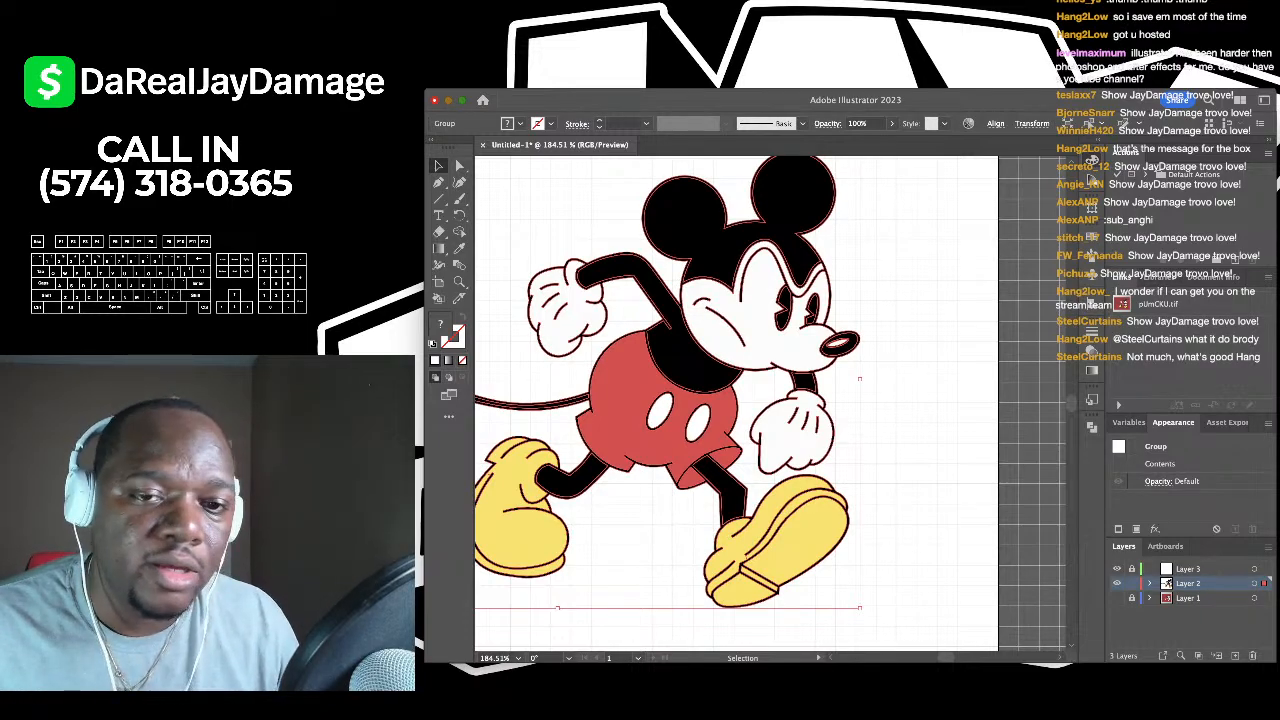
scroll(770, 404, left, 1)
scroll(770, 404, up, 1)
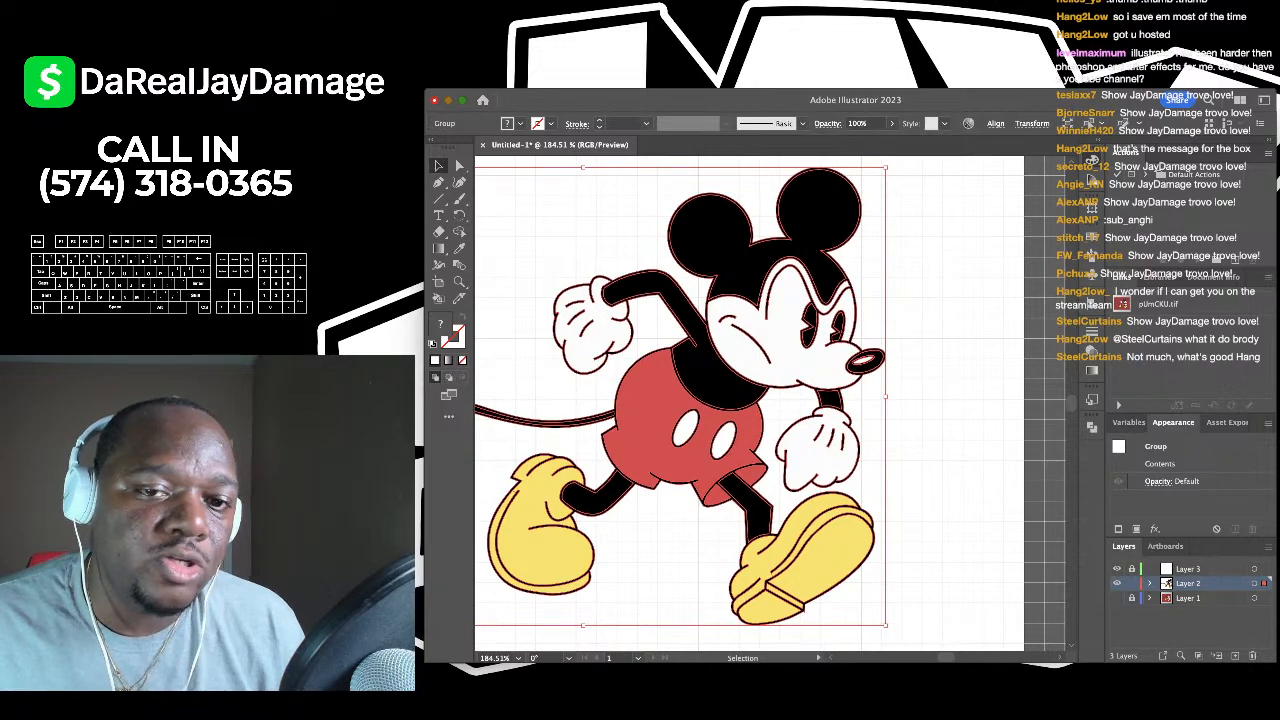
scroll(801, 220, up, 2)
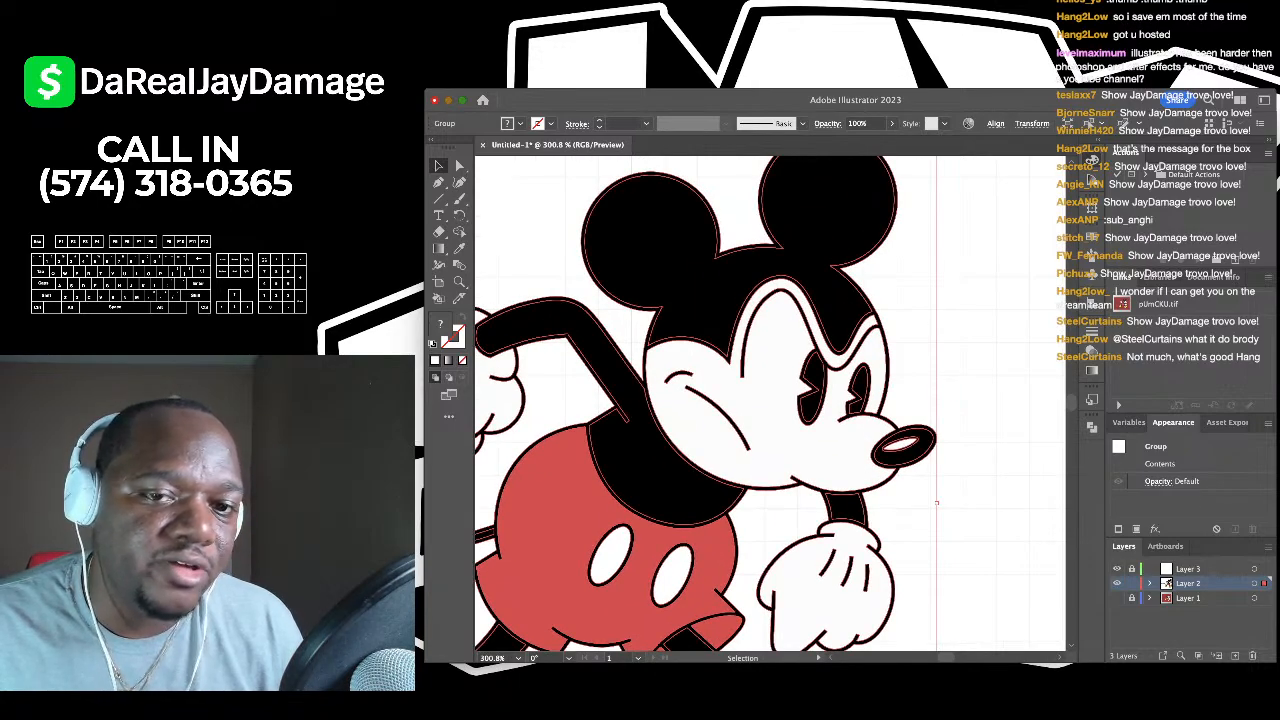
- Deselect, then Select All and zoom in on Mickey's head and right ear
key(super+shift+a)
scroll(770, 404, right, 3)
scroll(770, 404, up, 1)
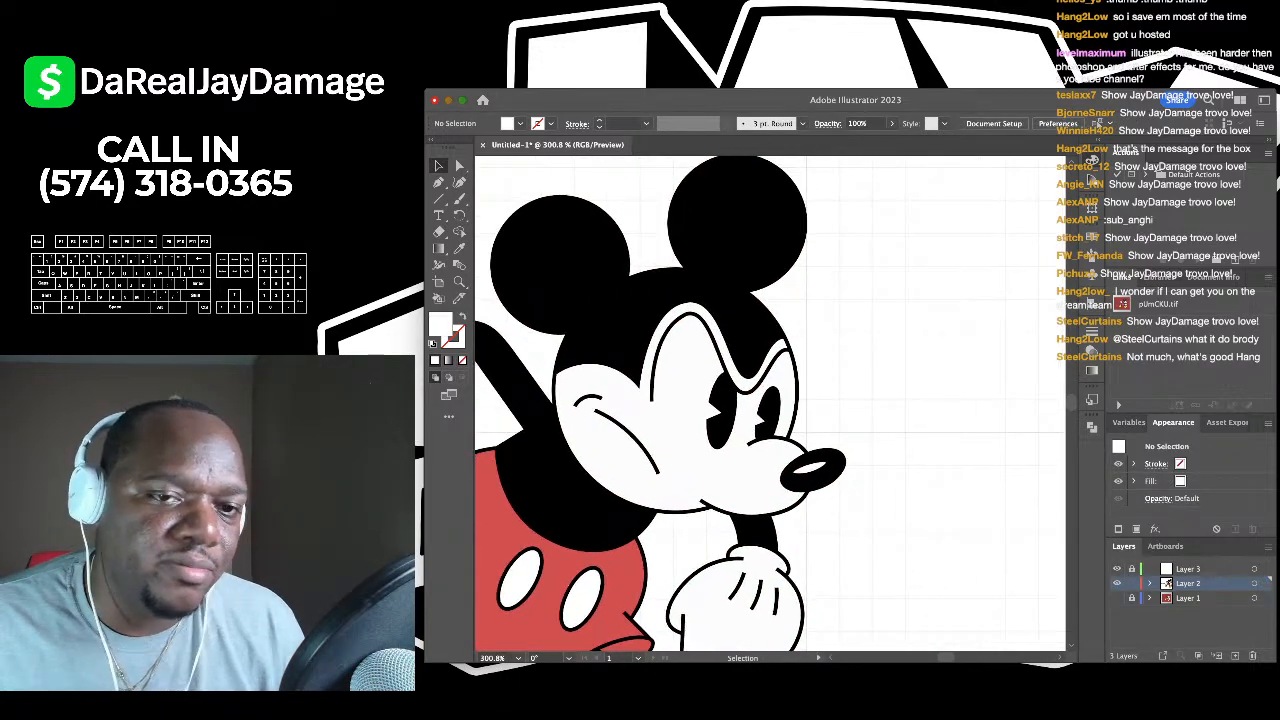
key(super+a)
scroll(770, 404, up, 2)
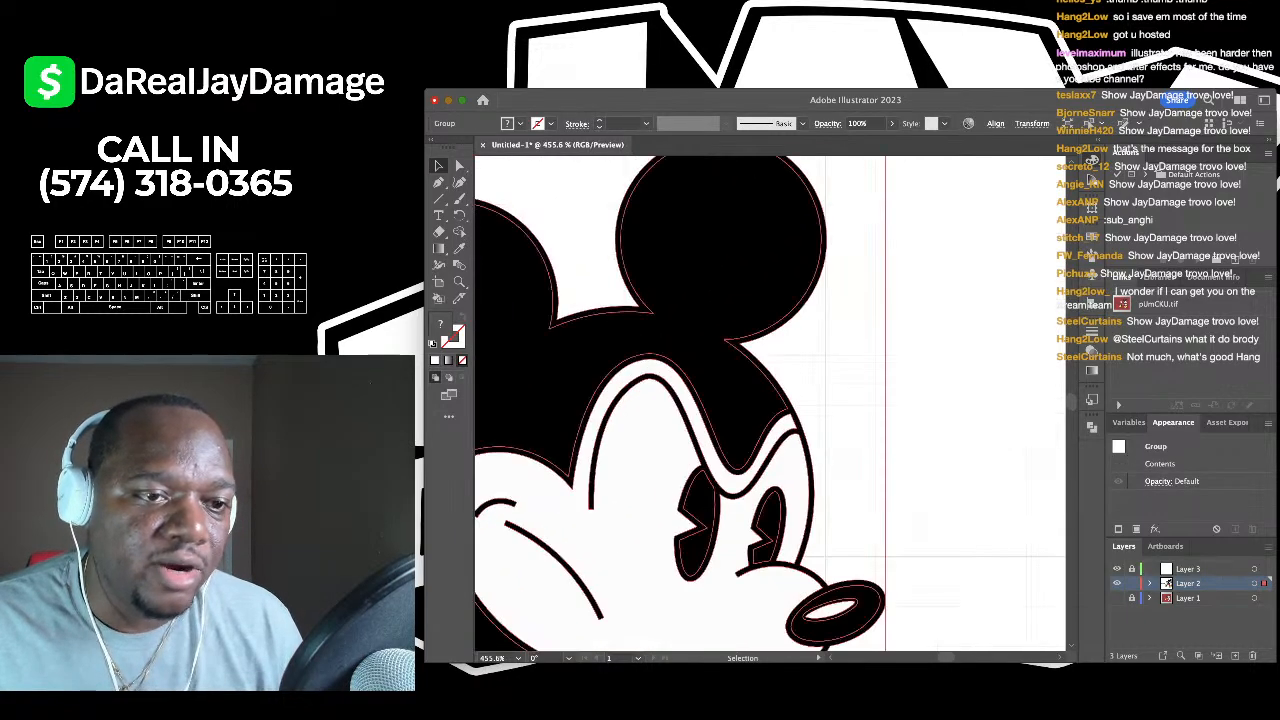
scroll(770, 404, up, 1)
scroll(846, 353, down, 2)
- Cut along the right edge of Mickey's right ear with the Knife tool
click(459, 299)
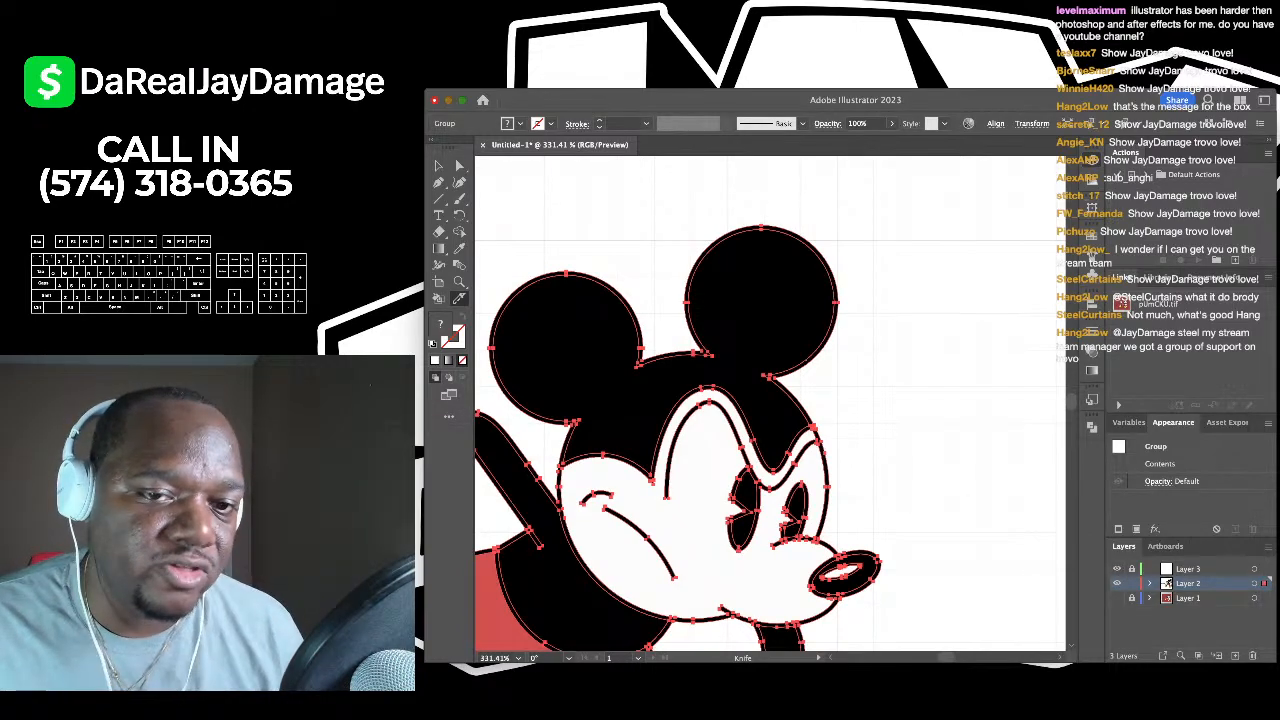
scroll(1030, 300, up, 3)
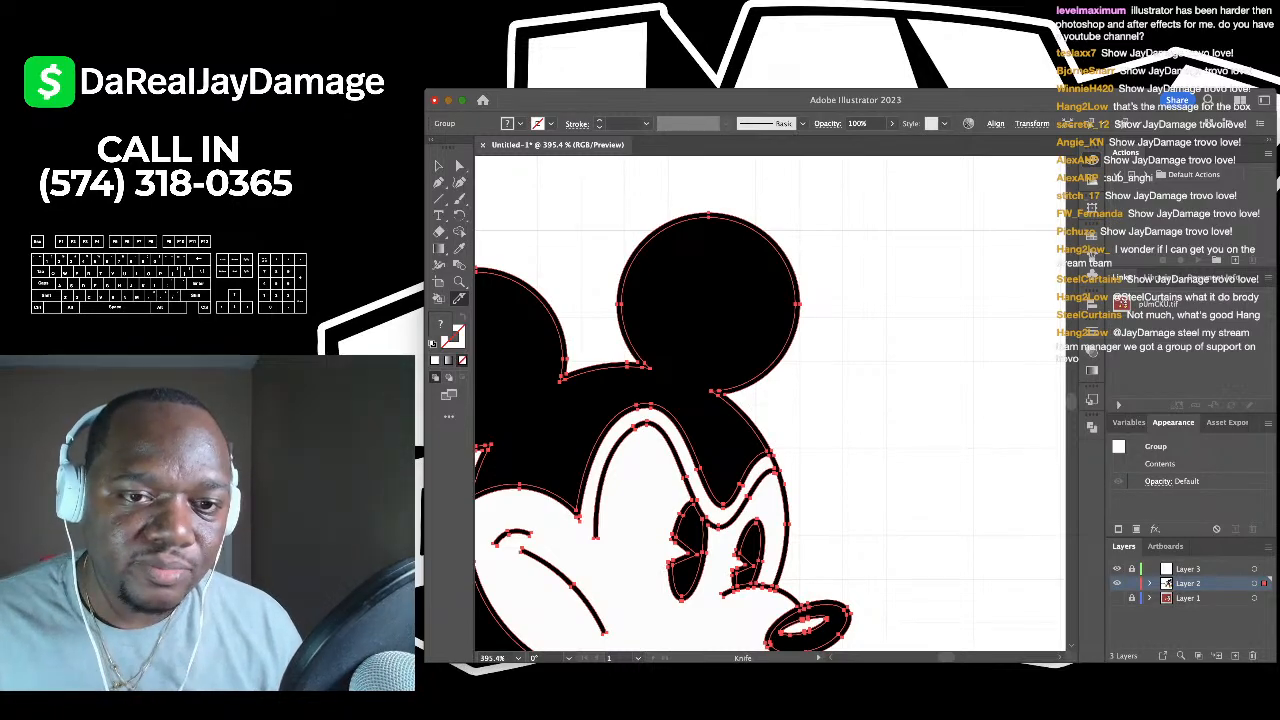
key(super+h)
scroll(765, 430, up, 1)
key(super+h)
scroll(765, 400, down, 2)
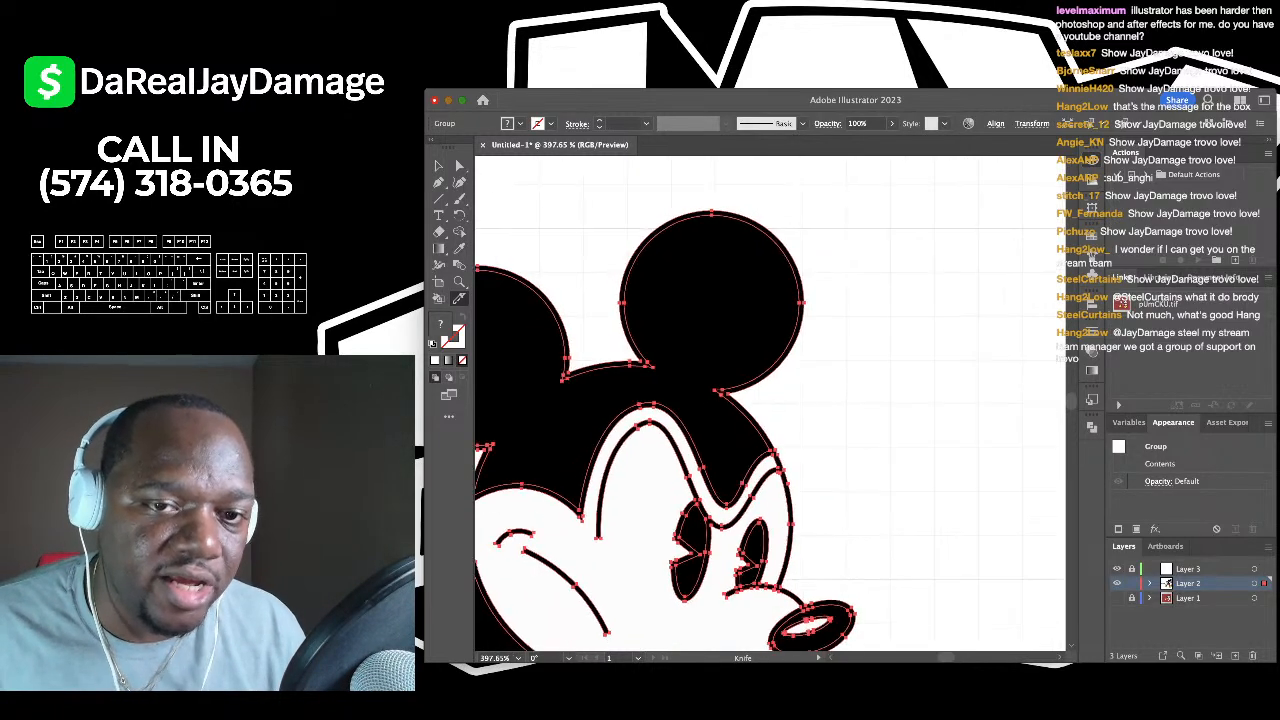
scroll(765, 400, up, 2)
scroll(765, 400, down, 2)
scroll(765, 400, up, 2)
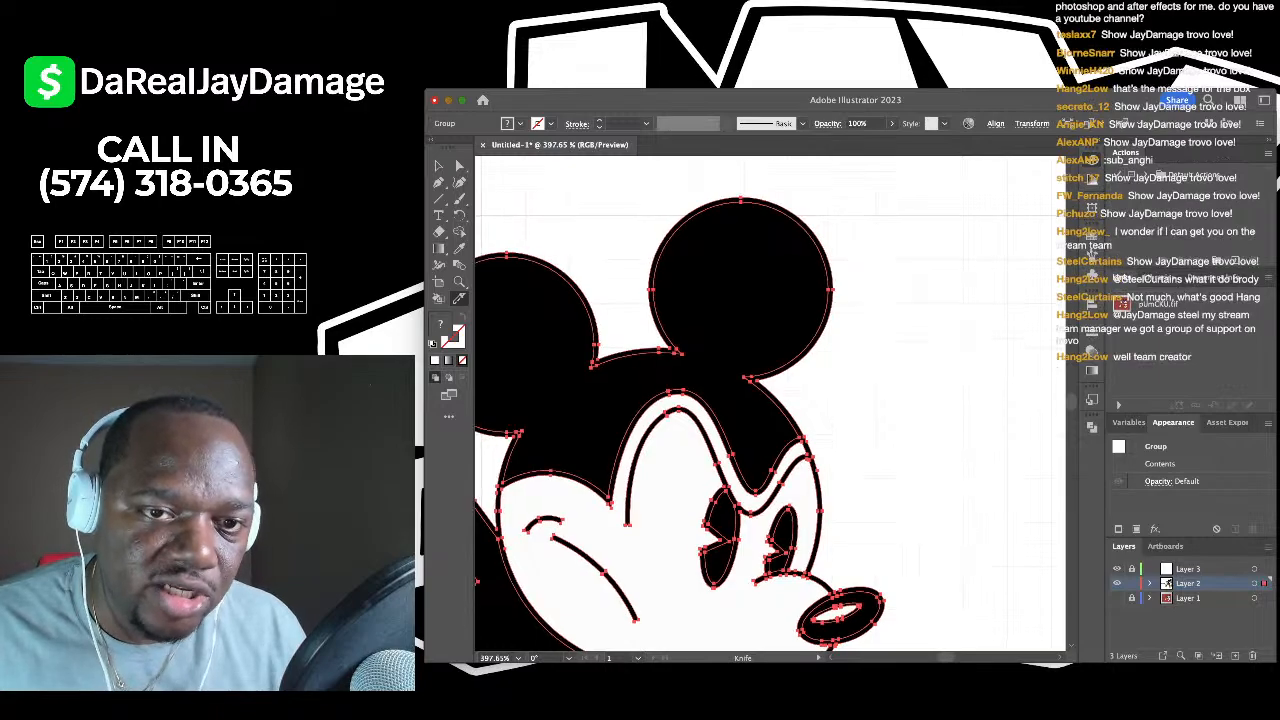
mouse_move(752, 200)
mouse_down()
mouse_move(790, 226)
mouse_move(816, 302)
mouse_move(800, 362)
mouse_move(758, 374)
mouse_up()
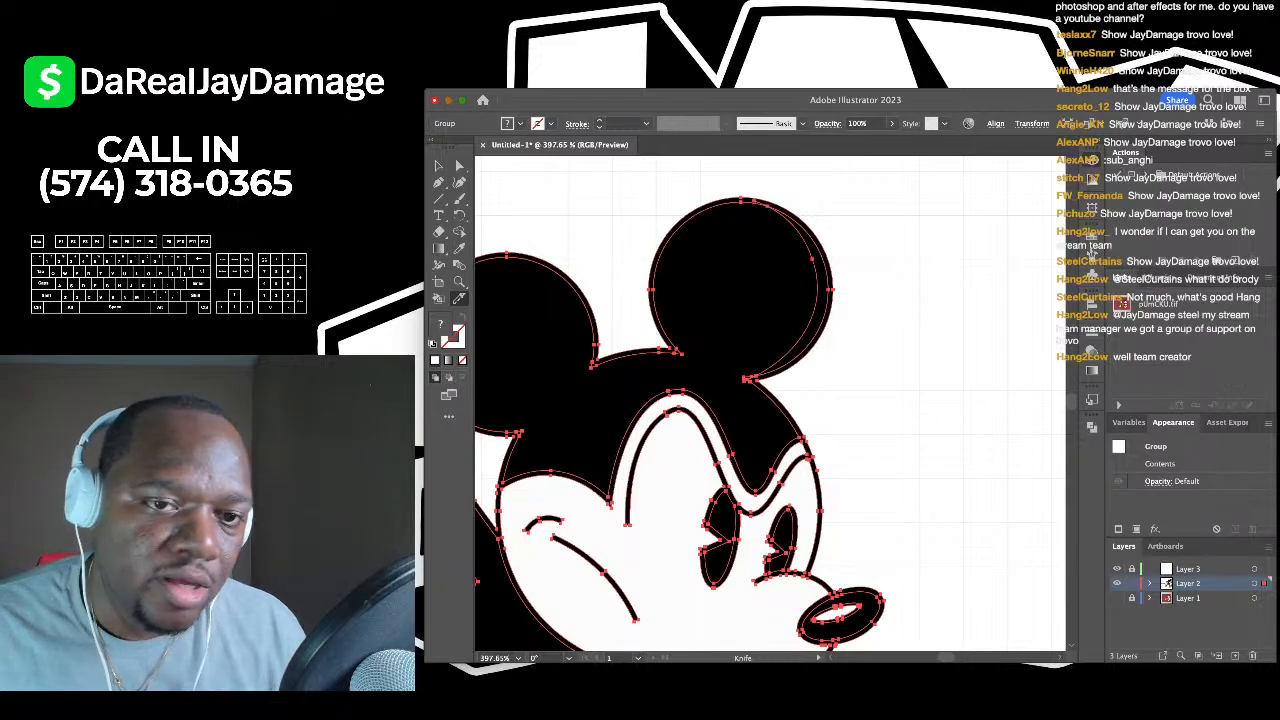
scroll(765, 400, right, 2)
scroll(753, 298, up, 3)
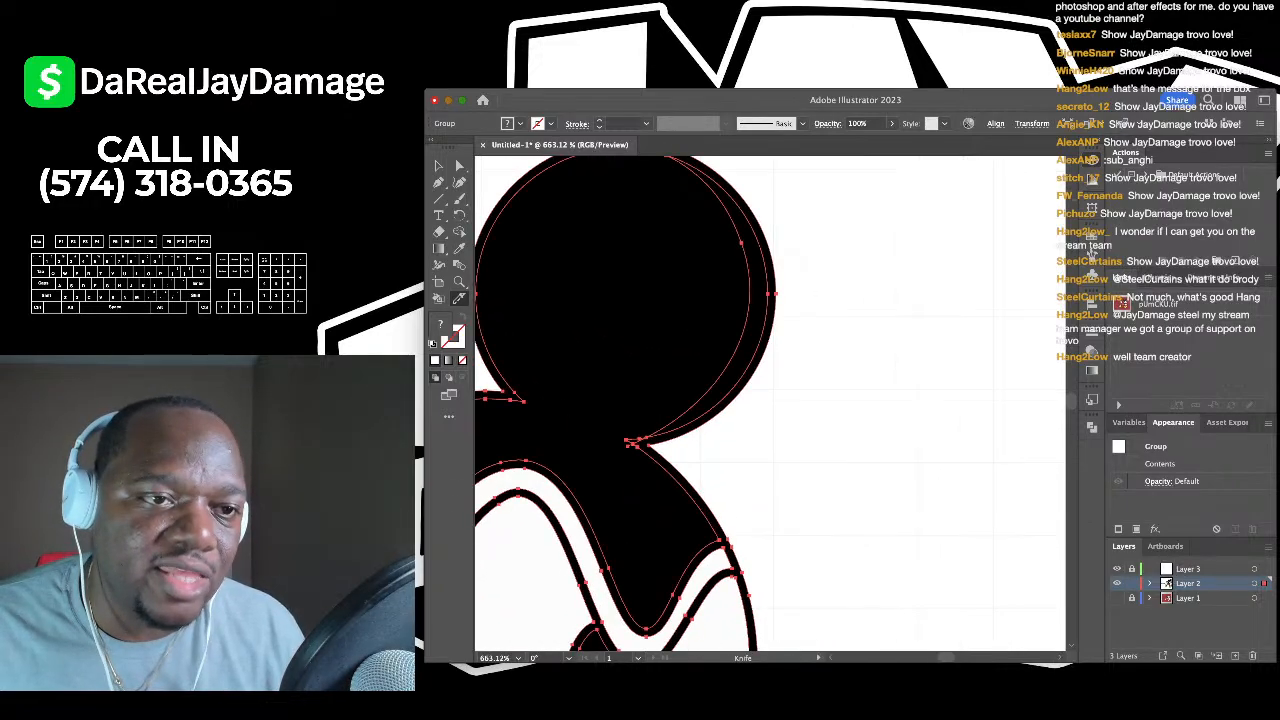
- Deselect the cut artwork and switch to the Direct Selection tool
key(v)
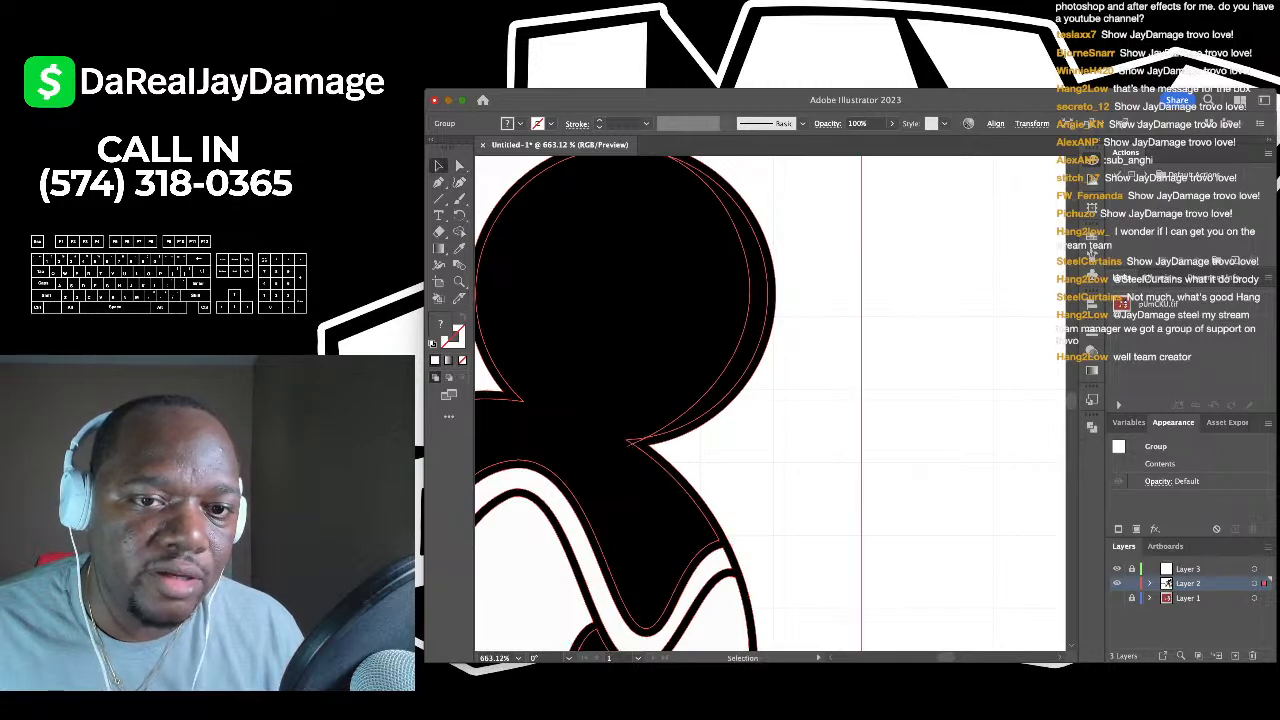
key(super+shift+a)
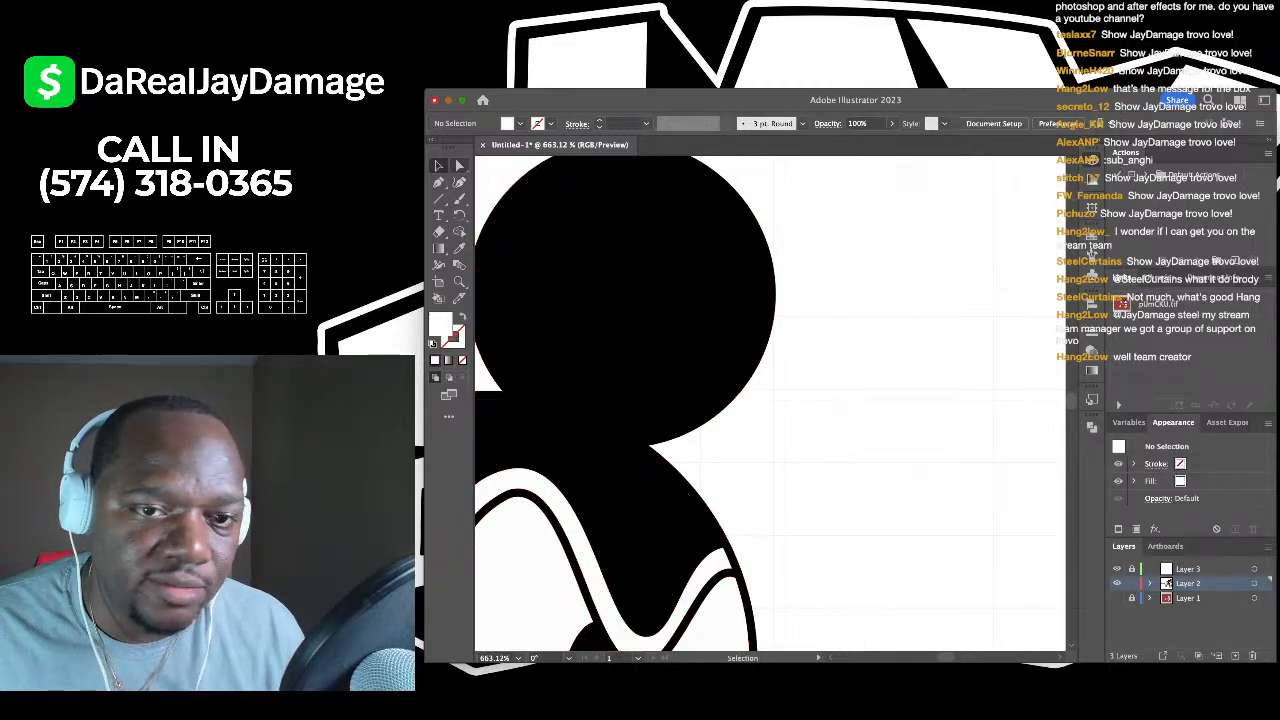
key(a)
scroll(800, 265, up, 3)
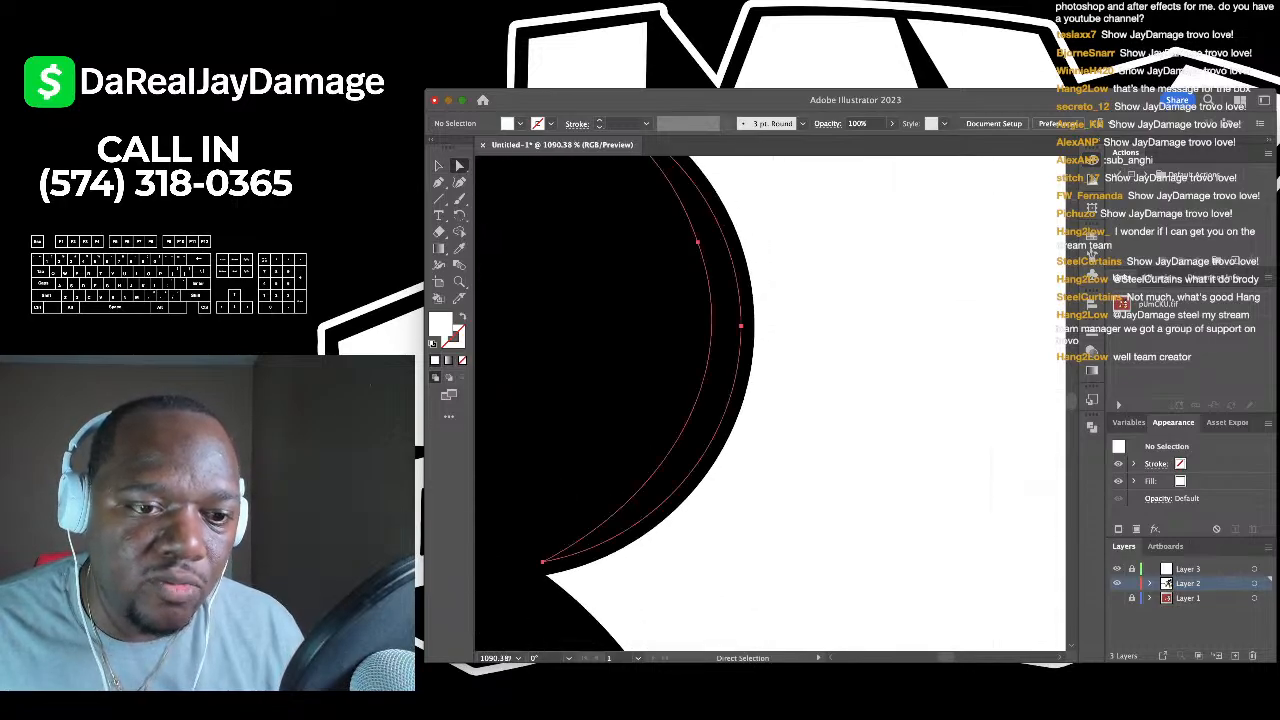
- Fill the thin crescent cut from the right ear dark grey, then deselect and zoom out
click(728, 302)
scroll(728, 302, down, 3)
scroll(728, 302, up, 2)
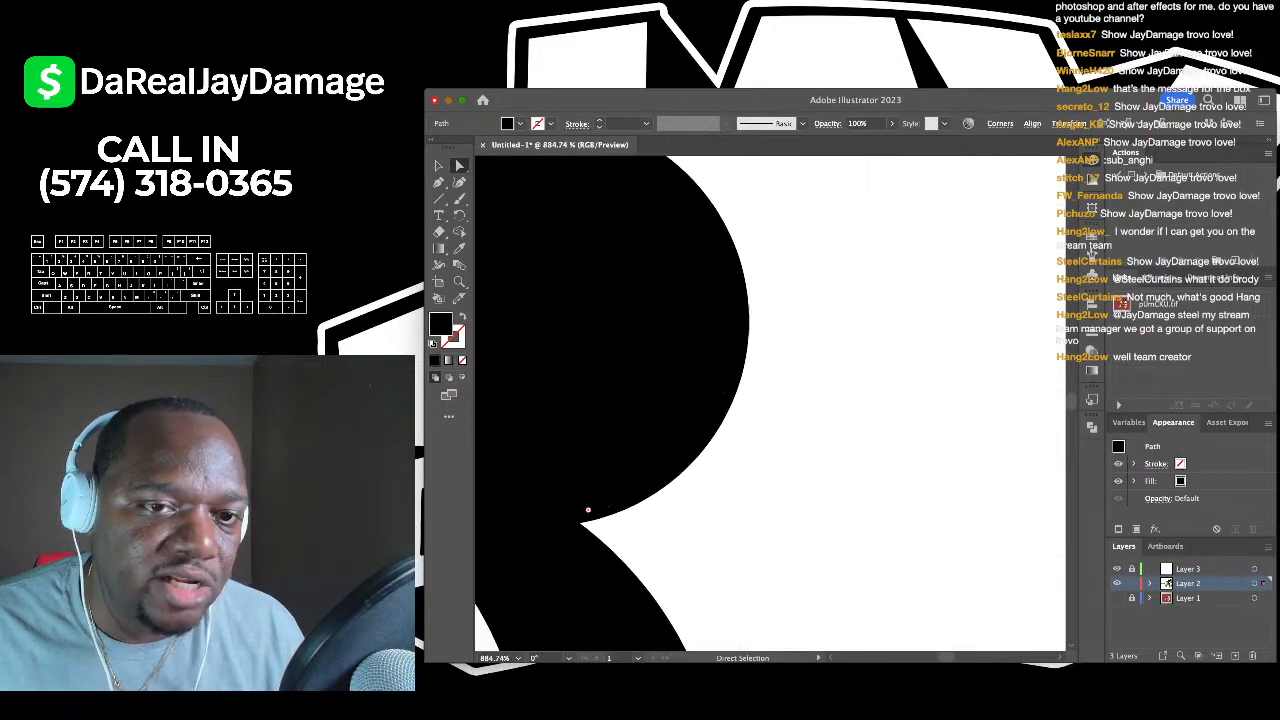
scroll(720, 316, down, 1)
scroll(720, 316, left, 1)
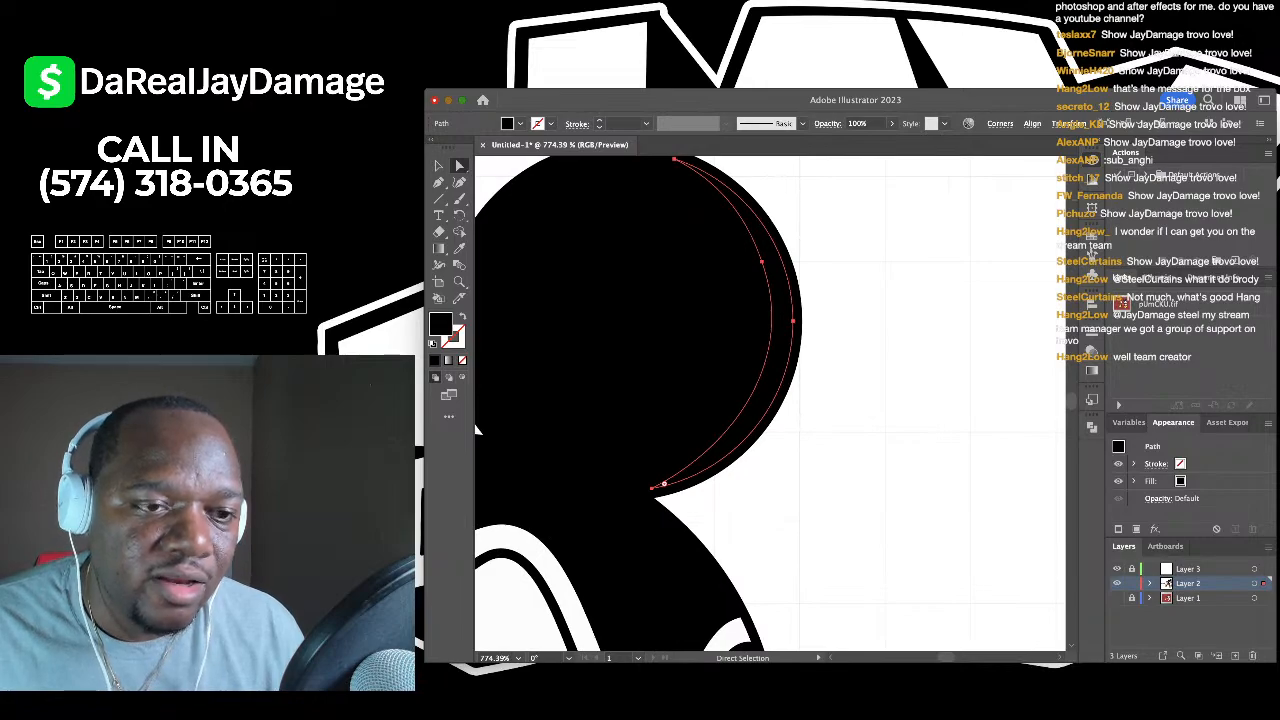
scroll(770, 400, up, 1)
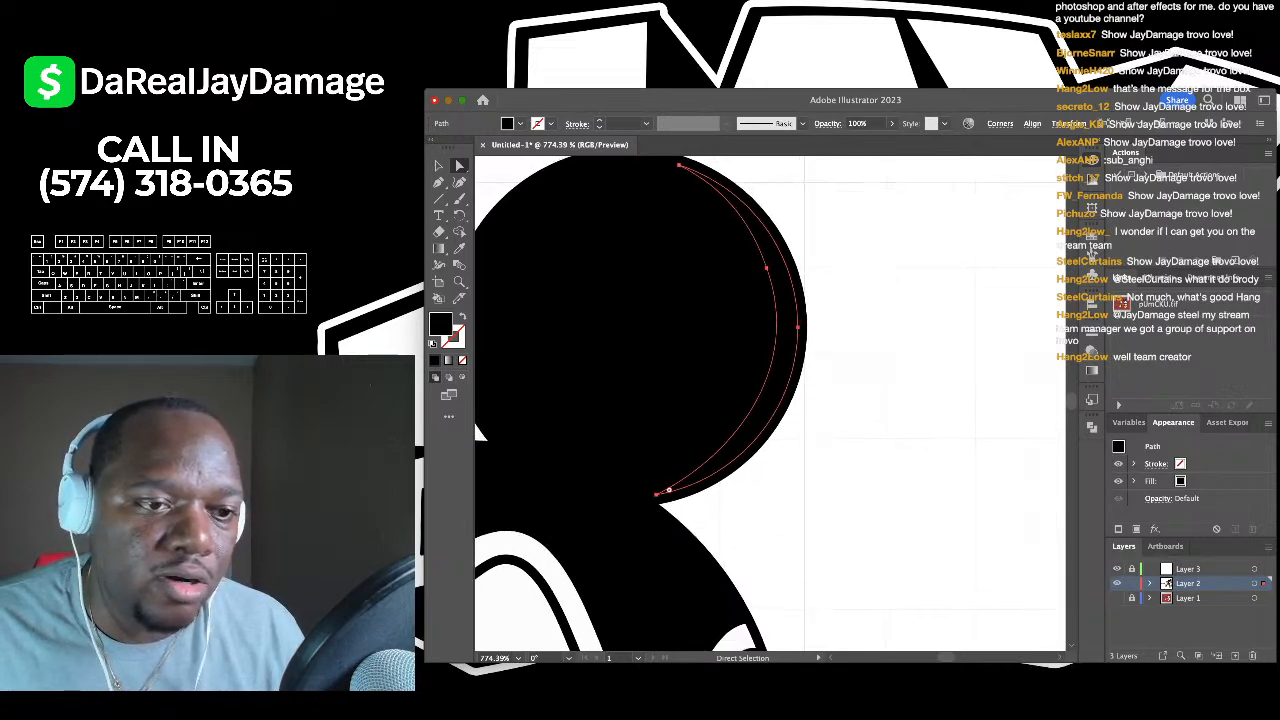
key(super+h)
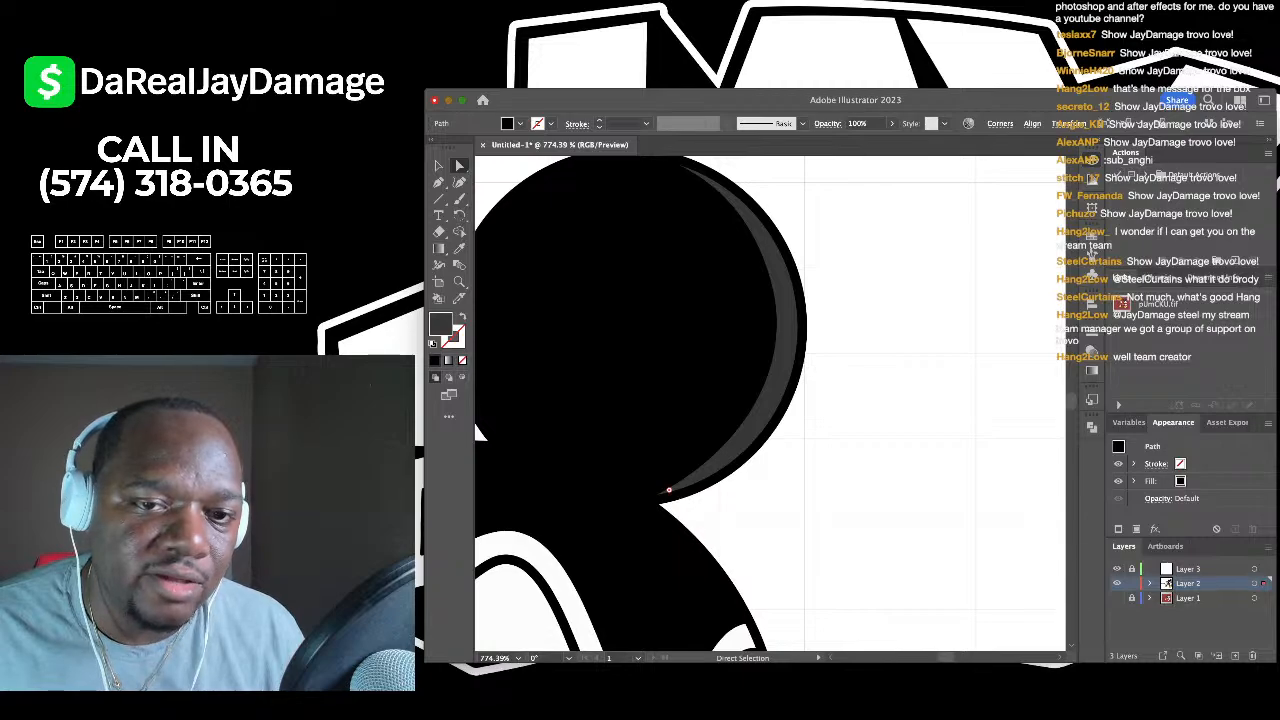
key(super+h)
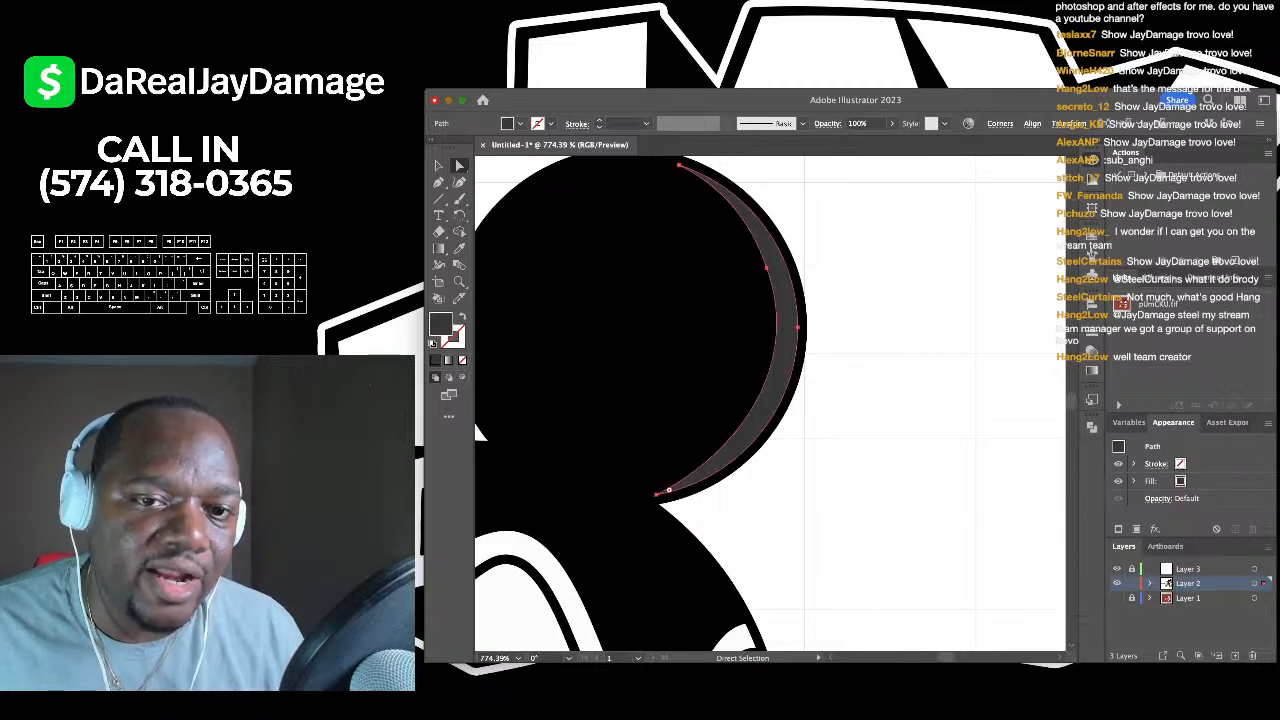
key(super+shift+a)
key(super+0)
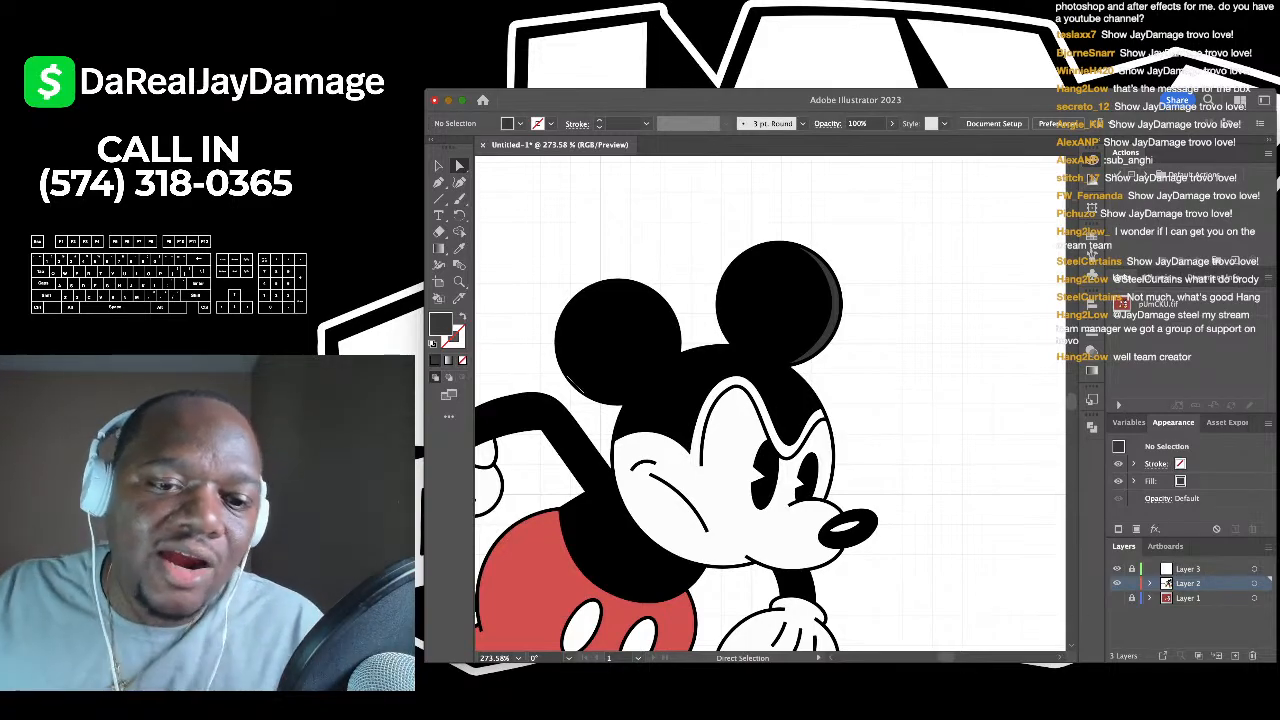
- Knife-cut a strip from the red shorts and lighten it to a paler red
scroll(770, 404, up, 5)
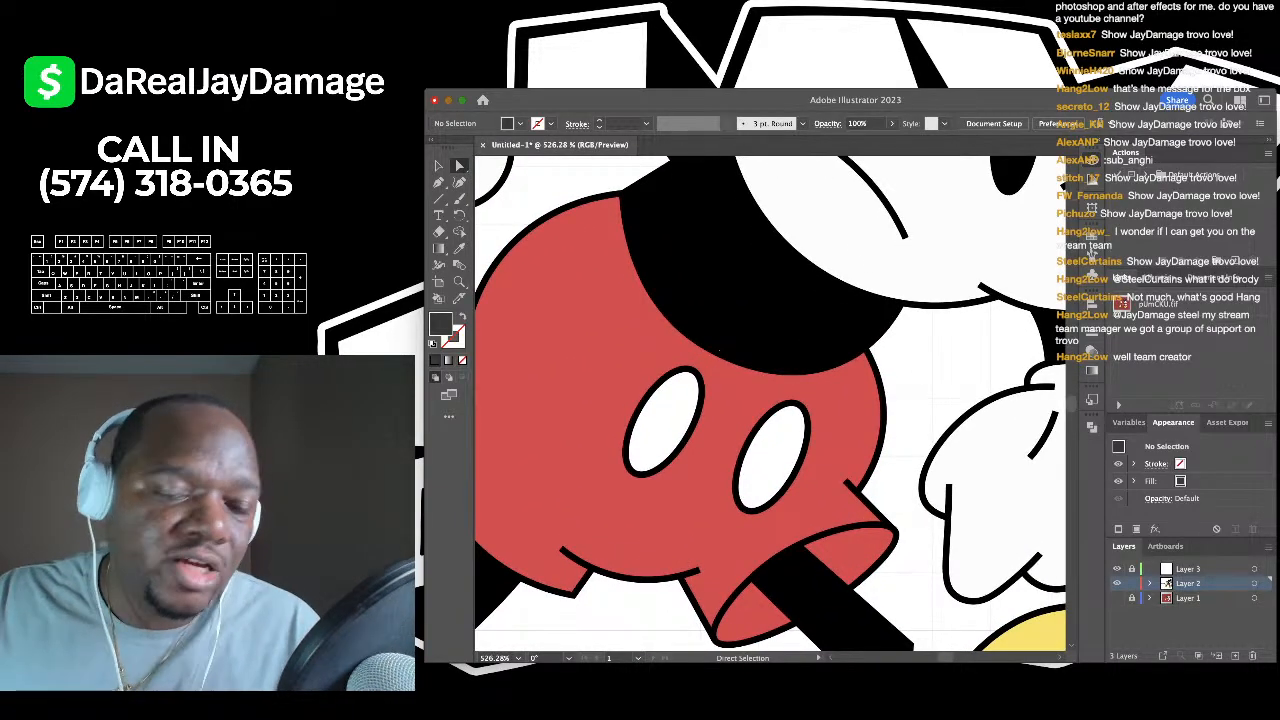
click(835, 450)
scroll(895, 485, up, 3)
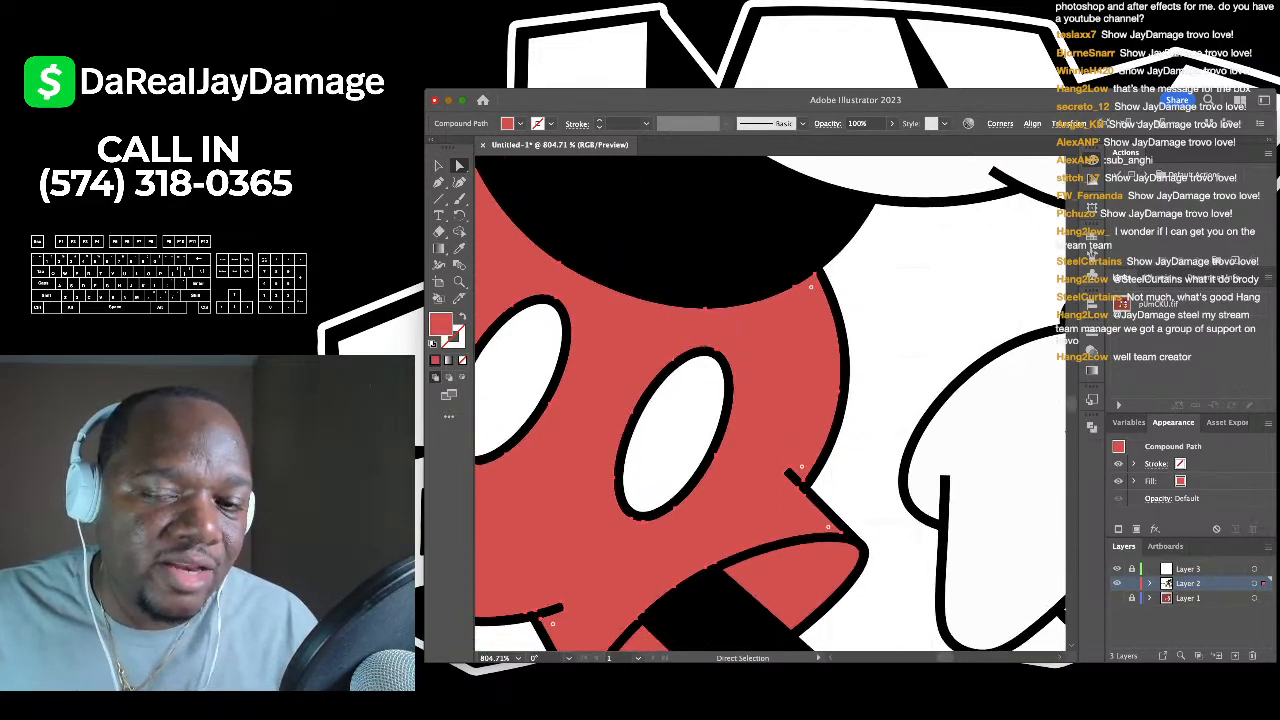
key(k)
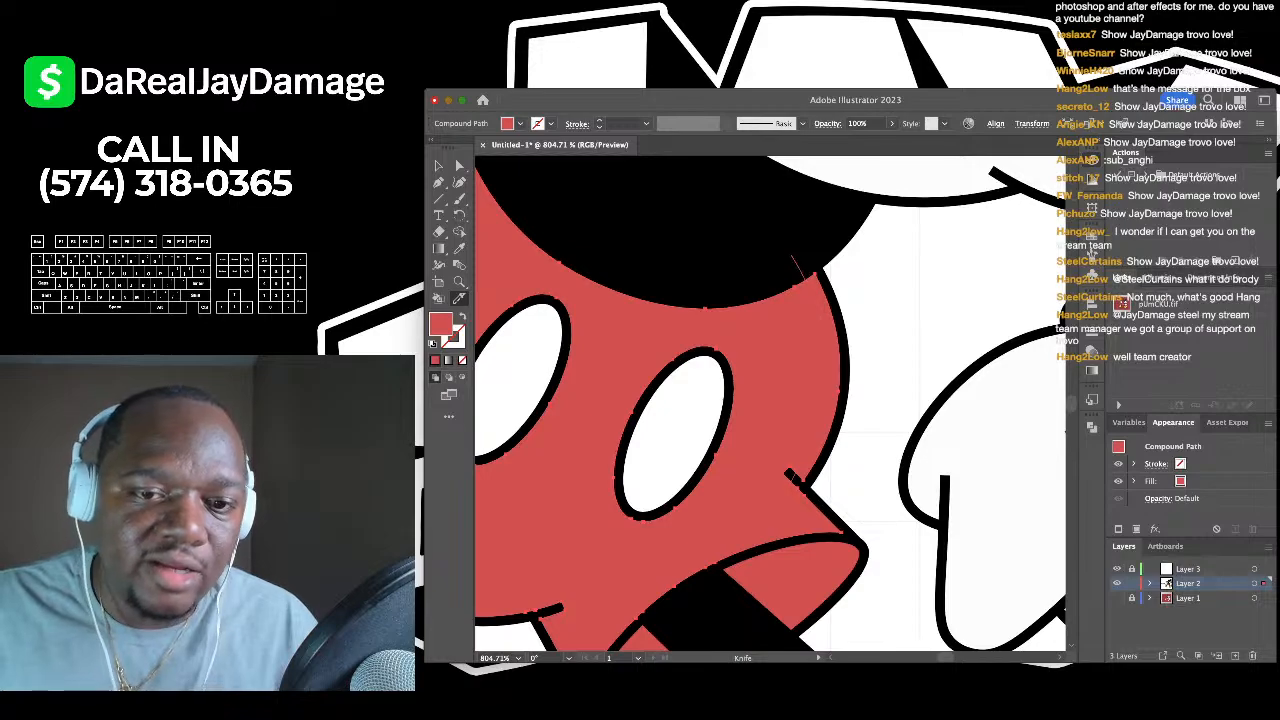
drag(795, 480, 797, 484)
click(459, 166)
click(885, 385)
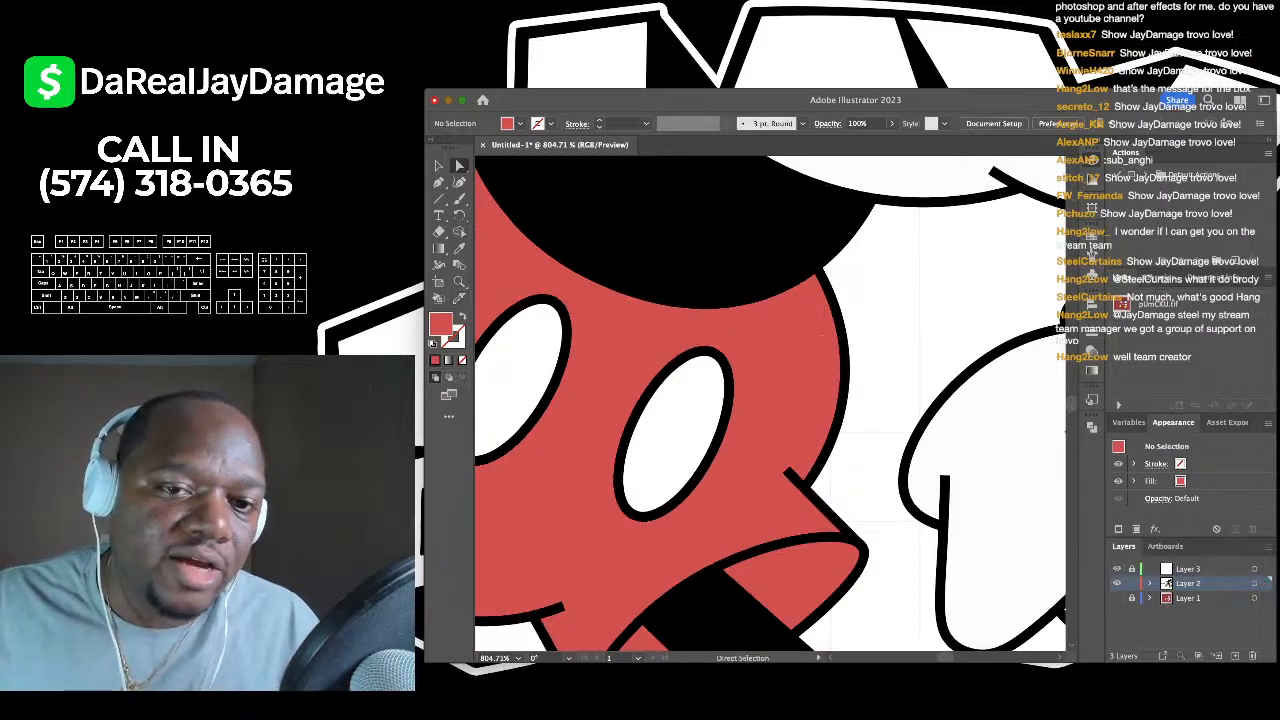
scroll(845, 410, up, 3)
scroll(812, 286, up, 4)
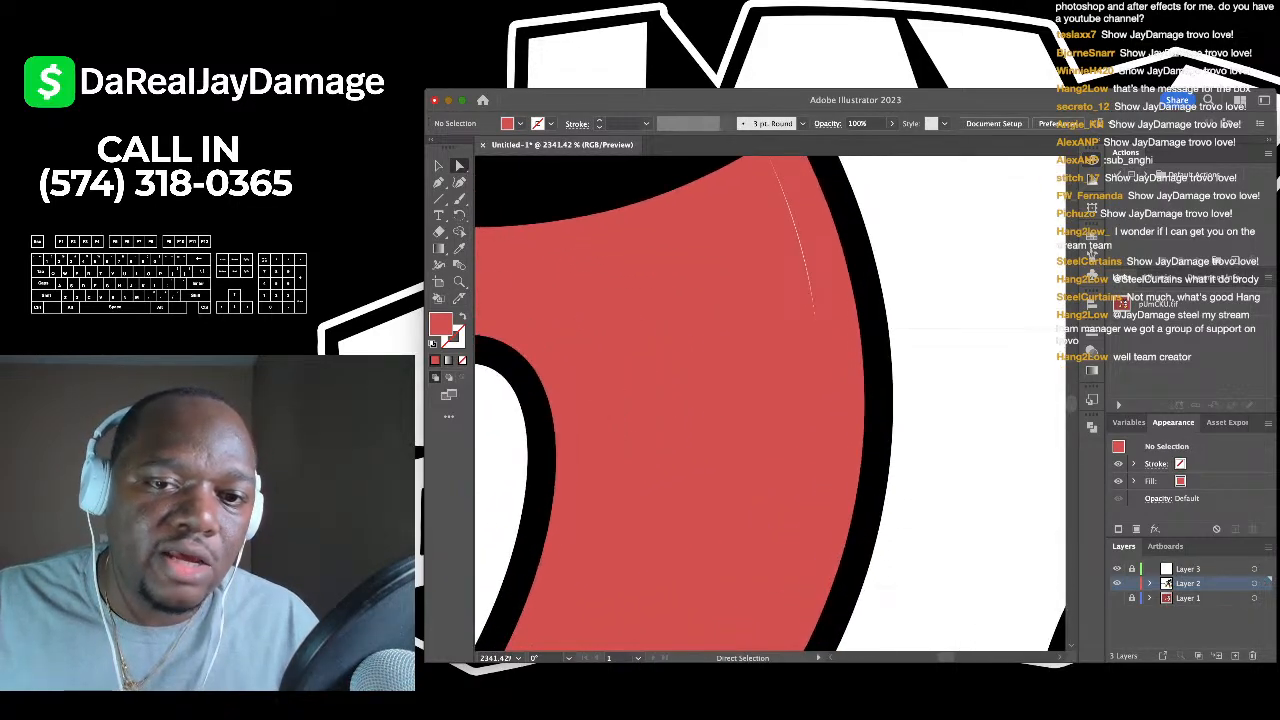
click(832, 305)
scroll(835, 314, down, 5)
drag(835, 314, 760, 318)
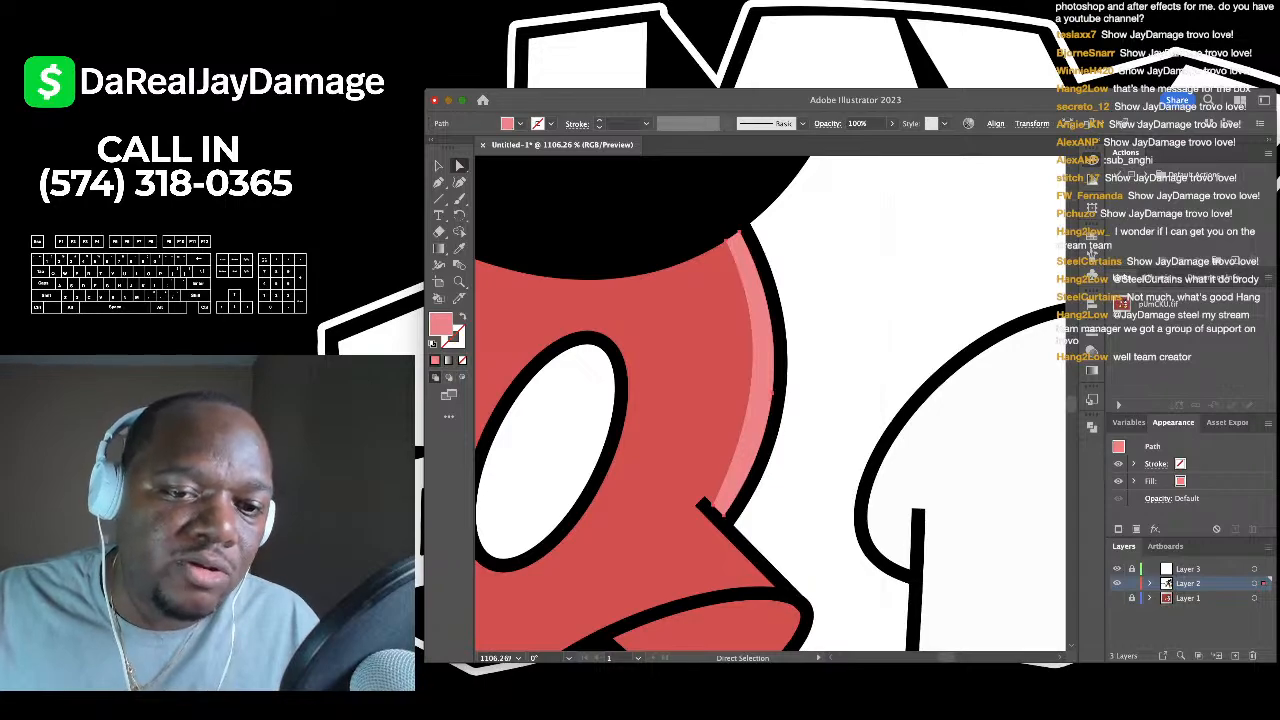
- Cut a pointed piece at the shorts' notch and eyedropper the light pink highlight onto it
scroll(760, 450, up, 3)
click(748, 449)
scroll(774, 410, down, 1)
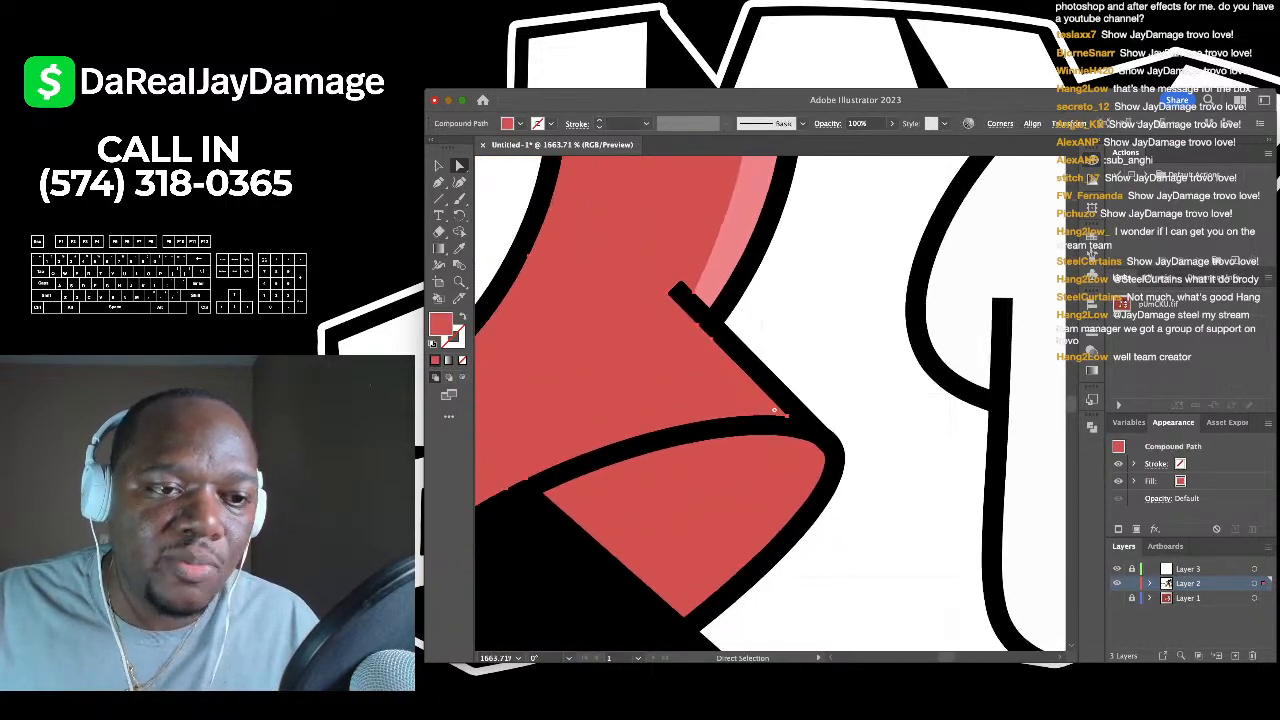
key(k)
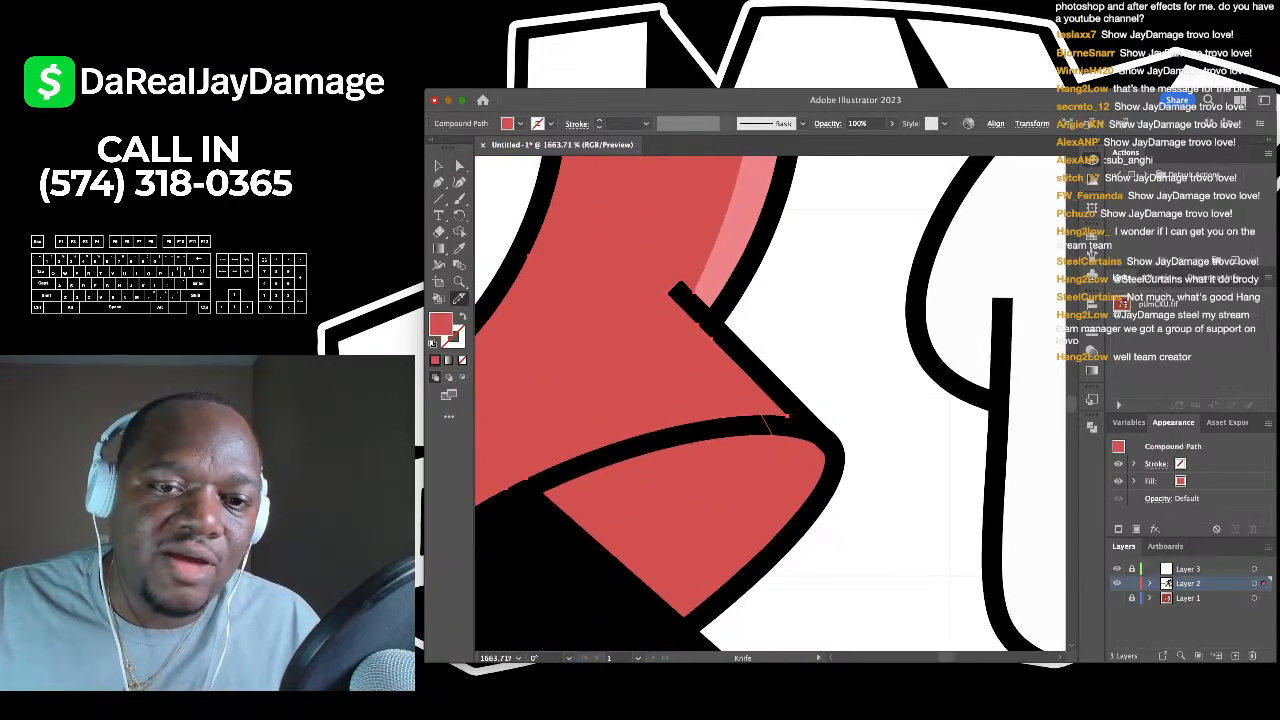
key(ctrl+z)
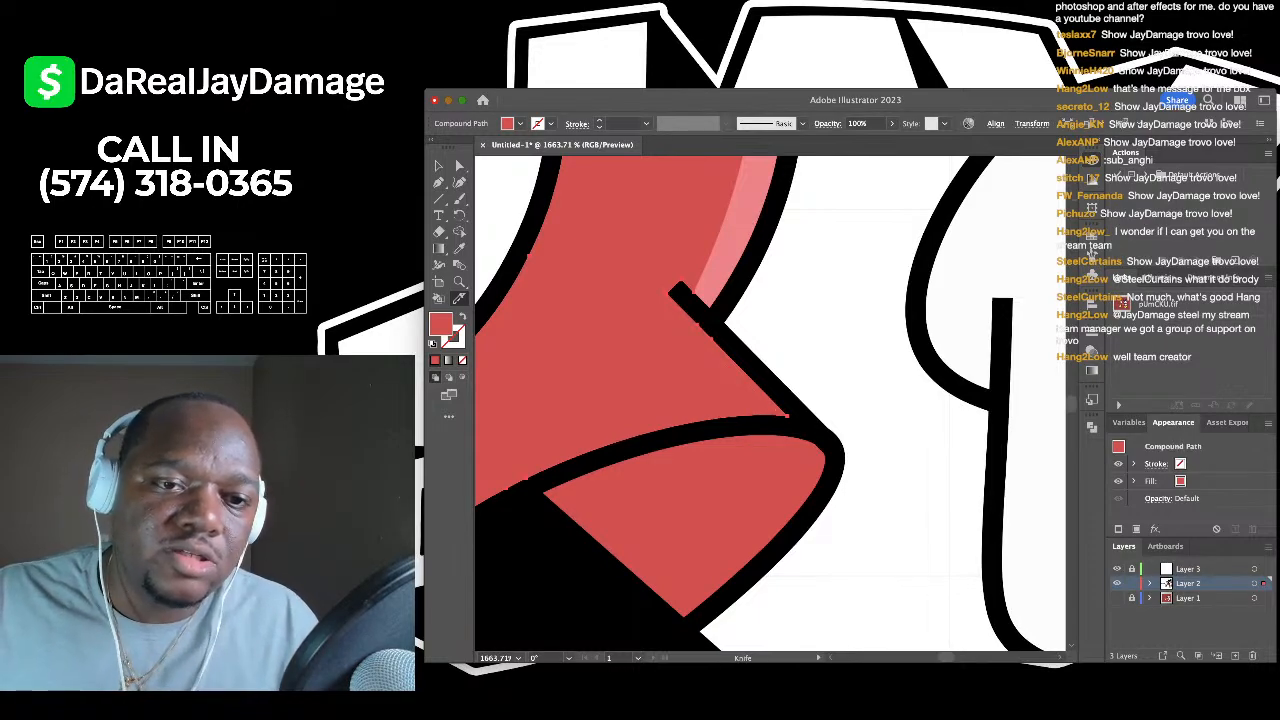
drag(686, 296, 686, 296)
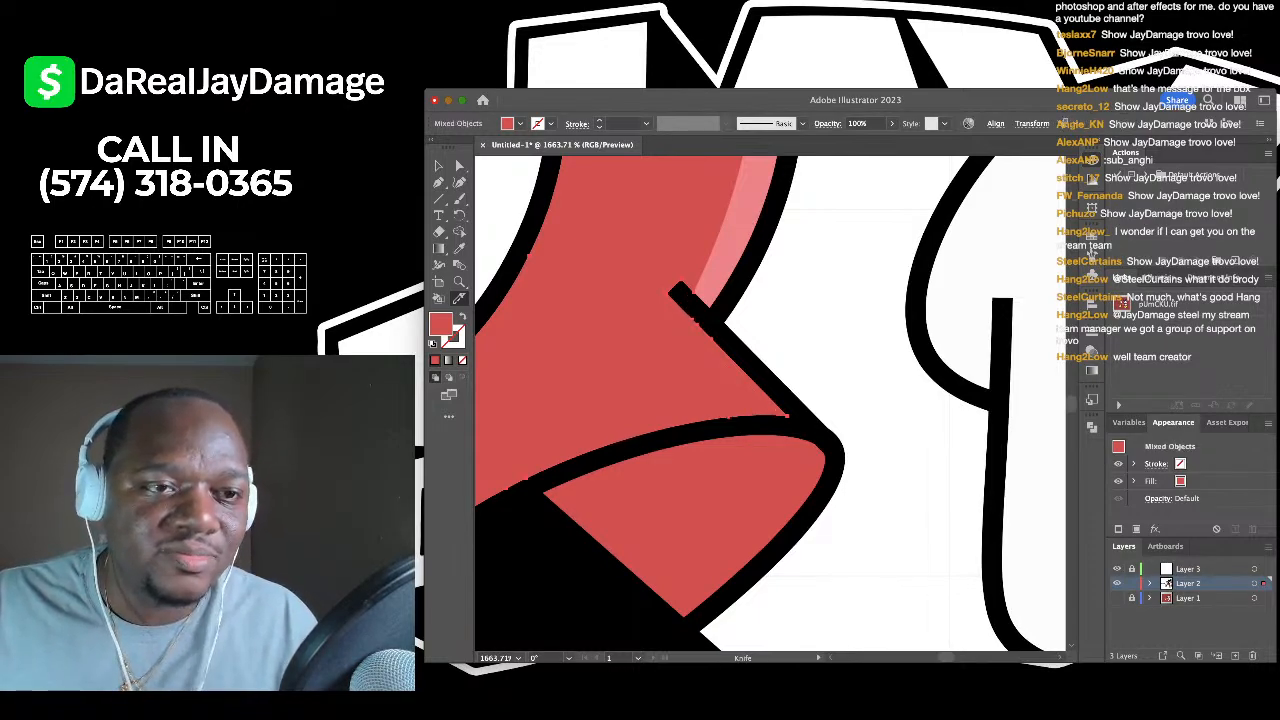
key(a)
click(755, 410)
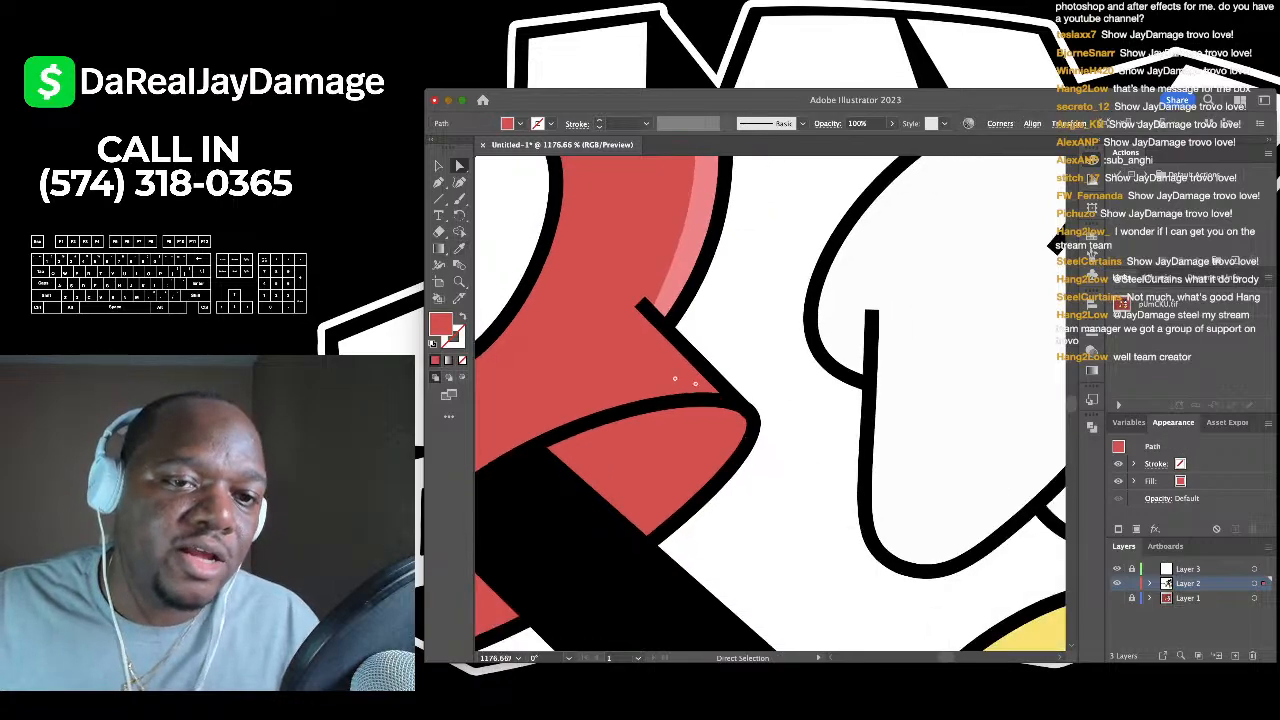
scroll(750, 415, down, 5)
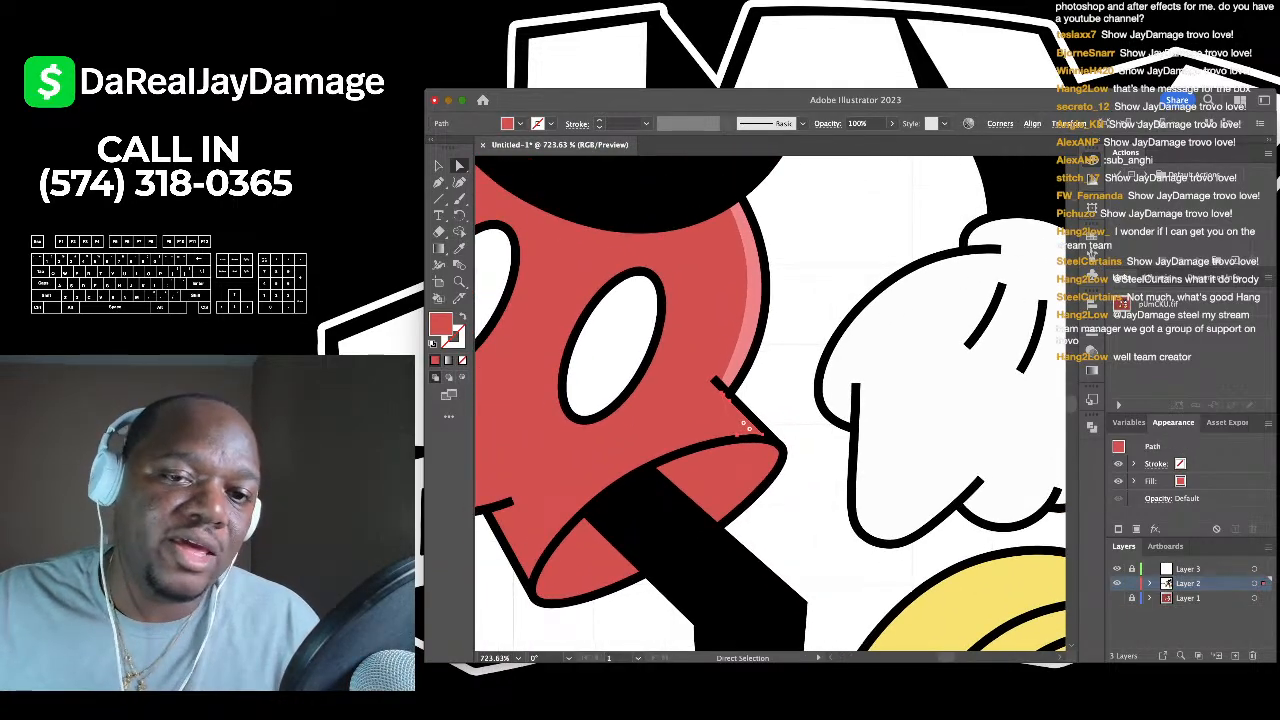
scroll(757, 367, up, 2)
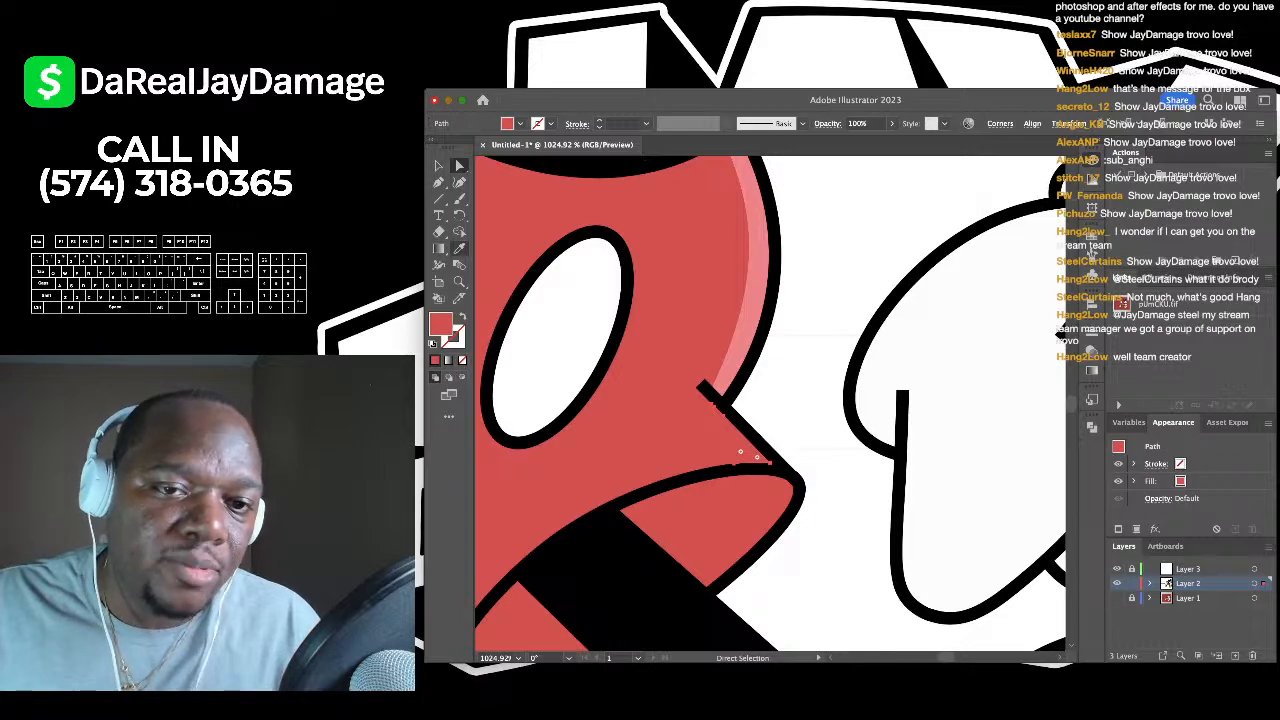
click(460, 249)
click(743, 345)
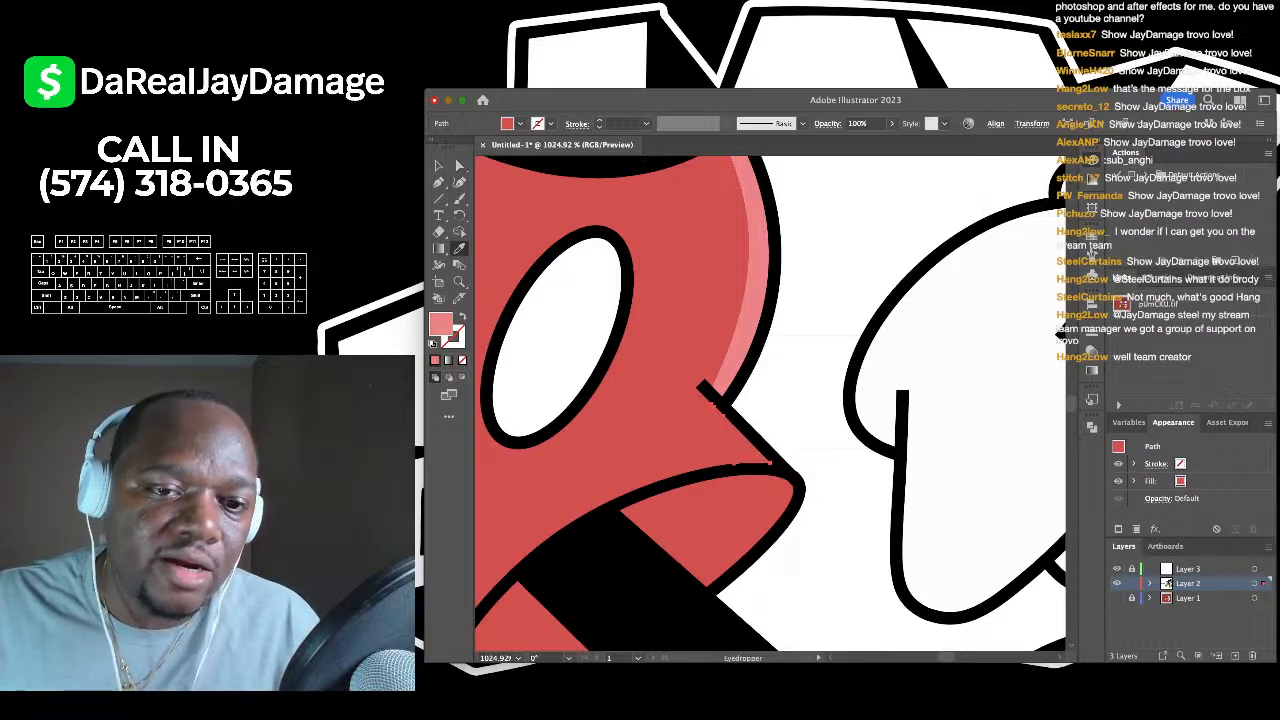
click(460, 166)
- Deselect and fit the whole shaded Mickey figure and artboard in view
key(shift+super+a)
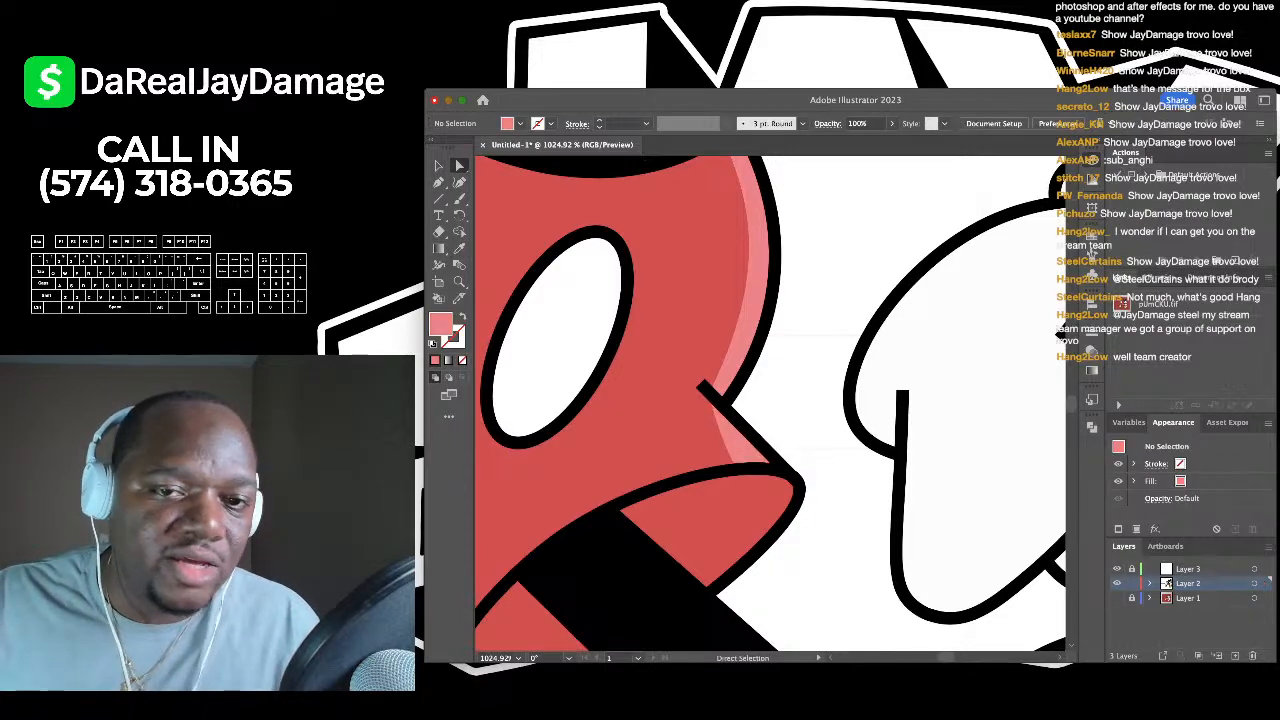
key(super+0)
scroll(850, 350, up, 3)
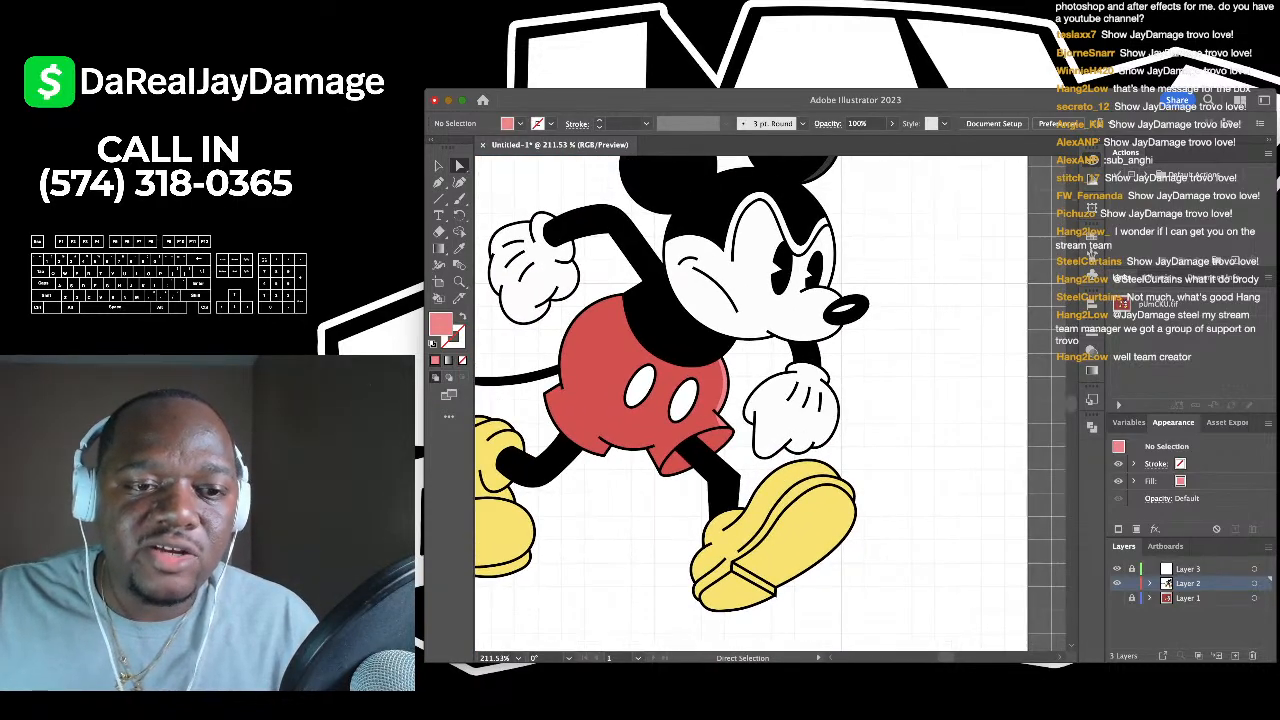
scroll(850, 350, down, 3)
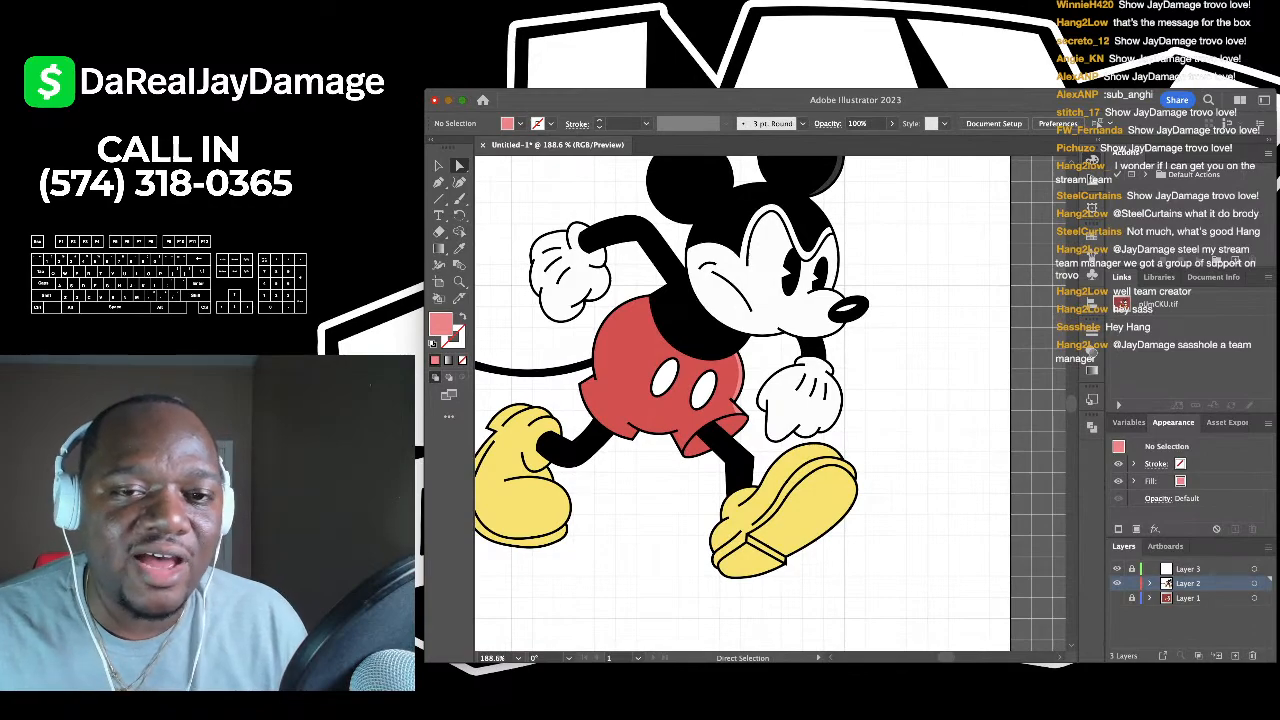
- Create a new default document, Untitled-2, beside the Mickey drawing
scroll(770, 400, left, 5)
scroll(770, 400, up, 2)
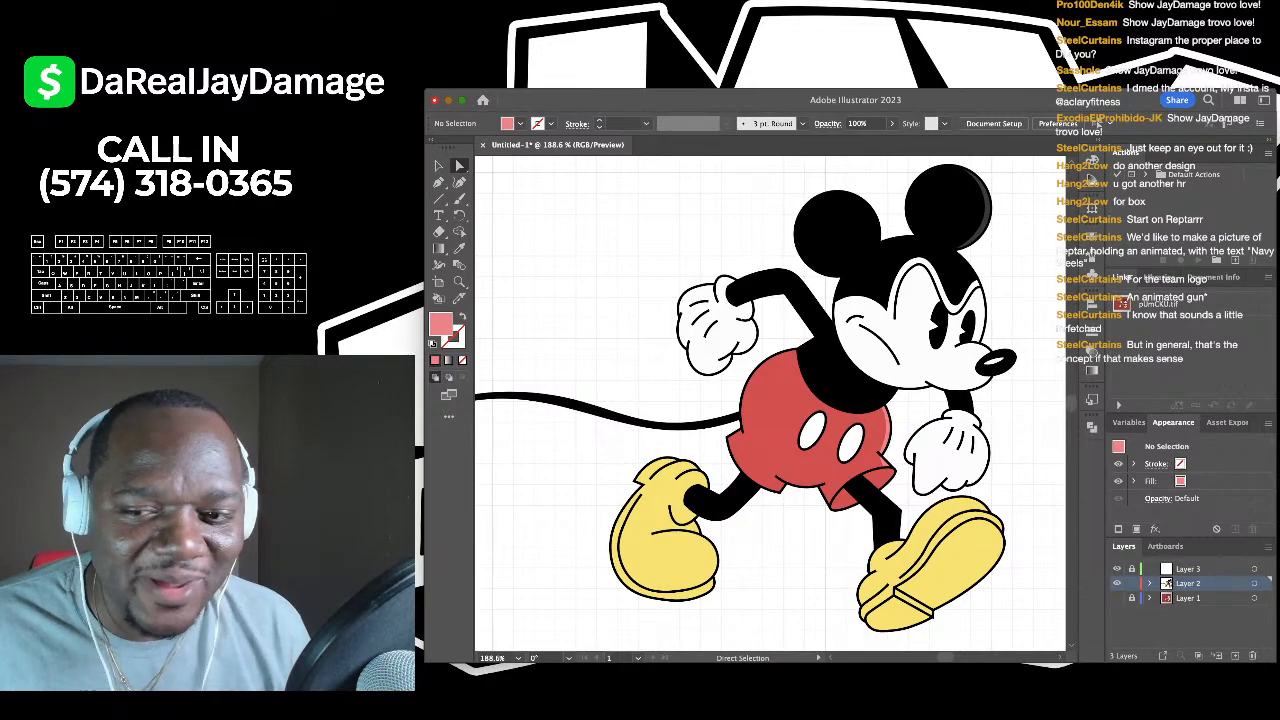
key(super+n)
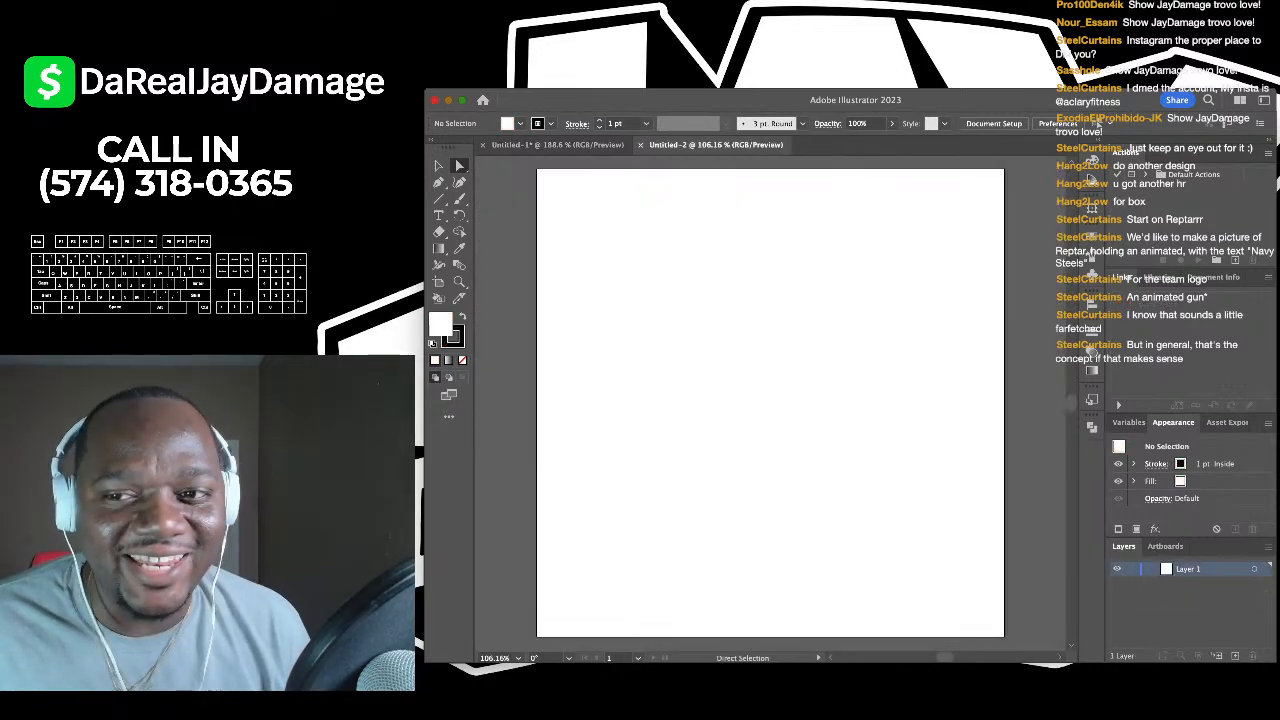
- Show the grid on Untitled-2 and paste in the Reptar reference image
key(super+Tab)
key(super+Tab)
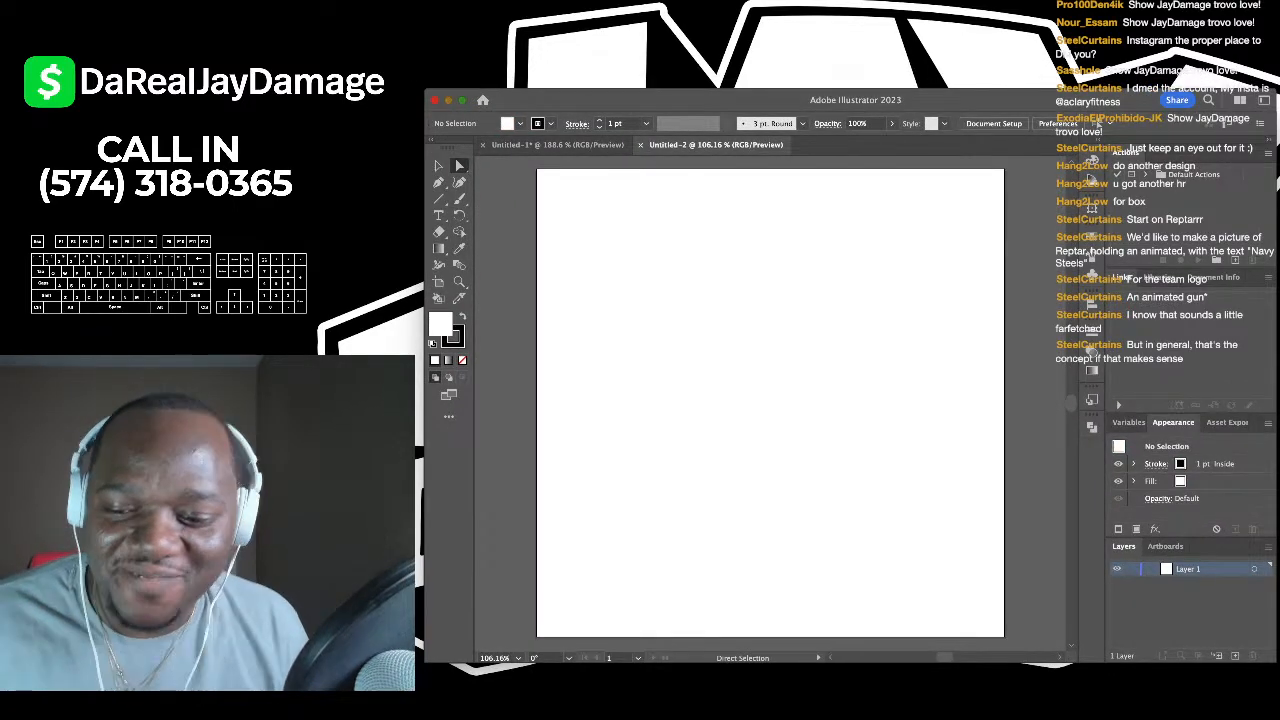
key(super+apostrophe)
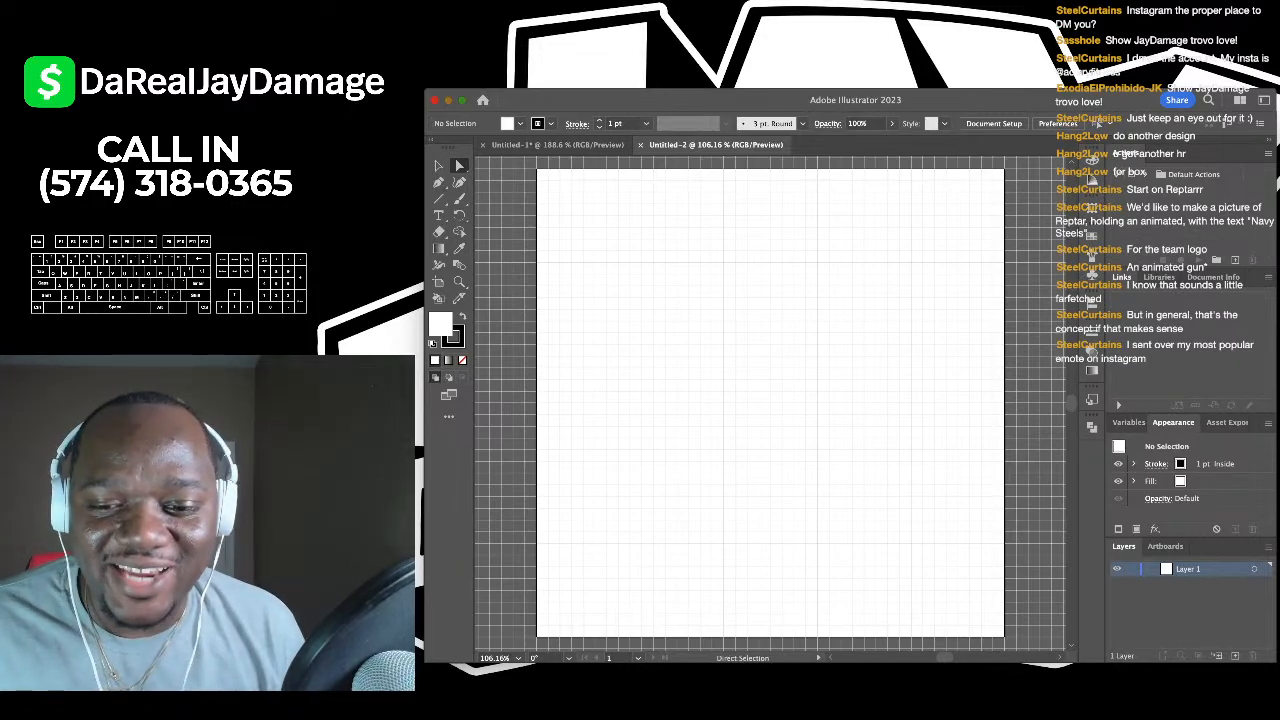
key(super+Tab)
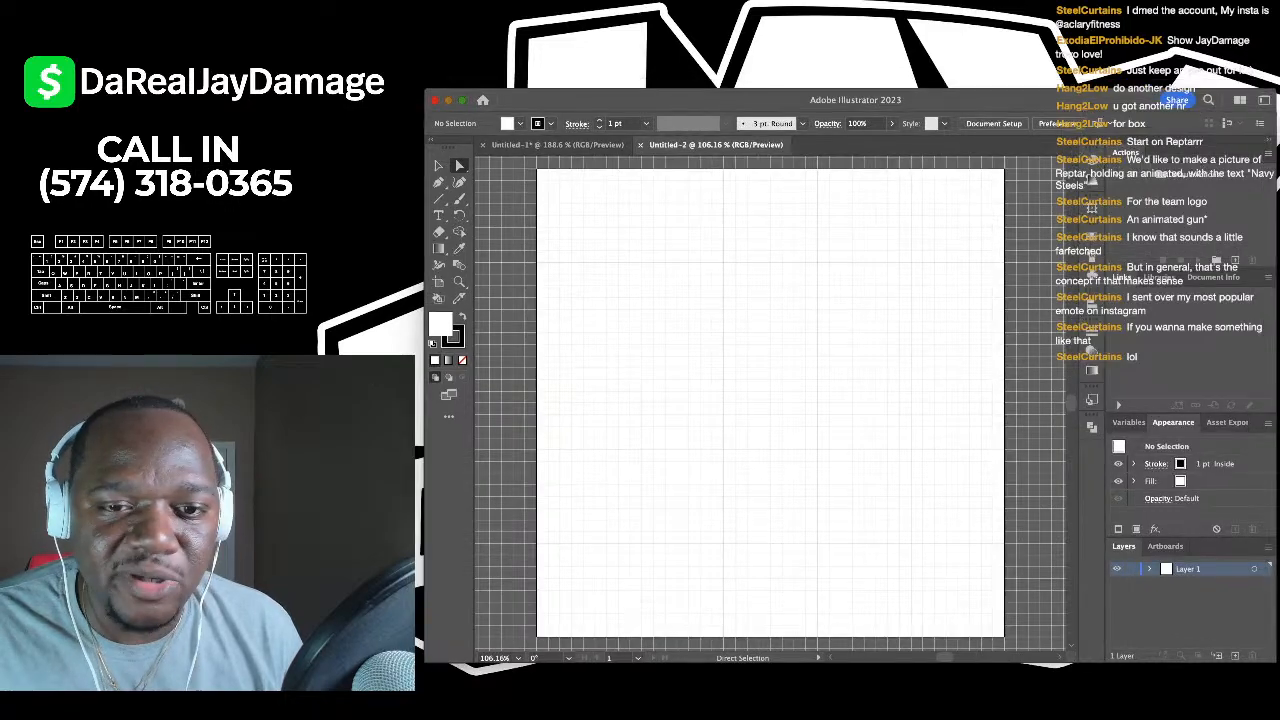
key(super+v)
- Select the Reptar image, shrink it proportionally and move it onto the white artboard
scroll(770, 400, down, 5)
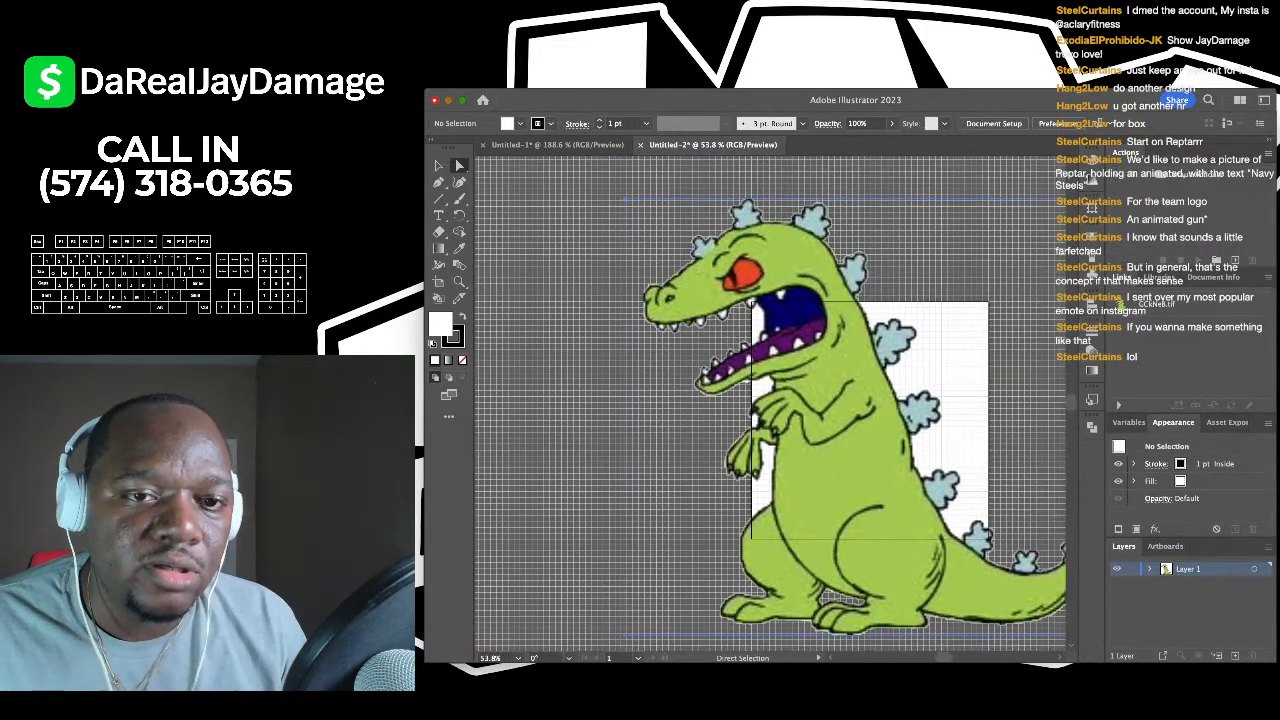
key(super+a)
key(v)
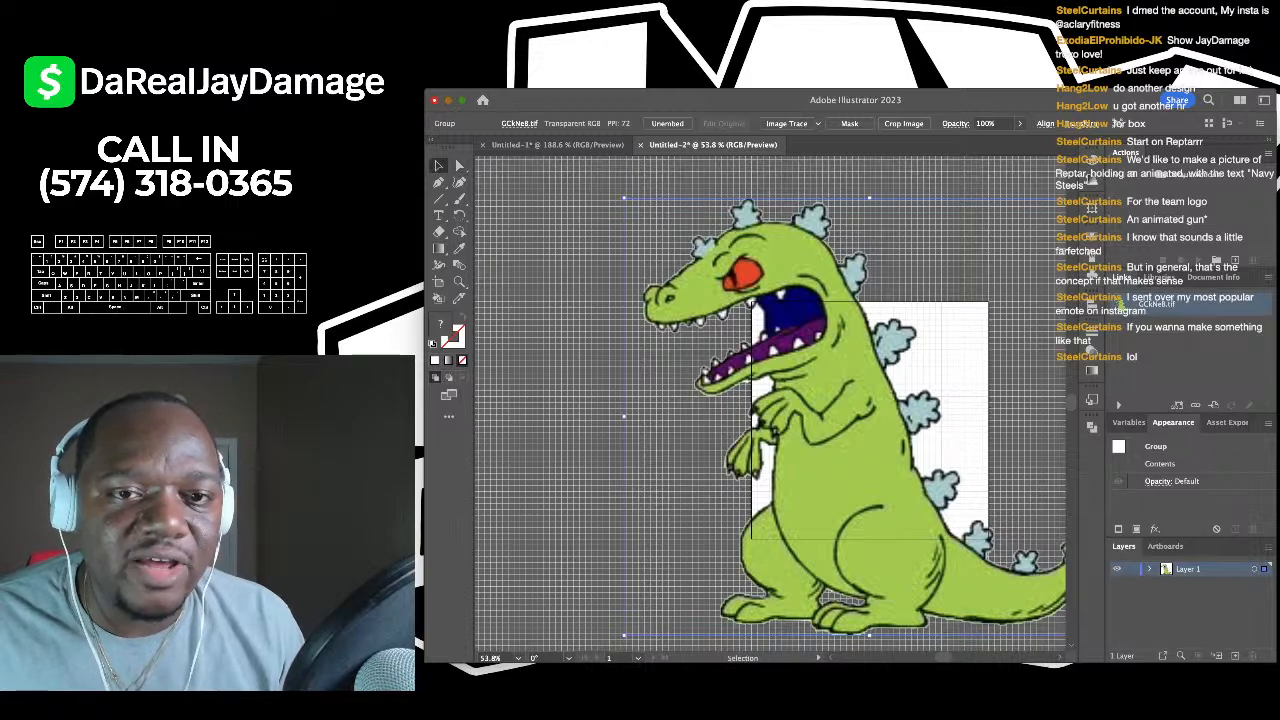
key(shift+super+a)
scroll(770, 400, right, 3)
key(super+a)
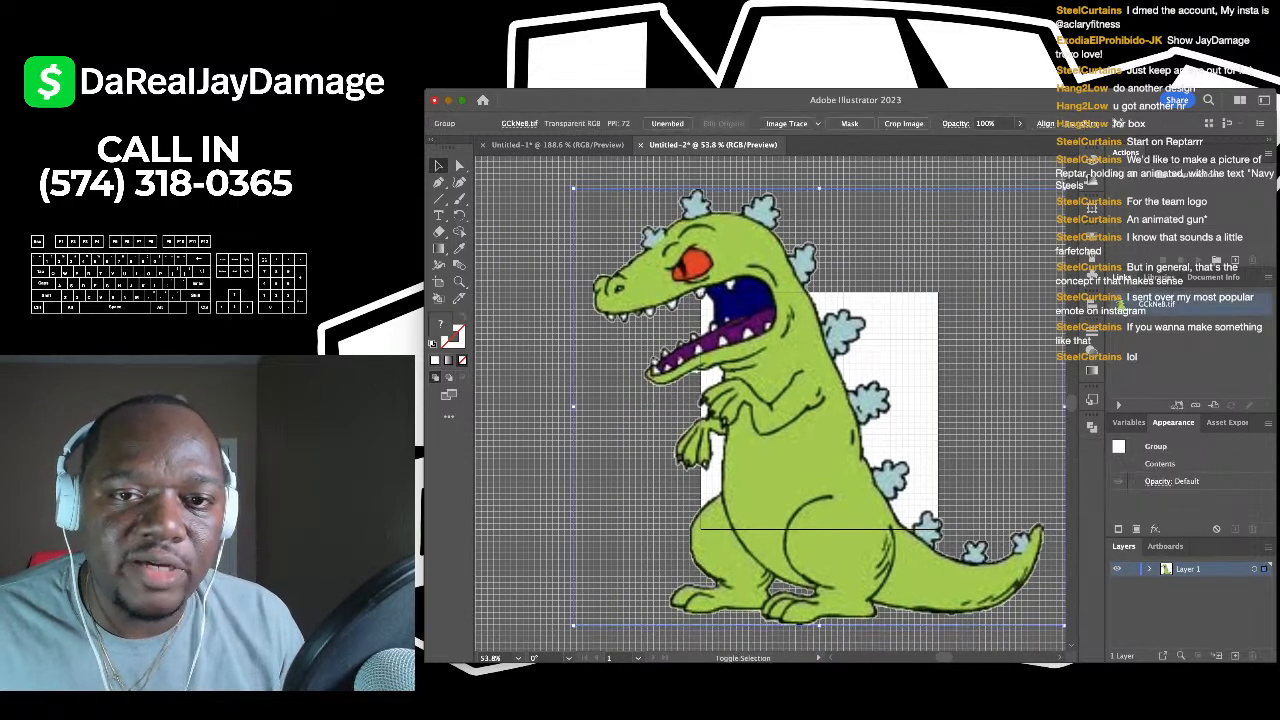
drag(819, 188, 820, 472)
drag(818, 555, 823, 403)
key(super+0)
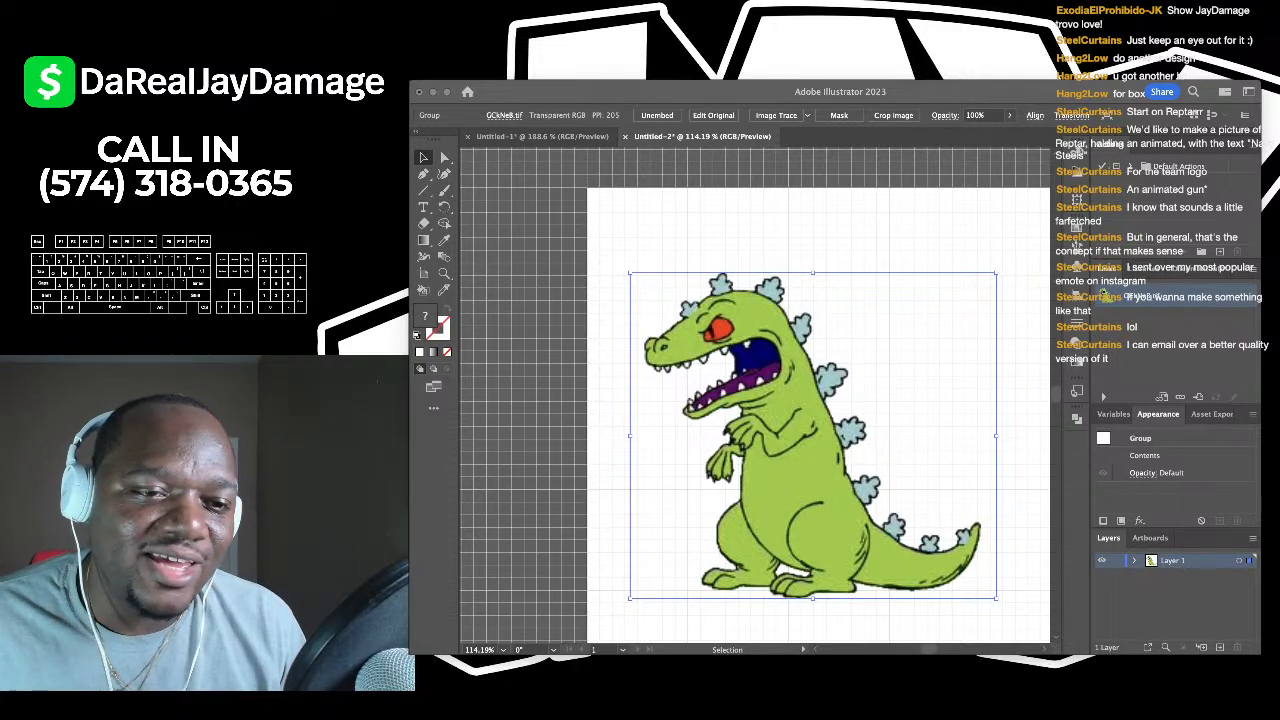
- Nudge the Reptar image right and enlarge it to fill more of the artboard
click(630, 321)
scroll(645, 329, down, 4)
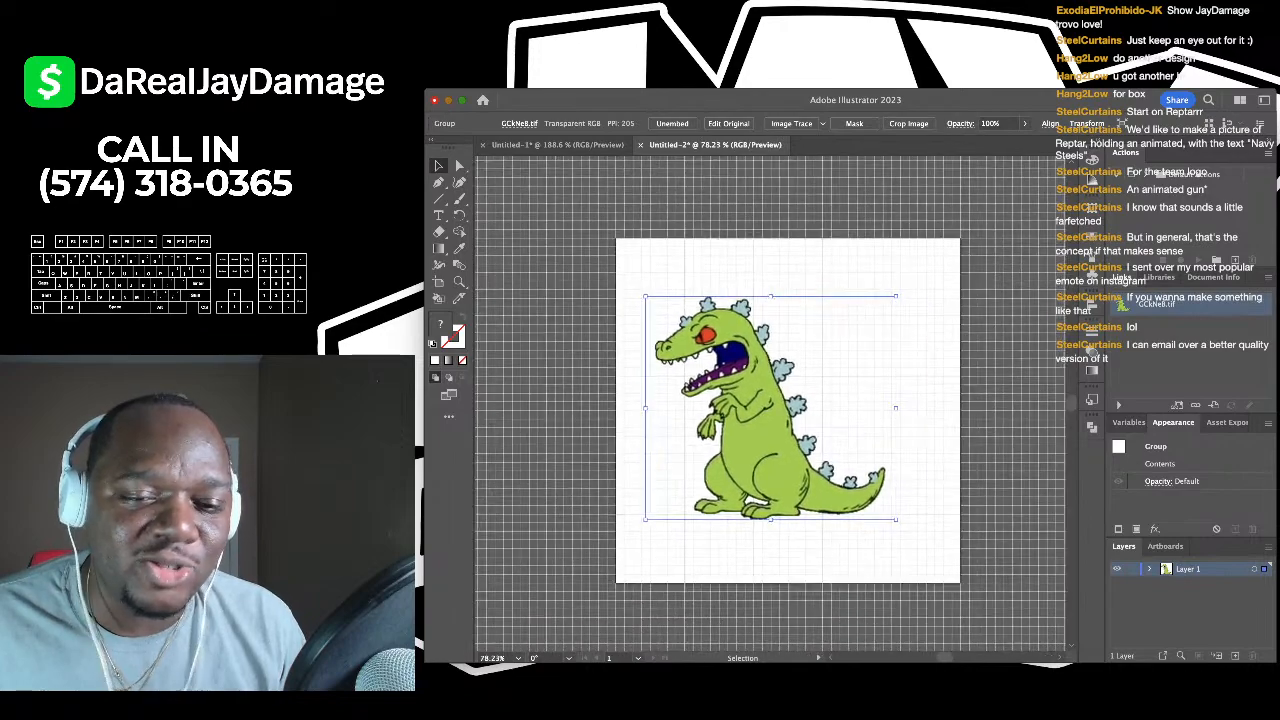
scroll(756, 385, up, 4)
mouse_move(759, 384)
mouse_down()
mouse_move(819, 389)
mouse_move(796, 401)
mouse_move(792, 366)
mouse_move(780, 384)
mouse_up()
scroll(820, 388, down, 4)
scroll(818, 391, up, 4)
scroll(803, 405, down, 1)
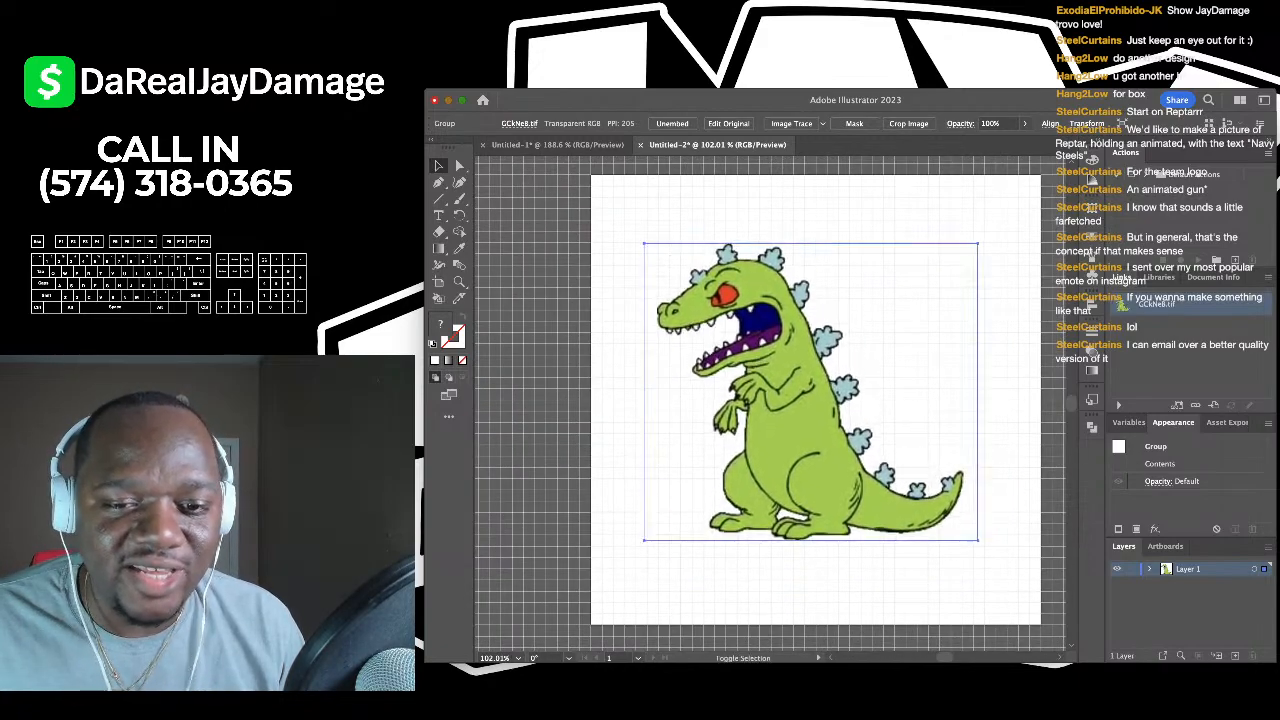
drag(978, 541, 1012, 574)
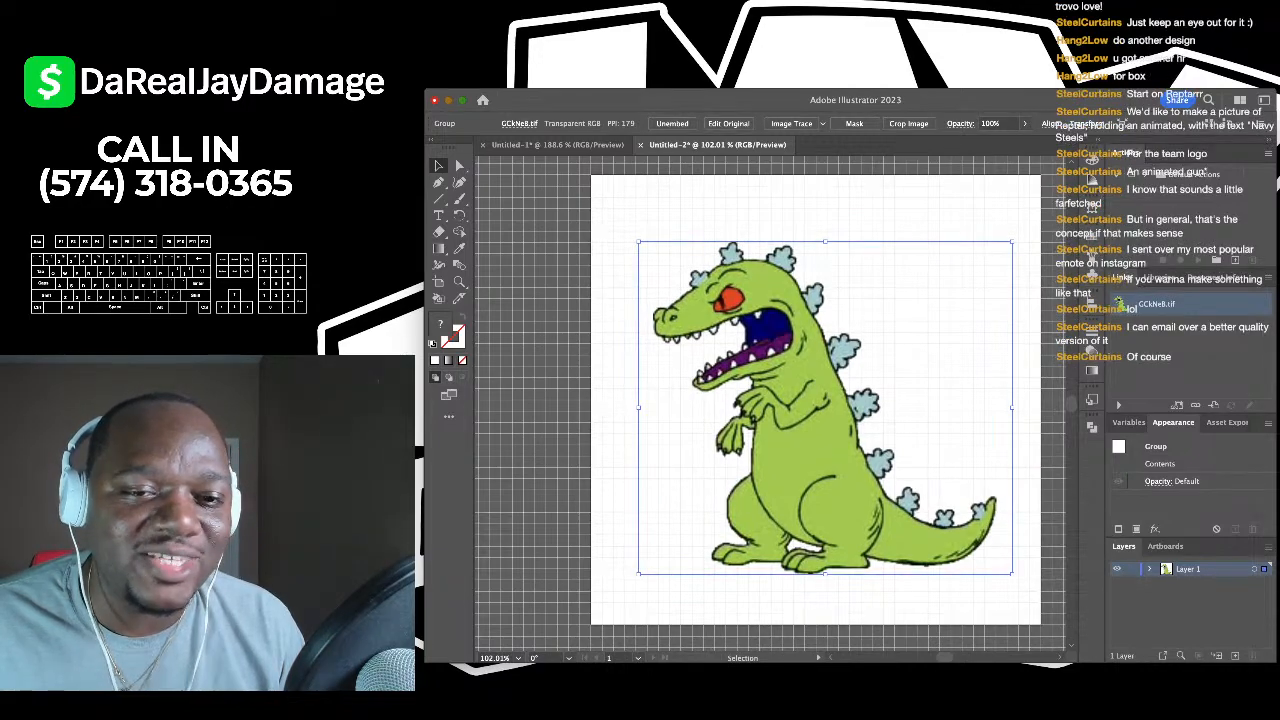
key(super+shift+a)
- Zoom in to inspect the dimmed Reptar reference, then switch to the Type tool
scroll(762, 370, up, 3)
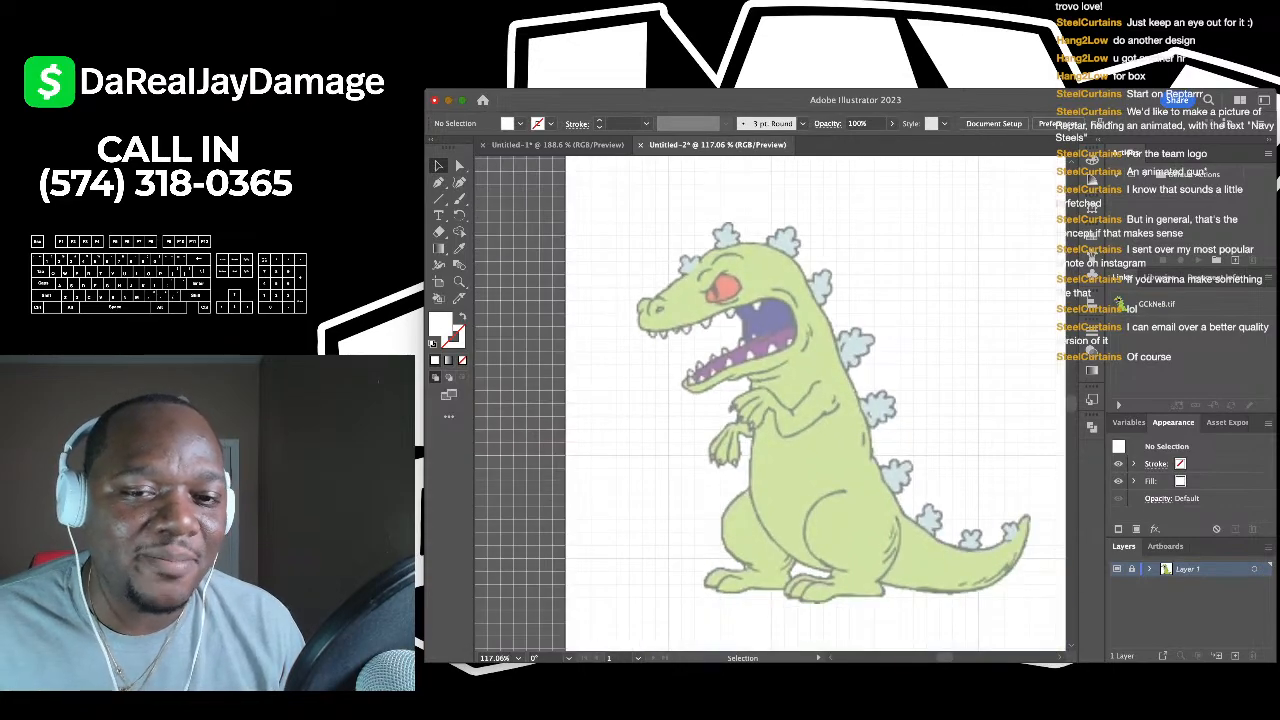
scroll(753, 375, up, 3)
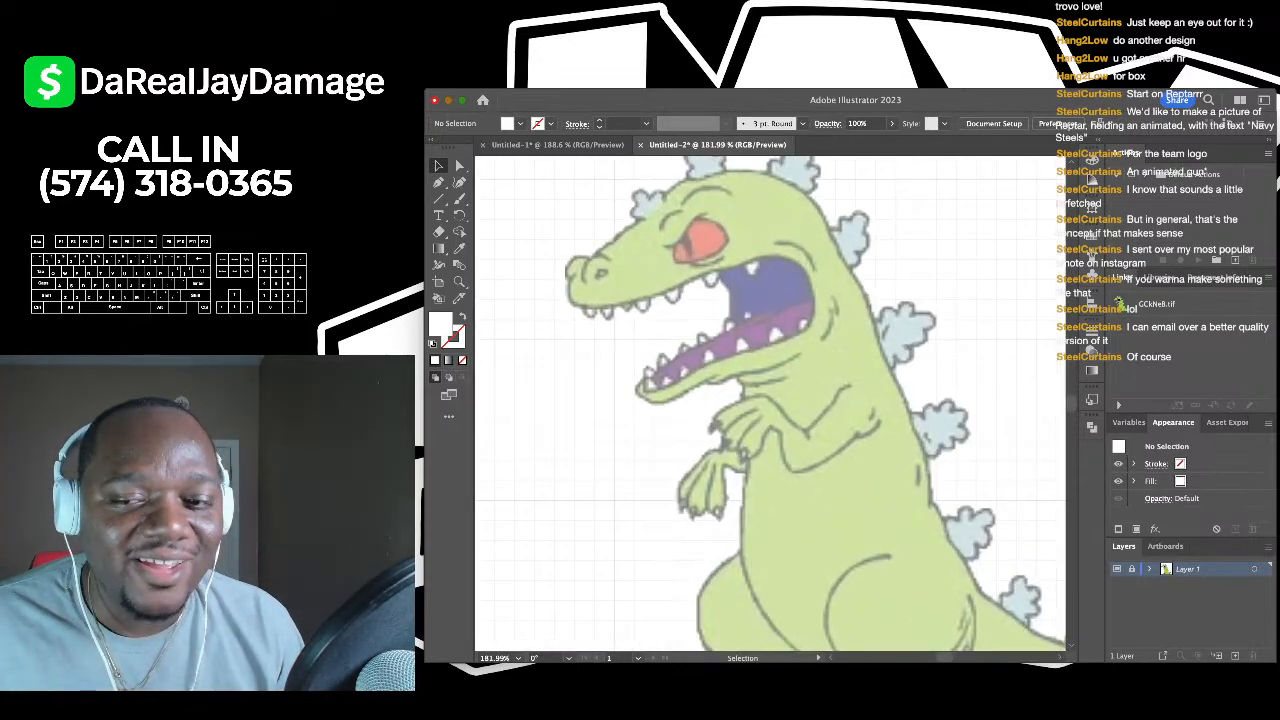
scroll(940, 450, up, 2)
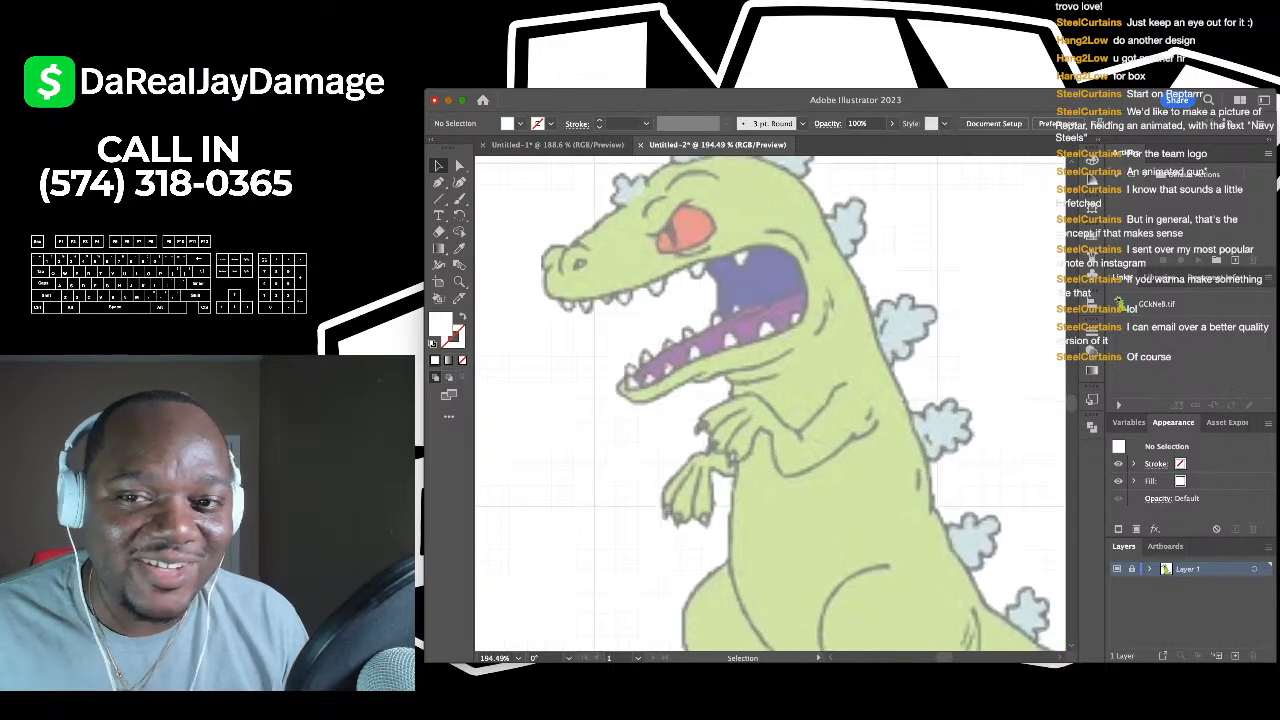
scroll(770, 400, down, 3)
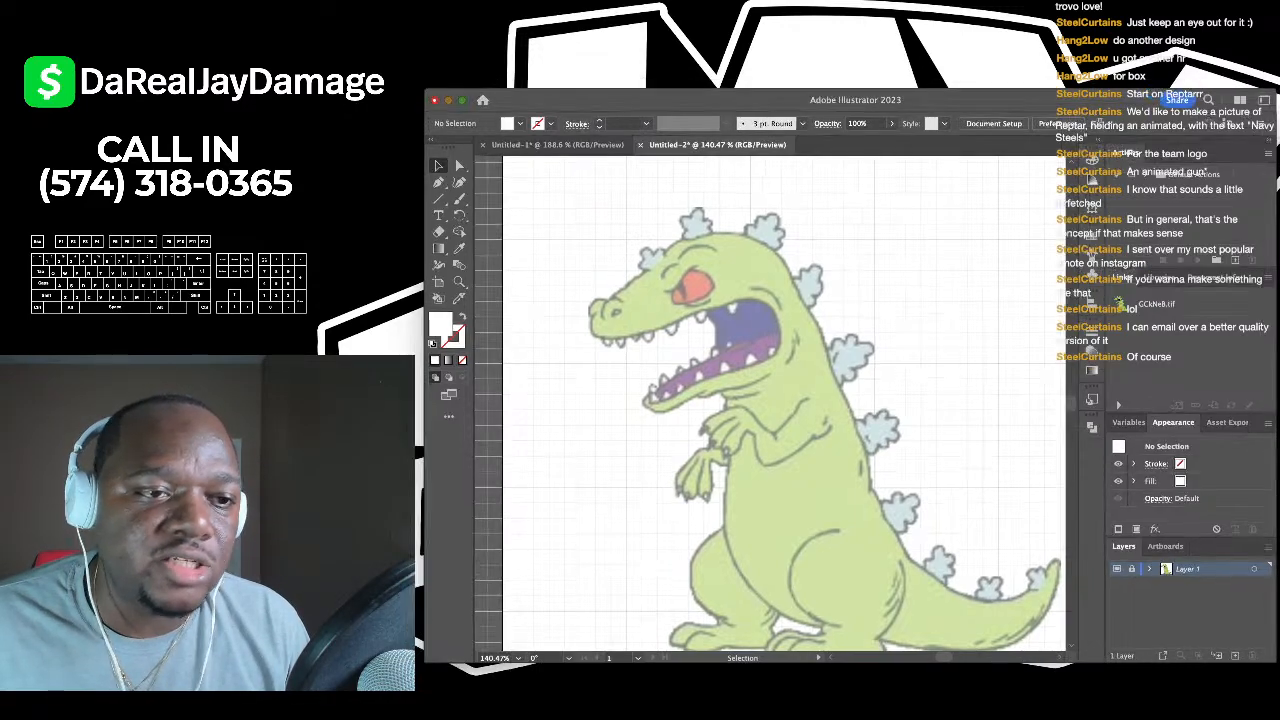
key(t)
key(ctrl+r)
- Add a new layer and type an e-mail address as a text line near the artboard top
scroll(770, 400, up, 2)
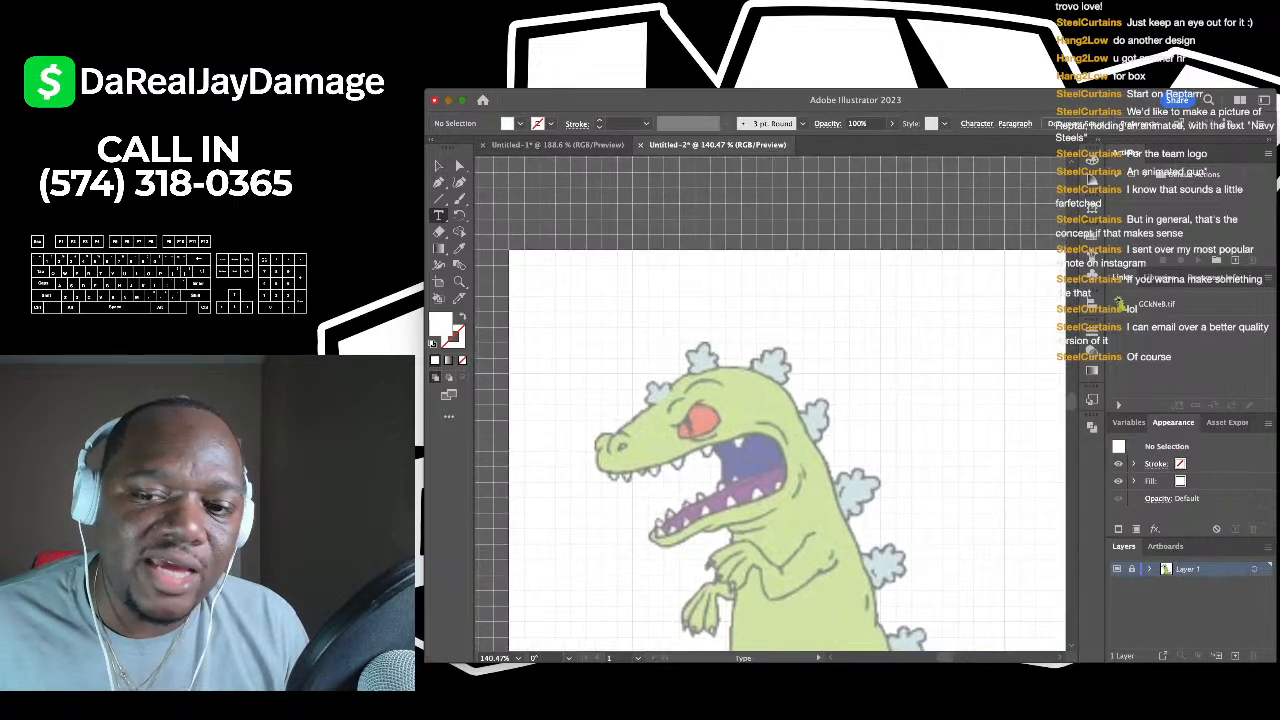
click(1235, 655)
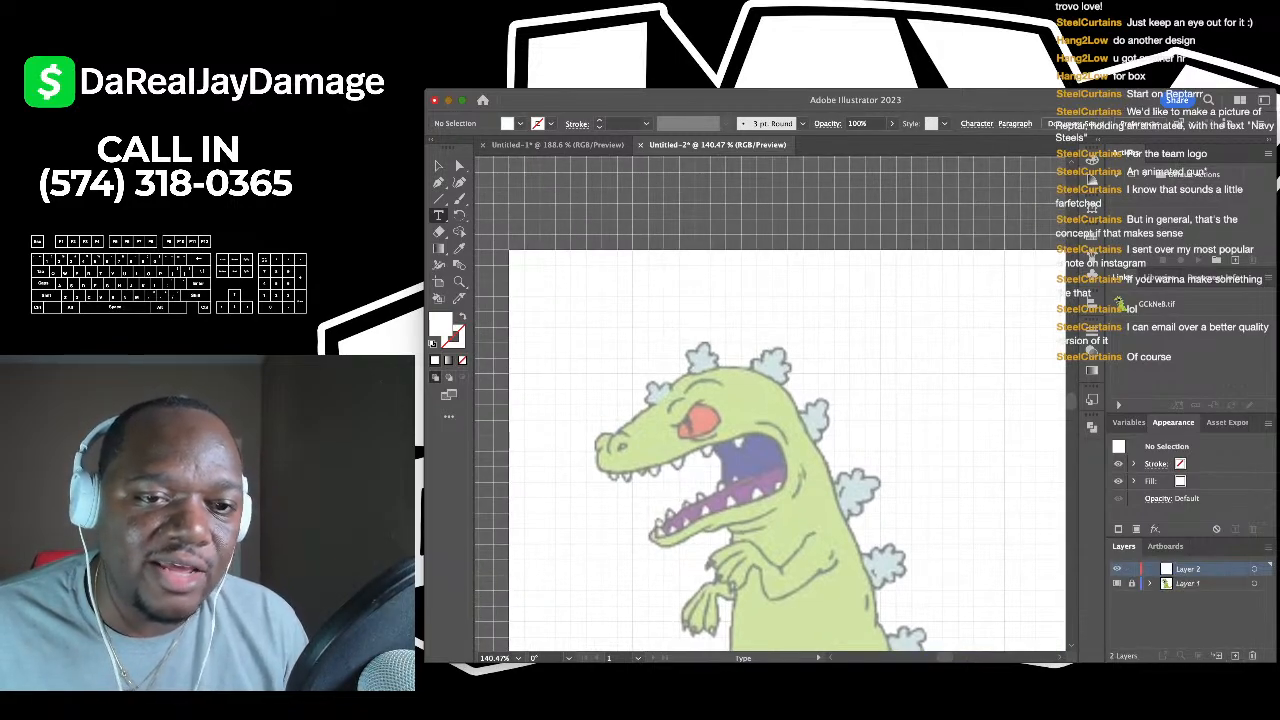
click(645, 270)
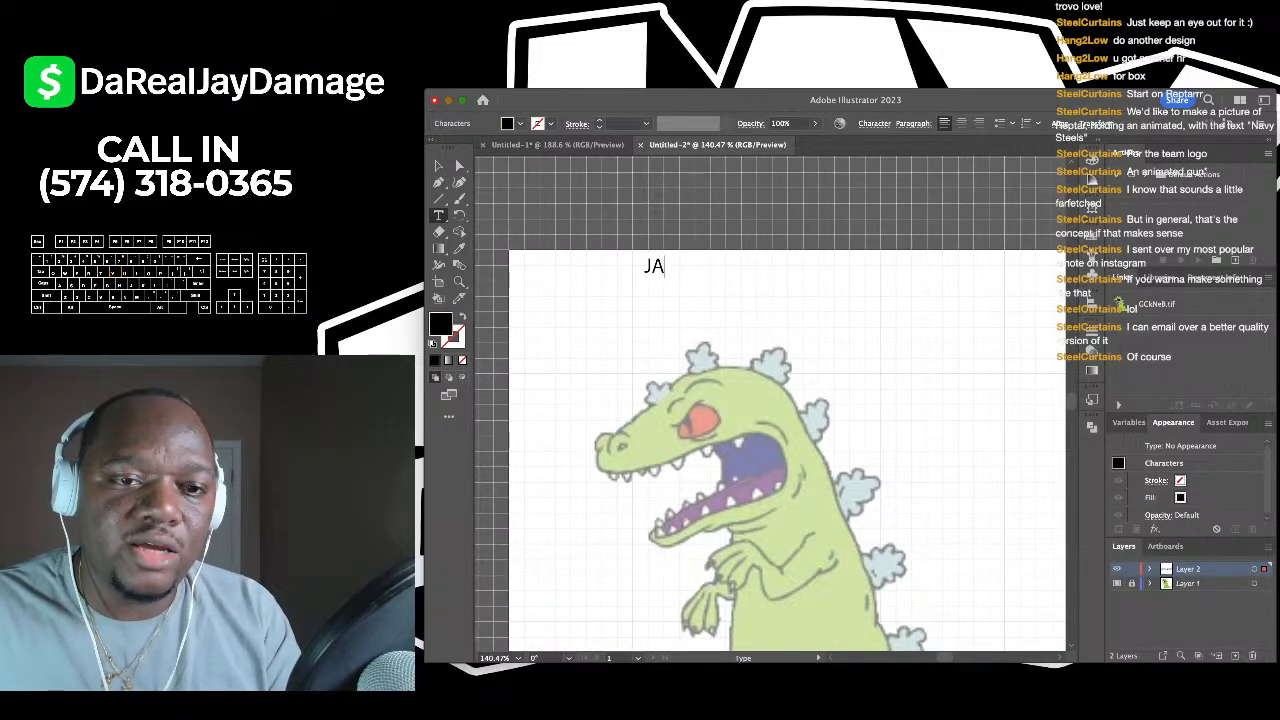
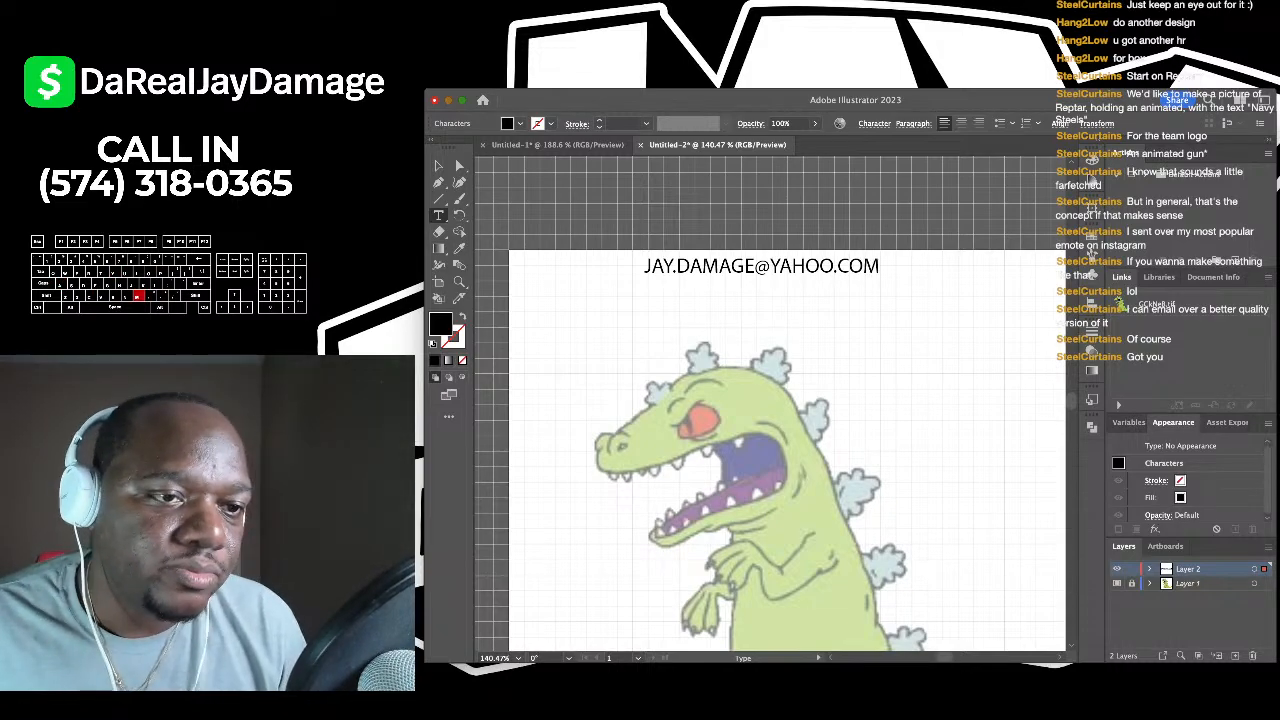
key(Escape)
- Select the e-mail text line and delete it, leaving only the dinosaur reference
key(ctrl+shift+a)
drag(760, 267, 632, 273)
scroll(770, 404, up, 3)
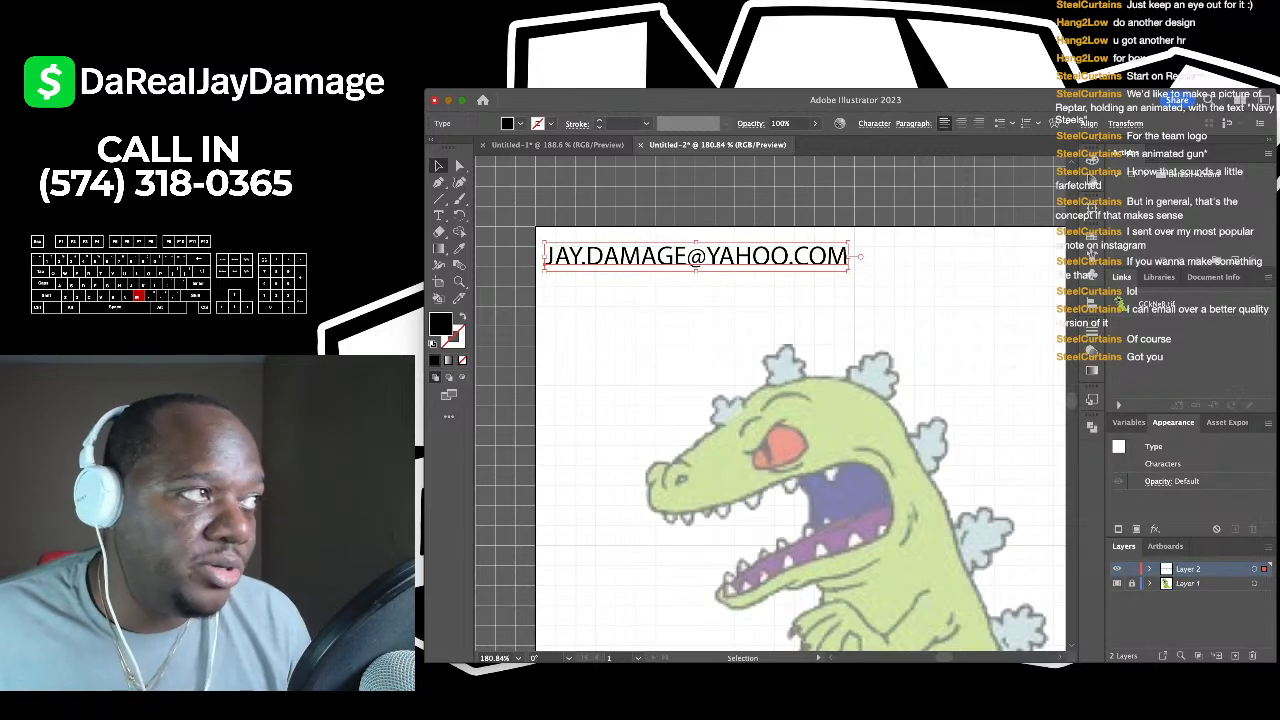
key(BackSpace)
scroll(770, 404, down, 3)
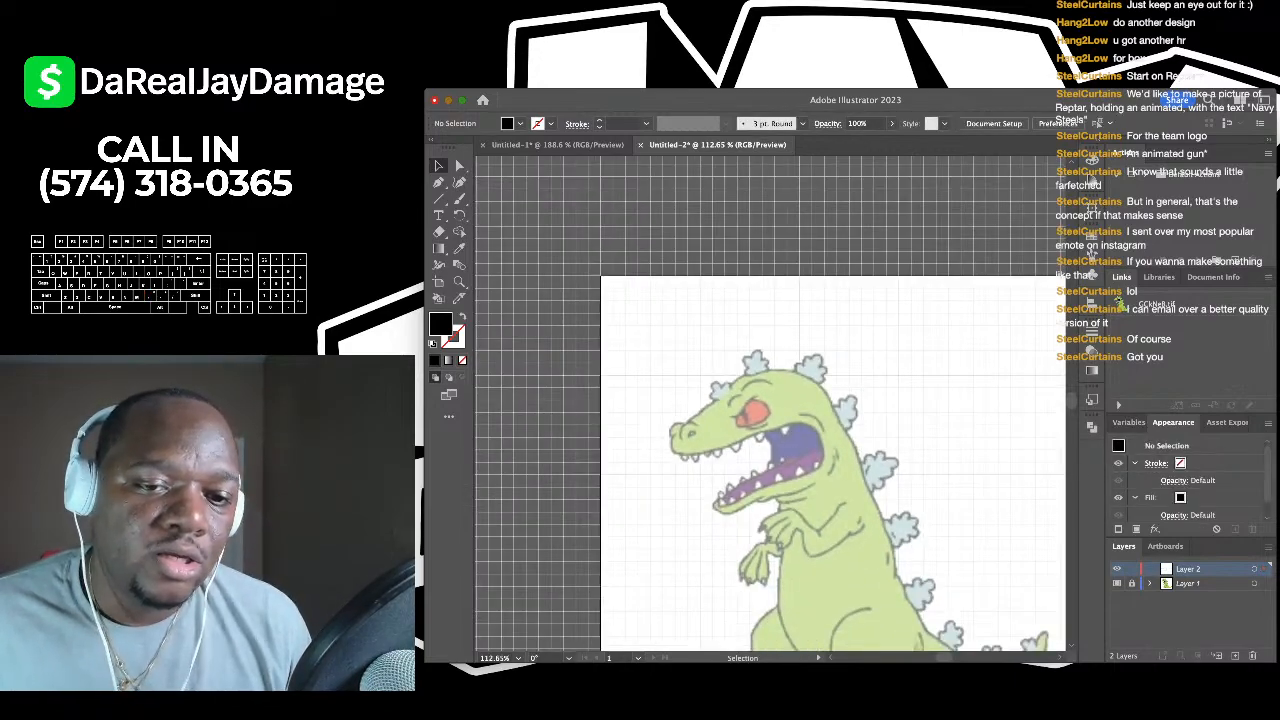
scroll(770, 404, down, 2)
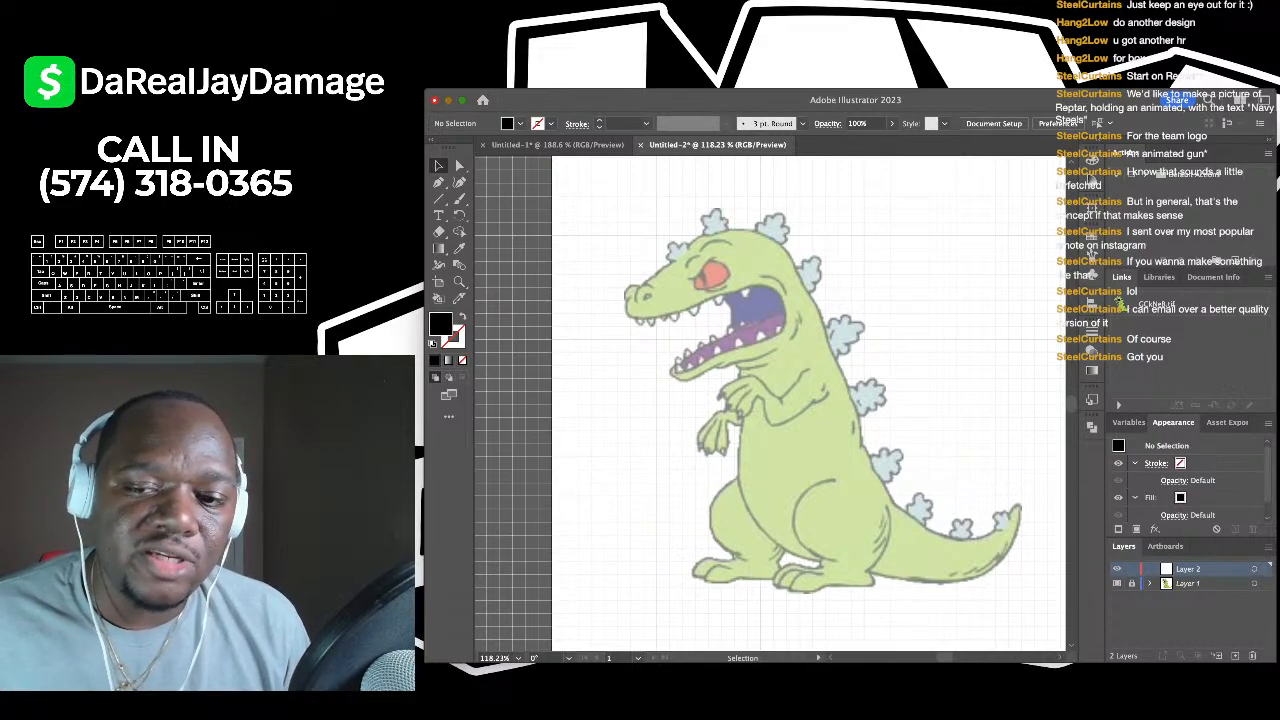
scroll(548, 200, up, 2)
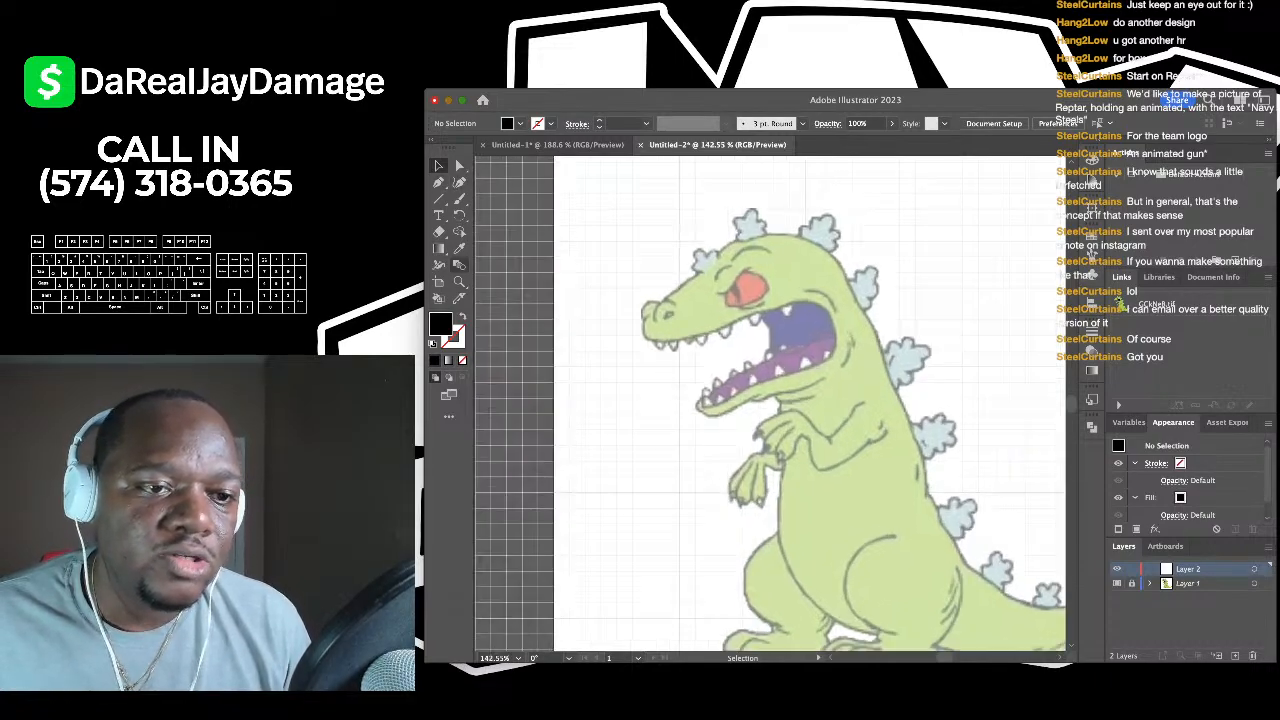
- Trace the first head spike's left edge with a Curvature curve: no fill, black 1 pt stroke
click(461, 360)
key(shift+grave)
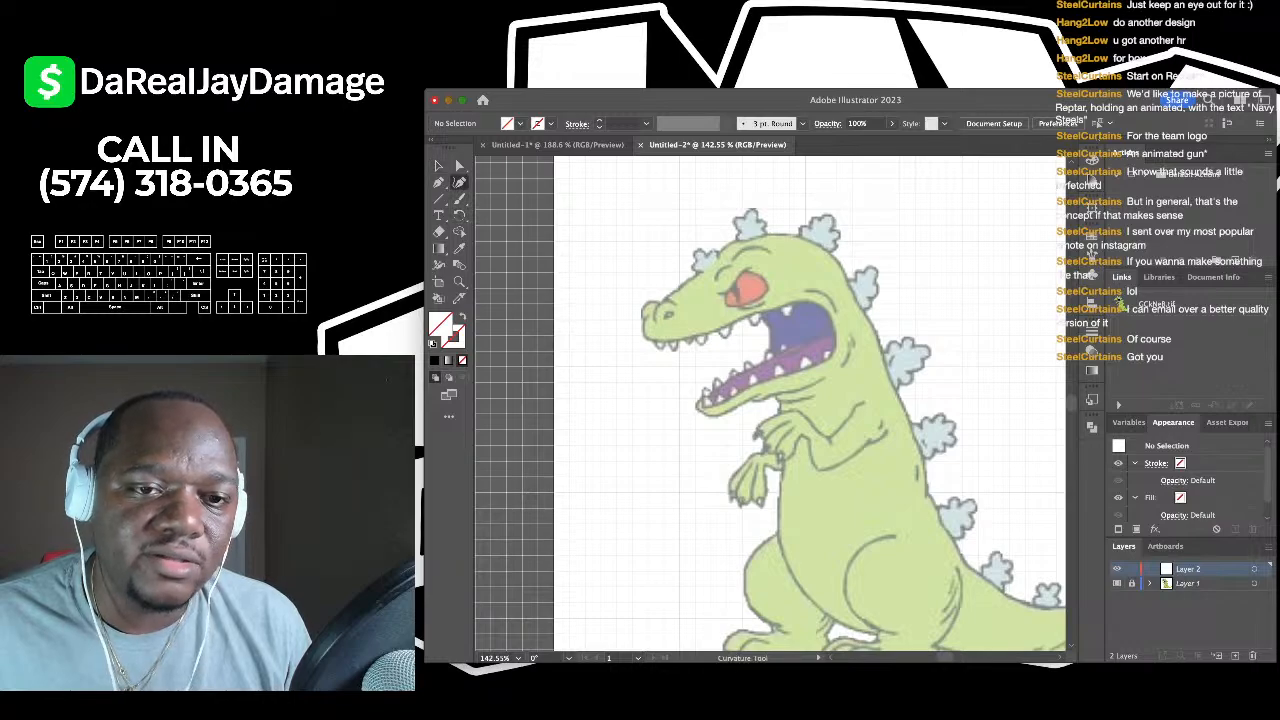
scroll(708, 262, up, 10)
scroll(710, 290, up, 4)
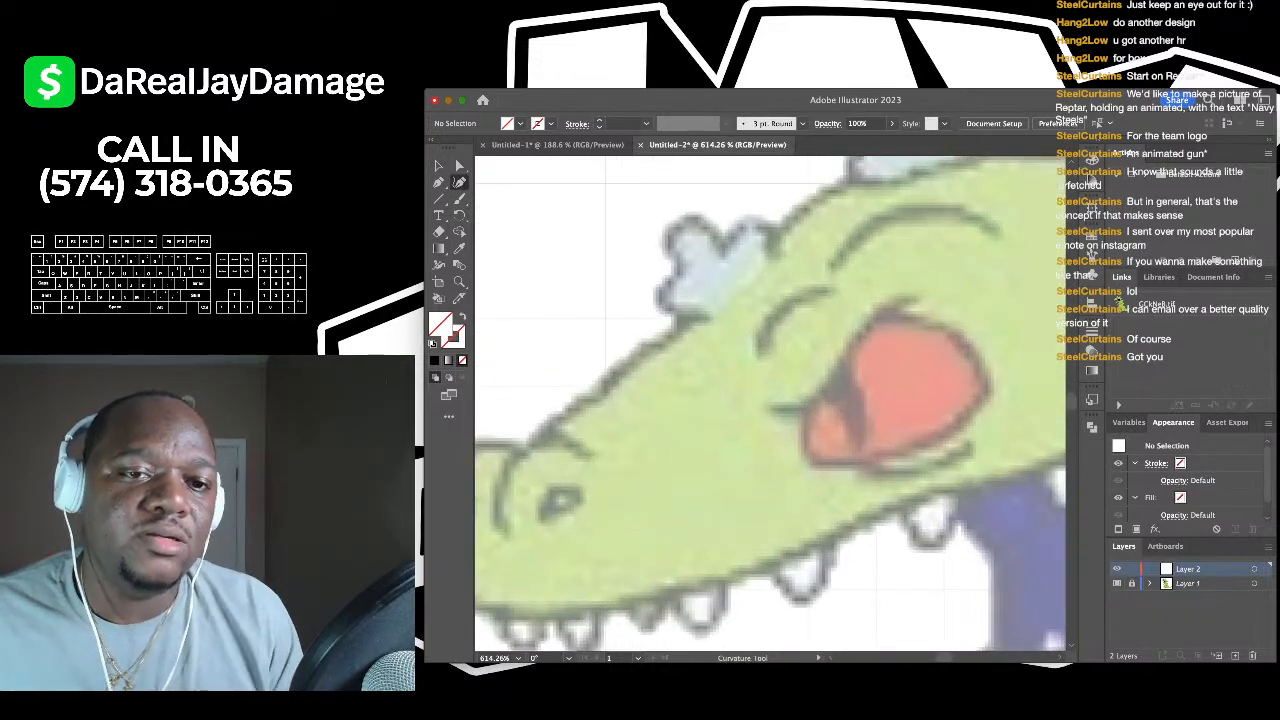
scroll(718, 305, up, 5)
click(724, 312)
click(633, 266)
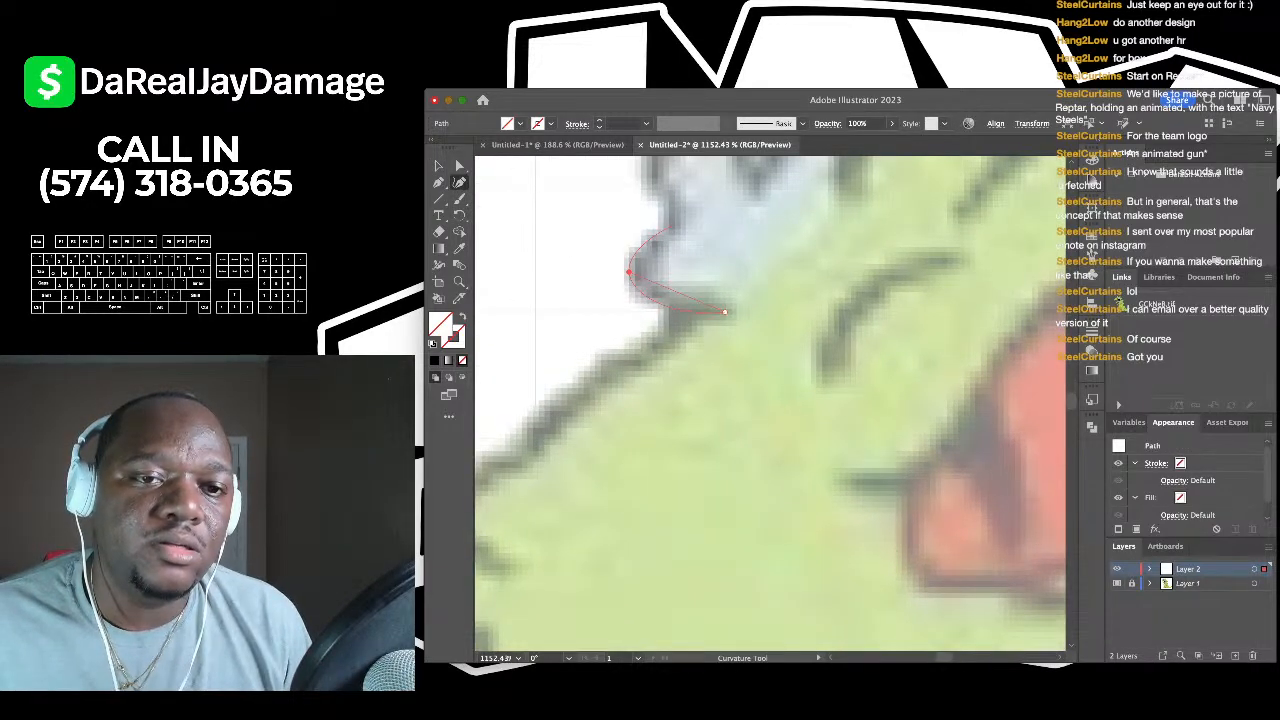
scroll(660, 270, up, 2)
click(704, 280)
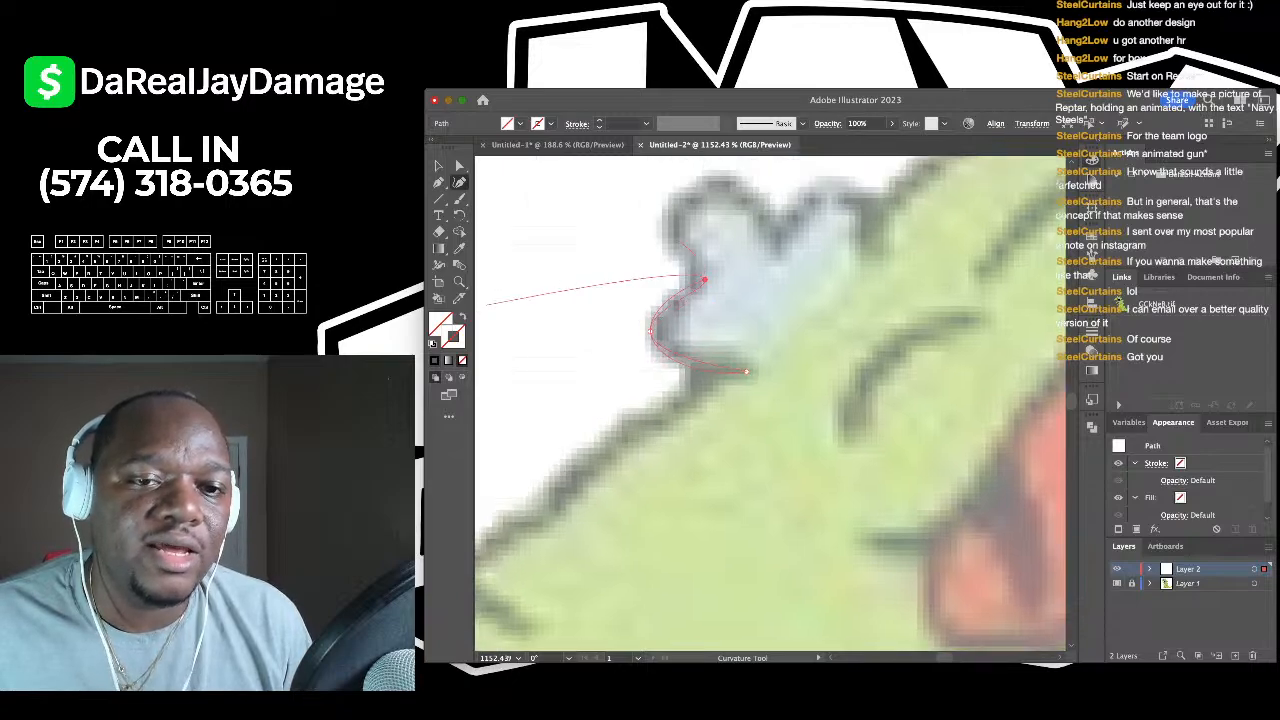
click(434, 360)
scroll(656, 303, up, 1)
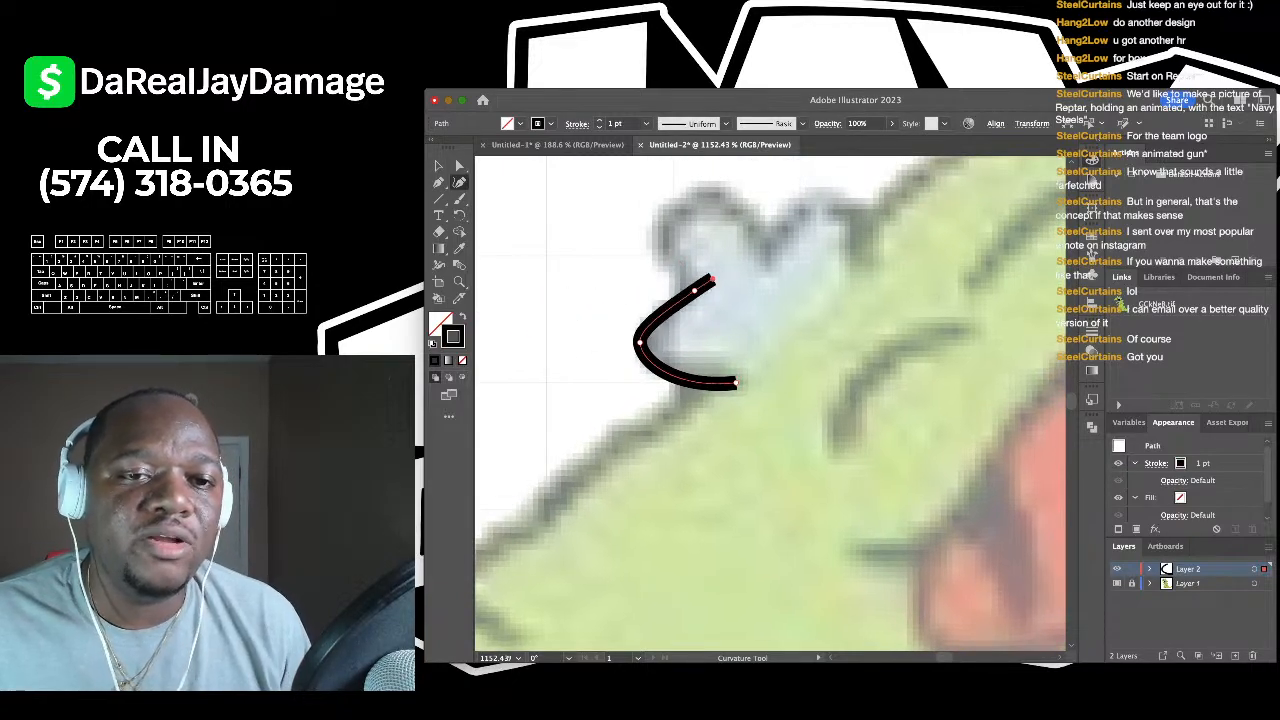
click(728, 318)
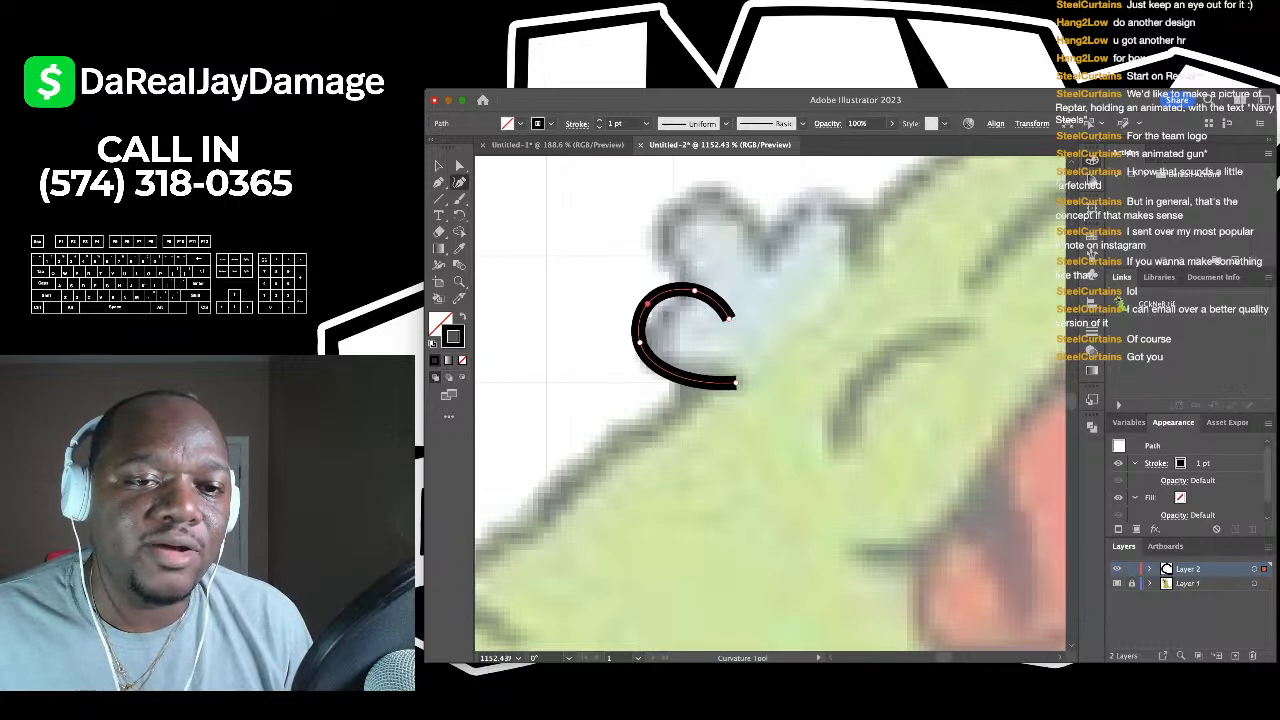
key(Escape)
- Switch to the Paintbrush tool and draw a short brush stroke above the spike curve
scroll(770, 400, right, 2)
scroll(770, 400, up, 2)
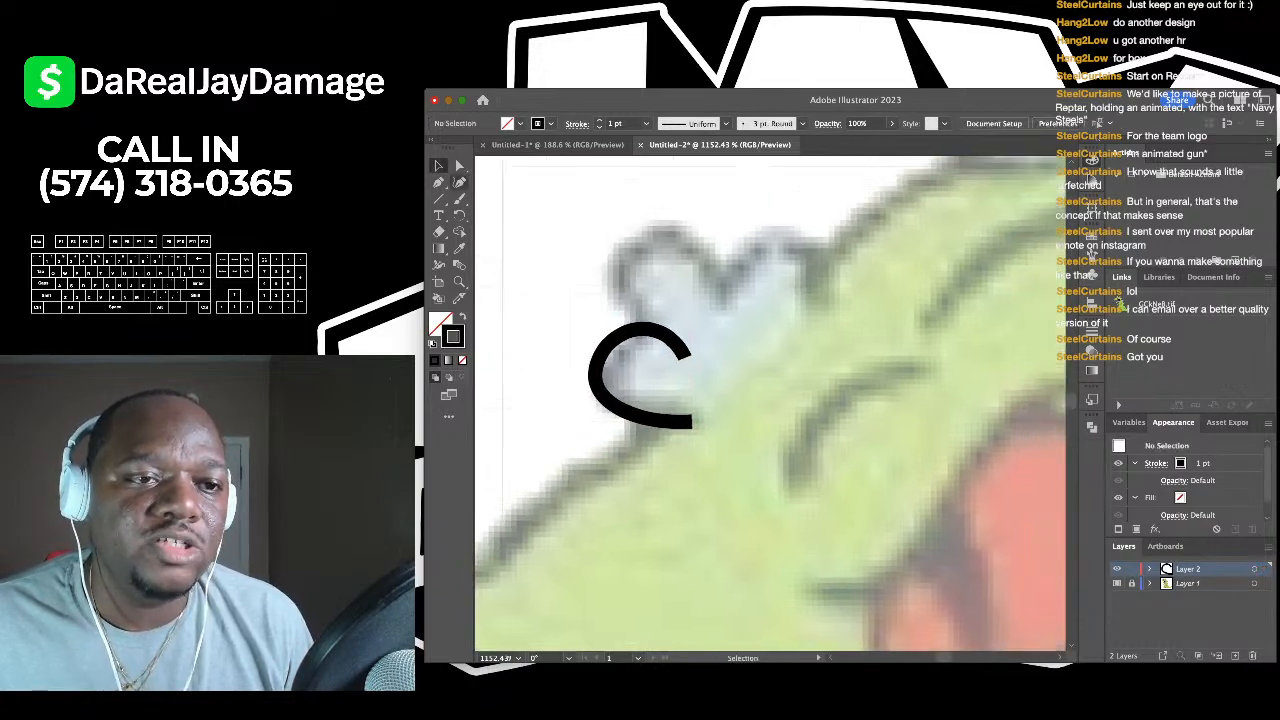
key(b)
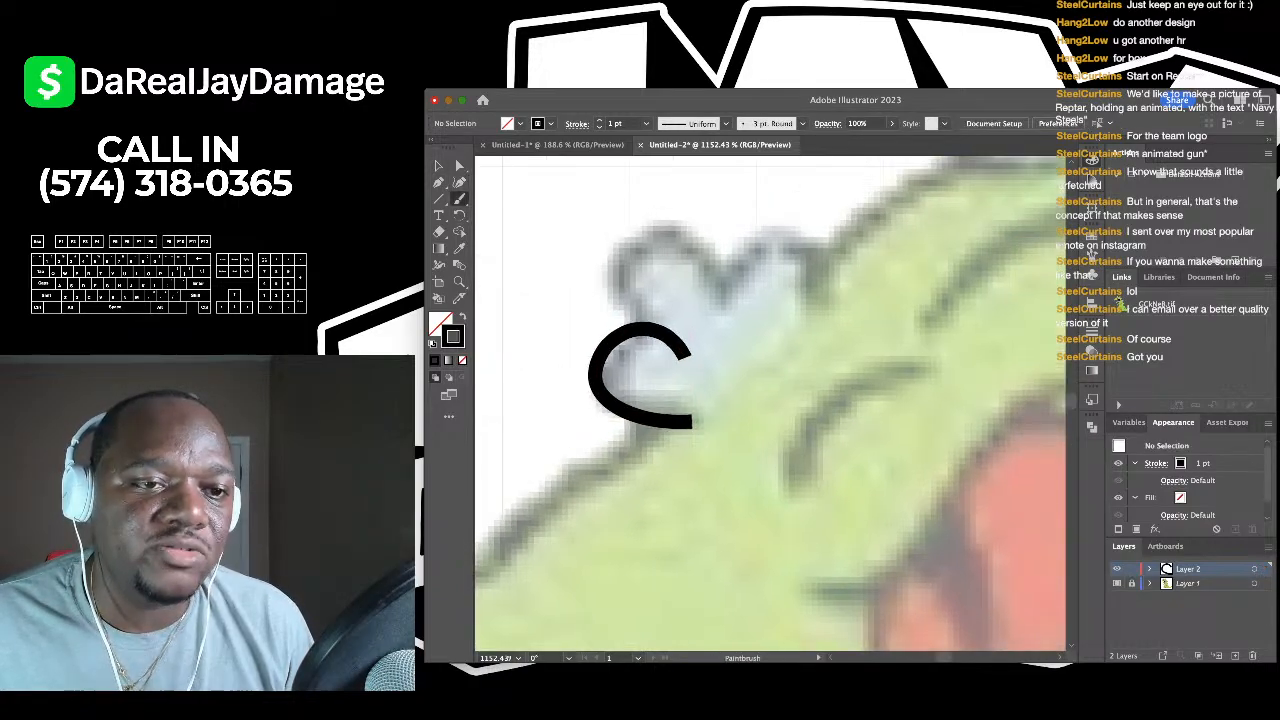
key(n)
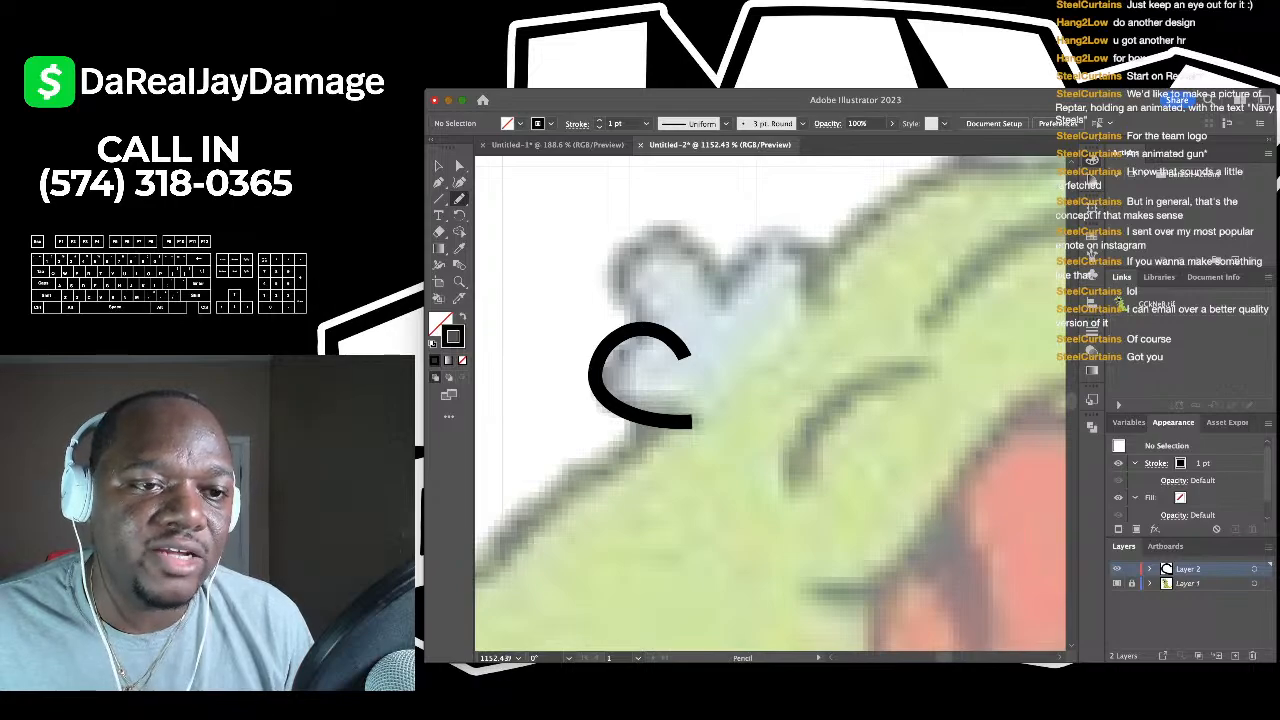
key(b)
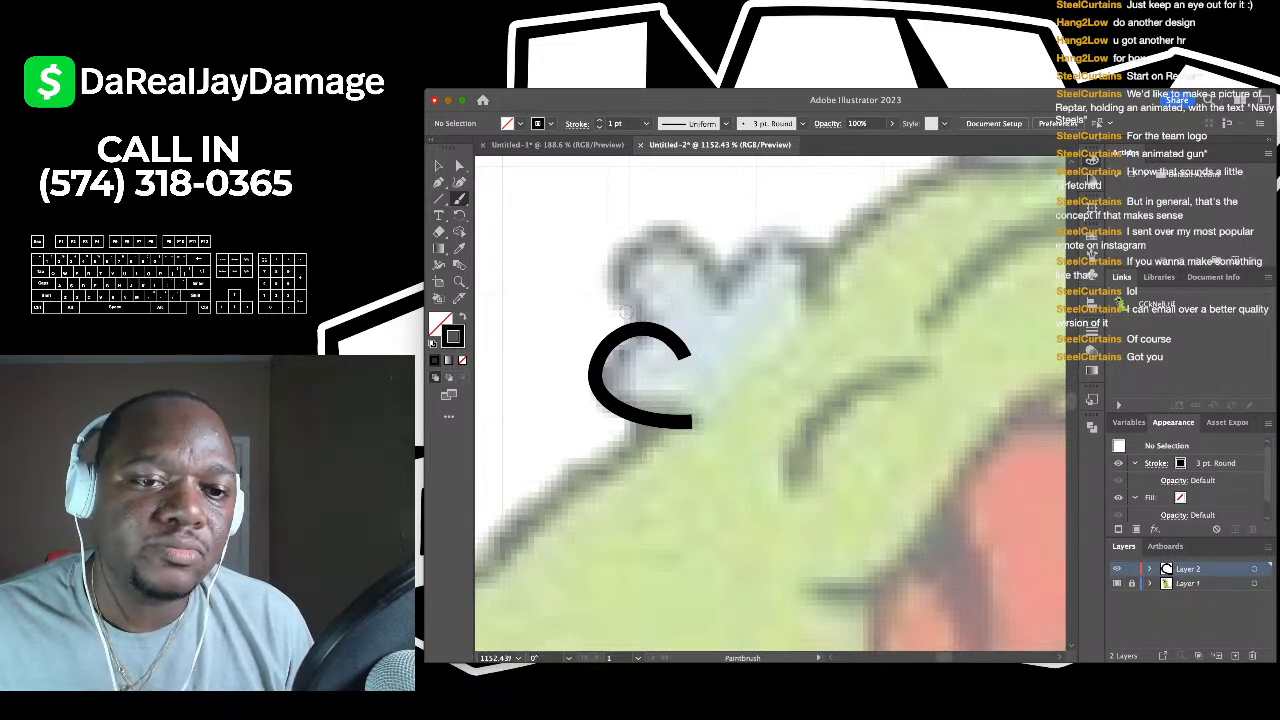
scroll(646, 378, down, 3)
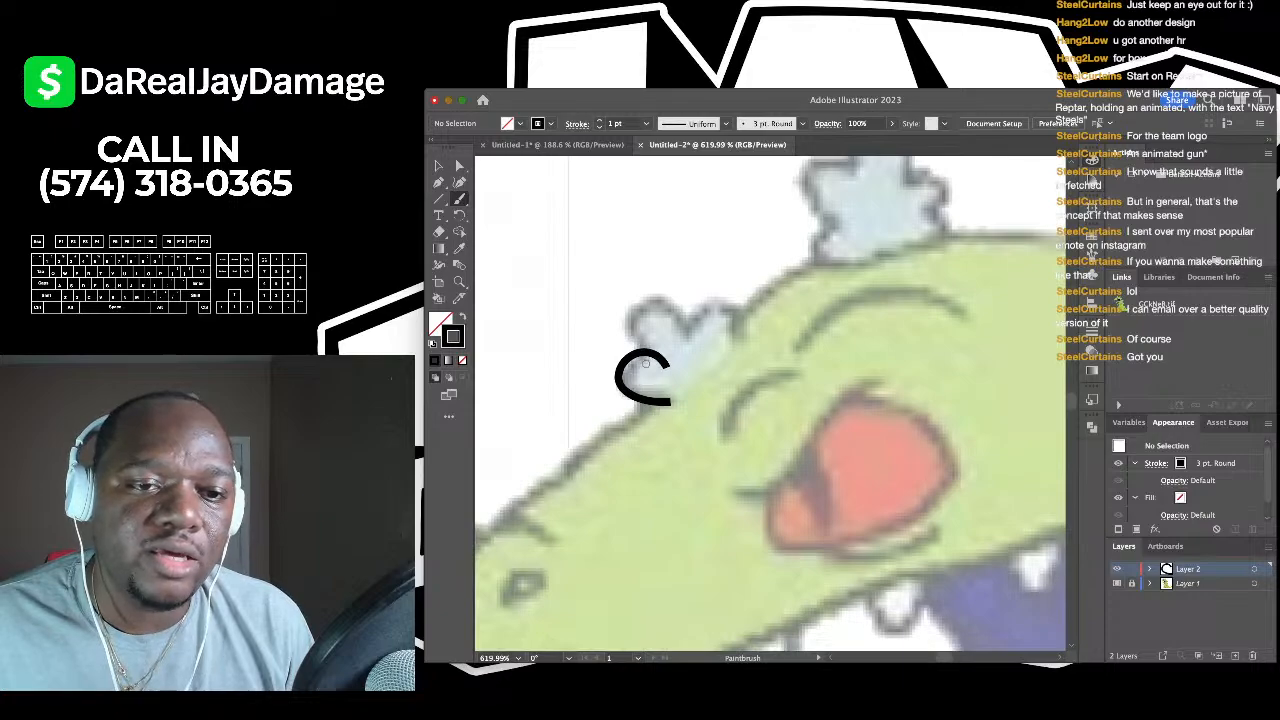
mouse_move(628, 324)
mouse_down()
mouse_move(644, 360)
mouse_move(670, 300)
mouse_move(693, 352)
mouse_up()
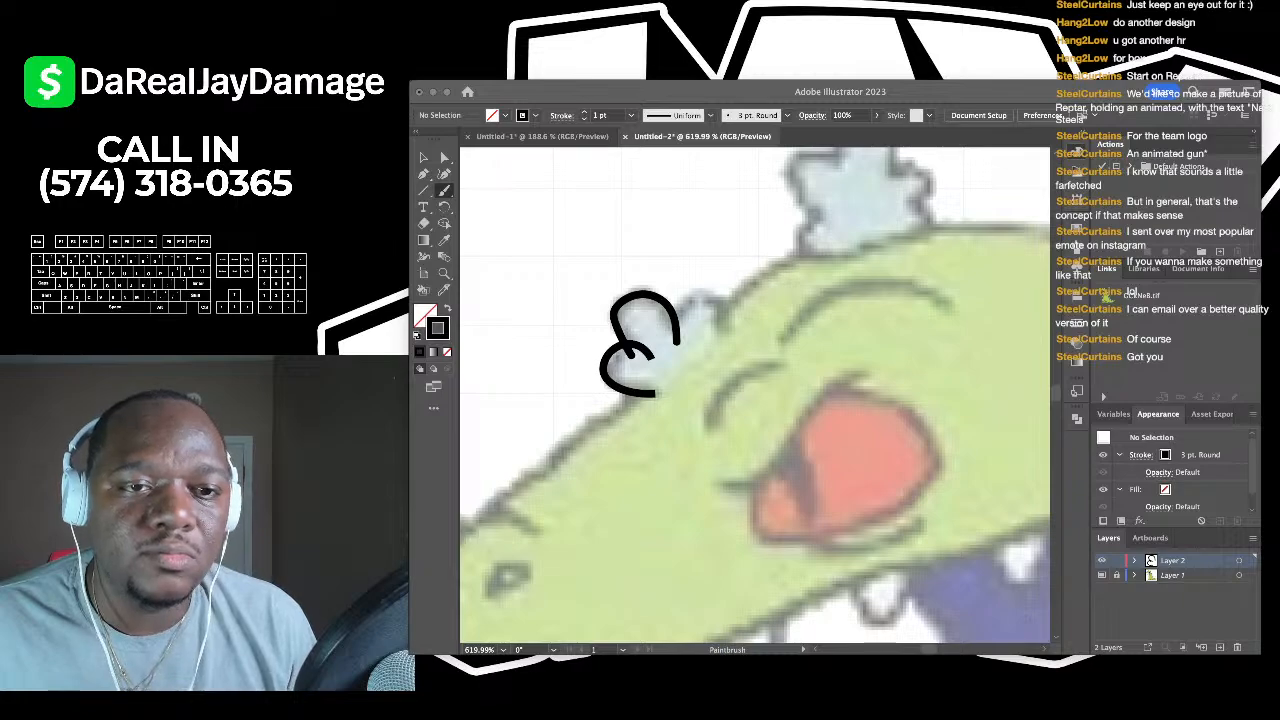
scroll(702, 296, up, 3)
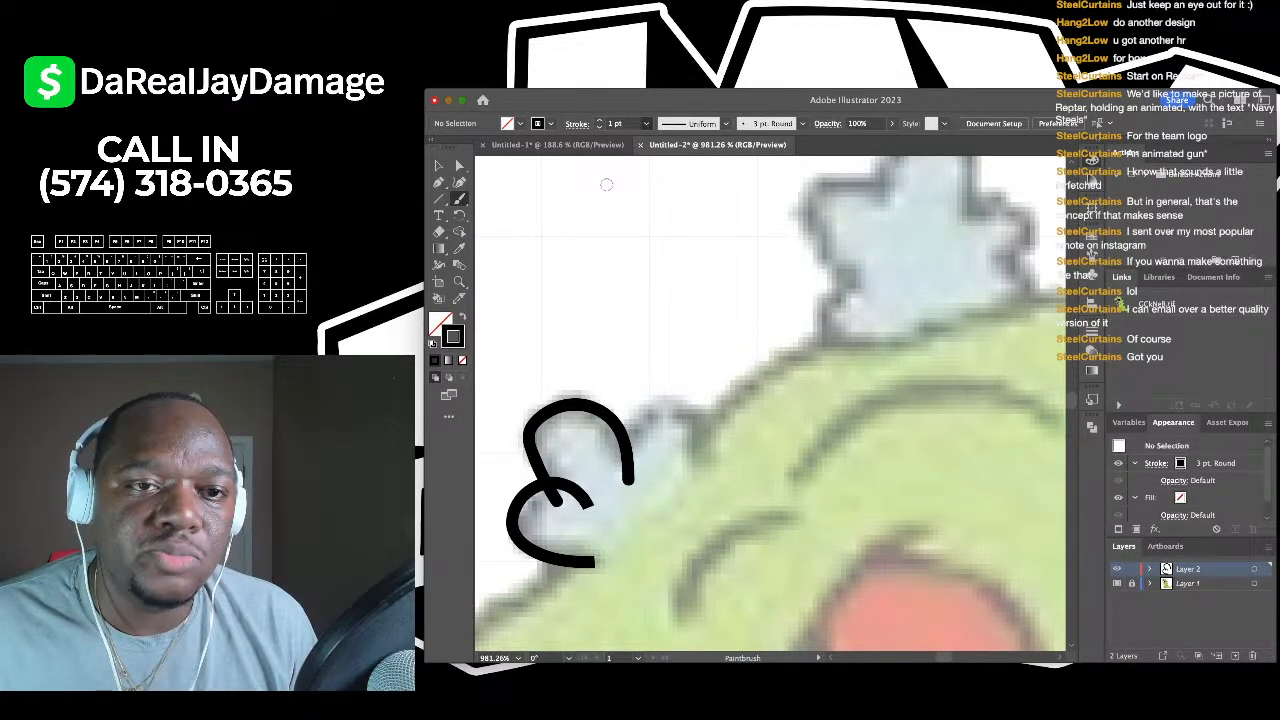
- Set the stroke weight to 0.5 pt and brush arcs around the spike's top and right lobes
click(646, 123)
click(606, 184)
mouse_move(605, 454)
mouse_down()
mouse_move(635, 422)
mouse_move(662, 418)
mouse_move(713, 497)
mouse_move(705, 435)
mouse_move(751, 420)
mouse_up()
scroll(655, 495, down, 3)
scroll(835, 323, up, 3)
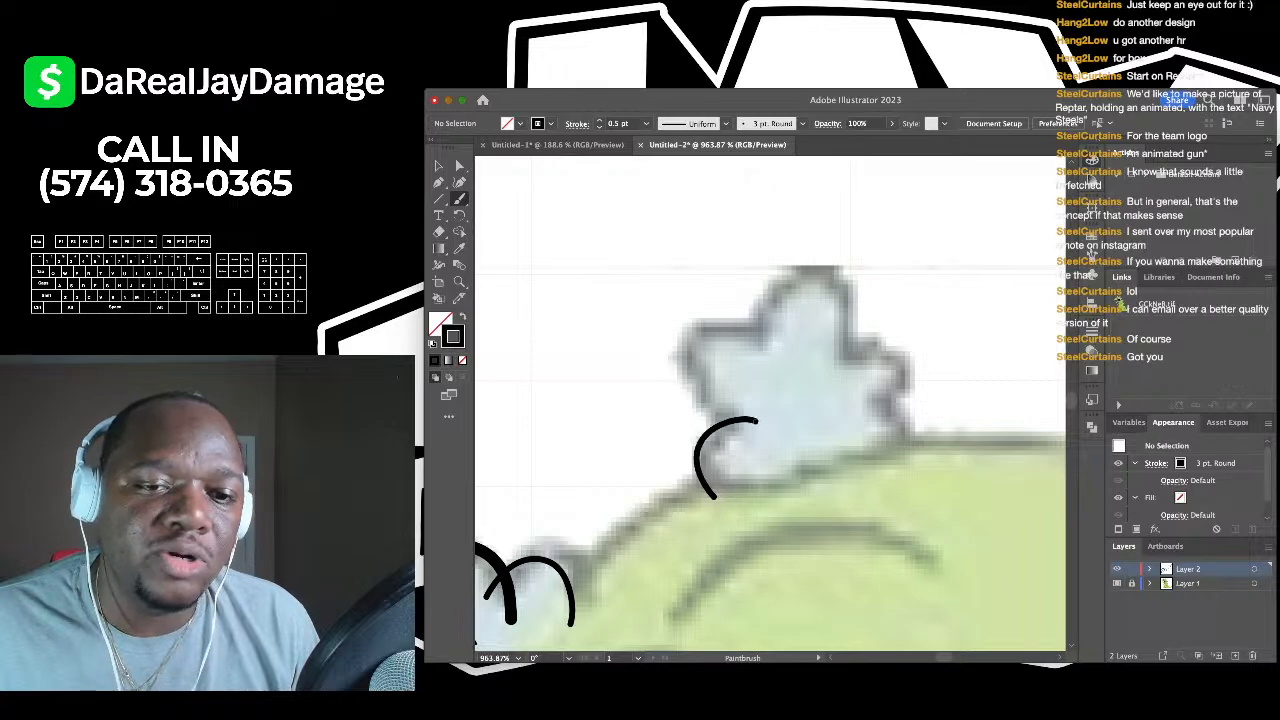
scroll(741, 414, up, 2)
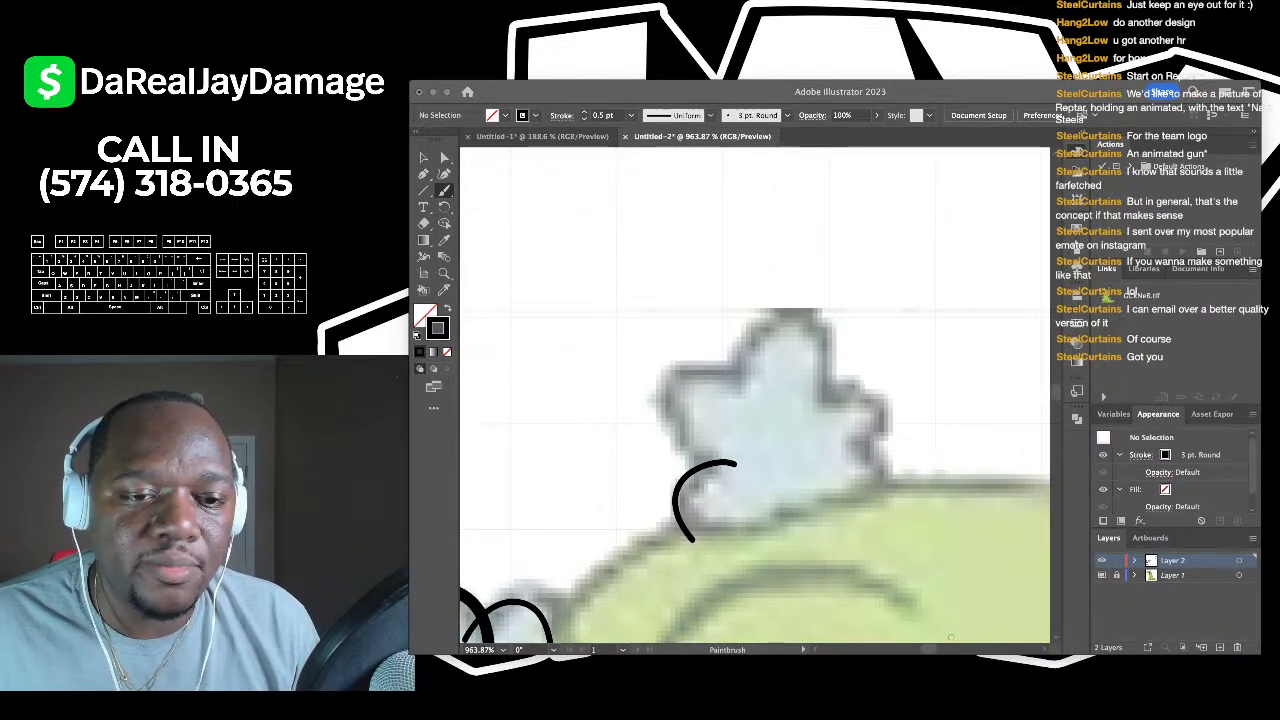
click(683, 305)
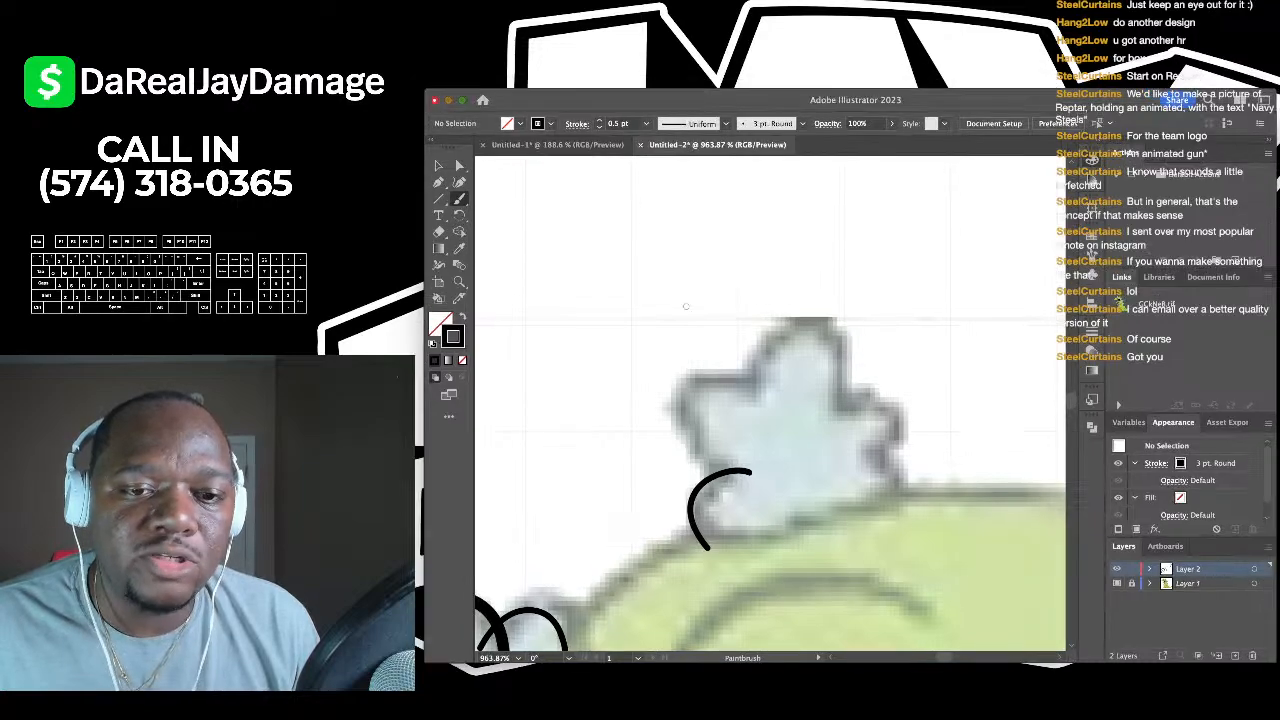
scroll(670, 305, right, 1)
mouse_move(708, 478)
mouse_down()
mouse_move(648, 418)
mouse_move(646, 382)
mouse_move(708, 359)
mouse_move(741, 384)
mouse_move(733, 404)
mouse_move(733, 346)
mouse_move(772, 322)
mouse_move(807, 338)
mouse_move(783, 428)
mouse_up()
scroll(742, 390, up, 1)
scroll(776, 426, down, 1)
scroll(776, 426, right, 2)
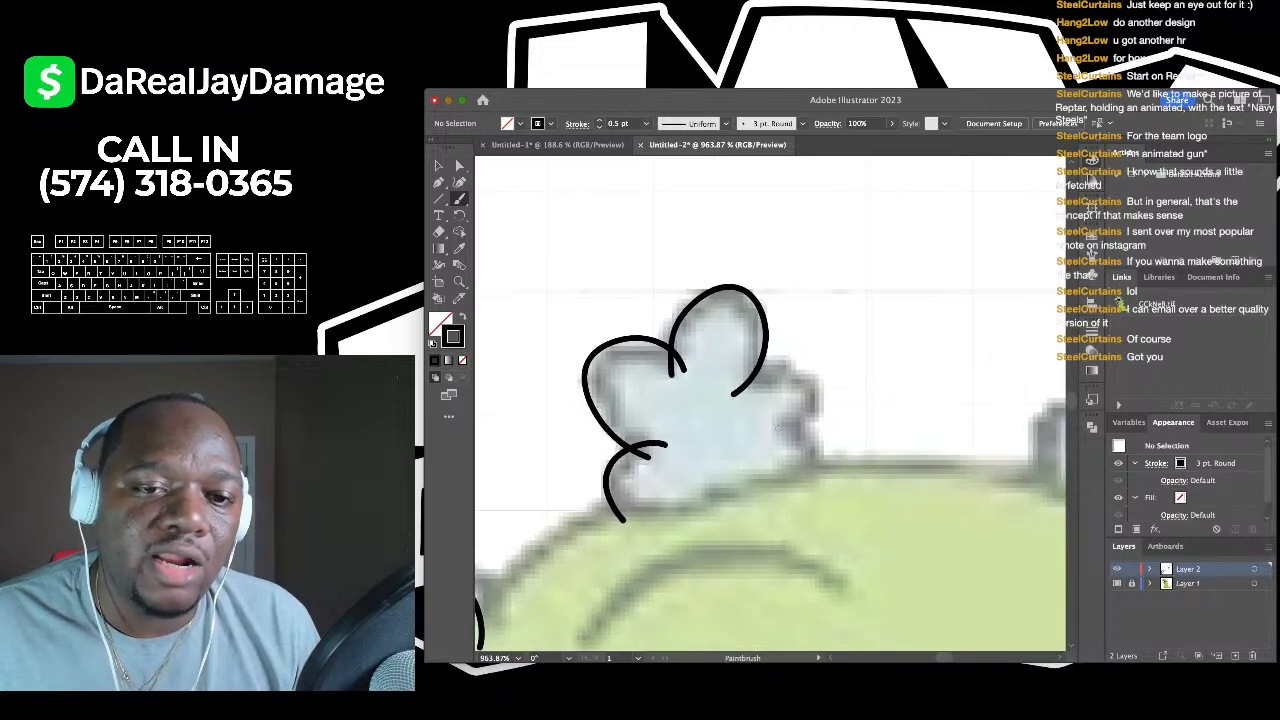
mouse_move(736, 366)
mouse_down()
mouse_move(773, 356)
mouse_move(814, 369)
mouse_move(810, 405)
mouse_move(746, 425)
mouse_move(791, 418)
mouse_move(804, 493)
mouse_move(762, 458)
mouse_move(760, 433)
mouse_move(767, 416)
mouse_move(818, 436)
mouse_up()
- Brush arches over the remaining spike lobes, curling the stroke down to the spike's base
scroll(806, 500, down, 4)
scroll(783, 458, up, 1)
scroll(783, 458, right, 1)
scroll(783, 458, up, 1)
scroll(783, 458, right, 1)
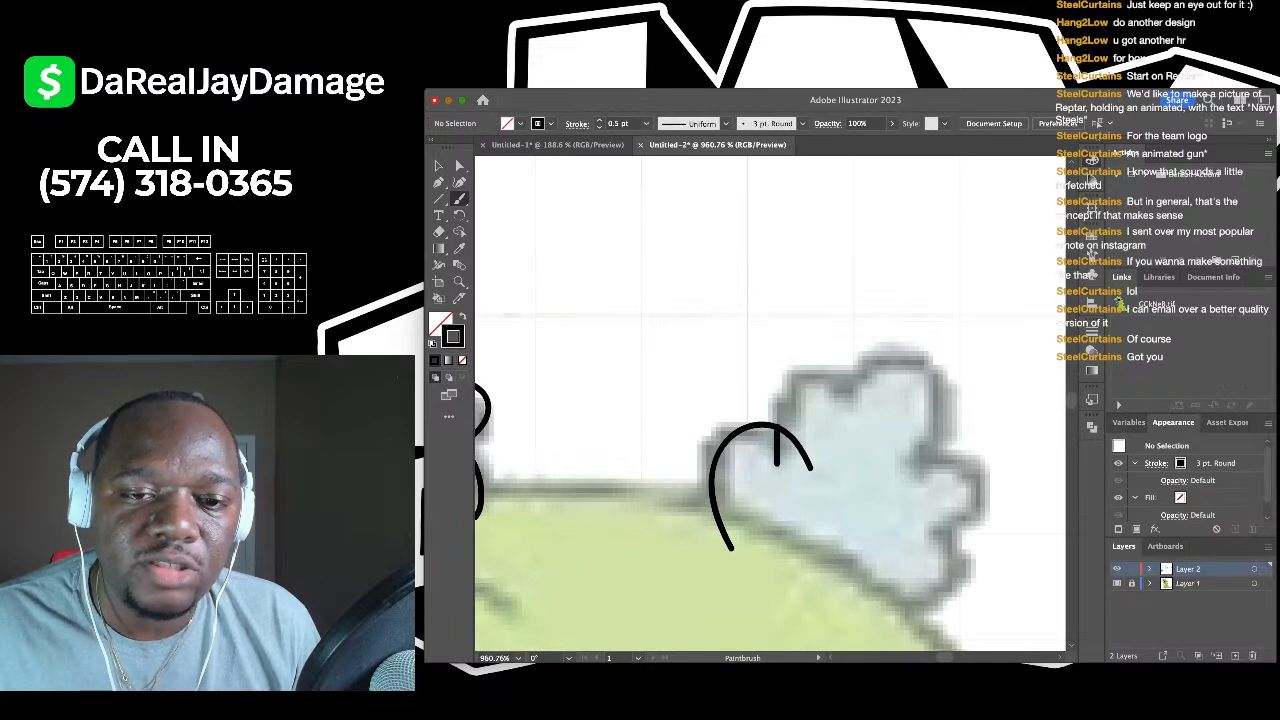
mouse_move(776, 428)
mouse_down()
mouse_move(831, 372)
mouse_move(848, 425)
mouse_move(836, 399)
mouse_move(896, 355)
mouse_move(941, 353)
mouse_move(949, 415)
mouse_move(905, 478)
mouse_up()
scroll(905, 478, right, 3)
scroll(905, 478, down, 1)
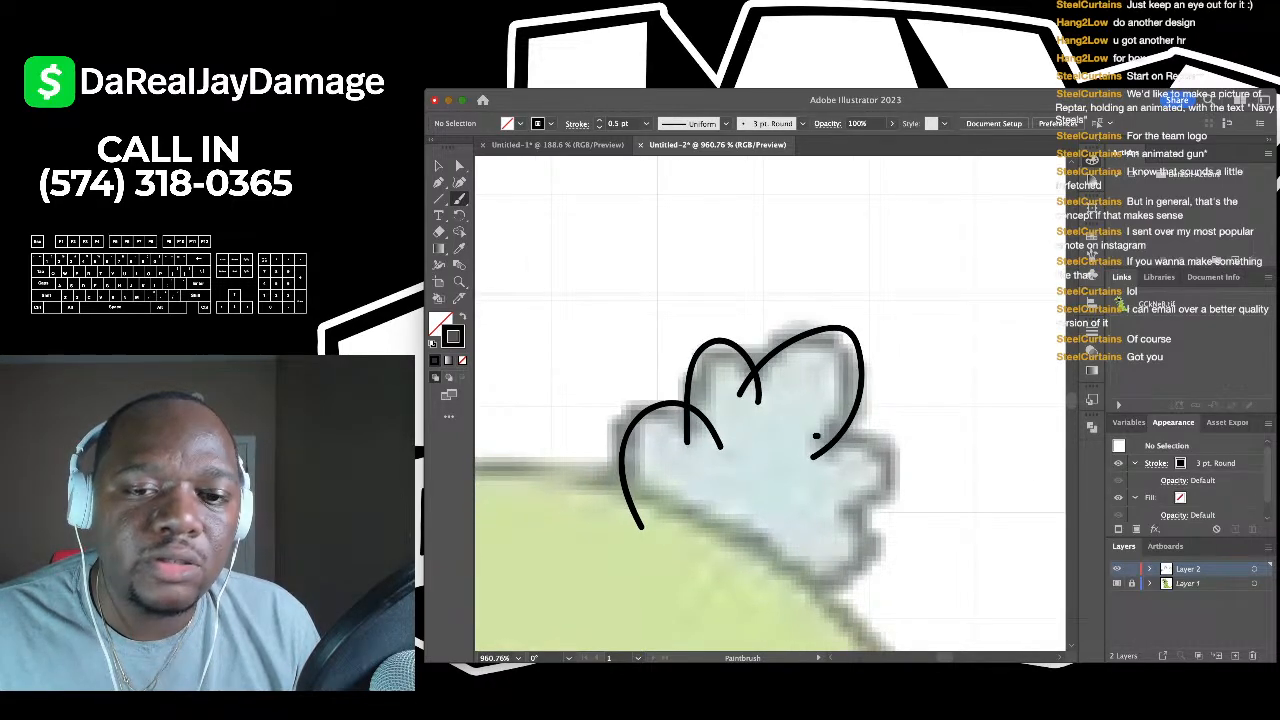
mouse_move(816, 436)
mouse_down()
mouse_move(881, 434)
mouse_move(907, 474)
mouse_up()
drag(843, 512, 818, 500)
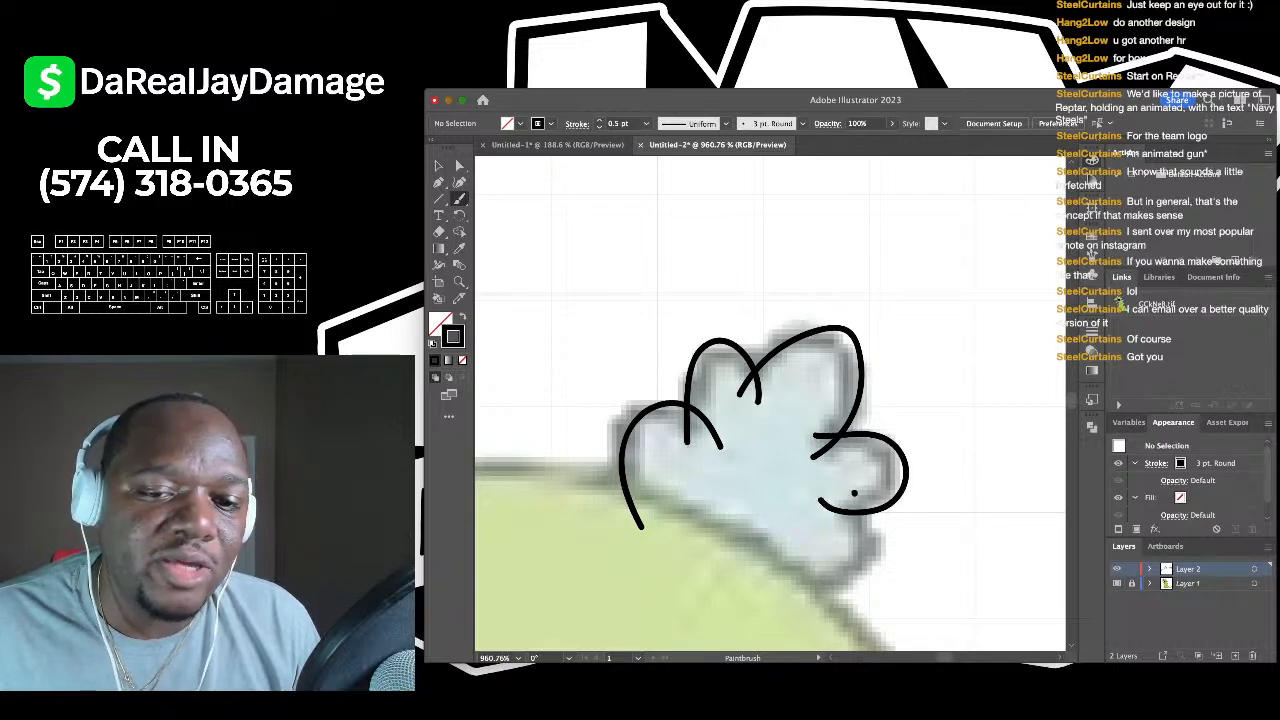
drag(850, 570, 763, 597)
scroll(763, 597, down, 3)
scroll(794, 470, down, 3)
scroll(794, 470, right, 2)
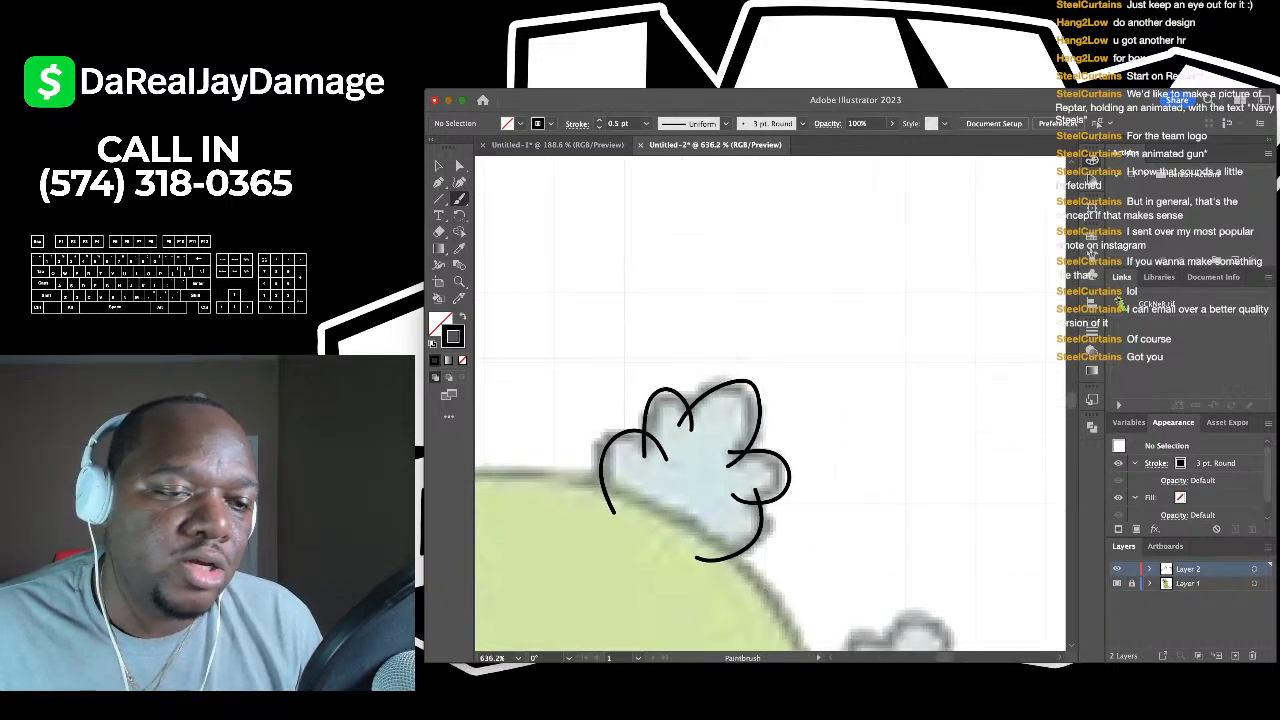
- Brush arcs over the cloud spike's top, right side and lower edge
scroll(794, 470, down, 3)
scroll(700, 400, right, 2)
scroll(498, 328, up, 2)
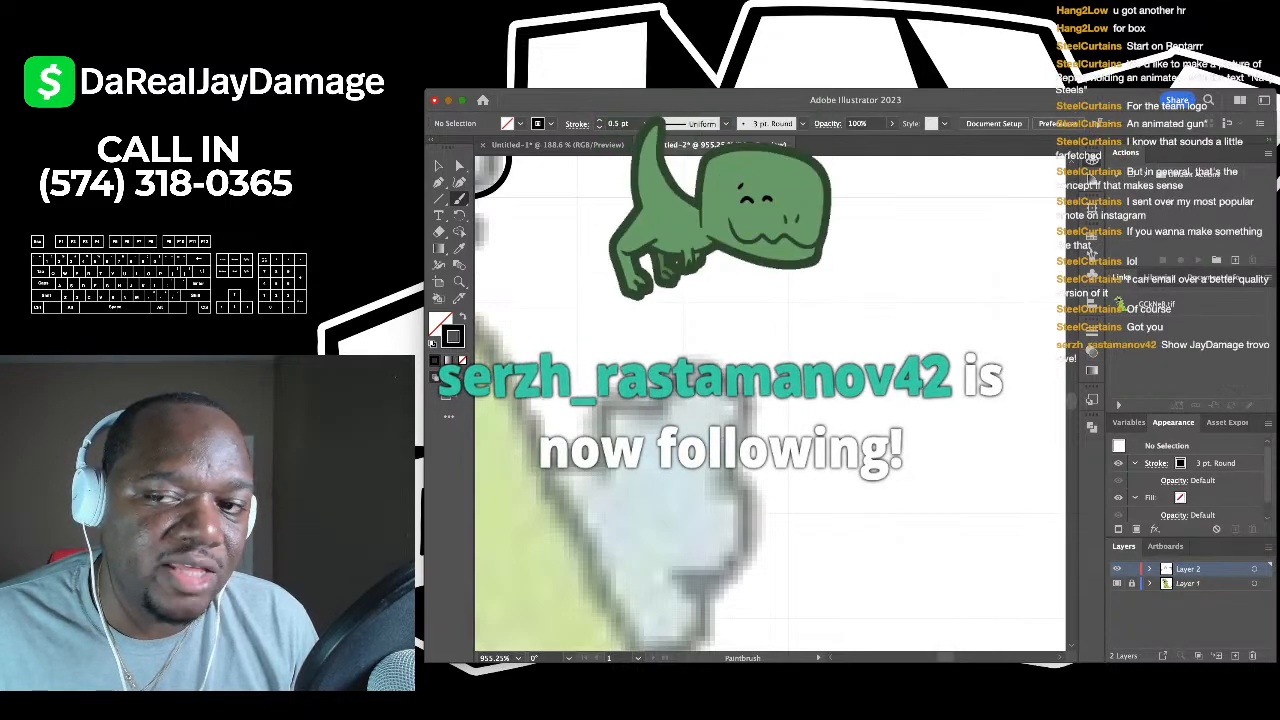
scroll(770, 400, down, 1)
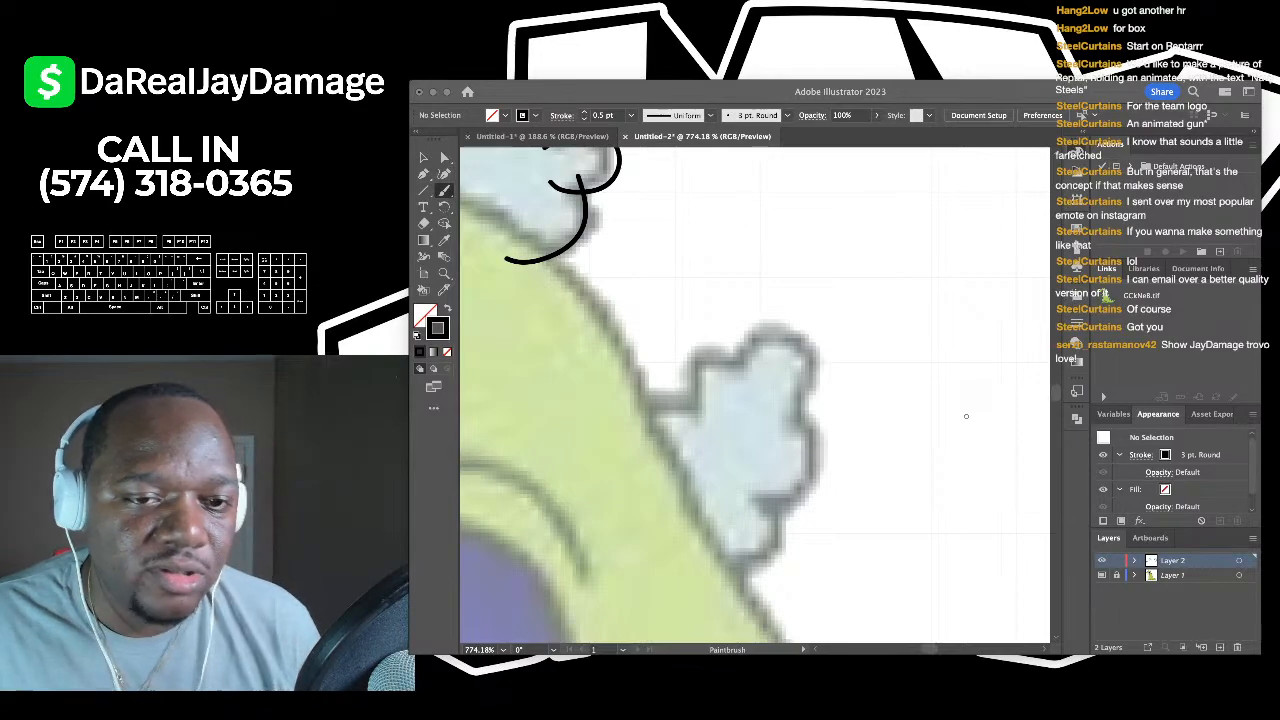
scroll(577, 426, up, 3)
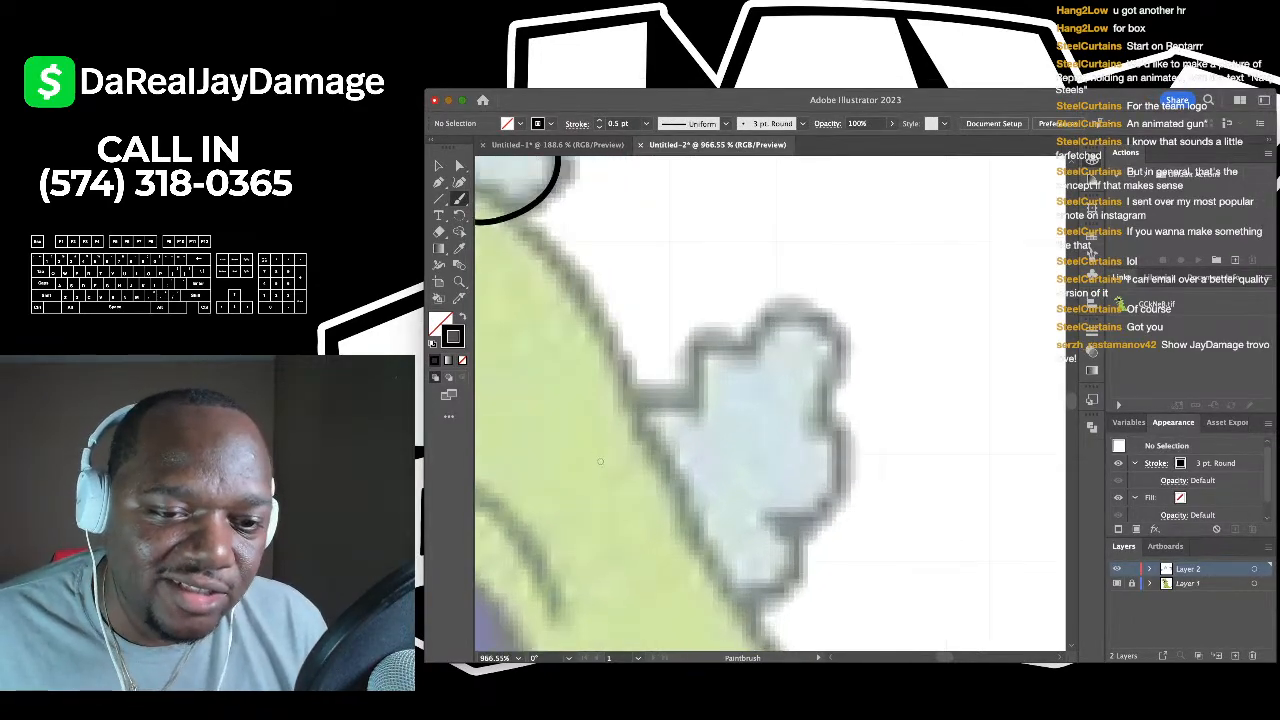
mouse_move(600, 461)
mouse_down()
mouse_move(614, 410)
mouse_move(651, 379)
mouse_move(701, 387)
mouse_move(718, 422)
mouse_move(680, 440)
mouse_move(676, 387)
mouse_move(704, 362)
mouse_move(750, 405)
mouse_move(703, 414)
mouse_move(721, 361)
mouse_move(762, 345)
mouse_move(791, 374)
mouse_move(791, 426)
mouse_move(751, 474)
mouse_up()
scroll(706, 428, up, 2)
scroll(700, 412, right, 2)
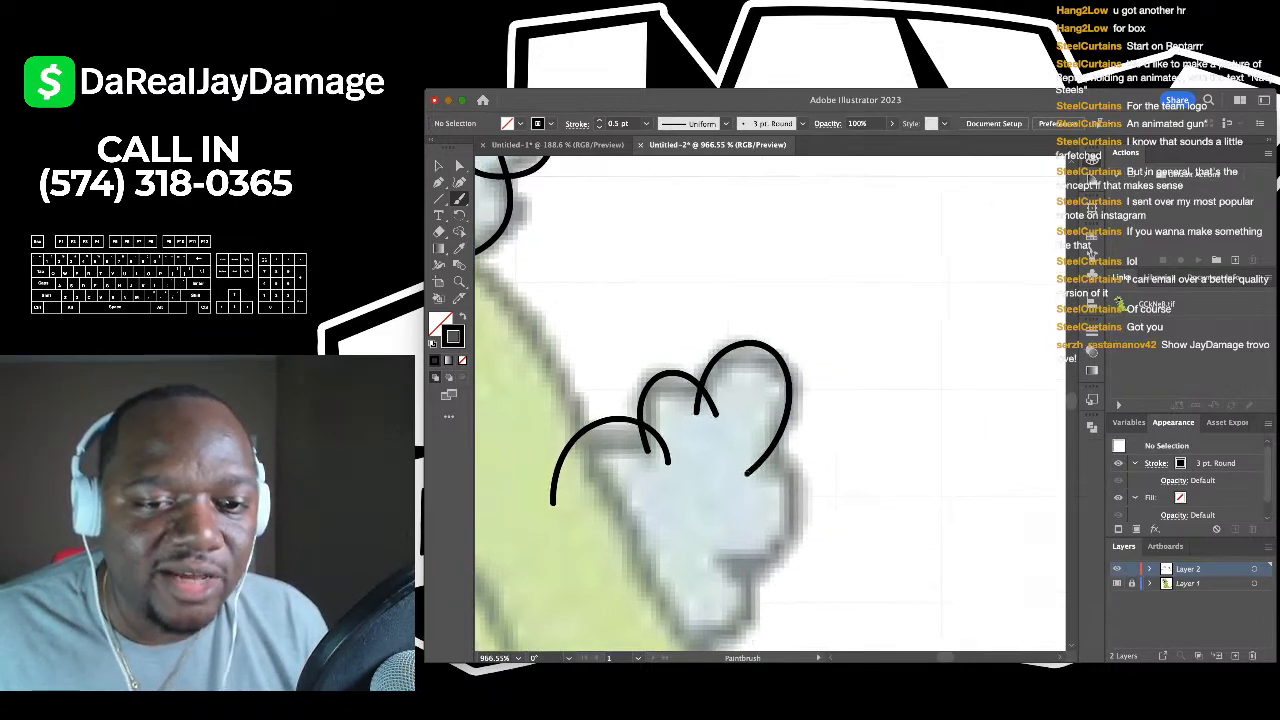
scroll(751, 474, down, 2)
scroll(751, 474, right, 2)
mouse_move(680, 390)
mouse_down()
mouse_move(730, 410)
mouse_move(742, 448)
mouse_move(726, 490)
mouse_move(676, 510)
mouse_move(618, 487)
mouse_up()
scroll(635, 471, down, 3)
scroll(635, 471, left, 1)
mouse_move(671, 409)
mouse_down()
mouse_move(690, 499)
mouse_move(580, 530)
mouse_up()
scroll(580, 520, down, 3)
scroll(580, 520, down, 3)
scroll(580, 520, left, 1)
scroll(664, 464, up, 3)
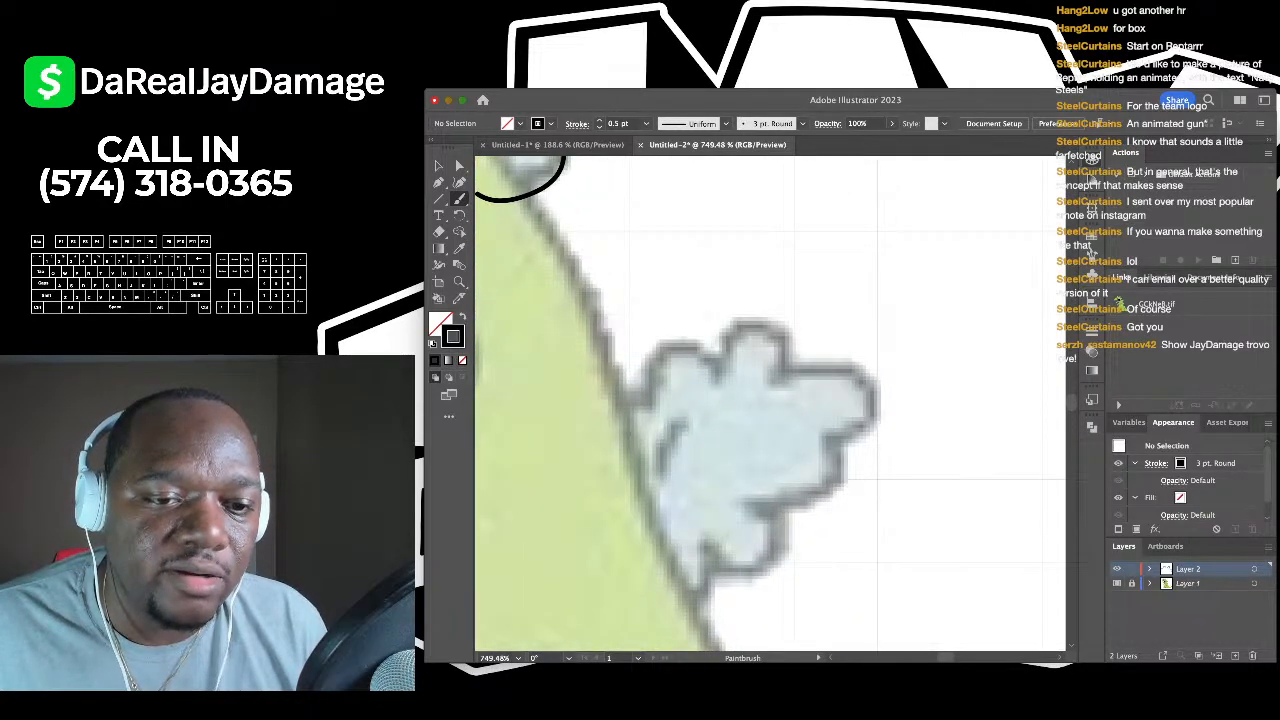
- Outline the next cloud's left bump, top, right lobes and lower left with brush arcs
mouse_move(600, 457)
mouse_down()
mouse_move(602, 424)
mouse_move(638, 387)
mouse_move(665, 410)
mouse_up()
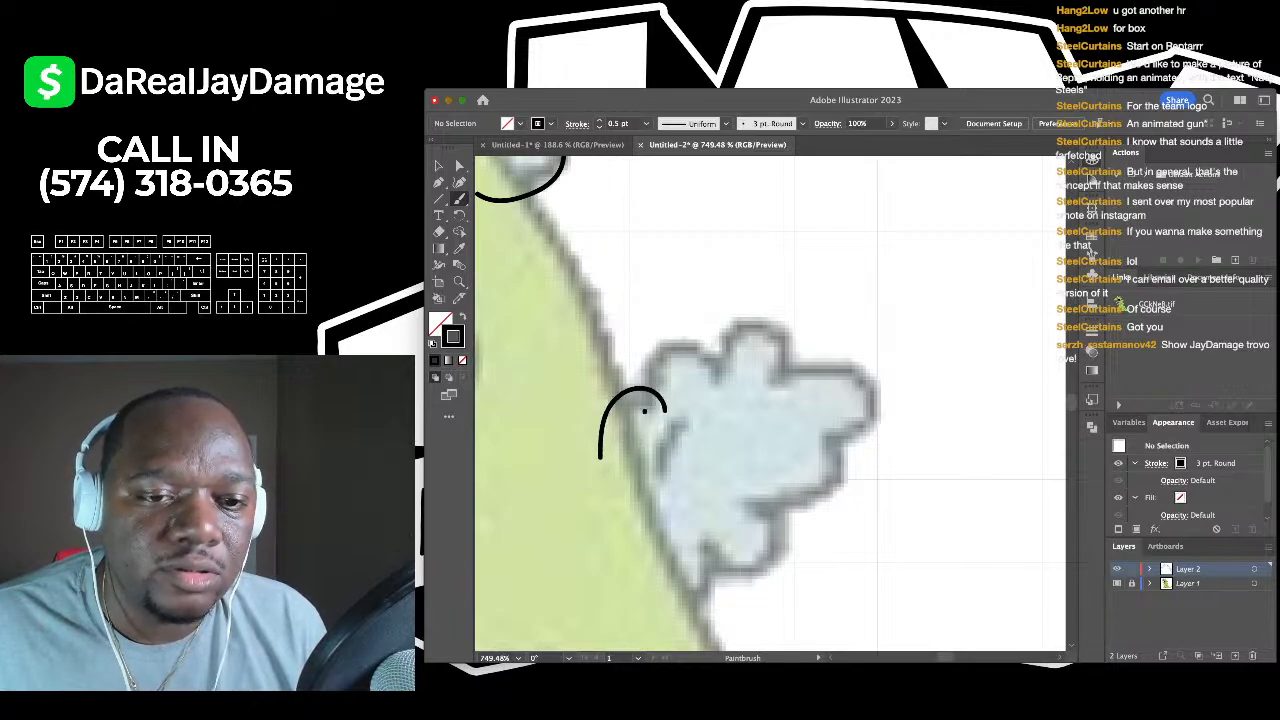
mouse_move(688, 343)
mouse_down()
mouse_move(716, 382)
mouse_move(700, 375)
mouse_move(736, 321)
mouse_up()
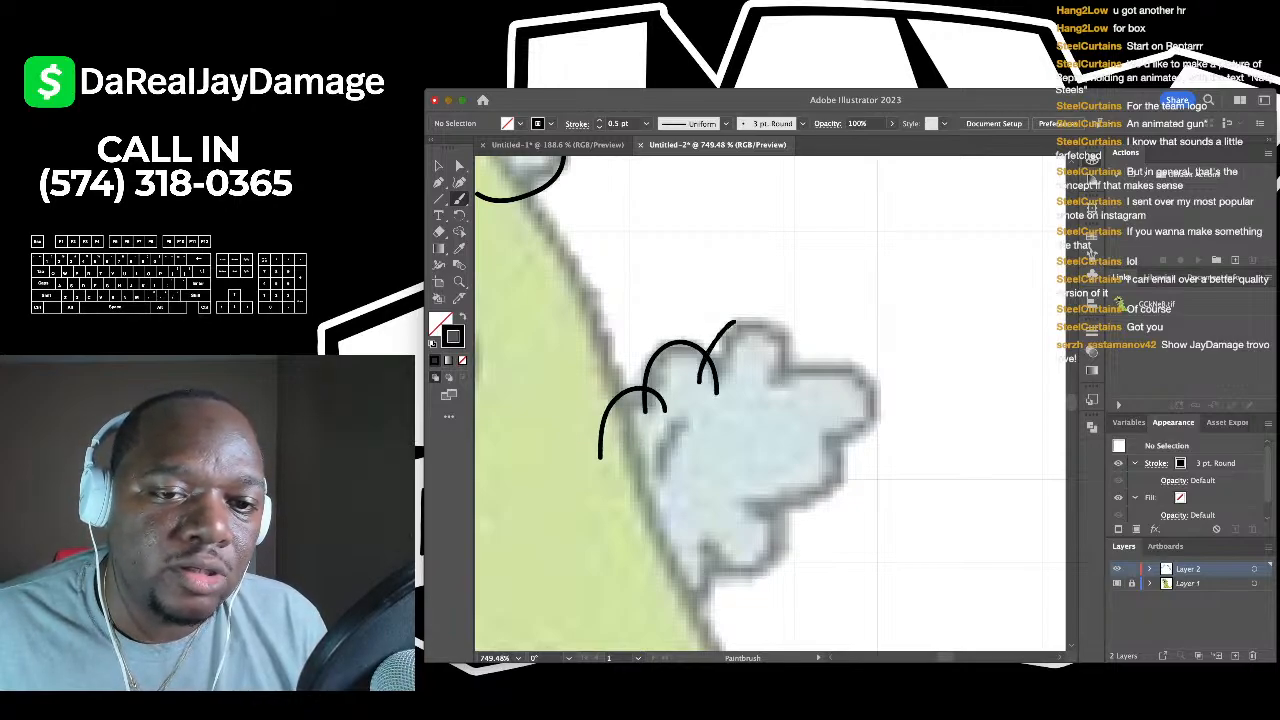
drag(791, 364, 775, 389)
scroll(770, 400, right, 3)
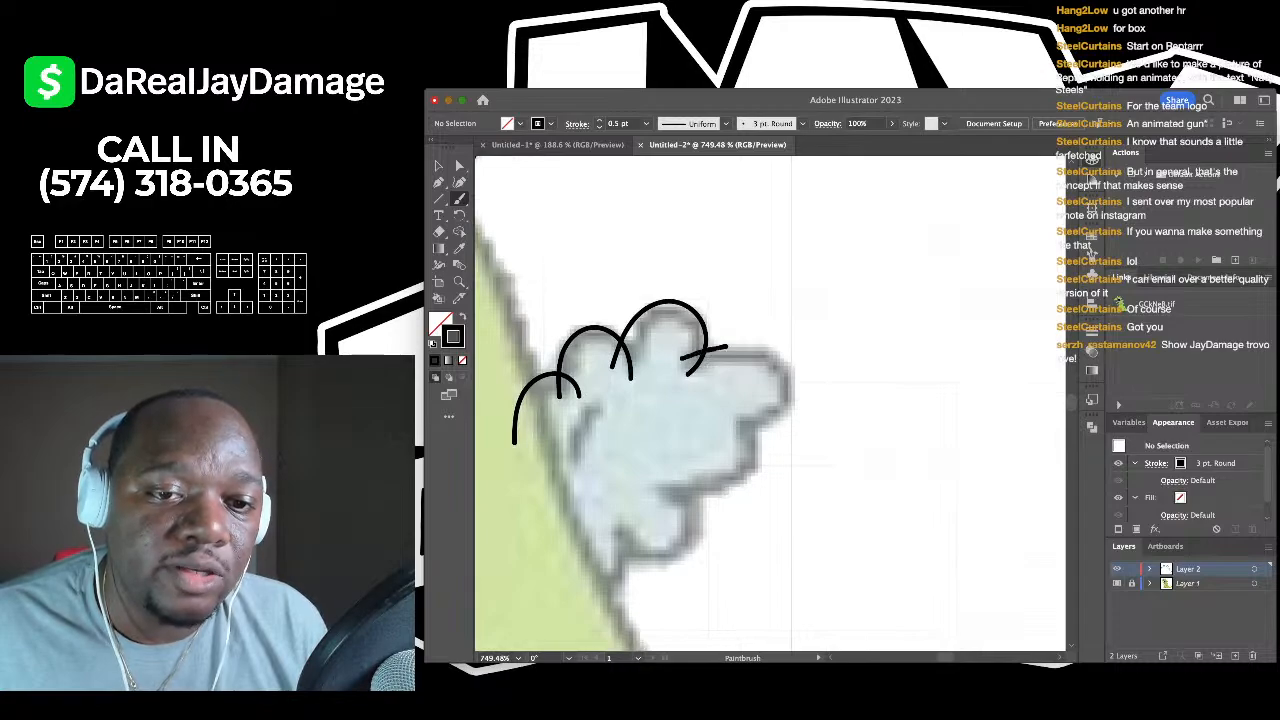
mouse_move(726, 348)
mouse_down()
mouse_move(778, 360)
mouse_move(794, 390)
mouse_up()
drag(703, 411, 696, 407)
mouse_move(696, 406)
mouse_down()
mouse_move(693, 330)
mouse_move(721, 353)
mouse_move(724, 388)
mouse_move(681, 420)
mouse_move(631, 418)
mouse_move(602, 386)
mouse_up()
scroll(732, 296, up, 3)
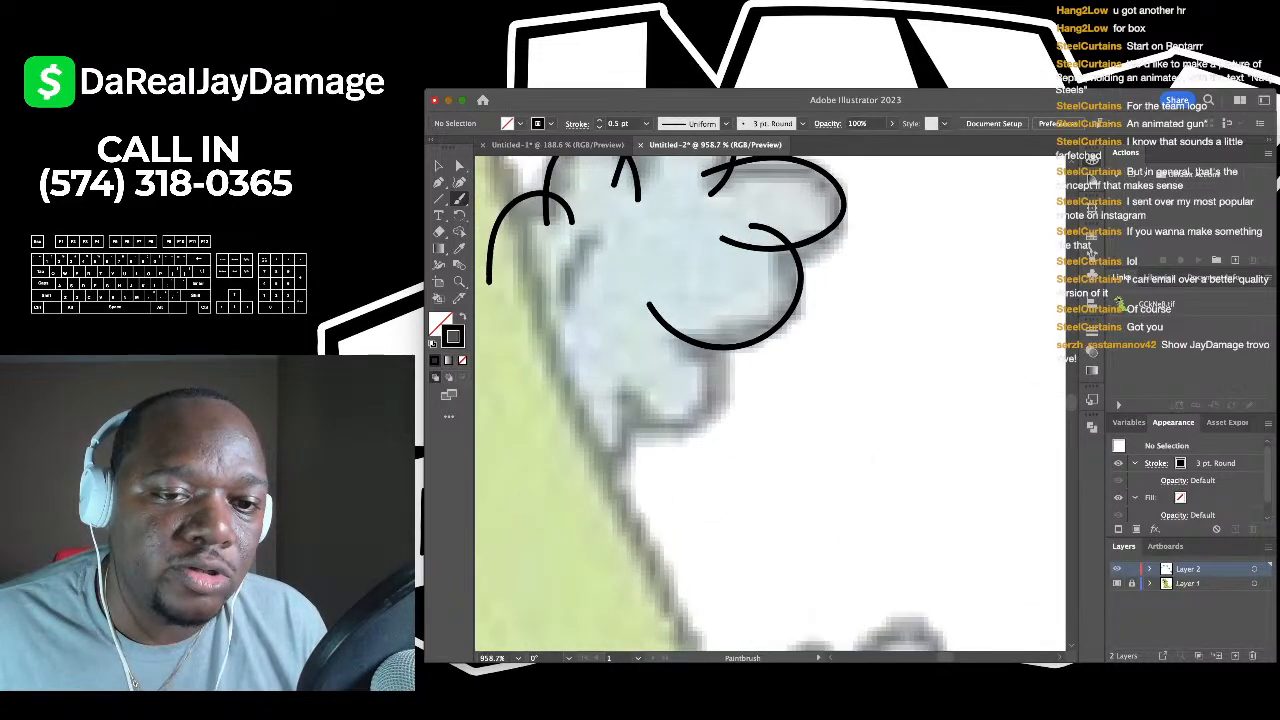
mouse_move(732, 296)
mouse_down()
mouse_move(745, 337)
mouse_move(737, 393)
mouse_move(701, 419)
mouse_move(655, 415)
mouse_move(623, 367)
mouse_up()
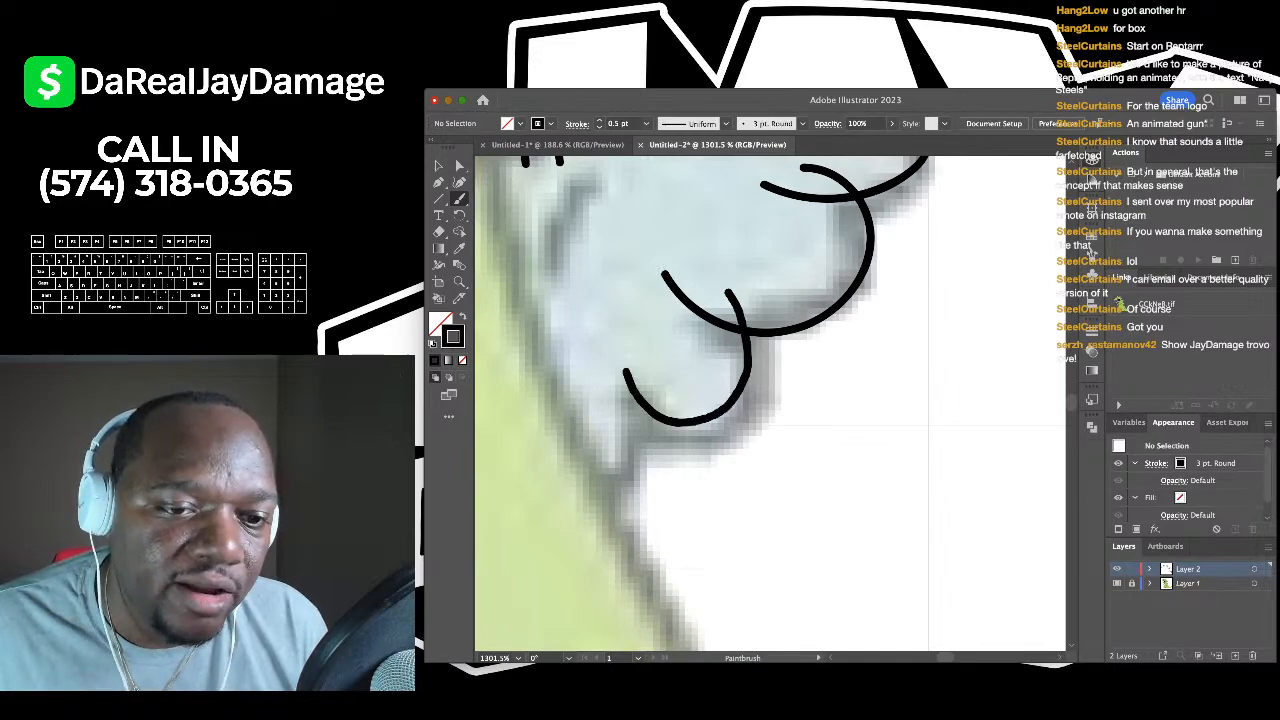
scroll(624, 364, down, 2)
mouse_move(682, 326)
mouse_down()
mouse_move(666, 400)
mouse_move(586, 443)
mouse_up()
- Brush scalloped black arcs around the next cloud spike's left bump, top, right side and underside
scroll(586, 443, down, 5)
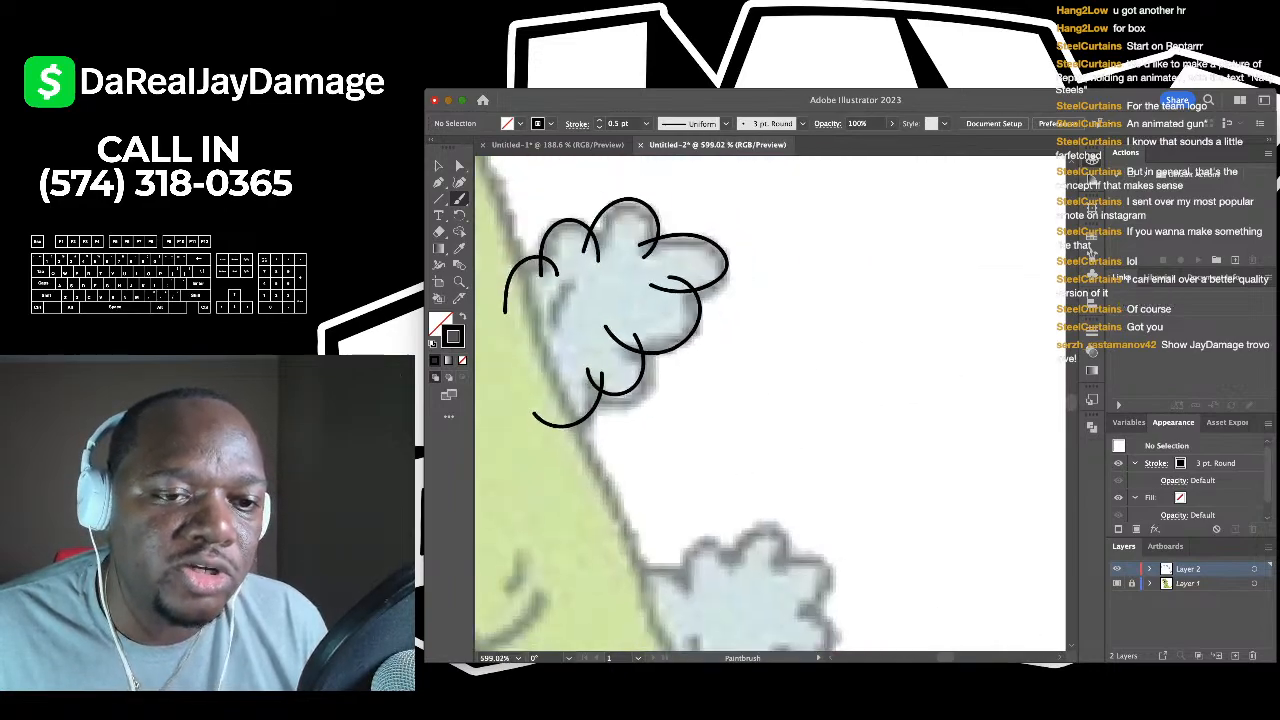
scroll(645, 380, up, 4)
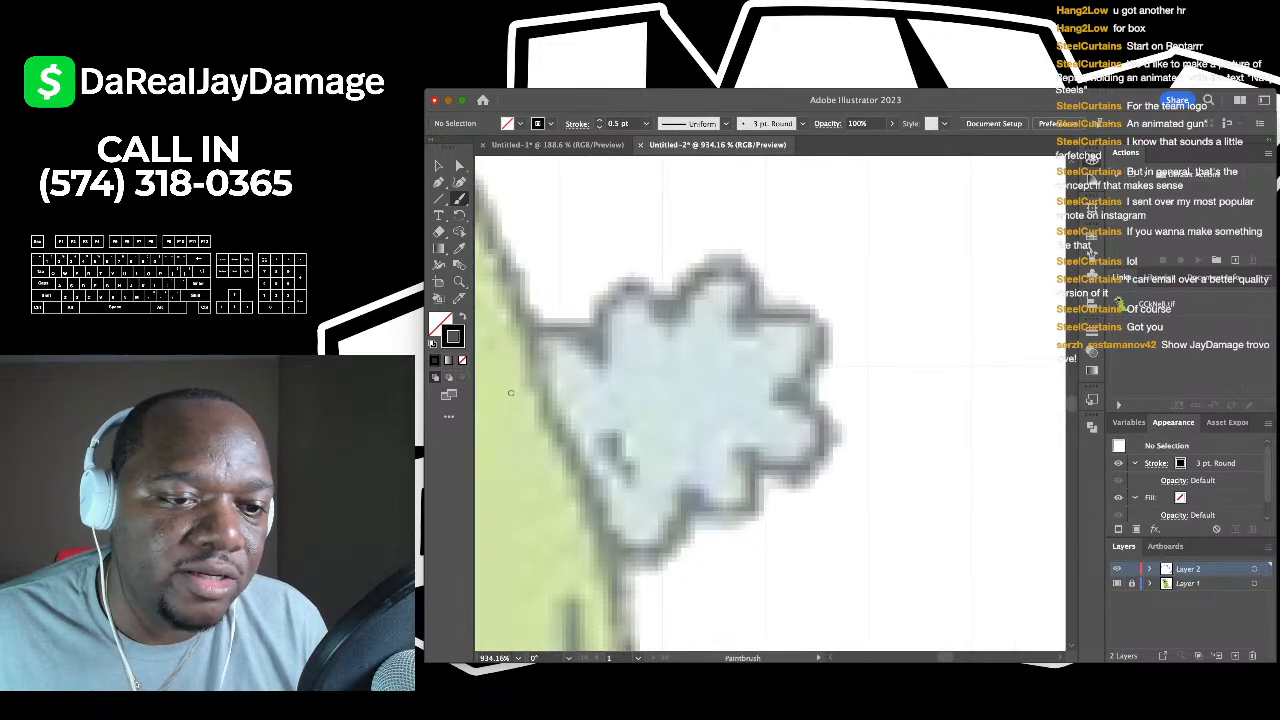
drag(510, 393, 515, 356)
mouse_move(583, 327)
mouse_down()
mouse_move(610, 366)
mouse_move(598, 302)
mouse_move(644, 270)
mouse_move(683, 326)
mouse_move(688, 270)
mouse_move(730, 256)
mouse_move(745, 332)
mouse_up()
scroll(745, 332, right, 3)
scroll(745, 332, down, 2)
mouse_move(708, 265)
mouse_down()
mouse_move(776, 330)
mouse_move(741, 350)
mouse_up()
scroll(741, 350, down, 2)
mouse_move(682, 310)
mouse_down()
mouse_move(716, 295)
mouse_move(778, 342)
mouse_move(720, 400)
mouse_up()
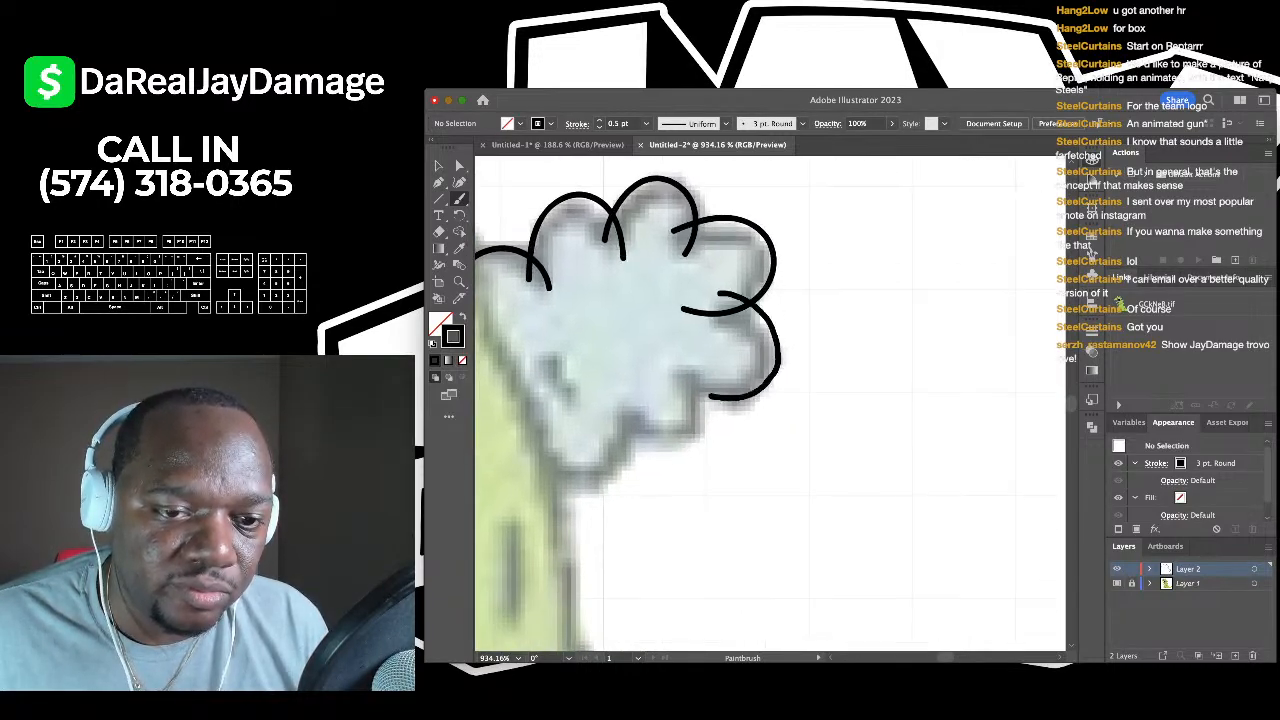
drag(660, 352, 700, 395)
scroll(700, 395, down, 2)
mouse_move(710, 312)
mouse_down()
mouse_move(711, 363)
mouse_move(688, 395)
mouse_move(637, 349)
mouse_move(699, 313)
mouse_move(666, 385)
mouse_up()
scroll(700, 400, down, 2)
scroll(700, 400, left, 2)
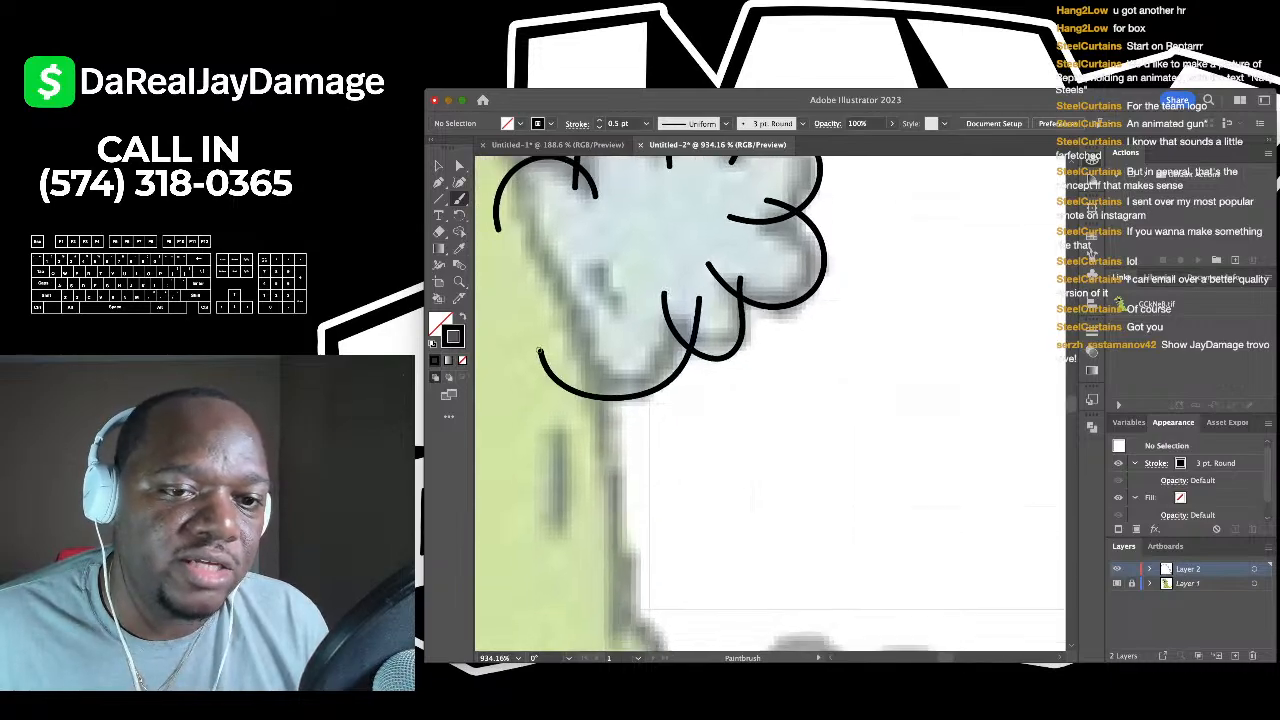
scroll(770, 400, down, 3)
scroll(770, 400, up, 3)
scroll(712, 367, right, 2)
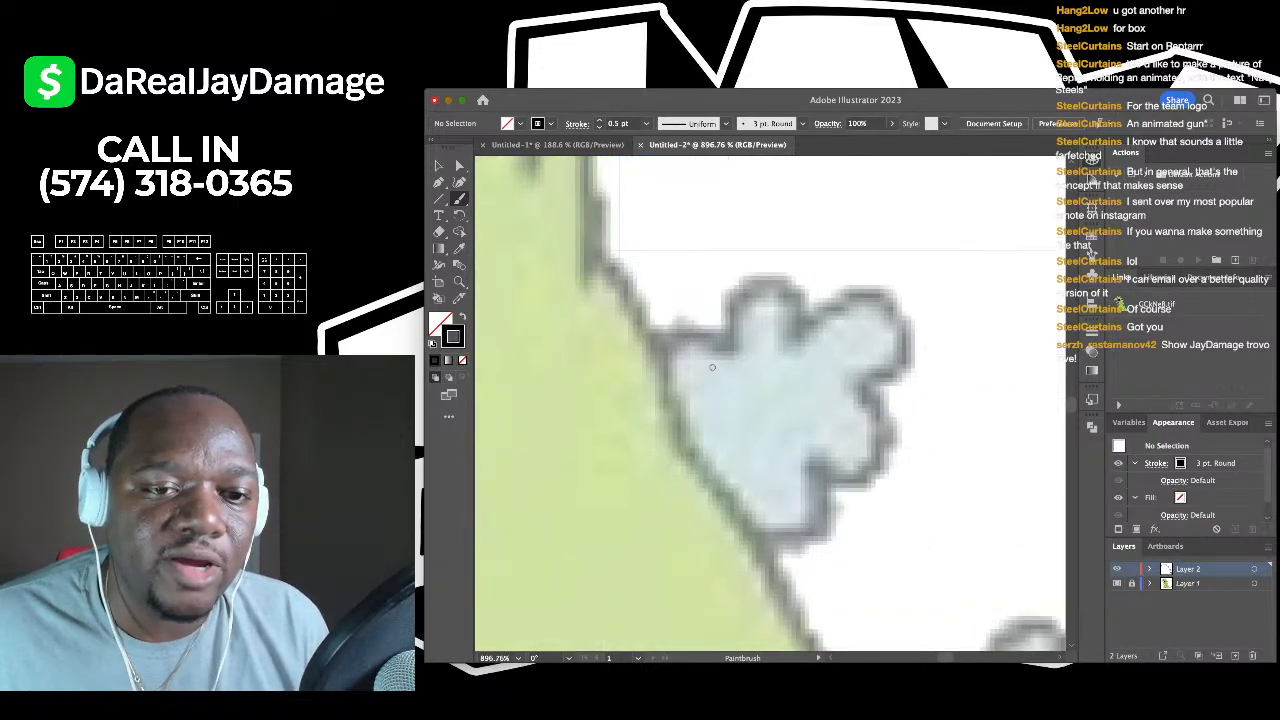
- Outline the lower cloud spike's left edge, right edge and underside with black arcs
mouse_move(634, 408)
mouse_down()
mouse_move(660, 354)
mouse_move(732, 341)
mouse_move(760, 374)
mouse_move(728, 355)
mouse_move(761, 278)
mouse_move(805, 306)
mouse_move(808, 341)
mouse_move(802, 309)
mouse_move(808, 341)
mouse_move(871, 289)
mouse_move(902, 329)
mouse_move(840, 383)
mouse_up()
scroll(840, 383, down, 2)
scroll(840, 383, right, 2)
mouse_move(792, 292)
mouse_down()
mouse_move(832, 367)
mouse_move(789, 414)
mouse_move(716, 370)
mouse_up()
scroll(716, 370, down, 2)
mouse_move(770, 316)
mouse_down()
mouse_move(760, 400)
mouse_move(651, 405)
mouse_up()
scroll(651, 405, down, 4)
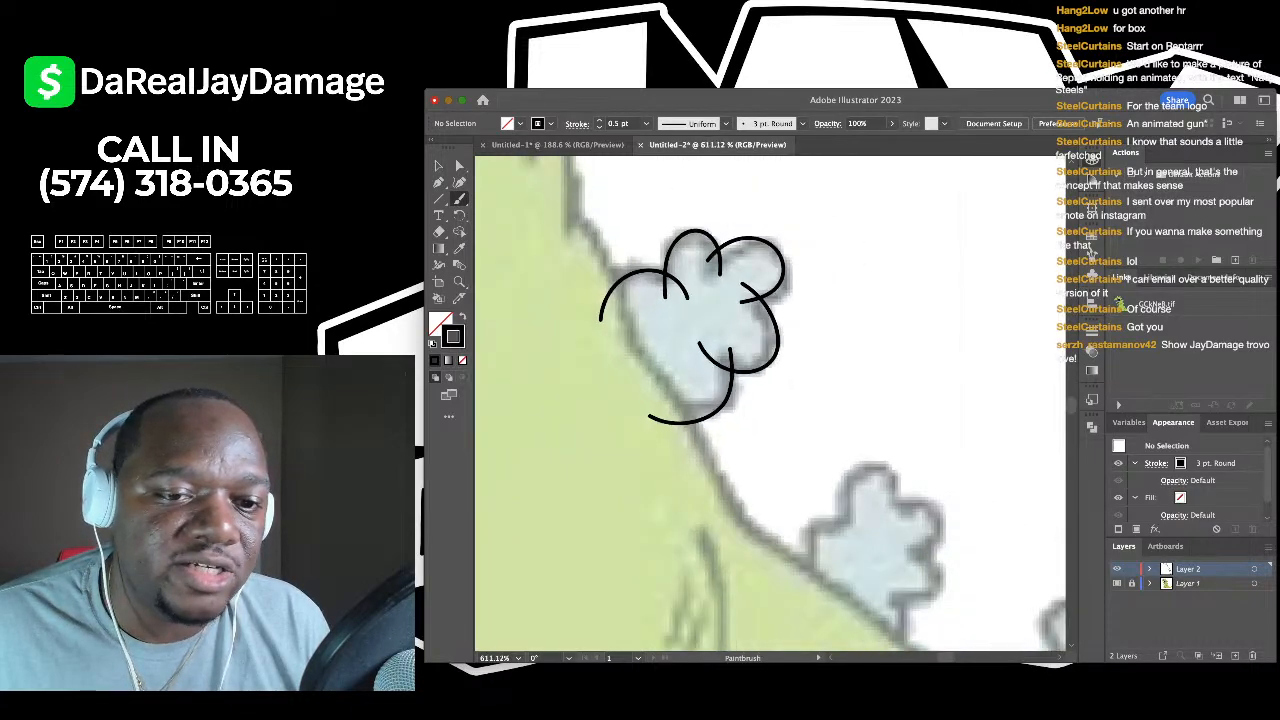
scroll(651, 405, right, 3)
scroll(651, 405, down, 2)
scroll(692, 446, up, 5)
- Arc around the left side and right bump of the next cloud, then zoom out
mouse_move(602, 481)
mouse_down()
mouse_move(582, 419)
mouse_move(620, 359)
mouse_move(669, 374)
mouse_move(650, 385)
mouse_move(654, 293)
mouse_move(720, 255)
mouse_move(743, 335)
mouse_move(728, 365)
mouse_up()
scroll(704, 340, up, 3)
mouse_move(652, 298)
mouse_down()
mouse_move(683, 277)
mouse_move(773, 304)
mouse_move(725, 396)
mouse_move(674, 408)
mouse_up()
scroll(672, 362, down, 3)
scroll(672, 362, right, 2)
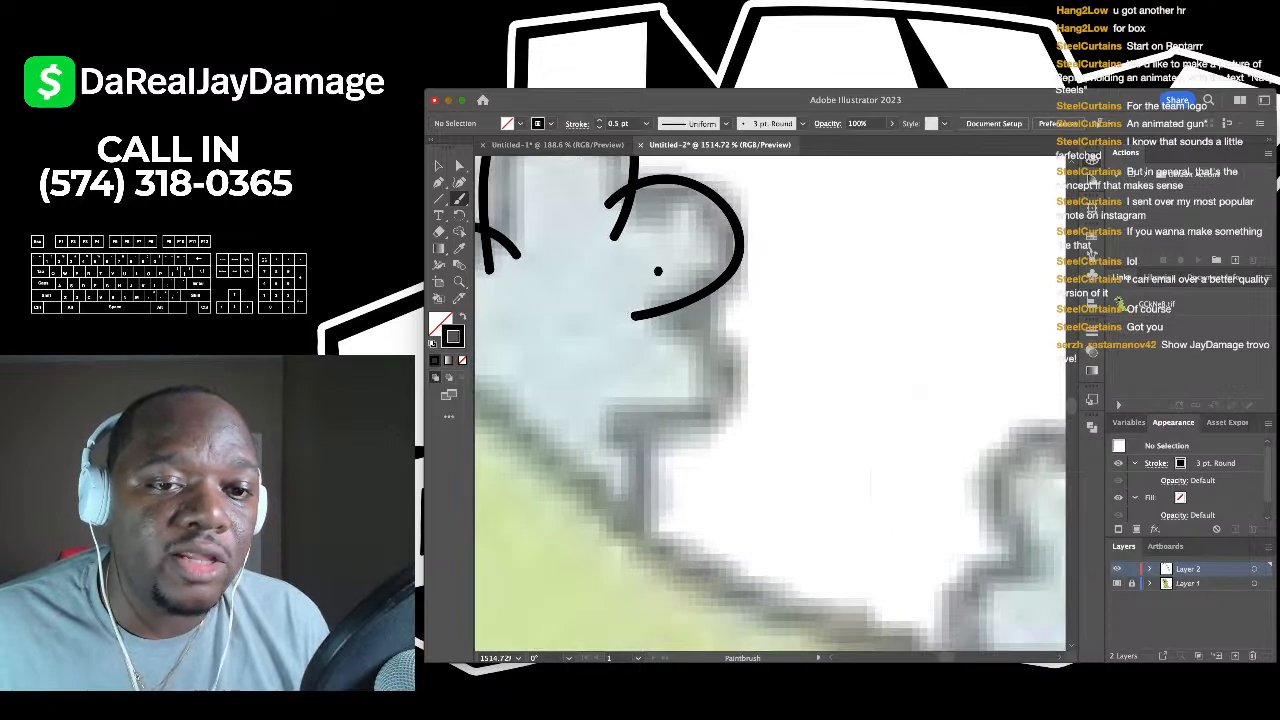
mouse_move(657, 270)
mouse_down()
mouse_move(720, 326)
mouse_move(719, 427)
mouse_move(586, 380)
mouse_up()
scroll(586, 380, down, 2)
drag(642, 300, 628, 424)
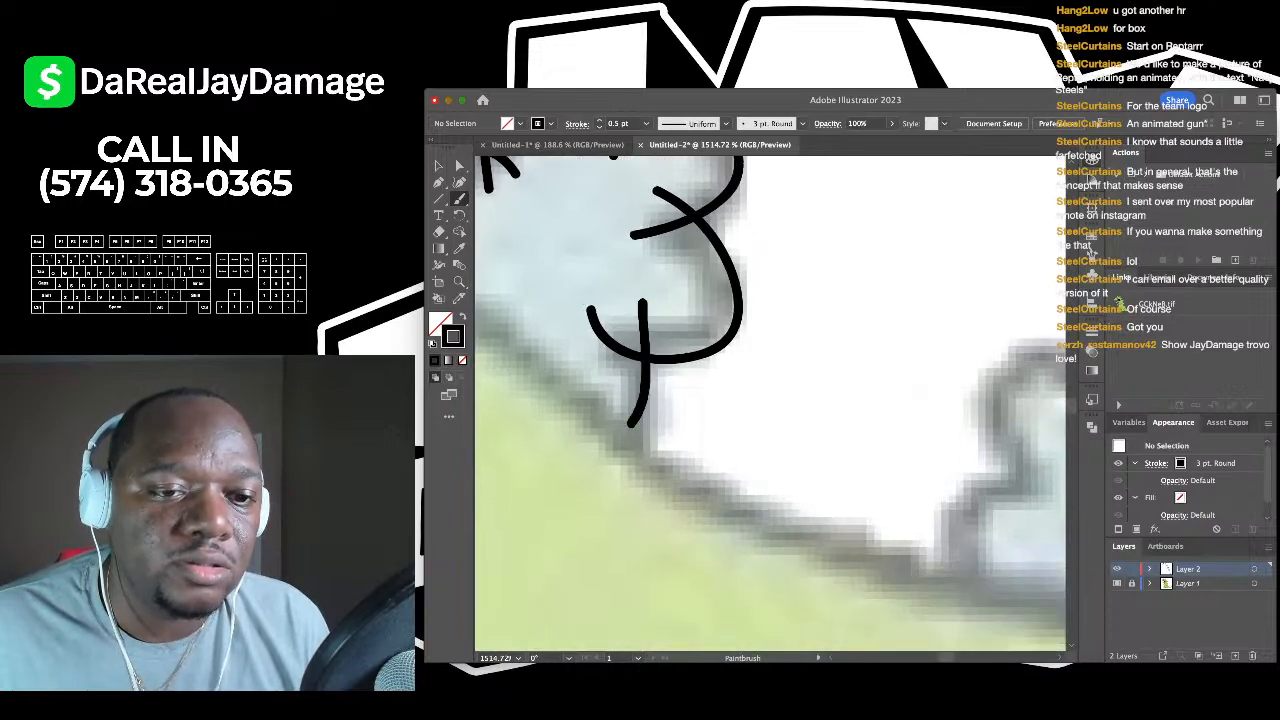
scroll(628, 424, down, 10)
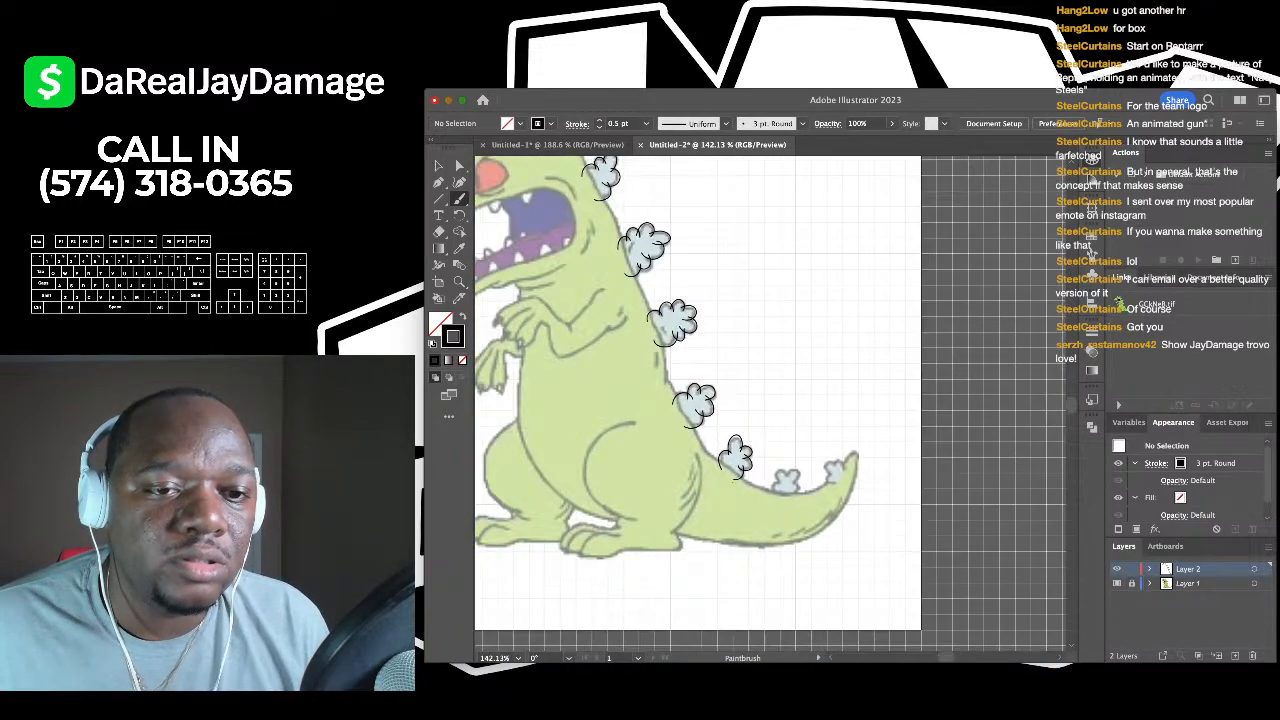
- Make Layer 2 the active layer for drawing
scroll(770, 400, up, 2)
scroll(770, 400, left, 3)
click(1188, 583)
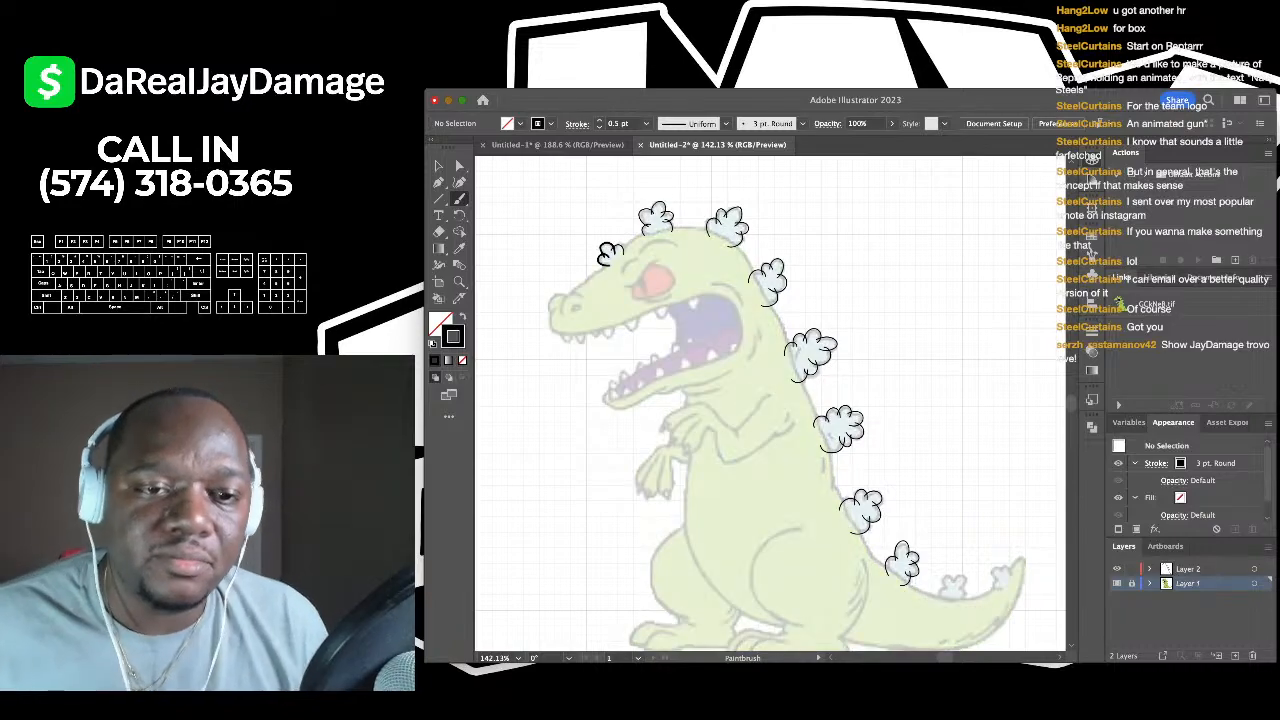
scroll(623, 291, up, 8)
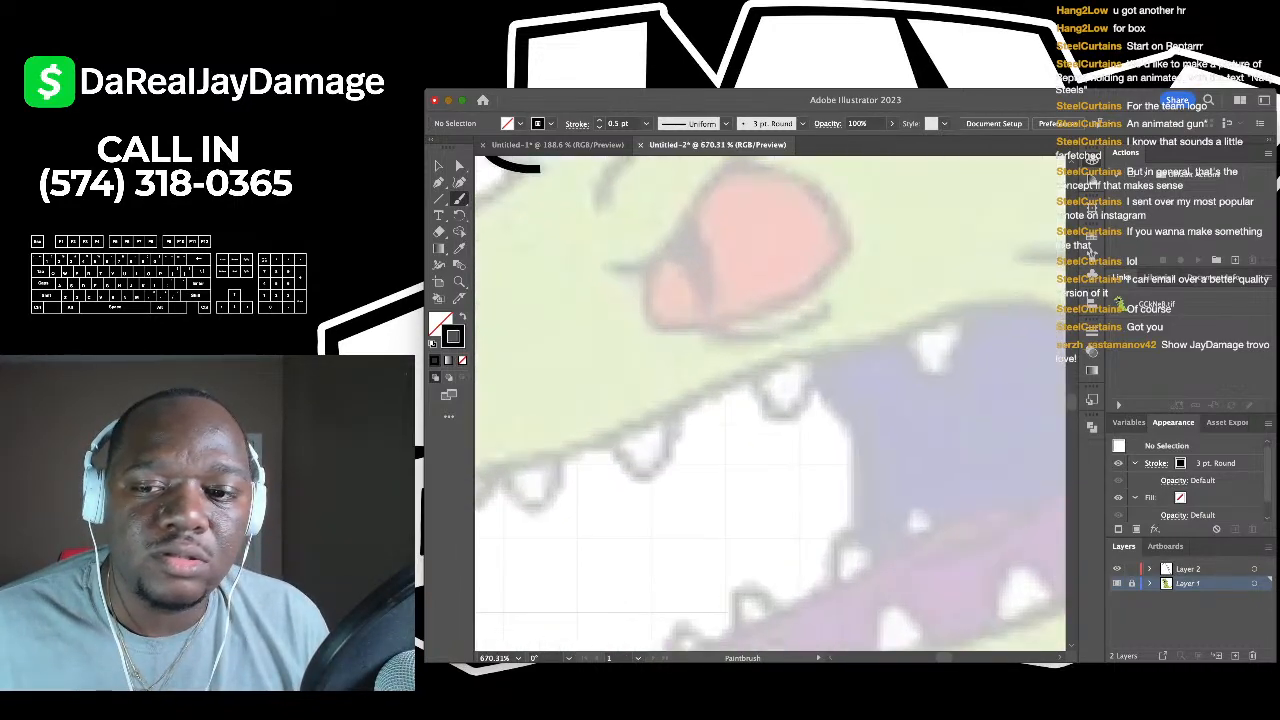
click(1188, 568)
scroll(606, 436, up, 5)
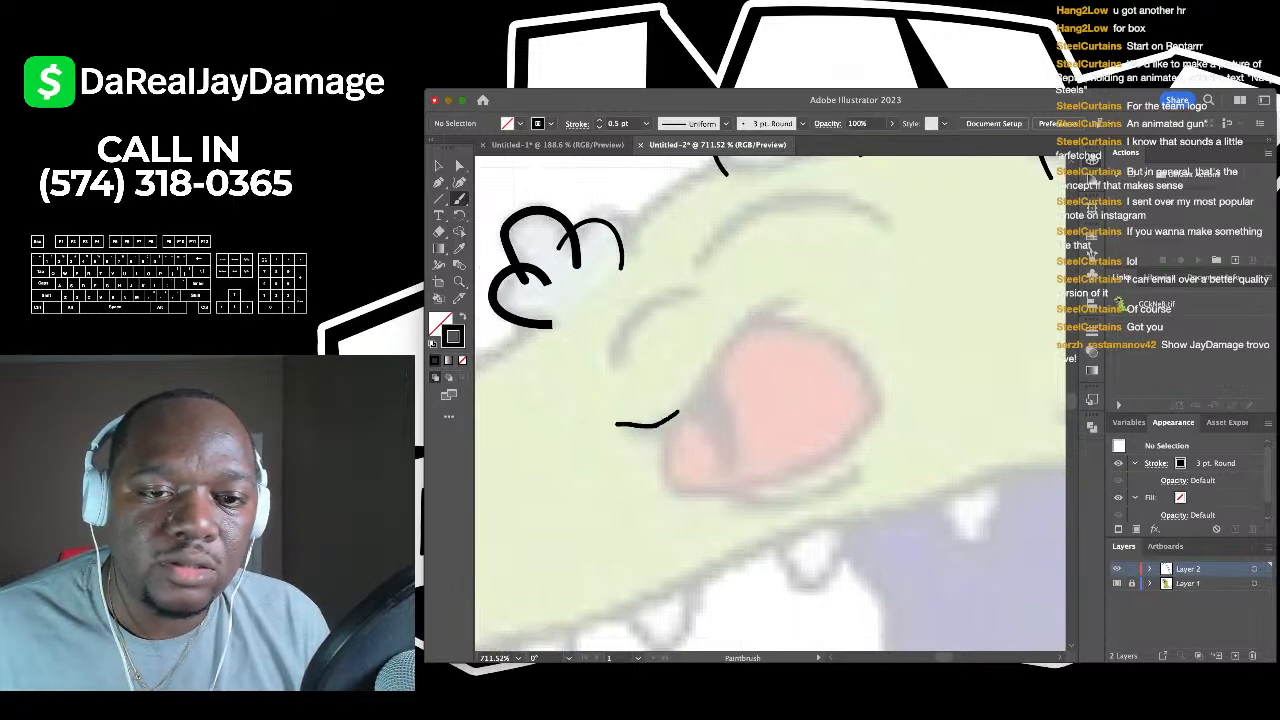
- Outline the eye with arcs down its right side and along its bottom edge, redoing a bad stroke
mouse_move(736, 330)
mouse_down()
mouse_move(782, 300)
mouse_move(806, 301)
mouse_move(711, 272)
mouse_move(792, 283)
mouse_move(851, 380)
mouse_up()
scroll(762, 301, down, 2)
scroll(835, 388, right, 2)
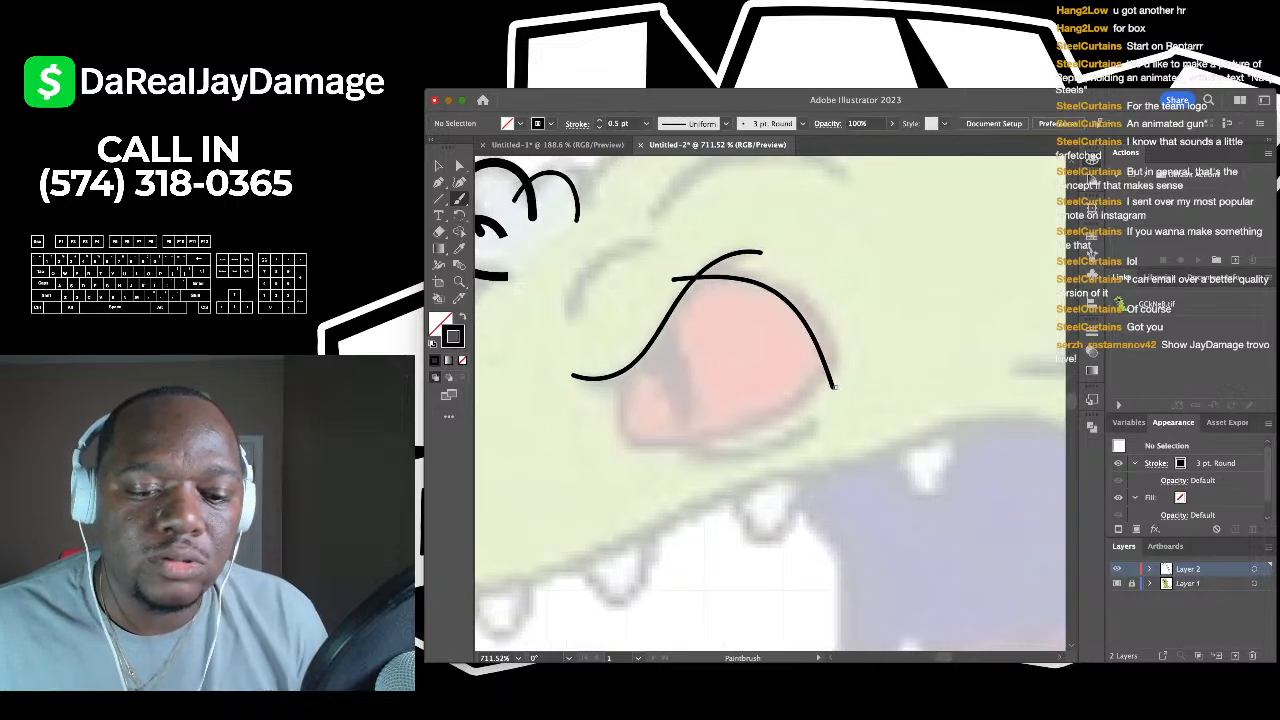
key(super+z)
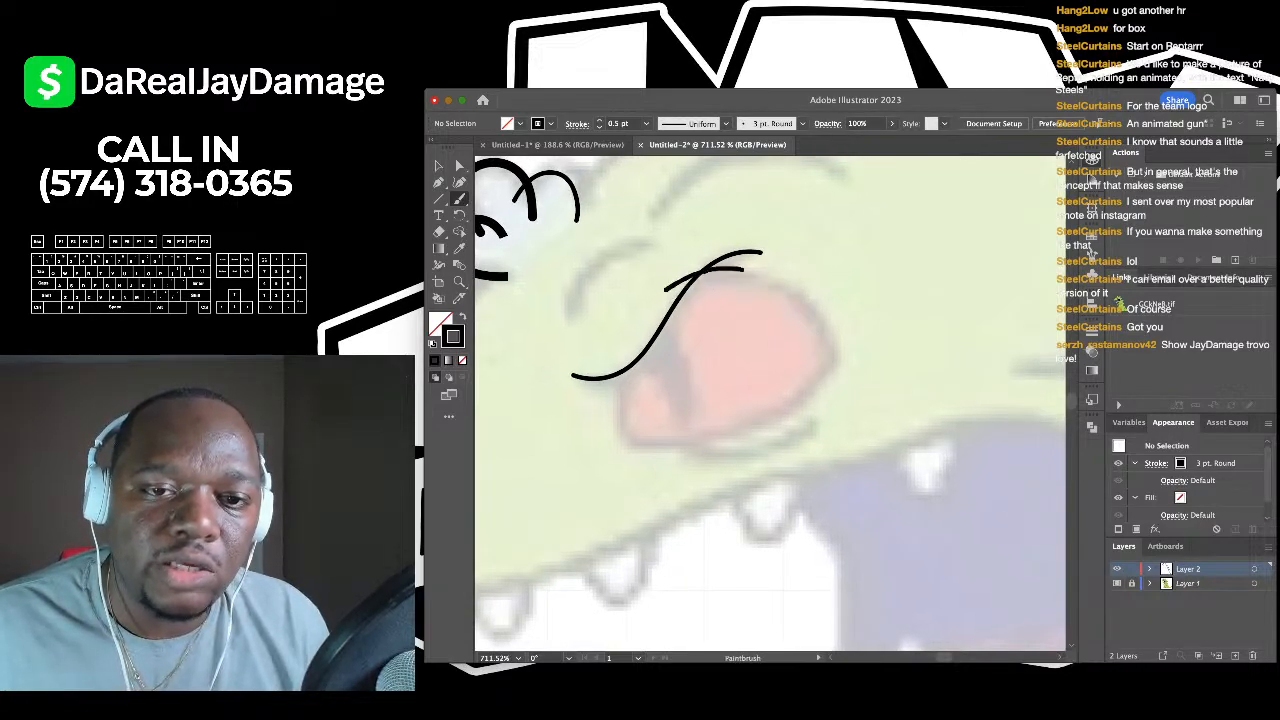
drag(797, 297, 843, 390)
scroll(708, 358, left, 5)
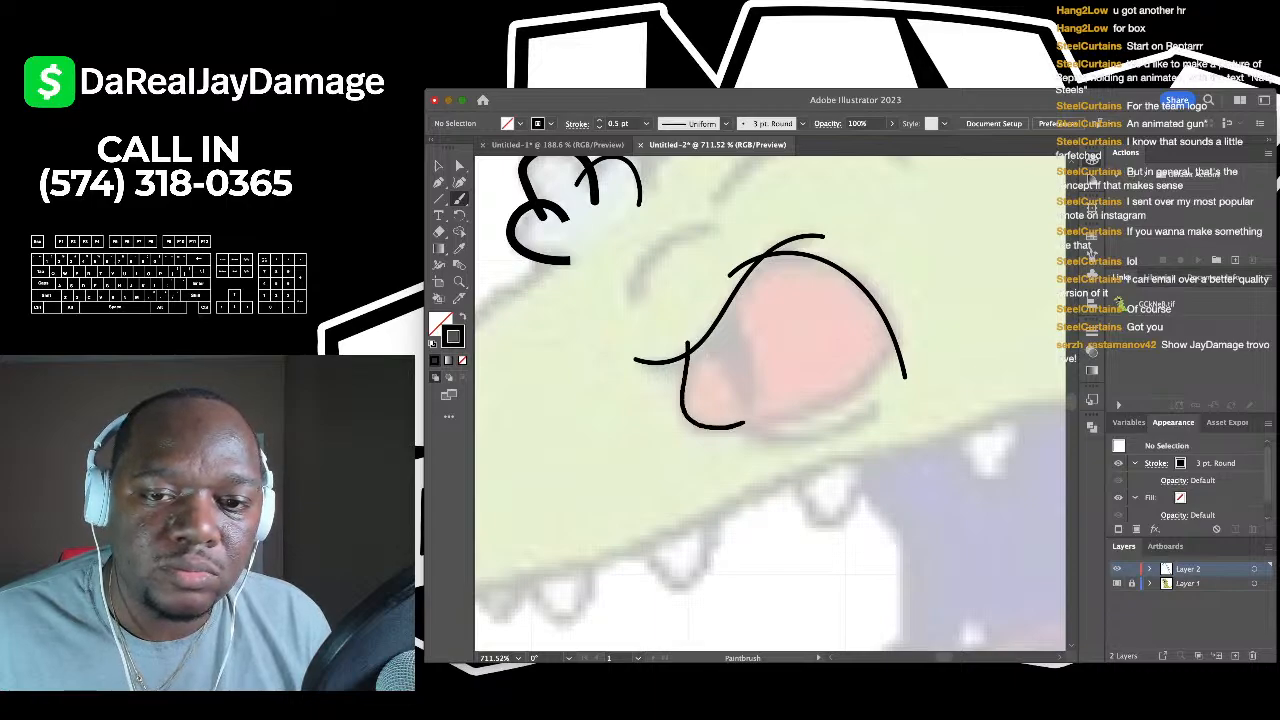
drag(744, 423, 835, 396)
drag(892, 346, 917, 310)
scroll(743, 334, up, 3)
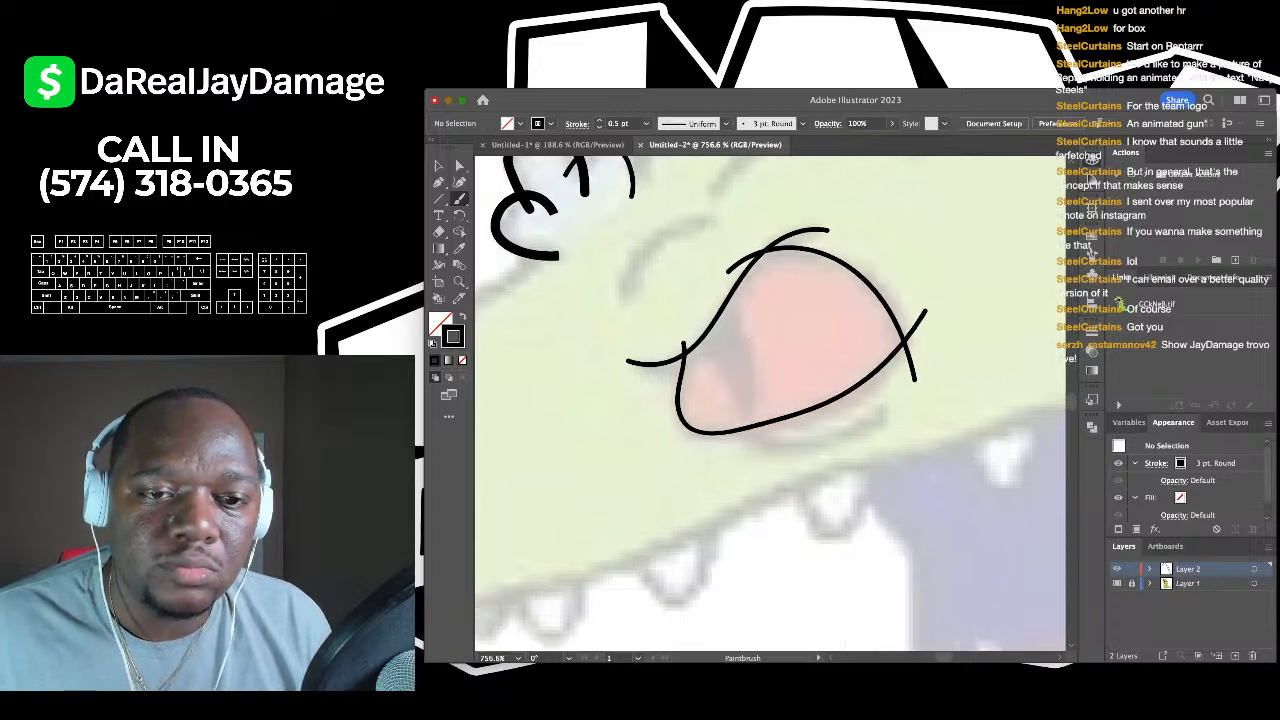
- Add a curved line inside the eye and draw the brow arc above it
mouse_move(635, 317)
mouse_down()
mouse_move(691, 365)
mouse_move(724, 470)
mouse_move(706, 470)
mouse_move(752, 389)
mouse_move(747, 328)
mouse_move(693, 260)
mouse_move(713, 229)
mouse_move(675, 240)
mouse_move(662, 295)
mouse_move(635, 274)
mouse_move(711, 226)
mouse_move(755, 222)
mouse_move(815, 252)
mouse_up()
scroll(808, 405, down, 3)
scroll(740, 212, down, 2)
scroll(660, 296, up, 2)
key(super+z)
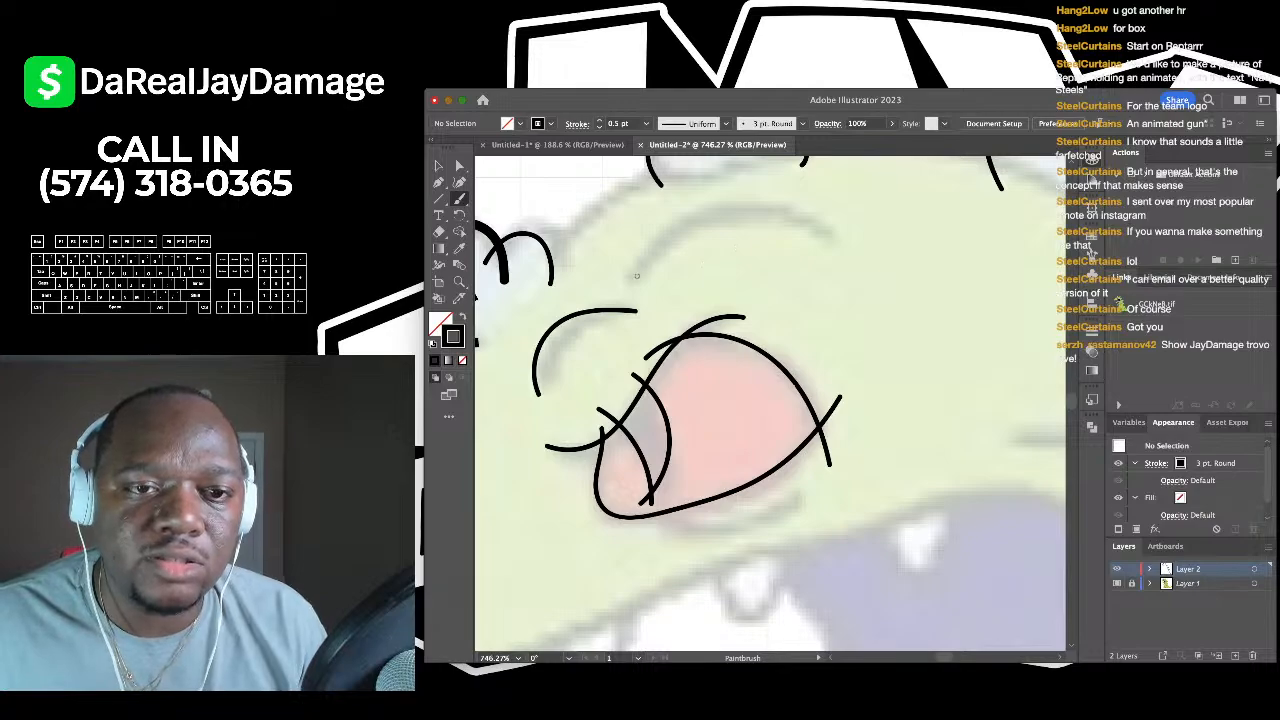
mouse_move(636, 275)
mouse_down()
mouse_move(679, 222)
mouse_move(778, 197)
mouse_up()
- Refine the short stroke near the brow and add a cheek line by the mouth corner
scroll(785, 272, down, 5)
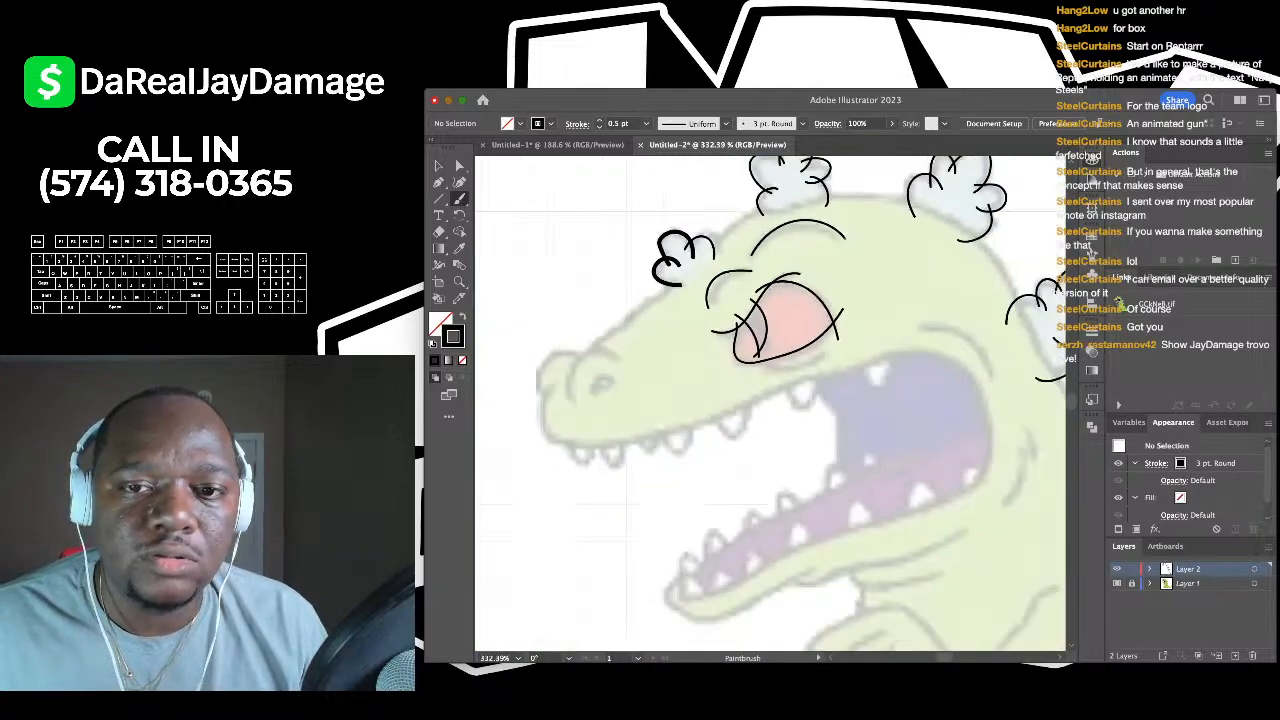
scroll(785, 272, up, 4)
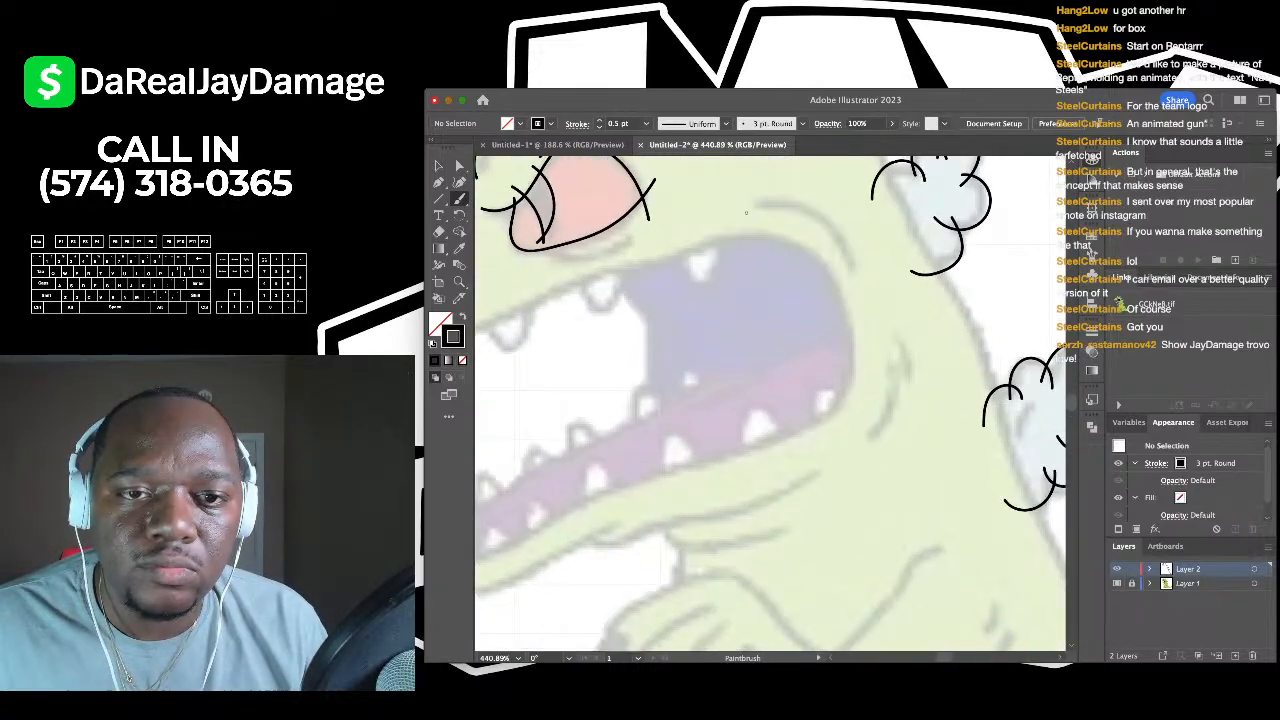
drag(770, 205, 855, 265)
scroll(800, 400, down, 4)
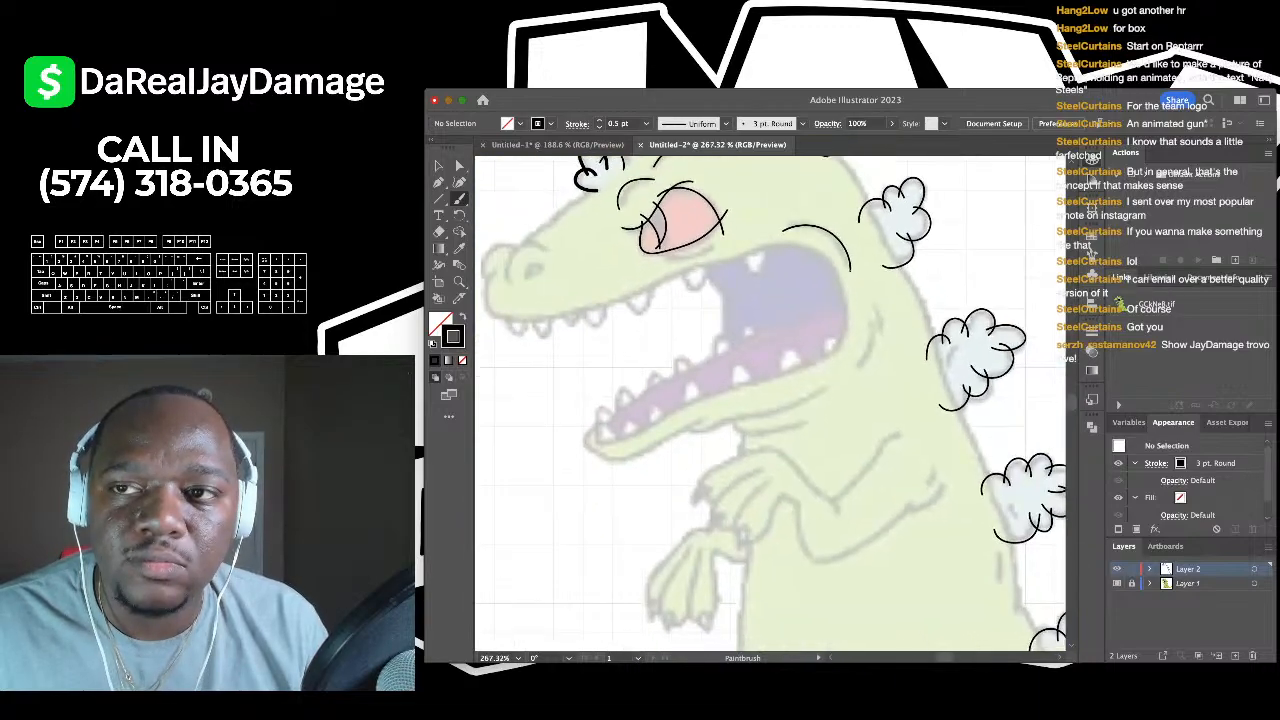
scroll(800, 400, up, 5)
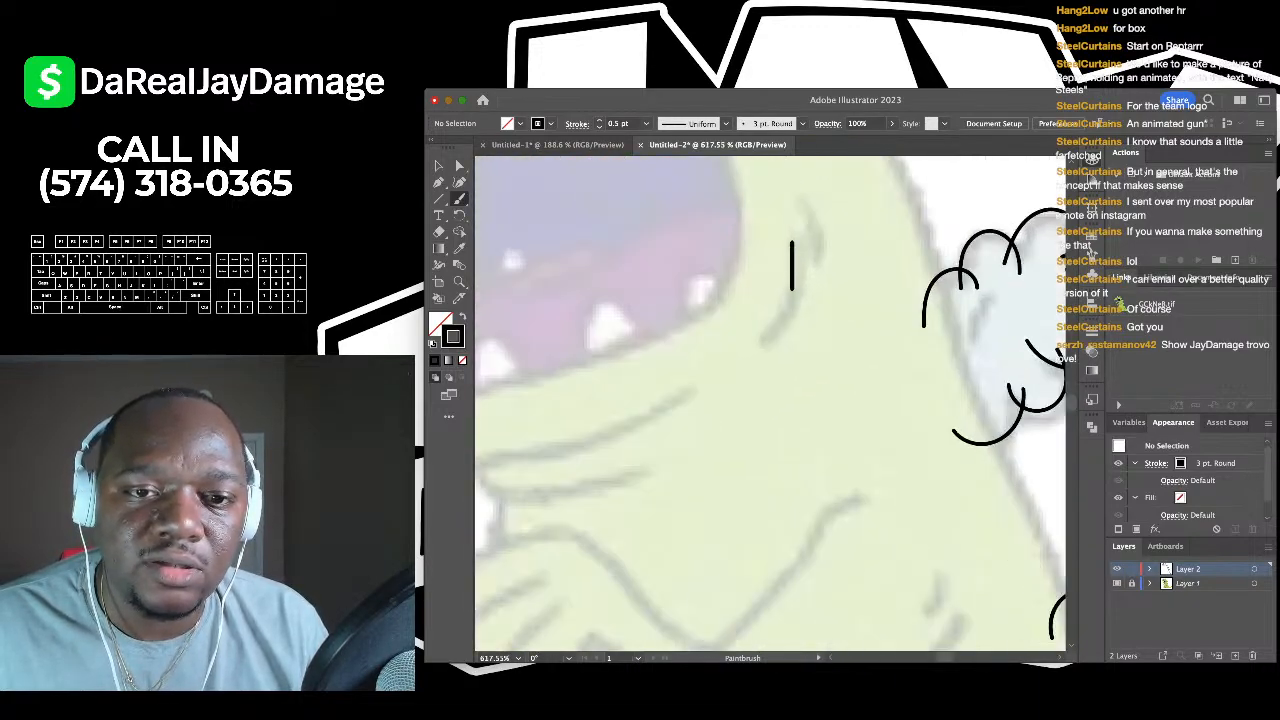
drag(792, 243, 792, 240)
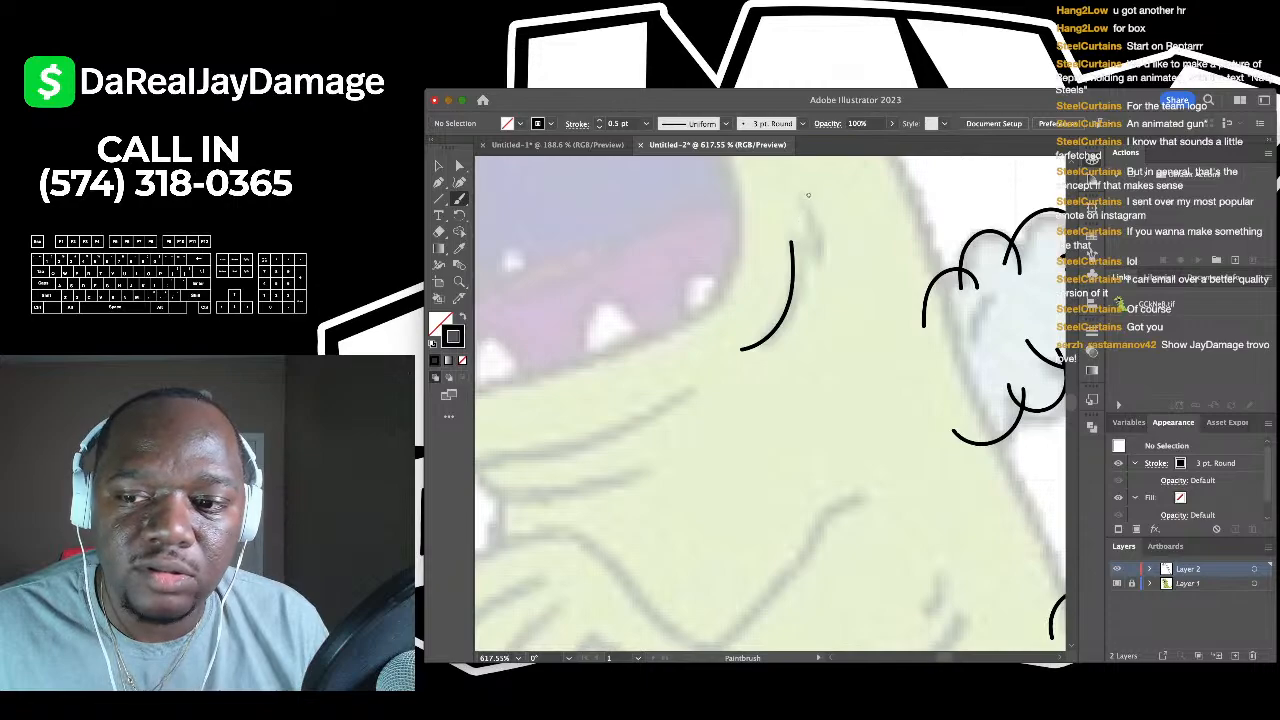
- Brush a curved nostril arc on the snout
scroll(770, 400, down, 4)
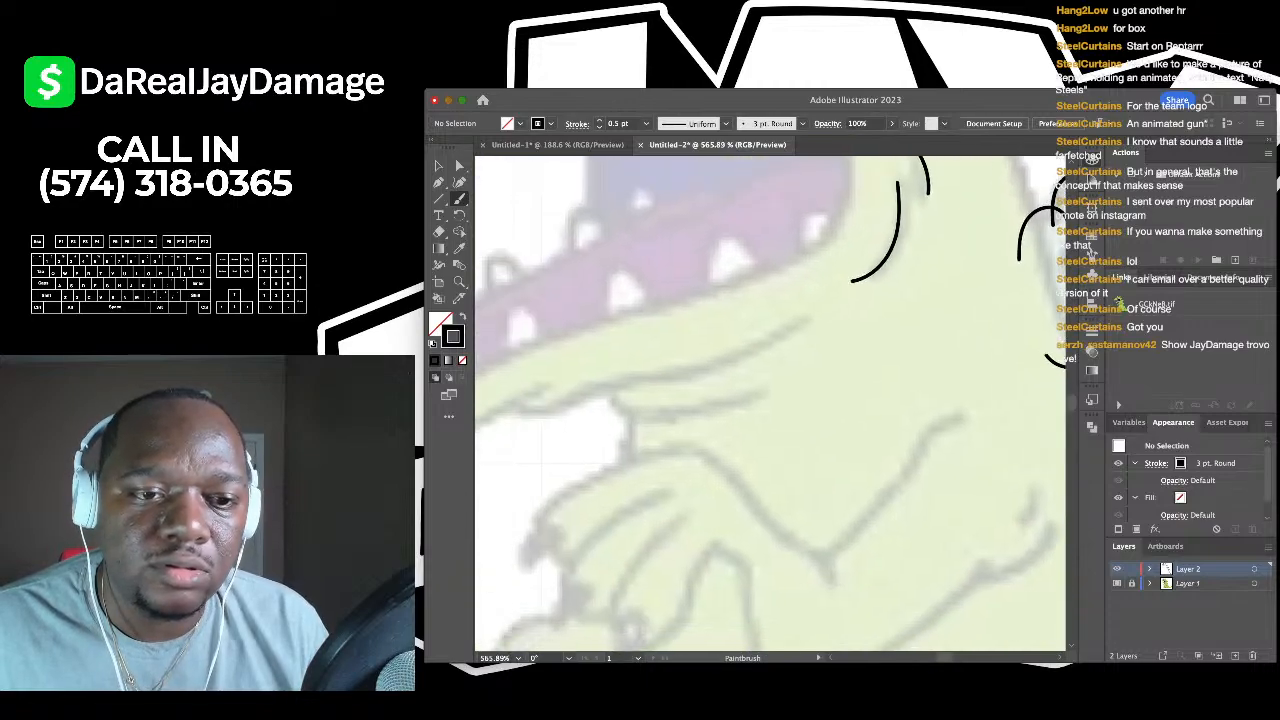
scroll(727, 280, up, 3)
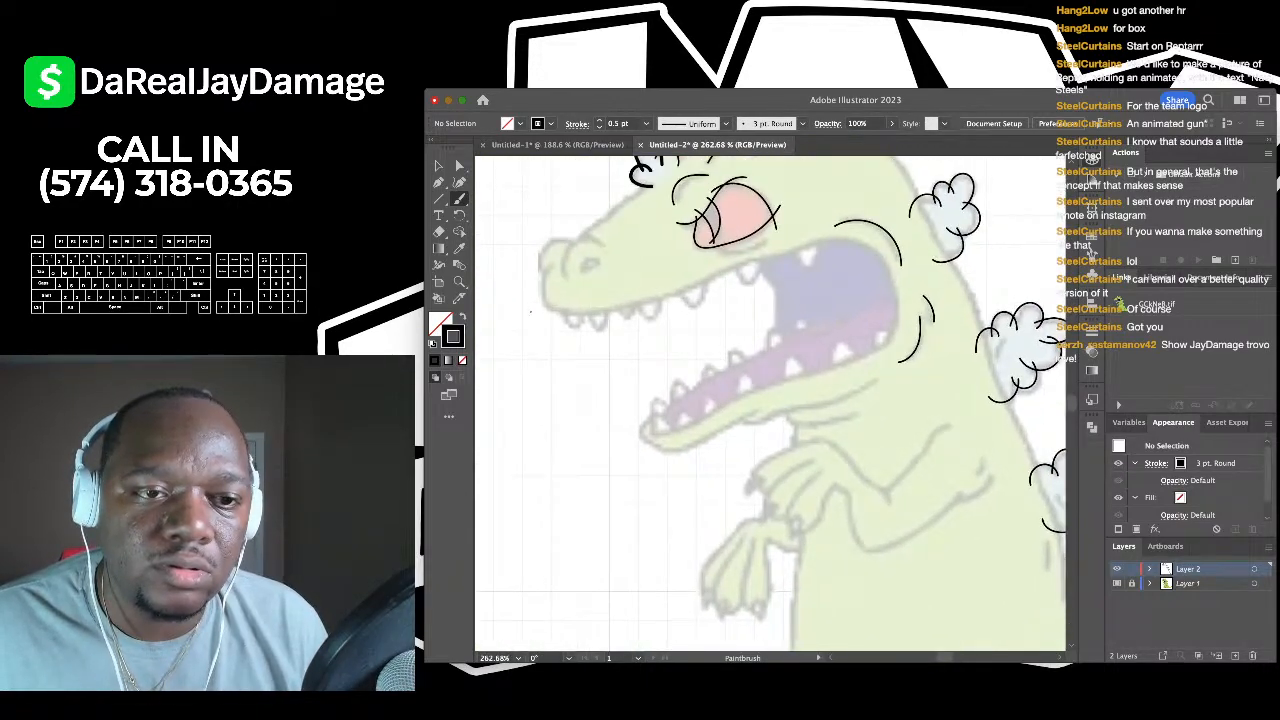
scroll(537, 313, up, 4)
scroll(537, 313, up, 2)
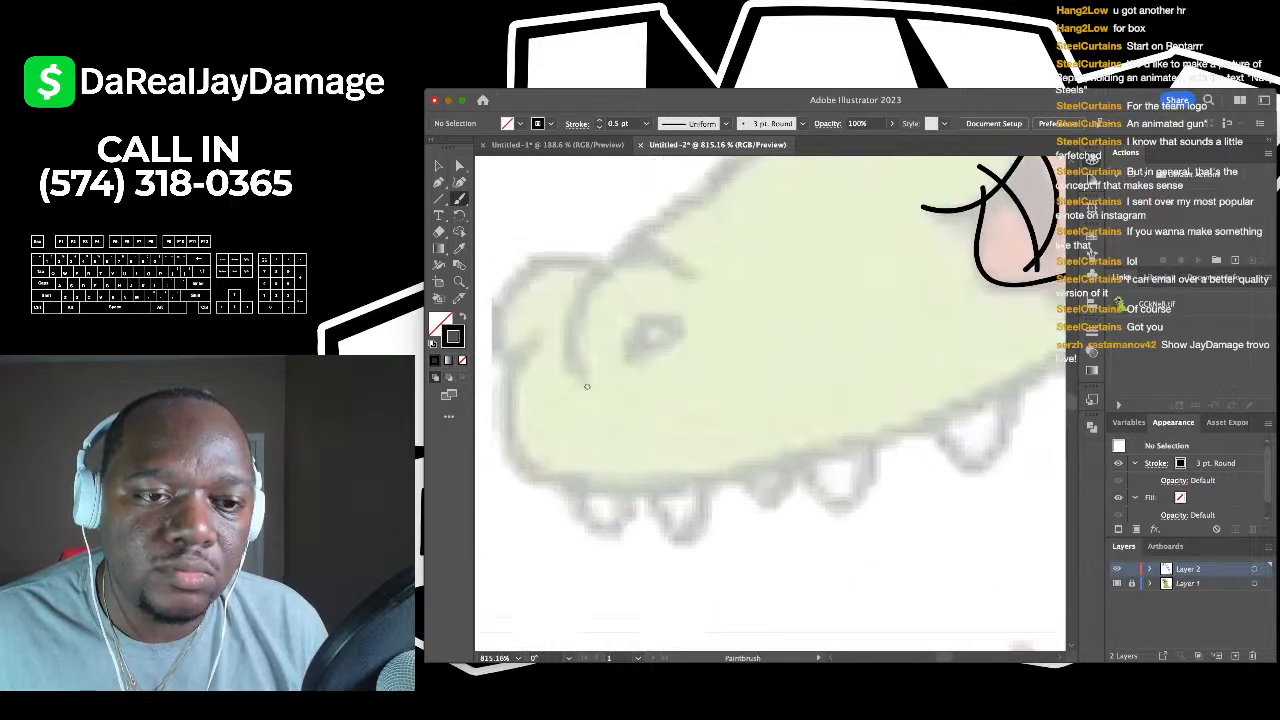
drag(587, 386, 574, 344)
mouse_move(597, 280)
mouse_down()
mouse_move(634, 256)
mouse_move(691, 258)
mouse_move(716, 284)
mouse_up()
scroll(611, 366, down, 2)
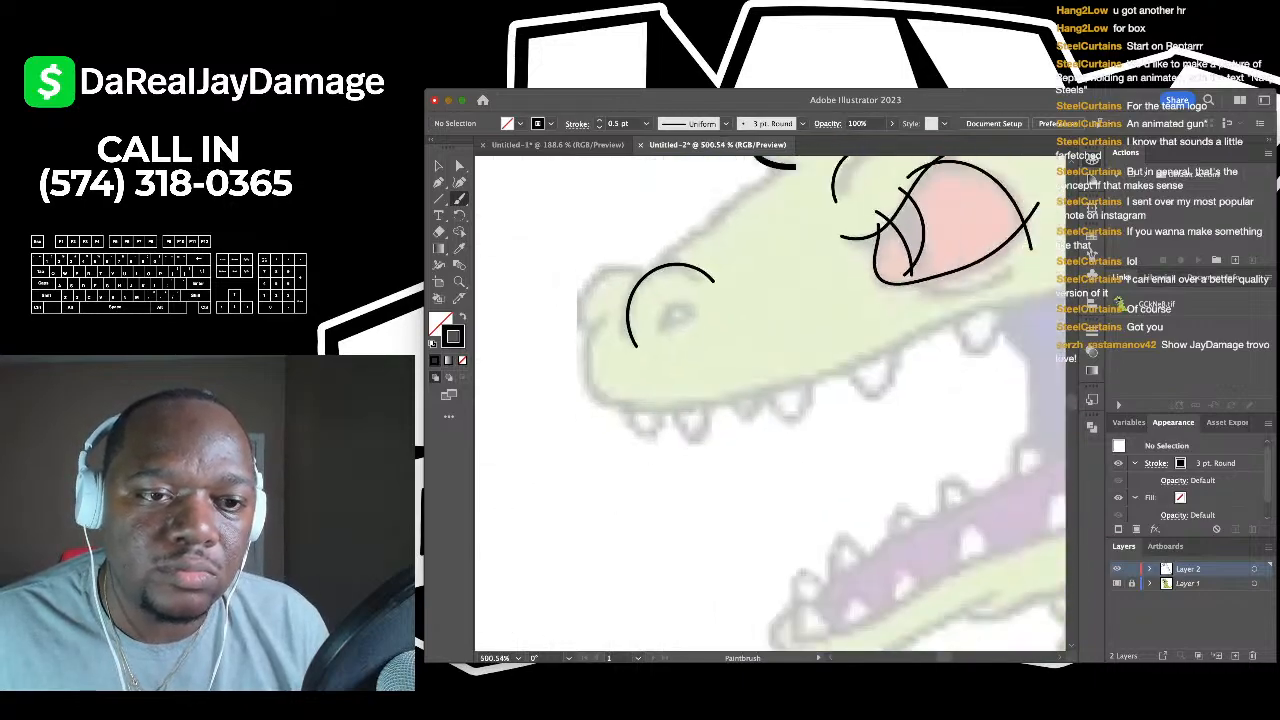
scroll(611, 366, up, 3)
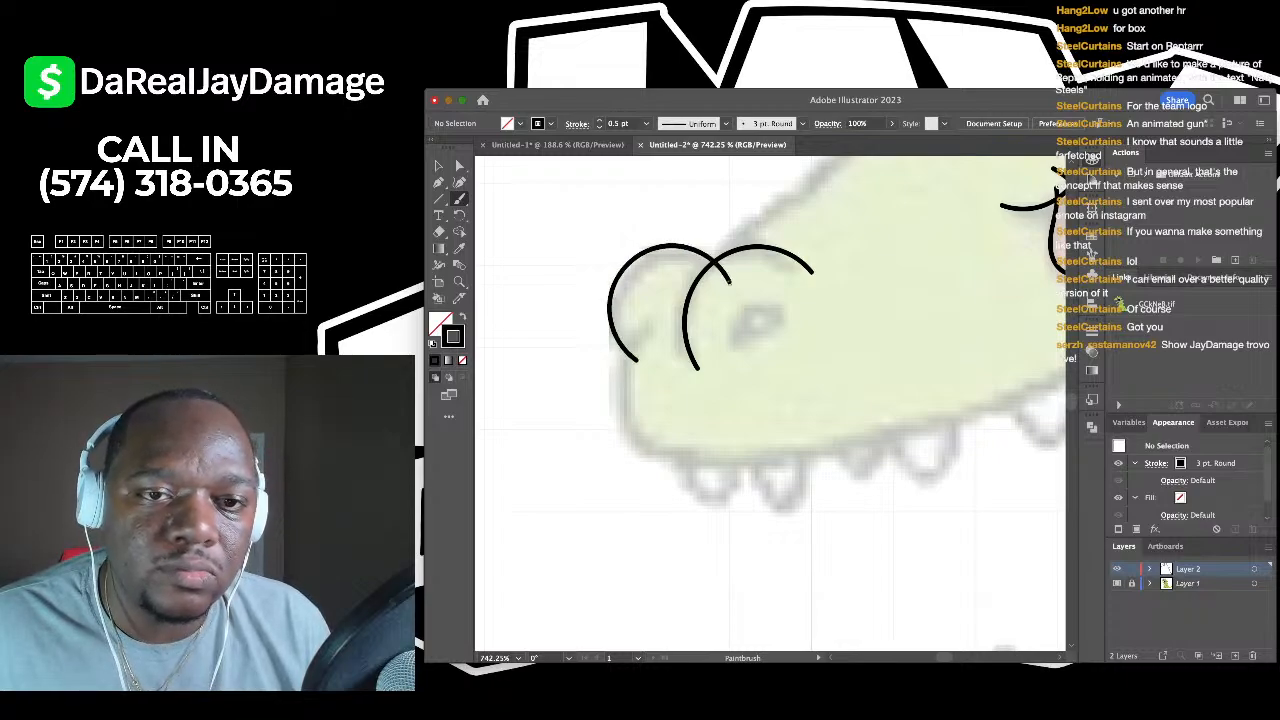
- Extend the stroke along the top of the nose to the right
scroll(610, 427, down, 3)
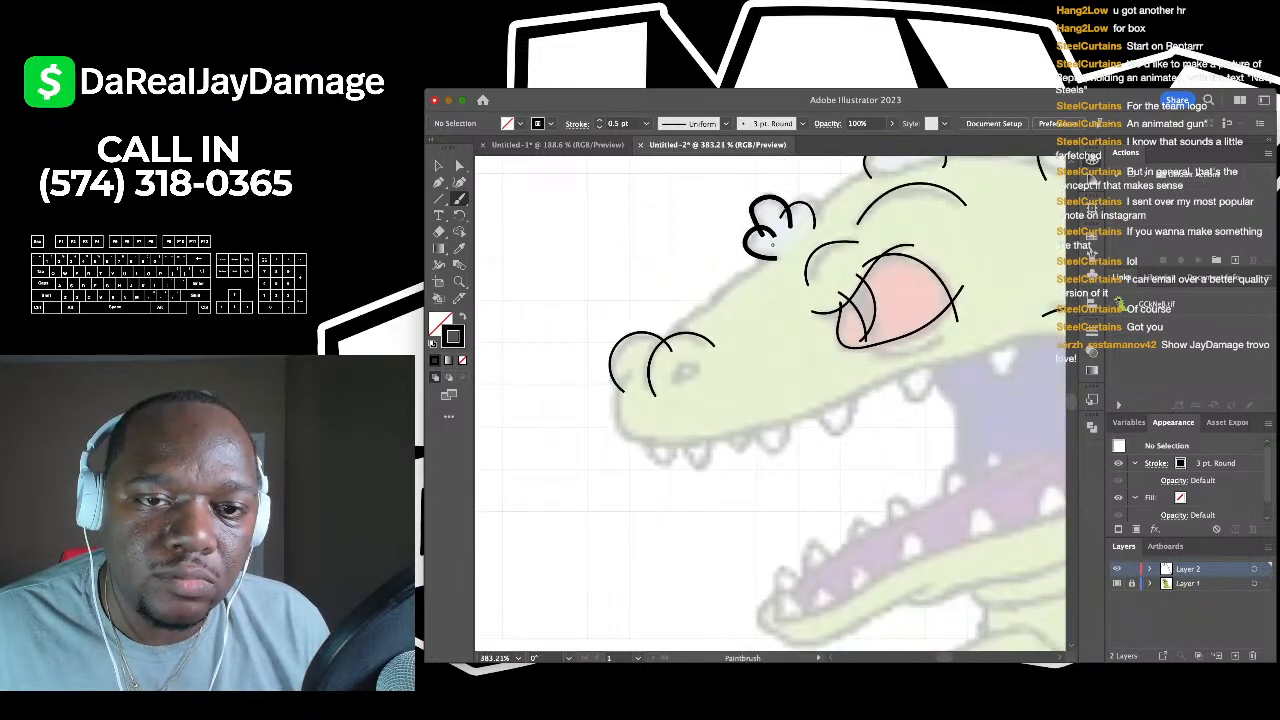
scroll(610, 427, down, 3)
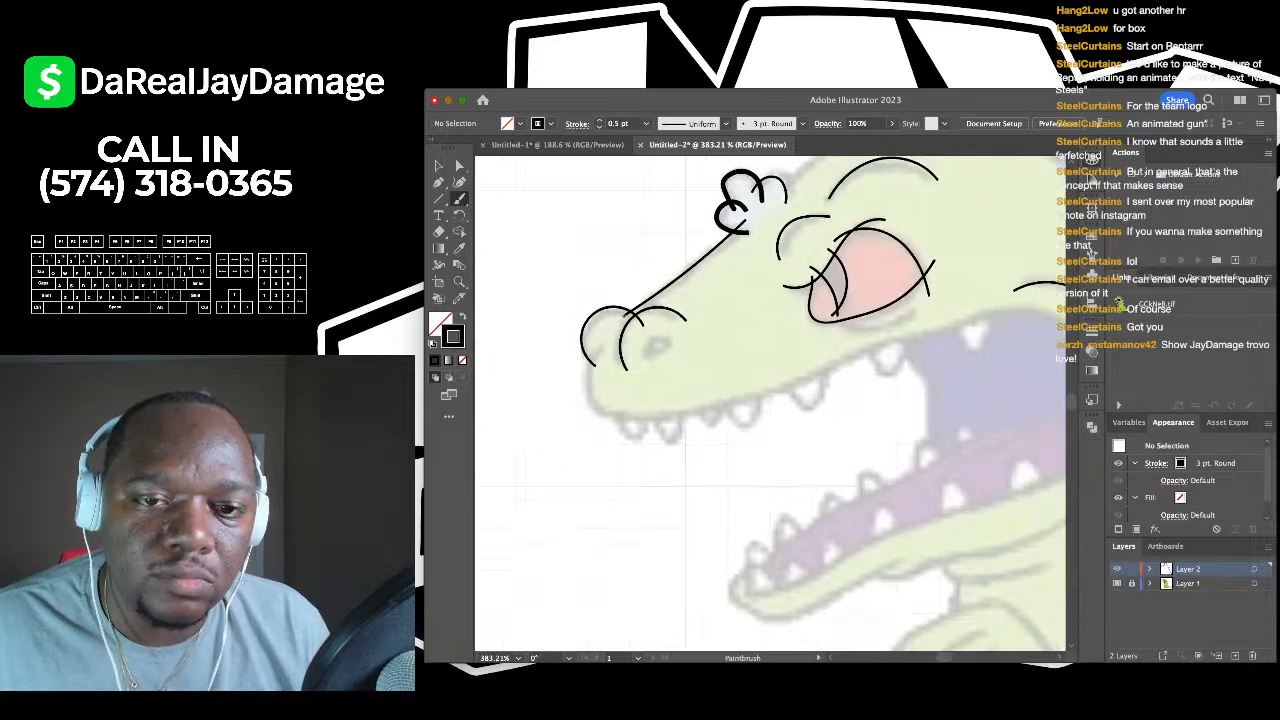
scroll(610, 427, up, 2)
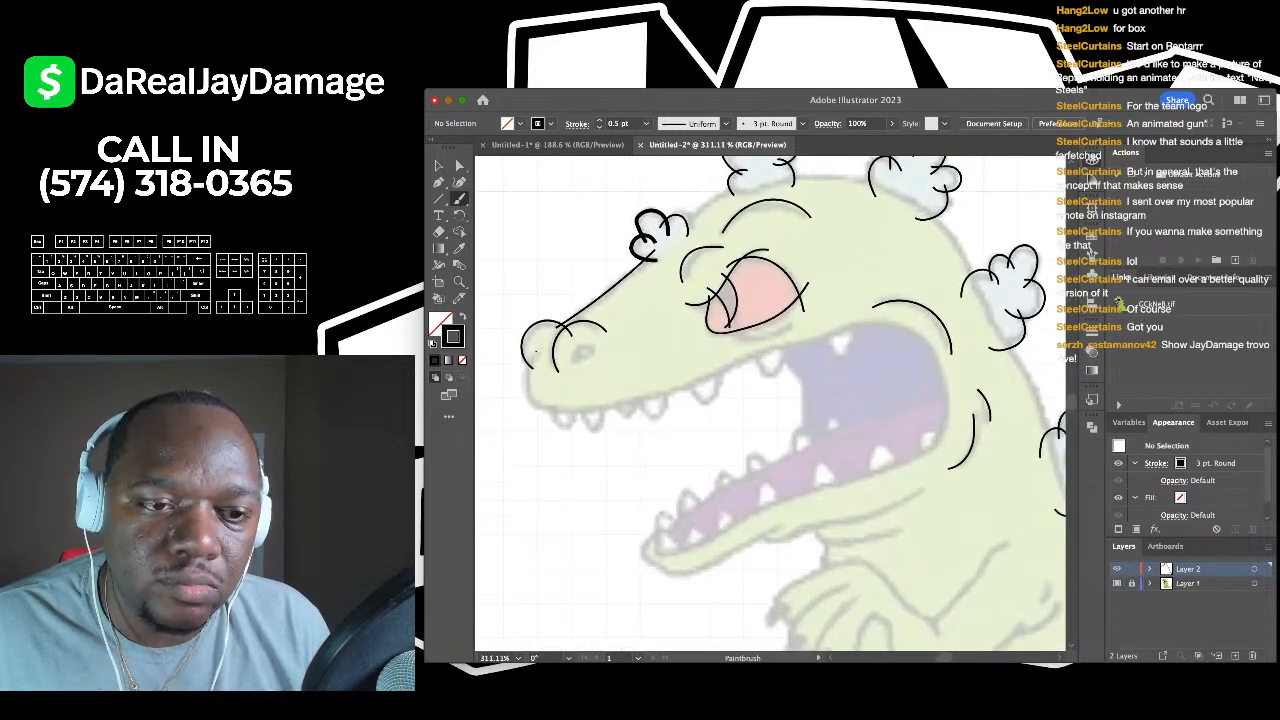
drag(545, 405, 572, 407)
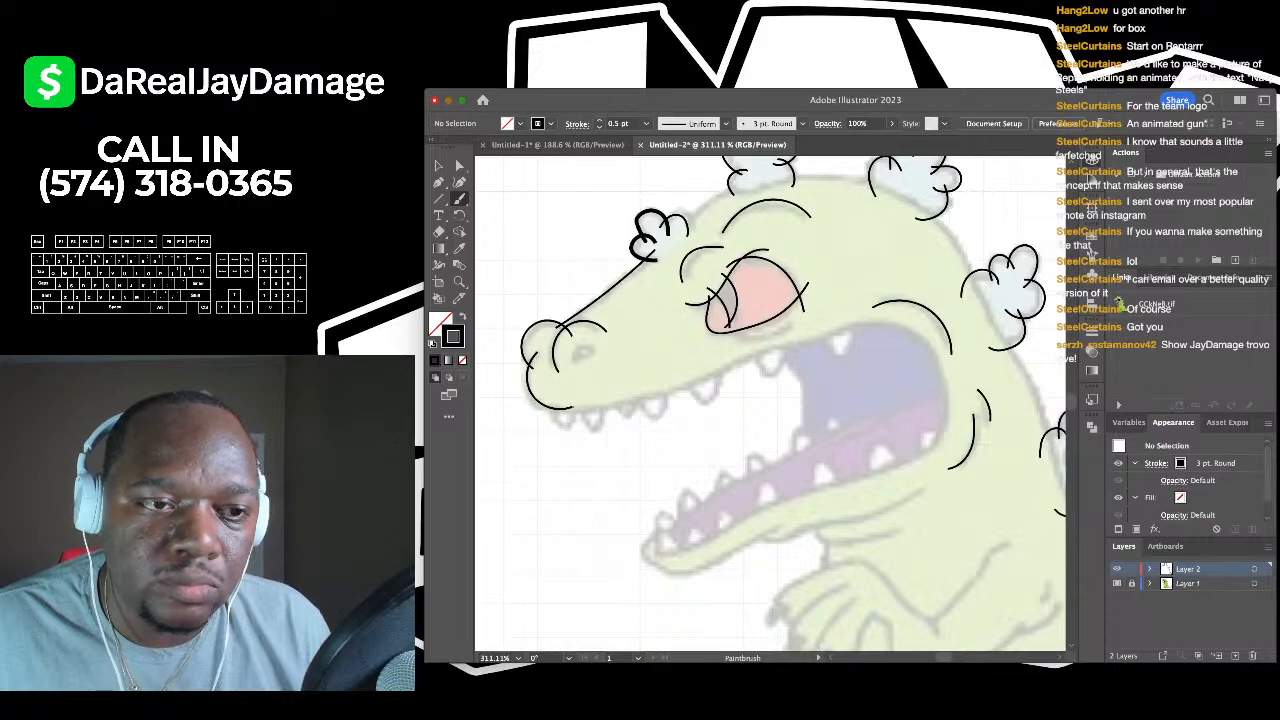
- With the Curvature Tool, place points from the snout tip along the upper jaw
click(459, 183)
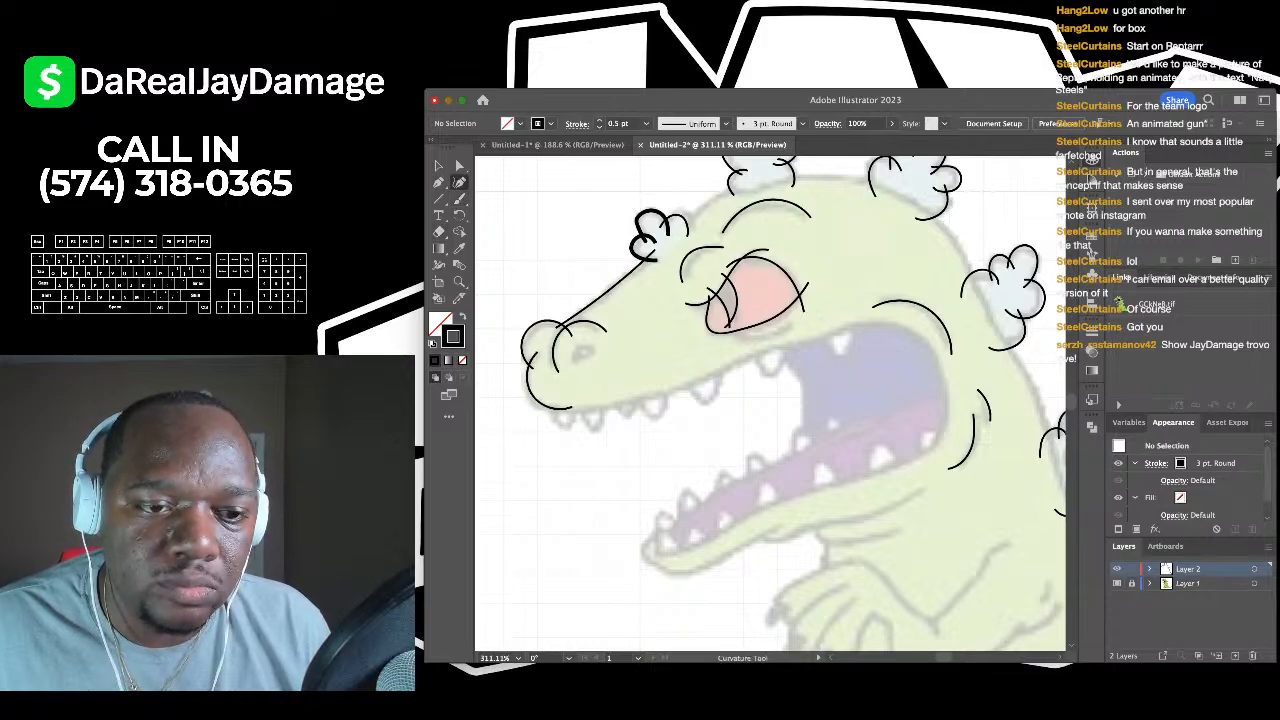
click(570, 406)
click(651, 393)
scroll(651, 393, right, 1)
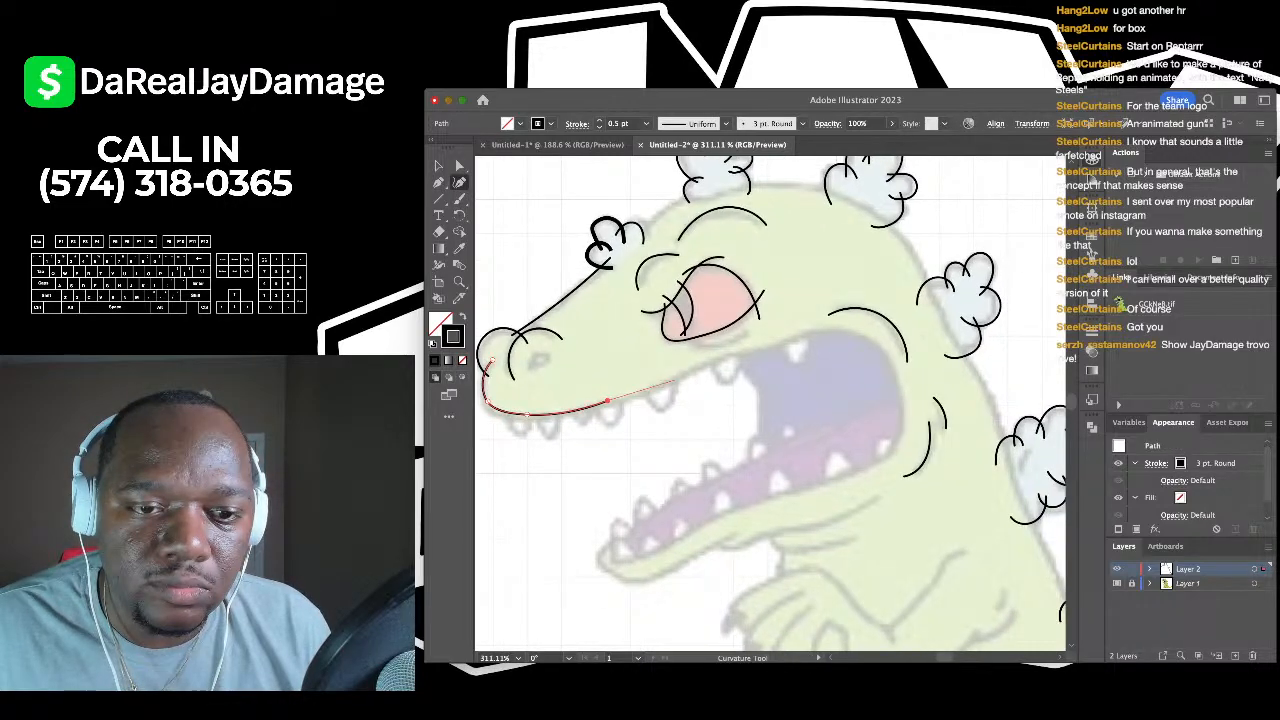
click(698, 366)
click(776, 342)
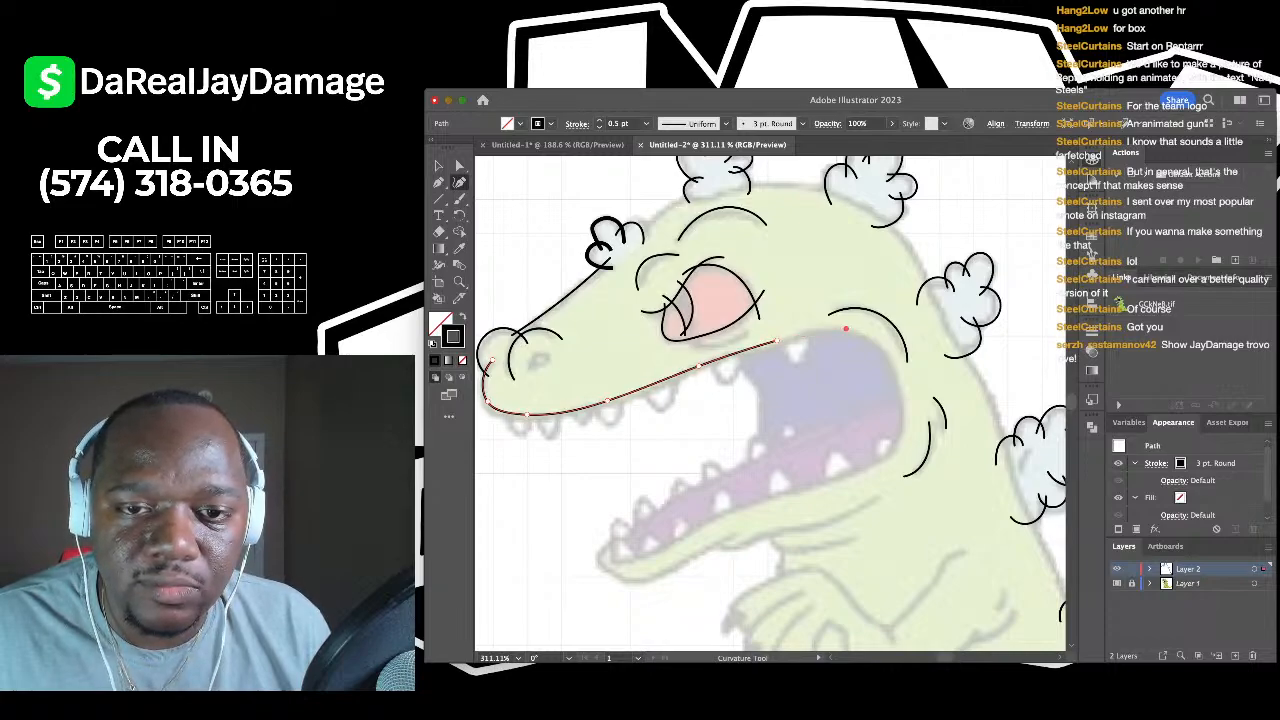
click(845, 328)
- Continue the curve around the back of the mouth and along the lower jaw, reshape a point, and end the path
click(895, 372)
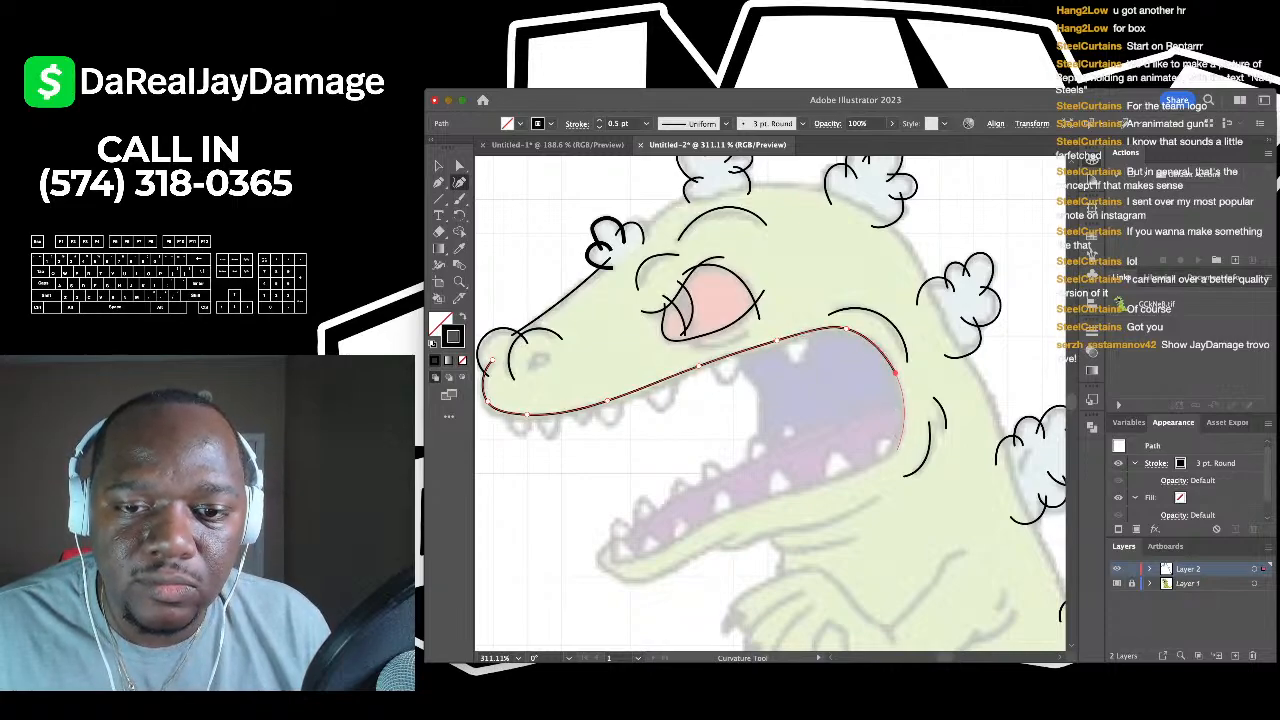
click(834, 473)
scroll(834, 473, left, 2)
scroll(834, 473, down, 1)
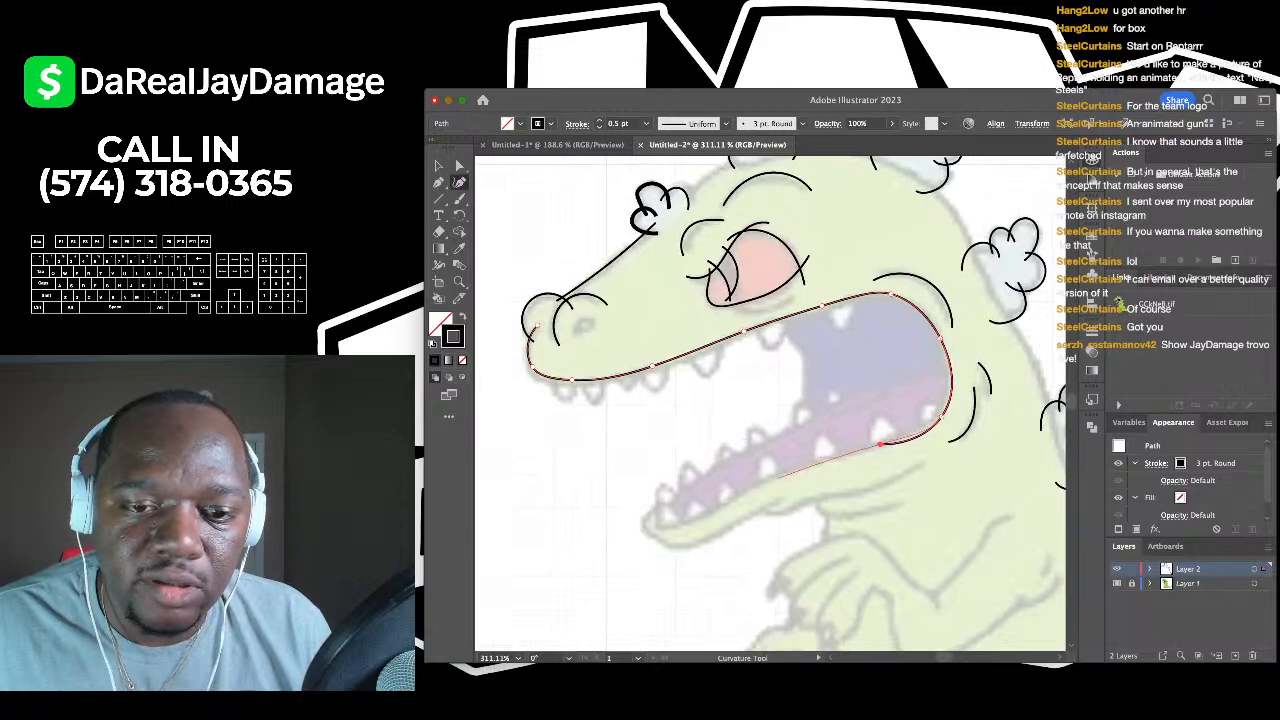
click(775, 478)
scroll(693, 517, up, 5)
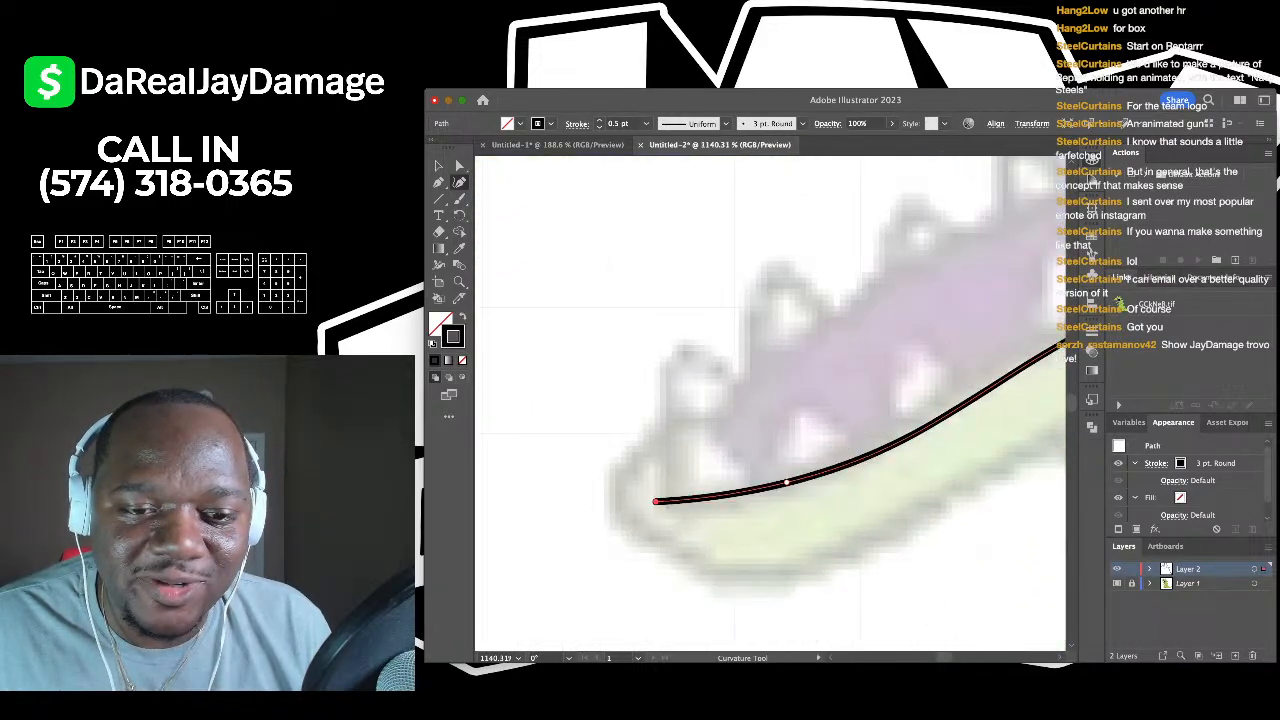
drag(786, 483, 730, 494)
scroll(662, 527, down, 6)
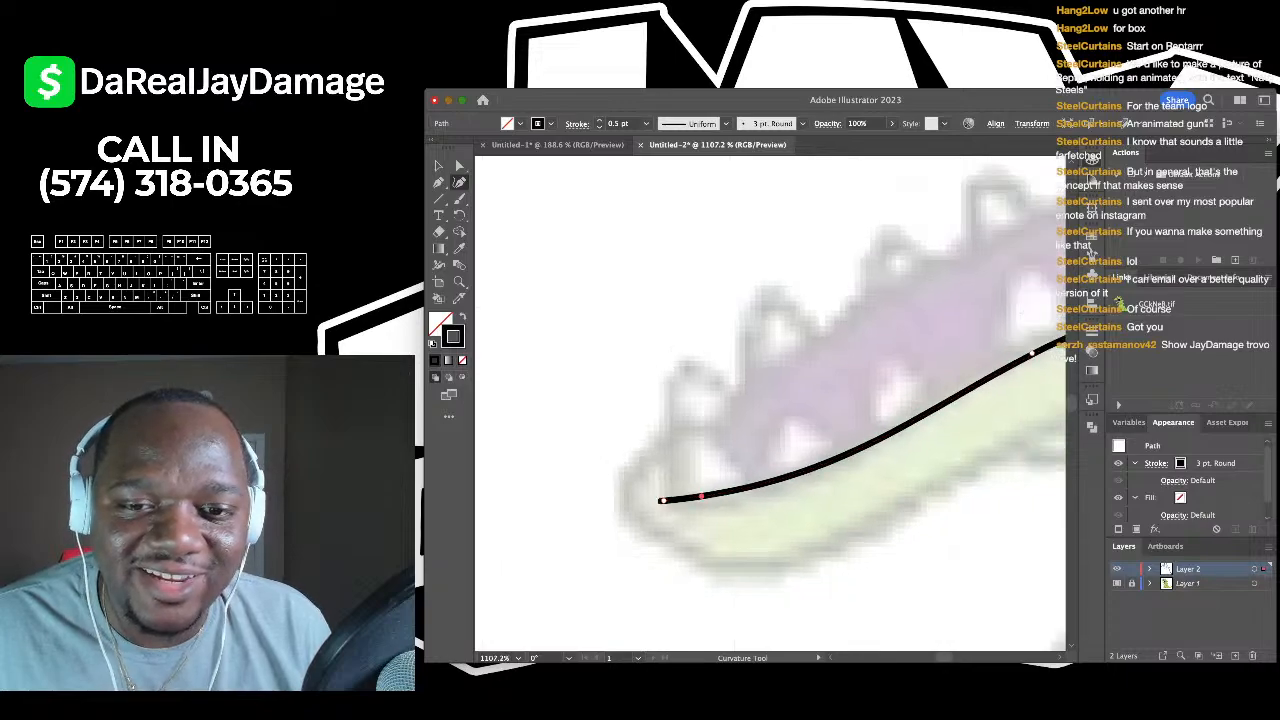
scroll(662, 522, right, 2)
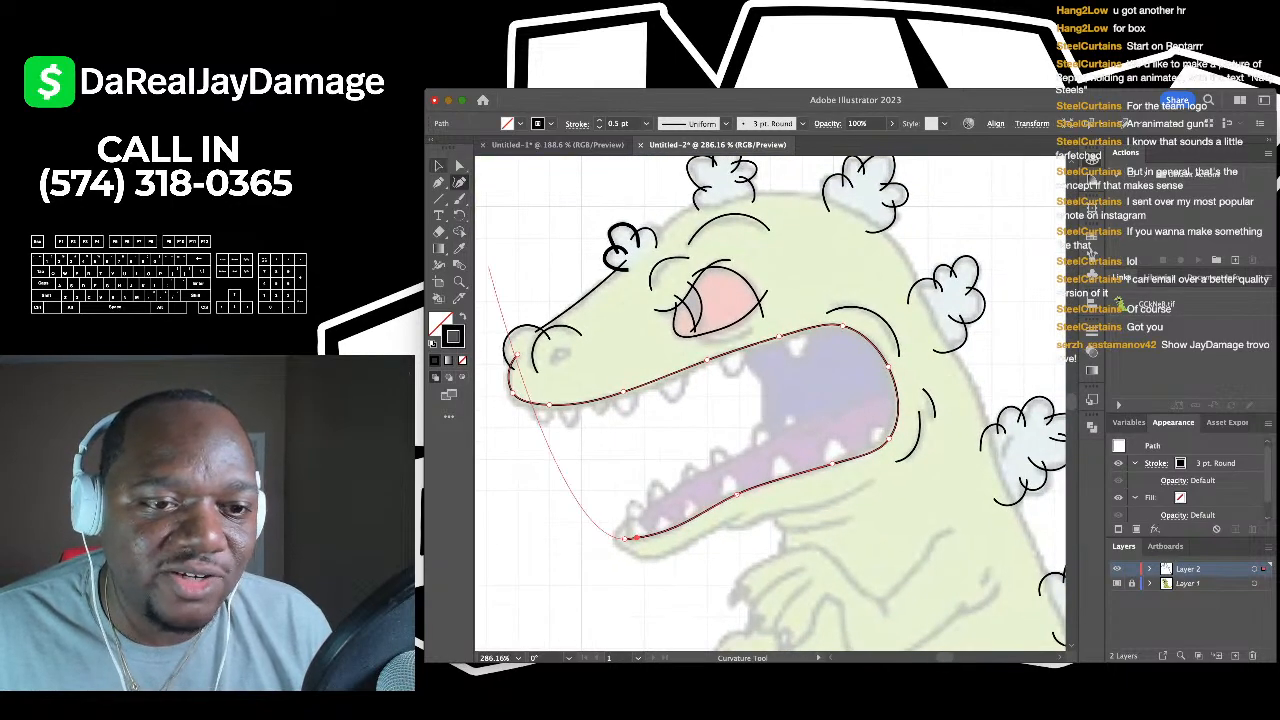
click(438, 166)
key(super+shift+a)
- Brush the first pointed tooth hanging under the upper jaw with the Paintbrush
key(b)
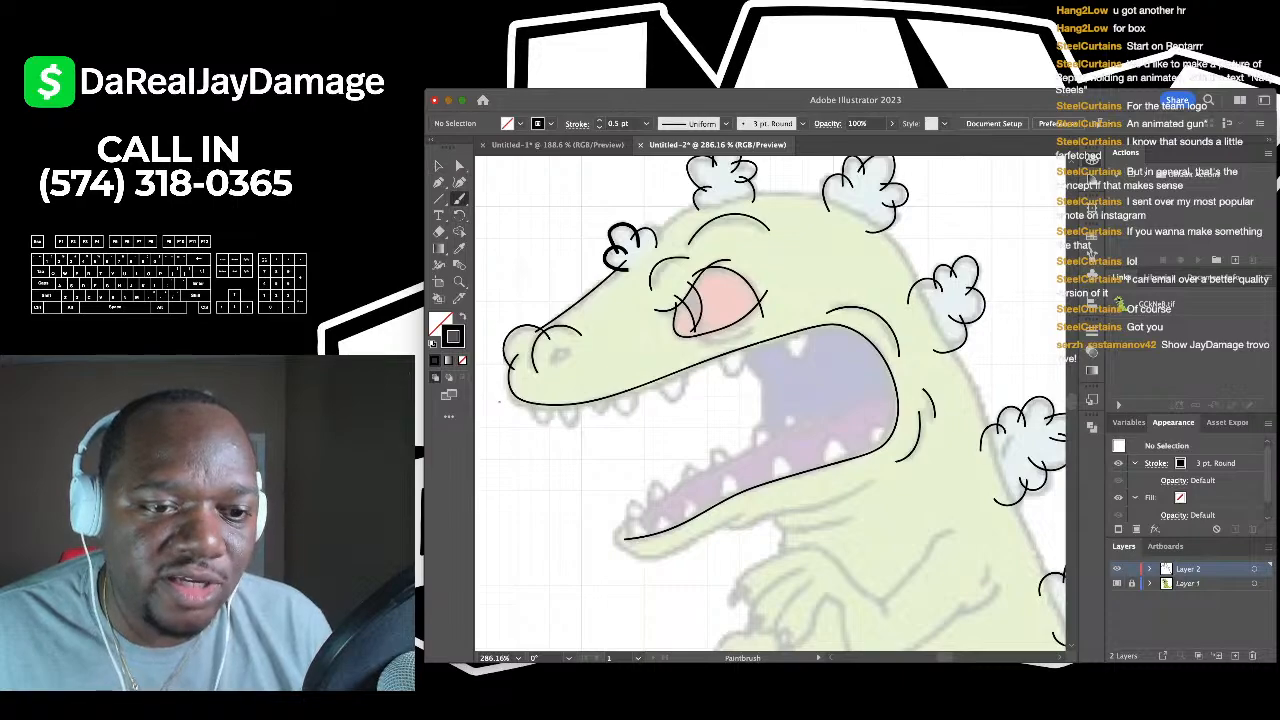
scroll(499, 400, up, 6)
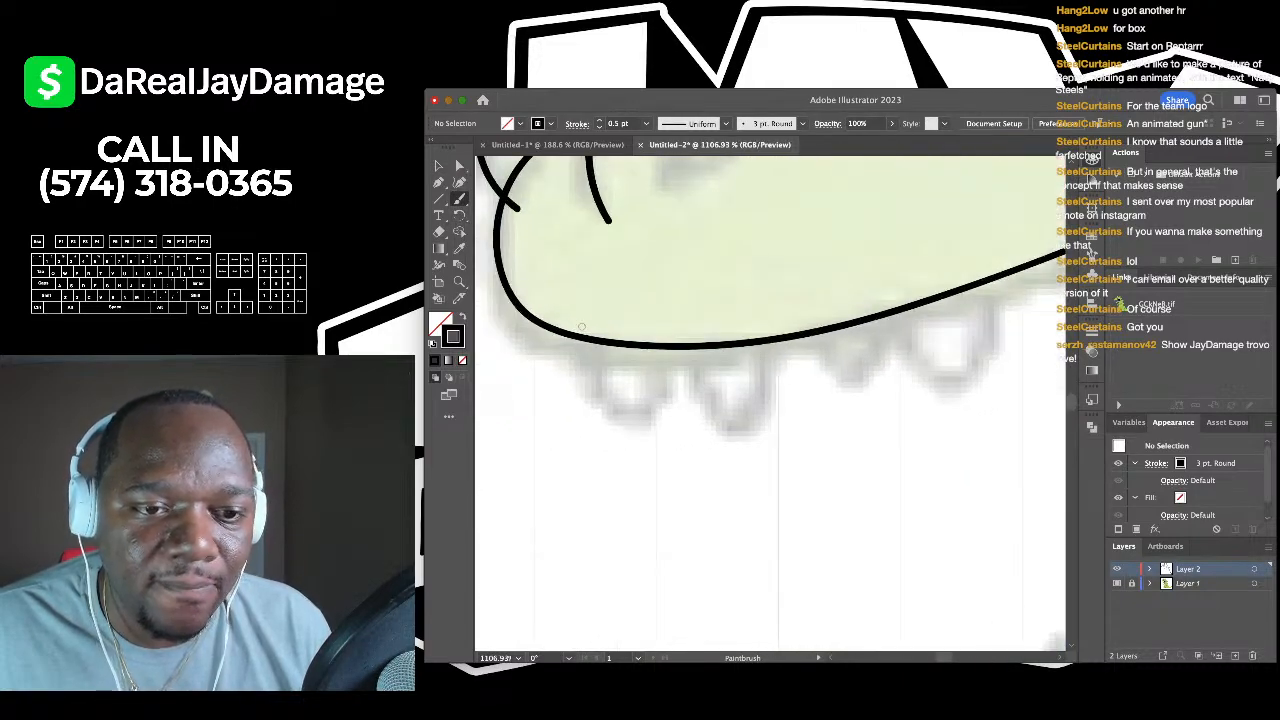
mouse_move(581, 326)
mouse_down()
mouse_move(595, 378)
mouse_move(646, 432)
mouse_move(661, 298)
mouse_move(690, 420)
mouse_move(730, 264)
mouse_up()
scroll(661, 298, right, 2)
scroll(661, 298, down, 1)
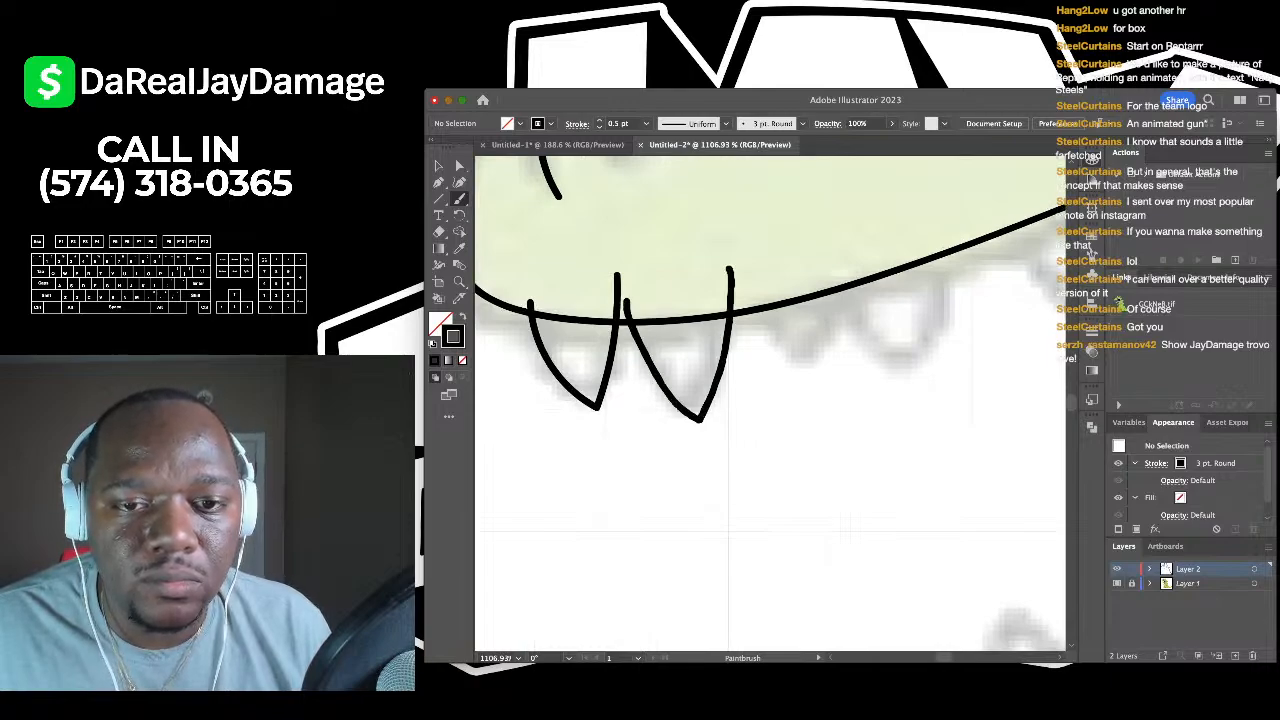
scroll(730, 264, right, 5)
scroll(703, 325, right, 2)
scroll(703, 325, up, 1)
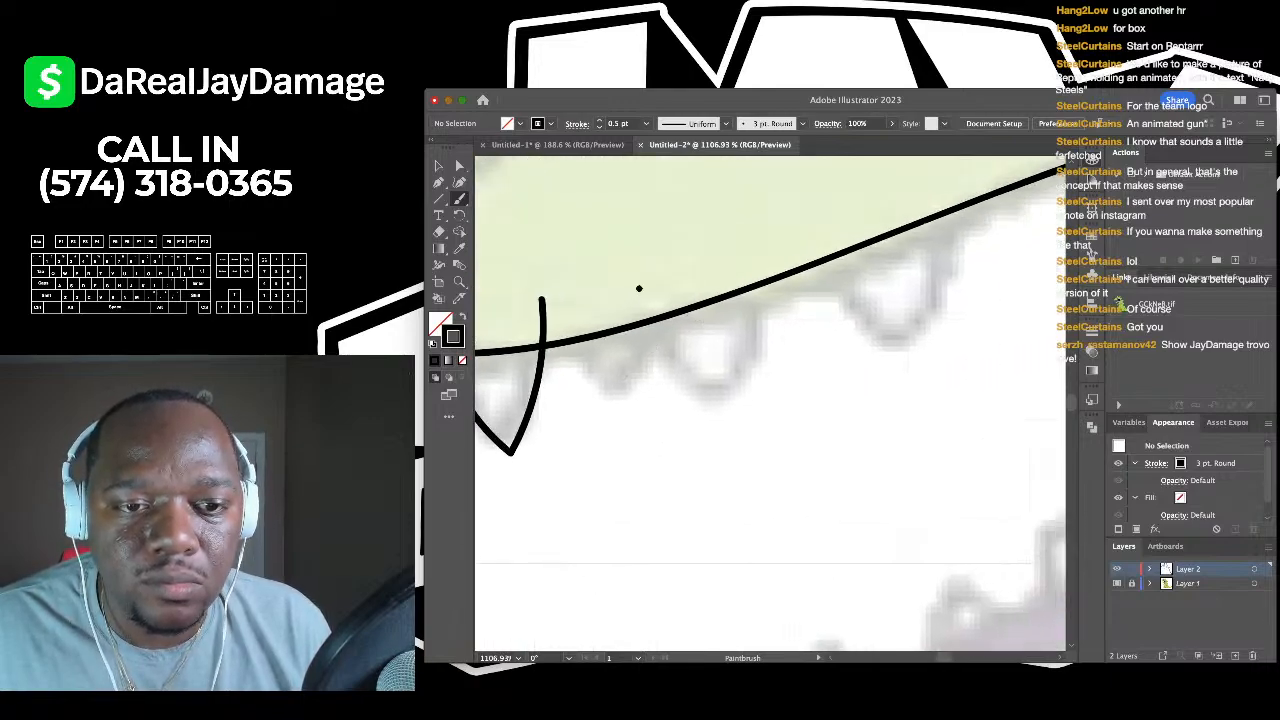
- Add two more V-shaped teeth along the jaw, redrawing one misdrawn stroke
mouse_move(639, 288)
mouse_down()
mouse_move(724, 387)
mouse_move(752, 319)
mouse_move(755, 248)
mouse_up()
key(ctrl+z)
scroll(770, 400, left, 2)
scroll(770, 400, down, 2)
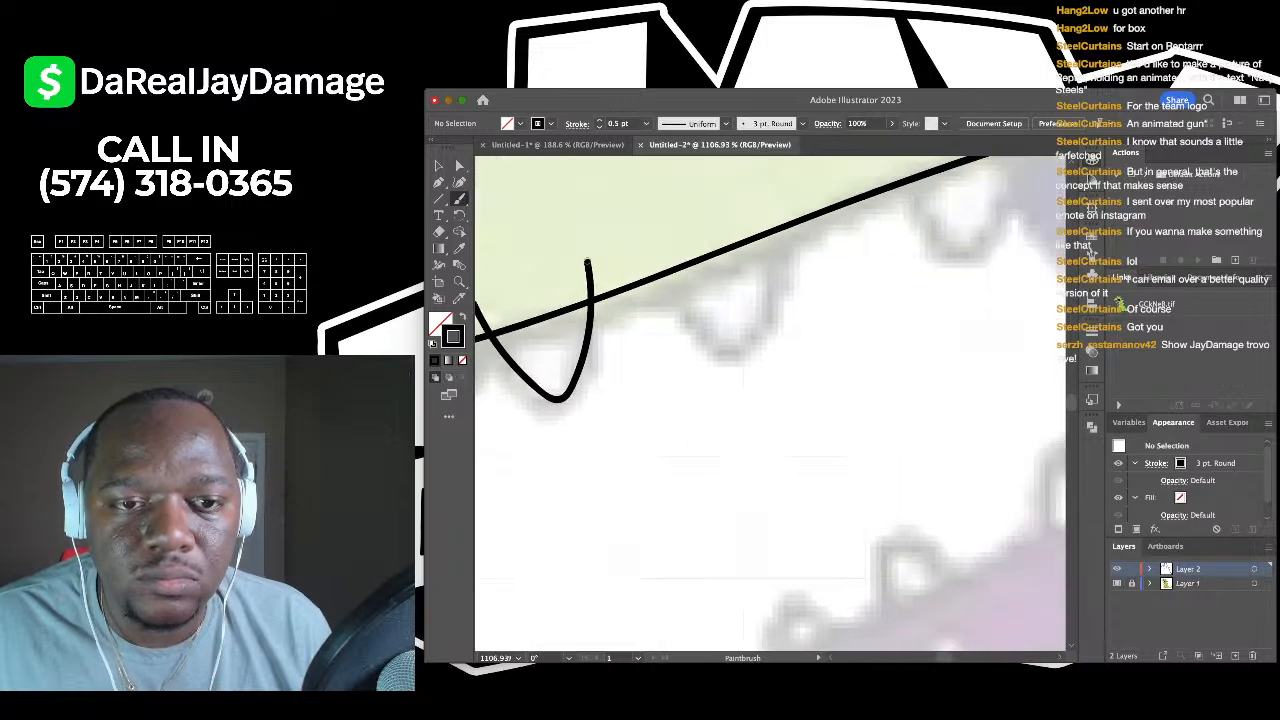
mouse_move(645, 259)
mouse_down()
mouse_move(744, 364)
mouse_move(776, 198)
mouse_up()
scroll(776, 198, right, 2)
scroll(776, 198, up, 1)
scroll(676, 272, down, 3)
scroll(676, 272, up, 3)
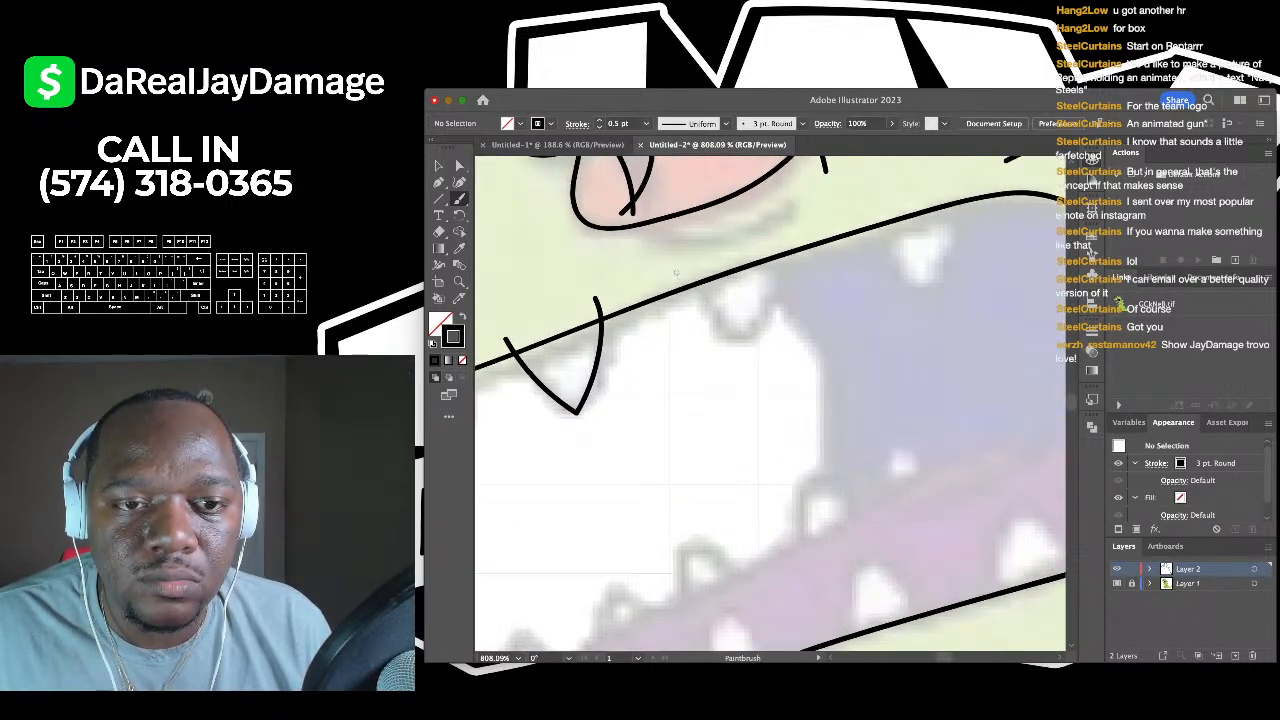
mouse_move(700, 304)
mouse_down()
mouse_move(742, 352)
mouse_move(782, 232)
mouse_move(778, 296)
mouse_move(826, 232)
mouse_move(830, 184)
mouse_up()
scroll(782, 232, right, 2)
scroll(782, 232, up, 1)
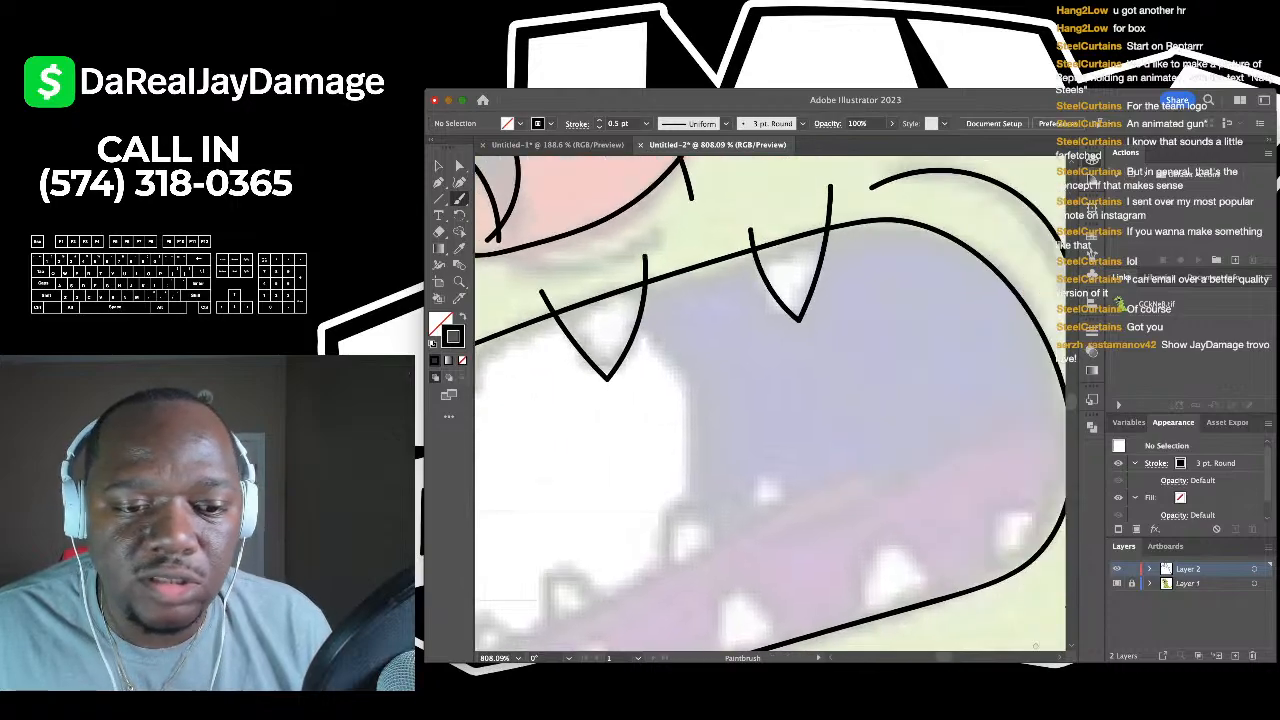
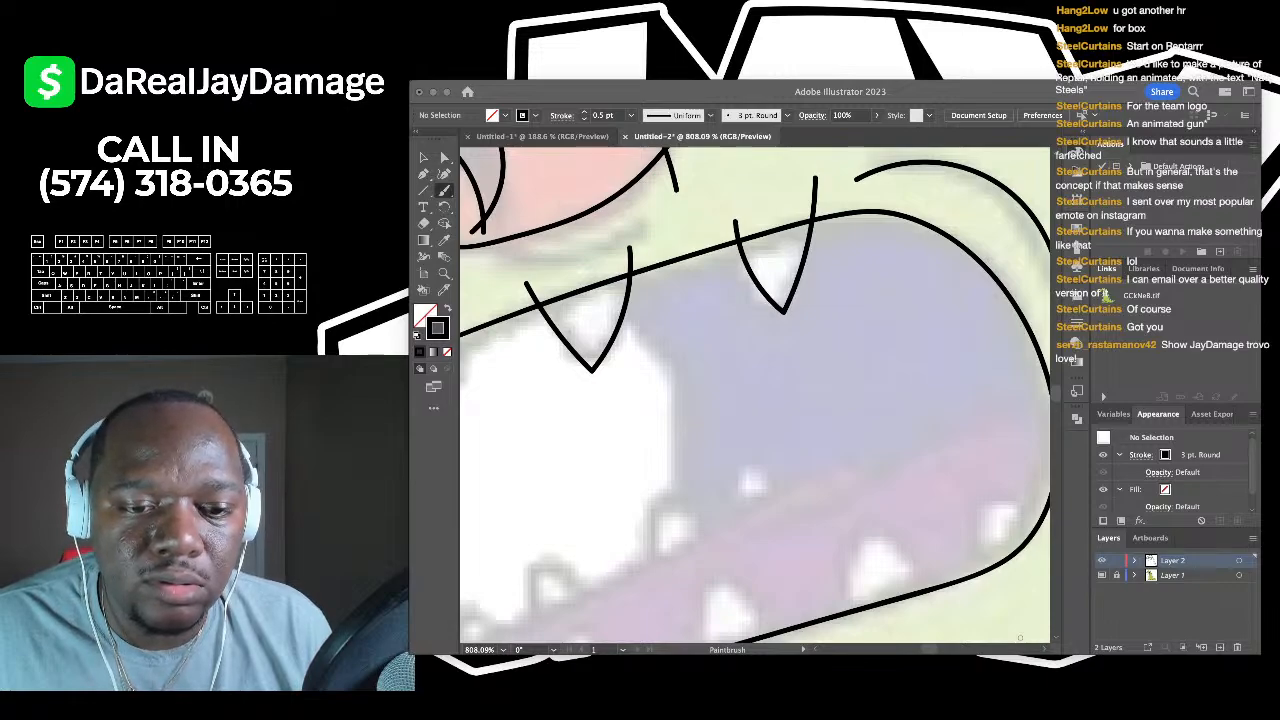
- Finish the right lower-jaw tooth and brush the sides of two small teeth beside it
click(514, 463)
scroll(660, 375, right, 2)
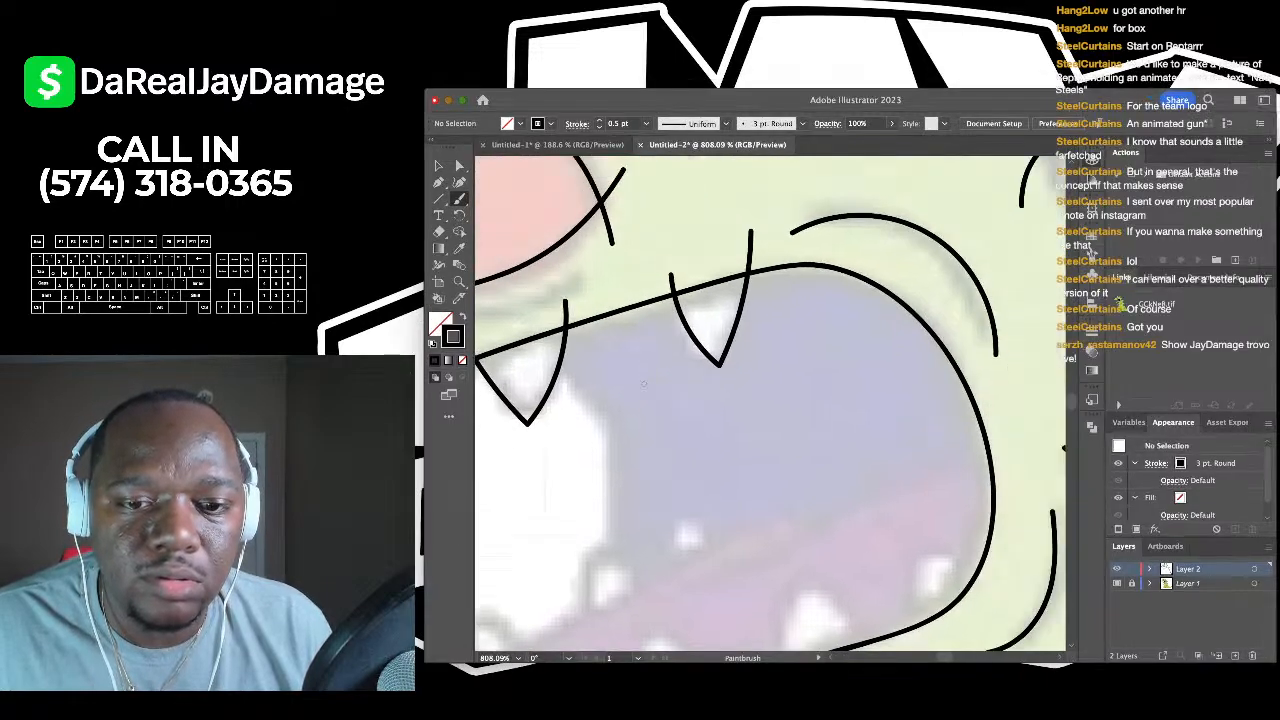
scroll(675, 352, down, 5)
scroll(724, 341, up, 3)
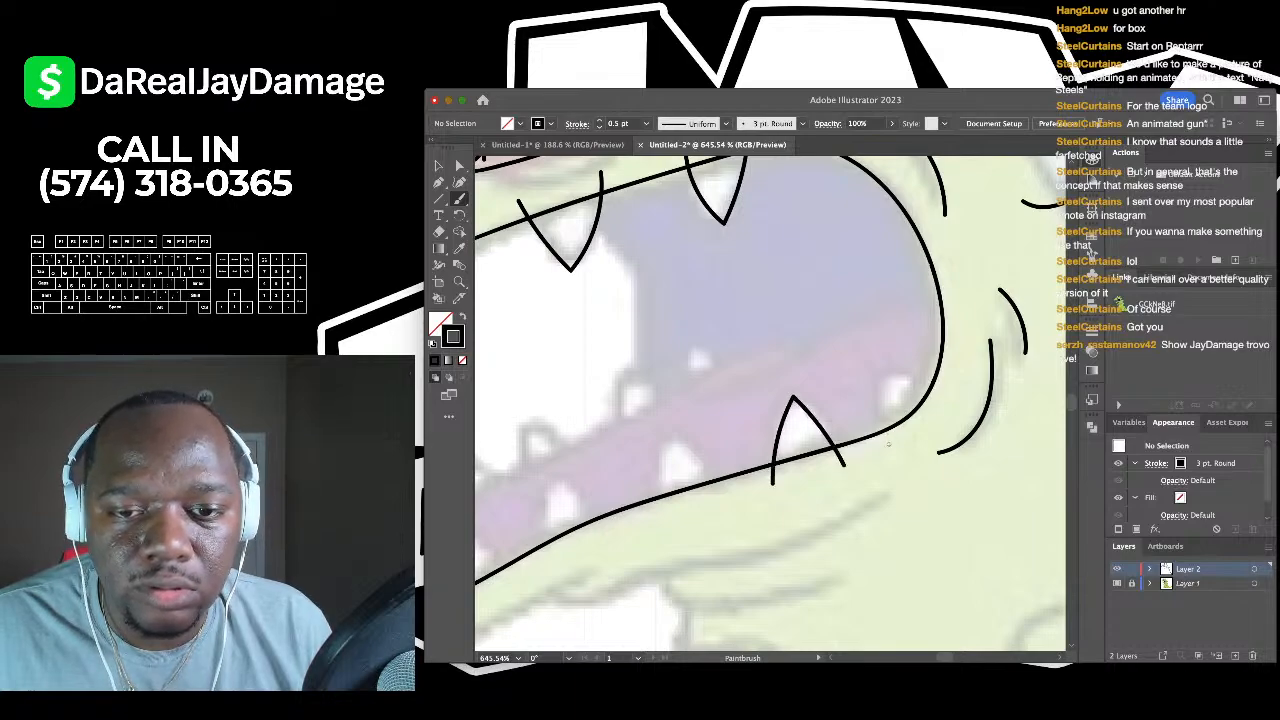
drag(922, 390, 938, 415)
scroll(938, 415, left, 2)
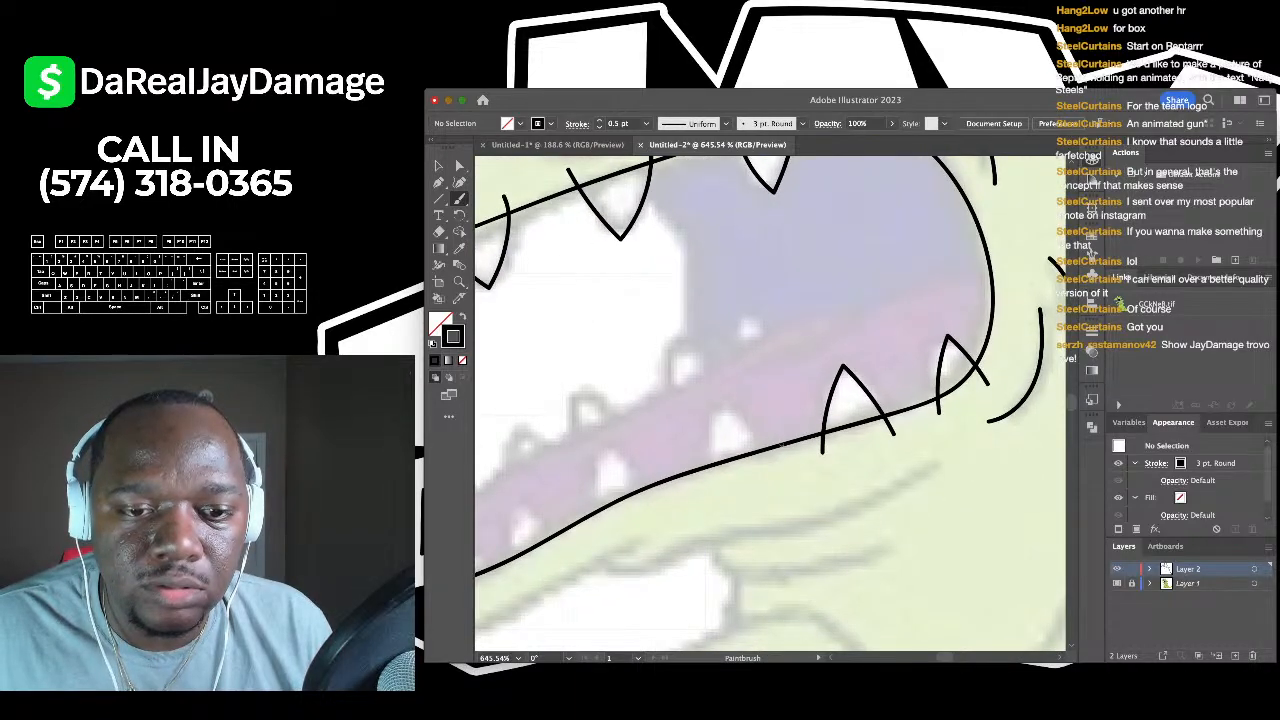
drag(717, 425, 710, 466)
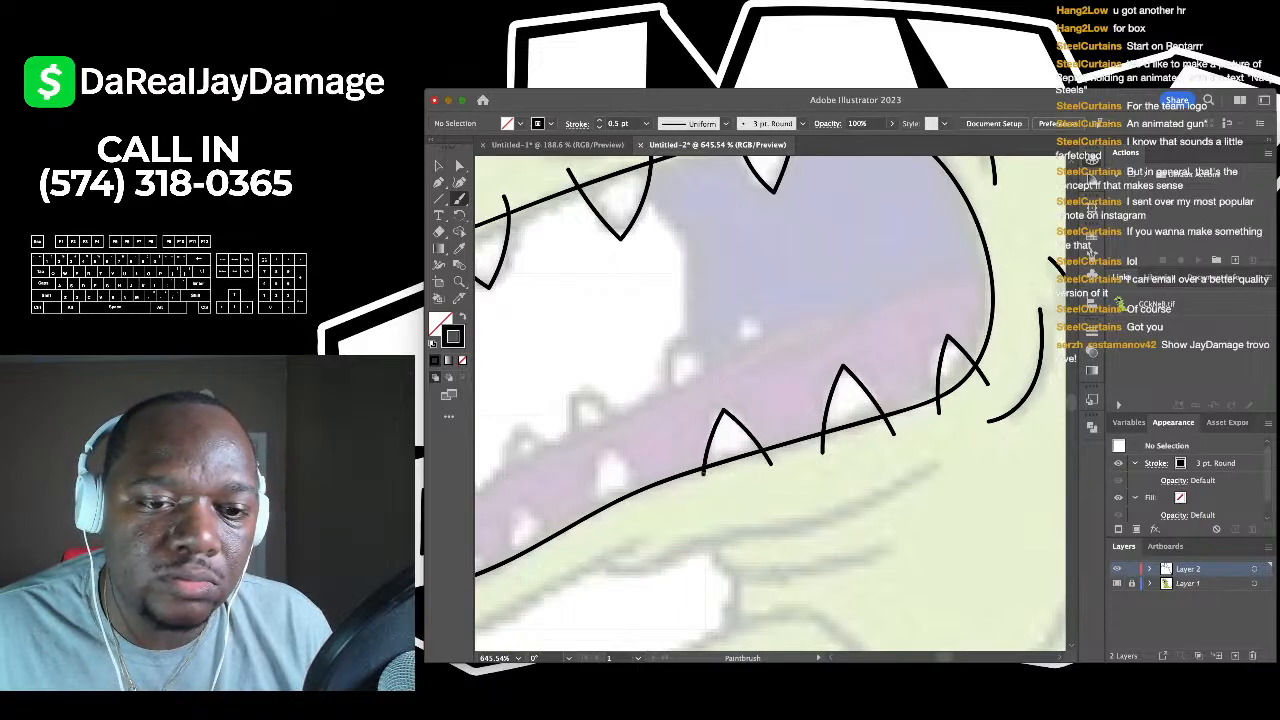
scroll(670, 439, up, 3)
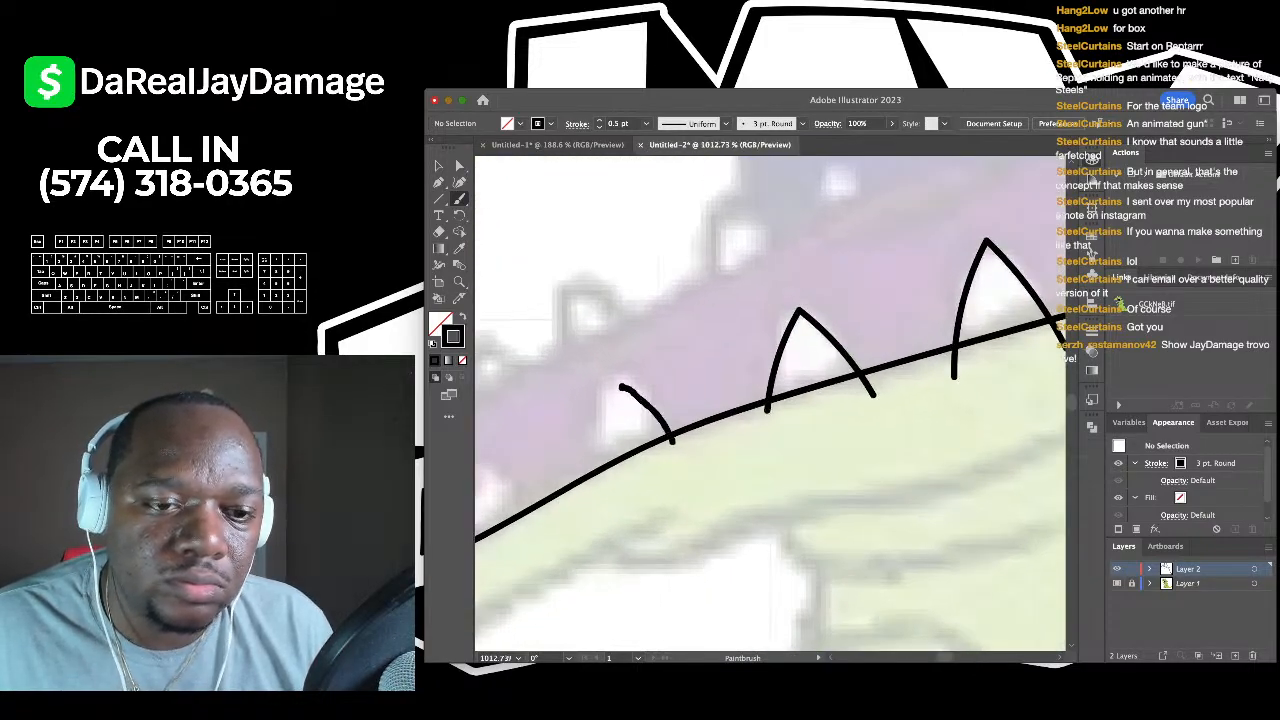
mouse_move(620, 386)
mouse_down()
mouse_move(595, 488)
mouse_move(654, 522)
mouse_move(652, 420)
mouse_move(702, 474)
mouse_up()
scroll(597, 500, left, 3)
scroll(702, 474, left, 3)
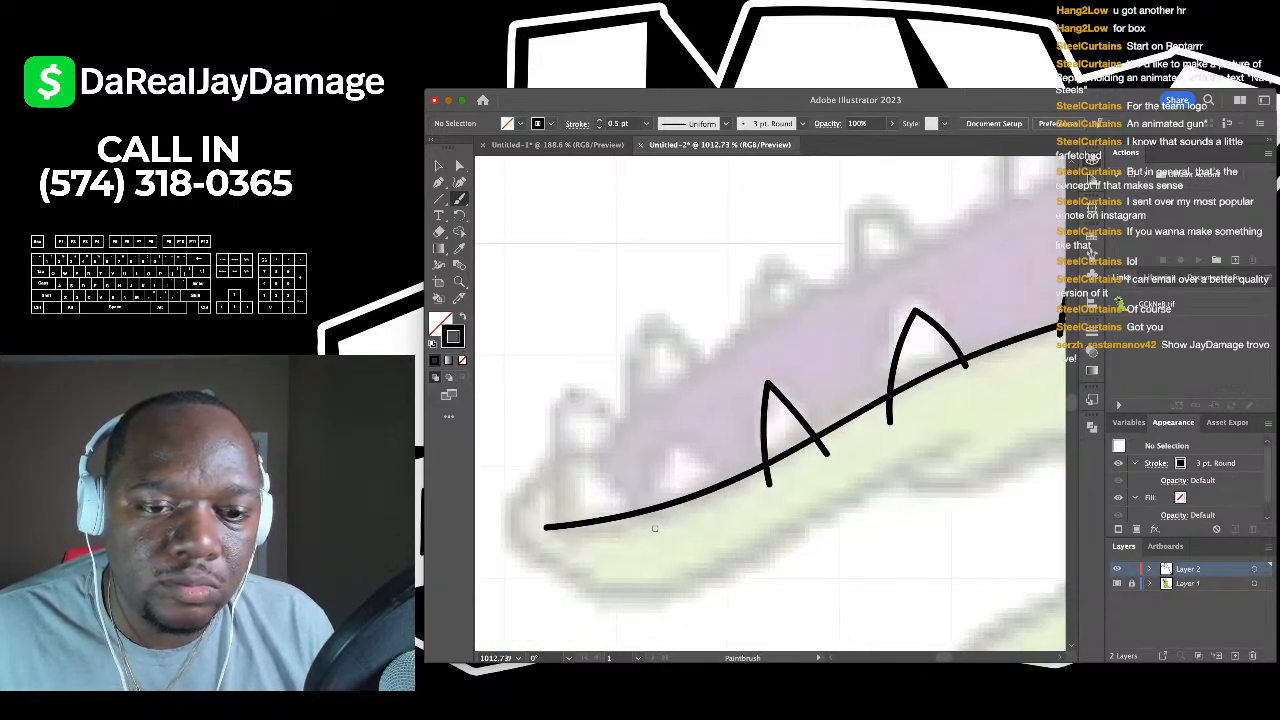
- Add a third jaw tooth and one near the jaw's front, then trace the mouth's inner edge
mouse_move(655, 528)
mouse_down()
mouse_move(677, 444)
mouse_move(726, 515)
mouse_up()
scroll(726, 515, left, 3)
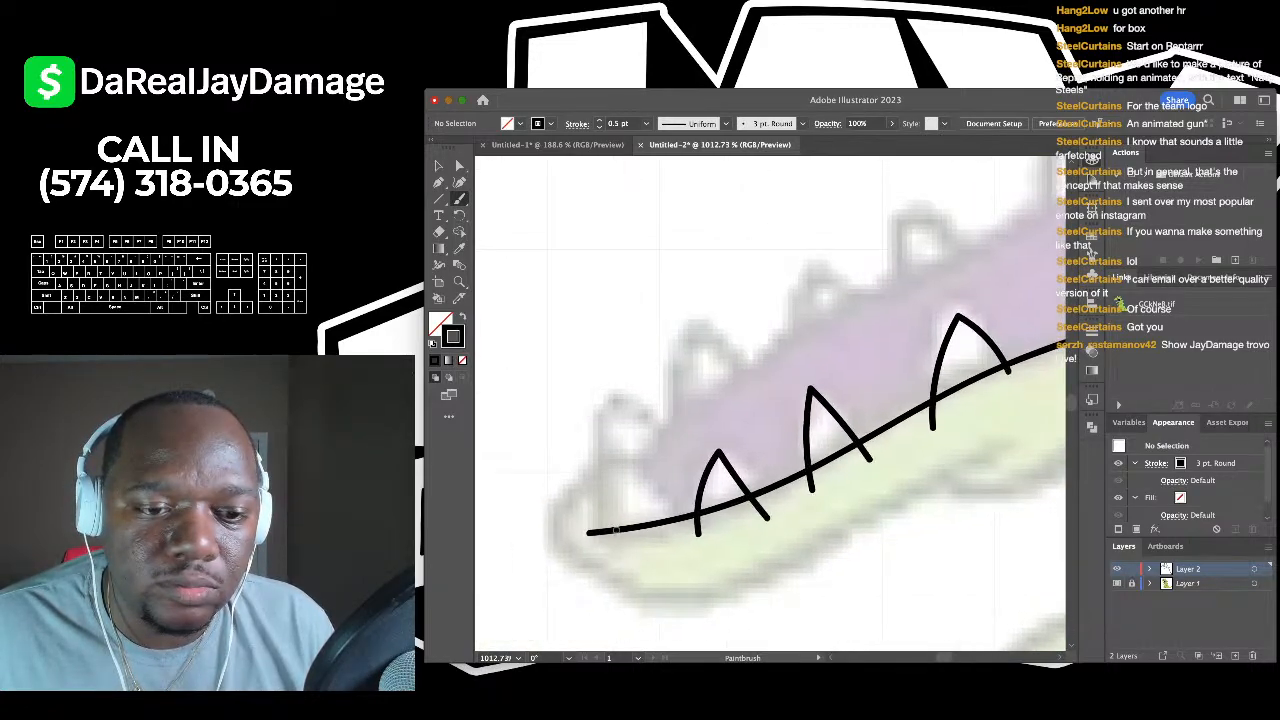
drag(620, 462, 666, 520)
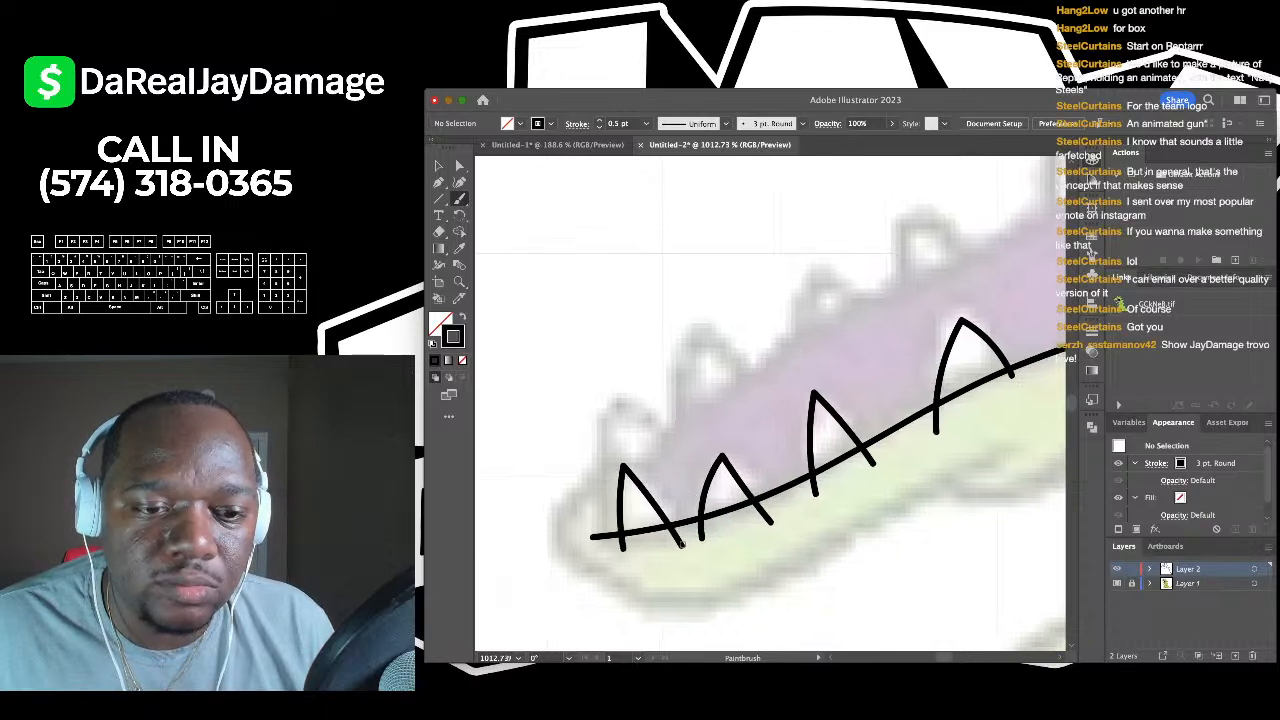
scroll(770, 400, down, 5)
scroll(677, 535, down, 2)
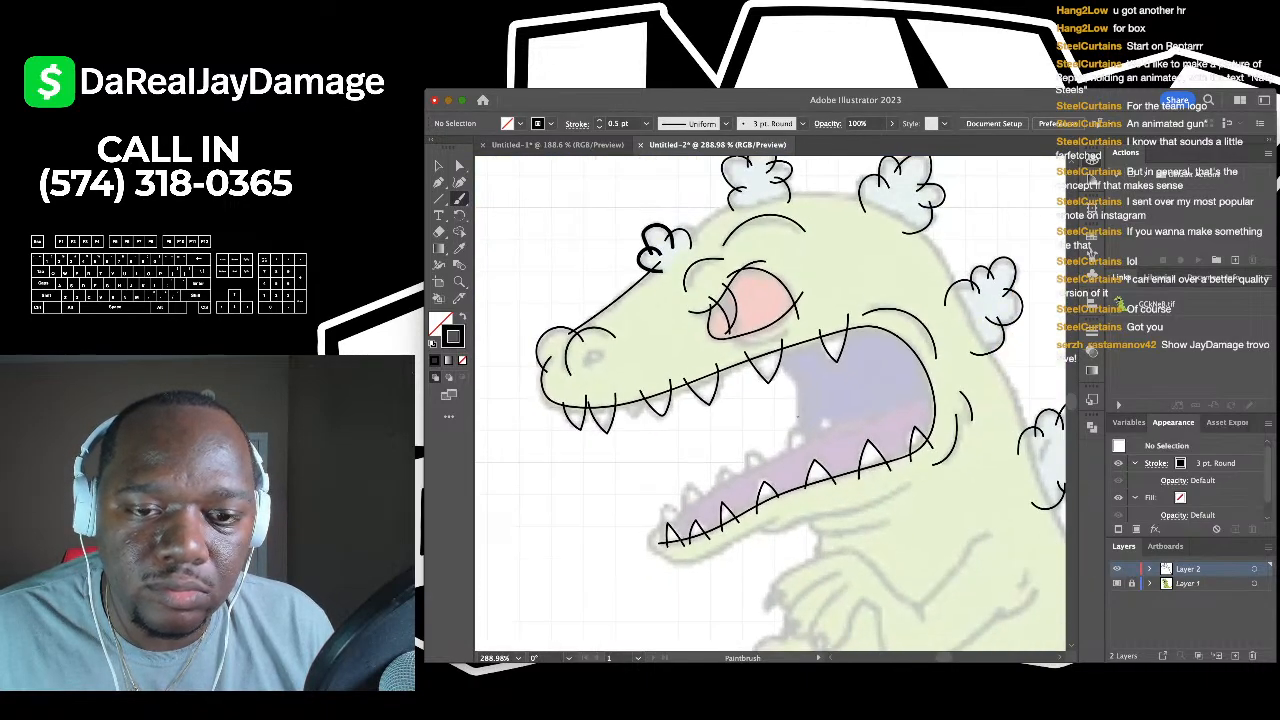
scroll(763, 364, up, 3)
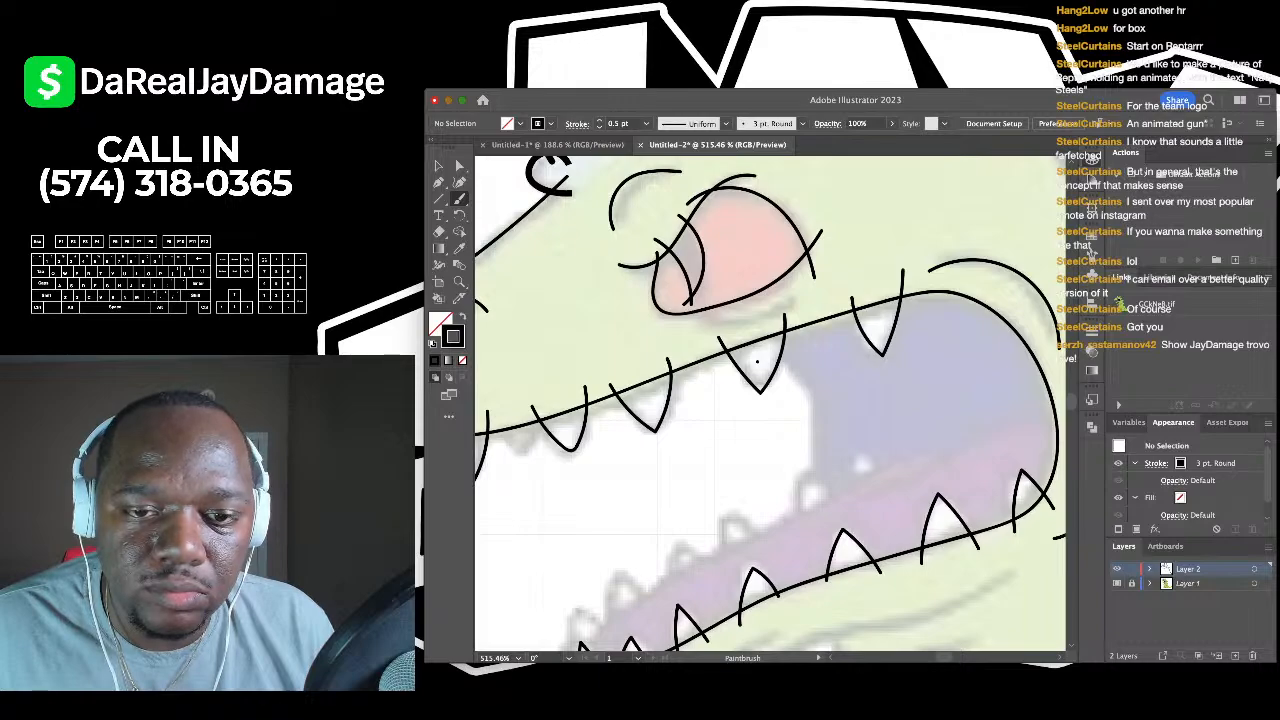
drag(808, 470, 806, 497)
scroll(804, 495, down, 2)
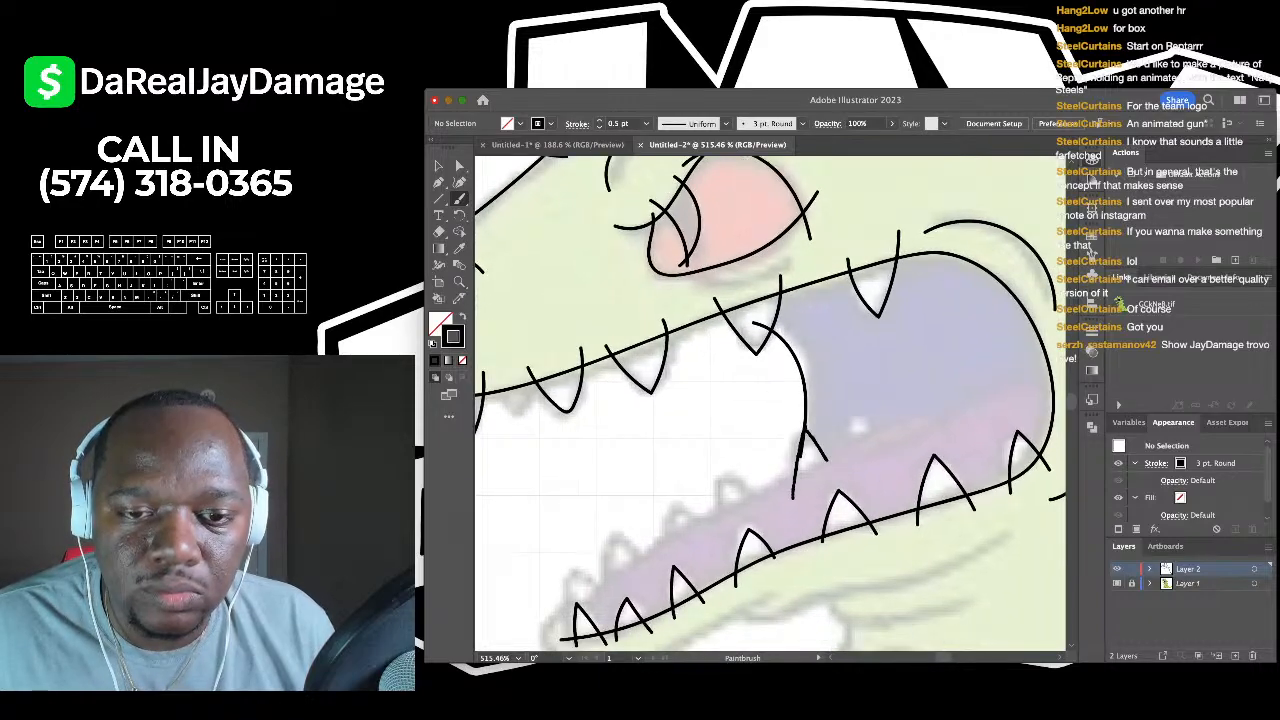
scroll(715, 489, up, 3)
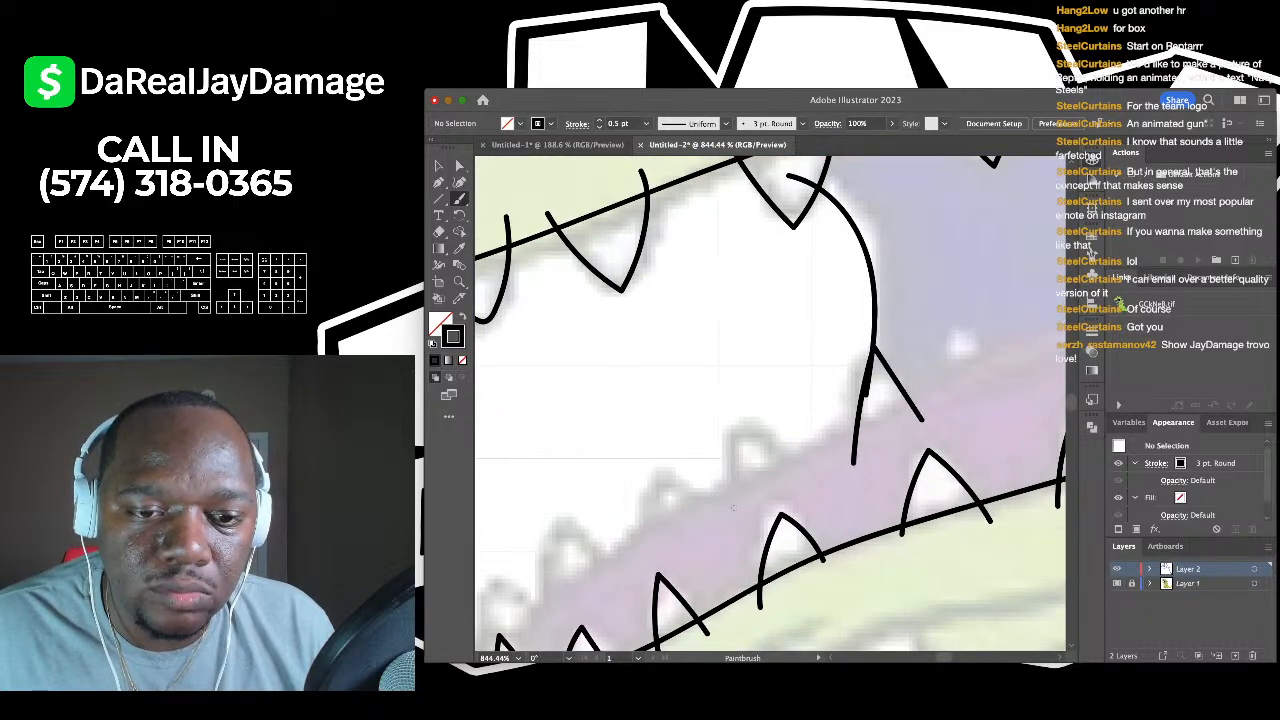
- Brush the remaining lower-jaw teeth, giving each tooth both of its sides
drag(748, 424, 802, 487)
scroll(795, 487, left, 3)
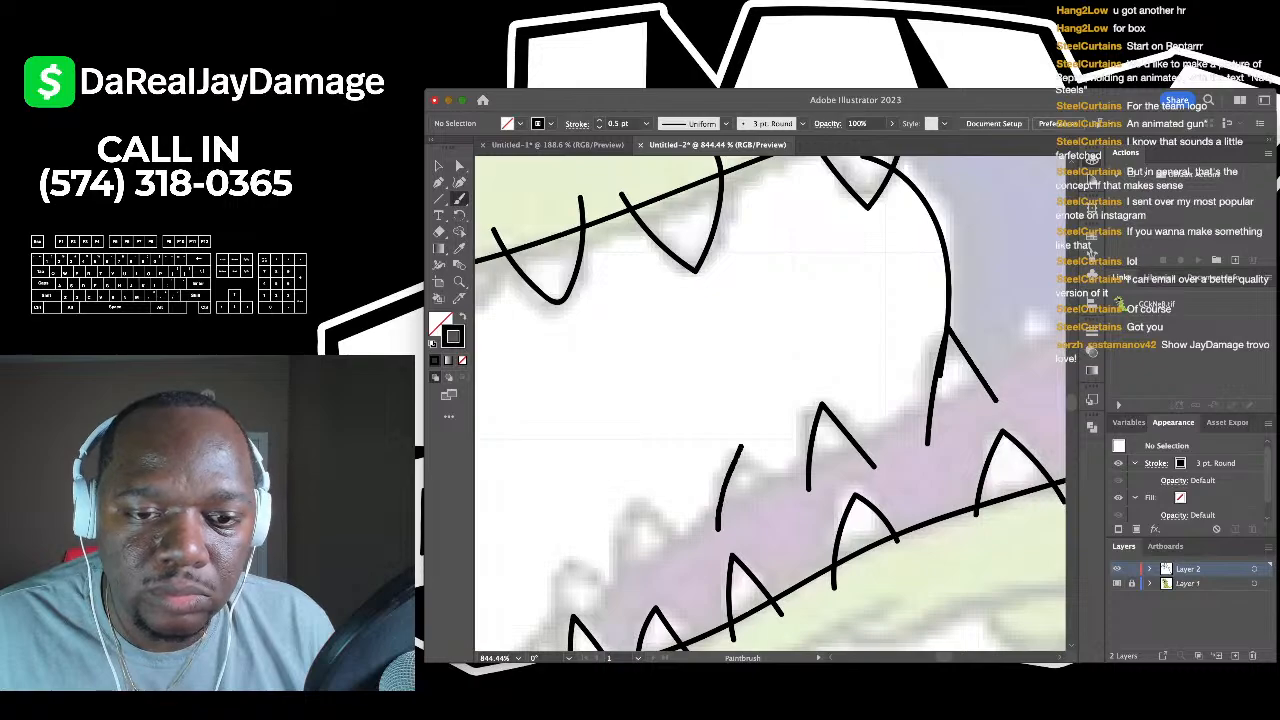
drag(741, 447, 790, 508)
scroll(790, 508, left, 3)
scroll(703, 535, up, 3)
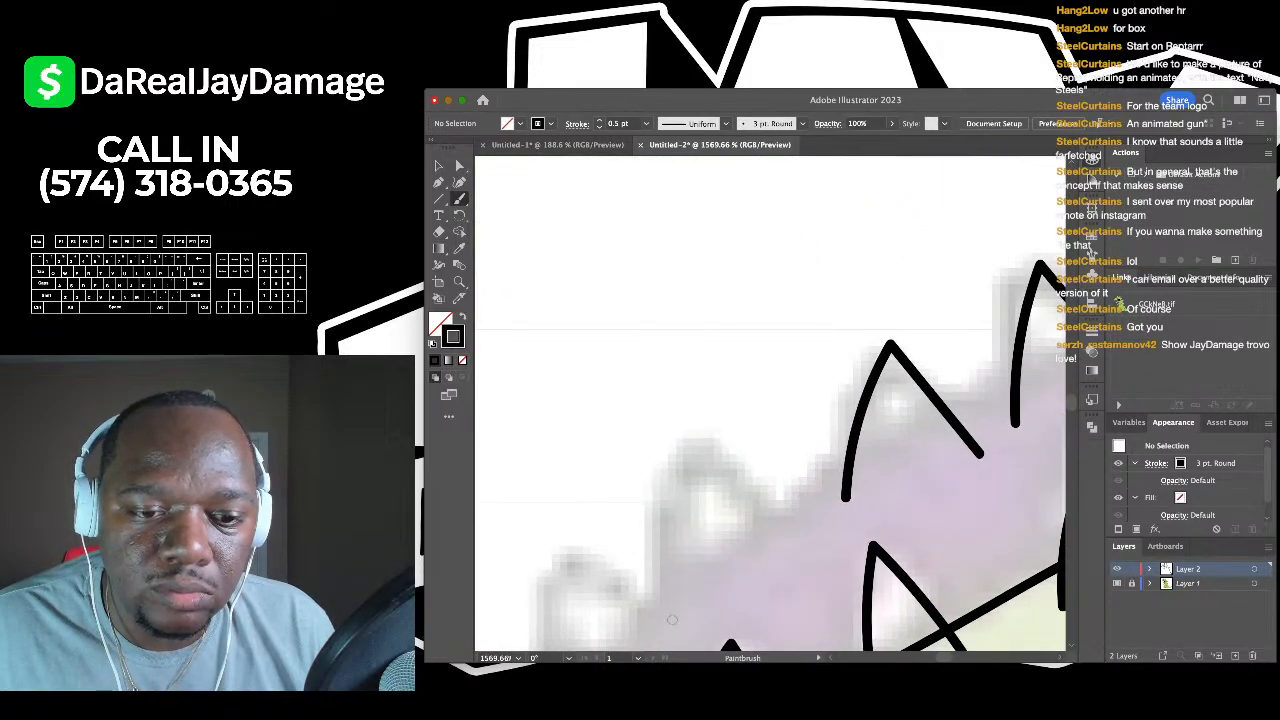
mouse_move(672, 620)
mouse_down()
mouse_move(668, 540)
mouse_move(689, 454)
mouse_move(780, 552)
mouse_up()
scroll(780, 552, down, 3)
scroll(780, 552, left, 2)
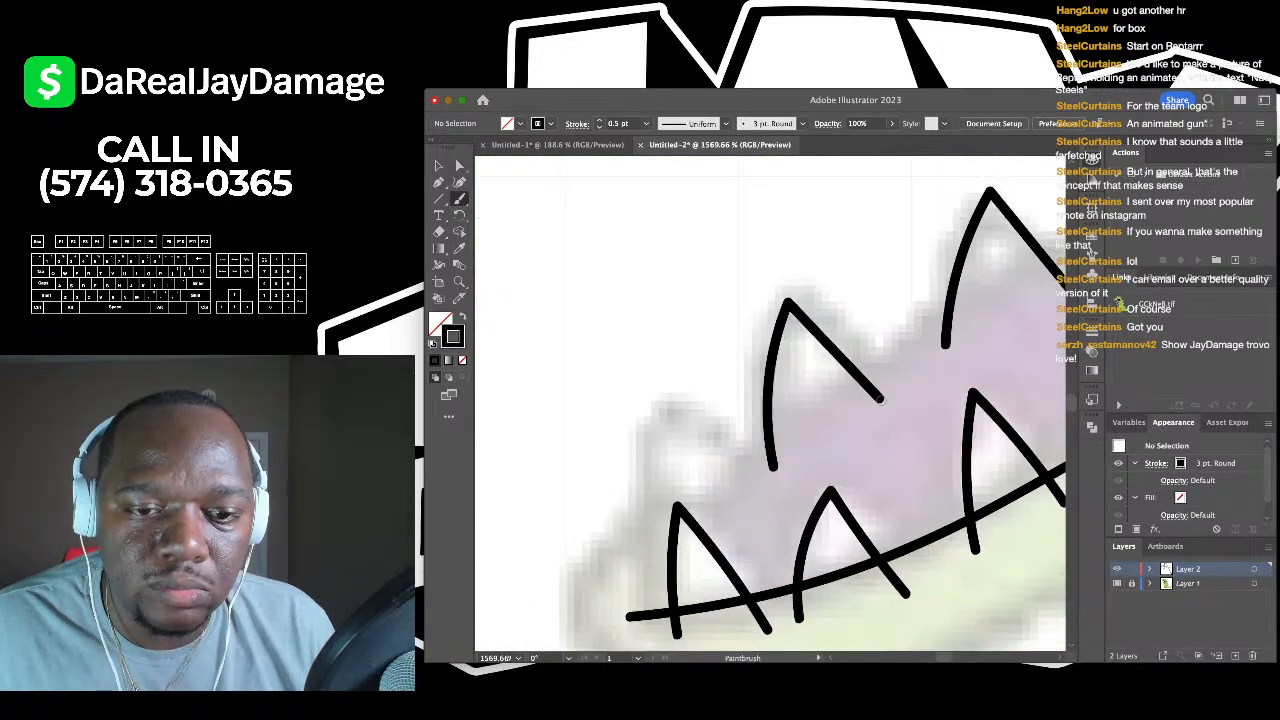
scroll(880, 398, down, 3)
scroll(880, 398, up, 2)
mouse_move(695, 556)
mouse_down()
mouse_move(686, 424)
mouse_move(762, 535)
mouse_up()
scroll(770, 400, down, 8)
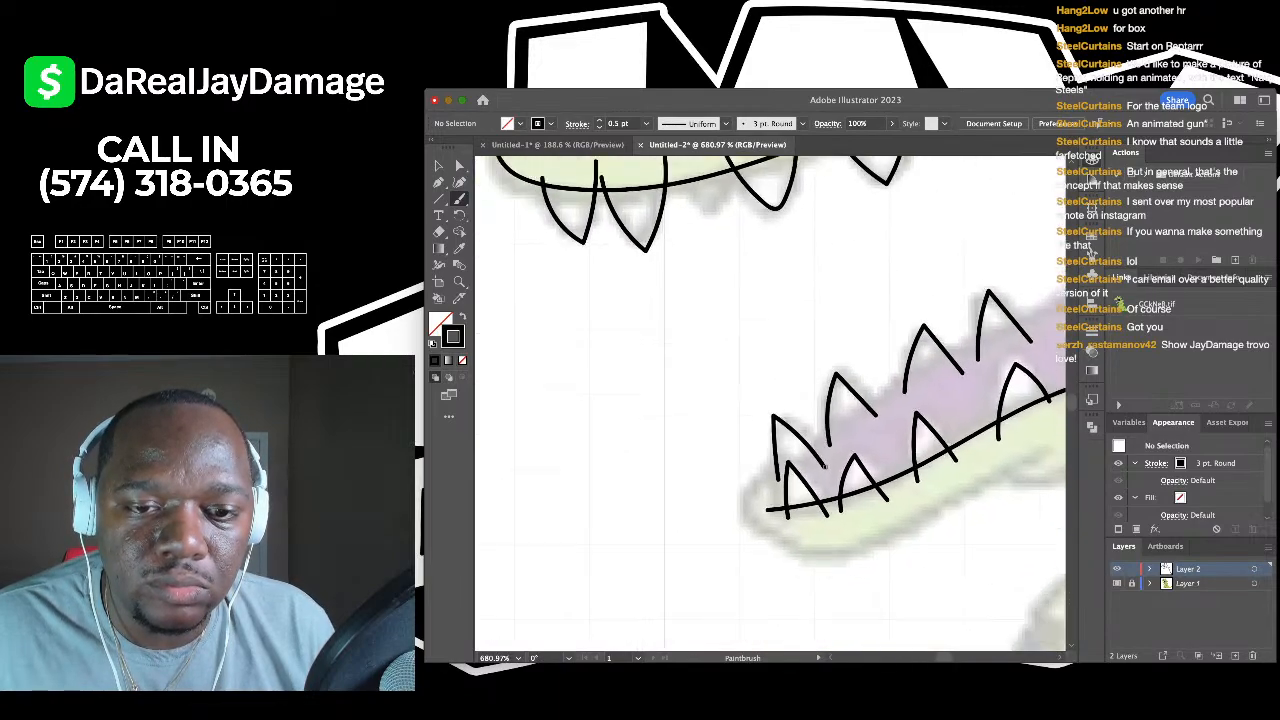
scroll(794, 458, up, 5)
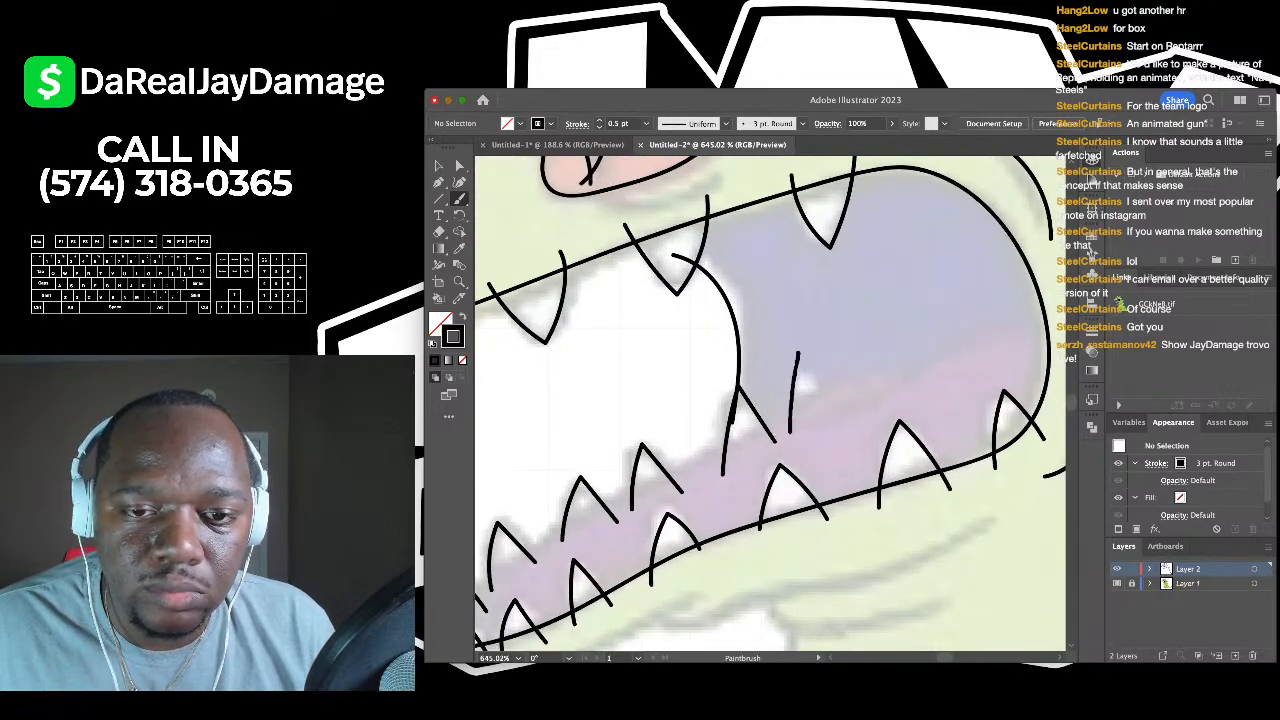
scroll(770, 400, down, 6)
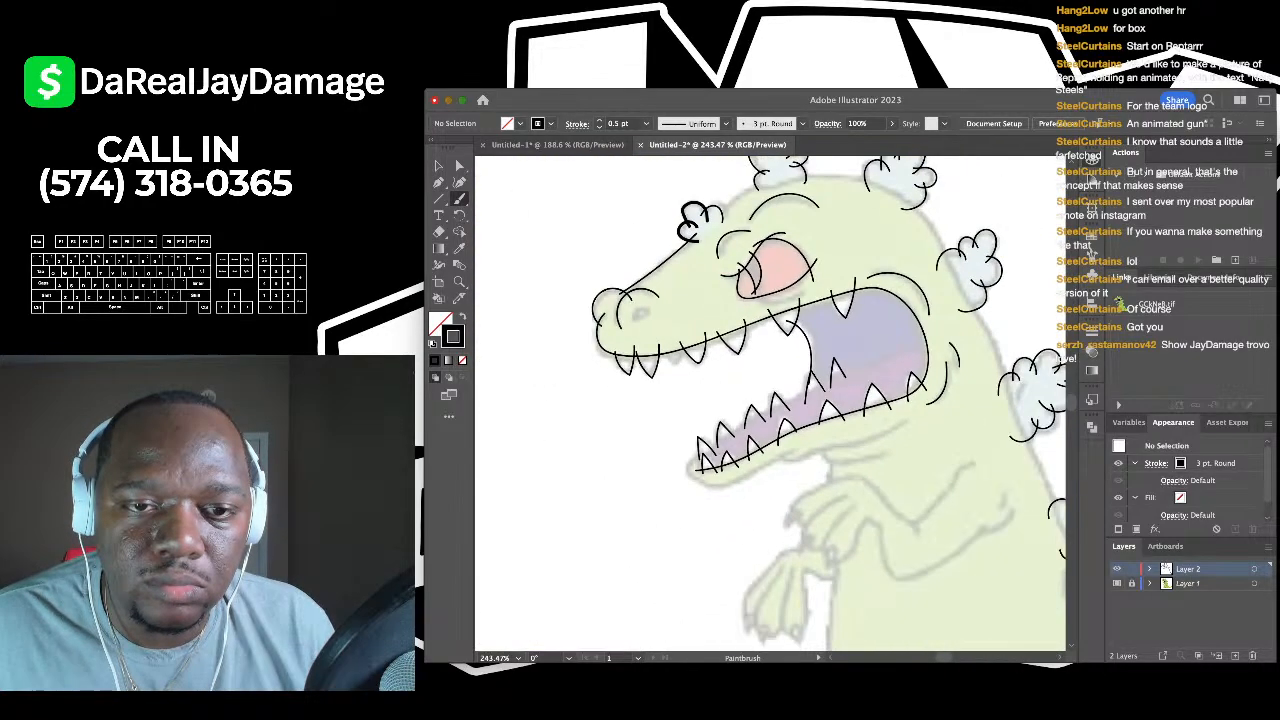
scroll(770, 400, right, 2)
scroll(770, 400, down, 2)
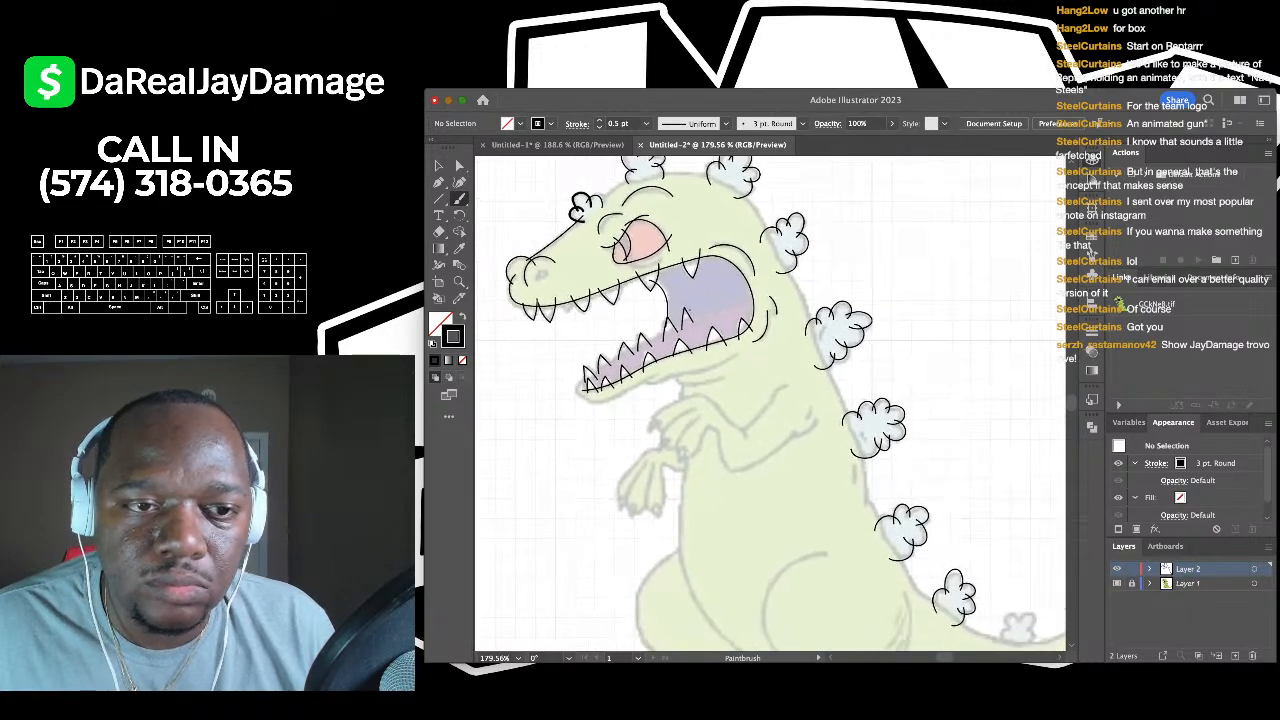
- Trace a Curvature curve from the snout over the head back to the neck cloud
click(459, 182)
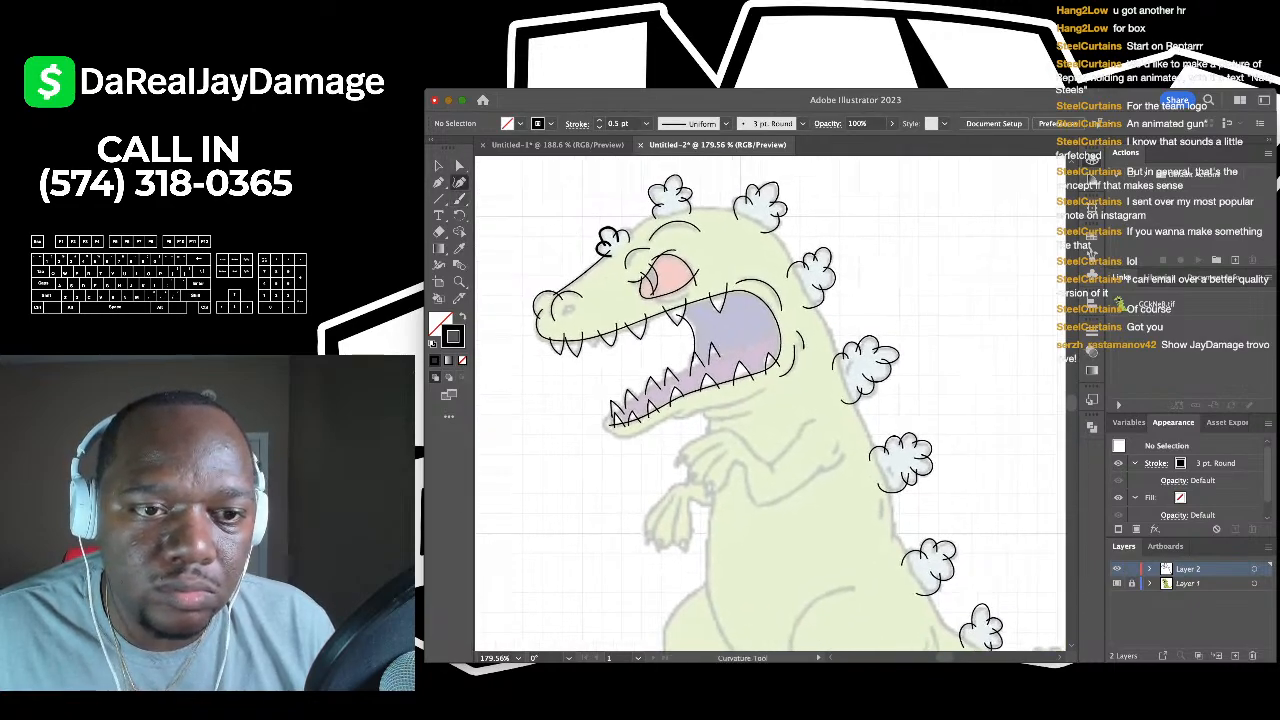
click(611, 250)
click(553, 295)
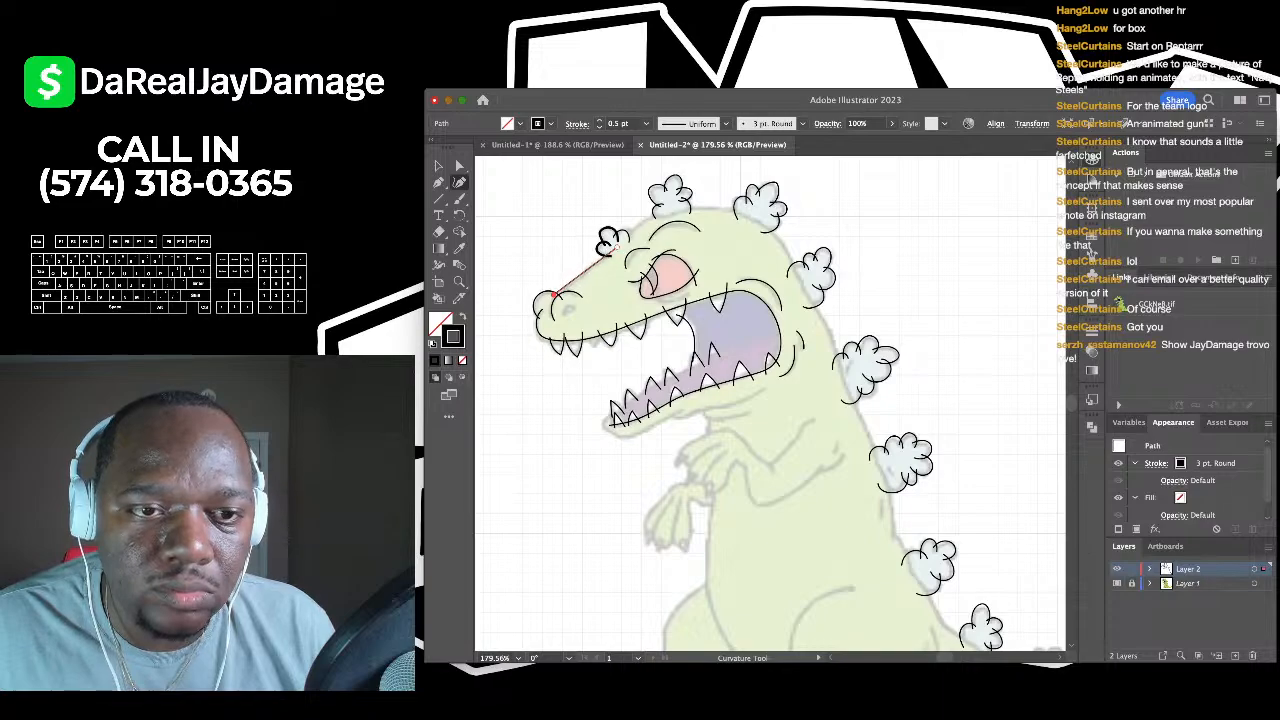
click(647, 220)
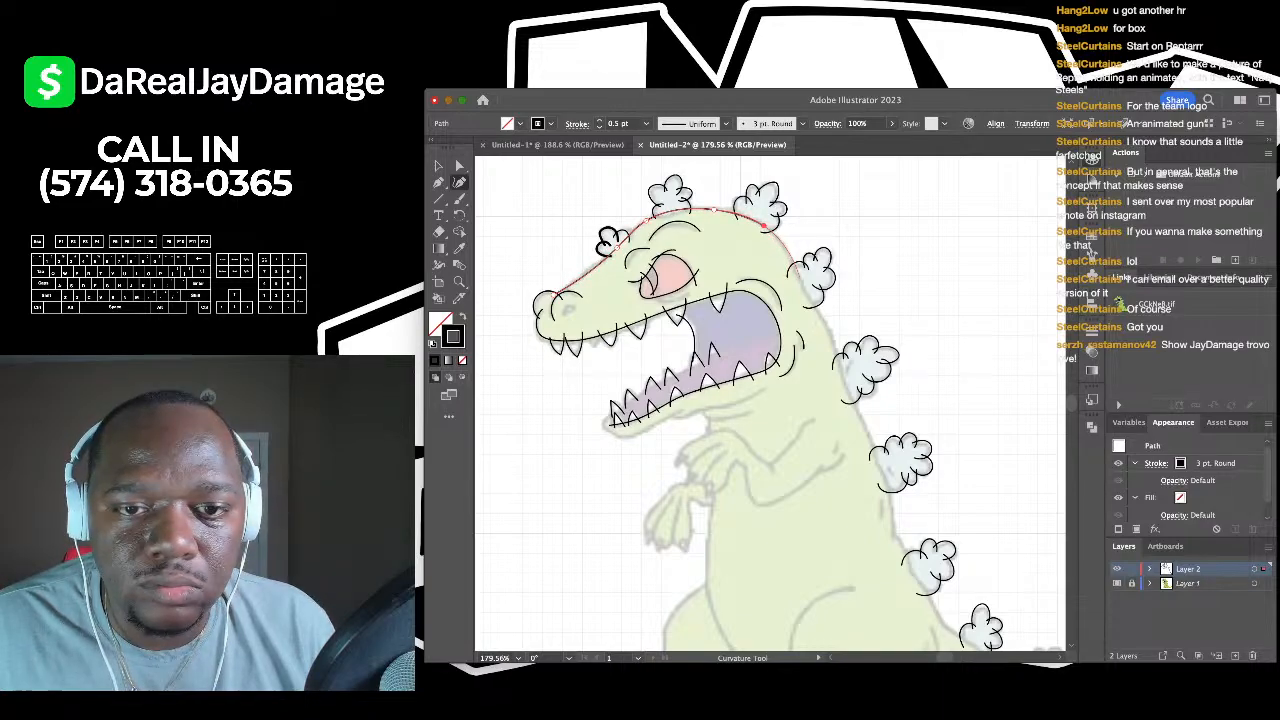
click(800, 272)
scroll(800, 272, up, 1)
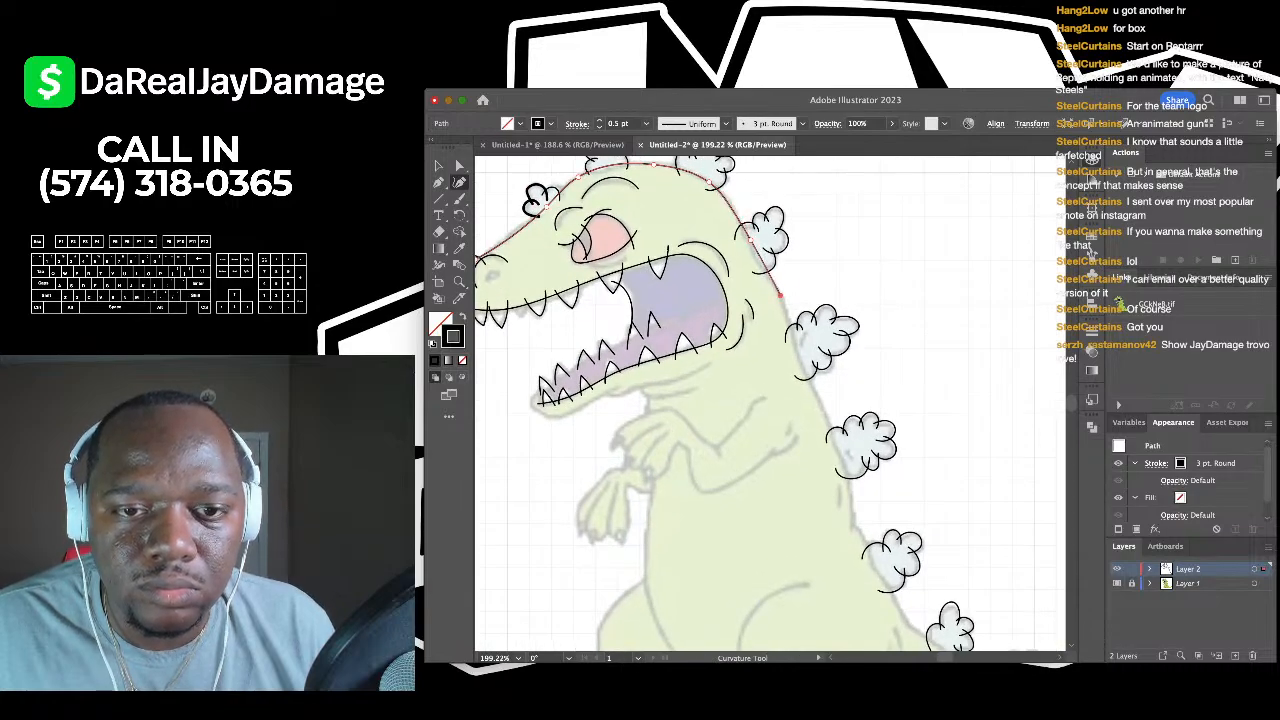
scroll(770, 404, down, 2)
scroll(770, 404, down, 2)
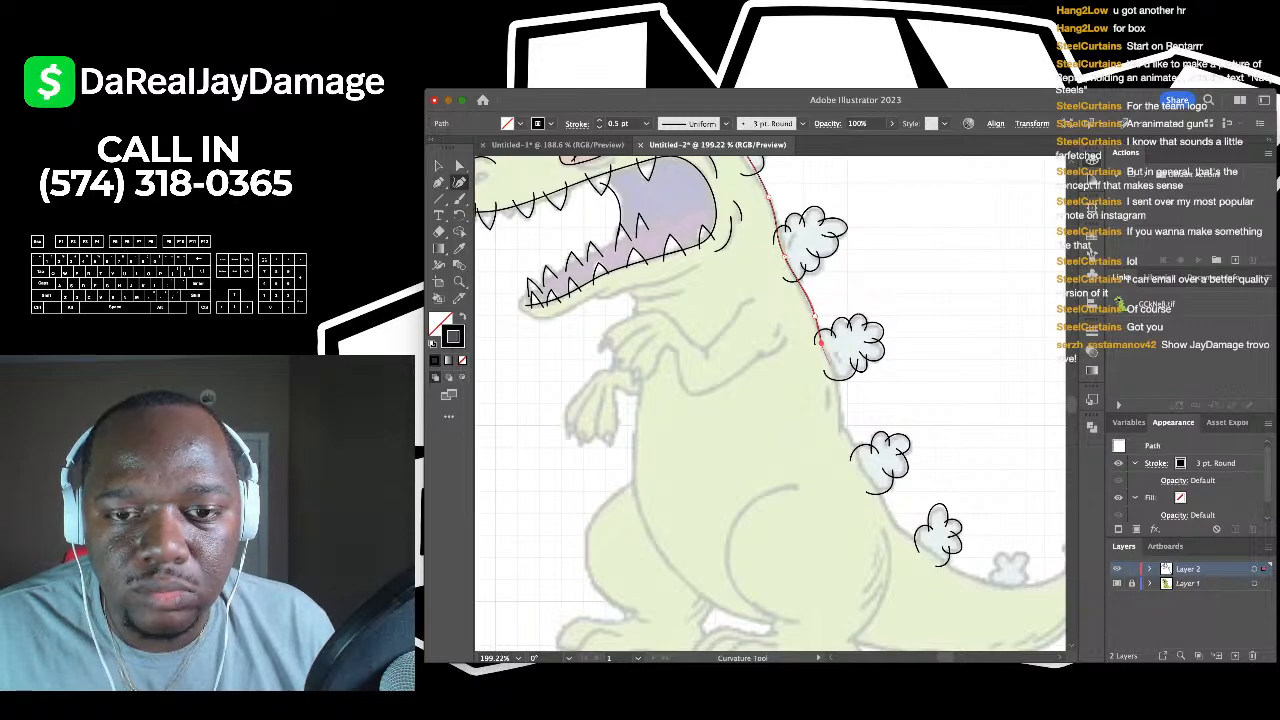
scroll(825, 370, down, 1)
scroll(836, 418, right, 2)
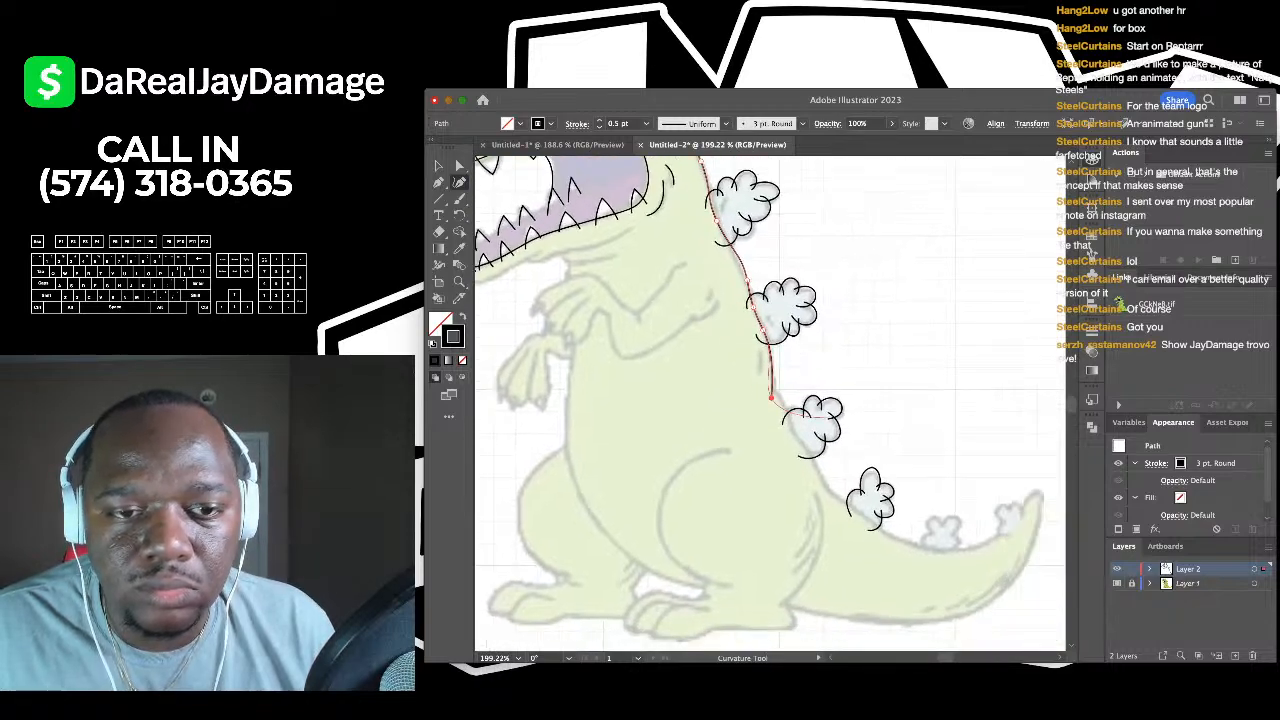
scroll(826, 415, up, 4)
click(438, 165)
click(540, 280)
scroll(813, 450, up, 4)
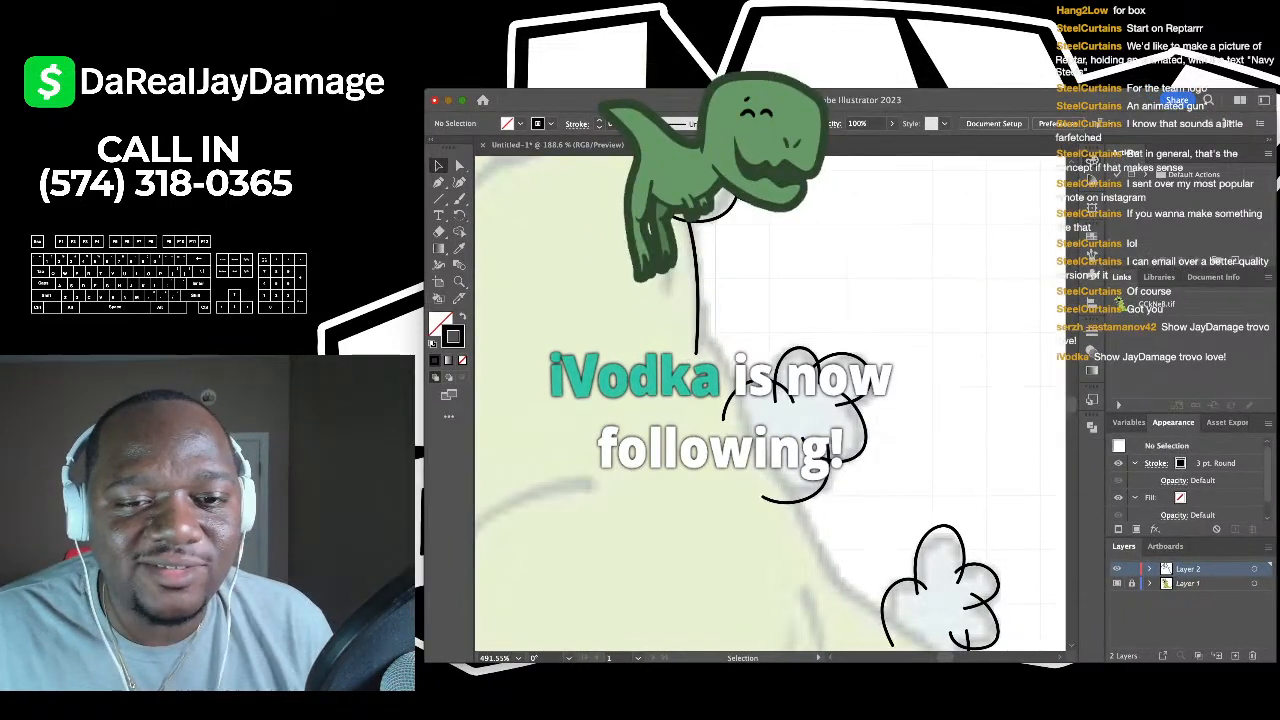
- Trace the back's upper edge as one Curvature path running from behind the head toward the tail tip
click(459, 182)
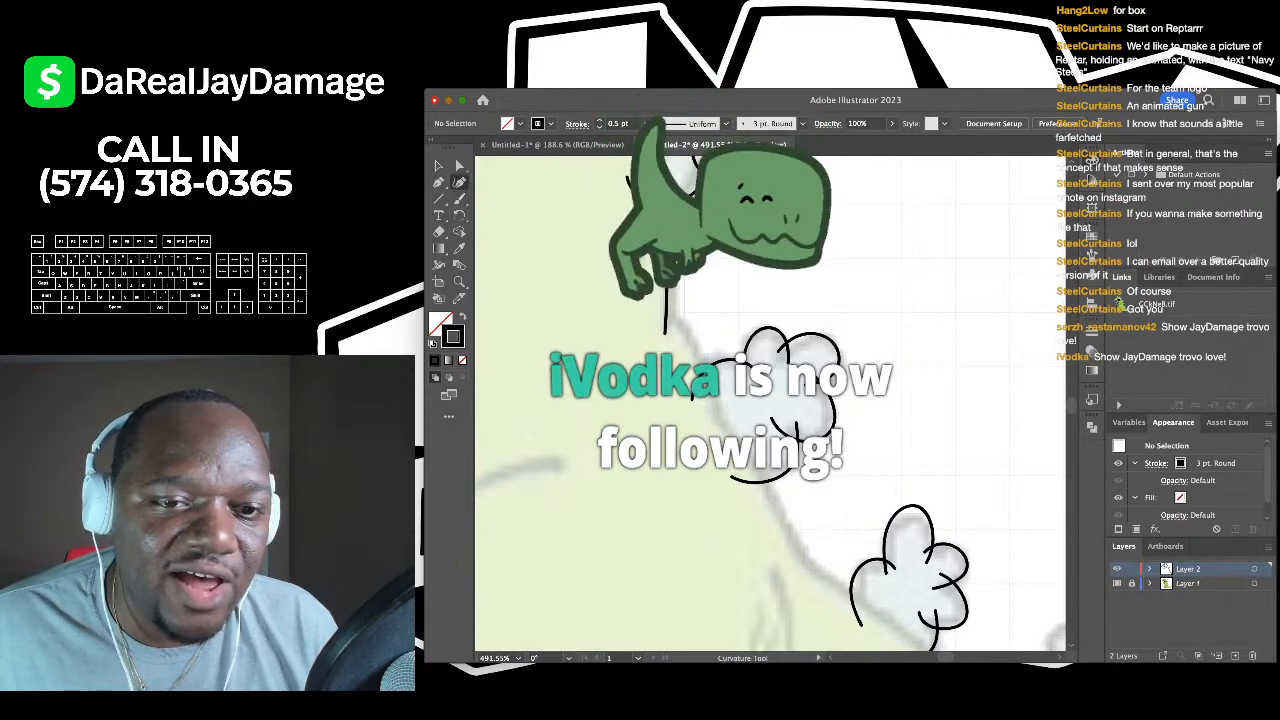
click(655, 285)
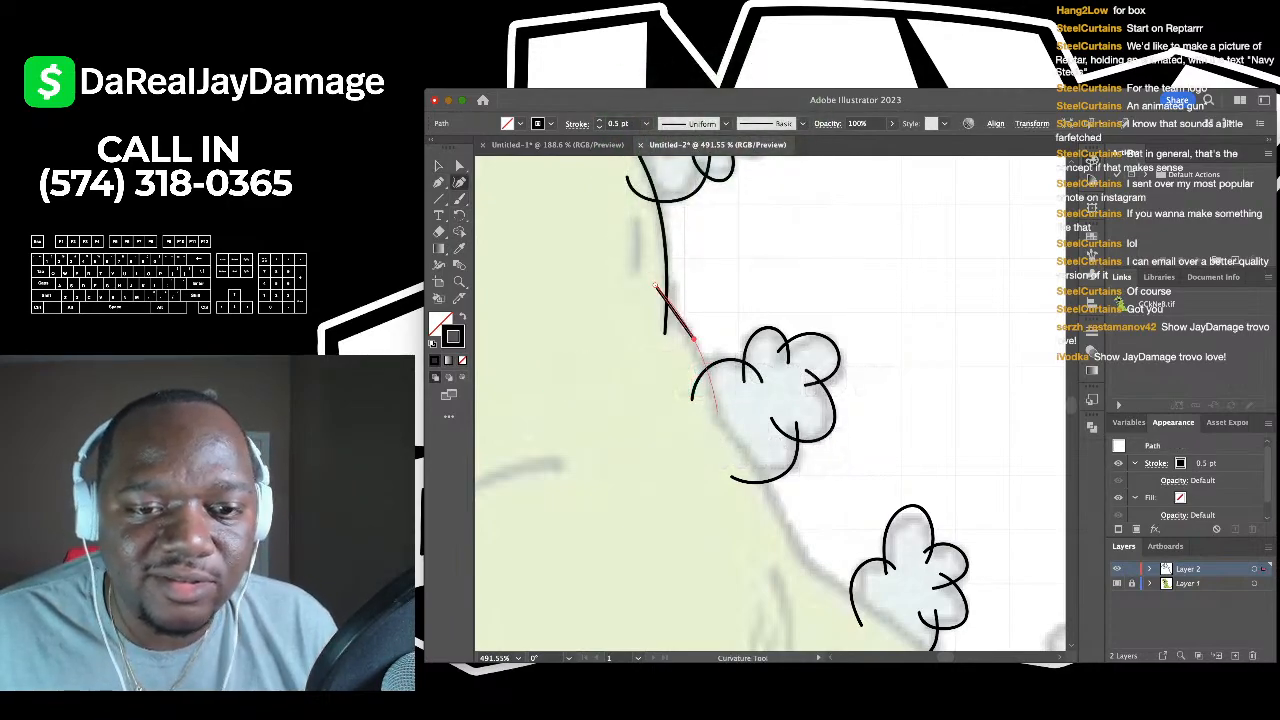
click(716, 410)
click(747, 451)
scroll(748, 452, down, 3)
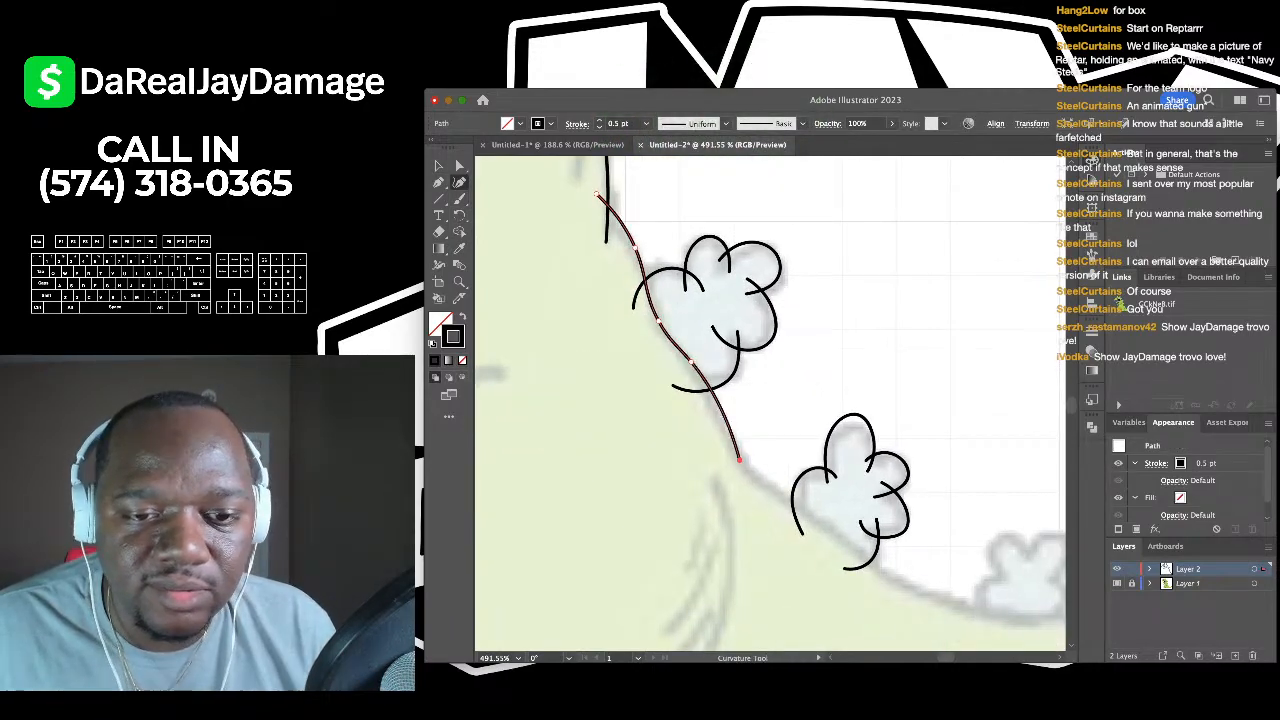
scroll(739, 460, down, 3)
click(708, 416)
scroll(708, 416, right, 3)
click(671, 423)
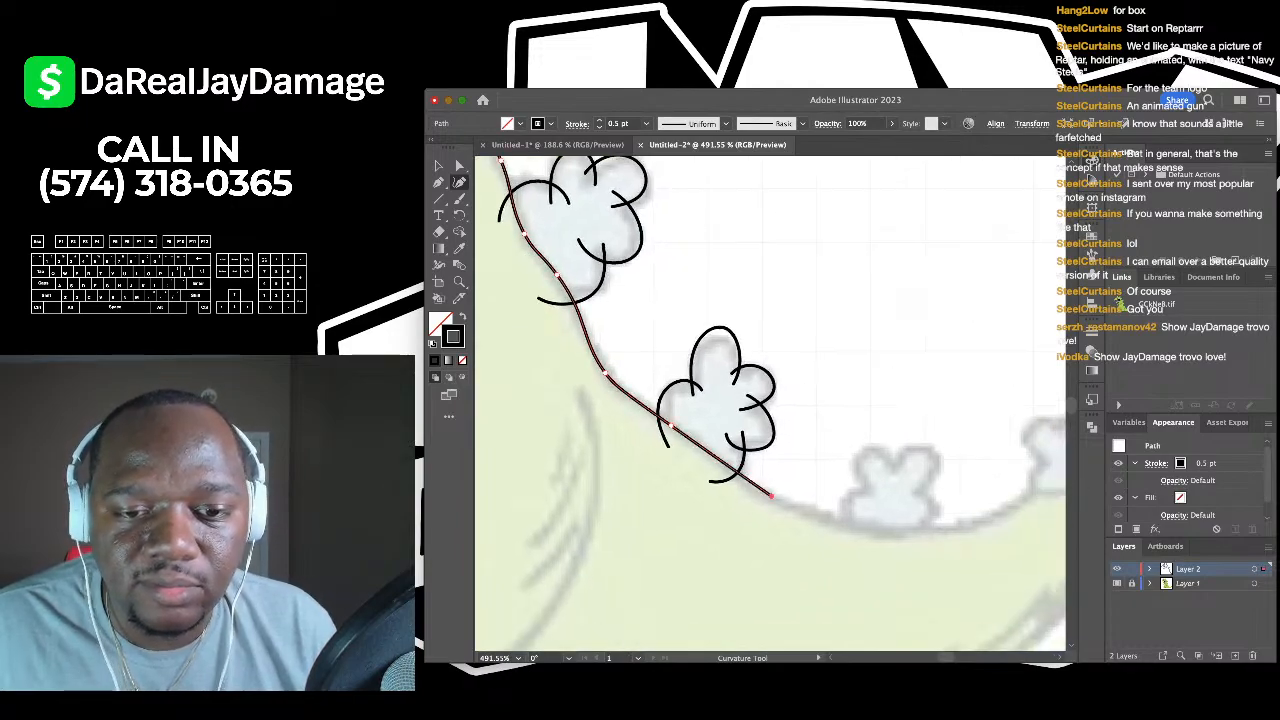
scroll(772, 496, right, 3)
click(793, 523)
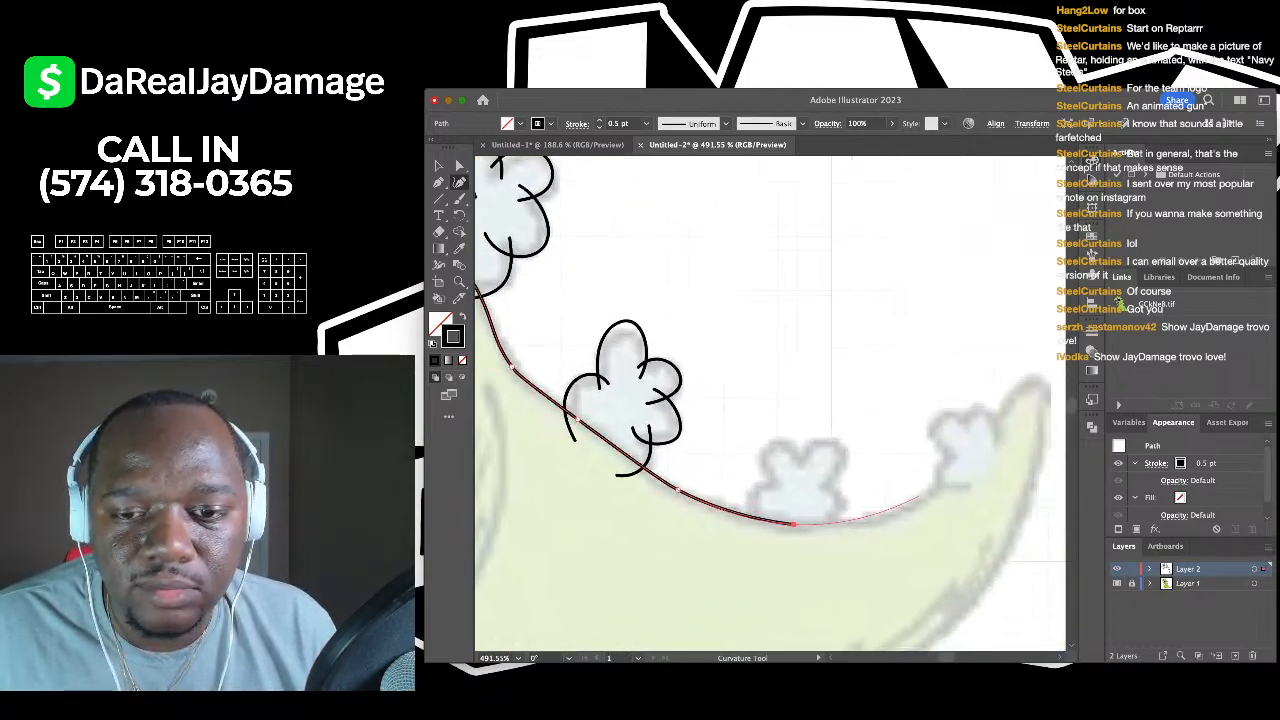
click(915, 503)
click(937, 490)
click(968, 487)
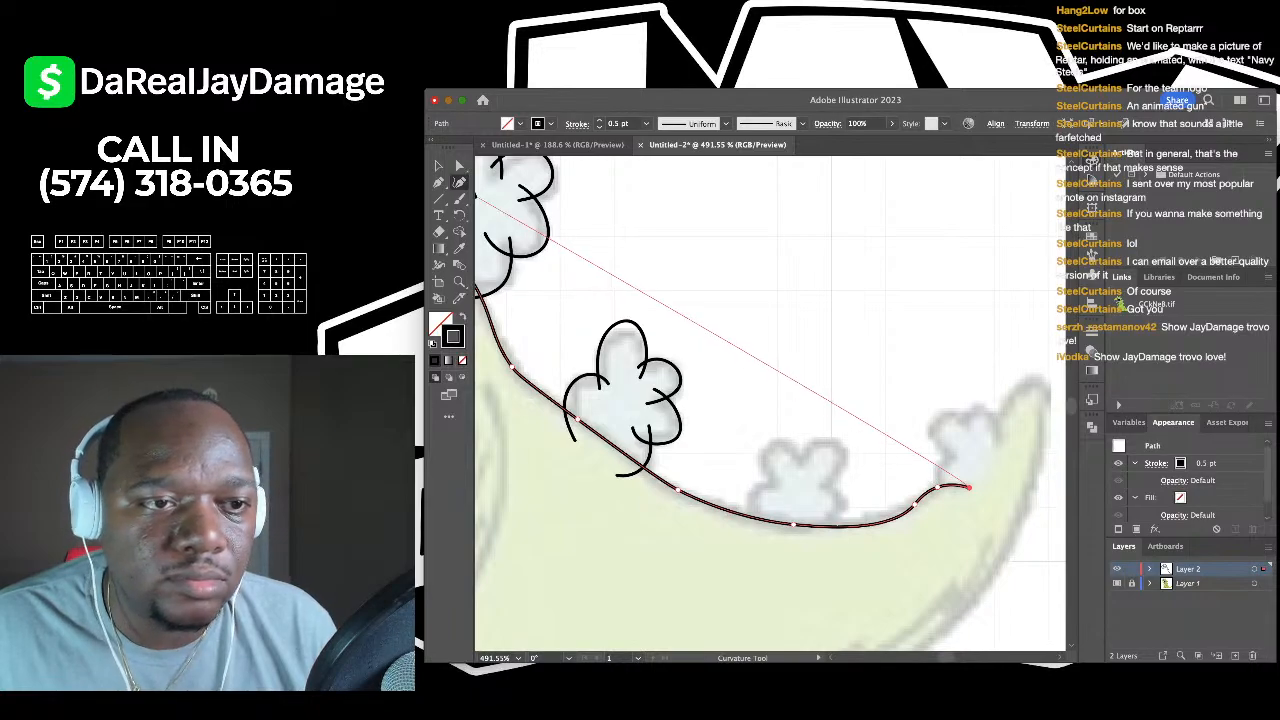
key(Escape)
click(459, 198)
- Undo a stray brush stroke and outline the middle tail spike with three Paintbrush strokes
scroll(707, 369, down, 1)
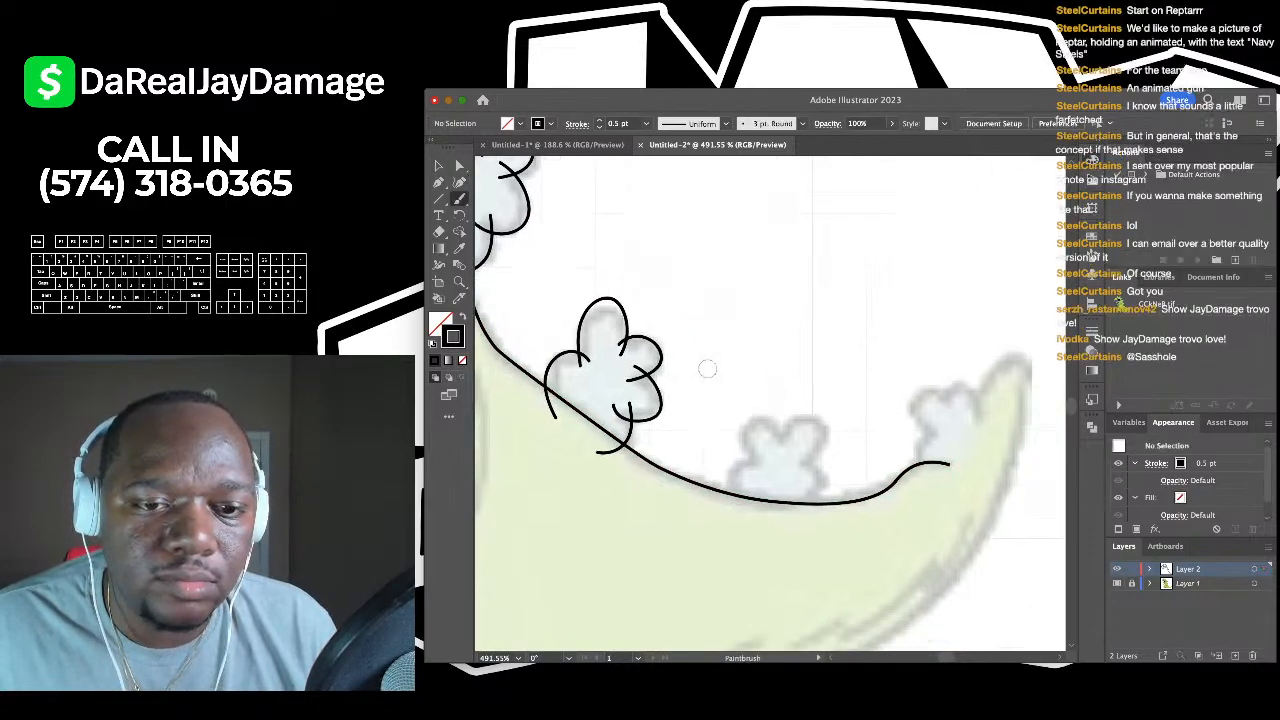
scroll(707, 369, up, 3)
key(p)
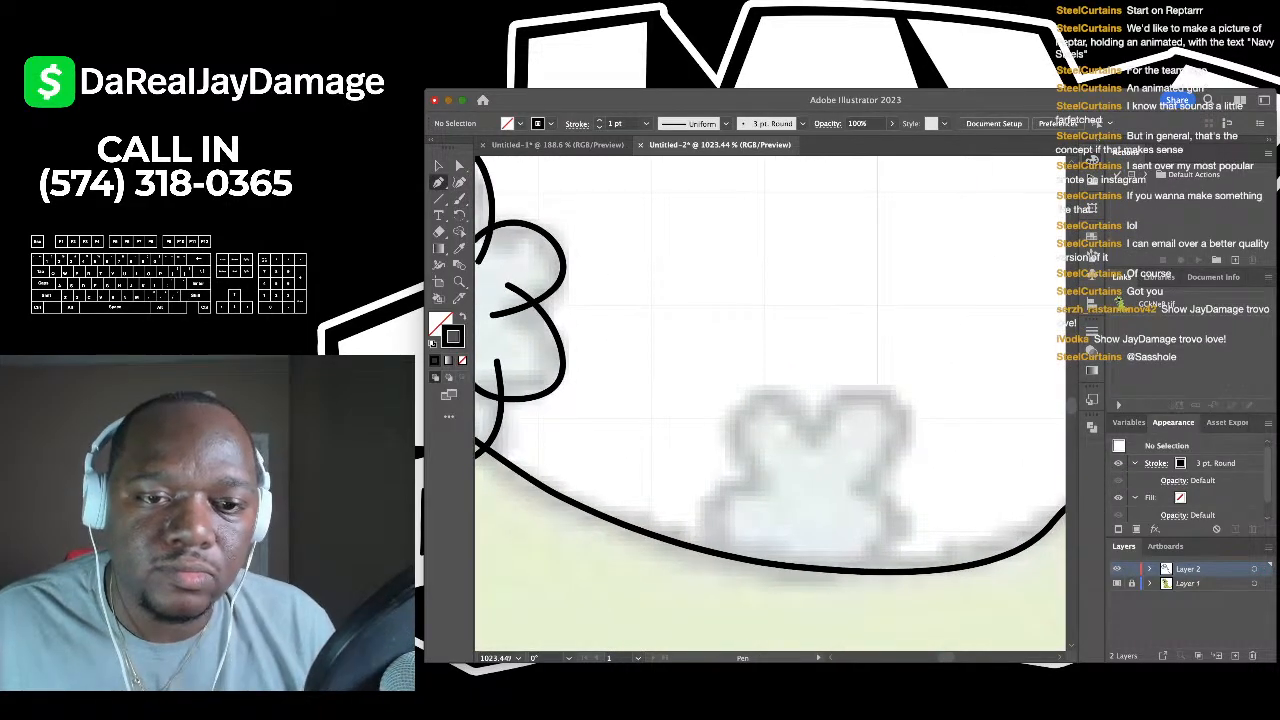
scroll(770, 400, down, 3)
key(b)
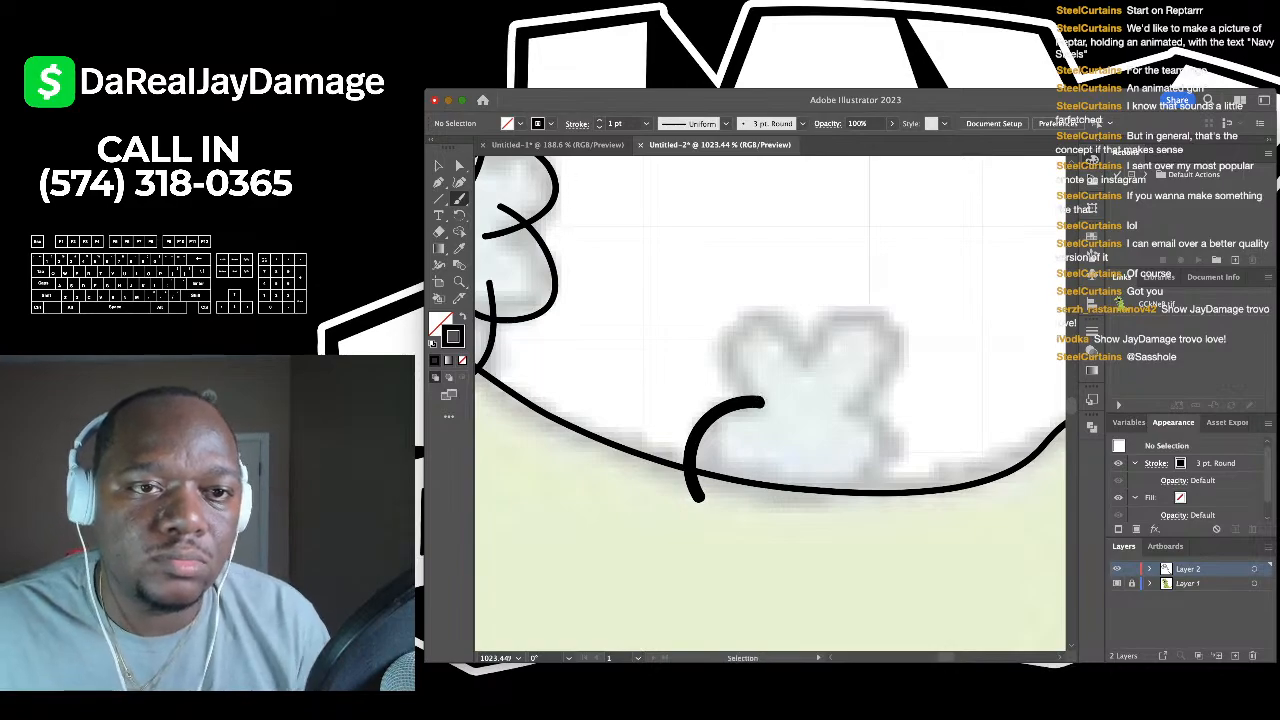
key(ctrl+z)
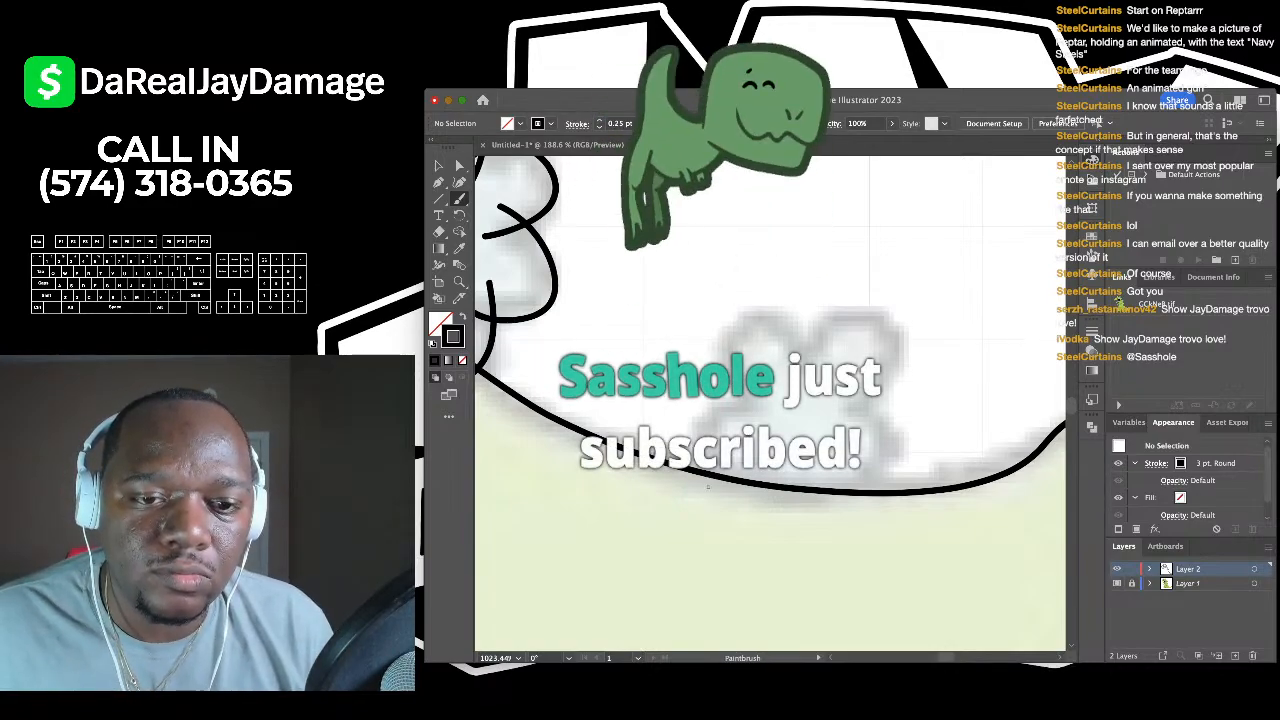
drag(708, 487, 740, 400)
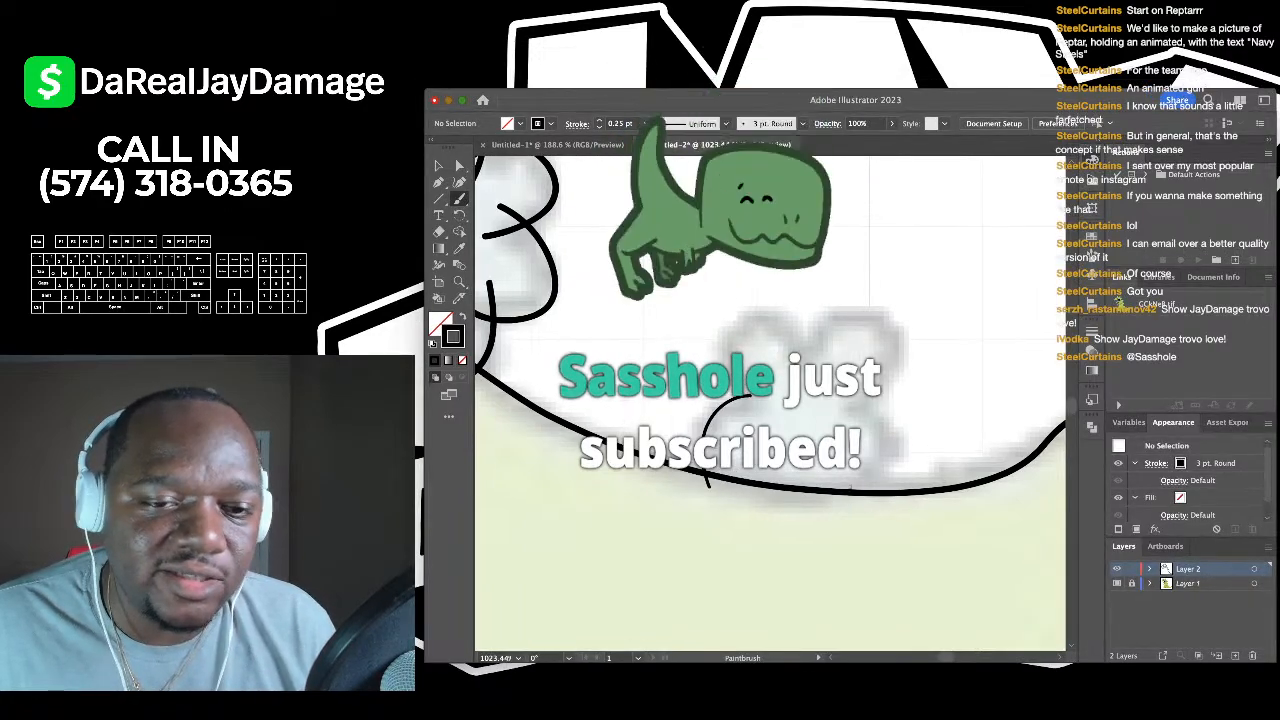
drag(851, 487, 805, 472)
mouse_move(698, 398)
mouse_down()
mouse_move(678, 324)
mouse_move(711, 301)
mouse_move(751, 316)
mouse_move(761, 369)
mouse_move(744, 365)
mouse_move(769, 311)
mouse_move(820, 284)
mouse_move(856, 306)
mouse_move(857, 337)
mouse_move(793, 396)
mouse_move(760, 368)
mouse_up()
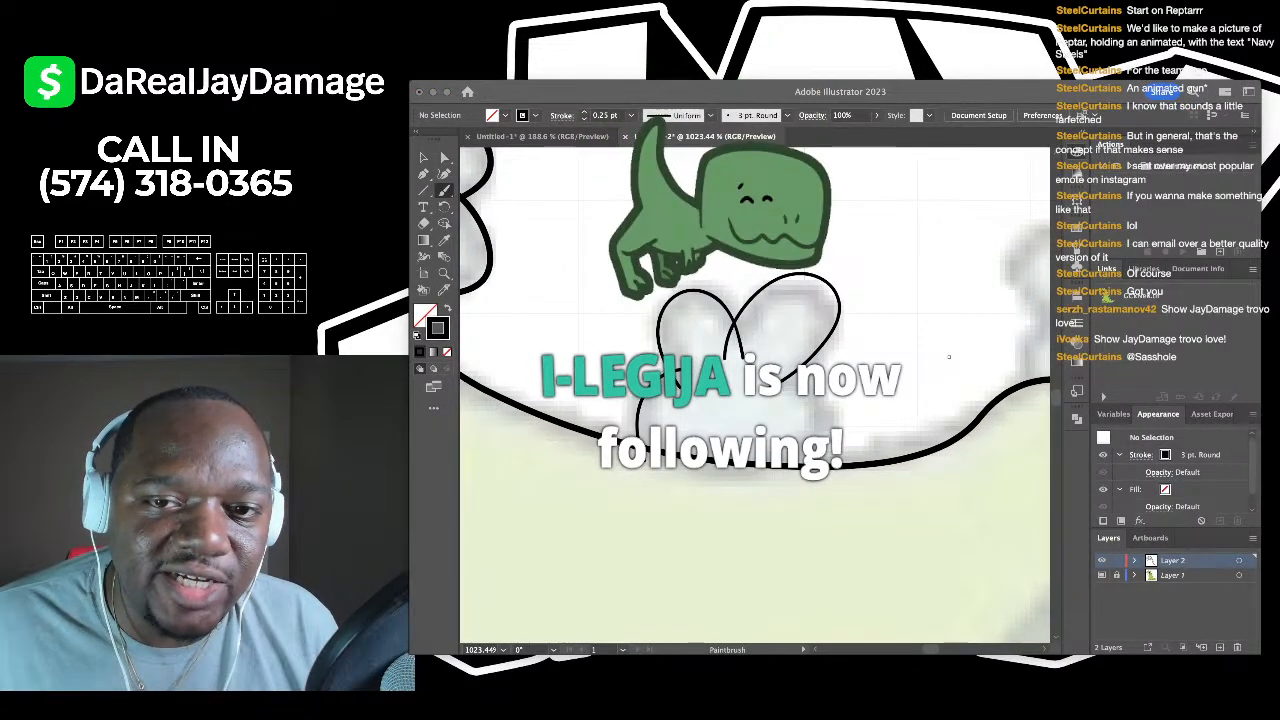
scroll(949, 356, up, 2)
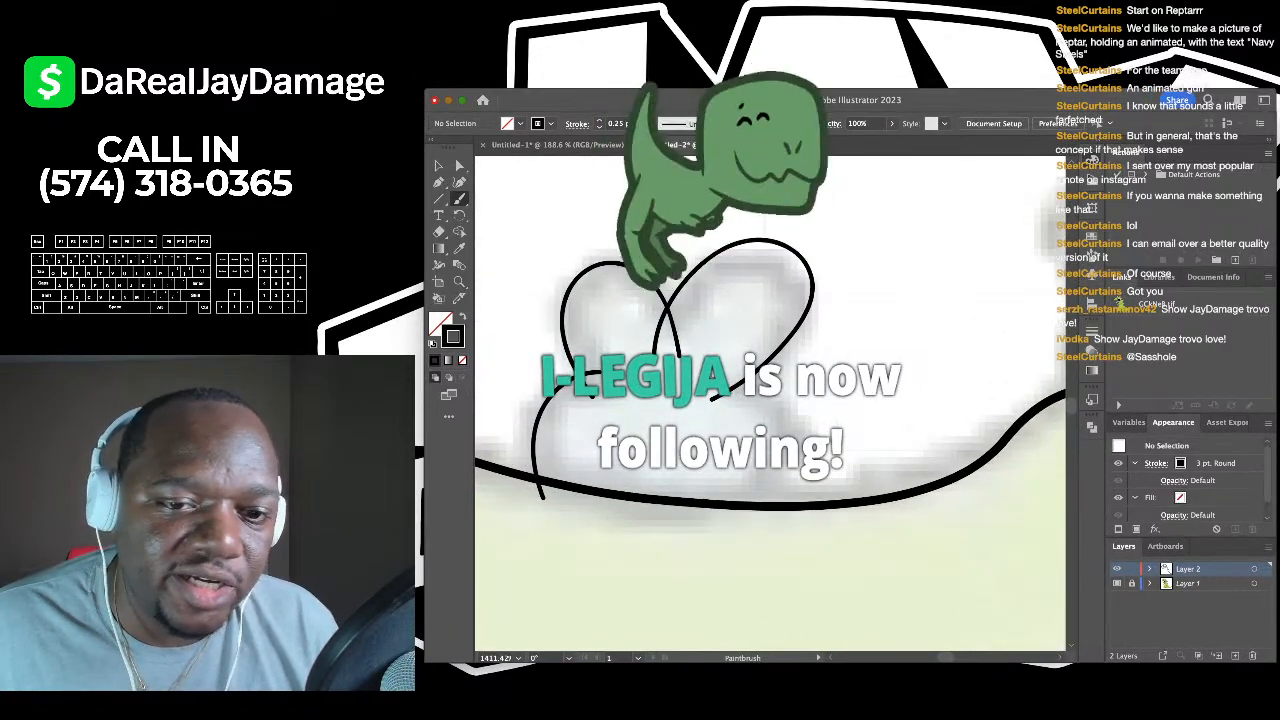
scroll(596, 517, down, 1)
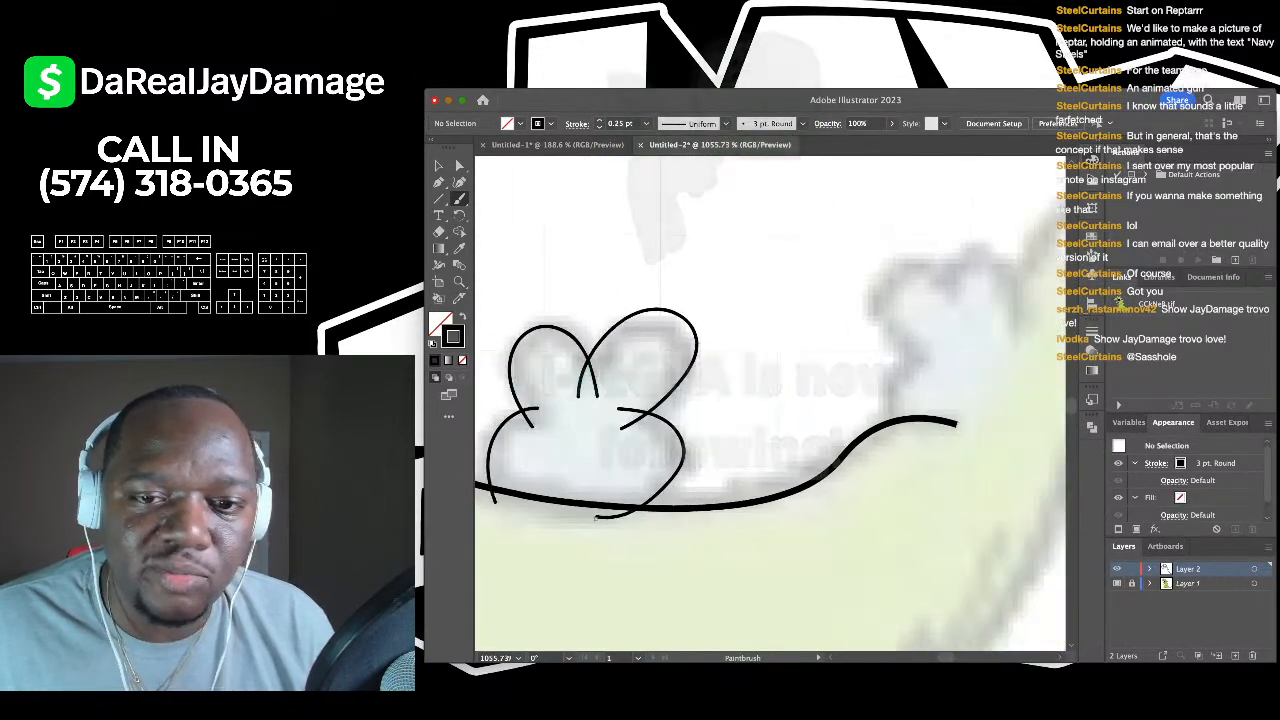
scroll(770, 400, right, 3)
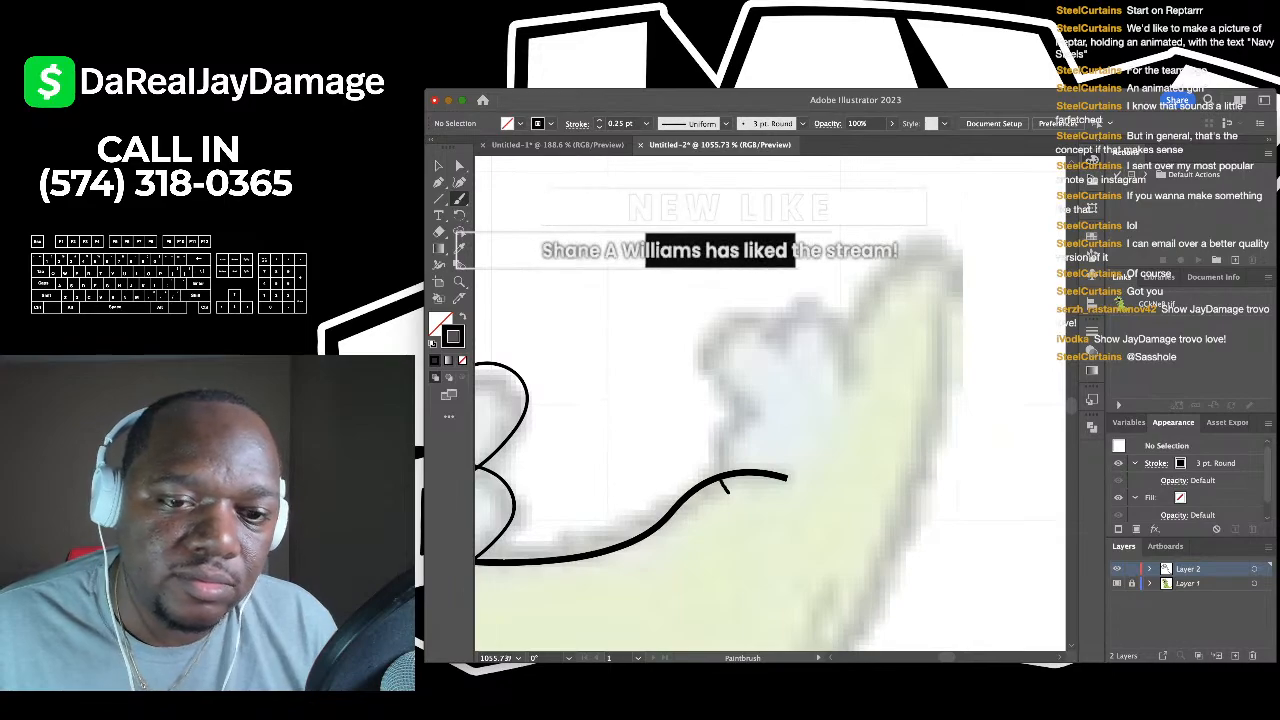
- Outline the spike nearest the tail tip, including its arc and right lobe
mouse_move(727, 489)
mouse_down()
mouse_move(728, 409)
mouse_move(763, 393)
mouse_up()
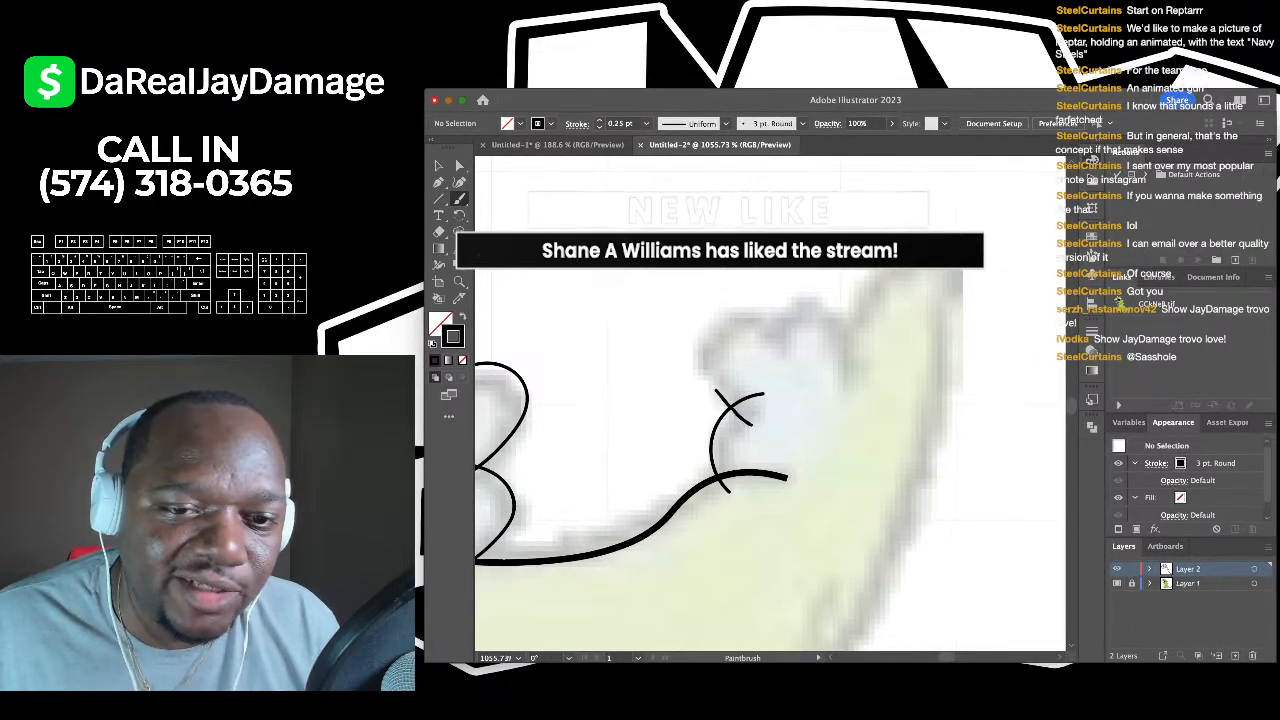
mouse_move(716, 391)
mouse_down()
mouse_move(753, 320)
mouse_move(795, 378)
mouse_up()
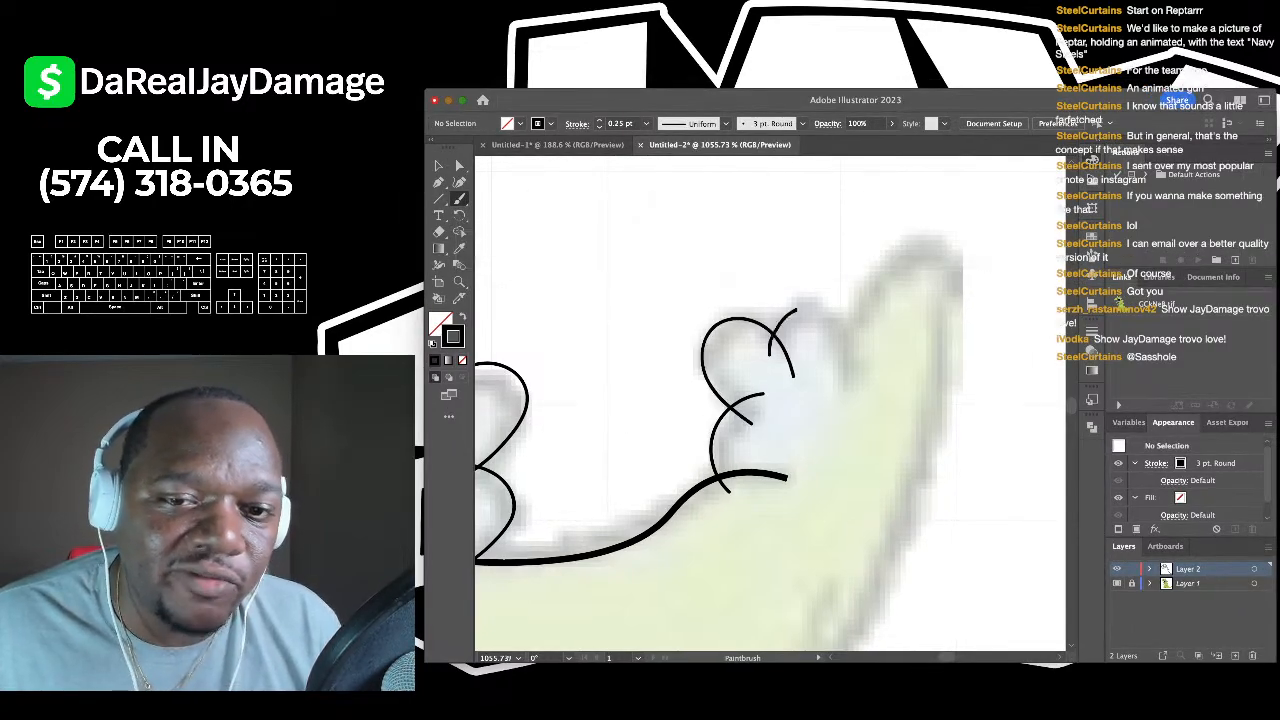
mouse_move(796, 312)
mouse_down()
mouse_move(828, 305)
mouse_move(854, 346)
mouse_move(833, 395)
mouse_up()
scroll(833, 392, down, 3)
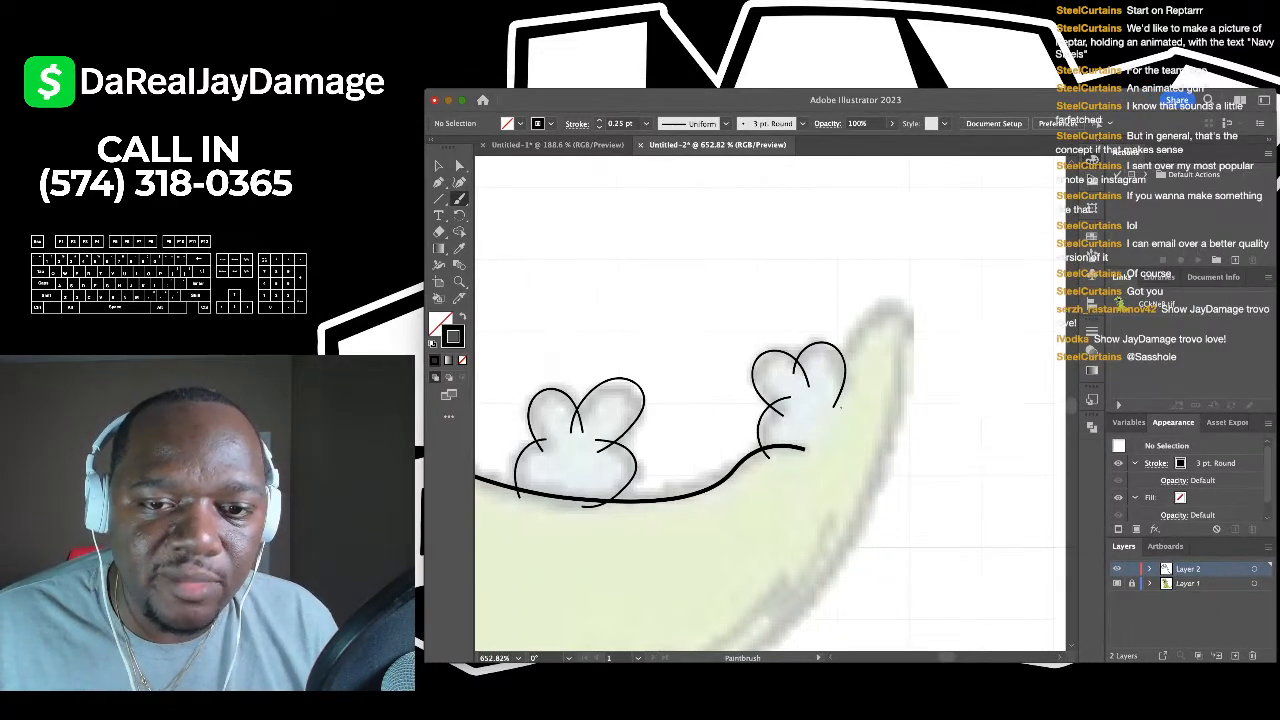
scroll(840, 407, down, 5)
scroll(830, 405, up, 4)
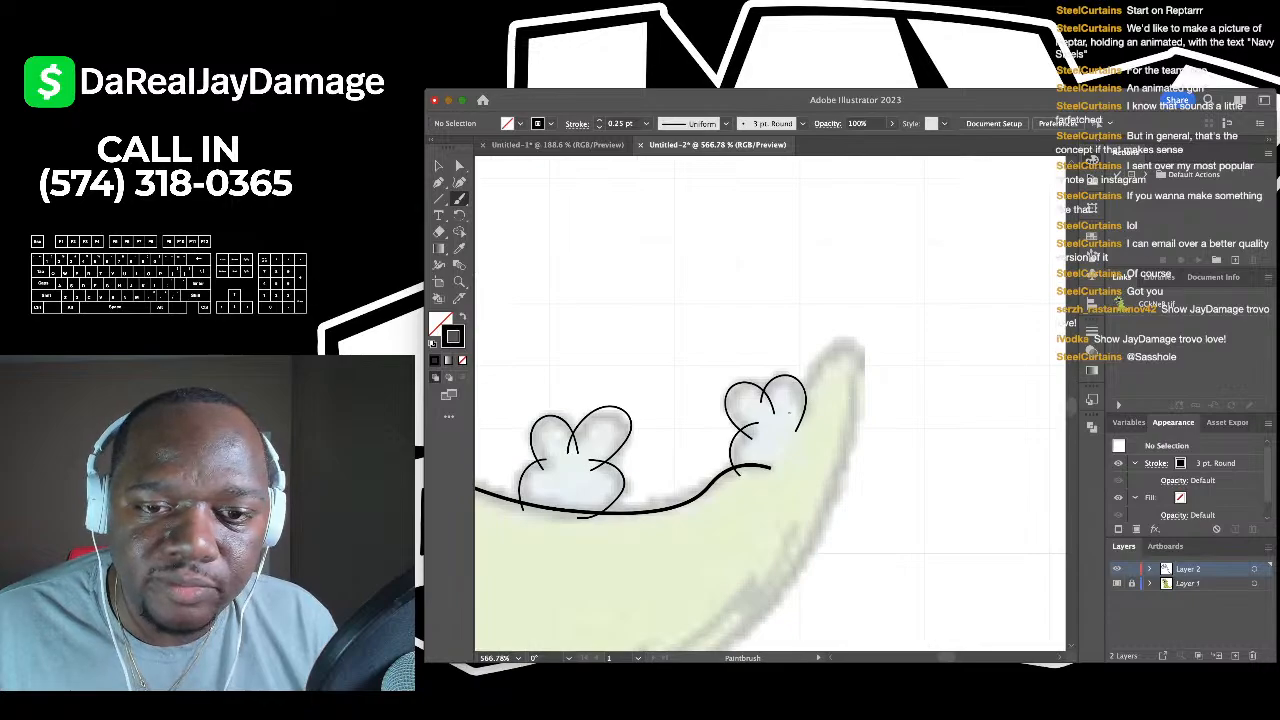
- Draw the curl of the tail's pointed tip and pick up its end with the Curvature tool
drag(815, 369, 857, 346)
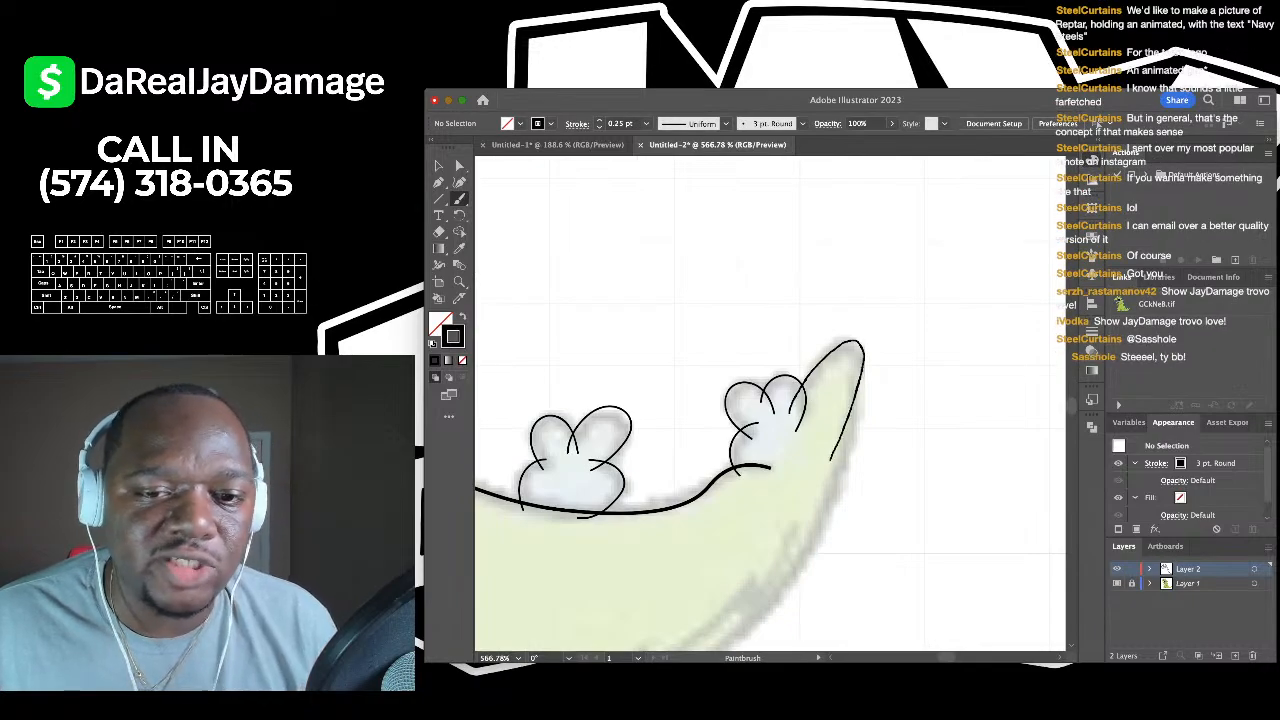
scroll(812, 462, down, 2)
drag(812, 462, 848, 371)
key(shift+grave)
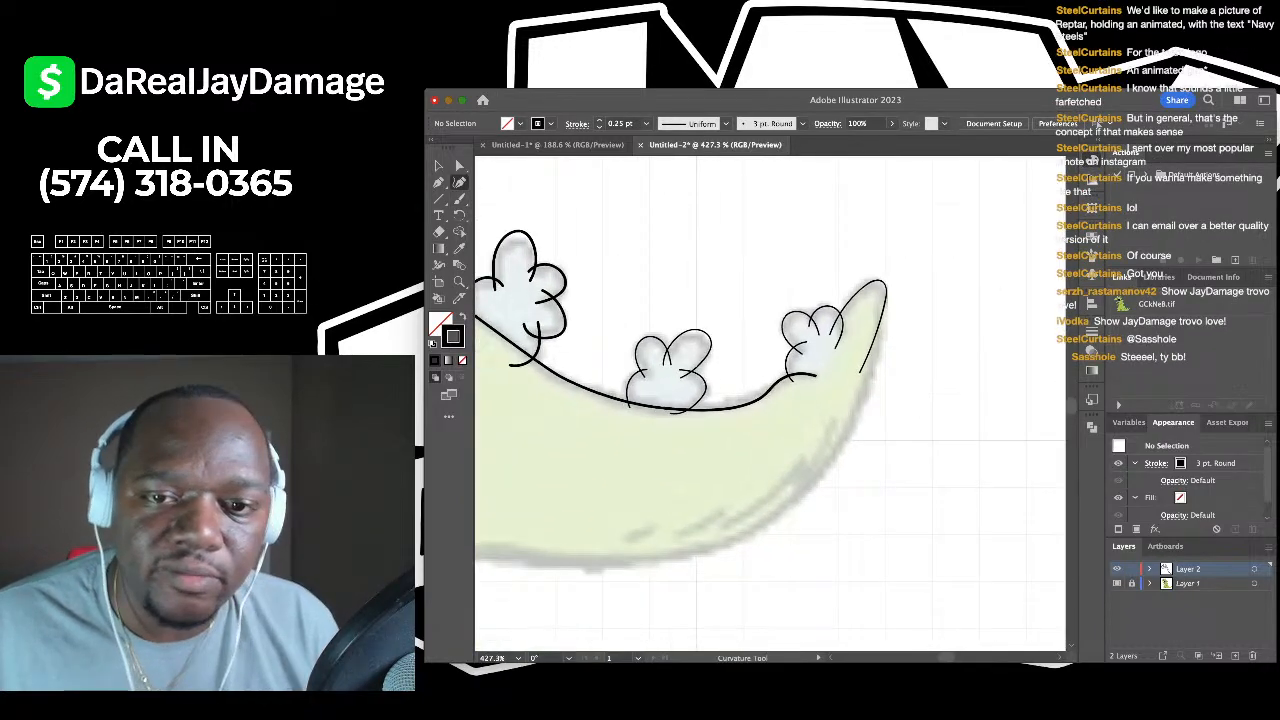
click(866, 345)
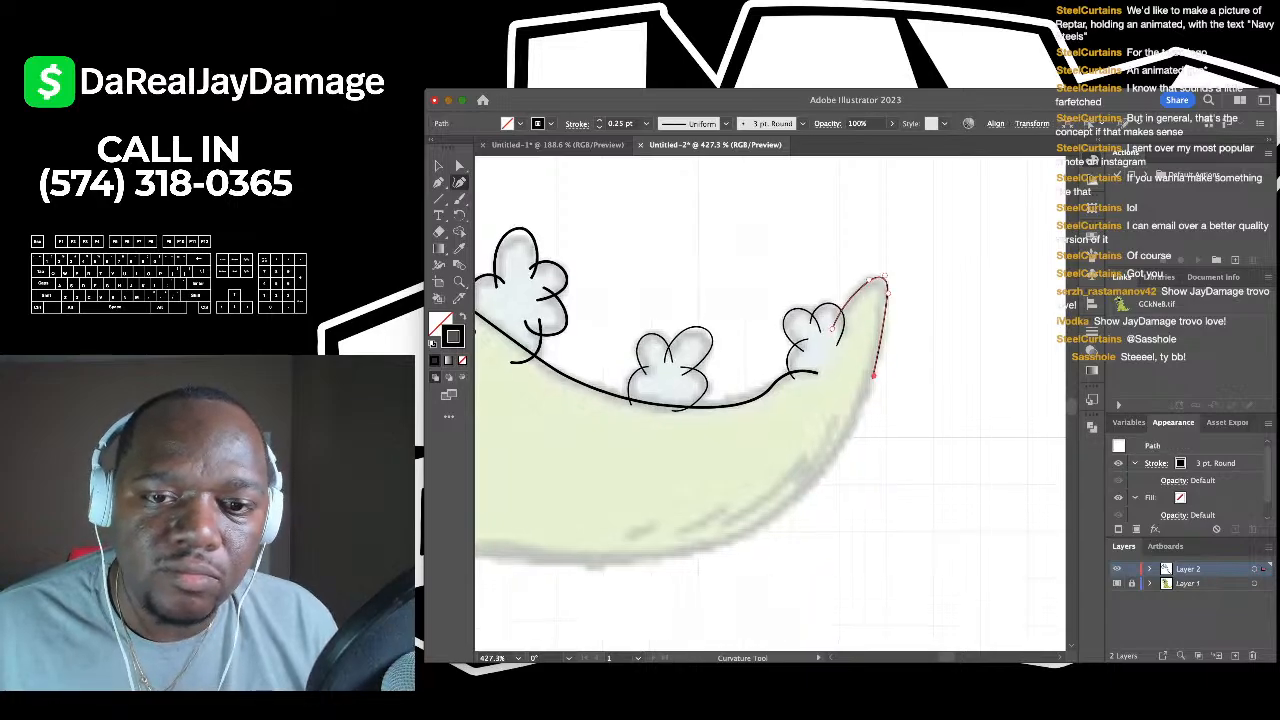
- Extend the tip path with Curvature points along the tail's underside to the belly, then deselect
scroll(866, 345, down, 3)
click(806, 425)
scroll(808, 425, down, 4)
drag(823, 421, 906, 414)
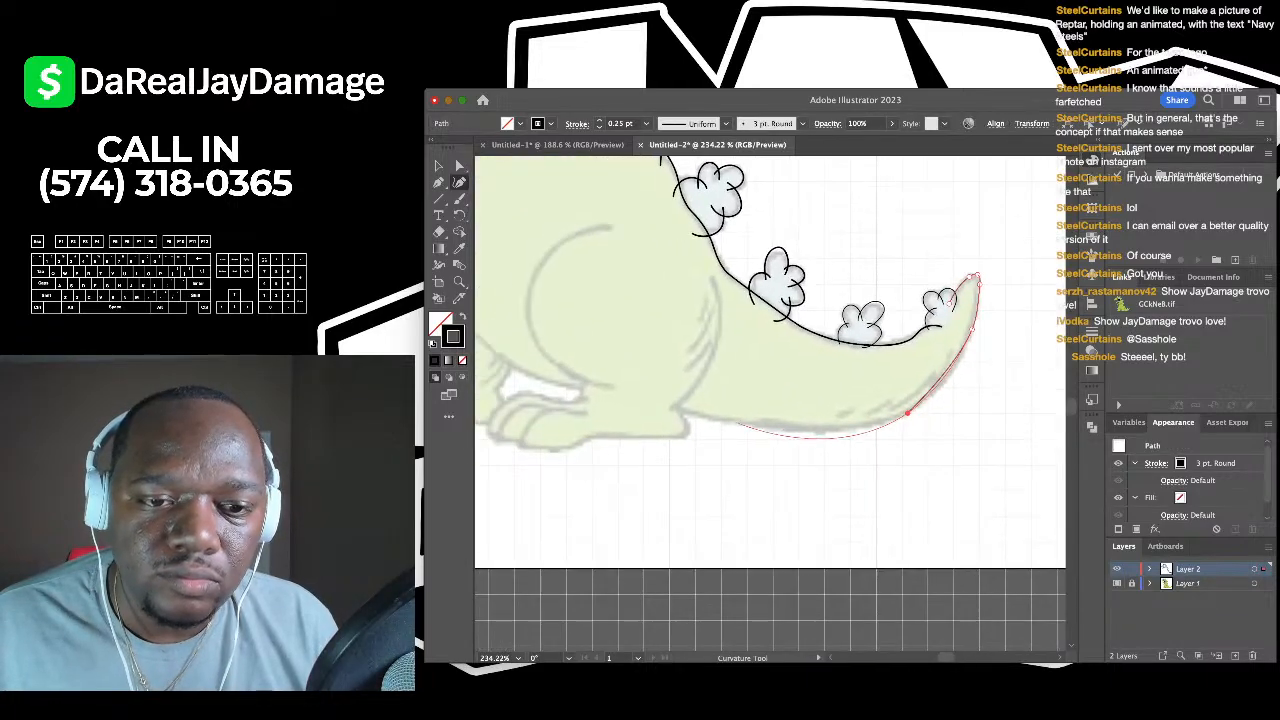
click(661, 400)
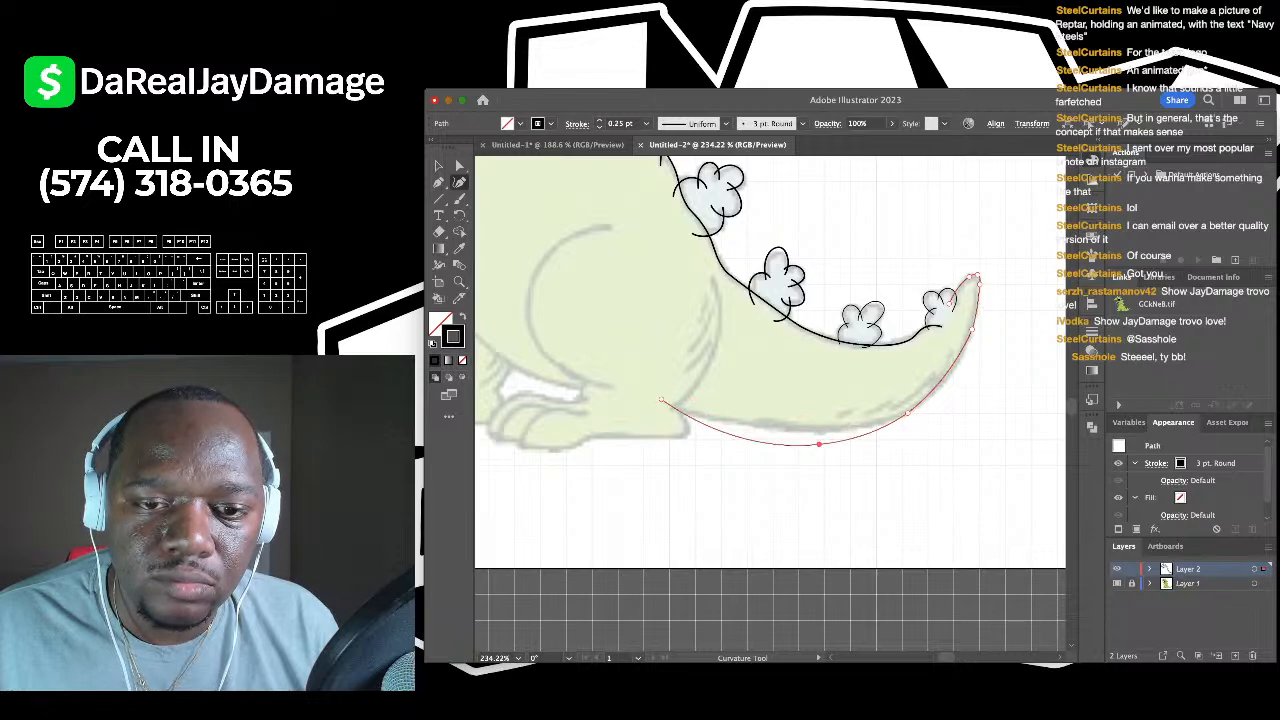
click(819, 428)
click(438, 166)
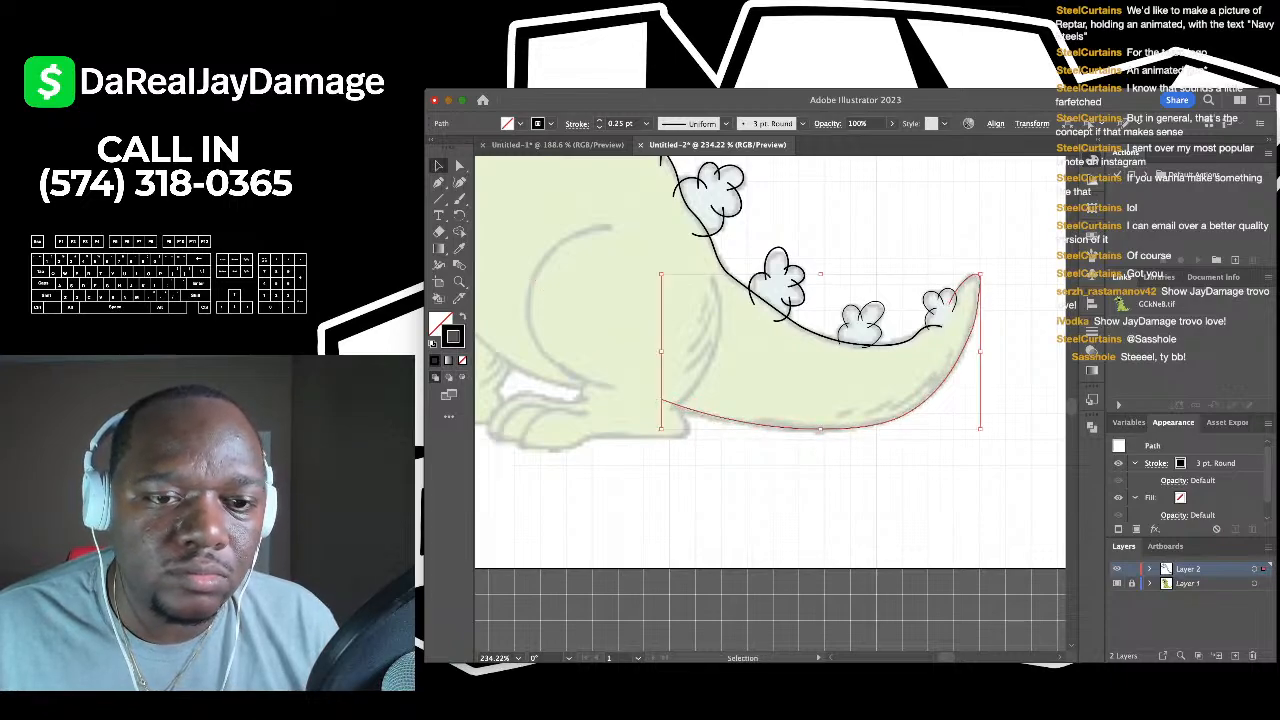
click(642, 284)
scroll(642, 284, down, 1)
scroll(642, 284, up, 3)
key(shift+grave)
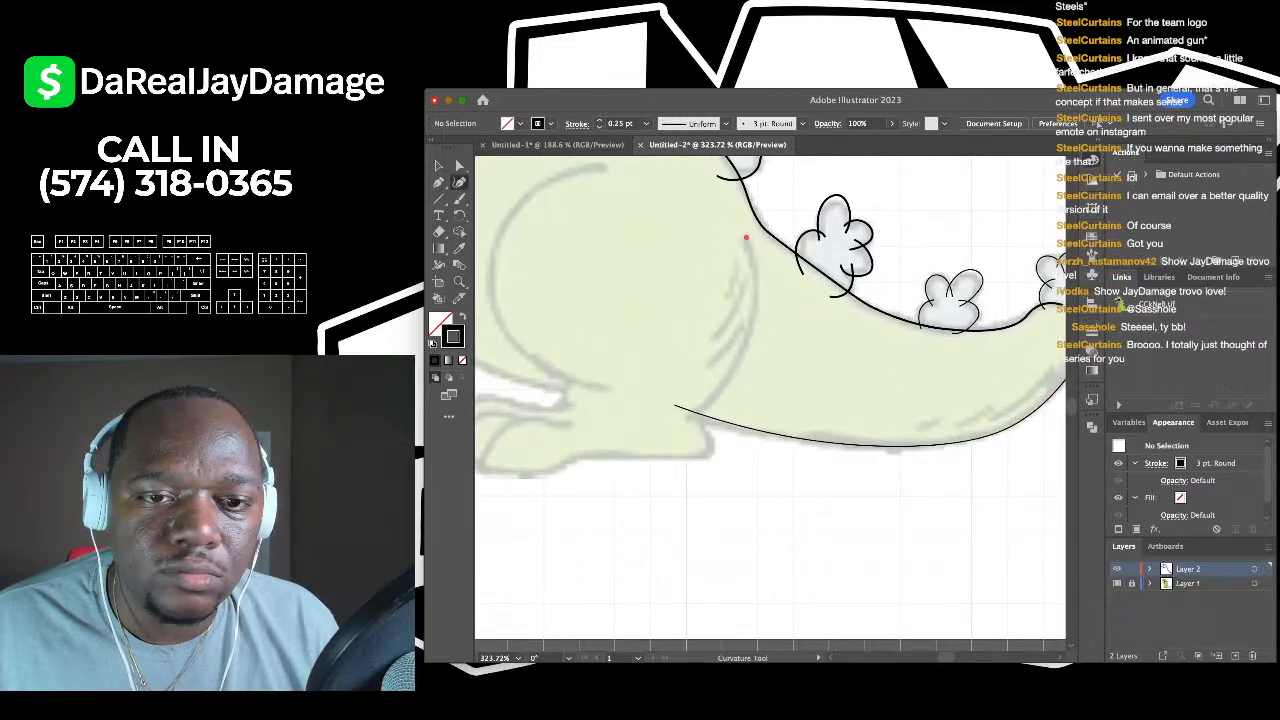
- Trace a three-point curve down the back of the leg to the tail line
click(746, 237)
click(750, 340)
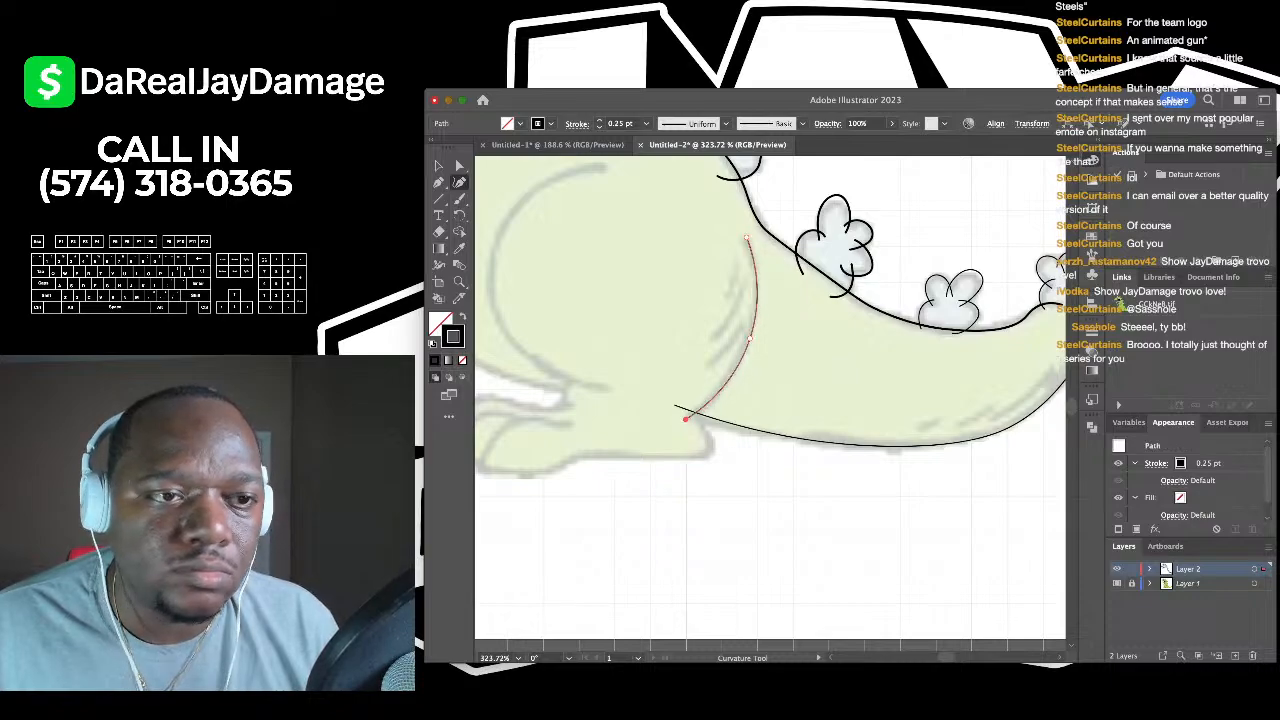
click(686, 418)
key(v)
key(ctrl+shift+a)
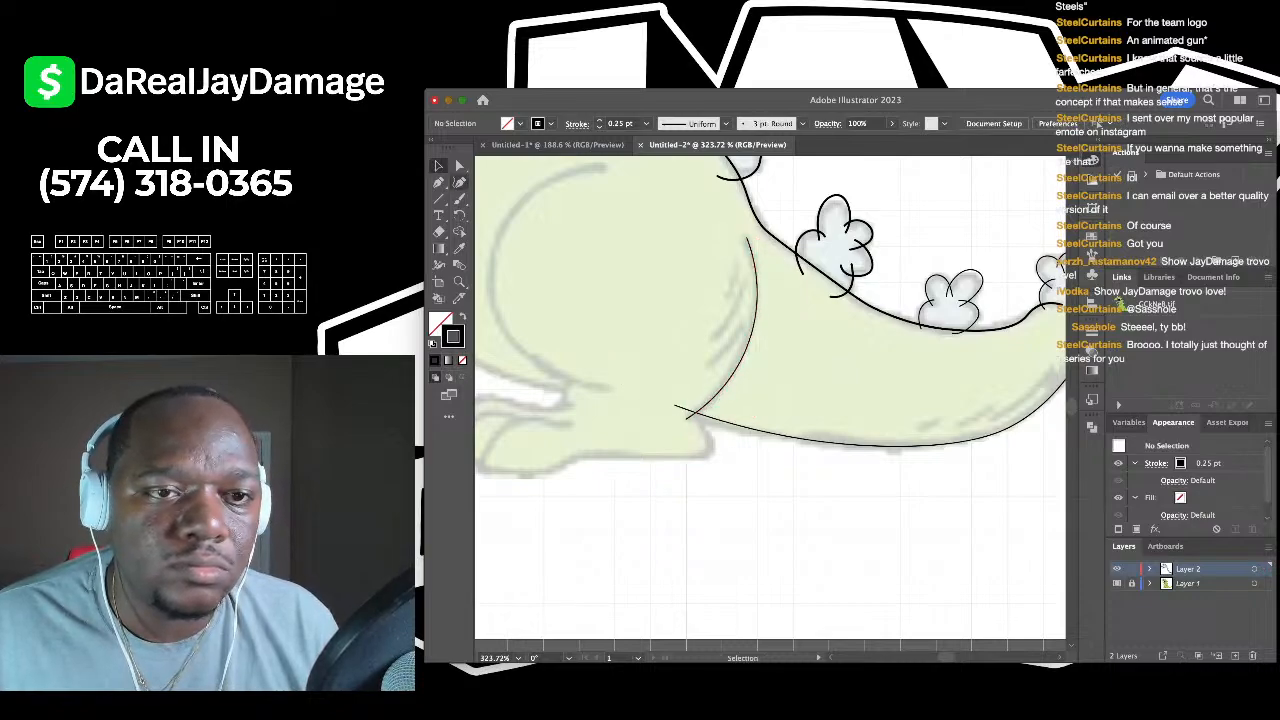
- Trace a second three-point curve down the front of the leg to the foot
key(shift+grave)
click(606, 166)
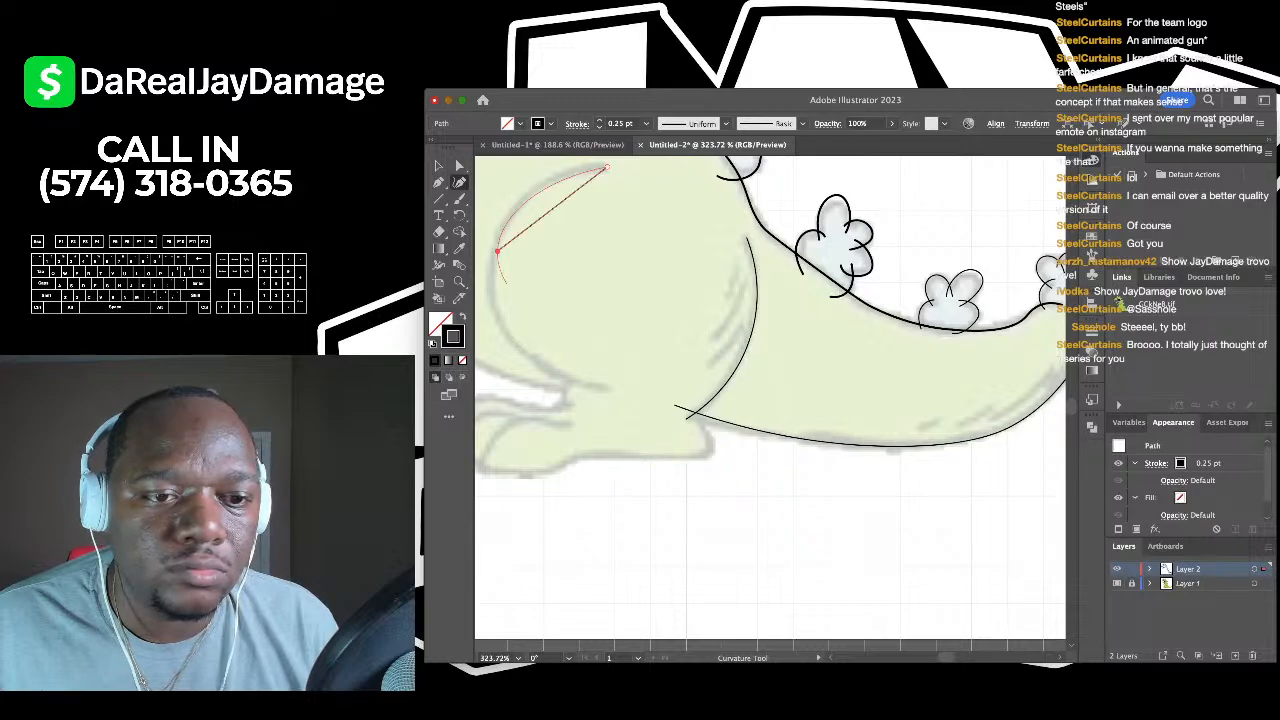
click(496, 252)
click(603, 388)
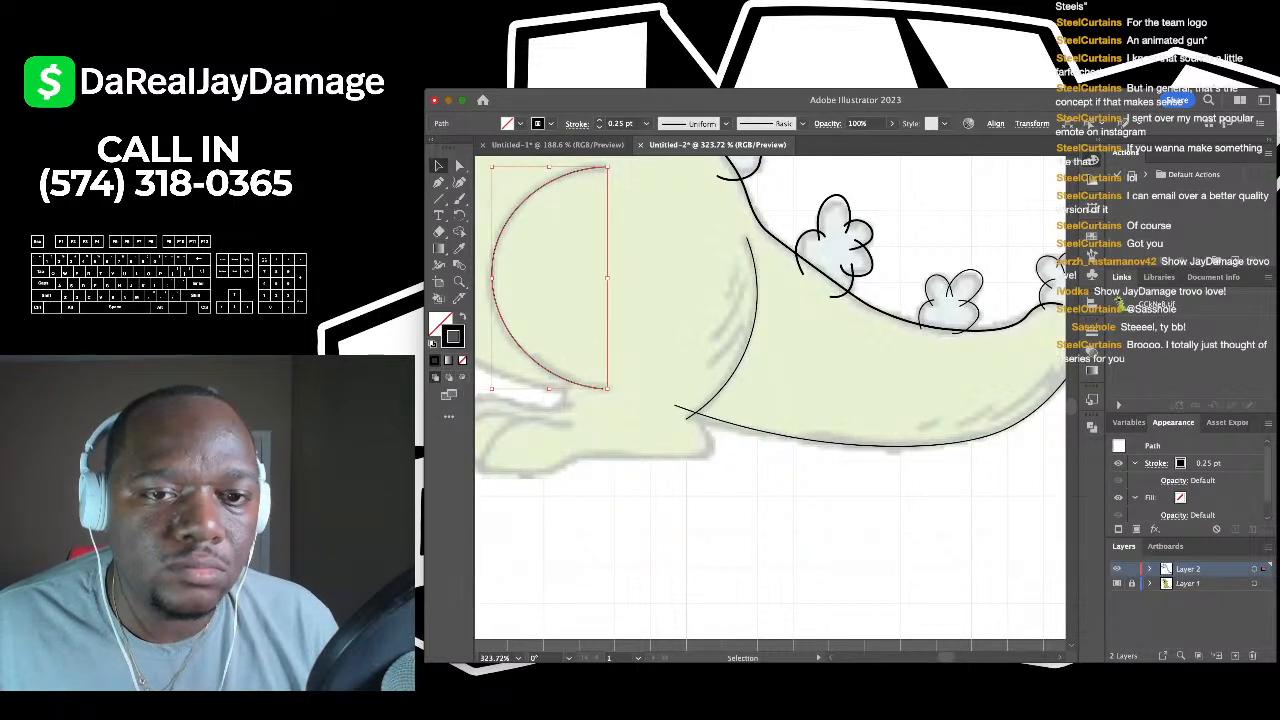
key(v)
scroll(770, 400, down, 3)
scroll(770, 400, up, 3)
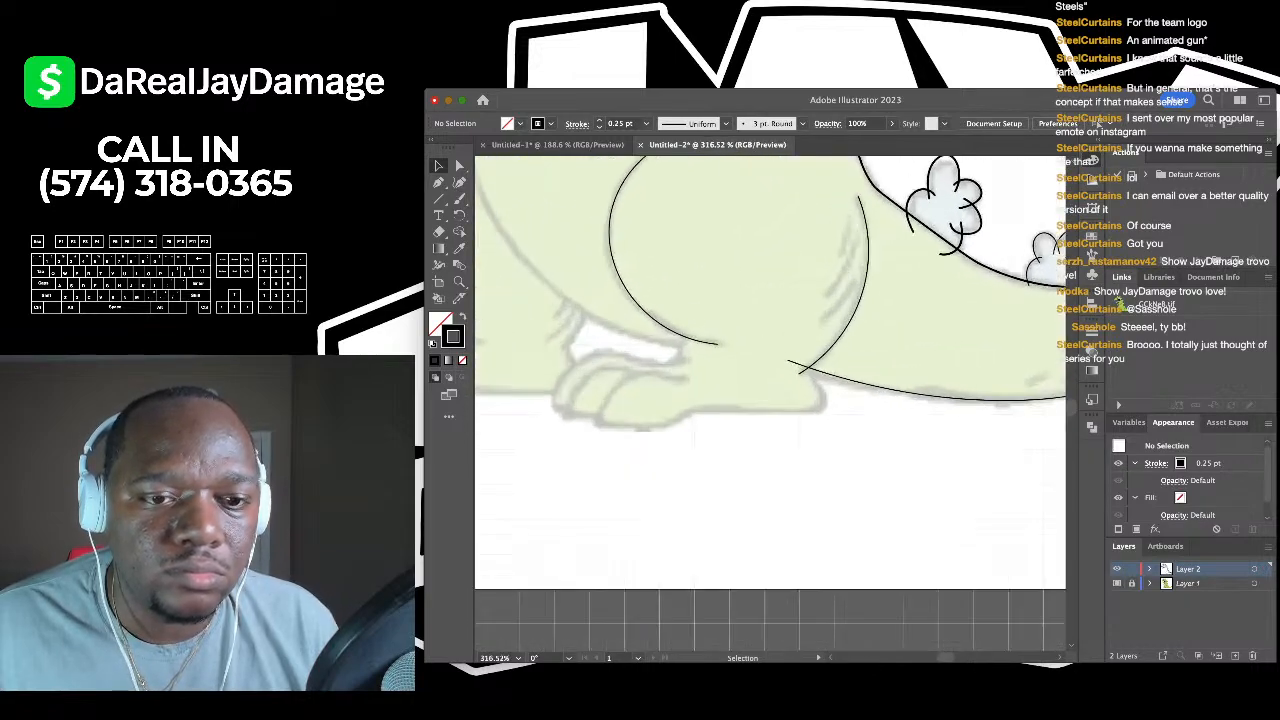
scroll(698, 367, up, 3)
- Adjust the Paintbrush size and brush a short arc where the belly meets the hind foot
key(p)
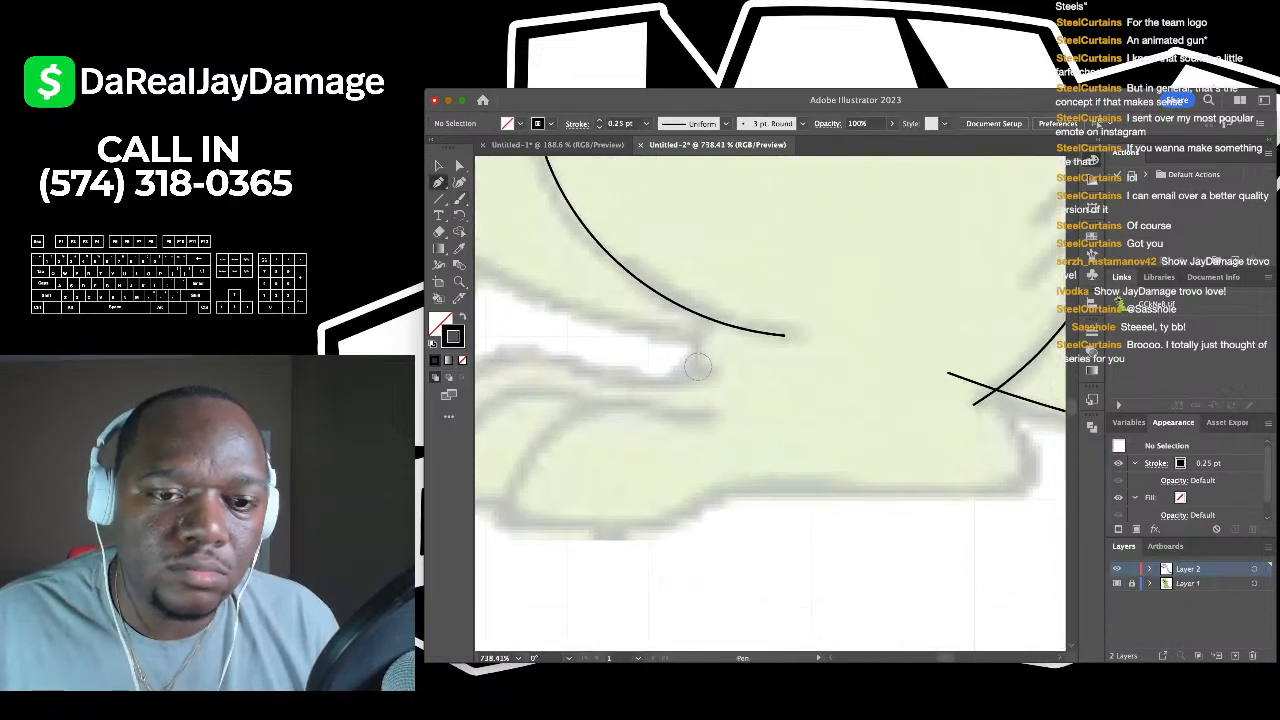
key(shift+grave)
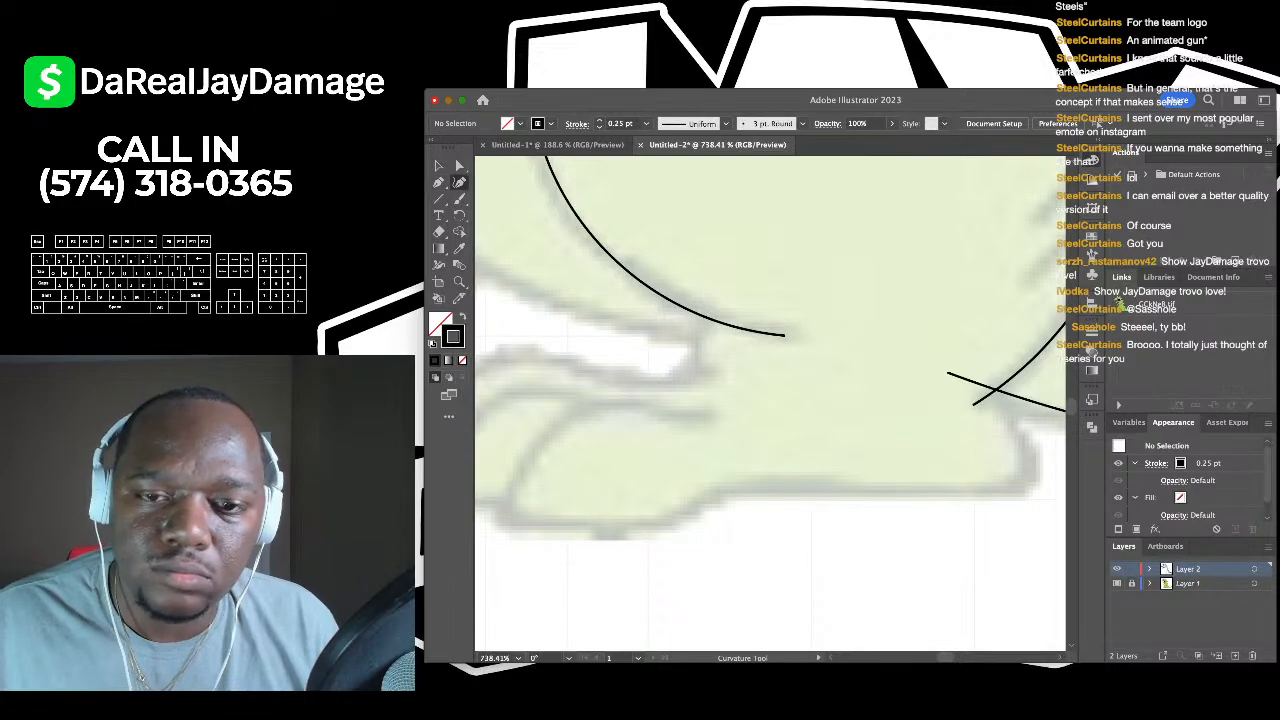
key(b)
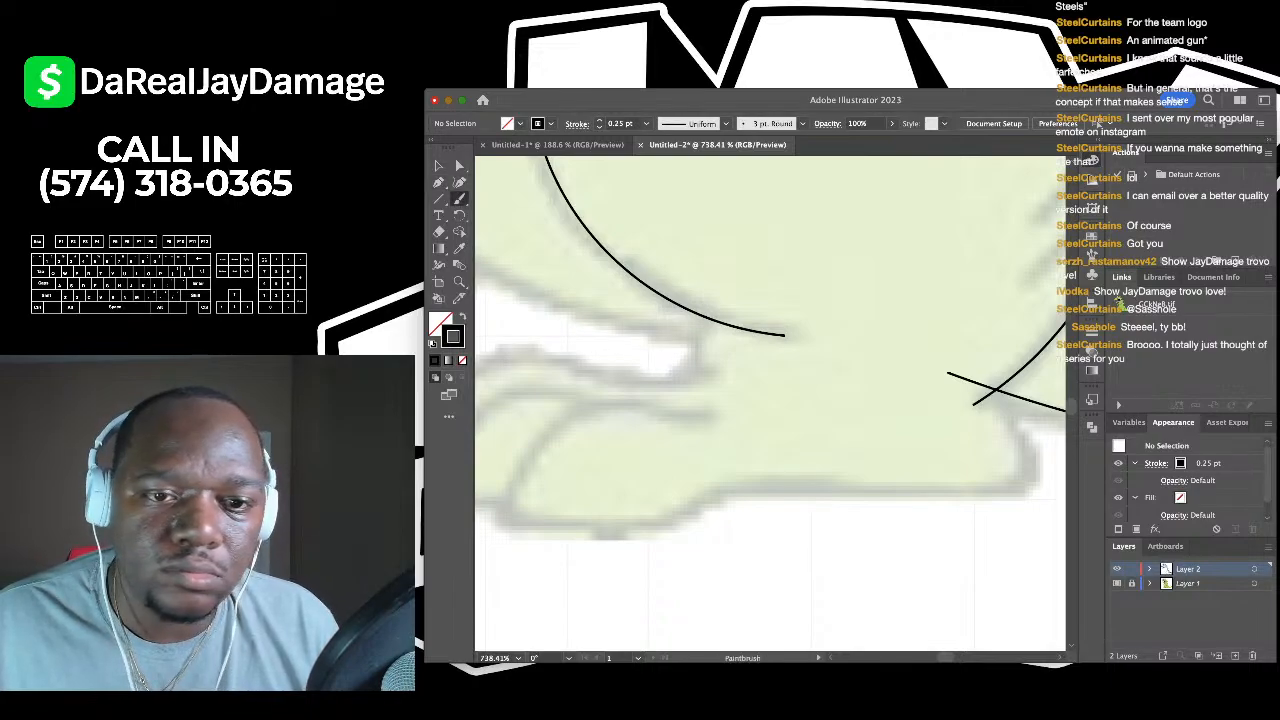
key(bracketleft)
key(bracketleft)
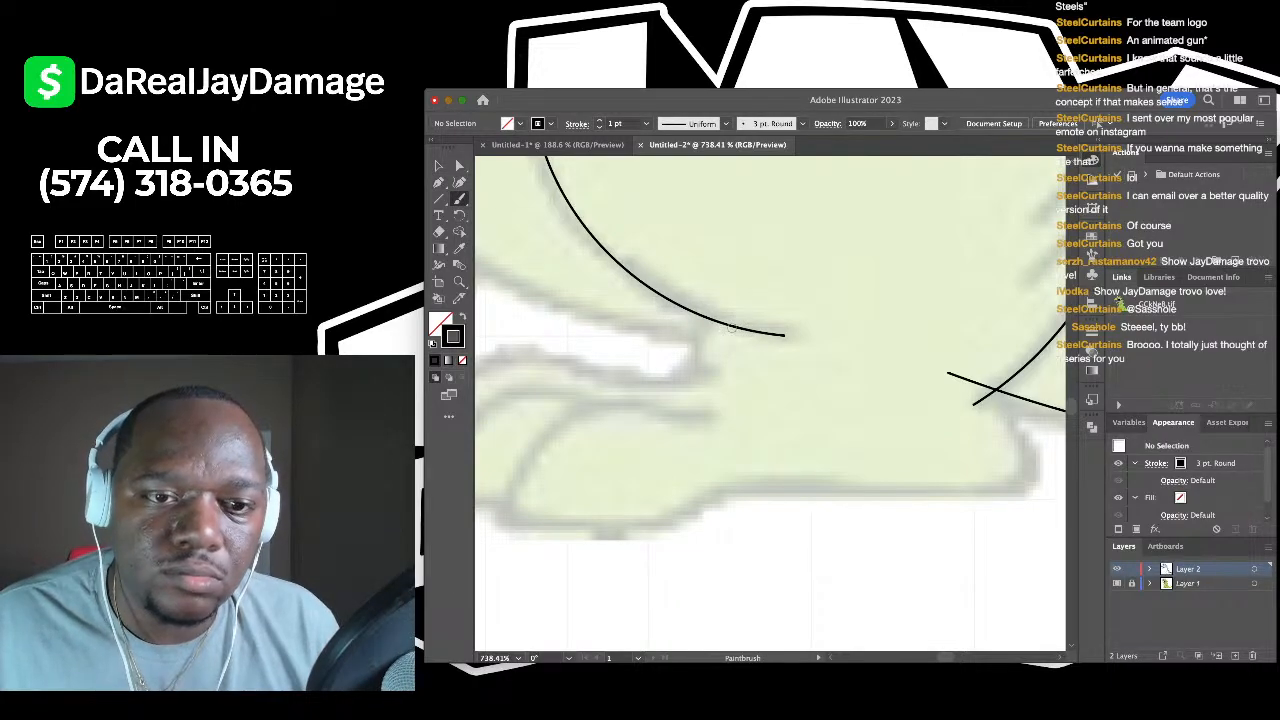
scroll(732, 326, up, 3)
mouse_move(726, 300)
mouse_down()
mouse_move(678, 327)
mouse_move(670, 377)
mouse_move(700, 428)
mouse_up()
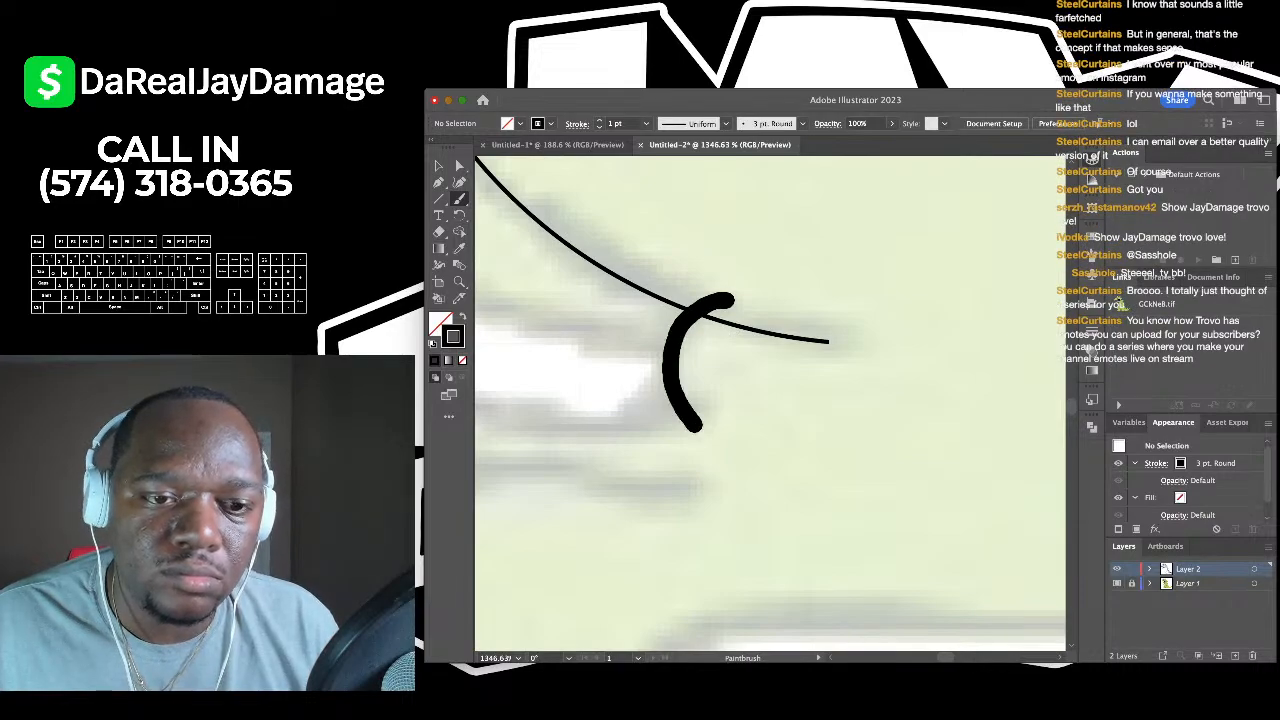
scroll(723, 398, down, 4)
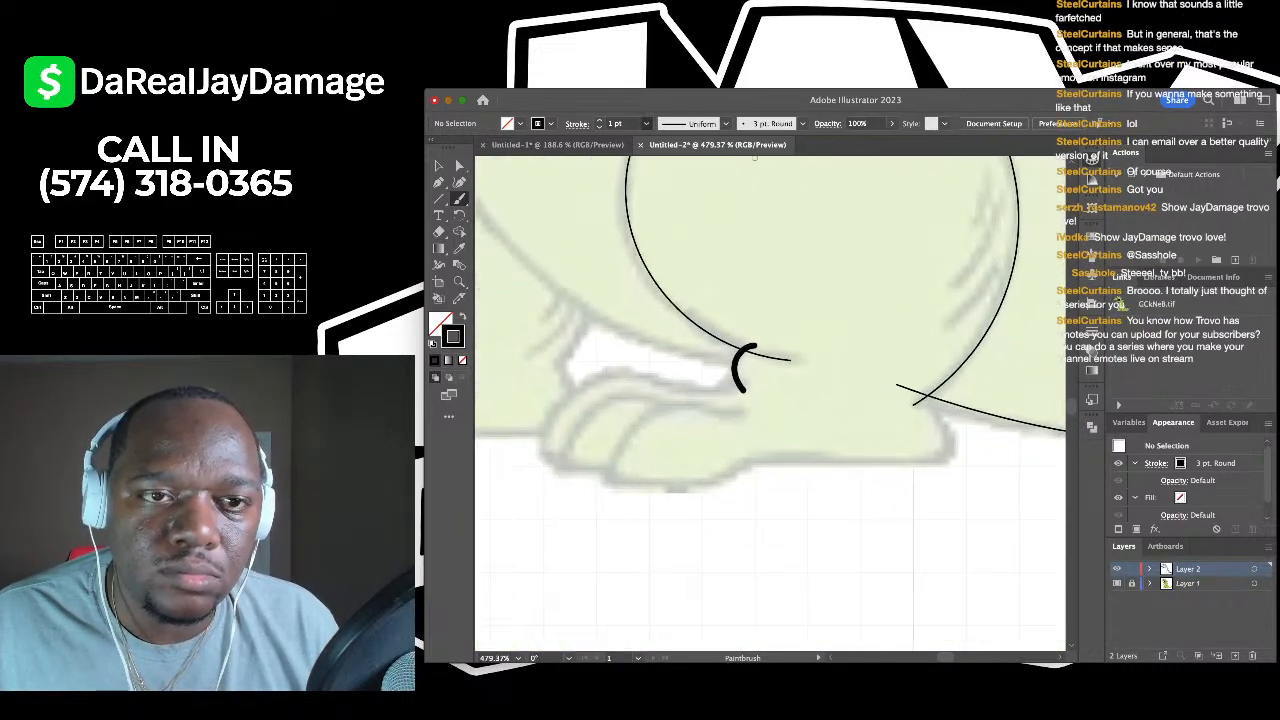
scroll(700, 290, down, 8)
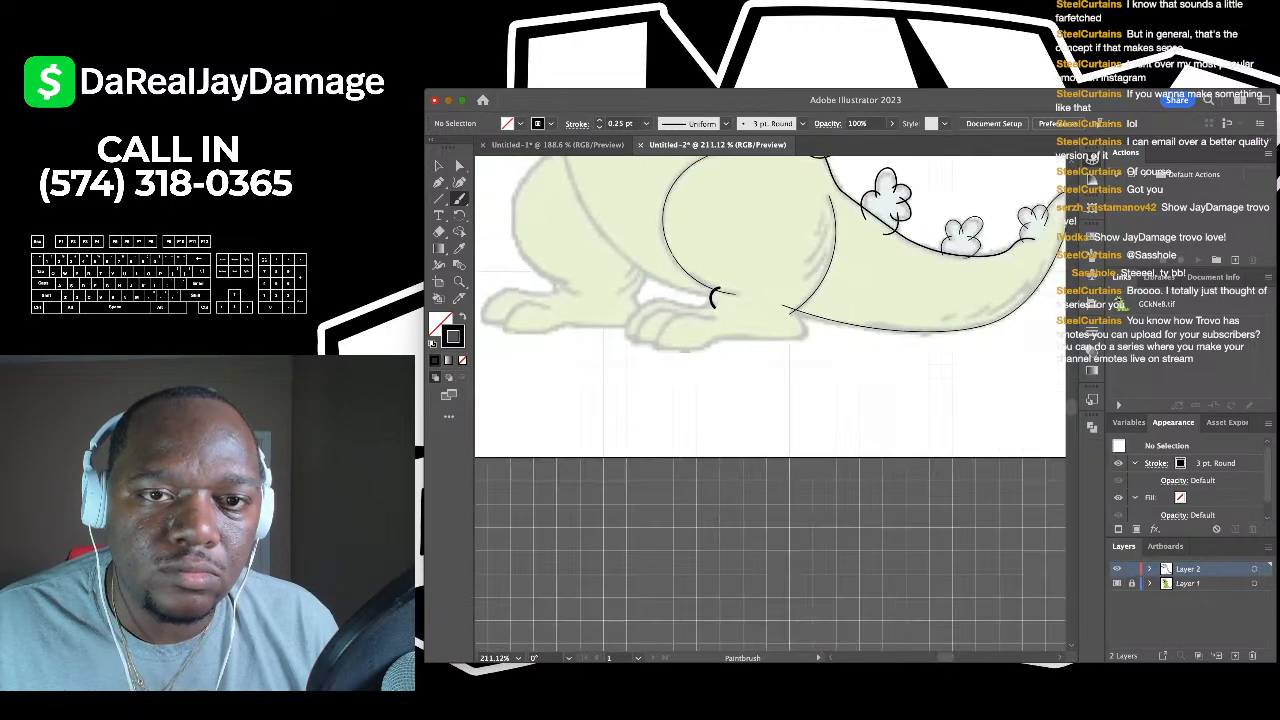
scroll(700, 300, up, 2)
- Zoom in on the jaw and brush a stroke along the lower jaw's underside below the teeth
scroll(700, 300, down, 3)
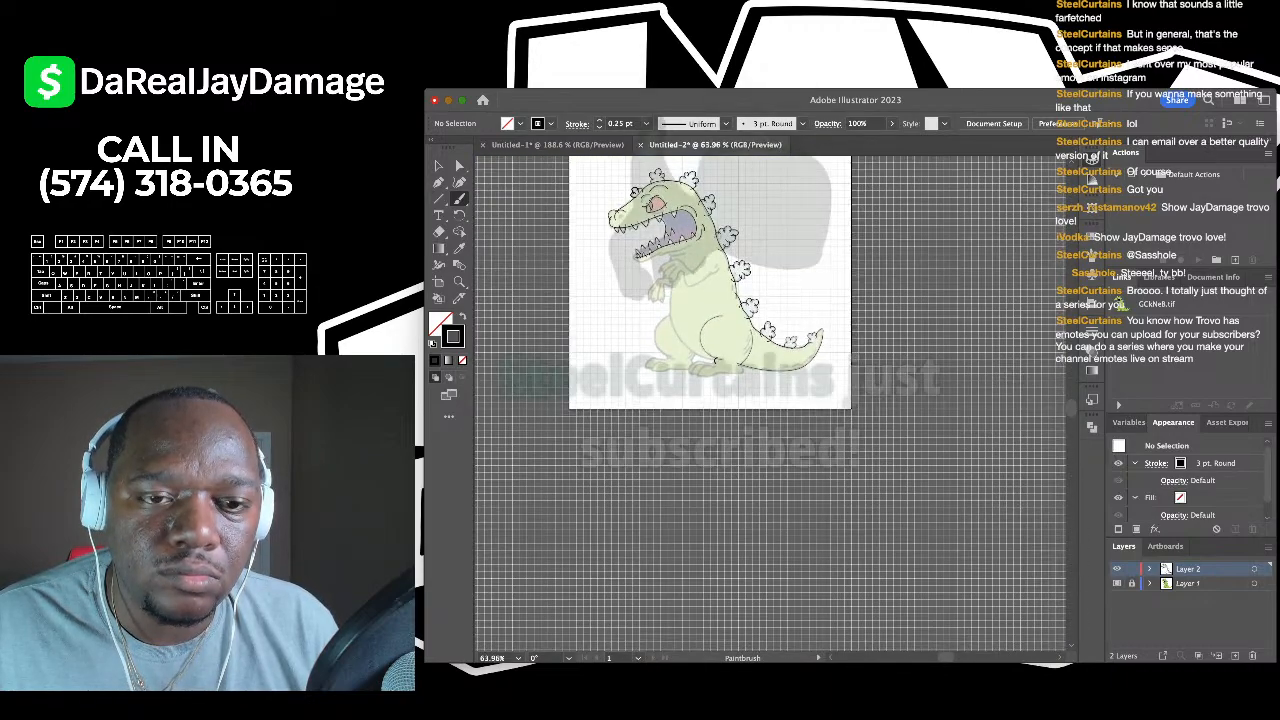
scroll(700, 300, up, 3)
scroll(690, 362, up, 2)
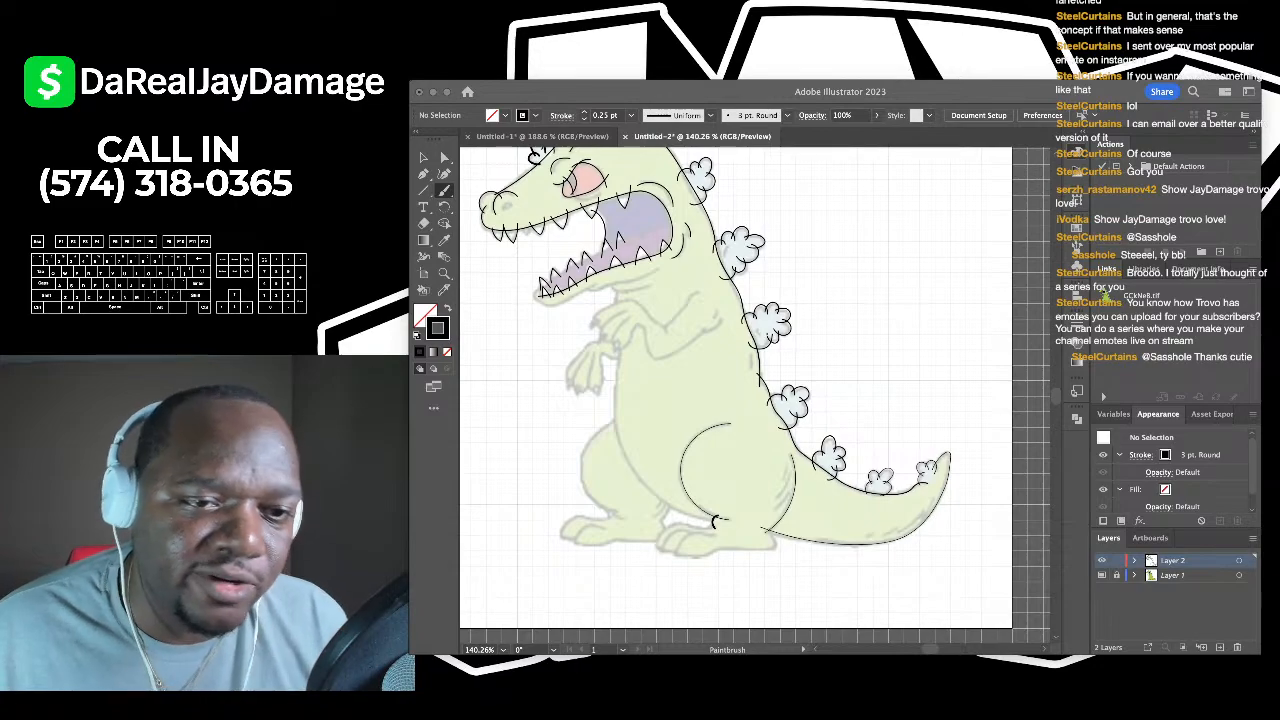
click(668, 453)
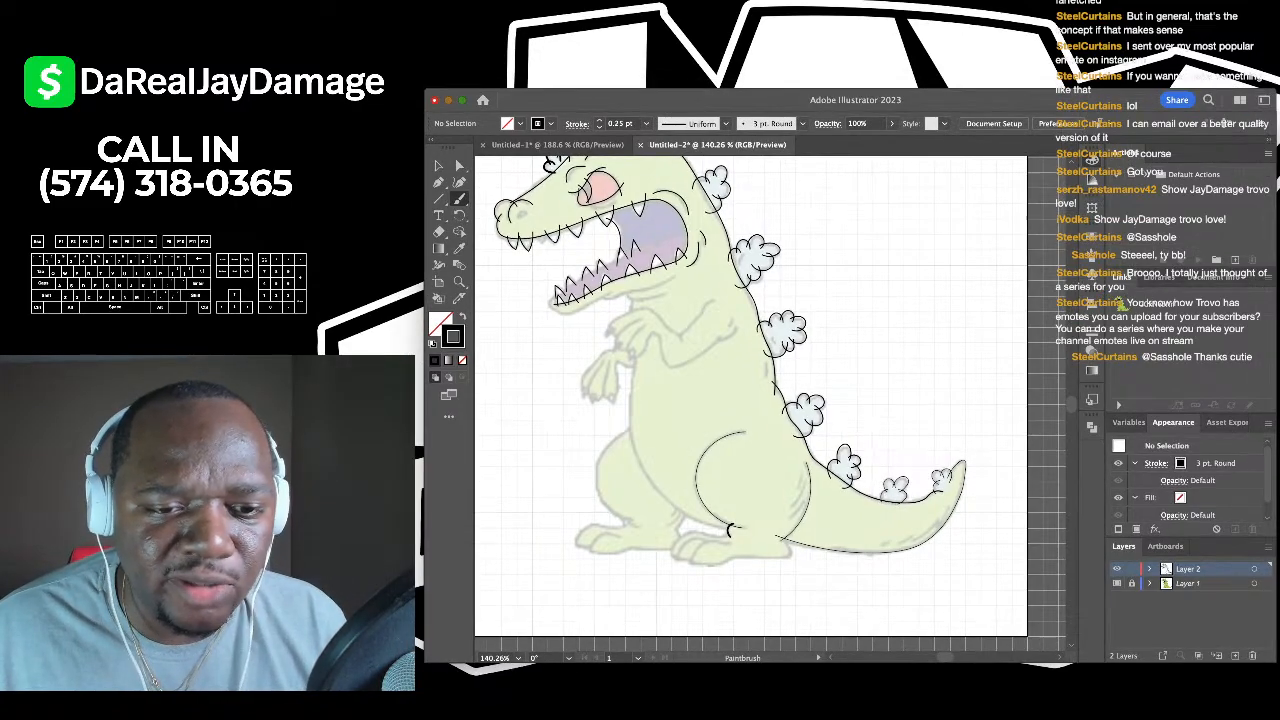
scroll(668, 453, left, 3)
scroll(668, 453, down, 2)
scroll(668, 453, up, 5)
scroll(668, 453, down, 3)
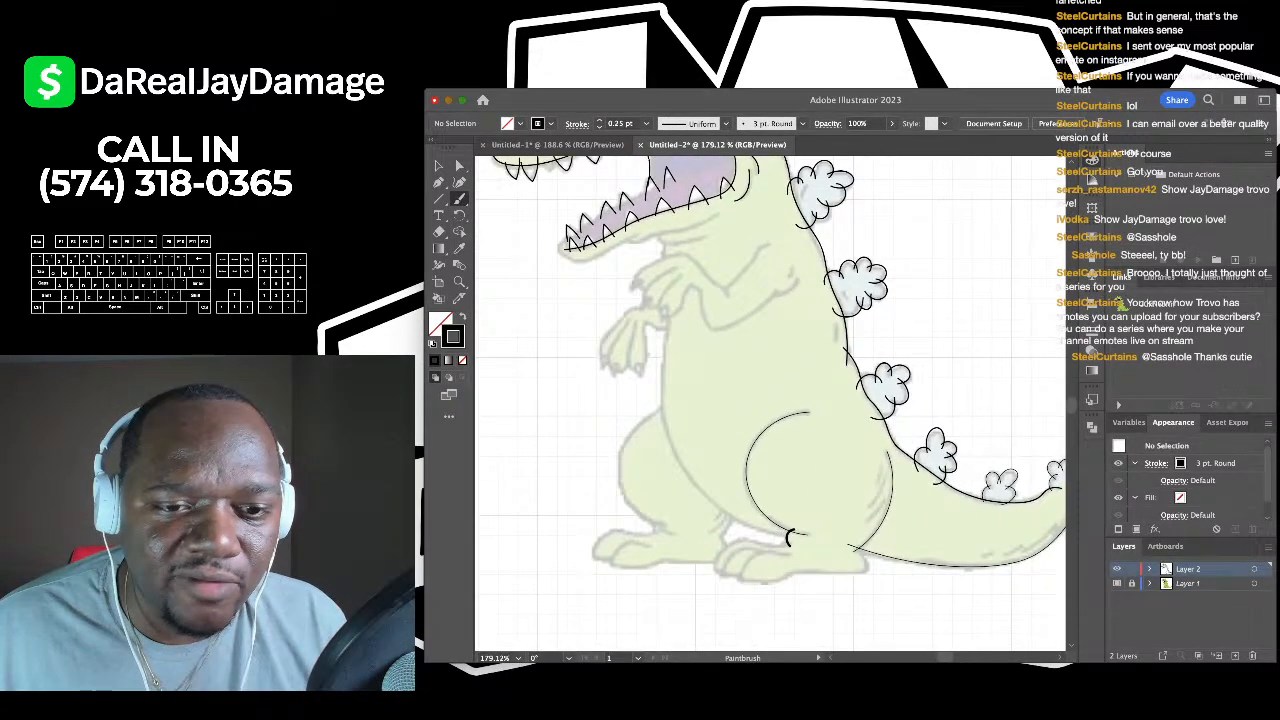
scroll(683, 331, up, 6)
scroll(683, 331, down, 4)
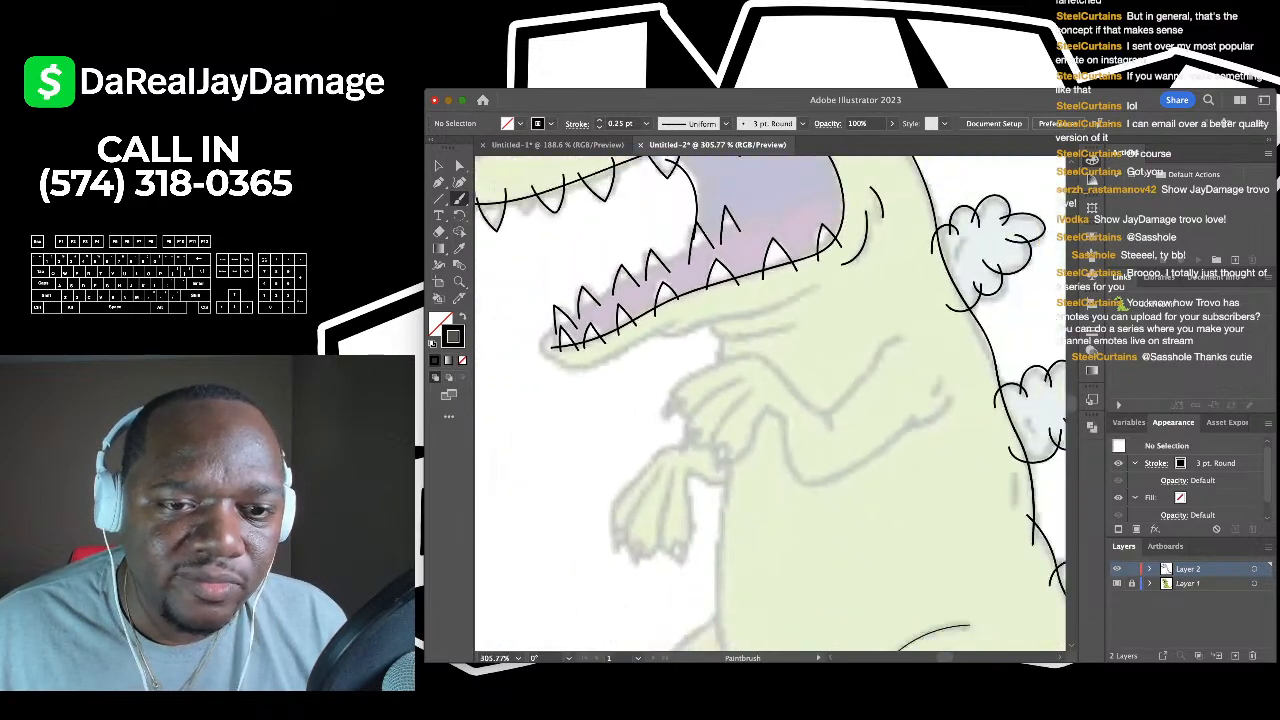
scroll(652, 320, up, 4)
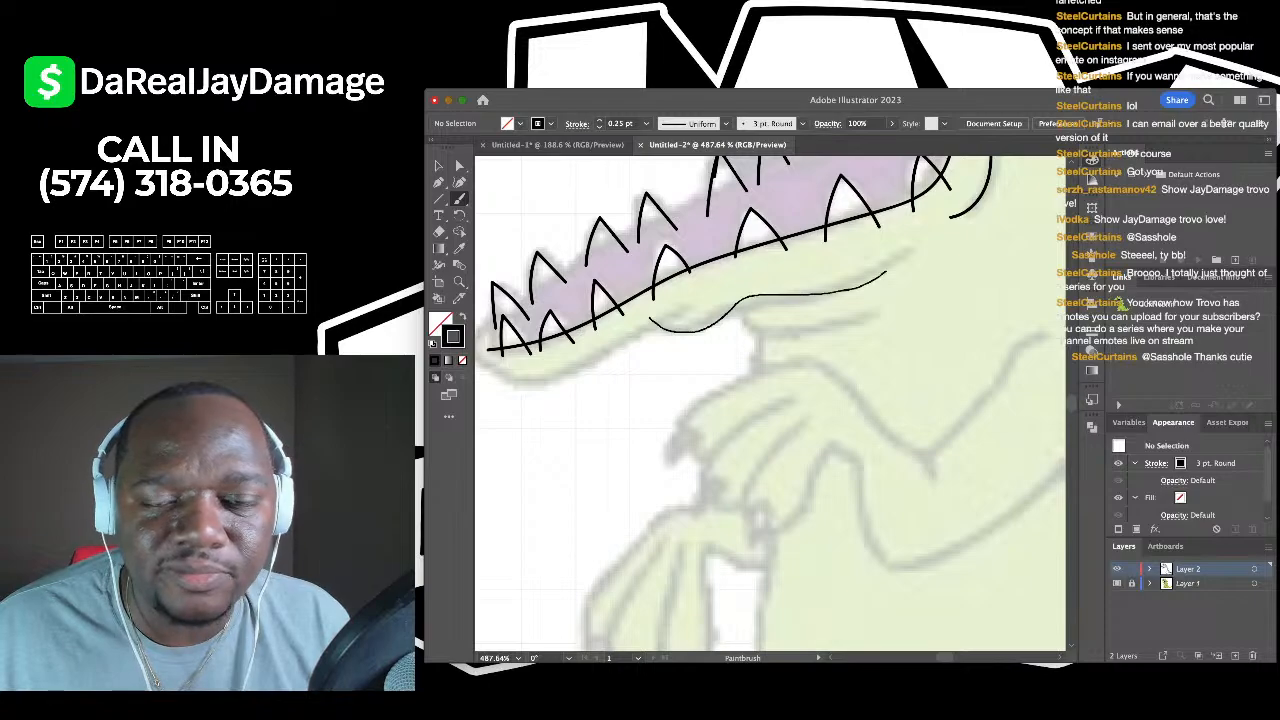
drag(886, 271, 914, 245)
- Continue the jaw stroke up and around the tip of the jaw
scroll(700, 325, down, 4)
scroll(640, 315, right, 3)
scroll(616, 313, up, 5)
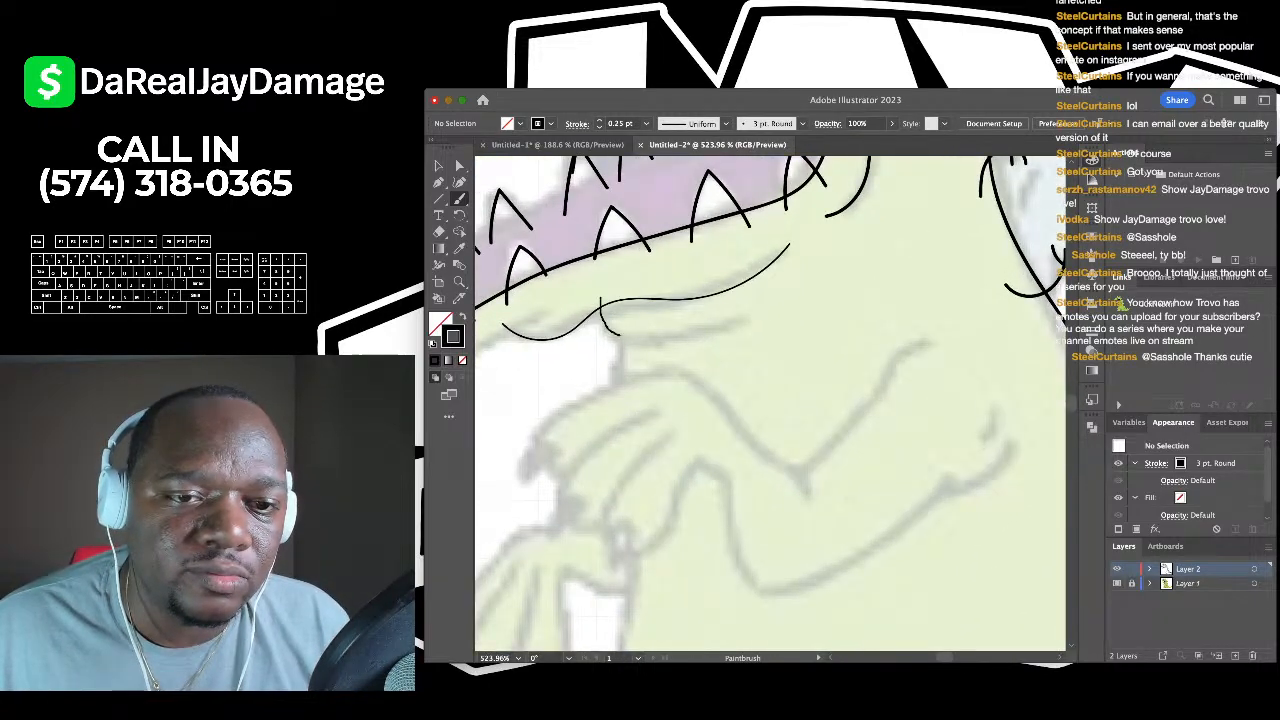
scroll(745, 313, down, 5)
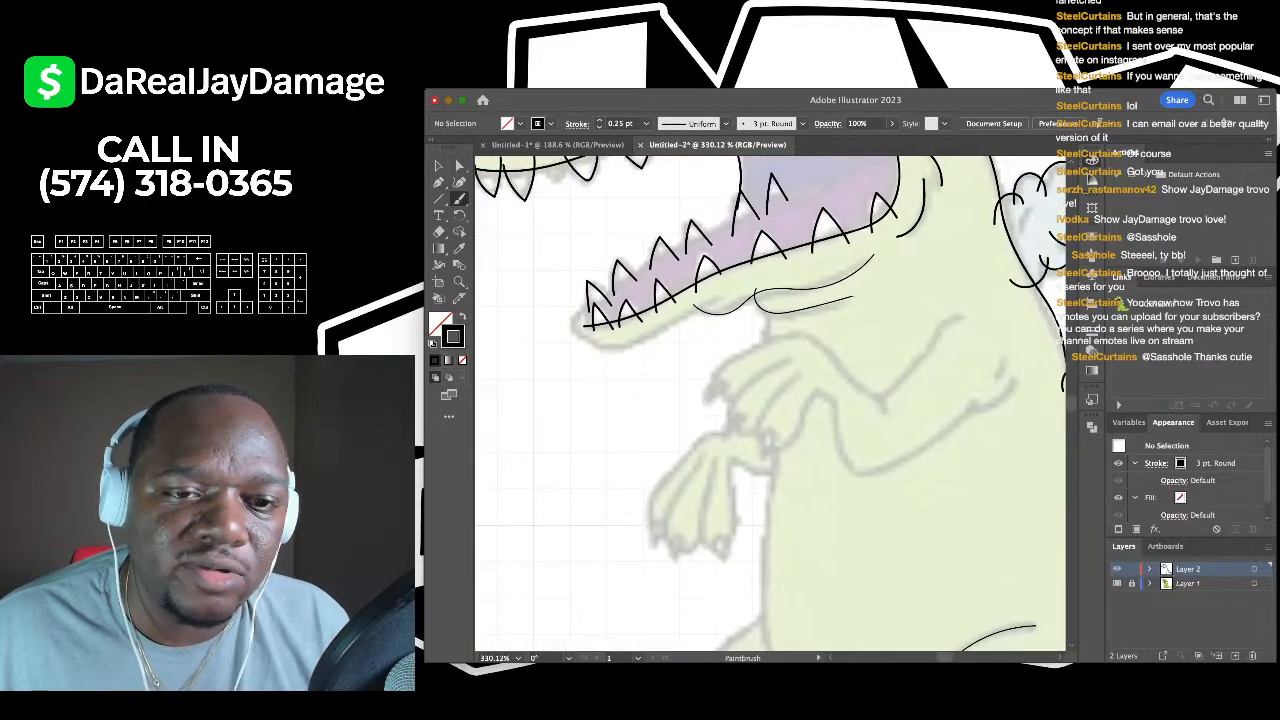
scroll(745, 313, left, 3)
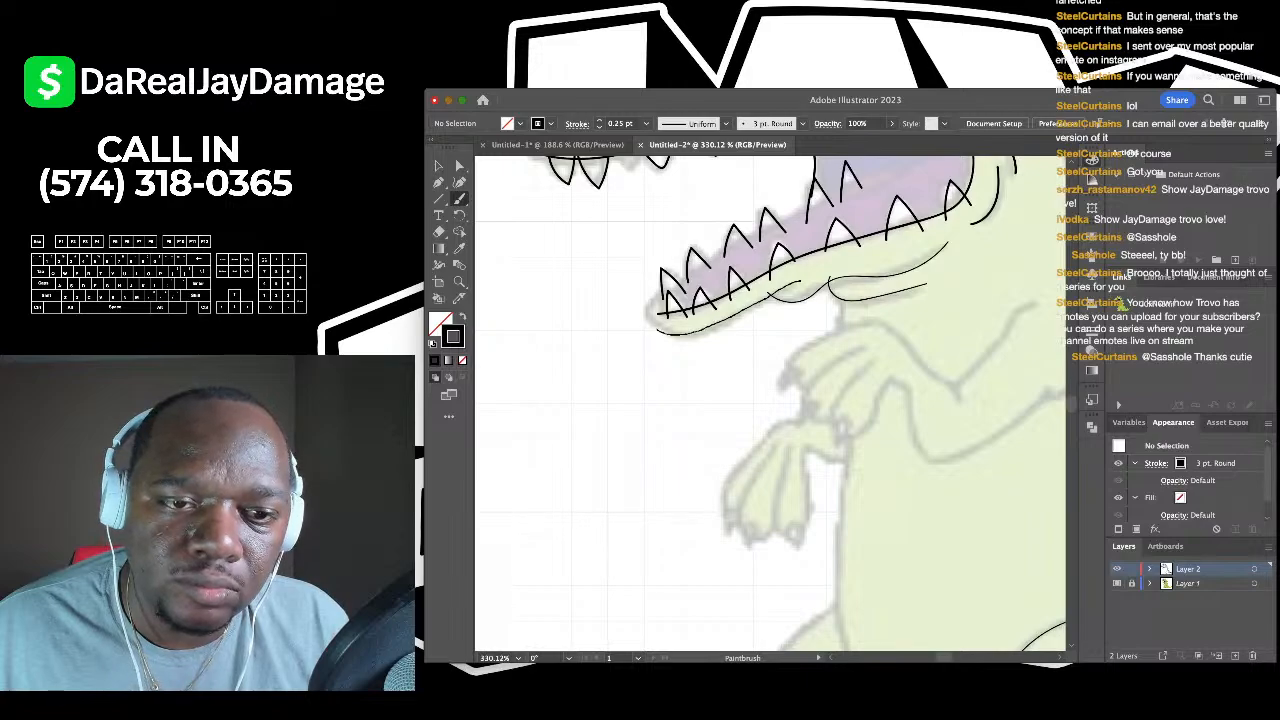
mouse_move(657, 331)
mouse_down()
mouse_move(645, 315)
mouse_move(676, 272)
mouse_up()
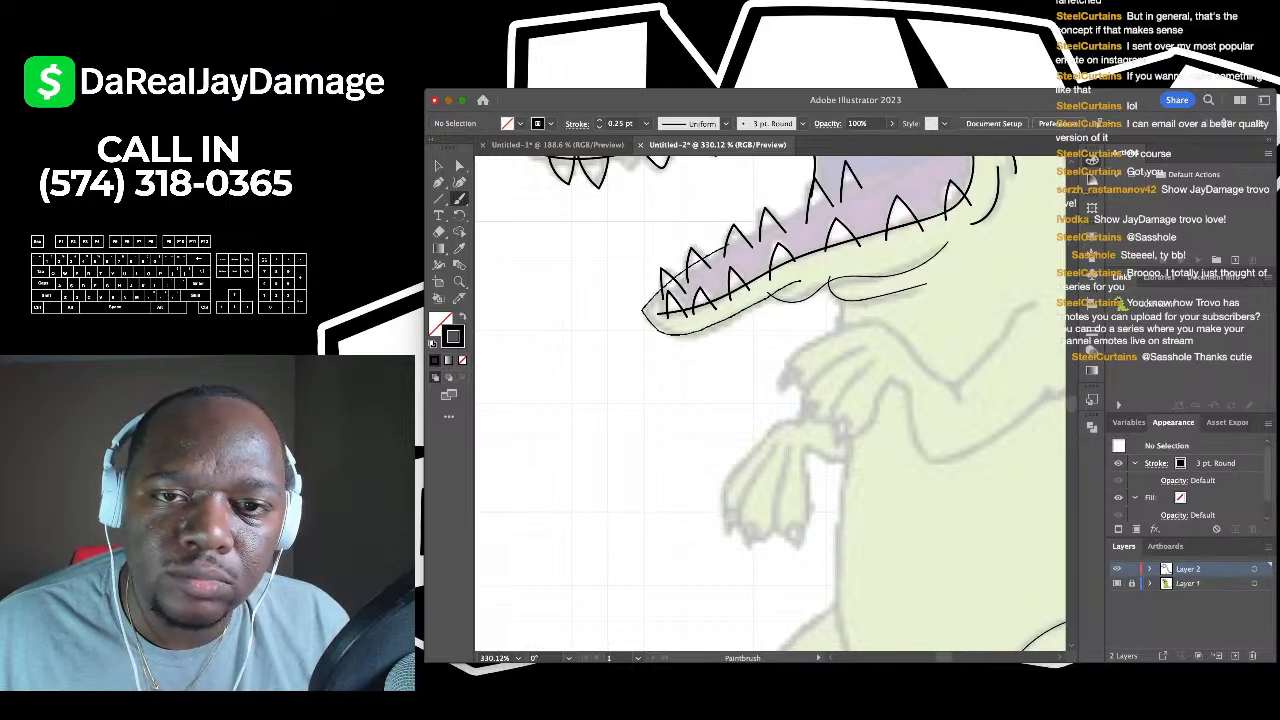
scroll(770, 400, up, 3)
scroll(770, 400, right, 3)
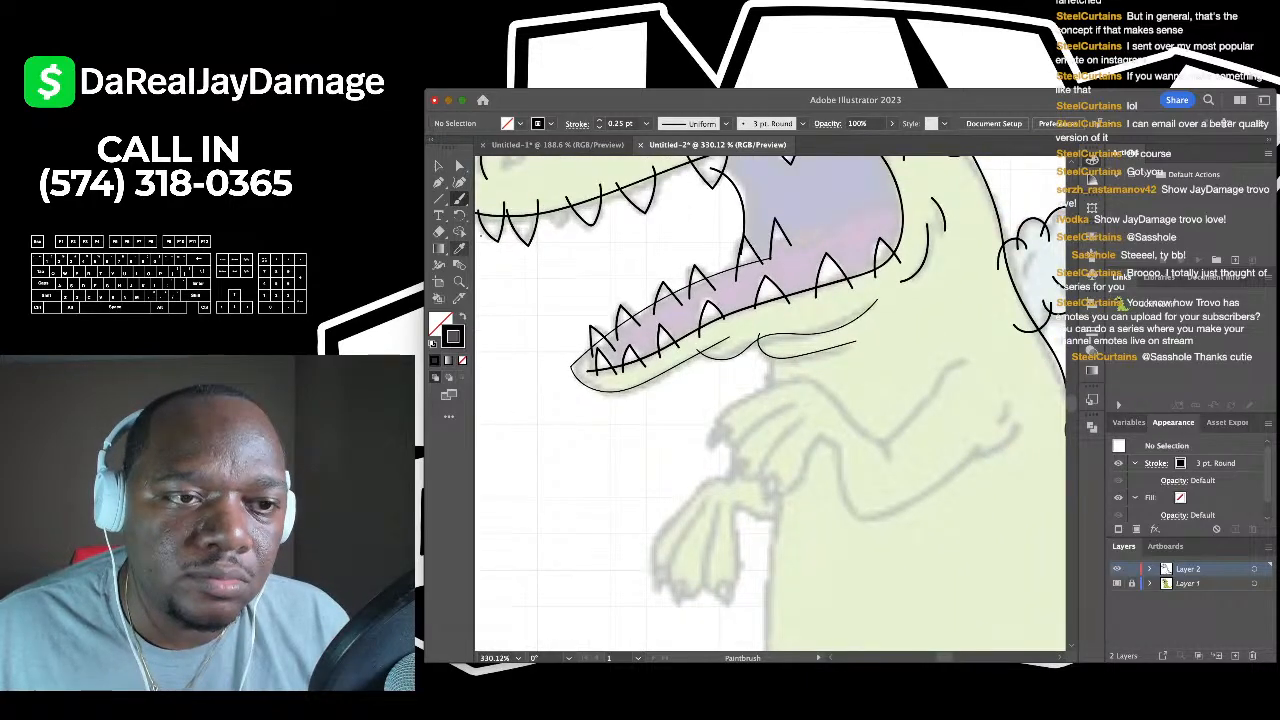
- Reshape the lower-jaw path with the Curvature Tool, replacing its end point with four new anchors along the teeth
click(459, 183)
click(771, 259)
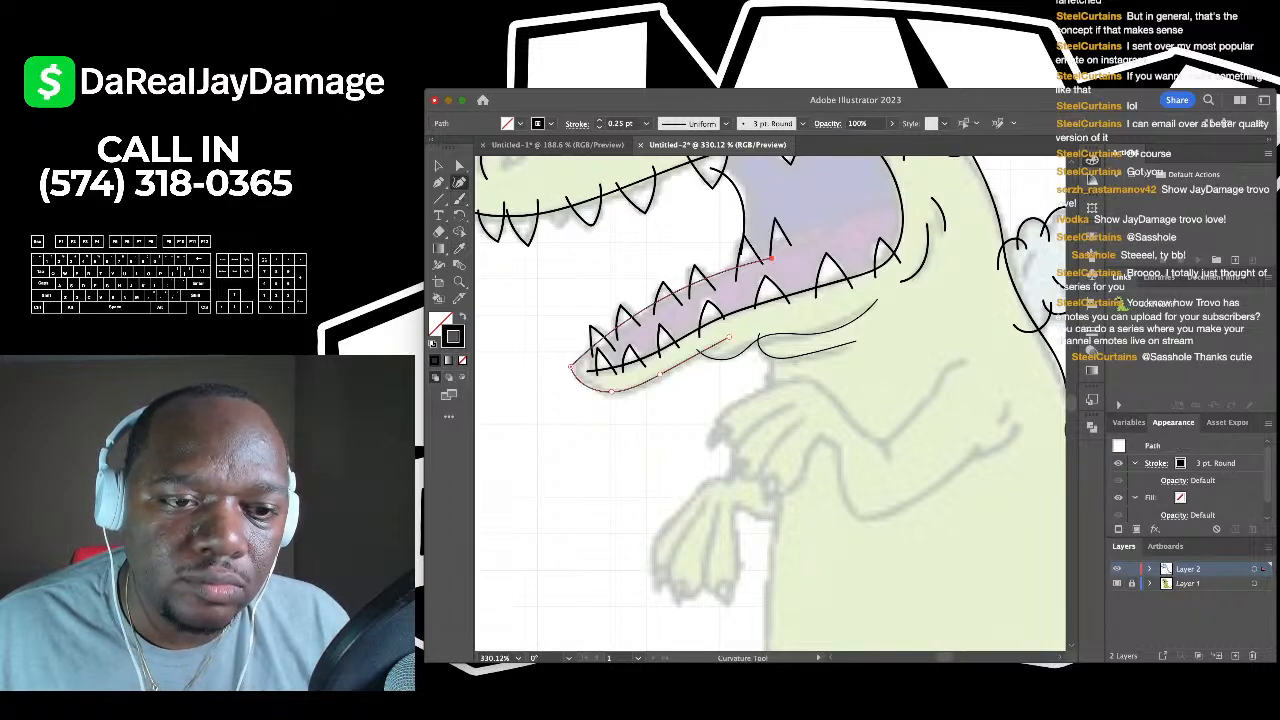
scroll(611, 329, up, 5)
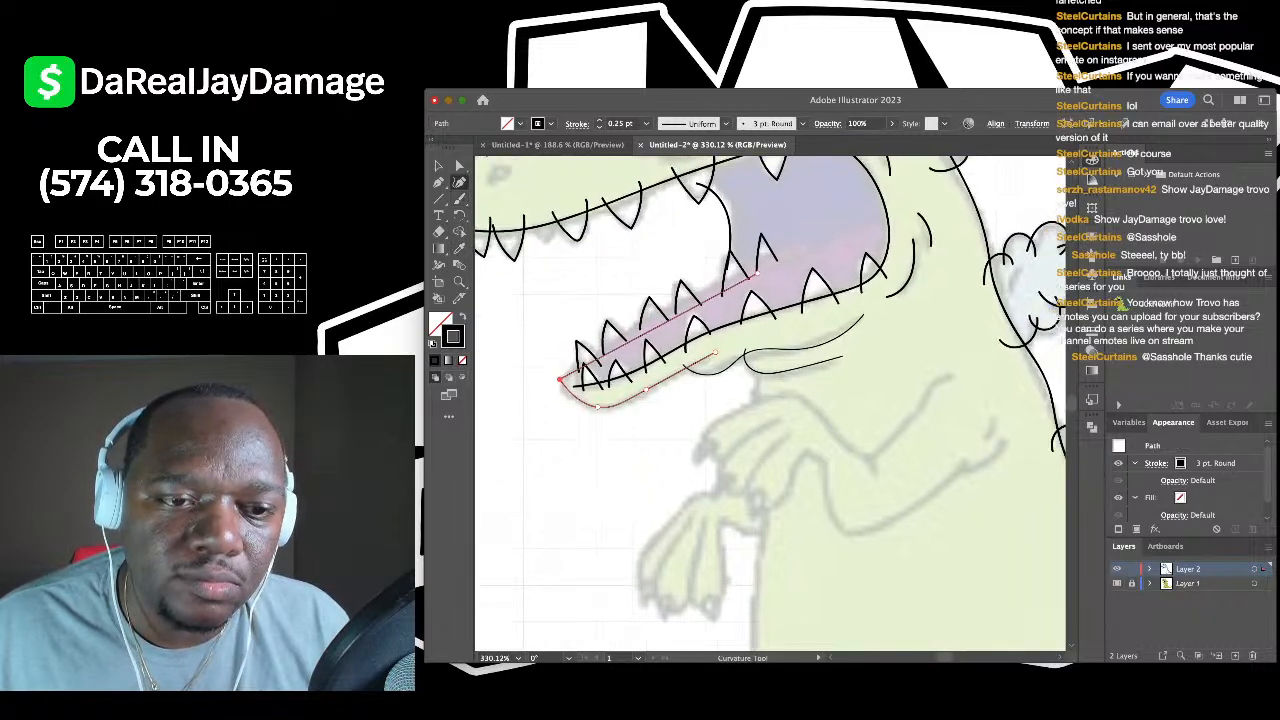
scroll(770, 400, up, 2)
scroll(770, 400, right, 2)
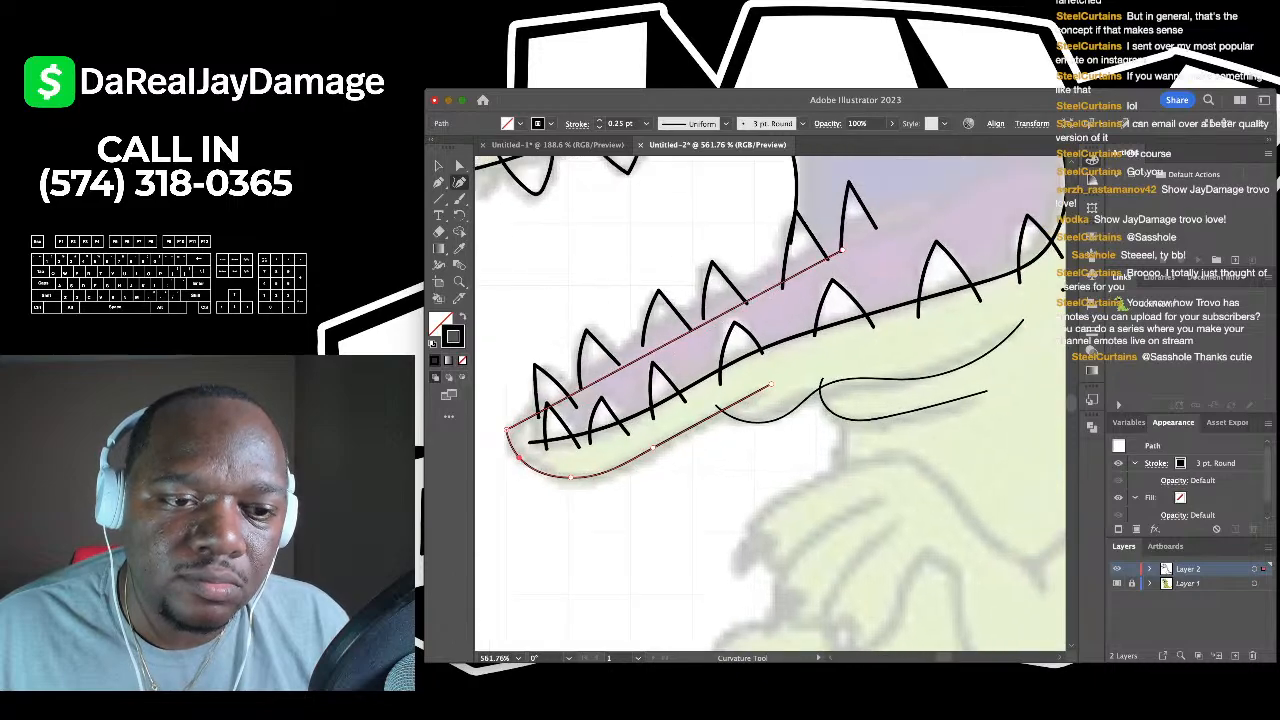
scroll(770, 400, up, 5)
scroll(770, 400, right, 6)
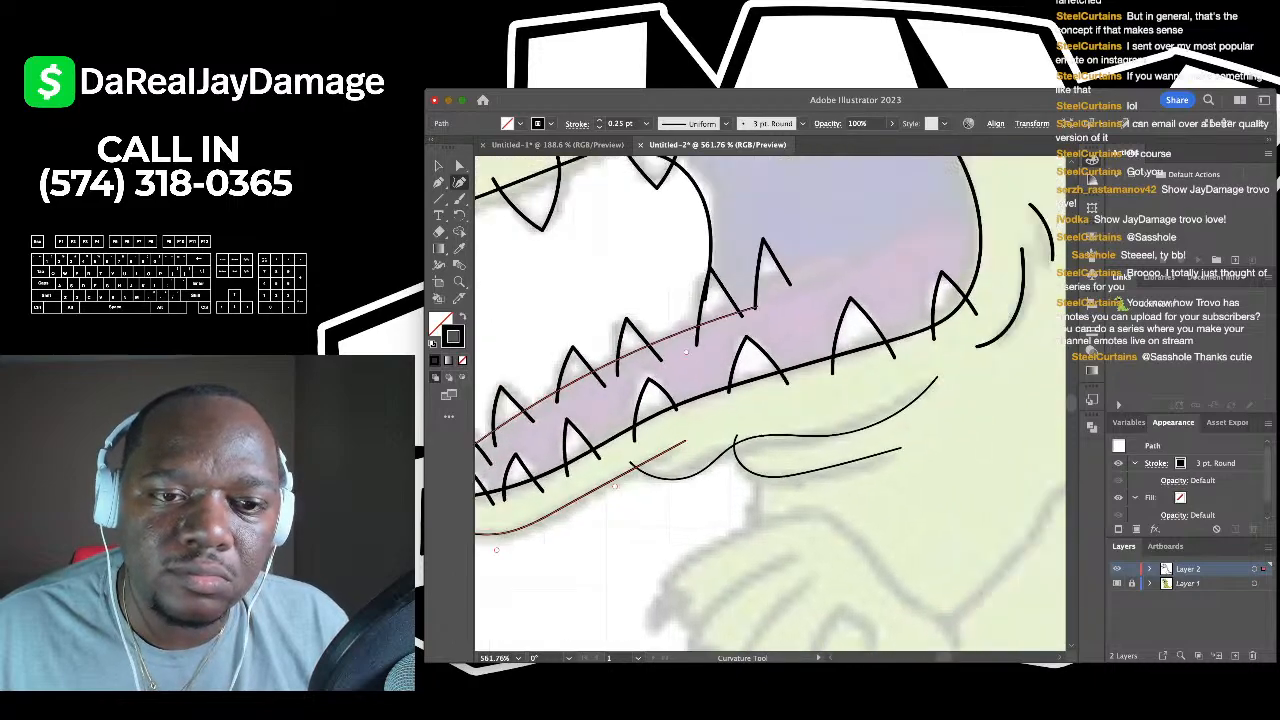
key(super+z)
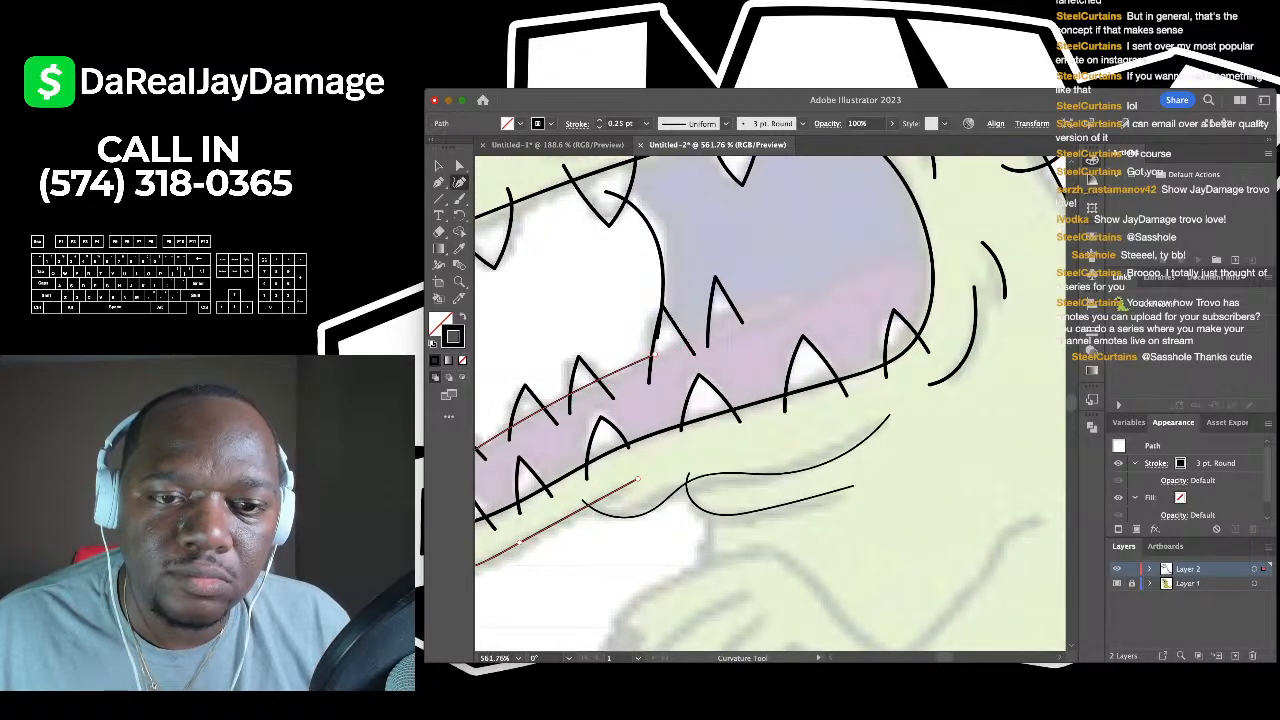
click(654, 353)
click(721, 318)
click(778, 290)
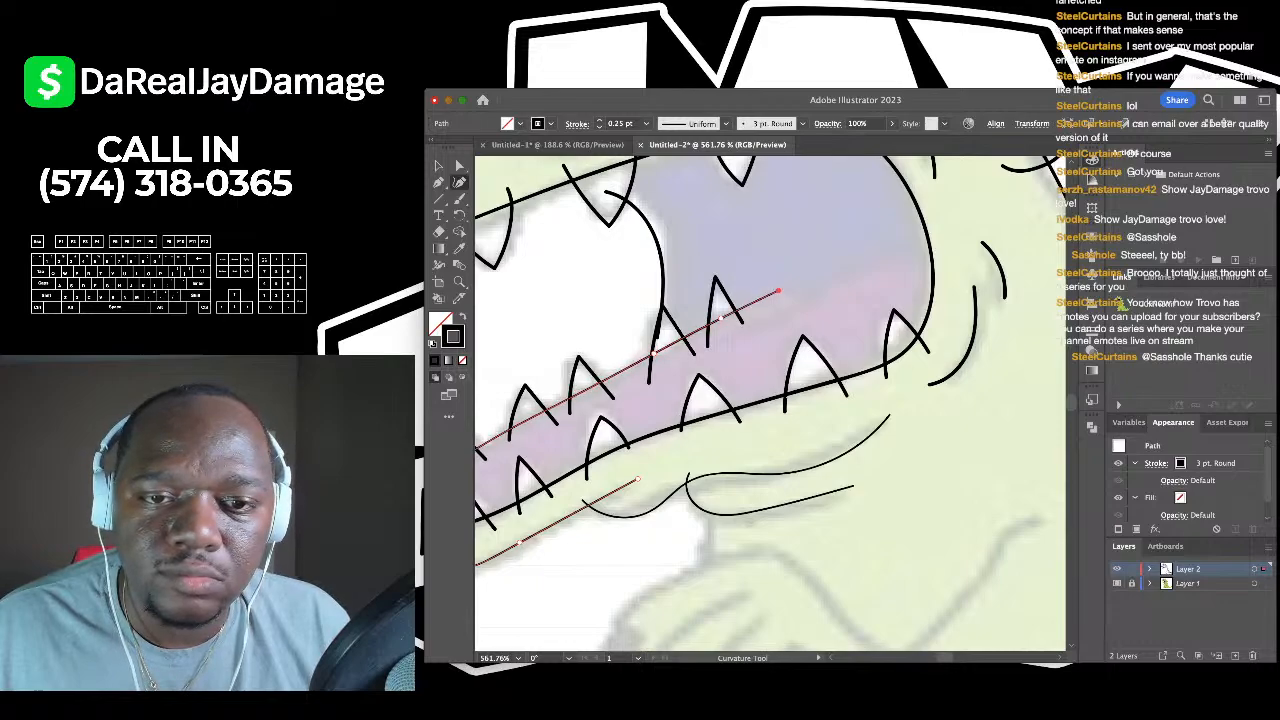
click(822, 302)
click(439, 166)
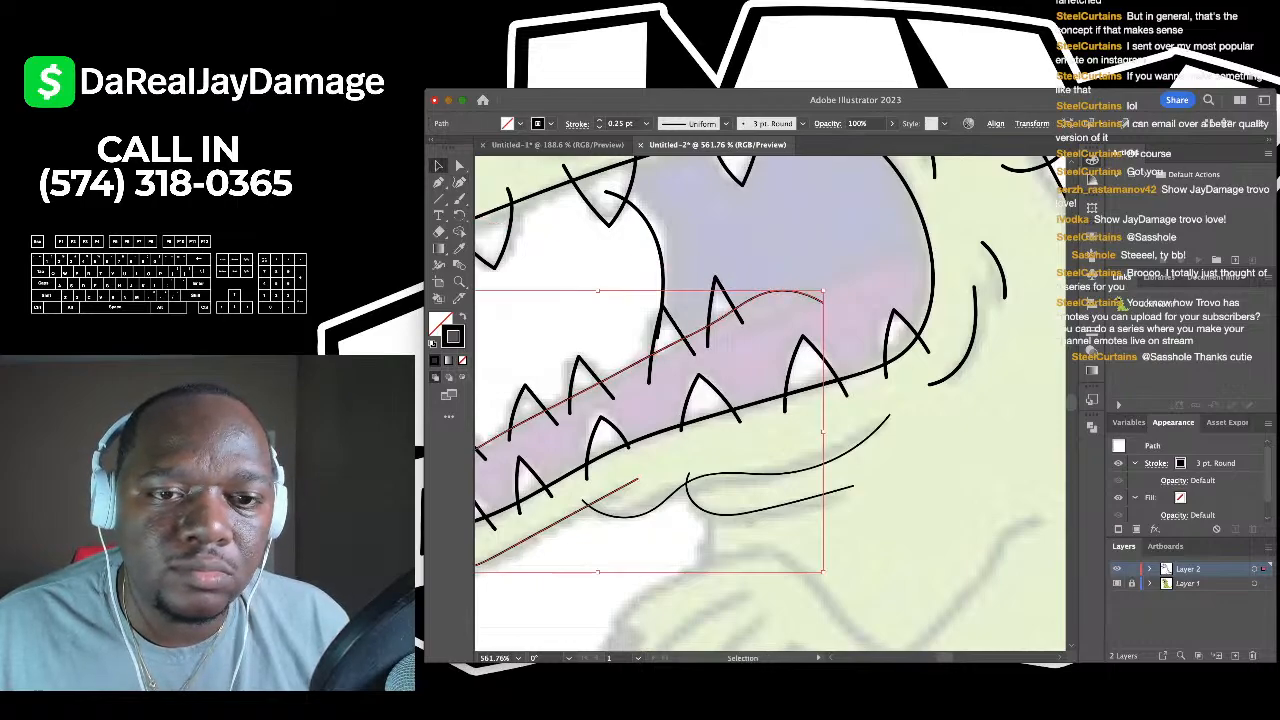
click(554, 266)
- Lengthen the curve inside the mouth with one more point, then deselect and fit the artboard
scroll(554, 266, down, 3)
scroll(770, 405, right, 3)
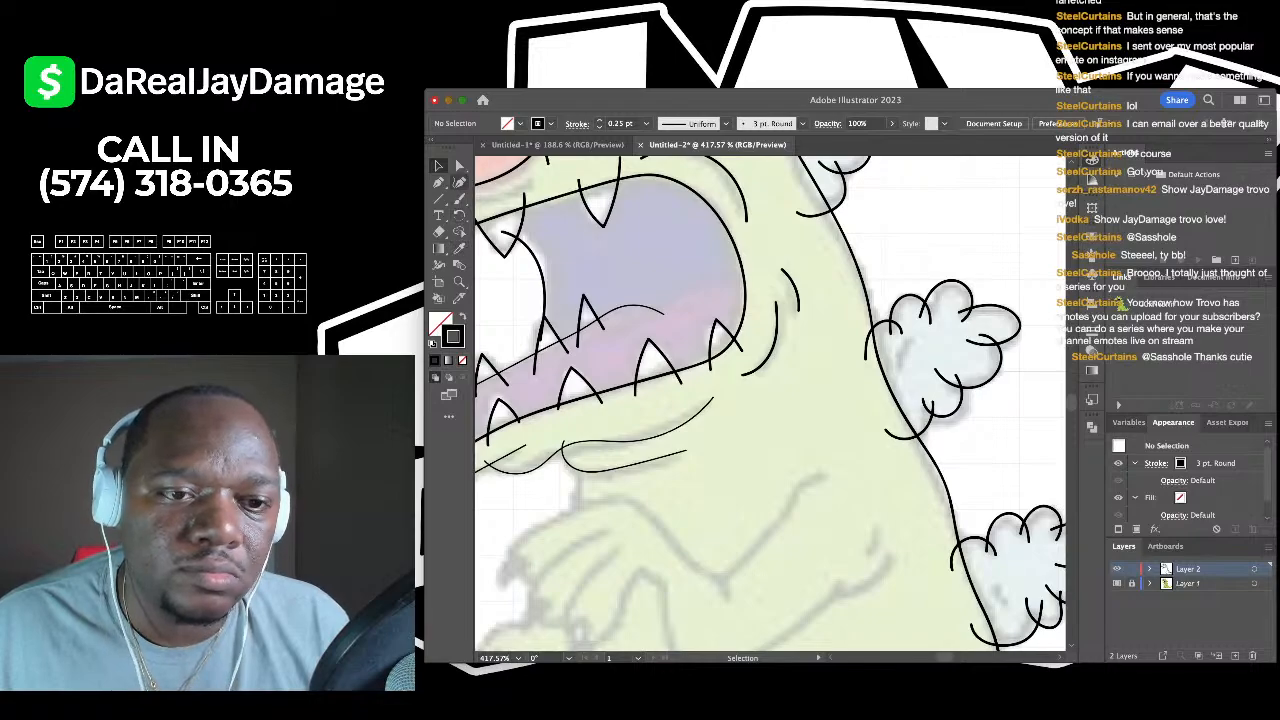
click(459, 182)
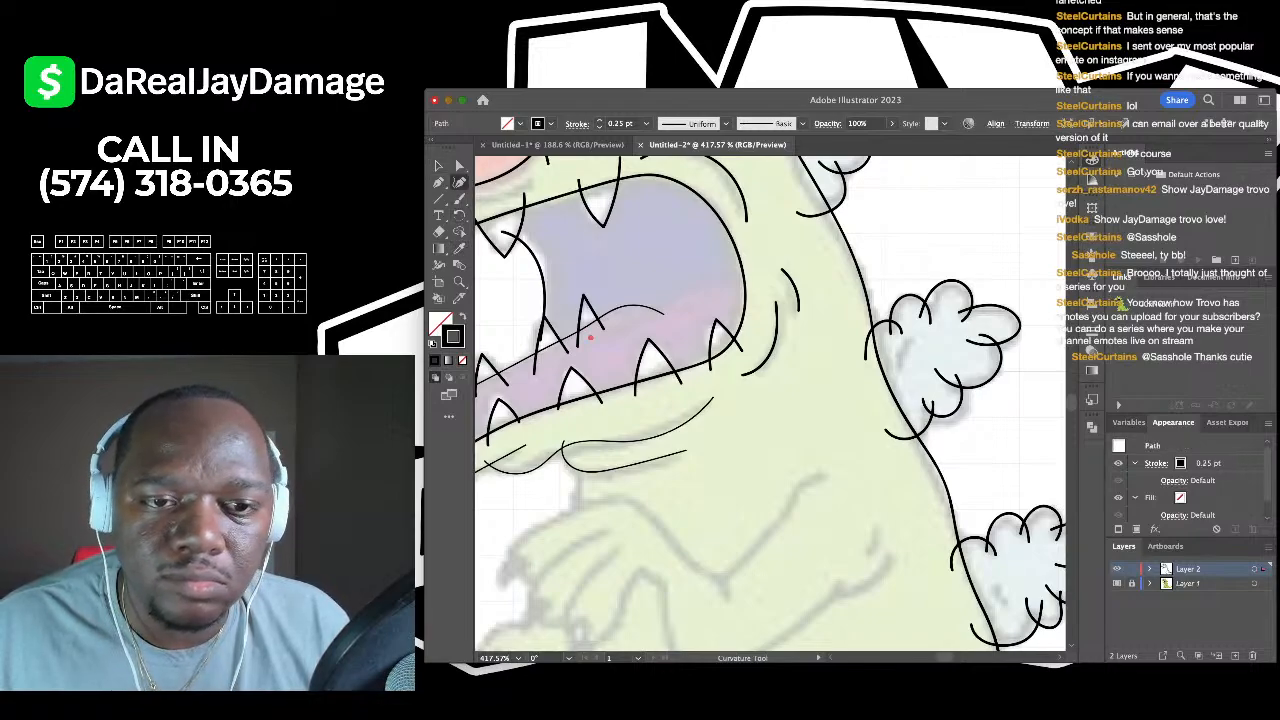
click(705, 281)
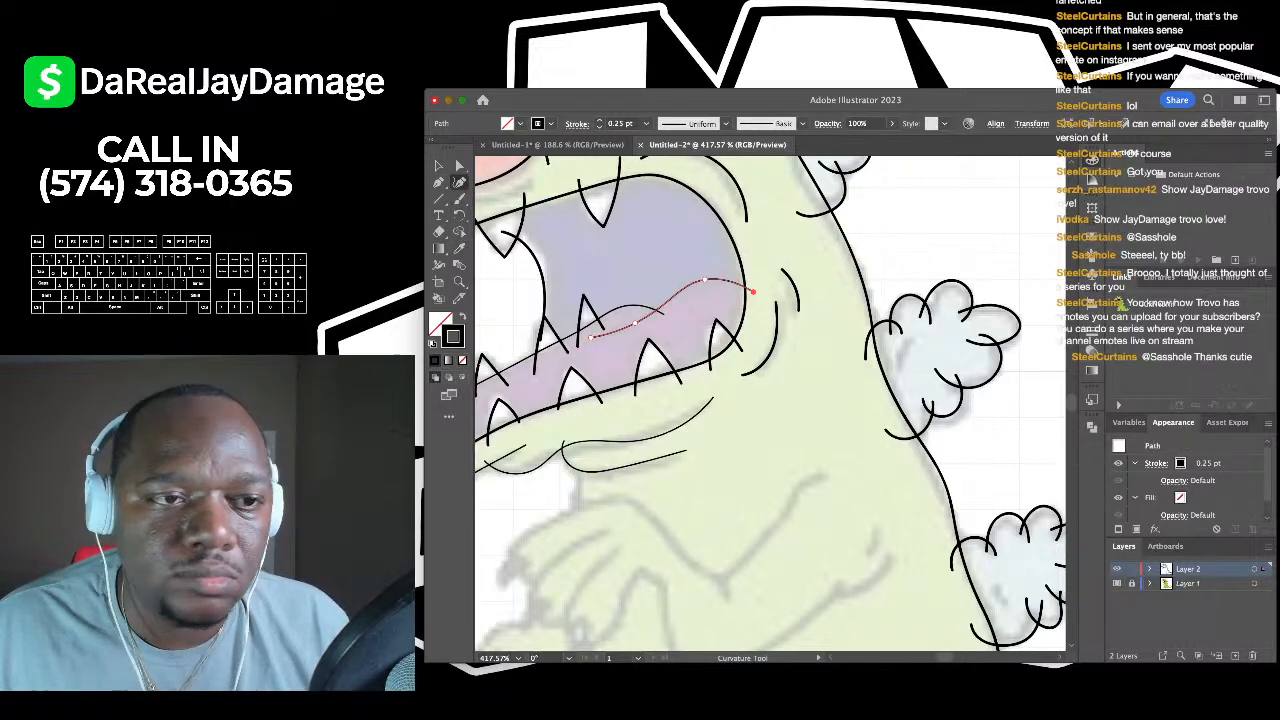
key(v)
key(super+shift+a)
key(super+0)
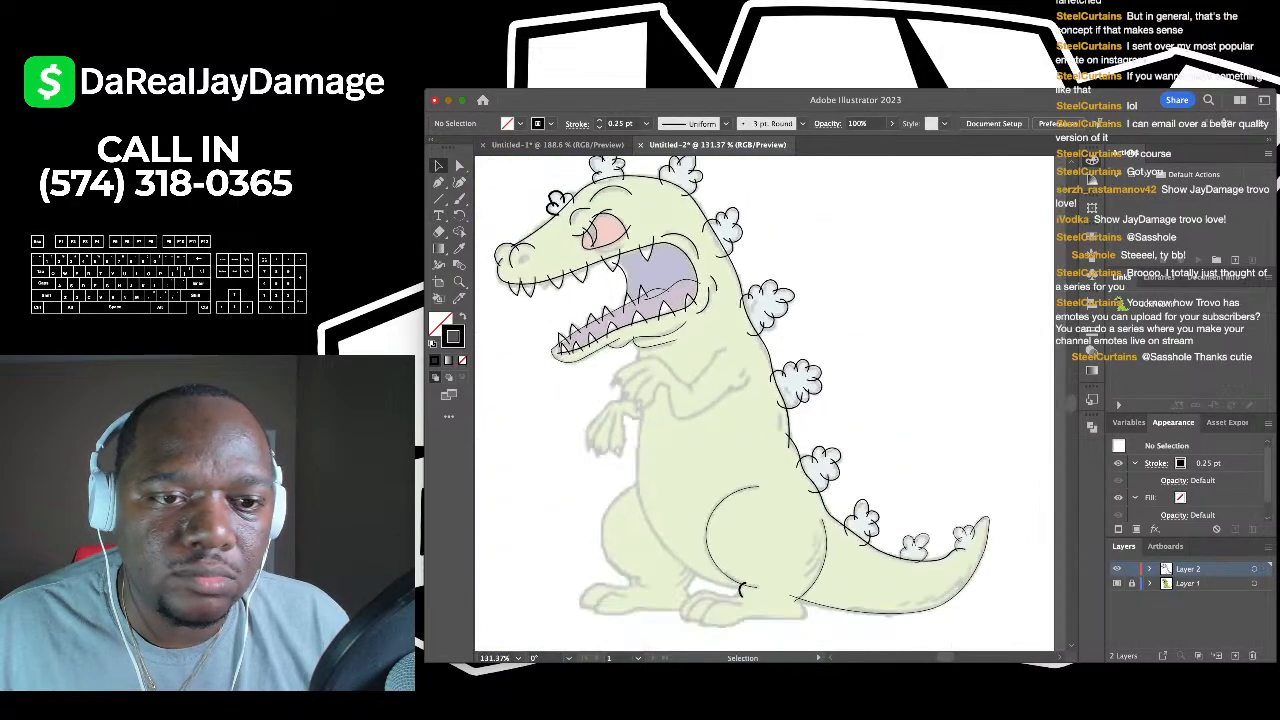
- Brush a short stroke below the jaw and the upper arm line rising from the elbow
scroll(700, 303, up, 6)
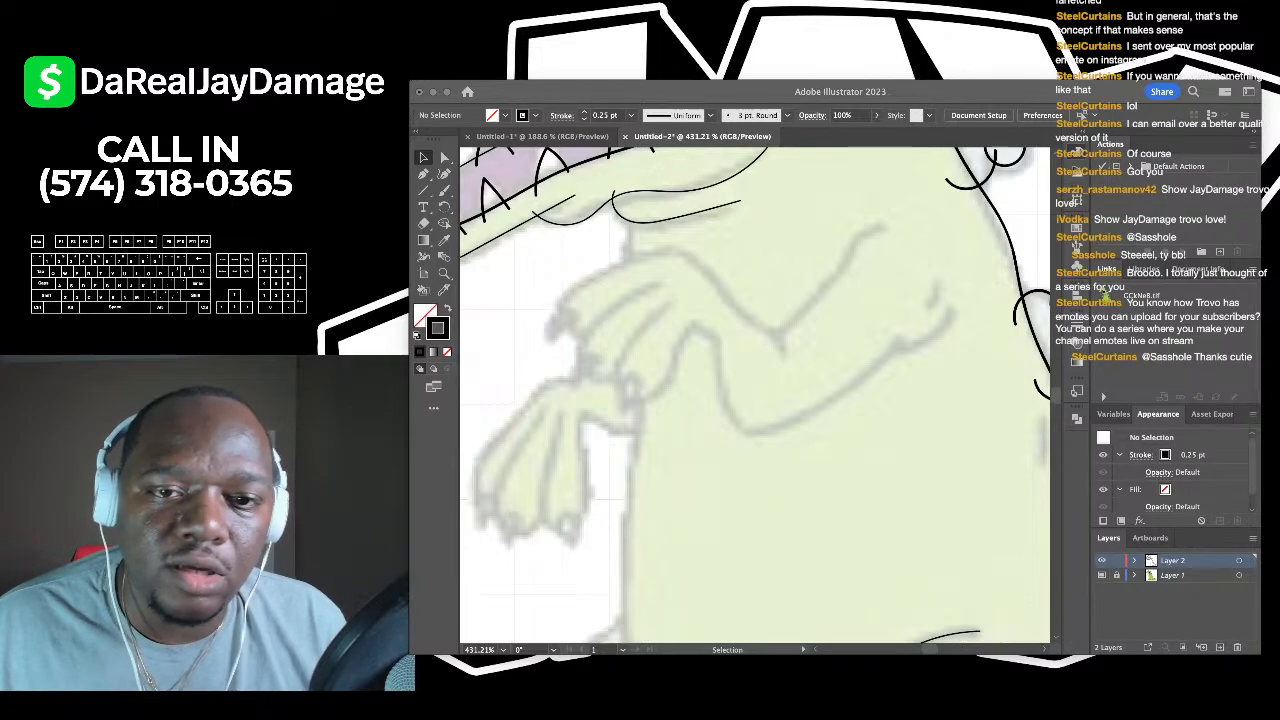
scroll(760, 400, down, 5)
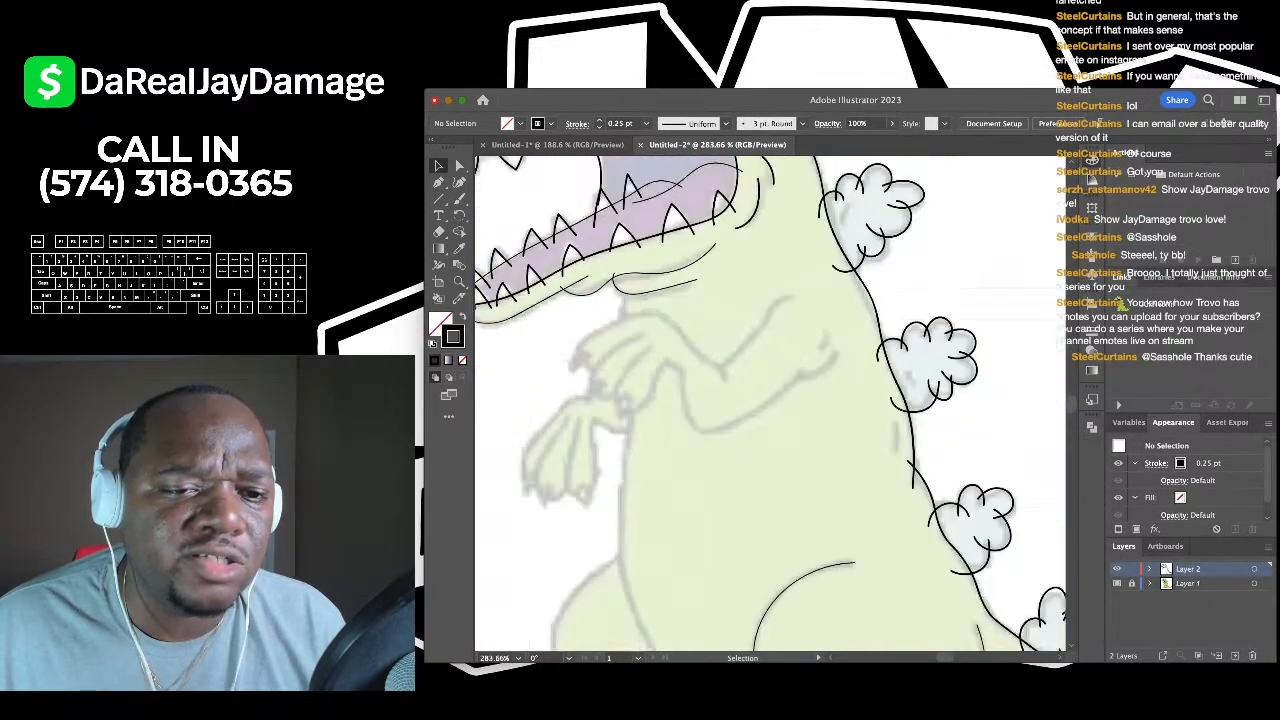
scroll(760, 400, up, 6)
key(b)
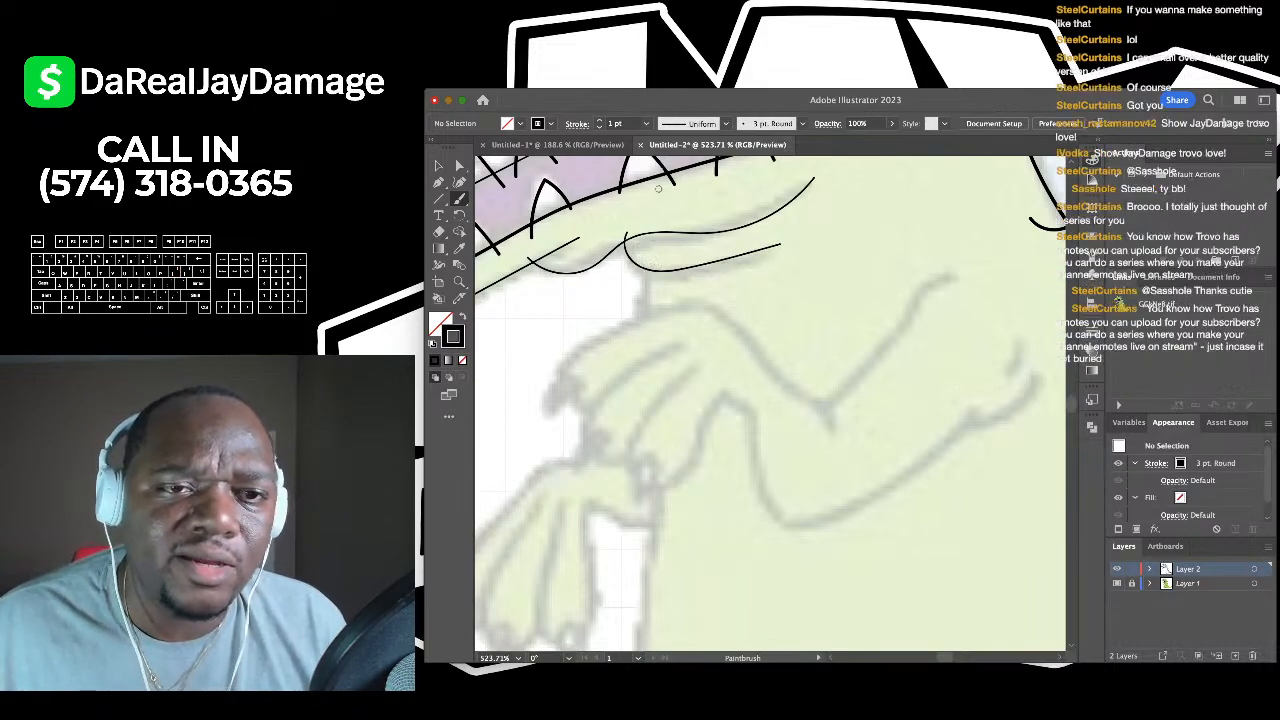
scroll(650, 260, up, 3)
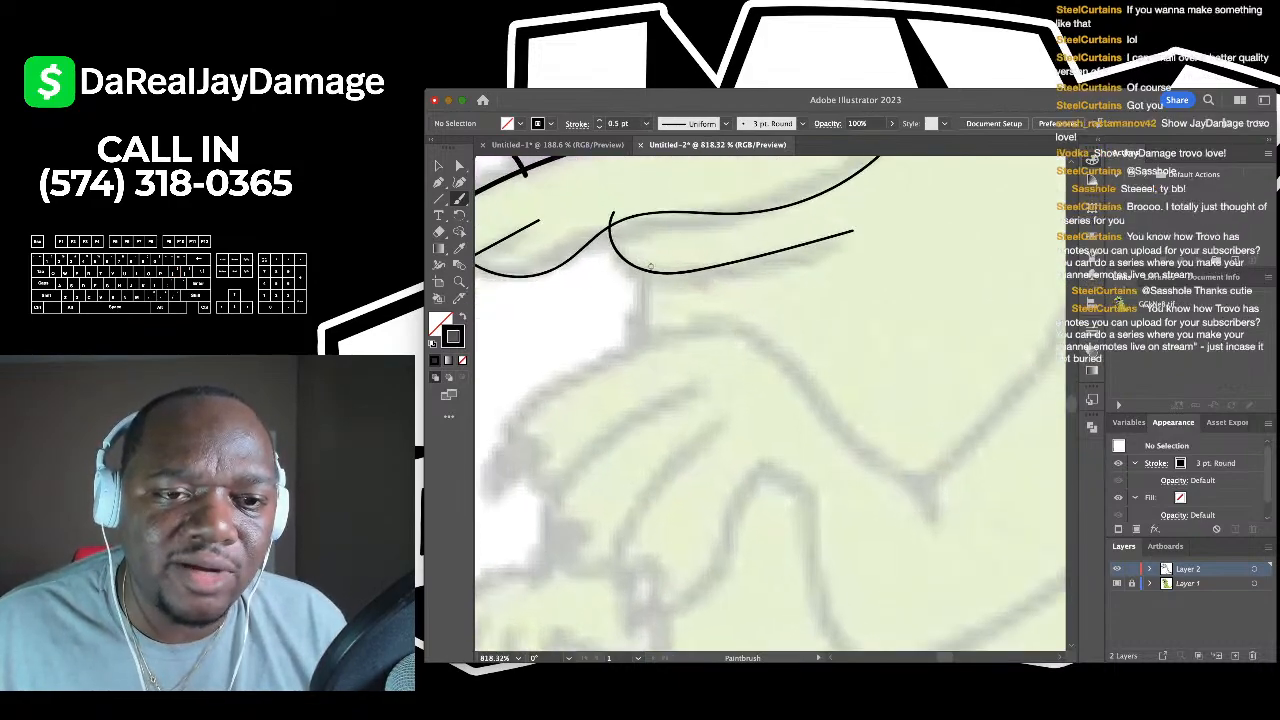
drag(655, 250, 642, 355)
scroll(642, 355, down, 4)
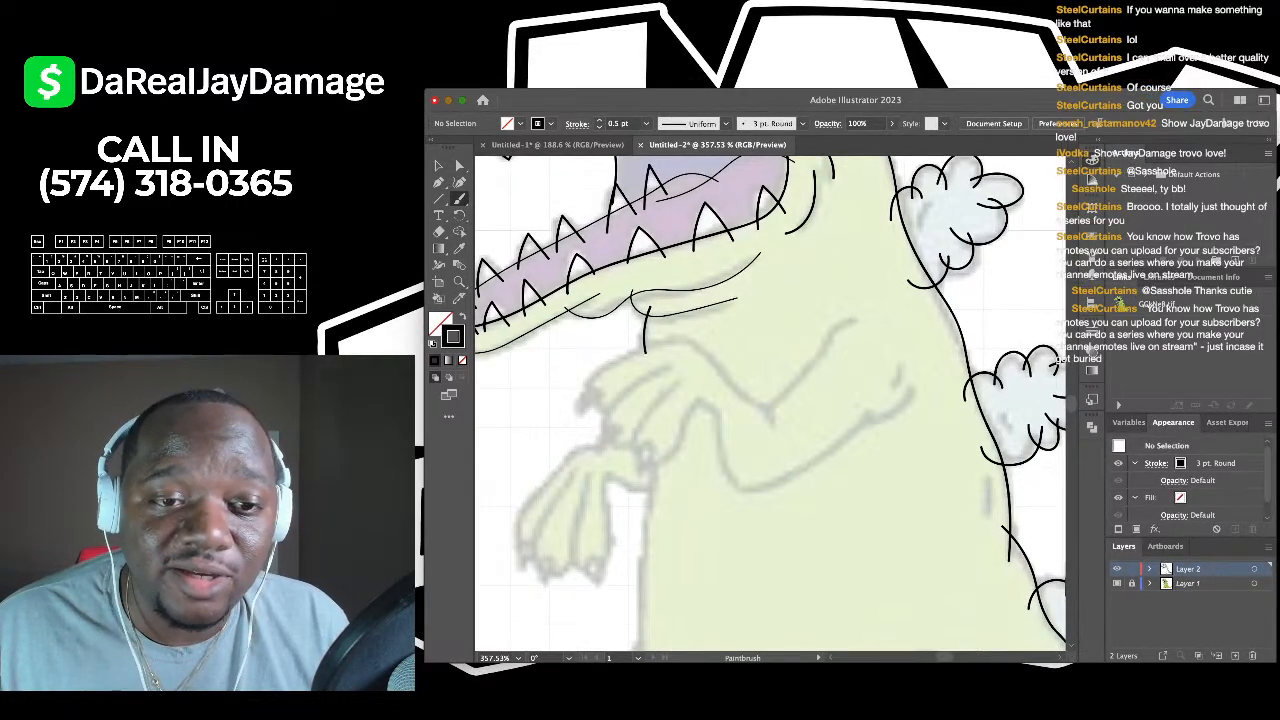
scroll(675, 353, up, 2)
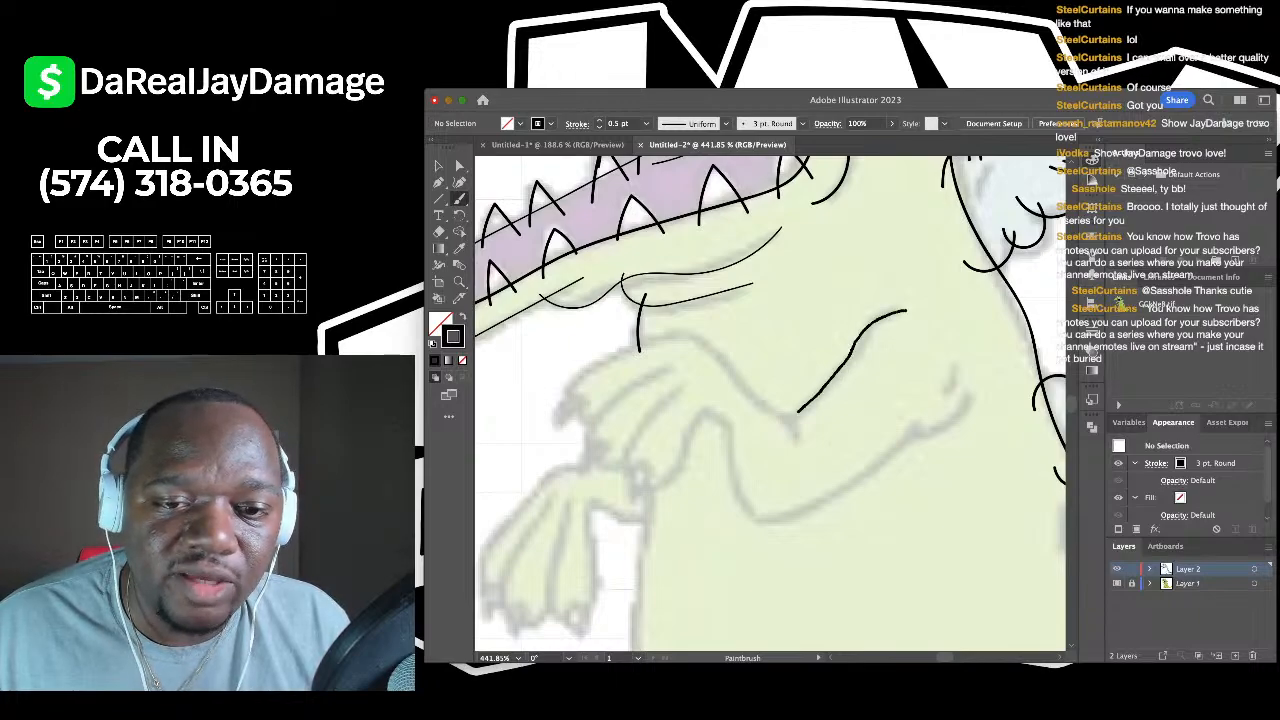
scroll(852, 433, down, 2)
scroll(852, 433, up, 3)
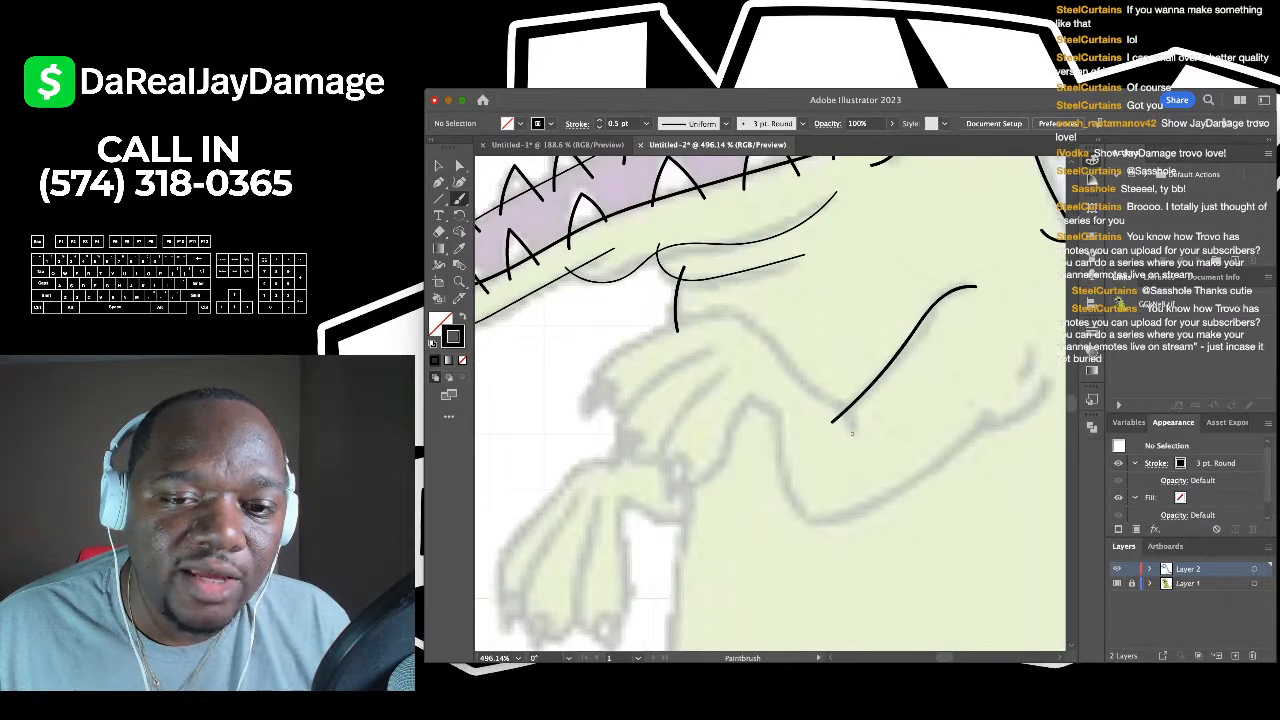
drag(822, 396, 718, 310)
- Extend the arm stroke with curve points across the paw and around the first finger
key(shift+grave)
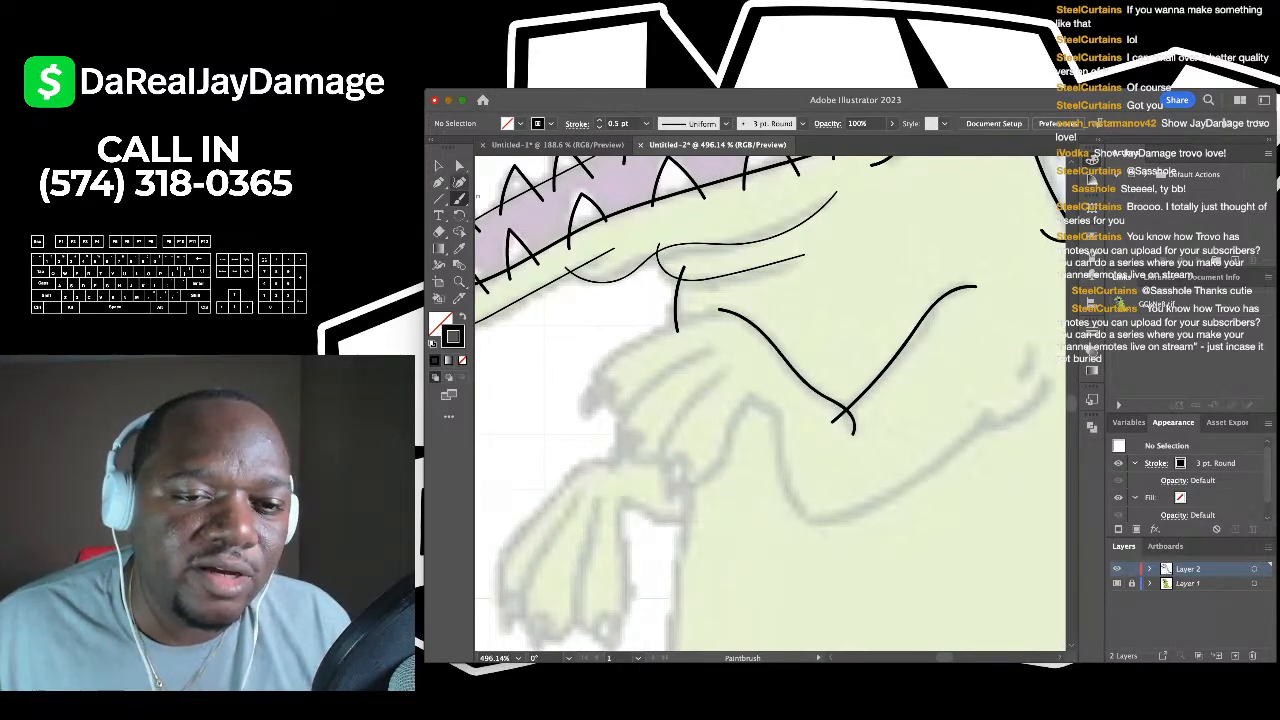
click(719, 310)
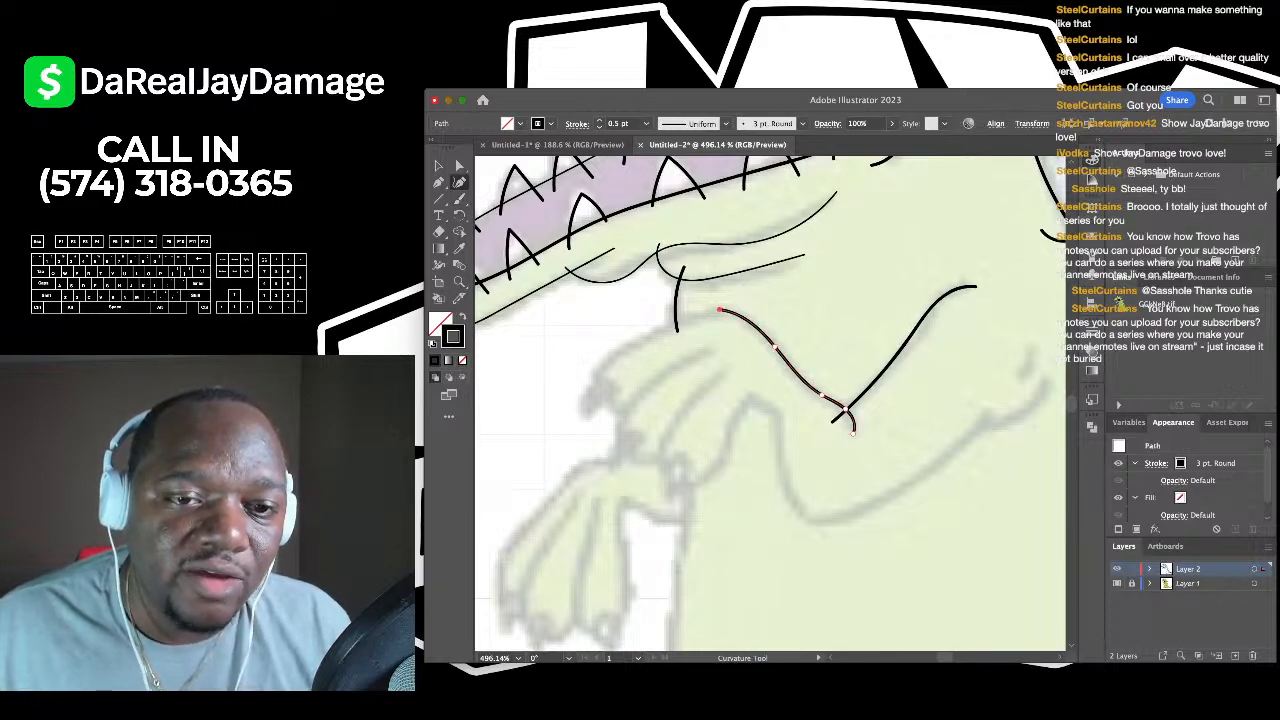
click(651, 334)
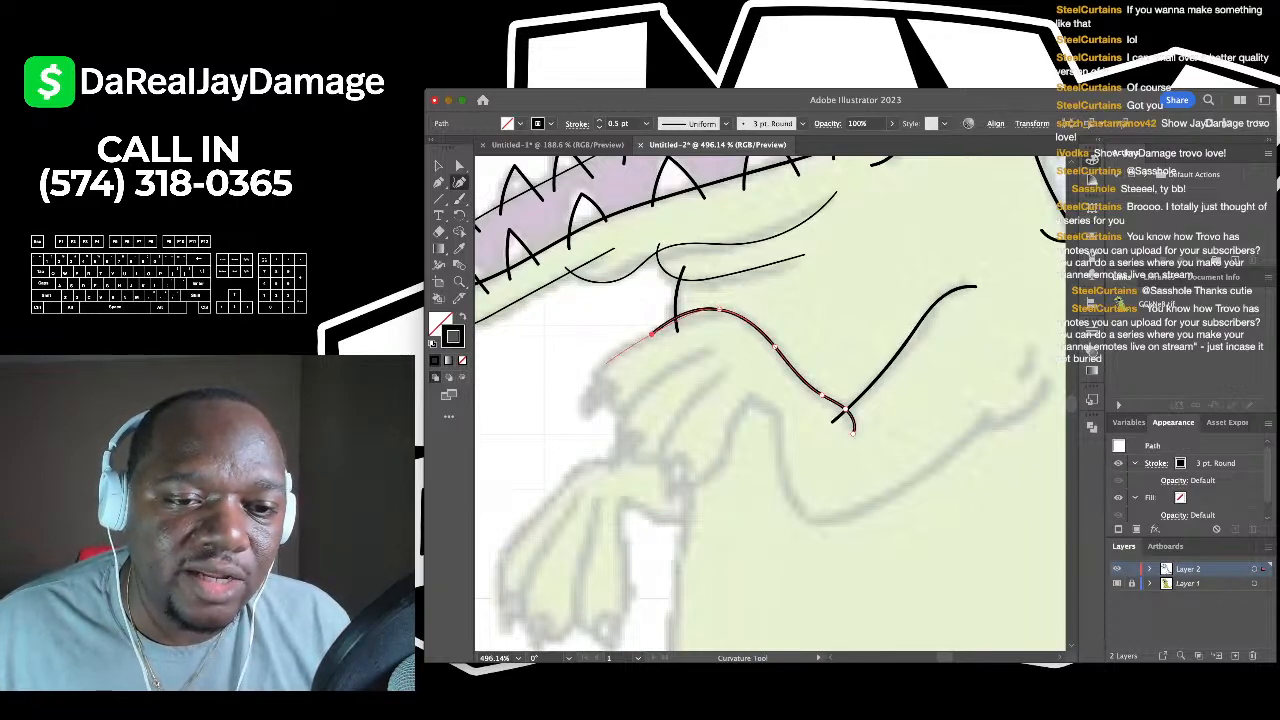
click(603, 363)
click(605, 400)
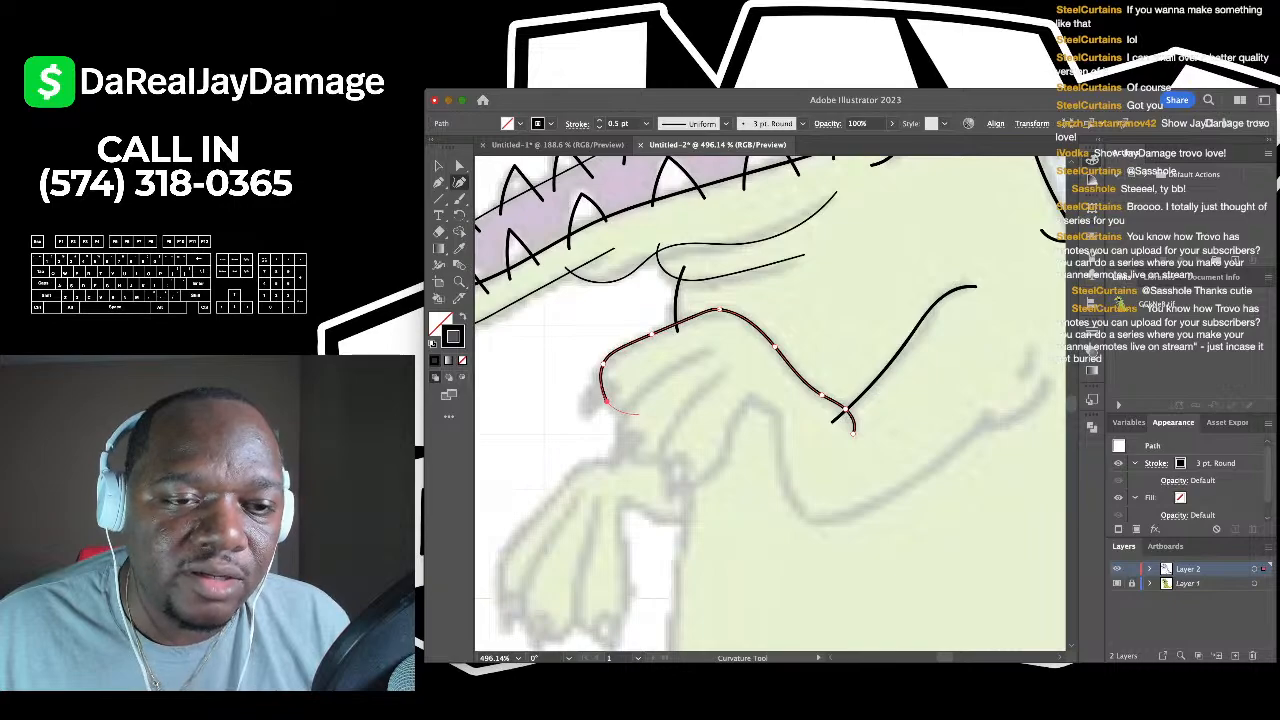
click(639, 413)
click(438, 166)
click(540, 370)
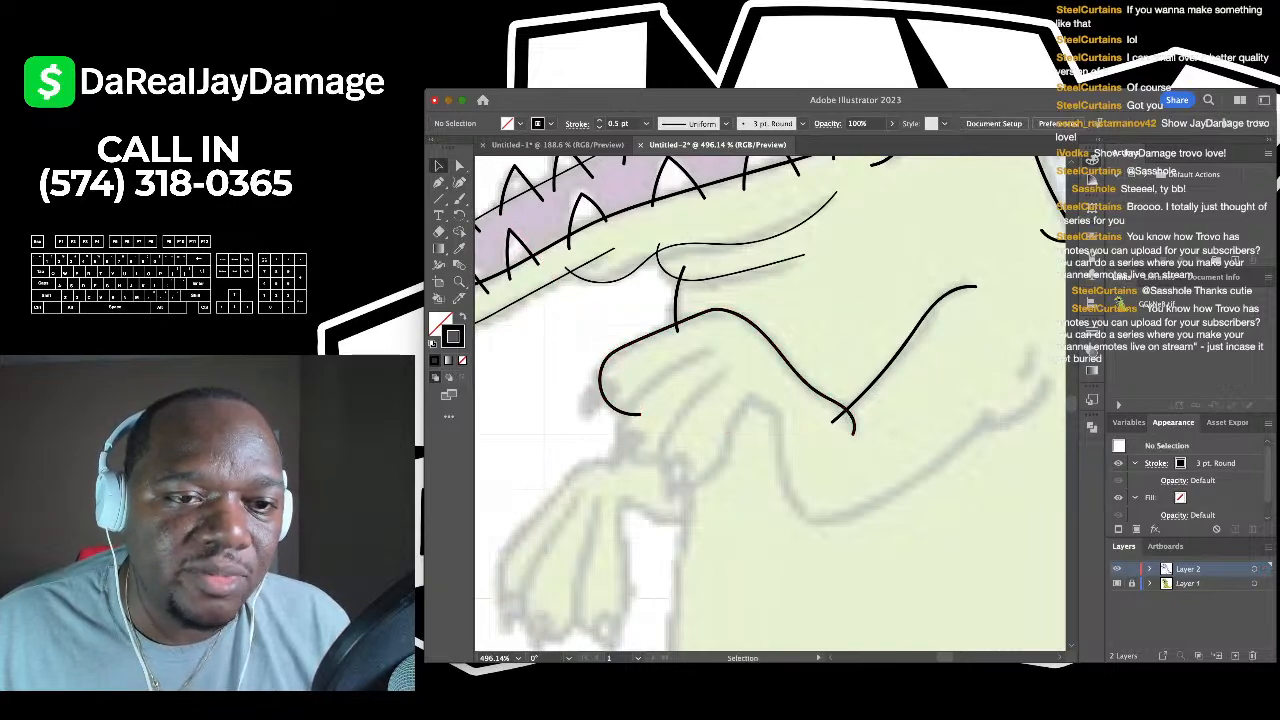
- Trace the second finger as a smooth curve bending around its tip
key(shift+grave)
click(716, 353)
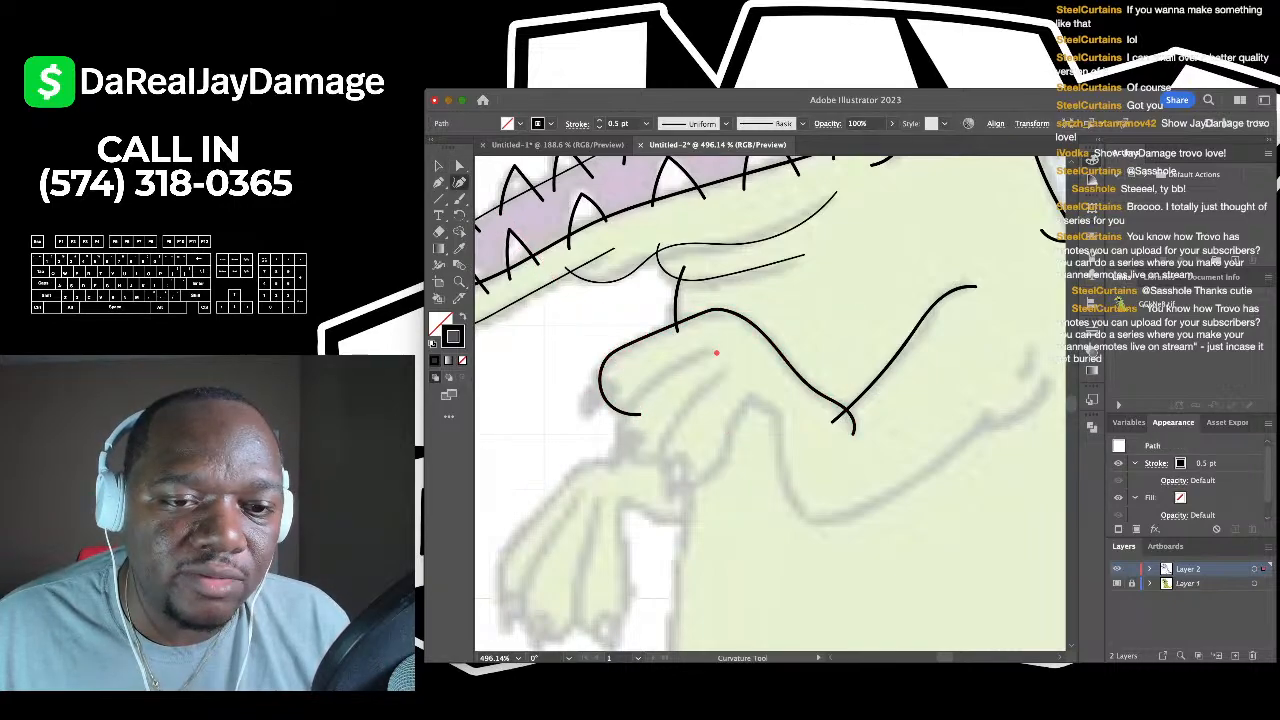
click(669, 368)
click(619, 429)
click(639, 460)
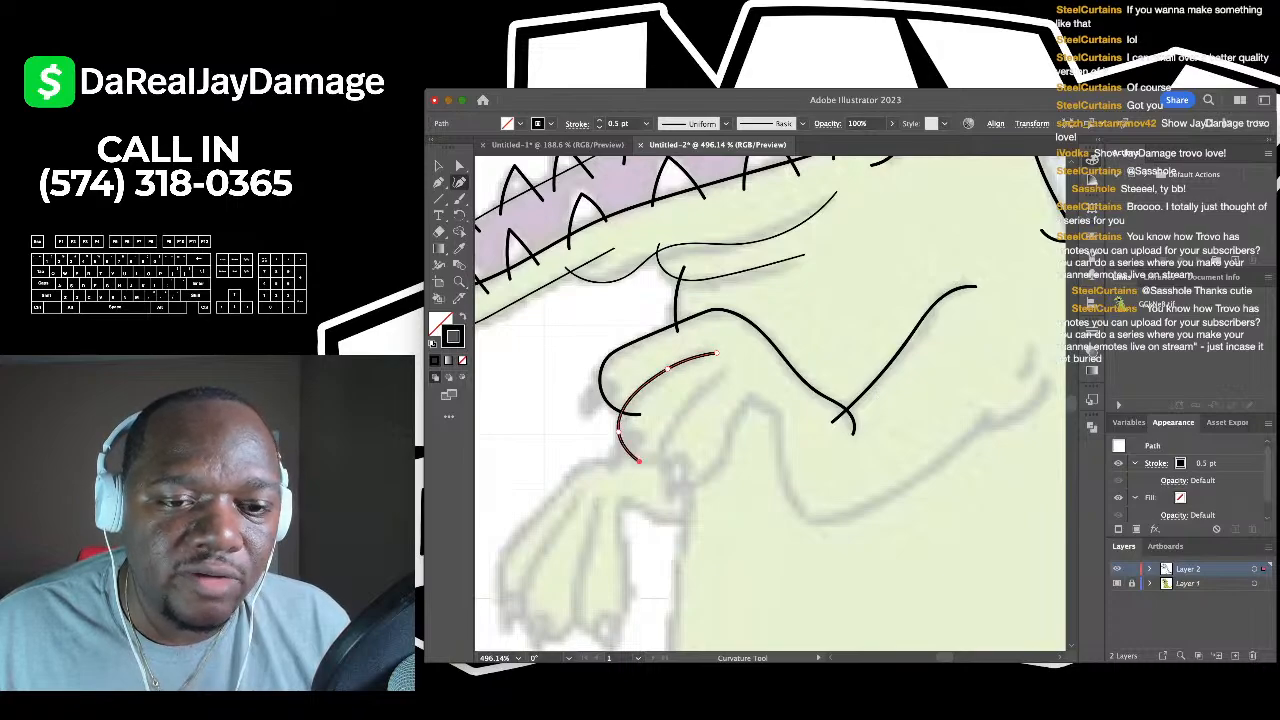
click(670, 455)
key(v)
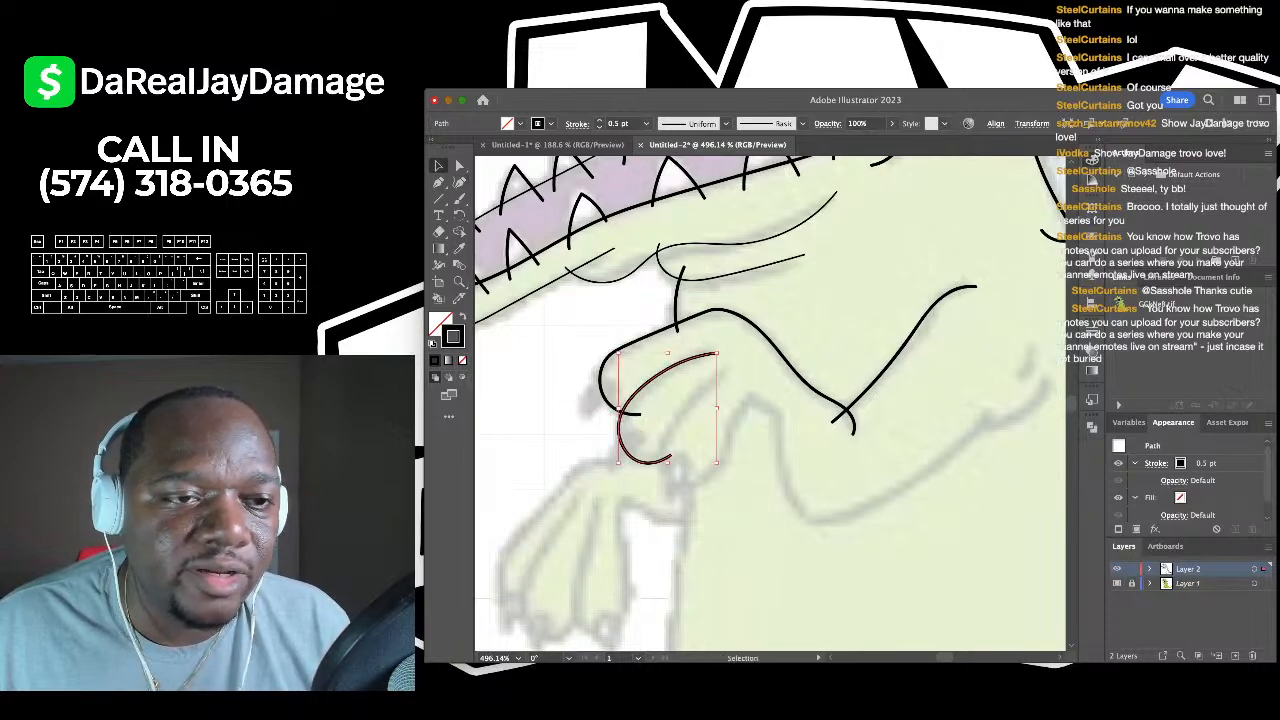
key(ctrl+shift+a)
- Trace the third finger down its side, round its bottom, and carry it up the right side
key(shift+grave)
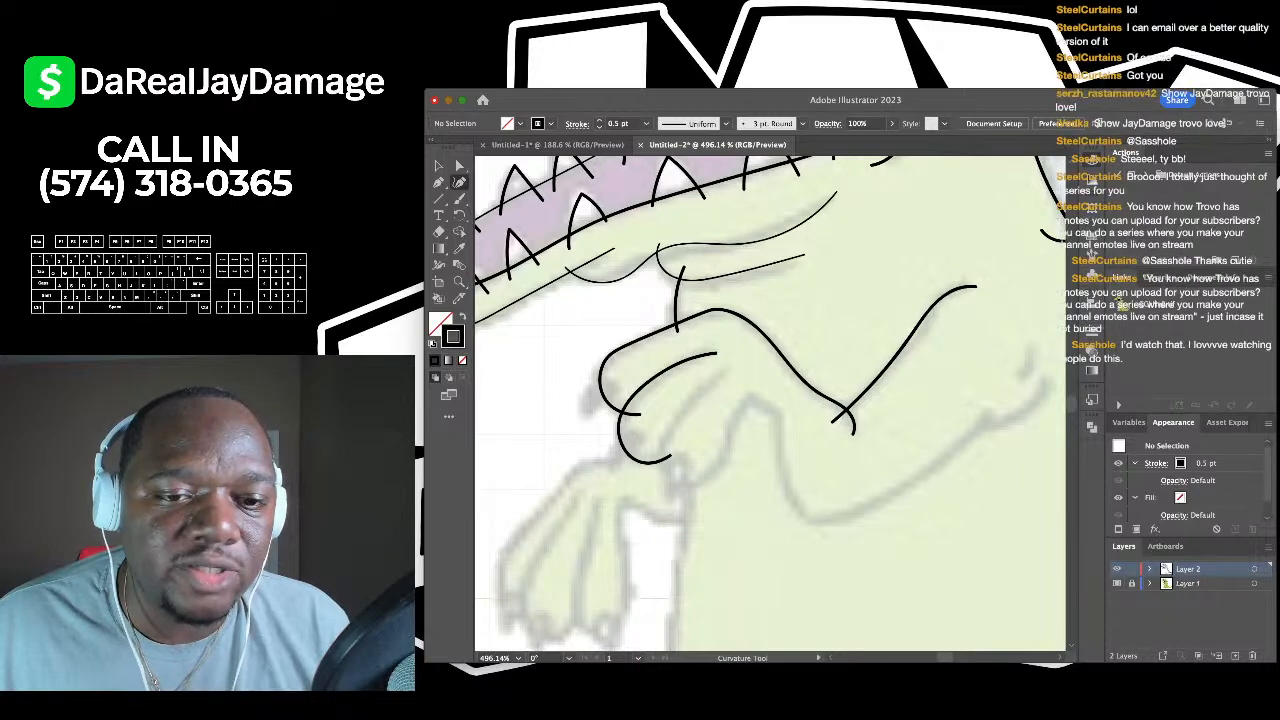
click(722, 373)
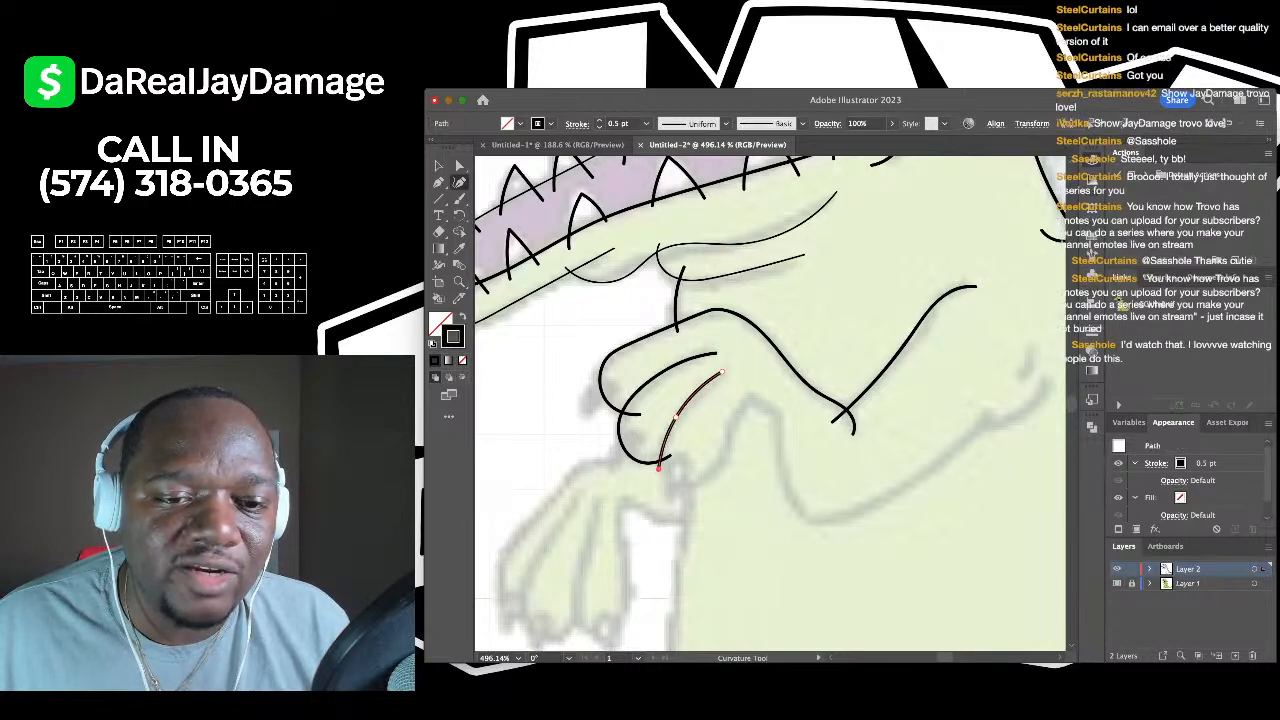
click(657, 465)
click(686, 484)
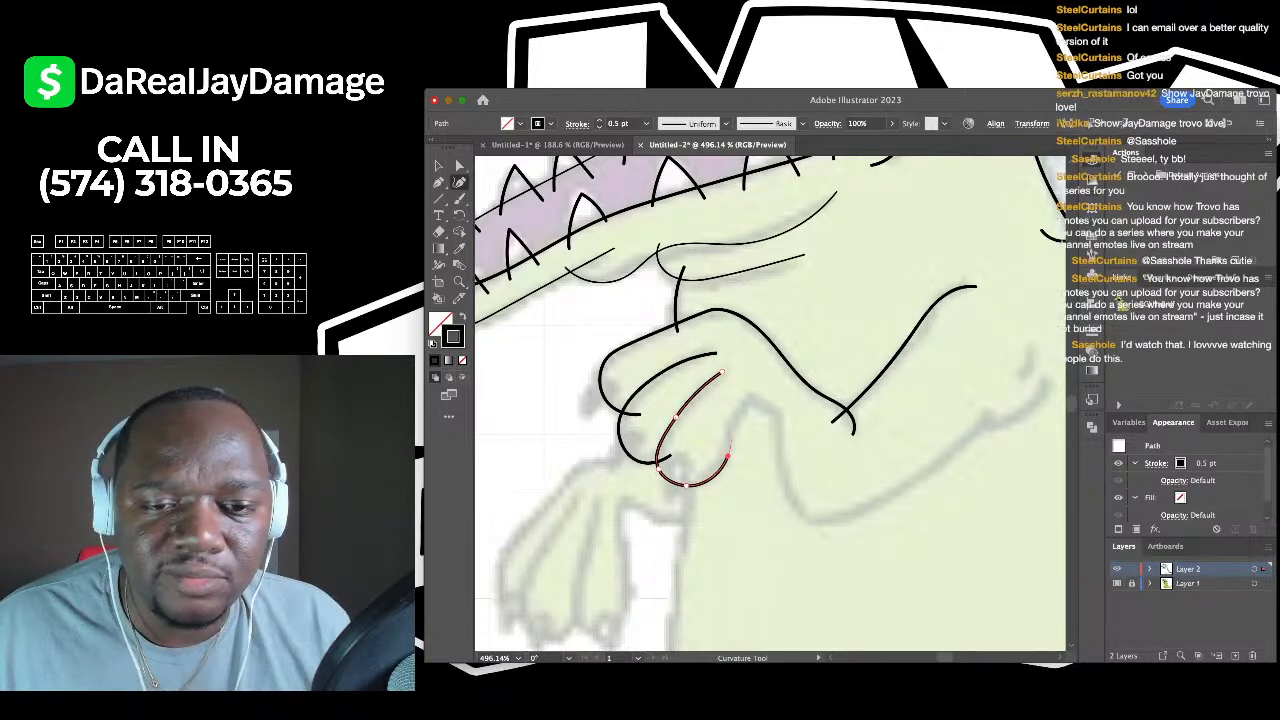
click(754, 390)
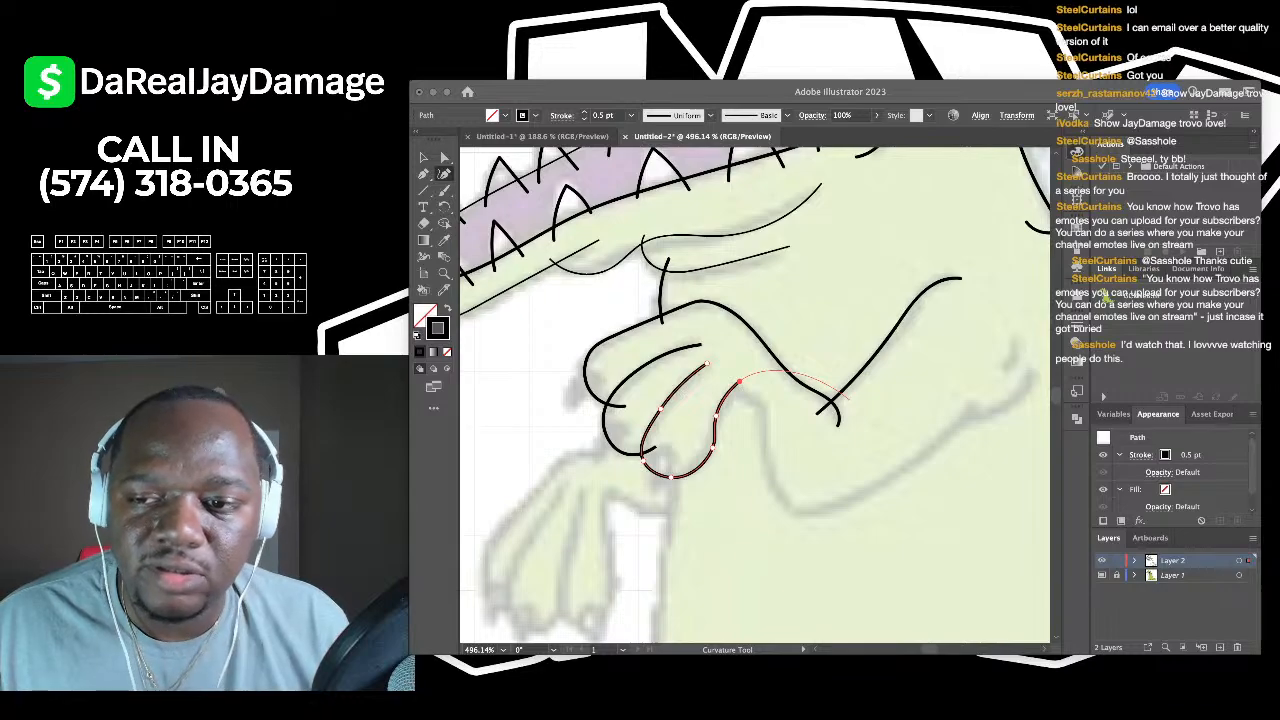
click(755, 383)
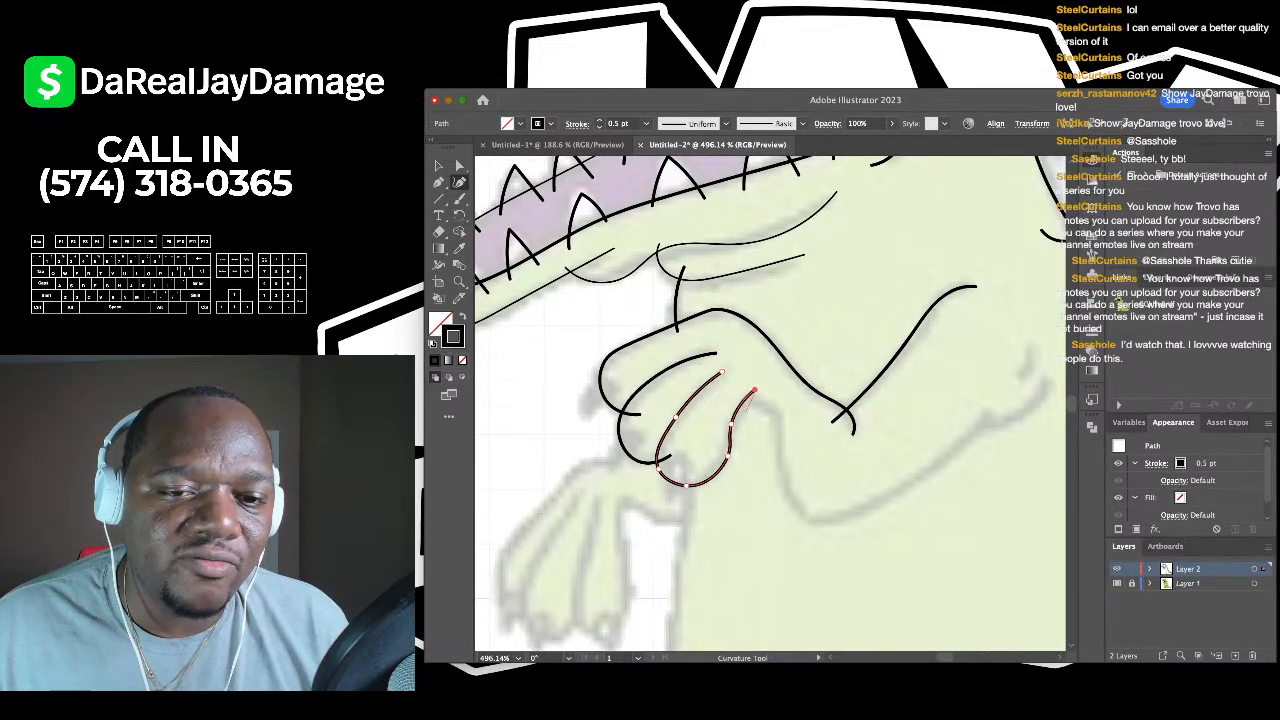
scroll(752, 381, up, 3)
scroll(752, 381, down, 3)
key(v)
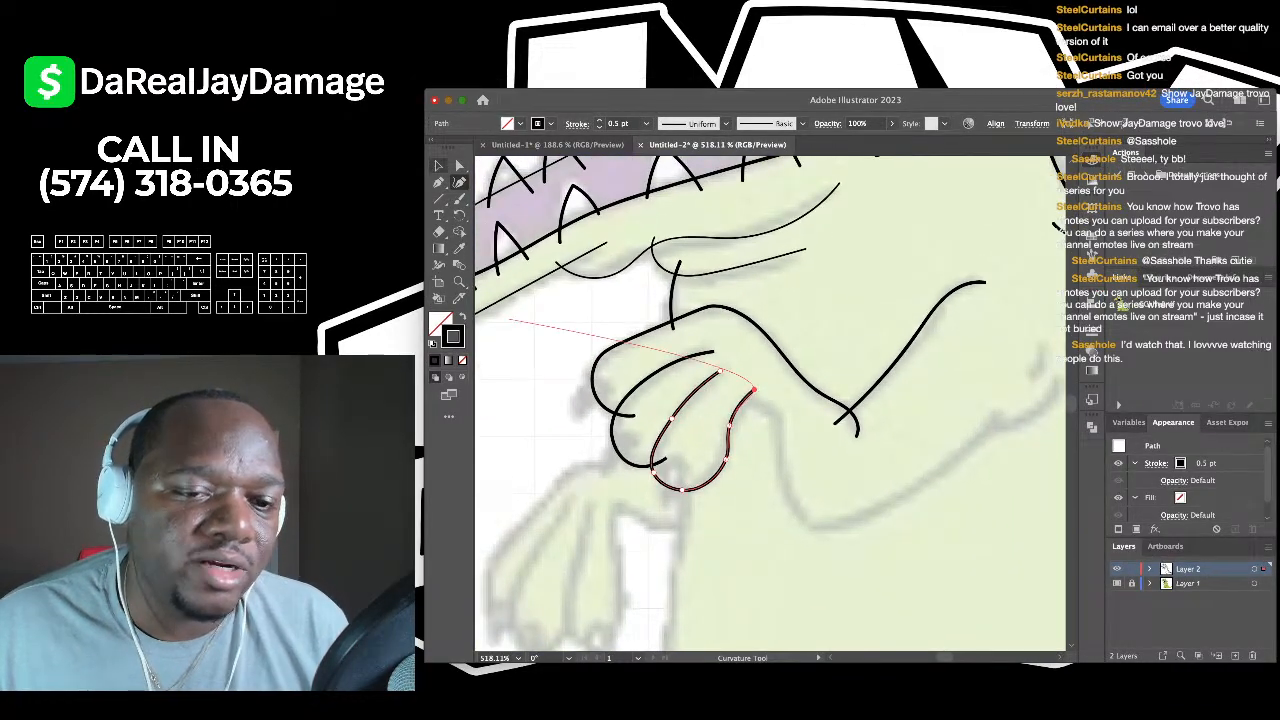
key(ctrl+shift+a)
key(p)
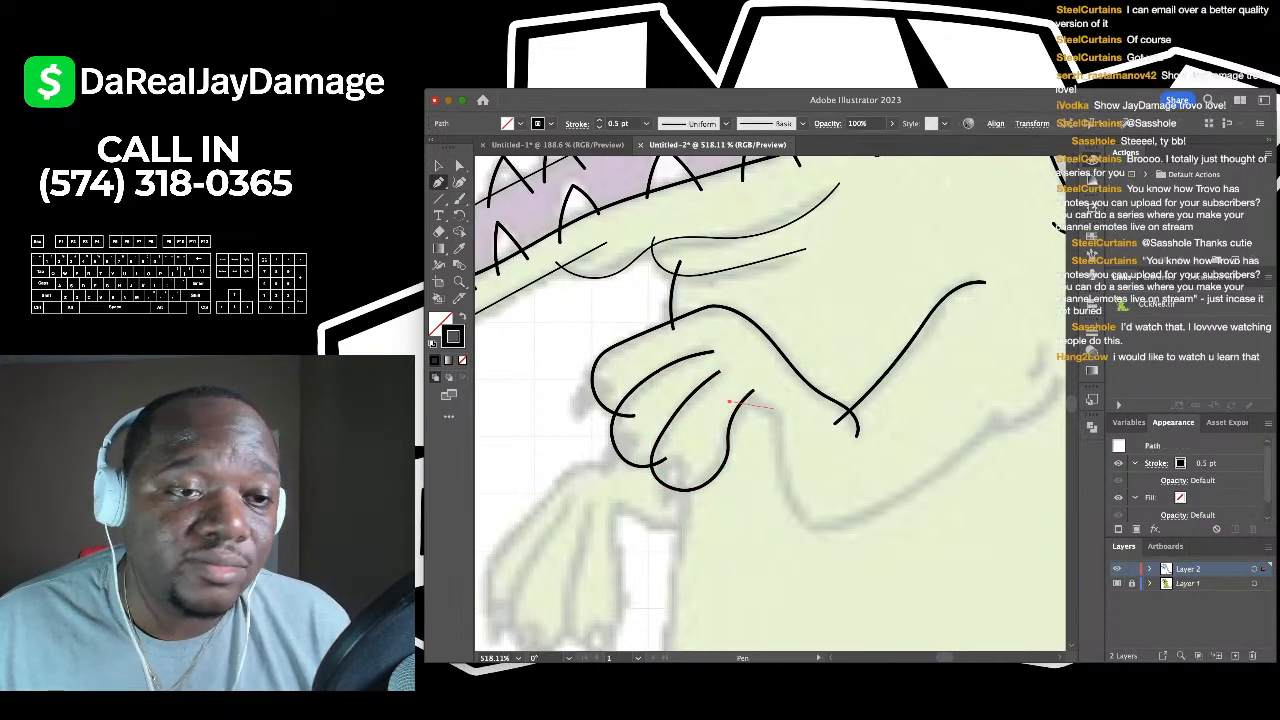
- Start the arm's underside line below the fingers and extend it down along the arm
drag(755, 406, 780, 413)
key(Escape)
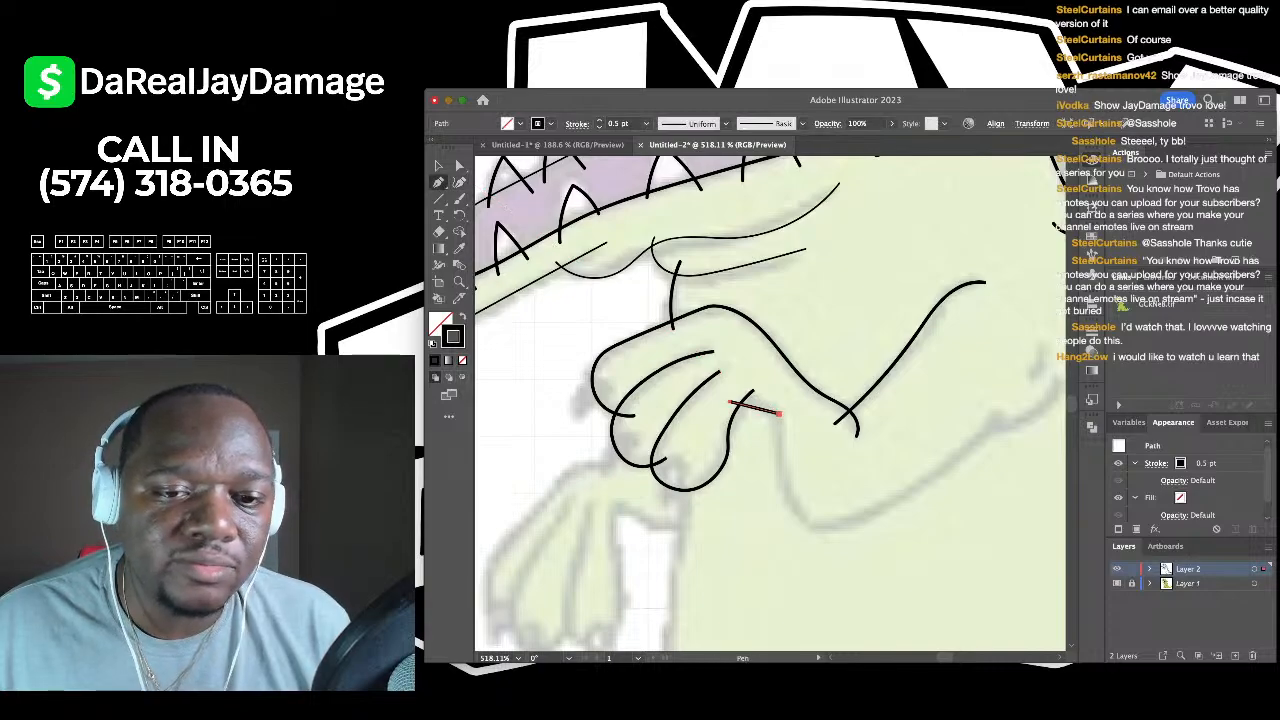
click(779, 412)
key(shift+grave)
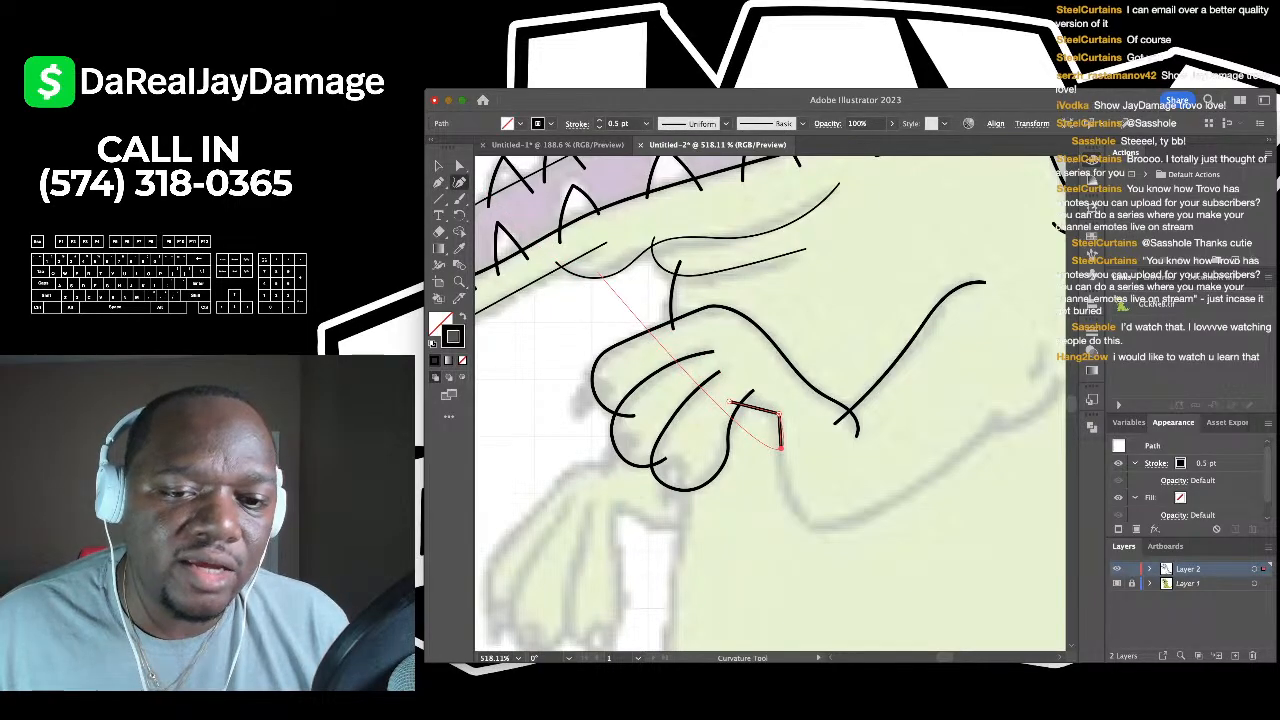
scroll(781, 448, down, 1)
click(810, 515)
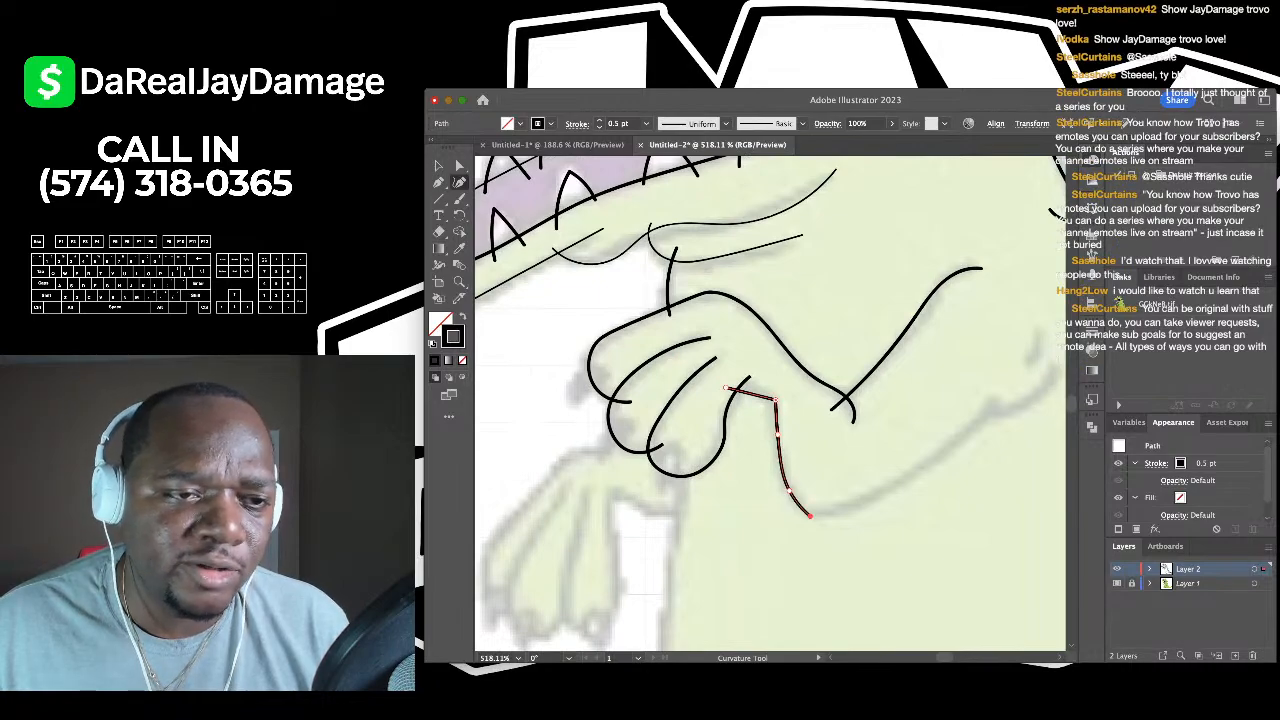
- Add a segment up toward the elbow, bend it into a gentle curve, and deselect
key(p)
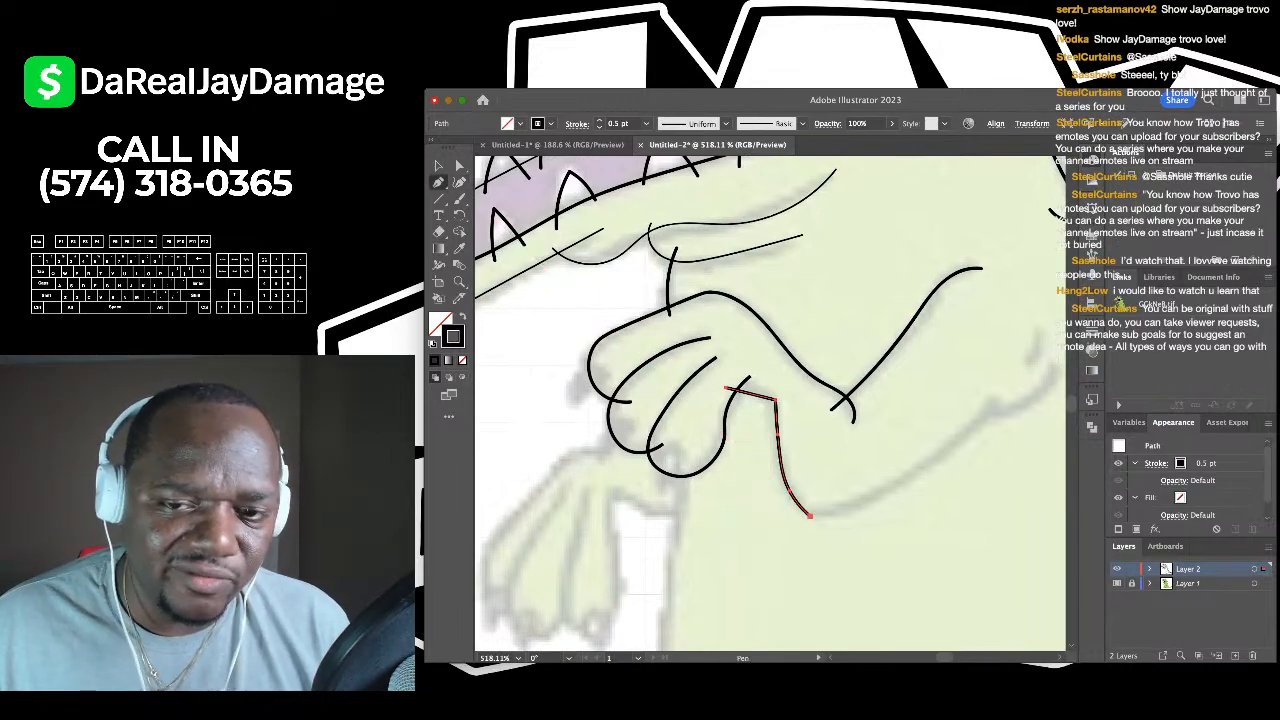
scroll(770, 400, right, 3)
scroll(770, 400, up, 1)
click(885, 418)
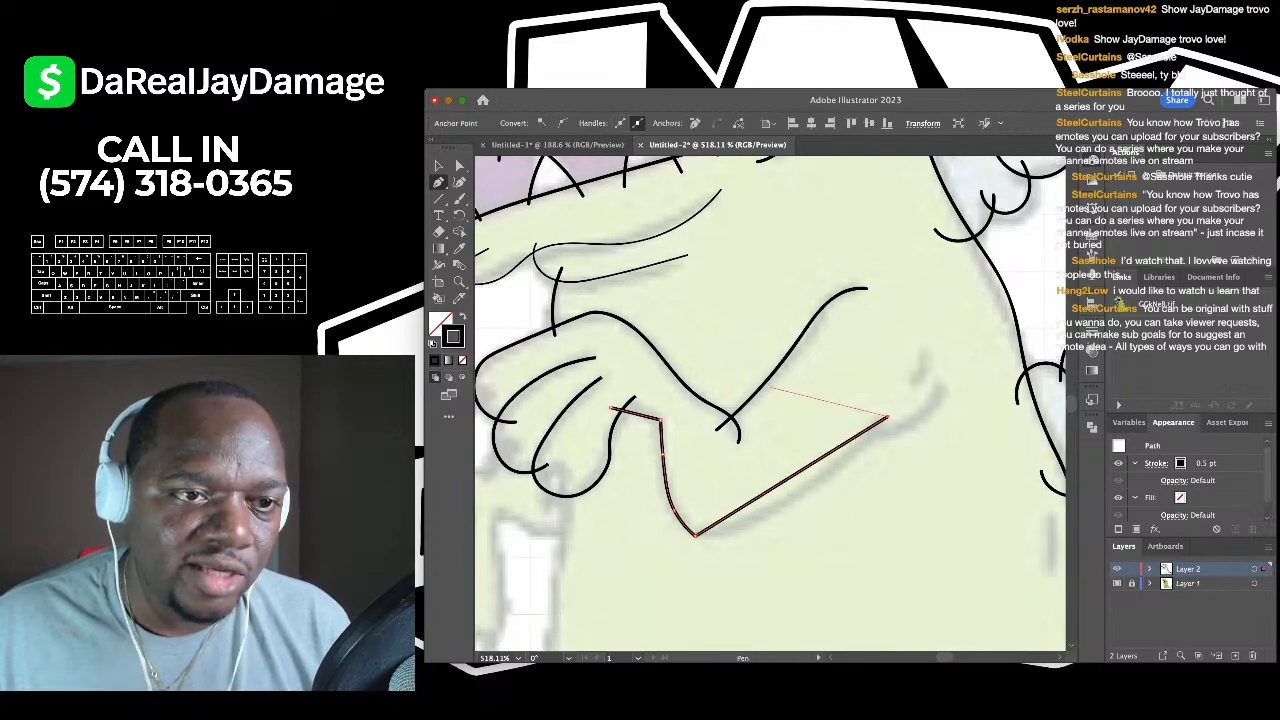
key(shift+grave)
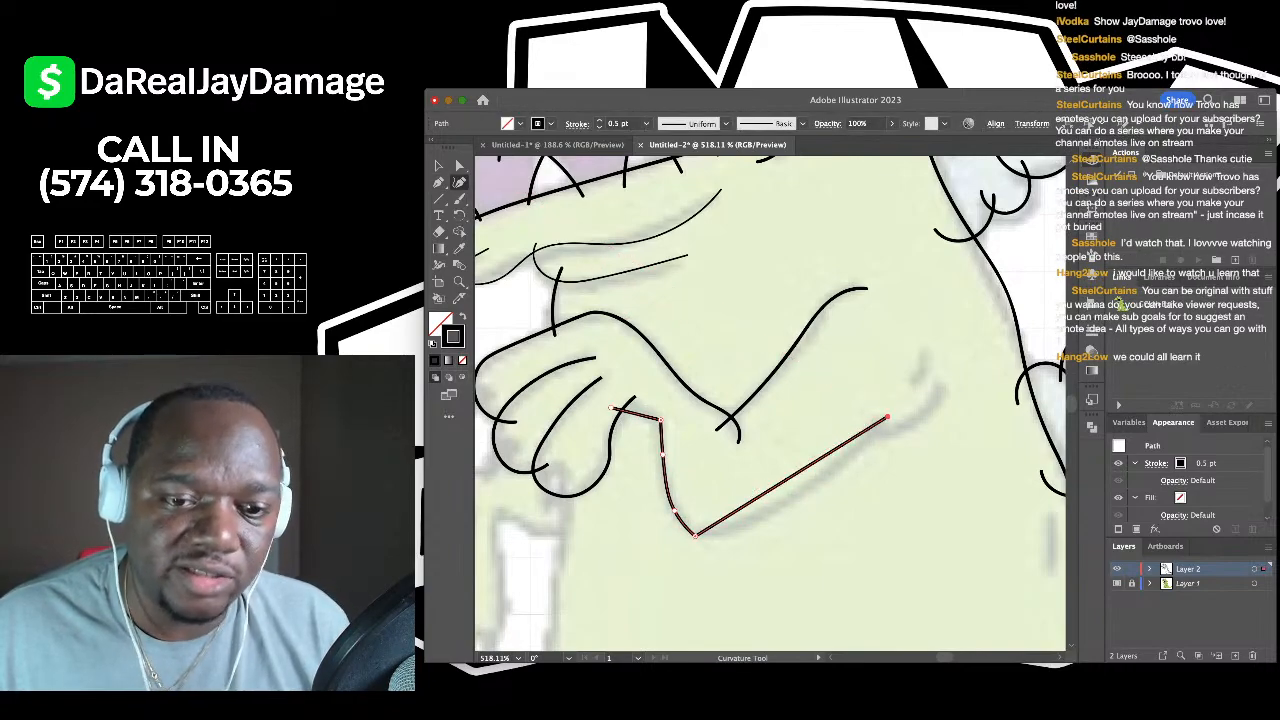
drag(741, 507, 741, 522)
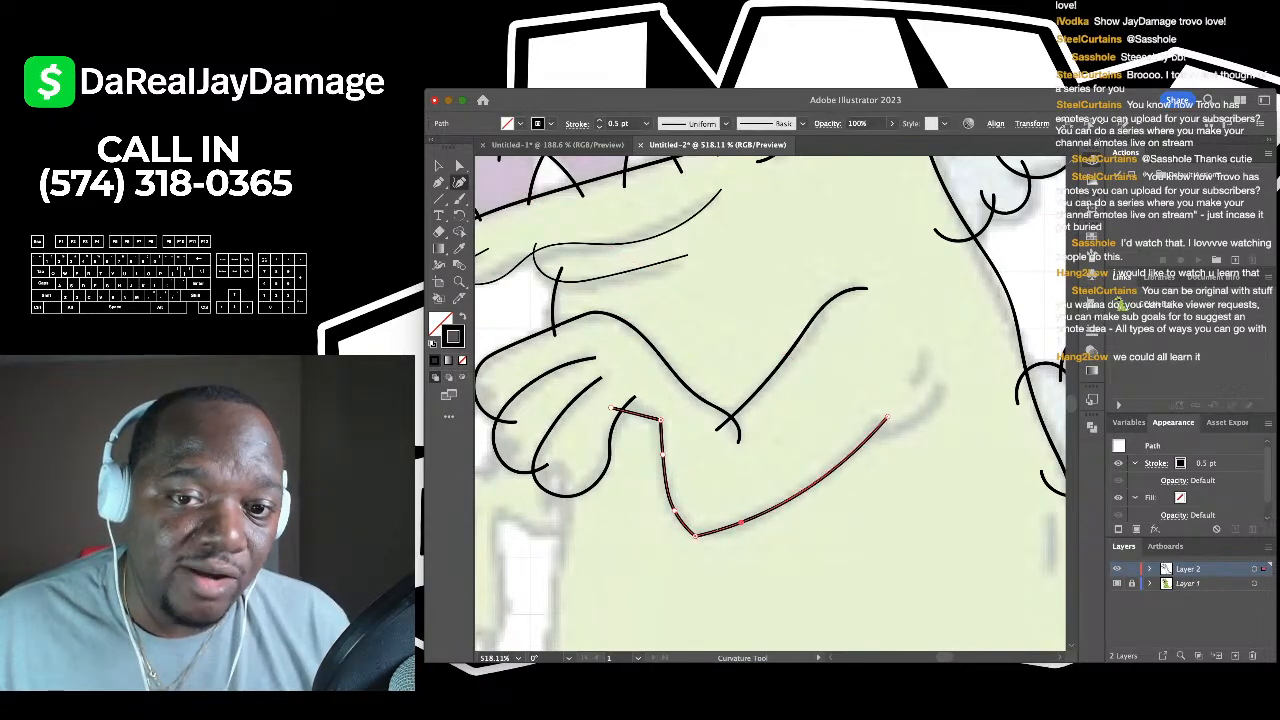
drag(885, 418, 881, 413)
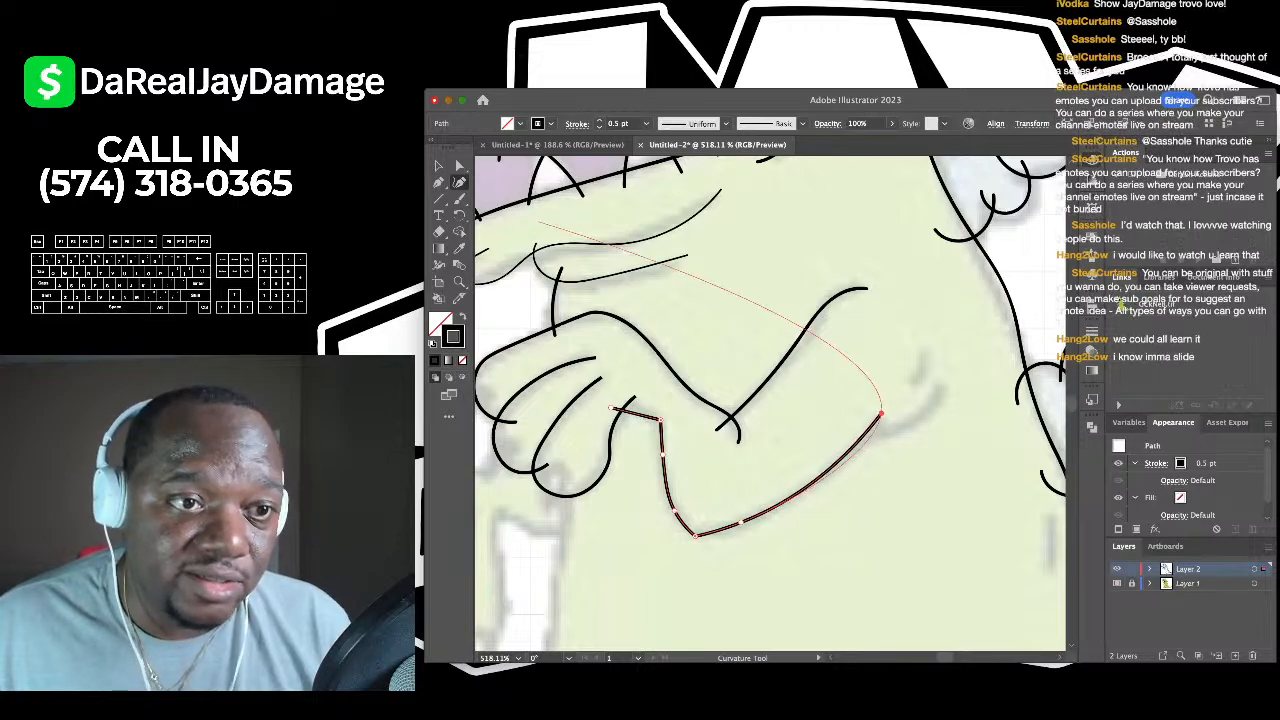
click(438, 165)
click(620, 280)
scroll(770, 403, right, 3)
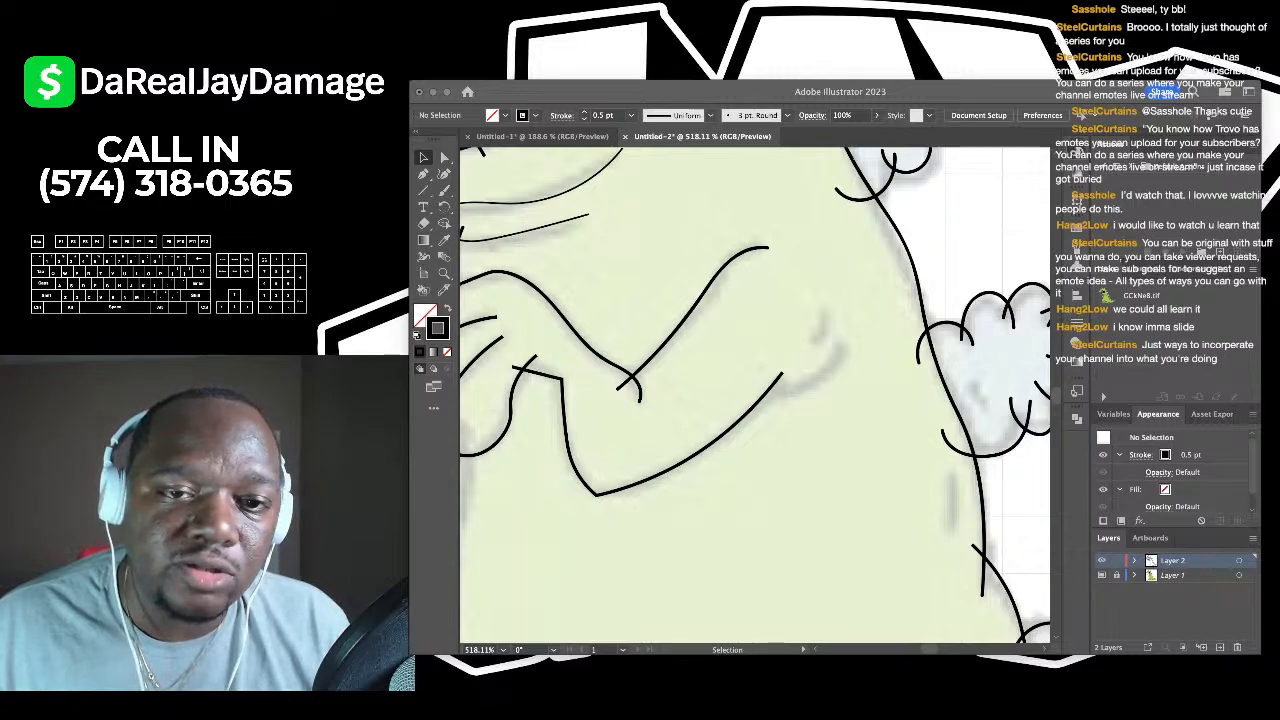
- Draw a short three-point curve along the elbow crease
scroll(845, 408, up, 5)
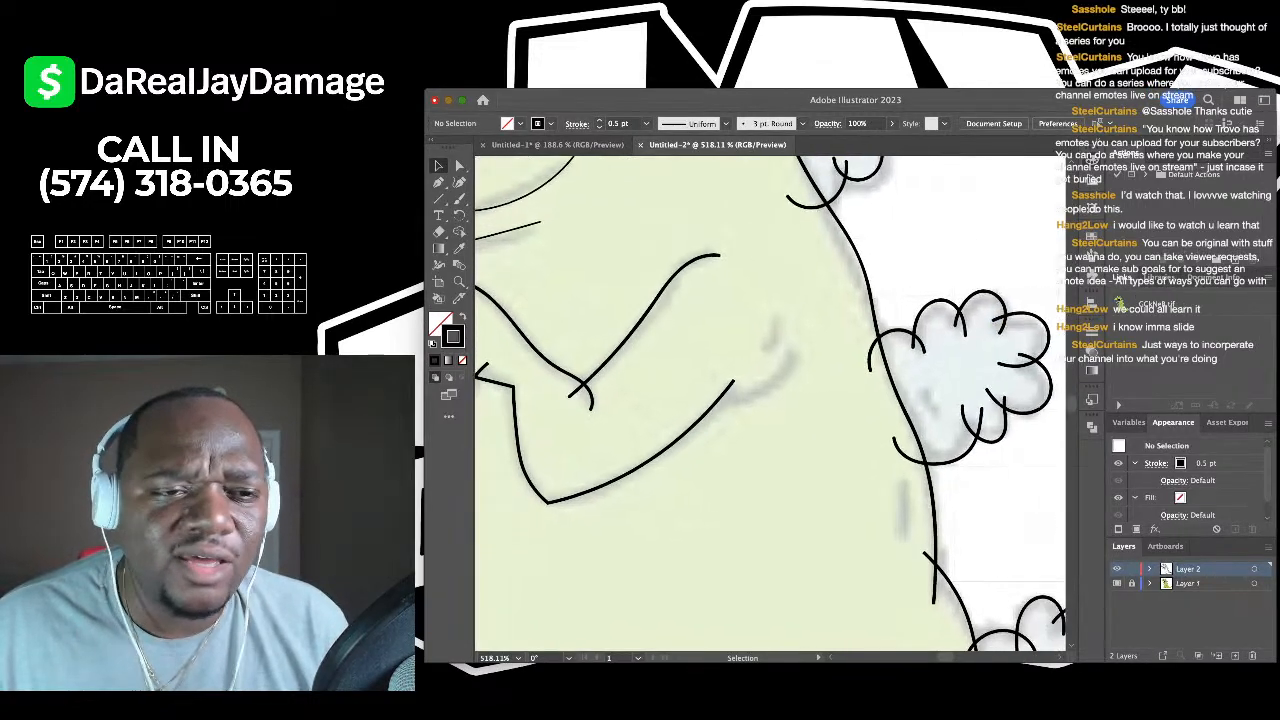
key(shift+grave)
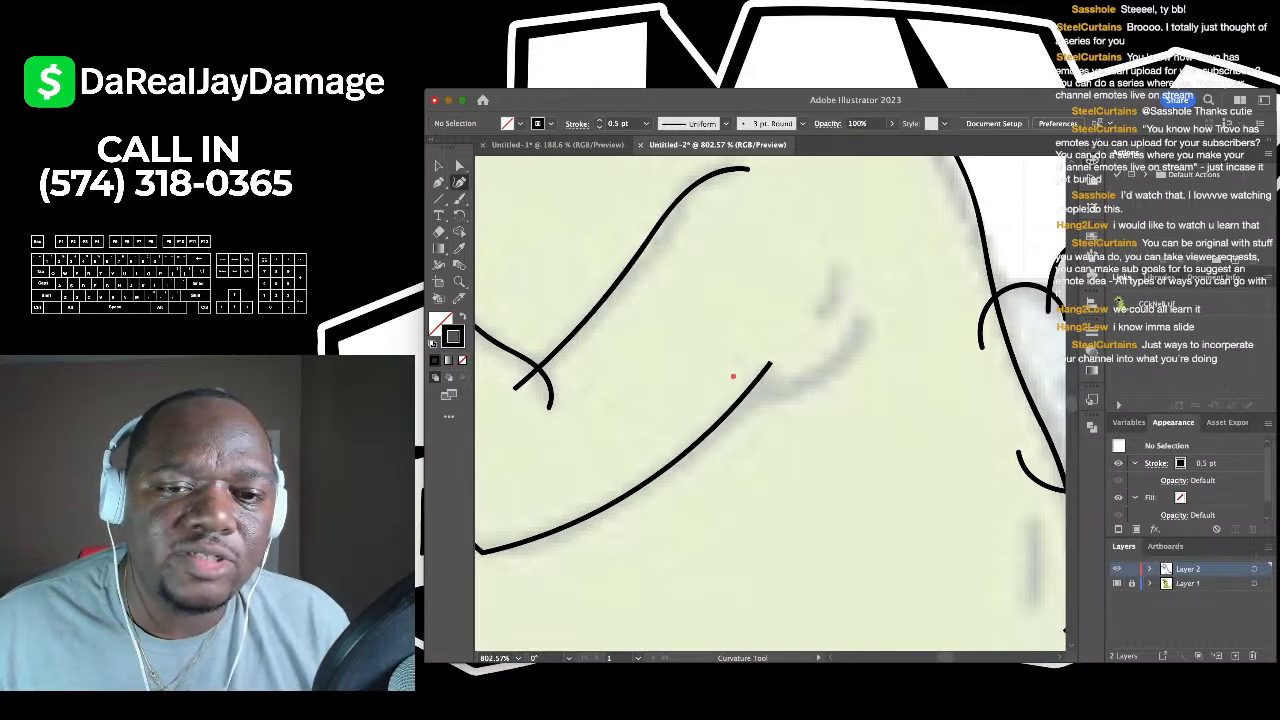
click(733, 377)
click(806, 383)
click(871, 317)
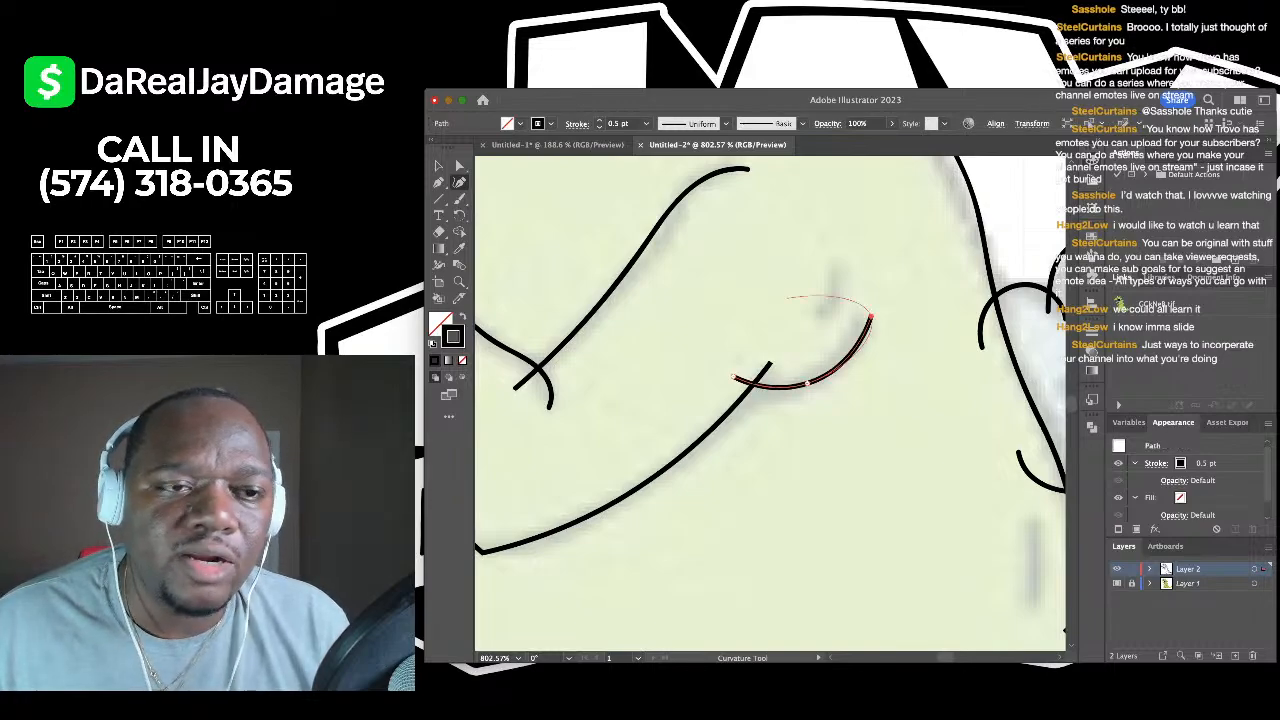
key(v)
- Trace the first claw's outline, hooking the curve around its tip and back down
key(ctrl+shift+a)
scroll(770, 404, down, 5)
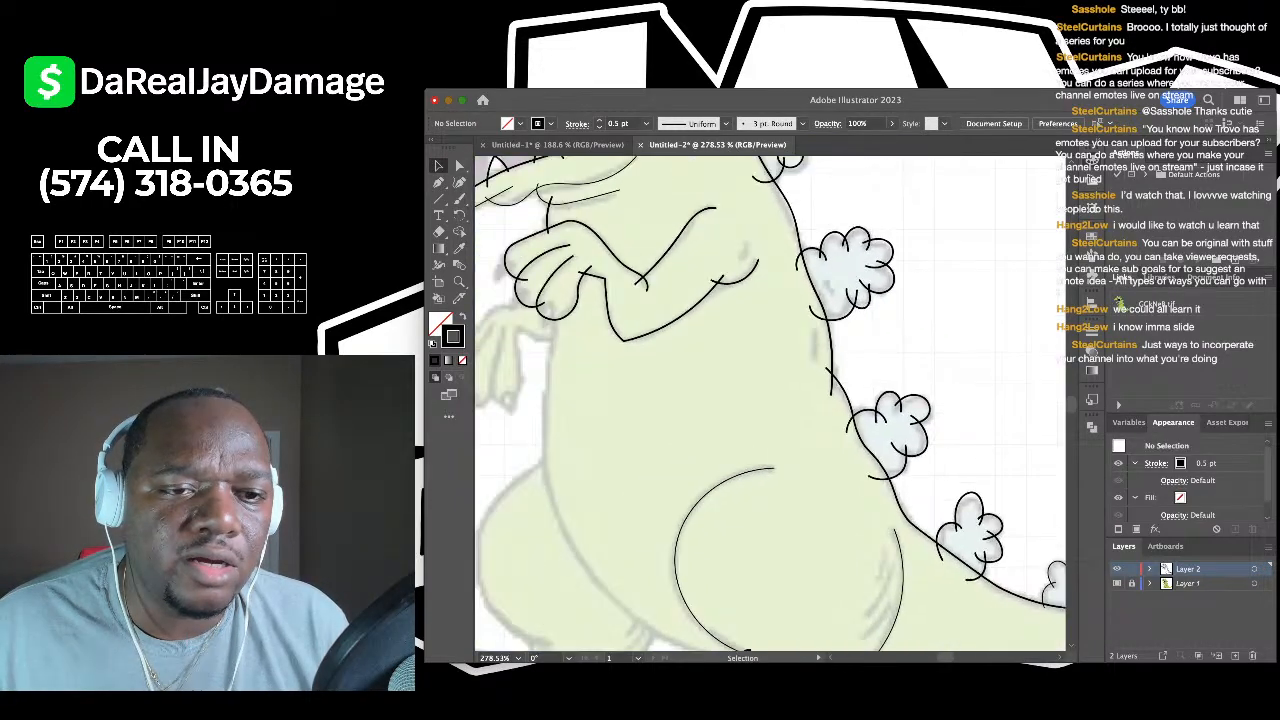
scroll(530, 270, down, 3)
scroll(530, 270, up, 8)
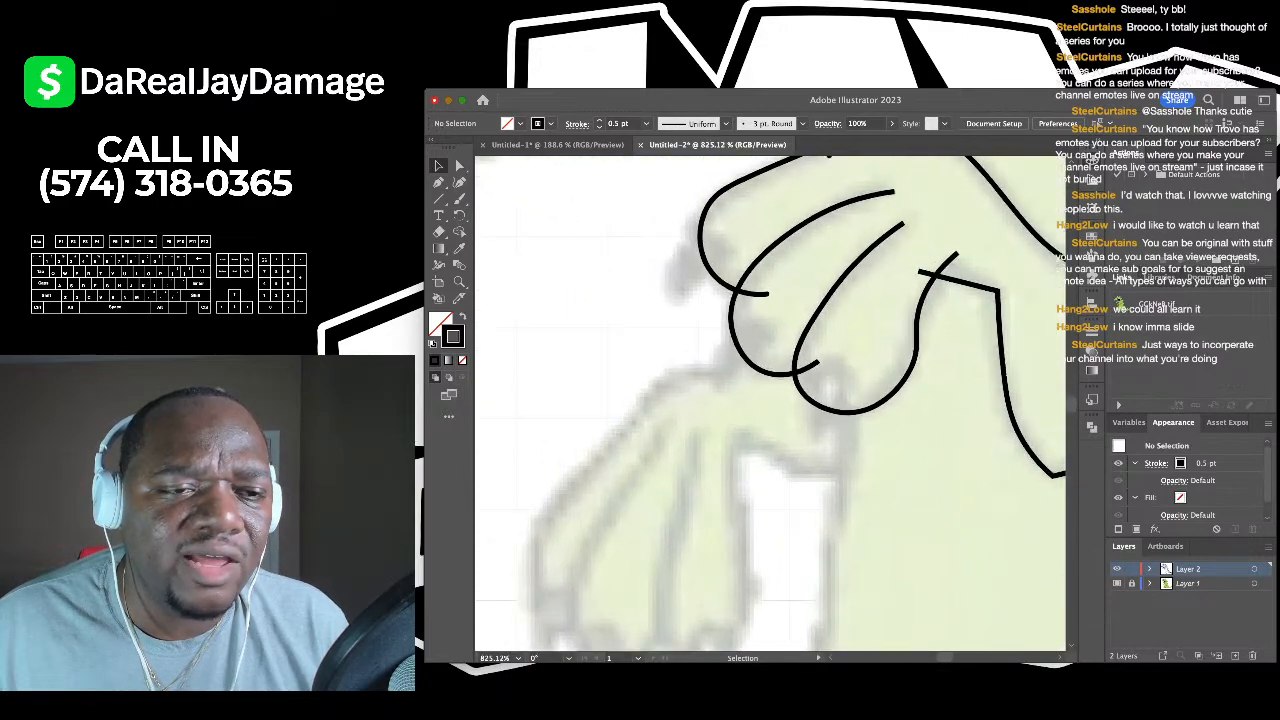
scroll(767, 242, up, 4)
click(460, 182)
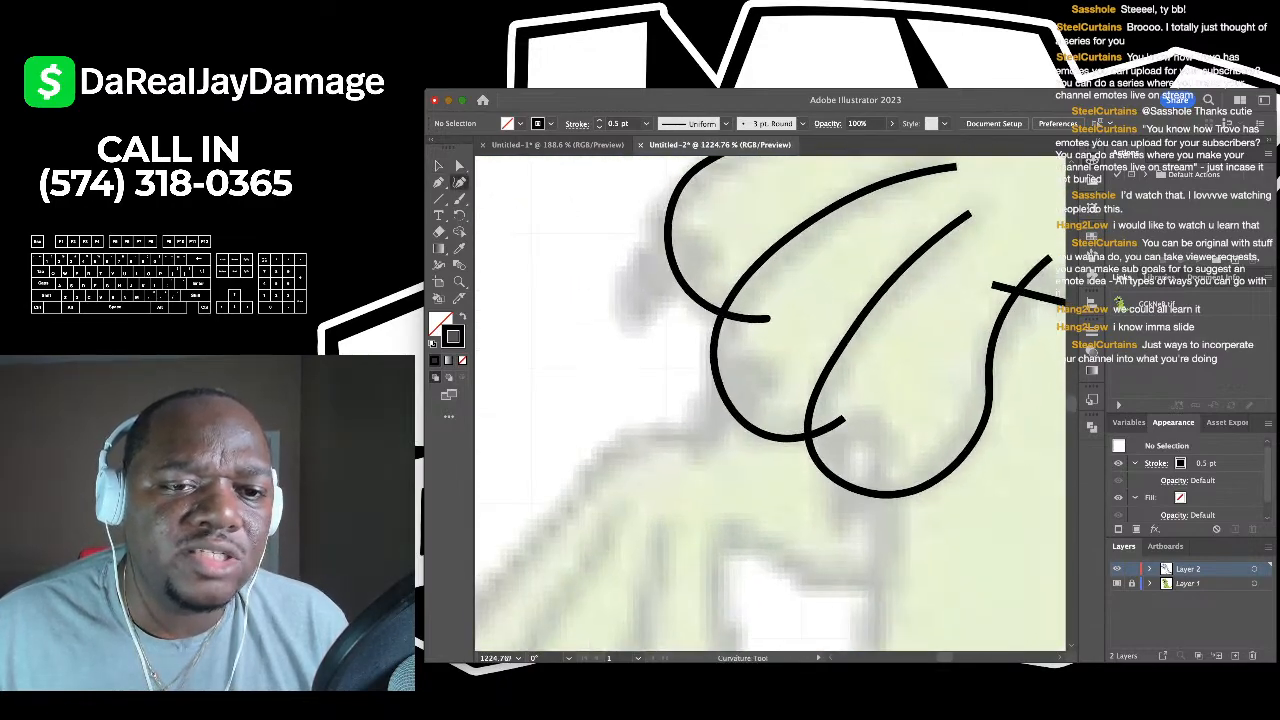
click(632, 340)
click(630, 283)
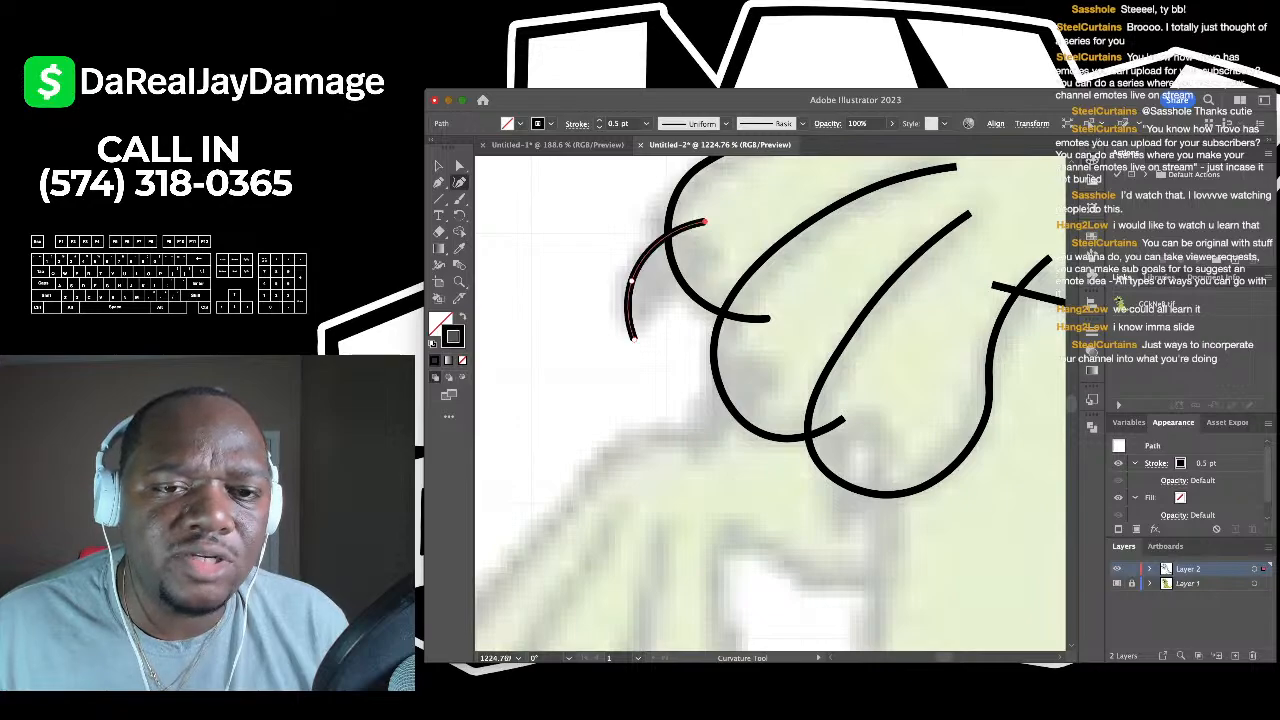
click(704, 222)
click(717, 244)
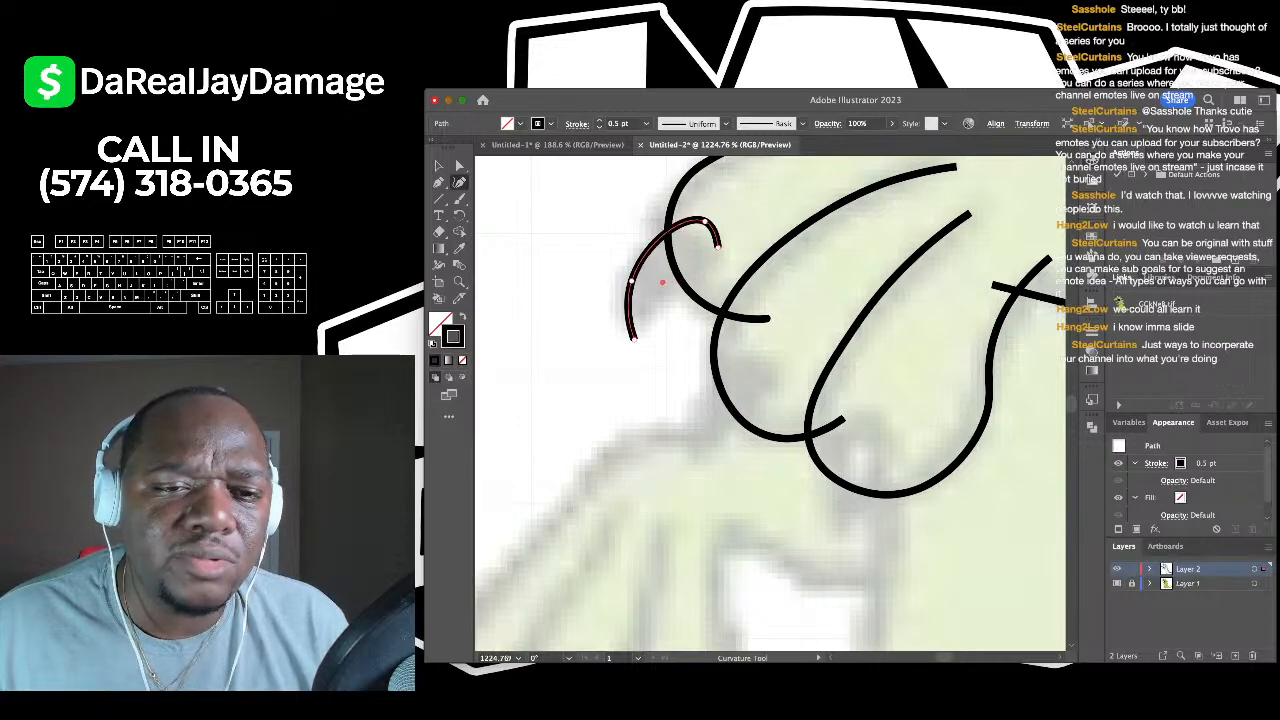
- Close the first claw with straight Pen segments and bow its left side outward
click(438, 182)
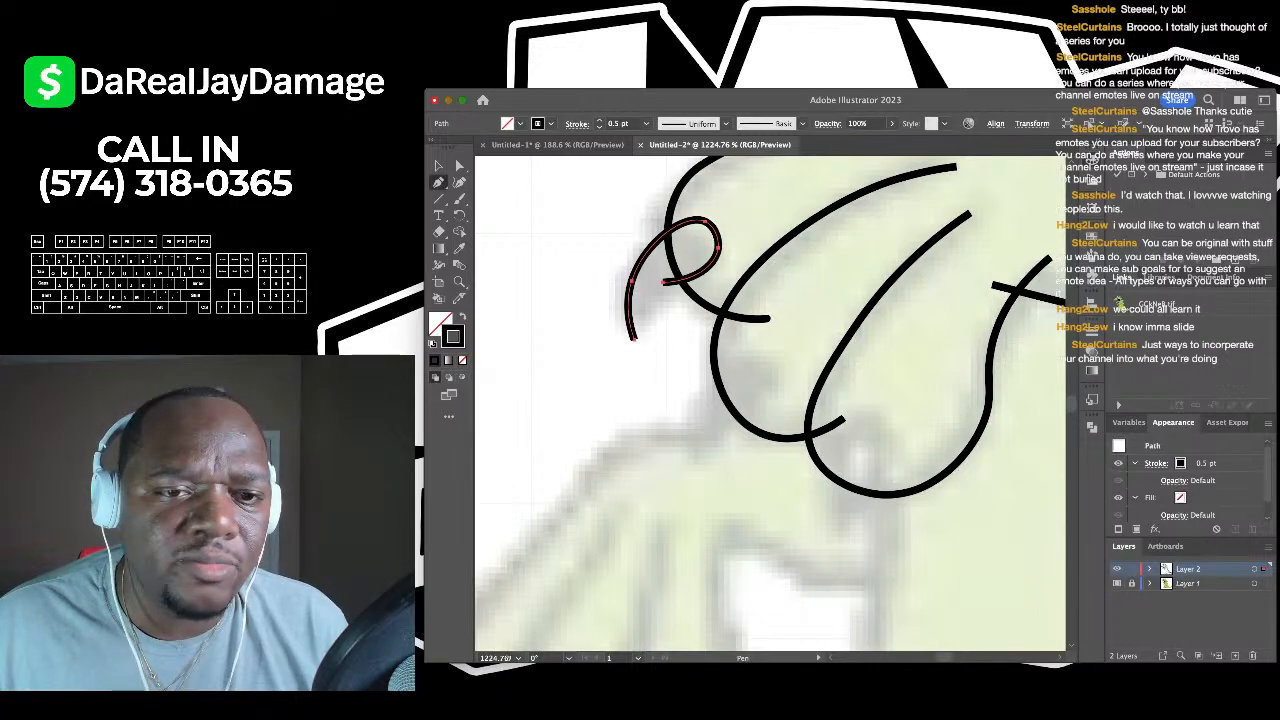
click(632, 340)
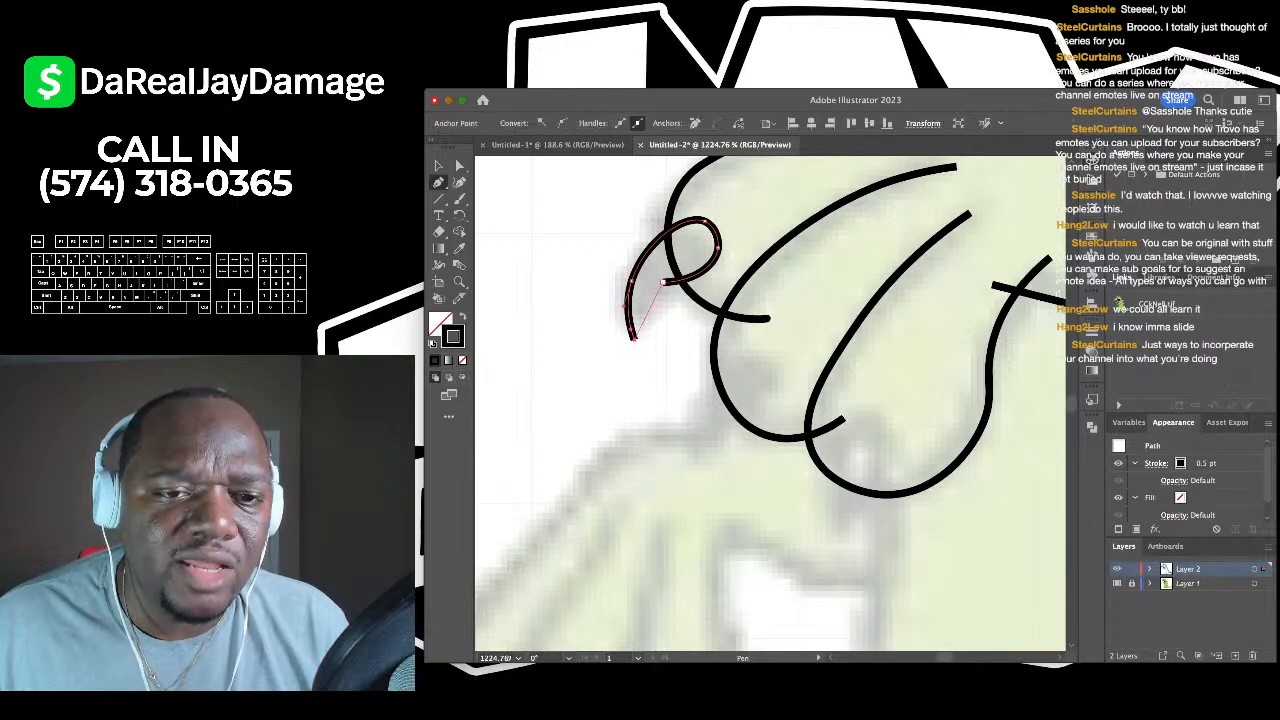
click(662, 282)
key(shift+grave)
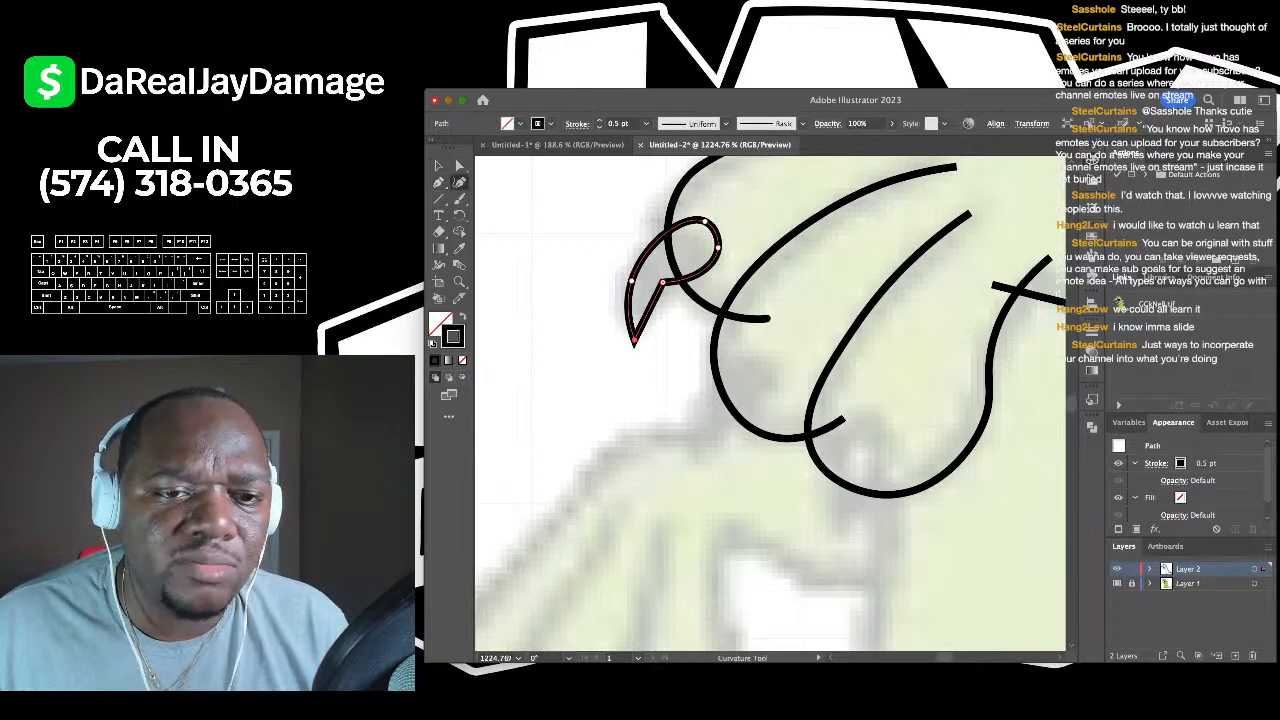
drag(661, 285, 657, 291)
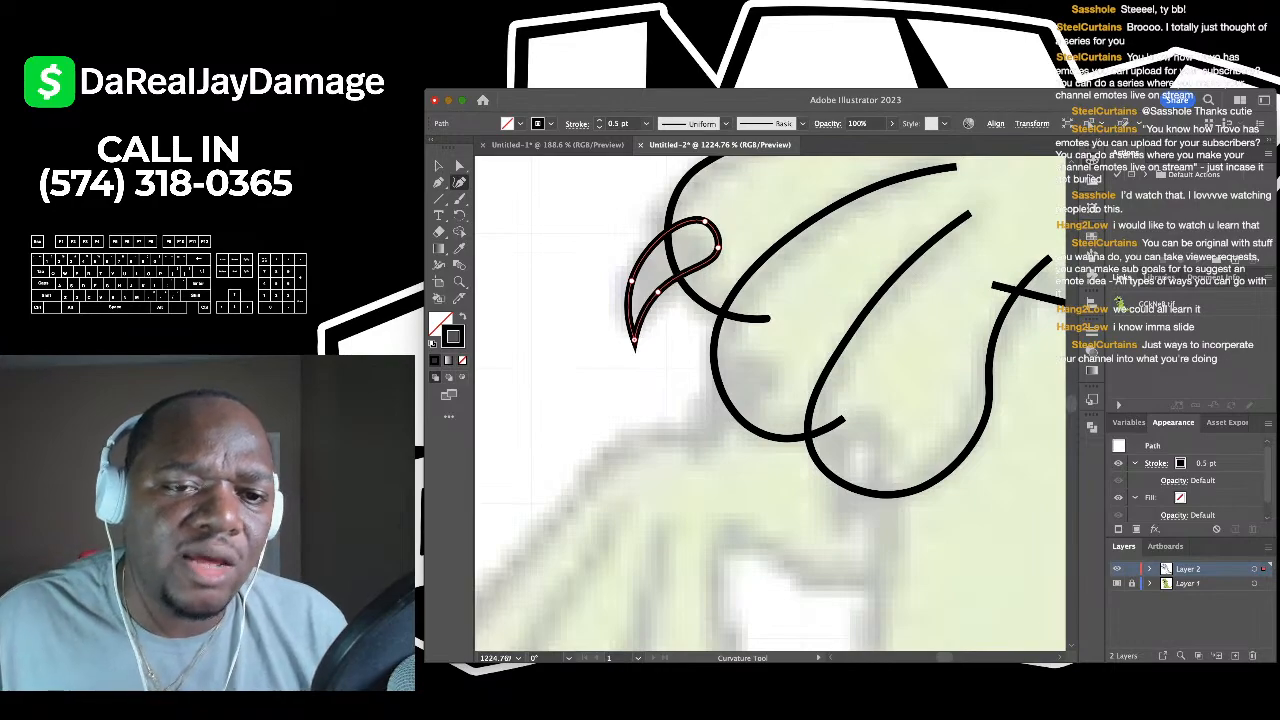
scroll(640, 270, down, 5)
click(438, 166)
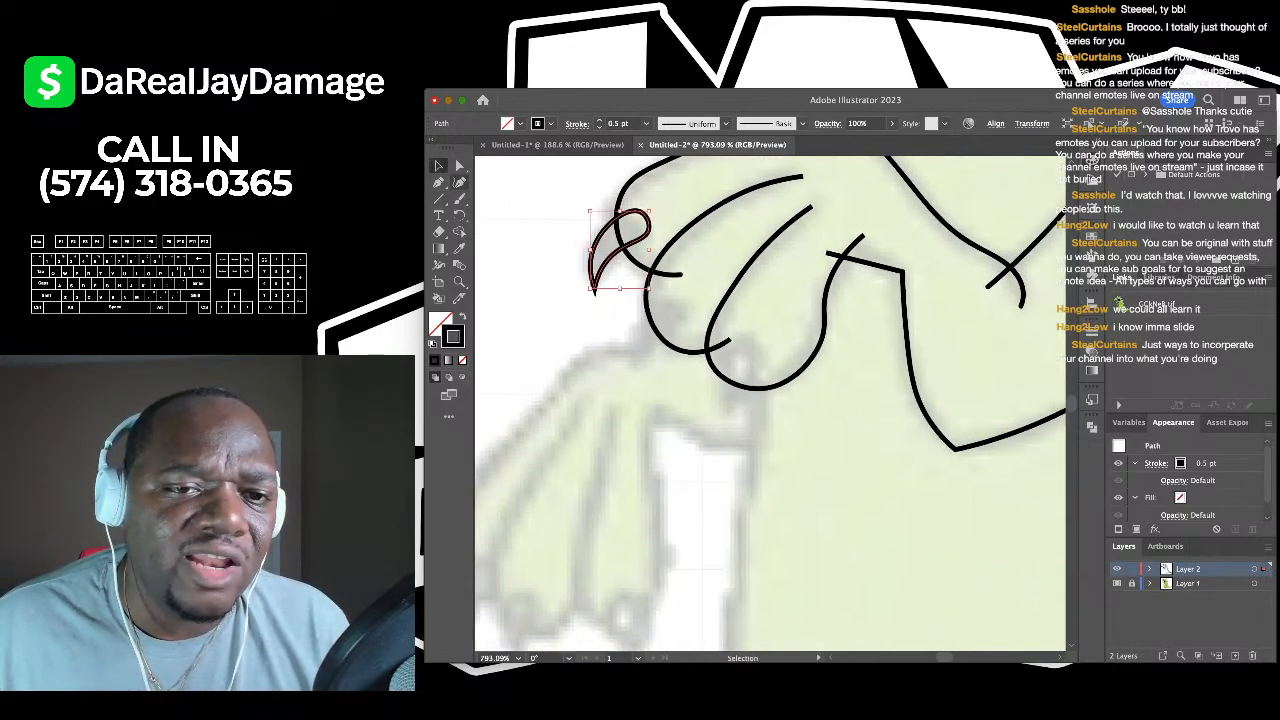
click(525, 215)
- Trace the second curled claw around its fingertip and close it at the pointed tip
click(459, 182)
scroll(627, 308, up, 6)
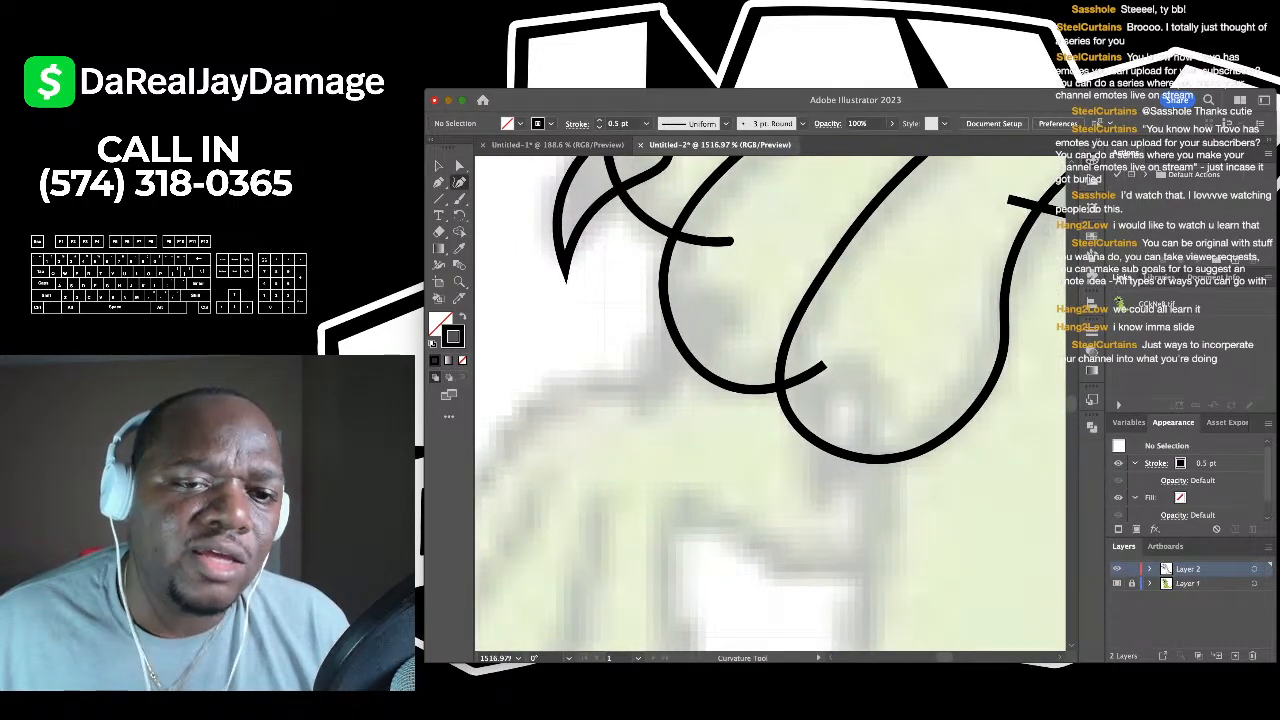
click(645, 412)
click(649, 329)
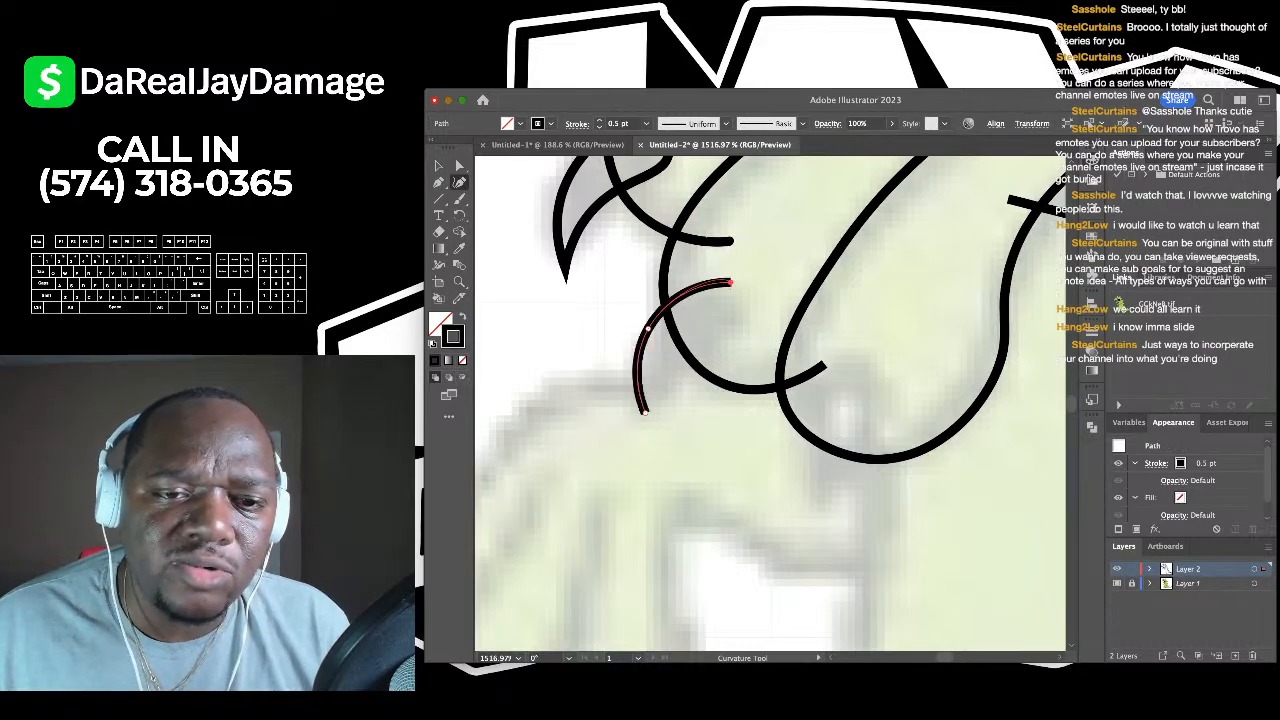
click(740, 323)
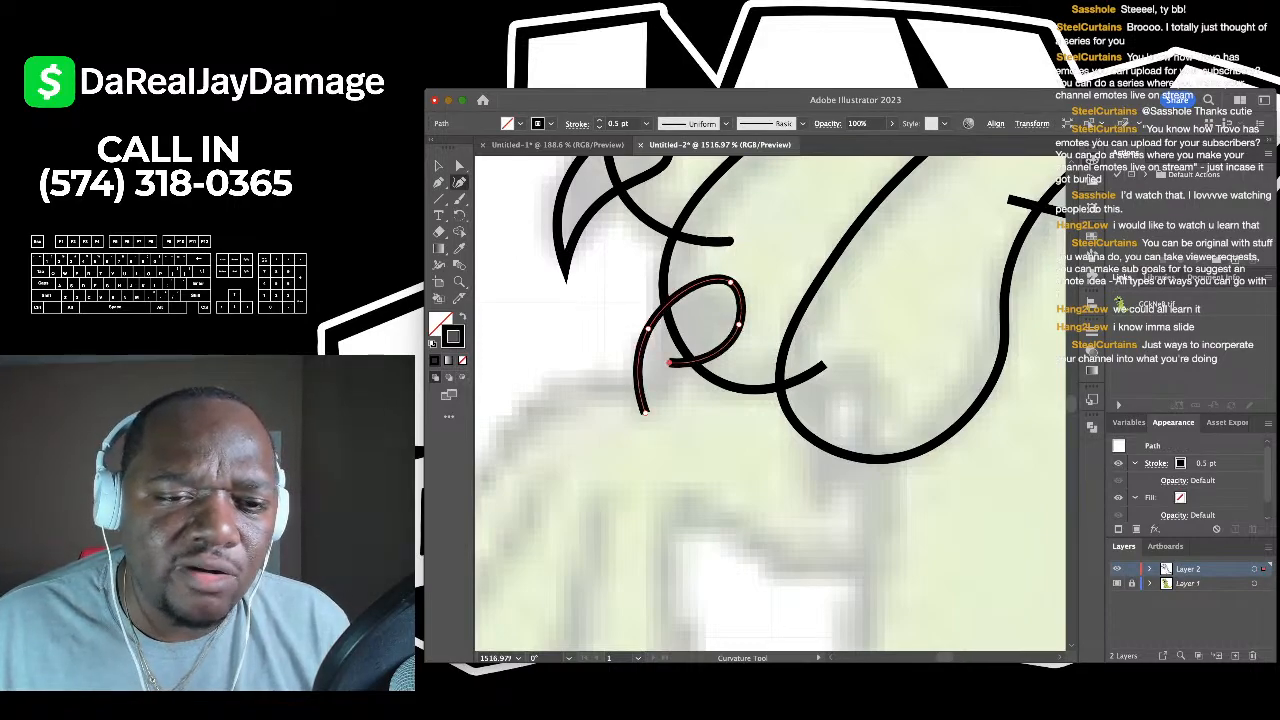
click(660, 378)
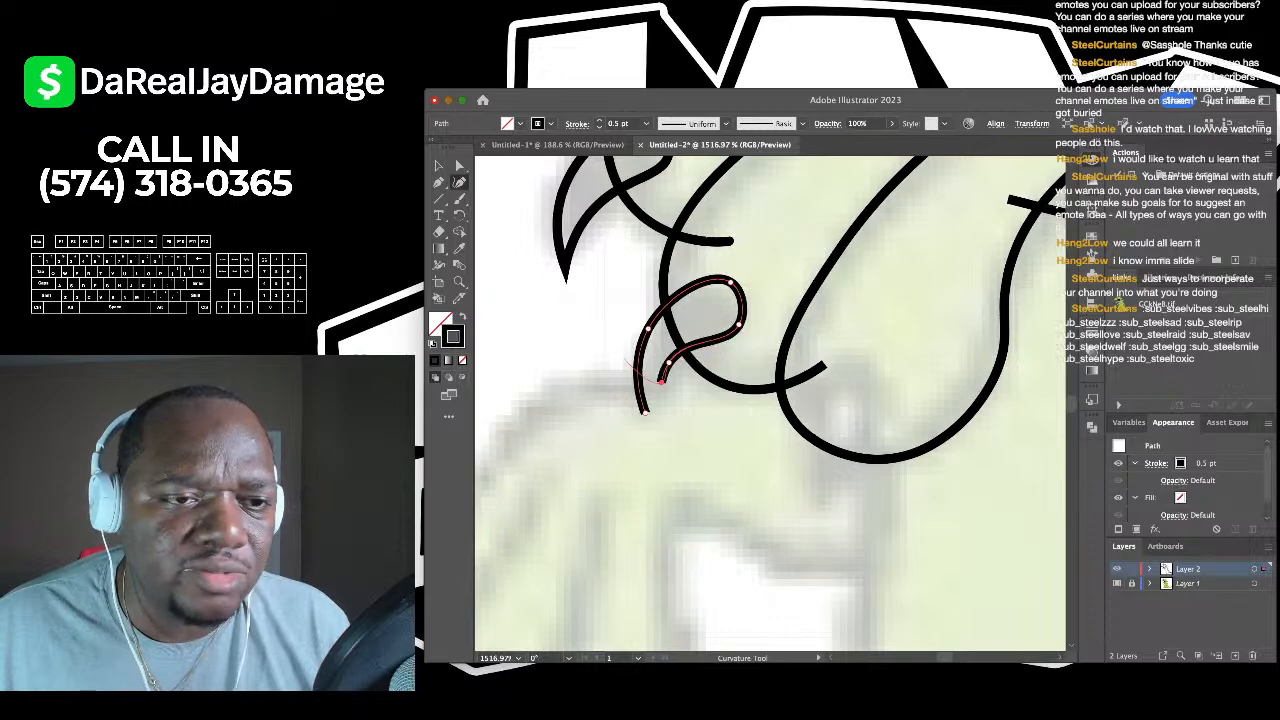
key(p)
click(644, 410)
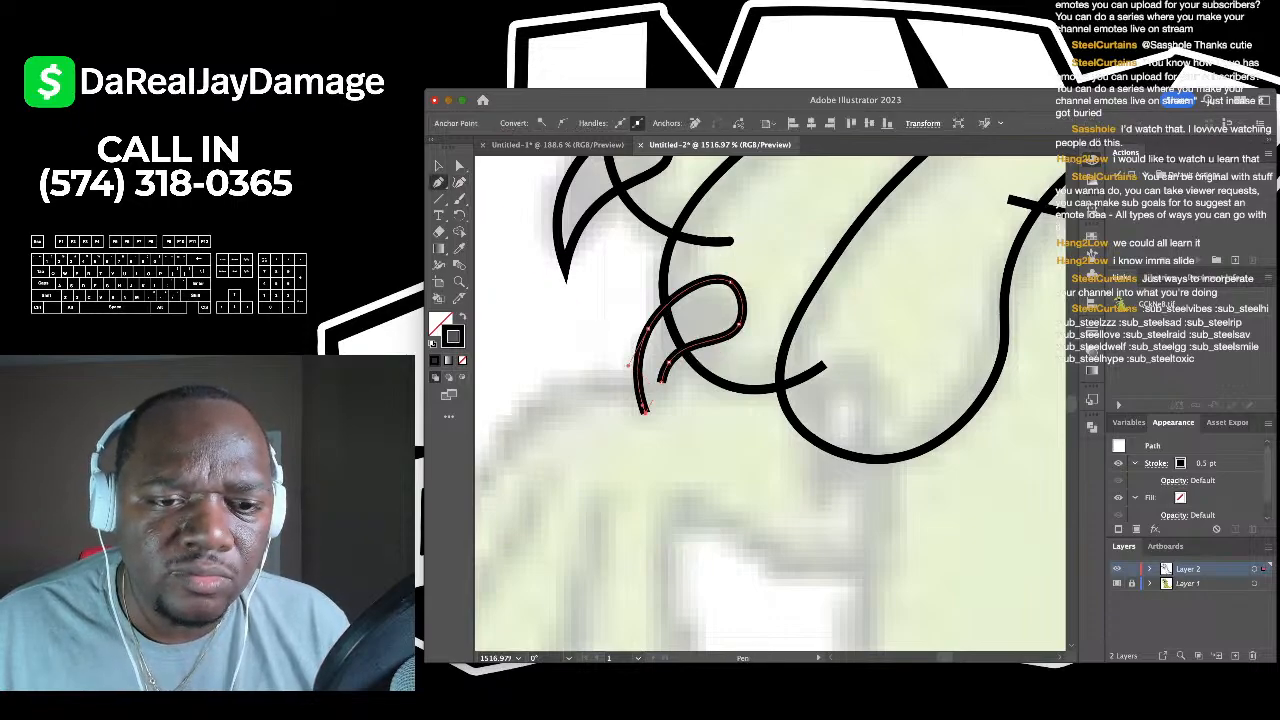
click(459, 182)
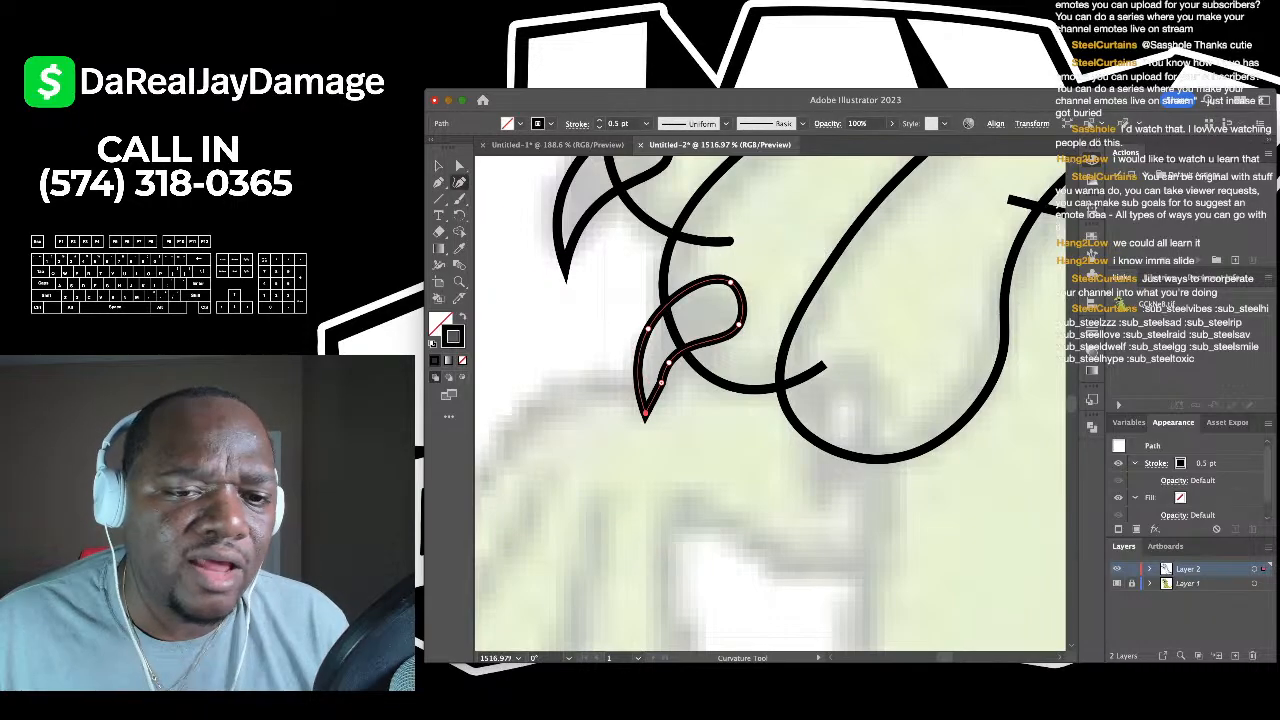
click(646, 428)
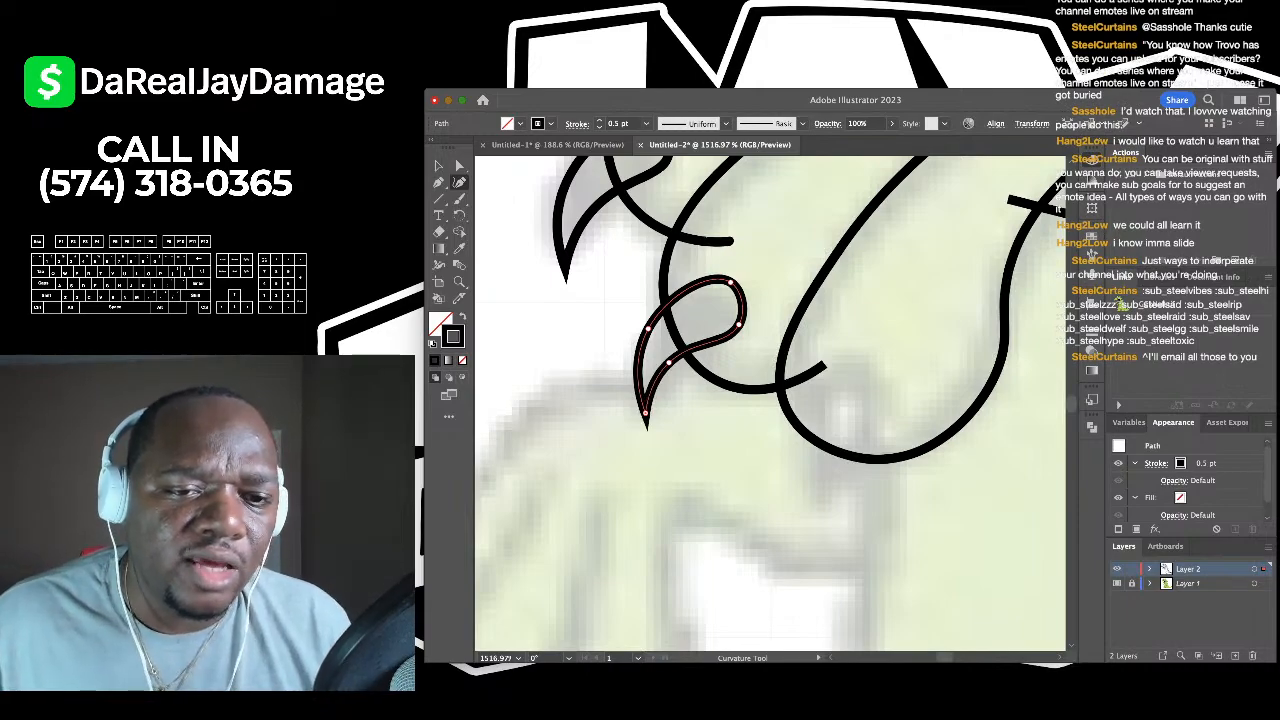
scroll(646, 425, down, 5)
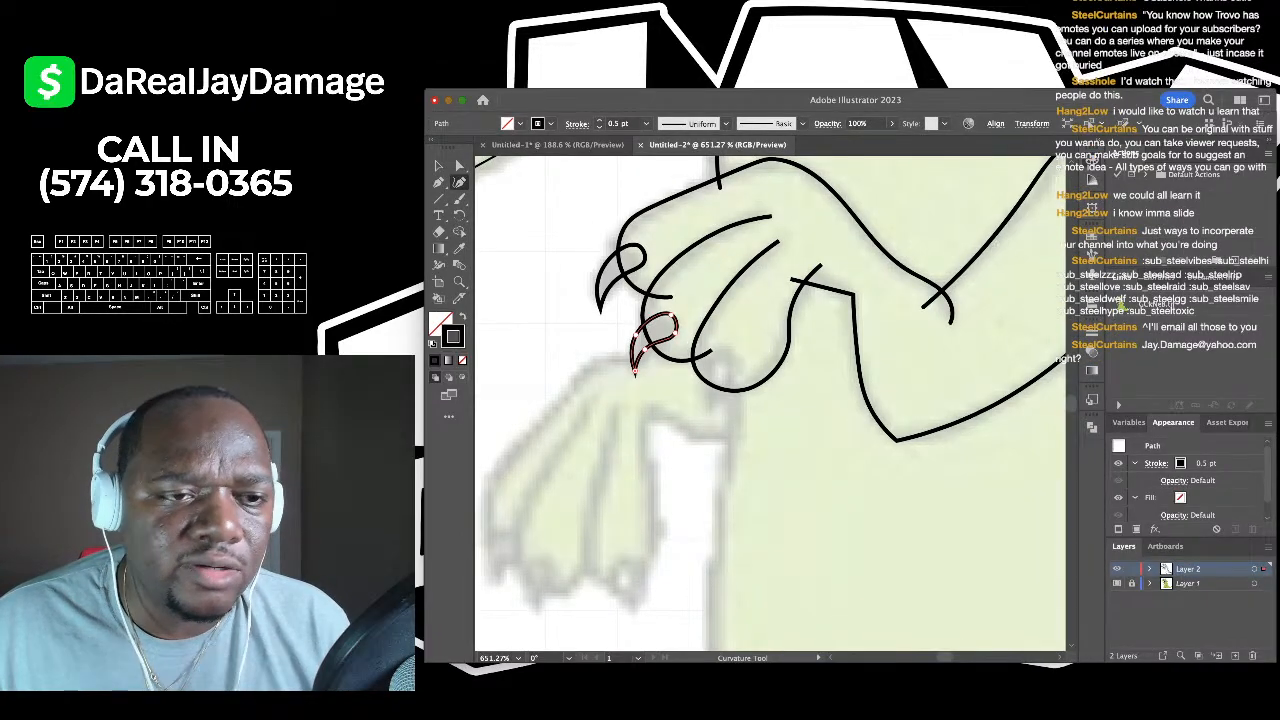
scroll(727, 416, up, 5)
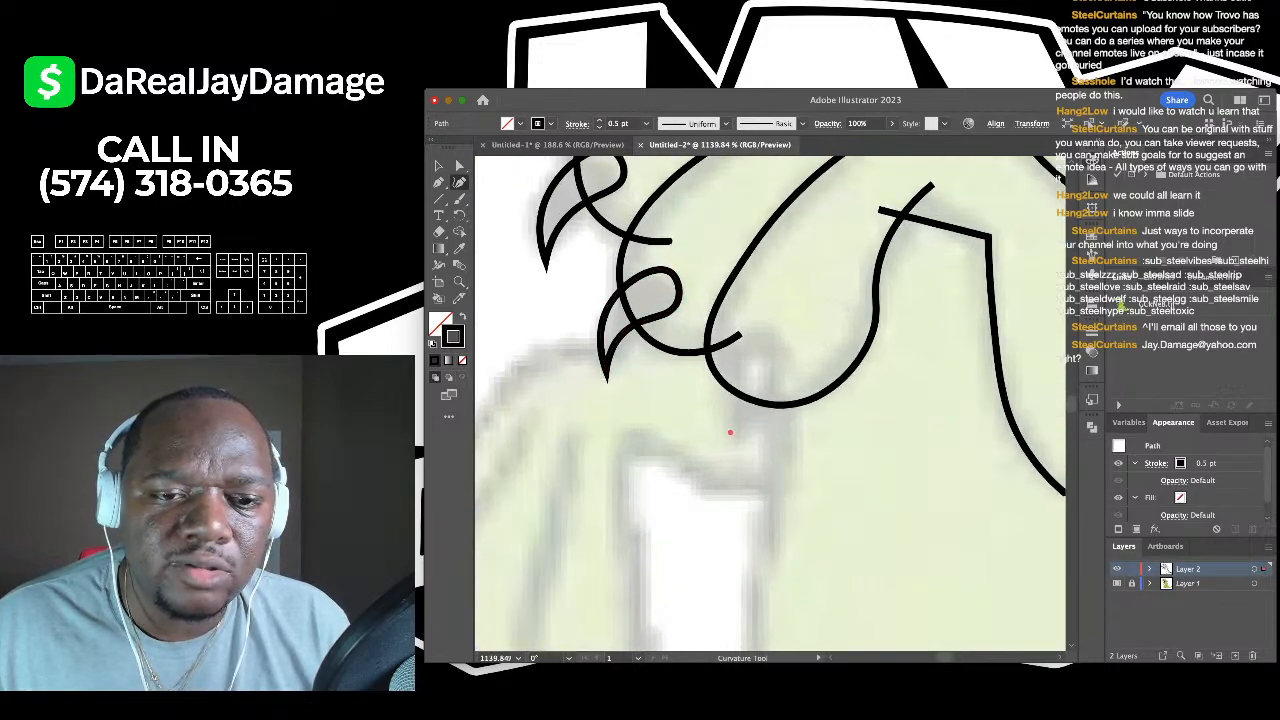
- Trace and close the third claw, delete its extra anchor, and adjust the inner curve
click(759, 334)
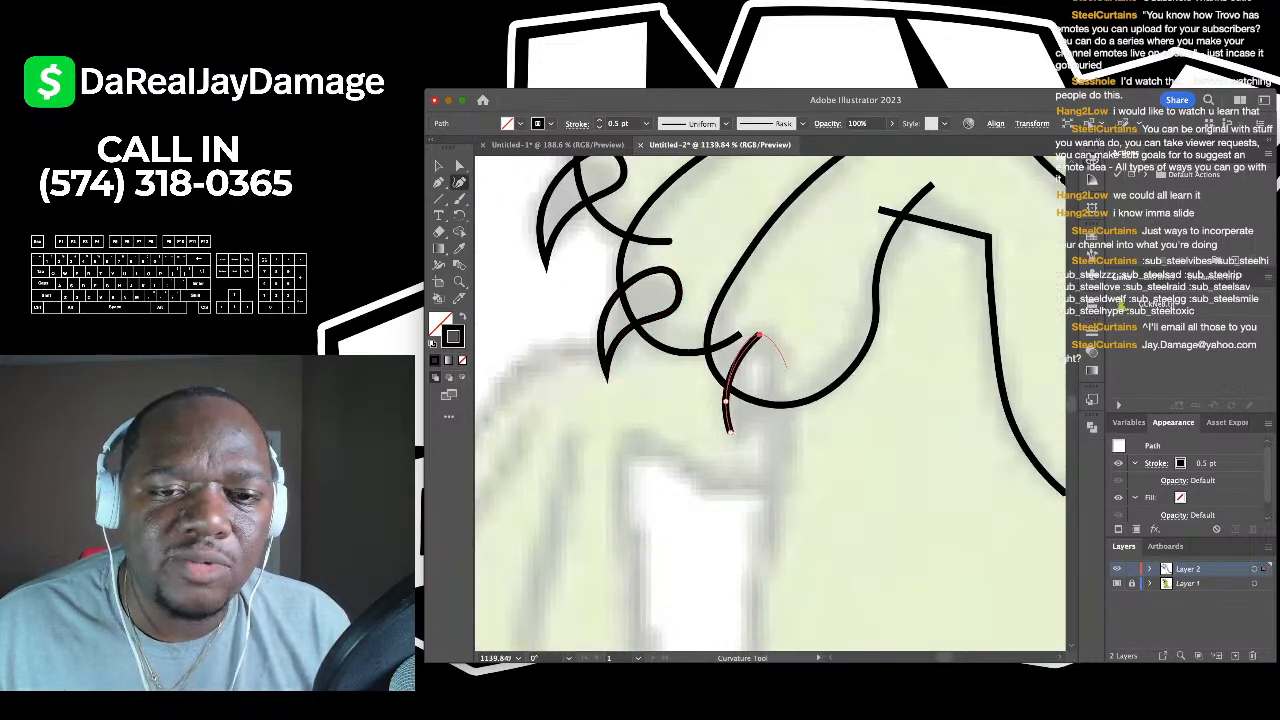
click(755, 377)
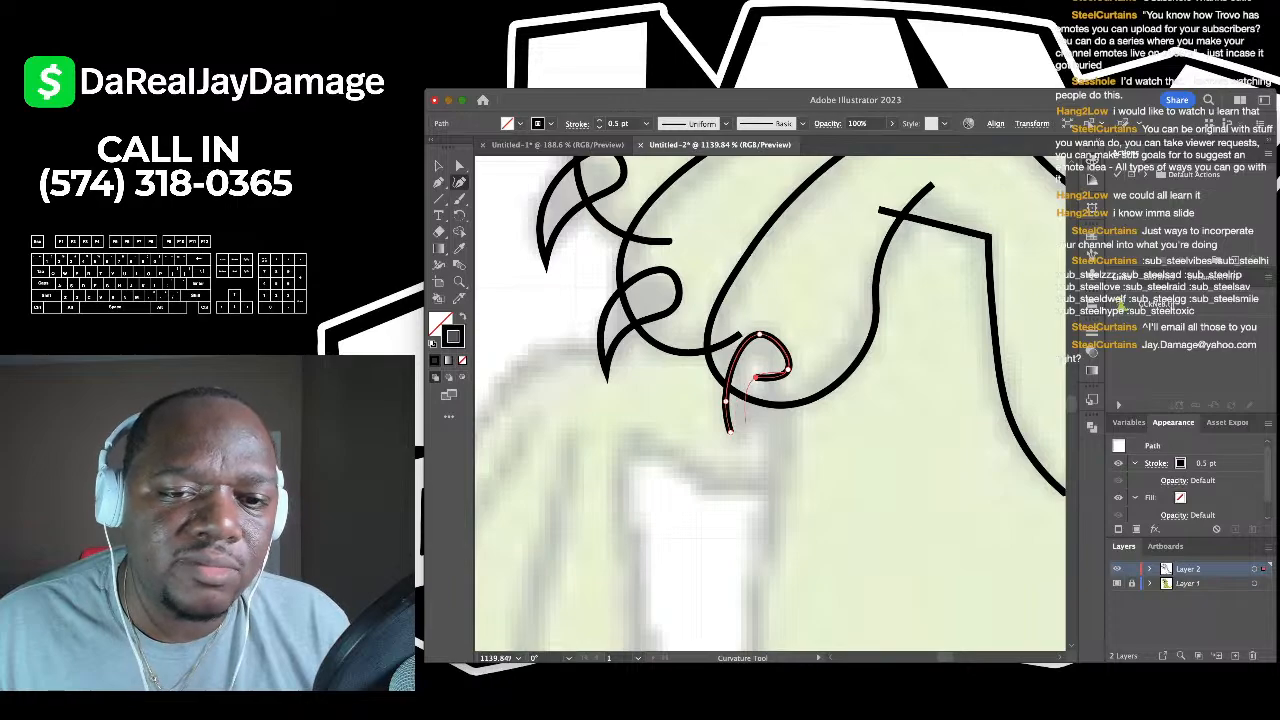
click(743, 421)
key(p)
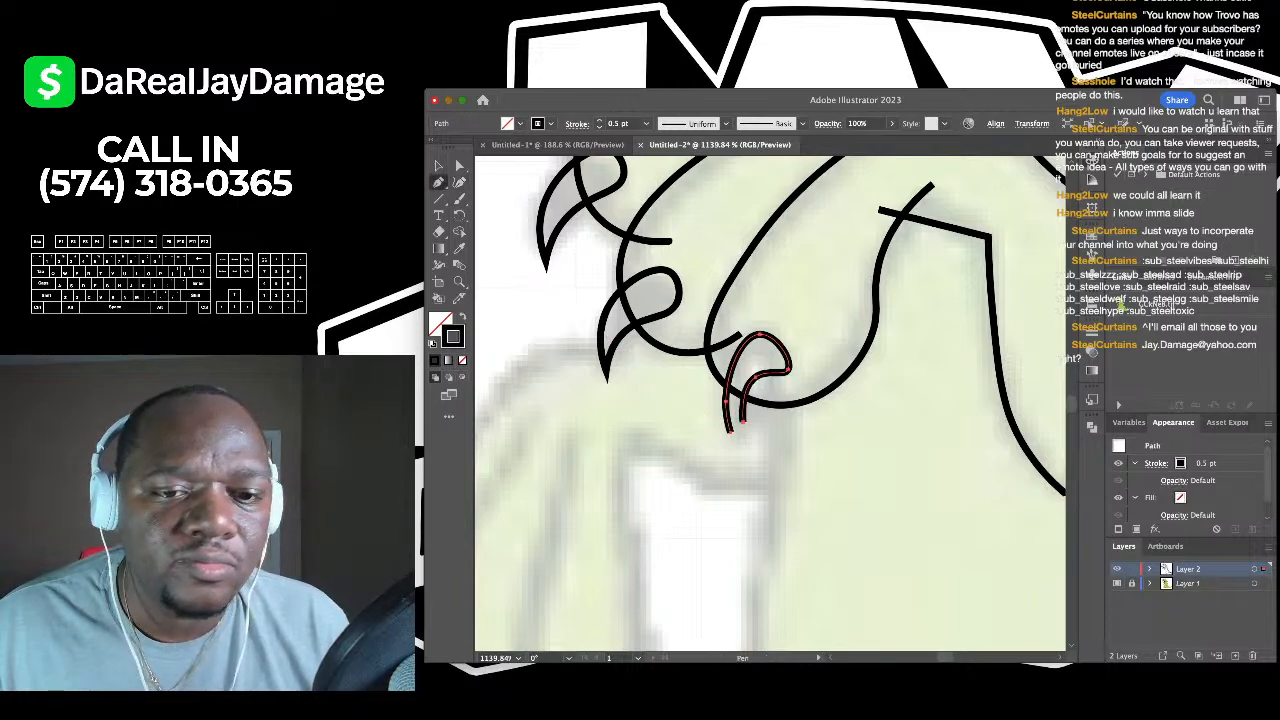
click(743, 421)
click(728, 430)
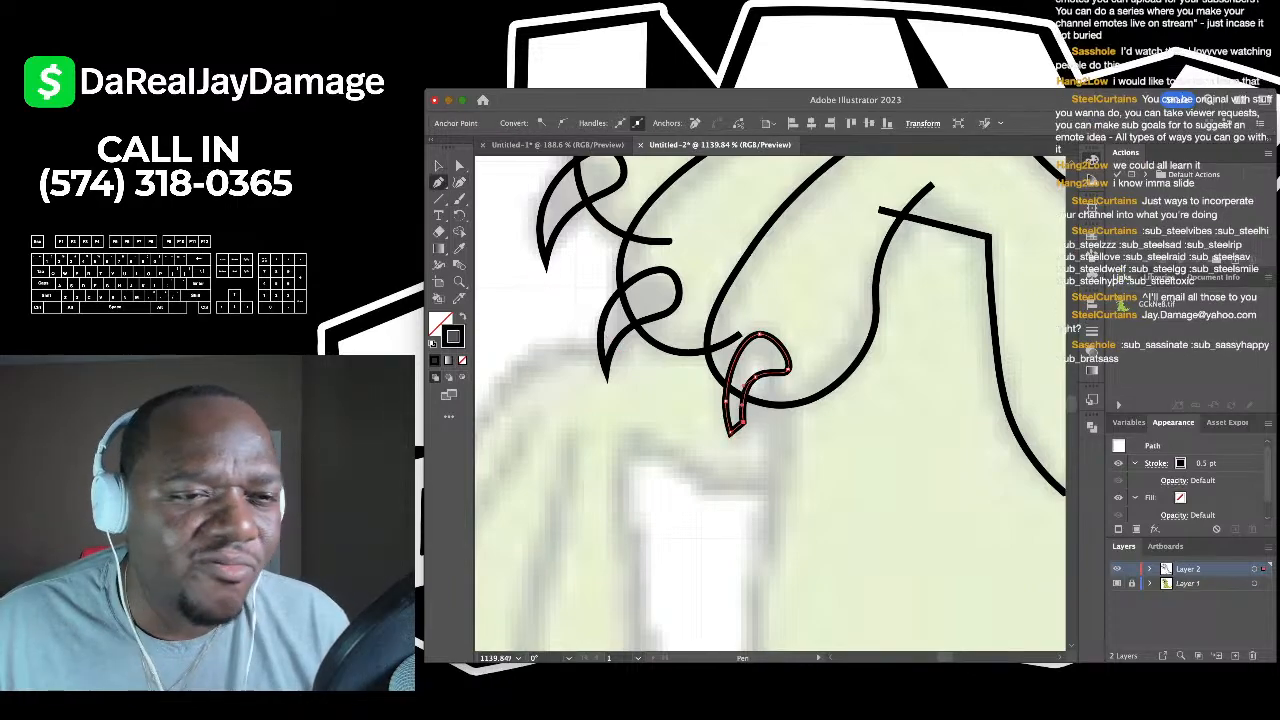
key(shift+grave)
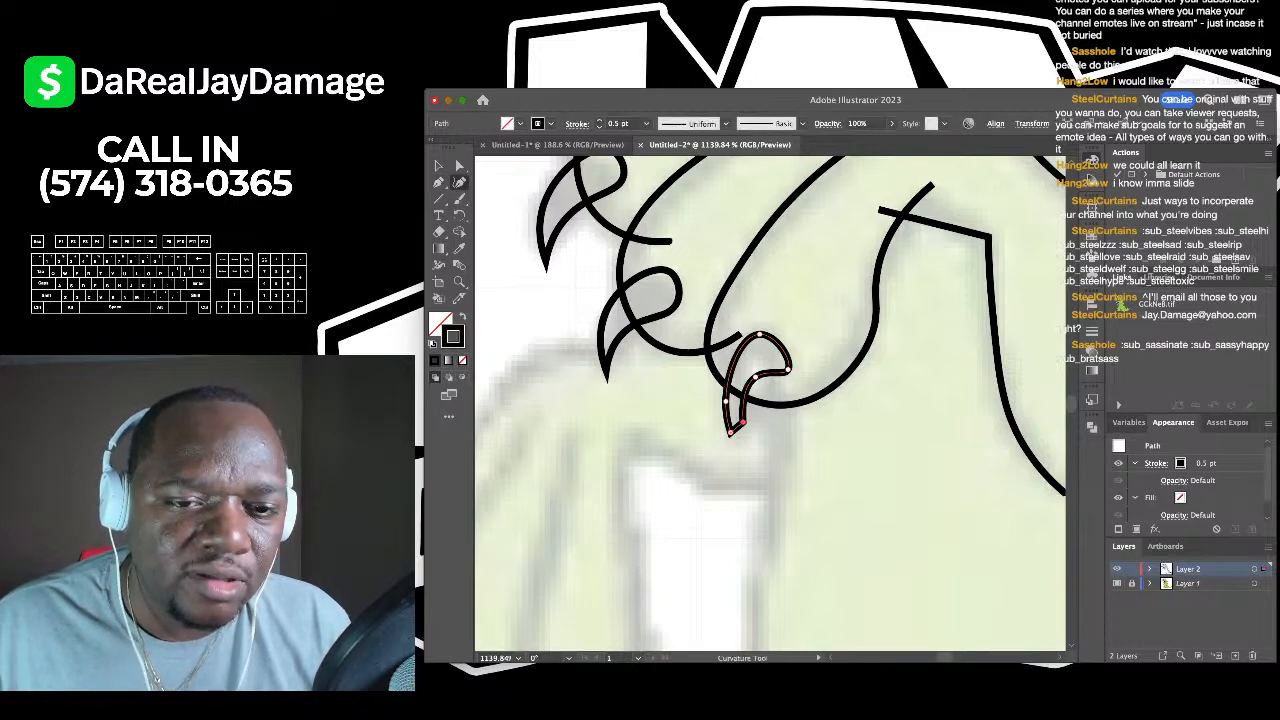
click(743, 421)
key(Delete)
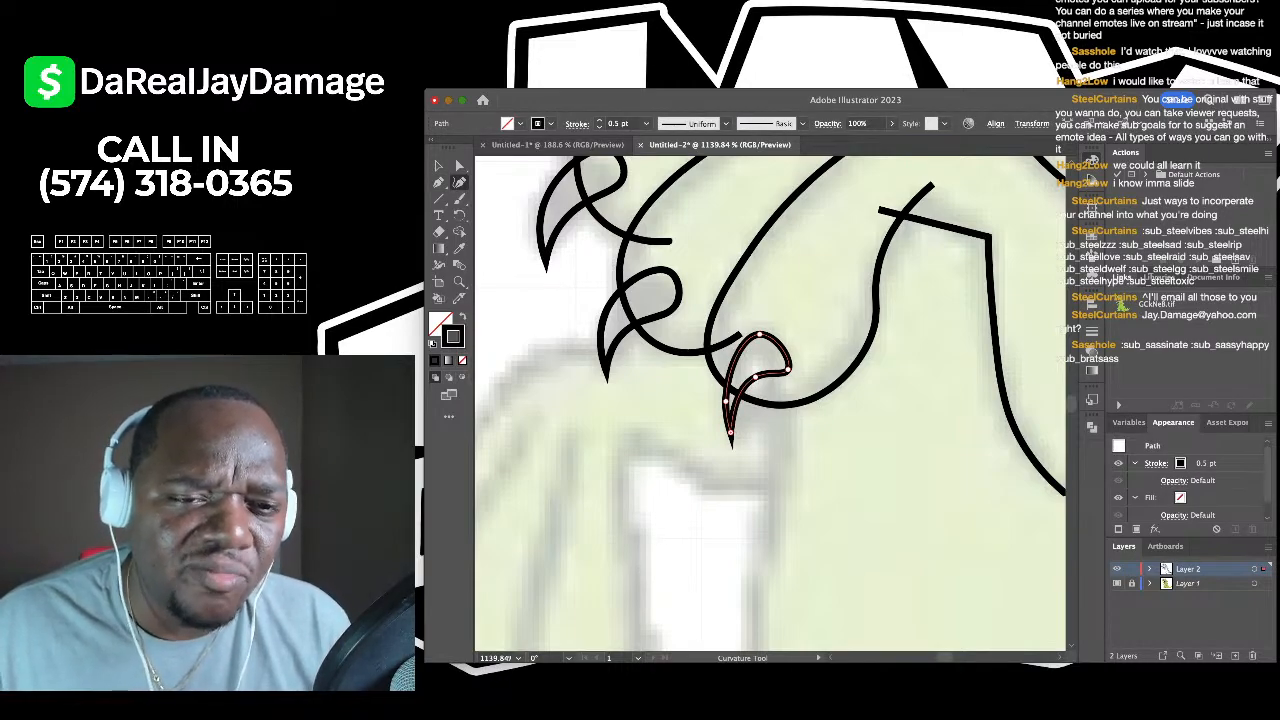
drag(756, 377, 786, 362)
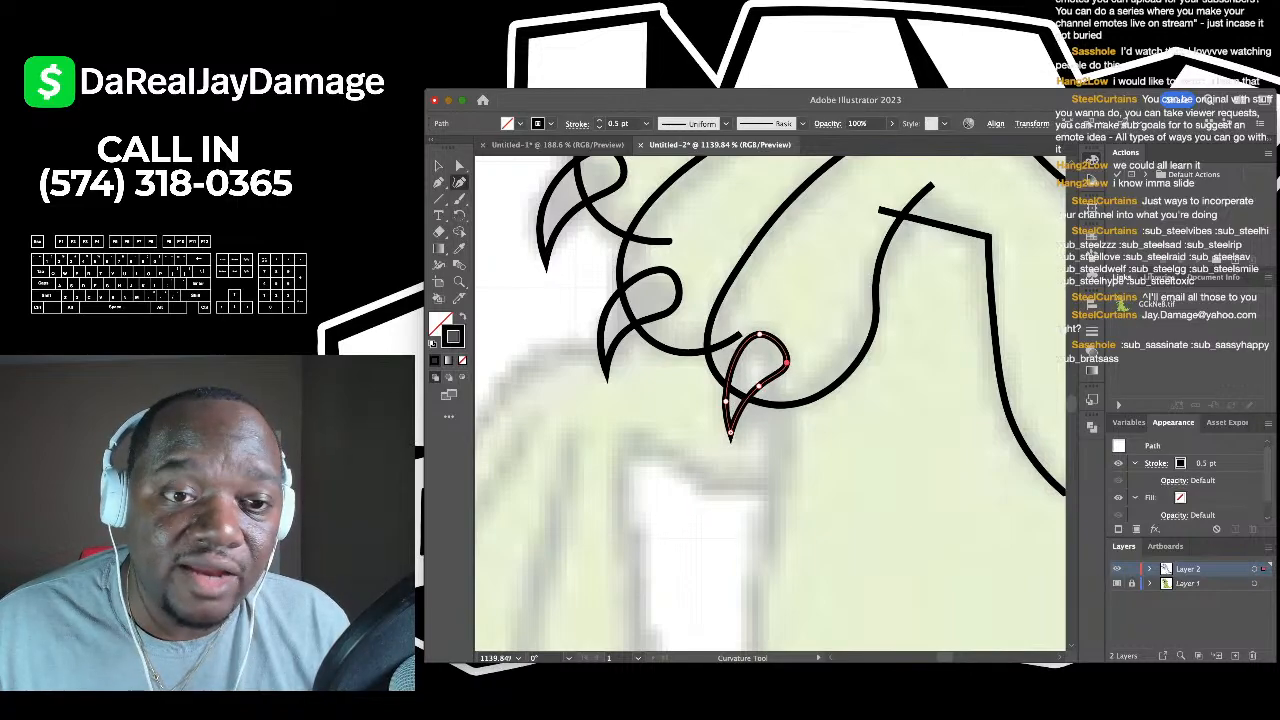
click(438, 166)
click(565, 318)
scroll(565, 318, down, 5)
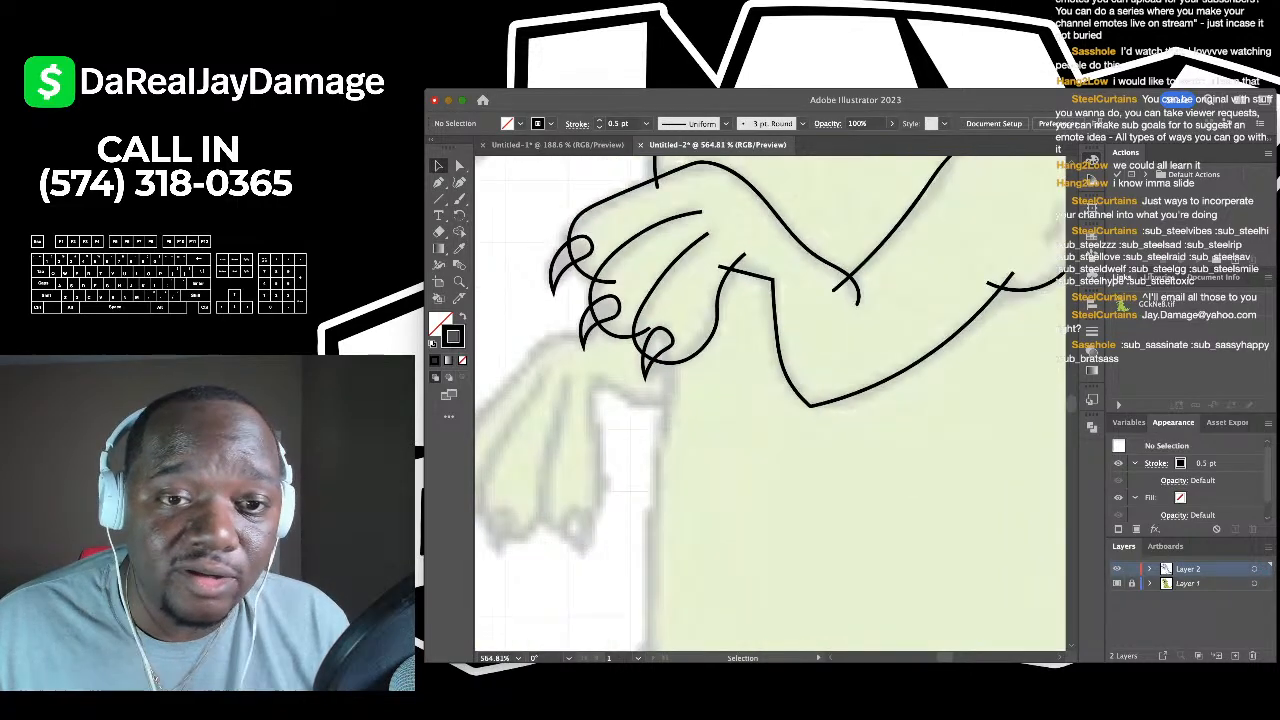
scroll(565, 318, up, 3)
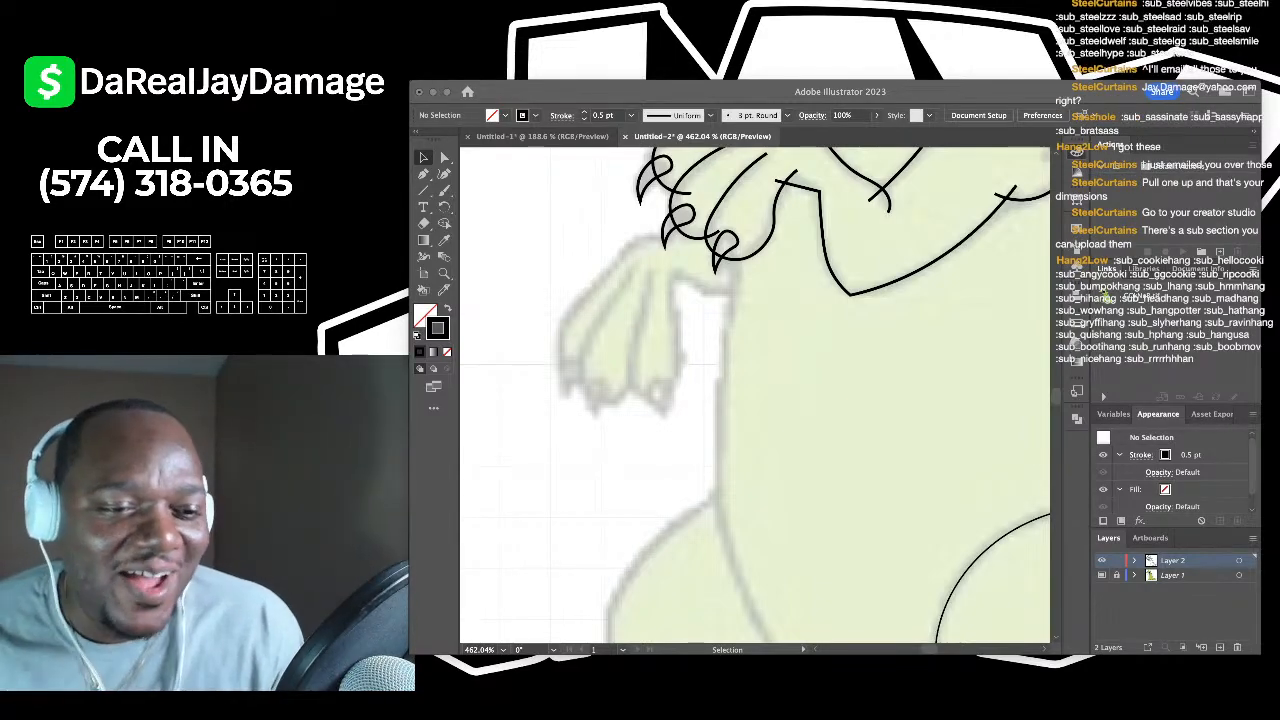
- Draw a three-point Curvature path from under the claws, down the belly, to the hind foot
scroll(760, 400, down, 1)
scroll(770, 400, down, 3)
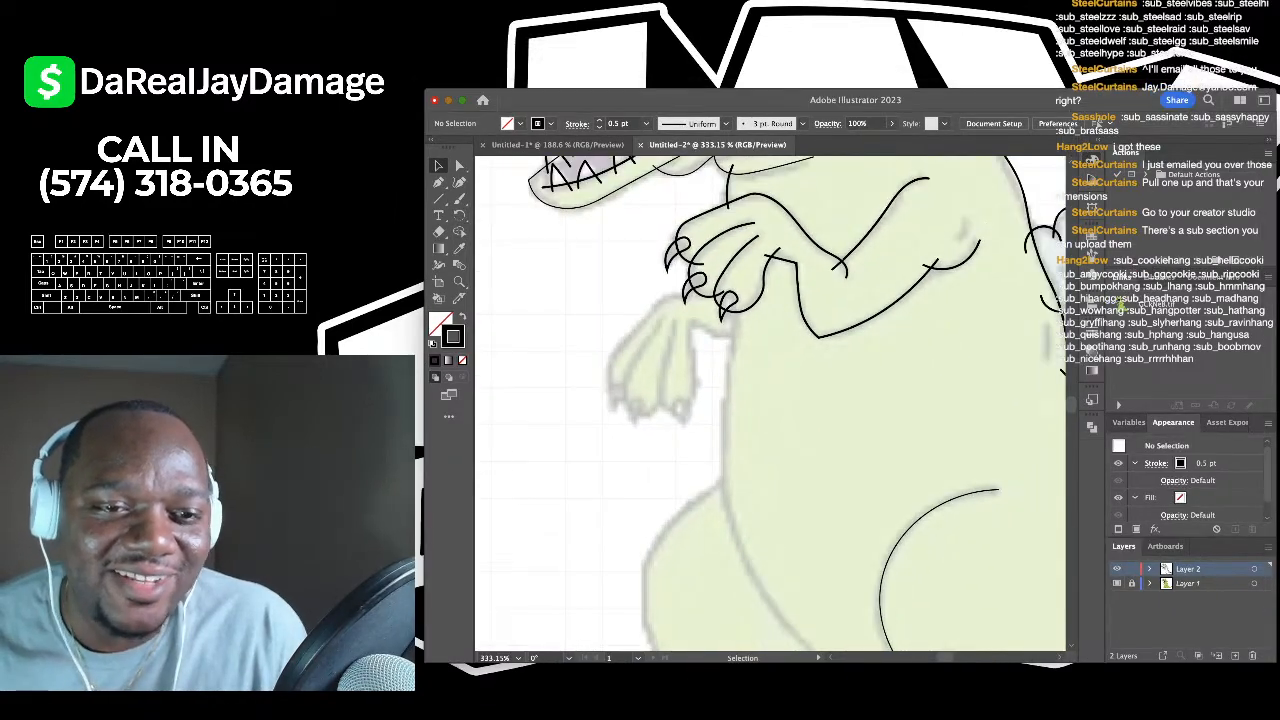
key(shift+grave)
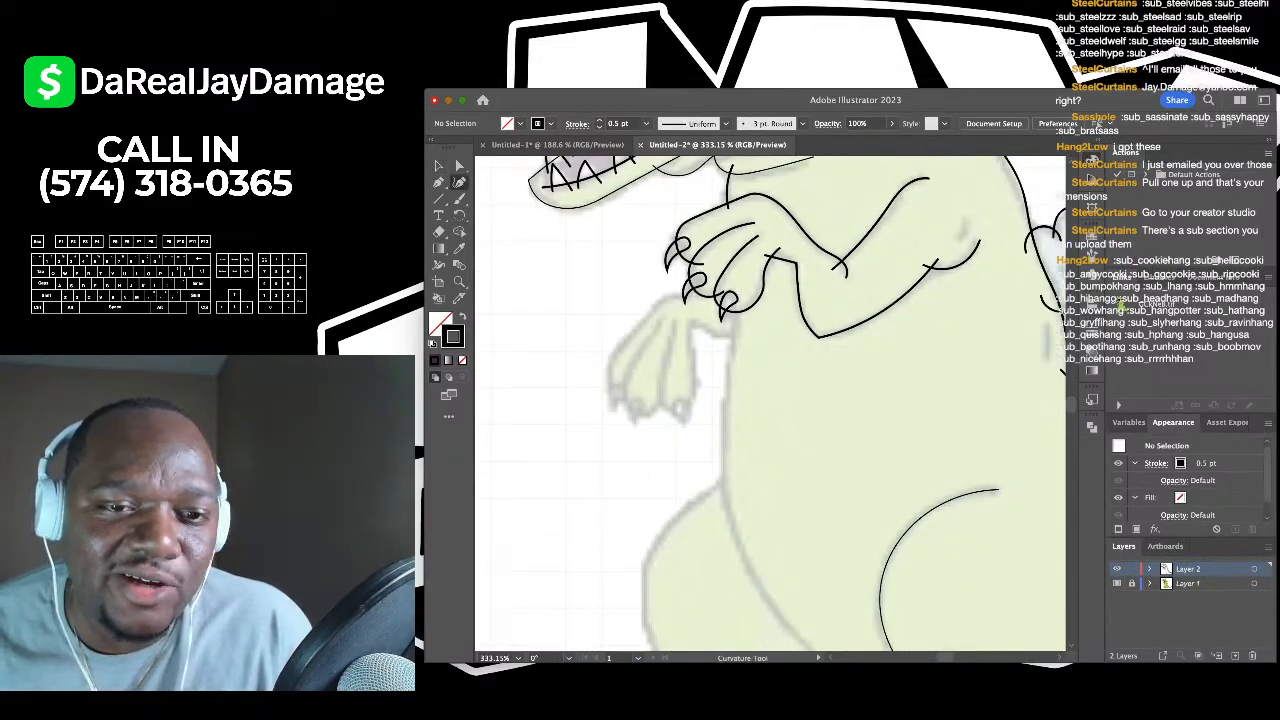
click(721, 316)
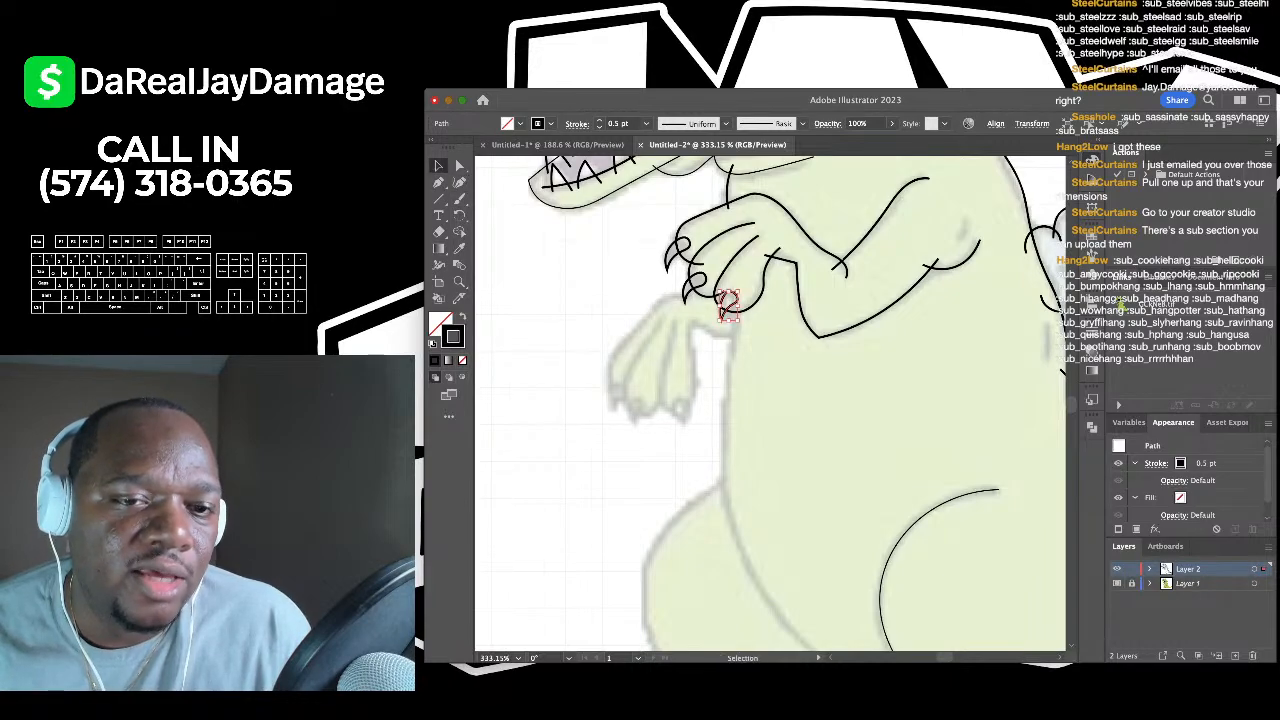
key(Escape)
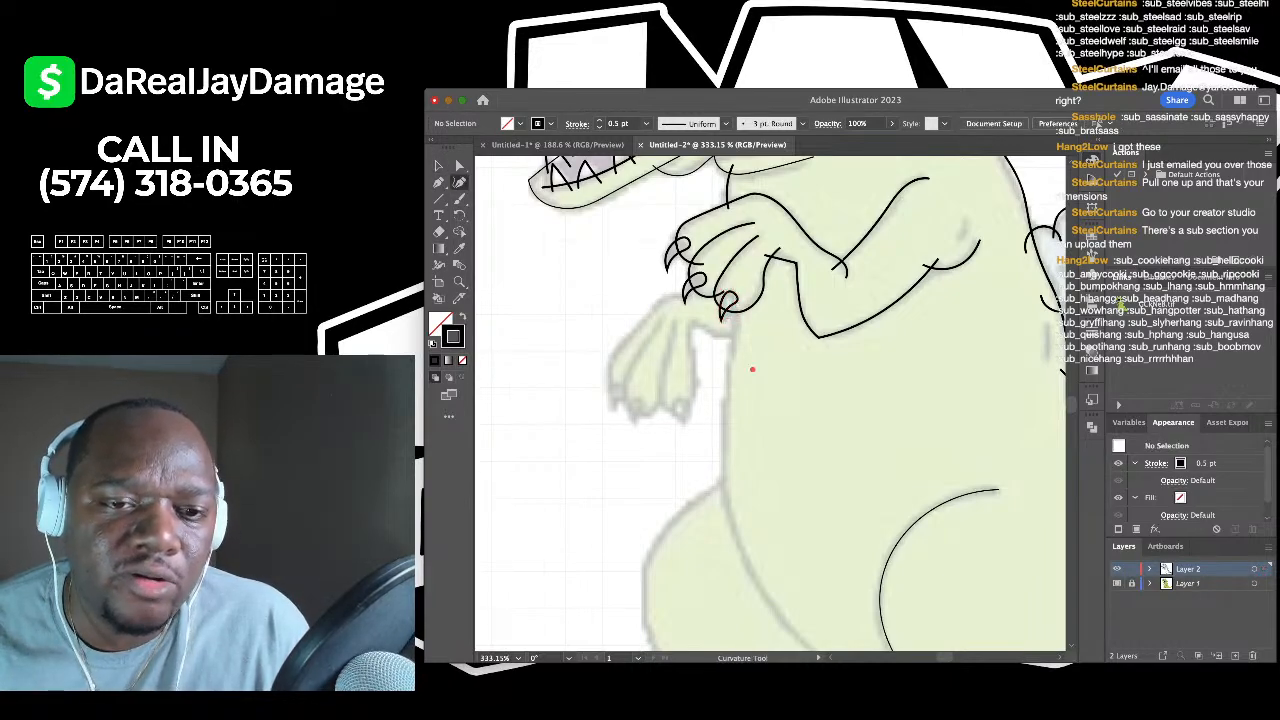
click(742, 294)
scroll(748, 273, down, 1)
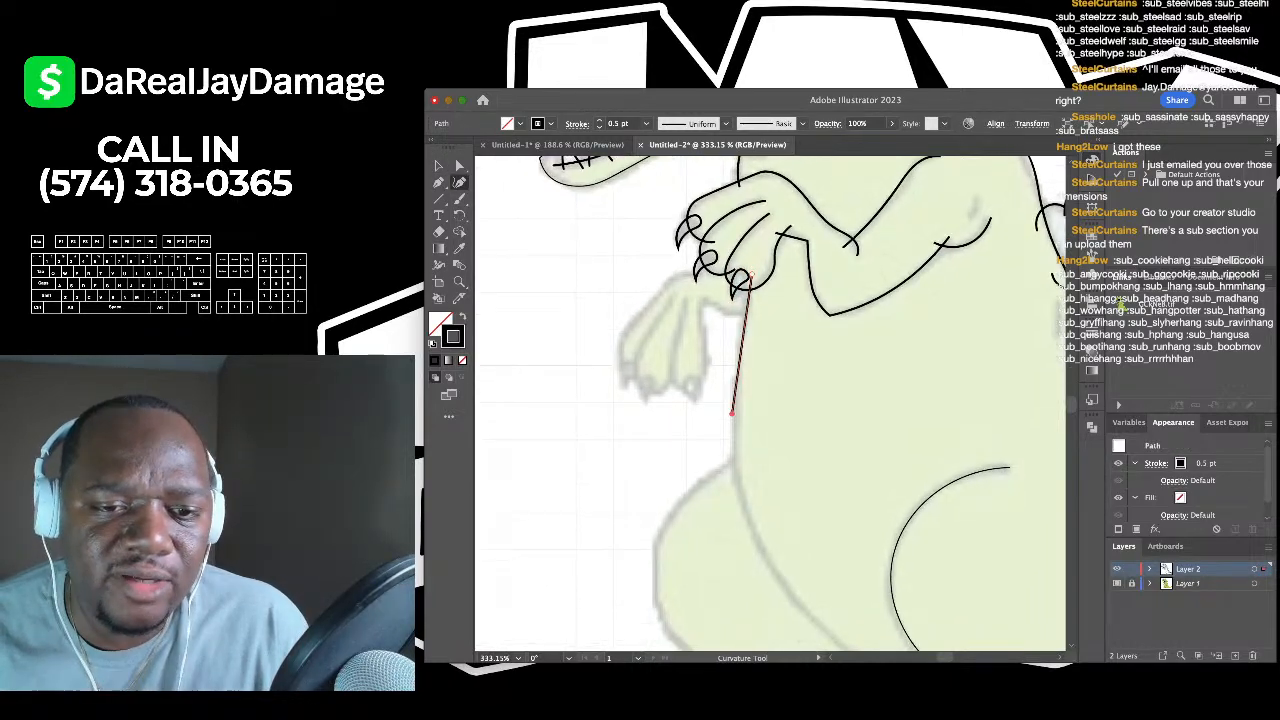
click(730, 412)
scroll(730, 412, down, 5)
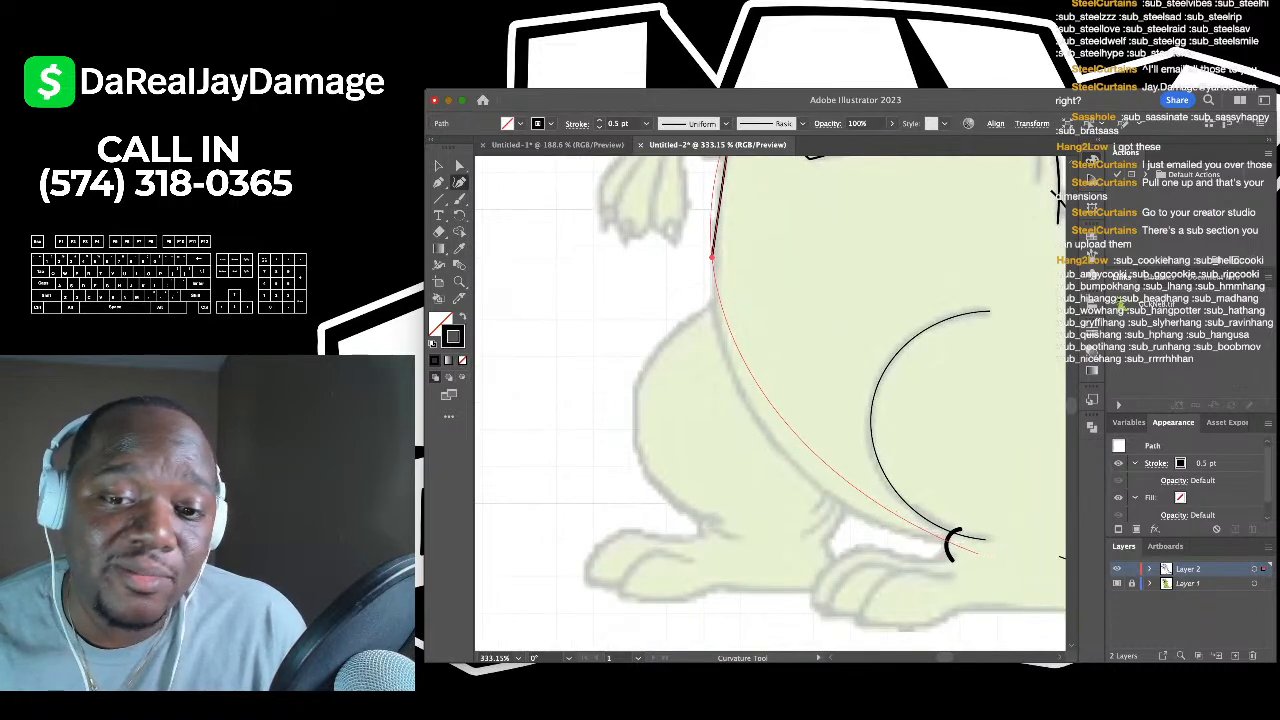
click(958, 546)
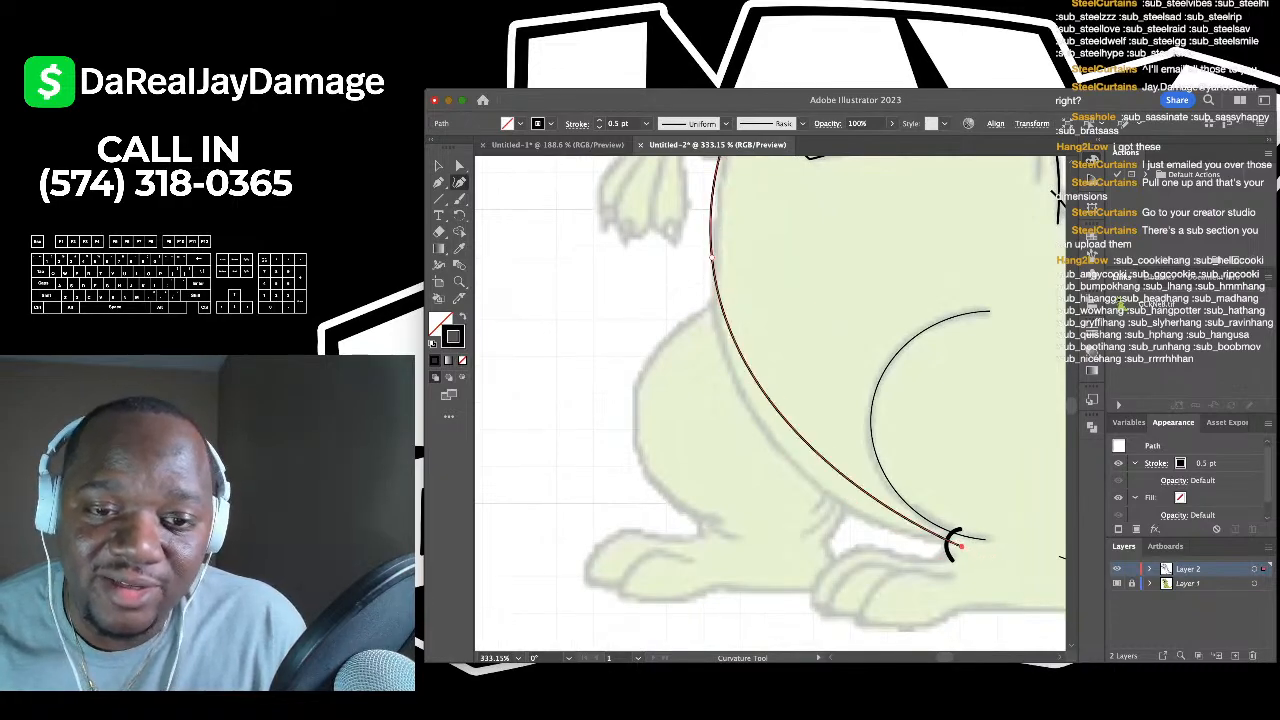
scroll(953, 545, down, 3)
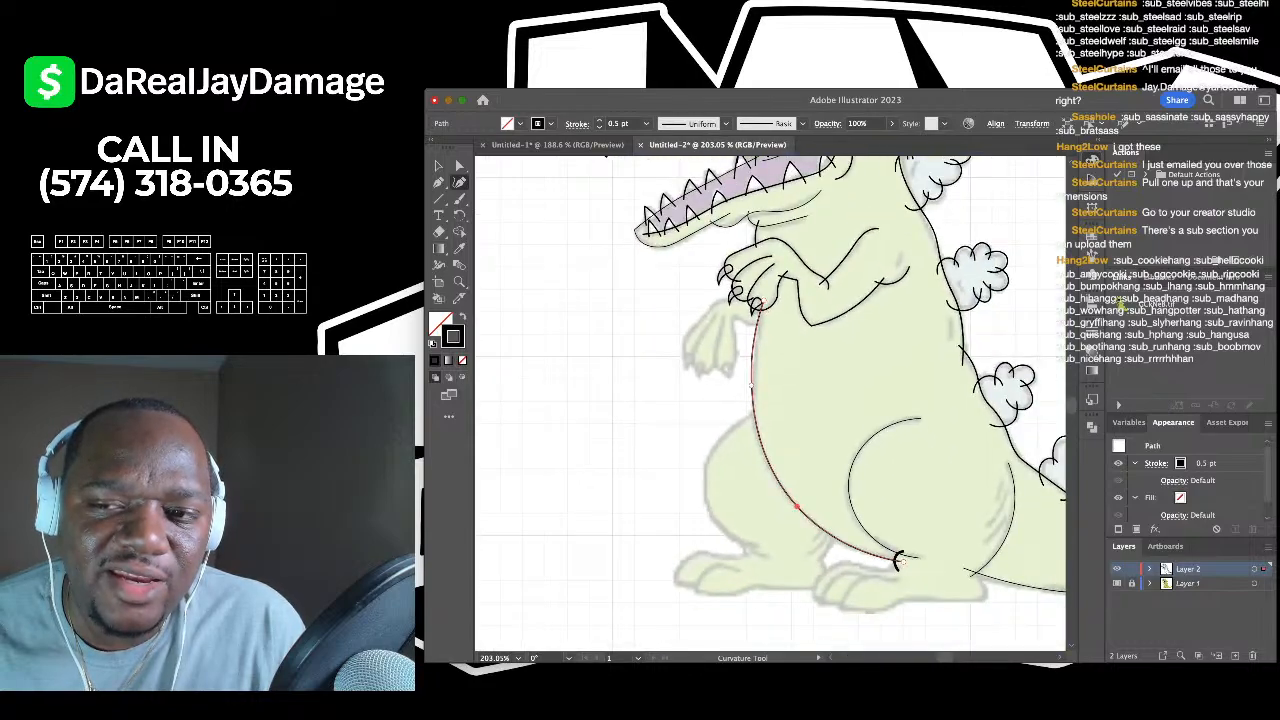
click(438, 166)
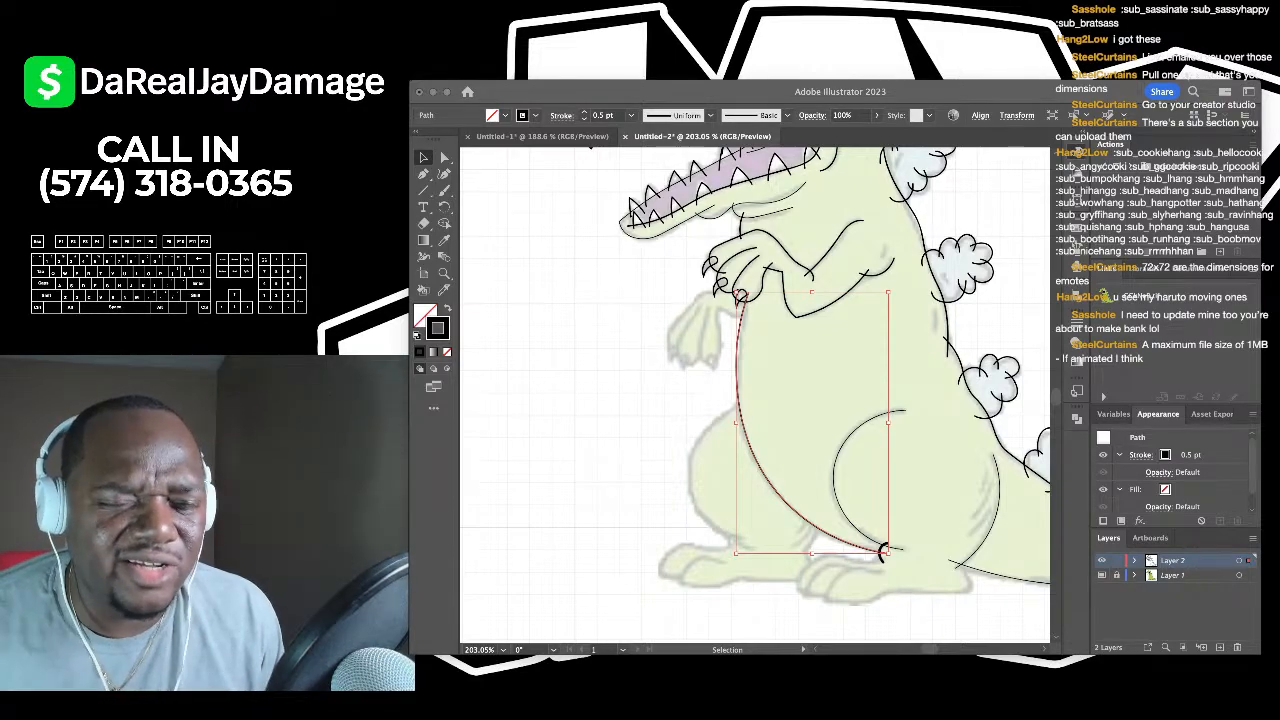
- Trace the first finger from the top of the hand around its rounded fingertip
key(super+Tab)
scroll(601, 366, down, 3)
scroll(823, 446, up, 5)
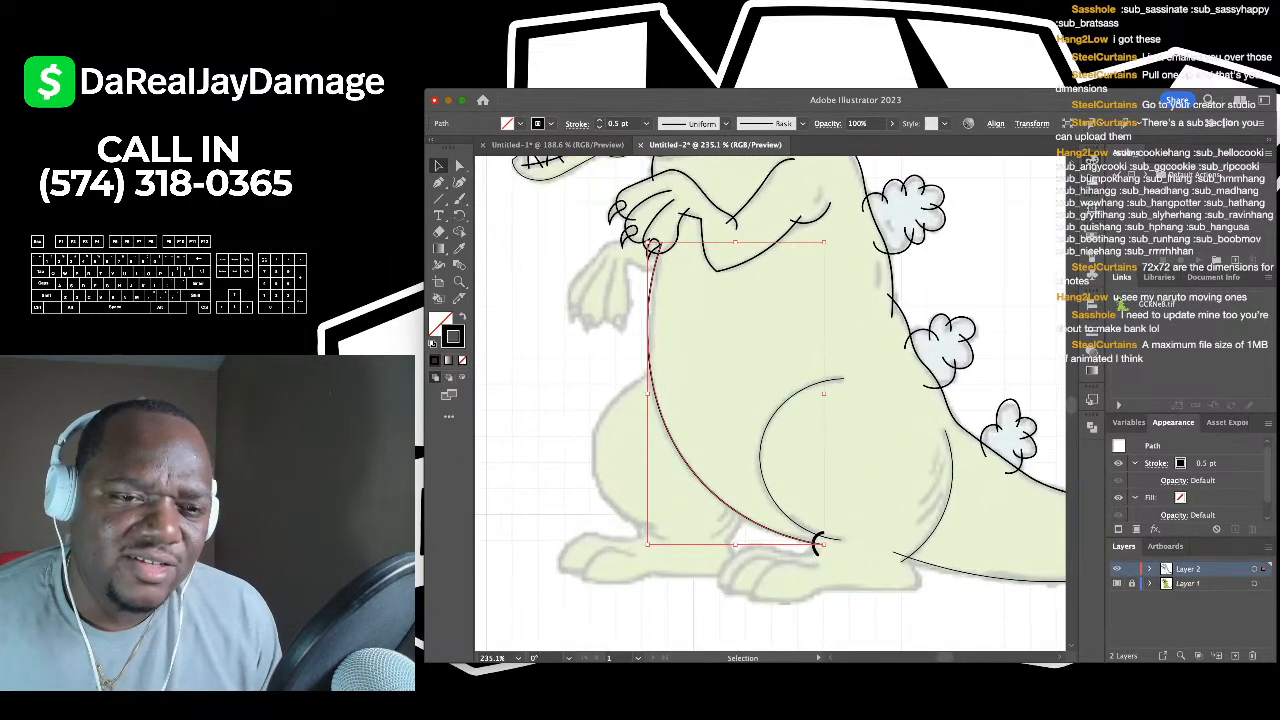
key(super+shift+a)
scroll(548, 255, up, 10)
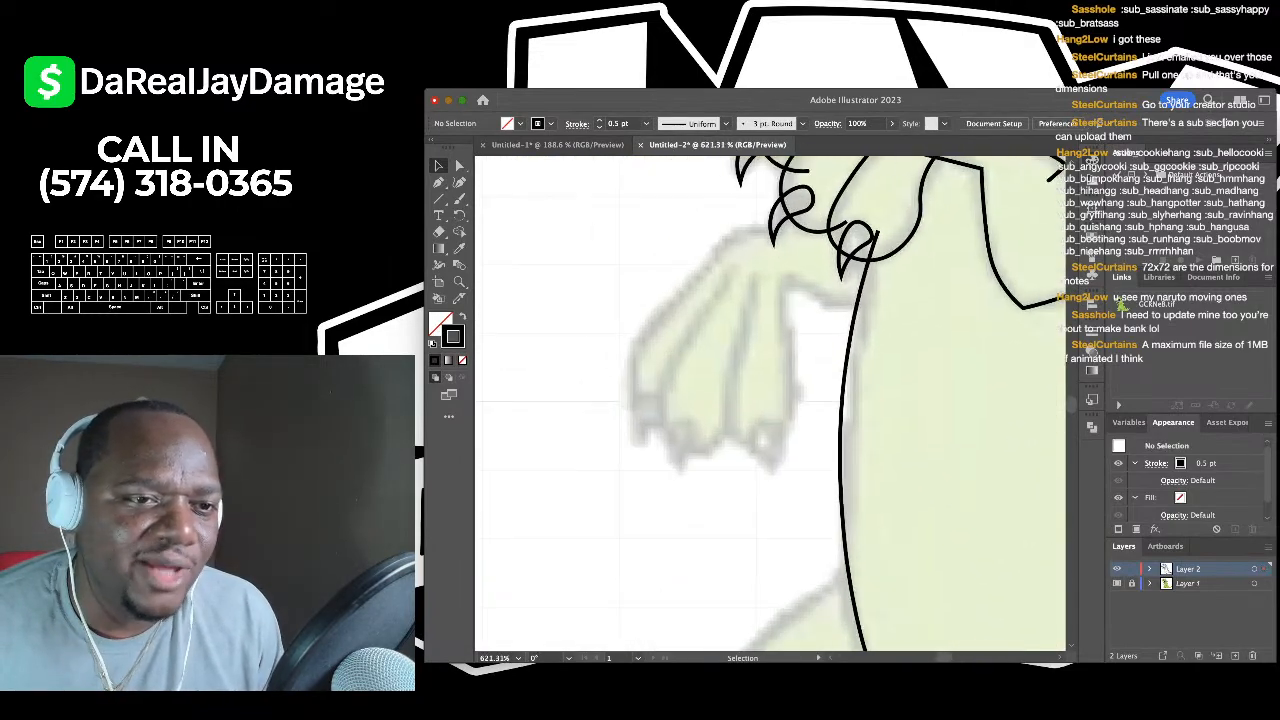
click(459, 182)
scroll(700, 235, up, 4)
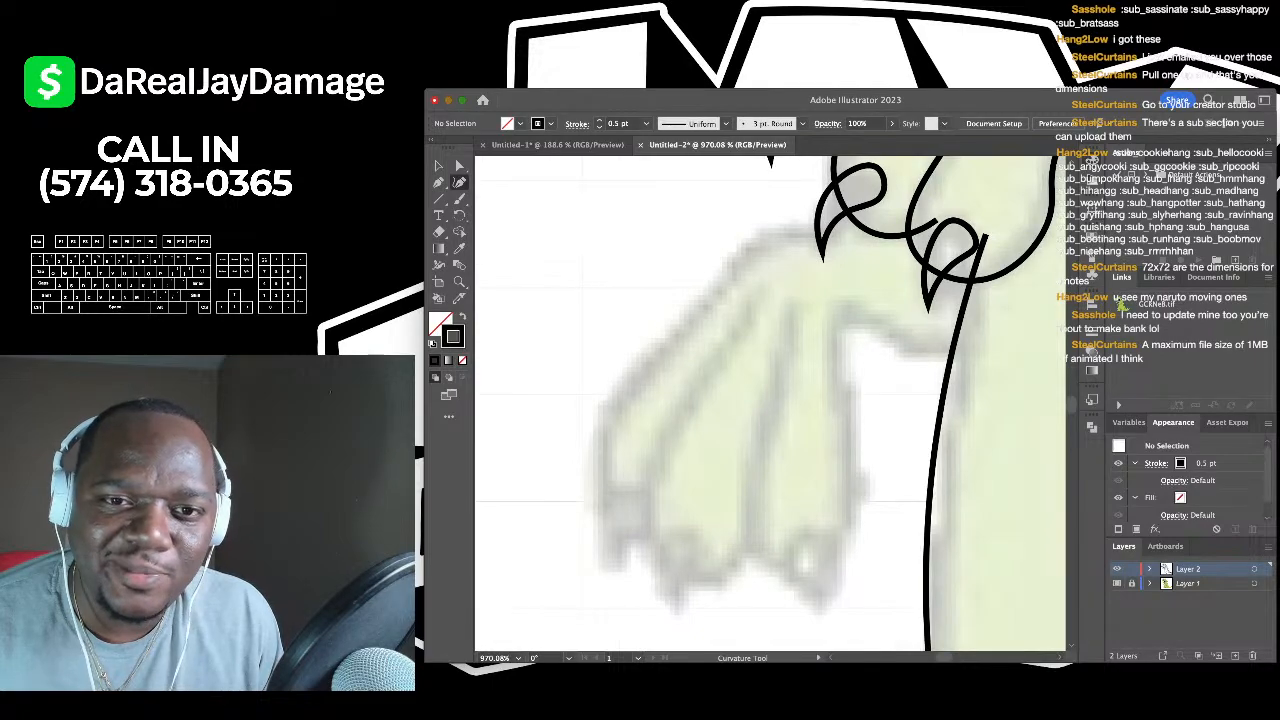
click(873, 217)
click(728, 259)
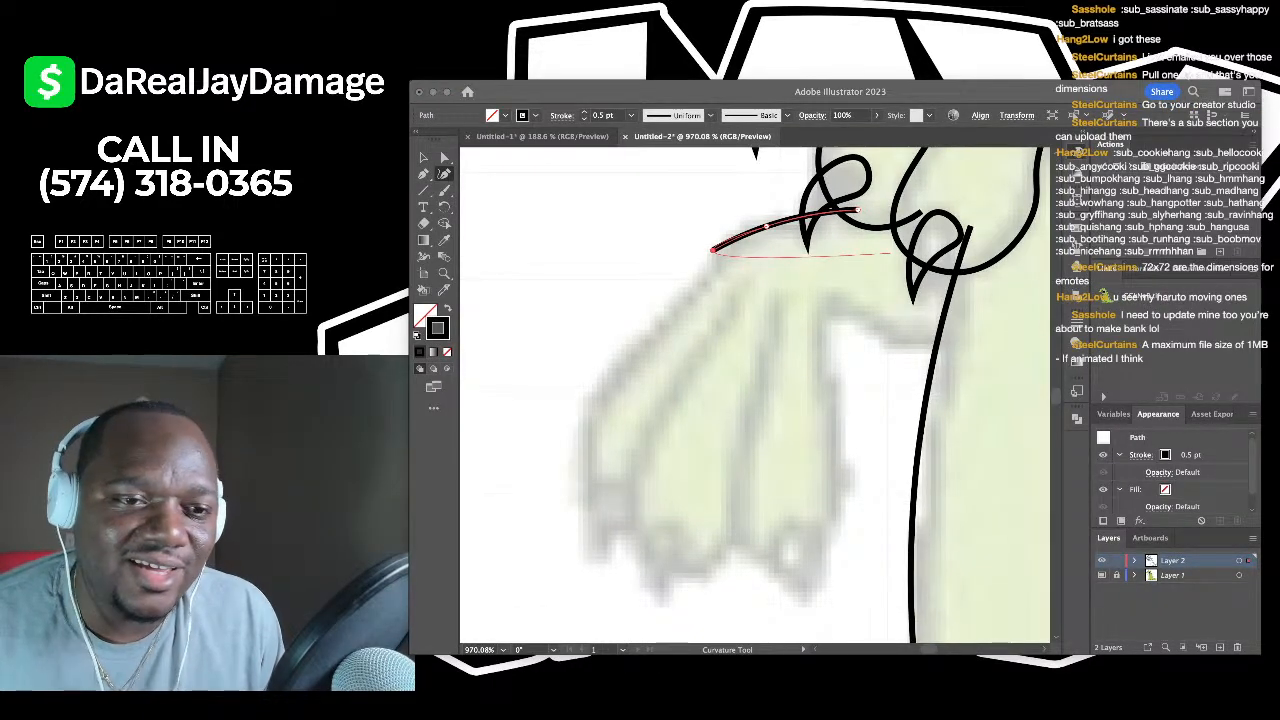
click(660, 346)
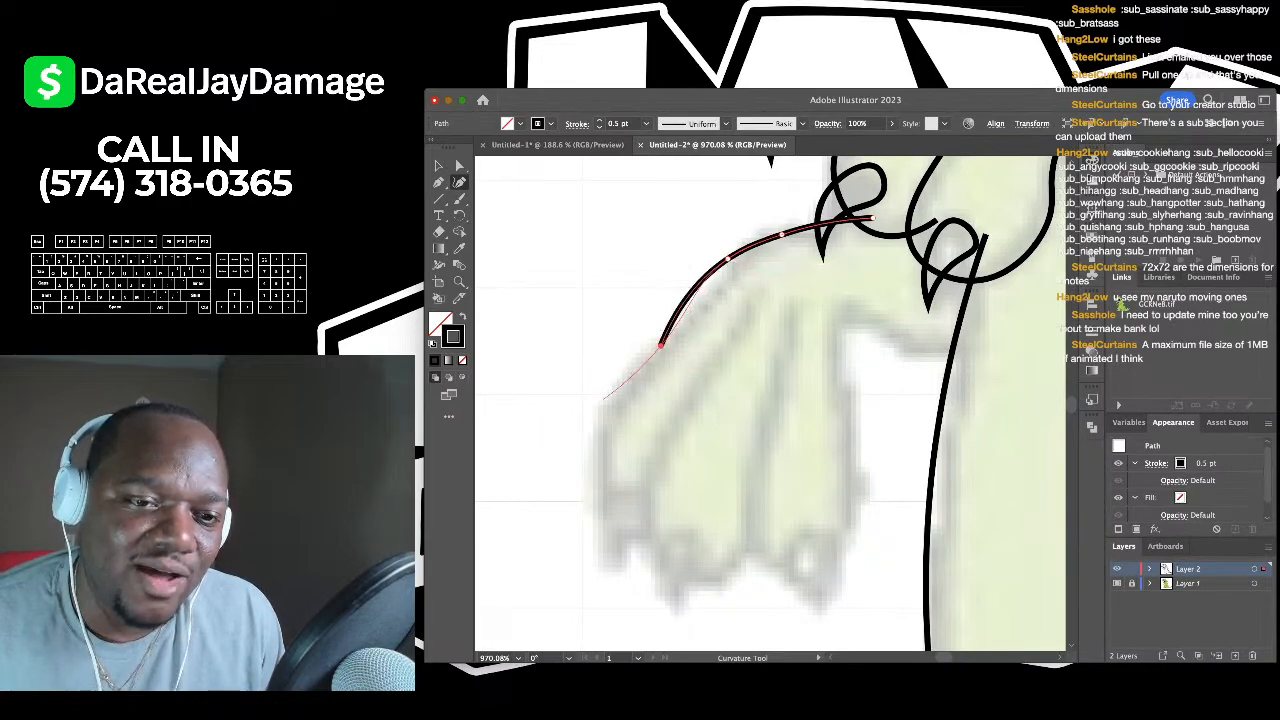
click(612, 406)
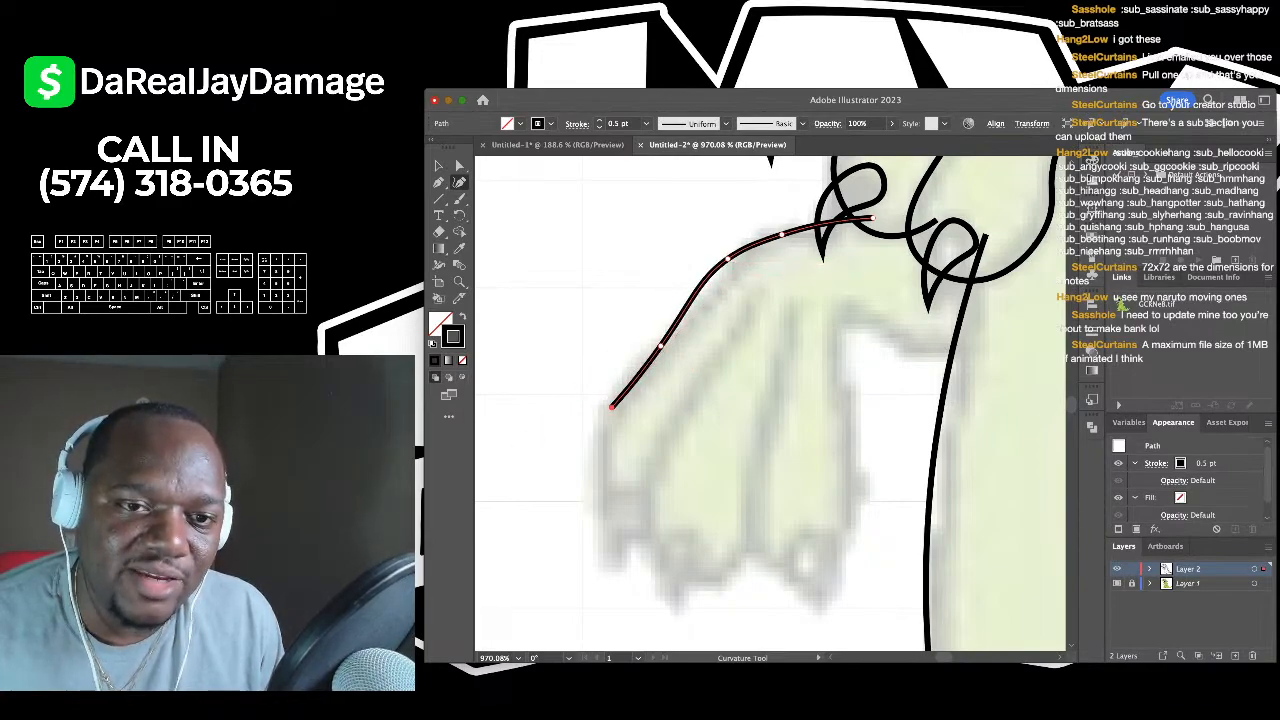
scroll(612, 406, down, 3)
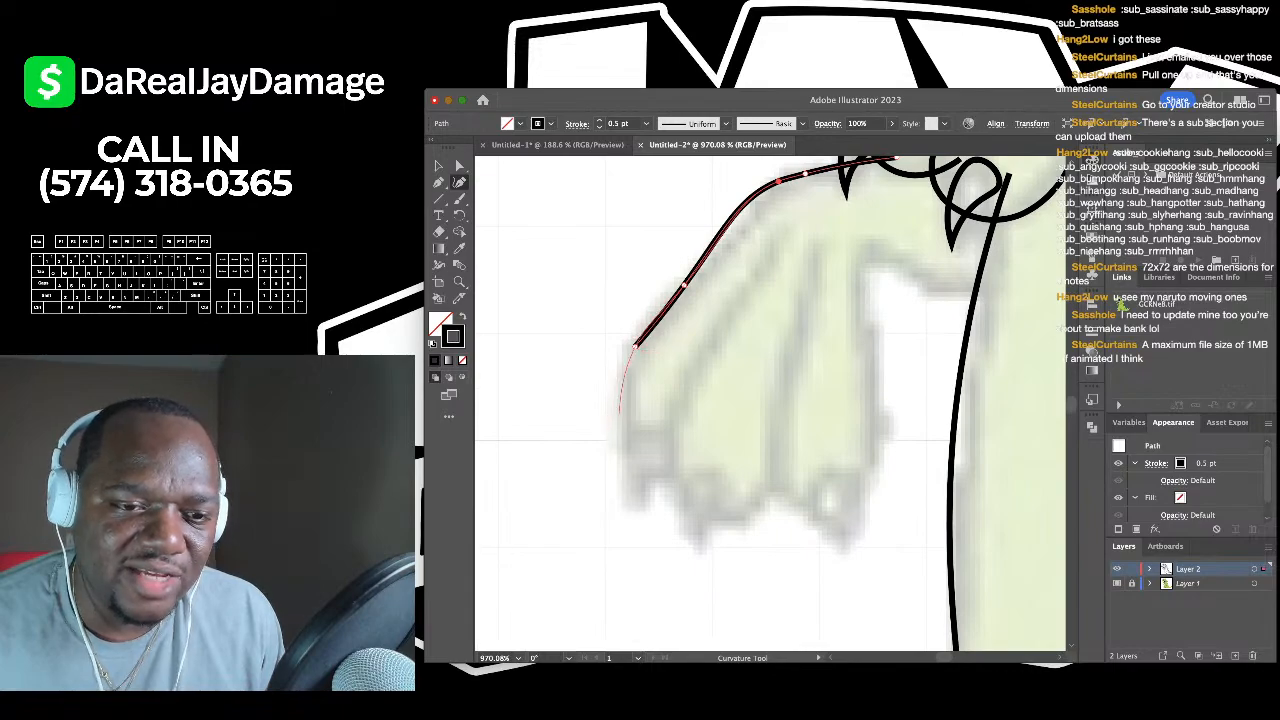
click(625, 422)
click(651, 466)
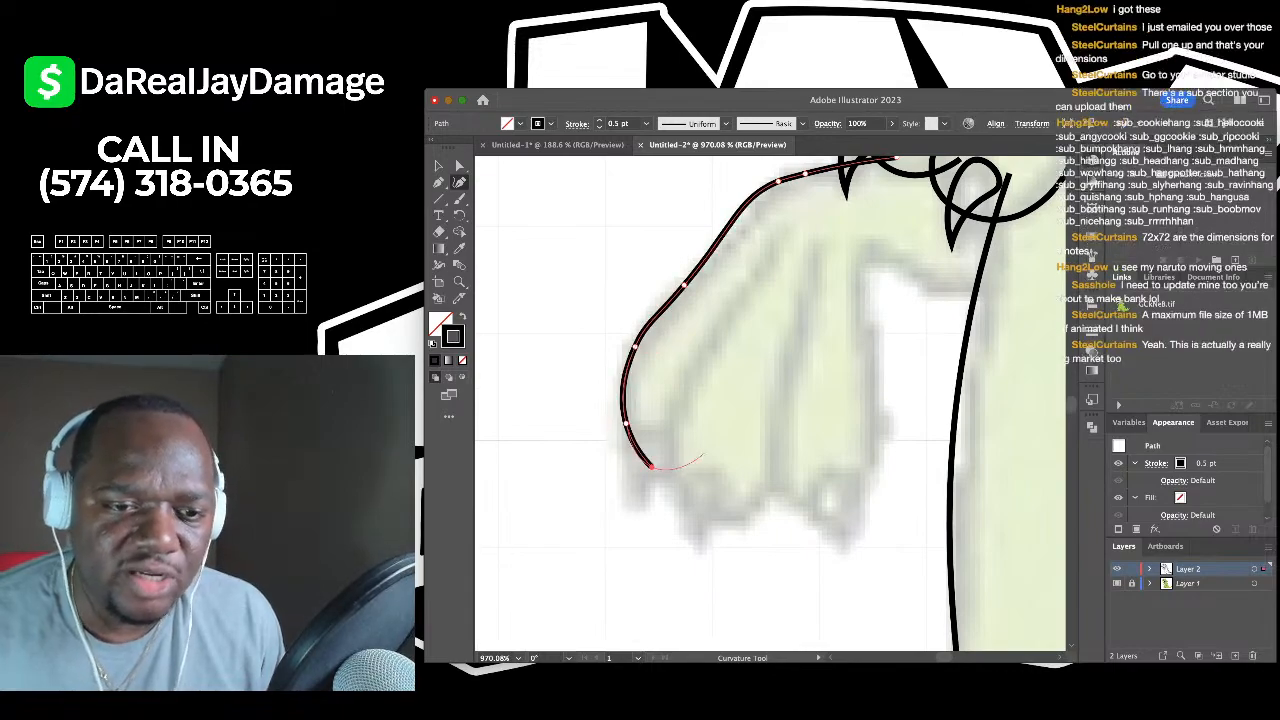
click(706, 453)
drag(651, 466, 629, 455)
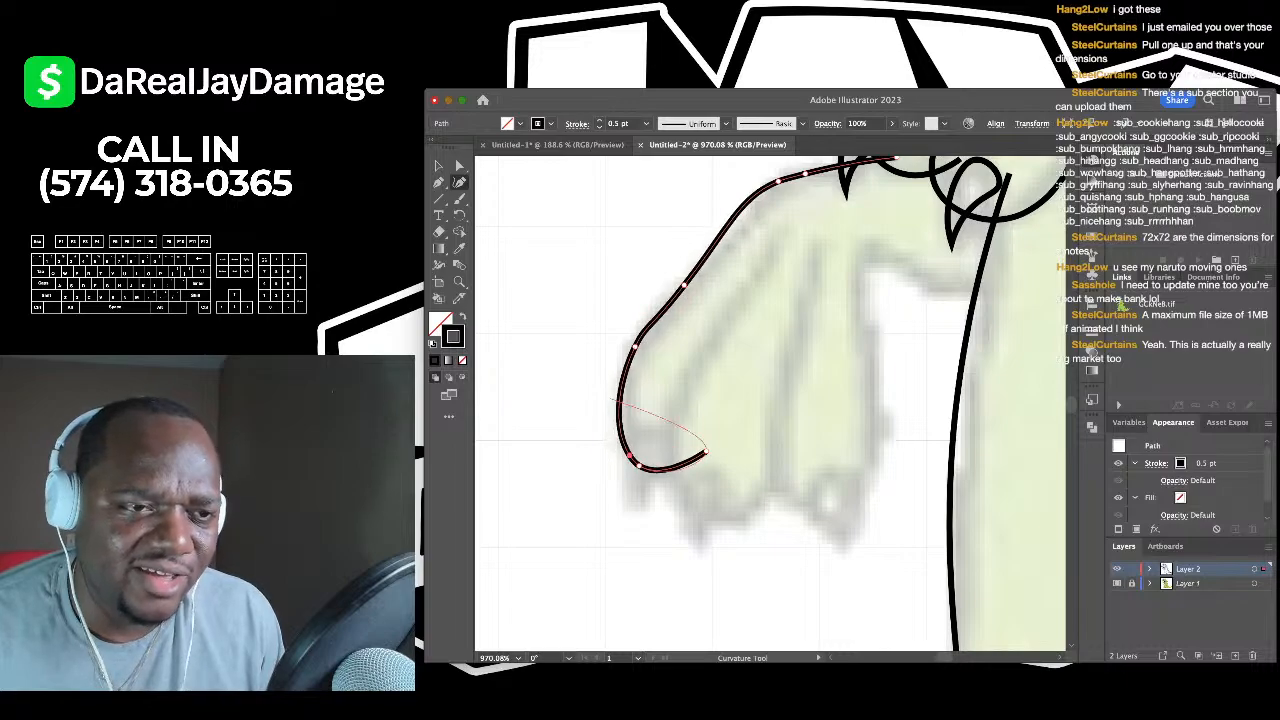
click(439, 166)
click(545, 290)
- Trace the second finger's outline around its fingertip
scroll(545, 290, right, 2)
scroll(545, 290, down, 1)
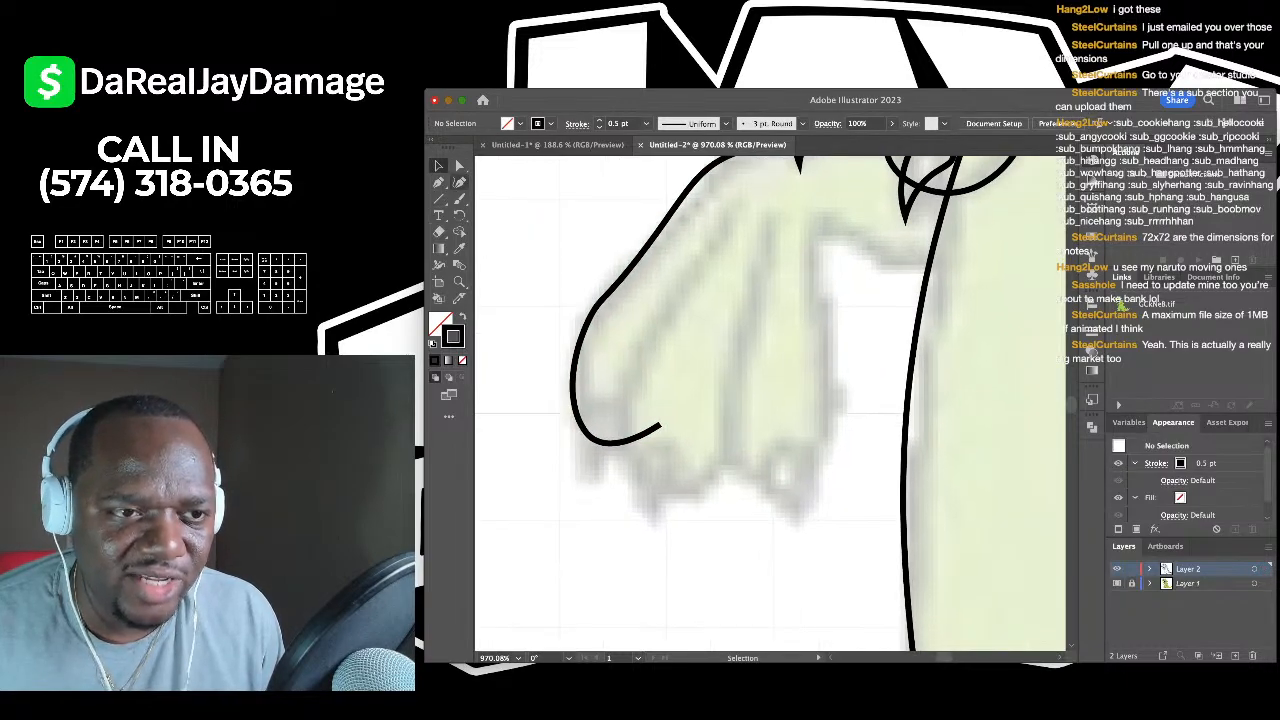
key(shift+grave)
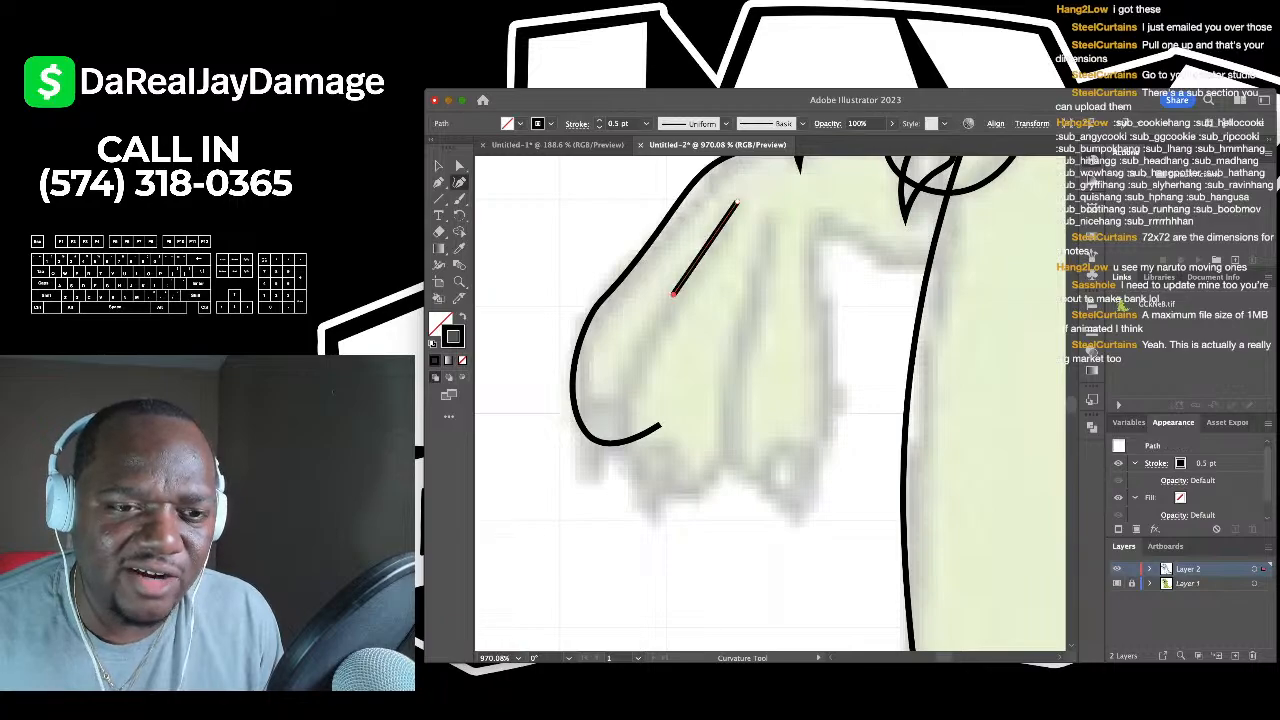
click(673, 293)
click(634, 372)
click(628, 463)
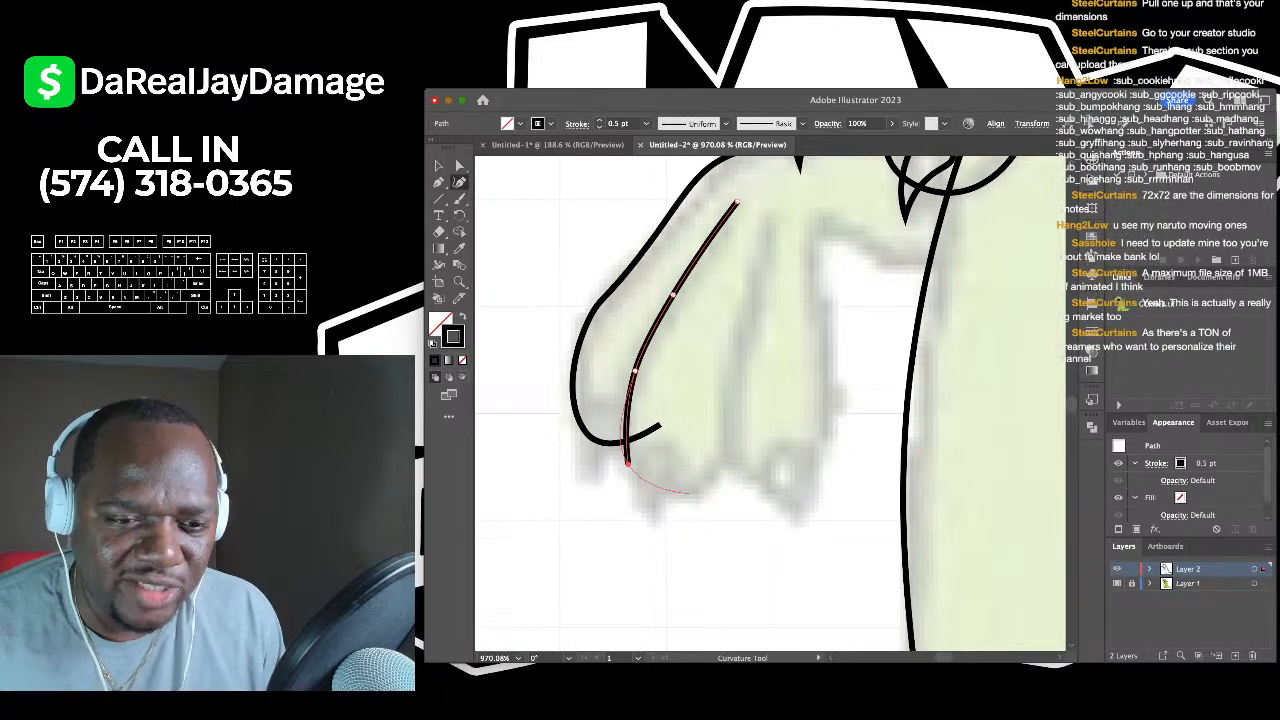
click(691, 493)
click(744, 441)
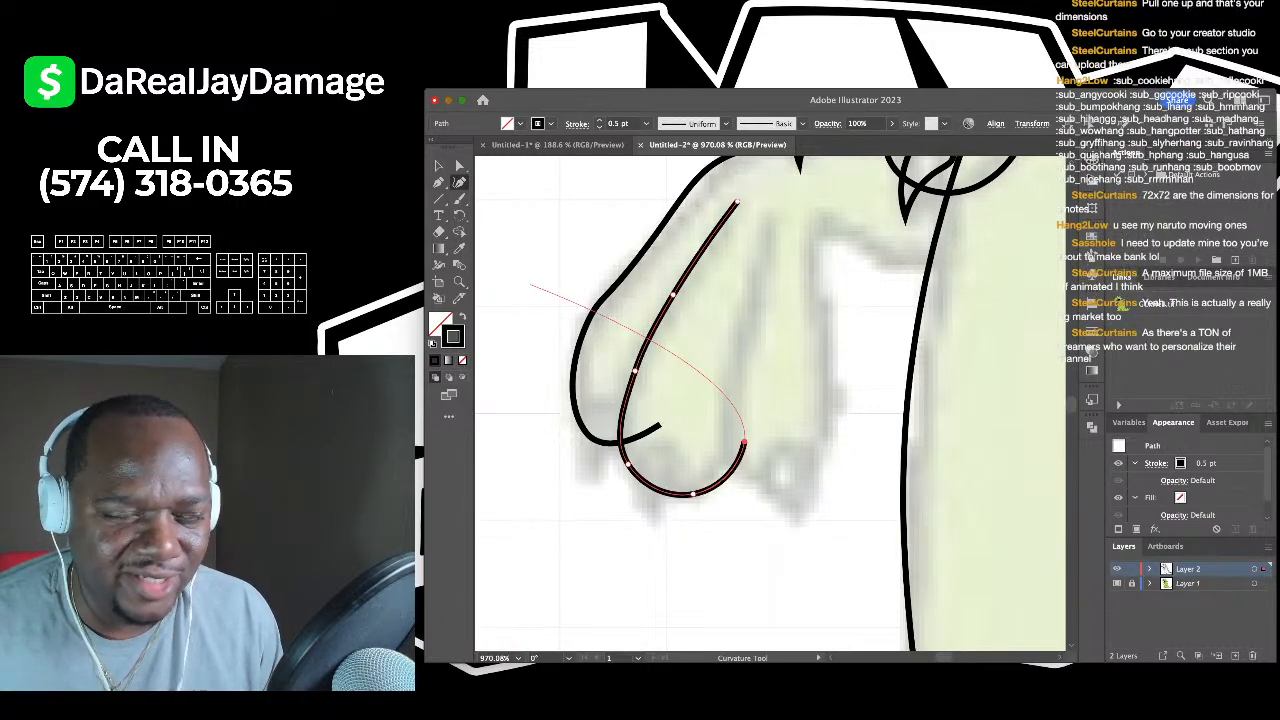
key(Escape)
key(ctrl+shift+a)
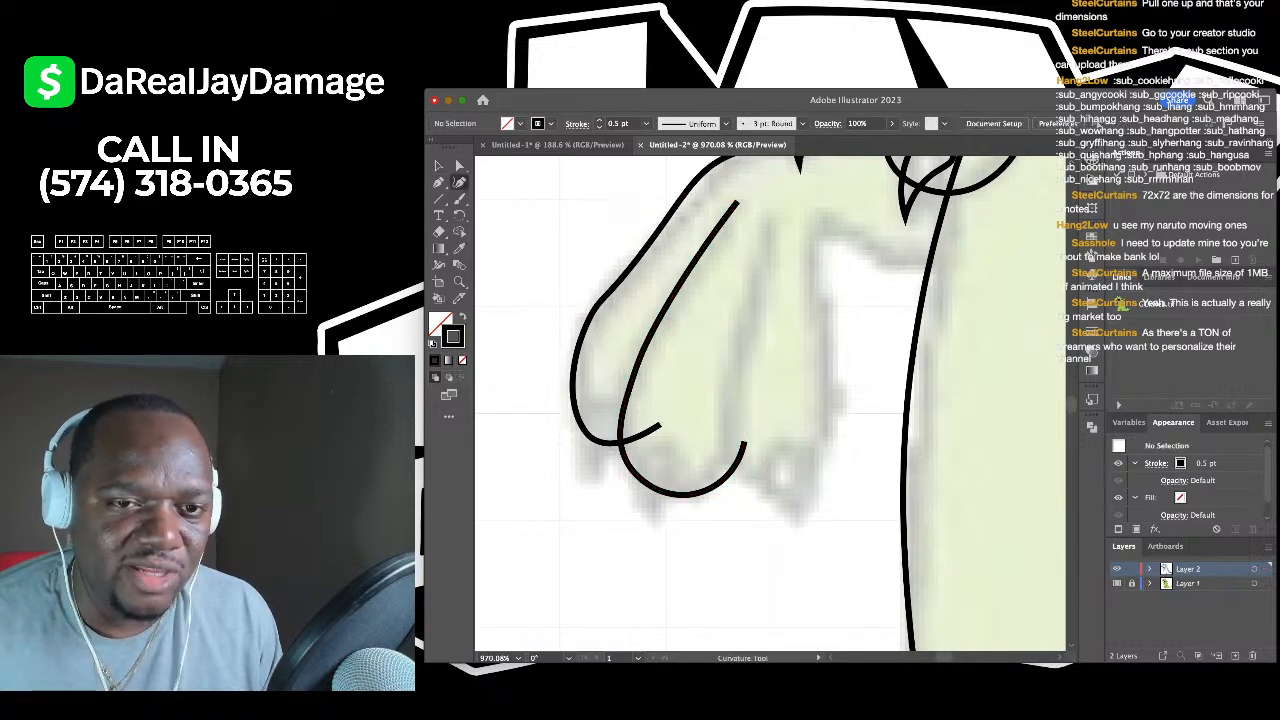
- Trace the third finger down, around its bottom, and up its right side
click(770, 217)
click(733, 350)
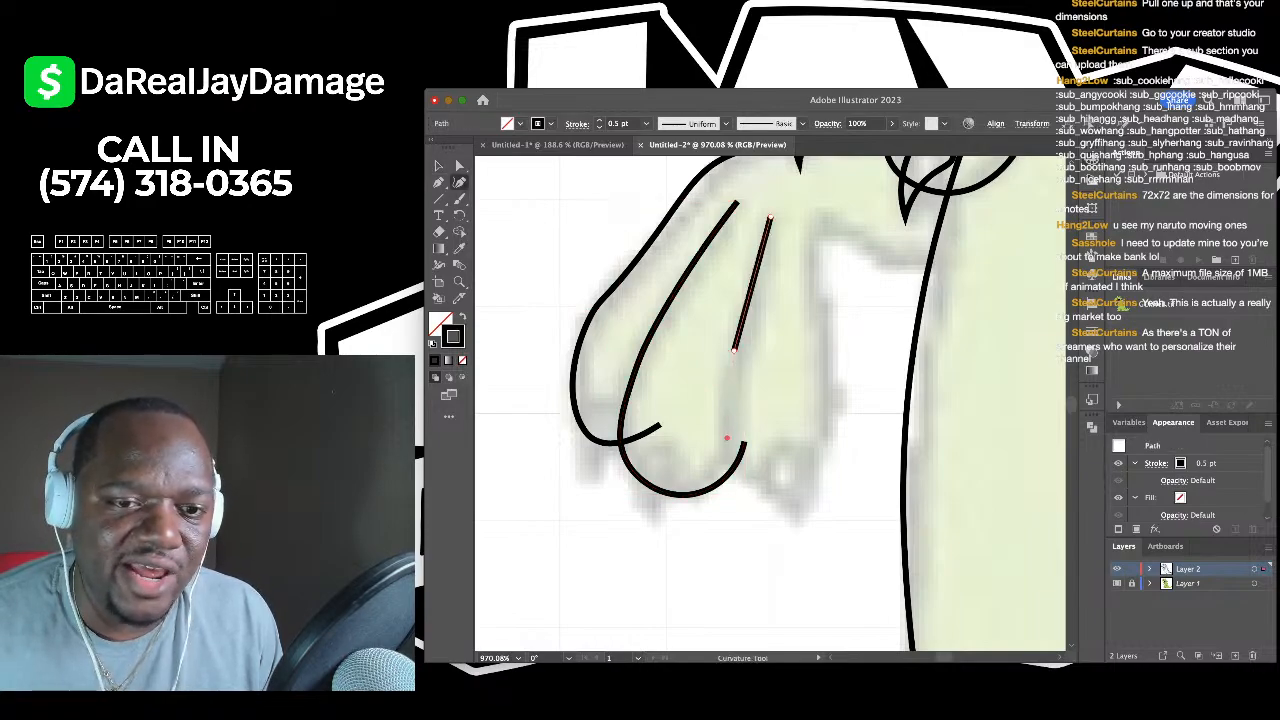
click(728, 437)
click(756, 484)
click(822, 458)
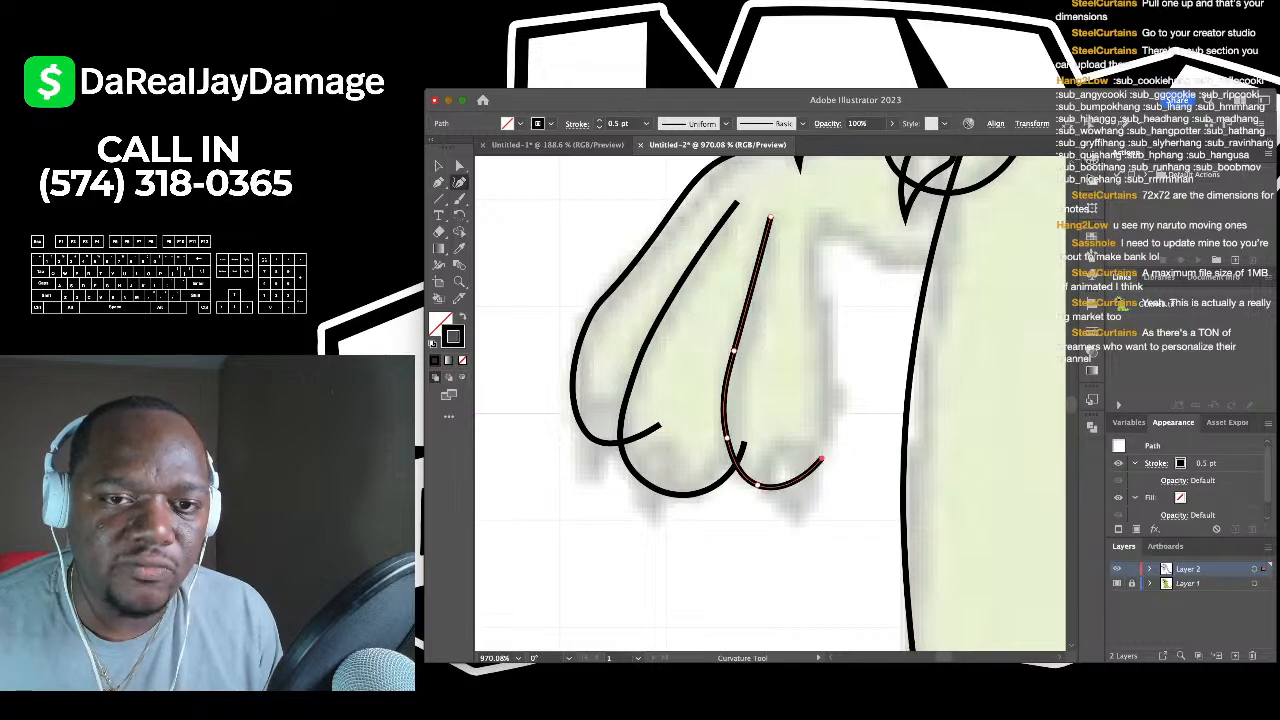
click(820, 320)
click(819, 220)
scroll(770, 400, right, 2)
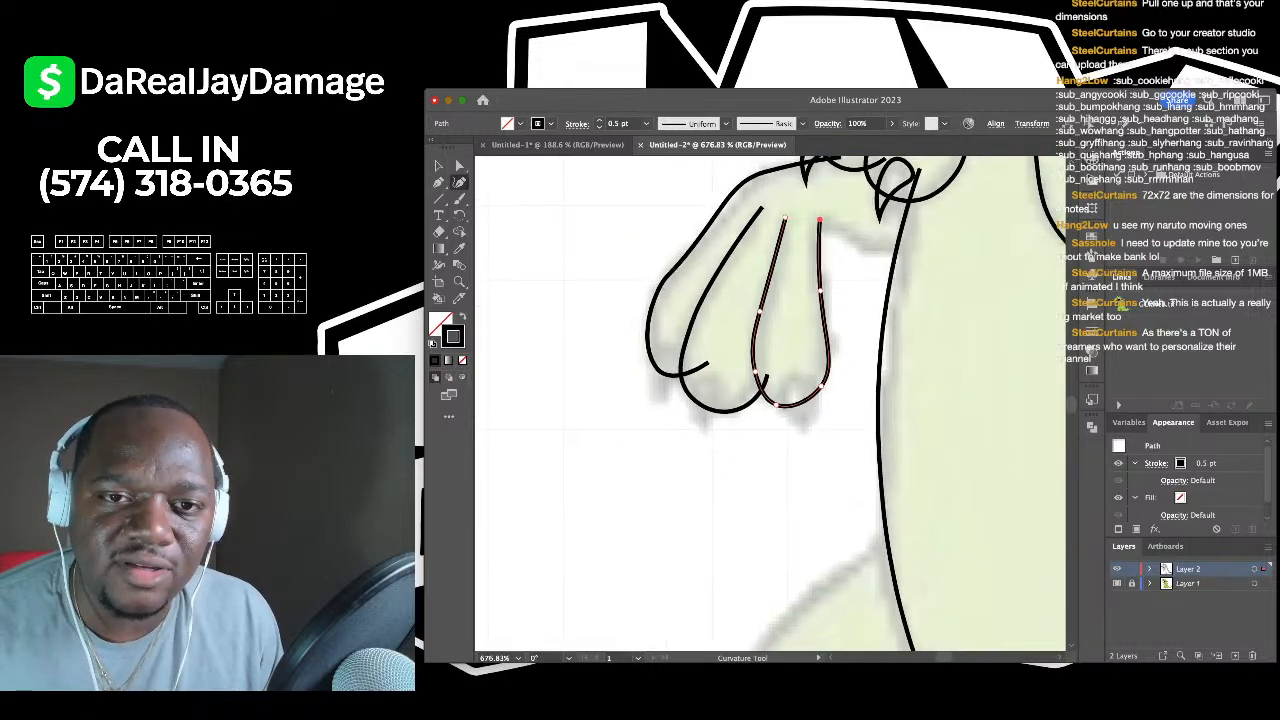
- Add a straight Pen segment from the third finger across the top of the hand
key(p)
click(762, 248)
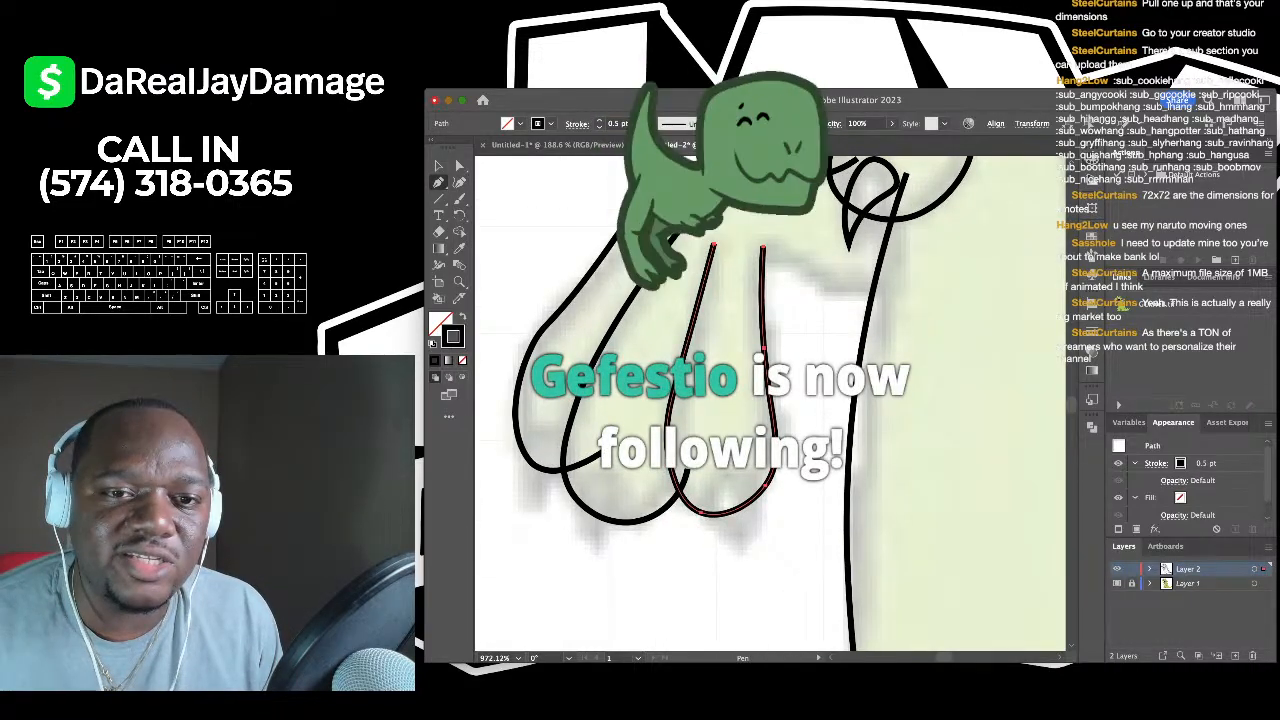
click(896, 289)
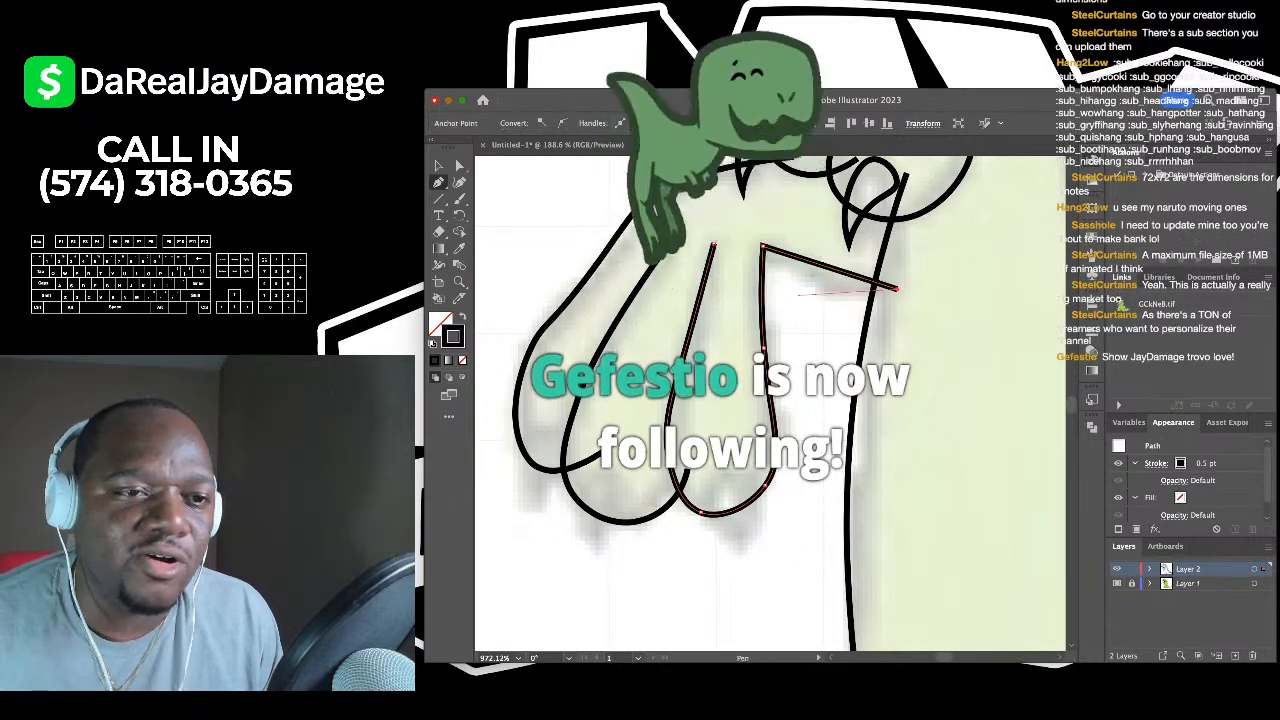
key(shift+grave)
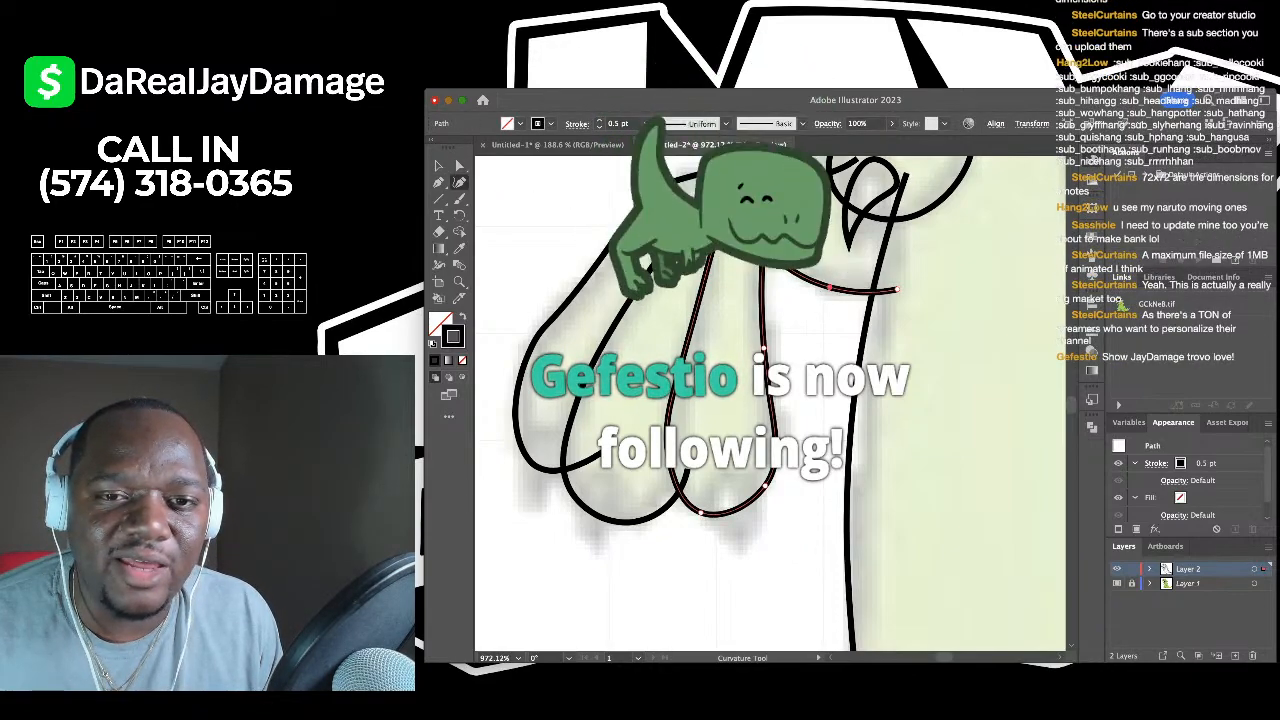
scroll(831, 288, down, 4)
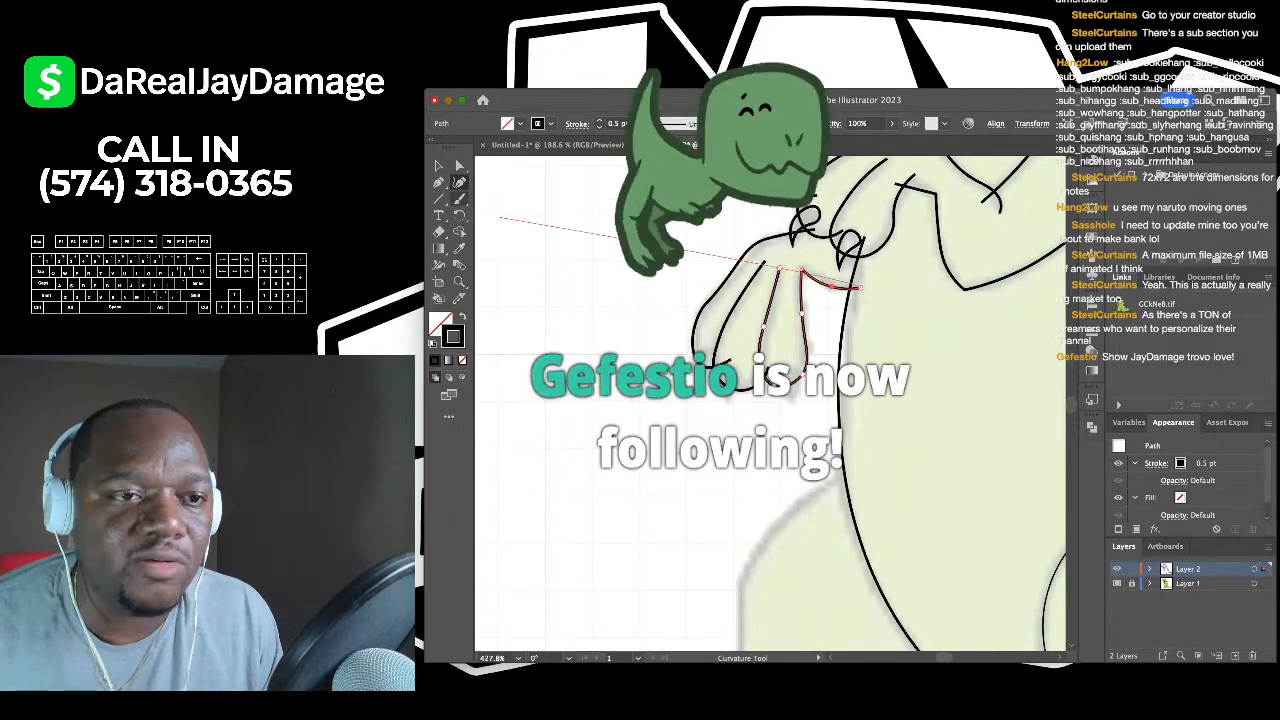
key(v)
scroll(831, 288, down, 2)
scroll(831, 288, right, 2)
scroll(630, 200, up, 2)
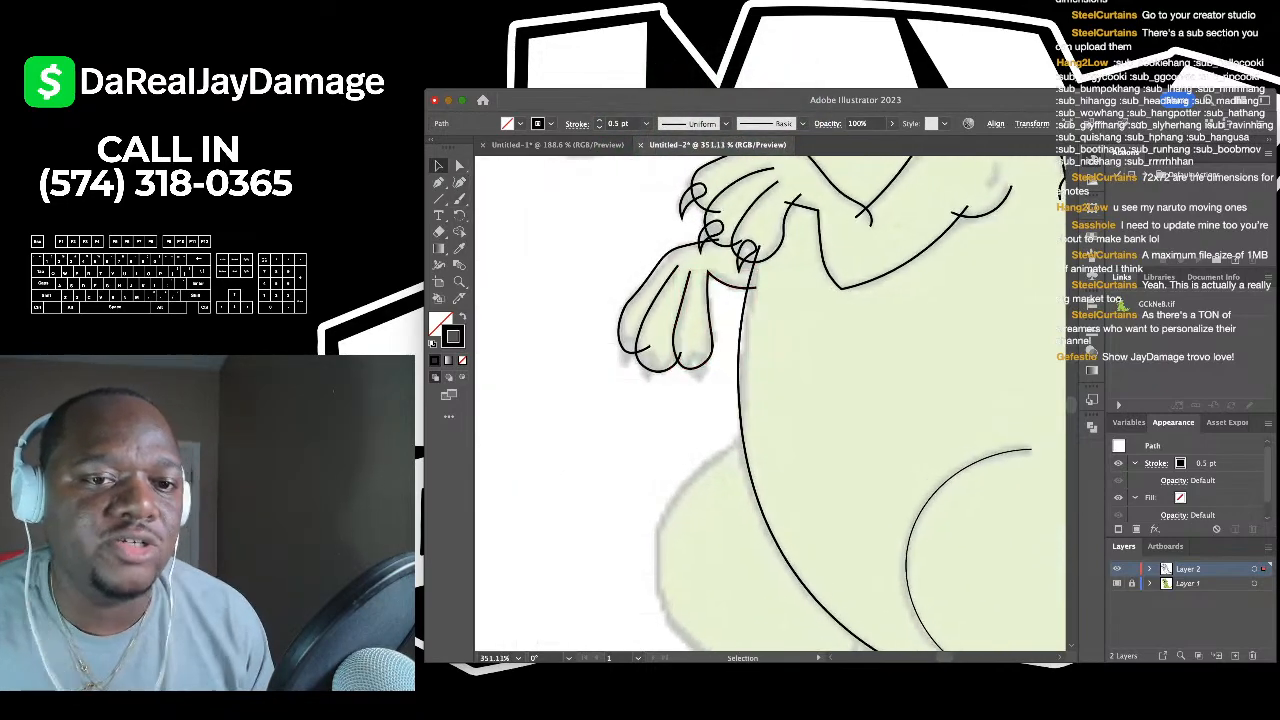
key(super+shift+a)
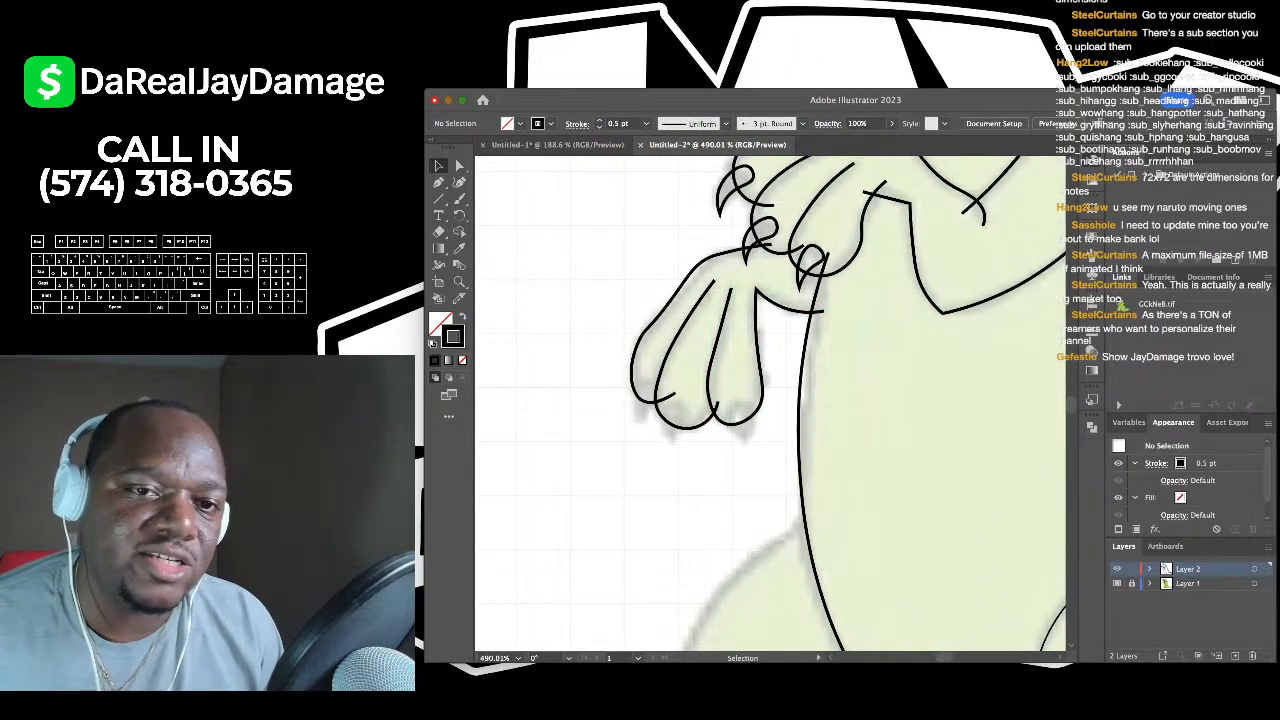
- Rotate the fingertip claw counterclockwise by its bounding box so it sits on the finger
click(636, 412)
scroll(636, 412, up, 4)
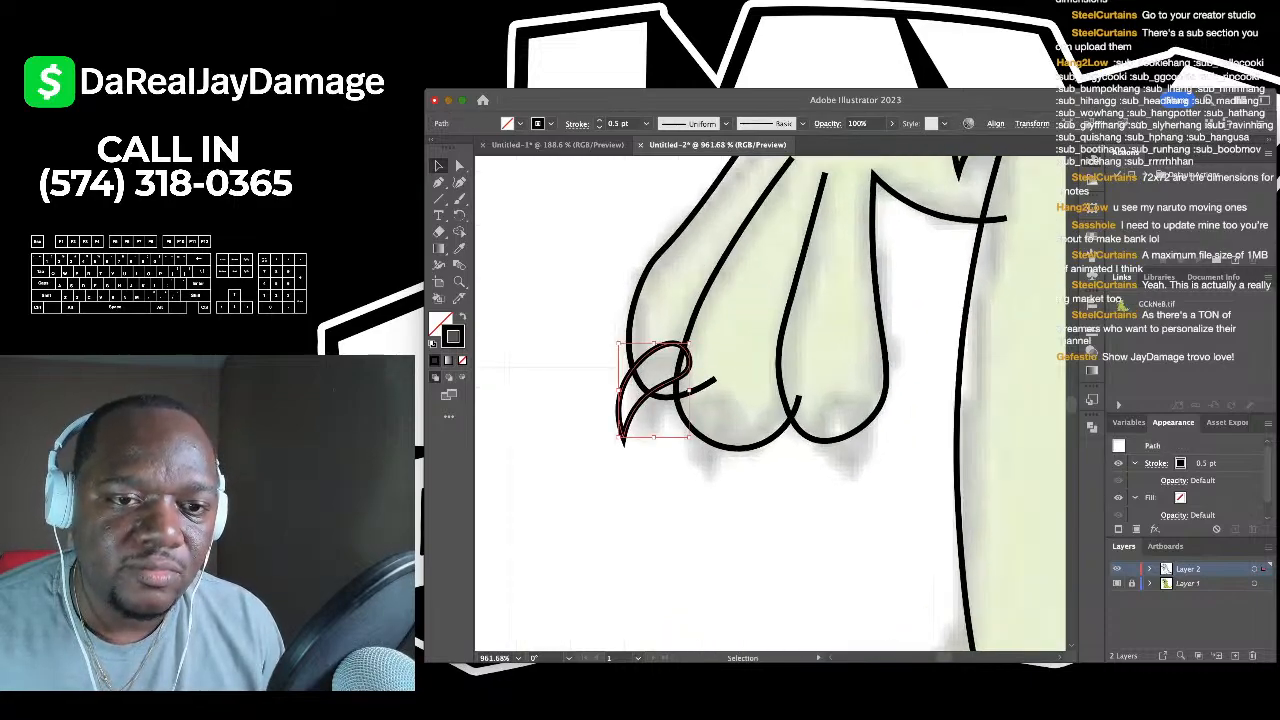
drag(694, 442, 907, 446)
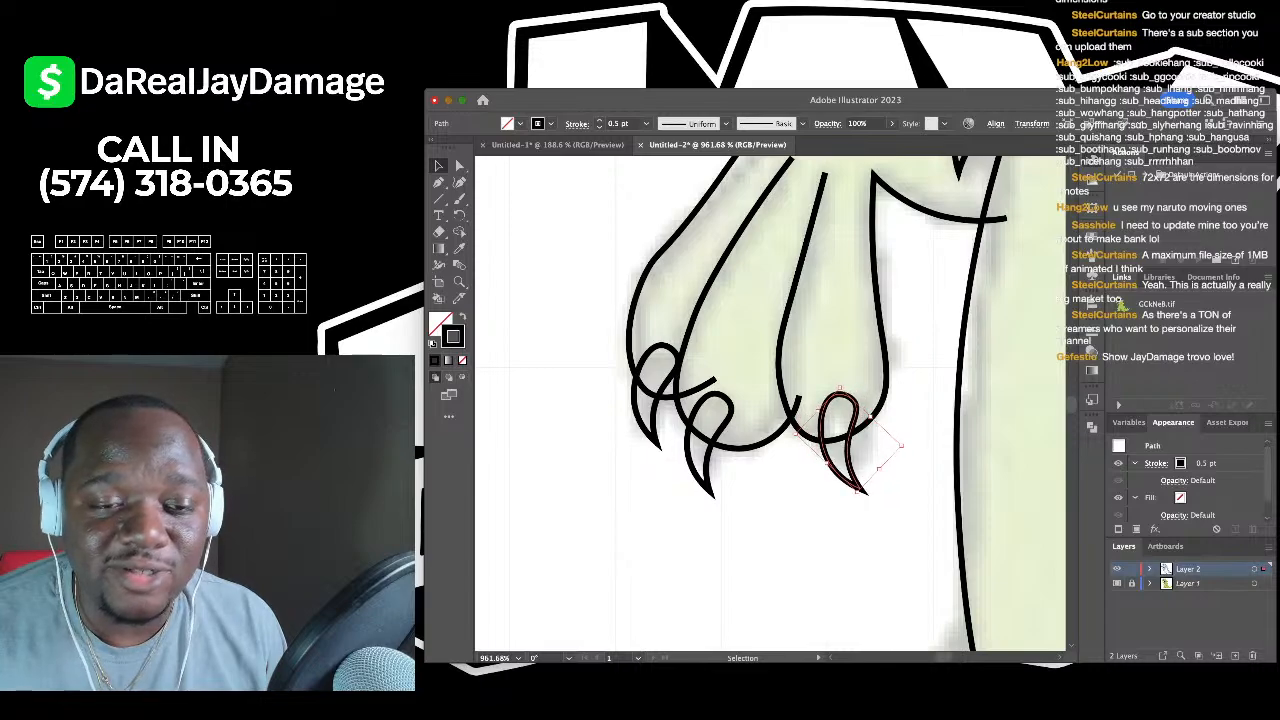
click(912, 510)
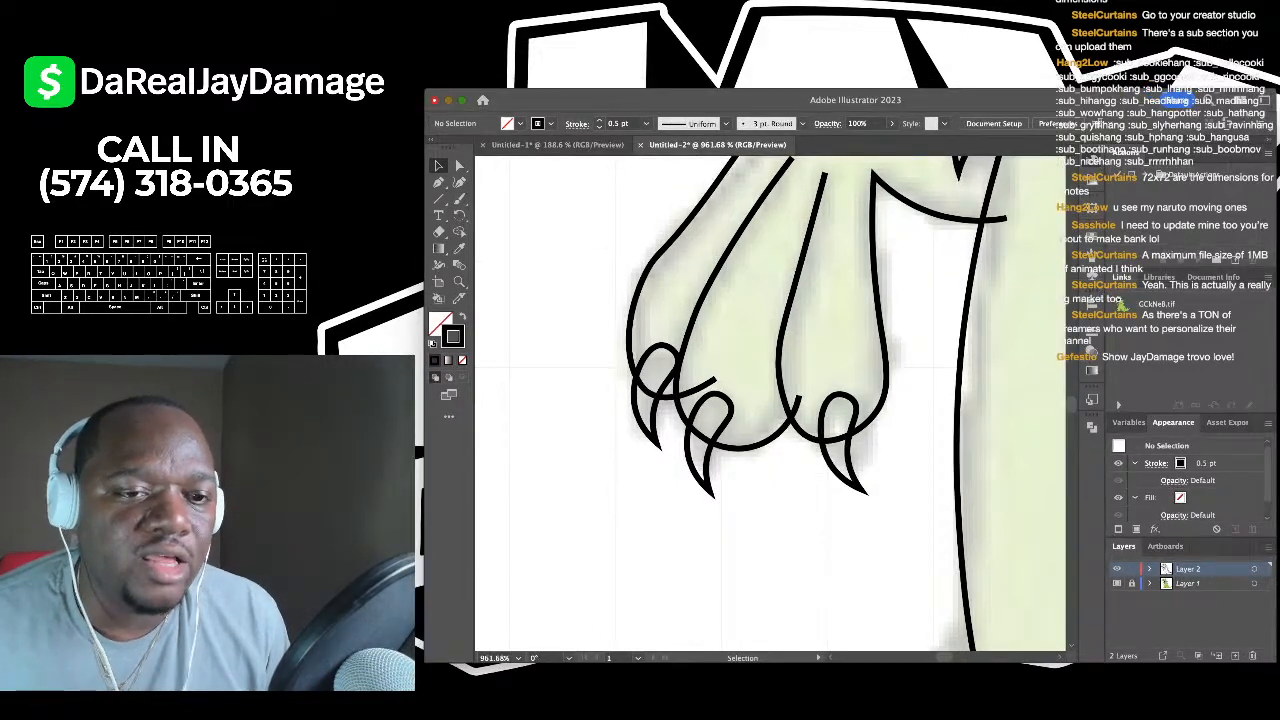
- Trace the rear thigh curve from the body line toward the foot and reshape its middle
scroll(770, 400, down, 6)
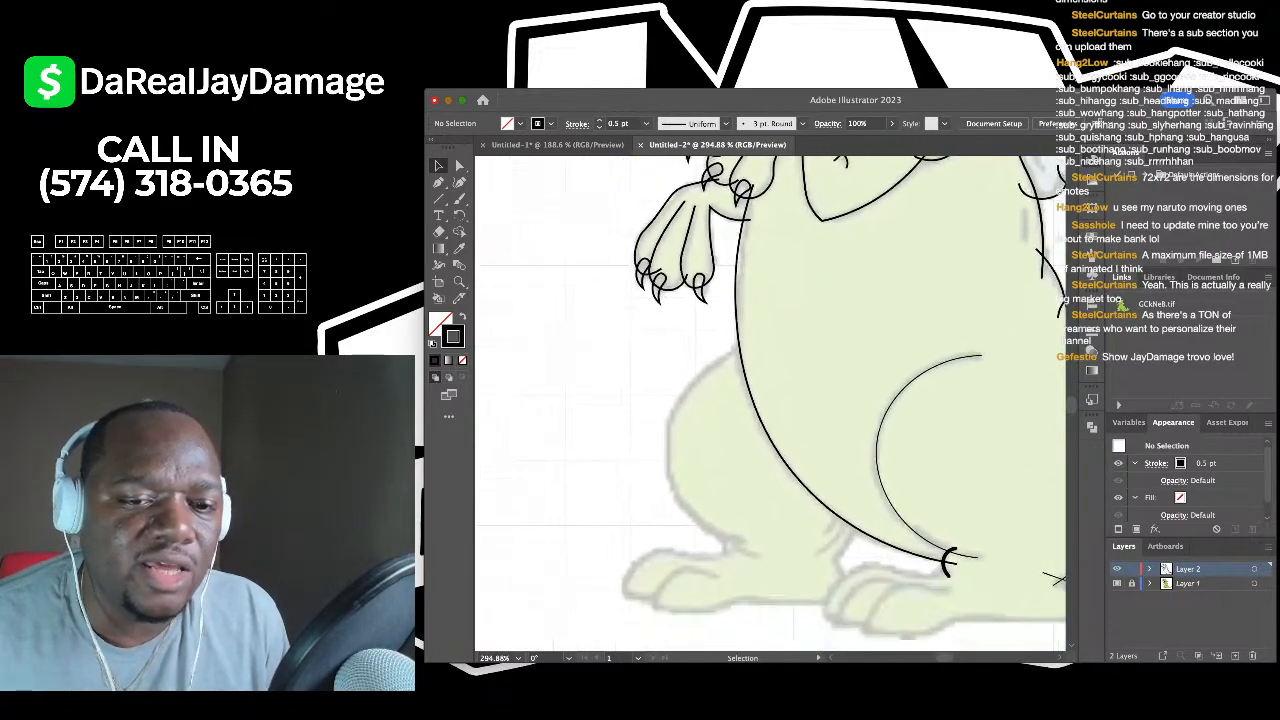
scroll(548, 492, up, 2)
click(459, 182)
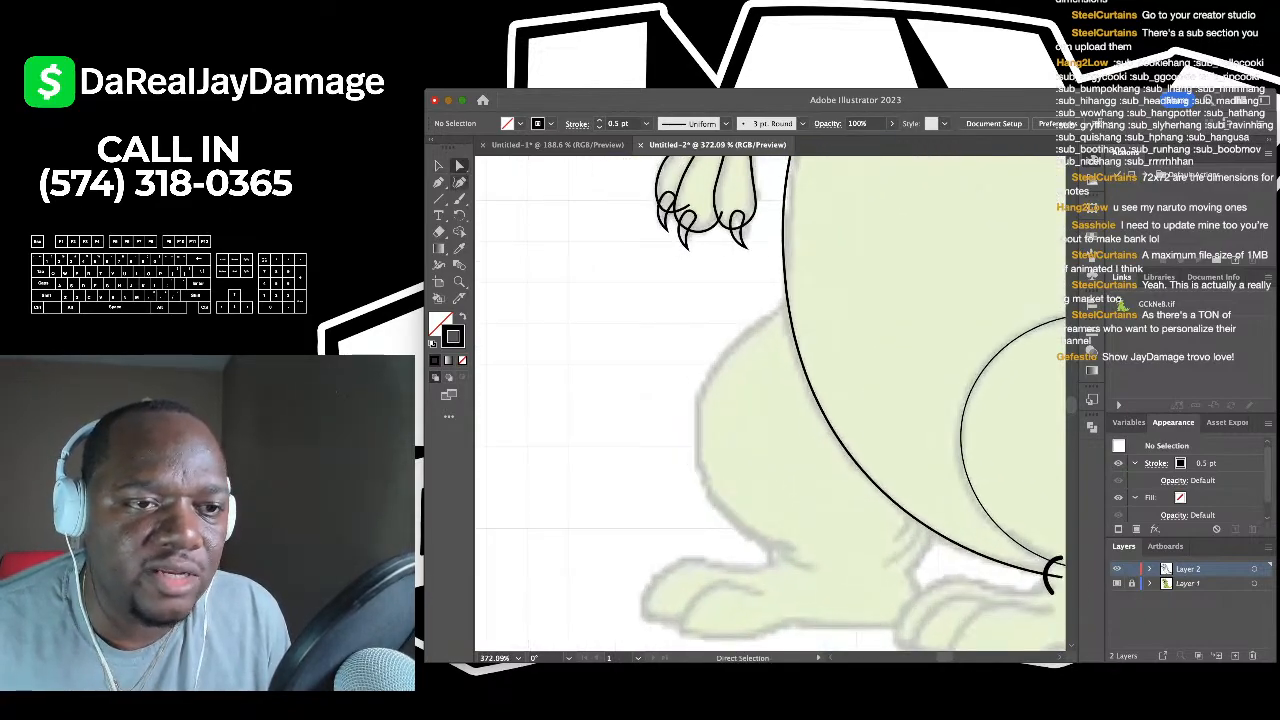
click(801, 296)
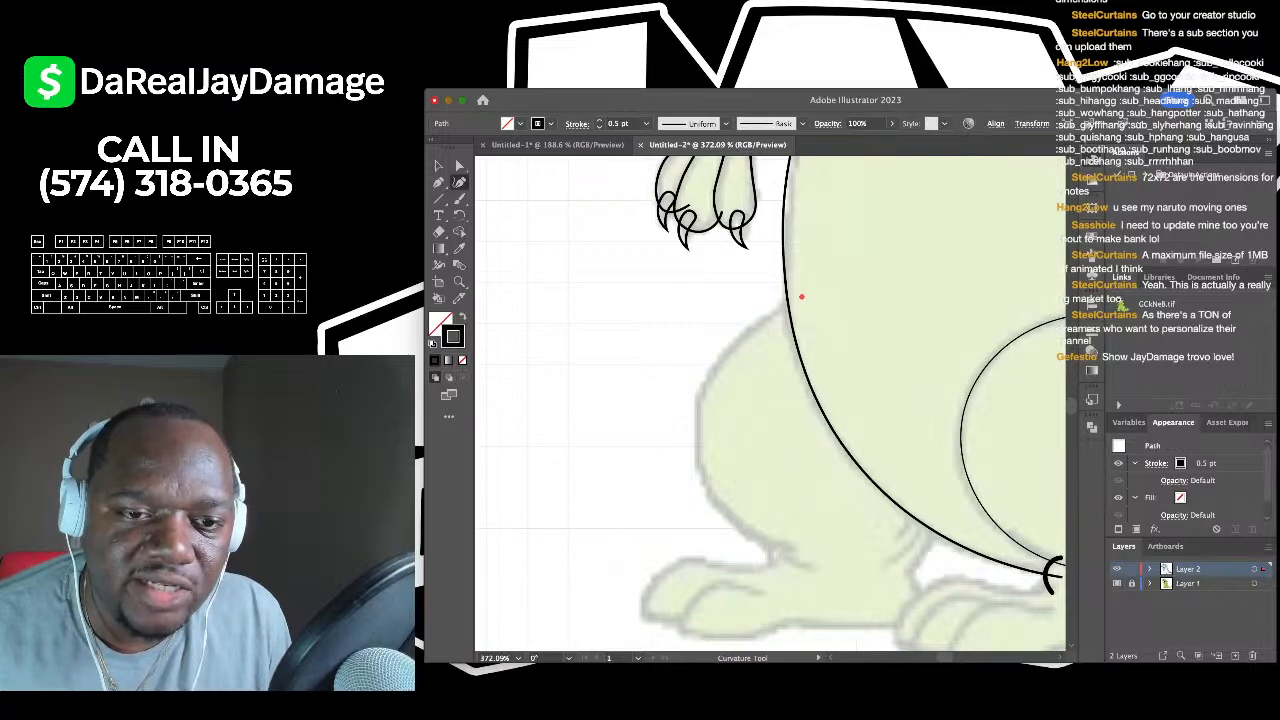
click(696, 445)
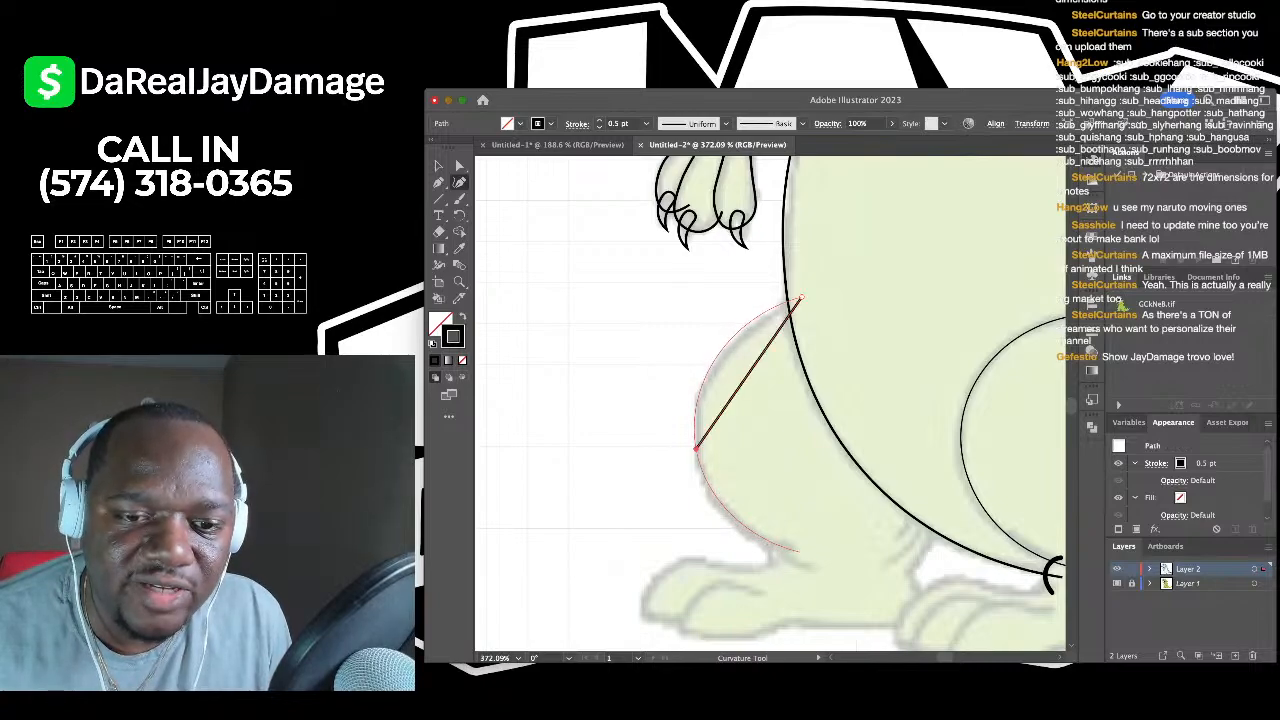
click(785, 542)
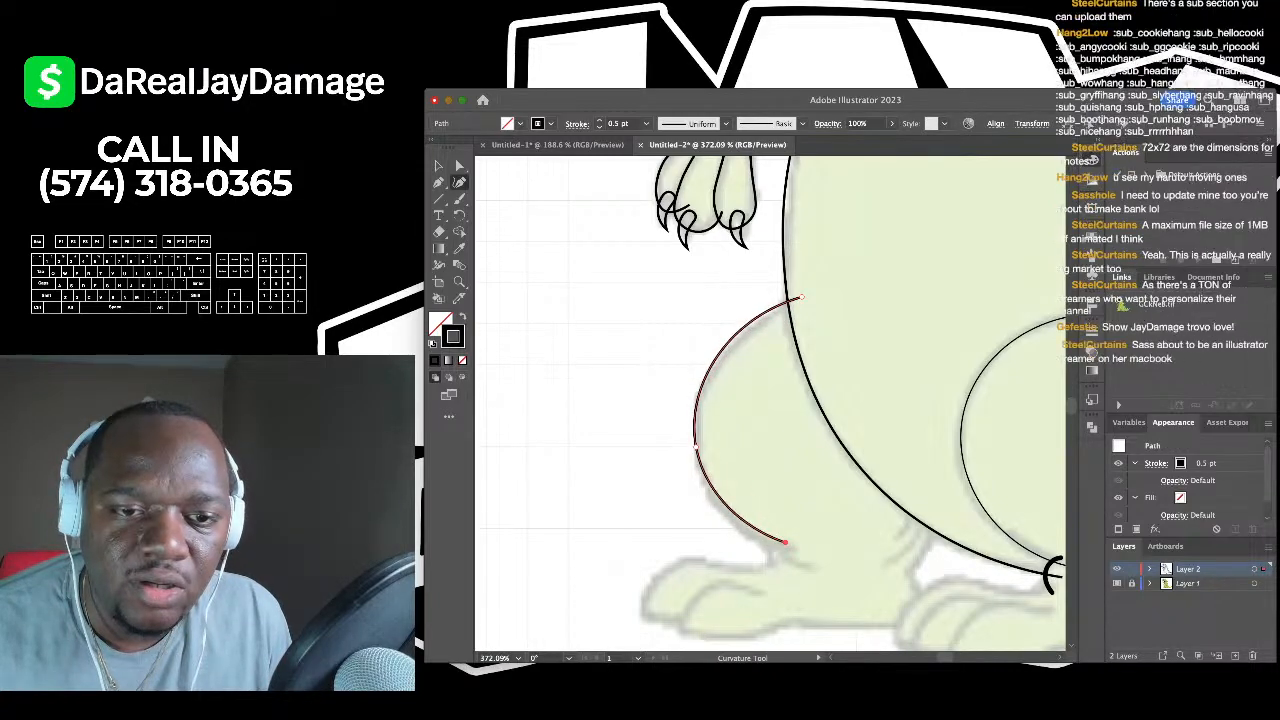
drag(696, 449, 702, 474)
click(438, 165)
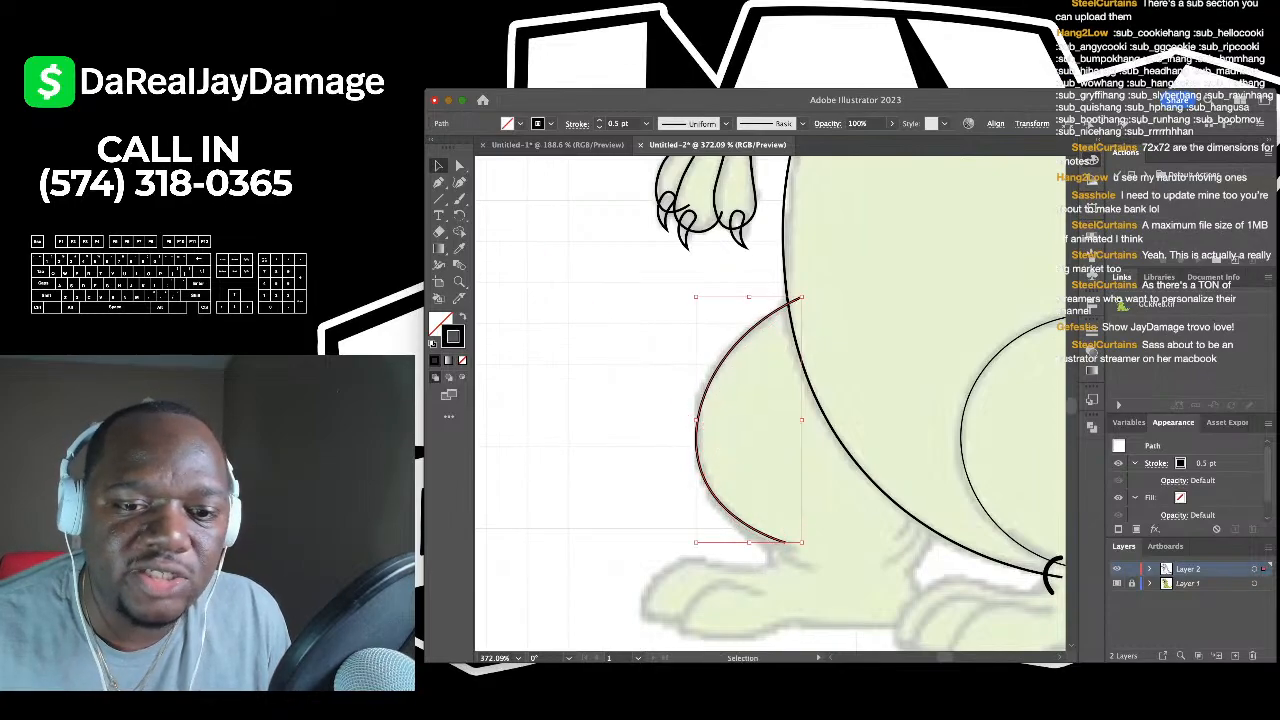
click(620, 470)
- Begin a new curve at the thigh's lower end heading toward the foot
scroll(699, 560, up, 4)
scroll(623, 294, up, 2)
click(459, 182)
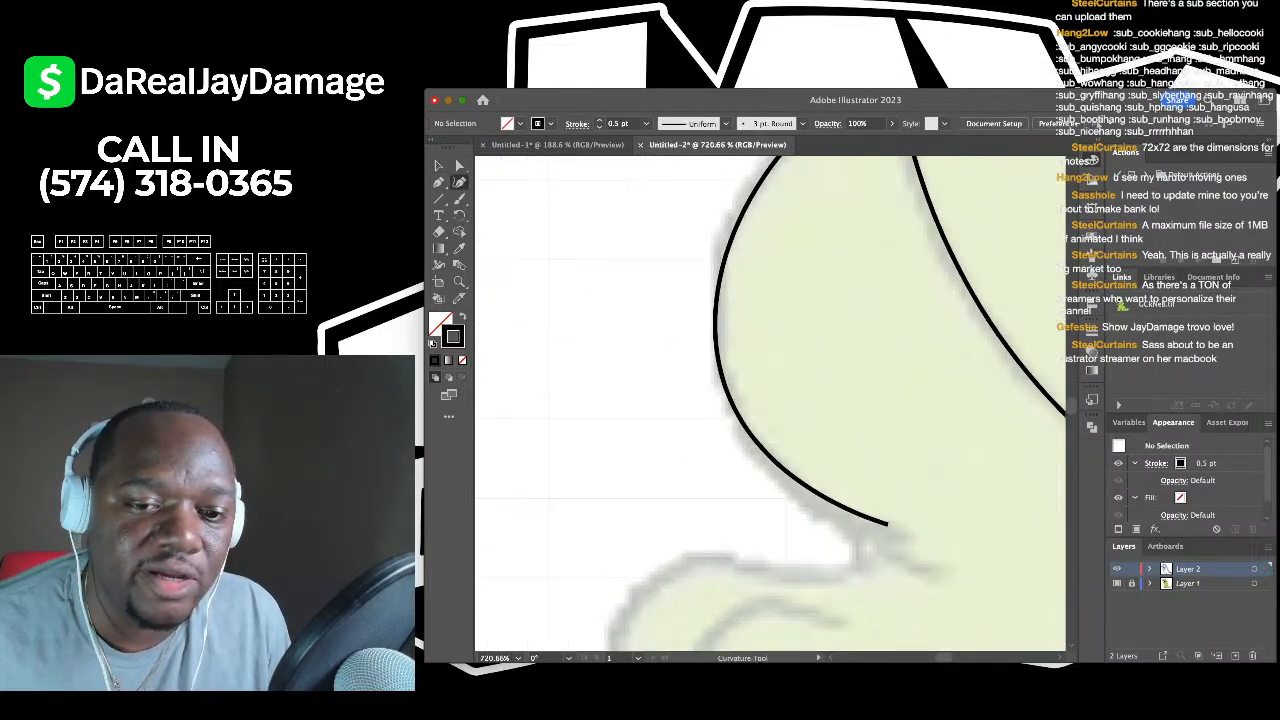
scroll(770, 406, down, 5)
click(802, 270)
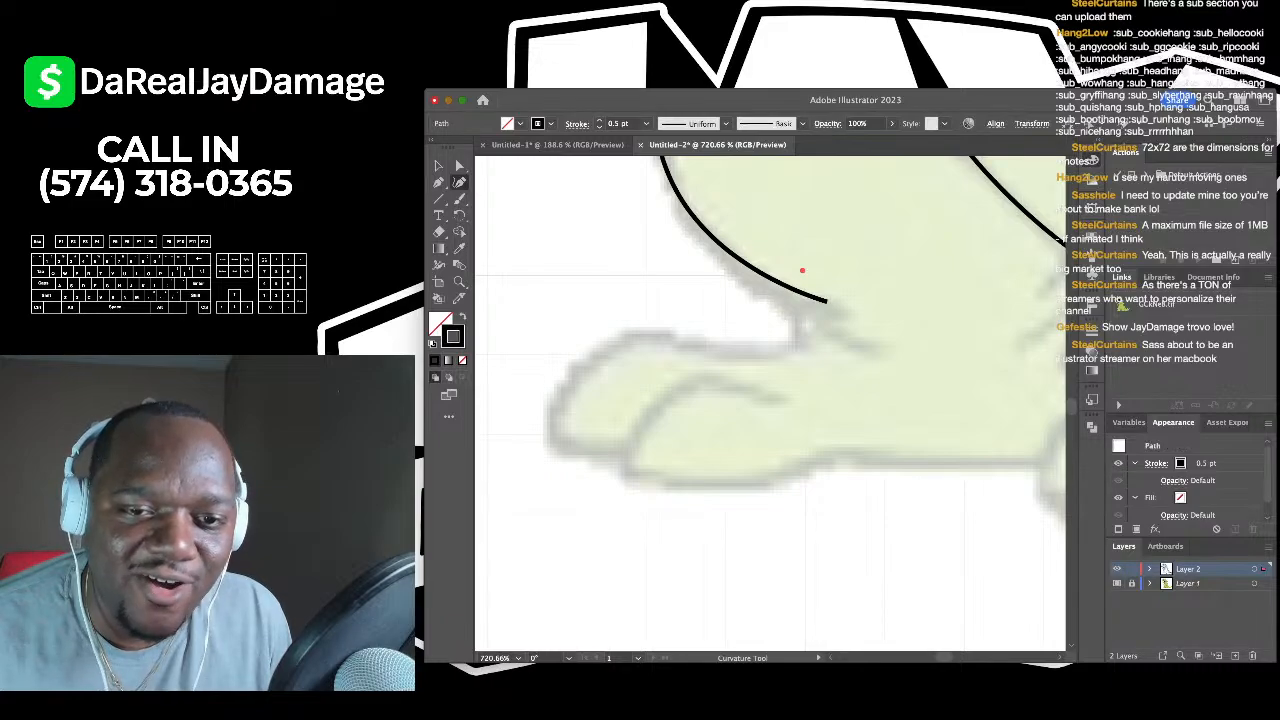
click(881, 352)
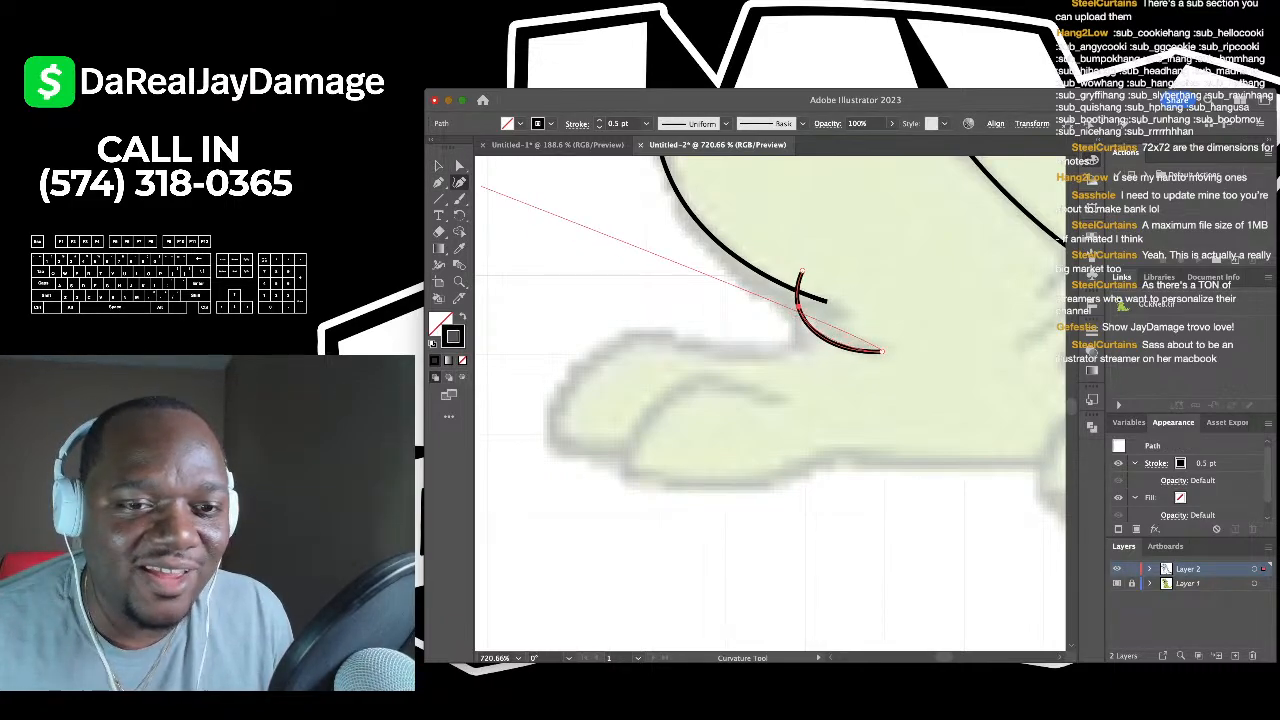
- Trace the top of the toe with a smooth curve running down around the toe tip
click(438, 166)
scroll(770, 380, down, 2)
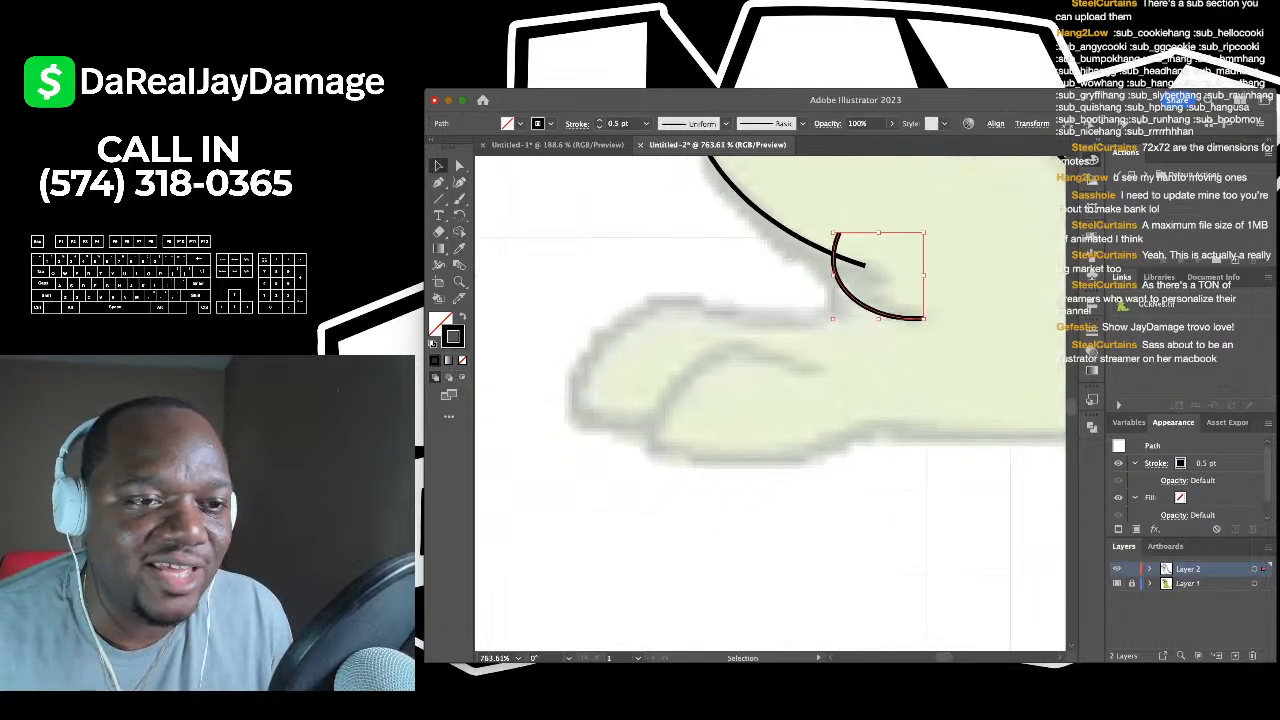
click(740, 390)
key(shift+grave)
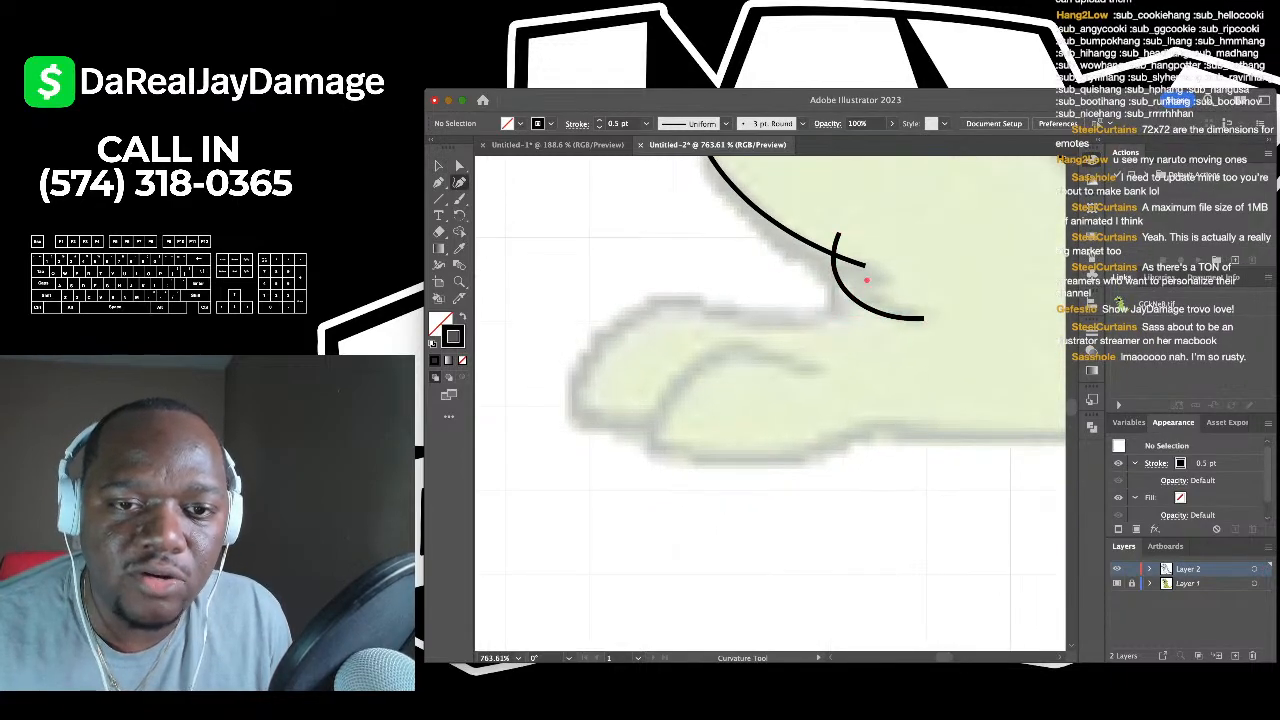
click(866, 281)
click(800, 316)
click(668, 293)
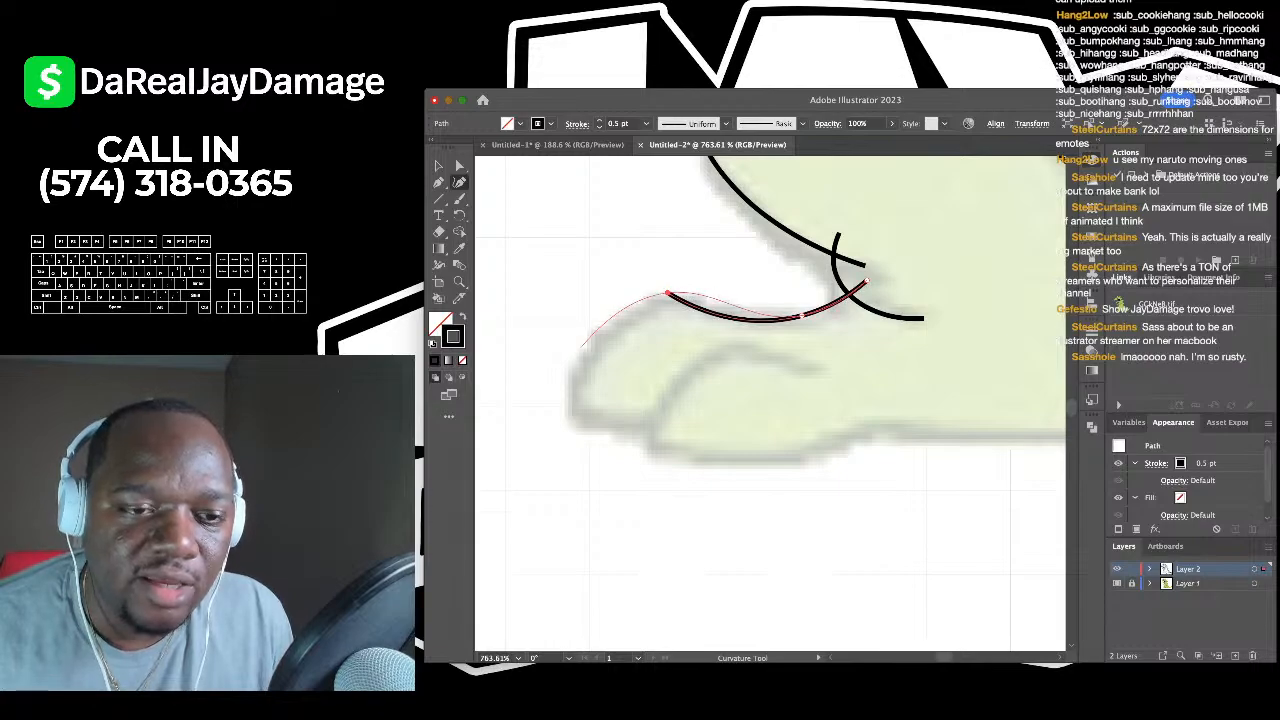
click(565, 414)
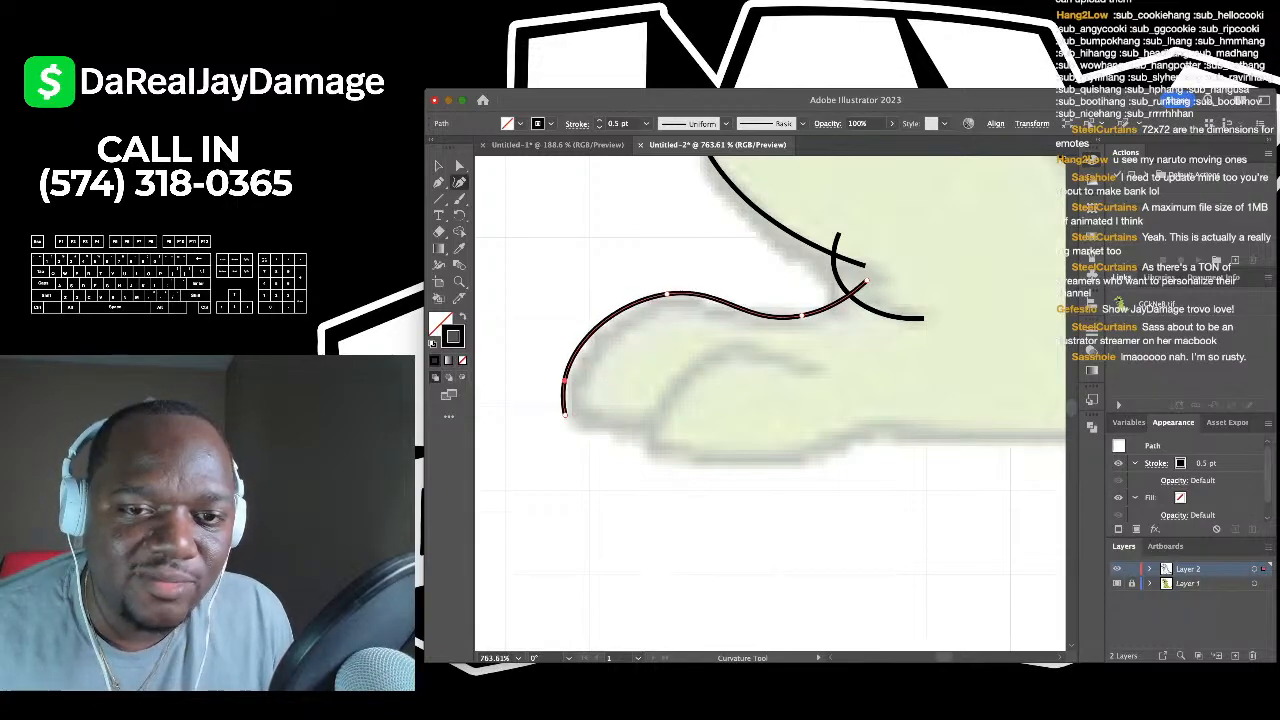
- Add a segment under the toe and bend it to follow the toe's underside
key(p)
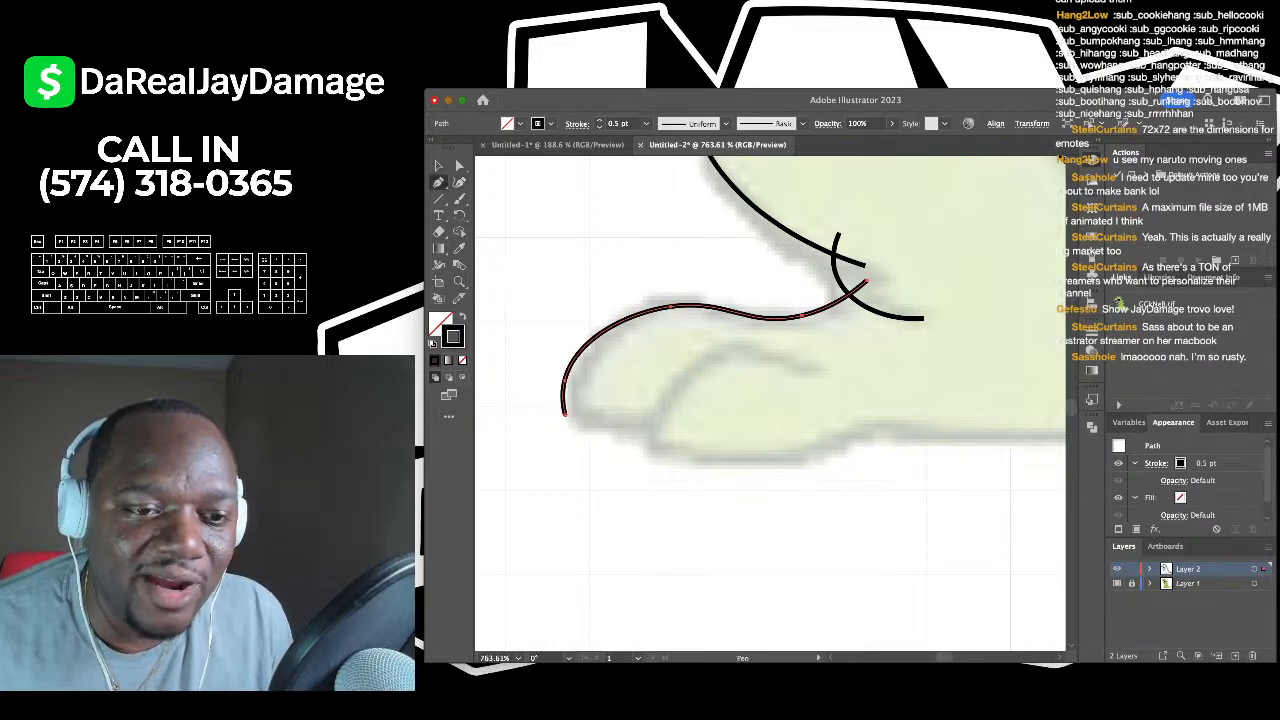
click(564, 411)
click(682, 427)
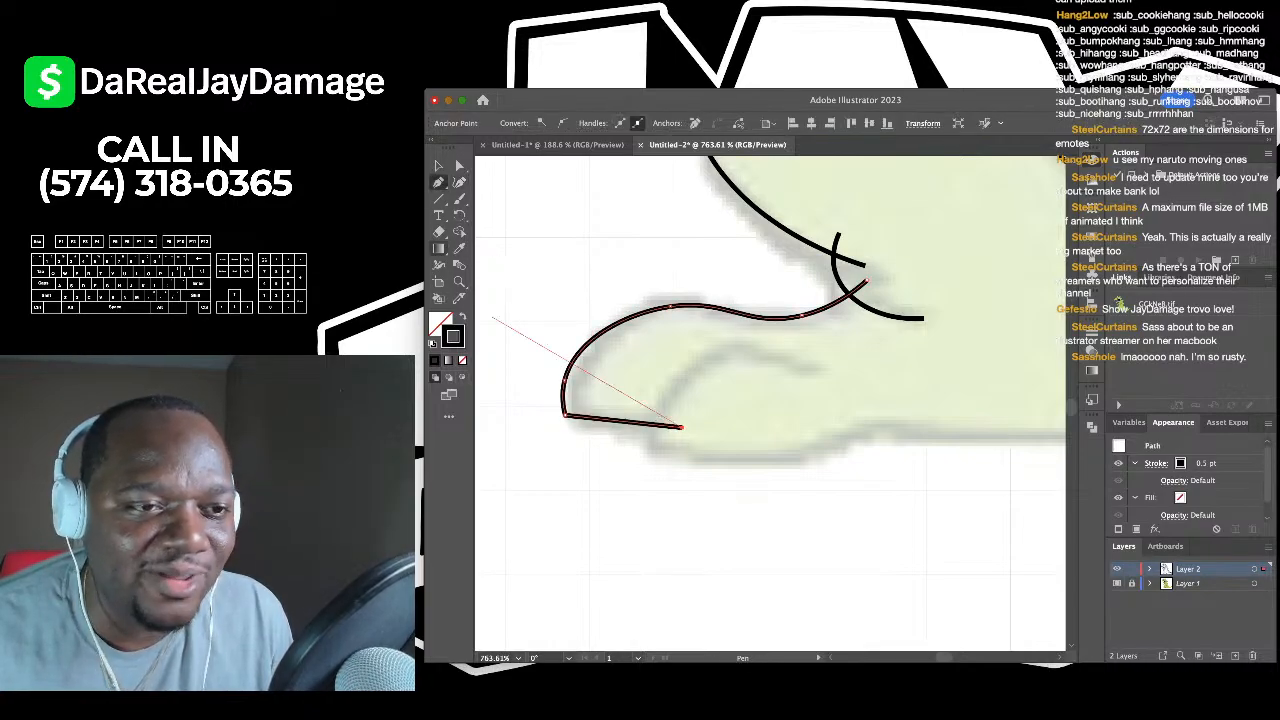
key(shift+grave)
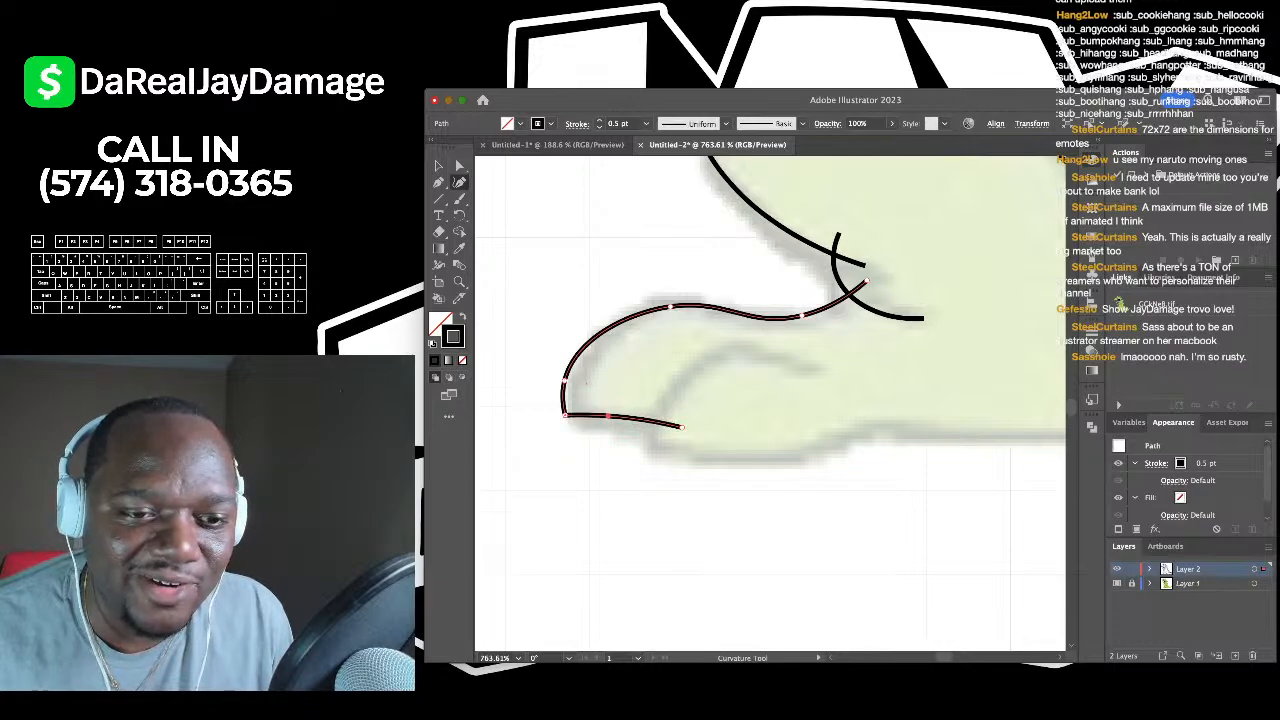
click(438, 166)
key(super+shift+a)
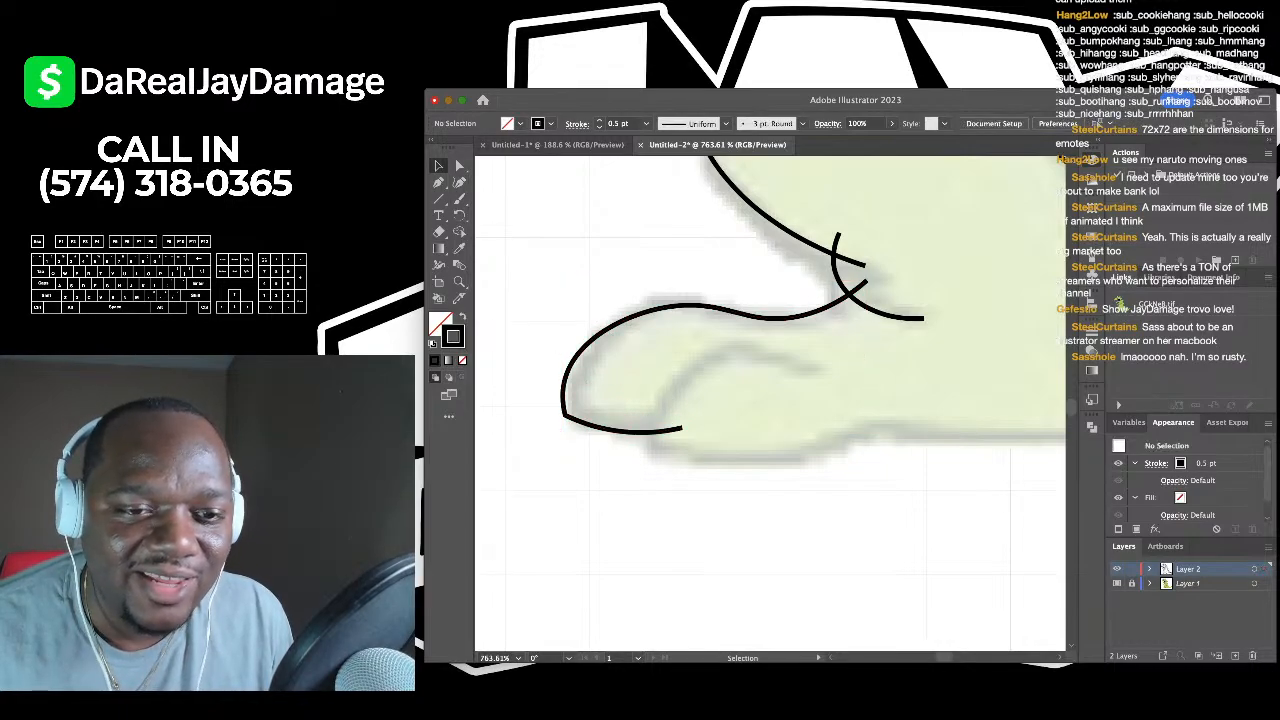
- Draw the inner toe curve ending at the toe base
scroll(773, 403, down, 2)
key(shift+grave)
click(803, 312)
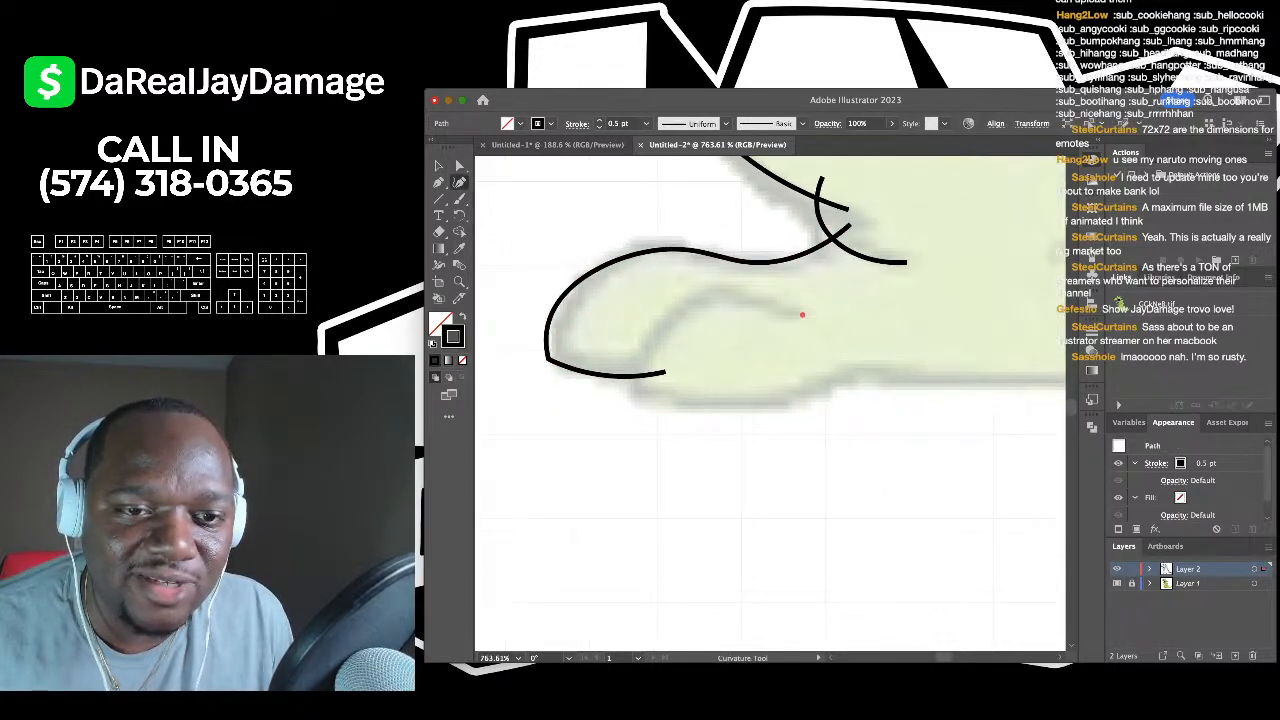
click(700, 298)
click(626, 391)
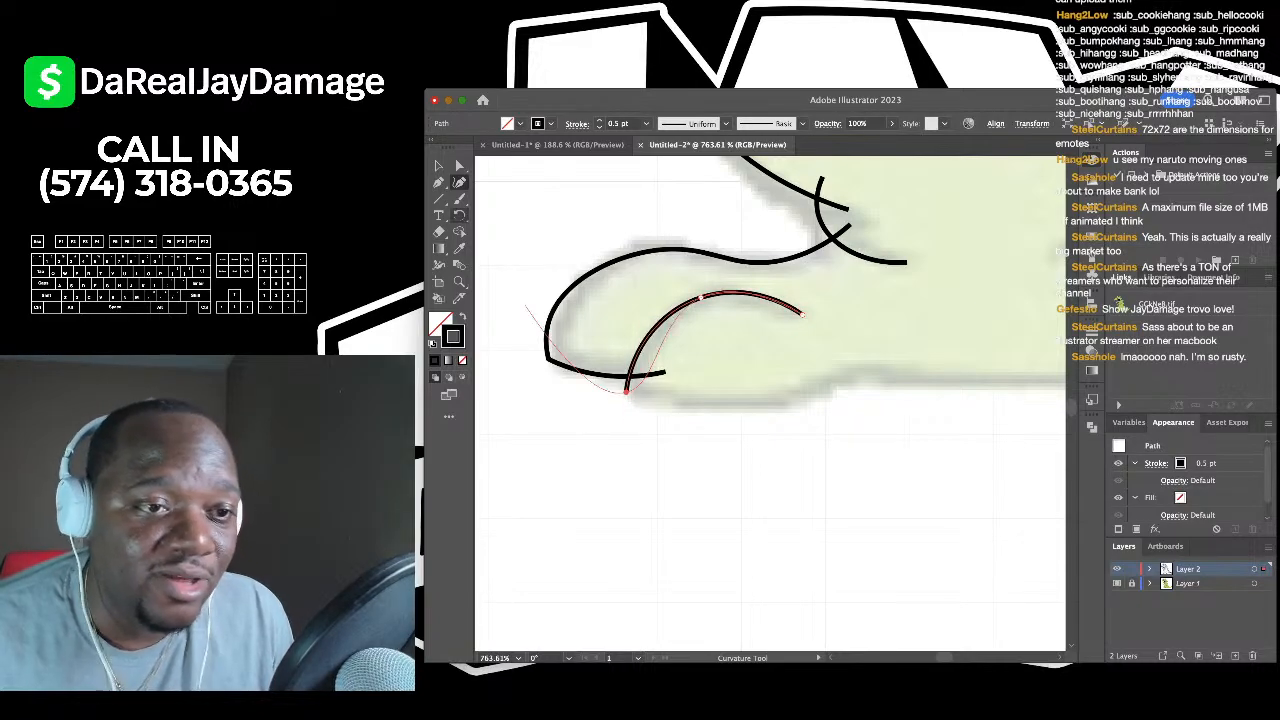
- Continue from the inner curve's lower end with a long straight line along the sole
key(p)
scroll(581, 347, down, 2)
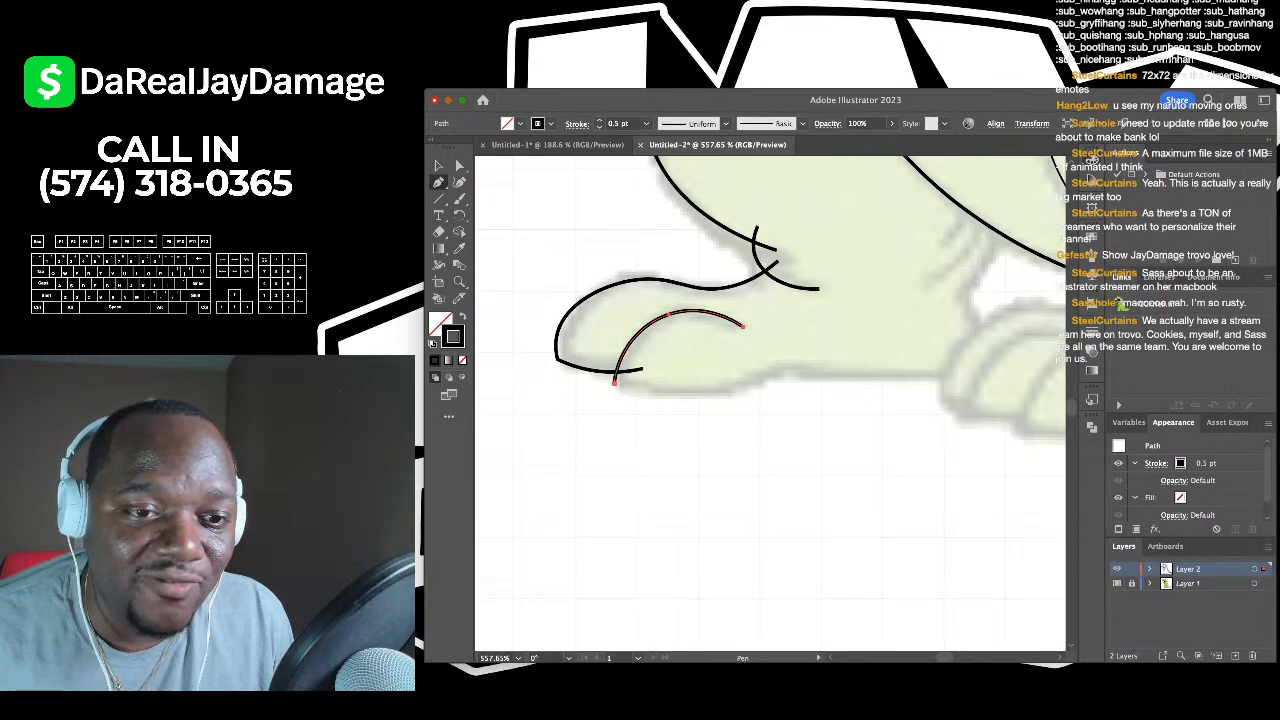
scroll(770, 400, right, 3)
click(545, 393)
click(895, 389)
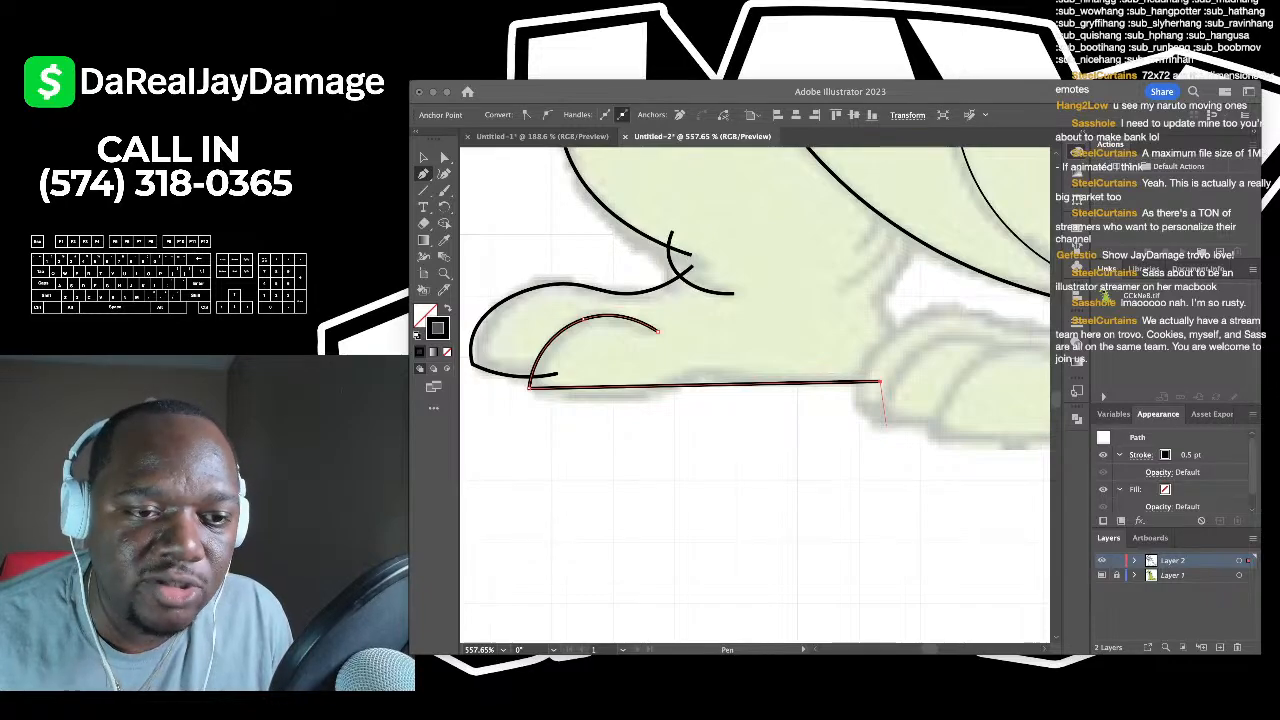
- Bend and reshape the sole line into a curve matching the reference
scroll(627, 394, up, 2)
click(444, 173)
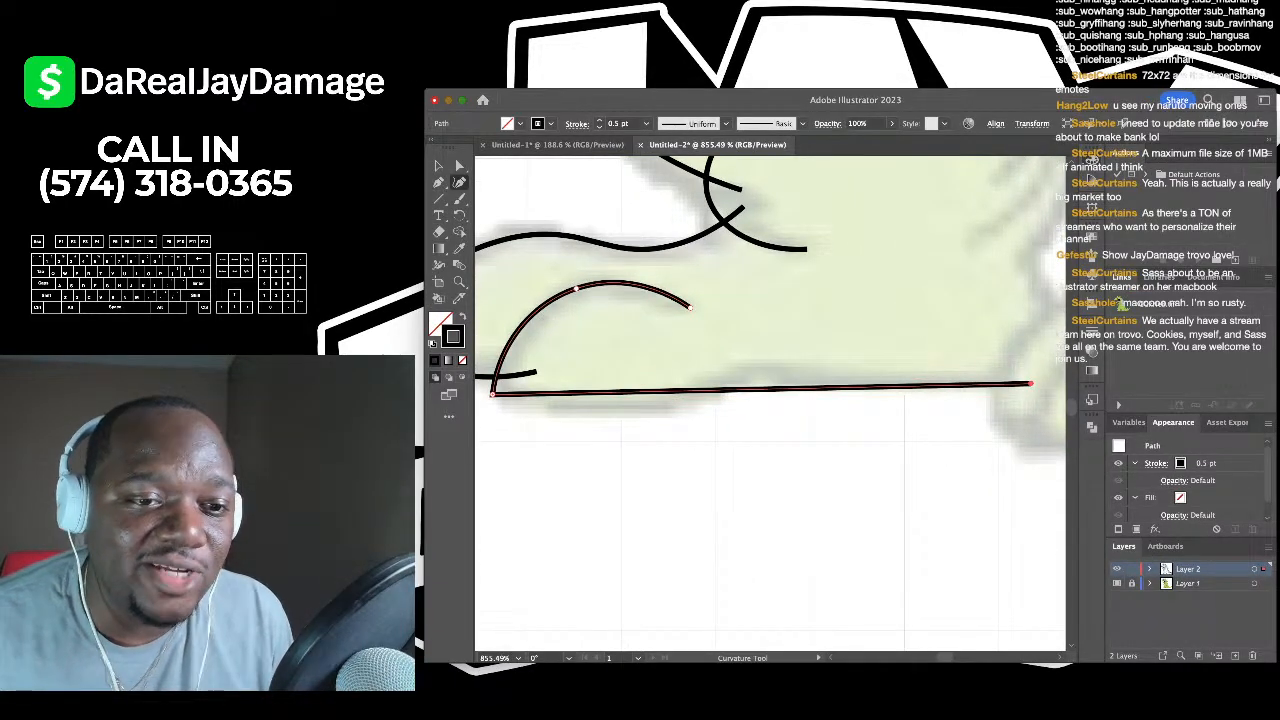
drag(577, 392, 583, 411)
scroll(583, 411, right, 2)
drag(704, 427, 709, 388)
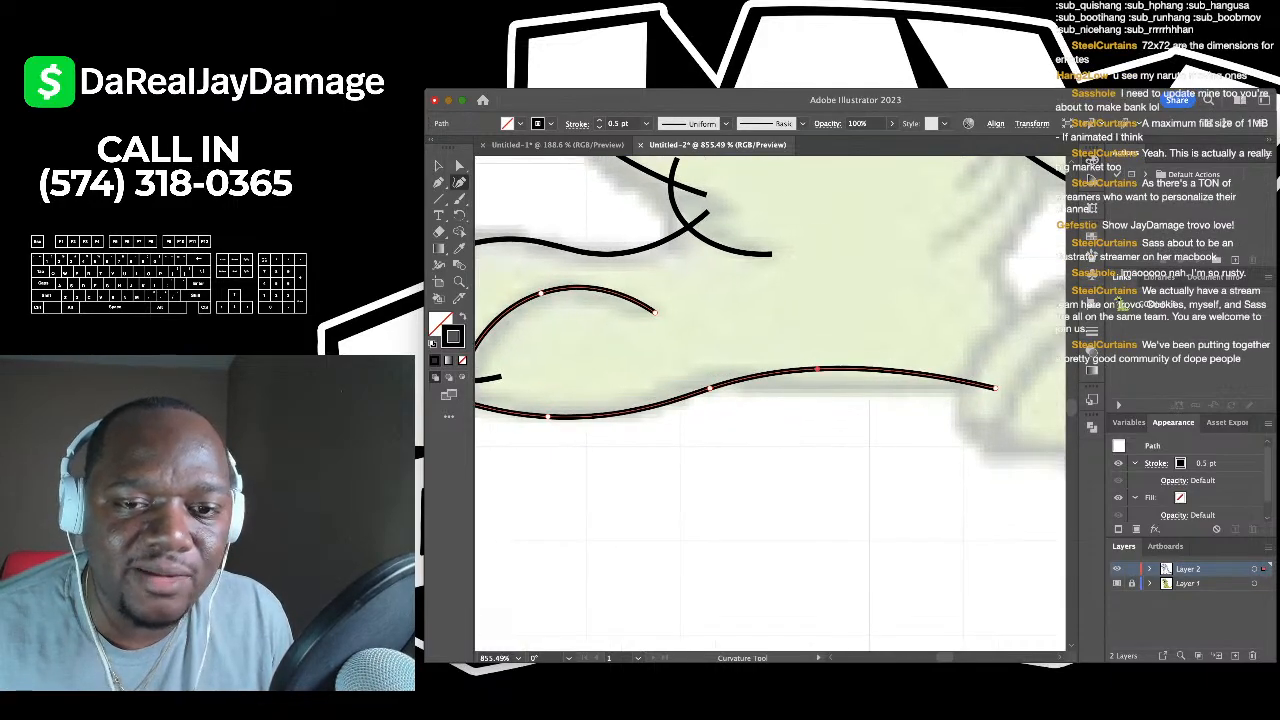
drag(818, 370, 818, 392)
scroll(818, 392, down, 2)
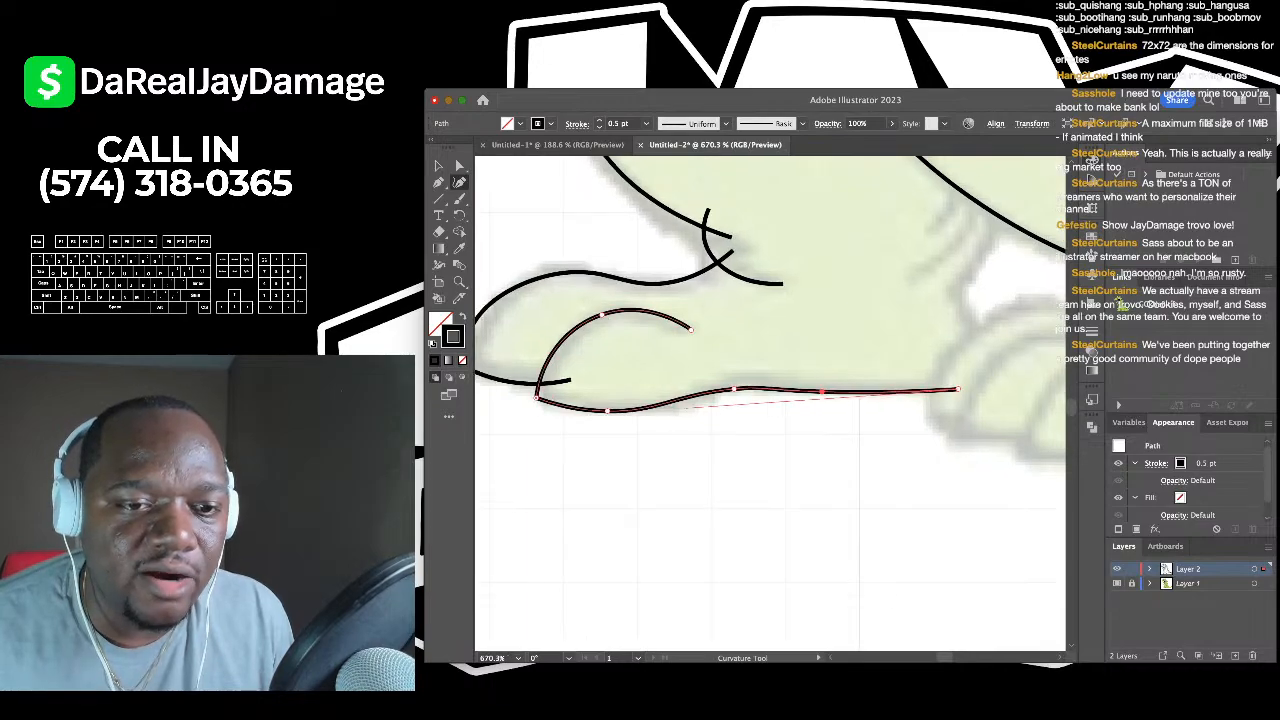
drag(680, 412, 677, 405)
scroll(677, 405, down, 2)
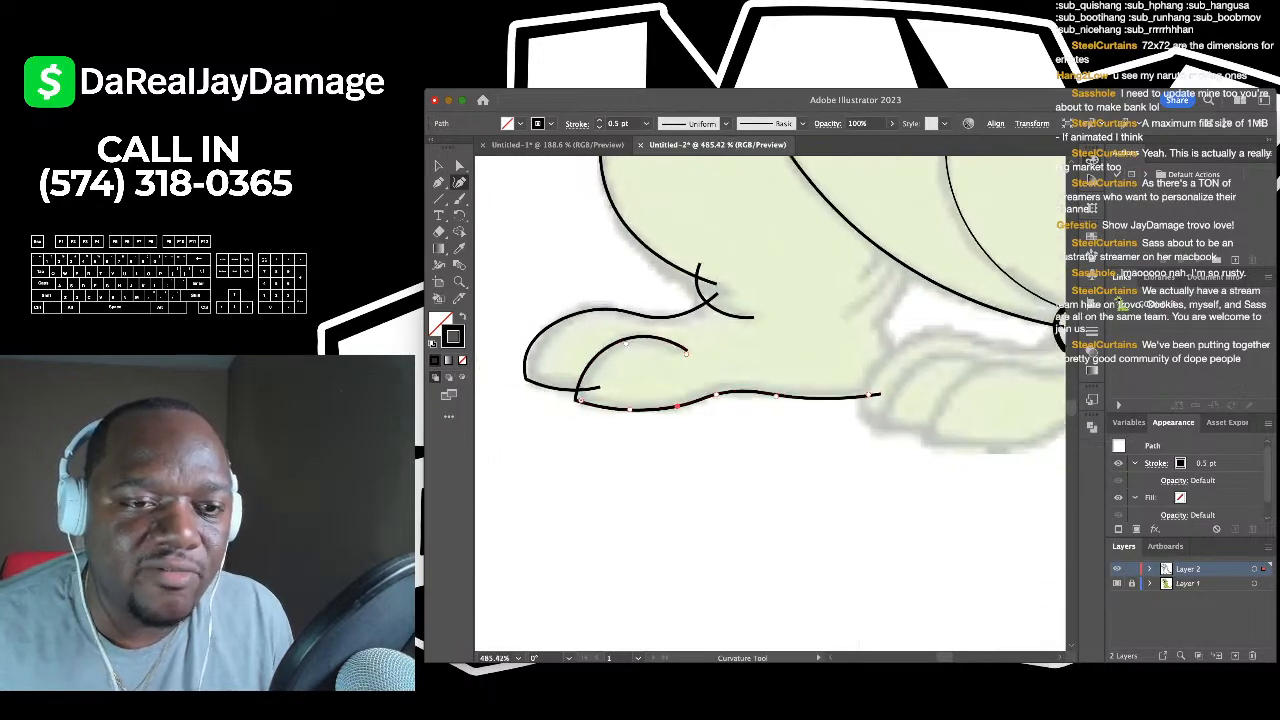
scroll(677, 405, down, 1)
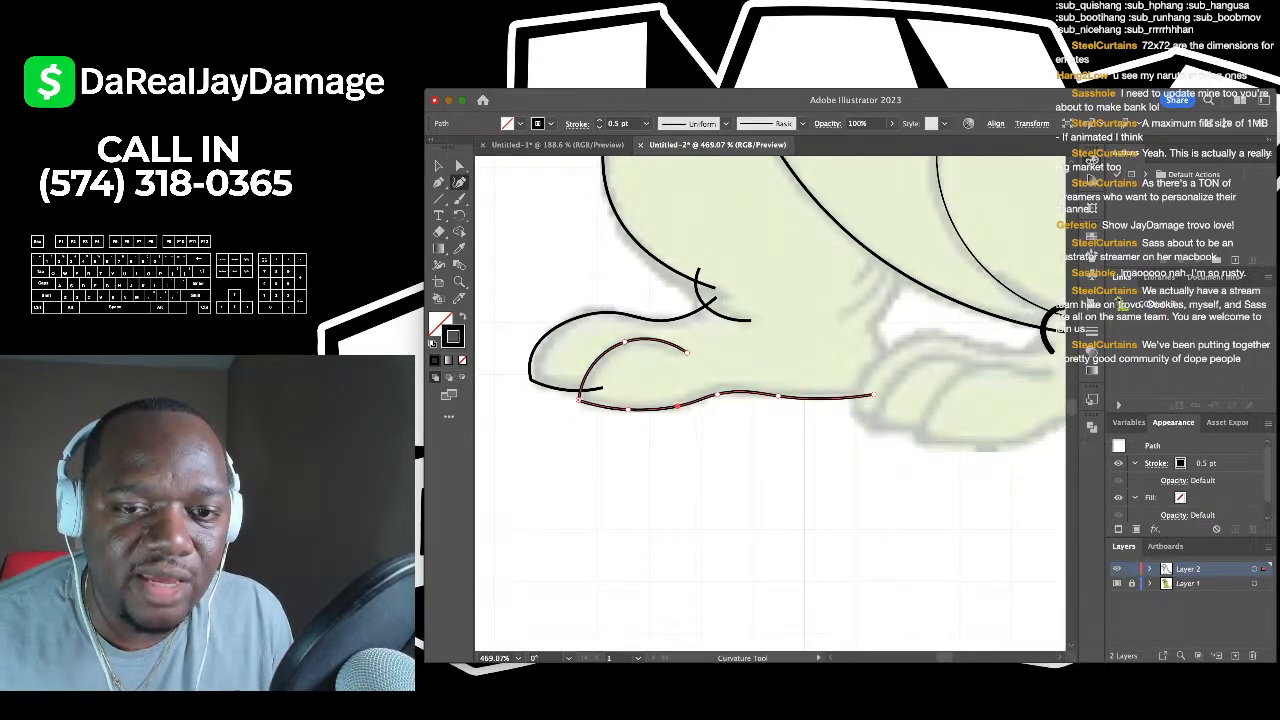
drag(873, 395, 873, 389)
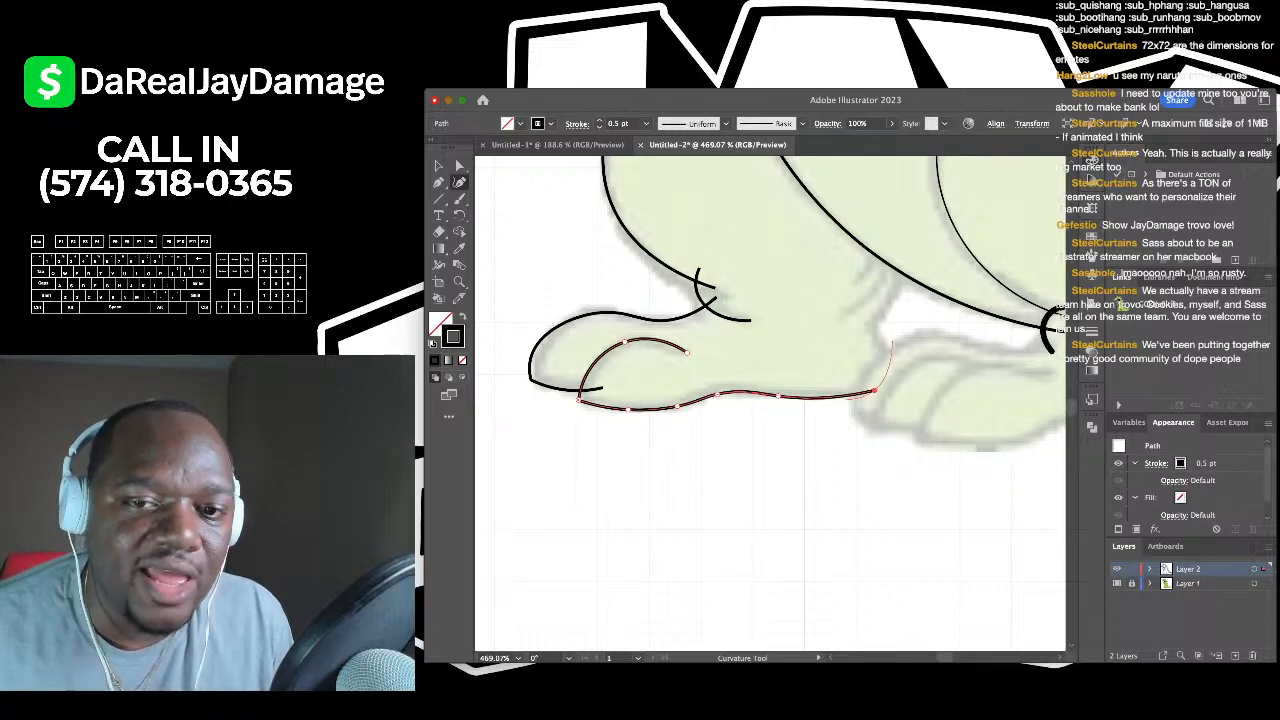
- Extend the outline up the back of the heel and fit the heel corner
click(866, 317)
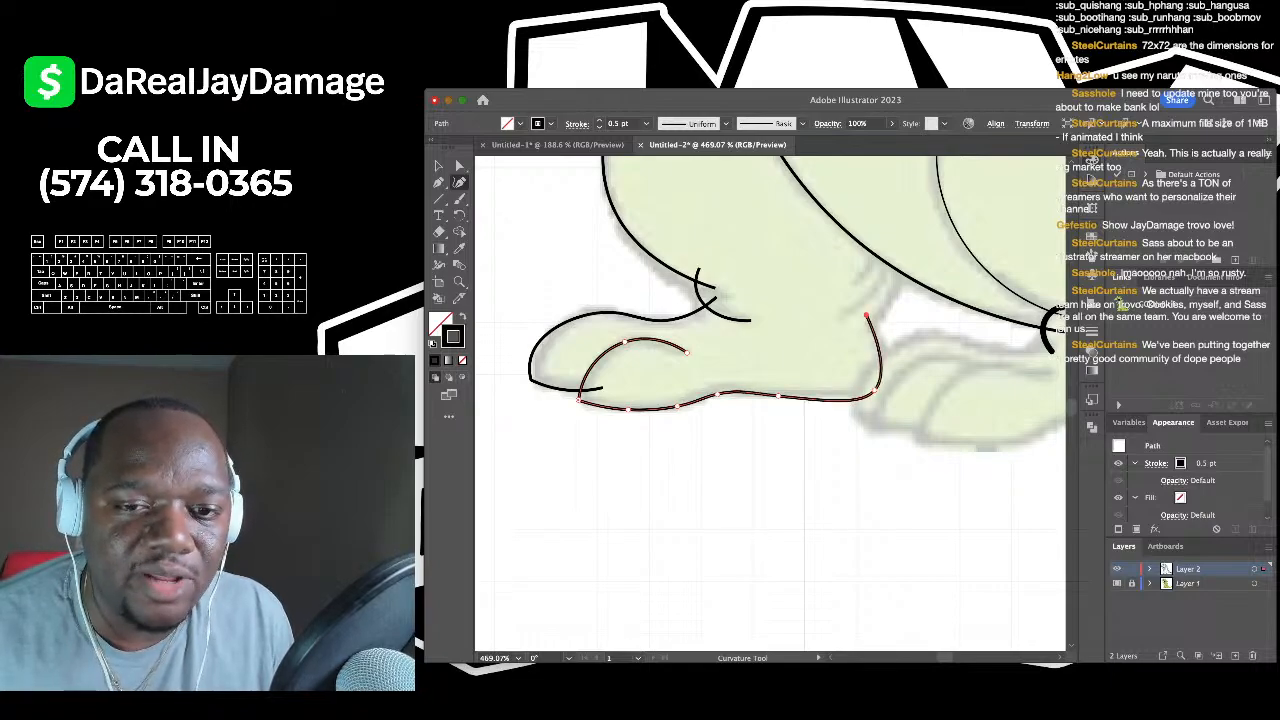
drag(875, 390, 887, 377)
key(v)
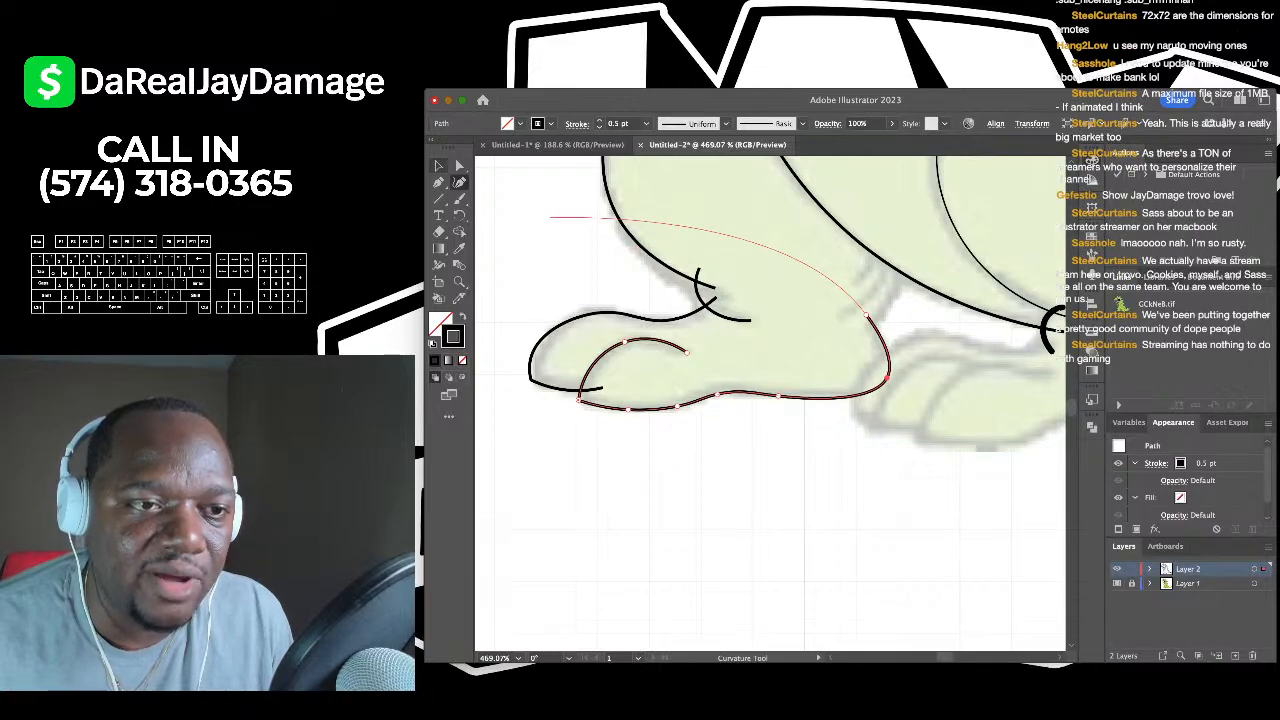
key(super+shift+a)
scroll(770, 400, right, 3)
scroll(770, 400, right, 1)
- Draw a short curve at the ankle
key(shift+grave)
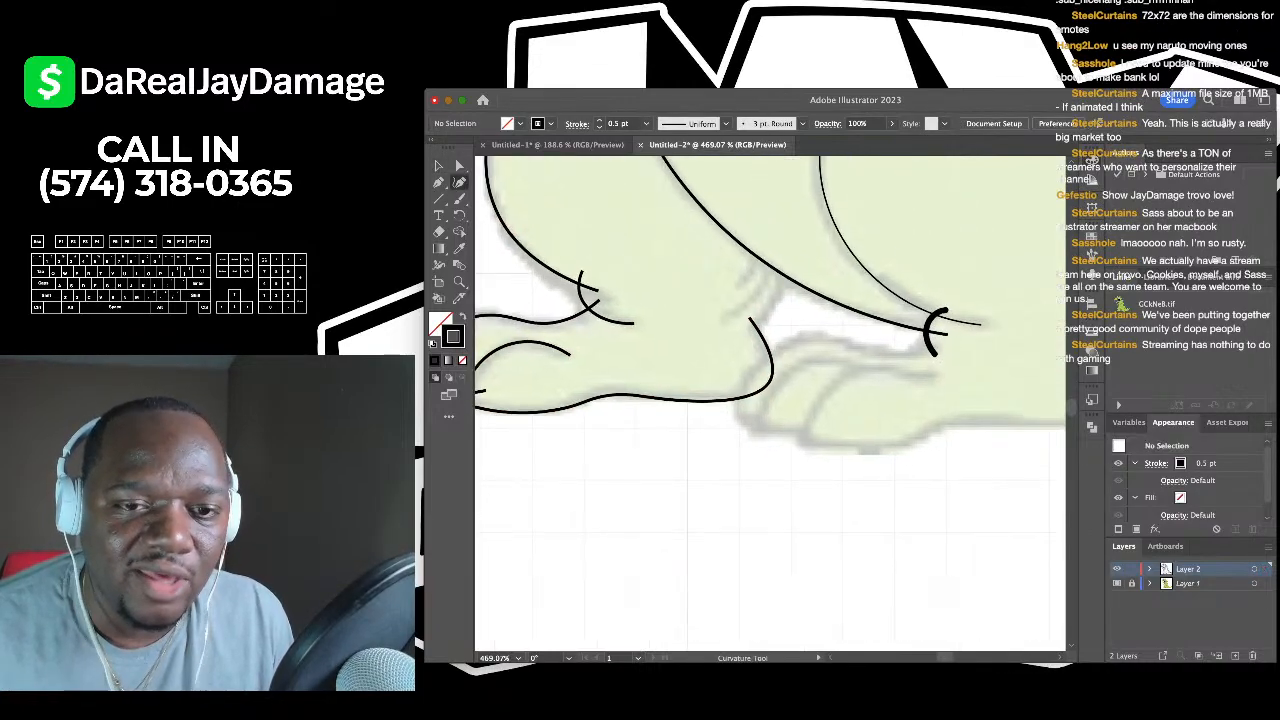
click(729, 333)
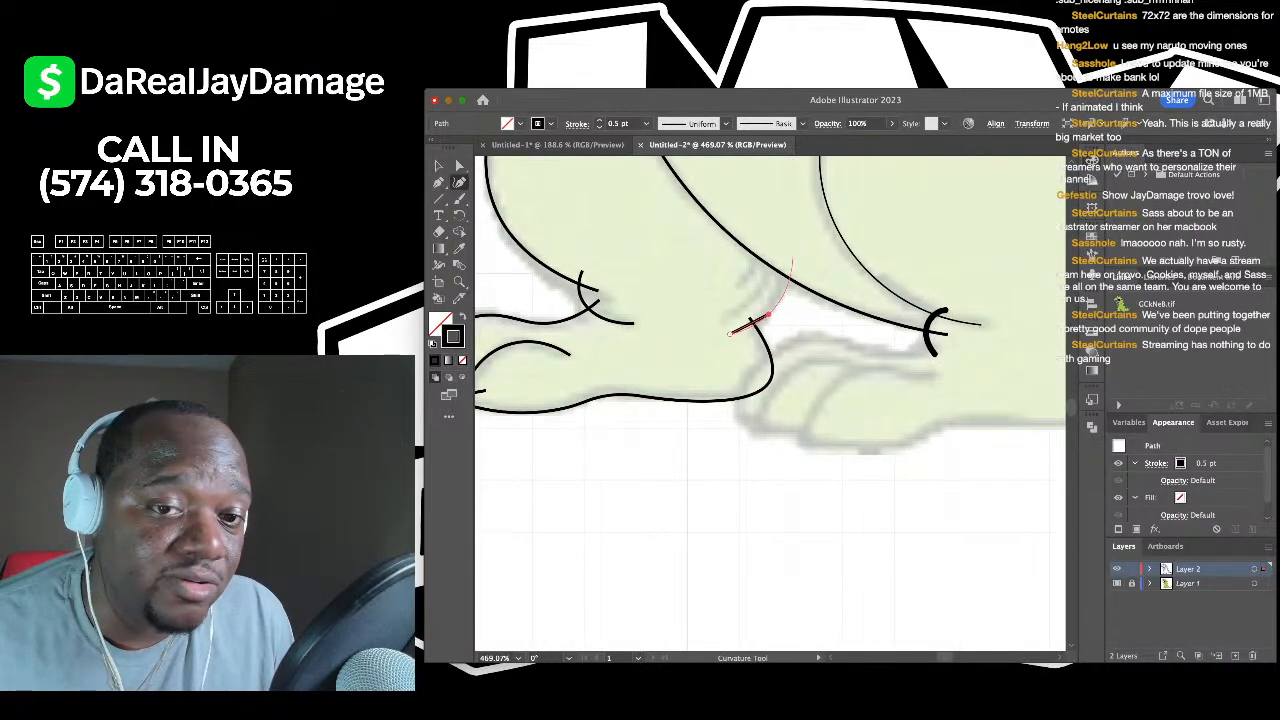
click(792, 259)
key(v)
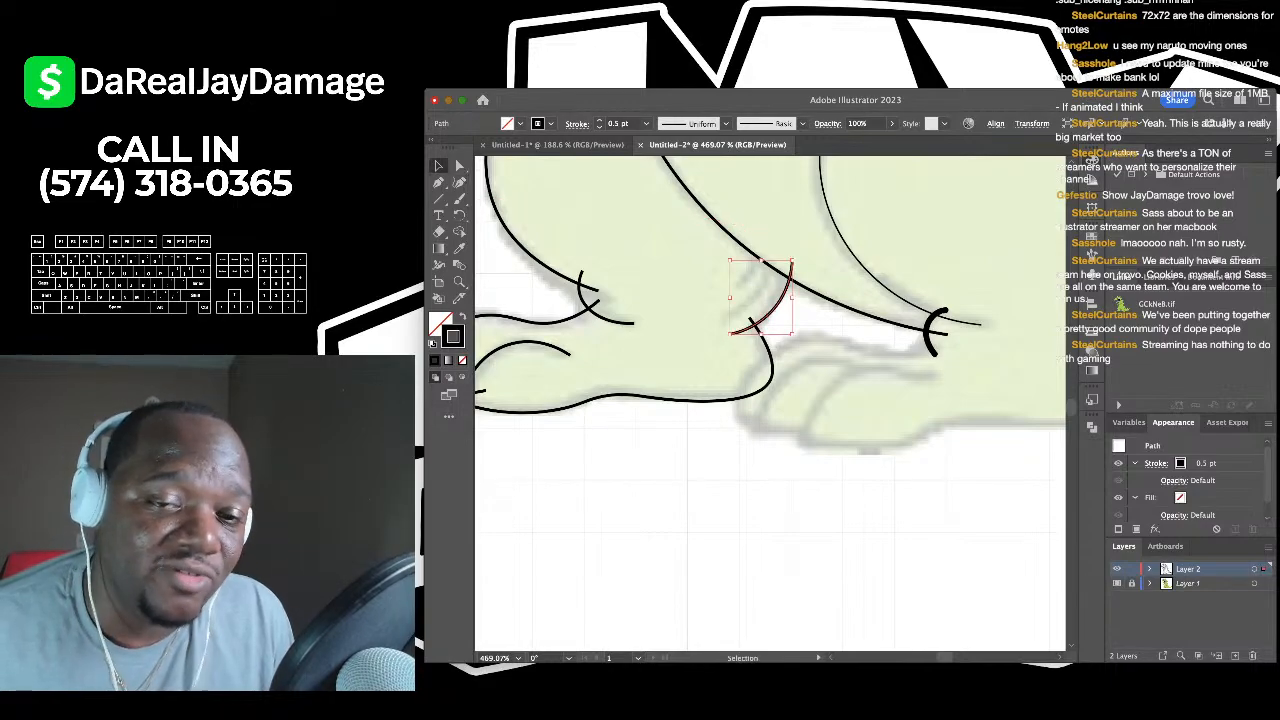
key(super+shift+a)
- Show the grid over the canvas
scroll(650, 240, down, 2)
scroll(770, 400, down, 1)
key(super+apostrophe)
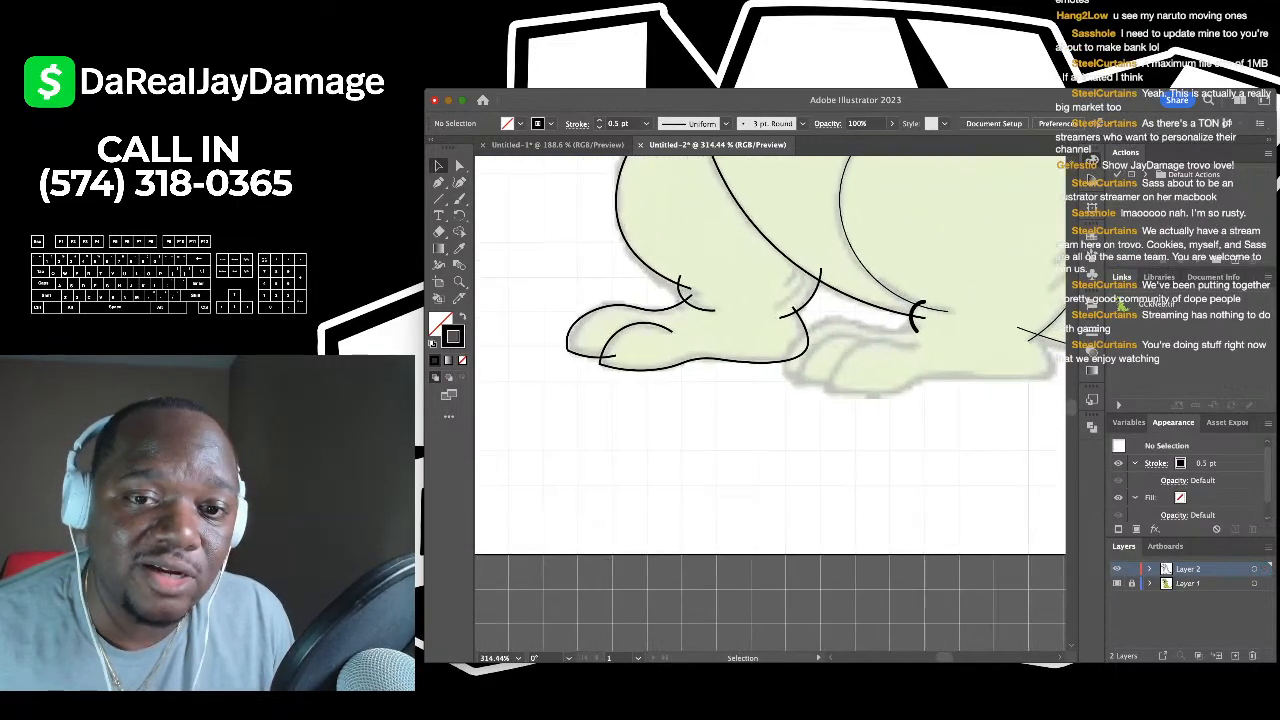
- Draw a curve along the top of the back foot, extending downward
click(459, 182)
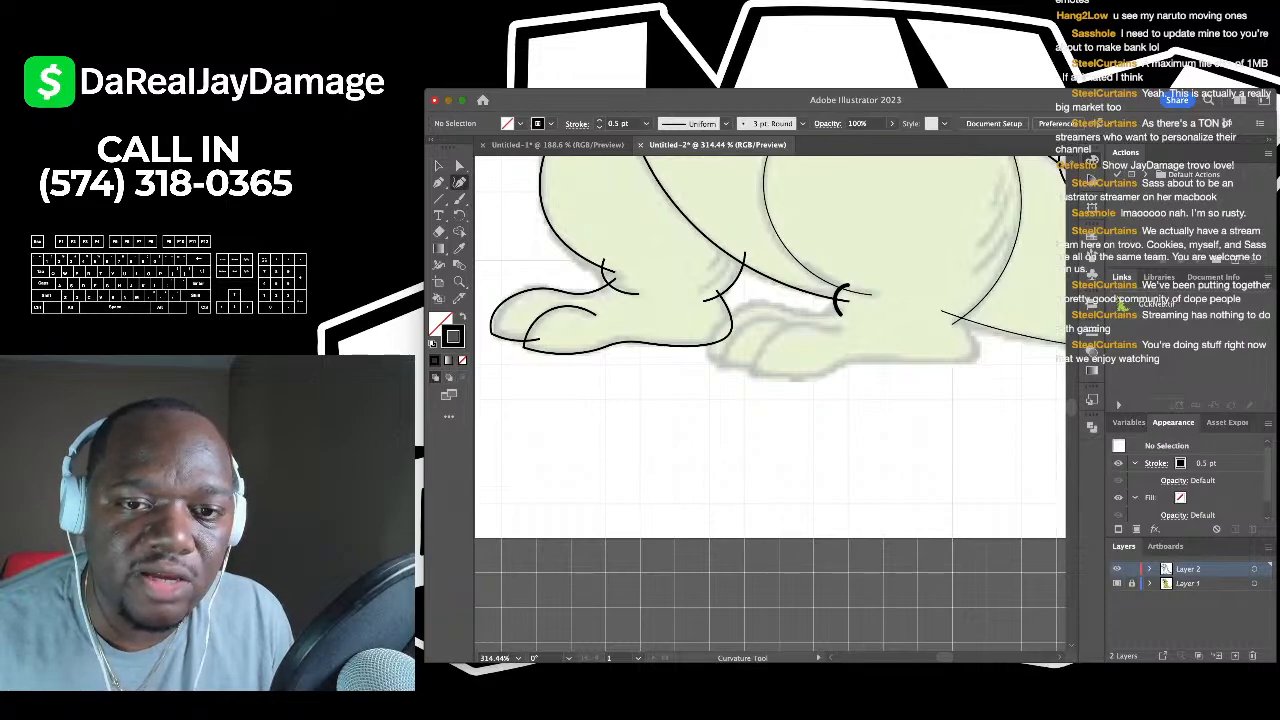
click(841, 302)
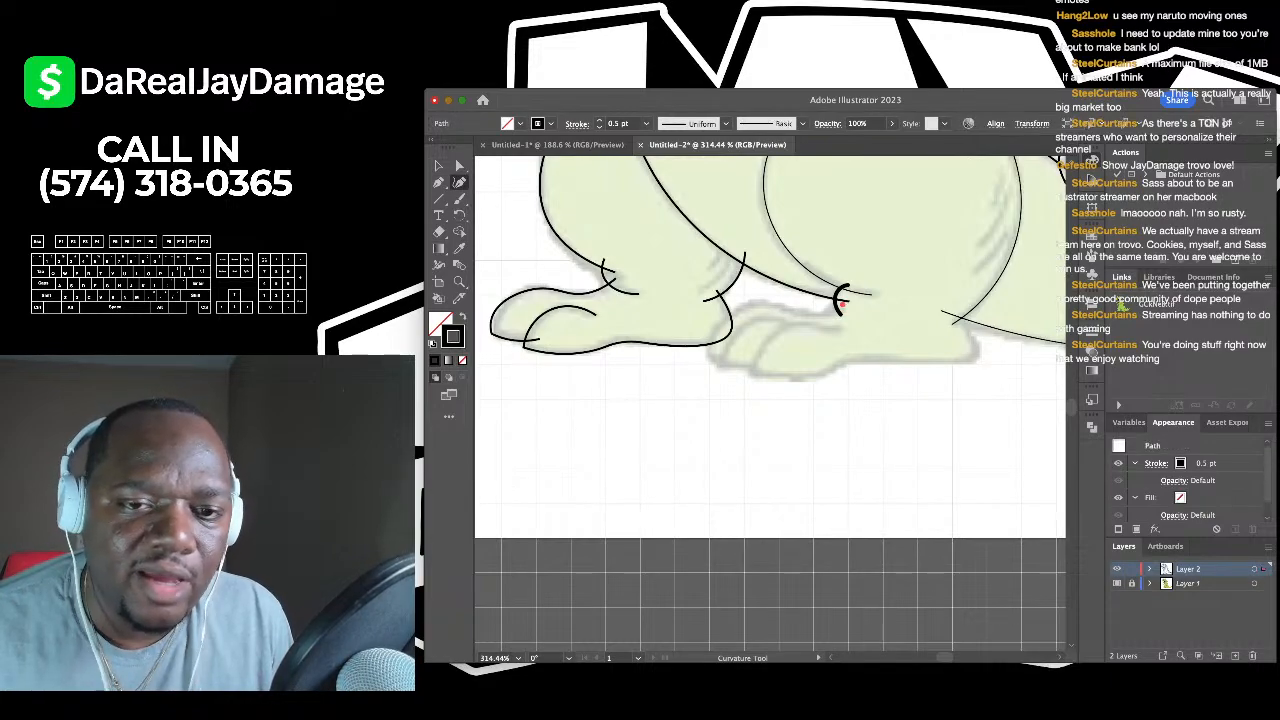
click(756, 302)
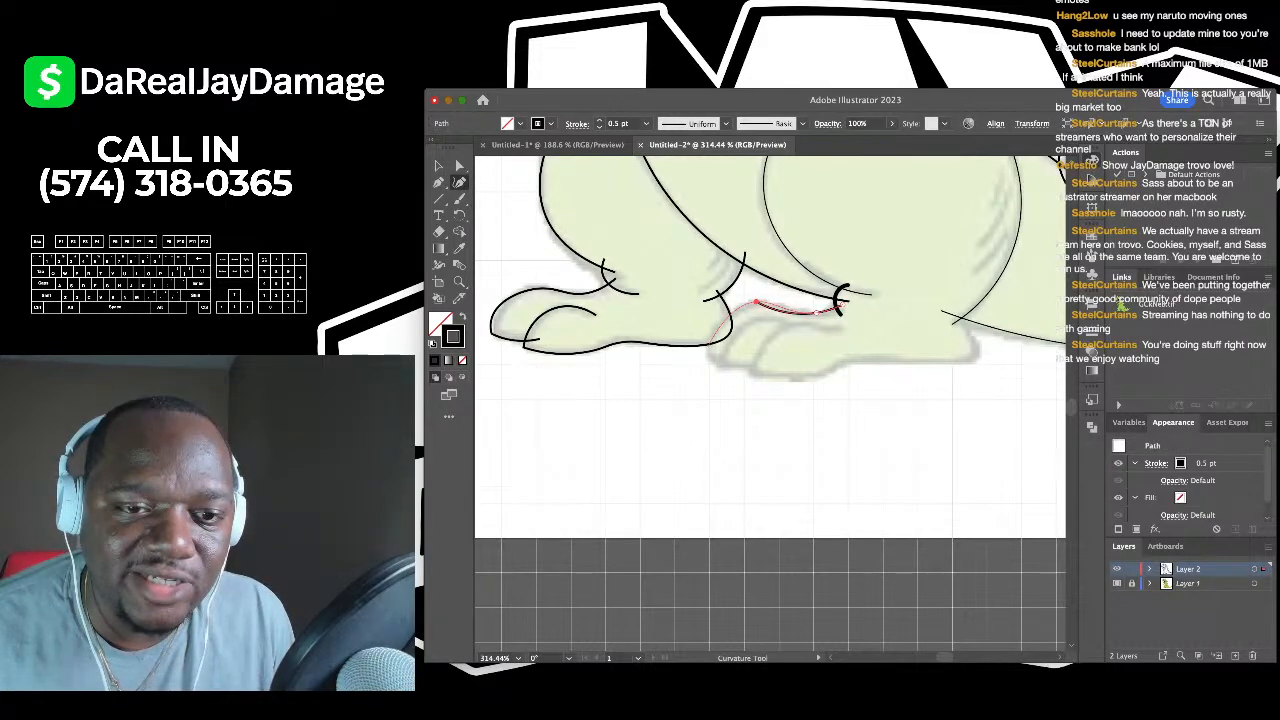
click(703, 352)
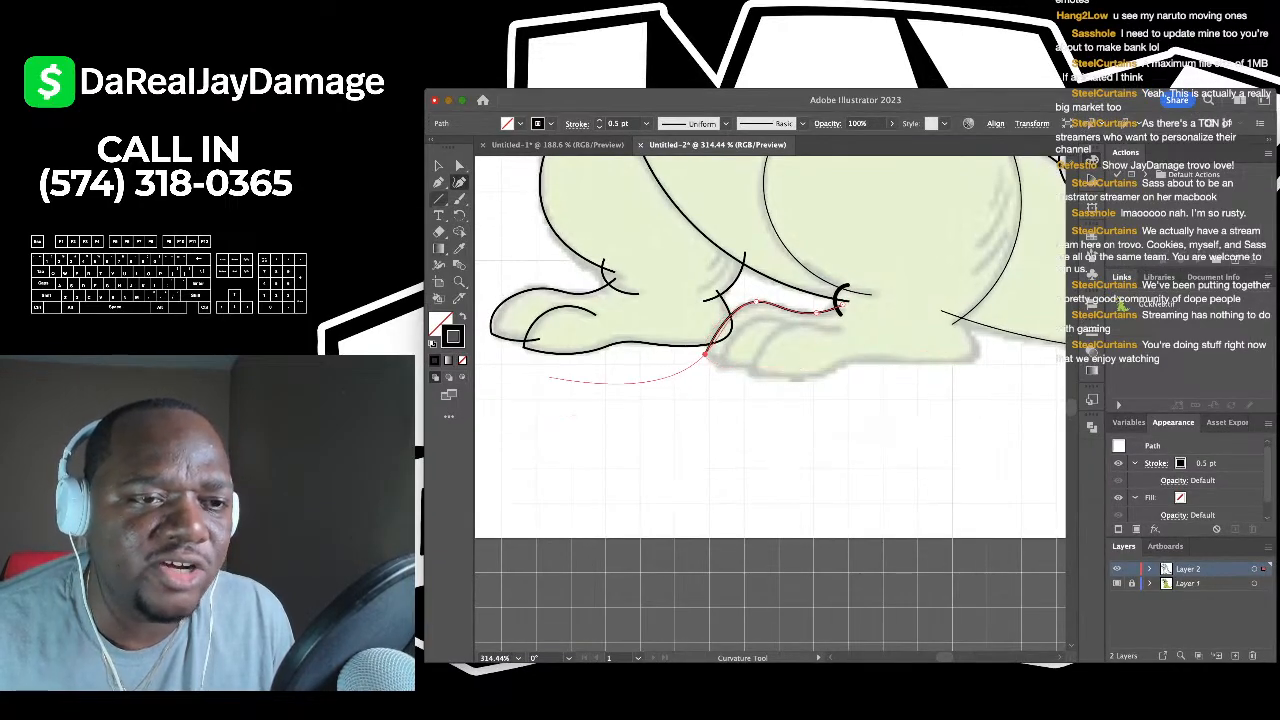
- Add a short bottom segment to the back foot outline and curve it downward
click(423, 174)
scroll(700, 338, up, 3)
click(709, 364)
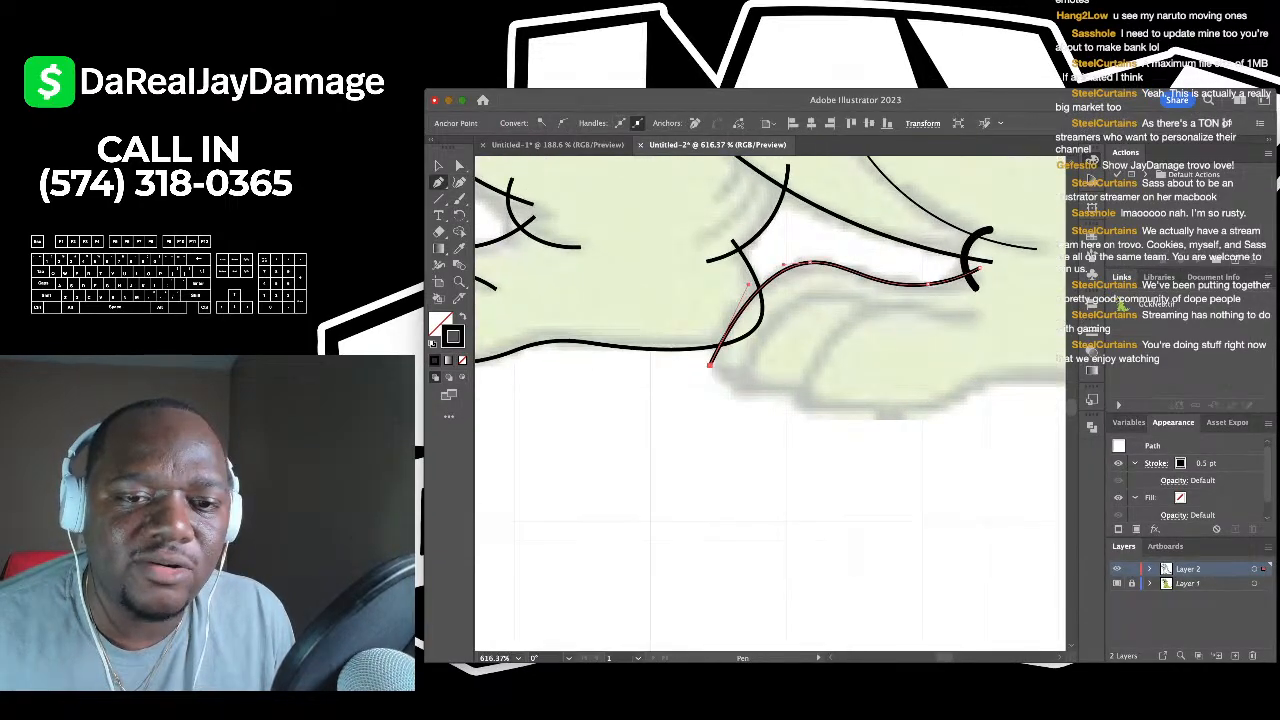
click(770, 367)
click(459, 182)
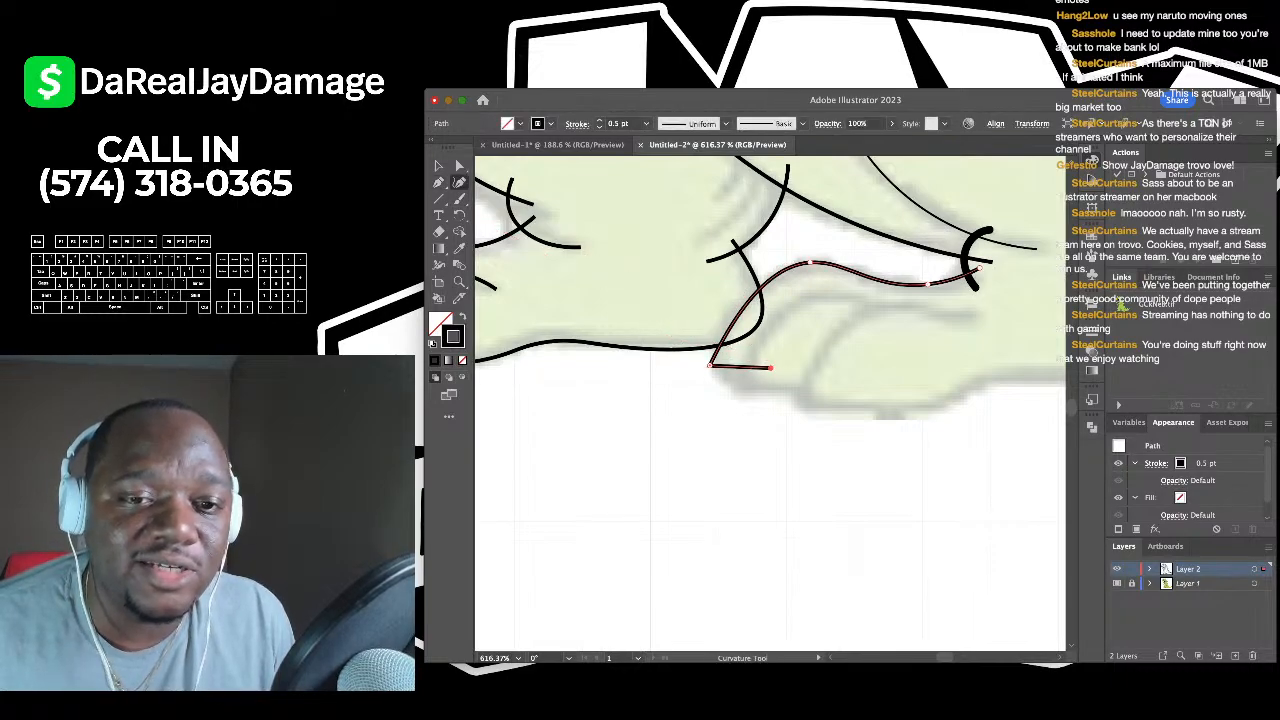
drag(733, 366, 741, 374)
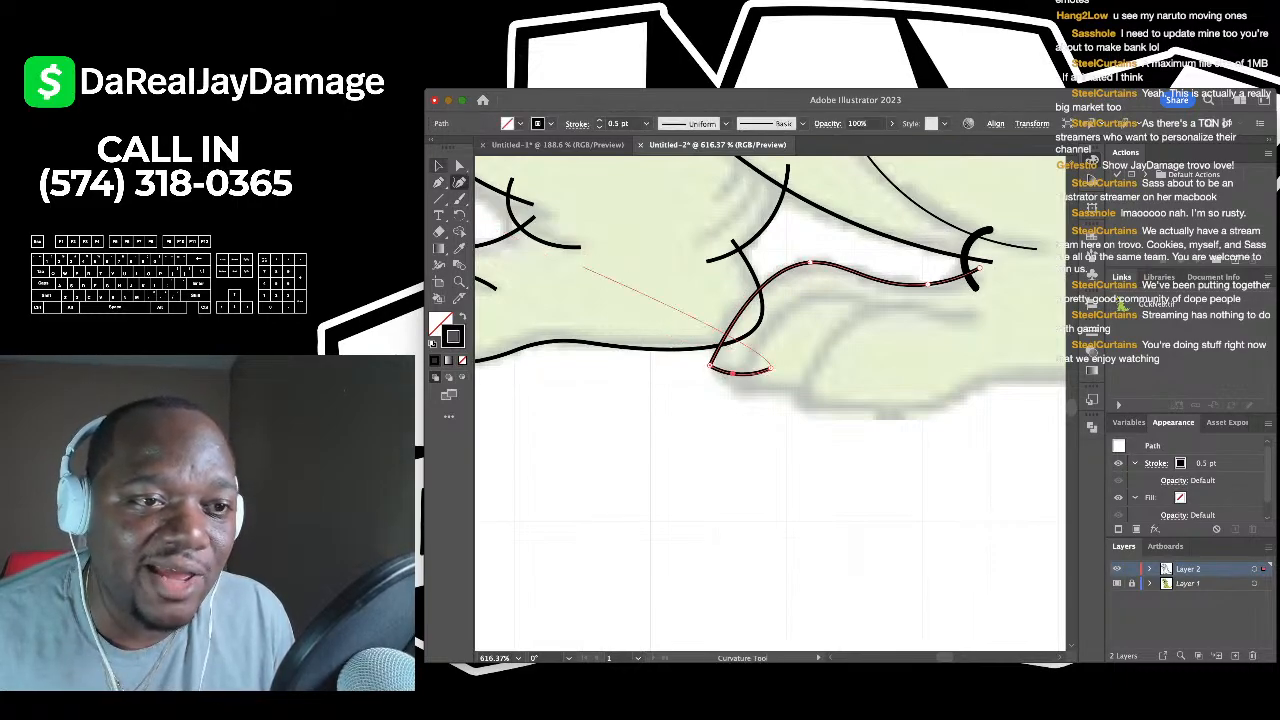
click(438, 166)
click(640, 430)
- Start a new toe curve with anchors ending at the toe's lower point
scroll(640, 430, right, 2)
click(459, 182)
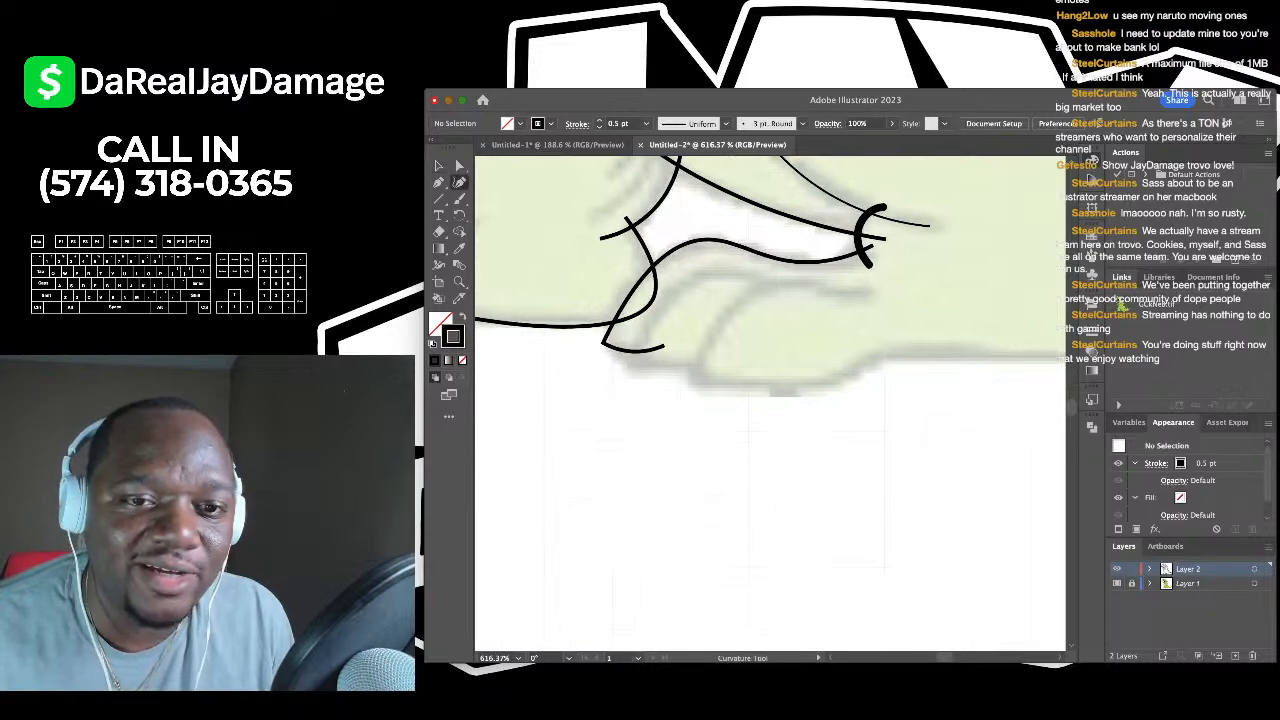
click(795, 292)
click(698, 278)
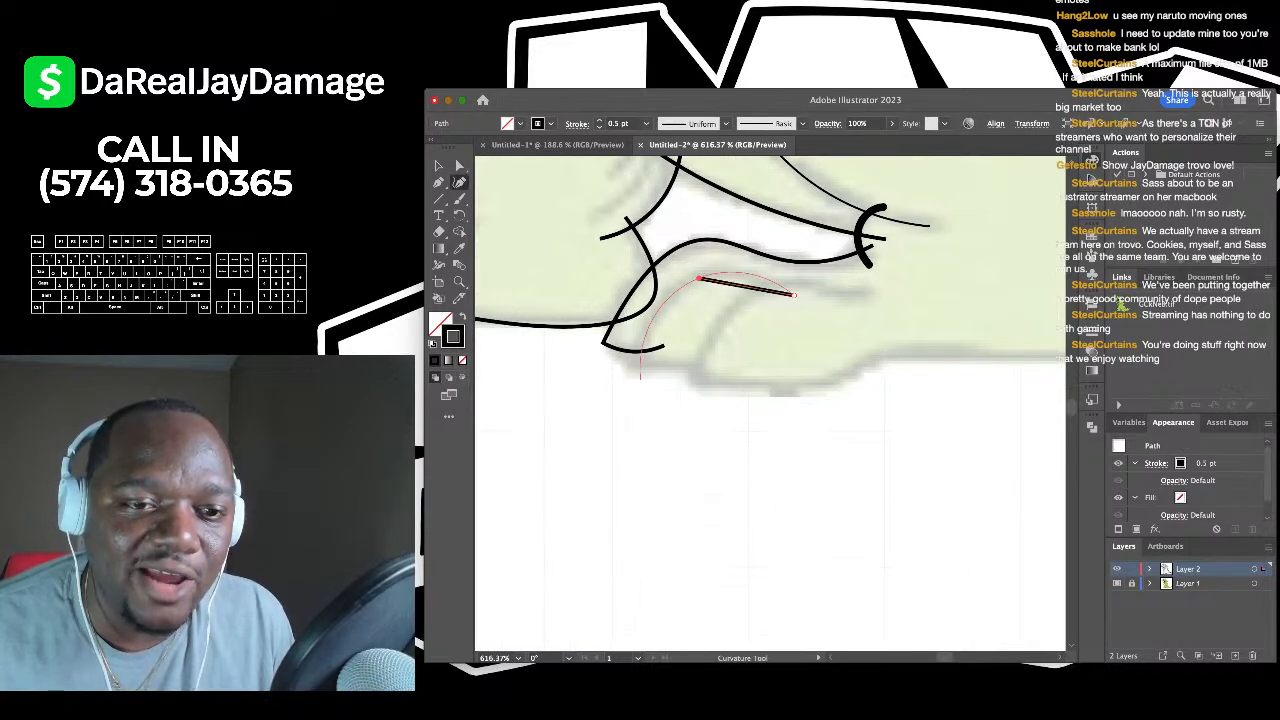
click(632, 360)
- Make a sharp corner at the toe's end and bend the bottom segment down along the toe
key(p)
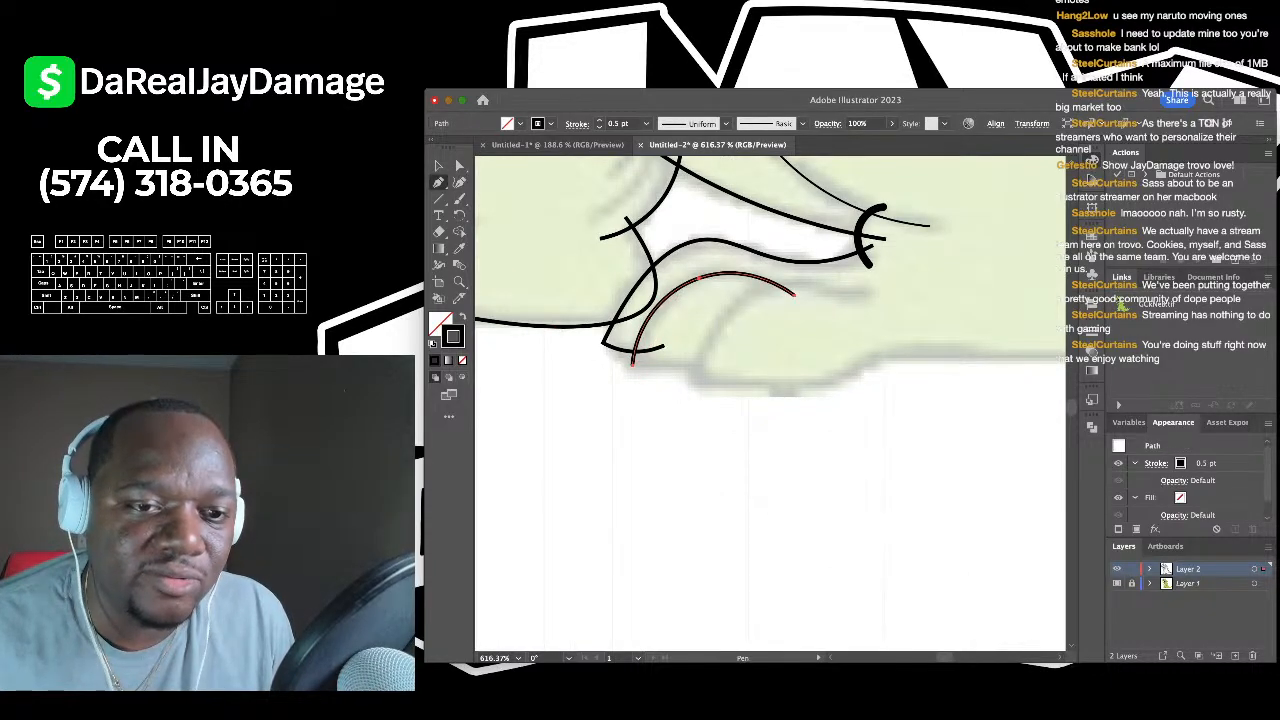
click(632, 362)
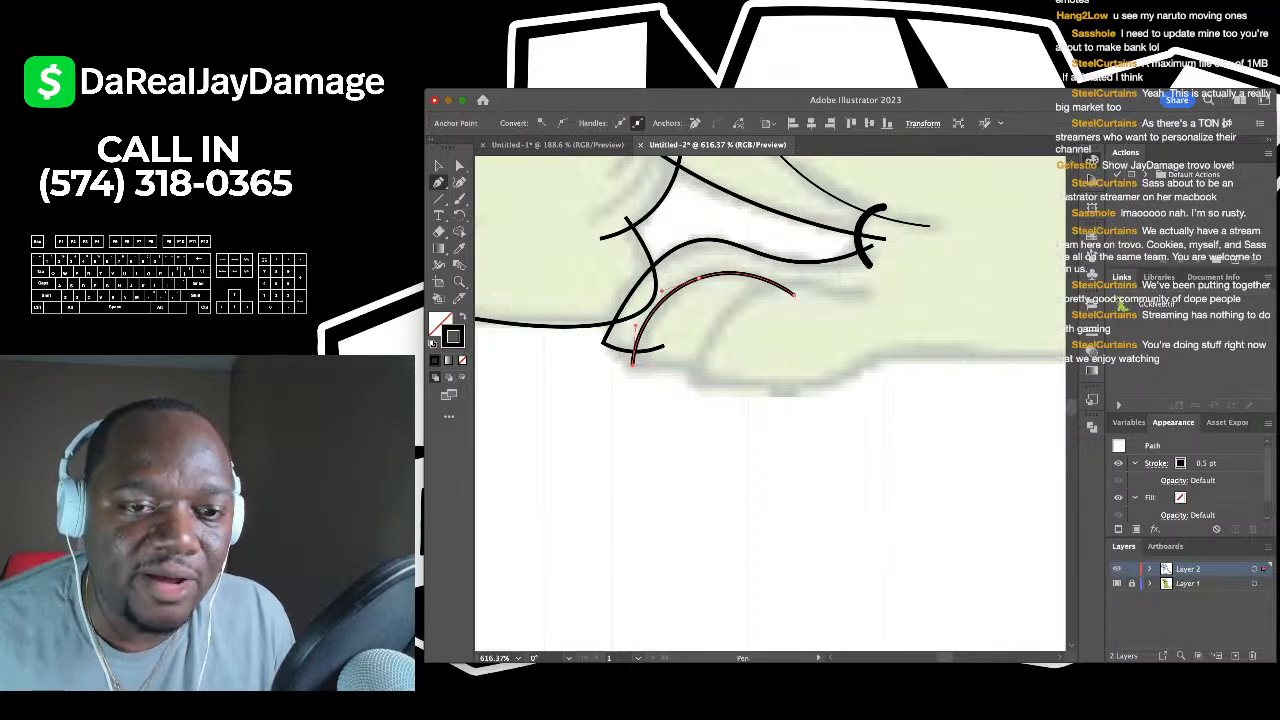
click(459, 182)
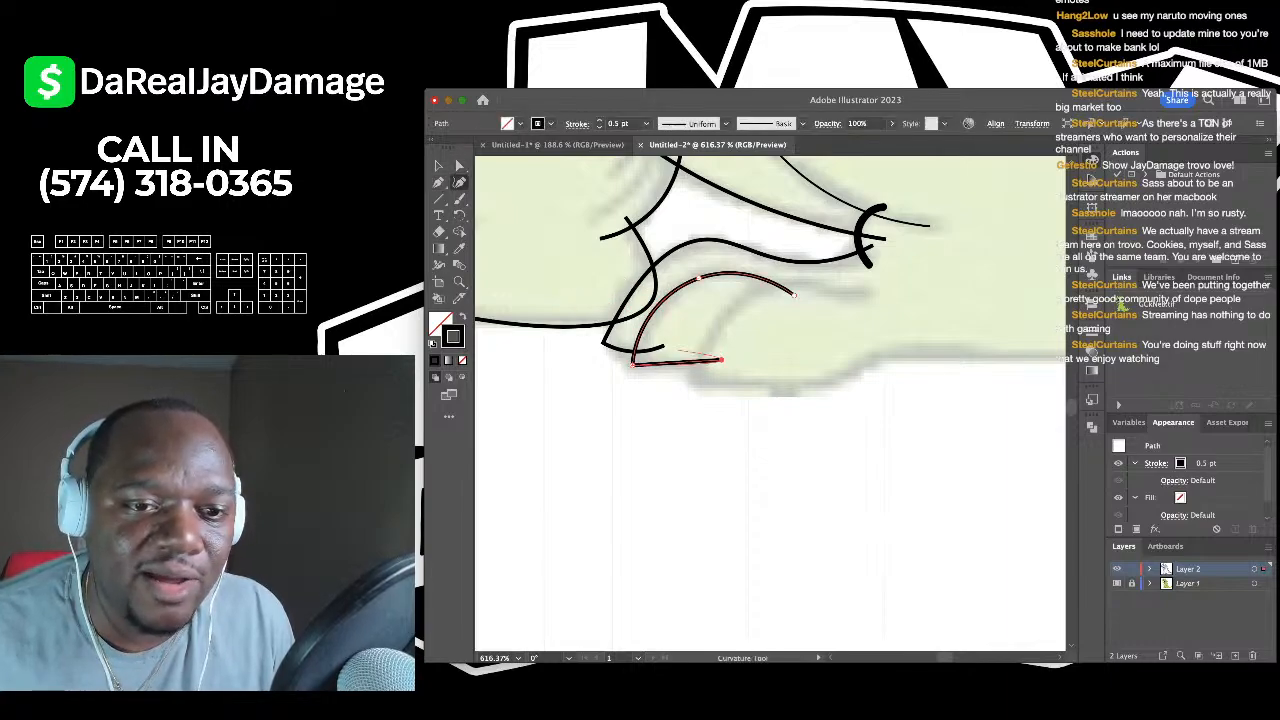
drag(682, 362, 684, 370)
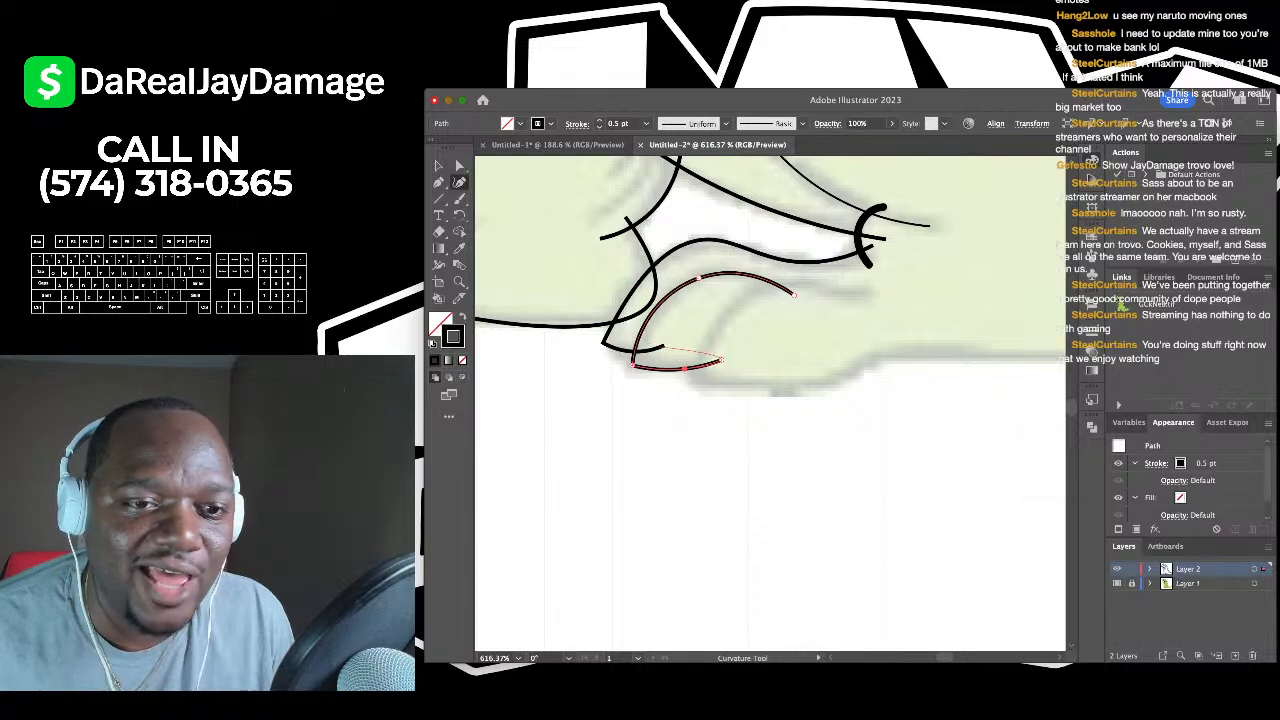
click(624, 302)
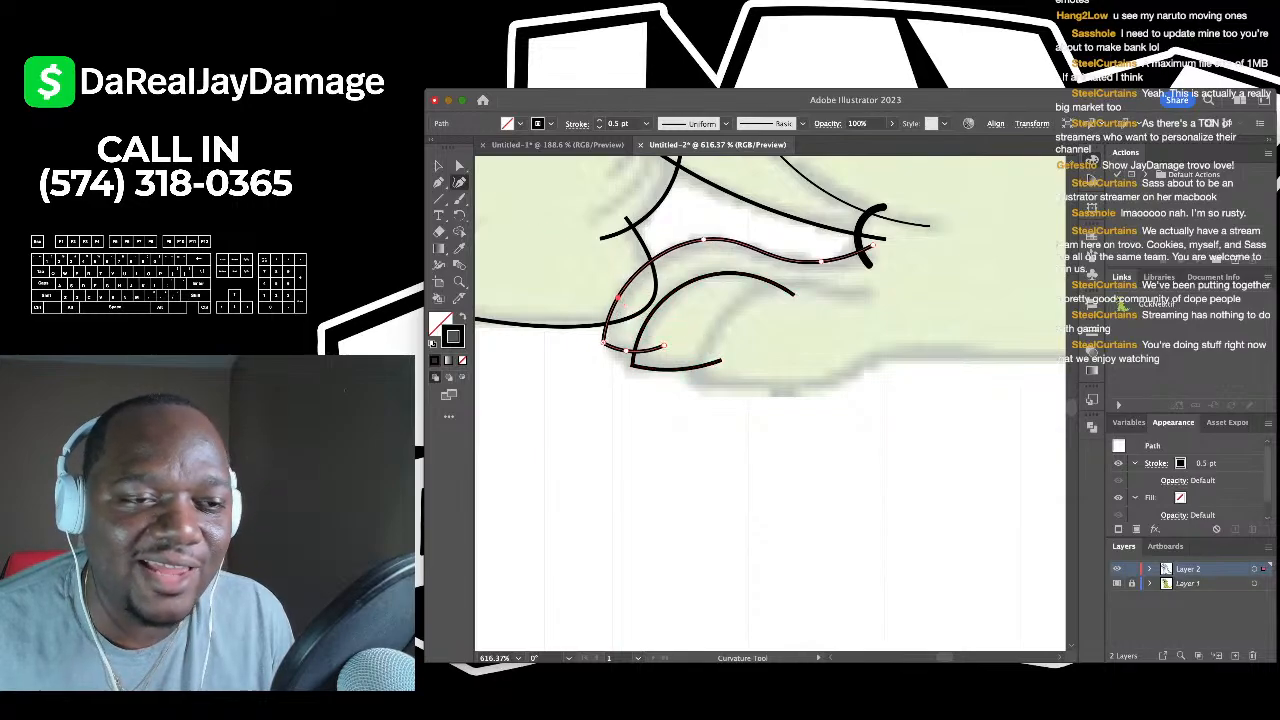
key(v)
scroll(770, 400, down, 2)
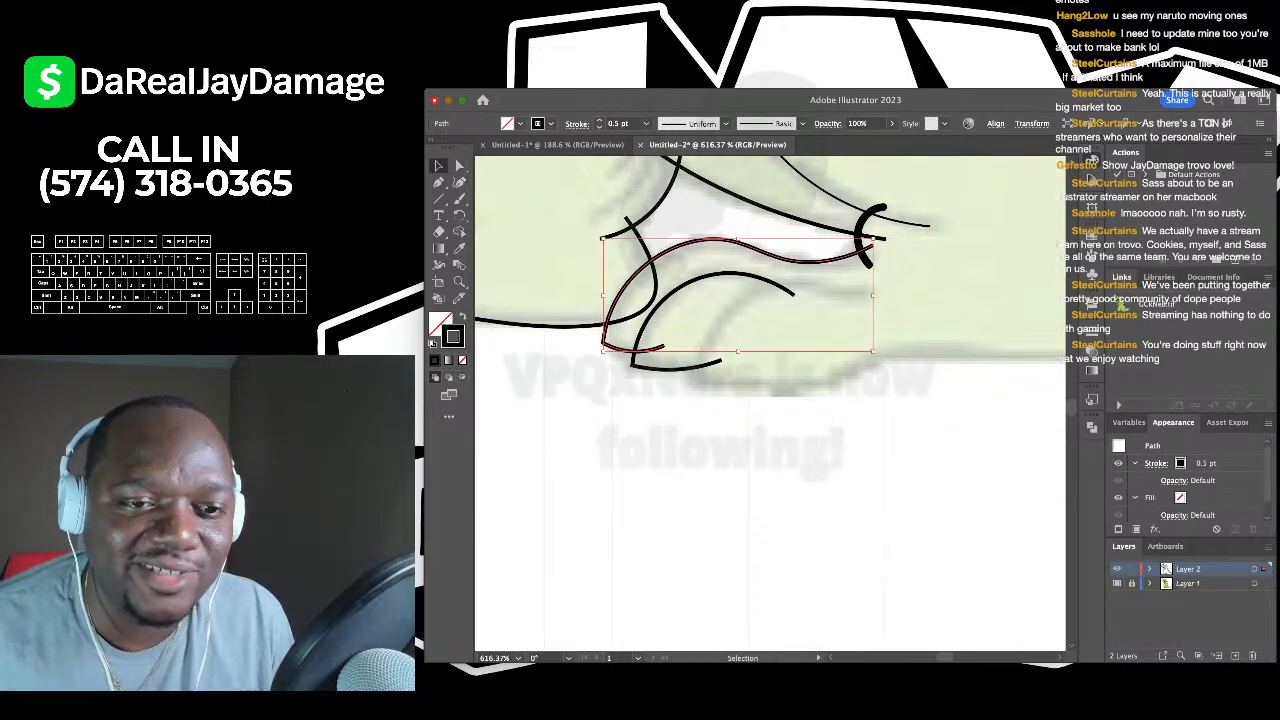
scroll(770, 400, down, 1)
- Trace another toe curve from its right end down to its lower point
key(super+Tab)
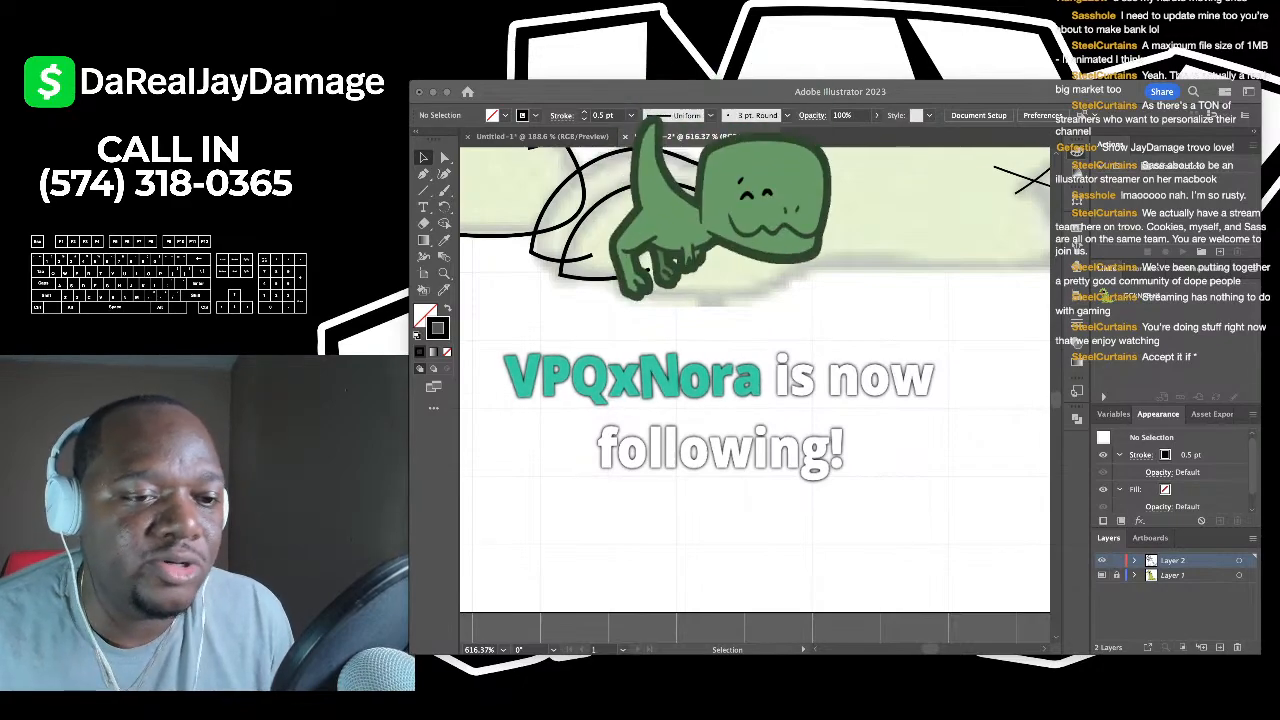
key(super+Tab)
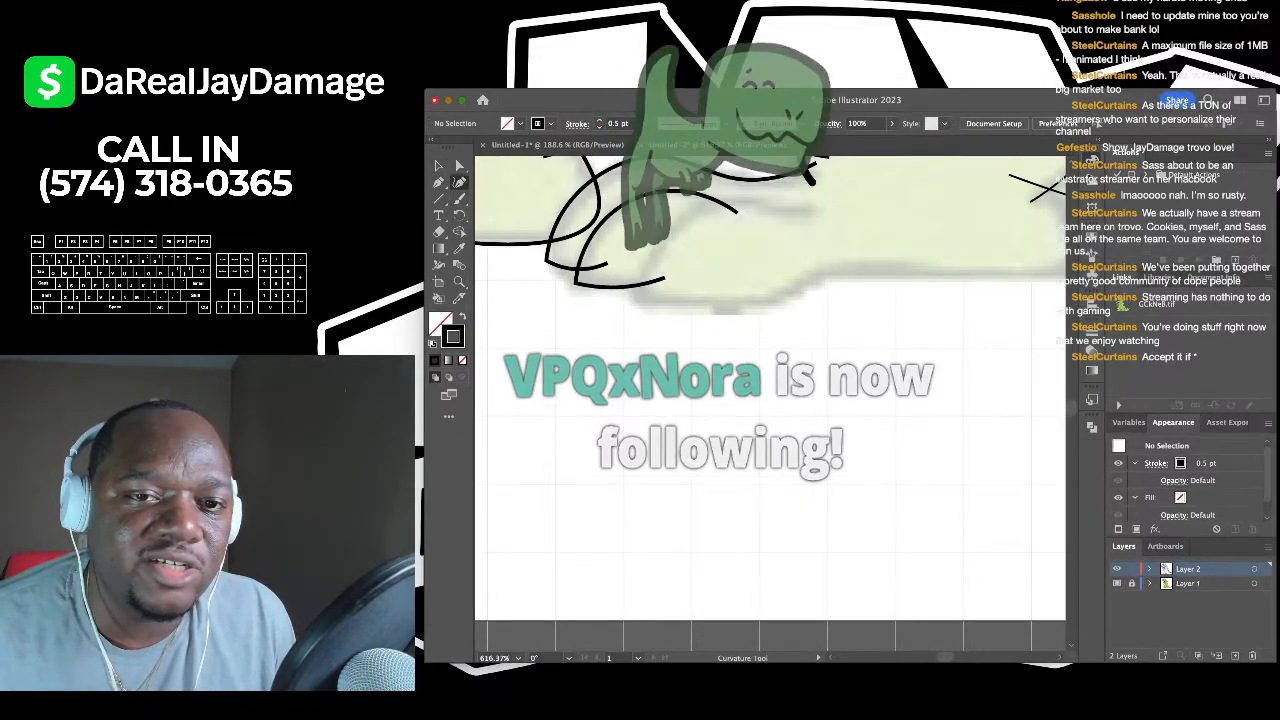
key(shift+grave)
click(805, 206)
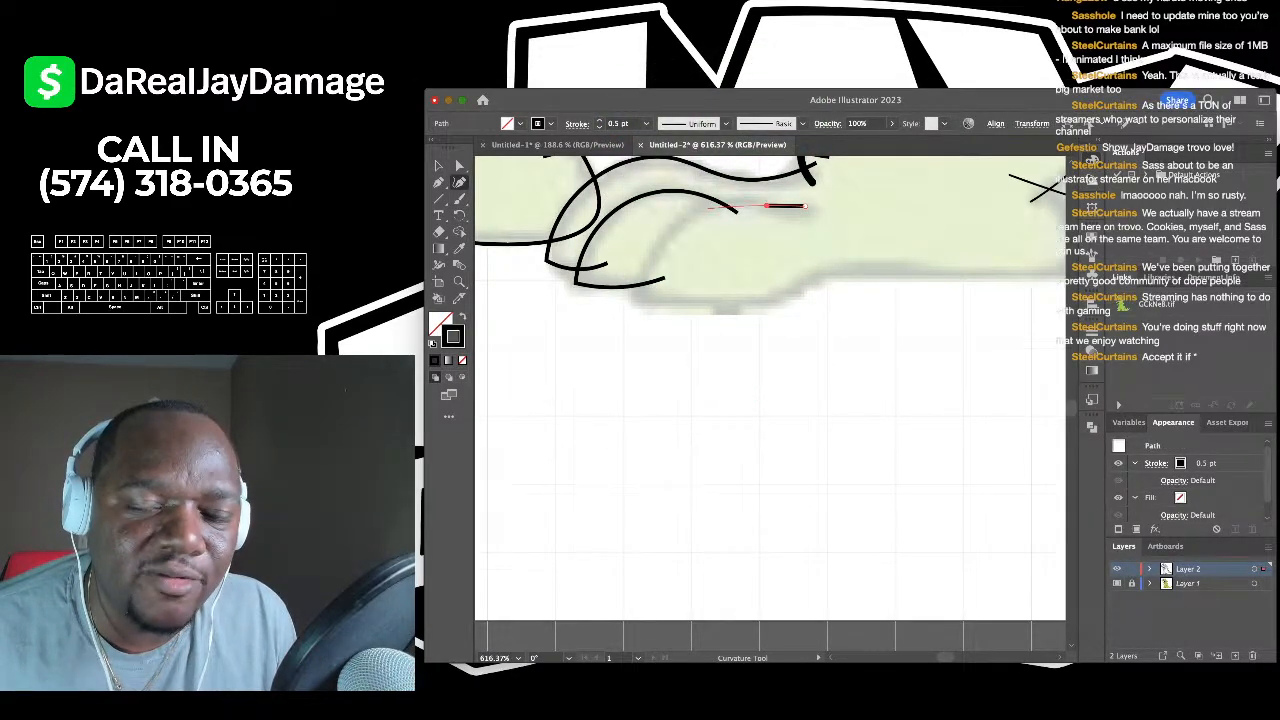
click(703, 209)
click(632, 297)
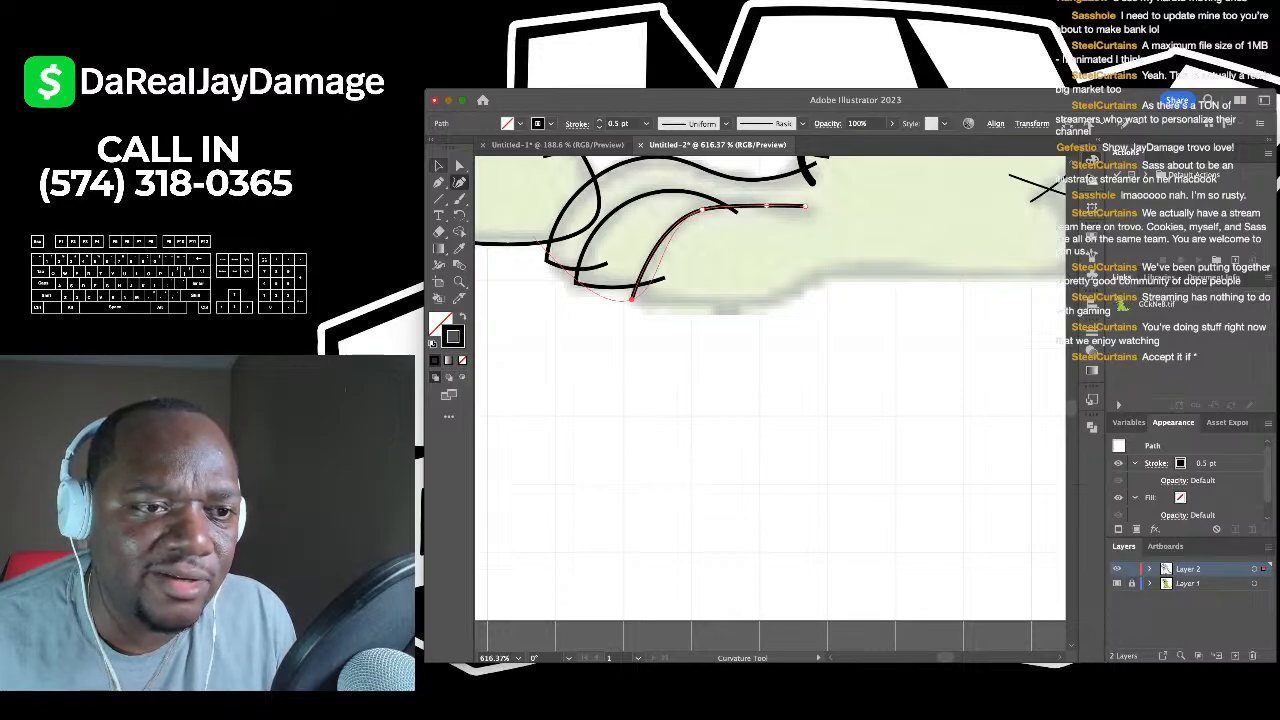
- Extend the path along the foot's edge and commit the curve along its underside
key(backslash)
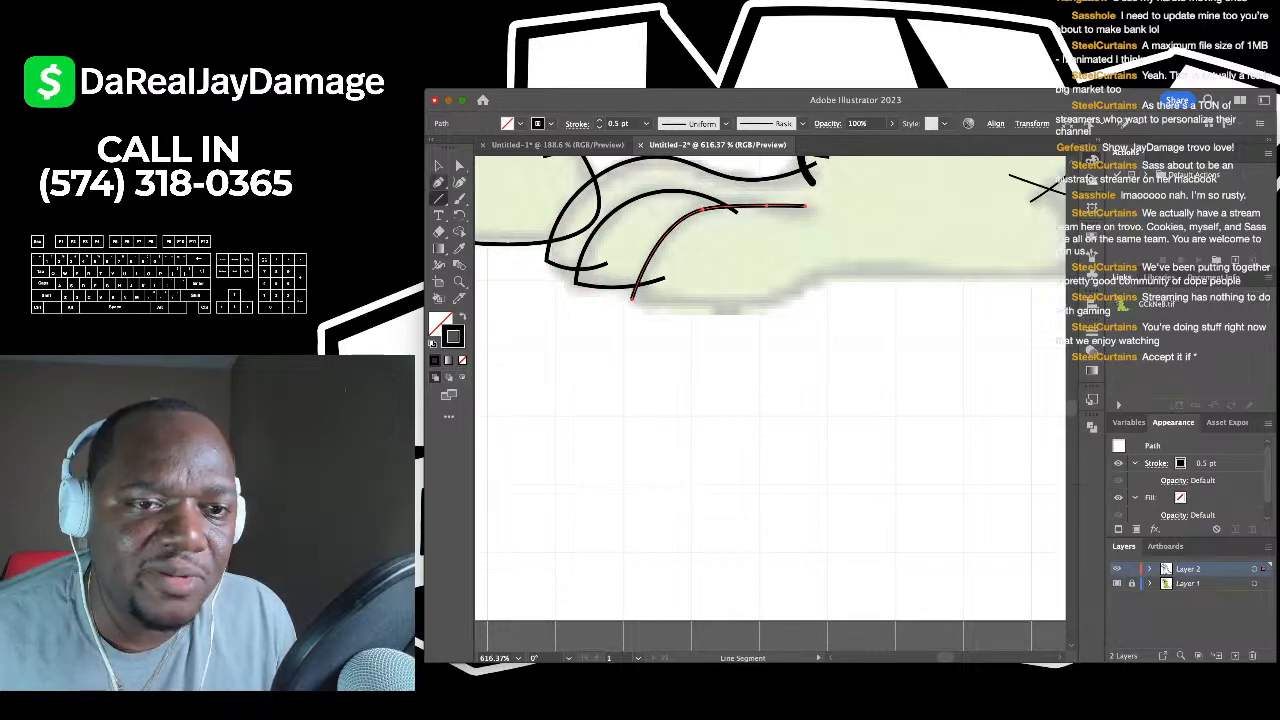
key(p)
scroll(713, 318, down, 4)
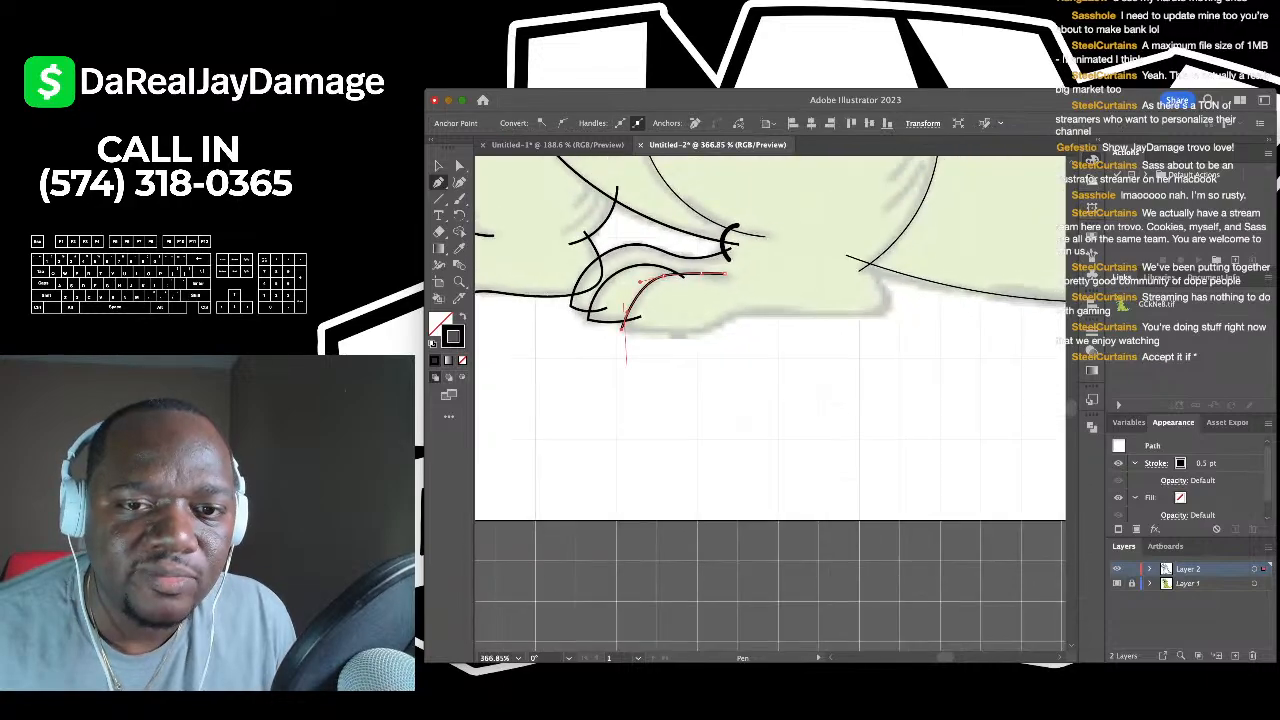
scroll(713, 318, up, 3)
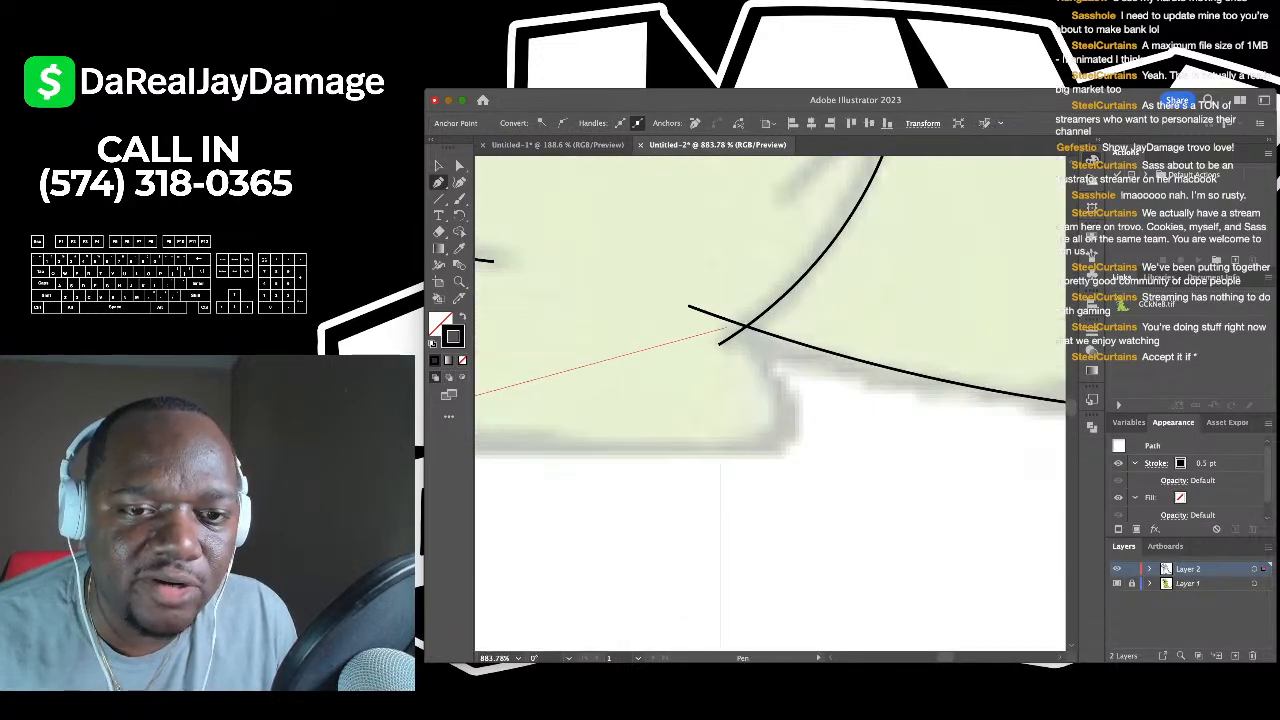
scroll(722, 326, down, 3)
click(722, 325)
scroll(722, 326, down, 3)
key(shift+grave)
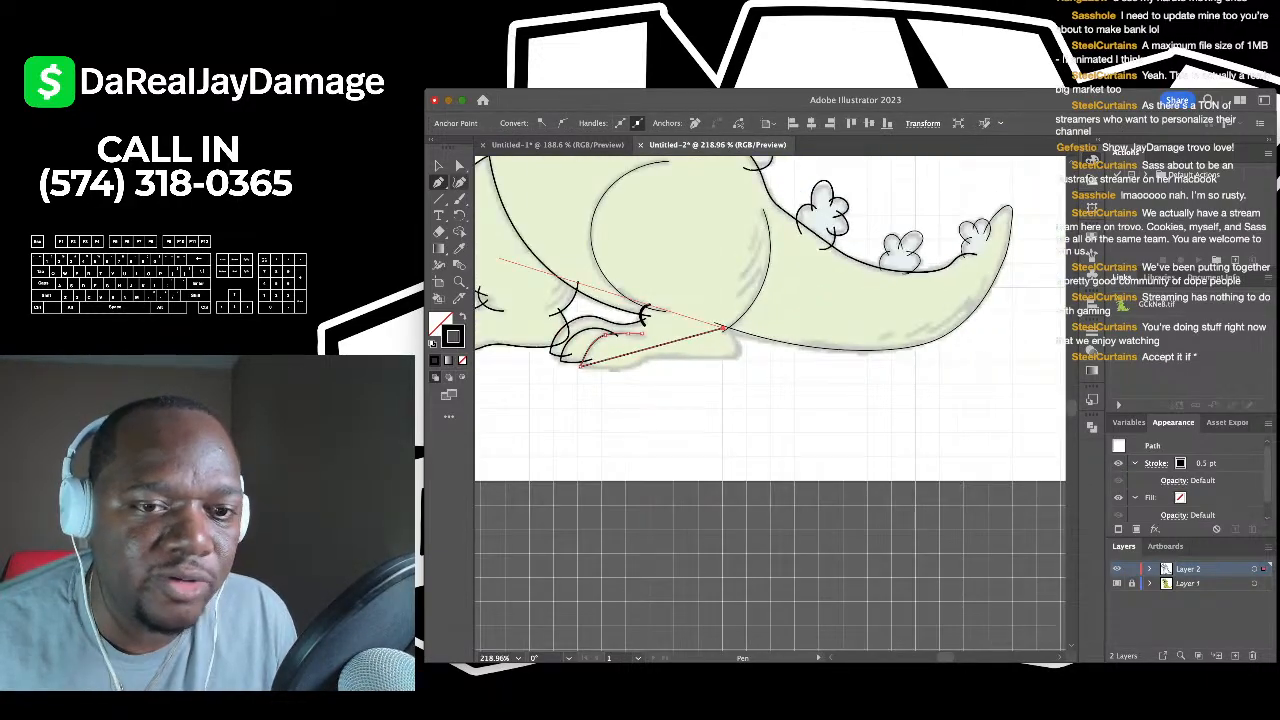
scroll(519, 379, up, 2)
scroll(727, 325, up, 2)
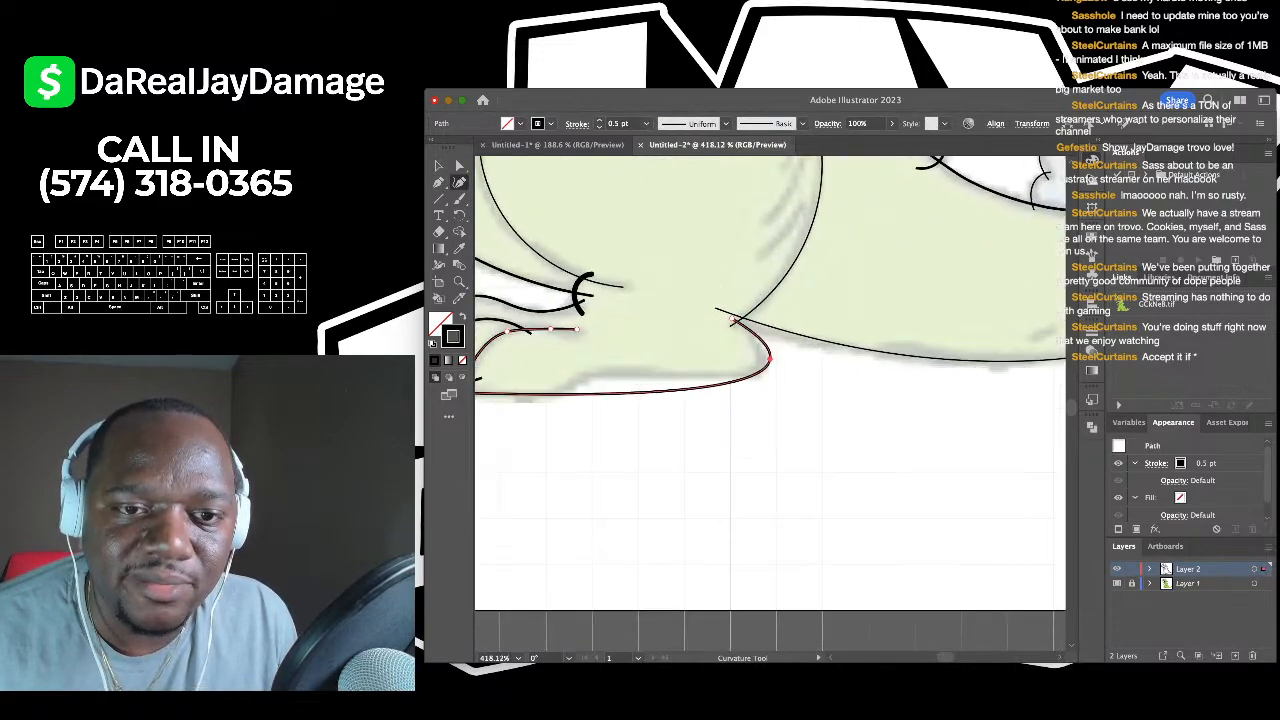
click(734, 321)
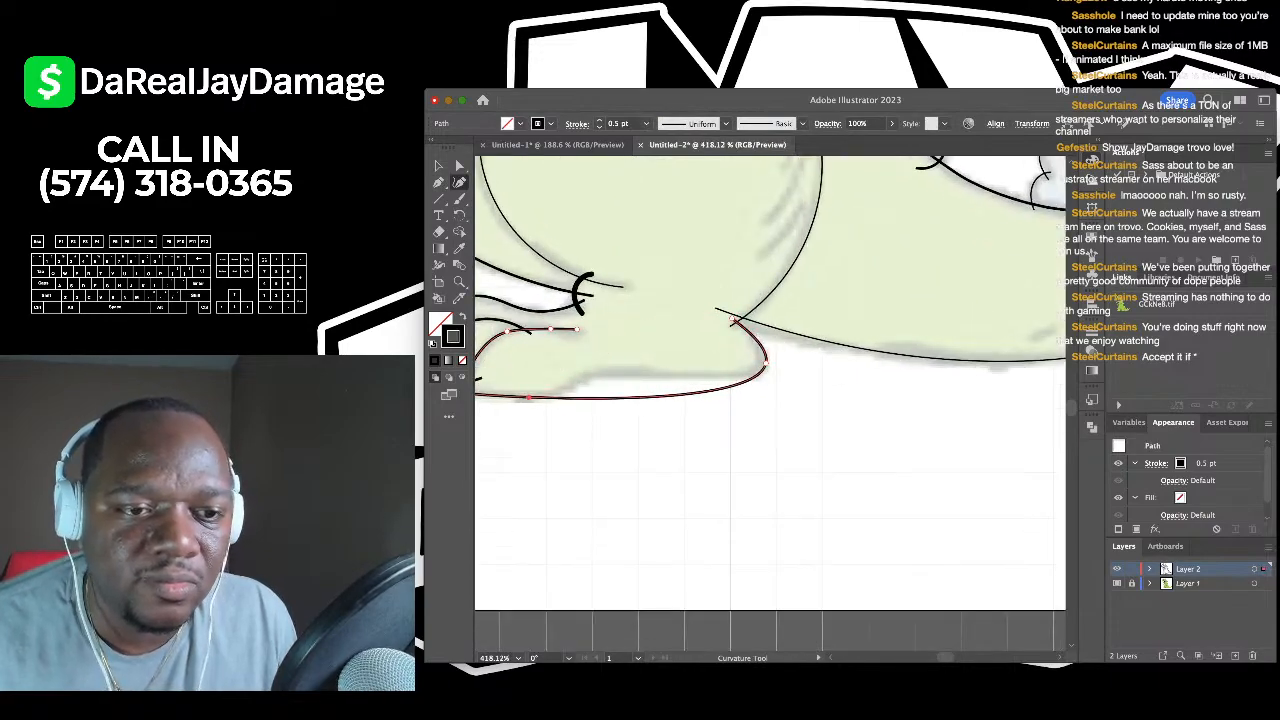
- Pull the sole curve up to match the foot, adjust its sag, and deselect
drag(579, 400, 595, 375)
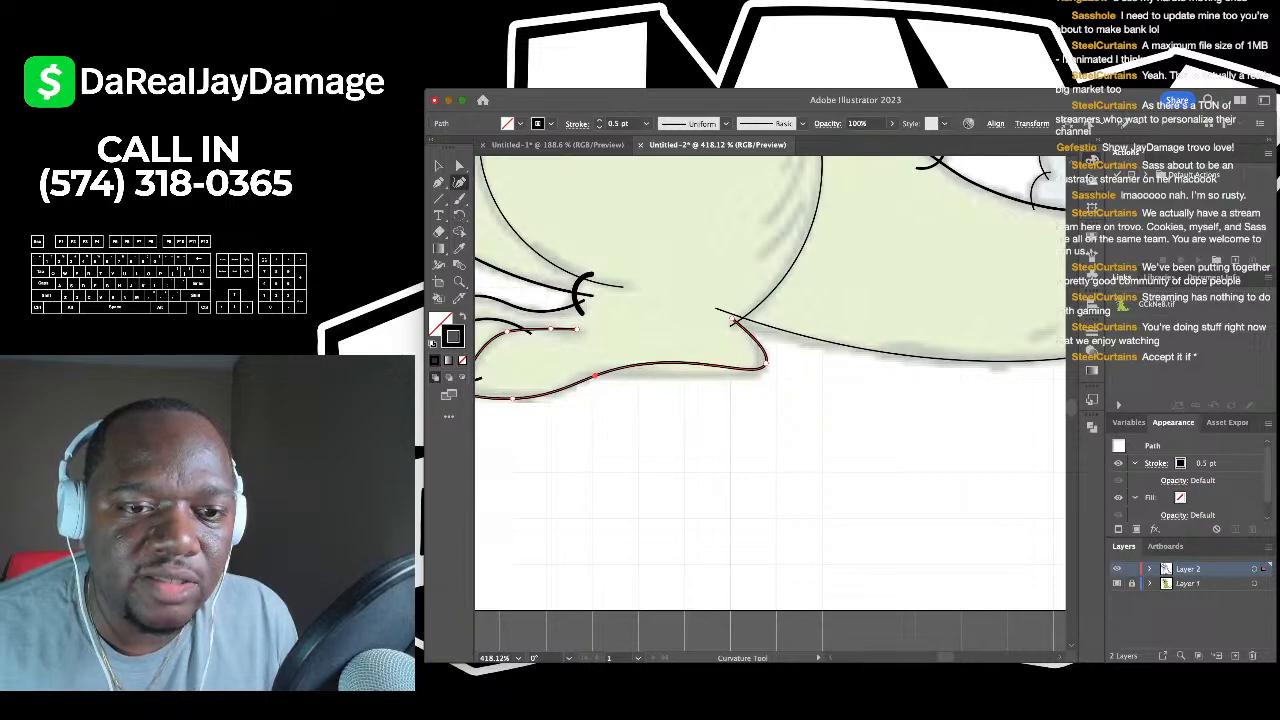
drag(764, 367, 762, 373)
scroll(762, 373, down, 10)
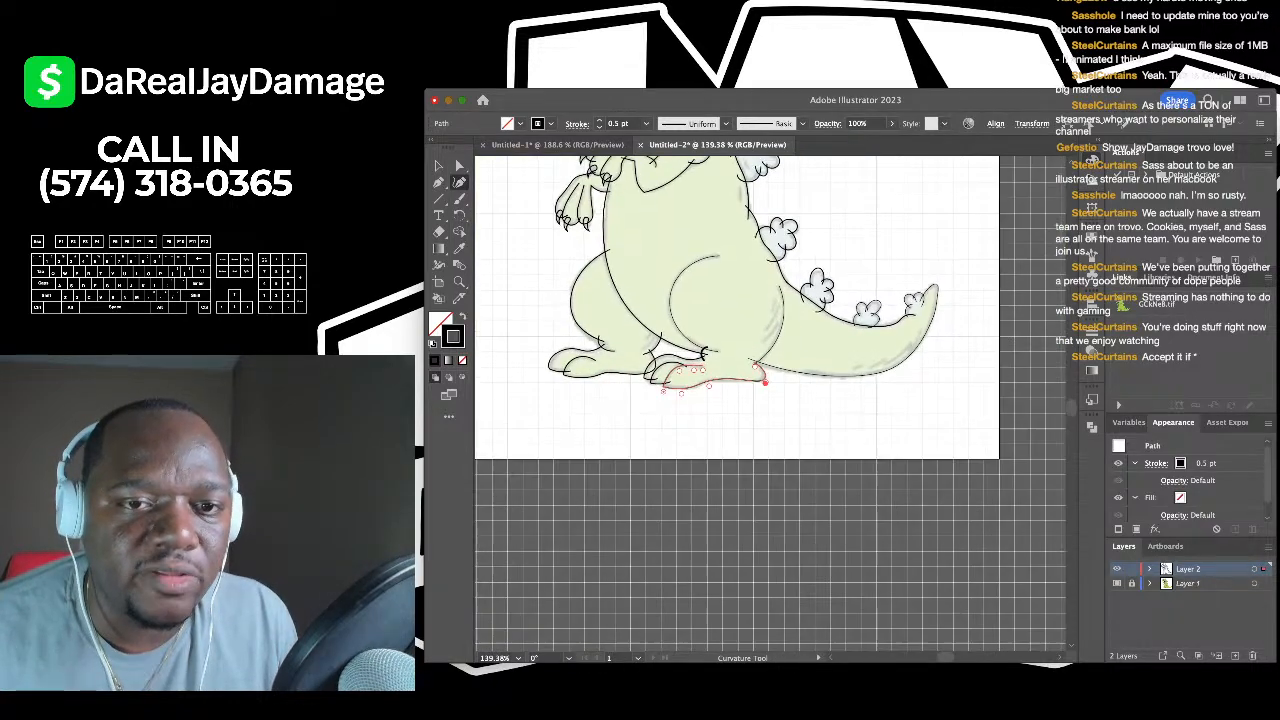
scroll(762, 373, up, 2)
key(v)
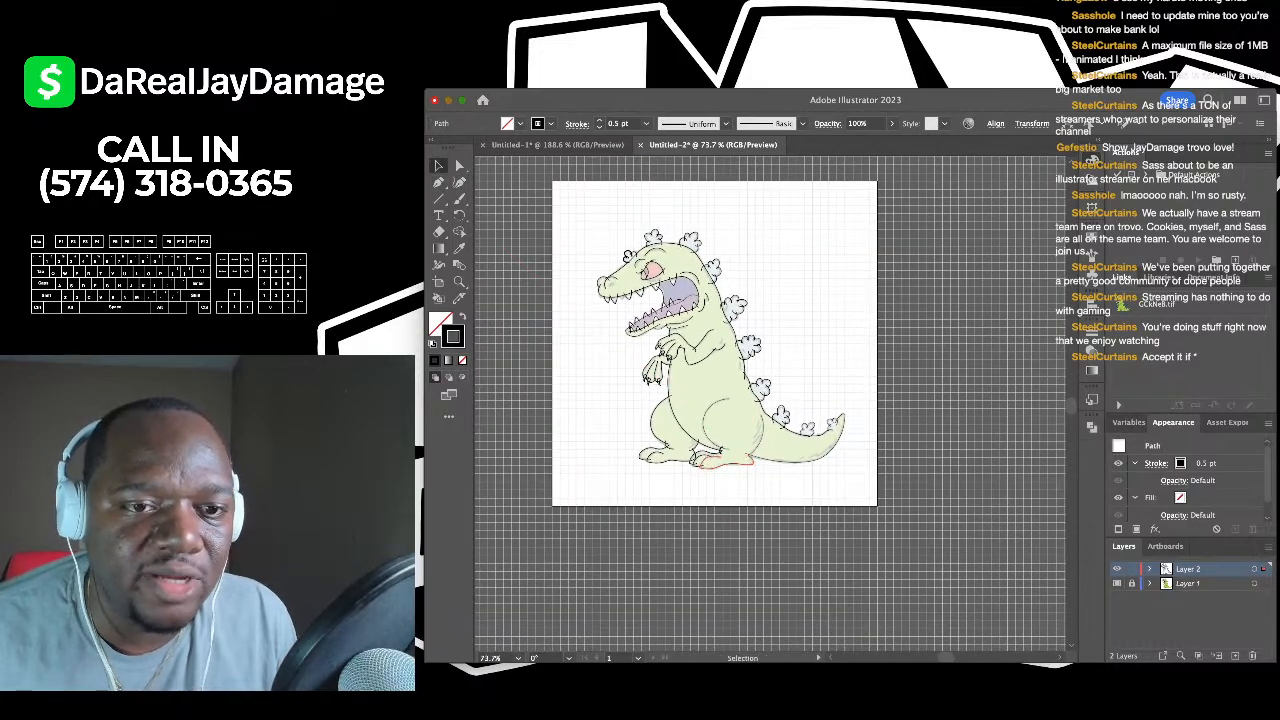
key(super+shift+a)
- Draw a three-anchor nostril arc on the snout and nudge its start point right
scroll(612, 288, up, 8)
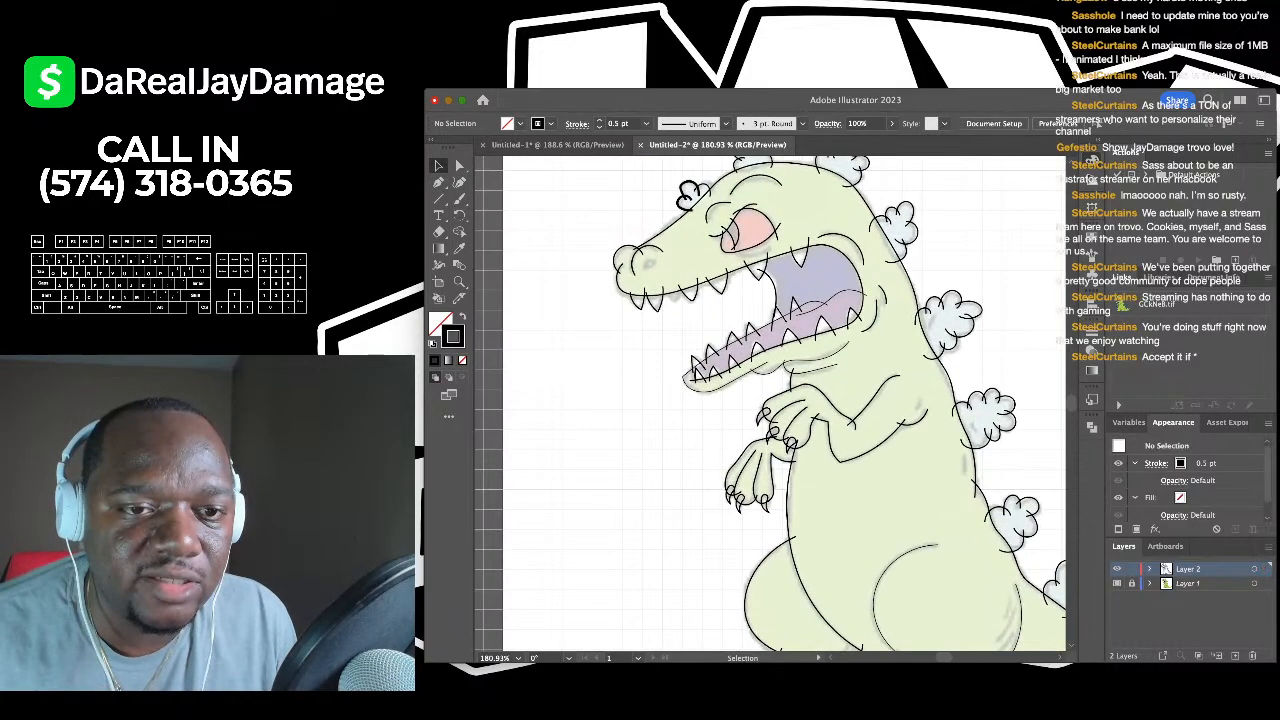
key(shift+c)
scroll(645, 288, up, 4)
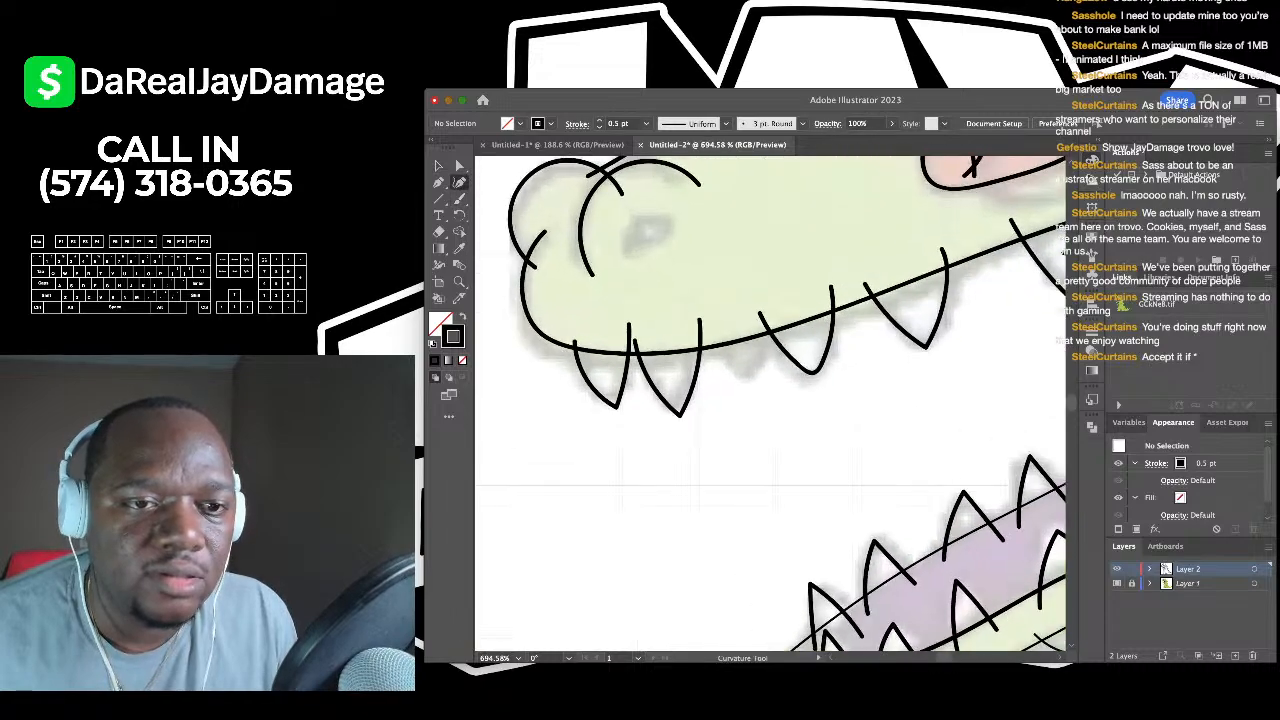
click(616, 253)
click(645, 213)
click(676, 218)
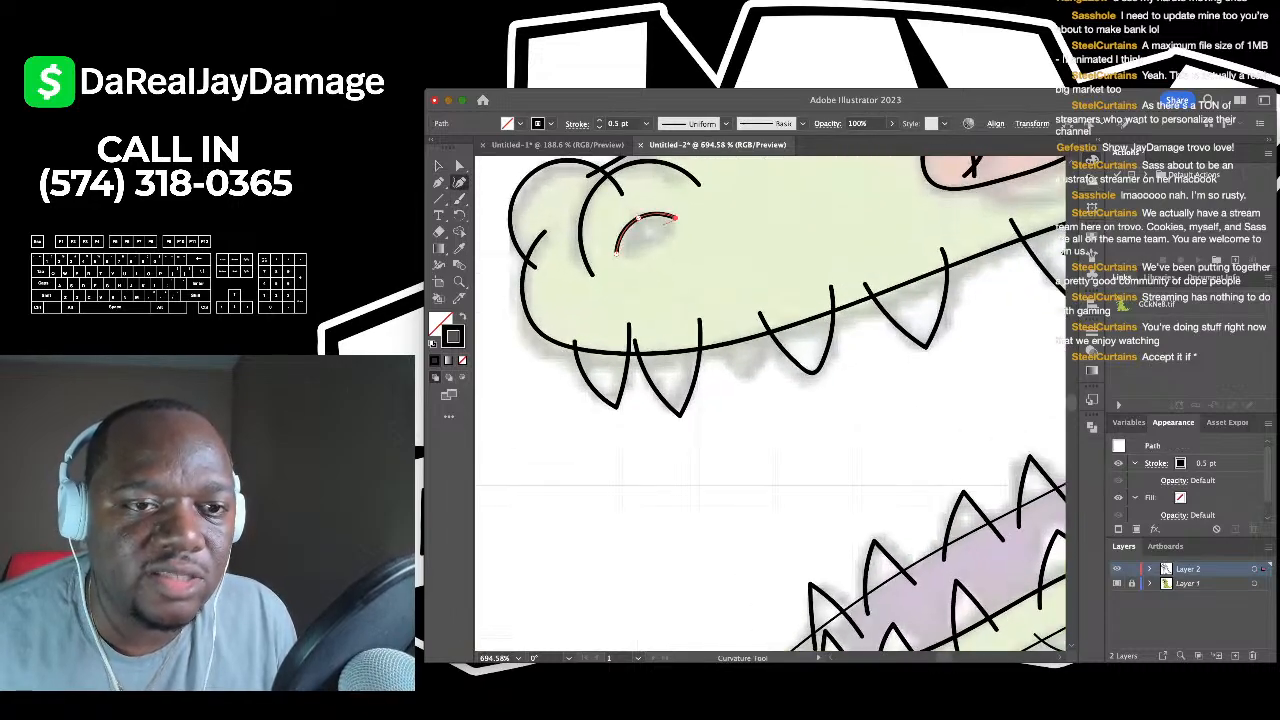
drag(616, 252, 628, 250)
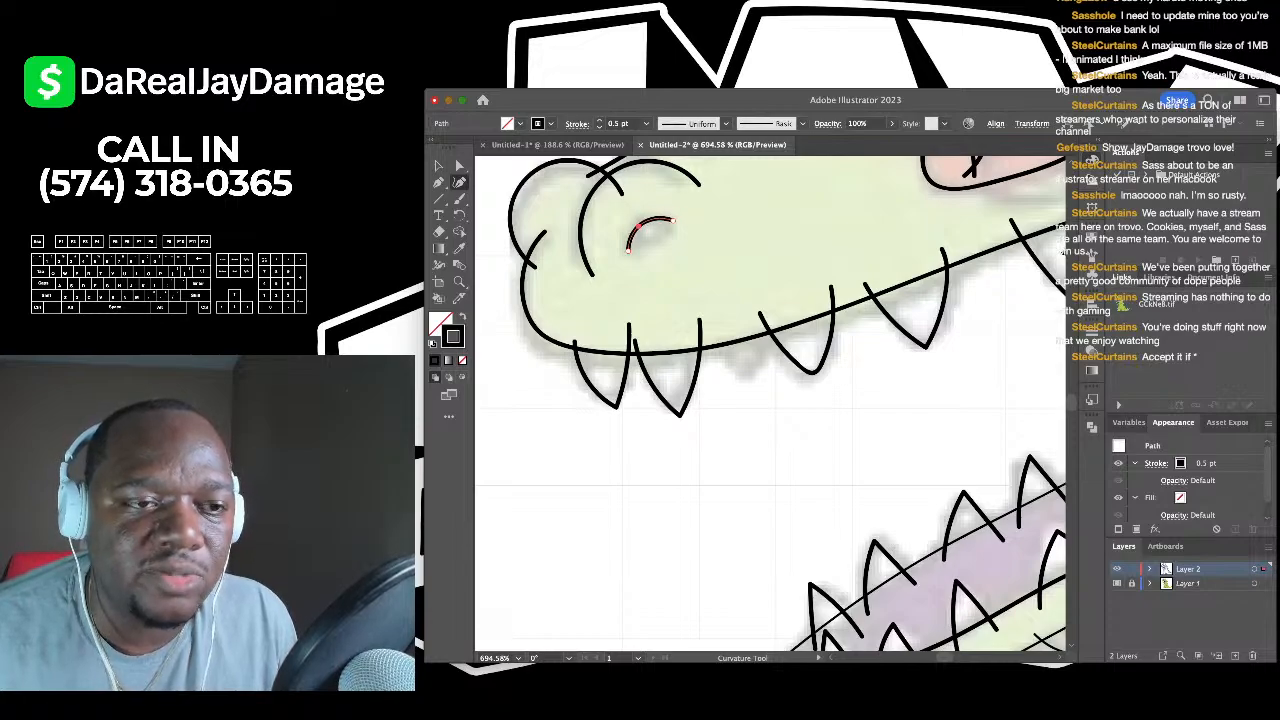
- Give the mouth line a 3 pt. Round brush
key(p)
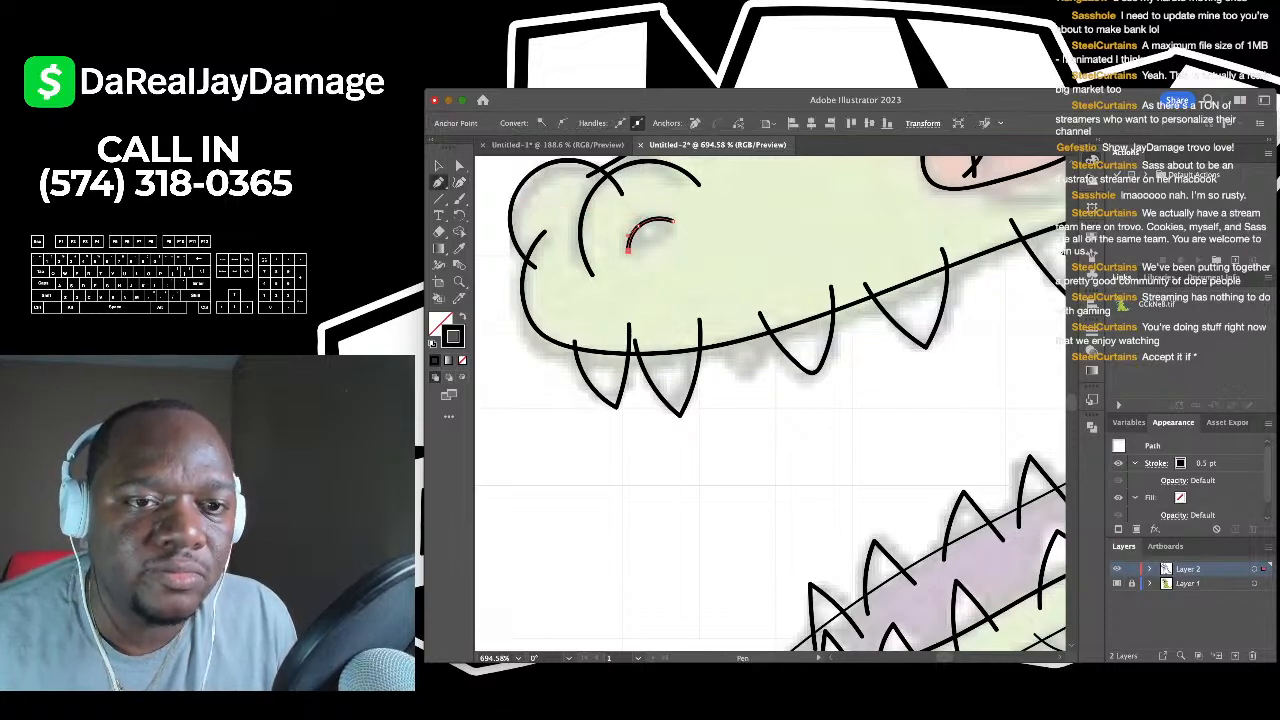
key(shift+grave)
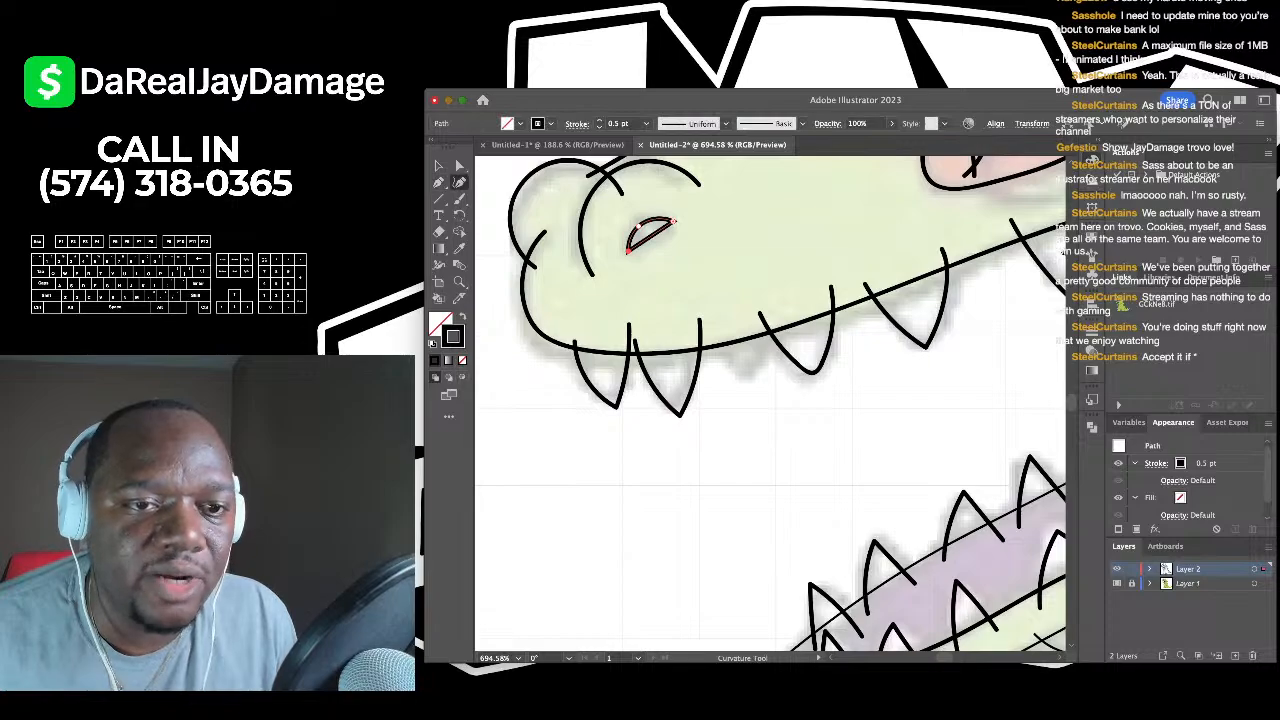
key(super+0)
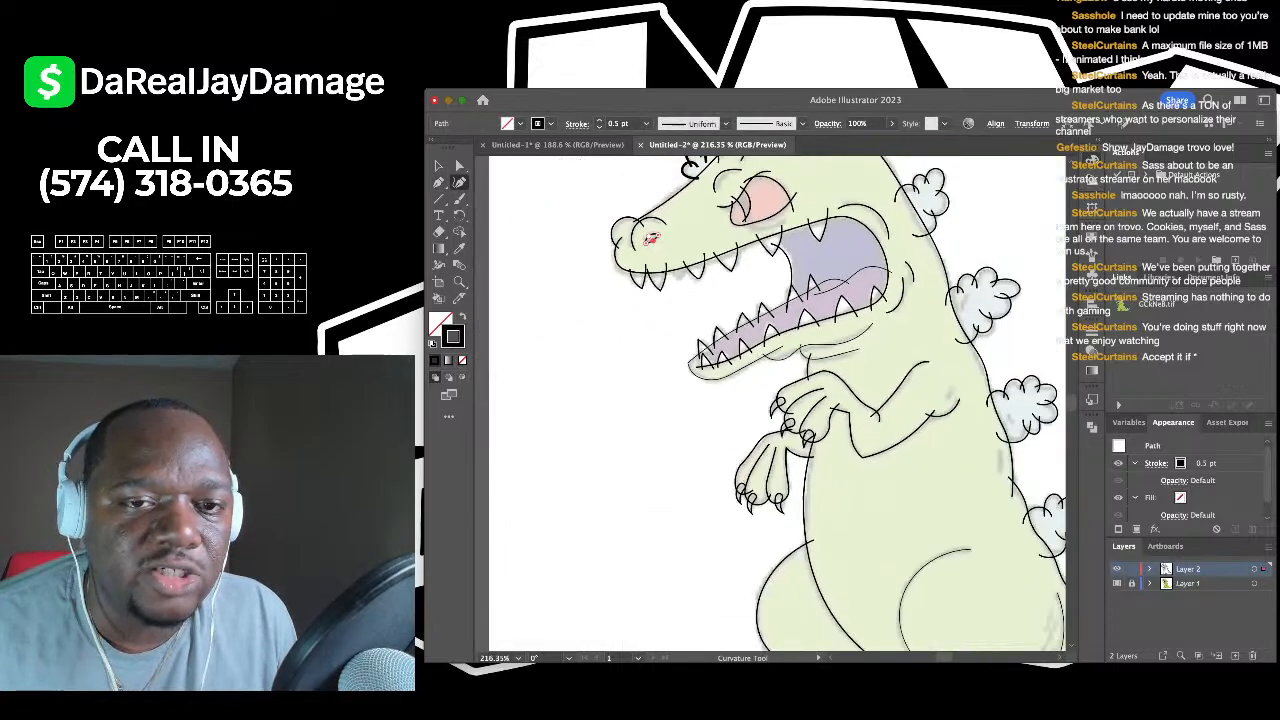
scroll(840, 230, up, 2)
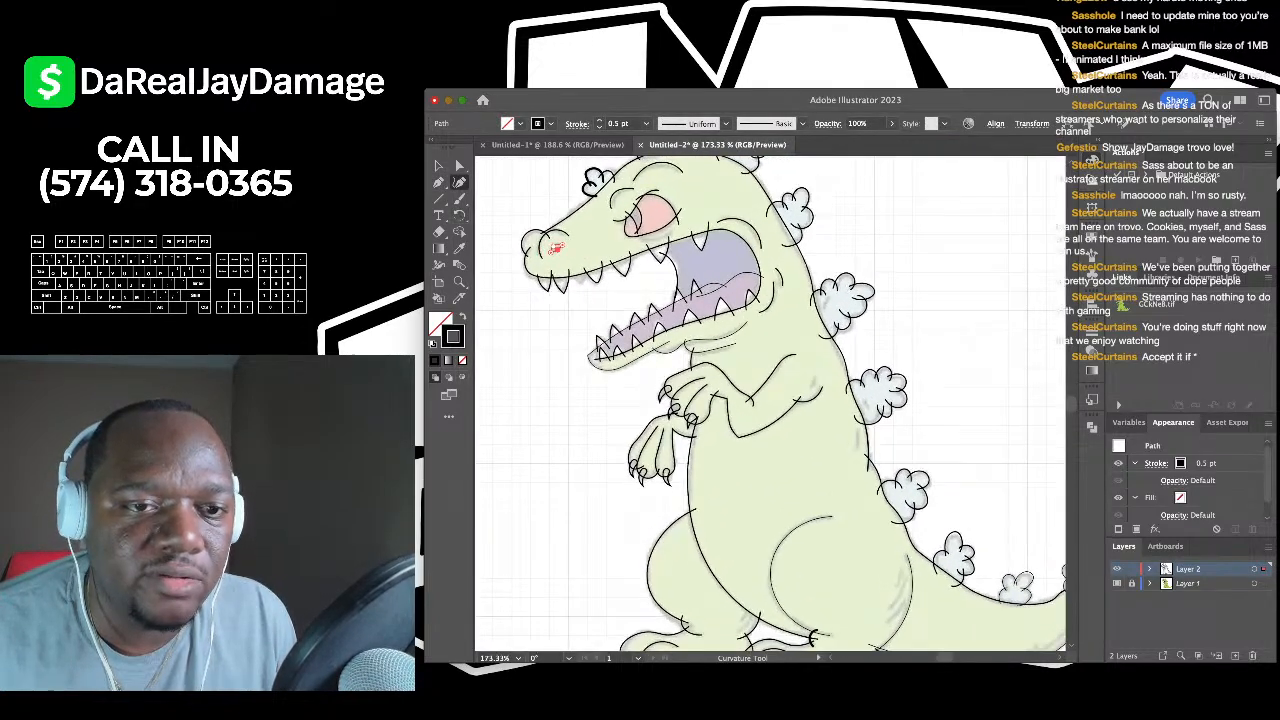
scroll(660, 252, up, 3)
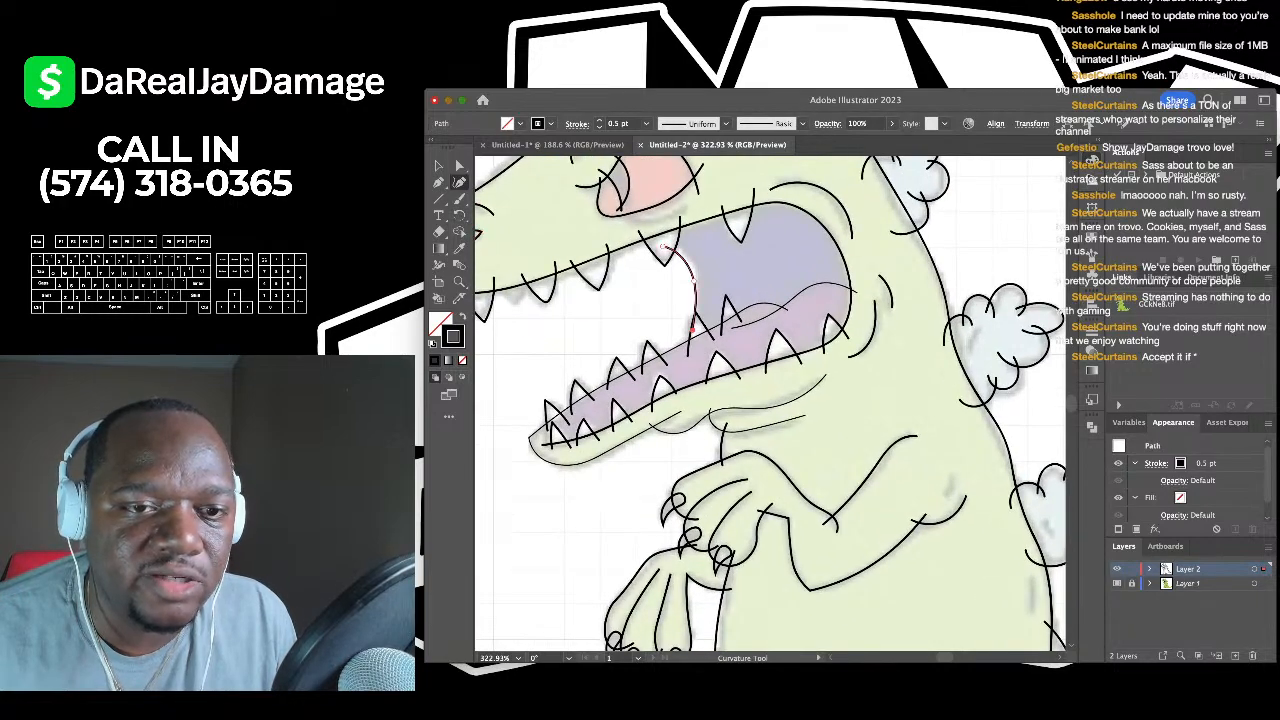
click(760, 143)
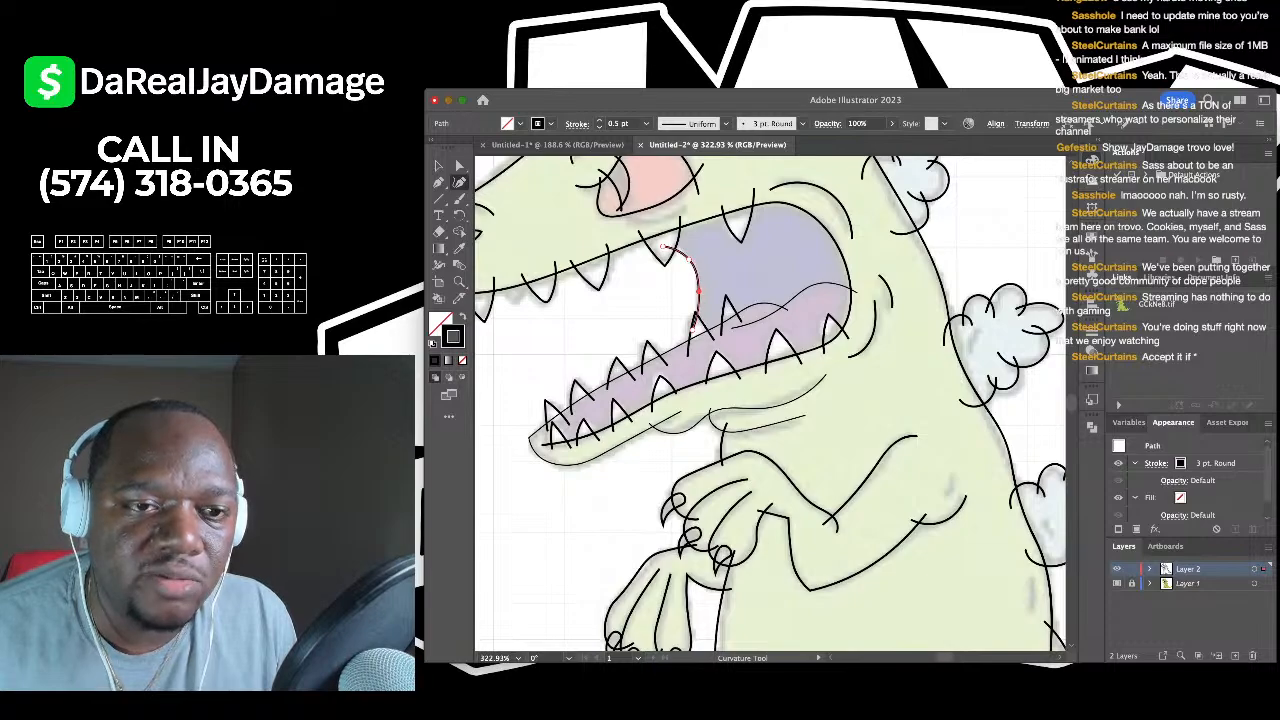
scroll(696, 305, down, 3)
- Draw a Curvature Tool curve from the snout's front along the lower jaw to its upper end
key(v)
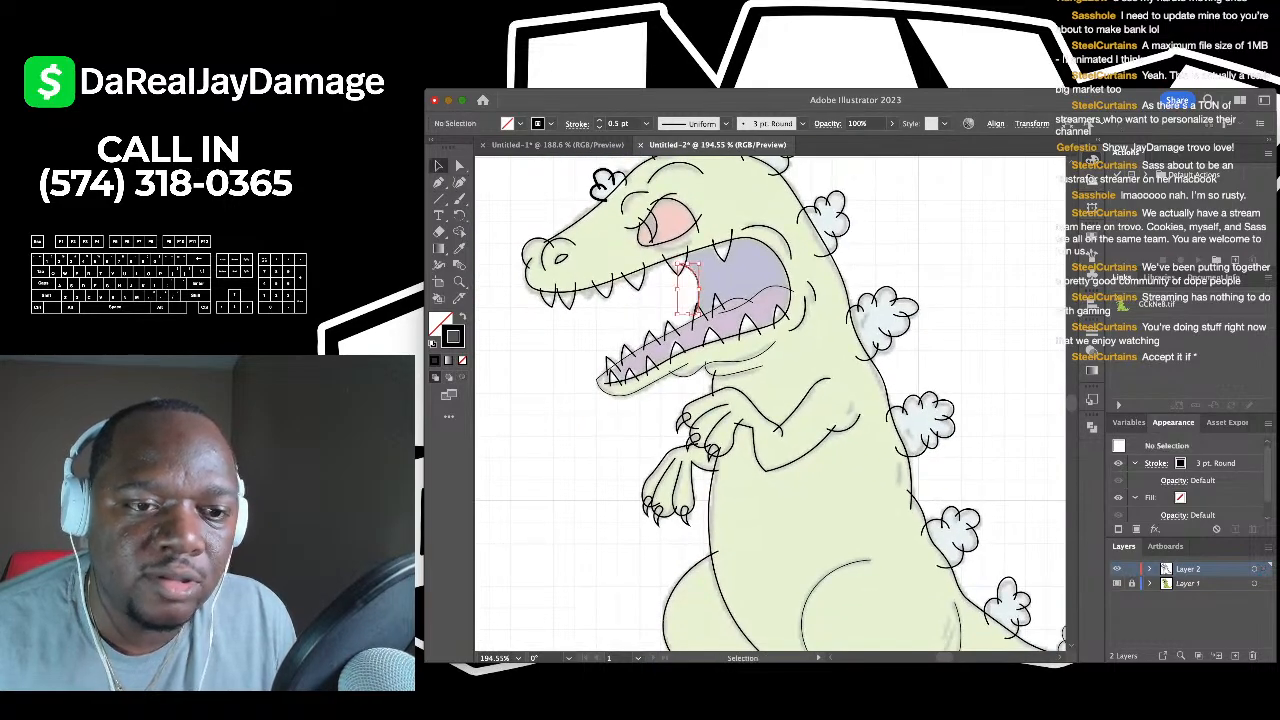
scroll(600, 250, up, 3)
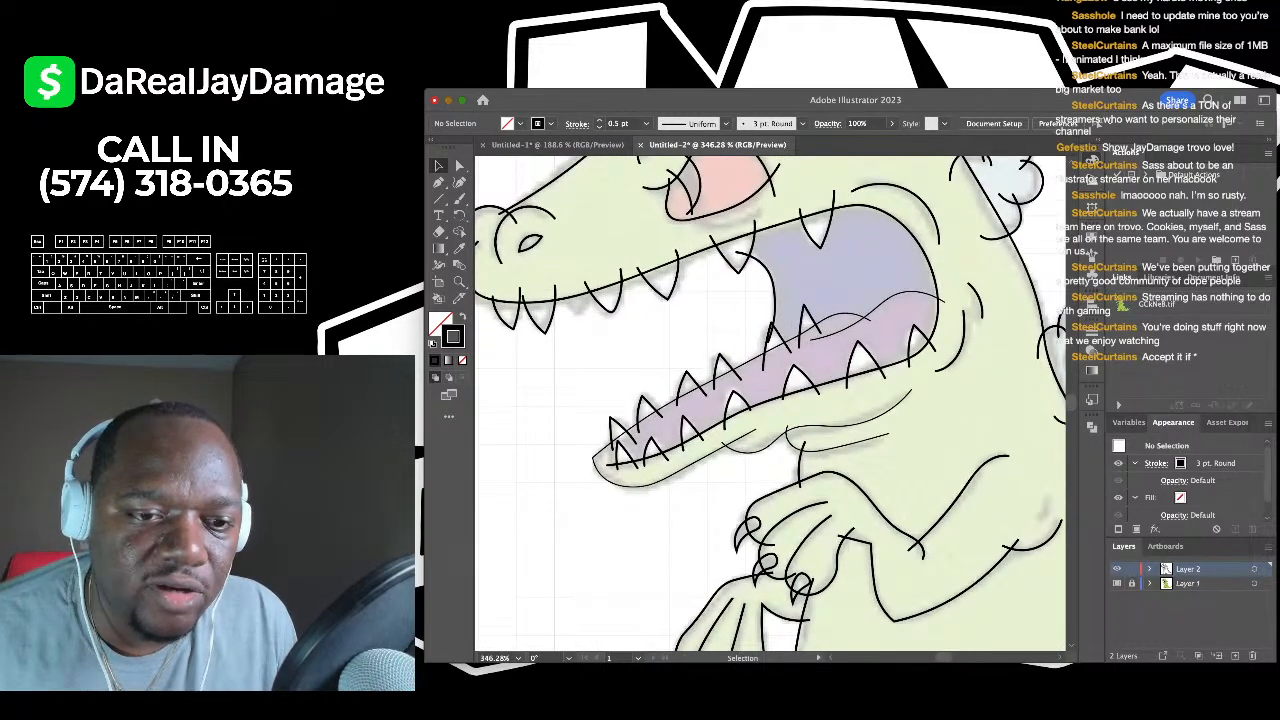
scroll(770, 400, up, 2)
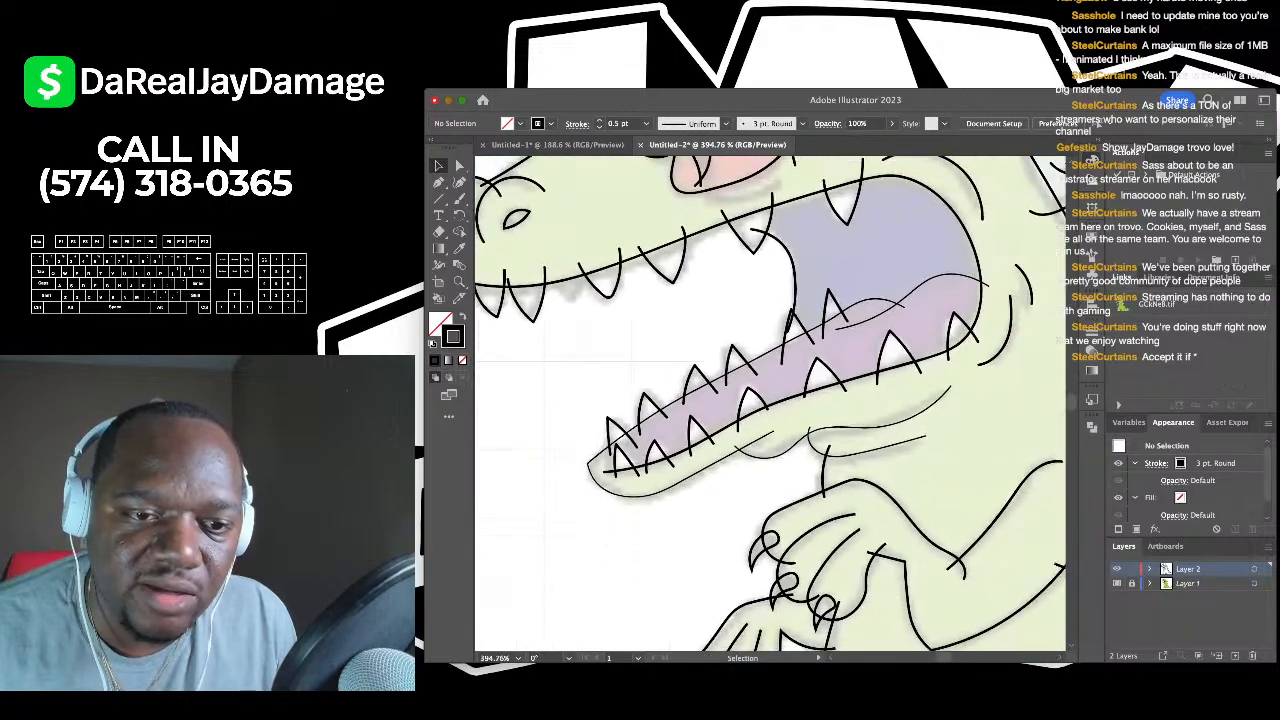
scroll(664, 416, up, 2)
key(shift+grave)
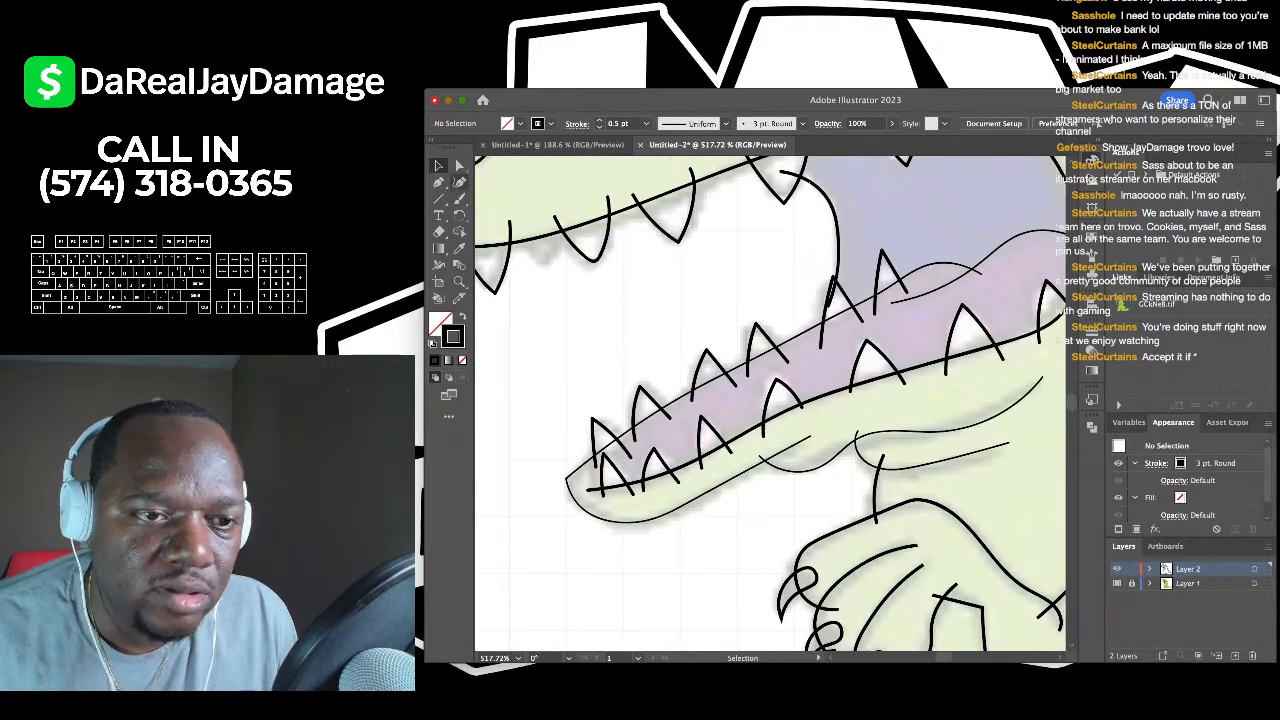
scroll(570, 430, up, 3)
click(637, 503)
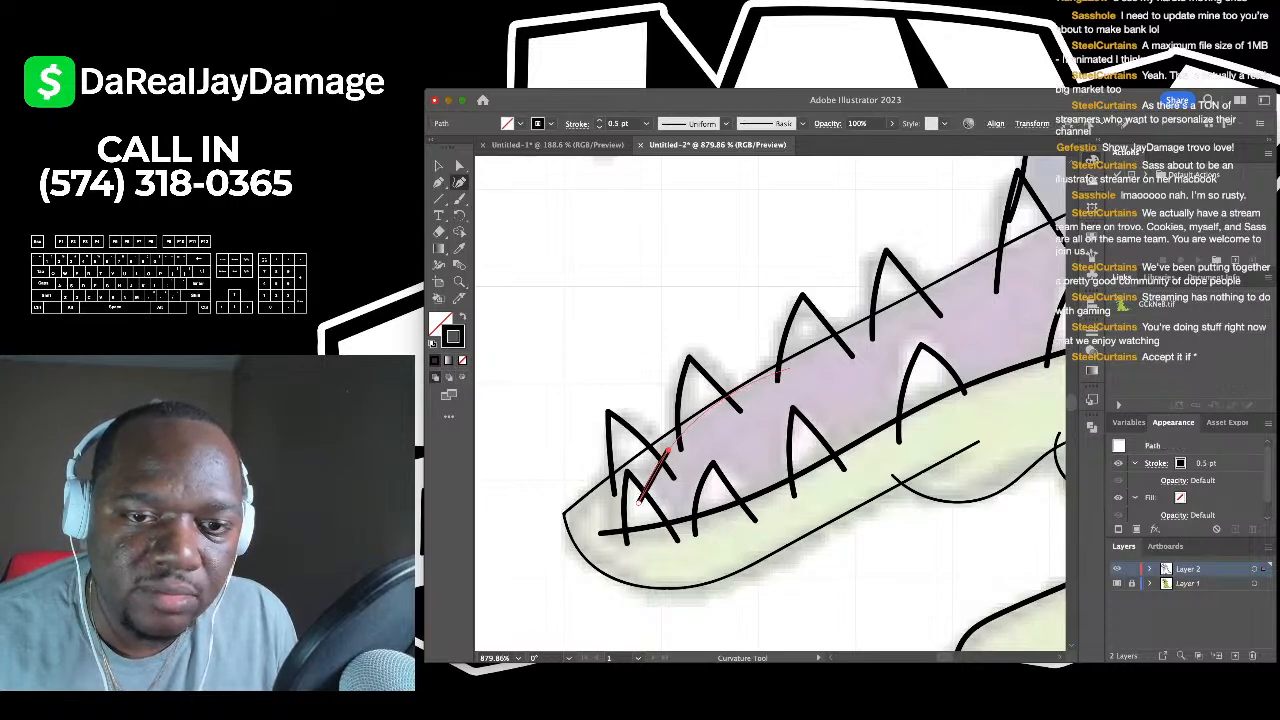
click(788, 368)
scroll(788, 368, right, 3)
scroll(505, 535, right, 2)
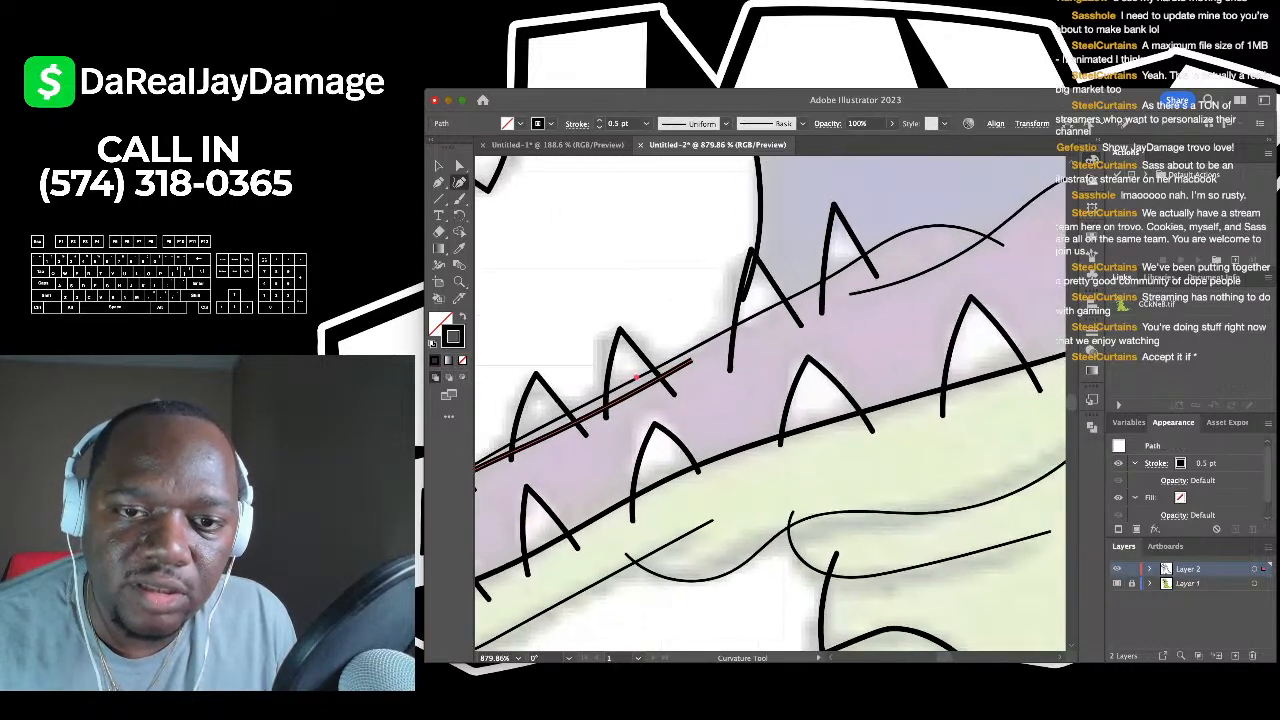
scroll(843, 296, right, 5)
scroll(843, 296, right, 3)
scroll(843, 296, up, 2)
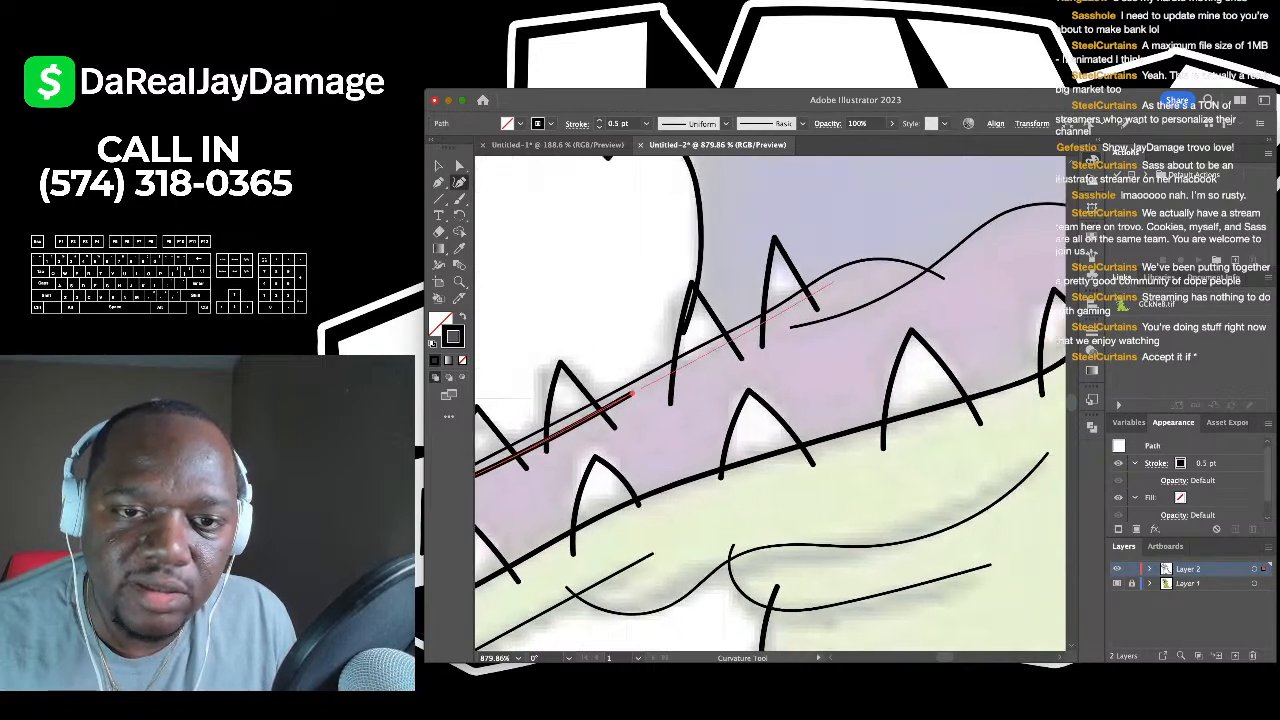
scroll(831, 283, right, 3)
scroll(831, 283, up, 1)
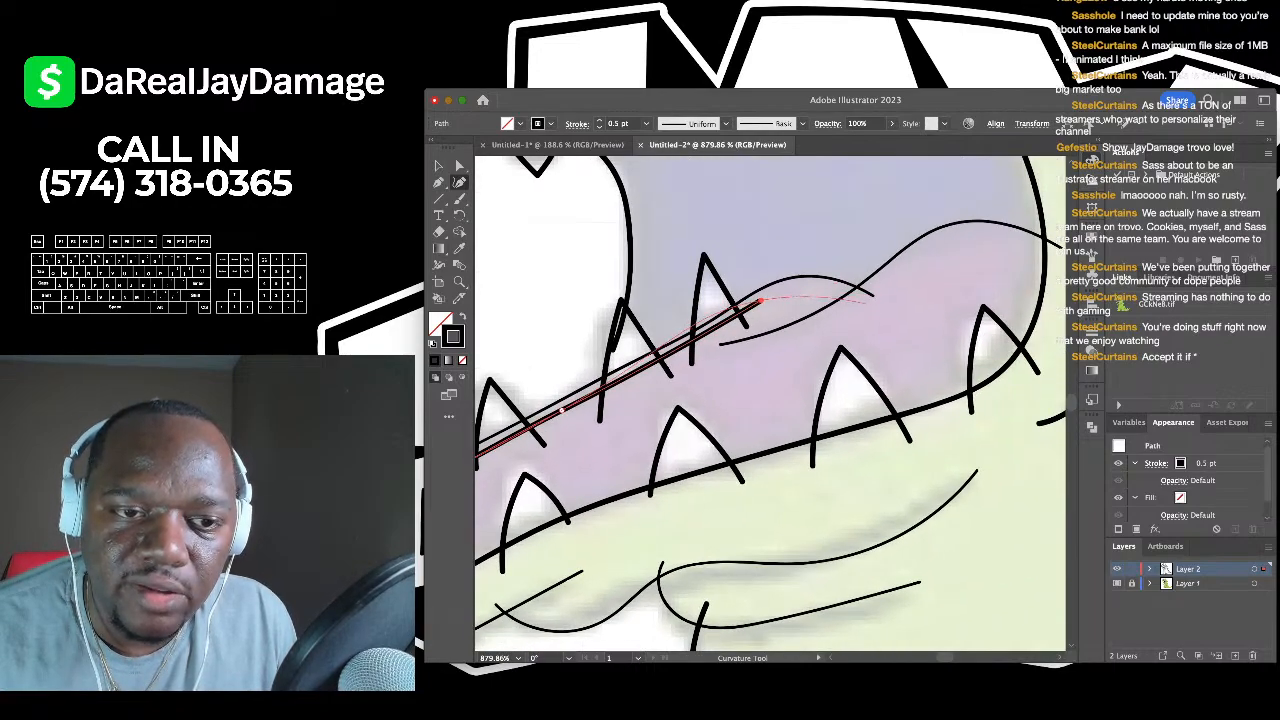
click(760, 300)
scroll(866, 302, down, 5)
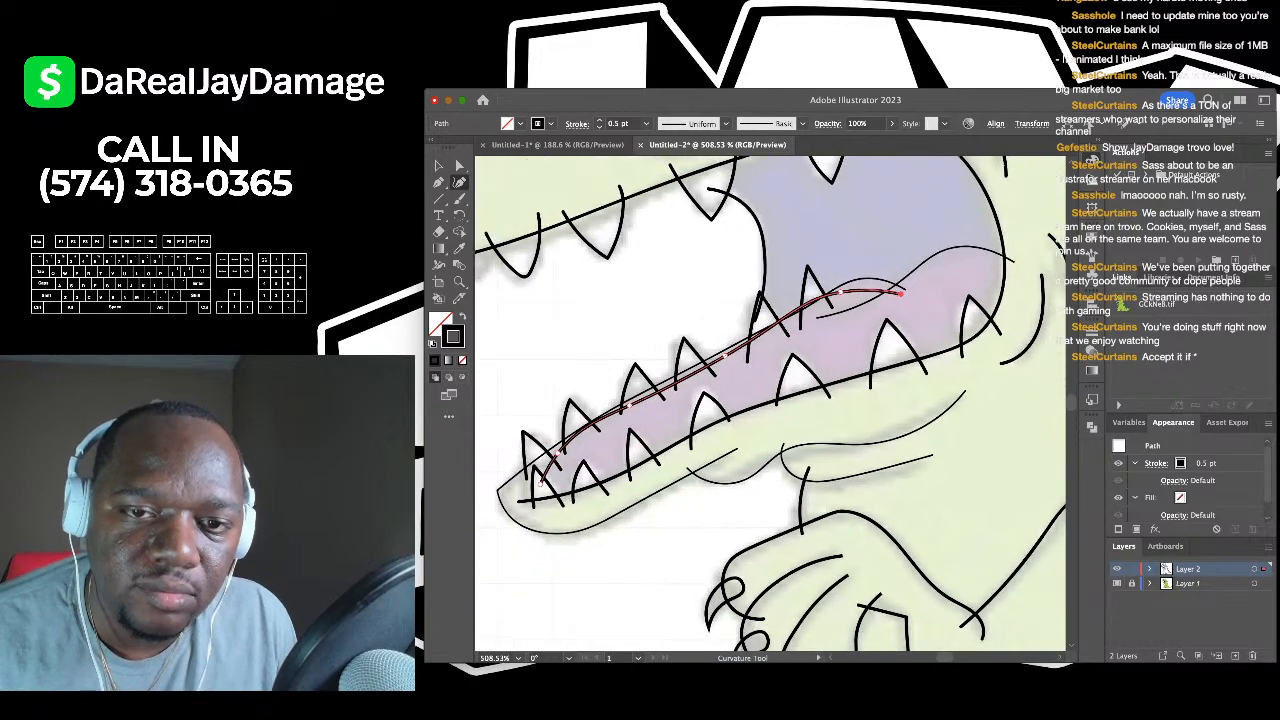
click(901, 291)
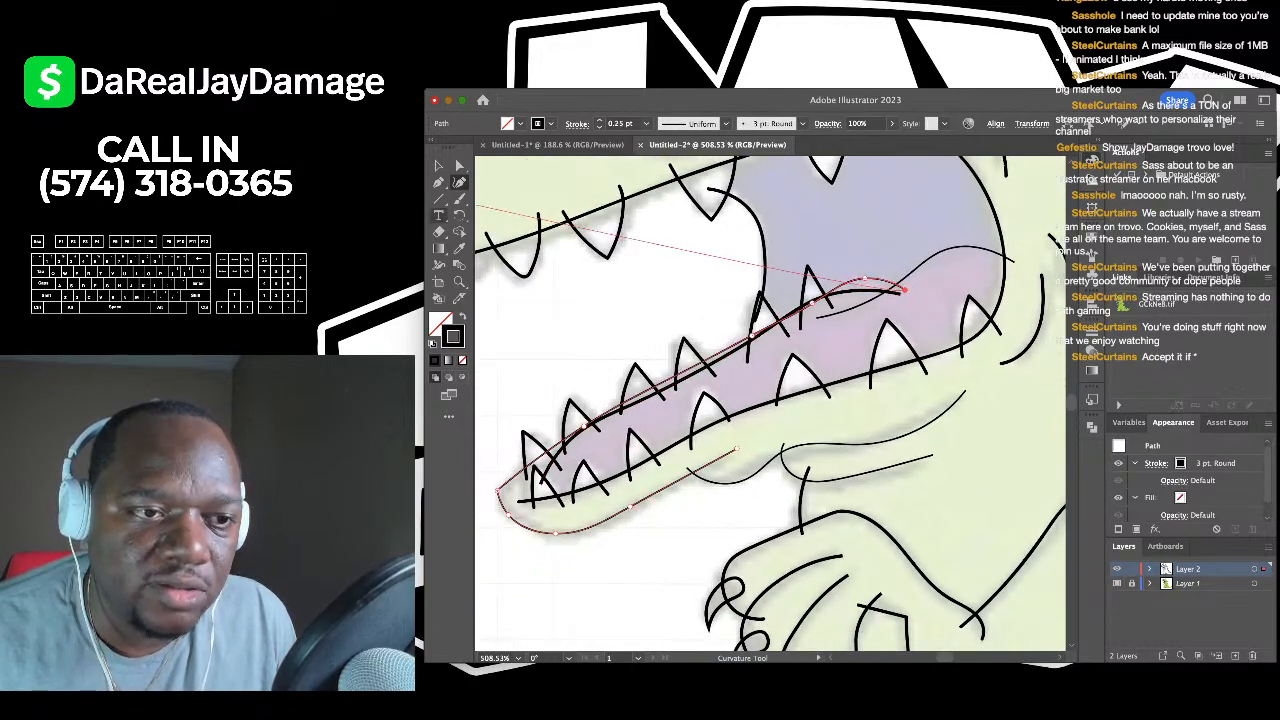
- Erase the unwanted portion of the stray jaw line with the Eraser
click(438, 231)
scroll(686, 240, right, 2)
scroll(686, 240, up, 1)
mouse_move(873, 302)
mouse_down()
mouse_move(790, 313)
mouse_move(742, 337)
mouse_up()
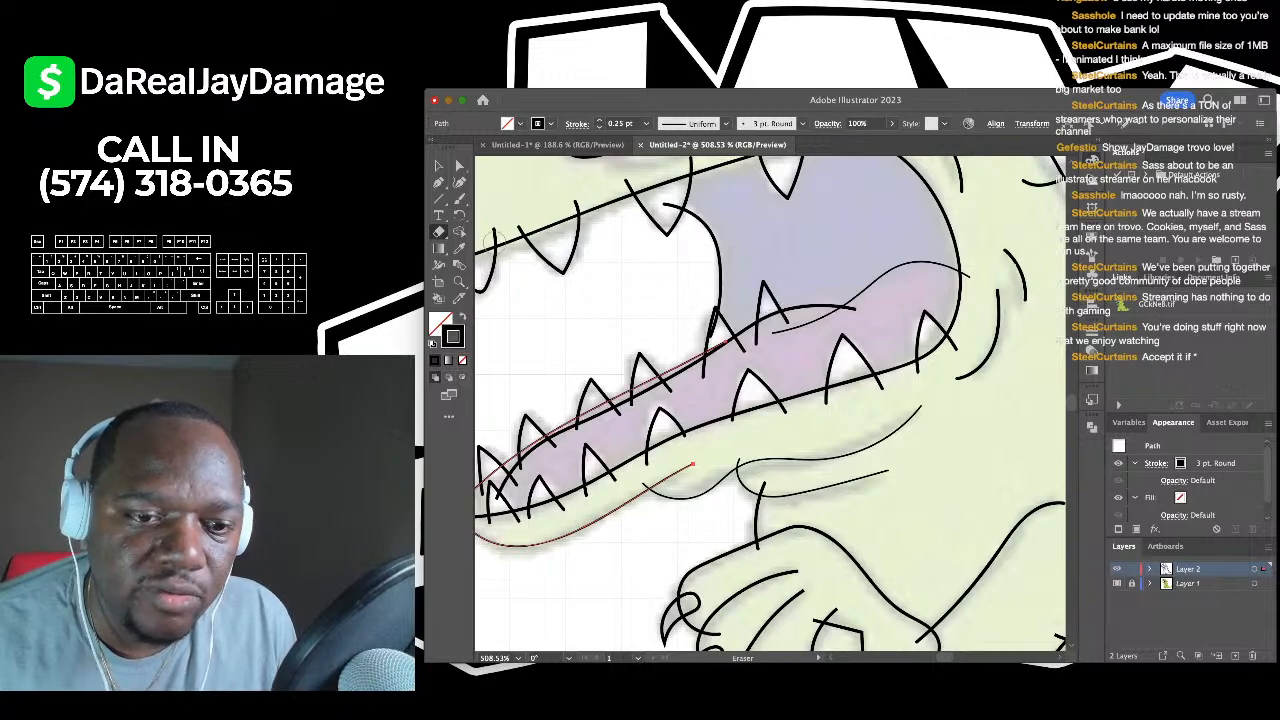
scroll(658, 244, left, 2)
scroll(658, 244, down, 1)
scroll(658, 244, left, 1)
- Reshape the lower-jaw curve by moving a point and bending it upward, then deselect
click(459, 182)
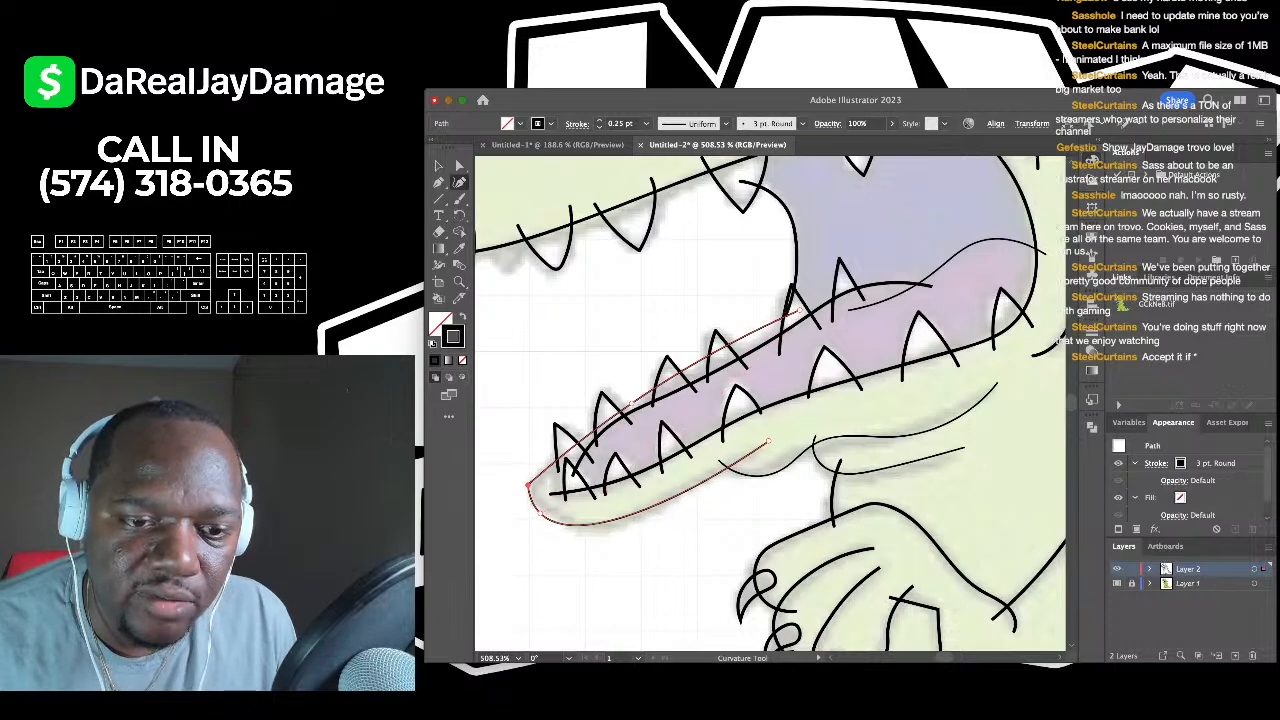
scroll(623, 455, down, 5)
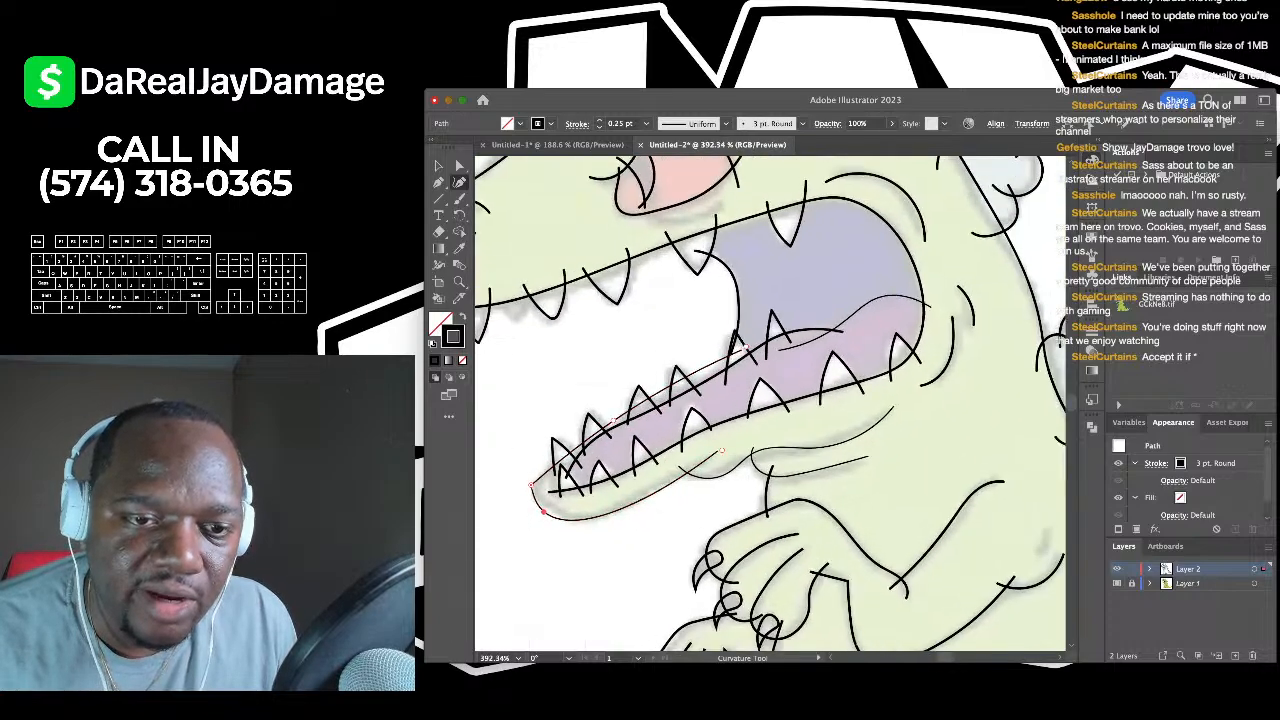
scroll(551, 500, up, 5)
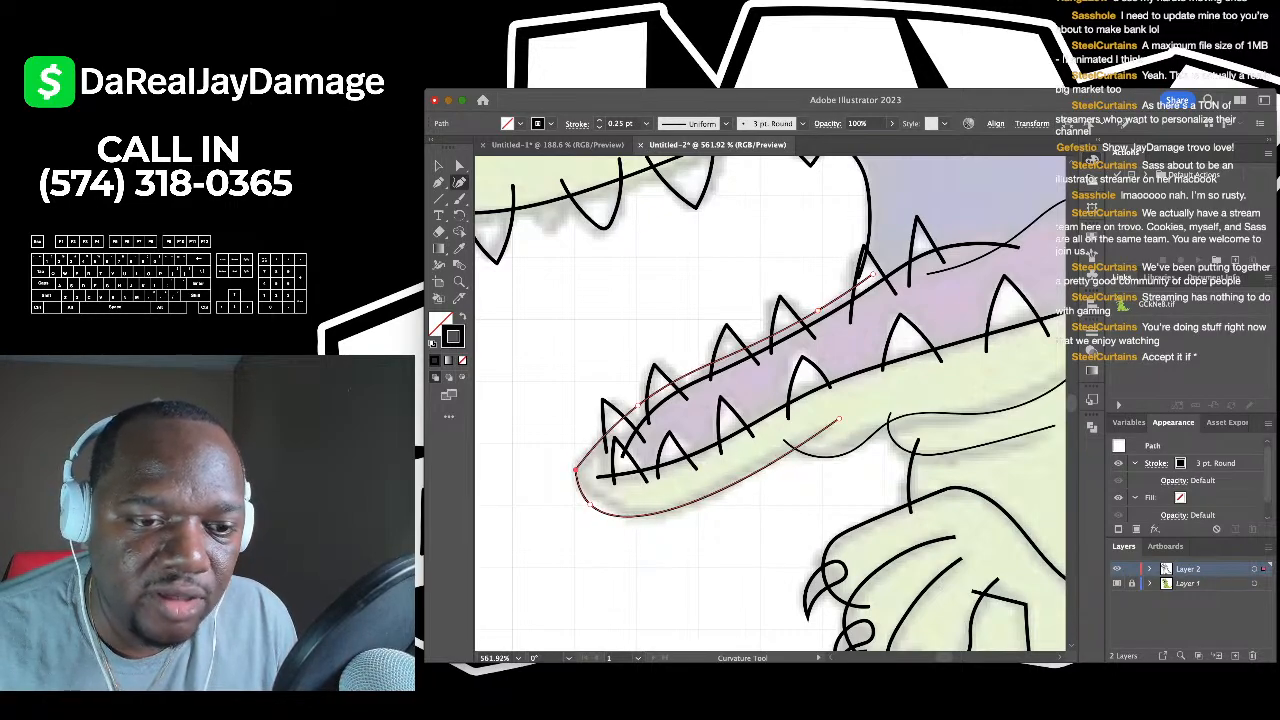
drag(590, 505, 601, 501)
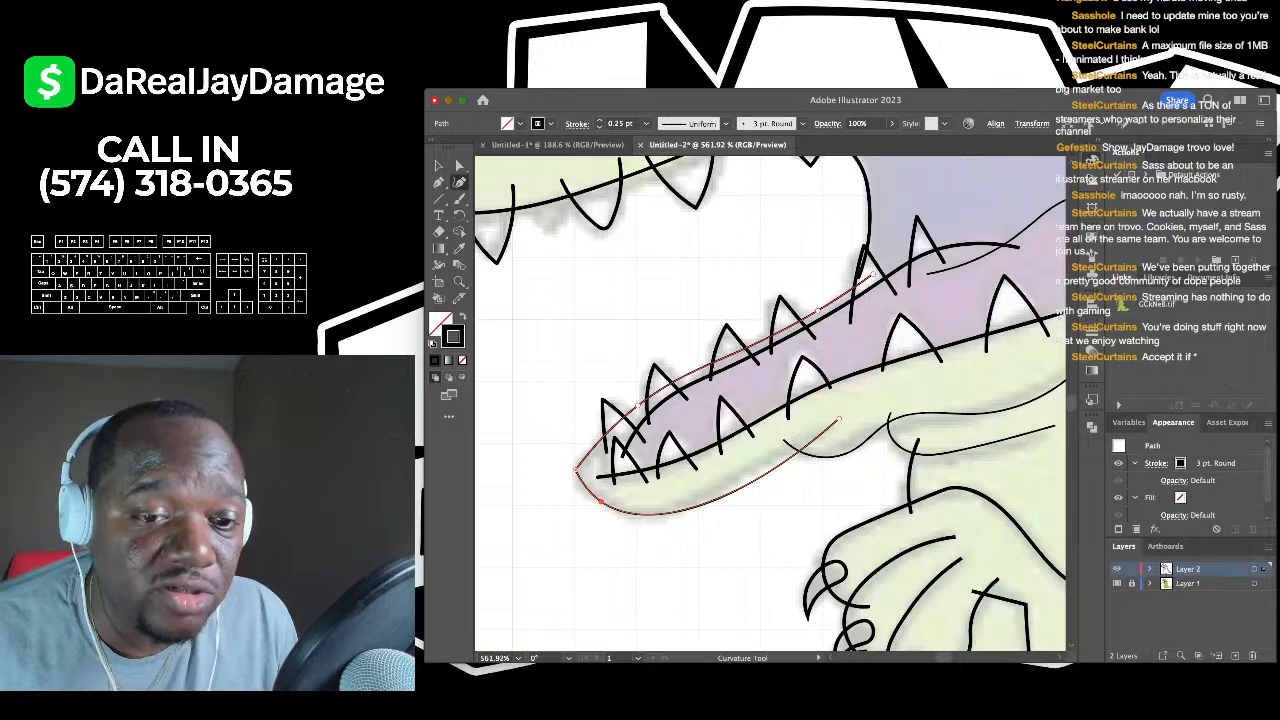
drag(748, 482, 748, 470)
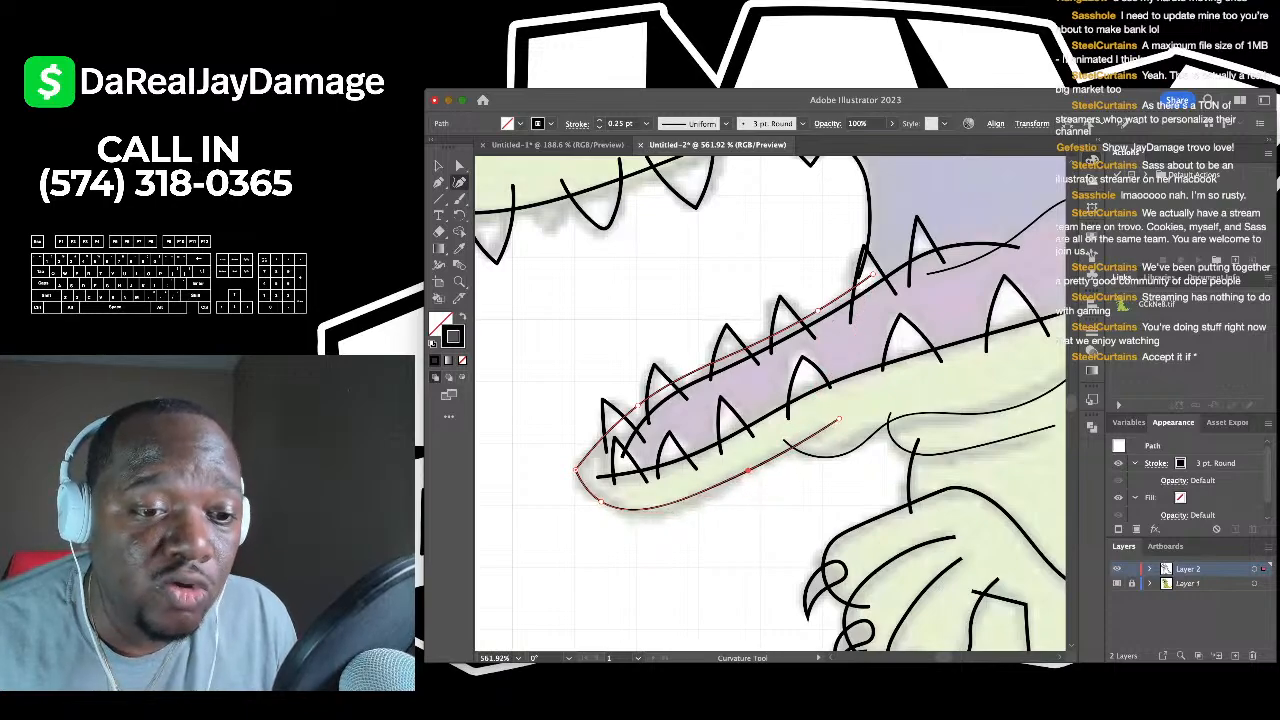
scroll(497, 292, down, 5)
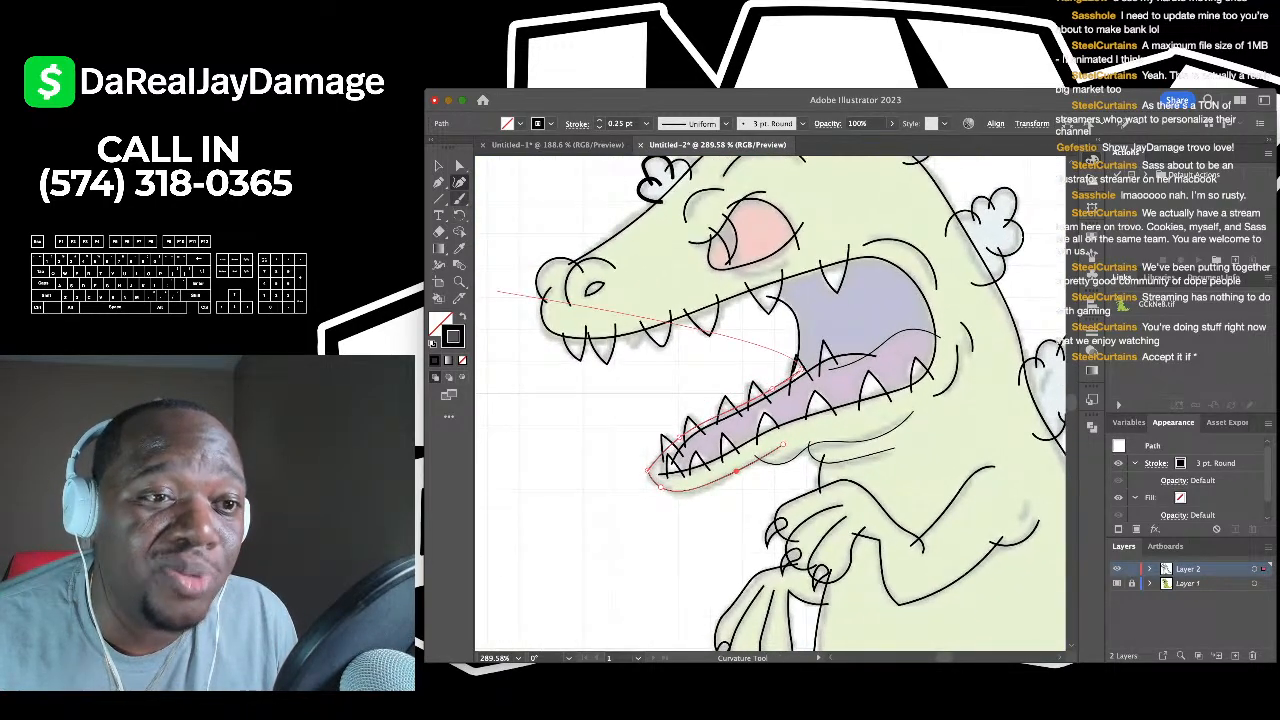
key(v)
click(540, 215)
scroll(545, 208, down, 10)
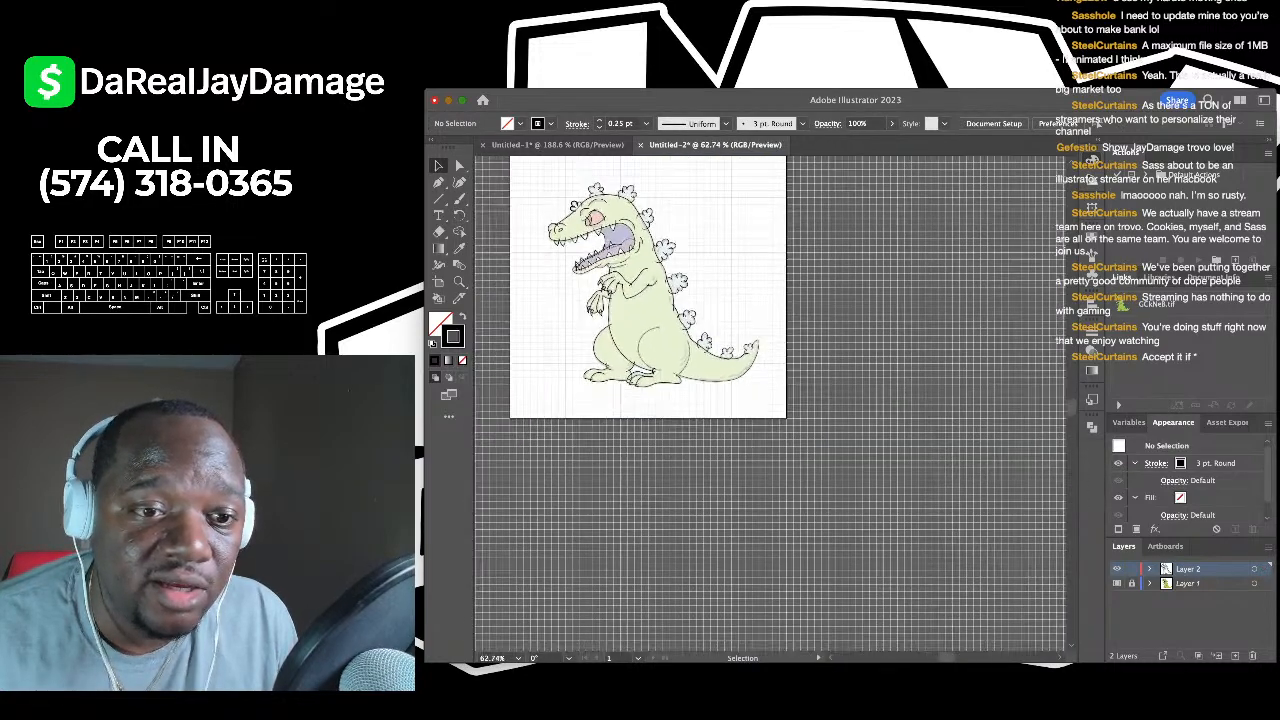
- Select all traced paths, step the stroke weight up from 0.25 to 1 pt, then deselect
scroll(545, 208, up, 3)
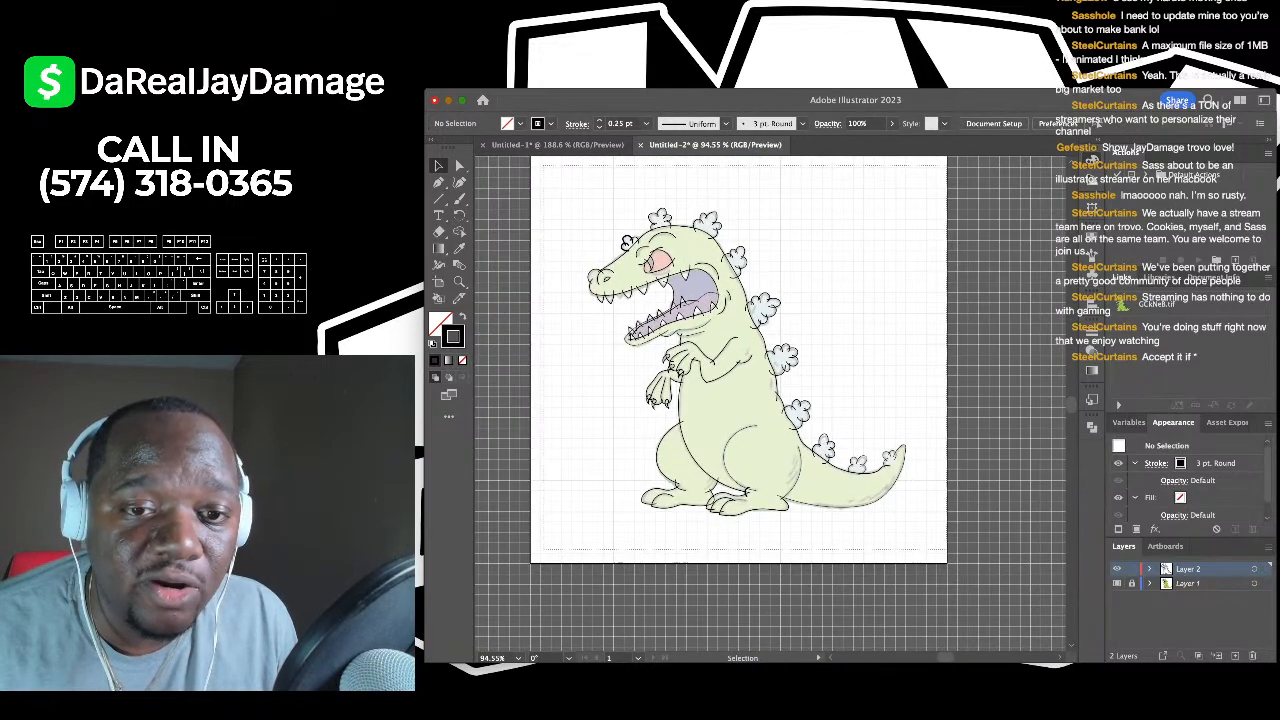
key(super+a)
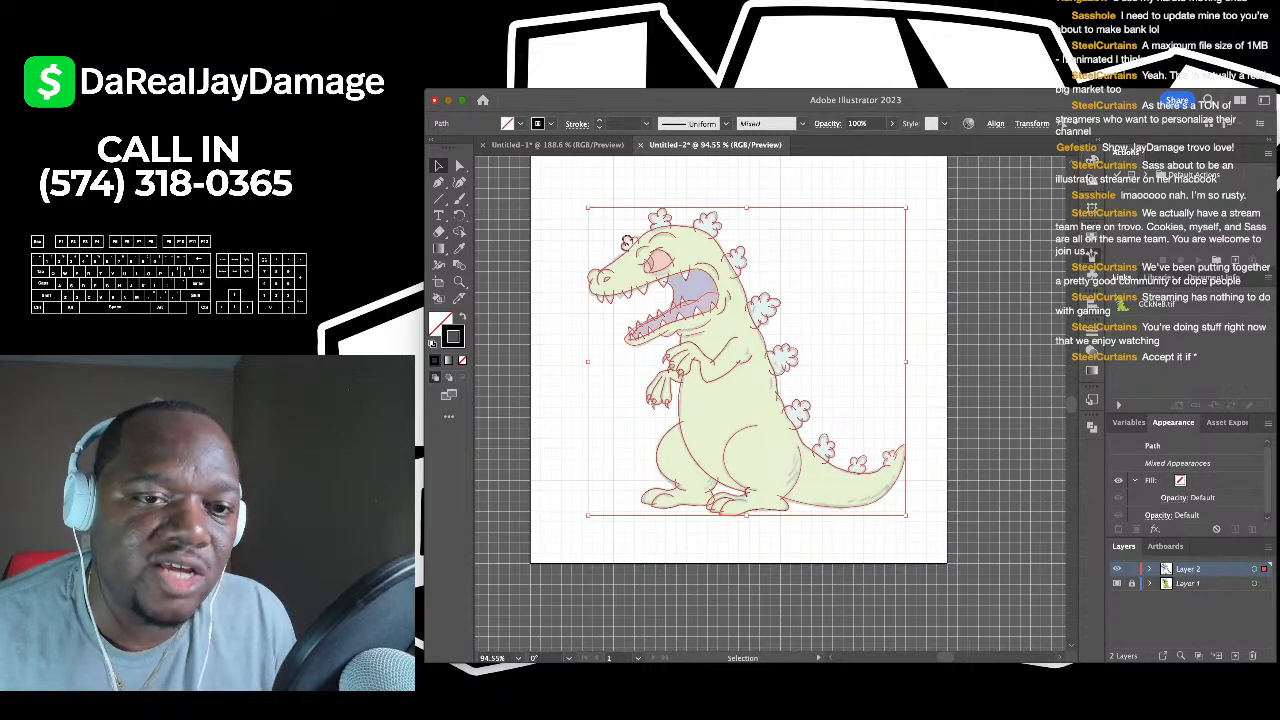
scroll(740, 442, up, 3)
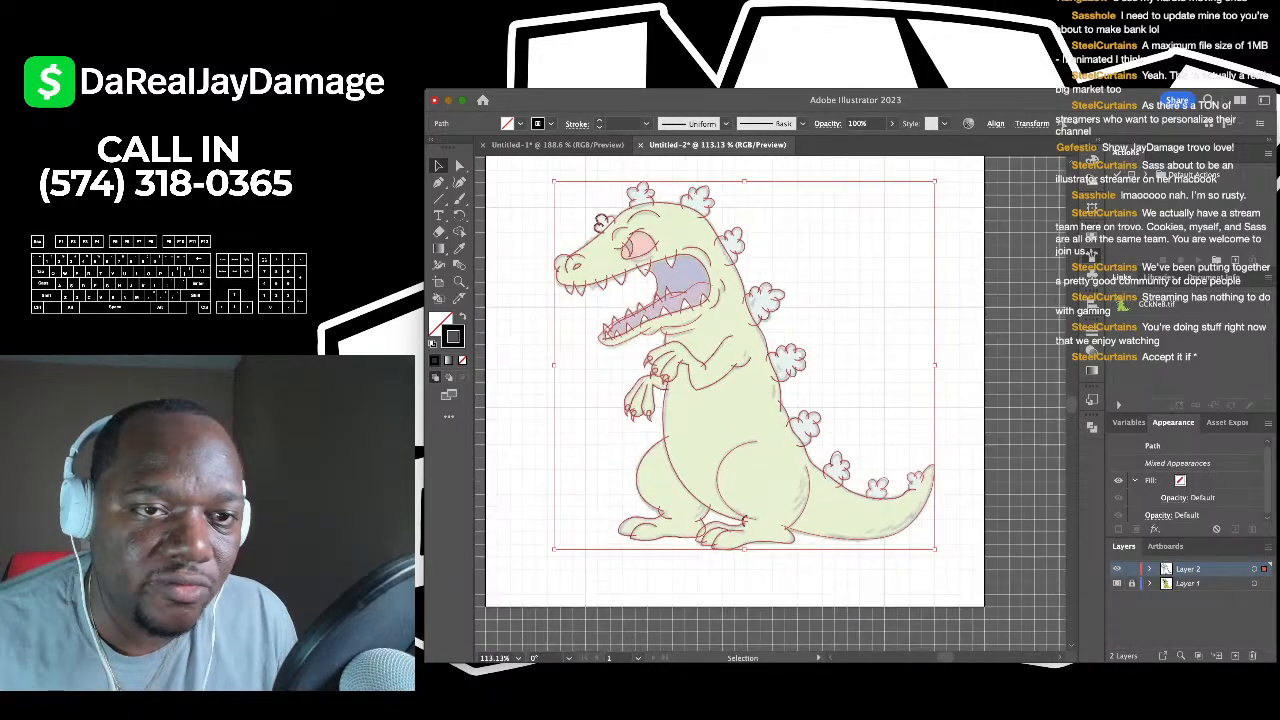
click(599, 120)
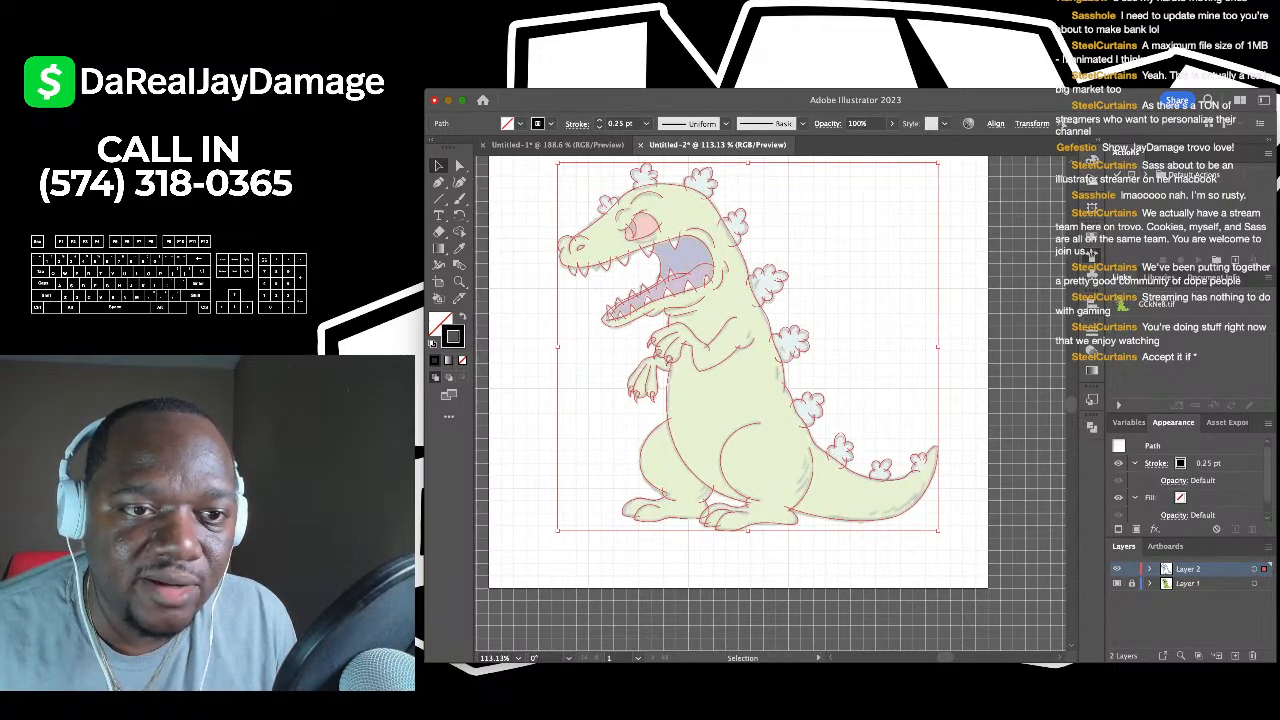
click(599, 120)
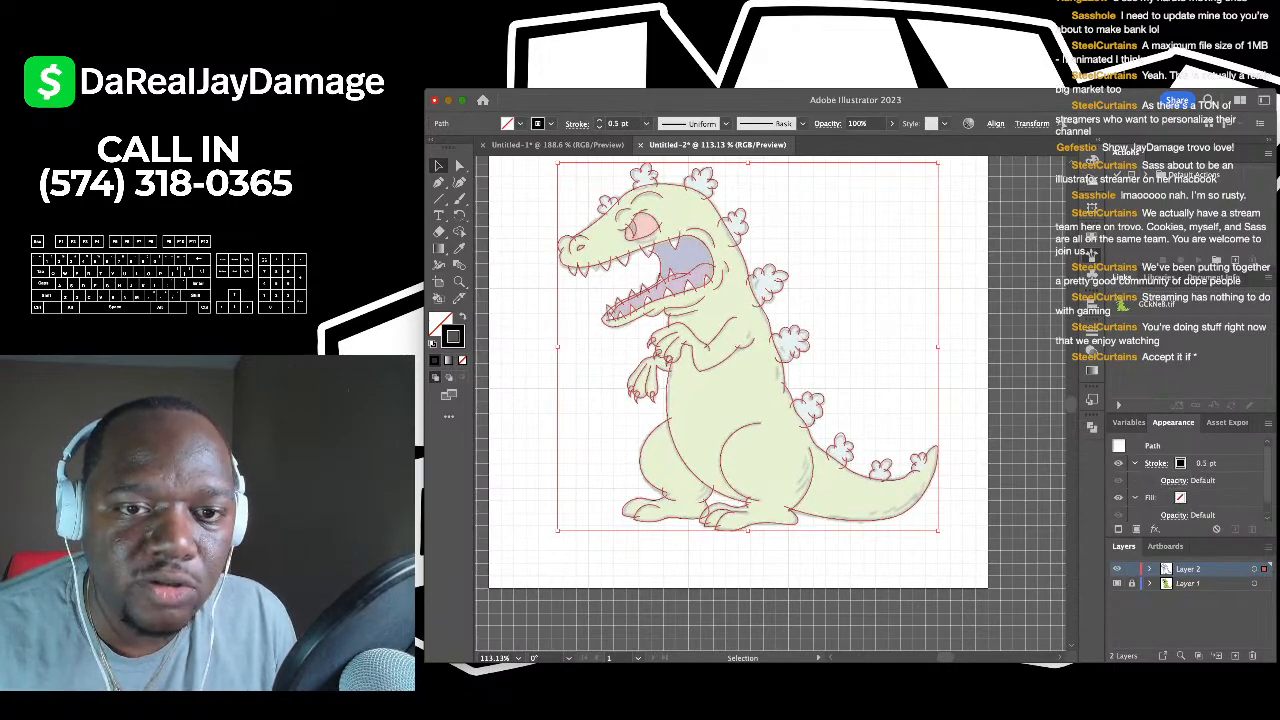
click(599, 120)
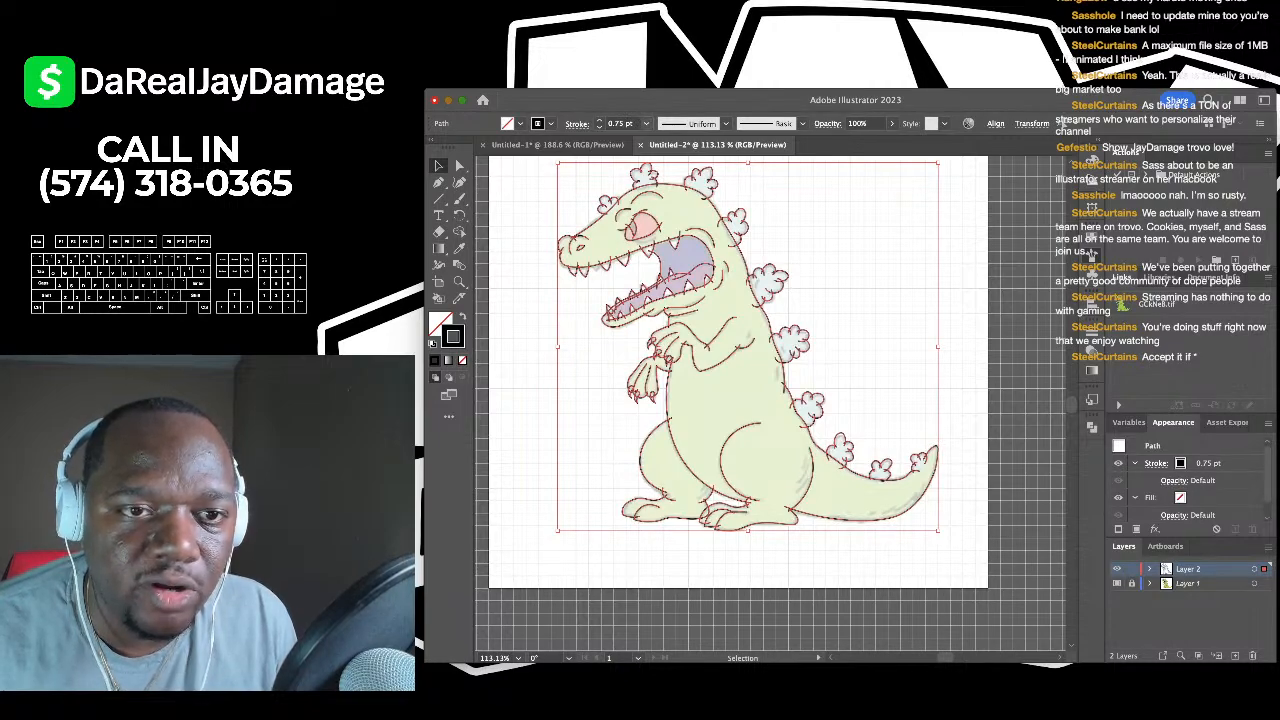
click(599, 120)
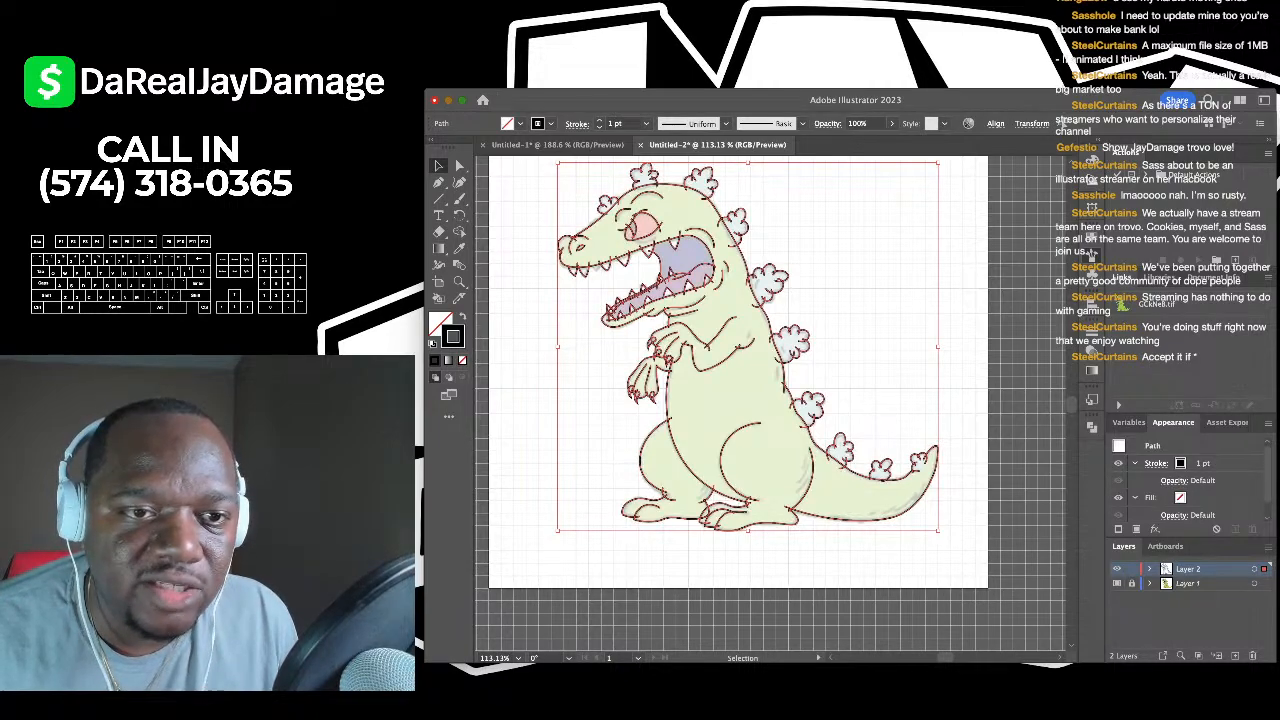
scroll(700, 300, up, 5)
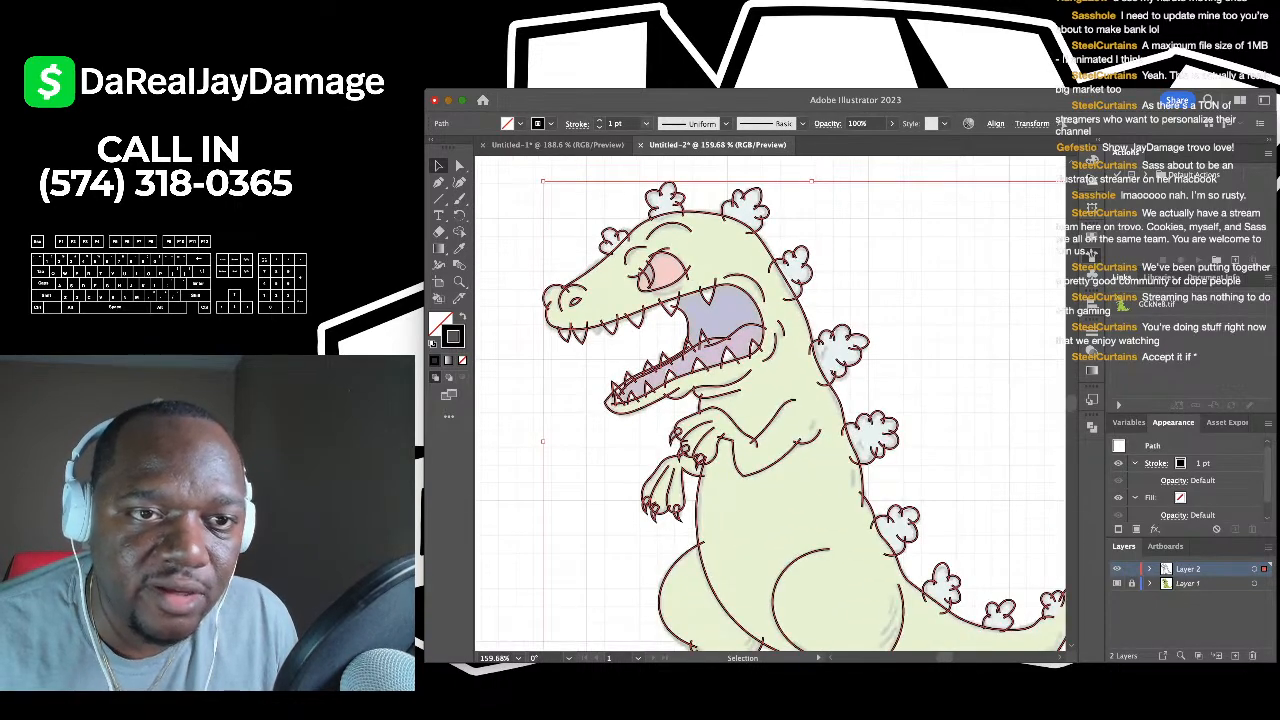
key(super+shift+a)
scroll(770, 400, down, 4)
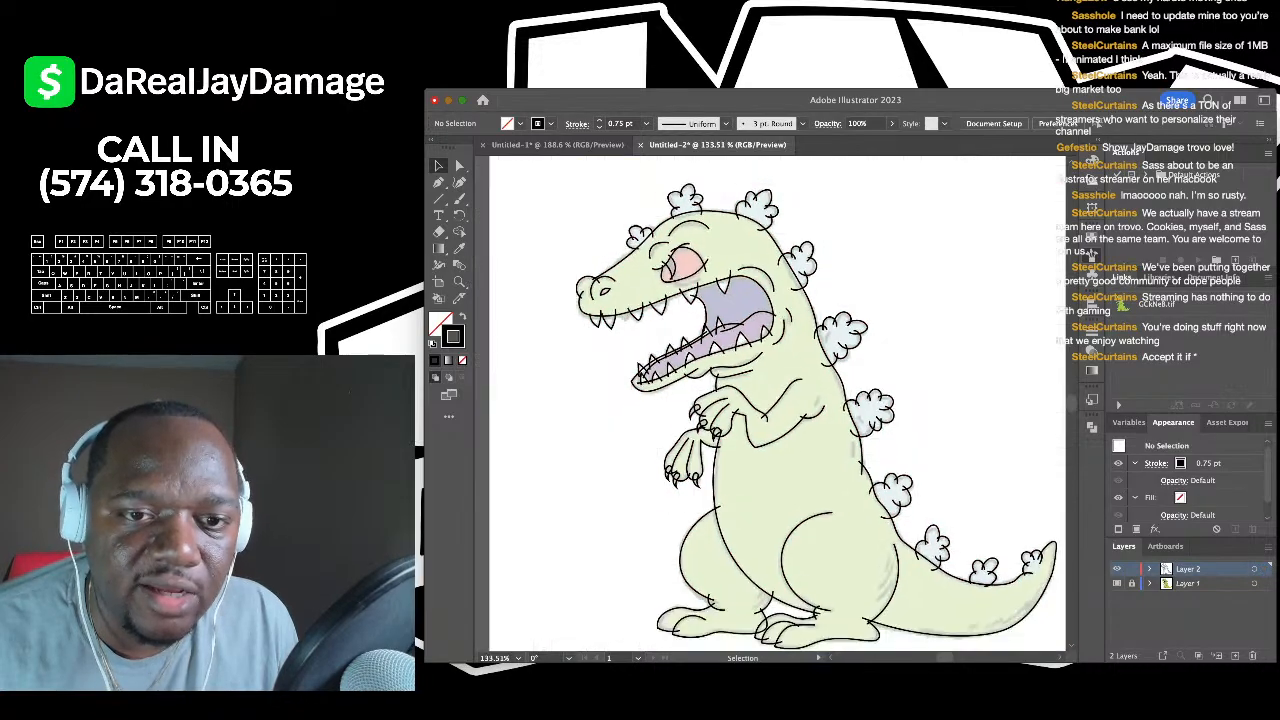
scroll(770, 400, up, 4)
scroll(770, 400, down, 3)
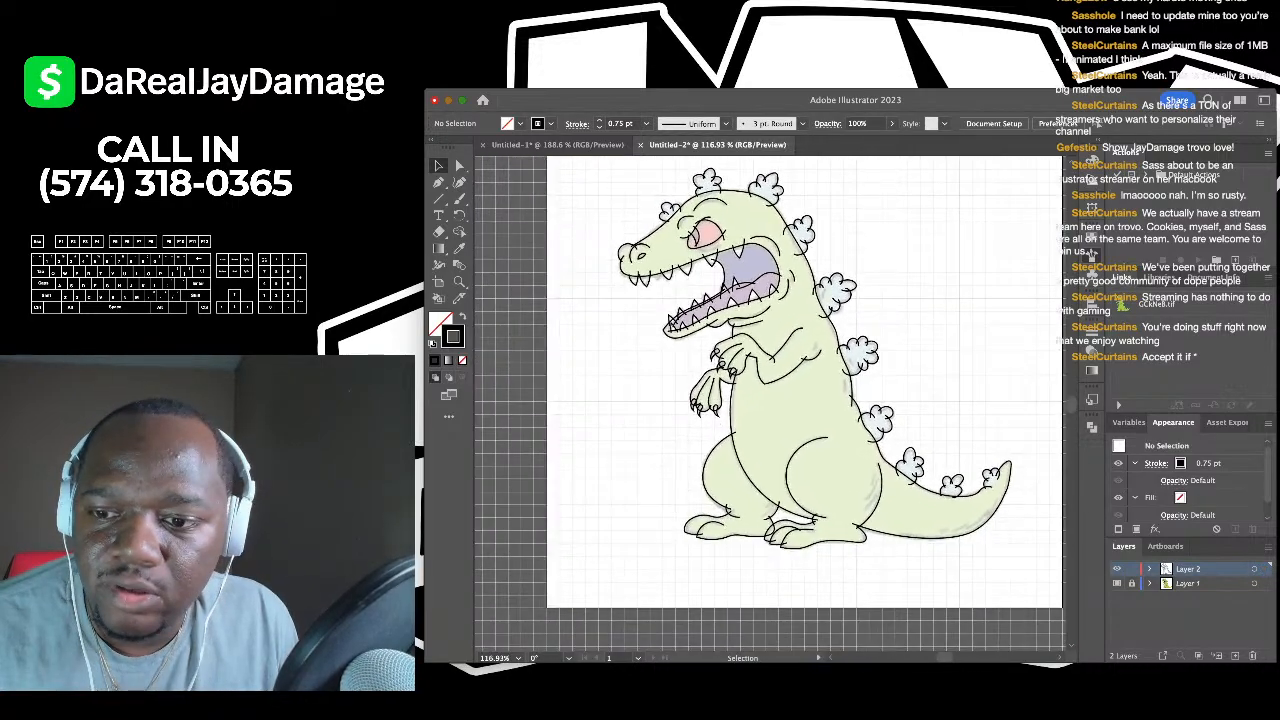
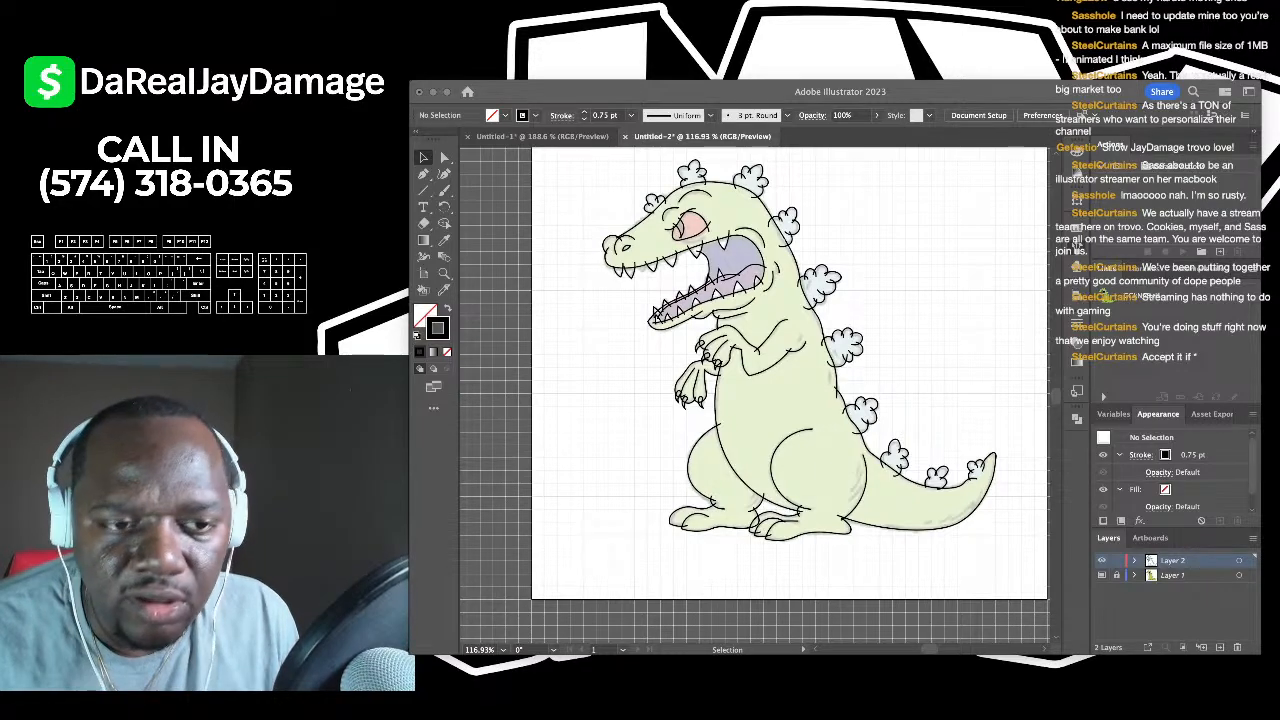
- Draw a three-point curve under the dinosaur's eye with the Curvature tool
key(super+0)
scroll(685, 385, up, 5)
scroll(685, 385, down, 3)
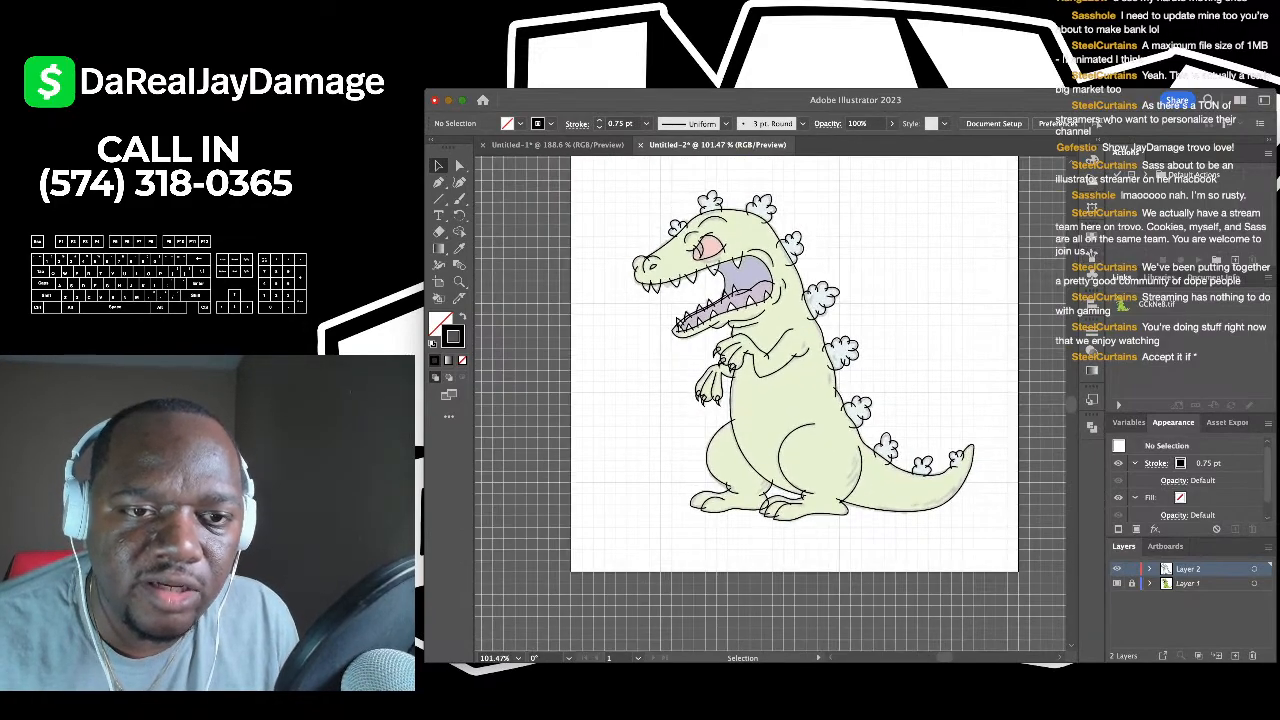
scroll(711, 232, up, 8)
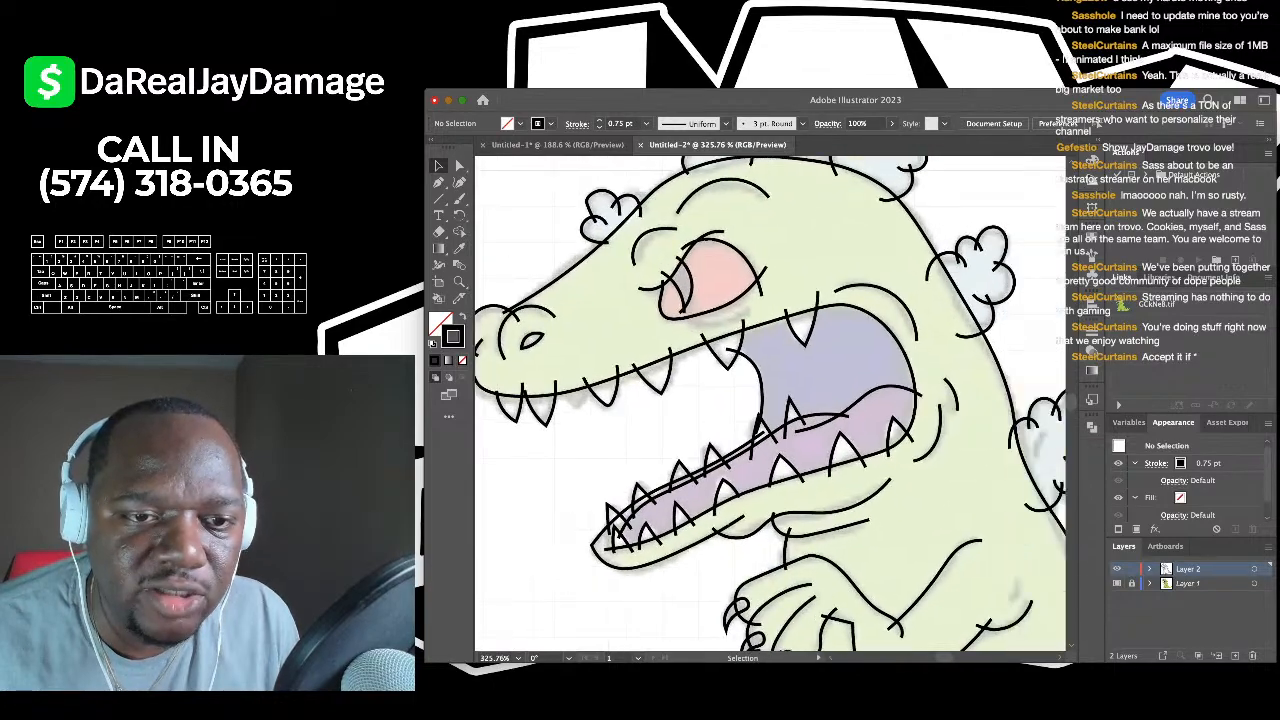
key(shift+grave)
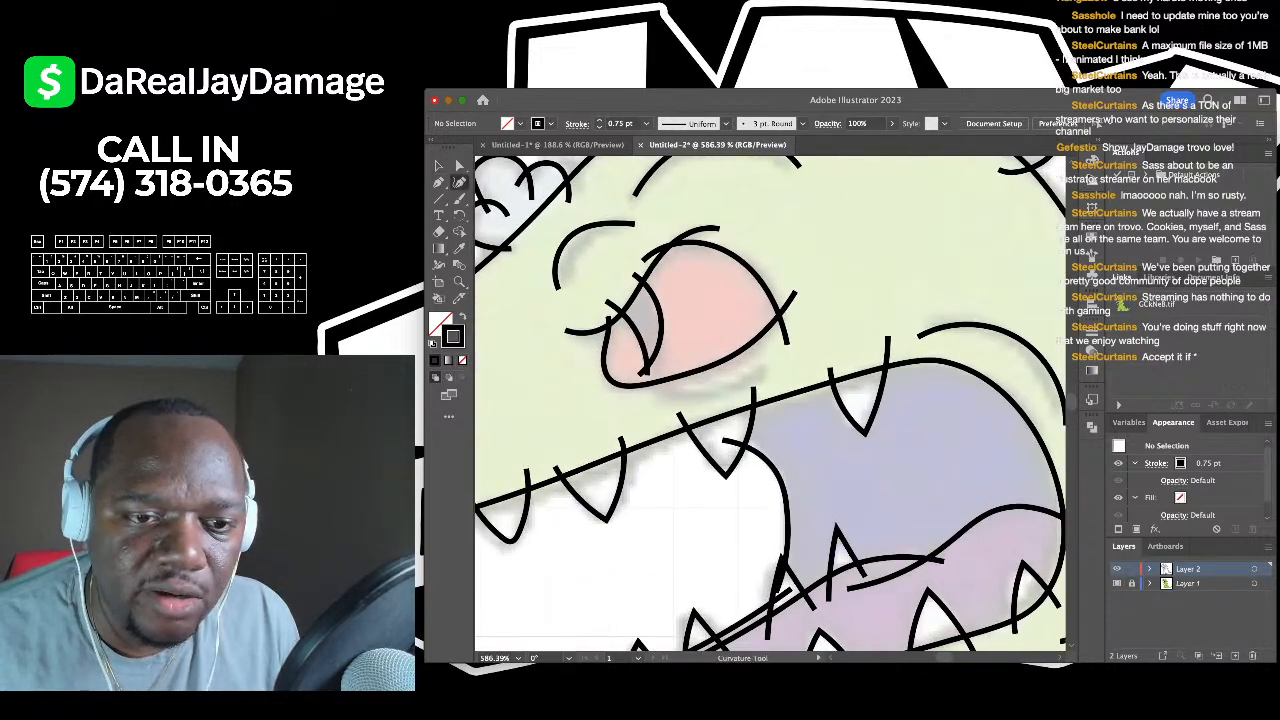
click(656, 393)
click(727, 388)
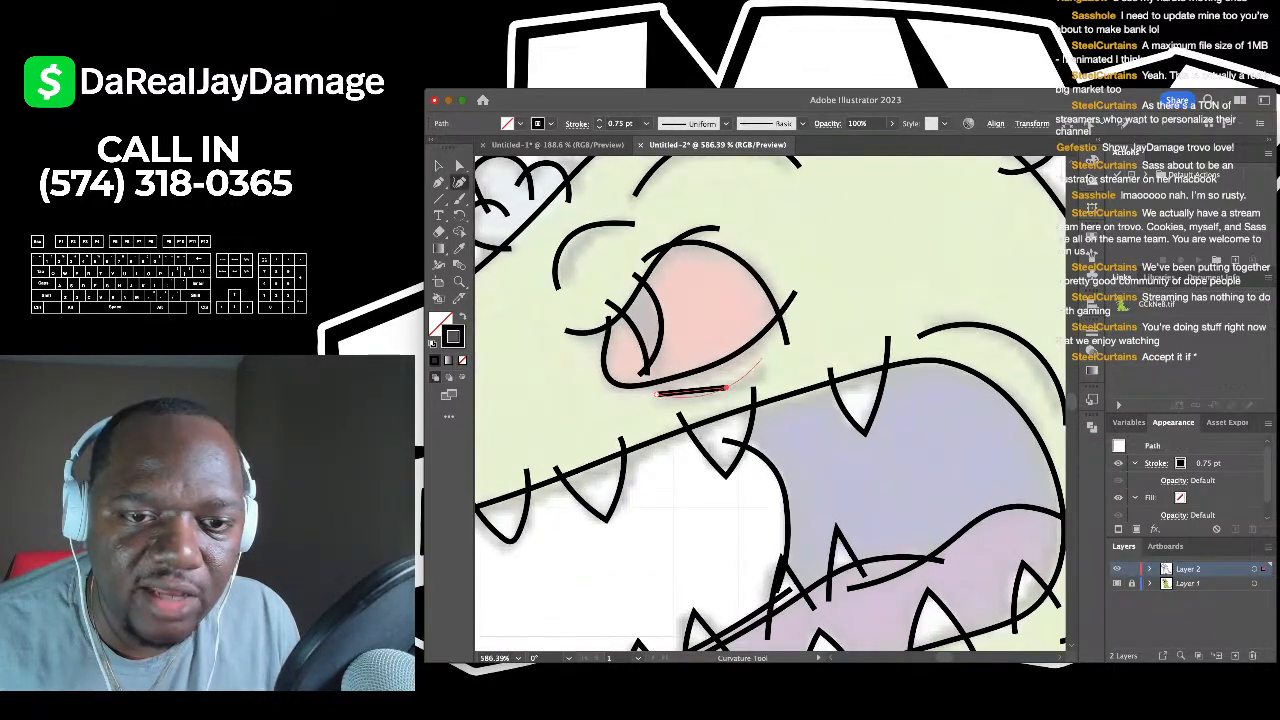
click(765, 358)
- Deselect the new eye curve and fit the whole dinosaur back in view
key(v)
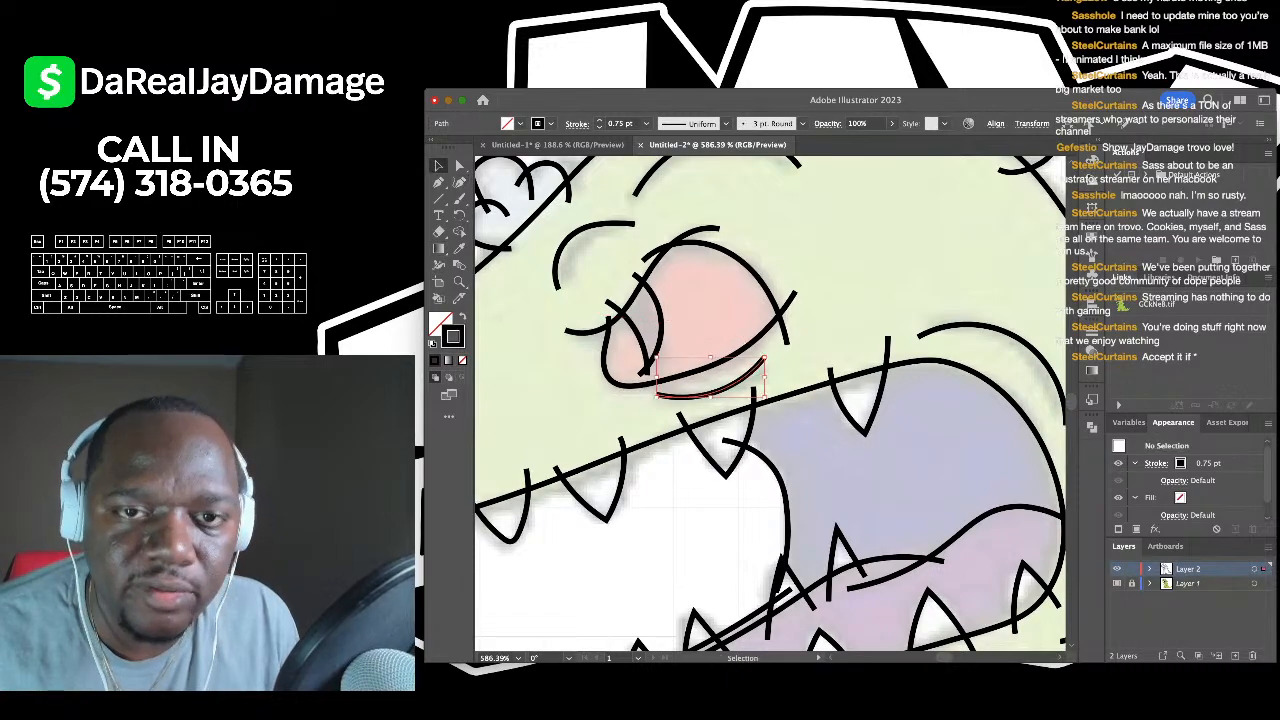
key(super+shift+a)
key(super+0)
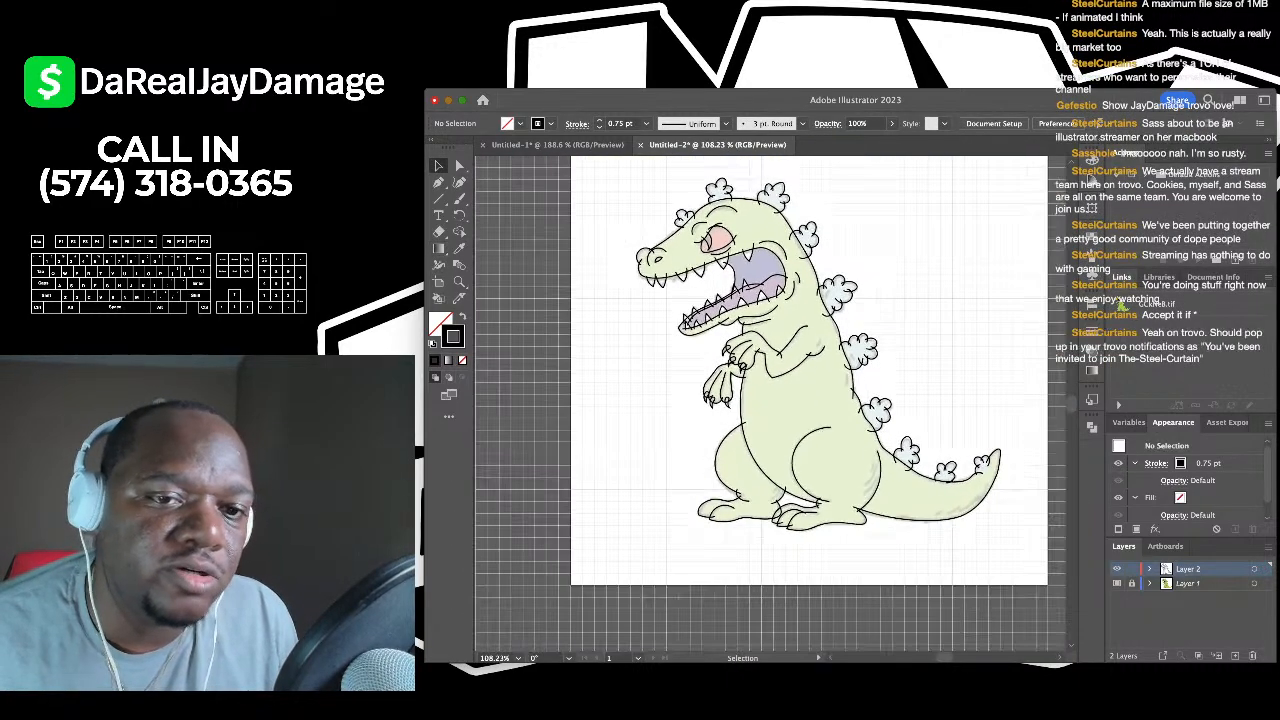
scroll(760, 400, right, 3)
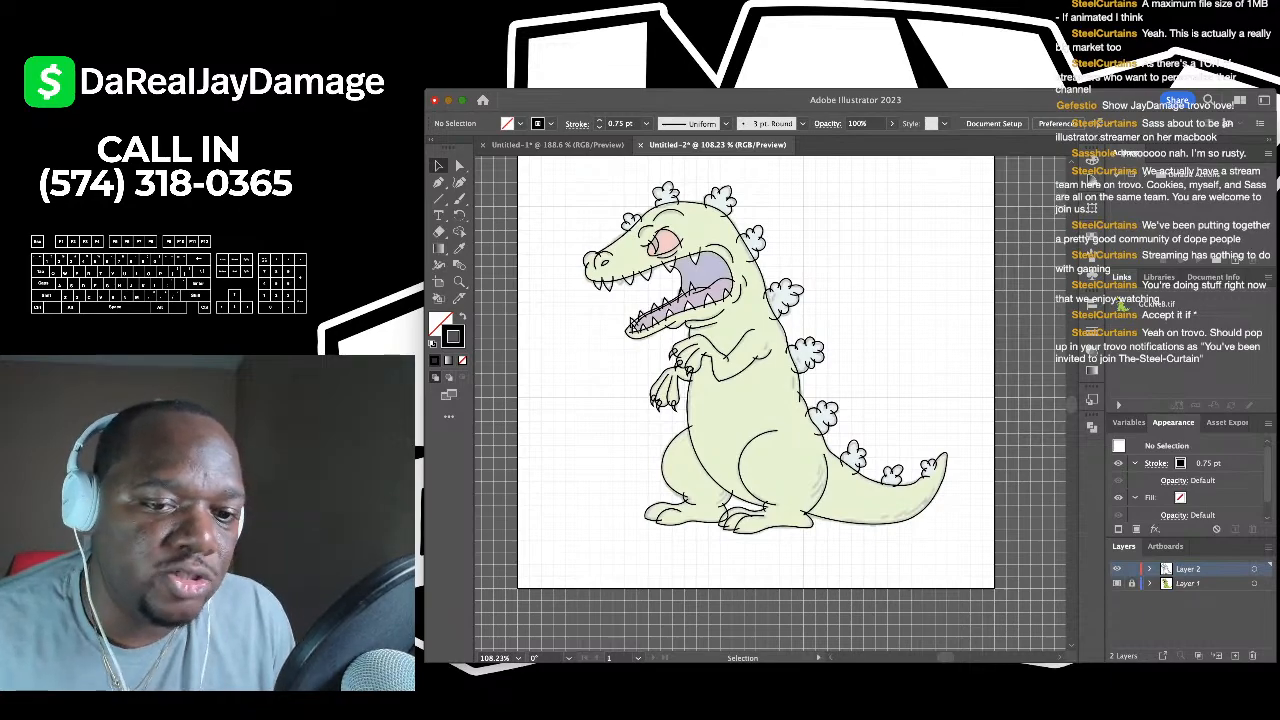
scroll(770, 405, right, 1)
scroll(770, 405, down, 1)
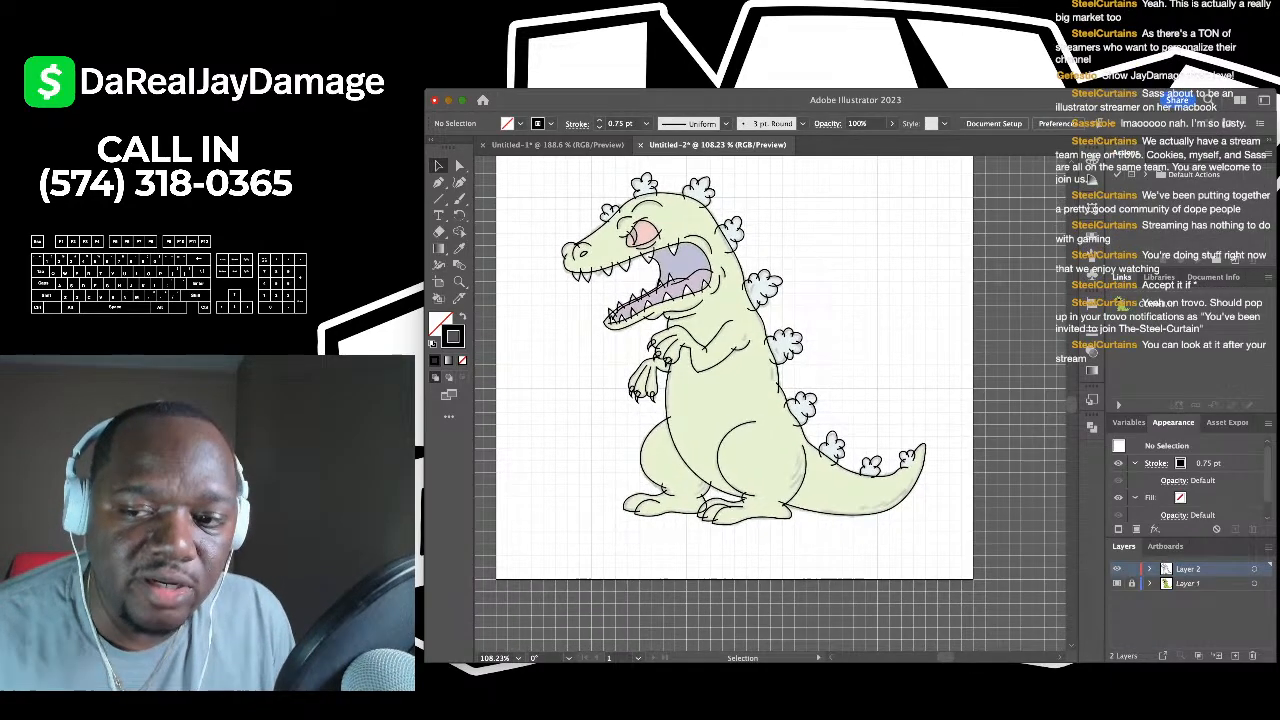
key(super+Tab)
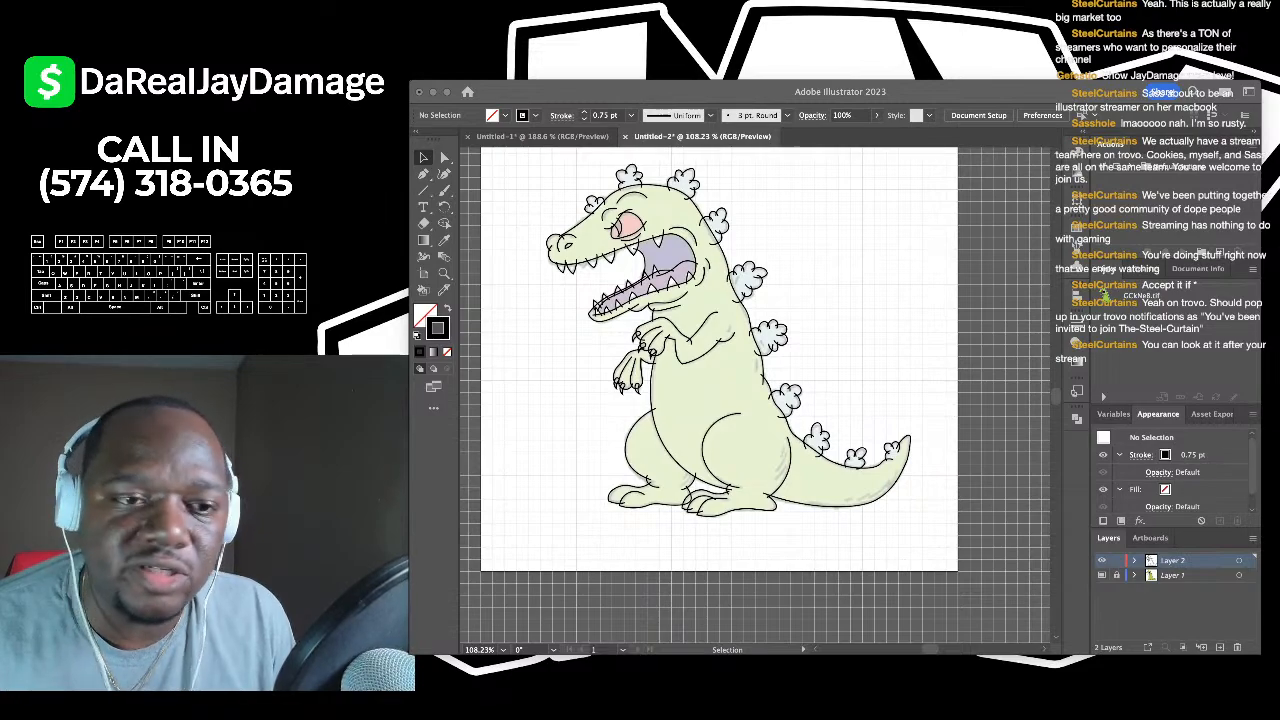
- Select all of the dinosaur's line art and group it
click(682, 482)
scroll(682, 482, down, 3)
scroll(682, 482, up, 3)
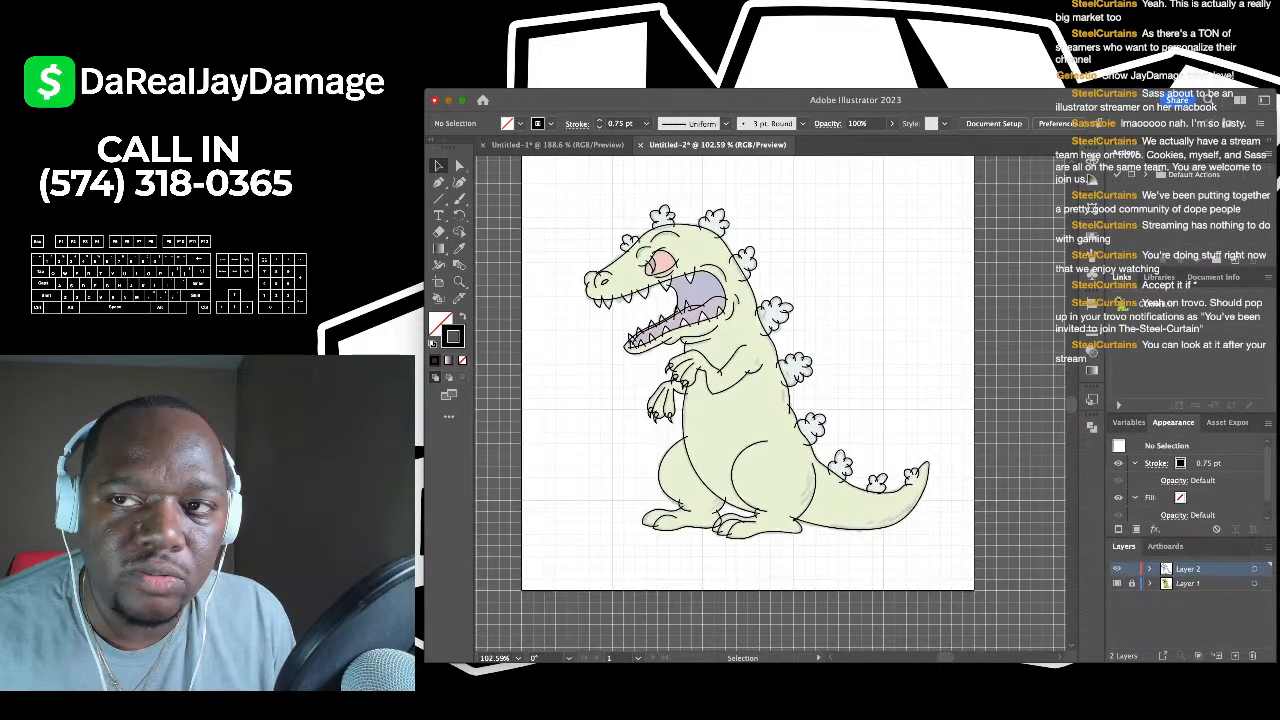
scroll(682, 482, down, 3)
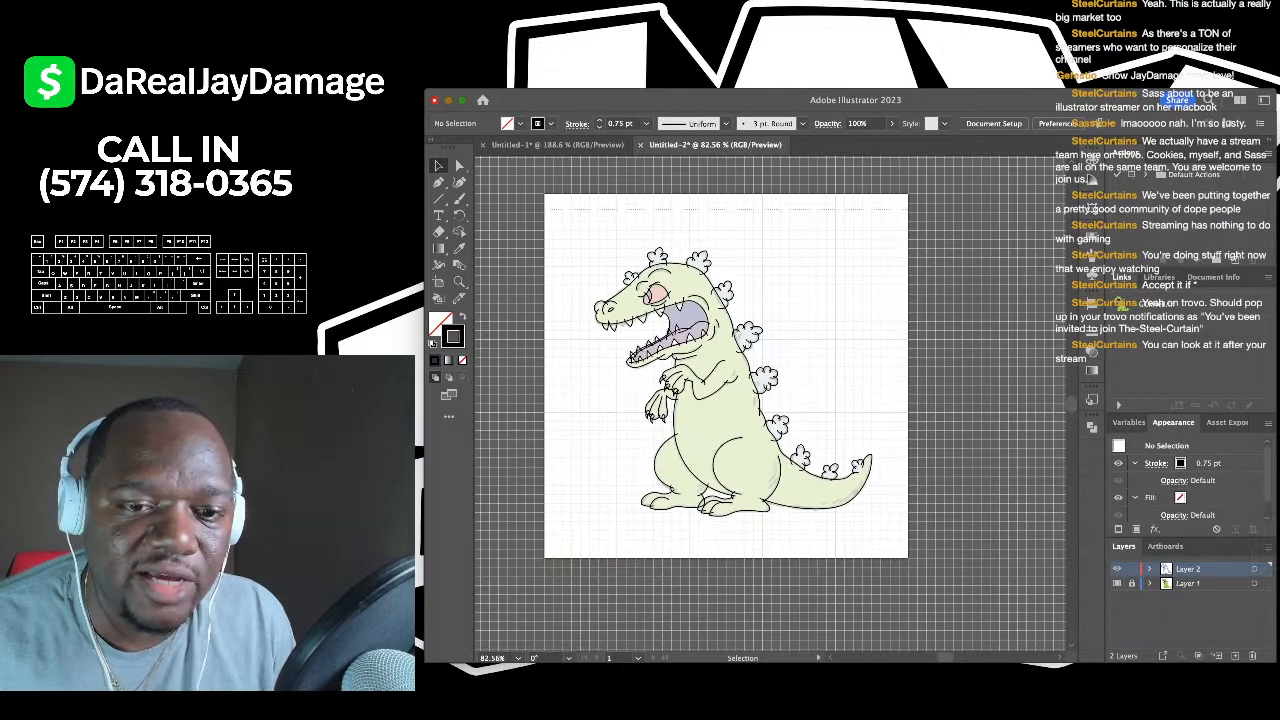
key(super+a)
scroll(742, 455, up, 1)
scroll(715, 452, up, 2)
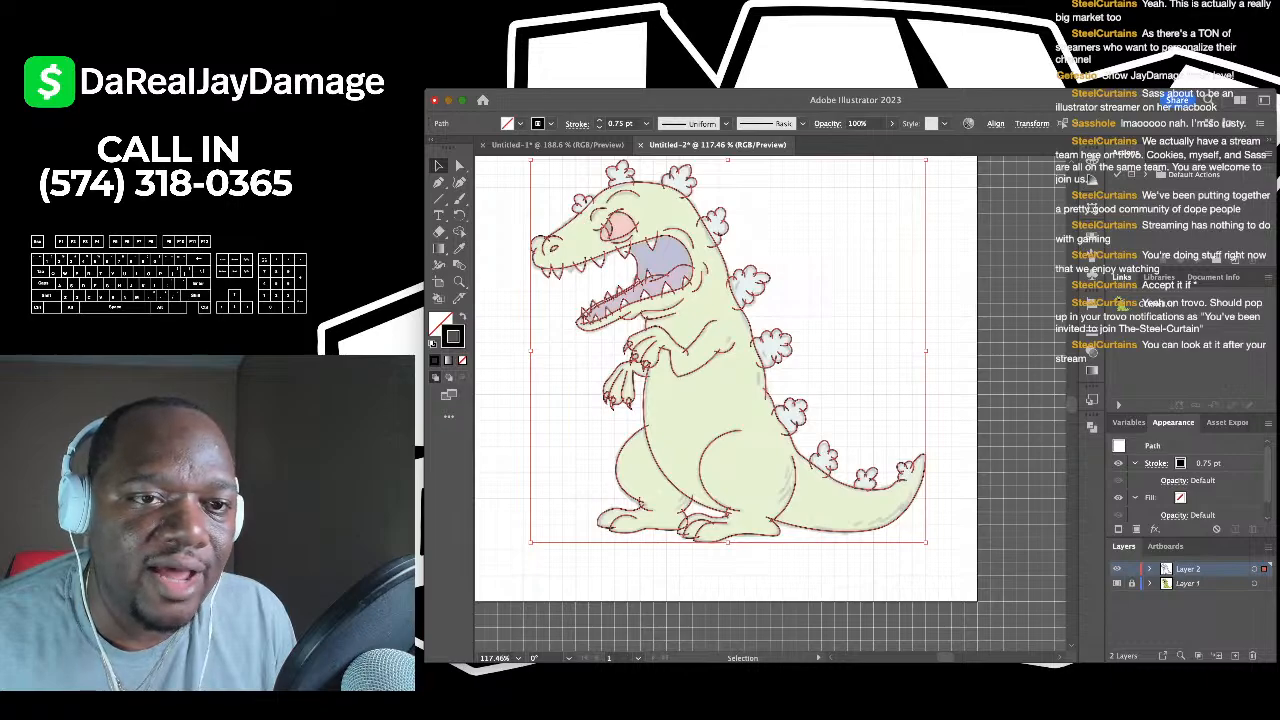
key(super+g)
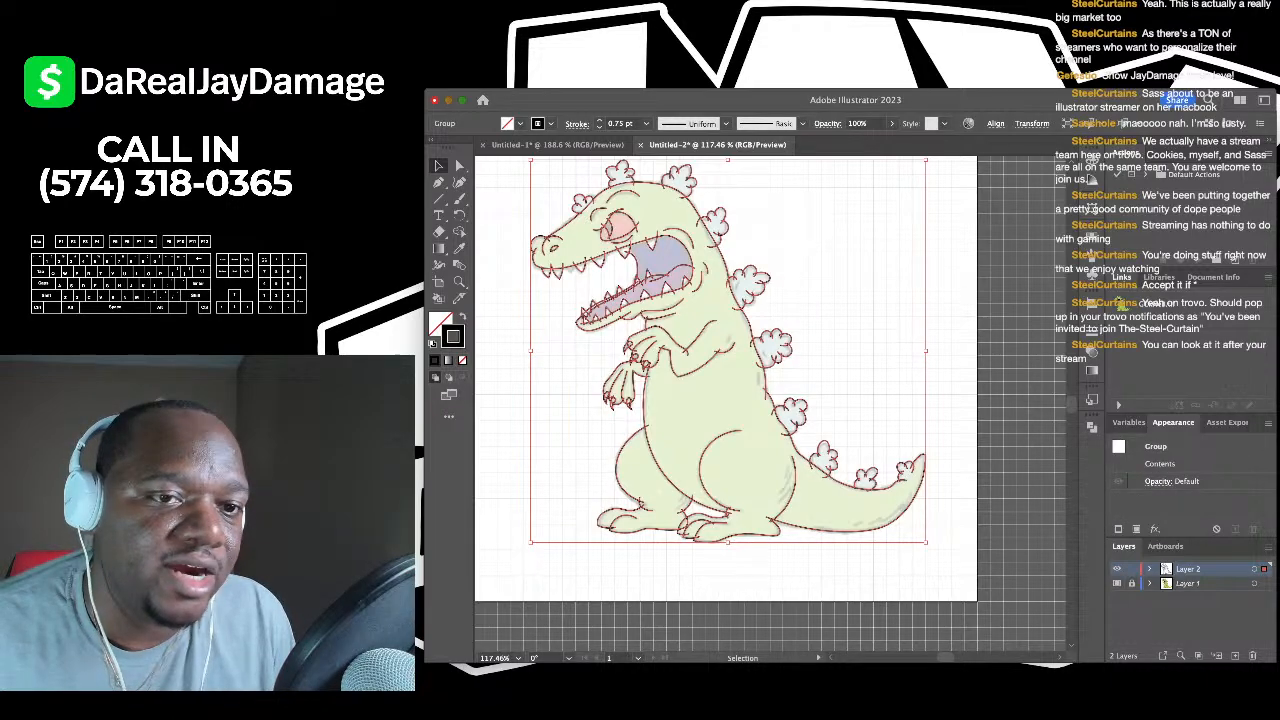
- Swap the group's fill and stroke for a black fill with no stroke, then deselect
scroll(771, 405, up, 1)
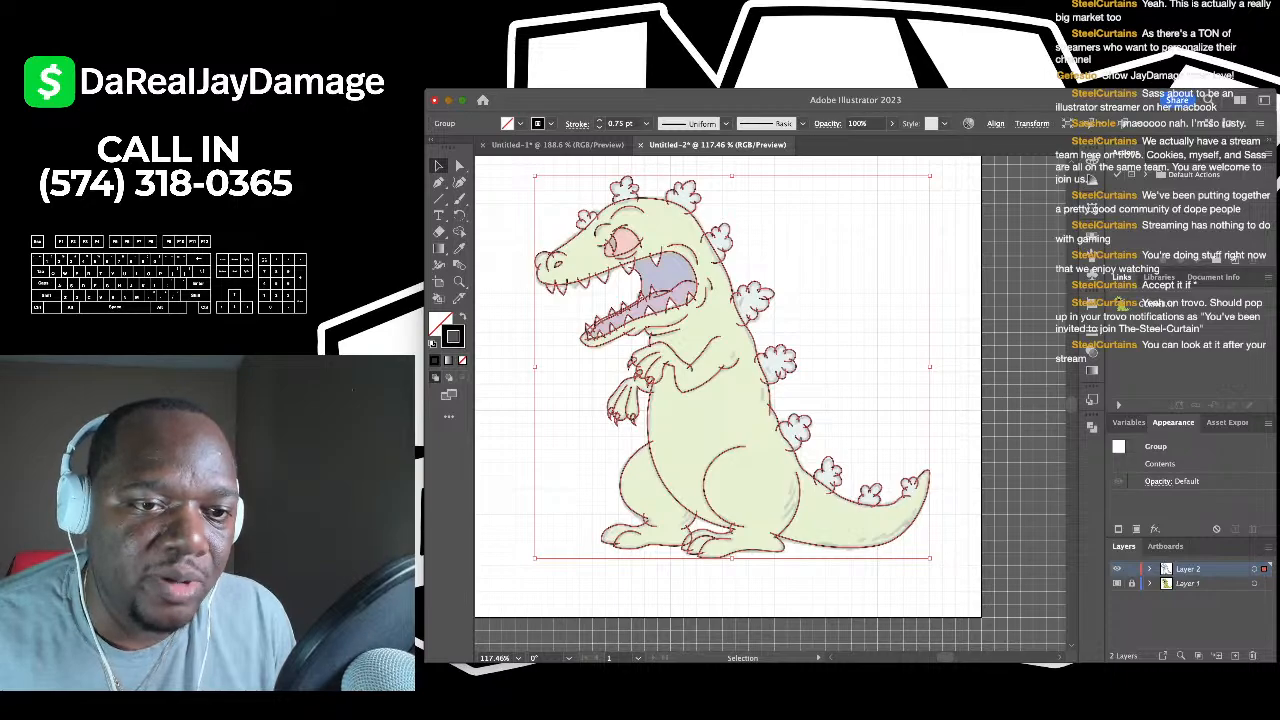
key(shift+x)
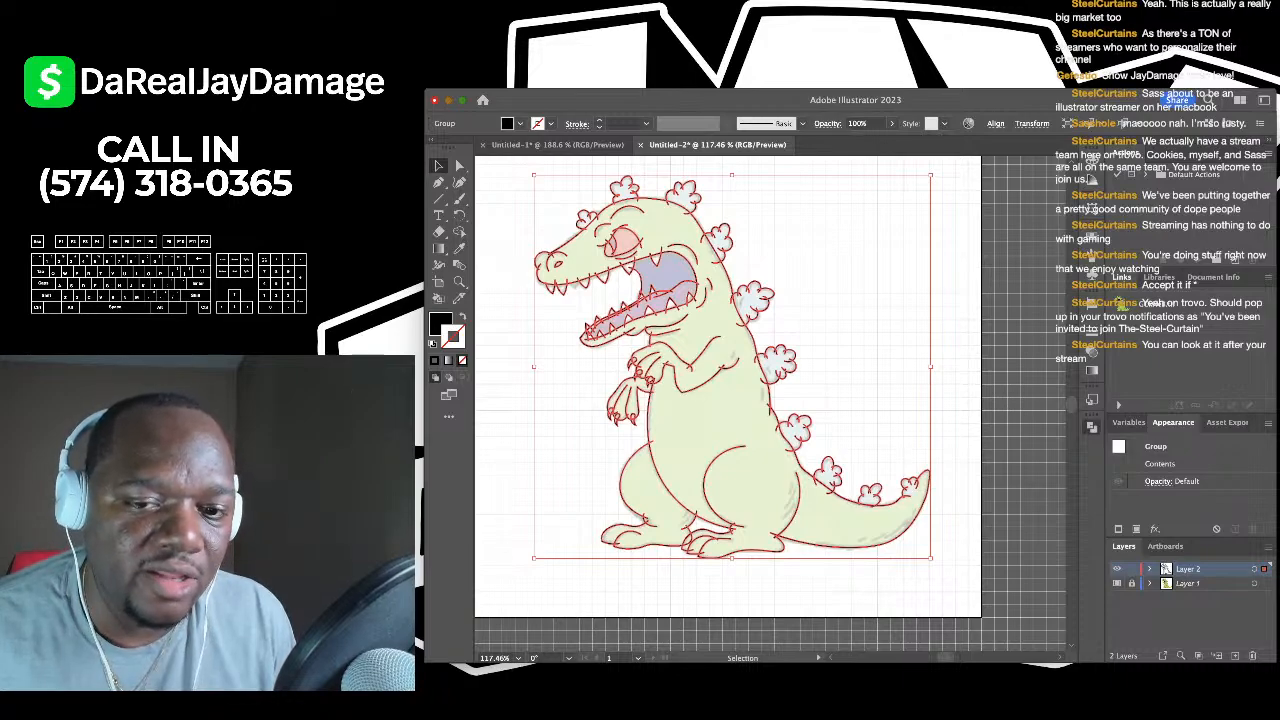
key(super+z)
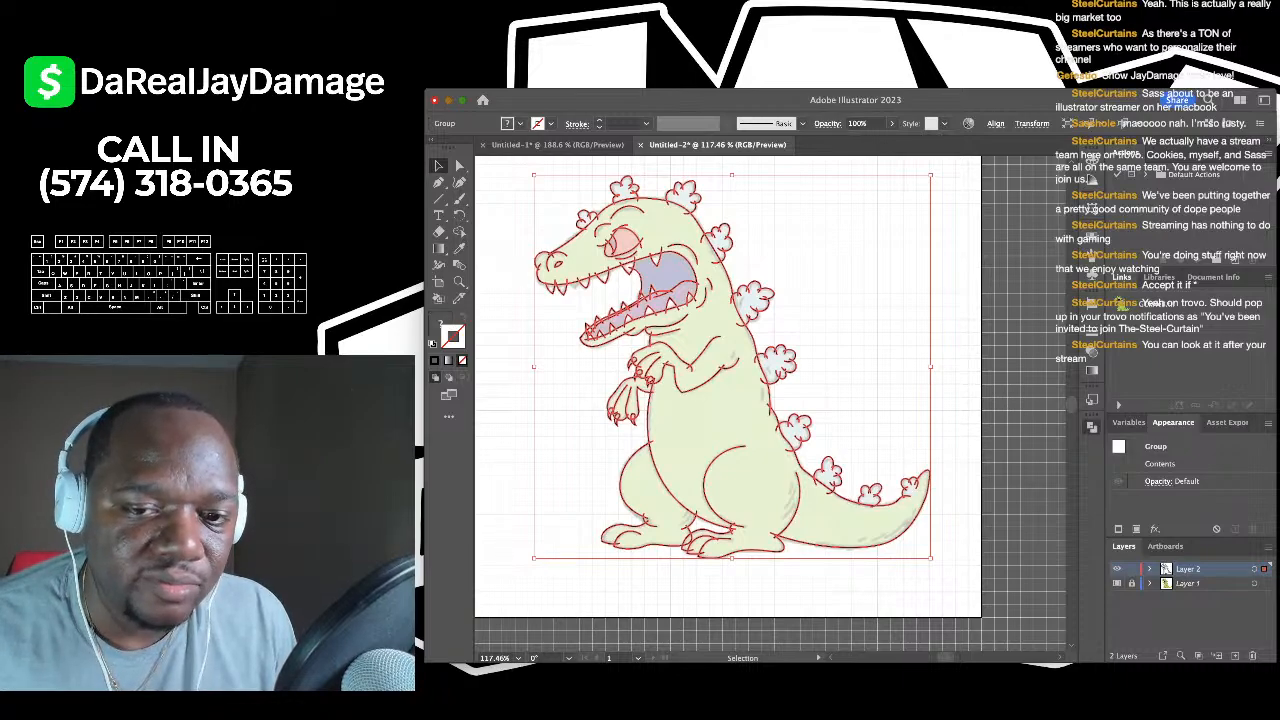
scroll(619, 254, up, 2)
scroll(619, 254, up, 4)
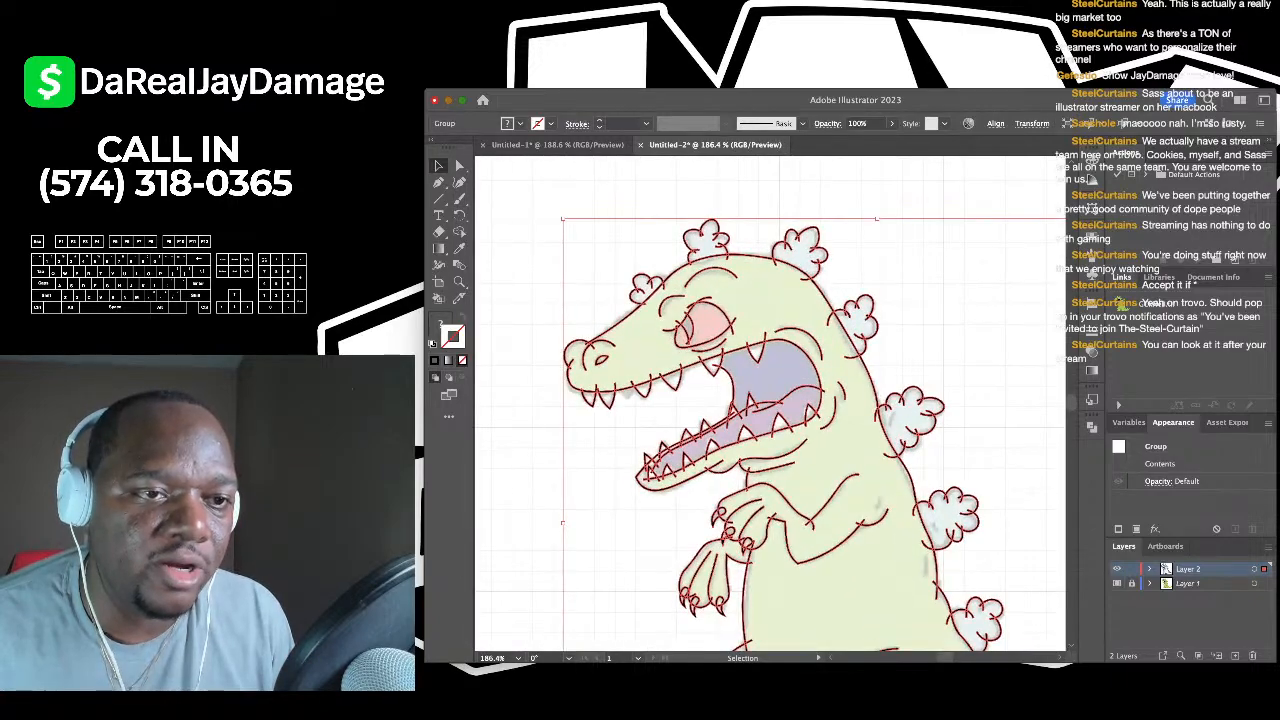
key(a)
key(super+shift+a)
- Select stray line ends on the snout and head with Direct Selection
scroll(578, 348, up, 6)
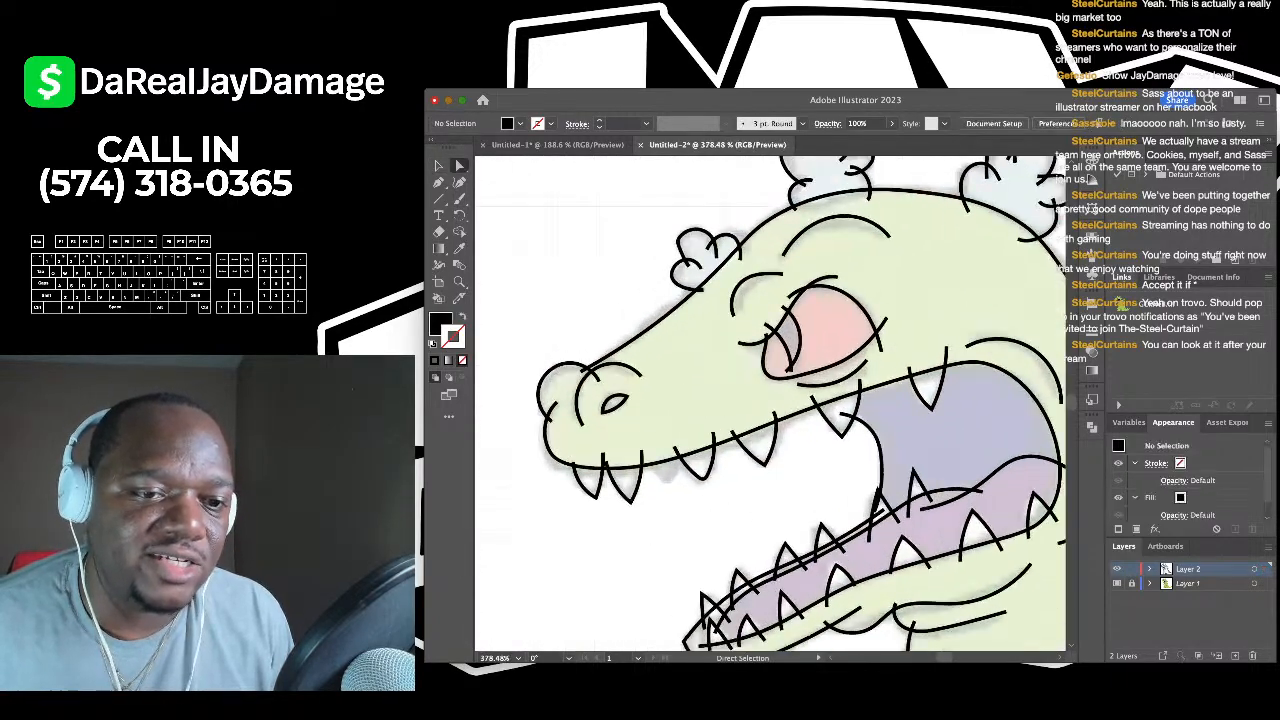
click(540, 437)
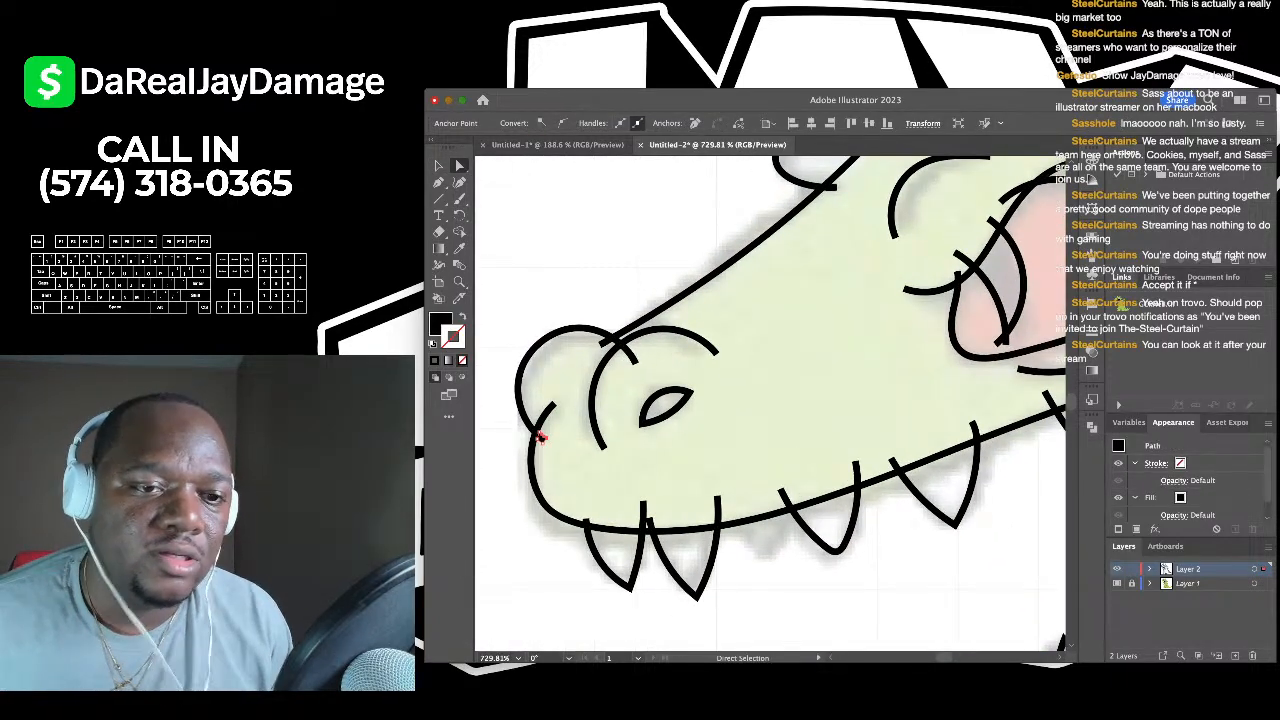
scroll(770, 405, up, 6)
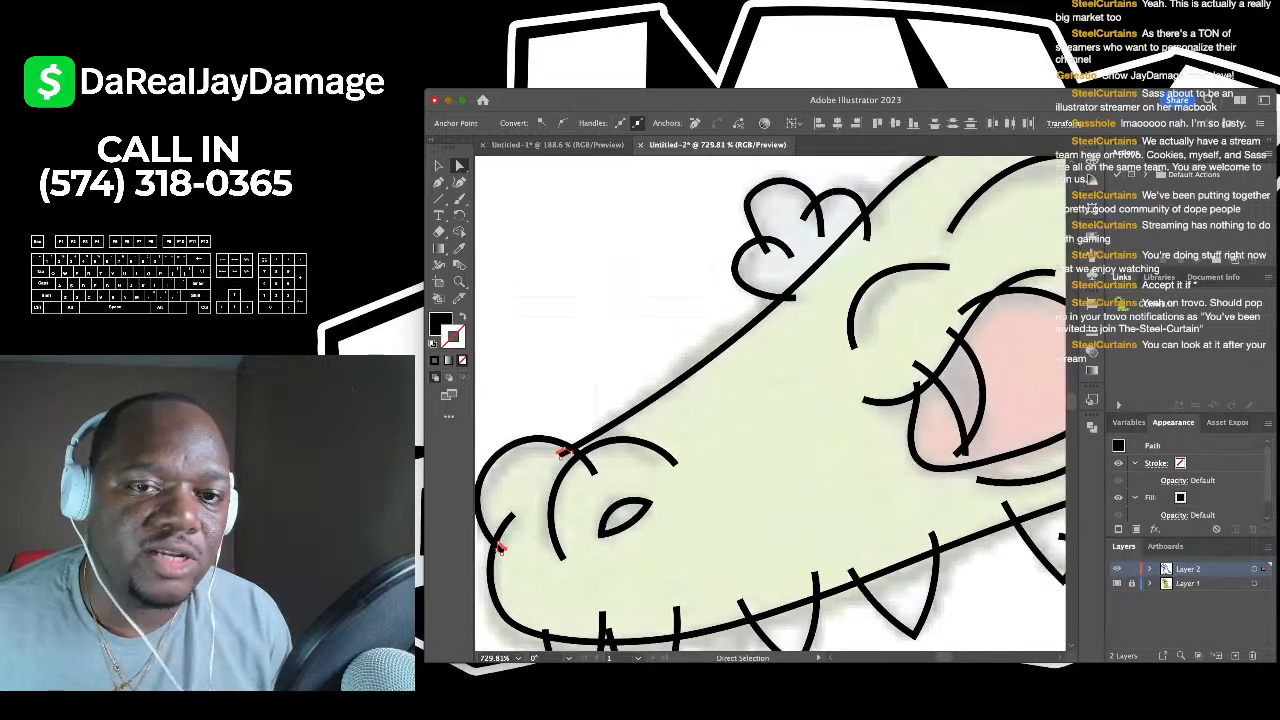
shift+click(717, 290)
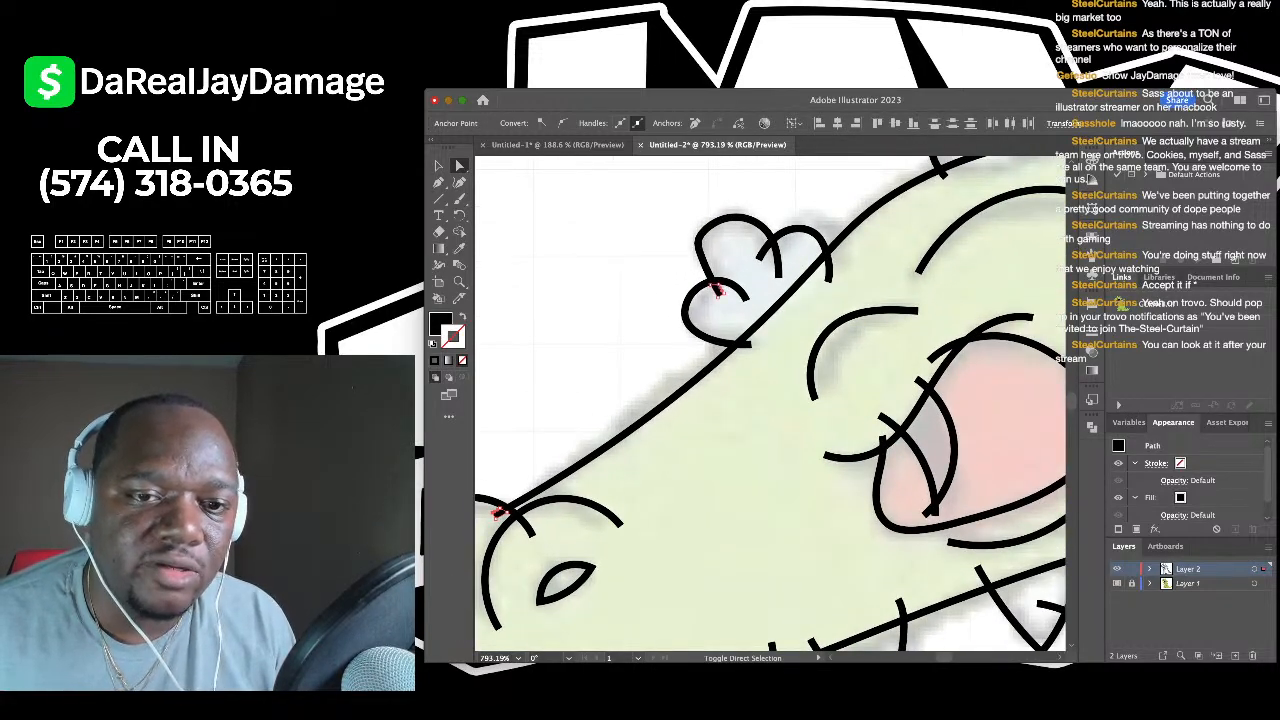
shift+click(745, 344)
shift+click(765, 250)
scroll(770, 405, up, 3)
scroll(770, 405, right, 3)
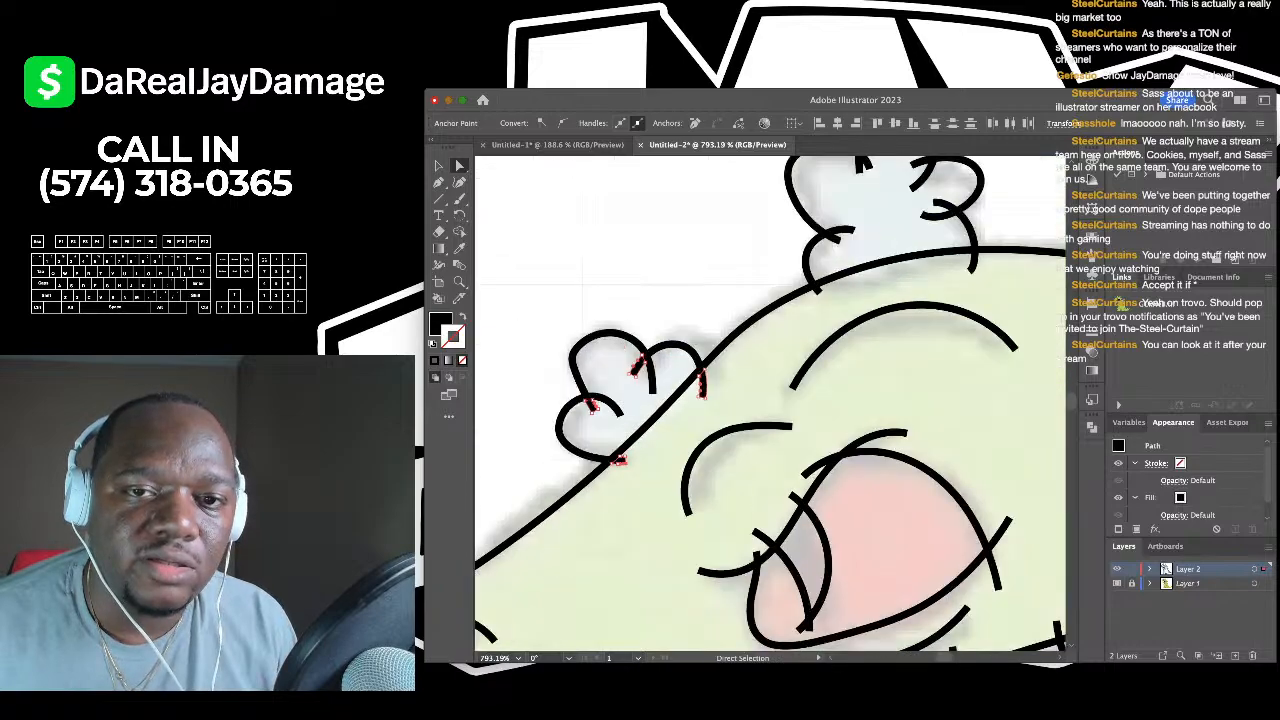
scroll(770, 405, up, 3)
scroll(770, 405, right, 2)
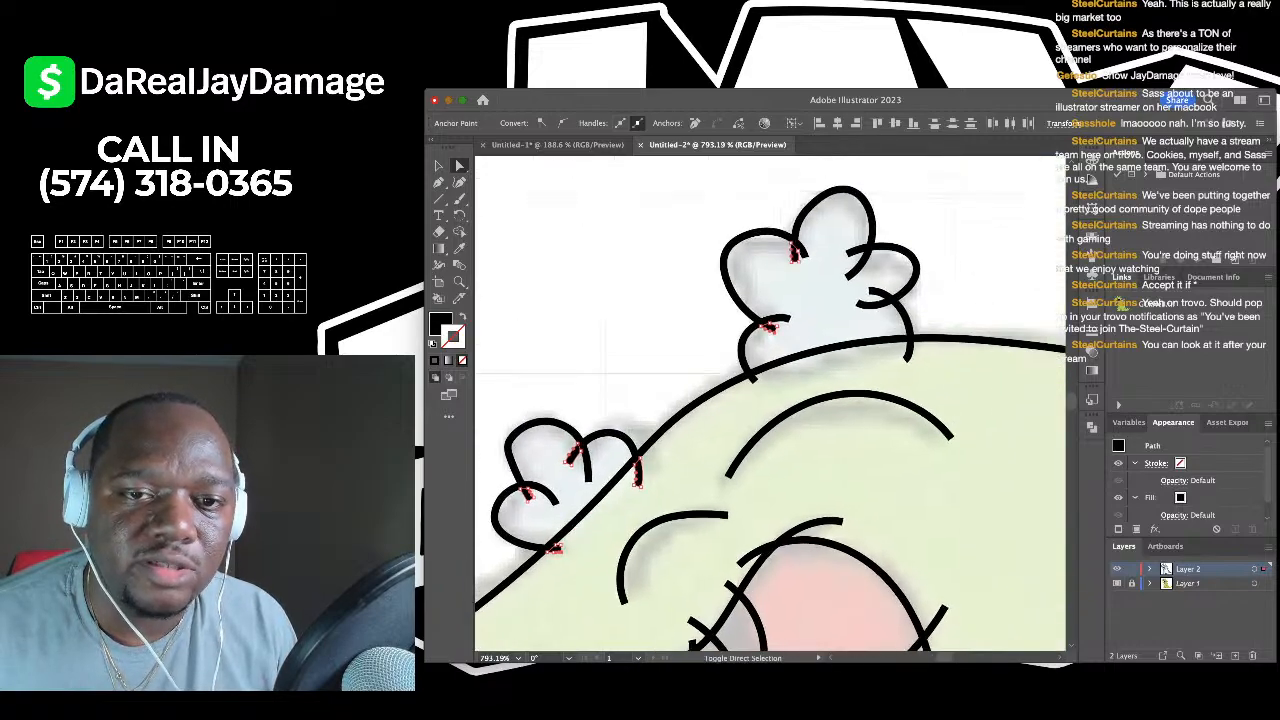
- Add the head-bump and eye line ends, then clear the anchor selection
shift+click(880, 293)
shift+click(908, 352)
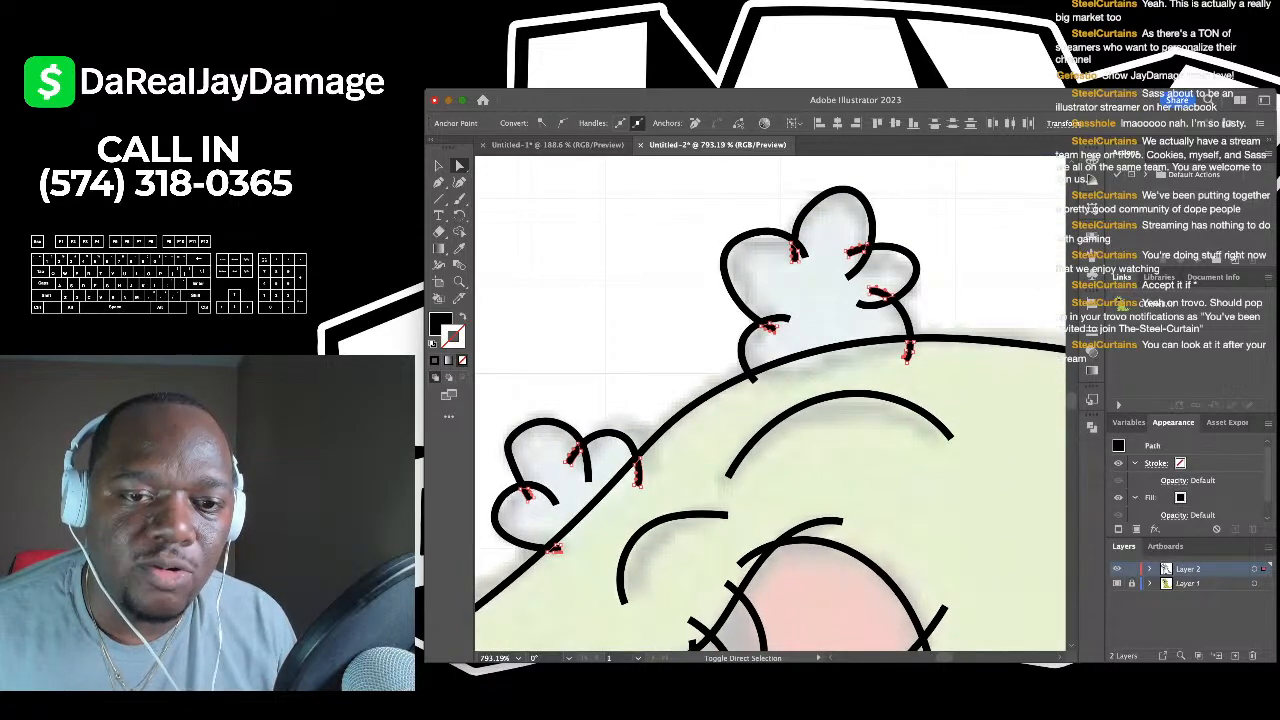
shift+click(755, 378)
scroll(737, 440, down, 5)
scroll(737, 440, up, 4)
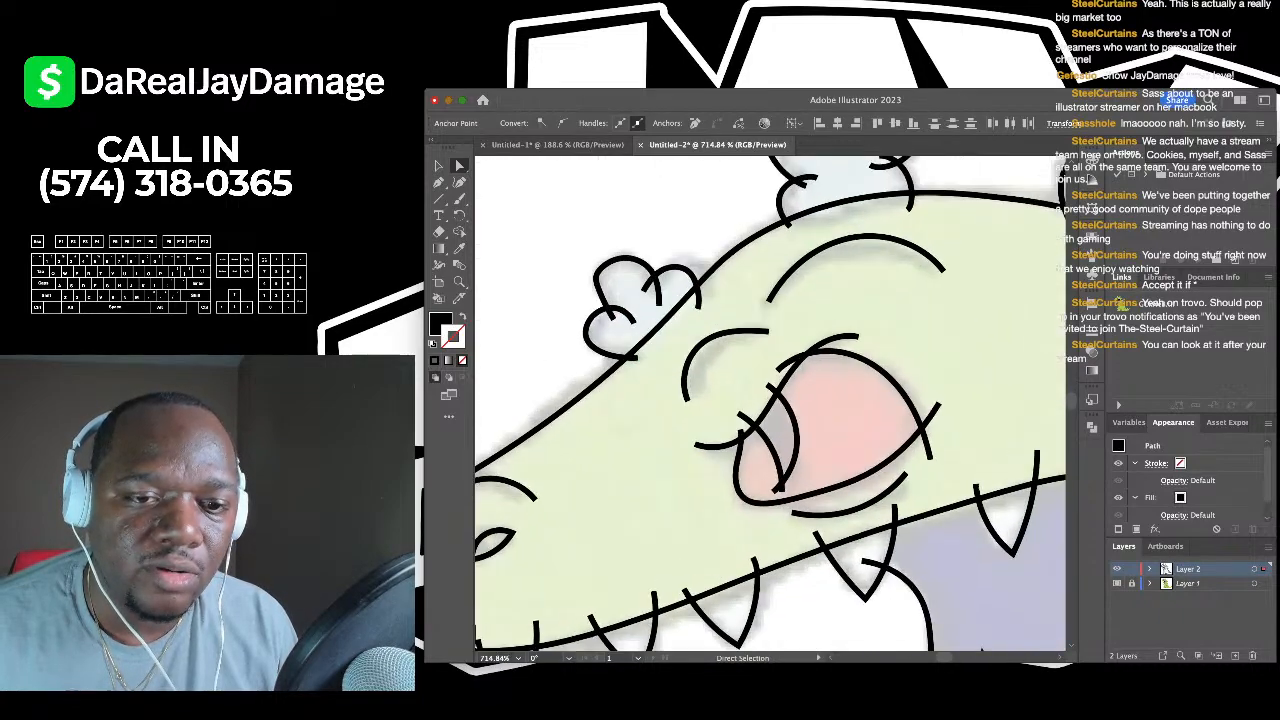
shift+click(740, 412)
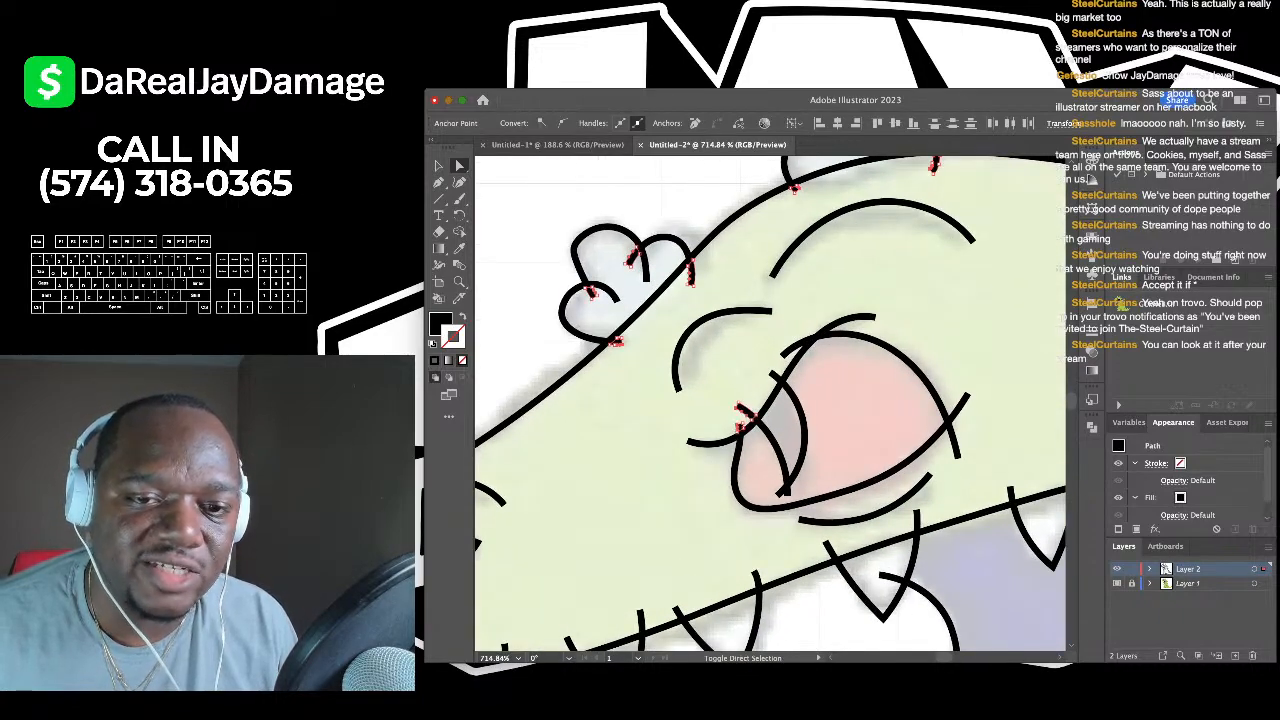
scroll(816, 465, up, 4)
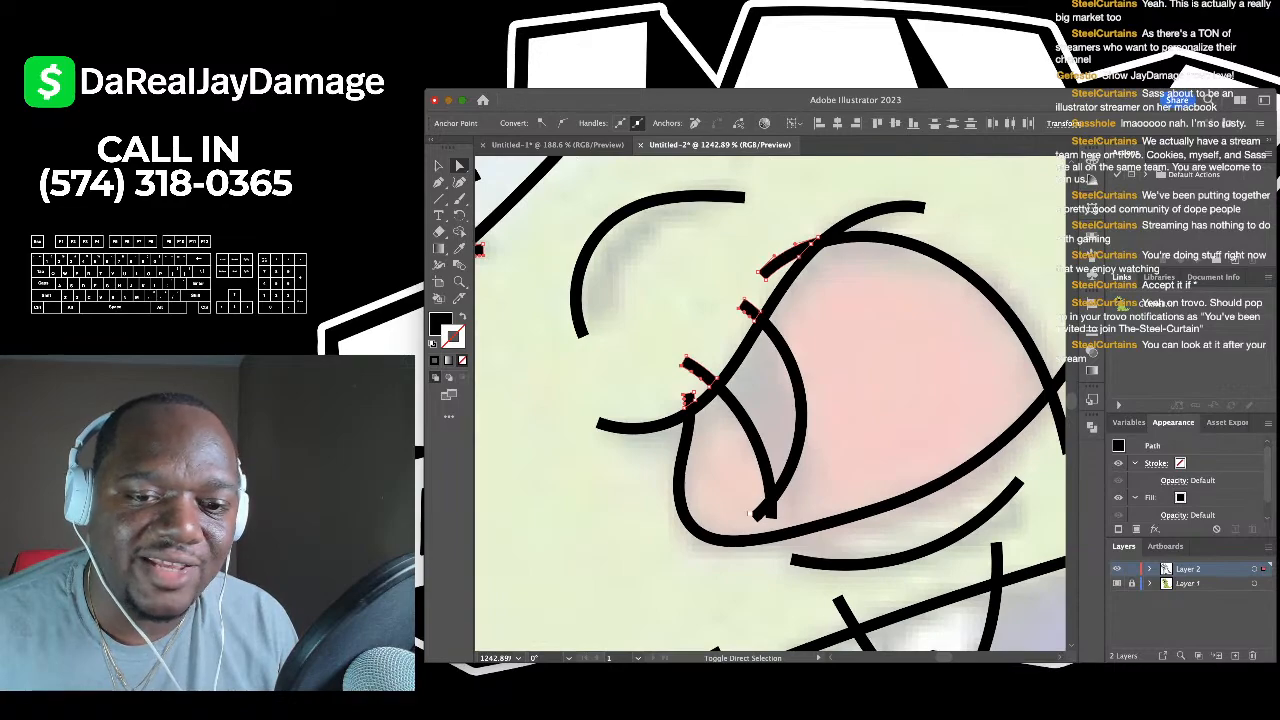
scroll(750, 513, down, 4)
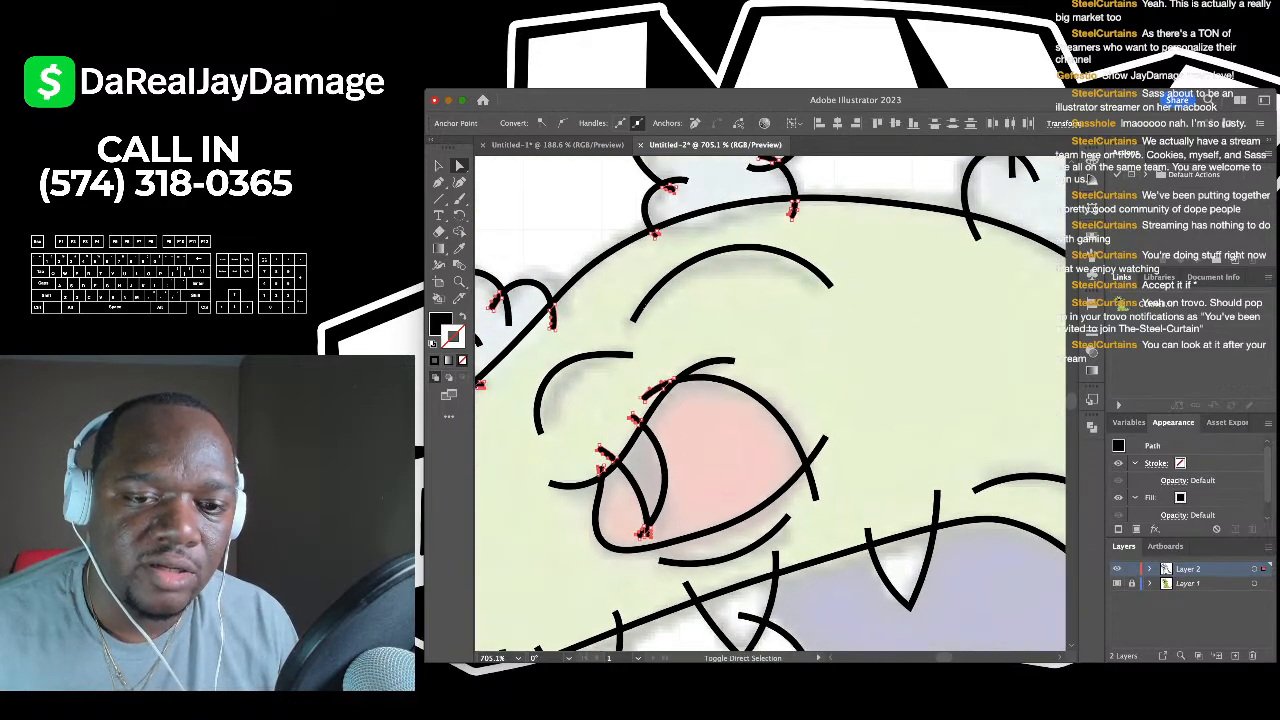
scroll(770, 400, down, 2)
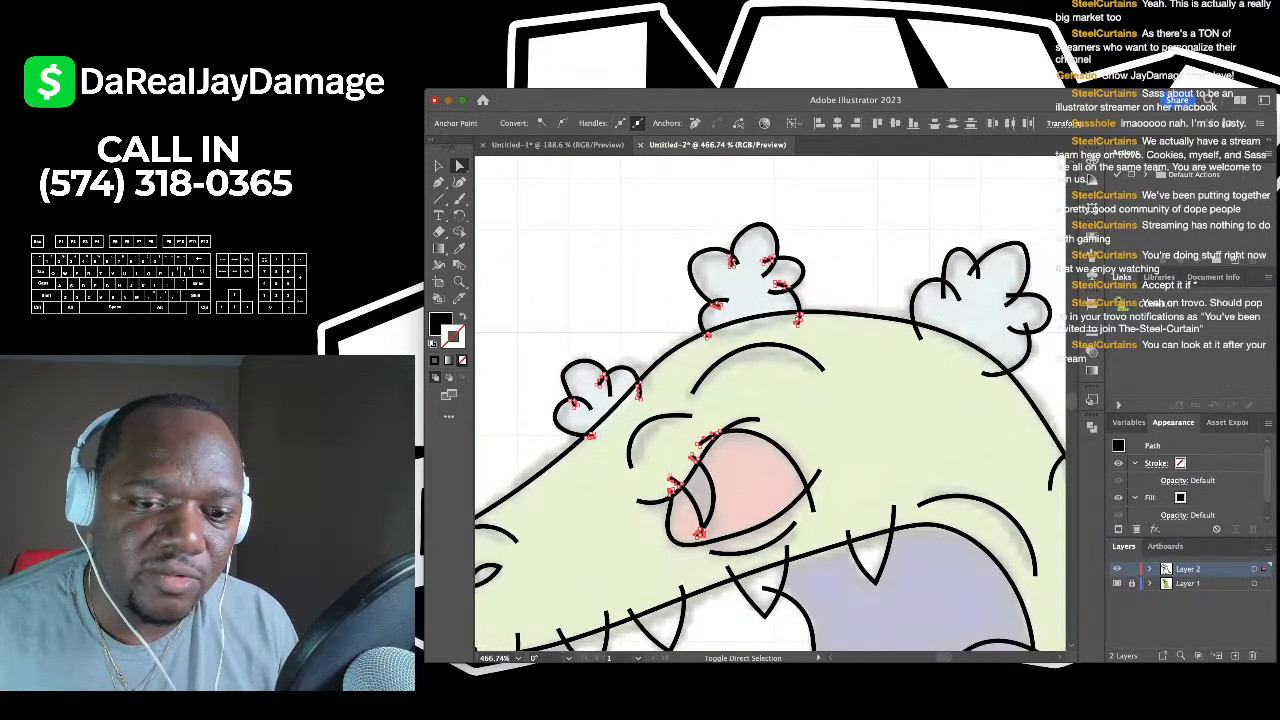
key(super+shift+a)
- Select the three overhanging tooth stubs above the jaw plus the upper snout stub
scroll(770, 400, down, 3)
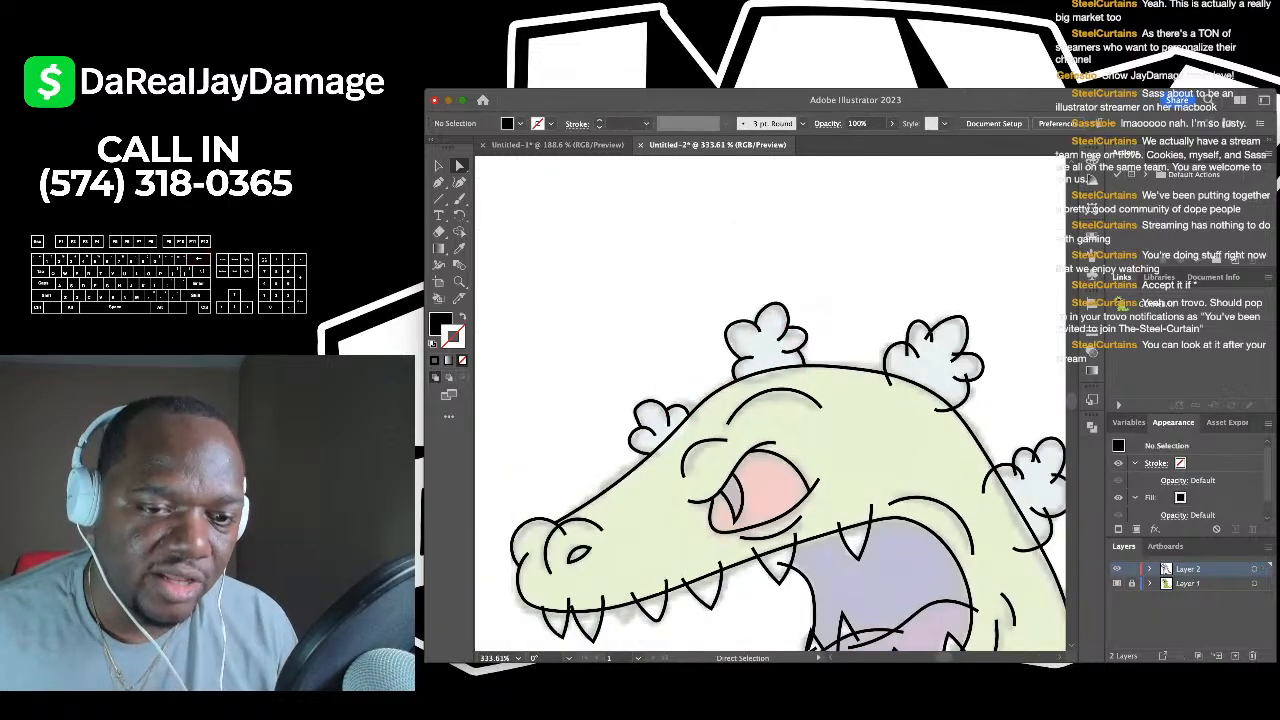
scroll(770, 400, up, 1)
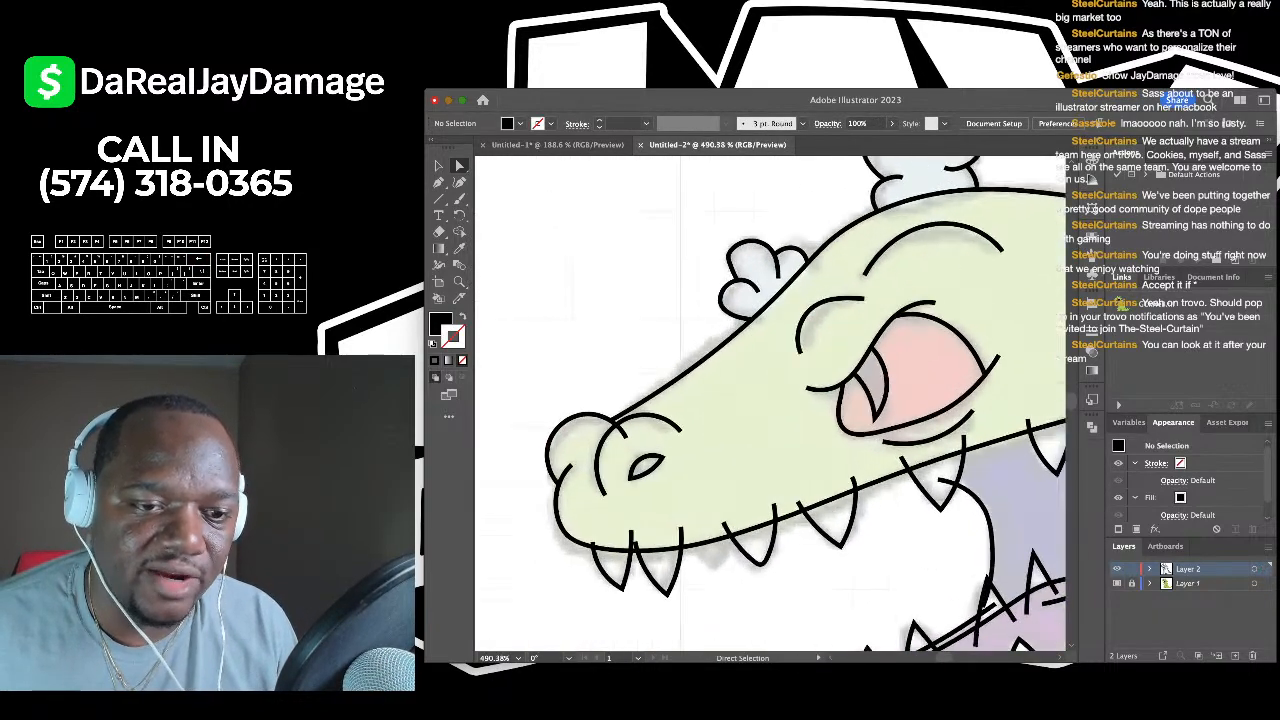
click(612, 430)
scroll(612, 430, up, 5)
scroll(681, 412, down, 4)
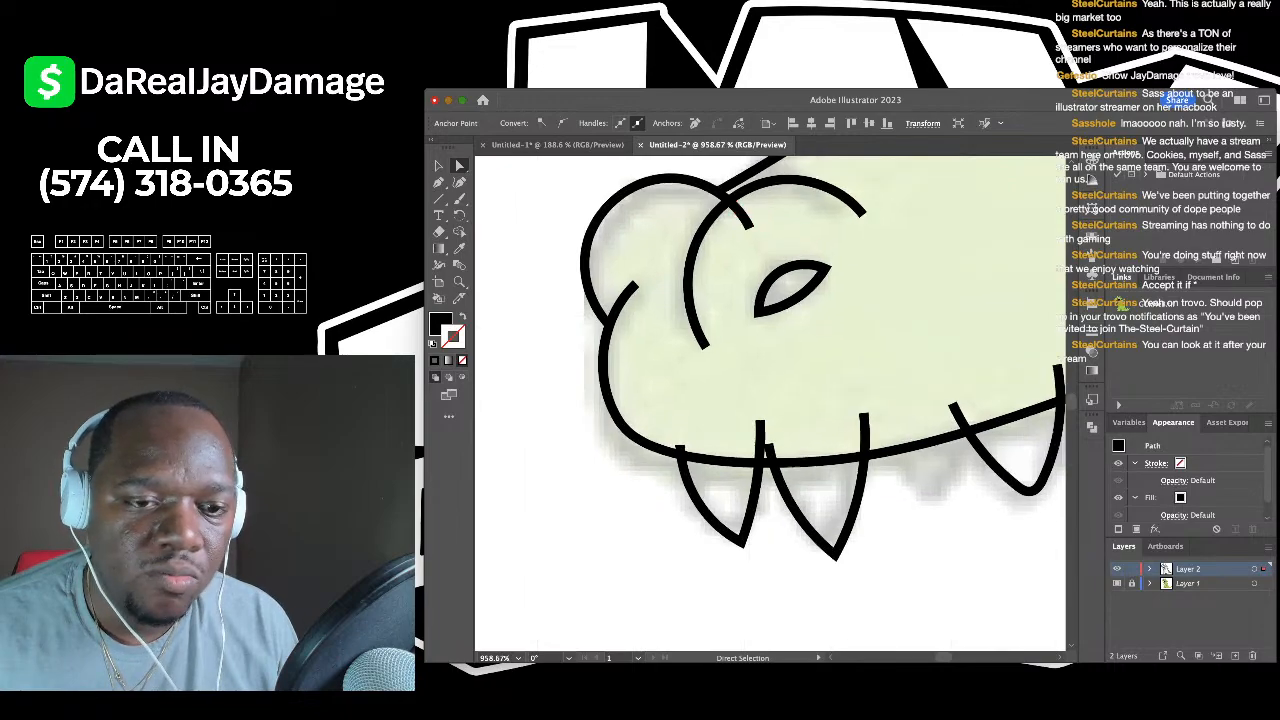
scroll(681, 412, up, 6)
click(681, 466)
shift+click(817, 455)
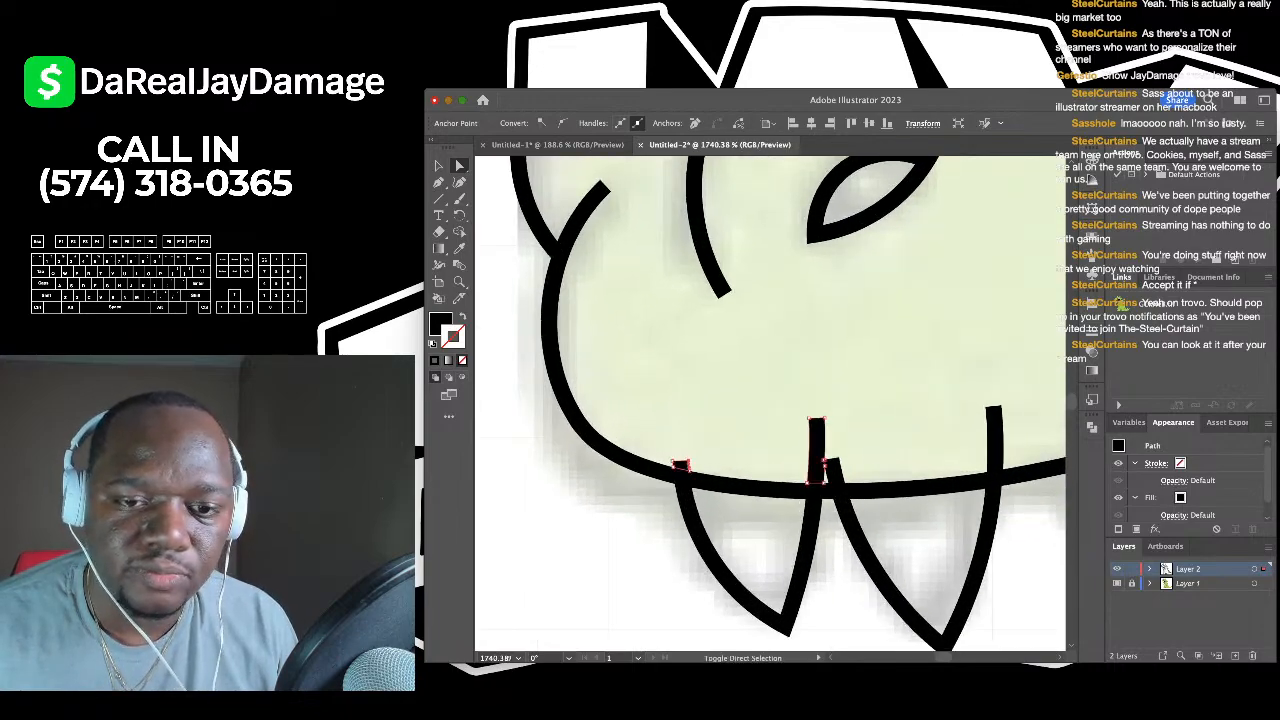
shift+click(836, 471)
scroll(817, 455, down, 5)
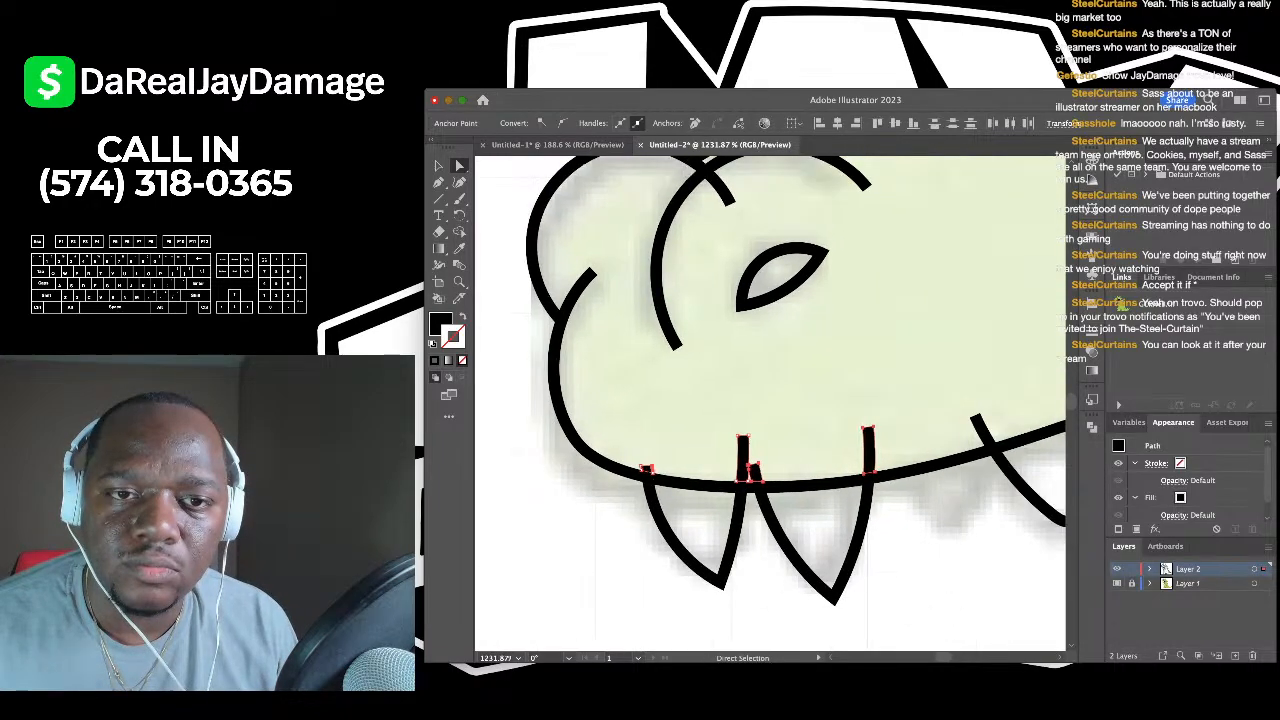
shift+click(803, 319)
scroll(770, 400, right, 3)
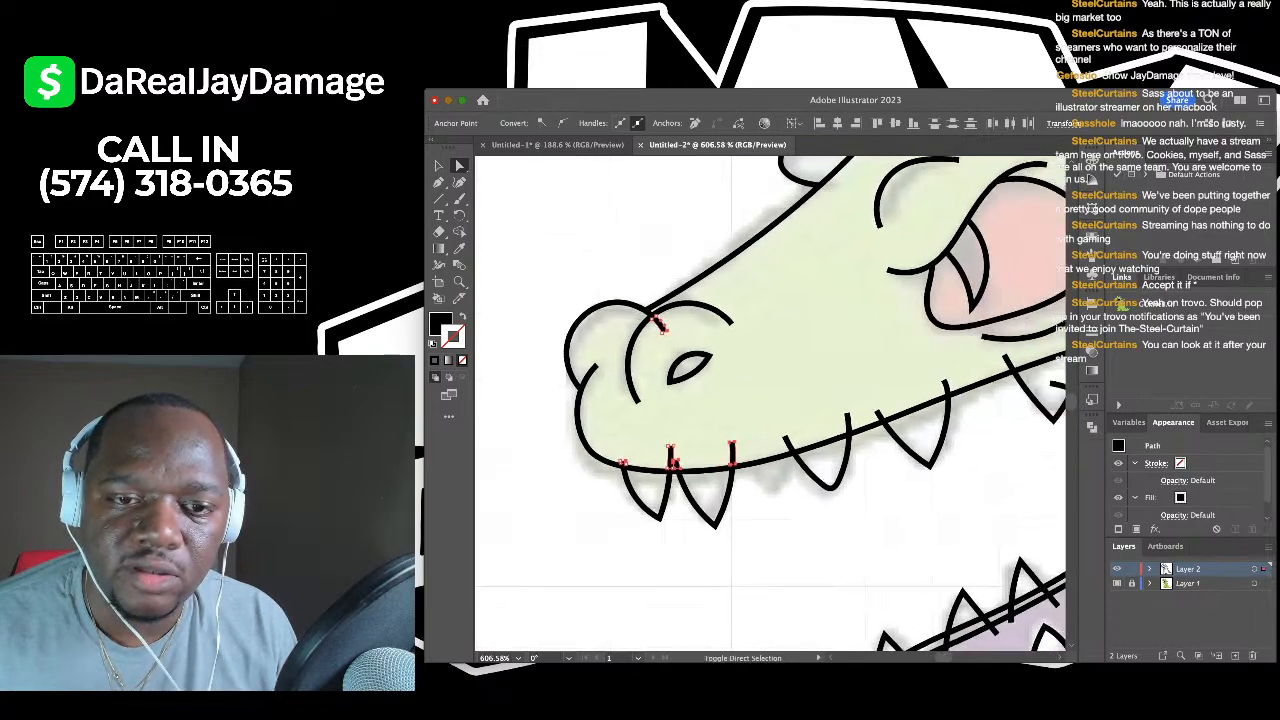
- Add the remaining upper-jaw tooth stubs and several lower-jaw tooth stubs to the selection
scroll(848, 418, right, 4)
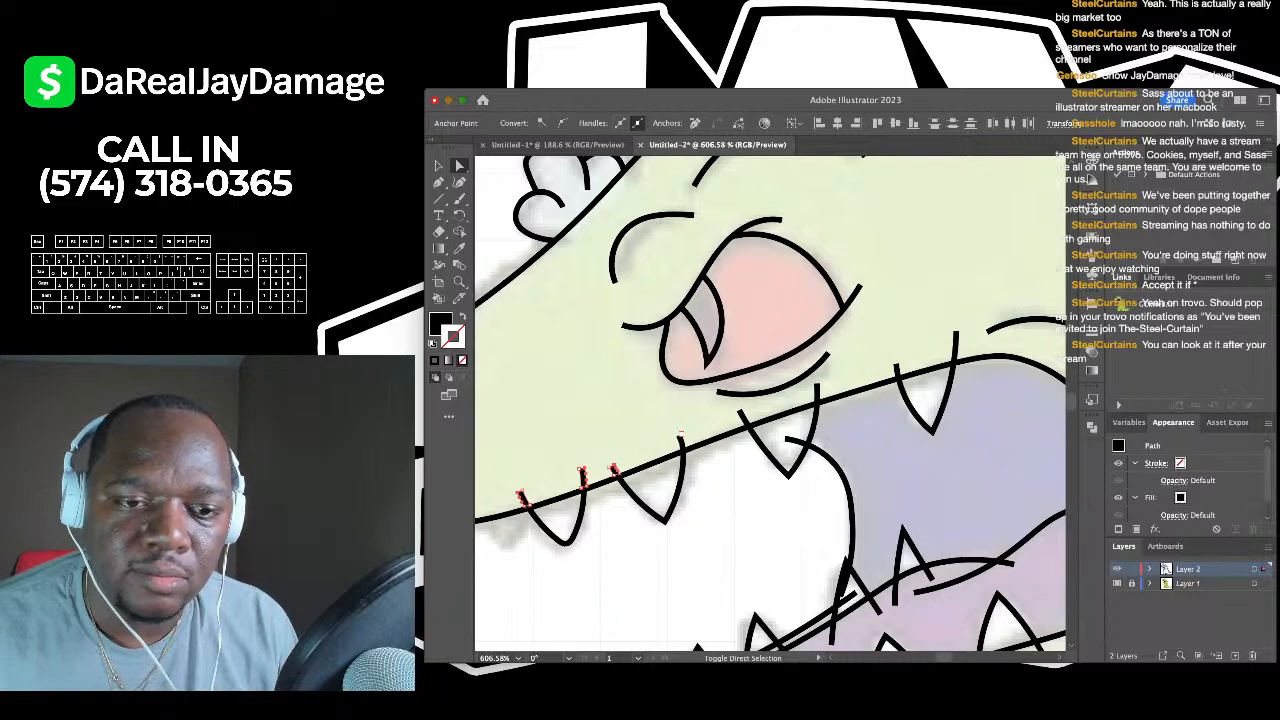
shift+click(742, 416)
shift+click(788, 440)
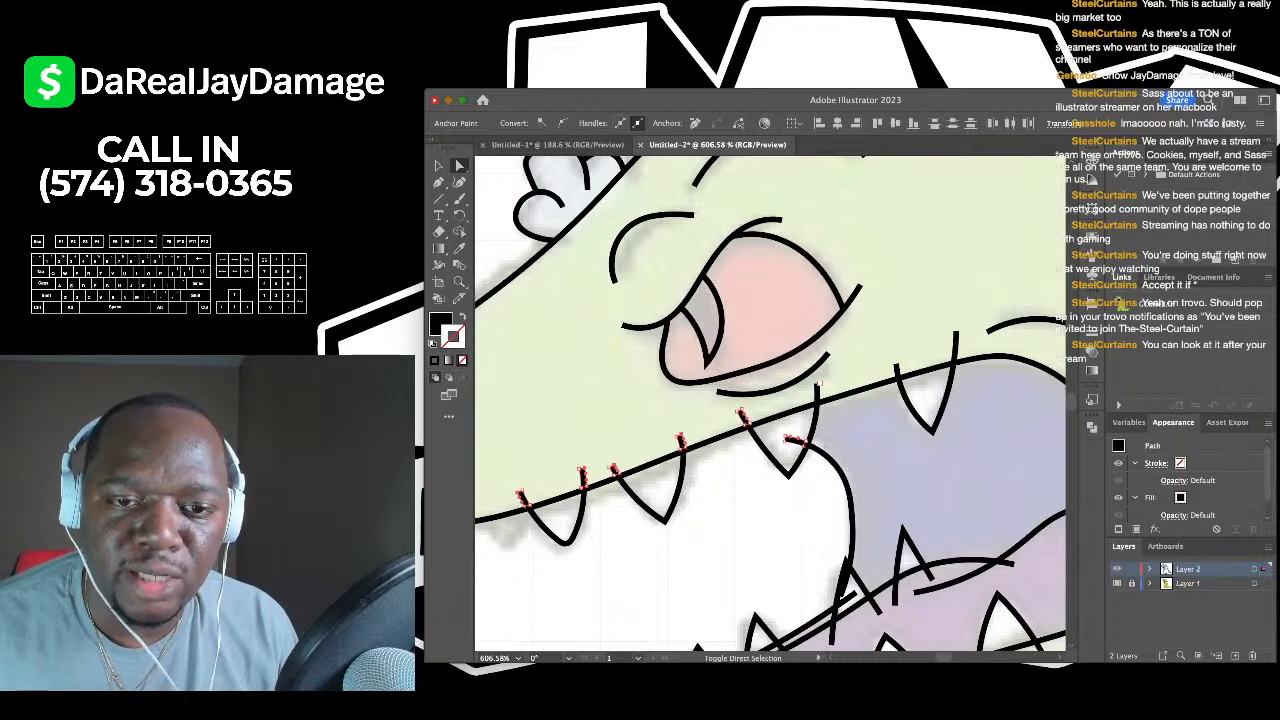
scroll(955, 338, down, 5)
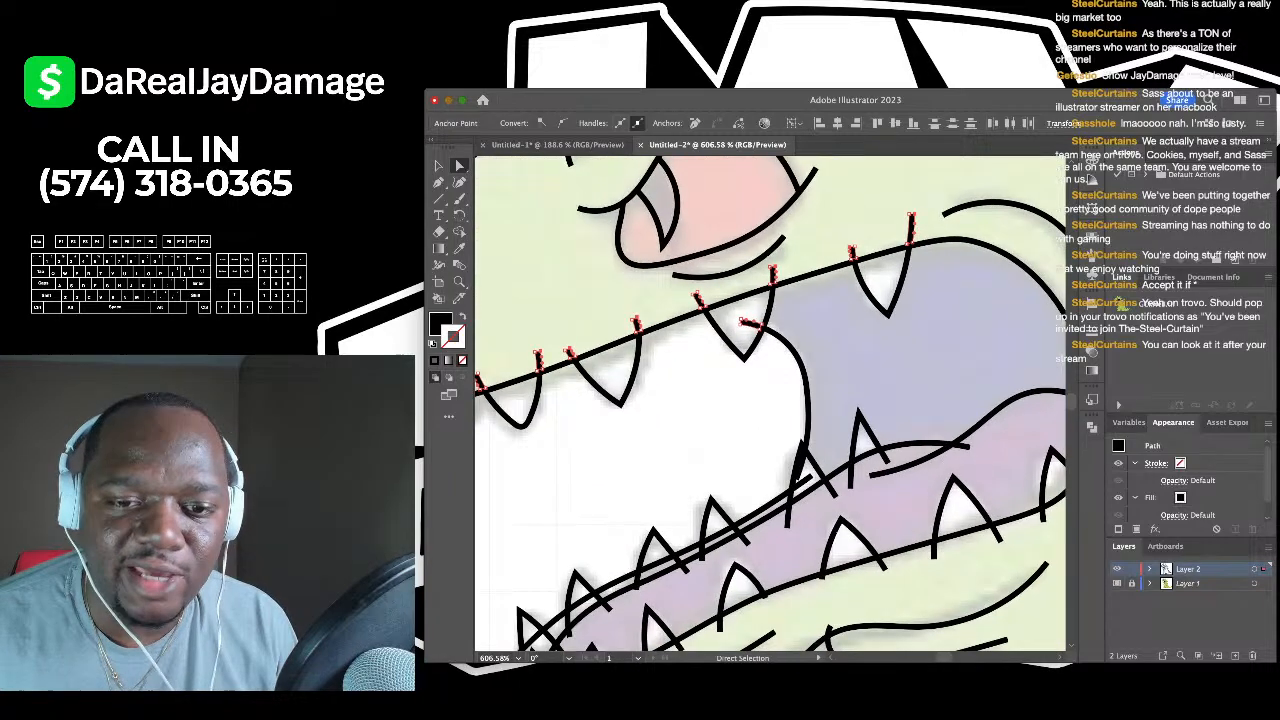
scroll(885, 465, up, 3)
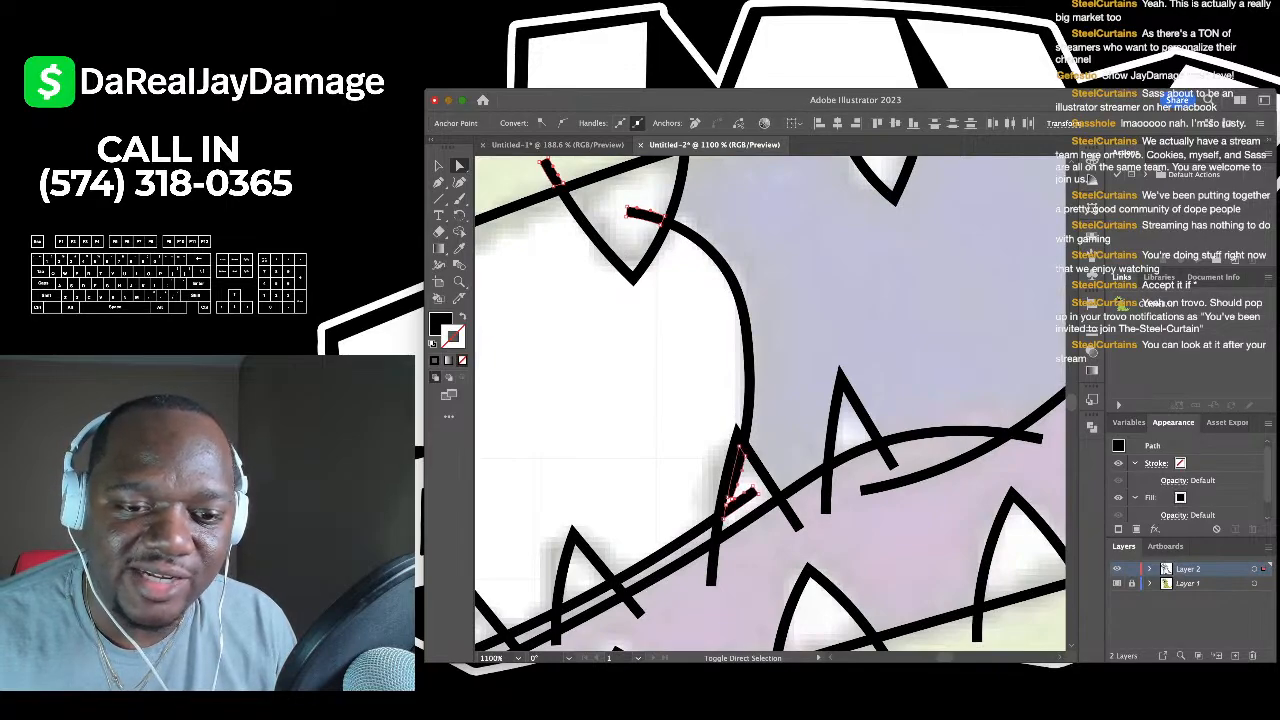
shift+click(711, 583)
shift+click(797, 526)
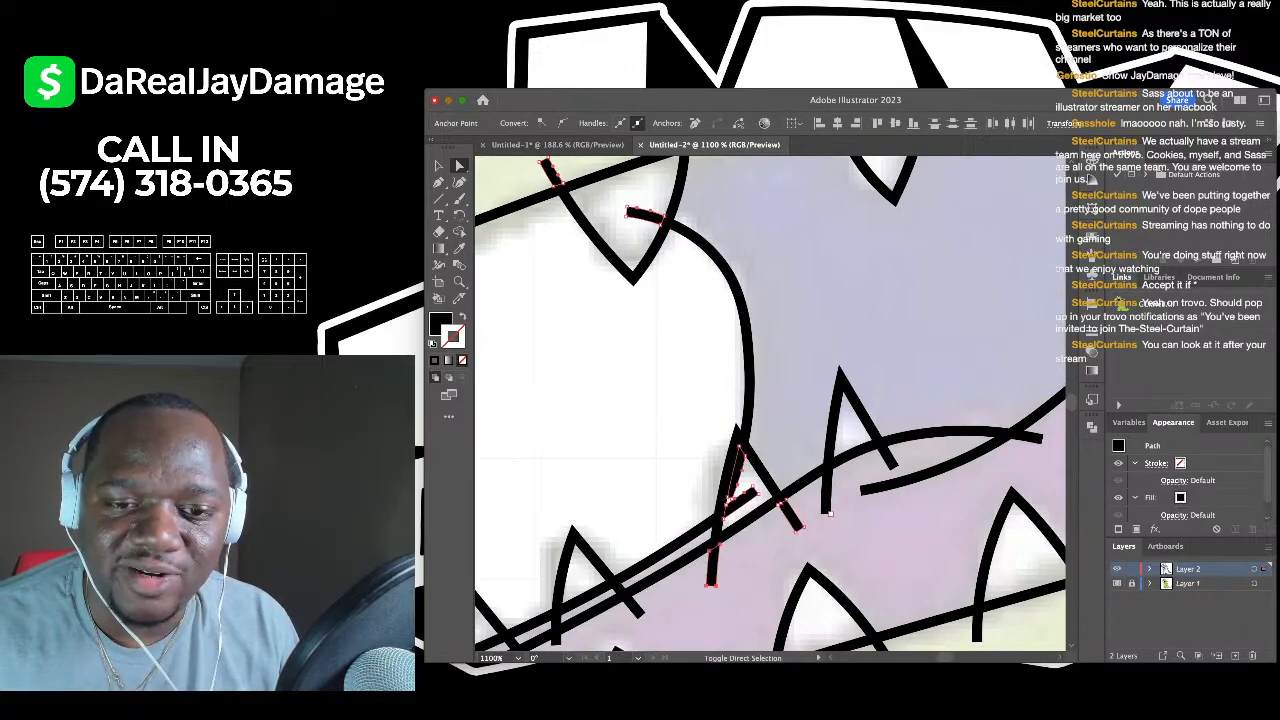
shift+click(828, 472)
shift+click(888, 460)
shift+click(1035, 437)
- Include the back-tooth and lower-jaw crease stubs, then trim the selected tooth overhangs
scroll(817, 435, down, 3)
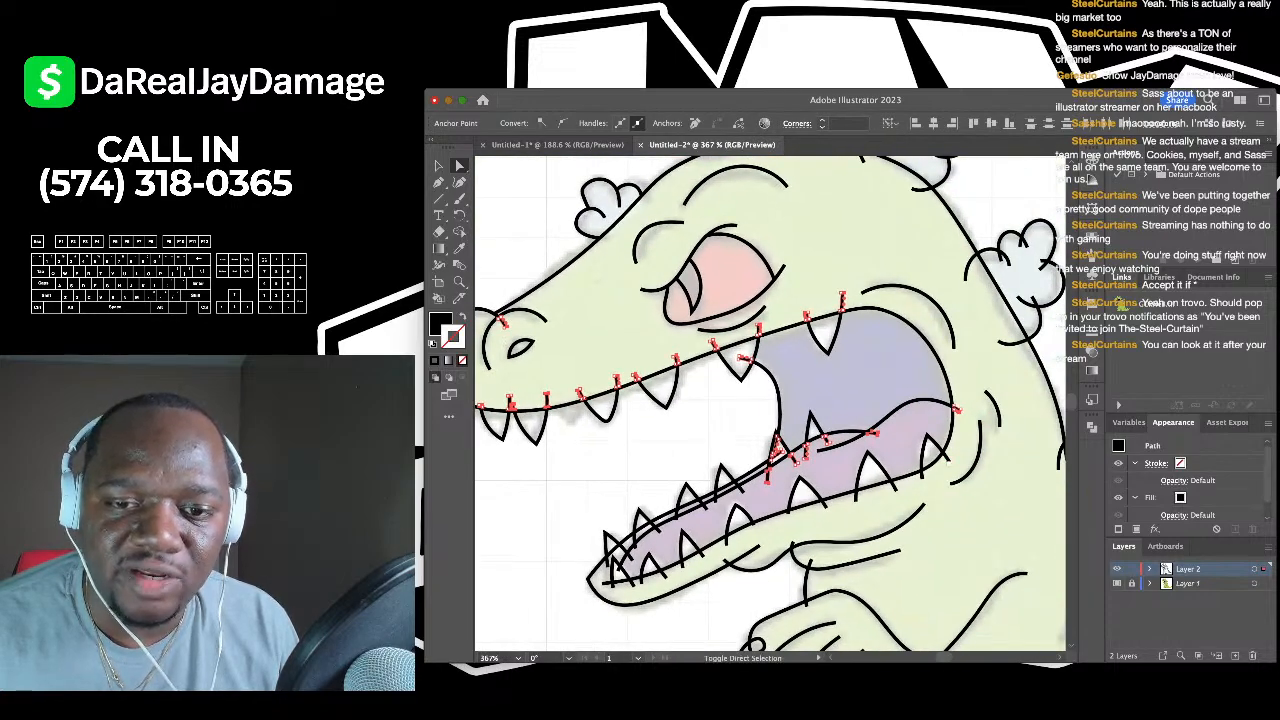
shift+click(947, 458)
shift+click(895, 488)
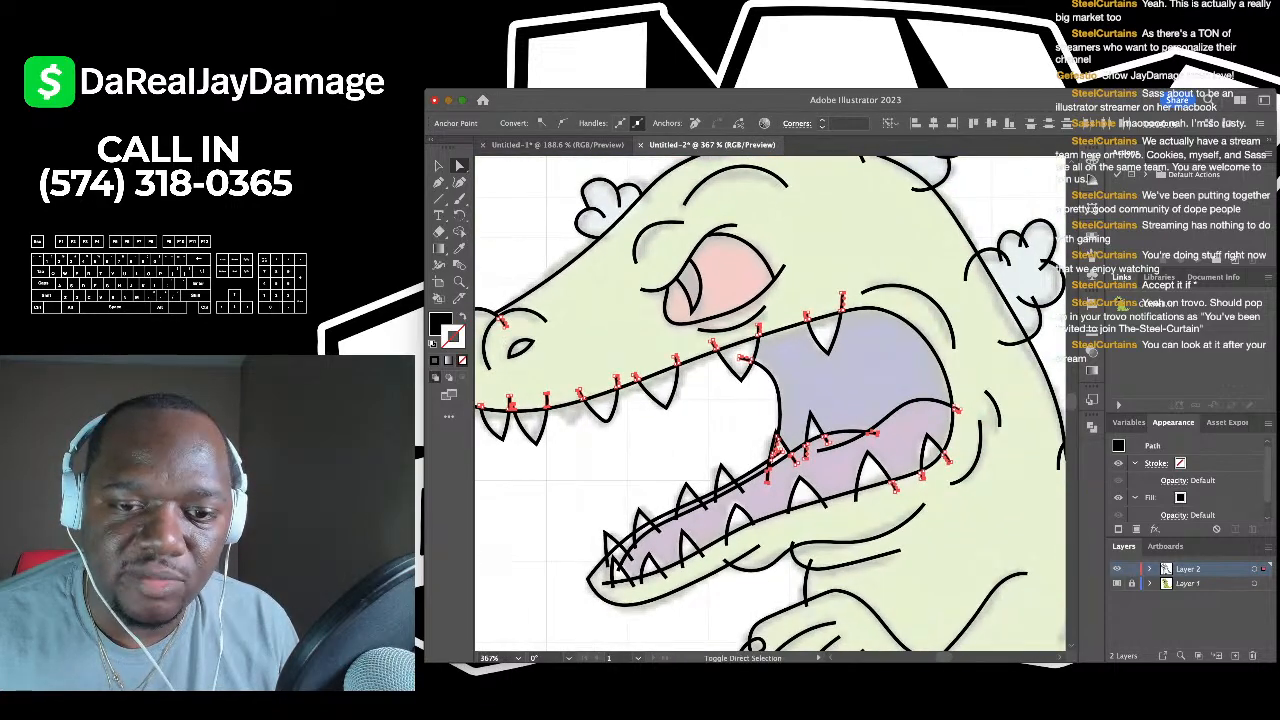
scroll(722, 562, up, 3)
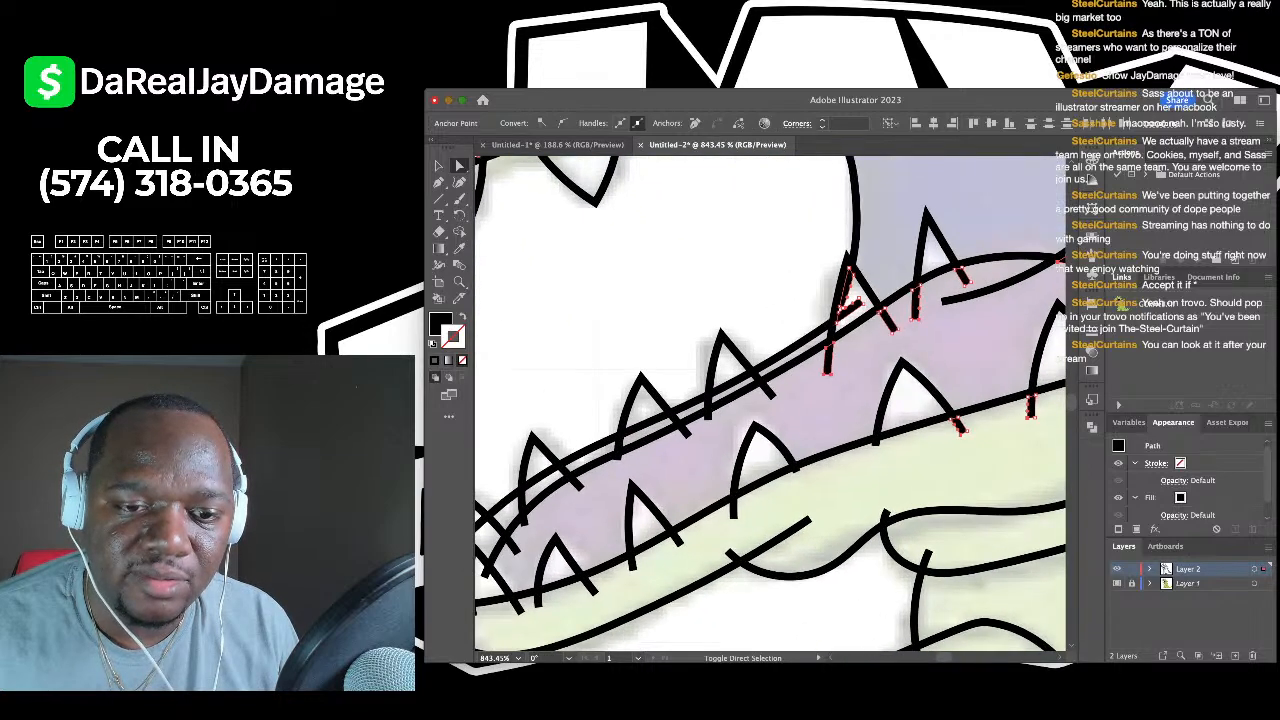
shift+click(733, 555)
scroll(733, 555, down, 3)
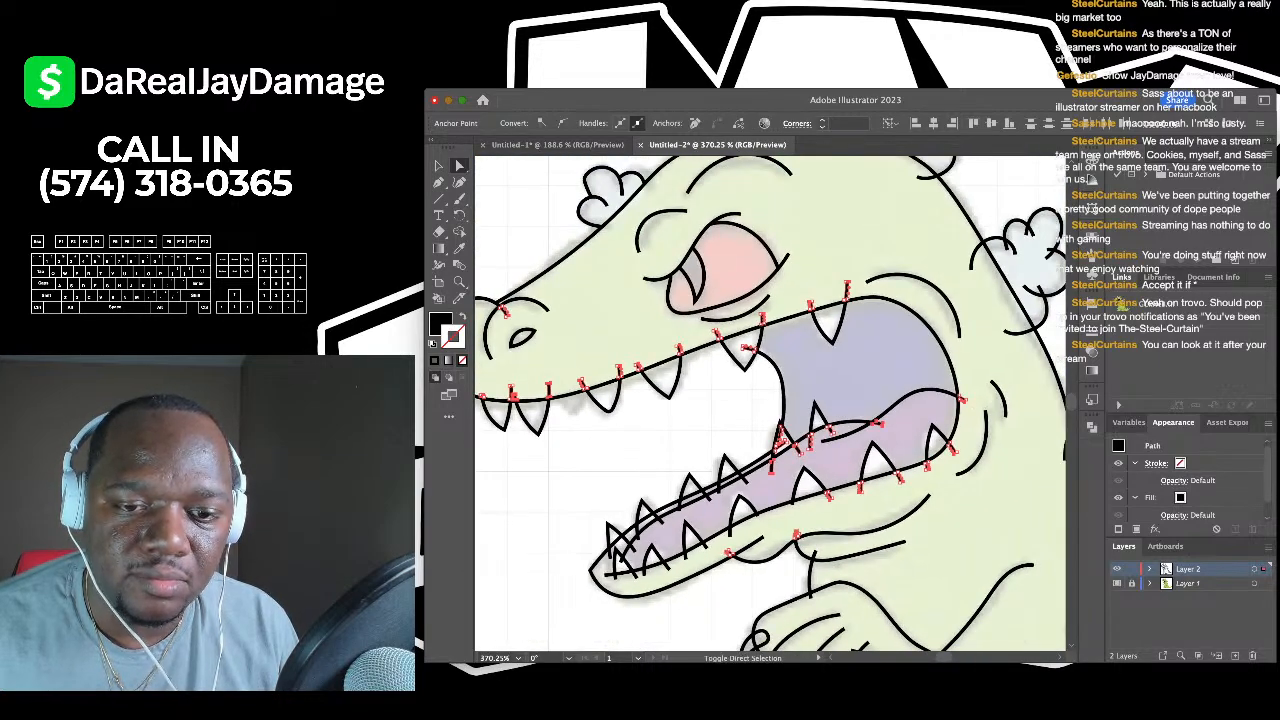
key(super+shift+a)
- Select the five spike-base stubs overhanging the jaw
scroll(770, 404, left, 1)
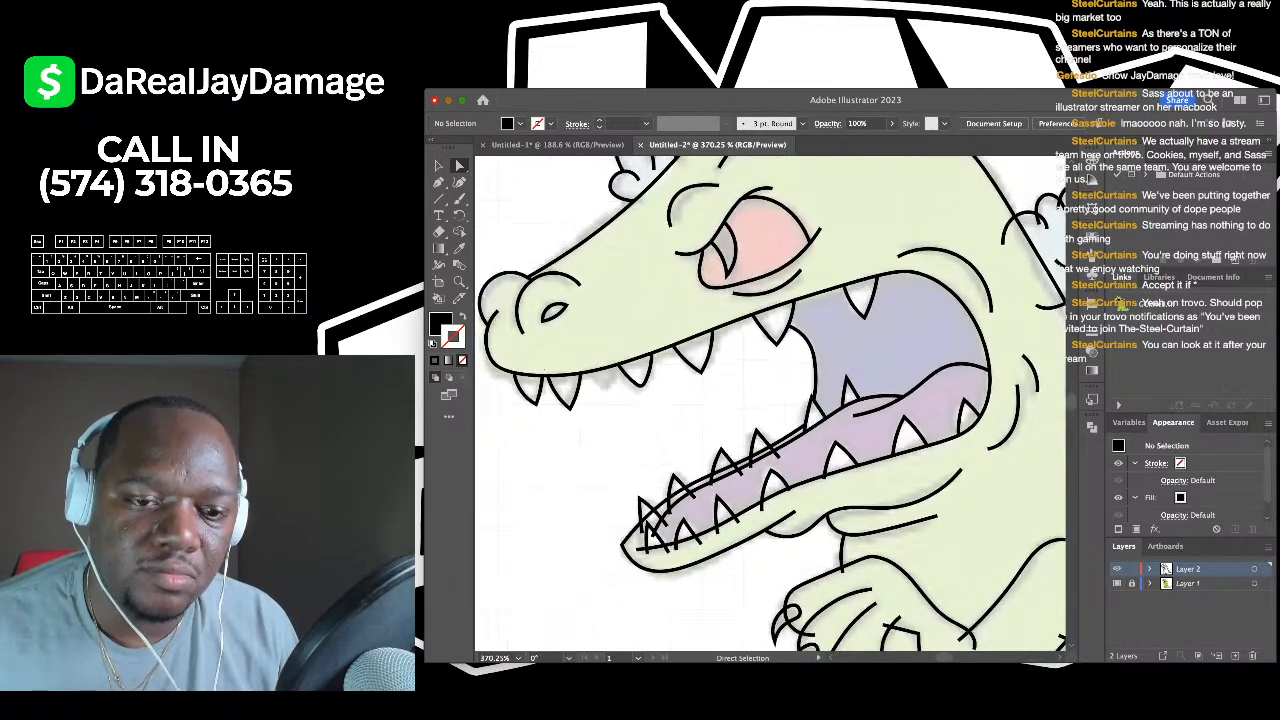
scroll(641, 577, up, 5)
click(676, 489)
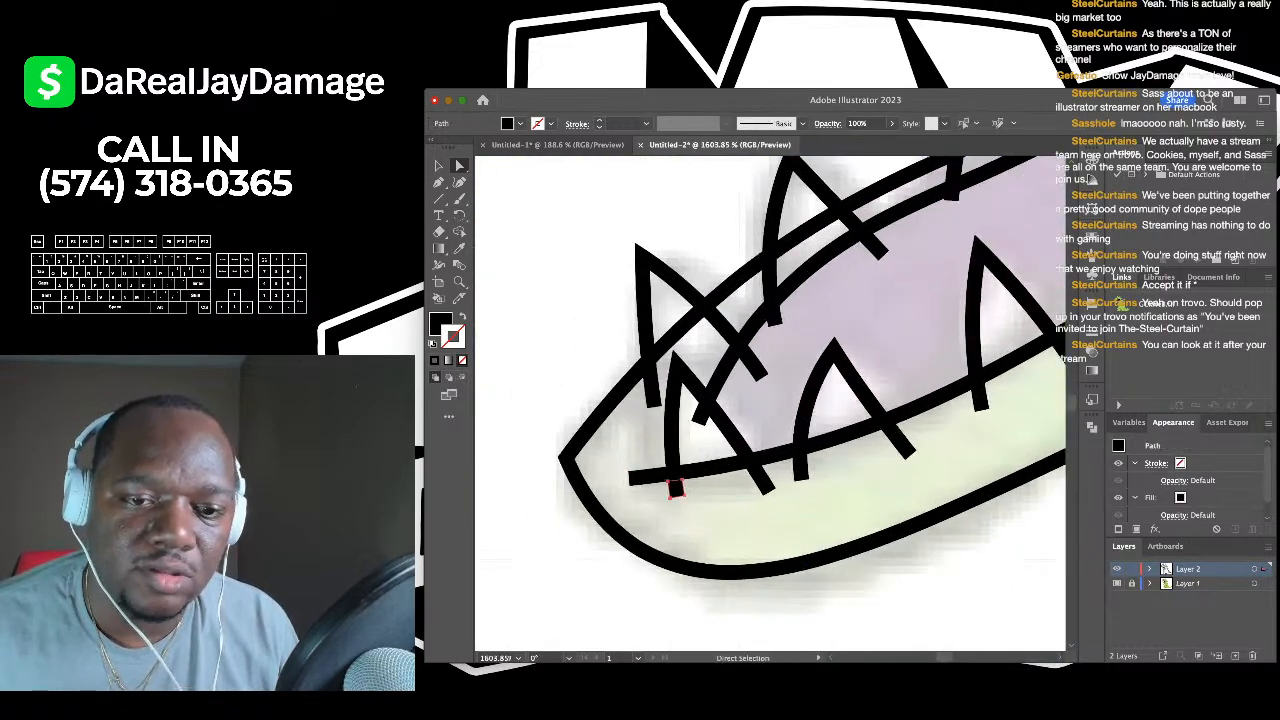
shift+click(764, 488)
shift+click(801, 476)
scroll(801, 476, down, 2)
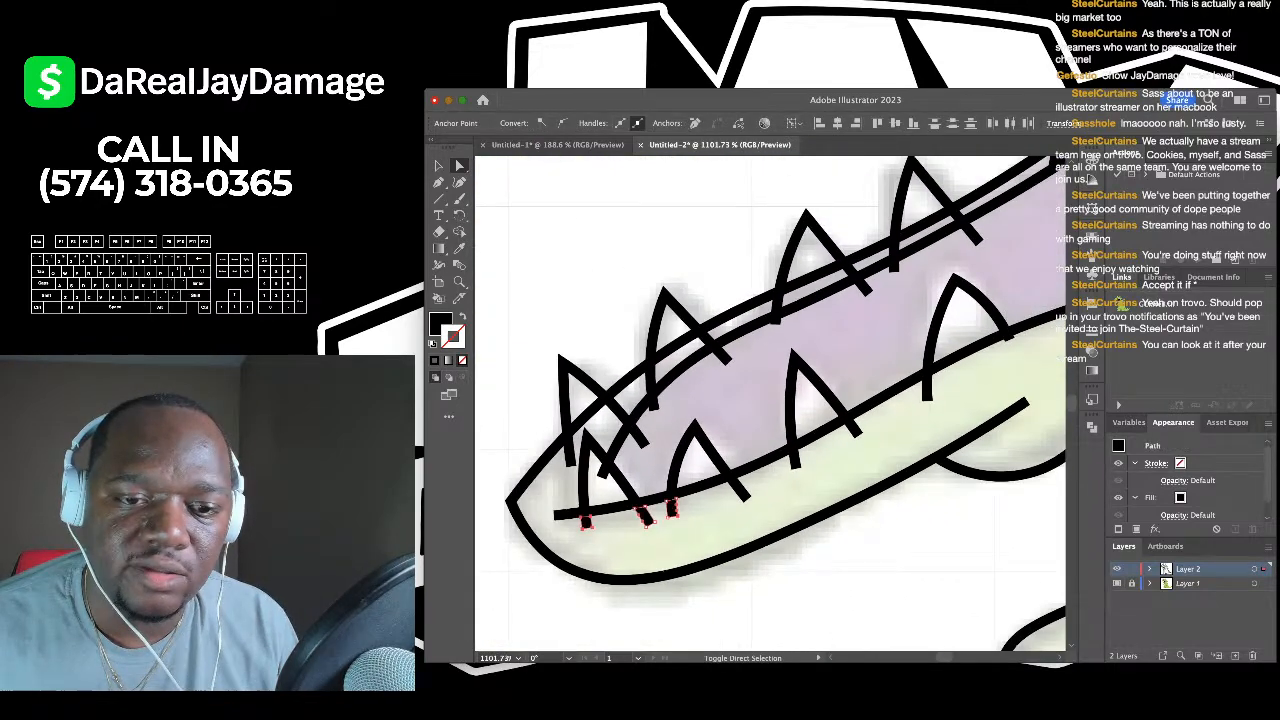
scroll(608, 530, up, 4)
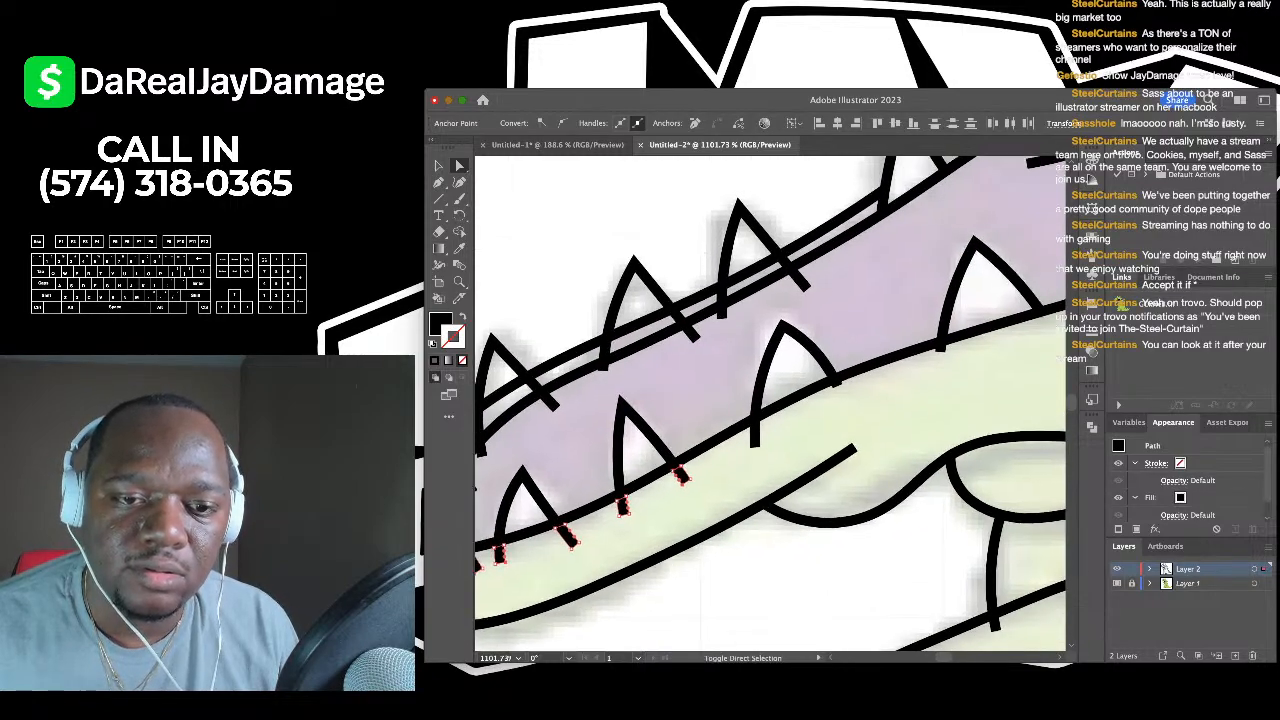
scroll(608, 530, down, 4)
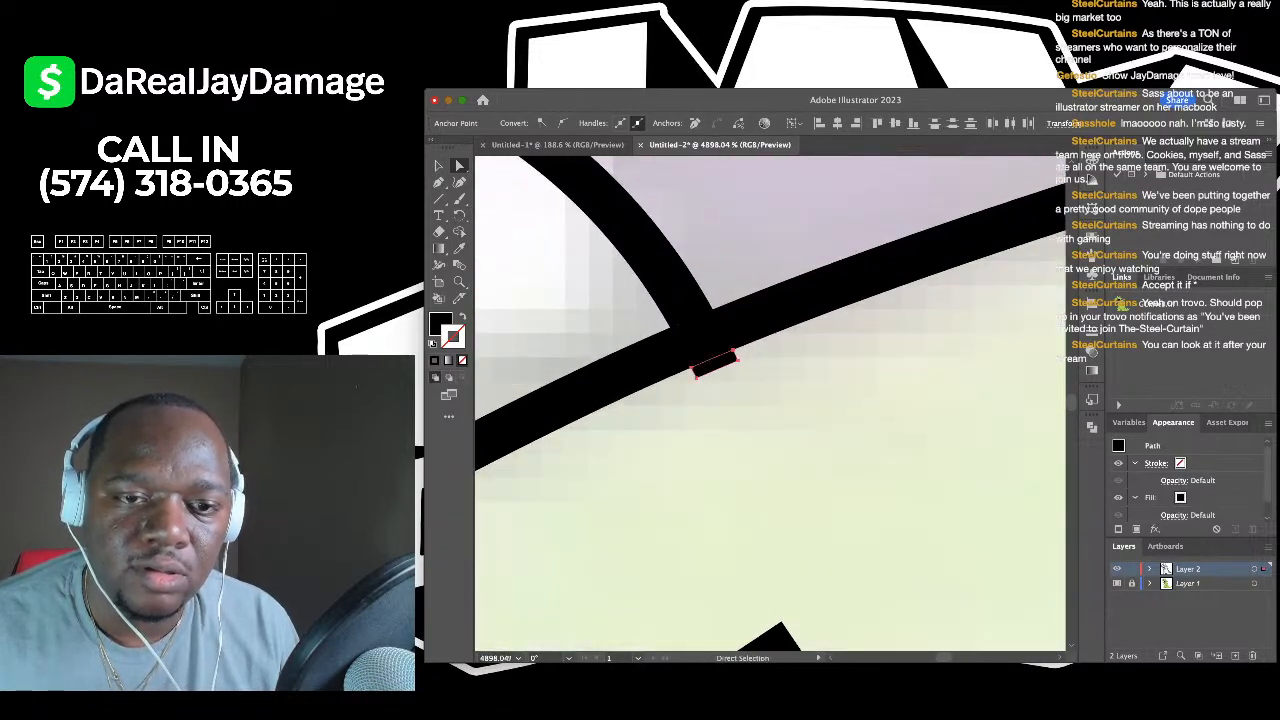
scroll(610, 438, up, 2)
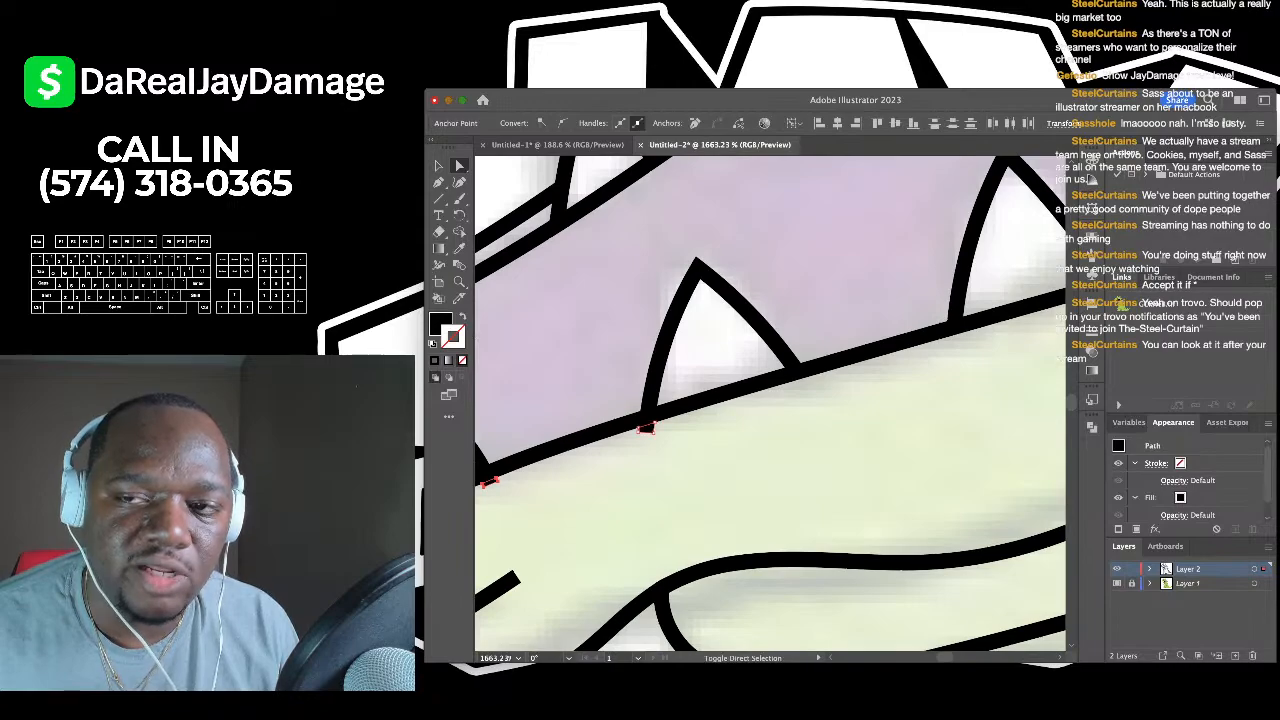
scroll(610, 438, down, 3)
scroll(546, 518, up, 4)
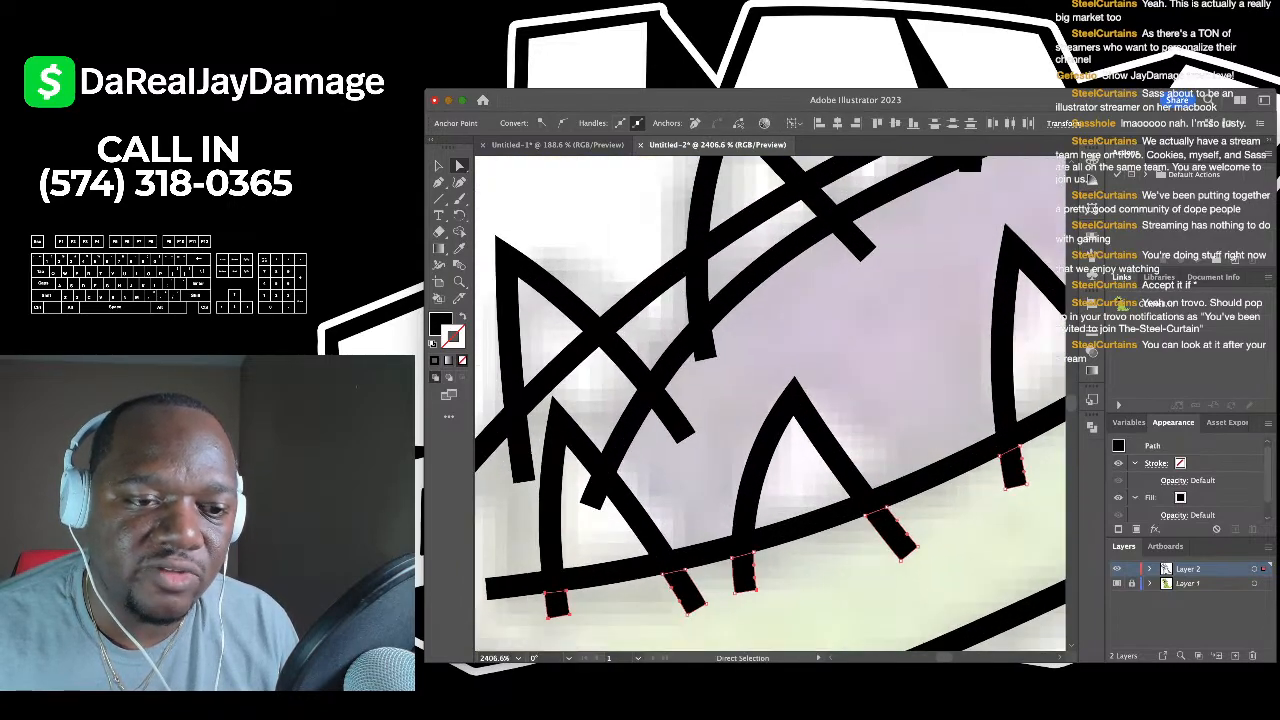
shift+click(596, 492)
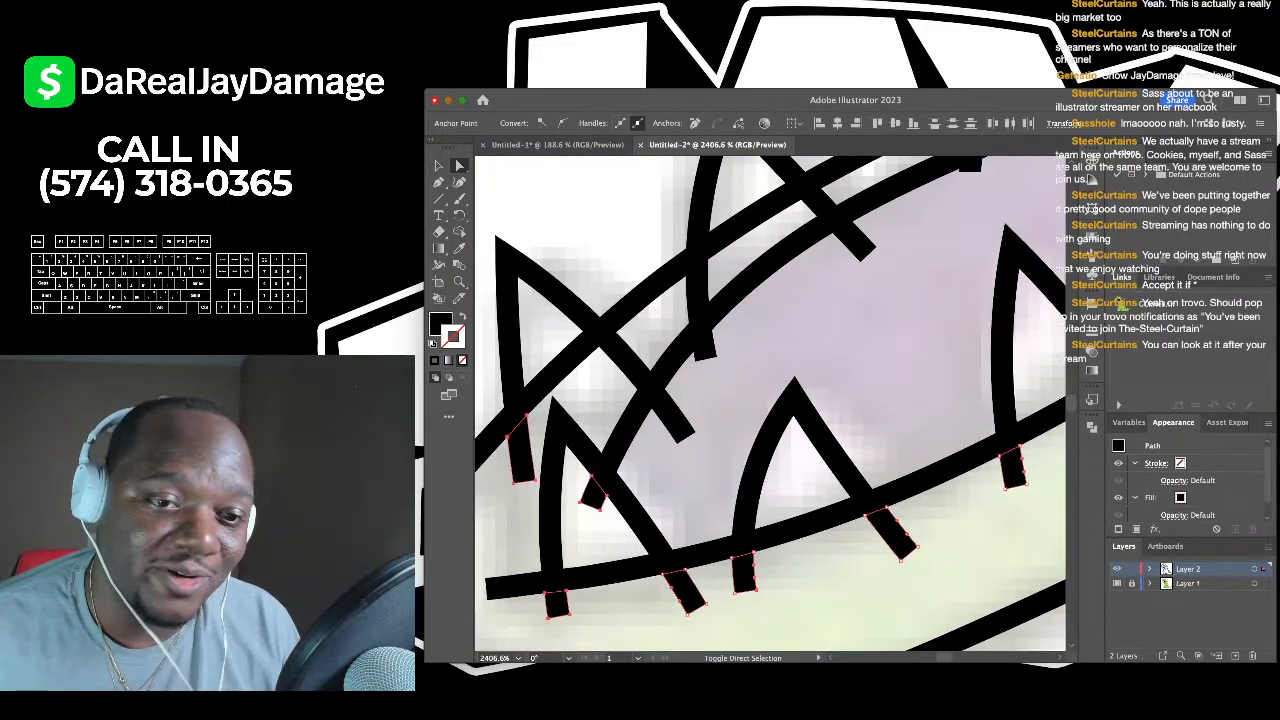
shift+click(678, 422)
- Add the last spike's overhanging end and trim the selected spike overhangs
scroll(640, 380, down, 3)
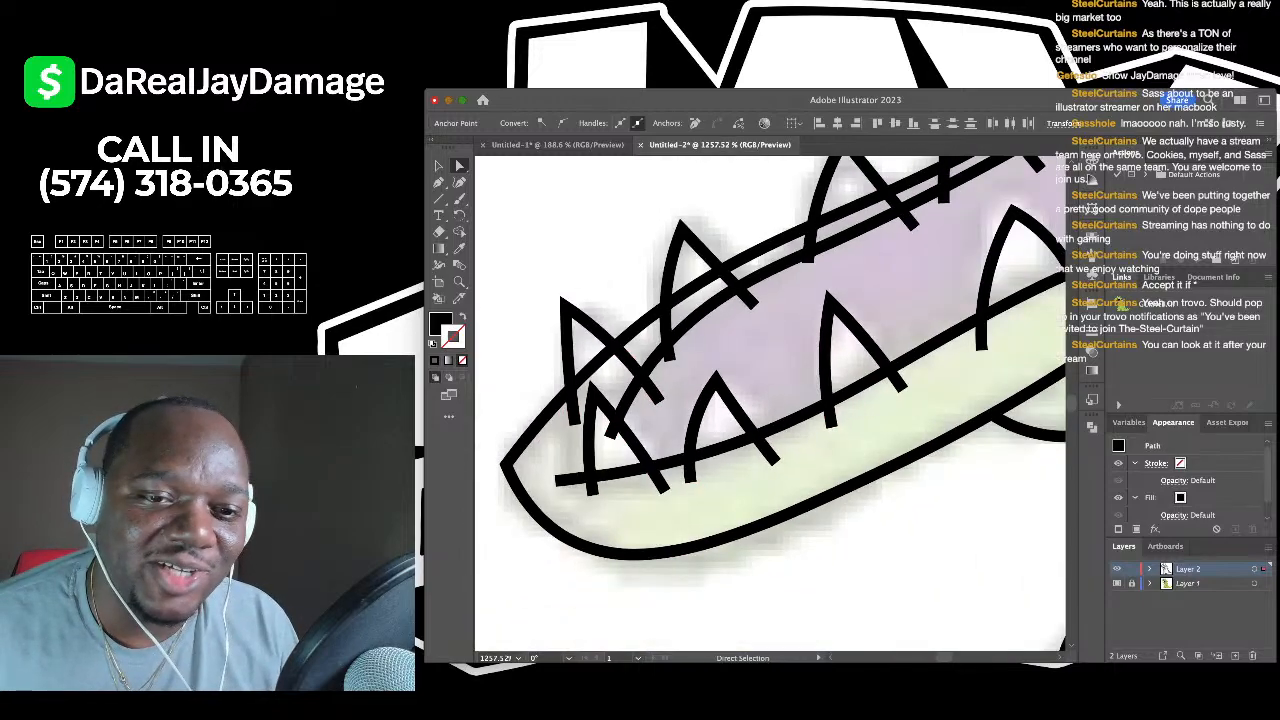
scroll(660, 365, up, 2)
scroll(640, 400, down, 3)
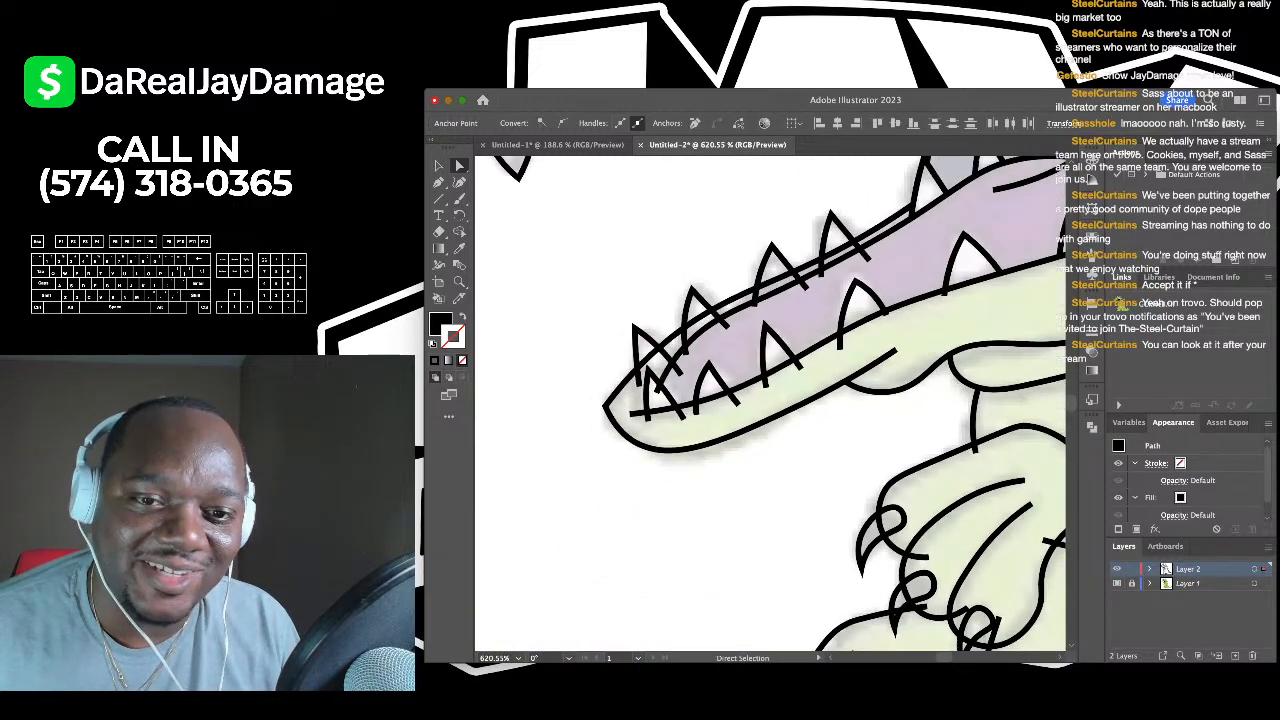
scroll(640, 400, up, 4)
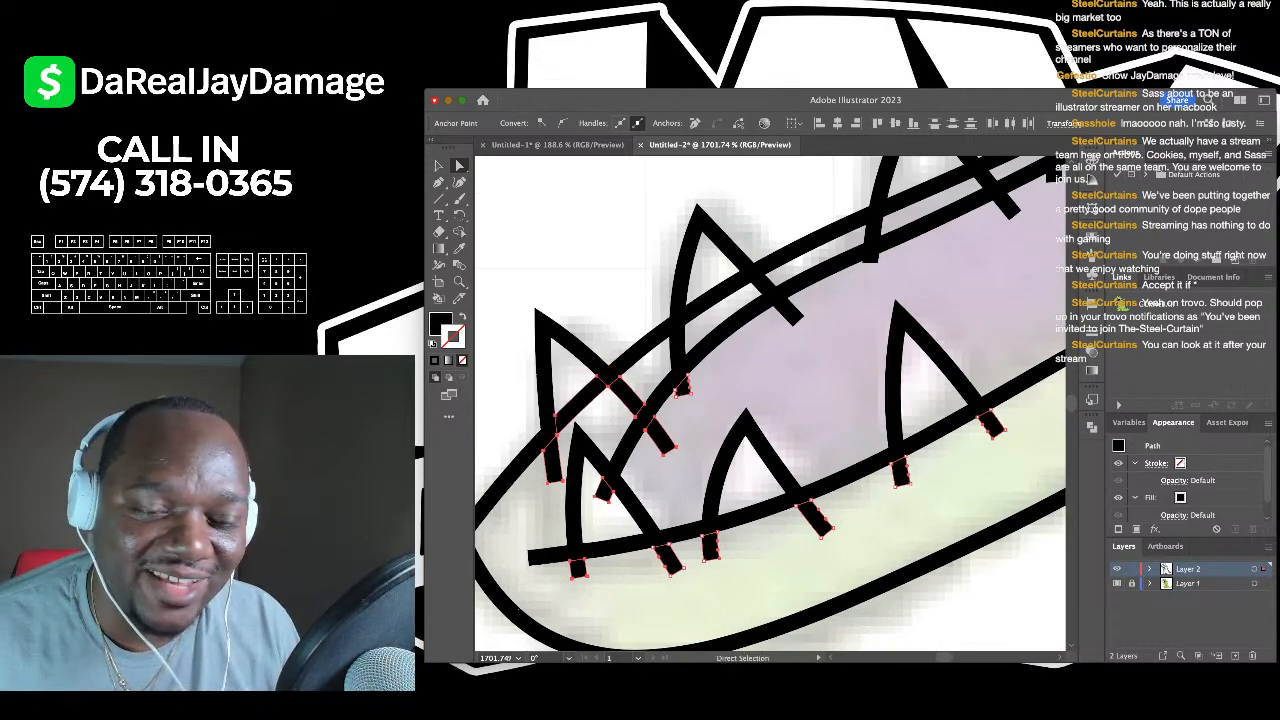
scroll(671, 407, down, 2)
scroll(810, 323, up, 1)
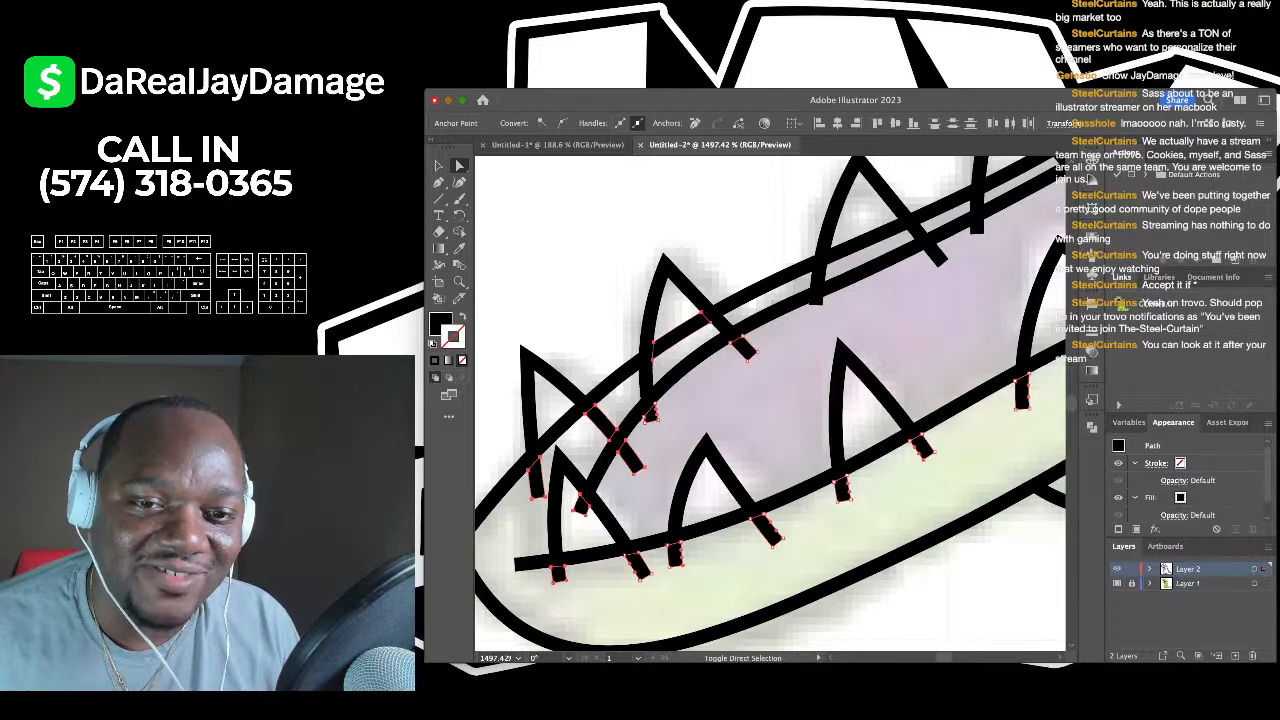
scroll(747, 352, down, 1)
scroll(746, 352, up, 2)
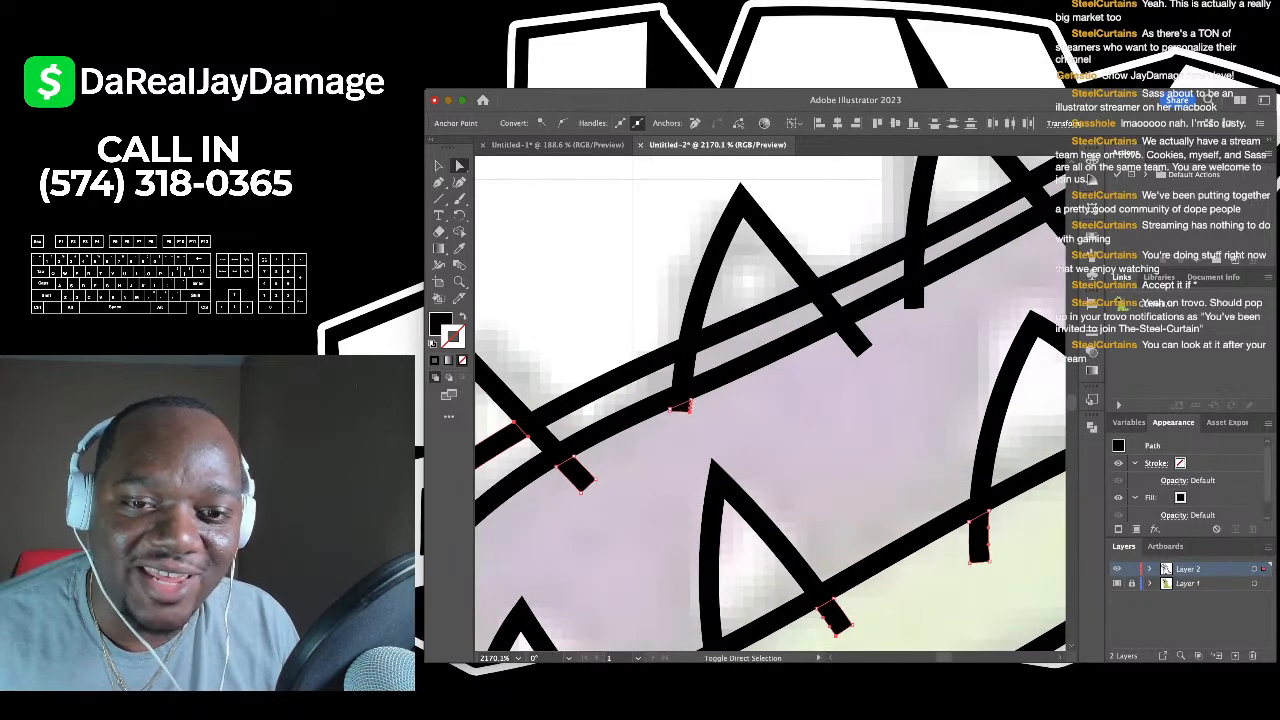
scroll(746, 352, down, 2)
scroll(746, 352, up, 2)
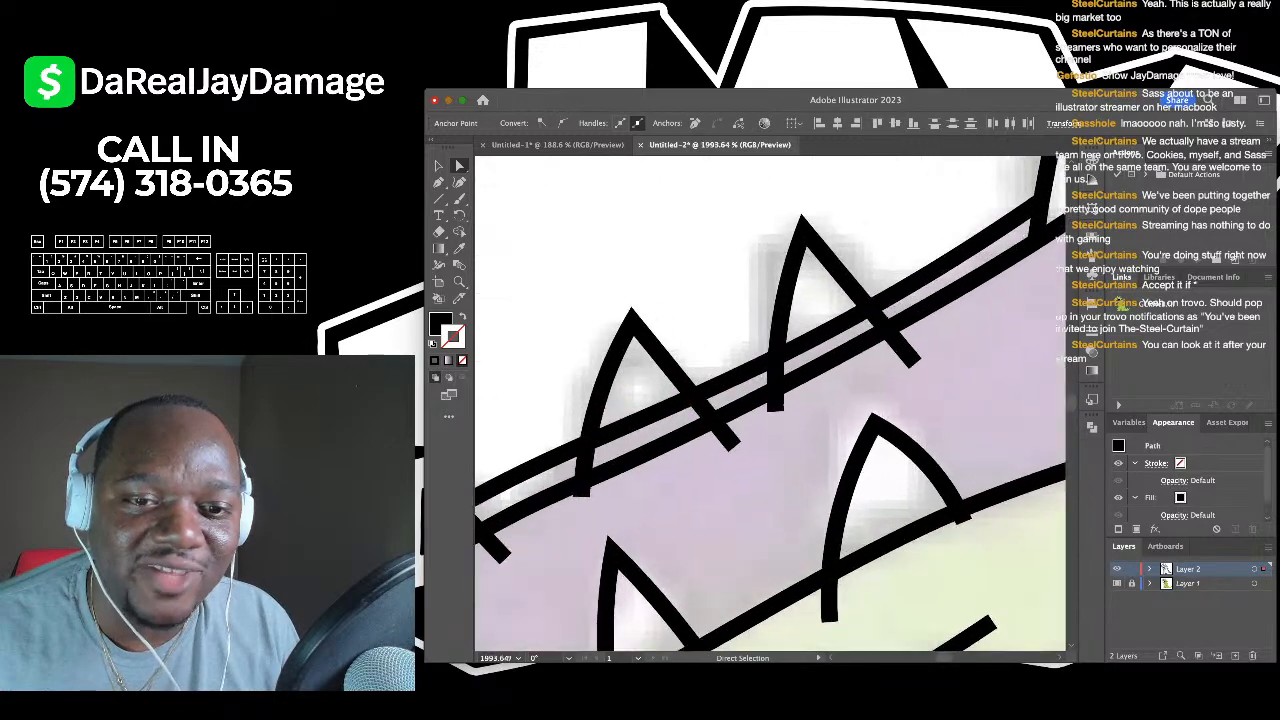
shift+click(923, 370)
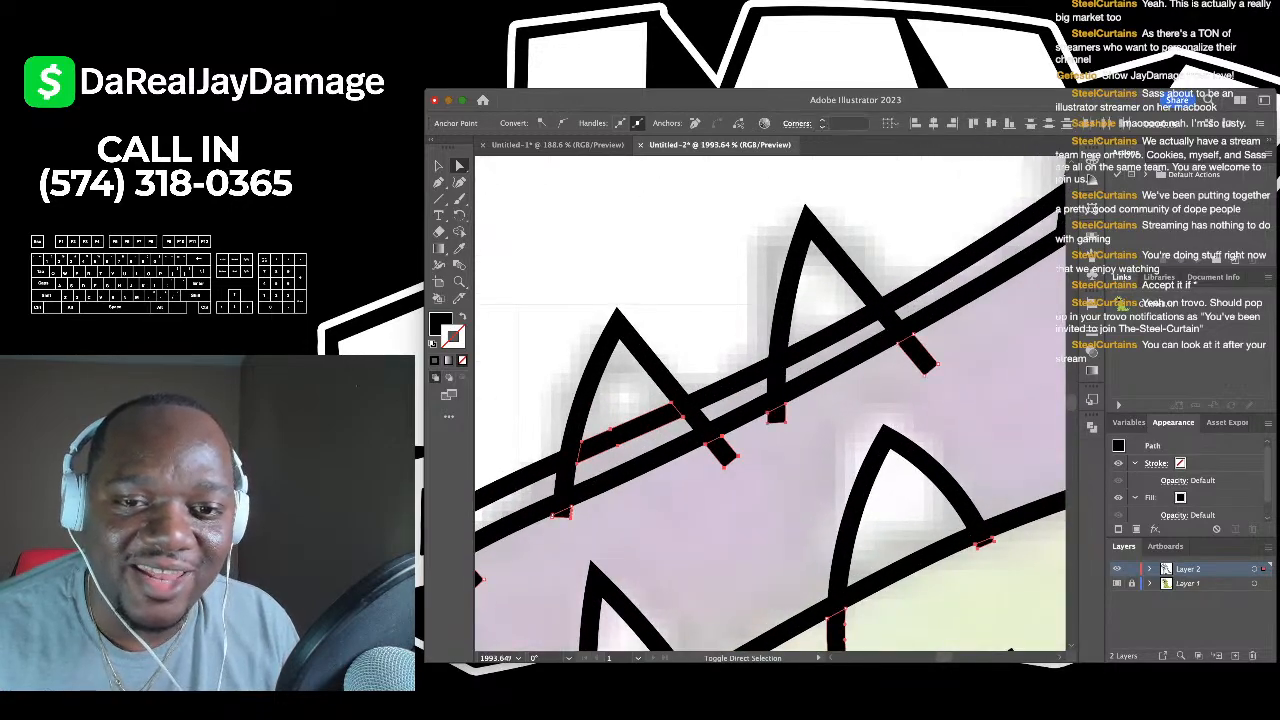
scroll(746, 352, down, 3)
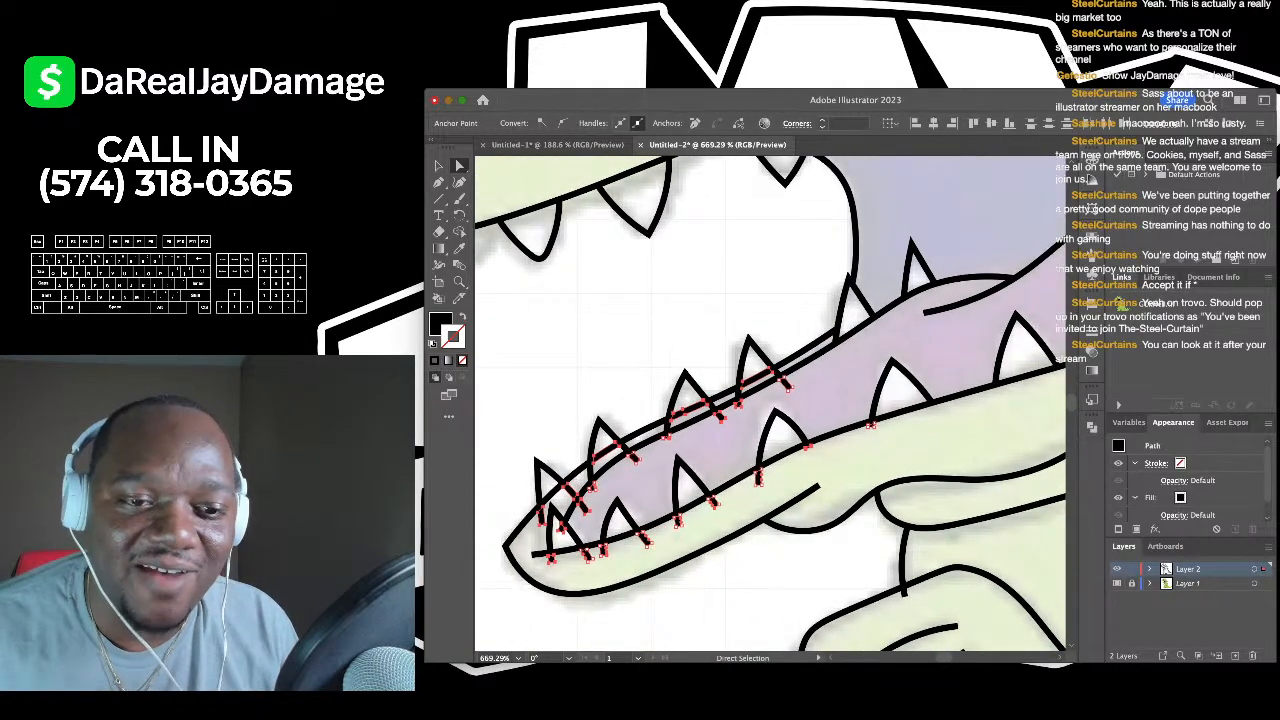
key(super+shift+a)
- Select the overlapping stroke ends on the left head-spike puffs
scroll(848, 322, down, 2)
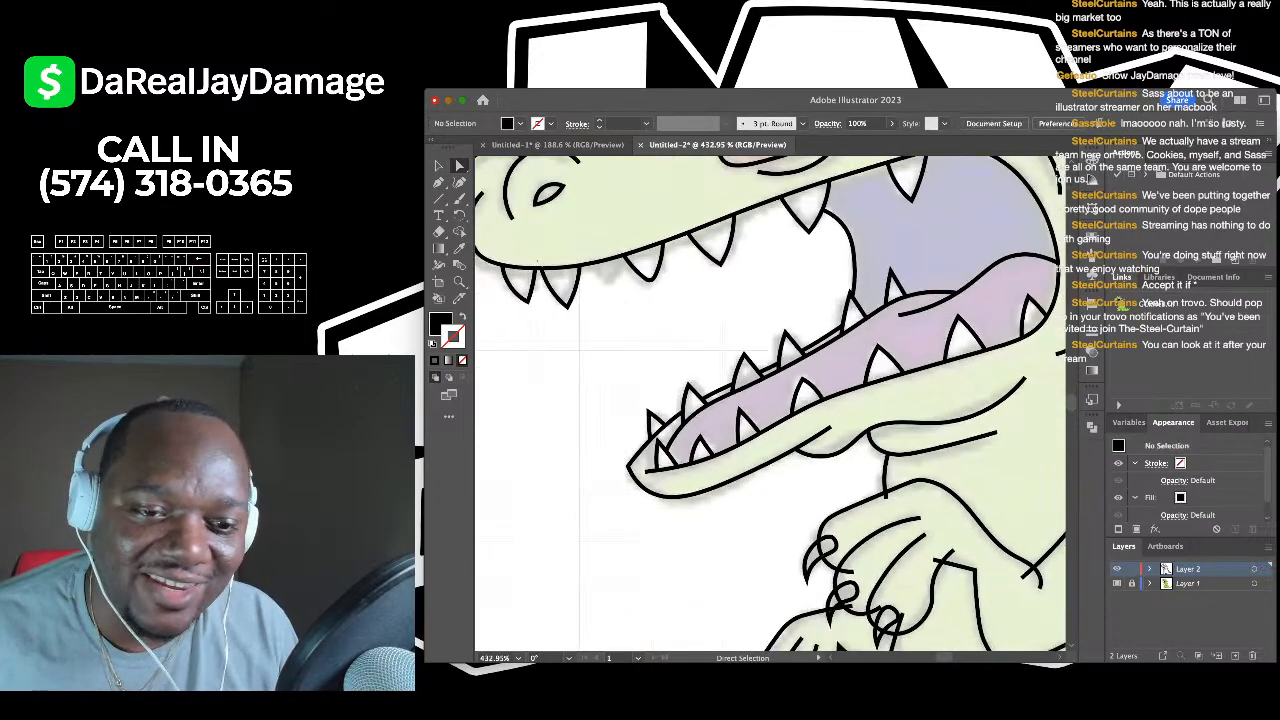
scroll(848, 322, up, 5)
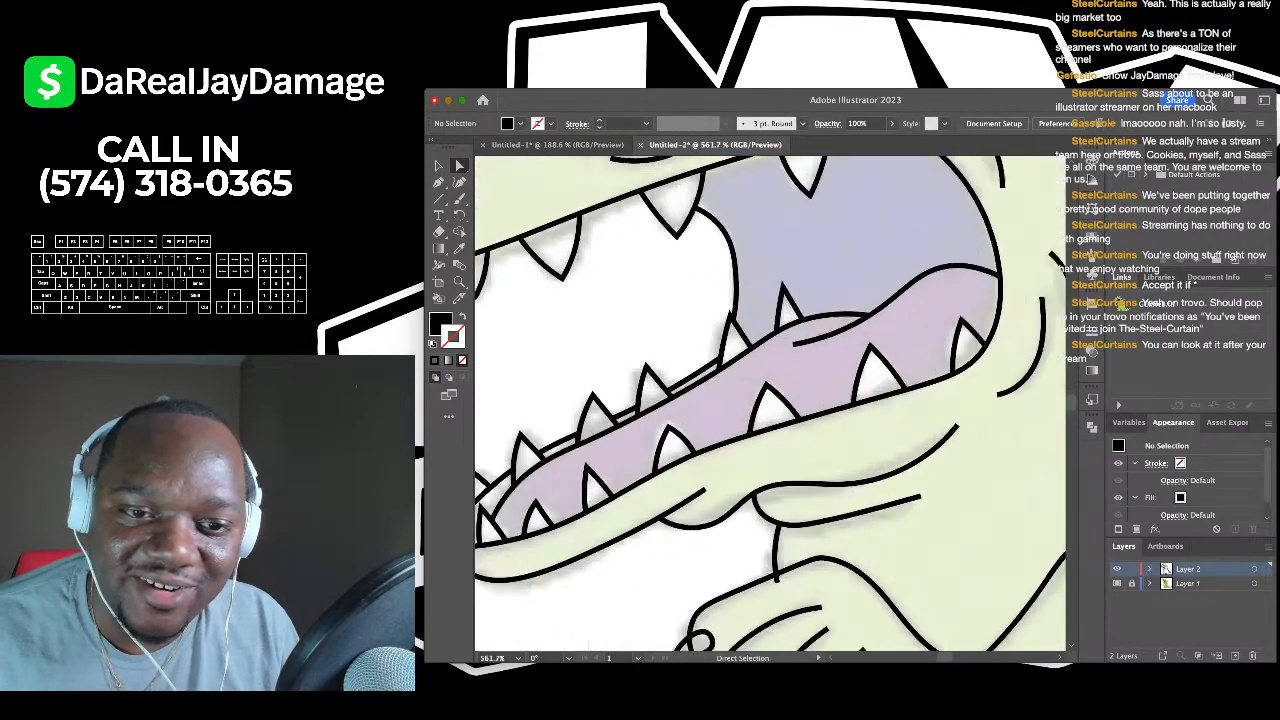
scroll(771, 404, down, 3)
scroll(771, 404, up, 3)
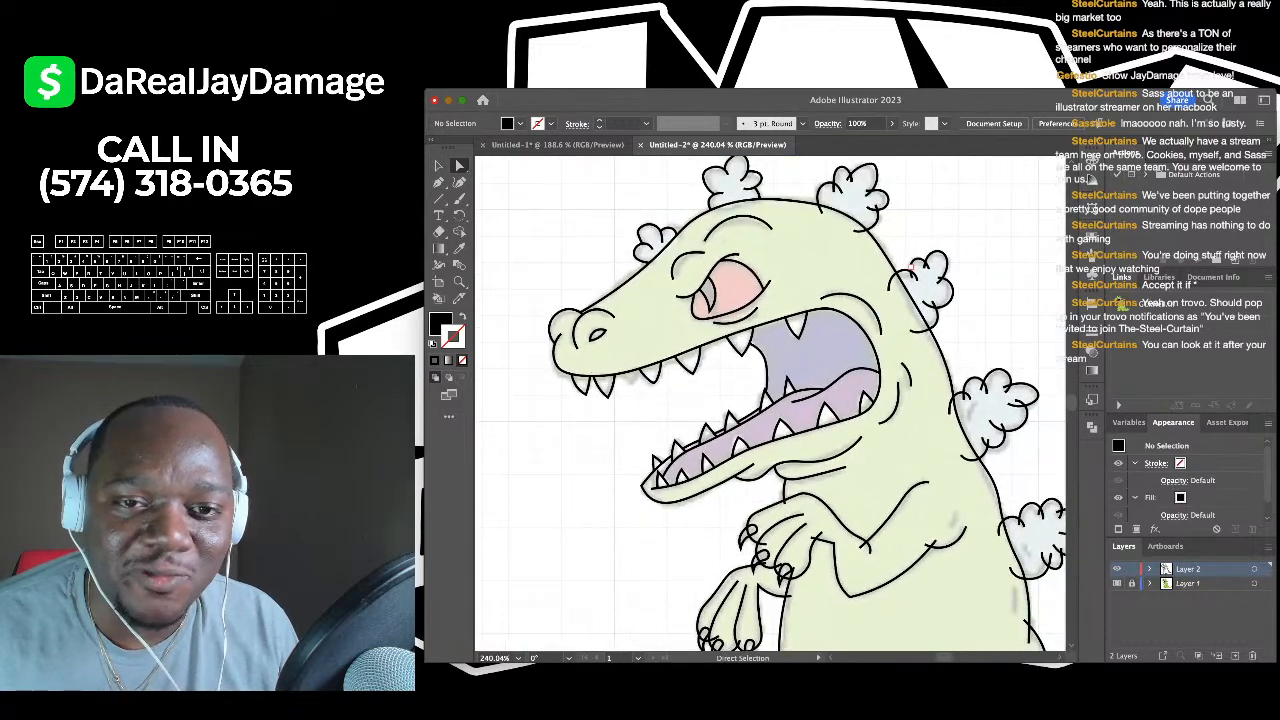
scroll(884, 219, up, 5)
click(748, 340)
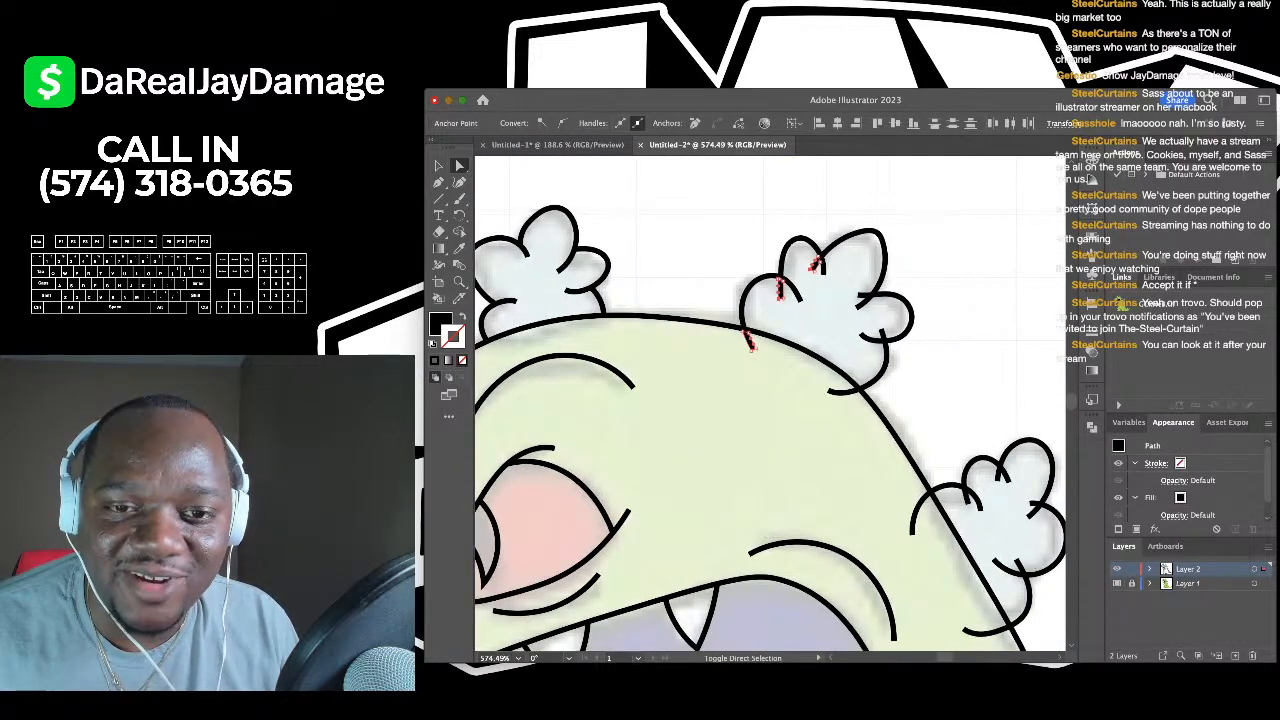
click(860, 294)
click(881, 333)
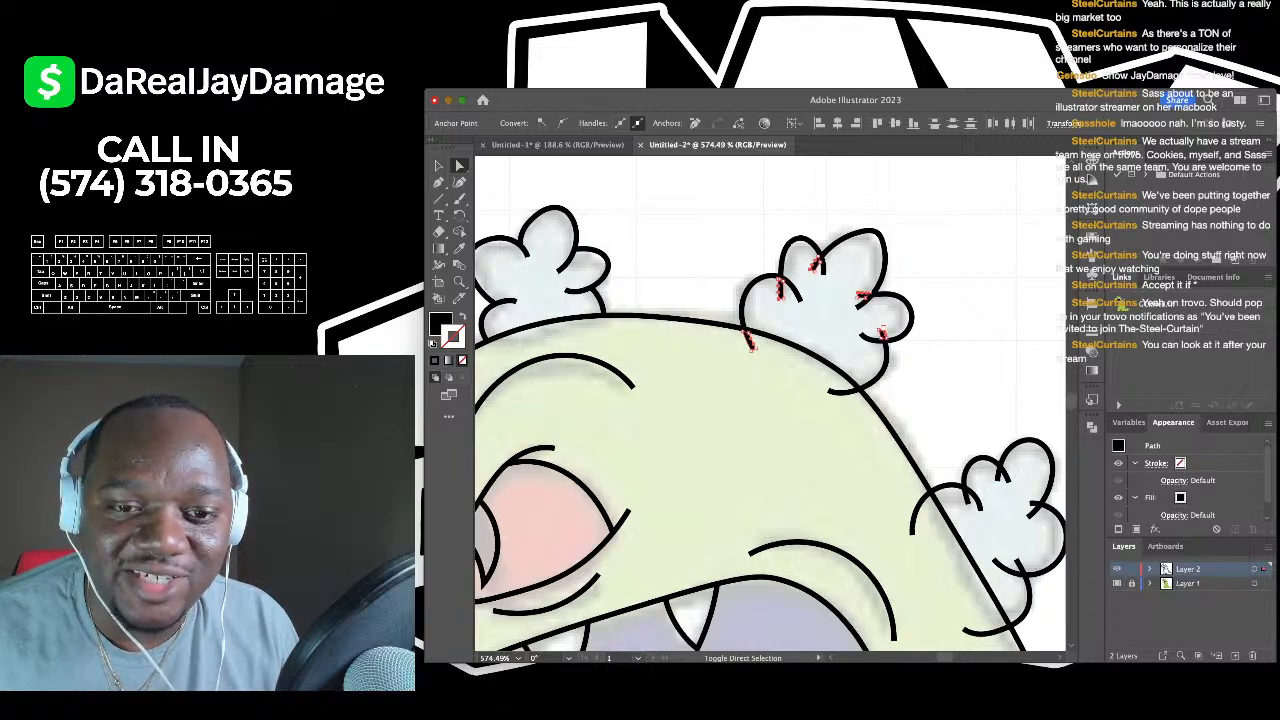
- Add the right puff's three stroke ends and trim all the selected stray ends
scroll(770, 404, down, 3)
click(840, 400)
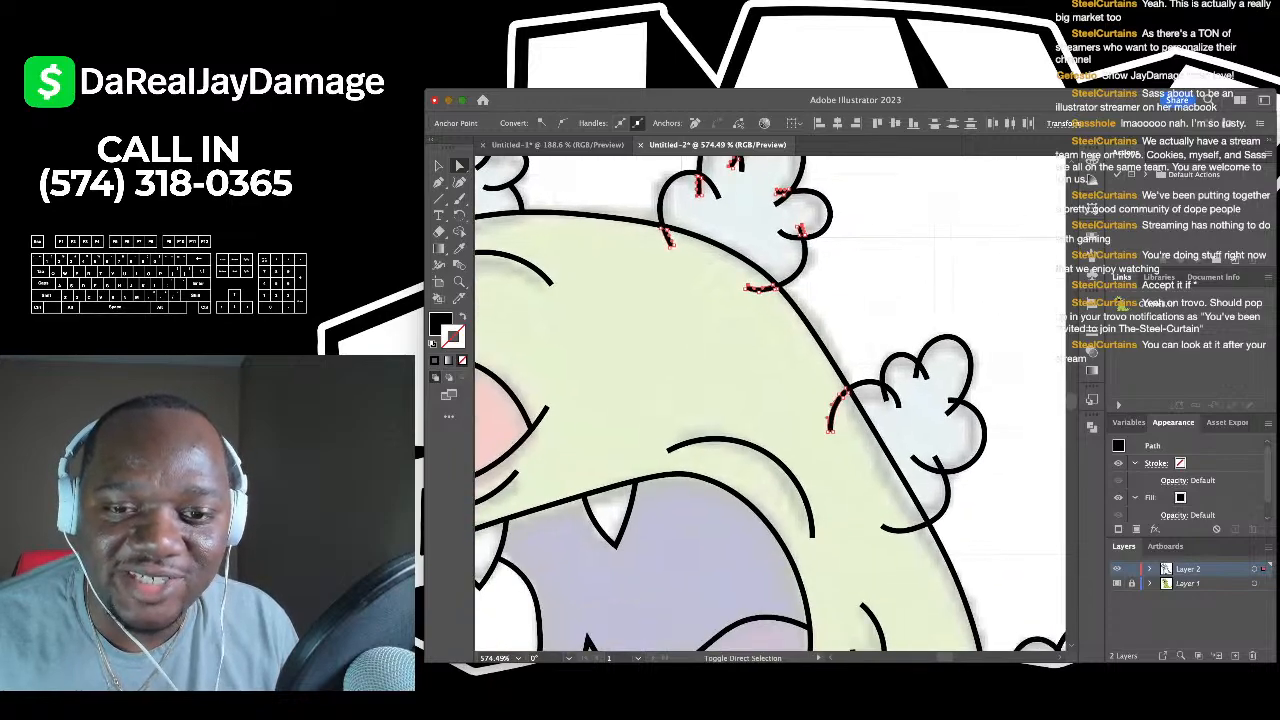
click(885, 395)
click(916, 372)
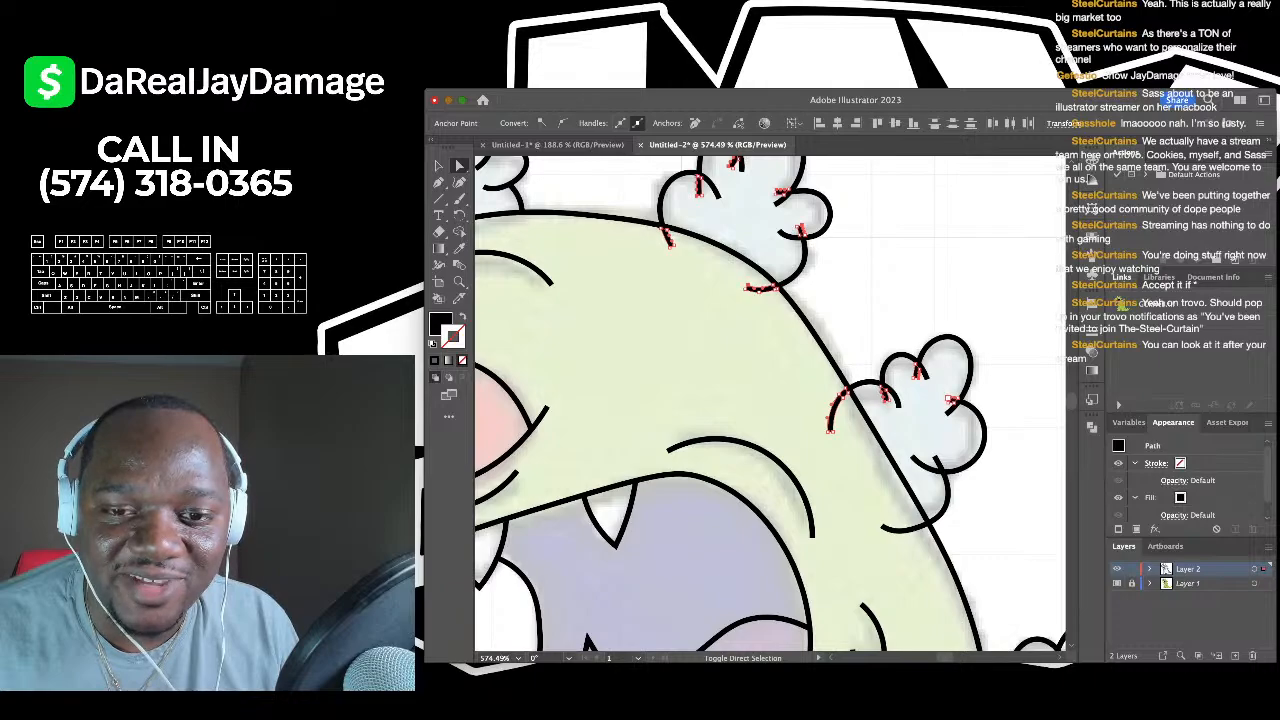
scroll(770, 404, down, 5)
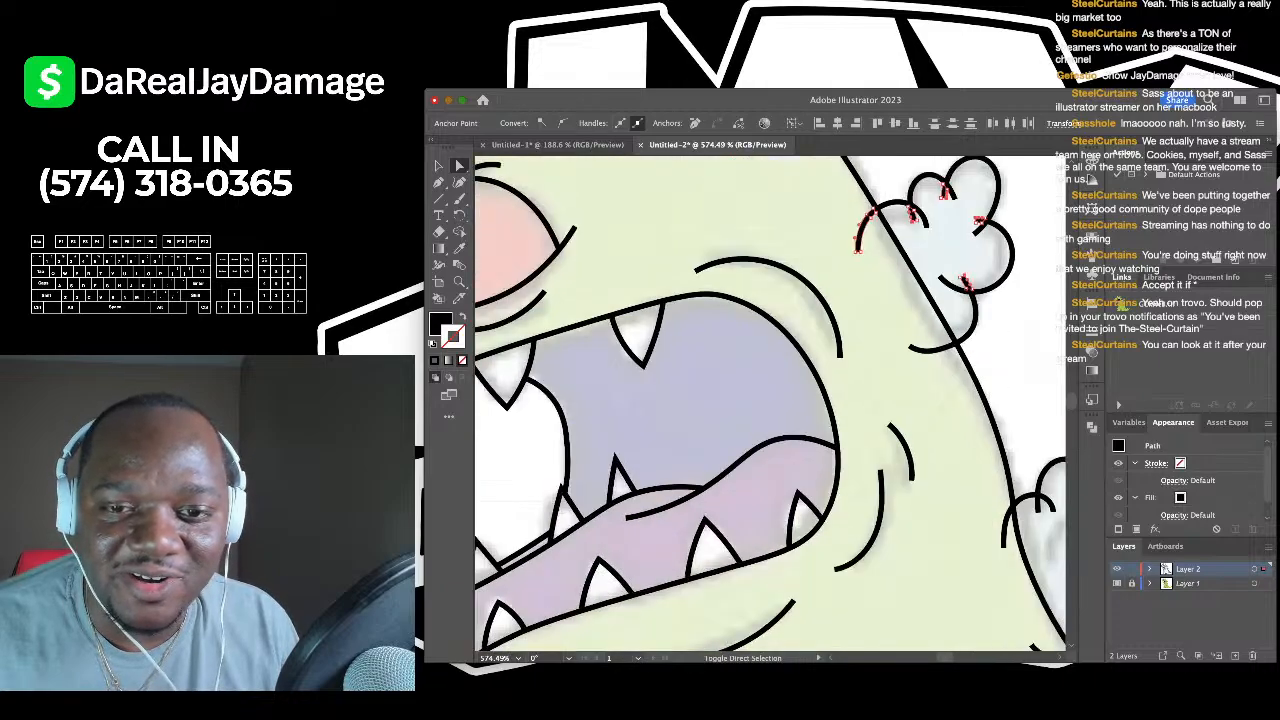
key(super+shift+a)
scroll(770, 404, up, 5)
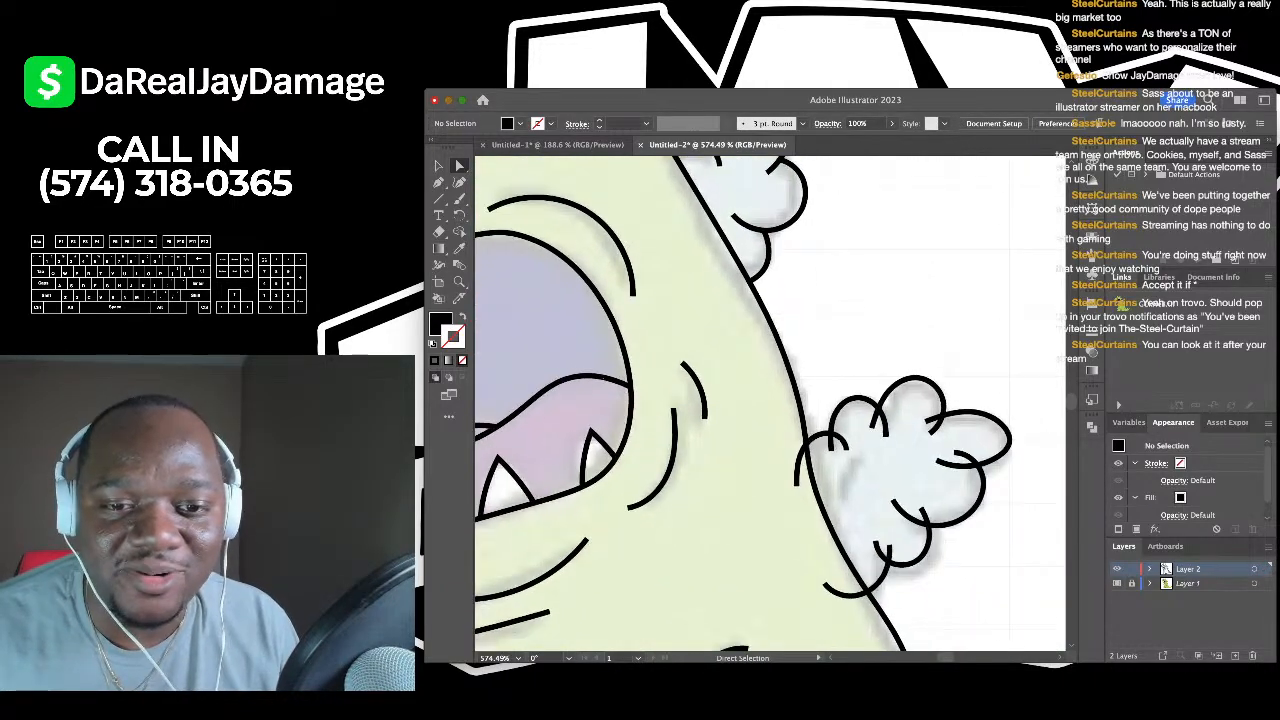
- Select the puff stroke ends crossing the body outline on the back spike and clear them
click(742, 378)
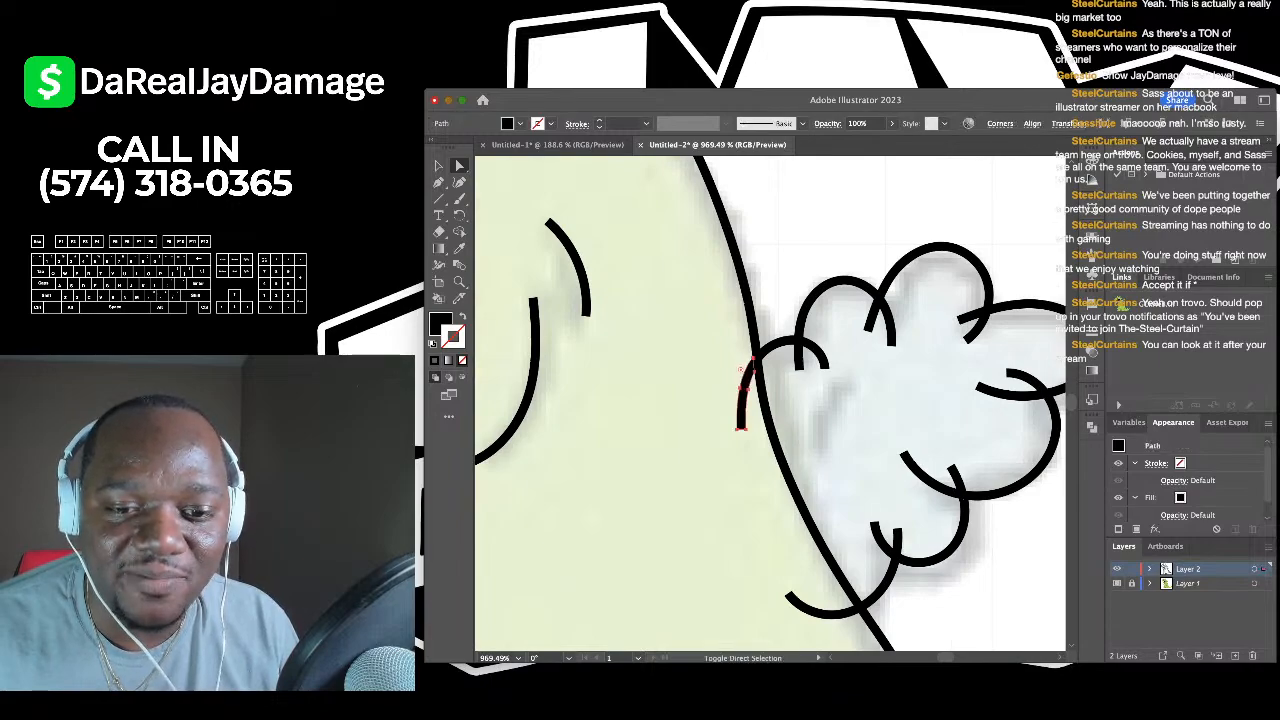
shift+click(790, 598)
shift+click(899, 530)
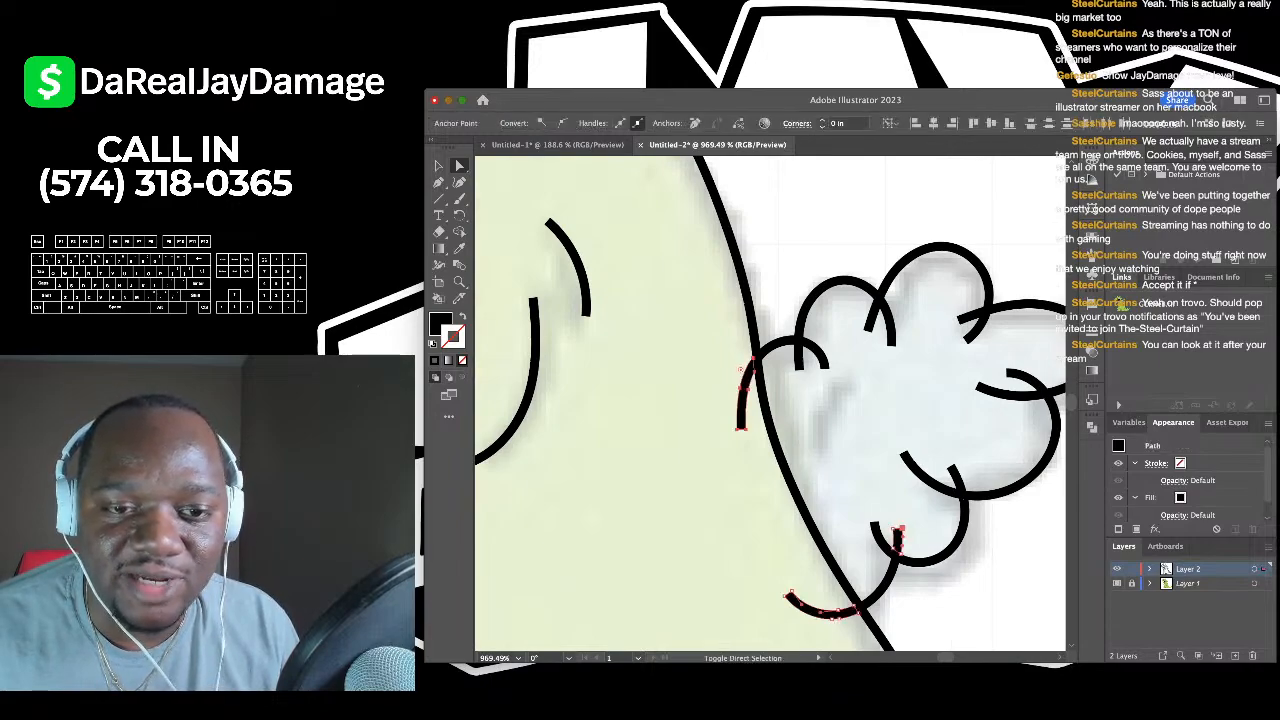
shift+click(800, 358)
shift+click(879, 300)
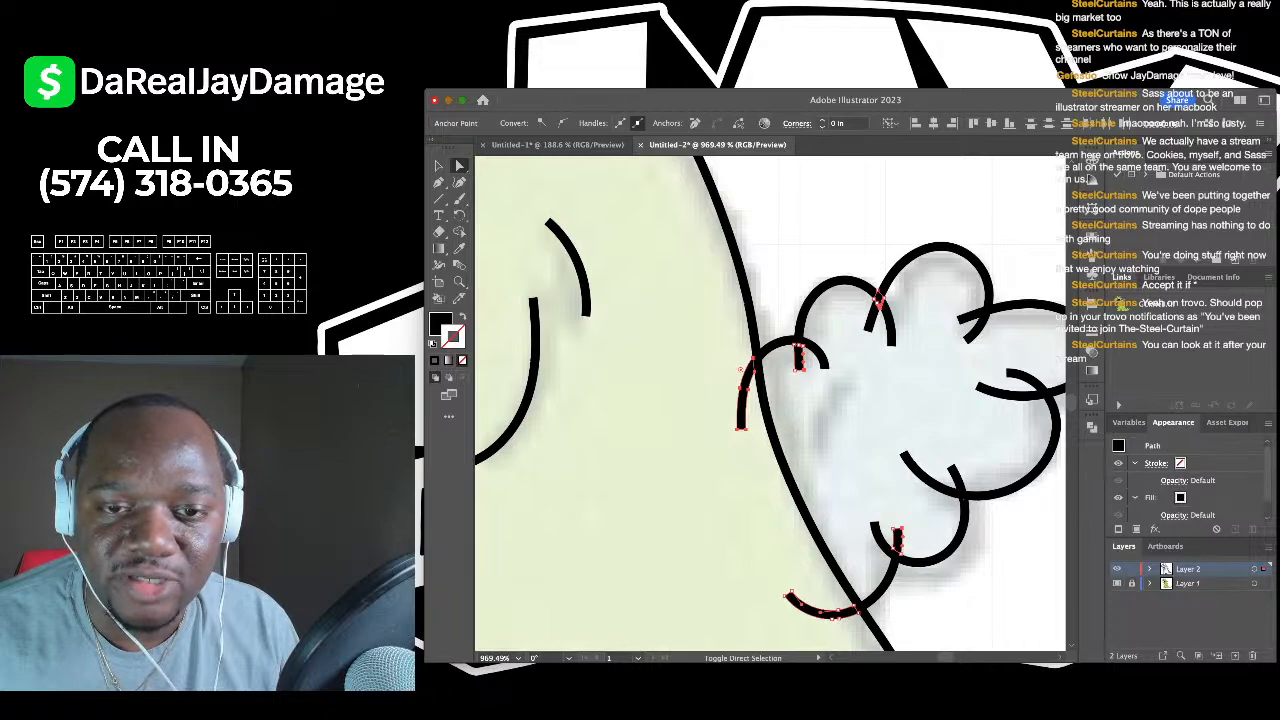
scroll(870, 315, up, 2)
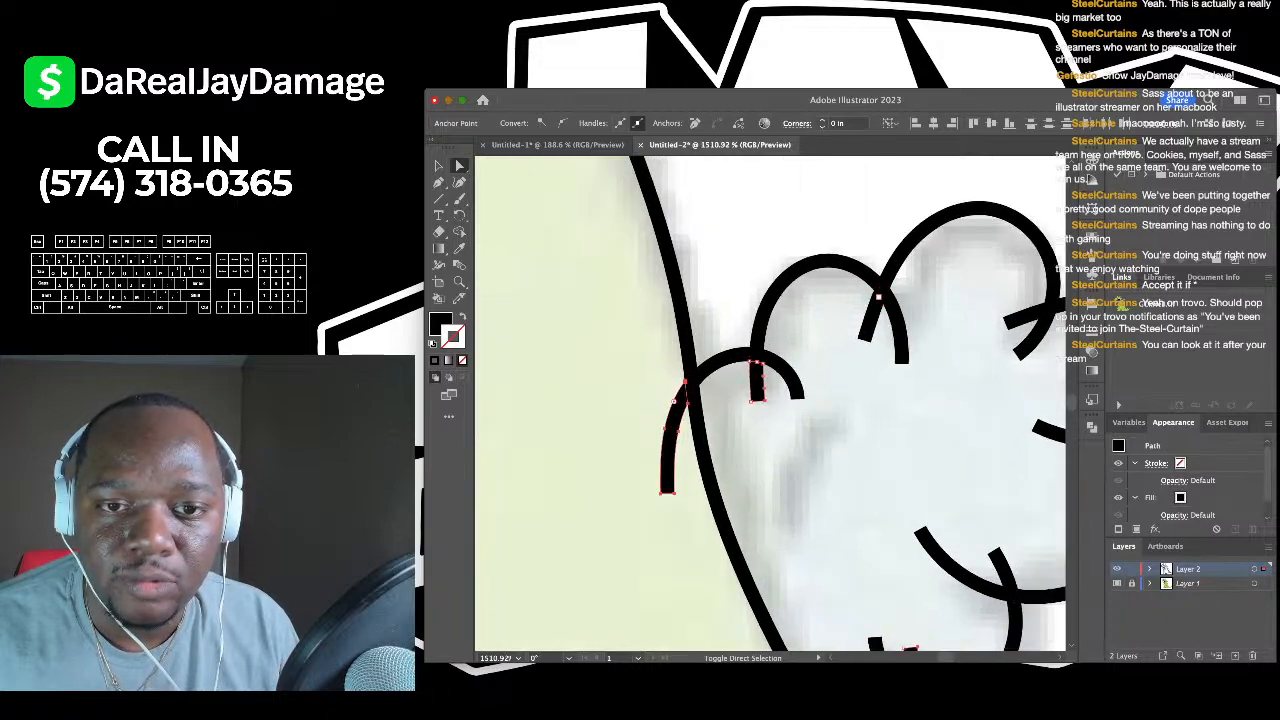
click(990, 330)
scroll(995, 325, down, 1)
scroll(716, 390, down, 3)
key(super+z)
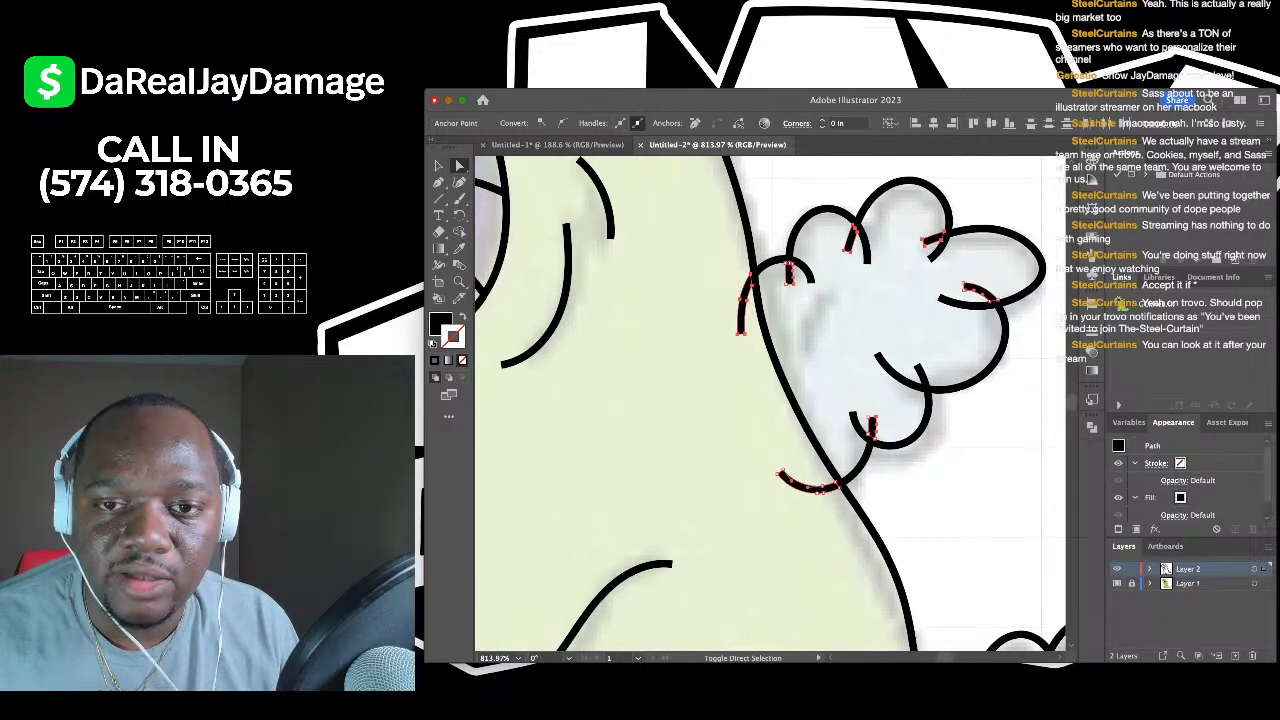
key(super+shift+a)
scroll(770, 405, down, 4)
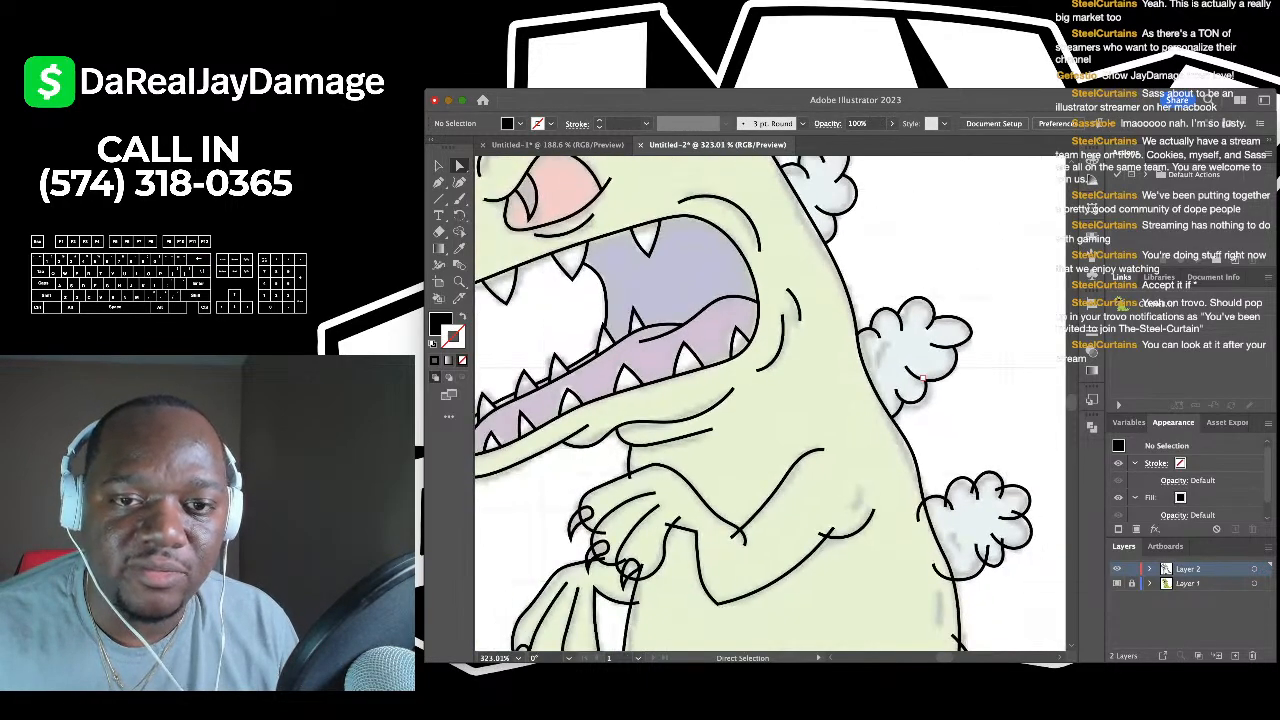
scroll(965, 383, up, 4)
key(super+z)
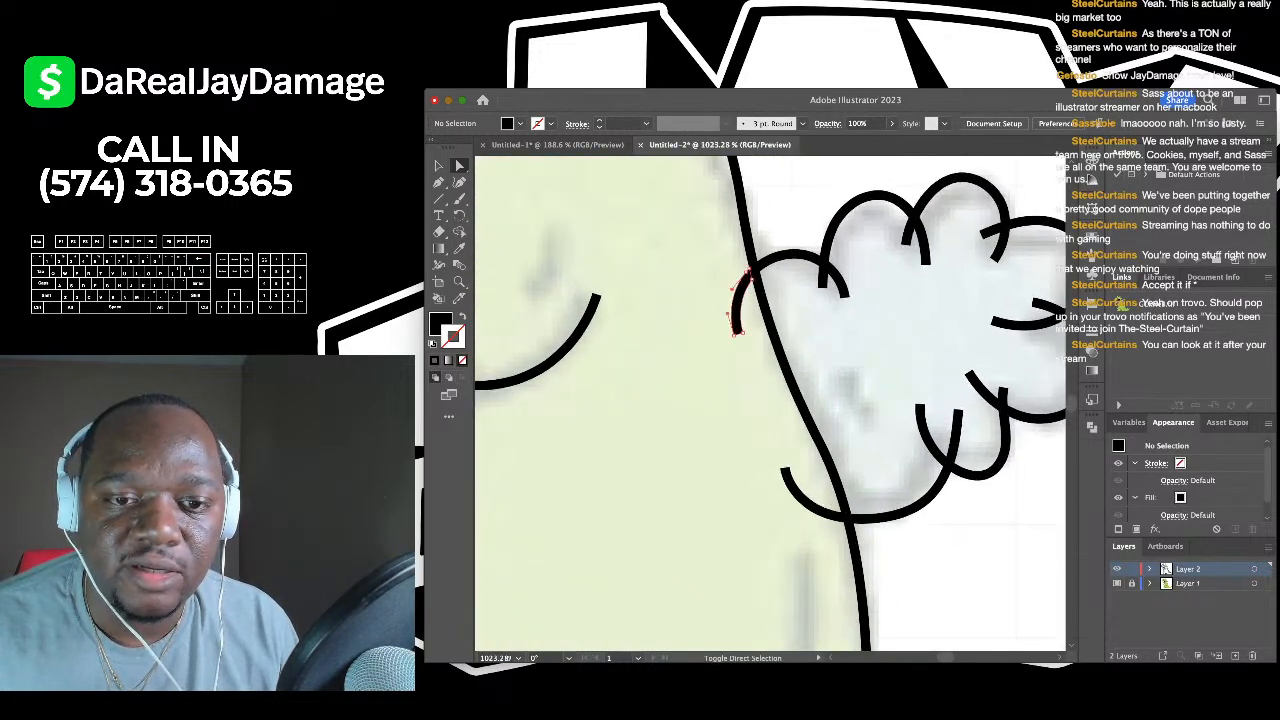
- Select the short stroke ends at the top of the puff and remove them
click(820, 280)
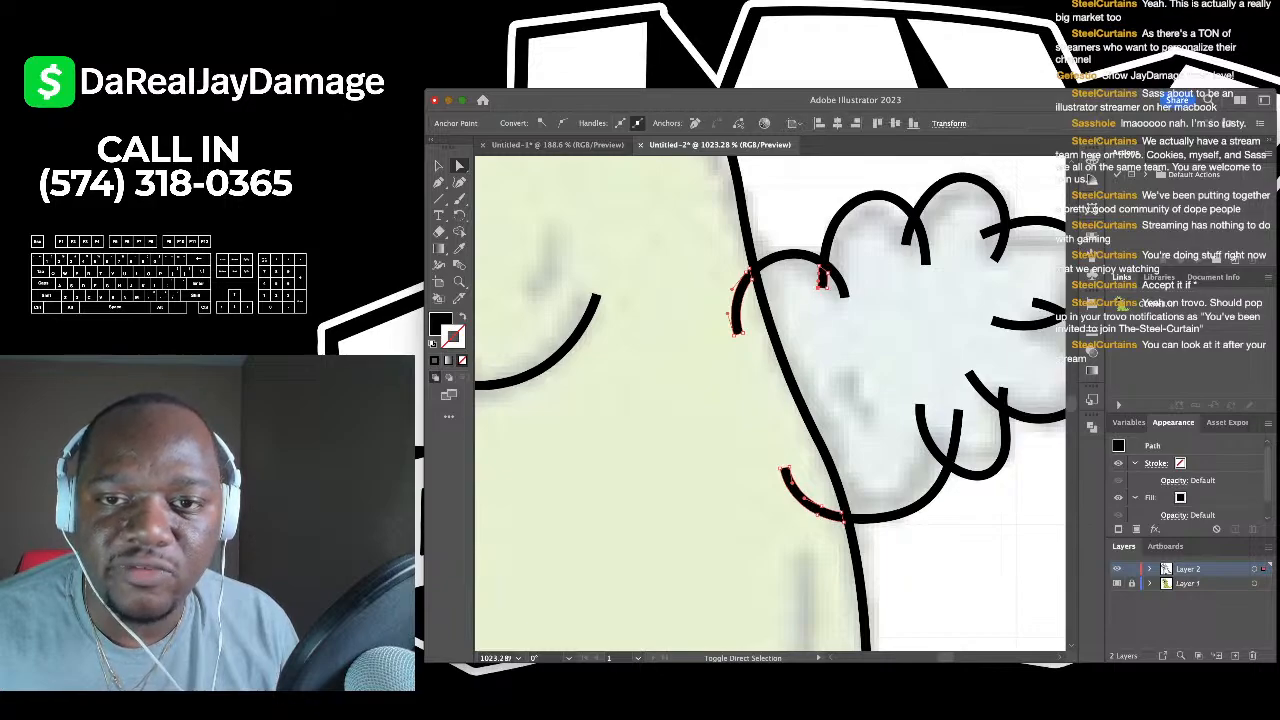
scroll(770, 405, right, 5)
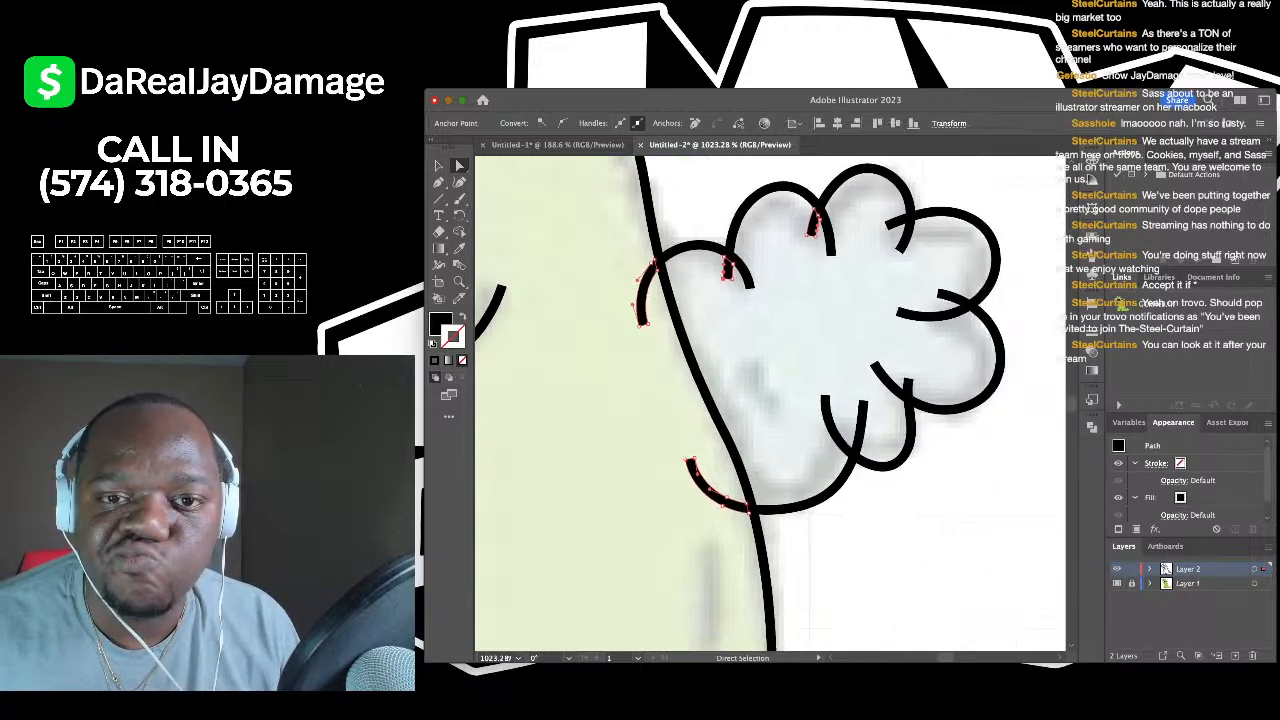
shift+click(861, 214)
shift+click(917, 290)
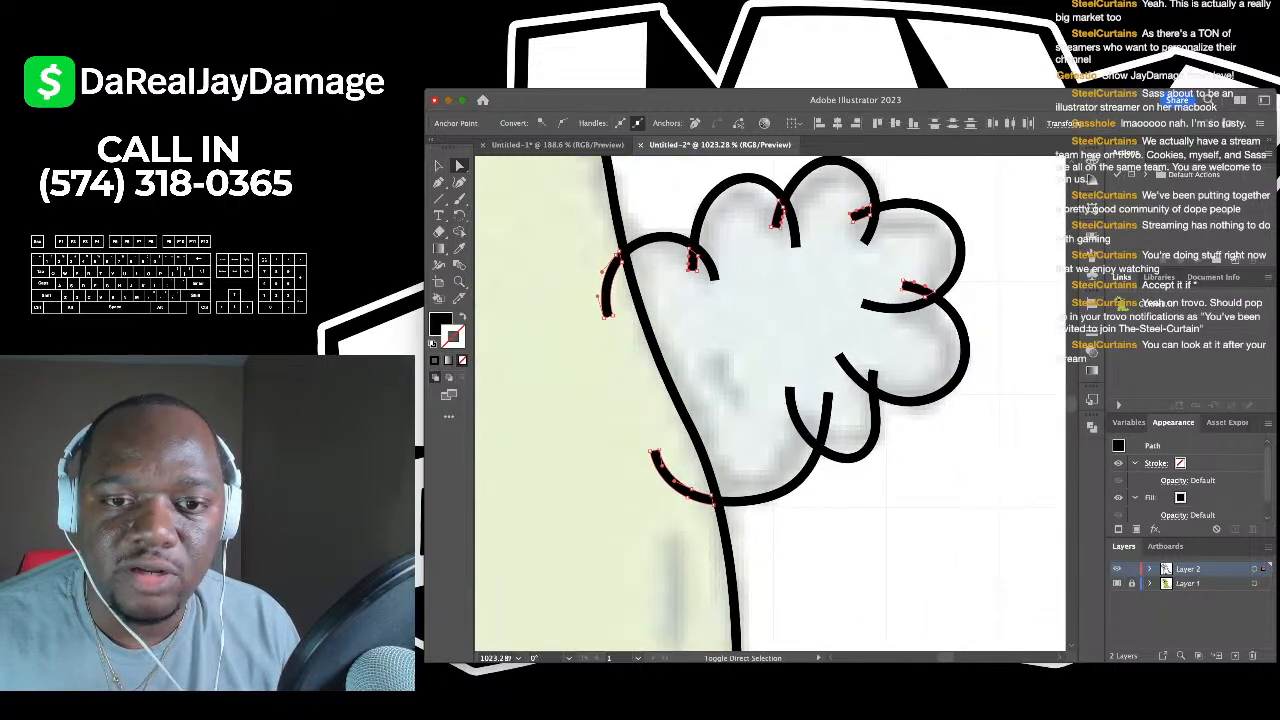
key(super+shift+a)
scroll(770, 405, down, 5)
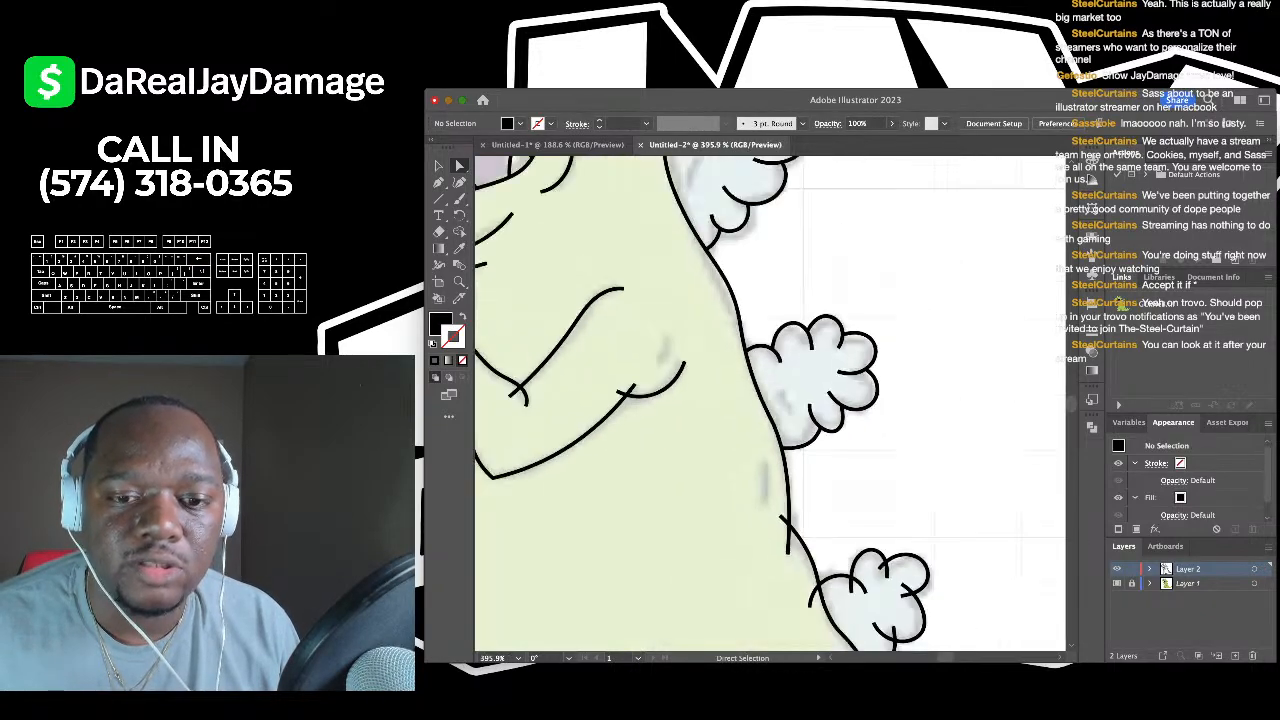
scroll(727, 332, up, 5)
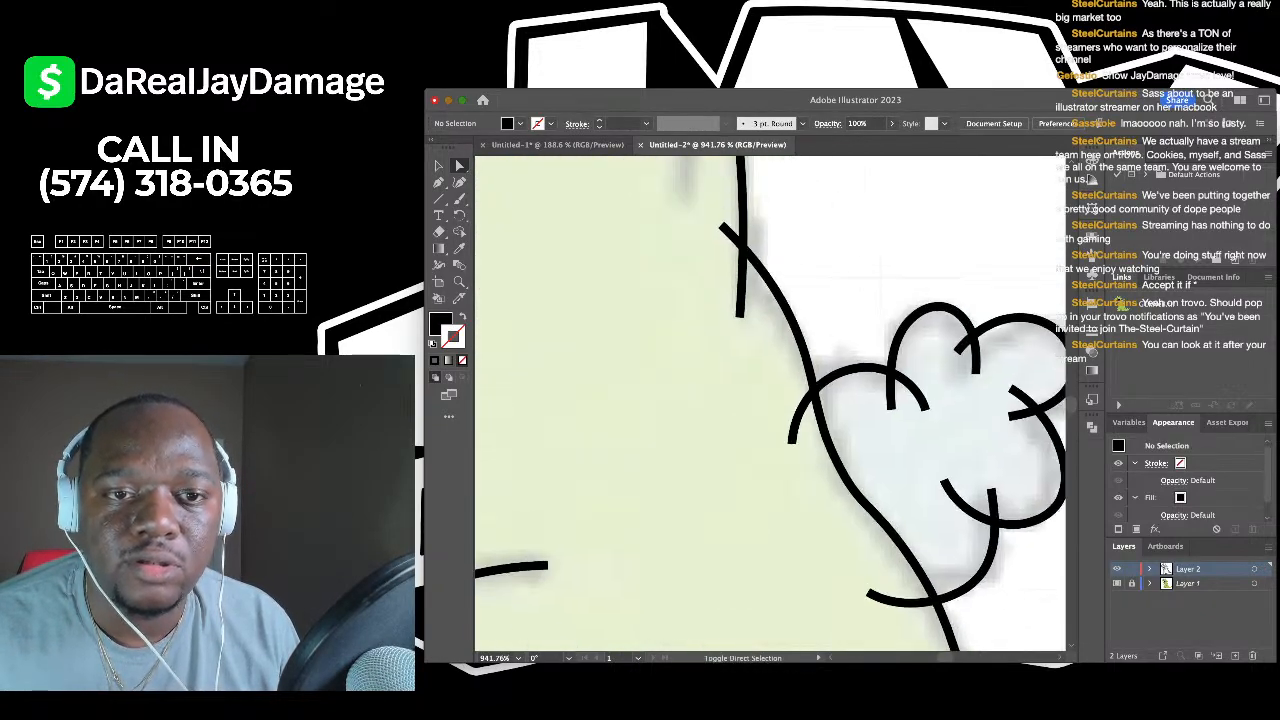
- Select the remaining puff arc ends crossing the outline on the next spike, then deselect
click(718, 228)
scroll(760, 300, down, 3)
scroll(760, 300, right, 2)
click(725, 265)
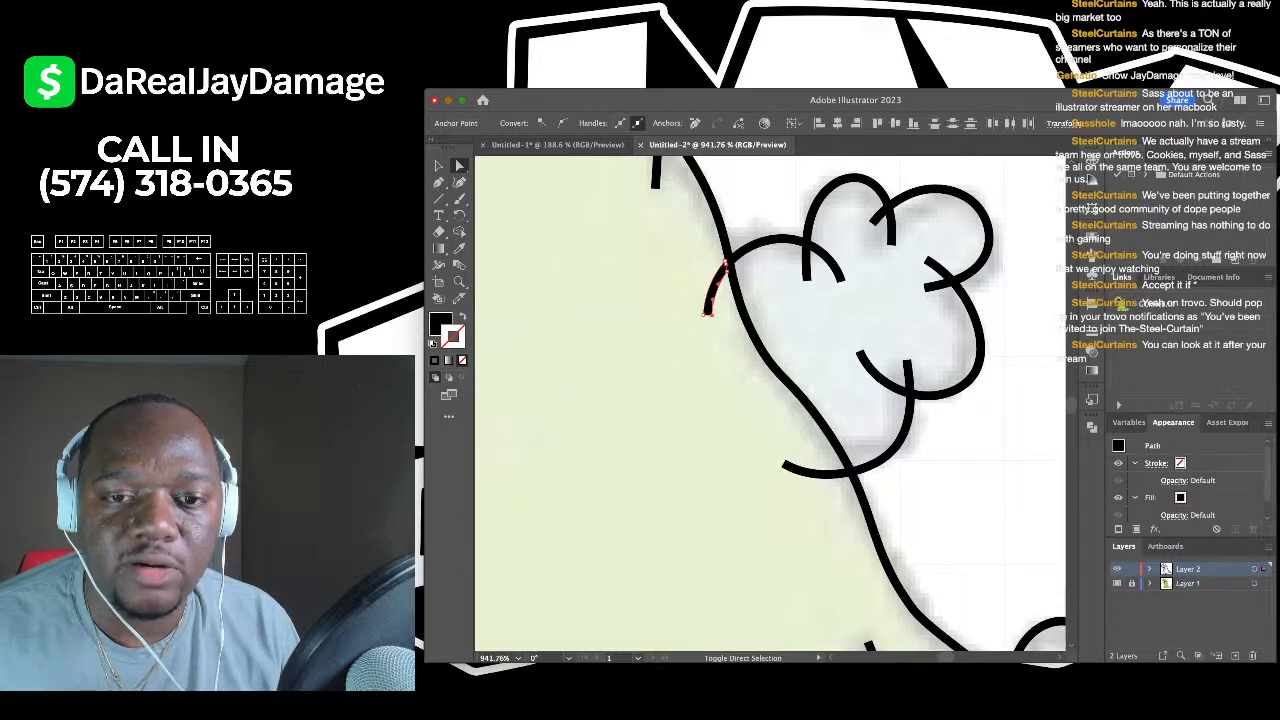
shift+click(908, 362)
shift+click(783, 465)
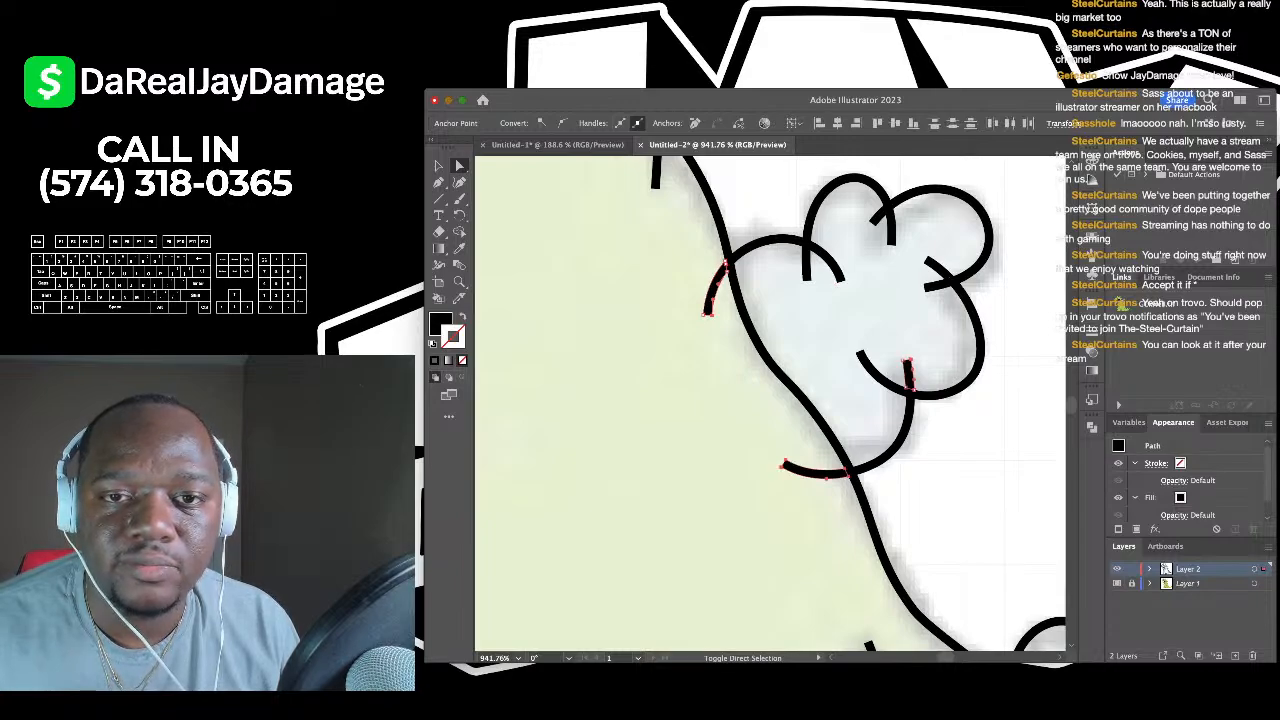
click(927, 255)
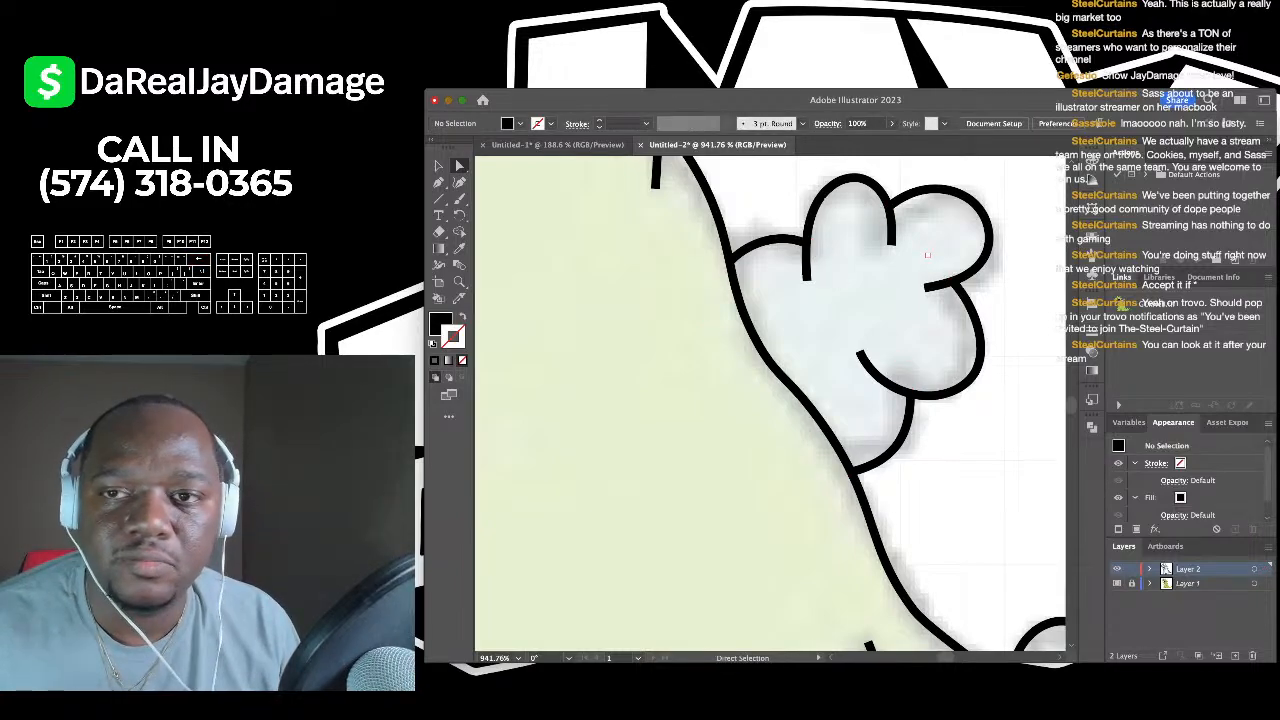
scroll(927, 255, down, 3)
scroll(927, 255, right, 3)
scroll(927, 255, up, 5)
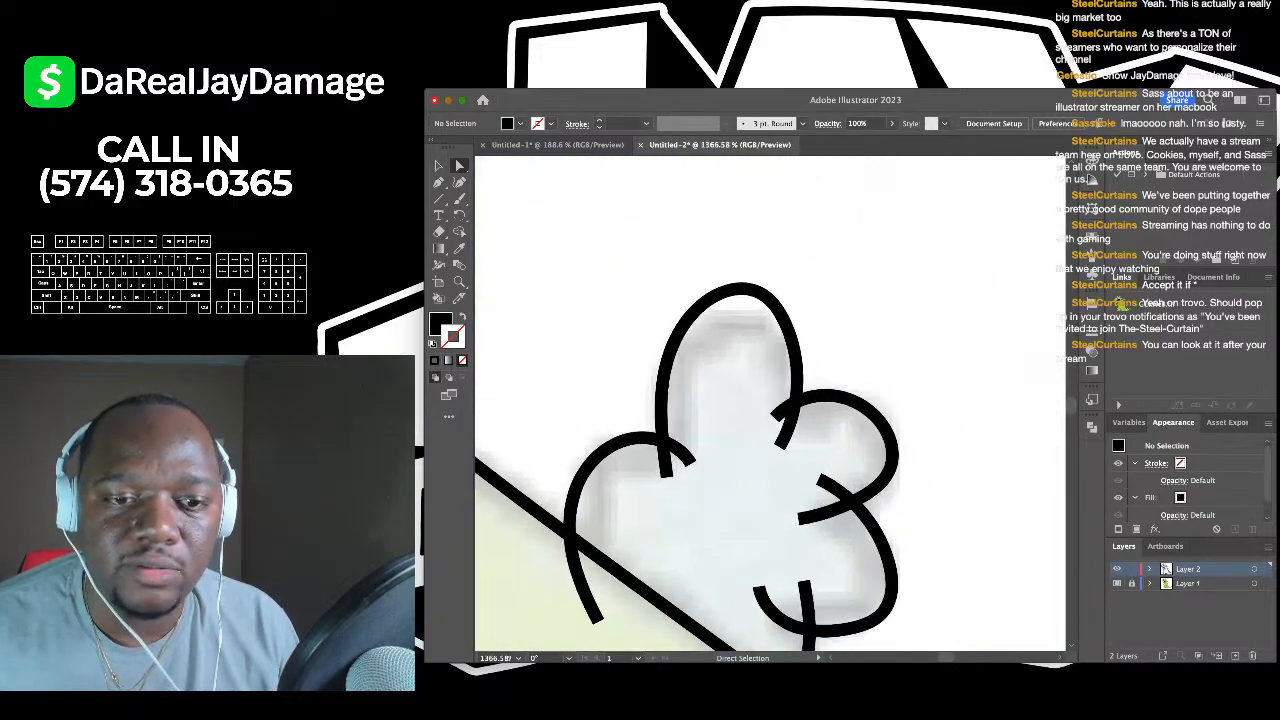
- Marquee-select the arc ends crossing the outline and remove them
scroll(770, 400, down, 3)
drag(520, 390, 780, 600)
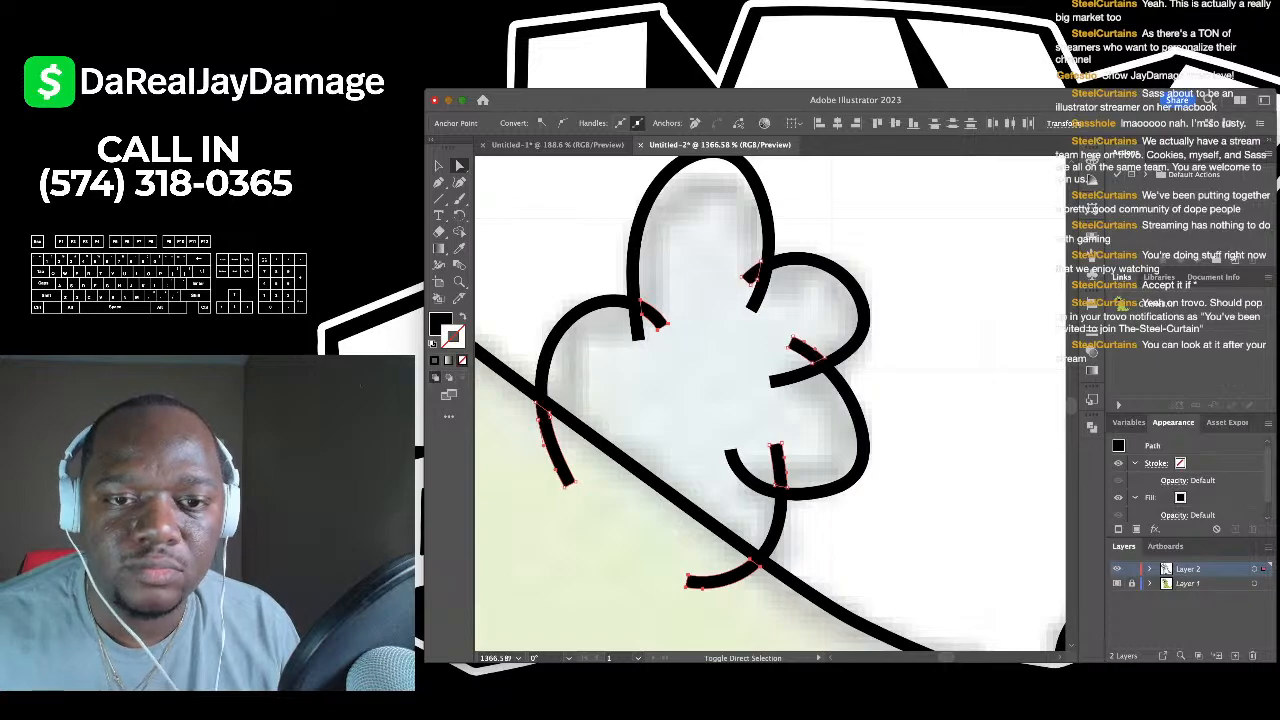
key(super+shift+a)
scroll(760, 268, down, 5)
scroll(1058, 518, up, 5)
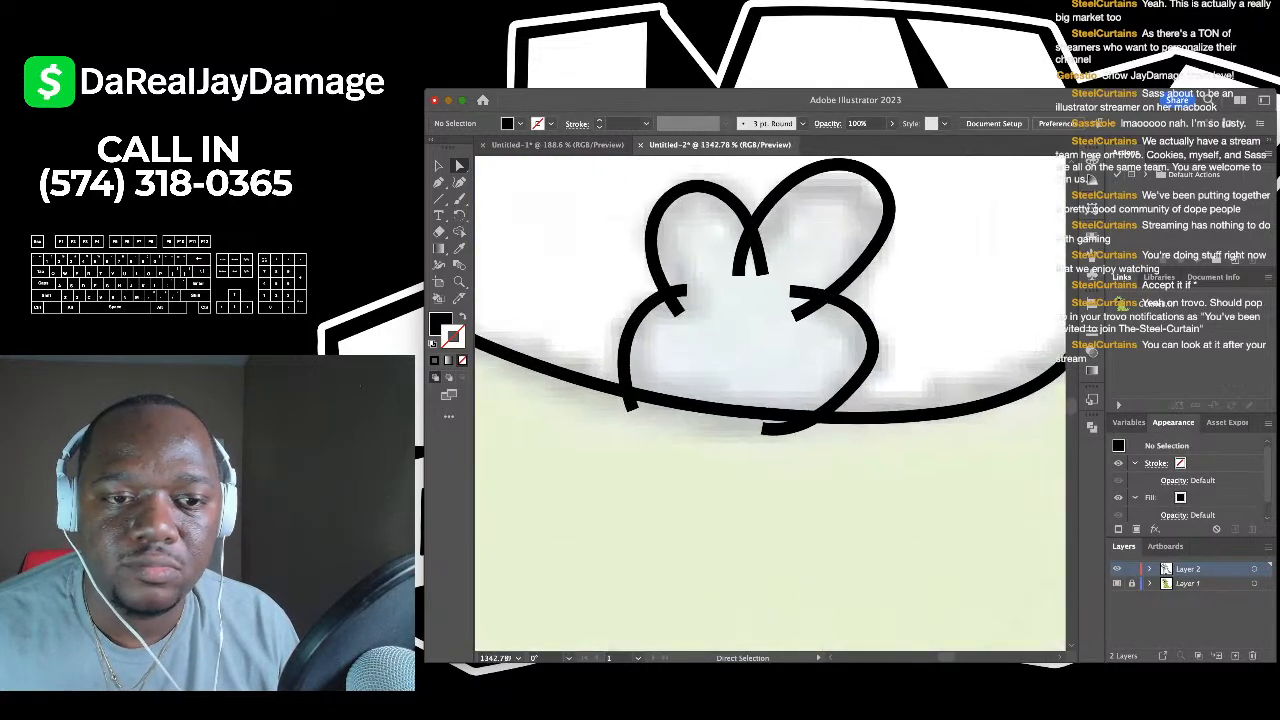
- Select the three leftover black stubs in the back tufts and delete them
click(629, 404)
shift+click(779, 429)
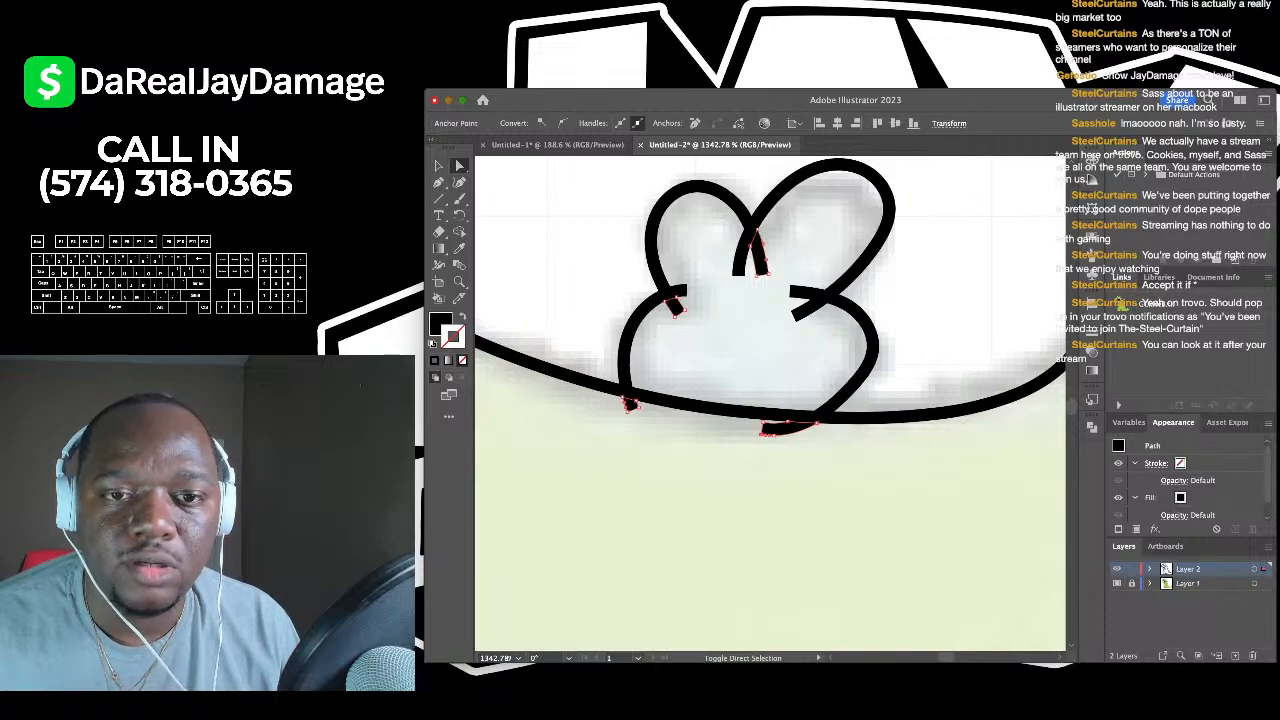
scroll(760, 250, down, 5)
scroll(825, 298, up, 5)
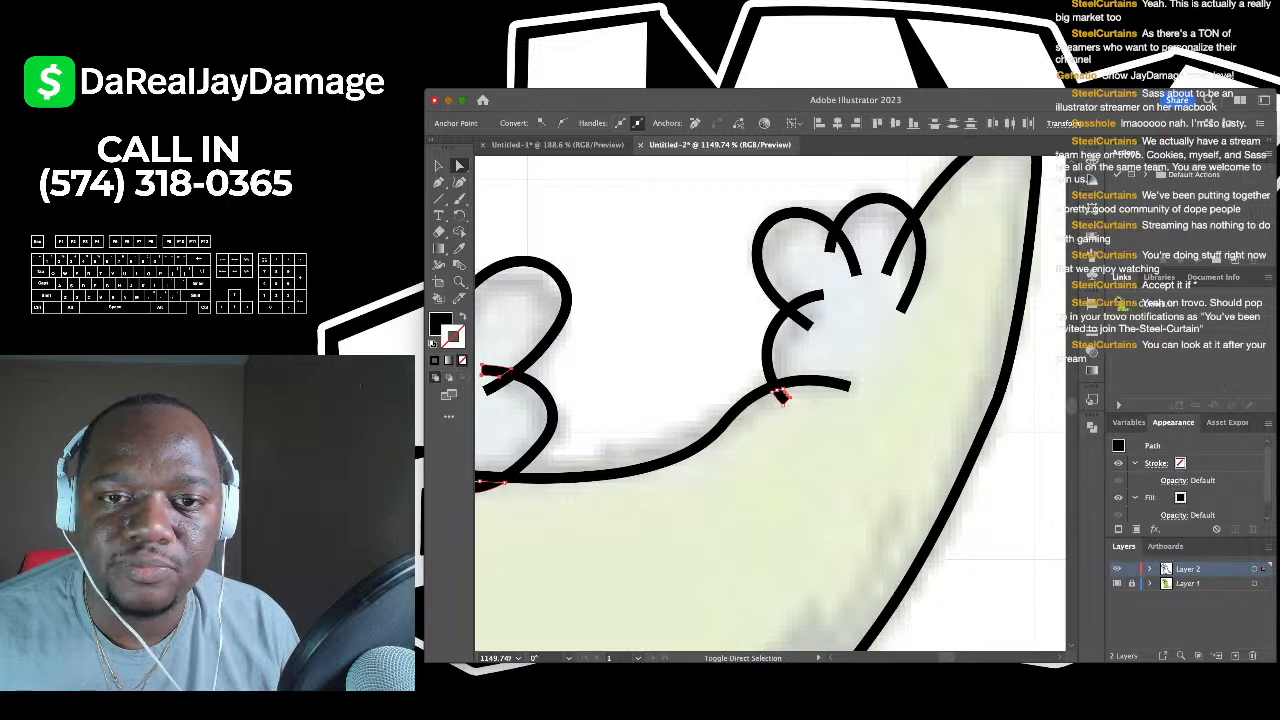
shift+click(898, 248)
key(Delete)
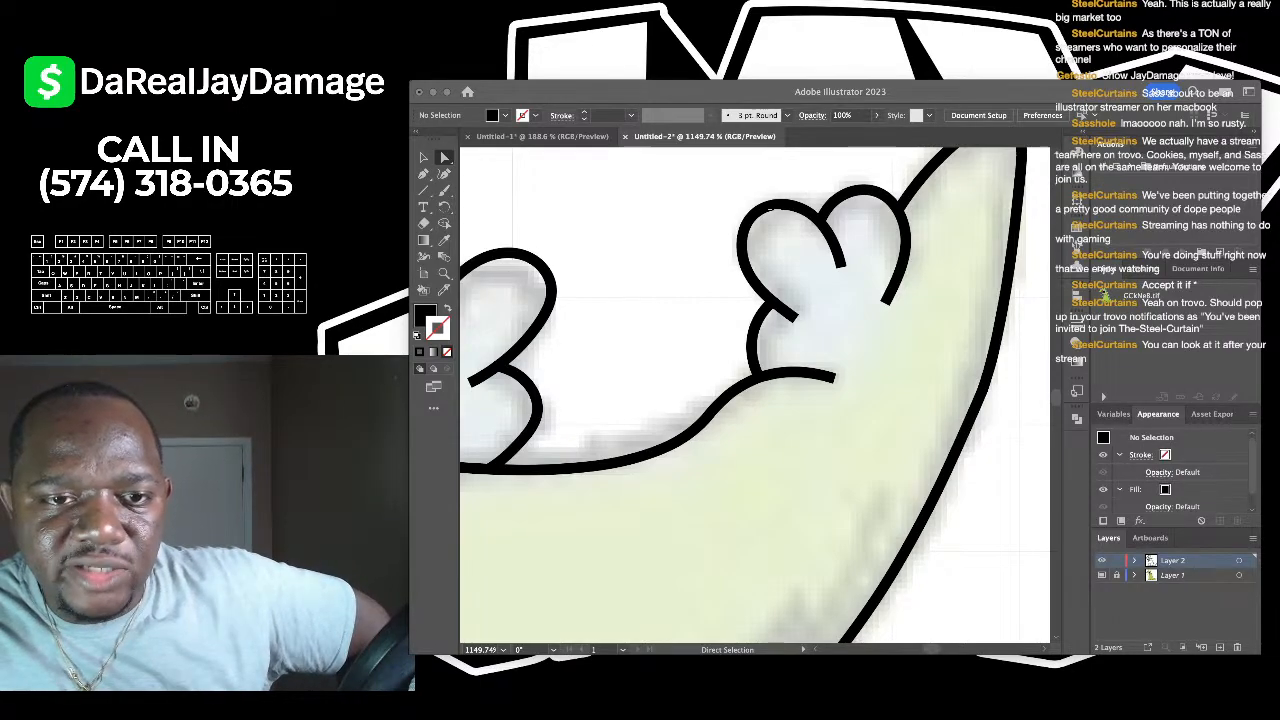
scroll(770, 400, down, 5)
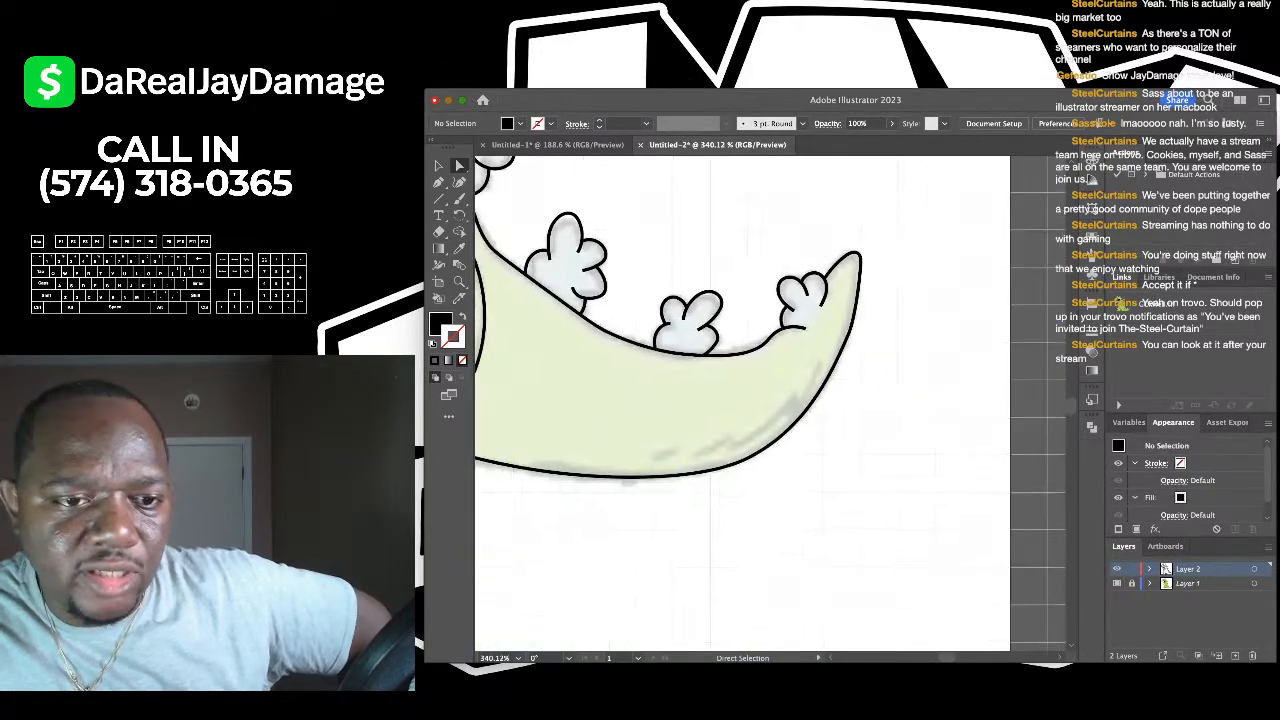
scroll(770, 400, up, 2)
scroll(676, 444, up, 3)
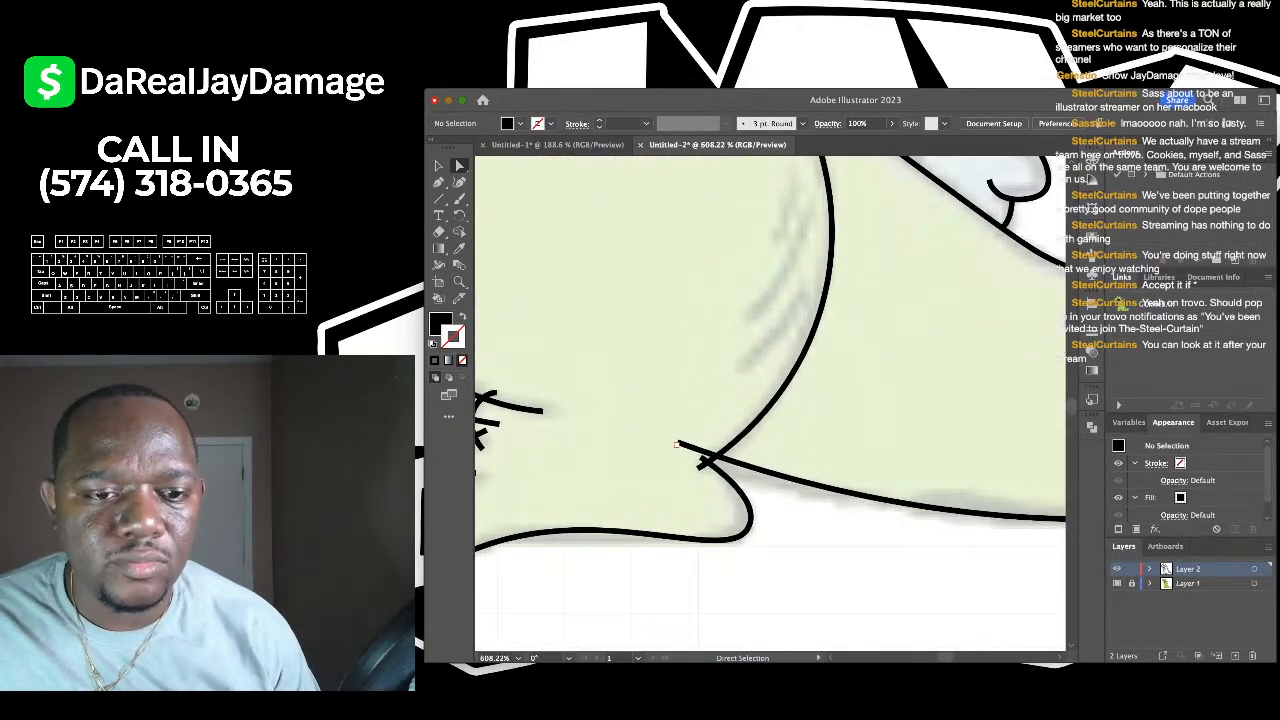
scroll(700, 458, up, 2)
click(700, 458)
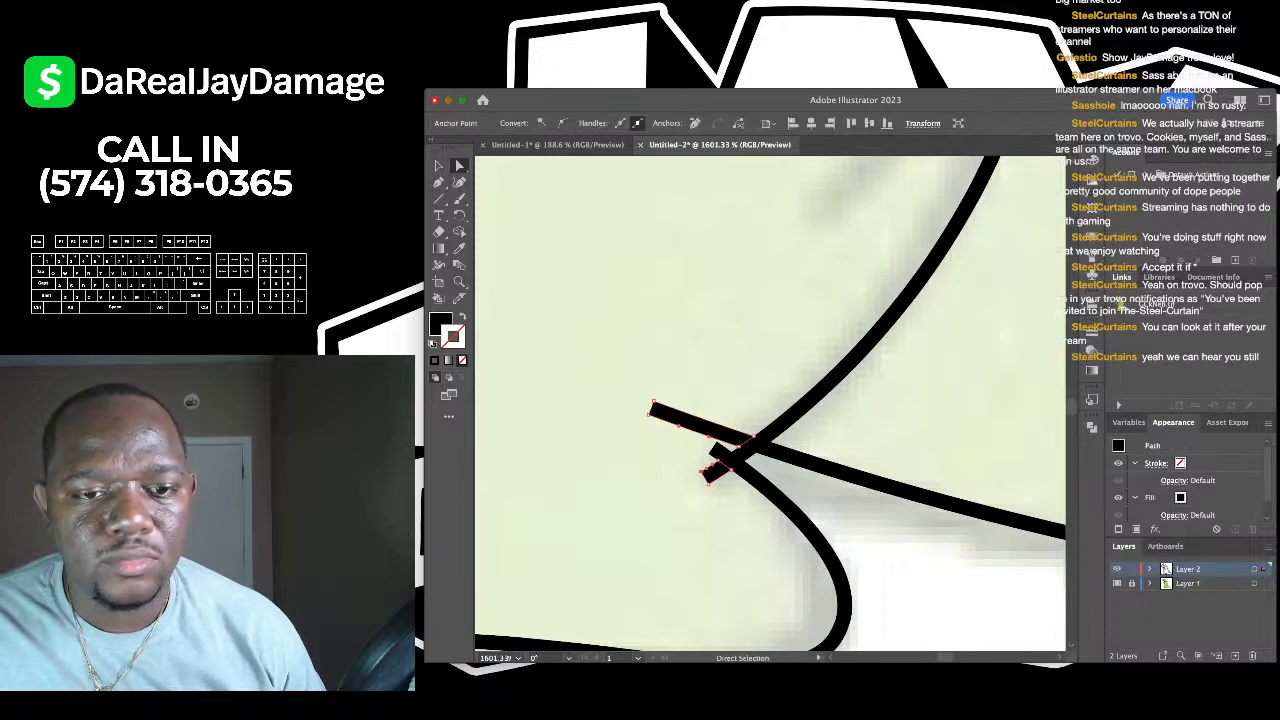
scroll(688, 440, down, 1)
scroll(688, 436, down, 3)
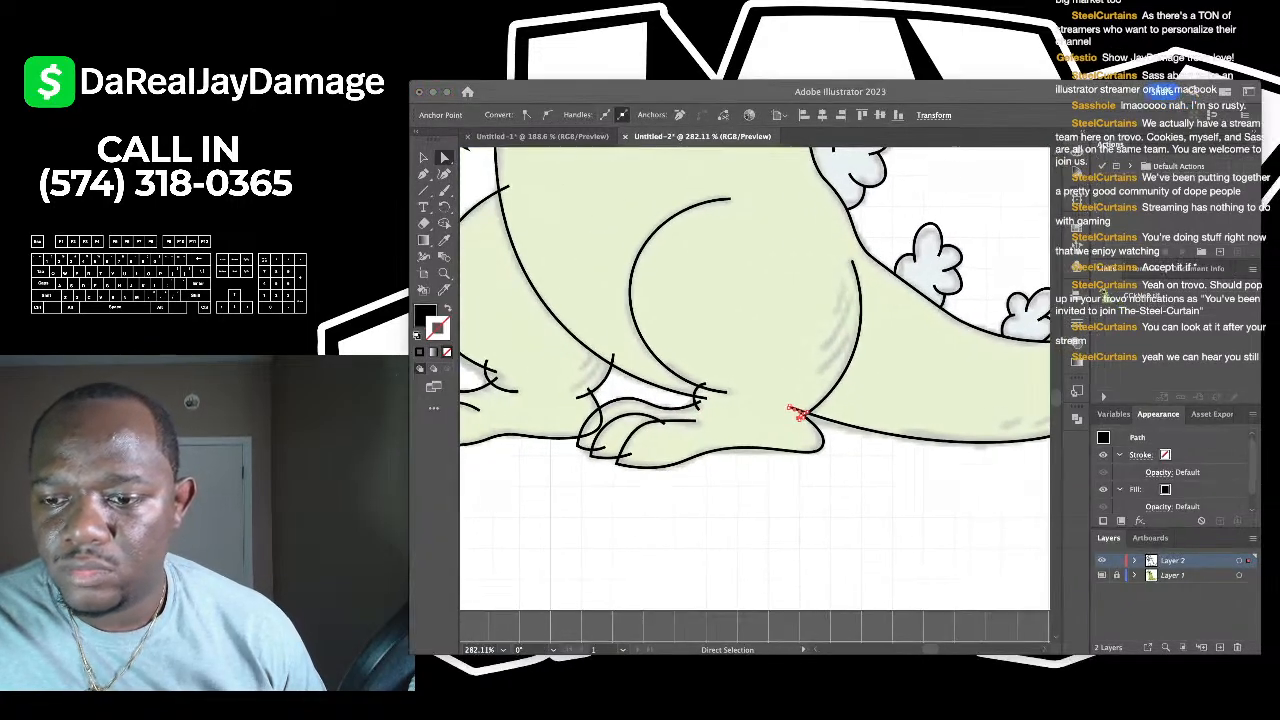
scroll(797, 412, up, 4)
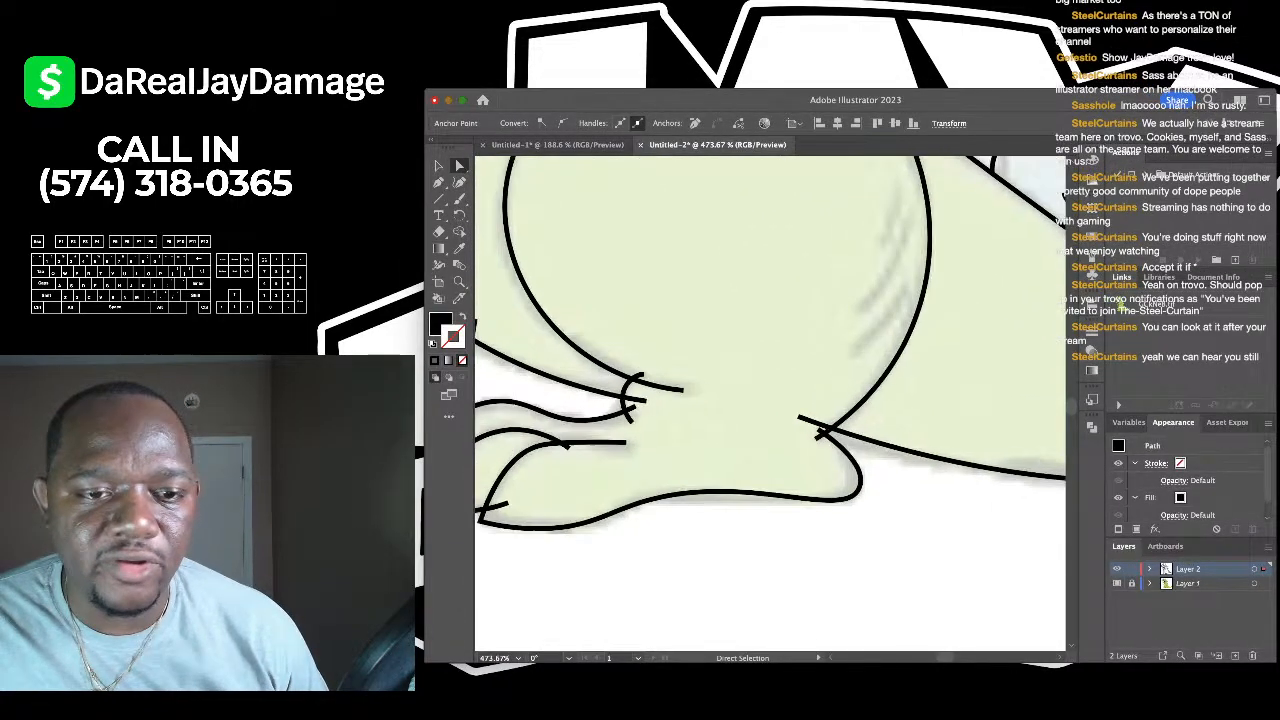
scroll(640, 410, up, 1)
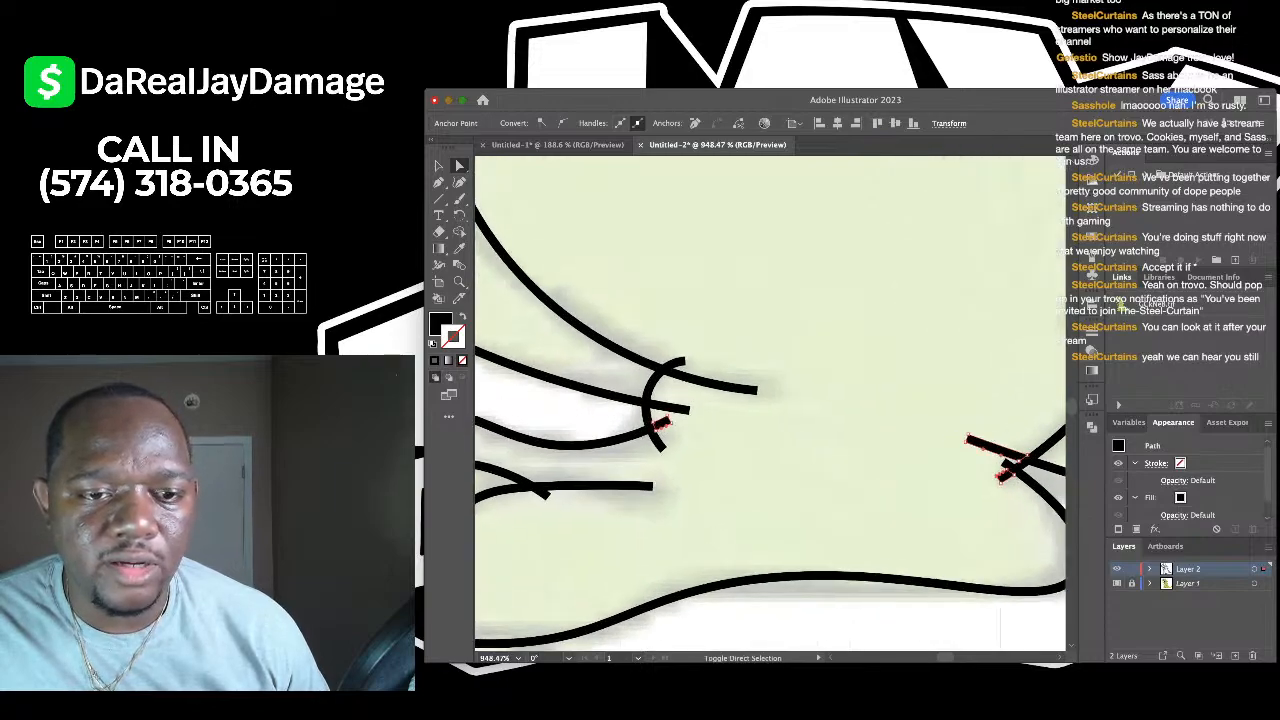
scroll(770, 400, down, 1)
key(super+shift+a)
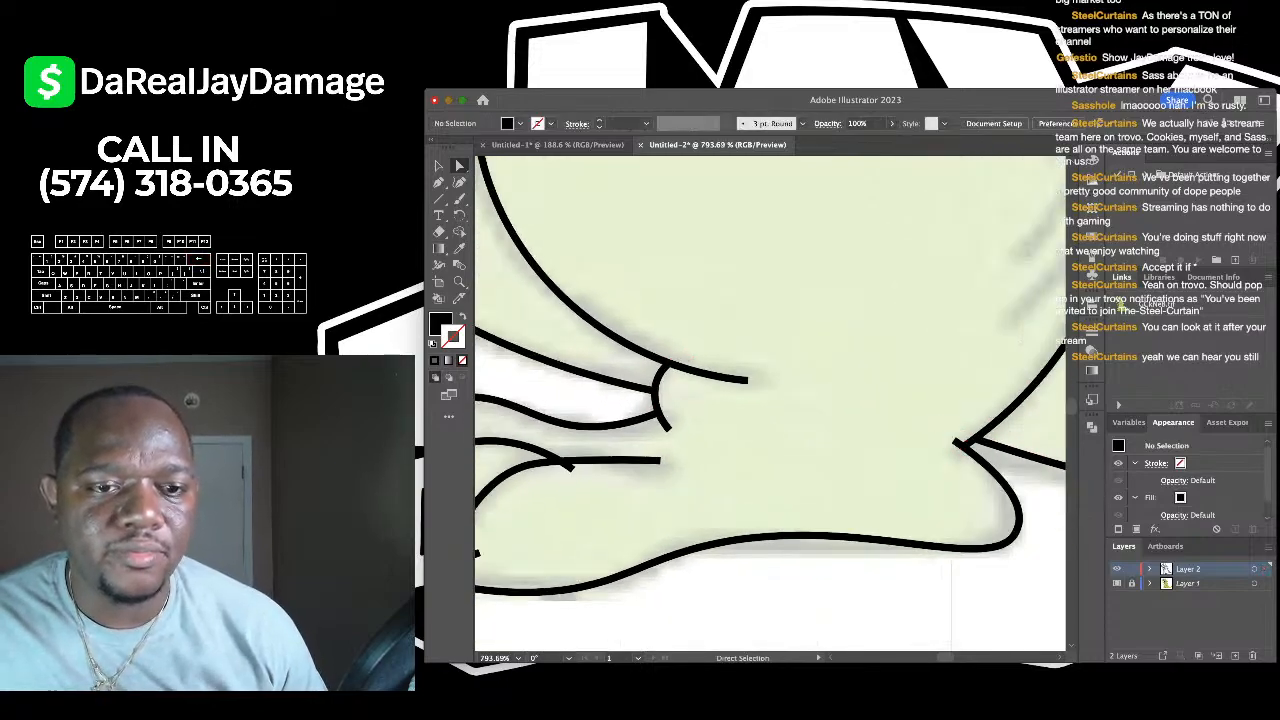
scroll(713, 393, down, 2)
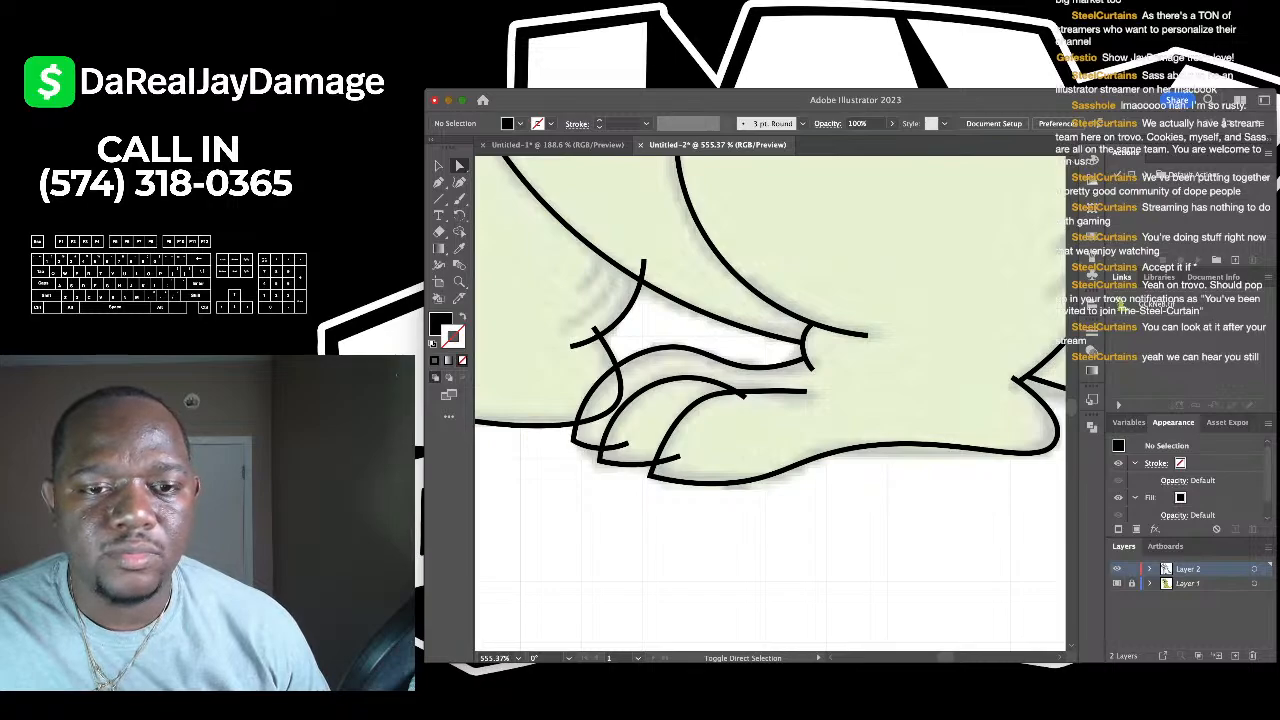
click(744, 397)
scroll(744, 397, up, 3)
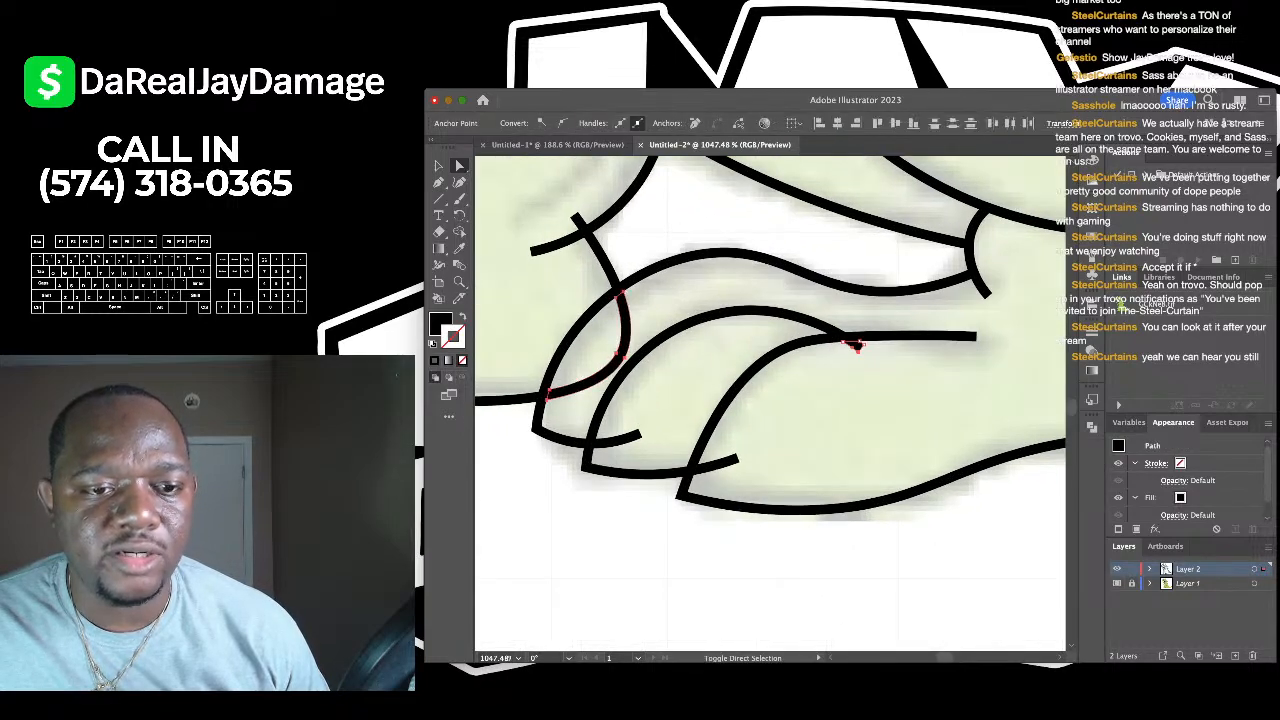
key(super+shift+a)
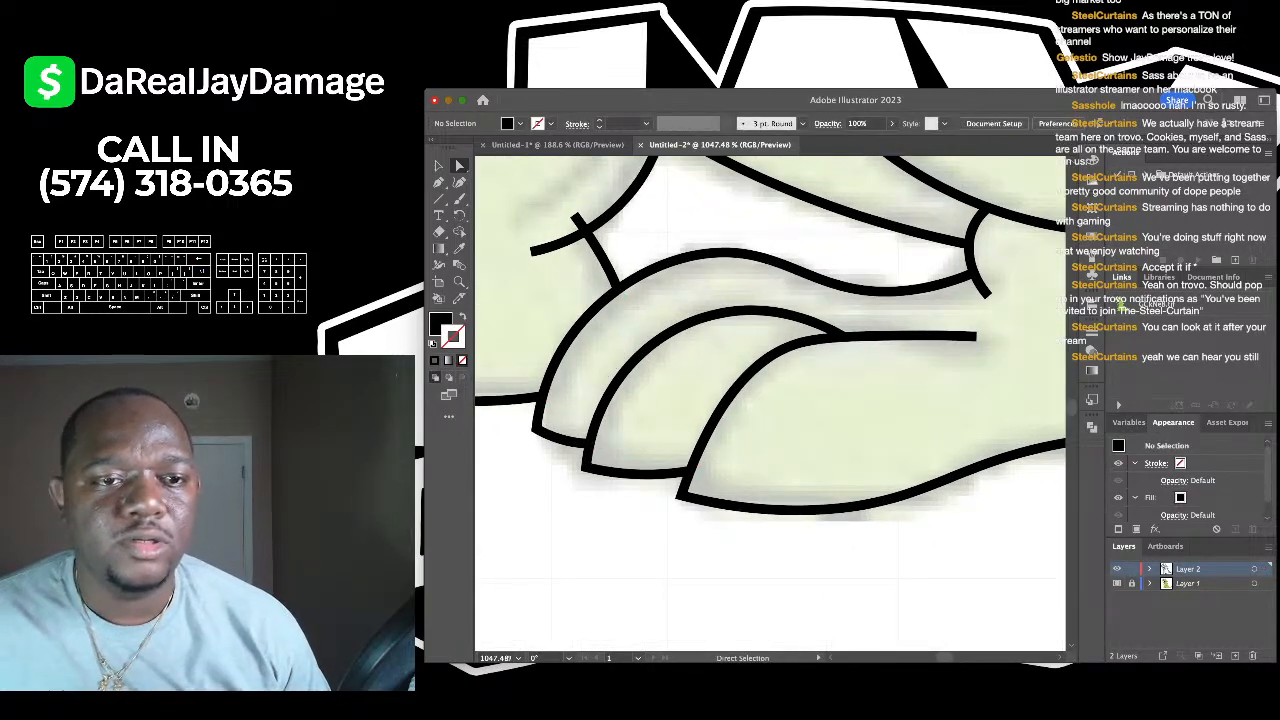
scroll(733, 463, down, 3)
scroll(733, 463, left, 3)
scroll(733, 463, up, 1)
click(762, 398)
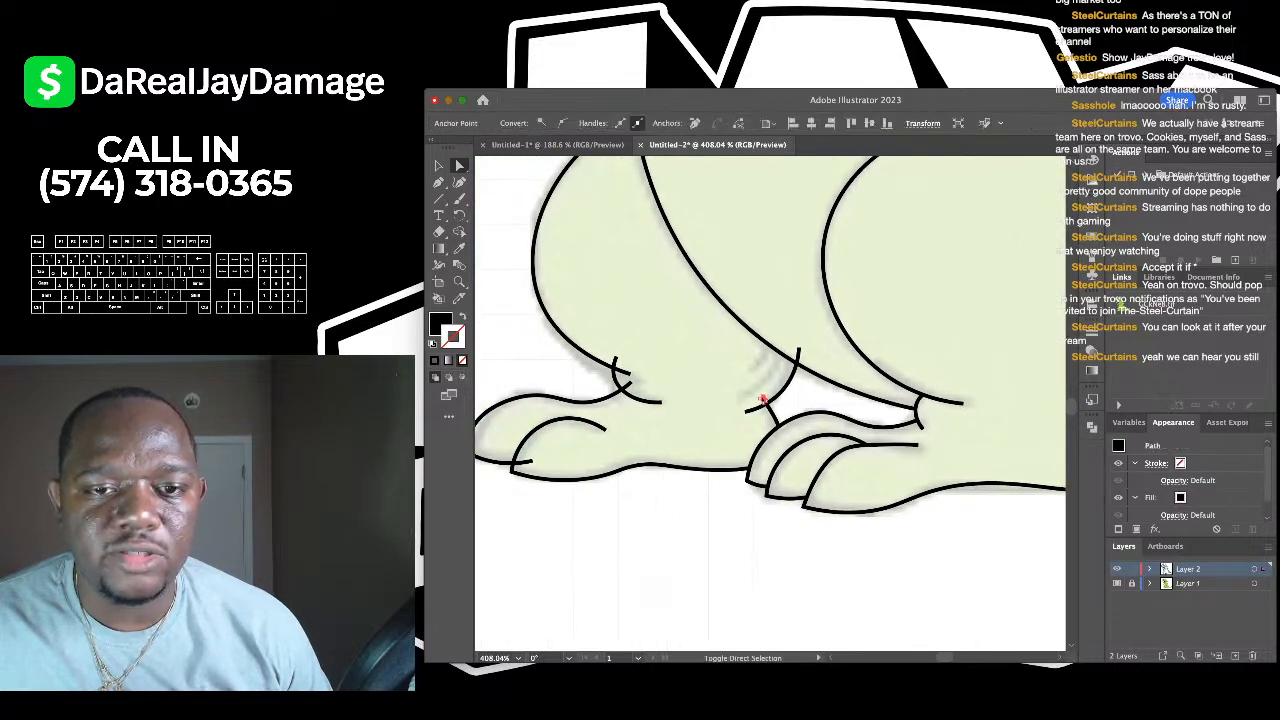
scroll(762, 398, up, 2)
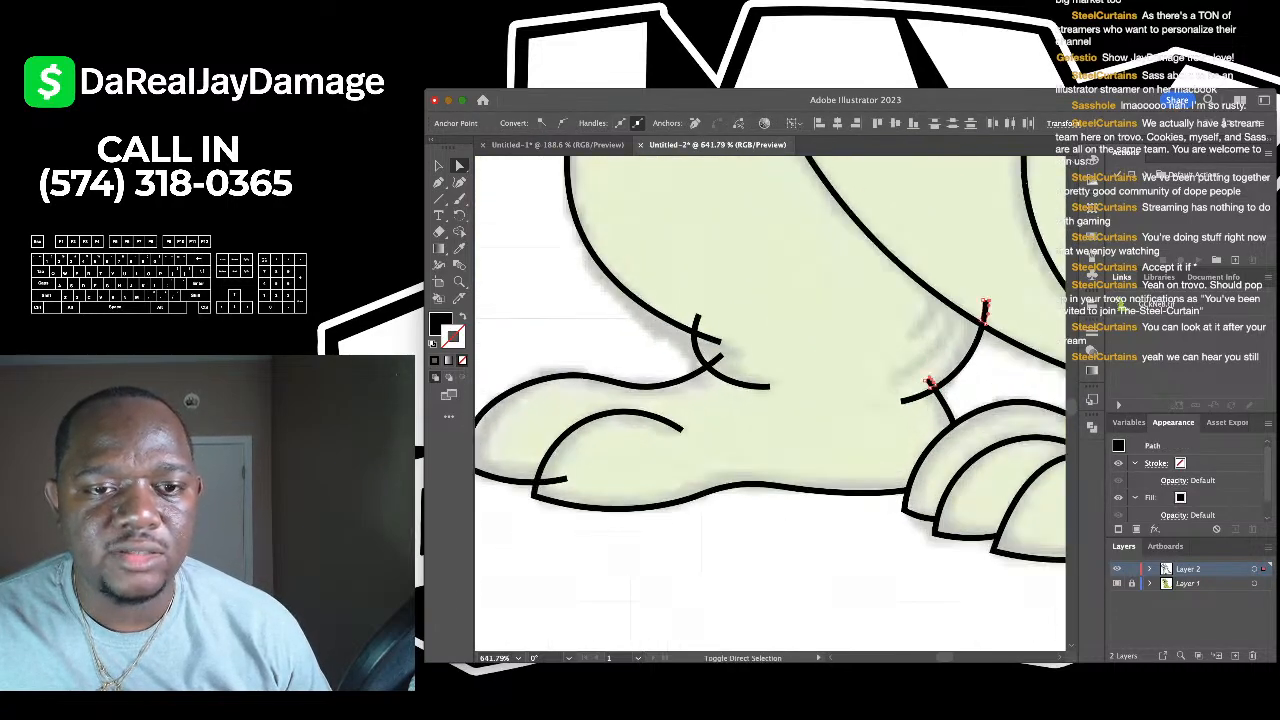
key(super+shift+a)
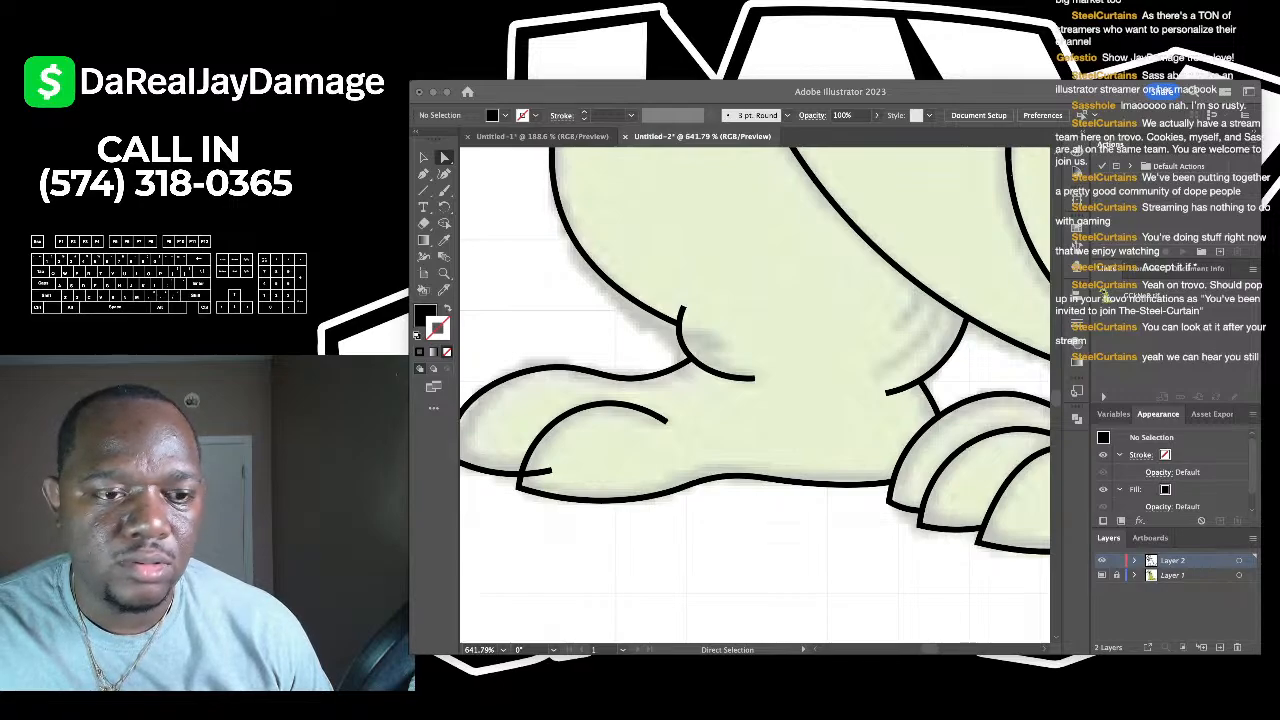
scroll(755, 400, down, 3)
click(620, 472)
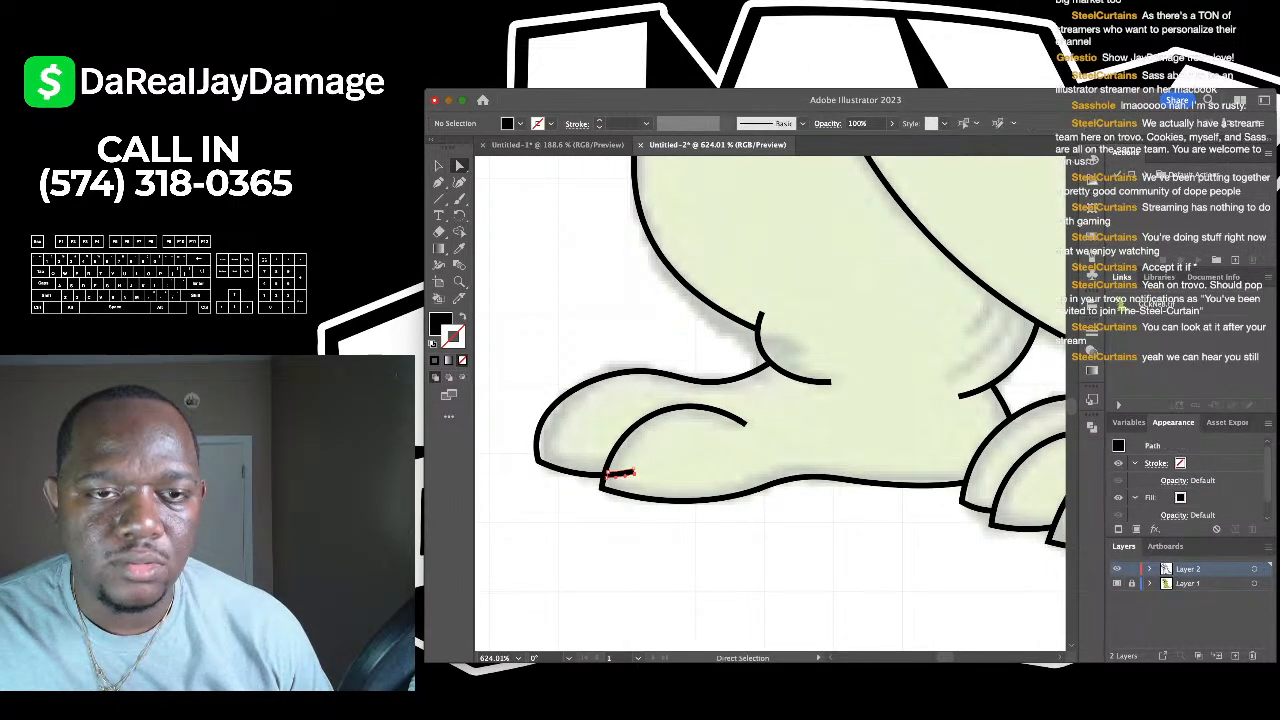
scroll(564, 617, down, 5)
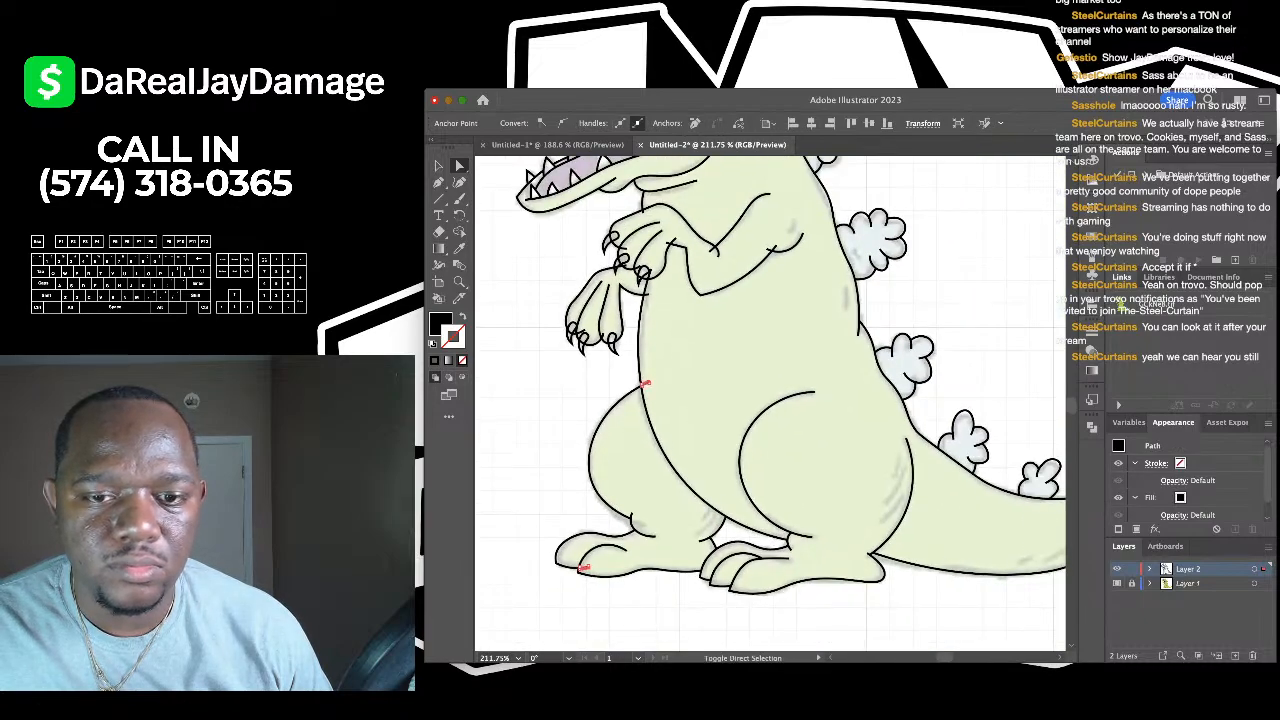
scroll(600, 250, down, 3)
scroll(600, 250, up, 6)
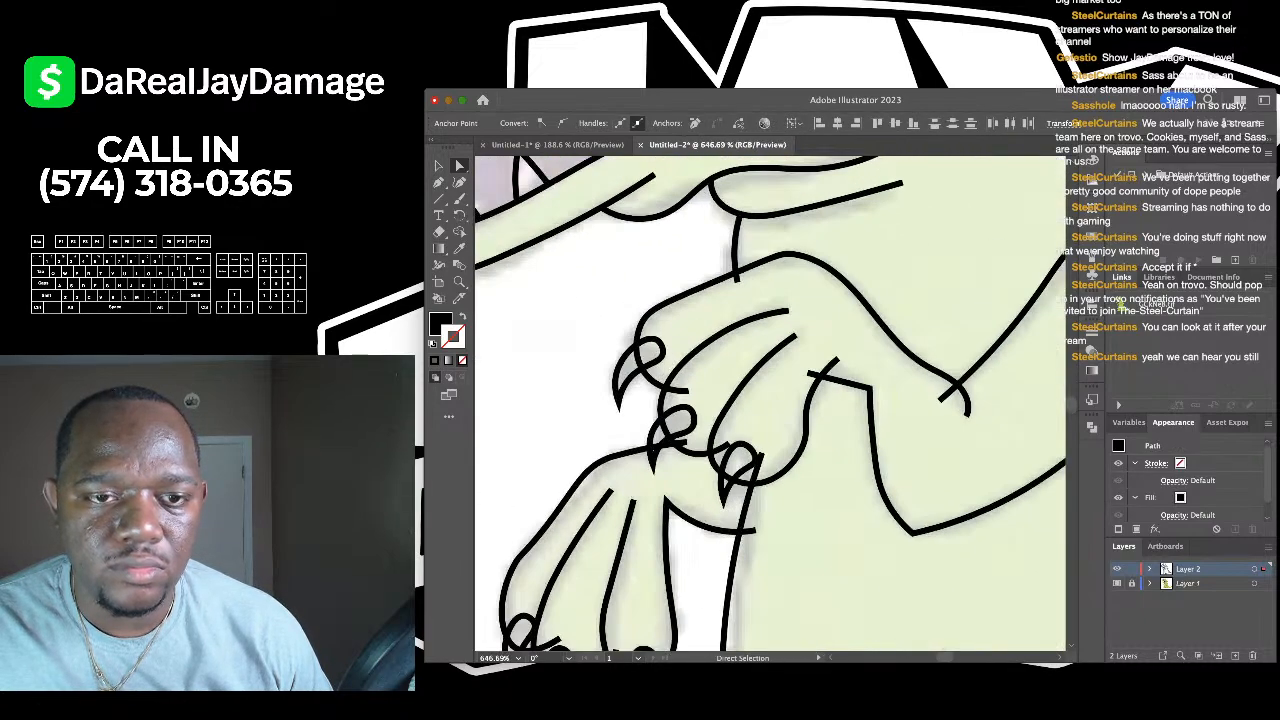
scroll(730, 270, up, 2)
scroll(730, 270, up, 3)
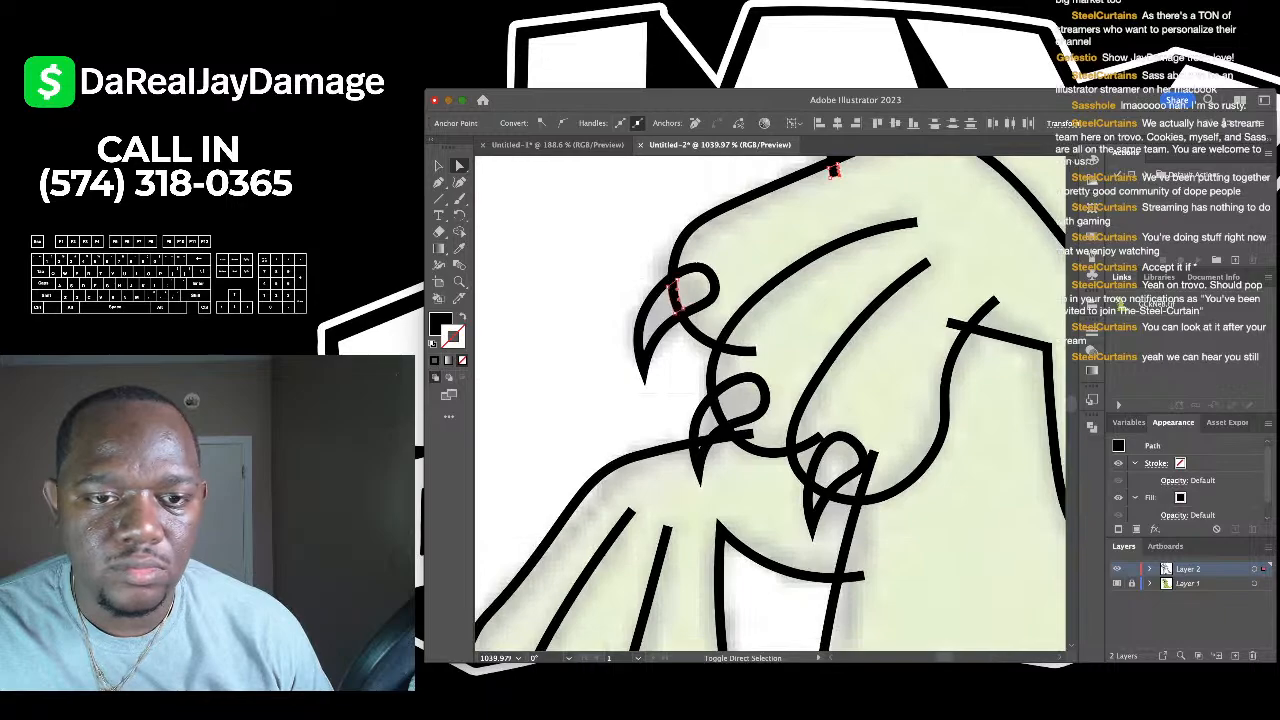
scroll(730, 390, up, 3)
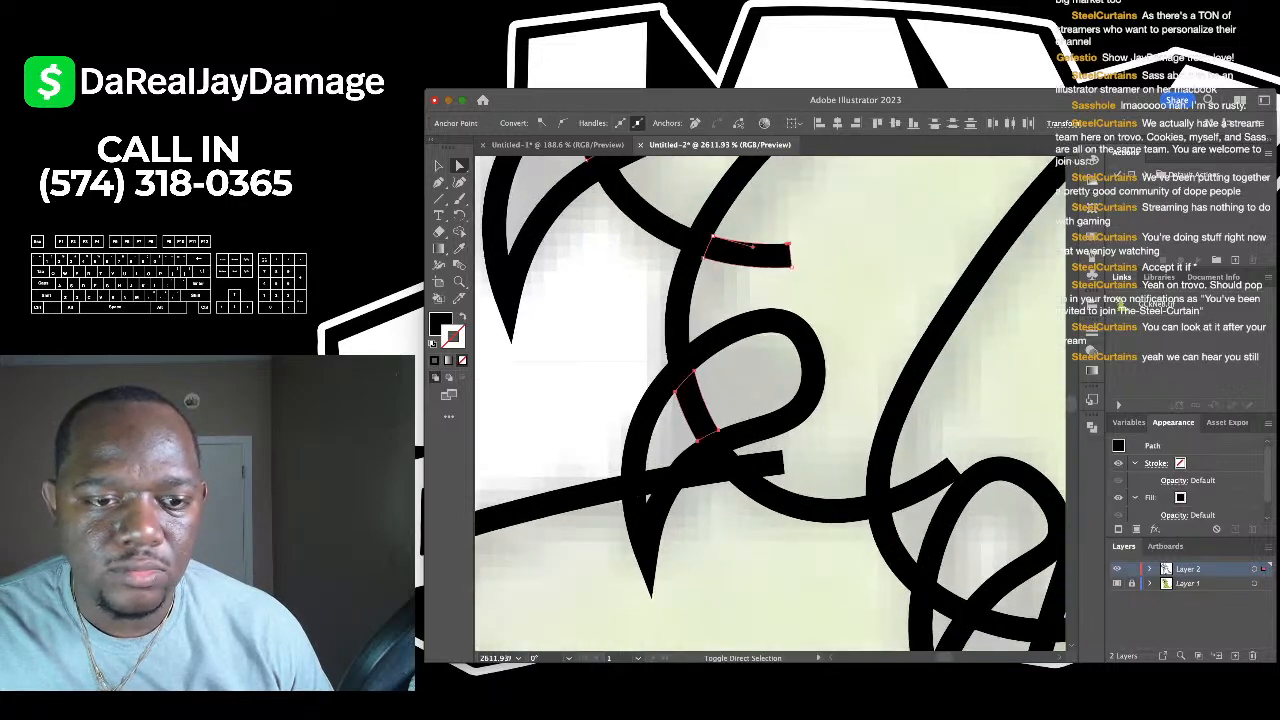
scroll(647, 495, down, 3)
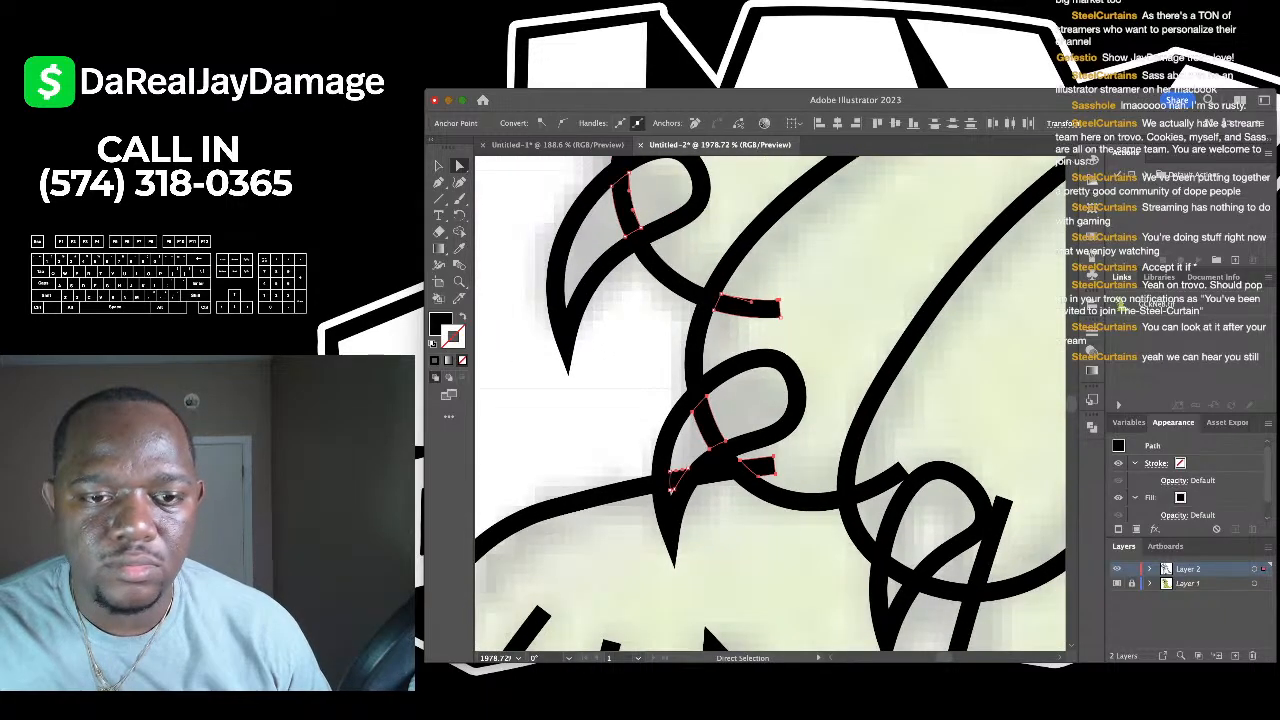
click(647, 495)
scroll(647, 495, down, 2)
scroll(647, 495, up, 2)
scroll(647, 495, up, 2)
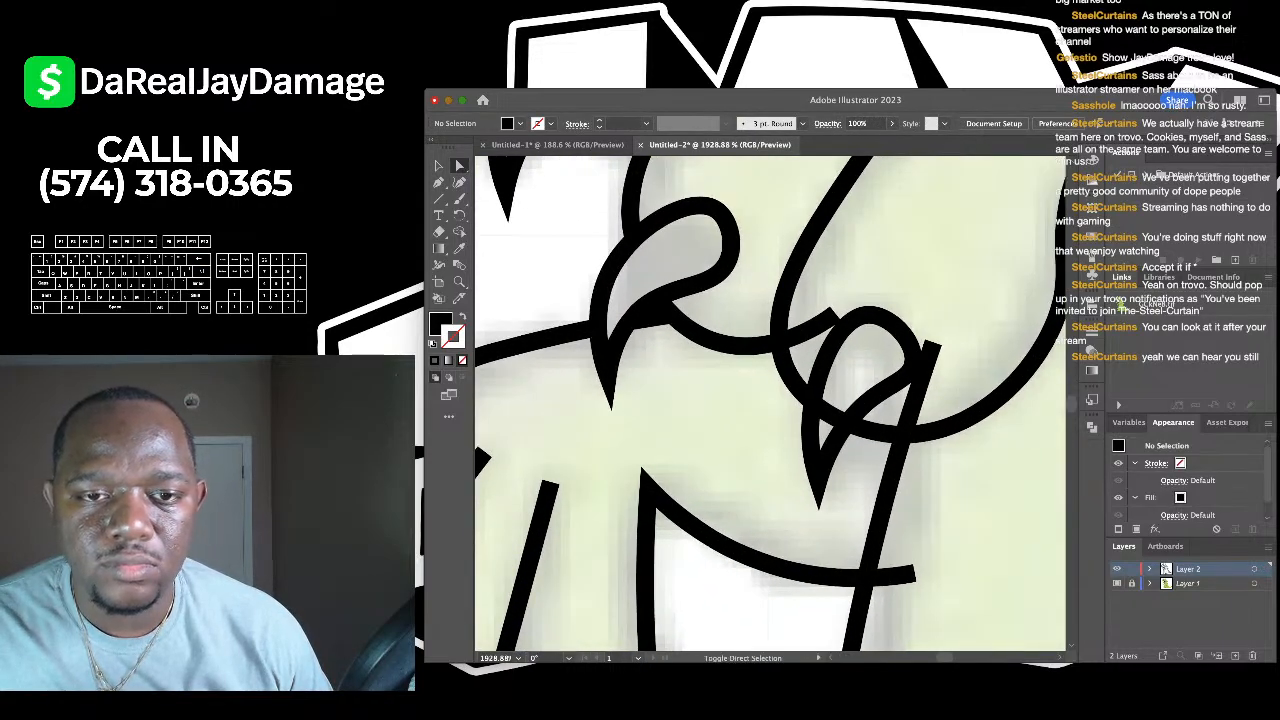
click(833, 320)
scroll(770, 400, down, 3)
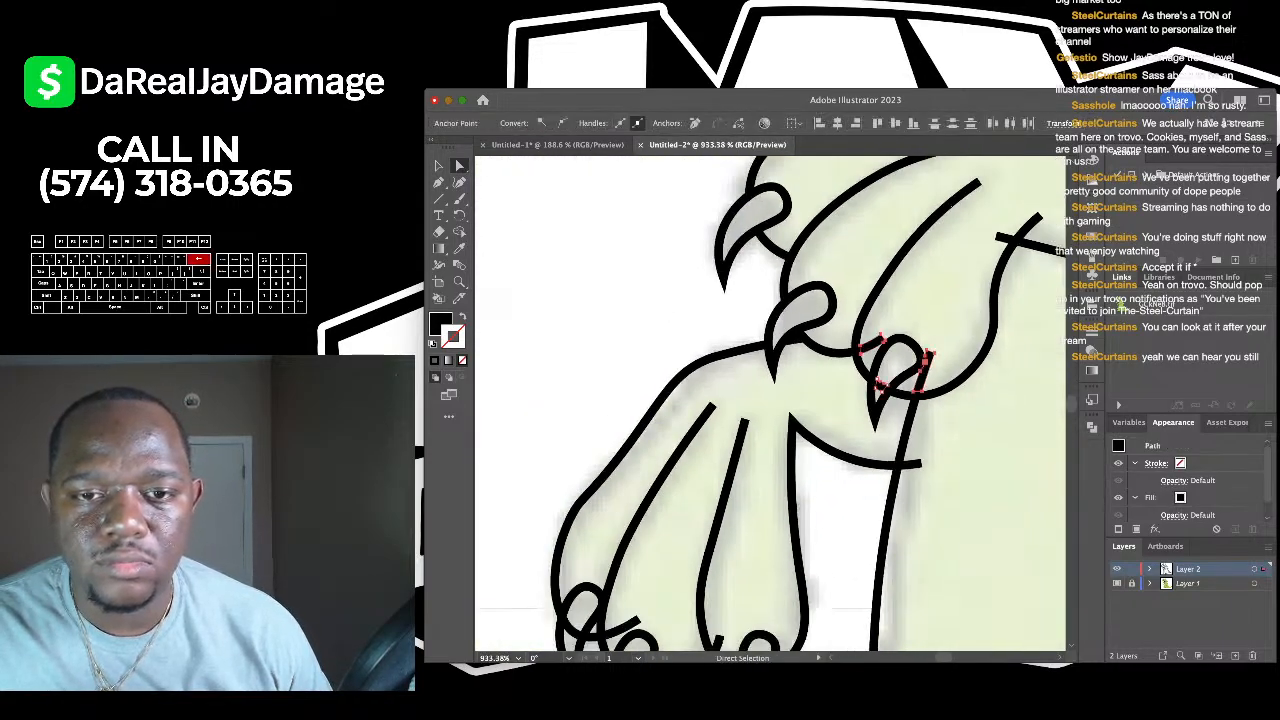
key(super+shift+a)
scroll(770, 400, down, 3)
click(871, 413)
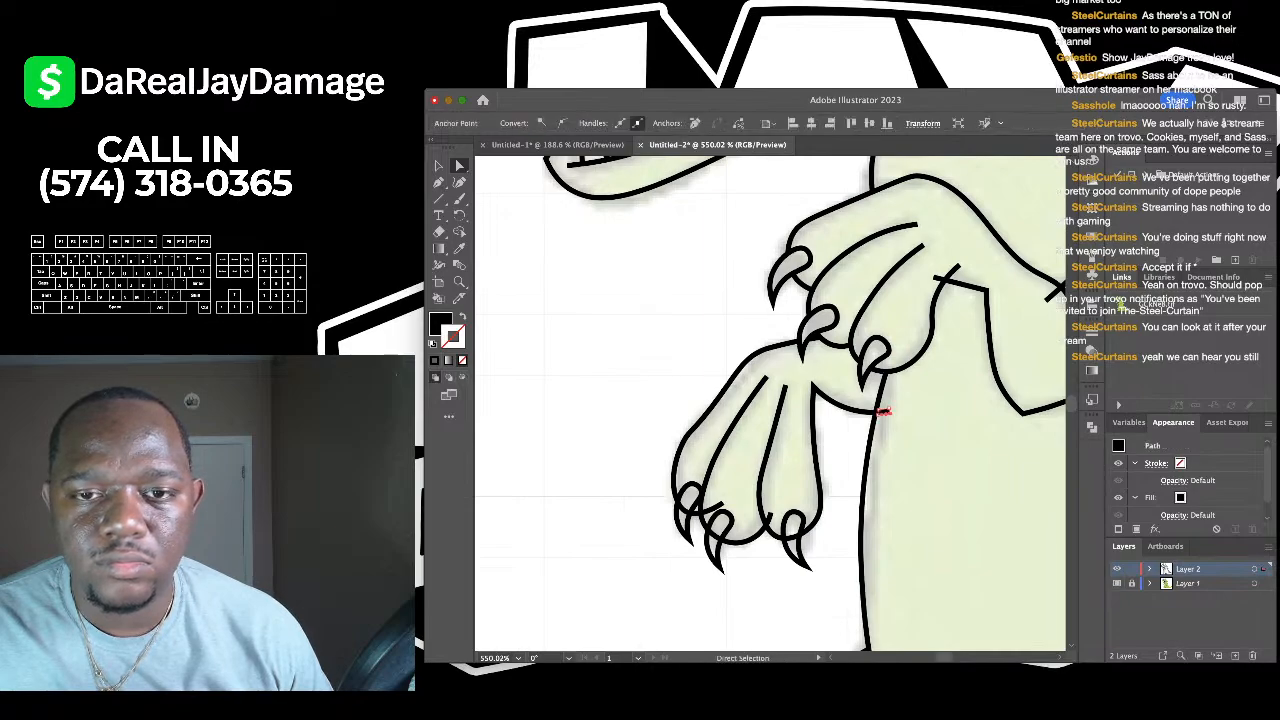
scroll(871, 413, up, 2)
scroll(770, 400, right, 3)
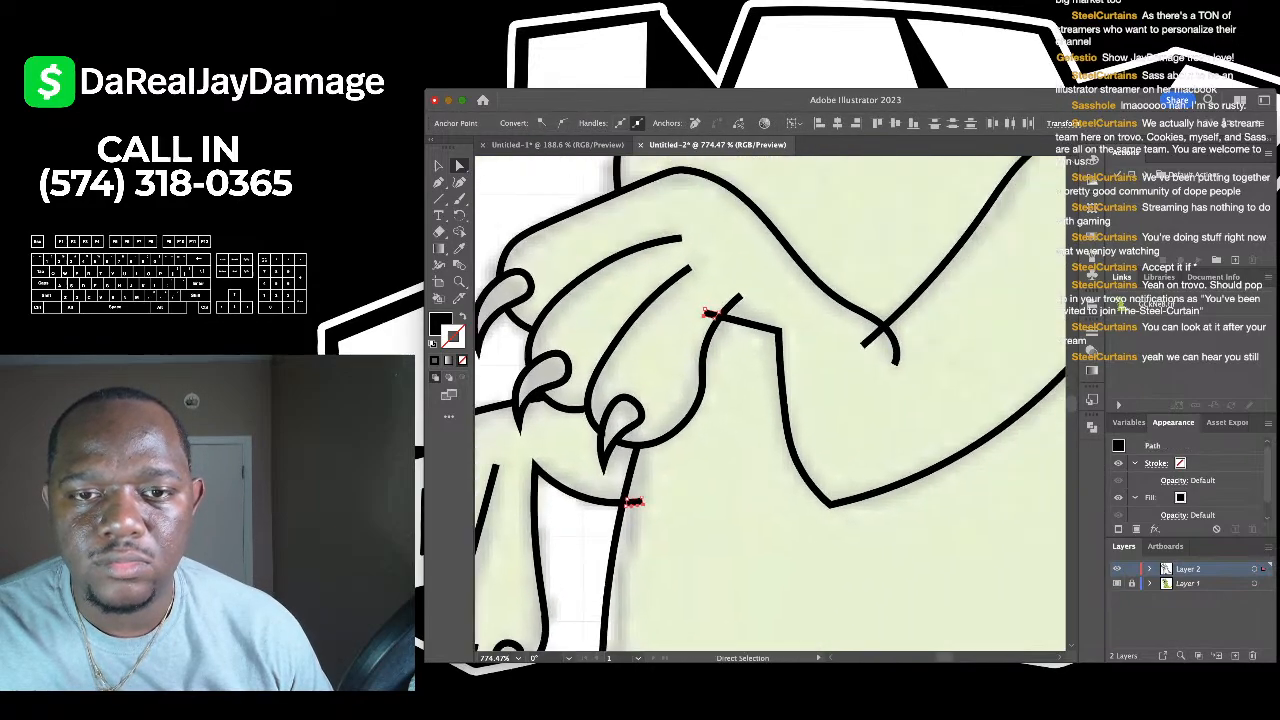
click(863, 349)
scroll(863, 349, down, 3)
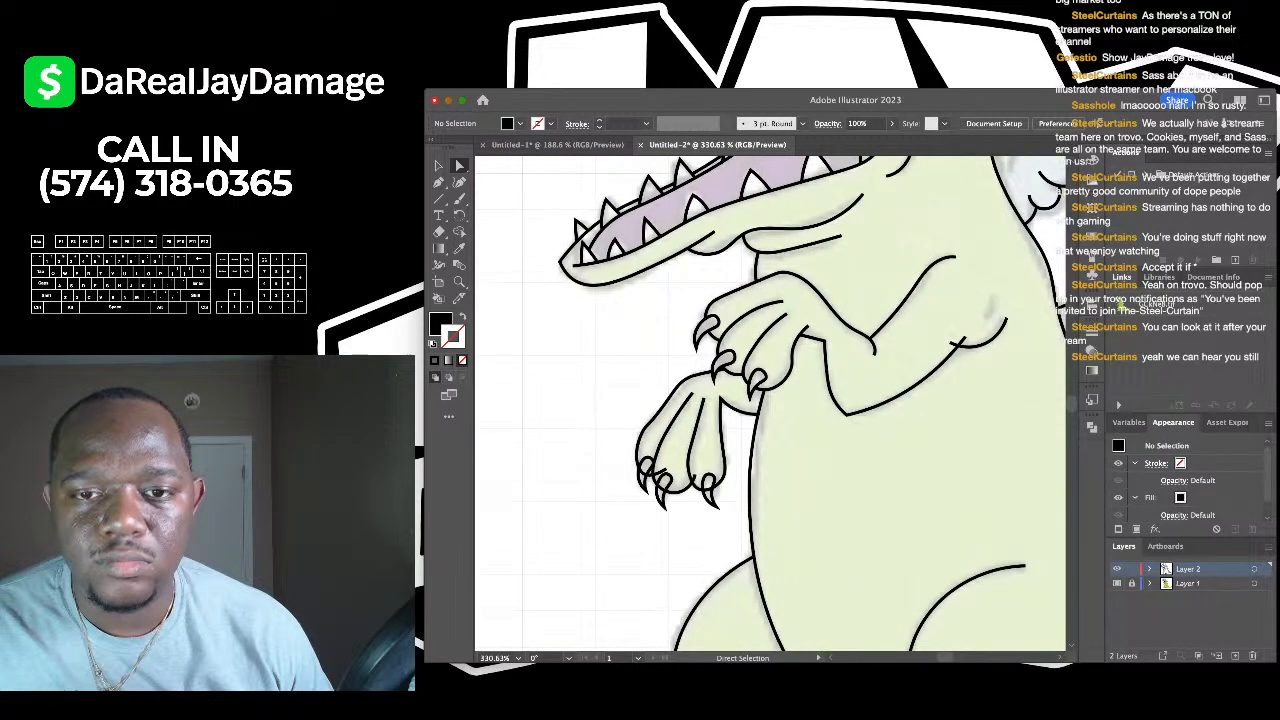
scroll(863, 349, right, 1)
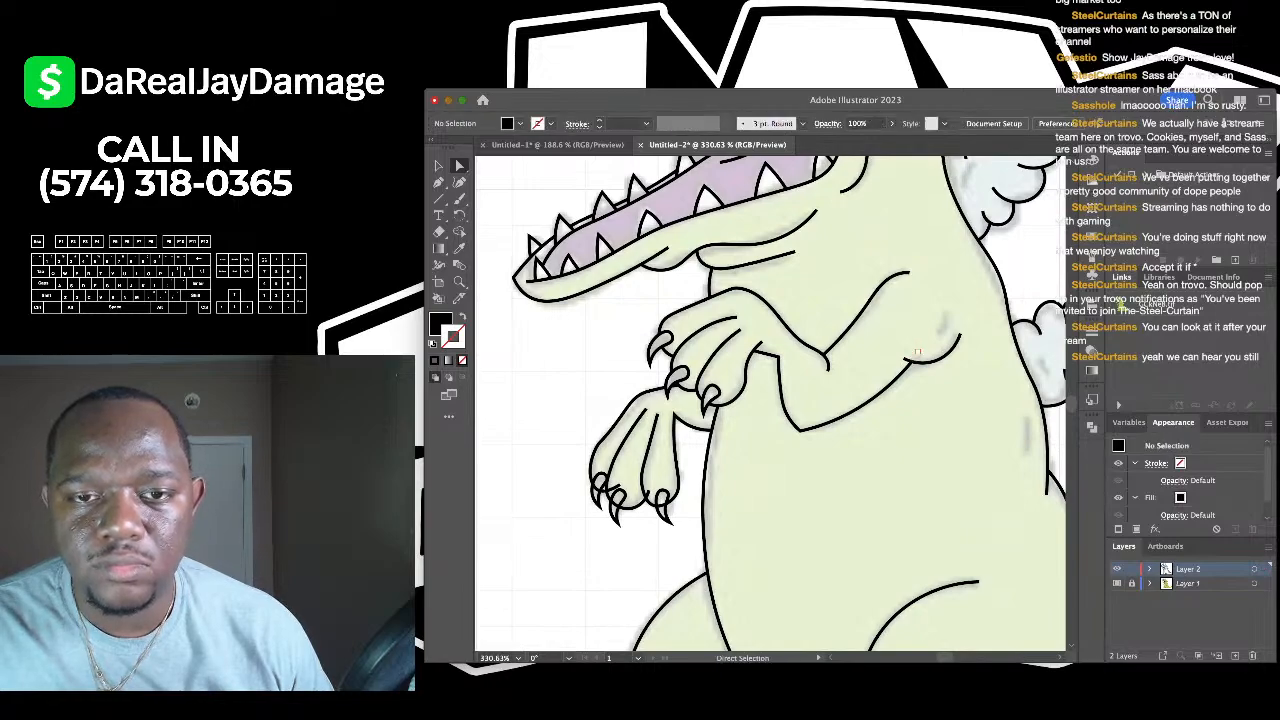
scroll(918, 354, down, 3)
scroll(918, 354, right, 1)
scroll(770, 404, down, 4)
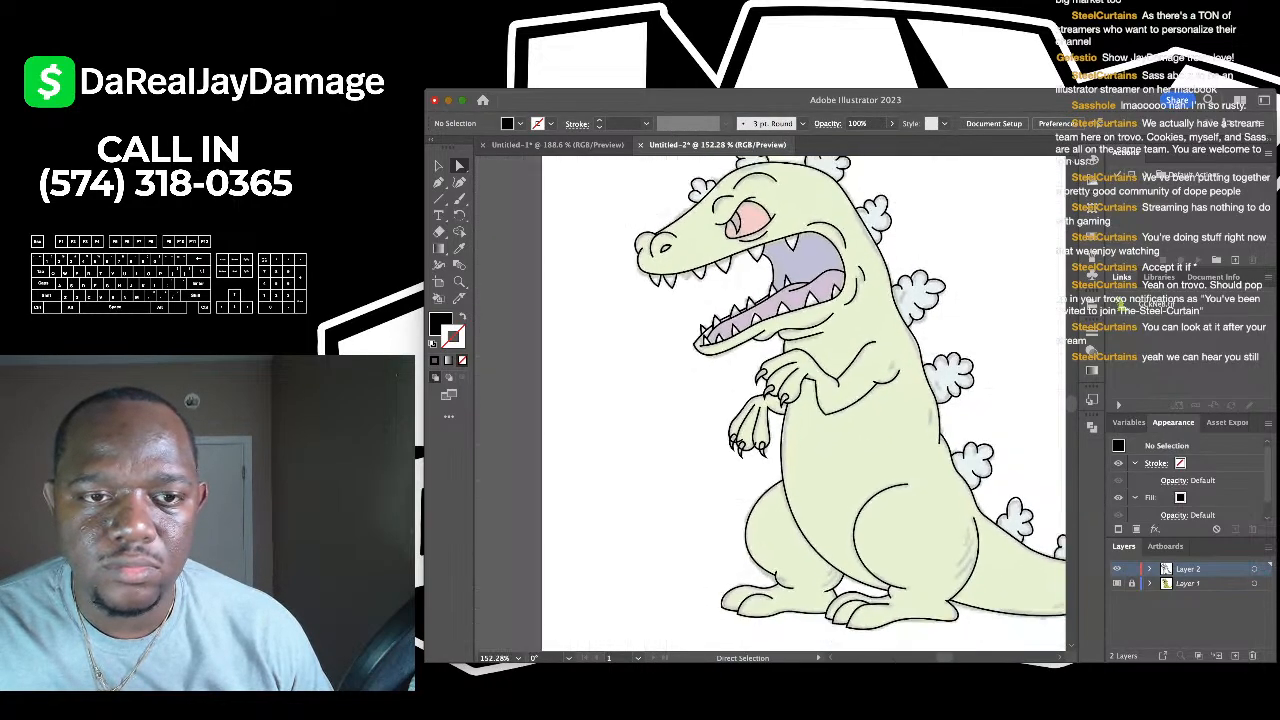
scroll(764, 302, up, 4)
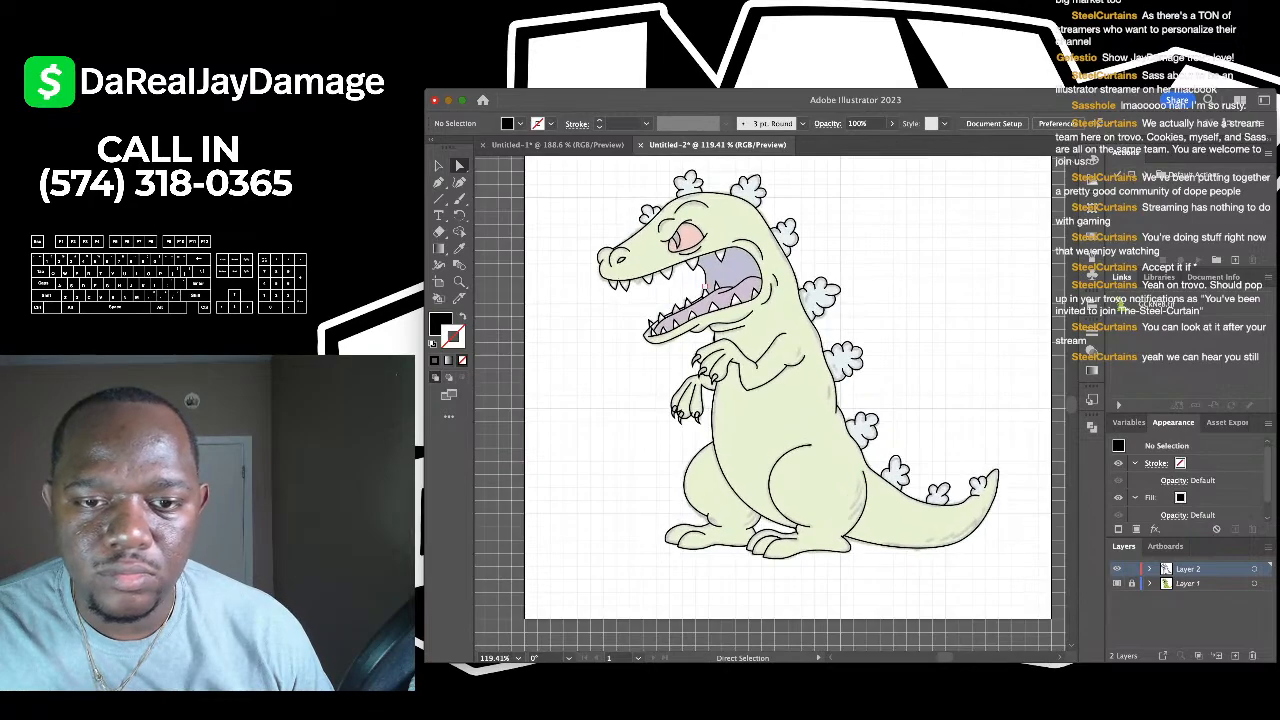
scroll(600, 280, up, 5)
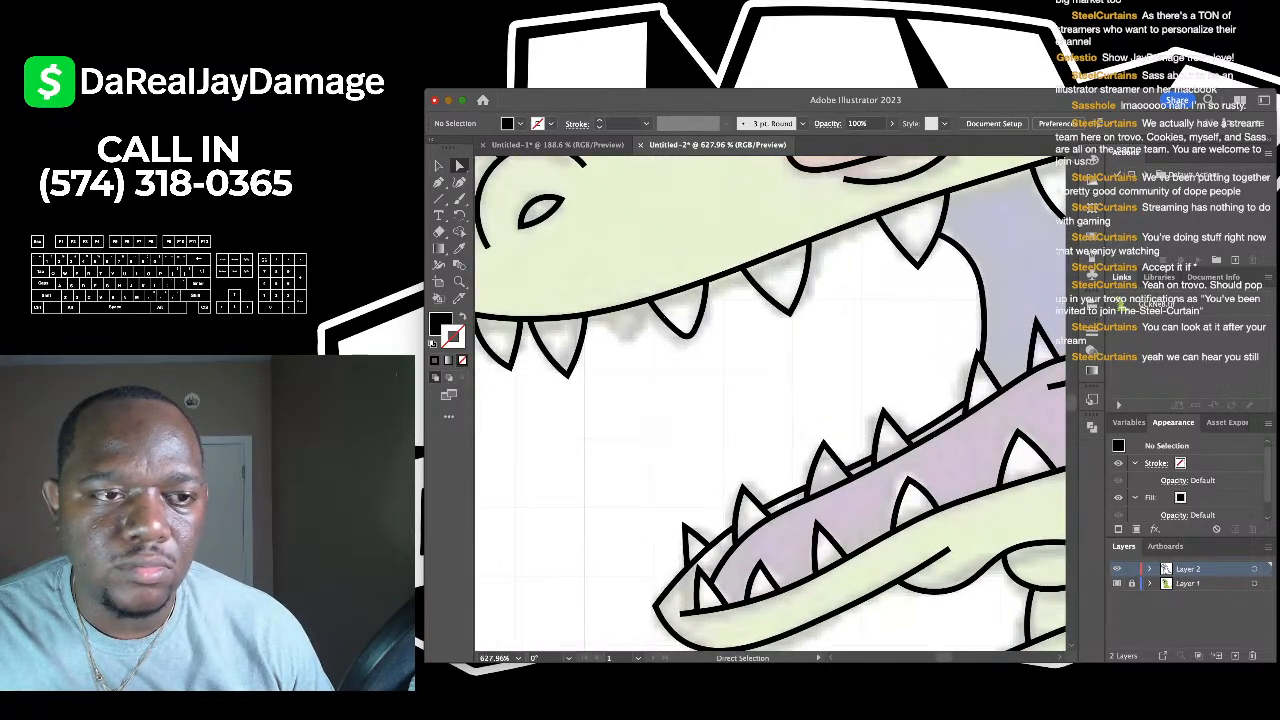
- Trace an upper-jaw tooth as an unfilled black-stroke path, curving its right side
key(p)
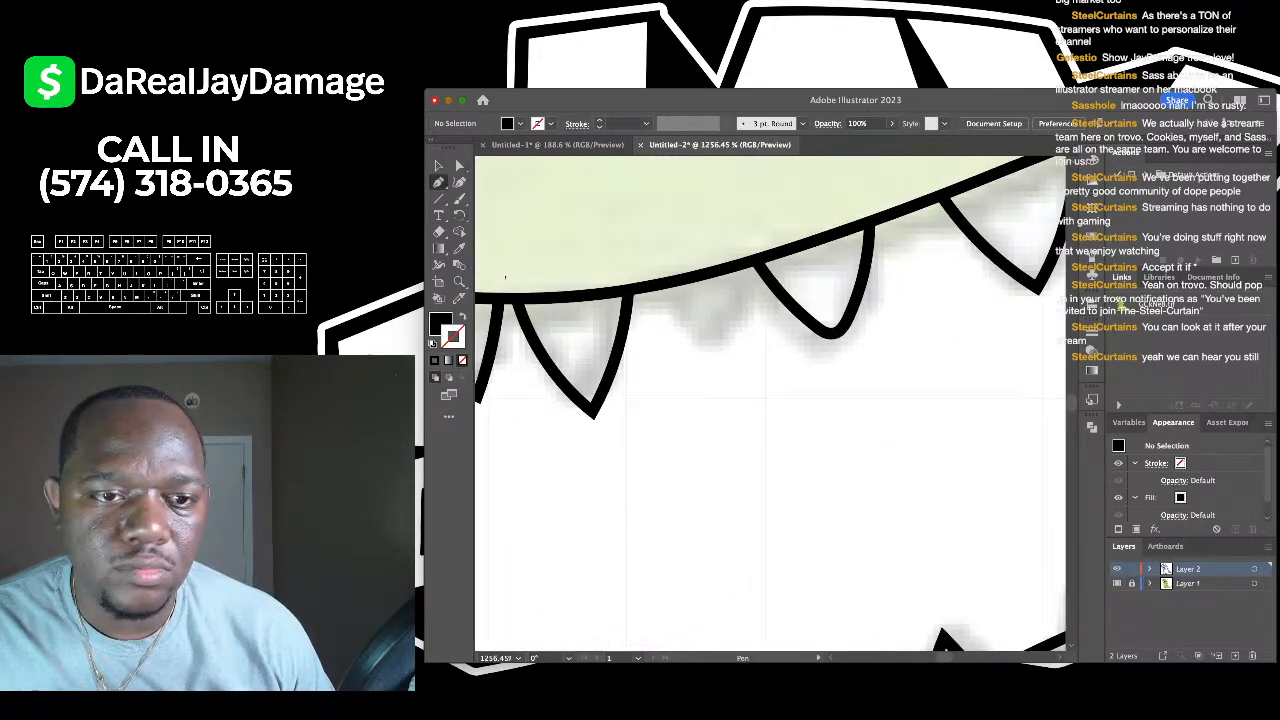
click(651, 287)
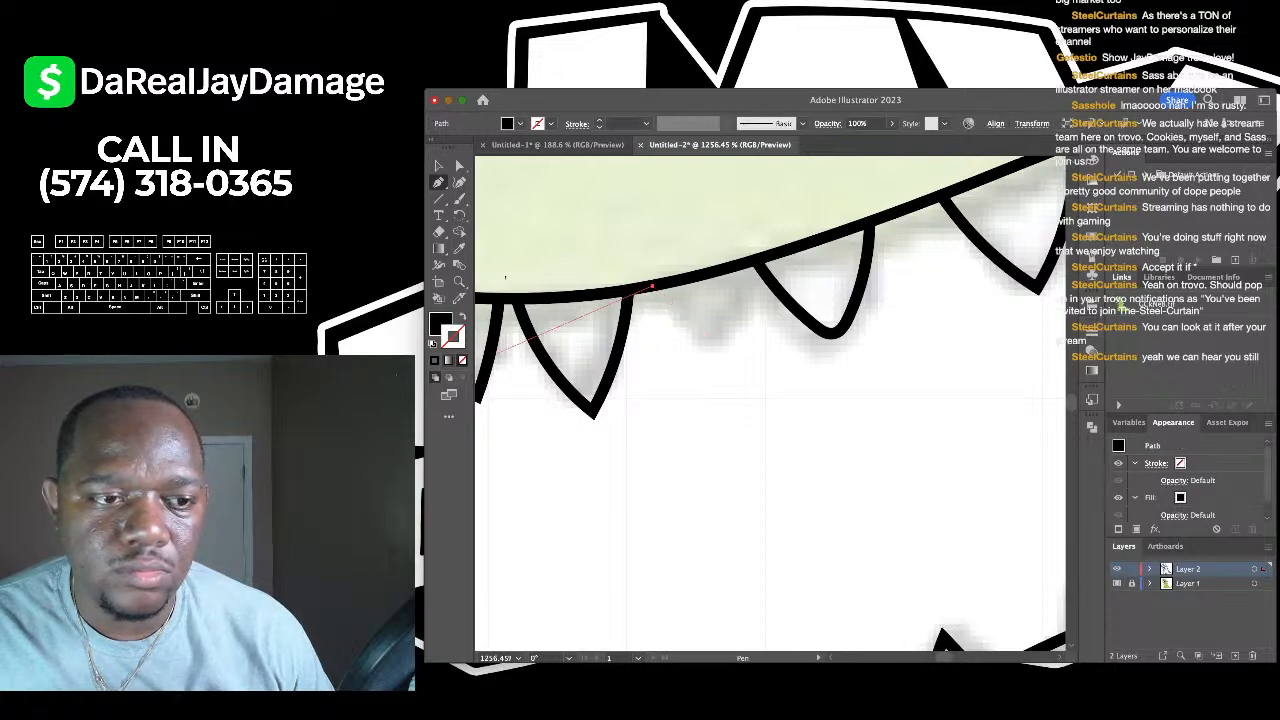
click(434, 360)
click(462, 360)
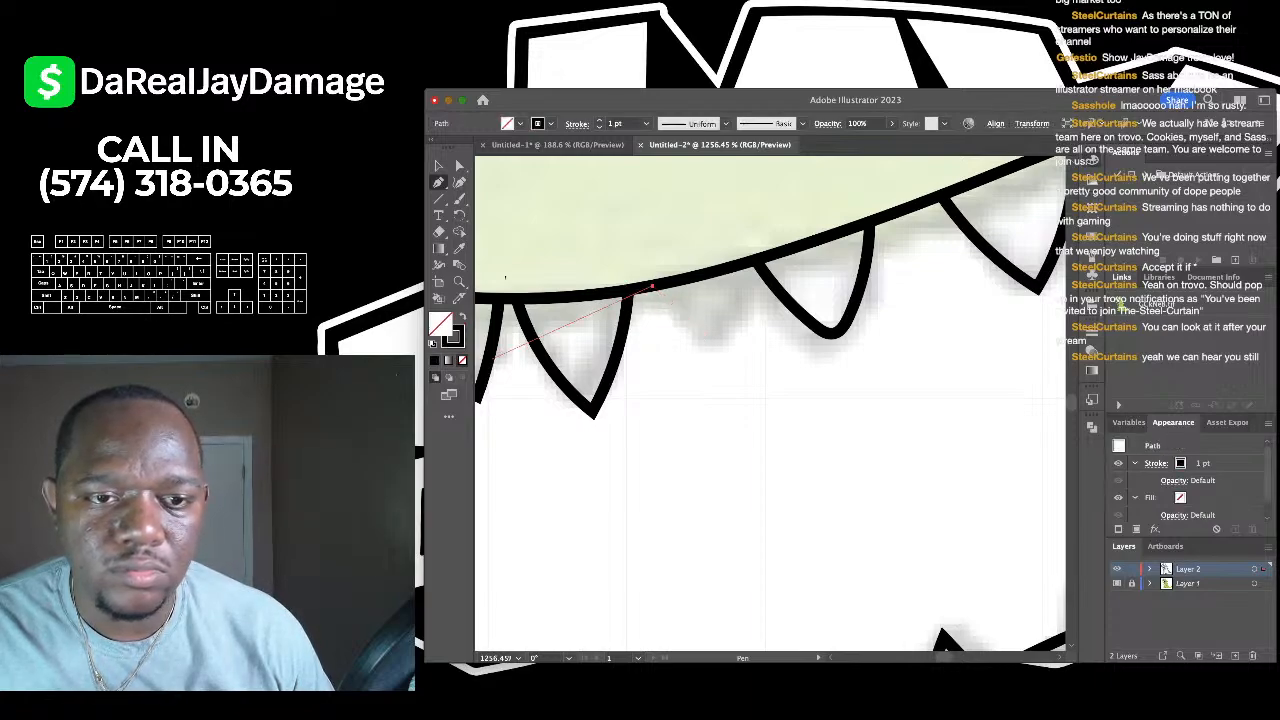
click(714, 348)
click(746, 265)
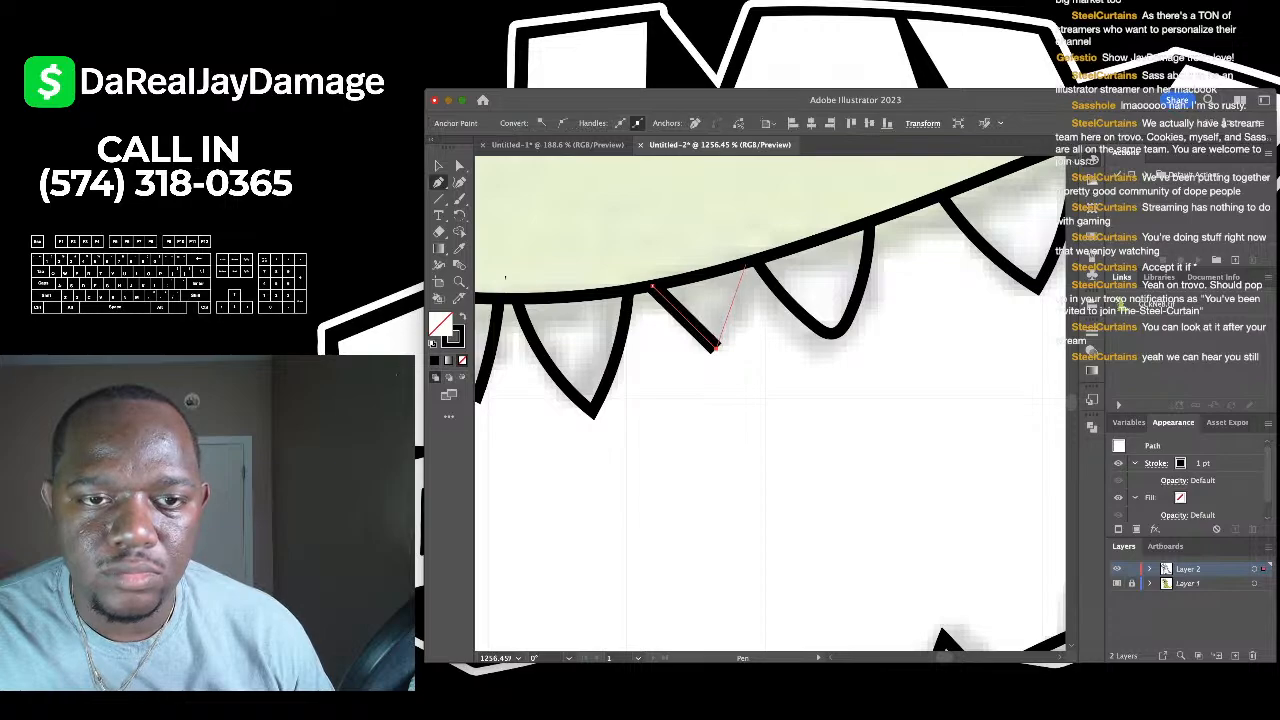
click(459, 182)
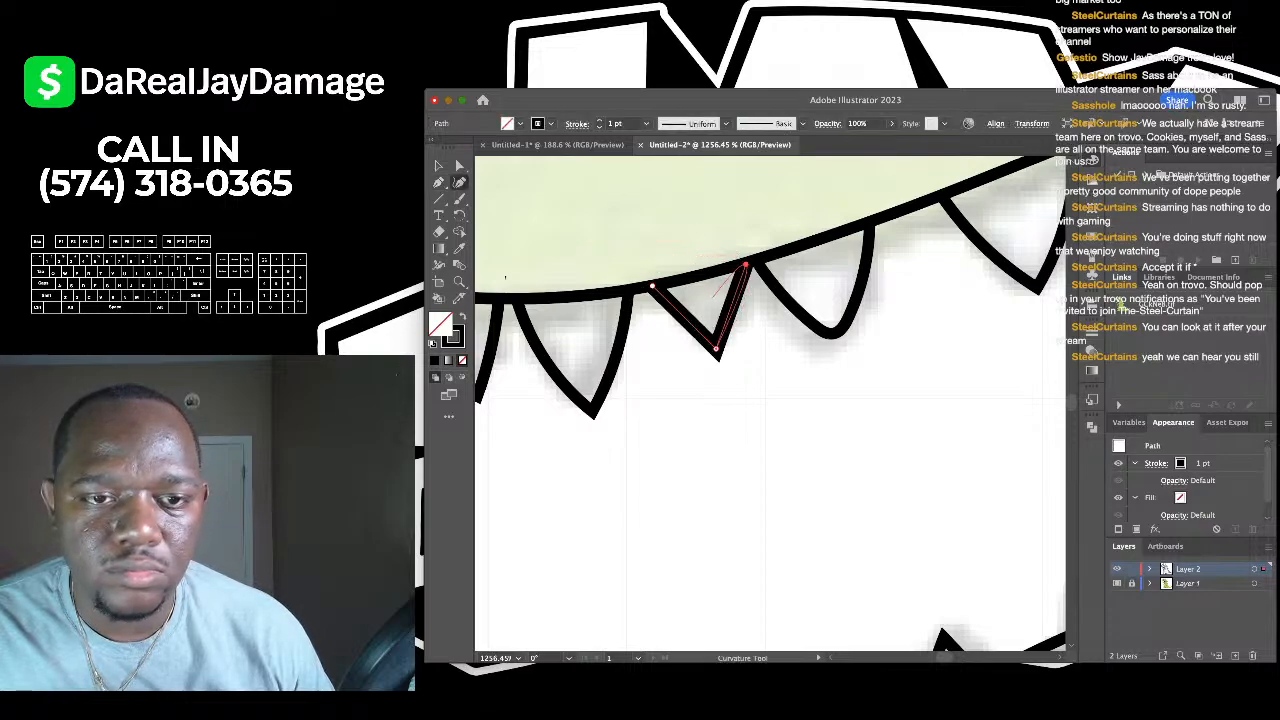
drag(732, 302, 679, 323)
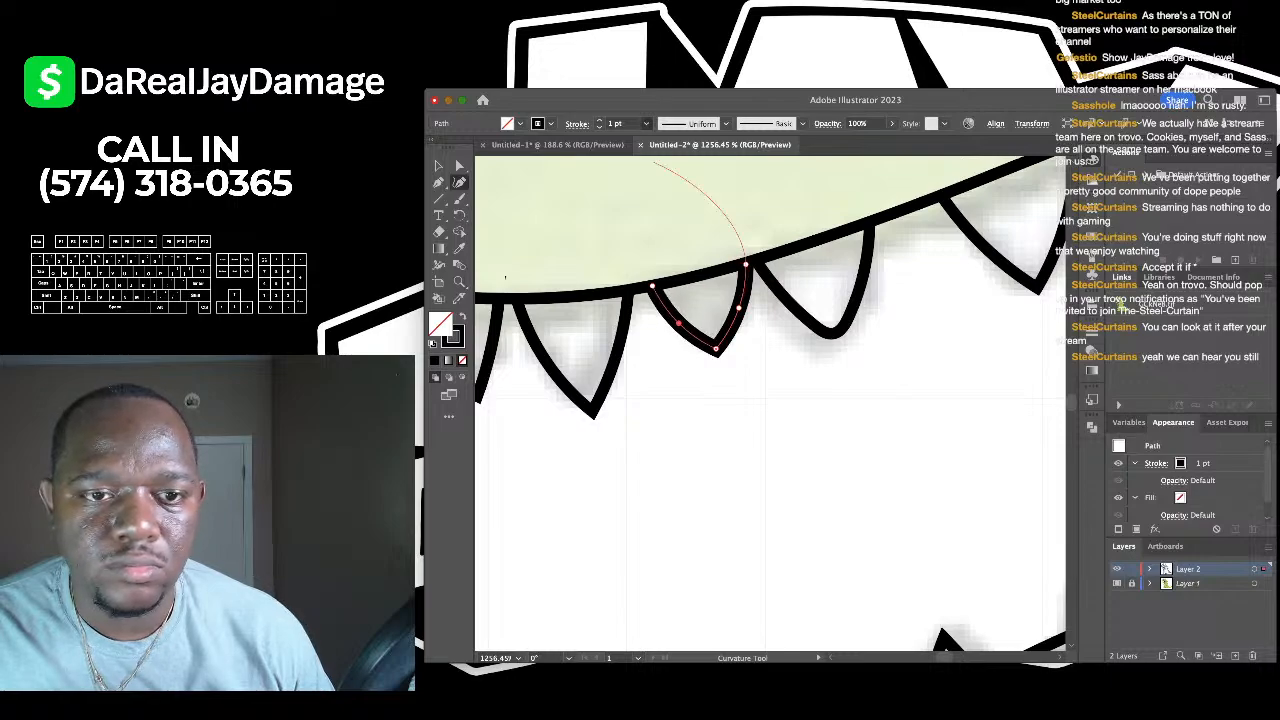
- Set the tooth stroke to 0.5 pt, deselect it, and zoom out to the whole dinosaur
click(630, 149)
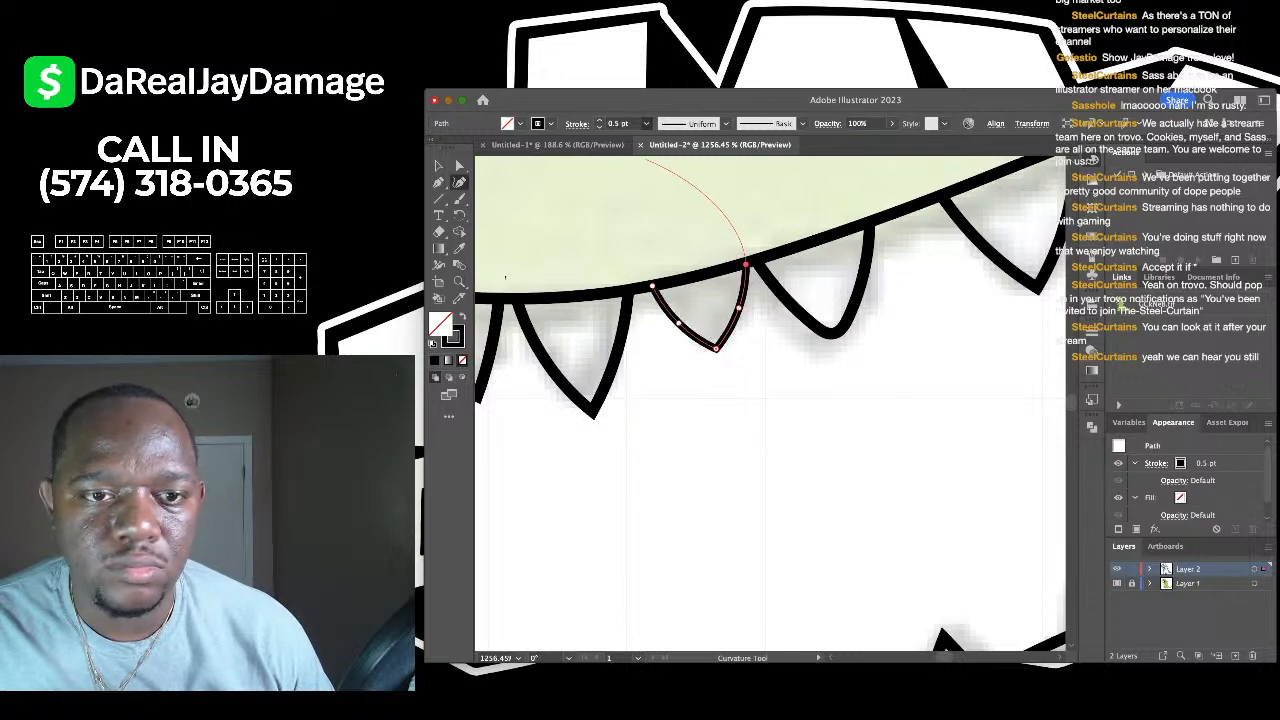
key(v)
key(super+shift+a)
scroll(577, 266, down, 3)
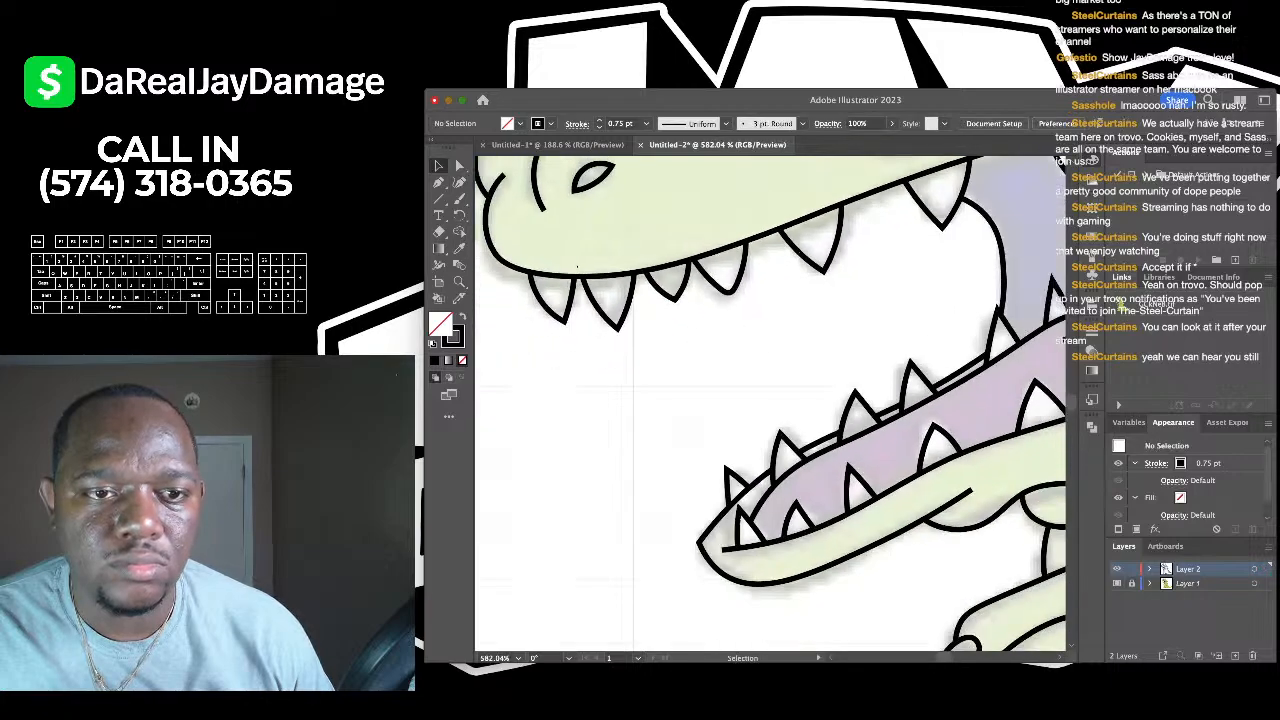
scroll(577, 266, down, 5)
scroll(577, 266, up, 2)
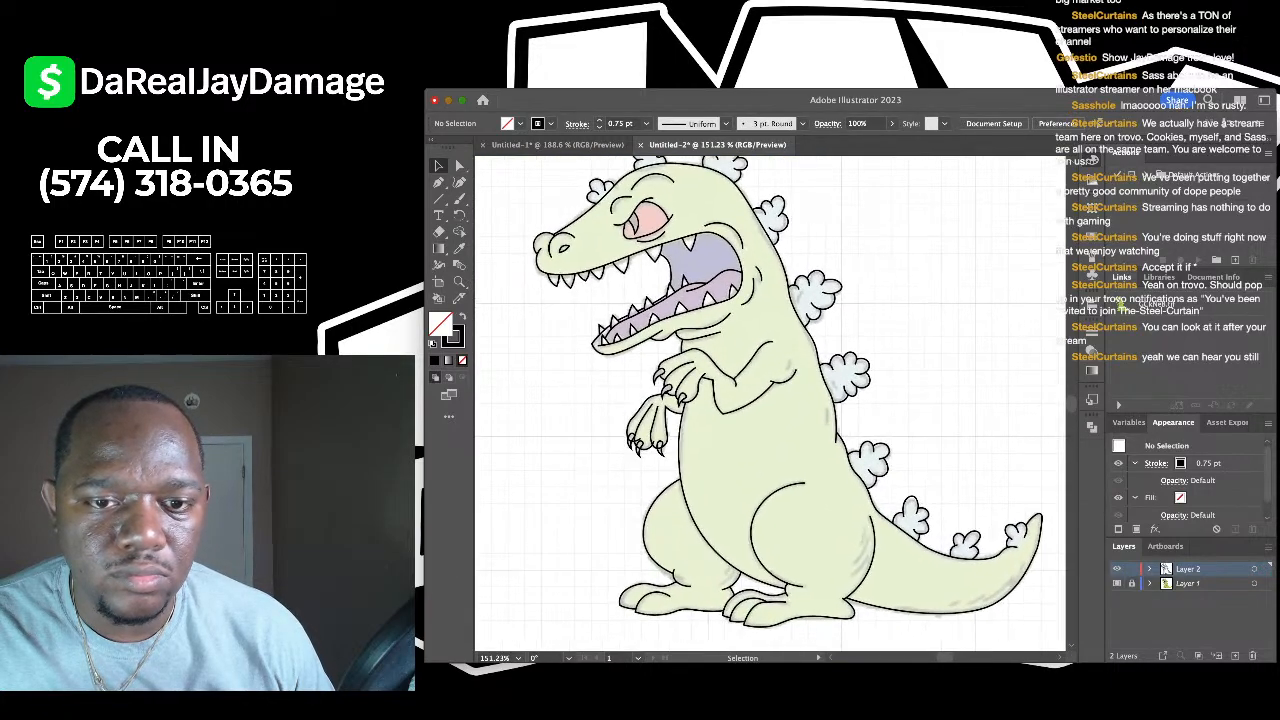
scroll(770, 400, left, 2)
scroll(770, 400, down, 2)
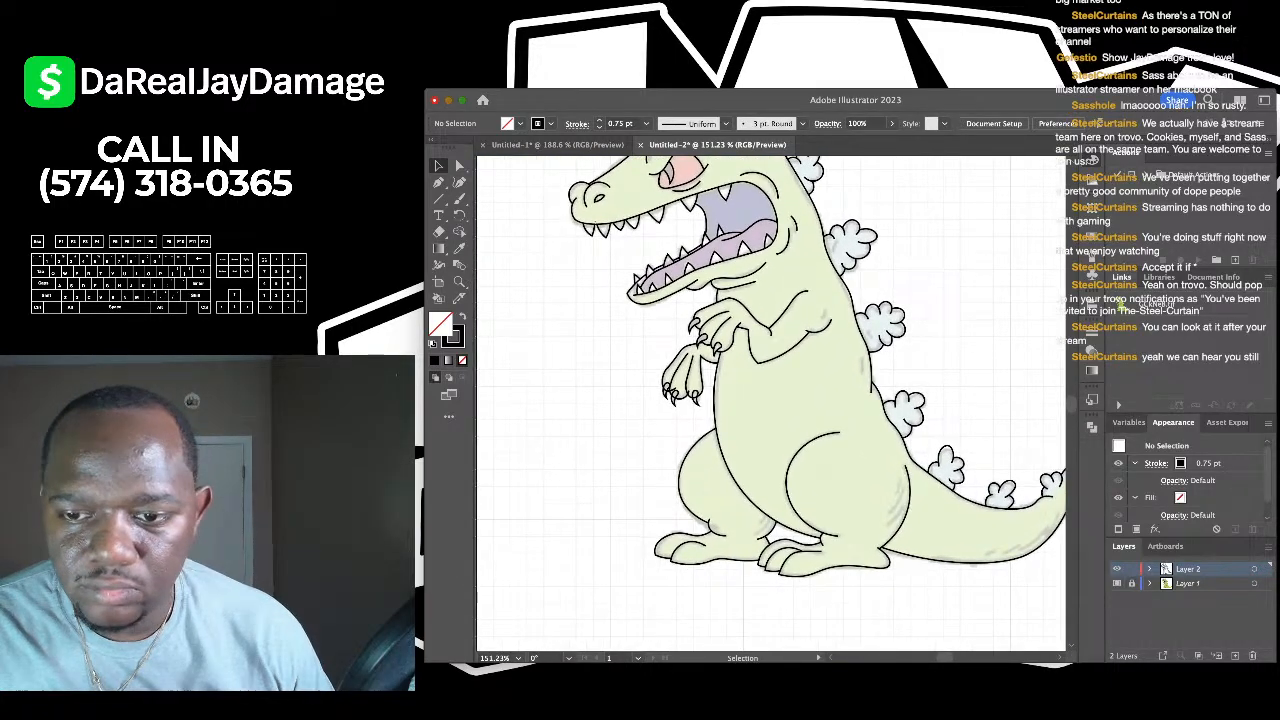
- Inspect the bare paths in Outline mode (Cmd+Y), then target Layer 1
key(super+y)
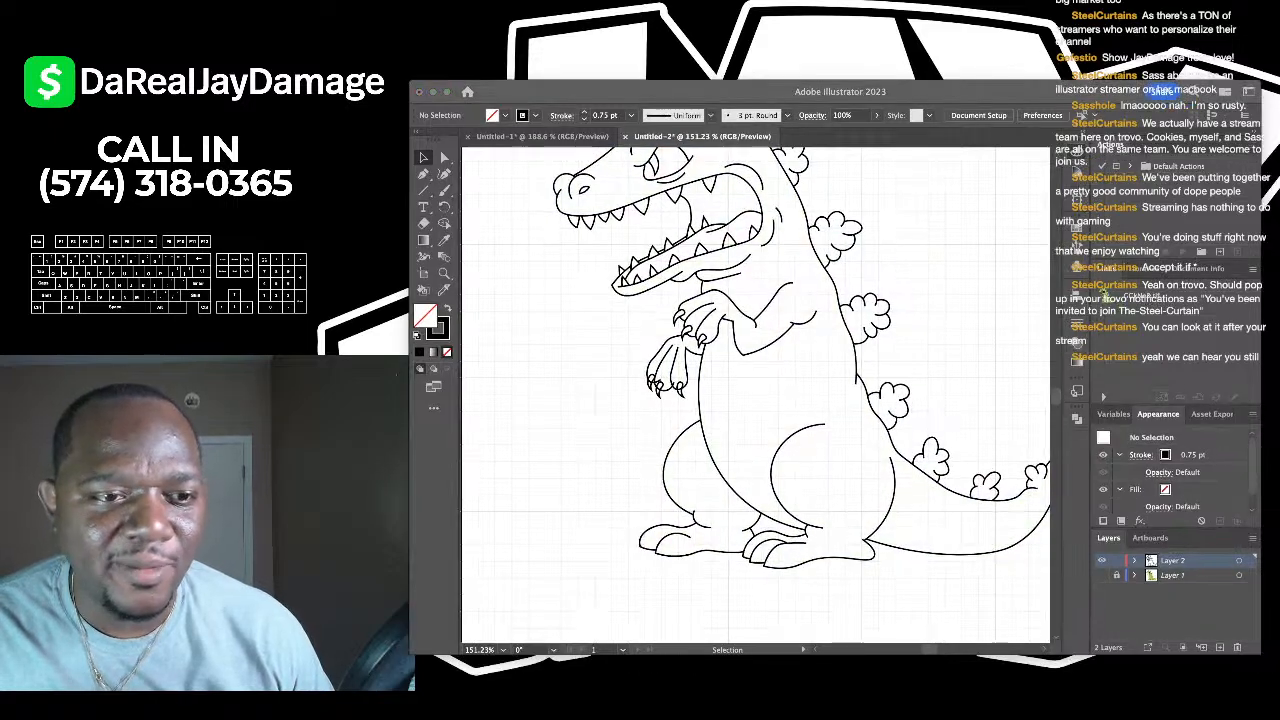
scroll(770, 405, down, 2)
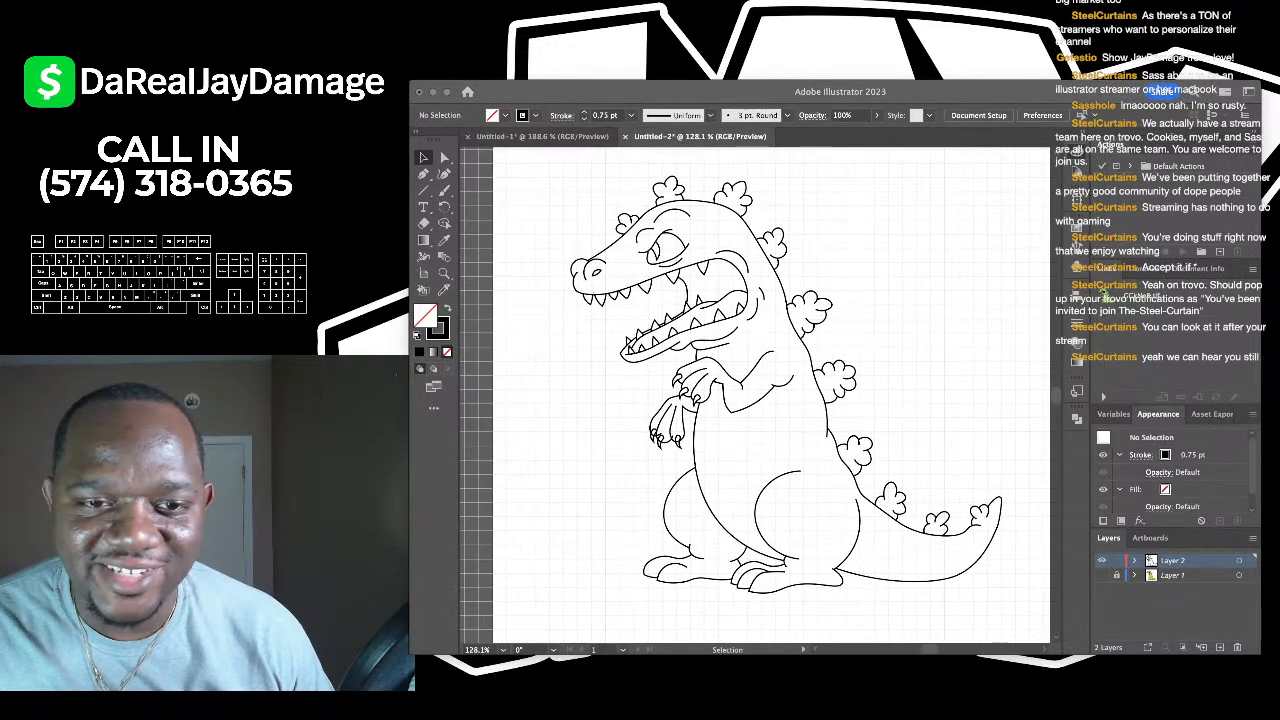
scroll(770, 400, down, 2)
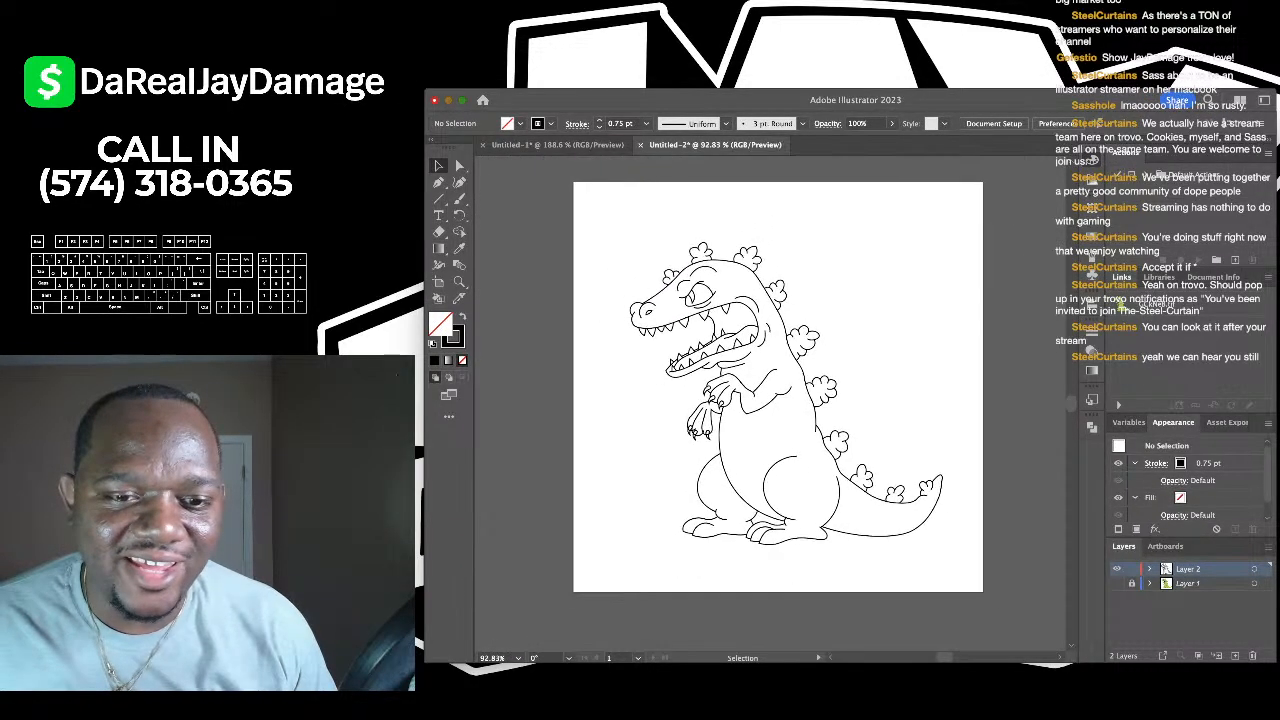
scroll(770, 400, up, 1)
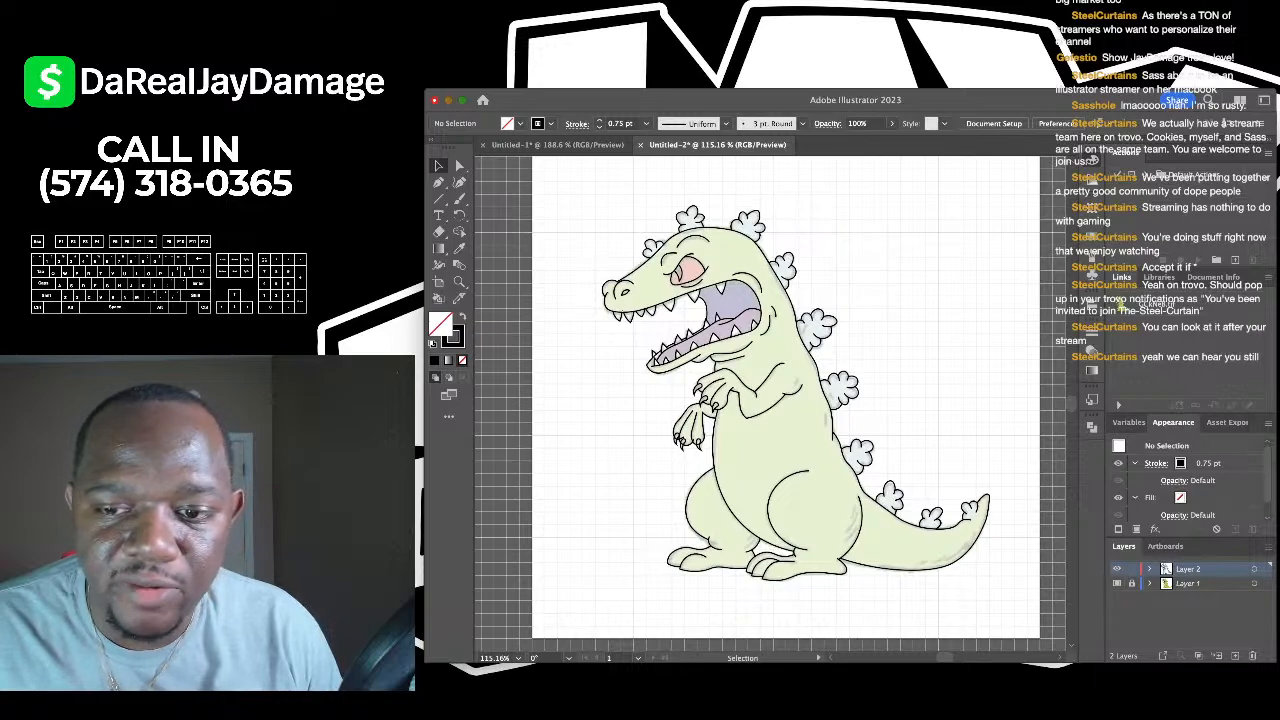
click(1190, 583)
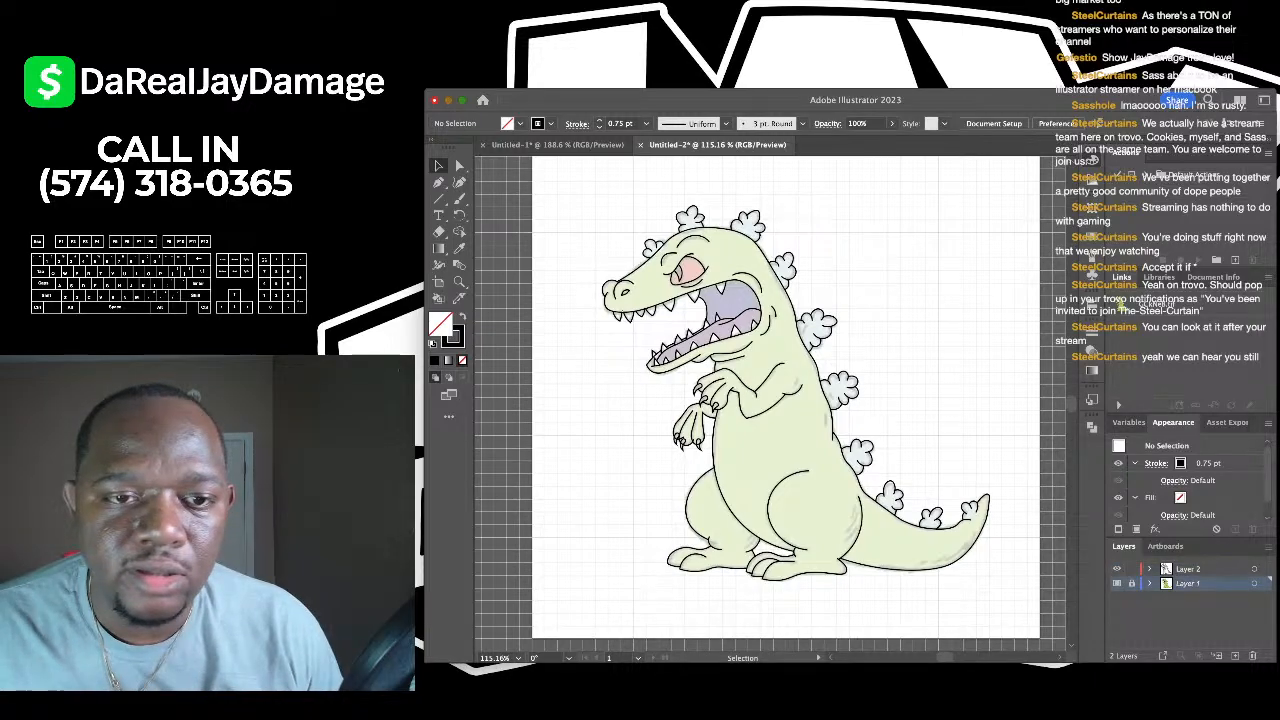
- Turn off Template on Layer 1, move the coloured reference left of the artboard at half size
key(Return)
drag(780, 430, 519, 418)
scroll(519, 418, left, 5)
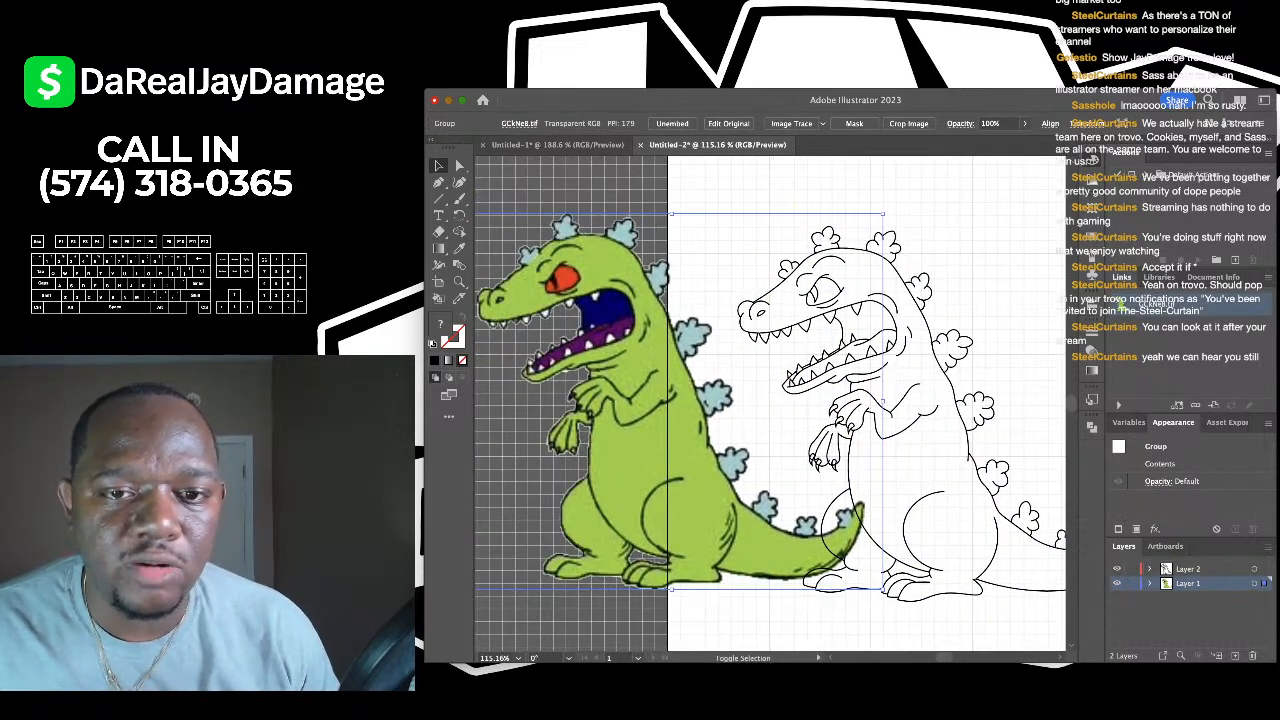
drag(672, 214, 672, 406)
drag(662, 492, 578, 296)
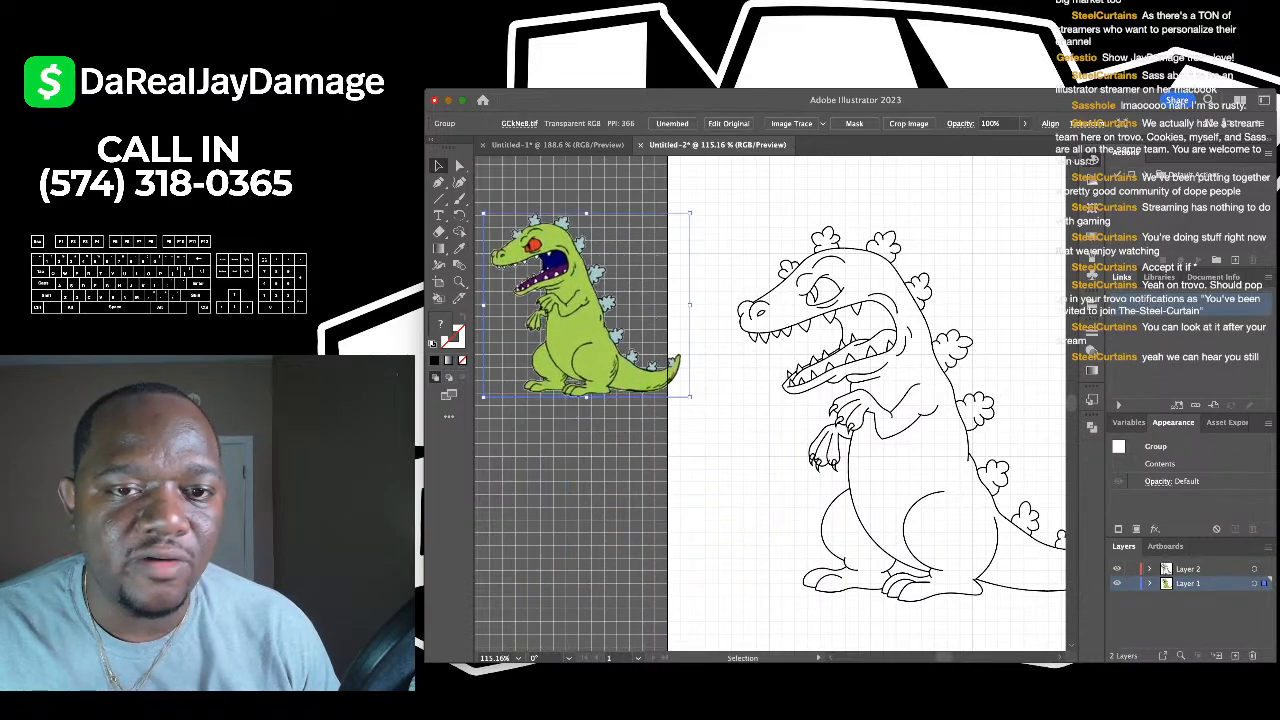
scroll(578, 296, down, 2)
scroll(578, 296, down, 3)
scroll(578, 296, up, 1)
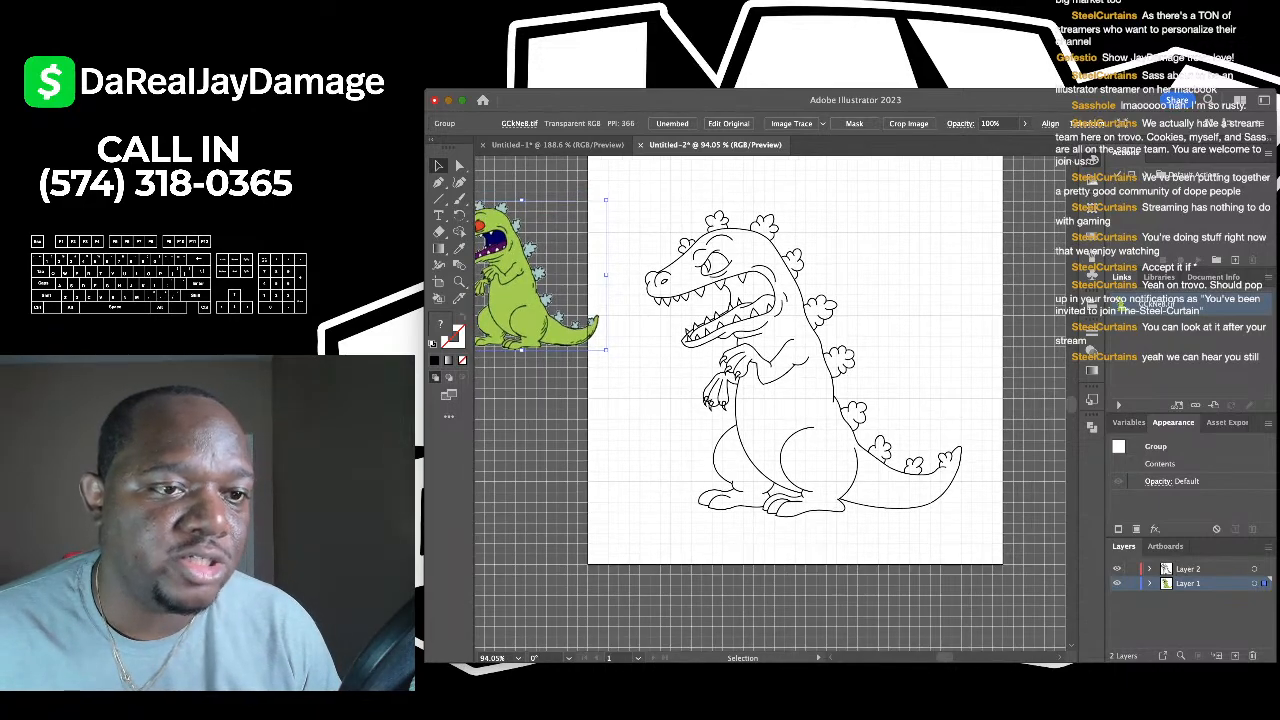
key(super+shift+a)
scroll(770, 404, left, 2)
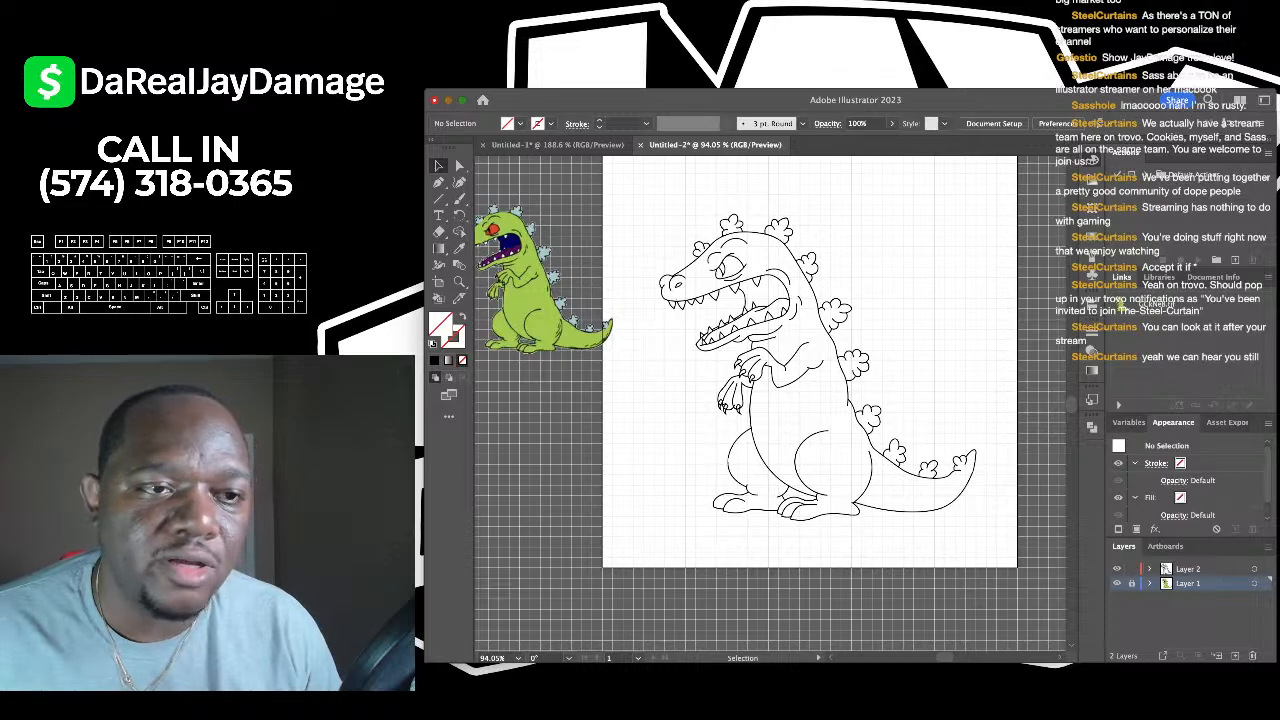
scroll(770, 404, right, 8)
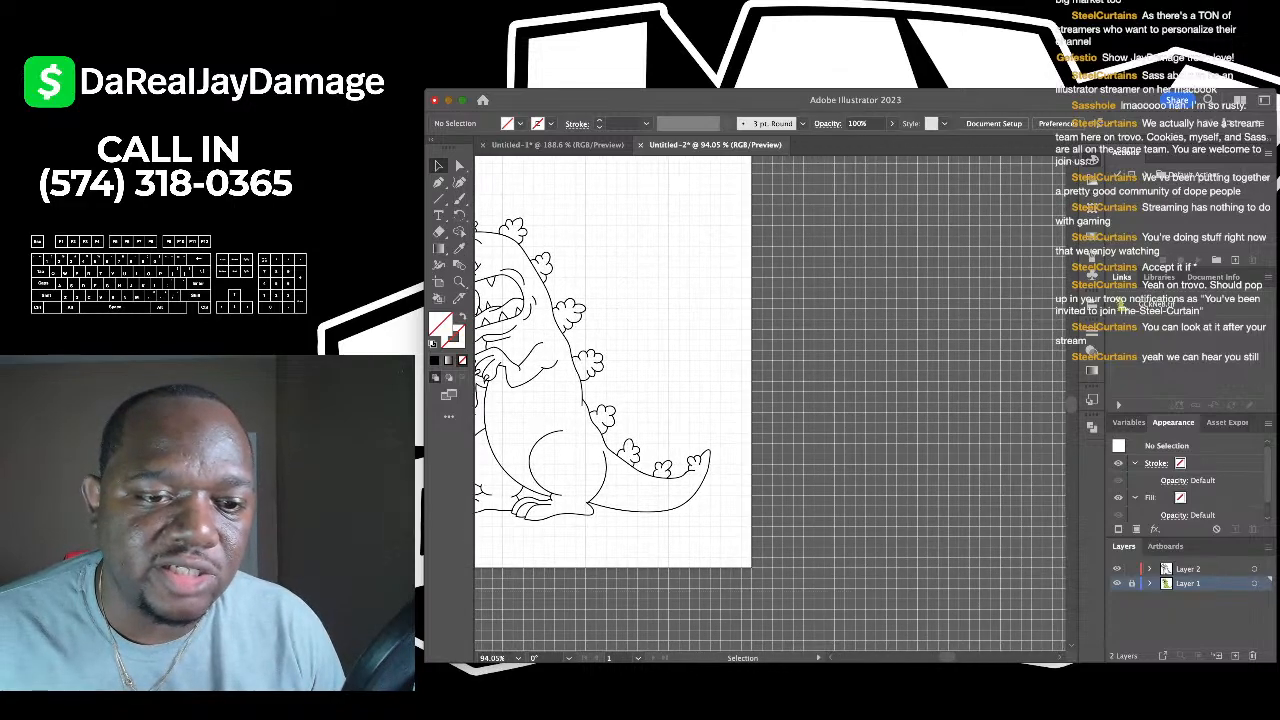
- Select all line art, group it (Cmd+G), make it Live Paint (Cmd+Alt+X), then deselect
key(super+a)
scroll(770, 404, left, 8)
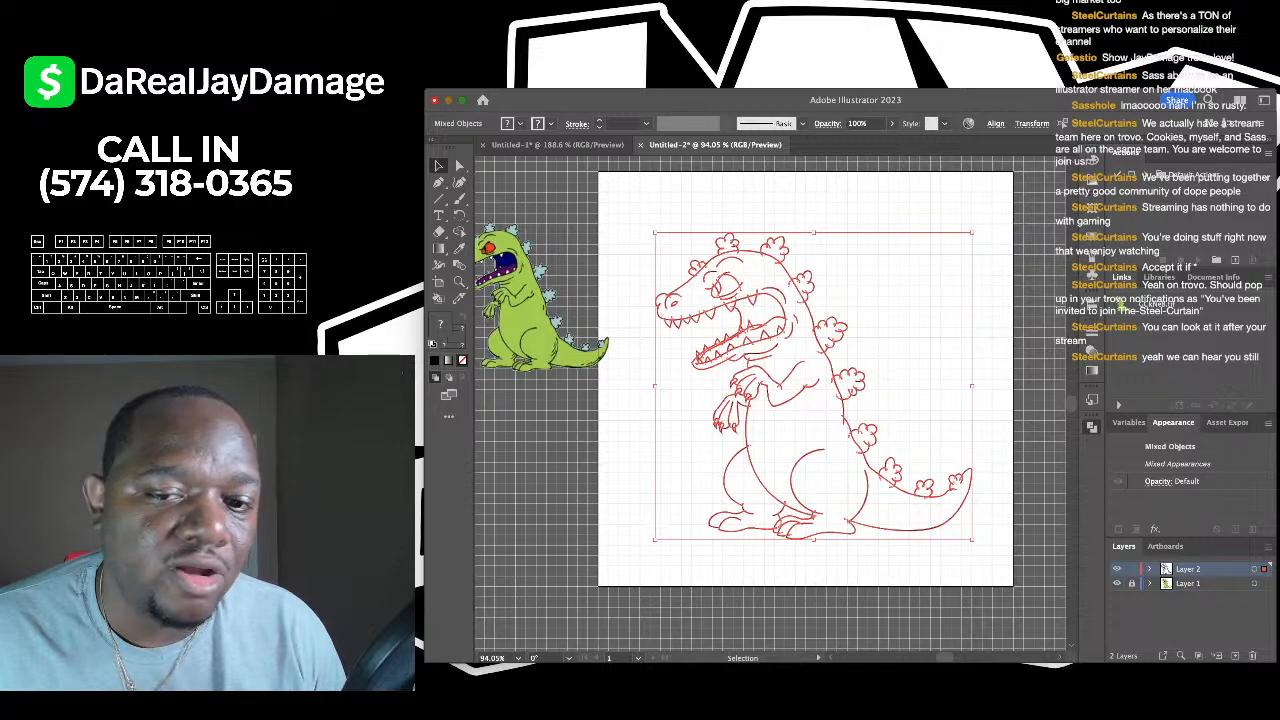
key(super+g)
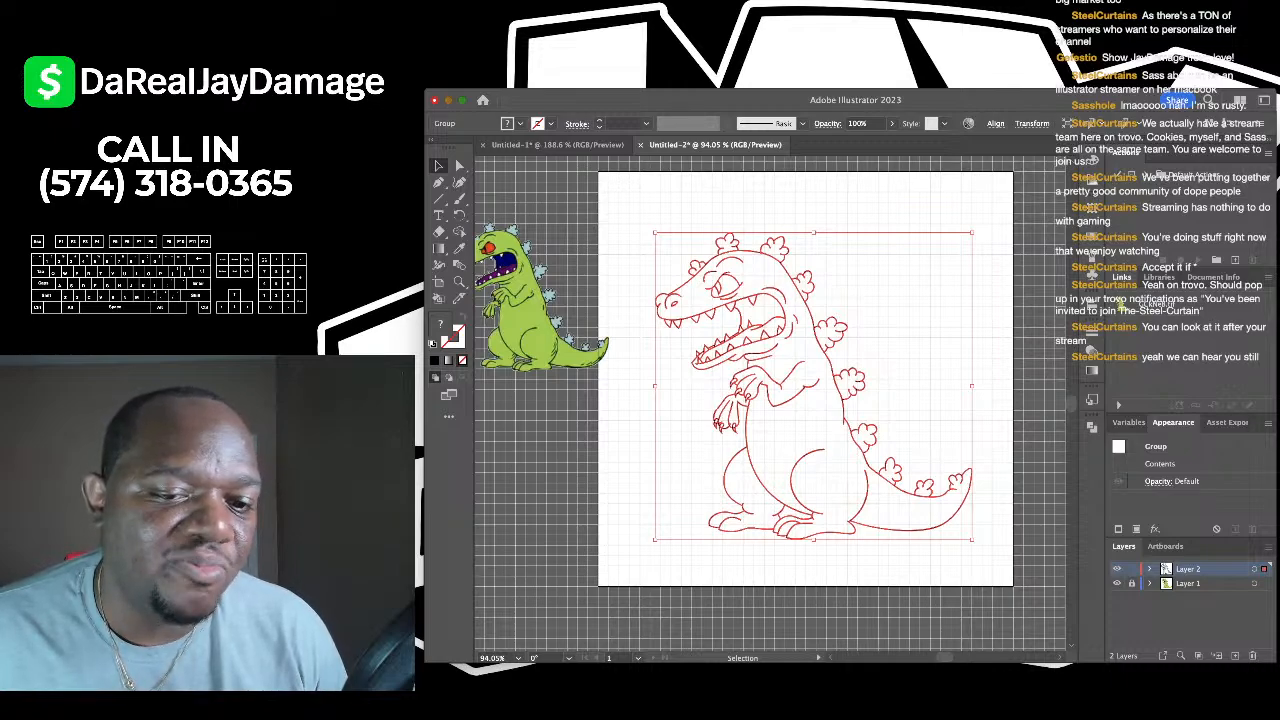
key(alt+super+x)
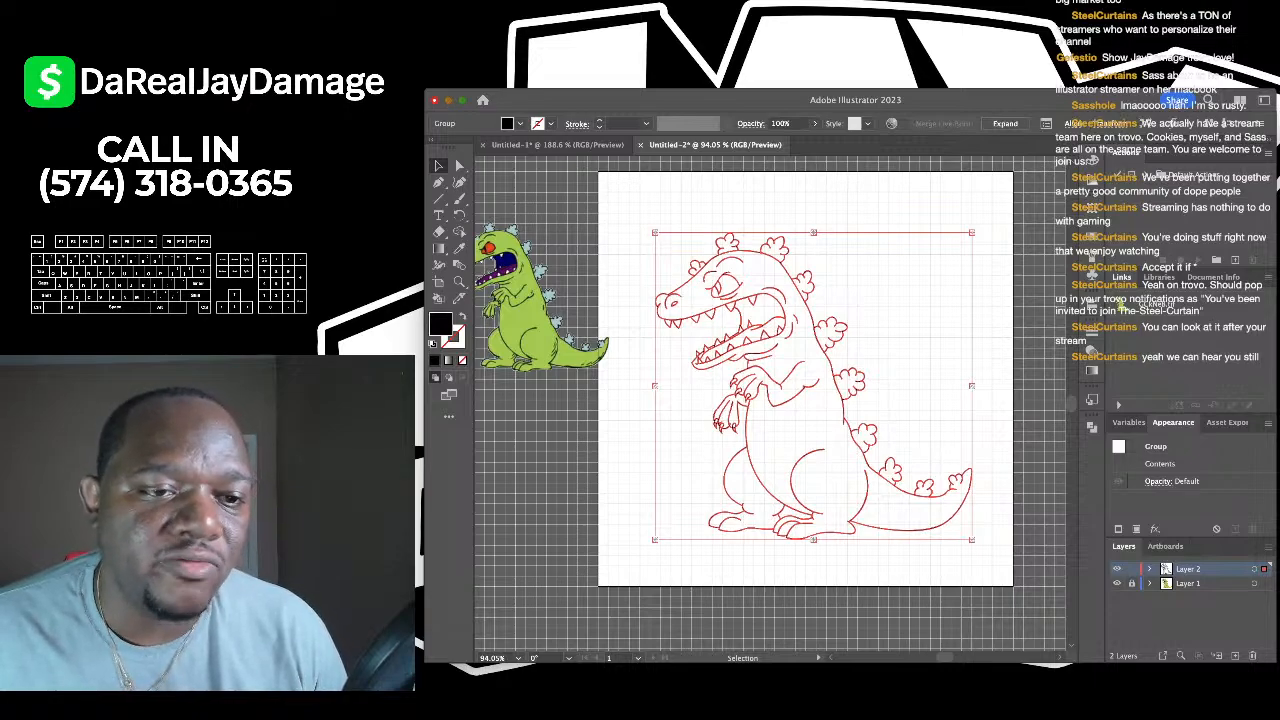
key(super+shift+a)
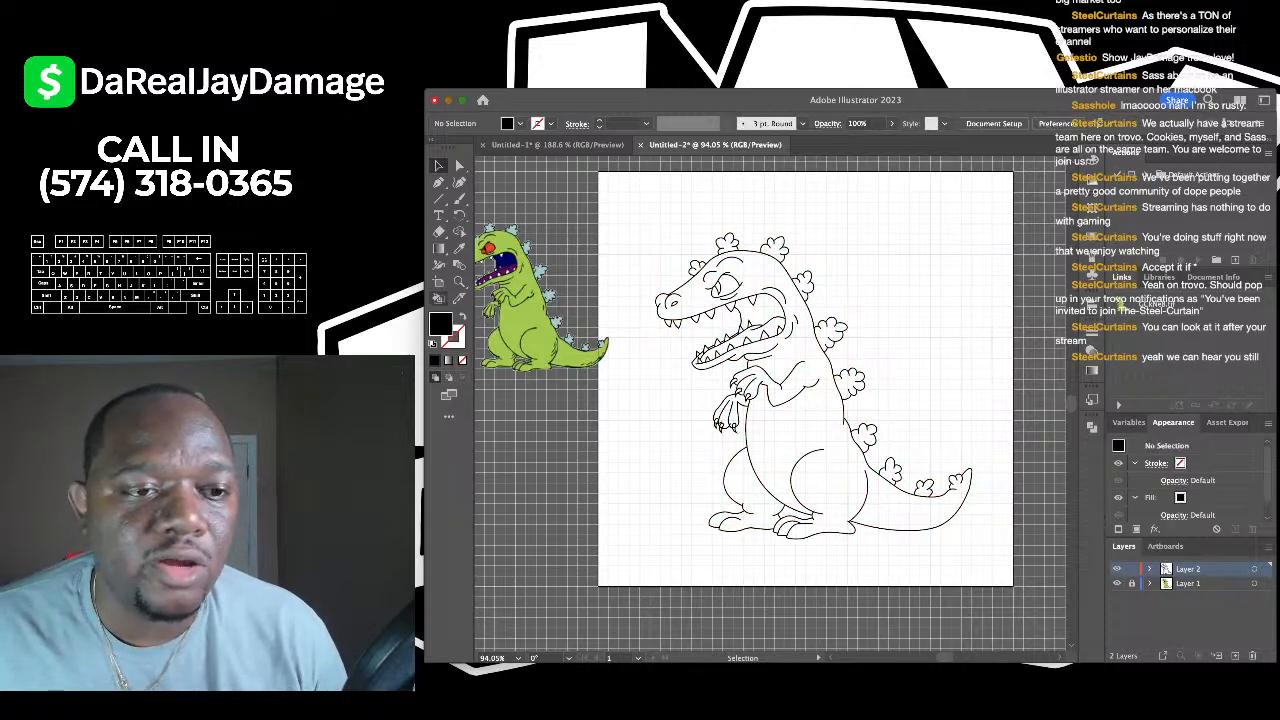
- Fill the eye's pupil region with black using the Live Paint Bucket
key(k)
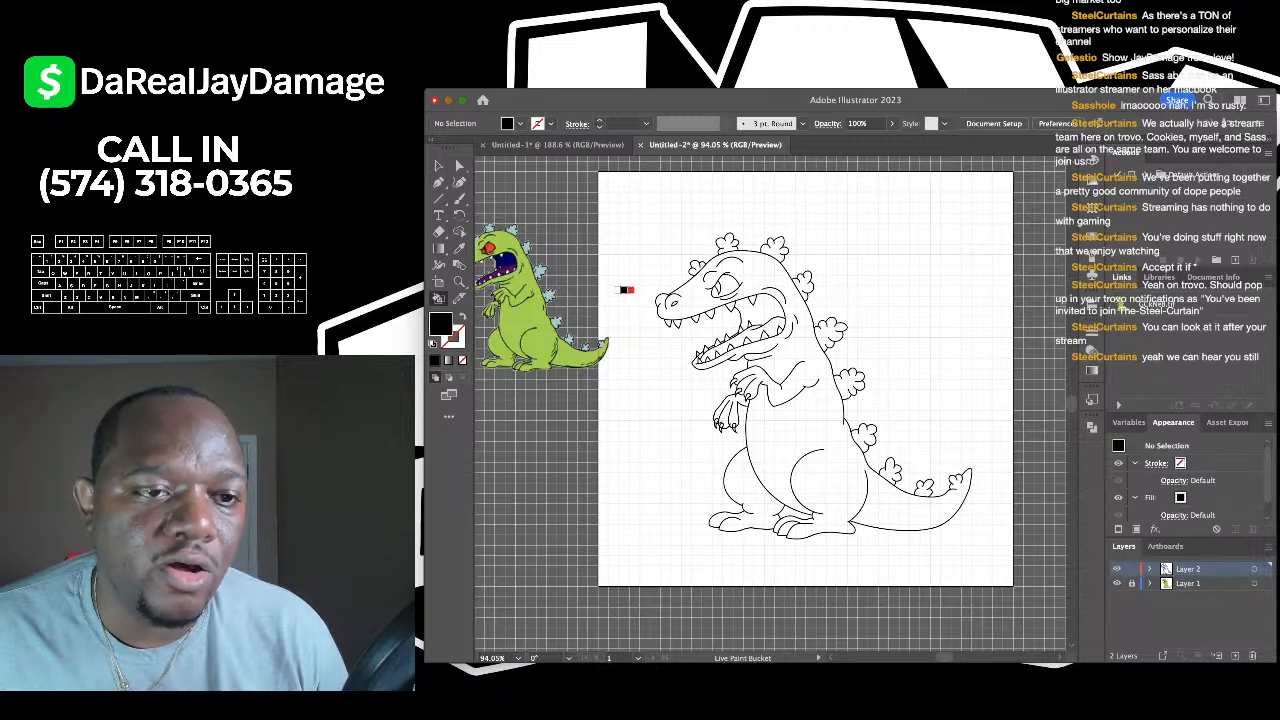
scroll(626, 290, up, 4)
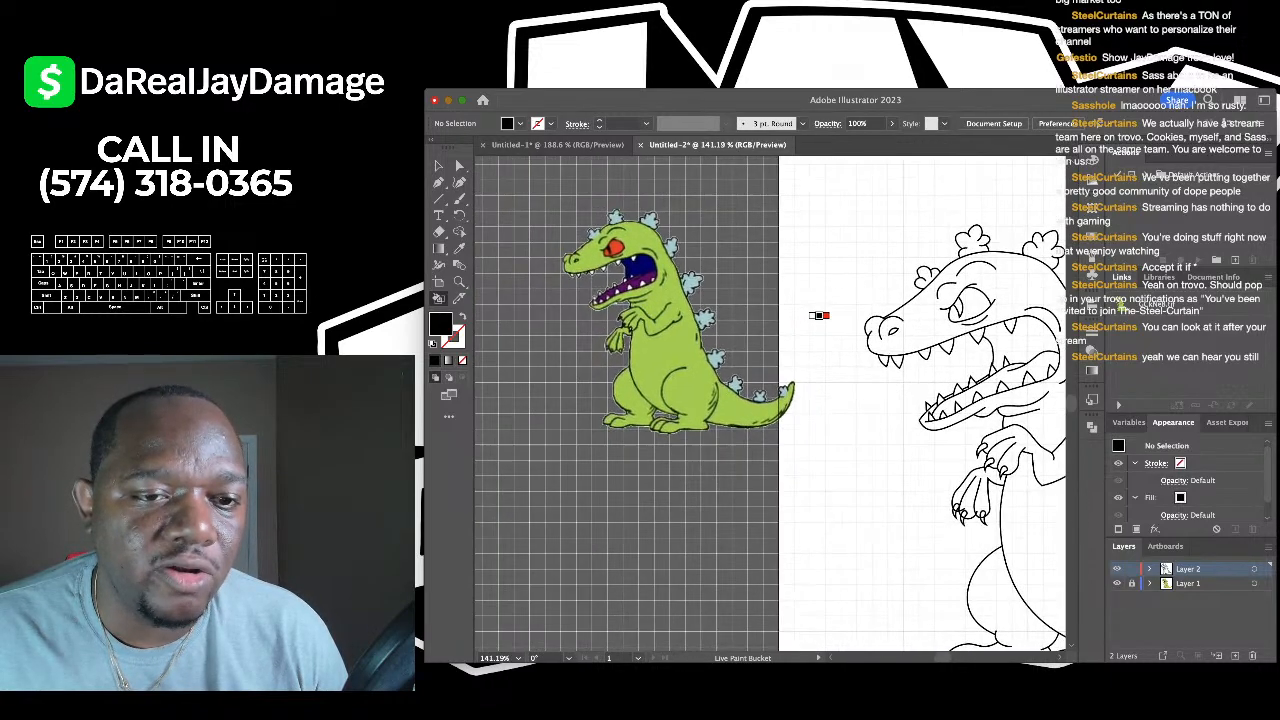
scroll(594, 383, up, 10)
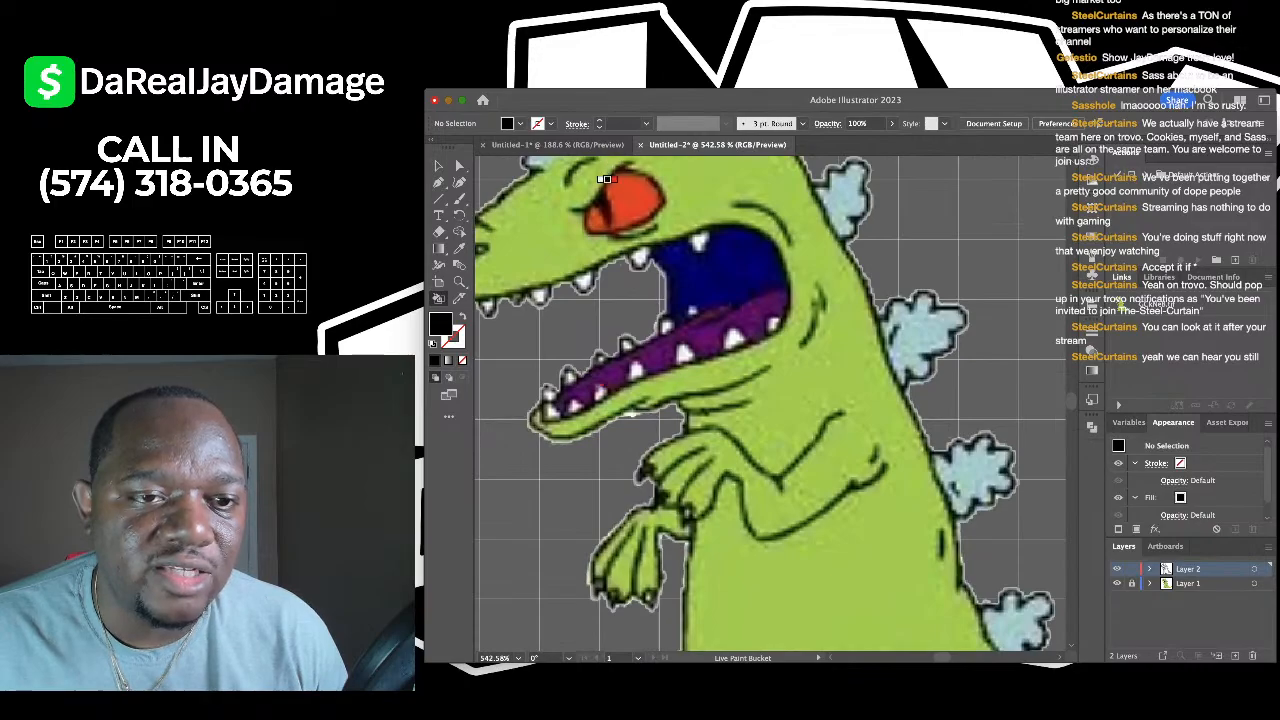
scroll(601, 198, down, 10)
scroll(700, 220, right, 5)
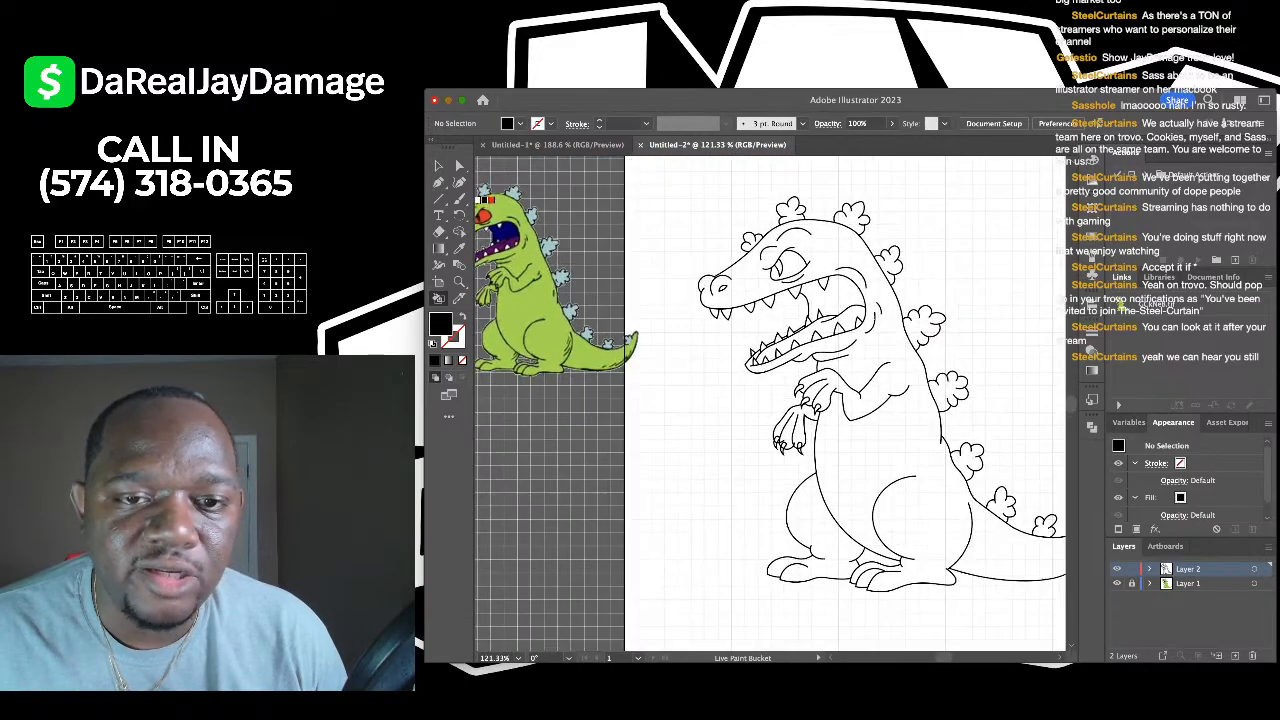
scroll(836, 237, up, 6)
scroll(700, 300, up, 3)
click(700, 300)
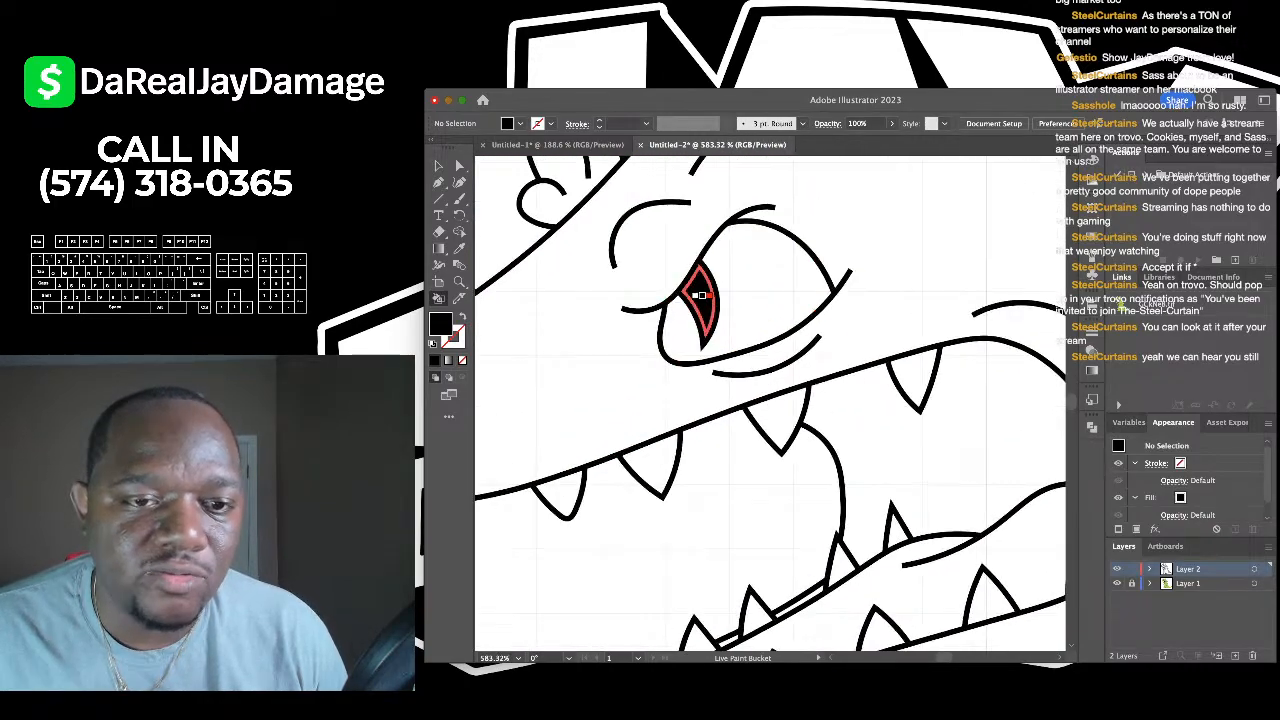
scroll(700, 300, down, 4)
scroll(700, 300, down, 4)
scroll(720, 288, left, 5)
scroll(619, 294, up, 6)
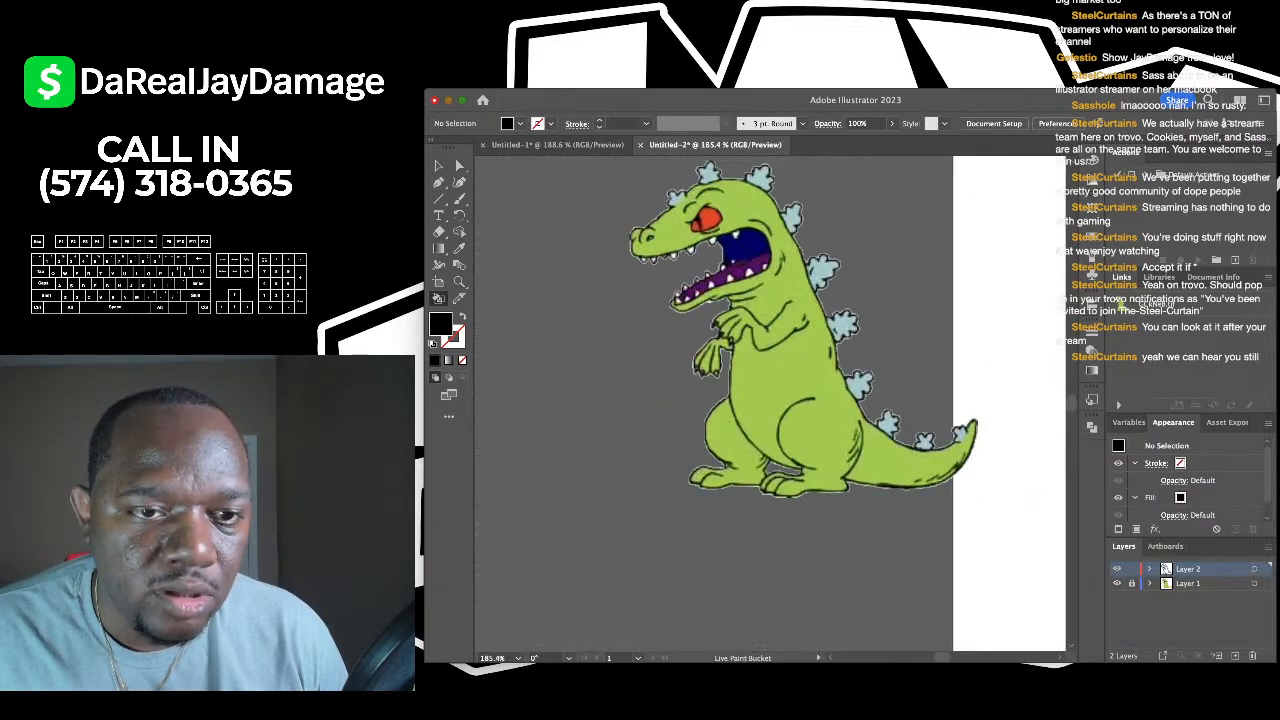
scroll(619, 294, down, 4)
scroll(620, 295, right, 5)
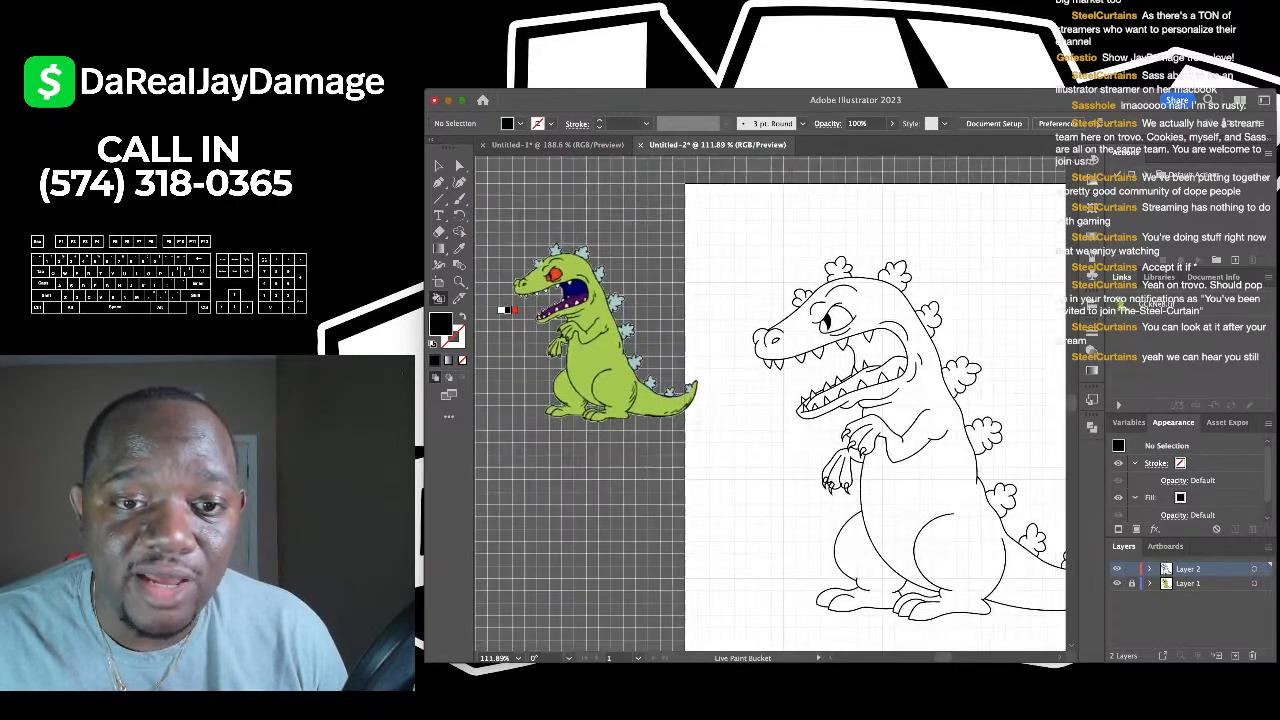
scroll(700, 323, up, 5)
scroll(700, 324, up, 2)
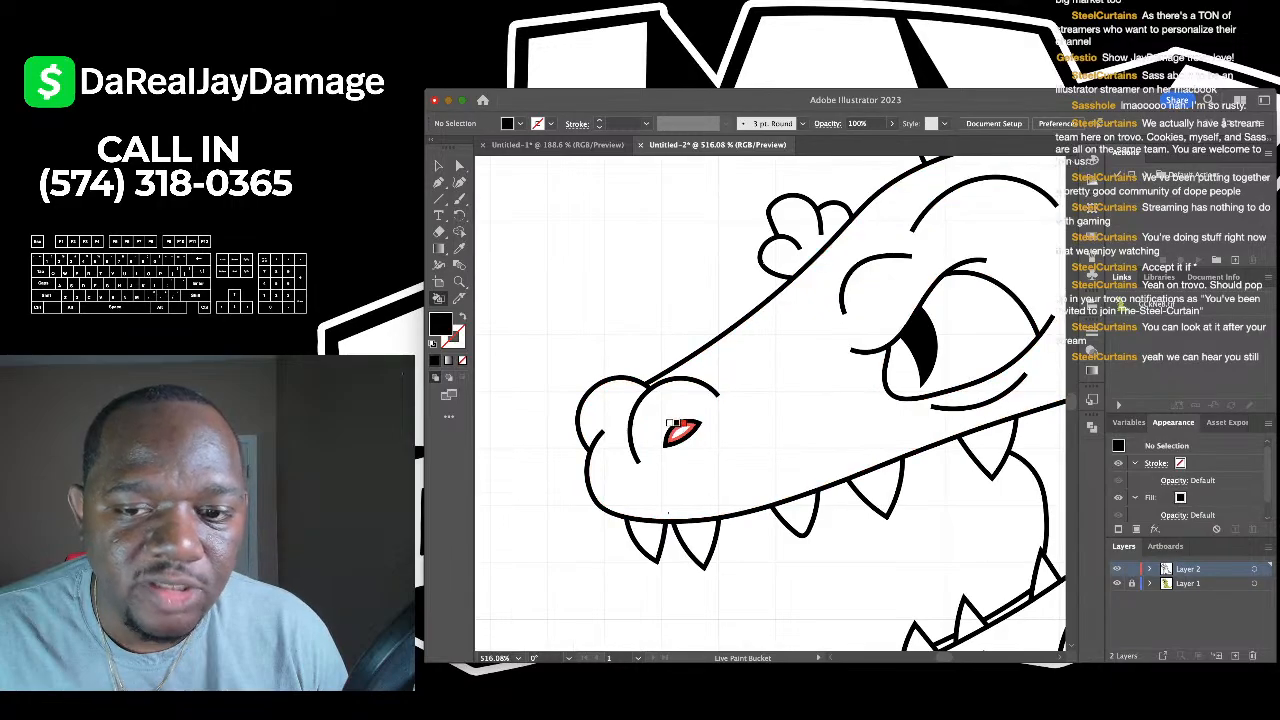
scroll(677, 423, down, 6)
scroll(677, 423, down, 4)
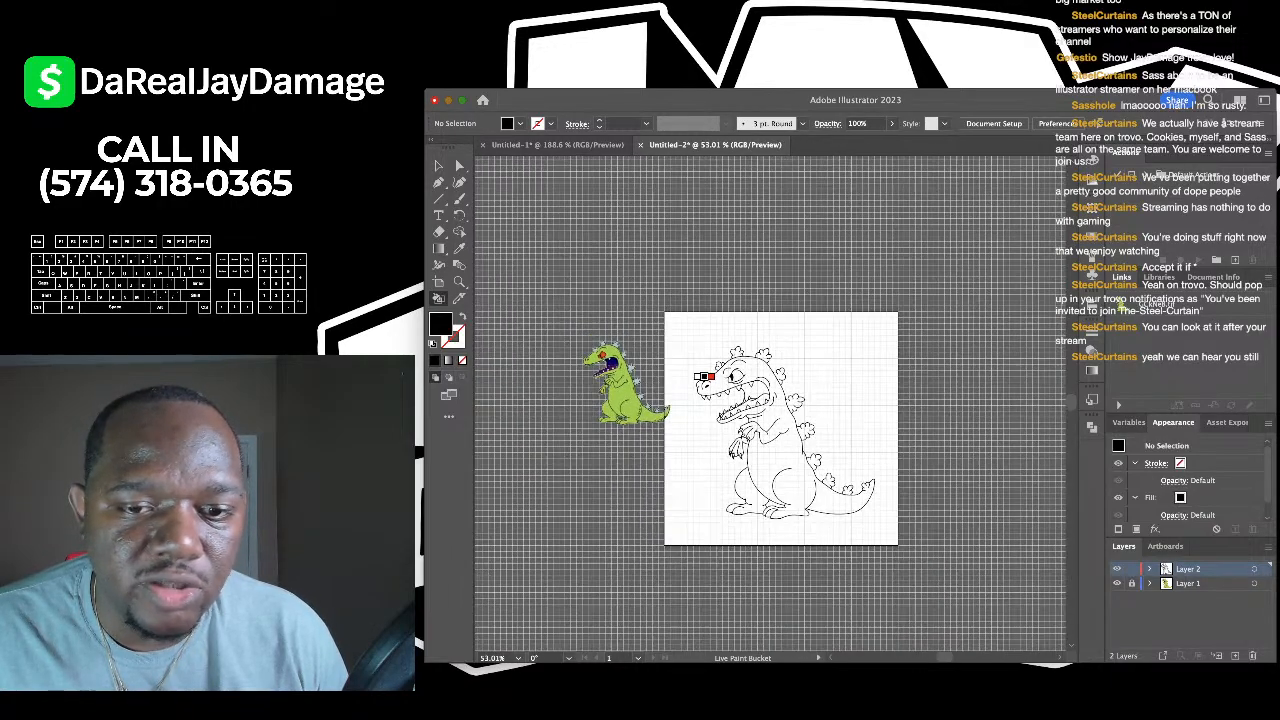
scroll(657, 303, up, 5)
scroll(660, 304, left, 3)
scroll(660, 304, down, 1)
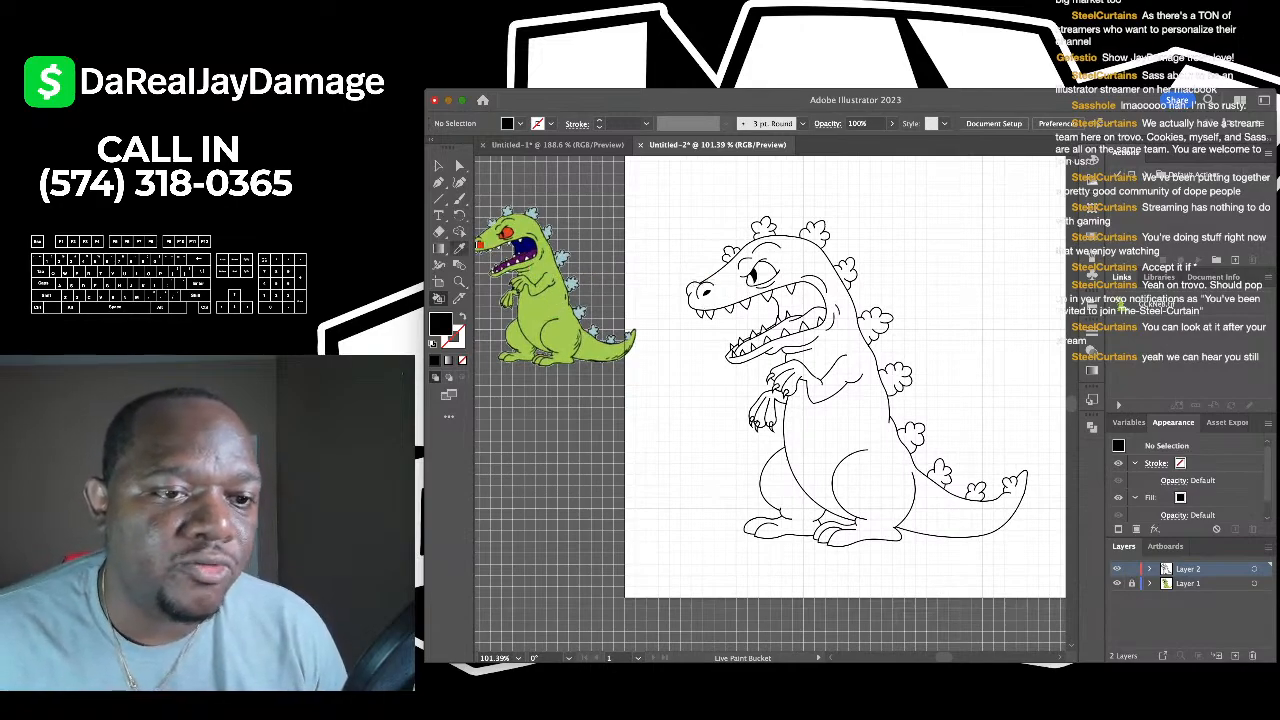
- Sample the light green from the reference and bucket-fill the dinosaur's body with it
key(i)
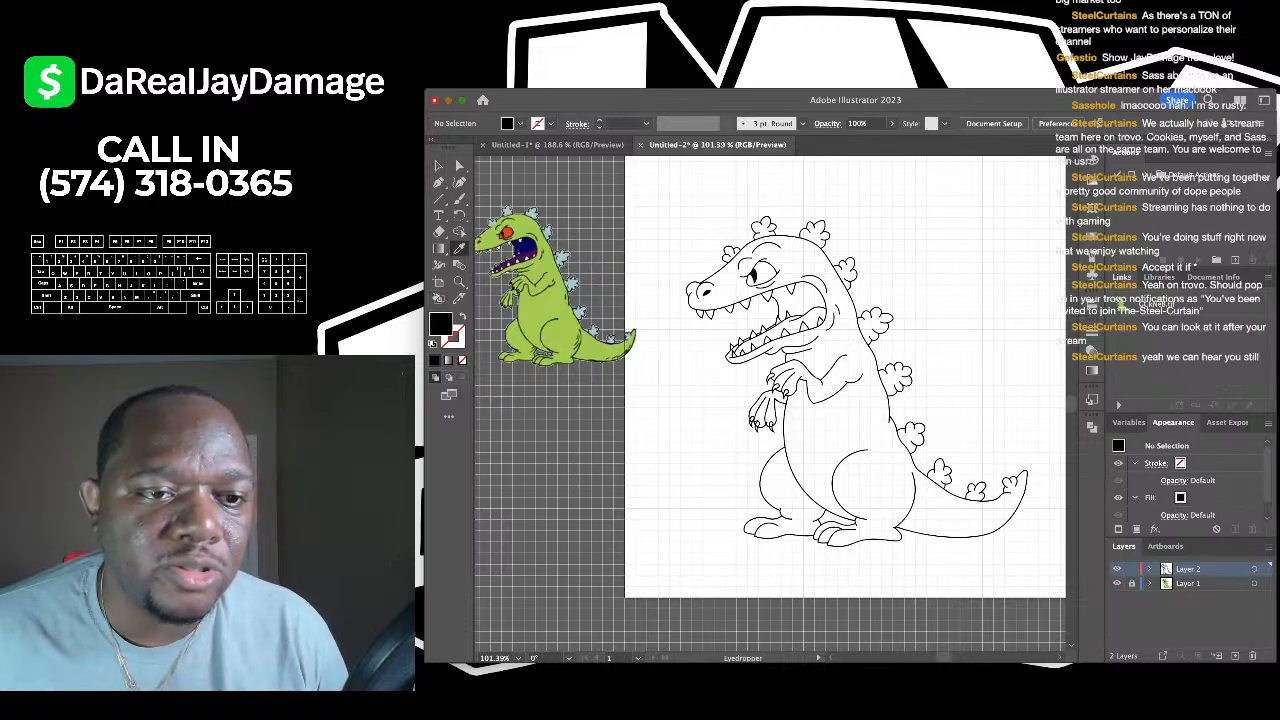
click(548, 318)
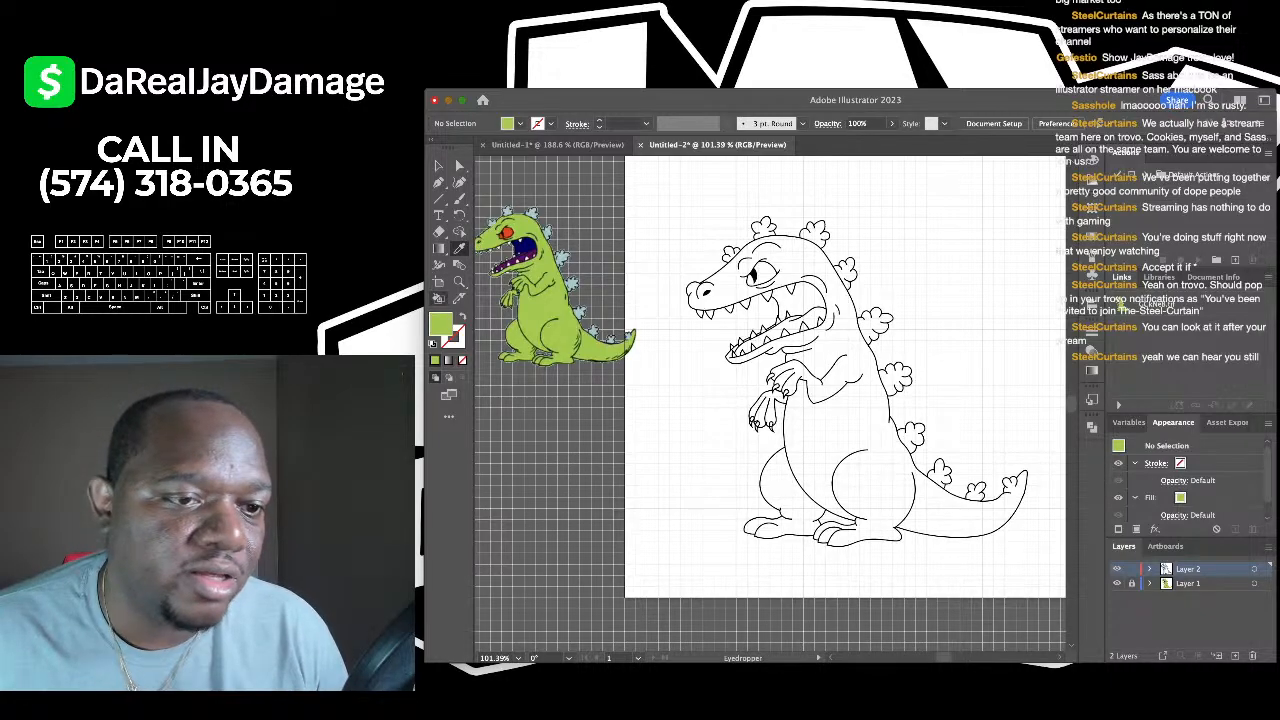
key(k)
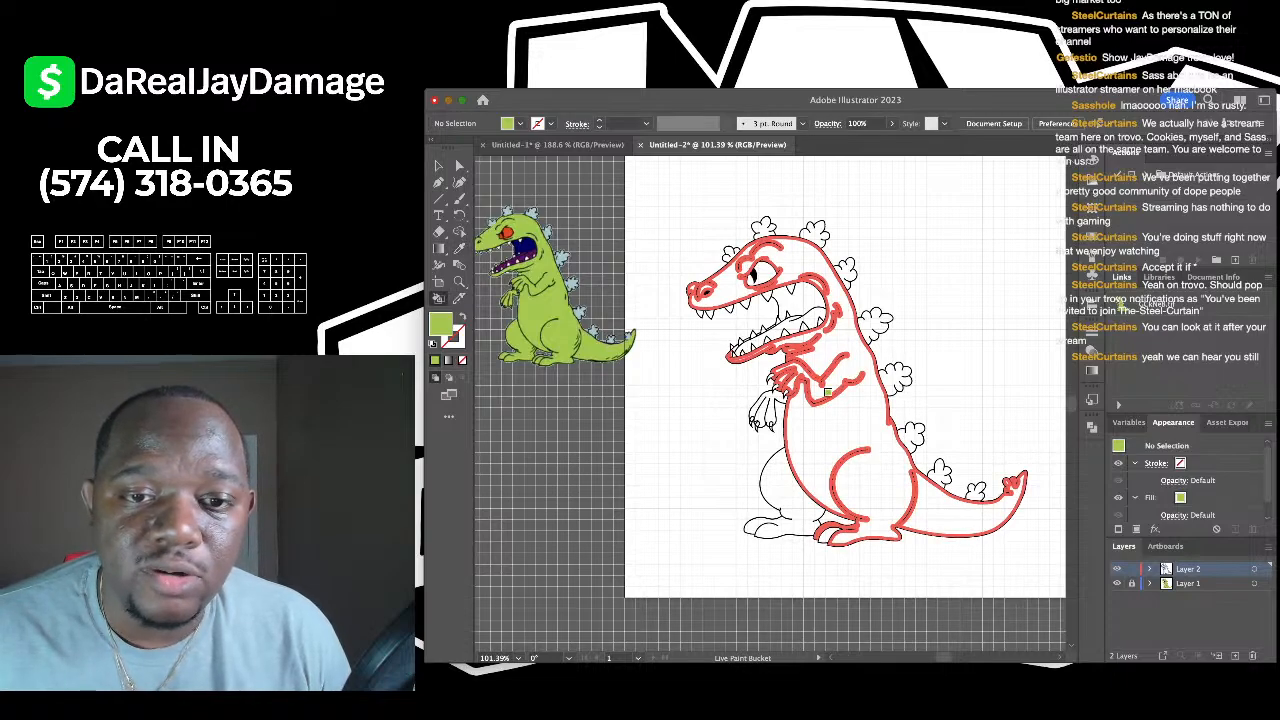
click(841, 404)
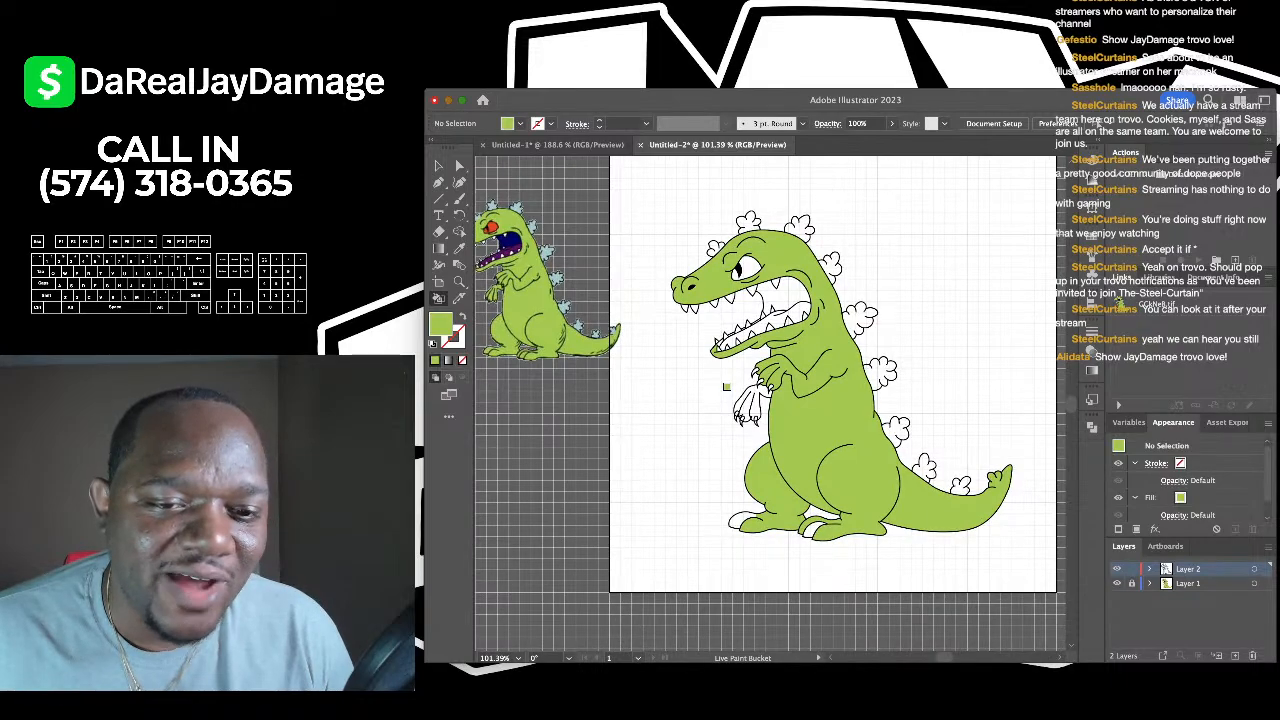
- Remove the green fill from the lower hand and finger
scroll(726, 387, up, 5)
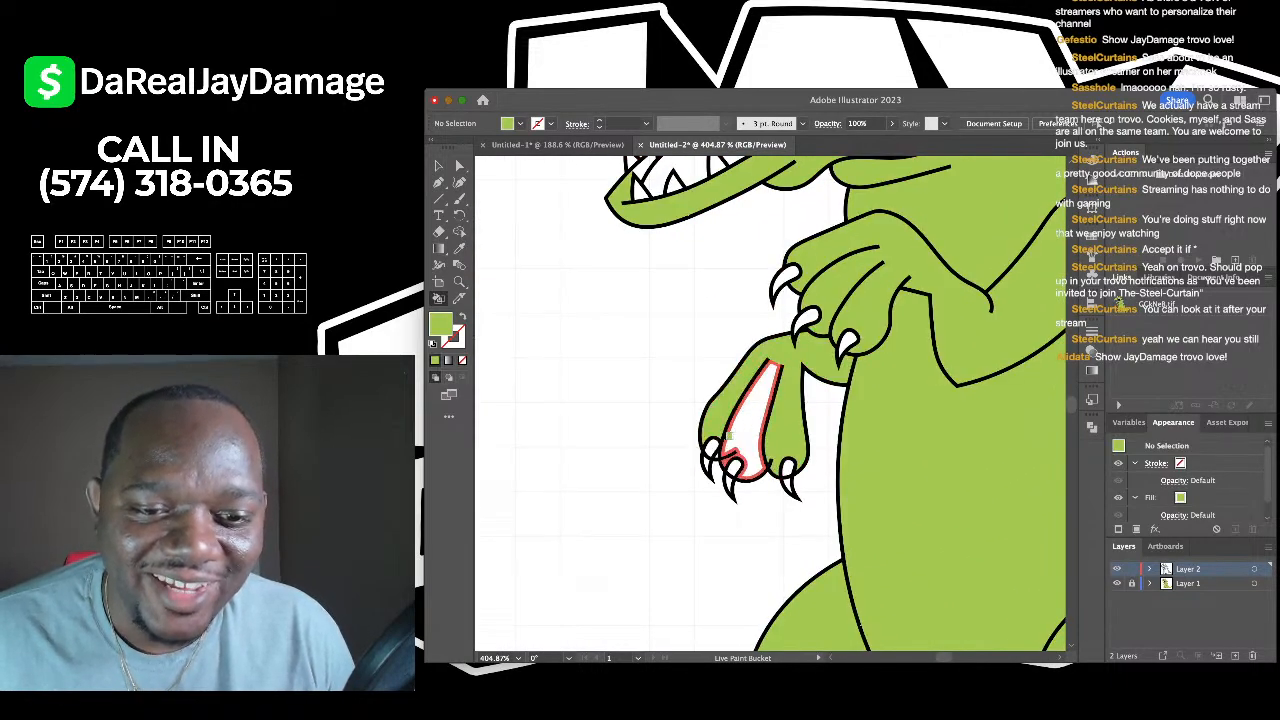
scroll(729, 437, up, 3)
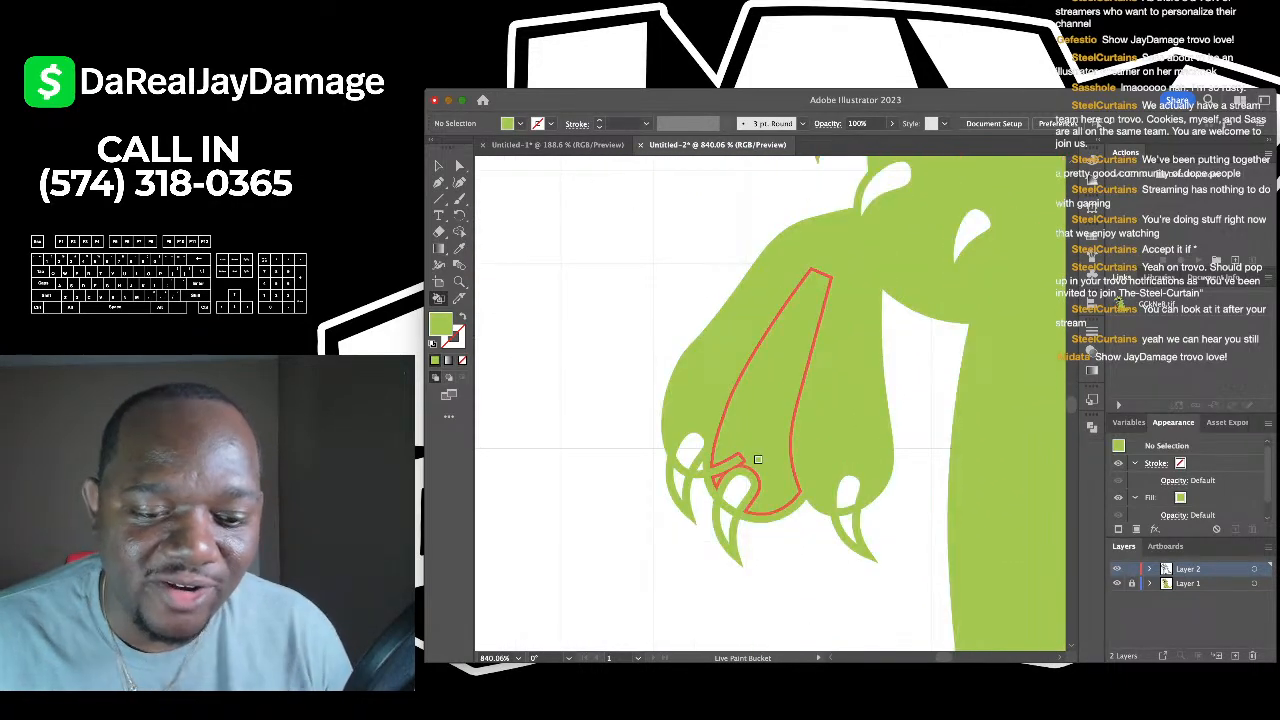
scroll(758, 459, down, 2)
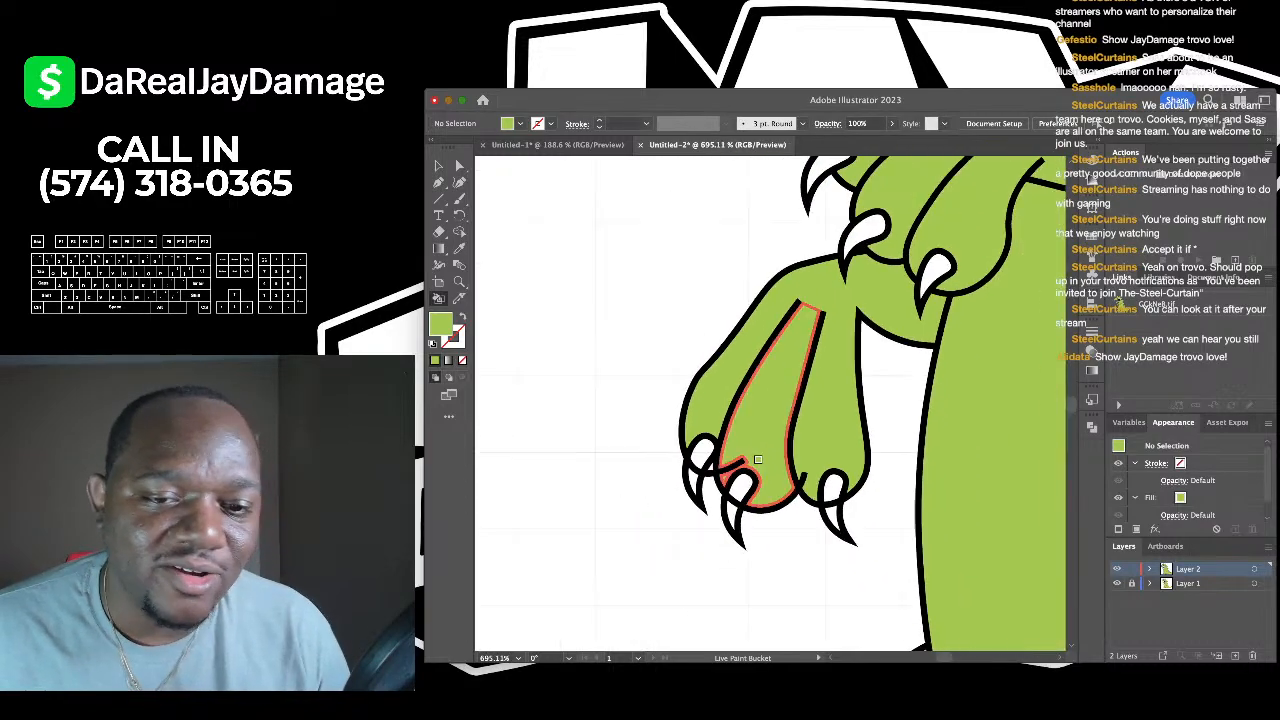
key(super+z)
key(super+z)
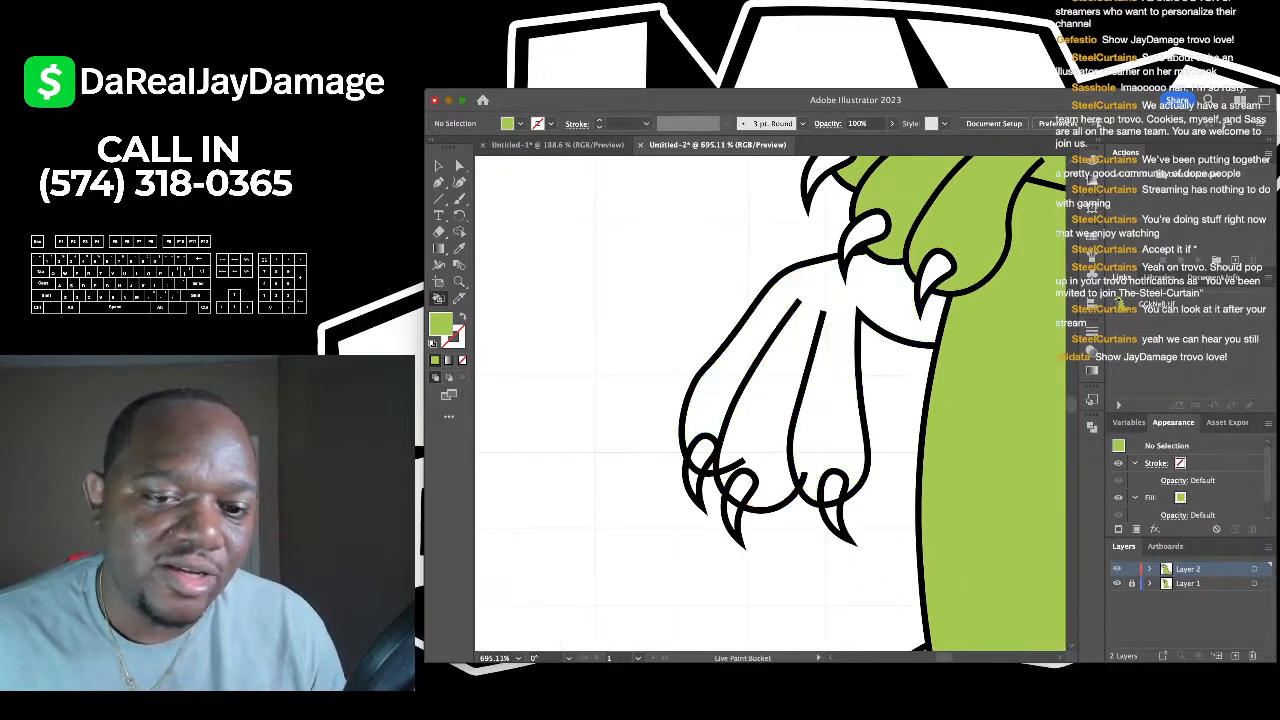
drag(758, 459, 768, 417)
scroll(768, 417, up, 4)
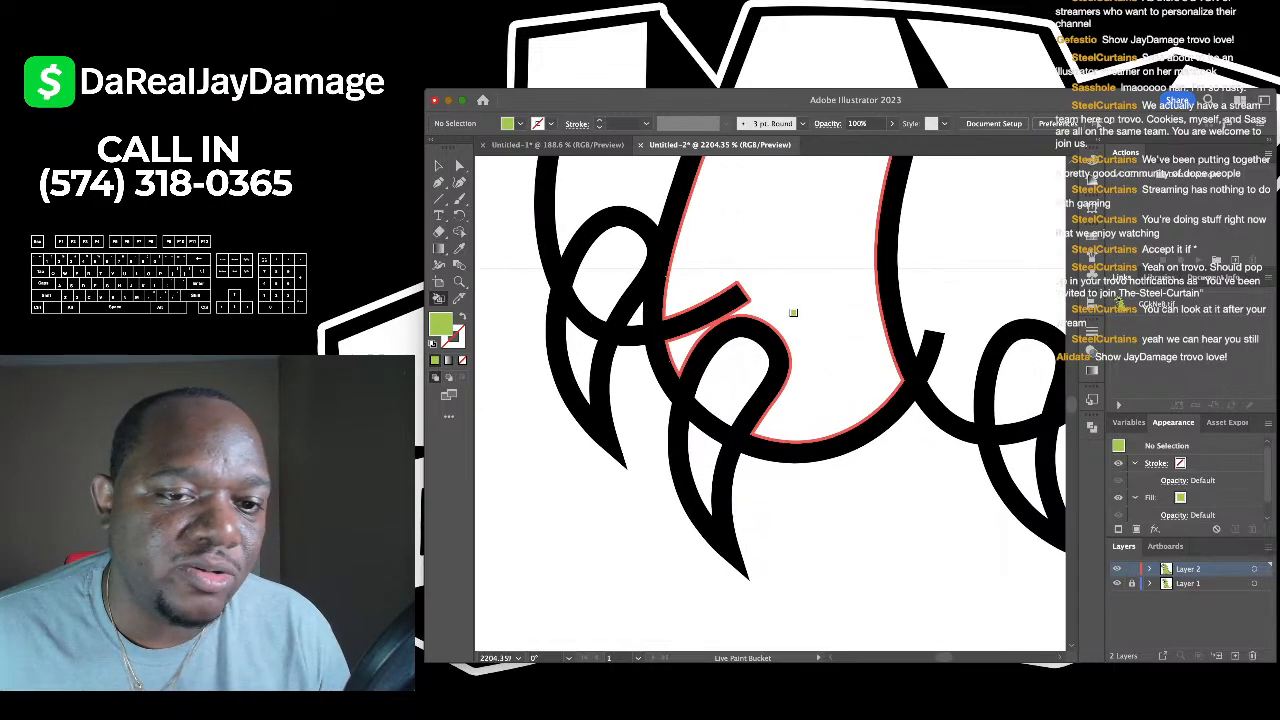
scroll(790, 310, down, 1)
- Direct-select the hand's line art and an anchor on a stroke end between the claws
key(a)
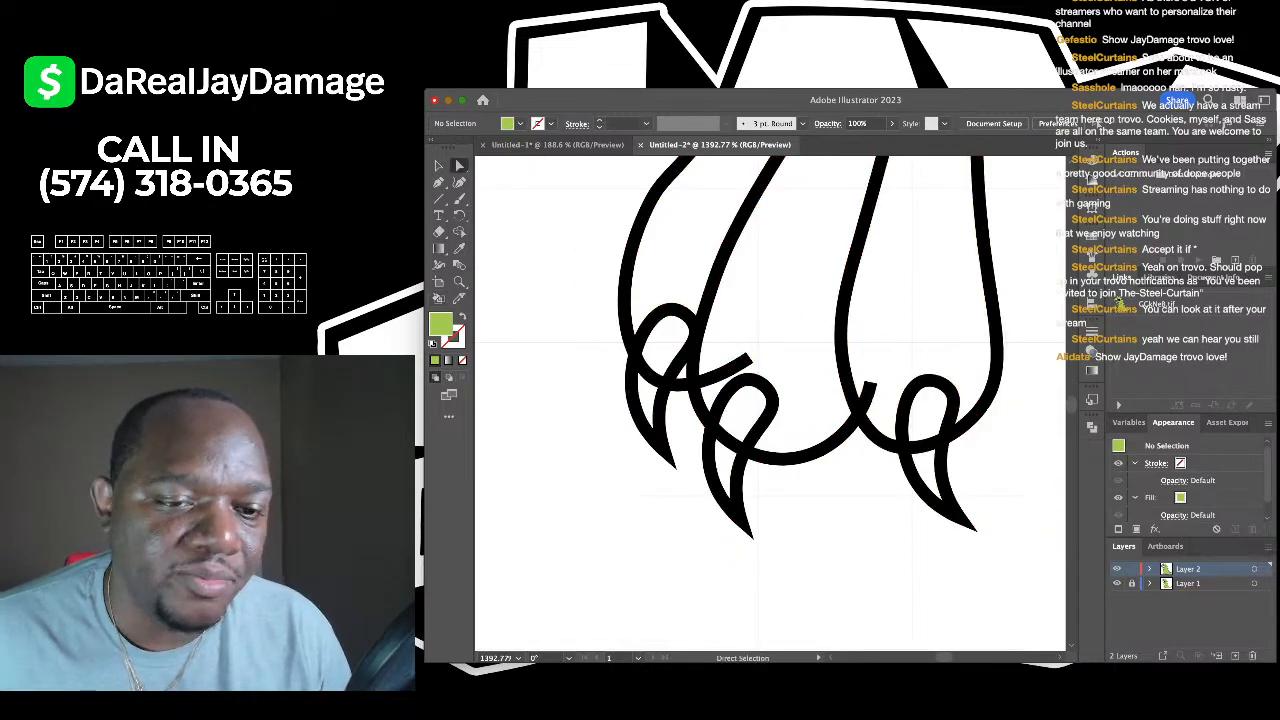
scroll(648, 325, up, 3)
click(684, 441)
scroll(654, 419, down, 2)
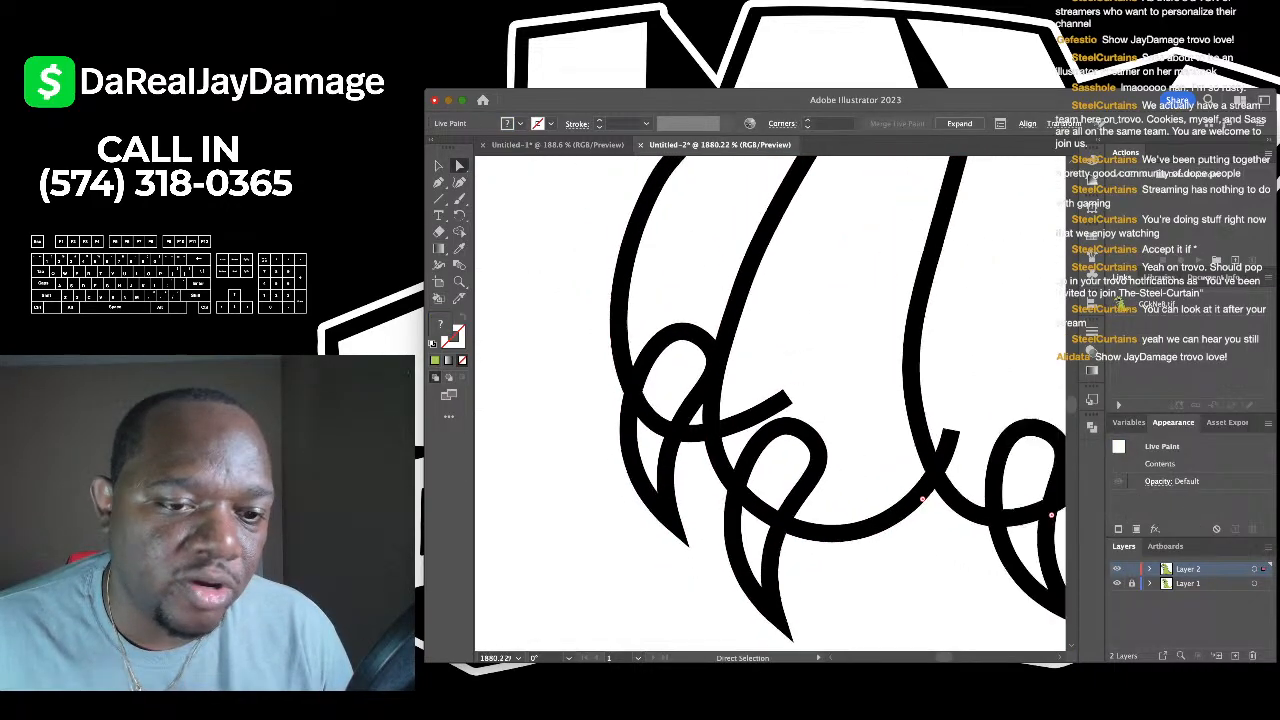
scroll(654, 419, up, 3)
scroll(654, 419, down, 2)
scroll(952, 507, down, 3)
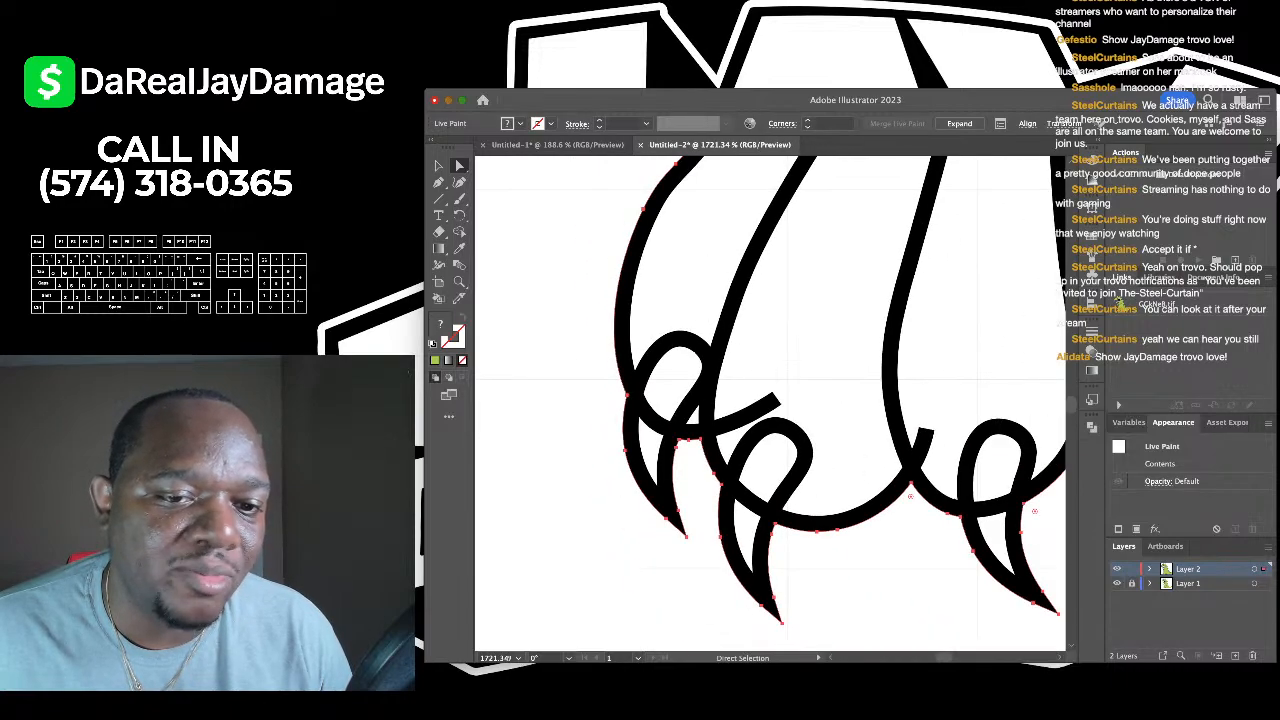
scroll(847, 474, up, 2)
click(724, 380)
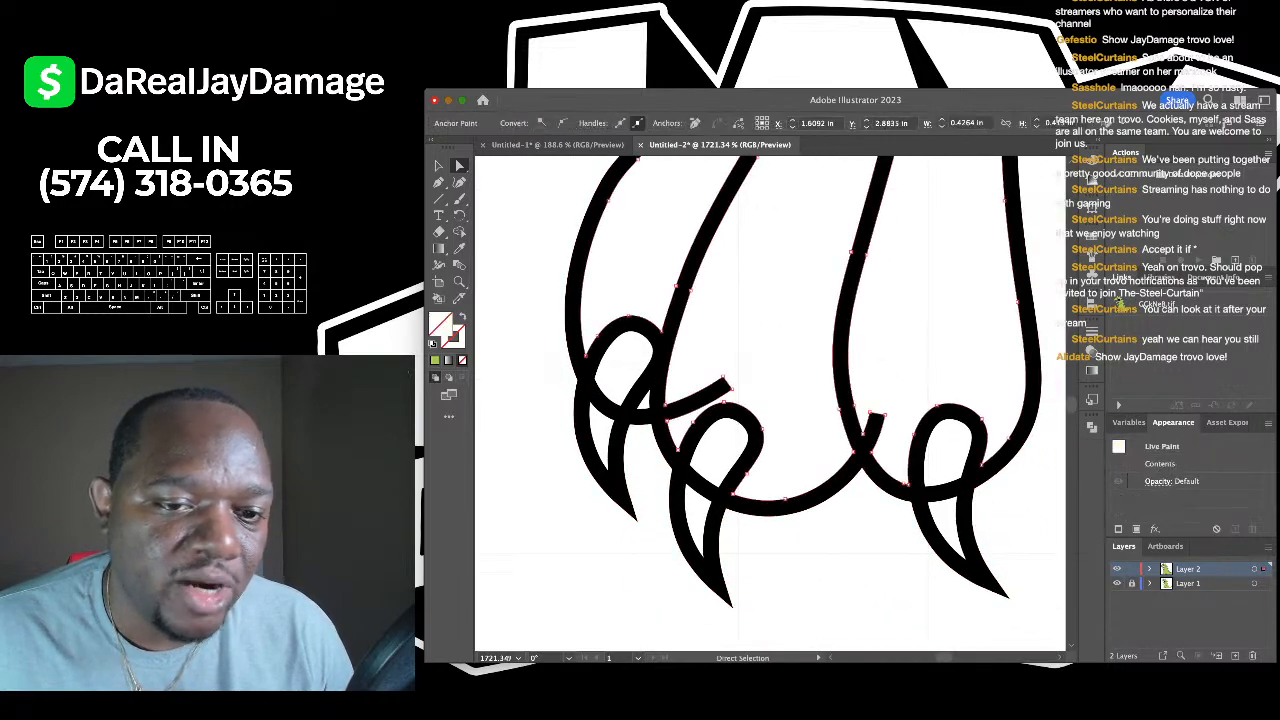
scroll(724, 380, up, 3)
- Taper the first two claw stroke ends with the Curvature tool, deleting a tip point
key(shift+grave)
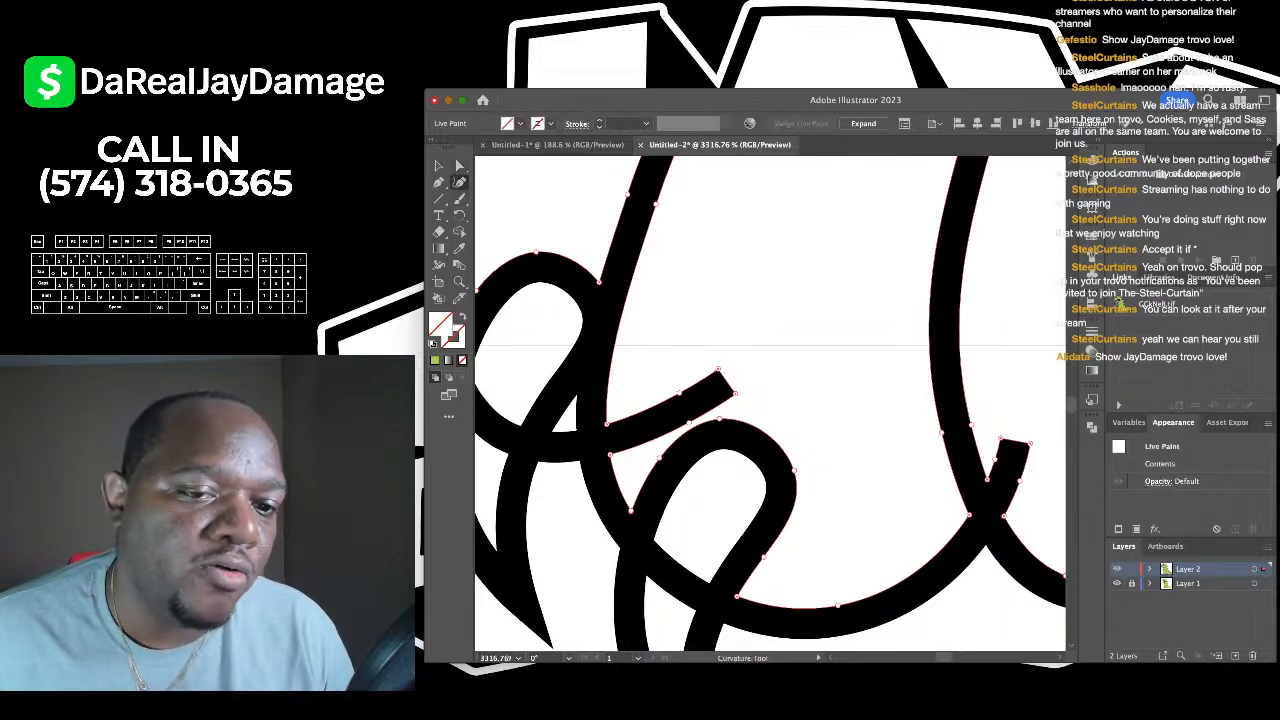
scroll(724, 380, down, 3)
scroll(724, 380, up, 4)
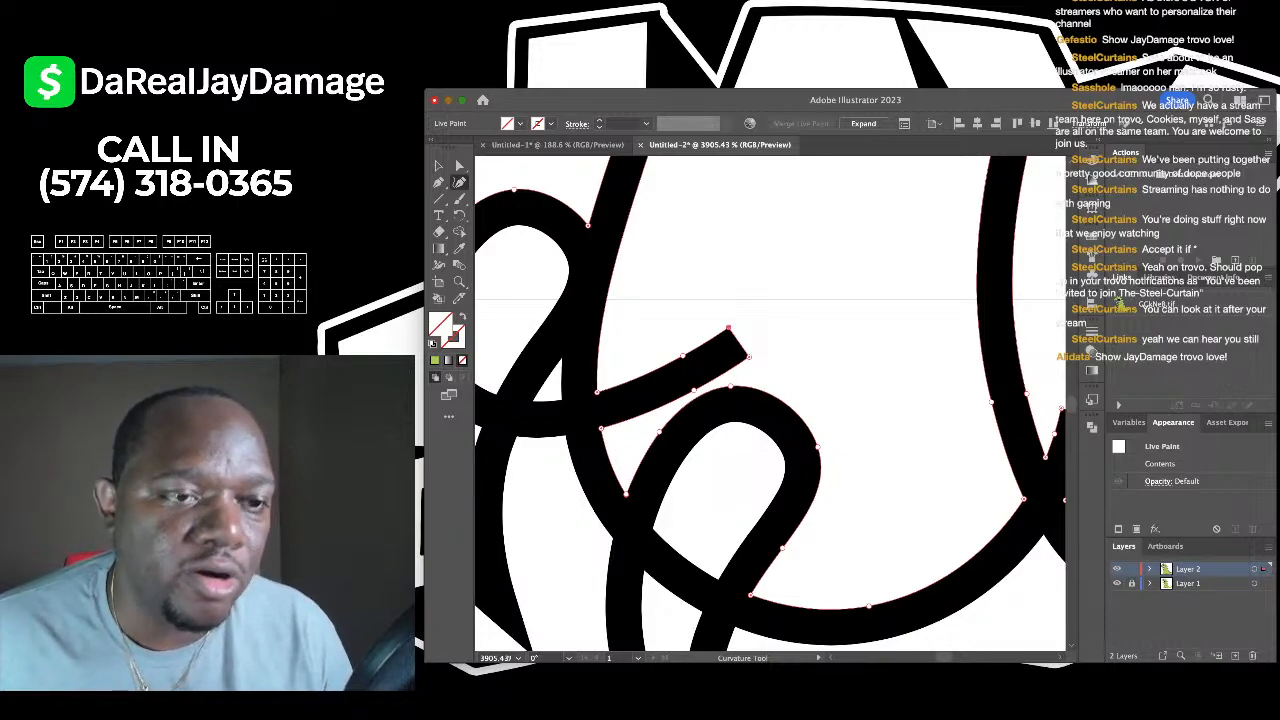
drag(728, 328, 748, 356)
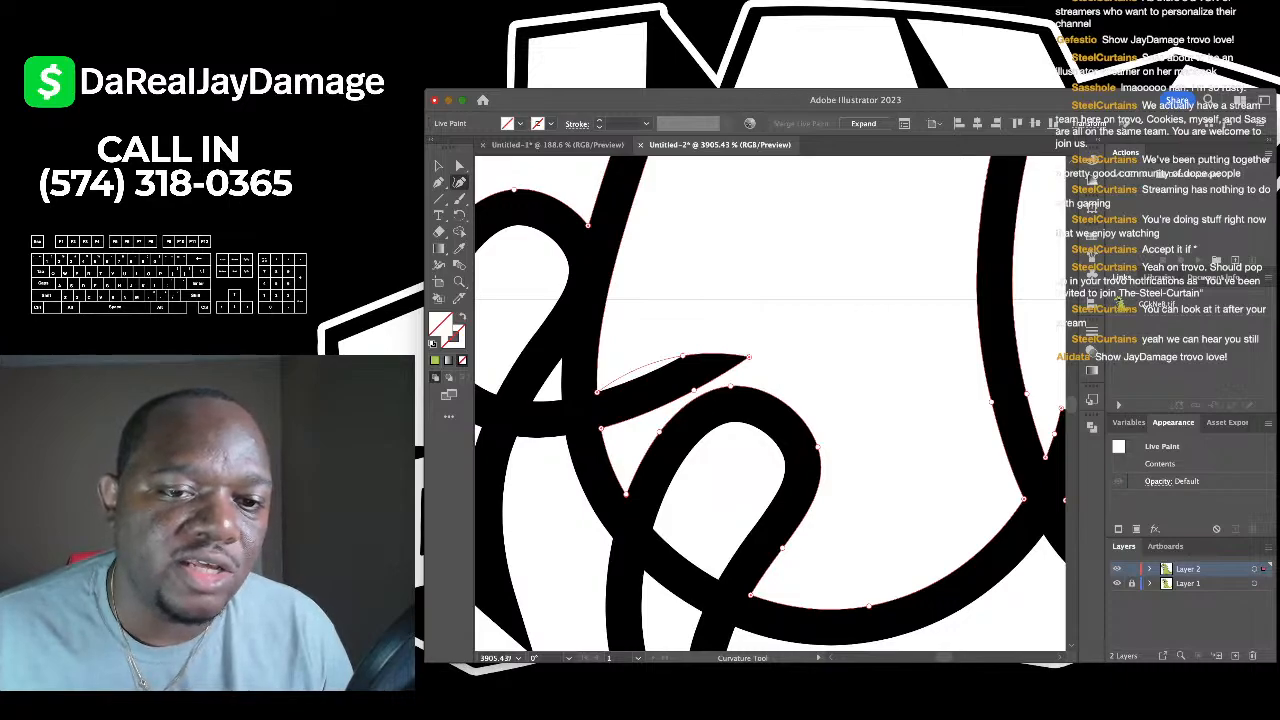
key(BackSpace)
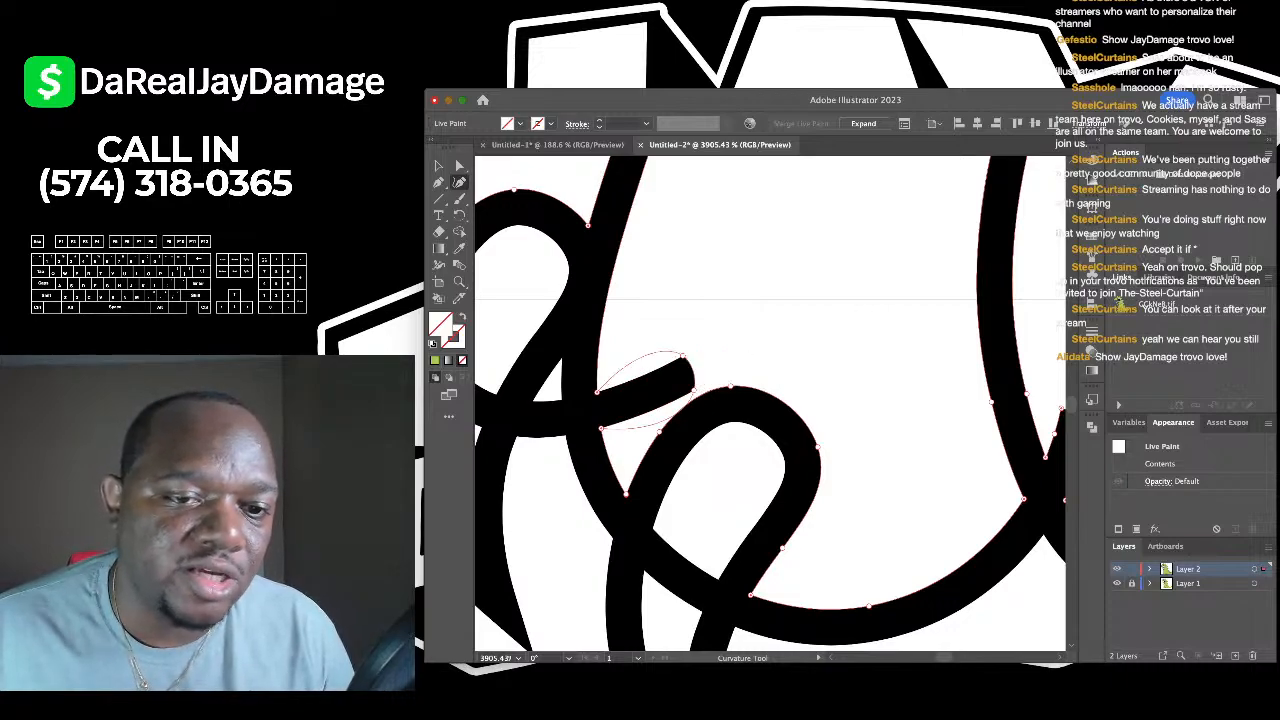
drag(682, 356, 692, 390)
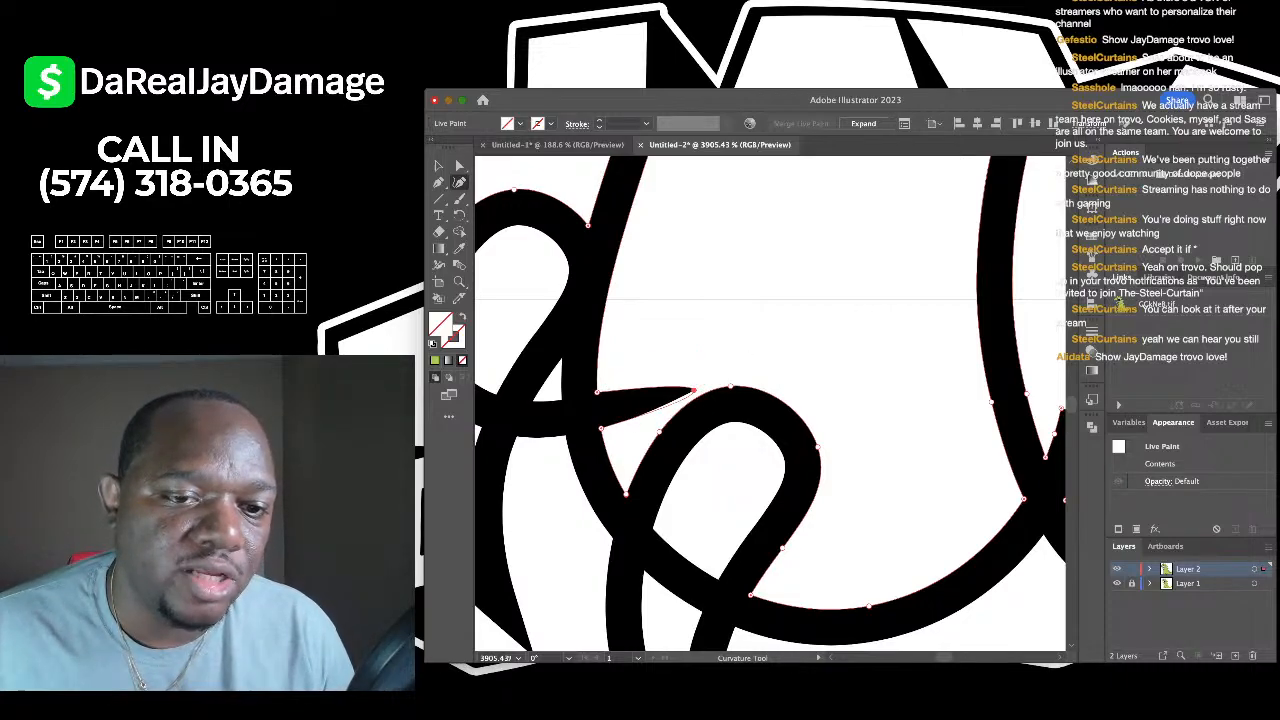
scroll(770, 400, down, 4)
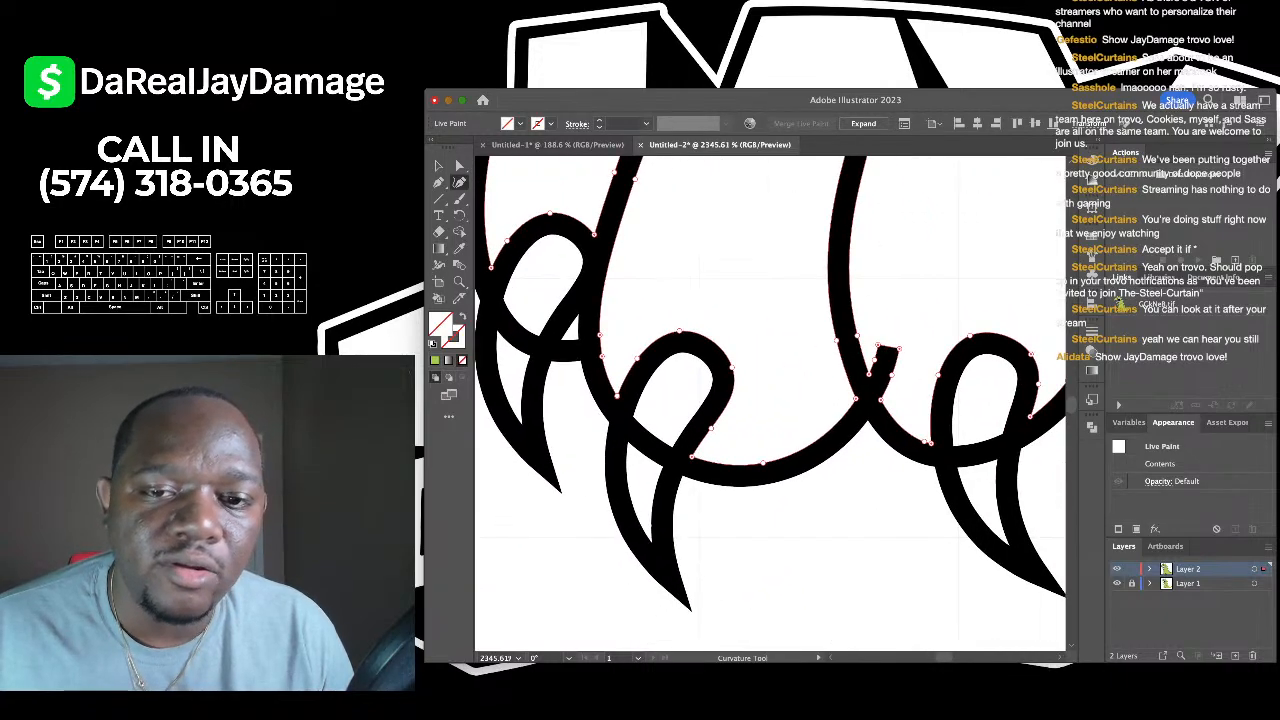
scroll(933, 360, up, 4)
- Pull the next claw stroke tip into a thin point and delete two tip points
drag(855, 352, 838, 405)
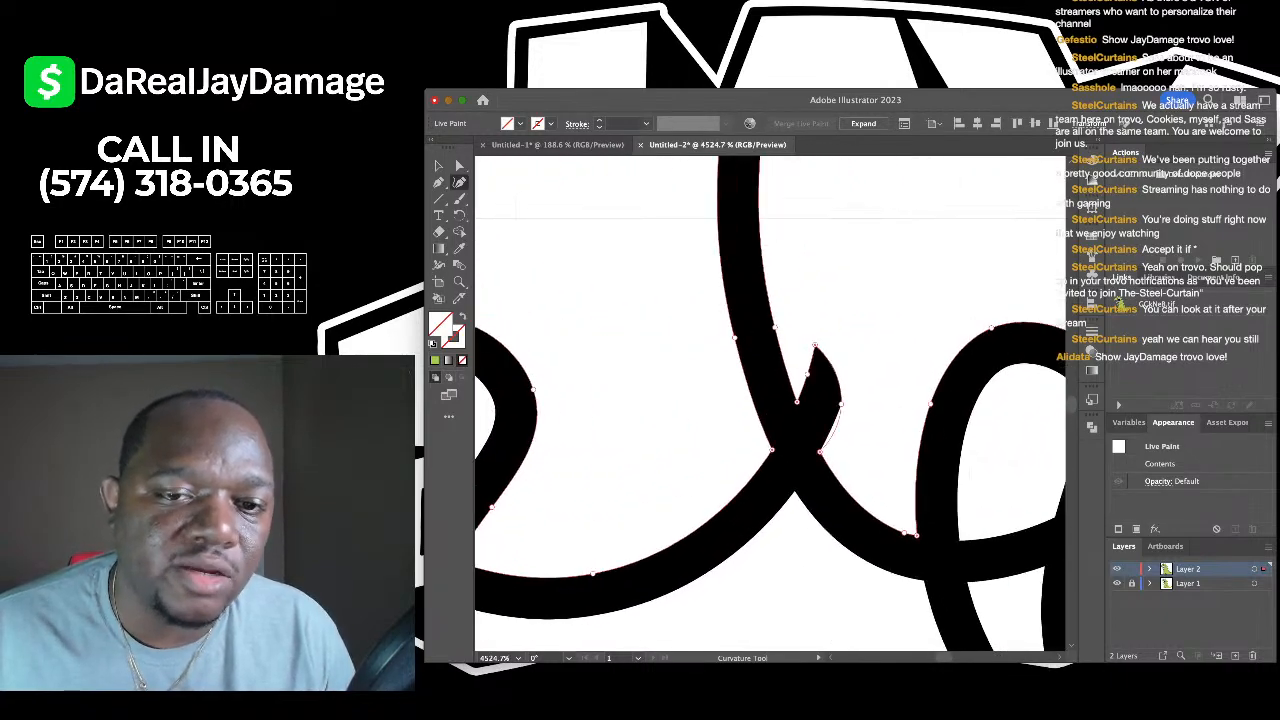
key(Delete)
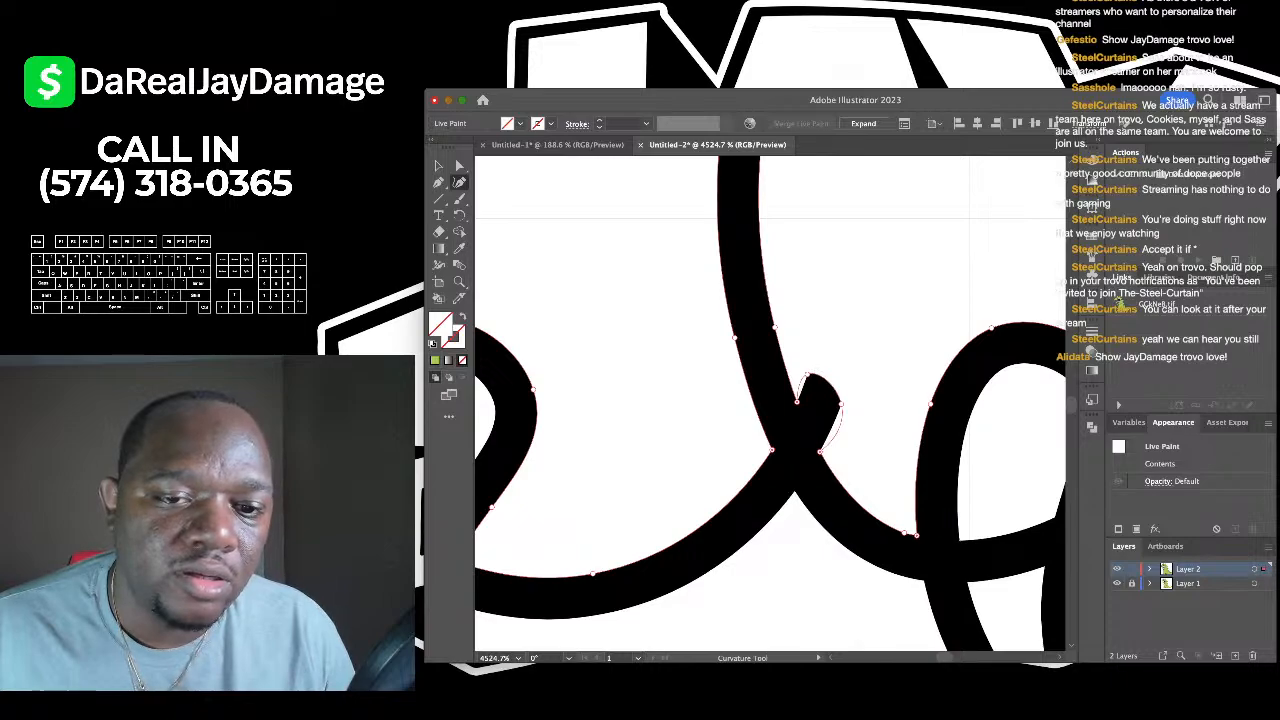
key(Delete)
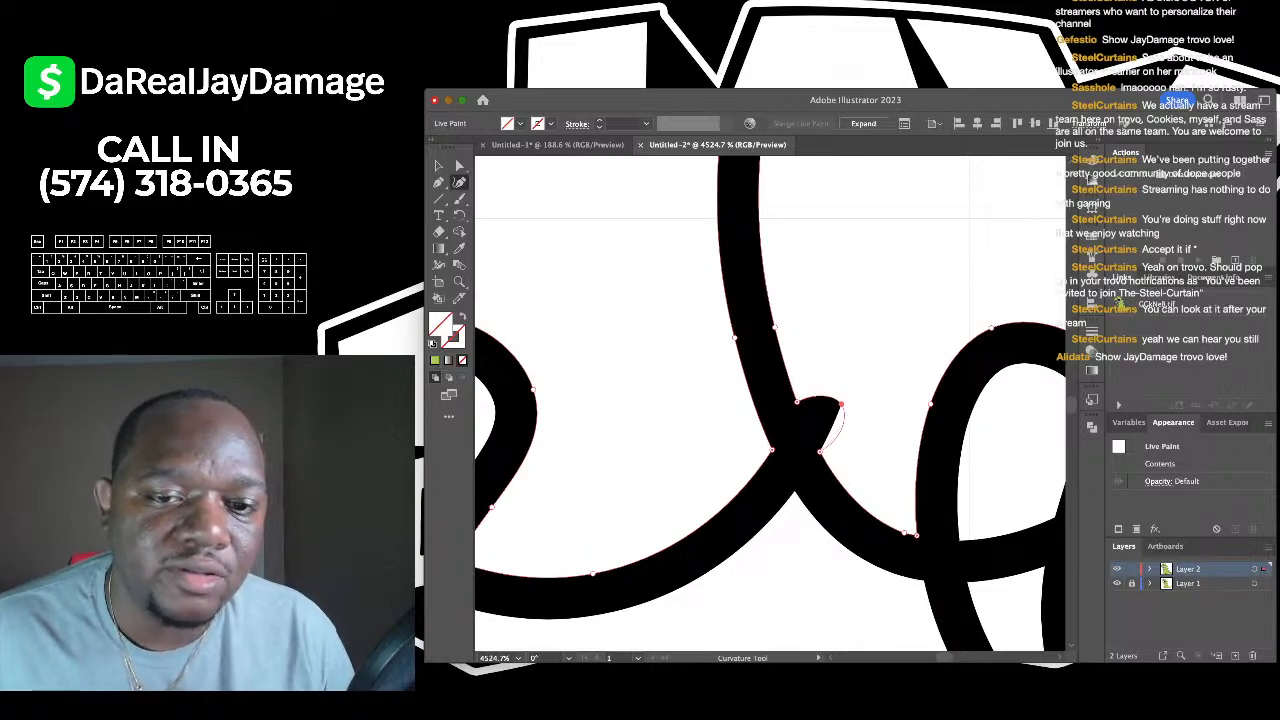
scroll(770, 400, down, 5)
scroll(770, 400, up, 1)
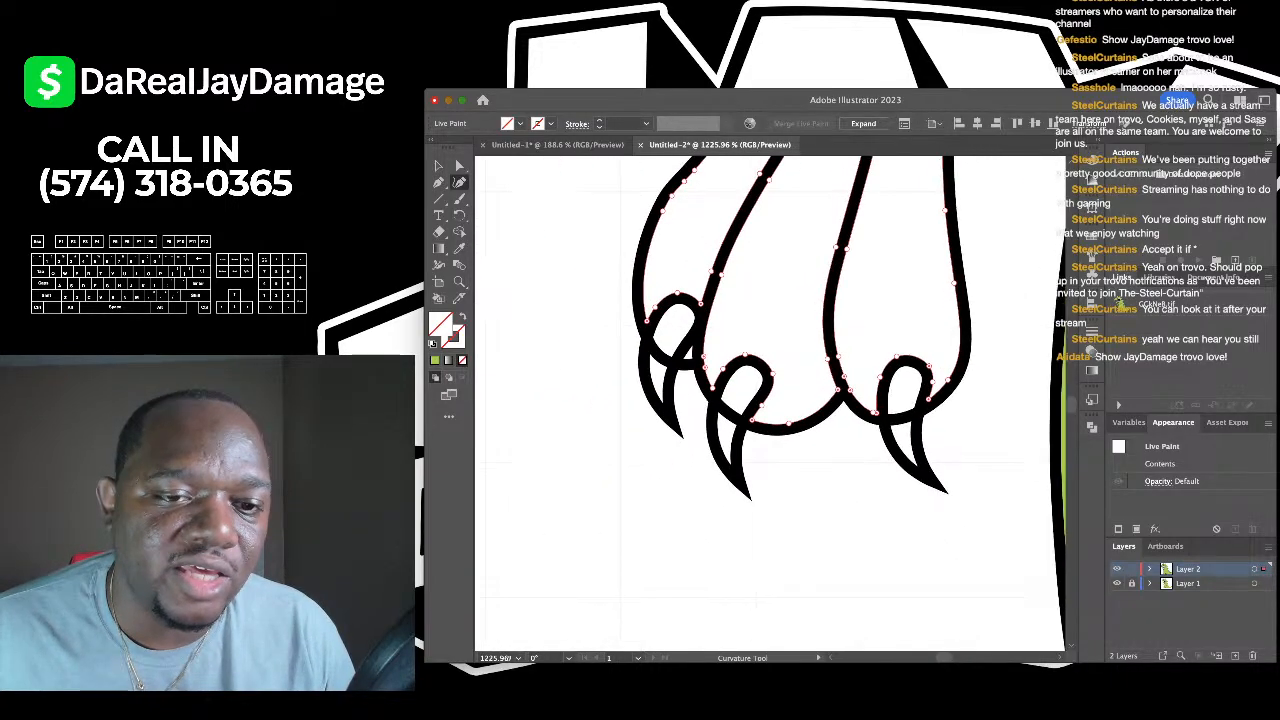
scroll(770, 400, up, 3)
- Expand the Live Paint artwork into ordinary paths and pick a small Eraser brush
key(v)
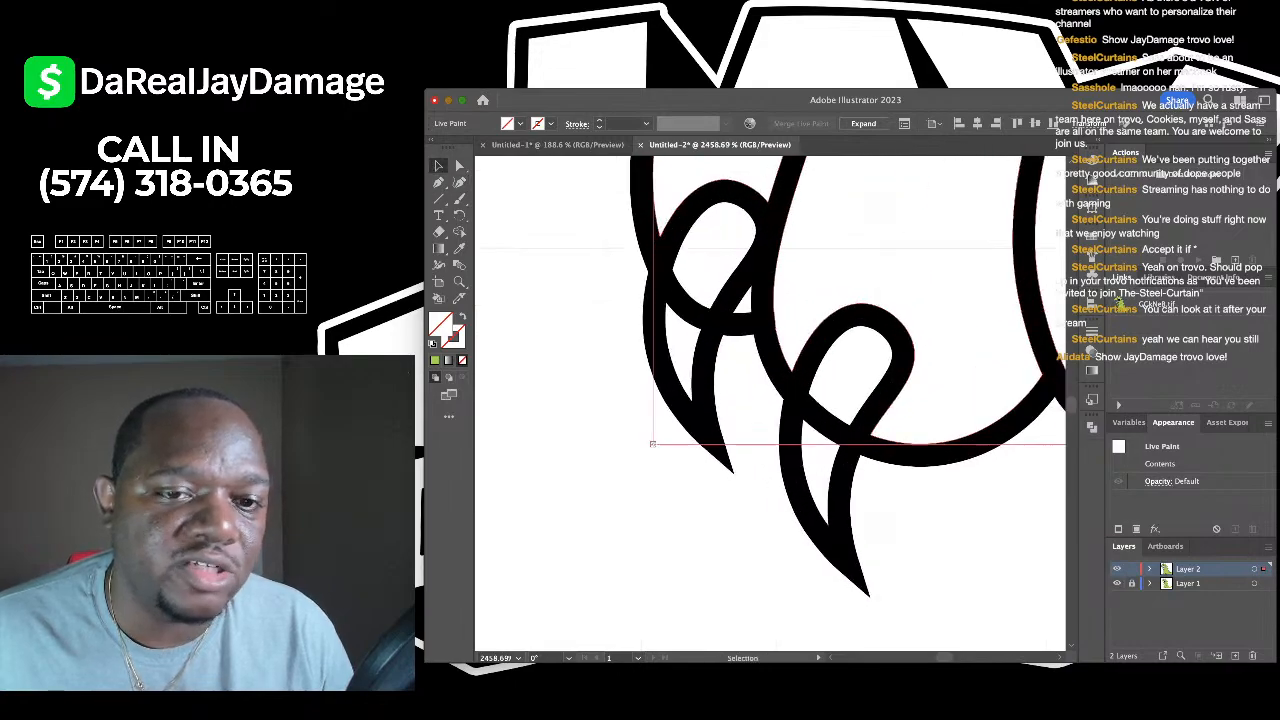
click(863, 123)
scroll(770, 377, right, 2)
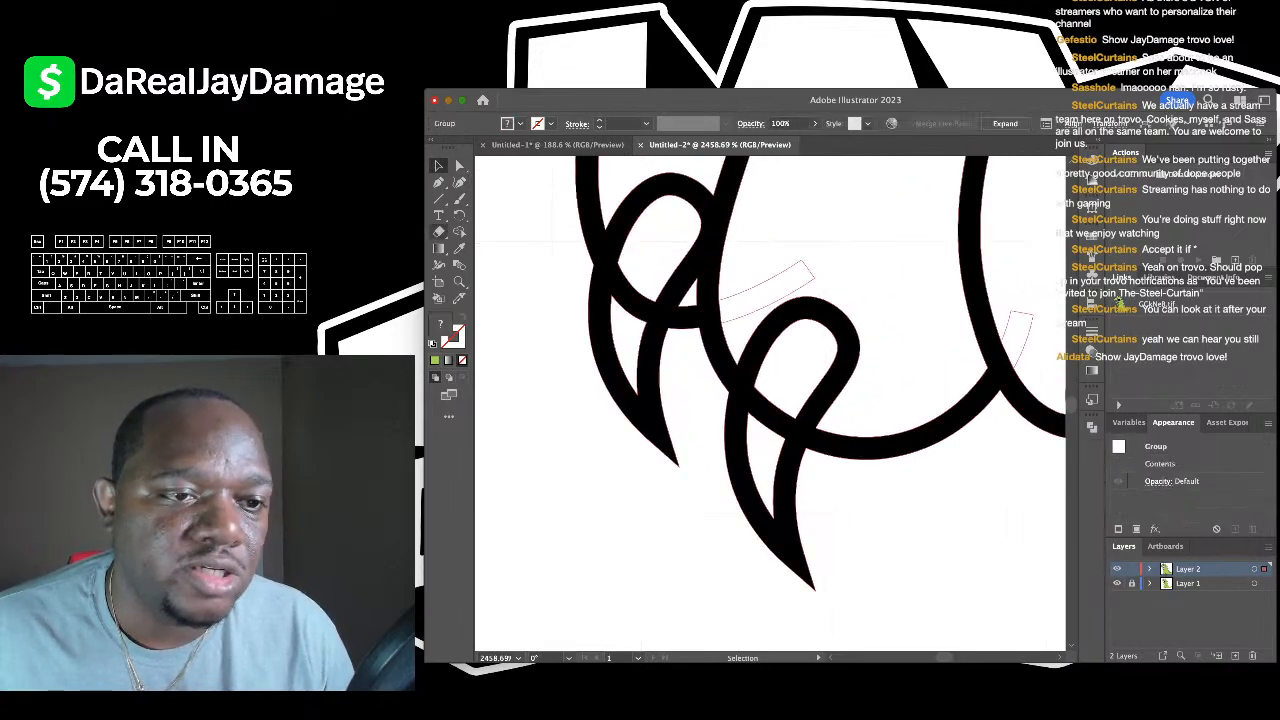
click(438, 231)
scroll(610, 279, up, 3)
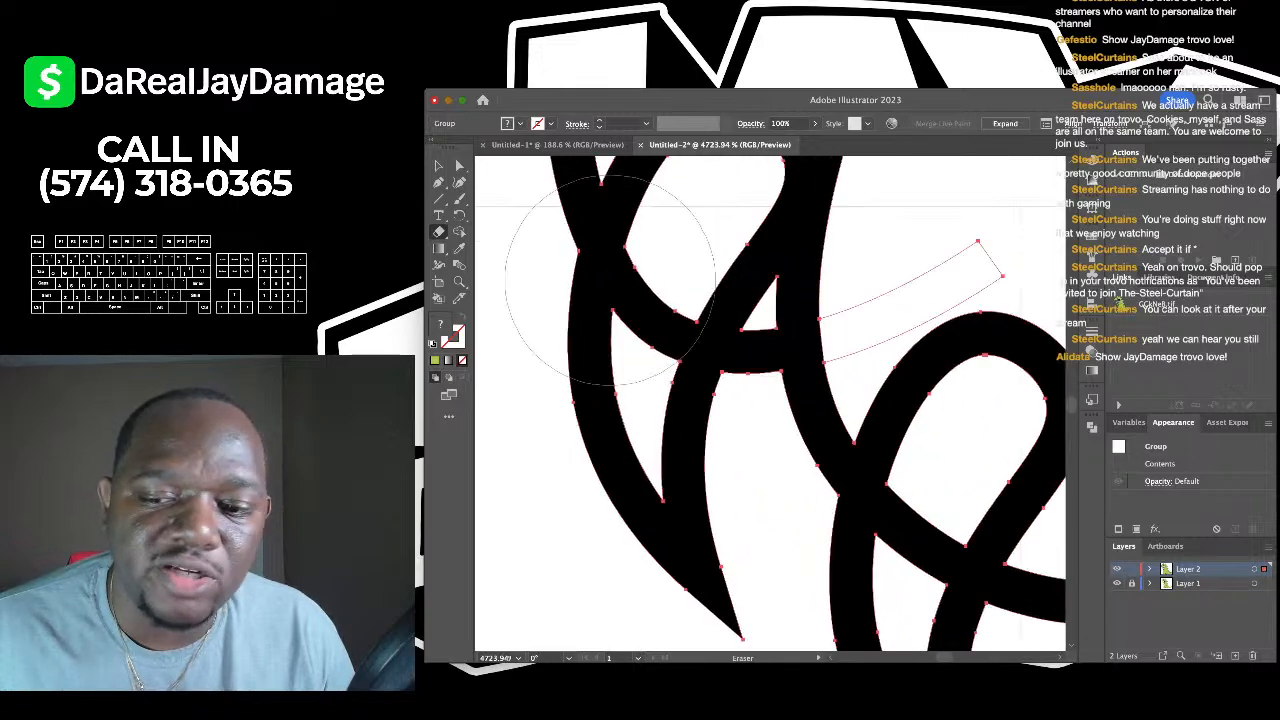
key(bracketleft)
key(bracketleft)
key(bracketleft)
key(bracketleft)
key(bracketleft)
key(bracketleft)
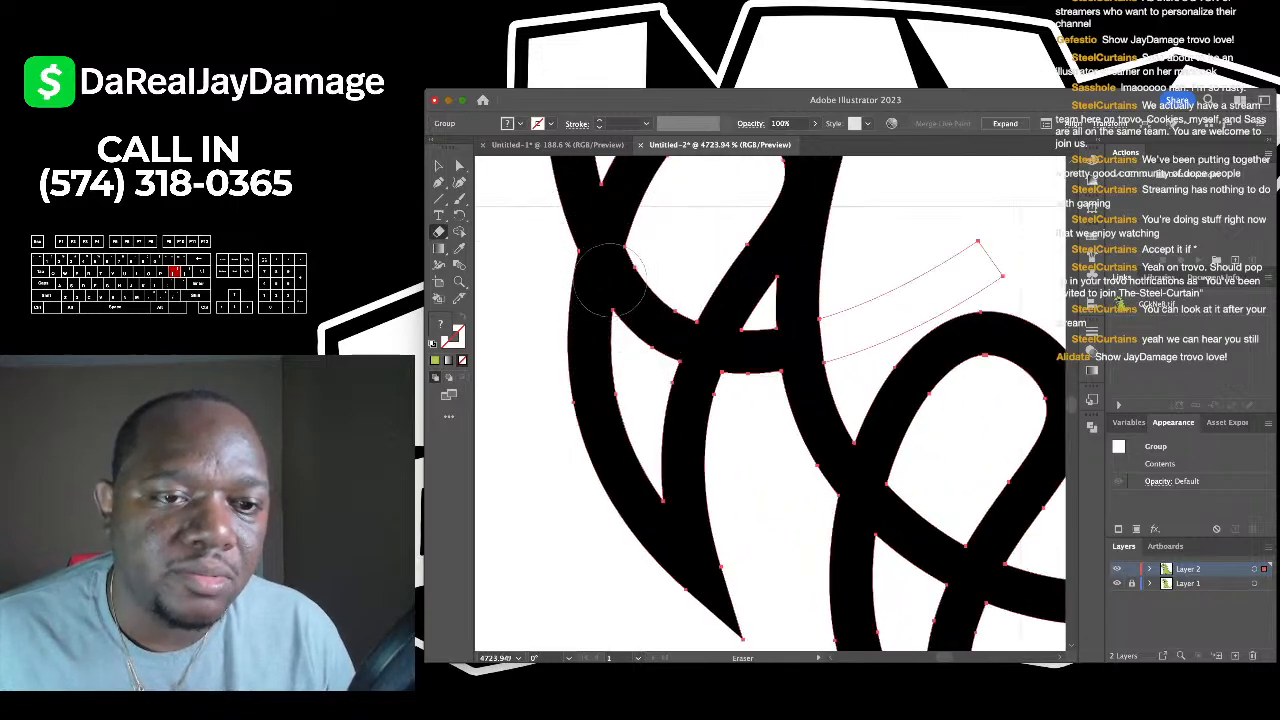
key(bracketleft)
- Erase the stray stroke bits and the bridge joining the left and centre claw strokes
mouse_move(608, 279)
mouse_down()
mouse_move(648, 290)
mouse_move(648, 312)
mouse_up()
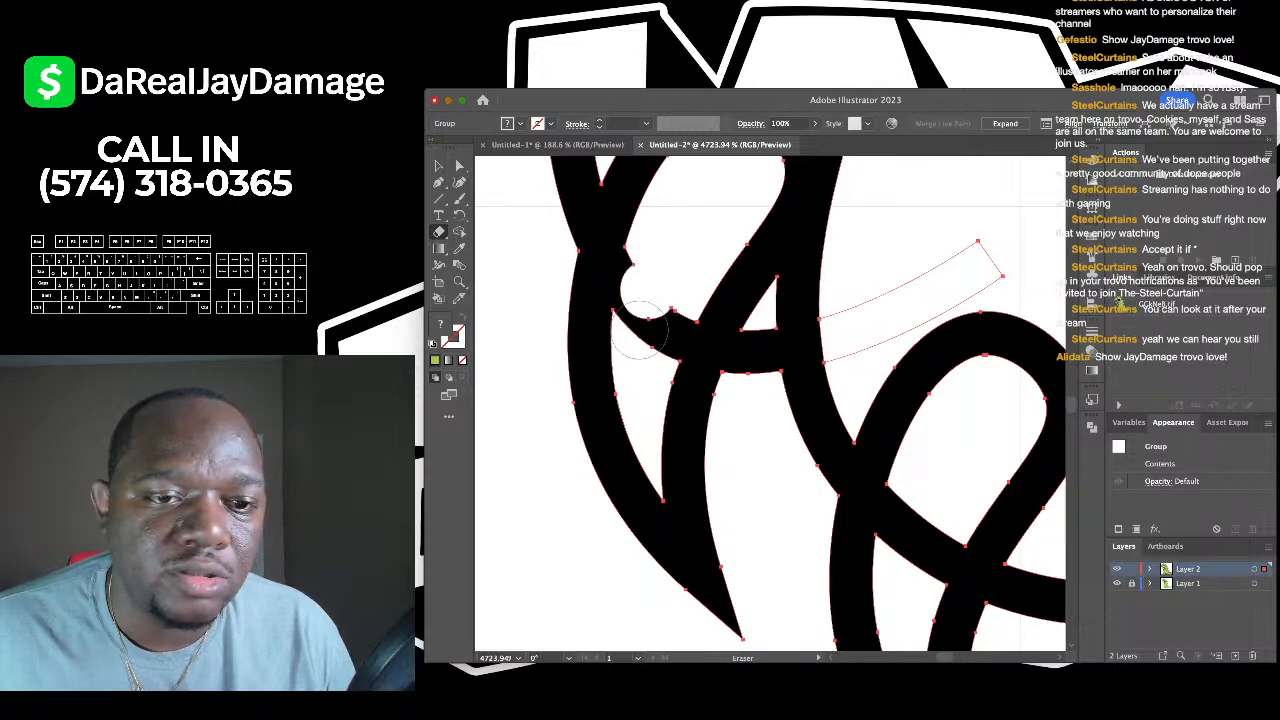
click(639, 330)
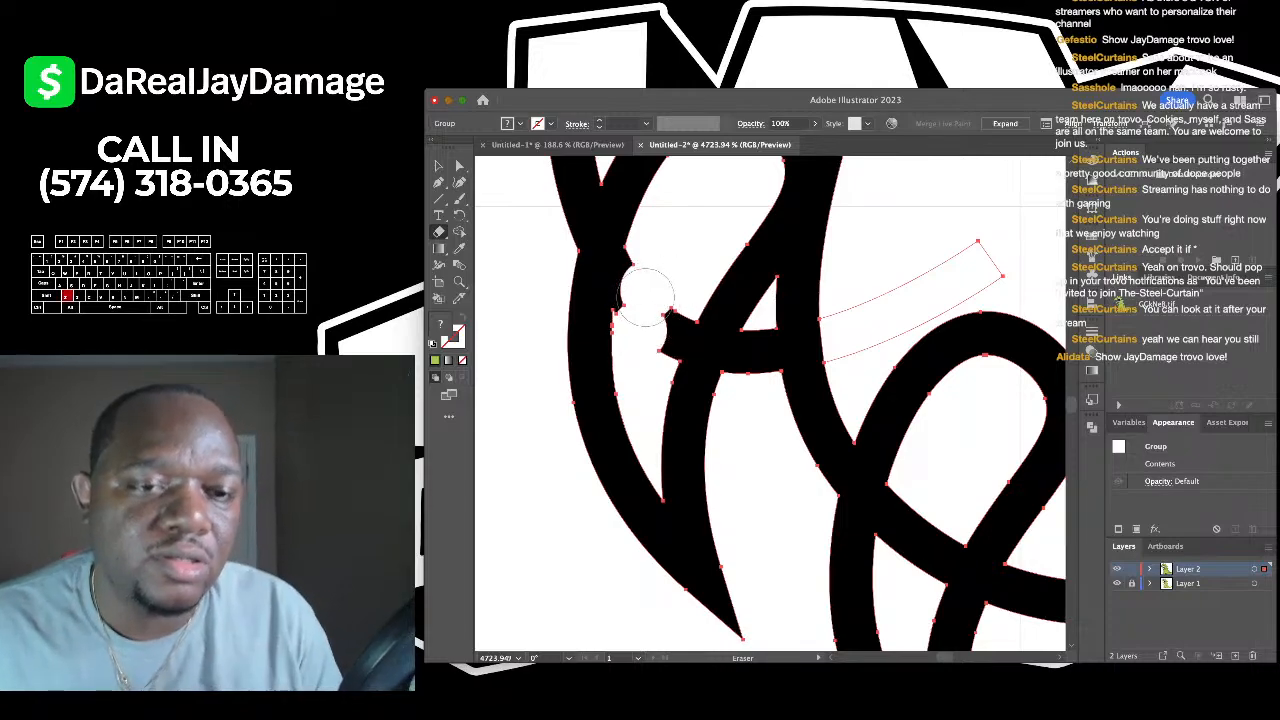
key(super+z)
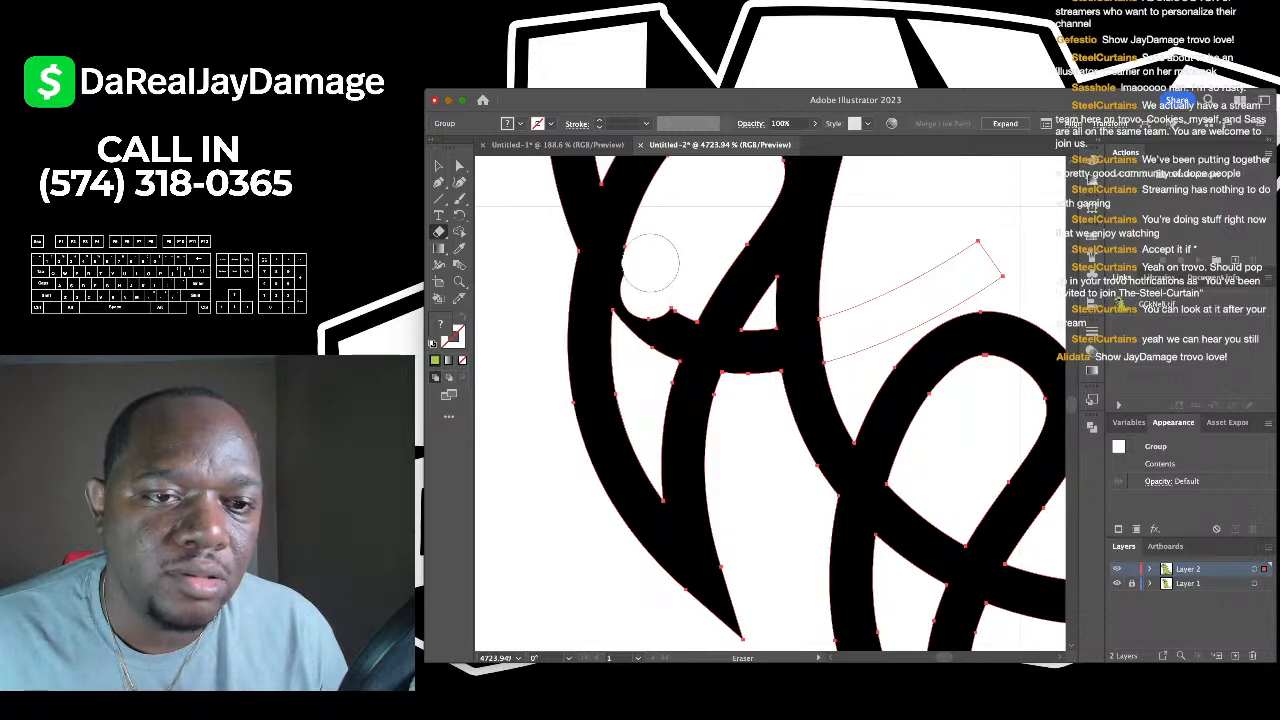
drag(654, 265, 645, 345)
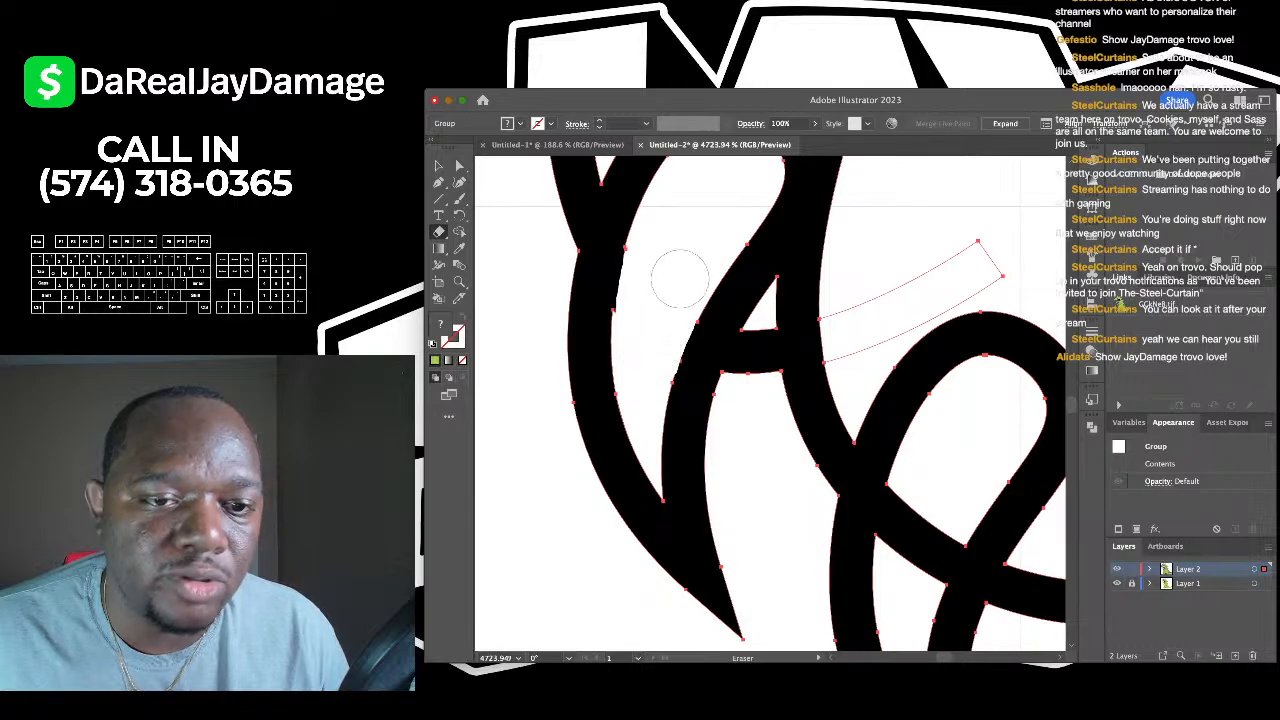
scroll(720, 430, down, 3)
scroll(720, 430, right, 3)
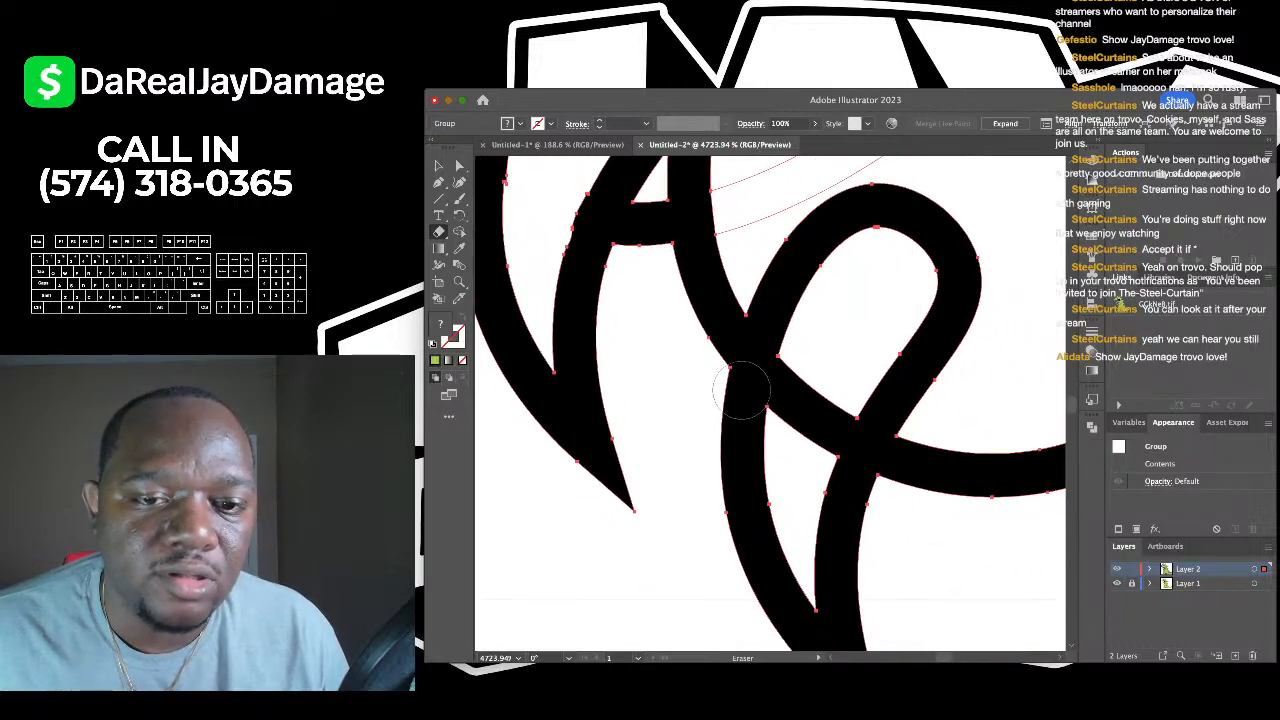
- Erase the overlapping junction near the lower loop and the leftover black along the stroke edge
mouse_move(812, 370)
mouse_down()
mouse_move(835, 340)
mouse_move(800, 352)
mouse_move(815, 355)
mouse_move(797, 405)
mouse_move(803, 452)
mouse_move(848, 350)
mouse_up()
scroll(848, 350, down, 5)
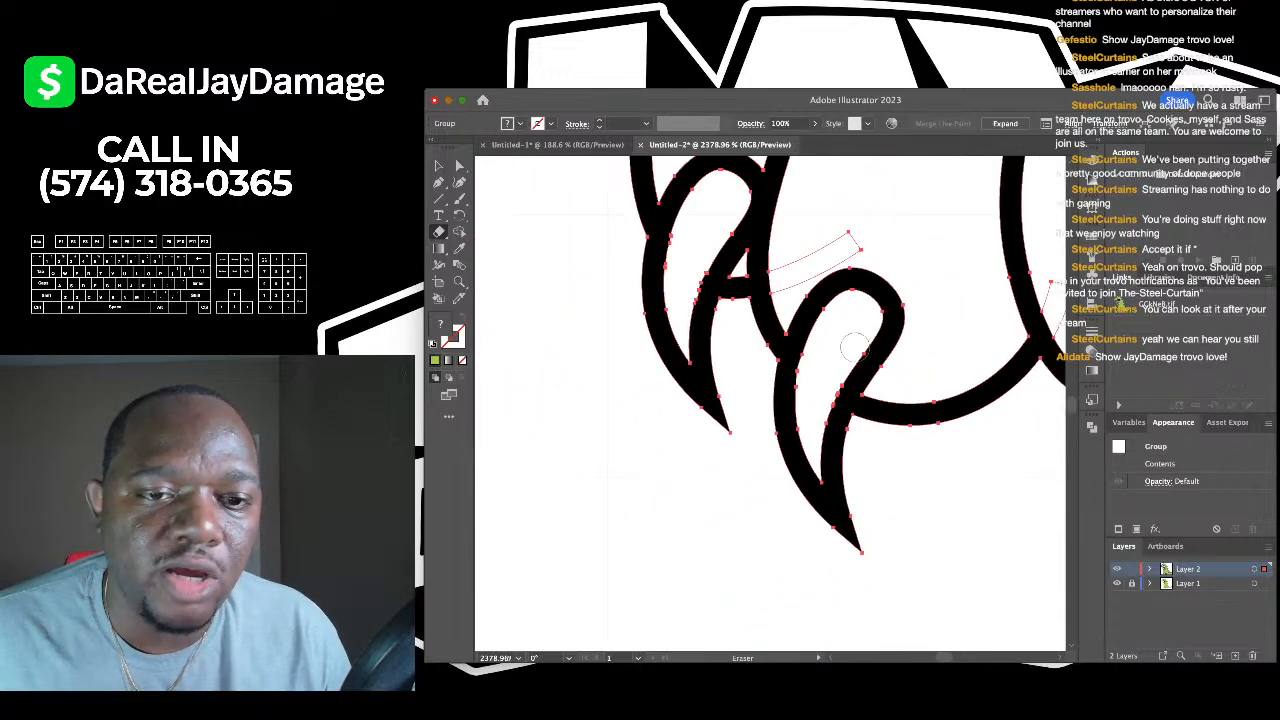
scroll(848, 350, up, 5)
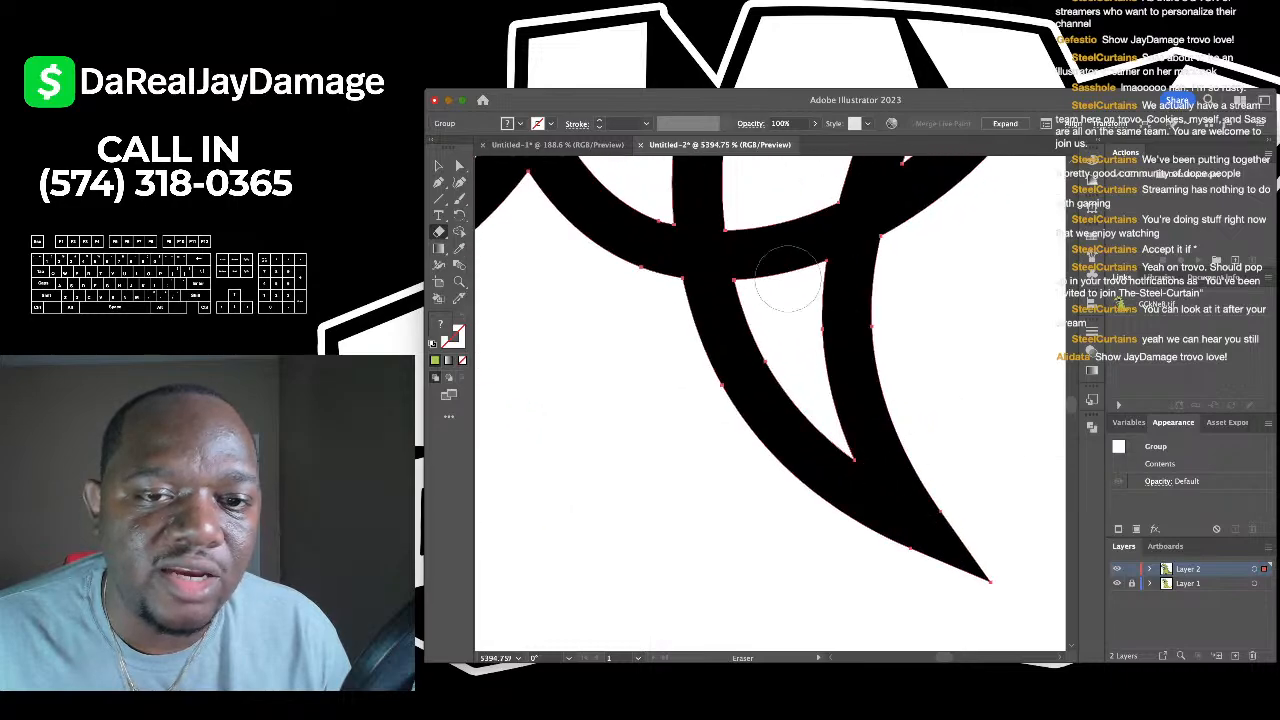
mouse_move(781, 222)
mouse_down()
mouse_move(777, 200)
mouse_move(774, 290)
mouse_move(760, 238)
mouse_up()
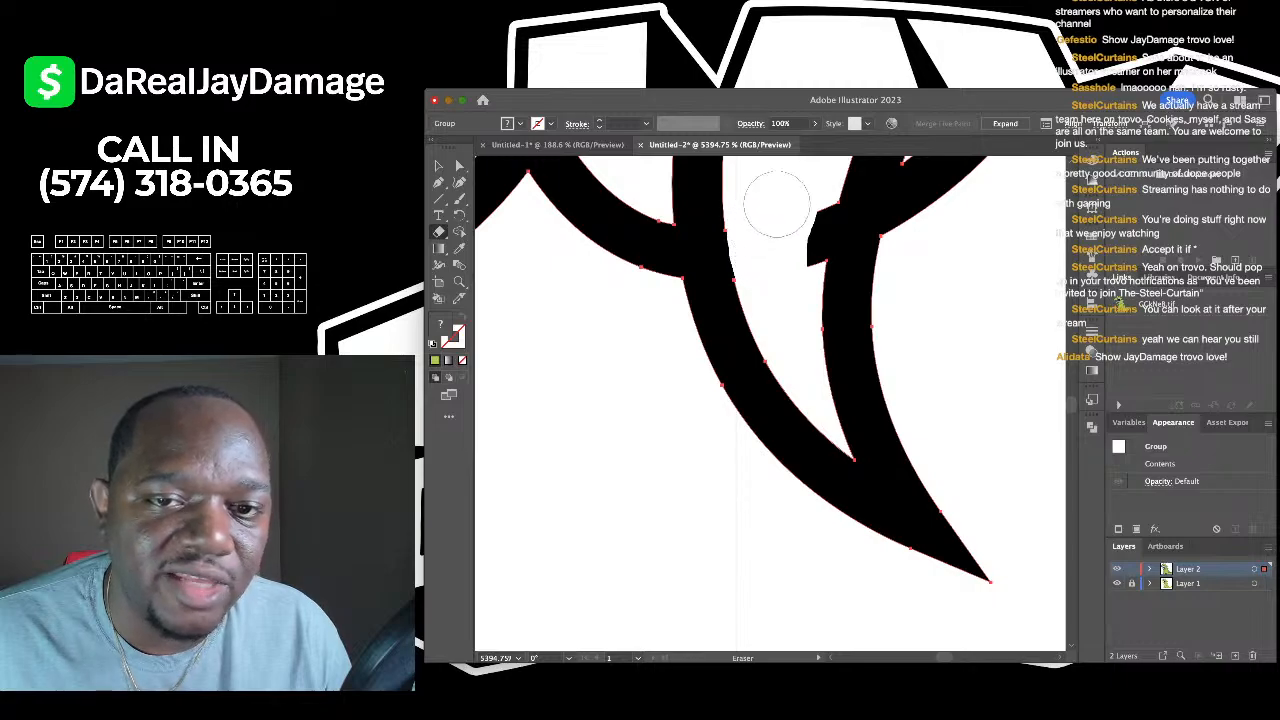
drag(800, 198, 796, 226)
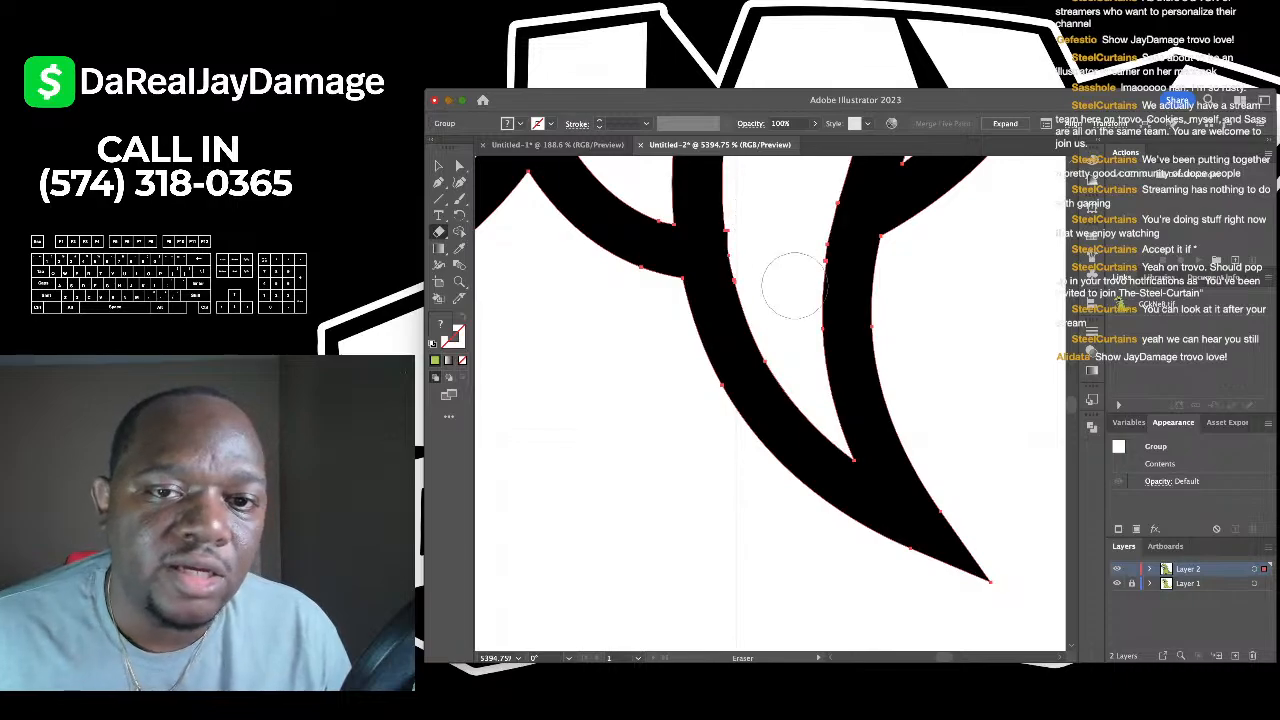
scroll(863, 280, down, 3)
scroll(707, 280, down, 3)
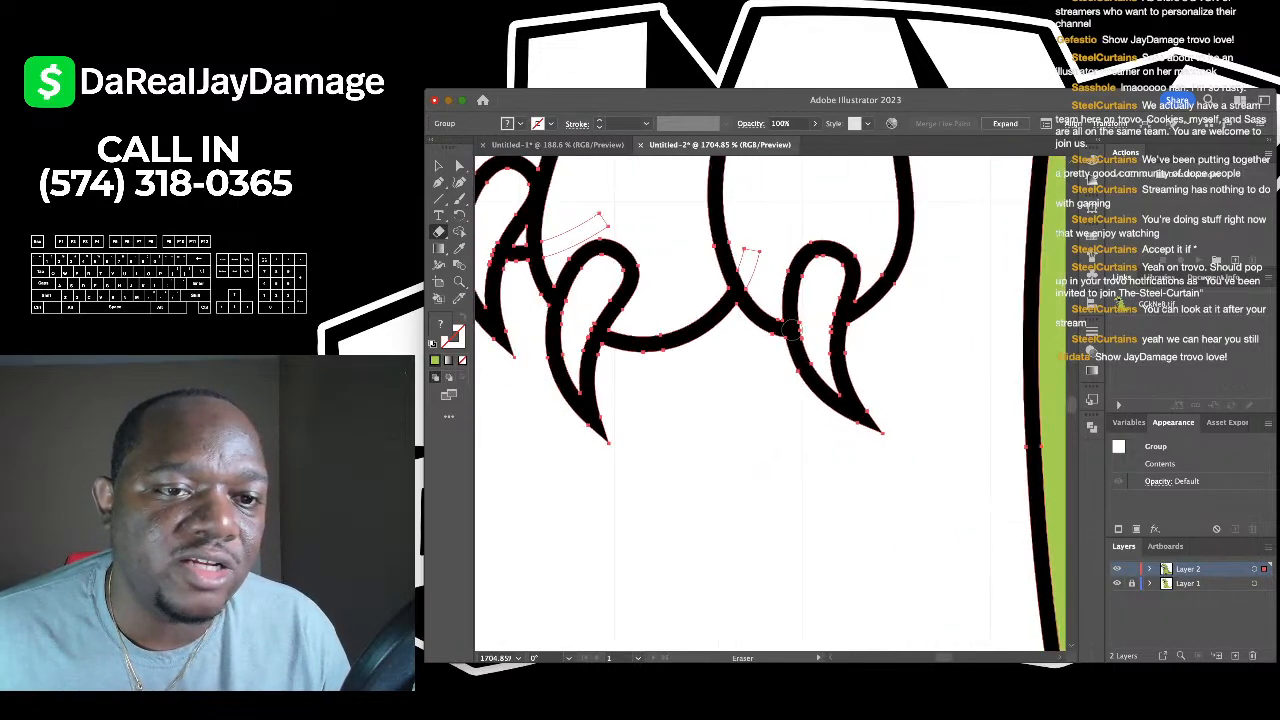
- Deselect the artwork and sample the body's green as the fill colour
key(v)
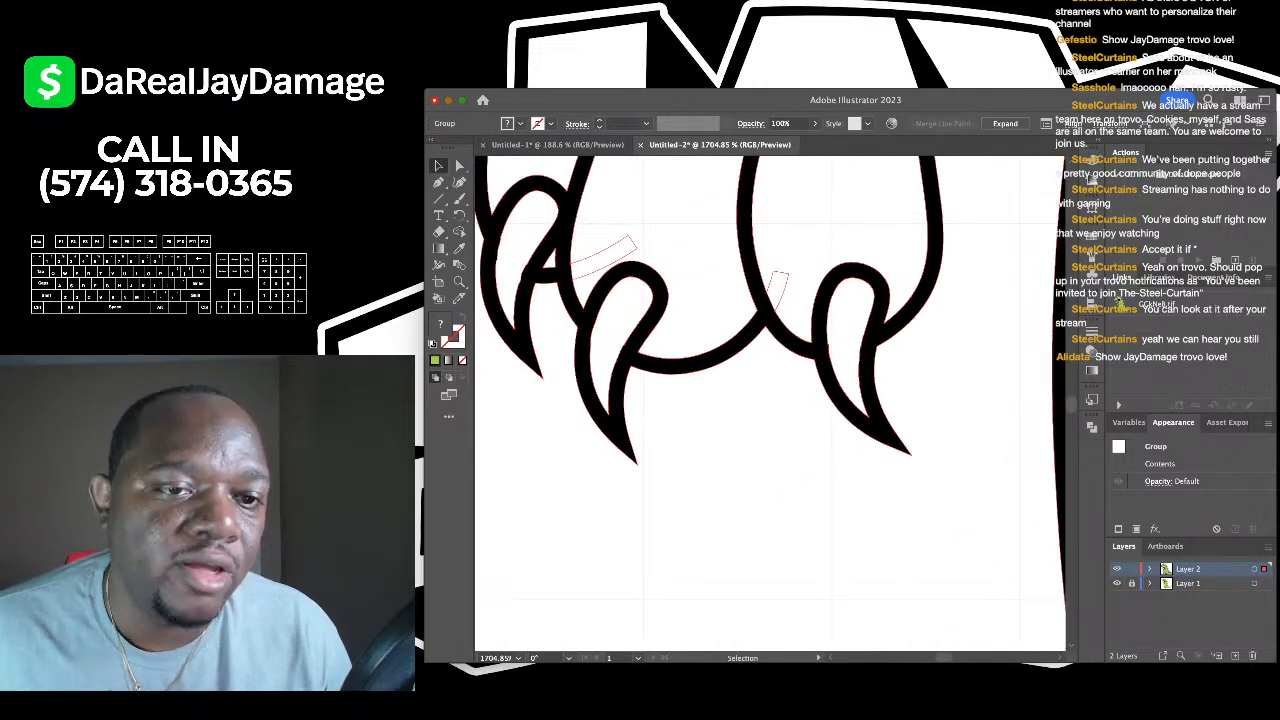
key(ctrl+shift+a)
scroll(707, 280, down, 7)
scroll(770, 400, down, 4)
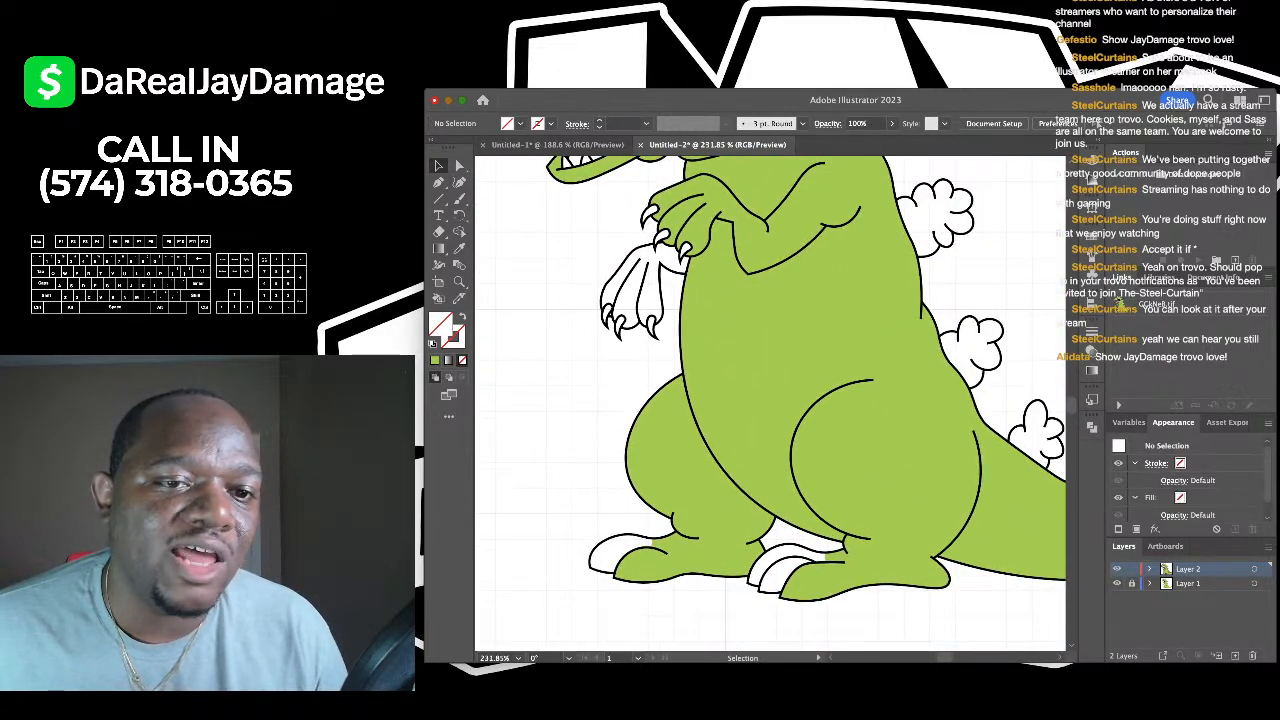
scroll(770, 400, up, 4)
key(i)
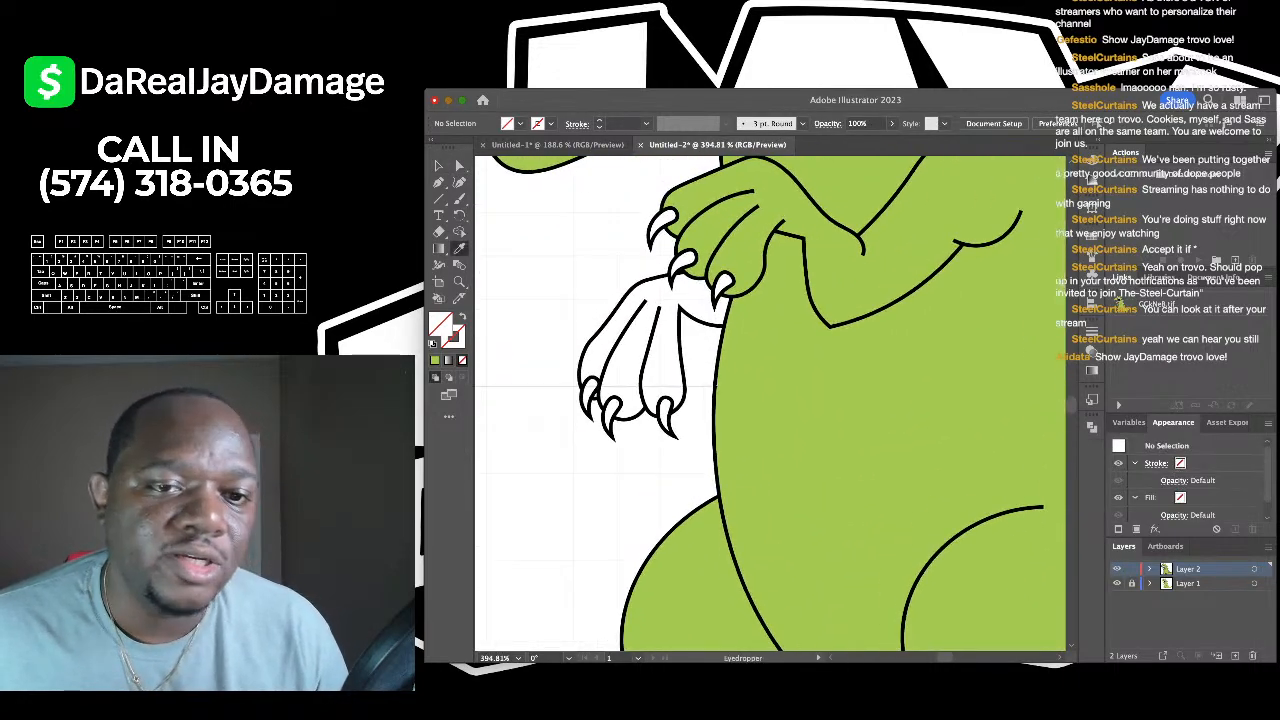
click(768, 370)
- Paint the left, middle and right fingers of the hand green with the Live Paint Bucket
scroll(770, 400, left, 2)
scroll(770, 400, down, 1)
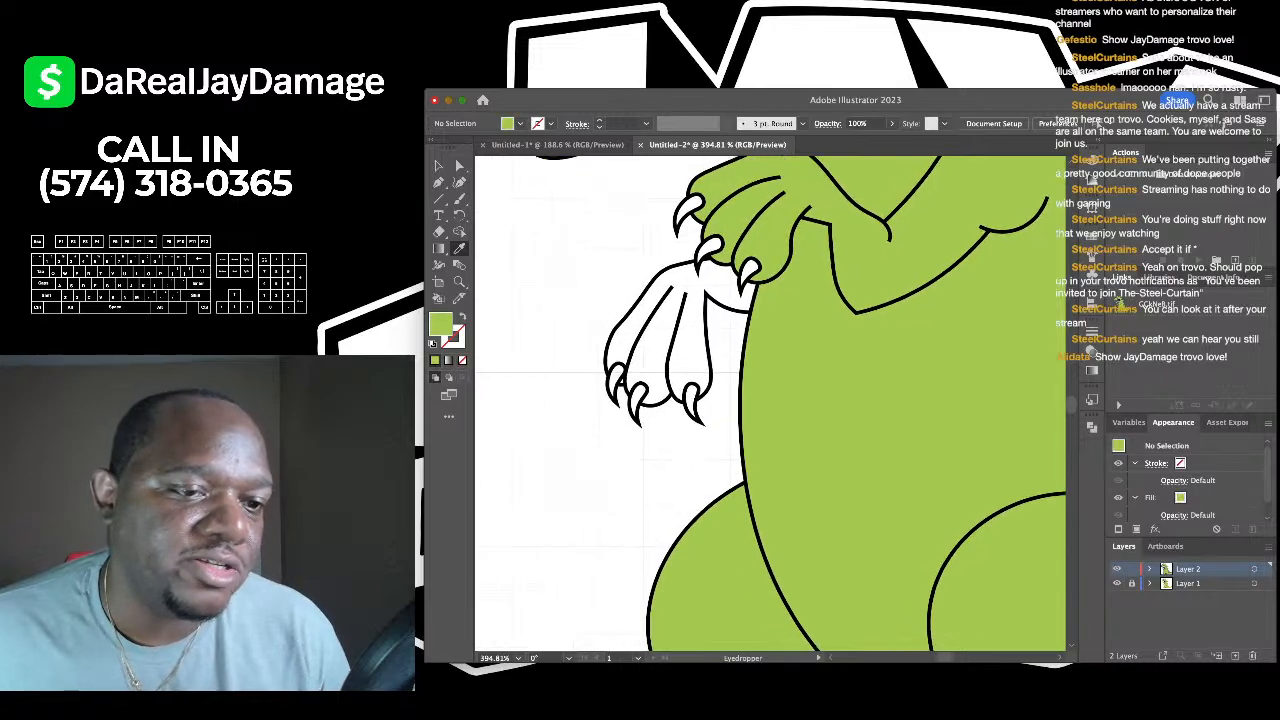
key(k)
scroll(700, 330, up, 3)
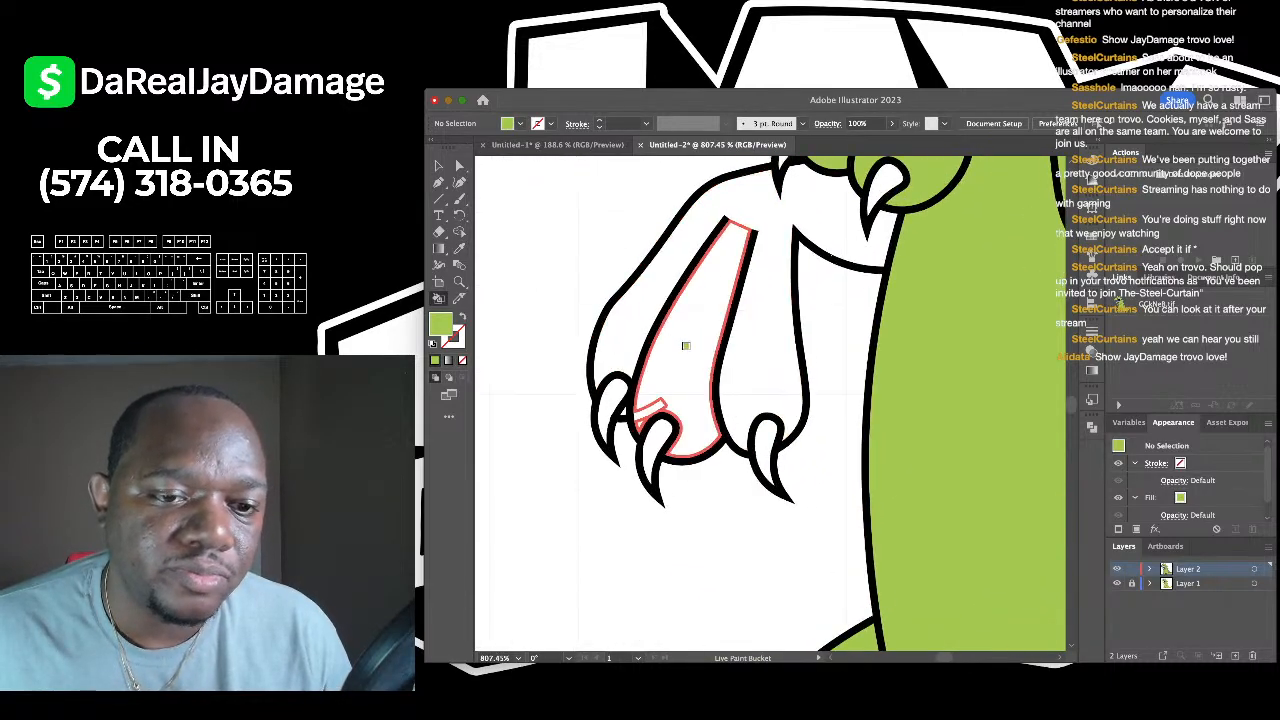
click(690, 370)
scroll(660, 413, up, 2)
click(638, 390)
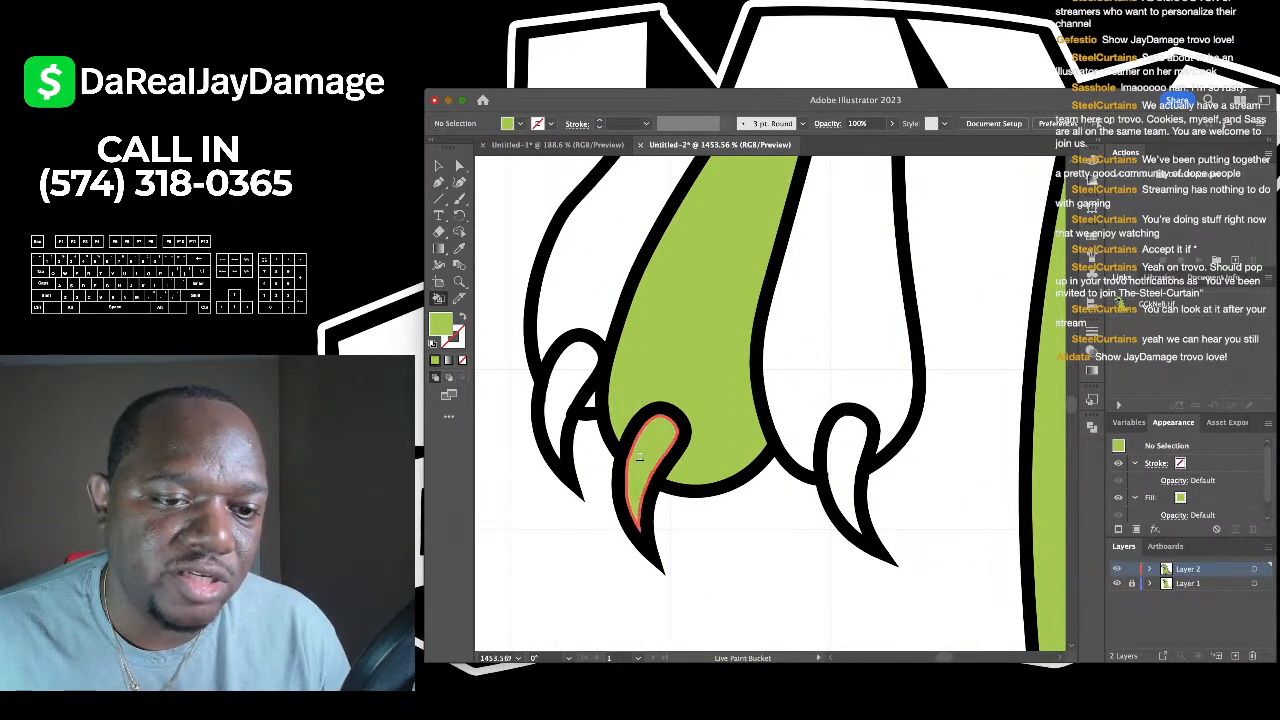
scroll(586, 360, down, 1)
click(586, 325)
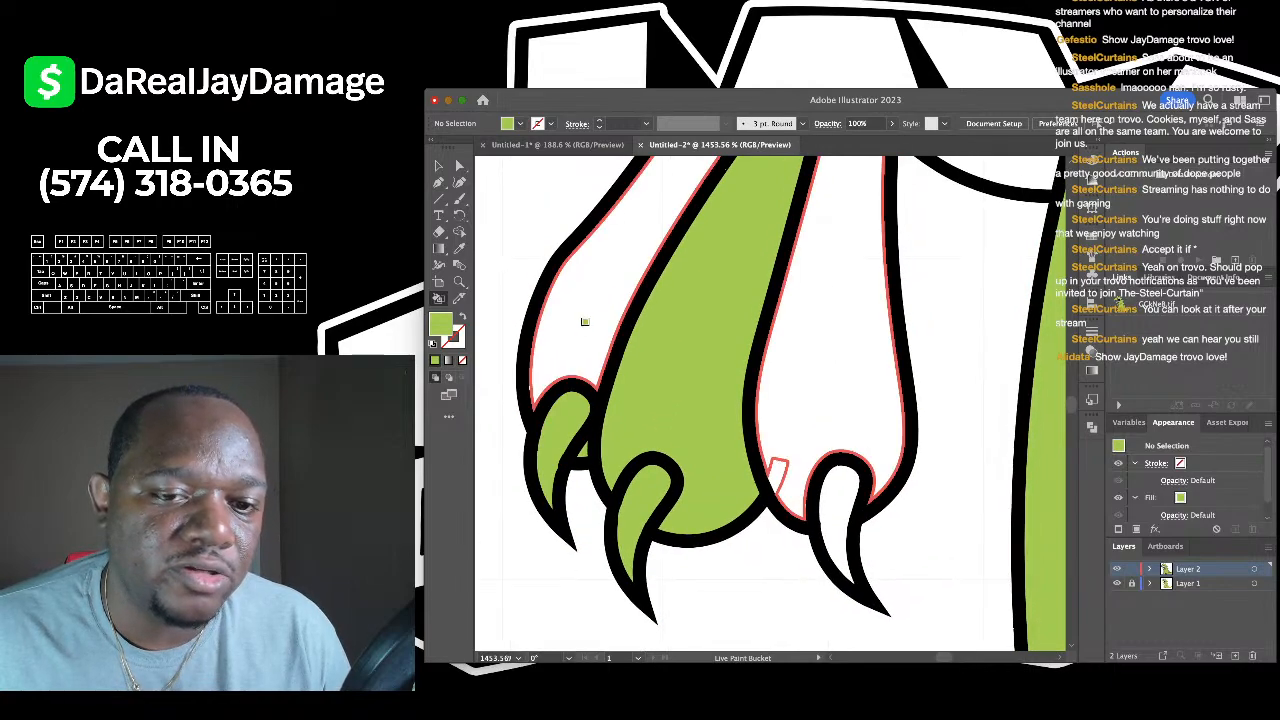
click(750, 430)
click(832, 492)
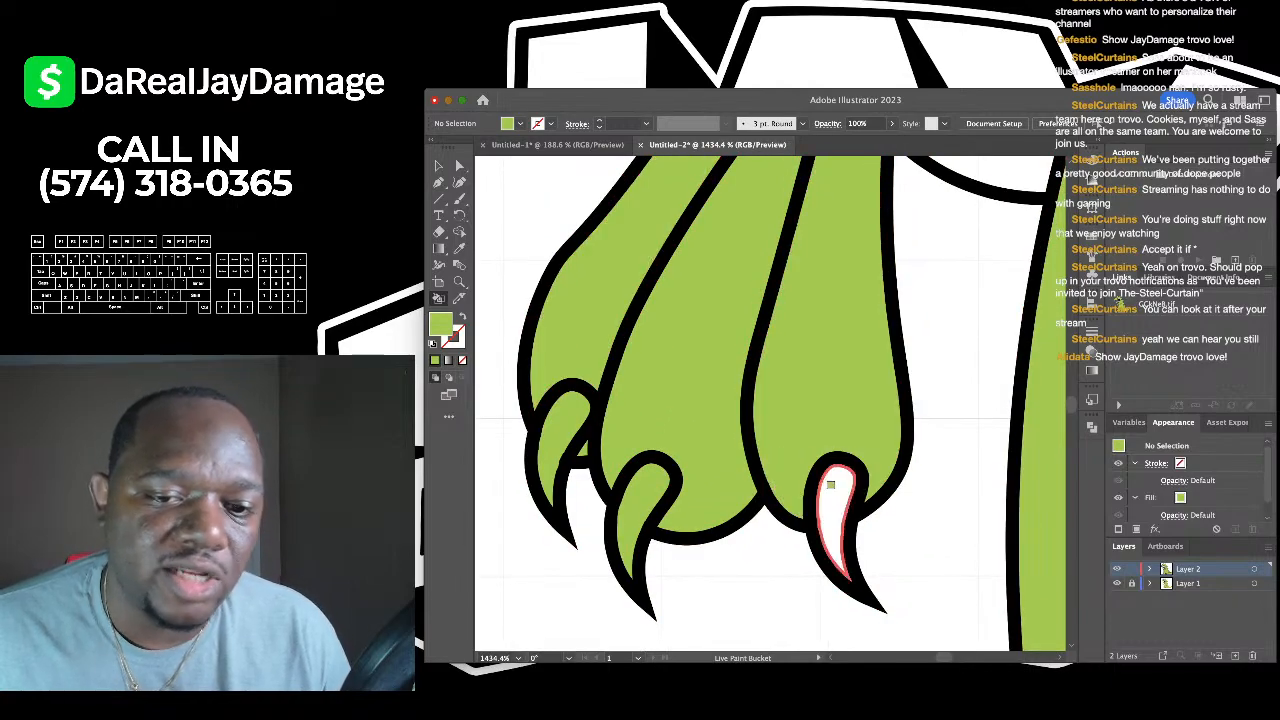
scroll(830, 490, down, 6)
scroll(830, 488, up, 4)
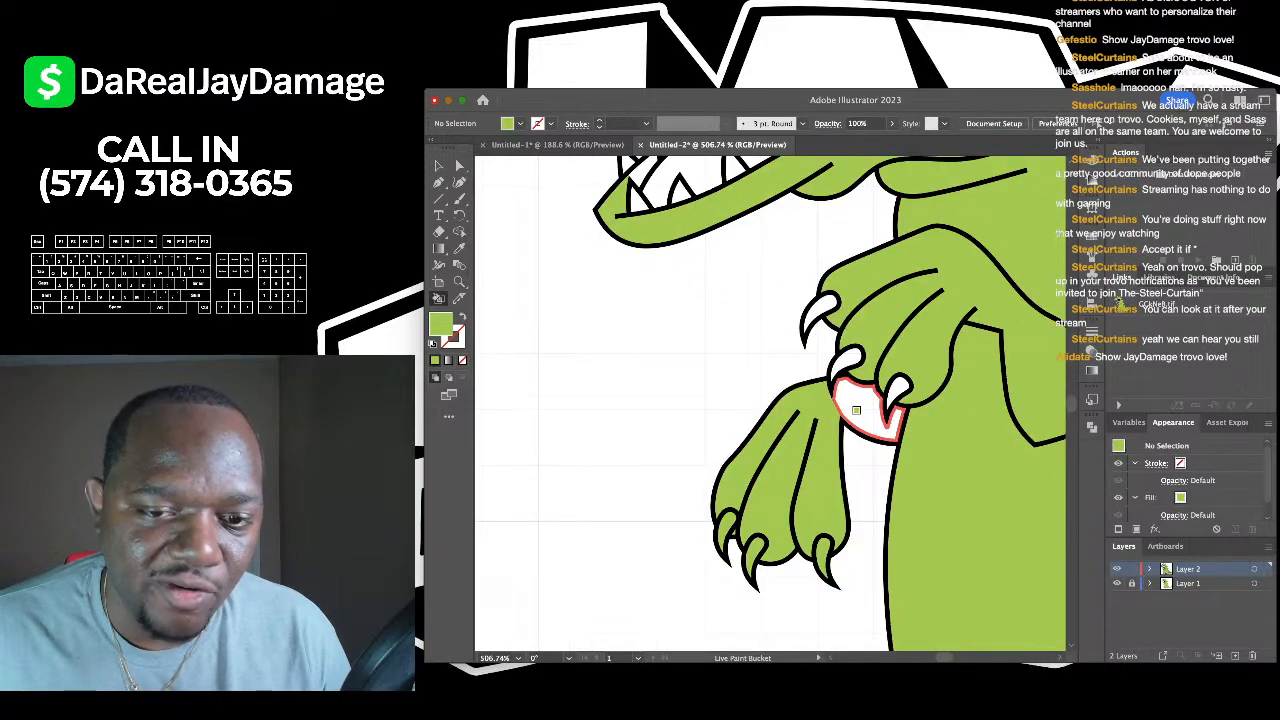
scroll(850, 460, down, 3)
scroll(872, 432, down, 3)
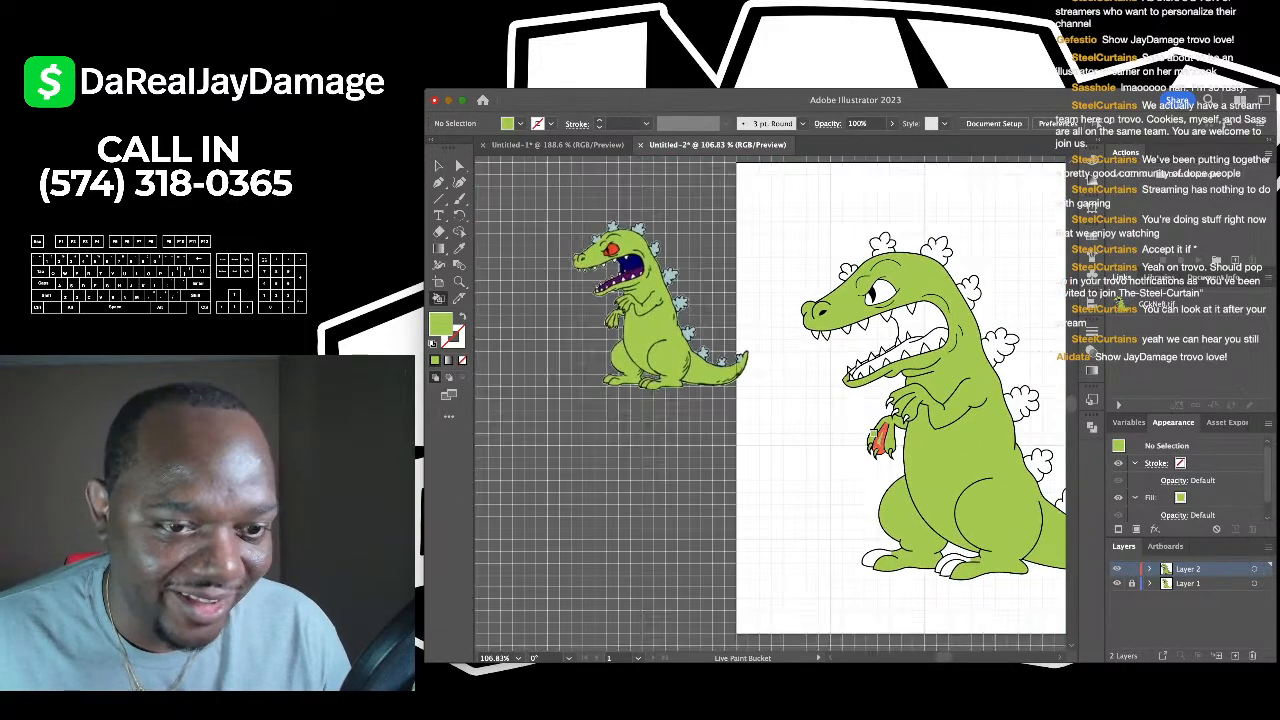
- Get the Eyedropper ready to sample from the reference and show the document grid
key(i)
scroll(594, 331, up, 6)
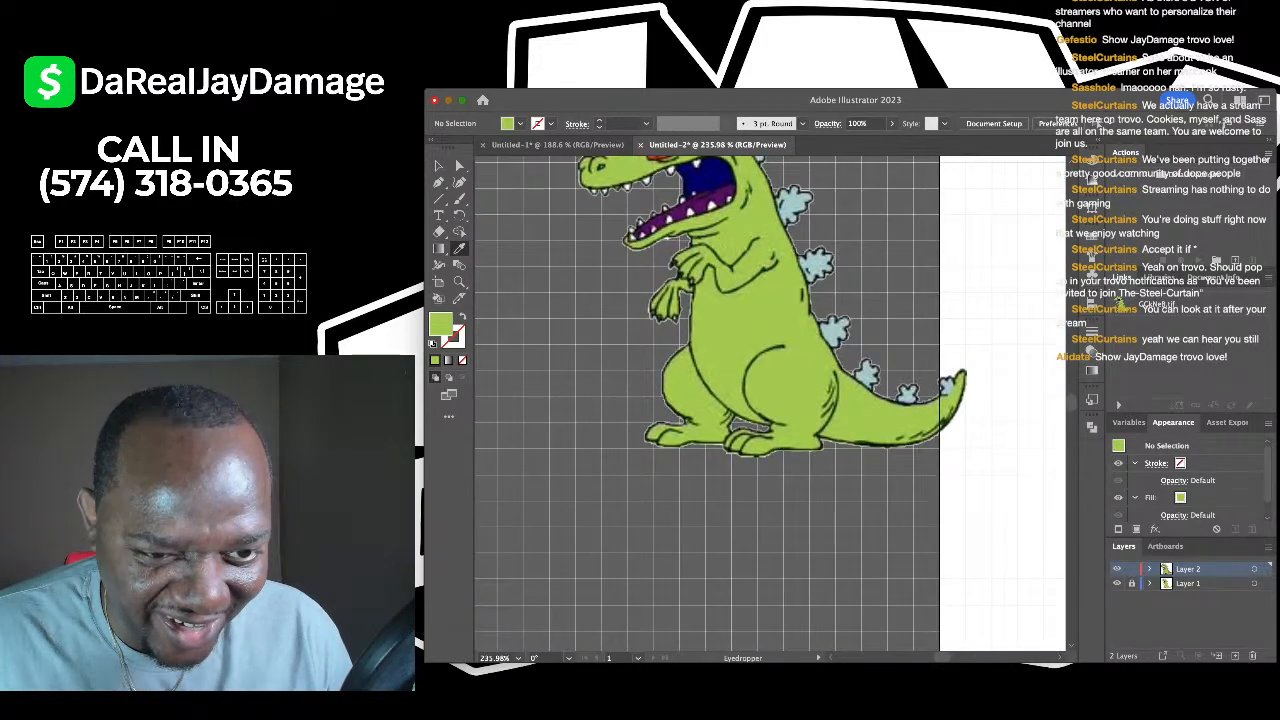
scroll(600, 332, up, 2)
scroll(600, 332, down, 8)
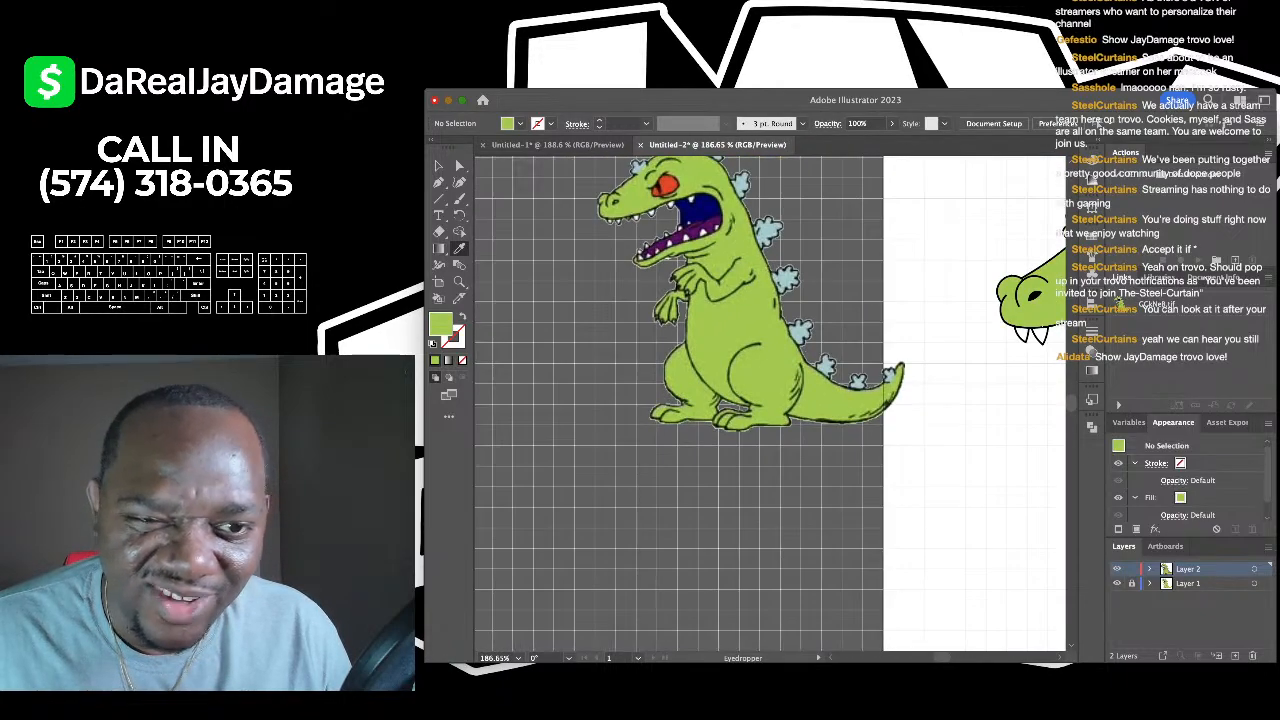
key(super+apostrophe)
scroll(600, 332, down, 1)
scroll(600, 332, up, 3)
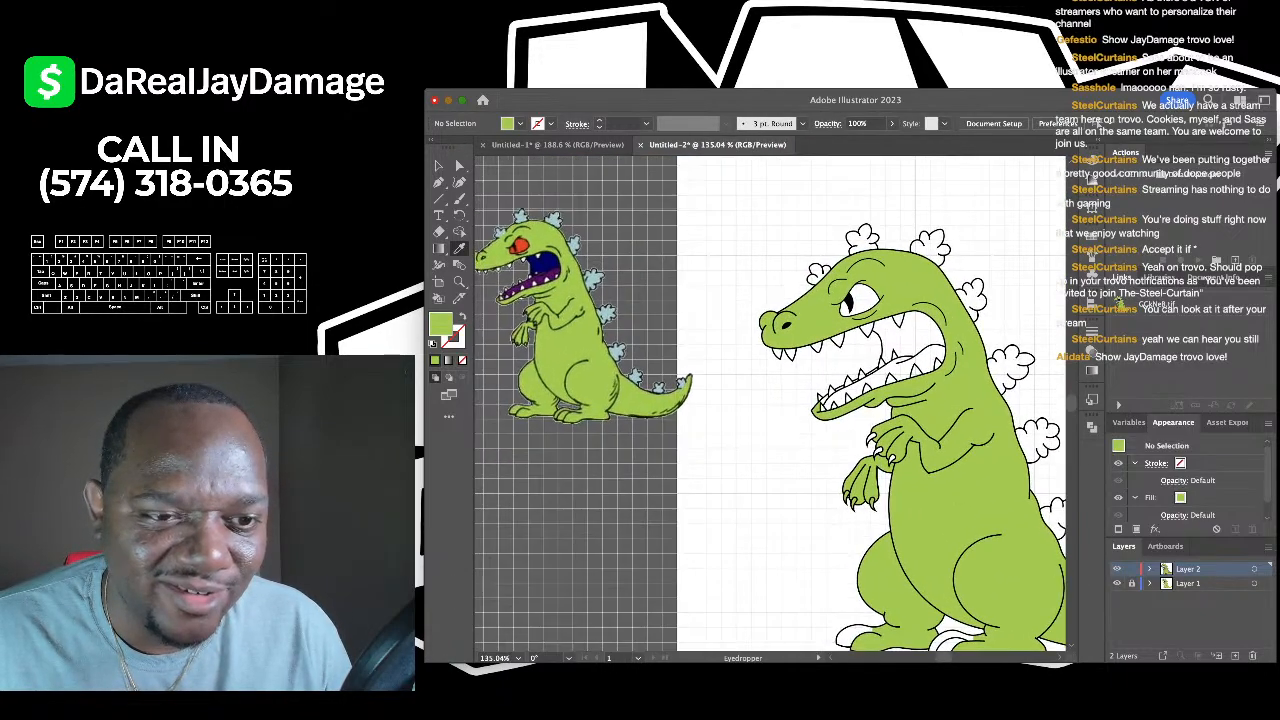
scroll(494, 232, up, 2)
scroll(494, 232, down, 3)
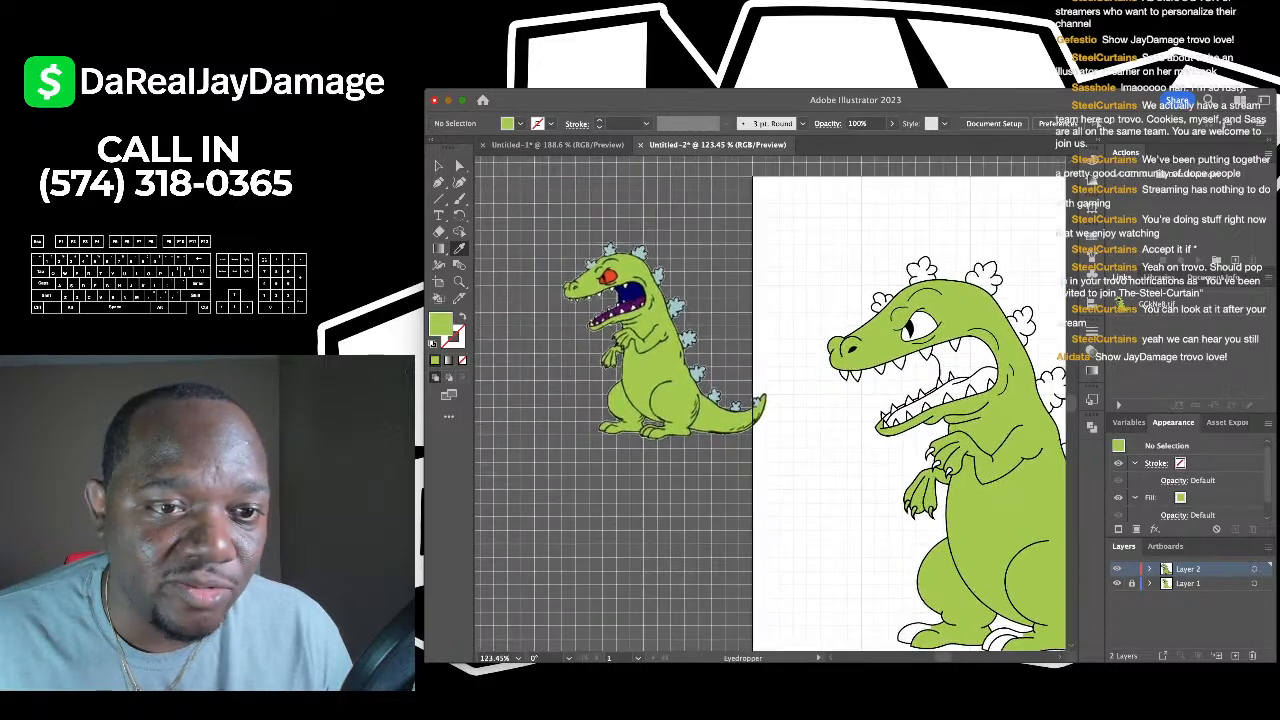
scroll(494, 232, up, 5)
- Sample the reference eye's orange and paint the dinosaur's eye with it
click(630, 245)
scroll(630, 245, down, 5)
key(k)
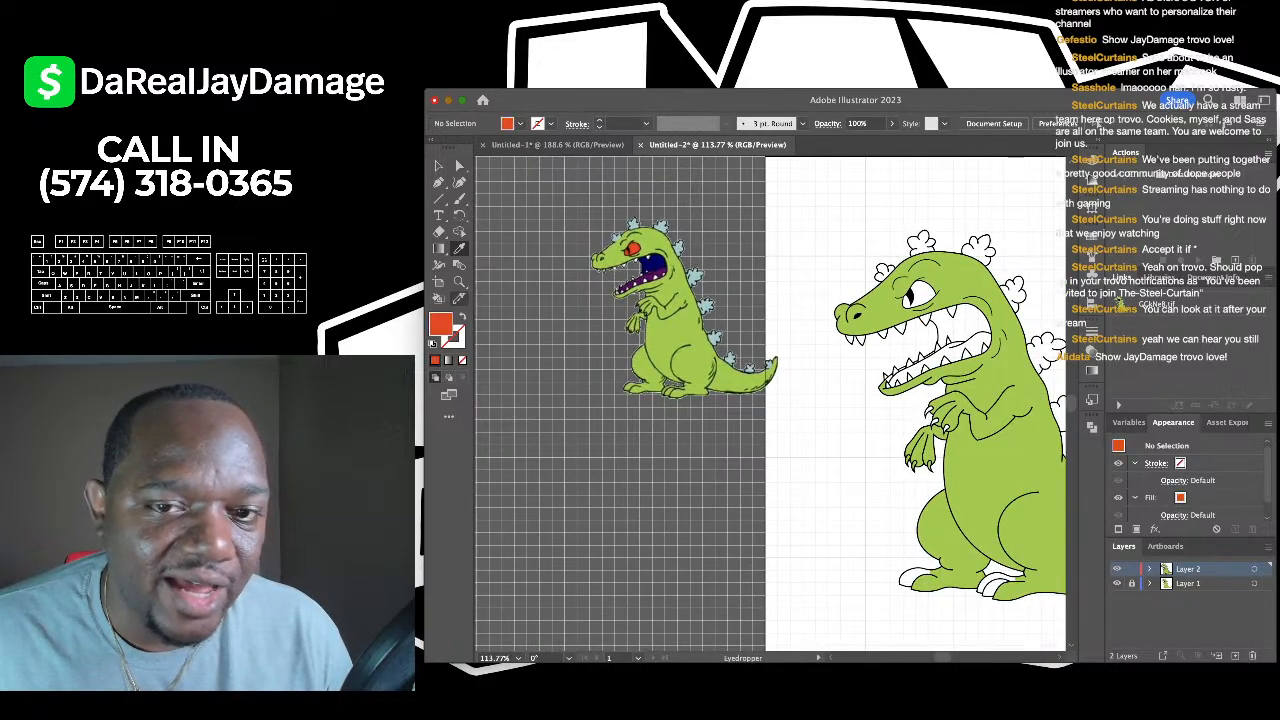
scroll(851, 297, up, 4)
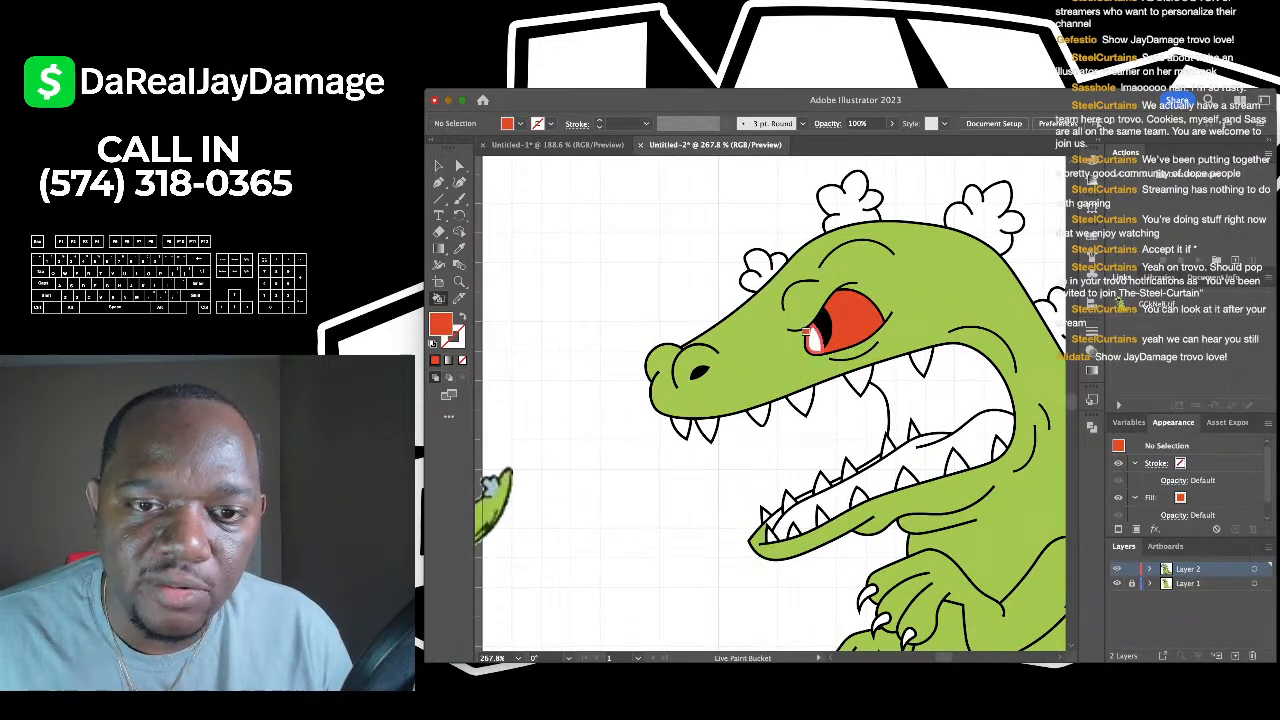
scroll(809, 329, down, 5)
scroll(809, 329, up, 3)
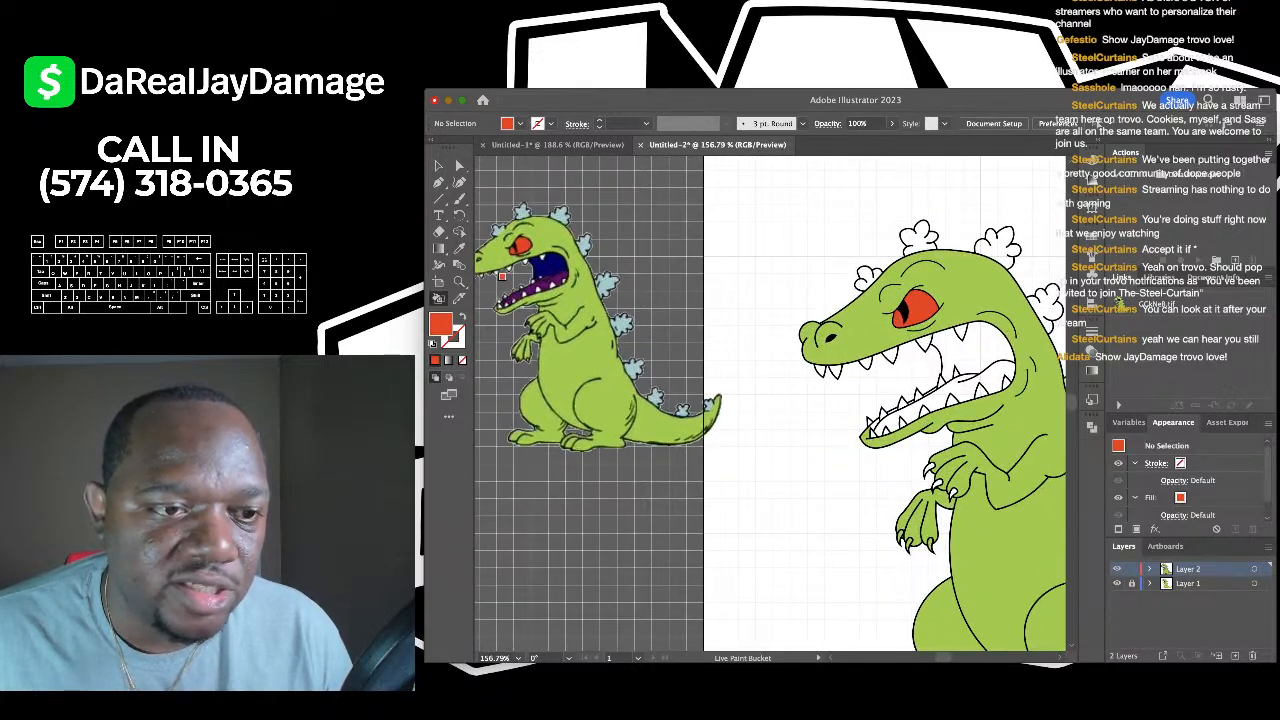
scroll(531, 268, up, 5)
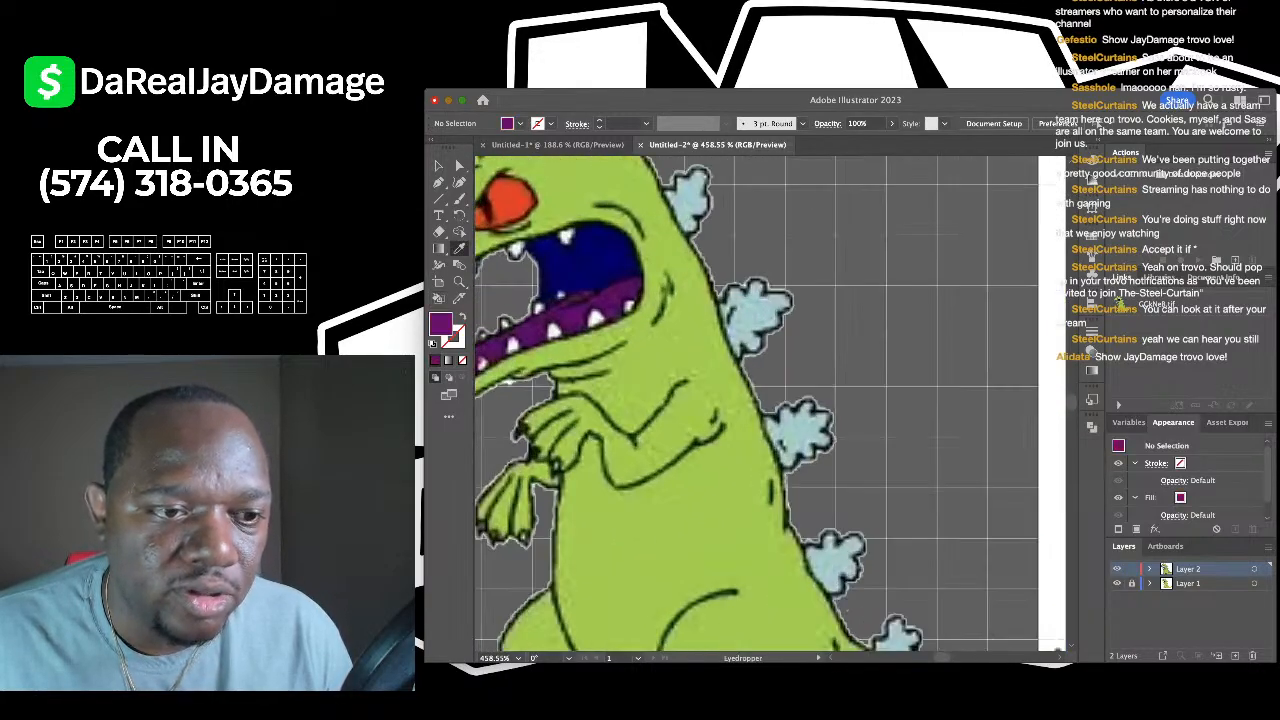
scroll(770, 400, down, 5)
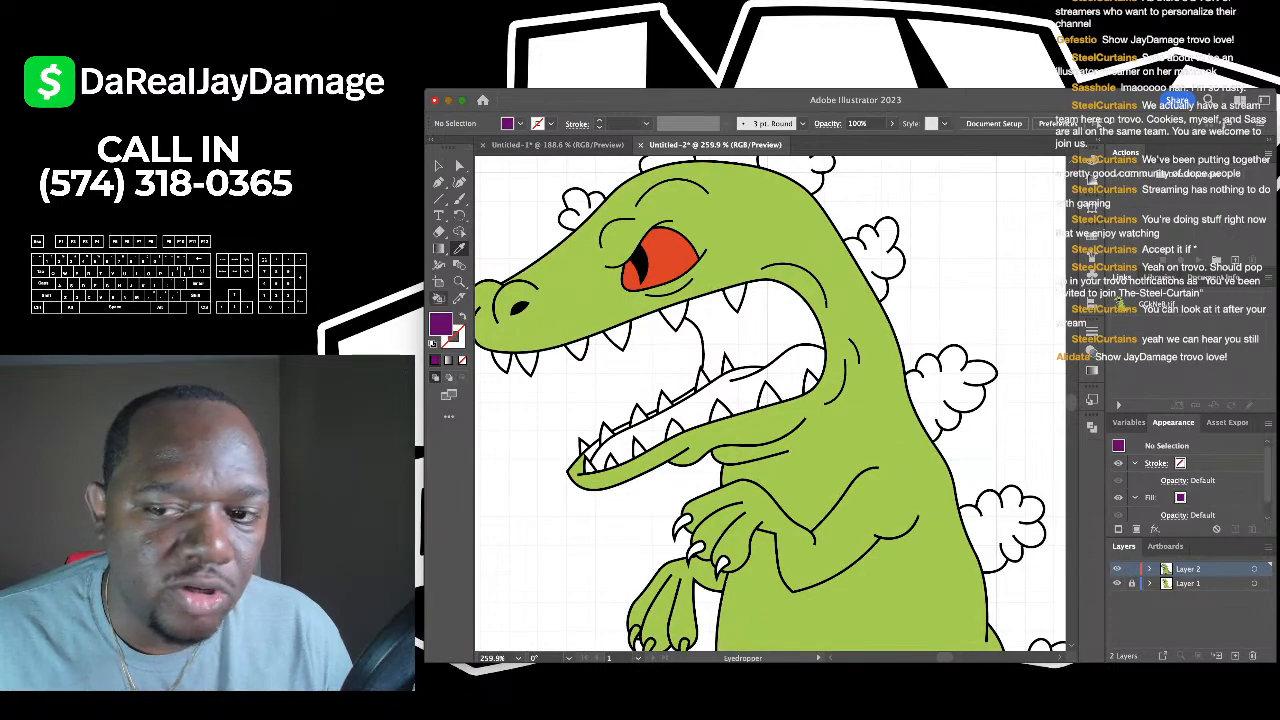
- Fill both tongue regions with the sampled purple
key(k)
click(660, 403)
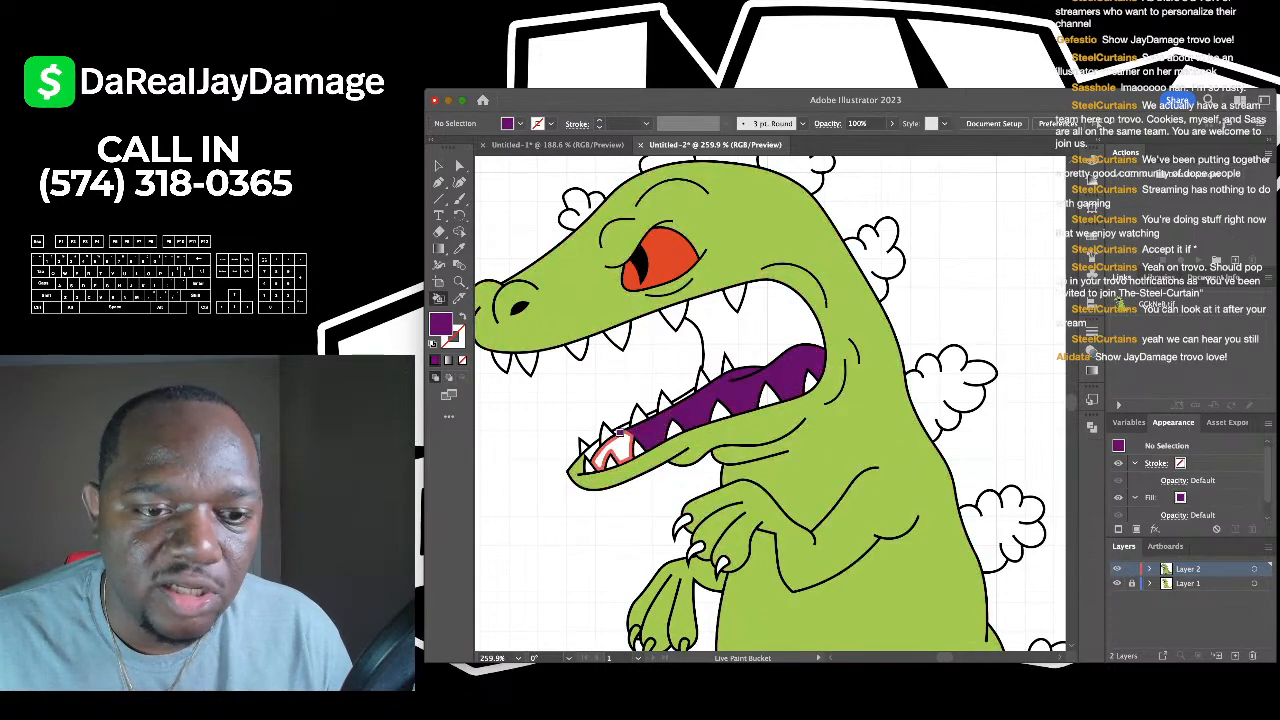
click(617, 434)
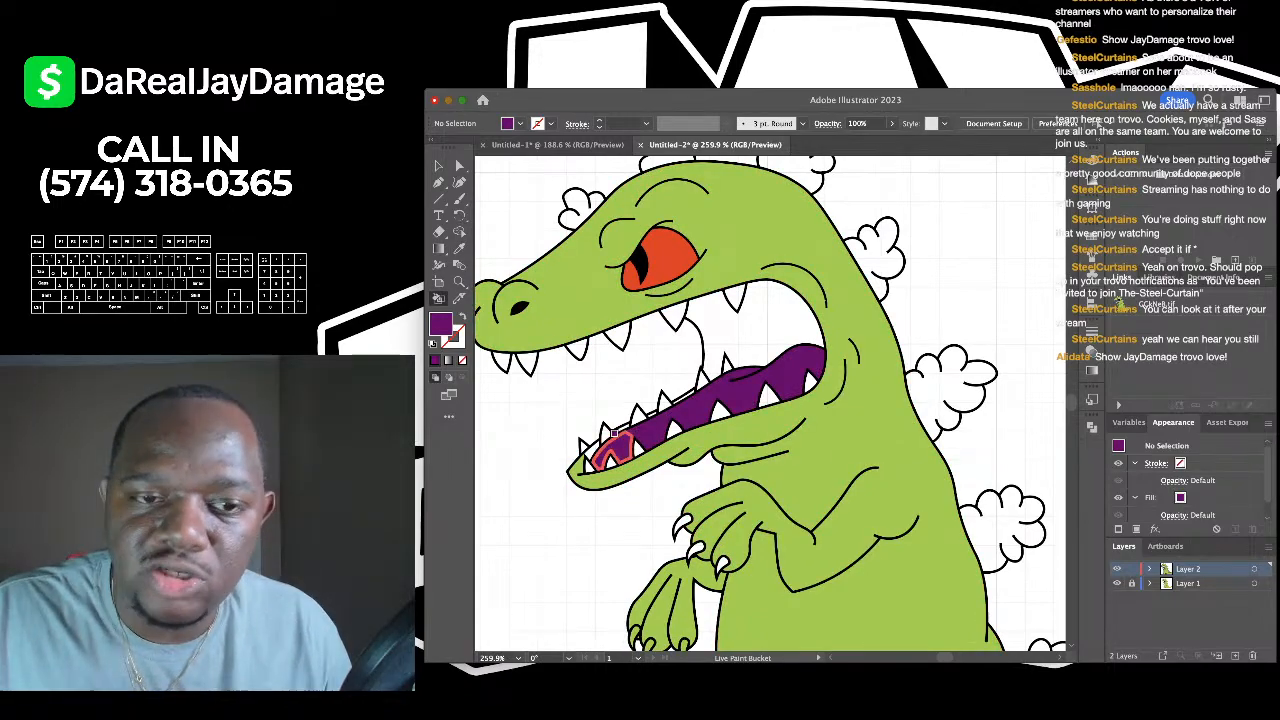
scroll(617, 434, up, 1)
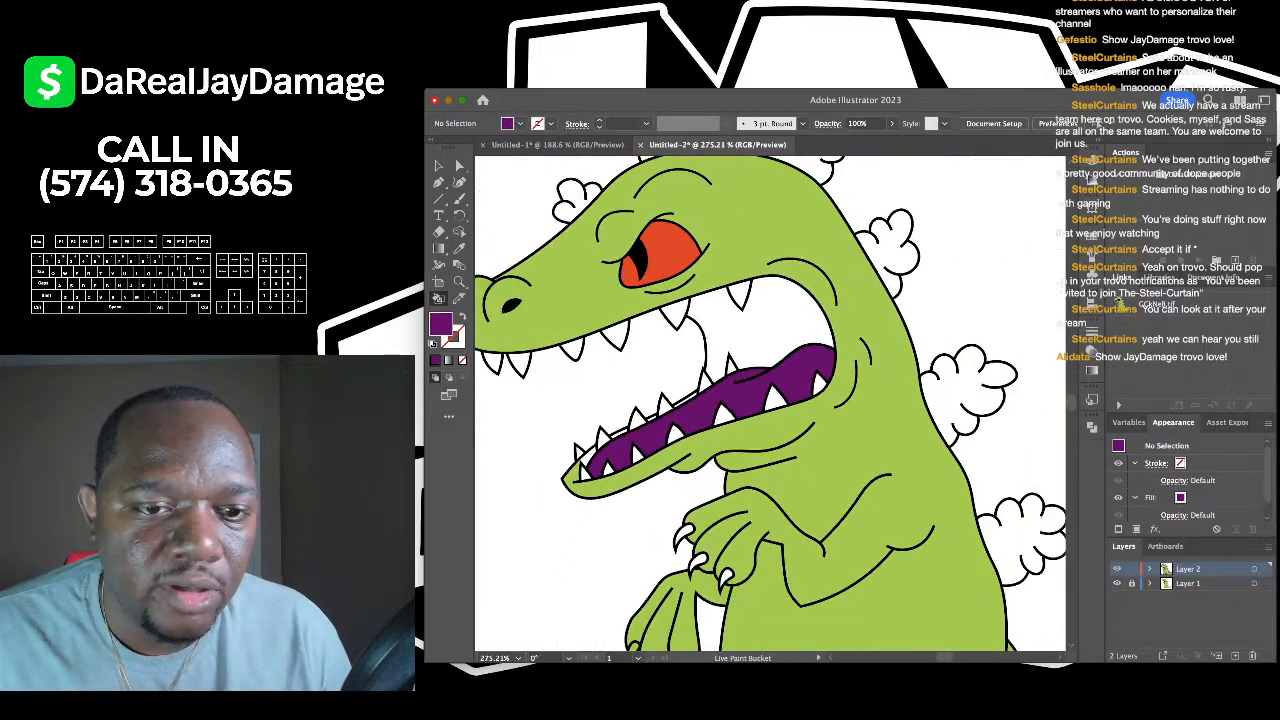
scroll(951, 312, down, 10)
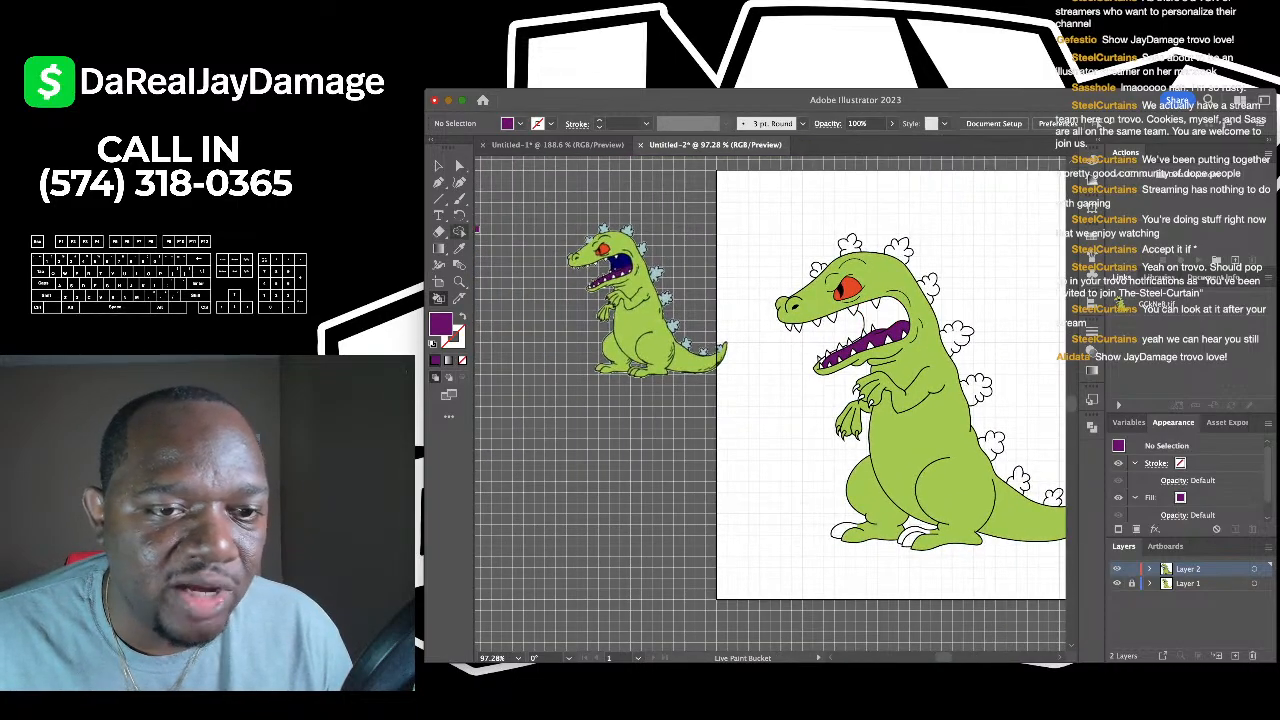
key(i)
scroll(595, 260, up, 10)
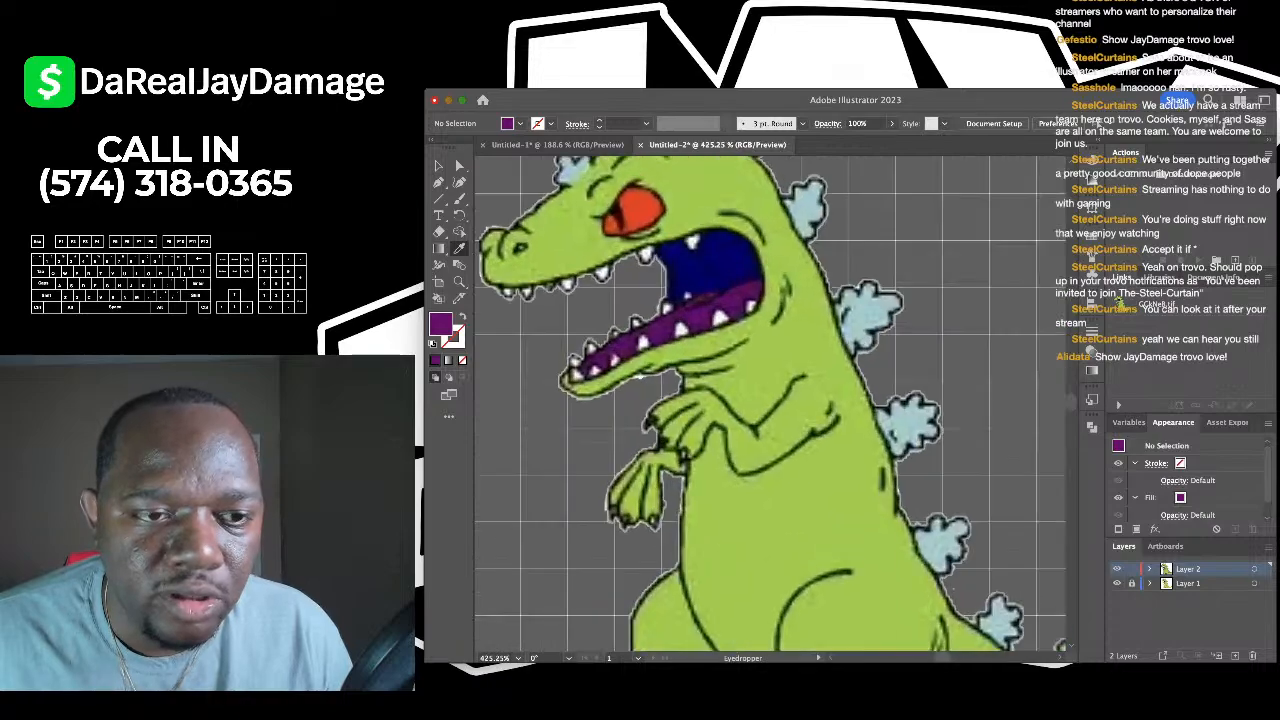
- Sample the reference mouth's dark navy and fill the back of the mouth with it
click(700, 262)
scroll(700, 262, down, 10)
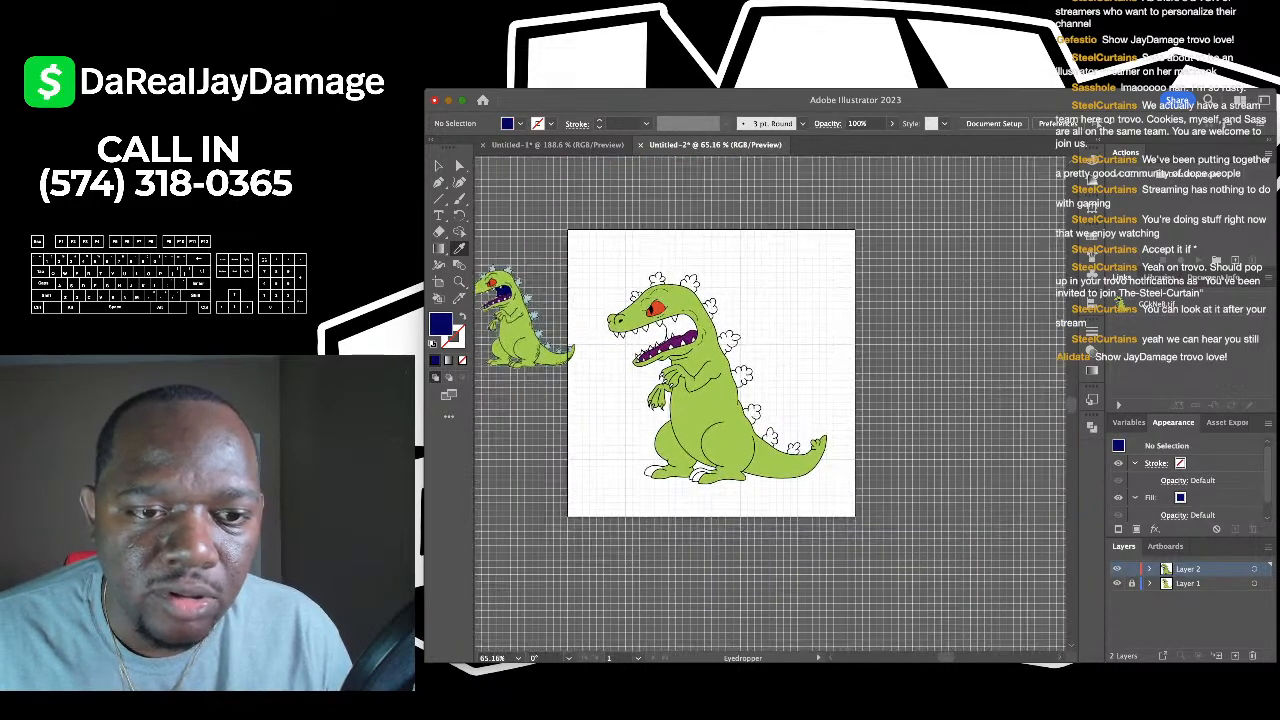
scroll(732, 332, up, 5)
key(k)
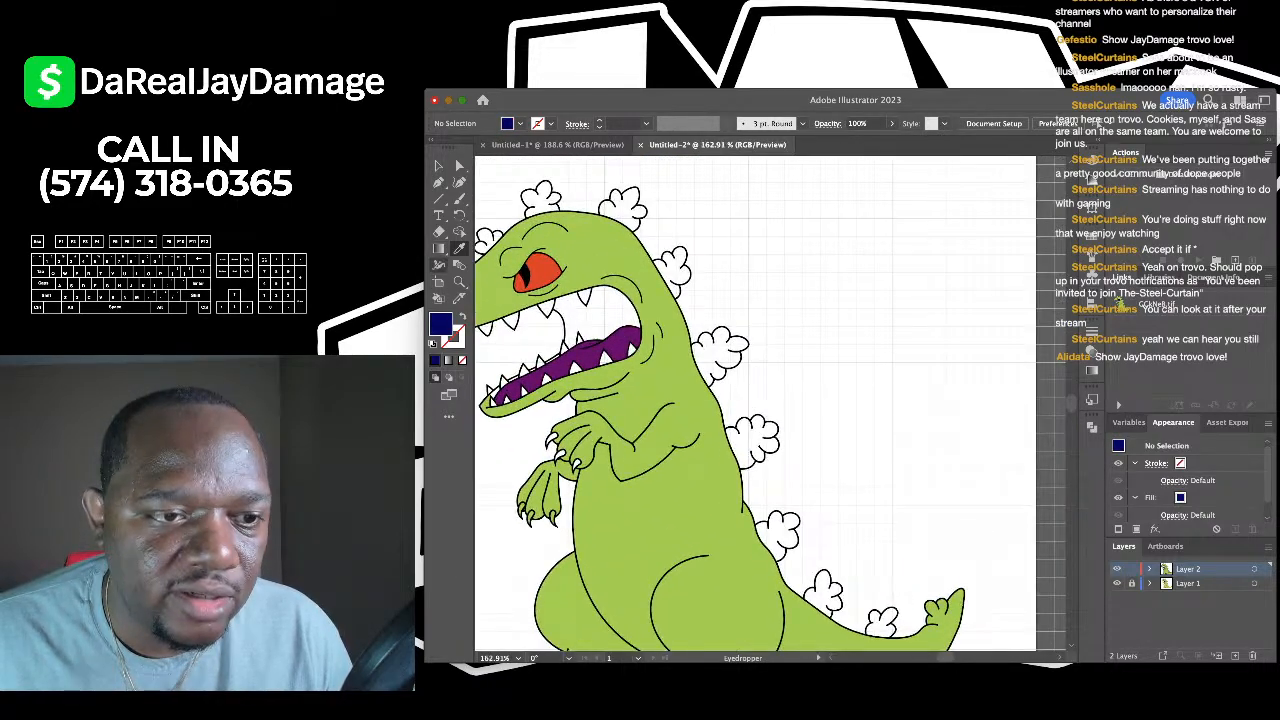
scroll(598, 309, up, 4)
click(598, 309)
scroll(700, 340, down, 5)
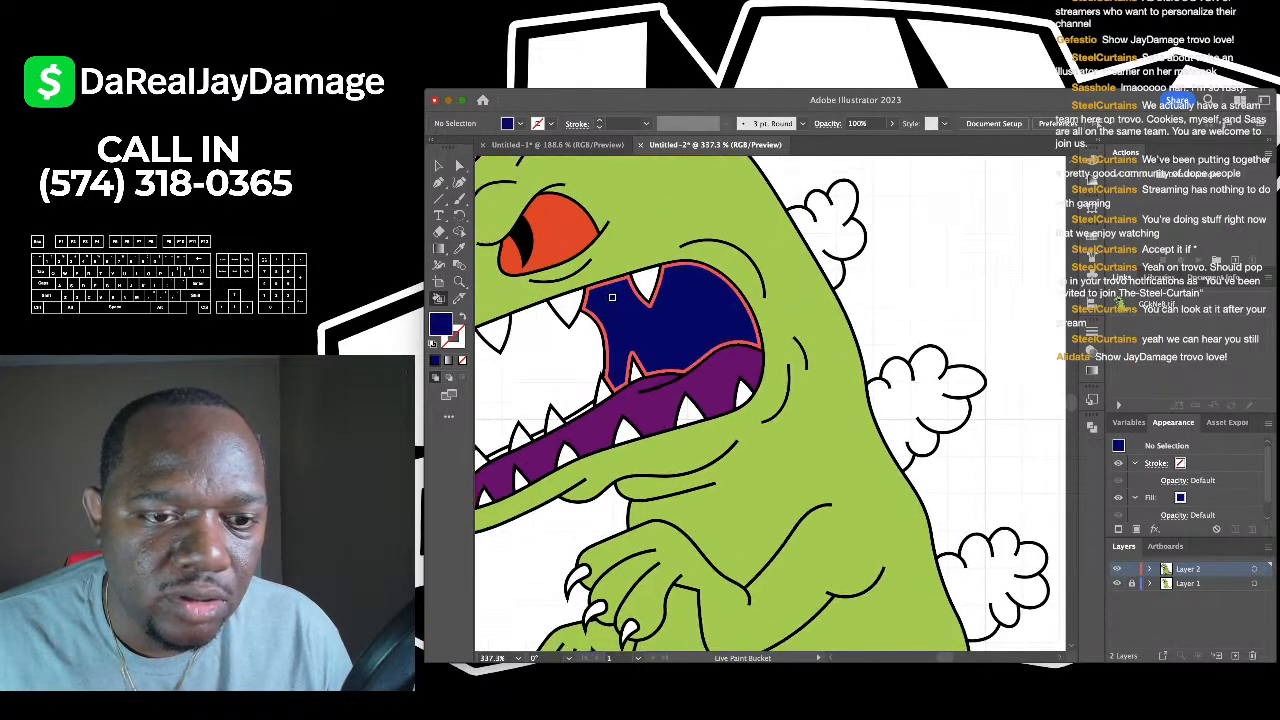
scroll(806, 384, up, 2)
scroll(806, 384, left, 5)
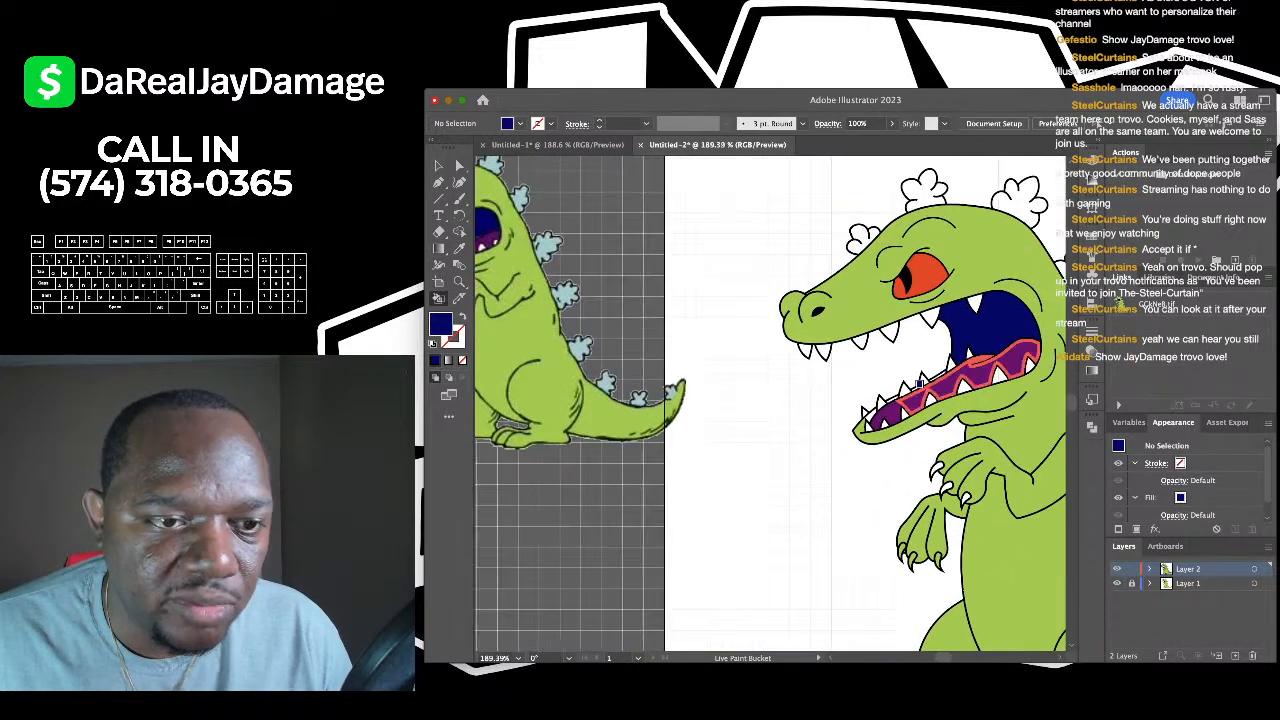
scroll(554, 277, up, 5)
scroll(553, 271, down, 5)
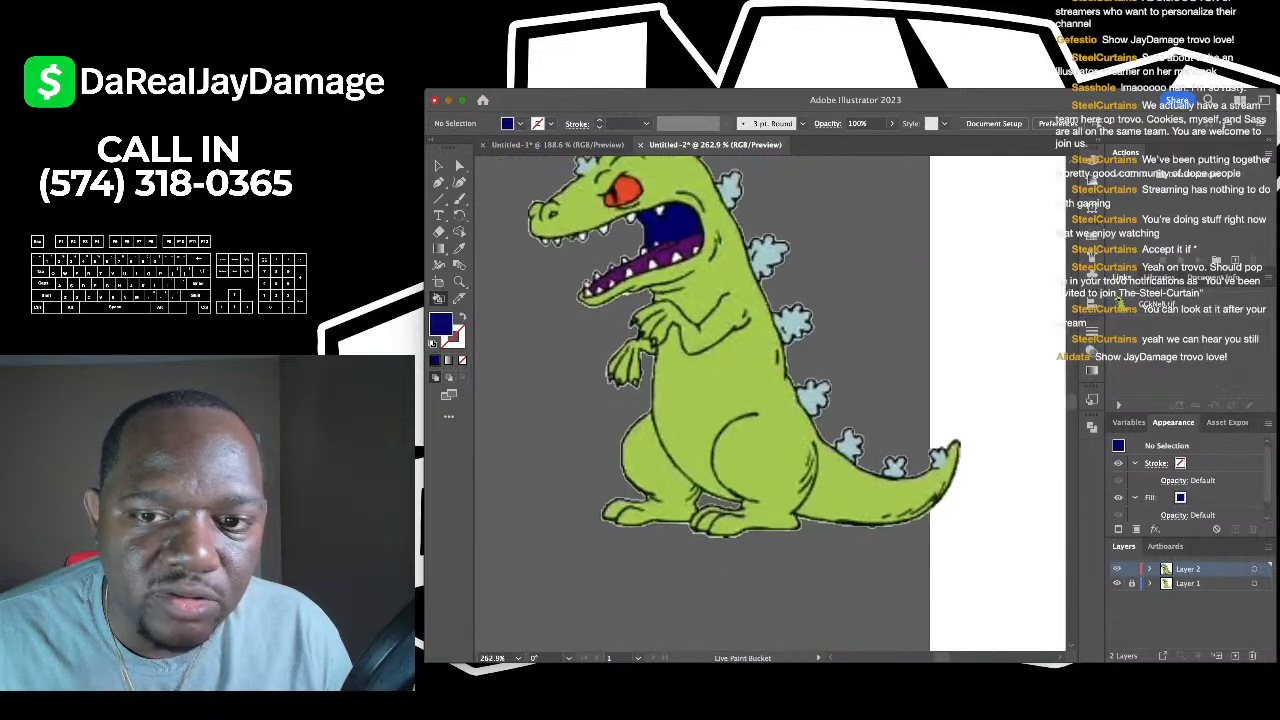
scroll(700, 400, left, 4)
scroll(700, 400, right, 4)
scroll(717, 406, up, 5)
scroll(717, 406, up, 3)
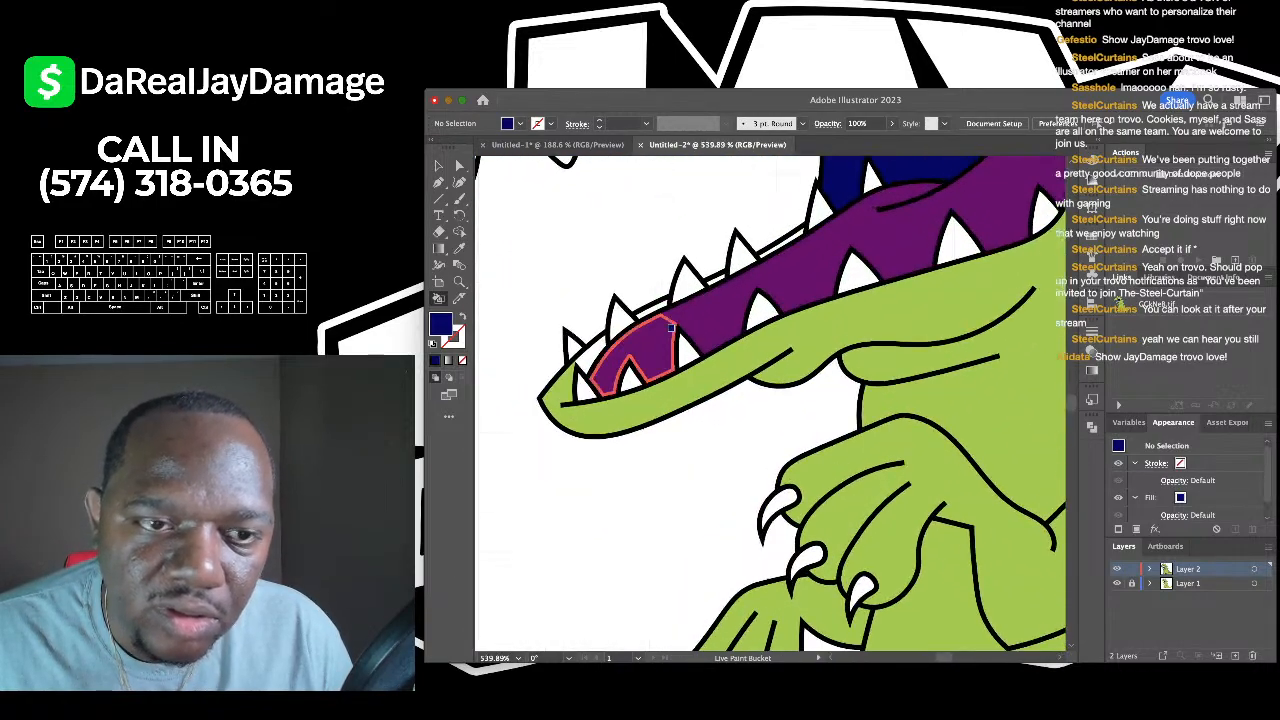
- Sample the dinosaur's green body as the current fill for the Live Paint Bucket
click(459, 248)
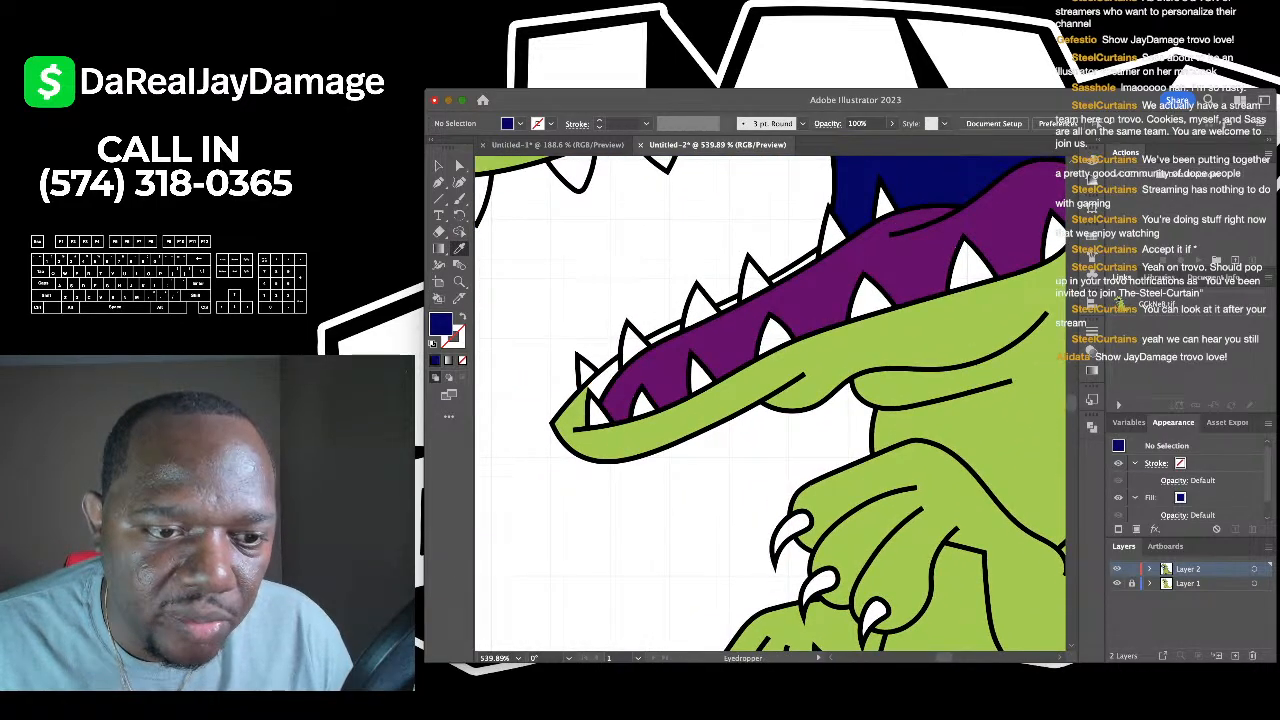
click(717, 402)
key(k)
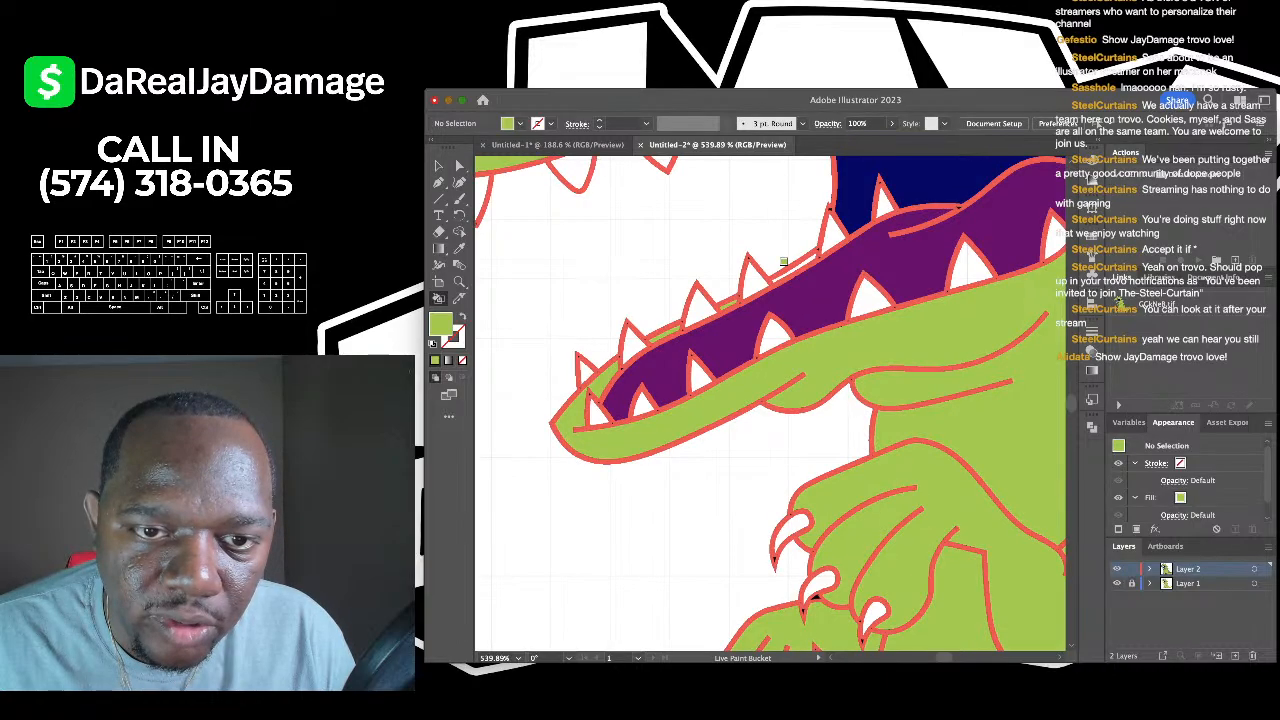
scroll(786, 261, down, 10)
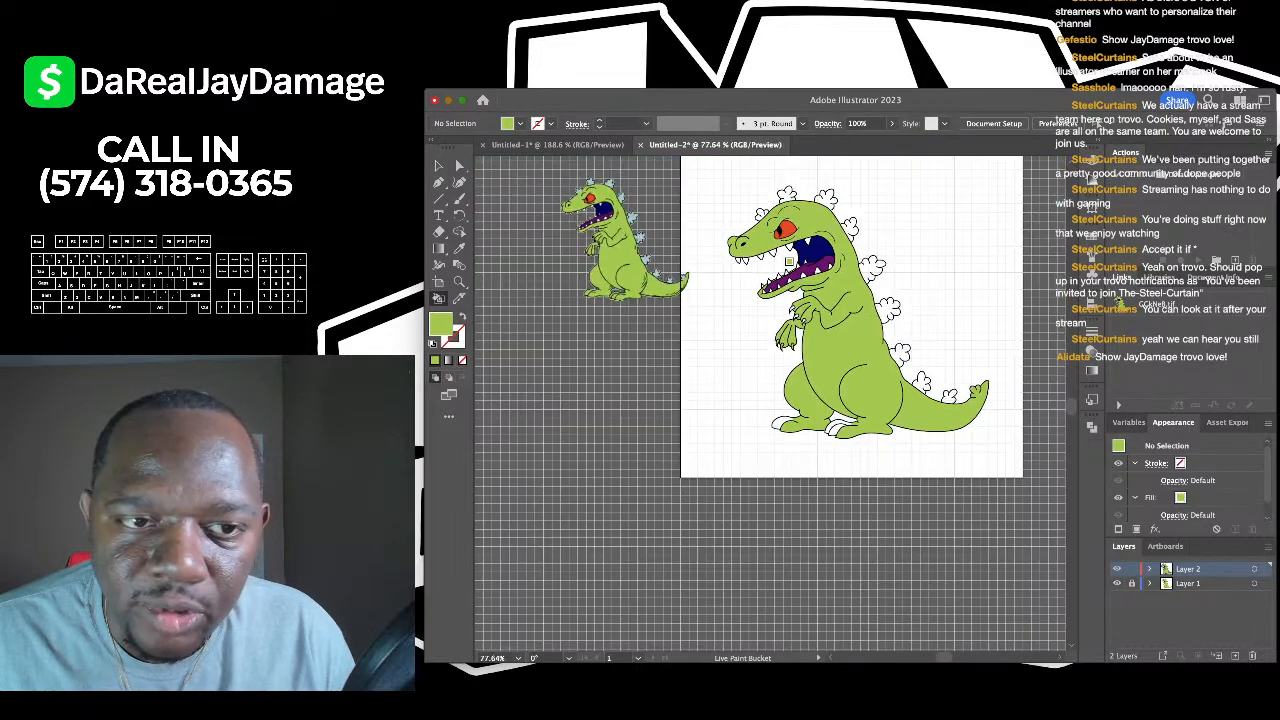
scroll(724, 268, up, 1)
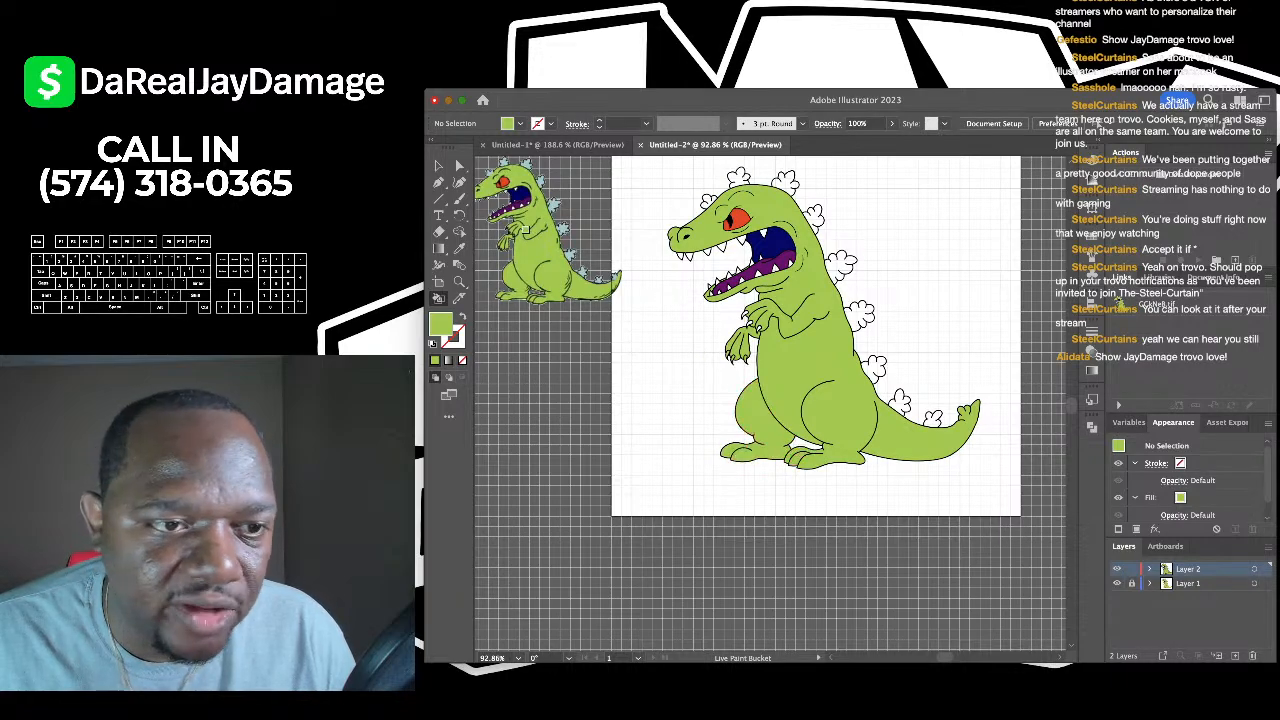
- Sample the reference's pale blue and fill the two head spikes with it
click(459, 248)
scroll(562, 216, up, 5)
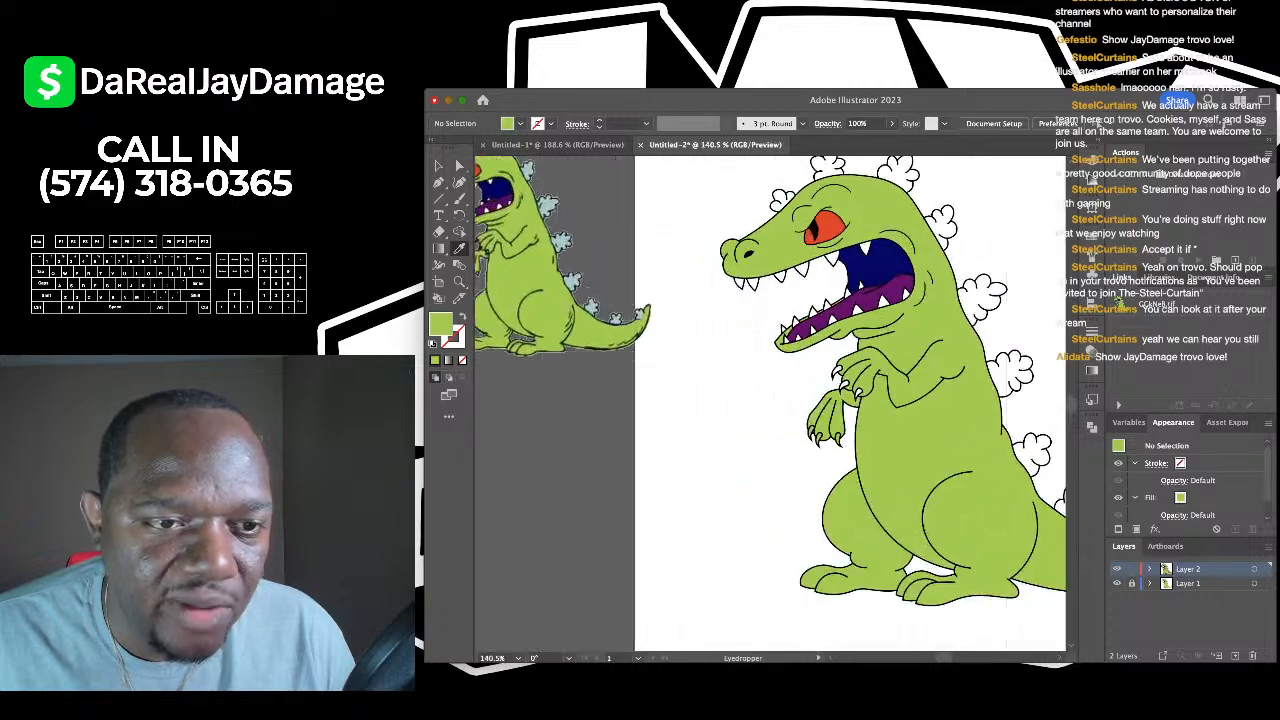
scroll(580, 290, down, 4)
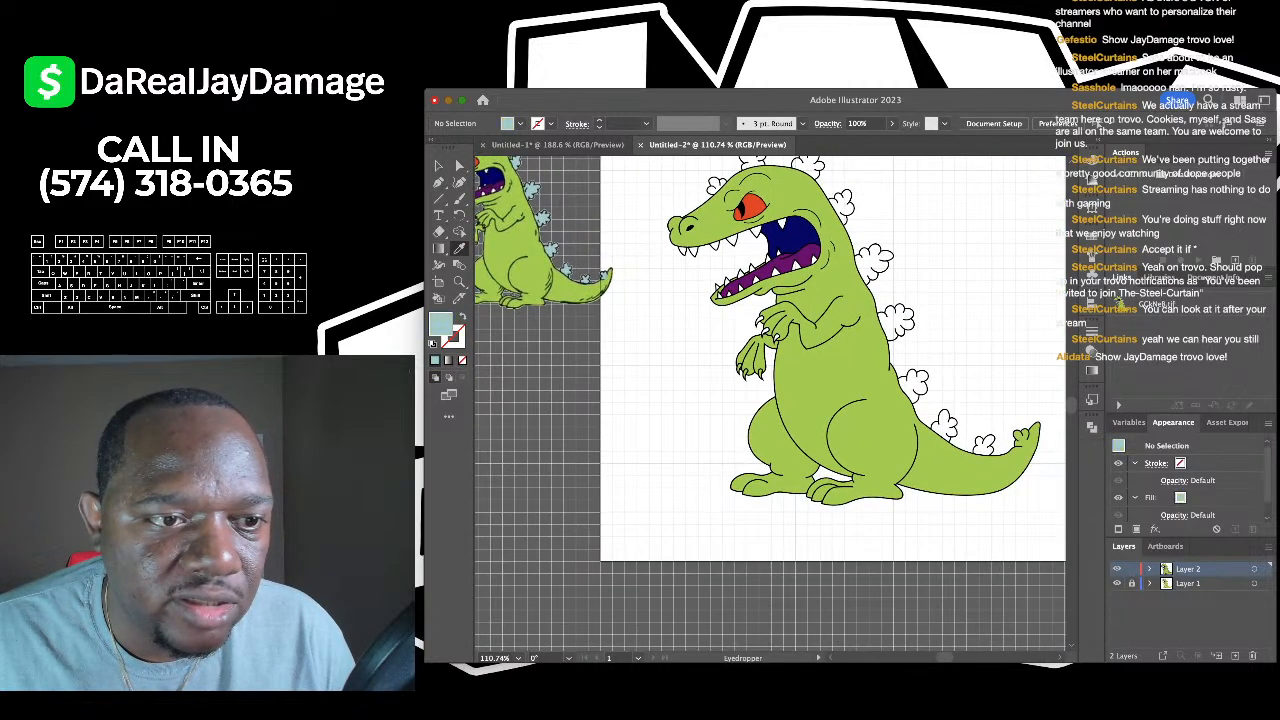
key(k)
scroll(688, 250, up, 3)
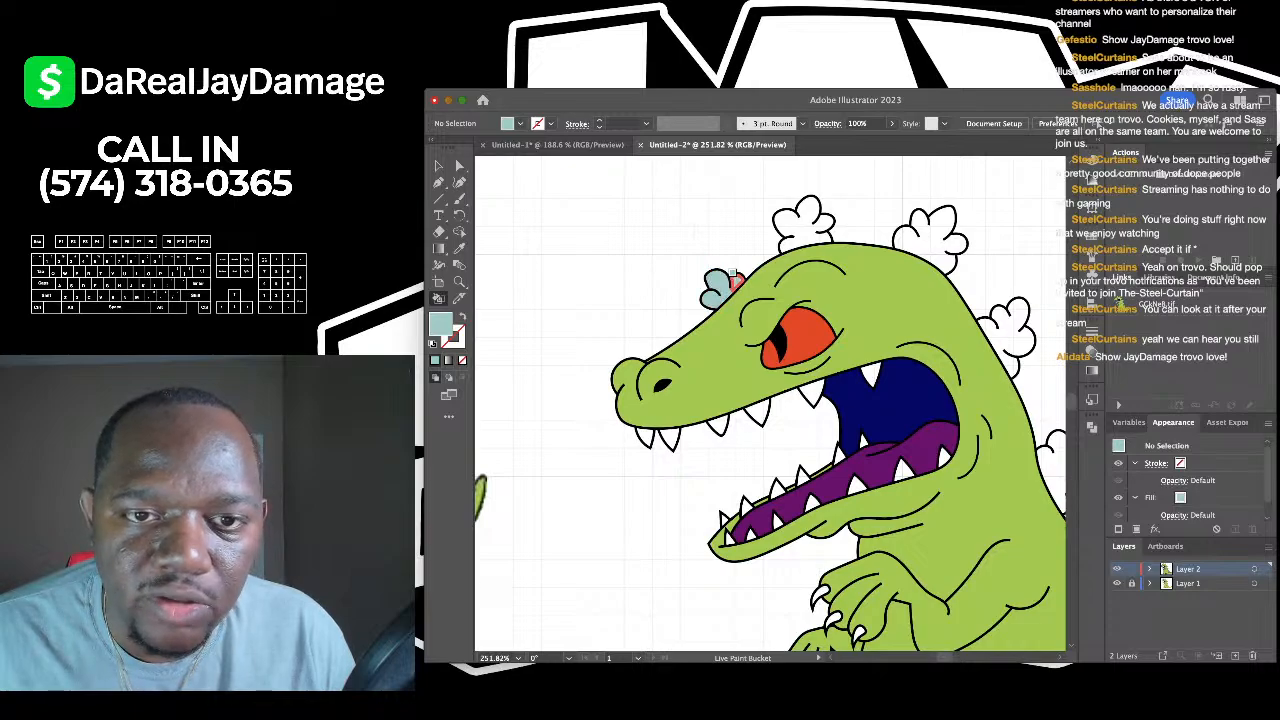
click(808, 222)
scroll(775, 245, right, 5)
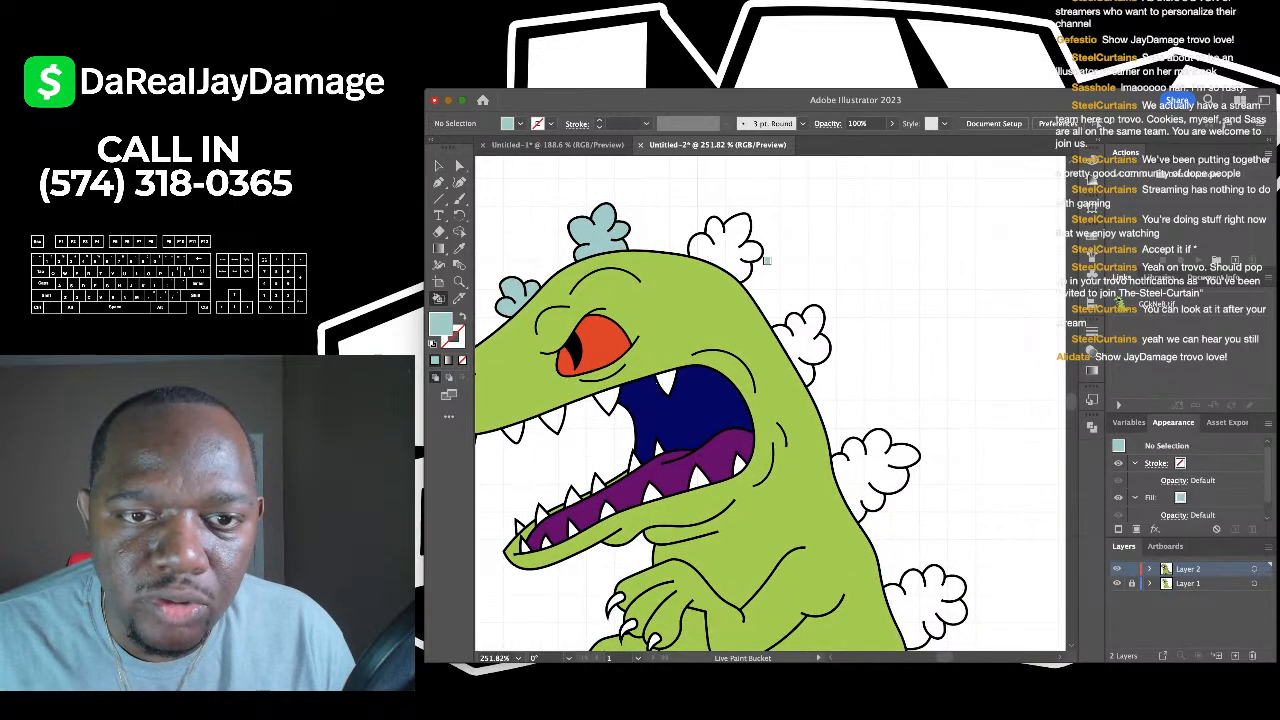
click(722, 248)
- Fill the three back spikes pale blue
click(808, 328)
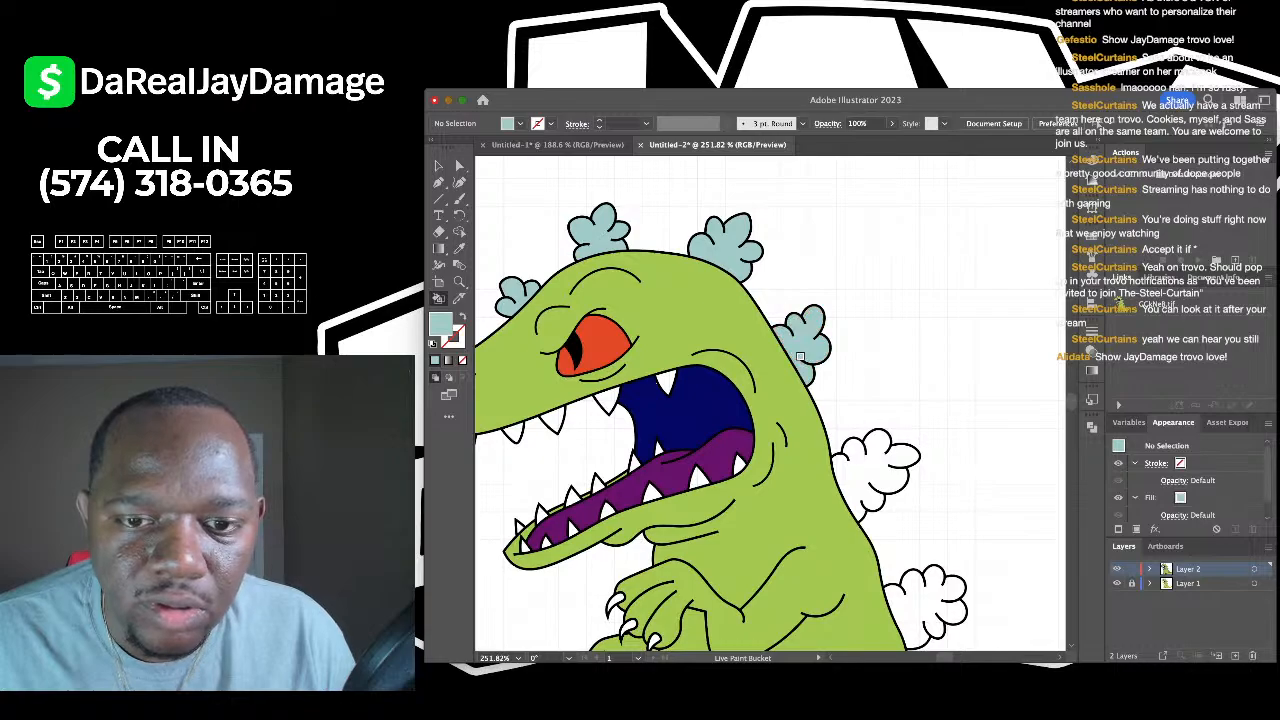
scroll(800, 355, down, 3)
click(838, 285)
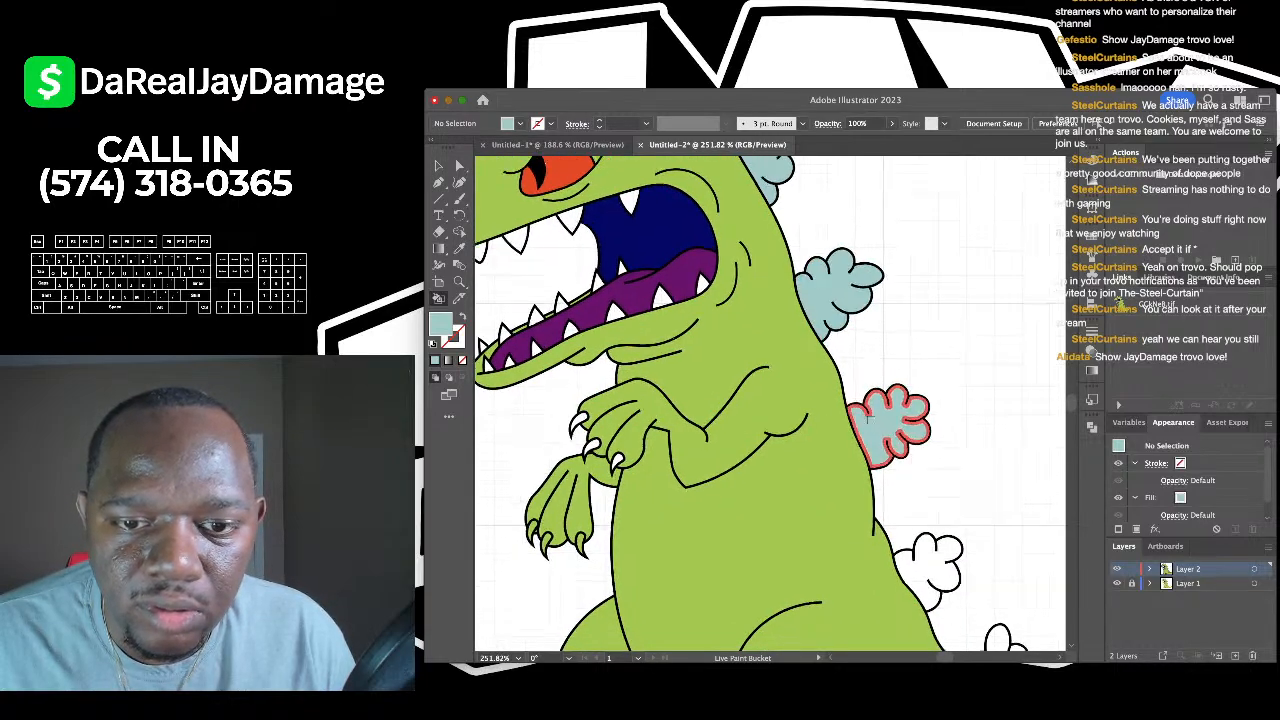
scroll(868, 416, down, 2)
click(868, 385)
scroll(866, 400, down, 2)
scroll(866, 400, right, 3)
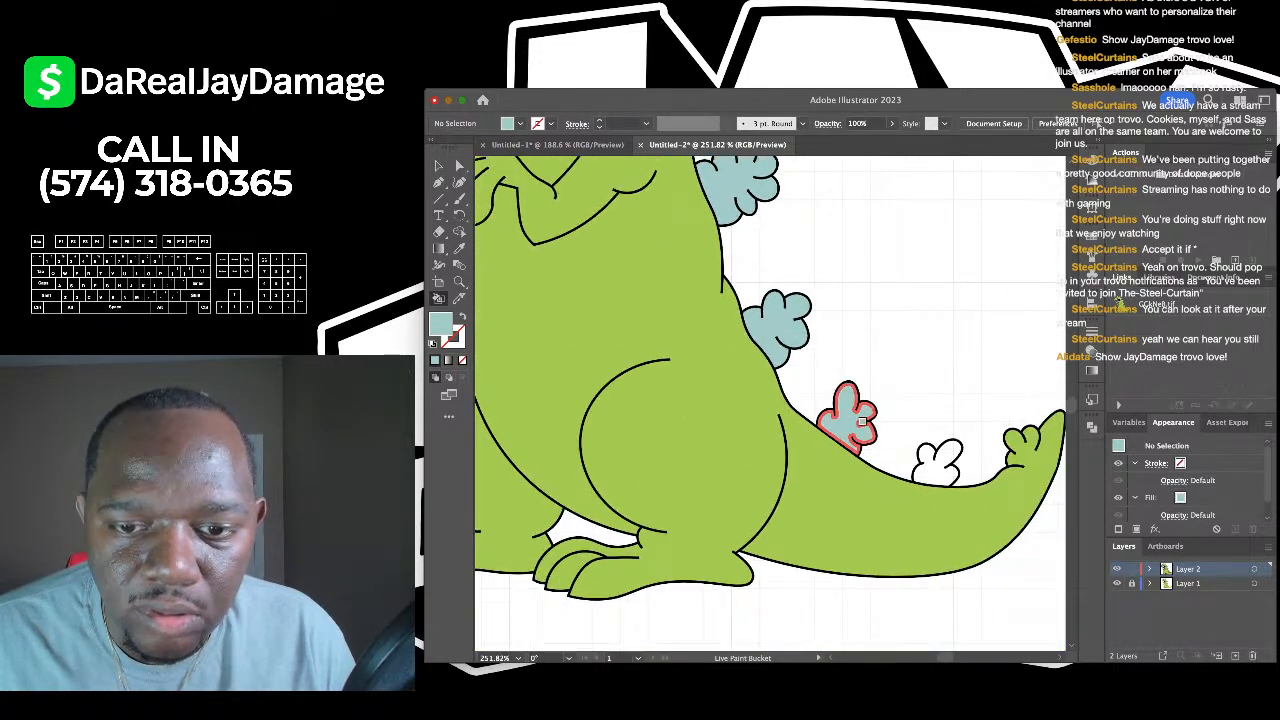
- Fill the spike at the tail tip pale blue
click(932, 460)
scroll(928, 458, down, 3)
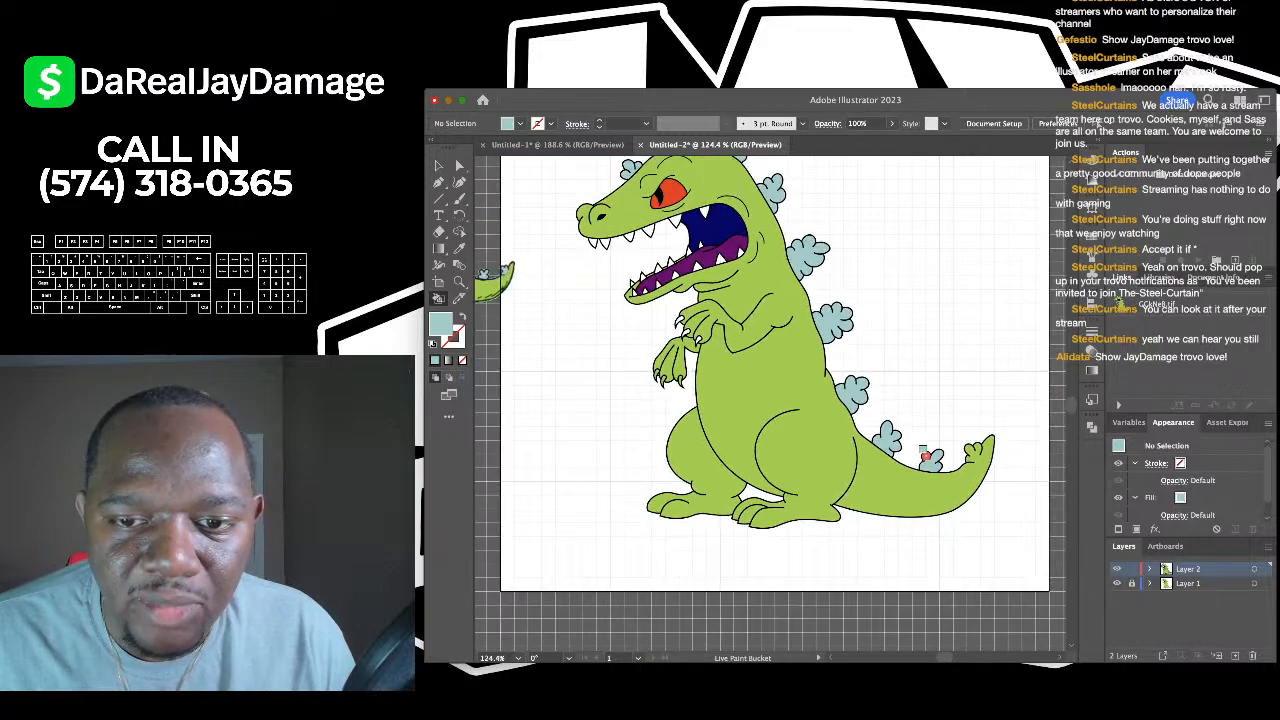
scroll(925, 458, right, 2)
scroll(860, 440, up, 4)
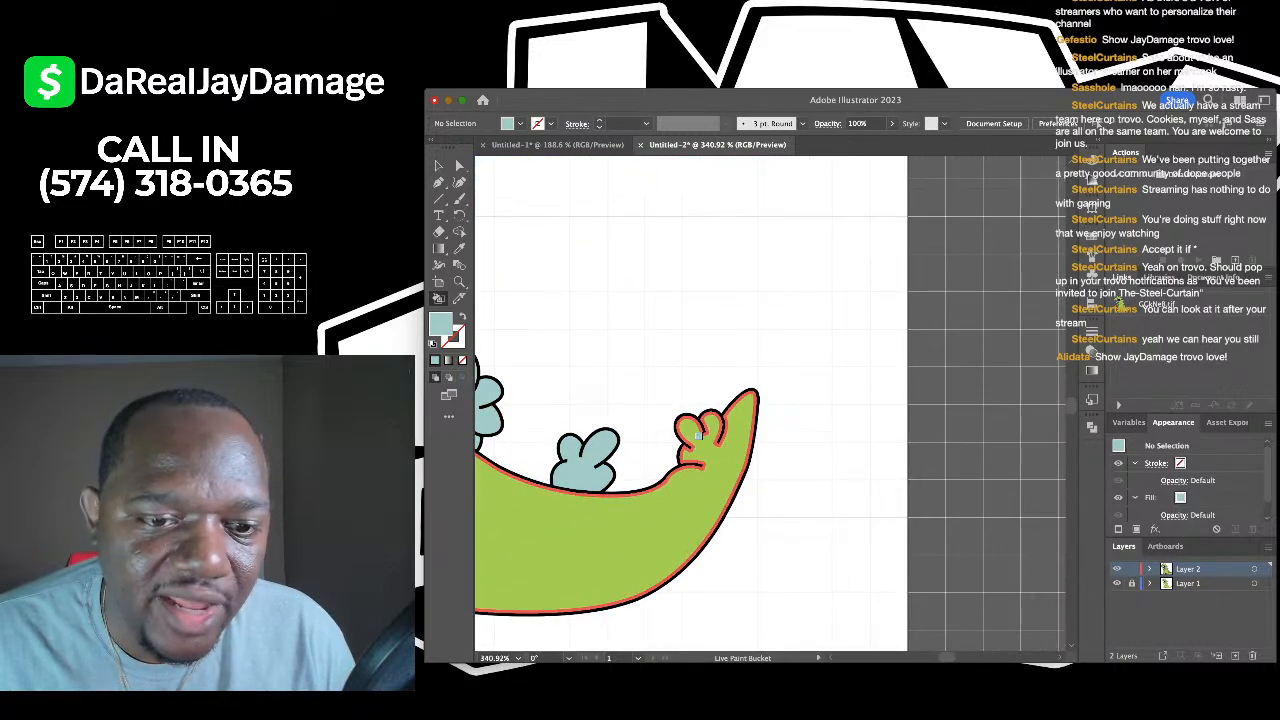
scroll(698, 437, down, 5)
scroll(760, 384, up, 2)
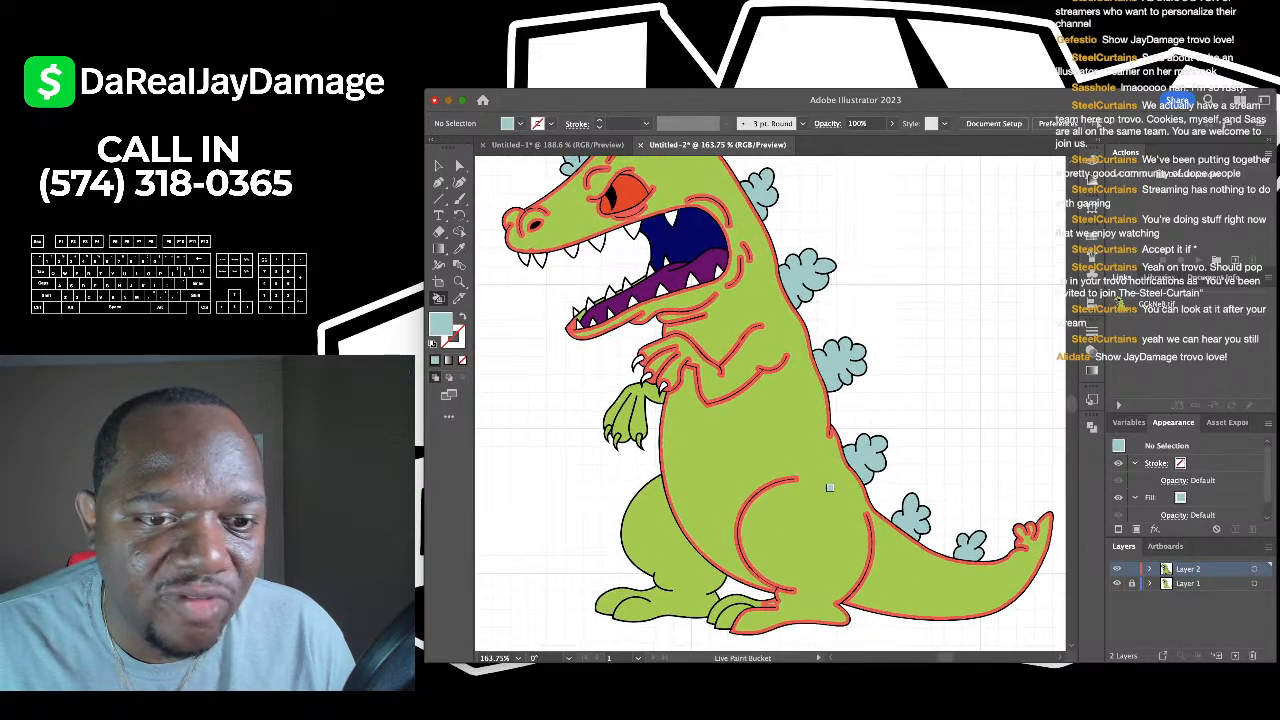
scroll(760, 384, up, 2)
scroll(760, 384, down, 3)
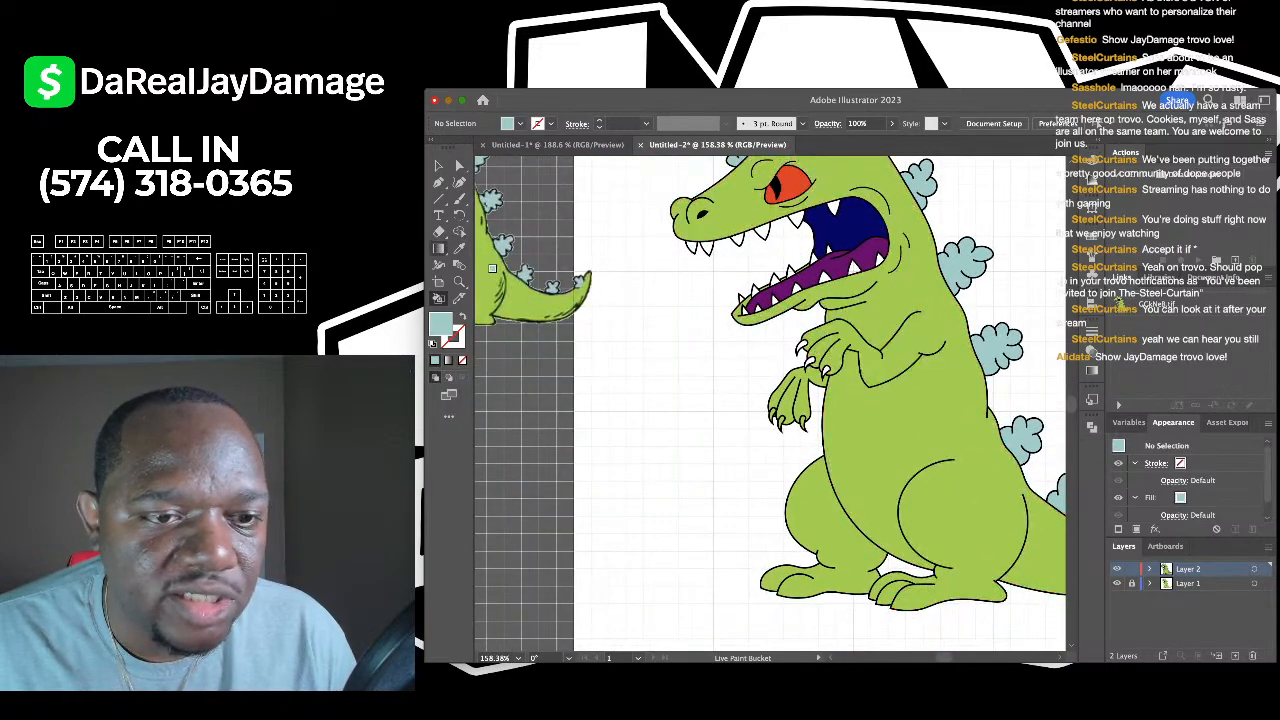
- Sample white and paint the teeth and claws white with the Live Paint Bucket
key(i)
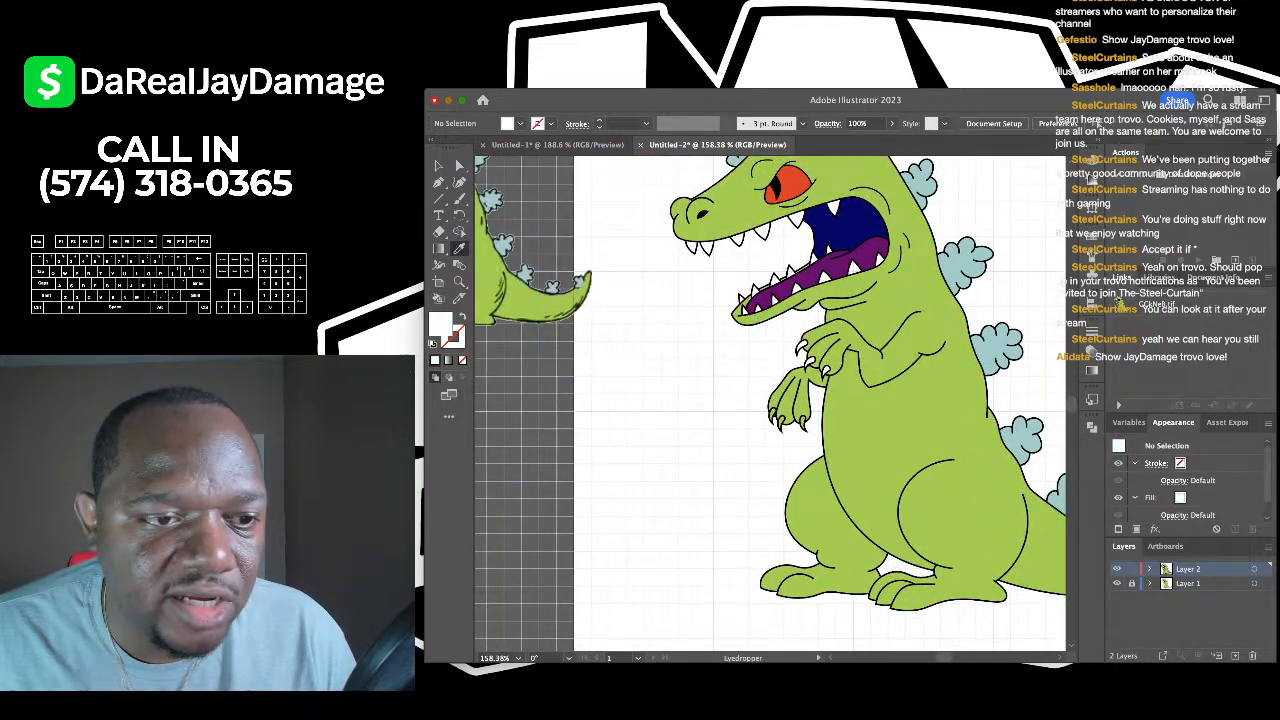
key(k)
scroll(805, 430, up, 3)
scroll(805, 430, up, 4)
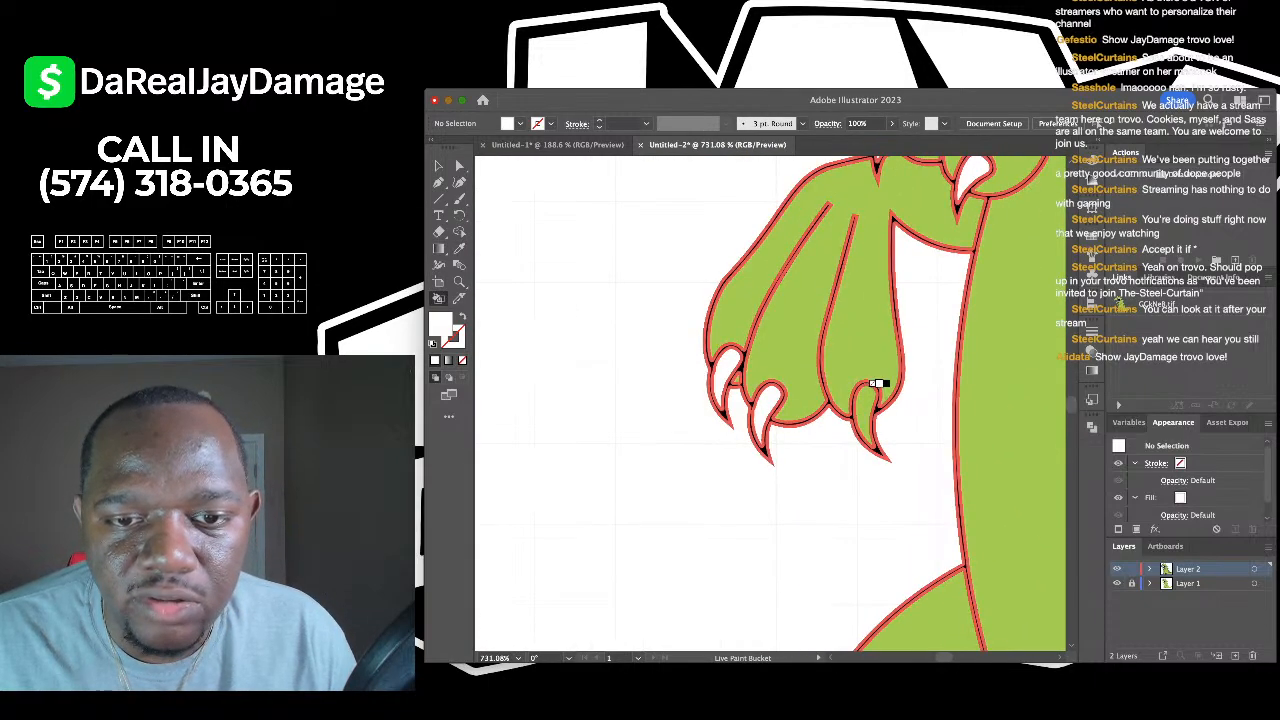
scroll(865, 405, down, 4)
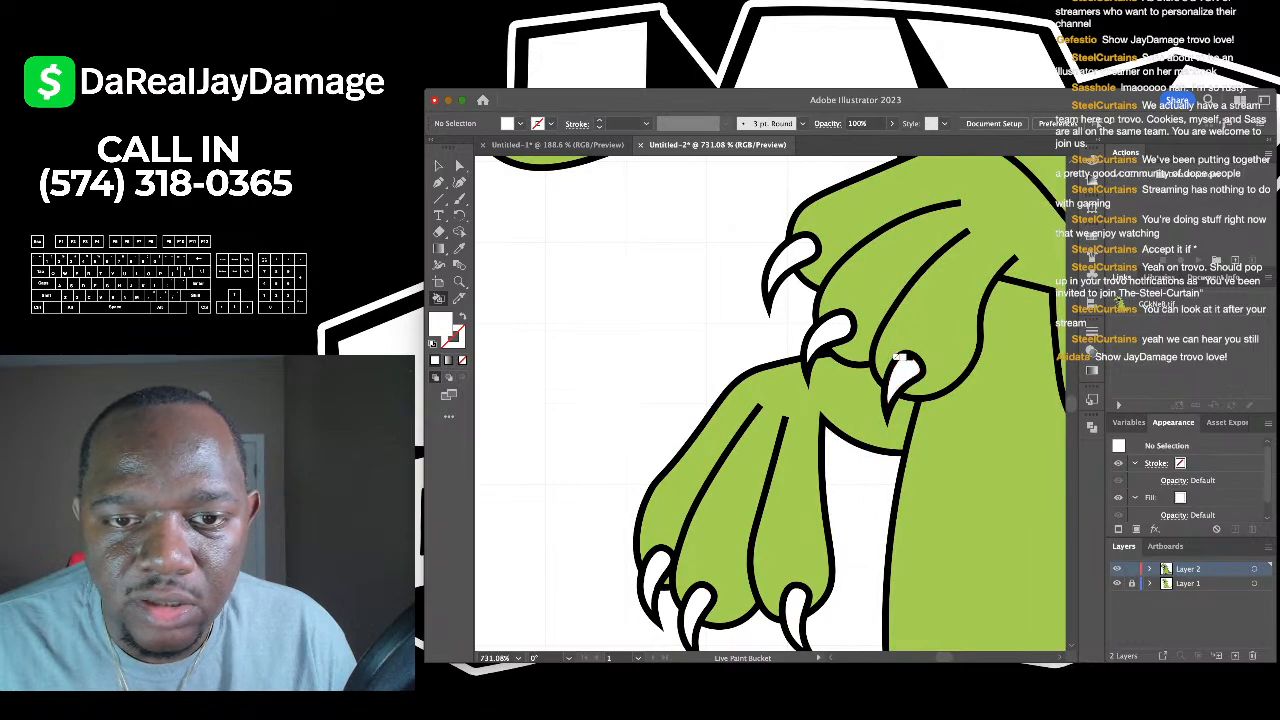
scroll(828, 322, down, 5)
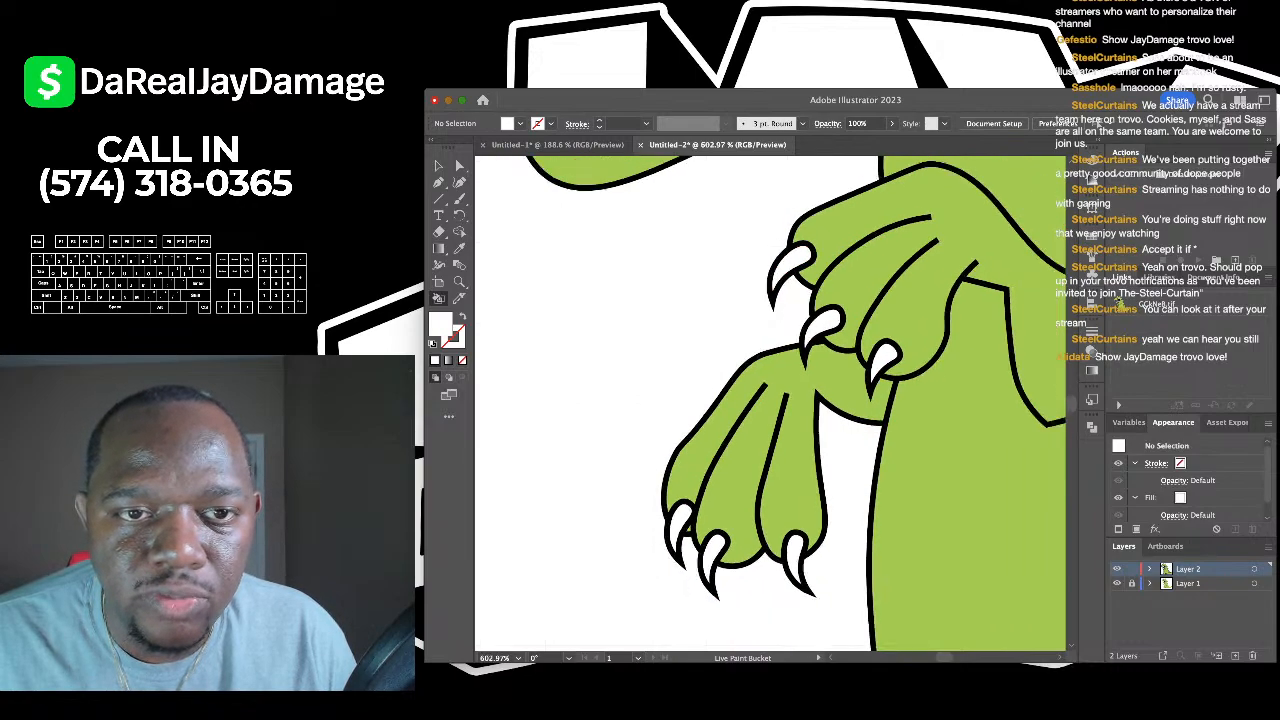
scroll(800, 412, up, 3)
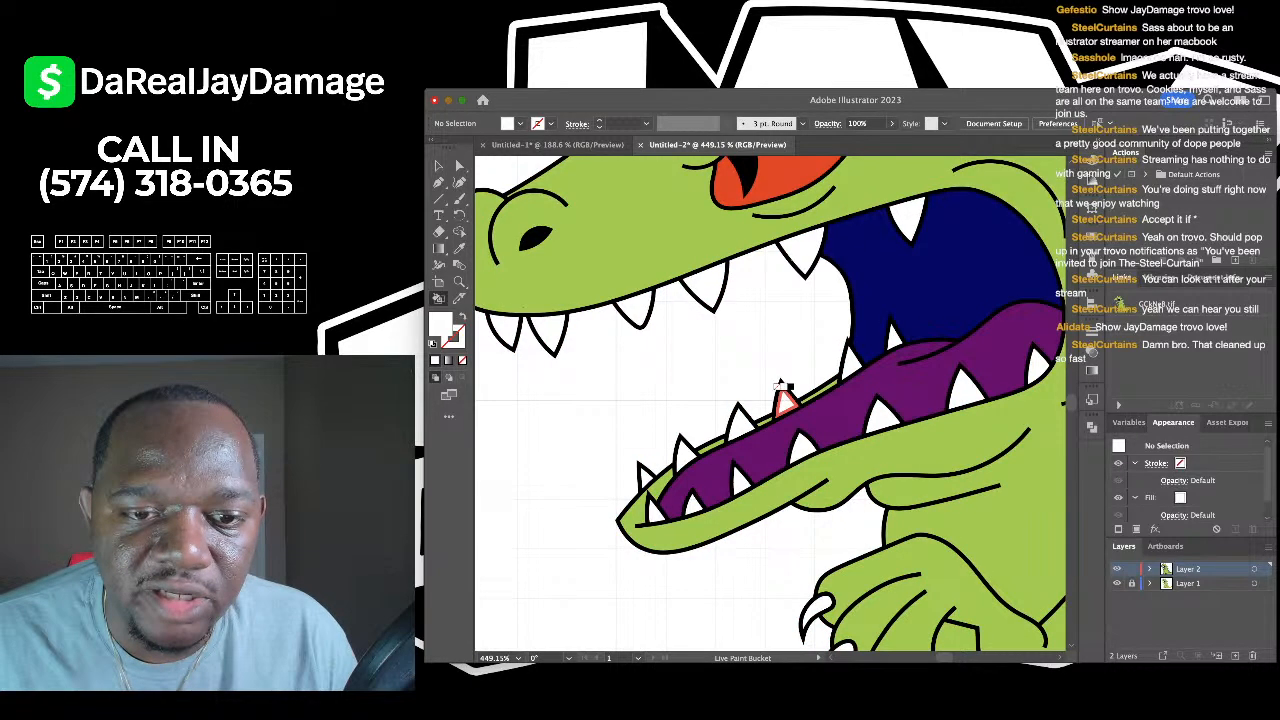
click(779, 398)
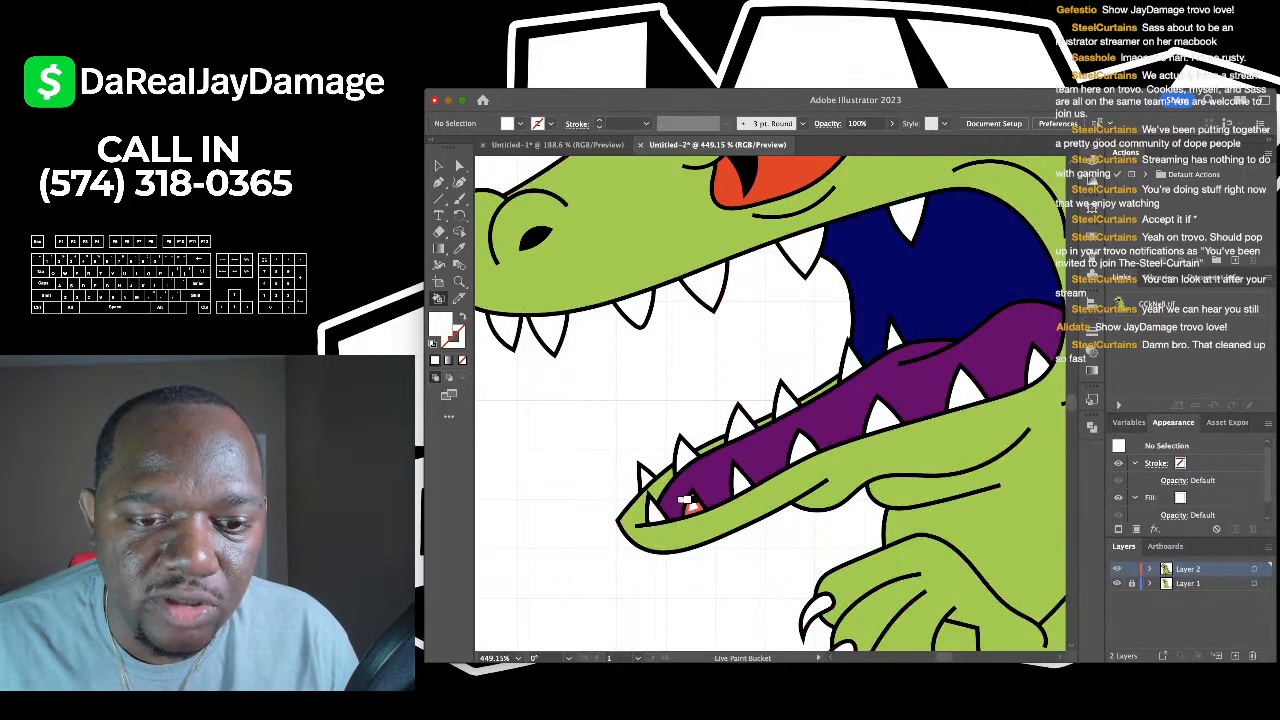
scroll(737, 475, down, 10)
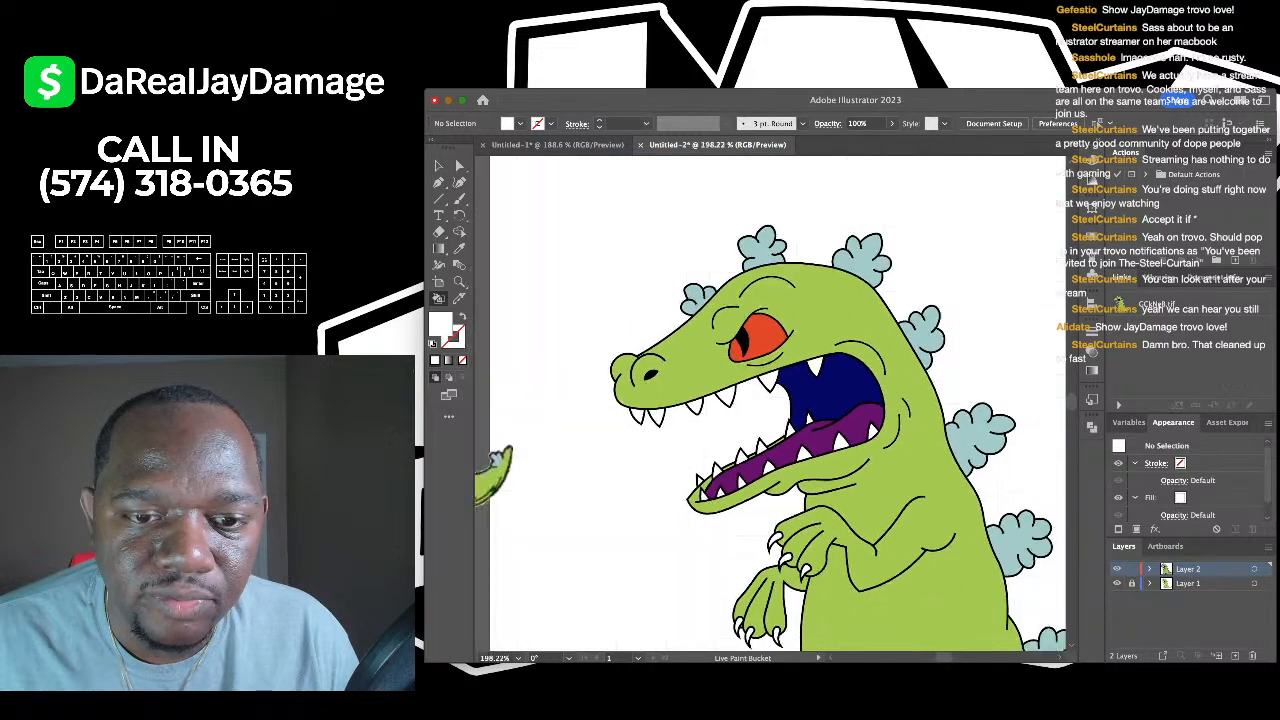
scroll(764, 526, up, 3)
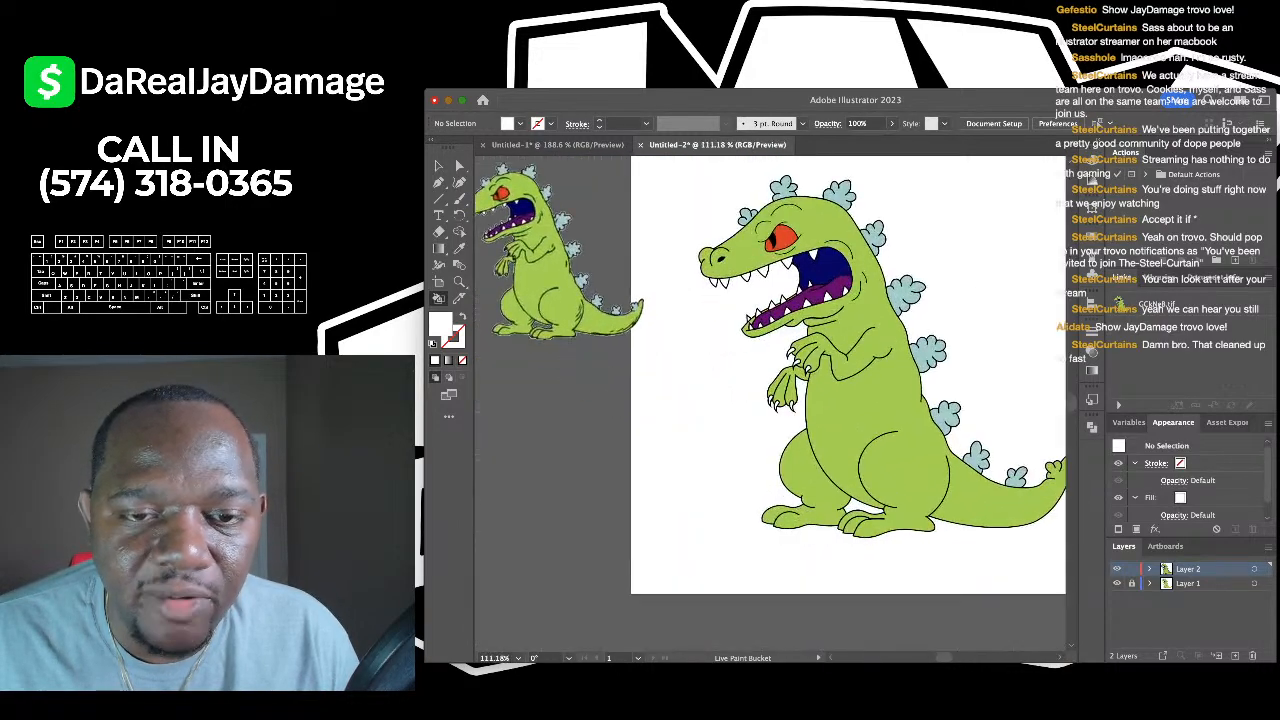
- Show the document grid and look over the fully coloured dinosaur
key(super+apostrophe)
scroll(737, 425, down, 3)
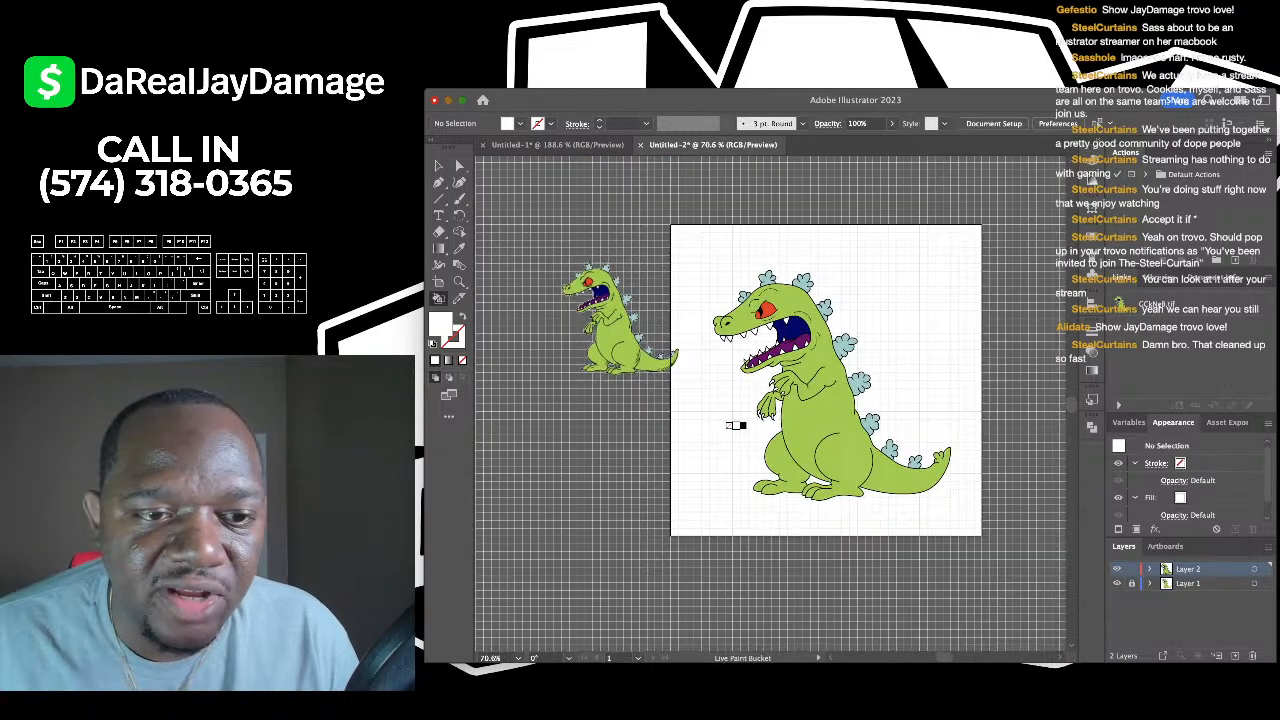
scroll(737, 426, up, 2)
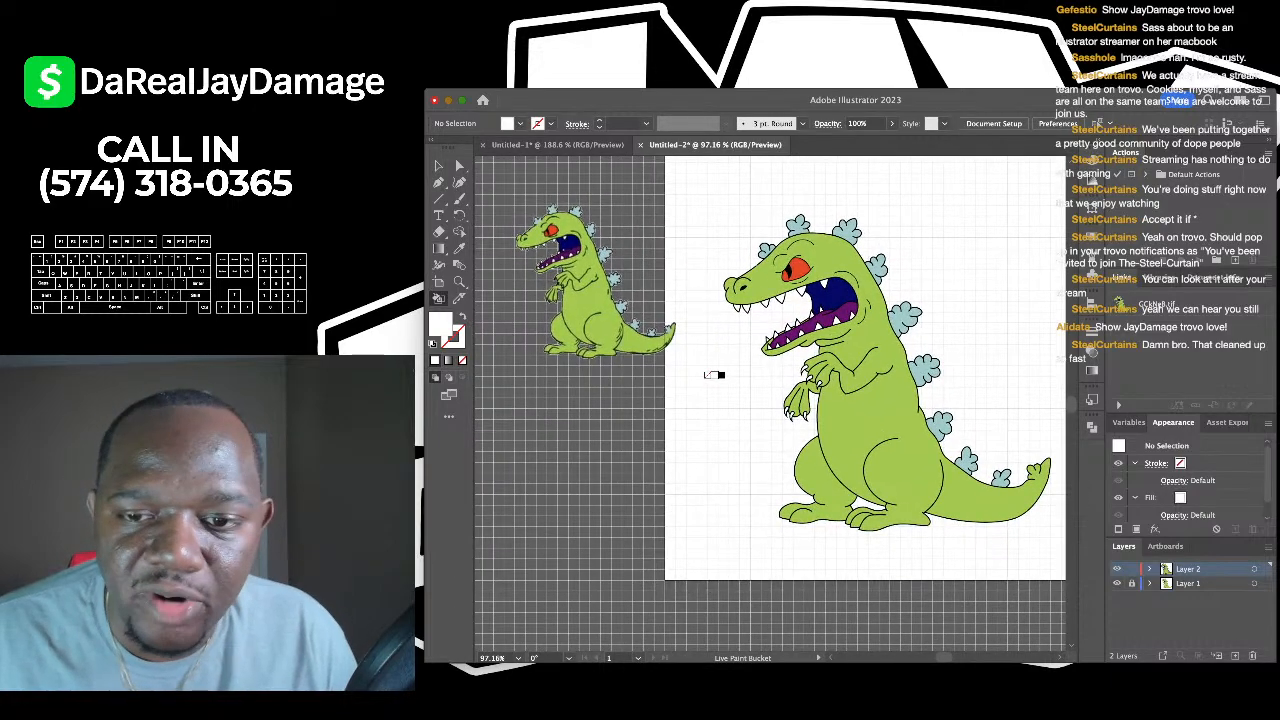
scroll(705, 368, up, 3)
scroll(641, 349, down, 3)
scroll(641, 349, up, 5)
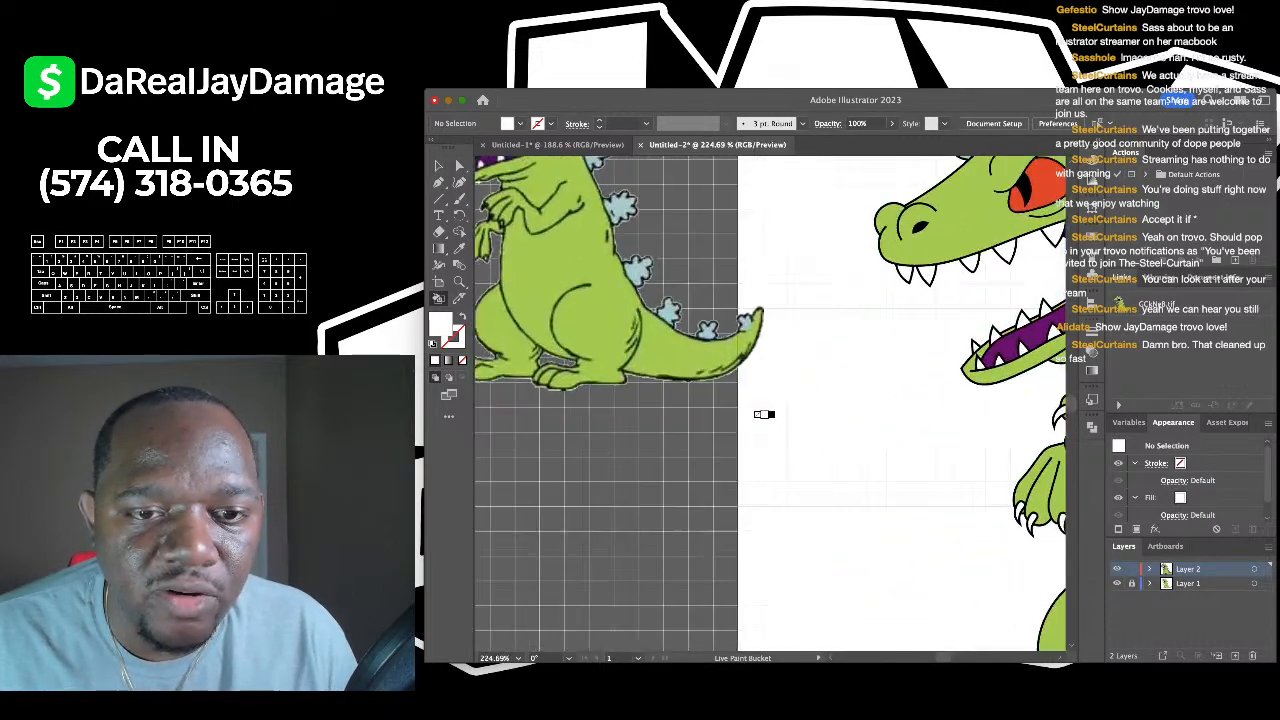
scroll(717, 306, up, 3)
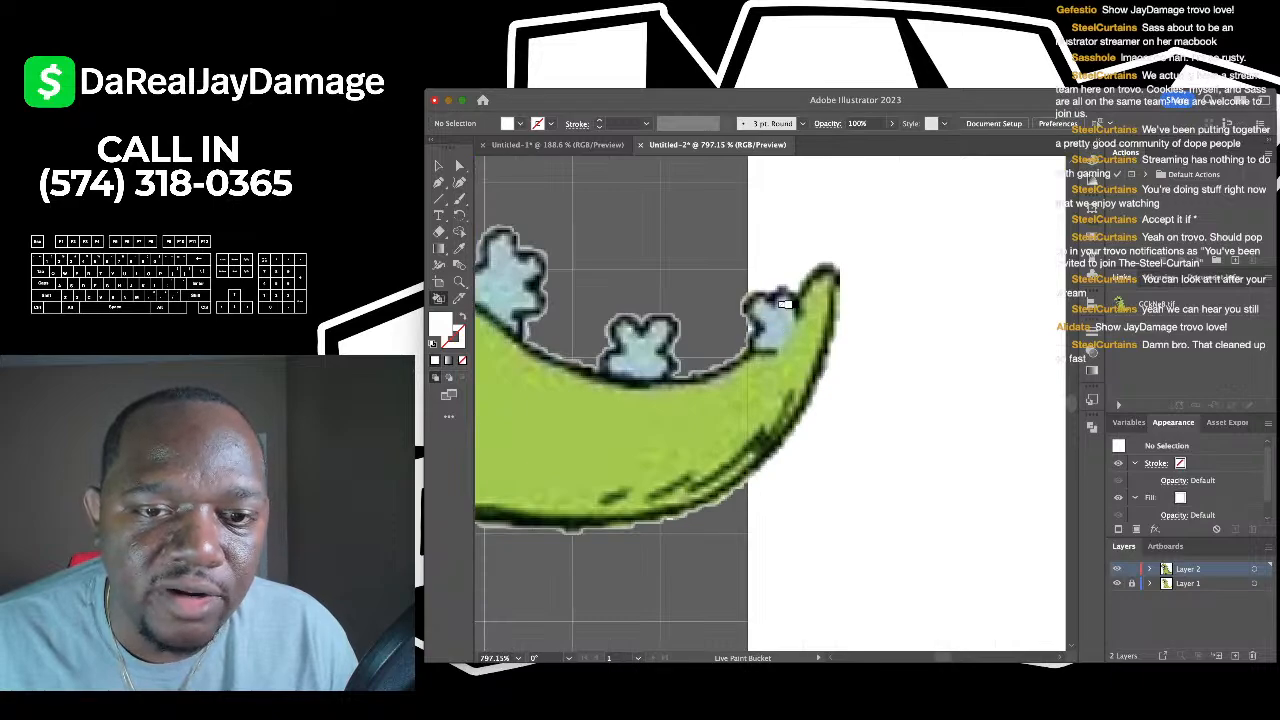
scroll(828, 324, down, 10)
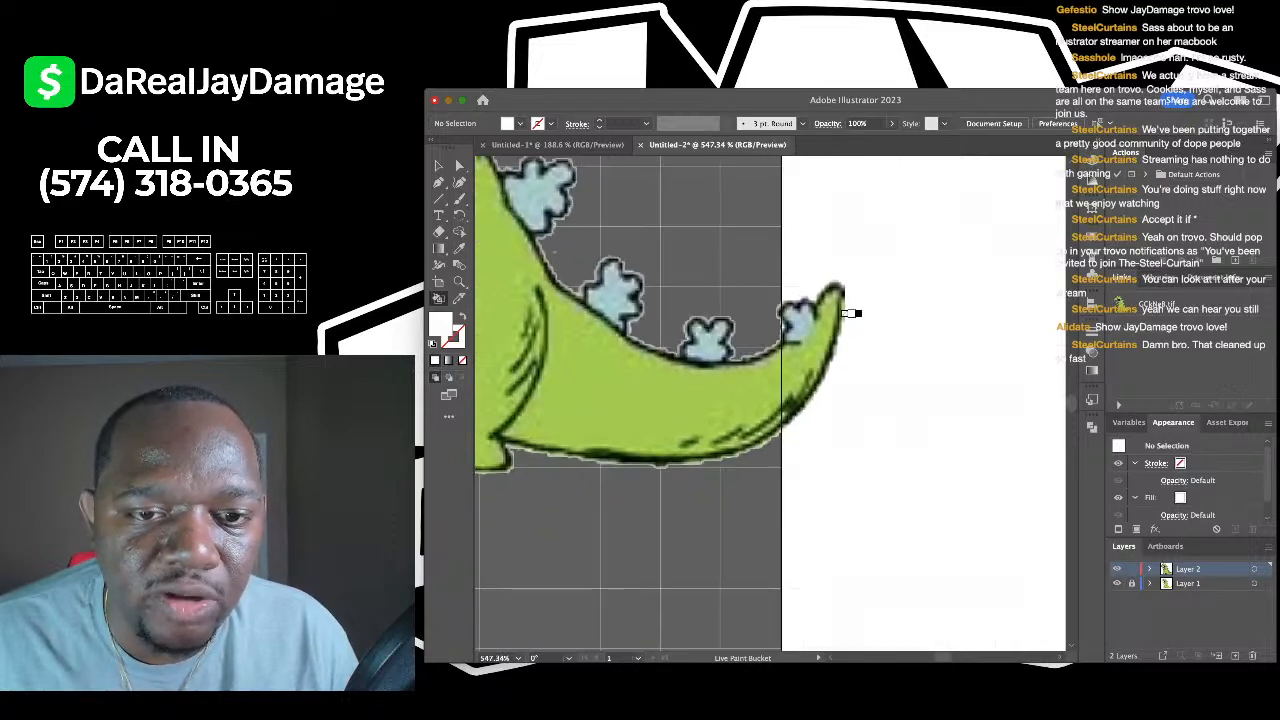
scroll(908, 239, right, 5)
scroll(908, 239, up, 2)
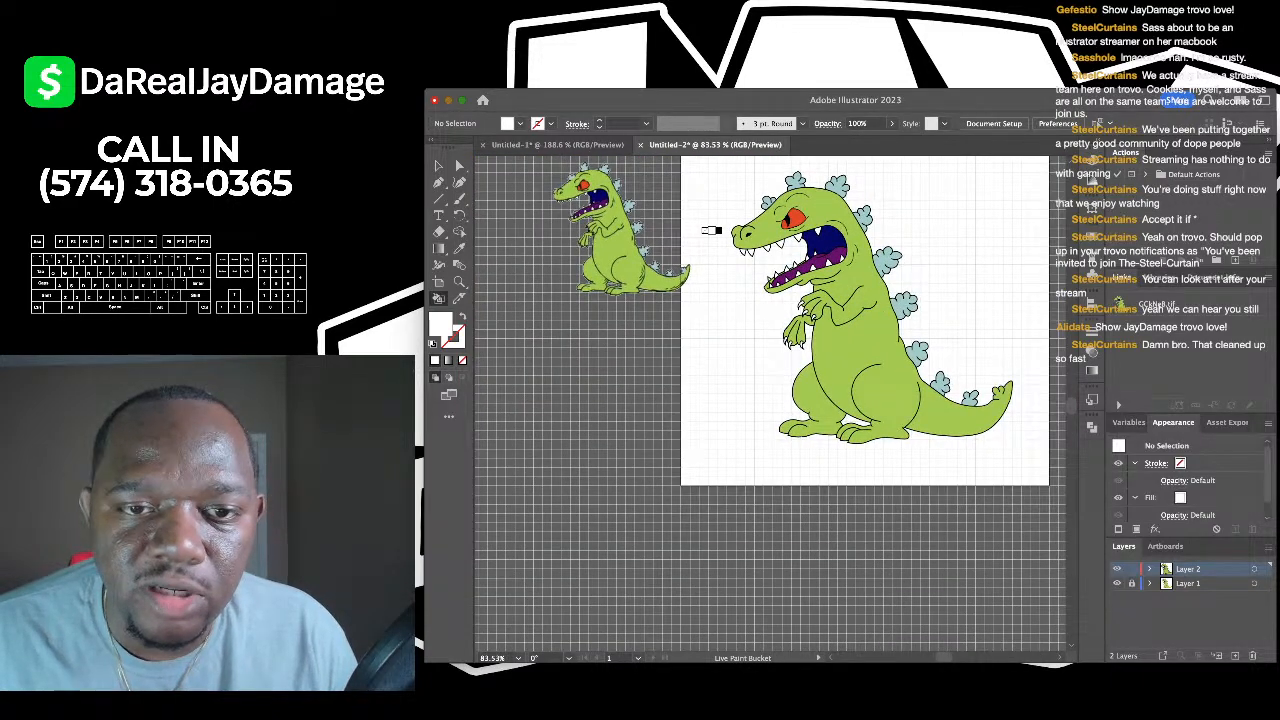
- Using Direct Selection, drag the green body fill off to the right of the artwork
key(v)
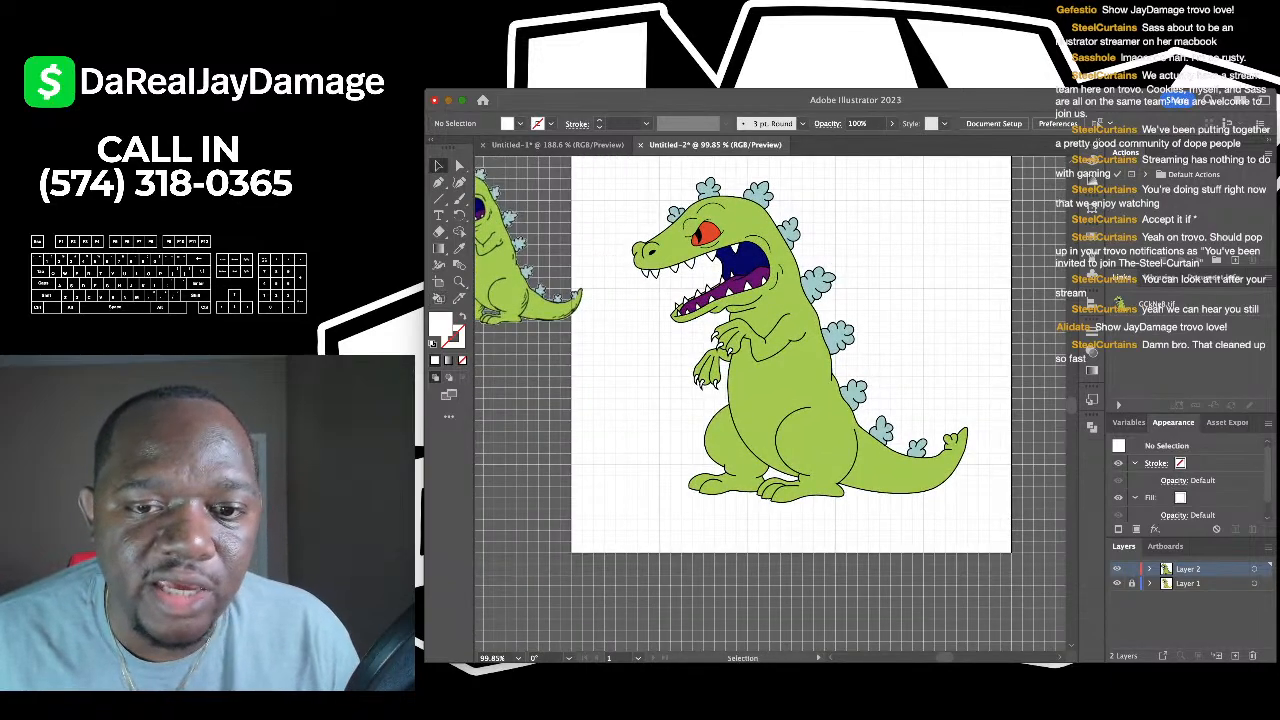
key(super+a)
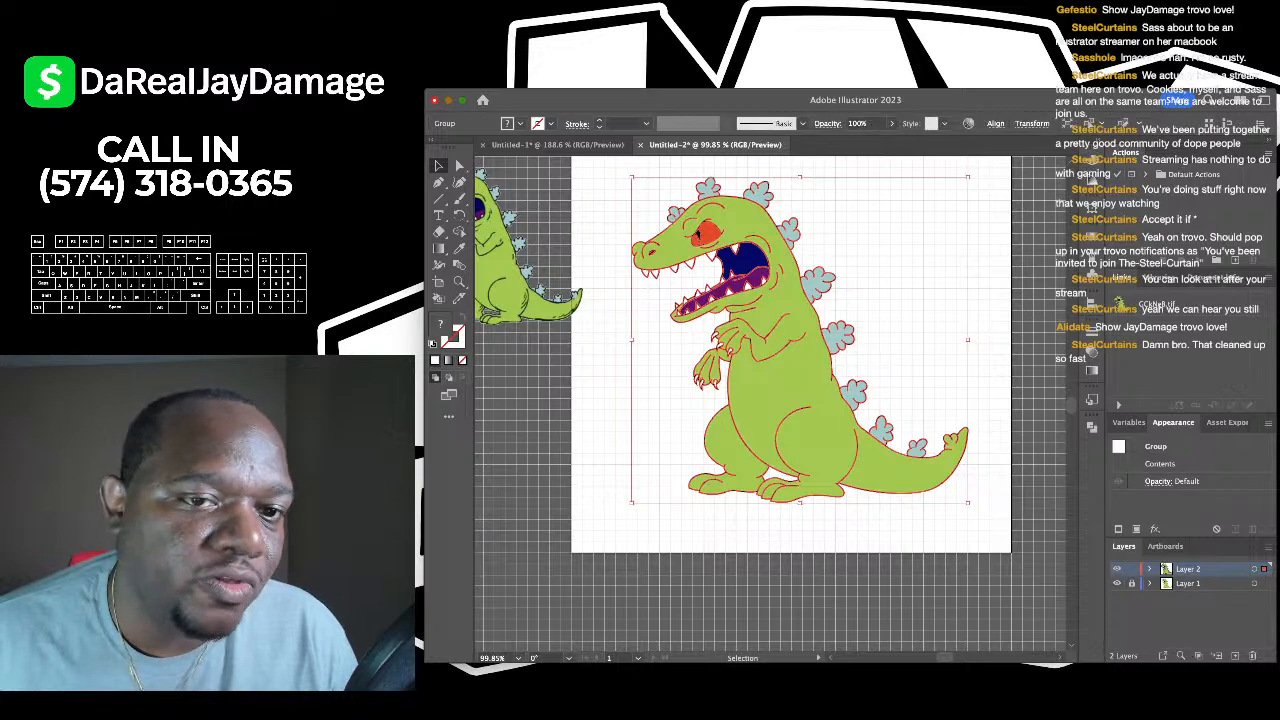
scroll(800, 440, right, 2)
scroll(800, 440, up, 4)
scroll(800, 440, down, 4)
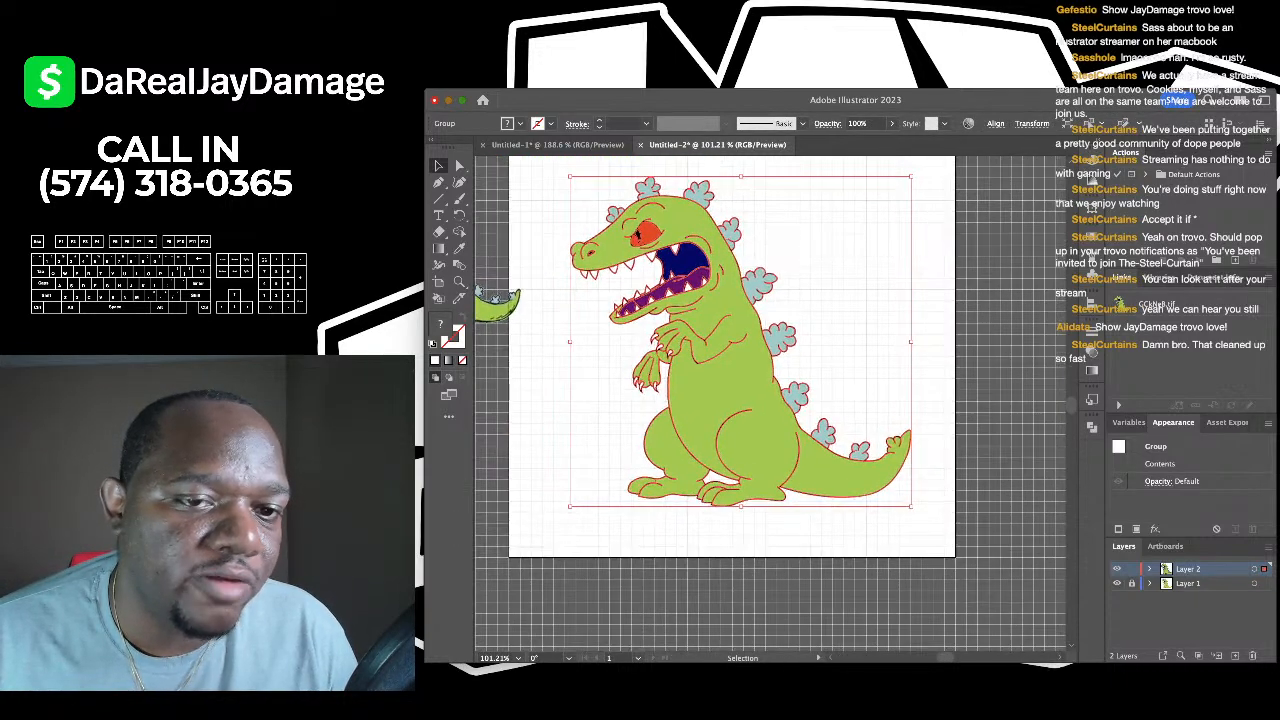
key(shift+super+a)
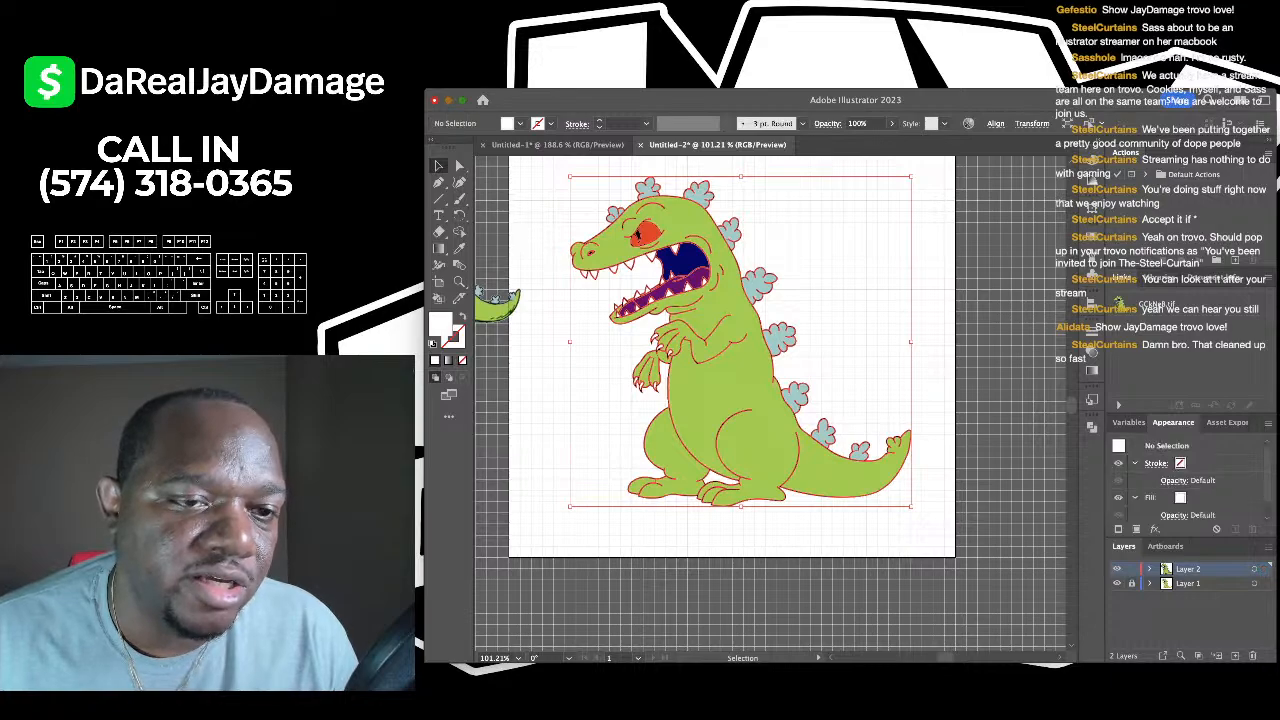
key(a)
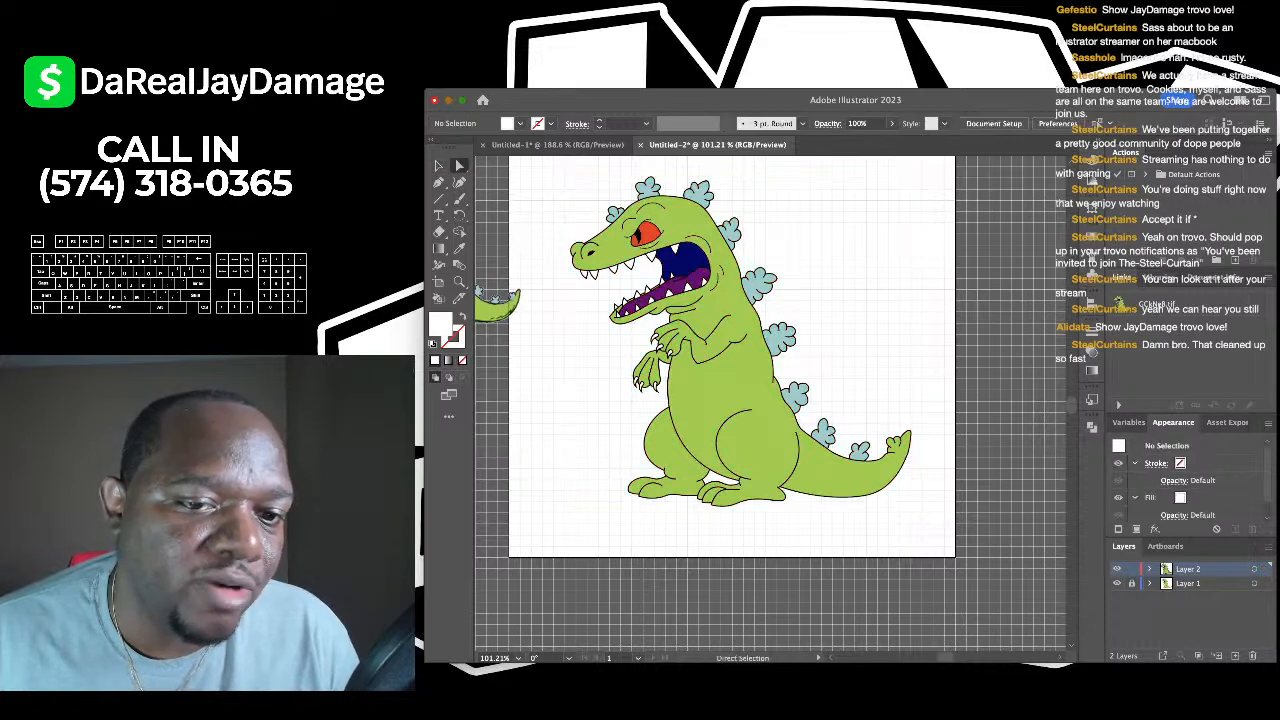
drag(700, 420, 1000, 355)
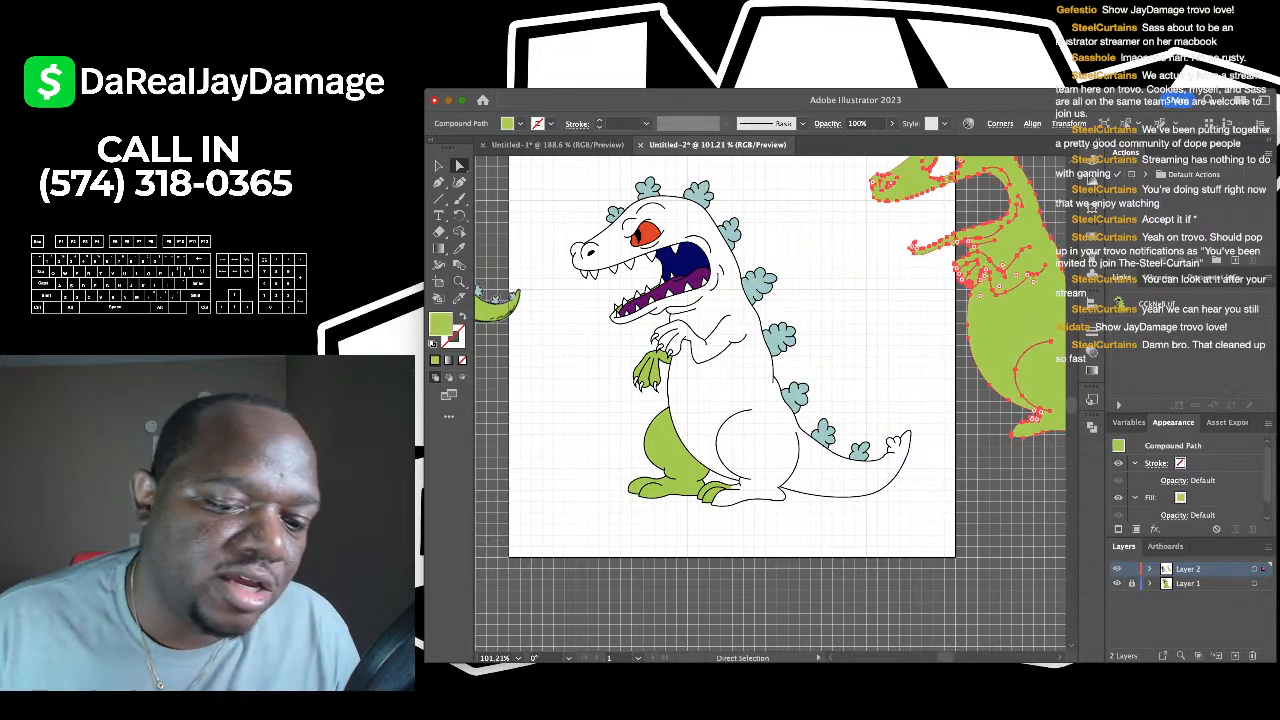
- Undo the move so the green body fill sits back inside the line art, then reselect it at the tail
key(super+z)
key(shift+super+a)
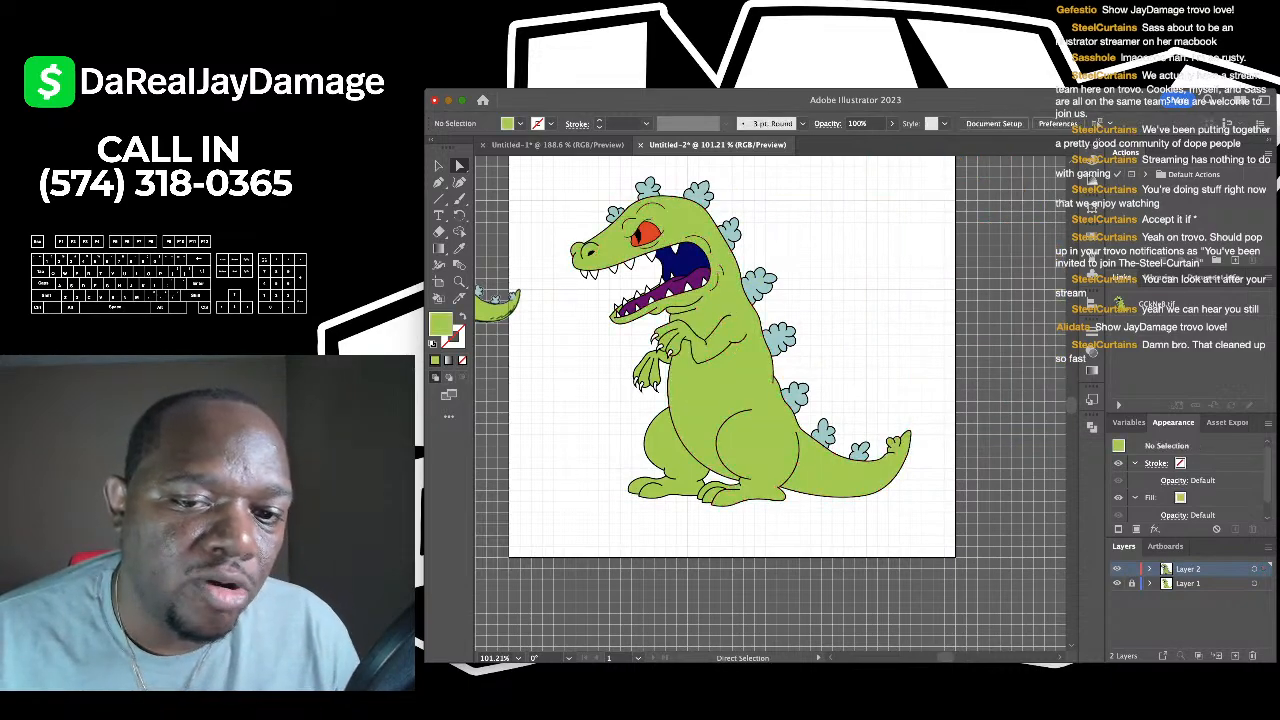
scroll(867, 419, up, 5)
scroll(867, 419, down, 2)
scroll(867, 419, right, 2)
scroll(848, 437, up, 8)
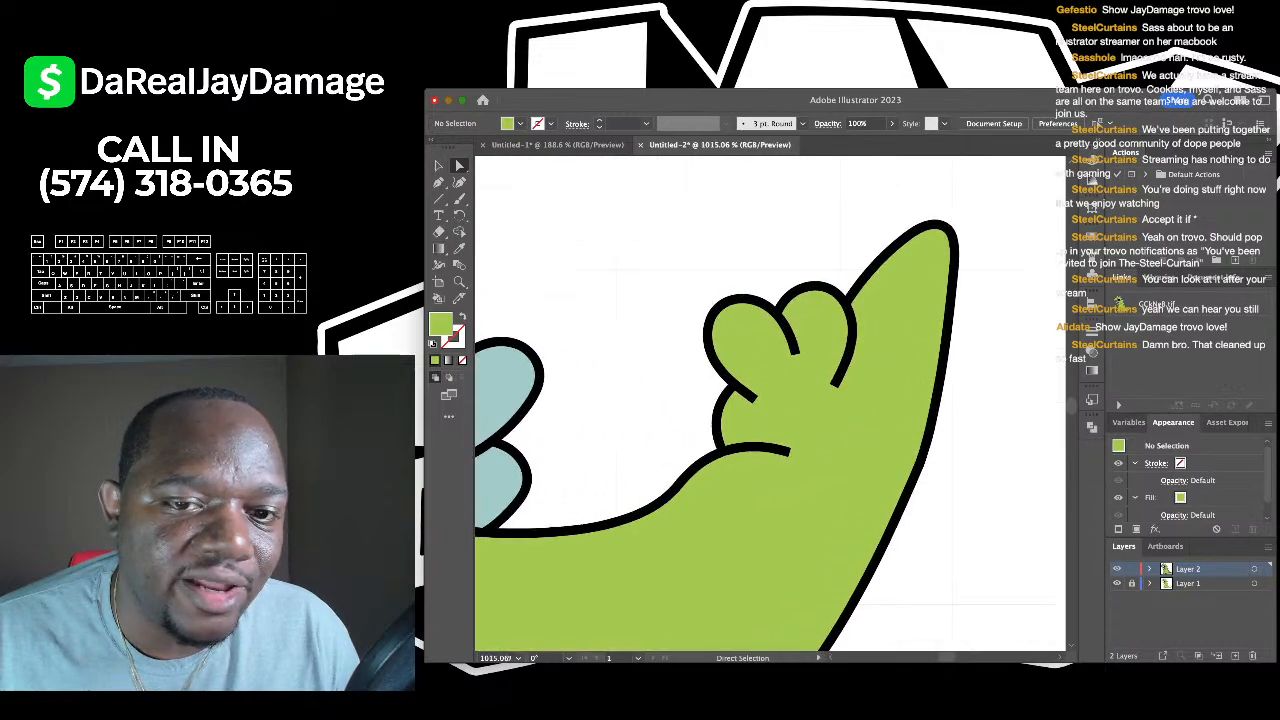
key(super+a)
scroll(822, 420, down, 2)
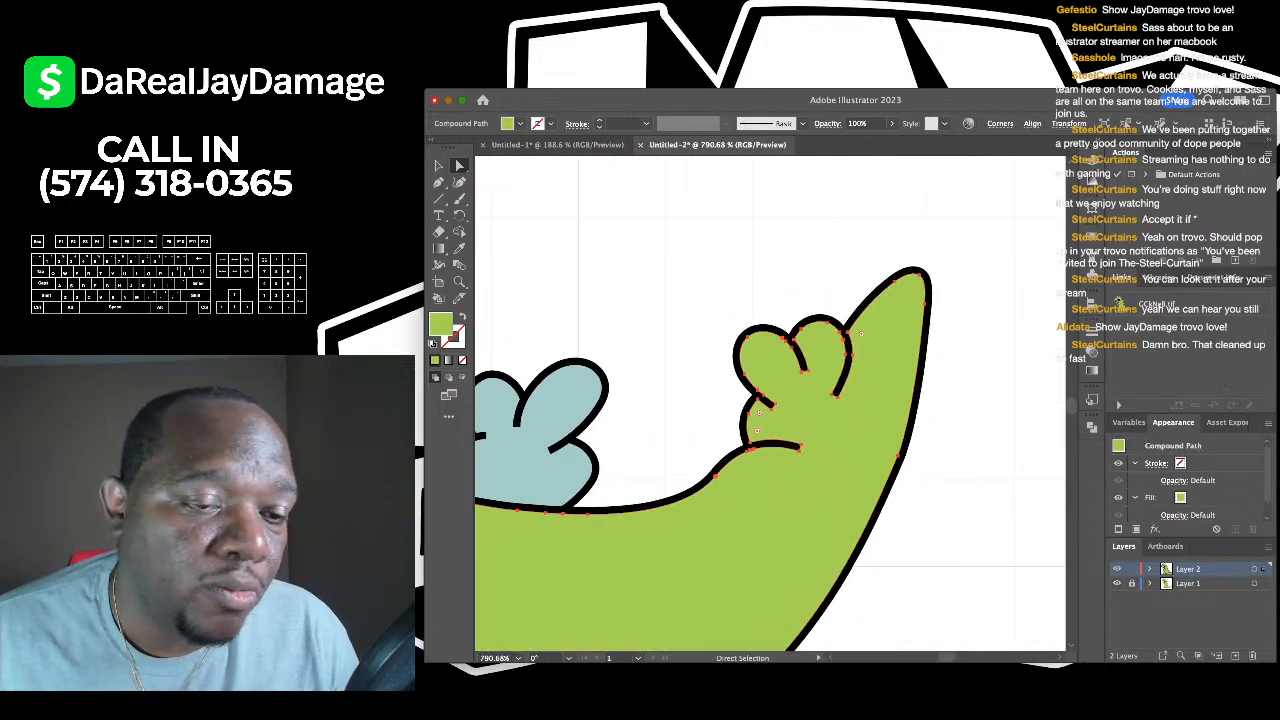
- Cut the tail-tip spike off the green body with the Knife tool
click(459, 298)
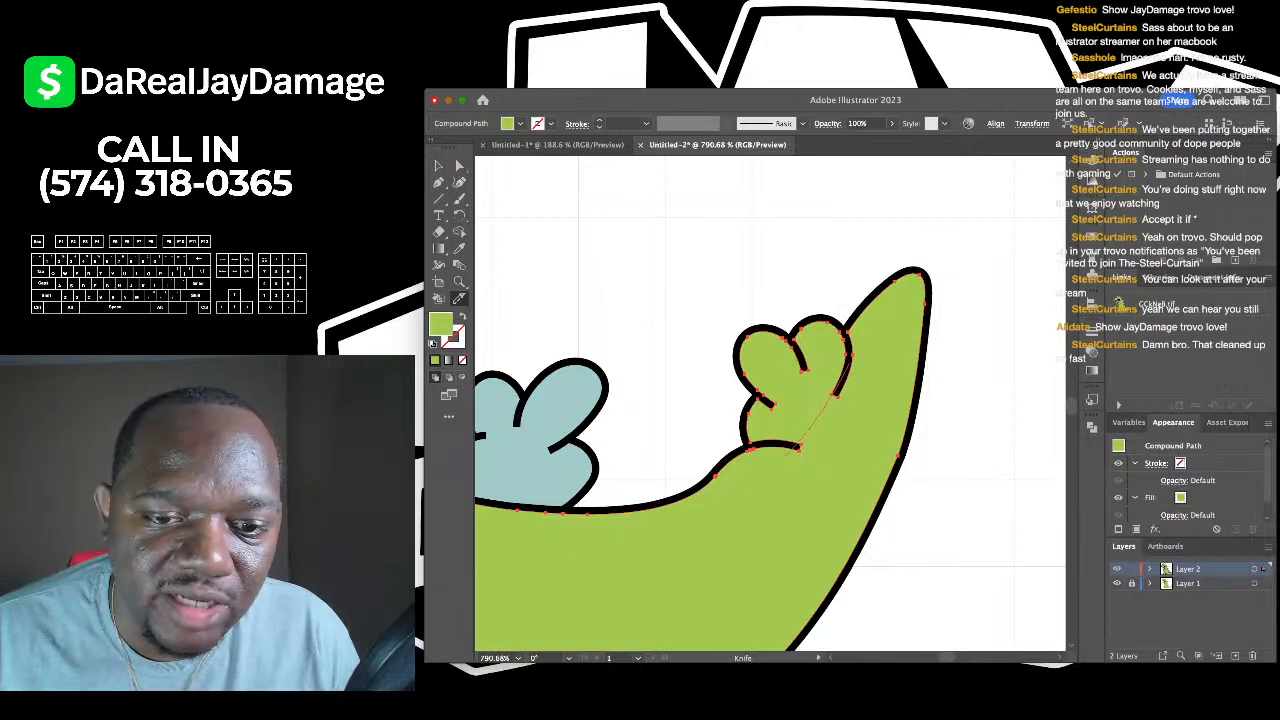
drag(800, 447, 785, 456)
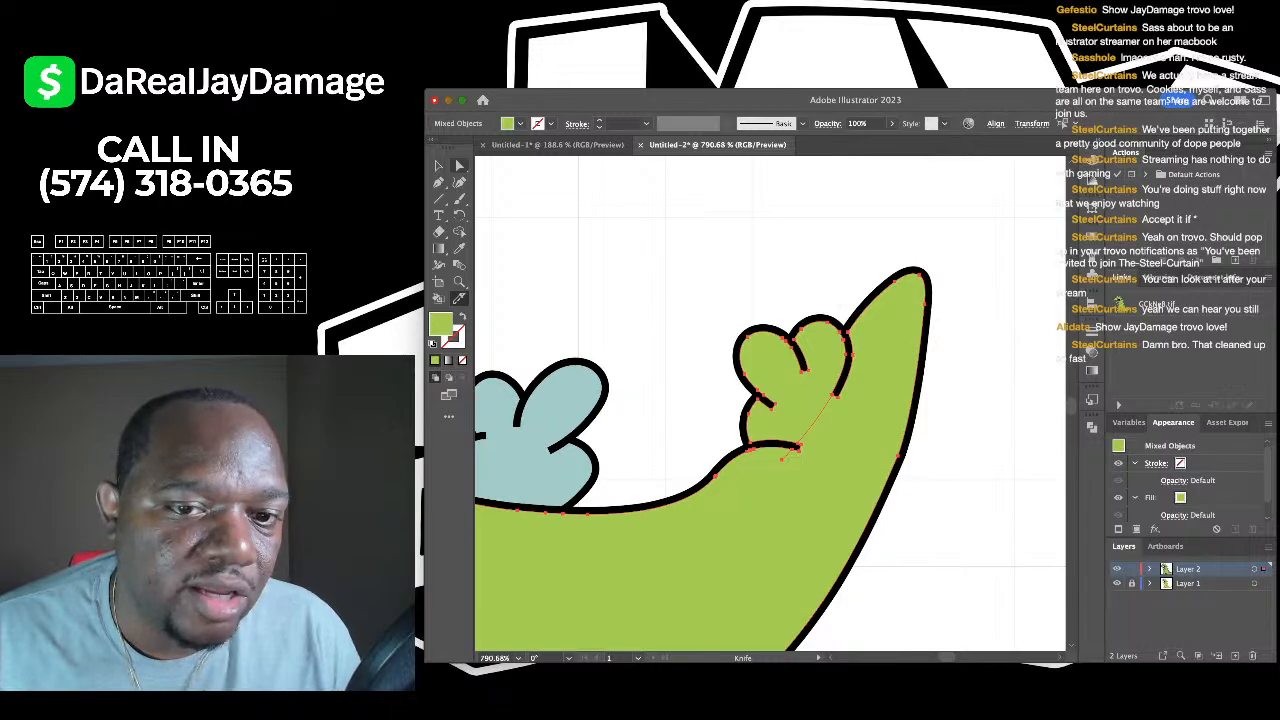
key(a)
key(super+shift+a)
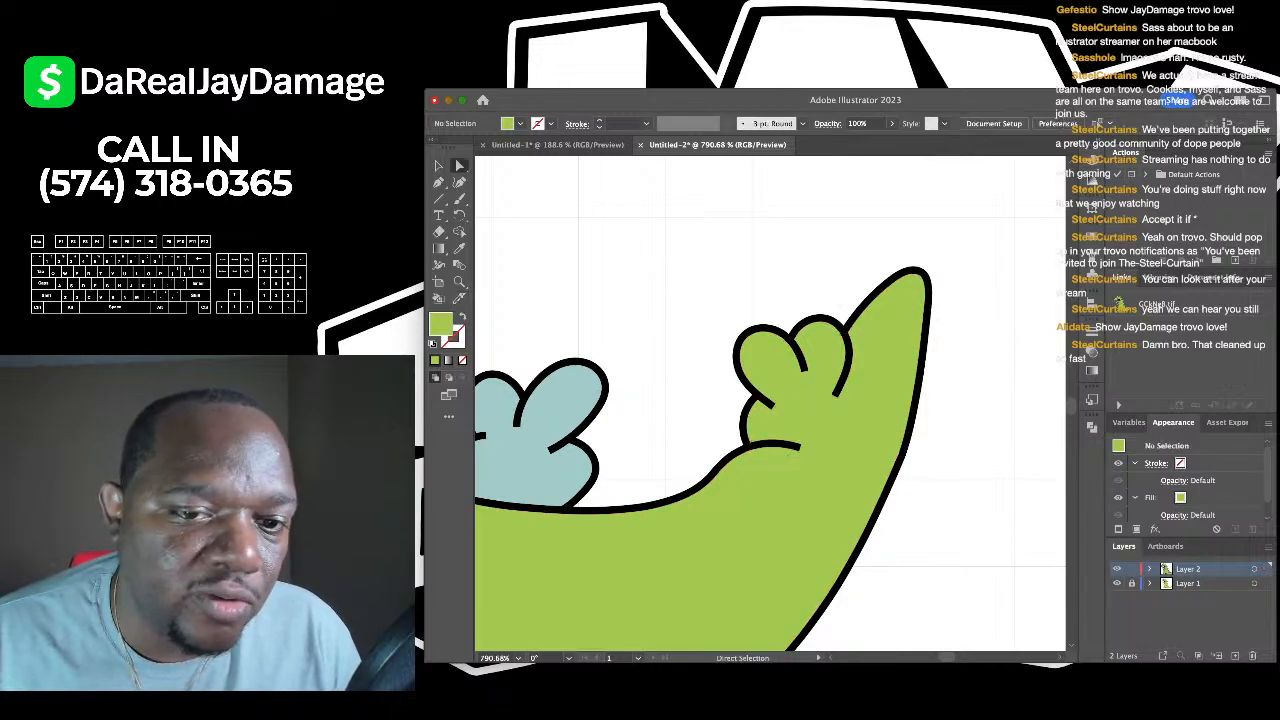
- Eyedropper the light blue spike colour onto the cut-off tail-tip spike
click(787, 385)
scroll(788, 370, down, 5)
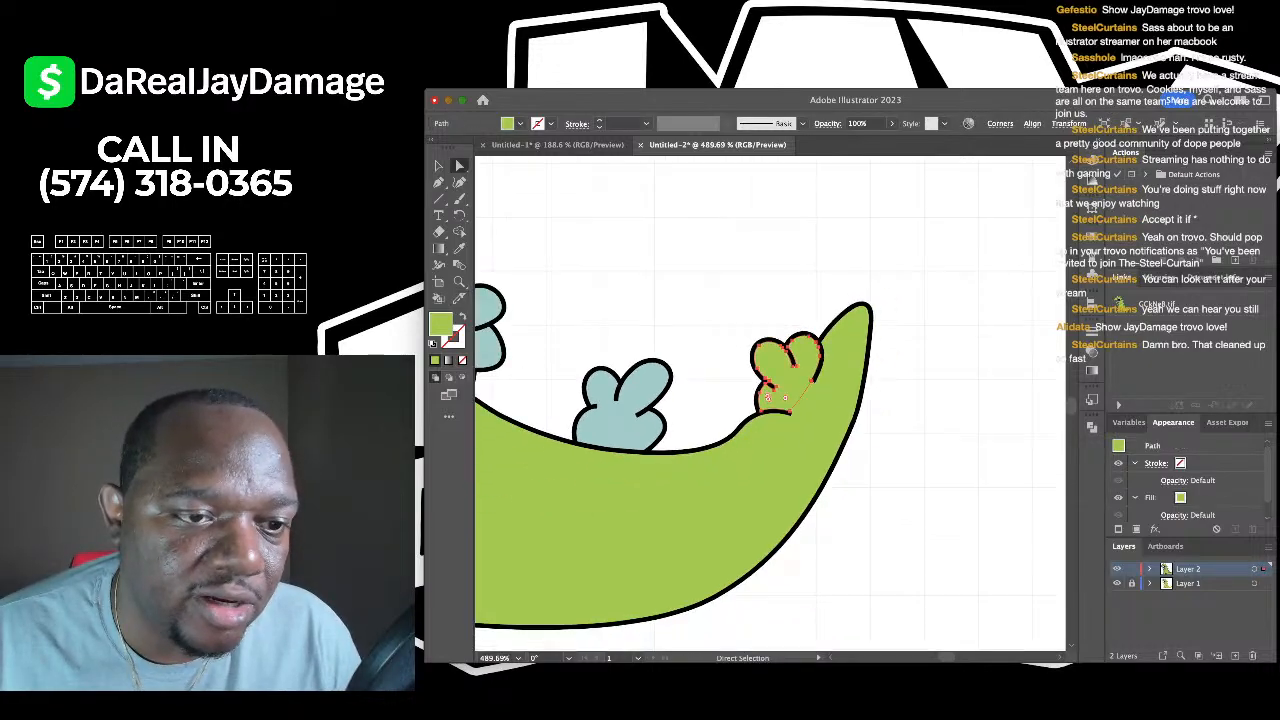
drag(788, 370, 836, 350)
click(460, 248)
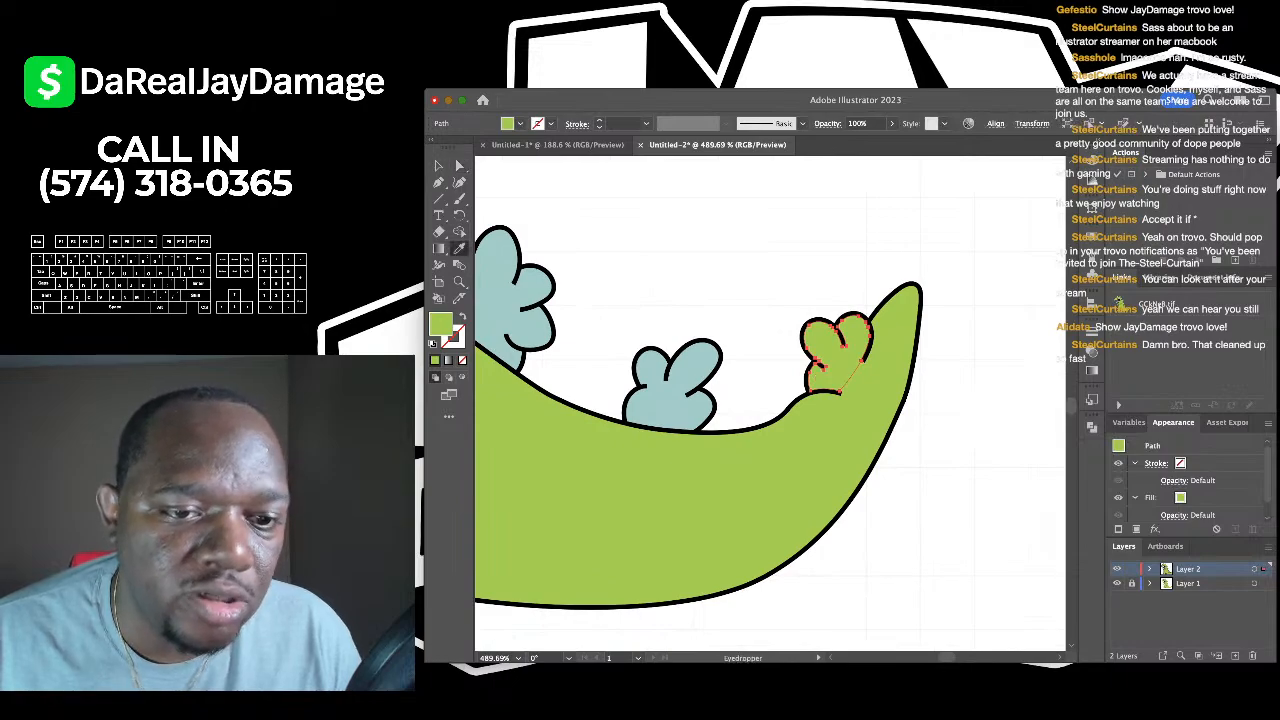
click(508, 296)
key(a)
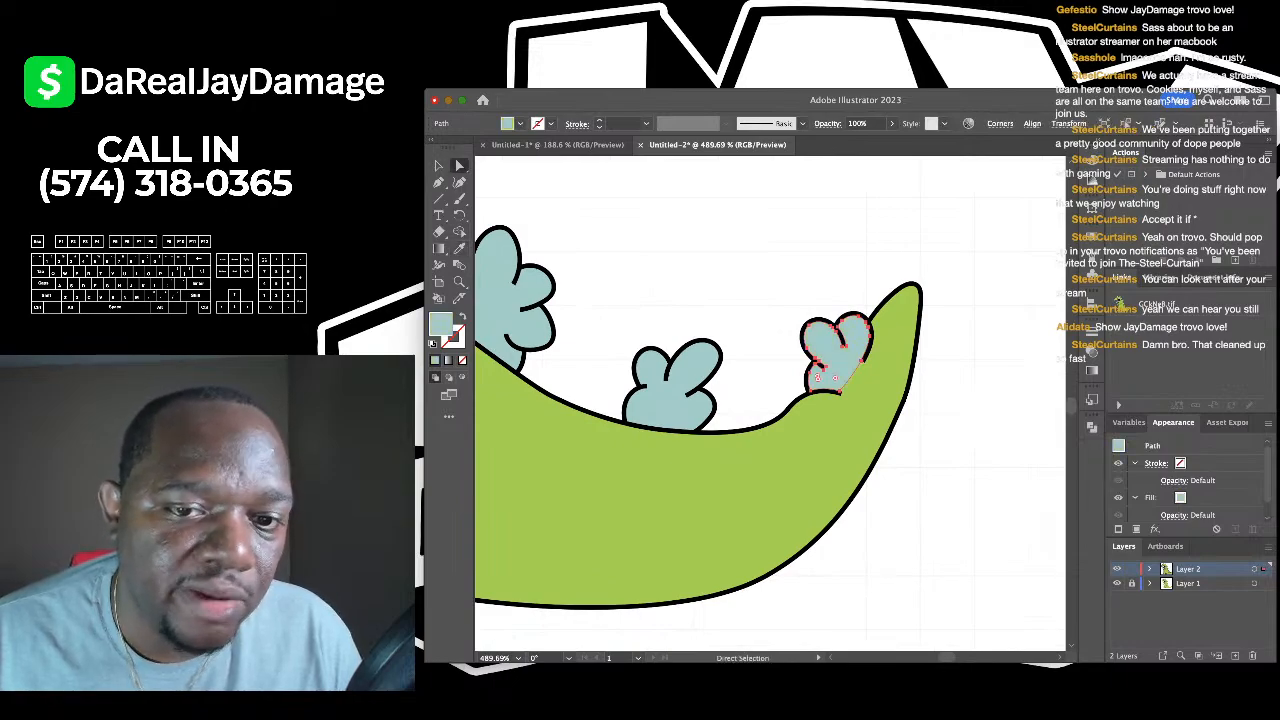
key(super+shift+a)
scroll(808, 593, down, 5)
- Review the coloured Reptar and hide Layer 1 so the small reference dinosaur disappears
scroll(808, 593, down, 4)
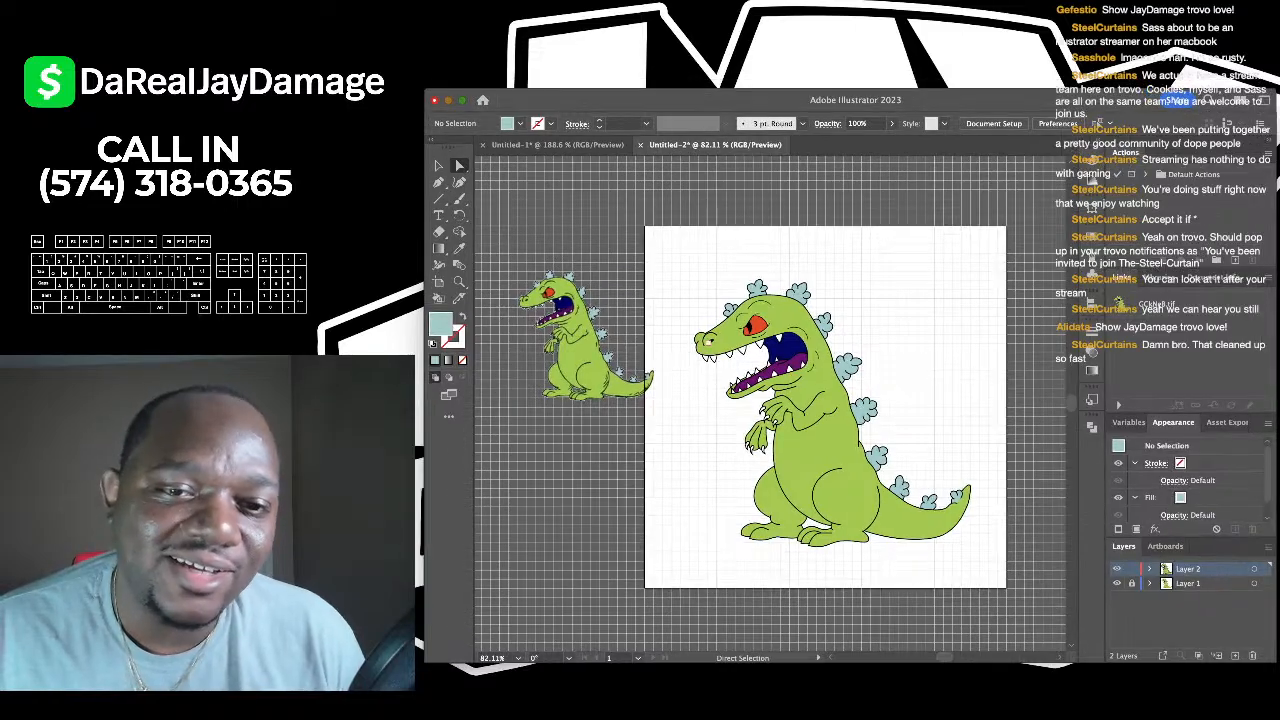
scroll(696, 331, up, 5)
scroll(770, 405, down, 5)
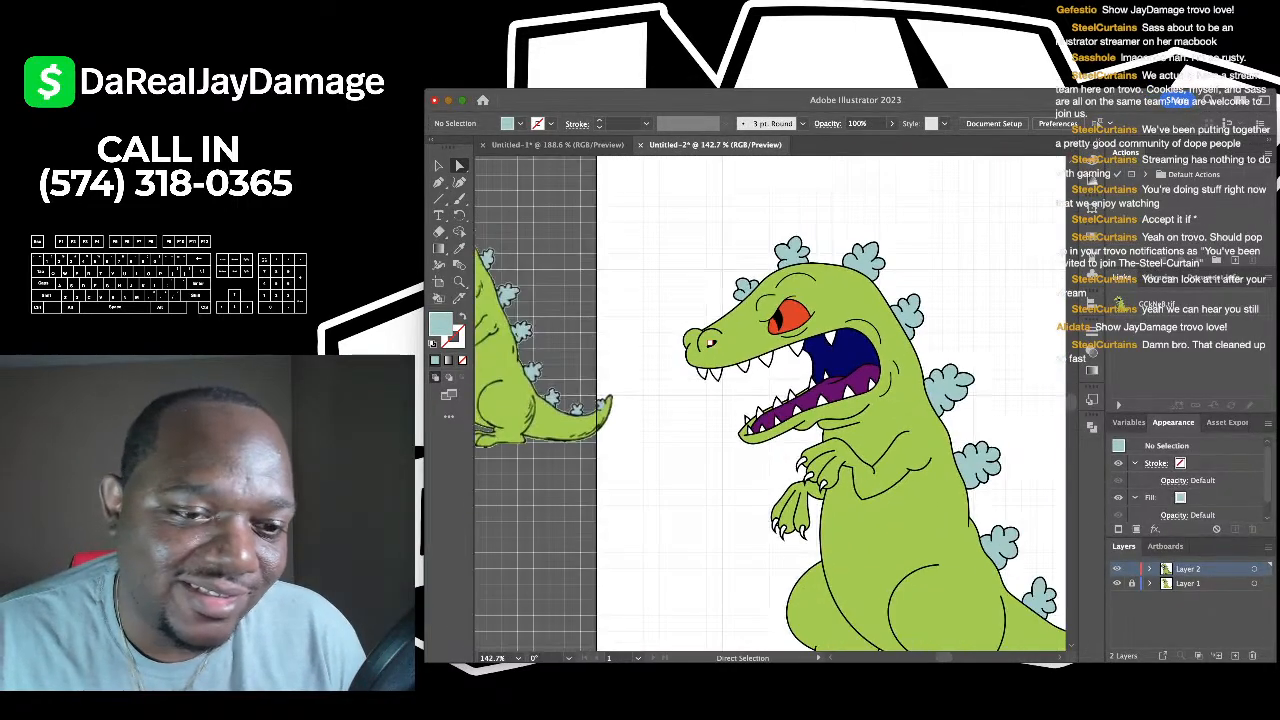
scroll(770, 405, down, 4)
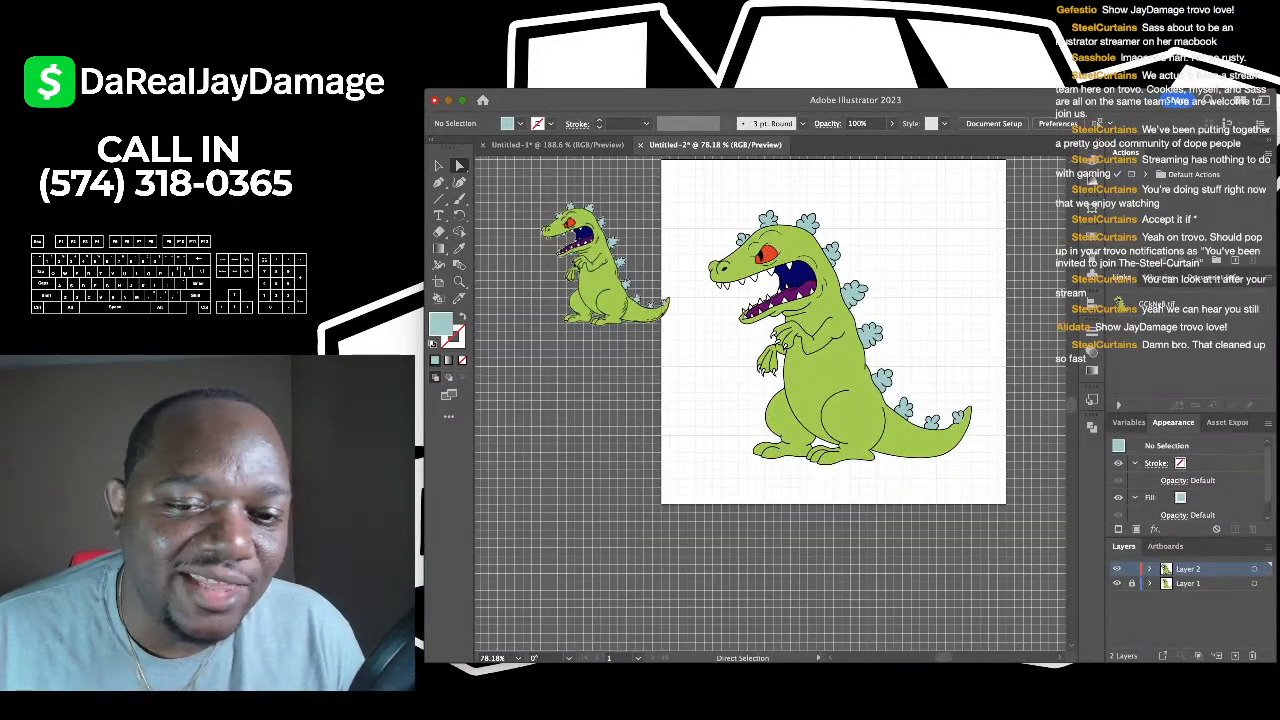
scroll(770, 405, up, 3)
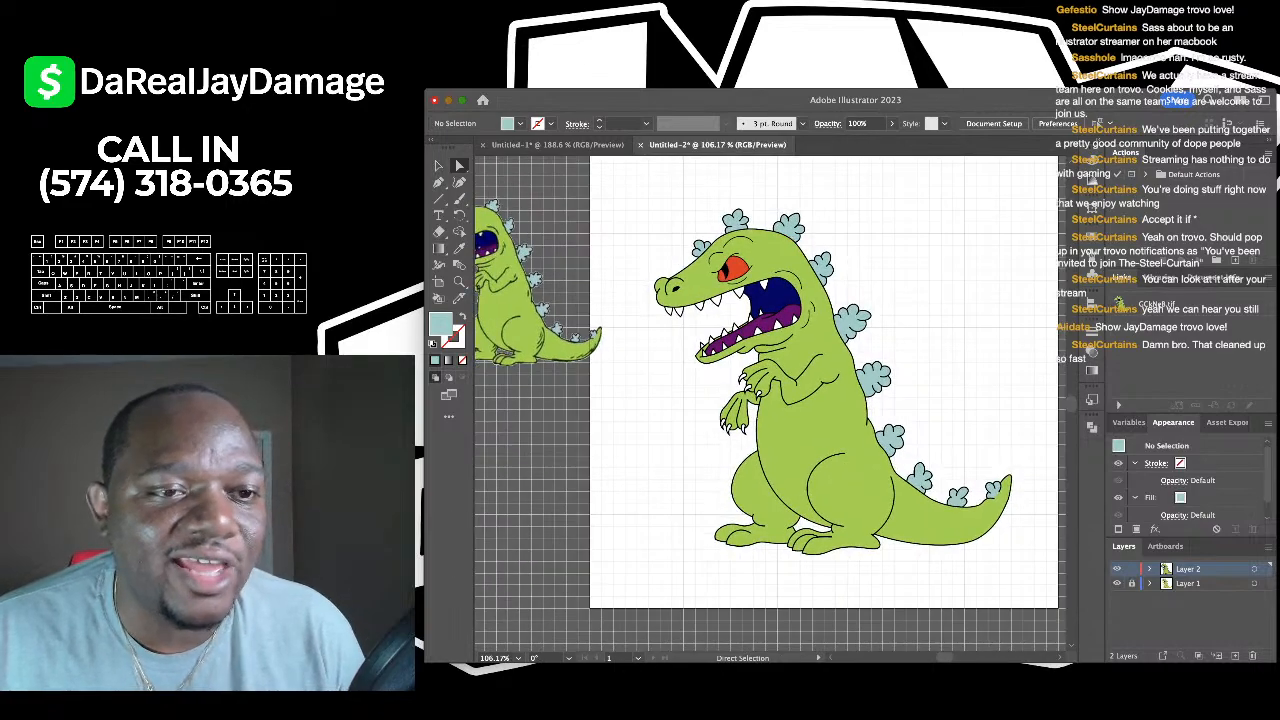
key(v)
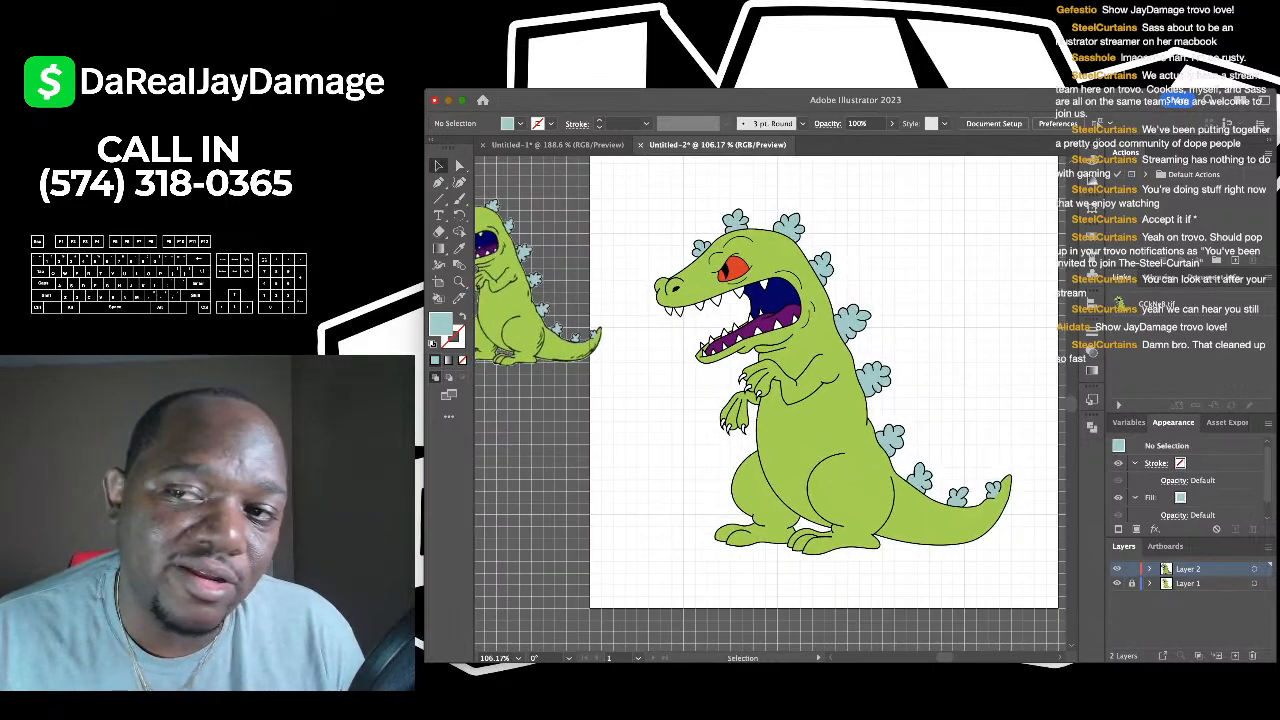
scroll(772, 317, up, 3)
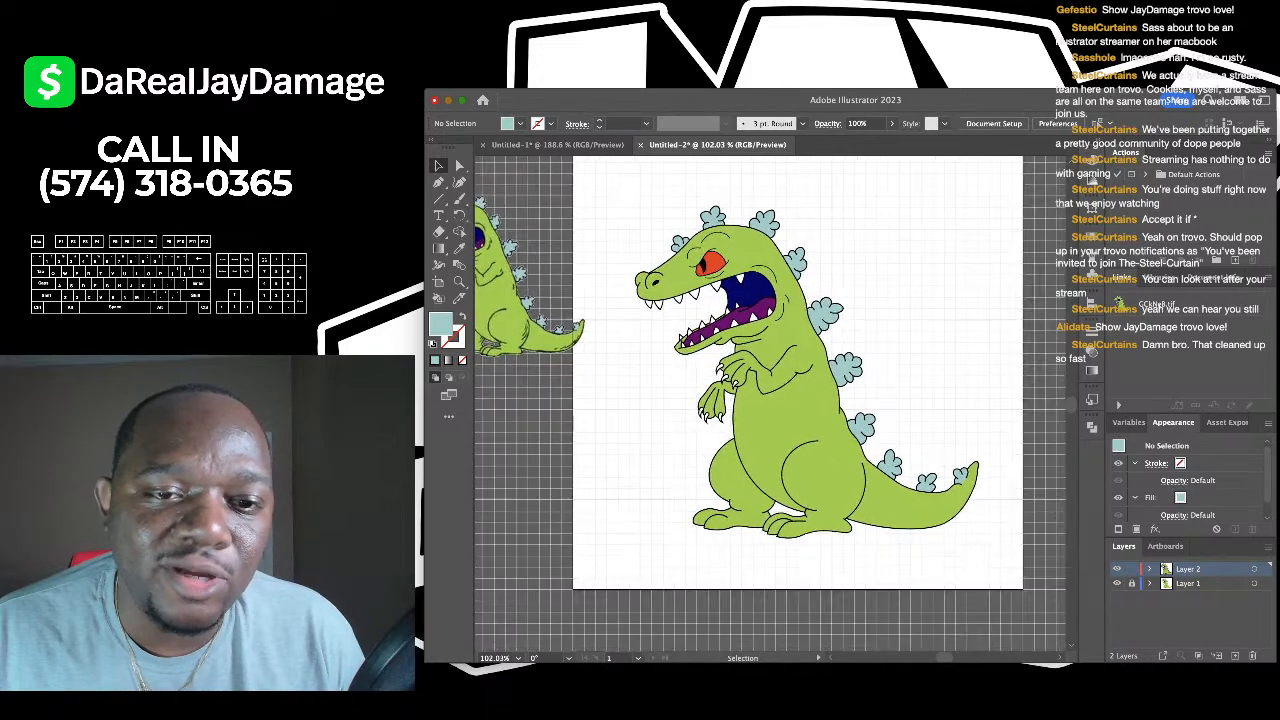
scroll(655, 261, down, 2)
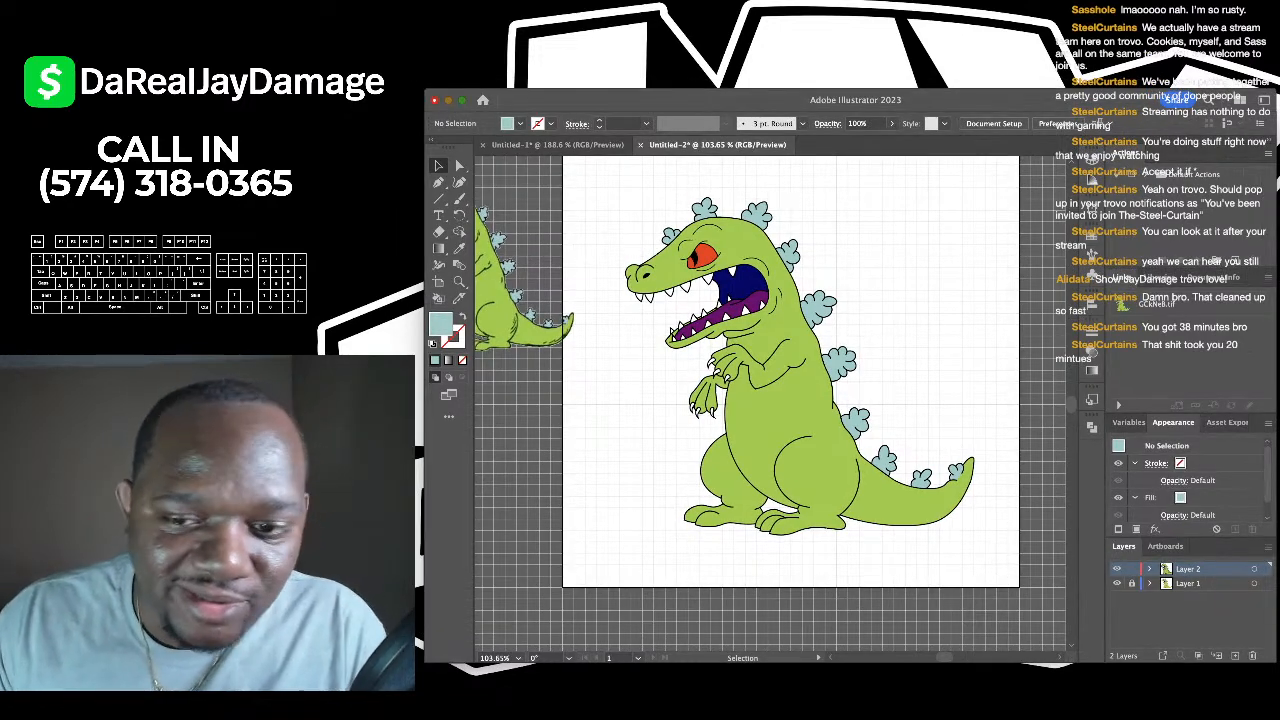
scroll(910, 295, down, 2)
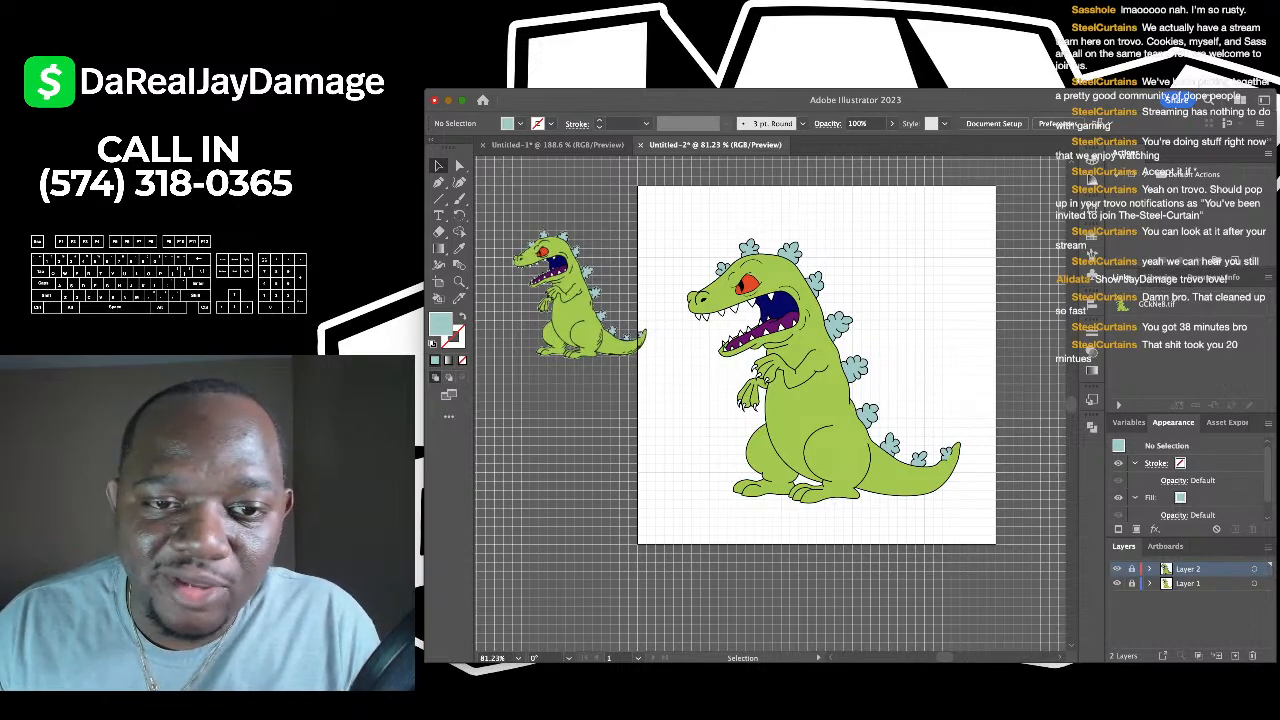
click(1117, 583)
scroll(815, 365, down, 1)
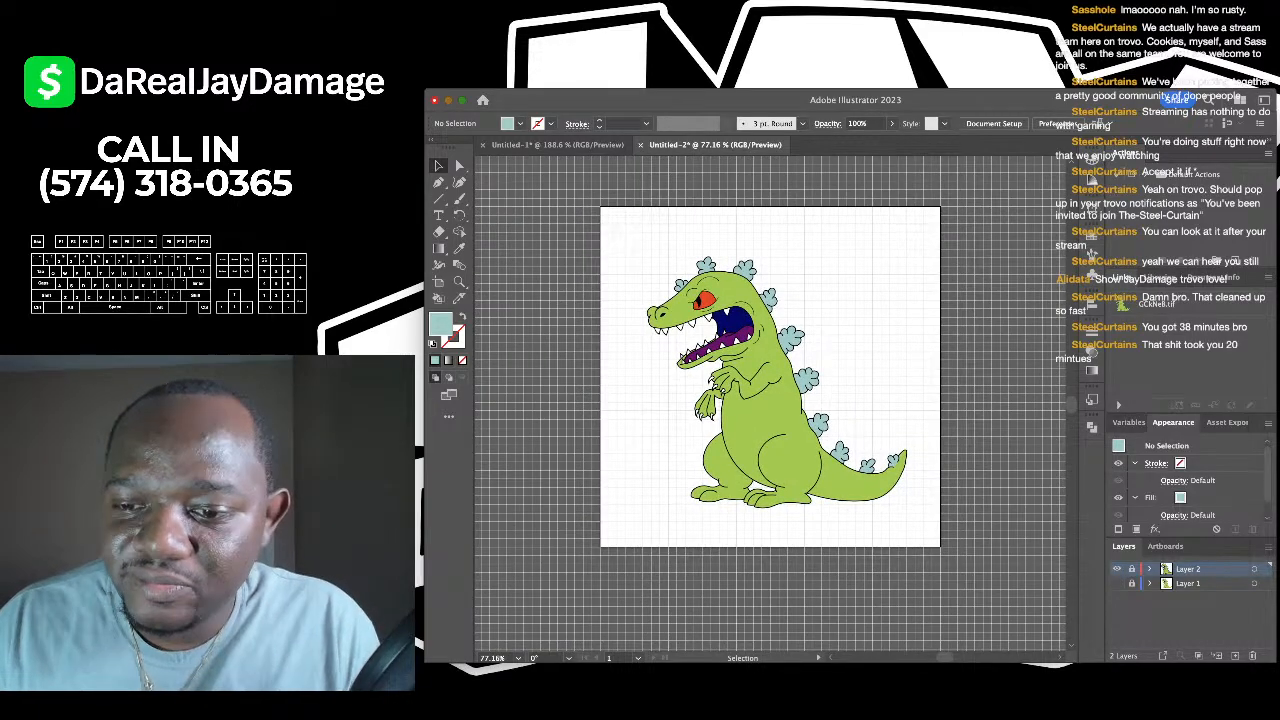
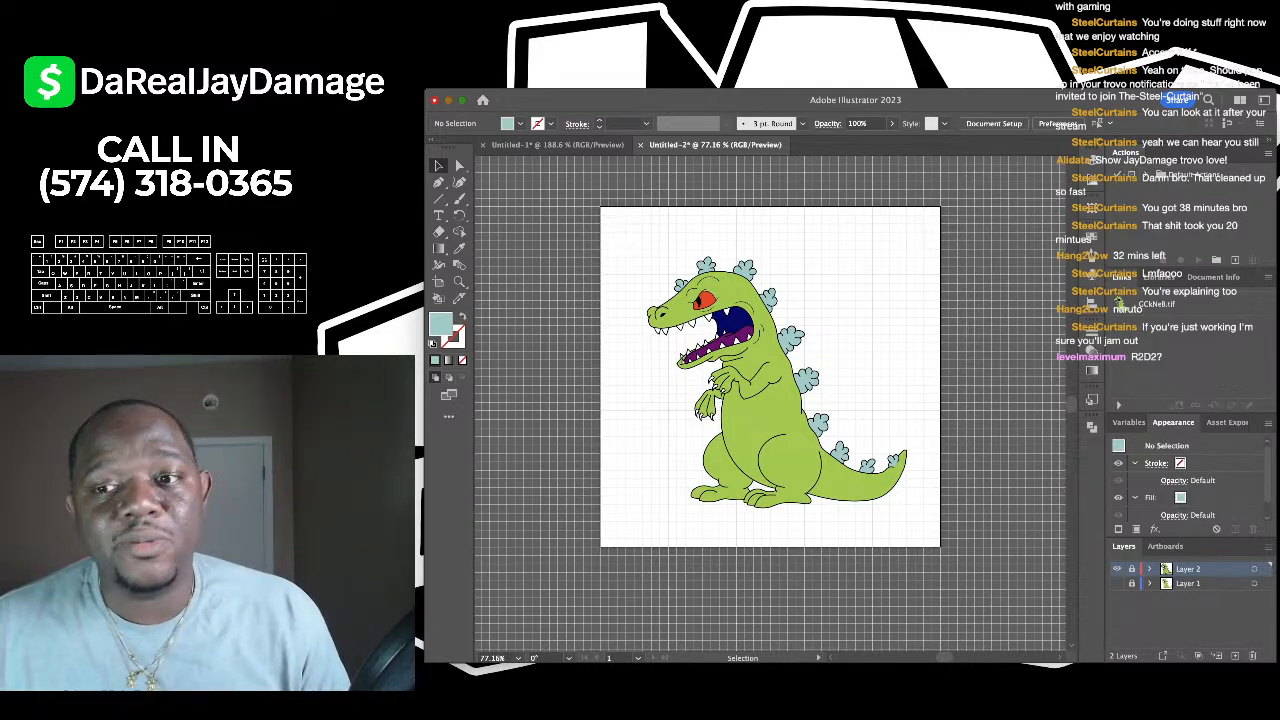
- Create a new document, show its grid, and paste the BB-8 reference photo onto the artboard
key(super+n)
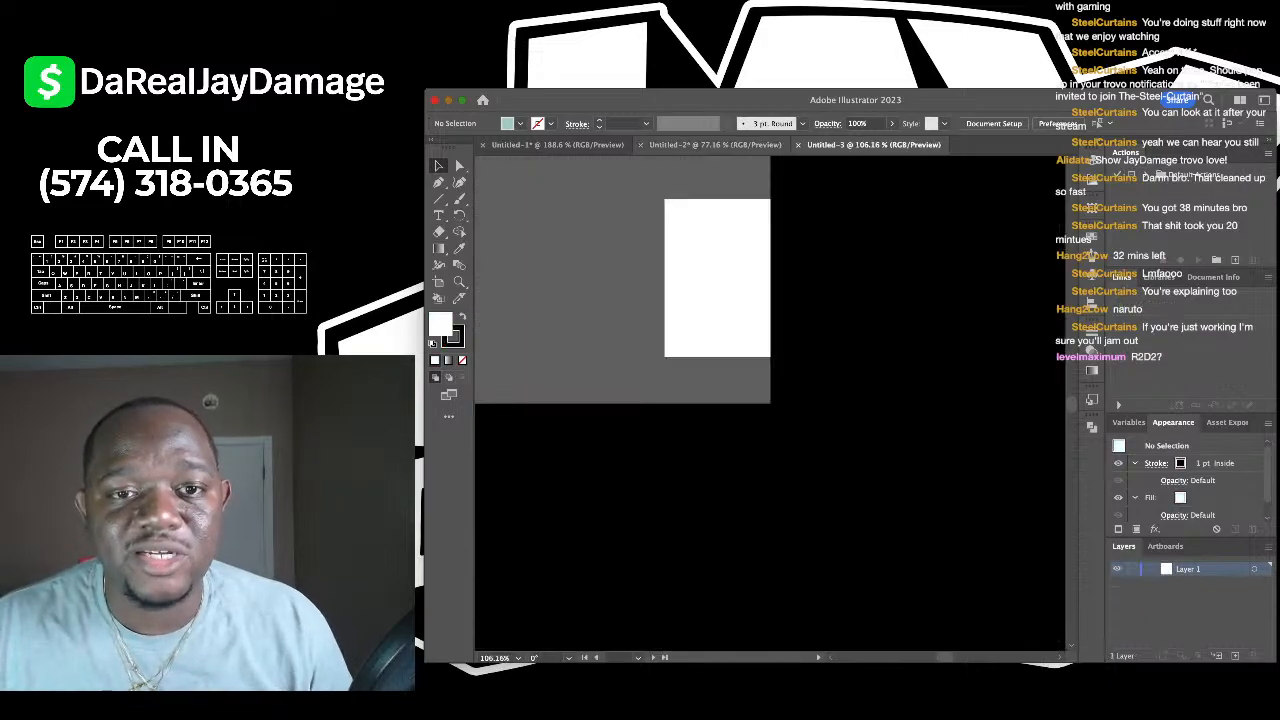
key(super+apostrophe)
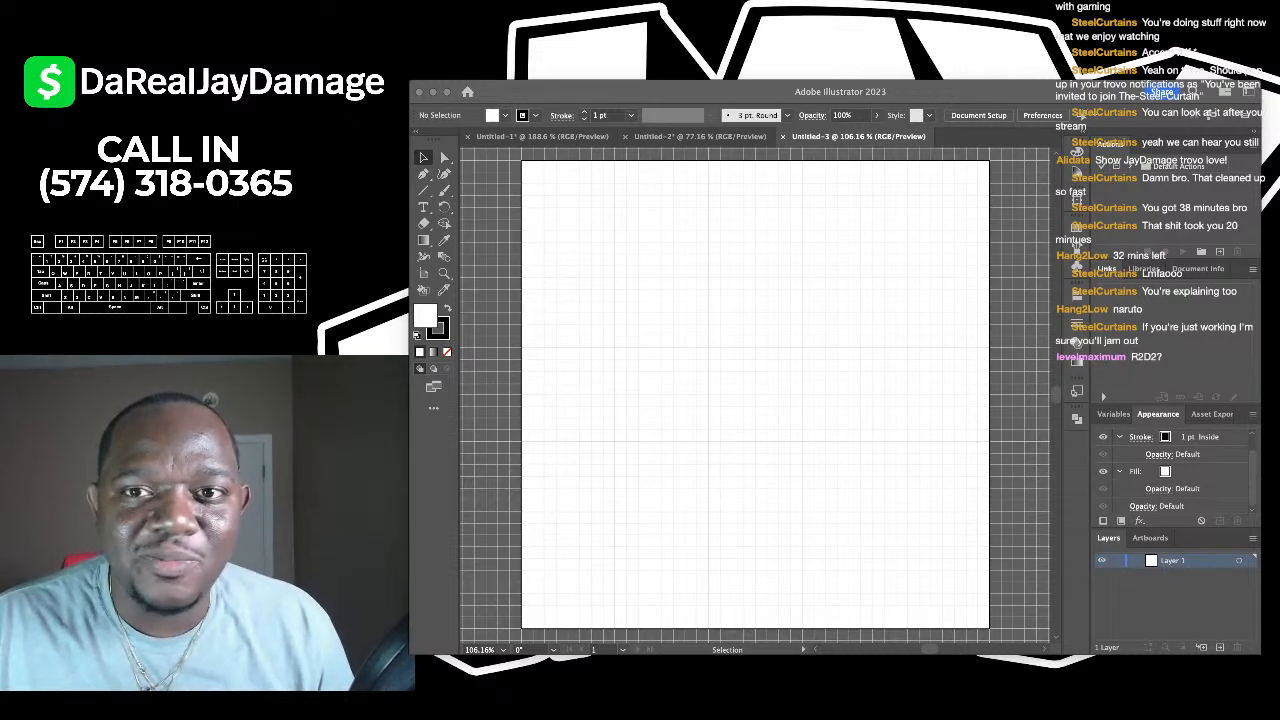
key(BackSpace)
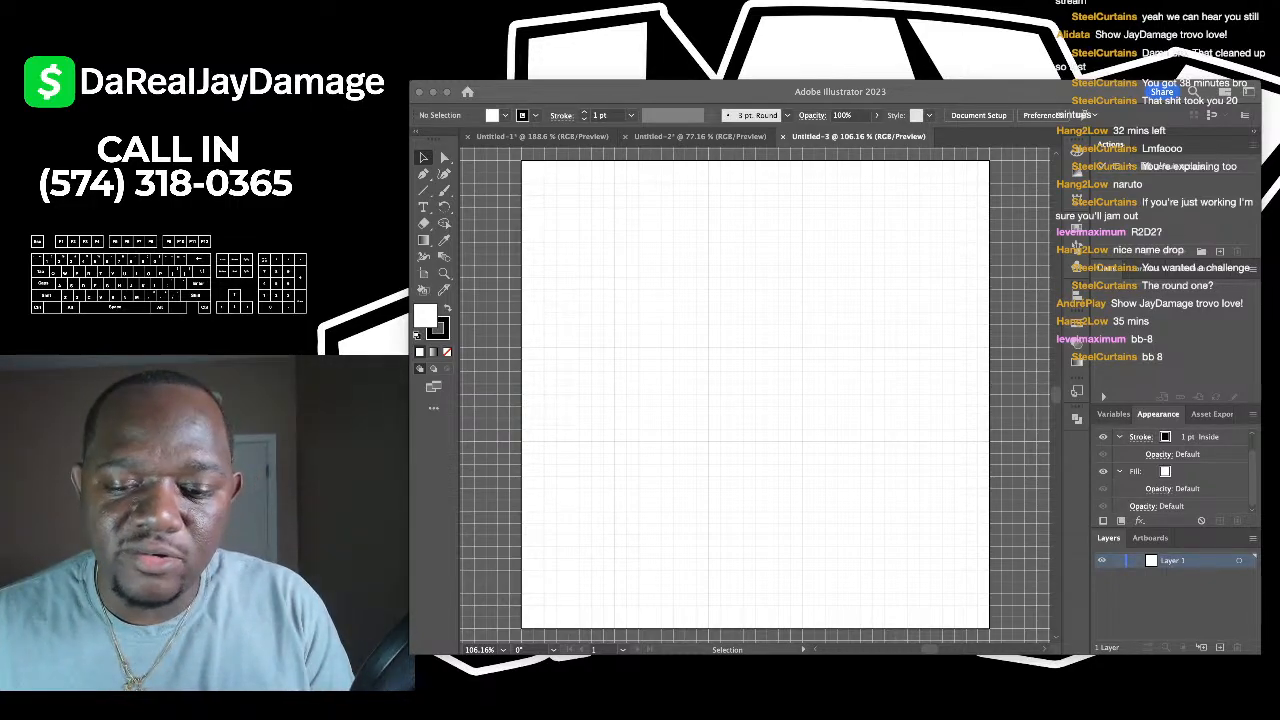
text(oud)
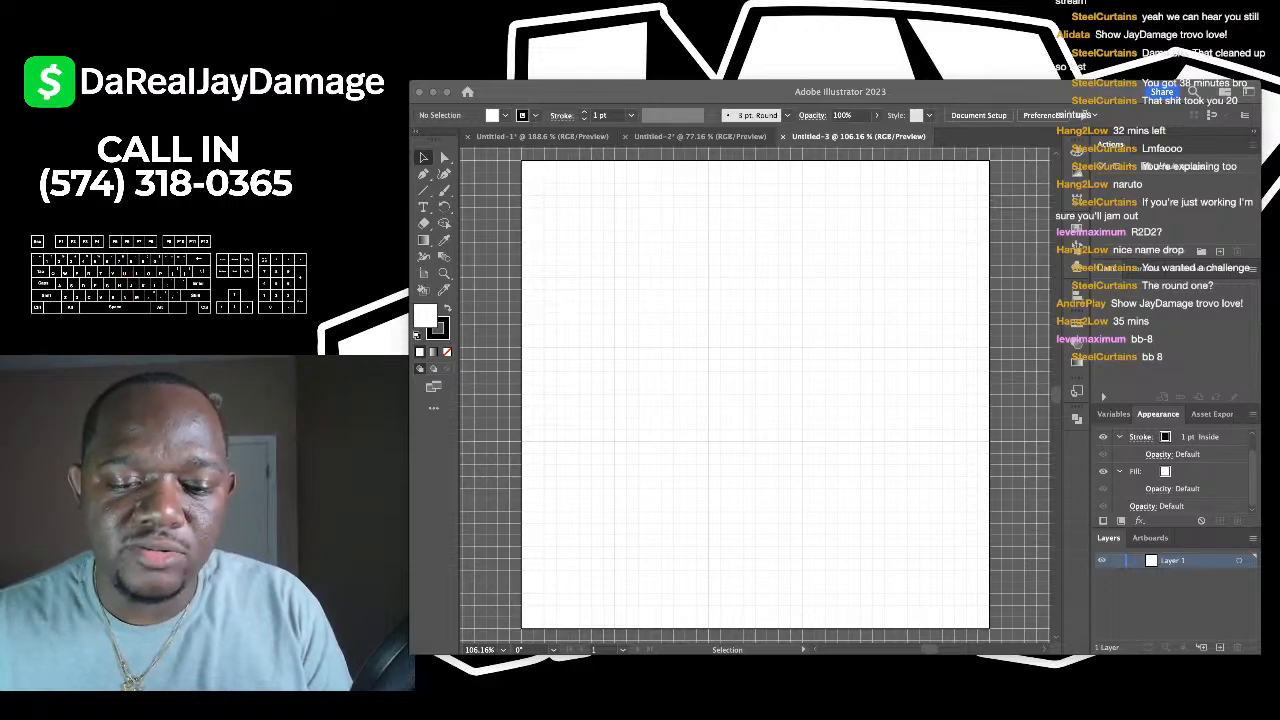
text(2d)
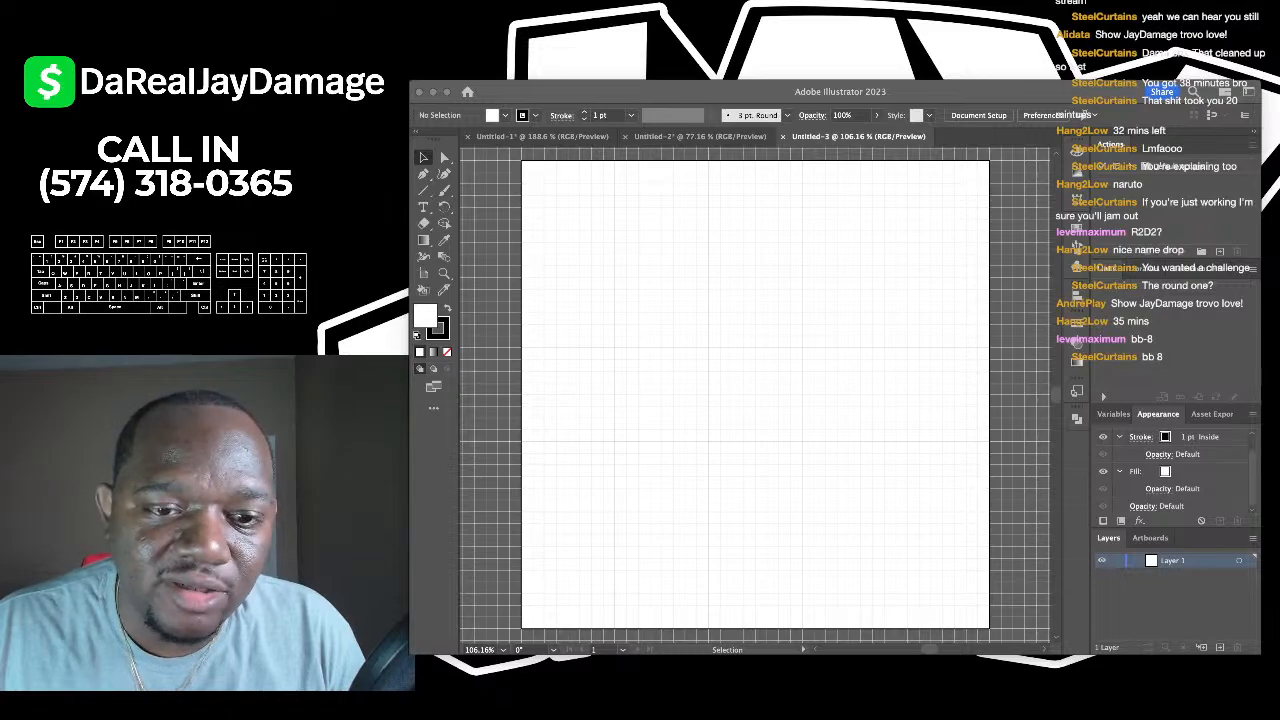
key(super+v)
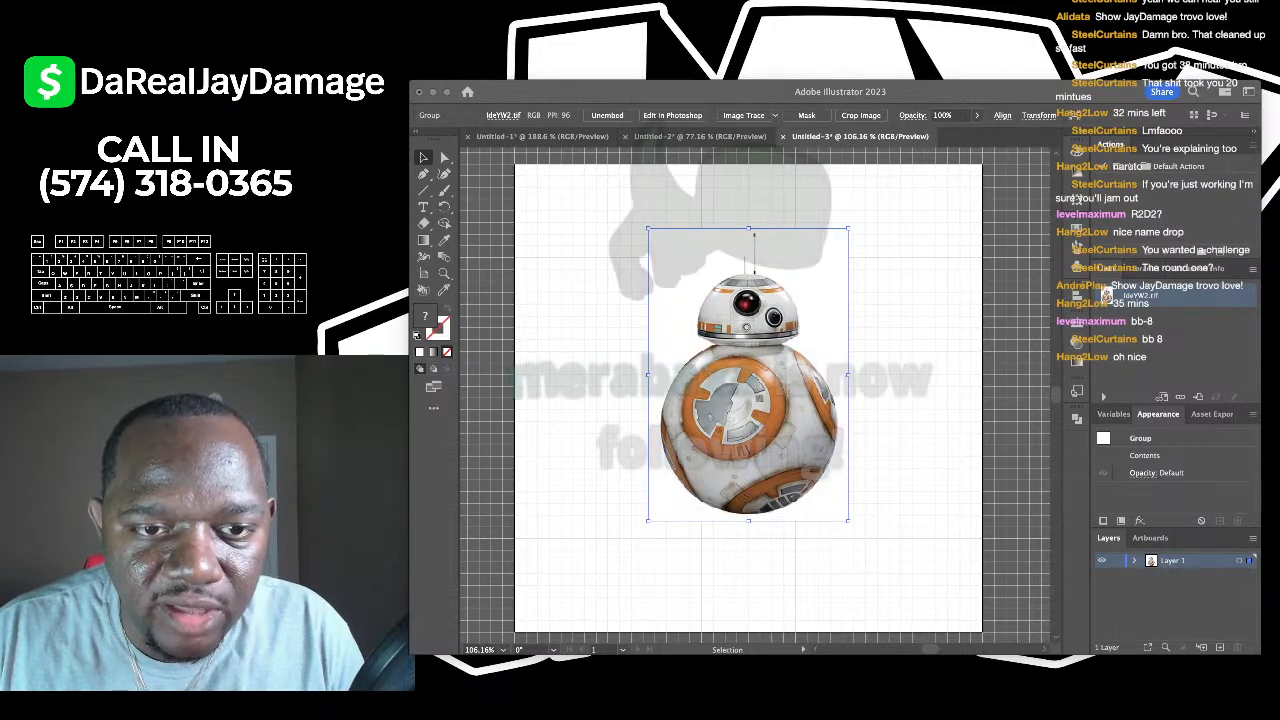
- Paste the larger BB-8 image, shrink and nudge it, then undo those changes
key(super+v)
scroll(647, 354, down, 5)
scroll(716, 336, down, 10)
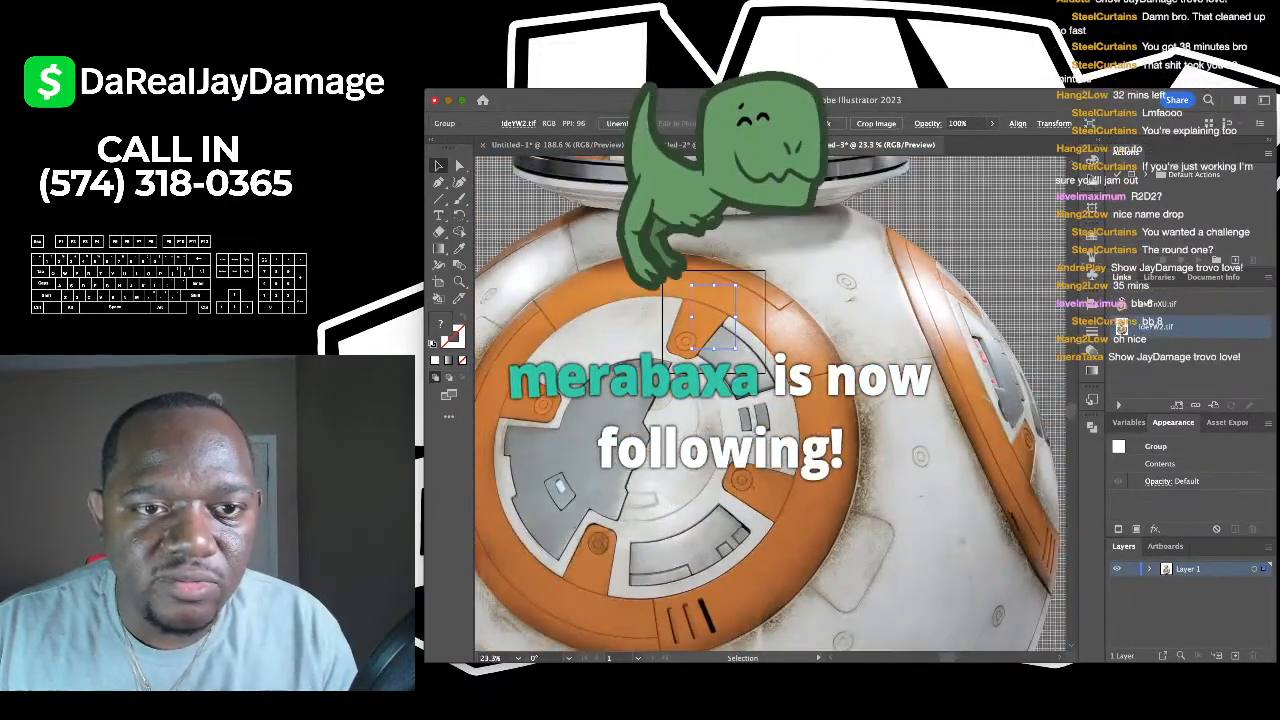
scroll(726, 338, down, 3)
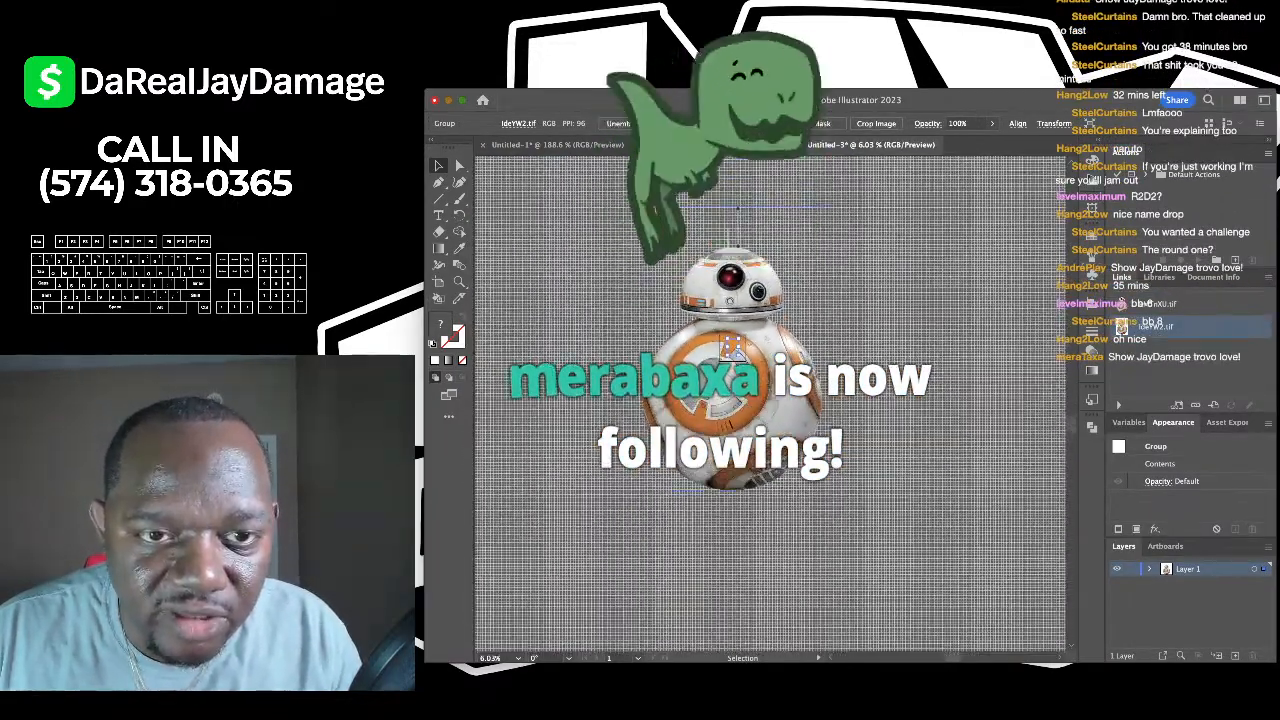
drag(822, 490, 732, 370)
scroll(732, 350, up, 9)
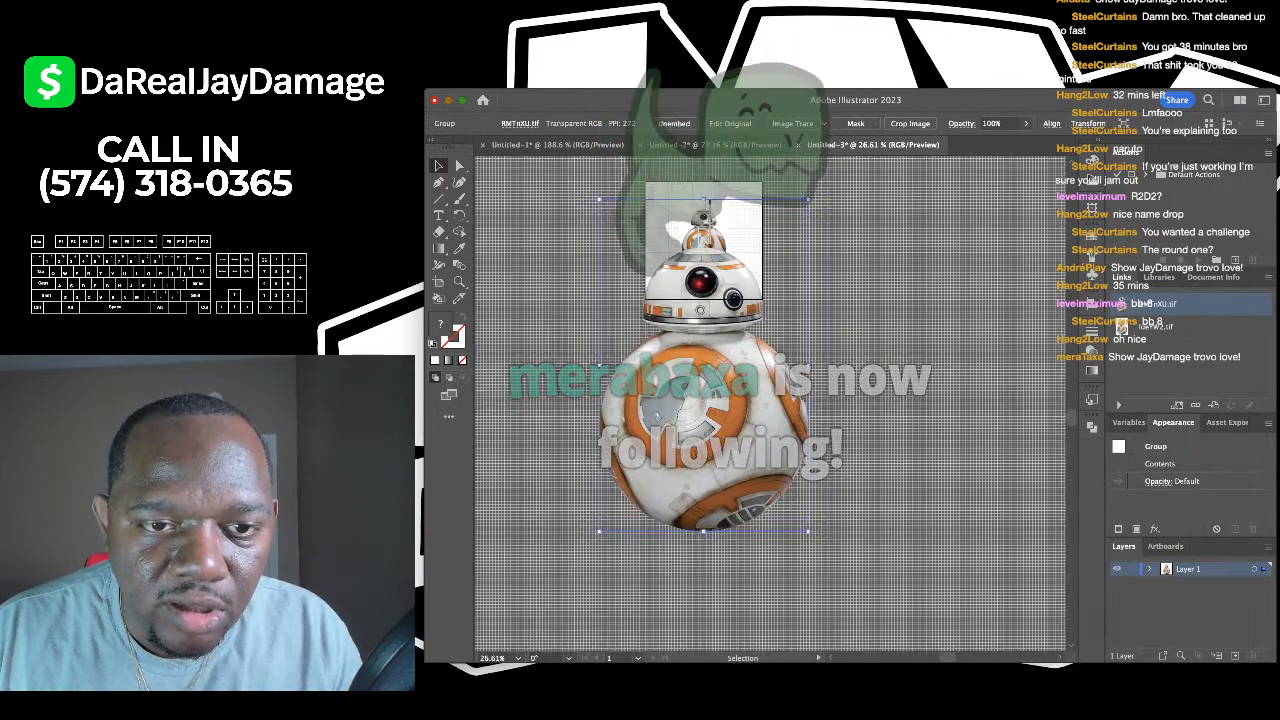
drag(718, 284, 723, 322)
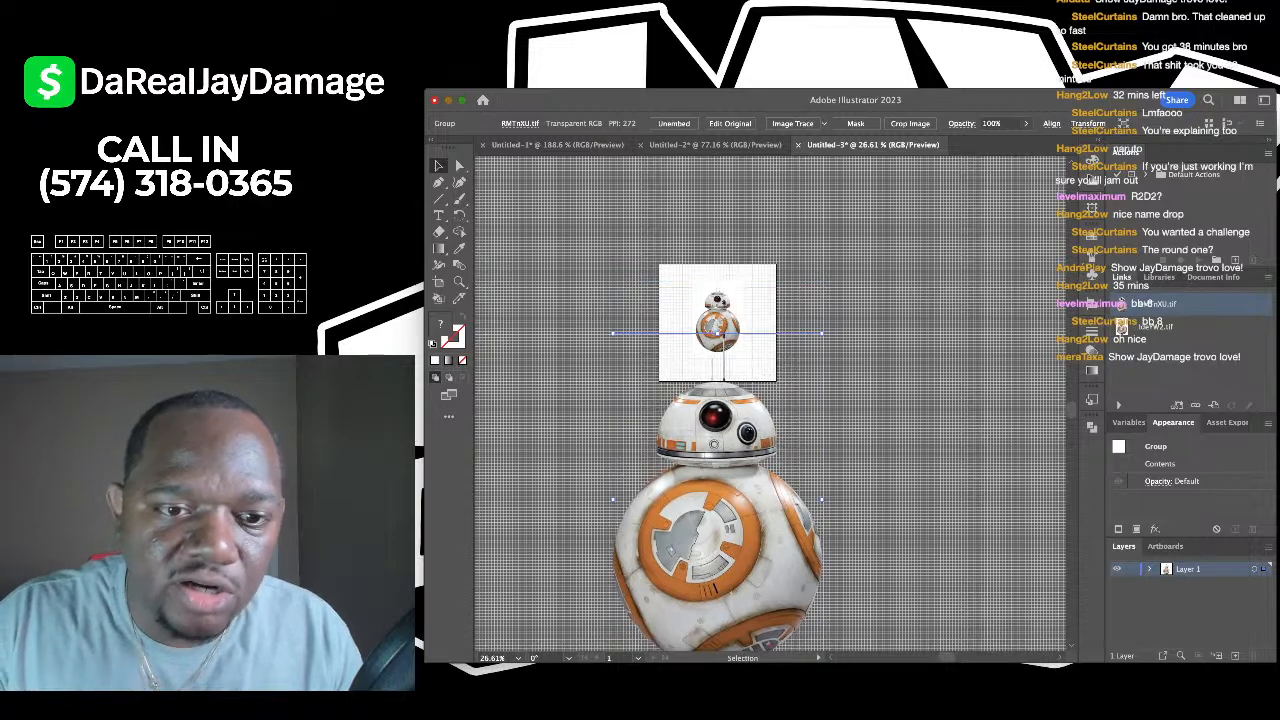
click(723, 337)
key(super+z)
key(super+z)
key(super+z)
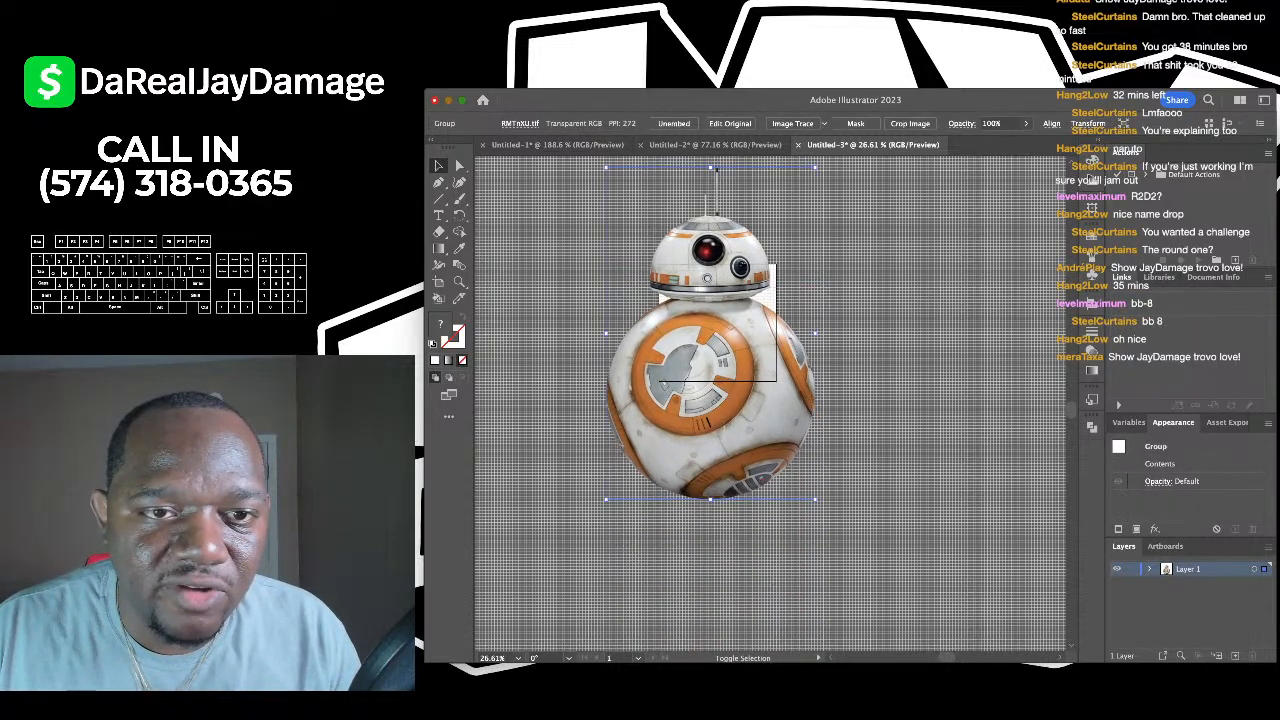
key(super+z)
key(super+z)
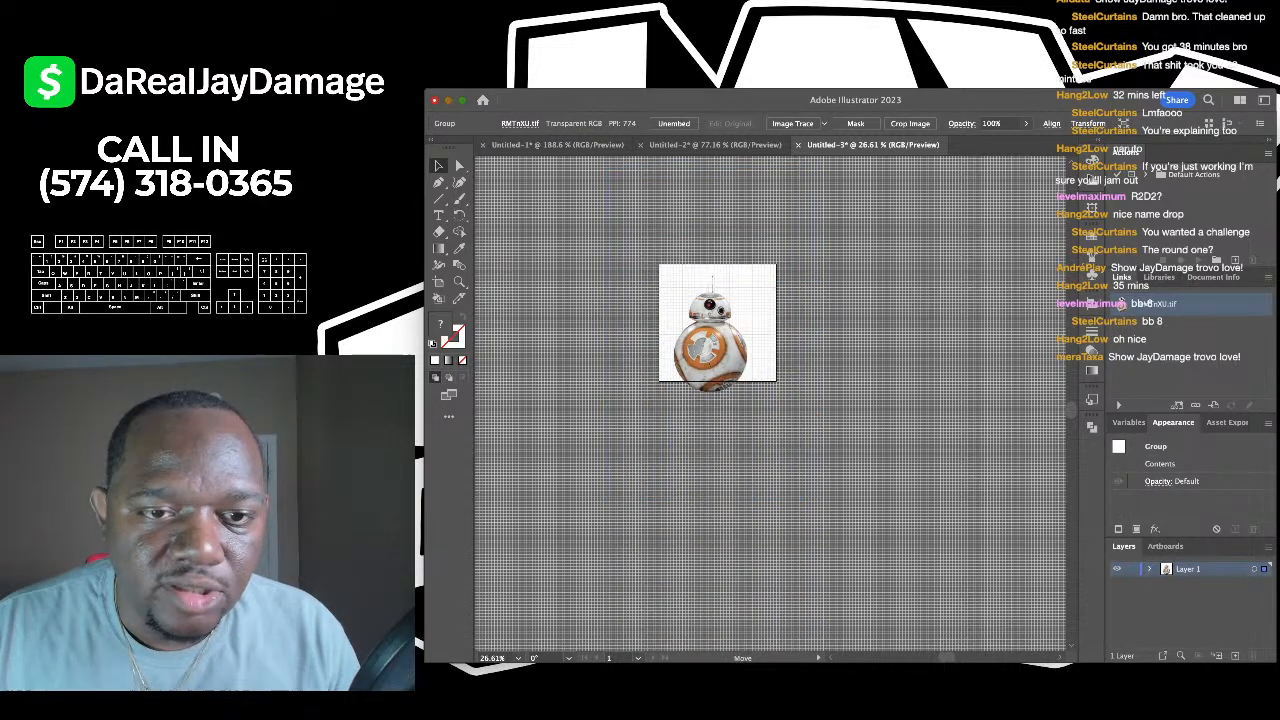
key(super+shift+d)
- Scale the BB-8 photo proportionally to fit the artboard and deselect it
scroll(728, 353, up, 5)
key(super+shift+d)
scroll(770, 400, up, 3)
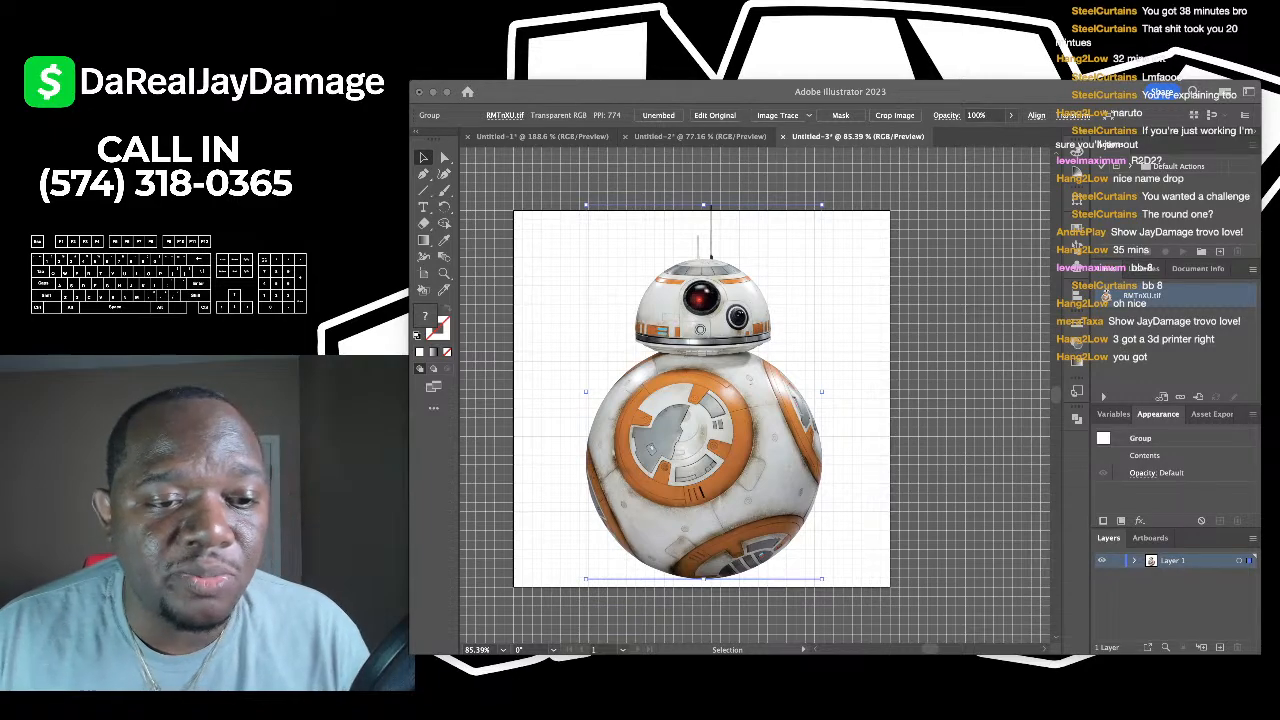
key(super+Tab)
scroll(770, 404, up, 2)
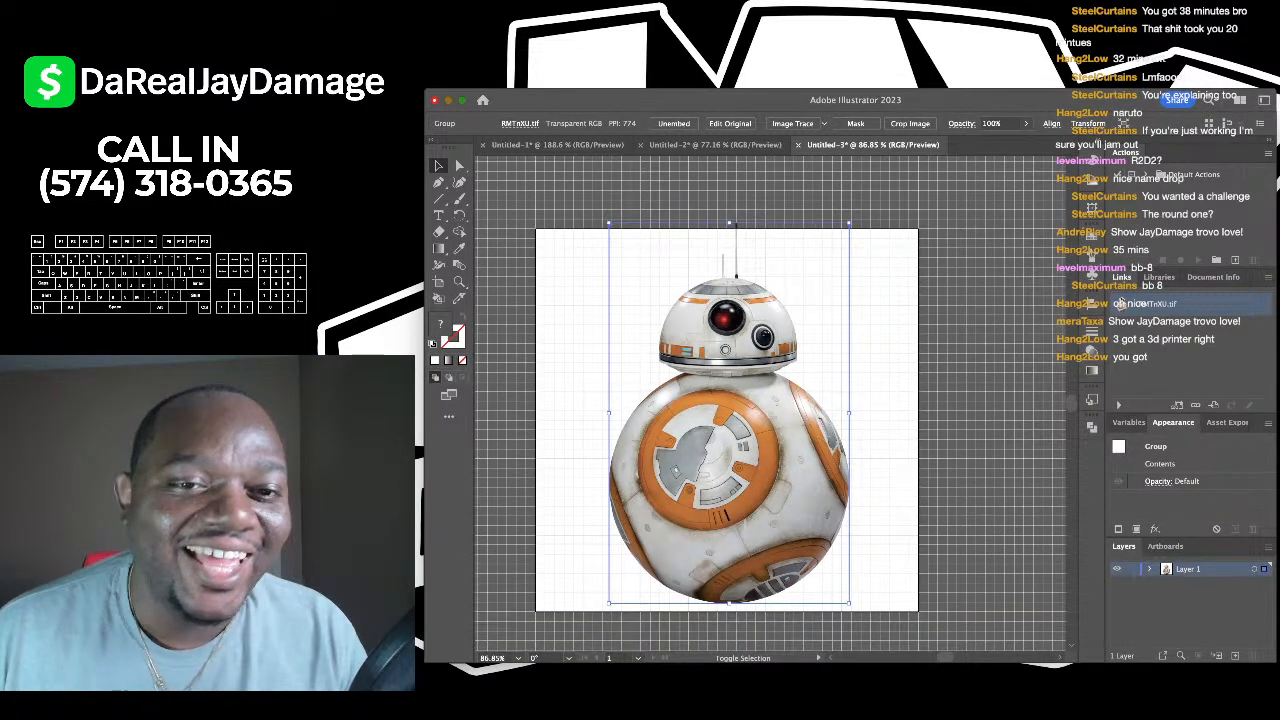
drag(729, 222, 729, 244)
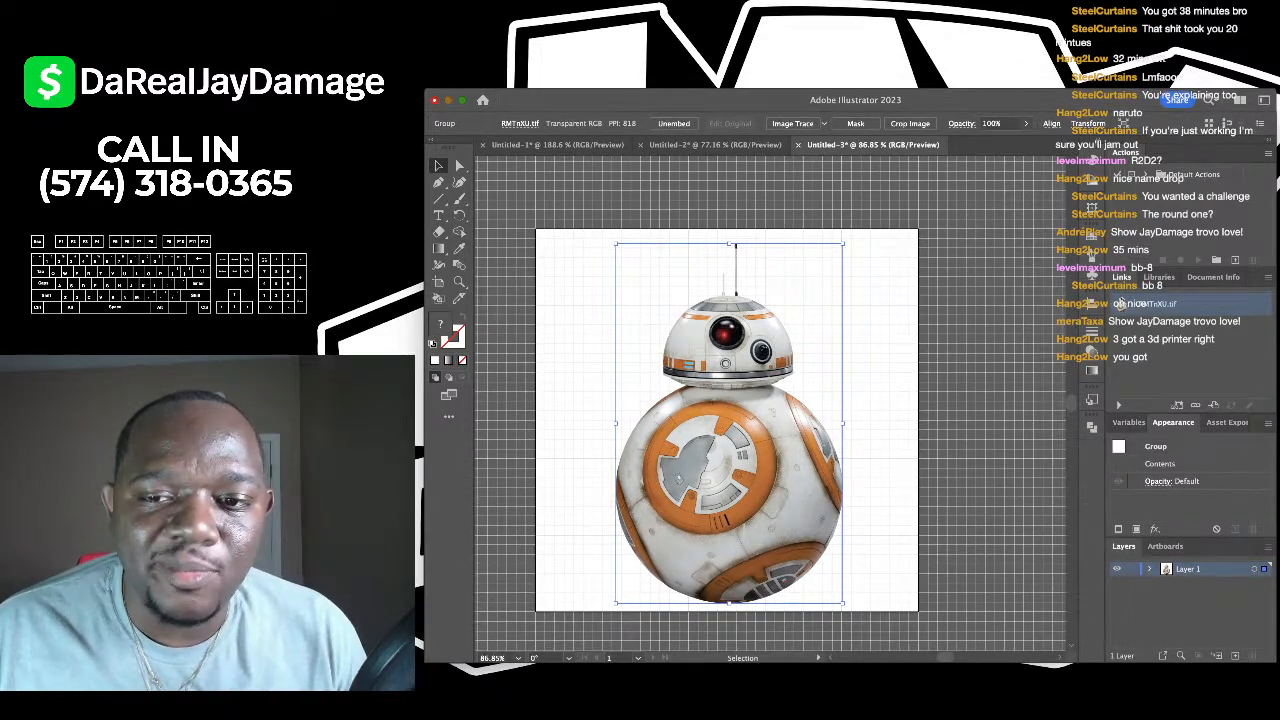
click(588, 478)
scroll(588, 478, up, 3)
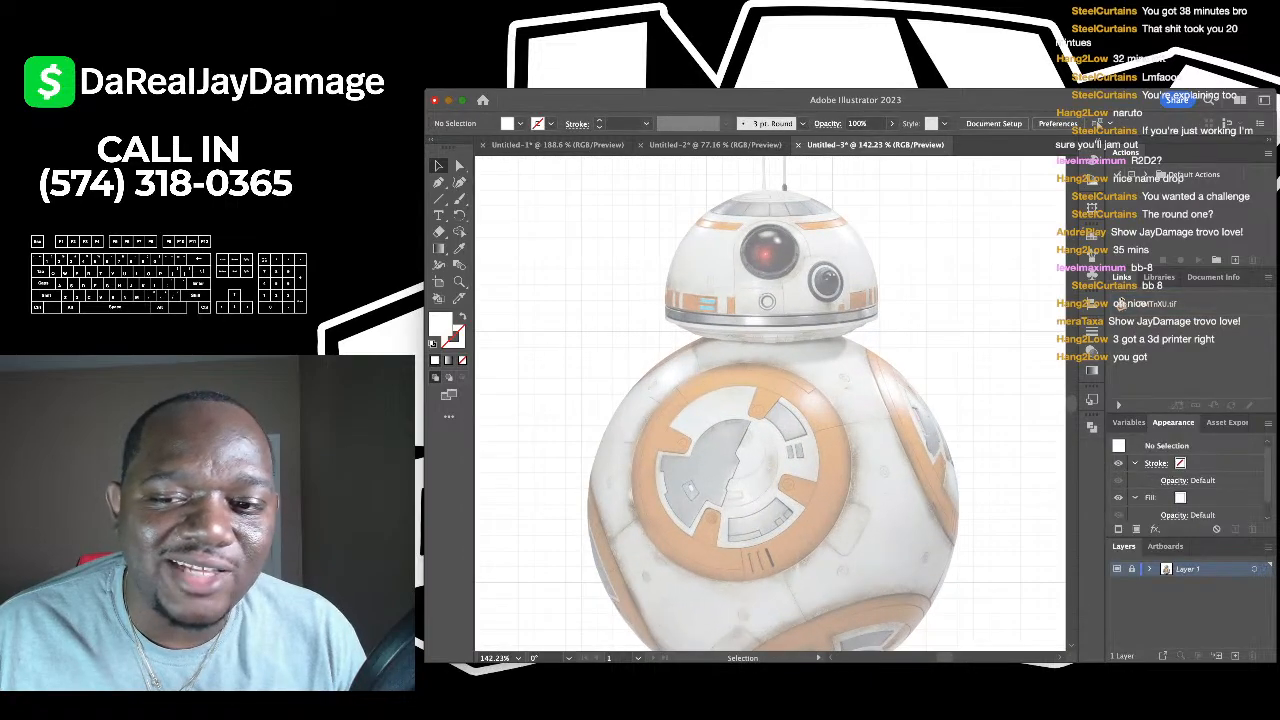
- Add a new layer above the photo and set no fill with a 1 pt stroke for drawing
key(super+apostrophe)
scroll(770, 404, down, 1)
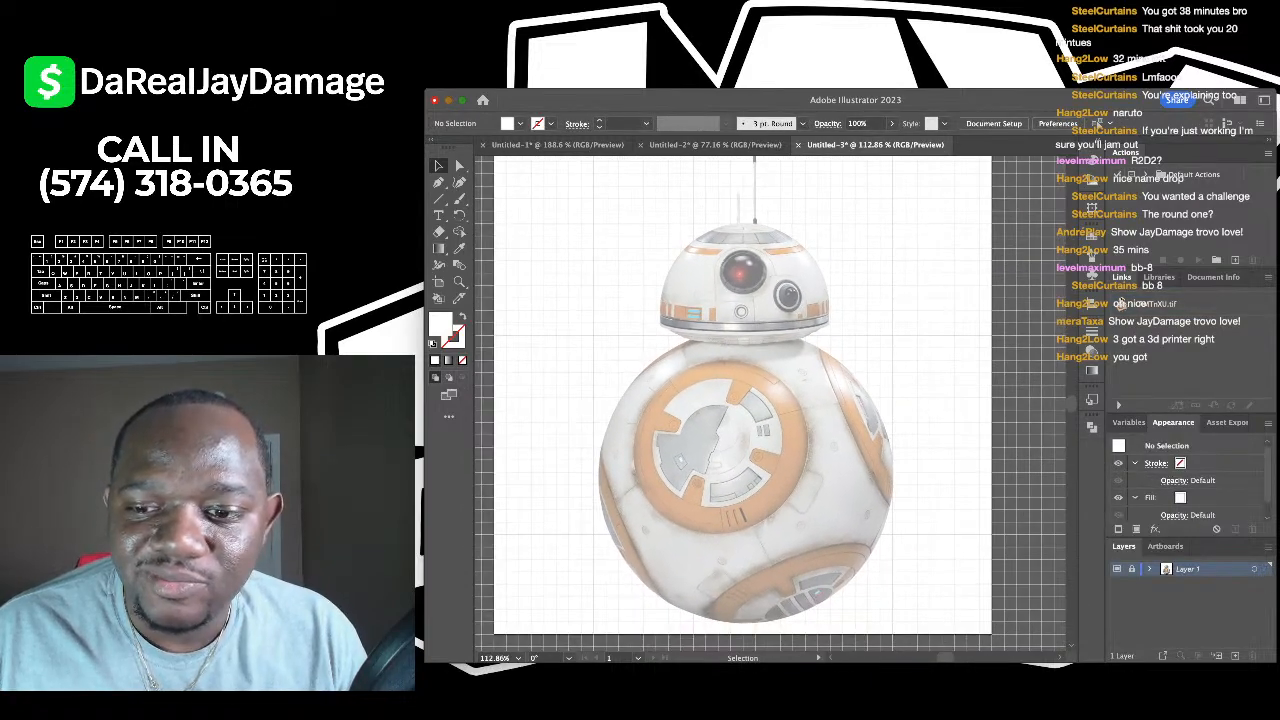
click(1236, 655)
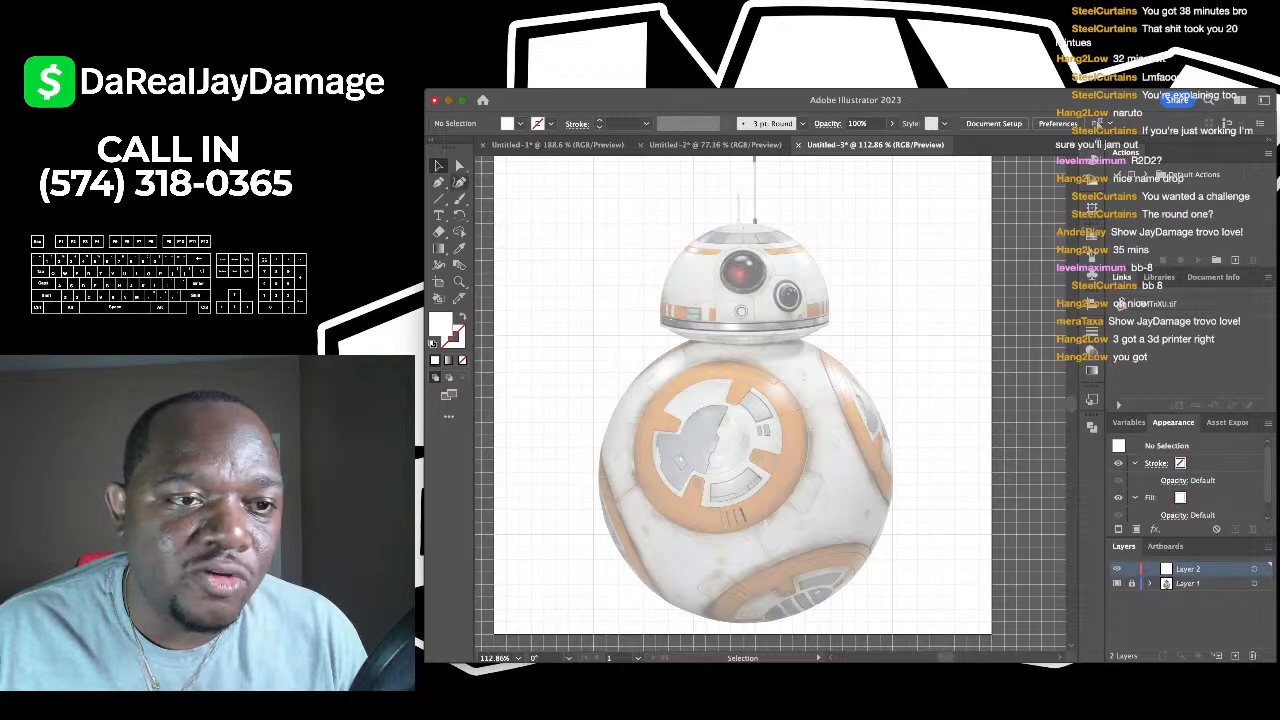
key(shift+grave)
key(slash)
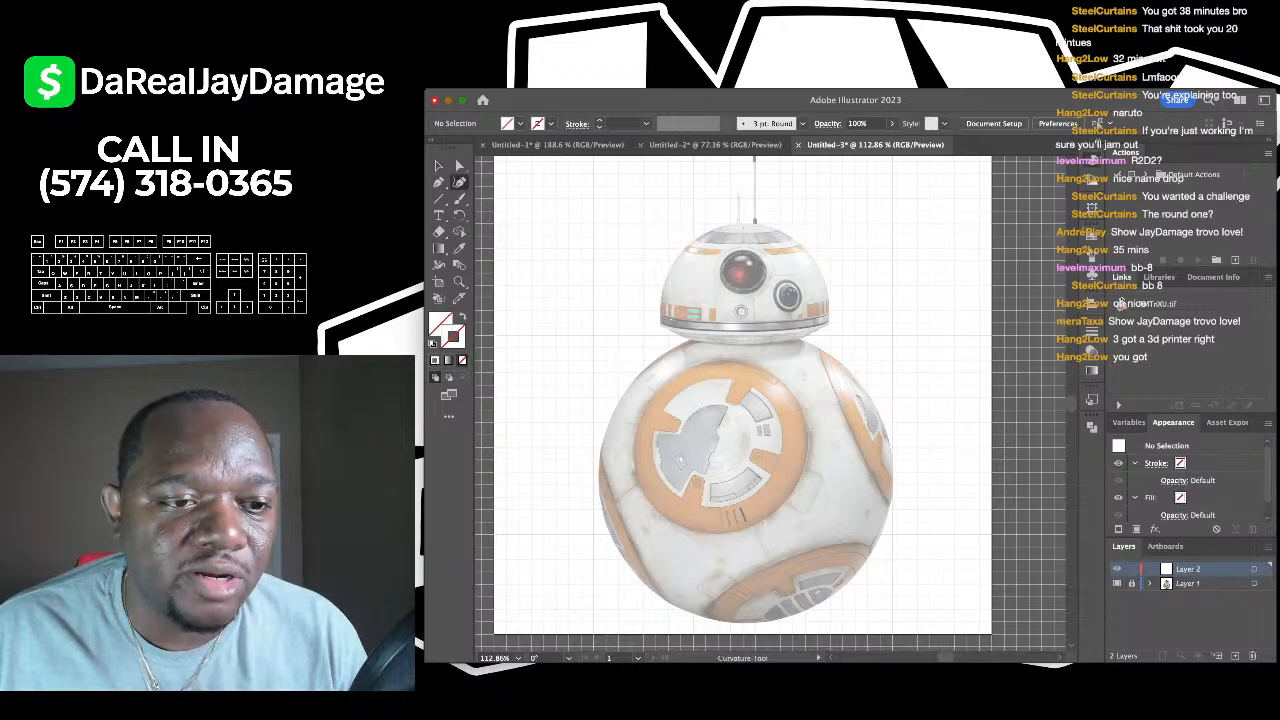
key(comma)
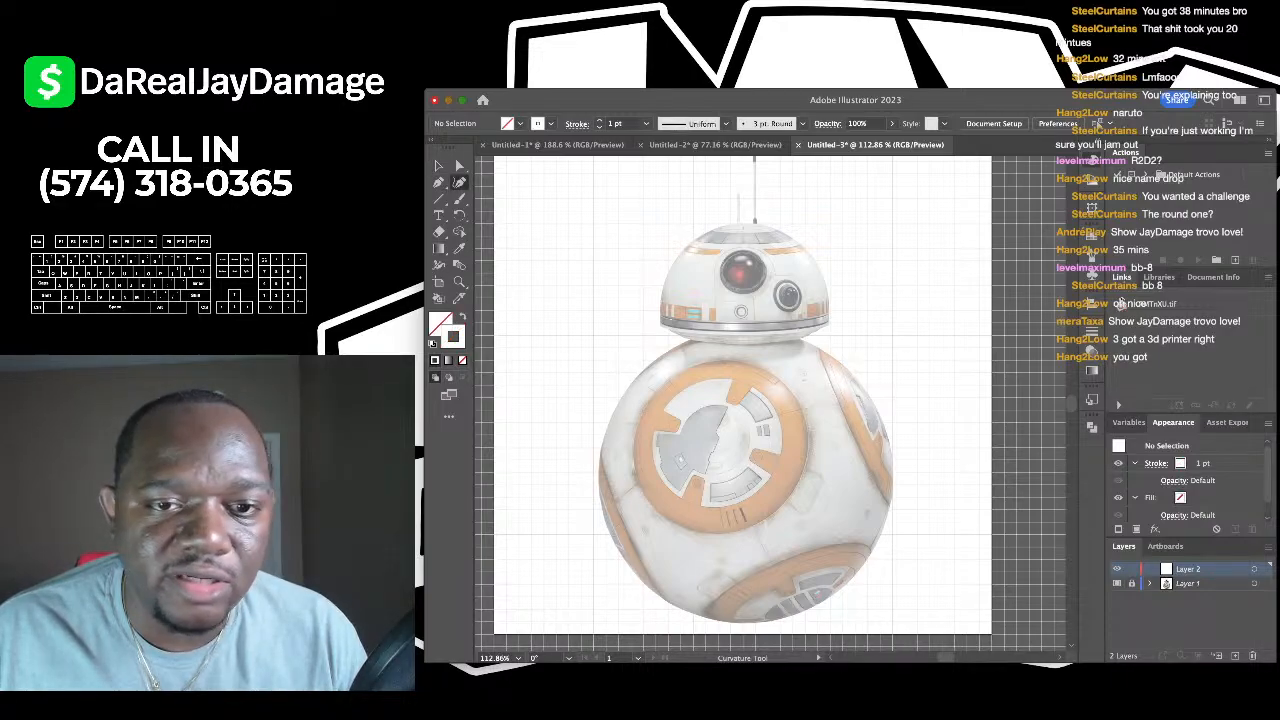
key(x)
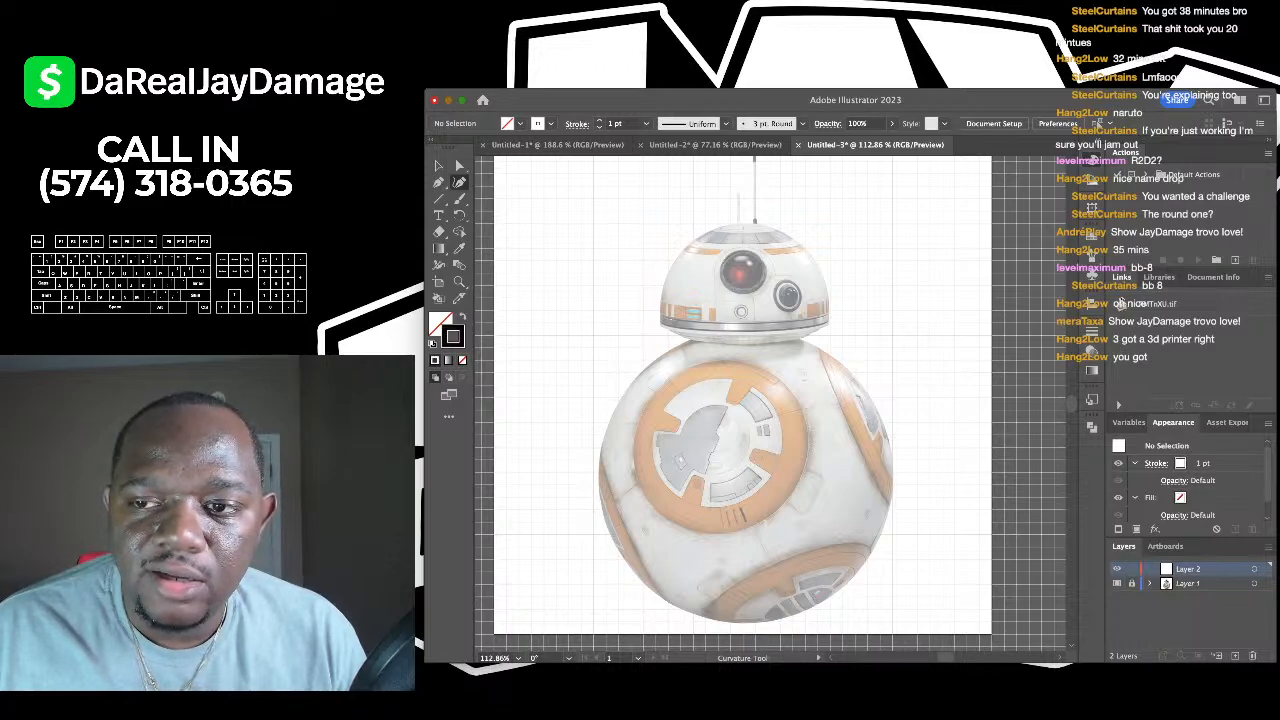
scroll(781, 237, up, 5)
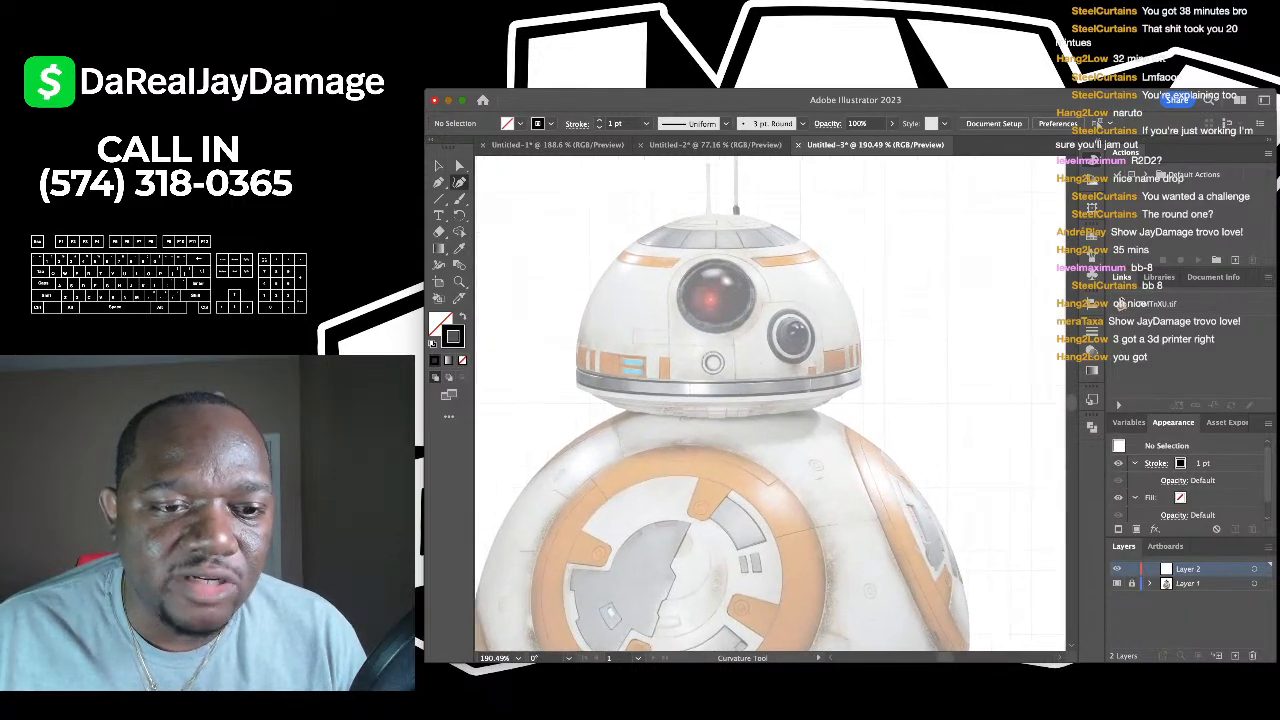
- Trace BB-8's dome as a closed outline with a curved bottom edge, then deselect it
click(575, 387)
scroll(769, 405, right, 2)
scroll(769, 405, up, 2)
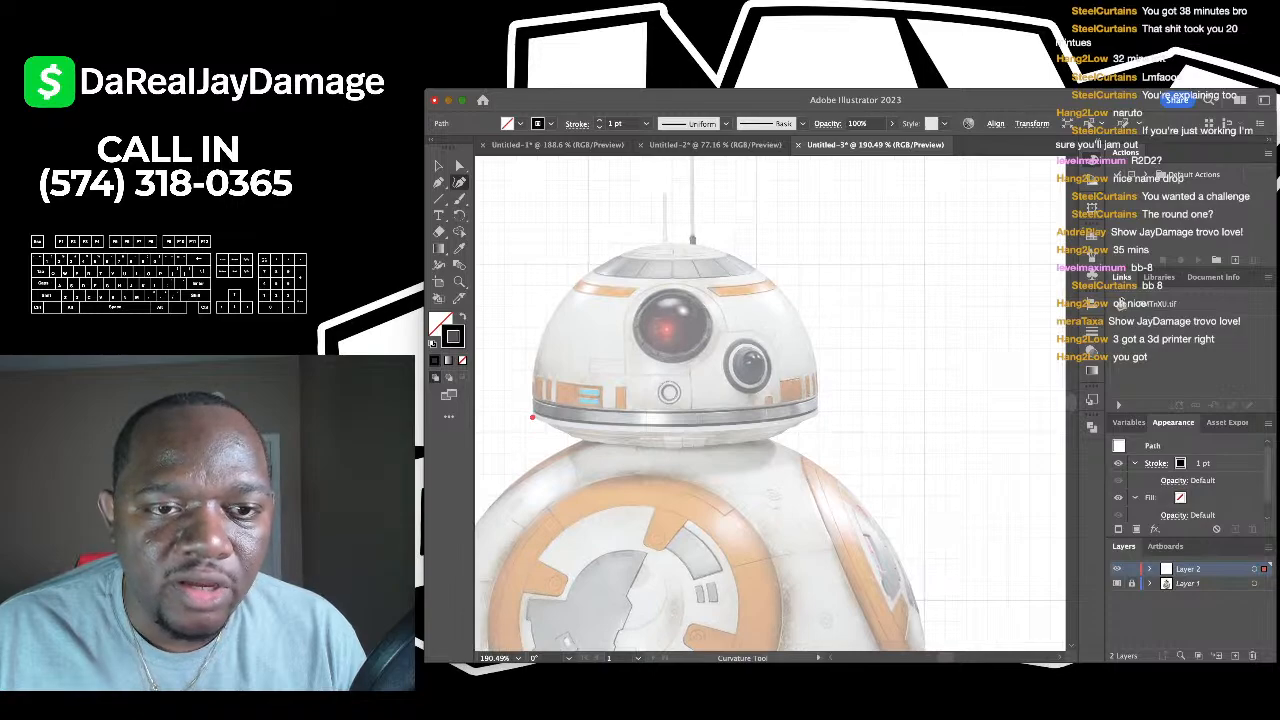
click(669, 243)
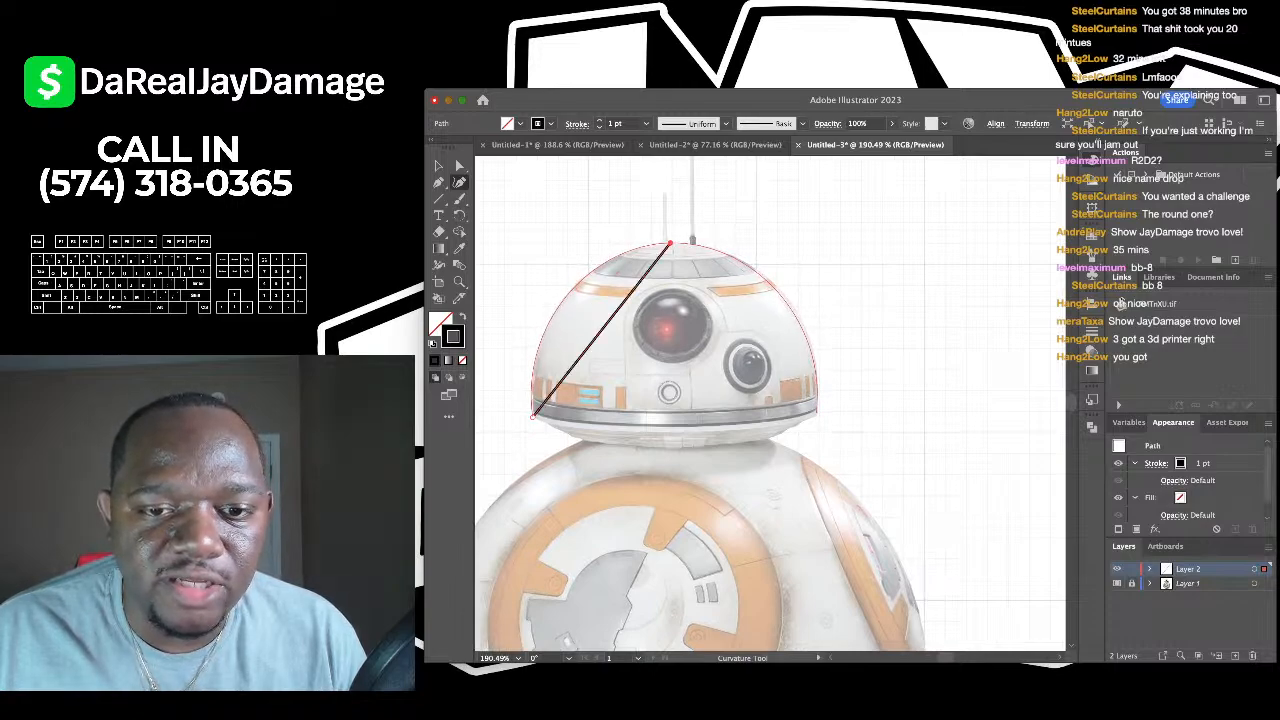
click(817, 411)
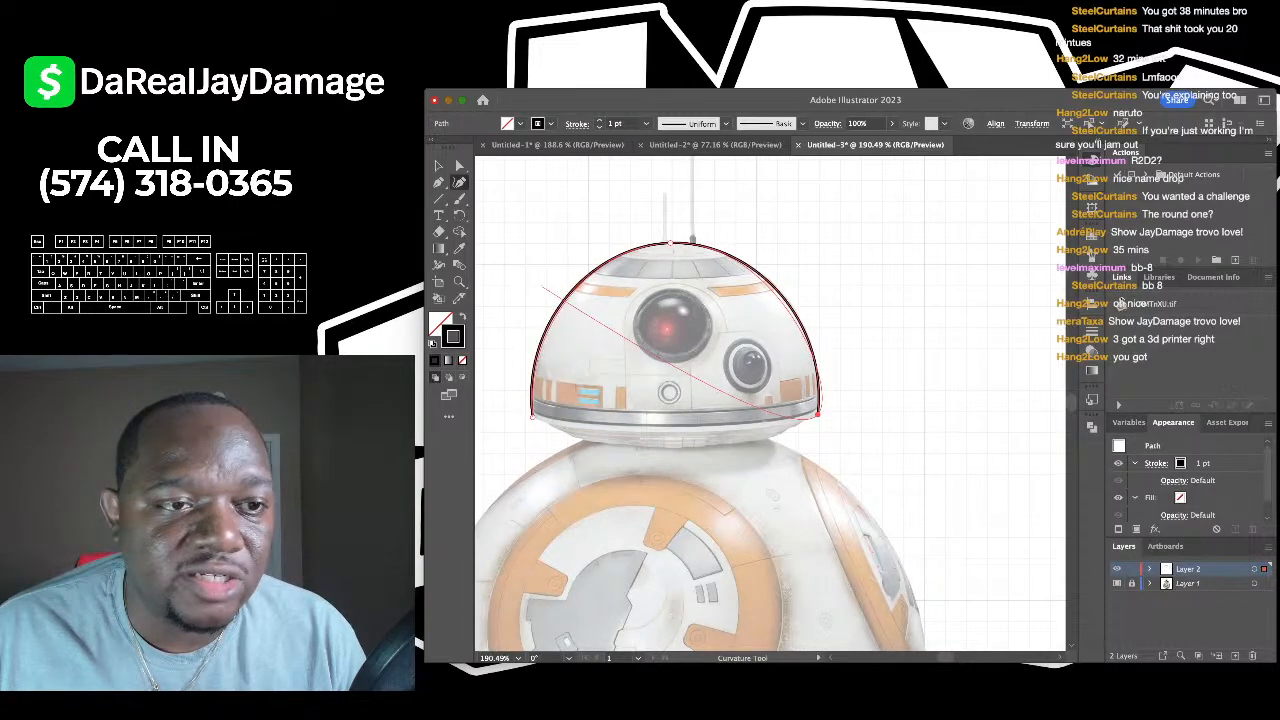
key(p)
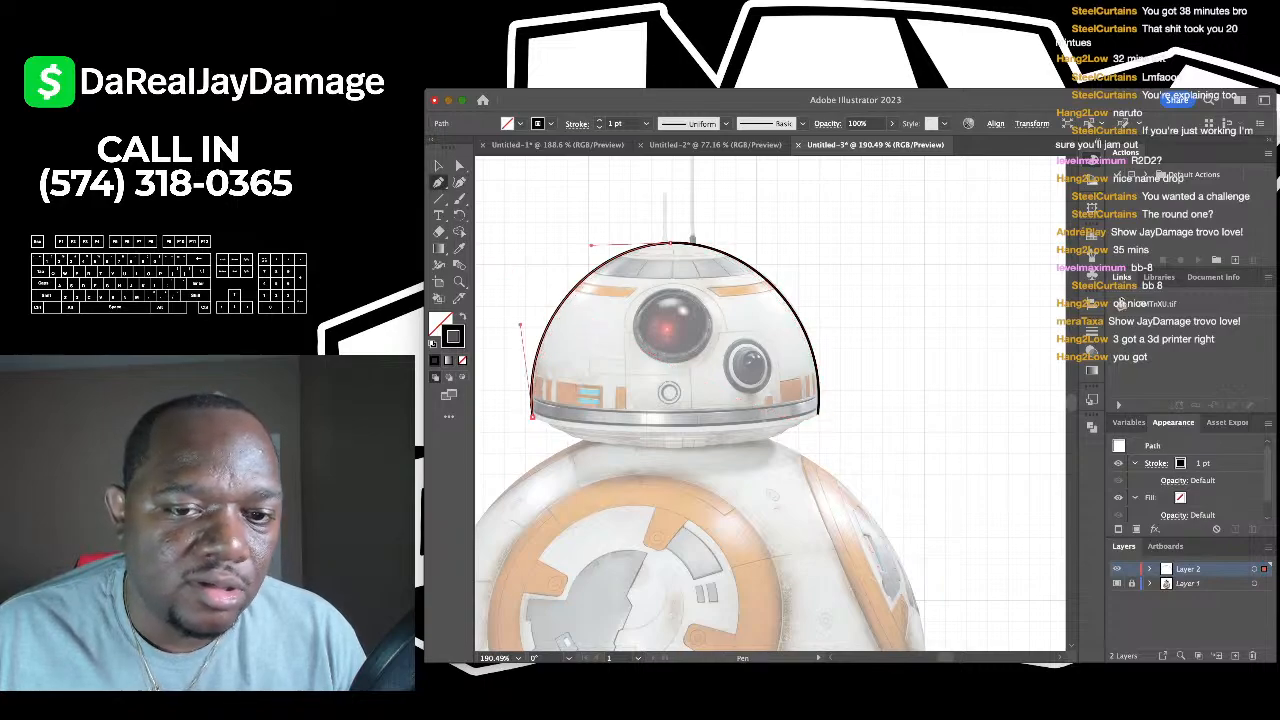
key(ctrl+j)
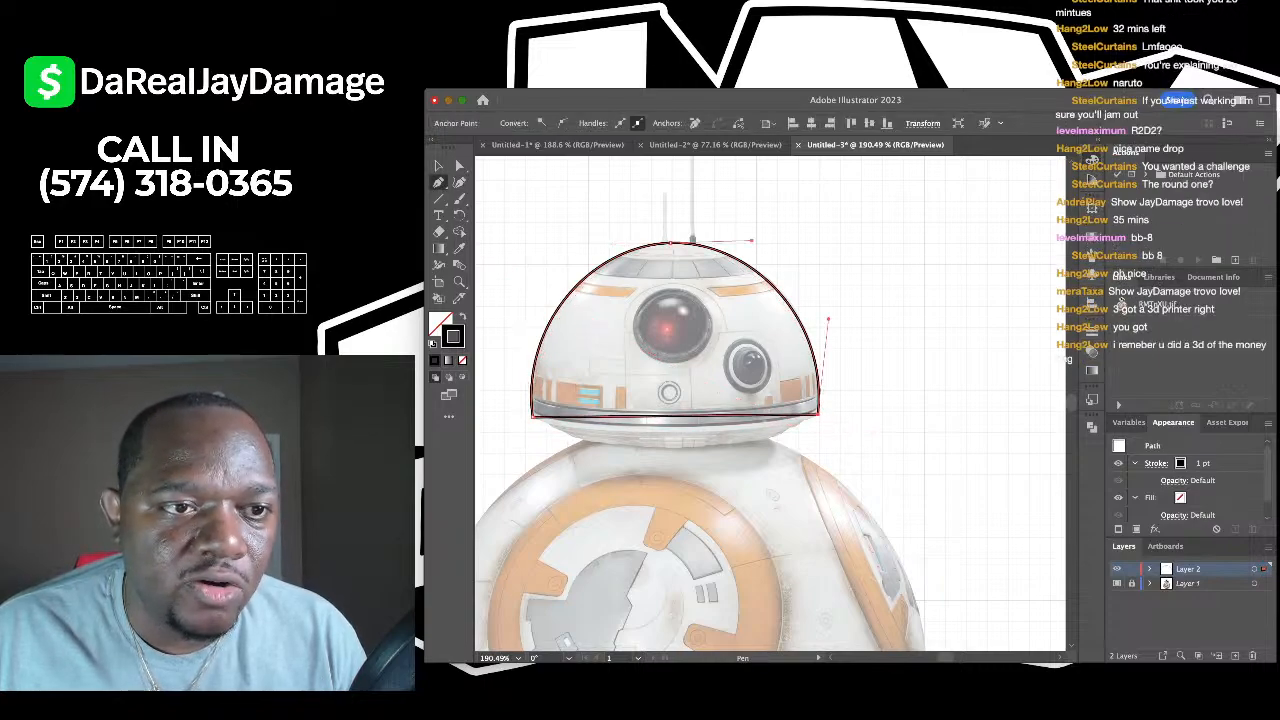
key(shift+grave)
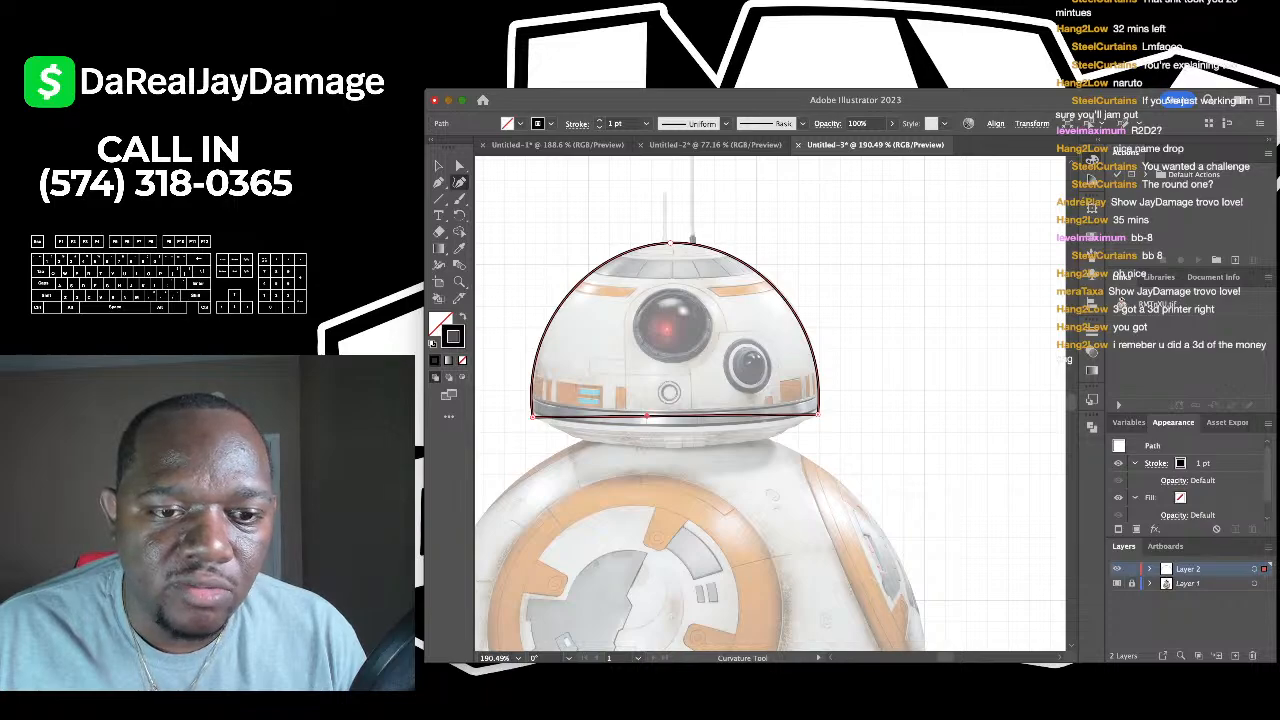
drag(648, 415, 655, 434)
scroll(565, 430, up, 2)
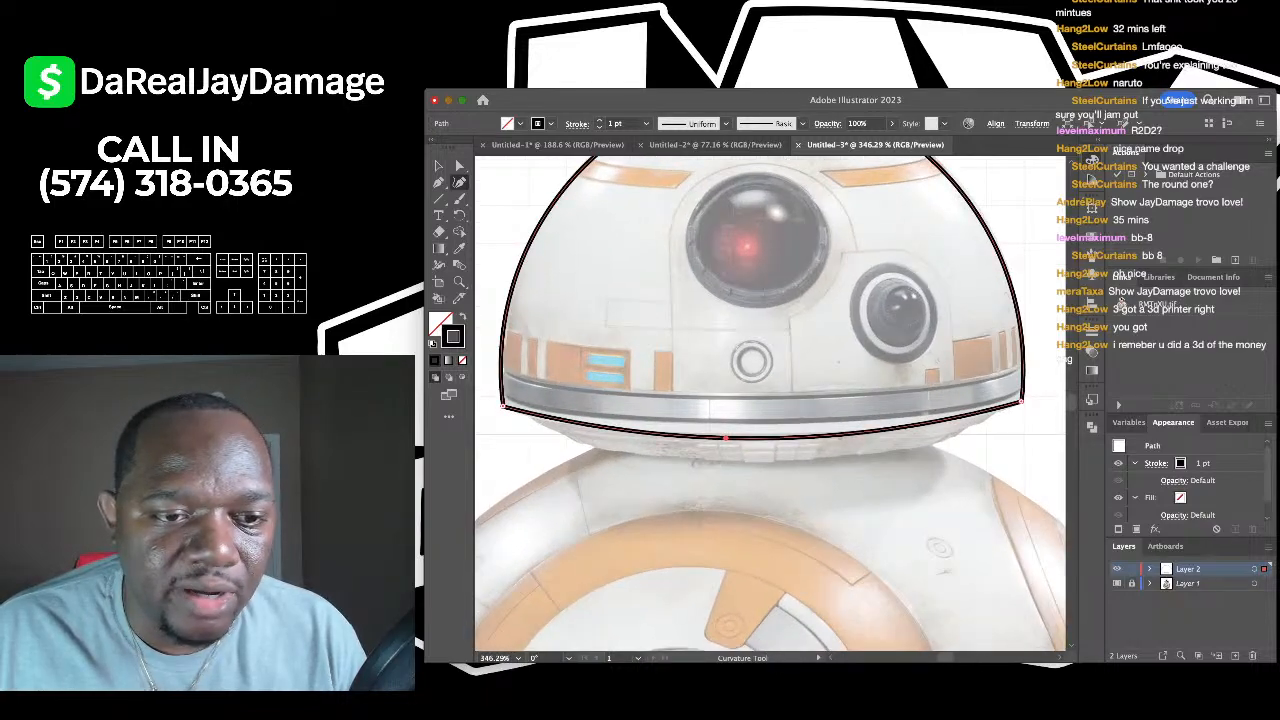
scroll(770, 405, right, 3)
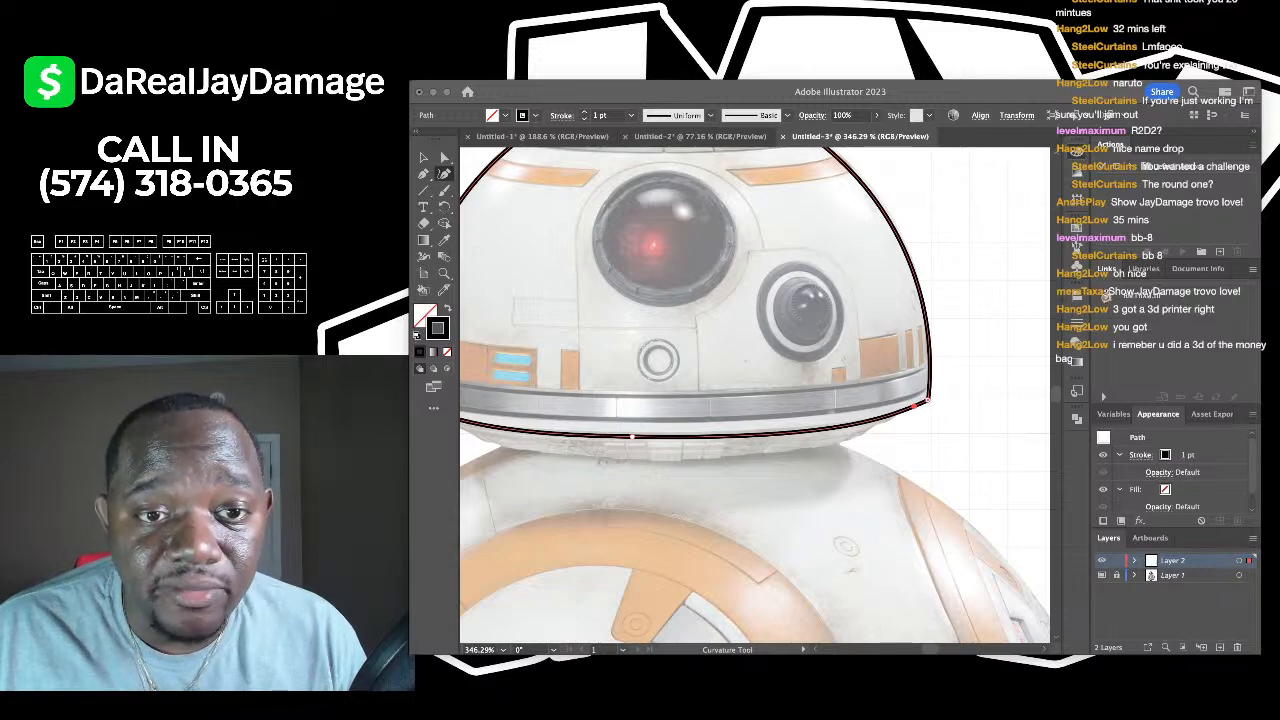
scroll(870, 383, down, 3)
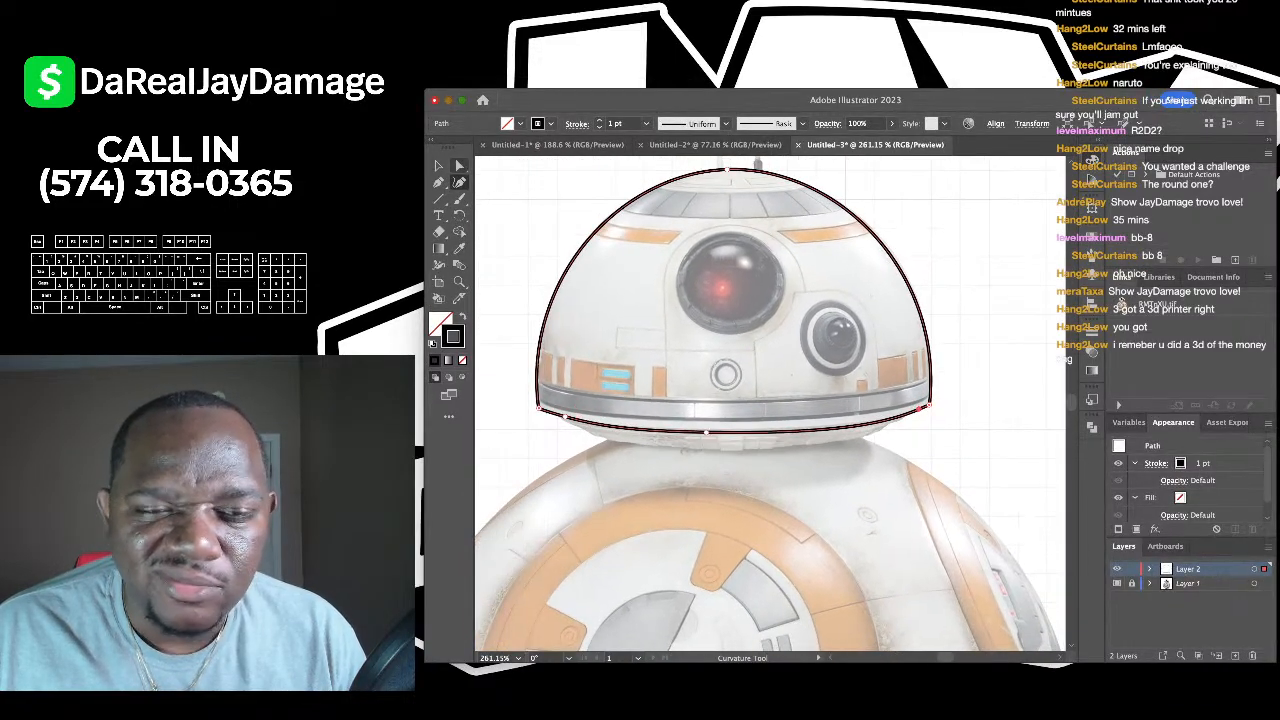
key(v)
scroll(770, 403, right, 1)
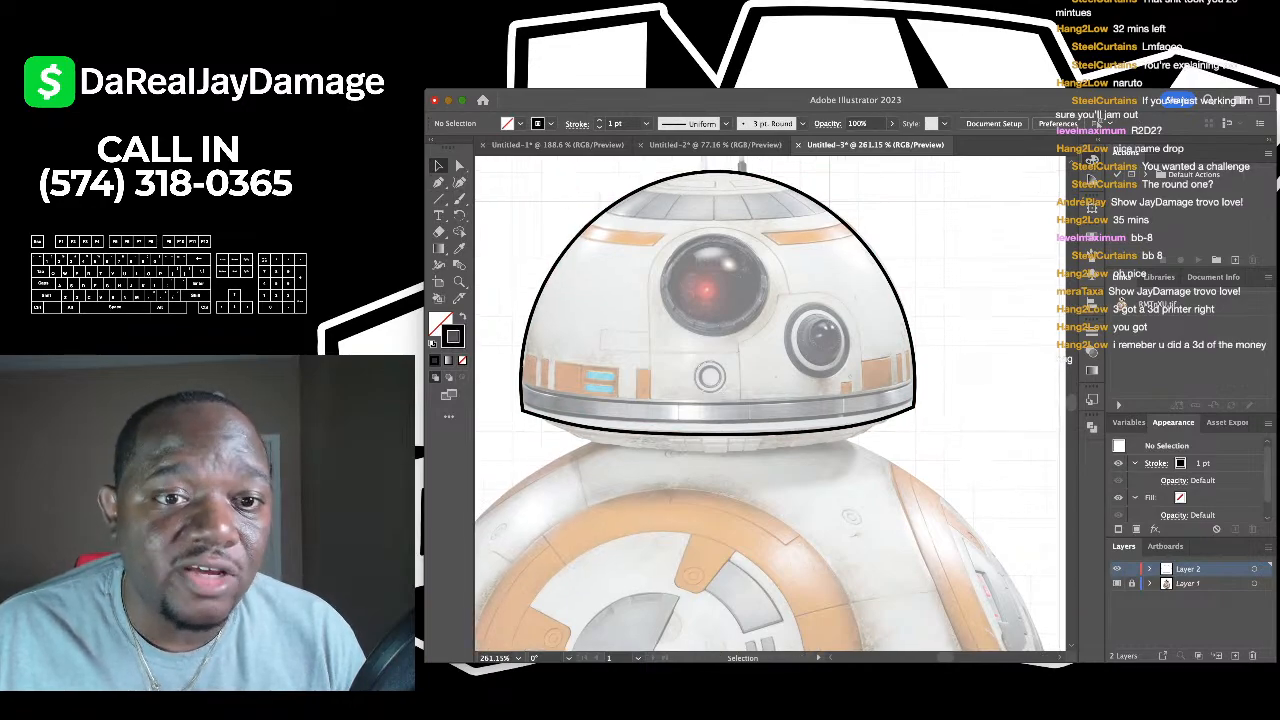
- Draw an ellipse over BB-8's red eye and widen it to fit
key(l)
scroll(660, 248, up, 5)
drag(668, 230, 828, 388)
key(v)
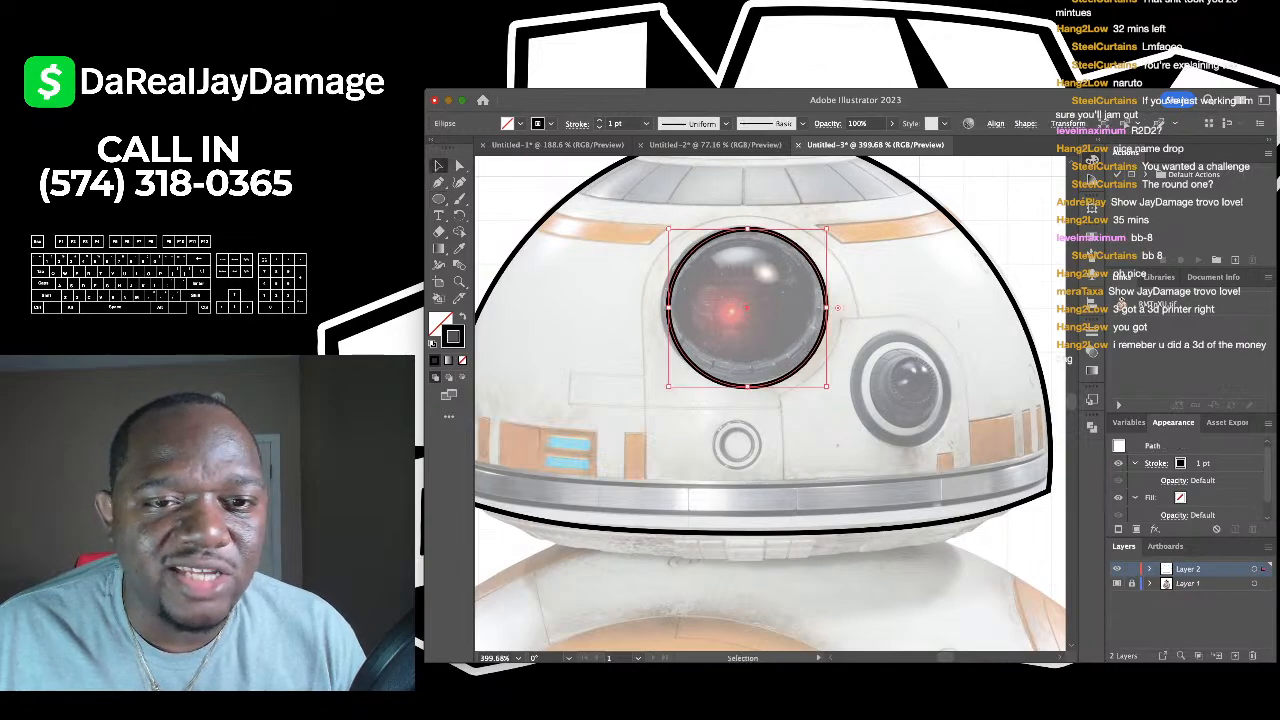
drag(668, 308, 660, 308)
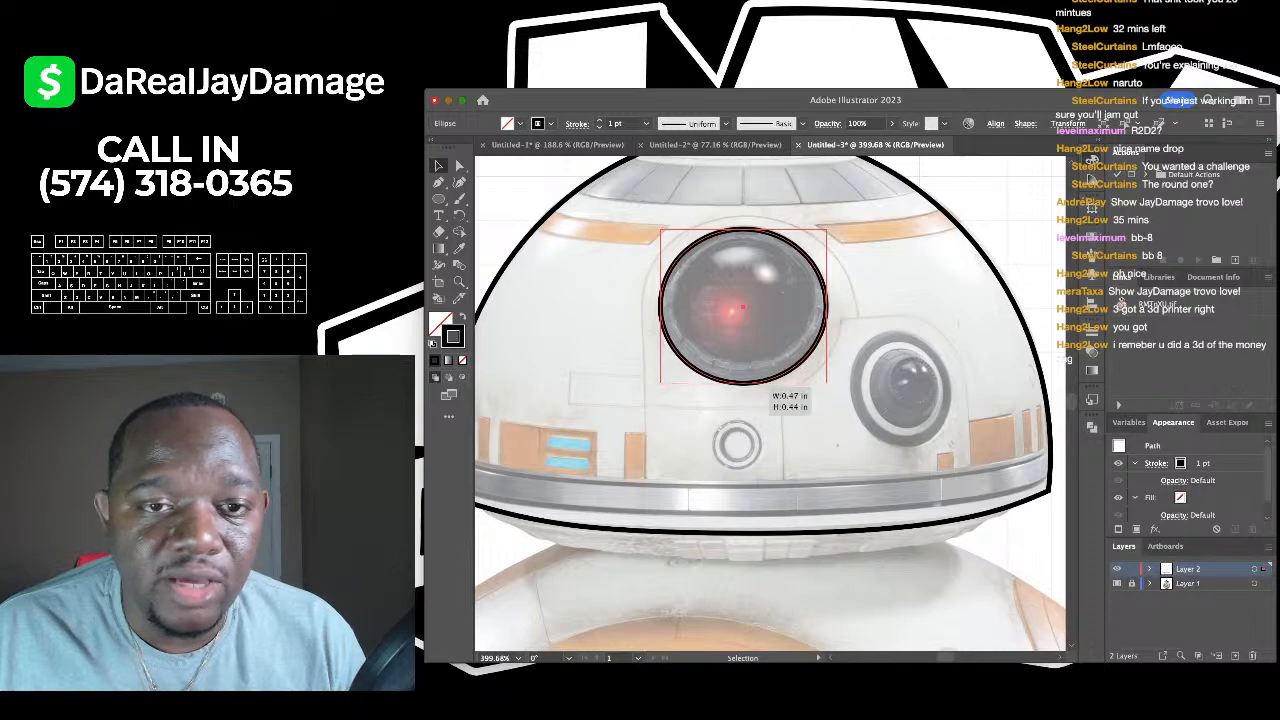
click(755, 200)
- Draw a three-point curve across the top of the dome
scroll(755, 200, down, 2)
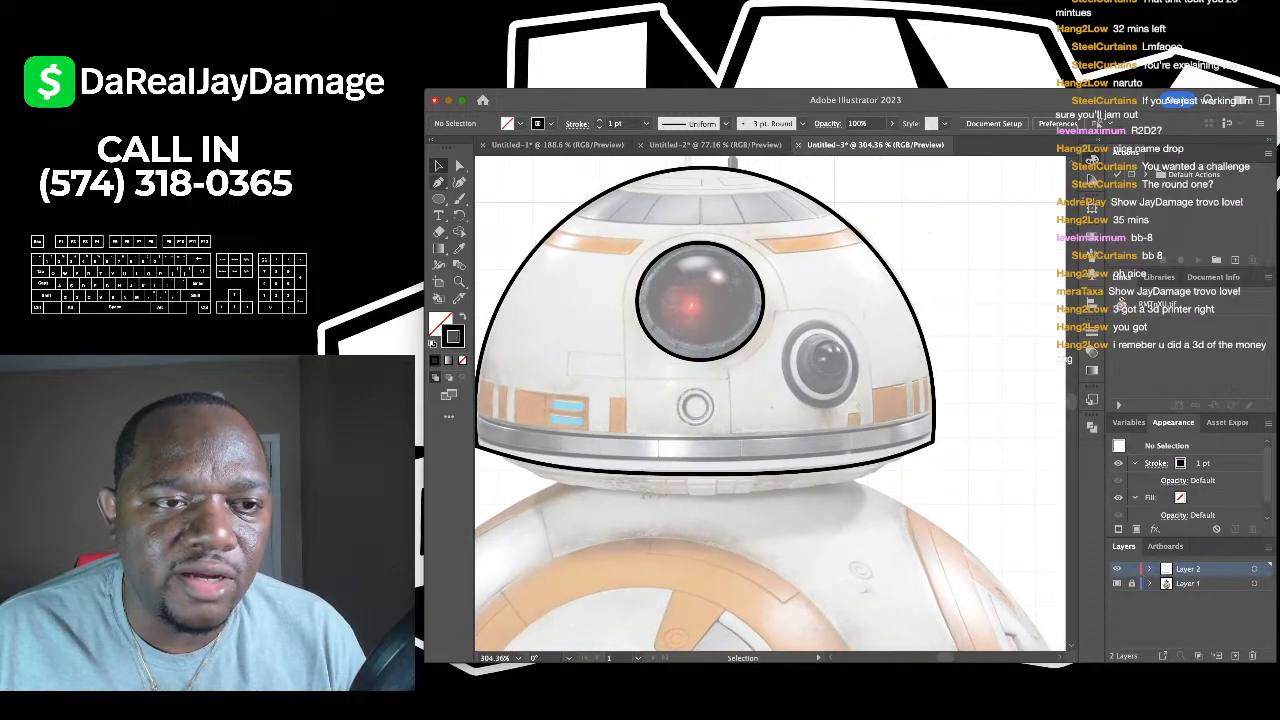
key(shift+grave)
scroll(768, 404, up, 2)
click(548, 213)
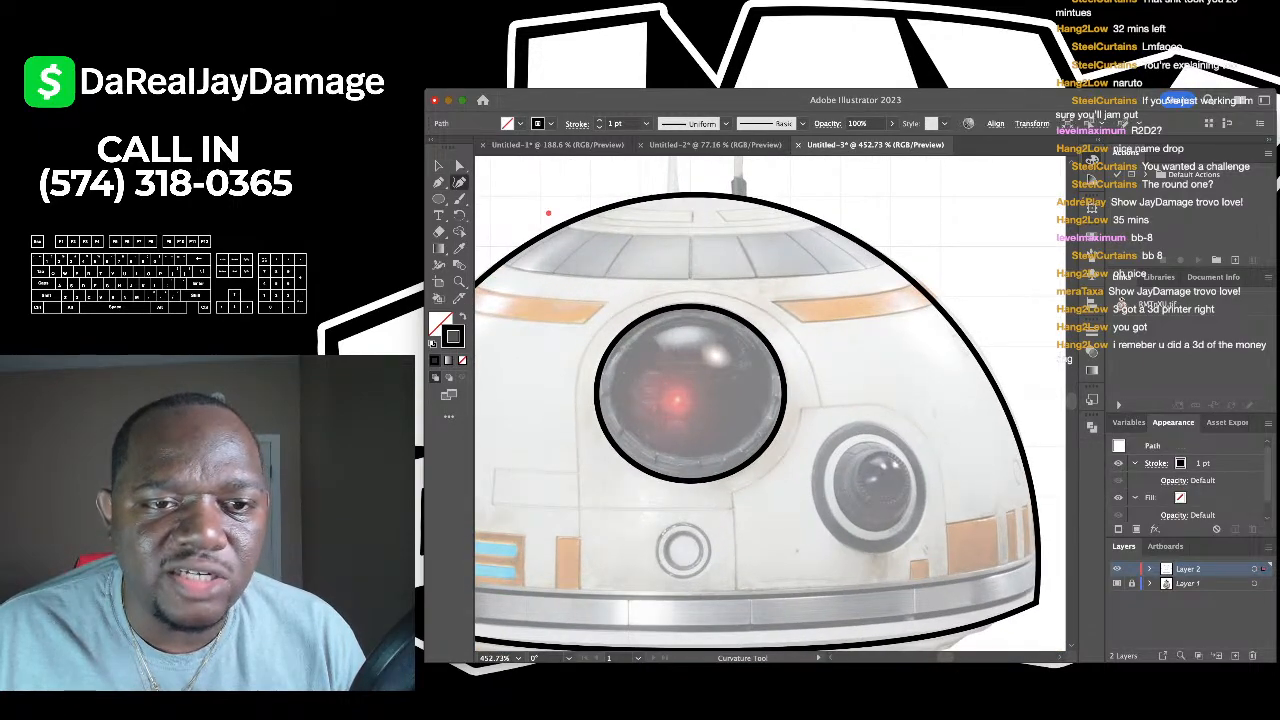
click(707, 233)
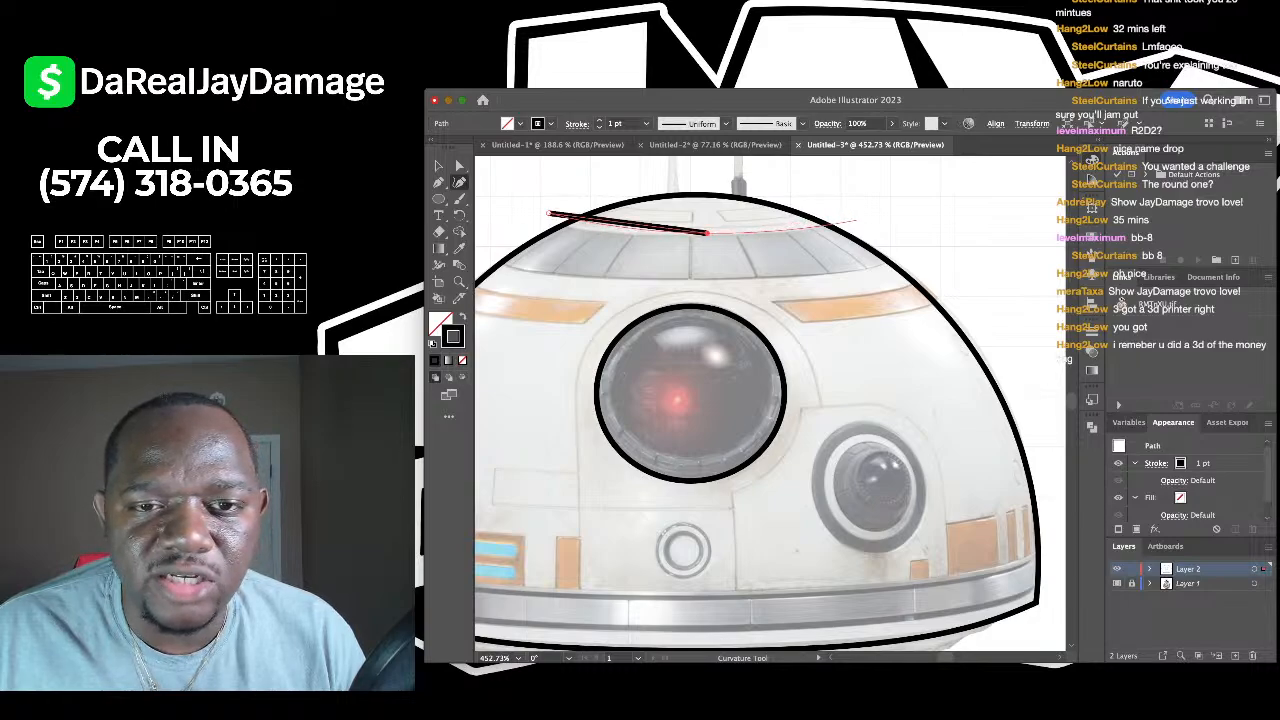
click(858, 220)
drag(548, 213, 541, 220)
key(super+shift+a)
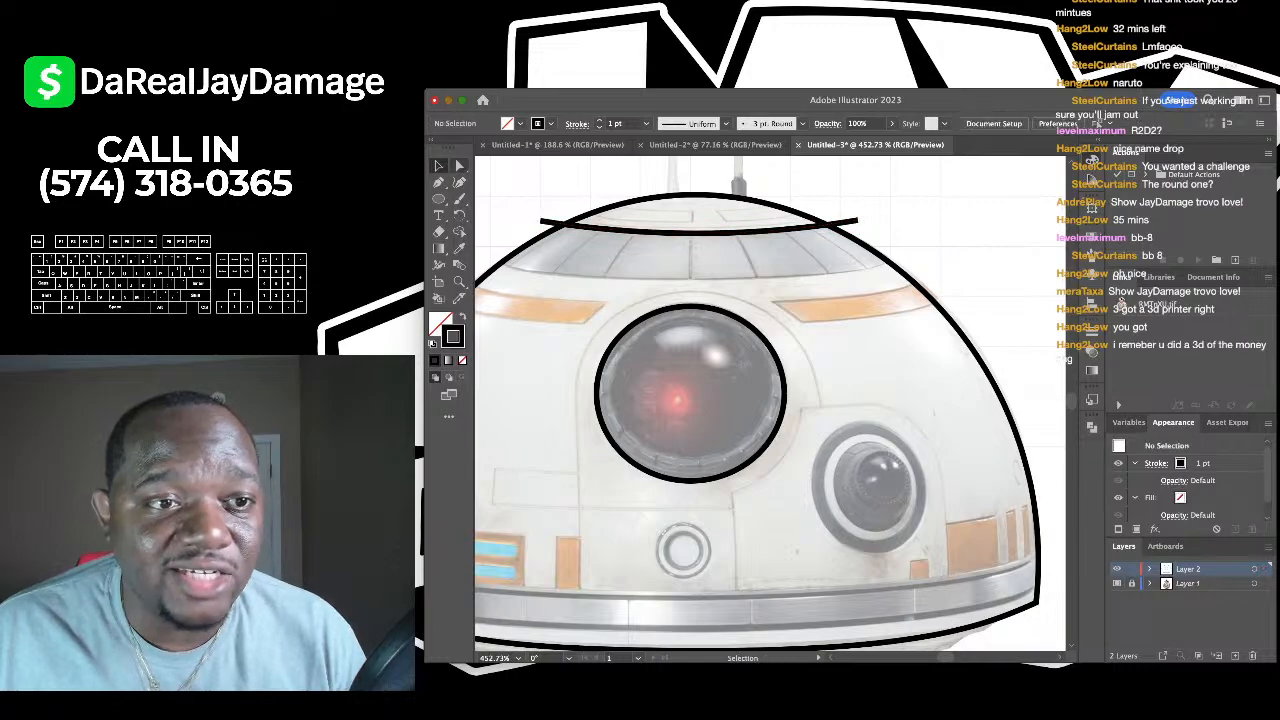
- Draw a second dome curve just below the first
click(485, 251)
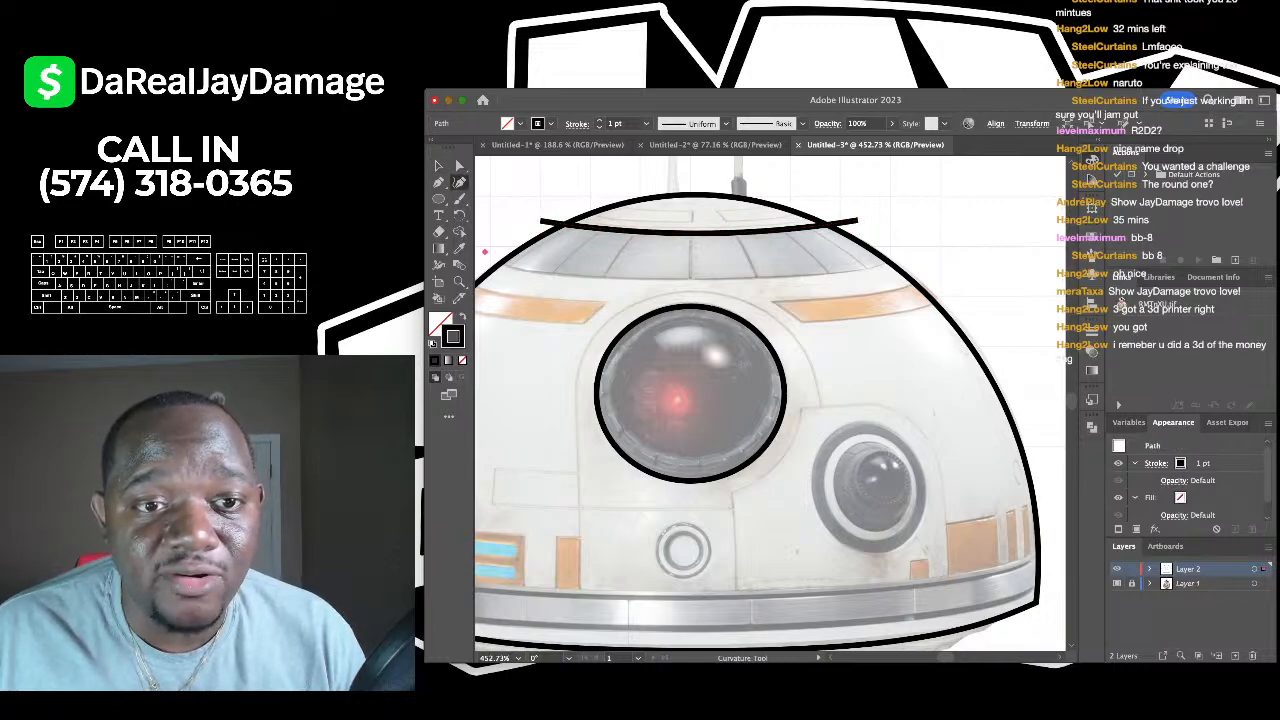
scroll(485, 251, right, 3)
click(583, 276)
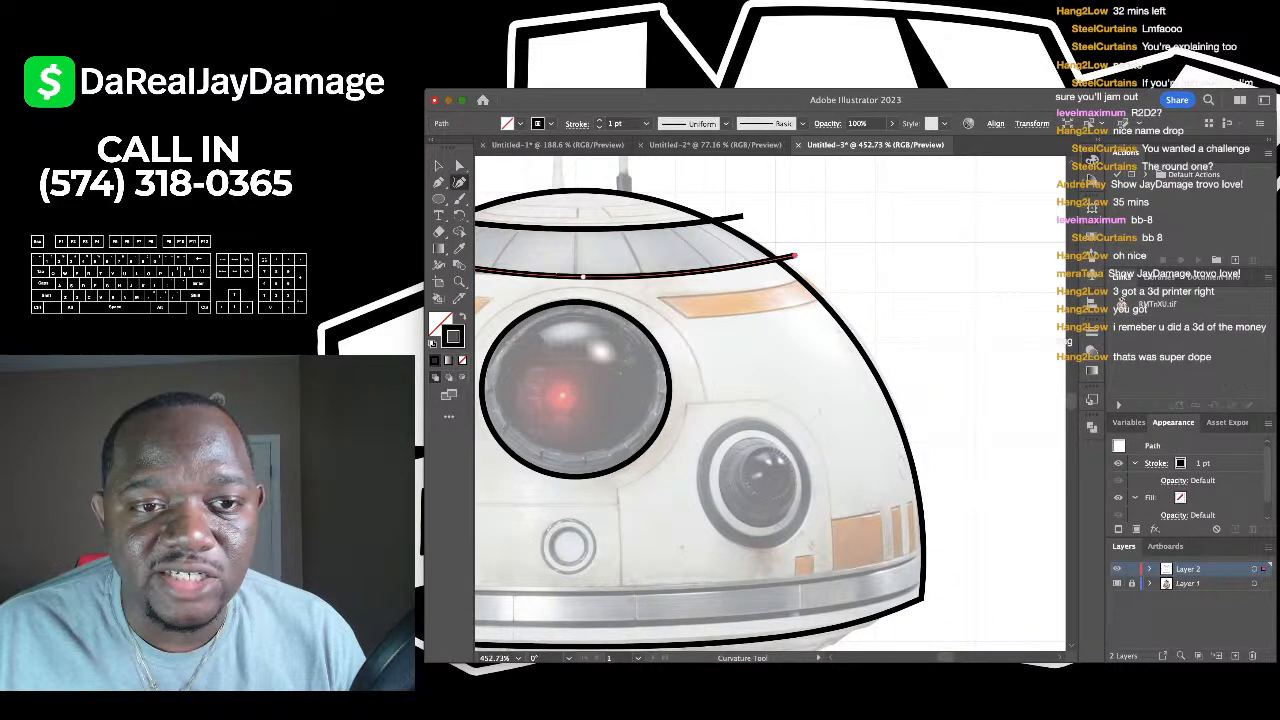
scroll(795, 256, down, 5)
scroll(992, 240, up, 5)
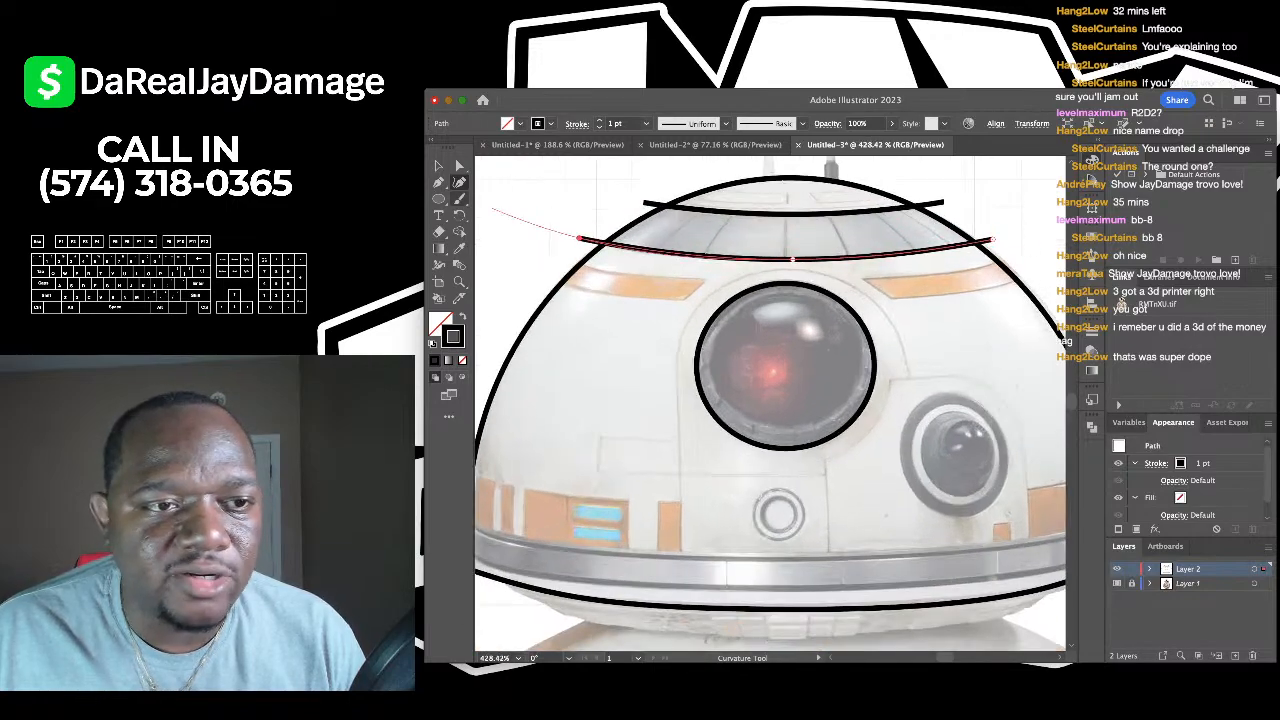
click(438, 165)
click(482, 192)
scroll(470, 190, down, 2)
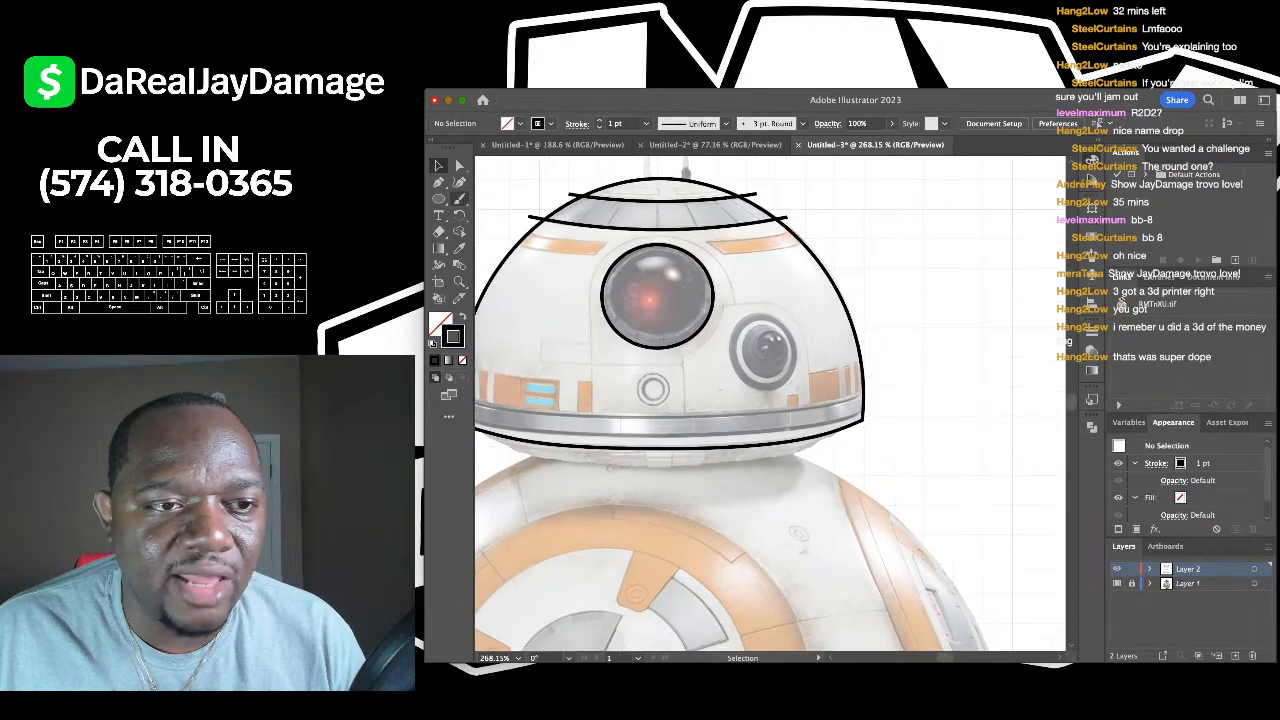
- Trace a closed inner ring around the eye with four curvature points
click(438, 183)
scroll(626, 248, up, 2)
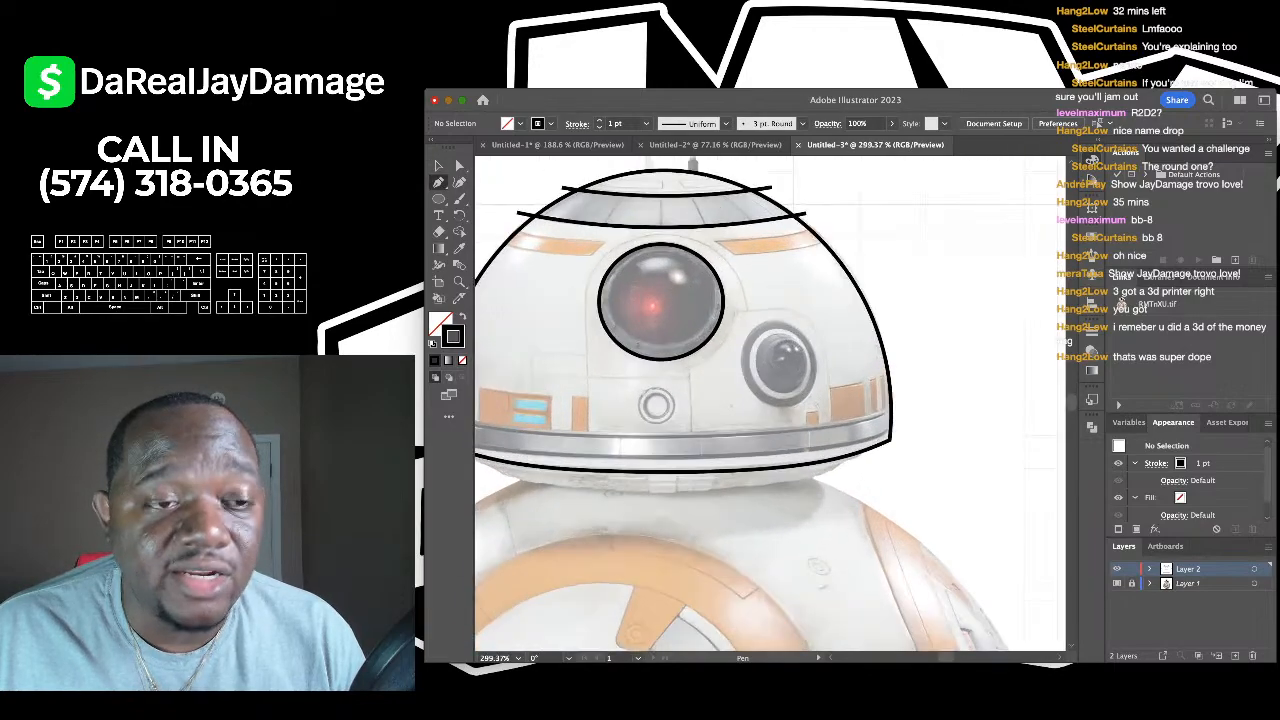
click(459, 182)
click(676, 257)
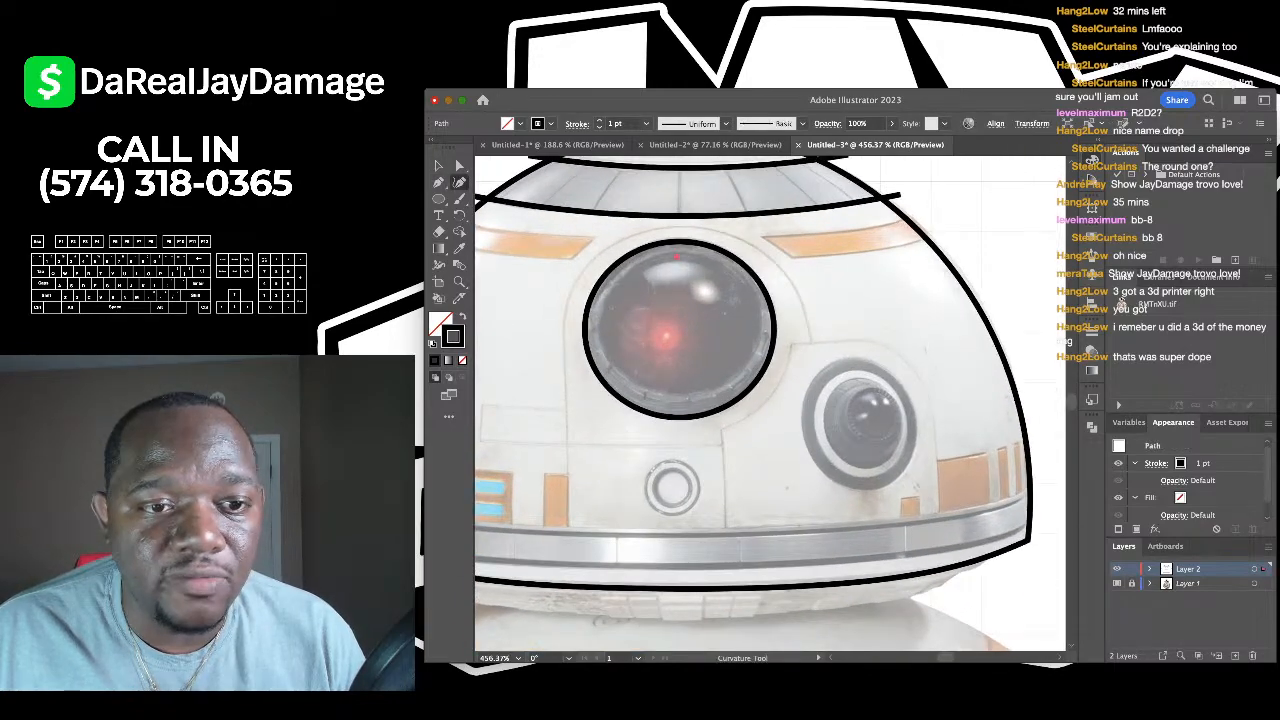
click(598, 325)
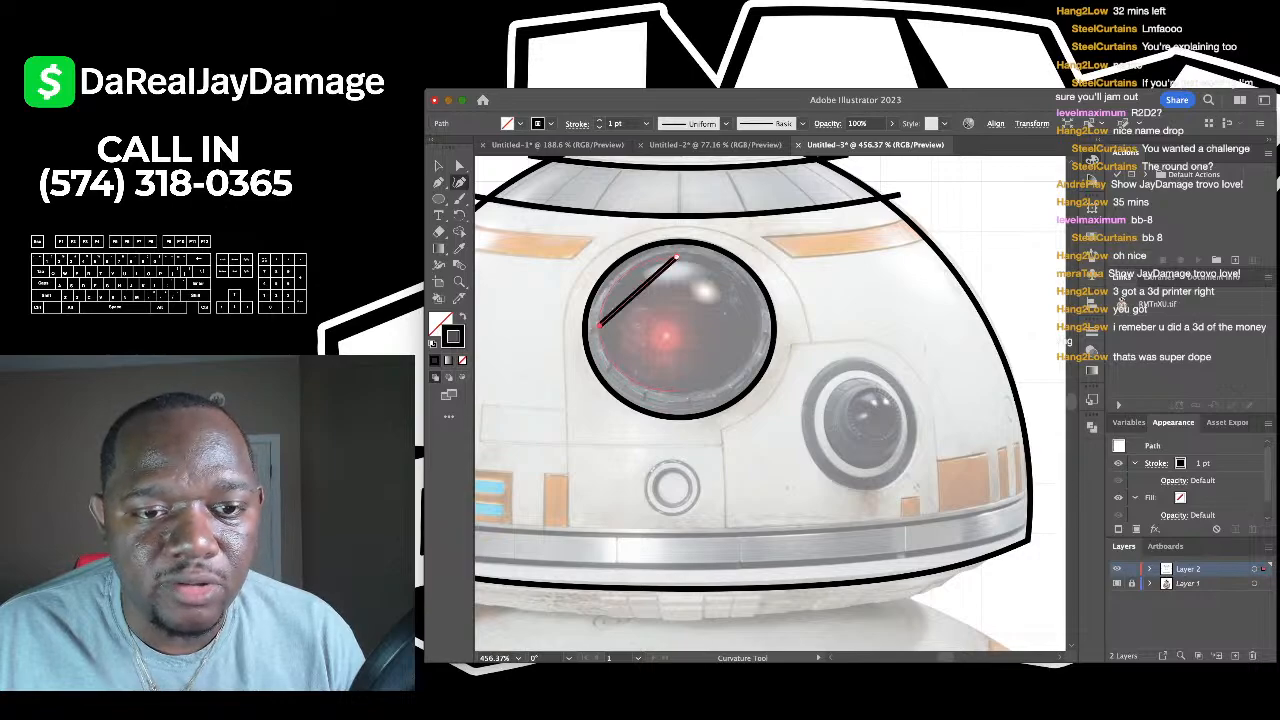
click(692, 393)
click(760, 323)
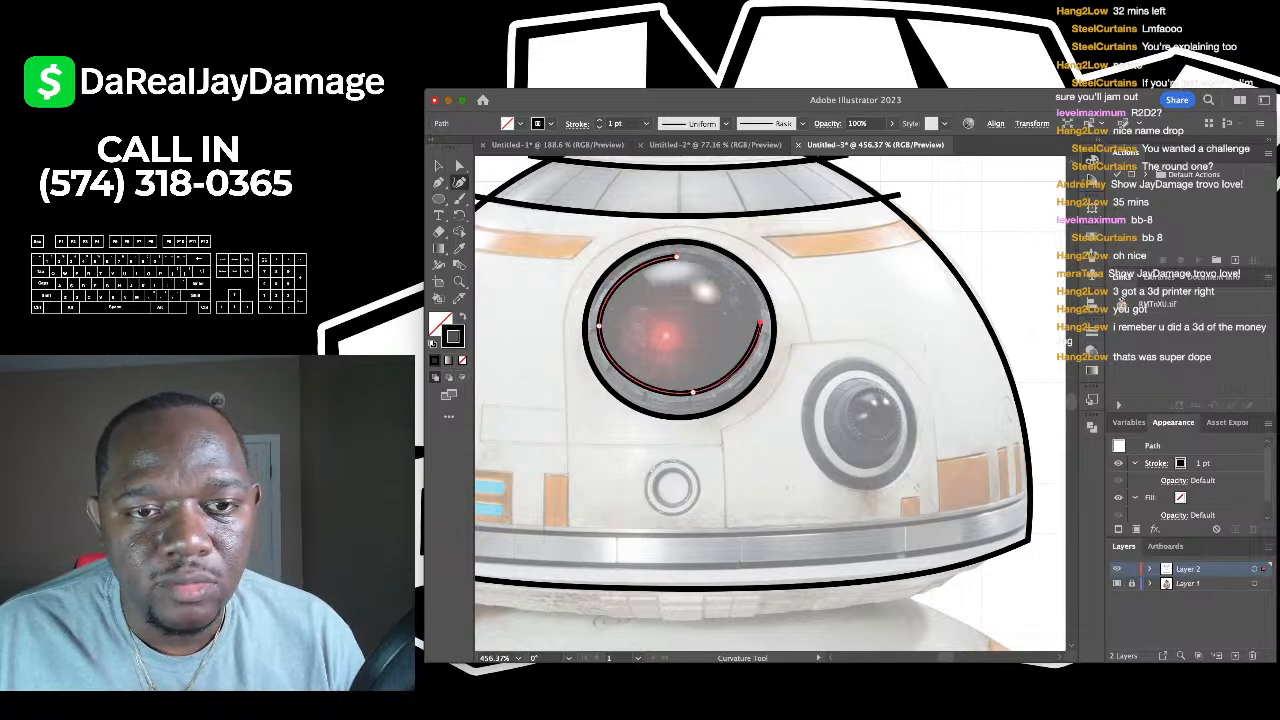
click(676, 257)
scroll(770, 400, down, 3)
scroll(770, 400, up, 2)
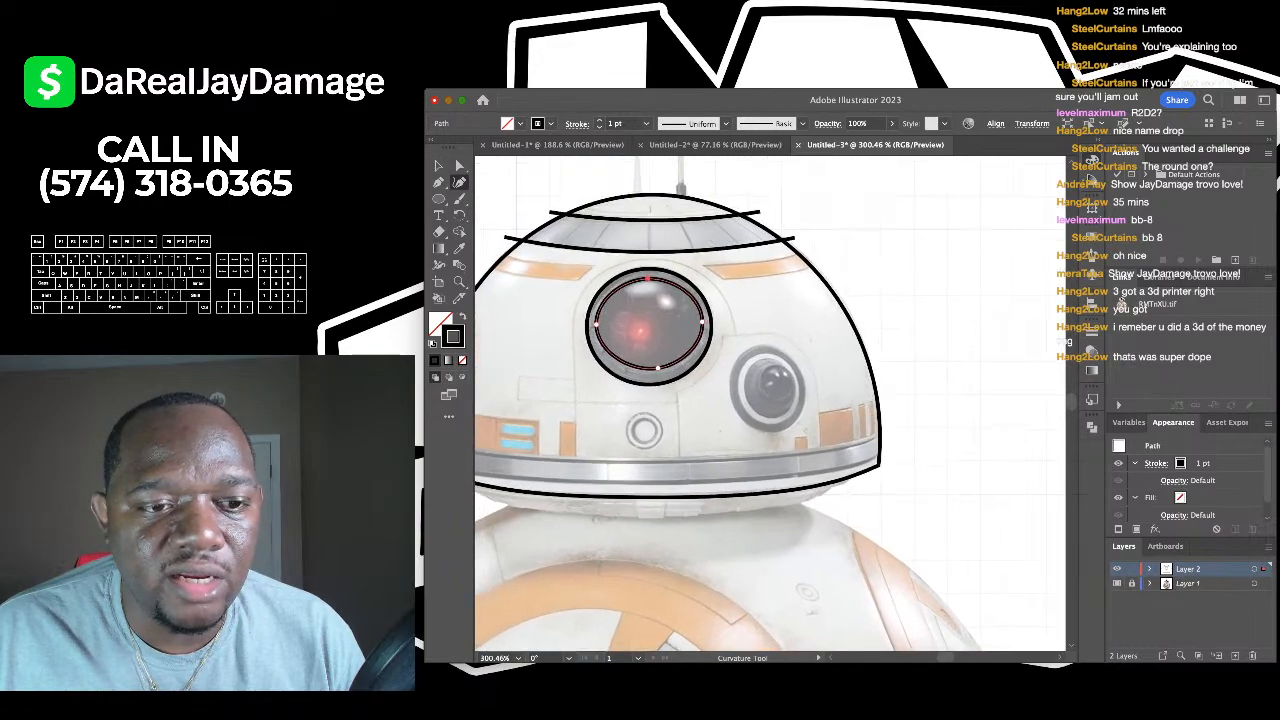
scroll(770, 404, left, 3)
scroll(770, 404, down, 2)
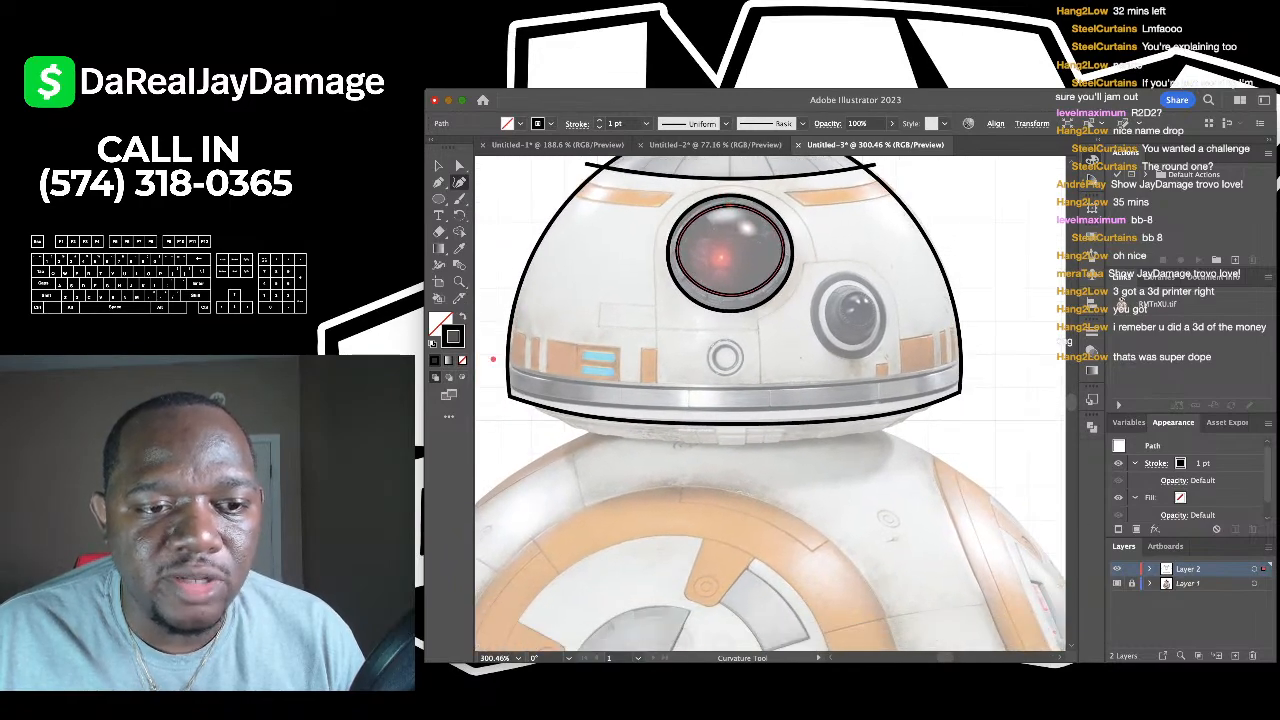
key(super+shift+a)
scroll(600, 390, right, 3)
scroll(600, 390, up, 1)
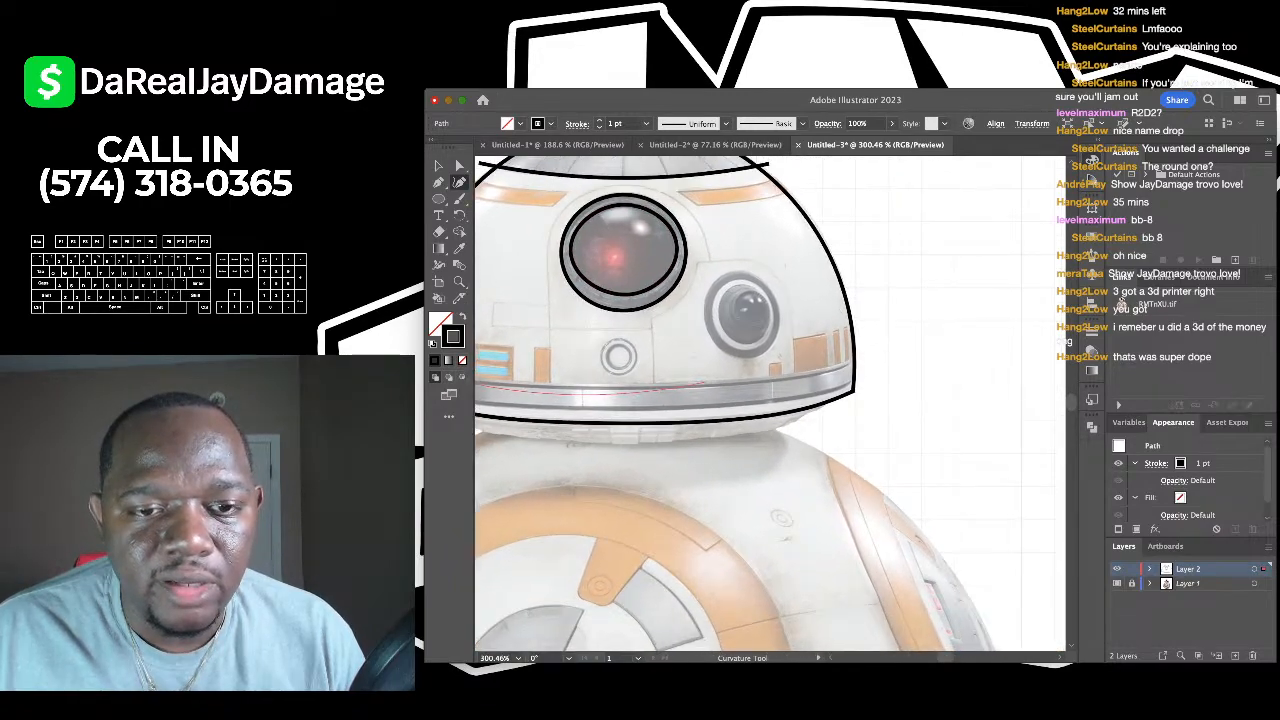
- Draw a curve along the dome's lower head band
click(652, 412)
scroll(800, 382, left, 5)
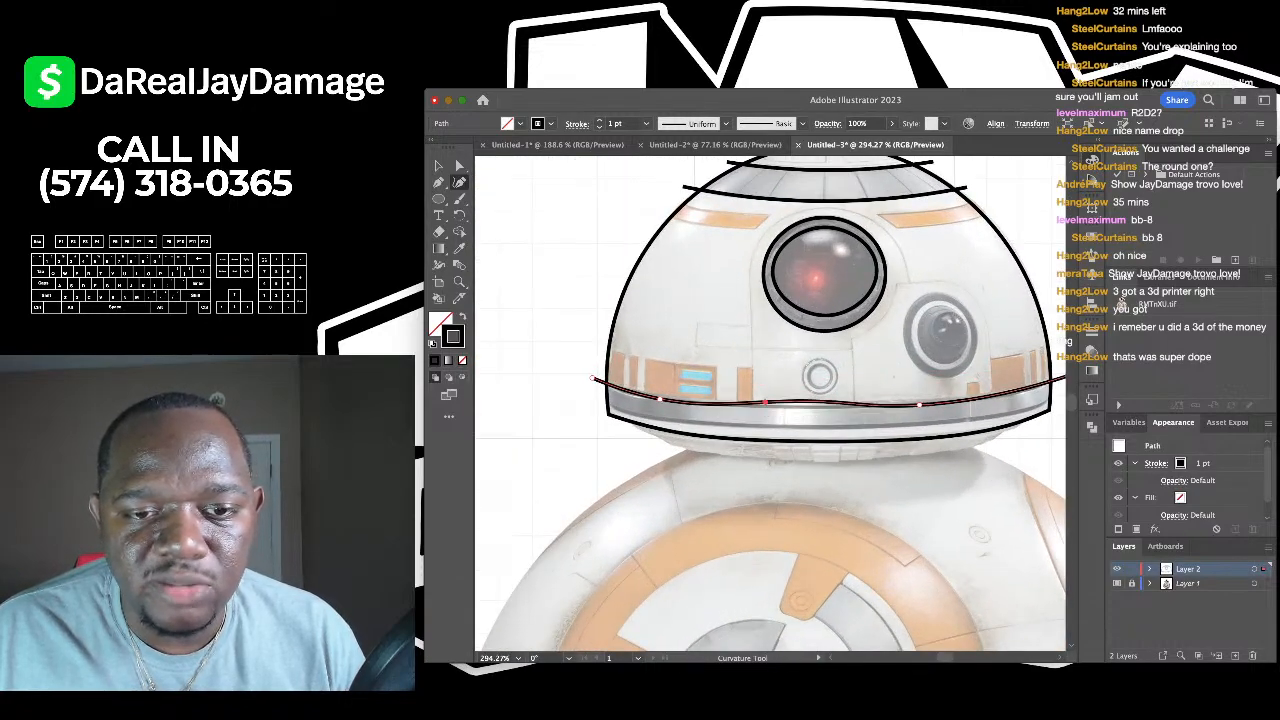
scroll(770, 400, right, 5)
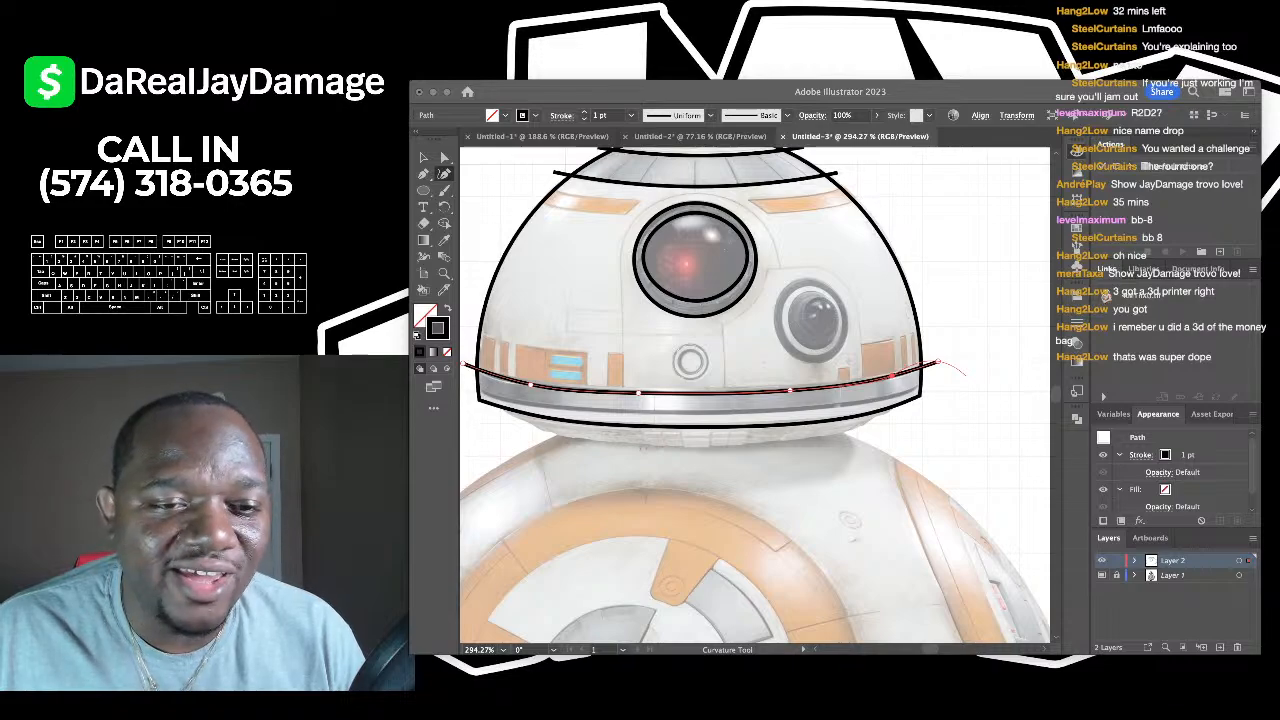
scroll(770, 400, left, 3)
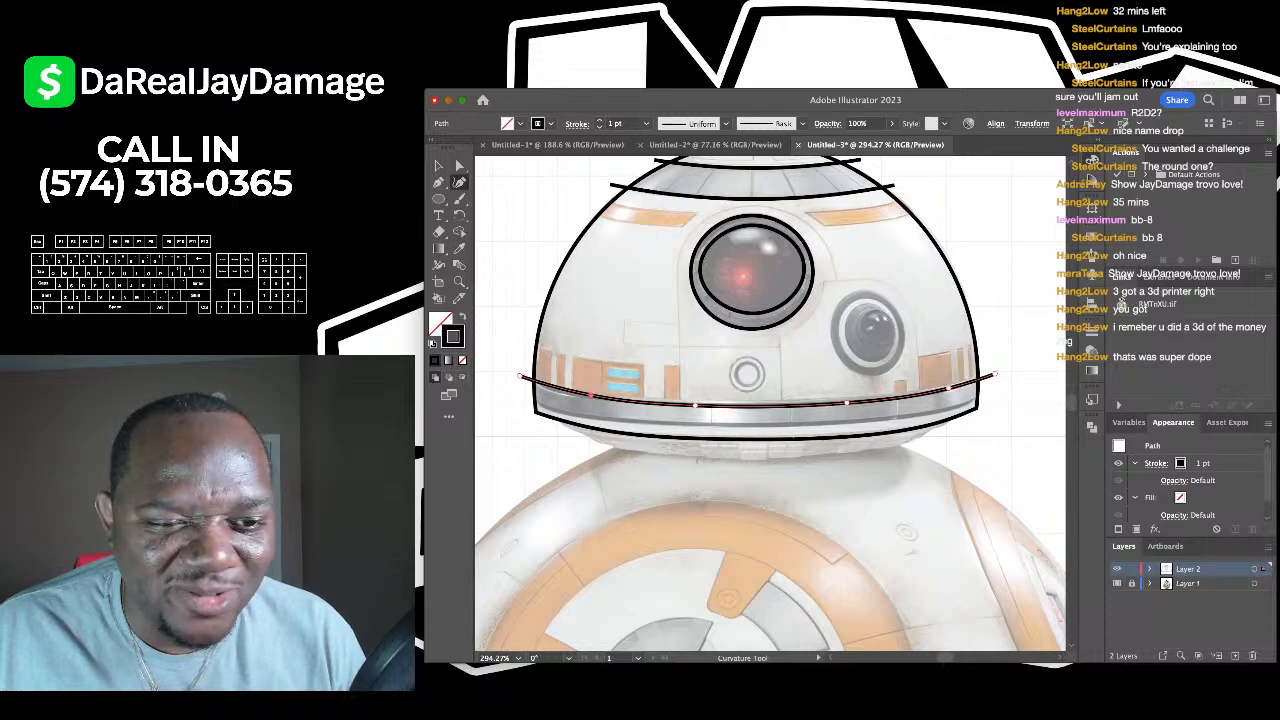
key(v)
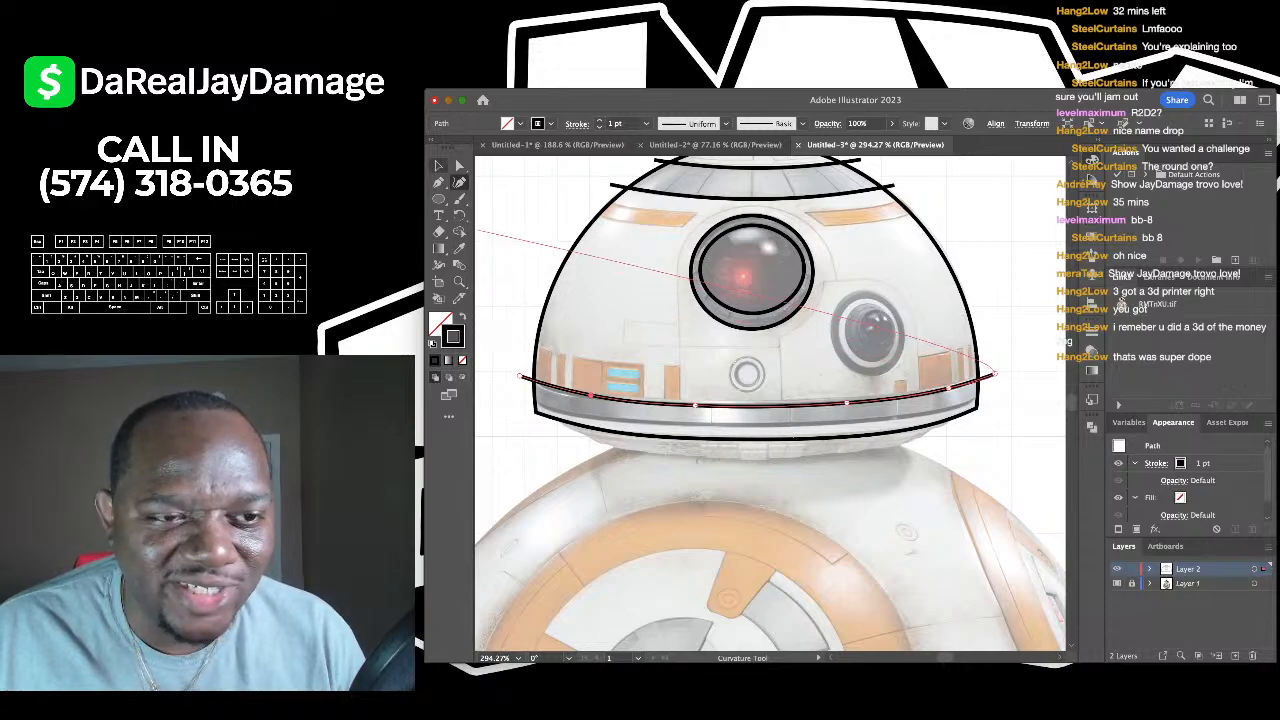
- Option-drag a copy of the band curve slightly below the original
key(ctrl+shift+a)
scroll(770, 400, down, 1)
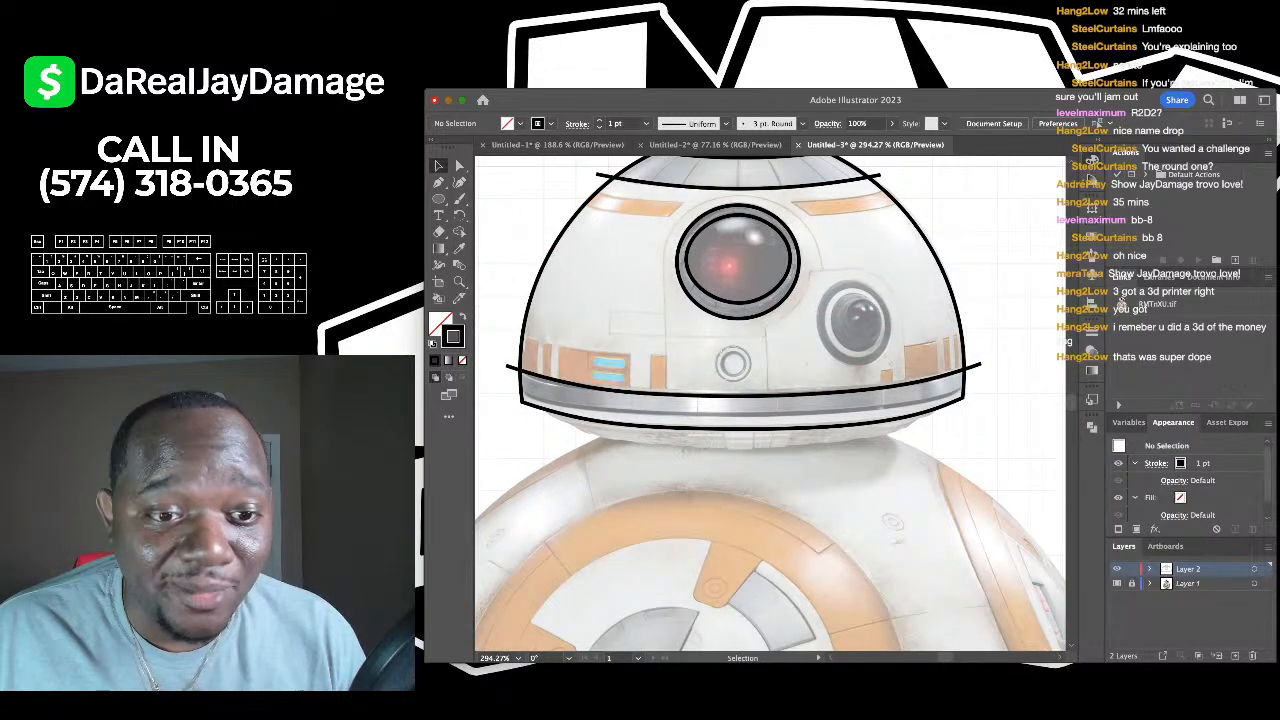
drag(740, 396, 740, 411)
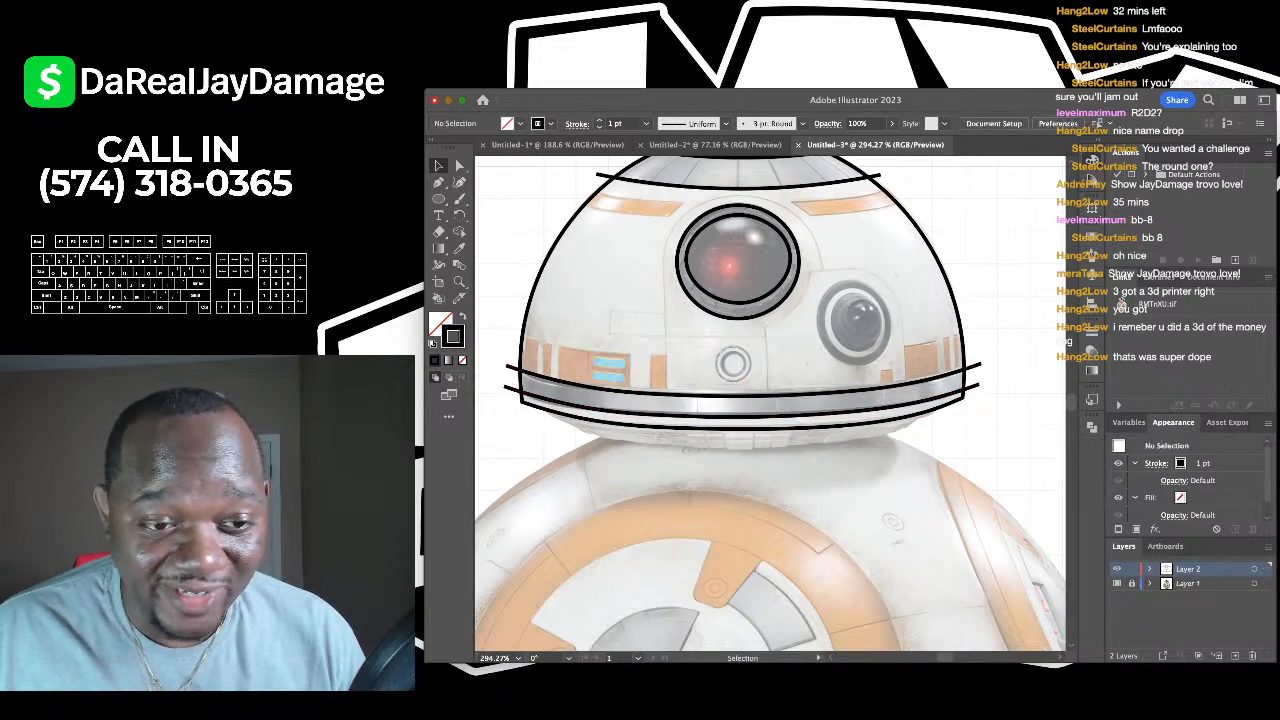
scroll(472, 364, up, 2)
- Outline the first orange band panel as a closed four-corner shape
key(p)
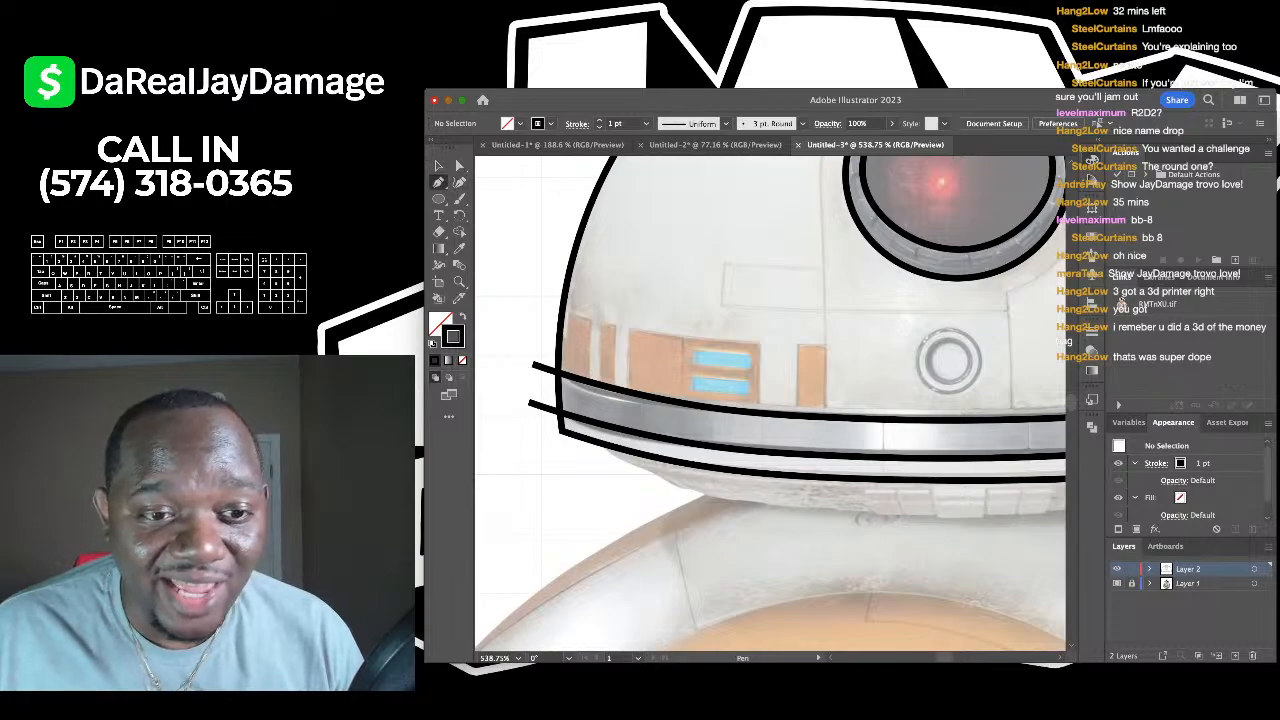
click(628, 397)
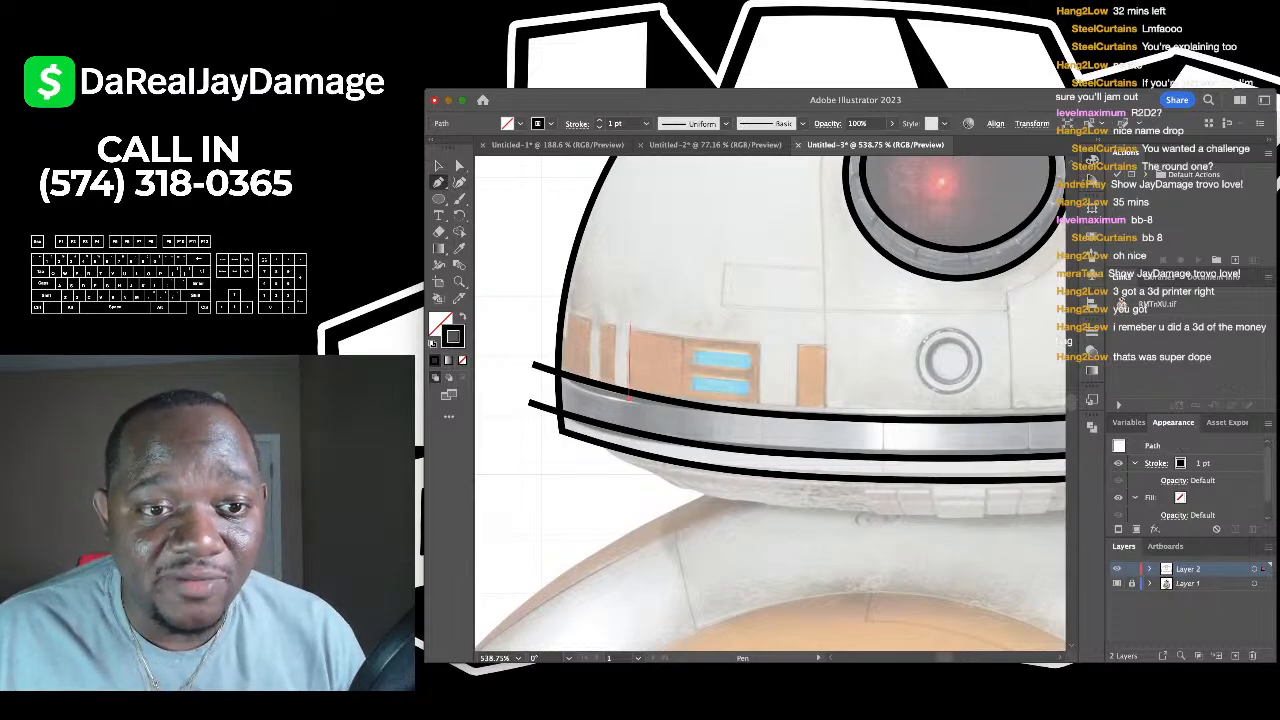
click(630, 331)
click(758, 344)
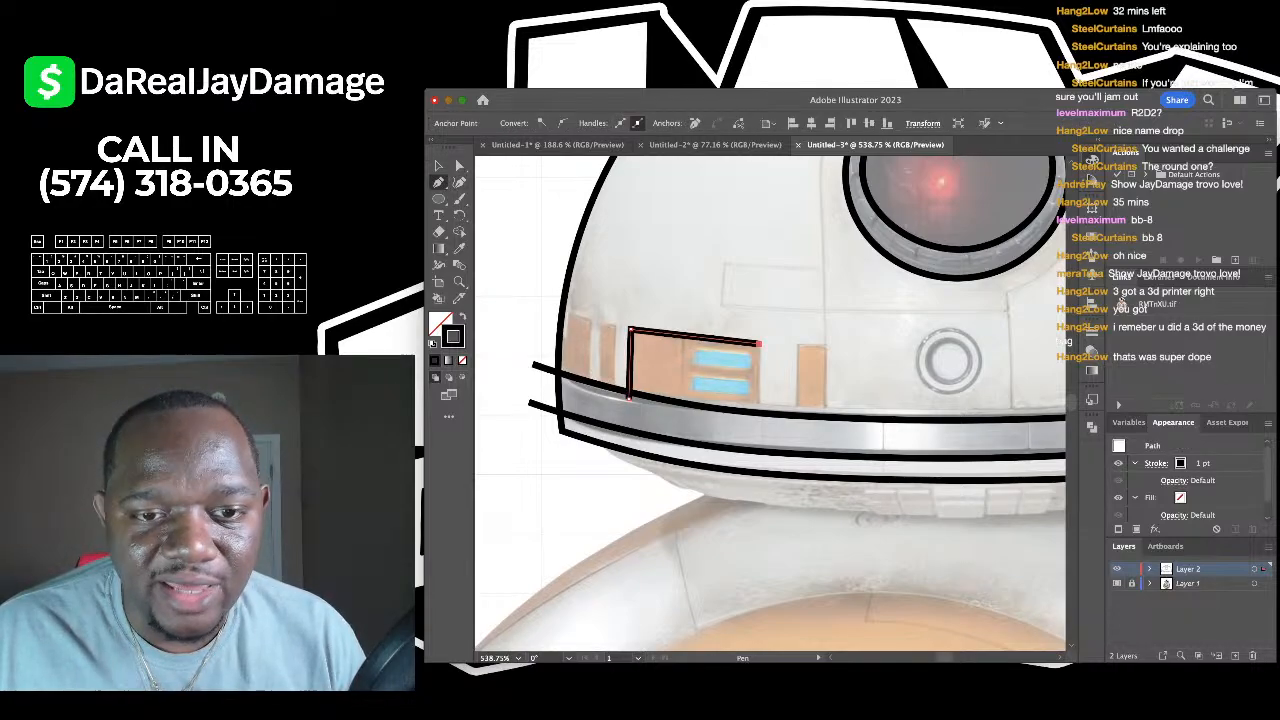
click(760, 410)
click(628, 397)
key(v)
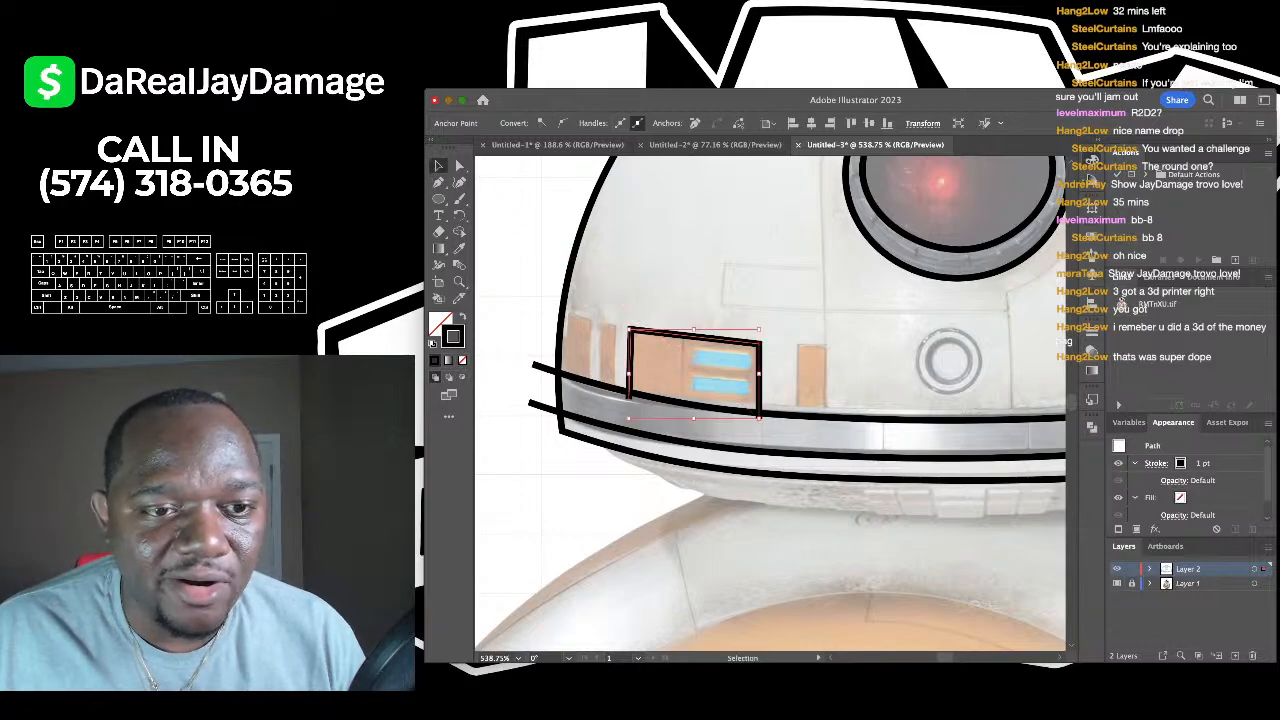
key(super+shift+a)
- Outline the narrow orange panel just to its right
key(p)
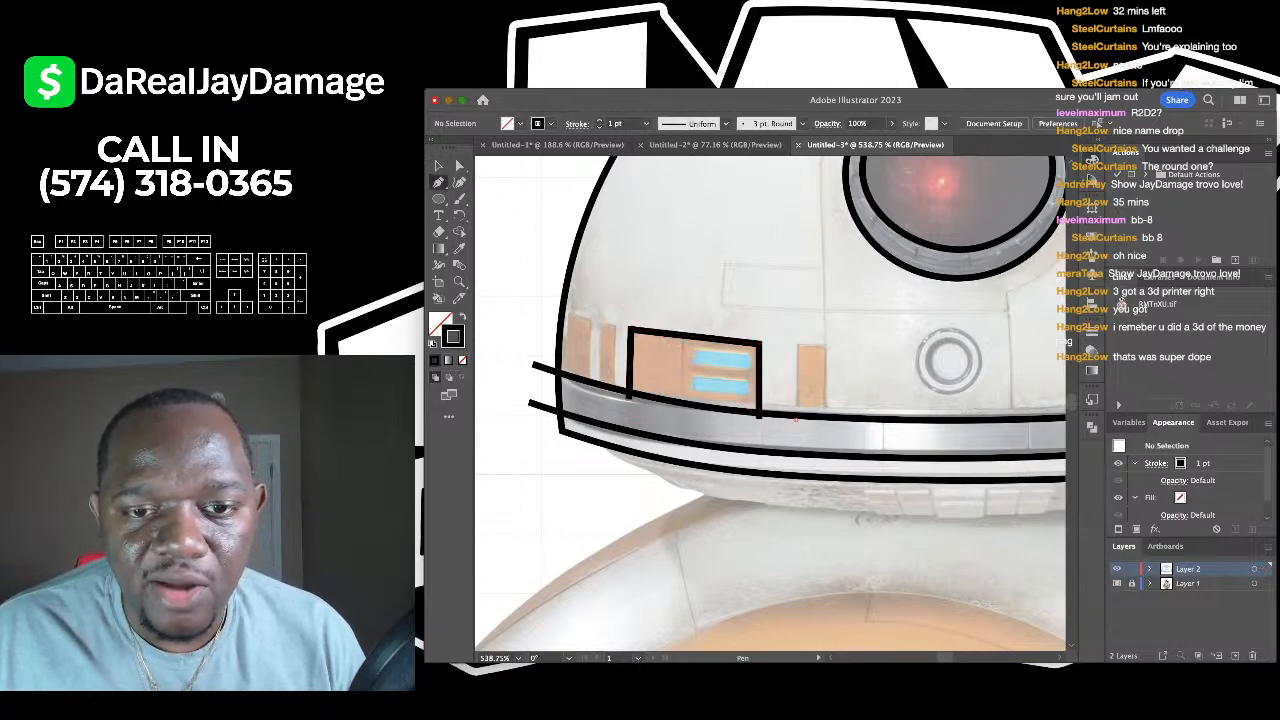
click(796, 419)
click(797, 344)
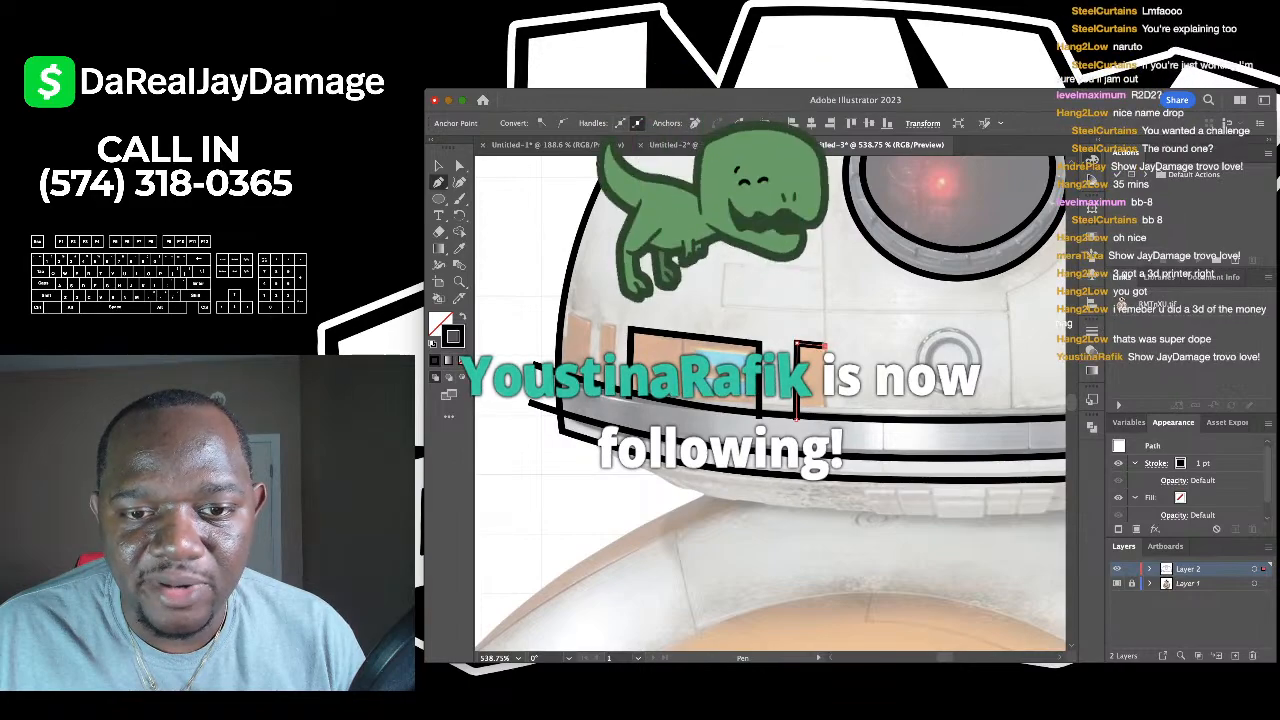
click(825, 345)
click(826, 430)
click(796, 419)
key(v)
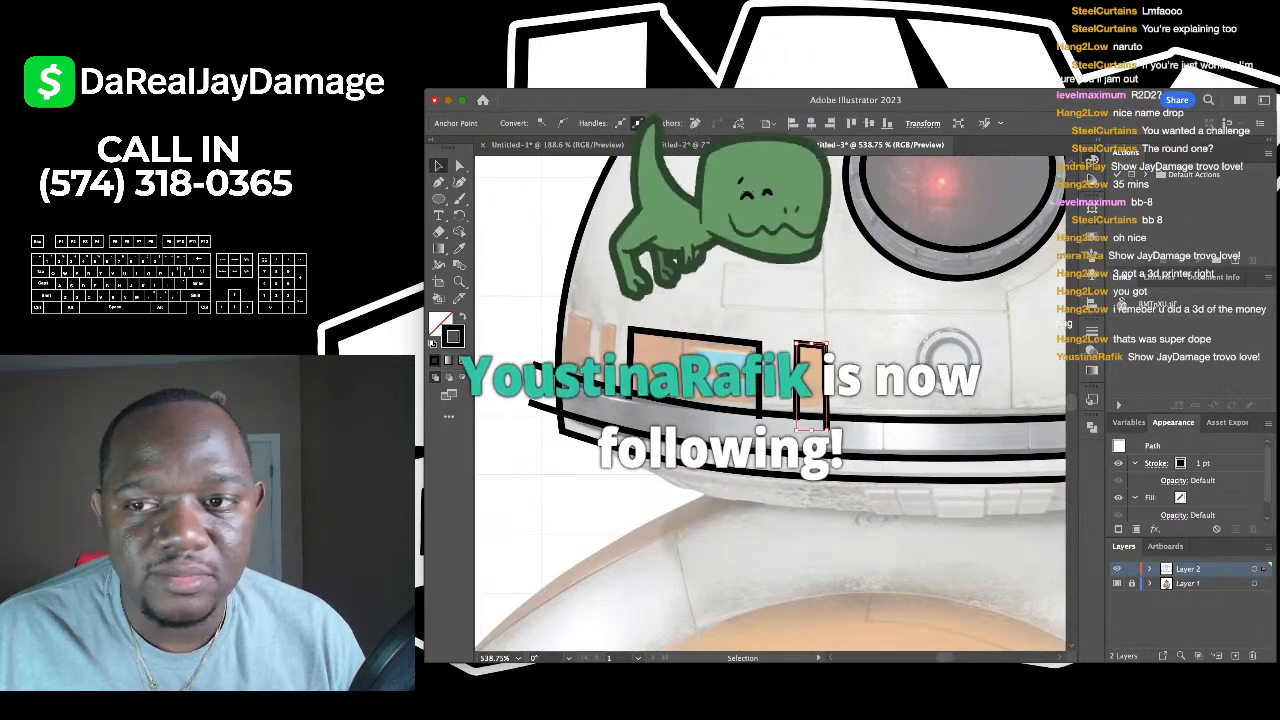
click(822, 458)
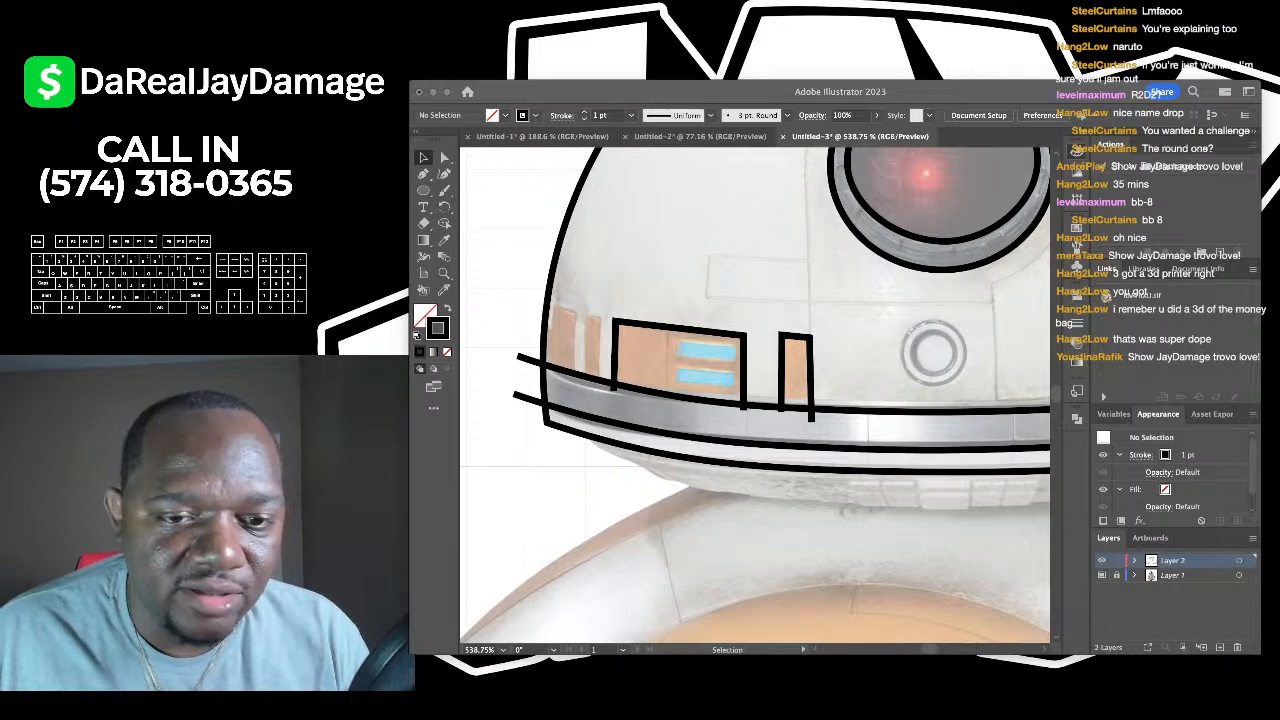
scroll(497, 344, up, 5)
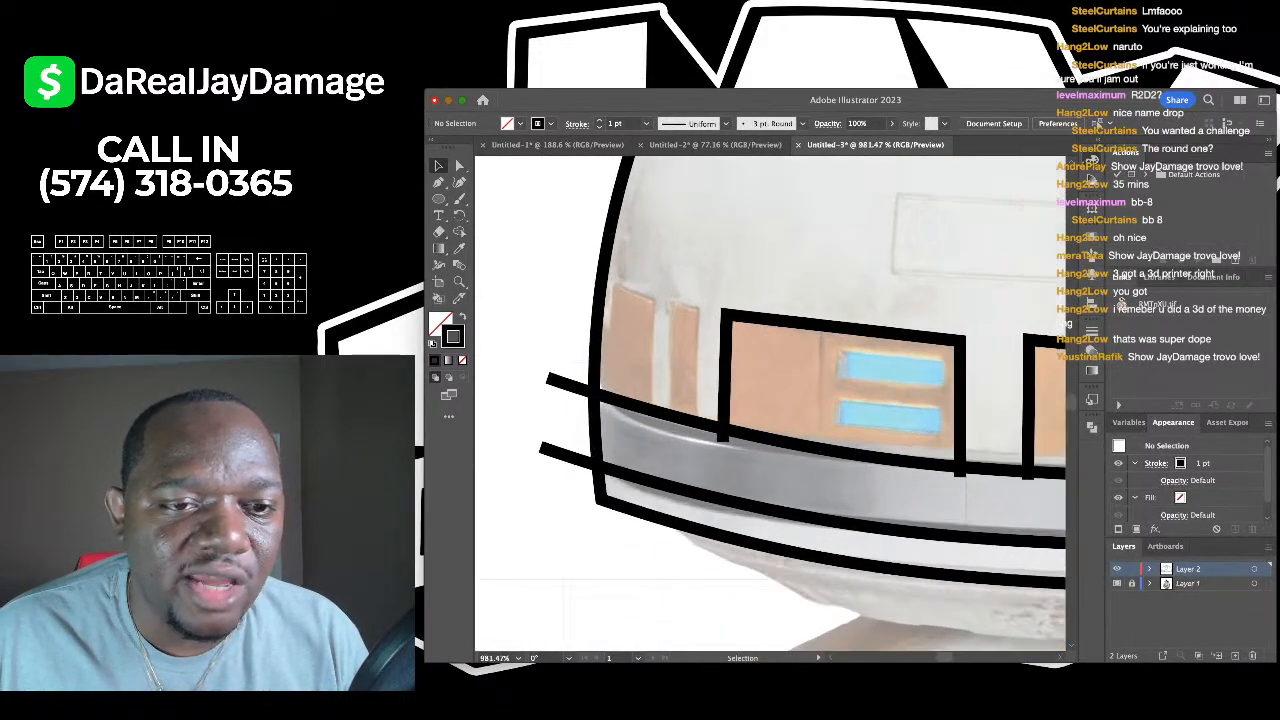
- Trace the panel at the rim's left edge with a three-point path
key(p)
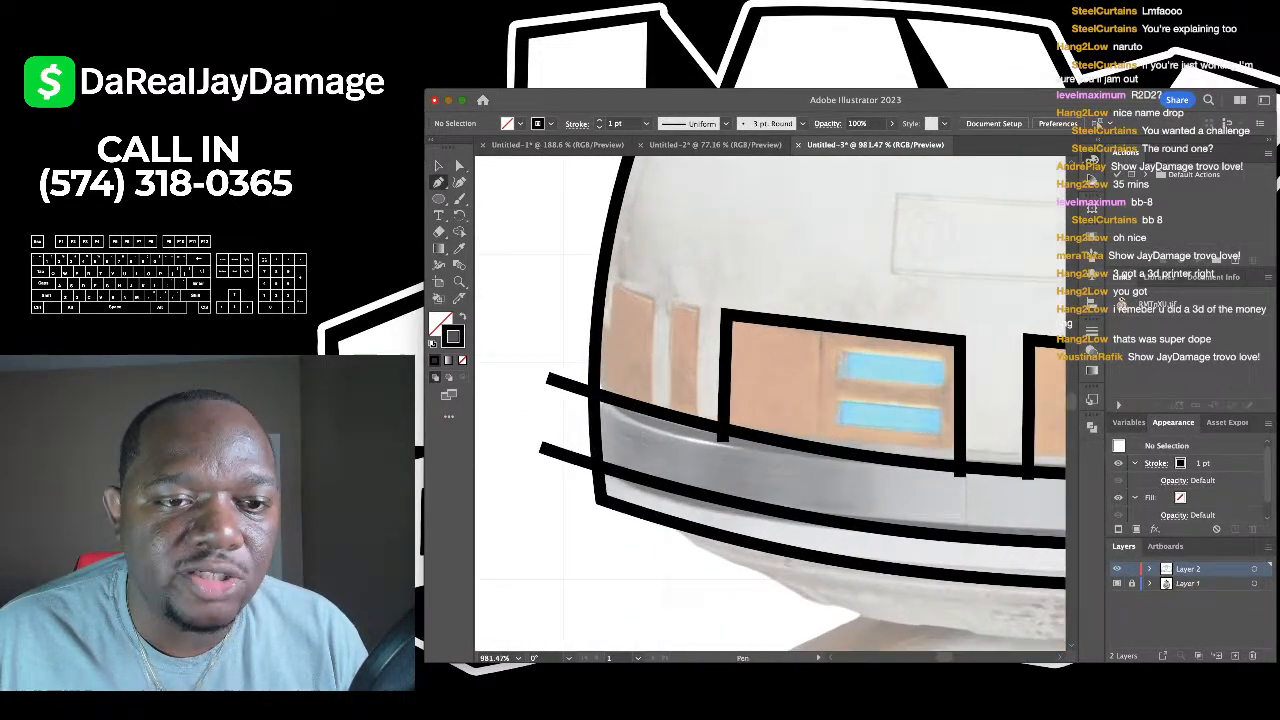
click(587, 274)
click(655, 298)
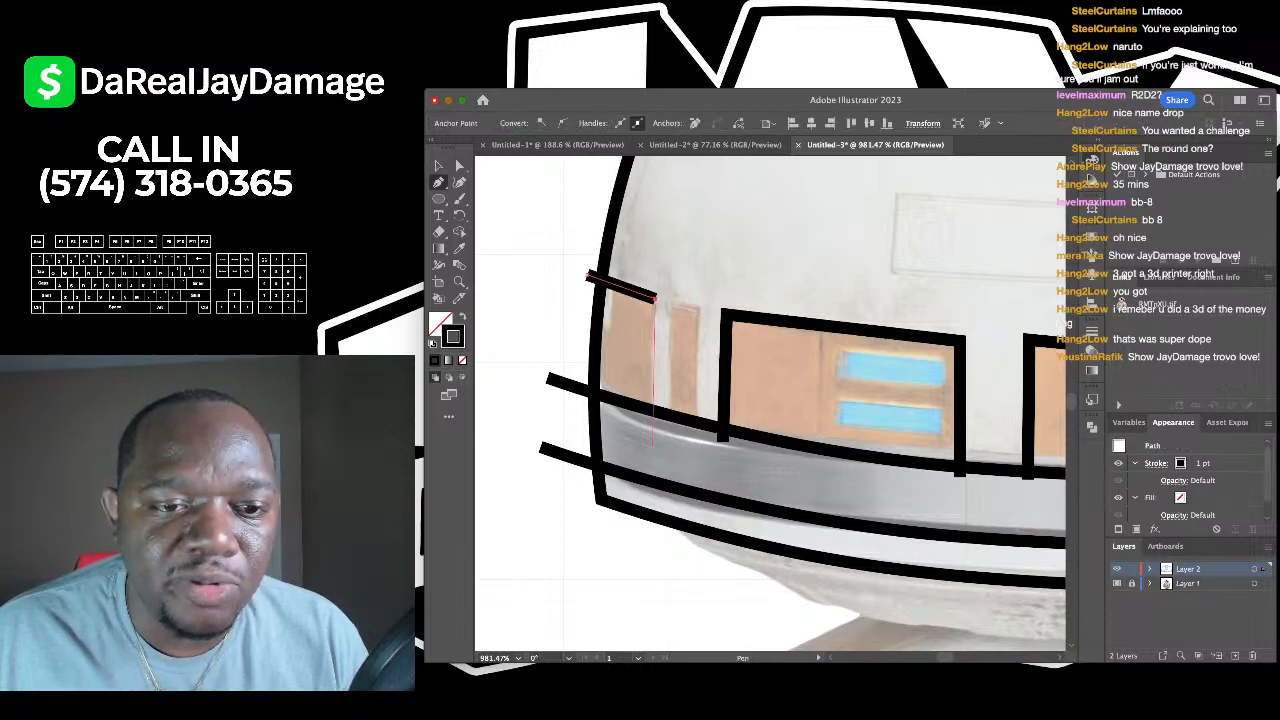
click(650, 432)
key(v)
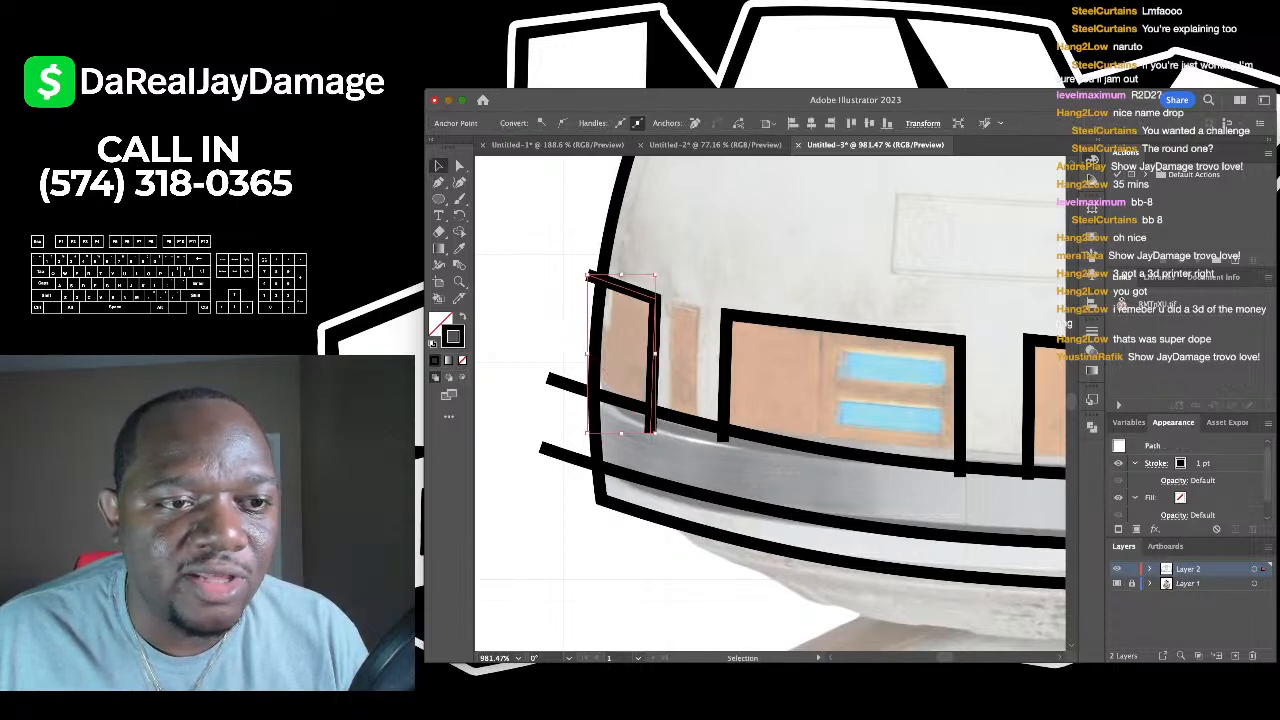
click(500, 229)
- Trace the next narrow panel beside it with a three-point path
key(p)
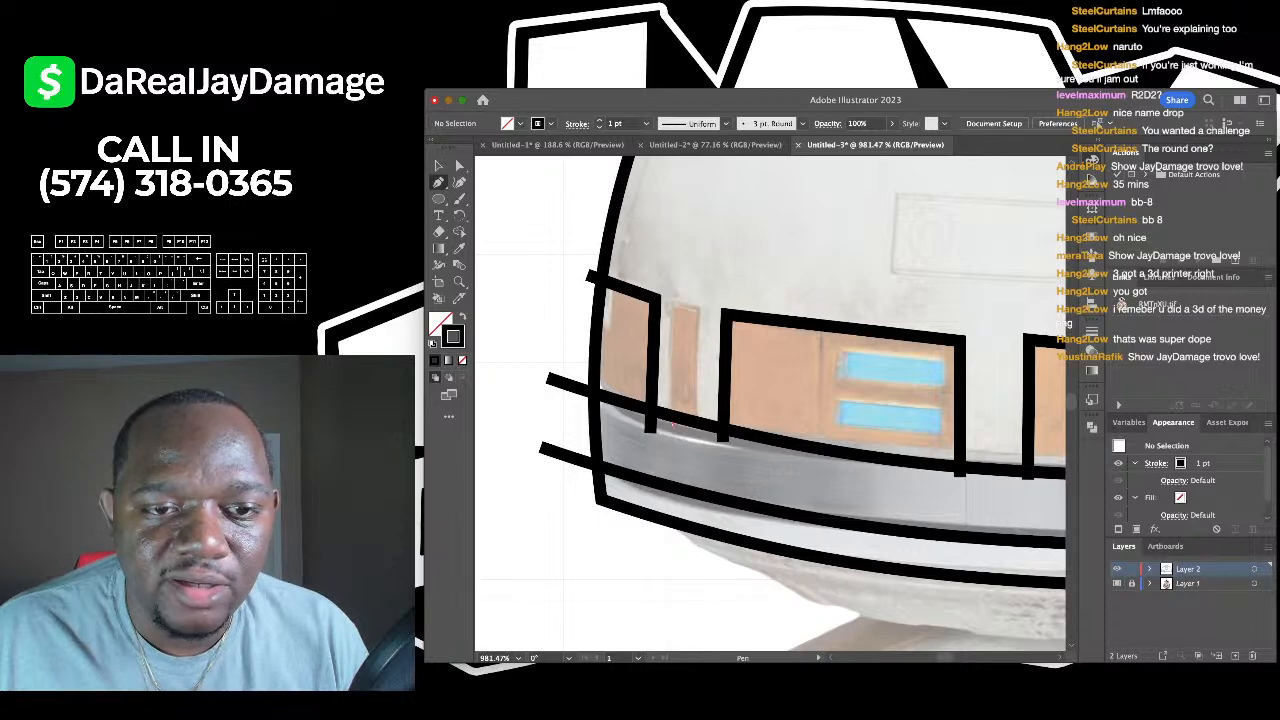
click(673, 425)
click(672, 299)
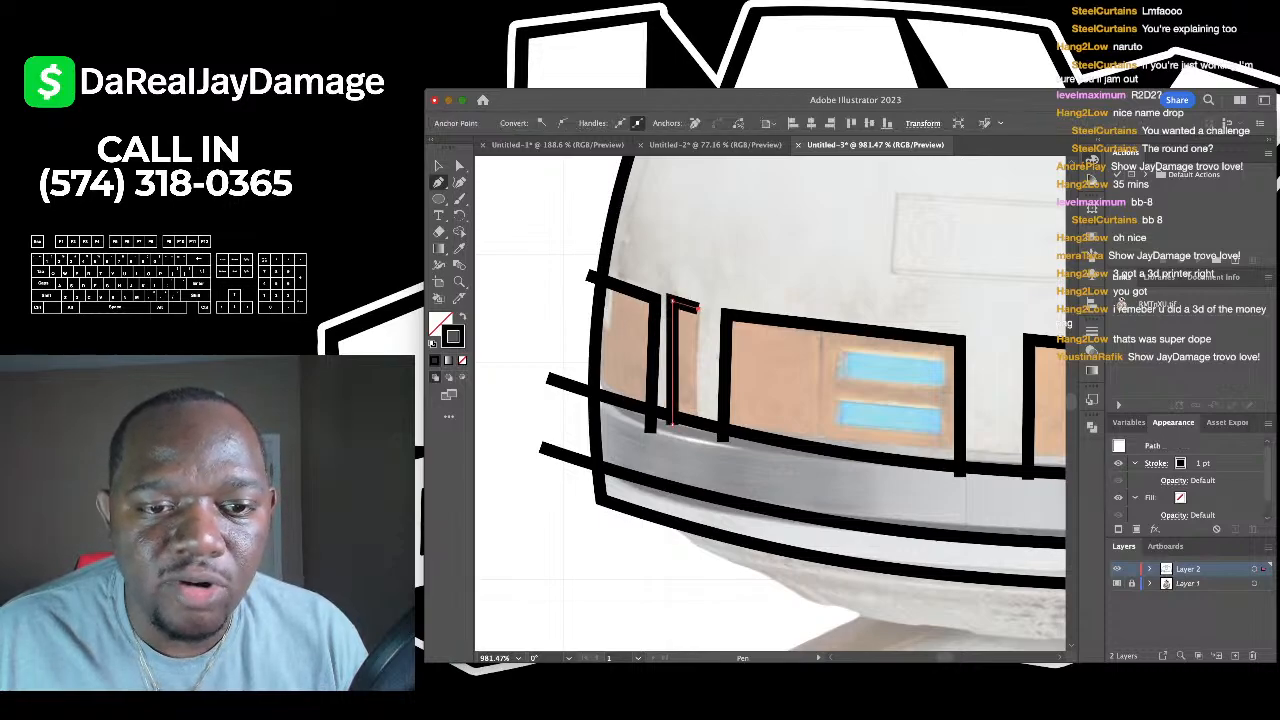
click(703, 431)
key(v)
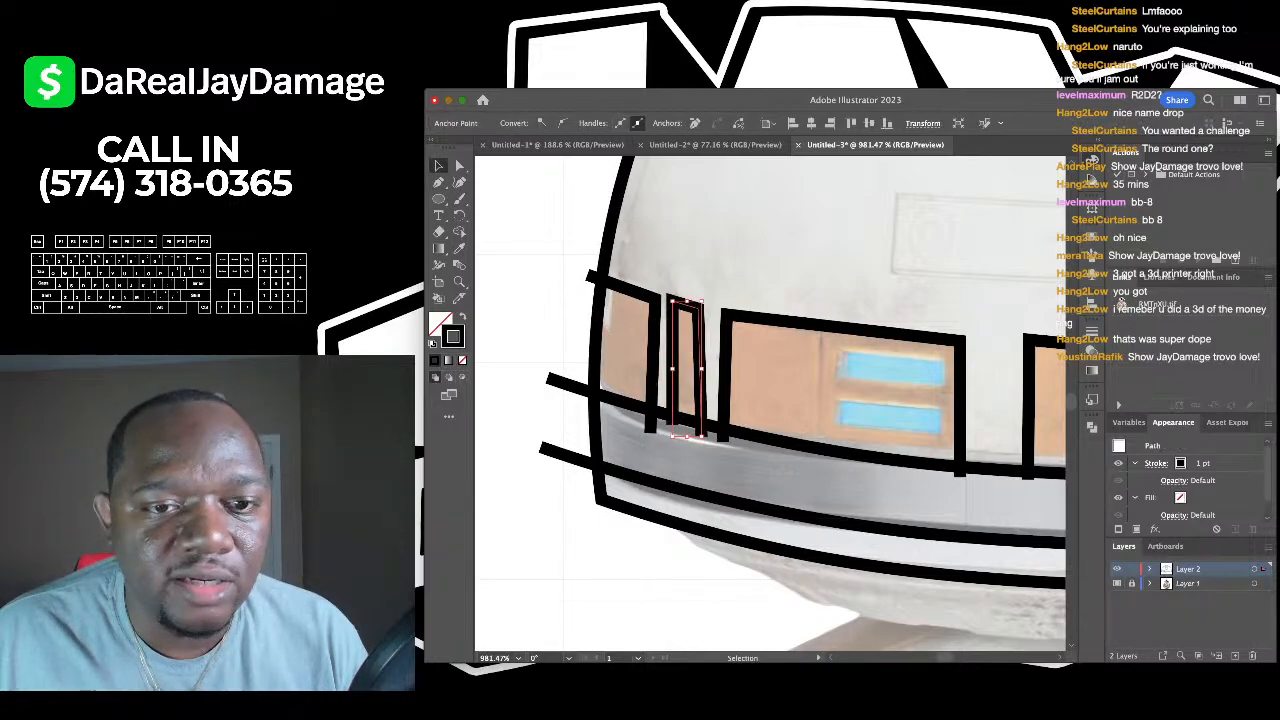
click(539, 229)
scroll(539, 229, down, 5)
scroll(770, 400, down, 10)
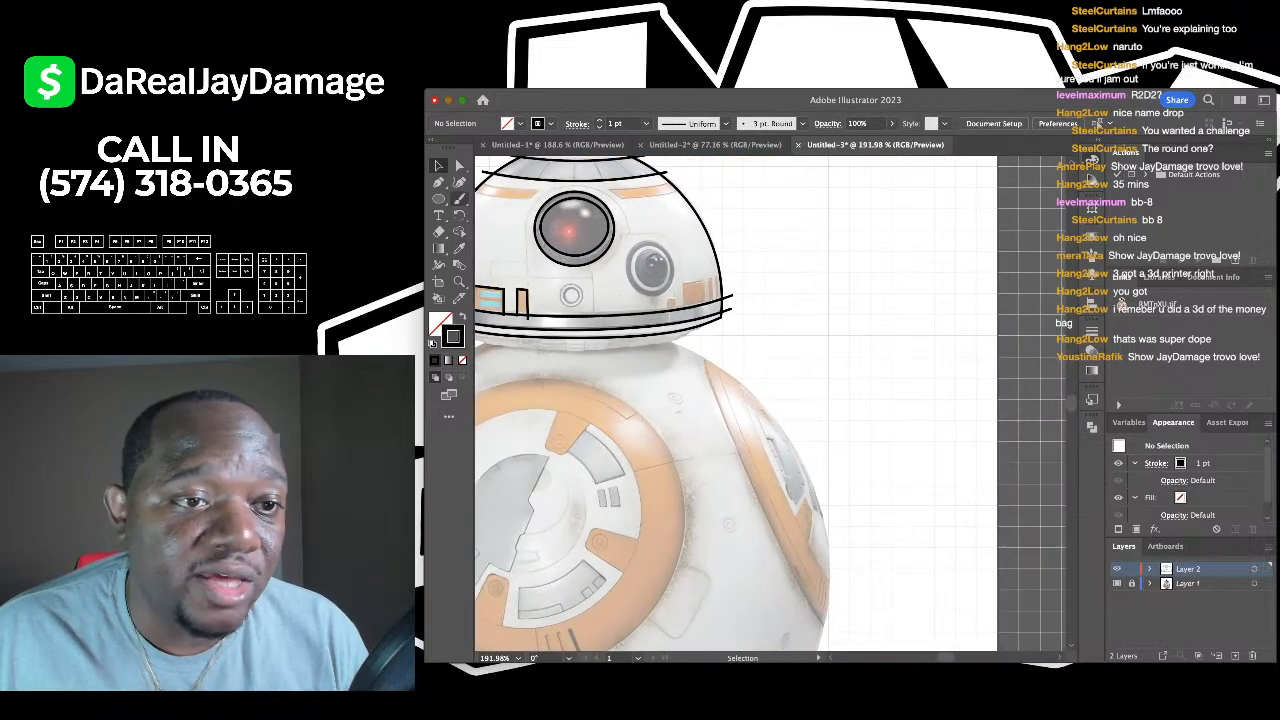
- Pen-trace the small panel on the rim's right as a U-shaped outline
key(p)
scroll(636, 289, up, 10)
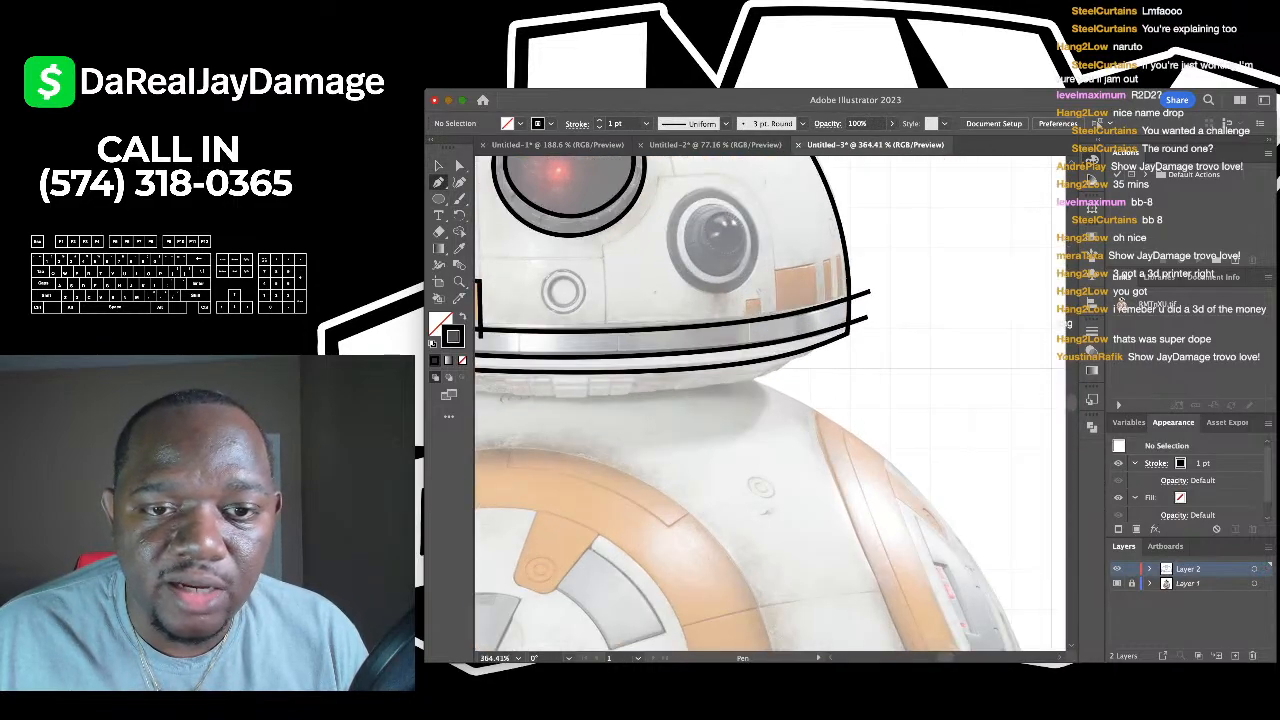
click(781, 342)
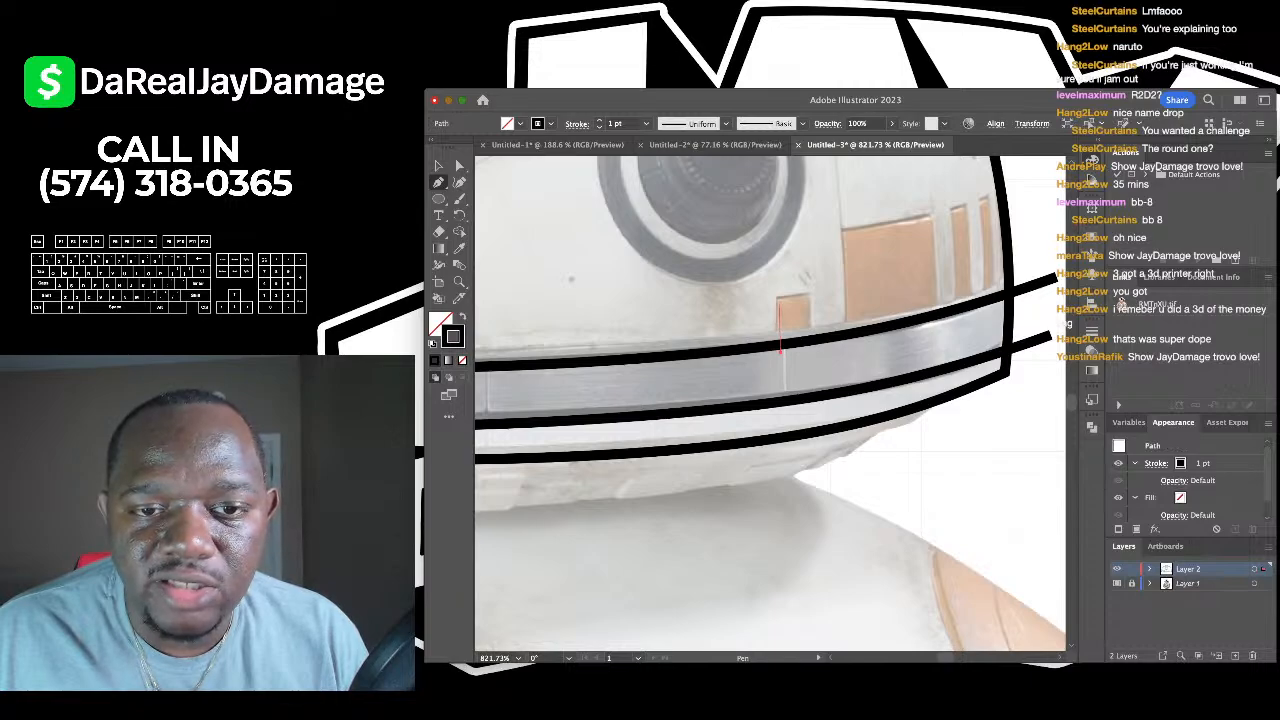
click(781, 300)
click(812, 348)
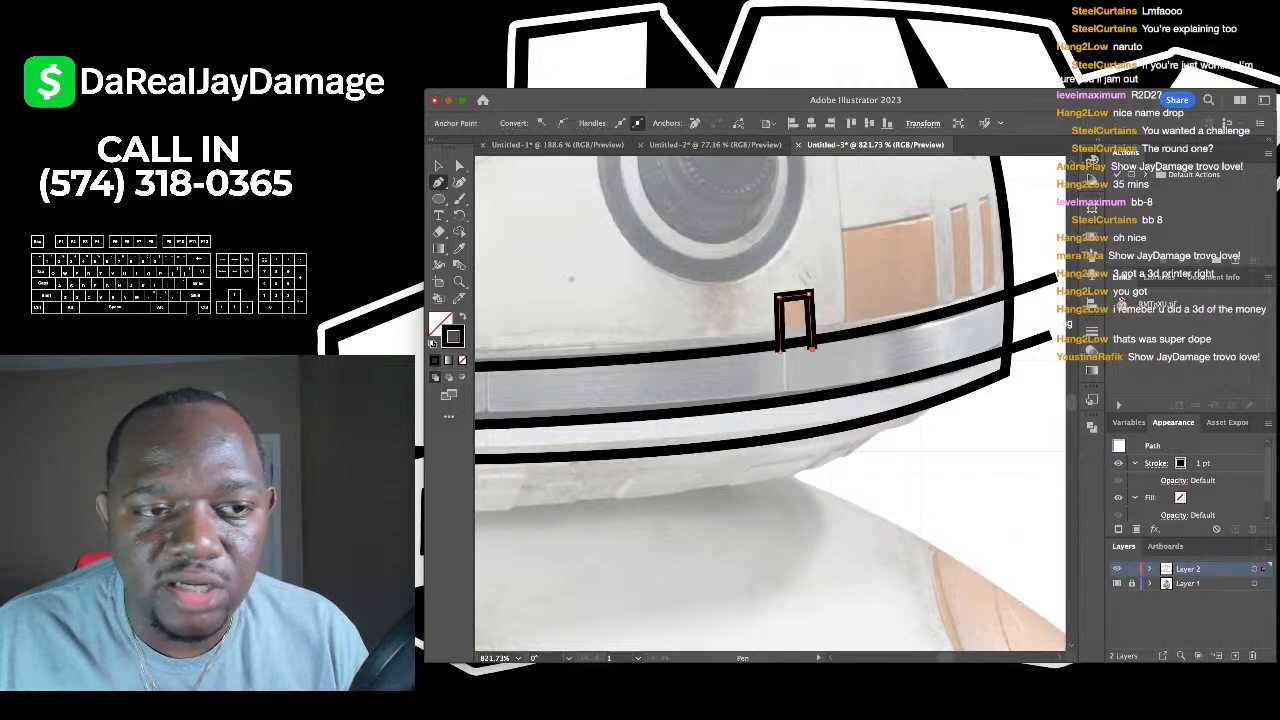
key(b)
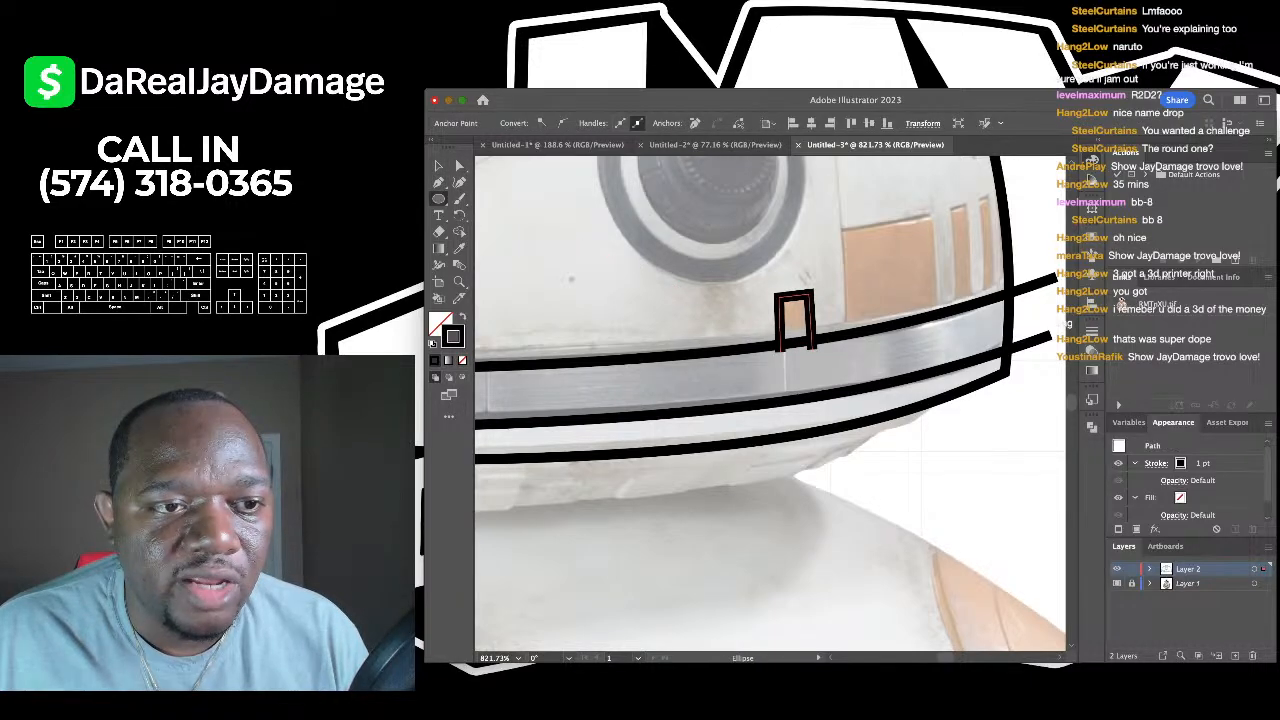
- Draw rectangles around the larger peach panel and the narrow panel beside it
scroll(770, 405, right, 5)
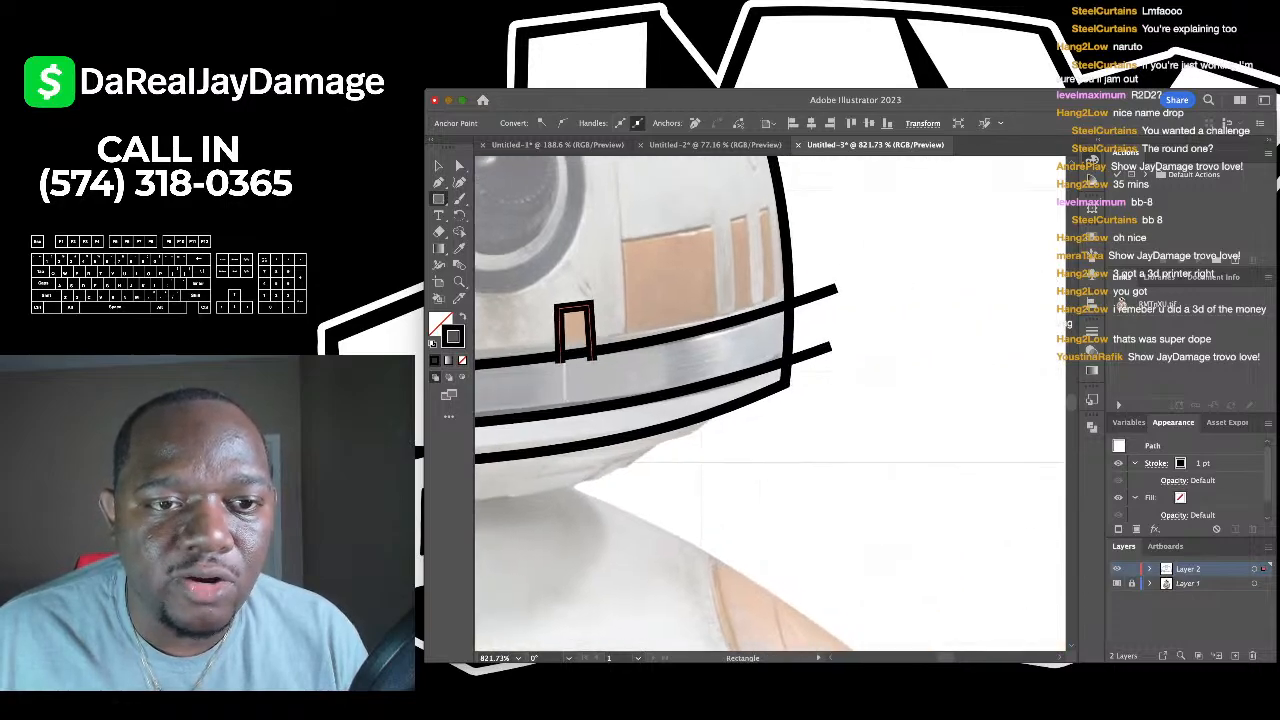
drag(616, 235, 720, 352)
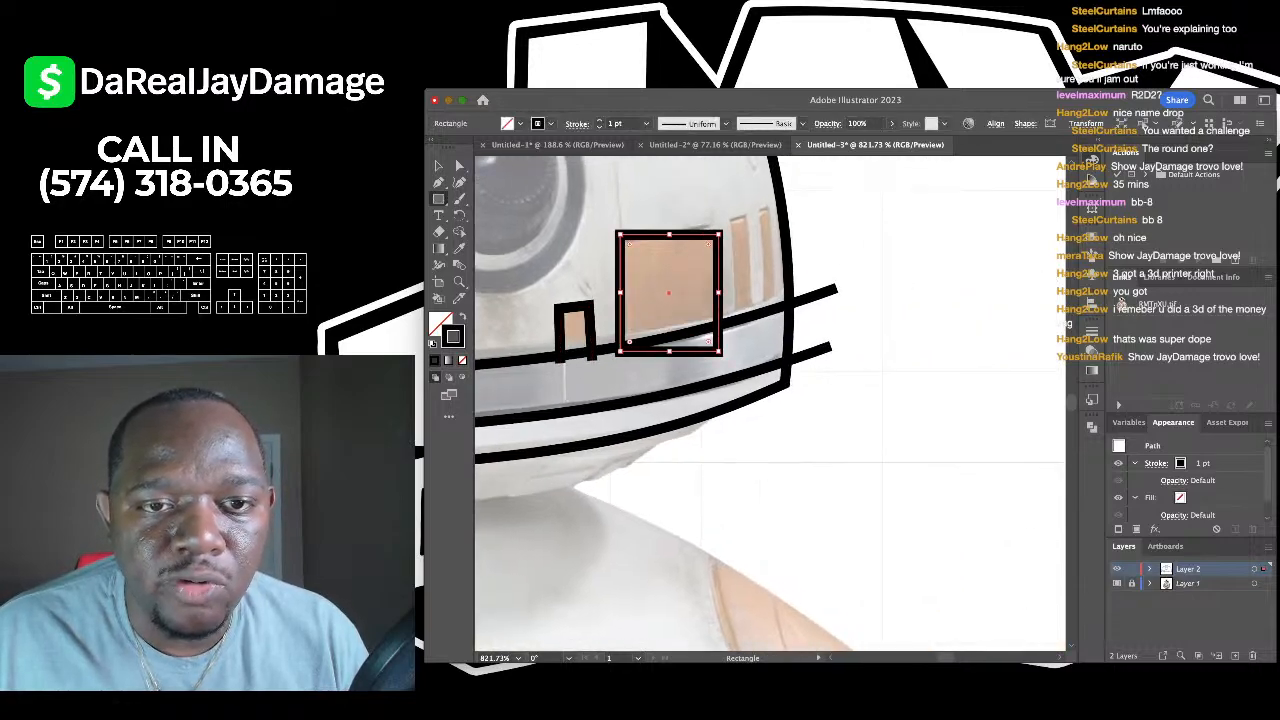
drag(726, 216, 756, 340)
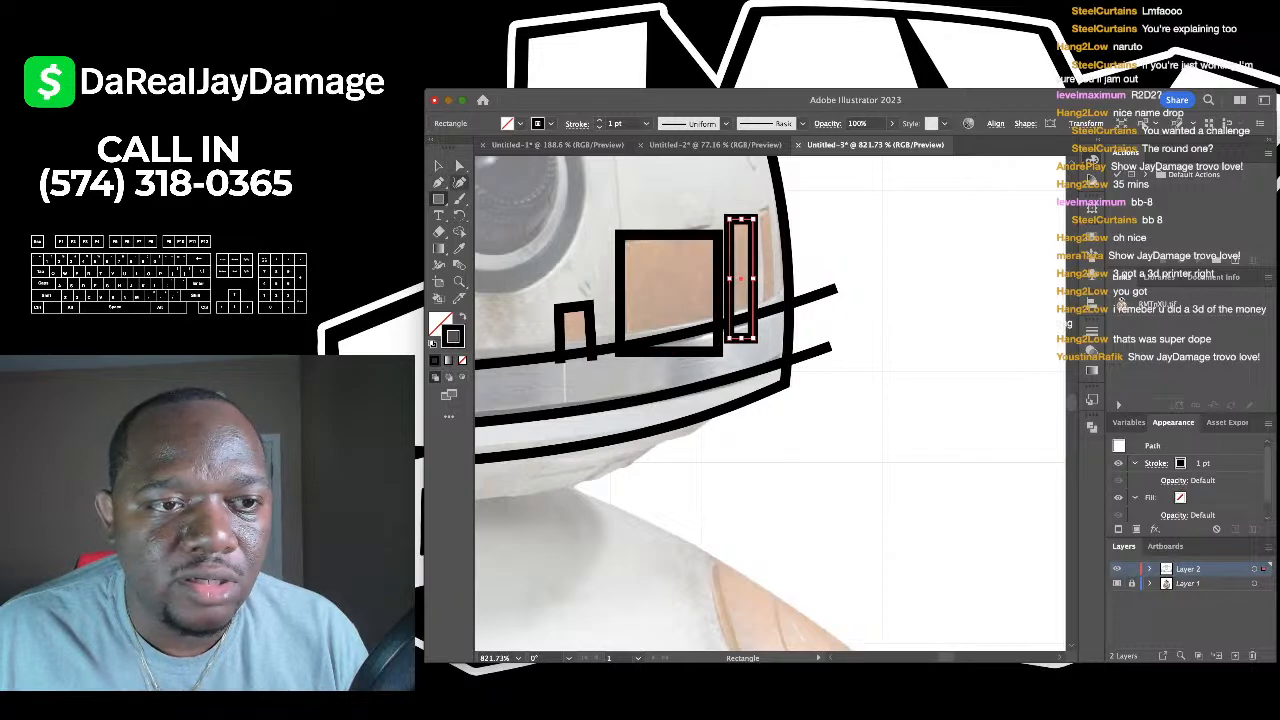
- Slant the narrow rectangle's corner to match its panel, then deselect and zoom out
click(459, 182)
click(718, 235)
drag(718, 235, 710, 224)
key(super+z)
key(super+z)
key(super+z)
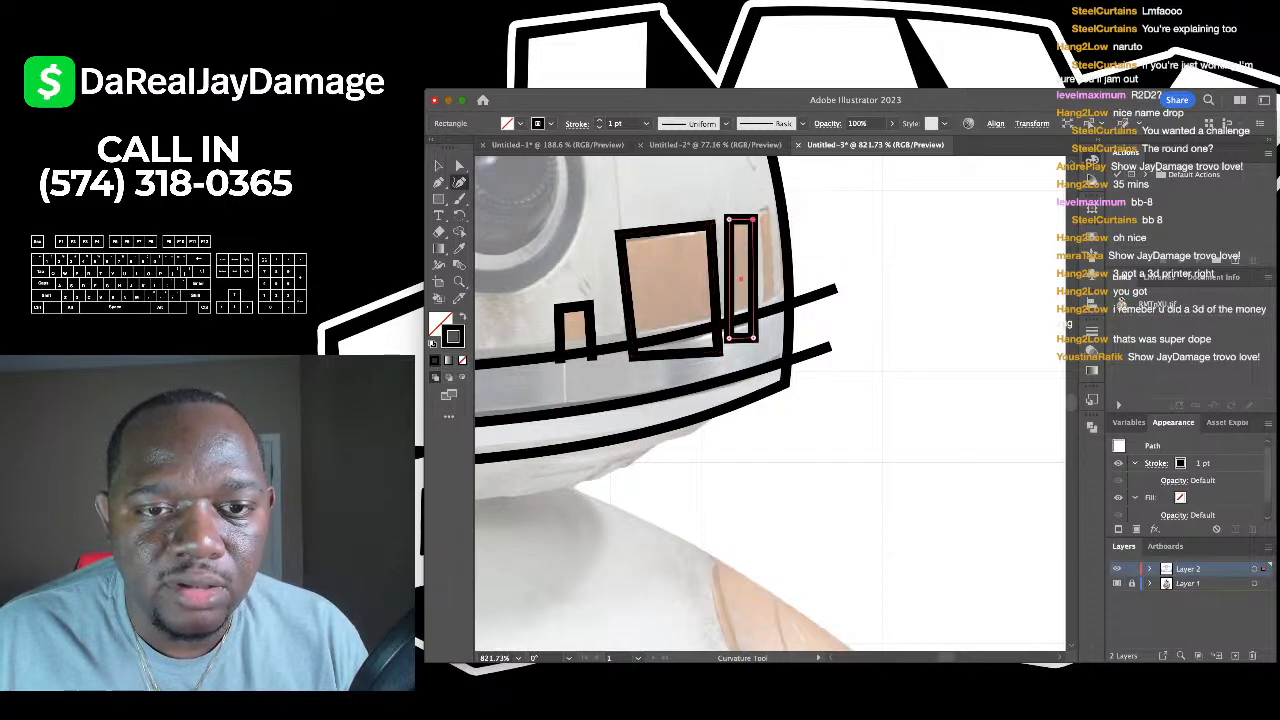
drag(742, 337, 751, 338)
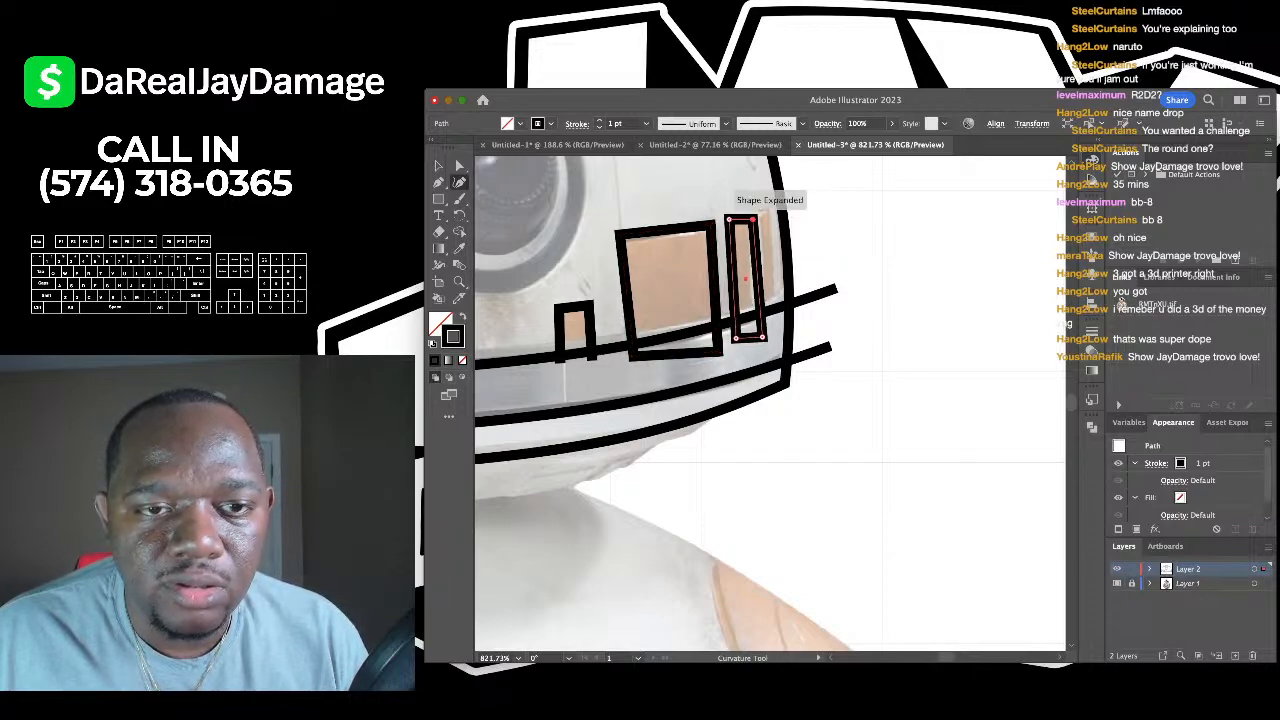
key(v)
key(shift+super+a)
scroll(613, 235, down, 5)
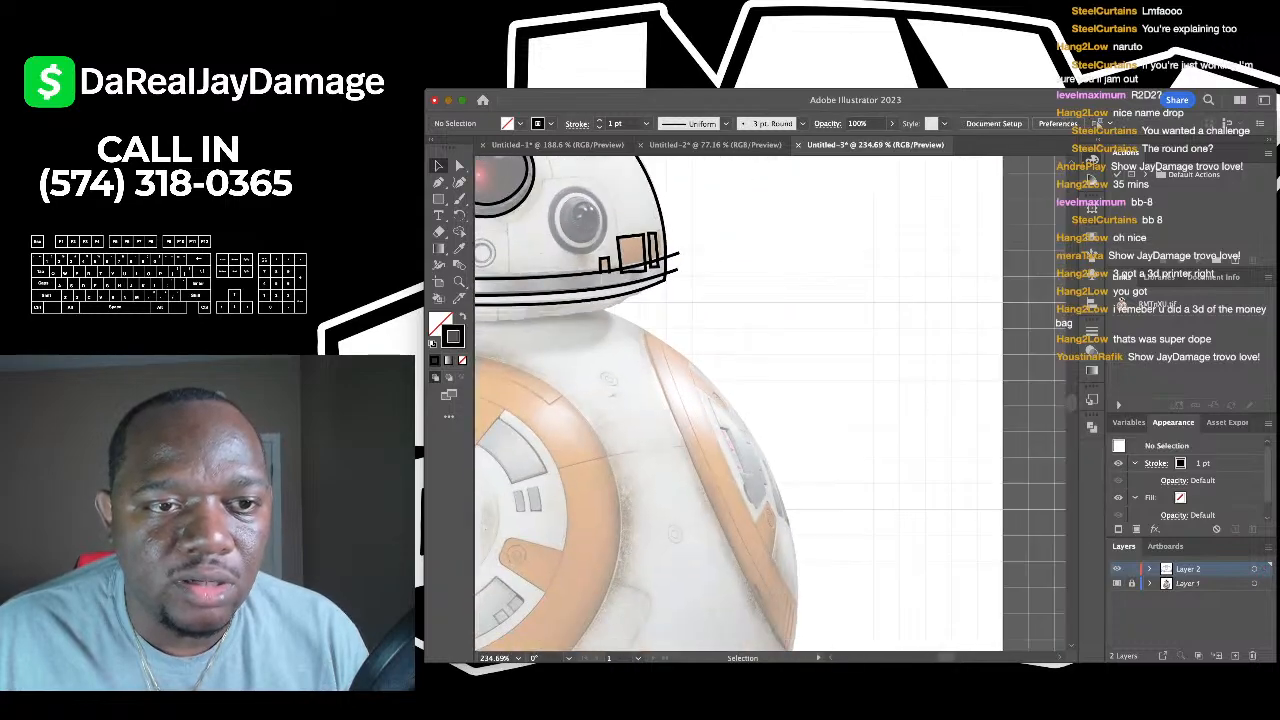
scroll(814, 387, down, 3)
- Check the head outline and make the line-art Layer 2 active with the Curvature tool
click(698, 311)
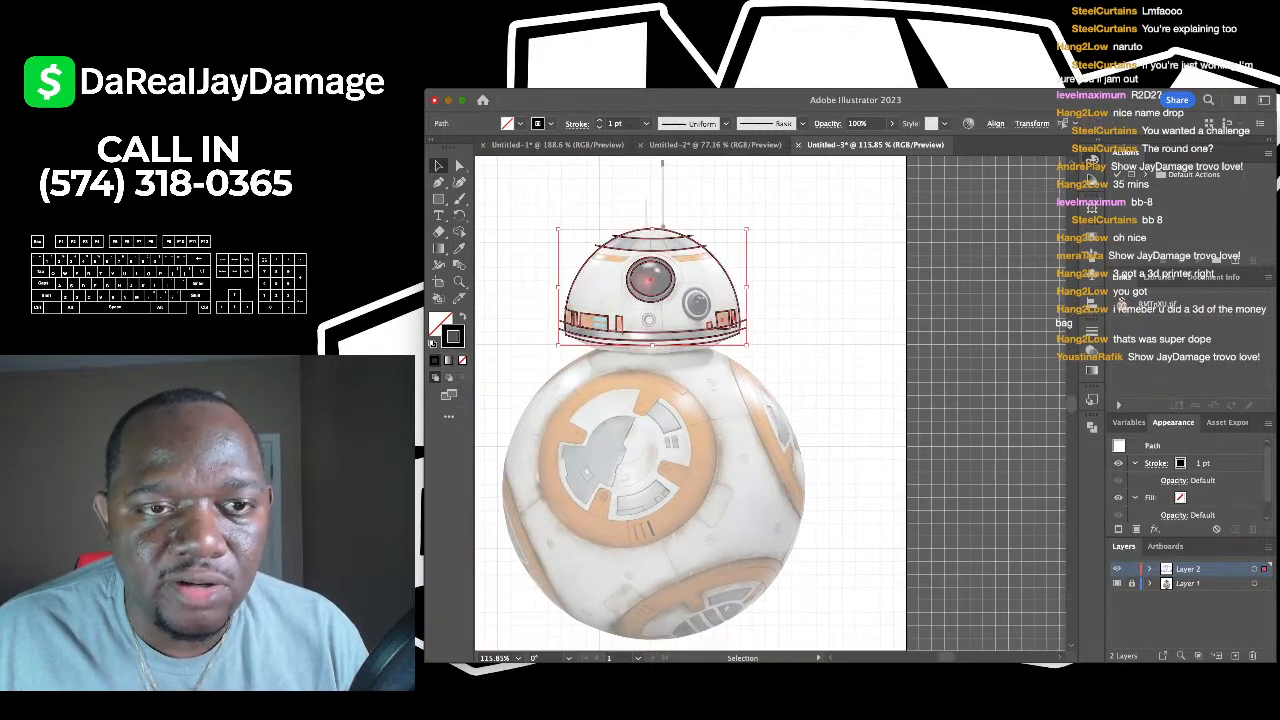
scroll(698, 311, up, 2)
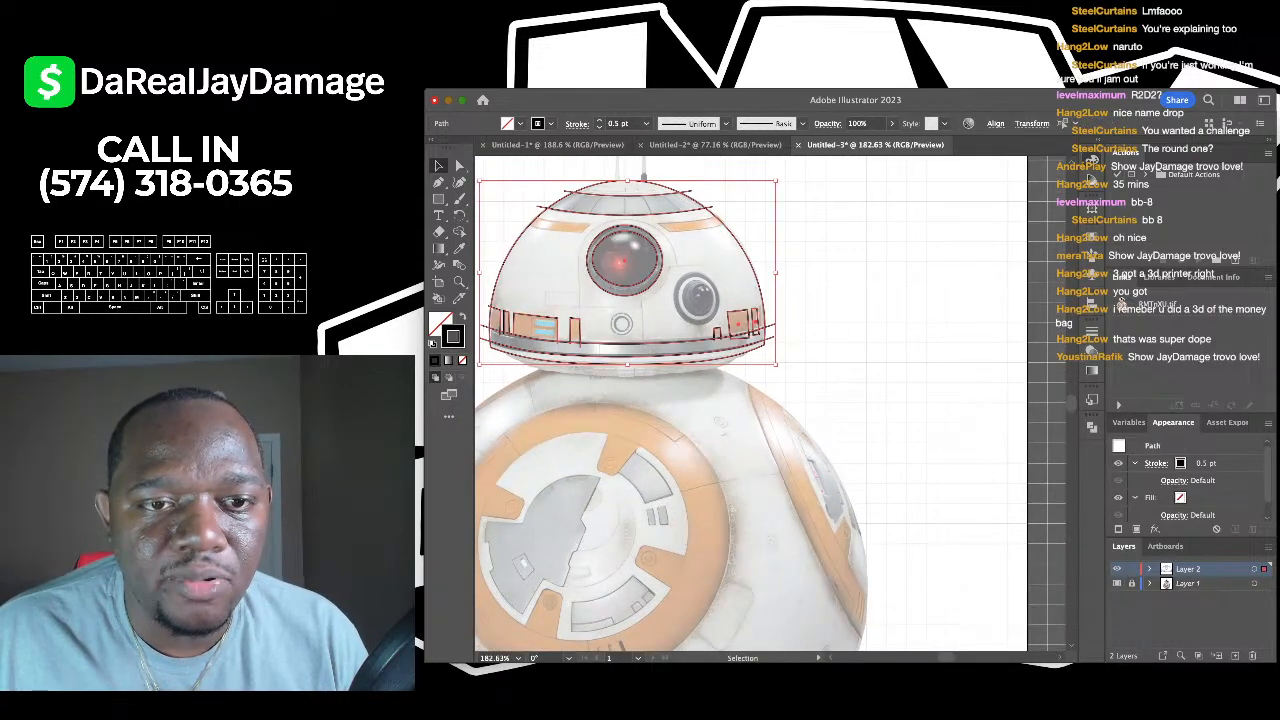
key(shift+super+a)
scroll(698, 311, down, 4)
scroll(698, 311, up, 5)
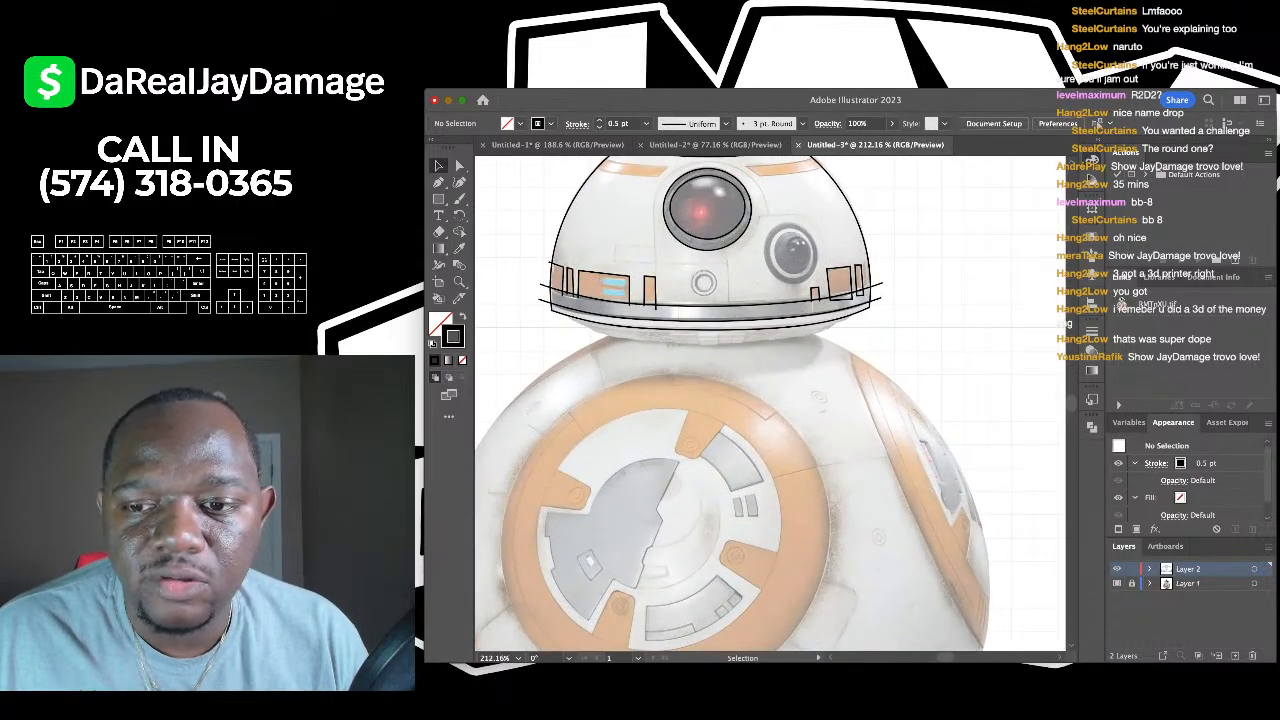
click(1200, 583)
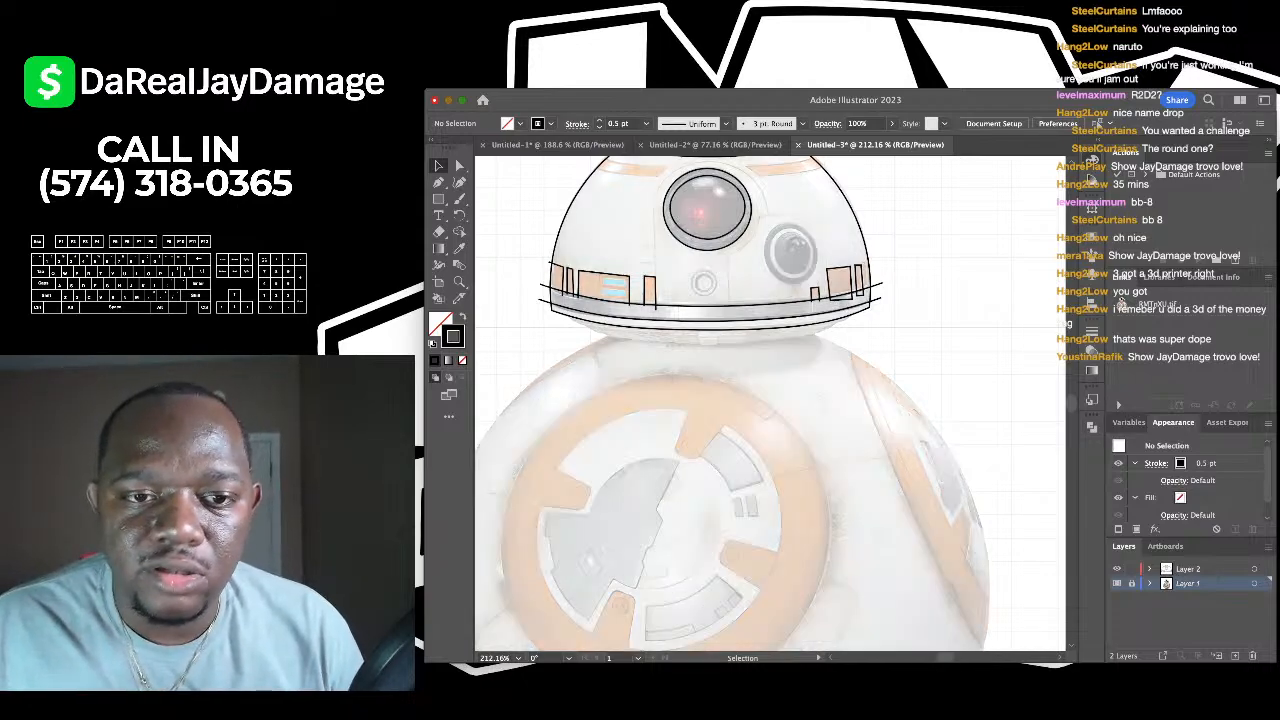
scroll(629, 287, up, 3)
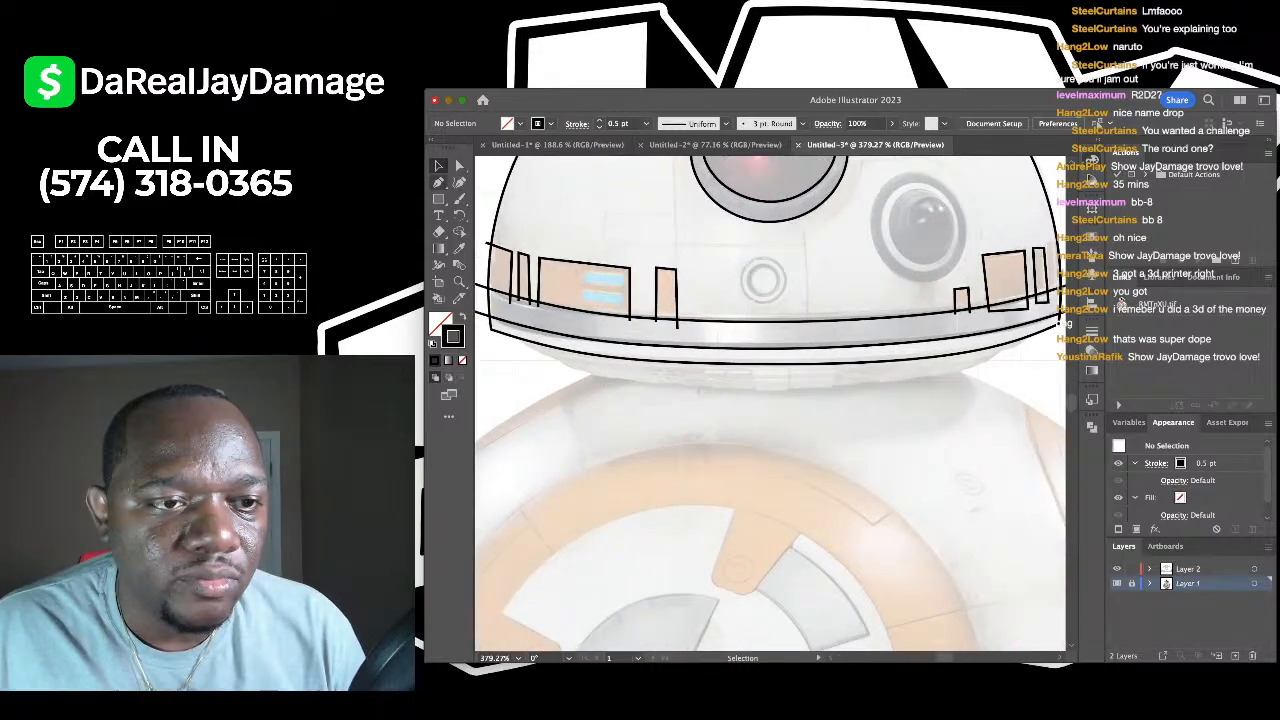
key(shift+grave)
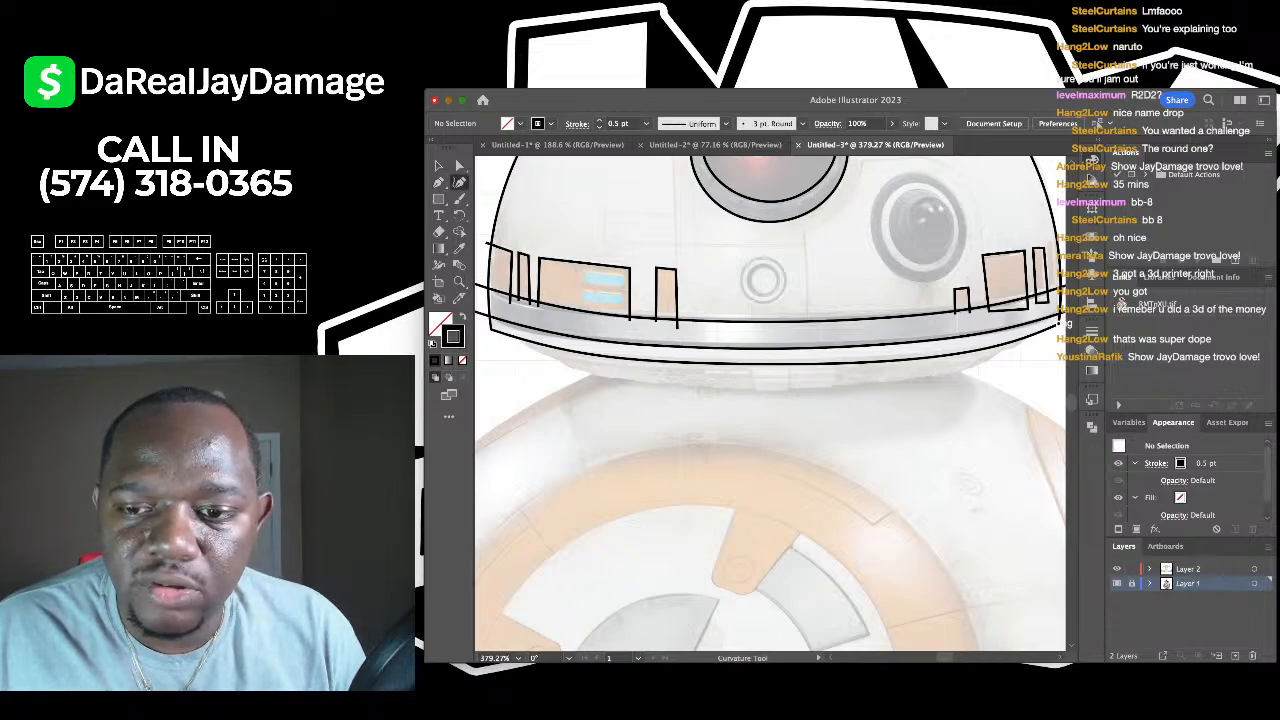
click(1190, 568)
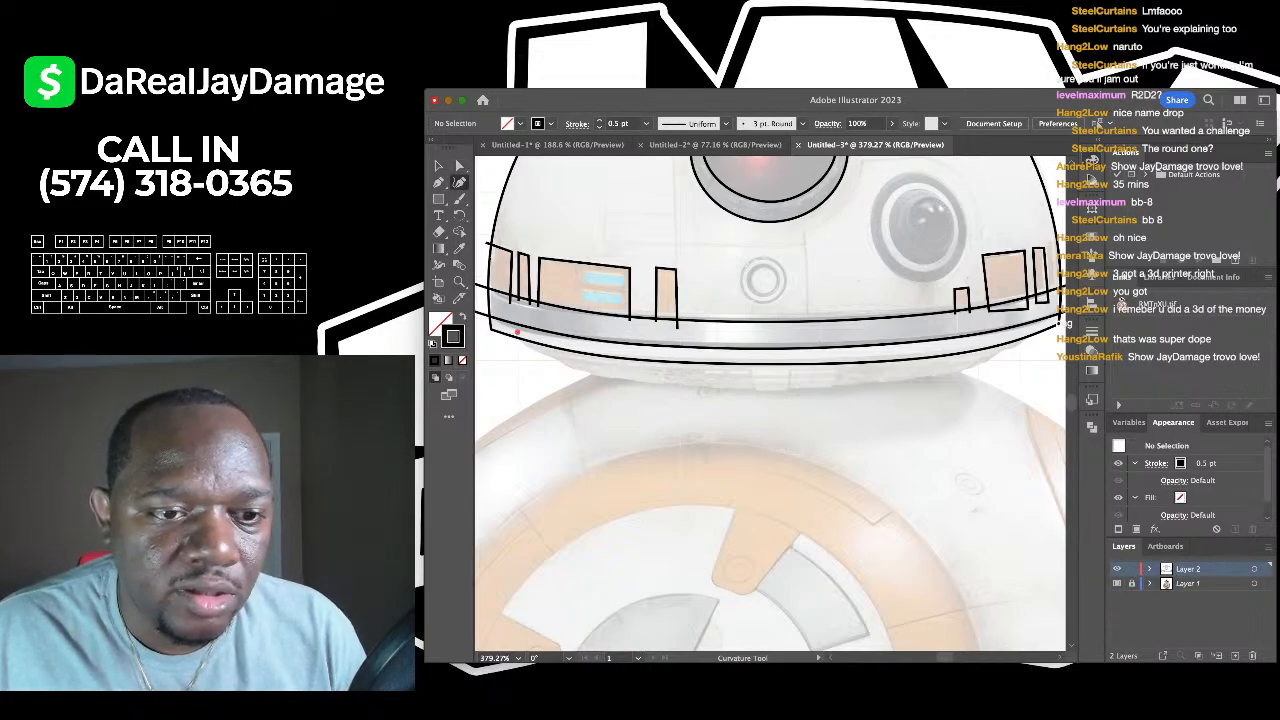
- Draw a smooth curve along the bottom edge of BB-8's dome and deselect it
click(517, 332)
scroll(590, 372, right, 3)
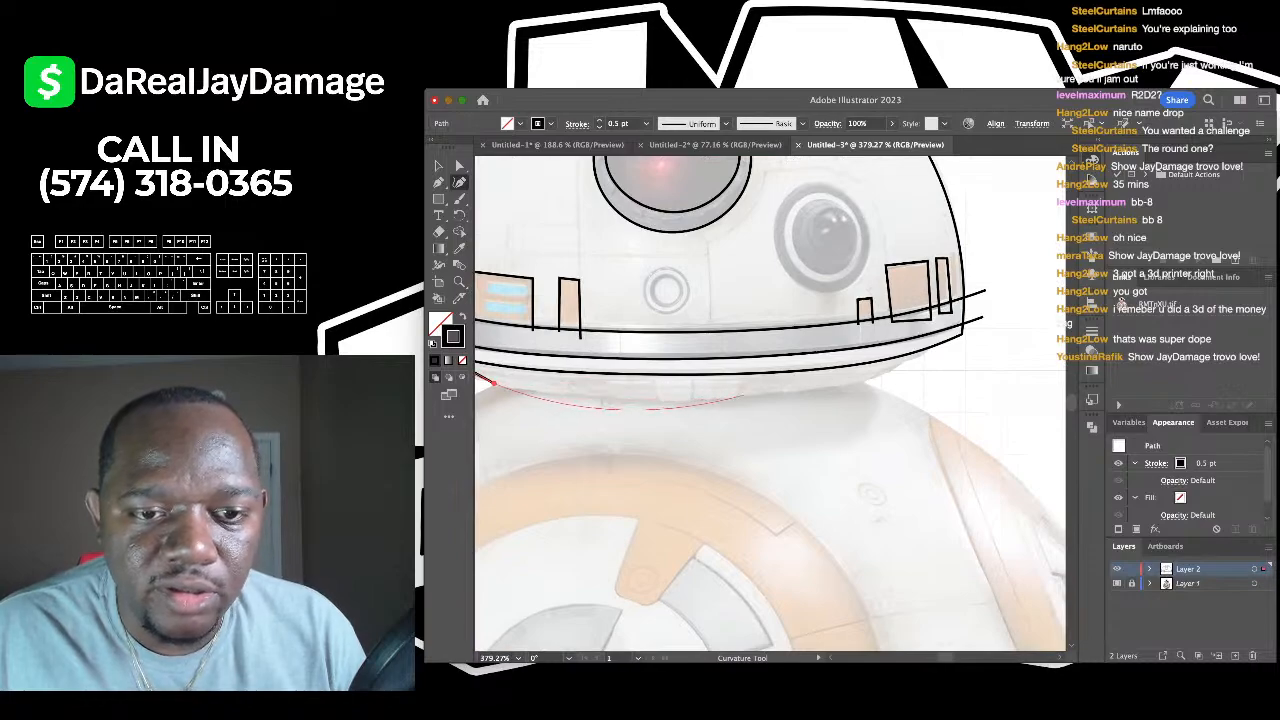
scroll(745, 398, right, 2)
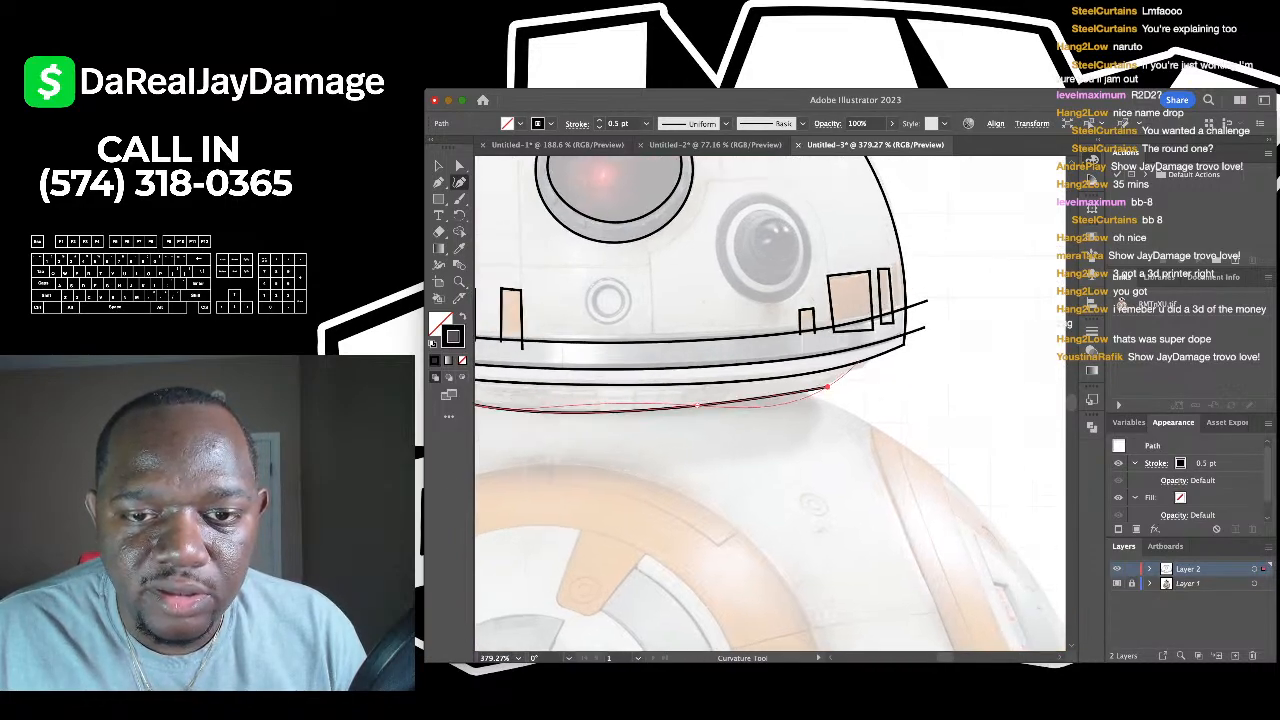
click(827, 386)
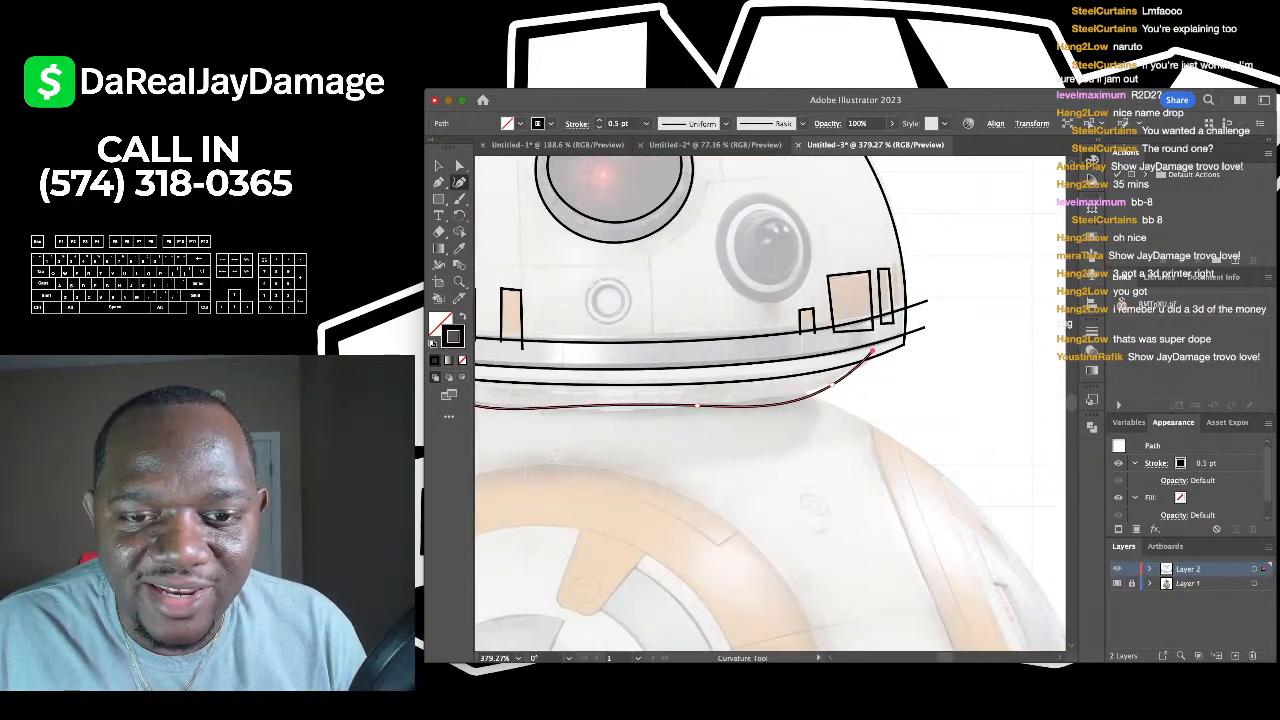
scroll(870, 352, down, 3)
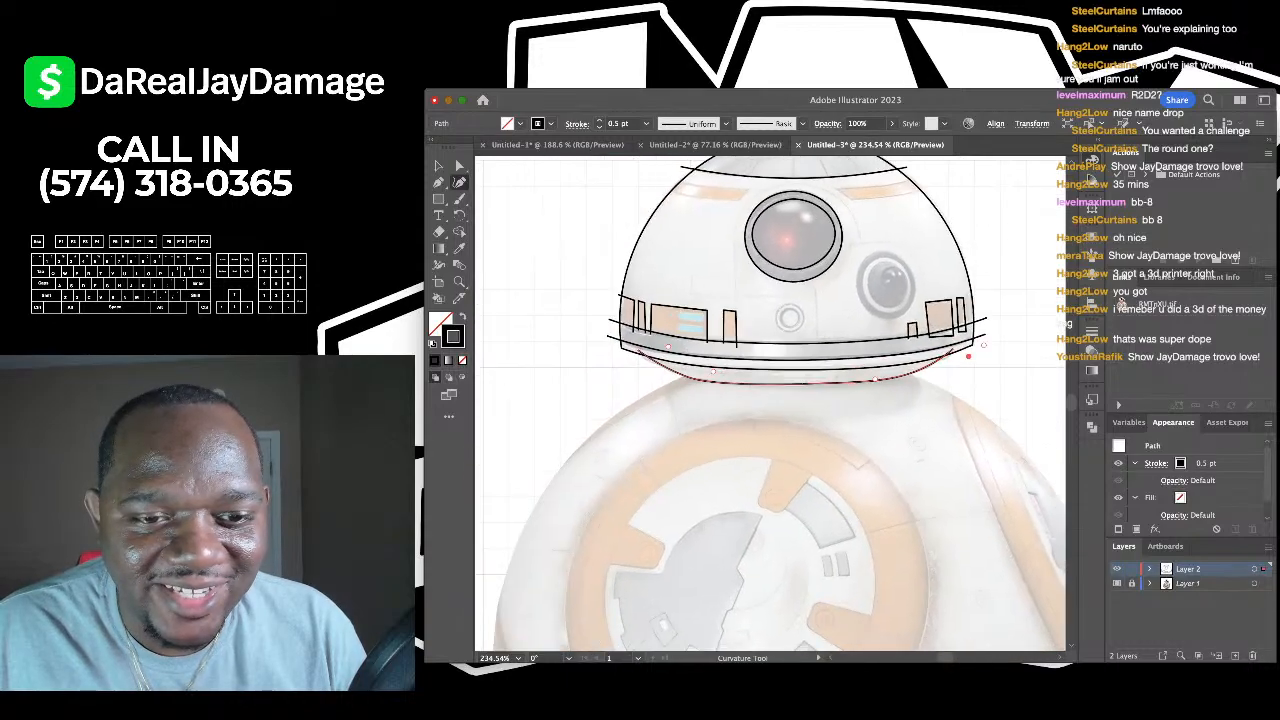
scroll(870, 352, up, 2)
scroll(870, 352, down, 3)
key(v)
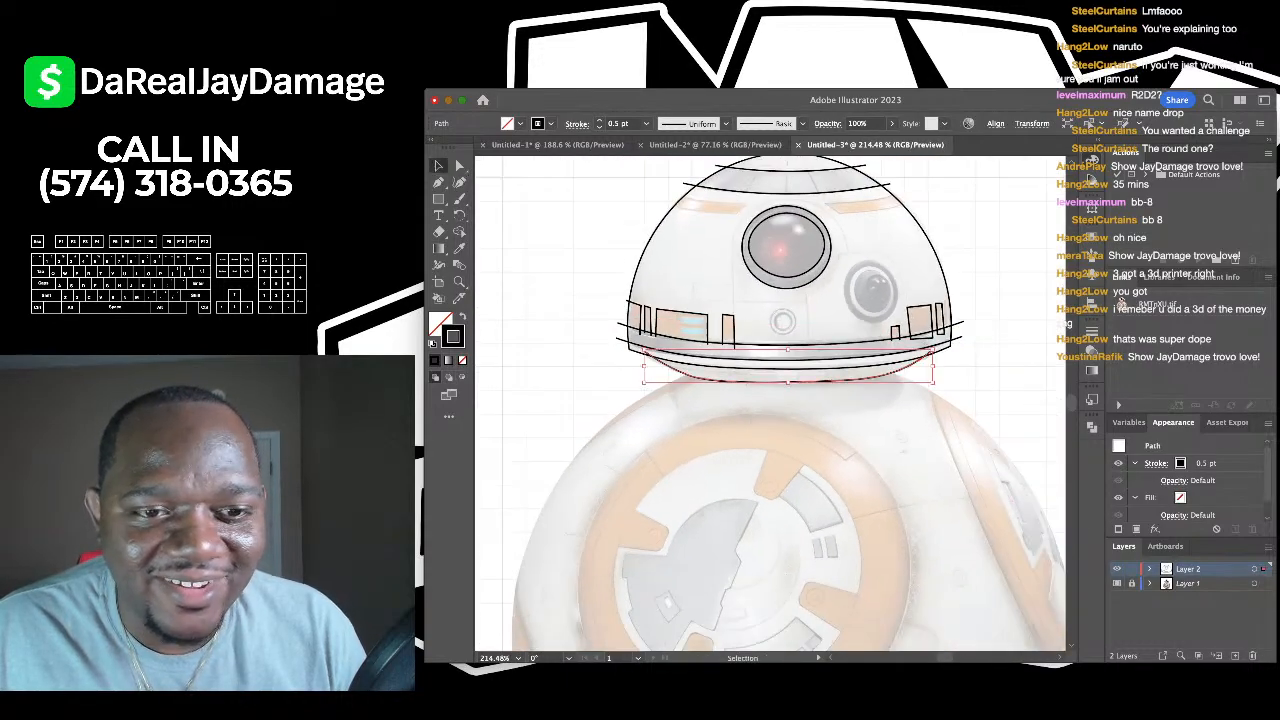
key(ctrl+shift+a)
scroll(870, 352, down, 2)
scroll(870, 352, down, 1)
- Trace a closed Curvature outline around BB-8's round body sphere
key(shift+asciitilde)
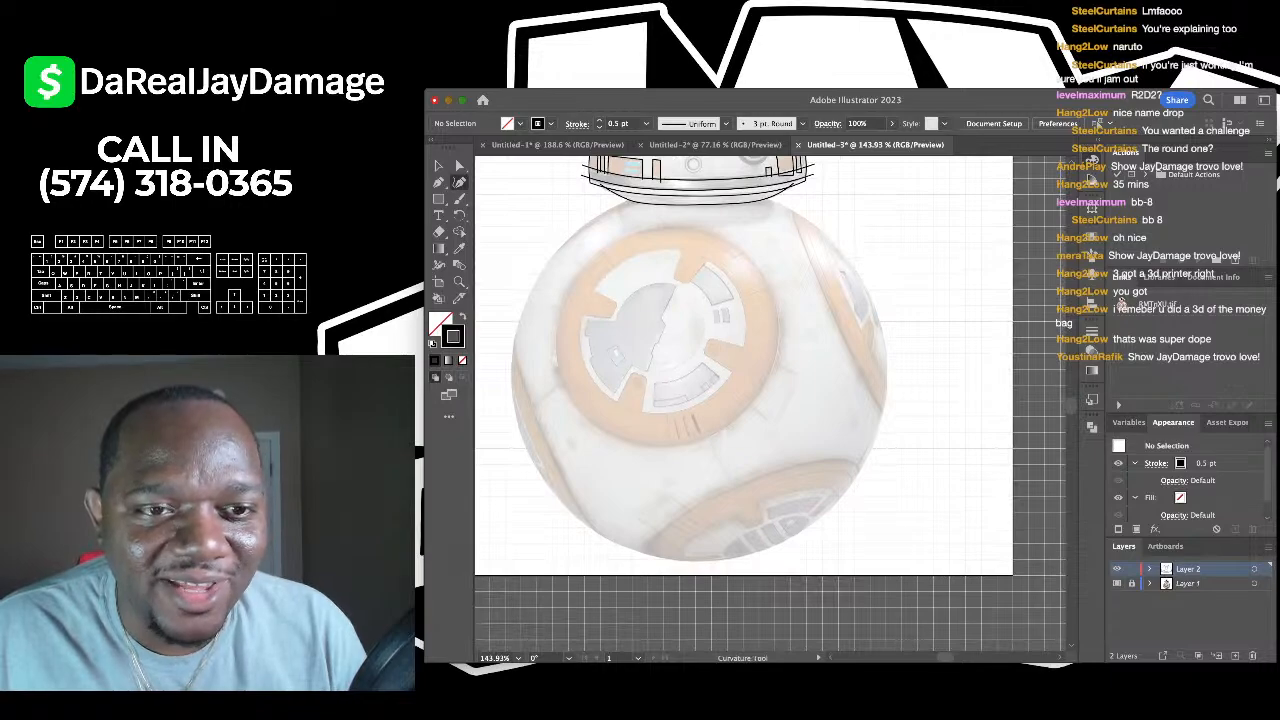
click(636, 197)
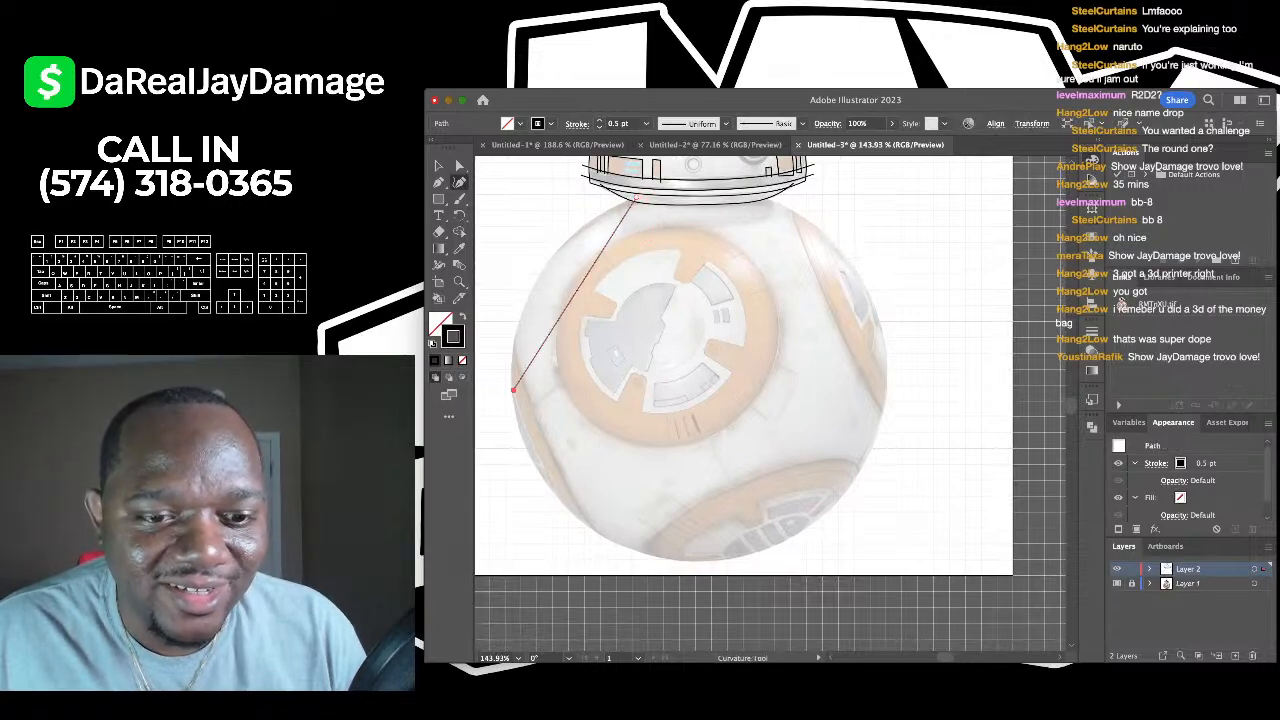
click(507, 398)
click(716, 568)
scroll(711, 572, up, 2)
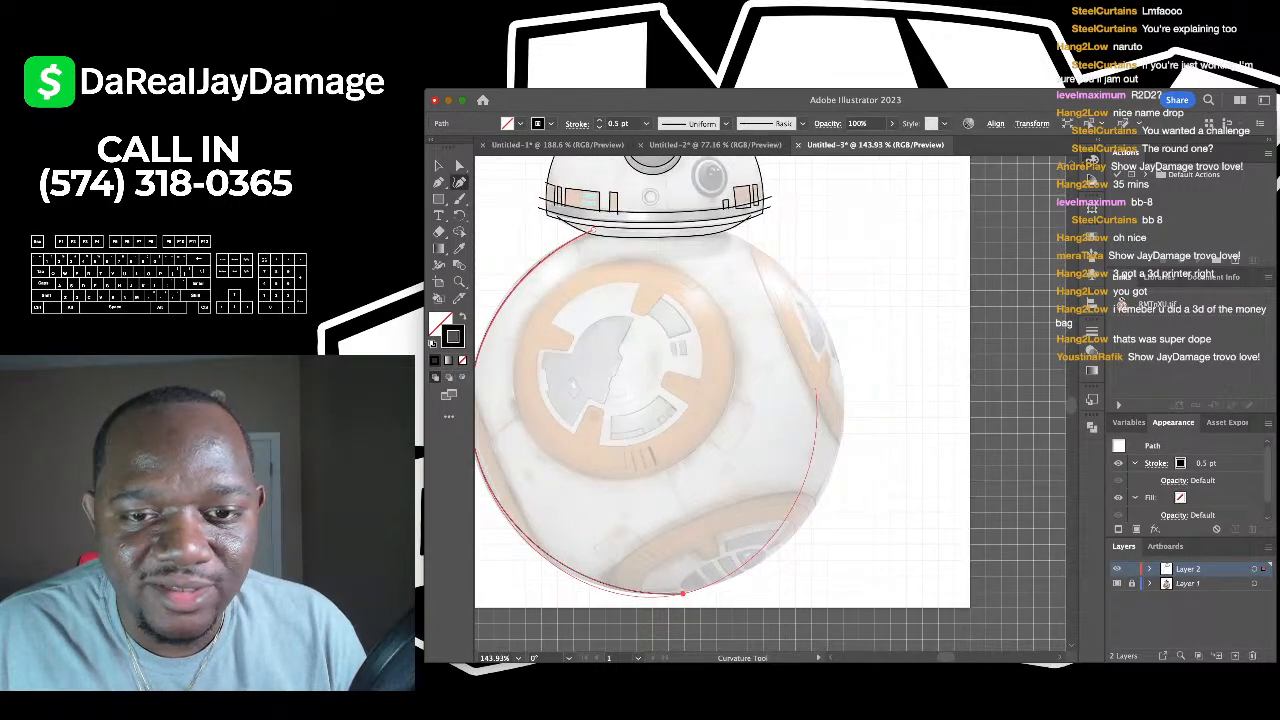
click(840, 375)
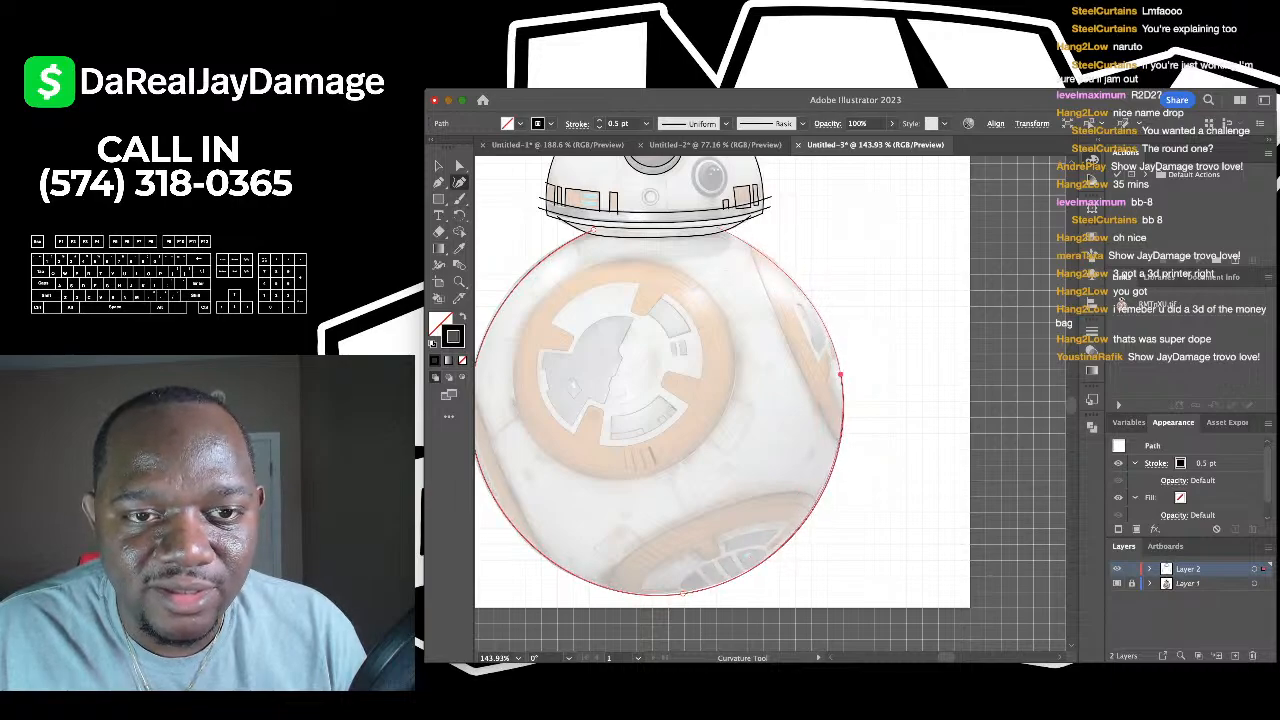
click(748, 216)
scroll(730, 200, up, 5)
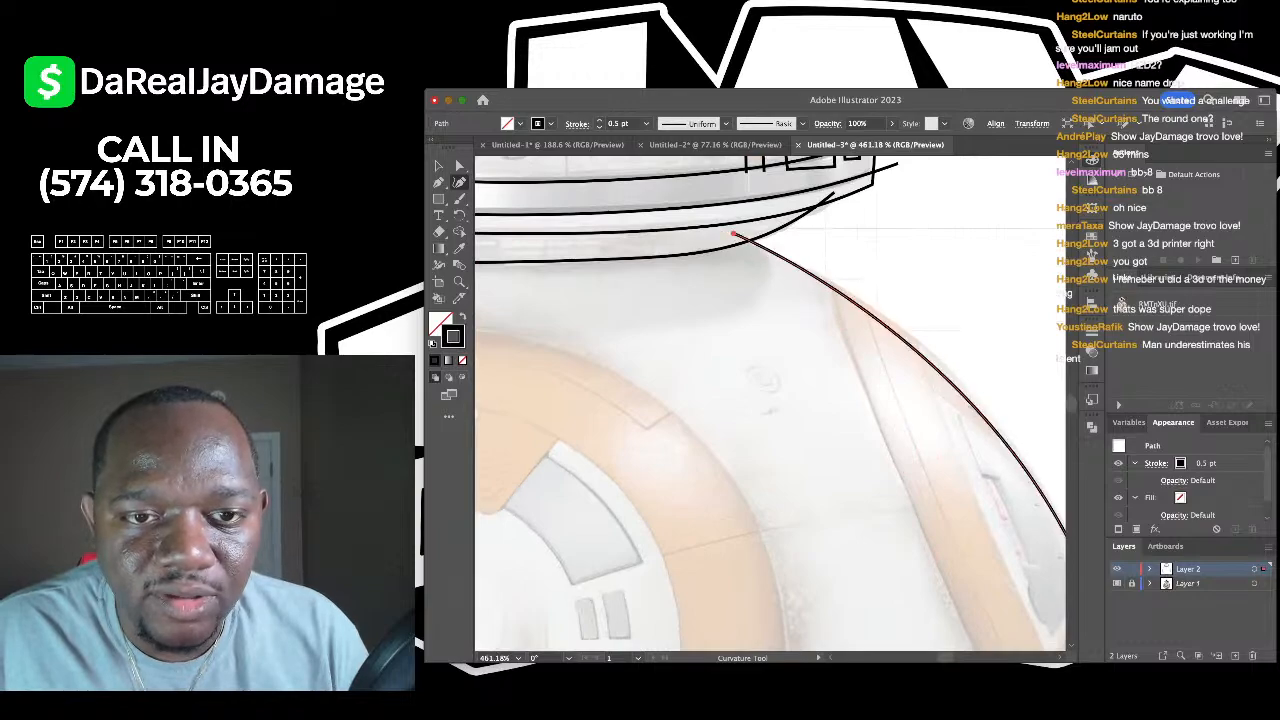
scroll(848, 380, down, 3)
scroll(971, 530, down, 1)
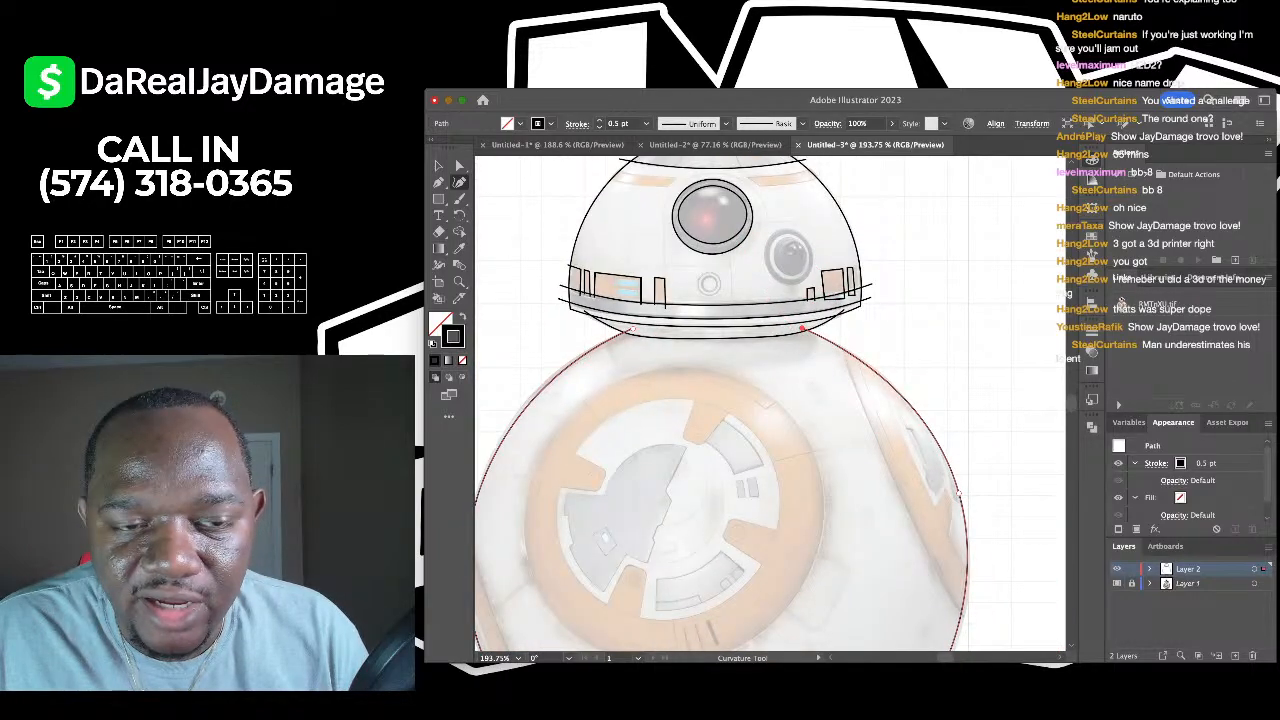
scroll(958, 493, down, 5)
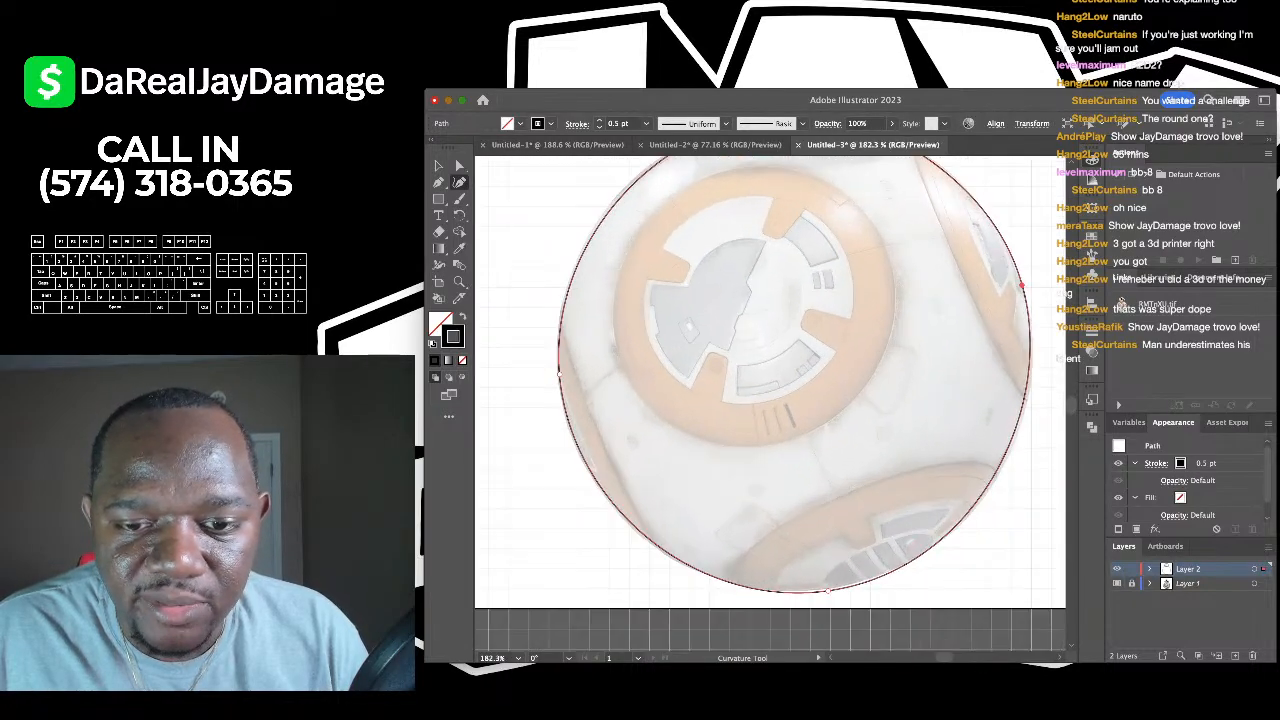
scroll(979, 439, down, 3)
key(v)
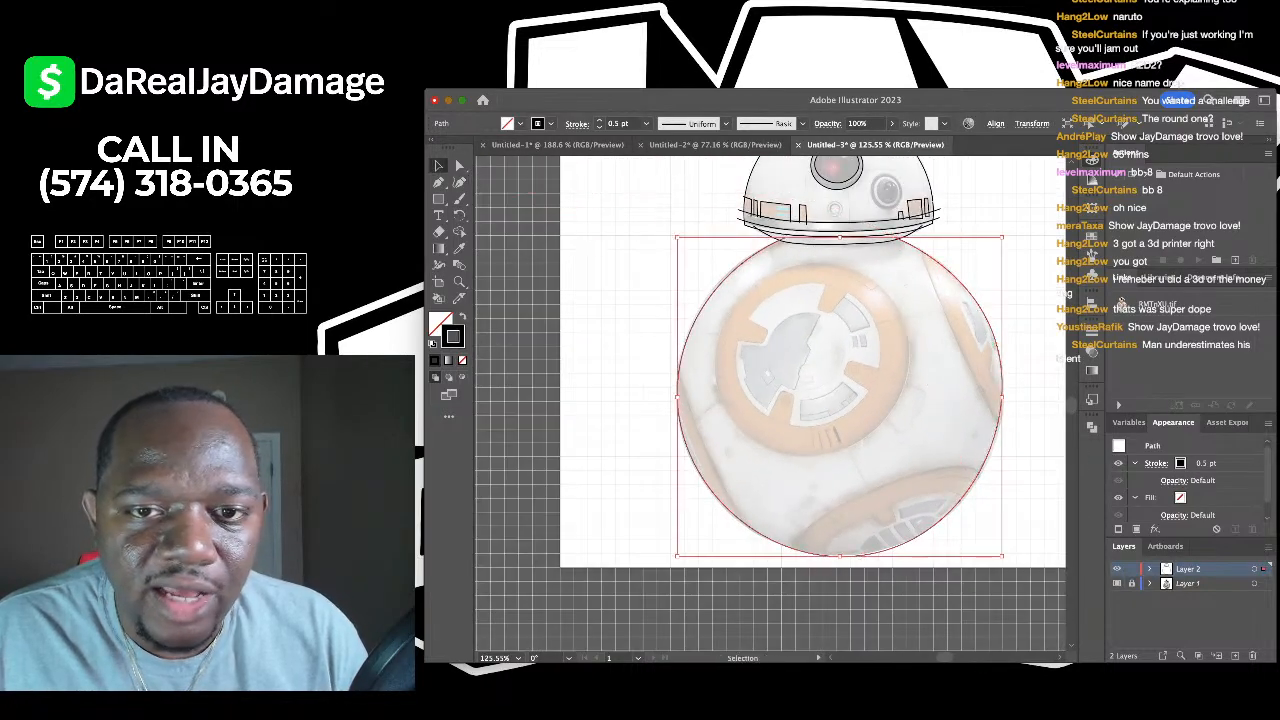
key(ctrl+shift+a)
- Trace the large orange disc on the body as a closed curve, bulging its right side
scroll(770, 405, up, 4)
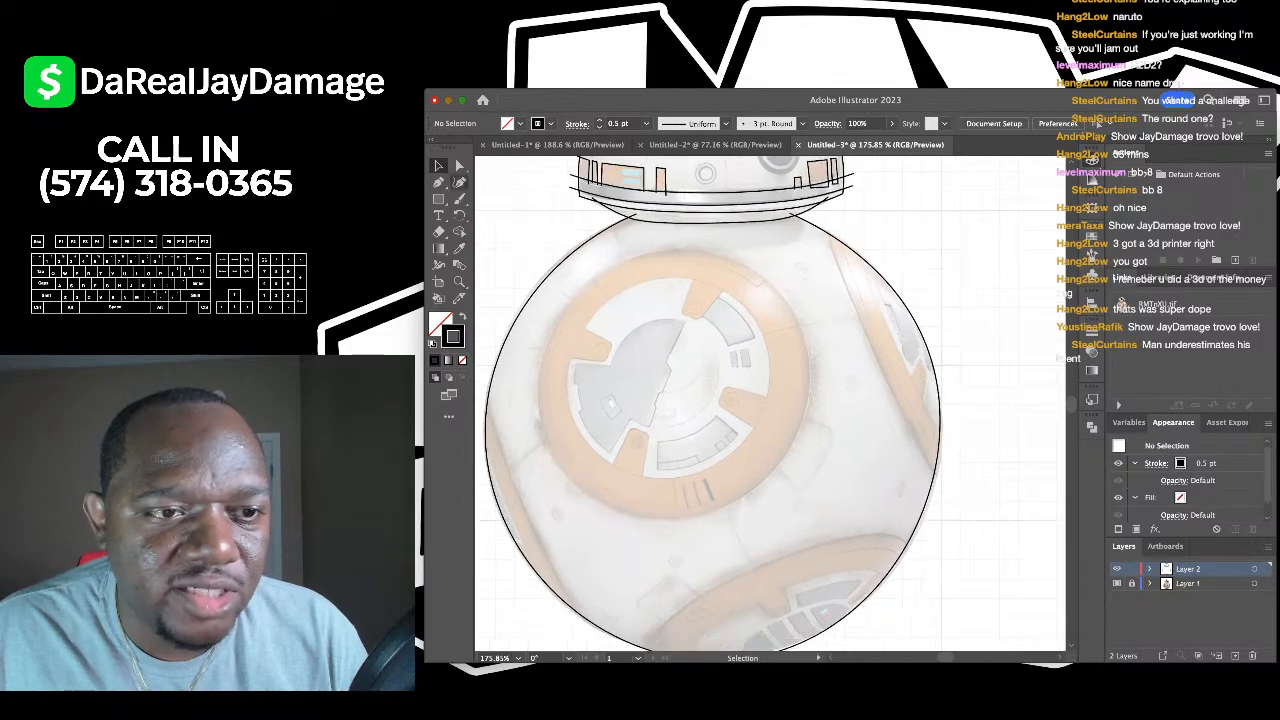
key(shift+grave)
click(713, 253)
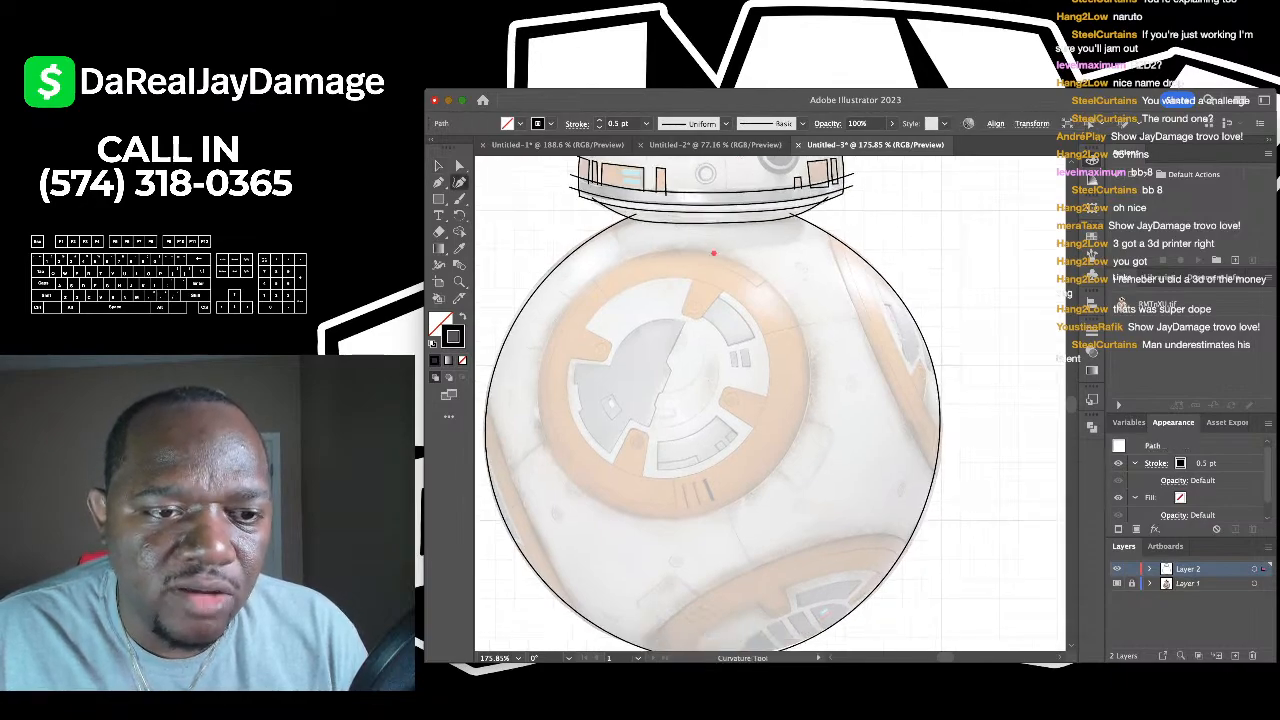
click(549, 328)
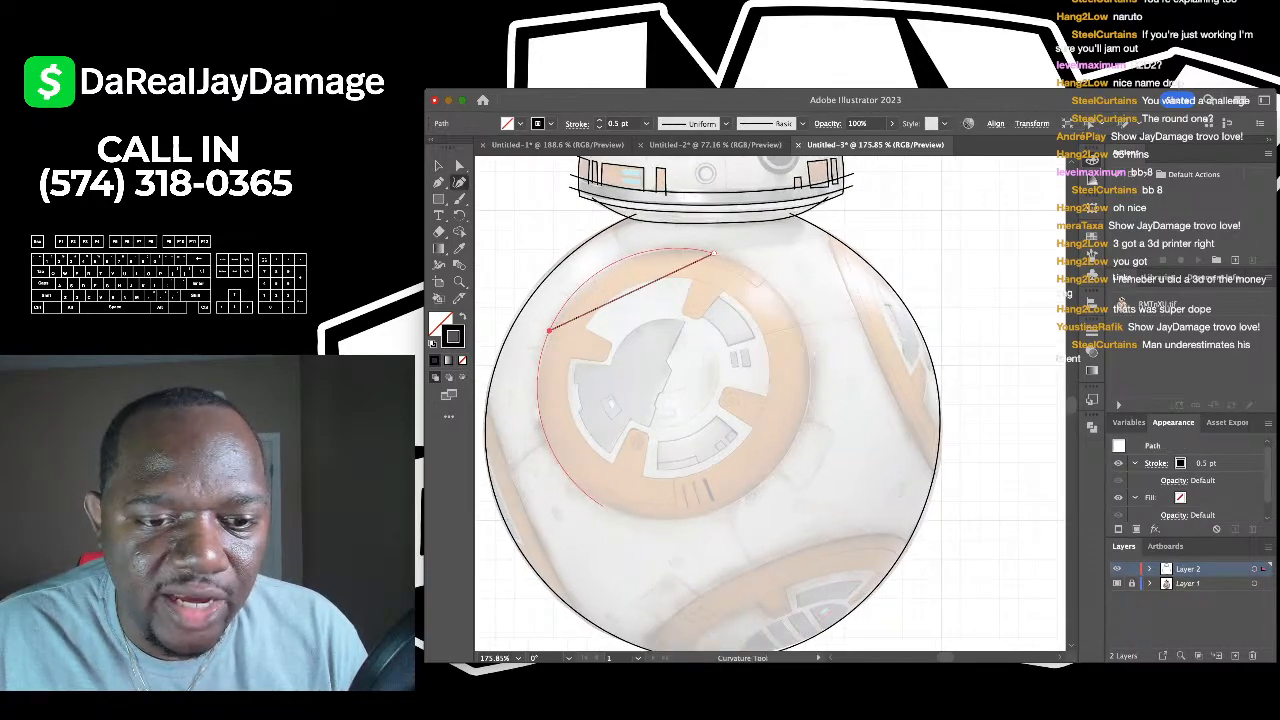
click(604, 502)
click(784, 453)
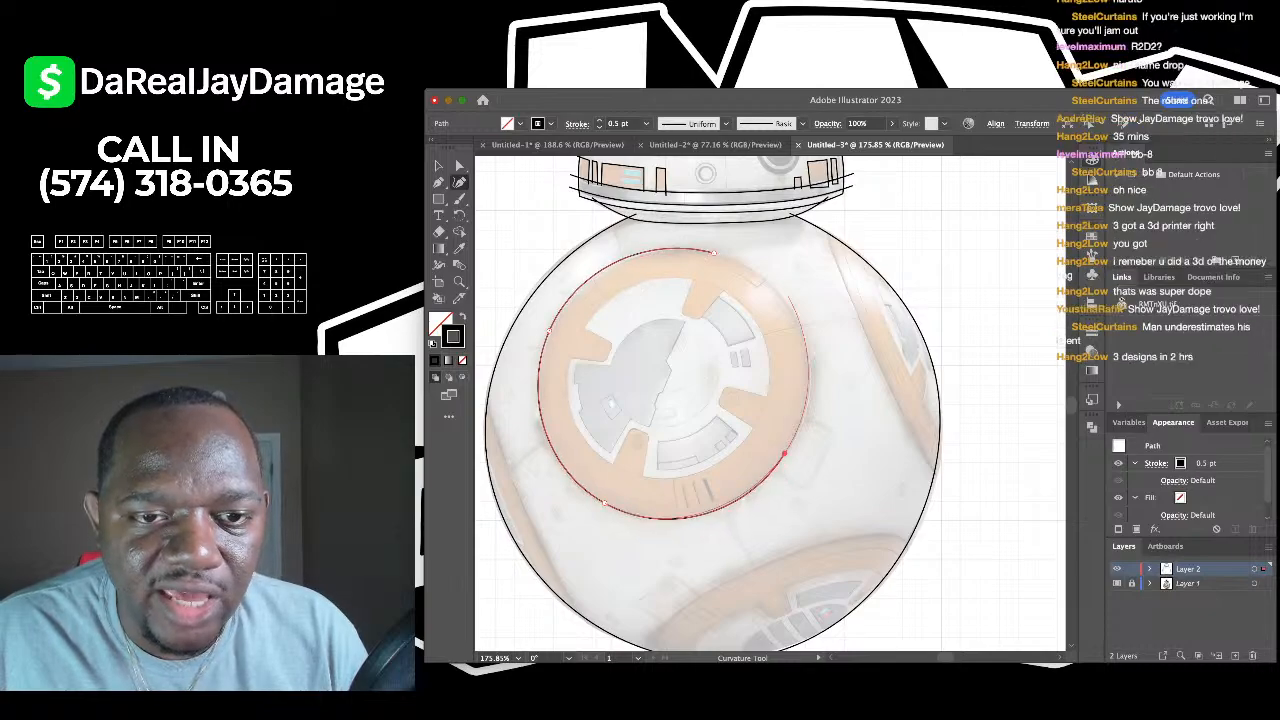
click(713, 253)
drag(785, 310, 793, 313)
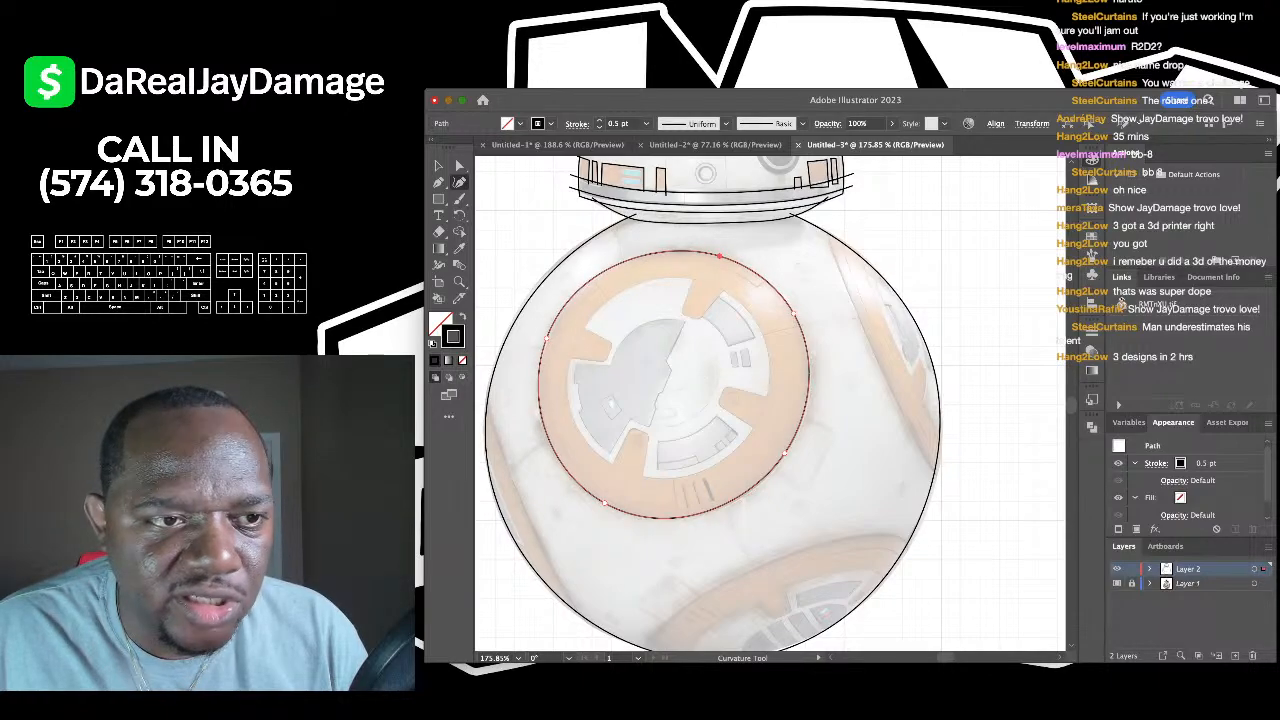
key(super+shift+a)
scroll(760, 400, right, 3)
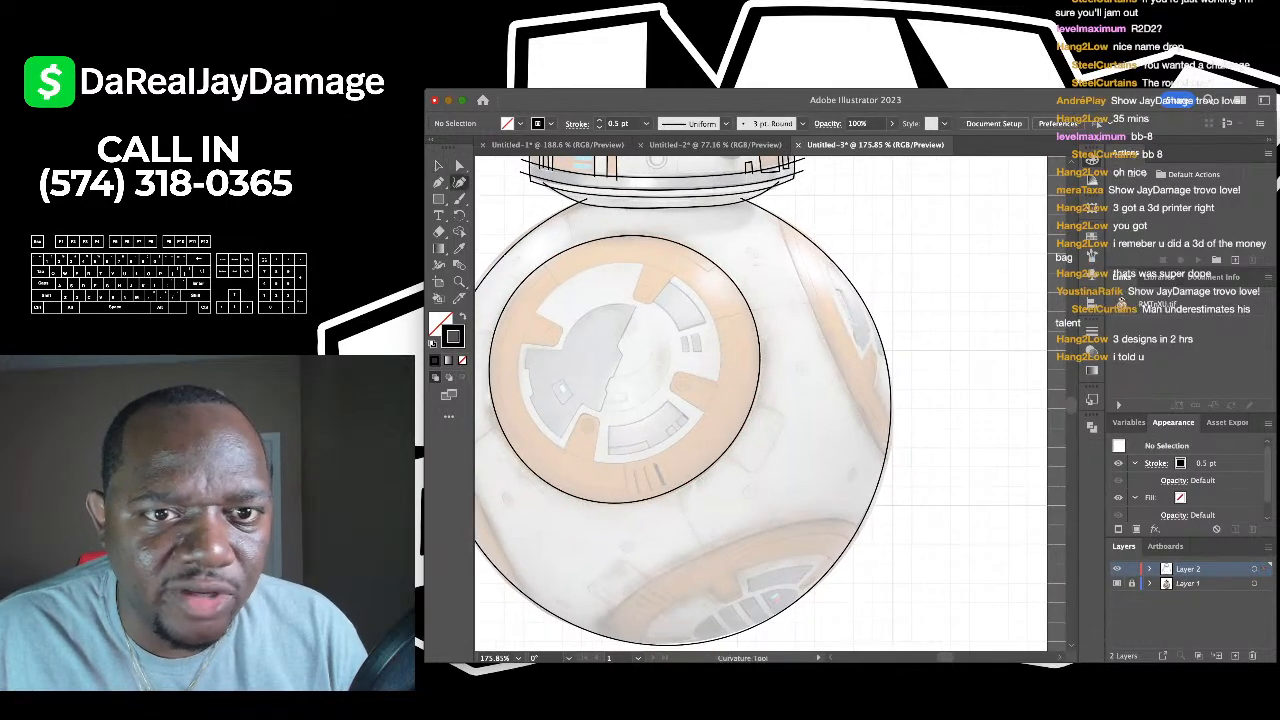
- Add a short curve at the body sphere's upper right edge
click(775, 207)
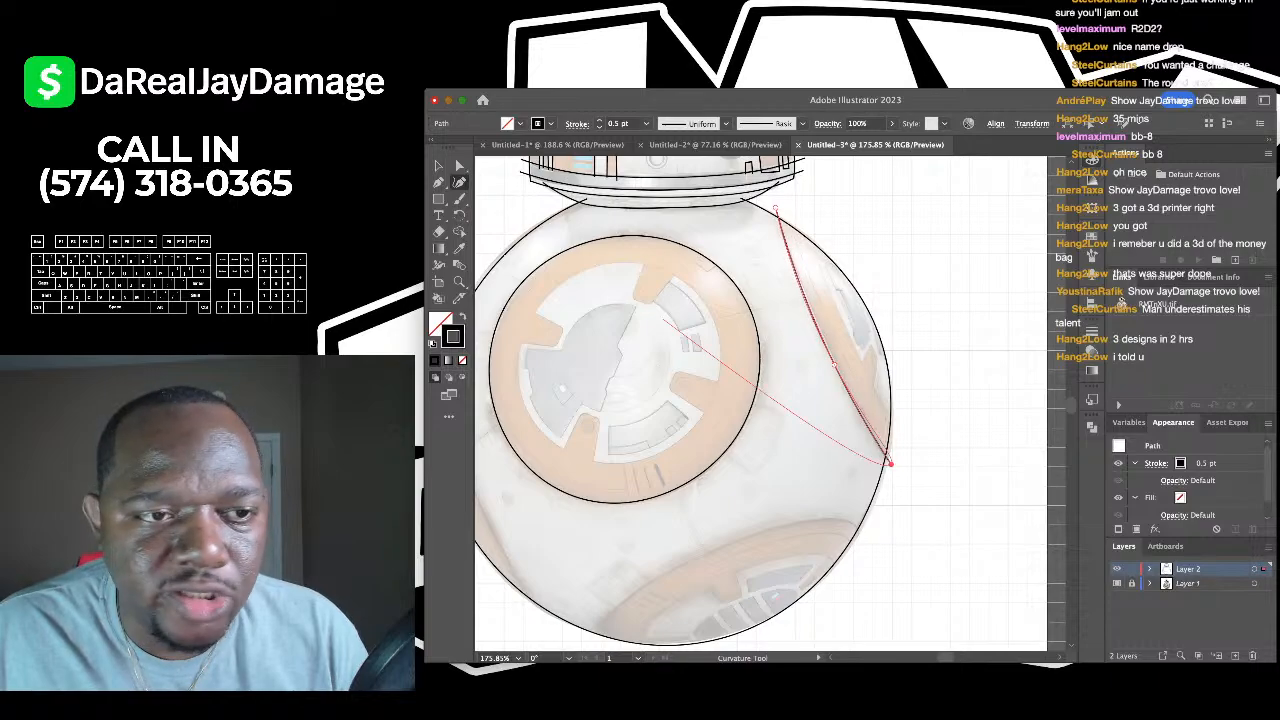
key(v)
key(super+shift+a)
scroll(770, 400, down, 3)
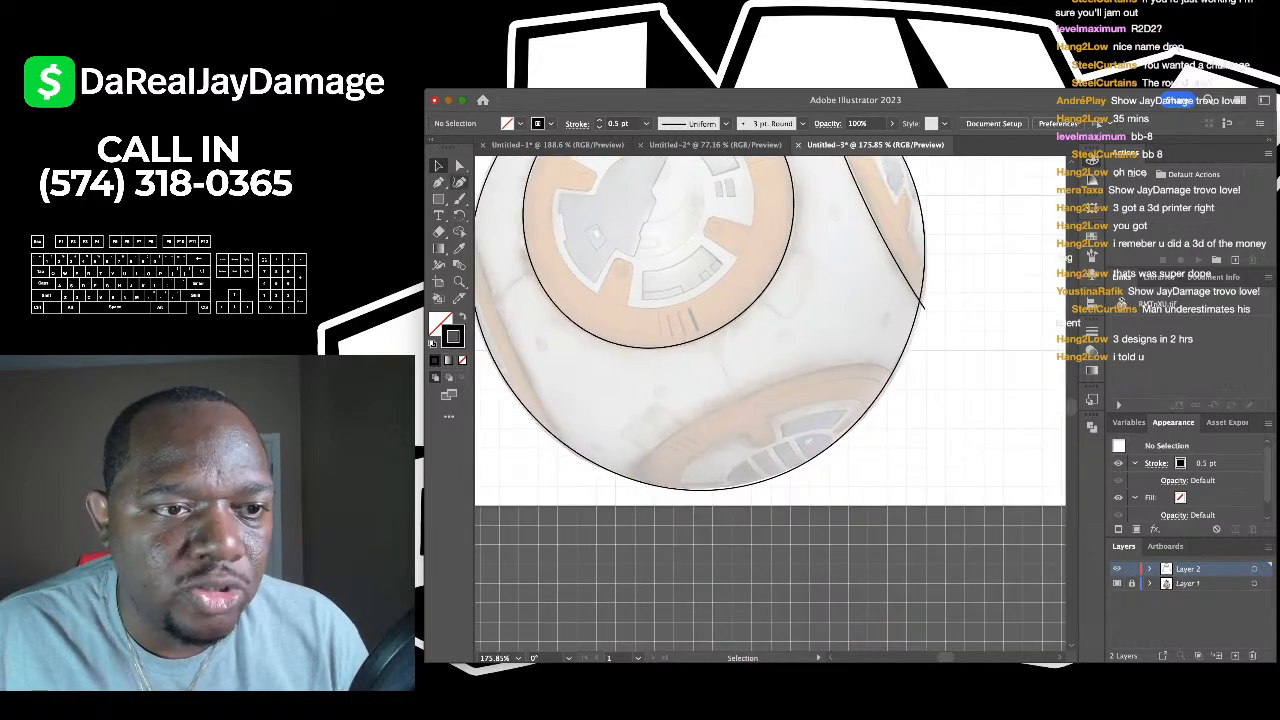
- Draw two parallel curved lines down the body's left side panel
click(459, 182)
scroll(520, 265, left, 2)
scroll(520, 265, up, 3)
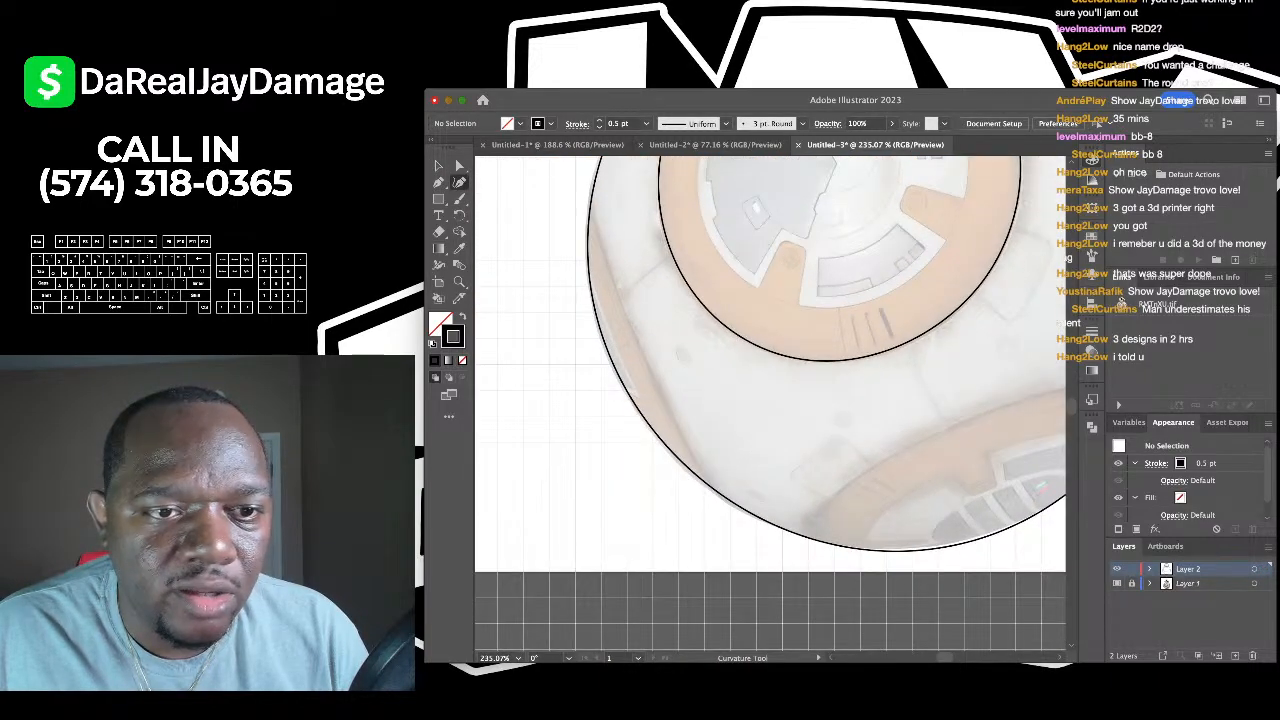
click(583, 188)
click(616, 287)
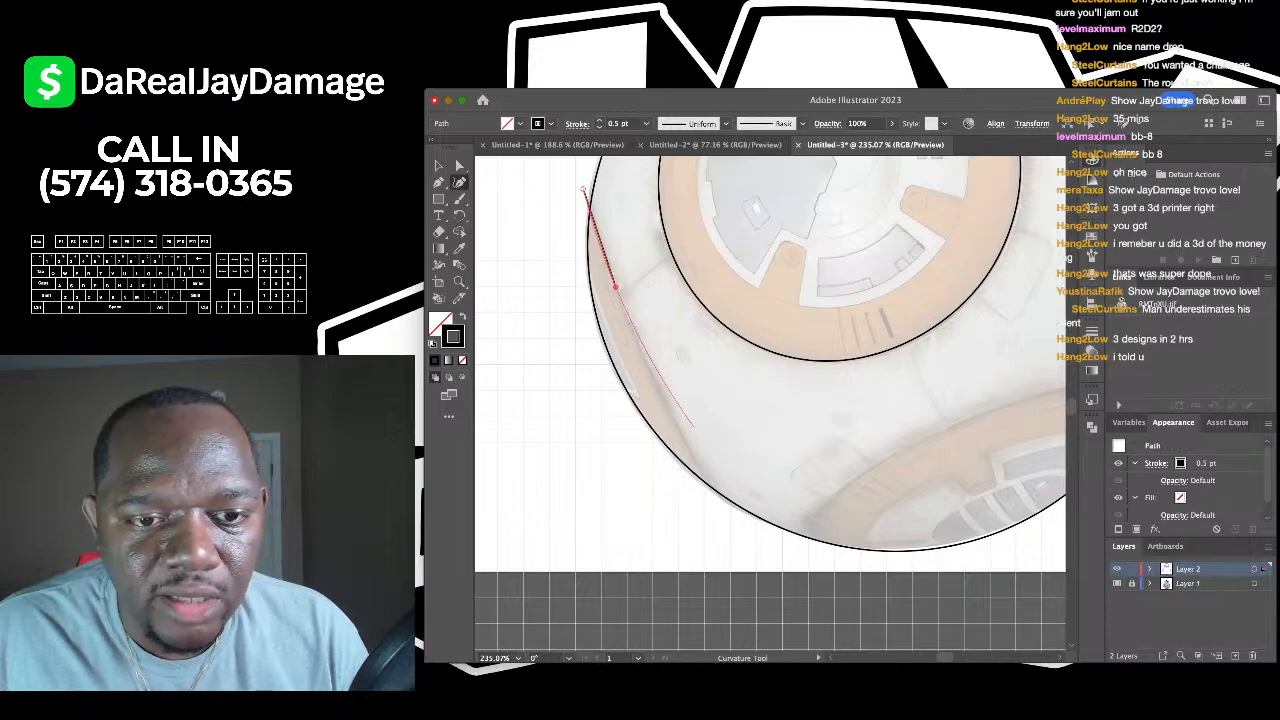
click(731, 517)
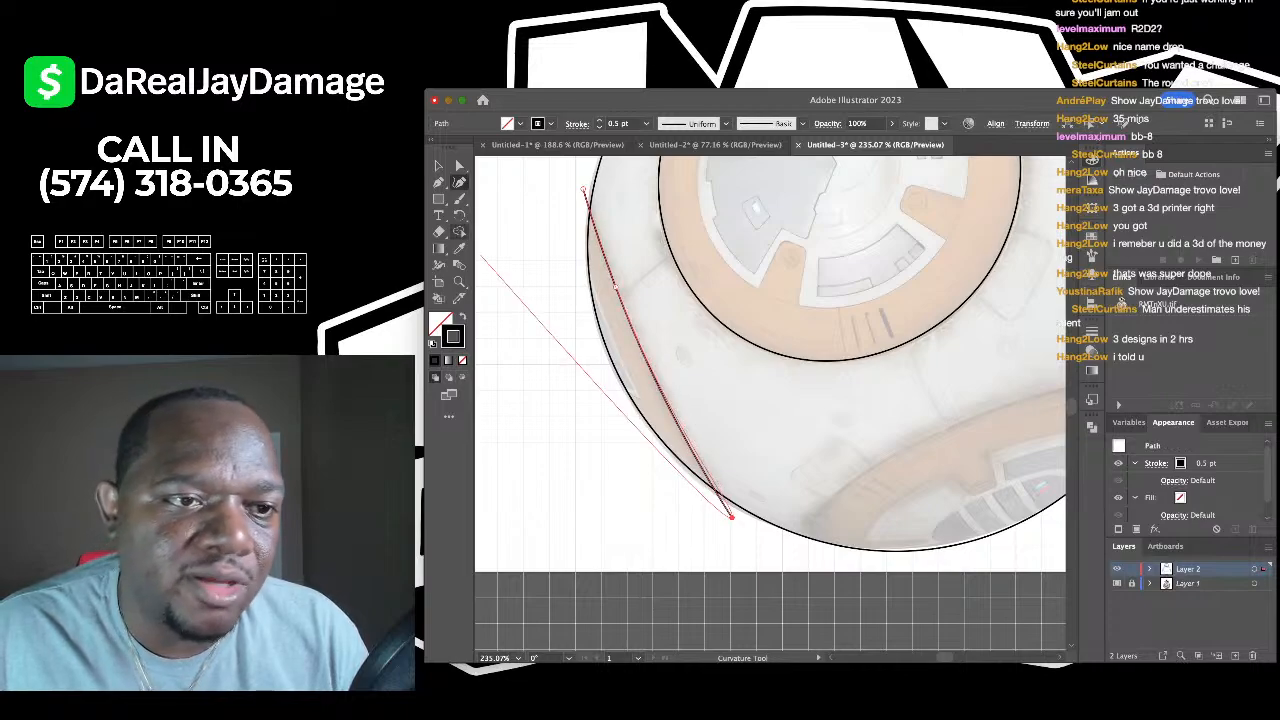
key(v)
key(super+shift+a)
click(459, 182)
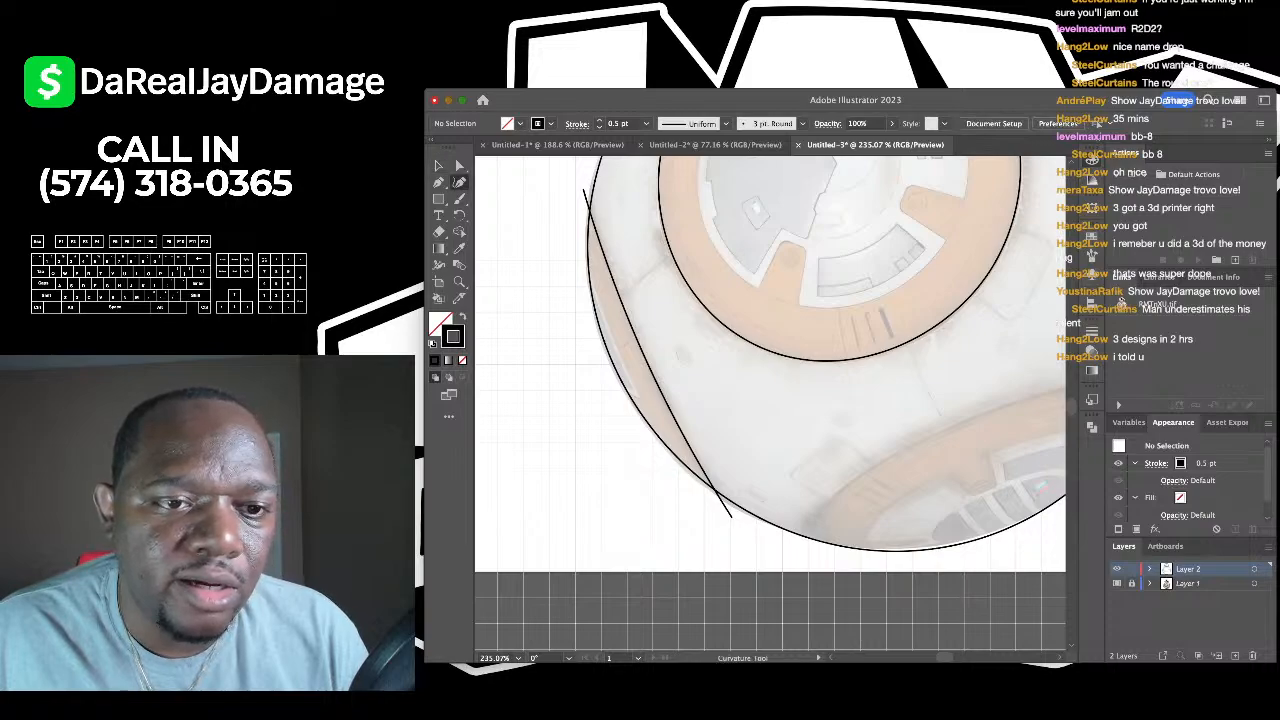
click(576, 250)
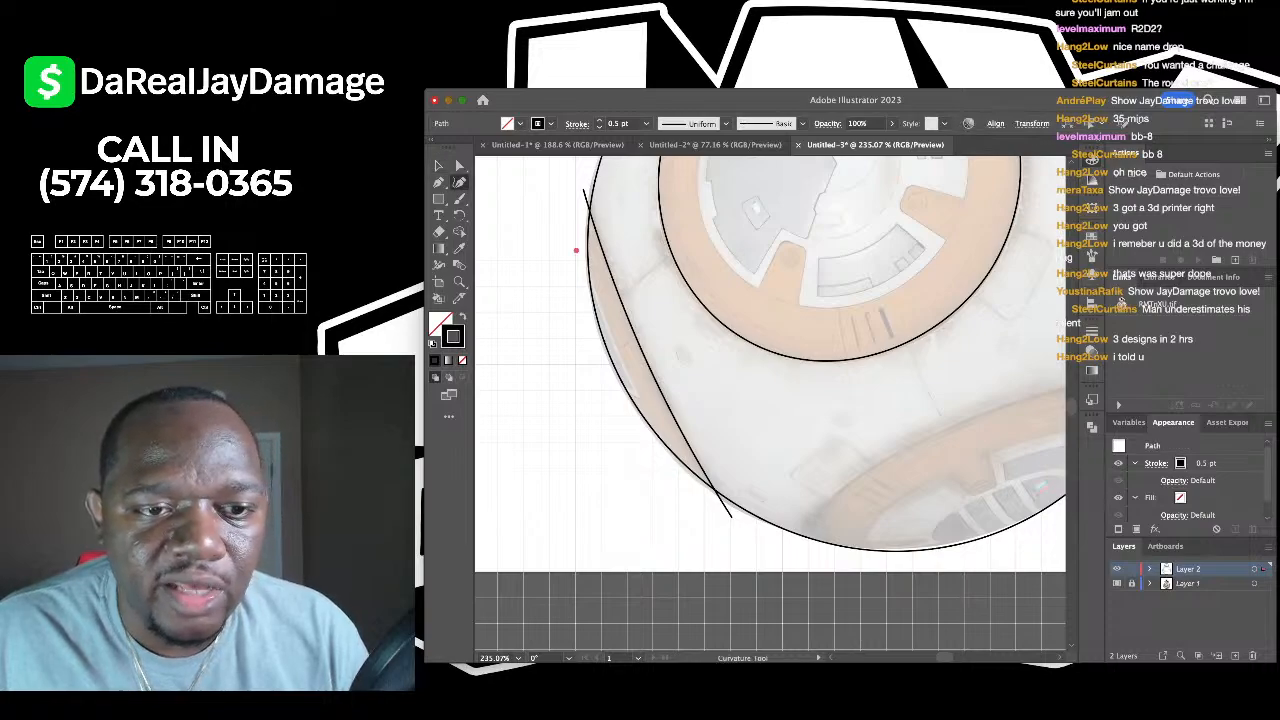
click(612, 334)
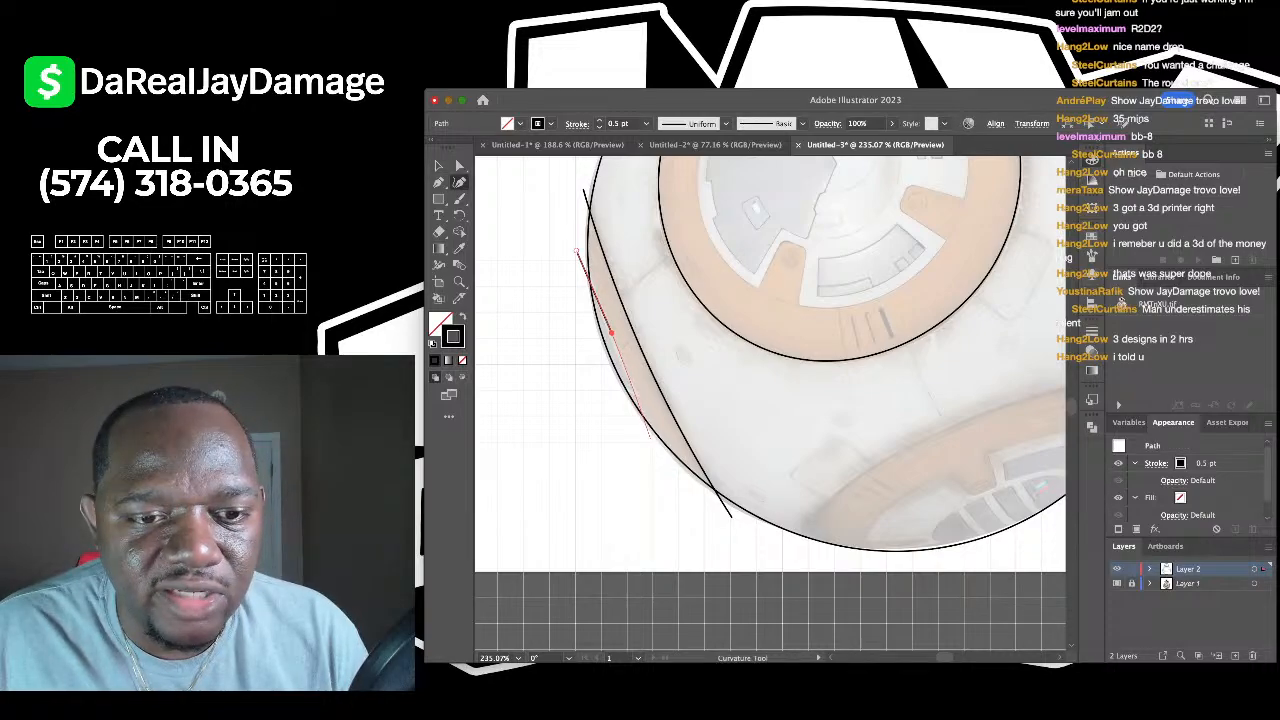
click(661, 454)
click(439, 166)
click(530, 262)
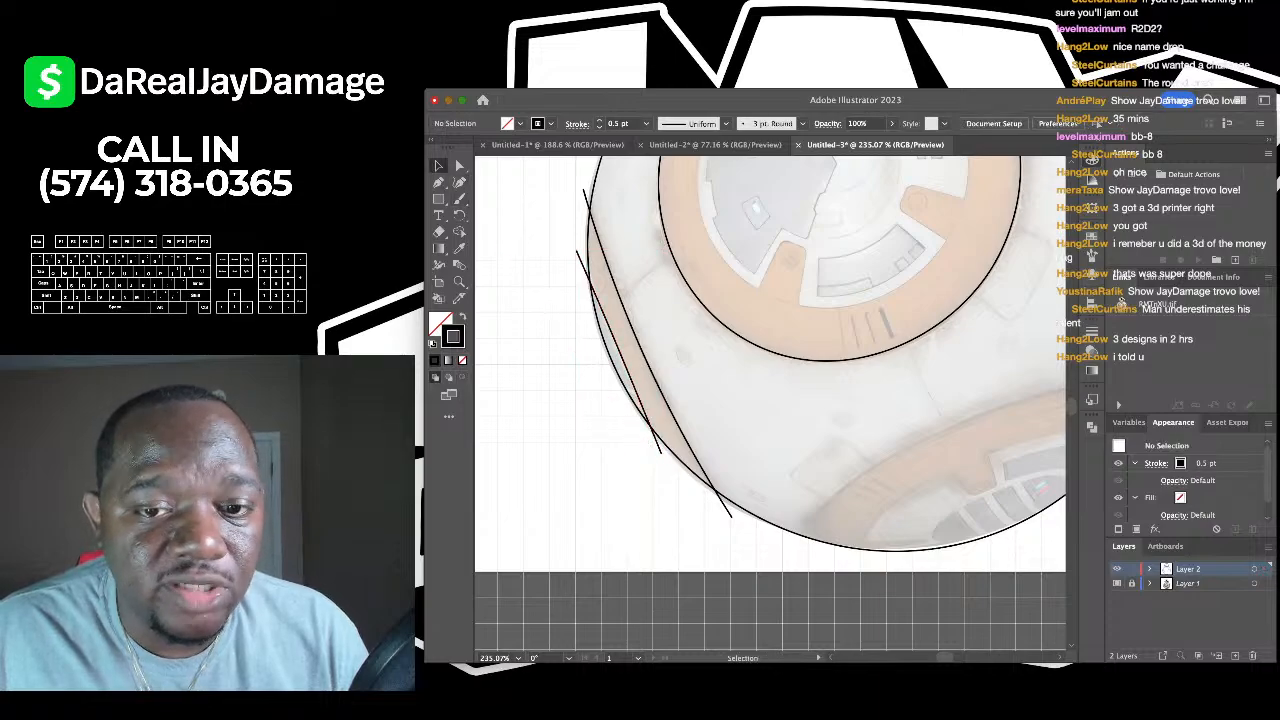
scroll(530, 262, down, 3)
- Trace the lower orange panel as a closed oval outline
click(459, 182)
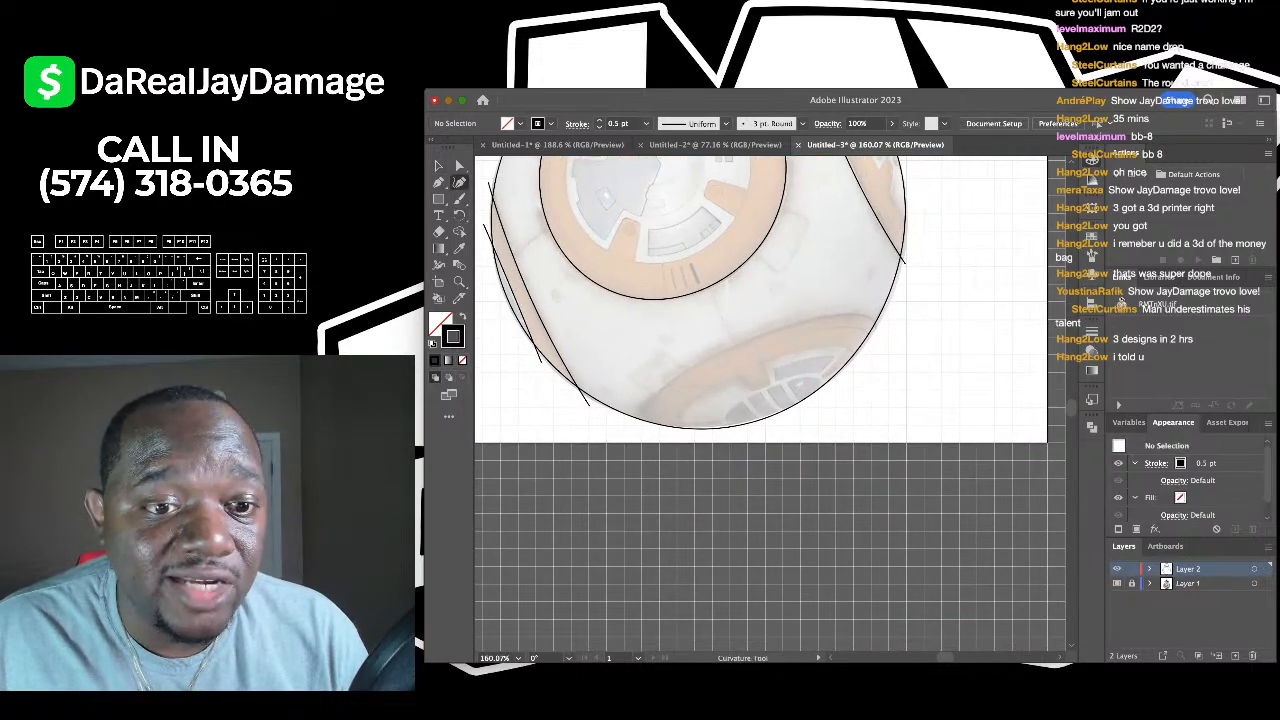
click(637, 430)
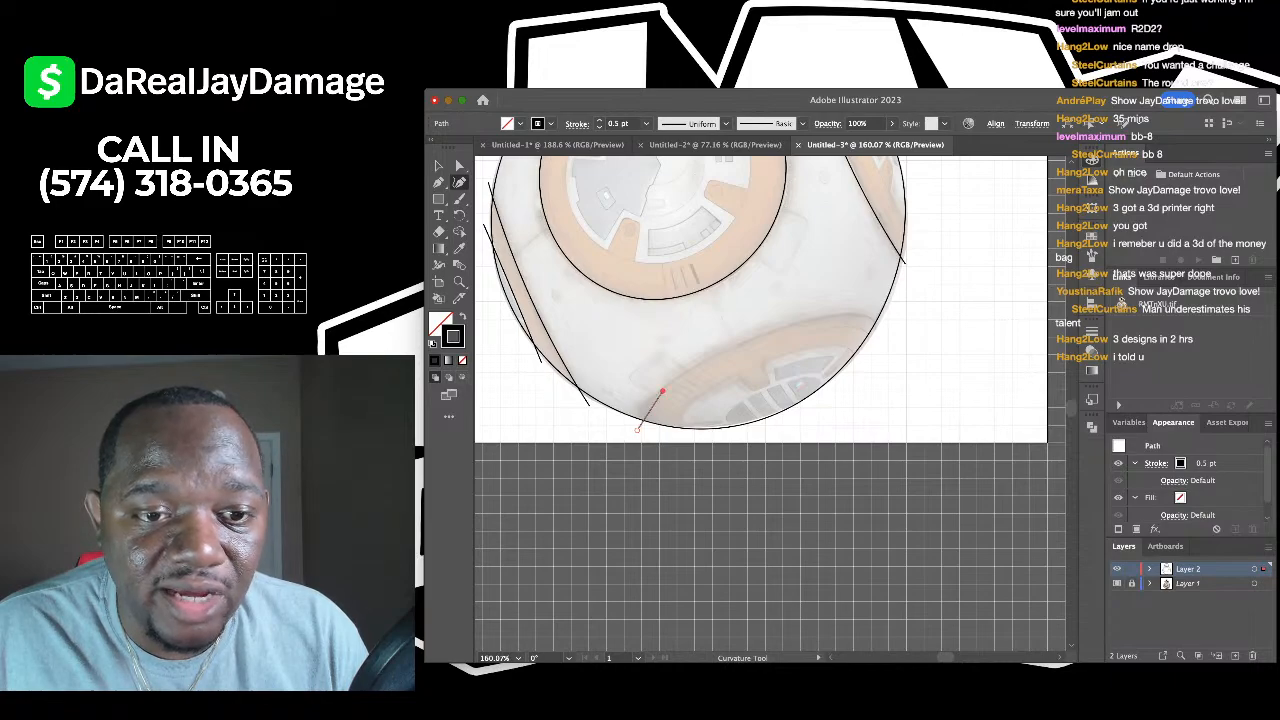
click(667, 384)
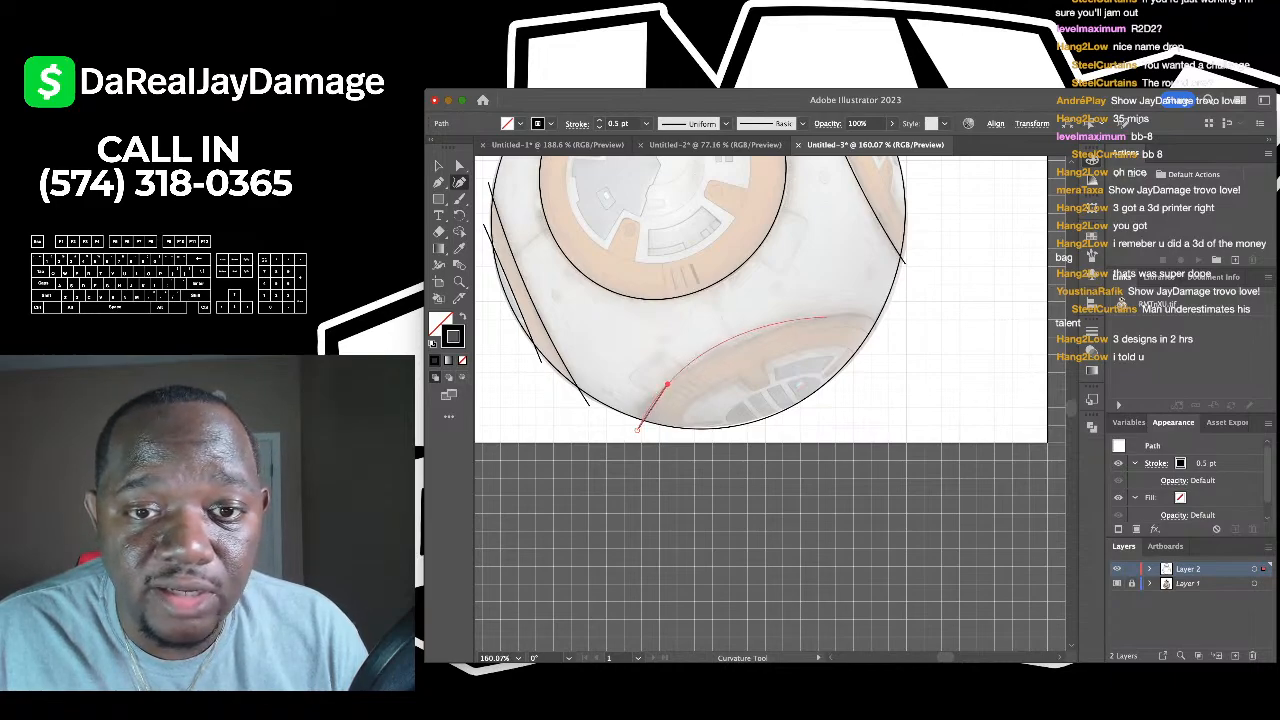
click(863, 315)
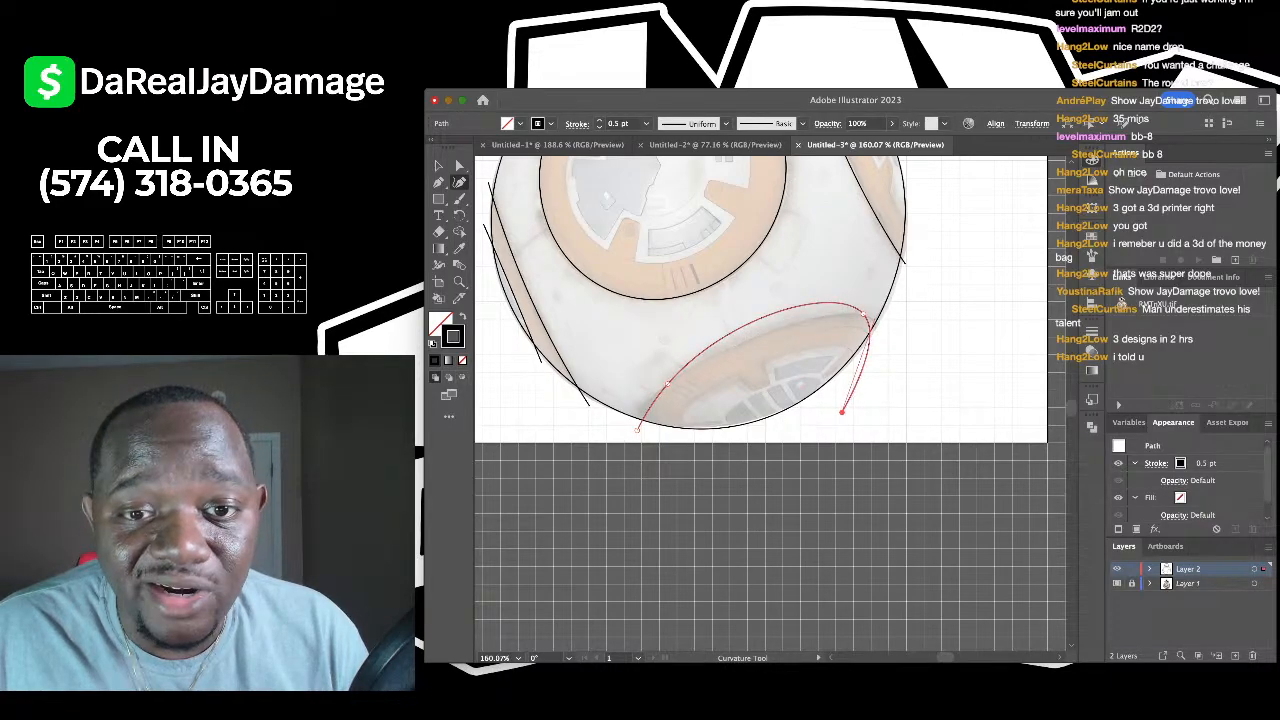
click(842, 411)
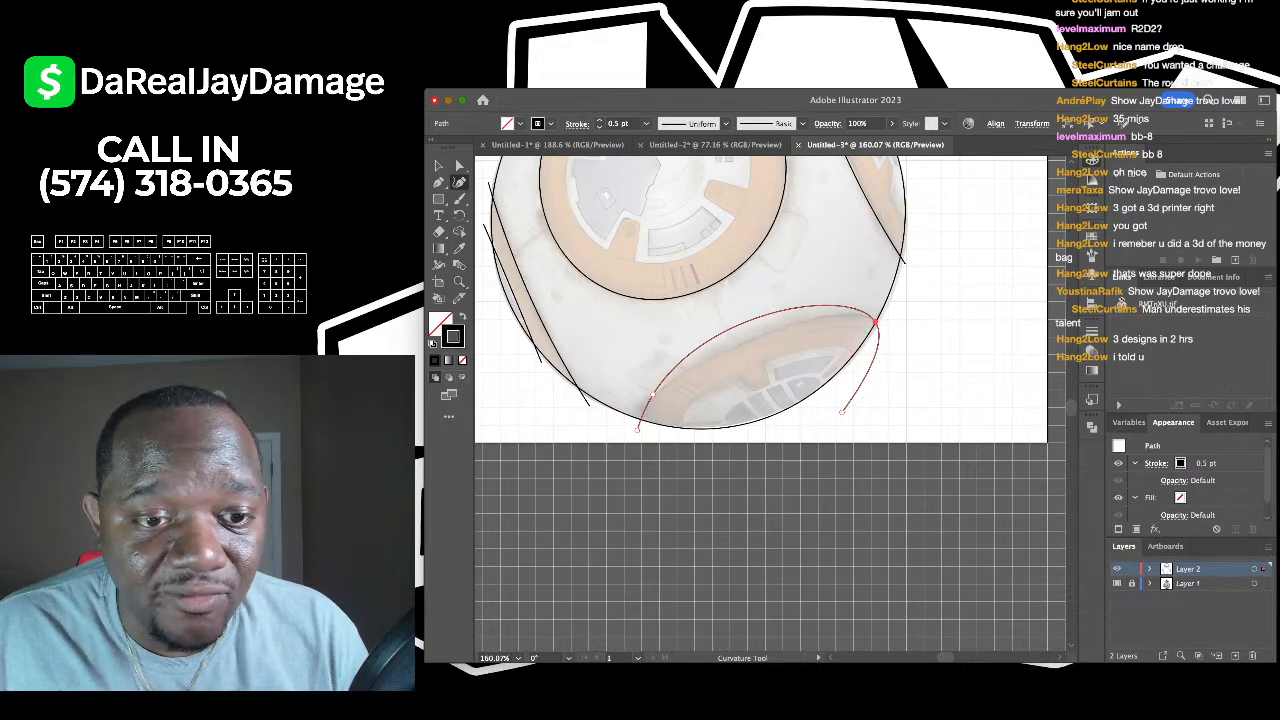
click(637, 411)
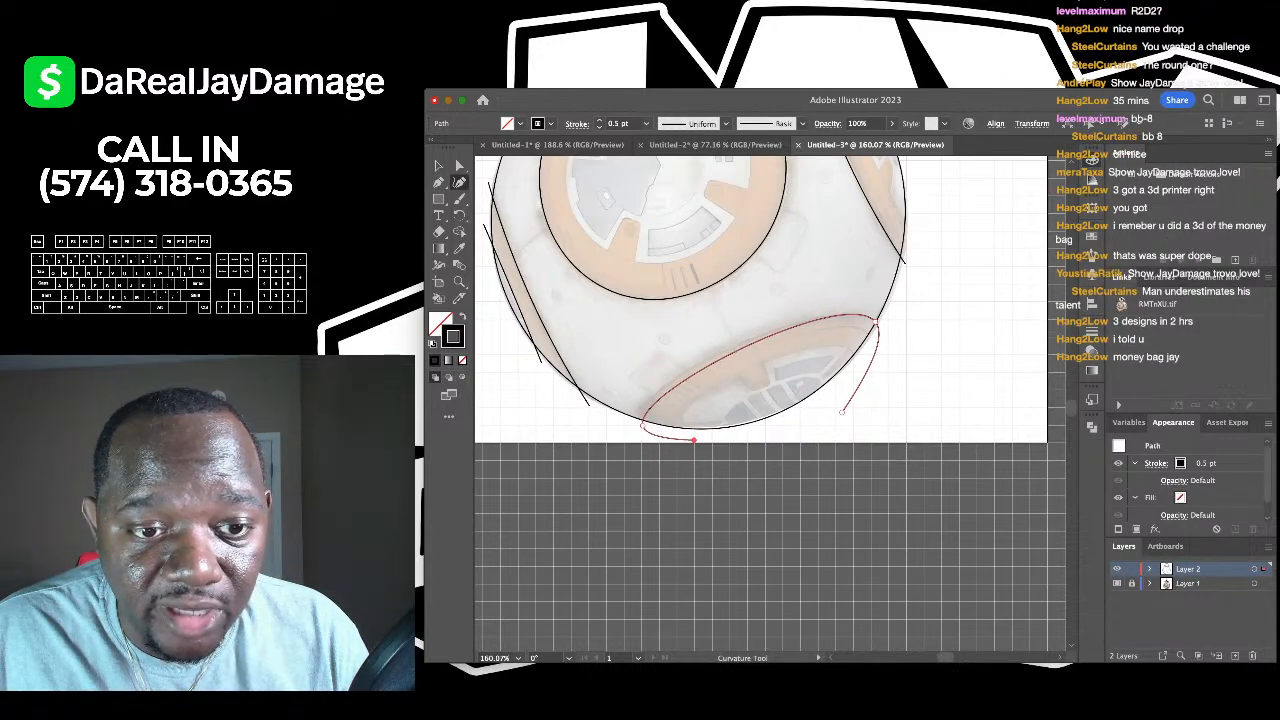
scroll(724, 409, down, 3)
scroll(724, 409, up, 2)
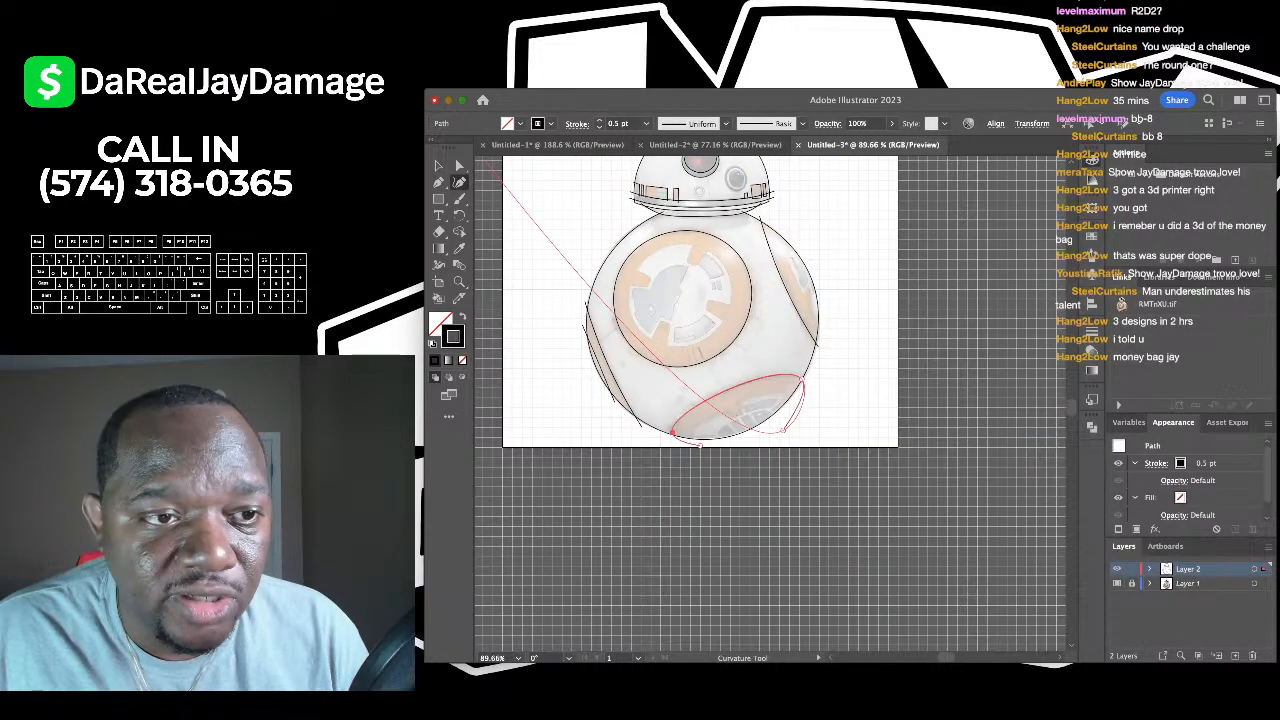
key(v)
key(super+shift+a)
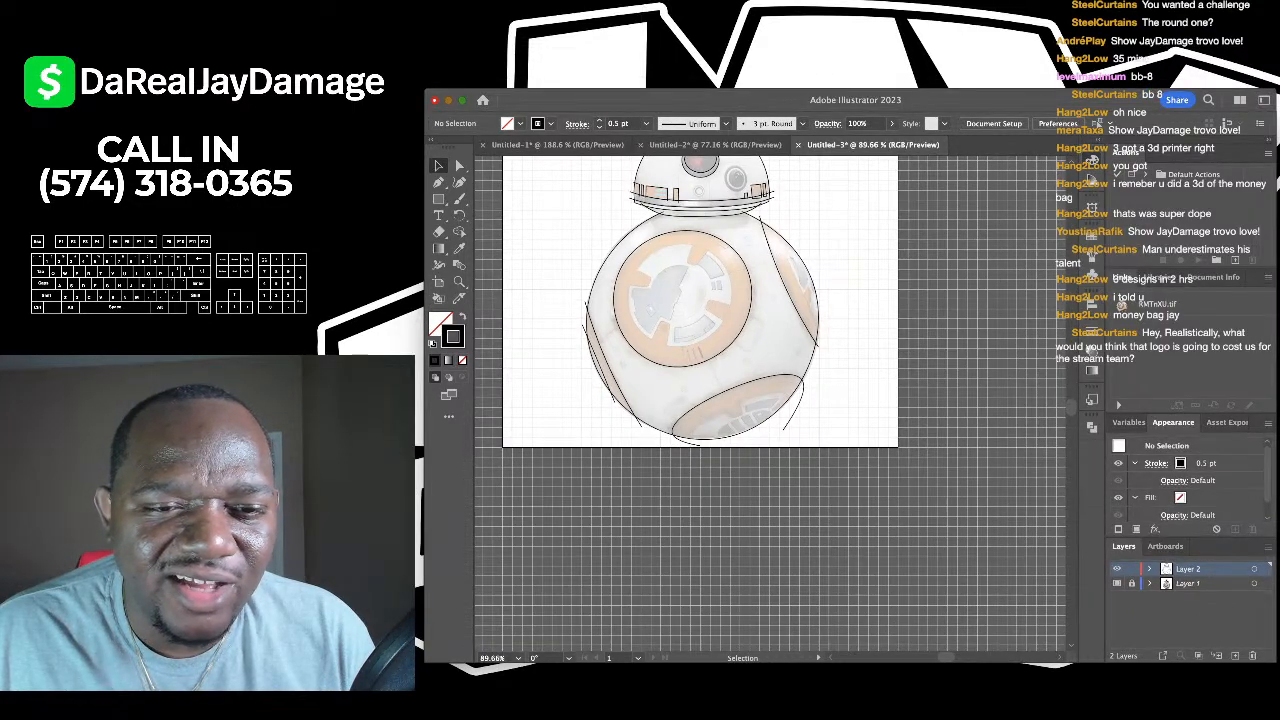
scroll(653, 270, up, 5)
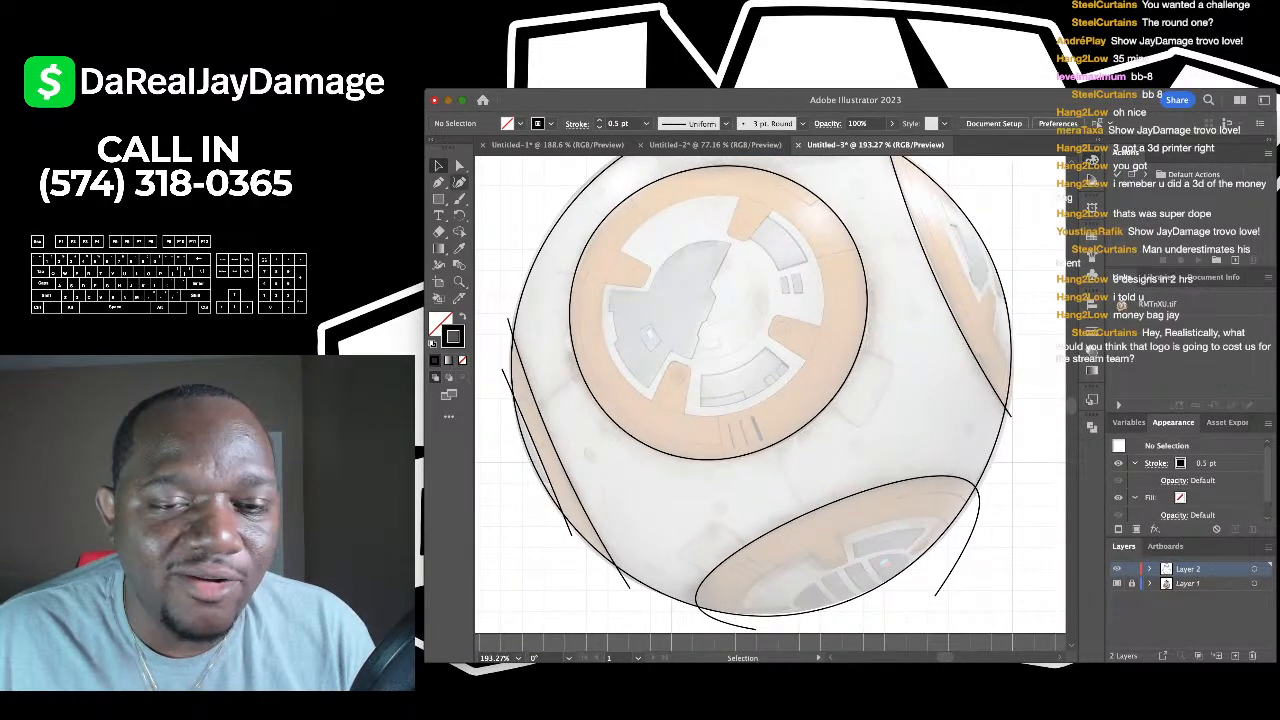
- Draw a closed circle along the orange ring's inner edge
key(shift+grave)
click(673, 202)
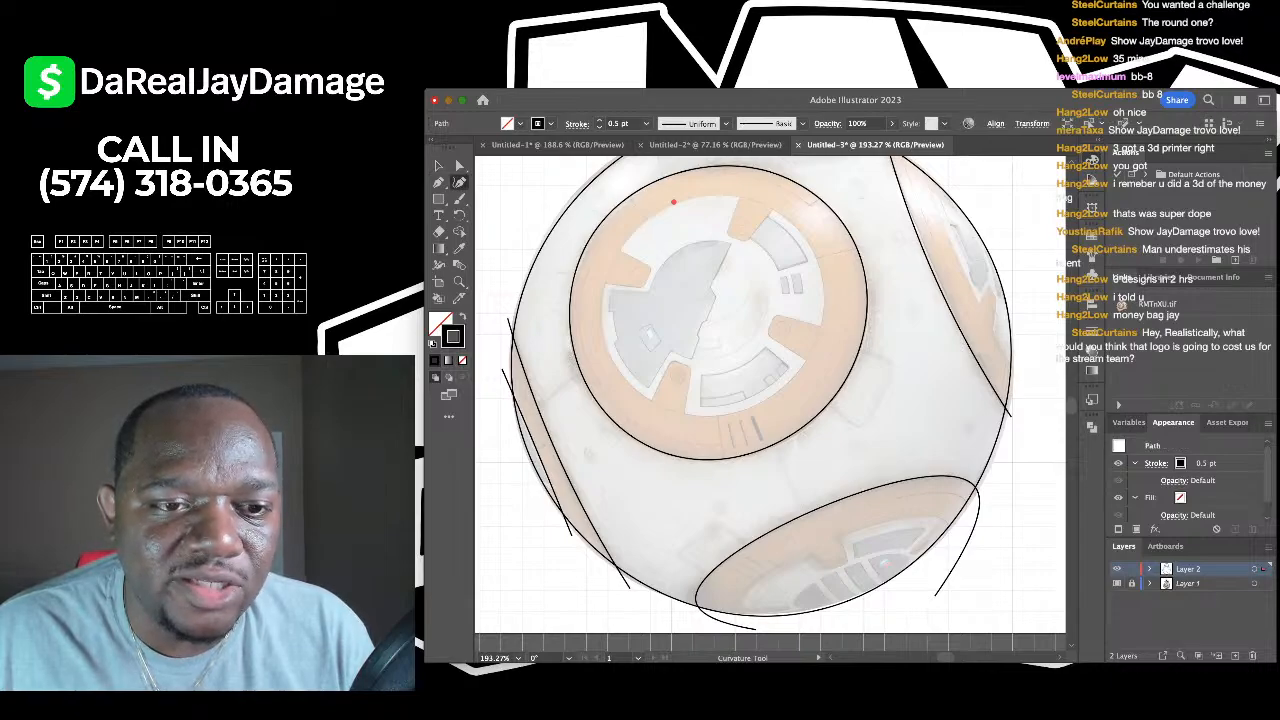
click(605, 337)
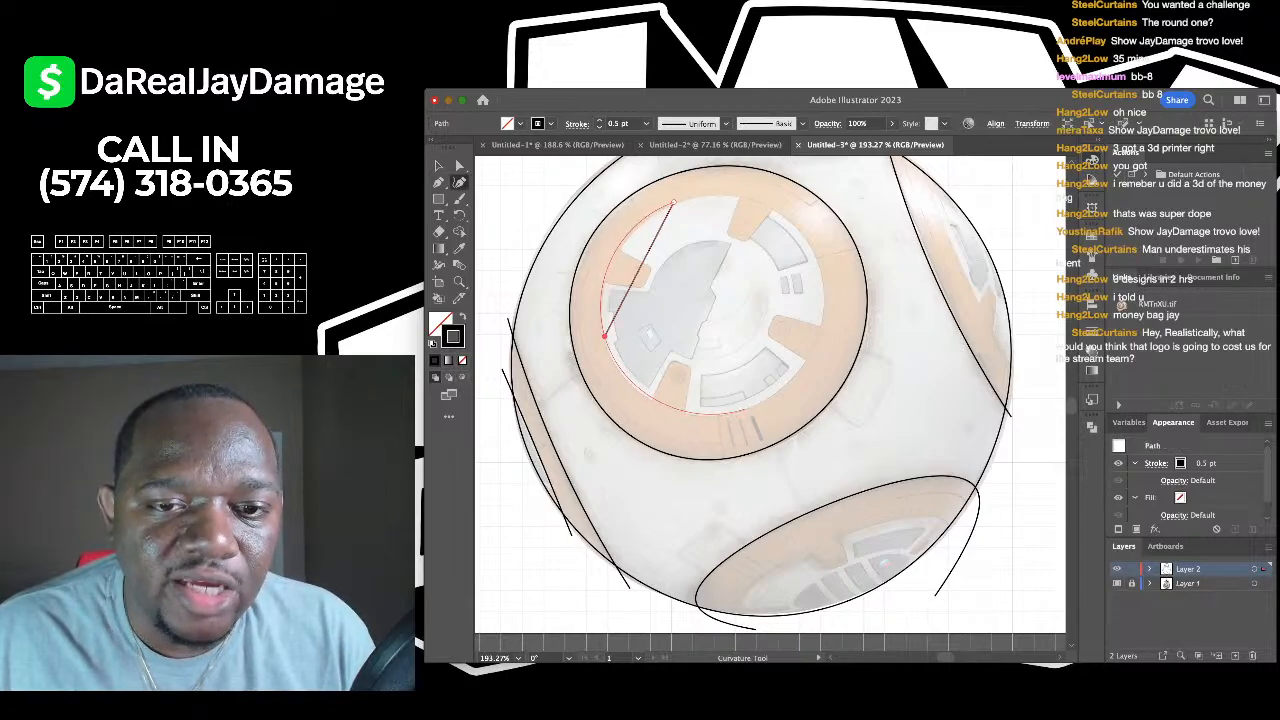
click(745, 408)
click(816, 250)
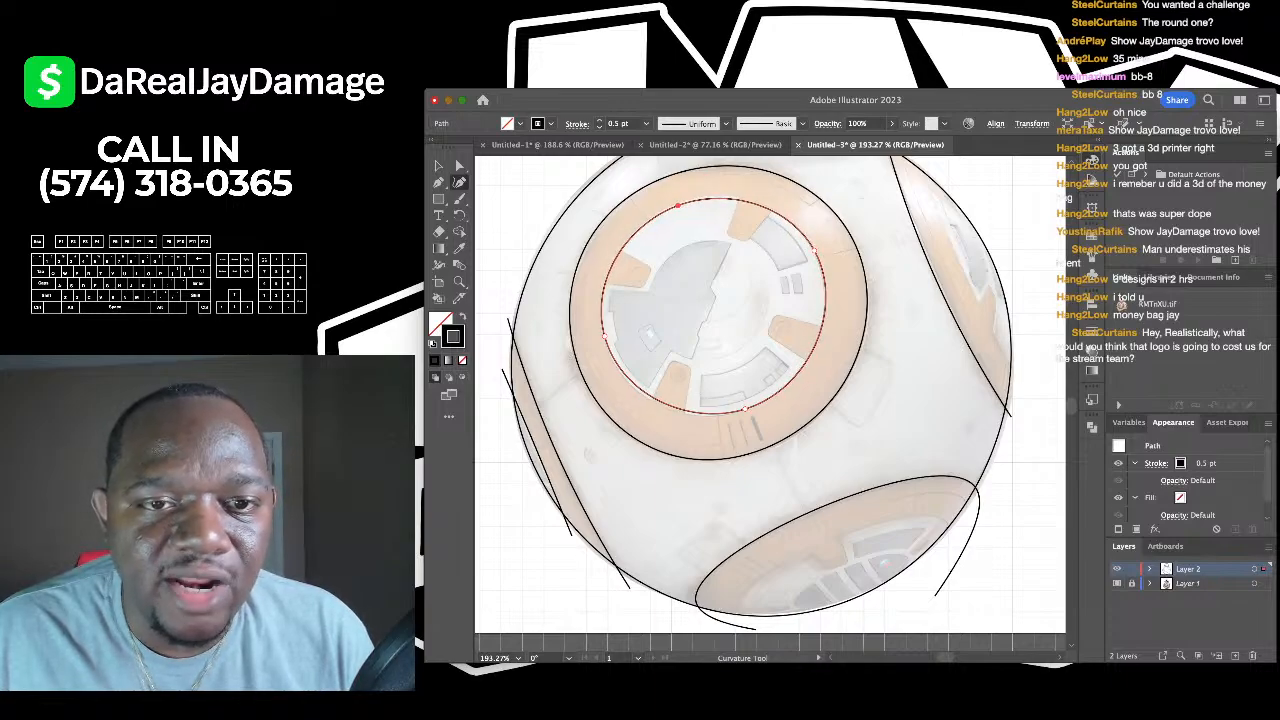
click(676, 202)
key(v)
key(ctrl+shift+a)
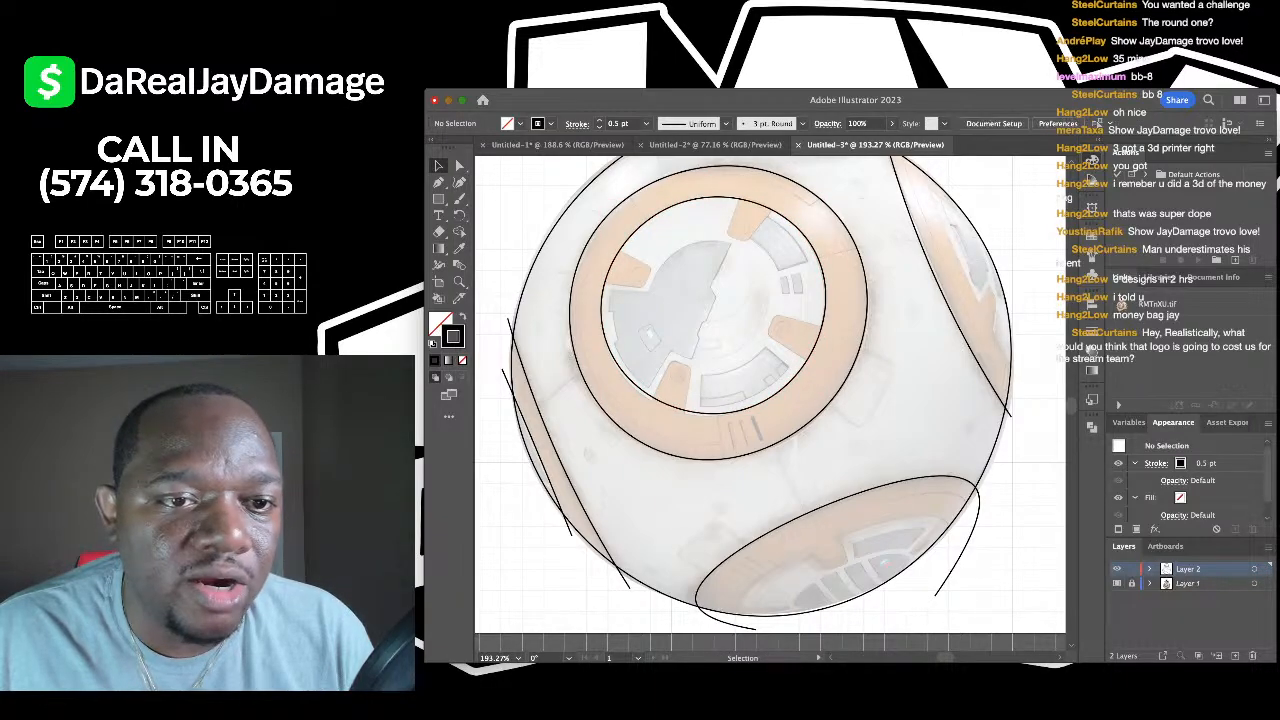
scroll(483, 267, down, 3)
scroll(512, 309, up, 5)
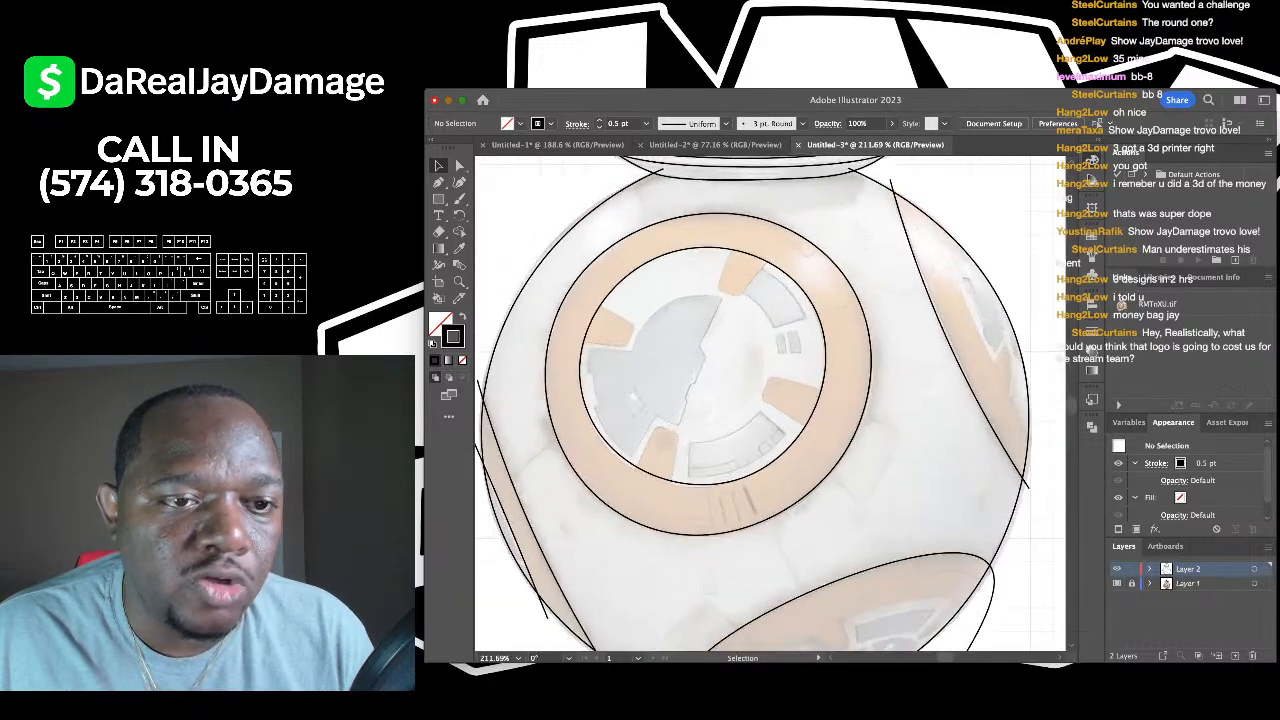
- Select and inspect the large body outline, then return to the Curvature tool
click(514, 309)
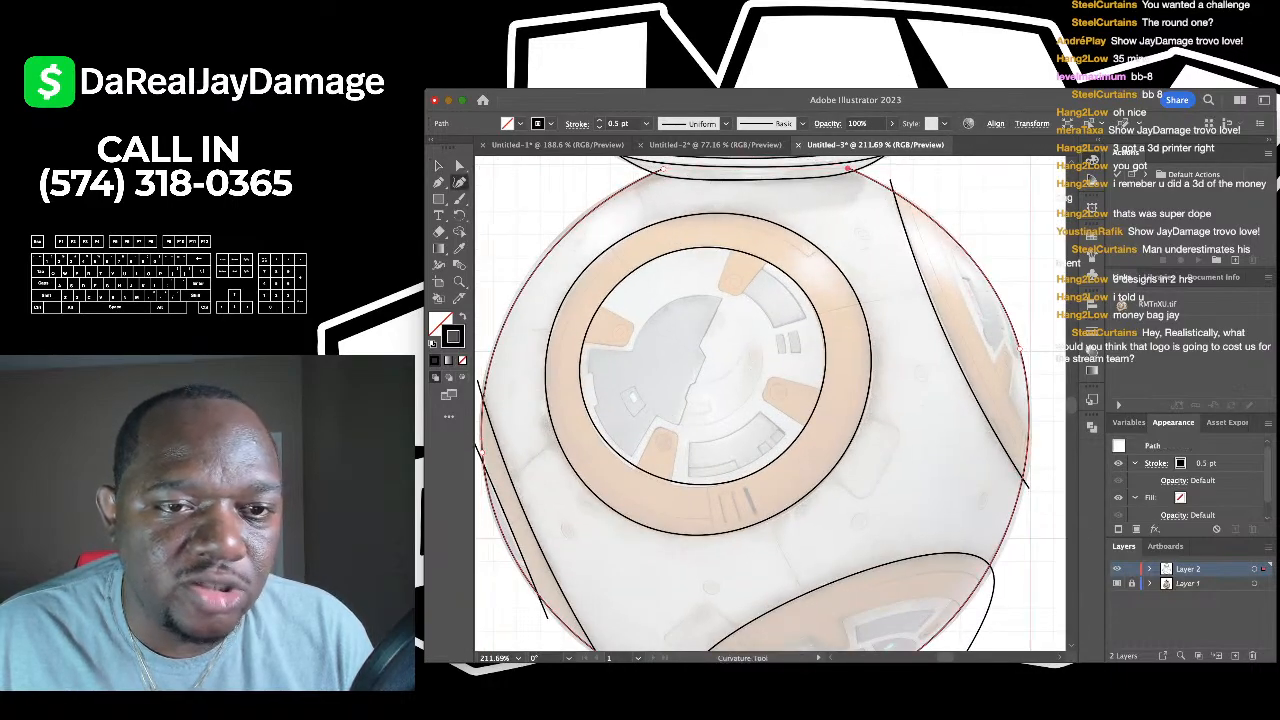
key(shift+grave)
scroll(770, 400, down, 2)
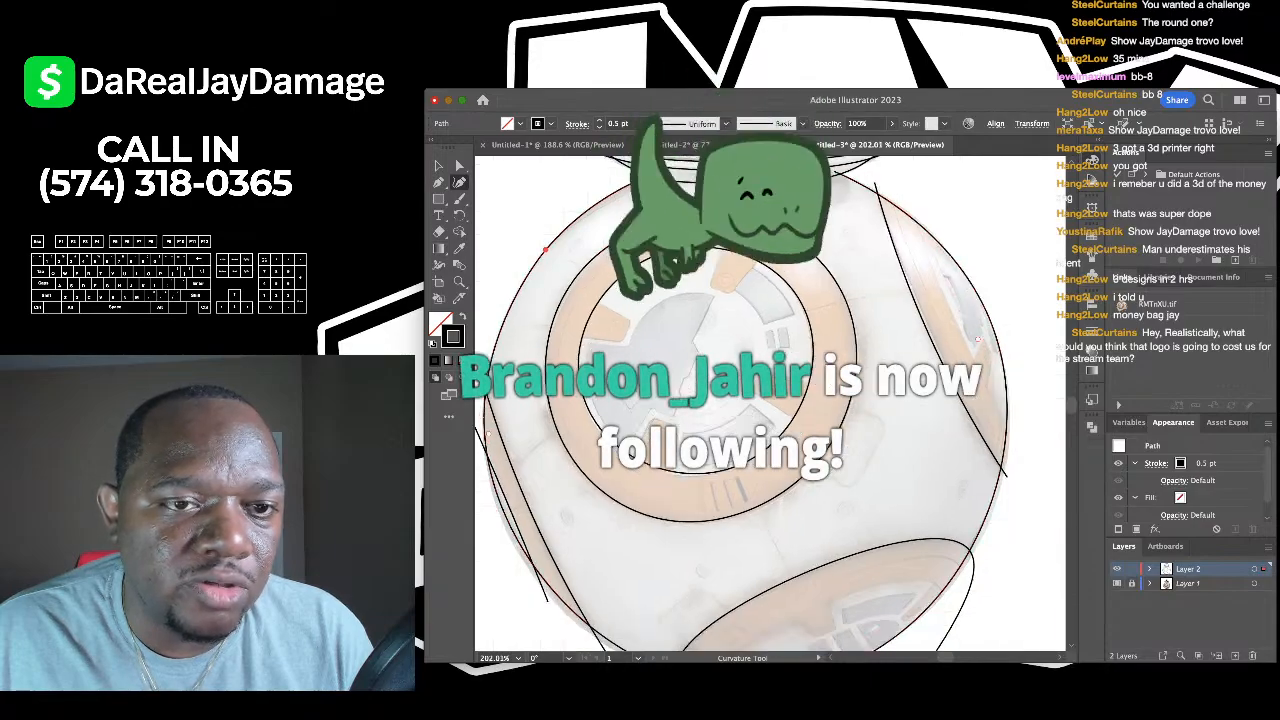
scroll(770, 400, down, 3)
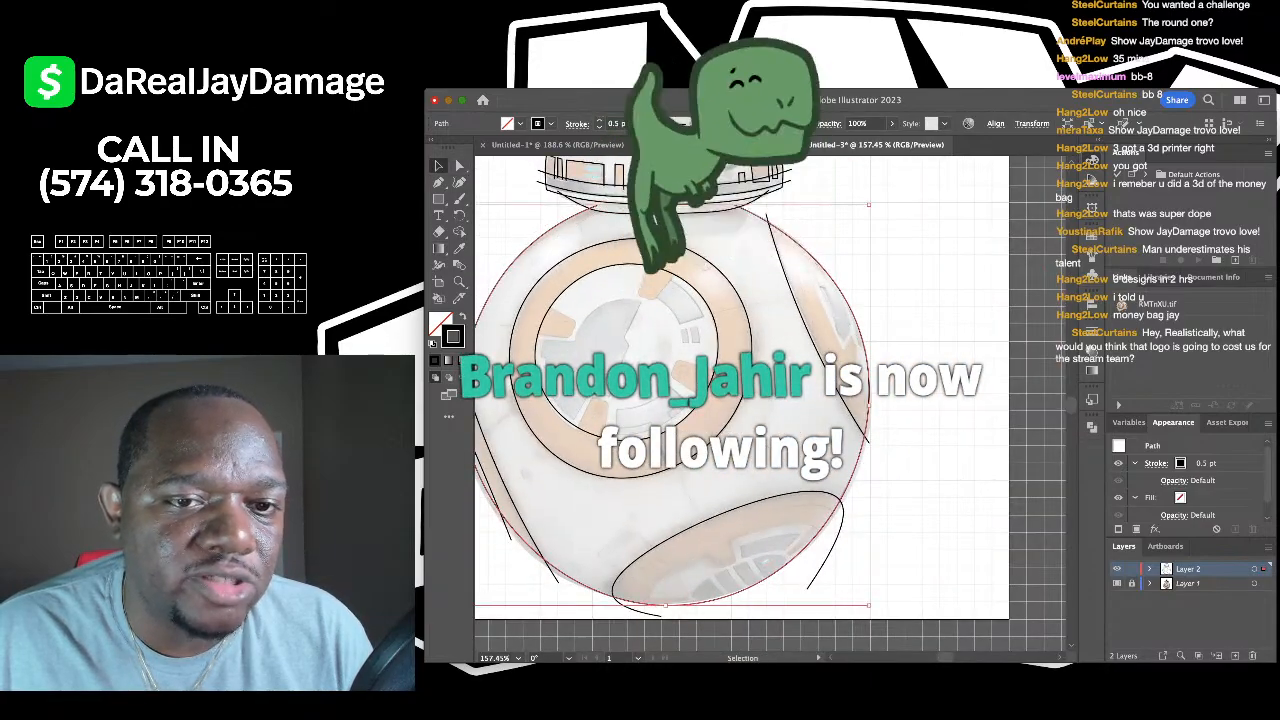
key(v)
key(ctrl+shift+a)
scroll(770, 400, up, 3)
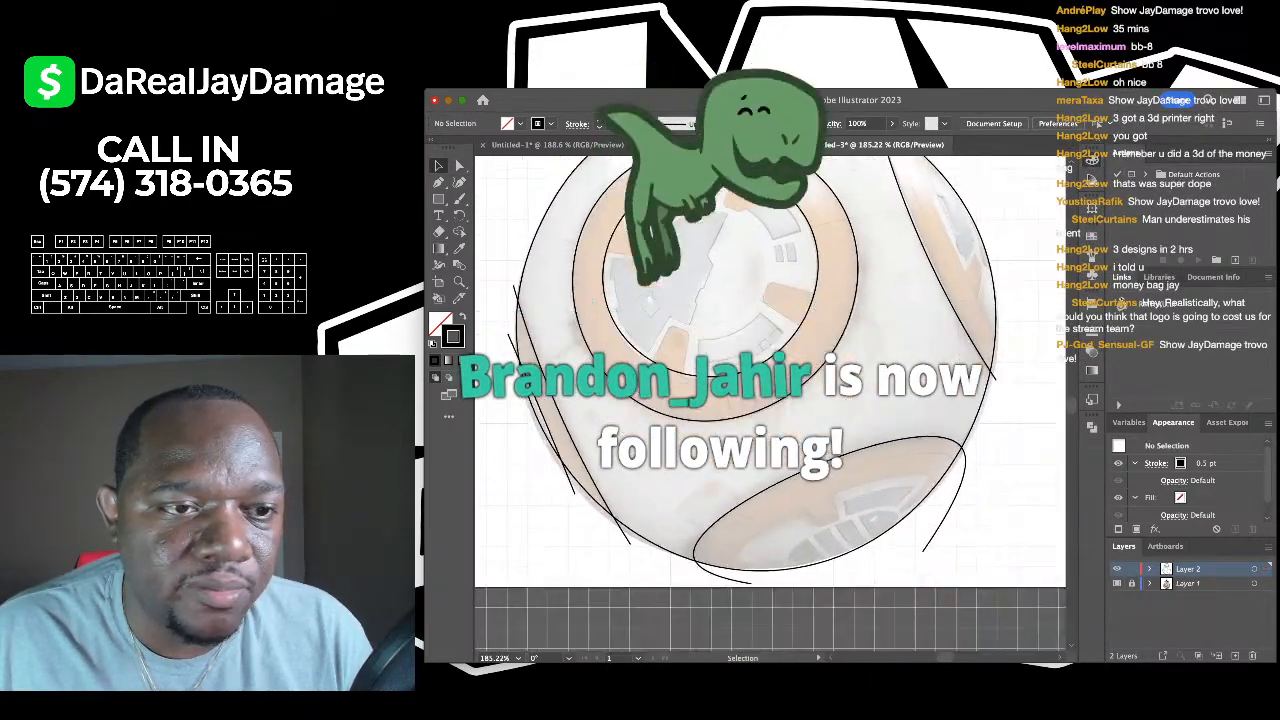
scroll(770, 400, down, 2)
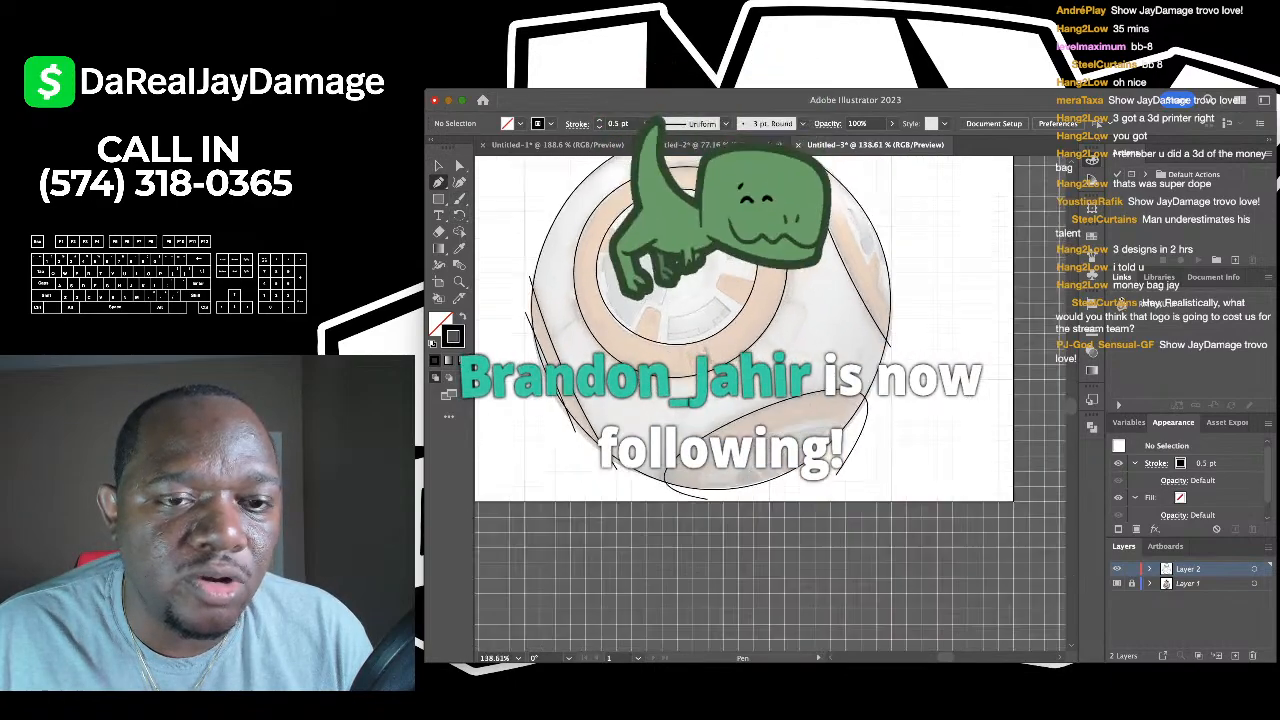
key(p)
scroll(770, 400, up, 2)
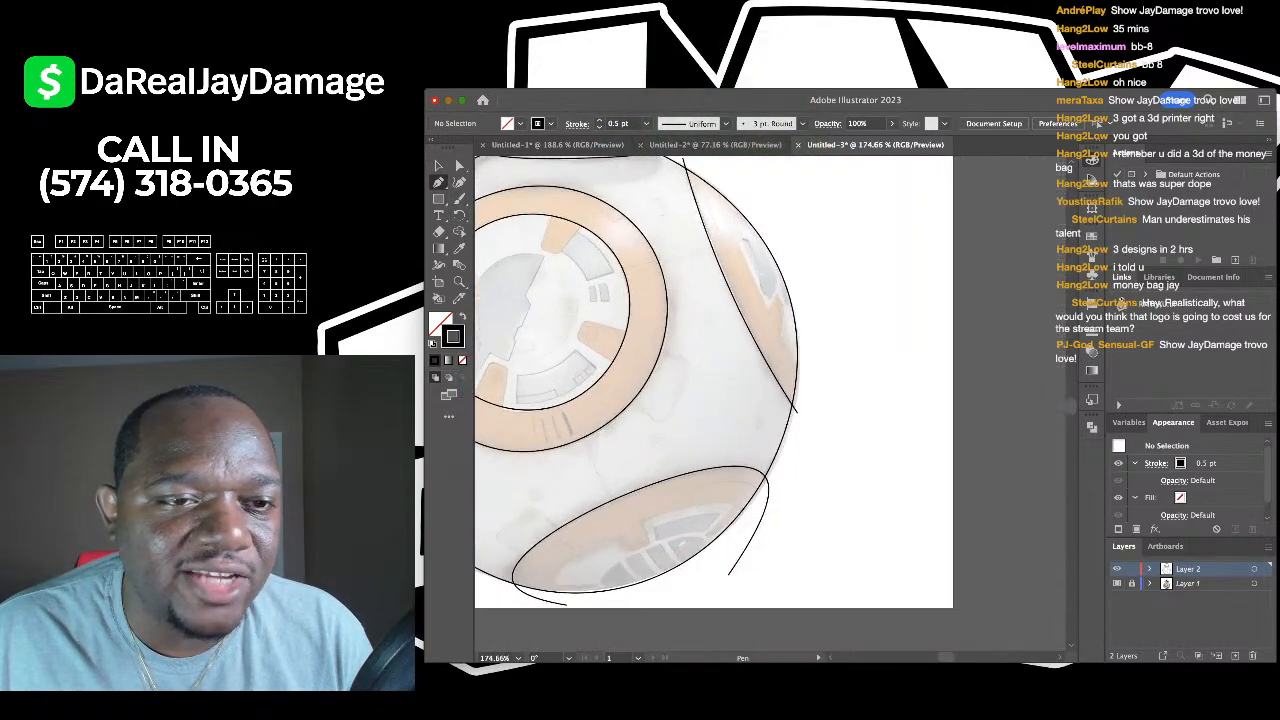
key(shift+asciitilde)
scroll(745, 200, up, 2)
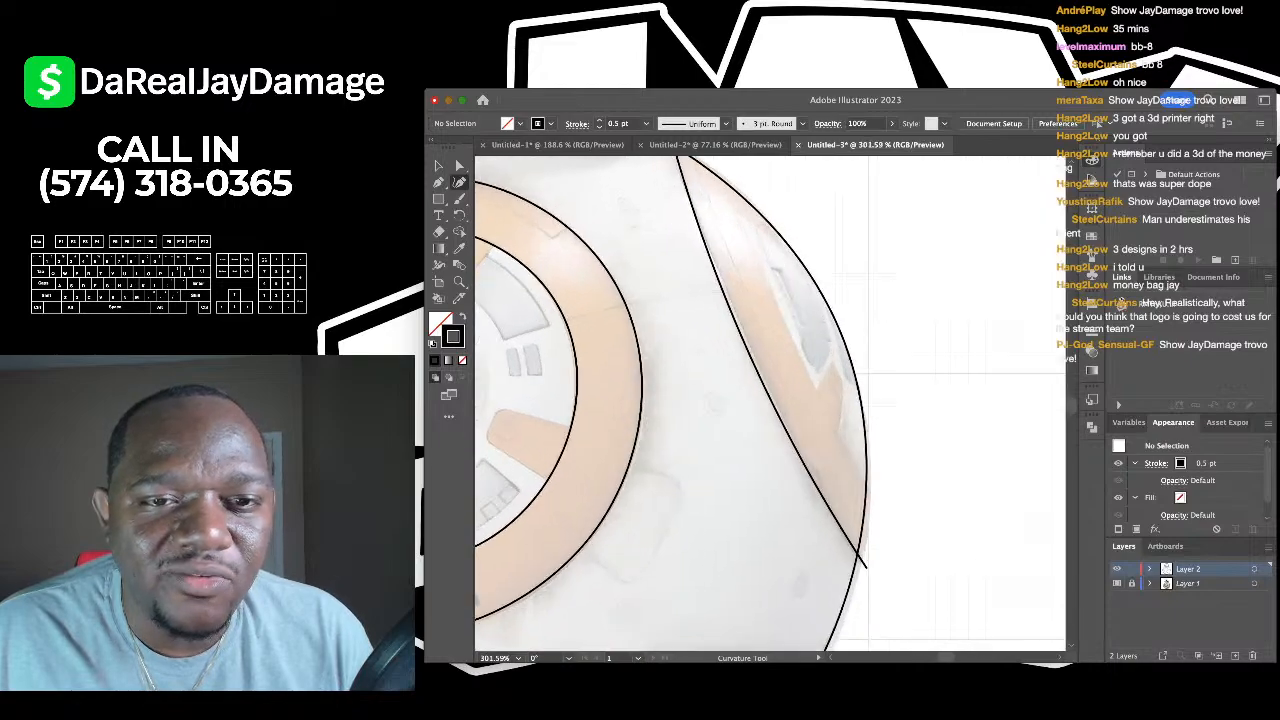
- Draw a curve down the right side panel's inner edge, extending it to the panel bottom
click(727, 167)
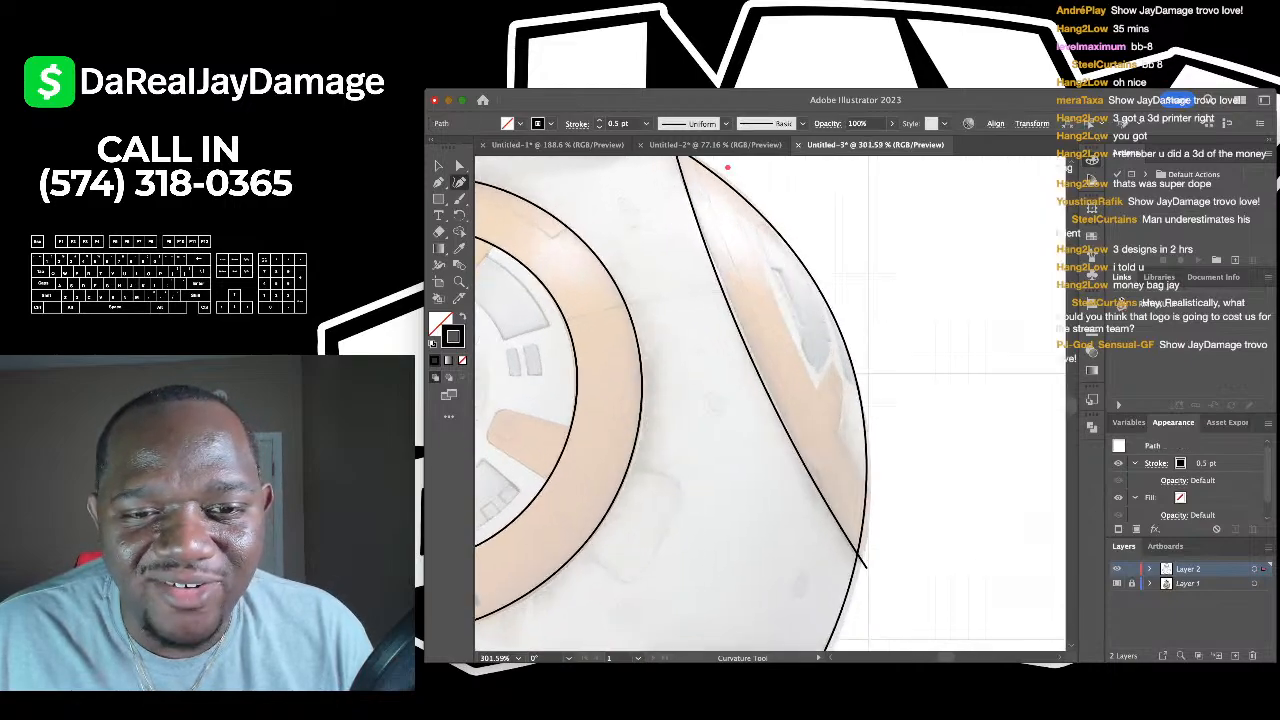
click(790, 337)
scroll(820, 380, down, 1)
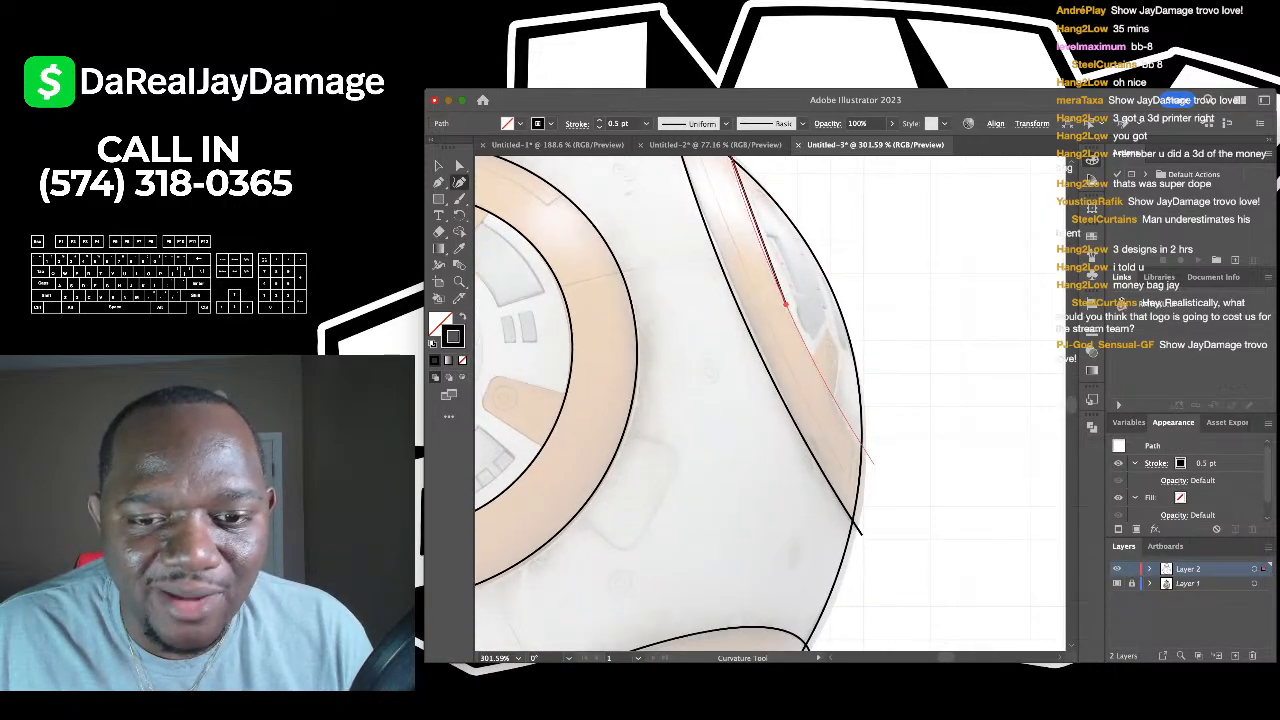
click(867, 465)
scroll(867, 465, down, 2)
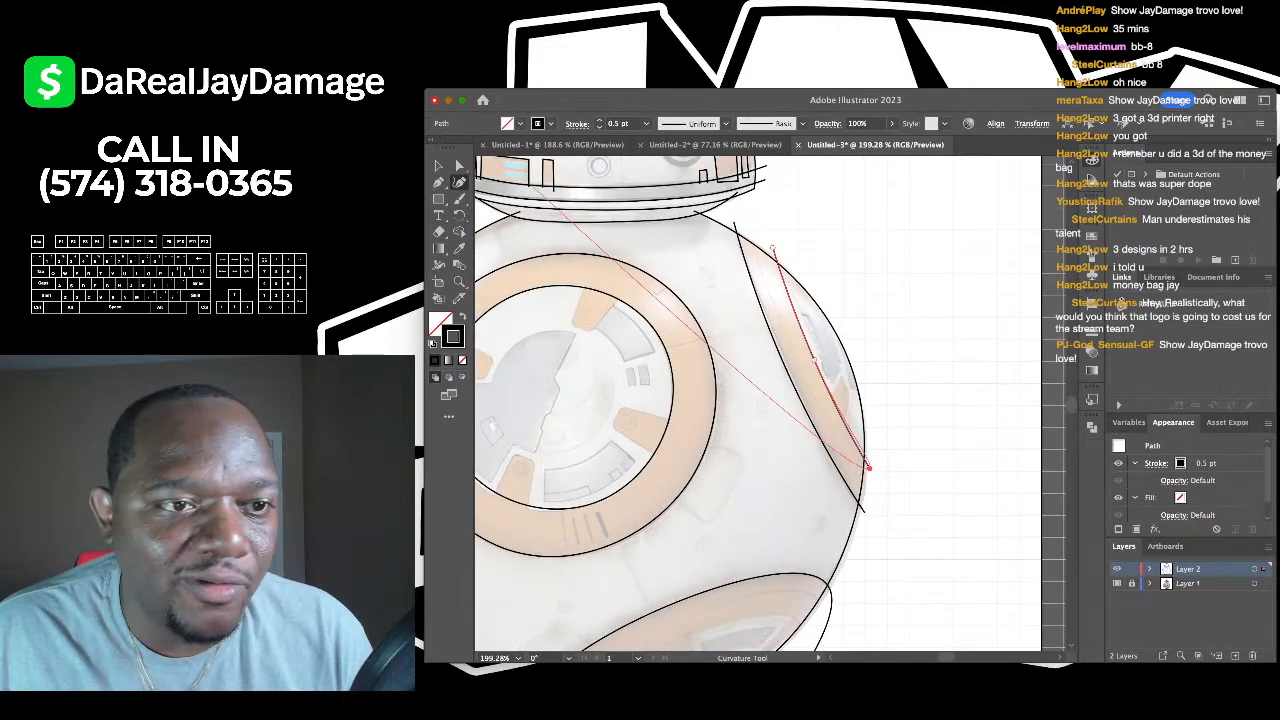
key(Escape)
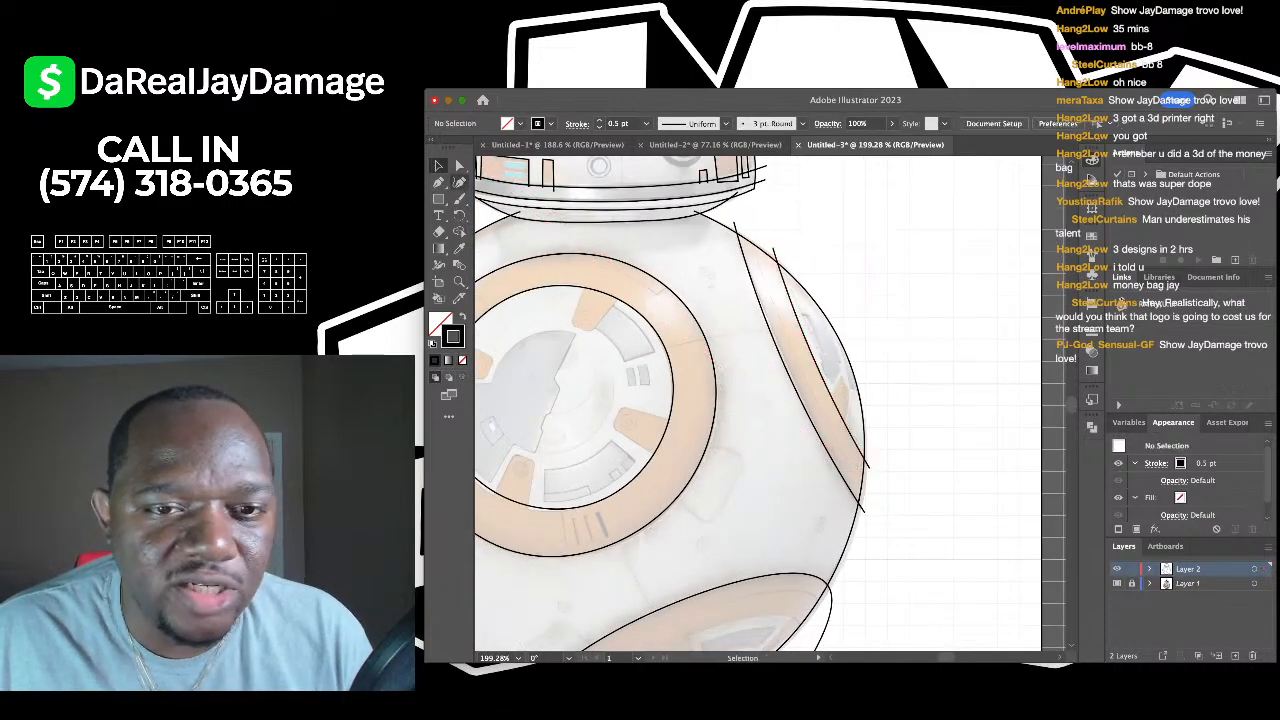
key(ctrl+z)
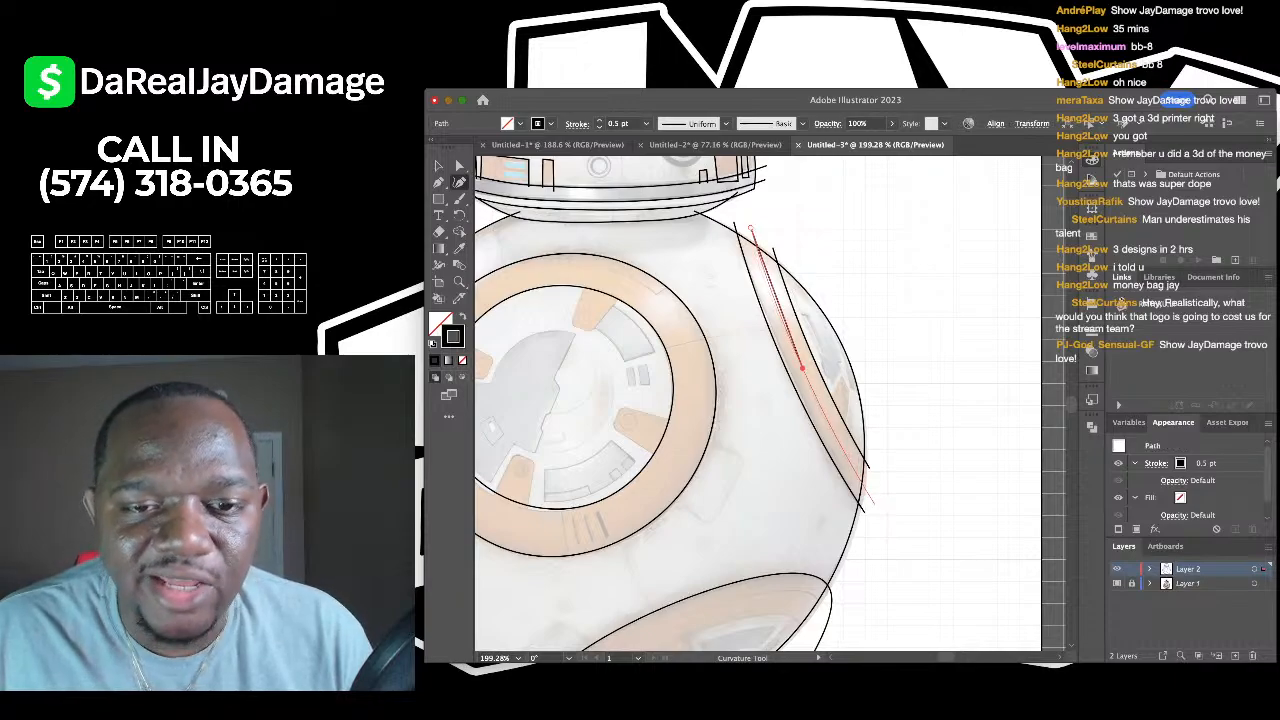
click(875, 505)
scroll(628, 238, down, 5)
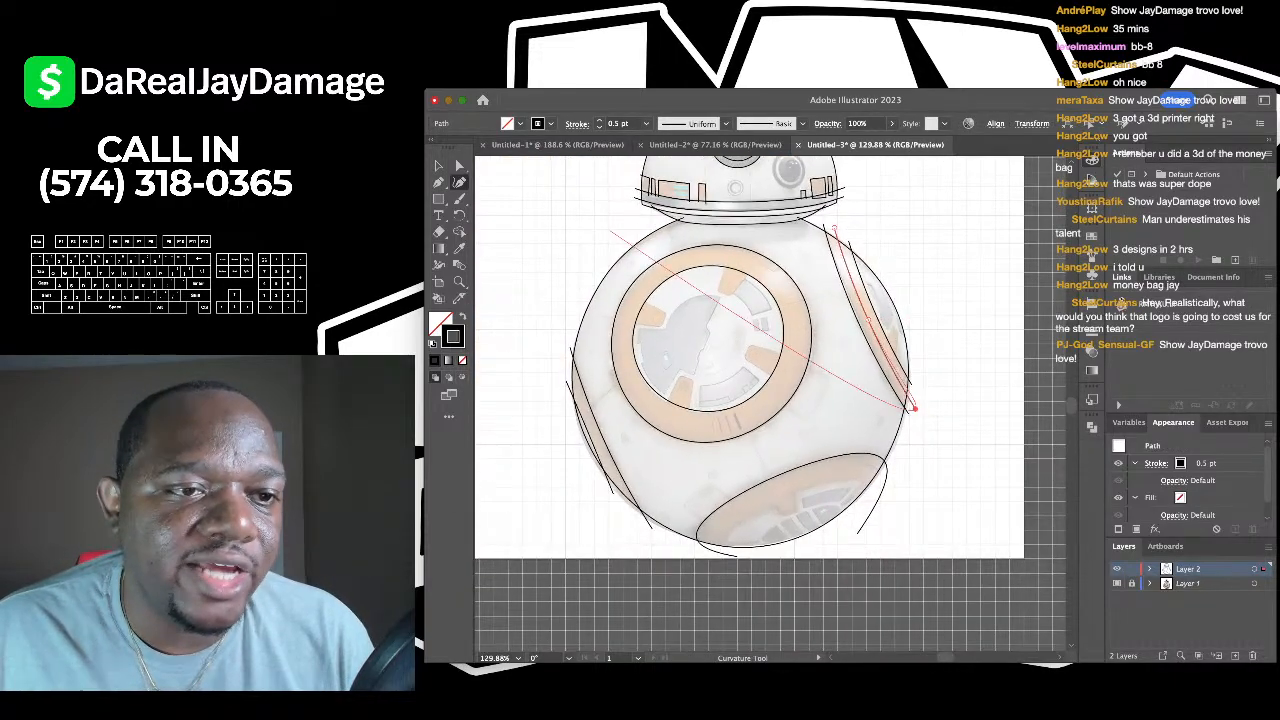
key(Escape)
key(v)
scroll(598, 450, up, 5)
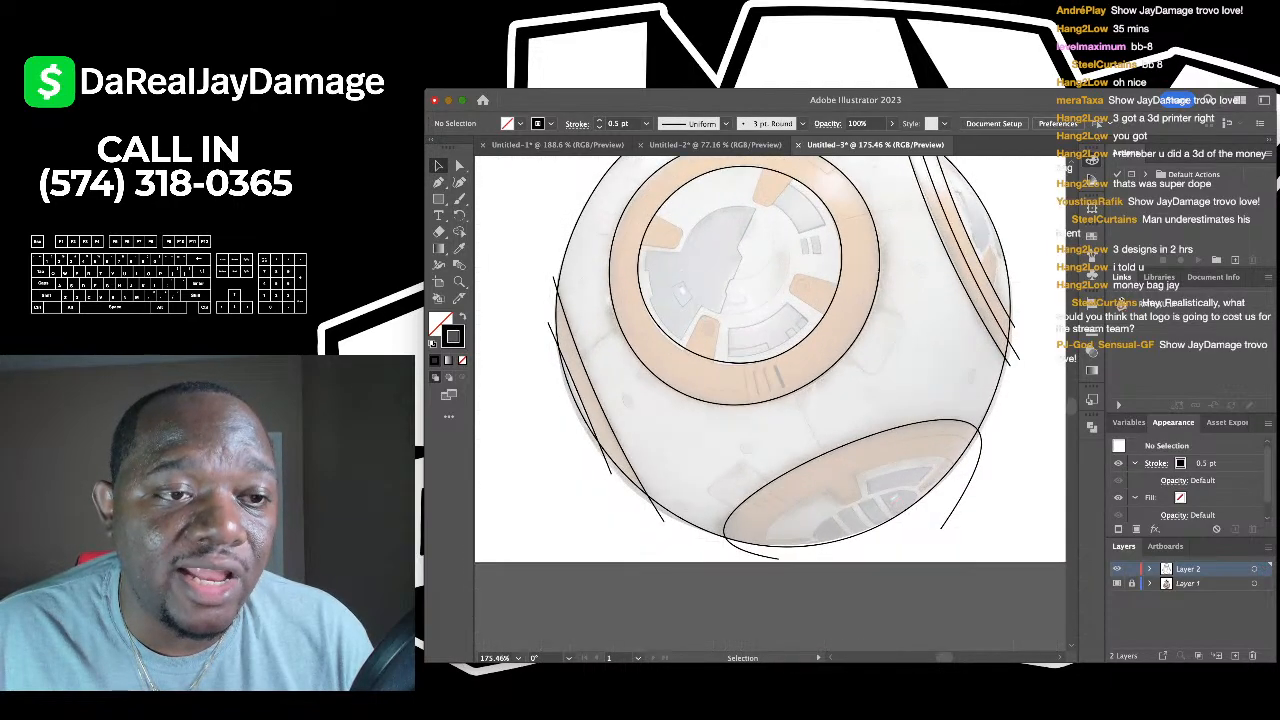
- Add a short two-point arc linking the left panel lines to the ring's outer edge
key(shift+grave)
scroll(639, 316, up, 2)
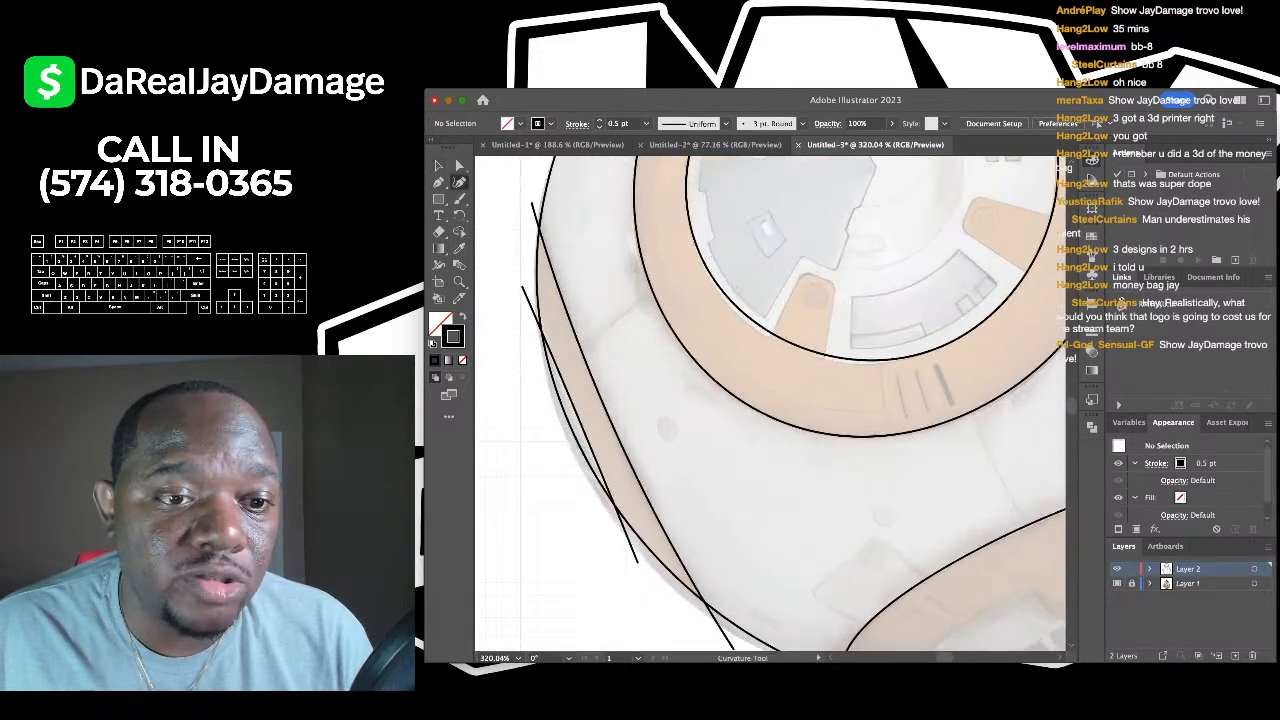
click(532, 204)
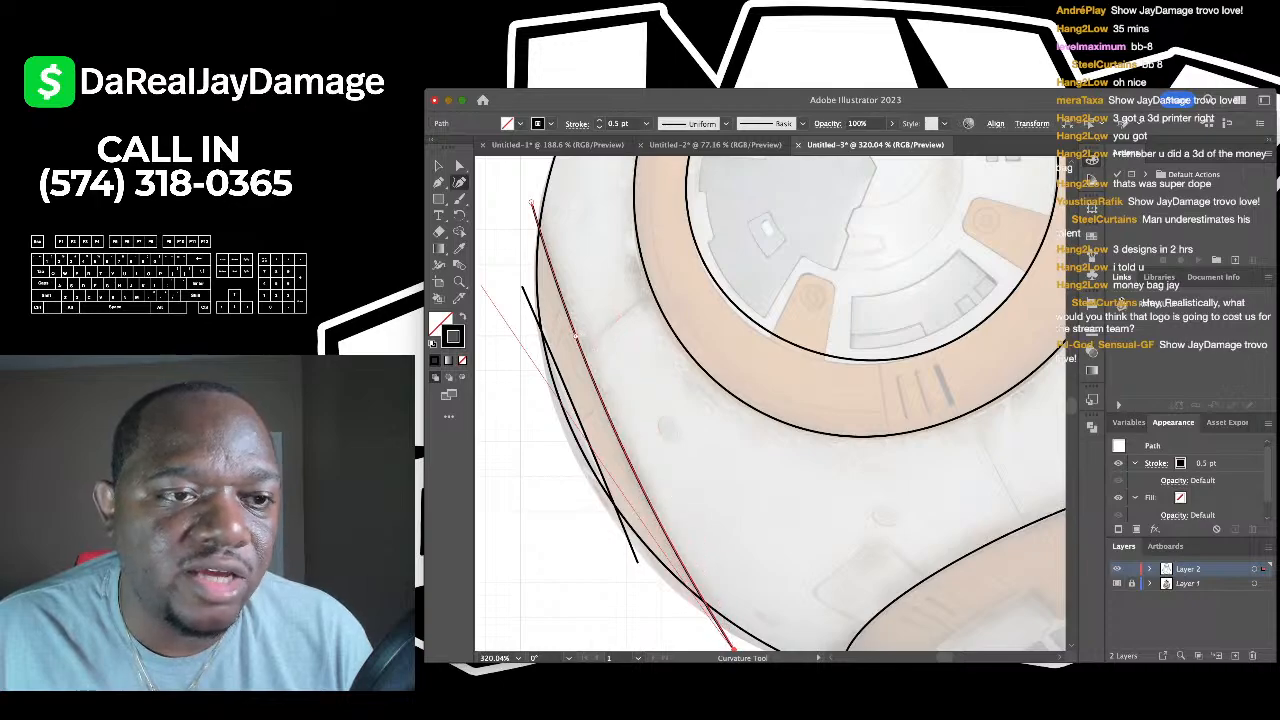
key(Escape)
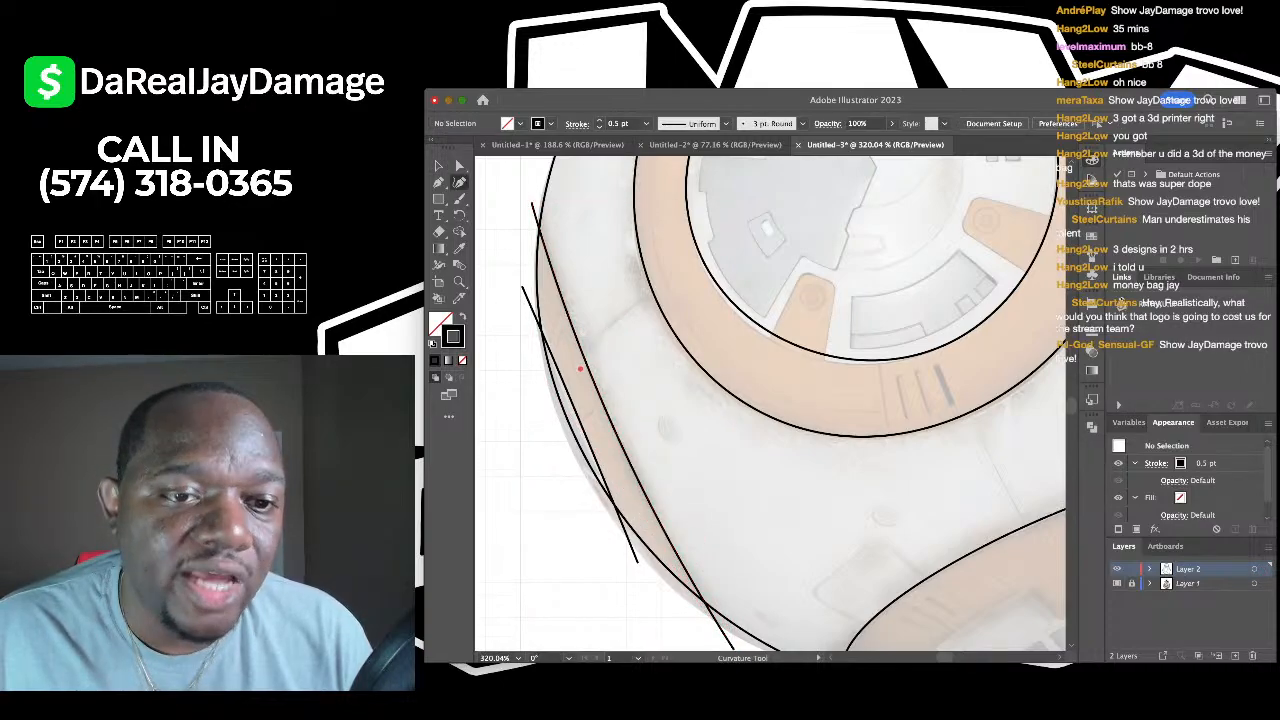
click(580, 369)
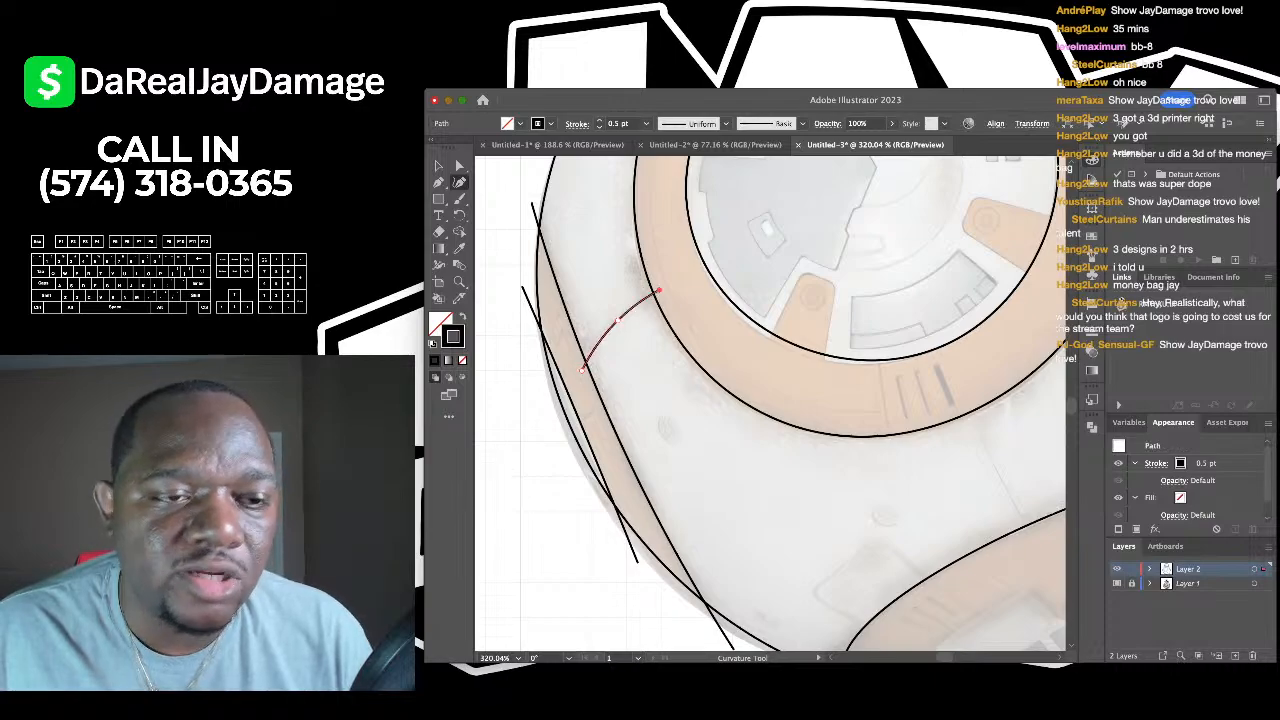
click(658, 290)
key(Escape)
key(v)
scroll(770, 400, down, 5)
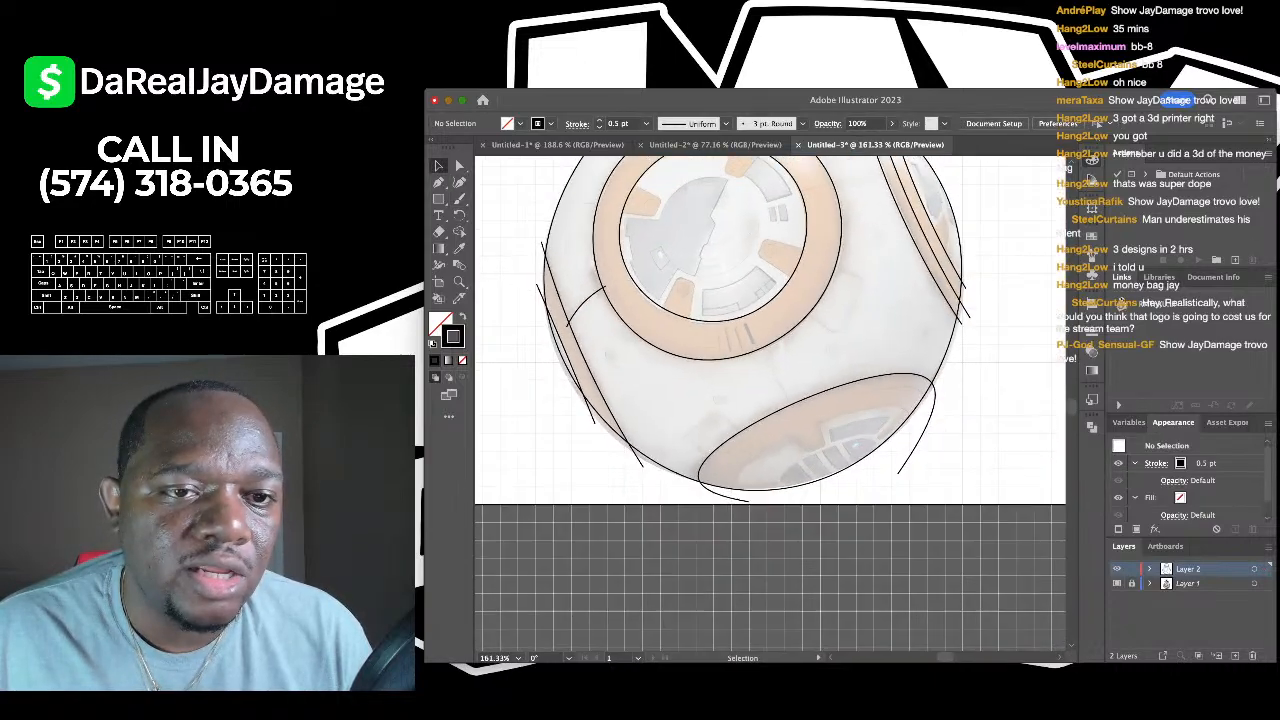
- Draw two short straight lines from the ring edge inward and across the orange ring band
key(shift+grave)
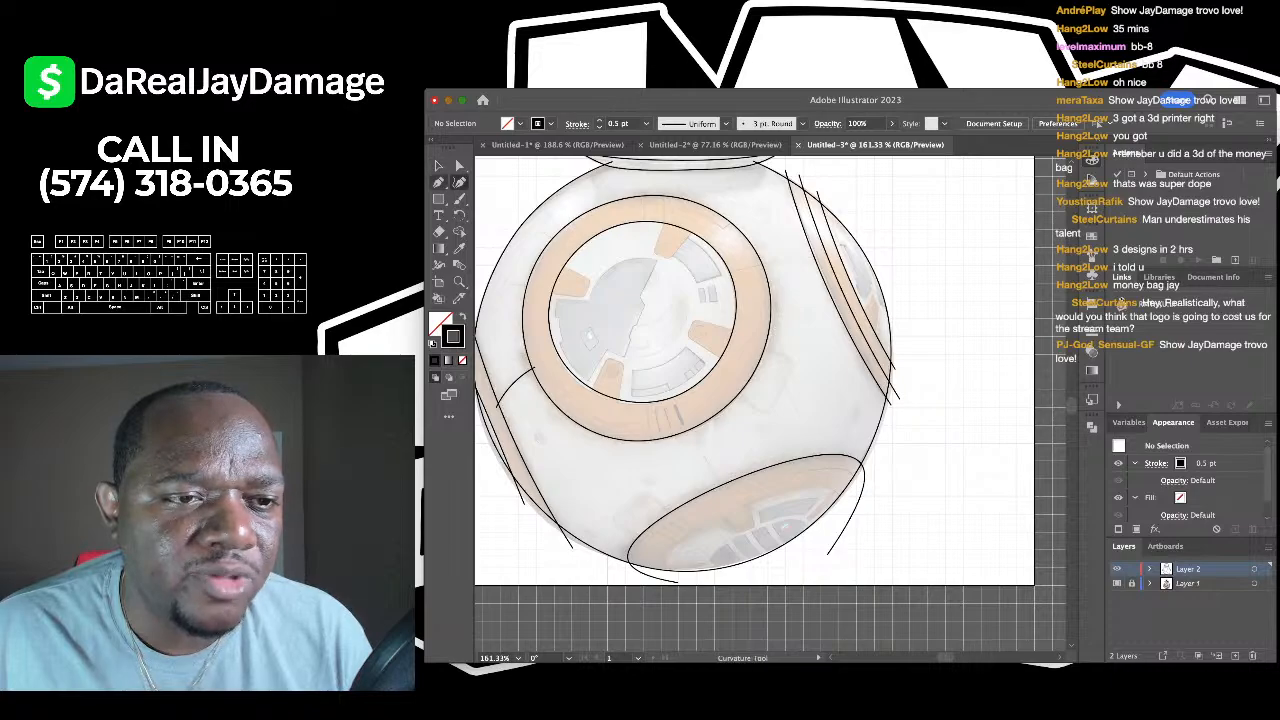
key(backslash)
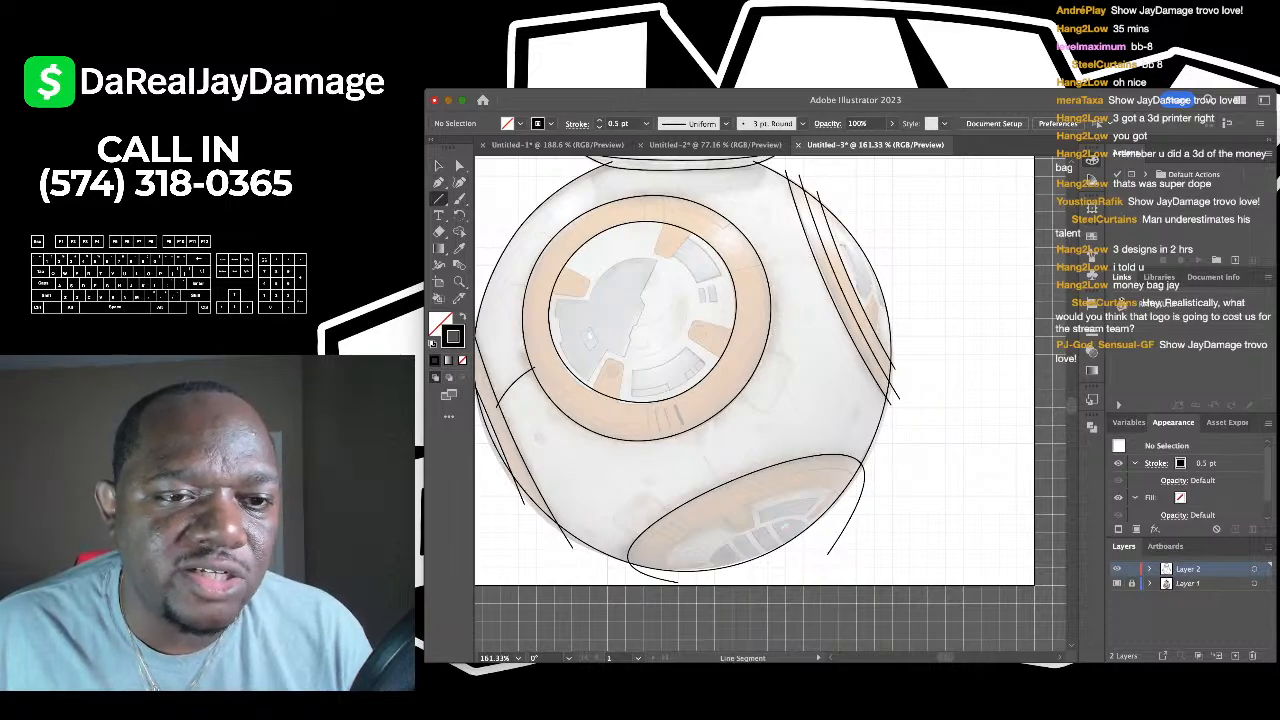
scroll(770, 400, up, 5)
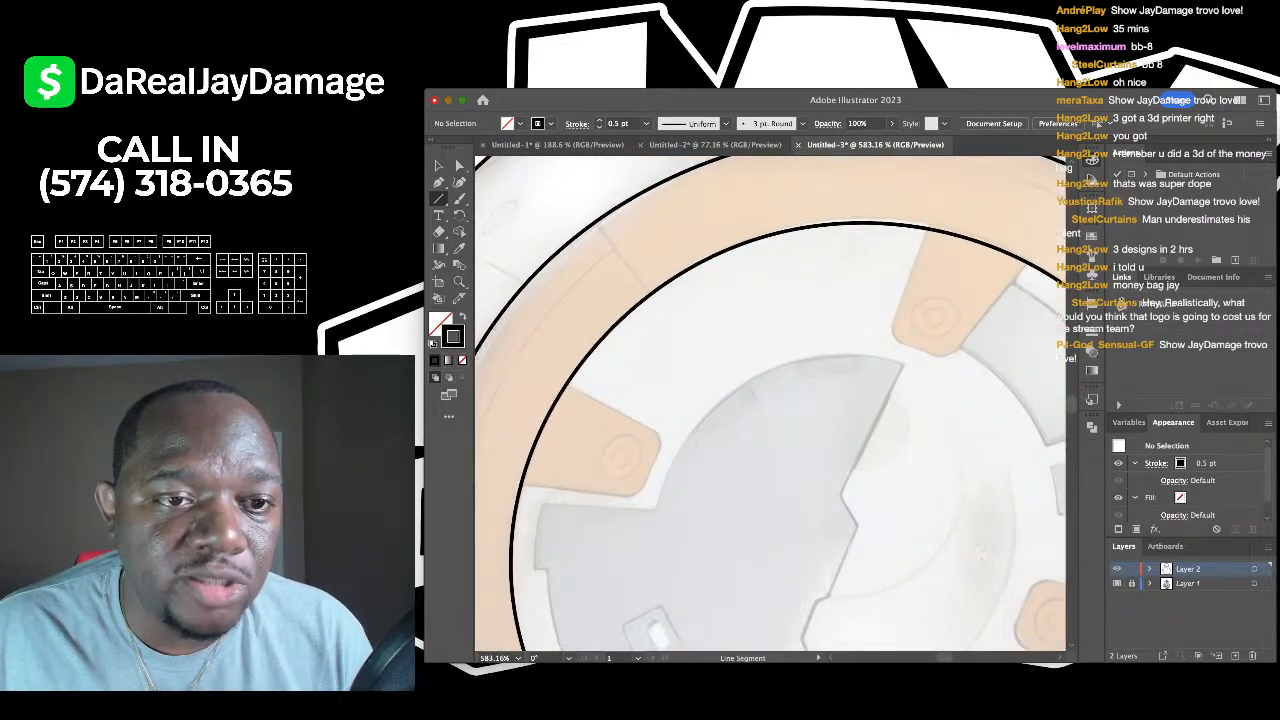
drag(584, 210, 666, 318)
scroll(620, 170, down, 3)
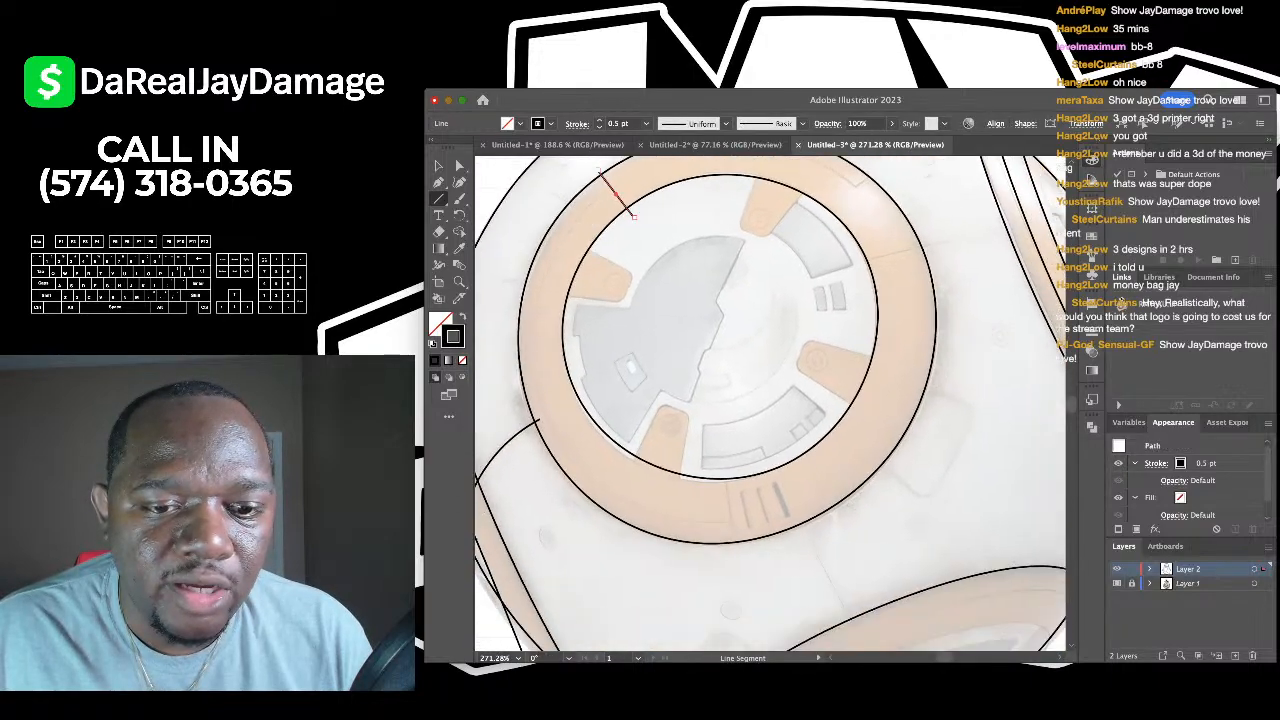
scroll(754, 593, up, 3)
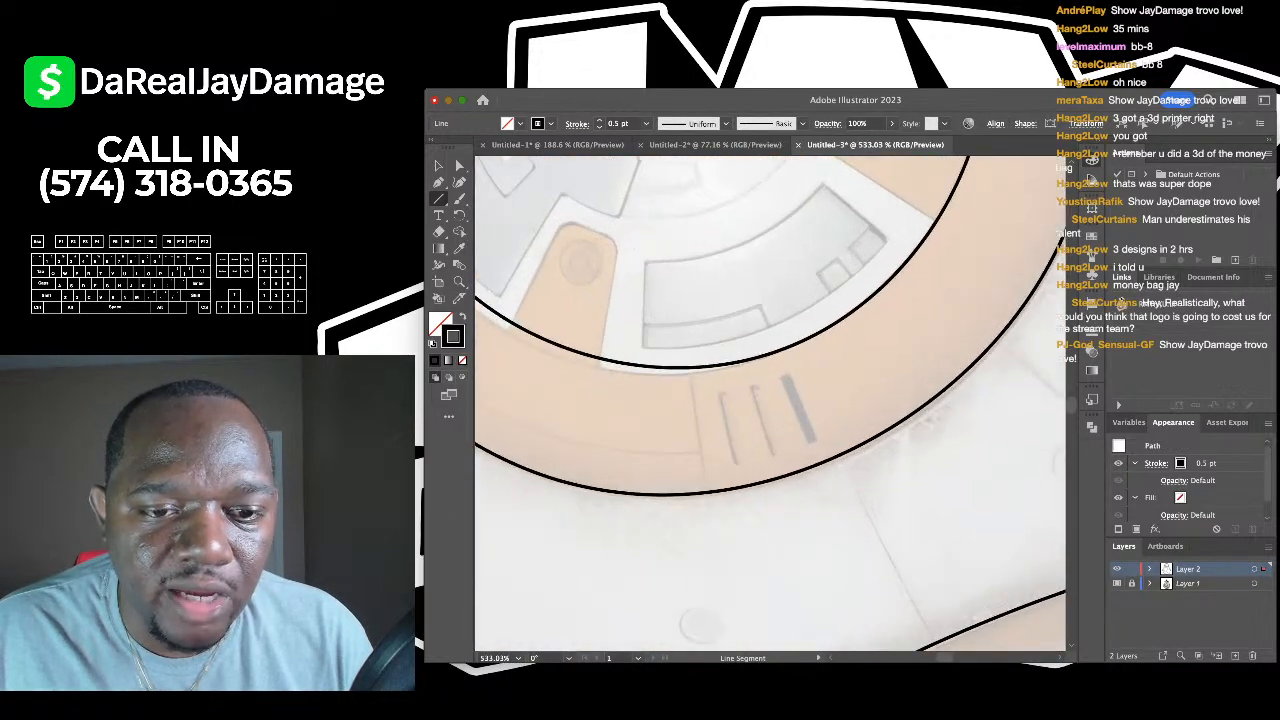
drag(688, 366, 716, 530)
scroll(826, 528, down, 3)
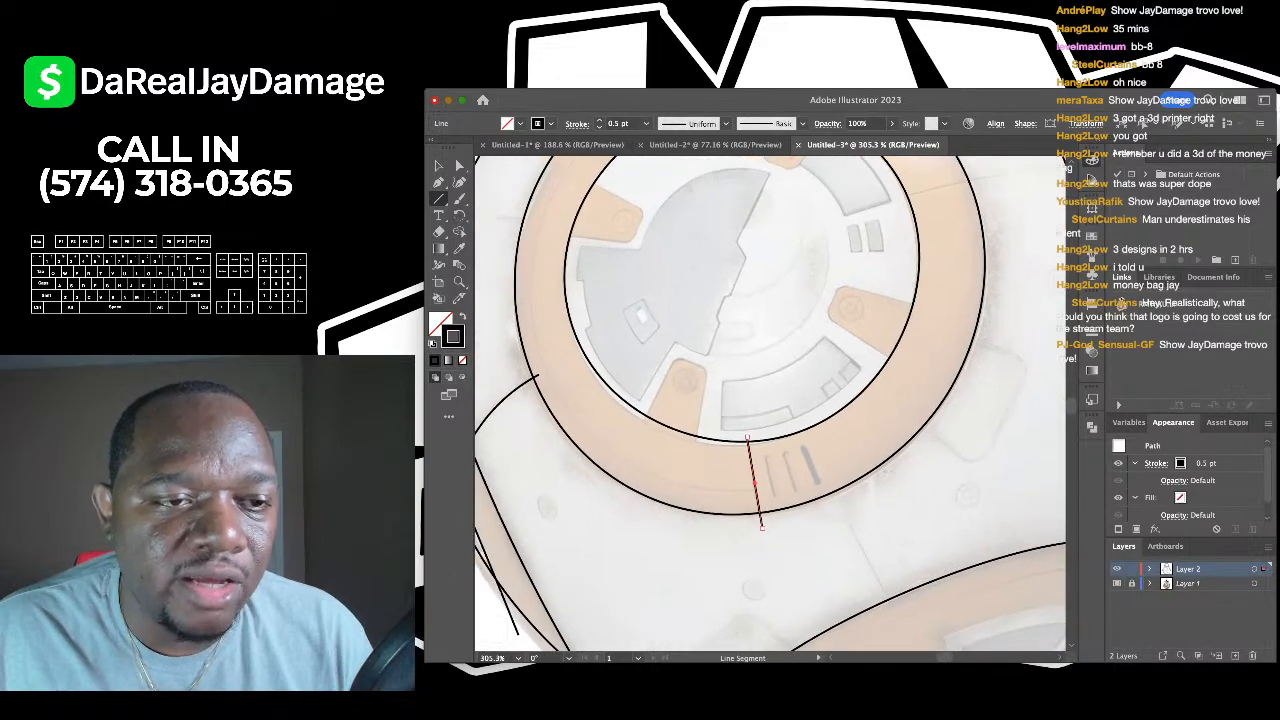
scroll(770, 400, up, 2)
- Extend the line into a curved arc that follows the inside of BB-8's orange ring
key(shift+grave)
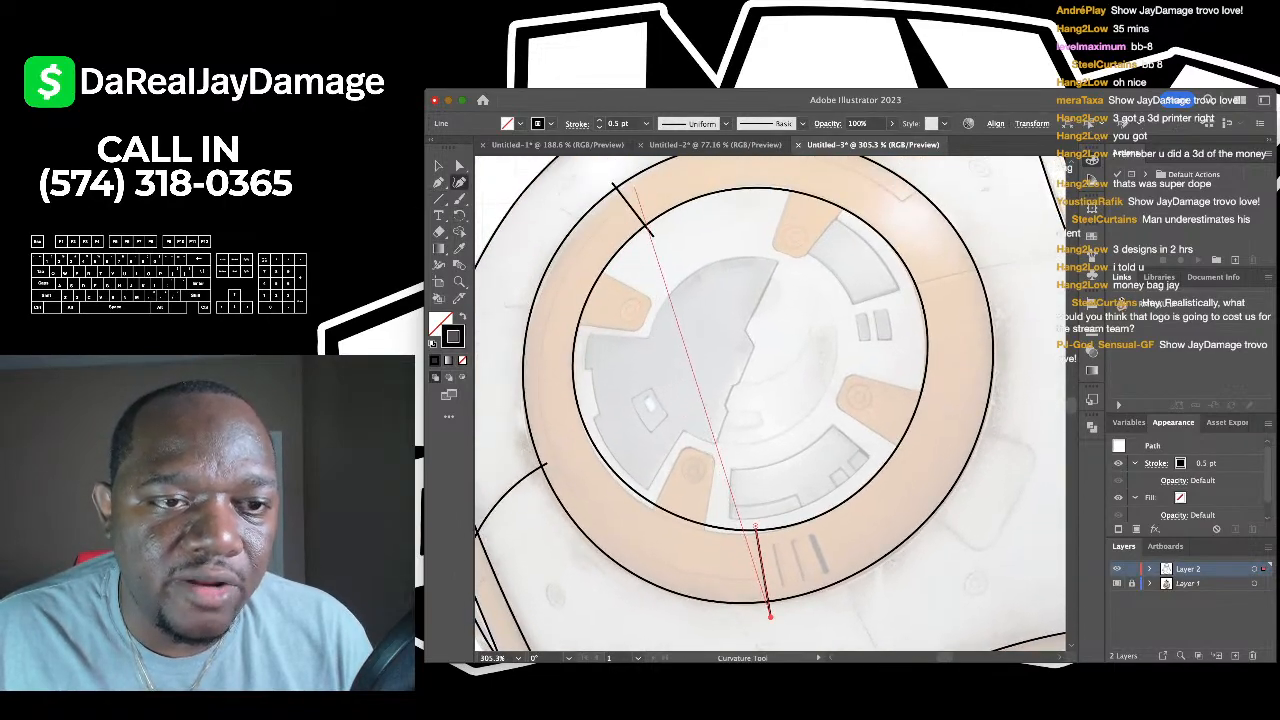
key(Escape)
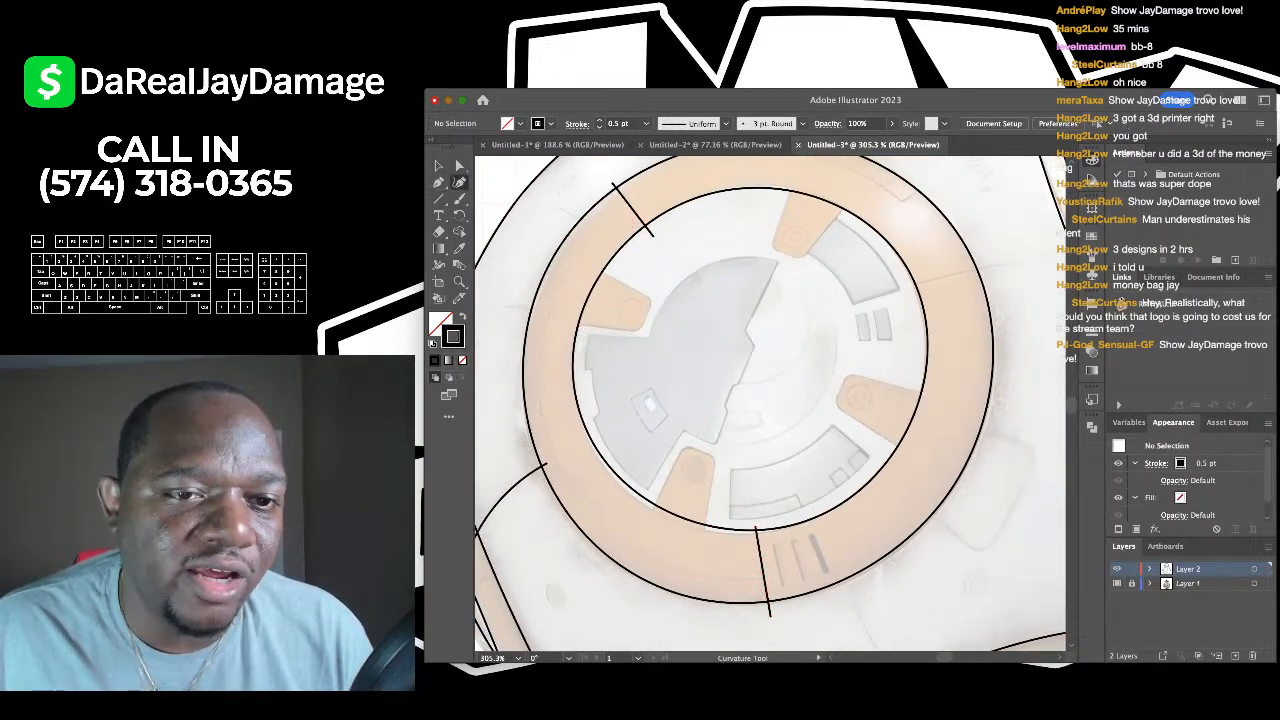
click(628, 191)
scroll(630, 190, down, 1)
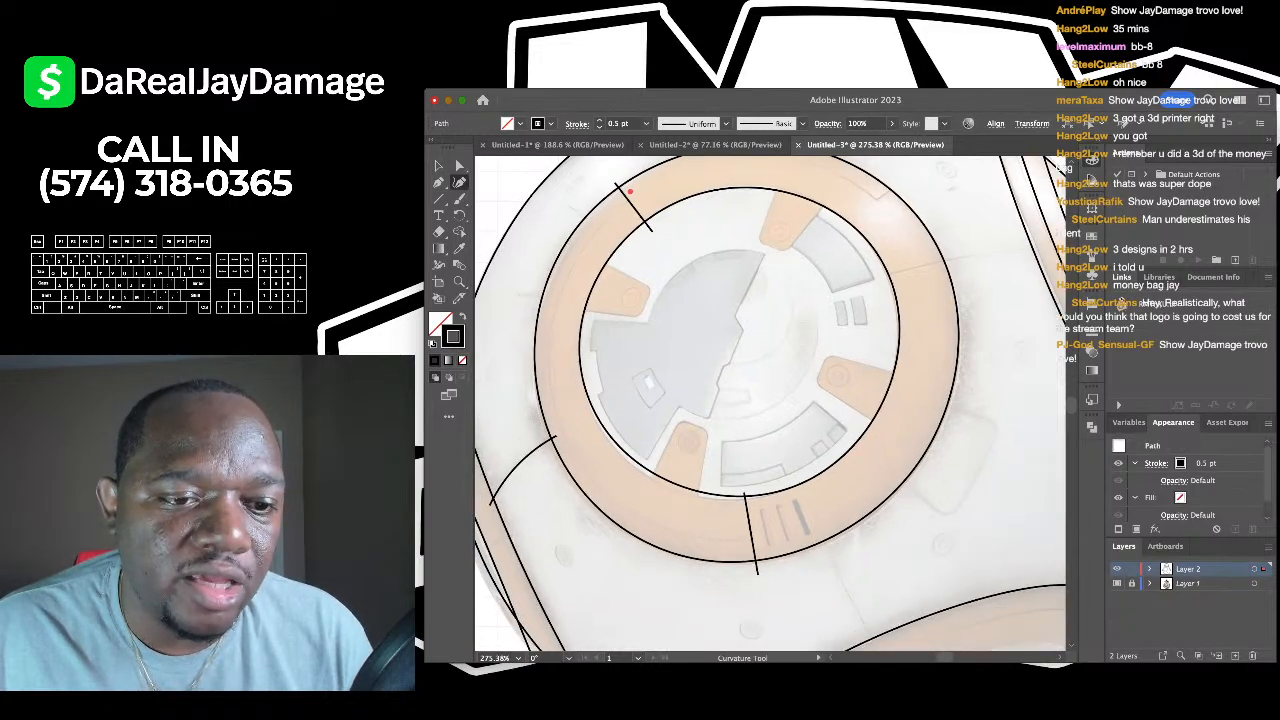
click(566, 448)
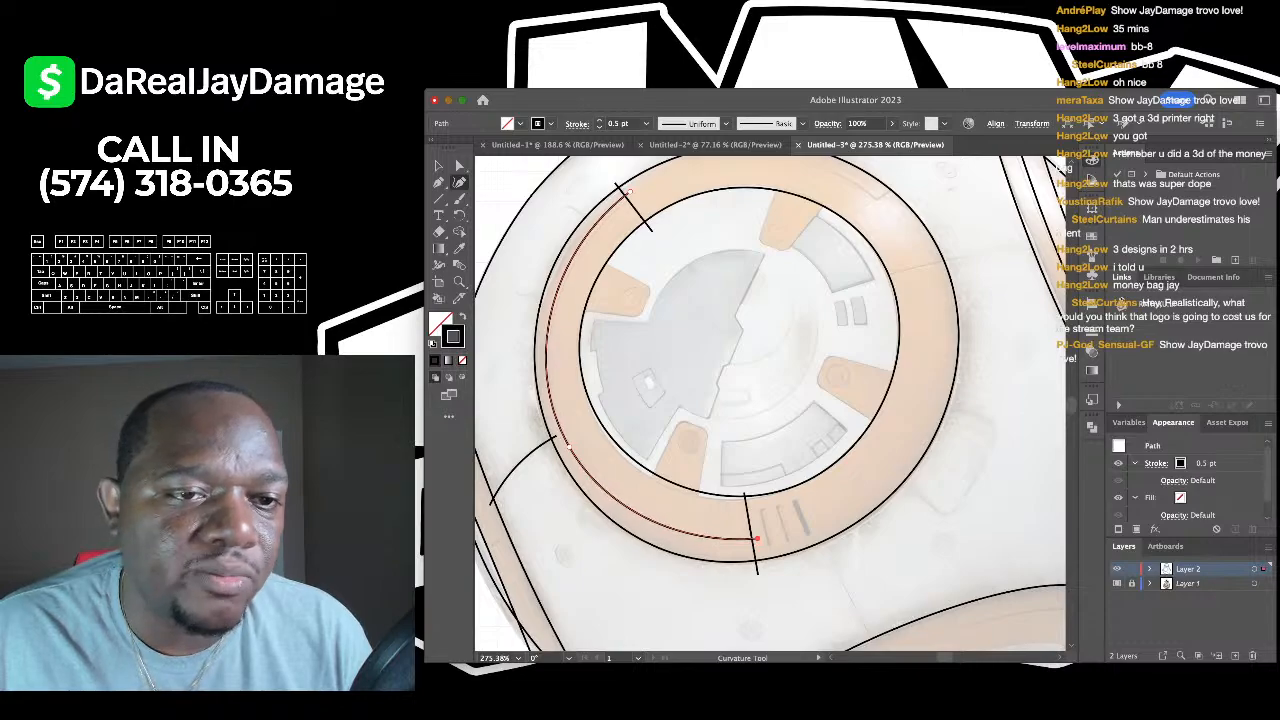
click(438, 166)
click(580, 390)
scroll(580, 390, down, 2)
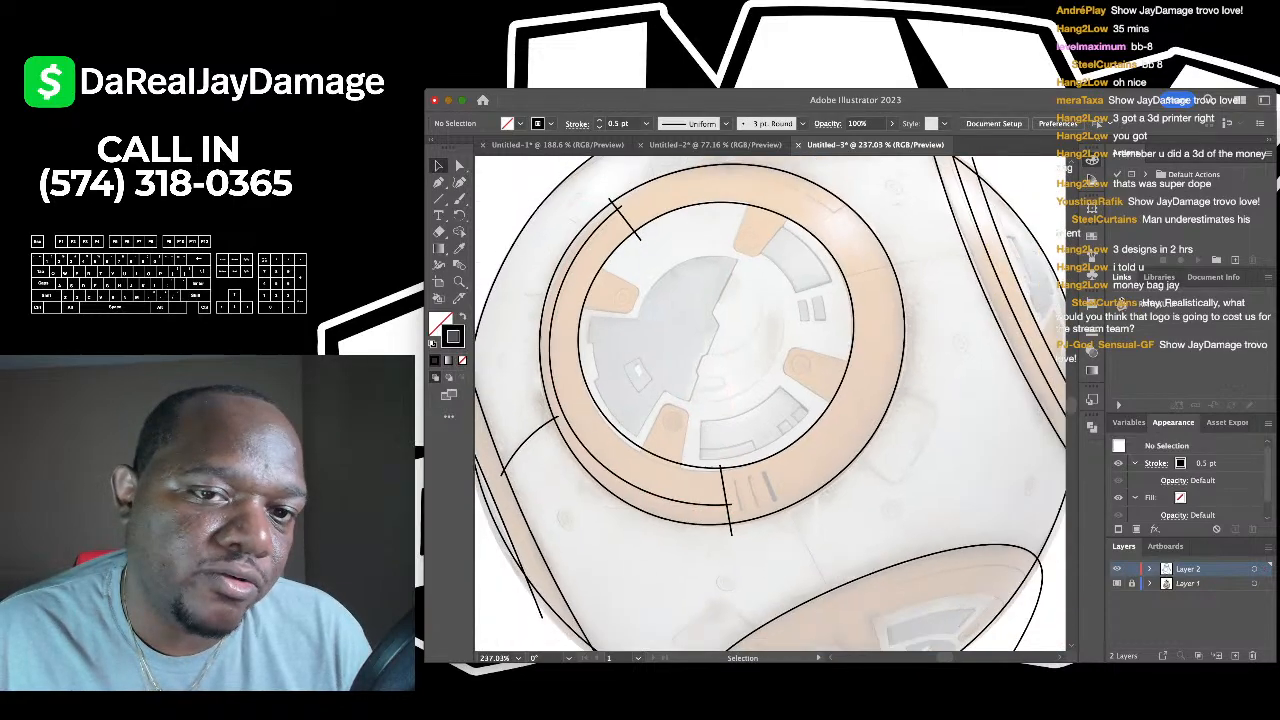
scroll(644, 300, right, 2)
scroll(644, 240, up, 2)
scroll(760, 350, up, 3)
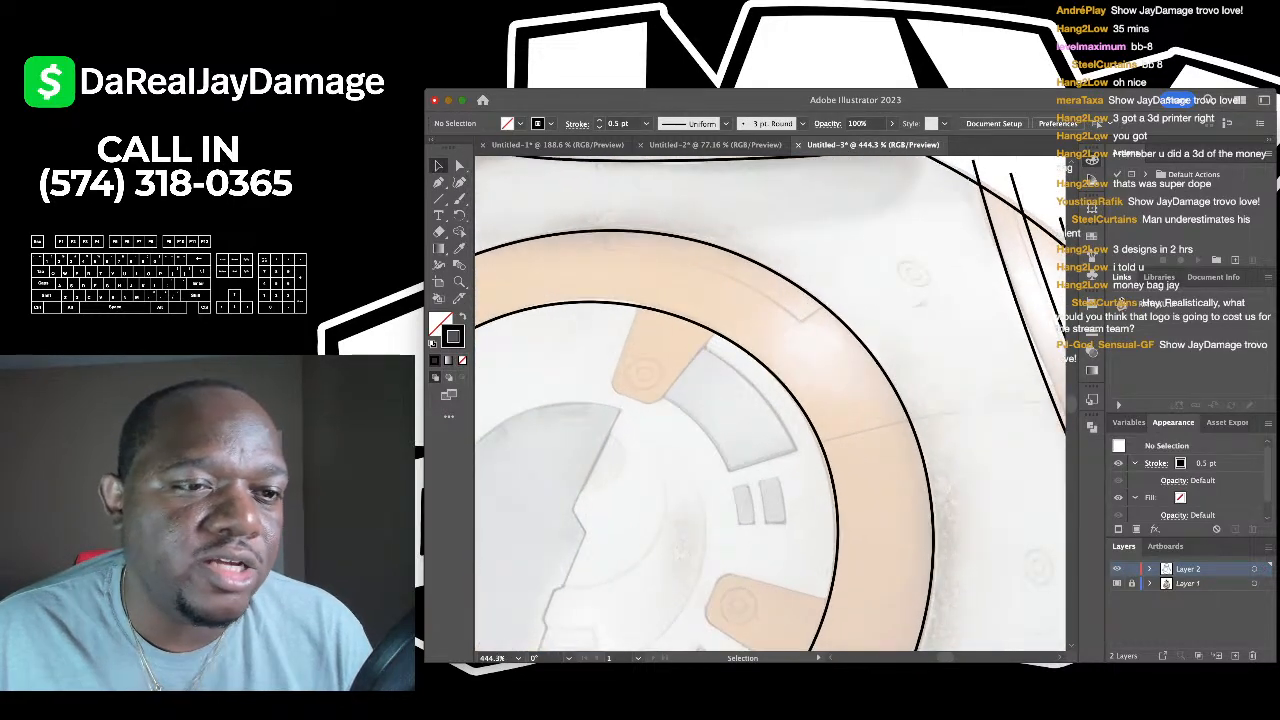
- Trace a four-corner notched panel edge along the ring's top and bend its long segment to the arc
key(p)
click(610, 219)
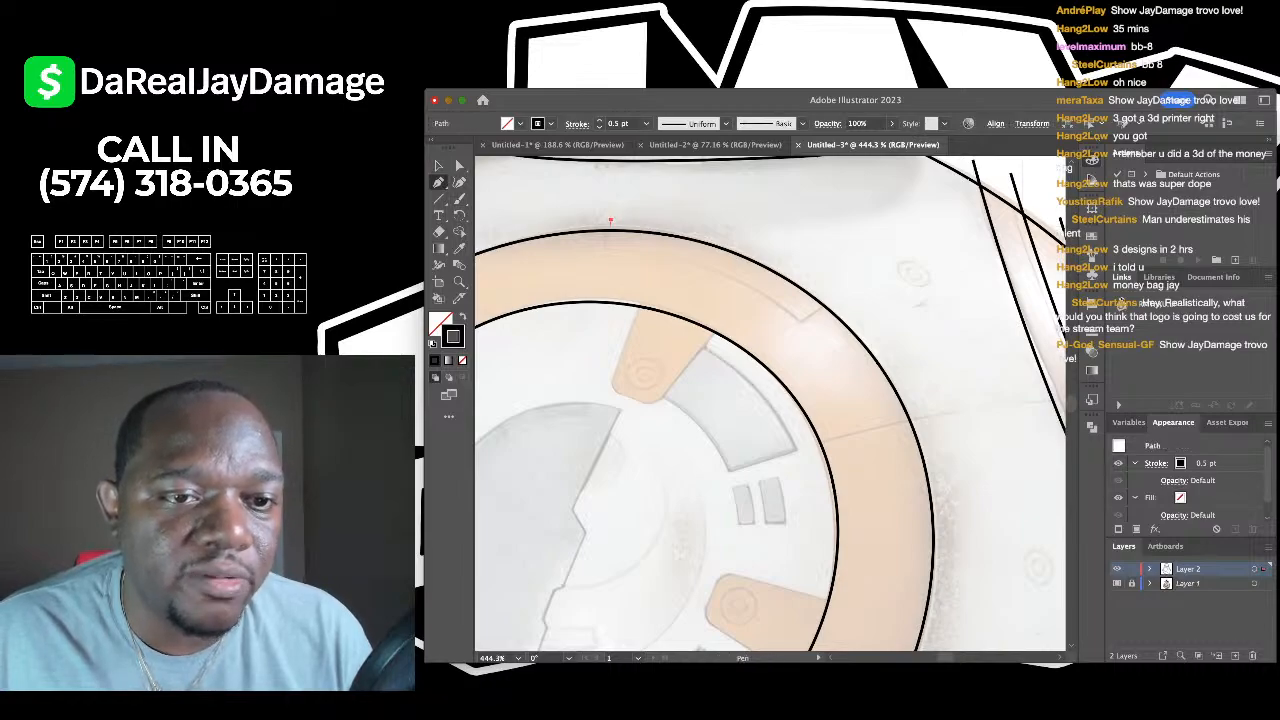
click(604, 250)
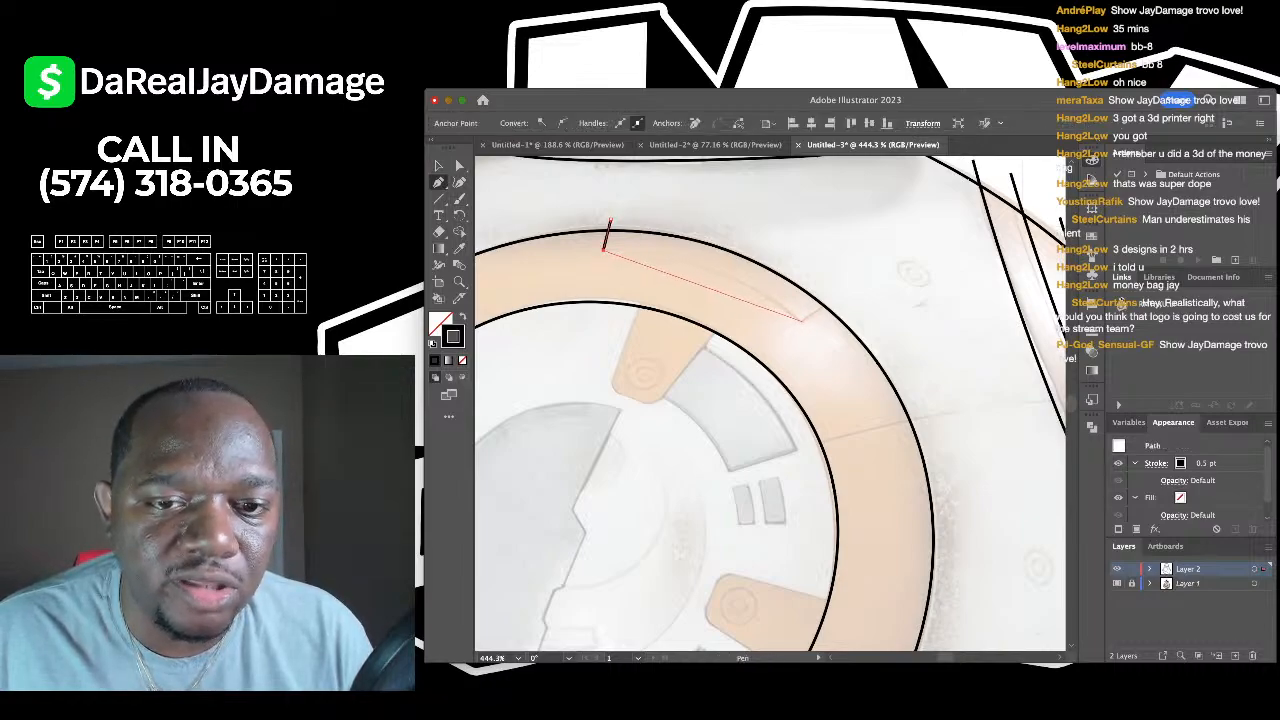
click(802, 320)
click(832, 300)
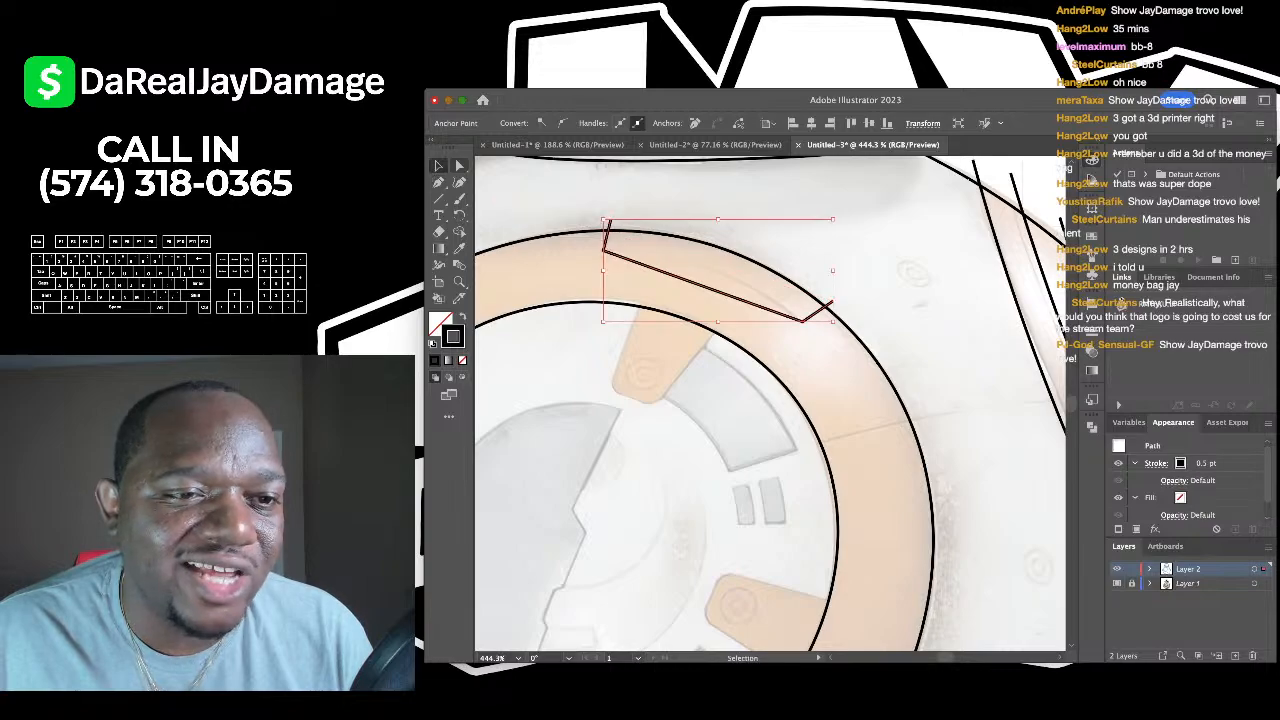
key(shift+grave)
drag(684, 278, 684, 262)
key(v)
click(586, 175)
scroll(586, 175, down, 5)
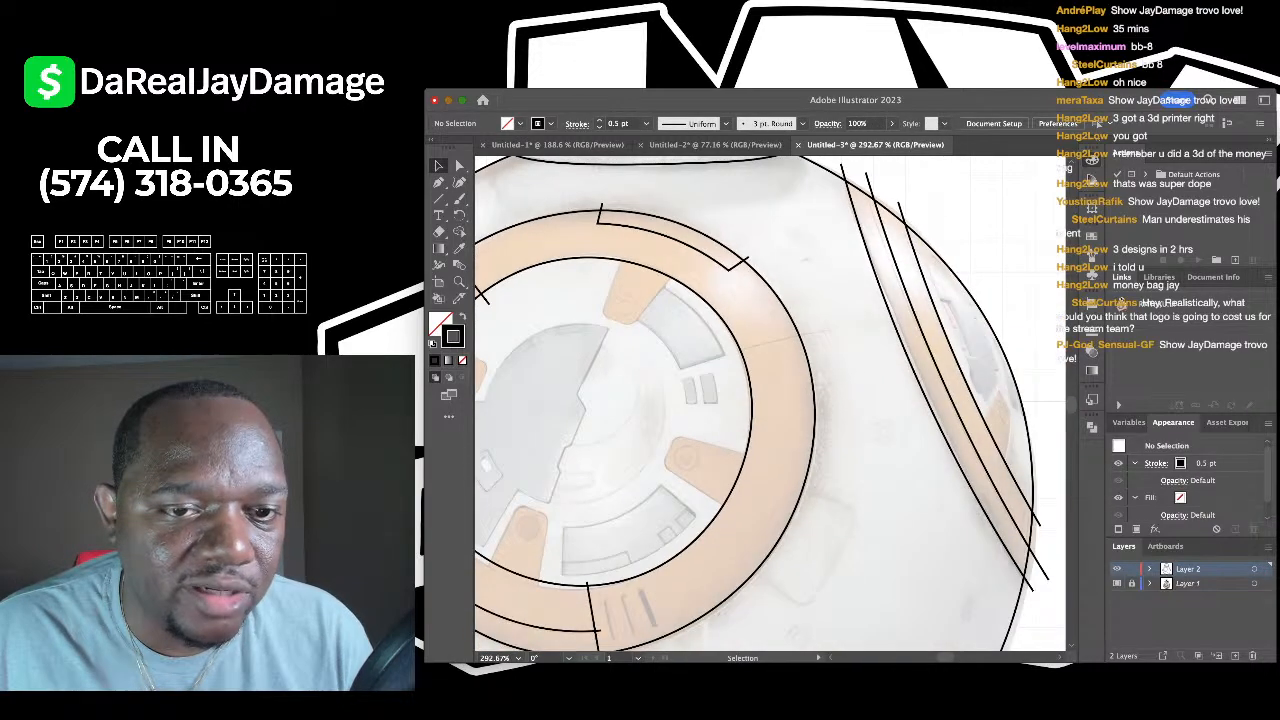
scroll(685, 252, up, 4)
- Draw a curved seam line across the orange ring toward the right stripes, then zoom out
key(backslash)
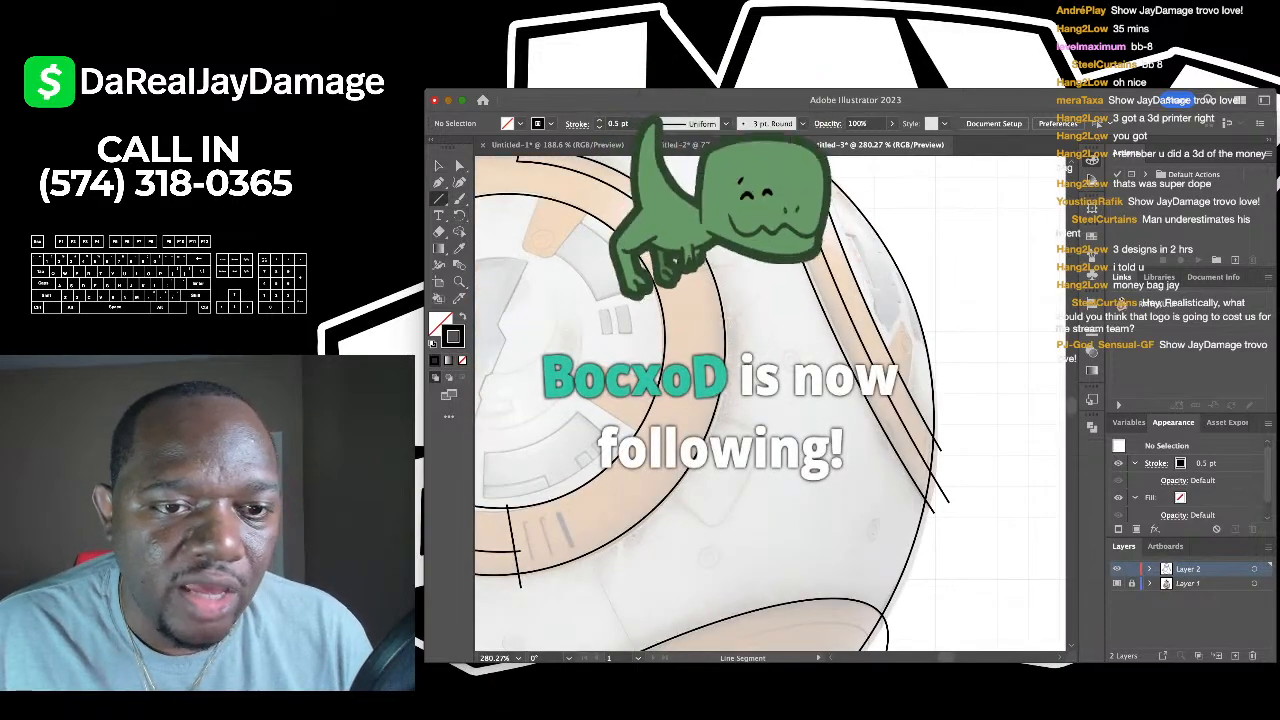
scroll(655, 280, up, 3)
drag(645, 287, 778, 256)
scroll(778, 256, right, 3)
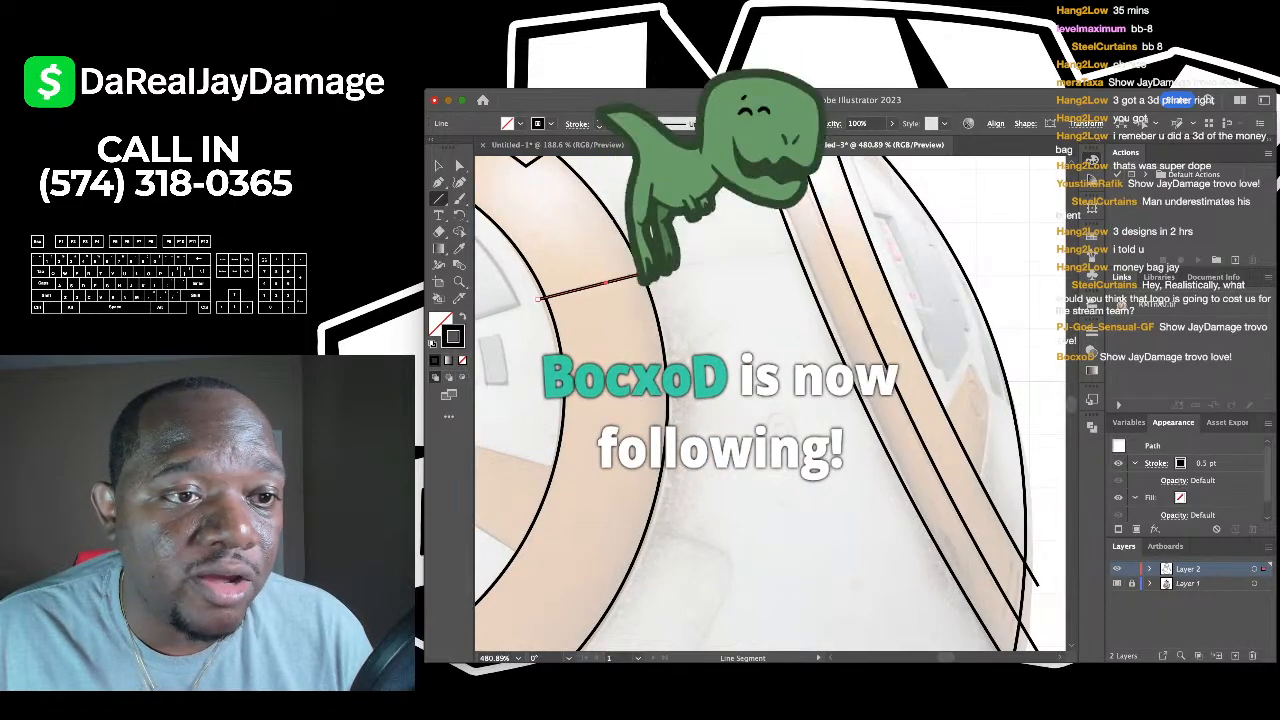
key(shift+grave)
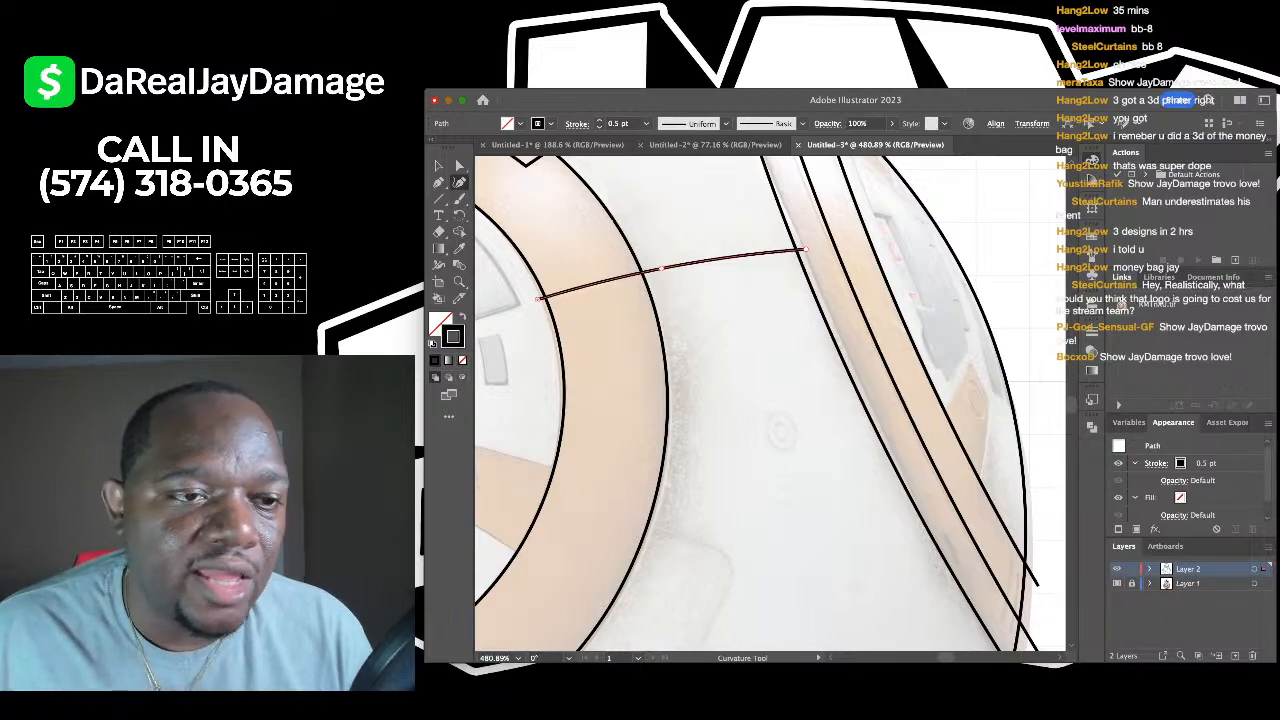
key(v)
key(super+shift+a)
scroll(740, 400, down, 5)
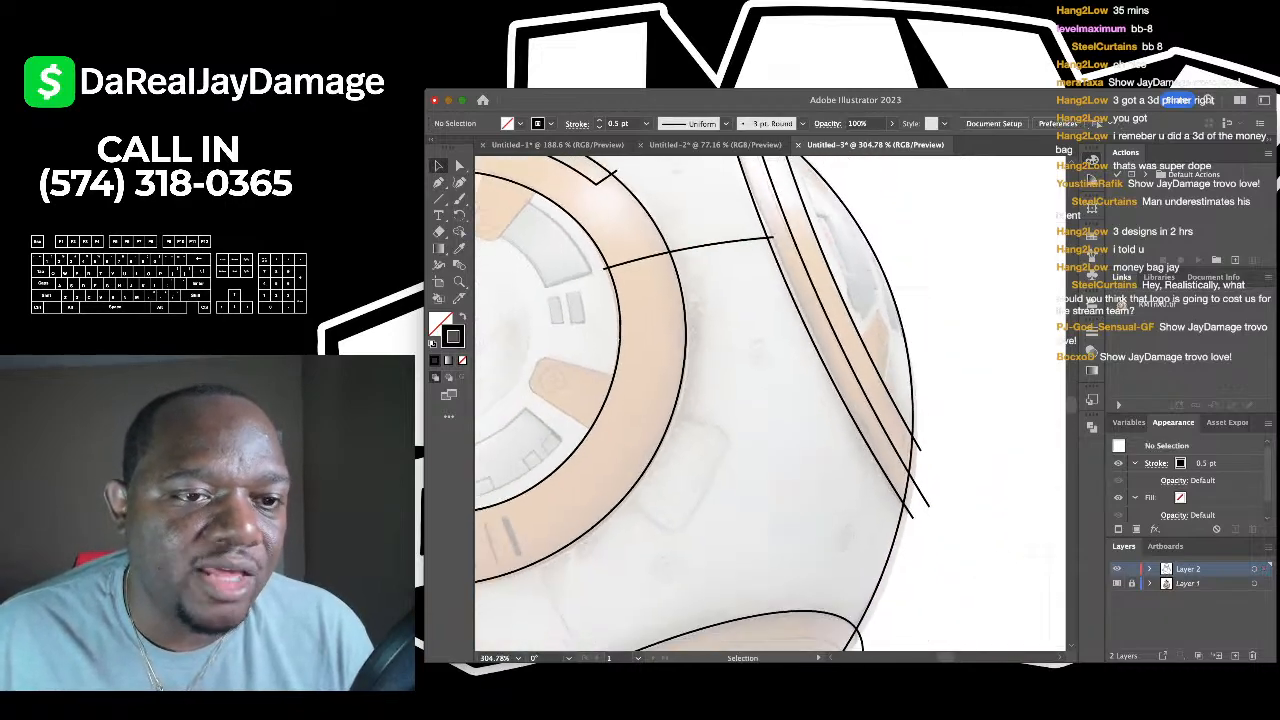
scroll(740, 400, left, 2)
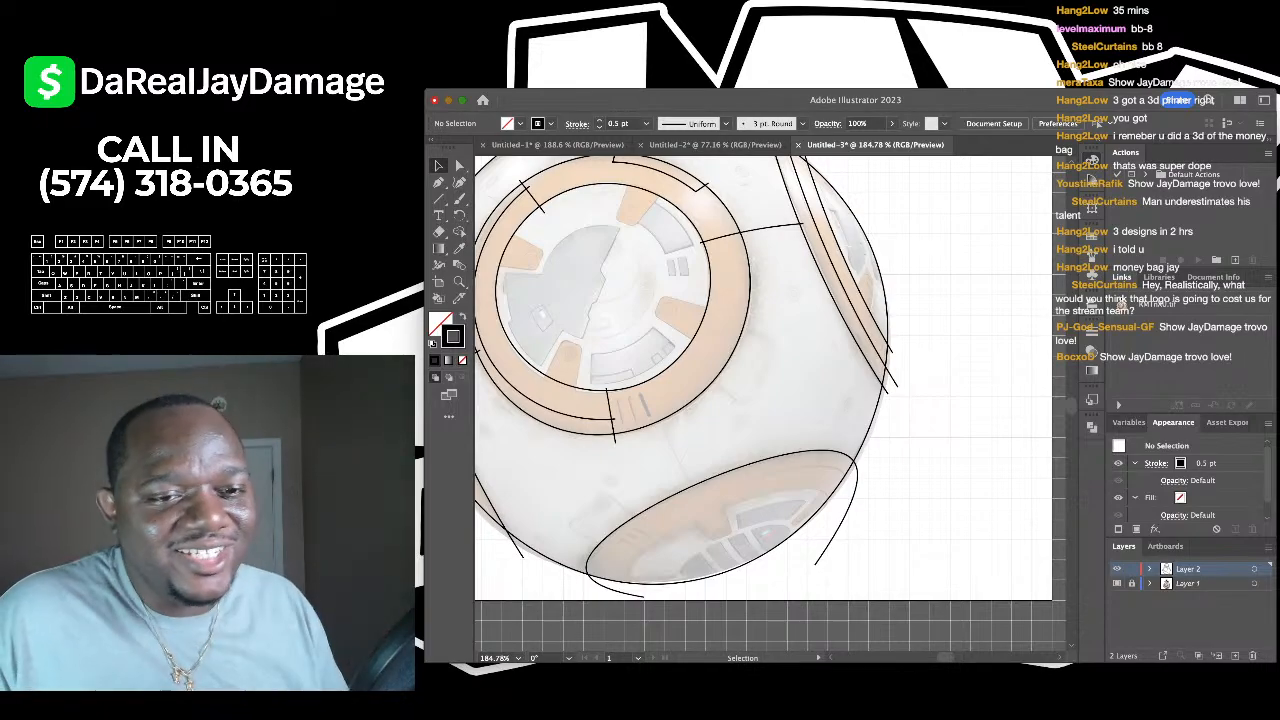
scroll(612, 280, up, 1)
scroll(640, 300, up, 3)
scroll(640, 300, down, 2)
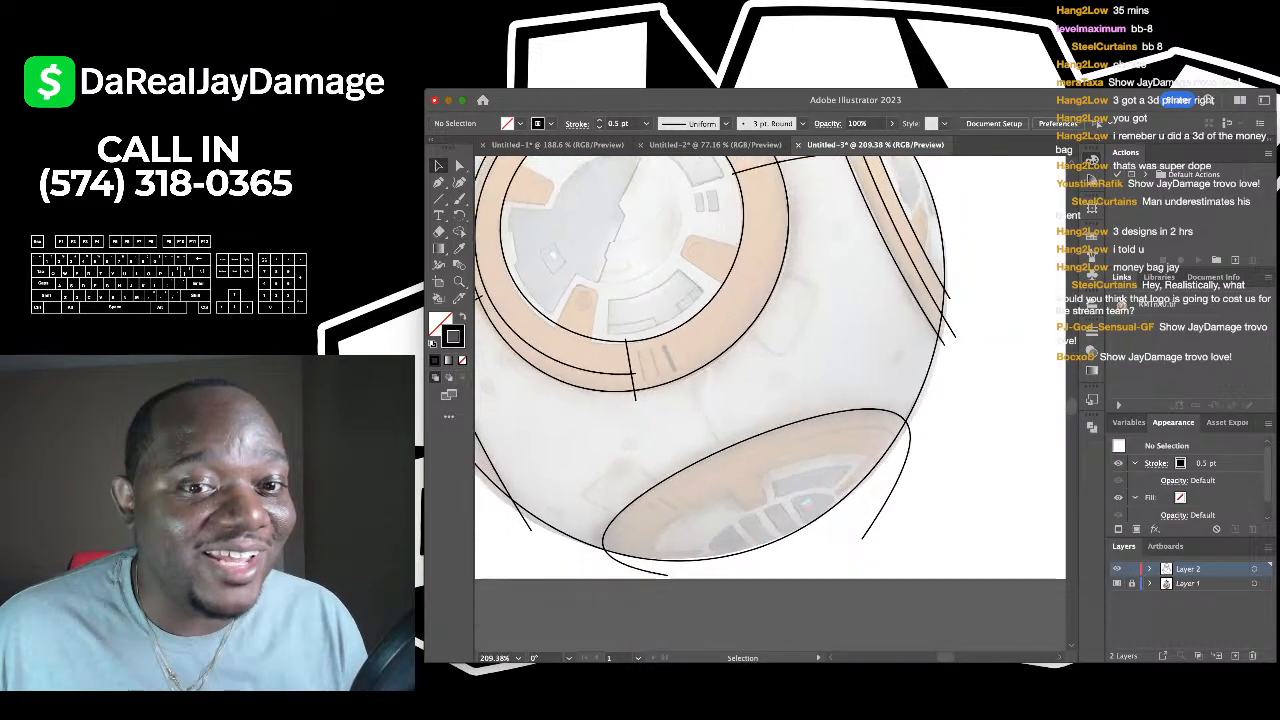
key(p)
- Outline the grey panel as a closed three-corner Pen shape and bow its top edge to match the ring's arc
scroll(660, 395, up, 5)
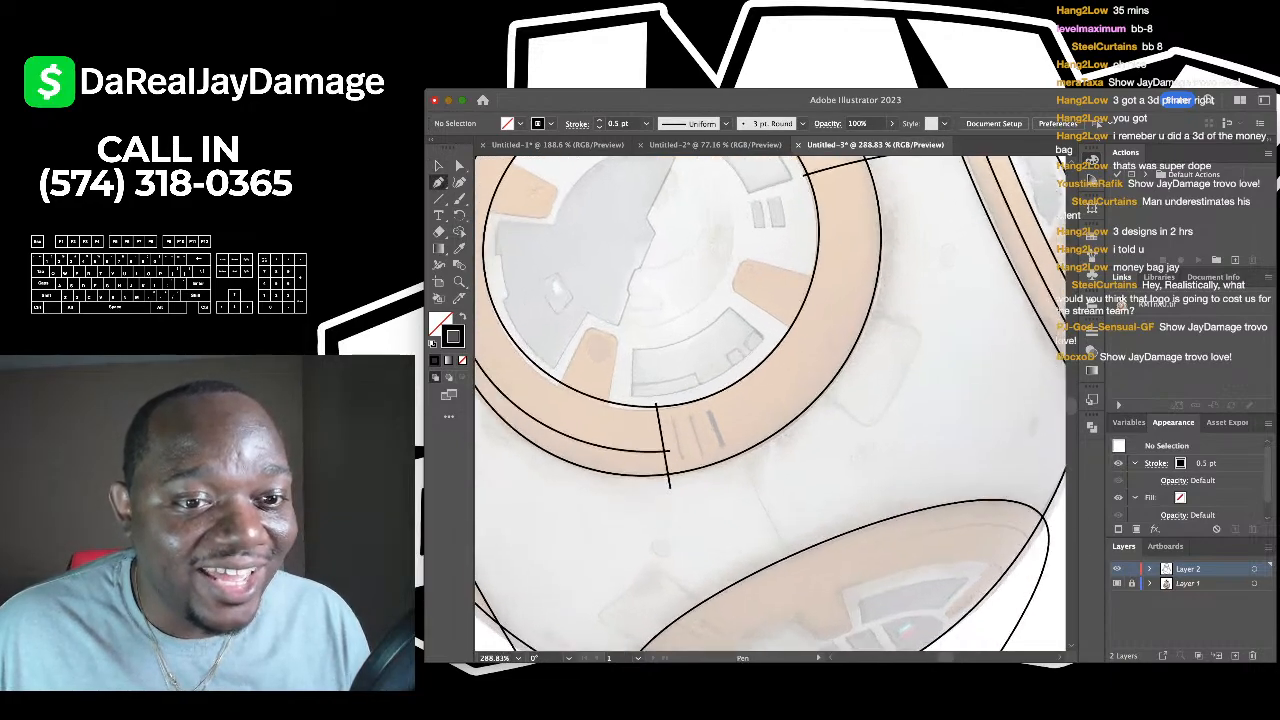
click(629, 343)
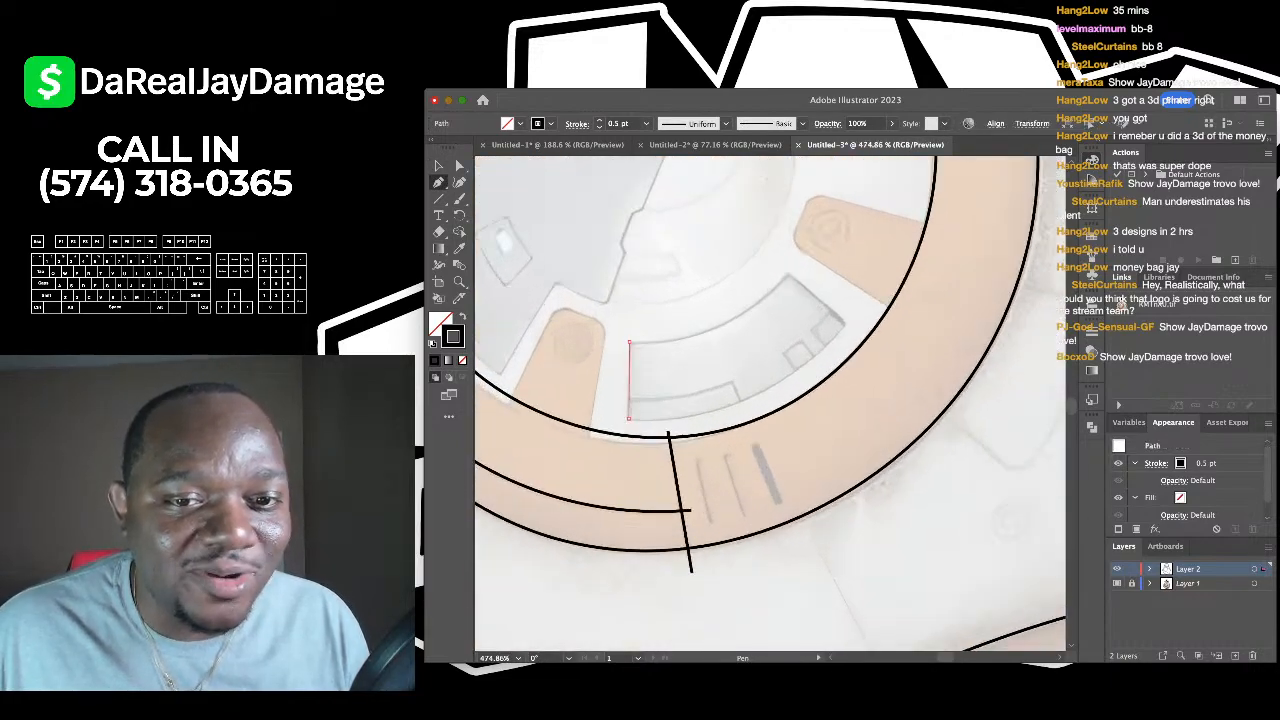
click(629, 418)
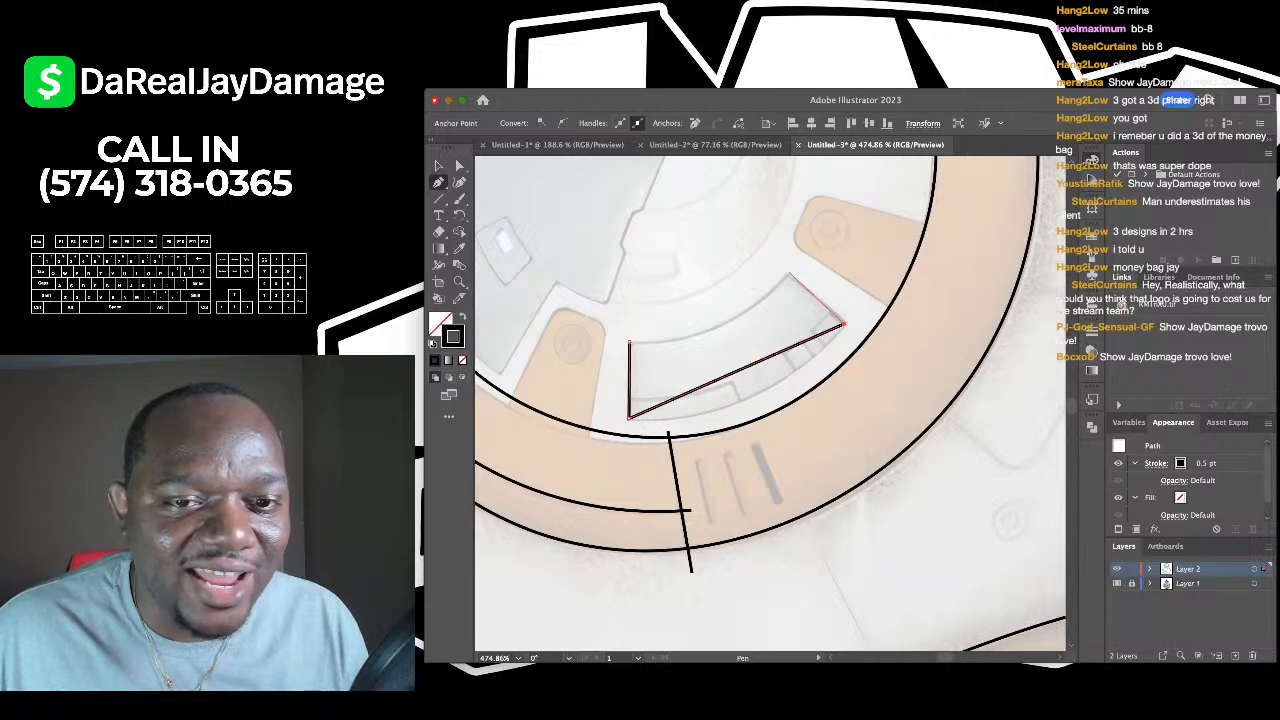
click(790, 273)
click(629, 343)
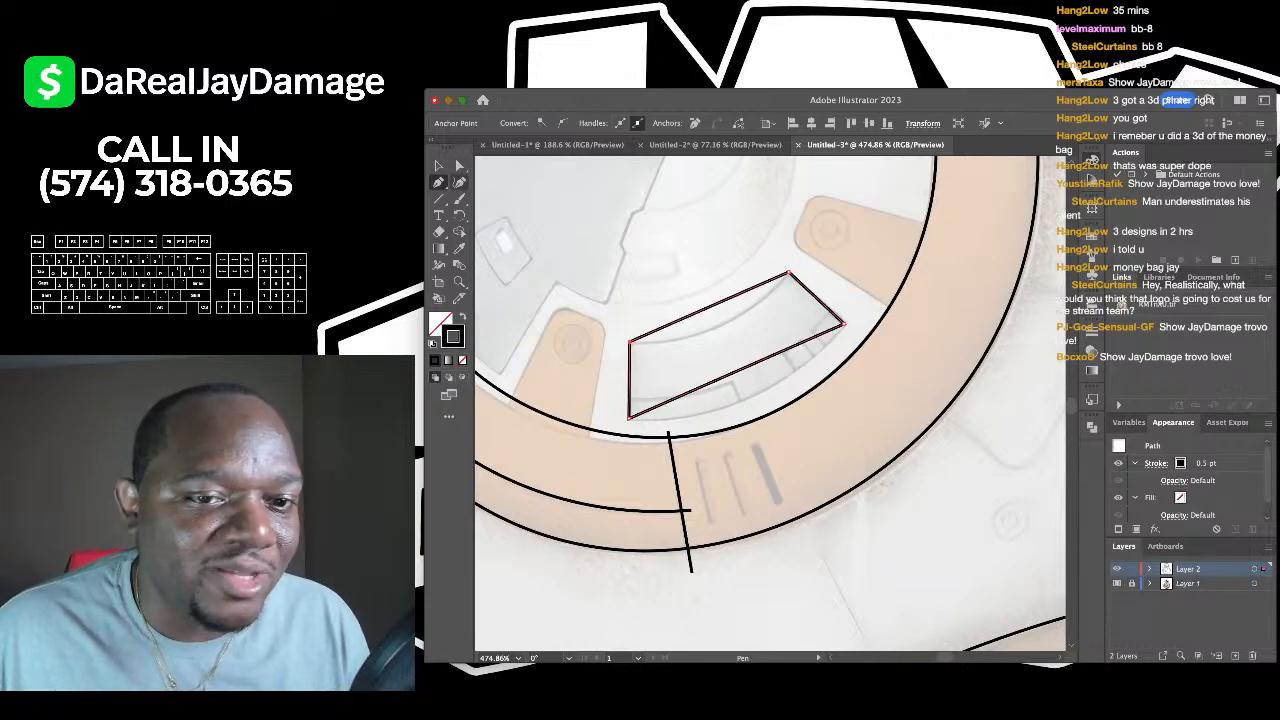
key(shift+grave)
drag(710, 308, 751, 397)
scroll(751, 397, down, 3)
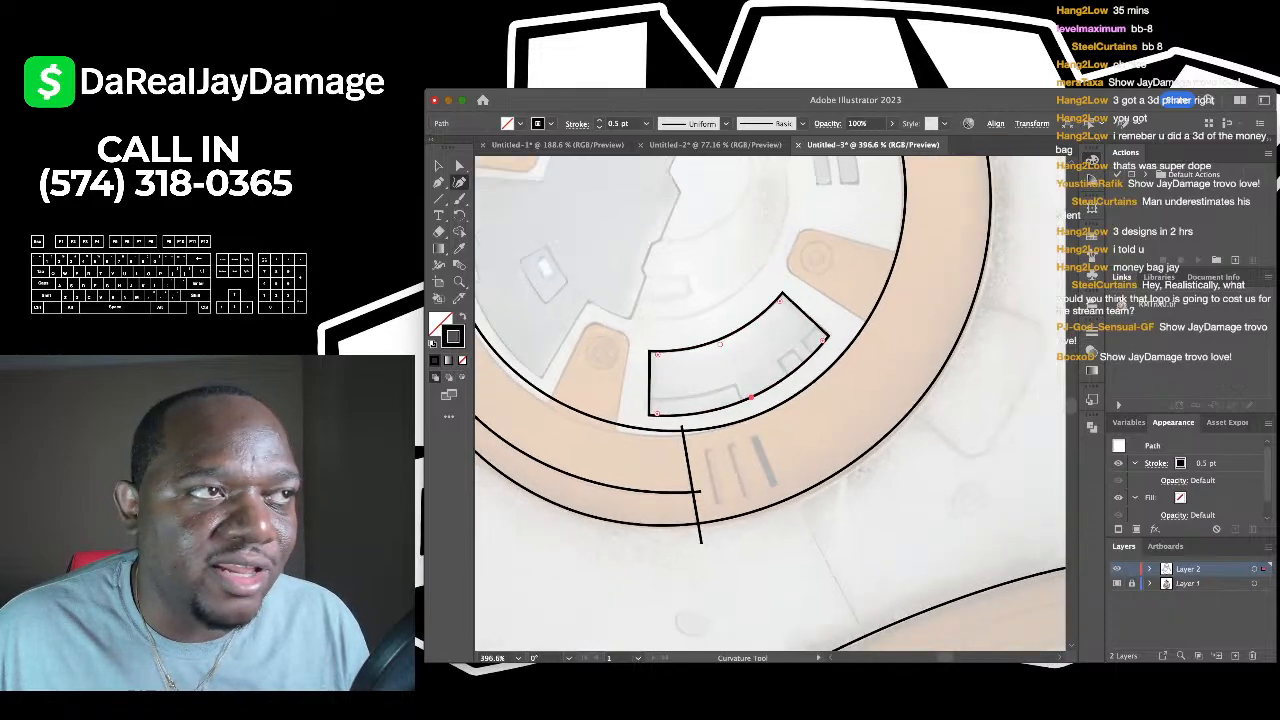
key(v)
key(ctrl+shift+a)
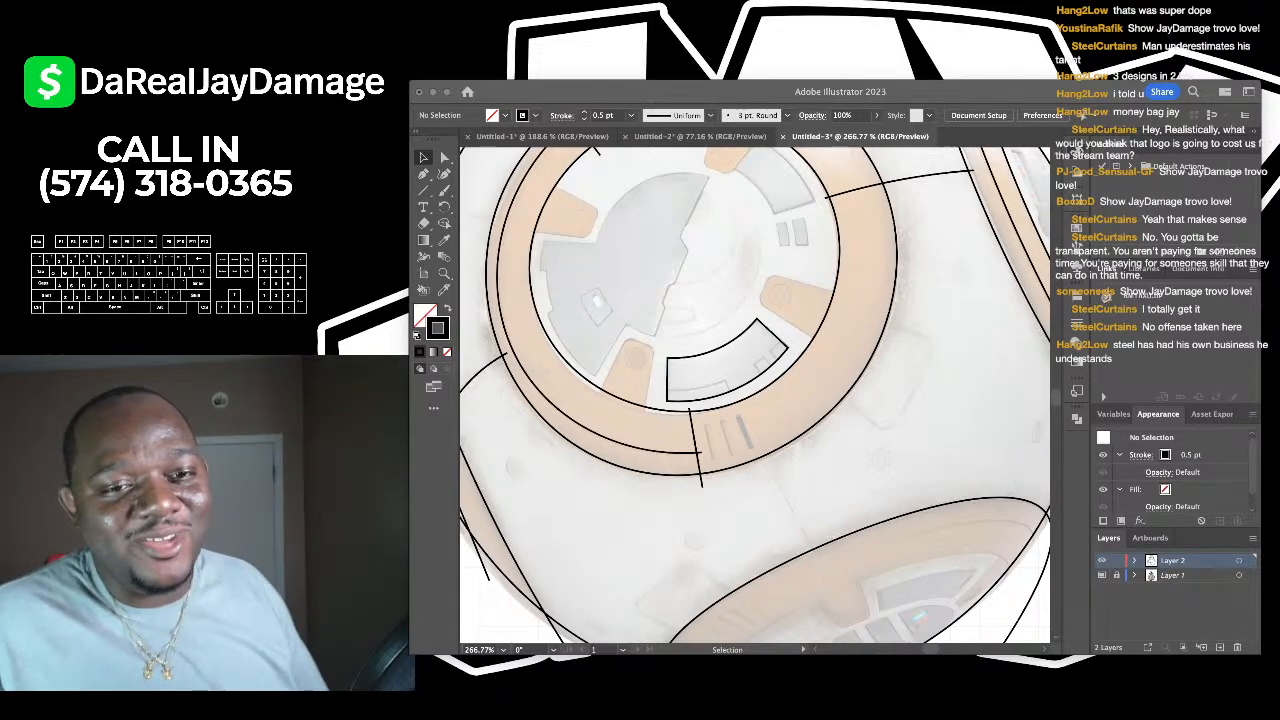
- Trace the jagged zigzag split down the grey plate's right side with the Pen tool
drag(660, 91, 675, 99)
scroll(644, 574, down, 5)
scroll(625, 388, up, 6)
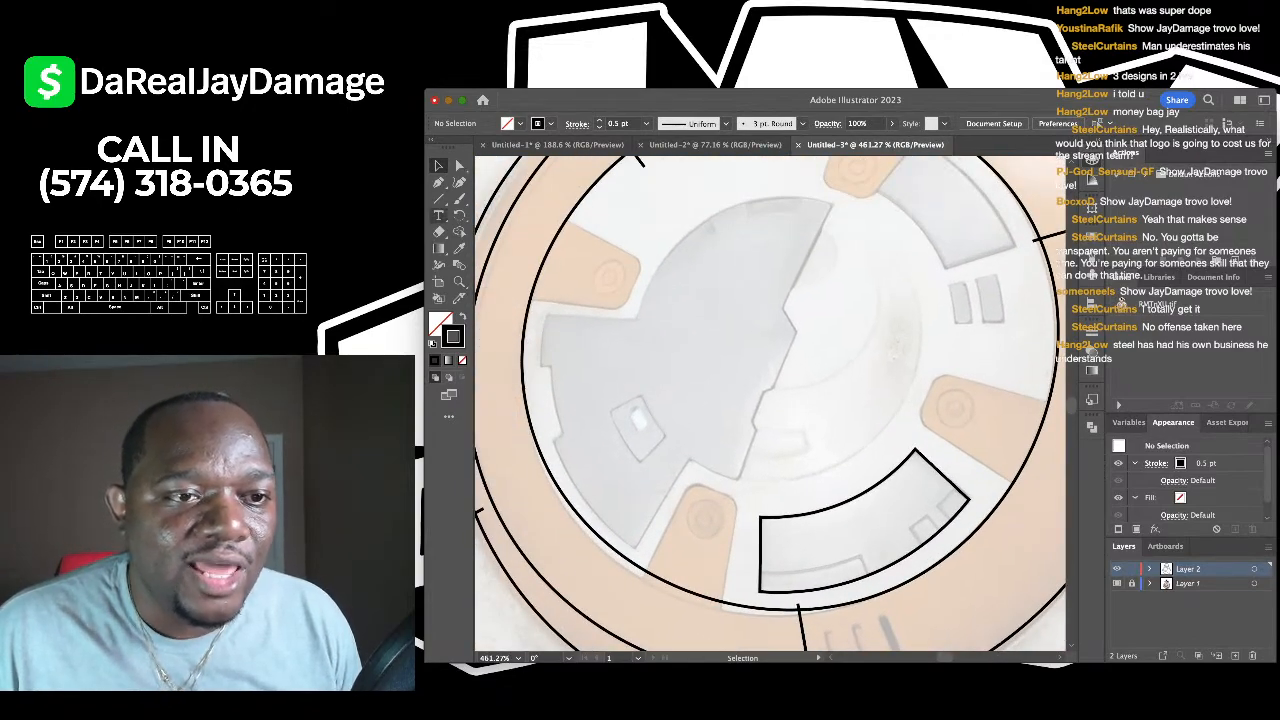
click(438, 182)
scroll(770, 405, right, 1)
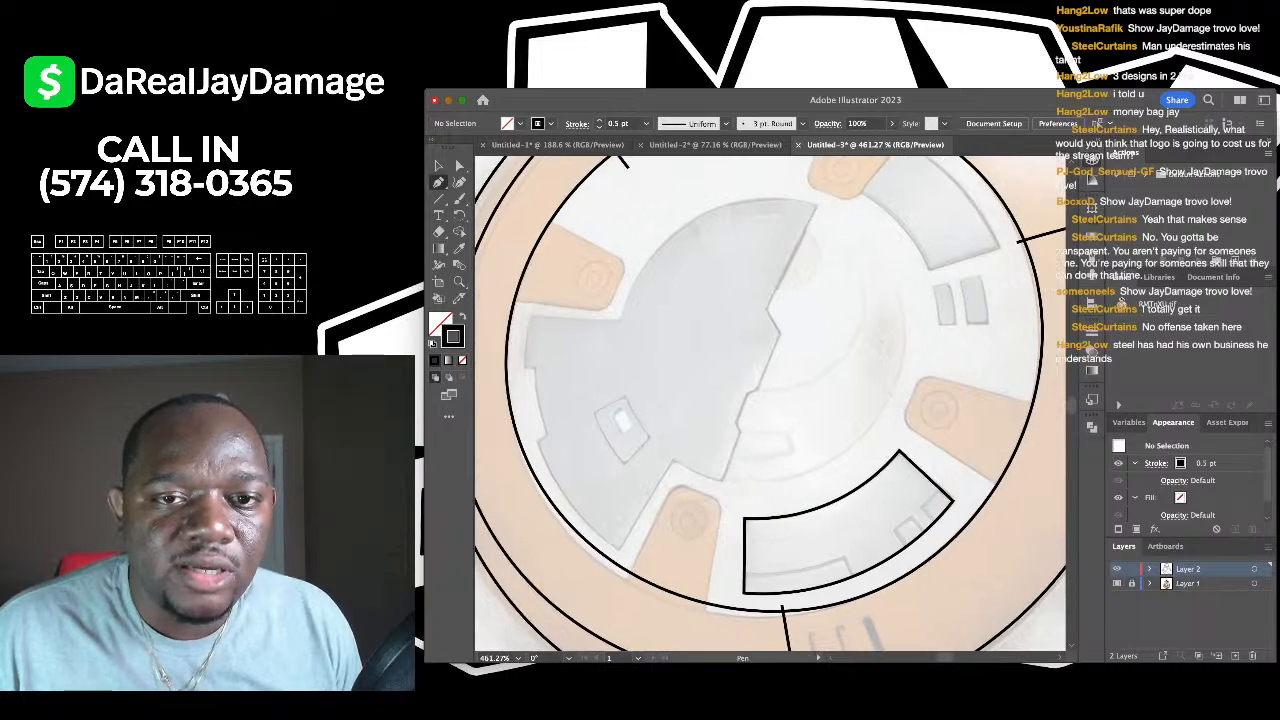
click(816, 207)
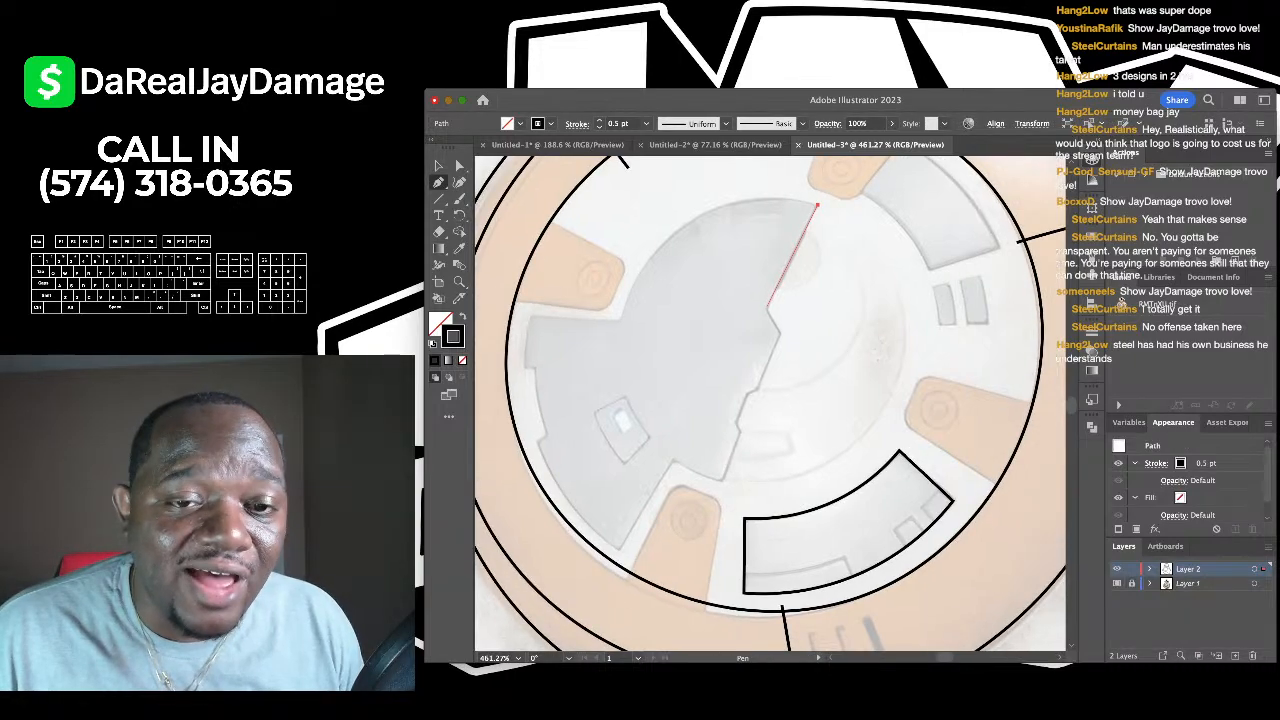
click(766, 309)
click(781, 336)
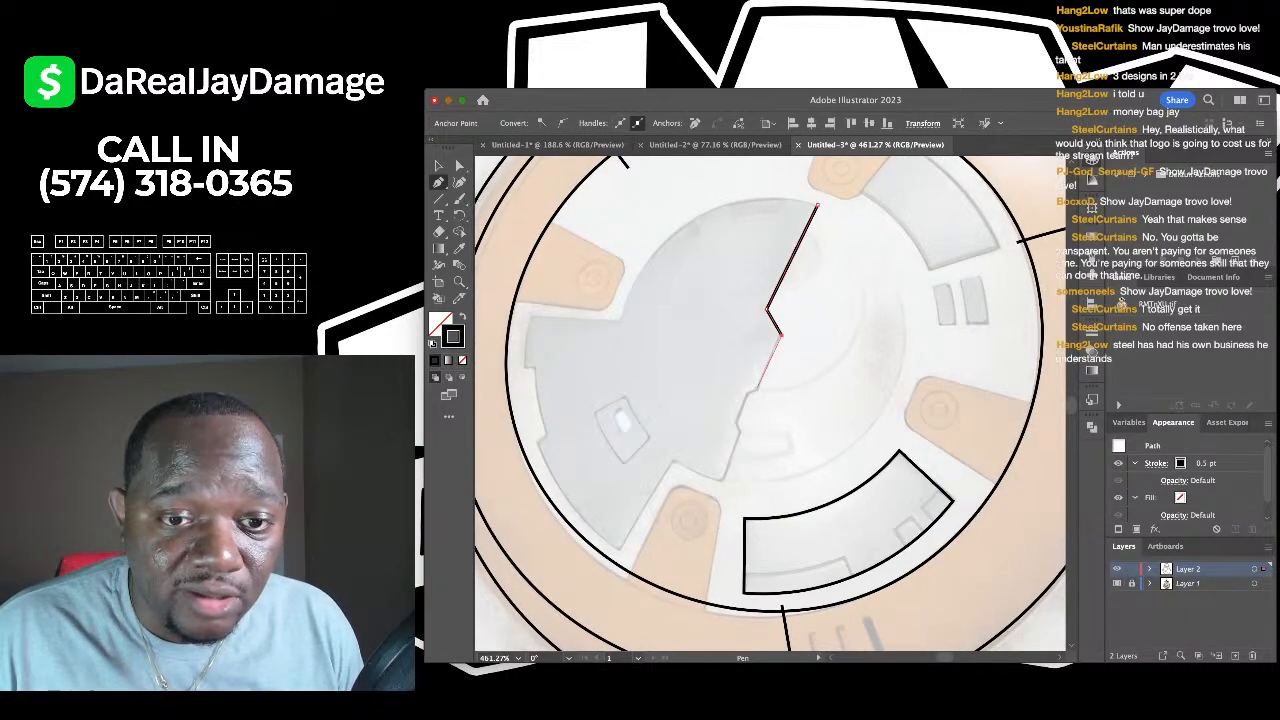
click(757, 390)
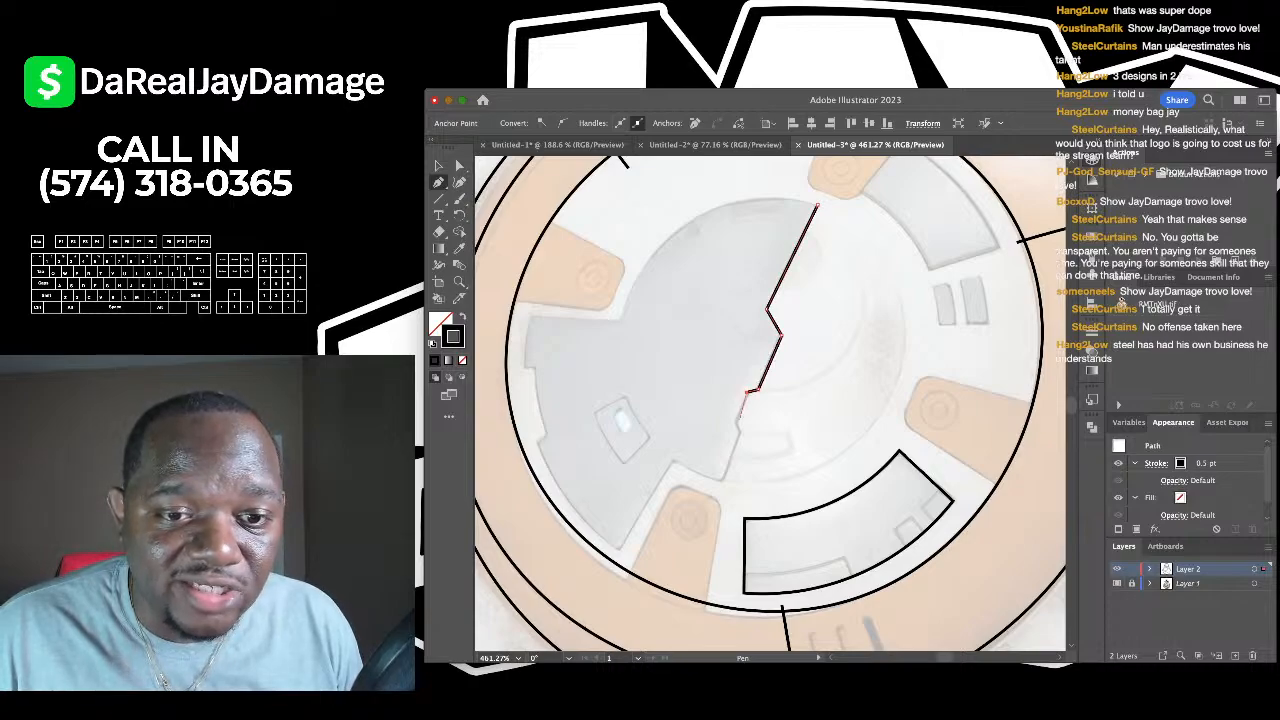
click(735, 424)
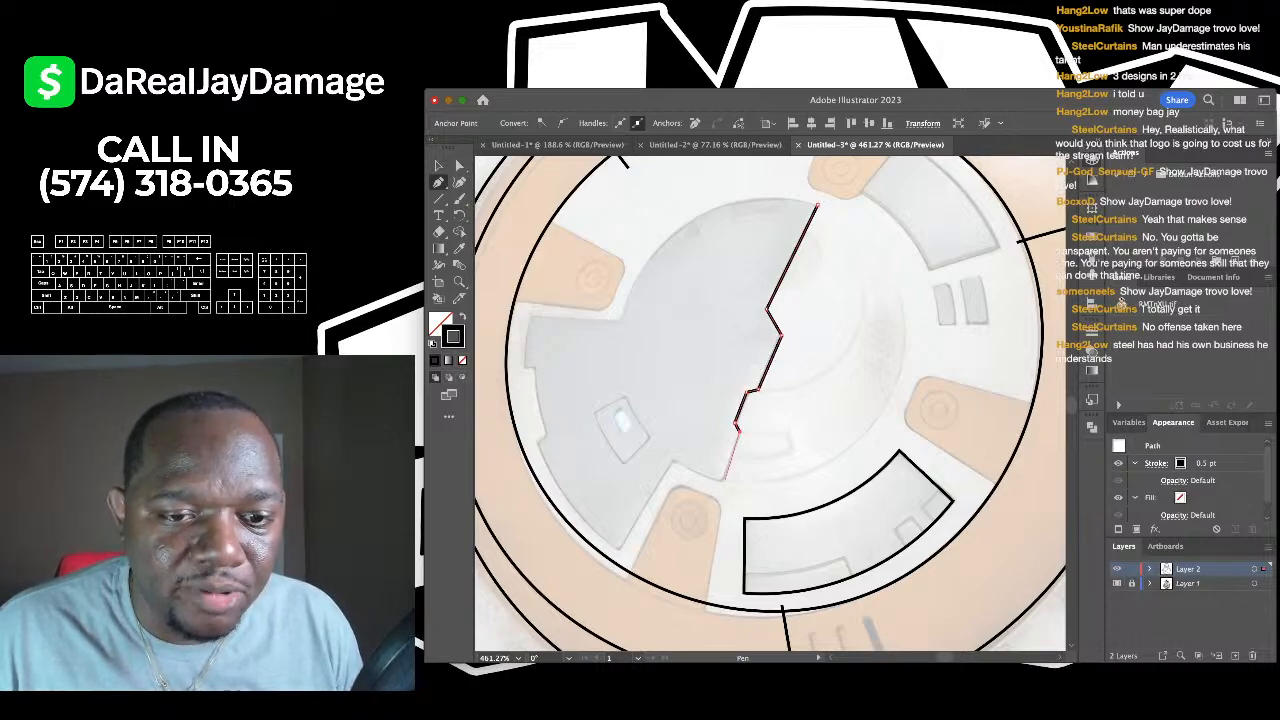
click(722, 484)
- Continue the outline along the plate's bottom and left side and close the shape
click(673, 465)
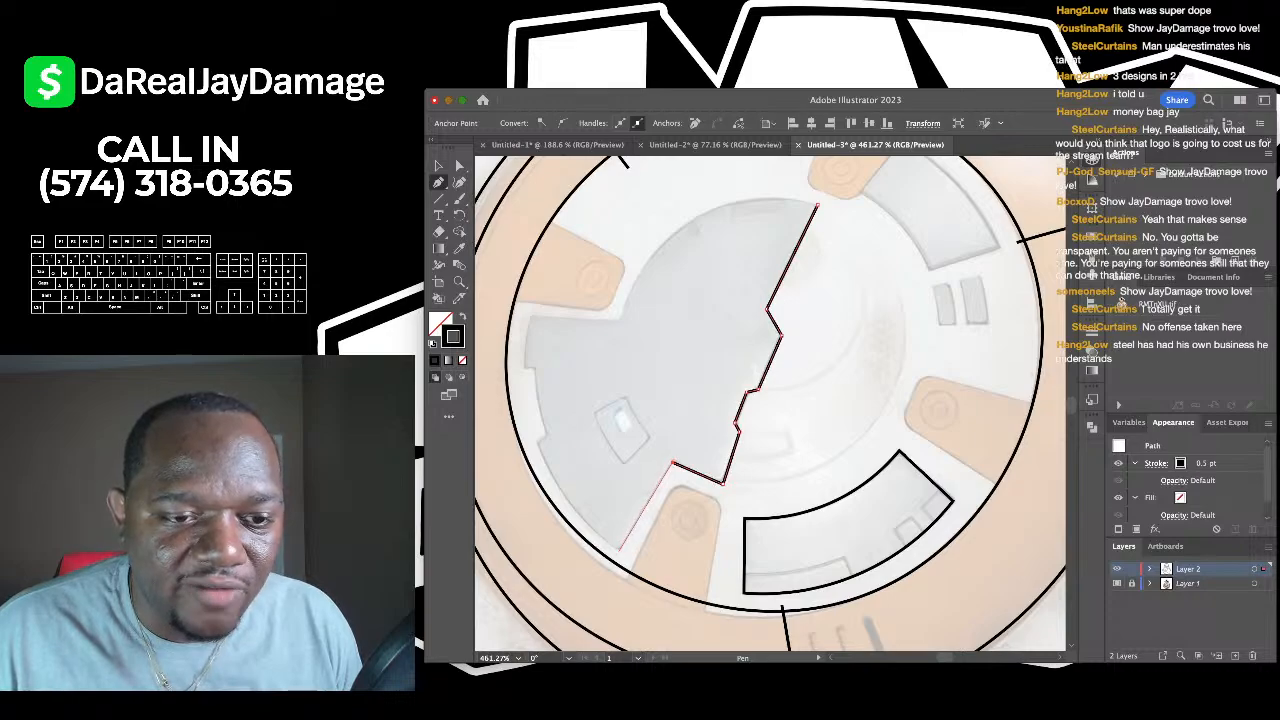
click(620, 548)
click(538, 440)
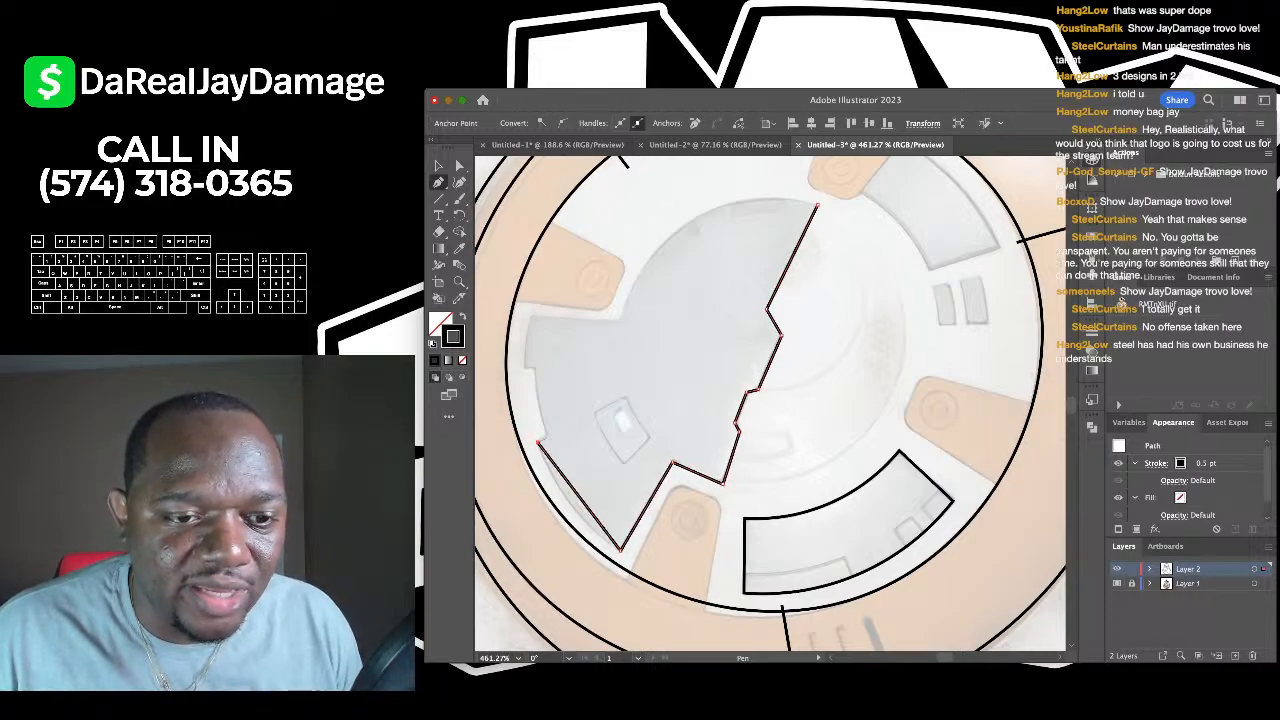
click(535, 368)
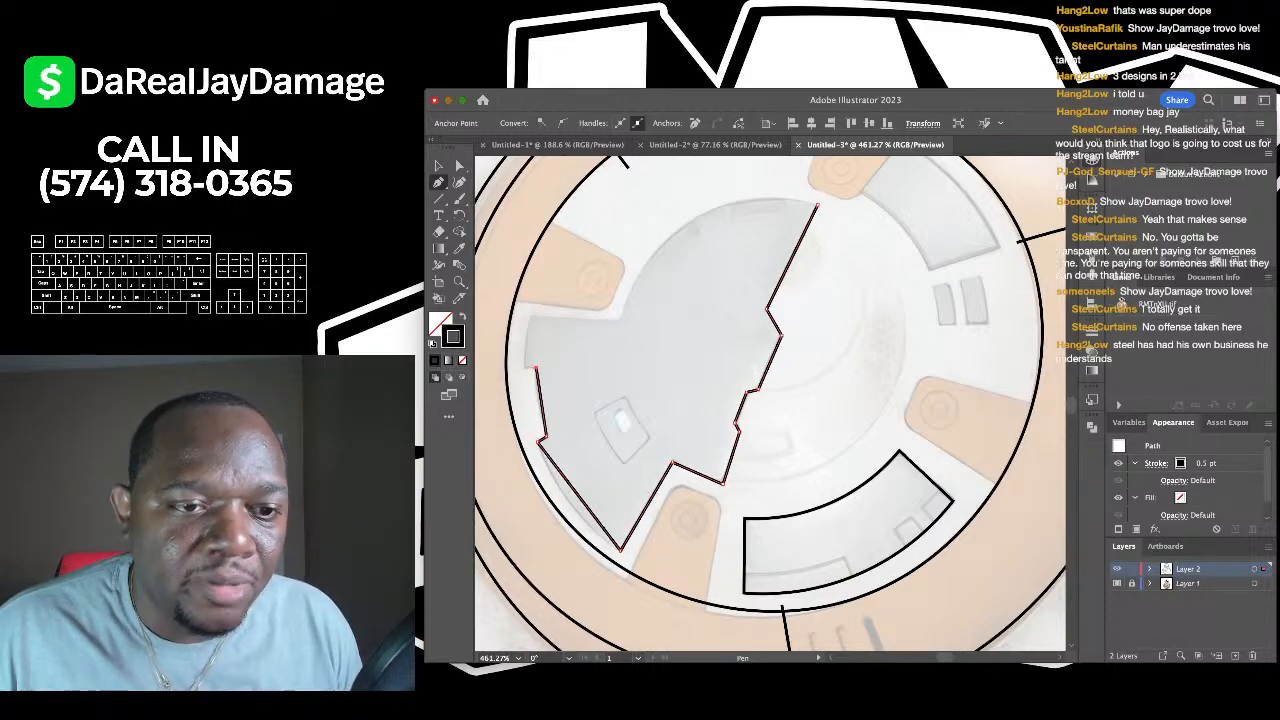
click(530, 315)
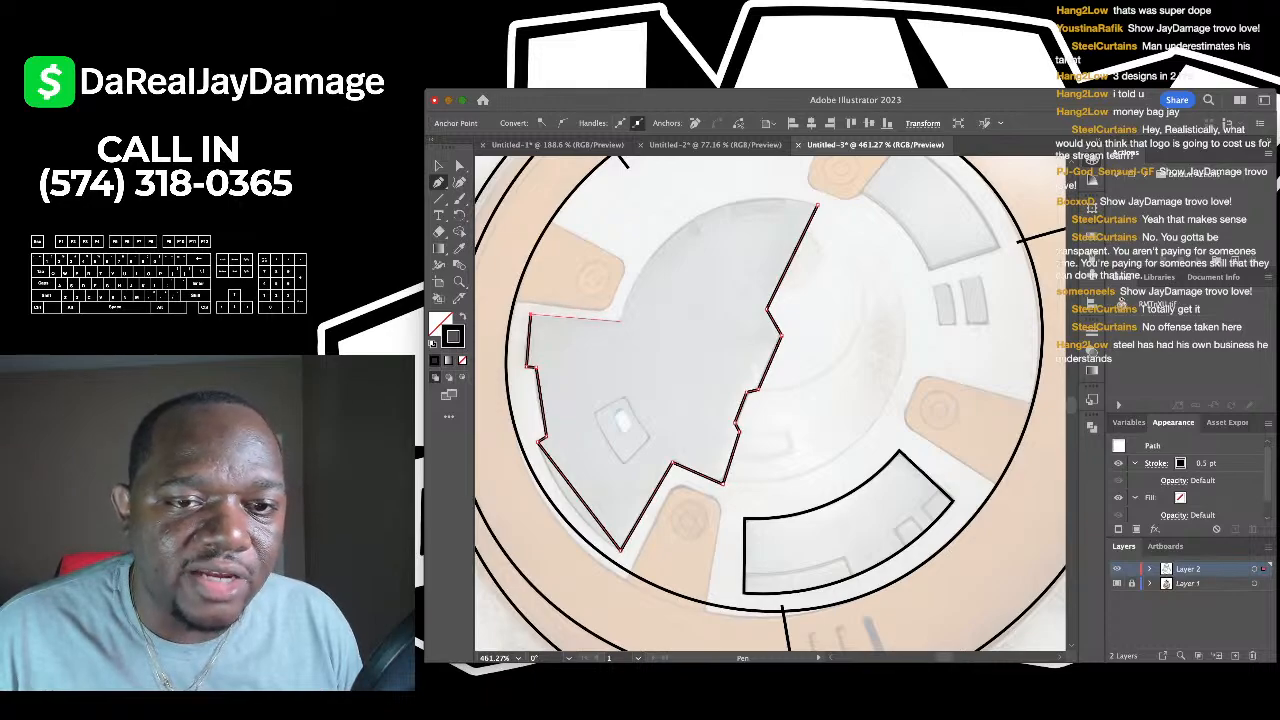
click(622, 321)
click(817, 205)
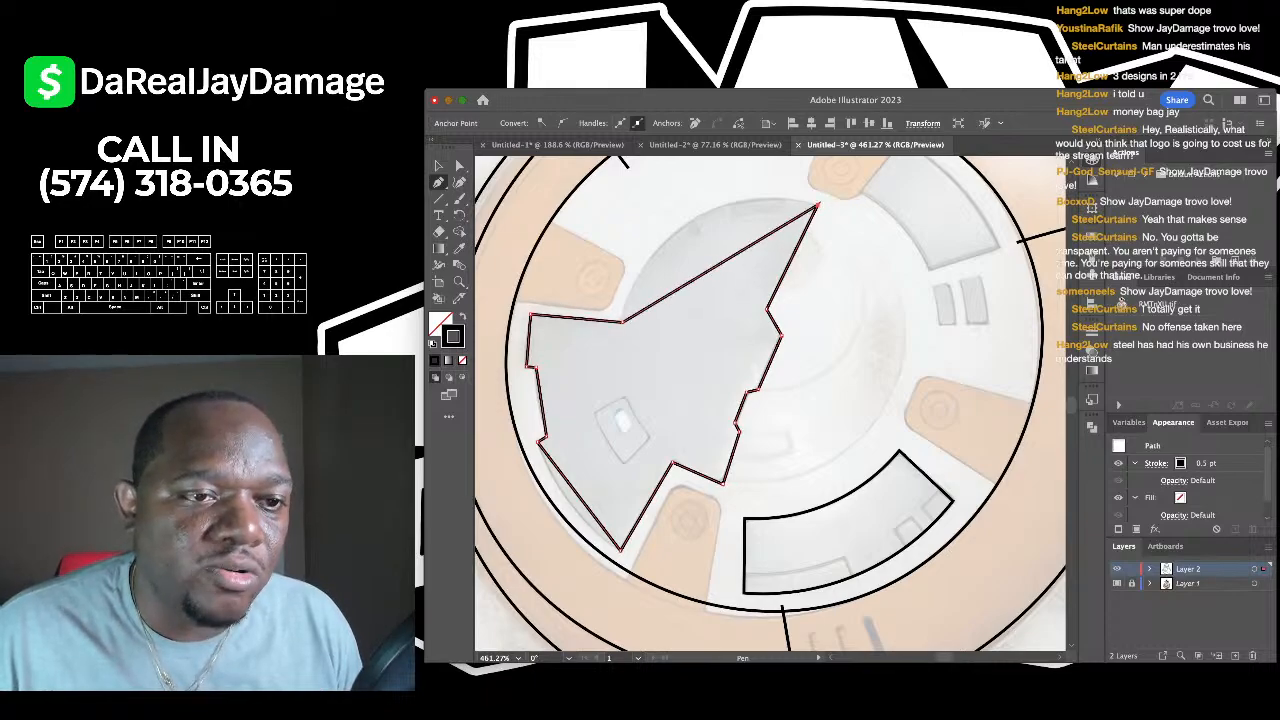
- Curve the plate's top edge and lower-left edge with the Curvature tool, then deselect
key(shift+grave)
drag(680, 287, 681, 226)
scroll(680, 300, down, 3)
drag(594, 456, 590, 460)
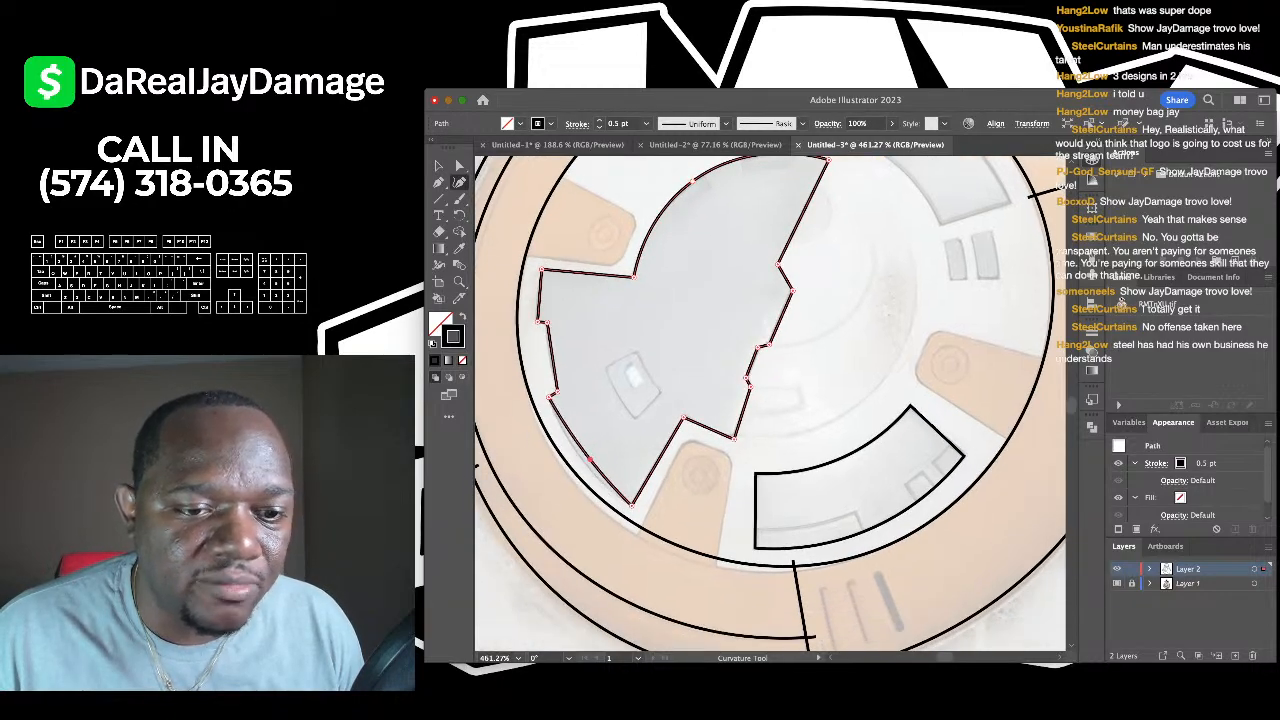
scroll(590, 460, down, 4)
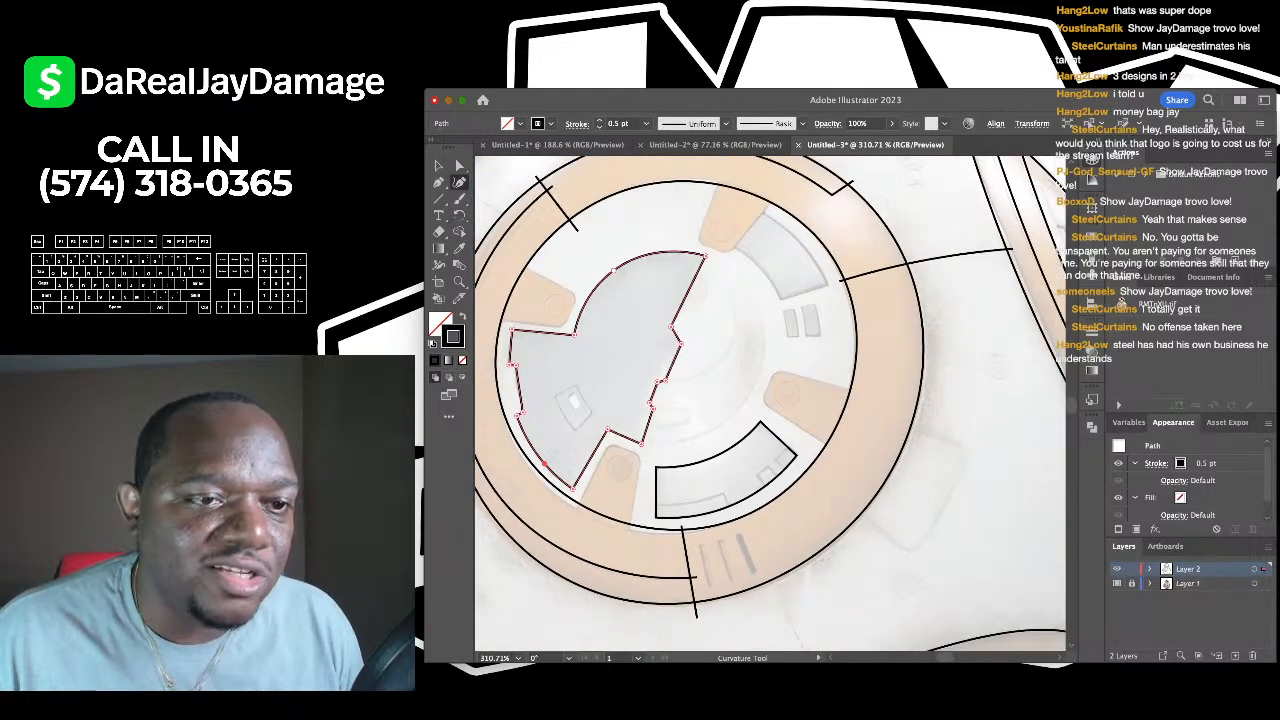
key(v)
key(ctrl+shift+a)
scroll(477, 281, up, 4)
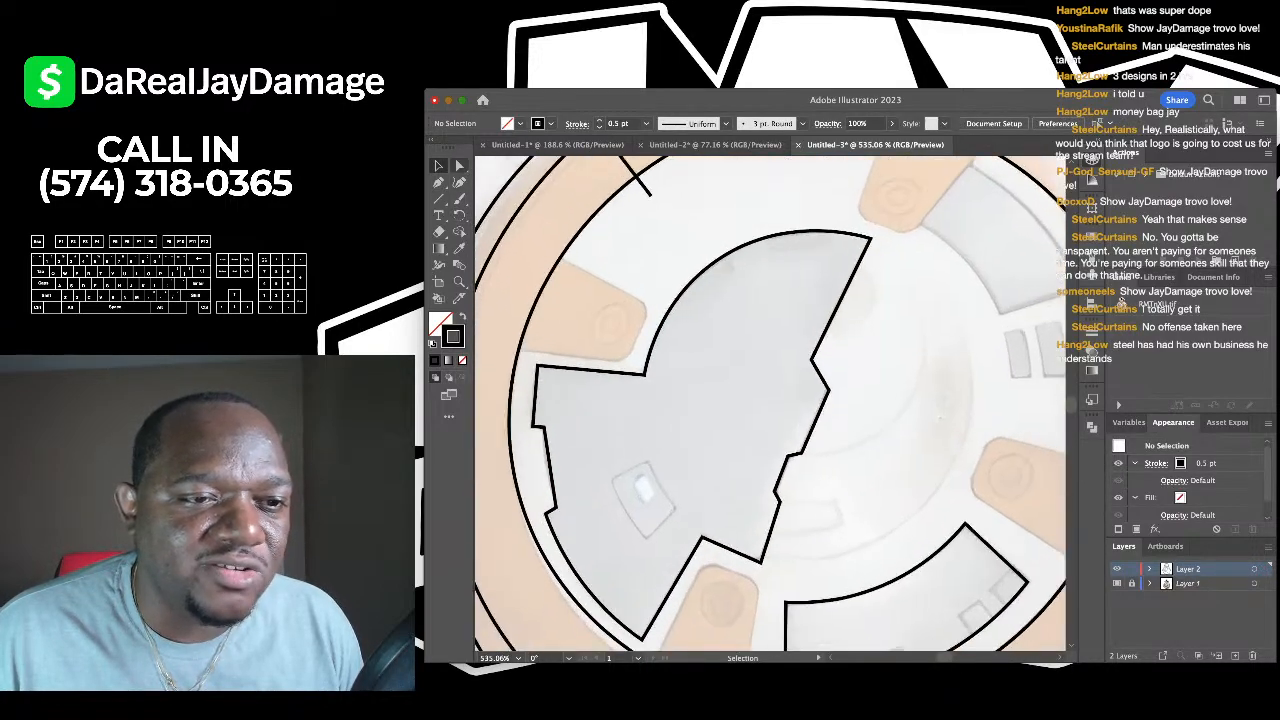
- Outline the small orange tab beside the grey plate with the Pen tool
key(p)
click(555, 253)
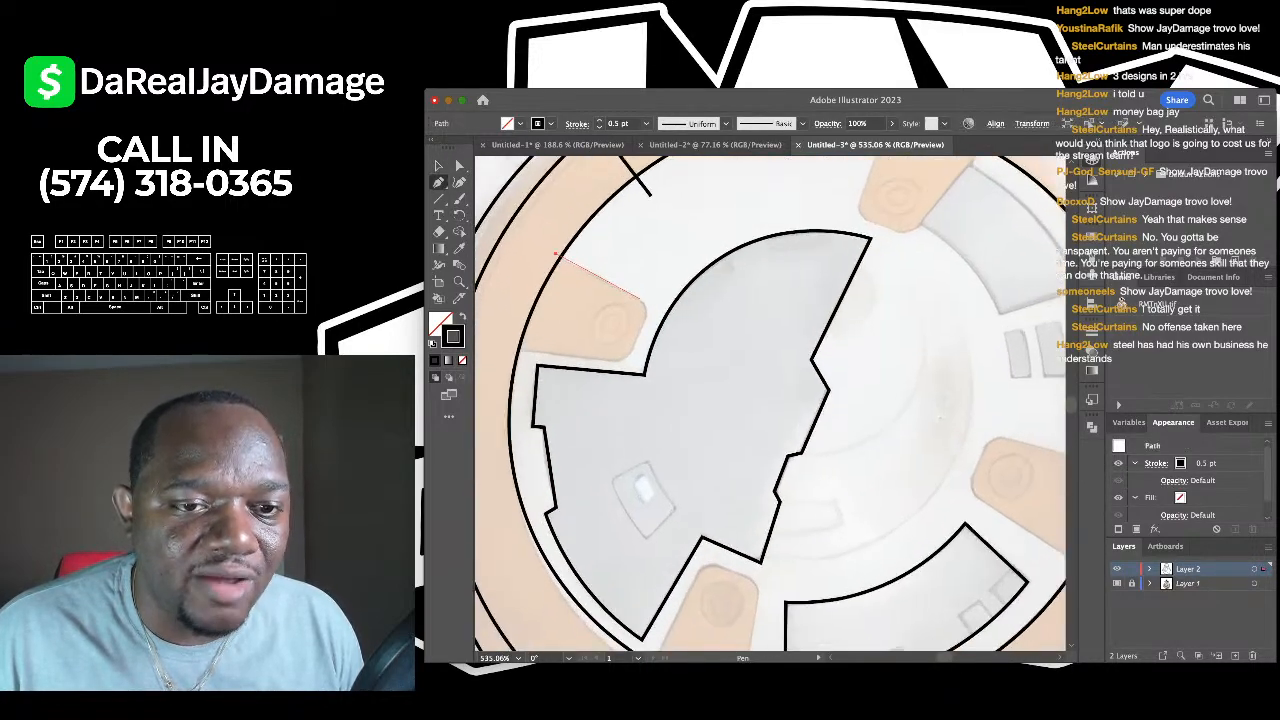
click(641, 300)
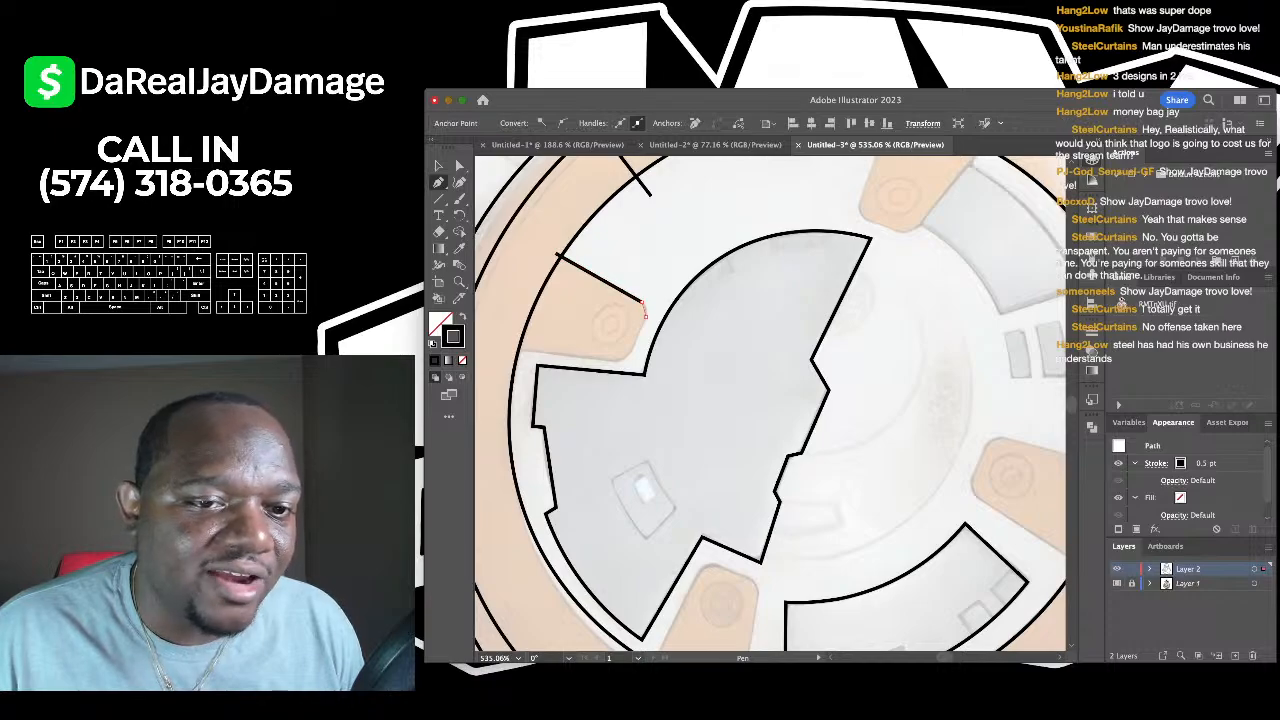
scroll(641, 302, up, 3)
click(645, 316)
click(617, 383)
scroll(618, 384, left, 3)
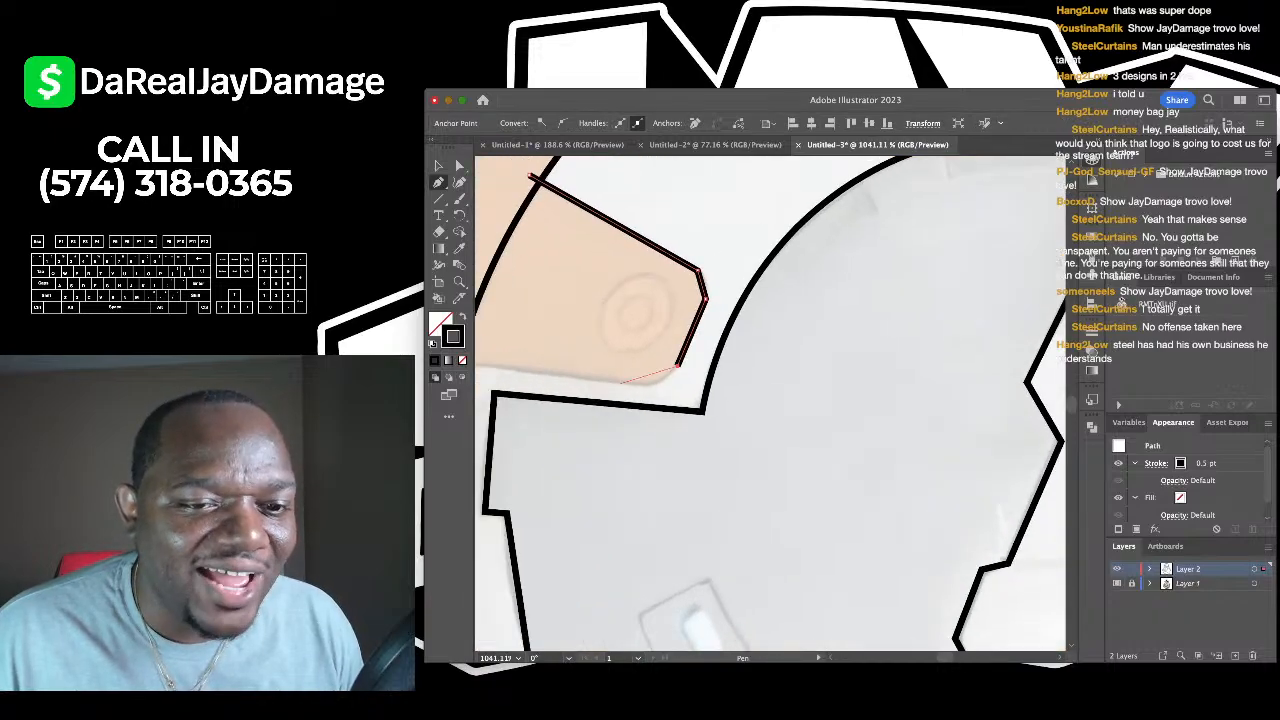
click(638, 383)
scroll(637, 384, down, 3)
scroll(636, 385, left, 4)
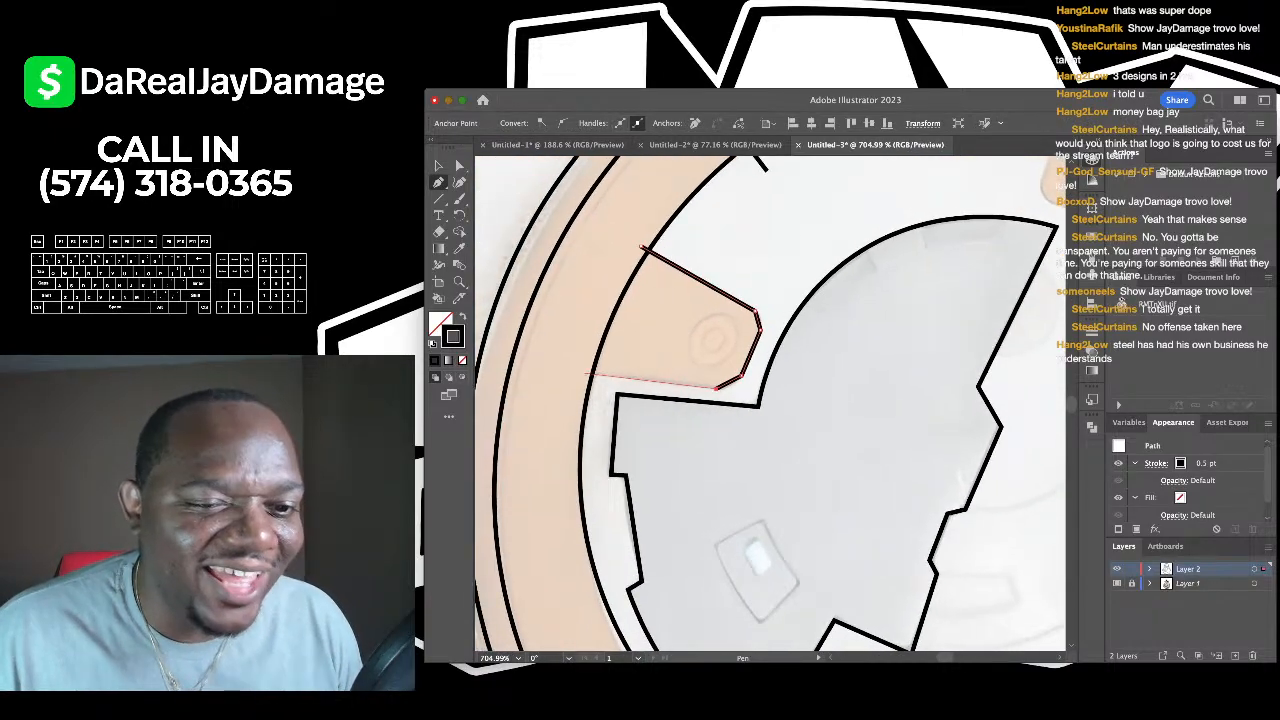
click(580, 376)
- Round off the tab's upper-right and lower corners
click(459, 182)
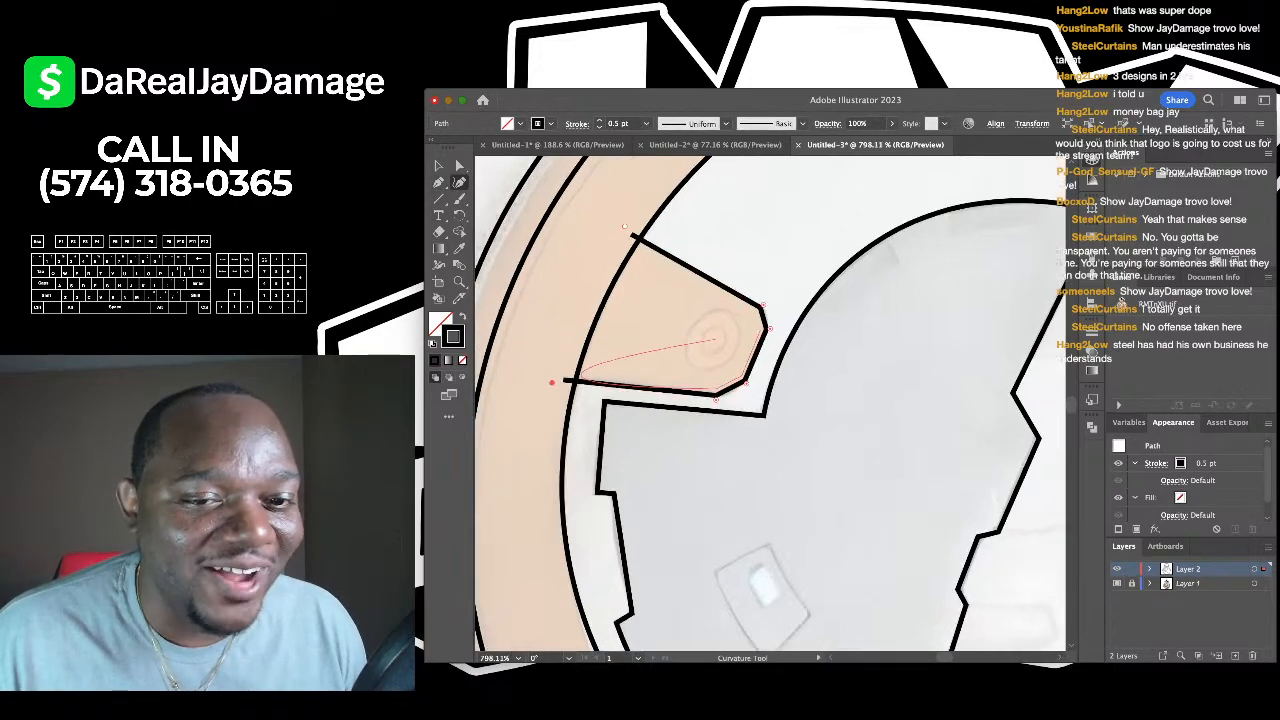
scroll(752, 313, up, 5)
drag(769, 298, 776, 293)
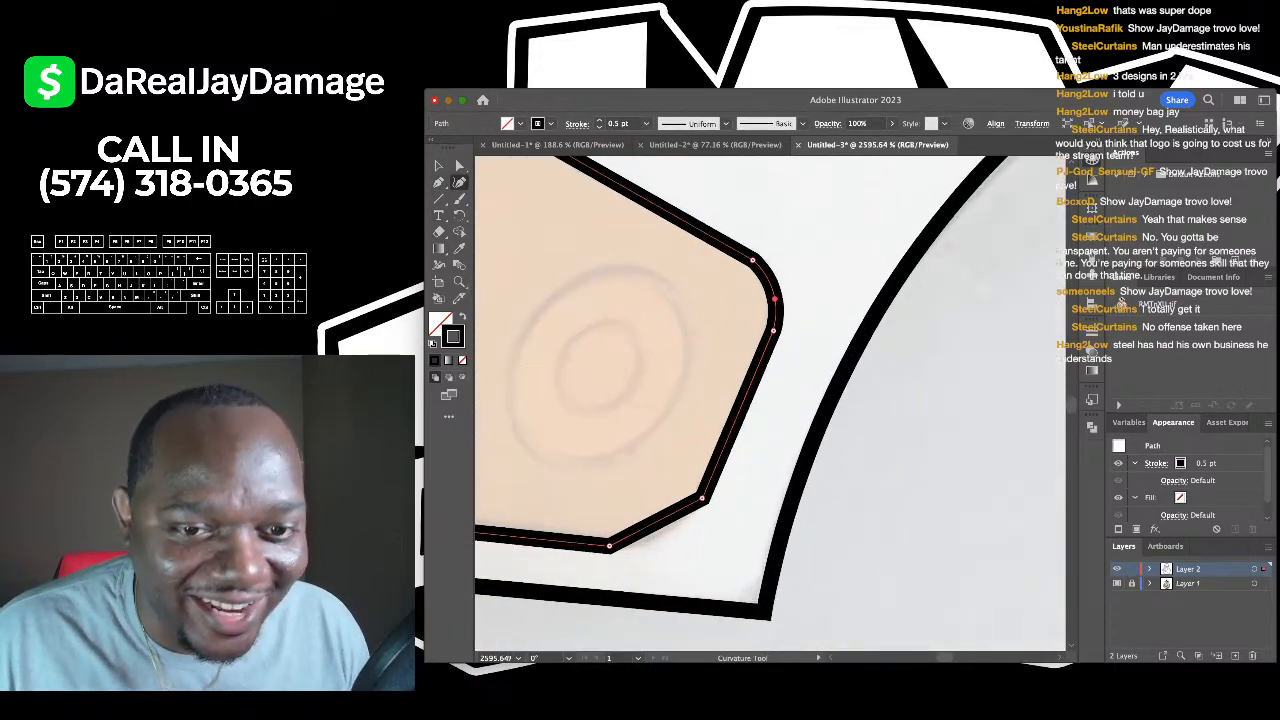
scroll(760, 300, down, 3)
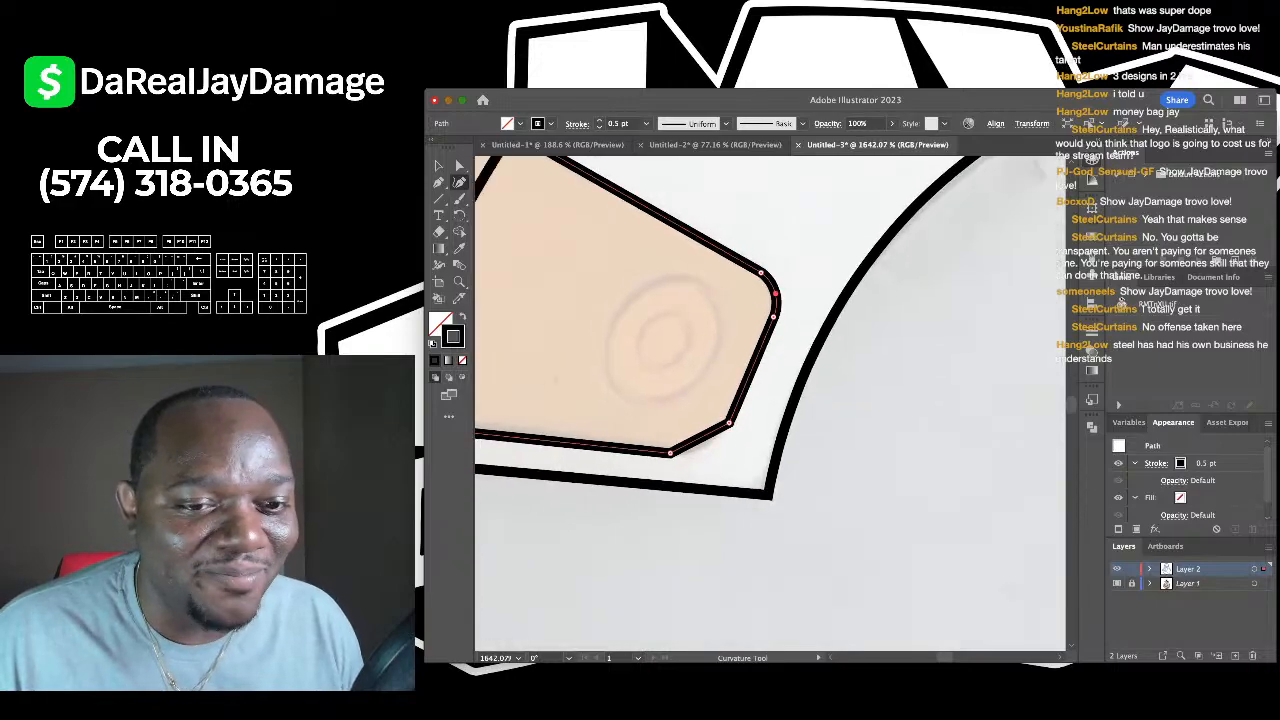
drag(710, 445, 715, 441)
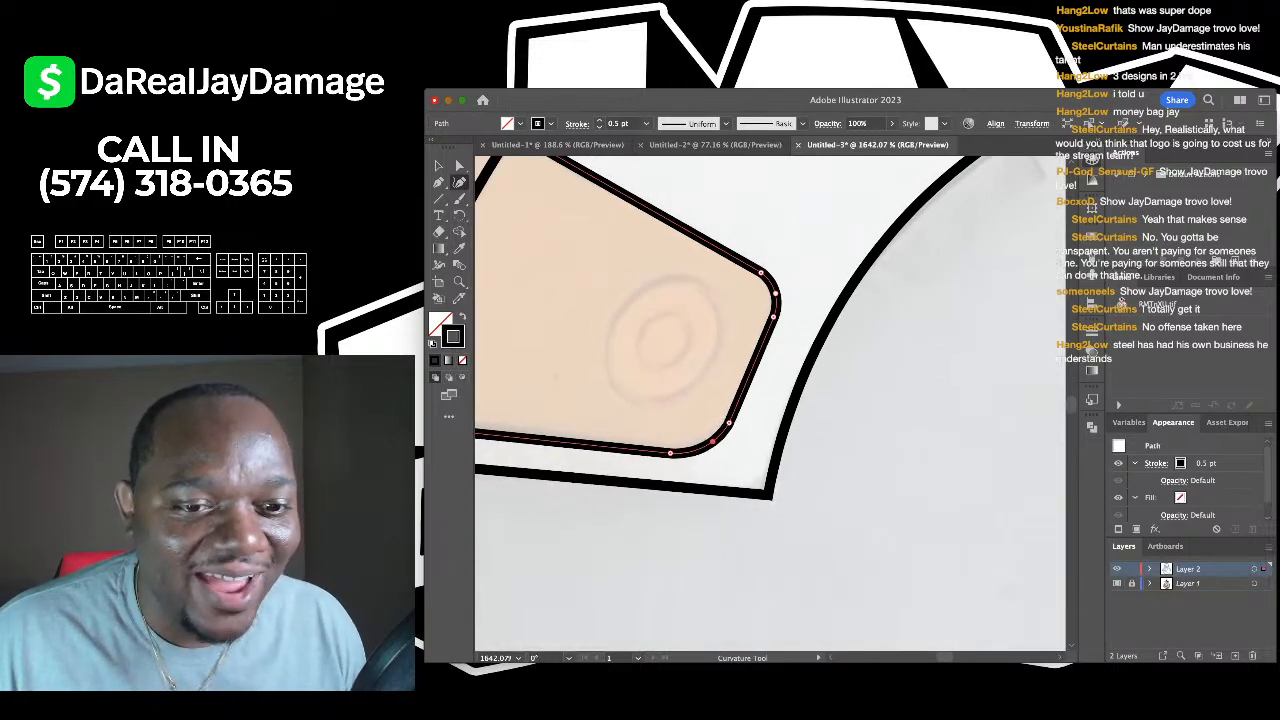
scroll(640, 512, down, 5)
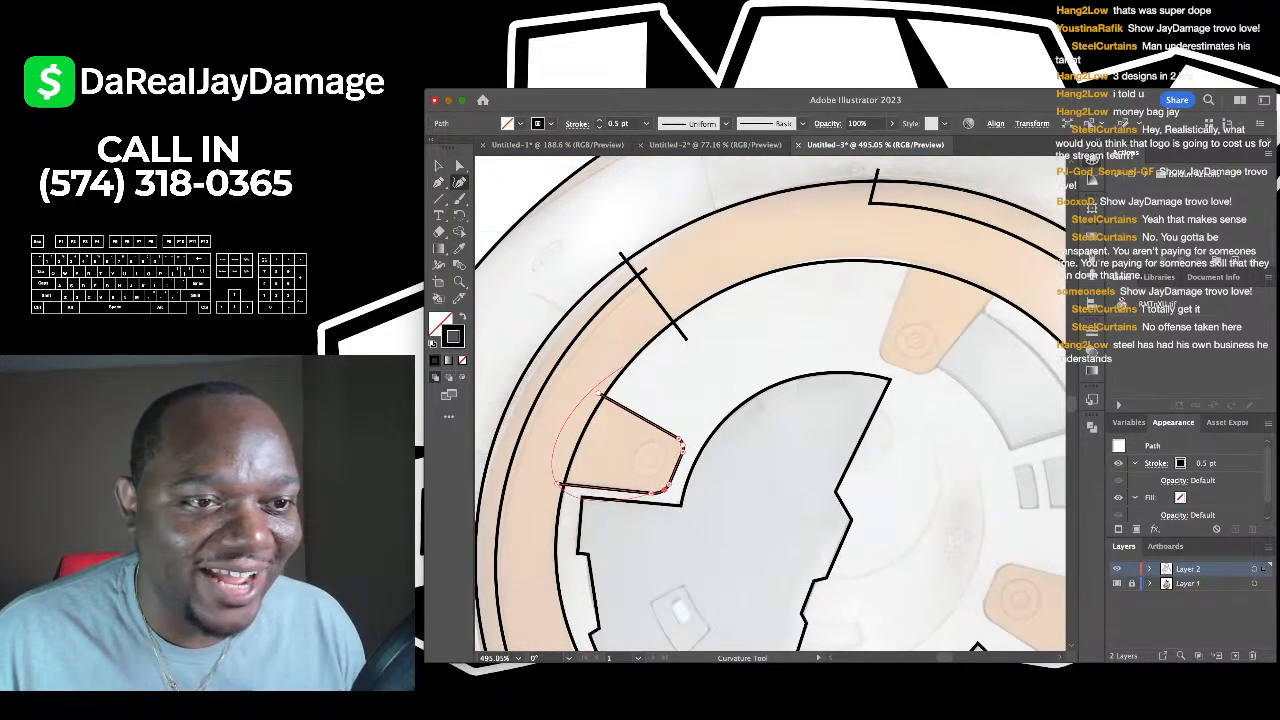
key(v)
scroll(710, 295, down, 3)
scroll(640, 403, up, 5)
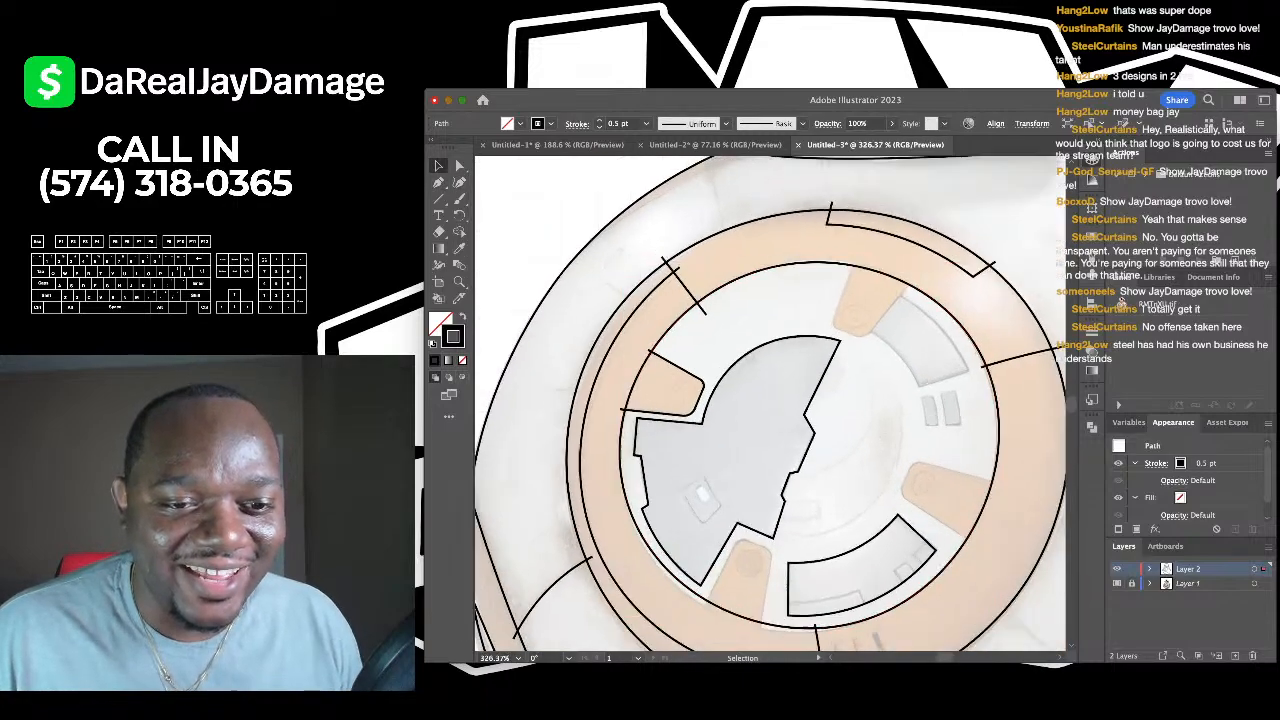
- Draw an outer circle and a smaller inner circle for the bolt inside the tab
key(shift+grave)
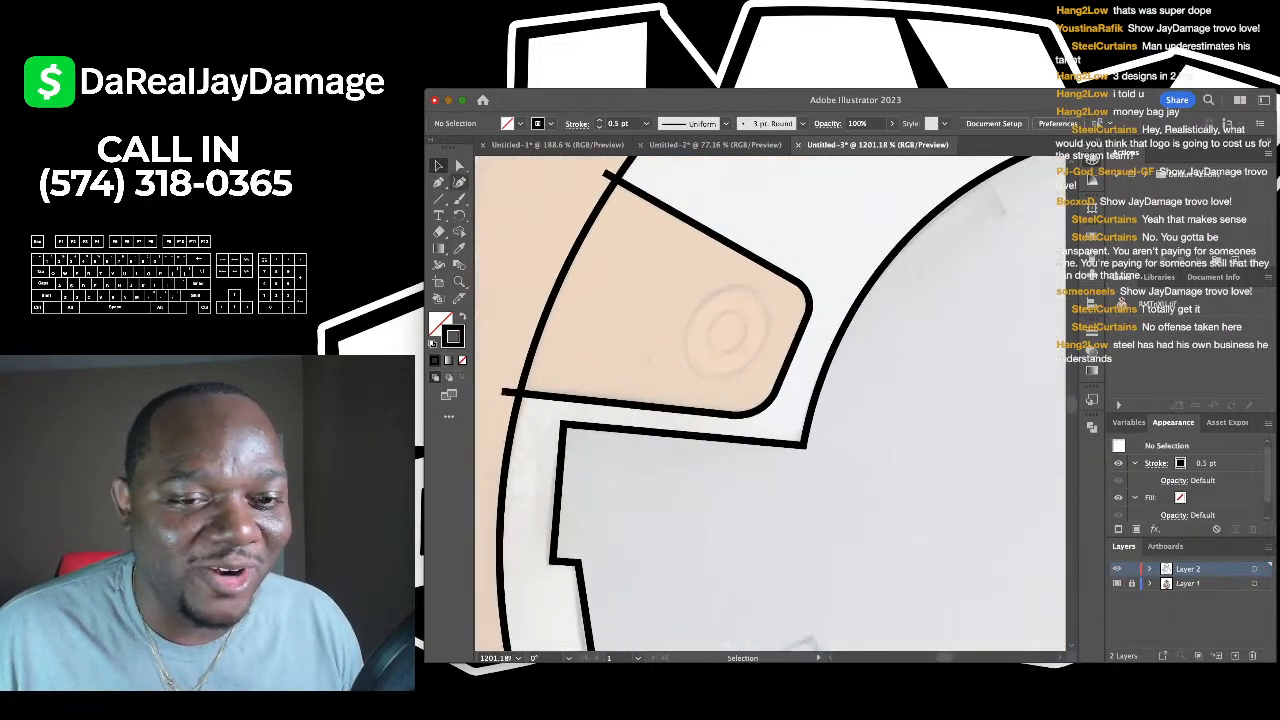
click(752, 290)
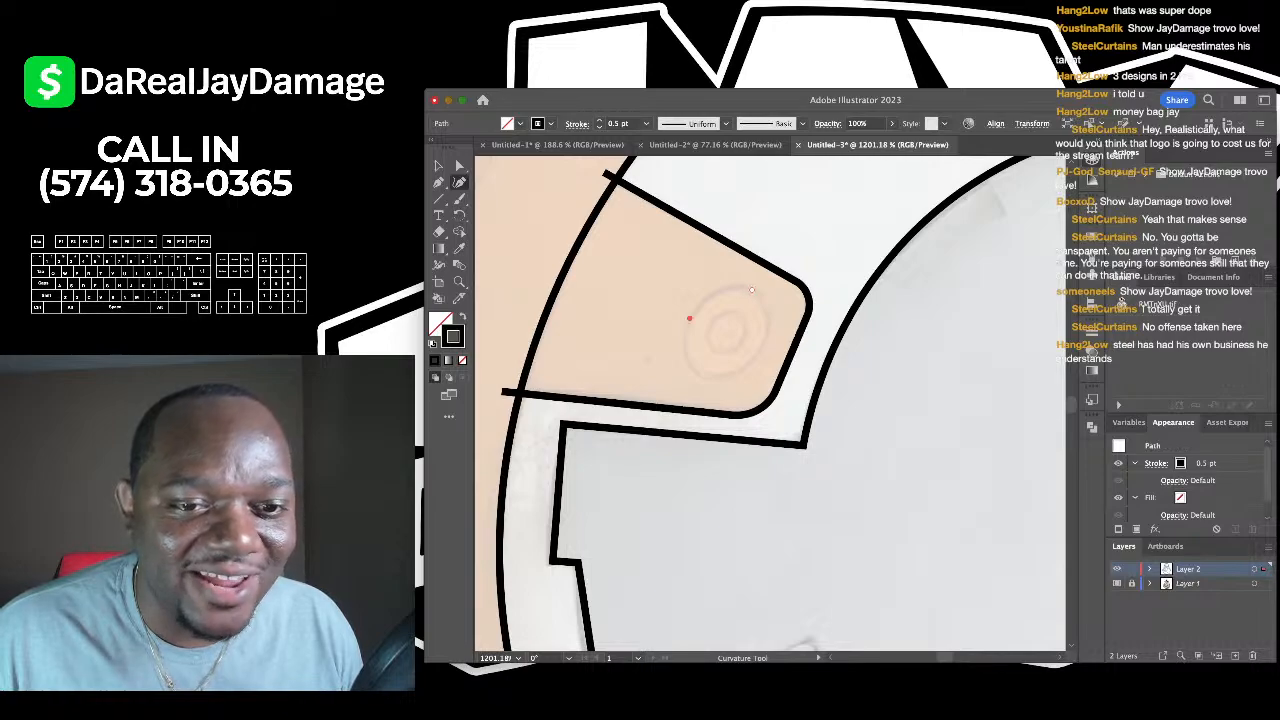
click(687, 330)
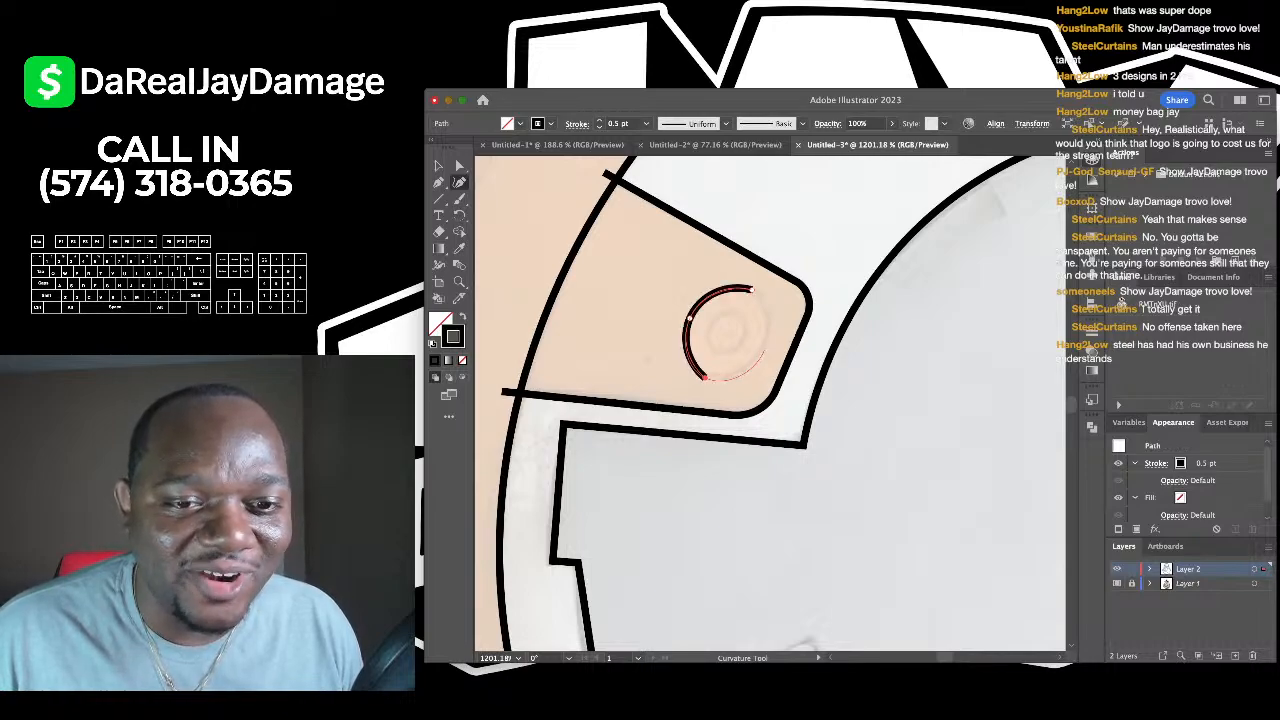
click(705, 378)
click(768, 344)
click(752, 290)
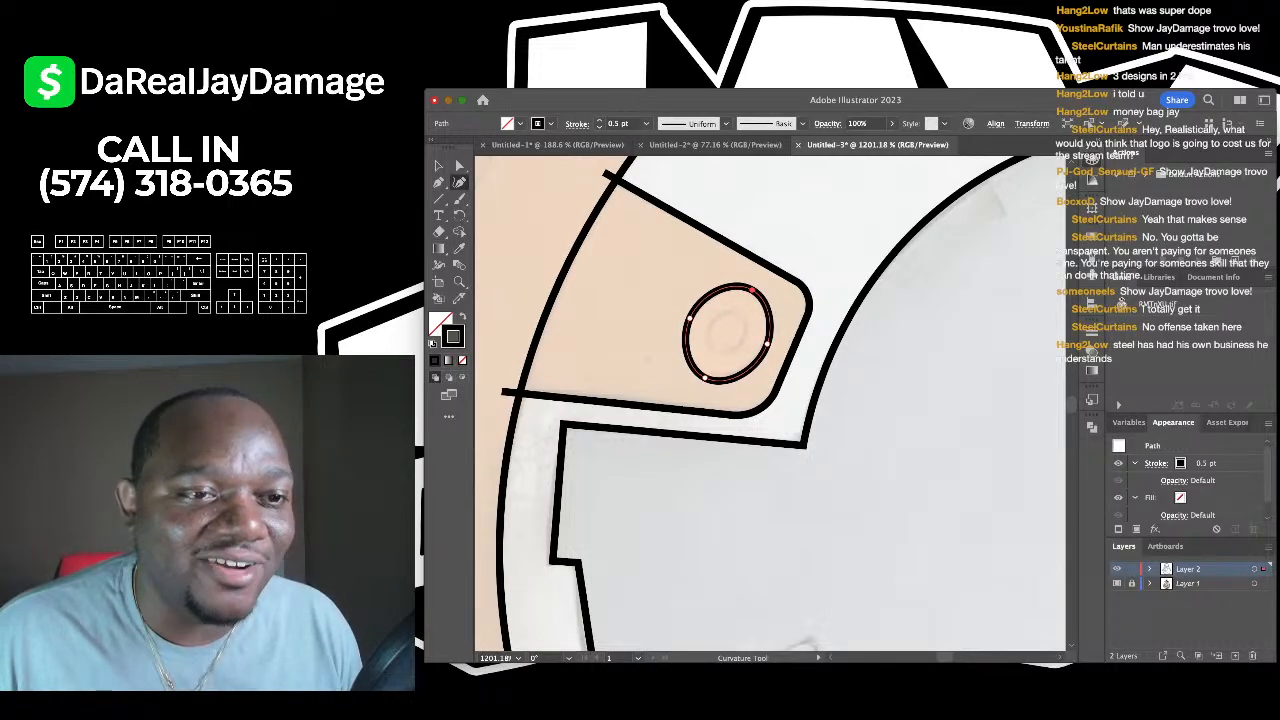
scroll(677, 292, up, 3)
click(789, 327)
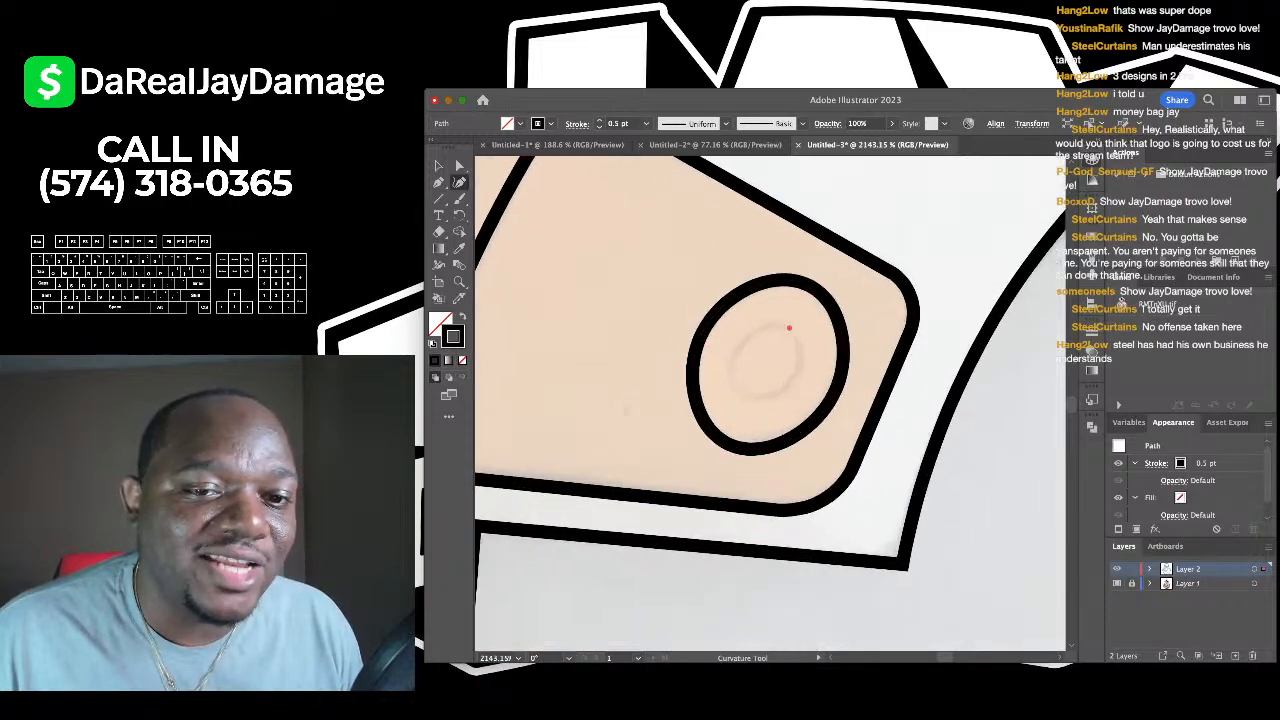
click(736, 349)
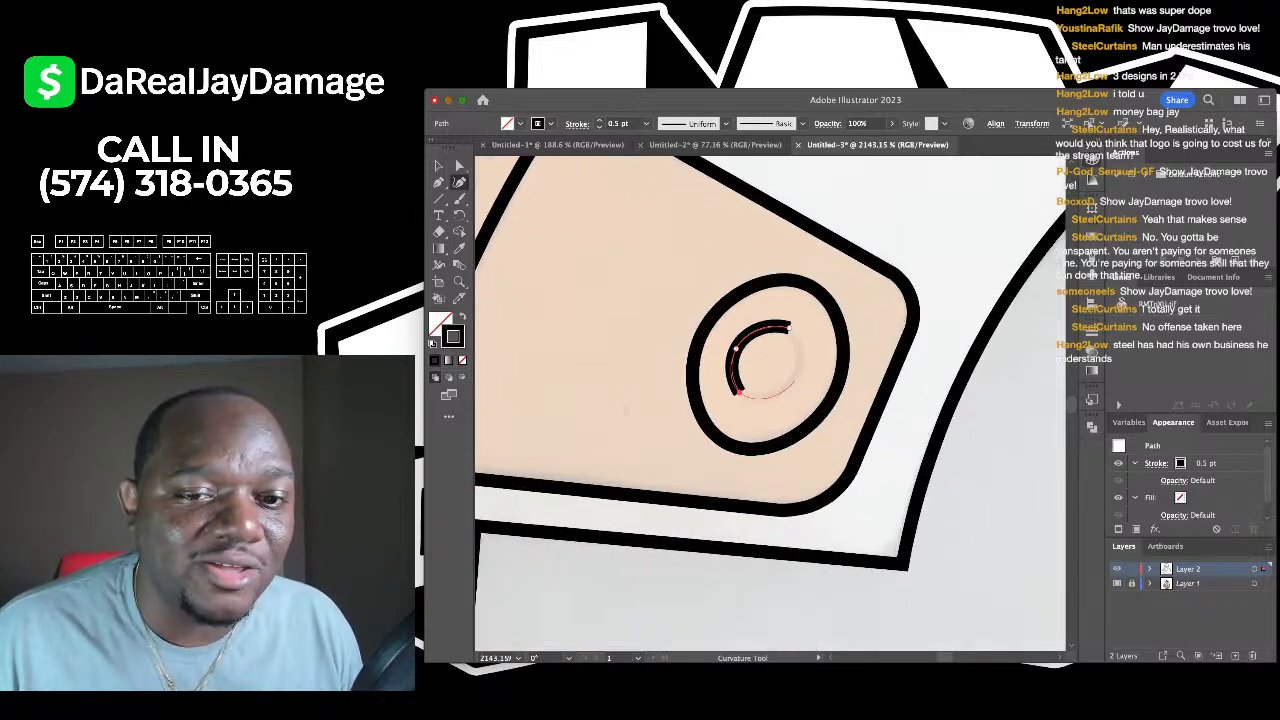
click(740, 393)
click(789, 327)
scroll(789, 327, down, 8)
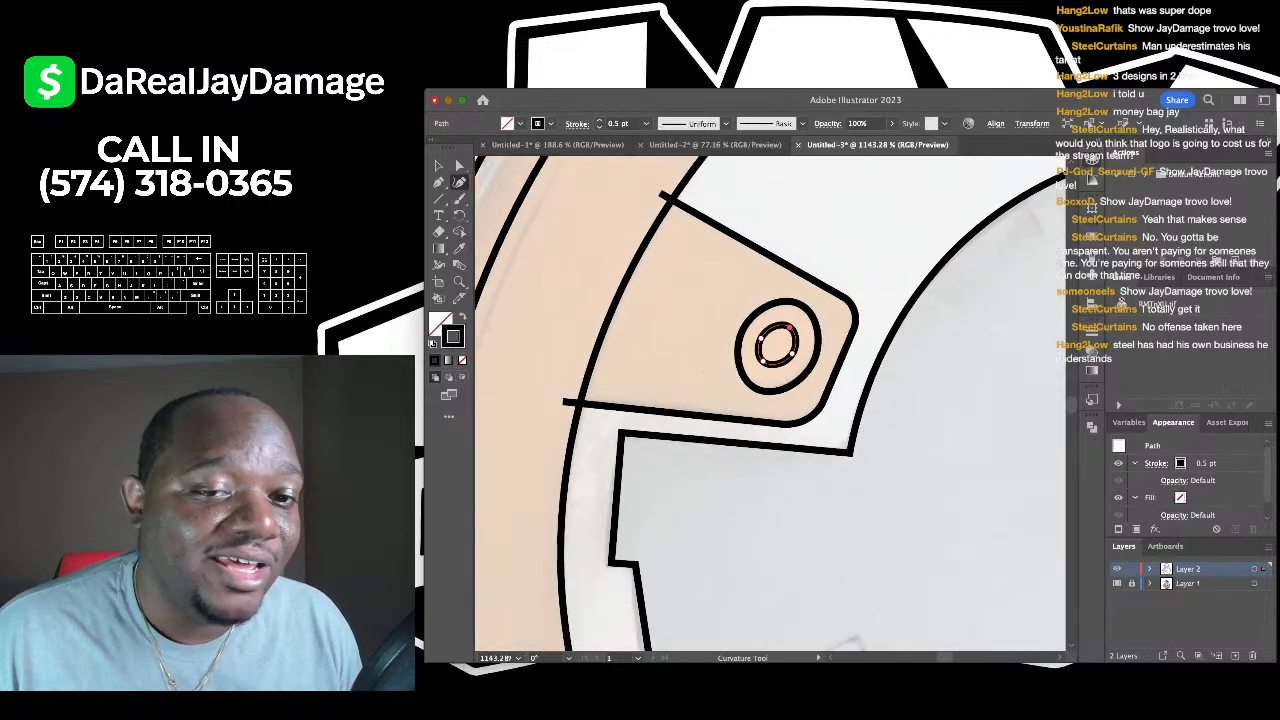
scroll(789, 327, down, 1)
- Duplicate the tab with its bolt circles, then rotate, move and enlarge the copy onto the next orange tab
key(v)
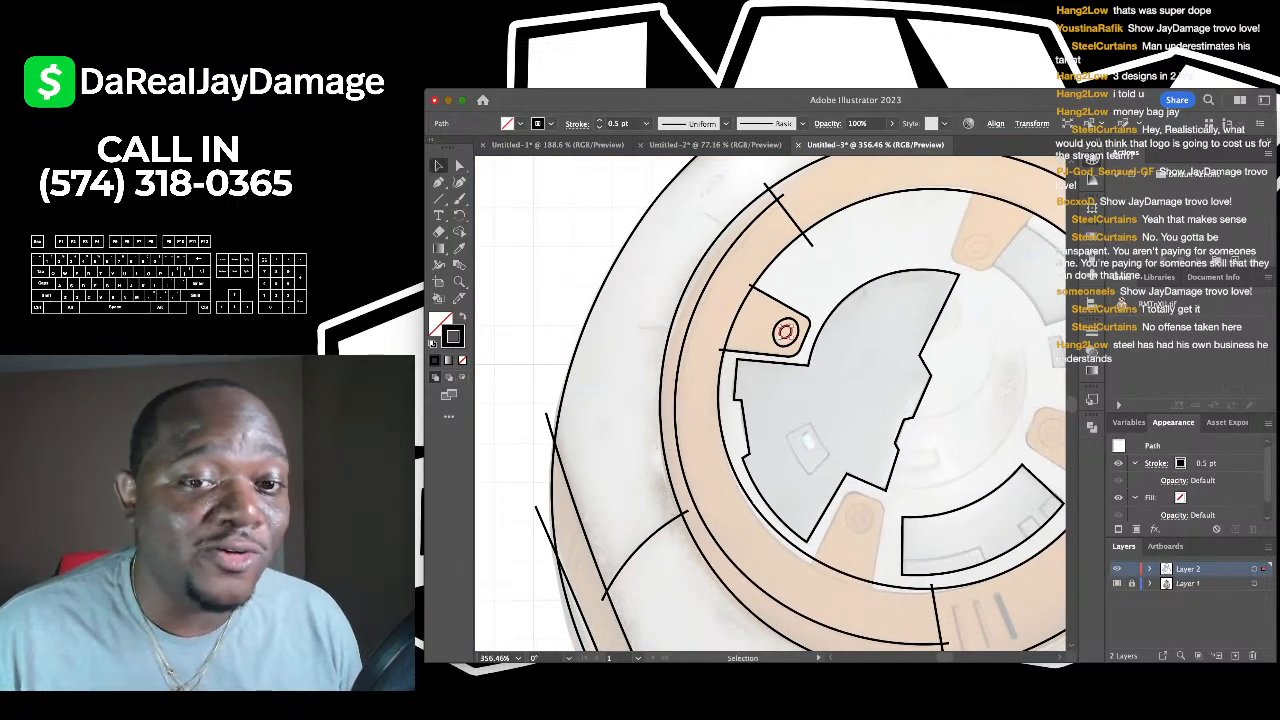
click(786, 332)
scroll(786, 332, down, 2)
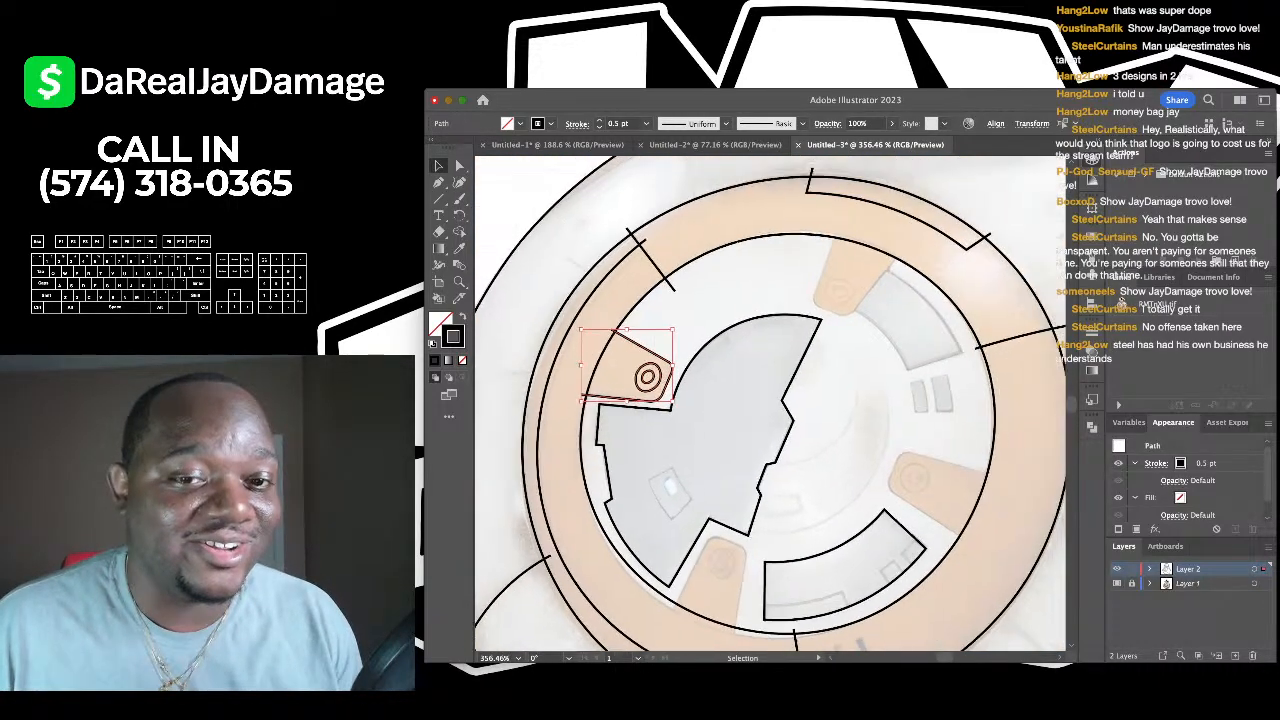
scroll(805, 290, up, 1)
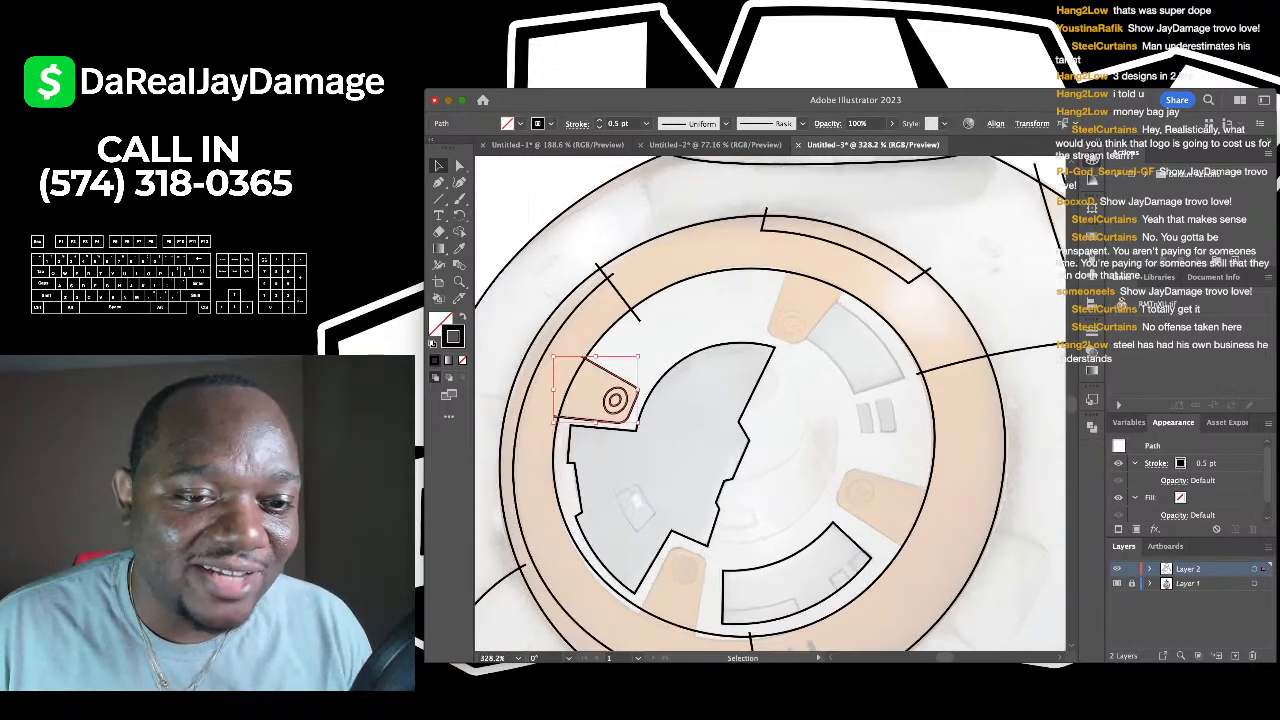
drag(615, 400, 806, 312)
scroll(806, 312, up, 1)
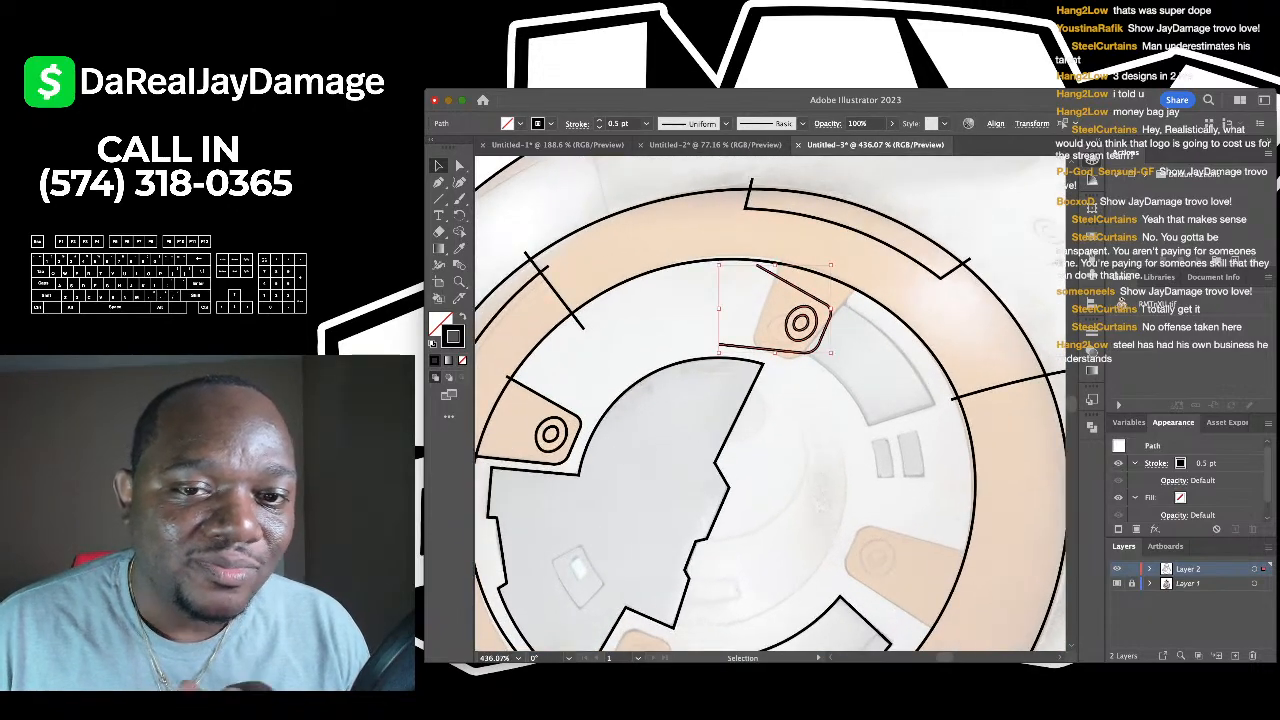
drag(830, 265, 812, 252)
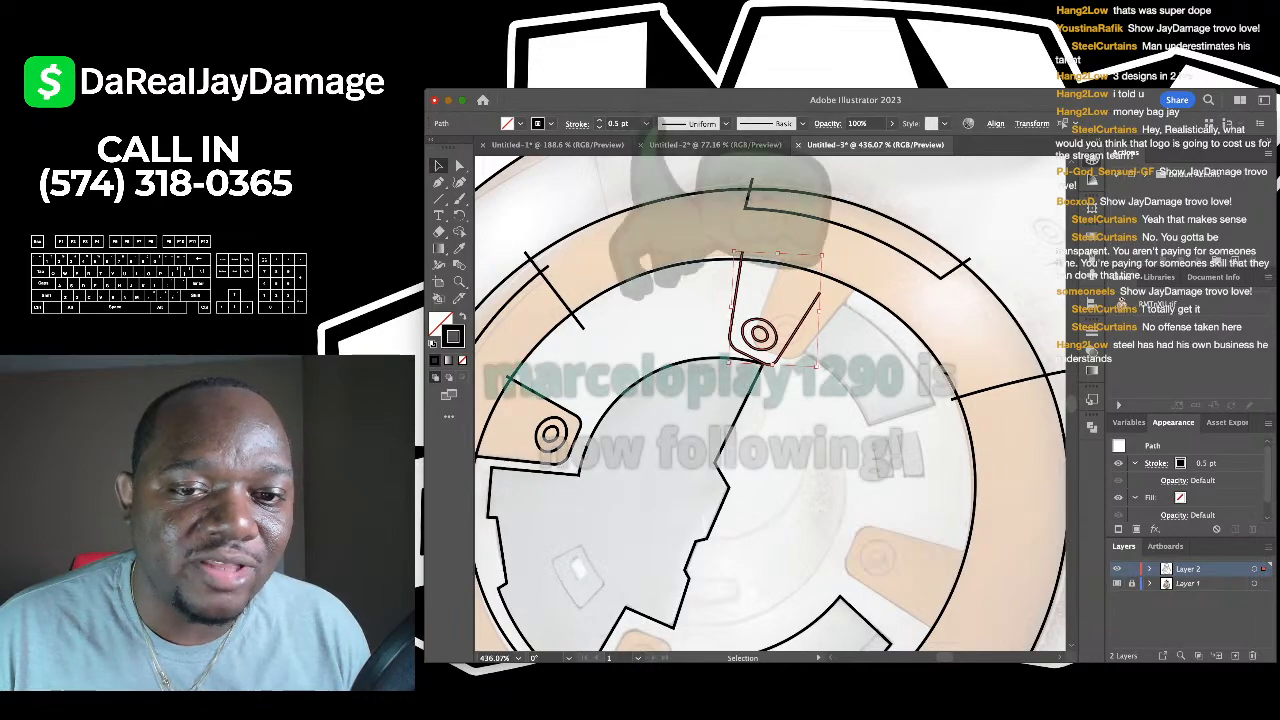
drag(760, 334, 792, 327)
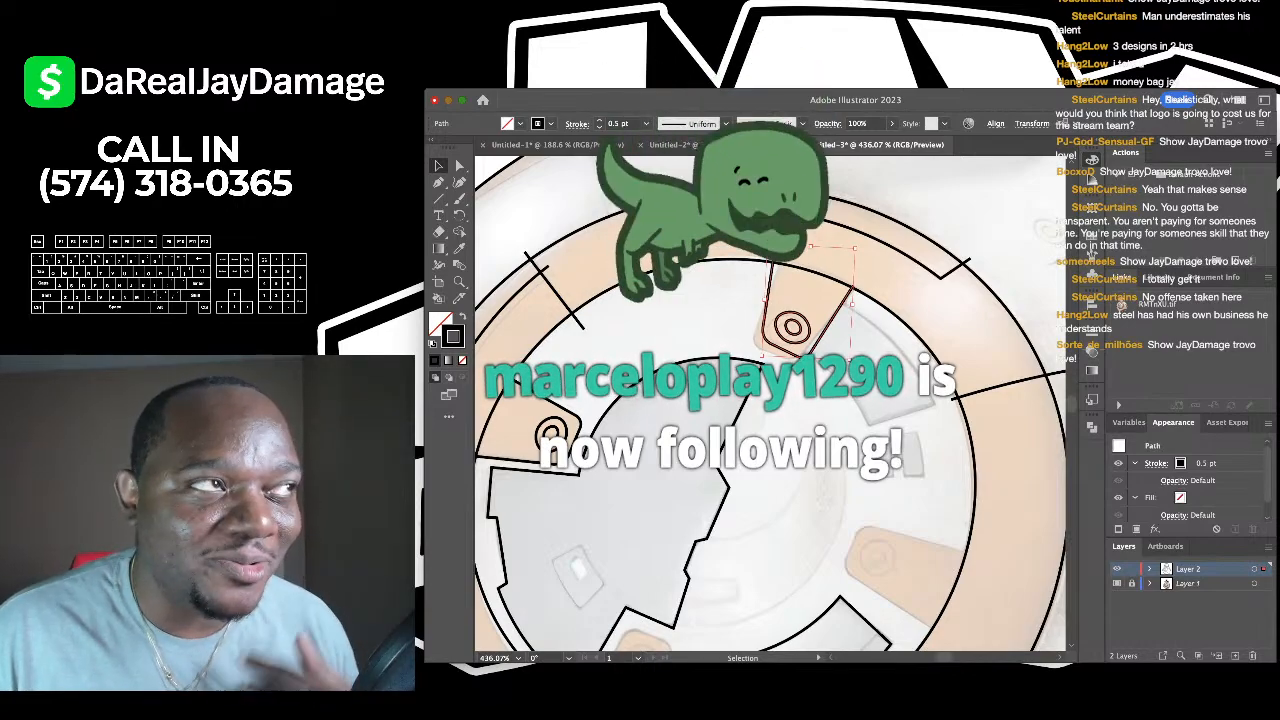
drag(859, 244, 866, 251)
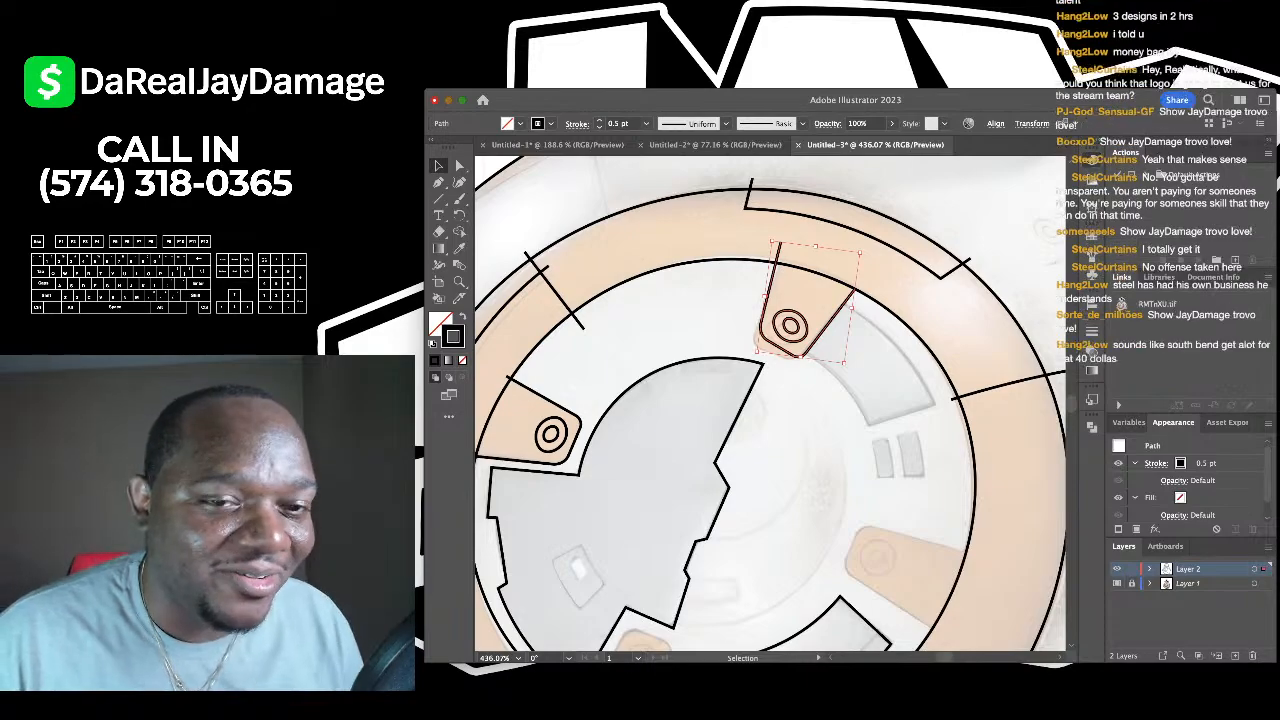
drag(757, 352, 746, 355)
key(ctrl+shift+a)
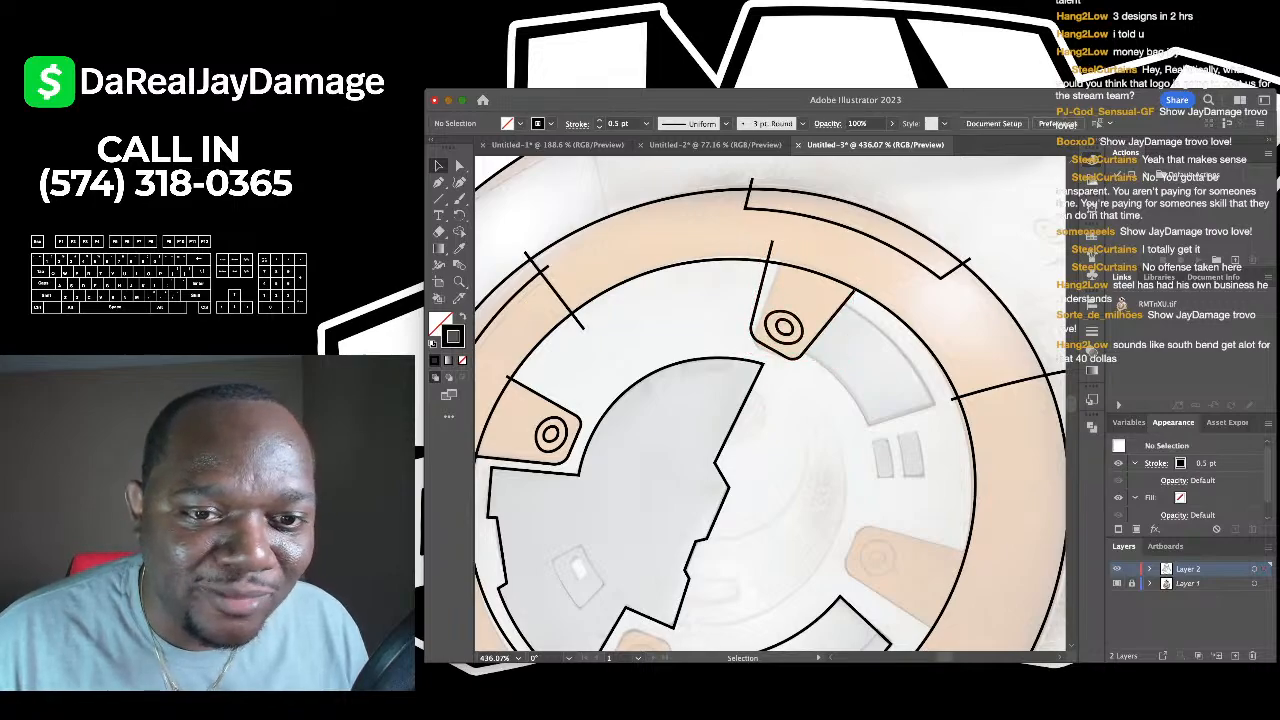
- Flatten the bulging left edge of the upper bolt-plate outline with the Curvature tool
key(shift+grave)
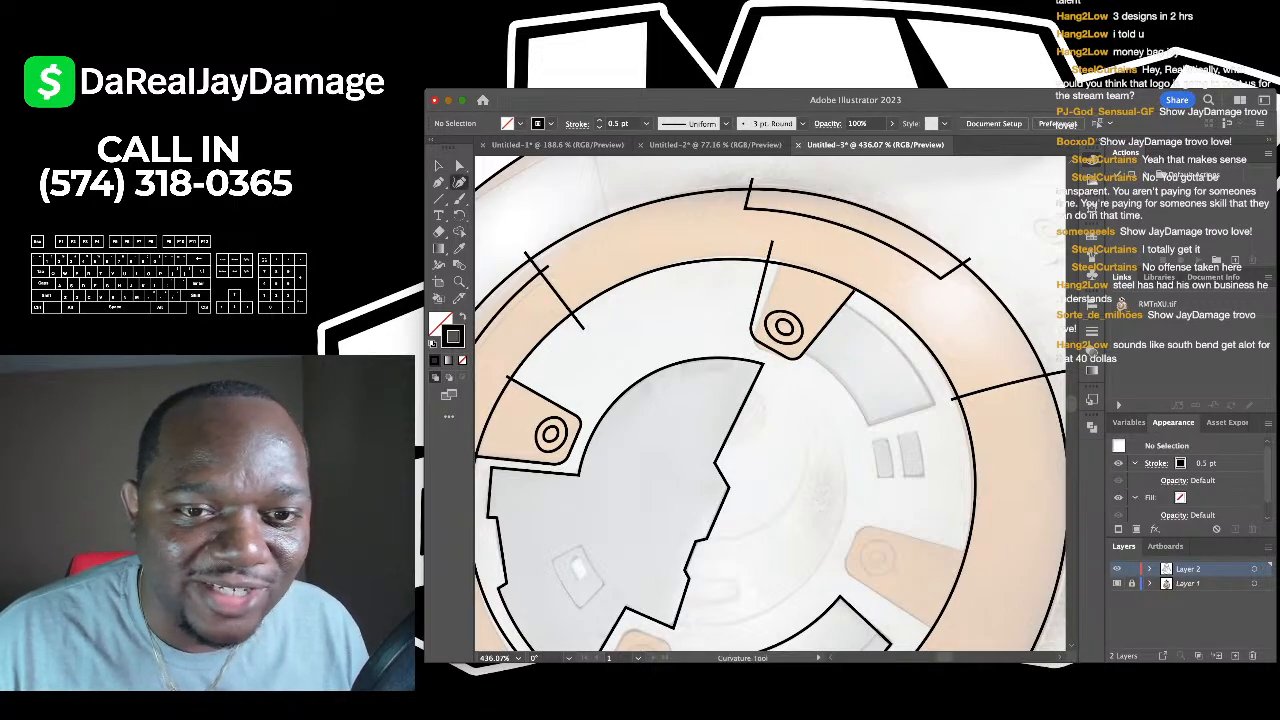
click(771, 243)
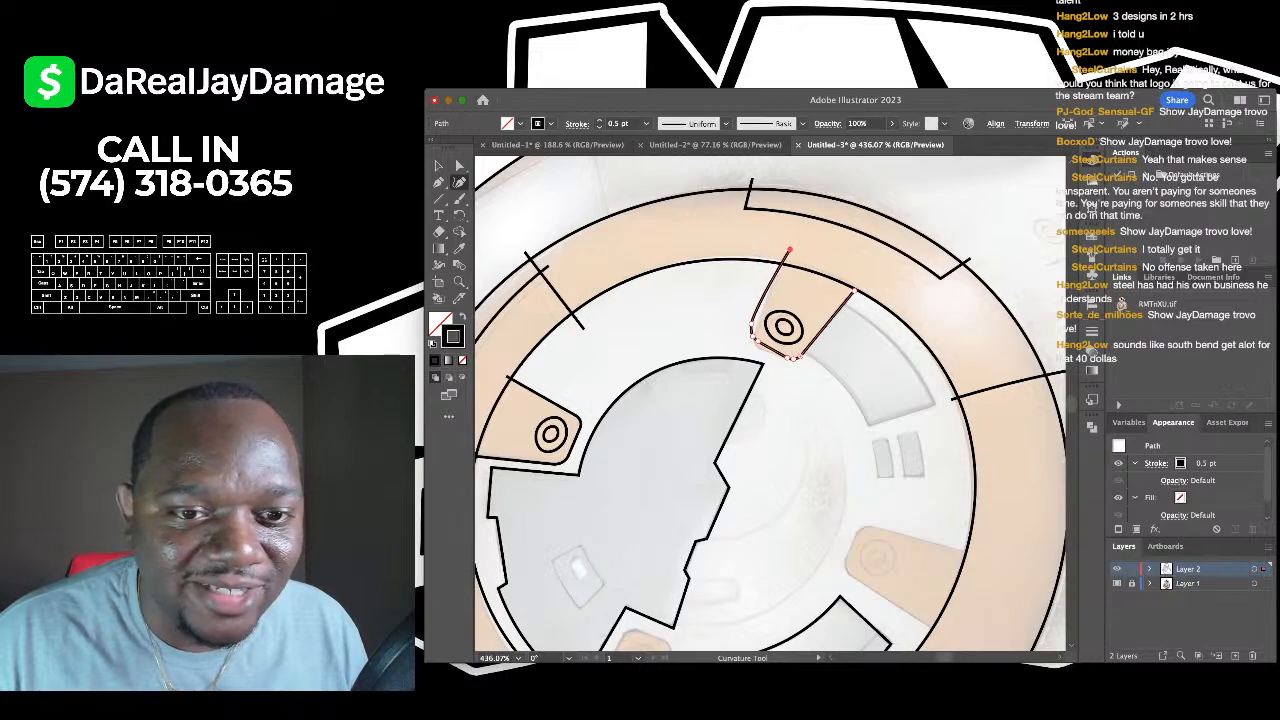
scroll(739, 386, up, 5)
scroll(775, 296, up, 4)
scroll(735, 325, down, 5)
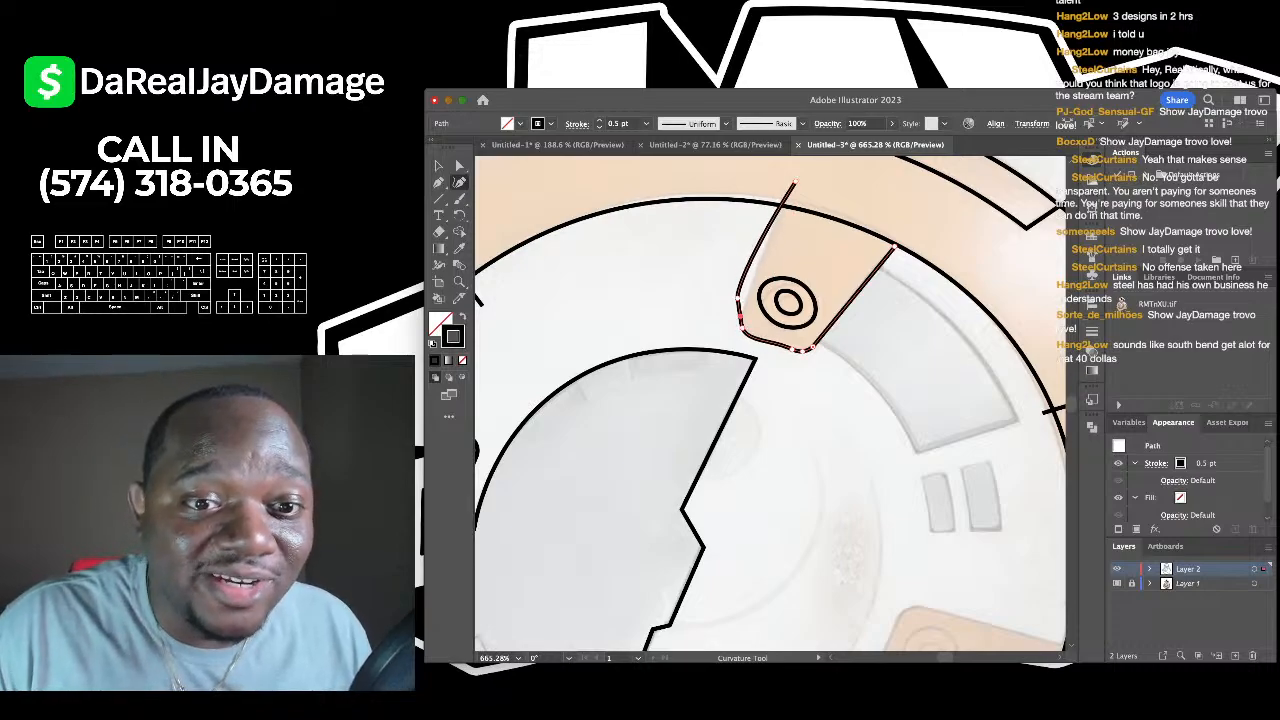
drag(738, 298, 743, 307)
key(v)
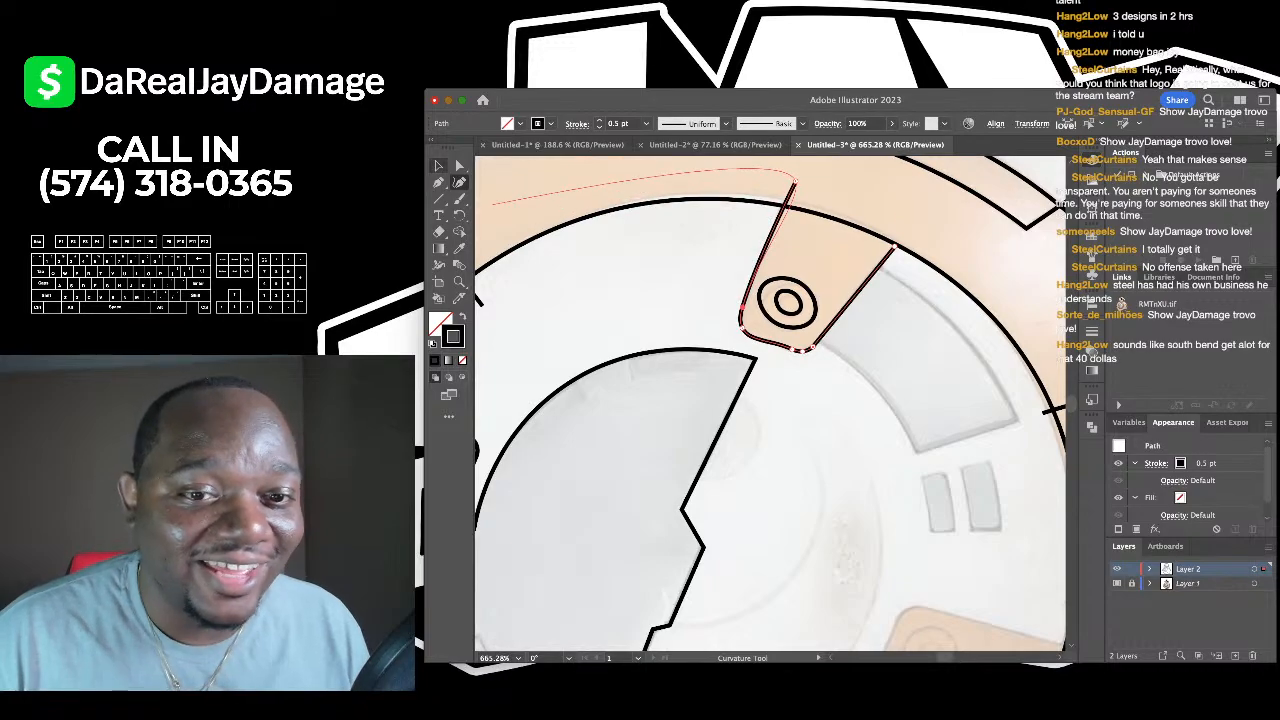
key(ctrl+shift+a)
scroll(737, 305, down, 1)
scroll(770, 400, down, 1)
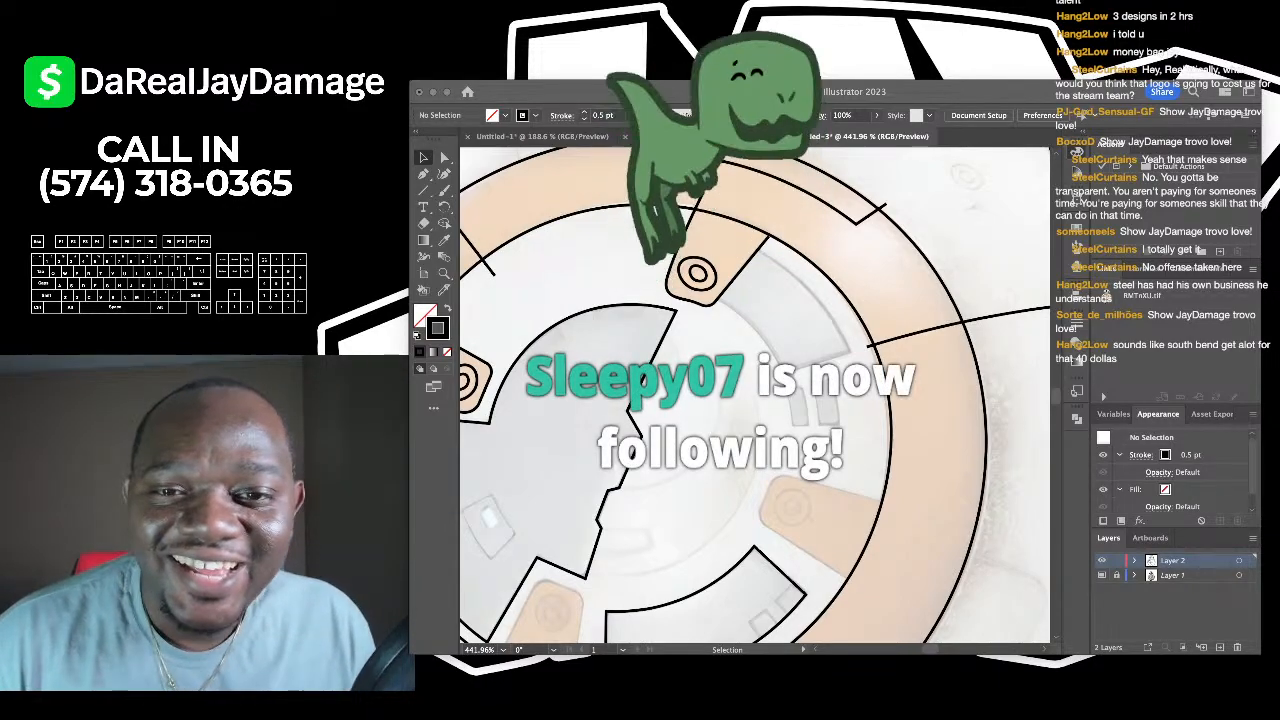
- Select the small target circle on the orange plate, then deselect it
click(718, 371)
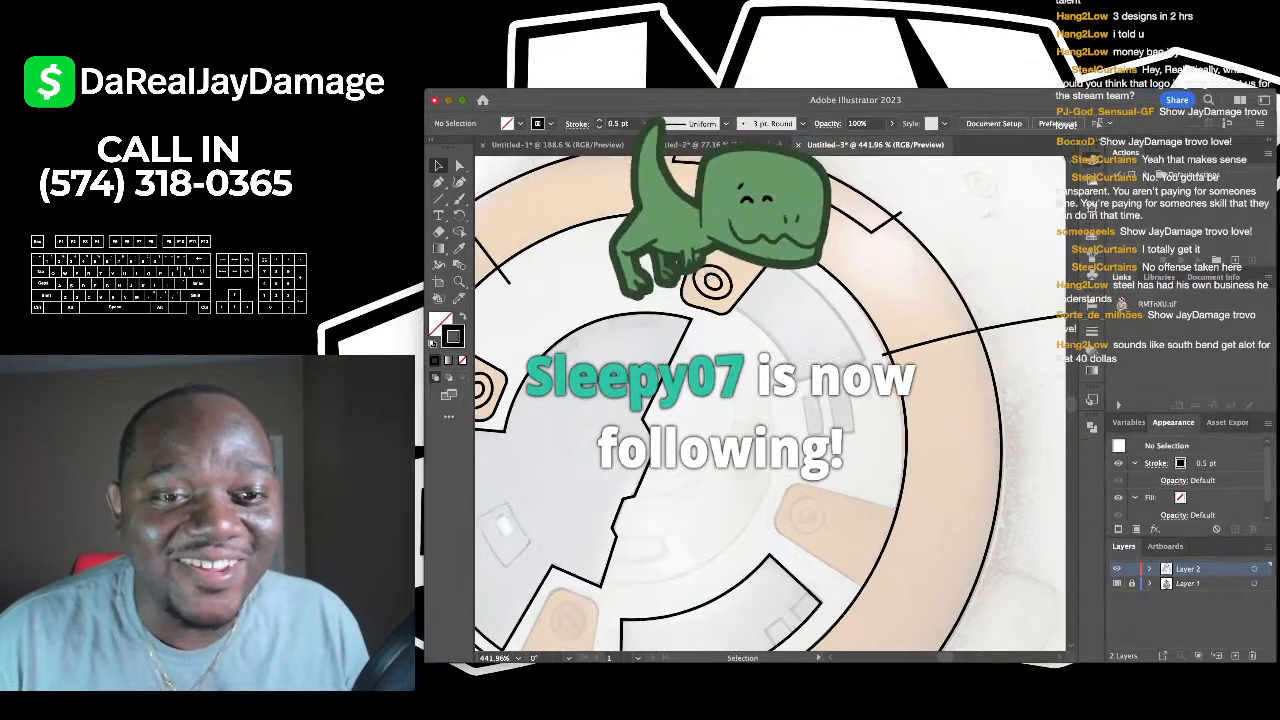
scroll(718, 371, down, 2)
scroll(705, 307, up, 7)
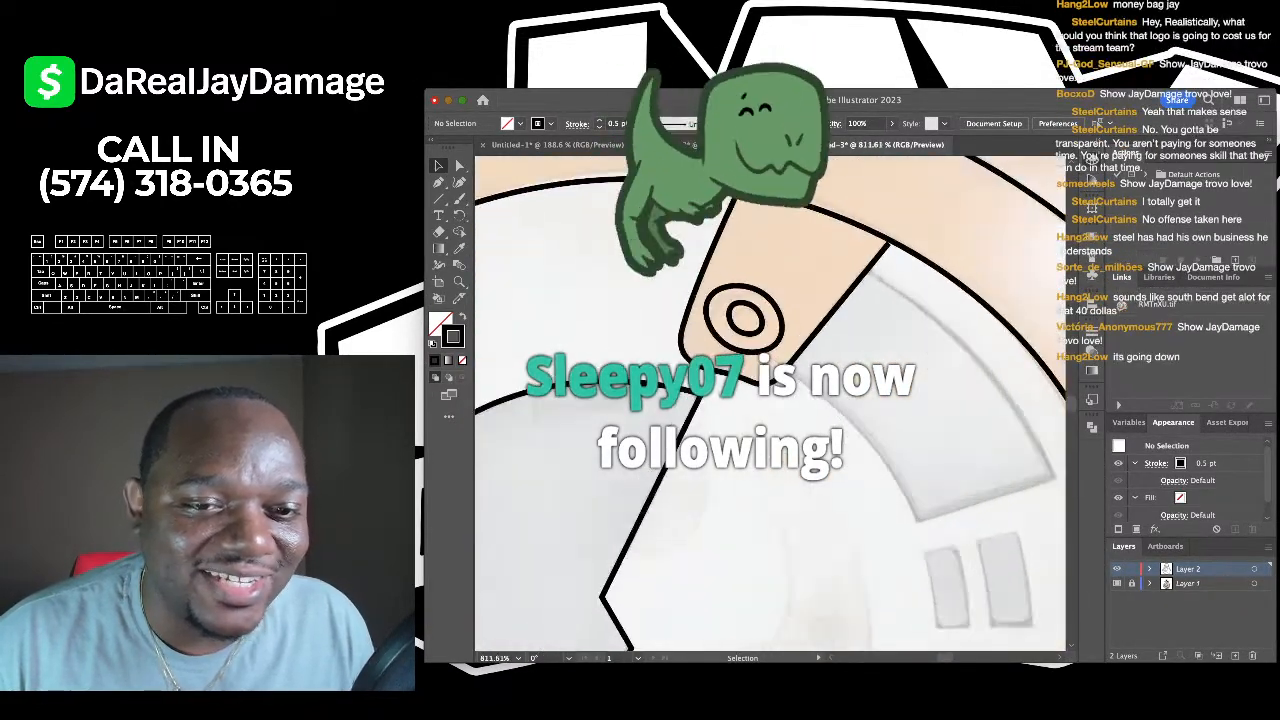
click(745, 284)
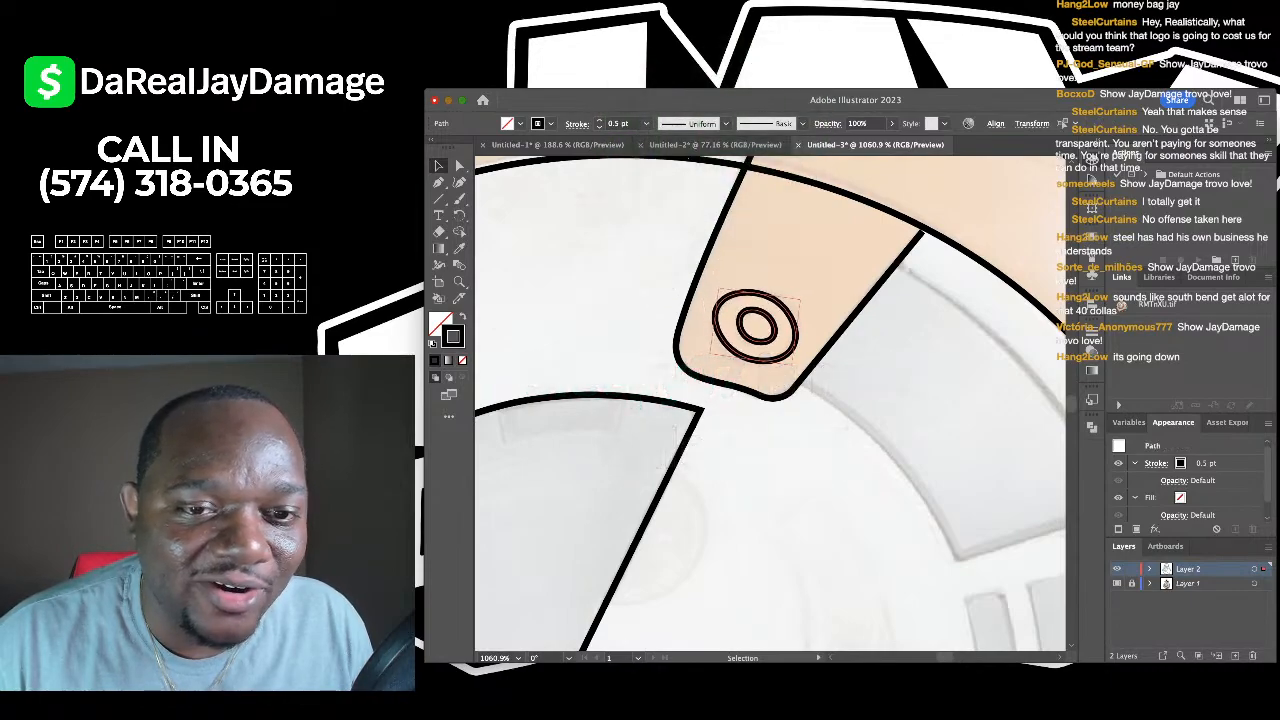
key(super+shift+a)
scroll(770, 400, down, 6)
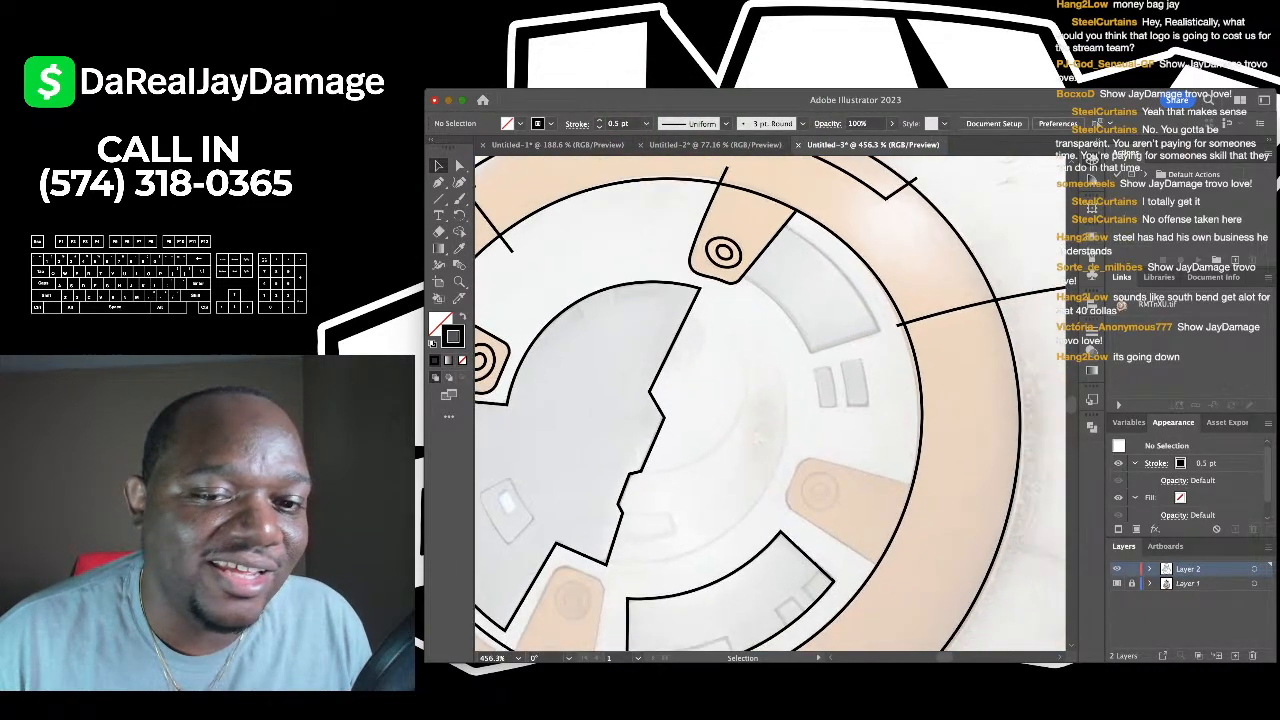
scroll(770, 400, up, 3)
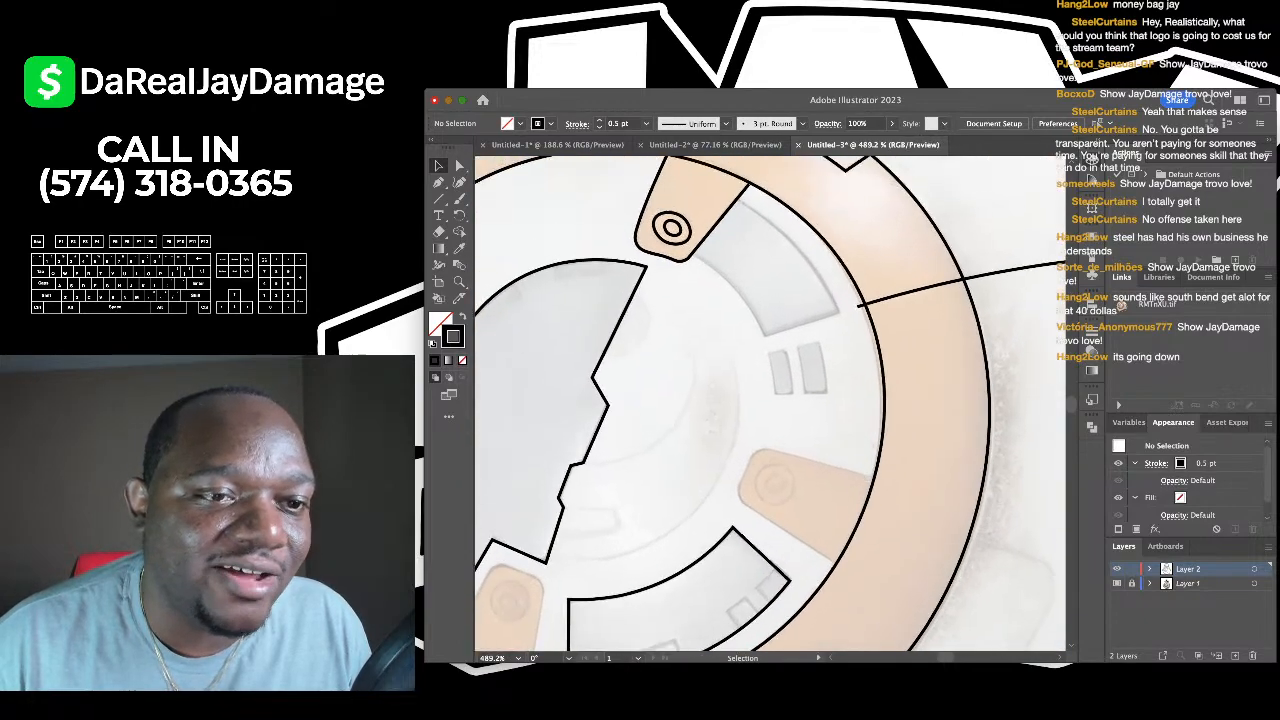
- Outline the grey panel's three corners with the Pen, then bow its right and lower-left edges outward
key(p)
scroll(770, 400, up, 3)
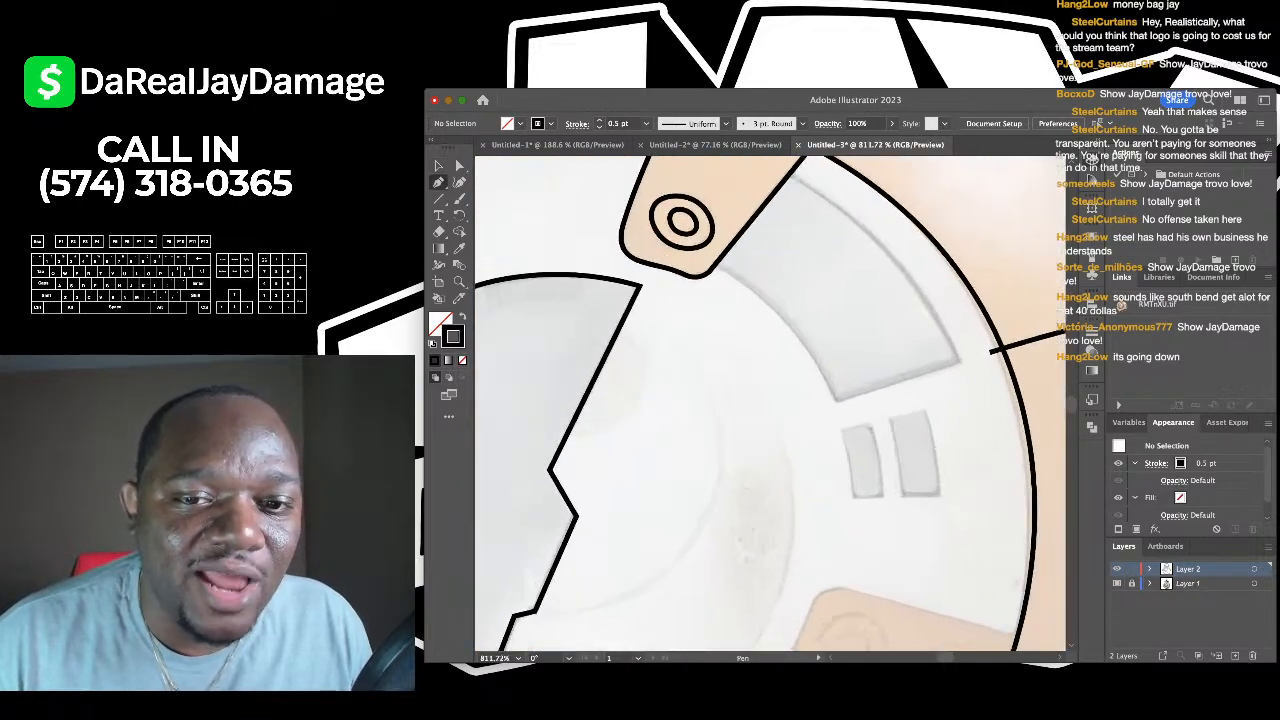
click(705, 262)
click(833, 399)
scroll(884, 368, right, 2)
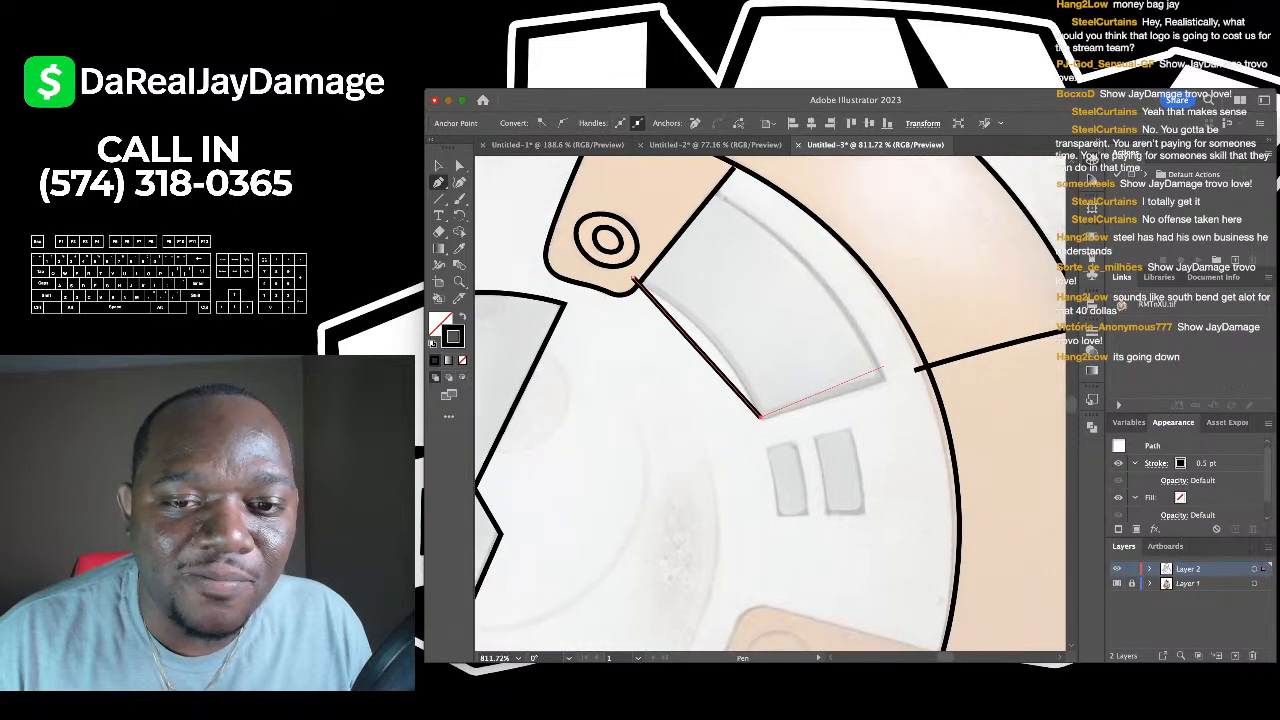
scroll(770, 400, up, 2)
scroll(770, 400, left, 1)
click(710, 188)
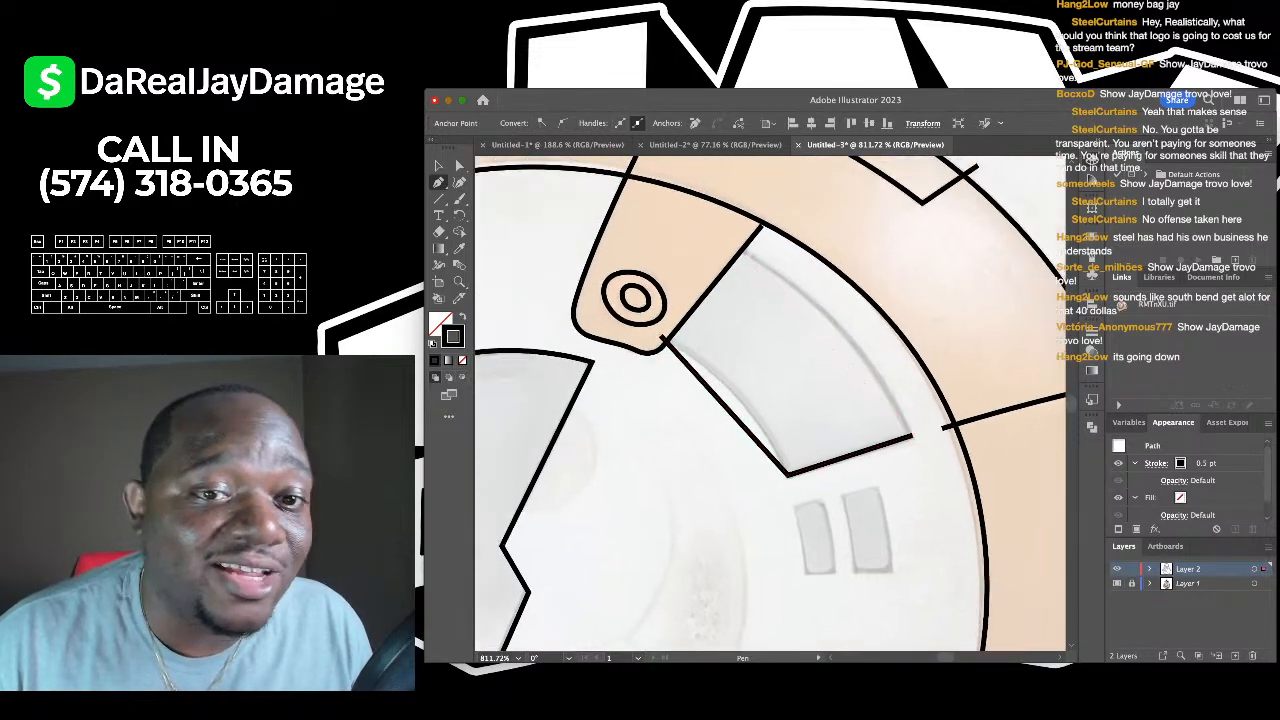
key(shift+grave)
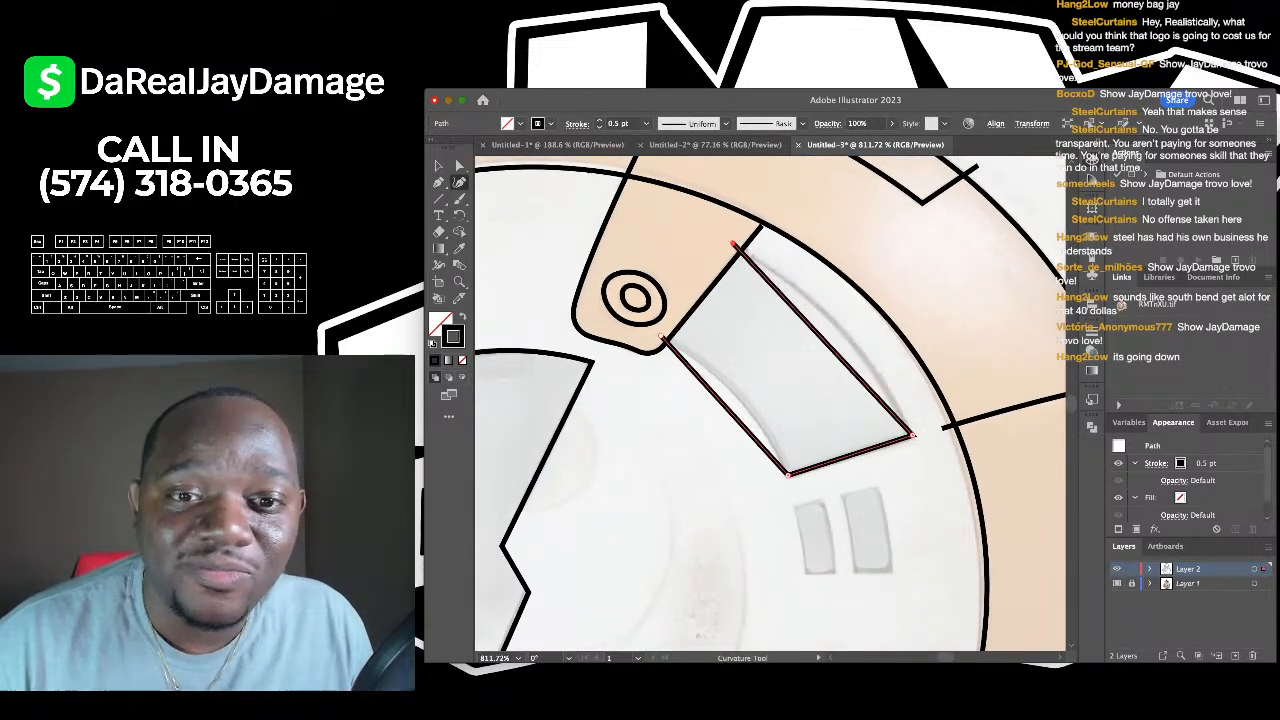
drag(788, 302, 810, 298)
drag(728, 410, 735, 390)
scroll(730, 272, down, 5)
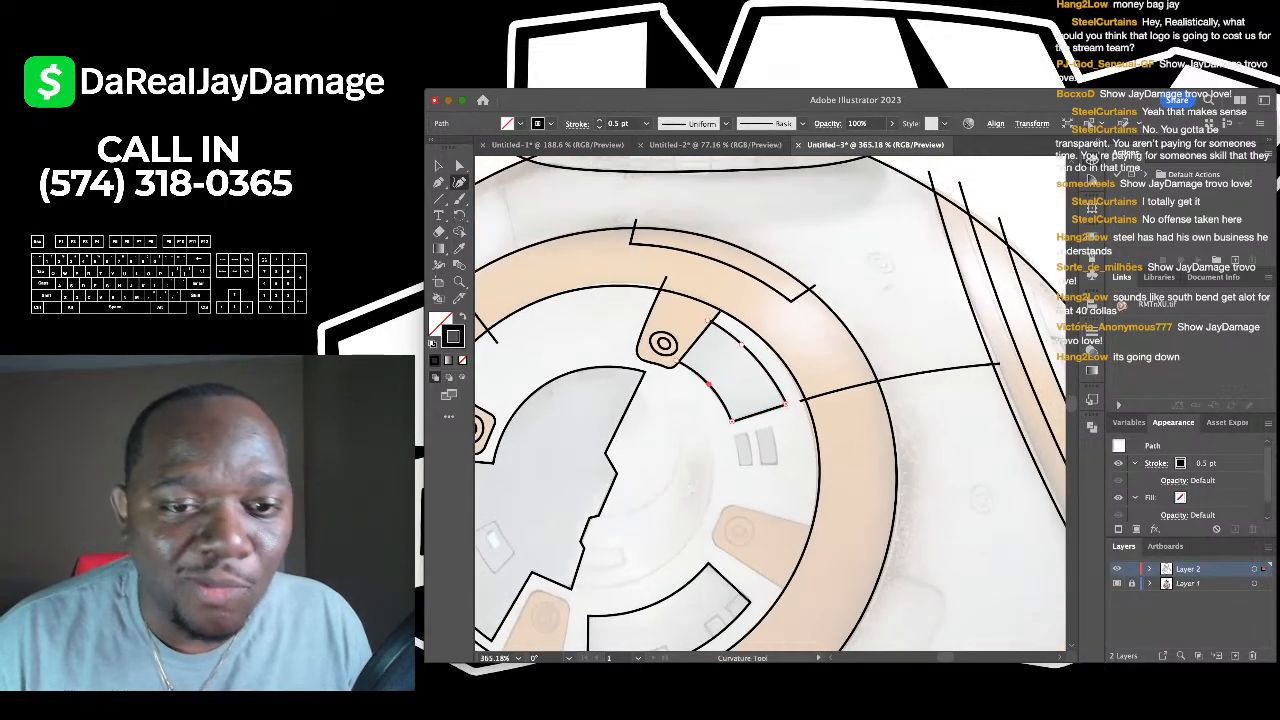
- Draw a short straight line just below BB-8's head, then deselect it
key(v)
key(super+shift+a)
scroll(688, 495, down, 4)
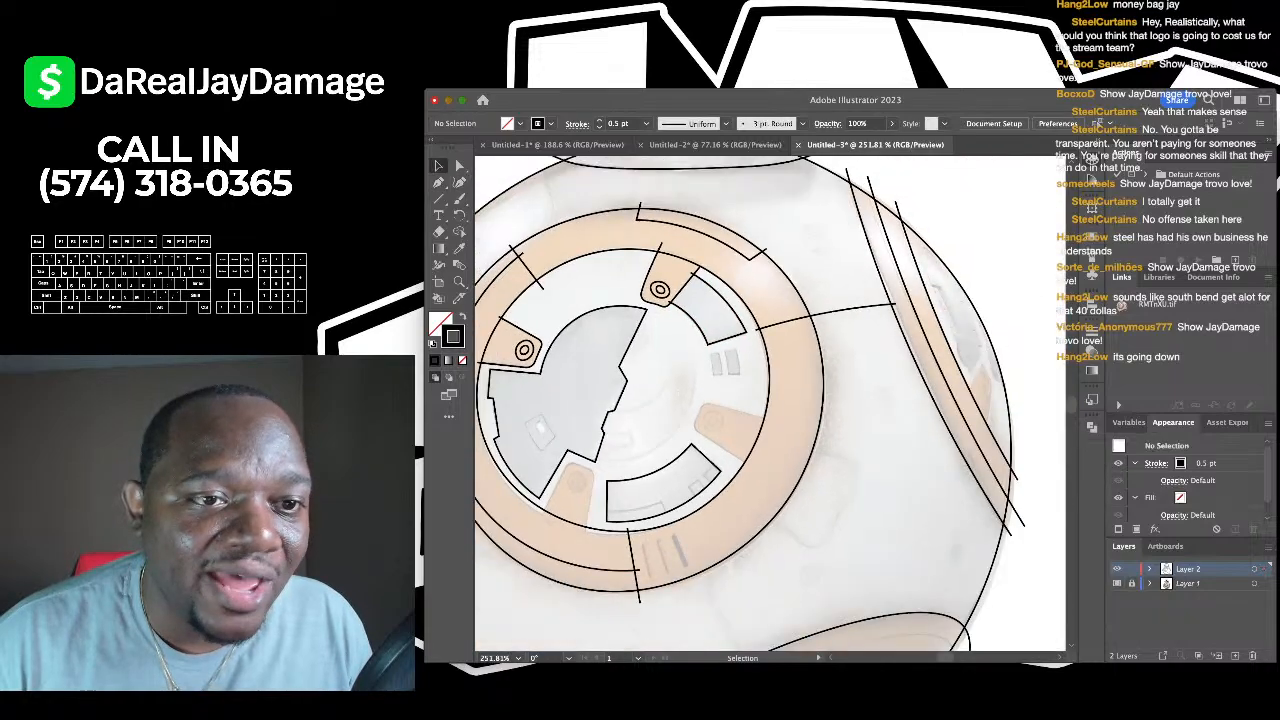
click(438, 198)
scroll(560, 252, up, 3)
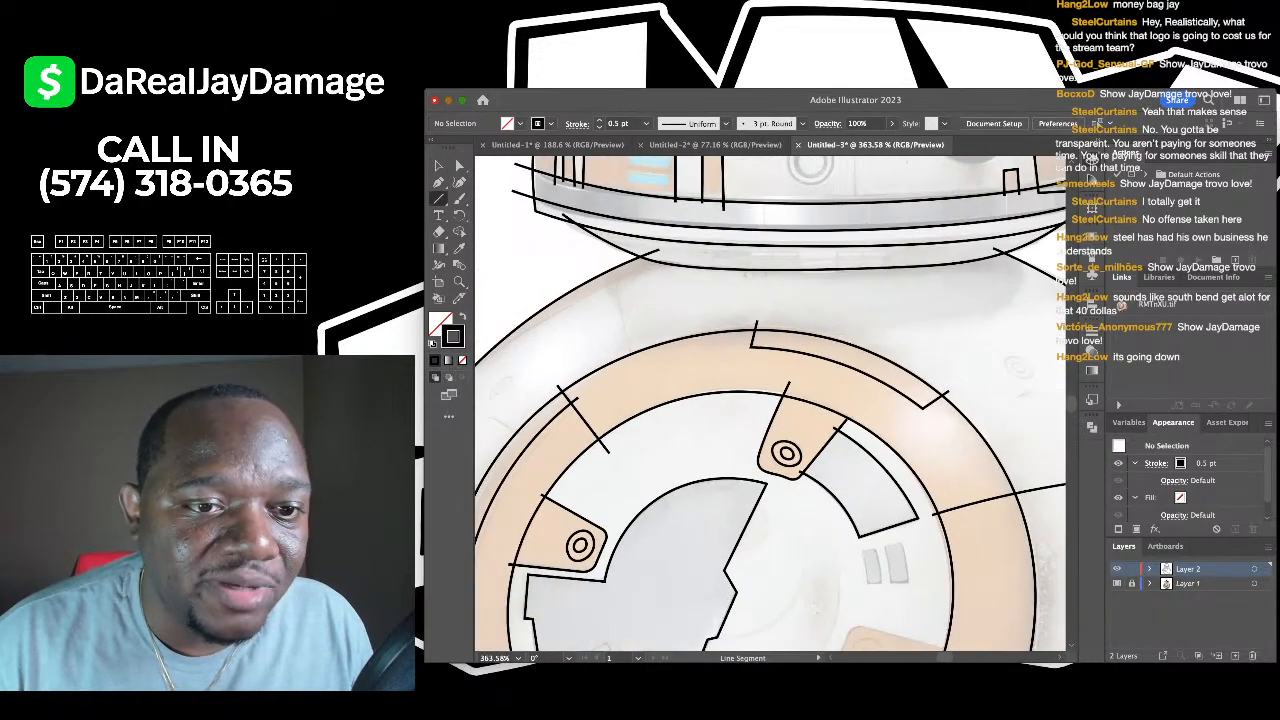
drag(610, 258, 638, 357)
scroll(640, 358, down, 3)
scroll(636, 356, left, 2)
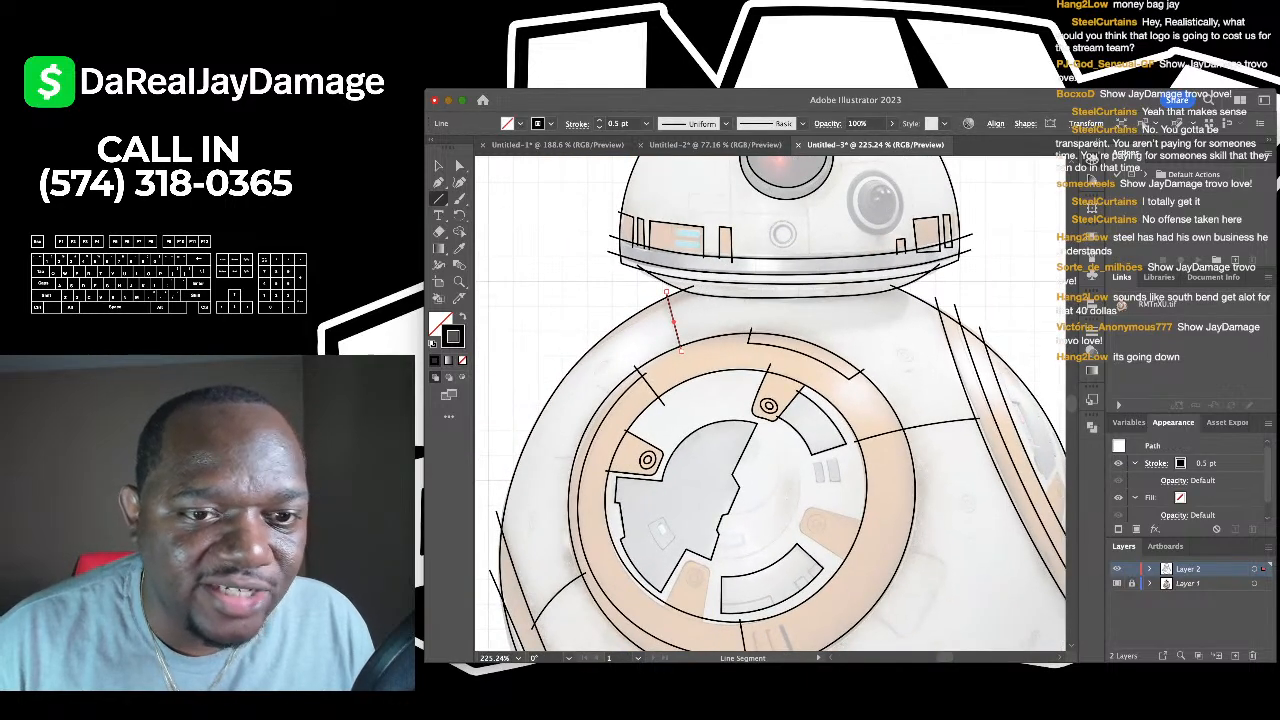
click(459, 182)
scroll(671, 319, up, 2)
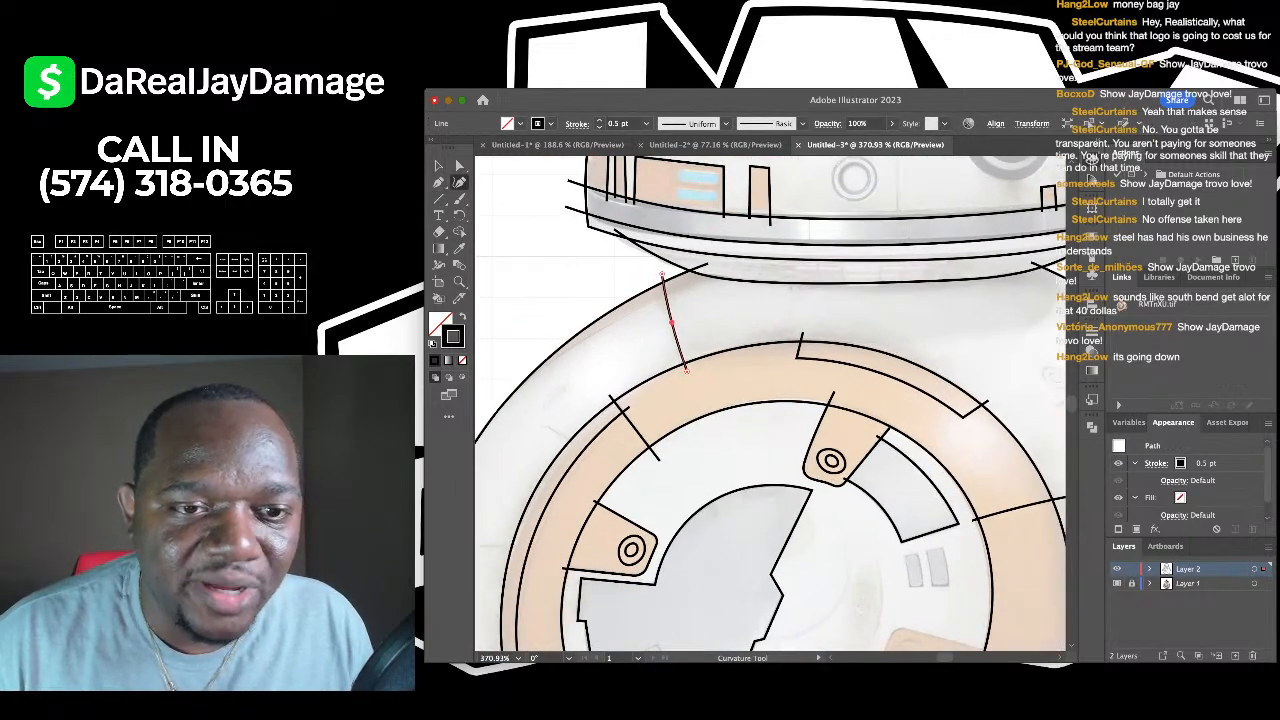
key(v)
click(547, 252)
- Draw a two-segment path by the central grey panel's jagged edge and round its bend into an arc
scroll(547, 252, down, 3)
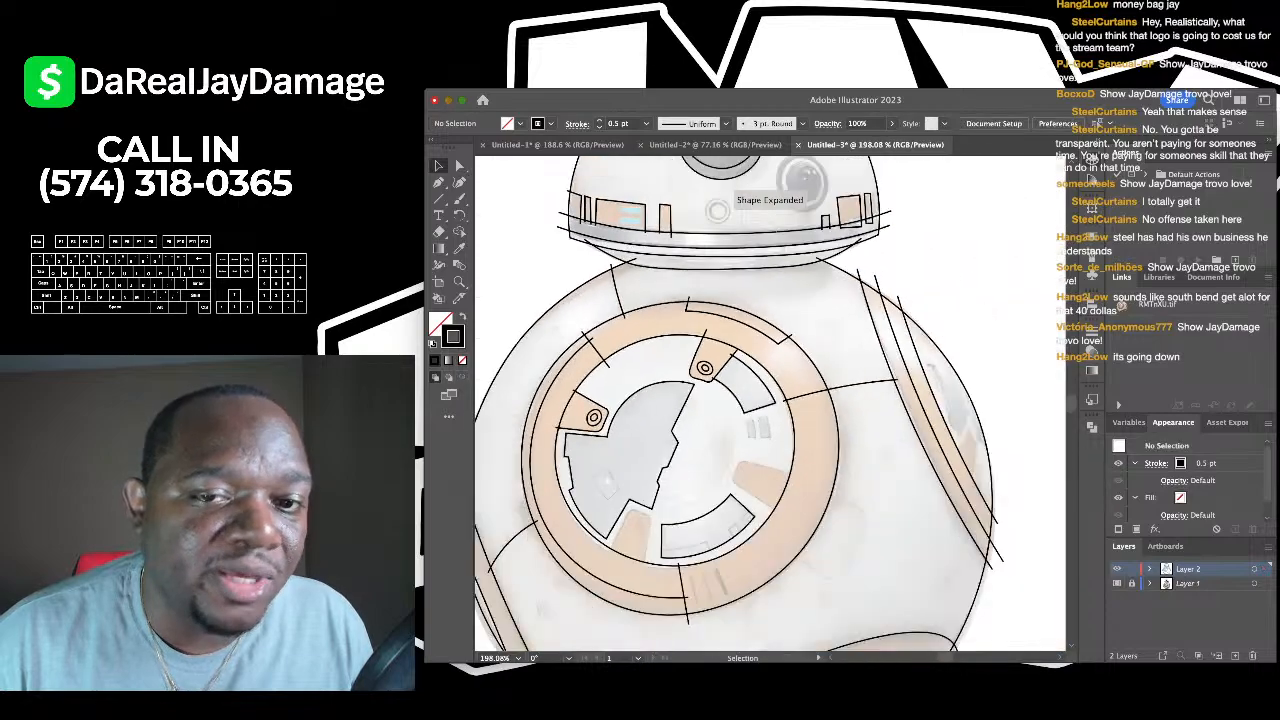
scroll(678, 580, down, 1)
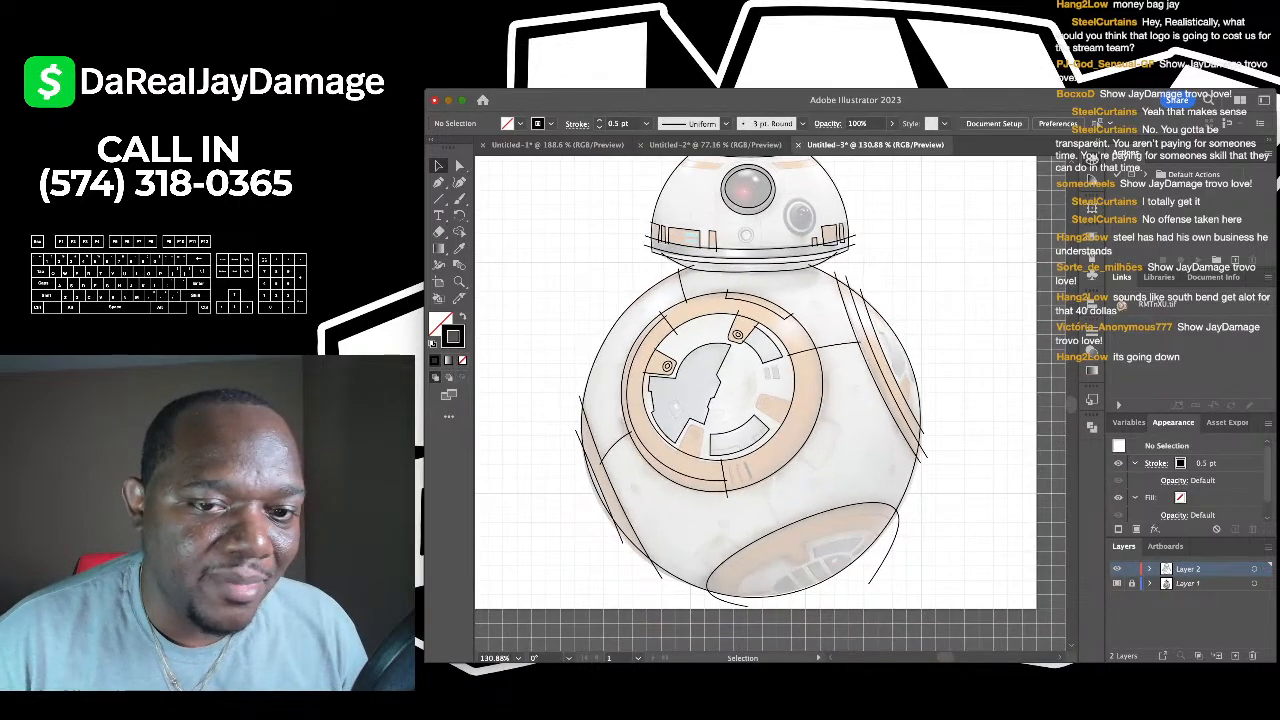
scroll(678, 580, up, 5)
scroll(882, 265, down, 2)
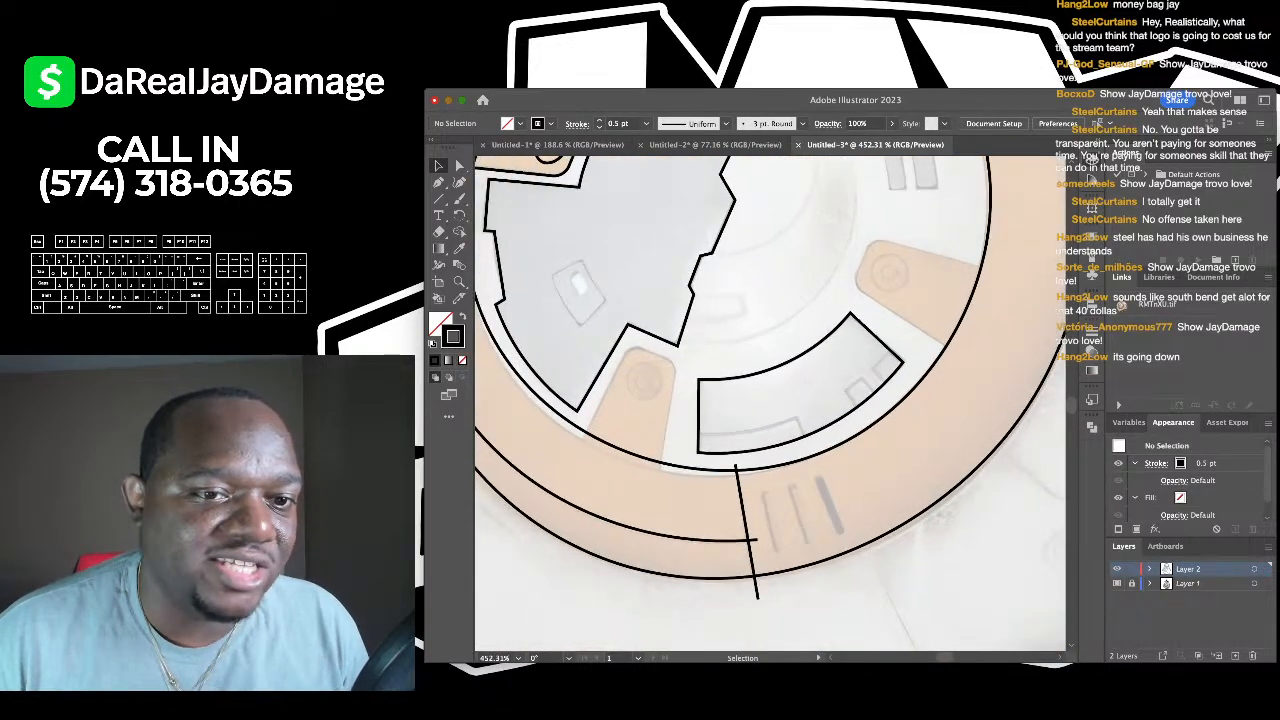
scroll(770, 404, up, 2)
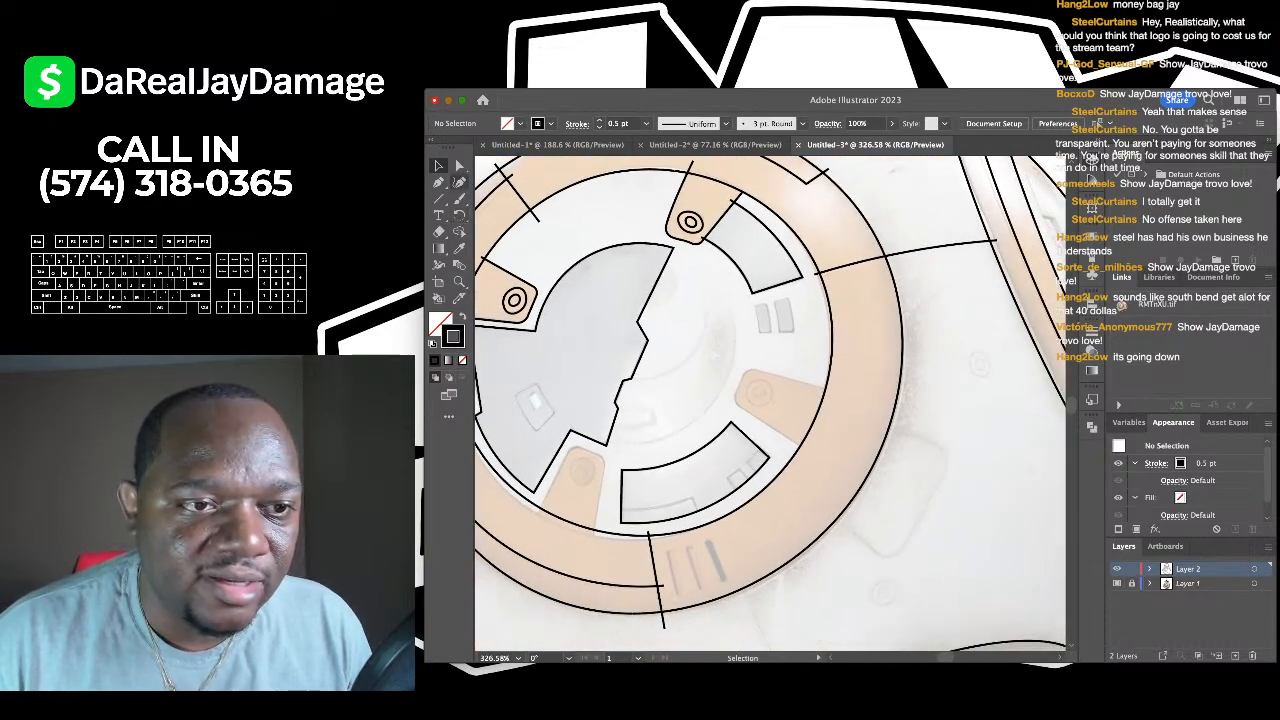
click(438, 182)
scroll(597, 259, up, 2)
click(673, 345)
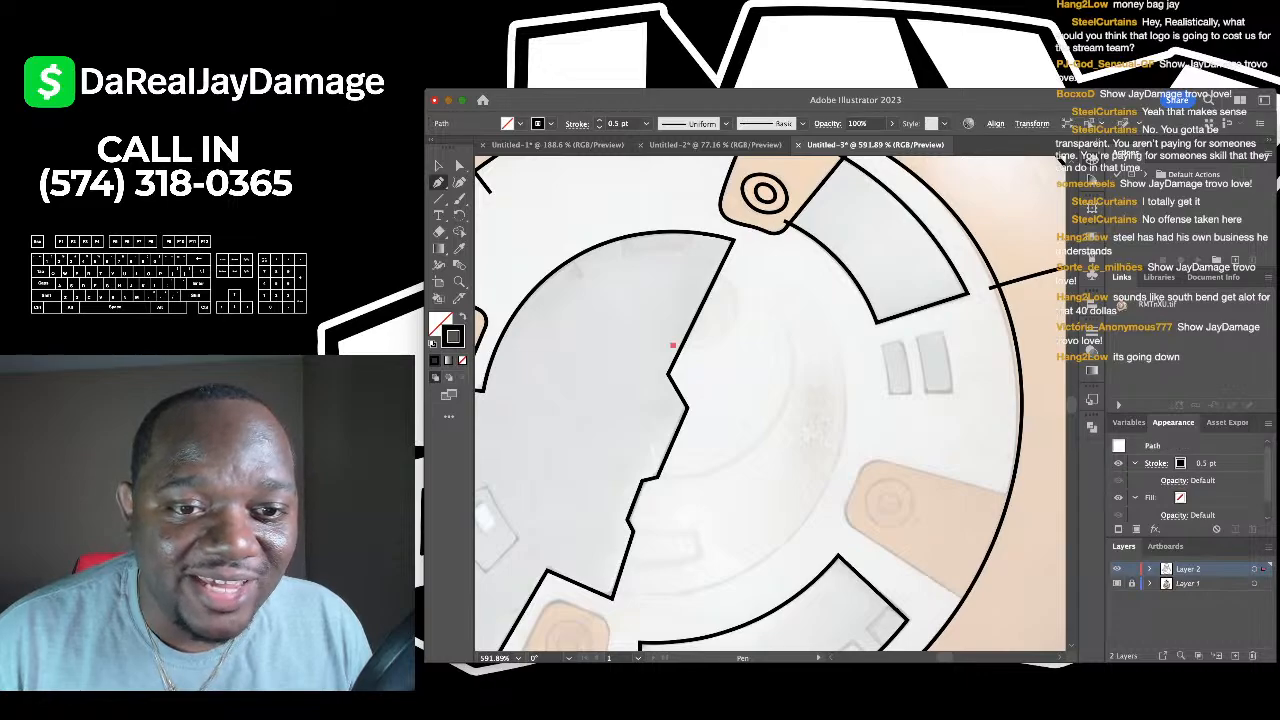
click(732, 331)
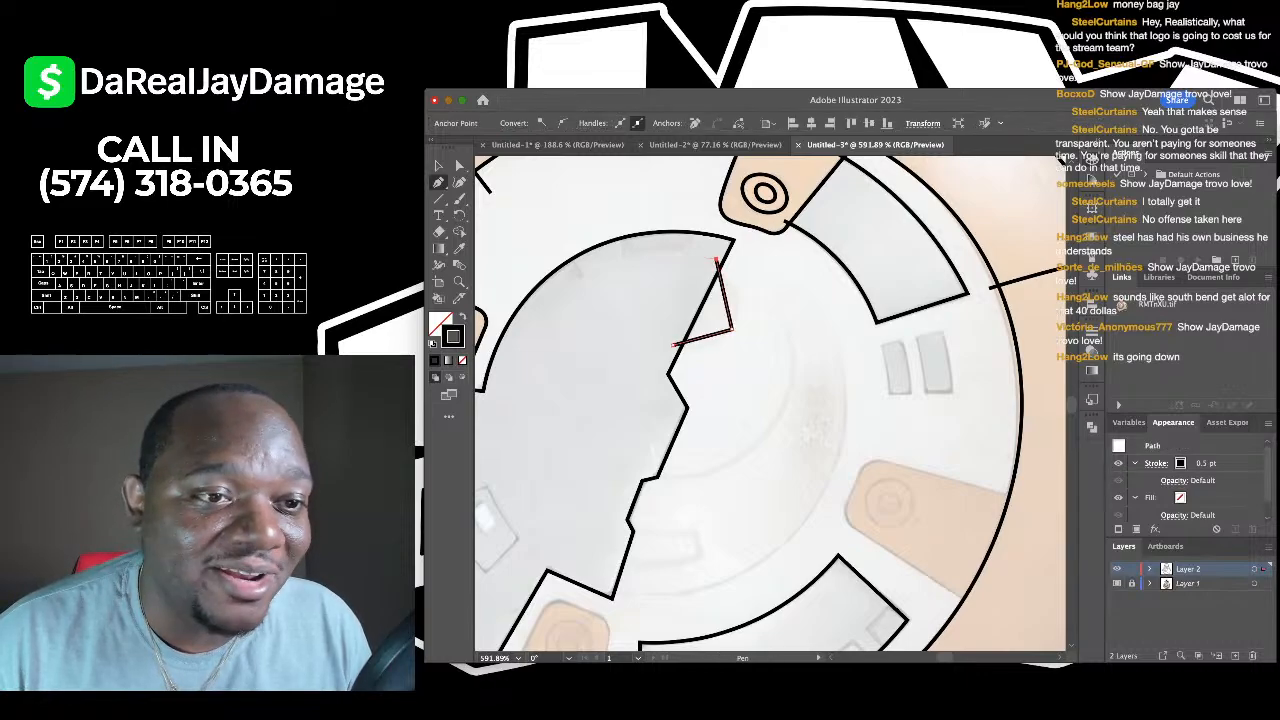
key(shift+asciitilde)
scroll(741, 372, up, 2)
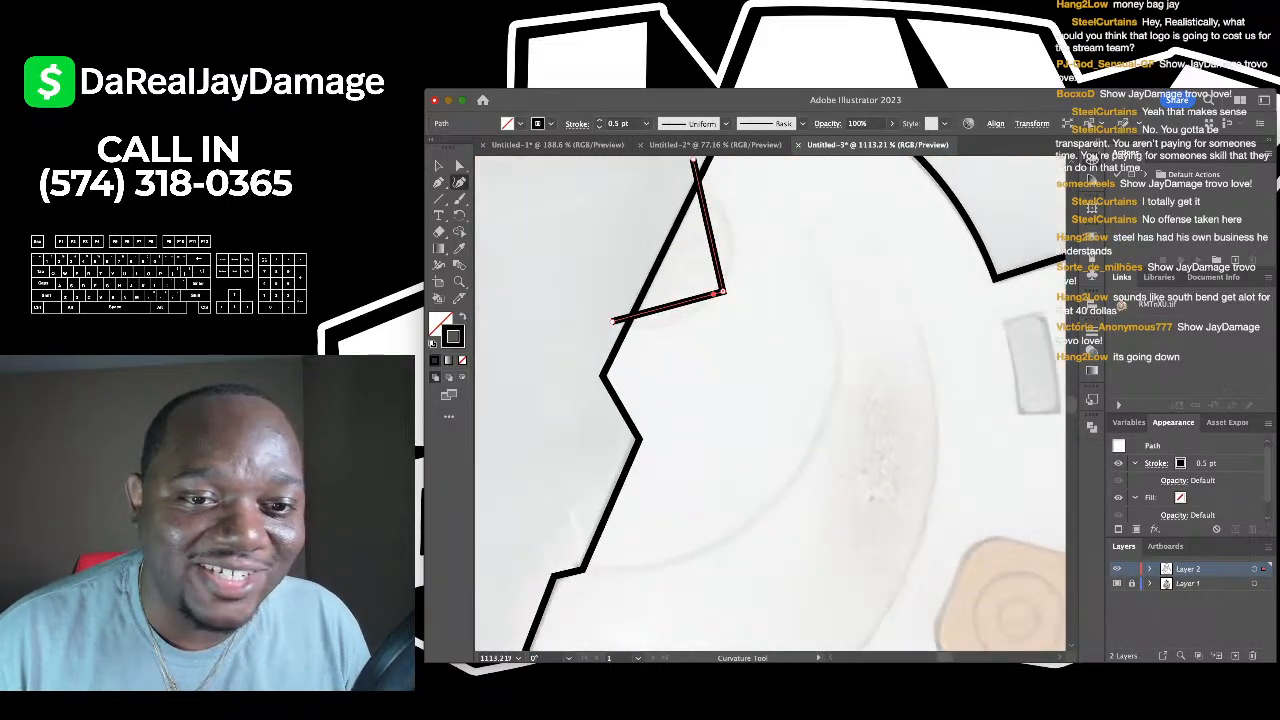
double_click(718, 292)
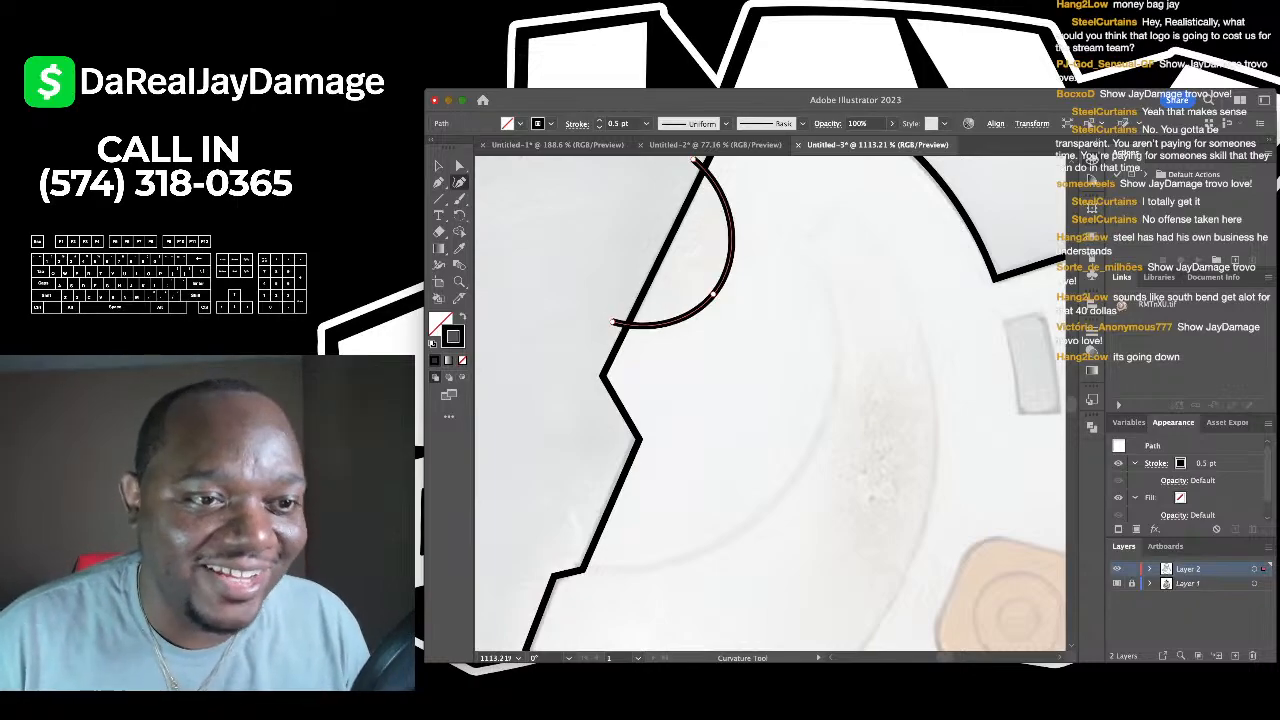
key(v)
key(super+shift+a)
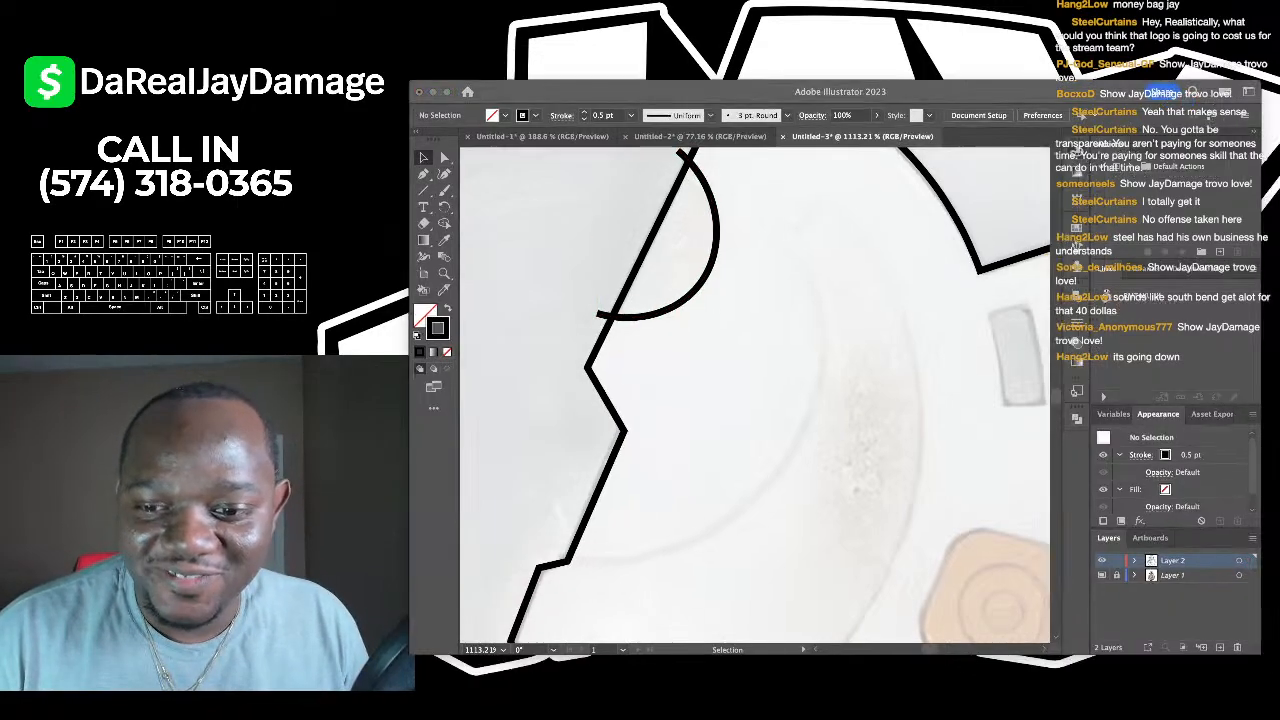
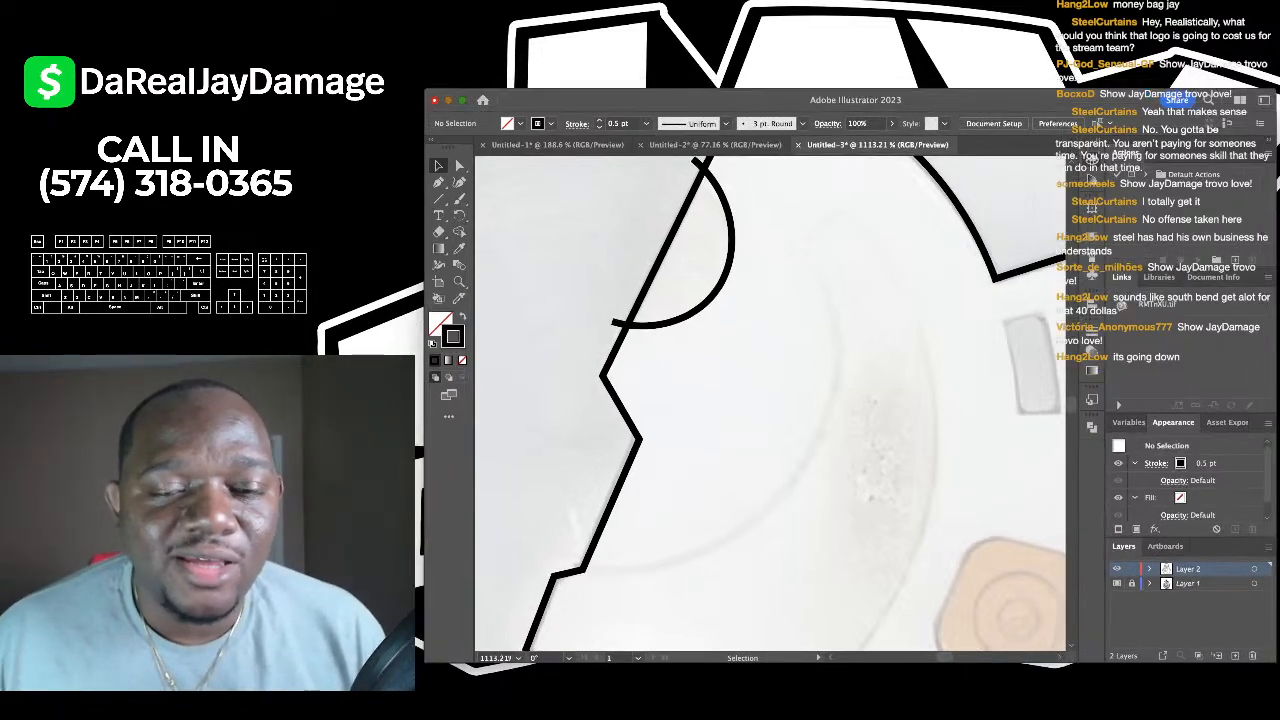
- Outline both small grey slots in the body ring with straight Pen segments
scroll(770, 404, down, 5)
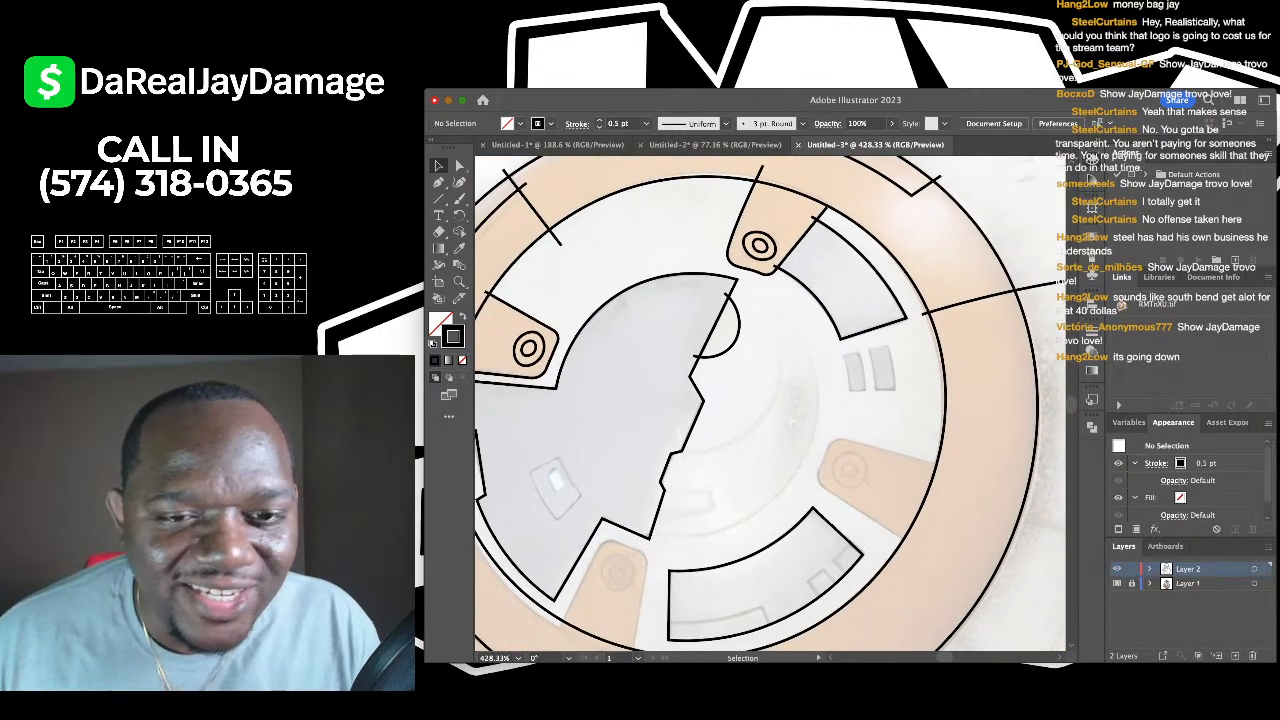
scroll(770, 404, down, 5)
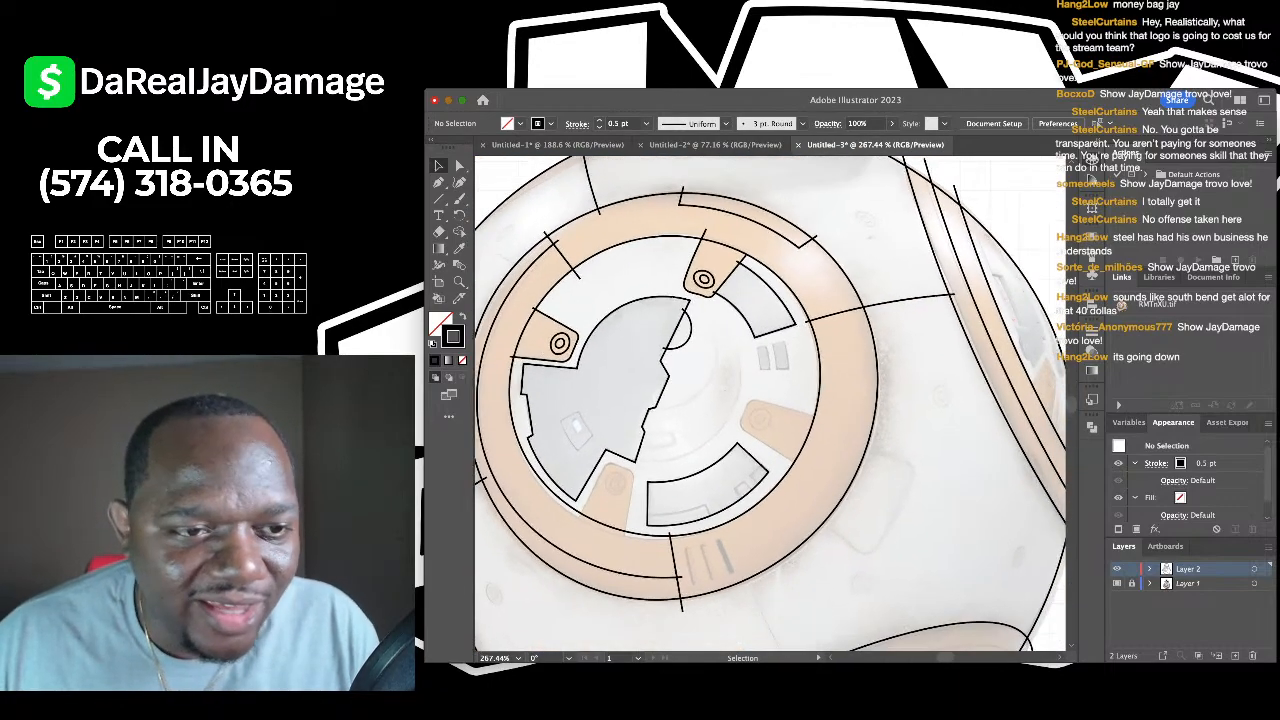
key(p)
scroll(775, 360, up, 5)
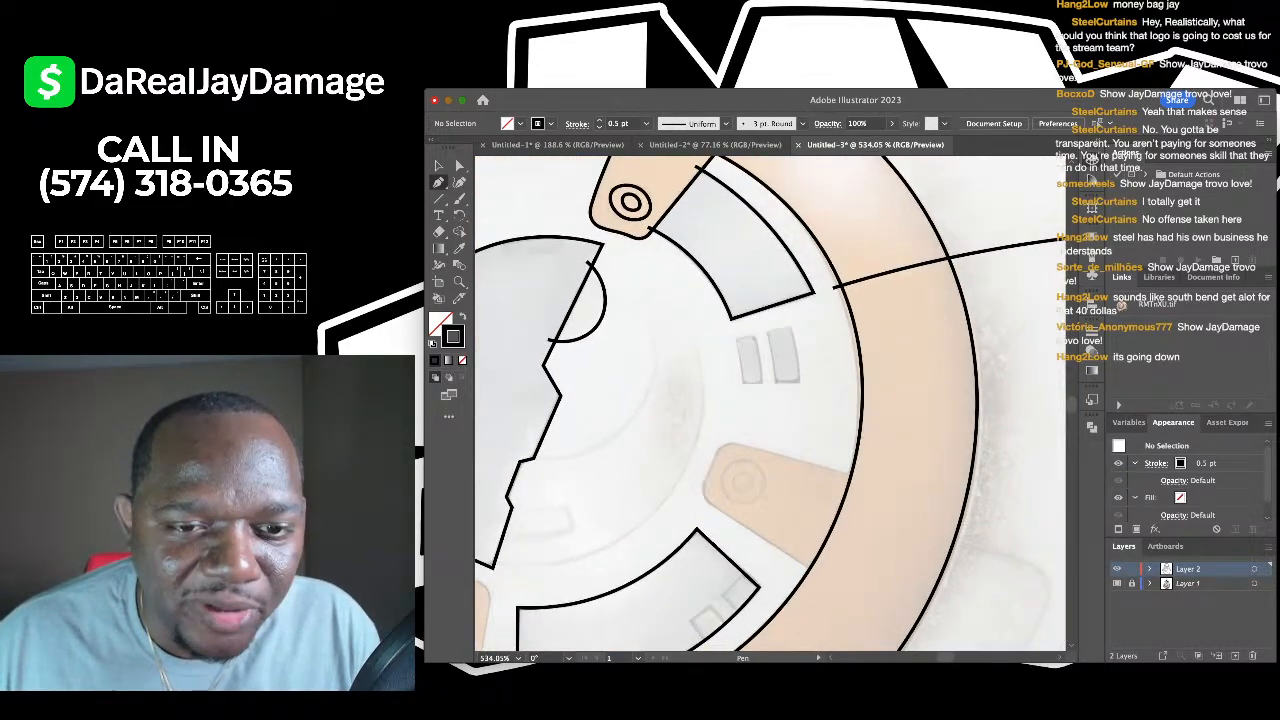
click(724, 323)
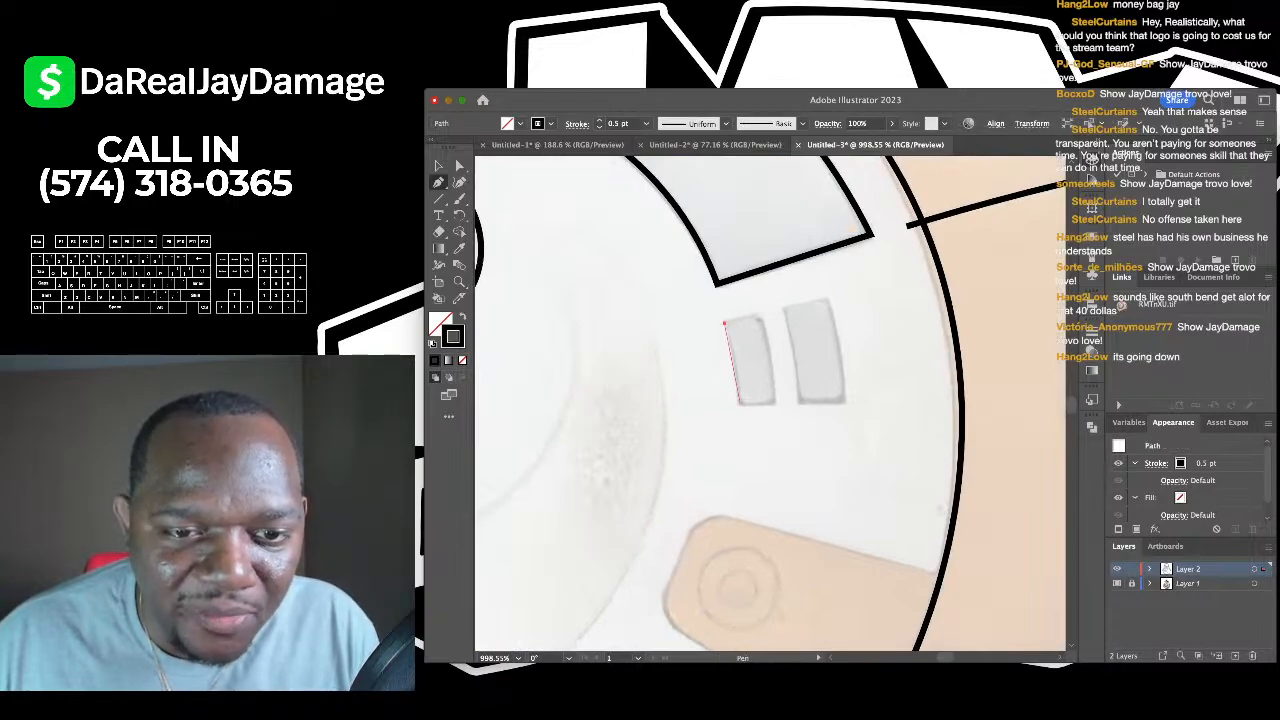
click(740, 404)
click(761, 314)
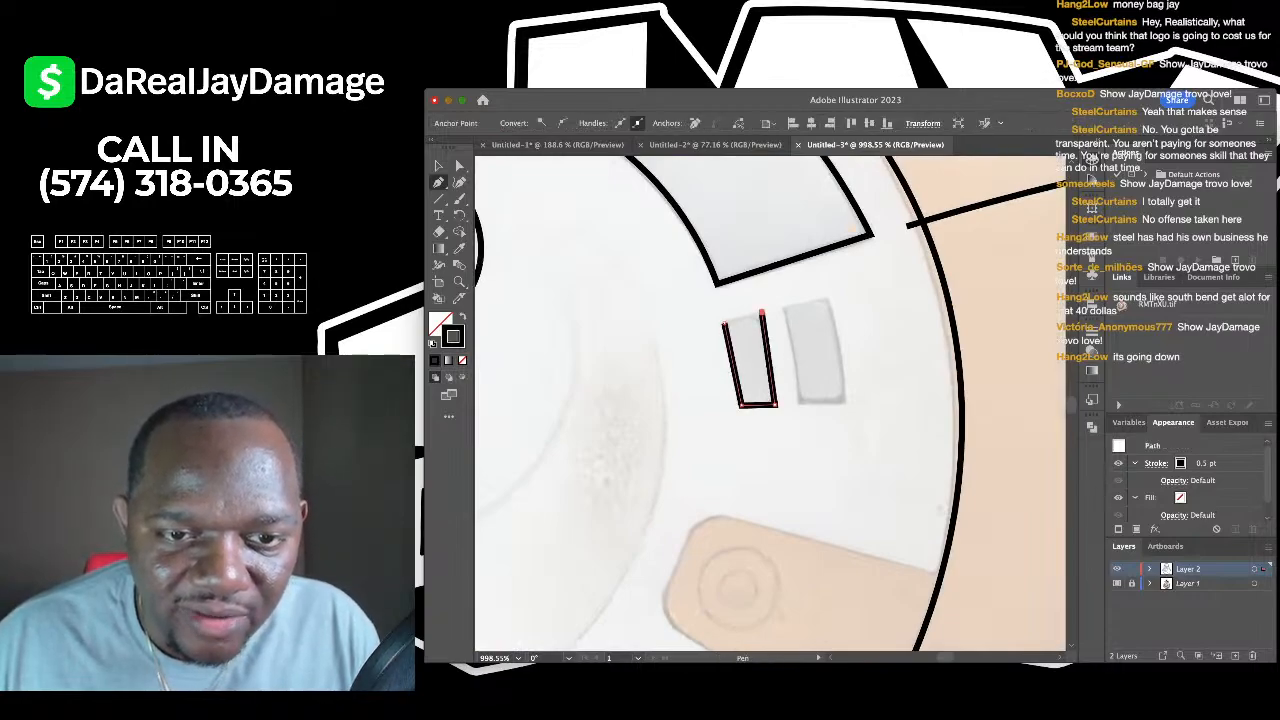
click(724, 323)
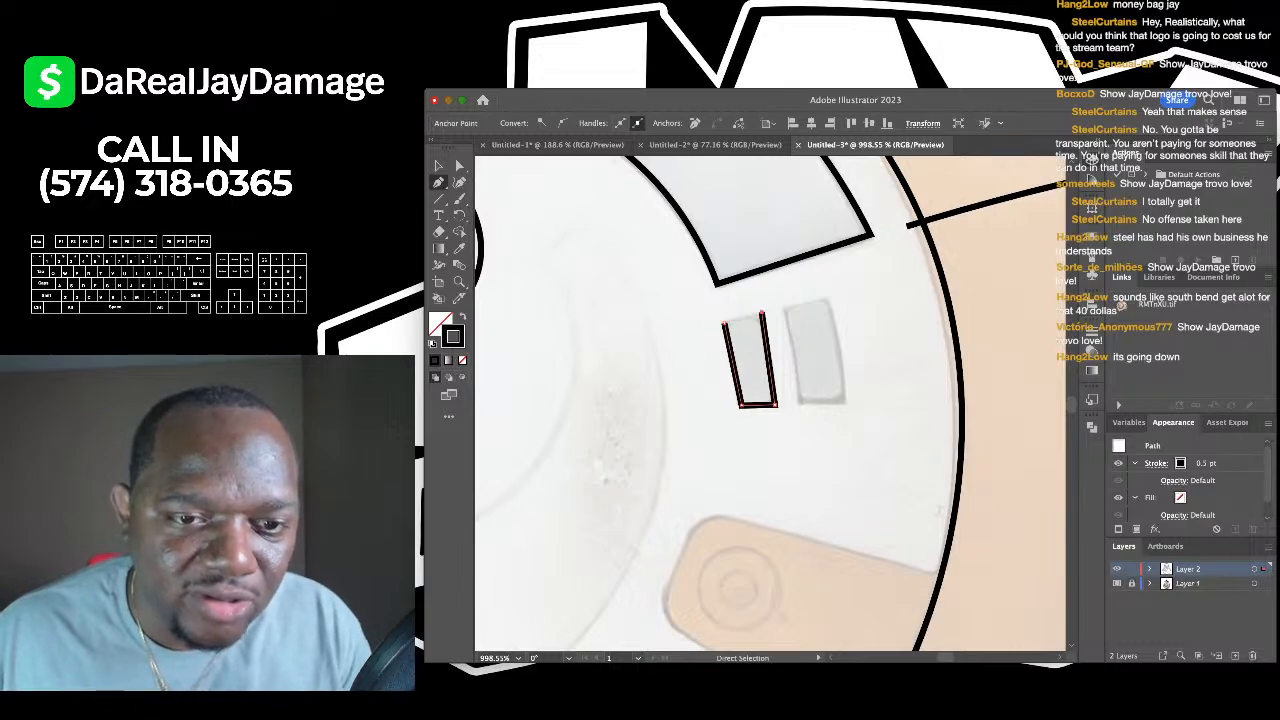
click(784, 305)
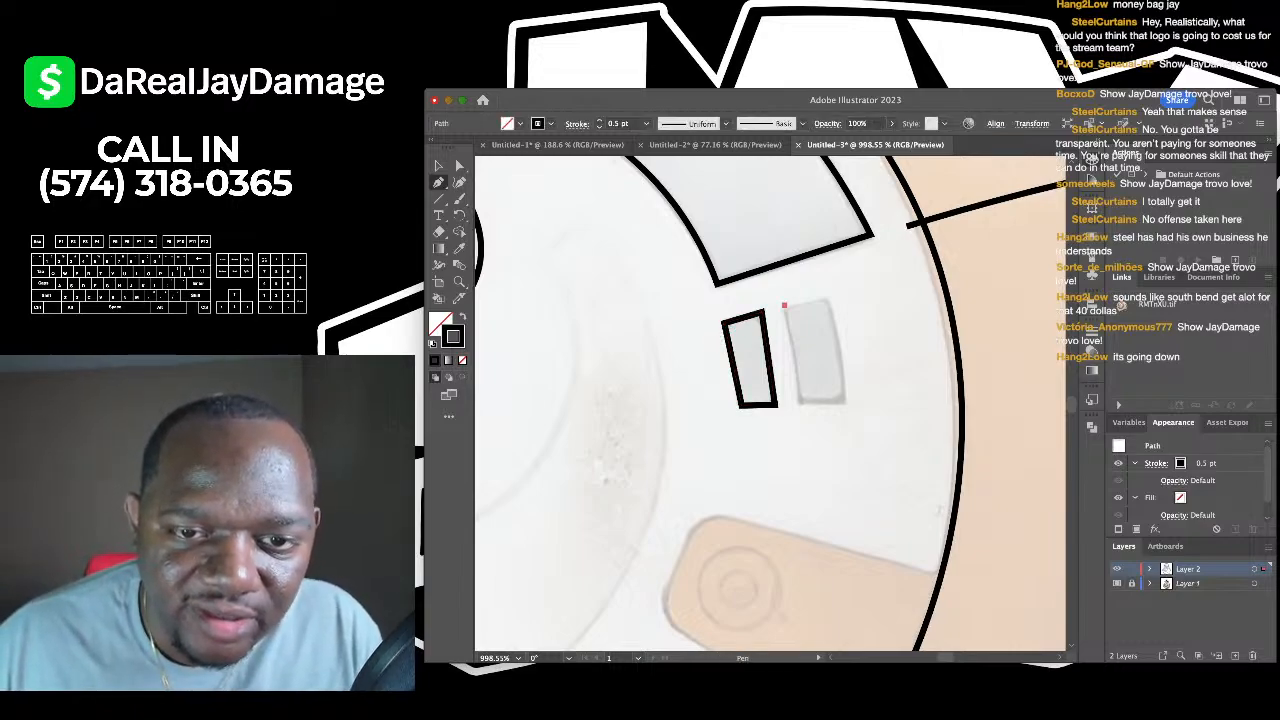
click(826, 298)
click(846, 404)
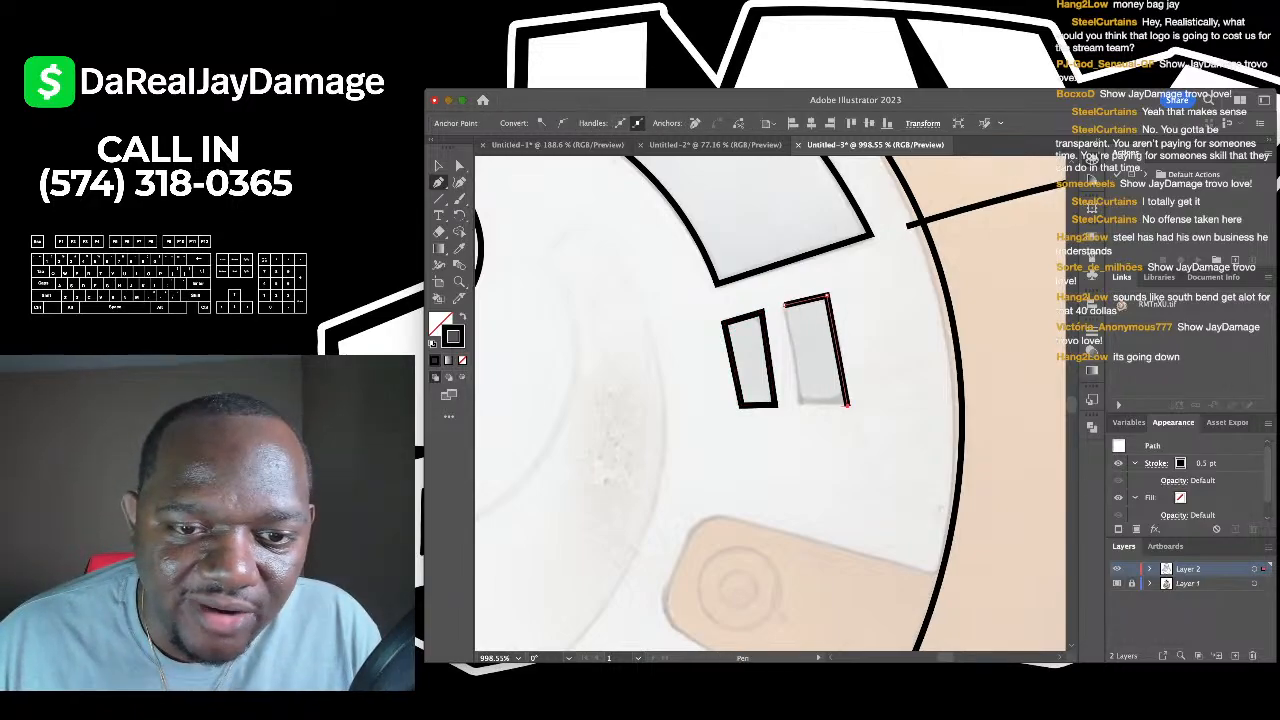
- Trace the first orange tab's left edge, top corner and far side down to the ring
scroll(815, 350, down, 10)
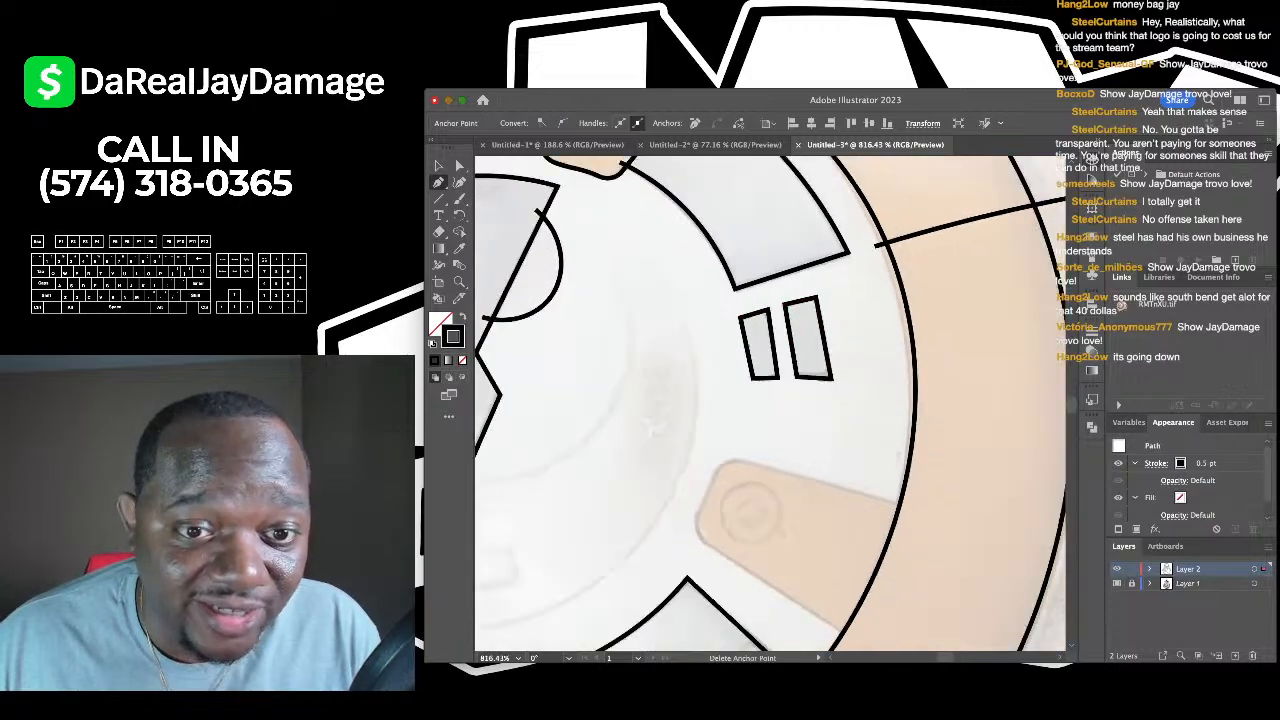
scroll(770, 400, down, 5)
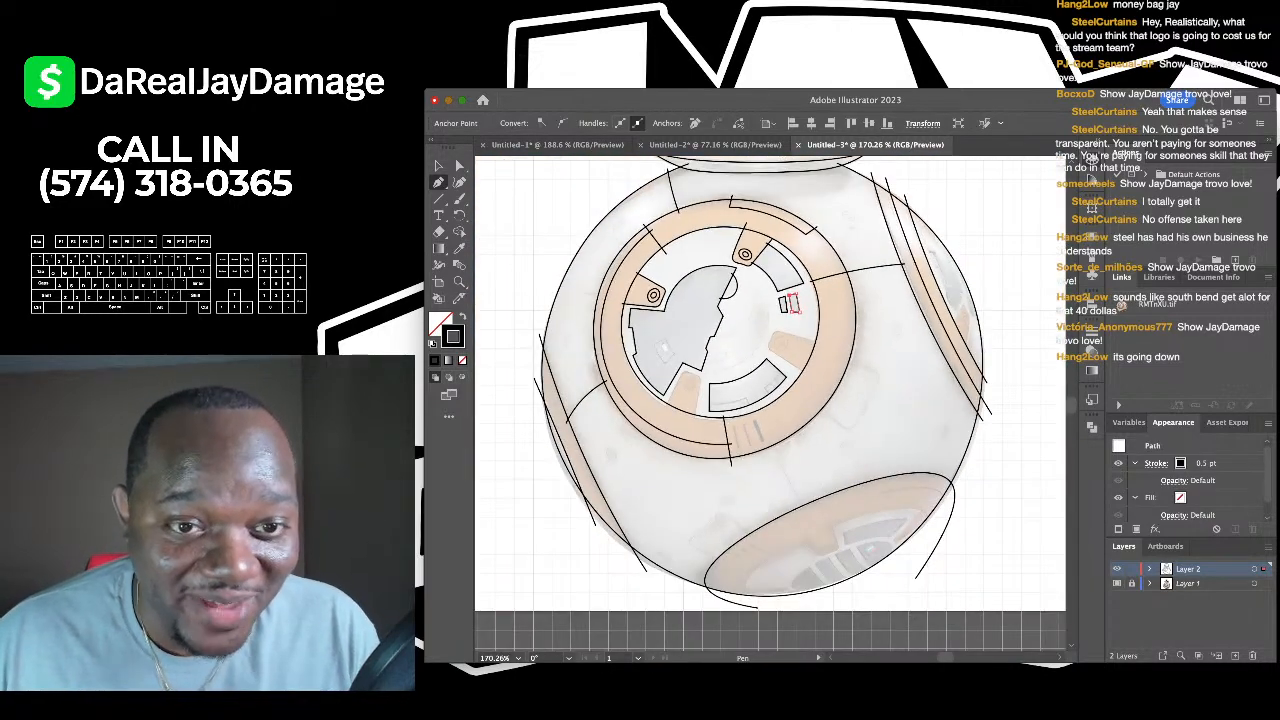
scroll(770, 400, up, 5)
scroll(770, 400, down, 5)
scroll(770, 400, up, 5)
scroll(547, 525, up, 2)
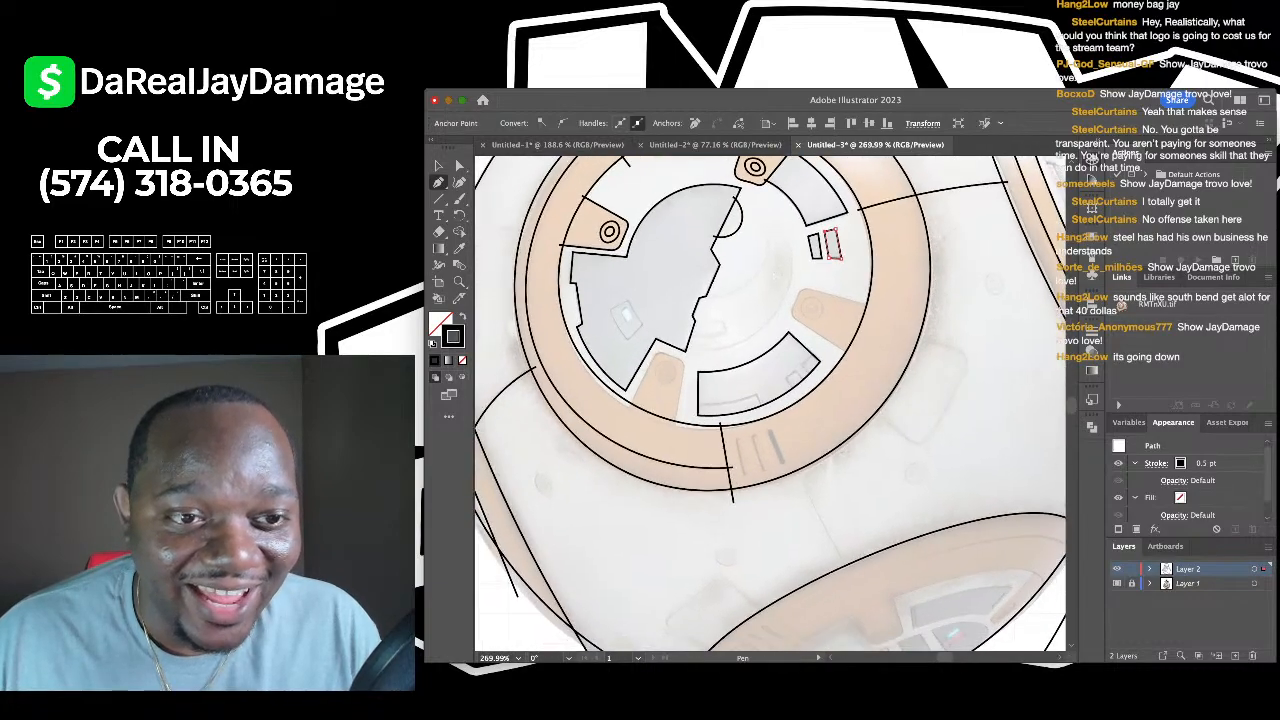
scroll(600, 450, up, 3)
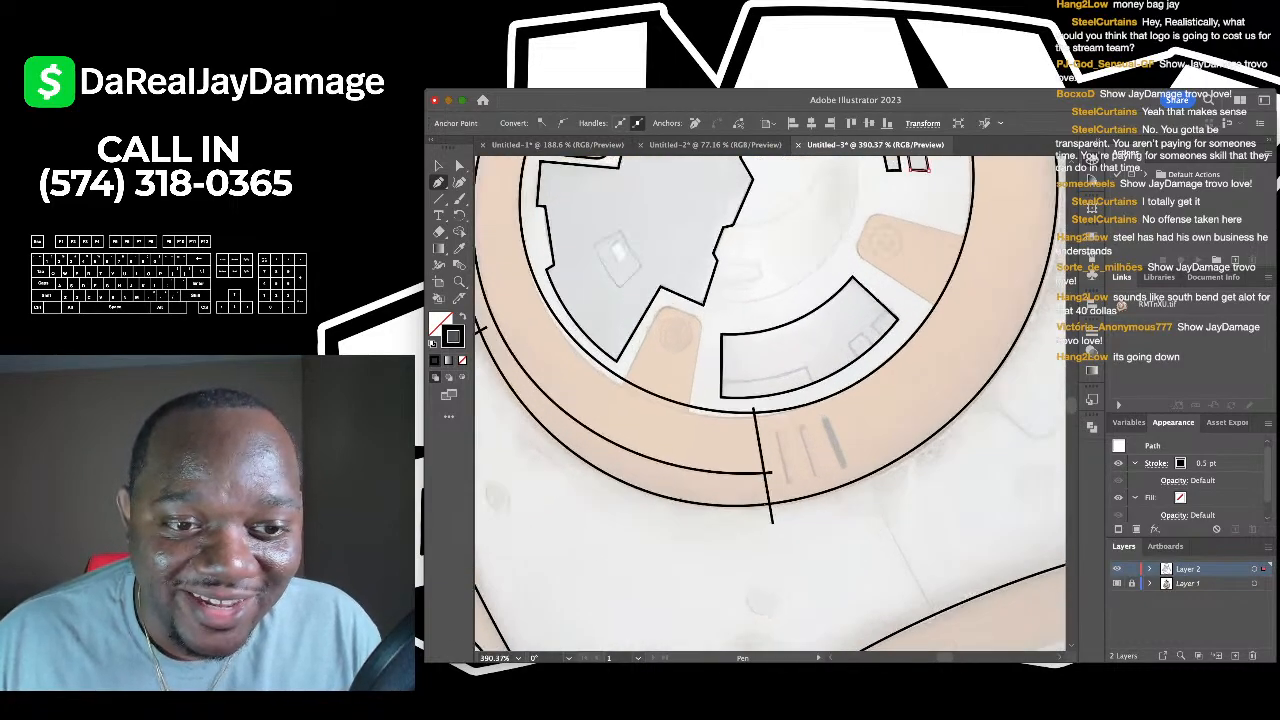
click(647, 328)
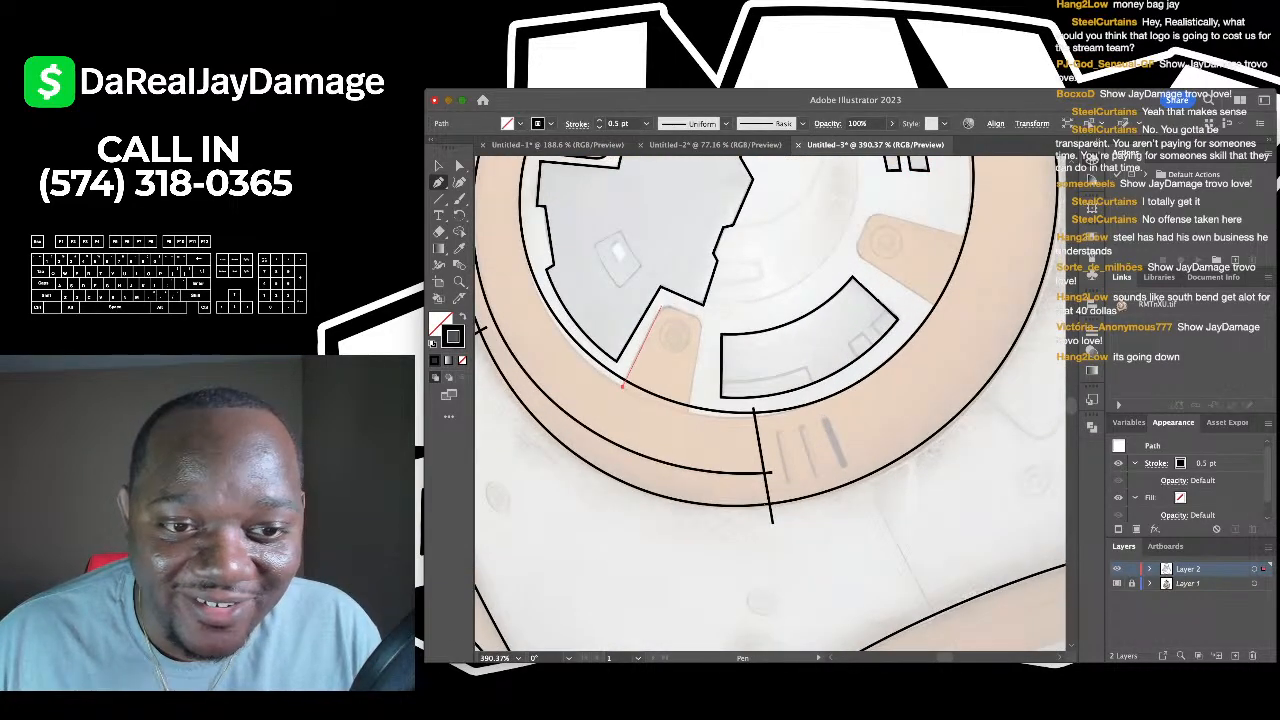
click(660, 305)
click(687, 412)
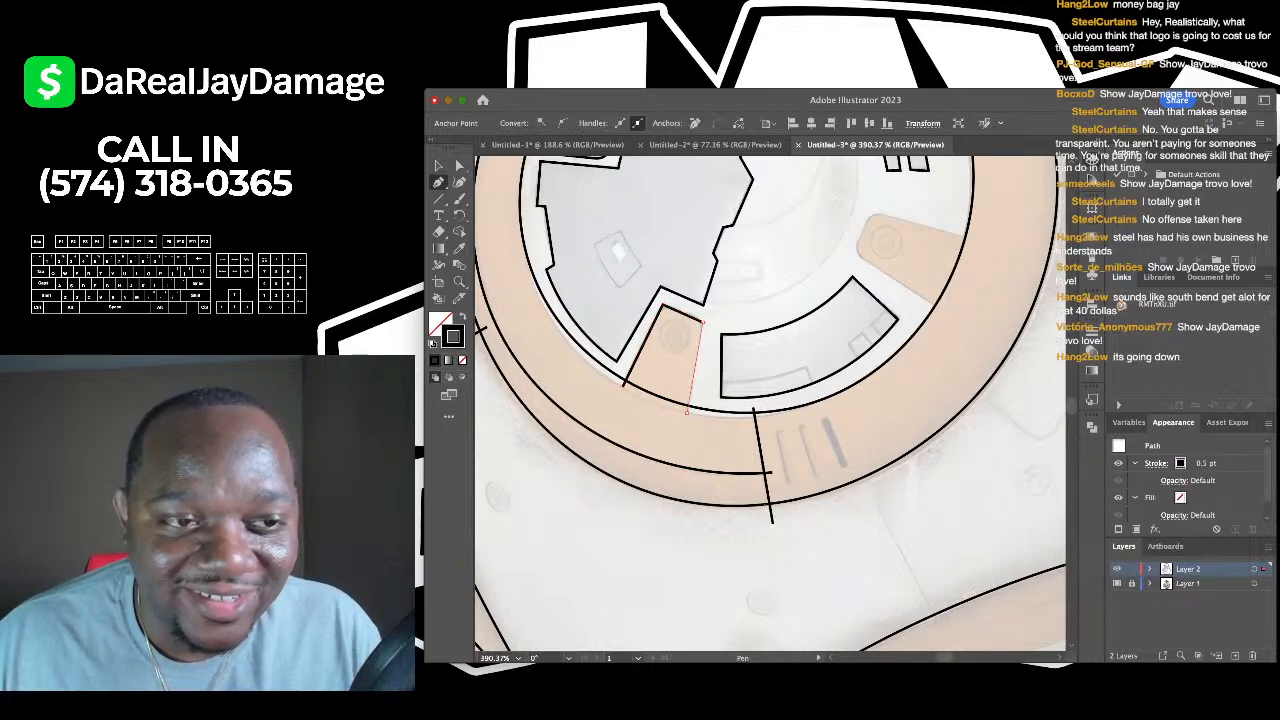
click(438, 166)
click(570, 230)
- Trace the next orange tab's side and top edge as a Pen line, then deselect
scroll(570, 230, right, 3)
scroll(770, 400, right, 2)
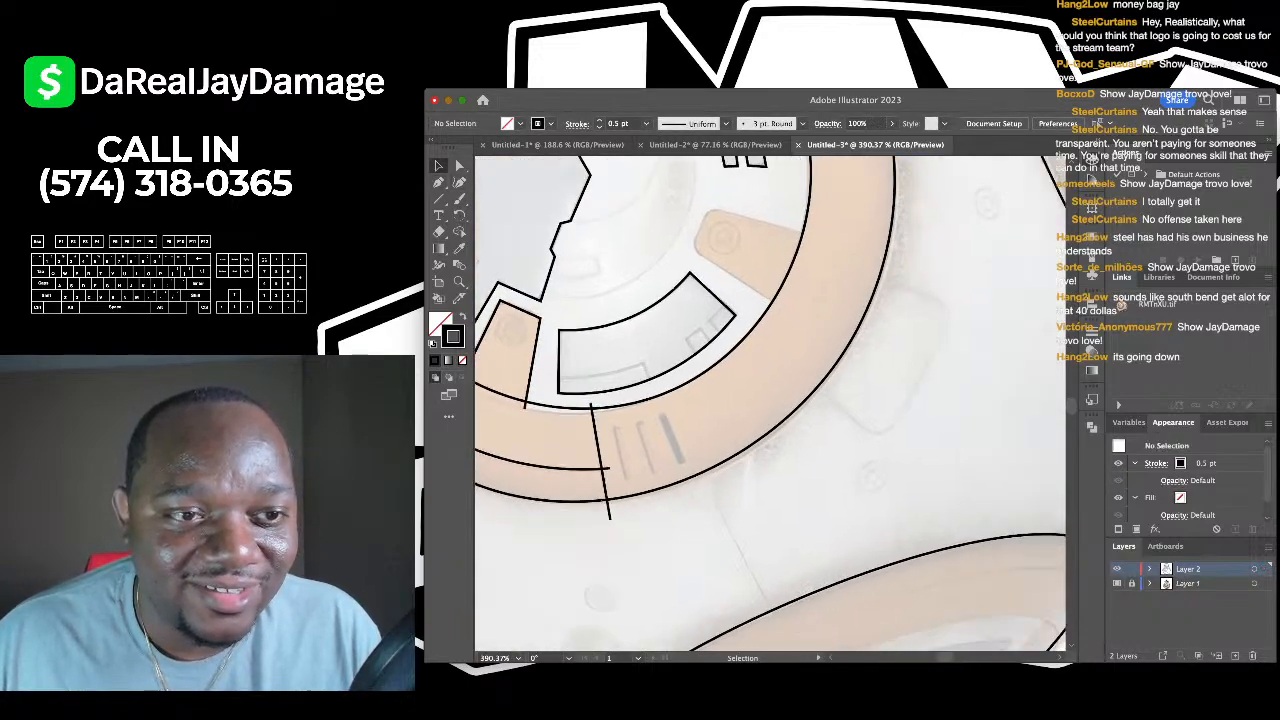
key(p)
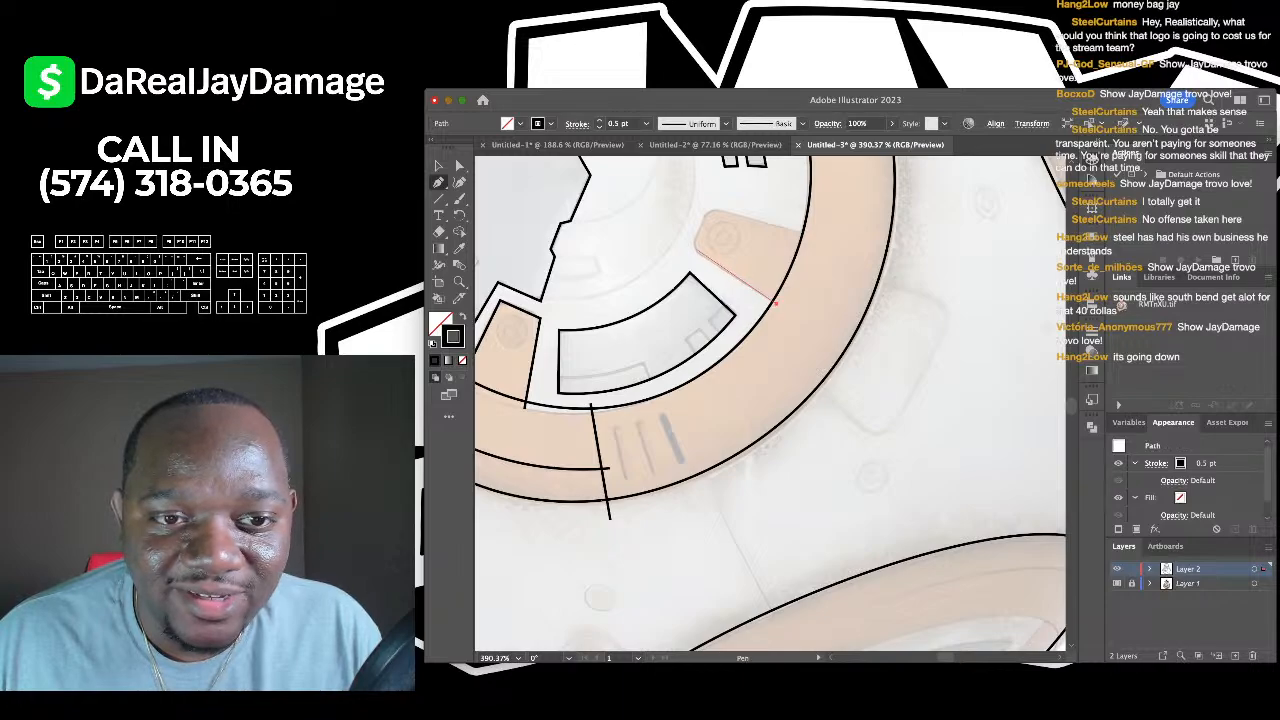
click(692, 248)
click(774, 302)
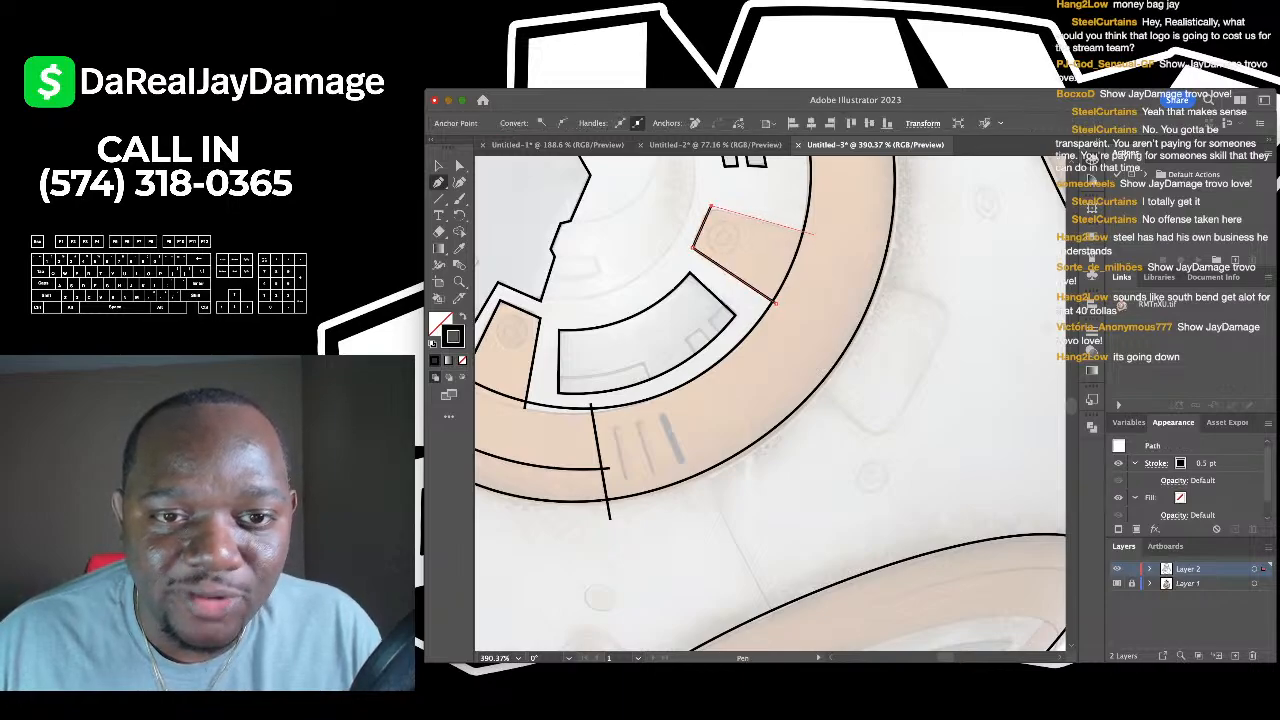
click(813, 234)
click(438, 166)
click(670, 248)
scroll(670, 248, down, 5)
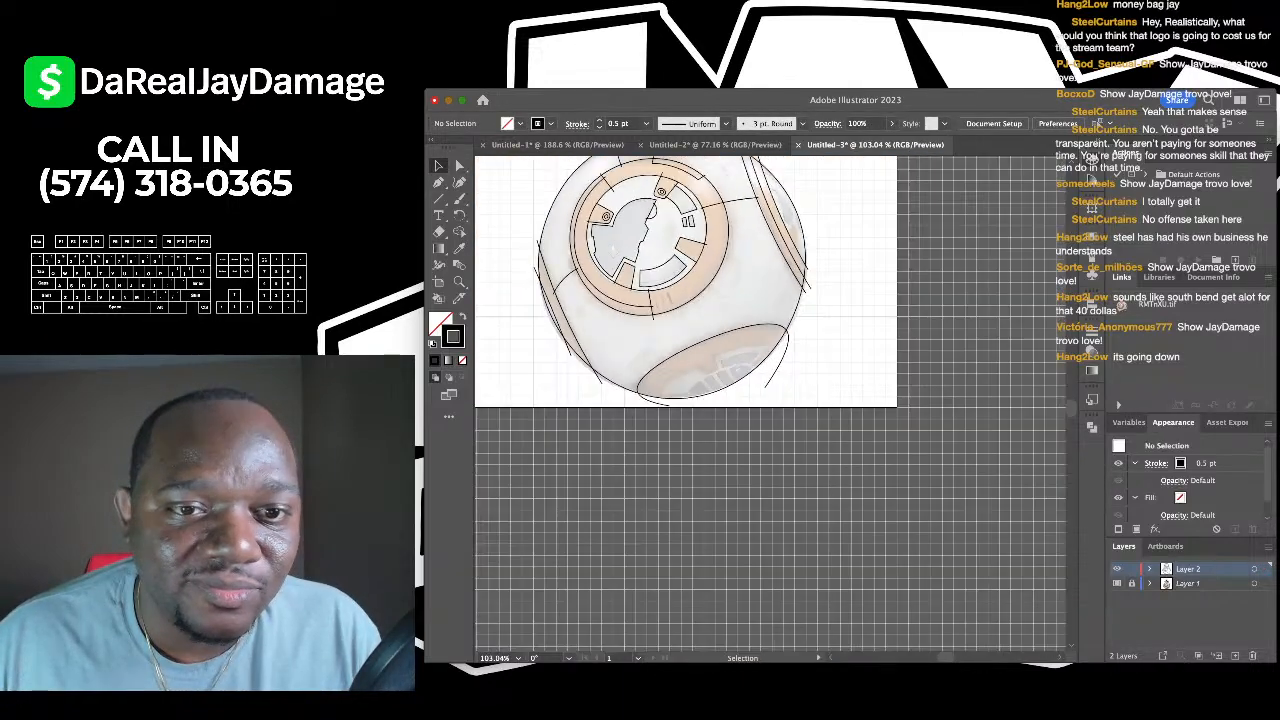
scroll(685, 400, up, 5)
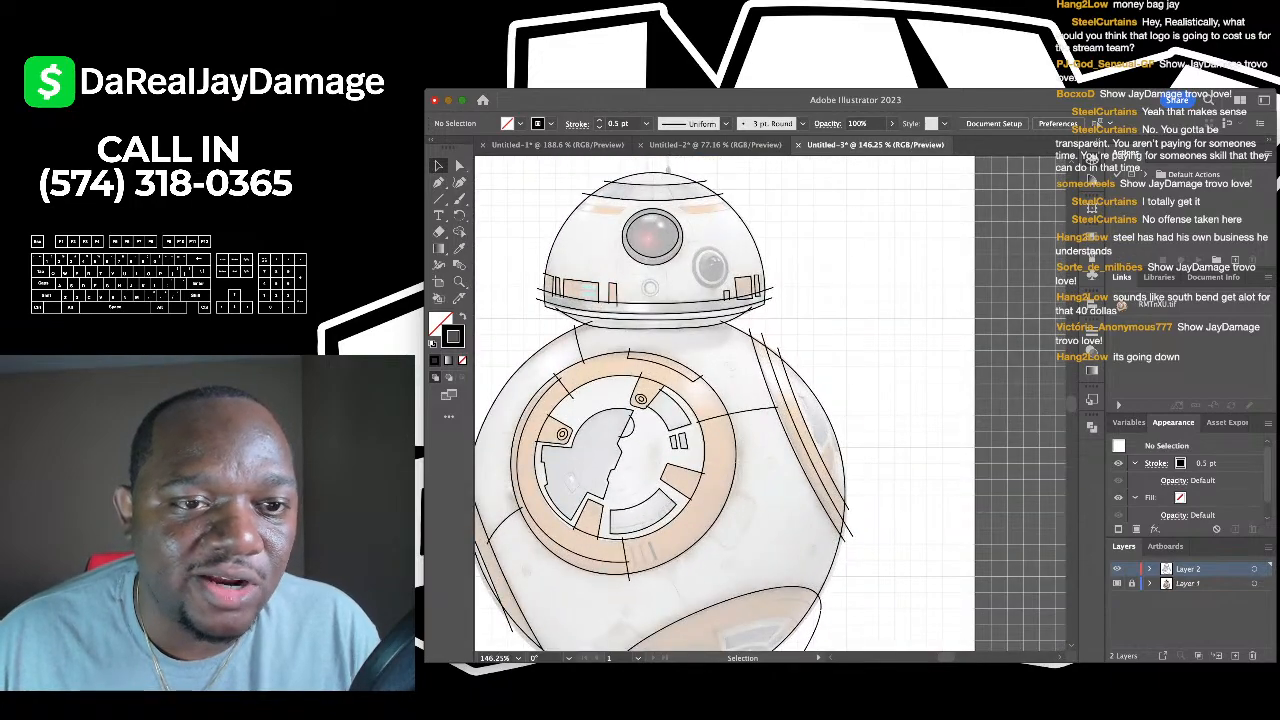
- Outline the dome's left orange stripe and curve its bottom edge to follow the dome
scroll(561, 191, up, 8)
key(p)
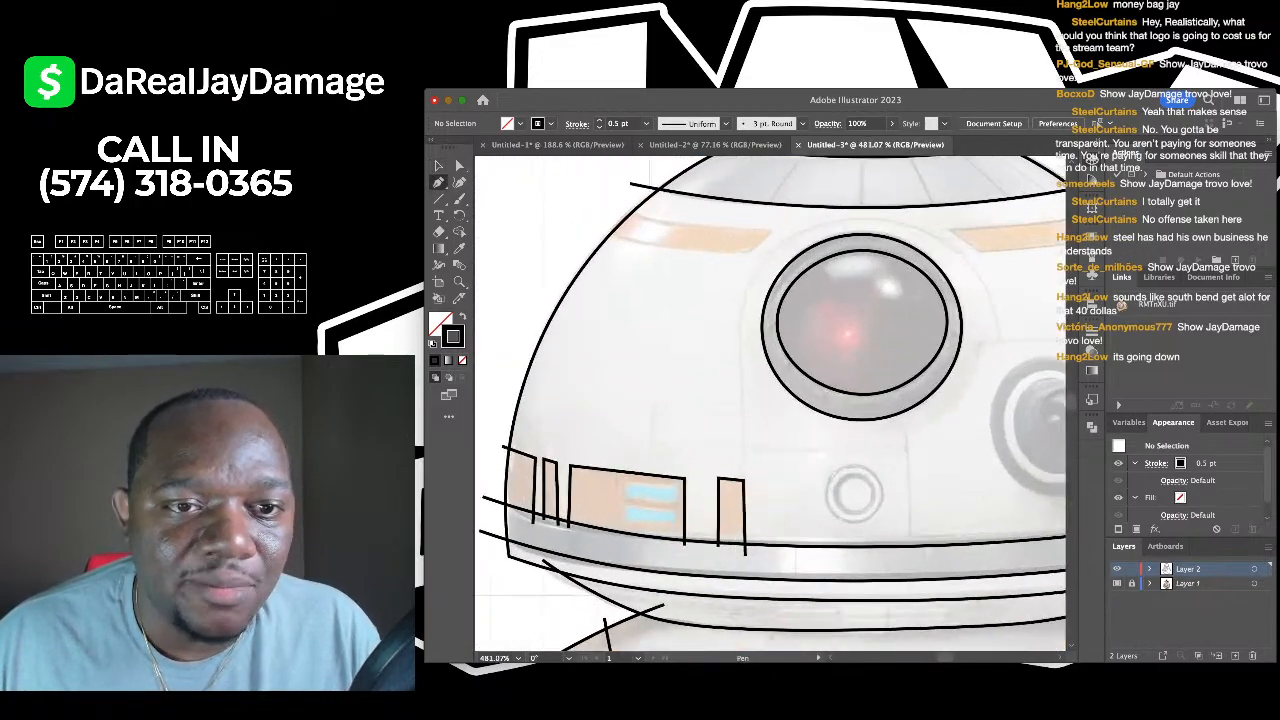
click(620, 208)
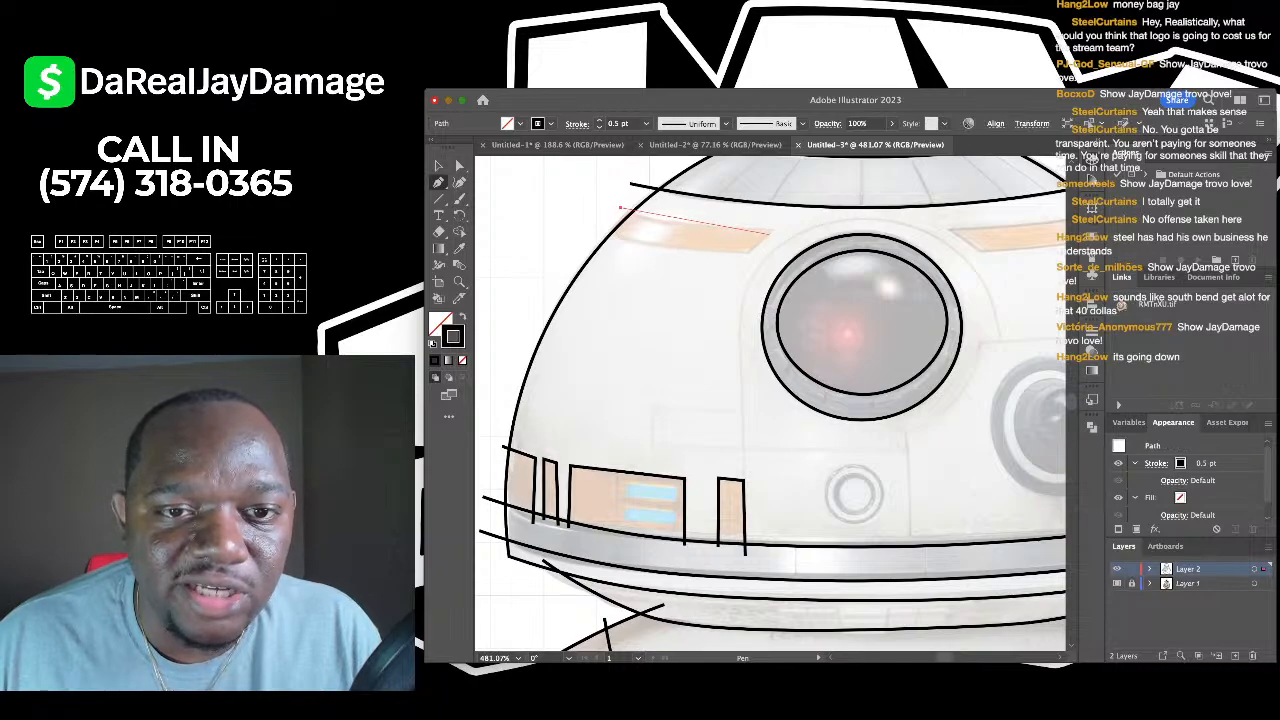
click(776, 228)
click(749, 251)
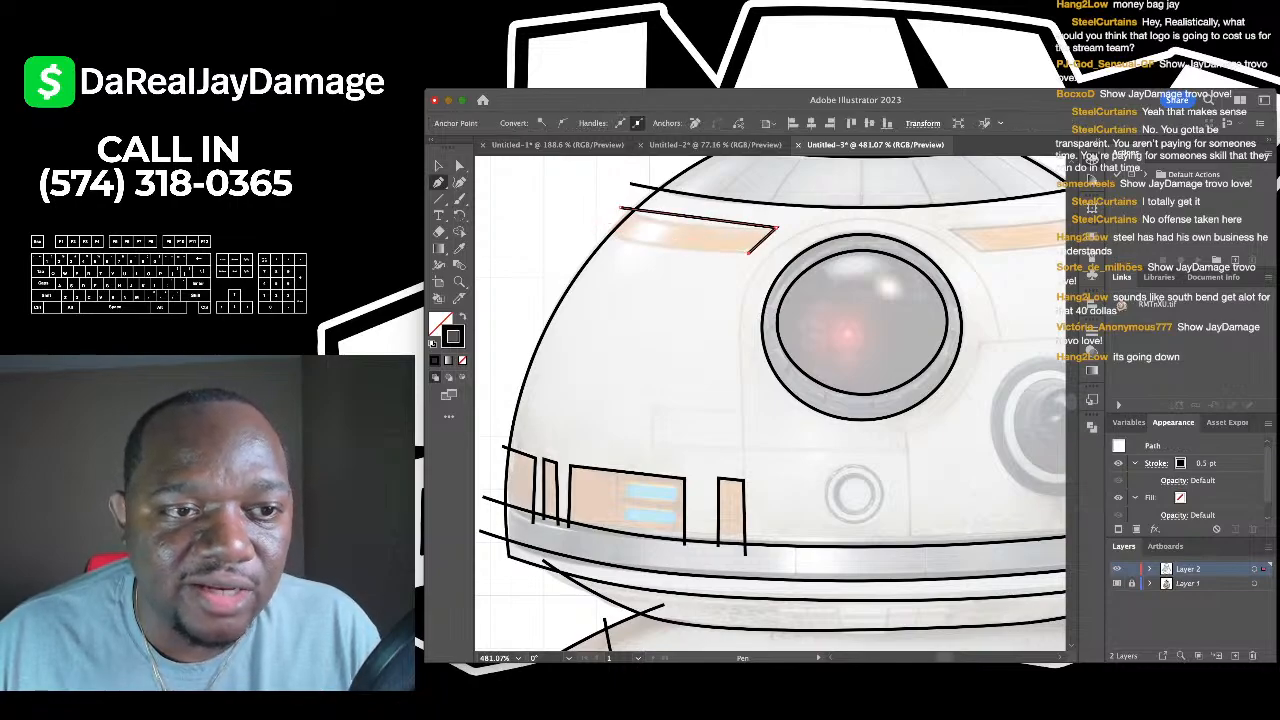
click(592, 228)
click(459, 182)
drag(636, 235, 675, 222)
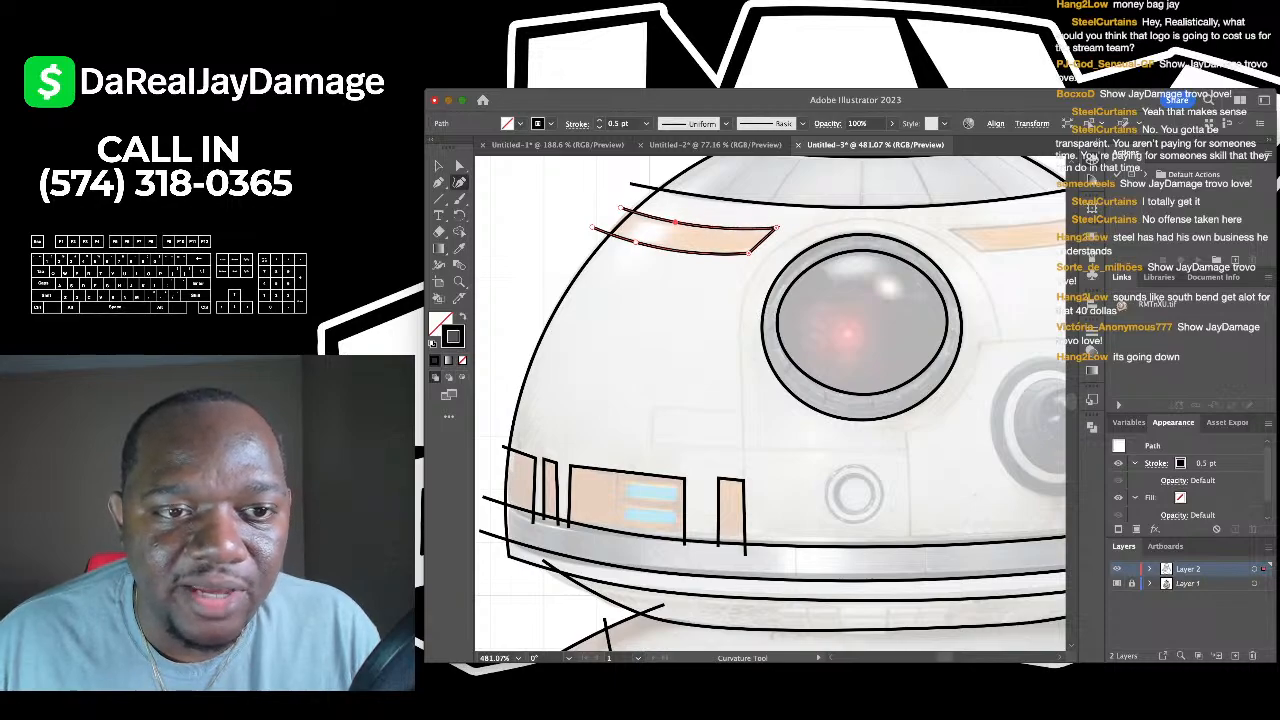
key(v)
key(super+shift+a)
- Duplicate the stripe outline, mirror it horizontally and move it onto the right dome stripe
scroll(770, 404, down, 4)
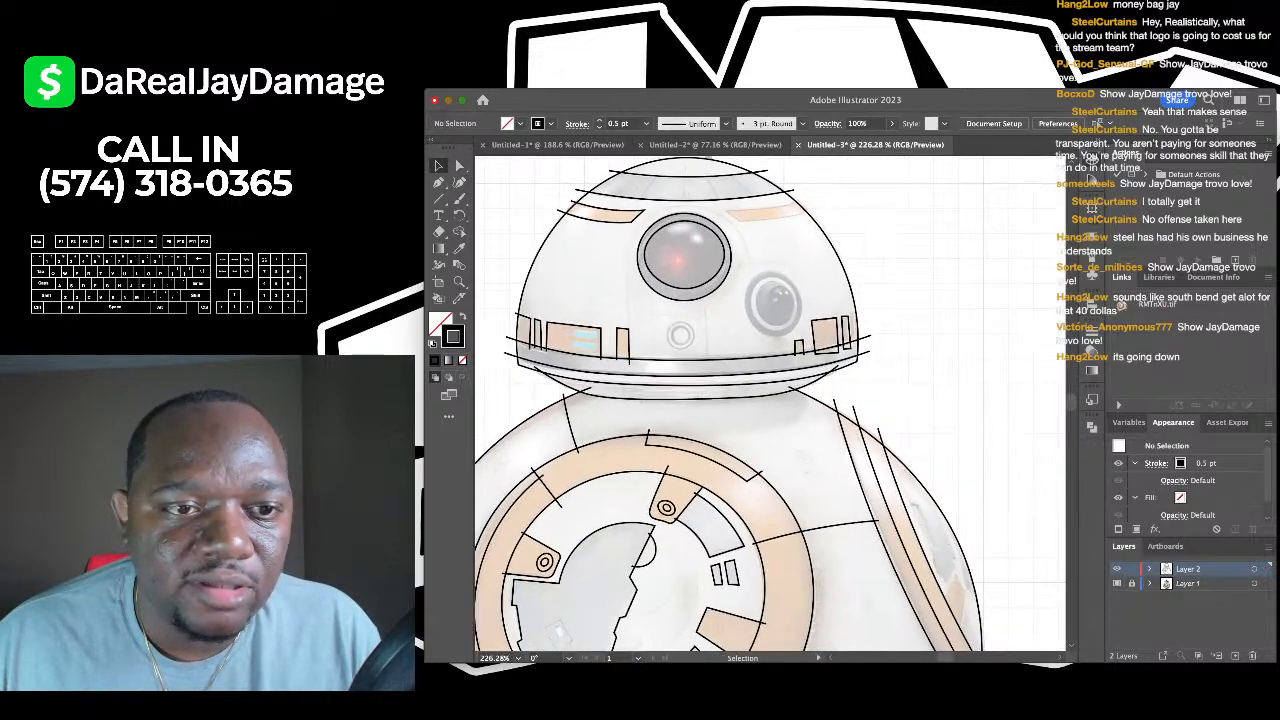
click(555, 240)
key(a)
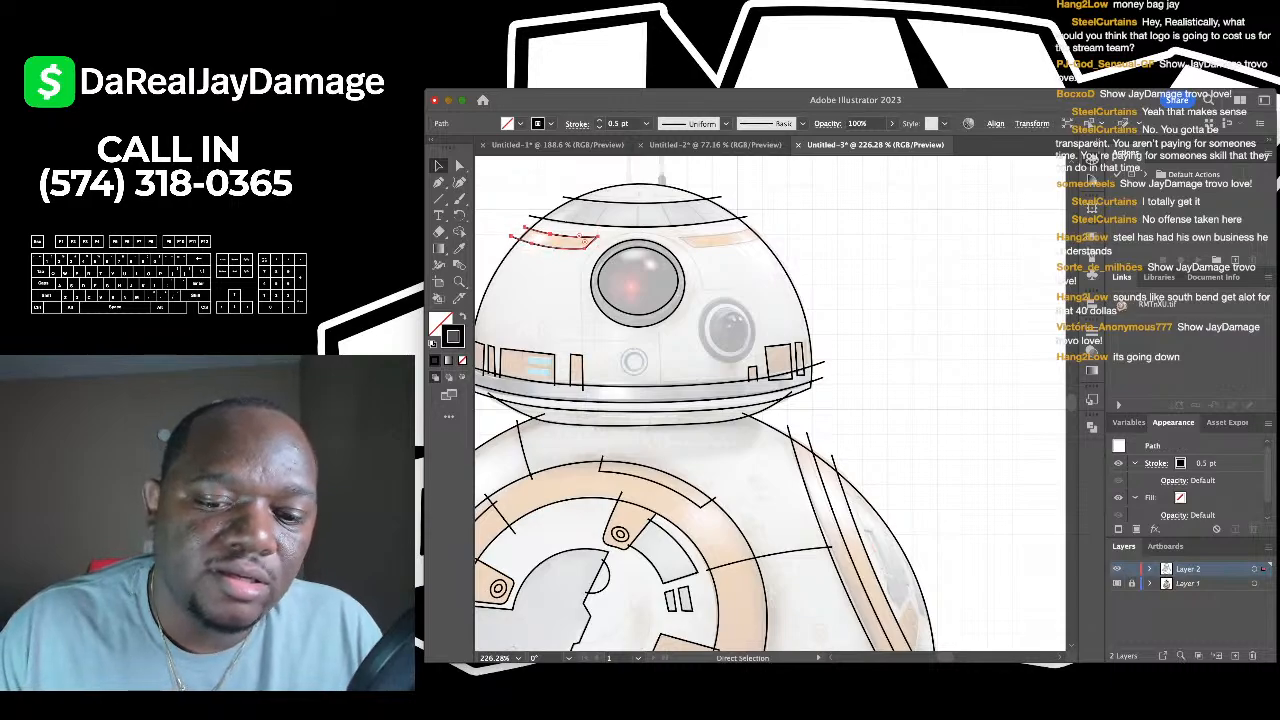
key(v)
click(770, 404)
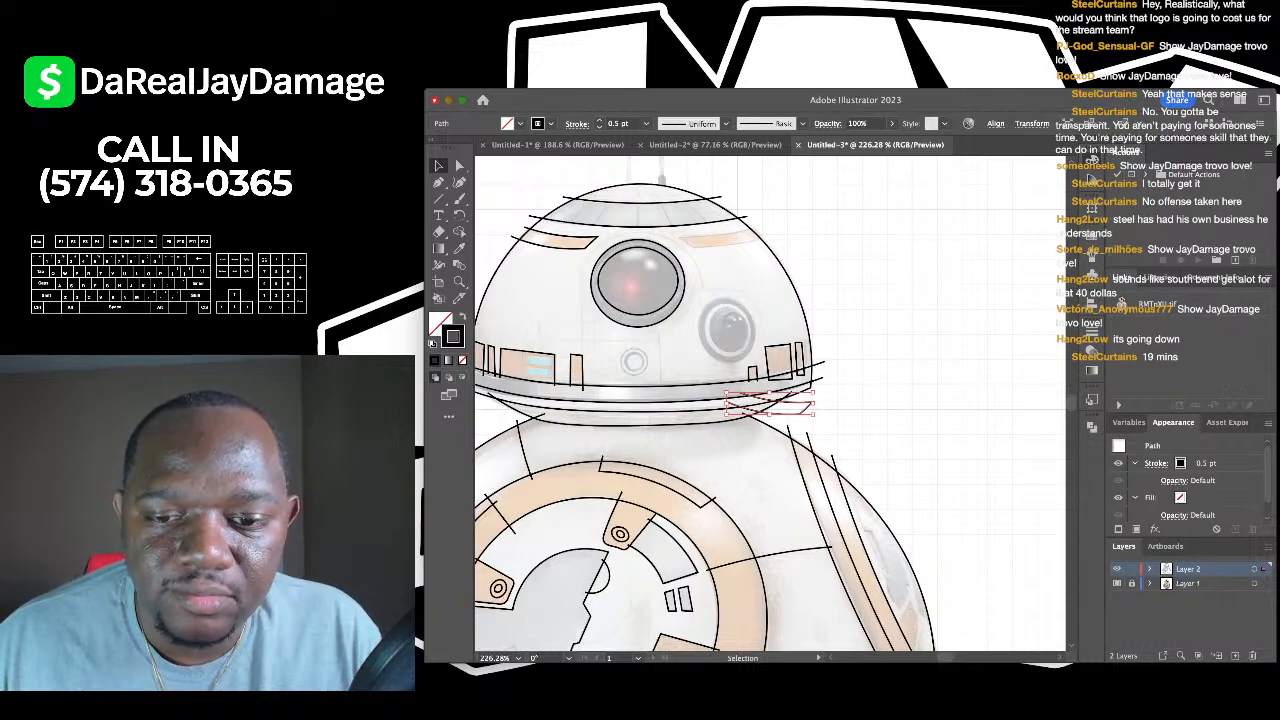
key(Return)
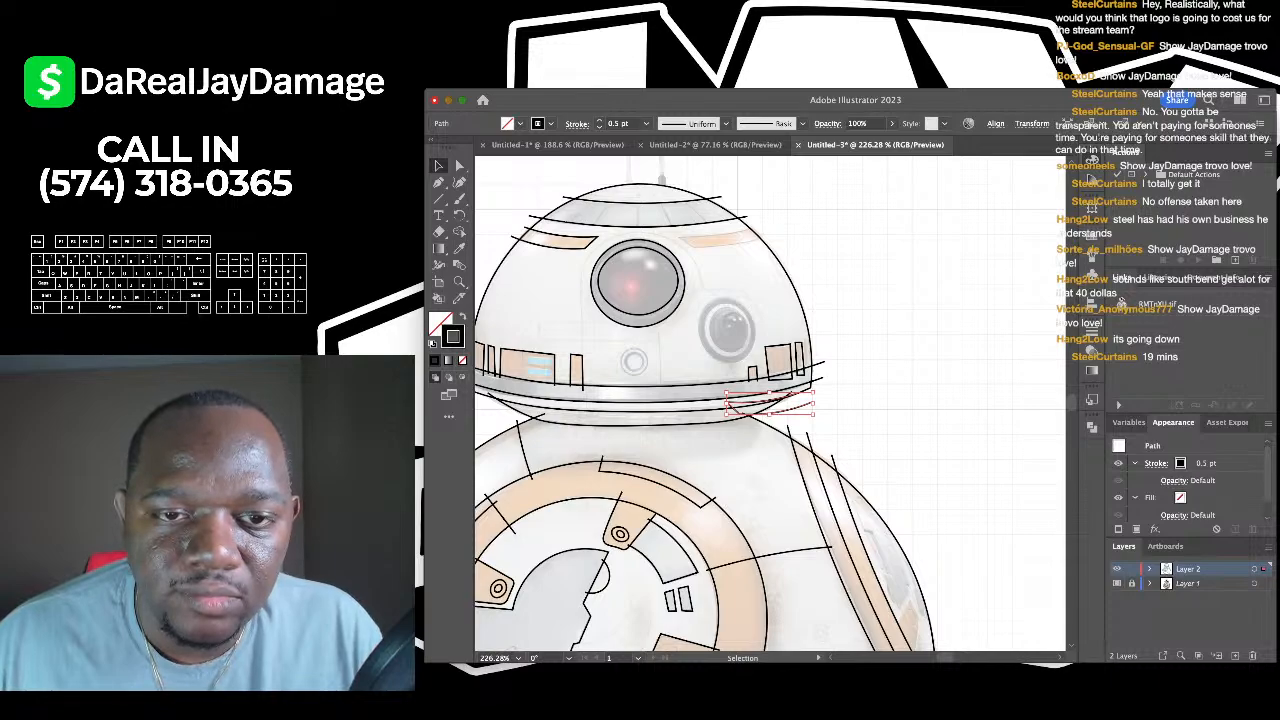
drag(770, 403, 708, 247)
- Widen the mirrored stripe slightly leftward, extend its right end with the Curvature tool, and deselect
scroll(751, 243, up, 3)
drag(635, 232, 628, 232)
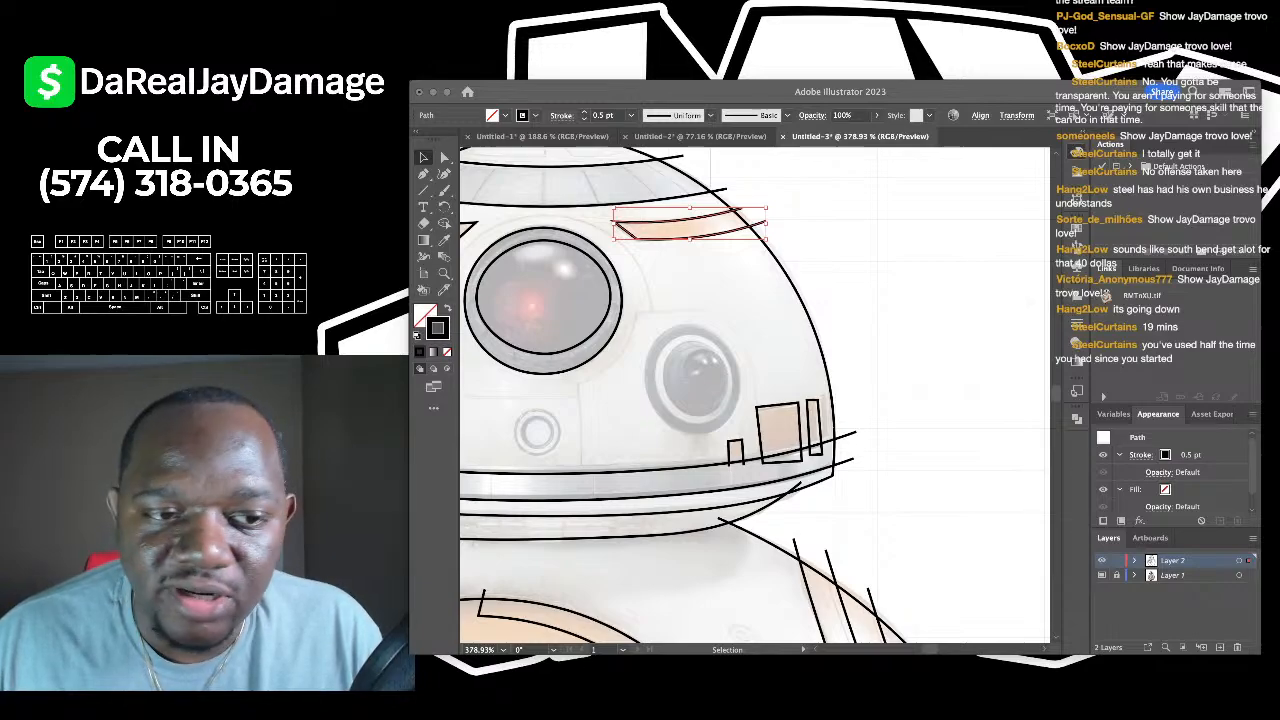
scroll(755, 395, down, 3)
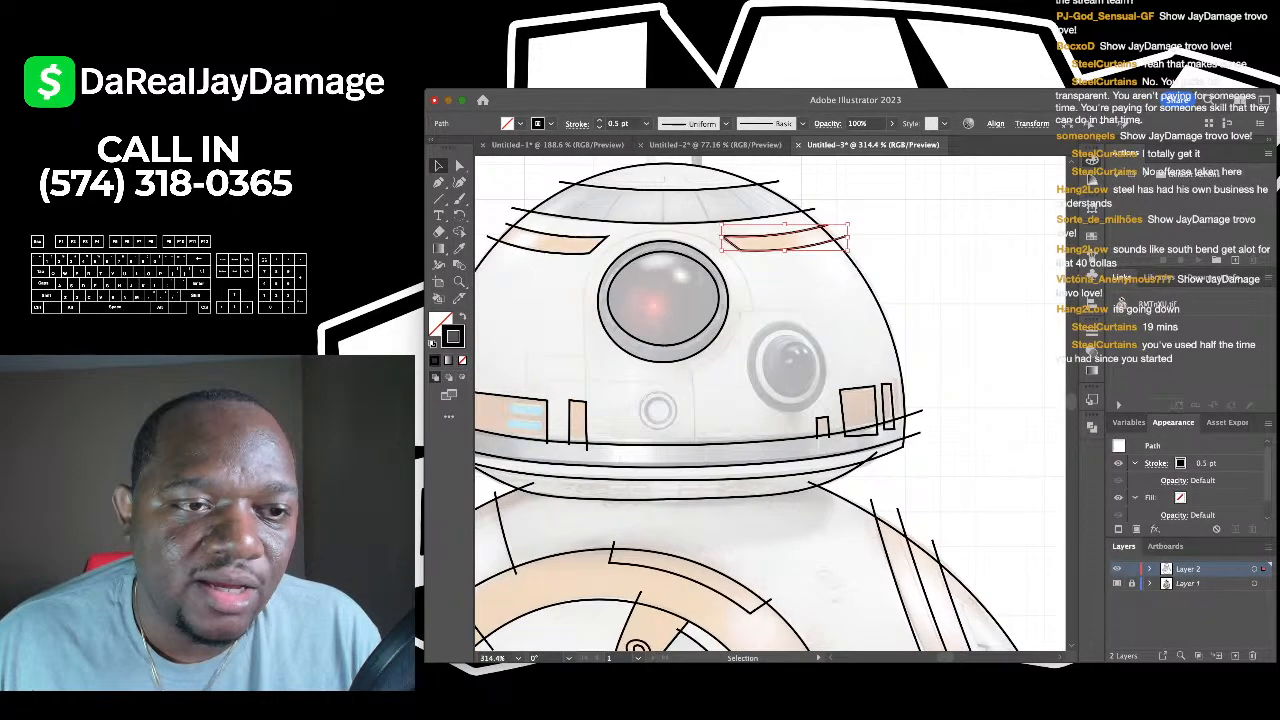
key(shift+grave)
click(848, 231)
scroll(618, 360, up, 3)
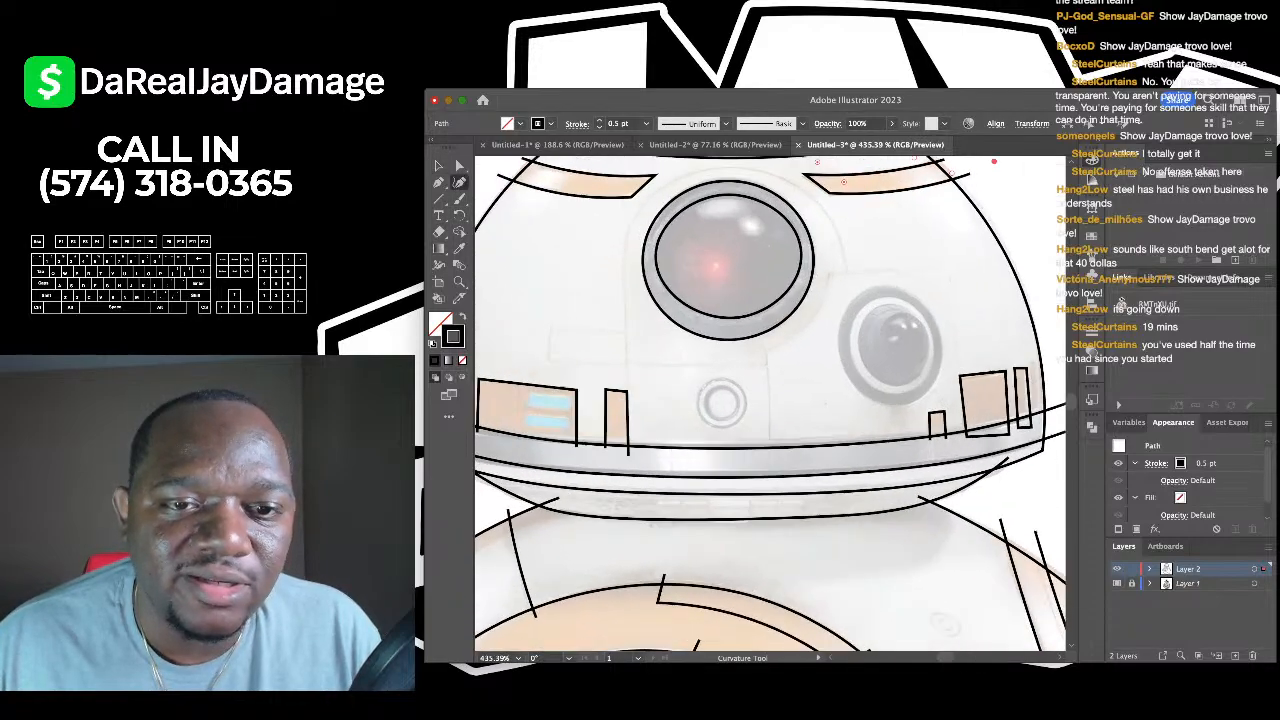
scroll(678, 350, down, 3)
key(v)
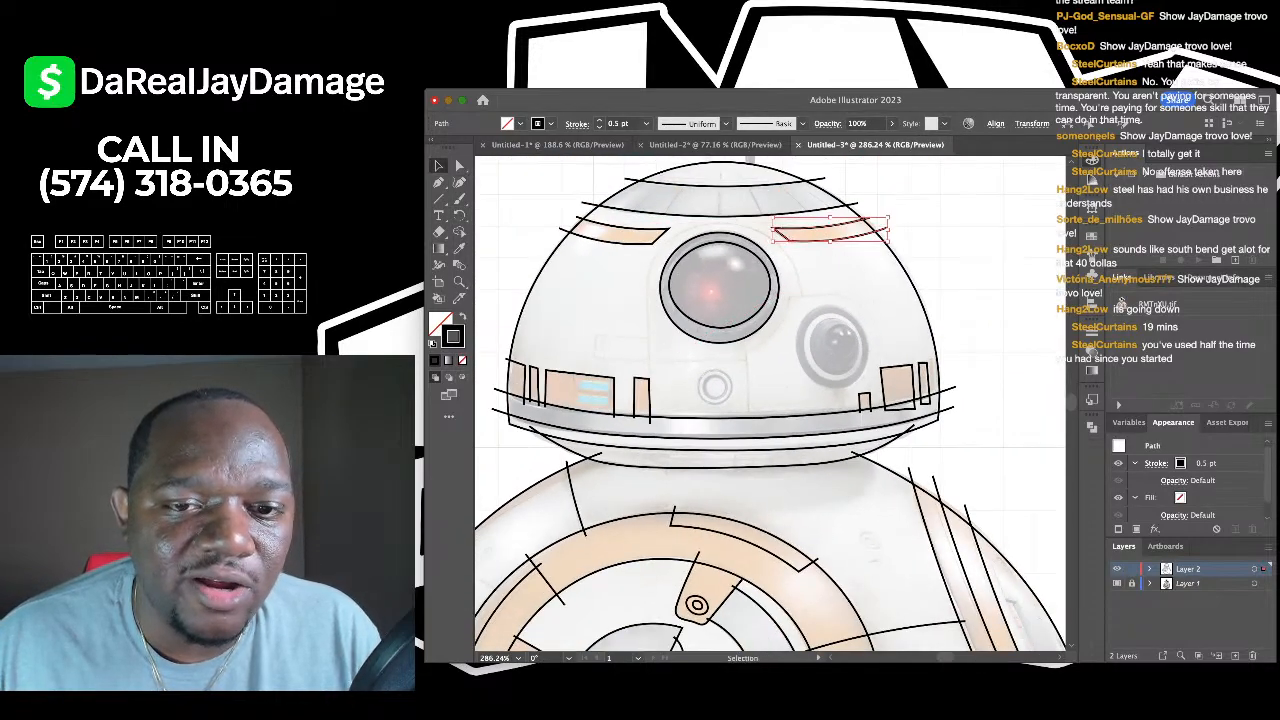
key(ctrl+shift+a)
scroll(770, 404, down, 1)
- Outline the small port below the main eye with an outer and inner four-point ring
scroll(691, 392, up, 5)
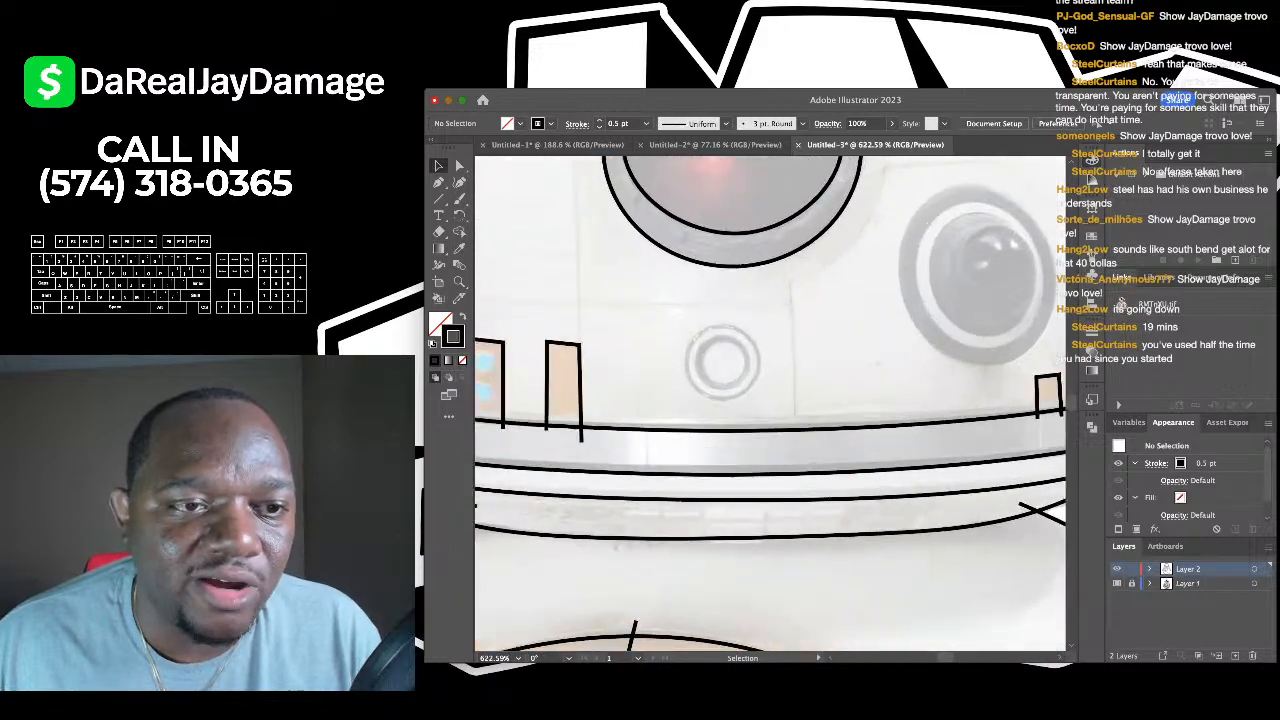
click(459, 182)
scroll(680, 335, up, 4)
click(754, 318)
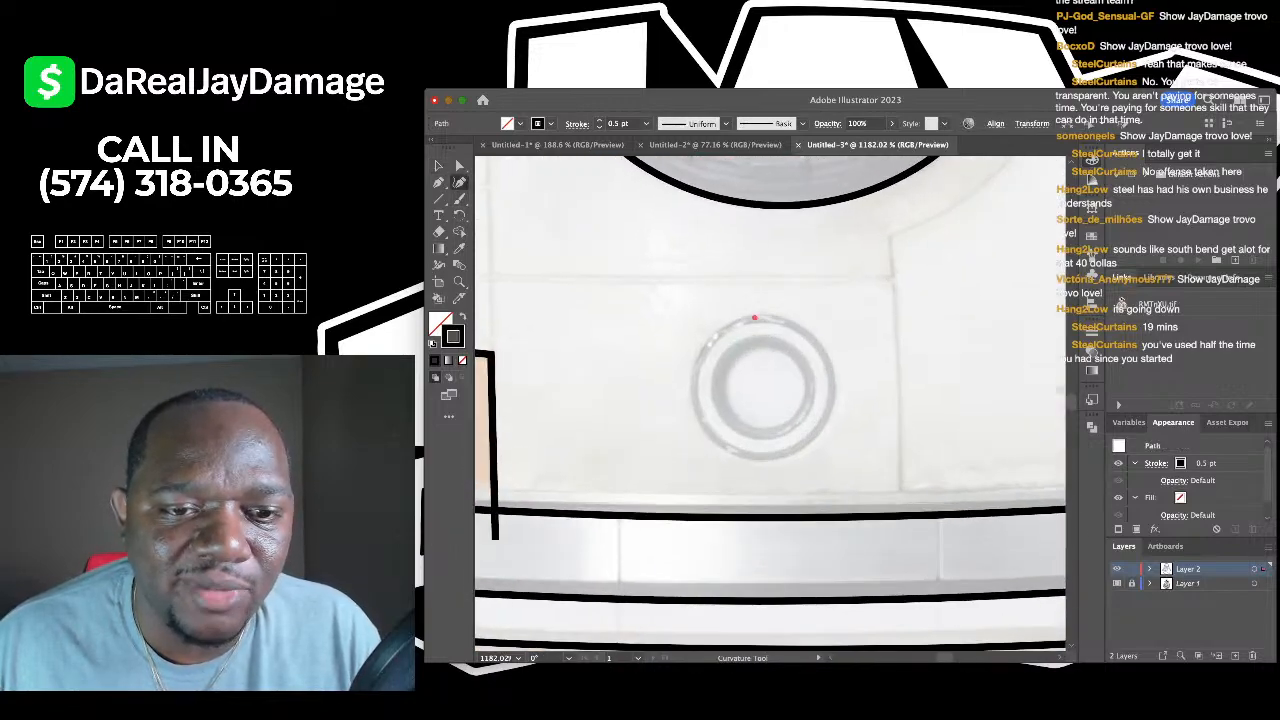
click(690, 392)
click(760, 458)
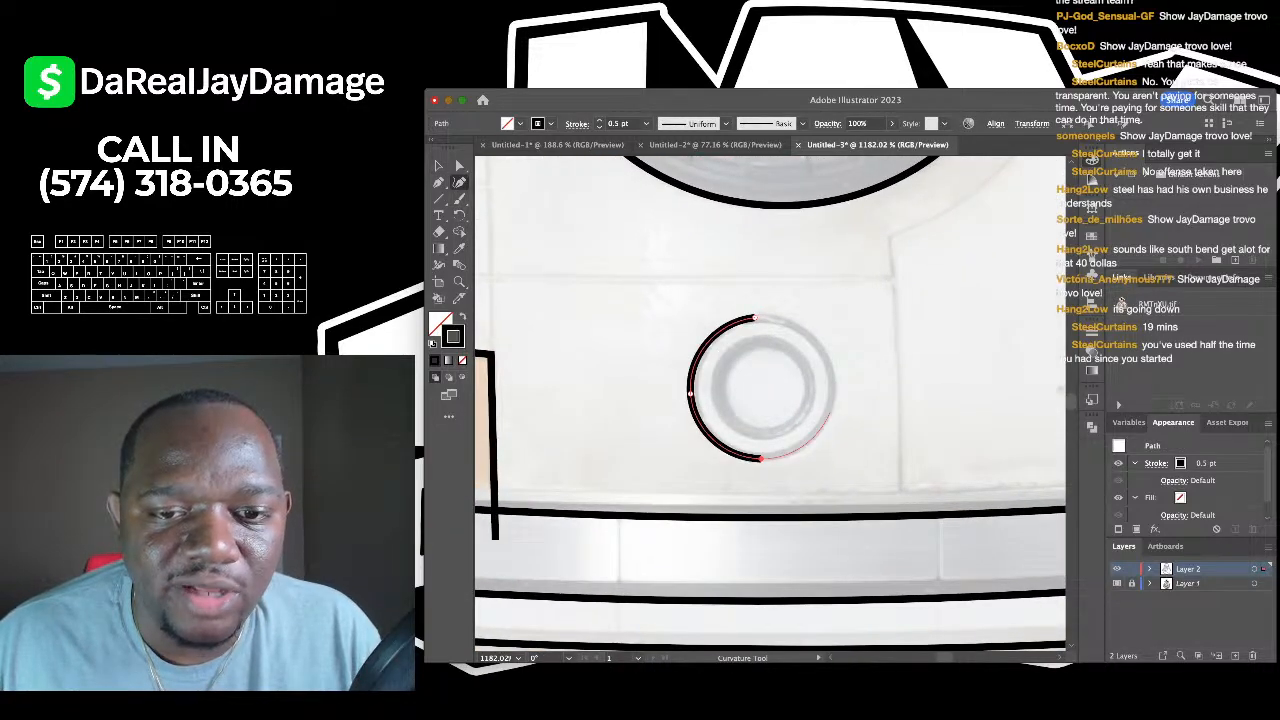
click(833, 401)
click(755, 318)
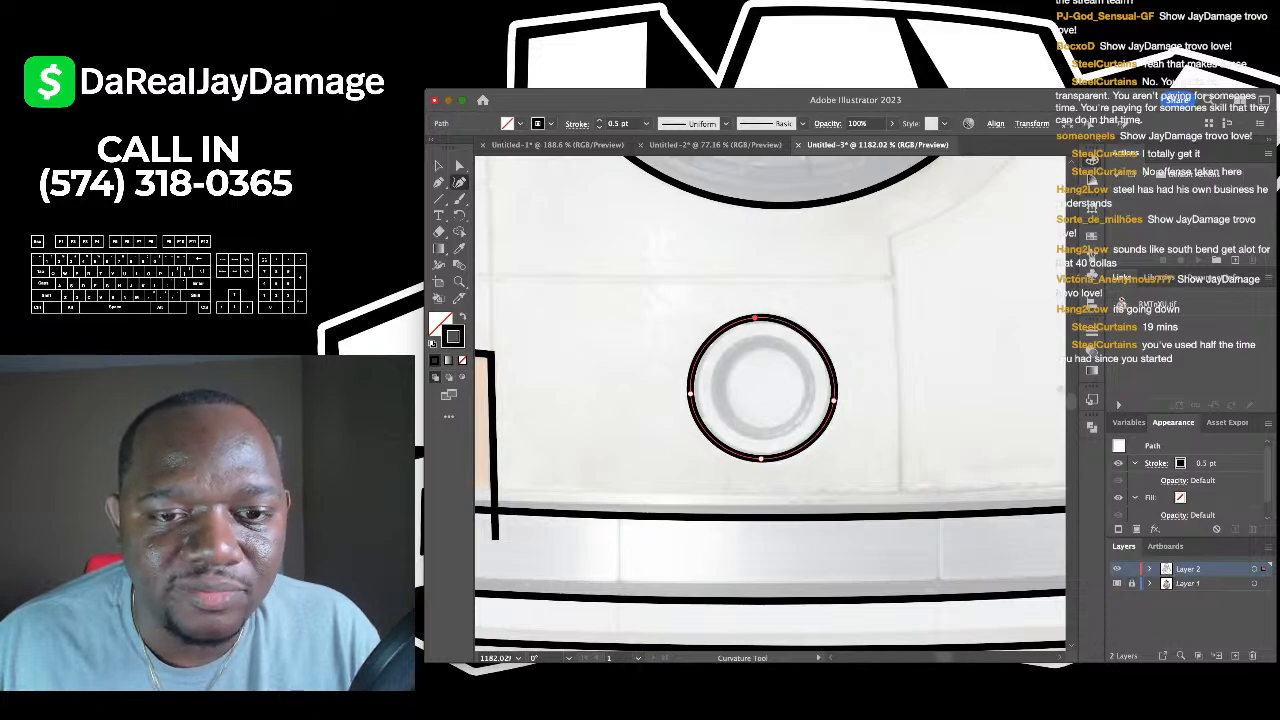
click(759, 336)
click(716, 383)
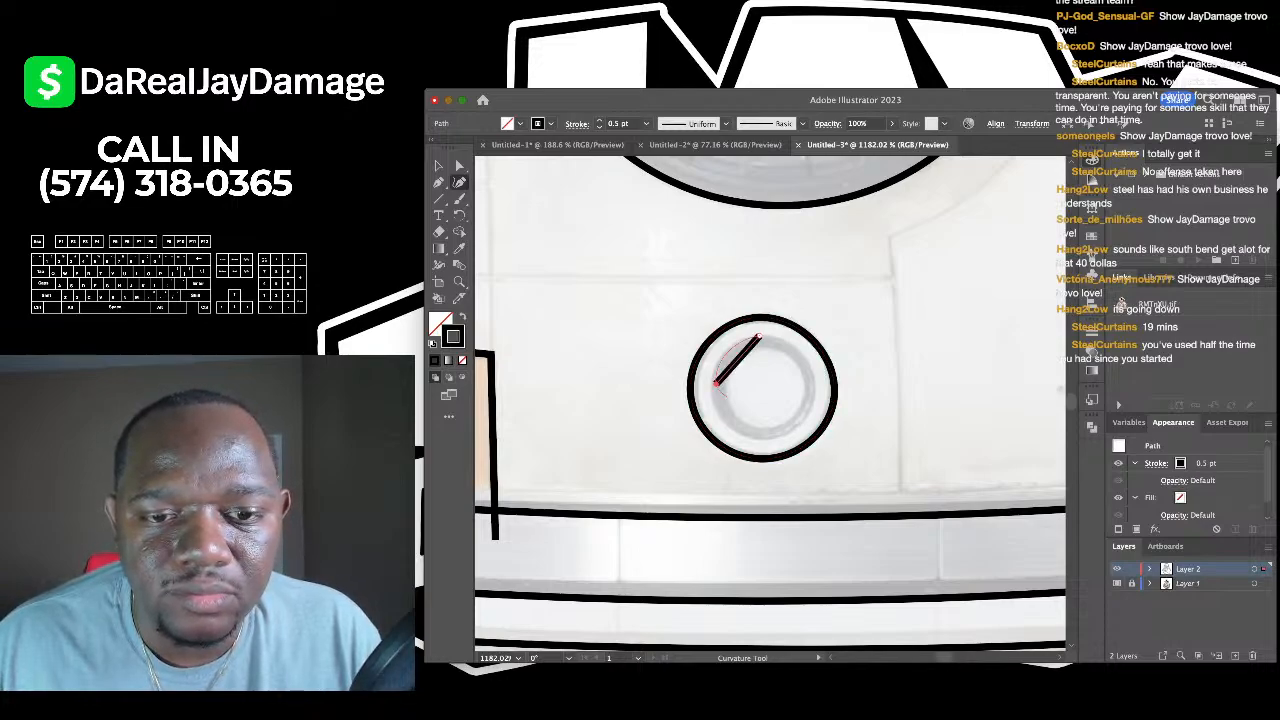
click(764, 435)
click(813, 392)
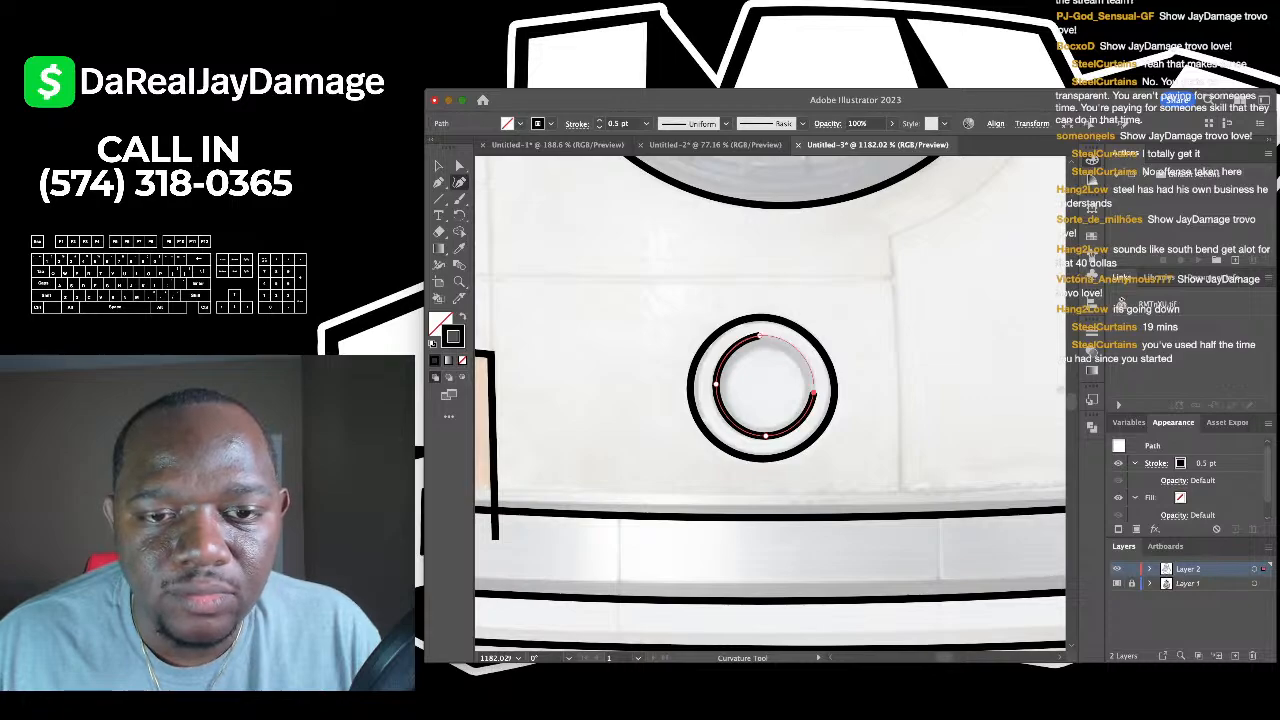
click(760, 336)
- Trace the side eye's outer ellipse and a first inner ring around its lens
scroll(758, 335, down, 10)
scroll(874, 318, up, 6)
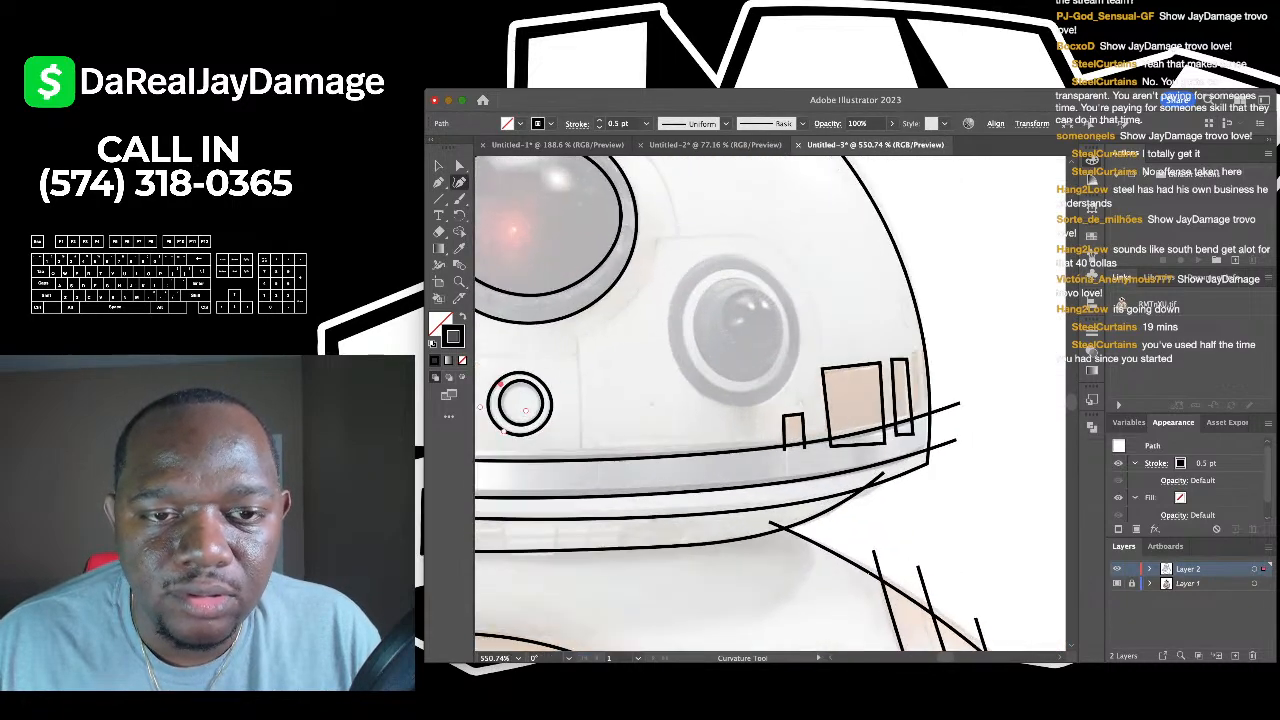
click(659, 340)
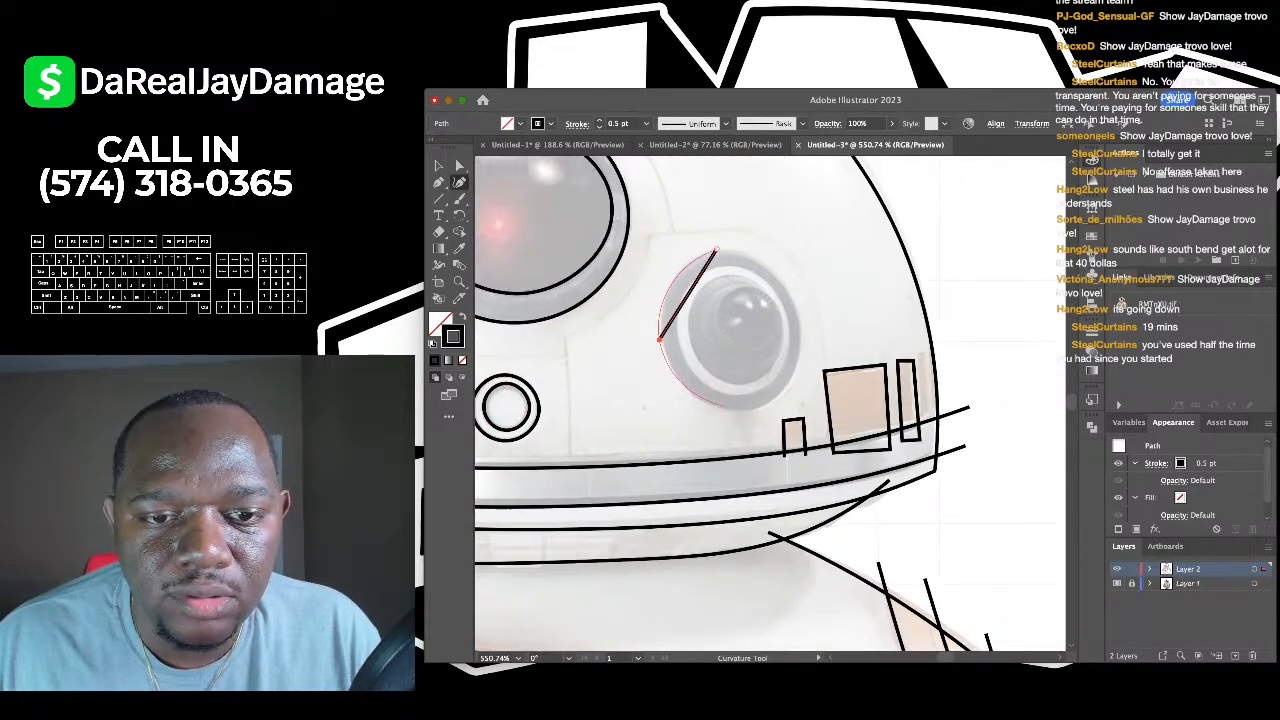
click(741, 411)
click(800, 327)
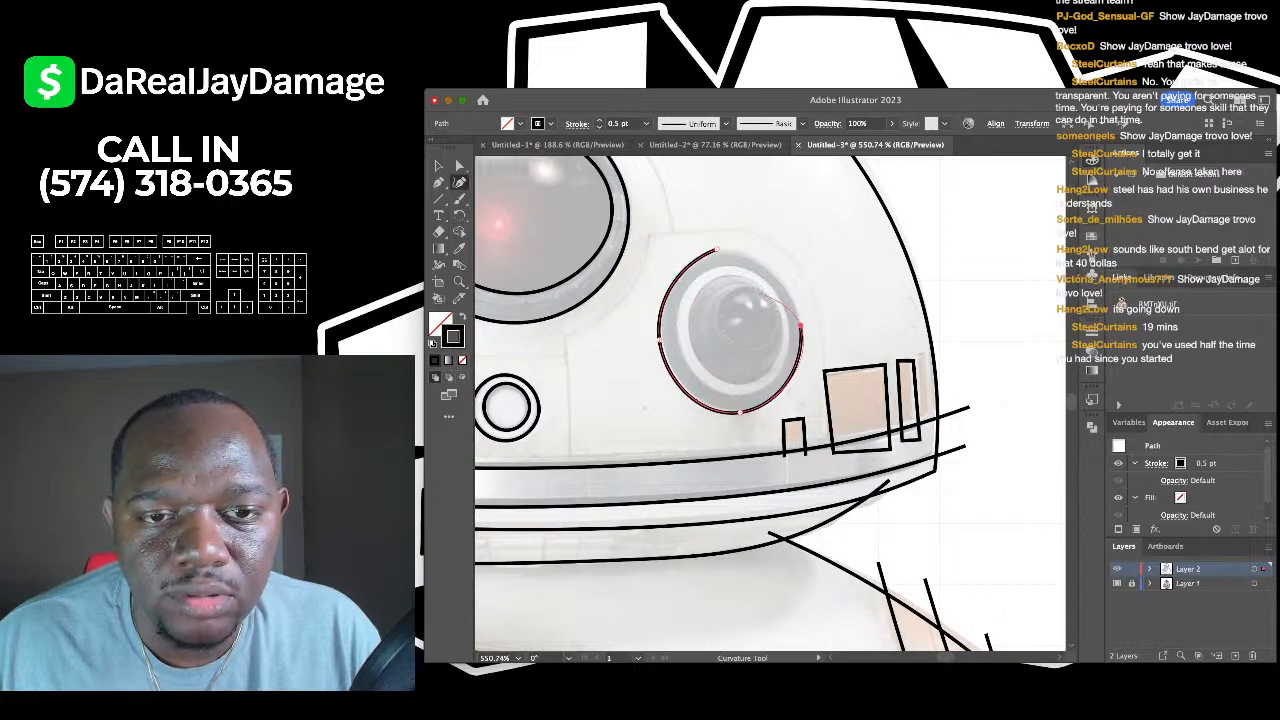
click(716, 250)
scroll(716, 250, up, 3)
click(743, 291)
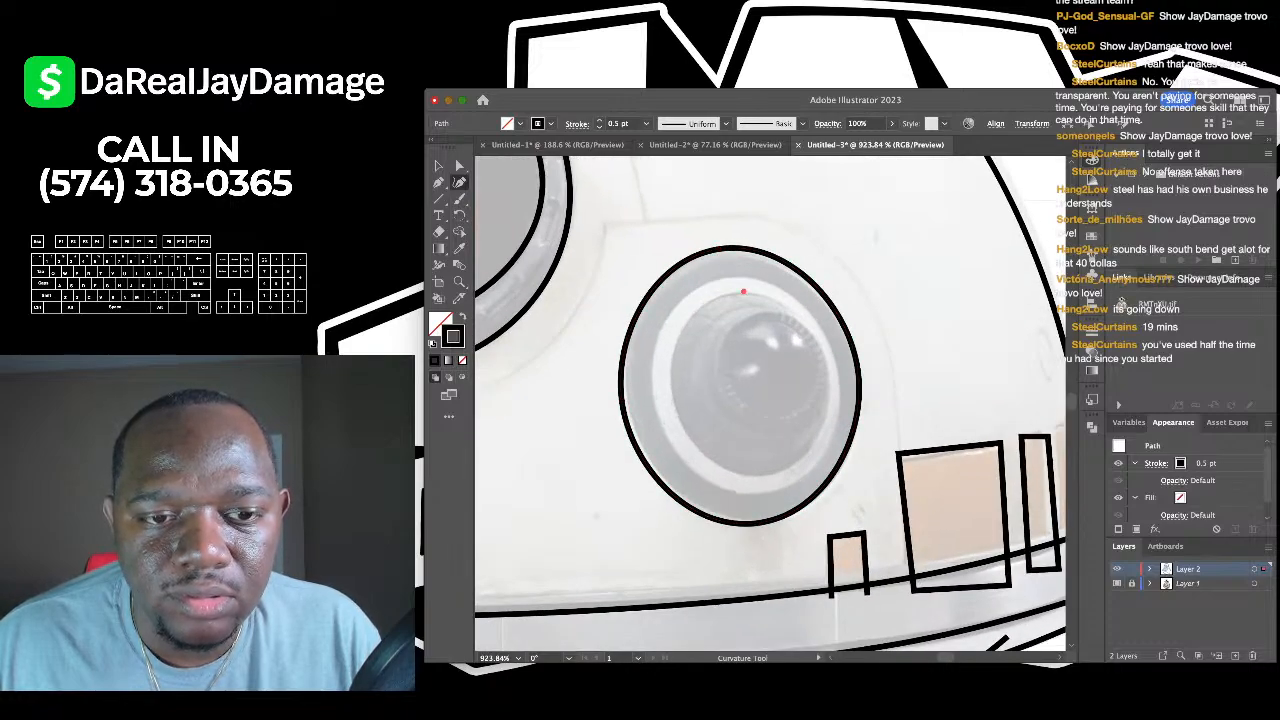
click(672, 383)
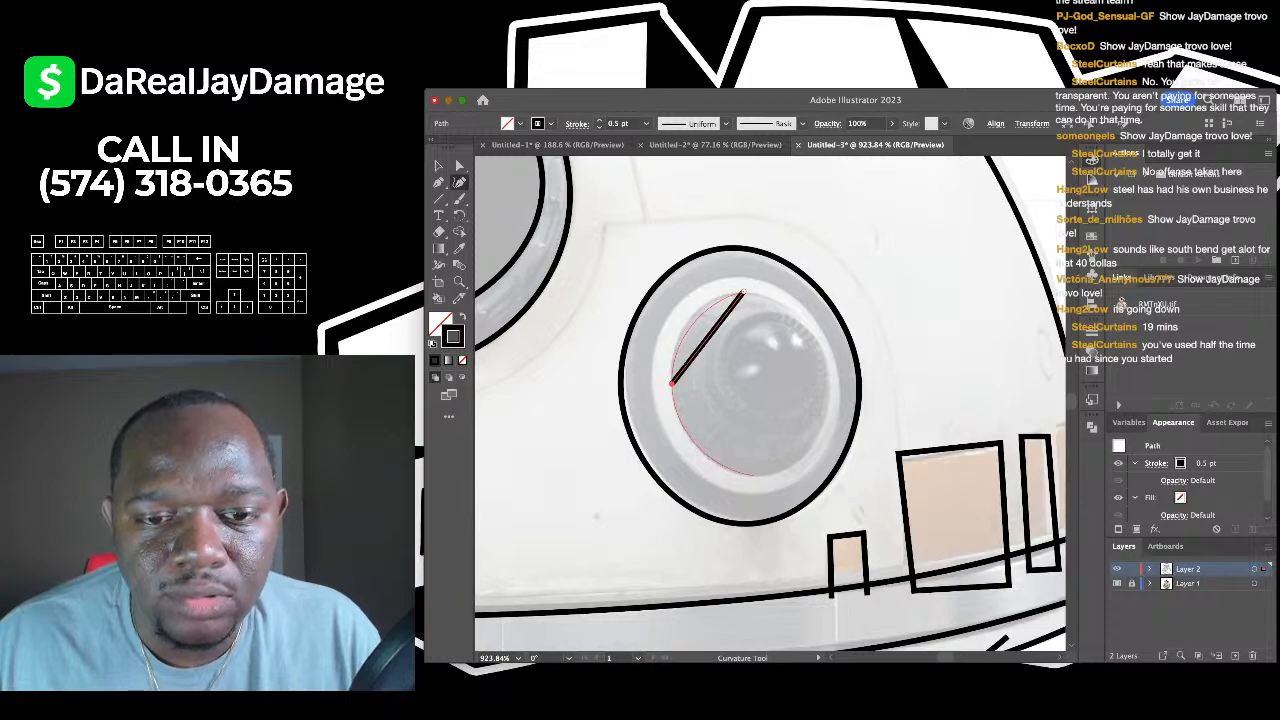
click(760, 475)
click(830, 370)
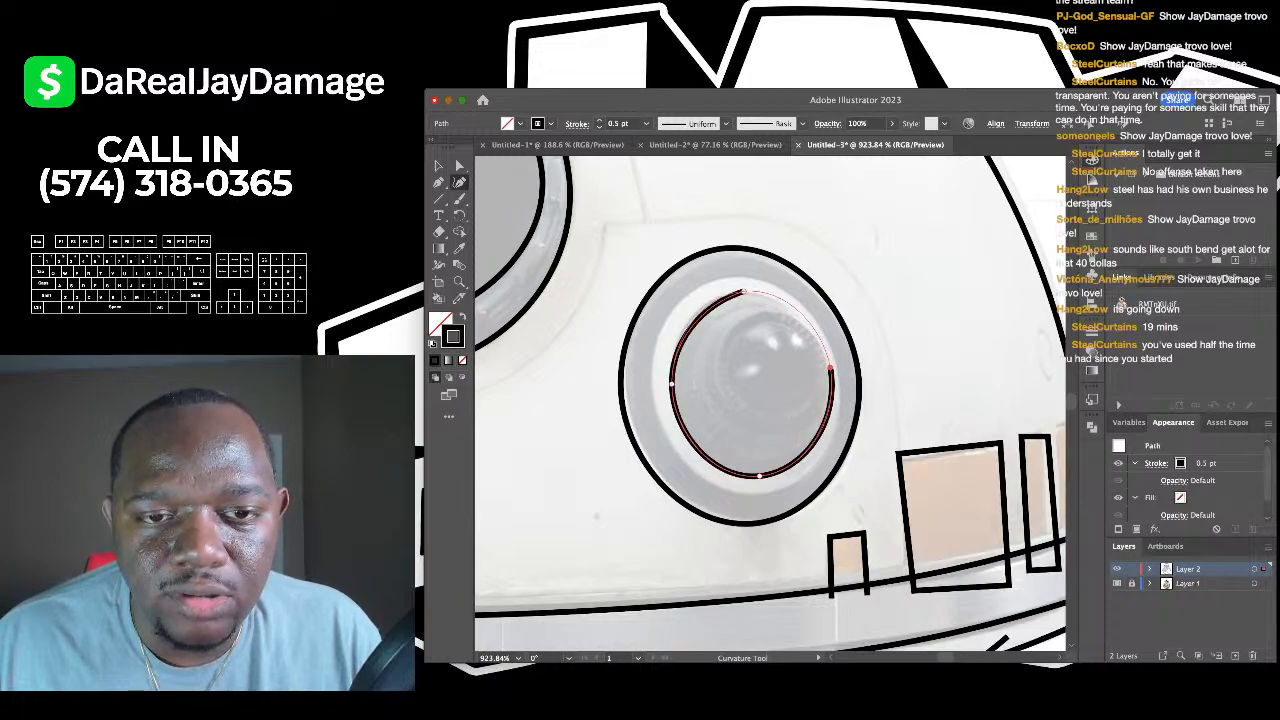
click(743, 291)
- Add a third ring around the side eye and begin tracing its pupil
click(715, 276)
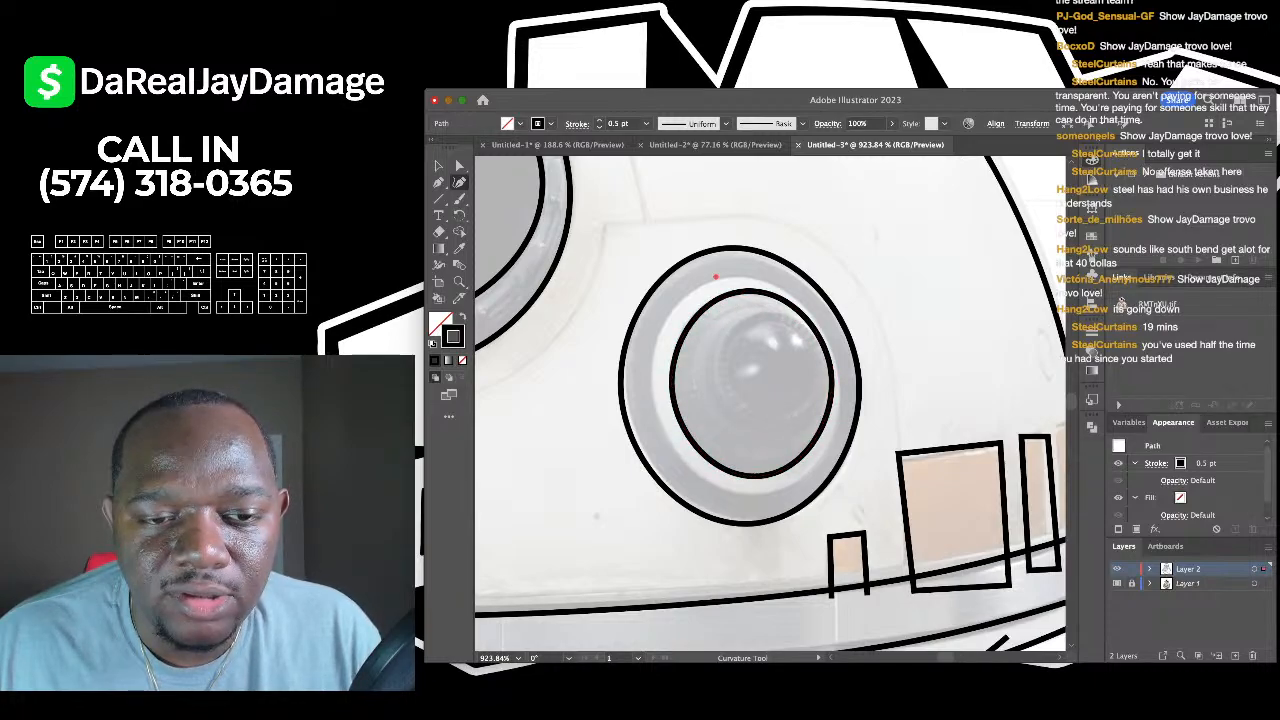
click(655, 410)
click(768, 492)
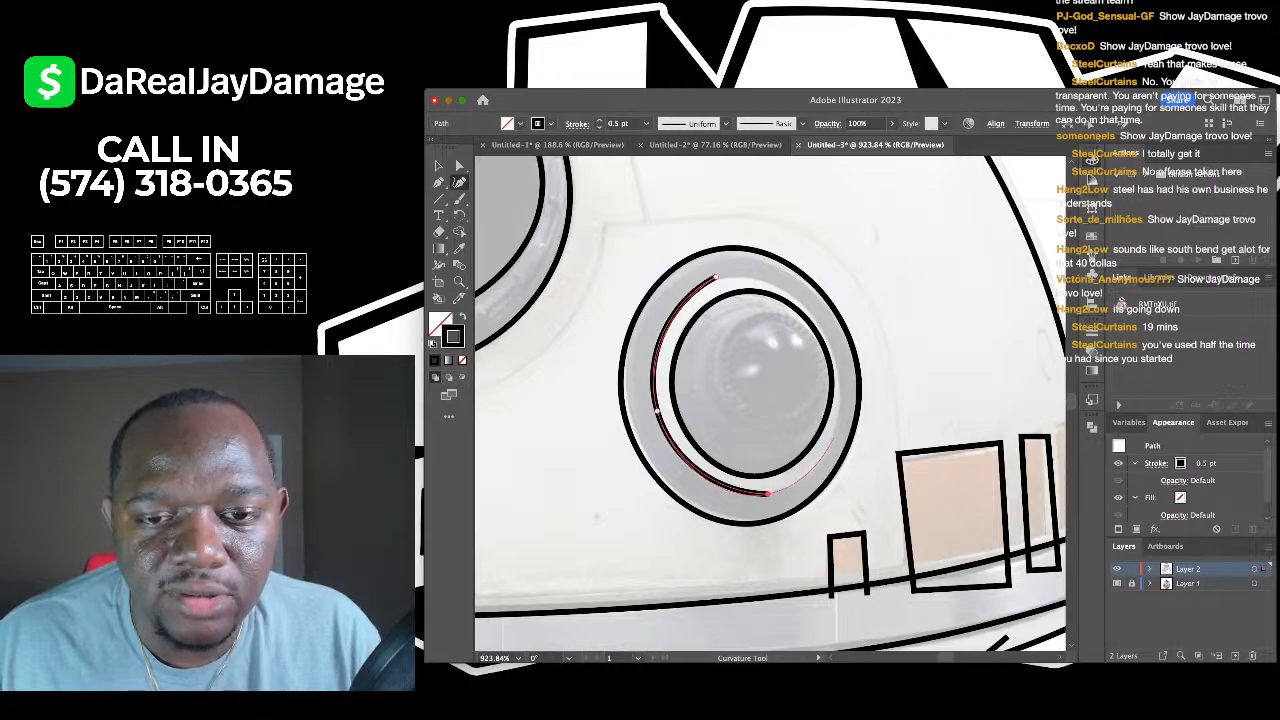
click(832, 435)
click(822, 327)
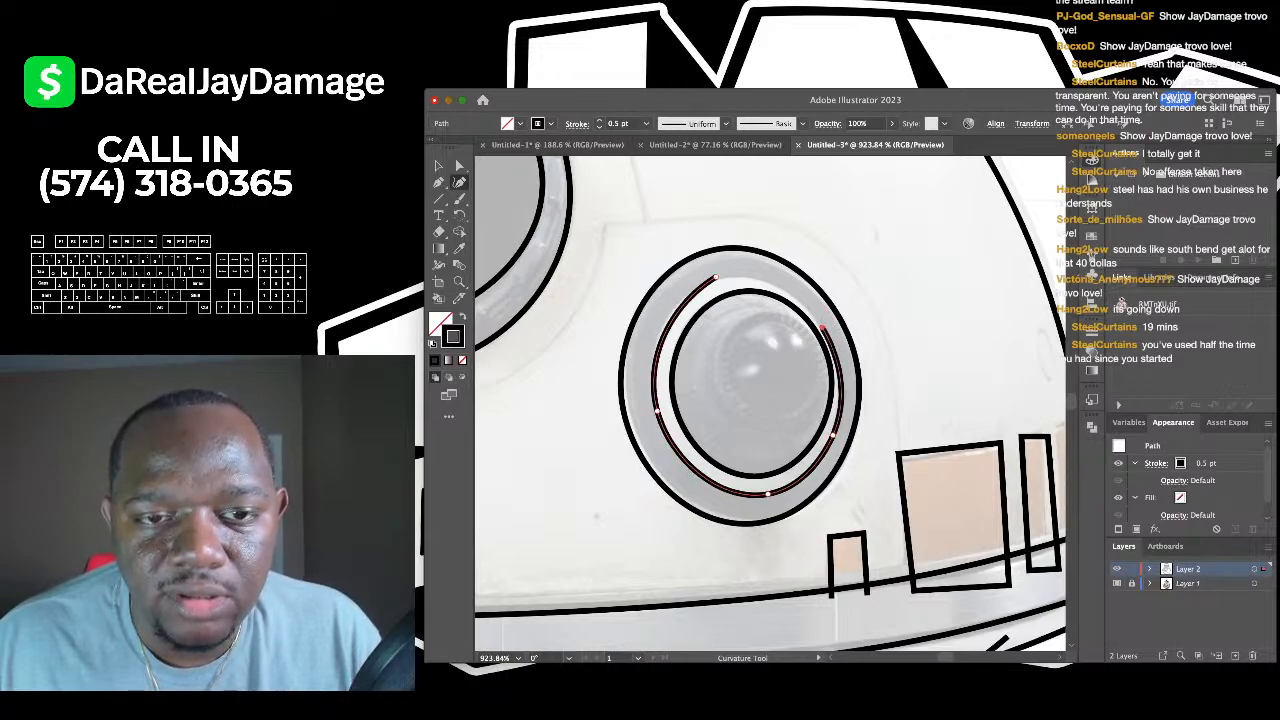
click(715, 276)
scroll(774, 345, down, 3)
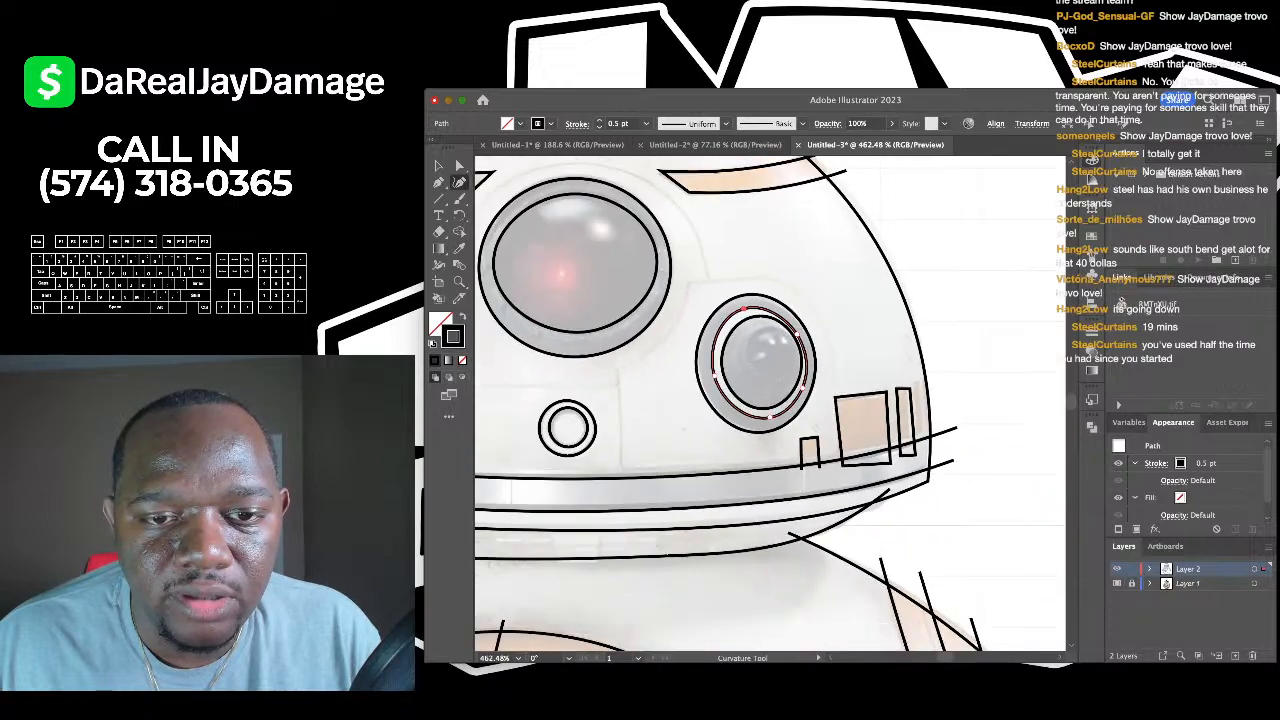
scroll(764, 348, up, 3)
click(774, 305)
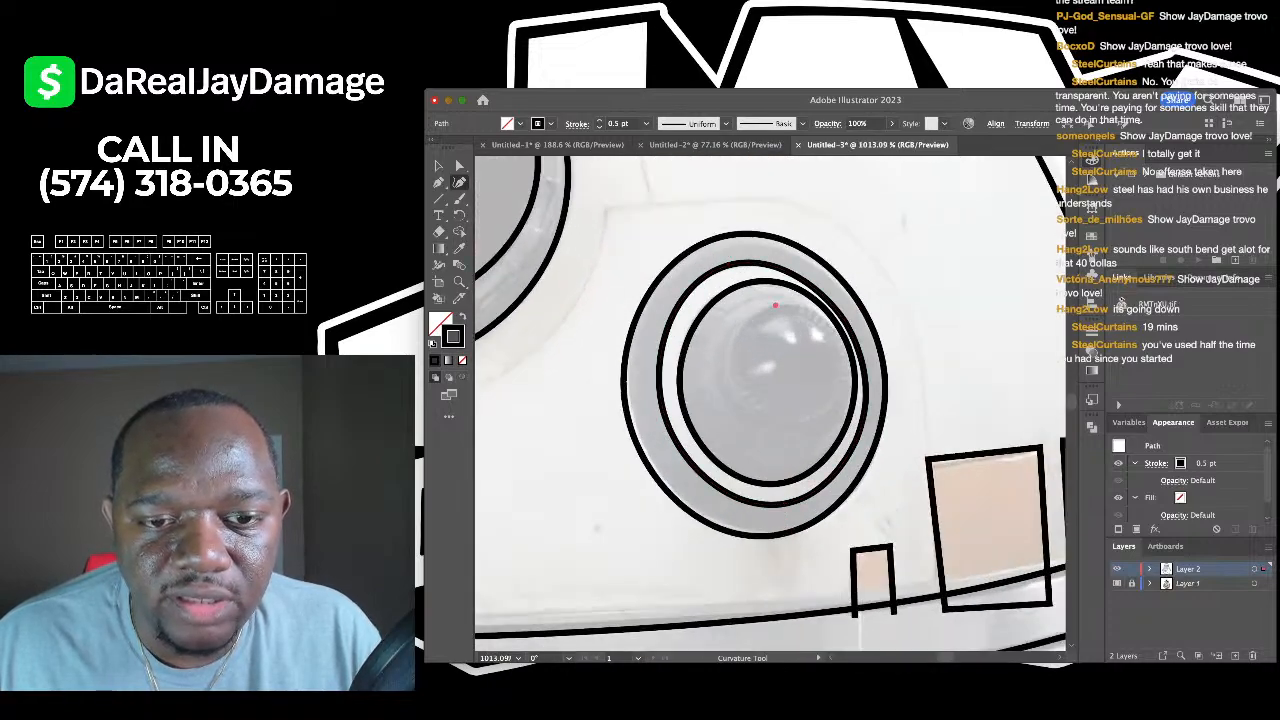
click(727, 374)
click(790, 420)
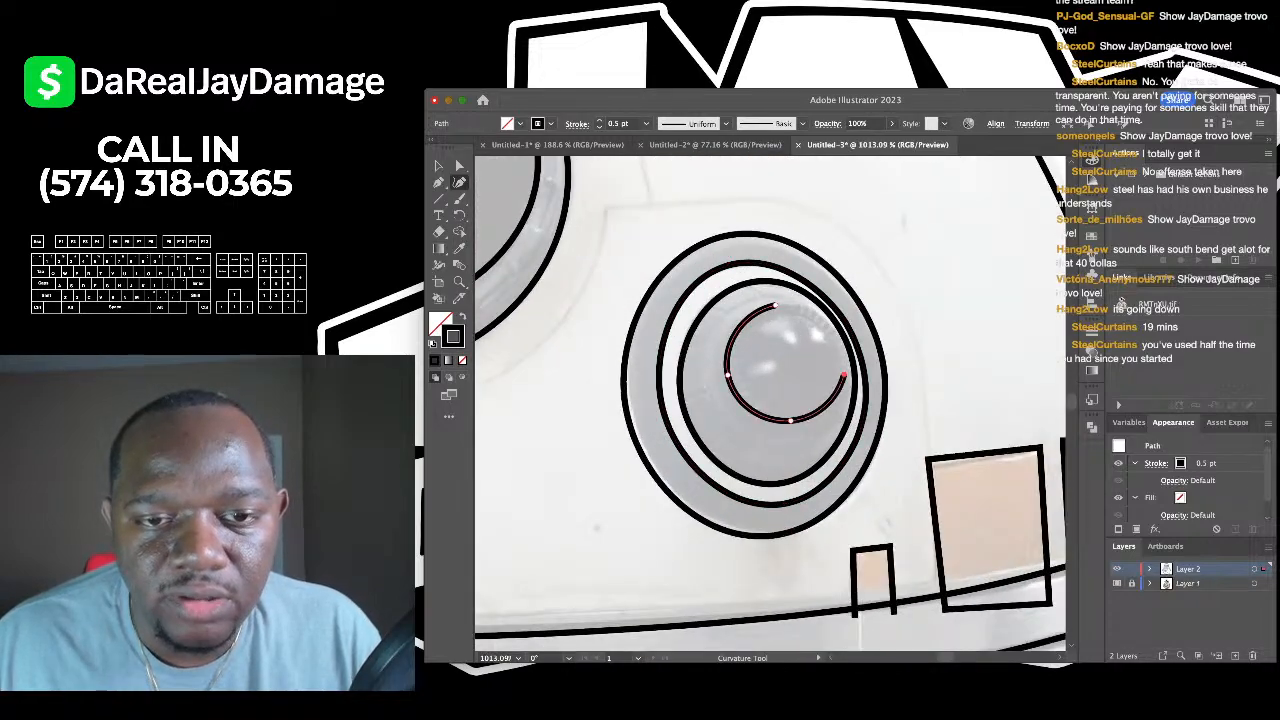
scroll(799, 241, down, 7)
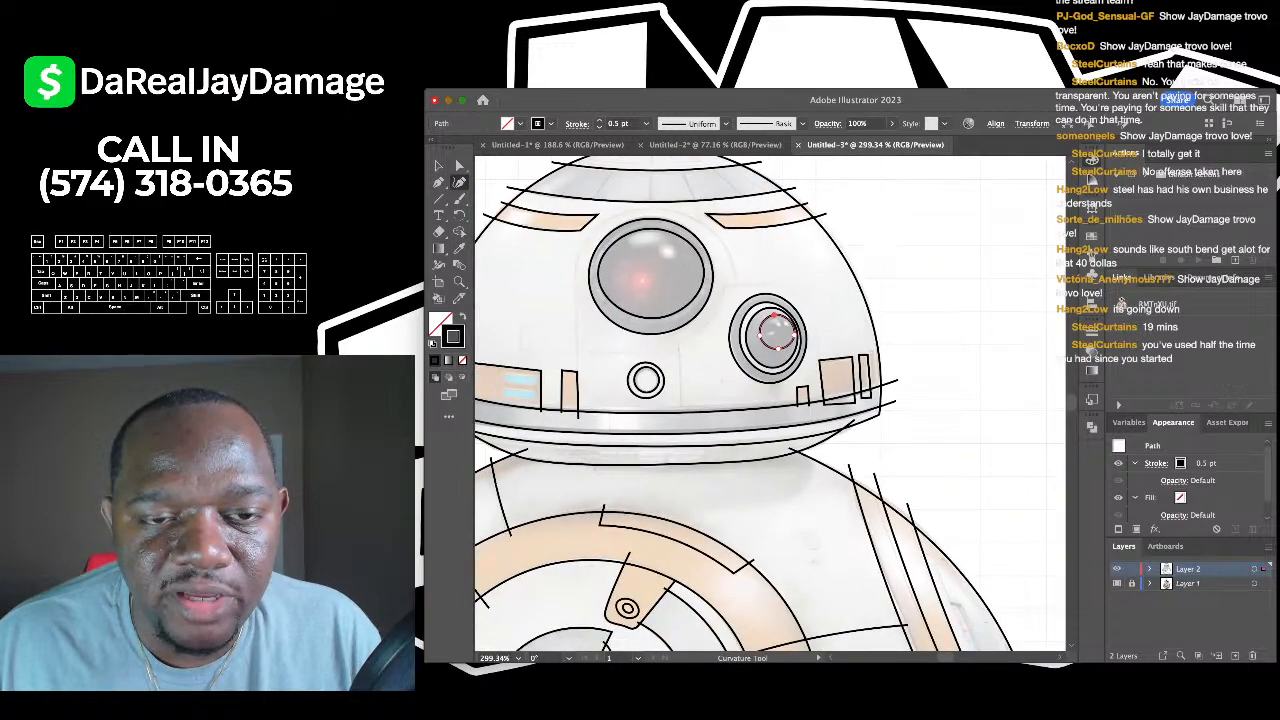
- Trace a closed round outline around the small red detail on the body disc panel
scroll(763, 573, up, 5)
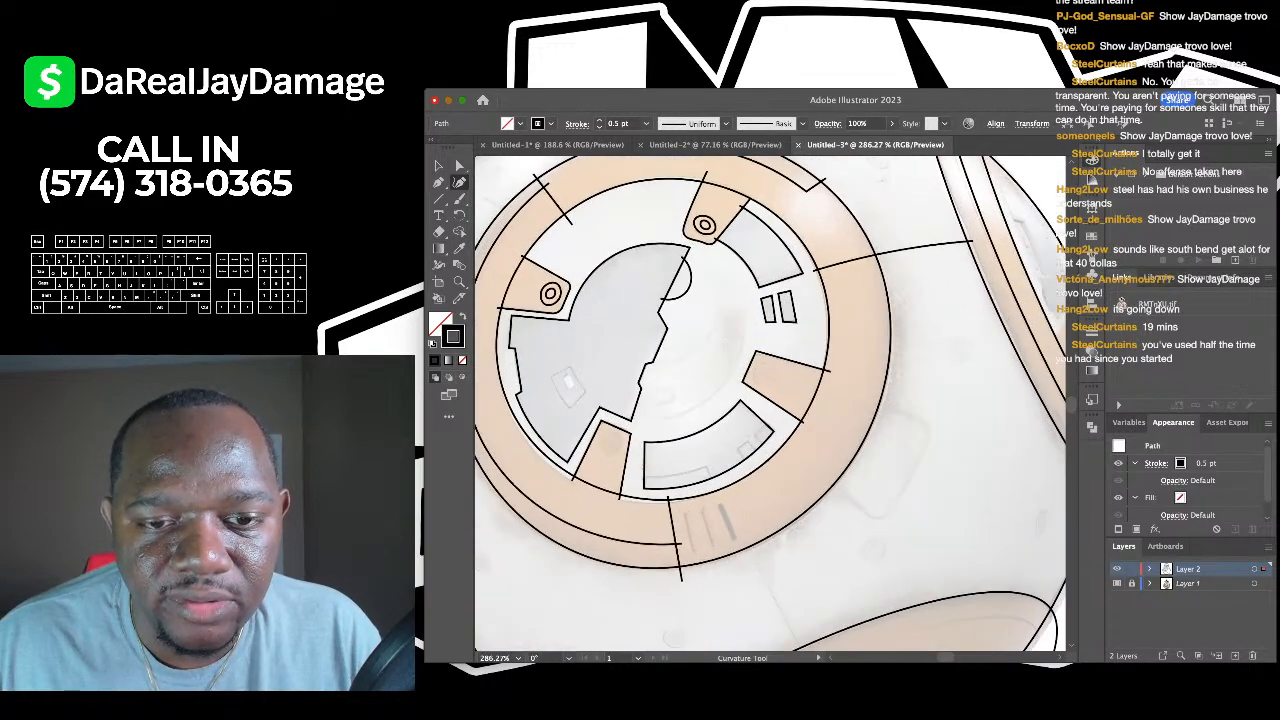
scroll(770, 400, down, 2)
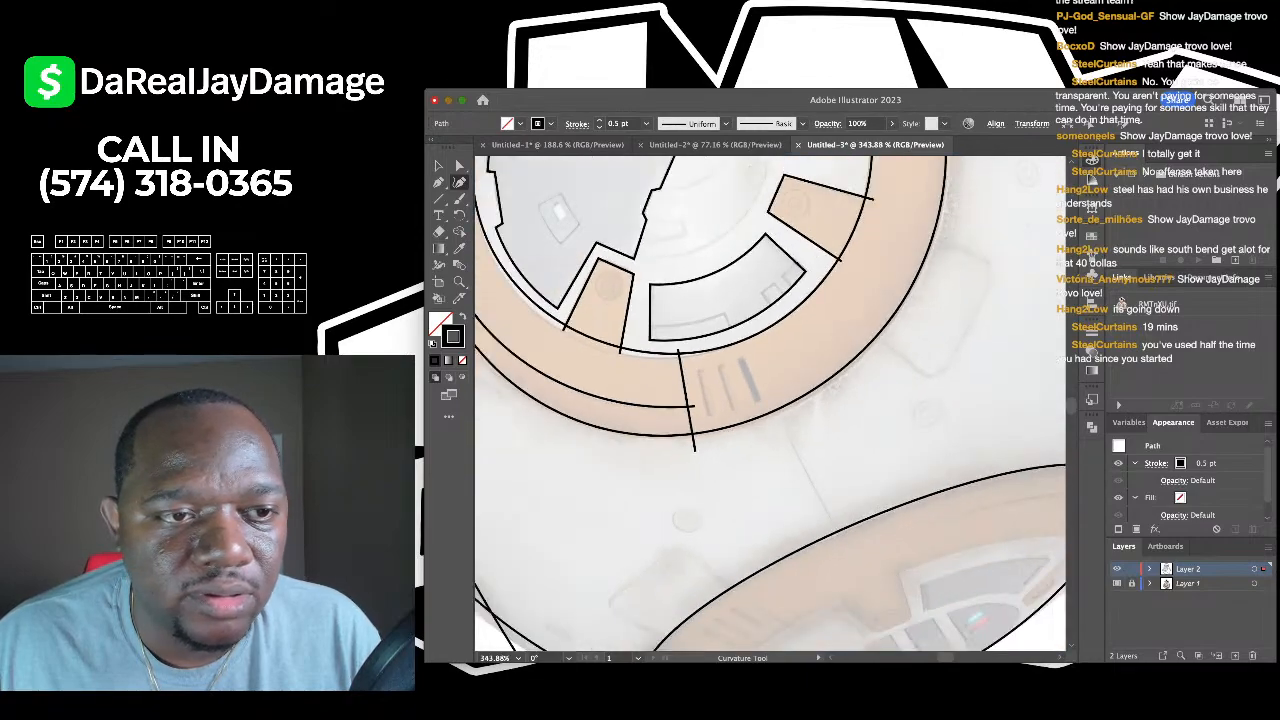
scroll(582, 305, up, 3)
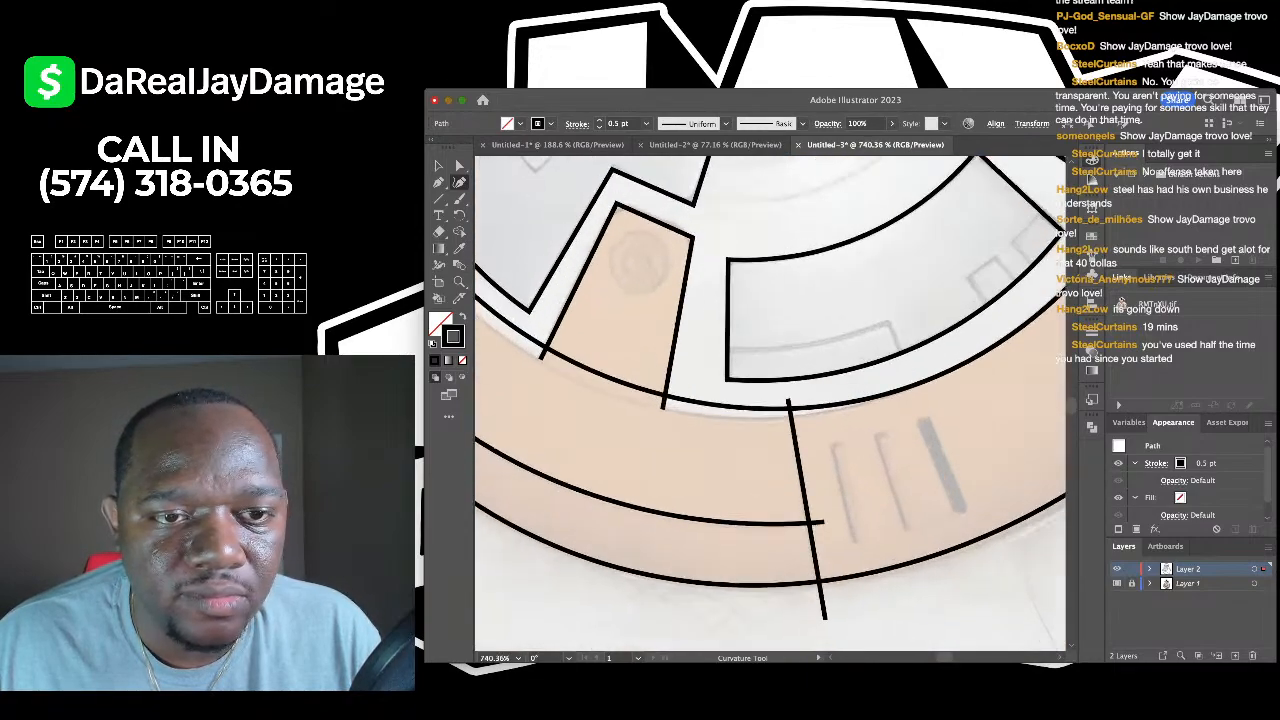
scroll(641, 252, up, 2)
click(666, 221)
click(593, 236)
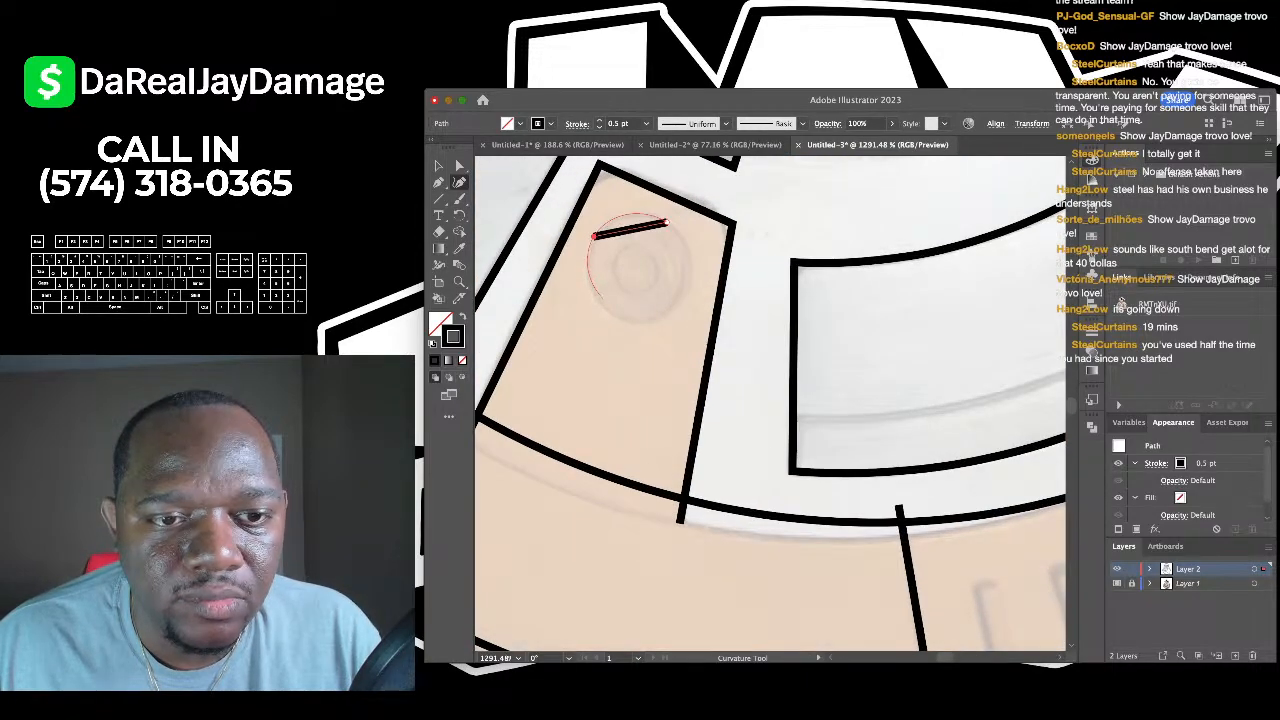
click(617, 318)
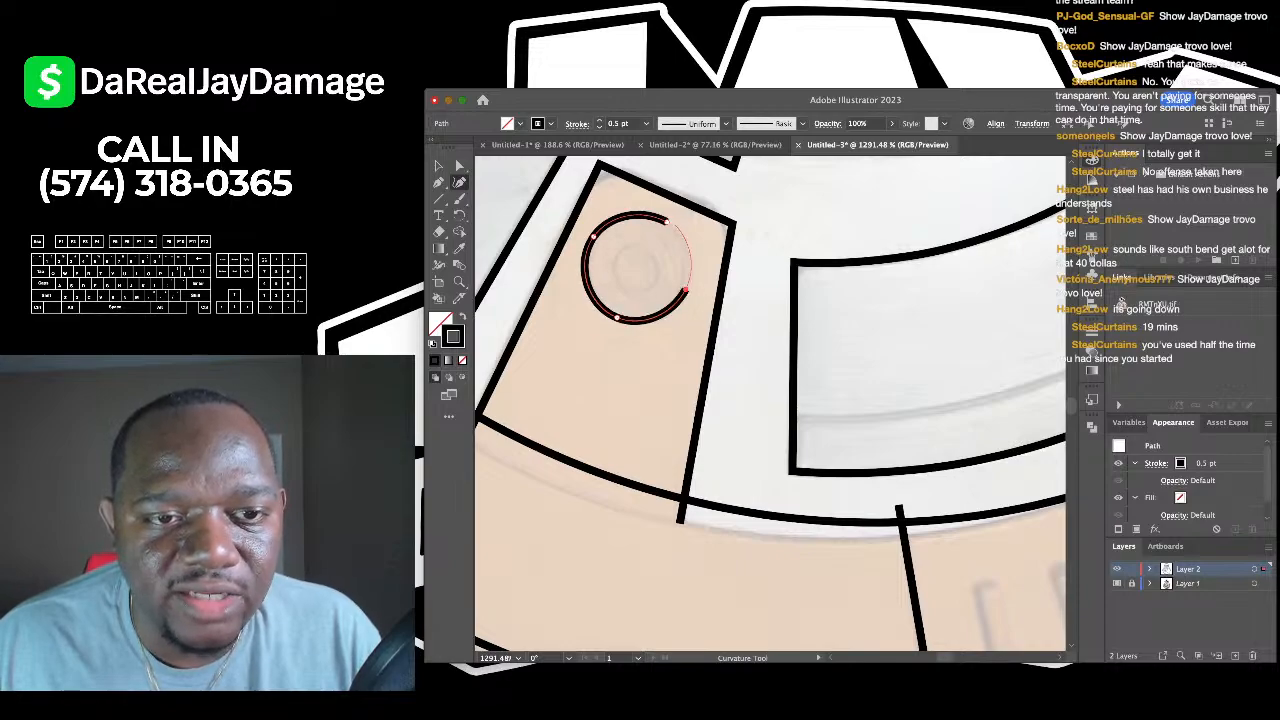
click(666, 221)
scroll(666, 221, up, 2)
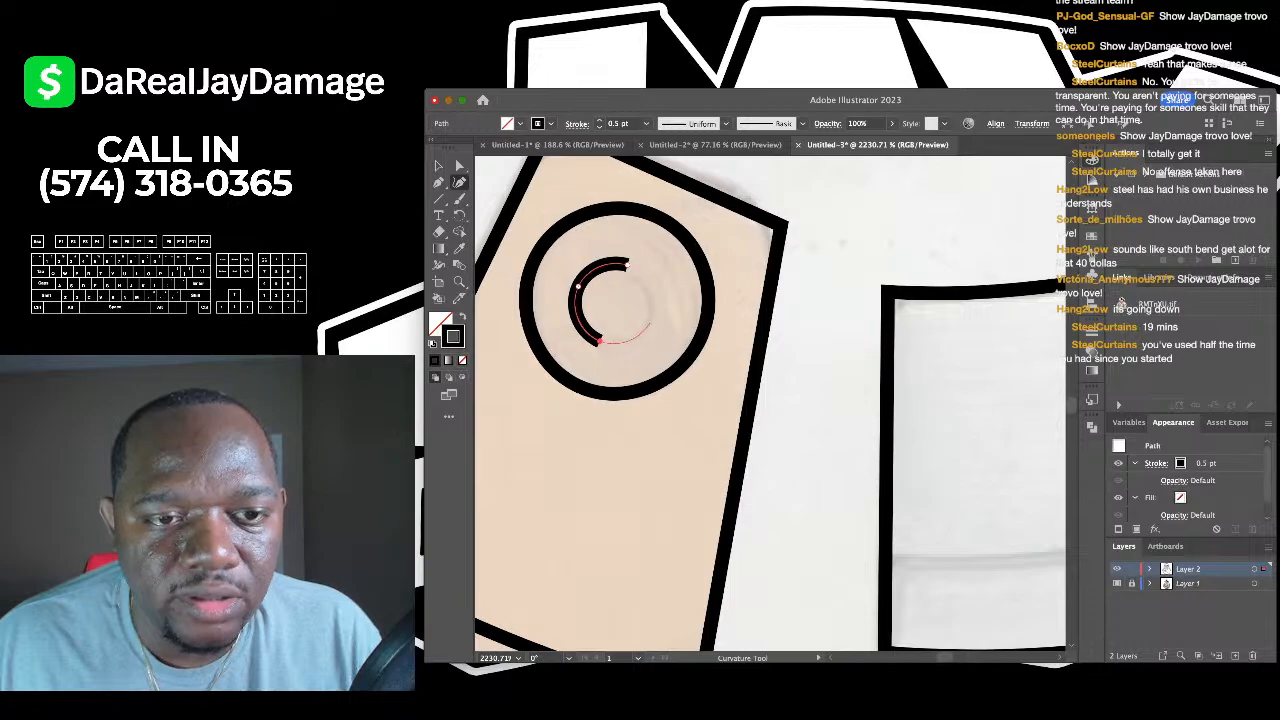
scroll(670, 352, down, 10)
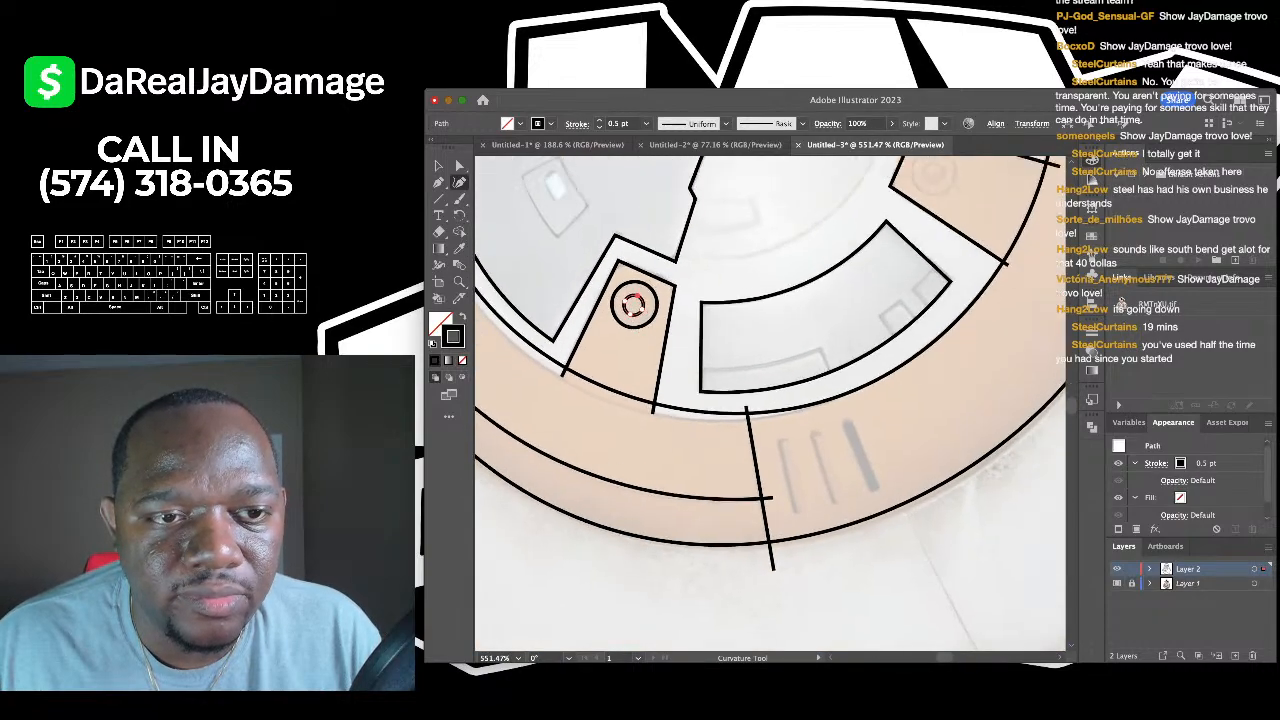
scroll(665, 345, down, 3)
scroll(665, 345, up, 5)
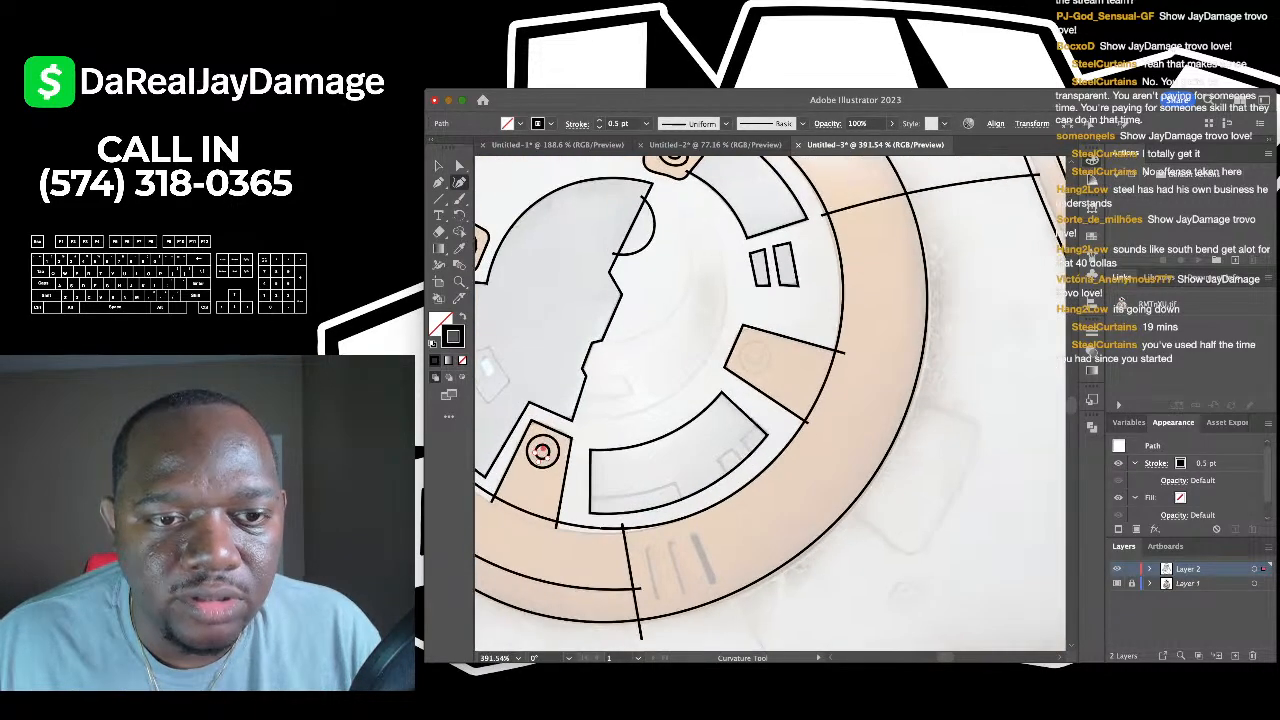
scroll(665, 345, down, 8)
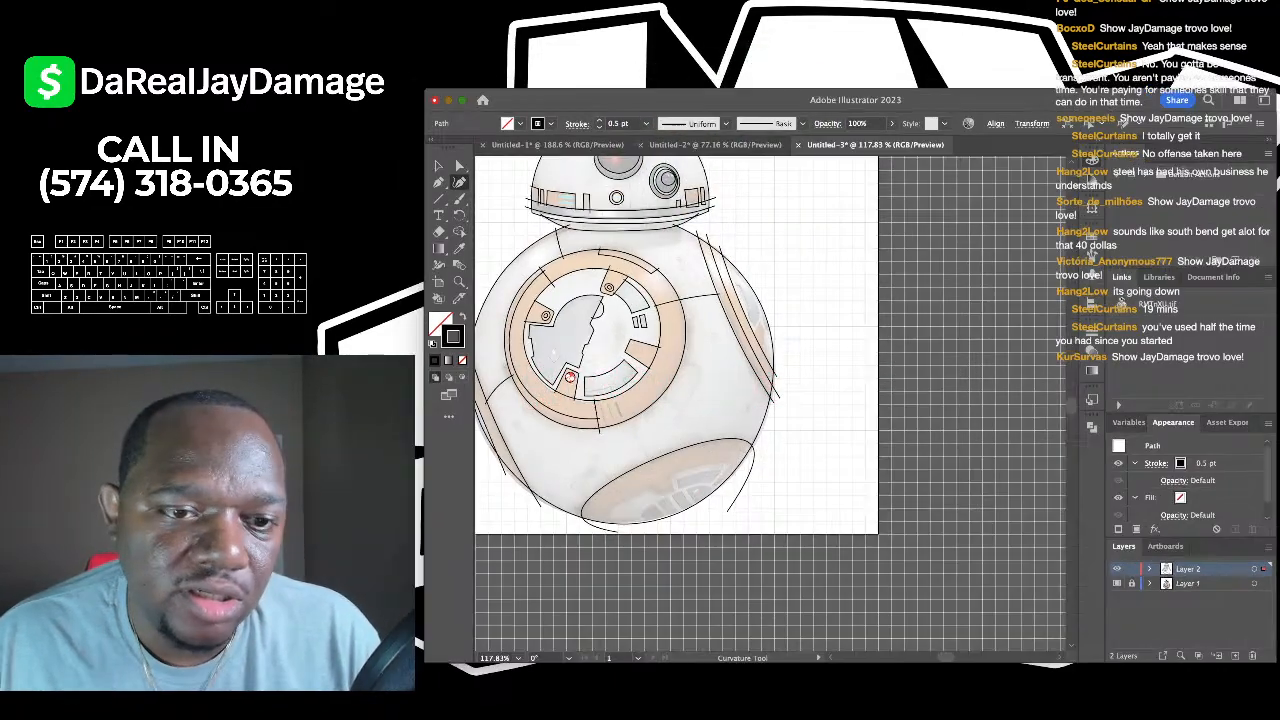
scroll(525, 357, up, 10)
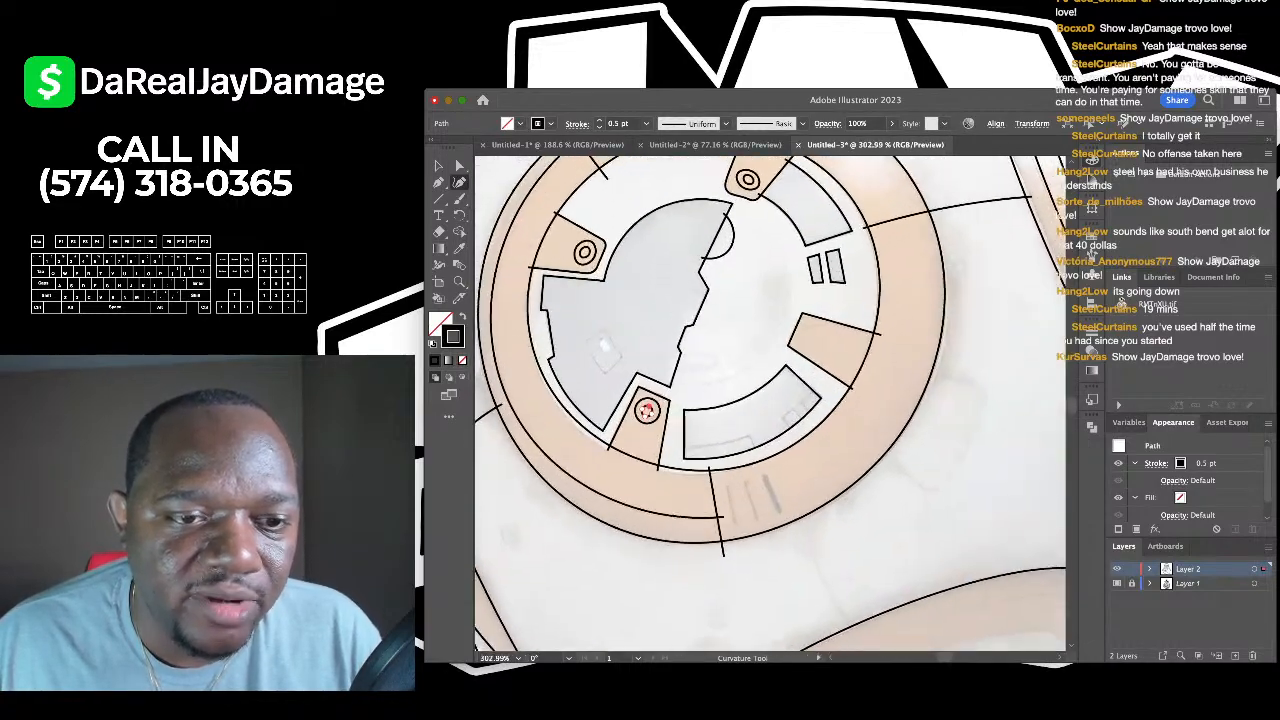
- Outline the body-disc window with a four-corner closed Pen path
scroll(595, 335, up, 7)
key(p)
scroll(560, 385, up, 5)
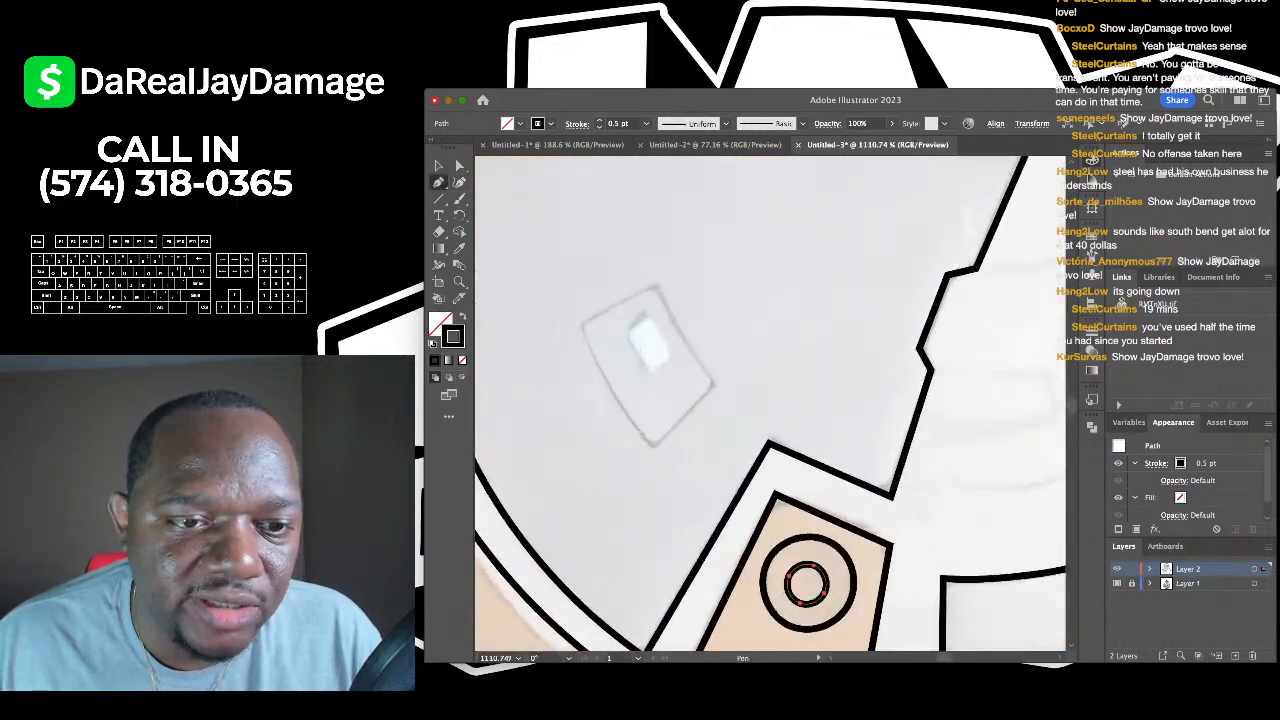
click(651, 447)
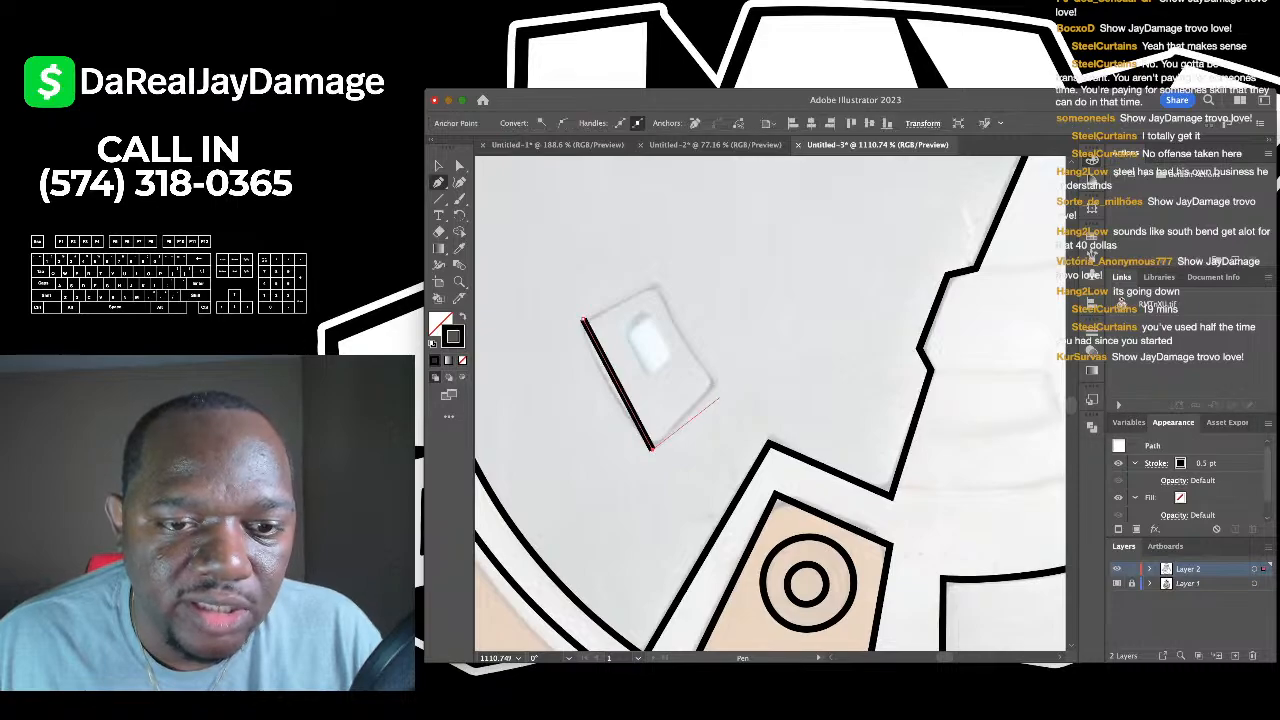
click(715, 381)
click(659, 288)
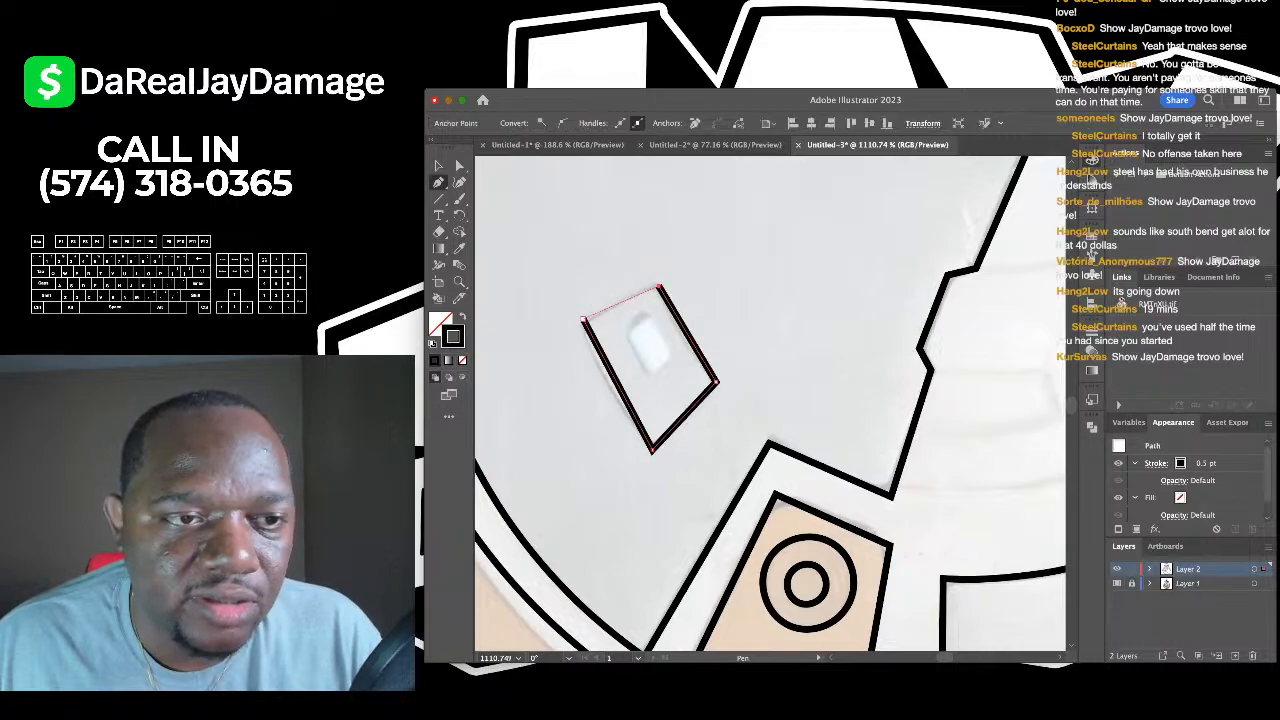
click(583, 319)
scroll(583, 319, up, 3)
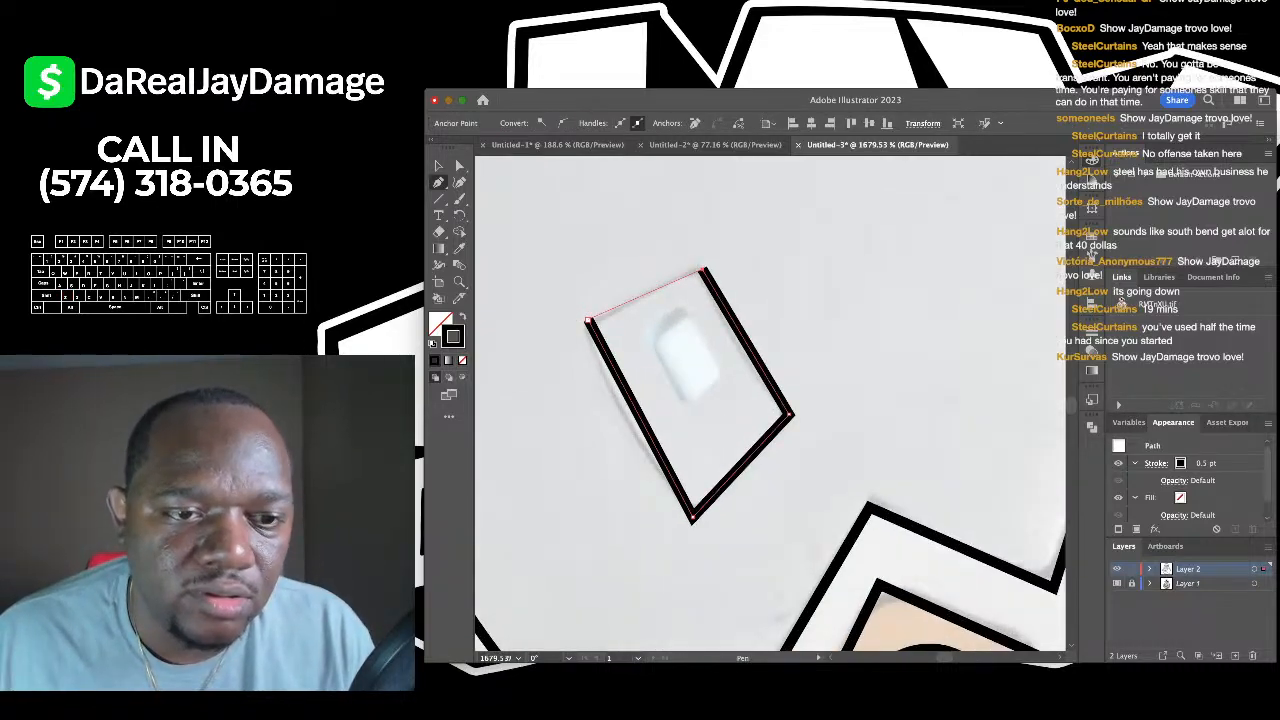
- Curve the window's sides, bowing the left outward and the right inward, then deselect
key(shift+grave)
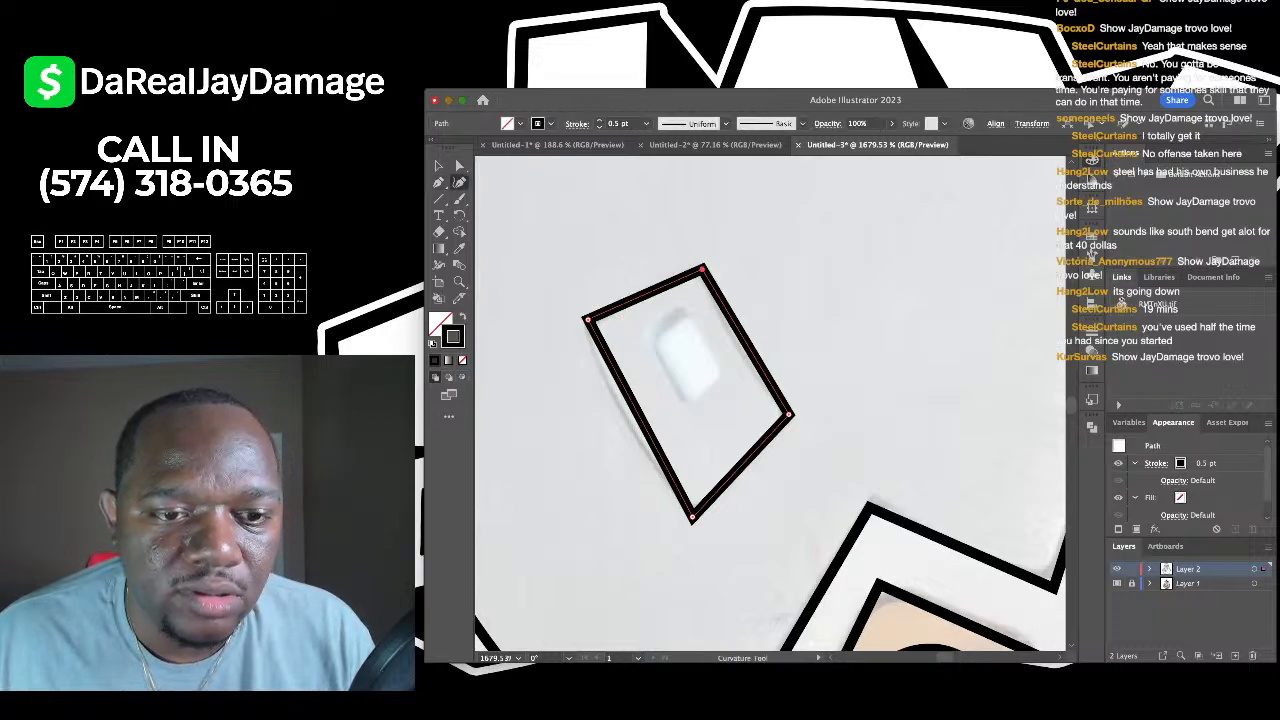
drag(636, 412, 623, 412)
drag(751, 350, 744, 359)
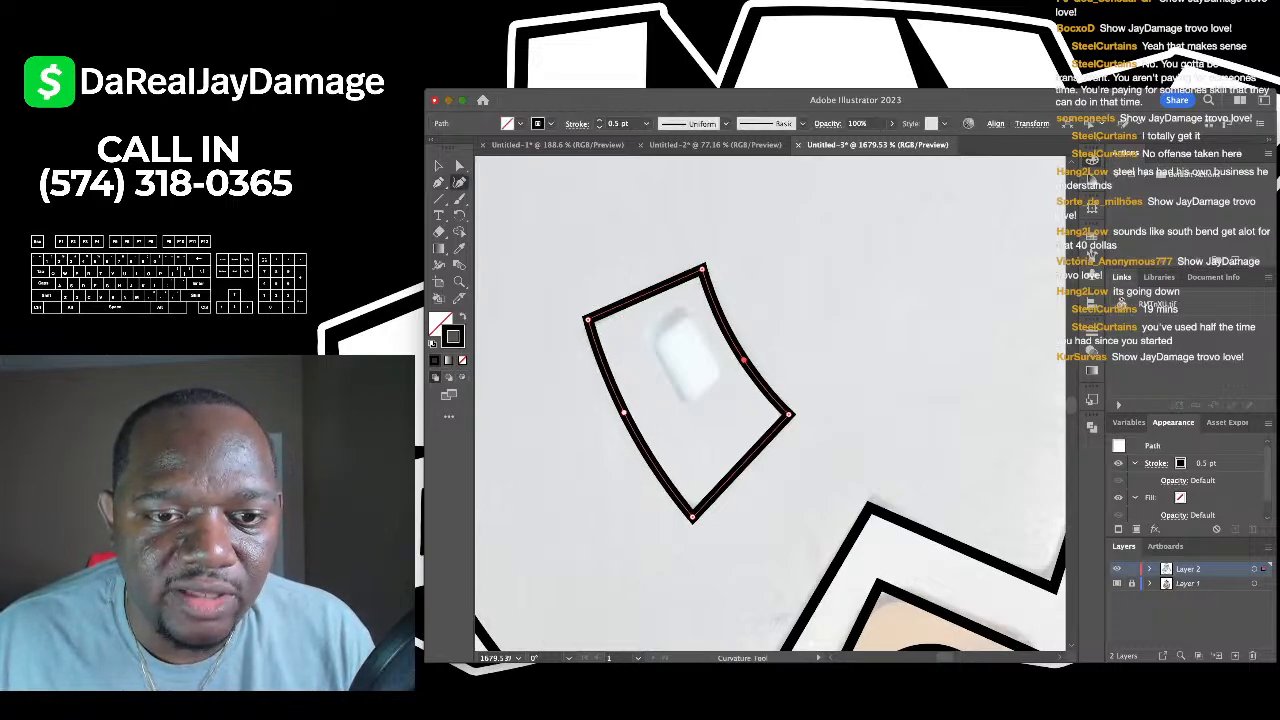
scroll(533, 338, down, 5)
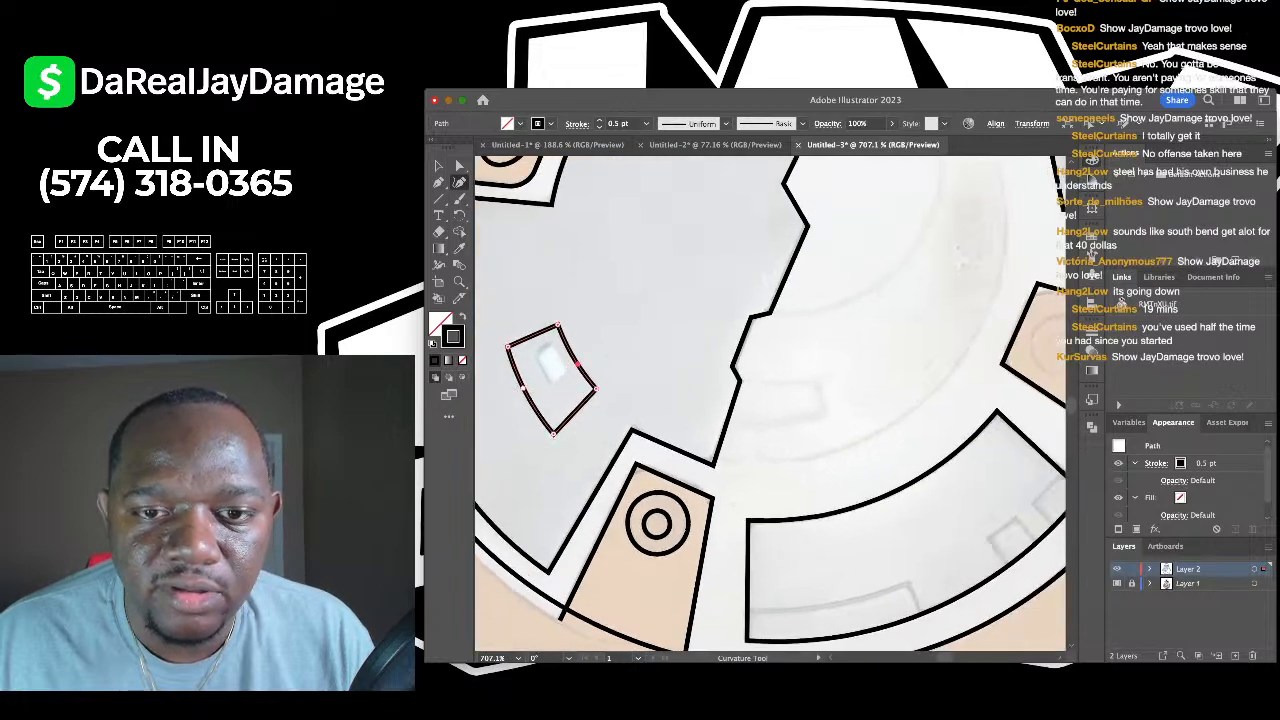
scroll(770, 404, up, 1)
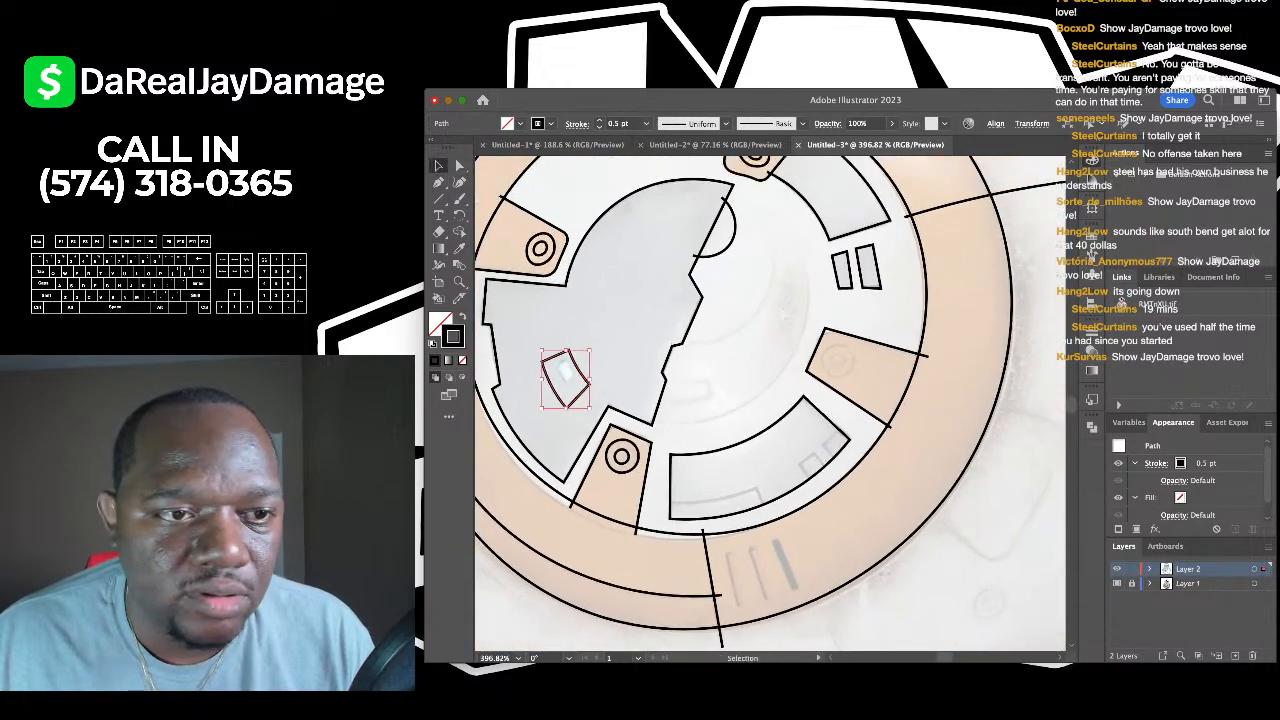
key(super+shift+a)
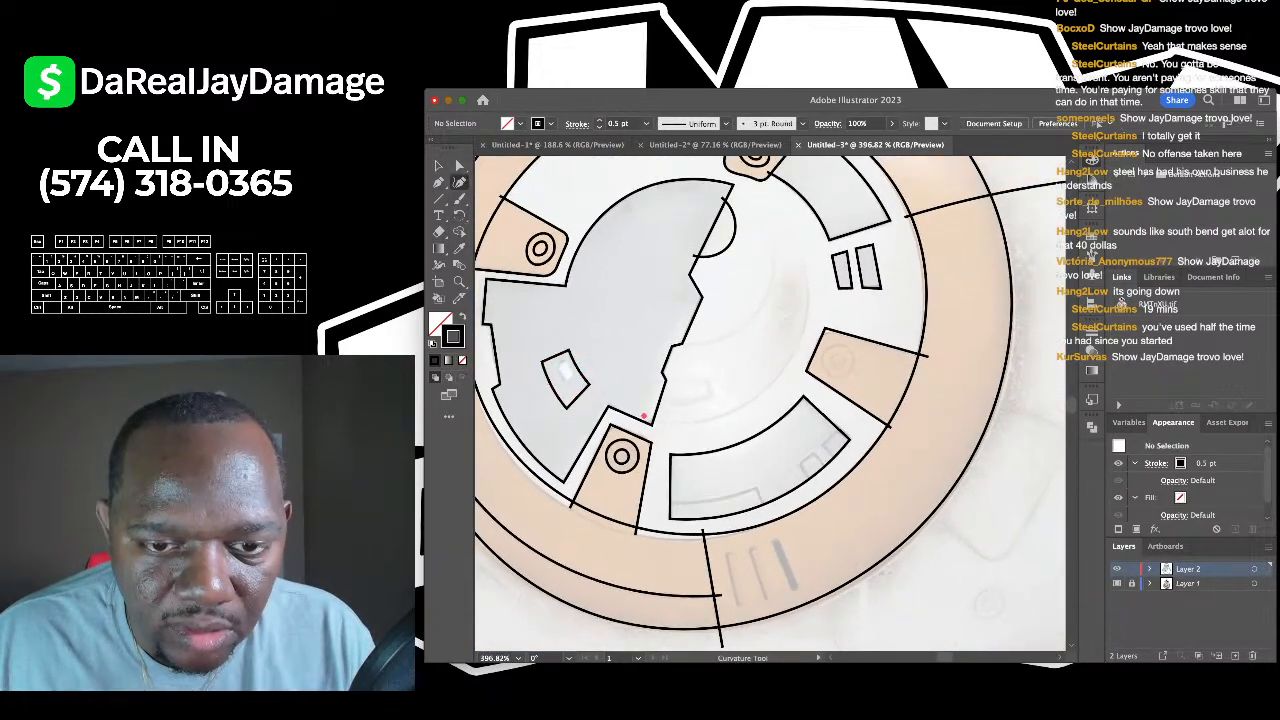
- Draw a curved inner arc inside the window, undoing a misplaced segment first
scroll(760, 400, right, 2)
scroll(760, 400, up, 1)
click(714, 414)
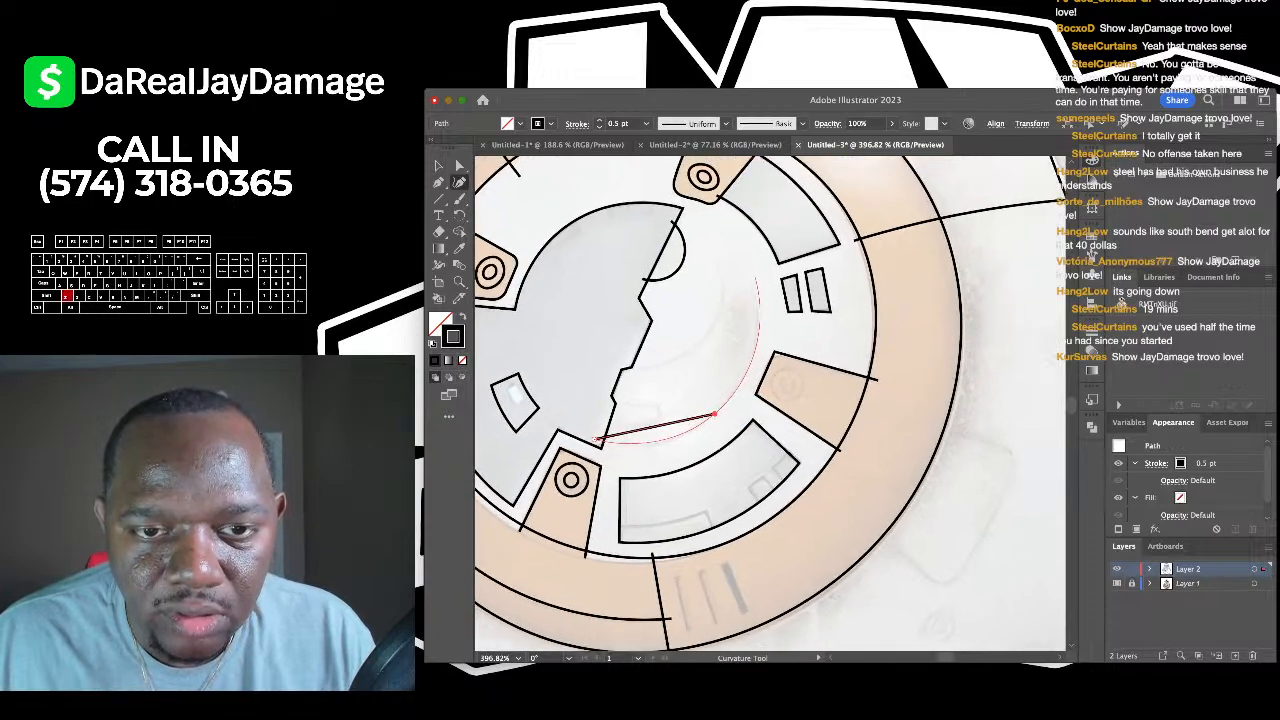
key(z)
click(752, 280)
scroll(770, 400, down, 2)
key(super+z)
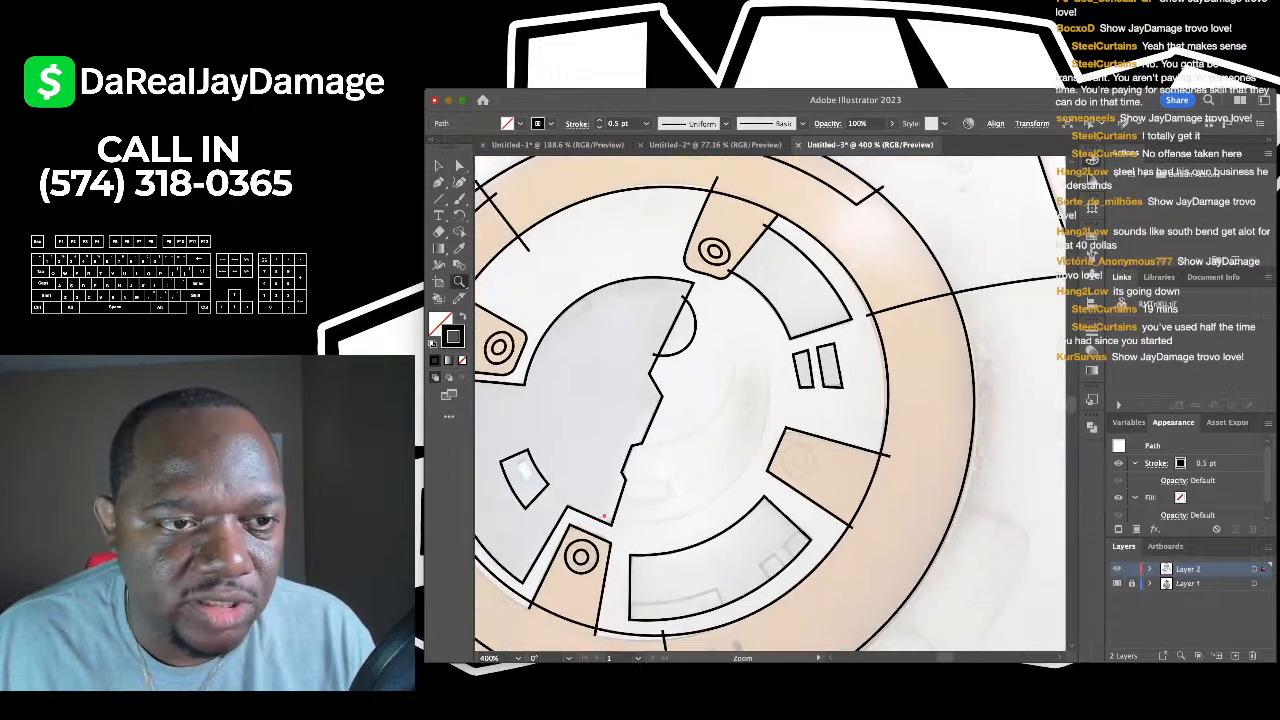
key(shift+grave)
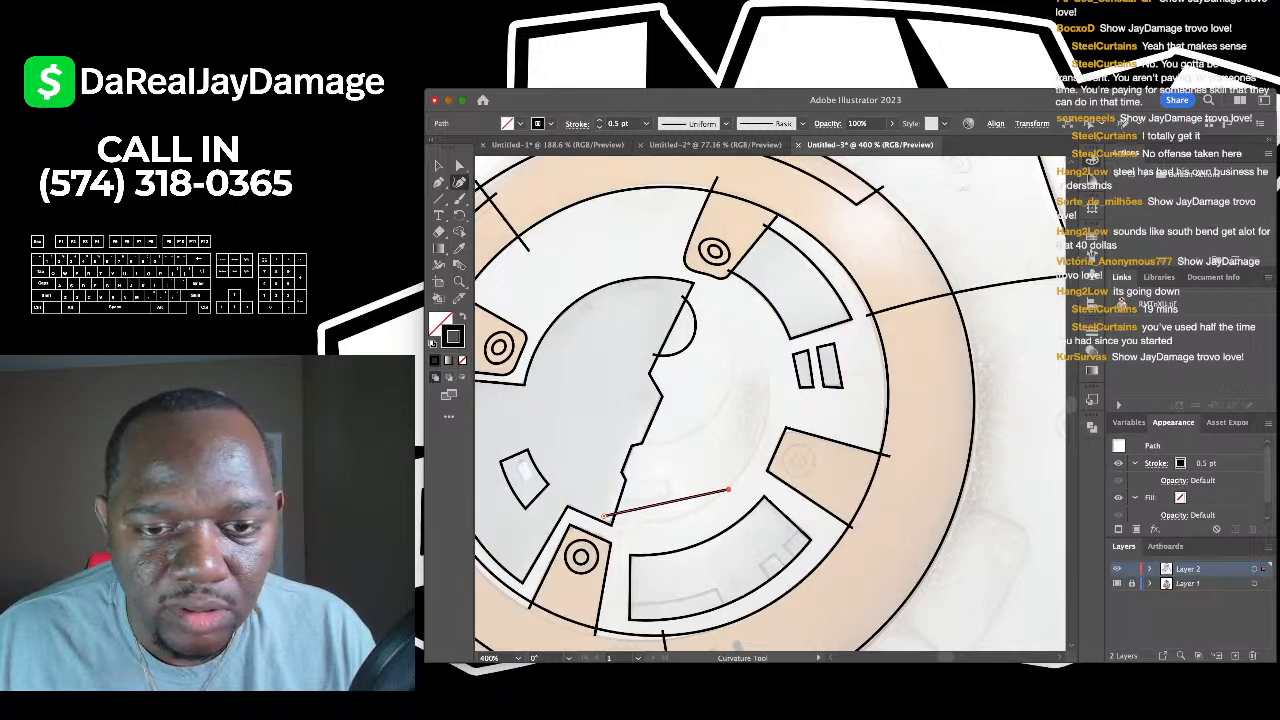
click(745, 471)
click(768, 360)
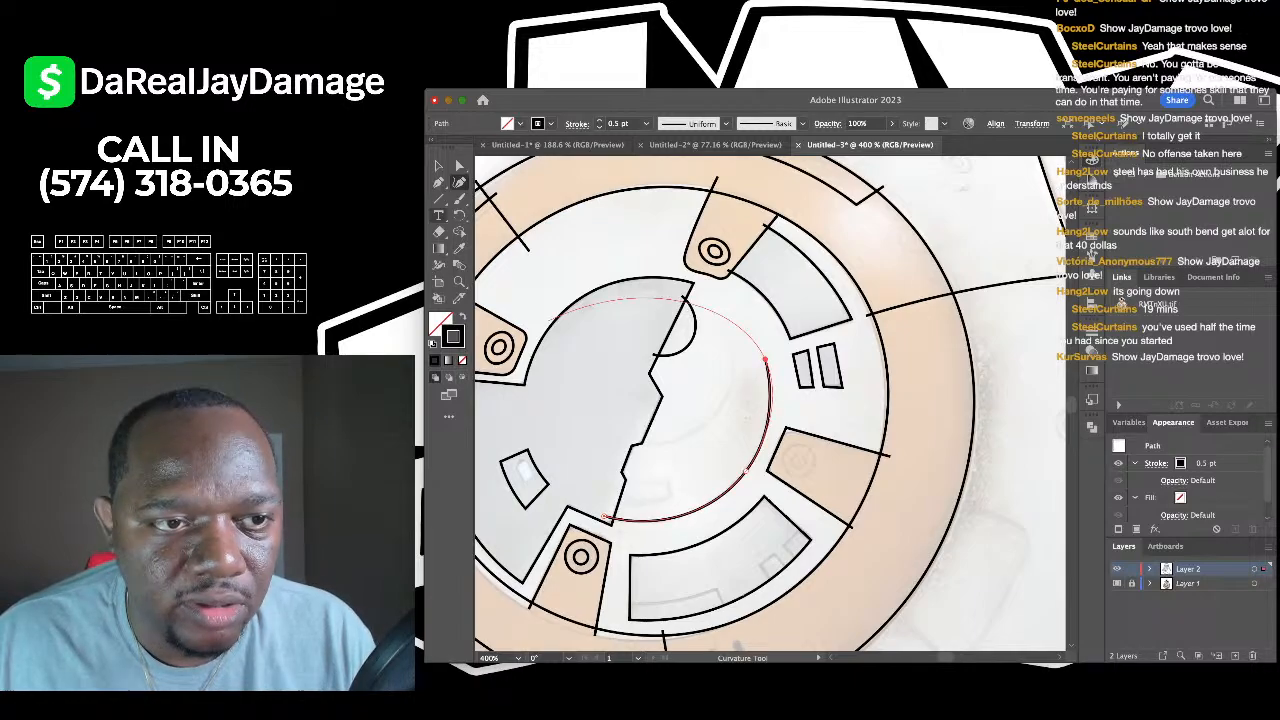
click(438, 165)
key(super+shift+a)
scroll(769, 404, down, 5)
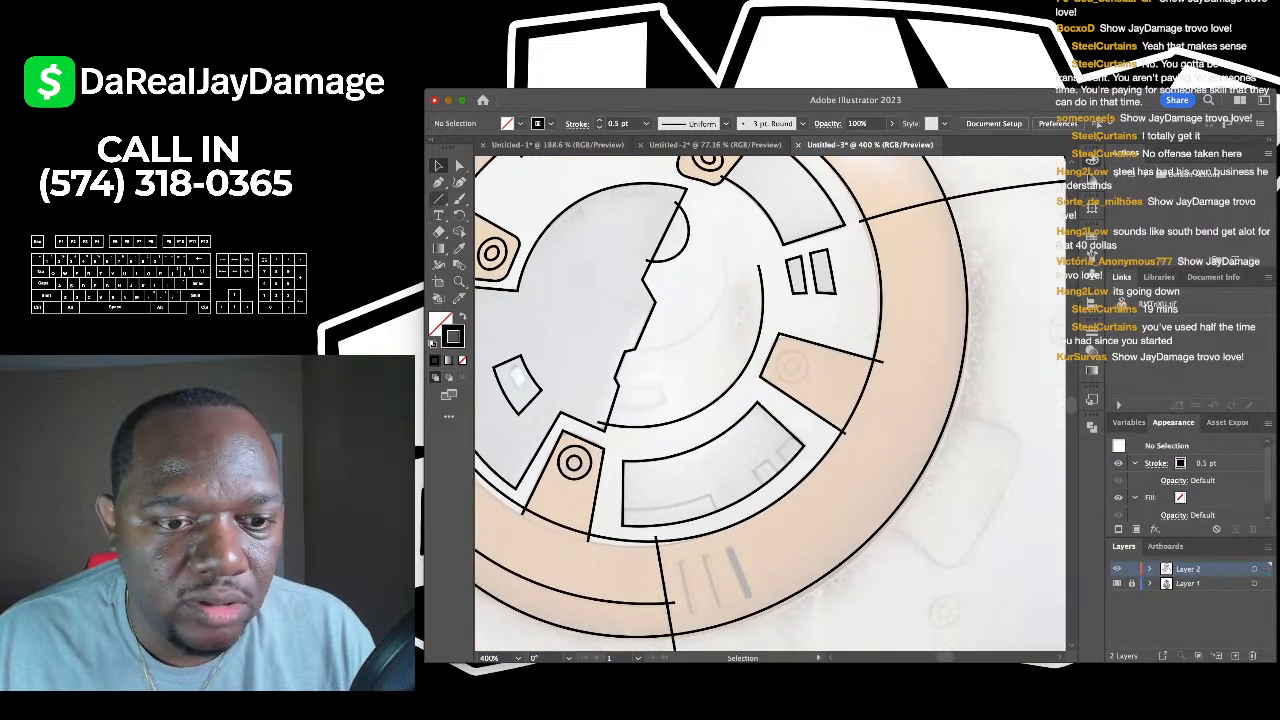
- Copy the ringed circle from the lower panel onto the right-hand orange panel
click(566, 452)
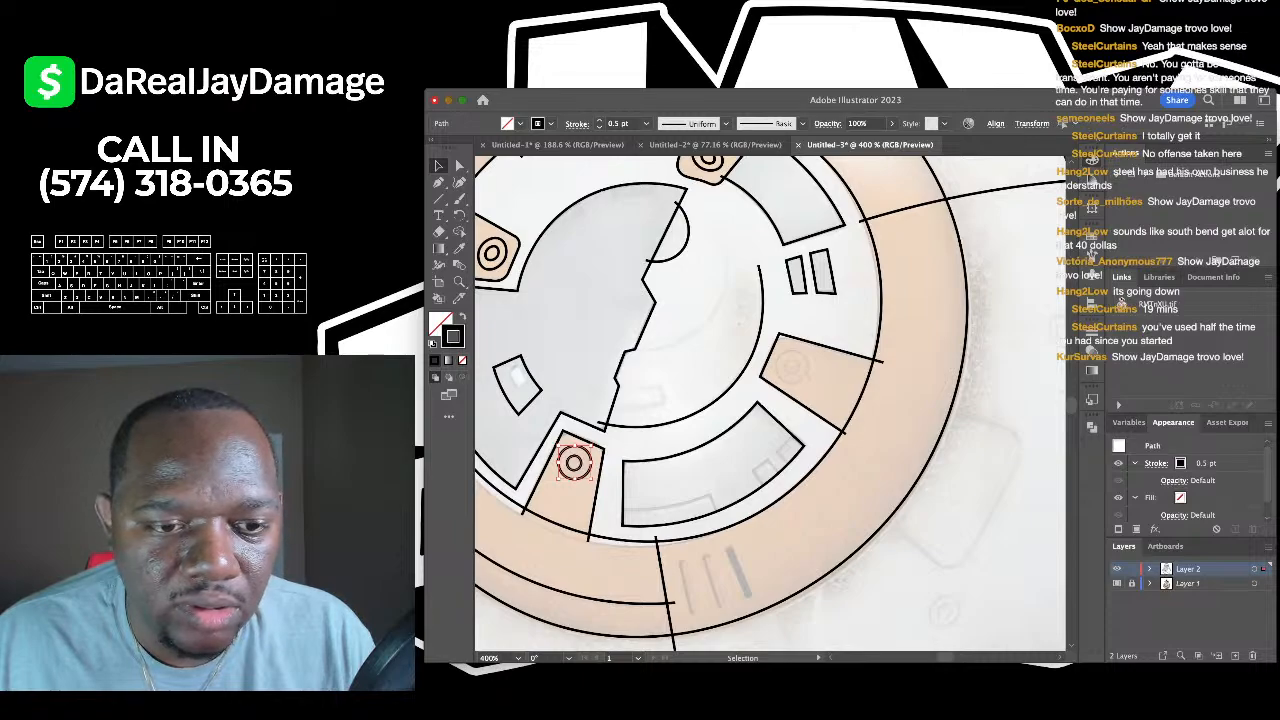
drag(566, 452, 786, 359)
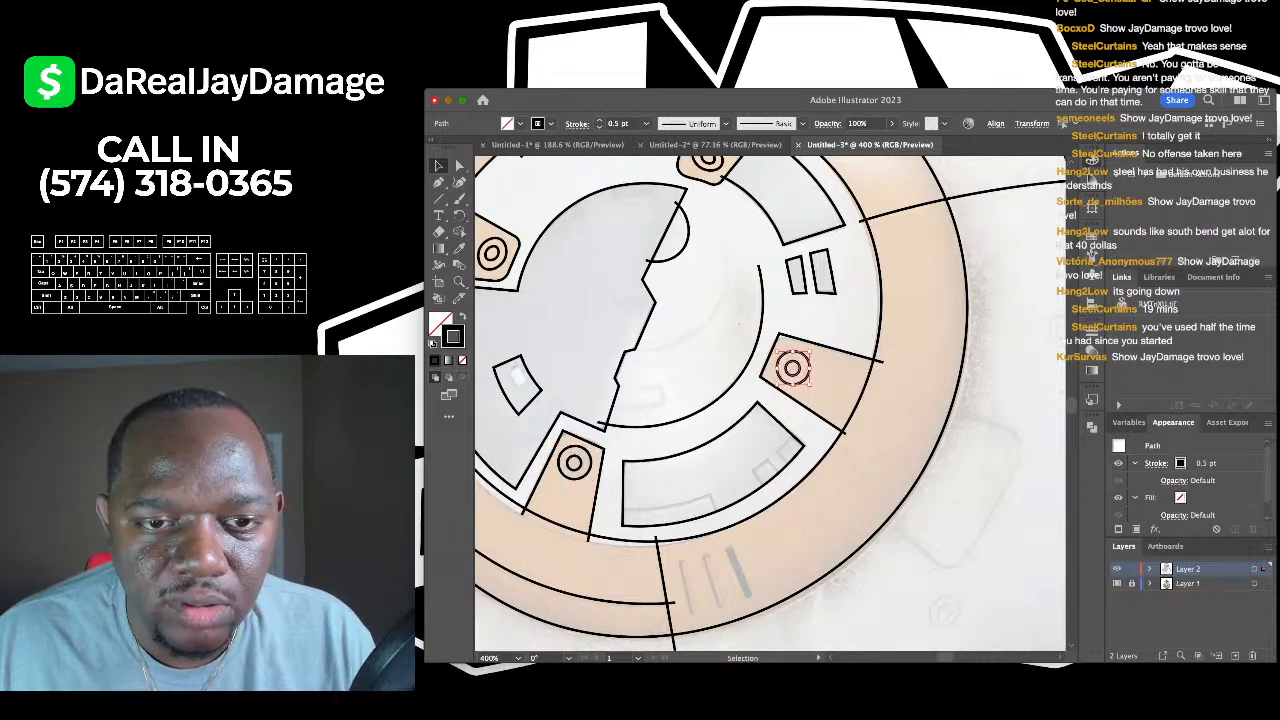
key(super+shift+a)
scroll(717, 298, down, 2)
- Draw a curve from below the central semicircle up past it, then deselect
click(459, 182)
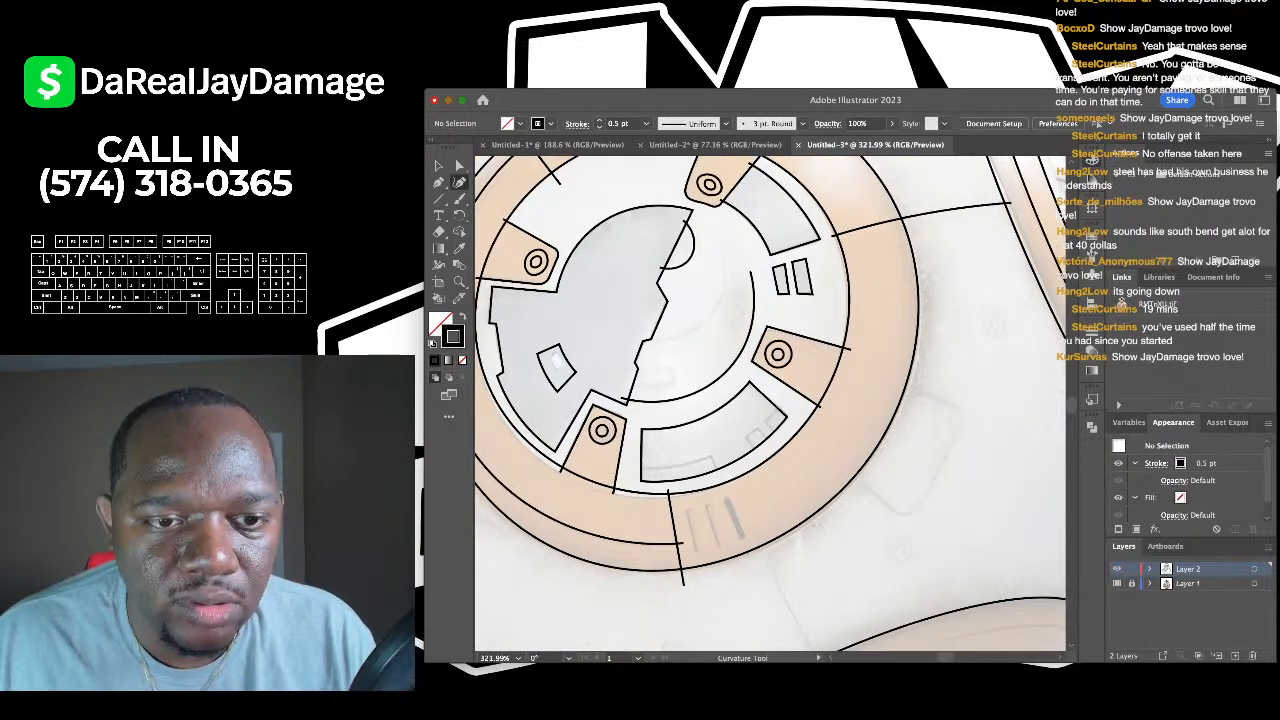
click(645, 336)
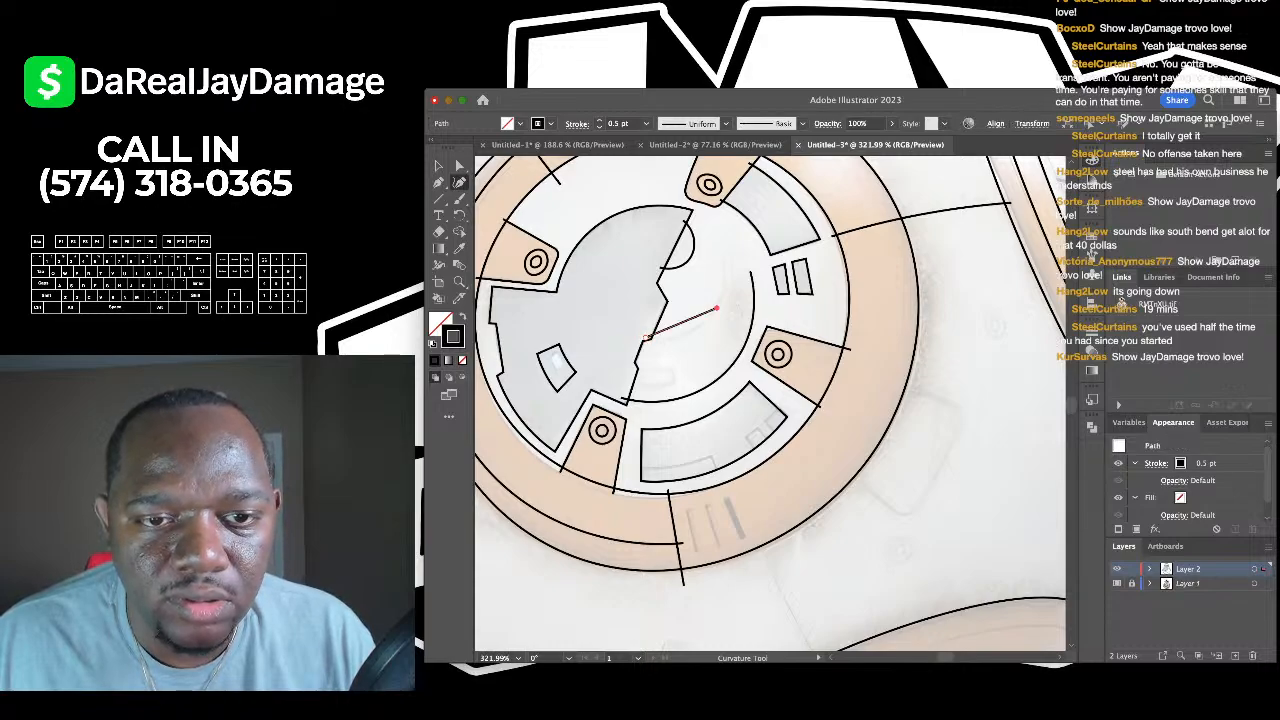
click(722, 252)
key(v)
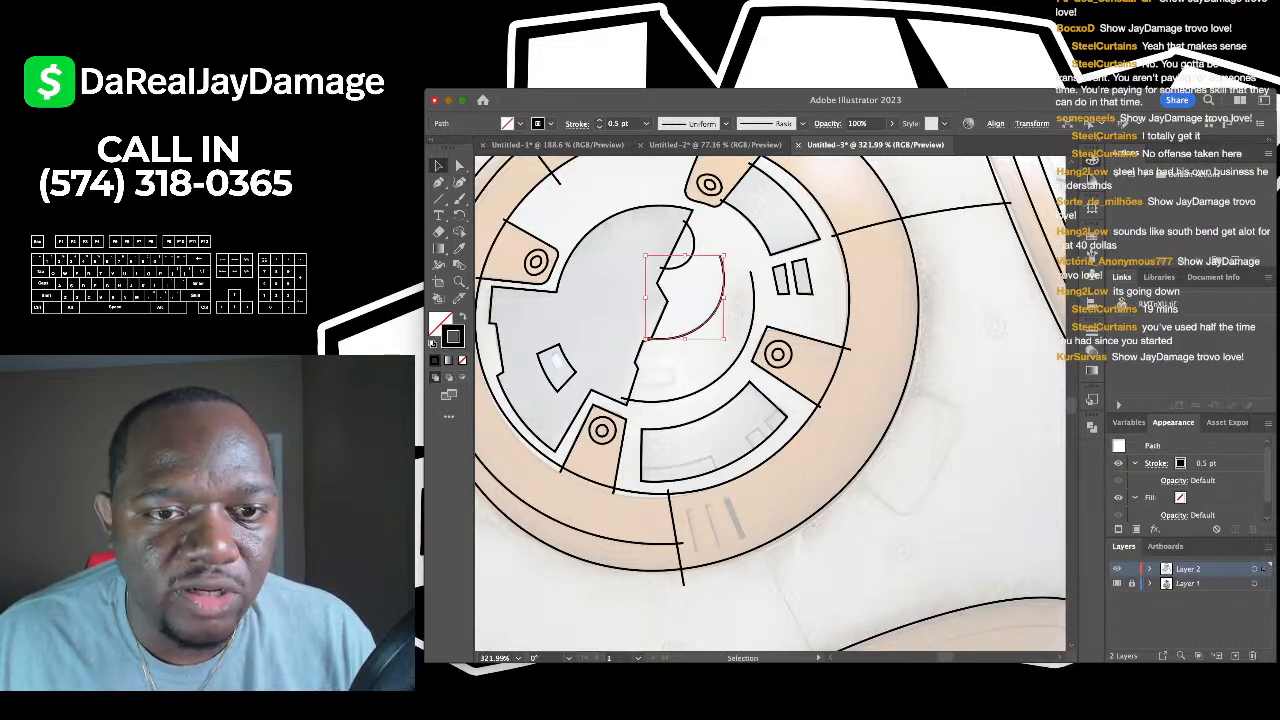
key(super+shift+a)
scroll(596, 241, down, 1)
scroll(770, 400, down, 3)
scroll(770, 400, up, 2)
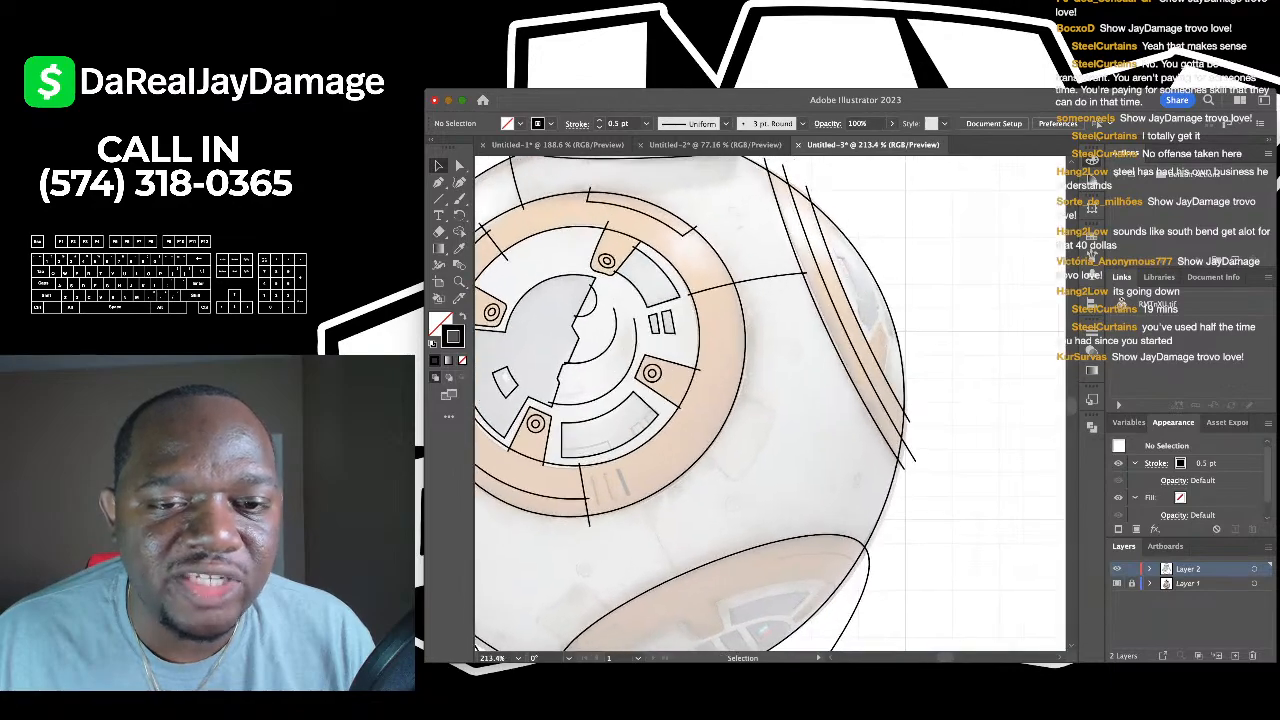
scroll(770, 400, down, 2)
scroll(770, 400, up, 4)
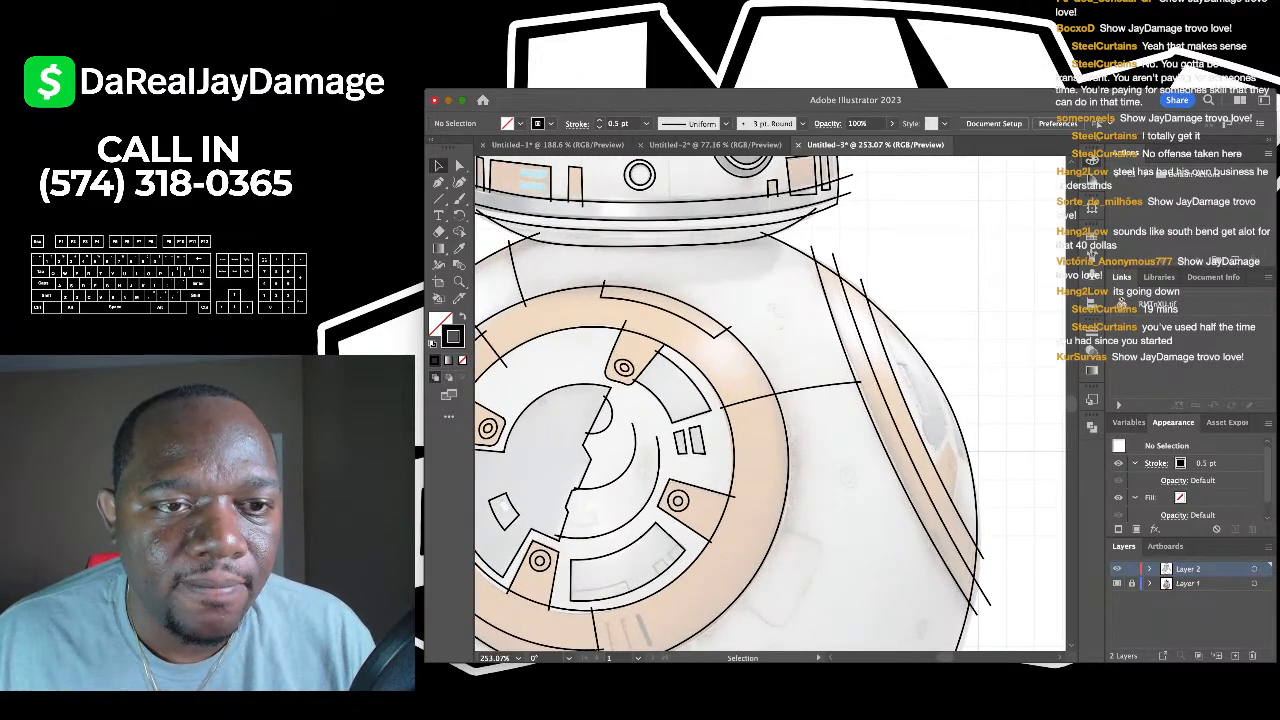
- Draw a short vertical line across the head's lower rim and deselect it
scroll(770, 400, down, 2)
click(438, 198)
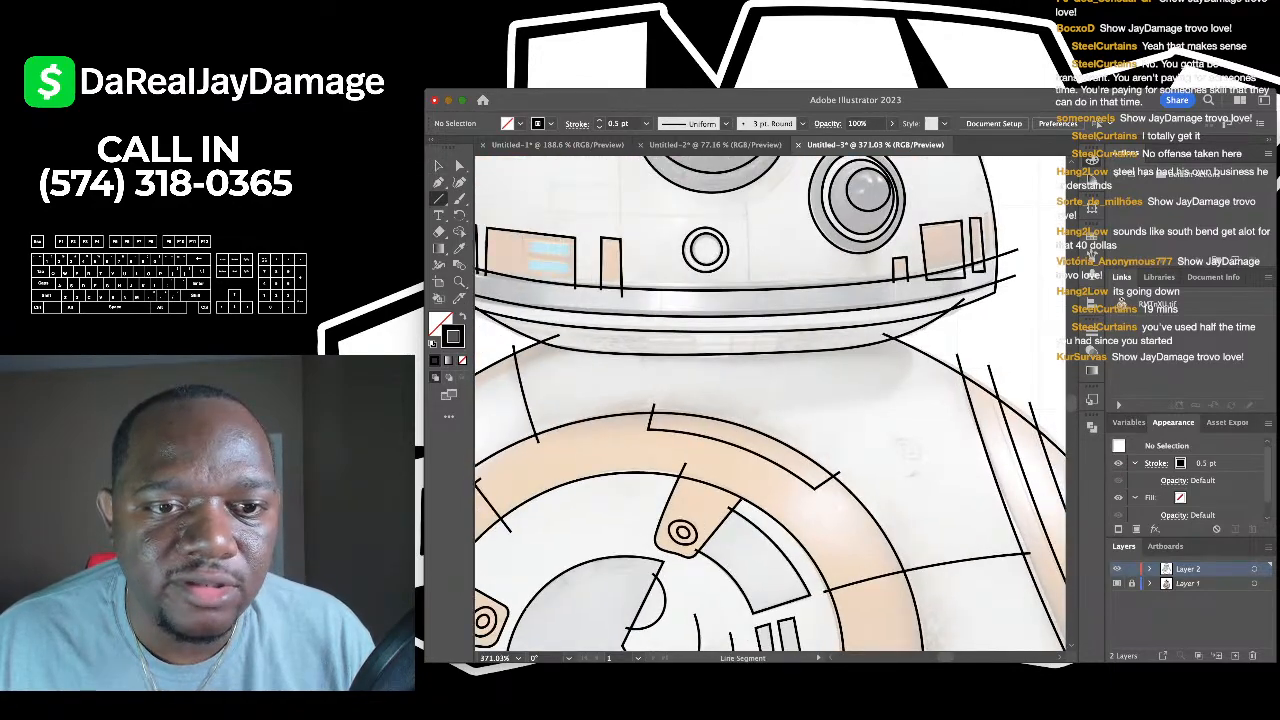
scroll(770, 400, up, 4)
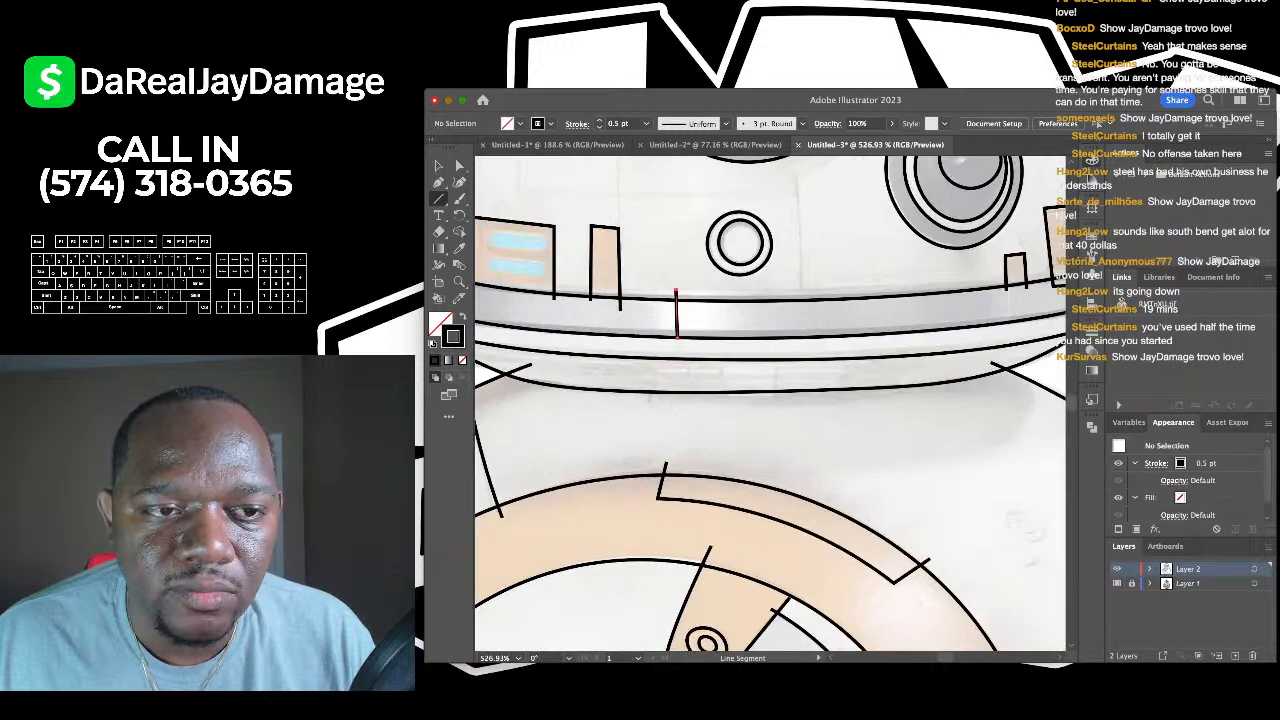
drag(676, 337, 676, 339)
key(v)
key(super+shift+a)
scroll(770, 400, up, 2)
scroll(770, 400, right, 4)
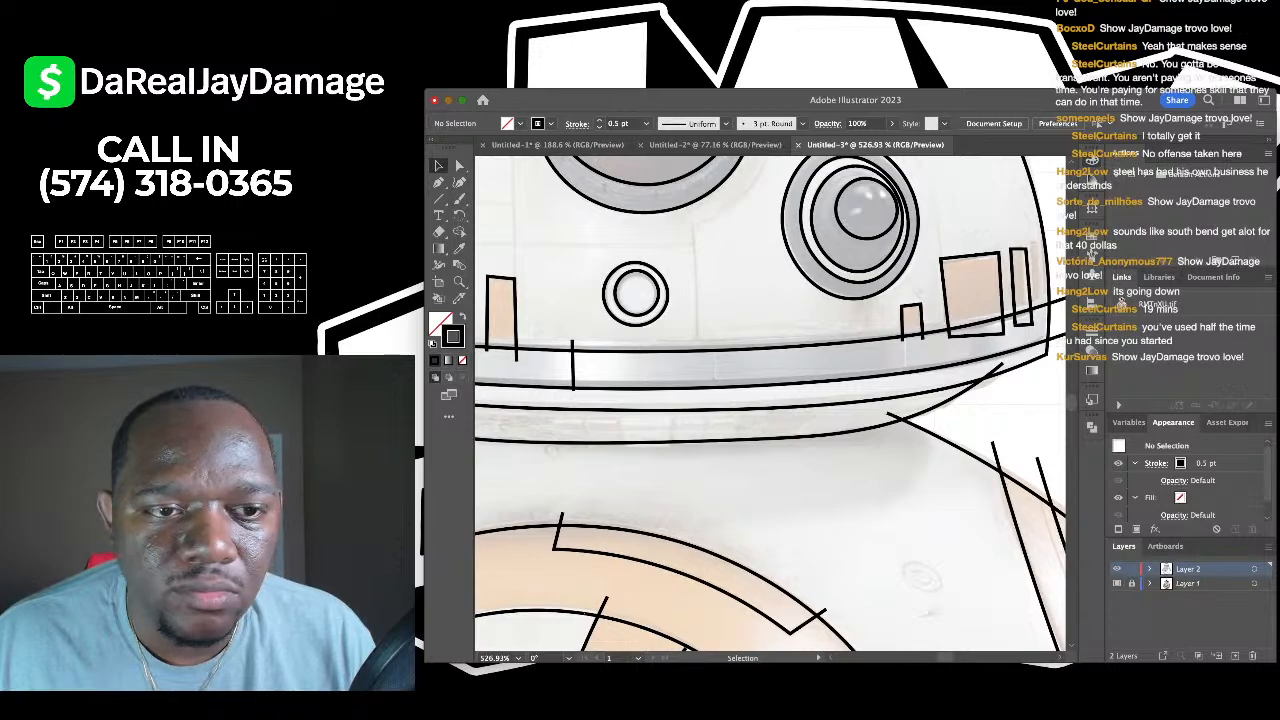
scroll(770, 400, down, 3)
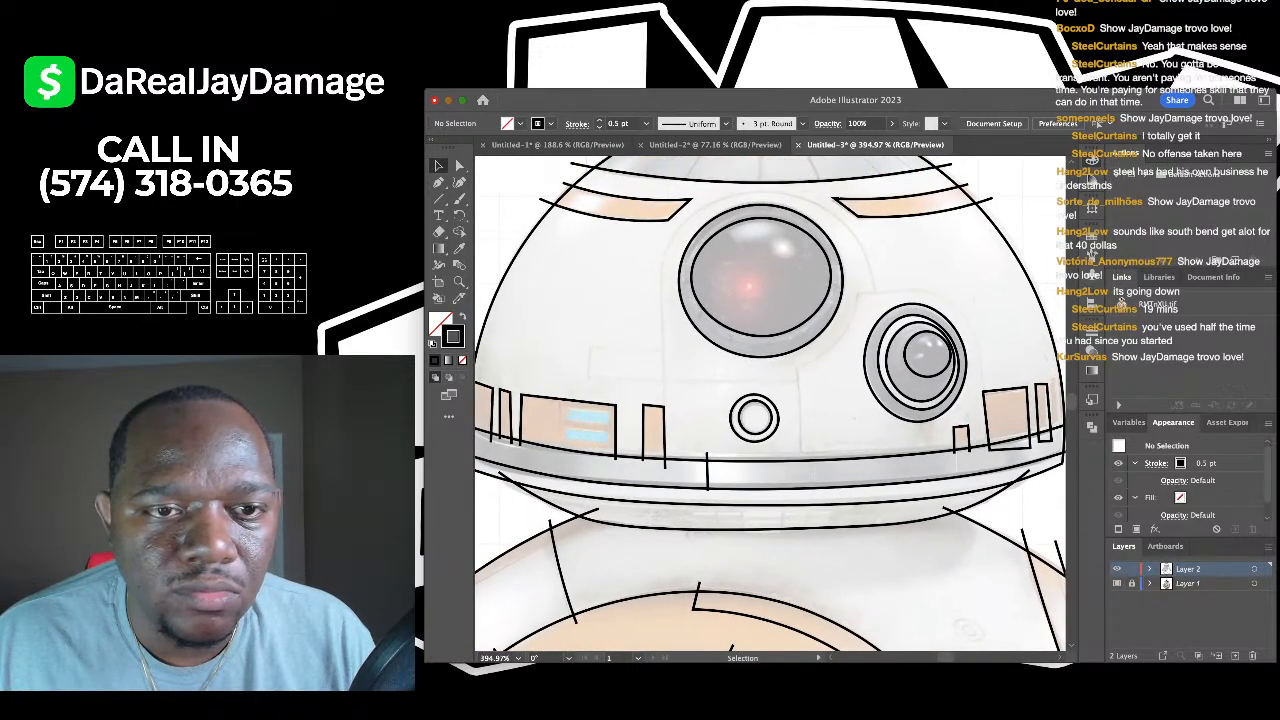
scroll(770, 400, right, 2)
scroll(770, 400, up, 3)
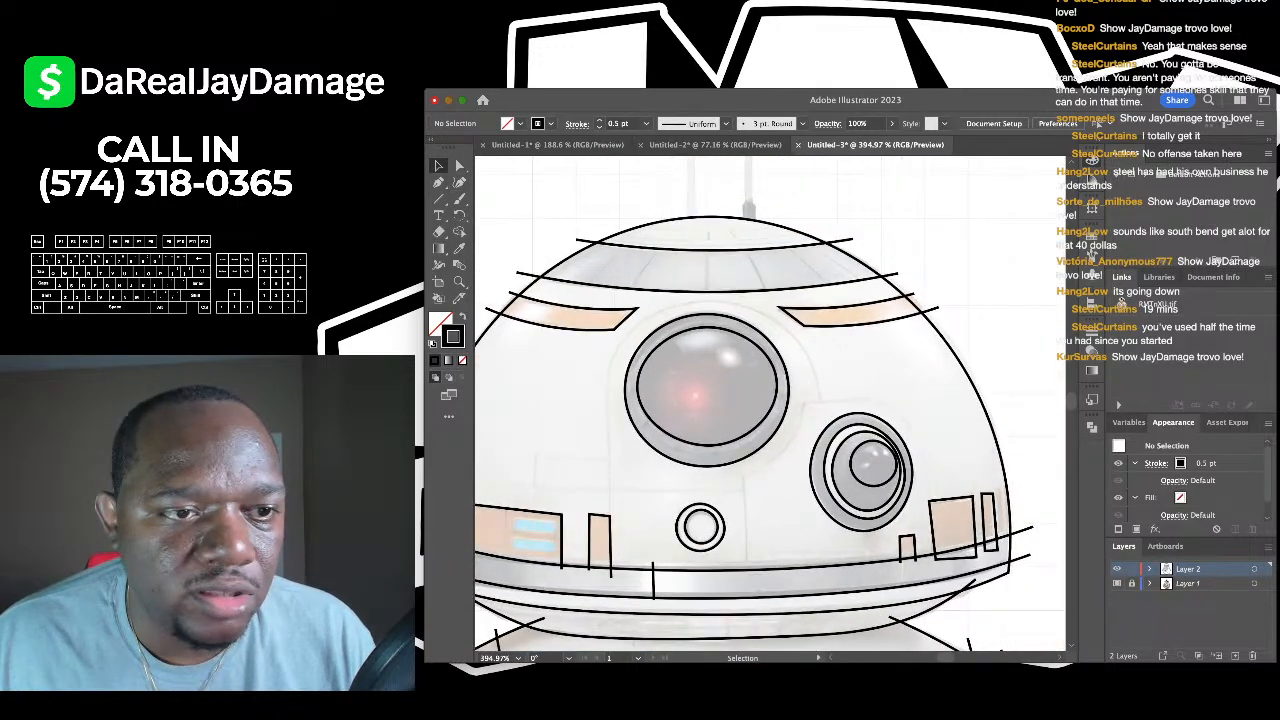
- Add vertical, slanted and diagonal divider lines across the dome's top band, then deselect
key(backslash)
scroll(770, 400, up, 3)
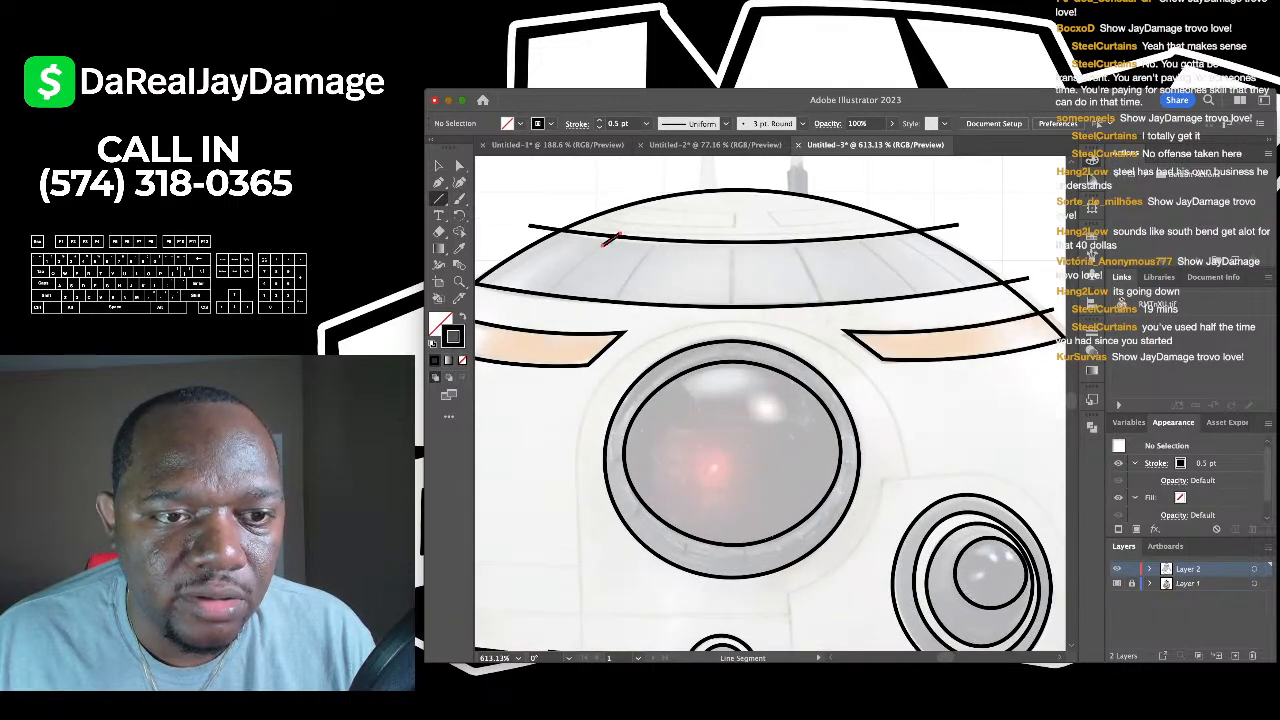
drag(620, 236, 618, 237)
mouse_move(613, 302)
mouse_down()
mouse_move(663, 234)
mouse_move(735, 313)
mouse_up()
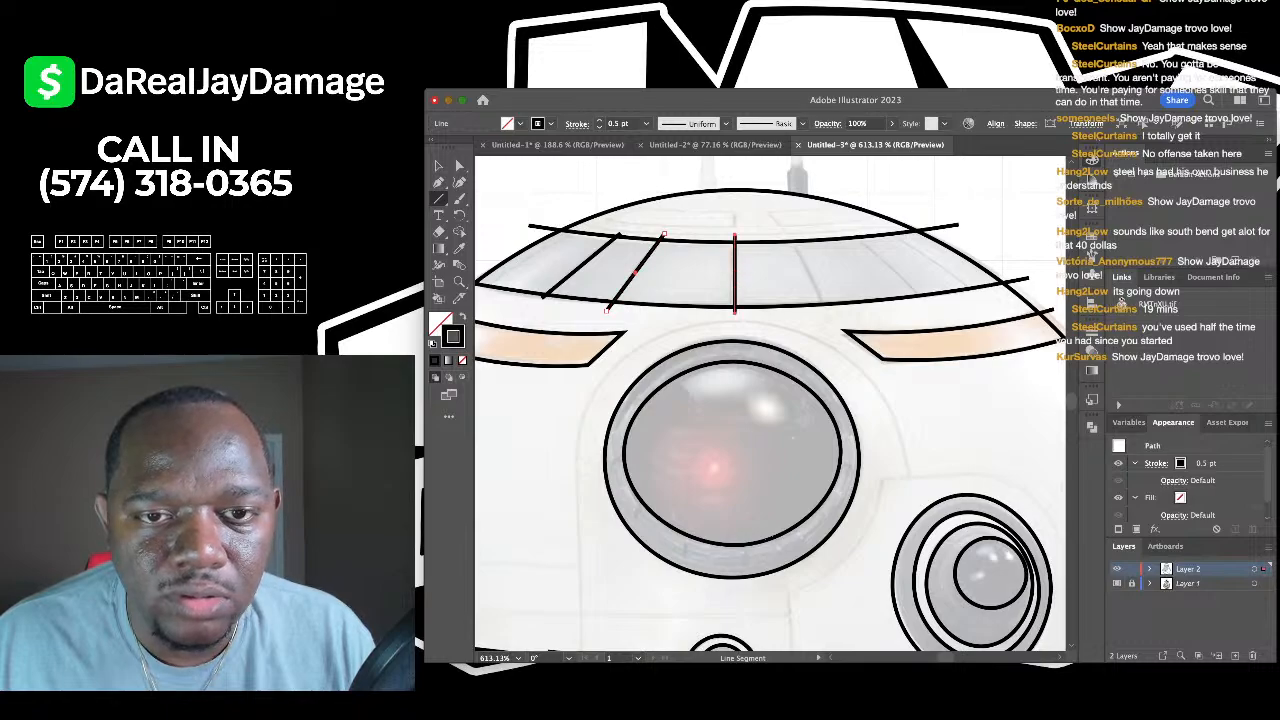
drag(828, 313, 828, 313)
scroll(770, 400, right, 2)
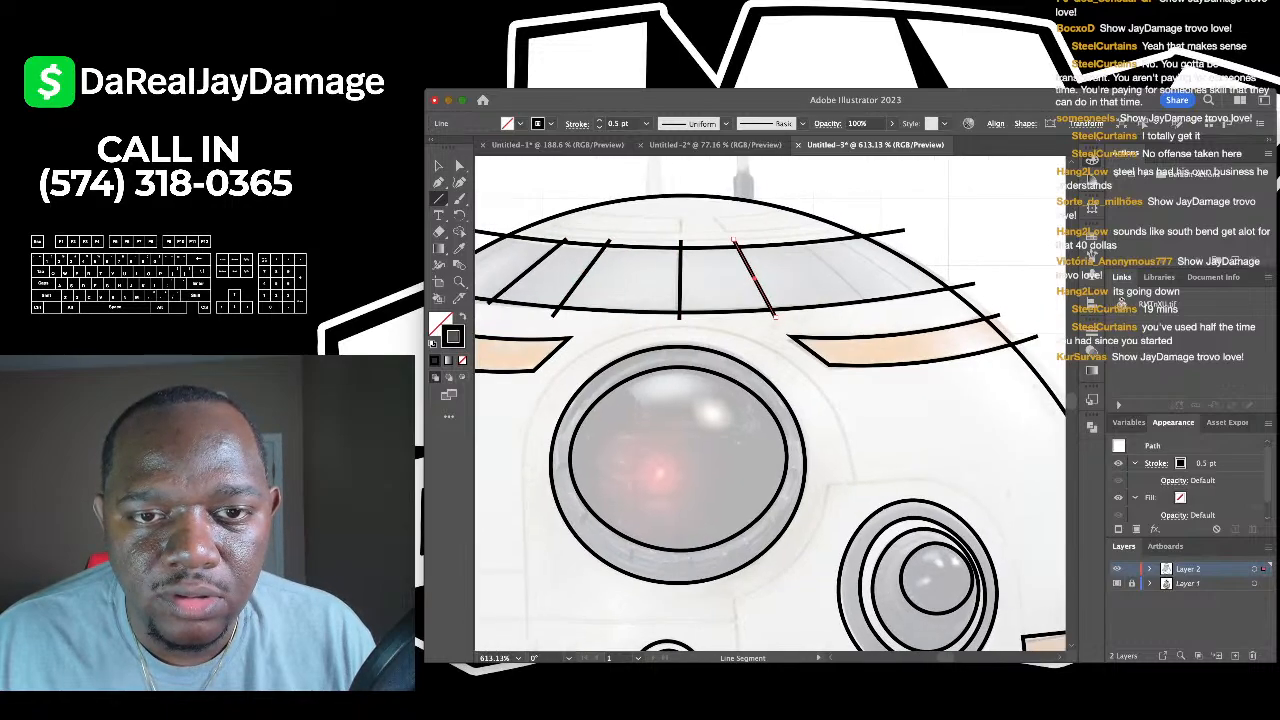
drag(797, 241, 858, 297)
scroll(770, 400, up, 4)
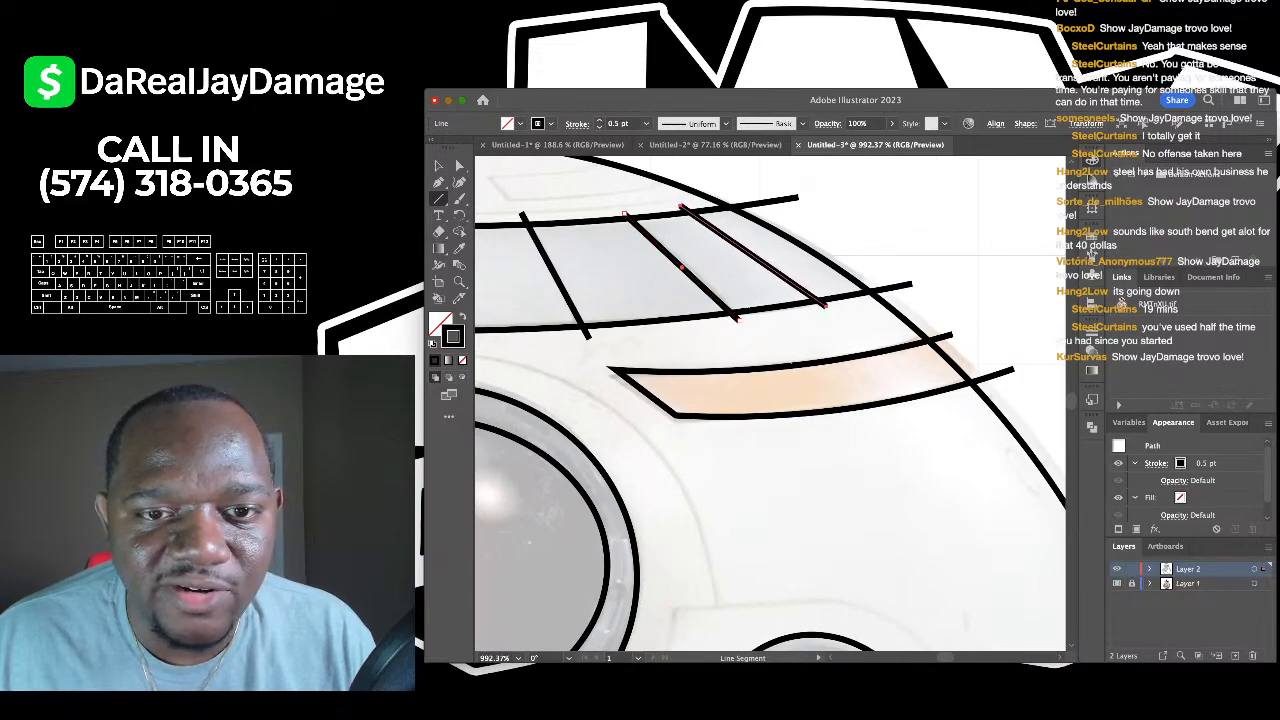
scroll(845, 298, down, 10)
scroll(817, 250, up, 4)
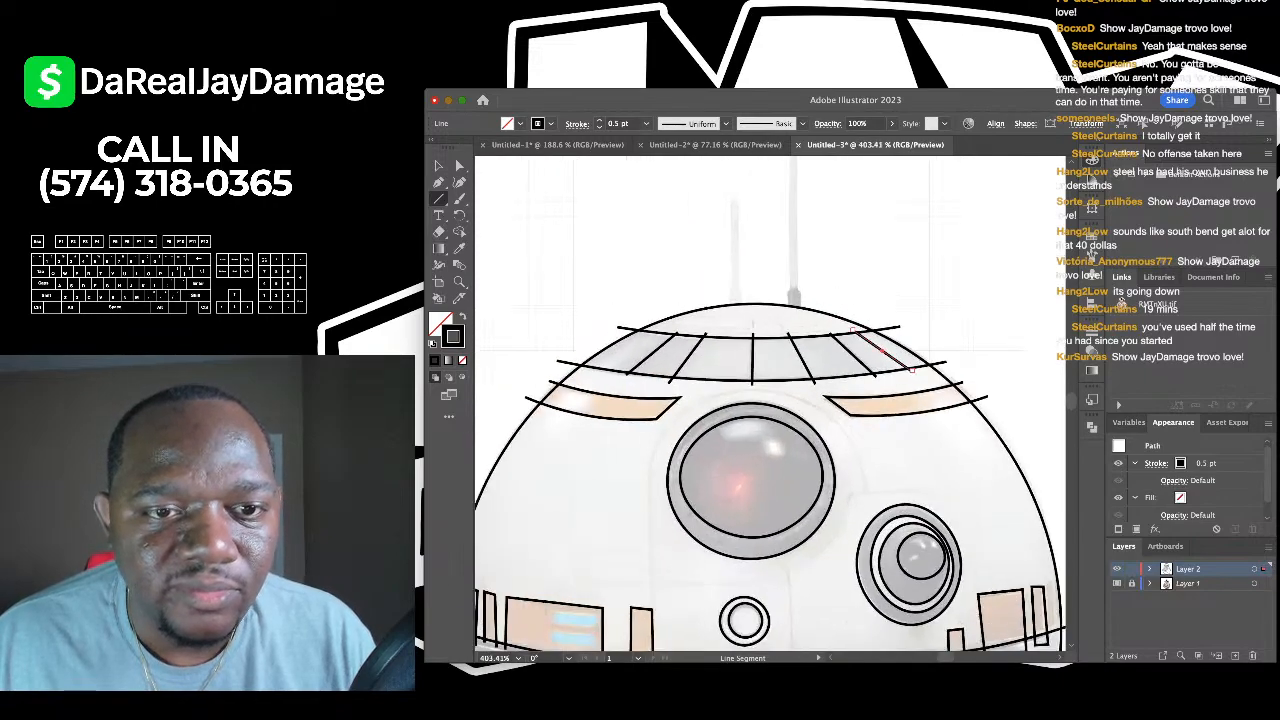
key(v)
key(super+shift+a)
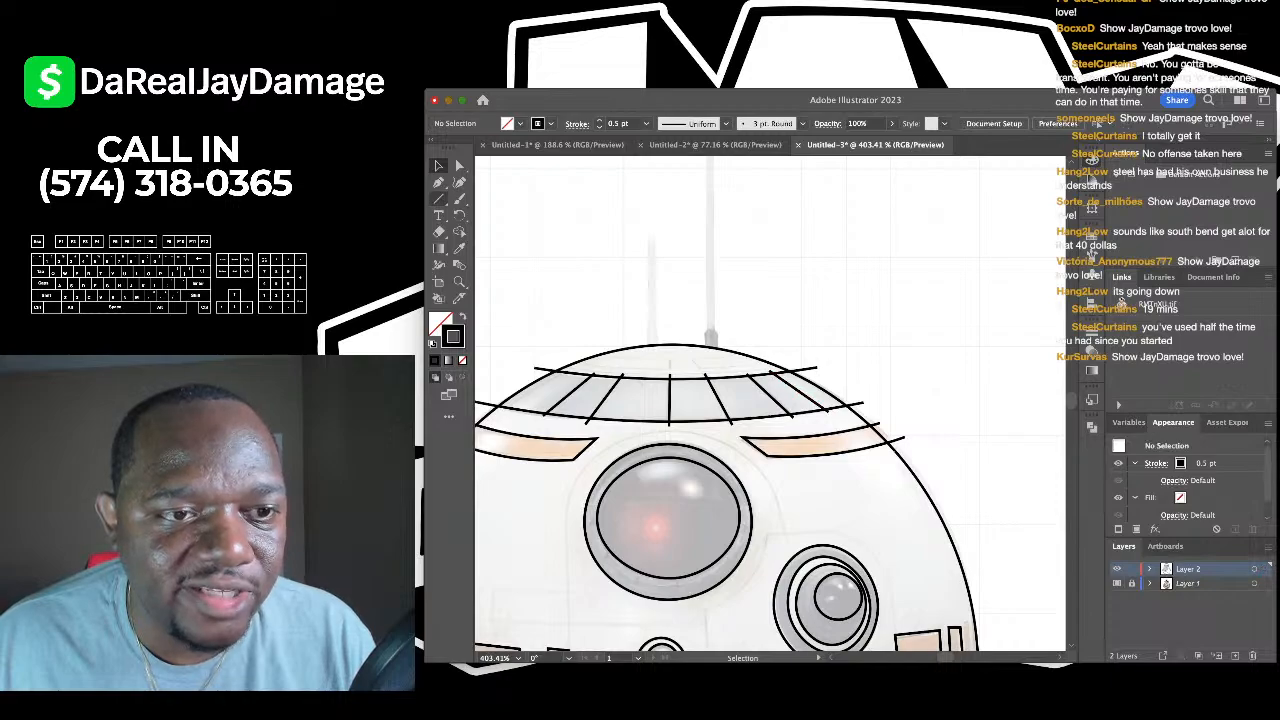
- Draw thin rectangles over the short antenna and the tall grey antenna
key(m)
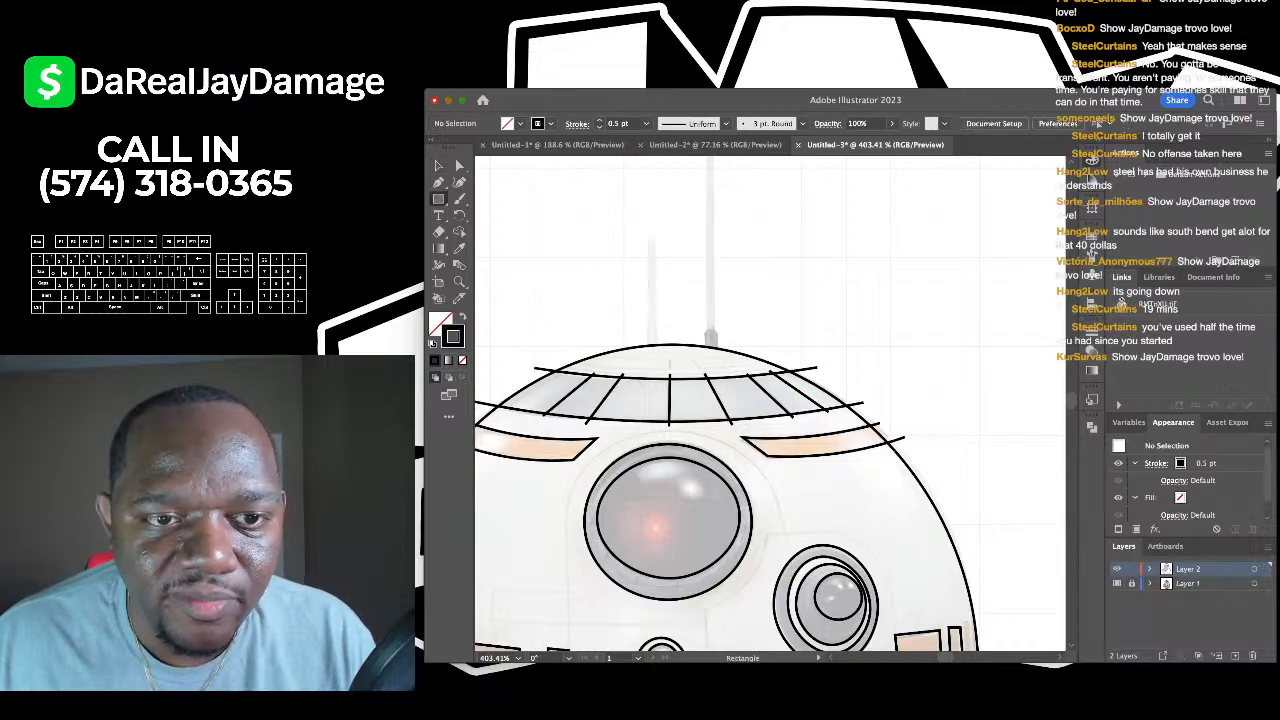
drag(646, 236, 657, 350)
scroll(657, 350, up, 3)
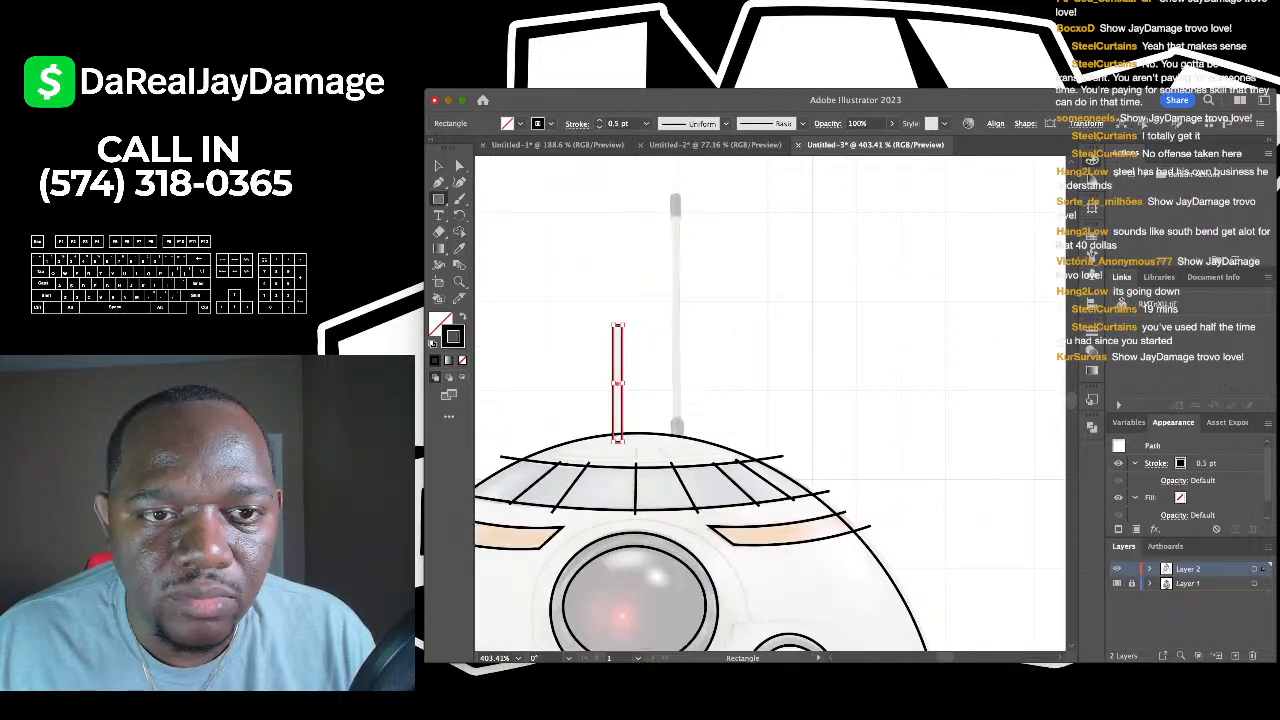
drag(670, 190, 679, 440)
- Add a small rectangle cap at the top of the tall antenna
scroll(701, 258, up, 3)
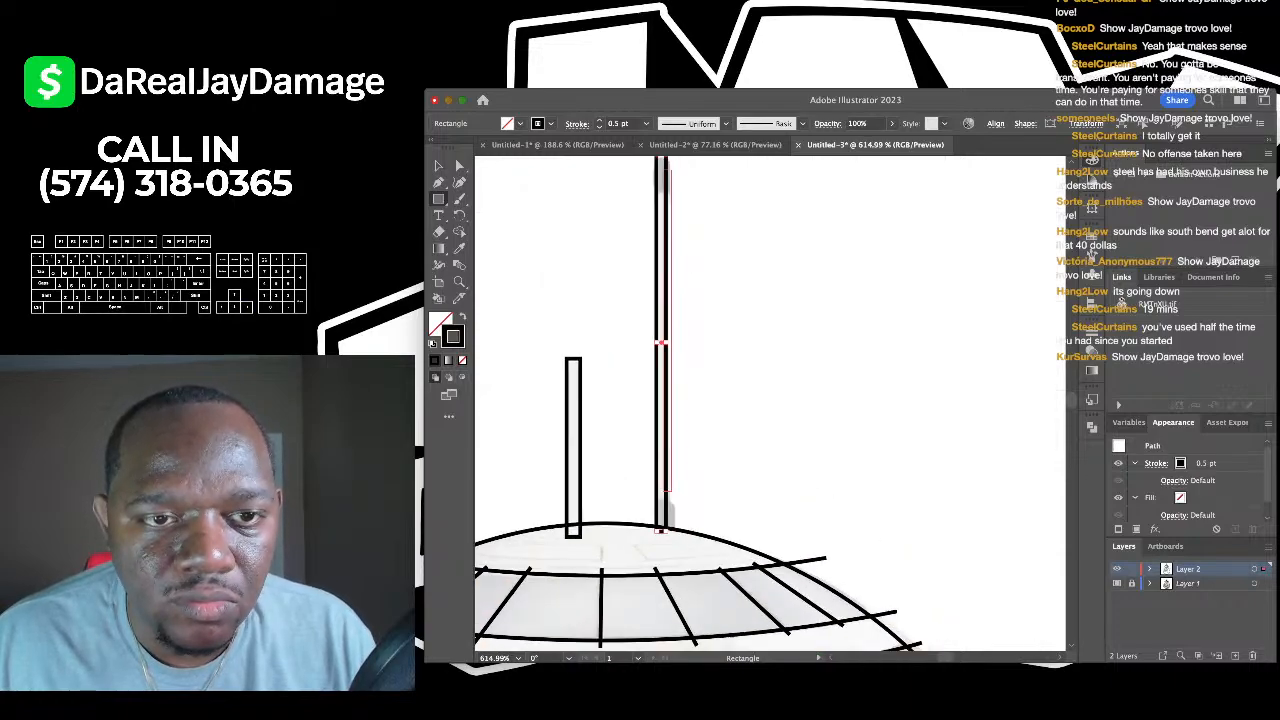
scroll(701, 258, up, 3)
scroll(701, 260, up, 3)
drag(640, 246, 706, 413)
scroll(684, 320, down, 1)
scroll(770, 400, down, 5)
scroll(716, 384, down, 5)
scroll(716, 384, down, 5)
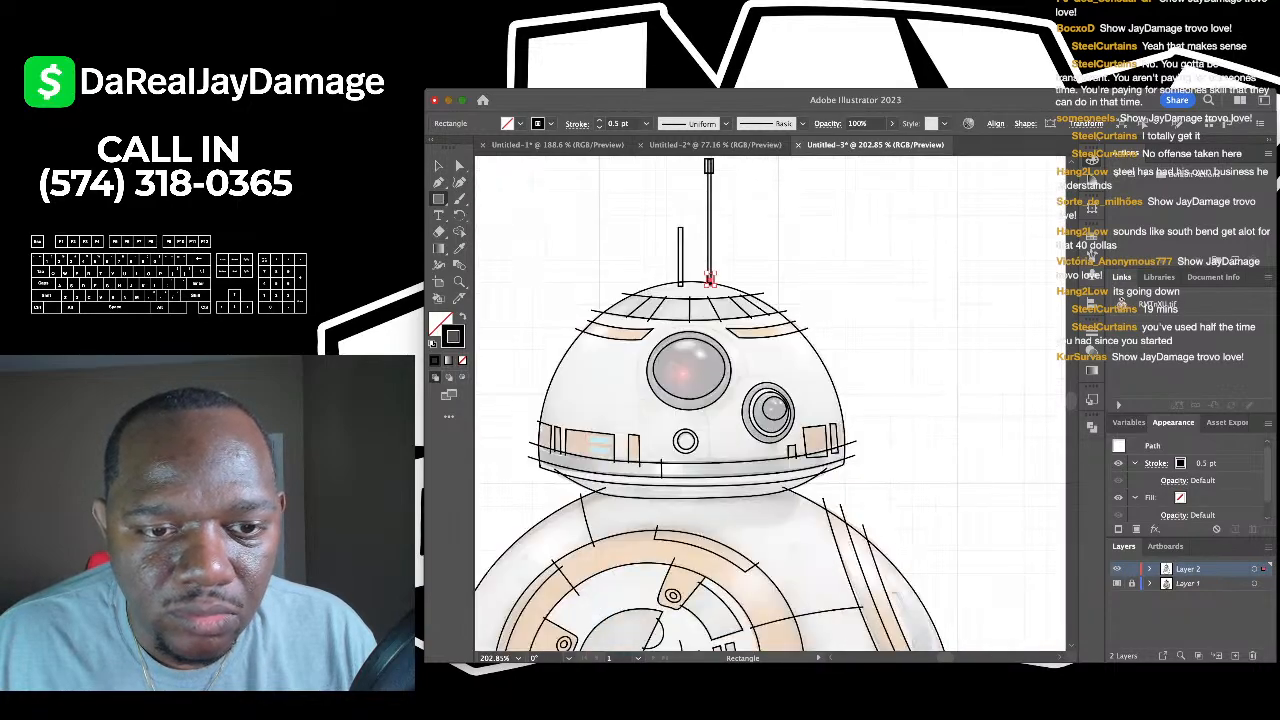
scroll(716, 384, up, 3)
- Finish the pen line so it ends on the lower ellipse, then deselect it
scroll(770, 400, down, 10)
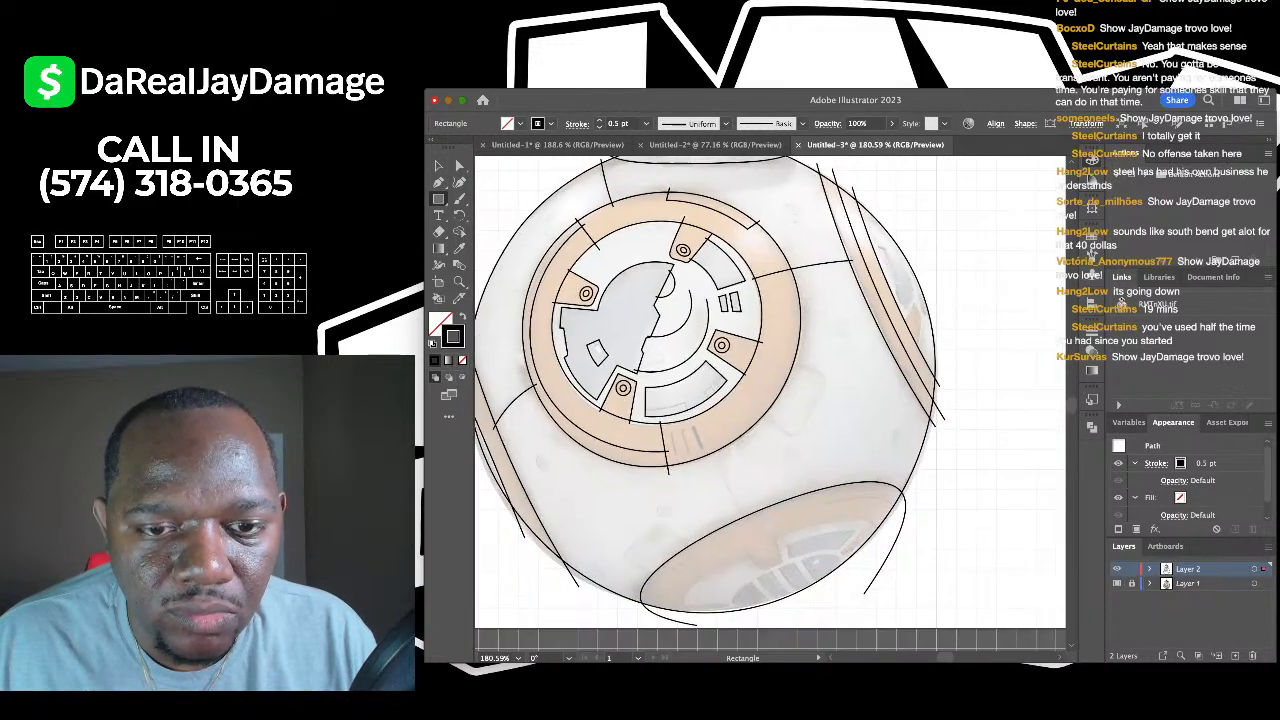
key(p)
scroll(620, 460, up, 3)
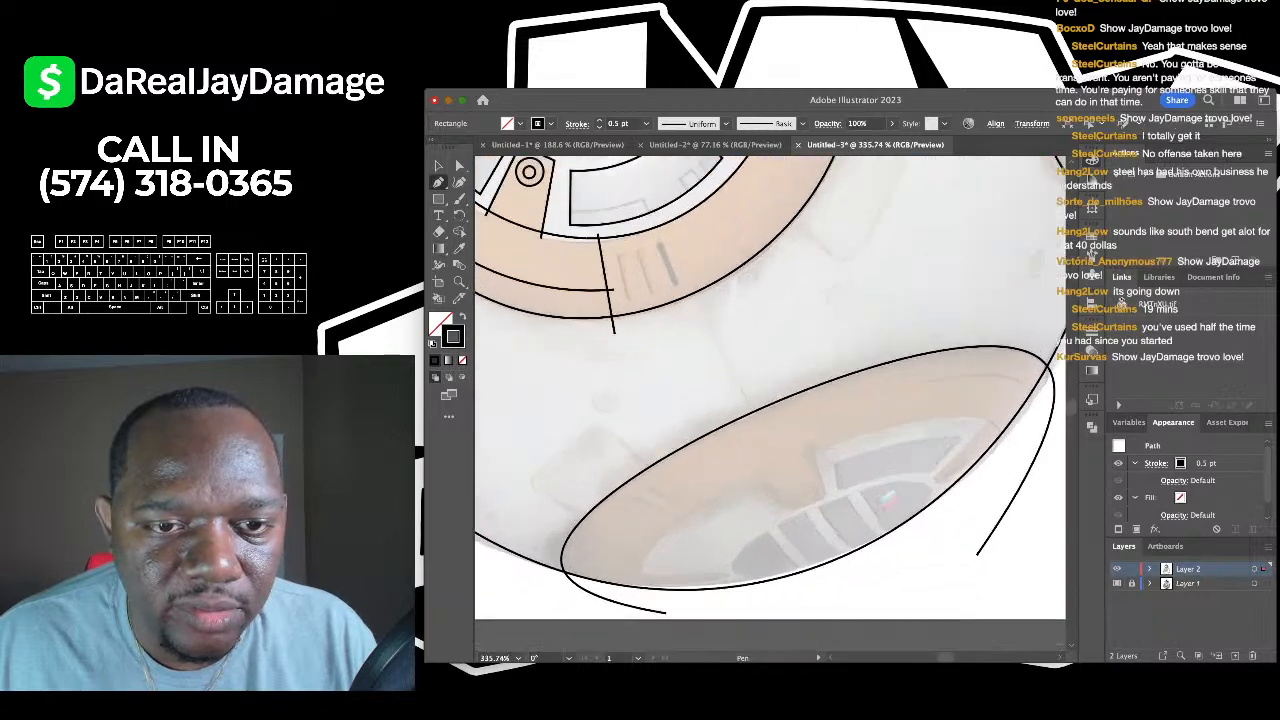
click(763, 412)
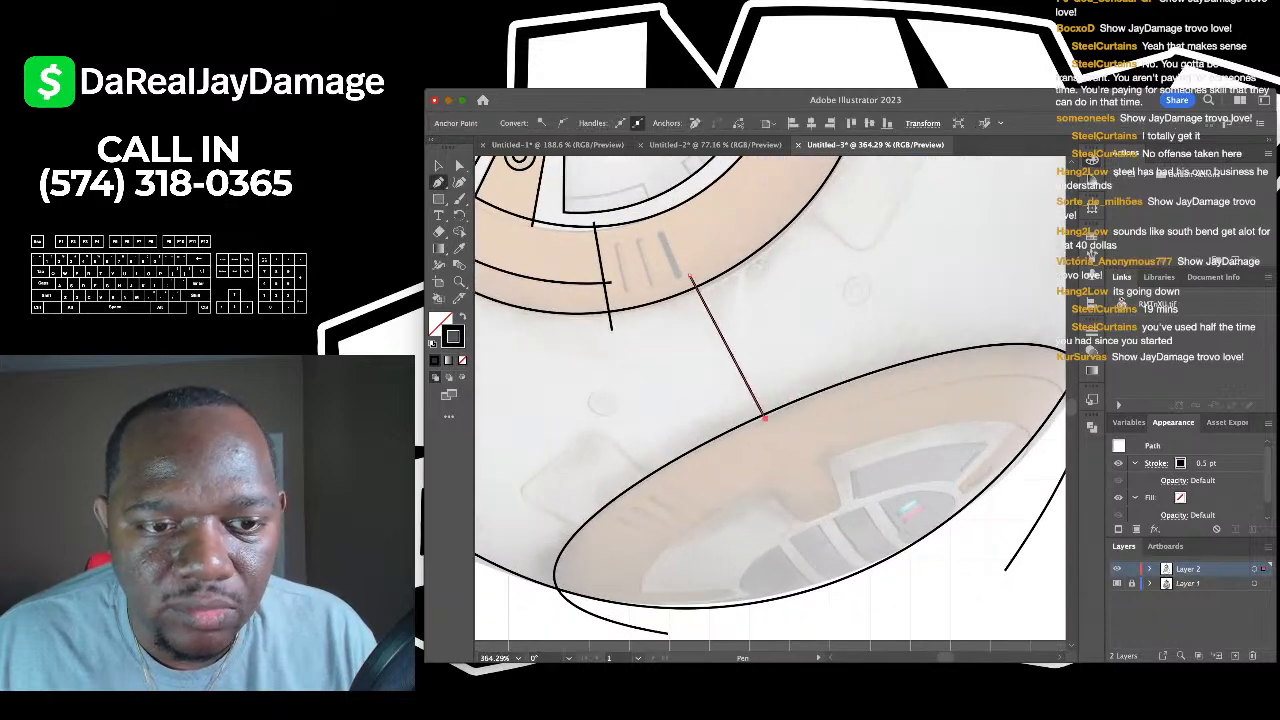
scroll(763, 412, down, 4)
key(v)
key(super+shift+a)
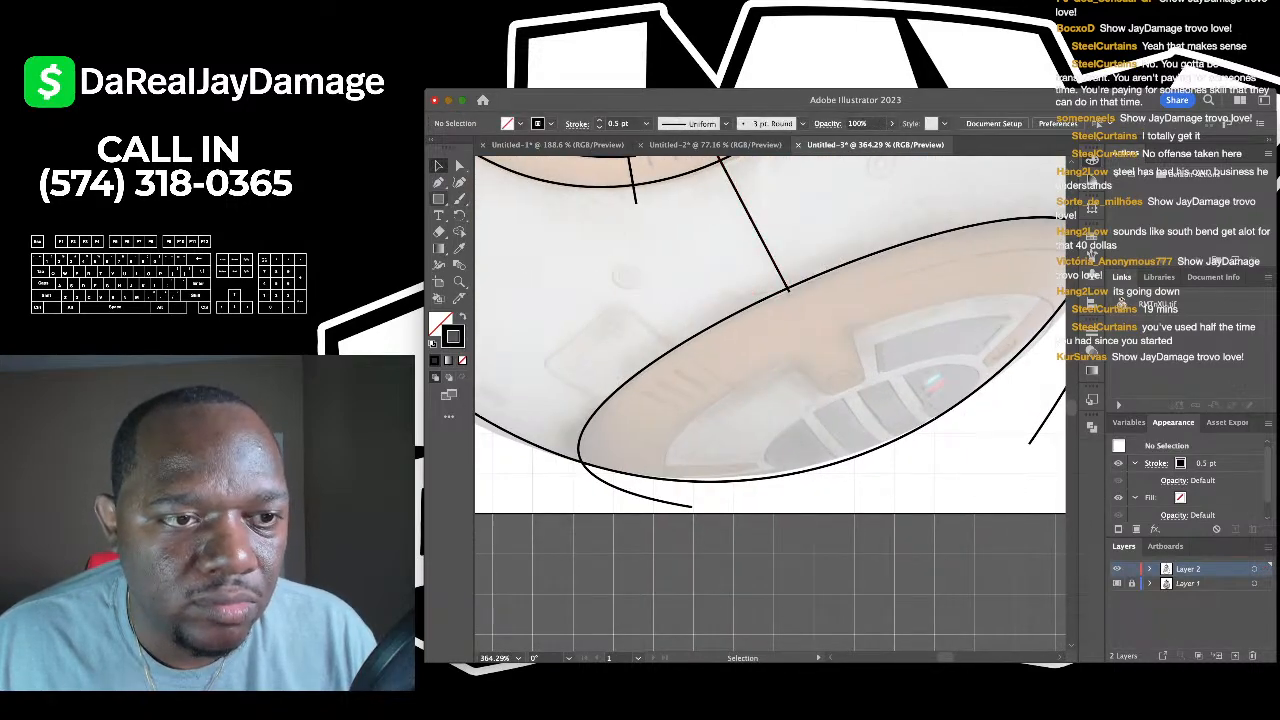
- Draw a small bolt circle with a smaller circle inside it
key(m)
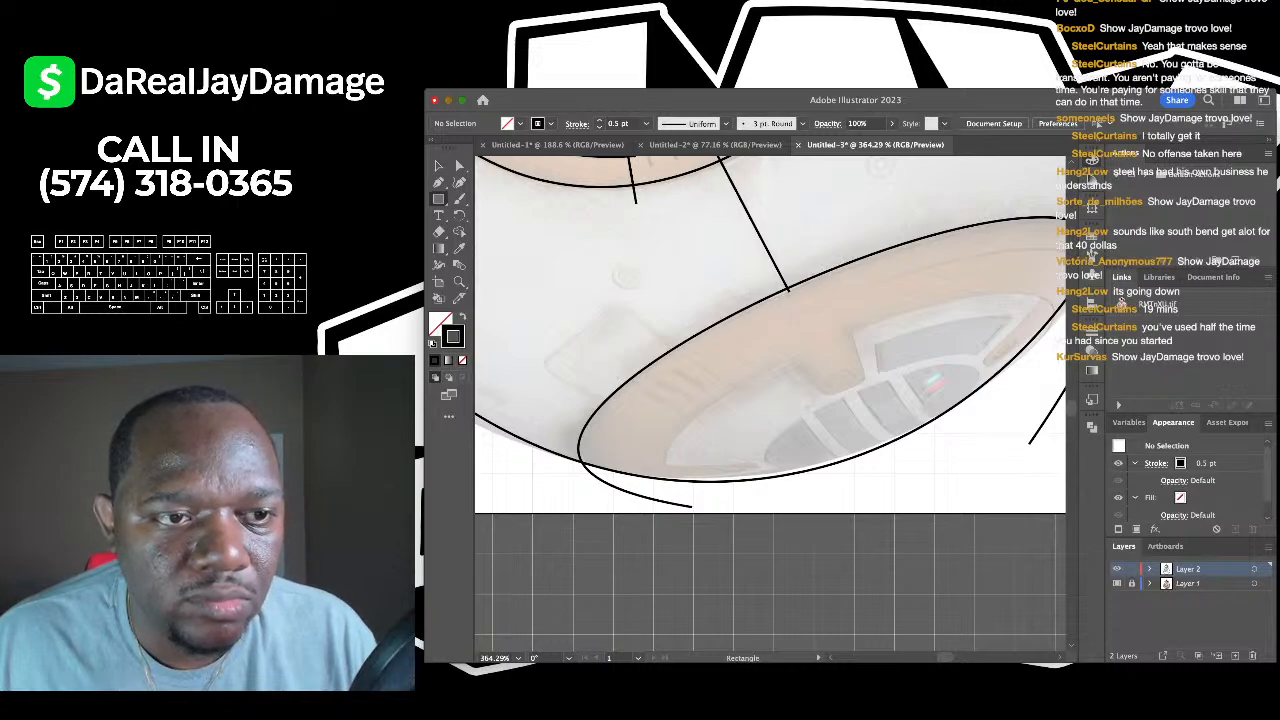
scroll(604, 305, up, 3)
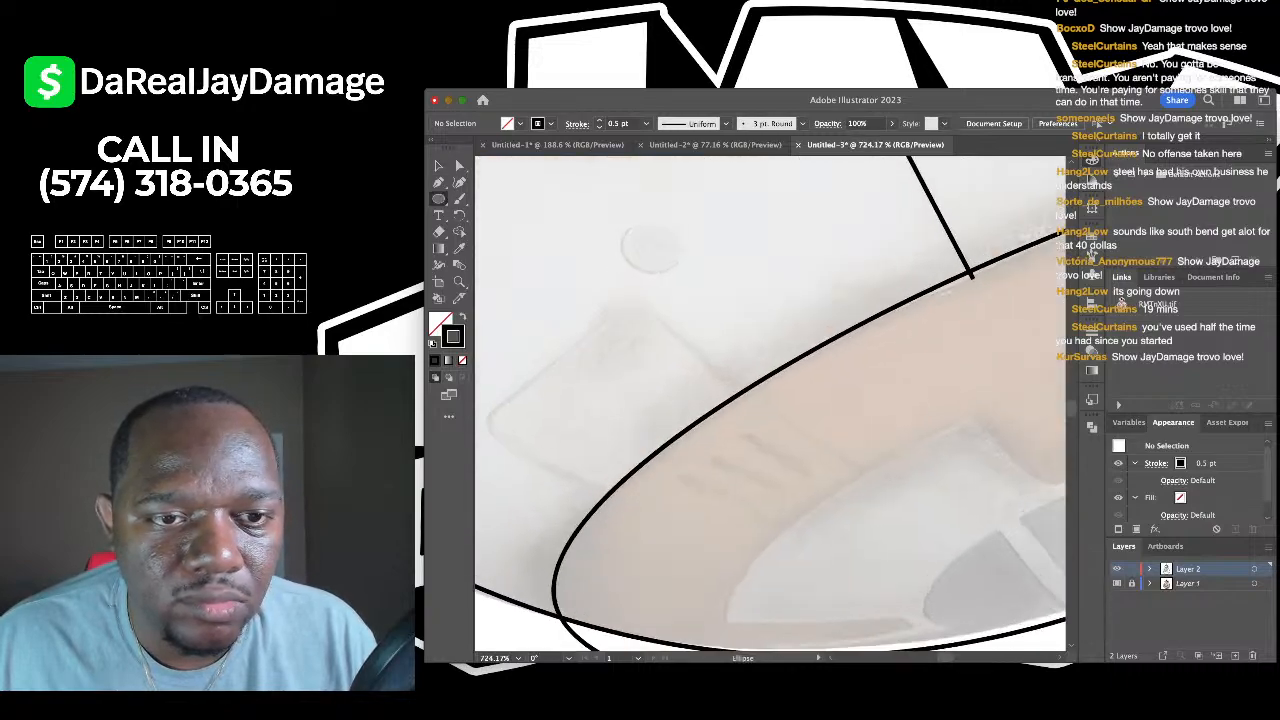
drag(618, 218, 679, 272)
scroll(679, 272, up, 2)
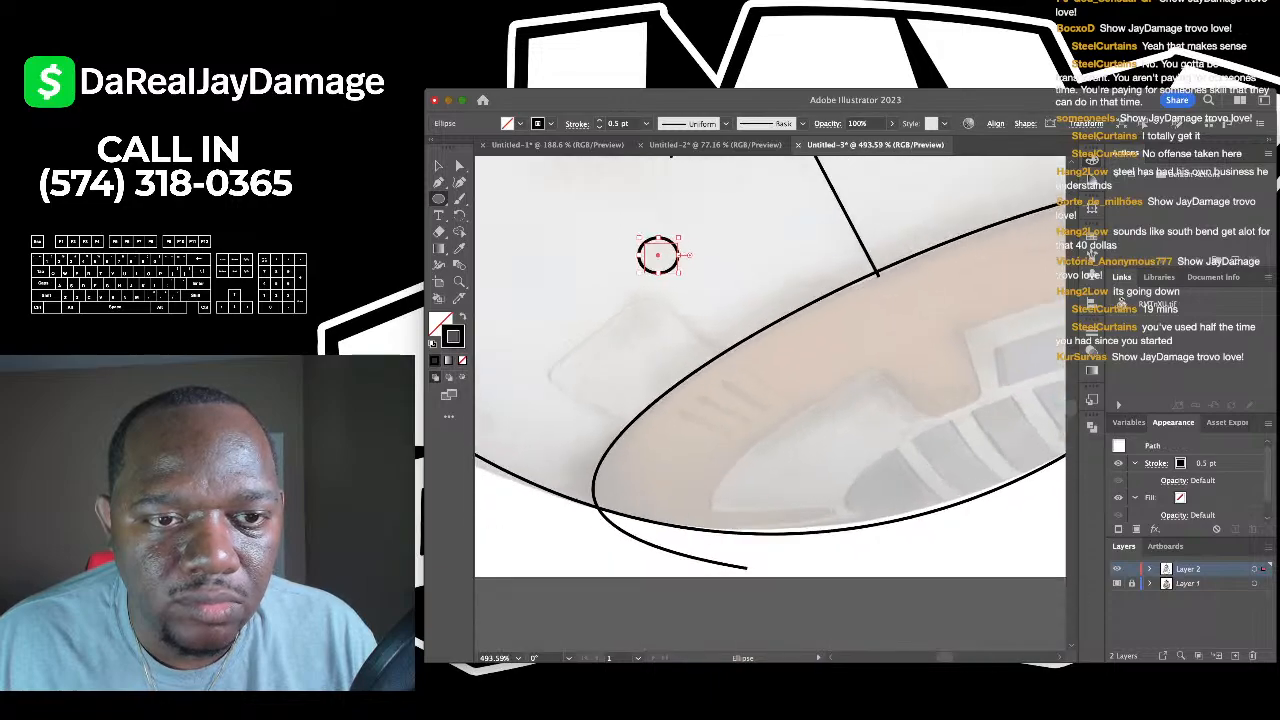
scroll(618, 218, up, 2)
mouse_move(603, 208)
mouse_down()
mouse_move(663, 272)
mouse_move(663, 257)
mouse_move(675, 262)
mouse_up()
scroll(638, 235, down, 9)
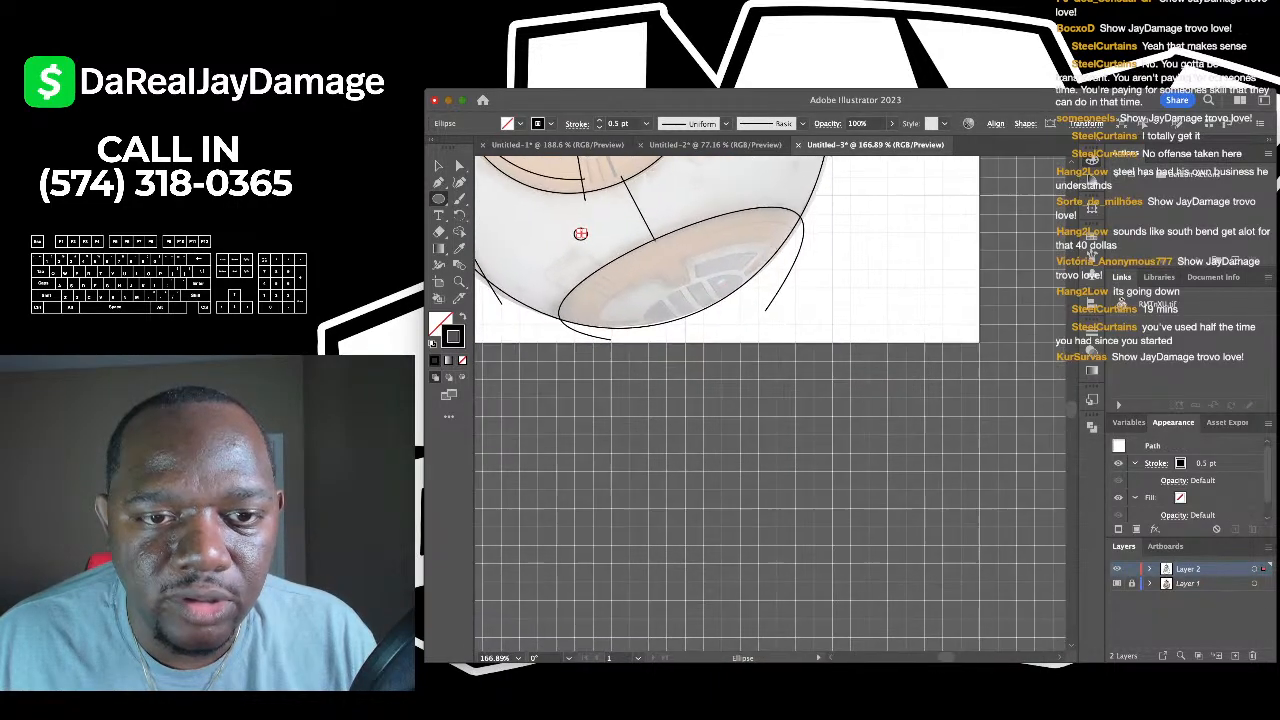
- Trace a smooth curve along the ellipse's inner rim to its right end
key(super+apostrophe)
key(shift+grave)
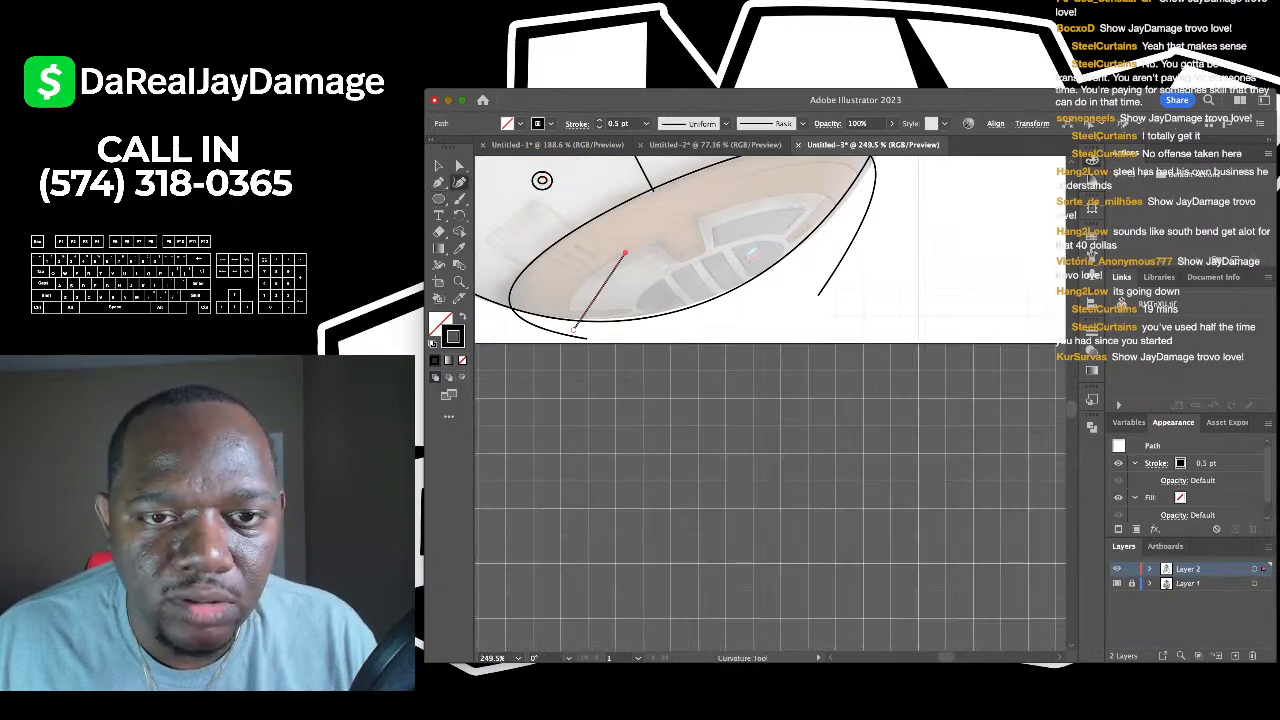
drag(541, 180, 499, 202)
click(583, 273)
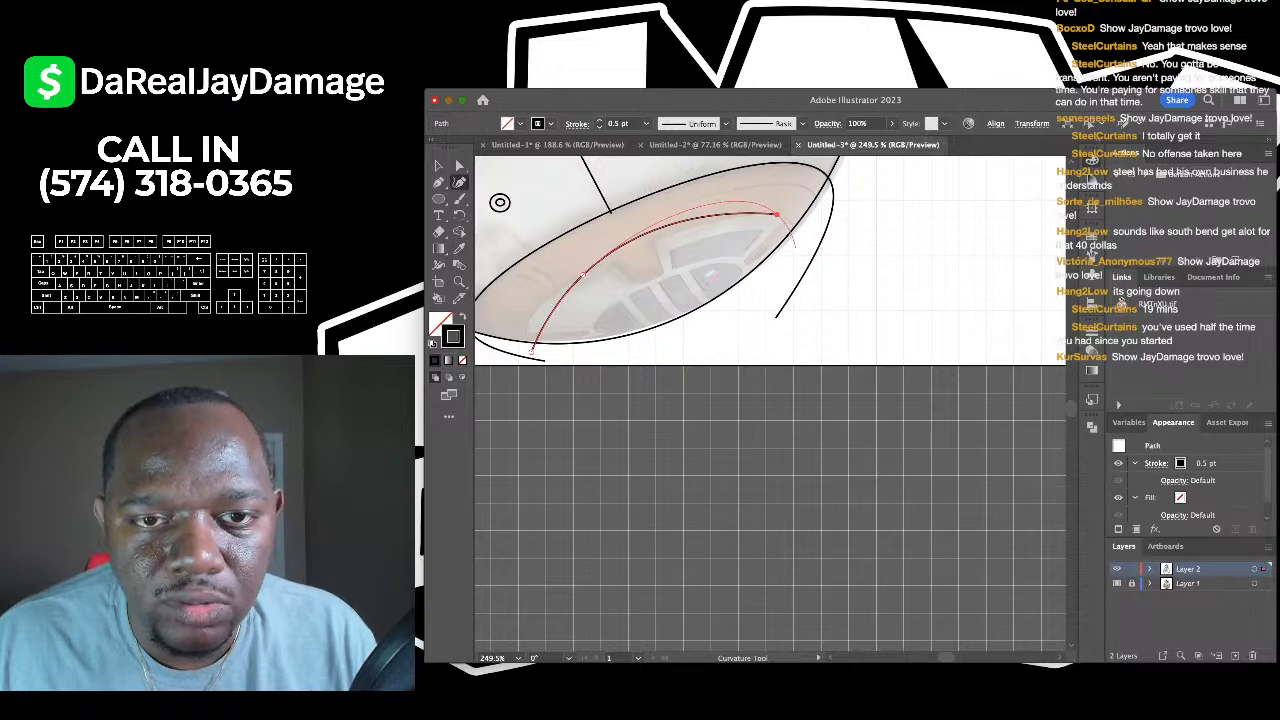
click(776, 214)
drag(777, 214, 796, 231)
scroll(559, 294, up, 5)
scroll(559, 350, left, 2)
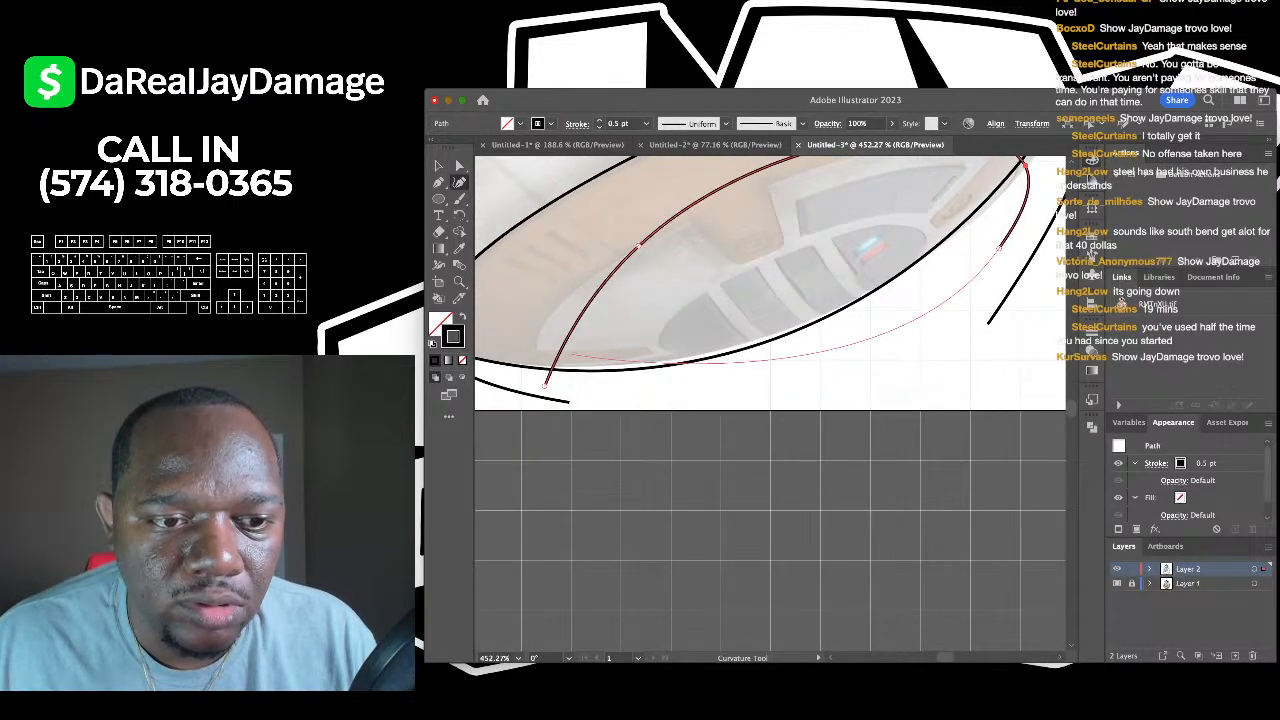
drag(545, 385, 537, 349)
scroll(537, 349, down, 4)
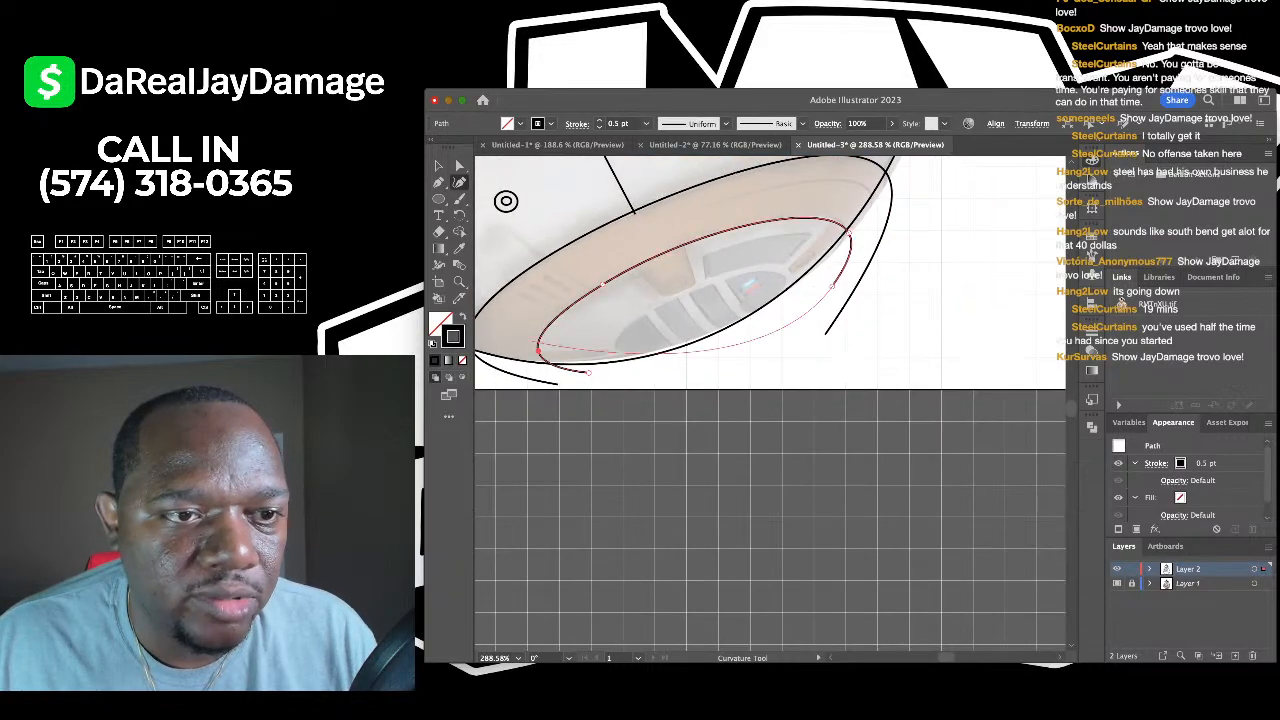
click(438, 165)
key(ctrl+shift+a)
scroll(770, 400, down, 2)
scroll(770, 400, left, 3)
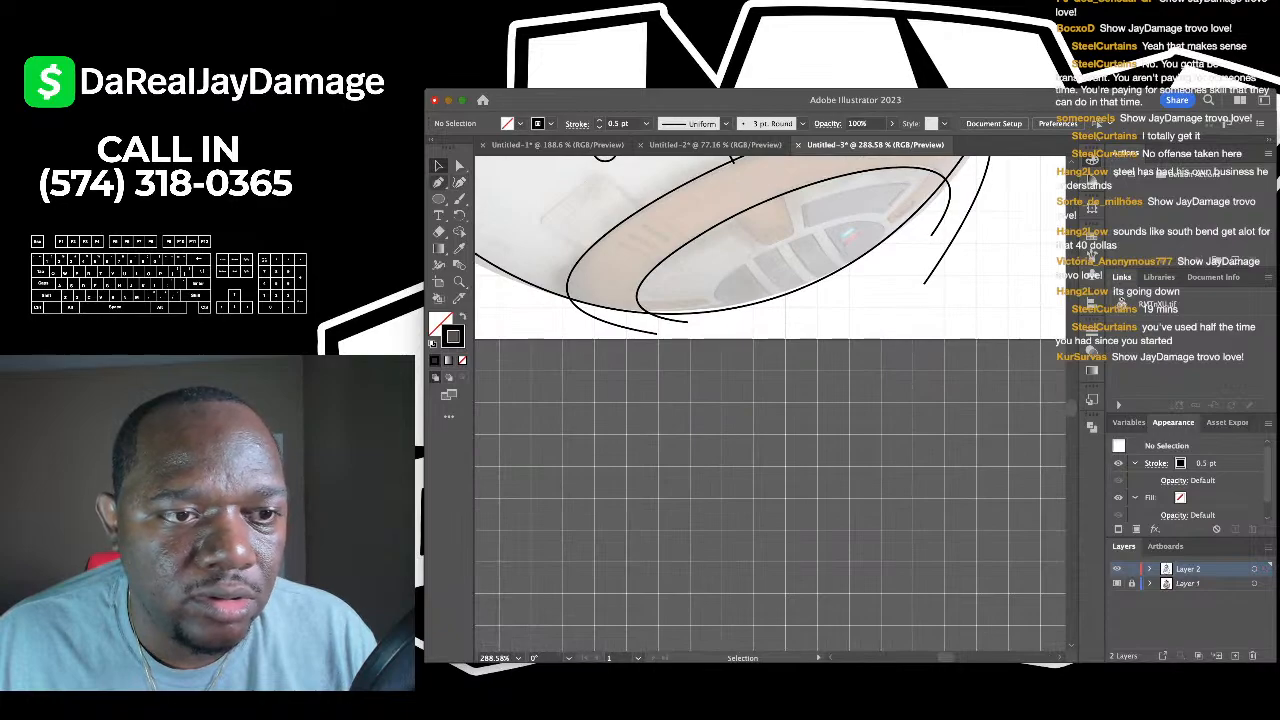
- Draw a short straight line across the orange band
key(backslash)
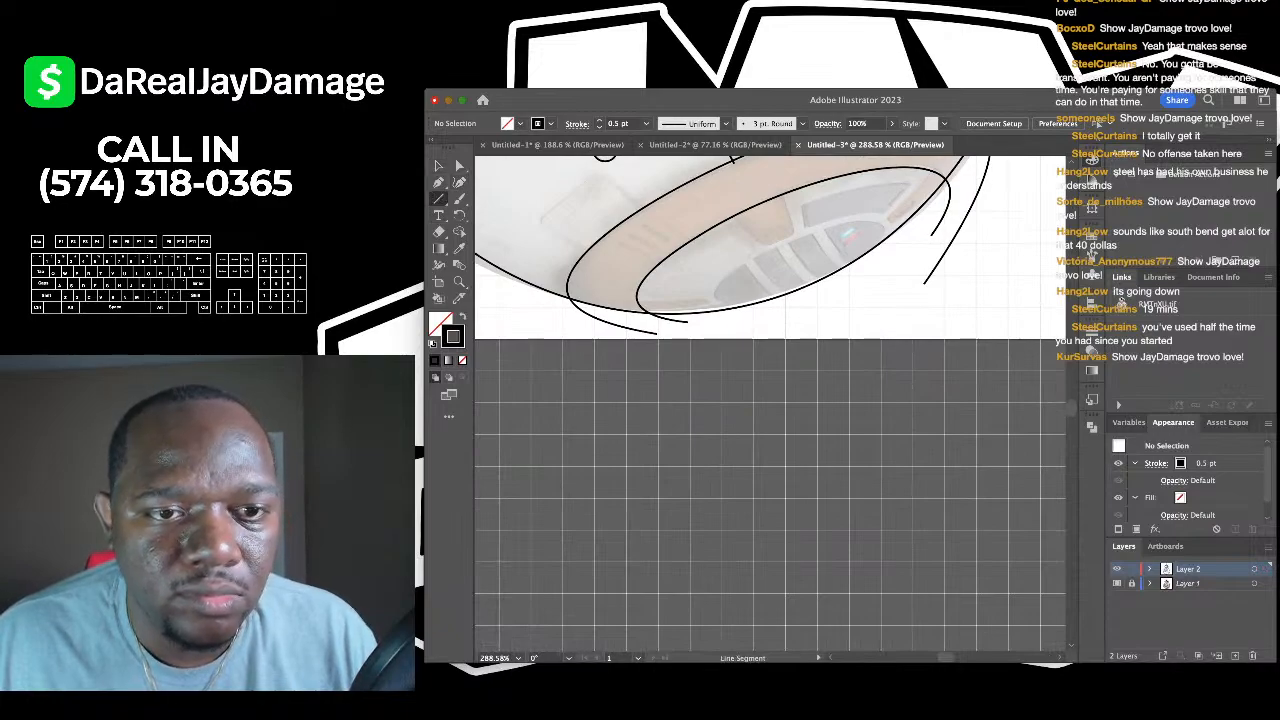
scroll(770, 400, up, 6)
scroll(770, 400, up, 1)
drag(597, 176, 735, 256)
key(v)
key(ctrl+shift+a)
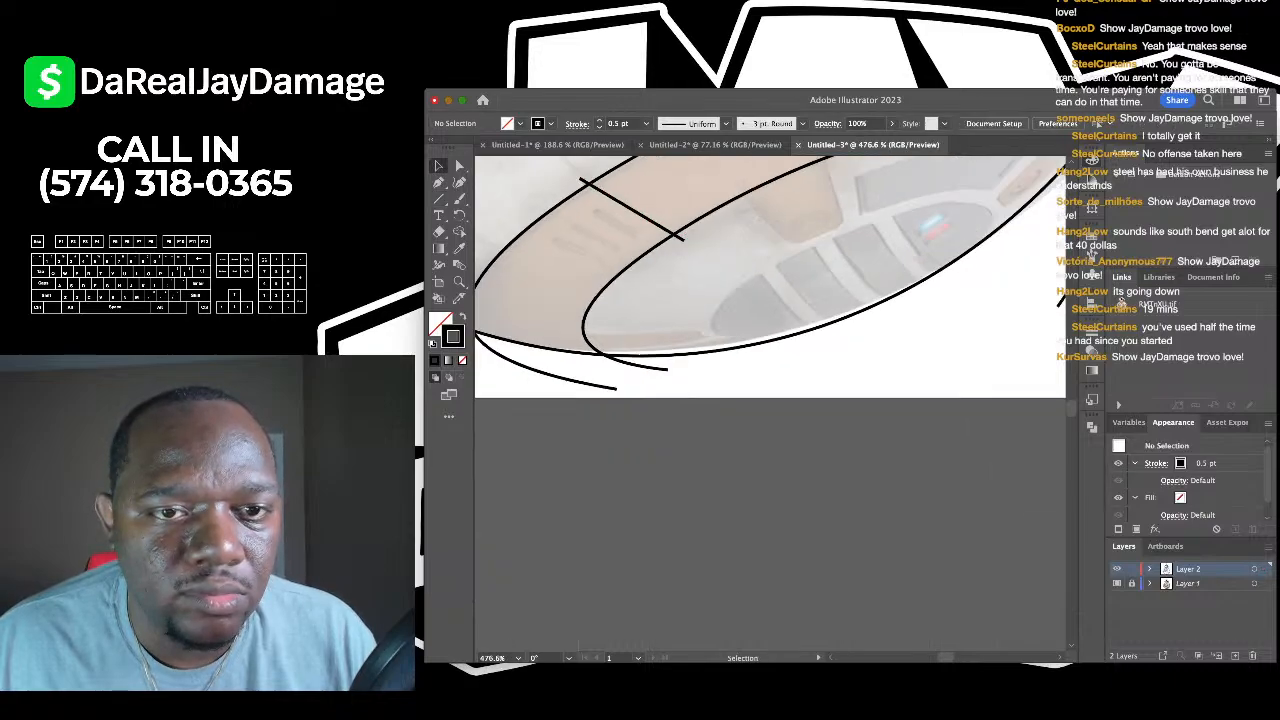
scroll(770, 400, down, 5)
scroll(770, 400, up, 3)
scroll(529, 233, down, 3)
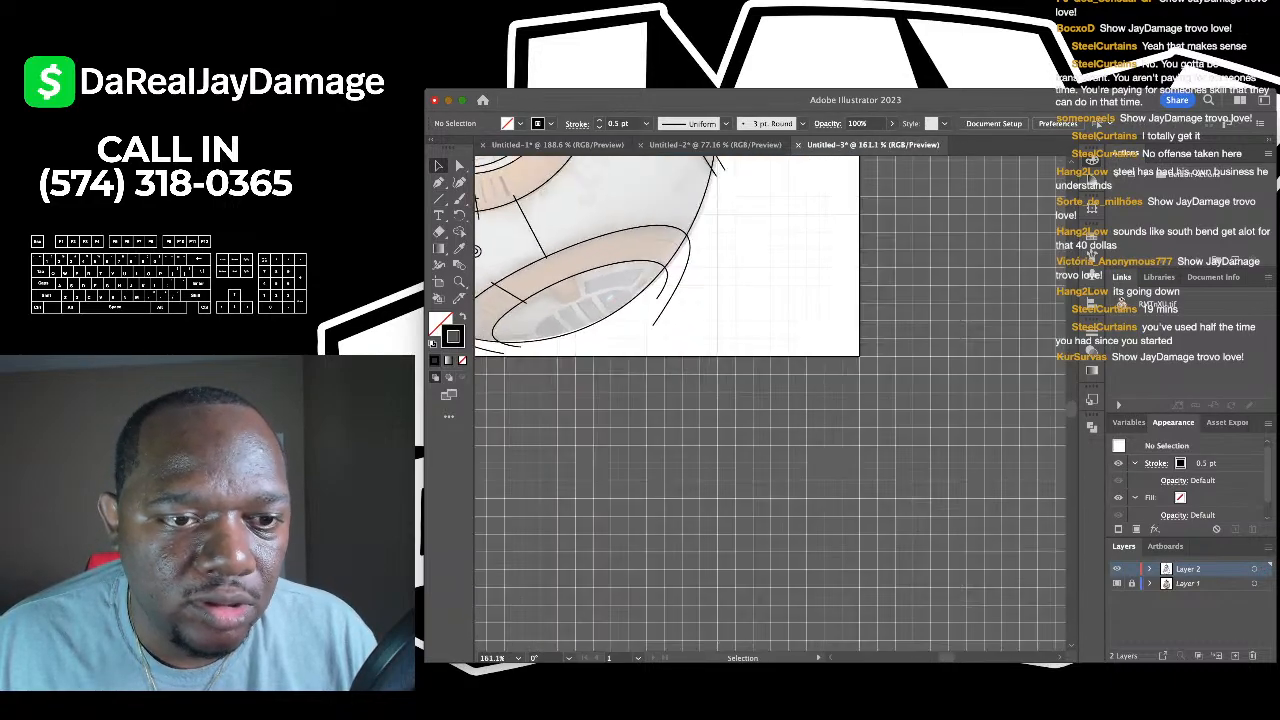
scroll(586, 260, up, 5)
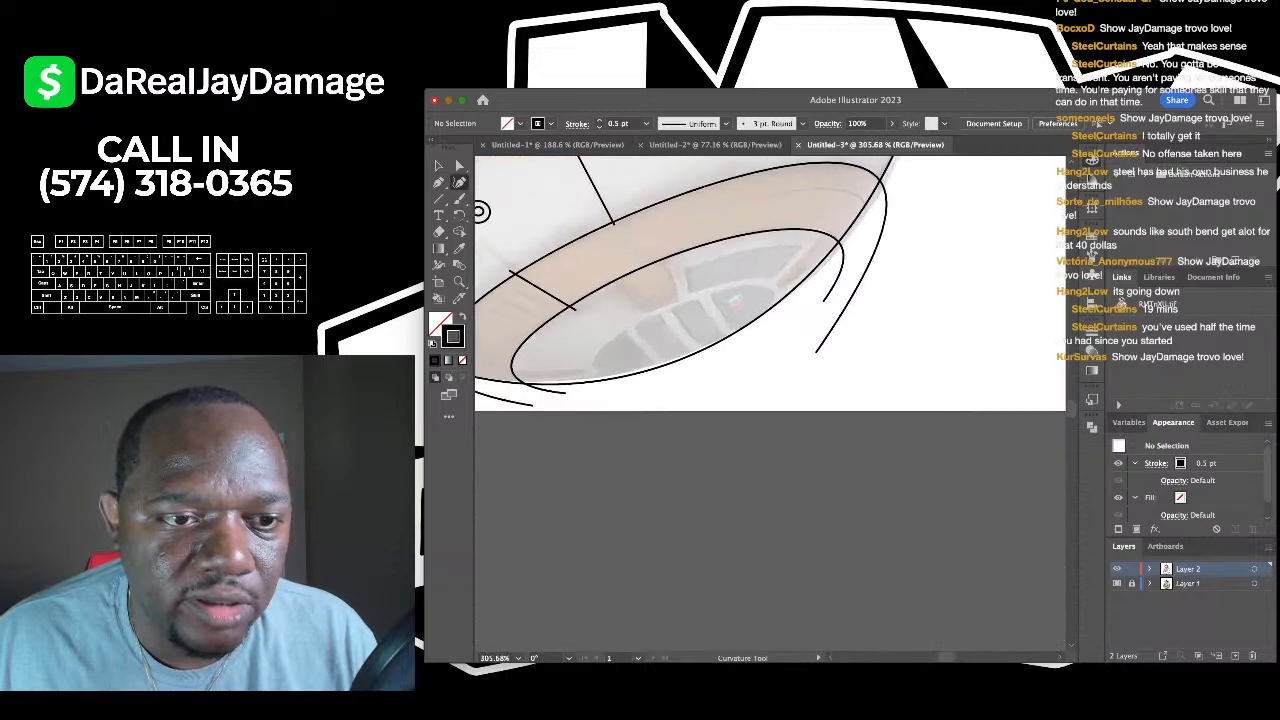
click(575, 309)
scroll(575, 309, right, 3)
scroll(575, 309, left, 3)
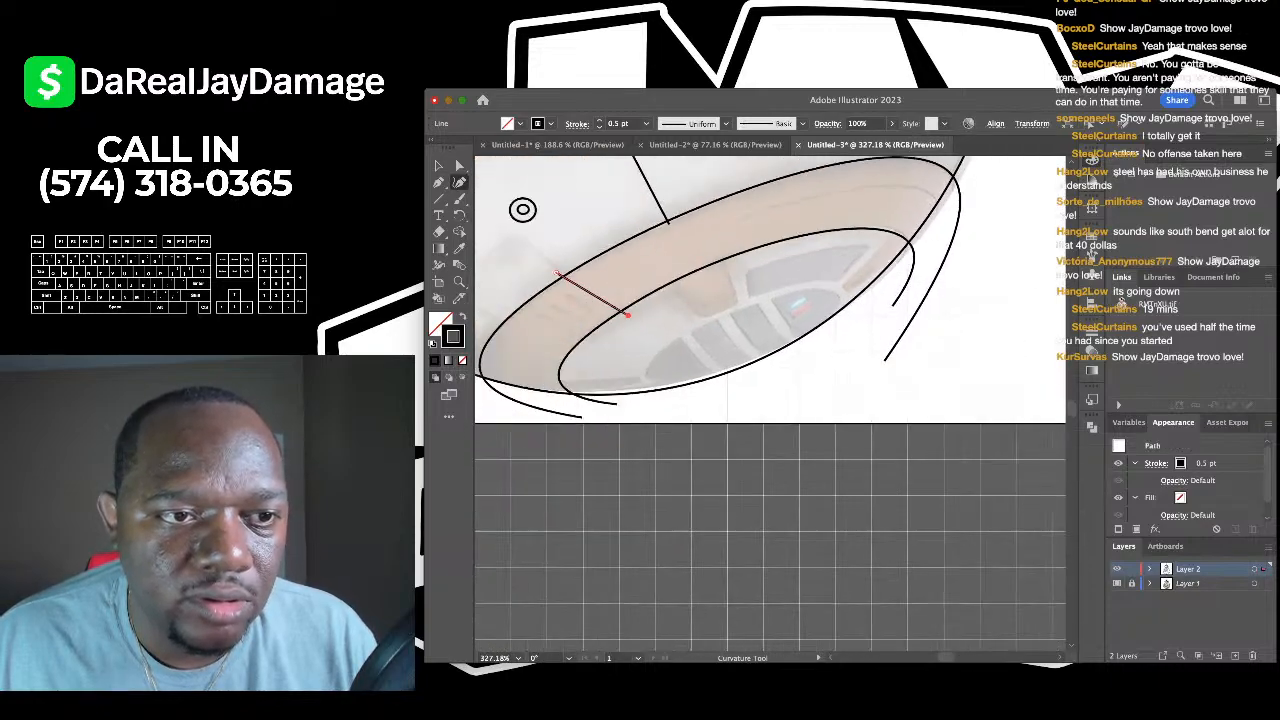
click(439, 166)
click(545, 232)
- Trace a curve along the upper inner rim bending down around the ellipse's right end
key(shift+grave)
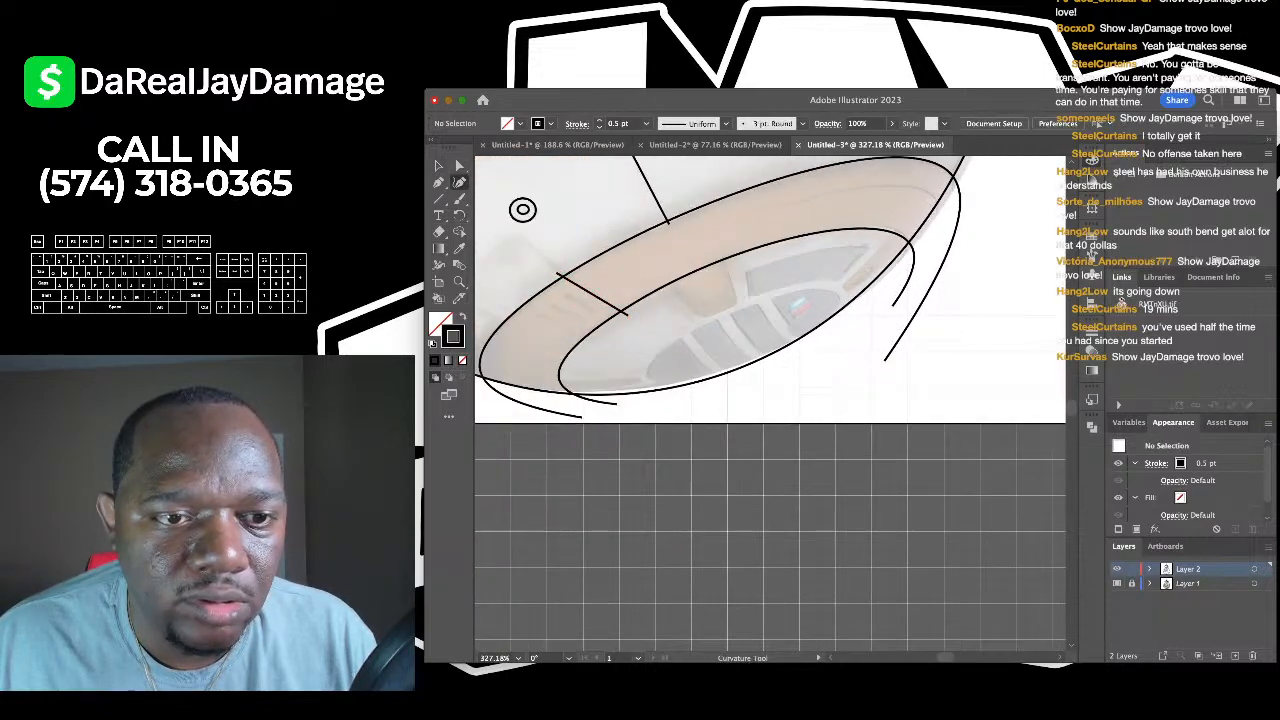
scroll(579, 296, right, 3)
click(646, 259)
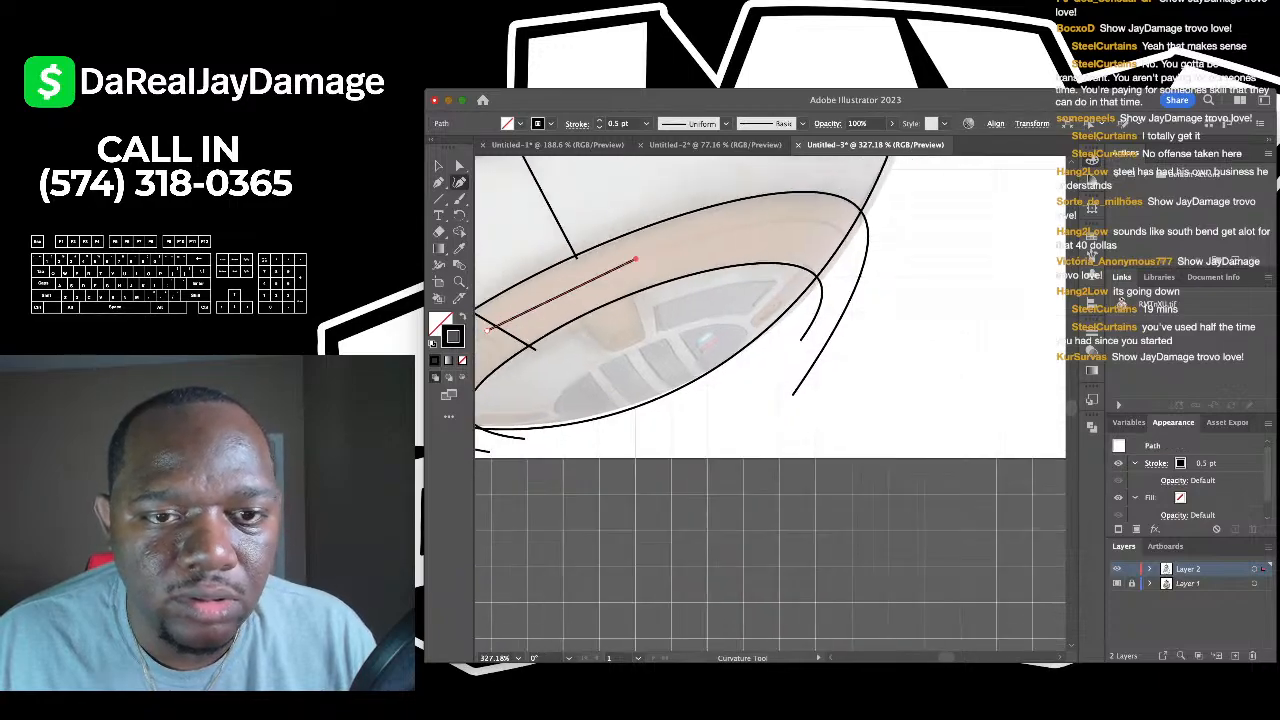
scroll(646, 259, right, 3)
click(740, 244)
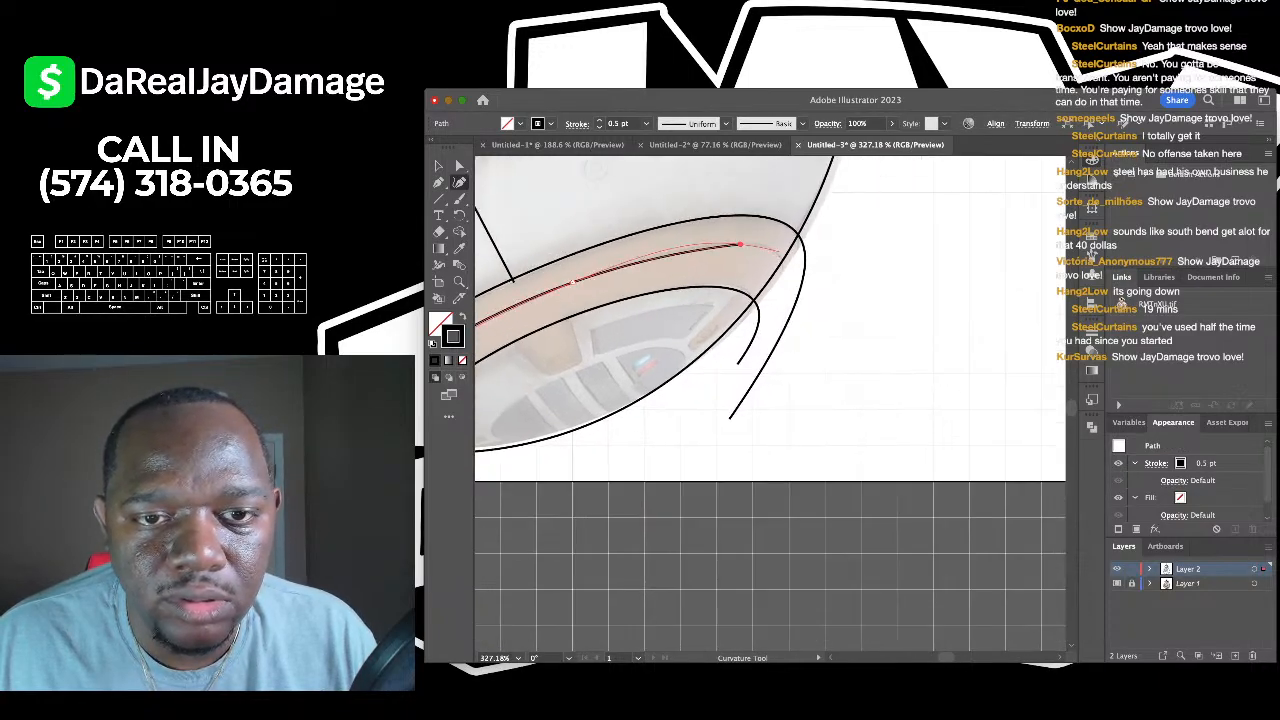
click(772, 248)
click(779, 298)
scroll(780, 299, up, 3)
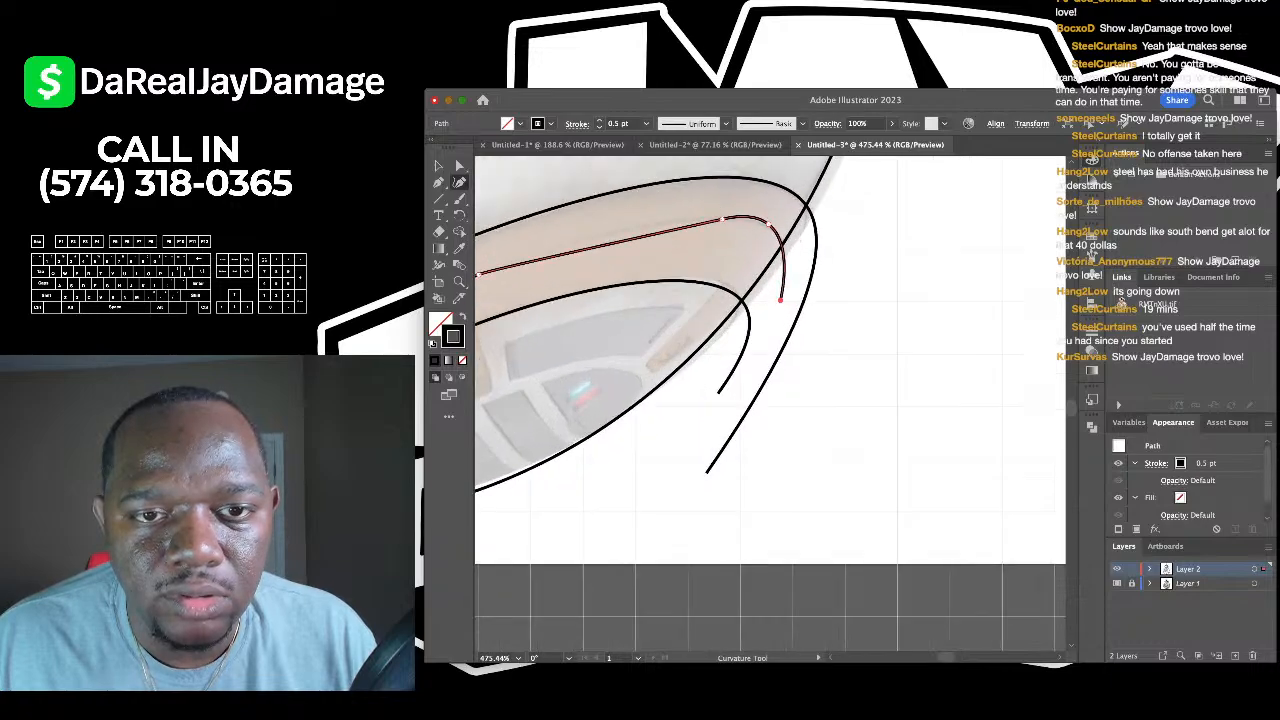
drag(771, 222, 785, 238)
scroll(785, 238, left, 1)
scroll(785, 238, down, 10)
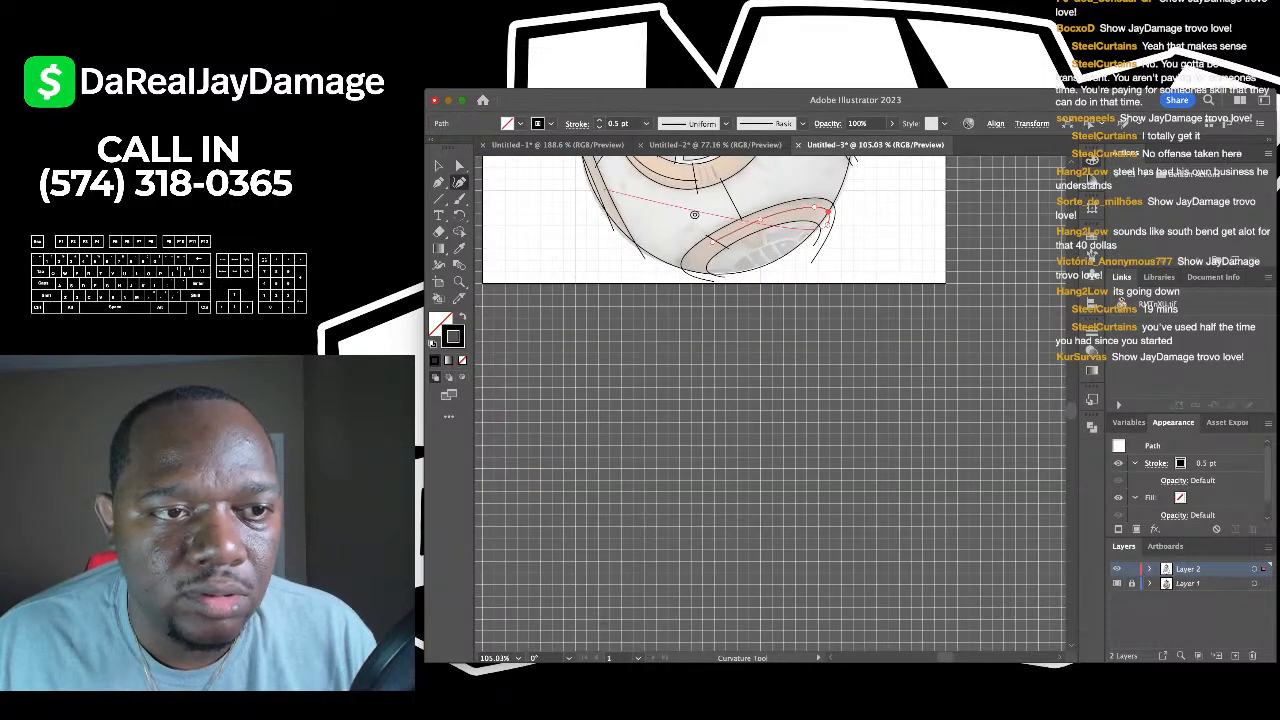
key(v)
key(super+shift+a)
scroll(770, 300, right, 2)
scroll(675, 285, up, 5)
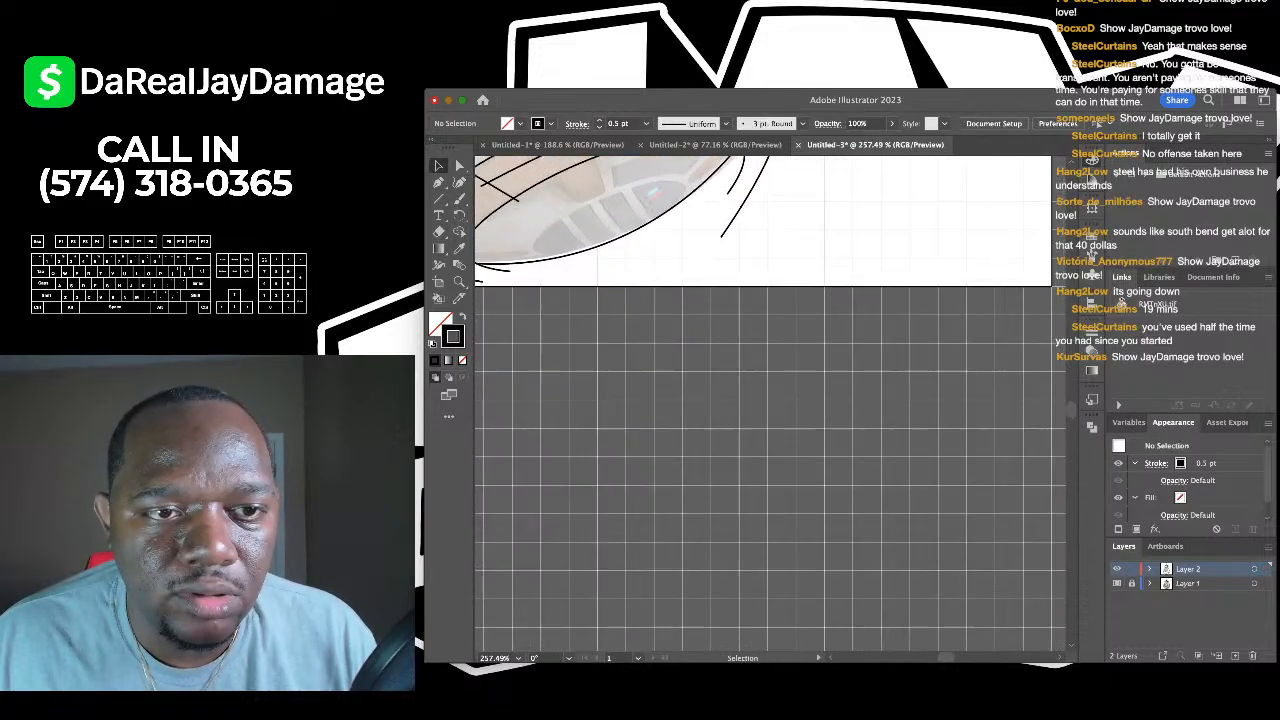
scroll(675, 285, up, 1)
scroll(675, 285, left, 1)
scroll(644, 222, up, 3)
- Trace the four-cornered panel outline with the Pen and bend its bottom edge into a curve
key(p)
scroll(644, 222, up, 4)
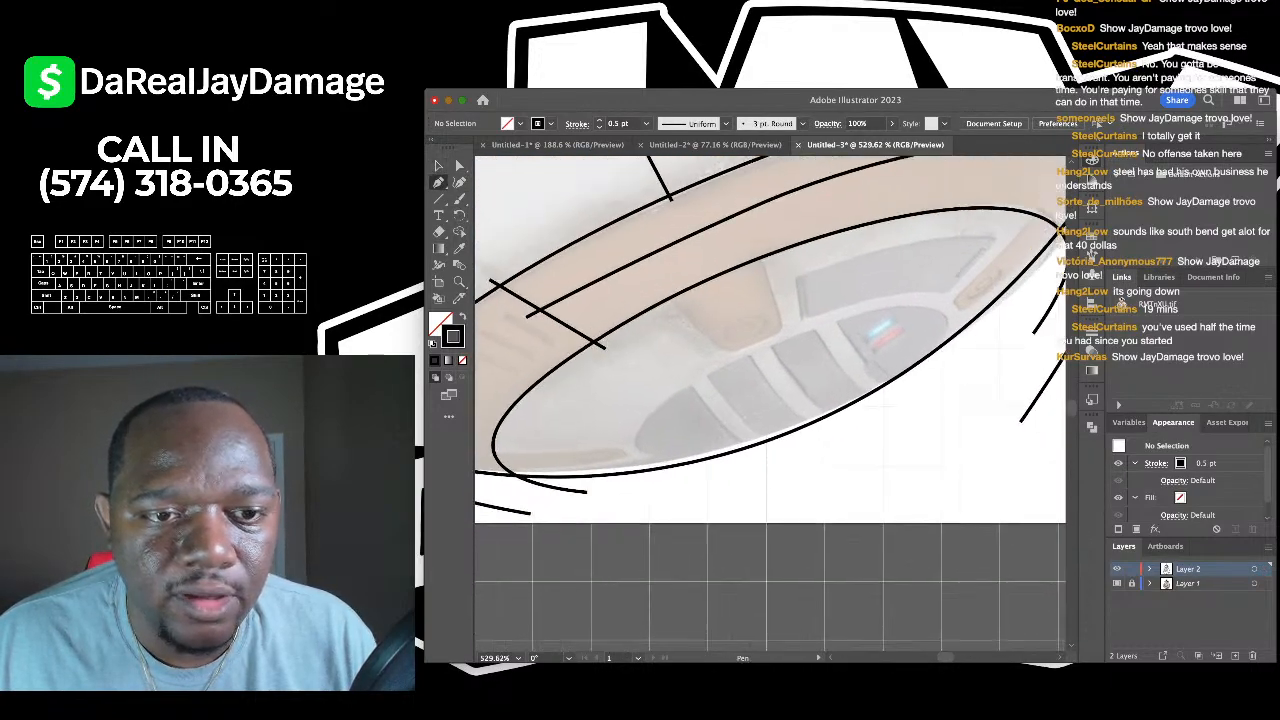
click(538, 247)
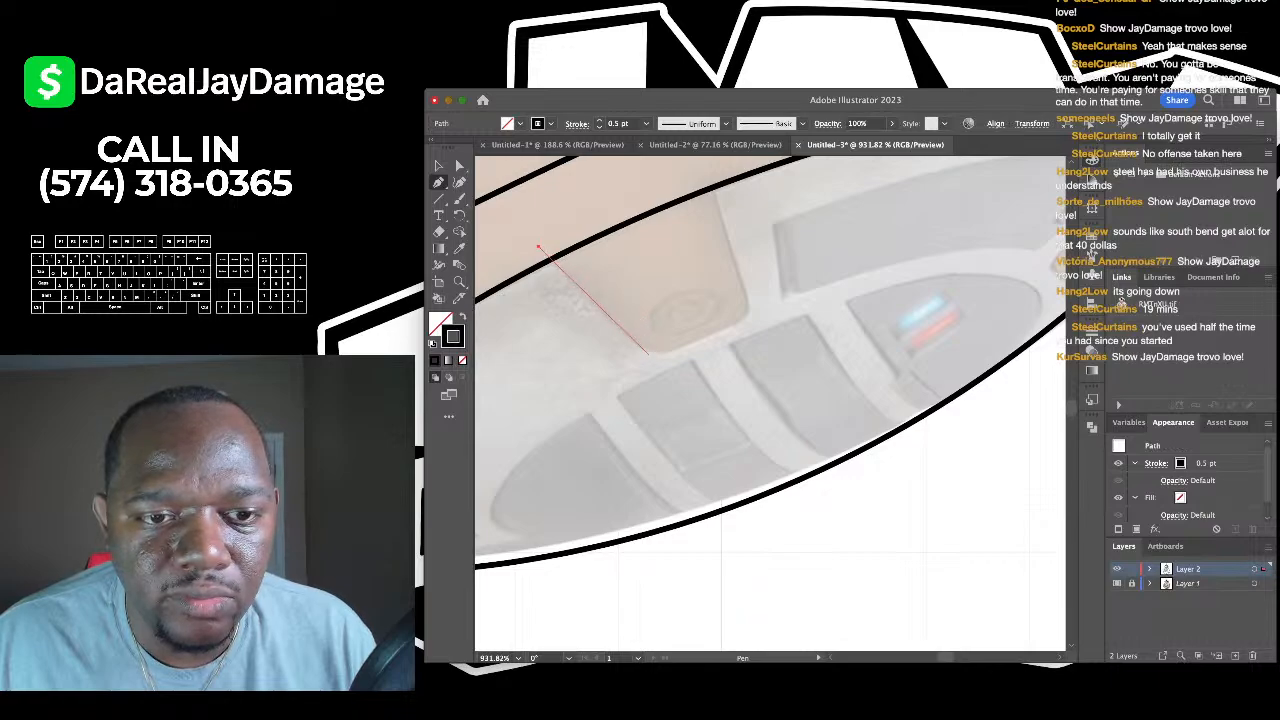
click(645, 350)
click(750, 313)
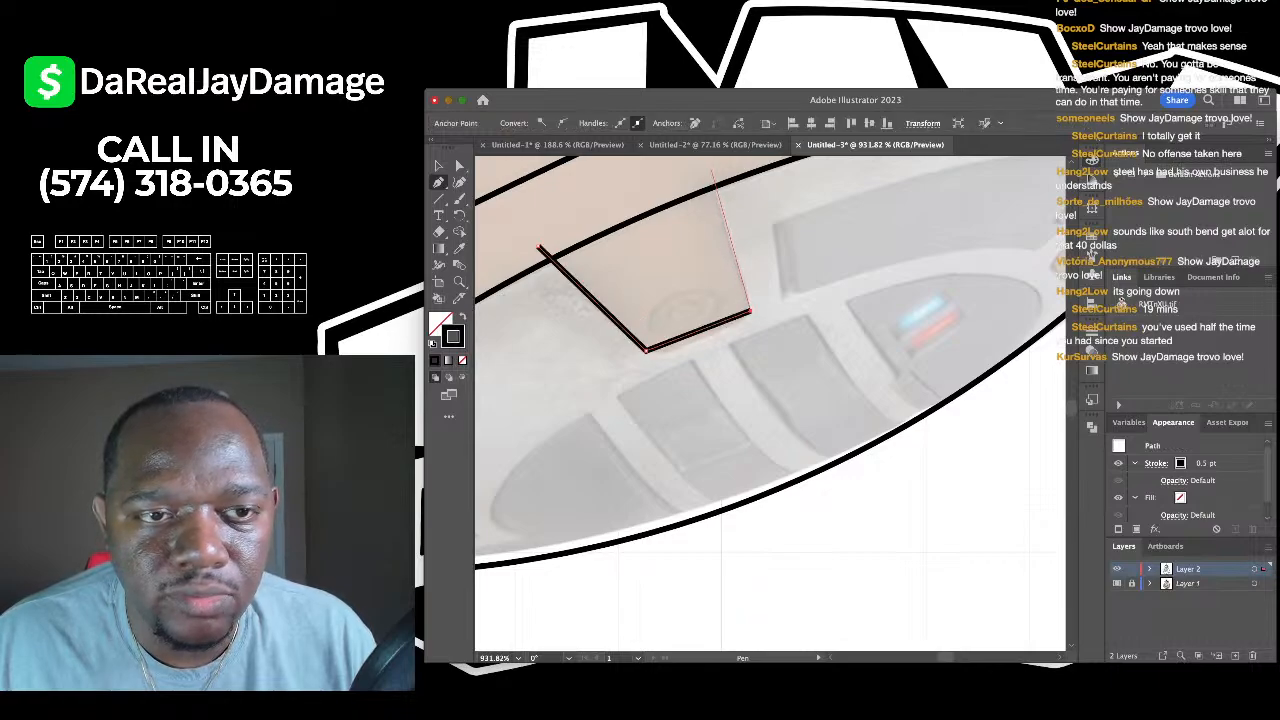
click(712, 172)
key(a)
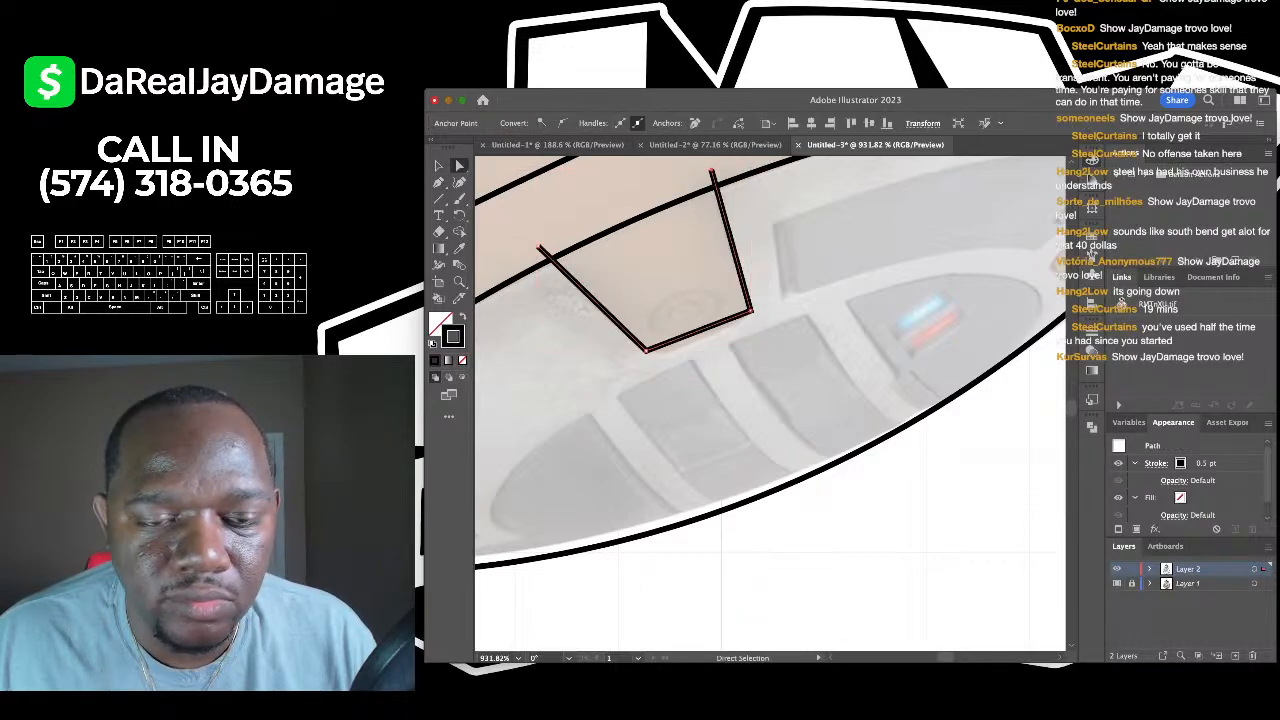
scroll(618, 323, up, 5)
key(v)
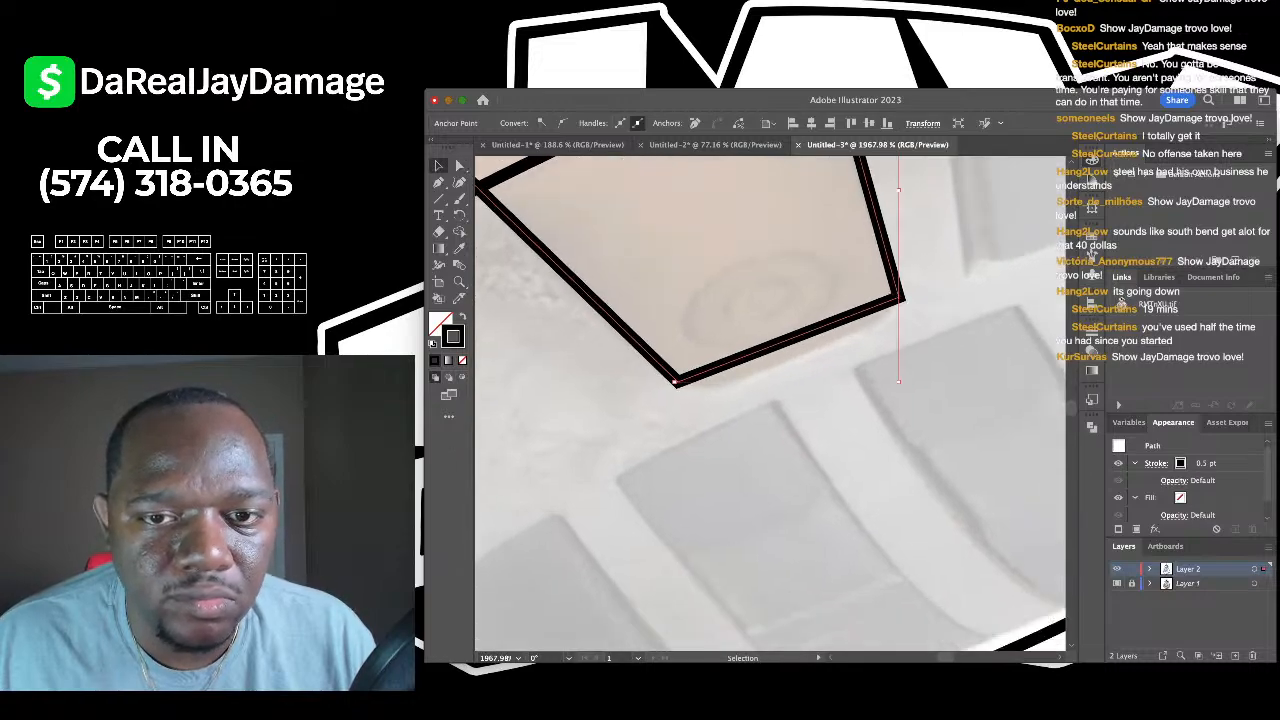
scroll(701, 267, down, 5)
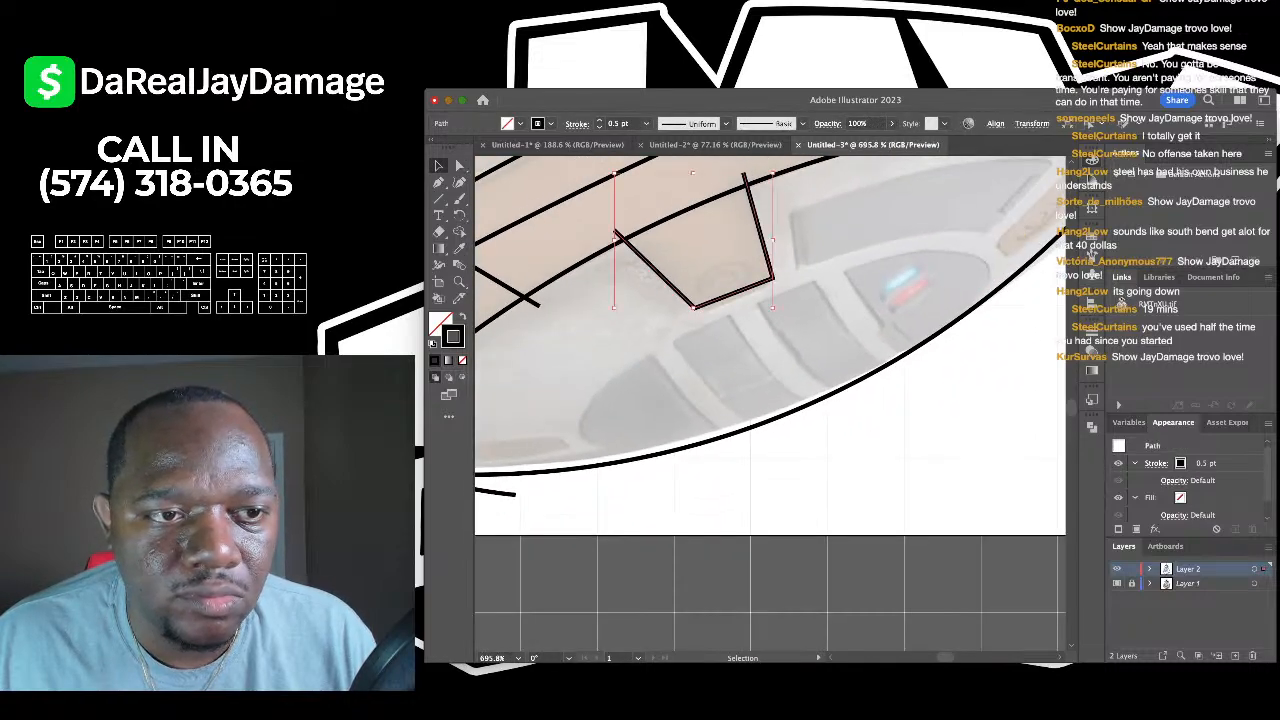
key(shift+grave)
scroll(750, 299, up, 3)
drag(716, 283, 721, 295)
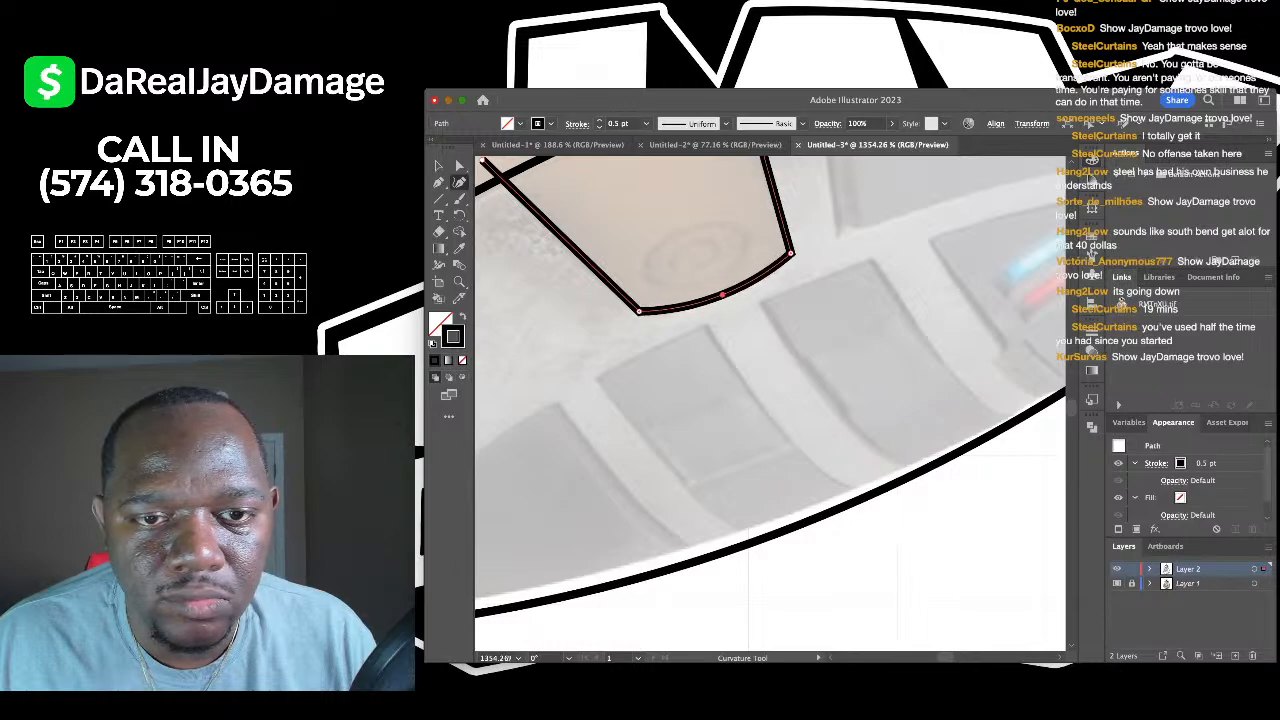
scroll(725, 293, down, 4)
key(v)
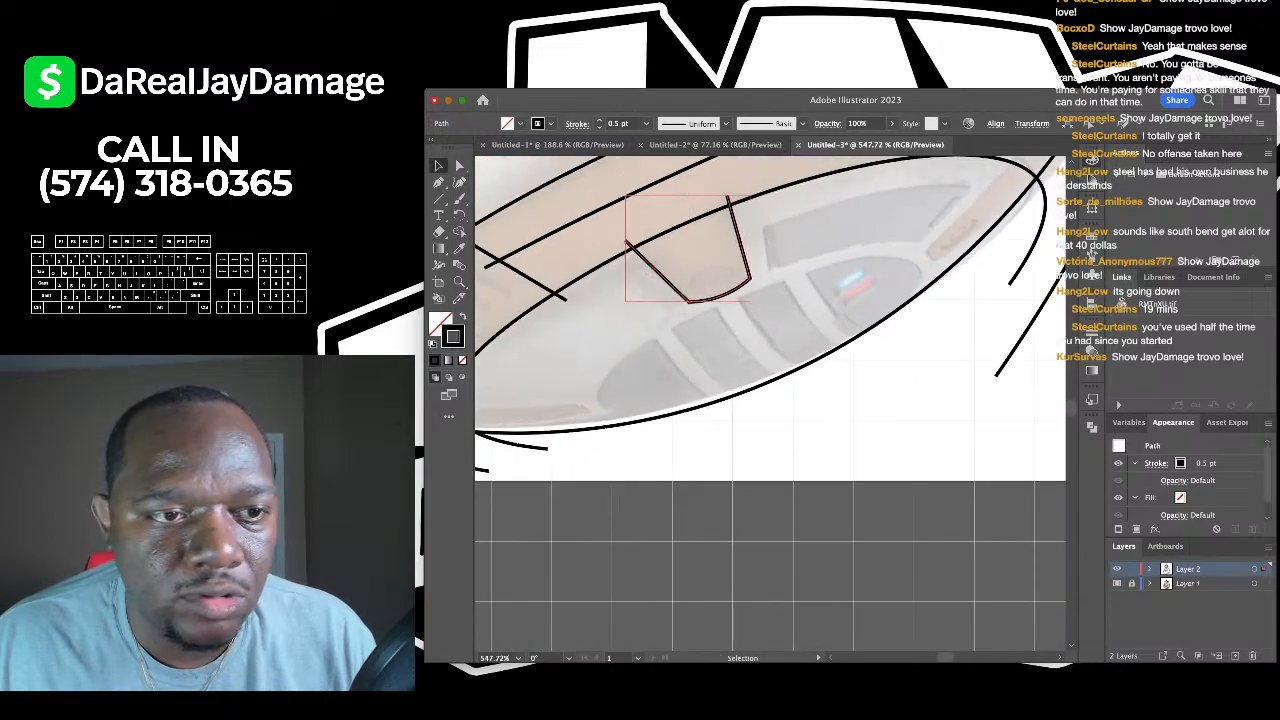
- Draw a tilted ellipse inside the panel, place a copy inside it, and deselect
key(l)
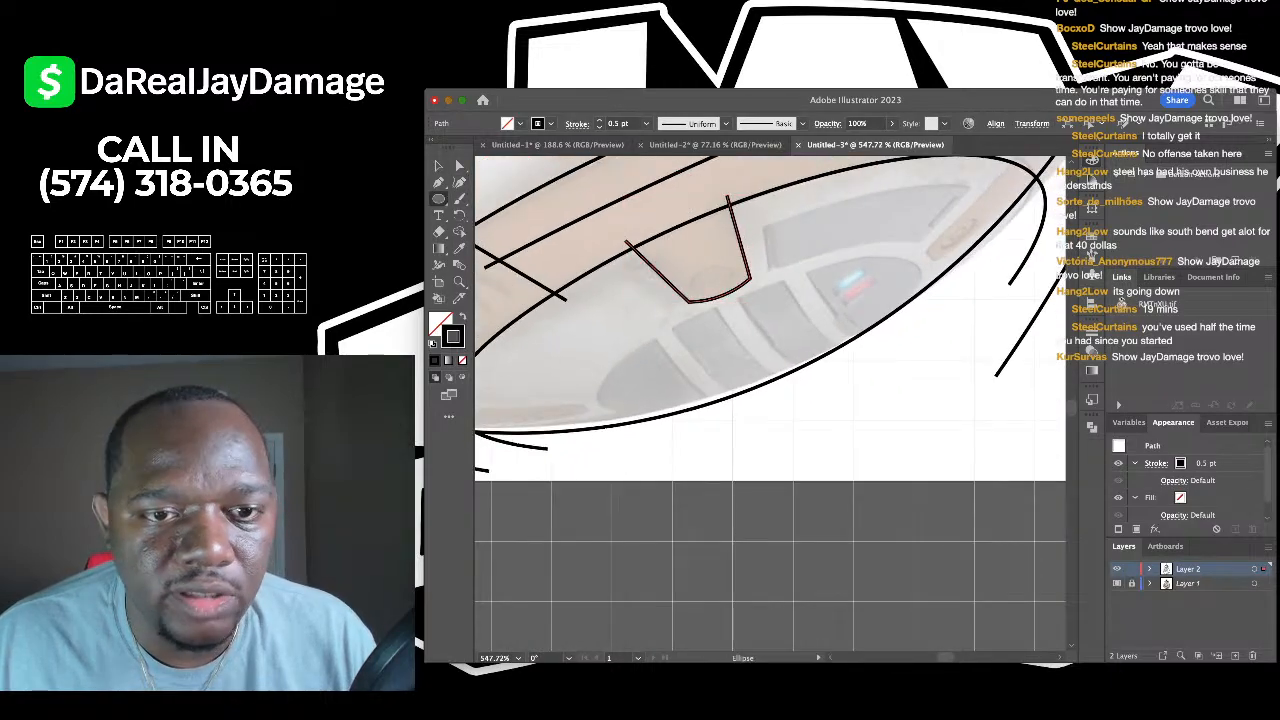
scroll(795, 276, up, 4)
drag(795, 276, 698, 325)
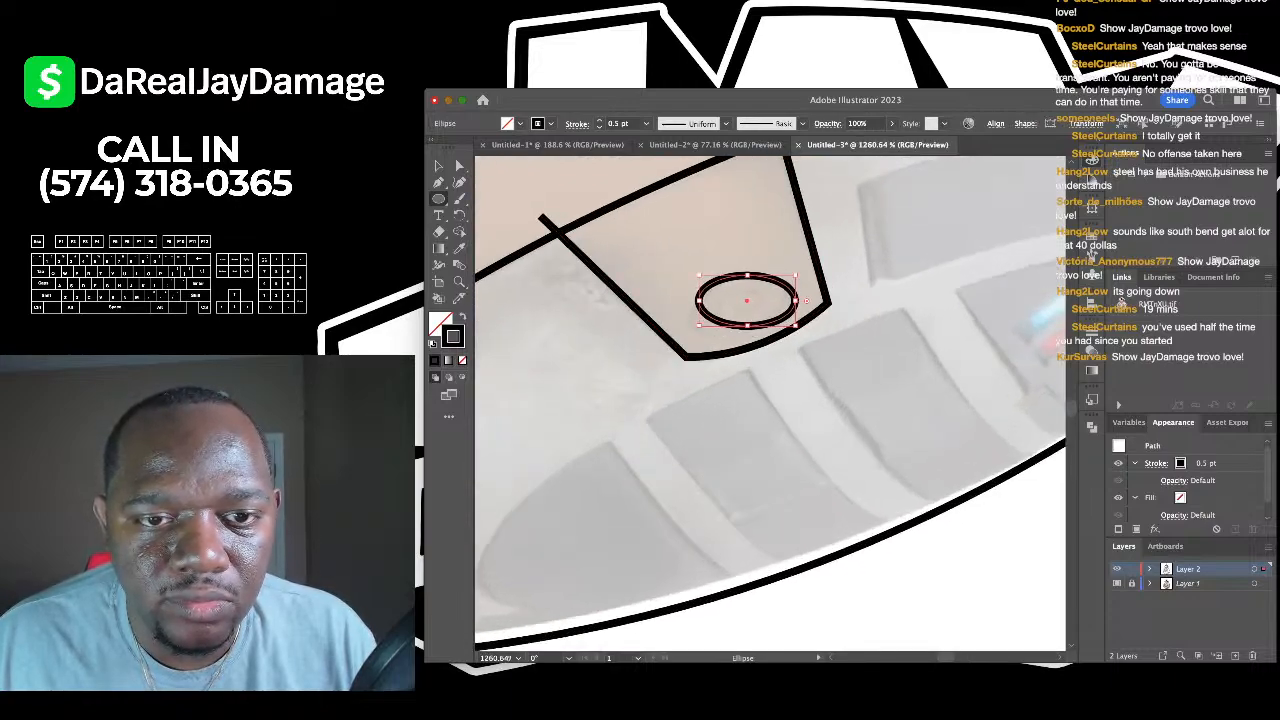
mouse_move(801, 275)
mouse_down()
mouse_move(798, 247)
mouse_move(805, 255)
mouse_up()
key(Left)
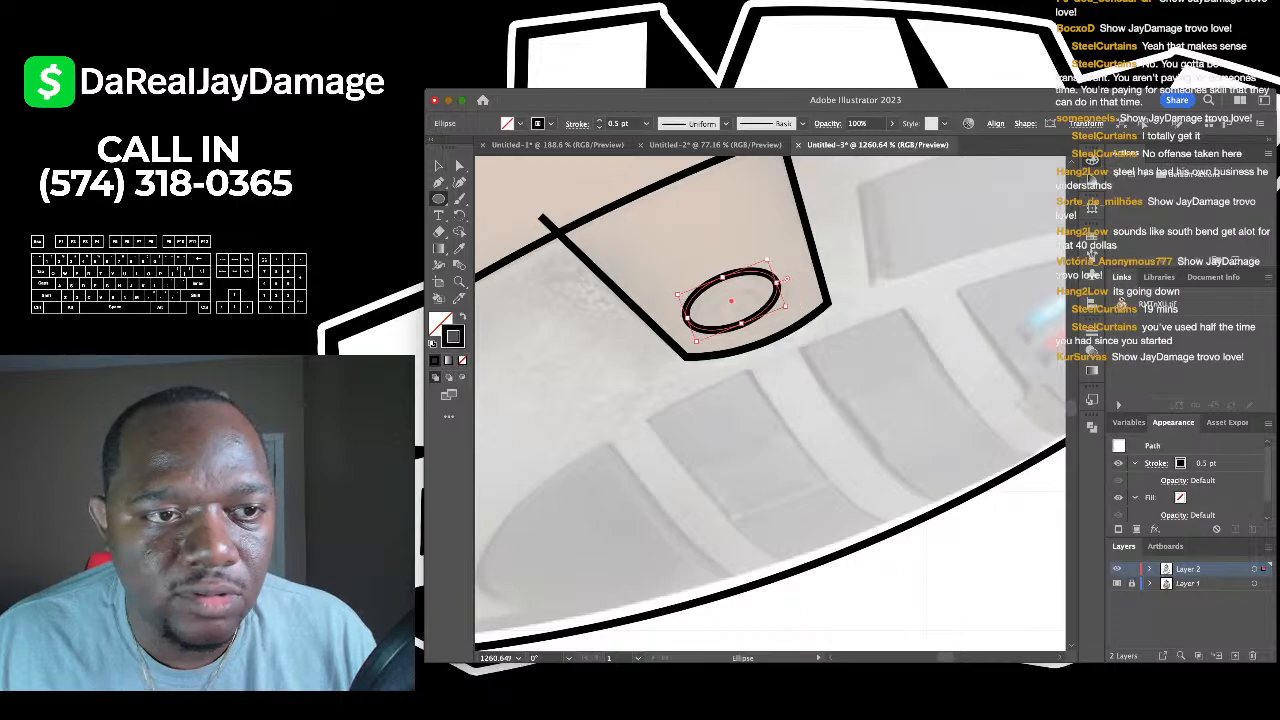
key(v)
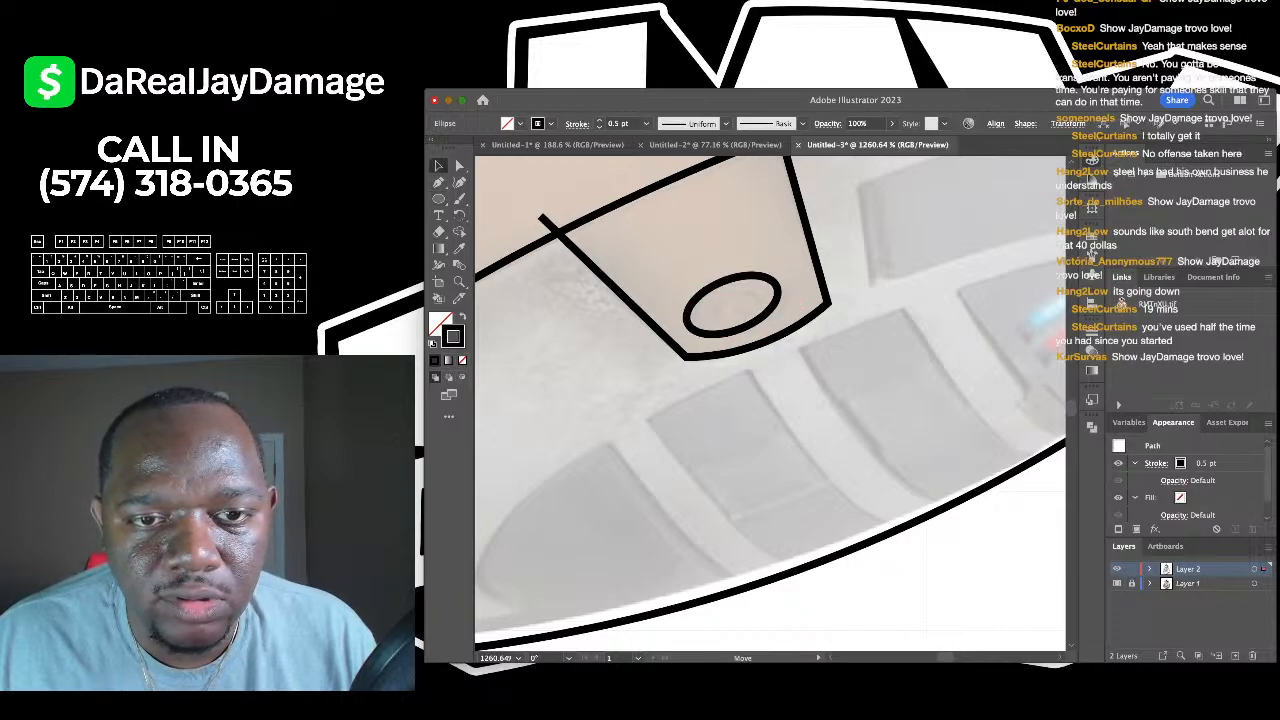
scroll(737, 268, up, 3)
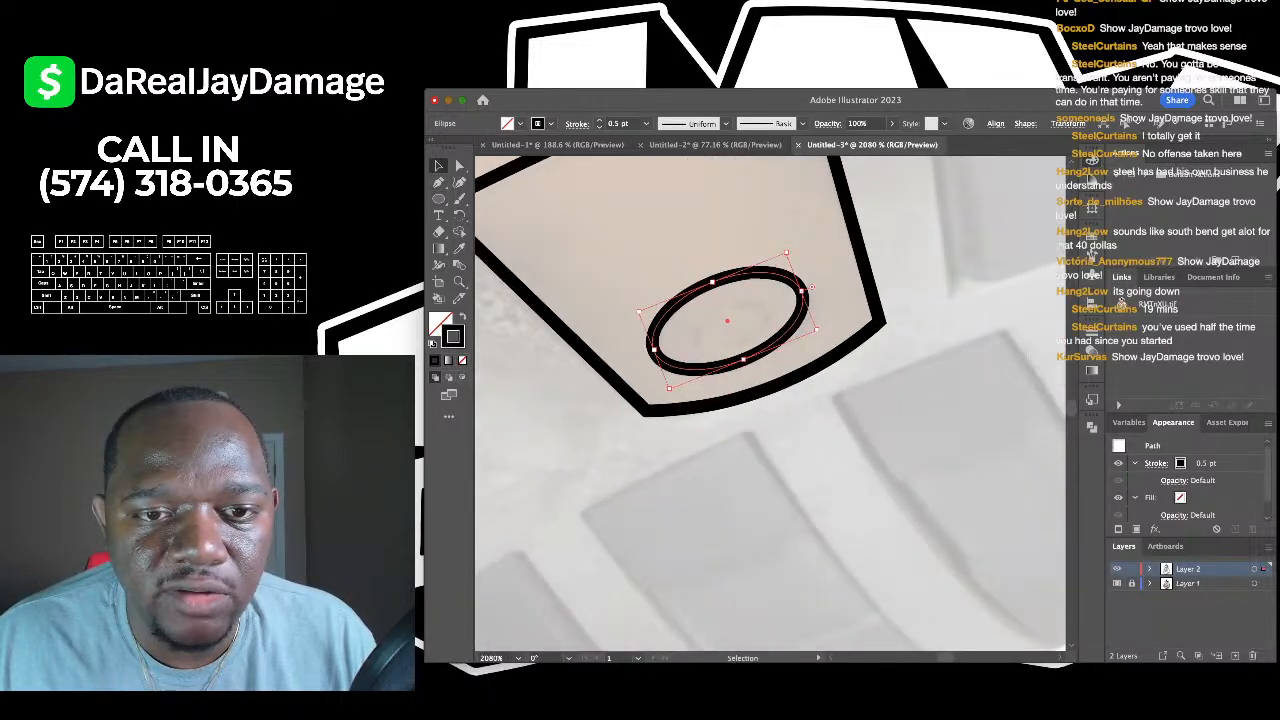
mouse_move(727, 321)
mouse_down()
mouse_move(740, 349)
mouse_move(760, 348)
mouse_move(737, 343)
mouse_up()
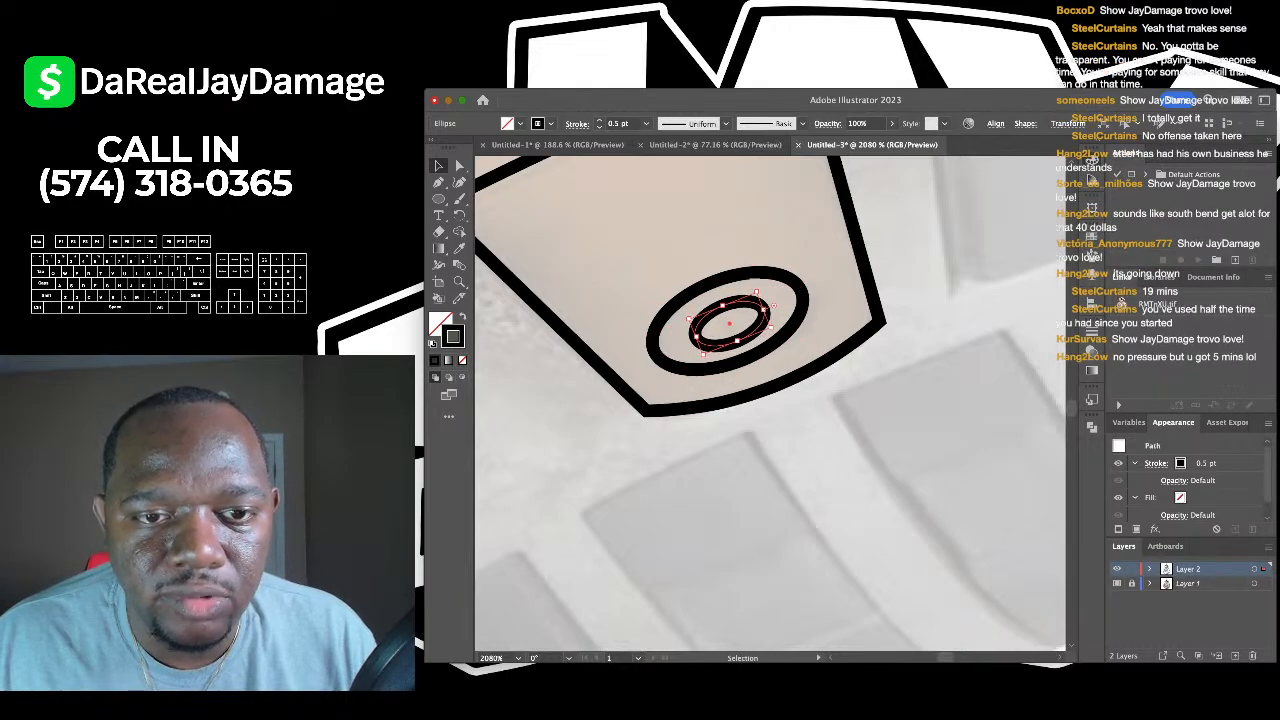
click(748, 250)
scroll(750, 250, down, 8)
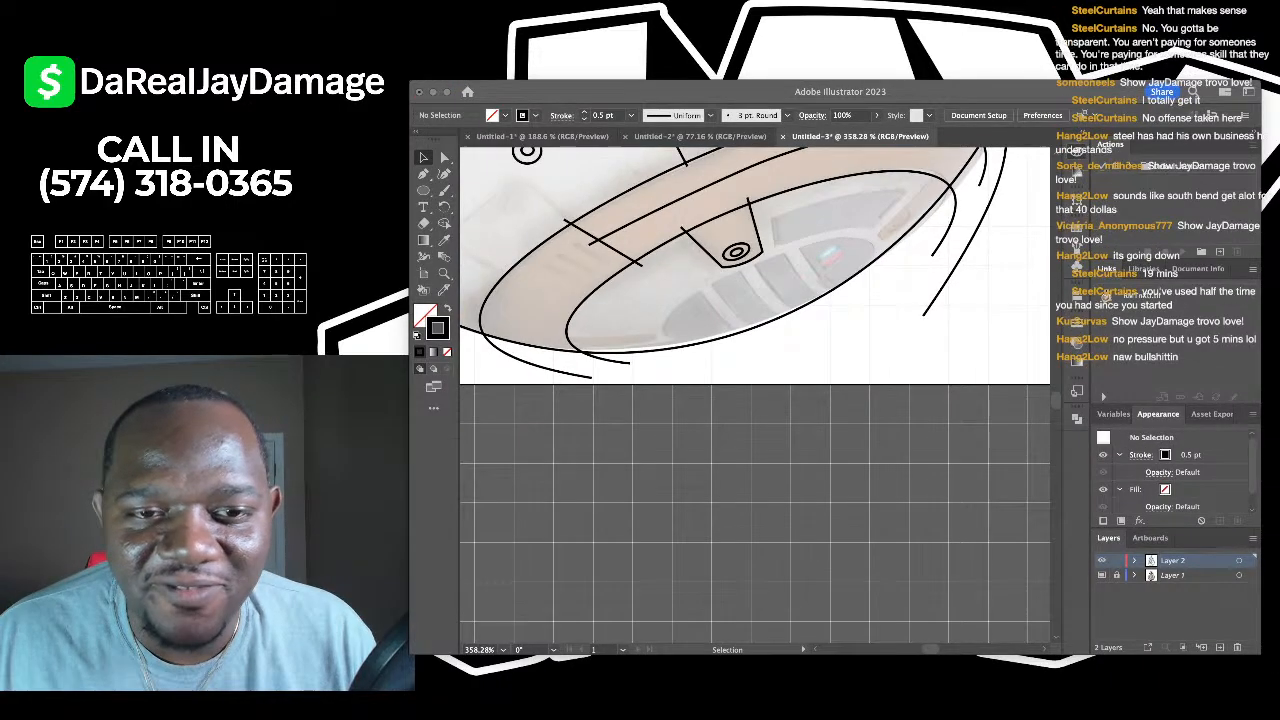
- Pen the long panel's corners, then bow its top edge upward and curve its bottom edge
key(super+Tab)
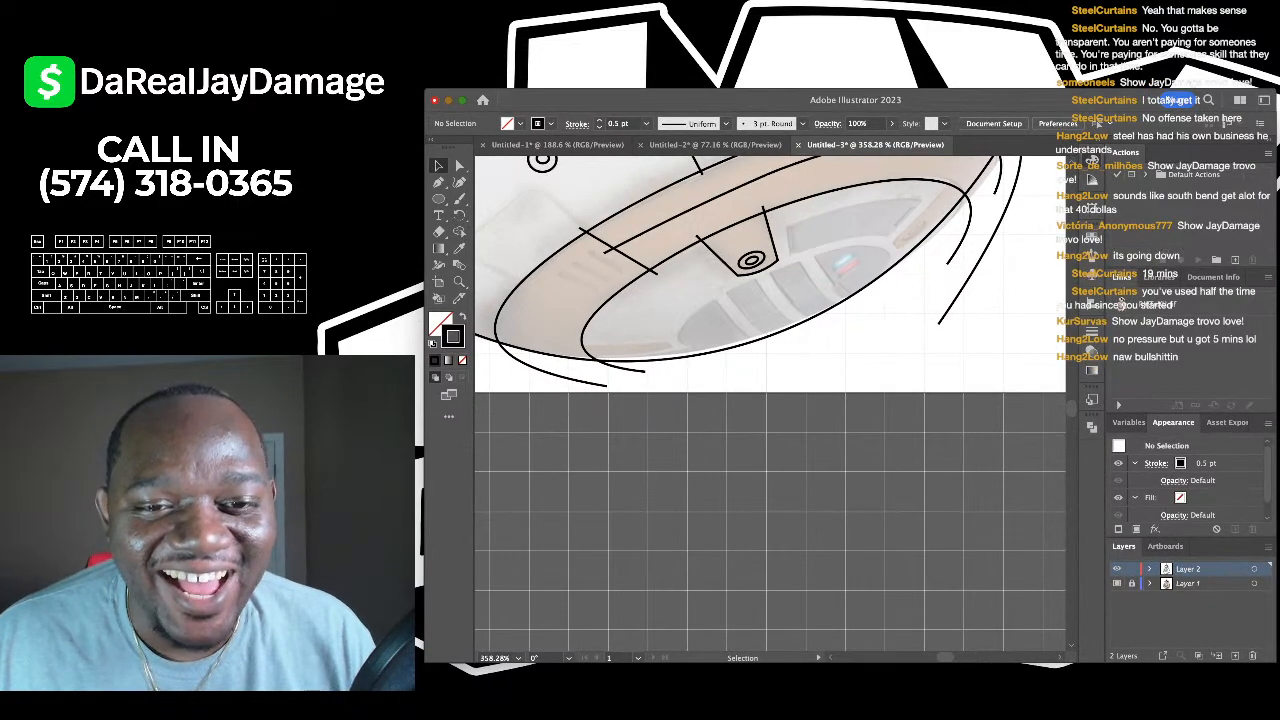
scroll(745, 452, down, 3)
key(p)
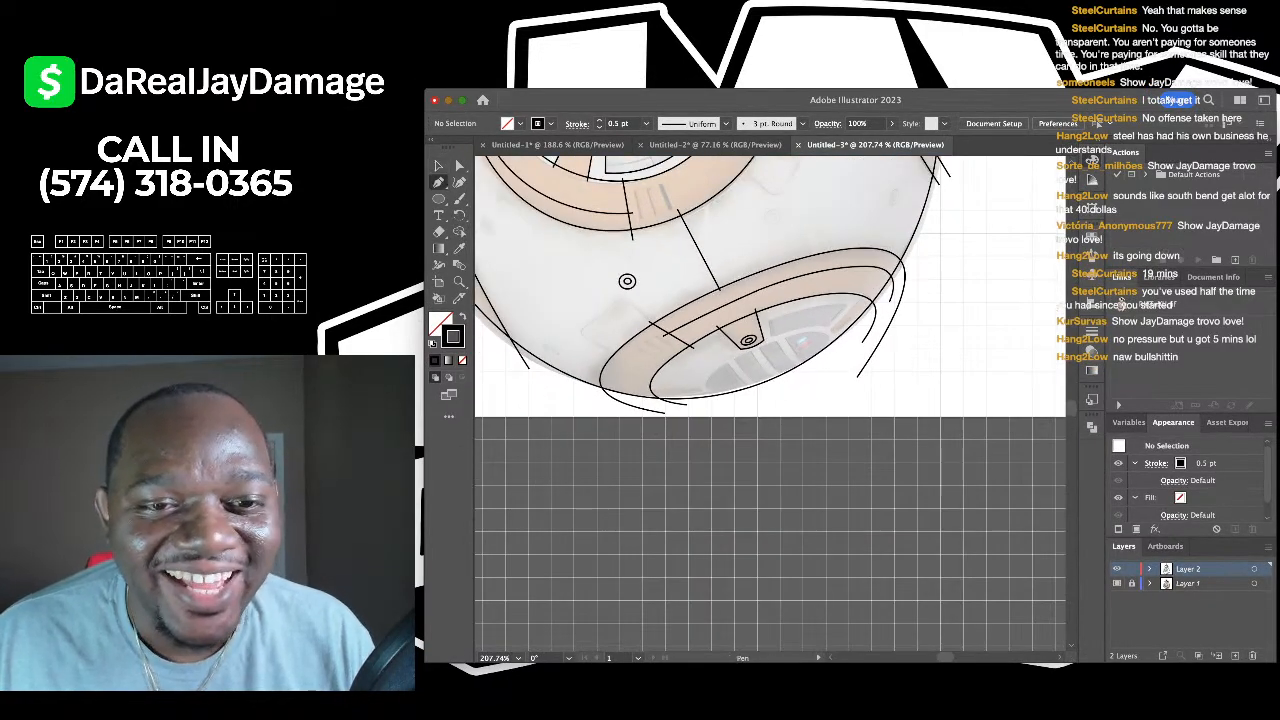
scroll(913, 292, up, 3)
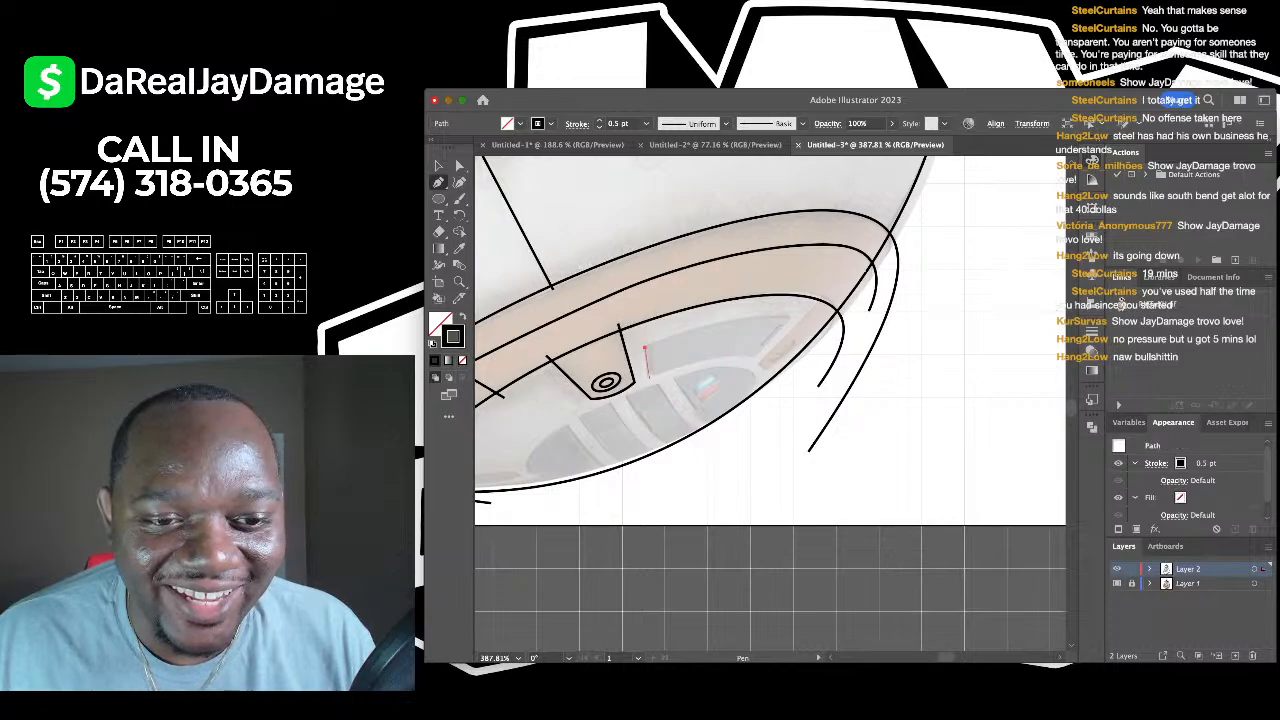
drag(646, 362, 647, 377)
click(756, 355)
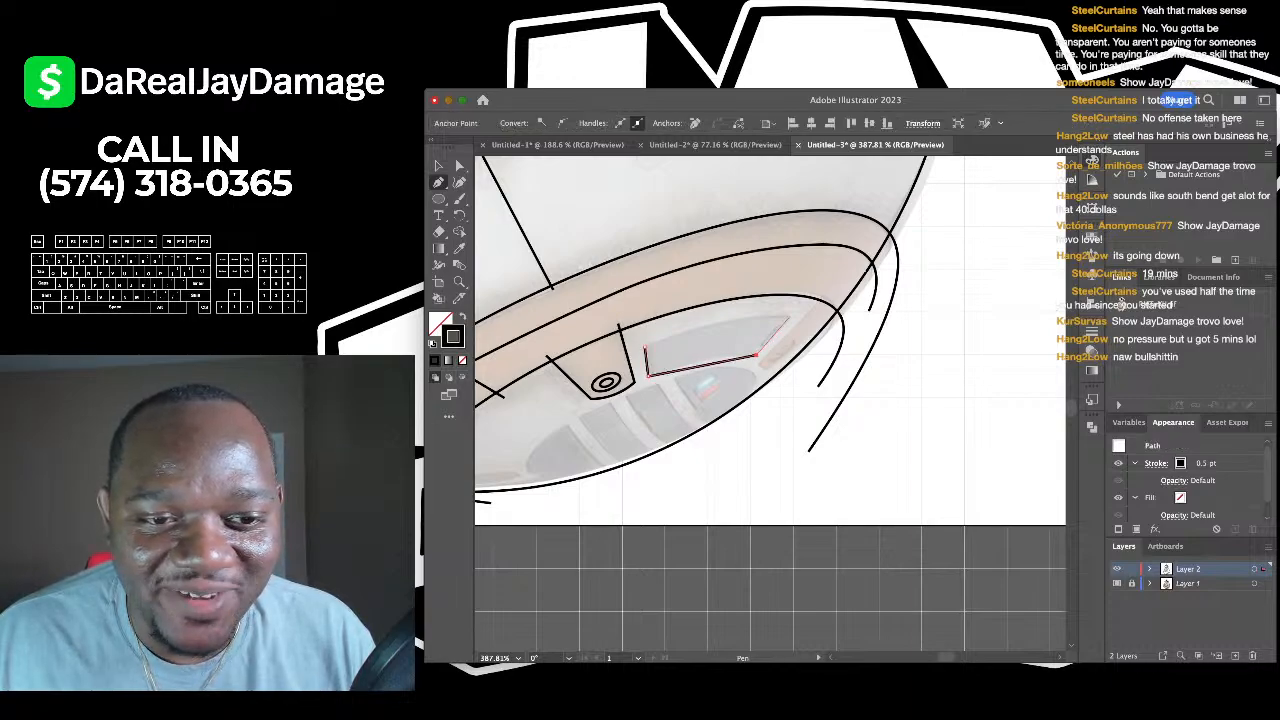
key(shift+grave)
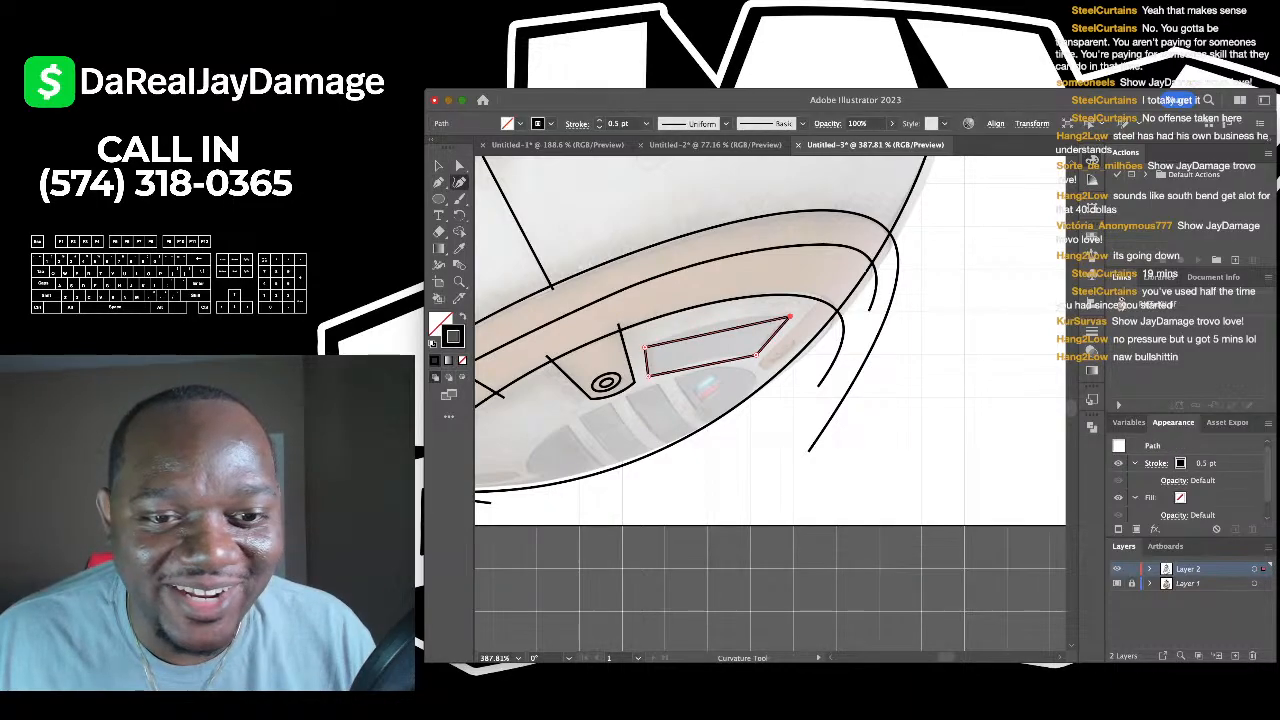
scroll(720, 313, up, 3)
drag(736, 349, 736, 334)
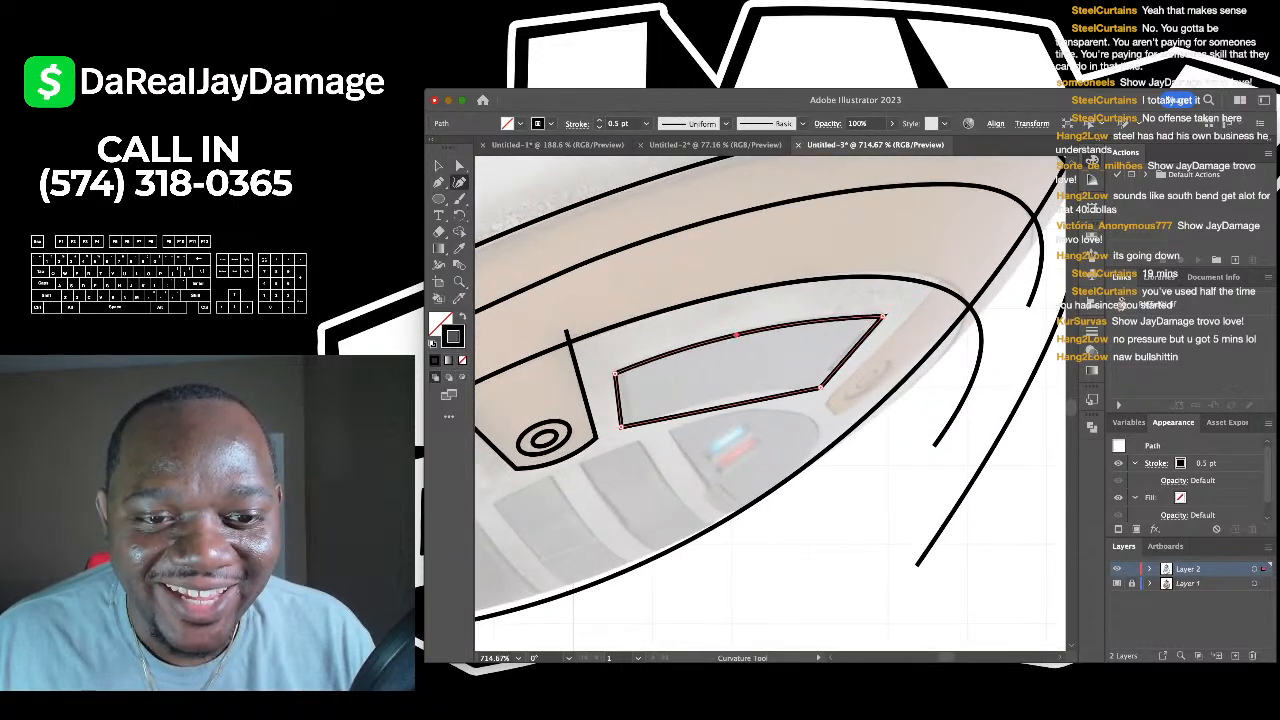
click(728, 404)
scroll(762, 367, down, 4)
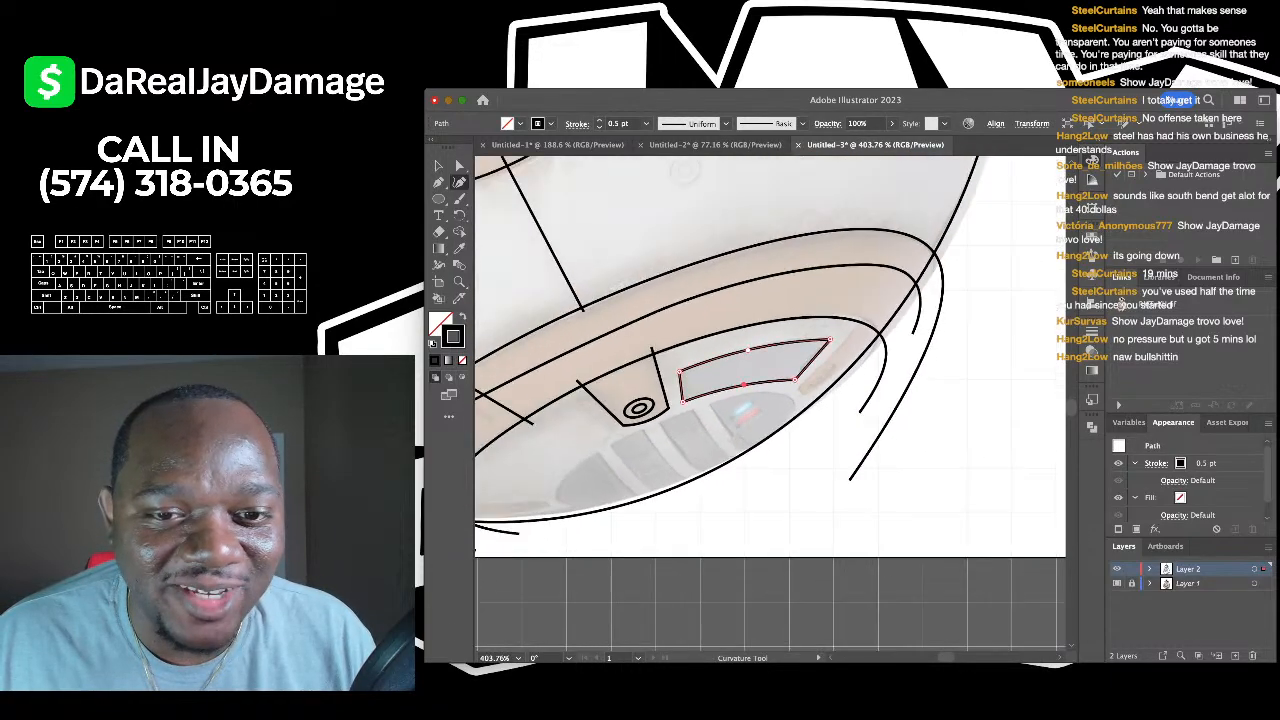
- Deselect the finished long panel and adjust the view
key(v)
key(ctrl+shift+a)
scroll(770, 400, down, 2)
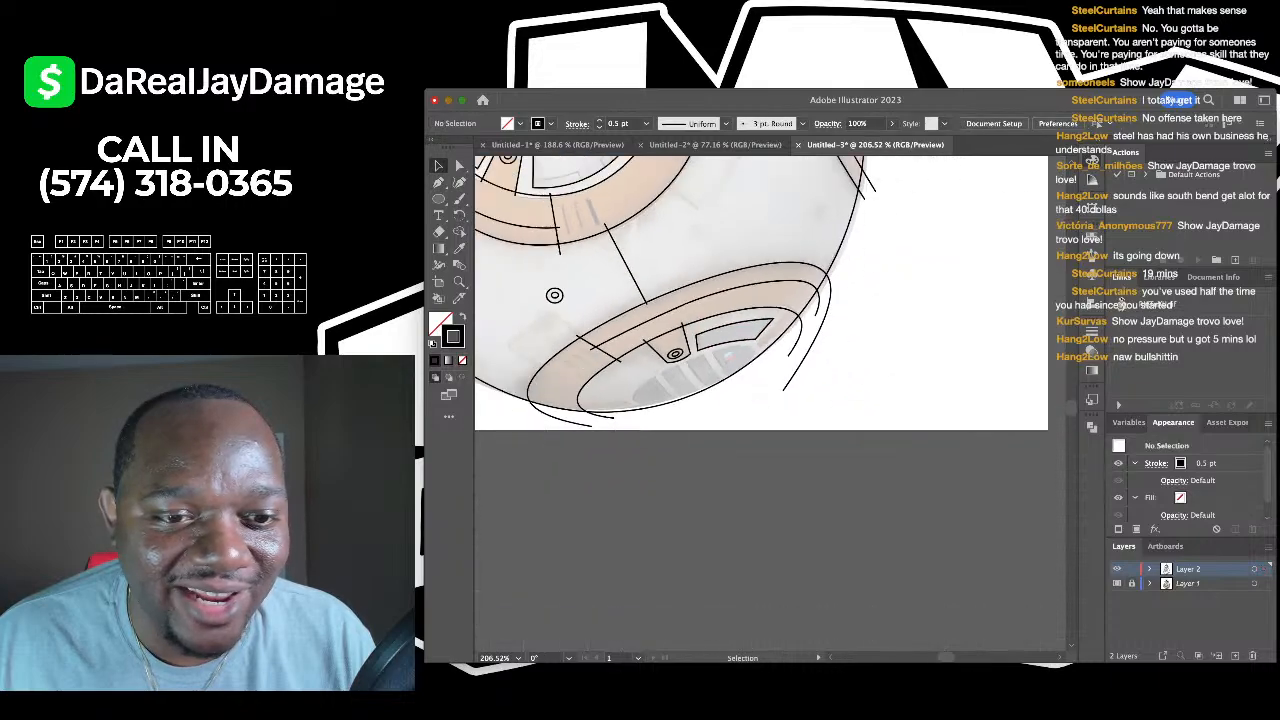
scroll(770, 400, down, 3)
- Extend the short bottom-left stroke into a curve along the inner oval rim, then deselect
key(shift+grave)
scroll(717, 305, up, 3)
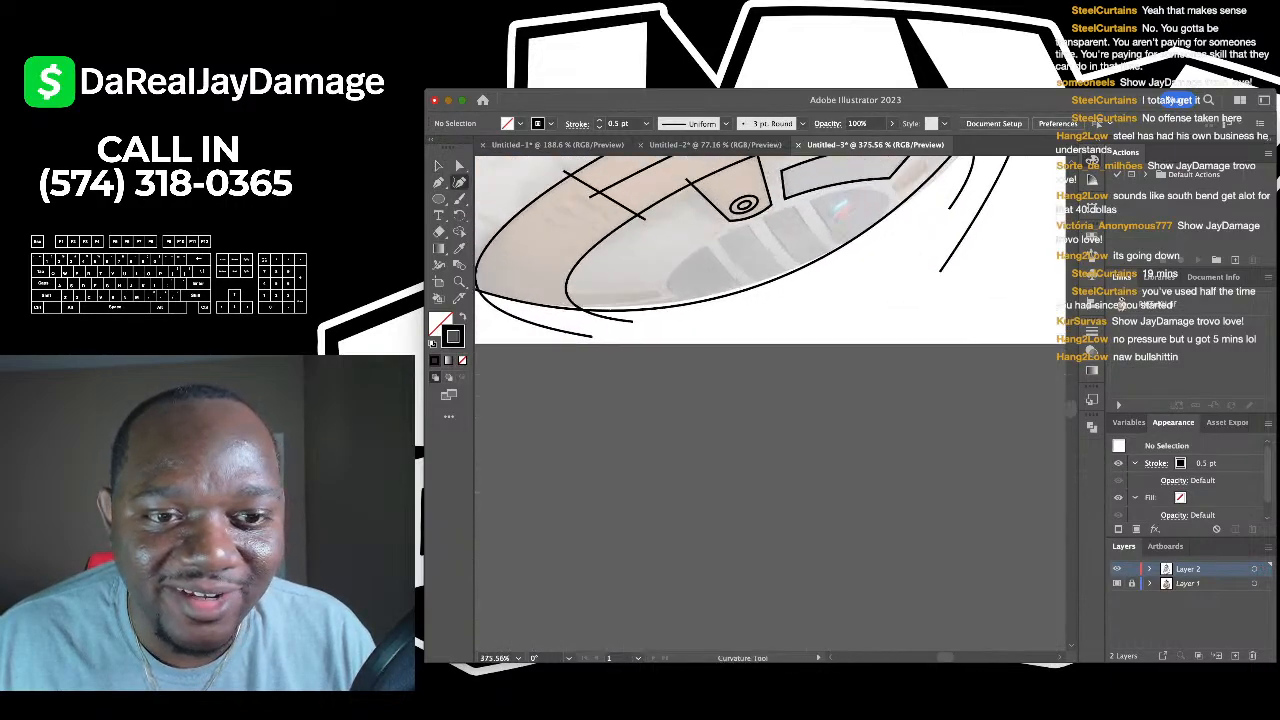
click(717, 305)
click(705, 196)
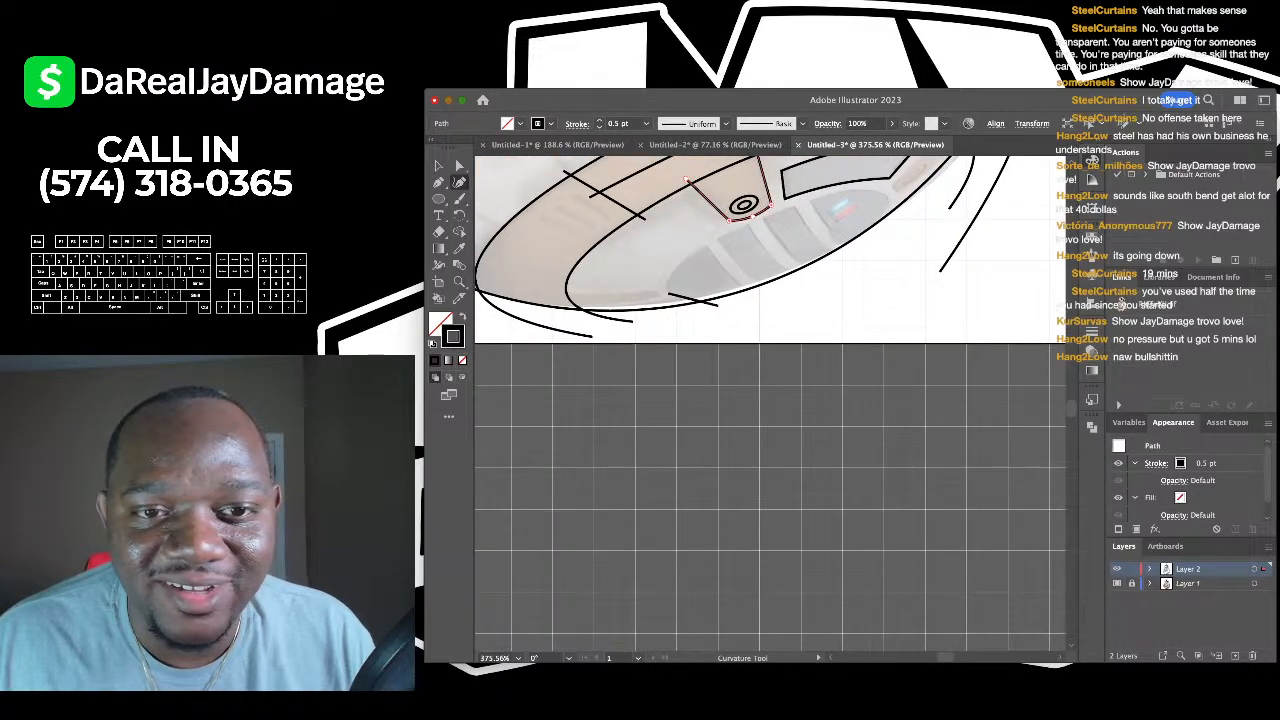
scroll(705, 196, right, 3)
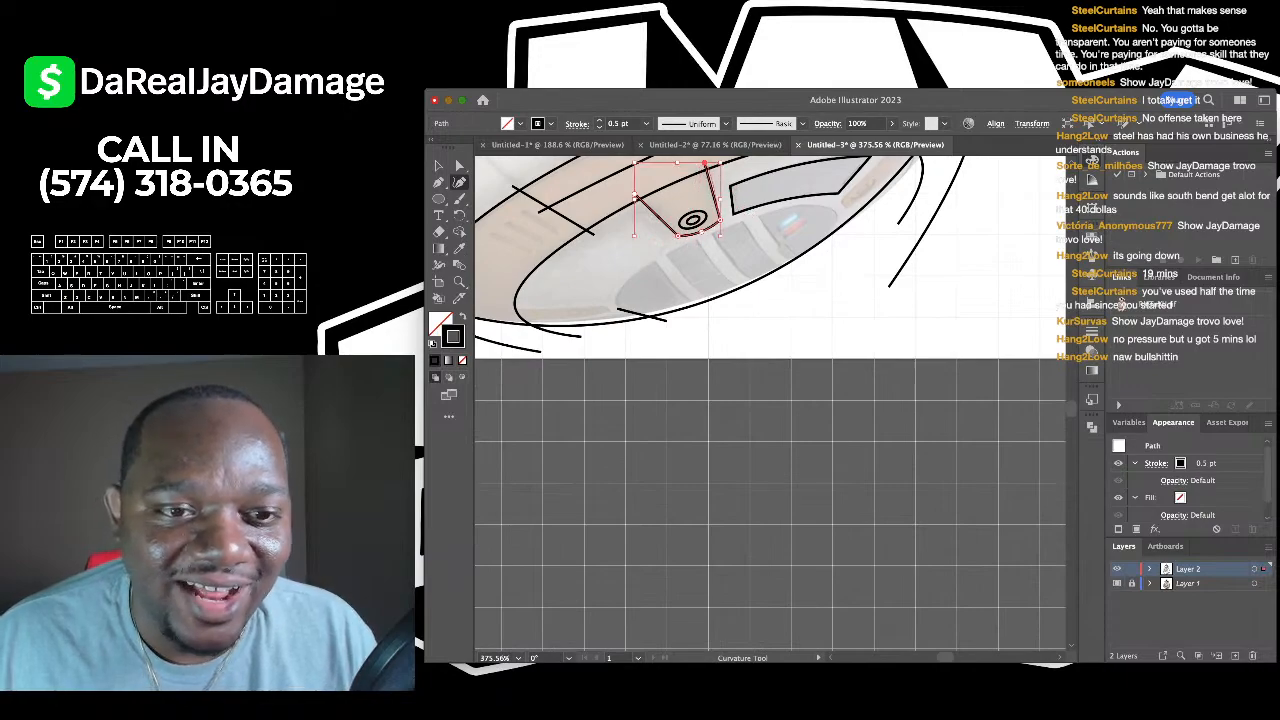
click(618, 309)
click(703, 240)
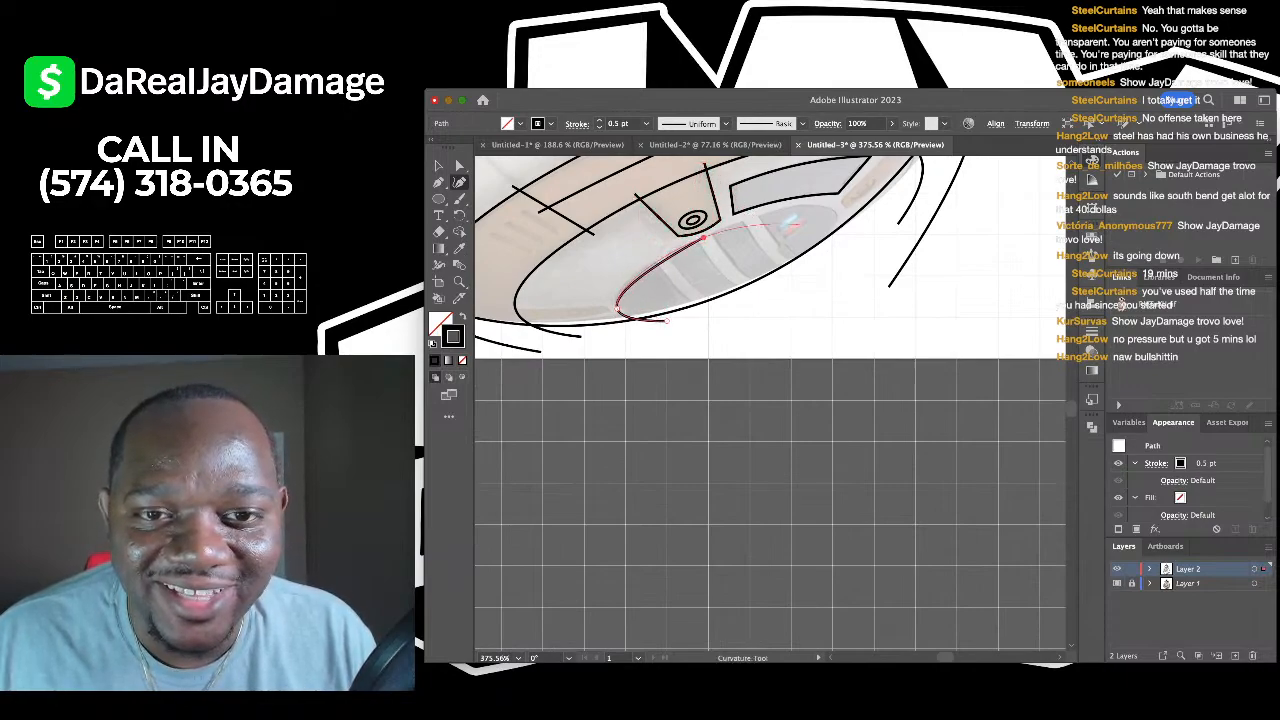
click(834, 210)
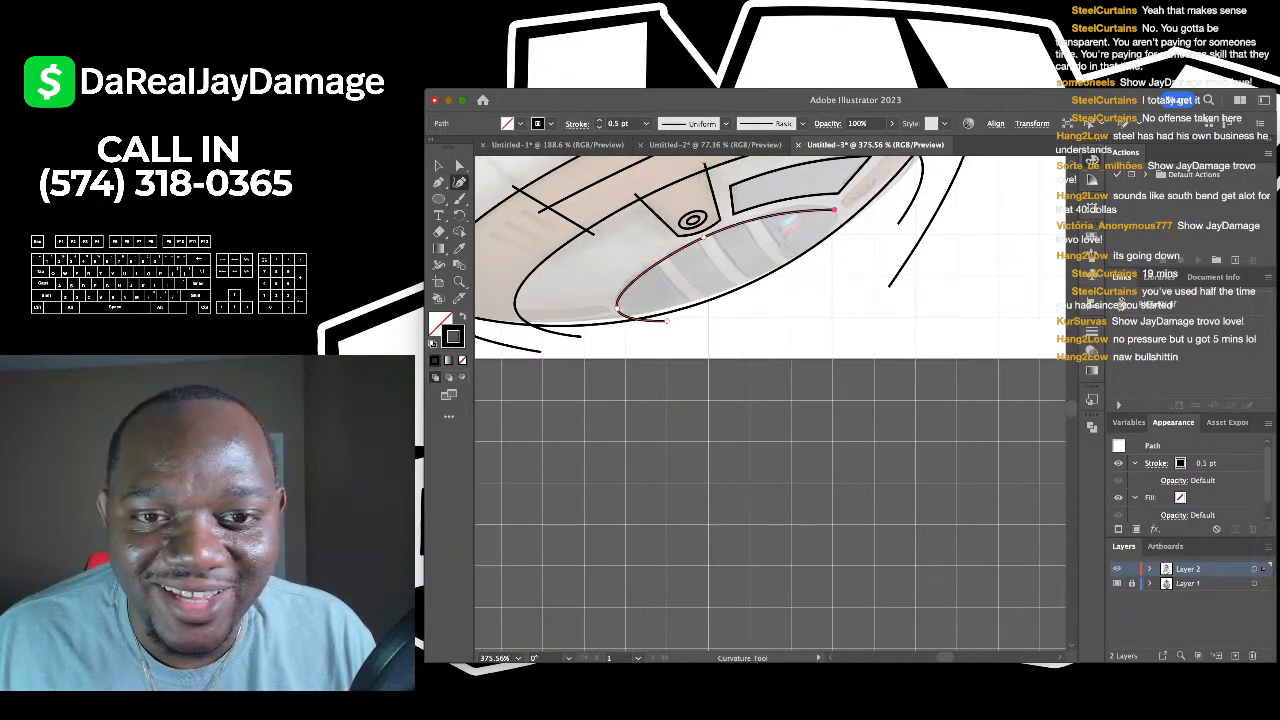
click(819, 263)
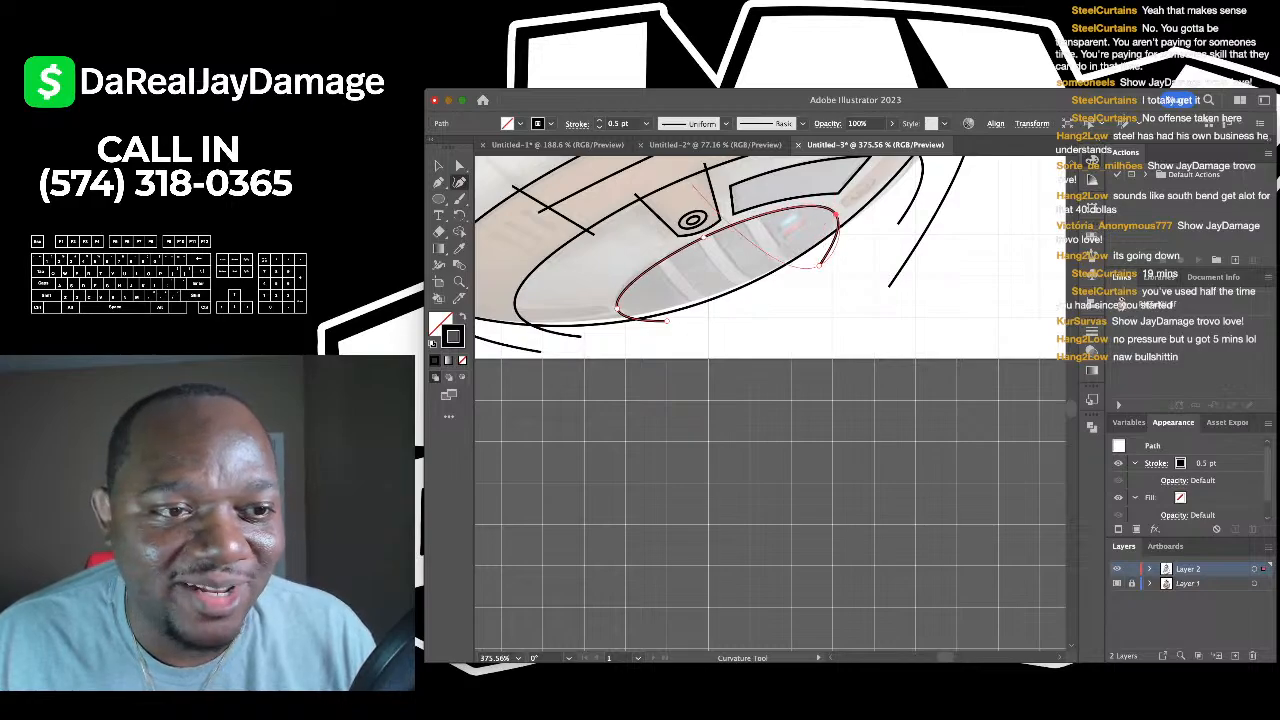
key(v)
key(super+shift+a)
scroll(807, 302, up, 3)
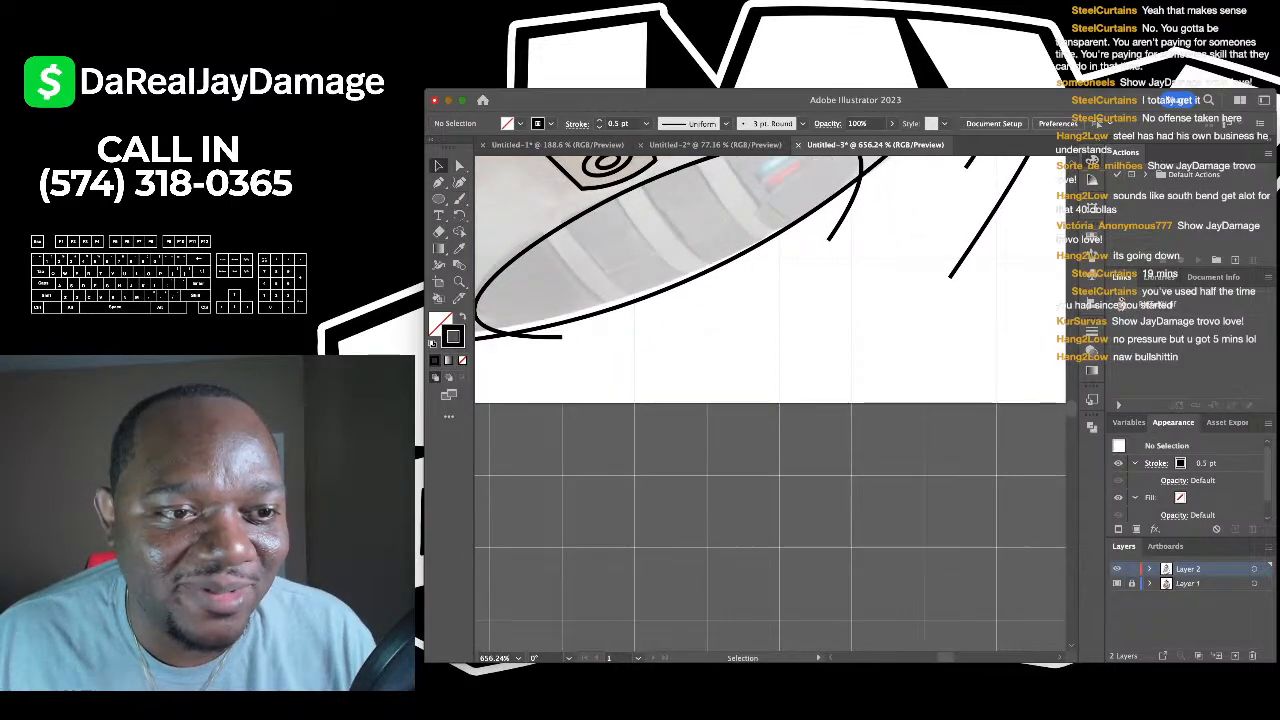
- Draw five parallel diagonal line segments across the bottom ellipse's grey slots
key(backslash)
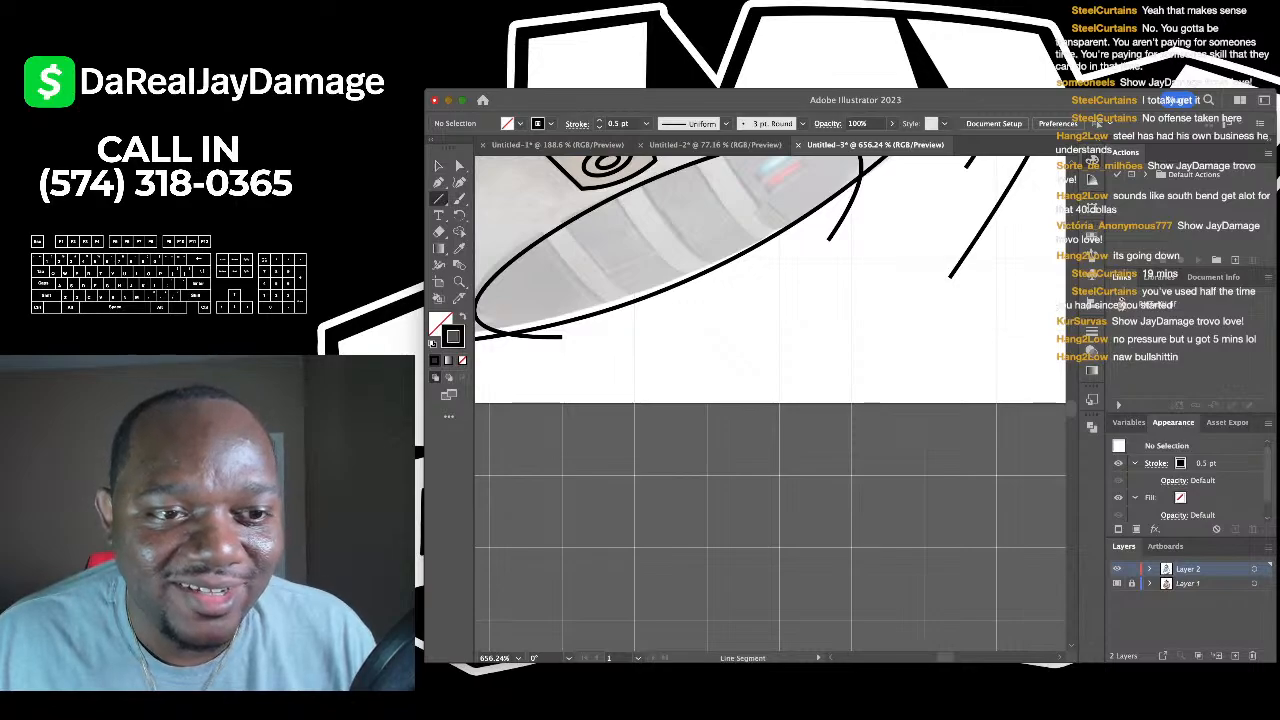
drag(530, 224, 627, 329)
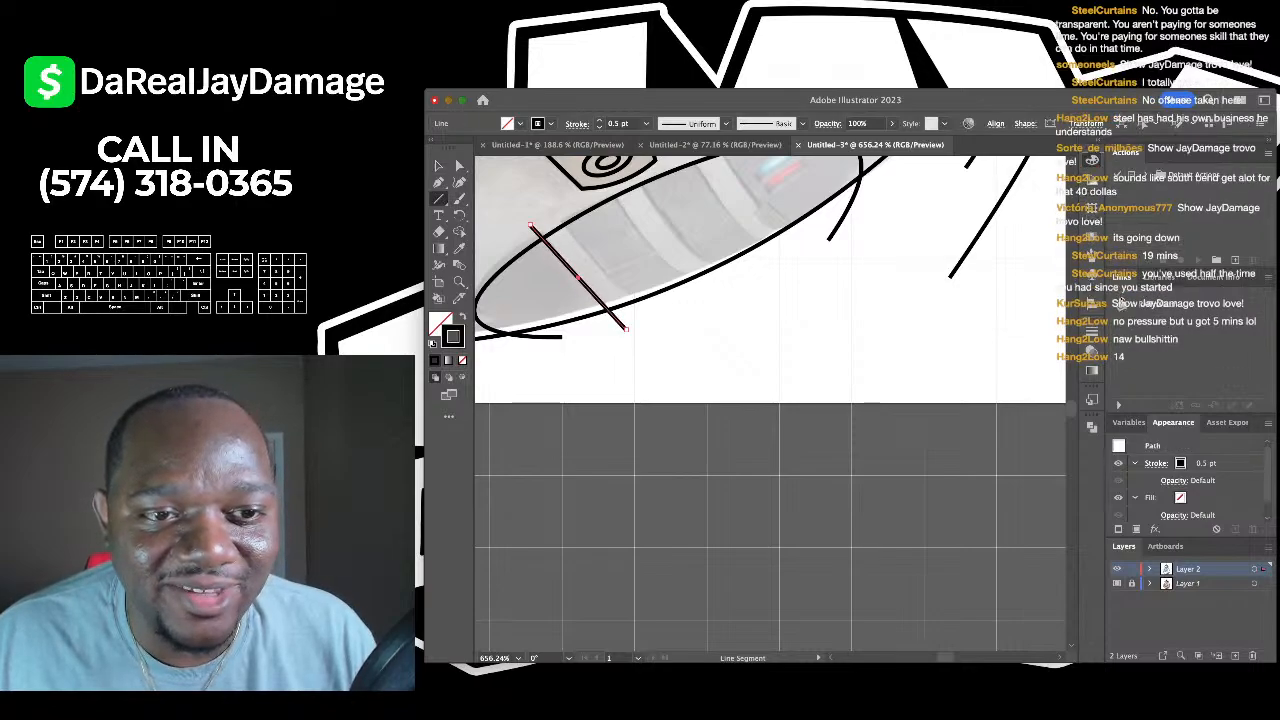
drag(553, 220, 648, 320)
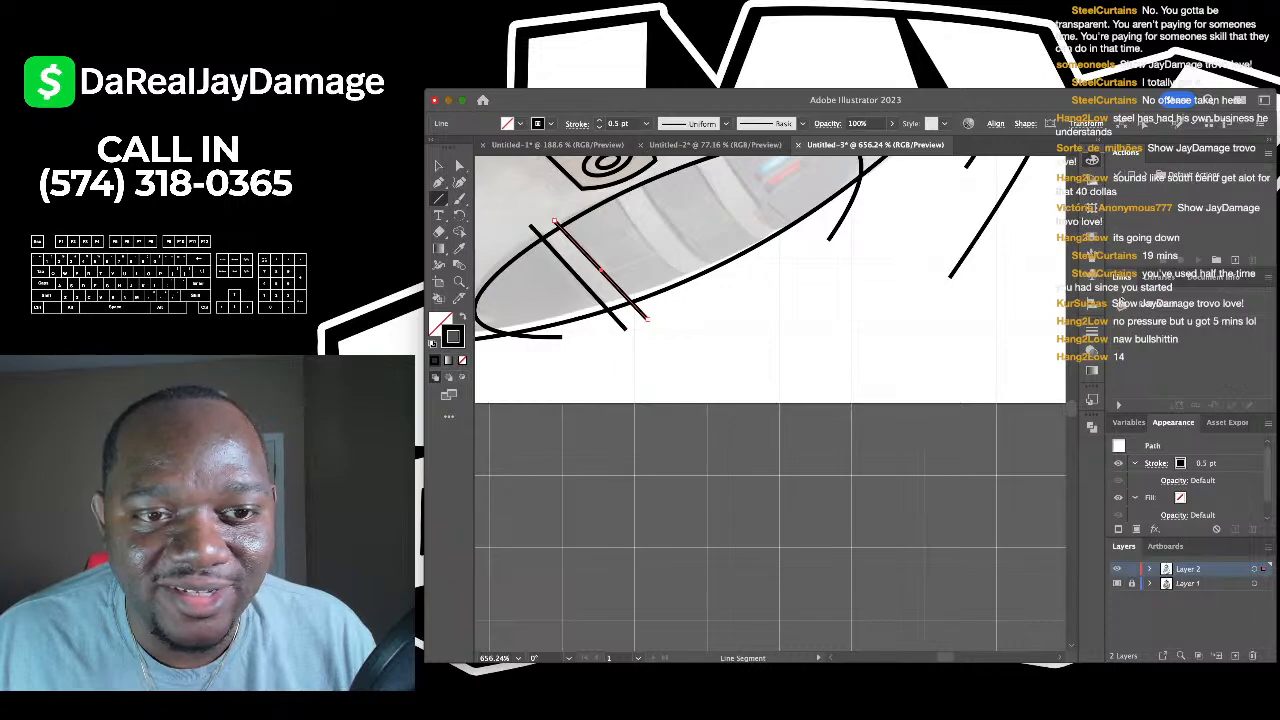
drag(610, 190, 698, 296)
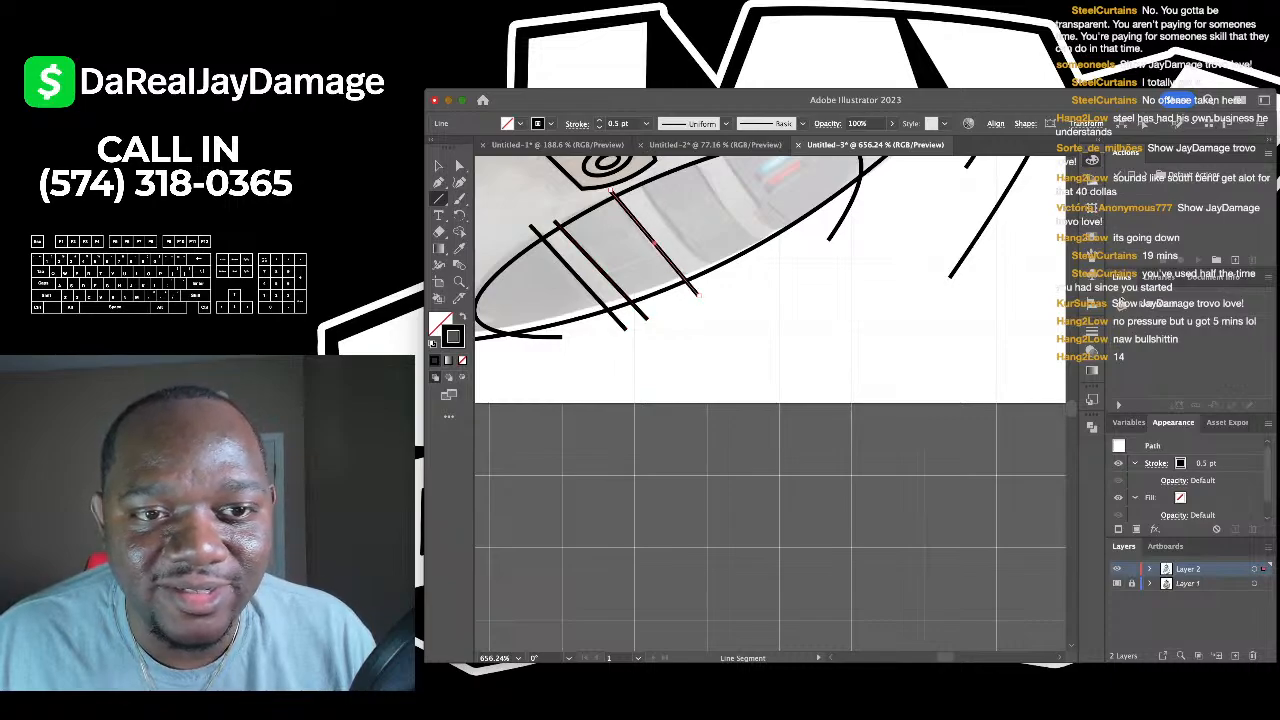
drag(636, 180, 724, 288)
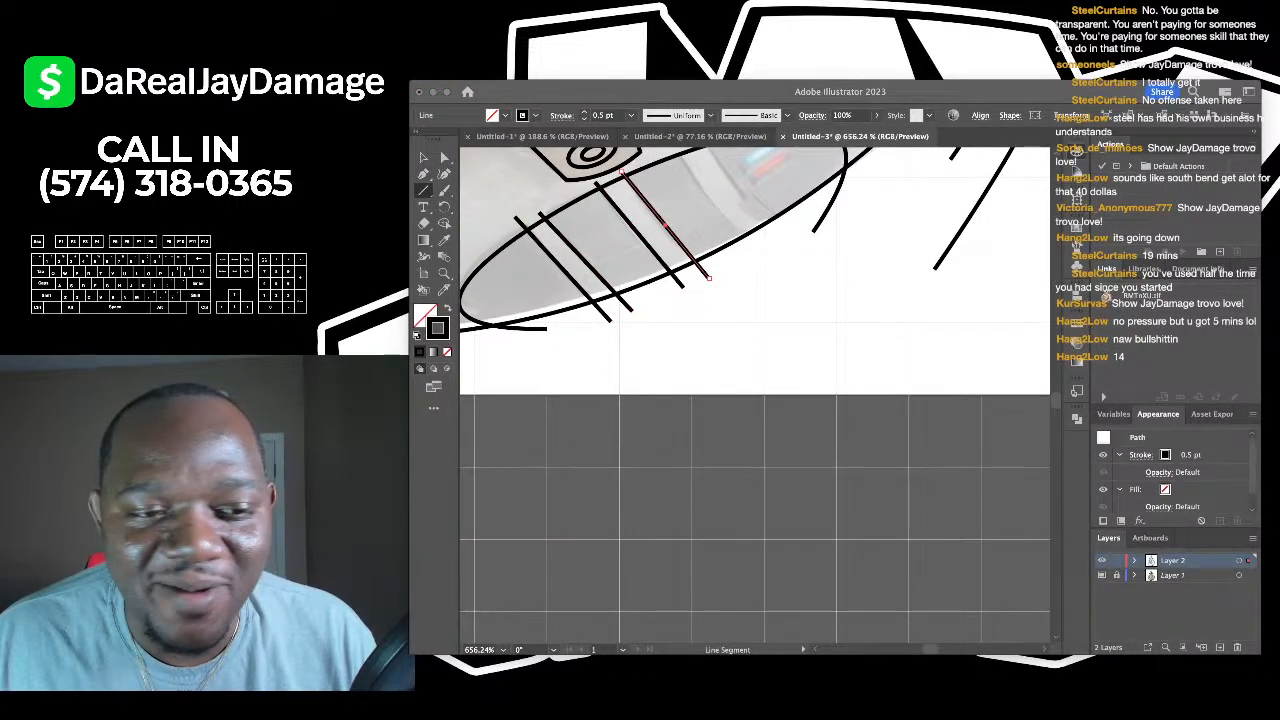
scroll(755, 395, up, 5)
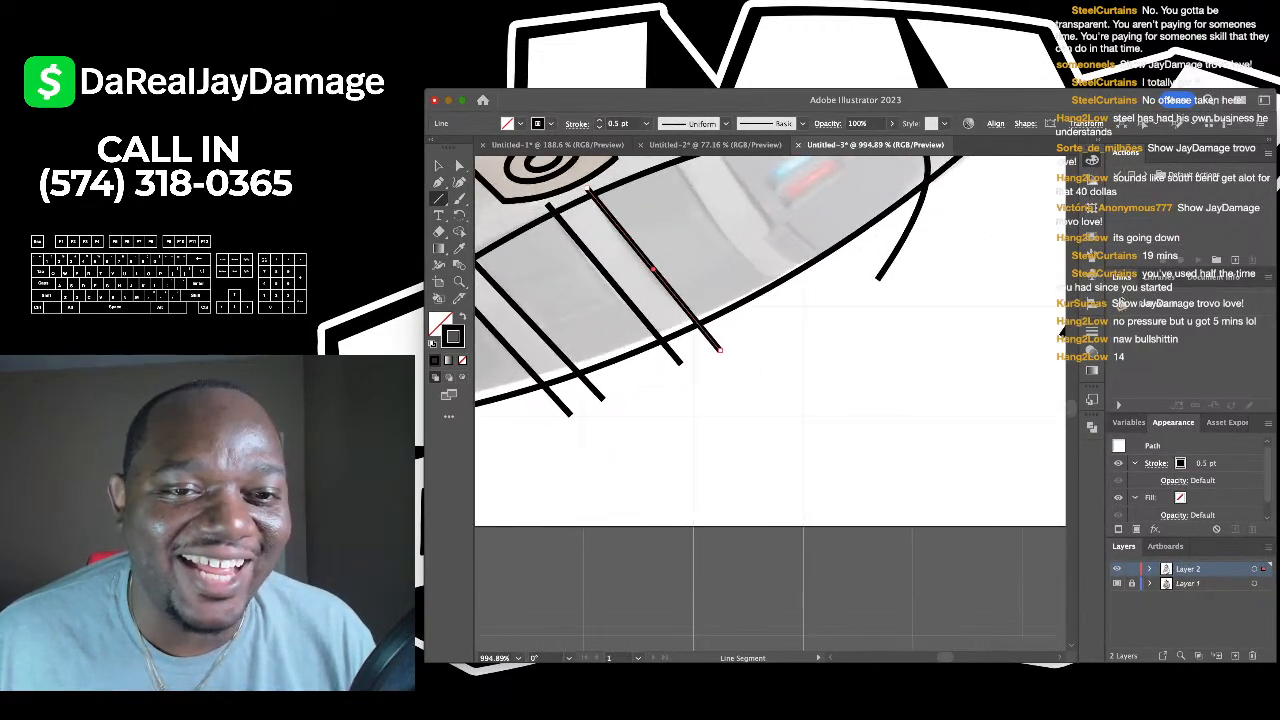
scroll(769, 392, up, 1)
drag(620, 250, 762, 433)
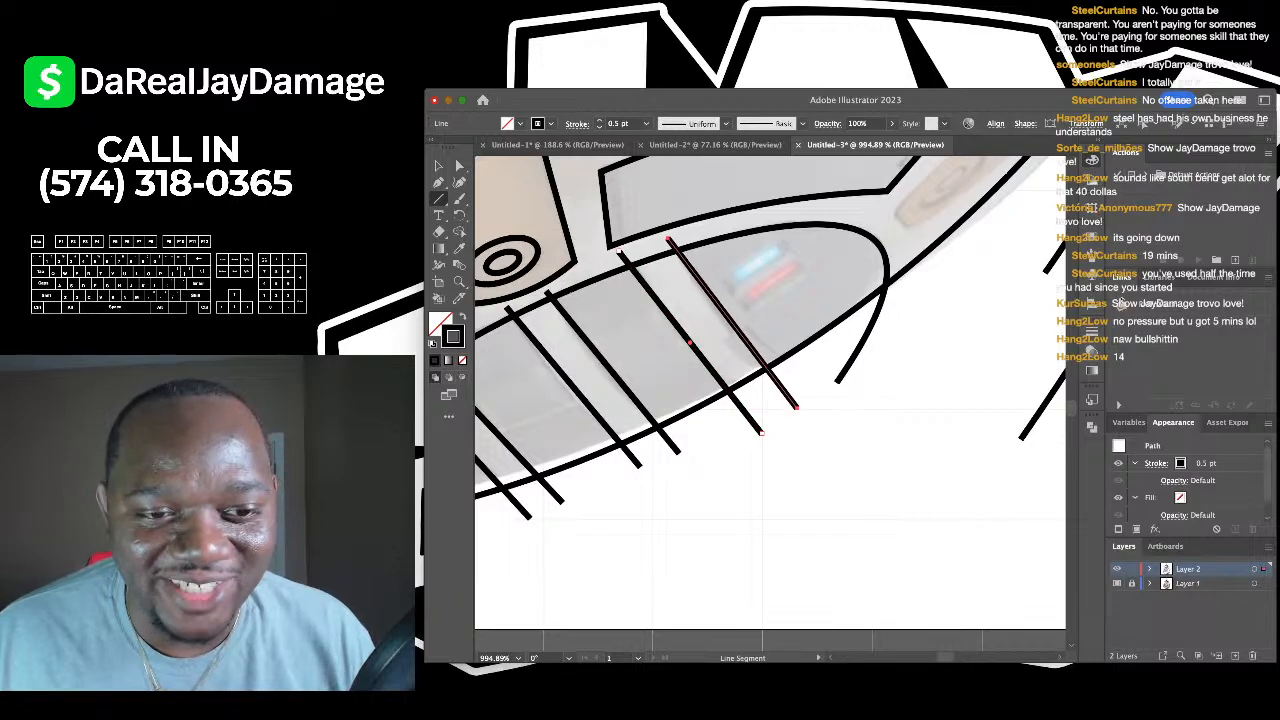
scroll(810, 415, down, 5)
scroll(780, 400, down, 1)
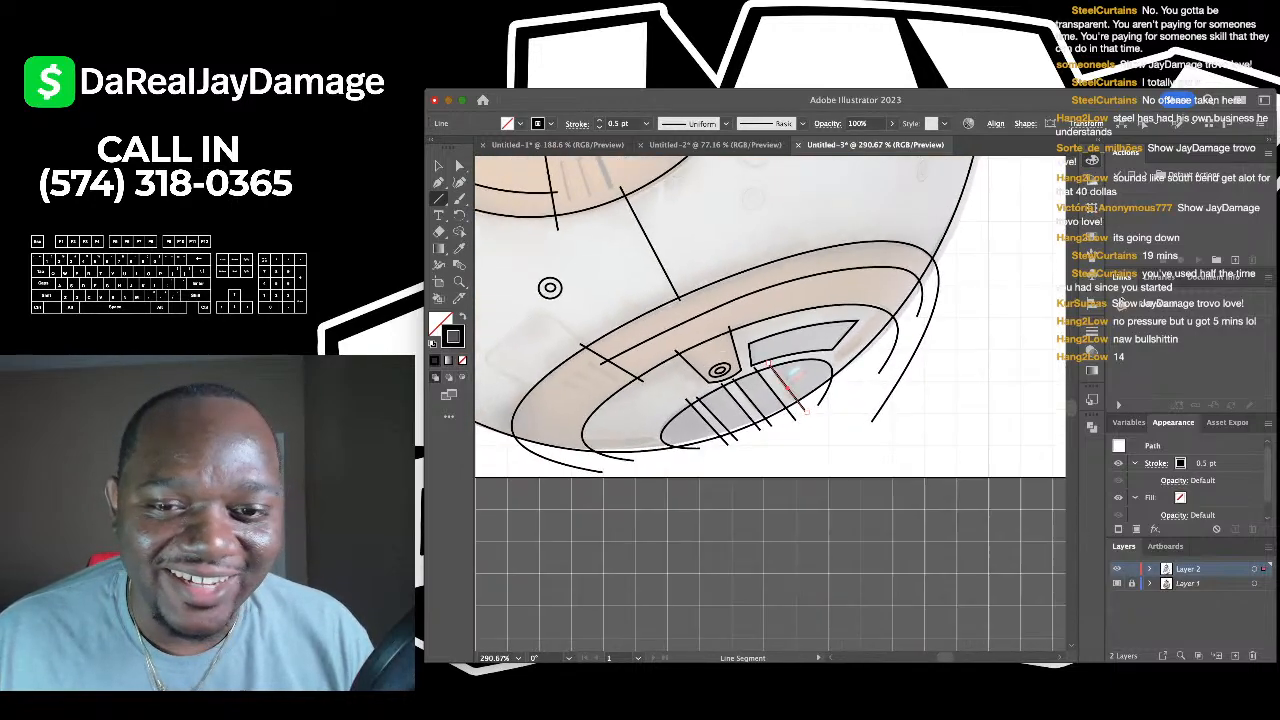
- Deselect everything, zoom out to review the whole droid, then ready the Pen on the body
key(v)
key(ctrl+shift+a)
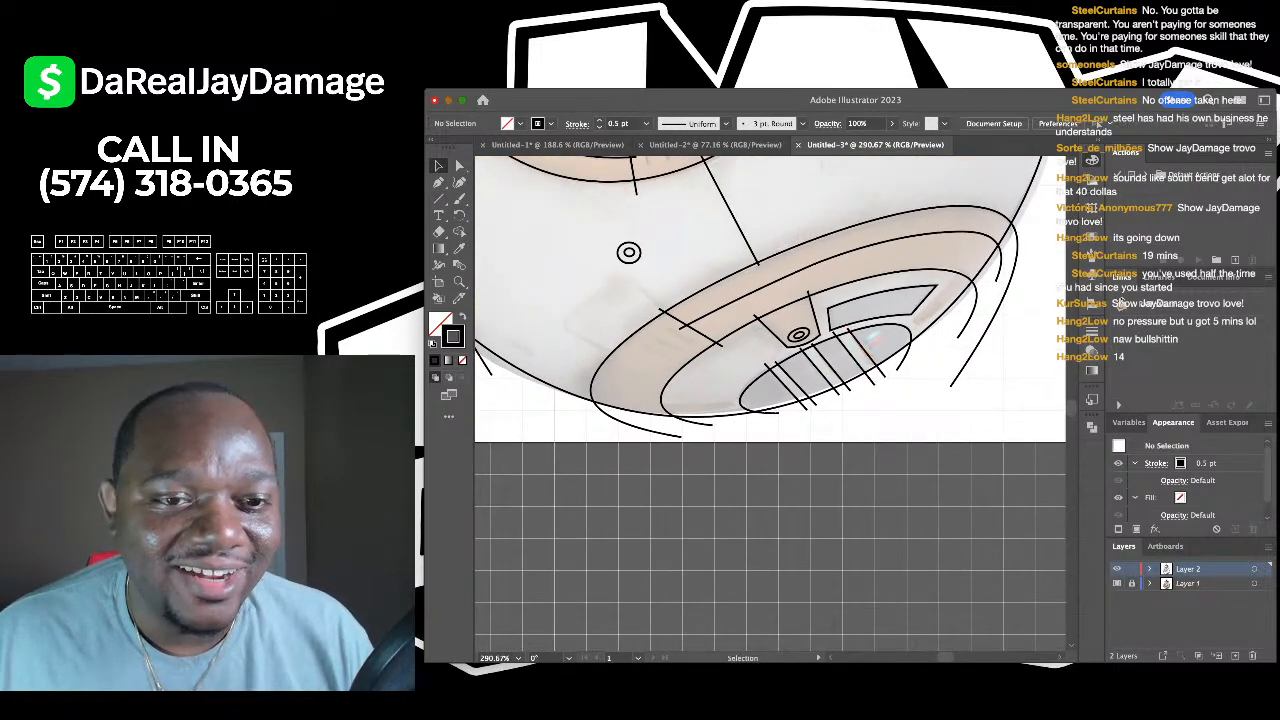
scroll(650, 297, down, 5)
scroll(650, 290, up, 7)
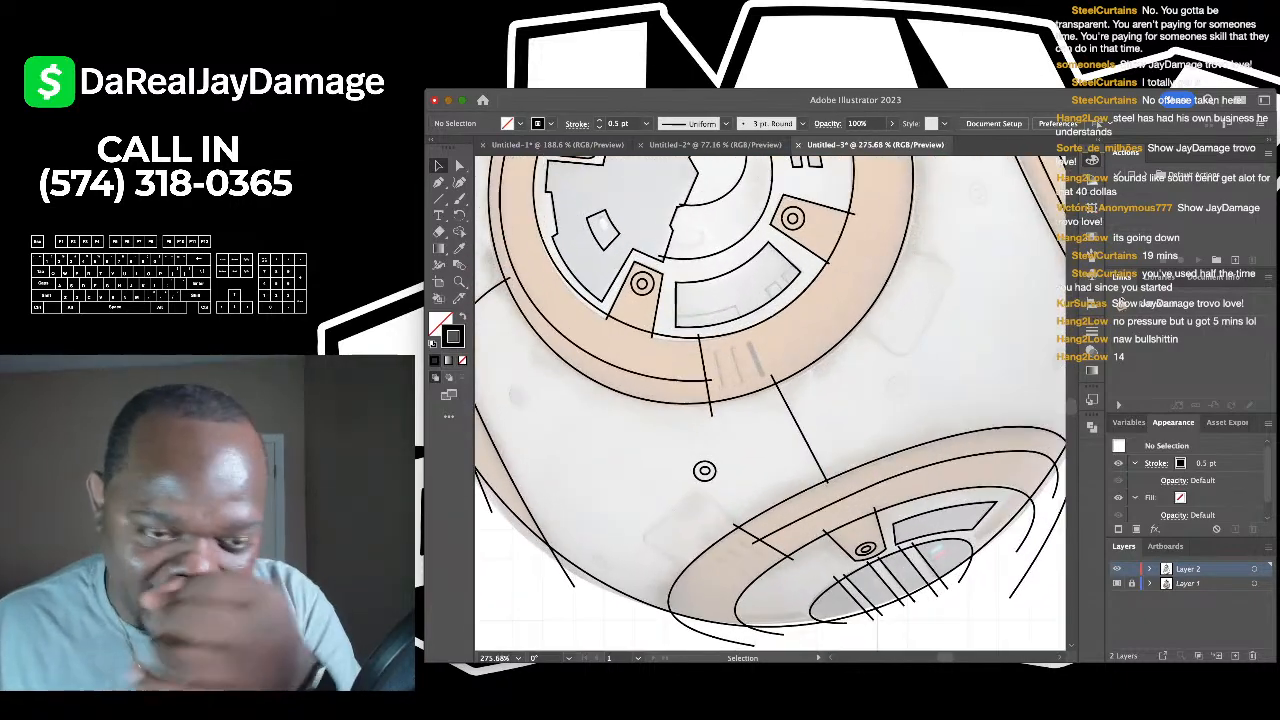
scroll(650, 290, down, 4)
scroll(650, 290, down, 3)
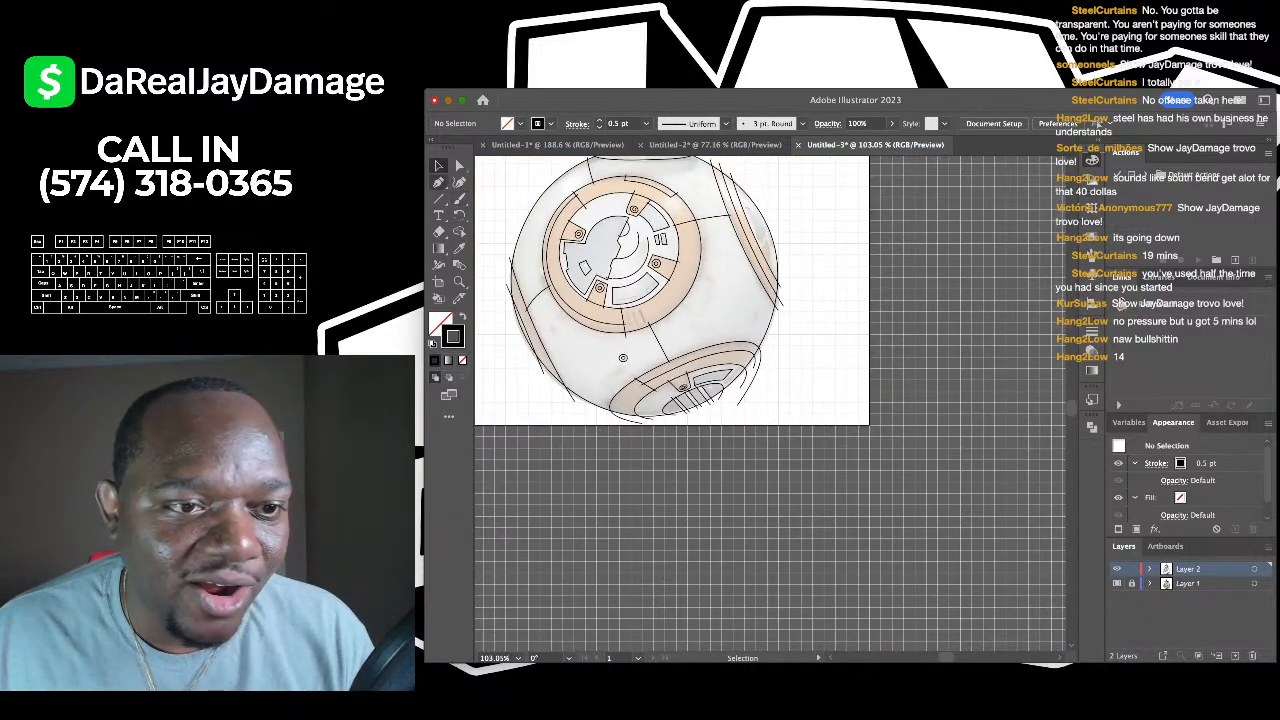
key(p)
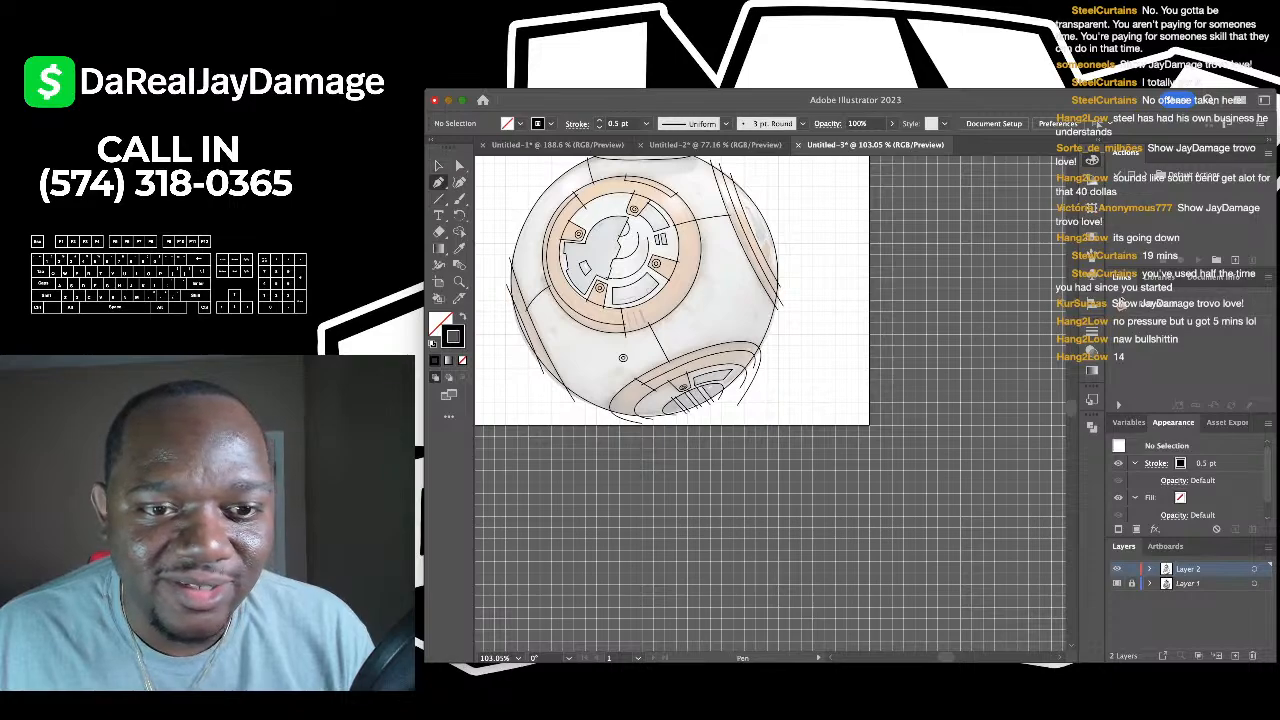
scroll(722, 316, up, 4)
- Draw a rough four-sided outline around the small panel on the droid's body
click(647, 316)
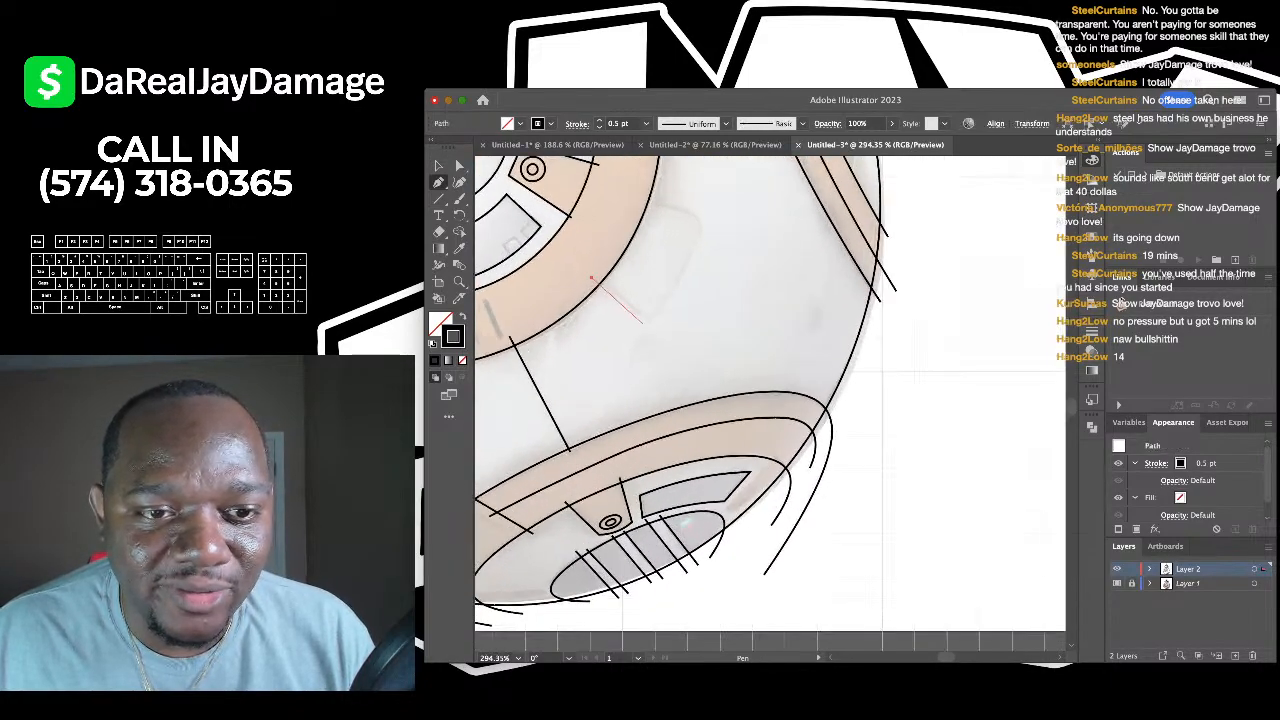
click(703, 218)
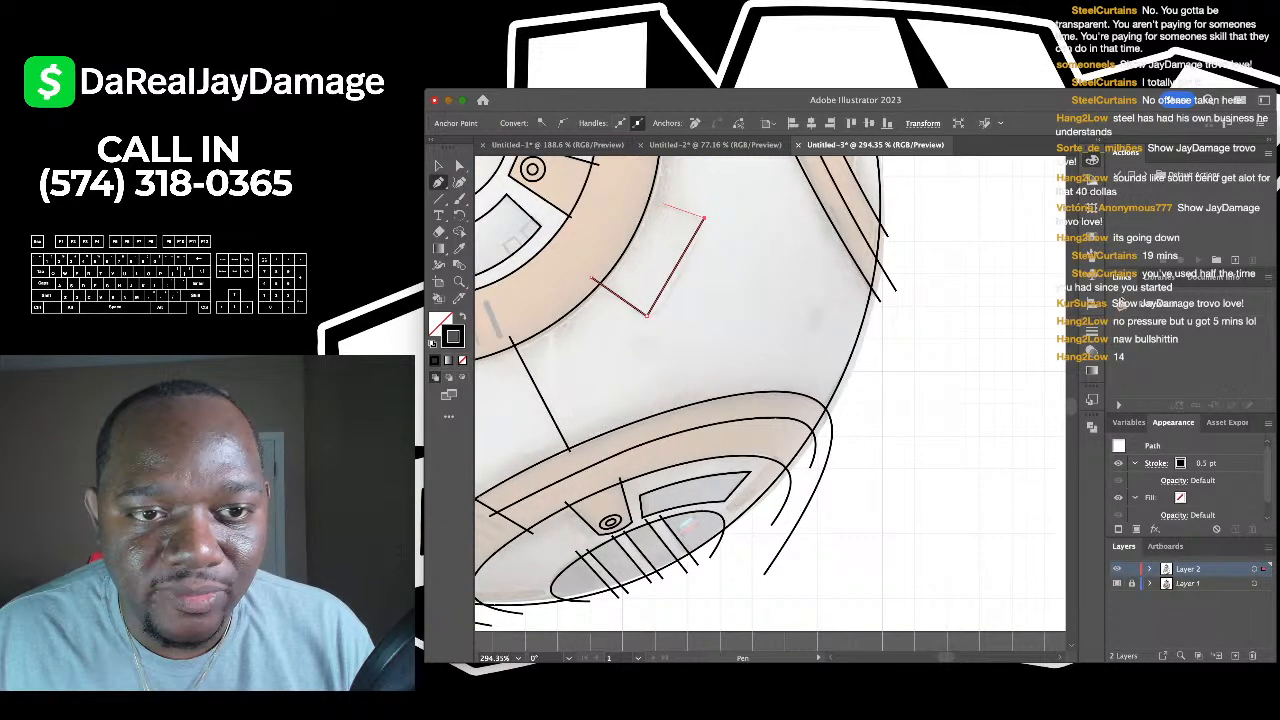
click(630, 192)
click(459, 182)
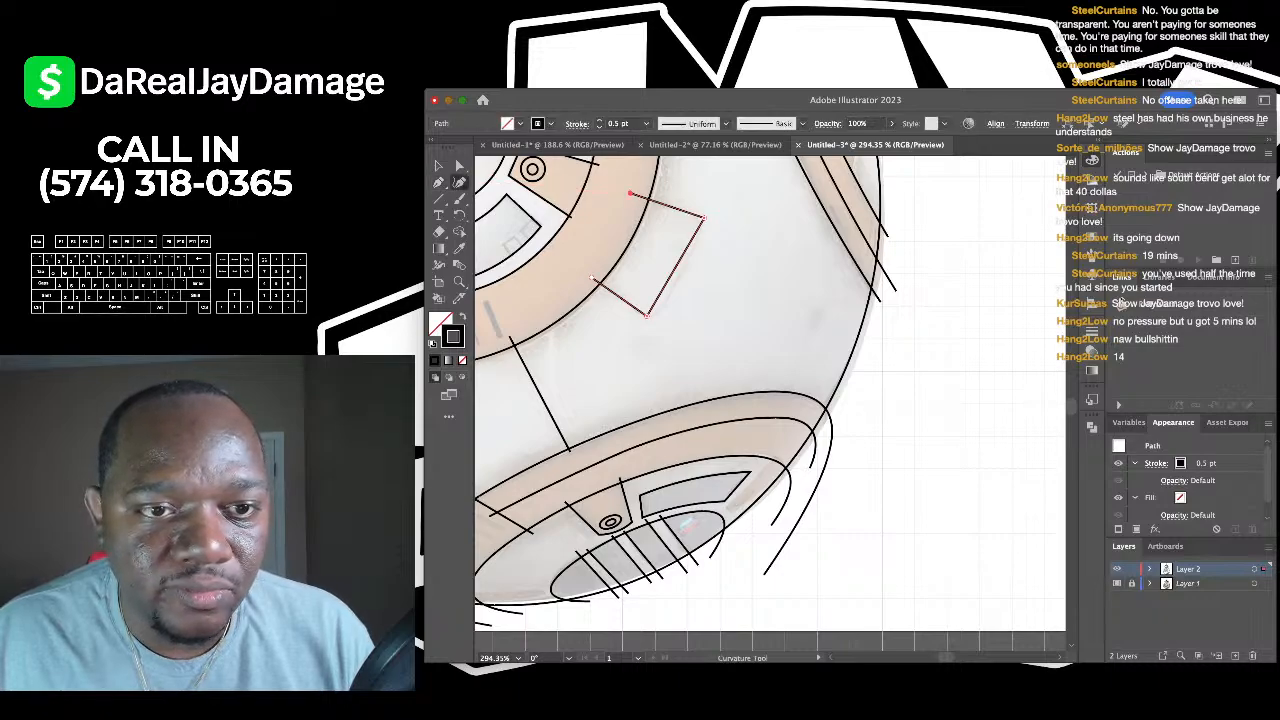
key(p)
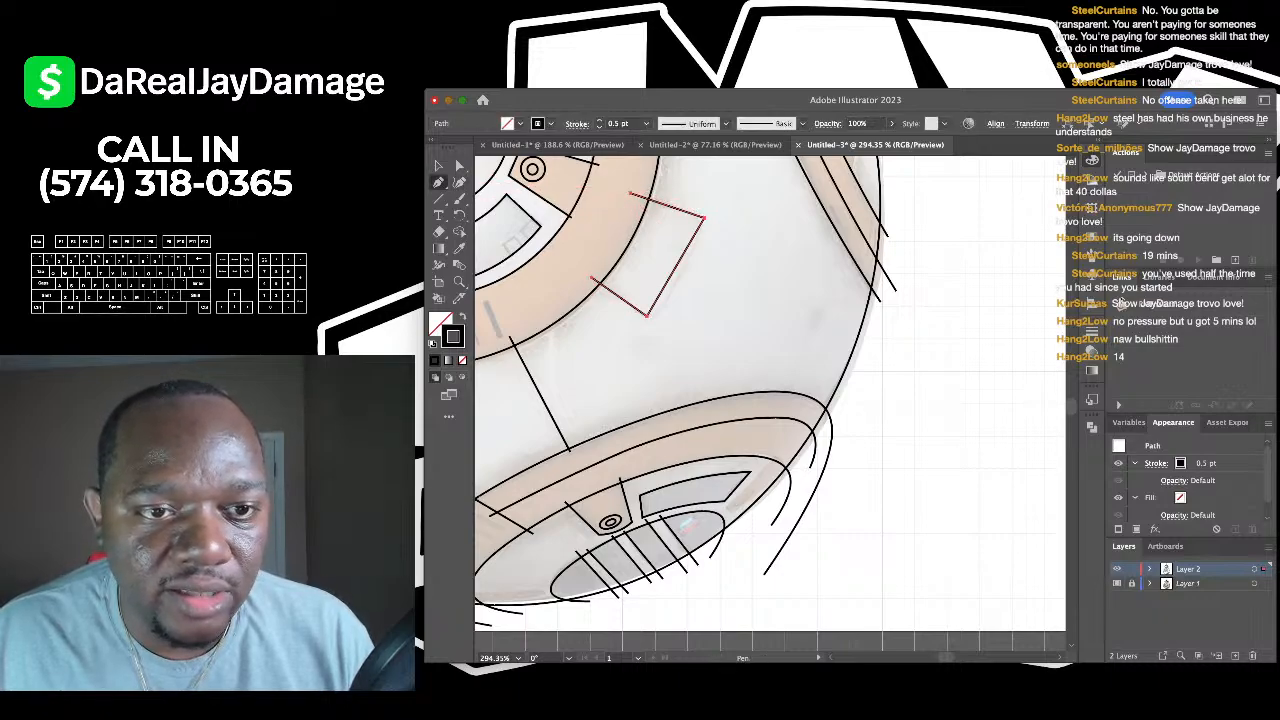
click(630, 193)
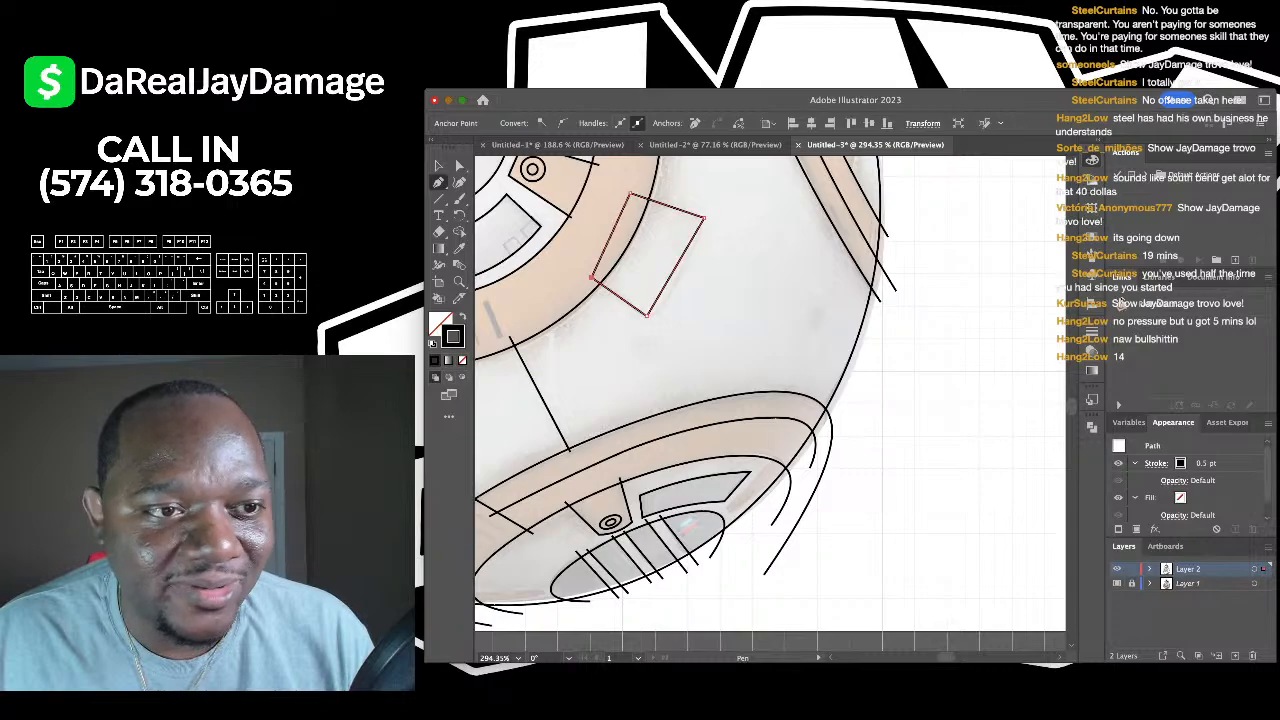
- Nudge the draft outline's top-right corner, then delete the whole outline
key(v)
scroll(699, 251, up, 3)
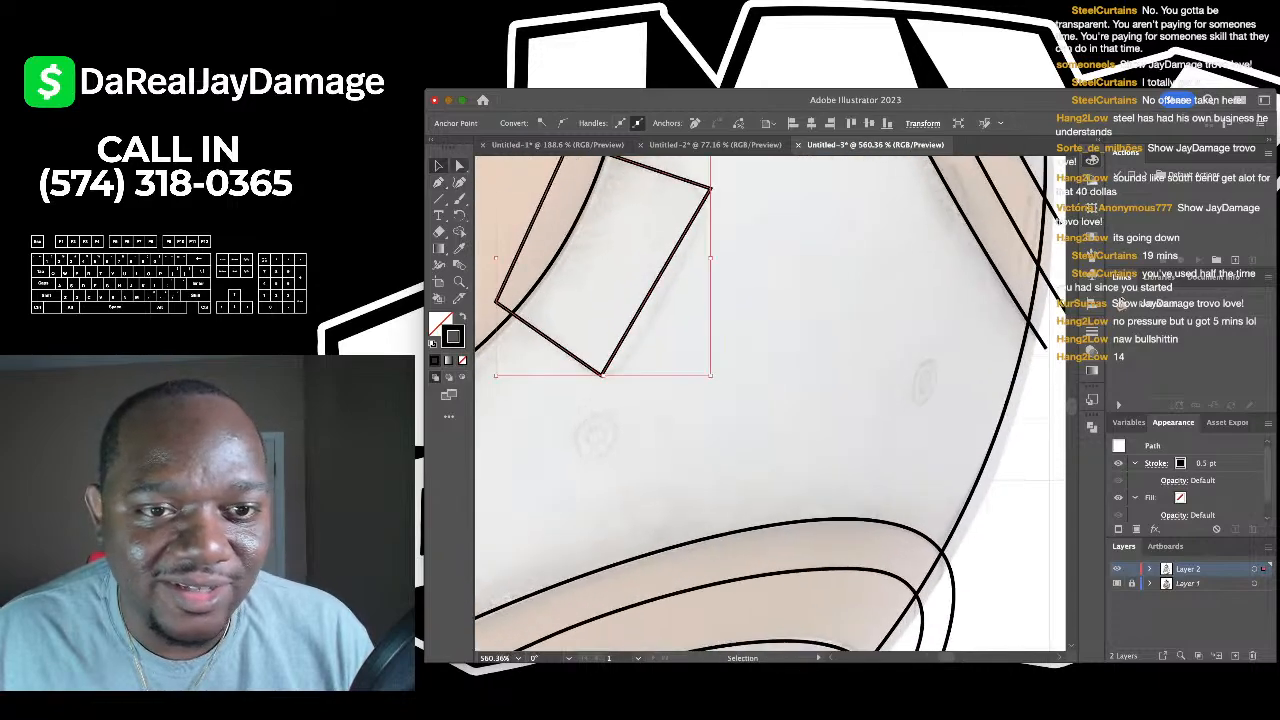
key(a)
scroll(691, 170, up, 6)
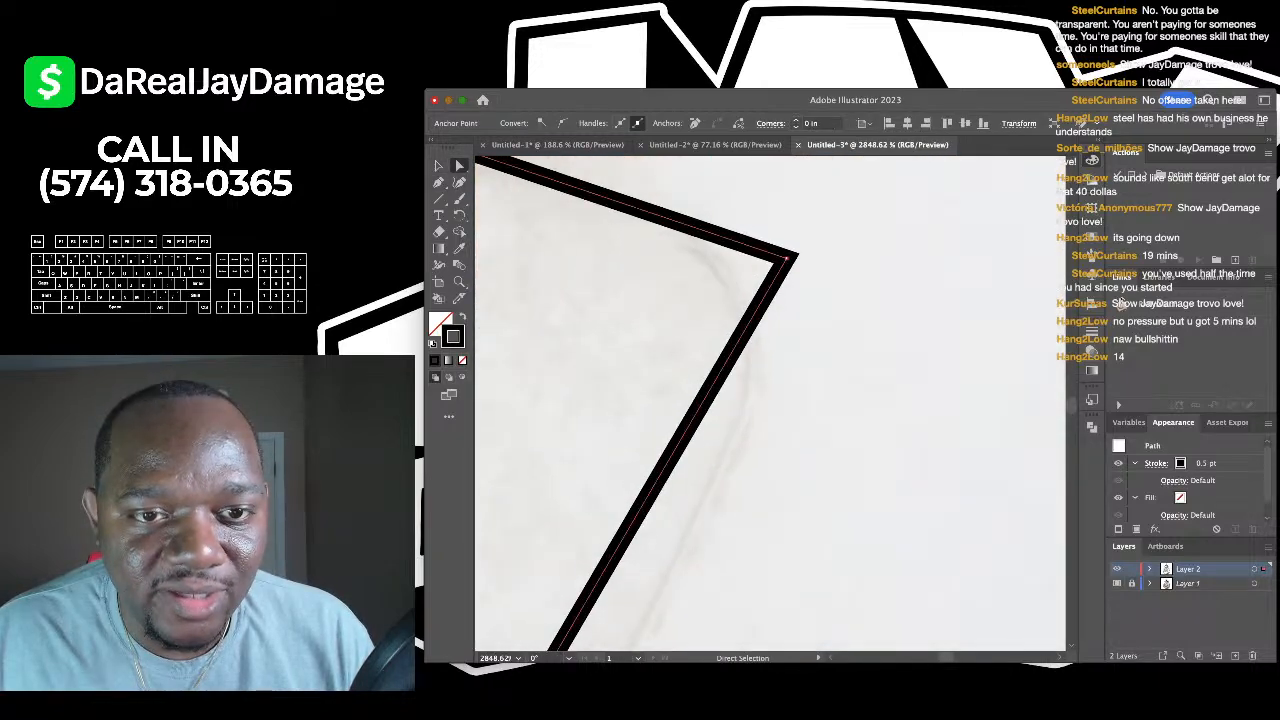
scroll(770, 300, down, 5)
key(shift+grave)
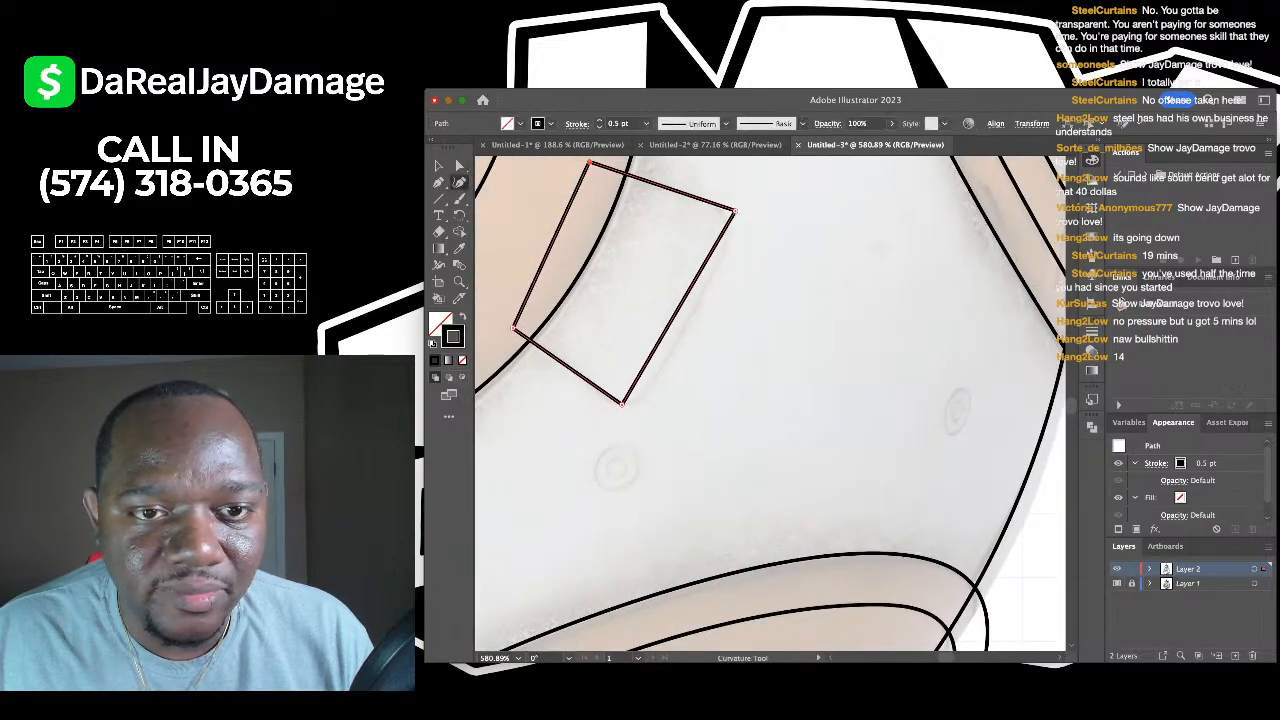
drag(735, 210, 731, 222)
key(BackSpace)
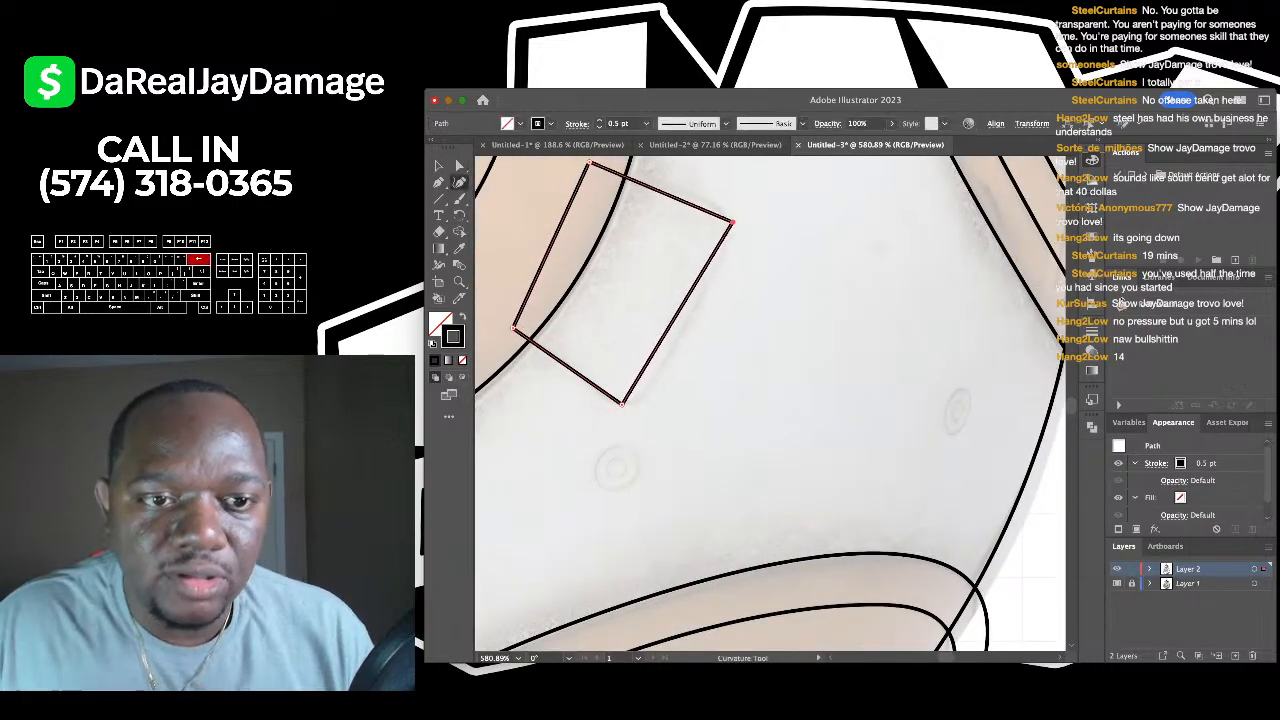
key(BackSpace)
- Place six Pen anchors around the small body panel's outline
key(p)
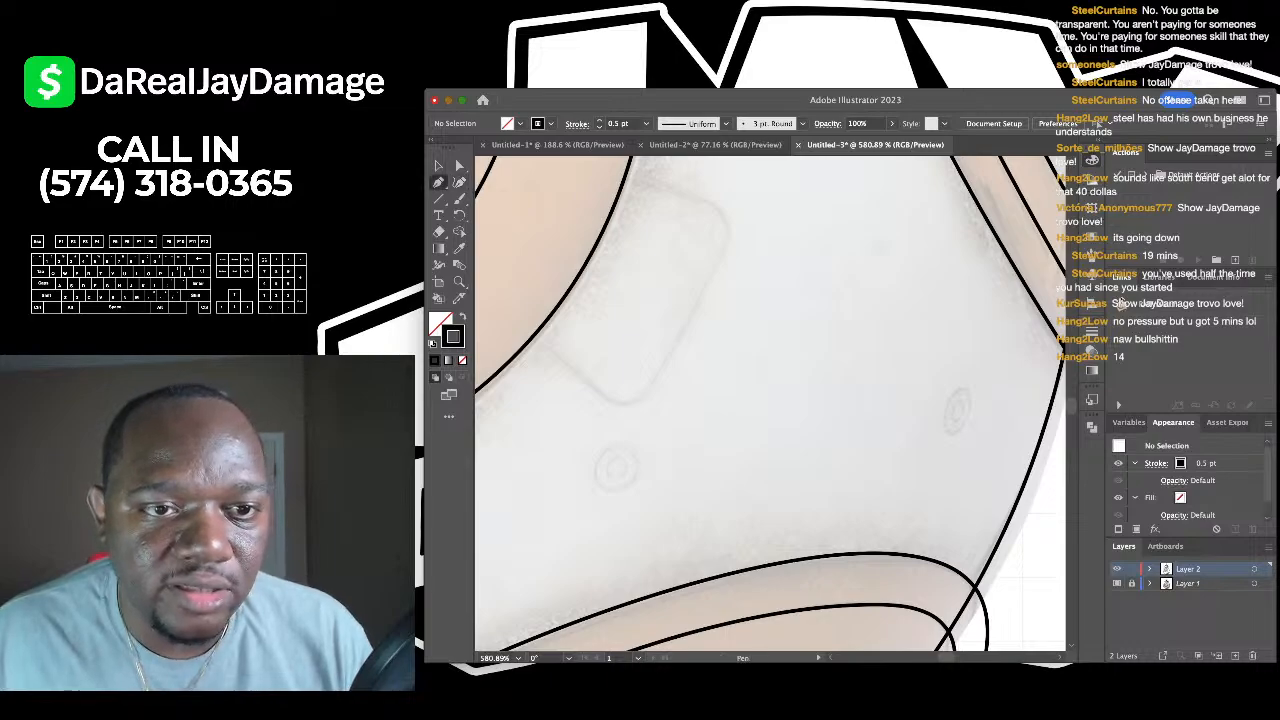
click(610, 170)
click(714, 203)
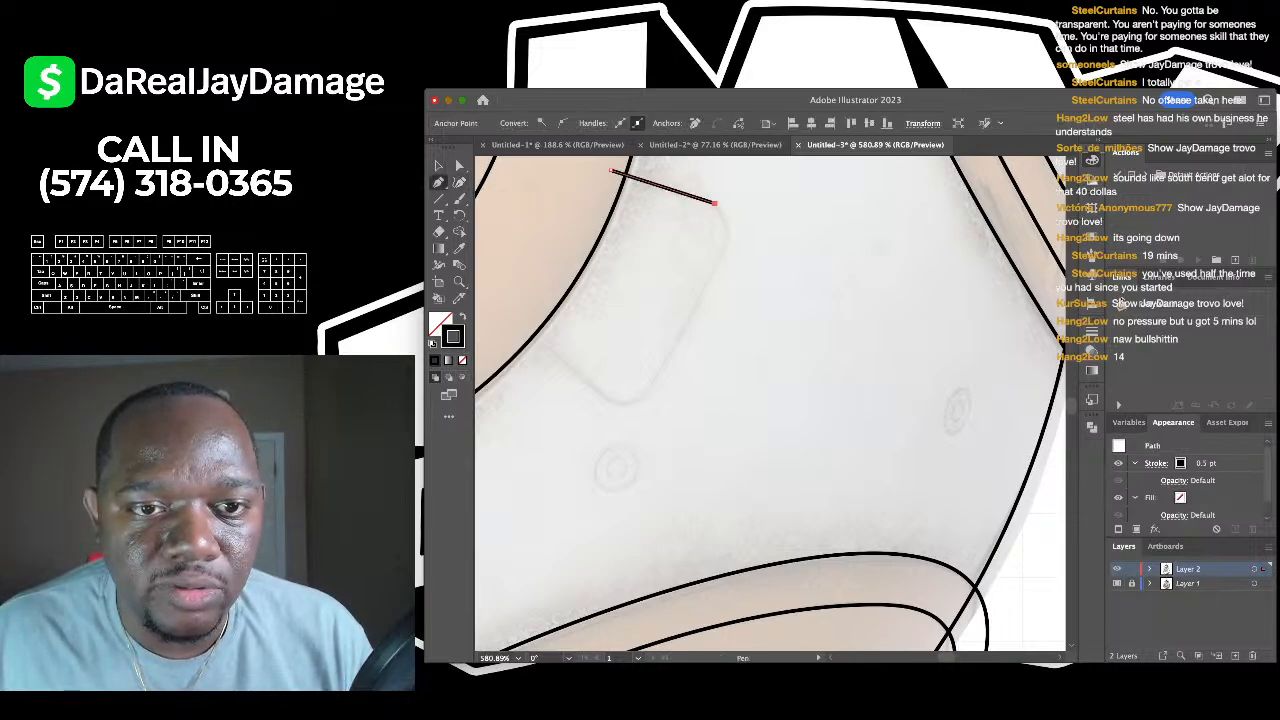
click(724, 246)
click(648, 390)
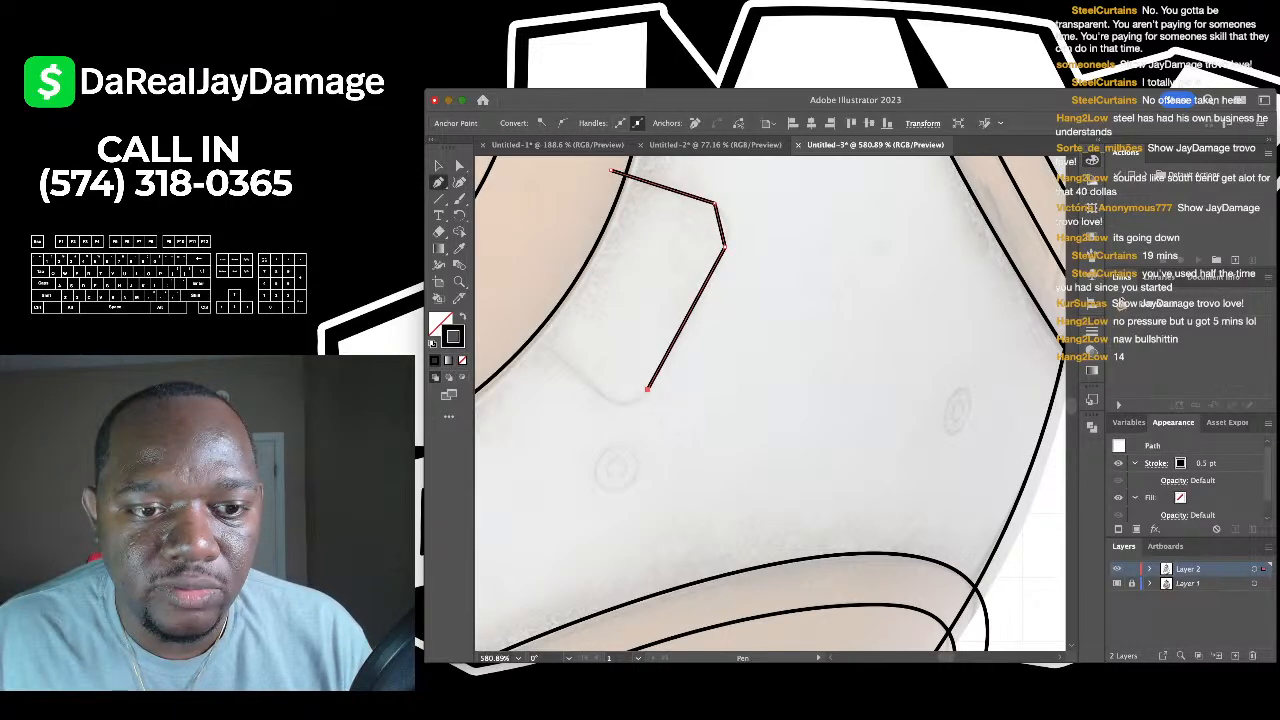
click(597, 392)
click(522, 328)
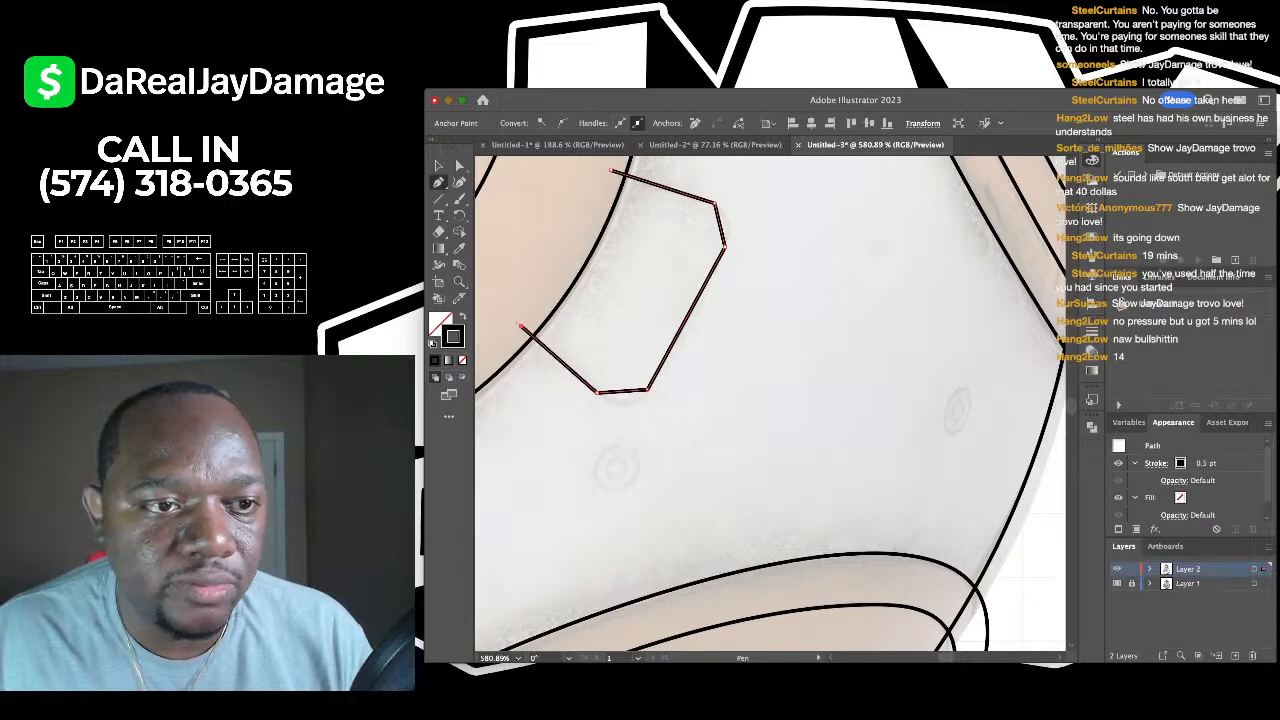
- Round off the panel's upper-right and bottom corners with the Curvature tool, then deselect
click(460, 183)
scroll(698, 238, up, 5)
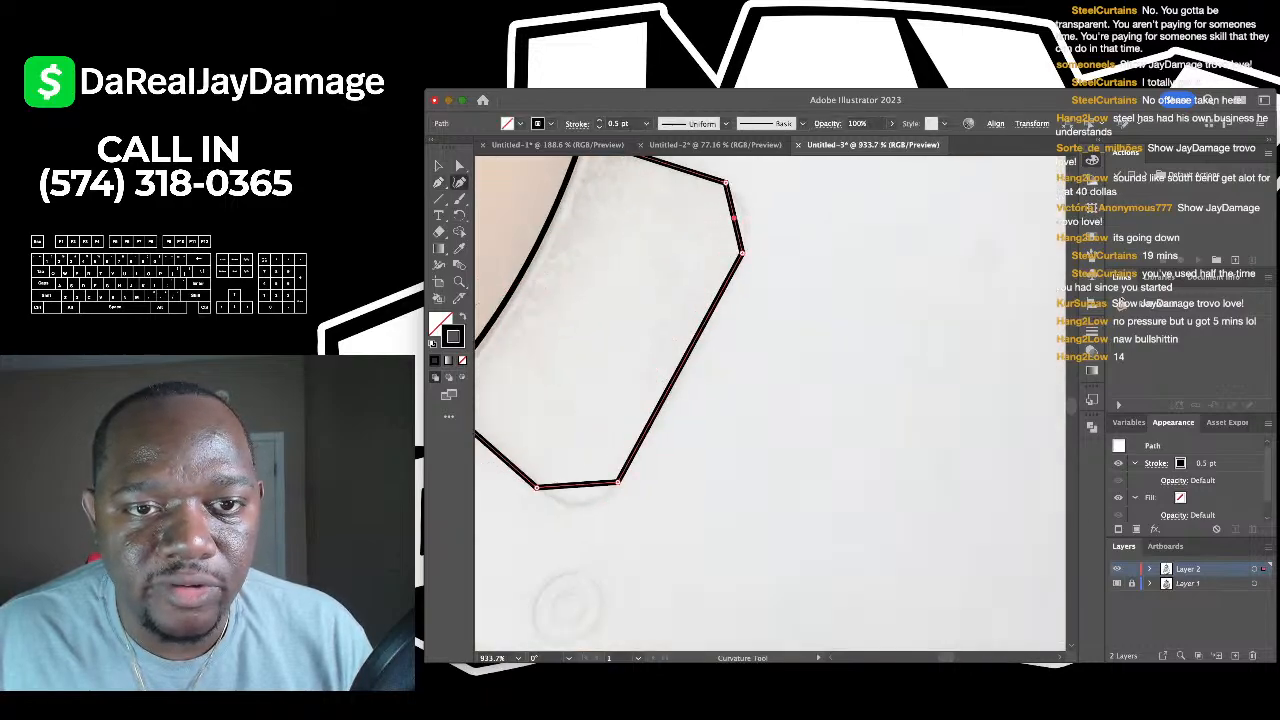
drag(734, 217, 745, 207)
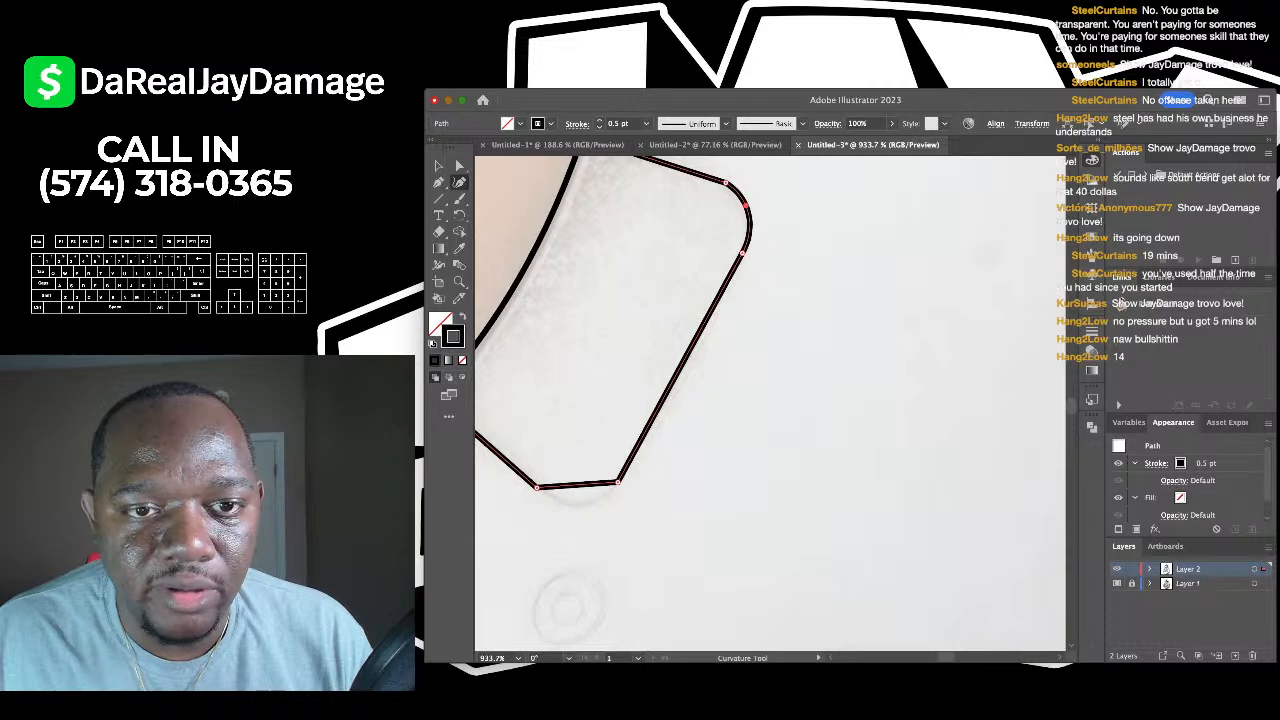
scroll(700, 350, down, 5)
scroll(700, 350, left, 3)
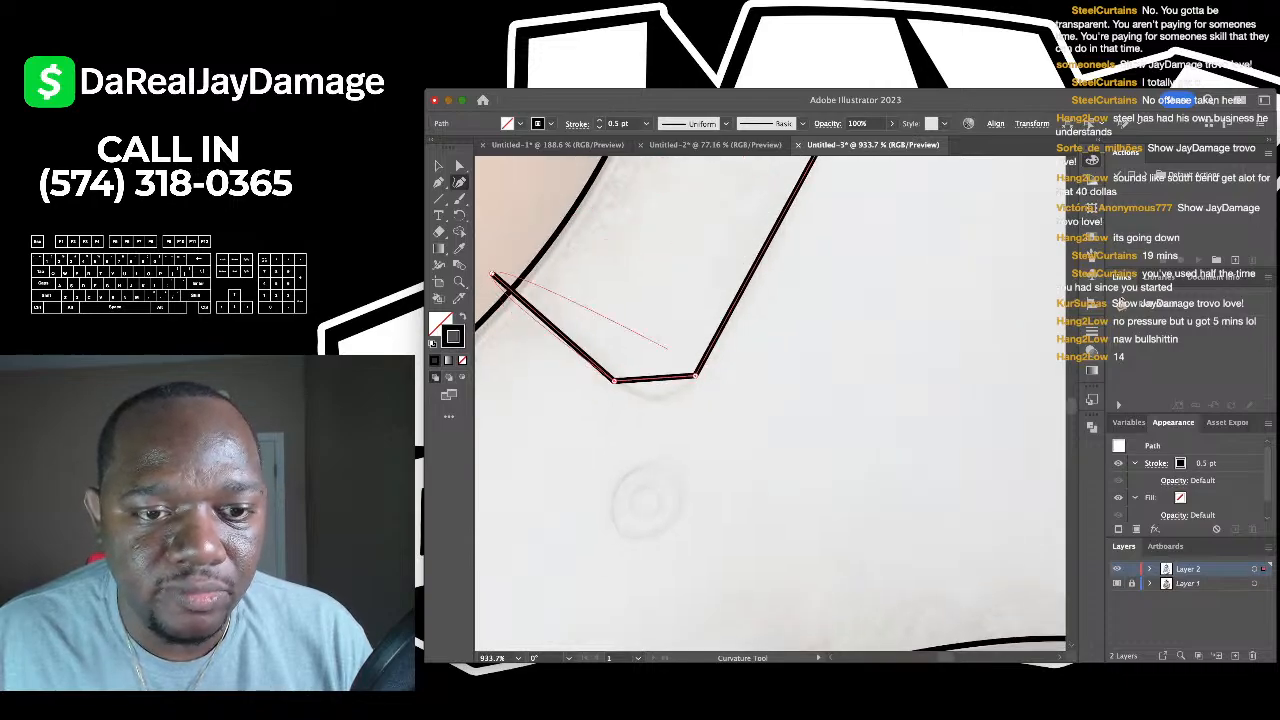
drag(655, 378, 676, 395)
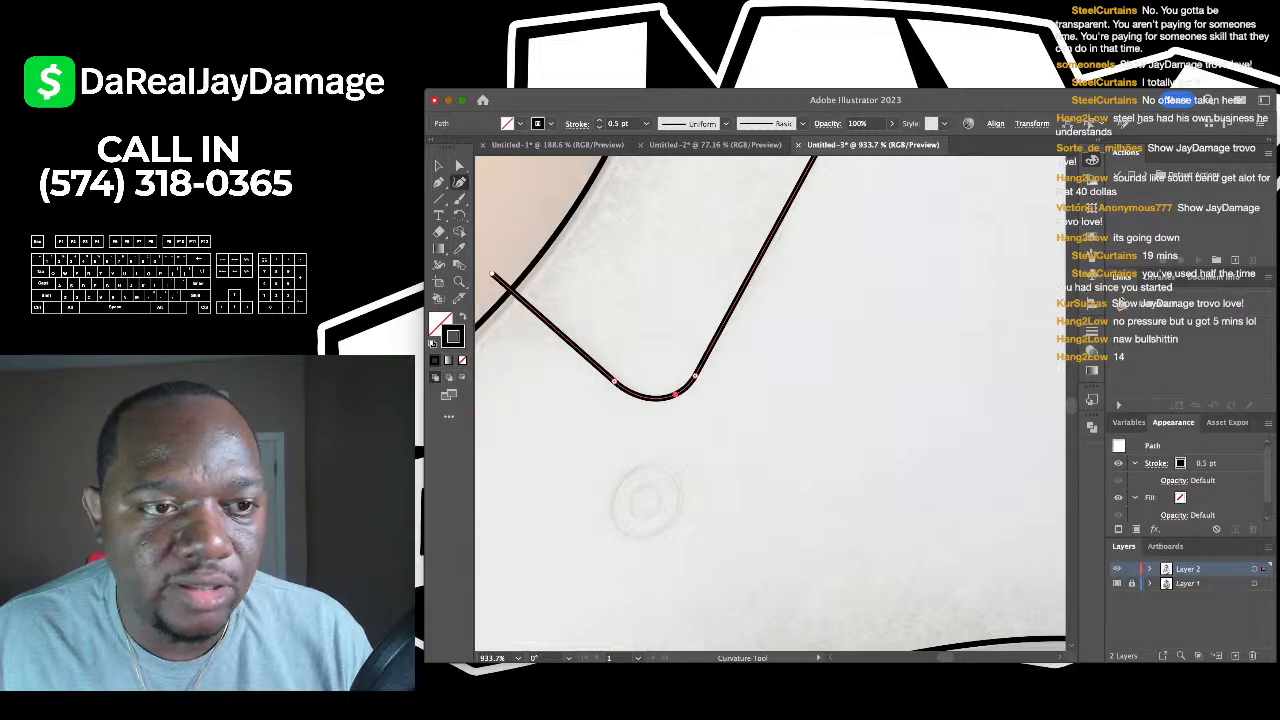
key(v)
key(super+shift+a)
scroll(770, 400, down, 2)
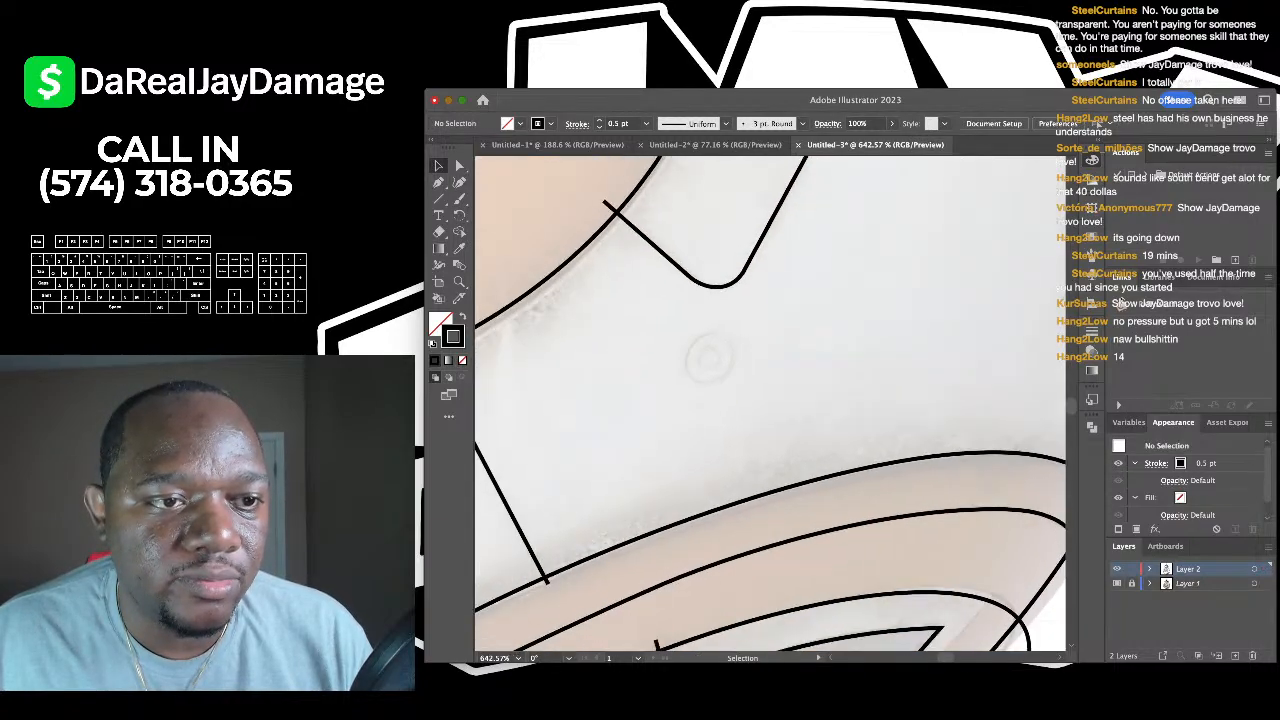
- Draw a circle over the round body detail plus a smaller circle inside, then deselect
key(backslash)
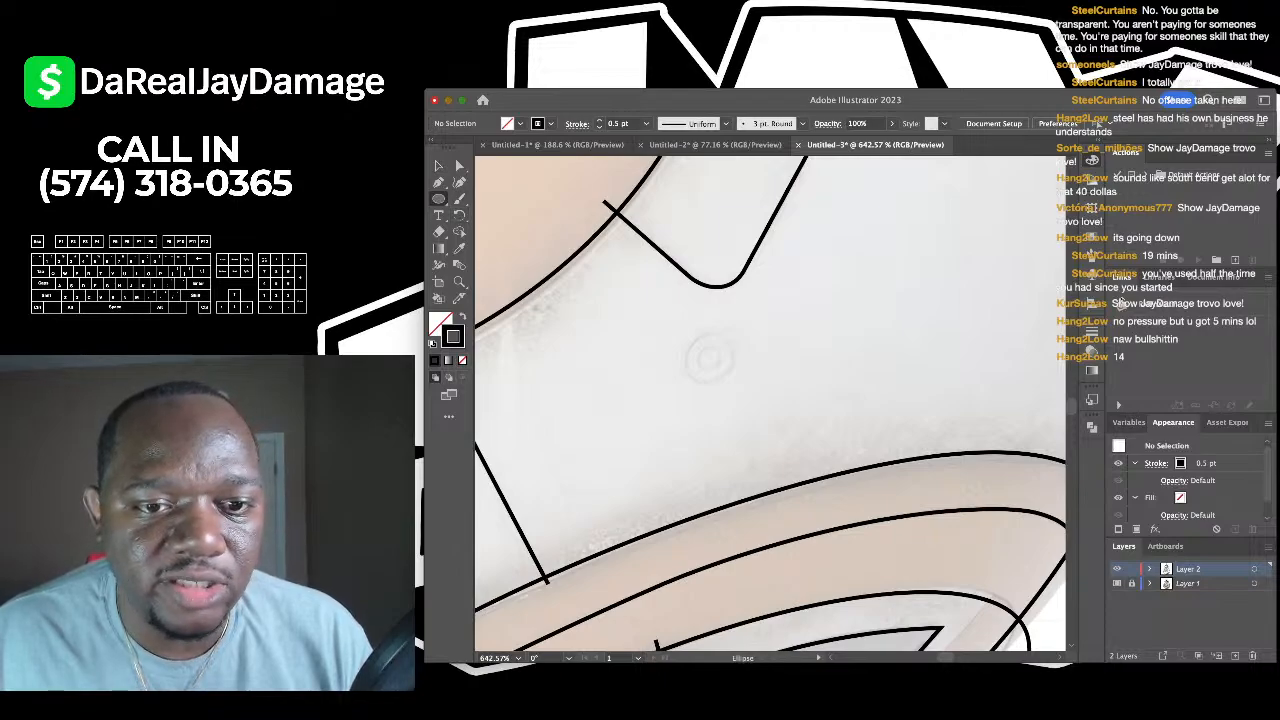
scroll(707, 355, up, 2)
drag(738, 306, 657, 391)
mouse_move(718, 334)
mouse_down()
mouse_move(679, 372)
mouse_move(726, 338)
mouse_up()
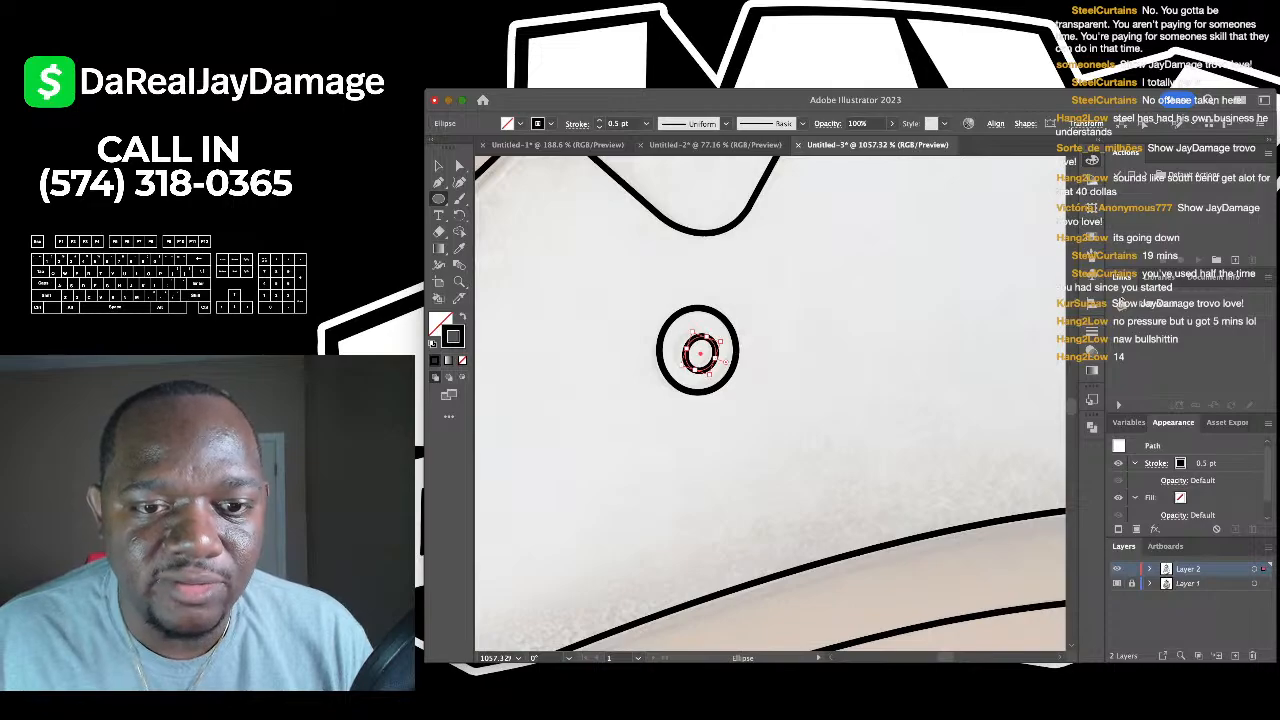
key(v)
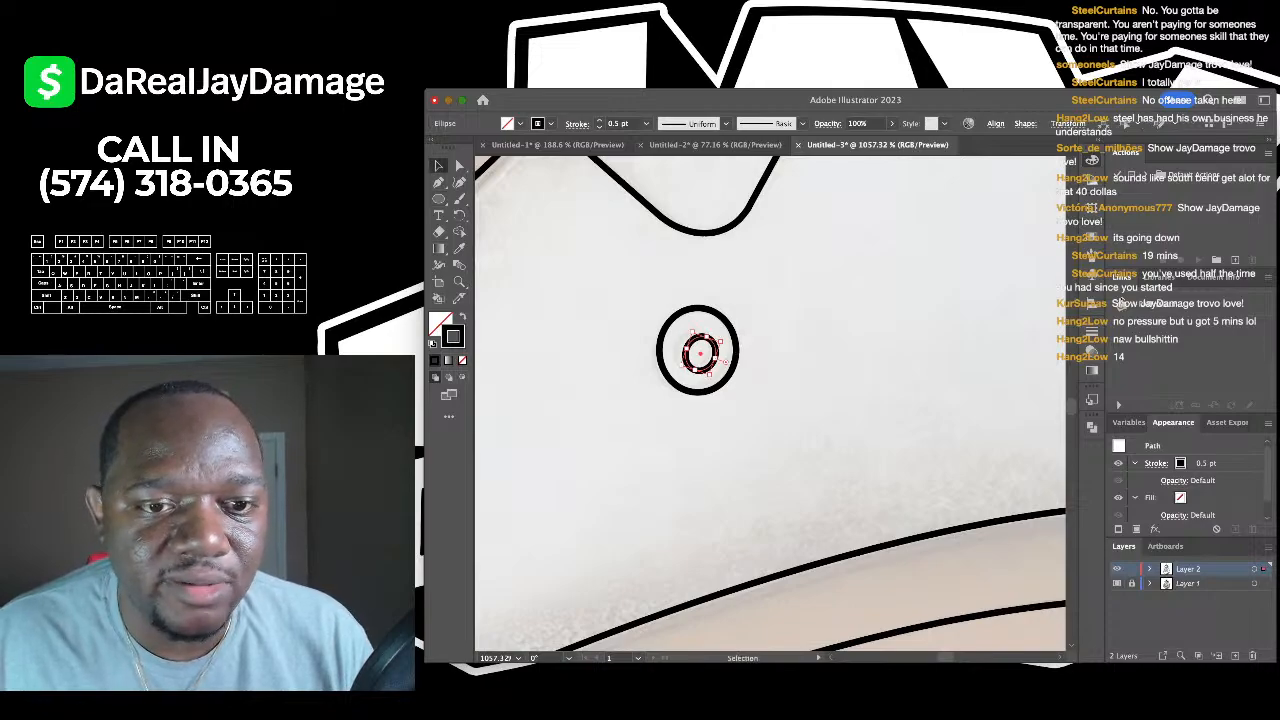
key(super+shift+a)
scroll(700, 350, down, 10)
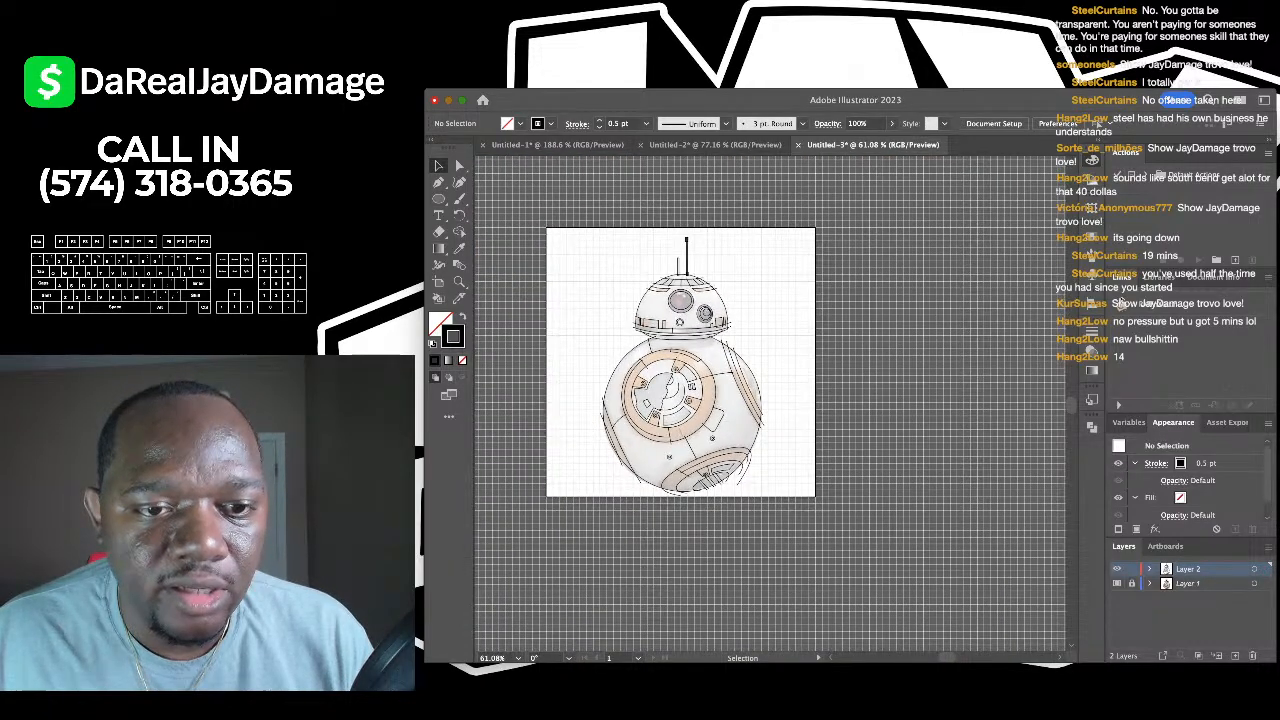
- Select all the traced BB-8 line art and group it
key(super+a)
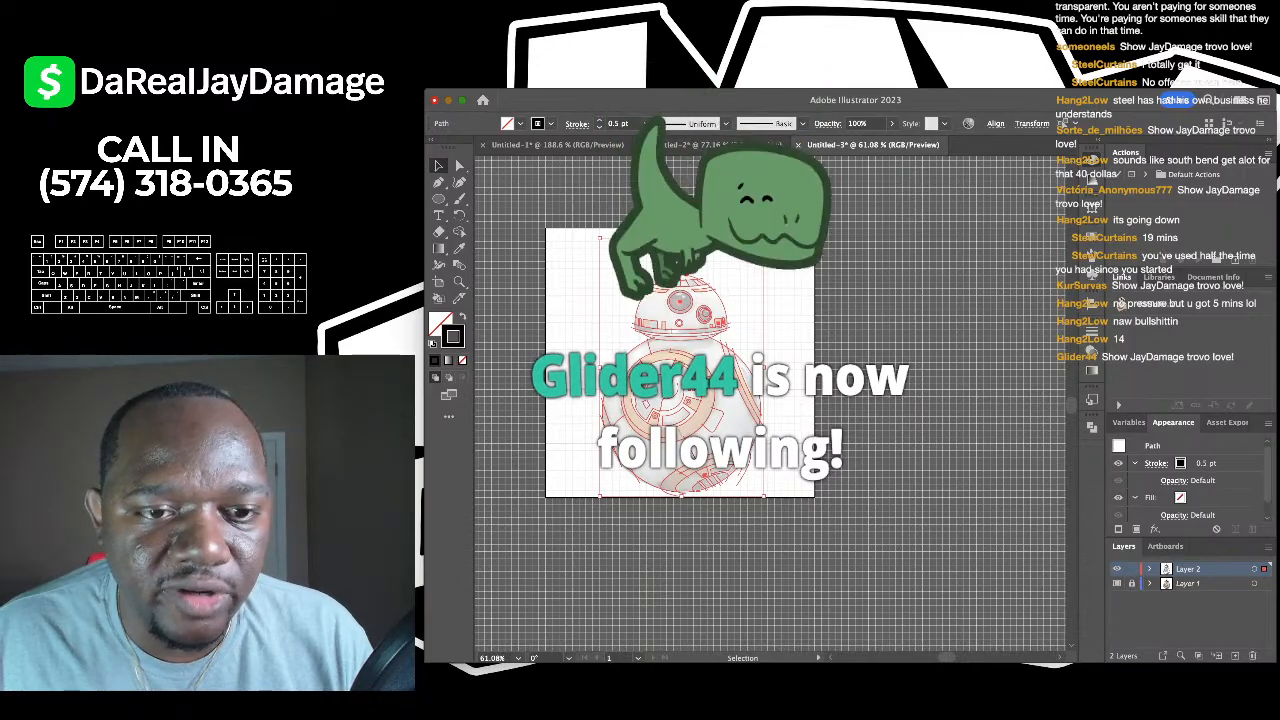
scroll(665, 309, up, 5)
scroll(770, 400, down, 3)
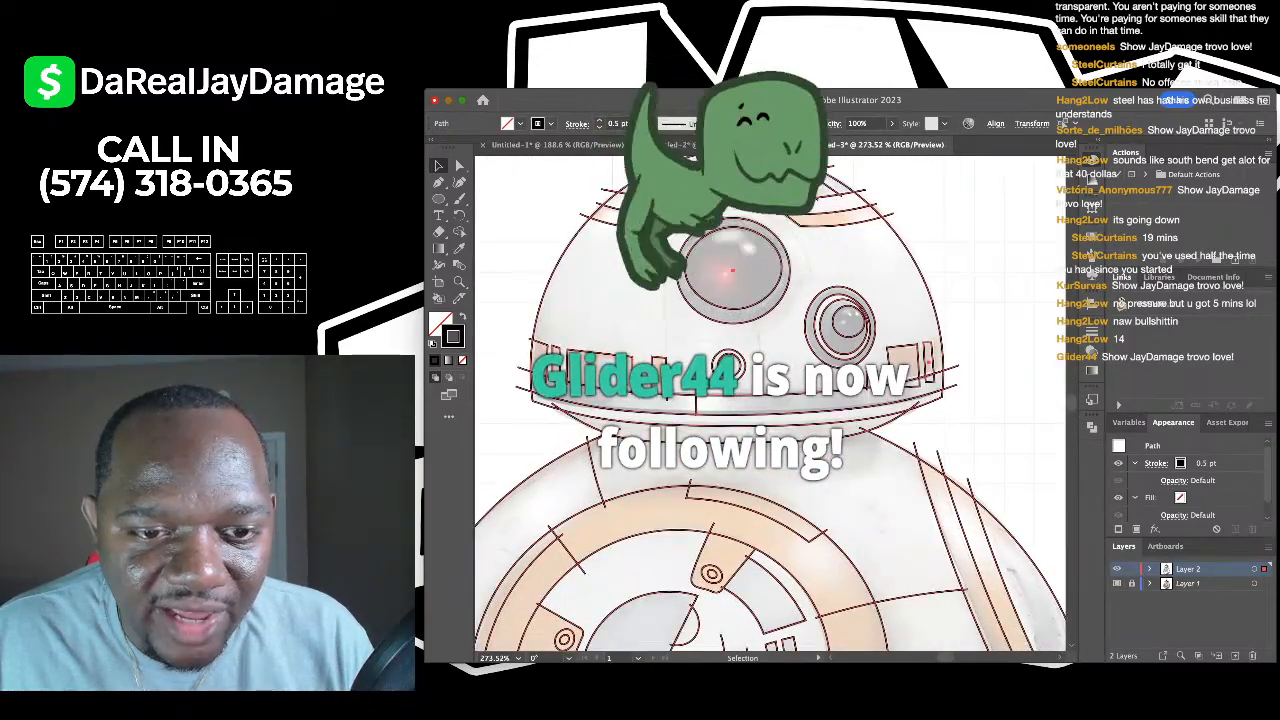
scroll(770, 400, down, 3)
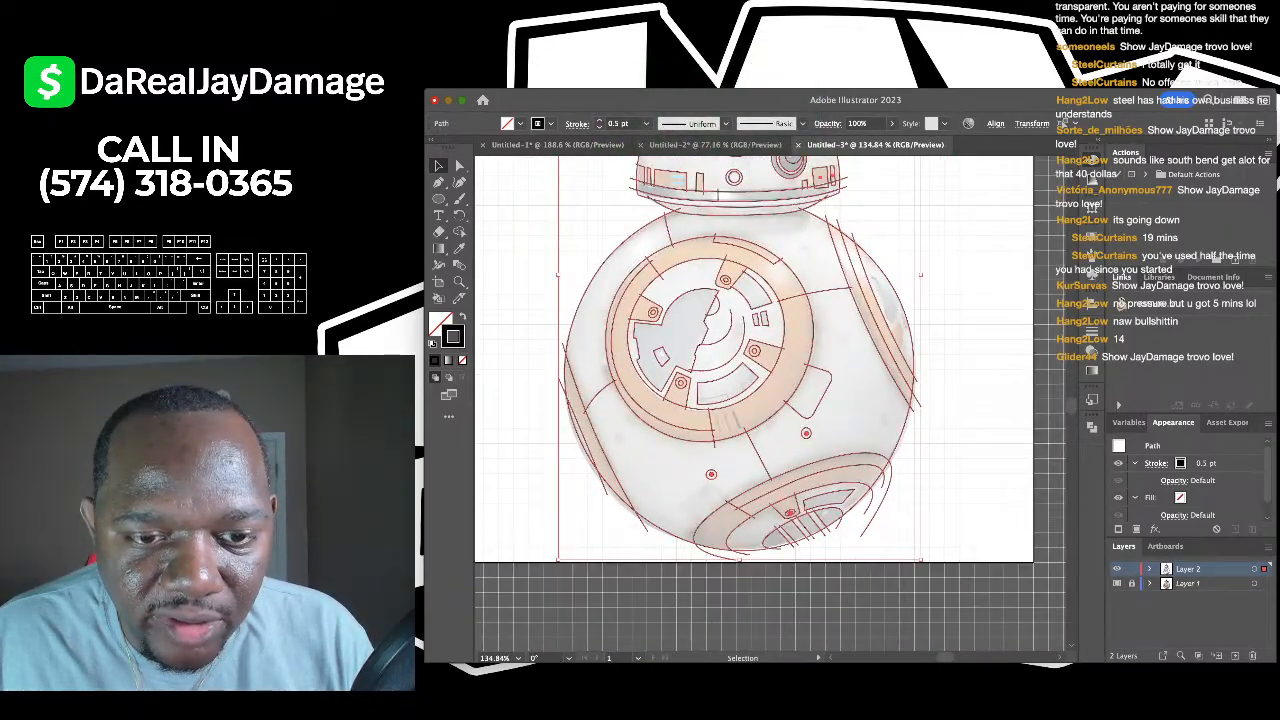
scroll(770, 400, up, 2)
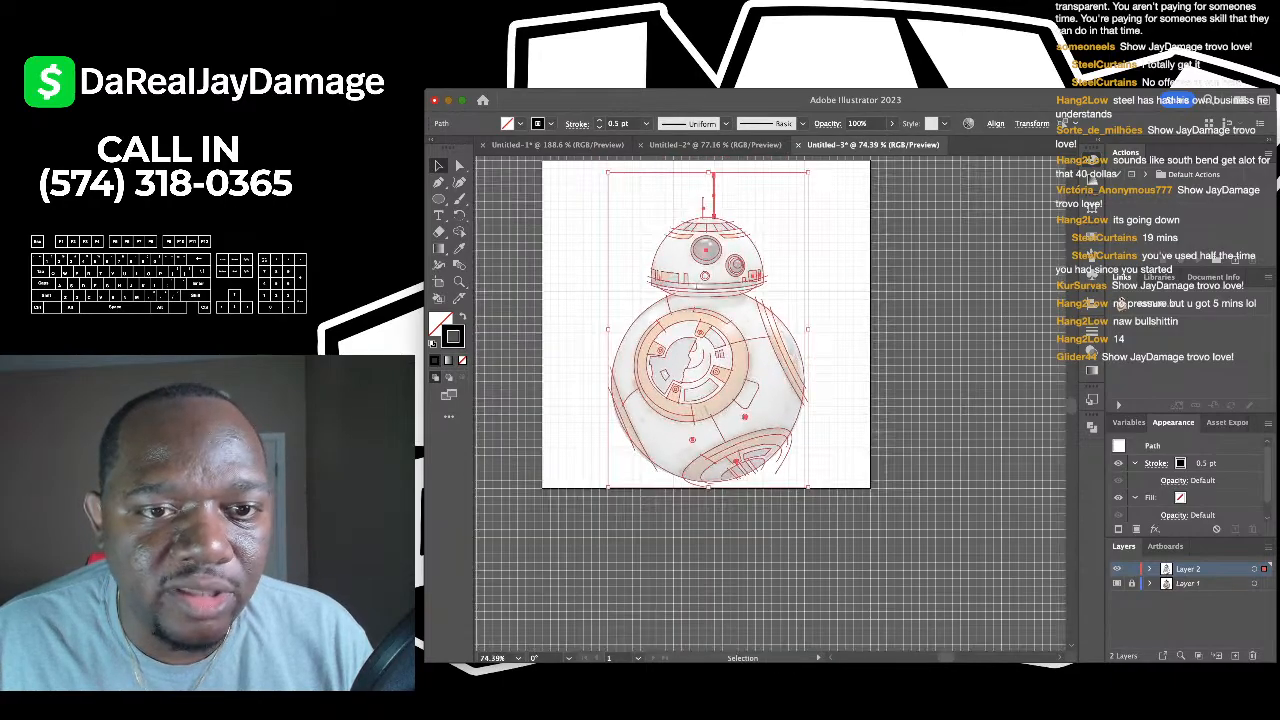
scroll(770, 400, down, 1)
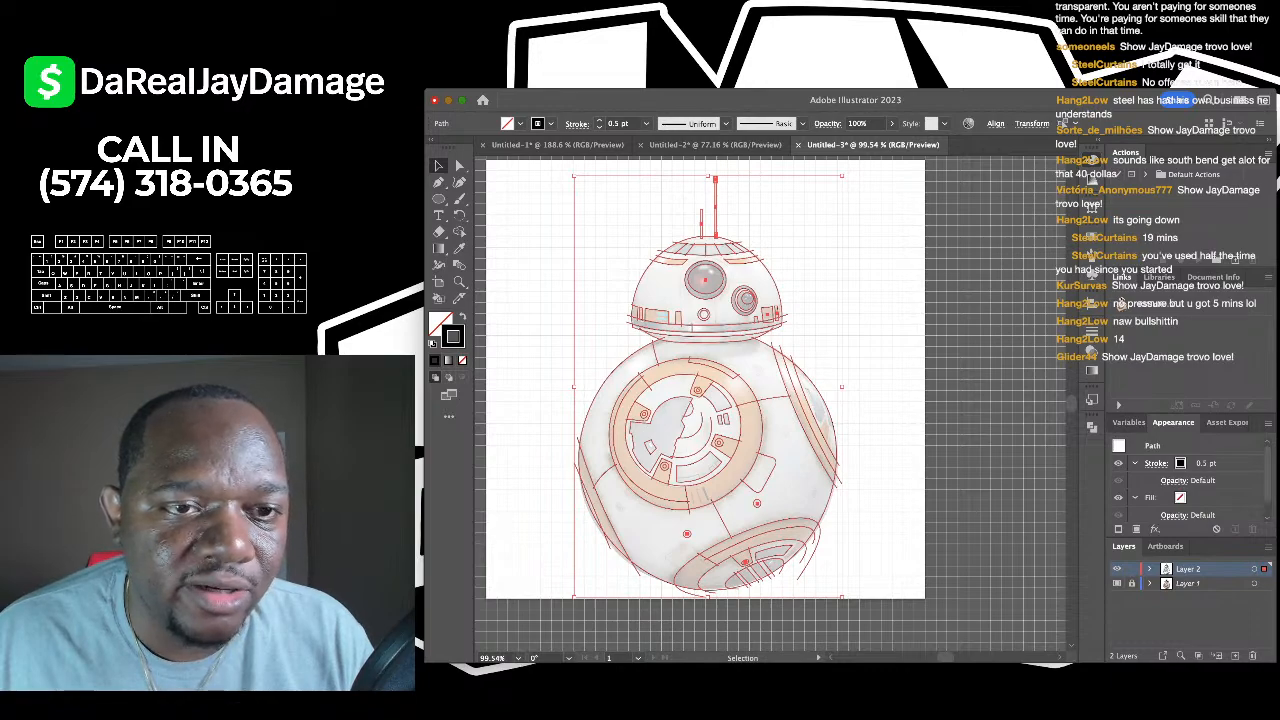
key(super+g)
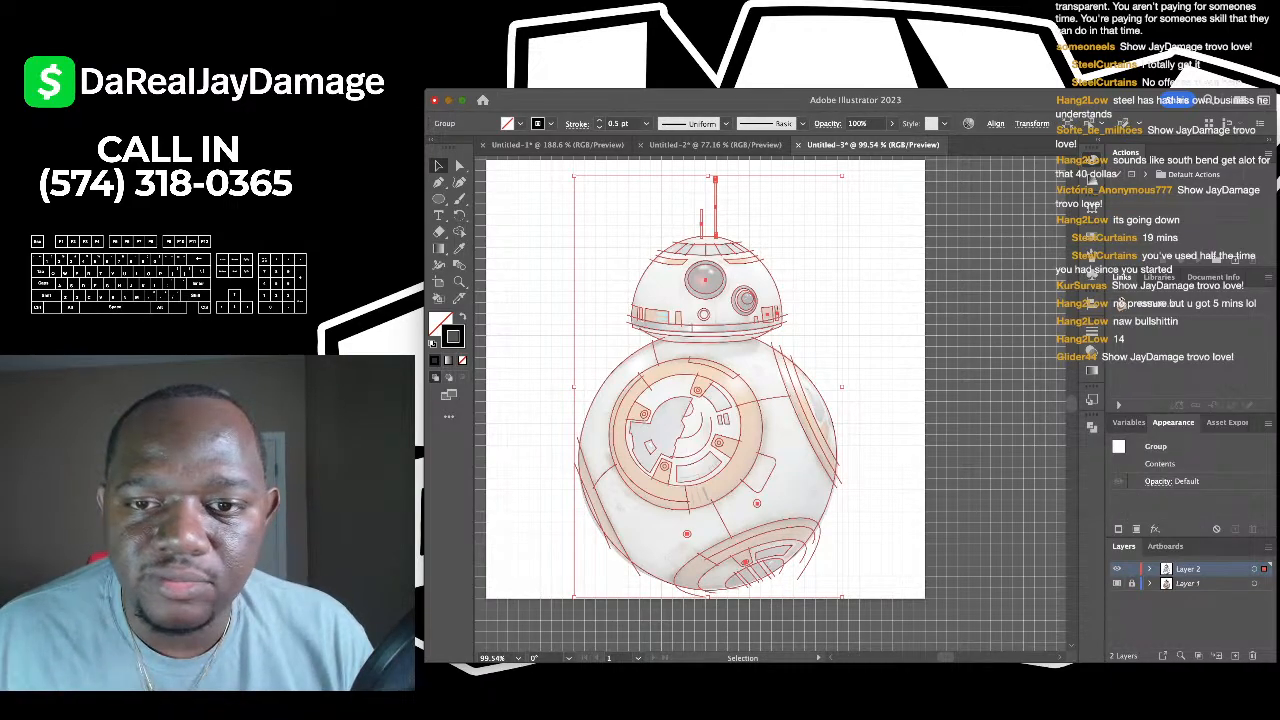
- Try outlining the strokes, undo it, and deselect the group with Direct Selection active
key(shift+x)
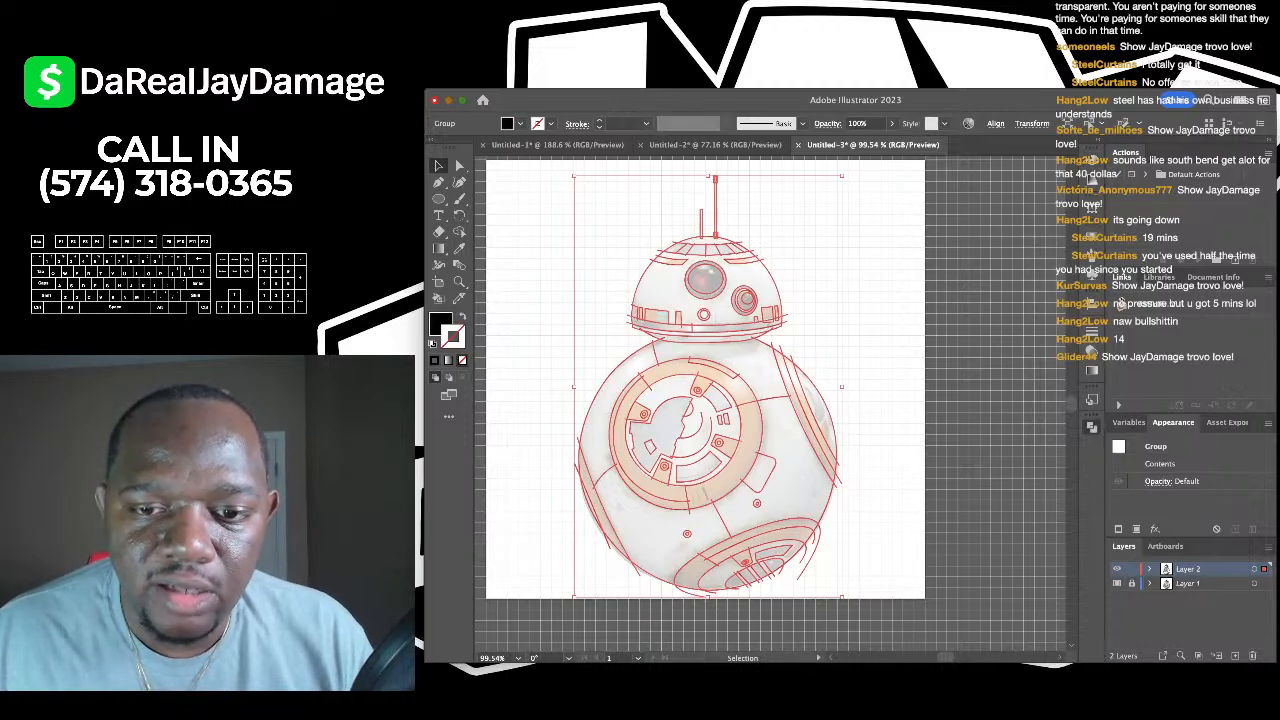
key(super+z)
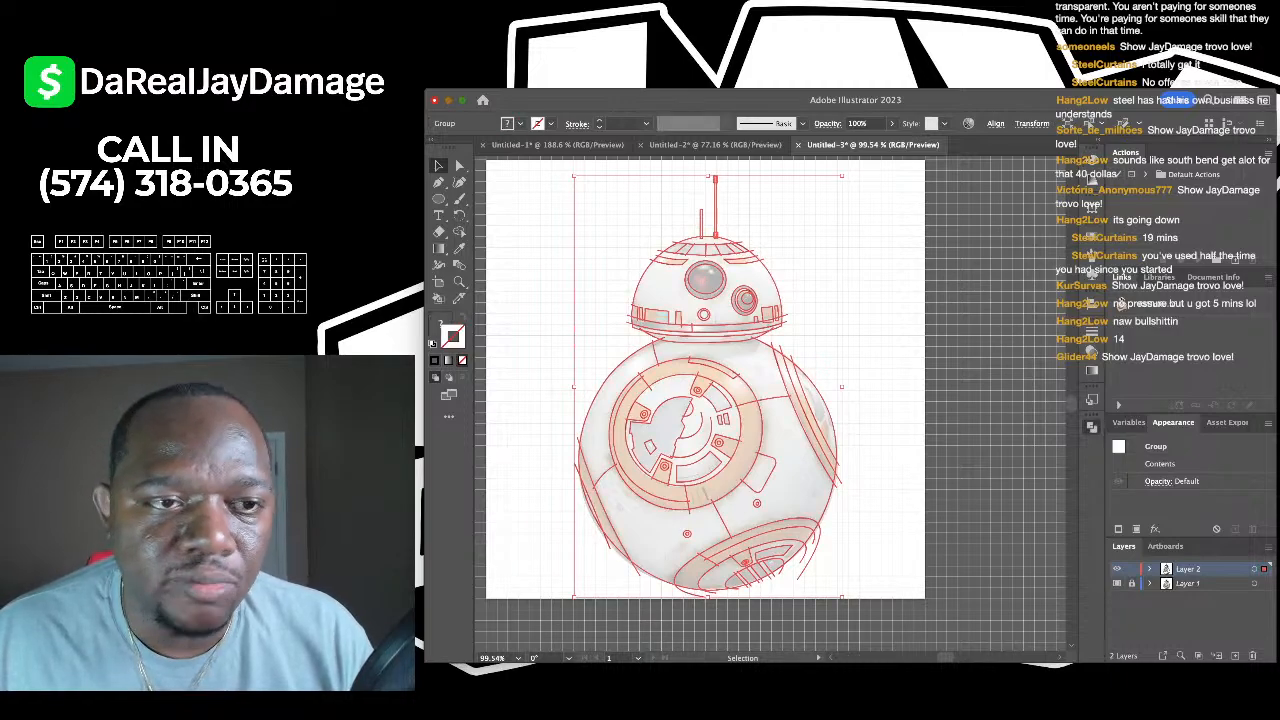
key(a)
key(super+shift+a)
scroll(686, 221, up, 5)
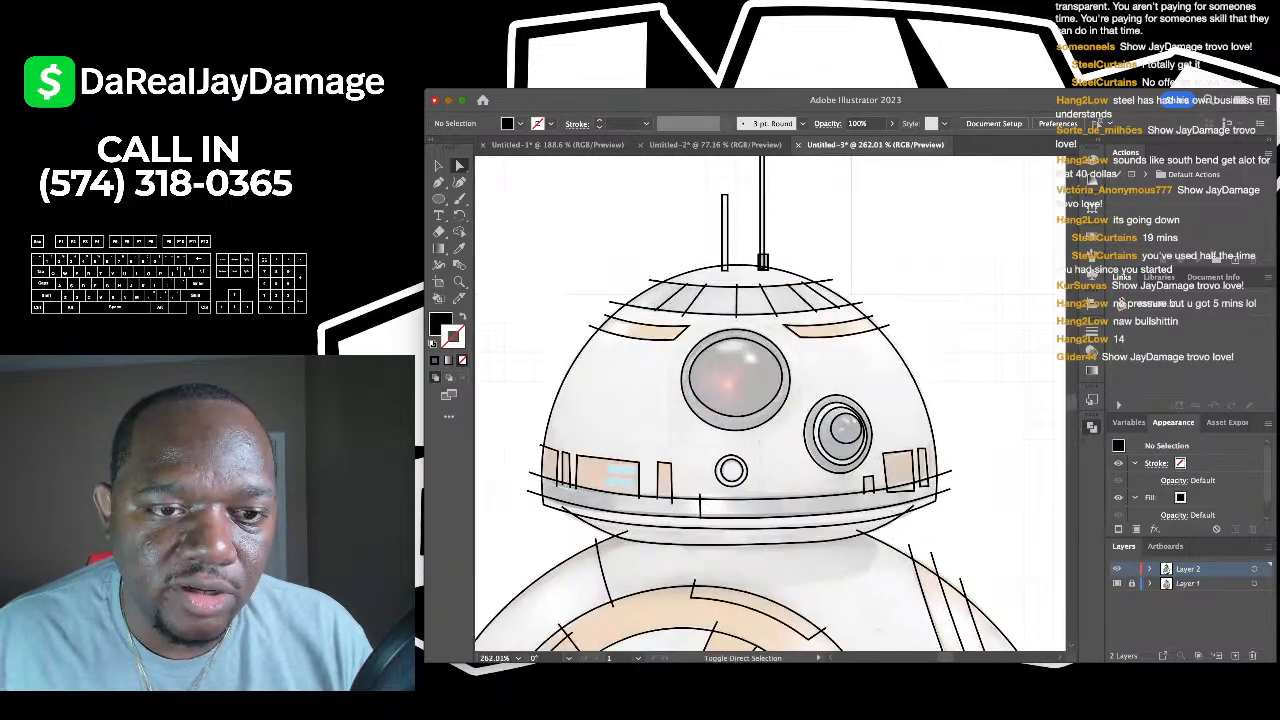
click(610, 301)
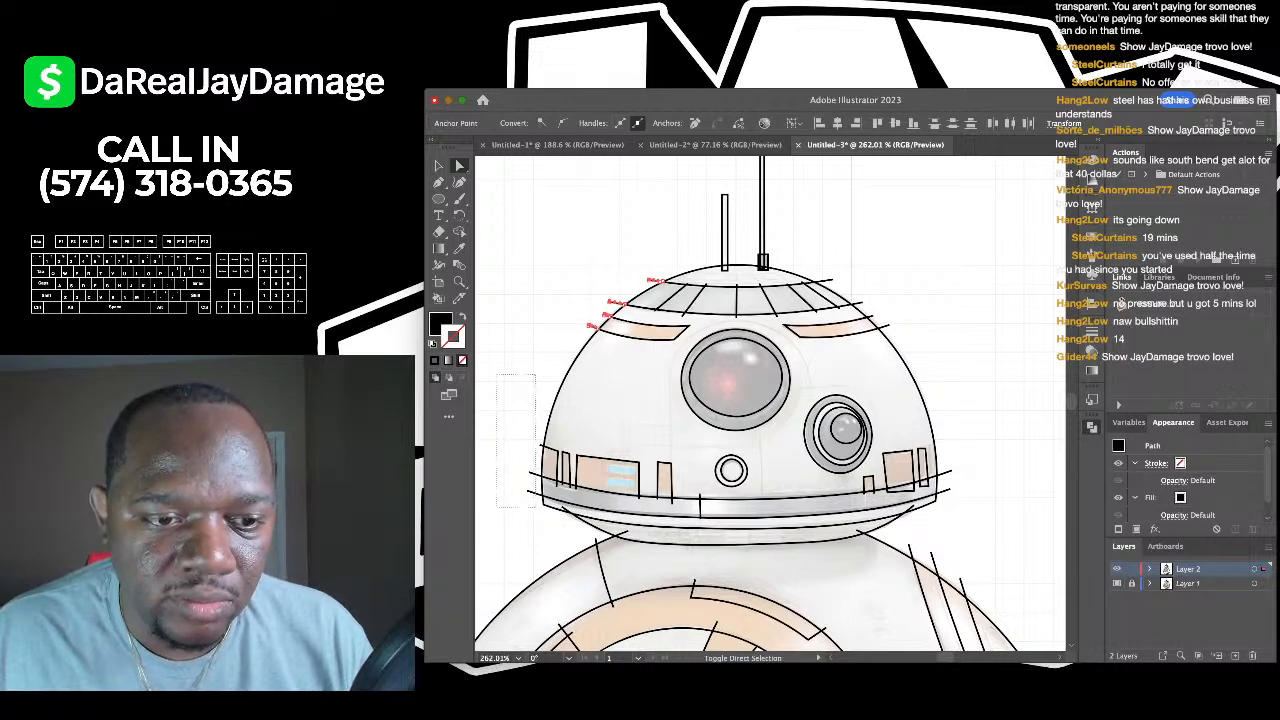
scroll(770, 405, right, 3)
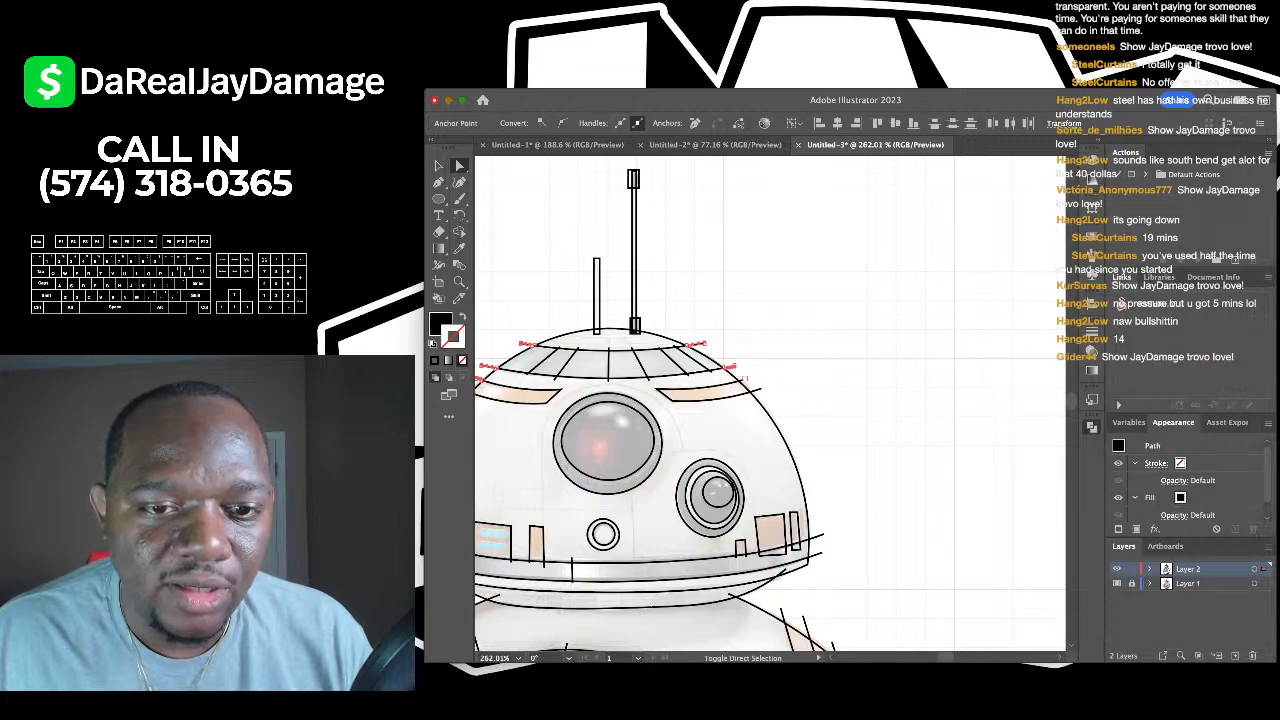
scroll(761, 400, down, 3)
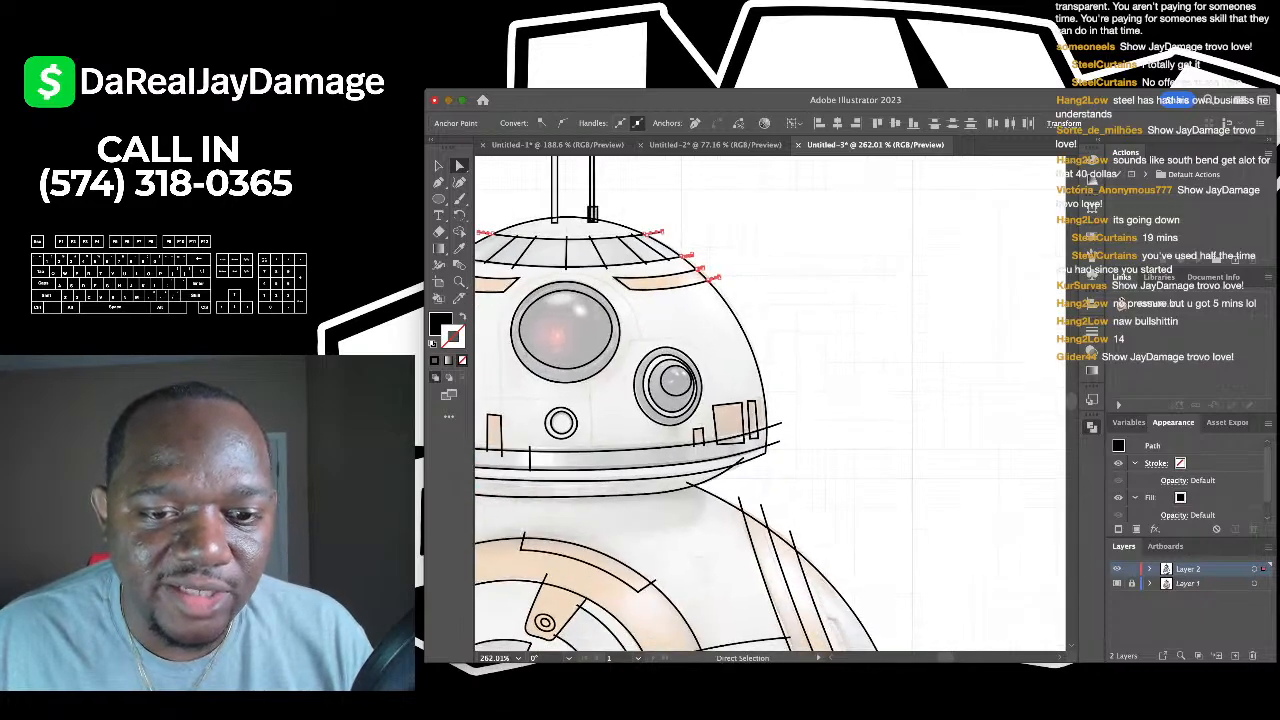
scroll(761, 400, up, 4)
scroll(690, 368, up, 3)
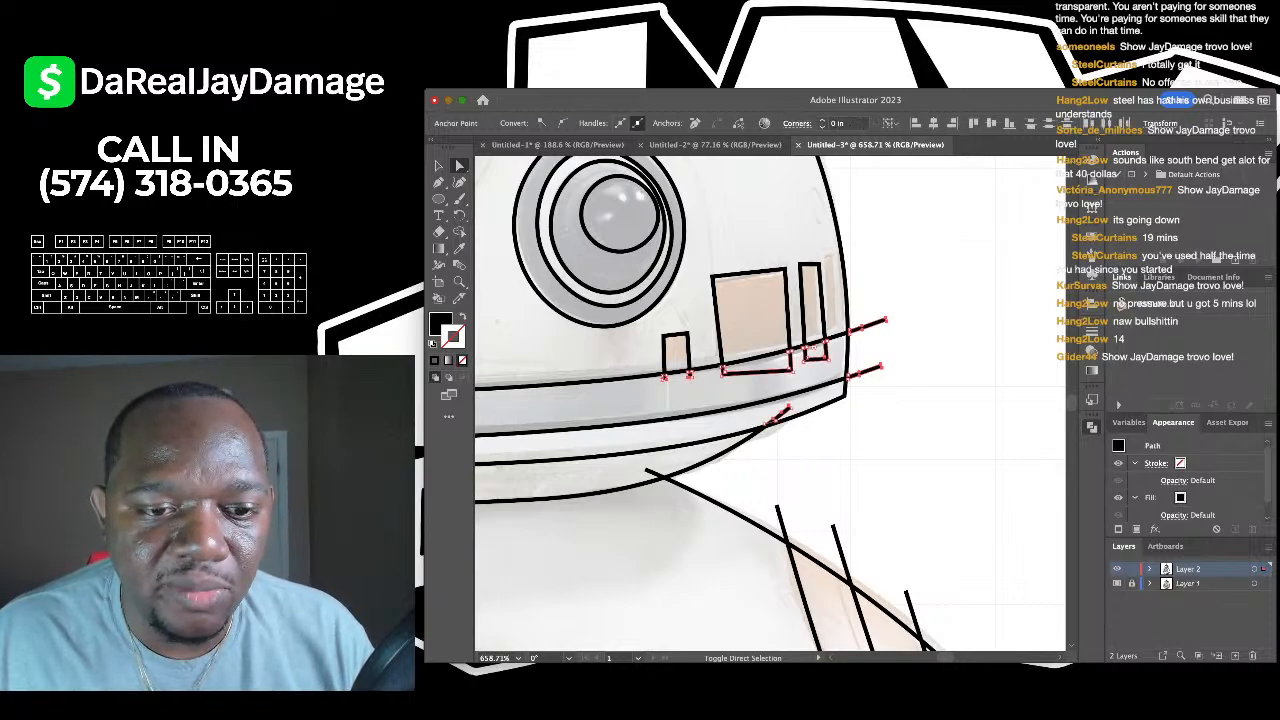
scroll(770, 404, down, 5)
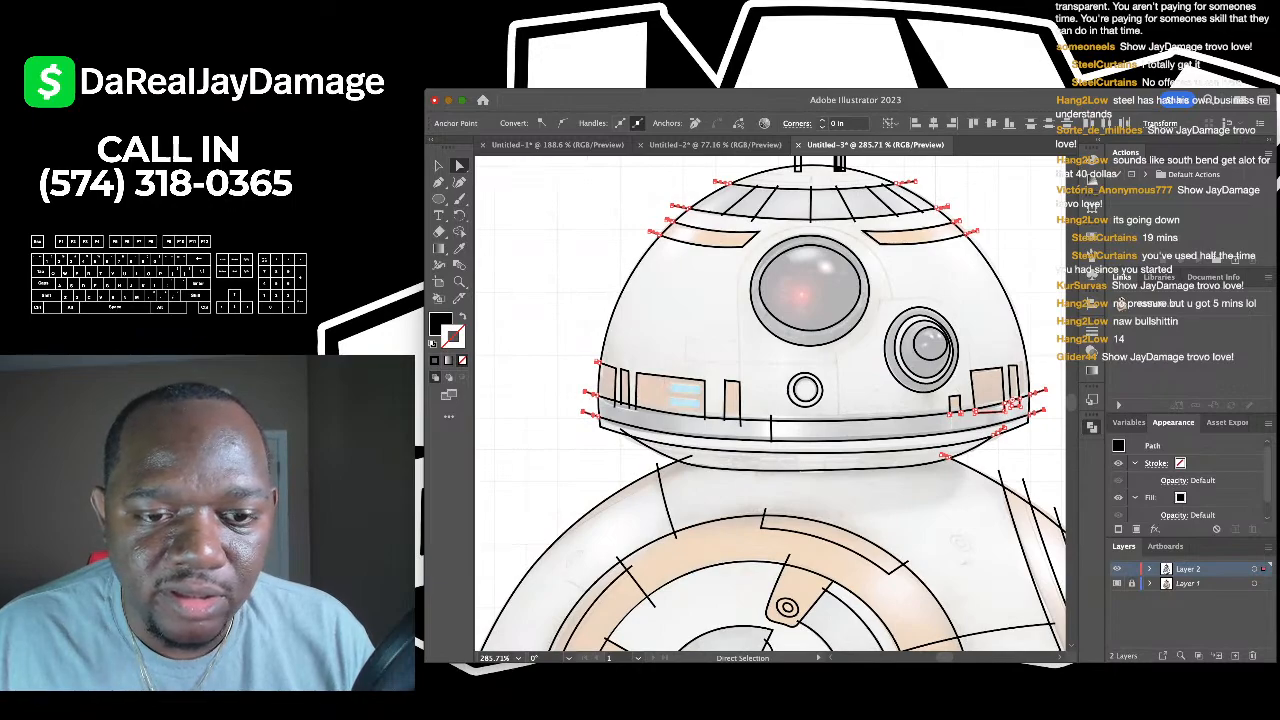
scroll(738, 422, up, 8)
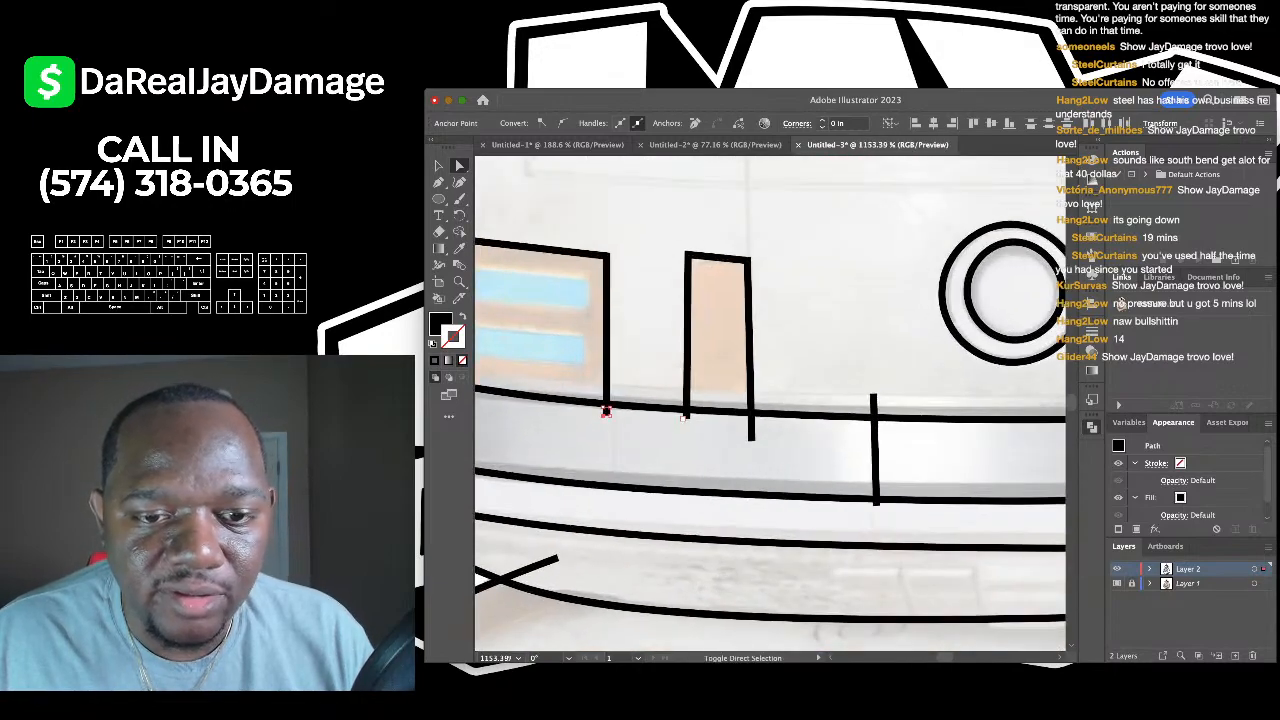
scroll(881, 480, up, 5)
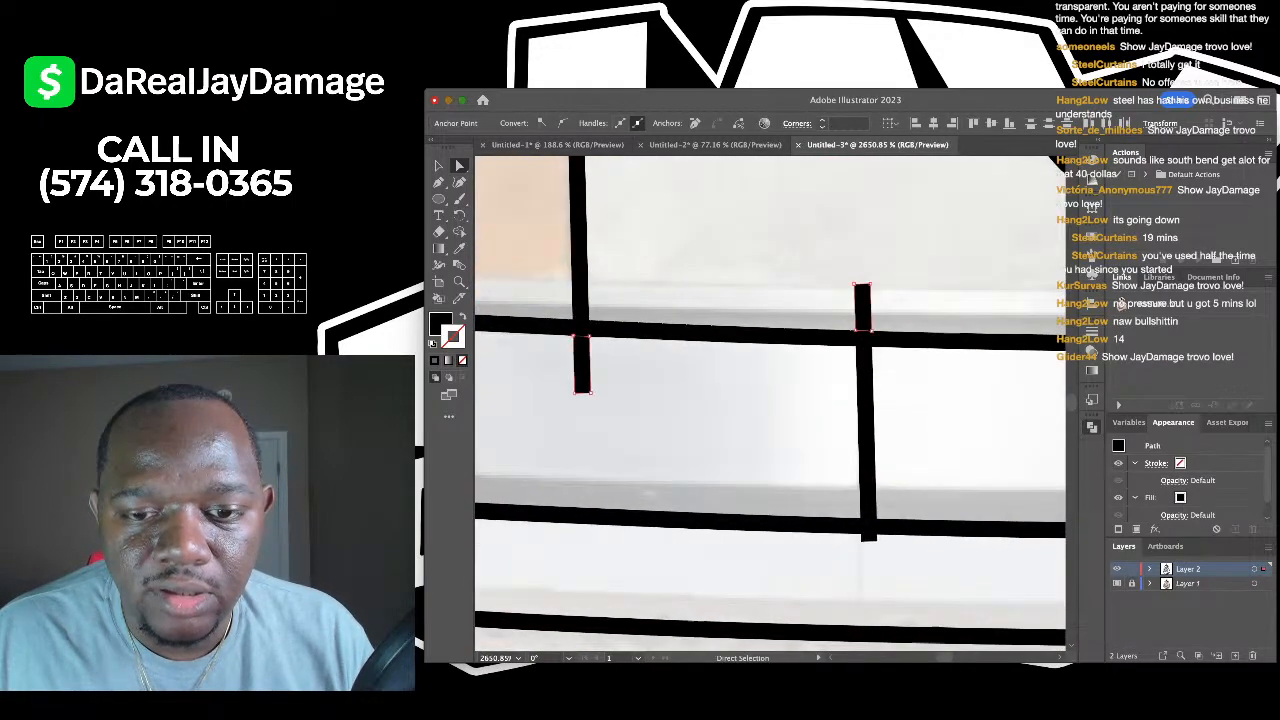
scroll(966, 458, down, 6)
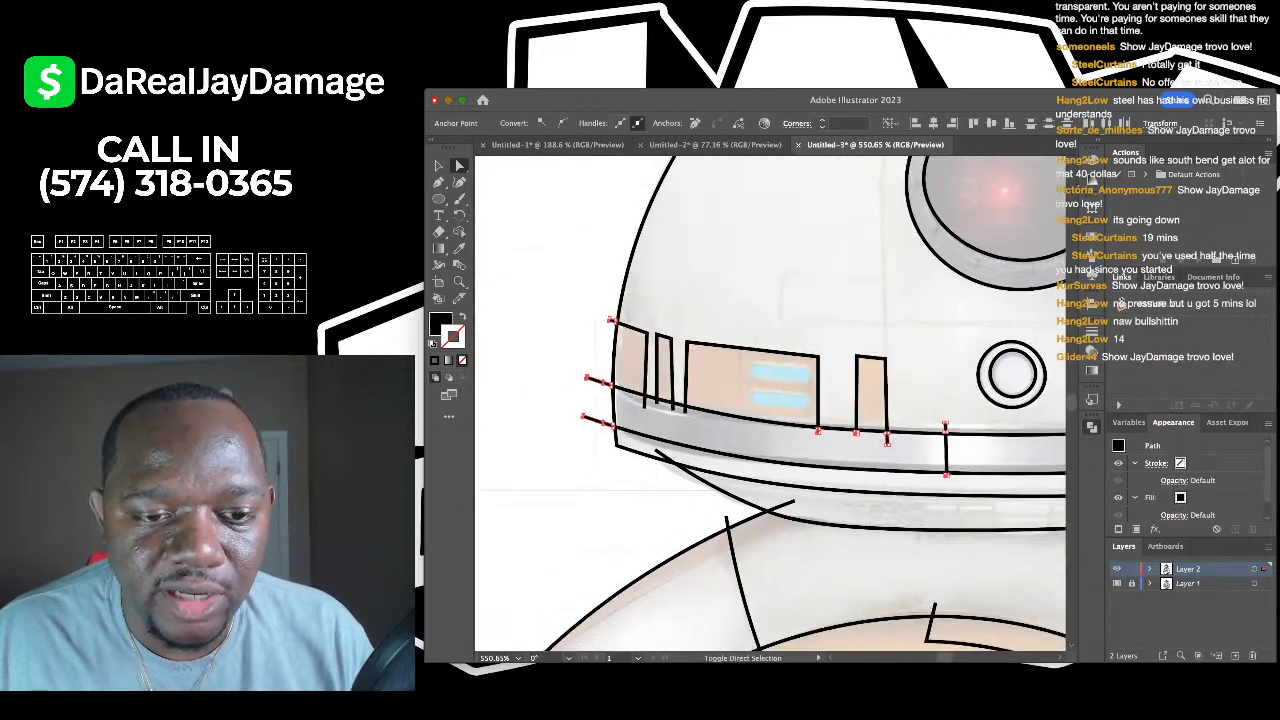
scroll(655, 448, up, 2)
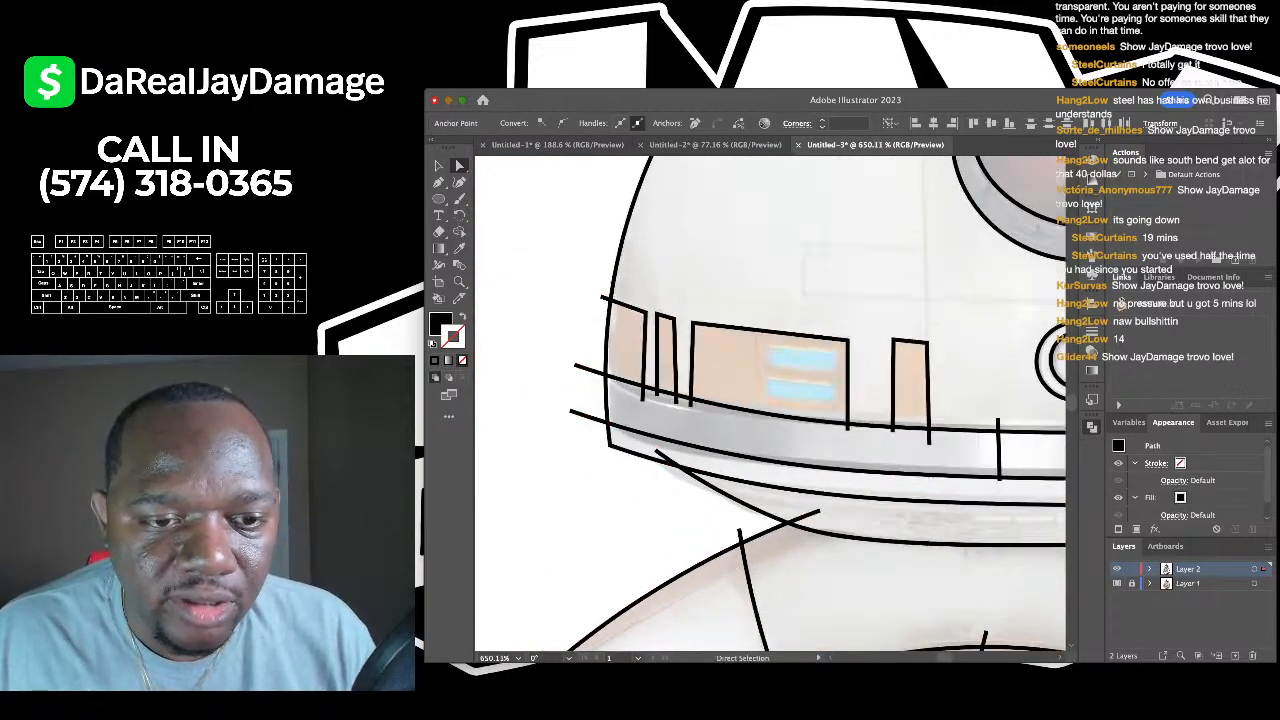
scroll(639, 383, up, 8)
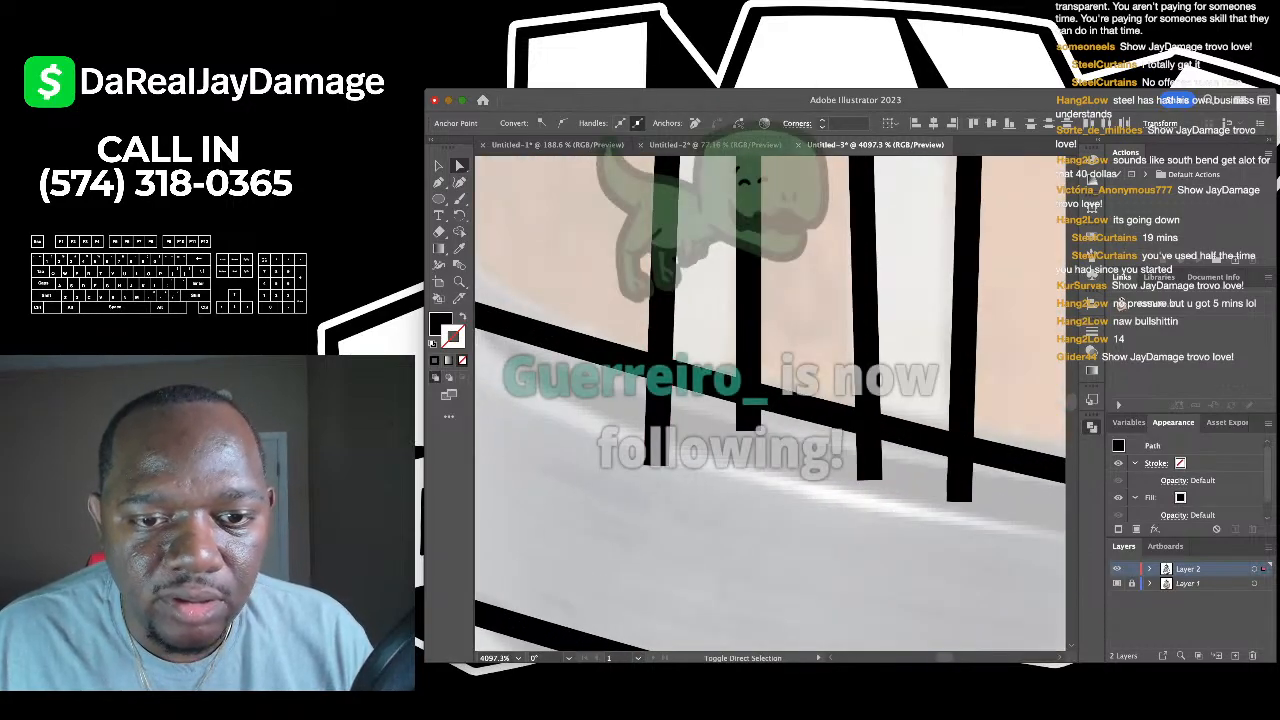
scroll(770, 400, down, 3)
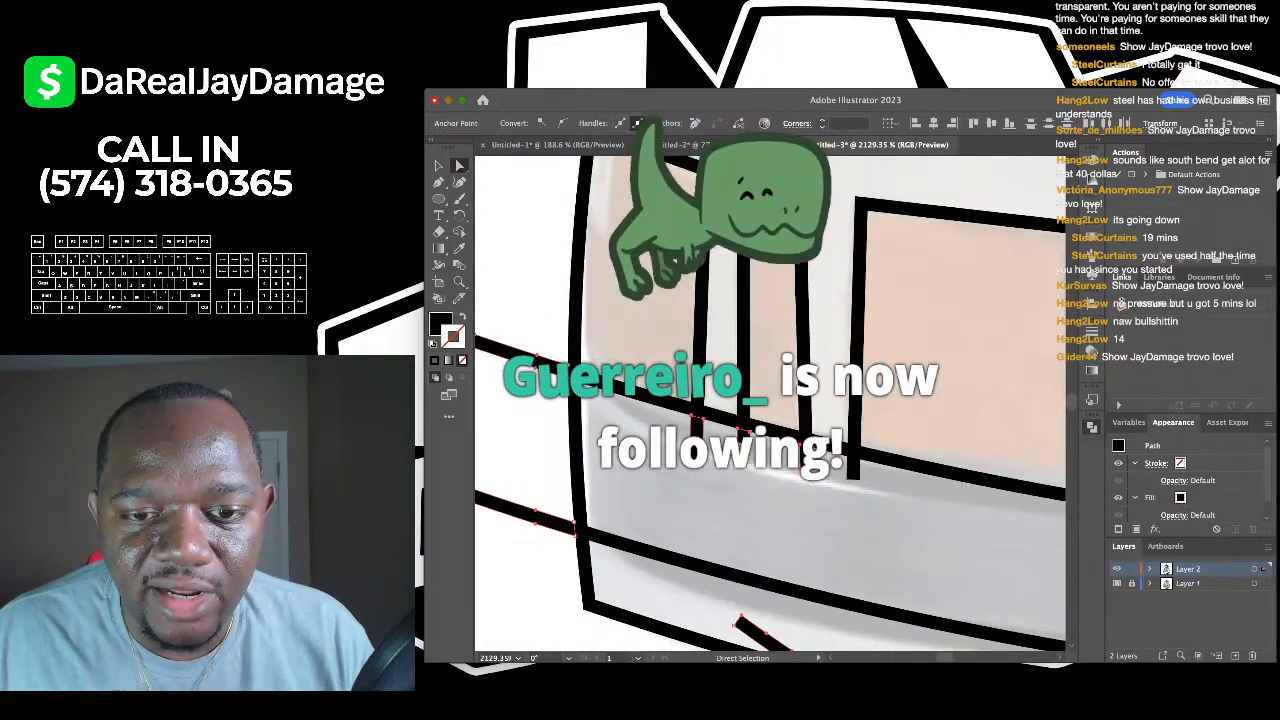
scroll(770, 400, down, 10)
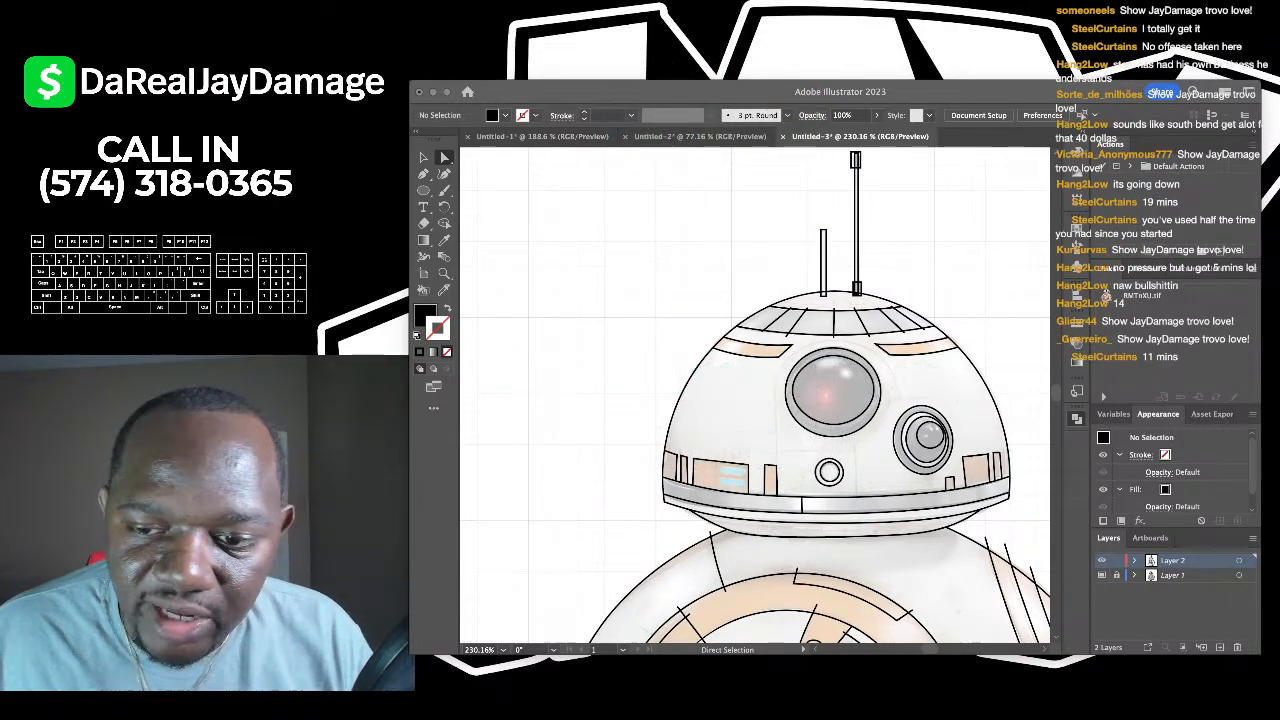
key(super+Tab)
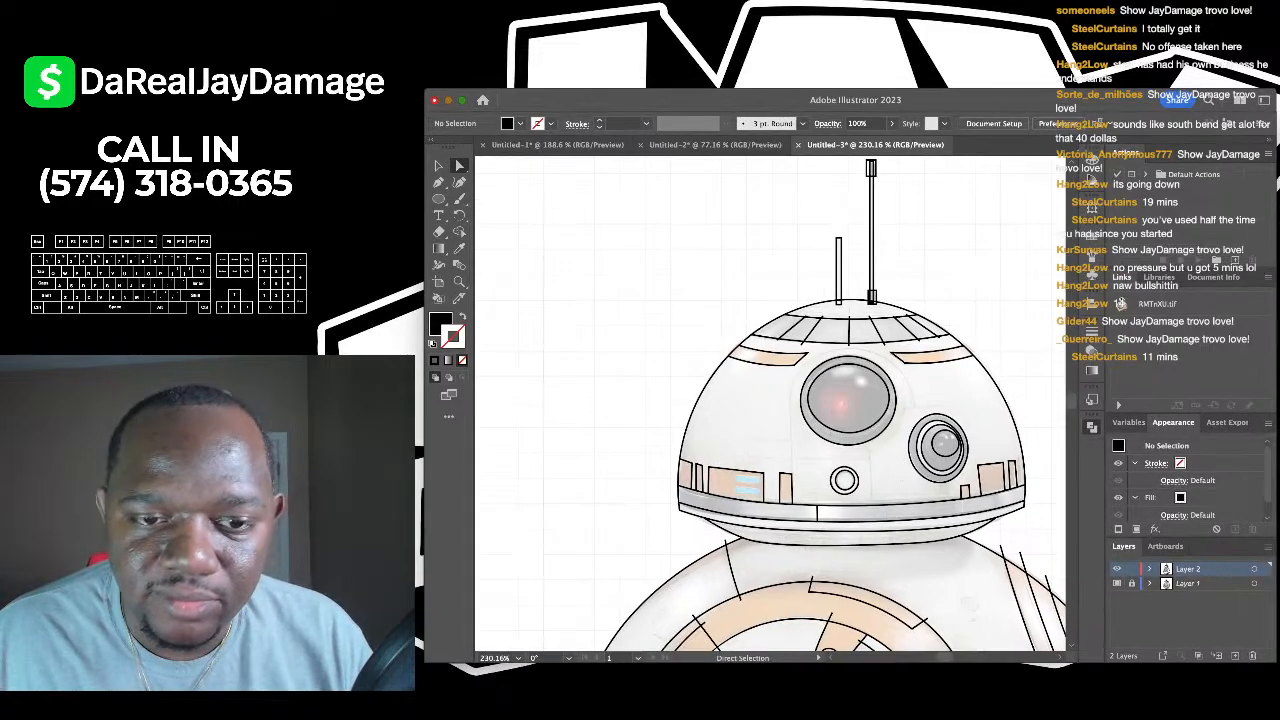
scroll(560, 345, down, 4)
scroll(780, 320, up, 6)
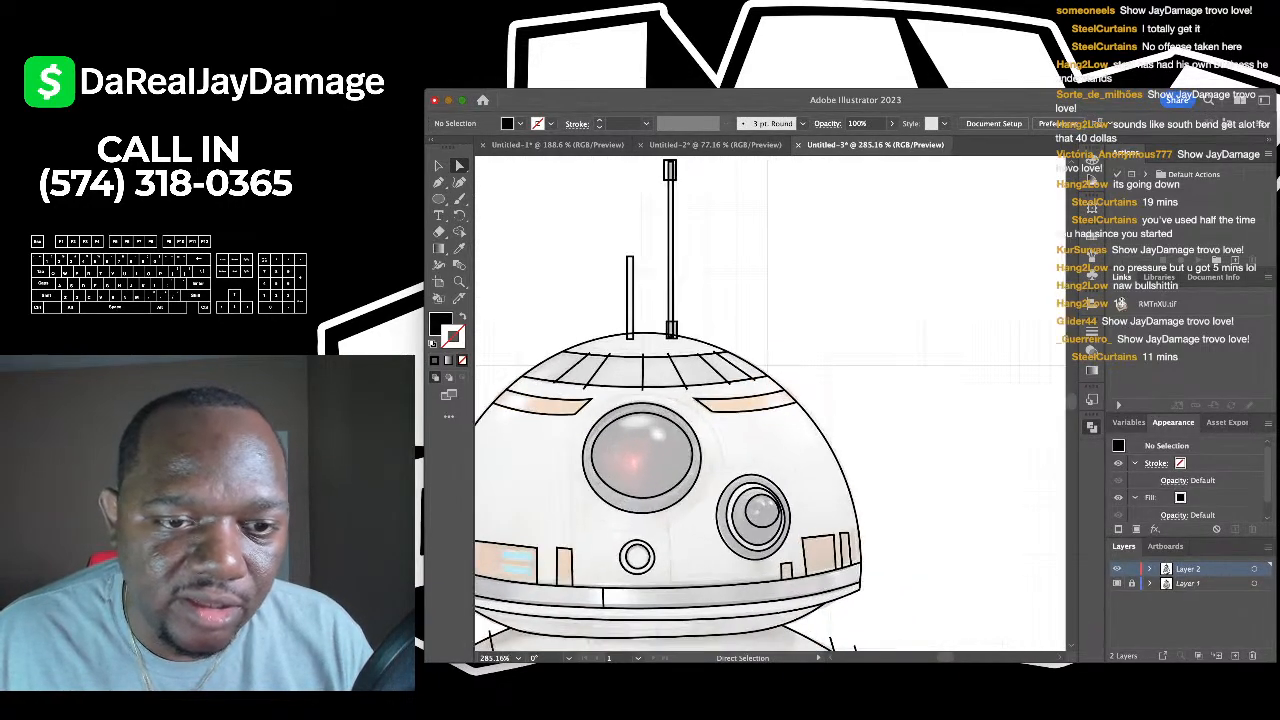
scroll(579, 374, up, 4)
click(660, 345)
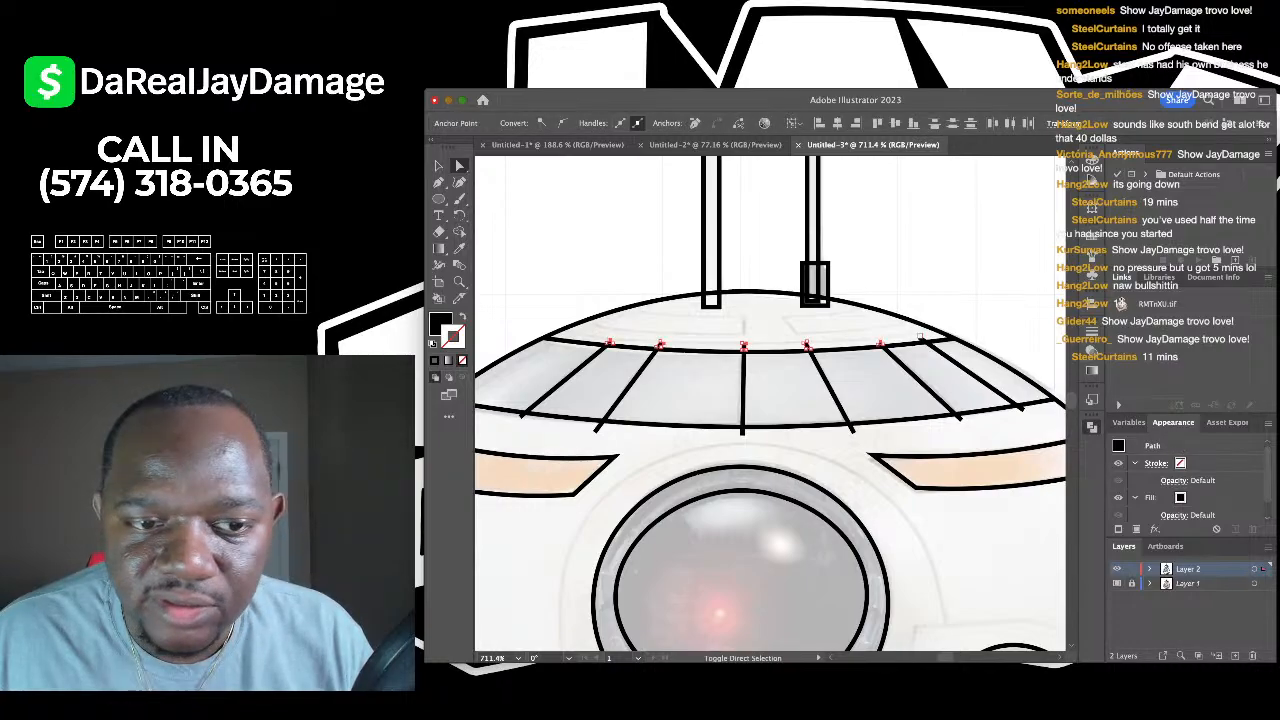
scroll(800, 470, up, 5)
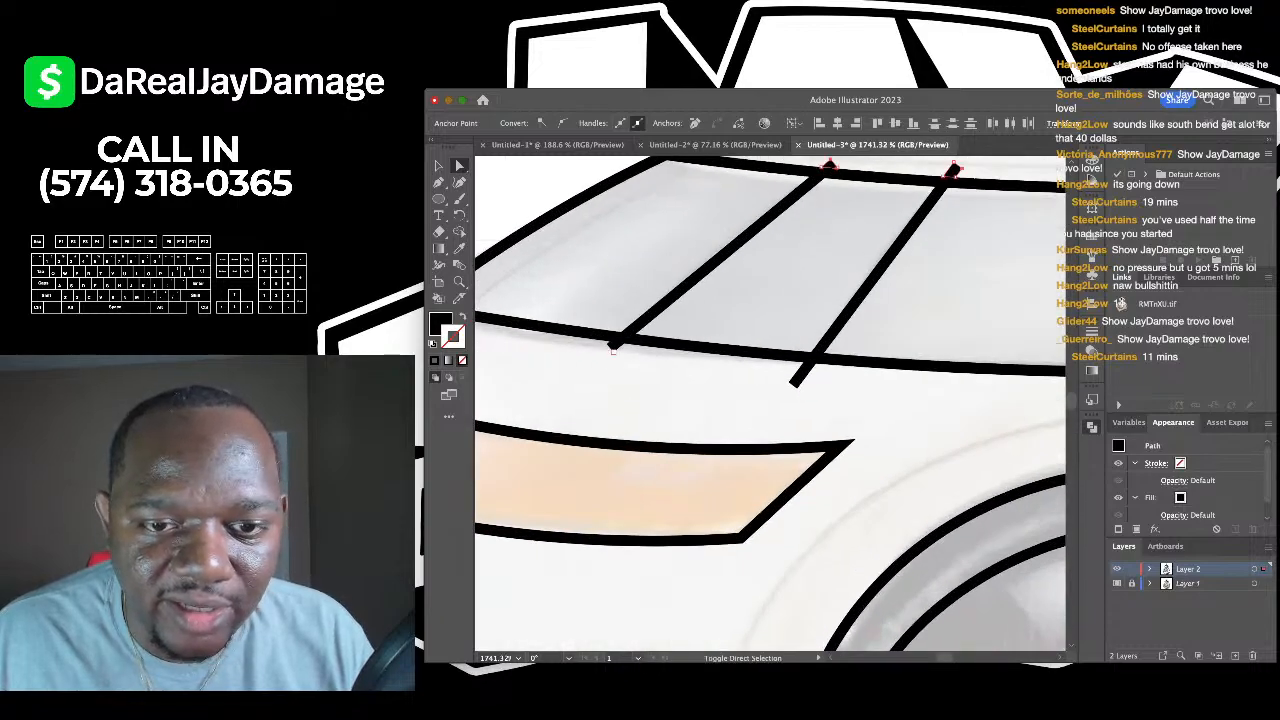
scroll(800, 375, down, 3)
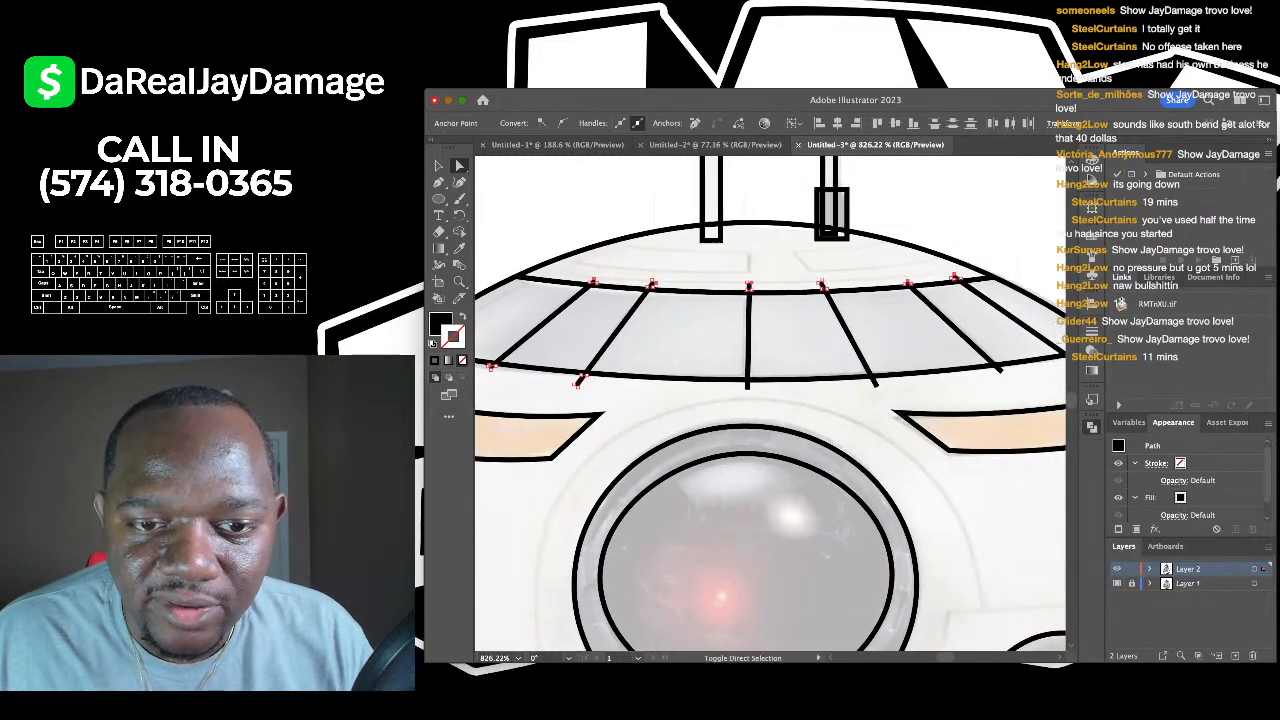
scroll(1060, 376, up, 3)
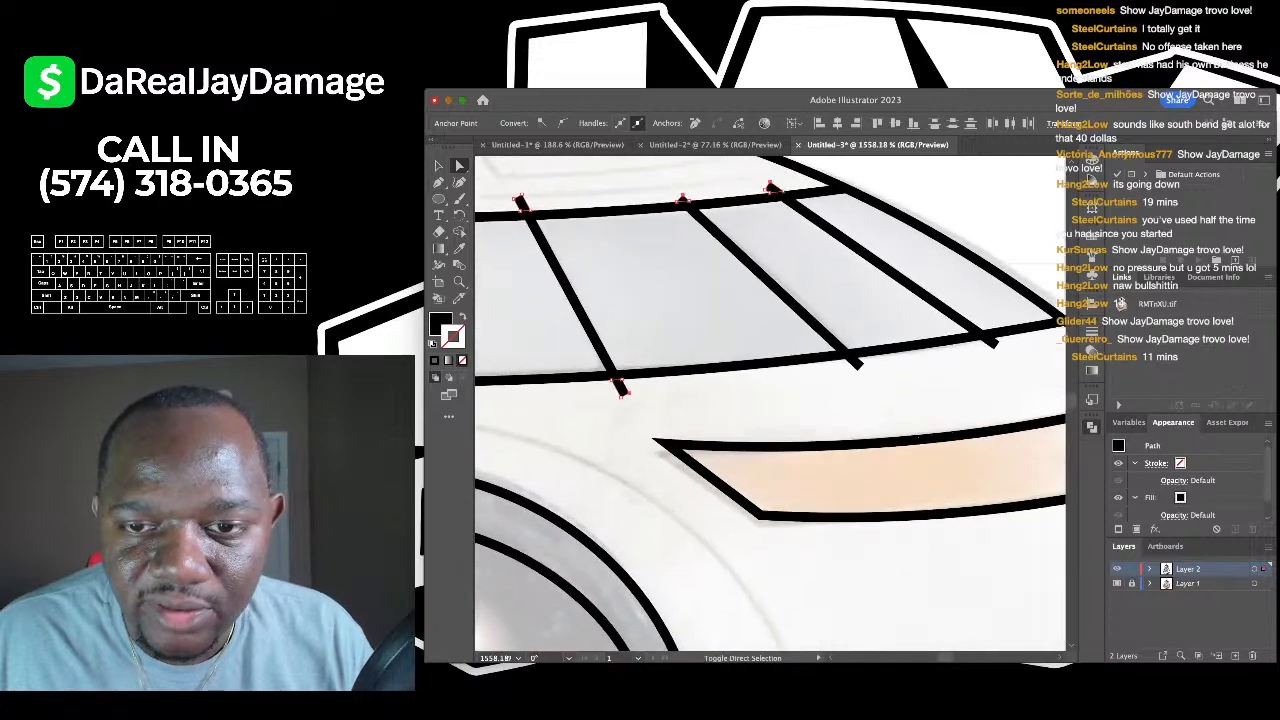
scroll(770, 400, down, 3)
key(ctrl+shift+a)
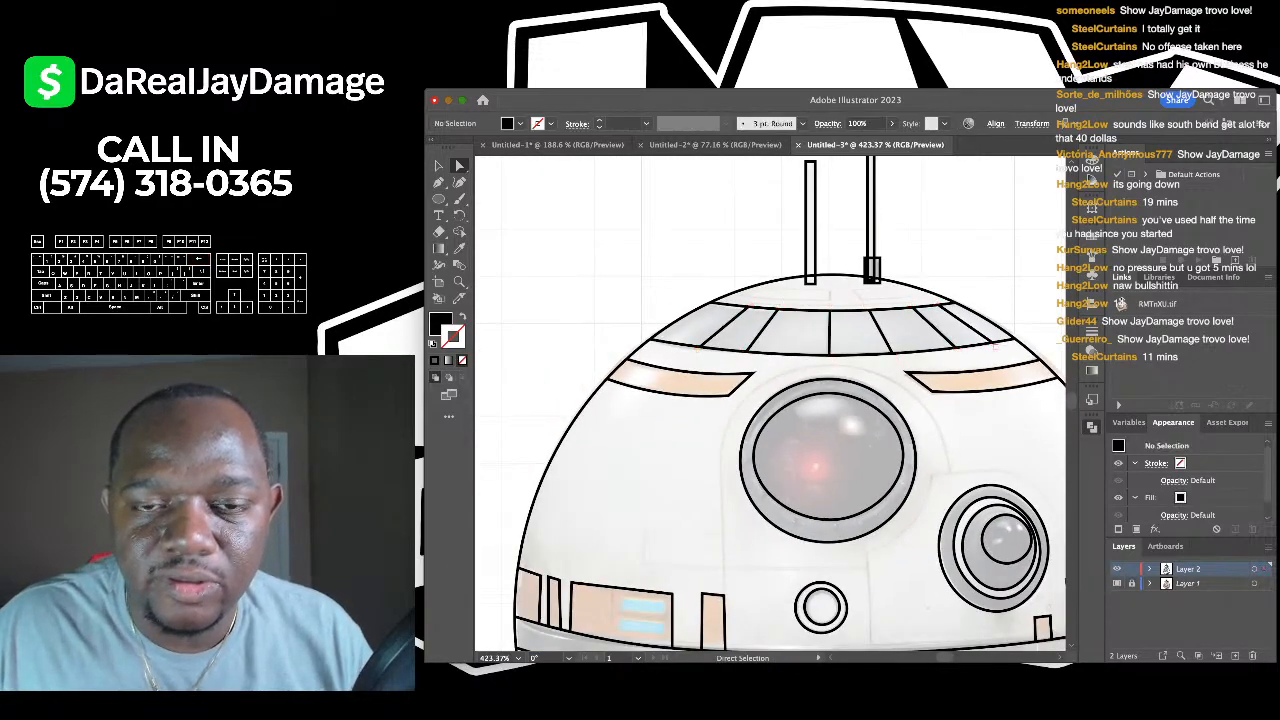
scroll(770, 400, up, 2)
click(731, 260)
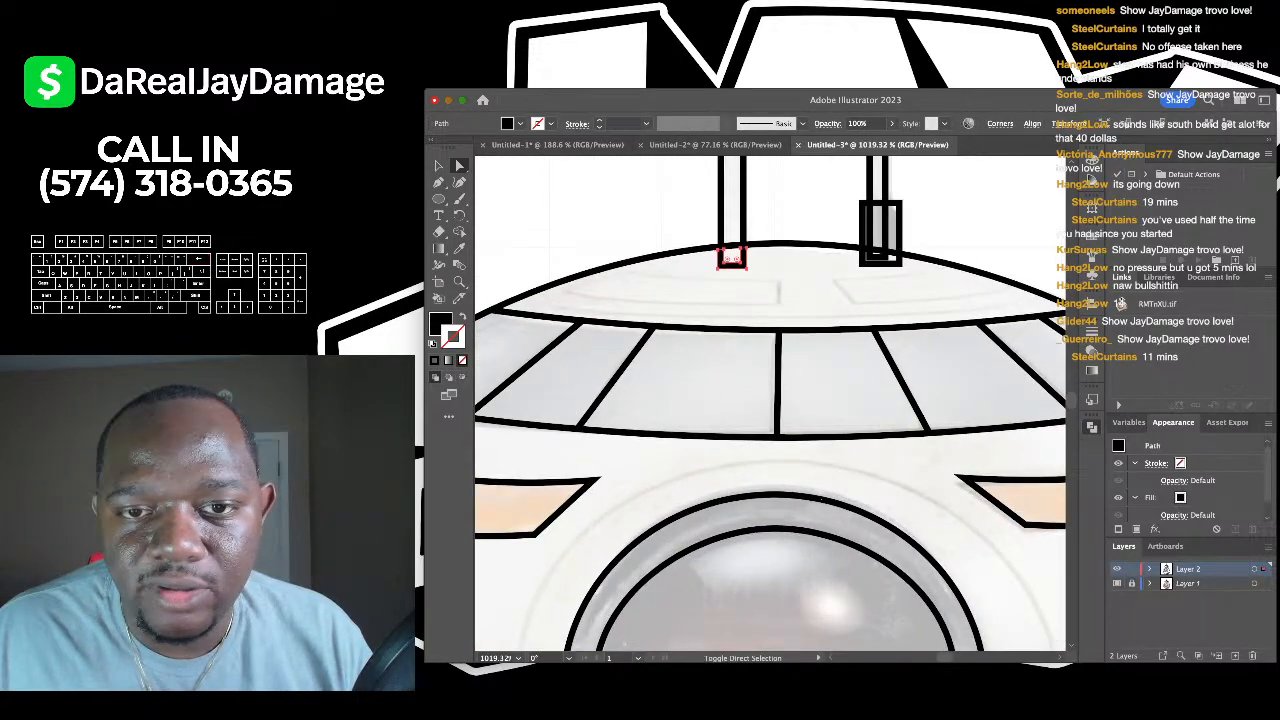
scroll(881, 263, up, 2)
key(ctrl+shift+a)
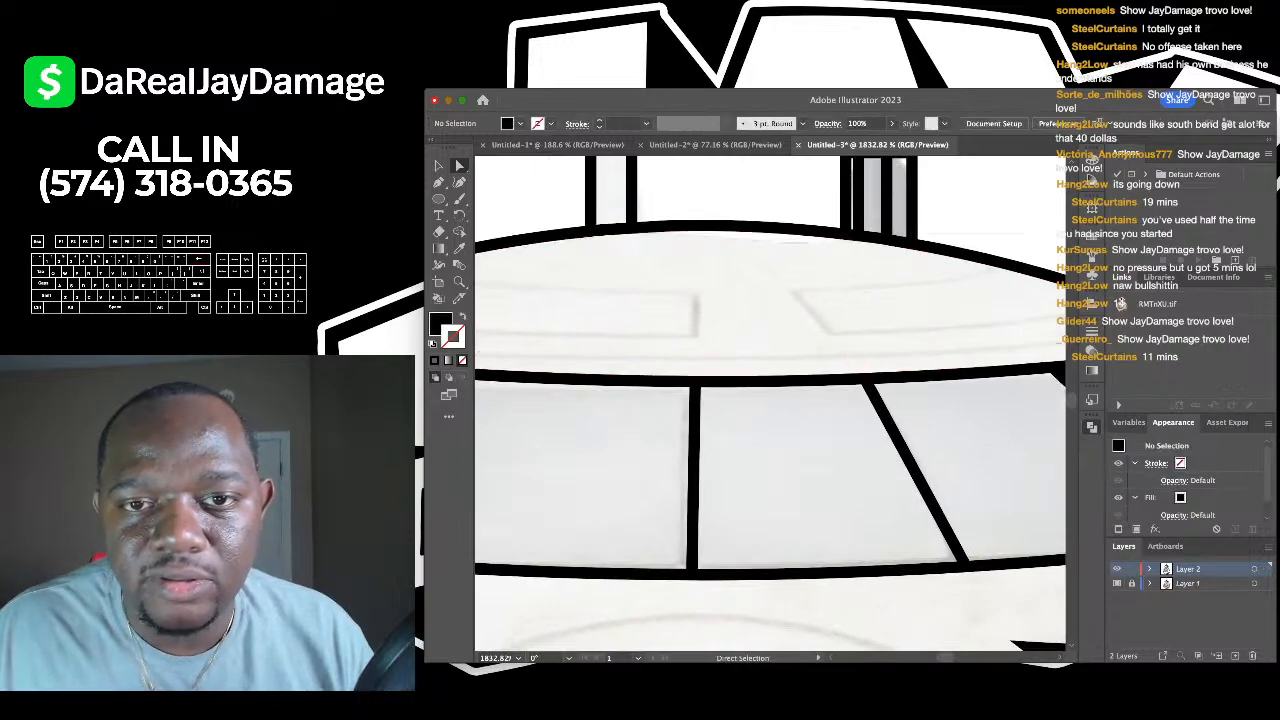
scroll(770, 400, up, 3)
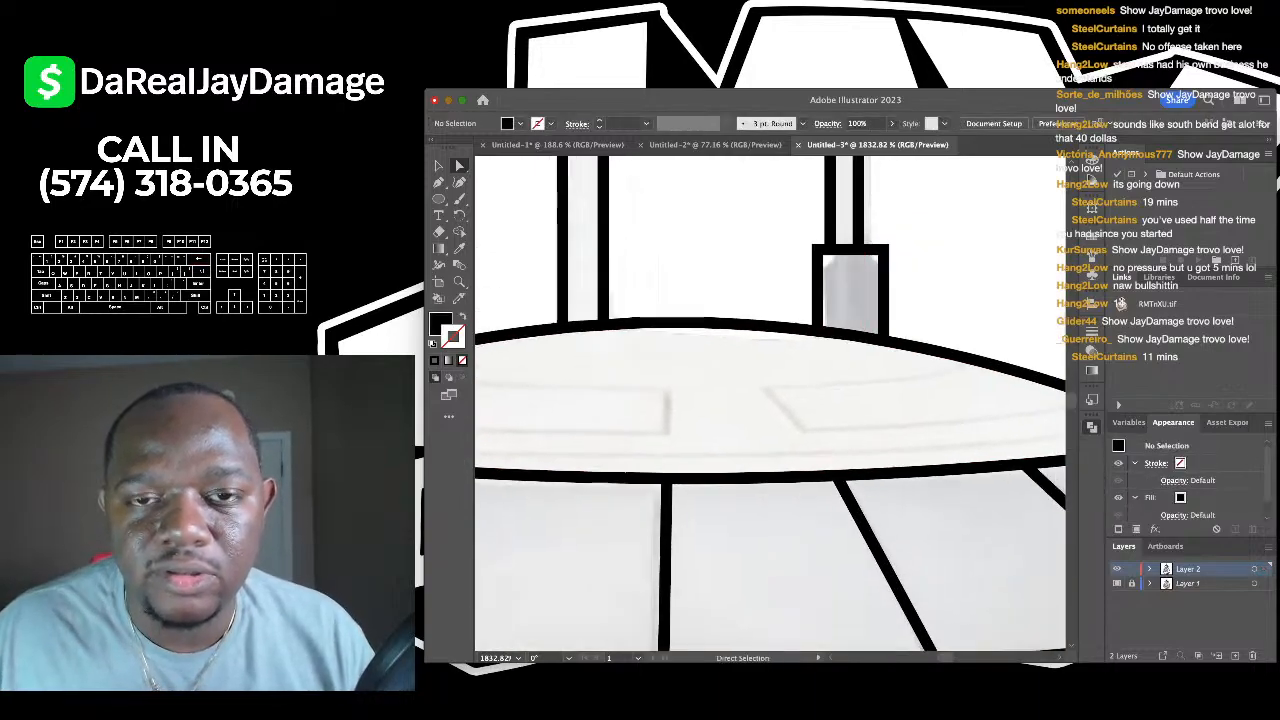
scroll(770, 400, down, 3)
scroll(770, 400, up, 3)
scroll(817, 330, up, 3)
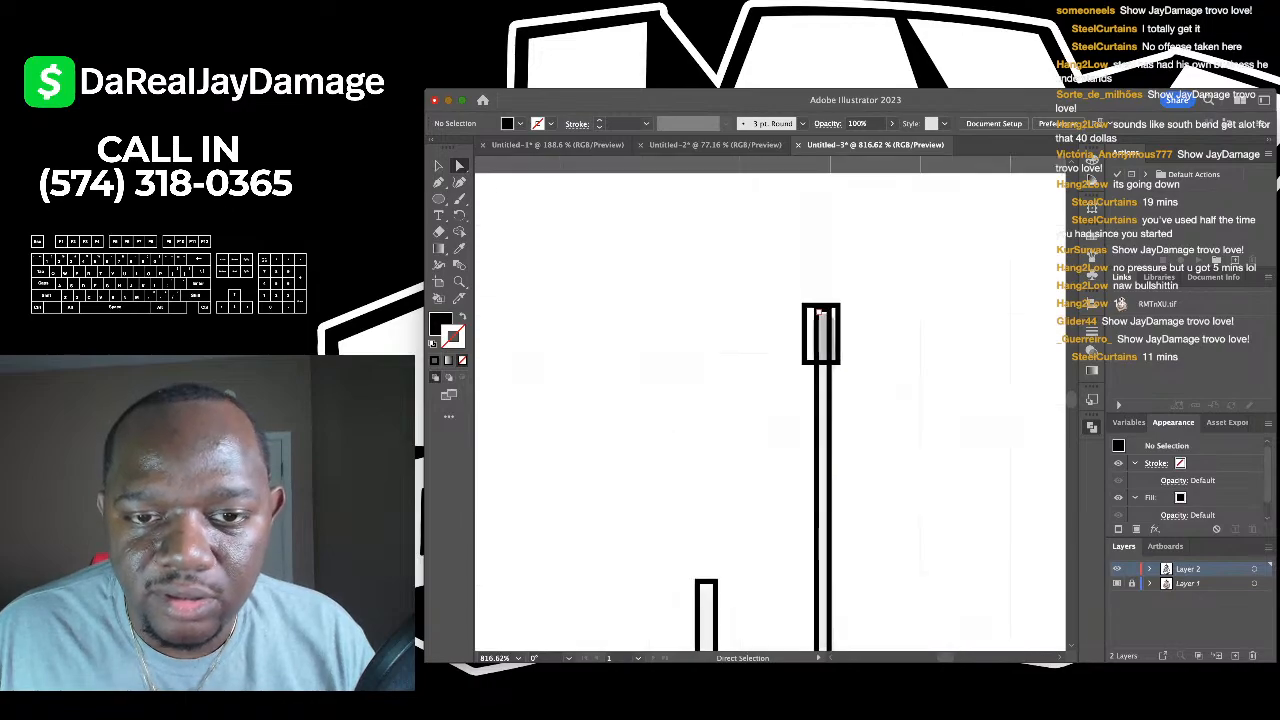
click(828, 365)
key(ctrl+shift+a)
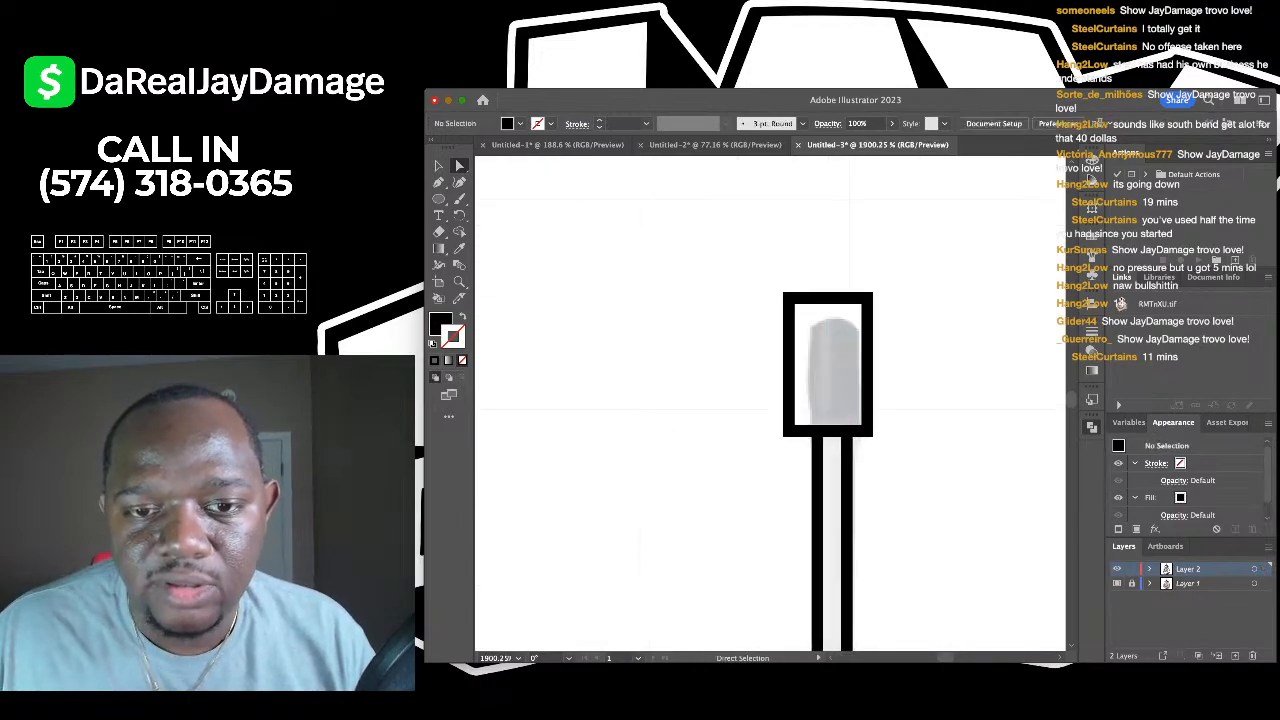
scroll(816, 339, down, 3)
scroll(770, 404, down, 10)
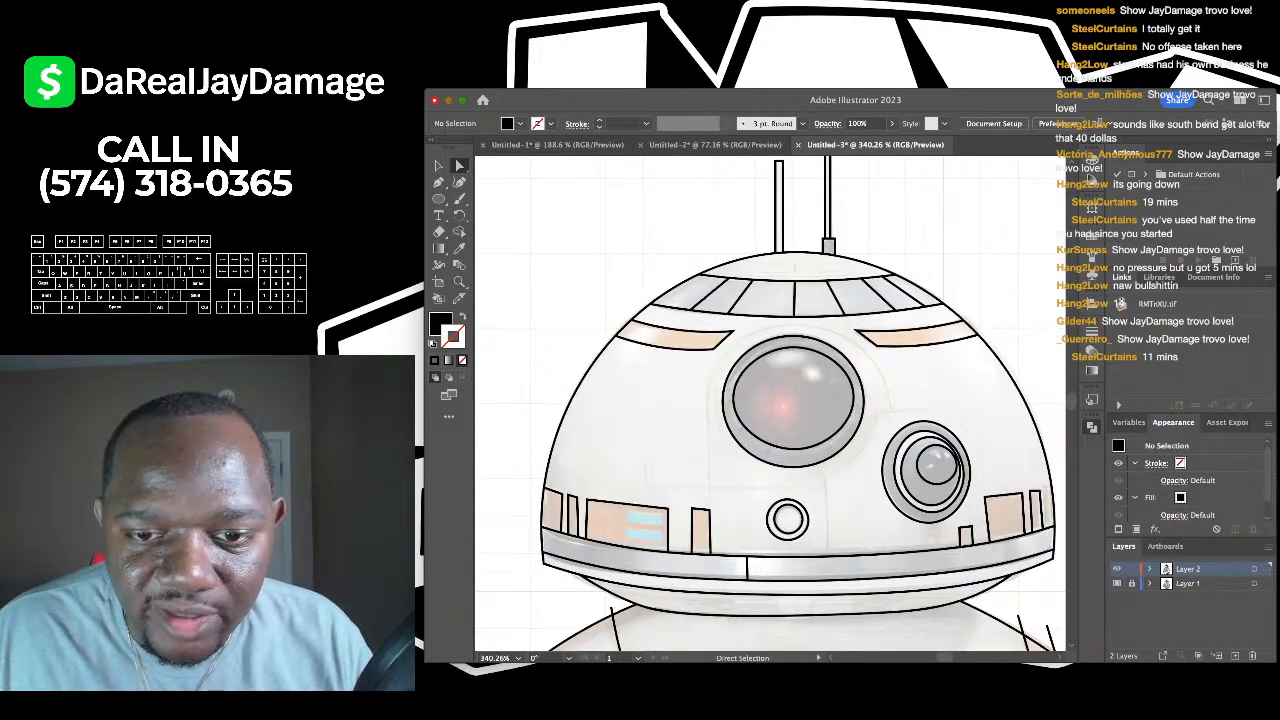
scroll(770, 404, down, 3)
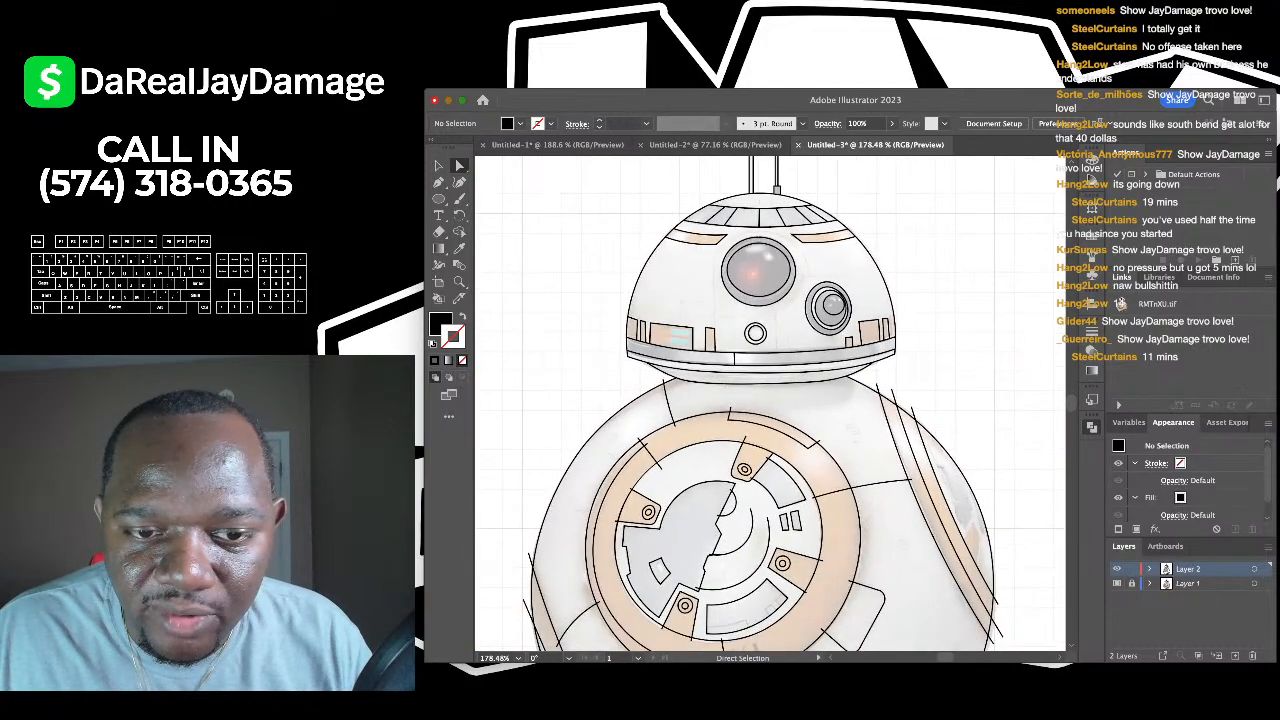
scroll(885, 390, up, 3)
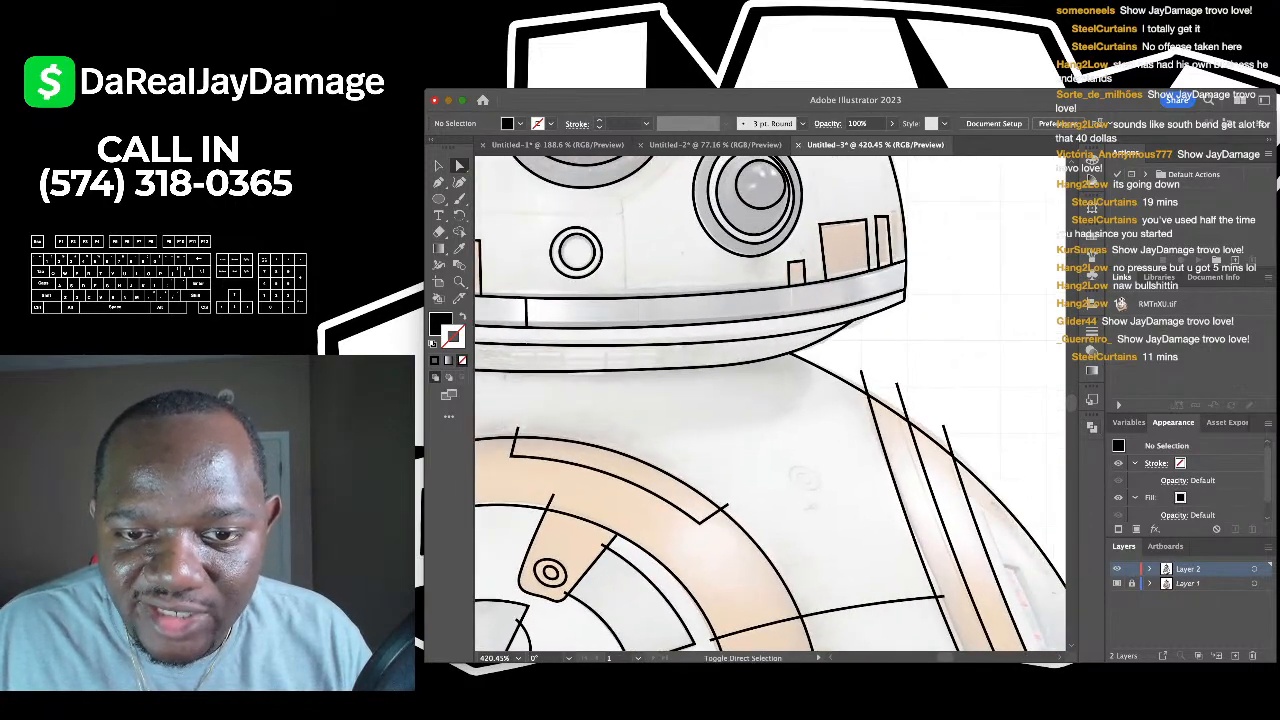
click(895, 384)
scroll(770, 404, down, 3)
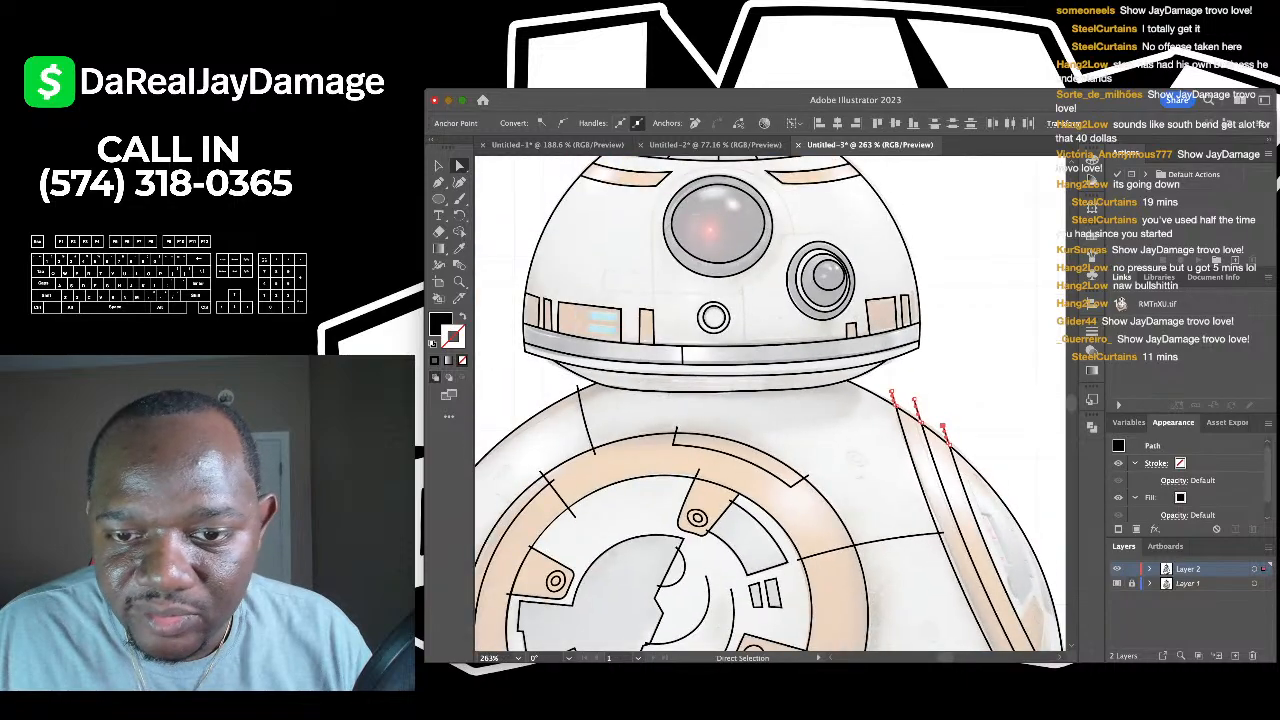
scroll(770, 404, up, 4)
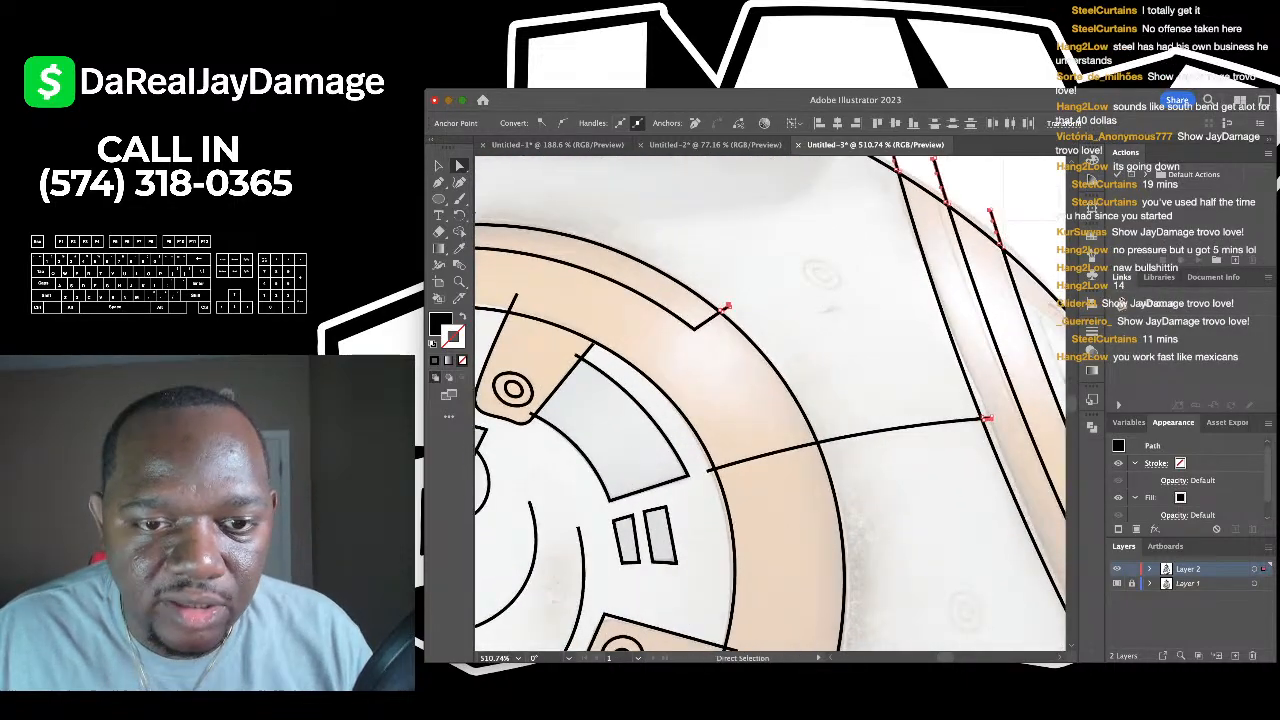
scroll(770, 404, down, 2)
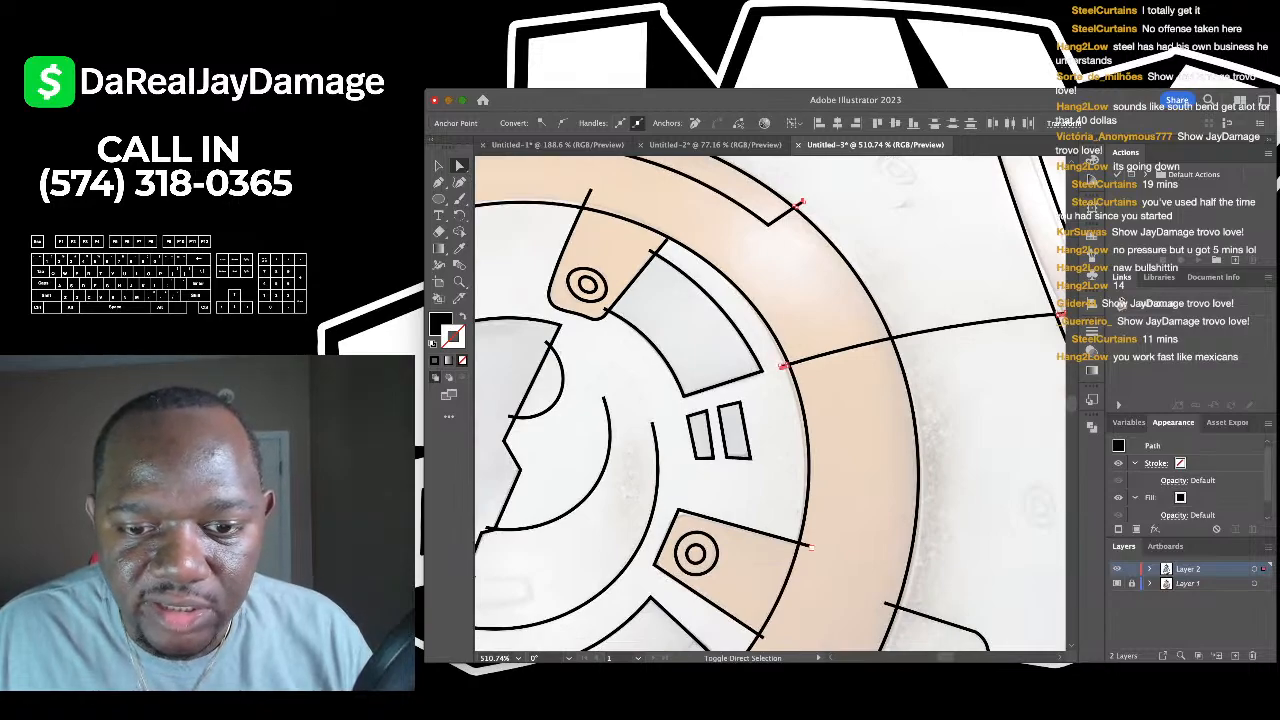
scroll(770, 404, up, 3)
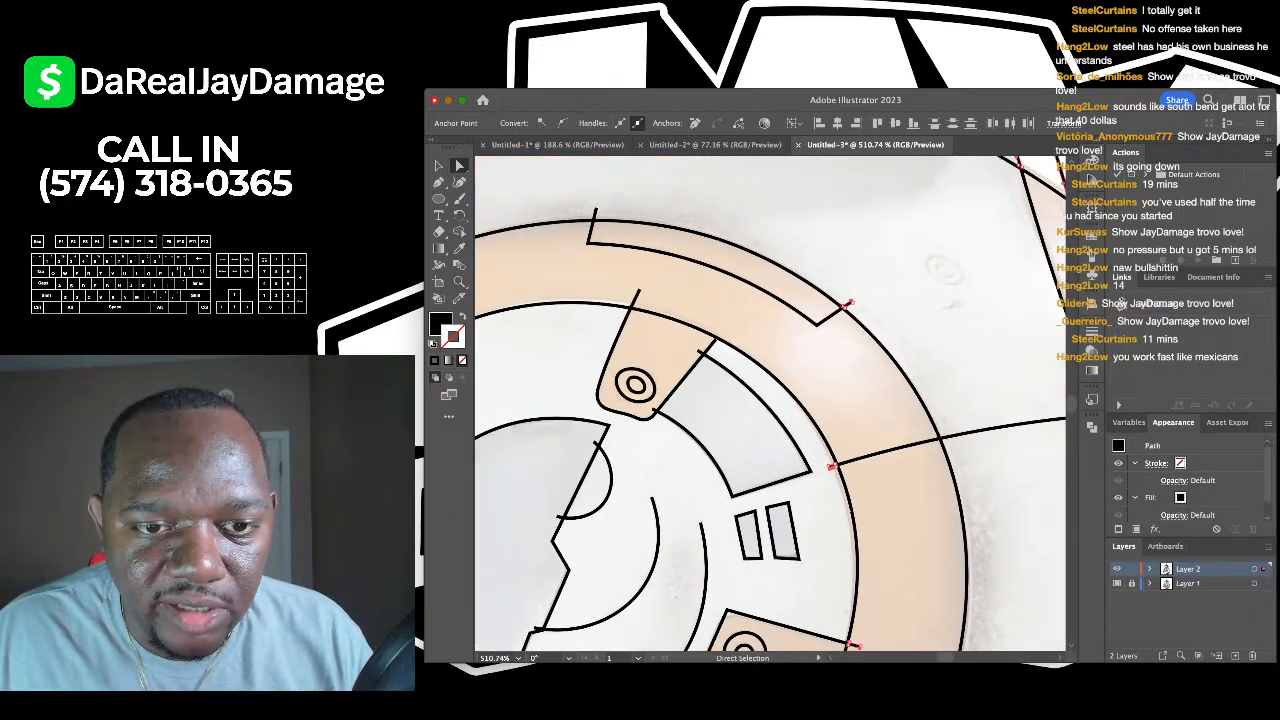
scroll(644, 403, up, 3)
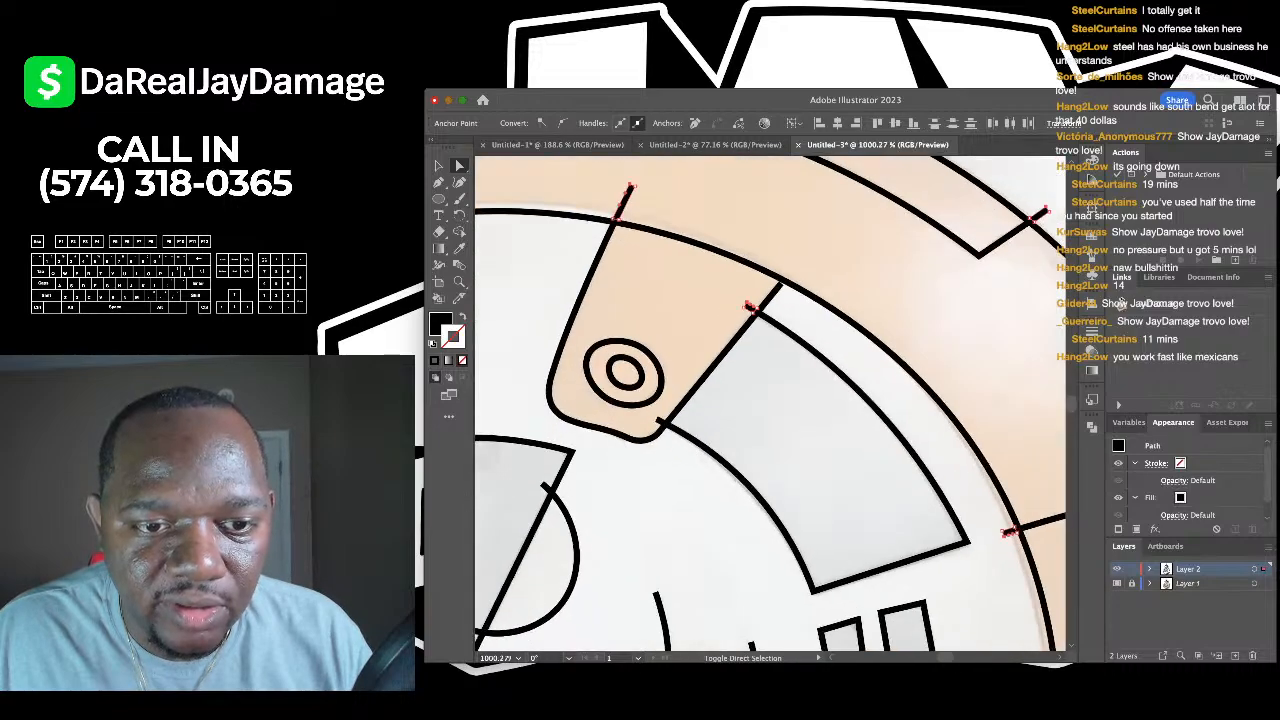
scroll(770, 404, down, 3)
scroll(770, 404, up, 3)
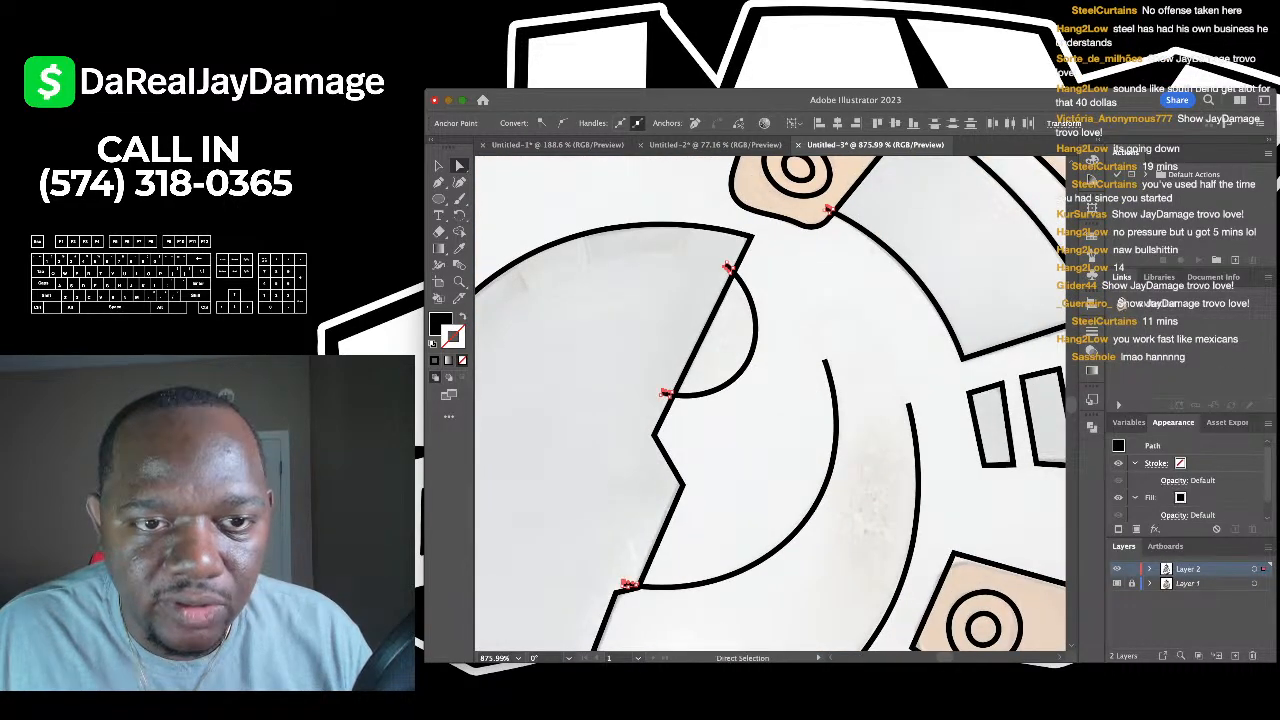
scroll(770, 404, down, 3)
scroll(770, 404, up, 3)
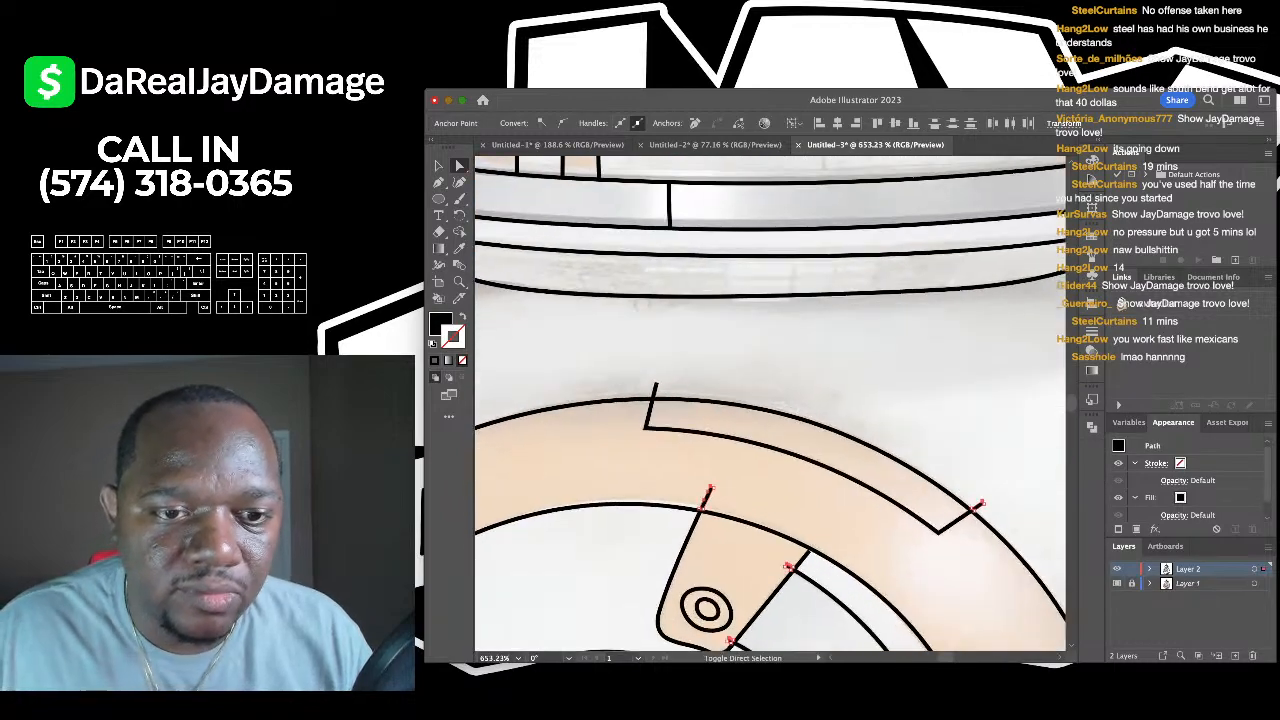
key(super+shift+a)
scroll(770, 404, left, 3)
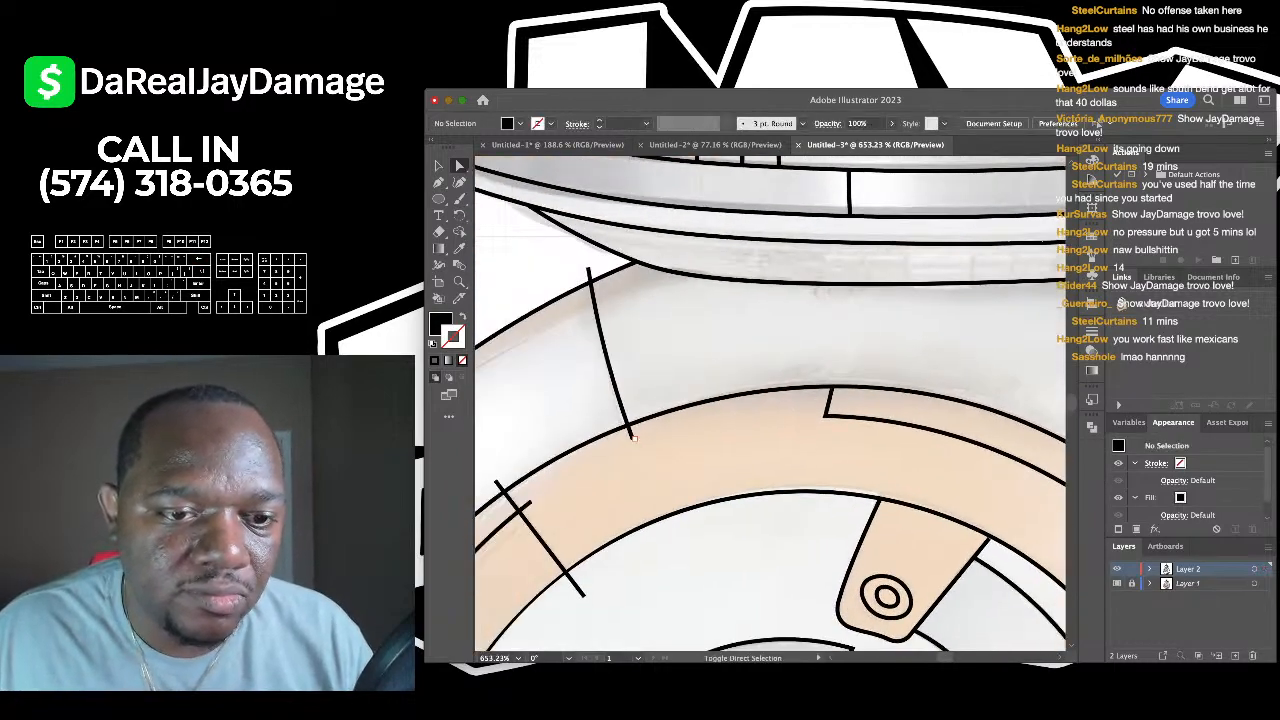
click(631, 433)
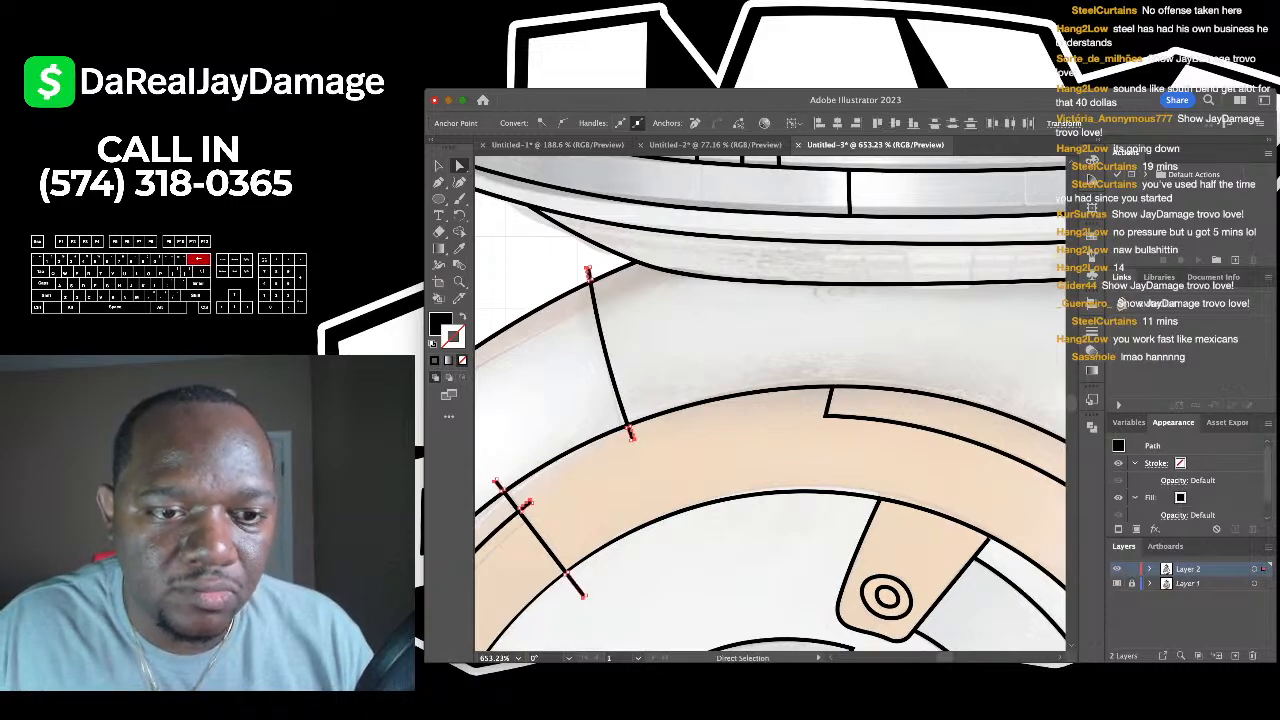
key(super+shift+a)
scroll(700, 400, down, 5)
scroll(540, 512, up, 4)
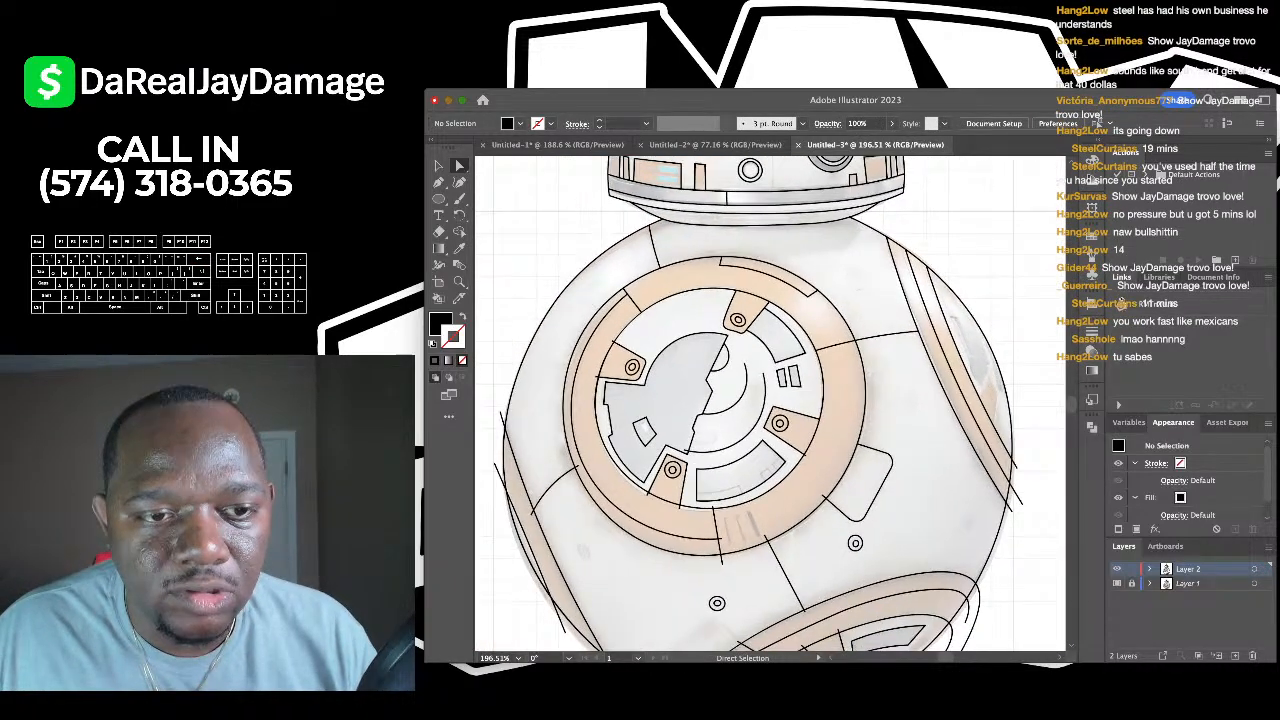
click(554, 324)
scroll(770, 400, down, 5)
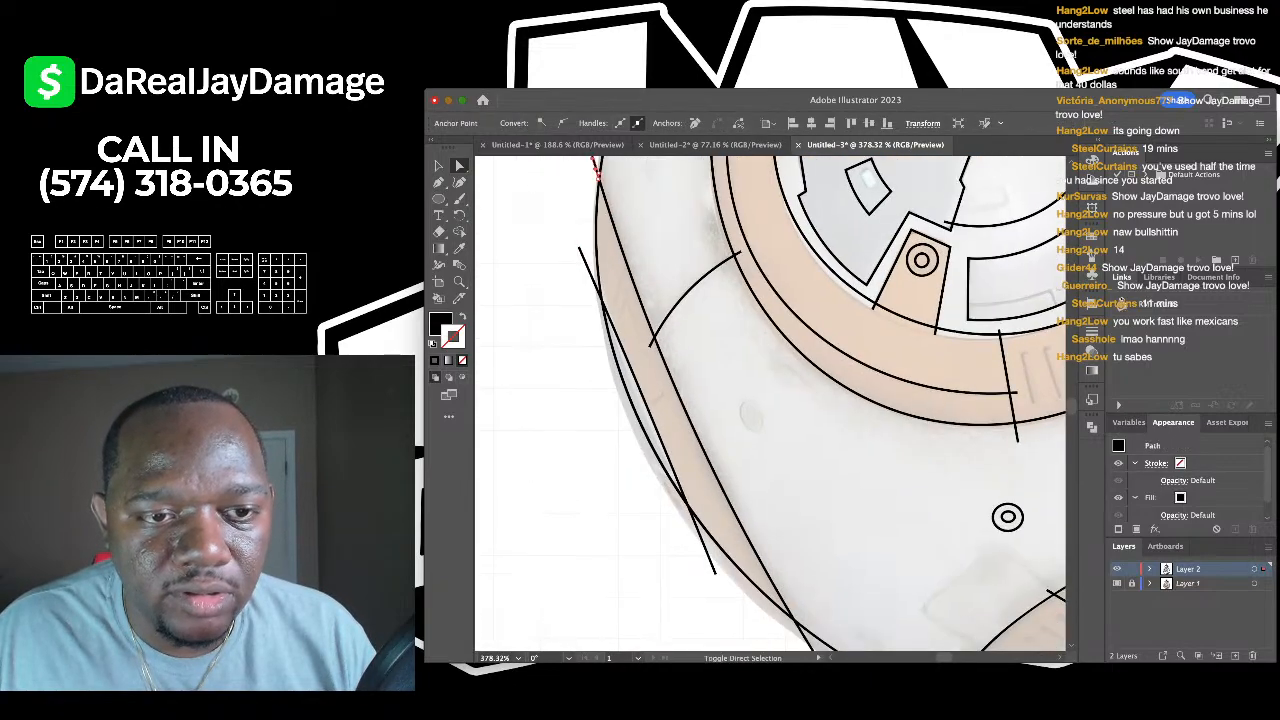
shift+click(626, 212)
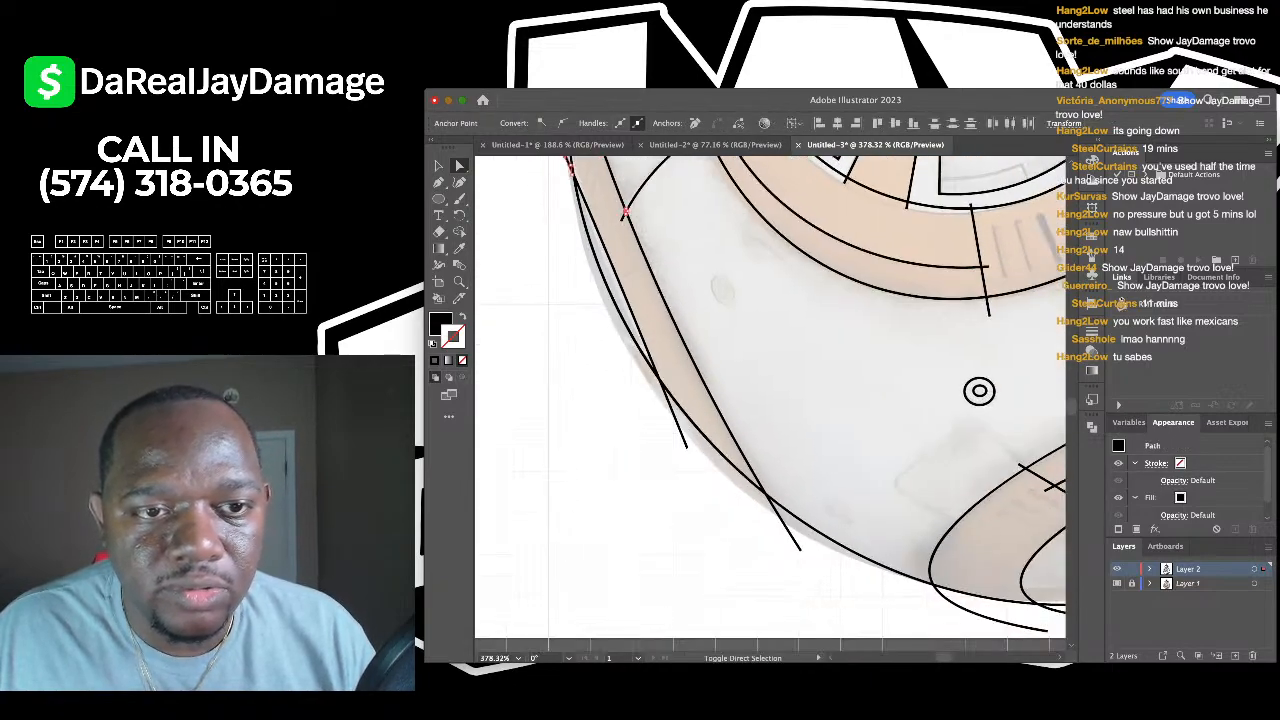
scroll(626, 212, up, 10)
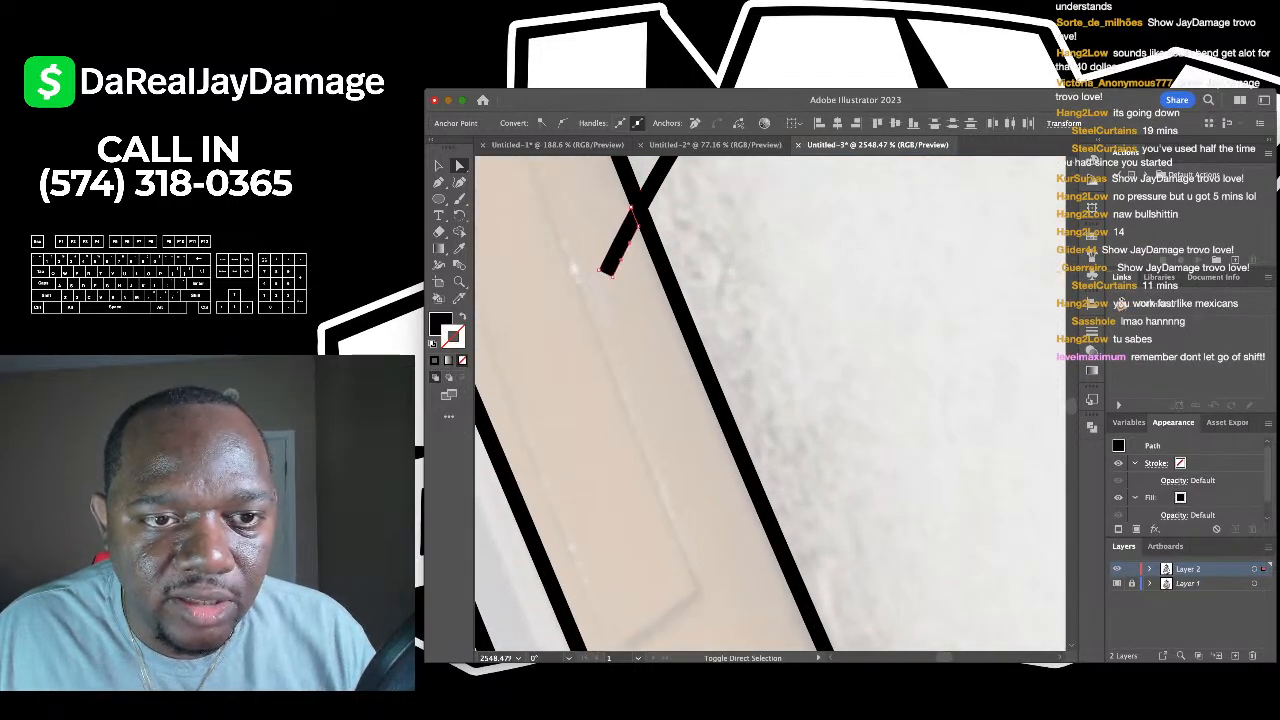
scroll(626, 212, down, 8)
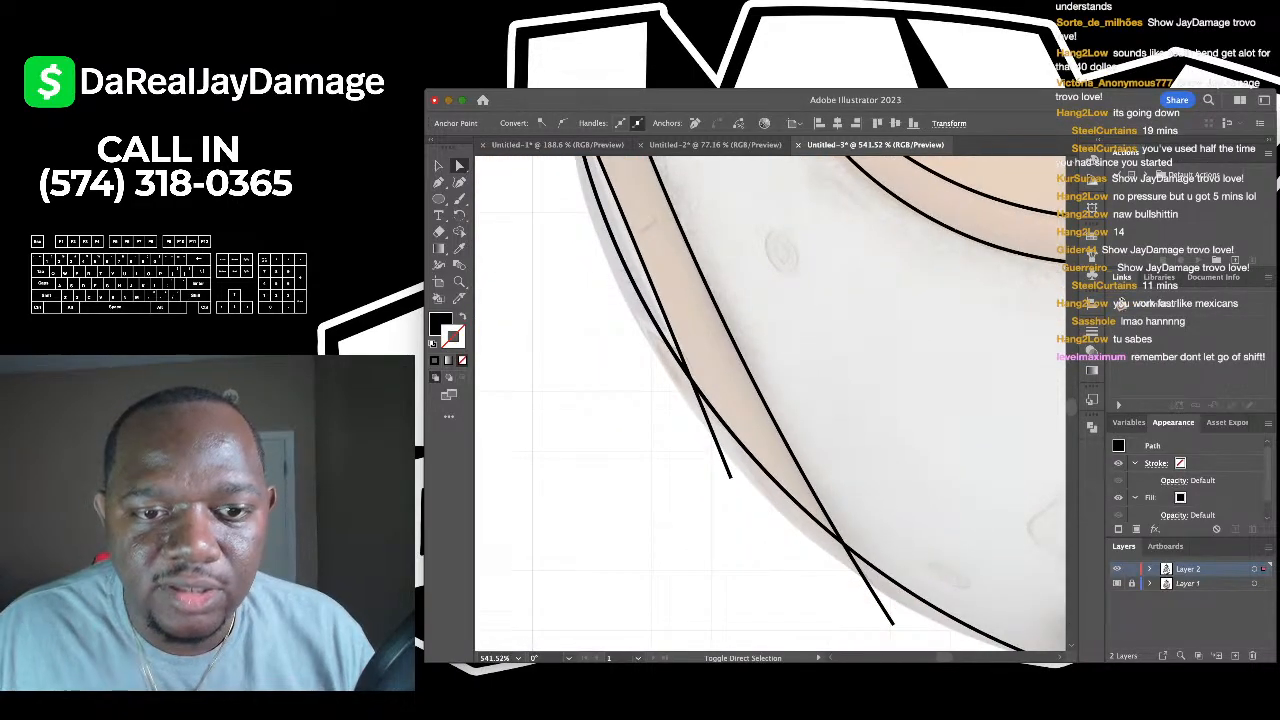
key(super+shift+a)
scroll(770, 400, down, 3)
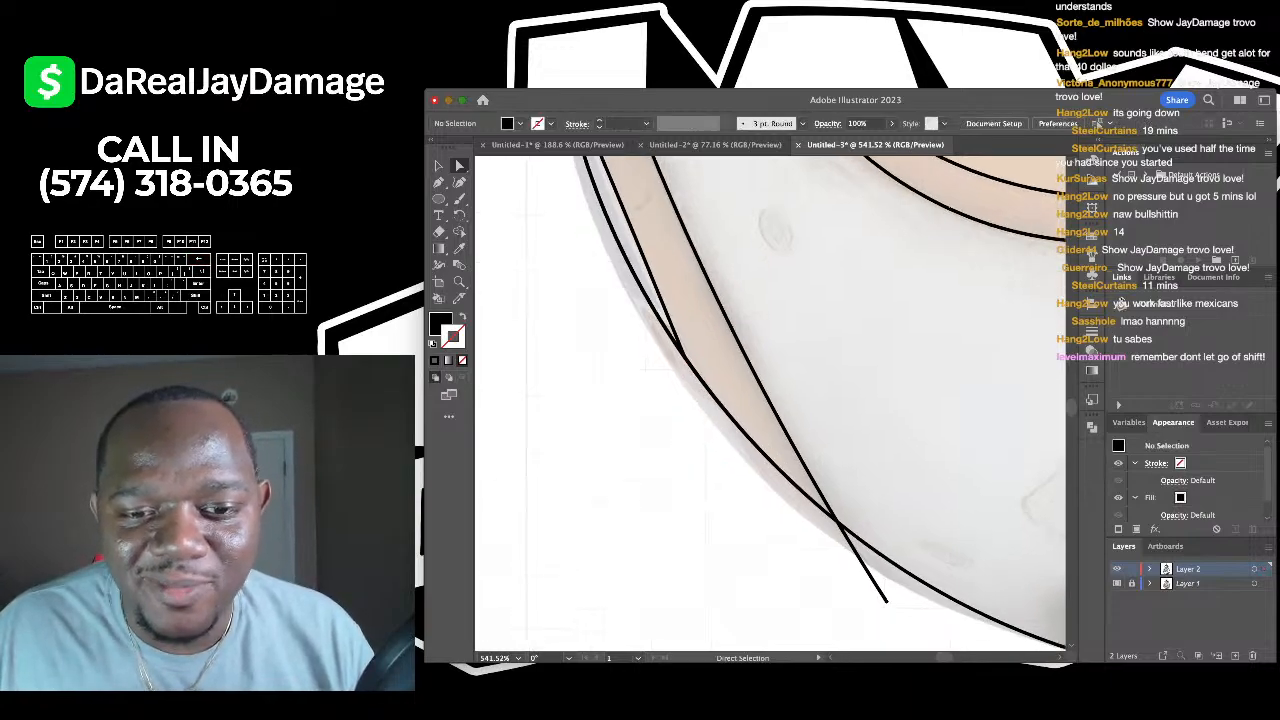
click(822, 482)
key(super+shift+a)
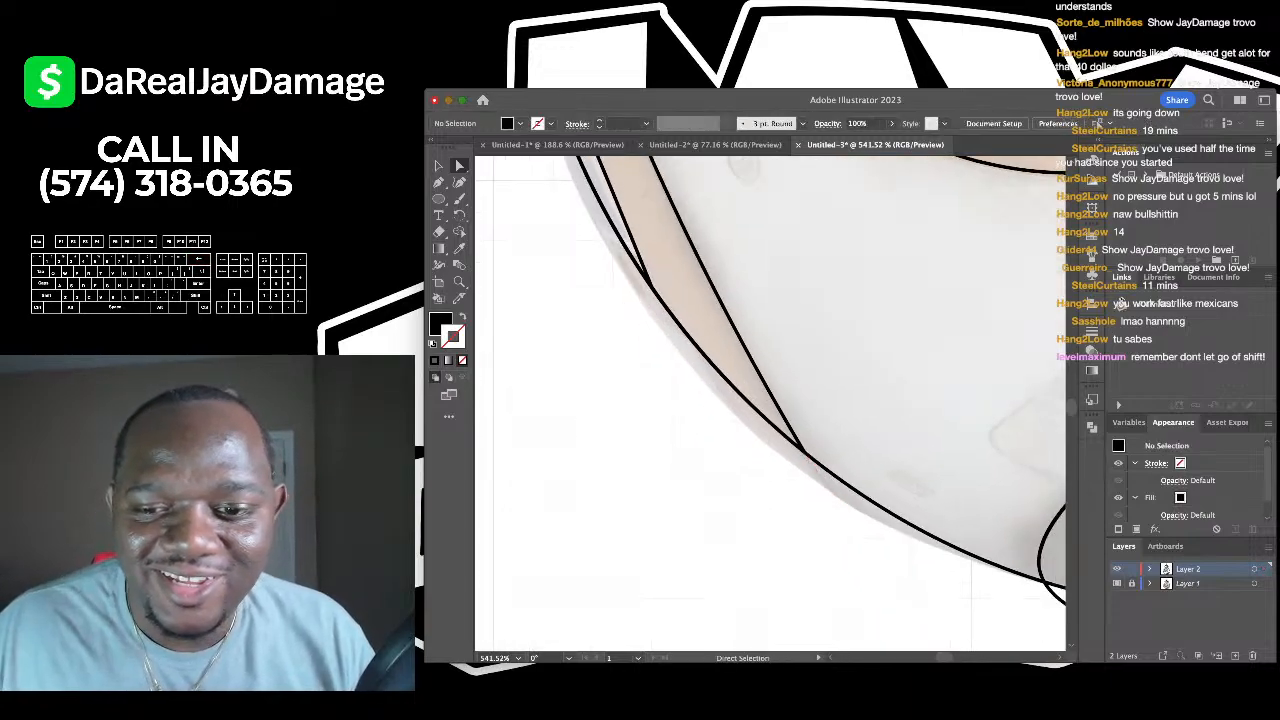
scroll(770, 400, down, 3)
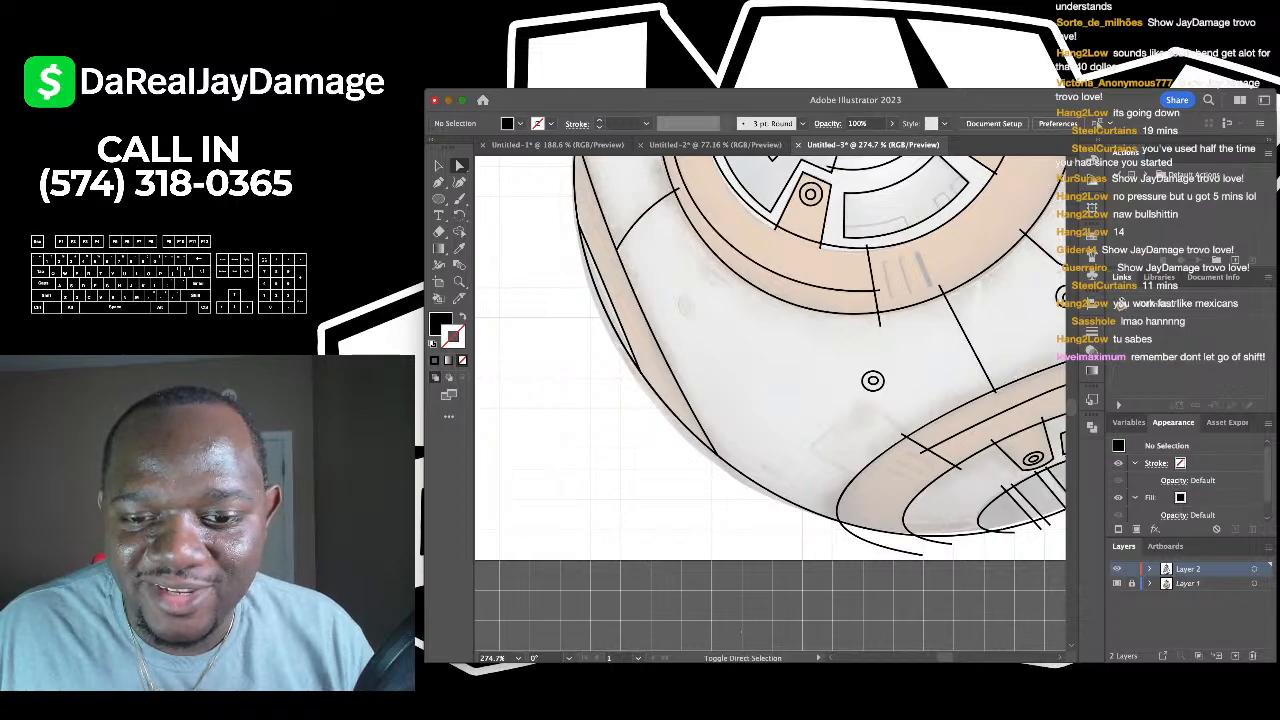
- Inspect the lower arc and ring line ends to find the stubs to trim, clearing selections
click(875, 540)
scroll(875, 540, right, 3)
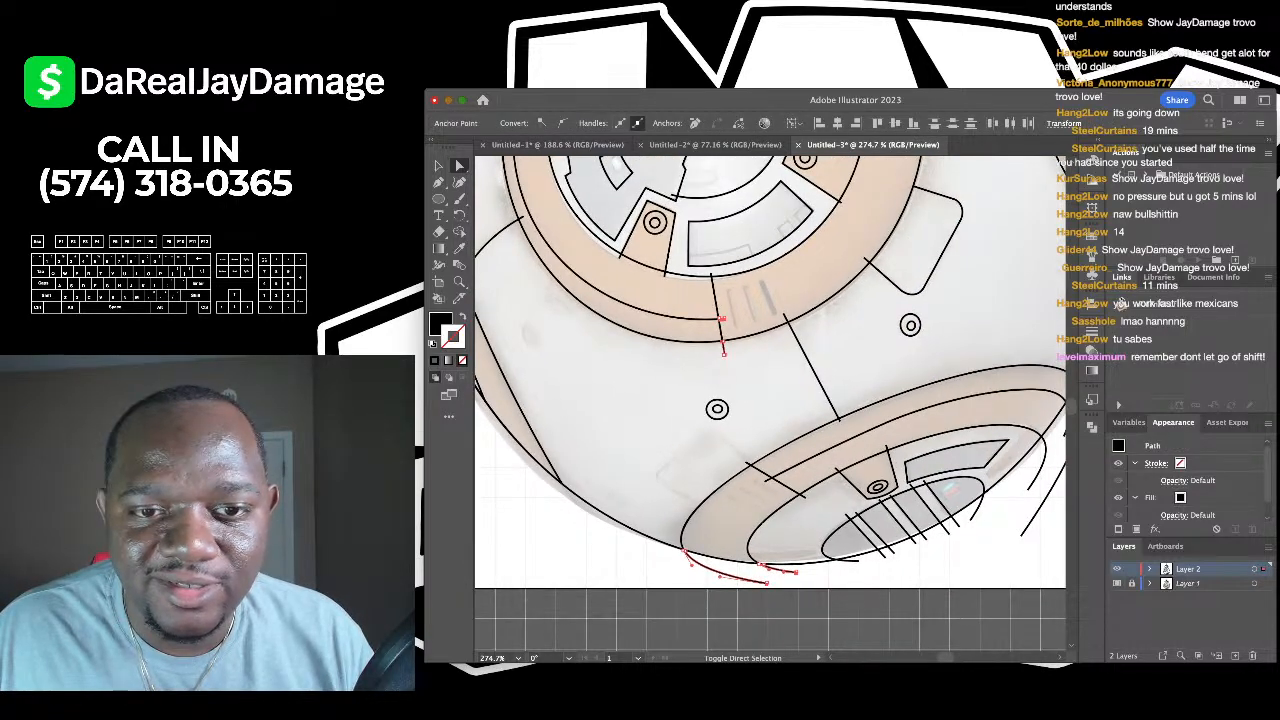
scroll(665, 160, up, 5)
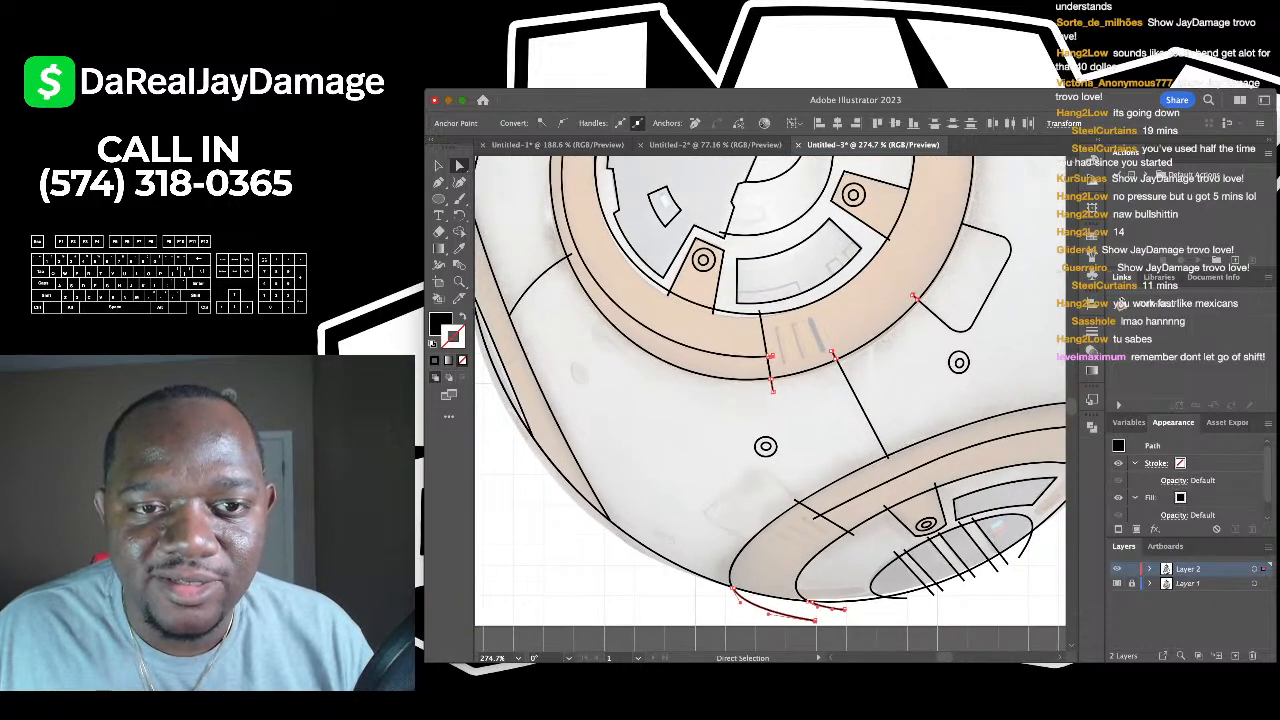
key(super+shift+a)
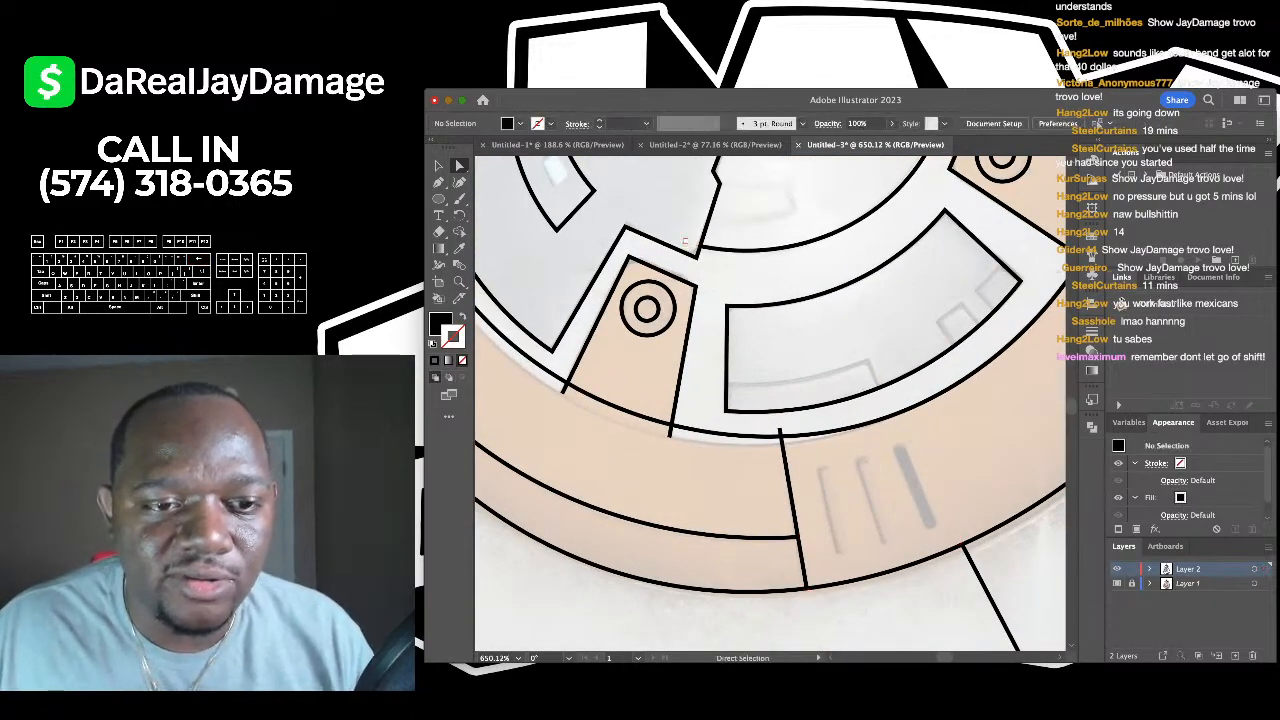
scroll(770, 400, left, 2)
scroll(770, 400, down, 1)
click(603, 369)
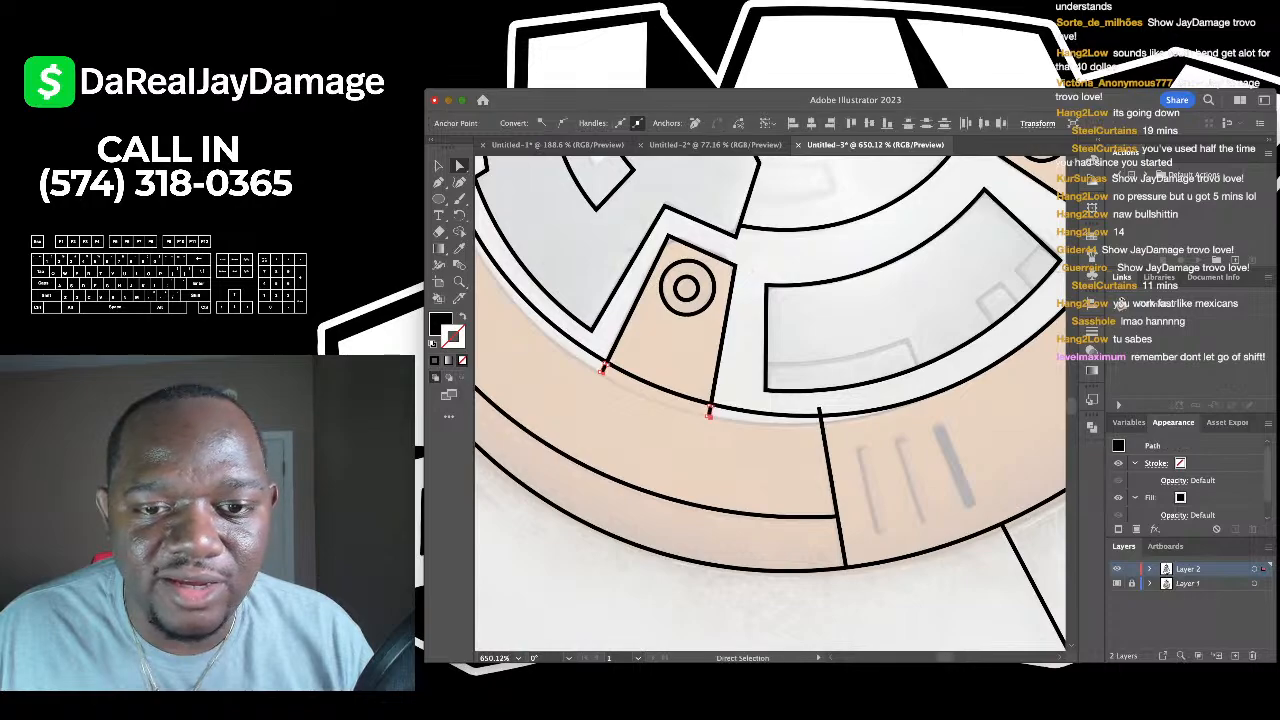
scroll(770, 400, down, 3)
scroll(770, 400, up, 2)
scroll(770, 400, right, 3)
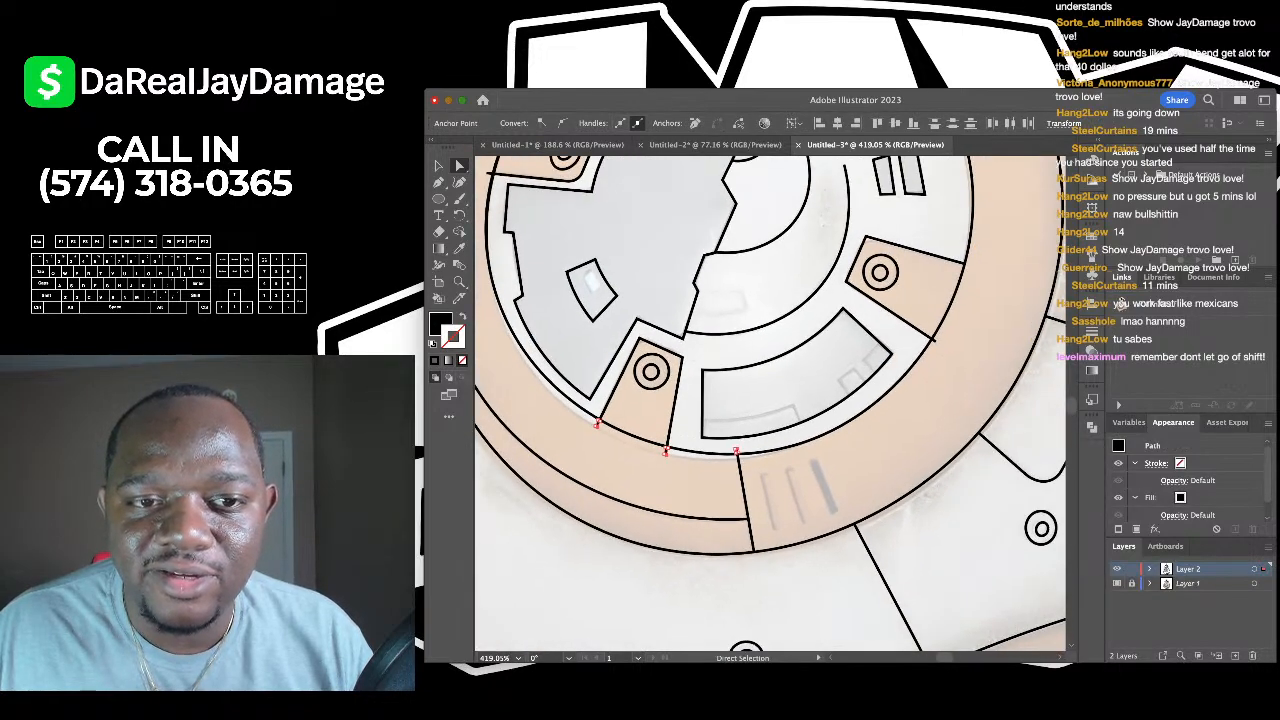
scroll(770, 400, up, 4)
key(super+shift+a)
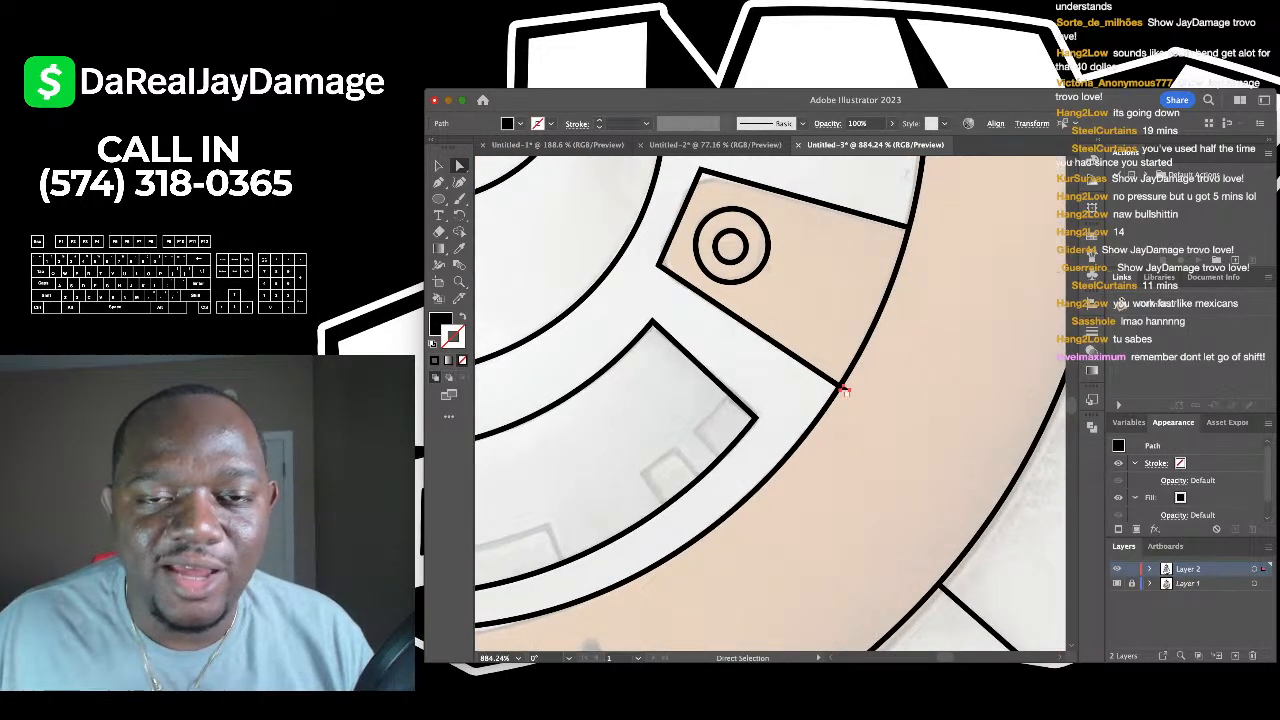
scroll(770, 400, down, 3)
scroll(770, 400, down, 1)
scroll(770, 400, up, 3)
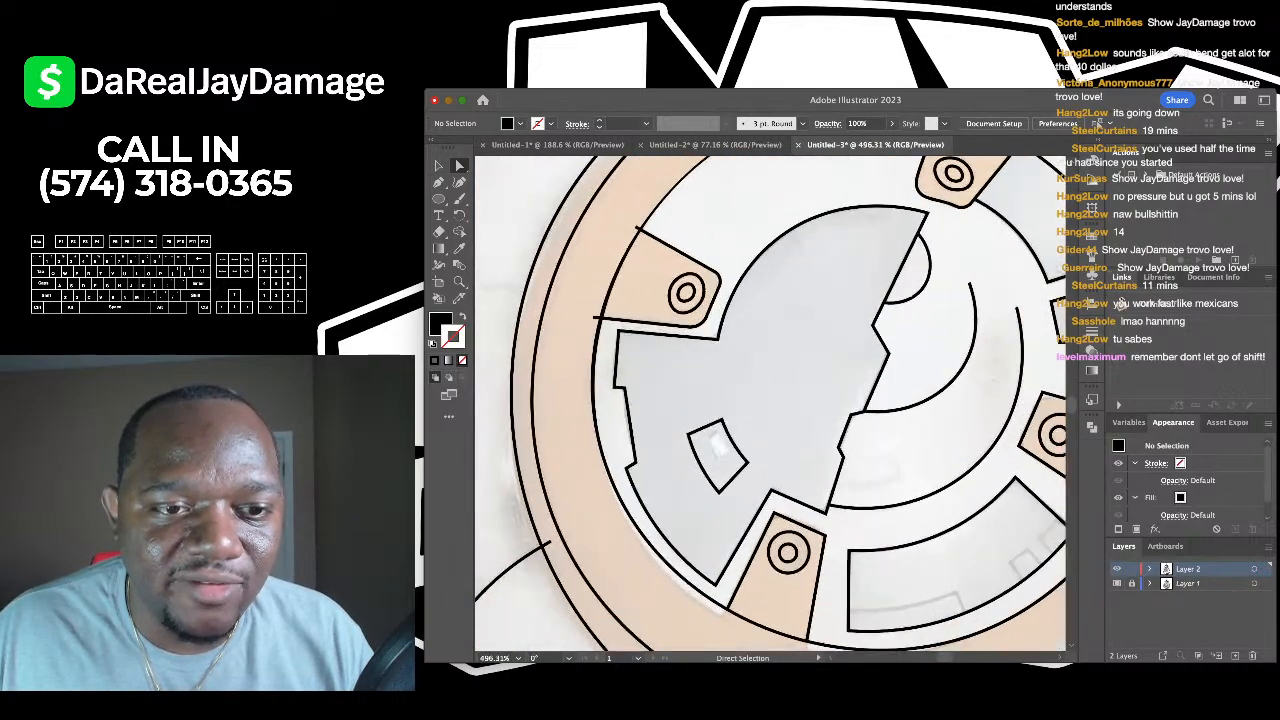
- Select the two overhanging line stubs on the ring and delete them
click(595, 317)
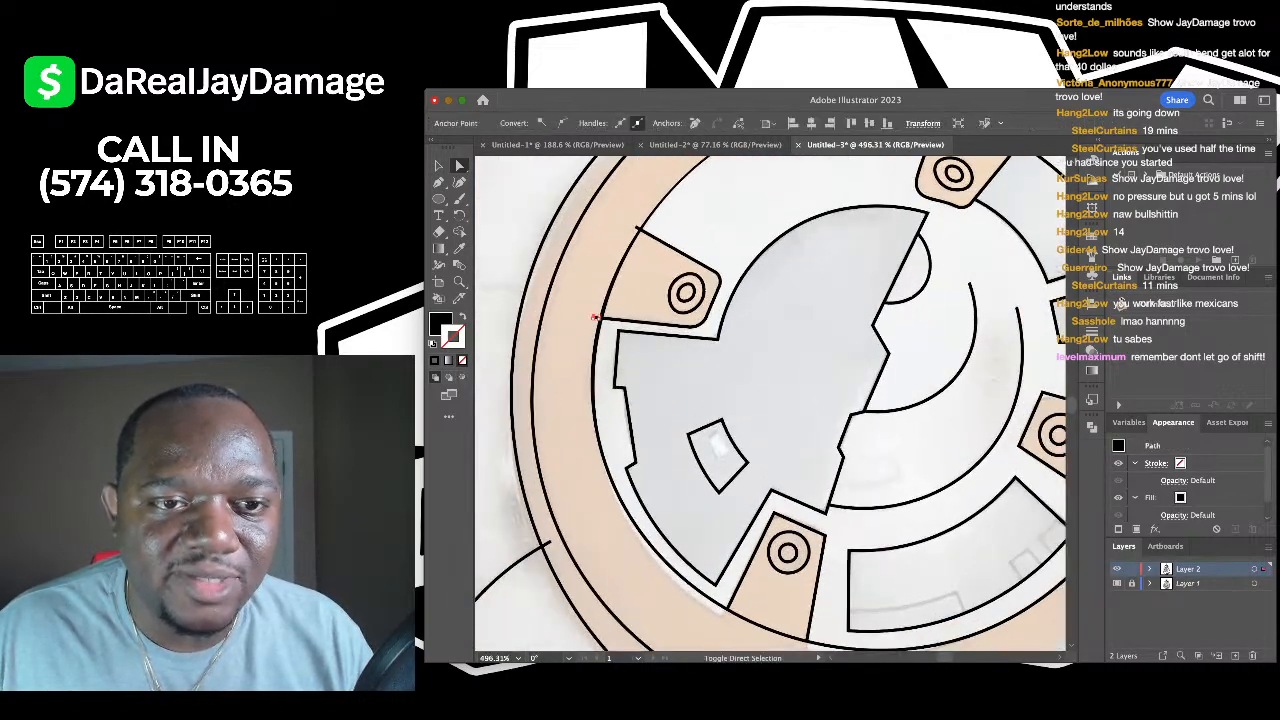
shift+click(636, 226)
key(Delete)
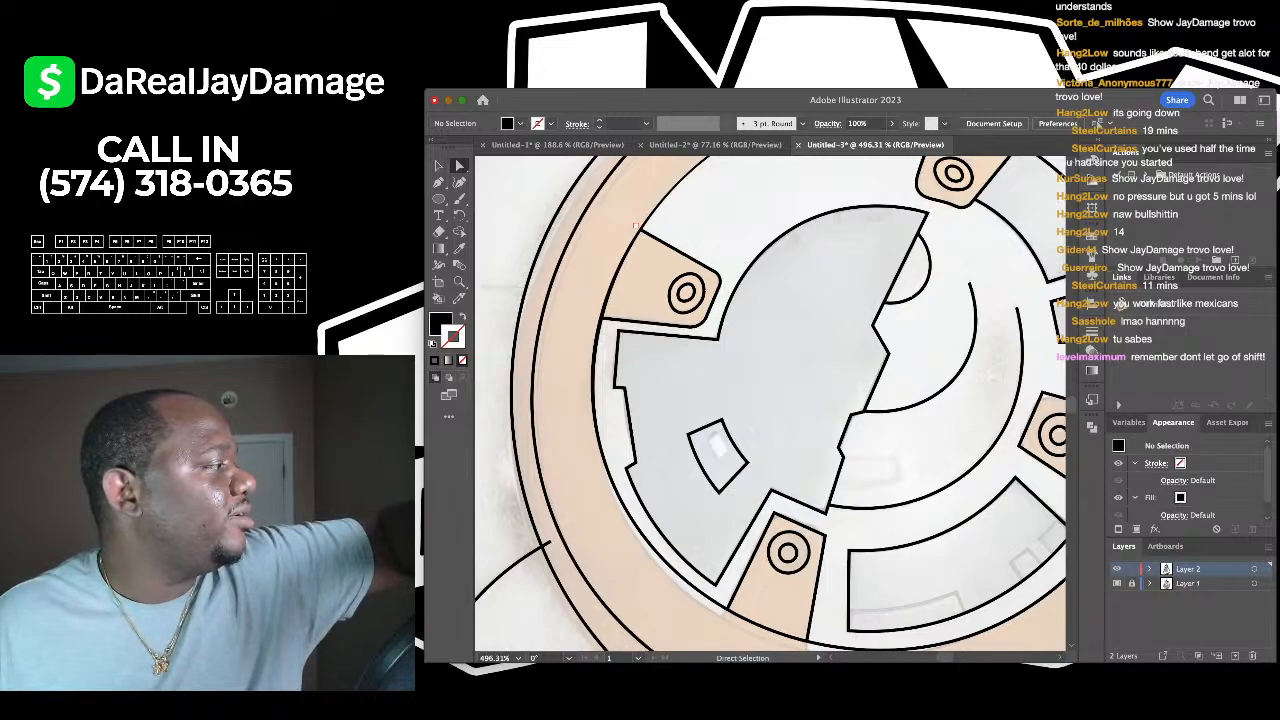
scroll(770, 400, down, 2)
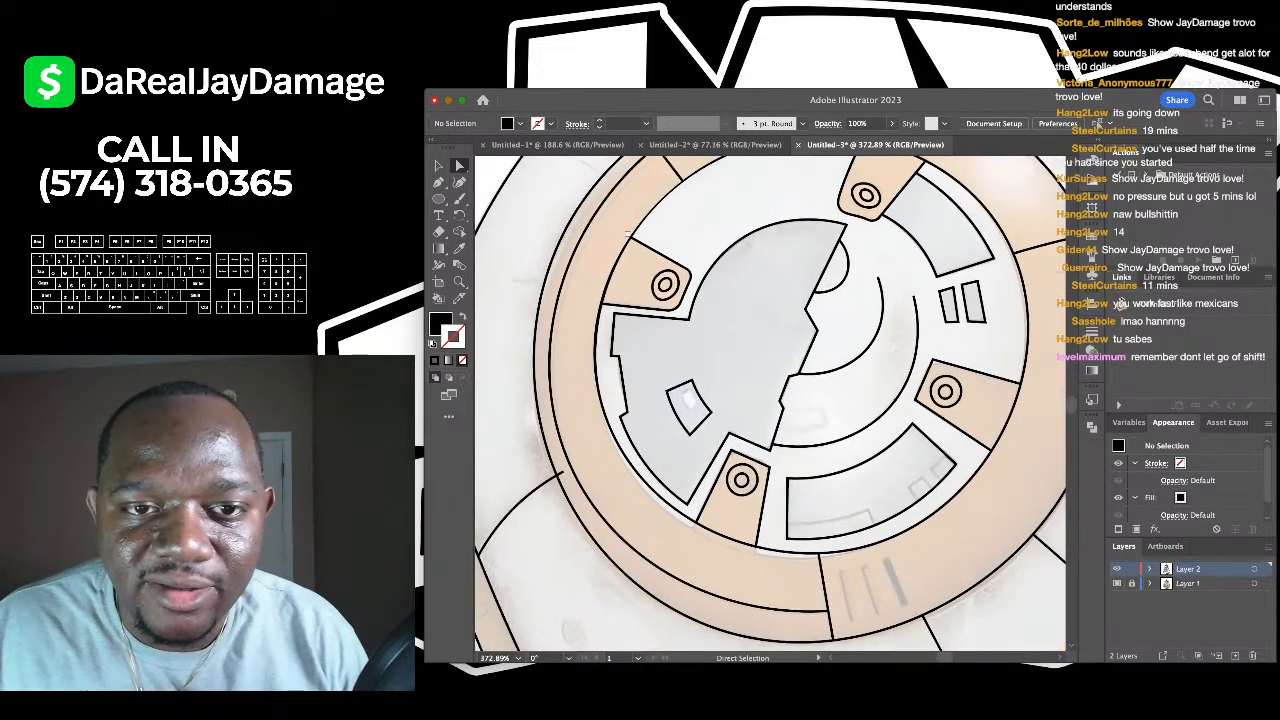
scroll(770, 400, down, 6)
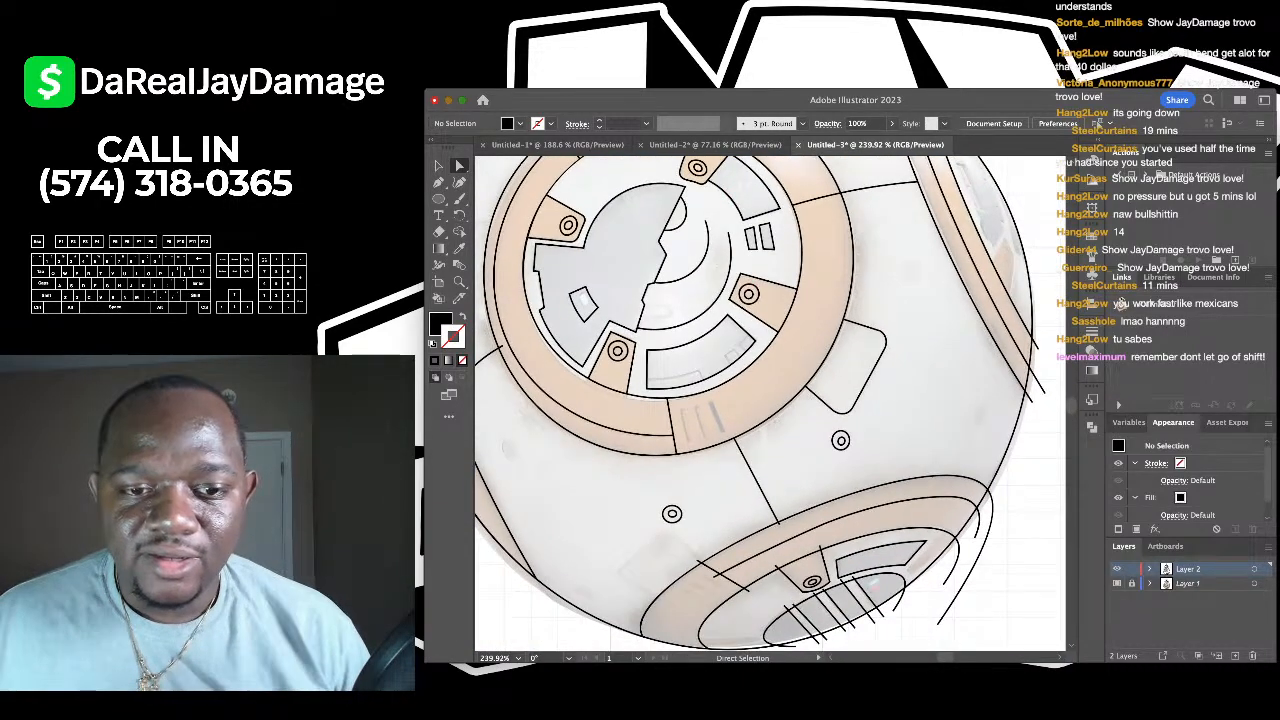
- Delete the crossing lines' three end pieces overhanging the lower panel's ellipse
scroll(630, 519, up, 5)
click(693, 490)
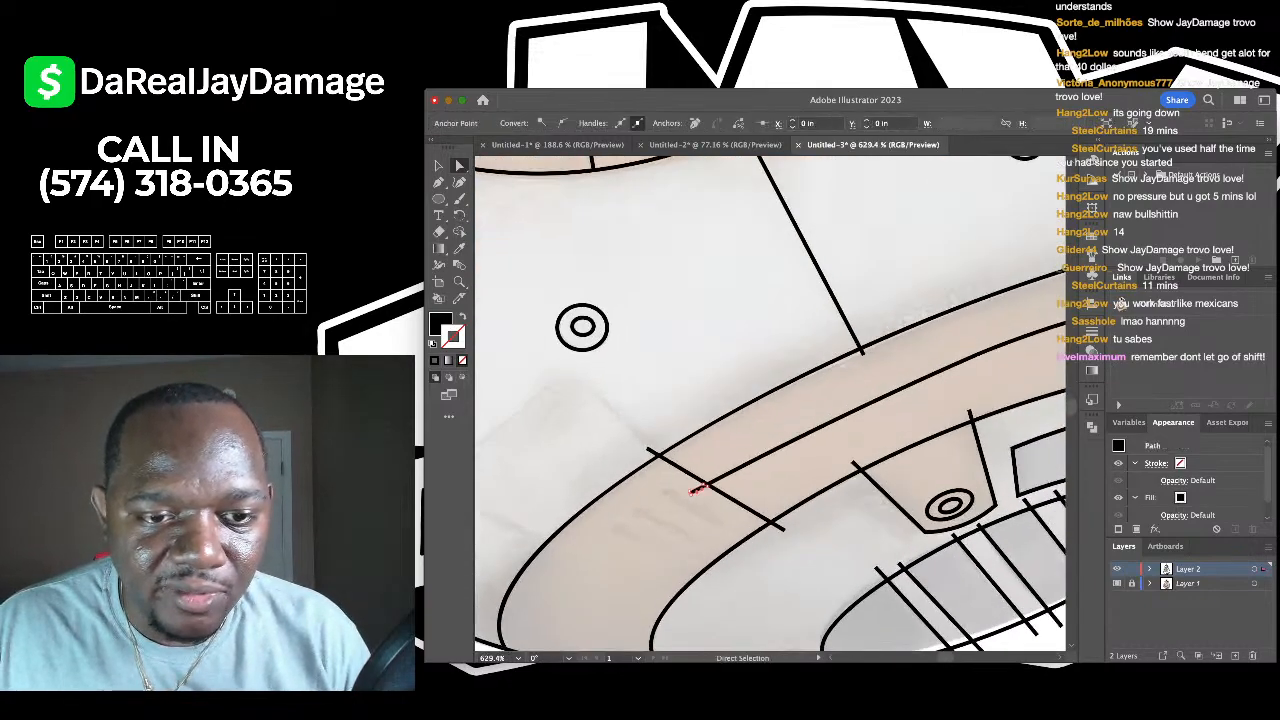
shift+click(653, 452)
scroll(784, 409, up, 3)
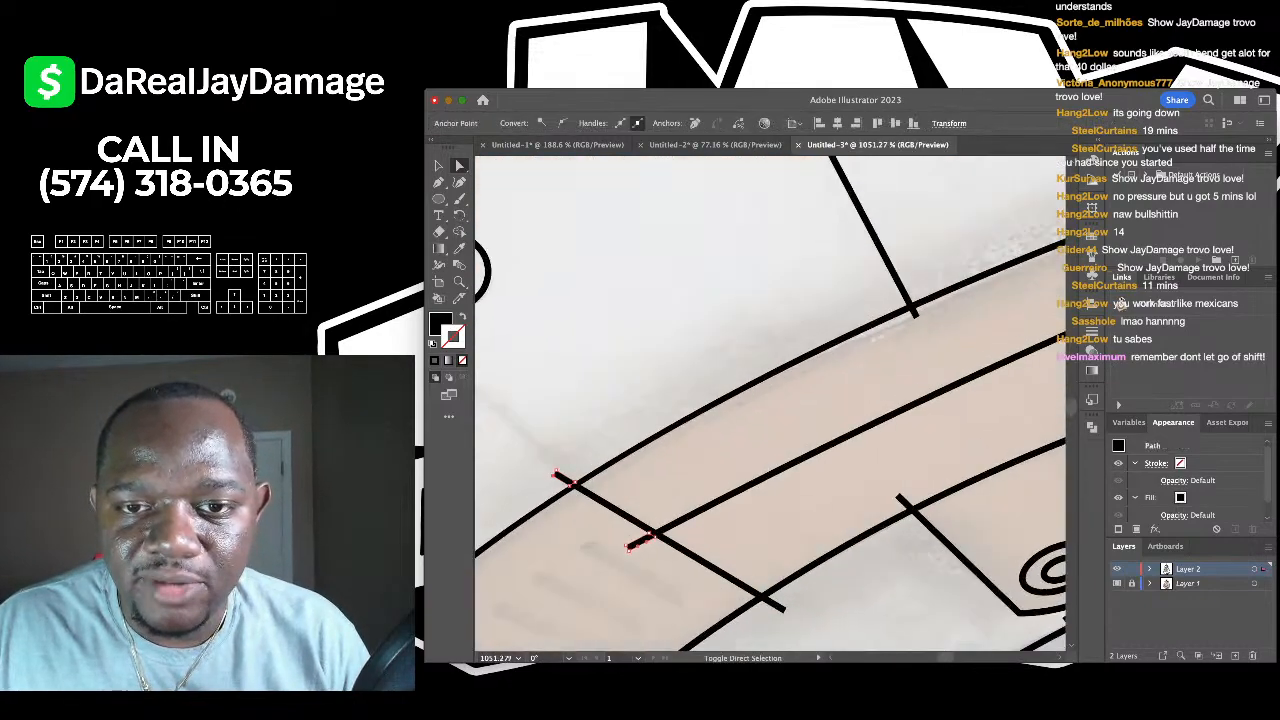
shift+click(914, 313)
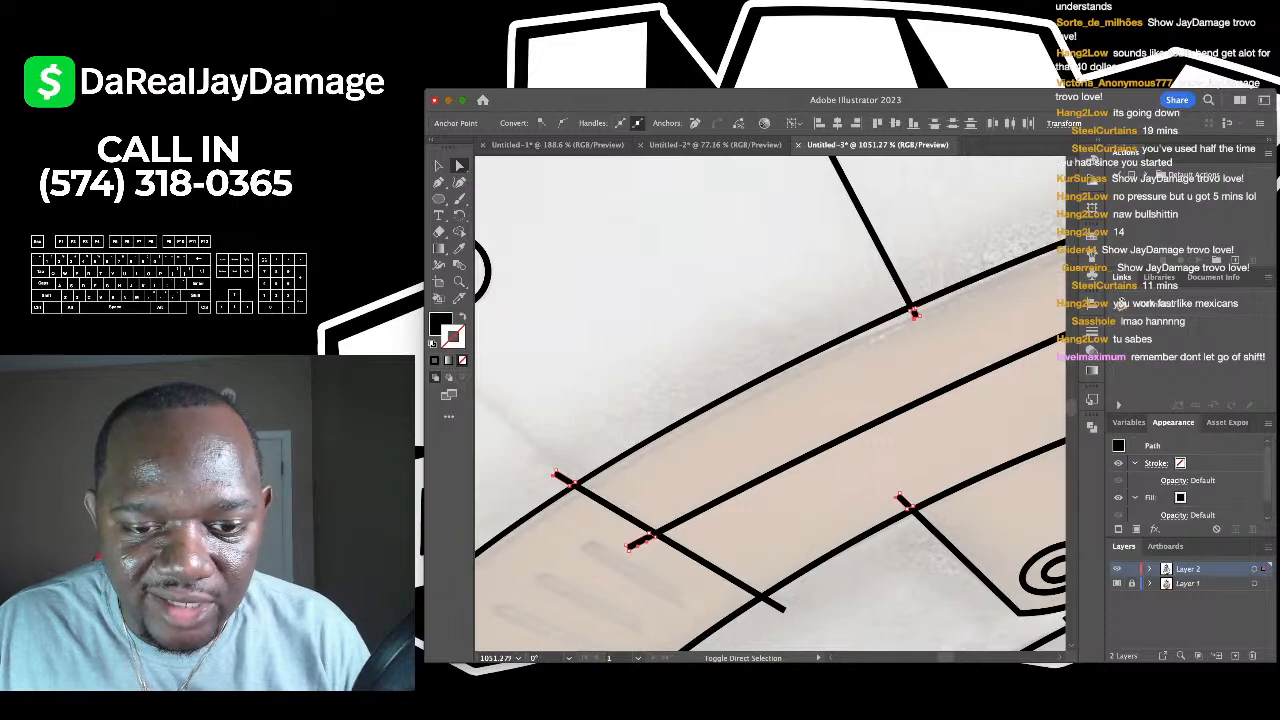
scroll(668, 285, down, 4)
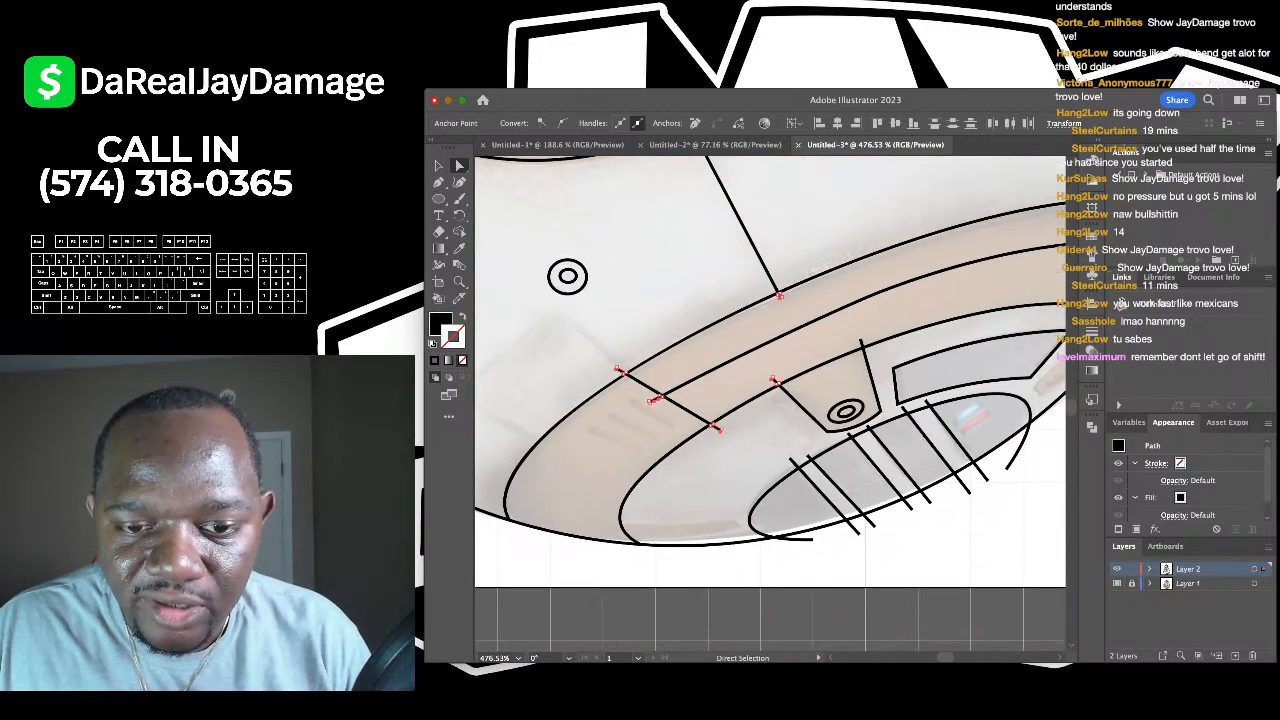
scroll(830, 585, up, 2)
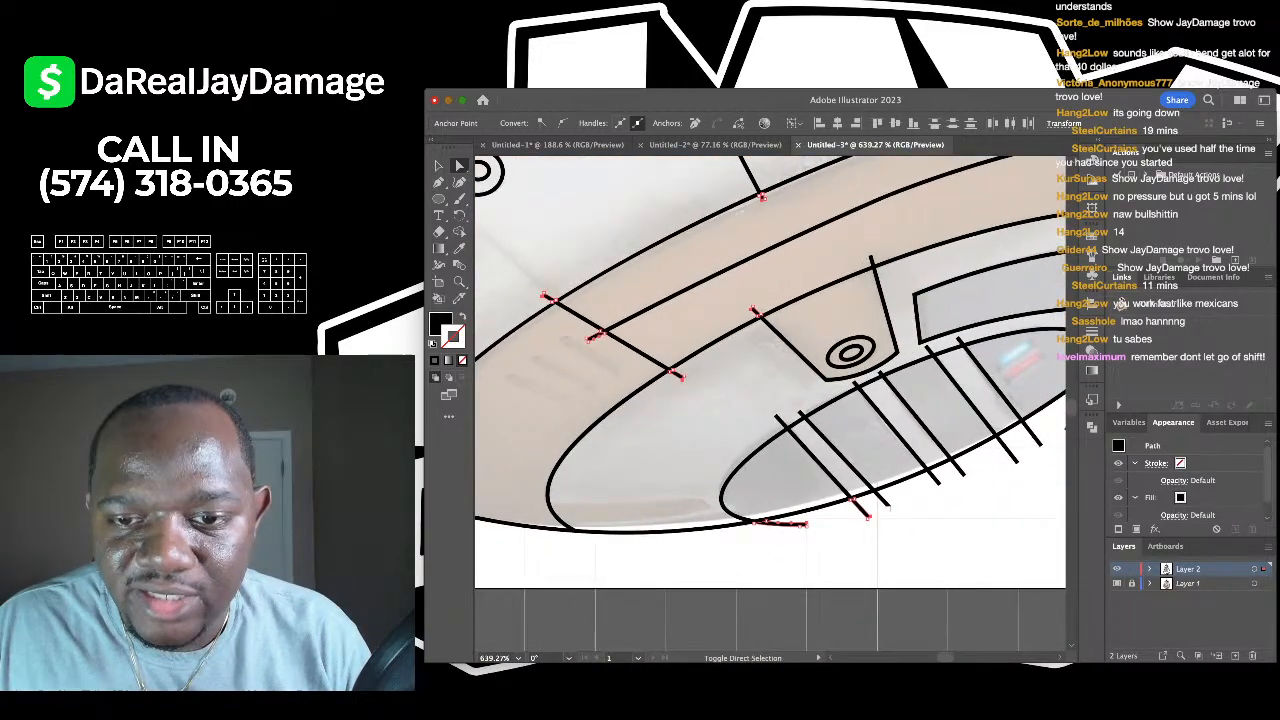
scroll(770, 400, right, 3)
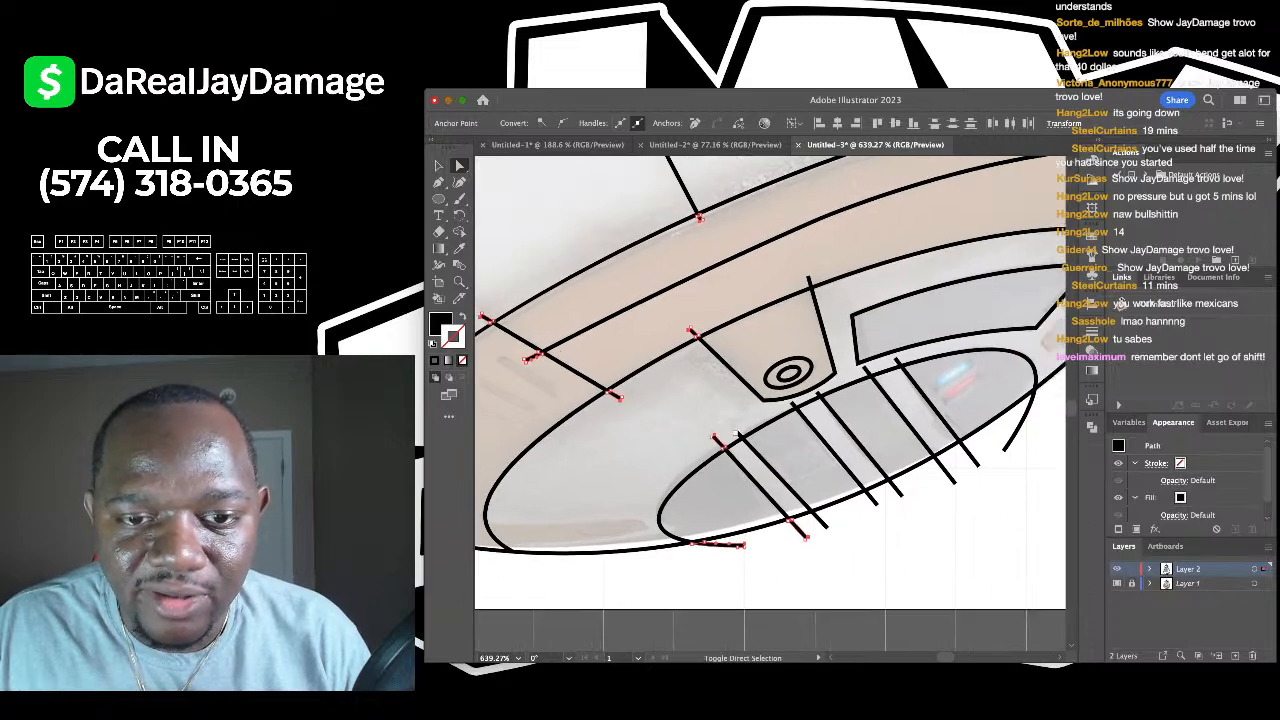
scroll(730, 463, up, 10)
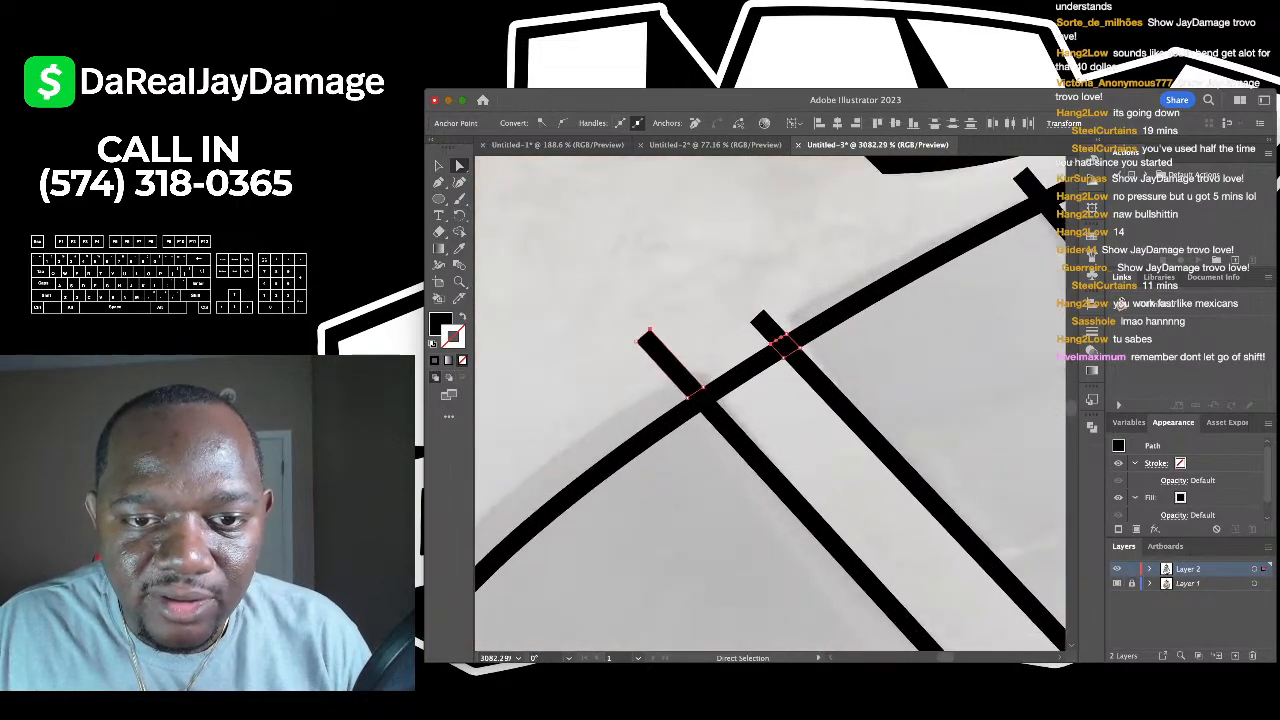
scroll(730, 463, down, 10)
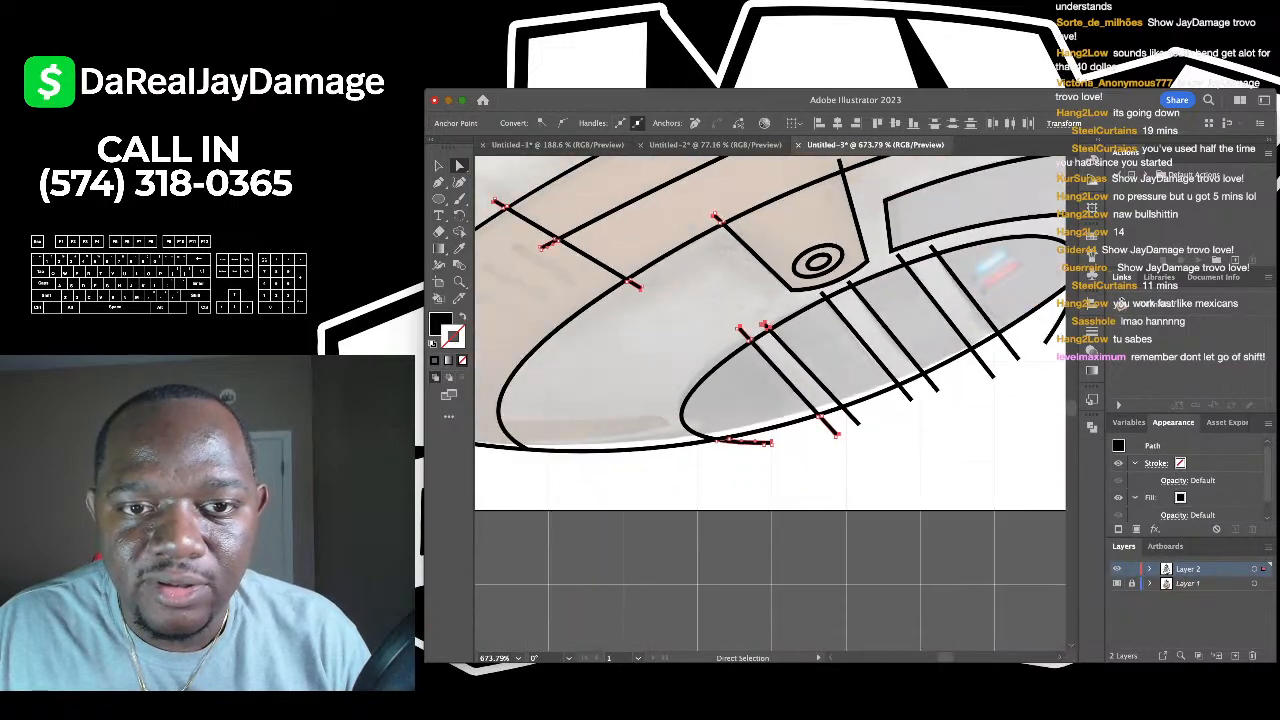
key(super+shift+a)
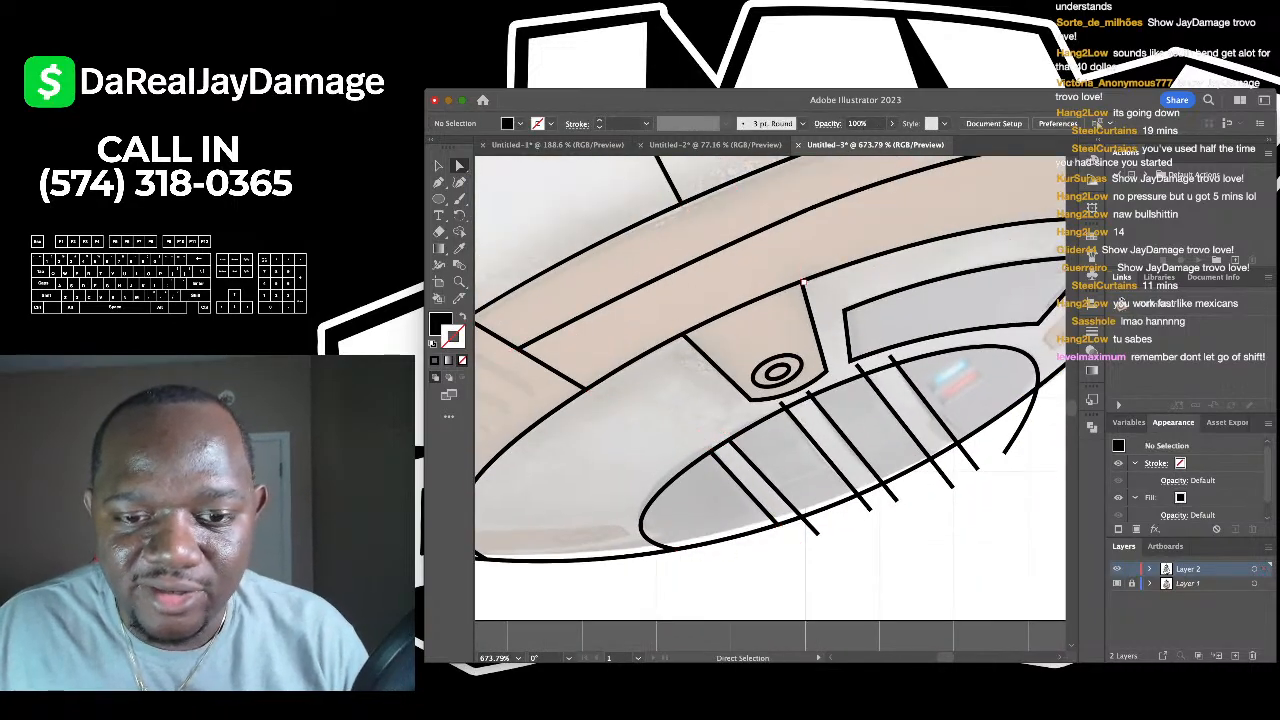
- Delete the three hatch-line ends sticking out past the ellipse edge
click(816, 535)
shift+click(893, 500)
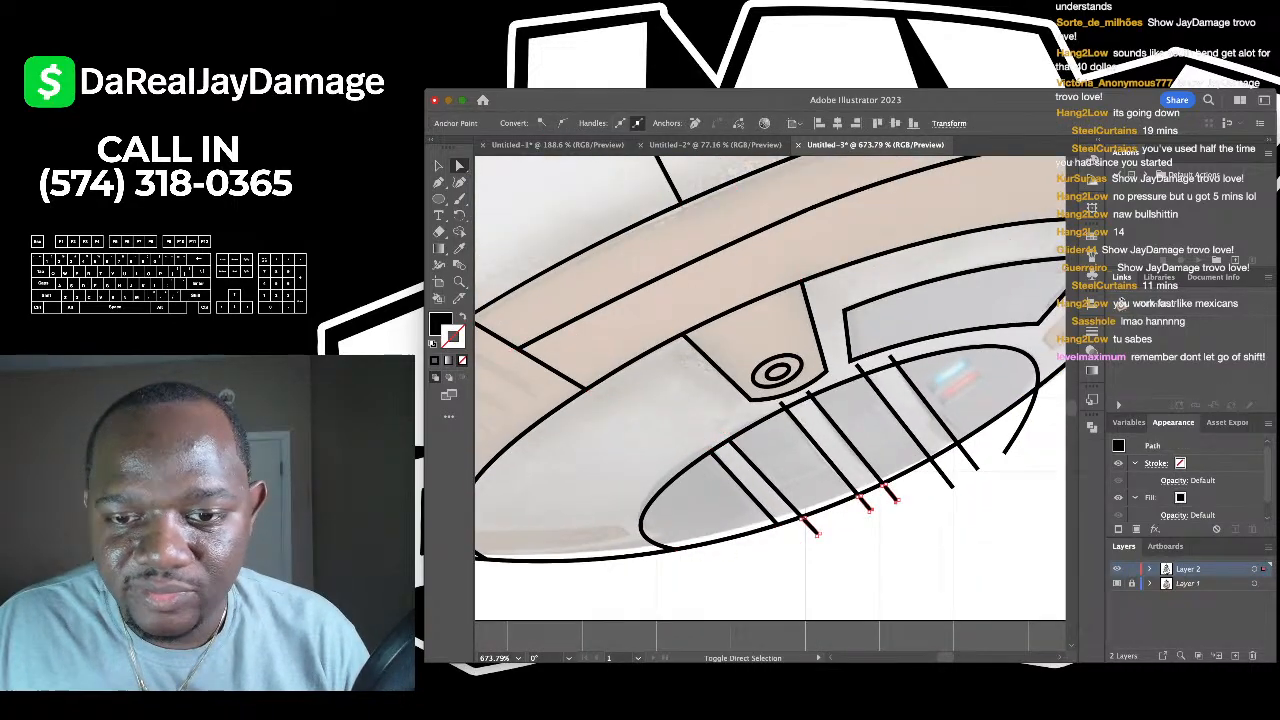
shift+click(950, 487)
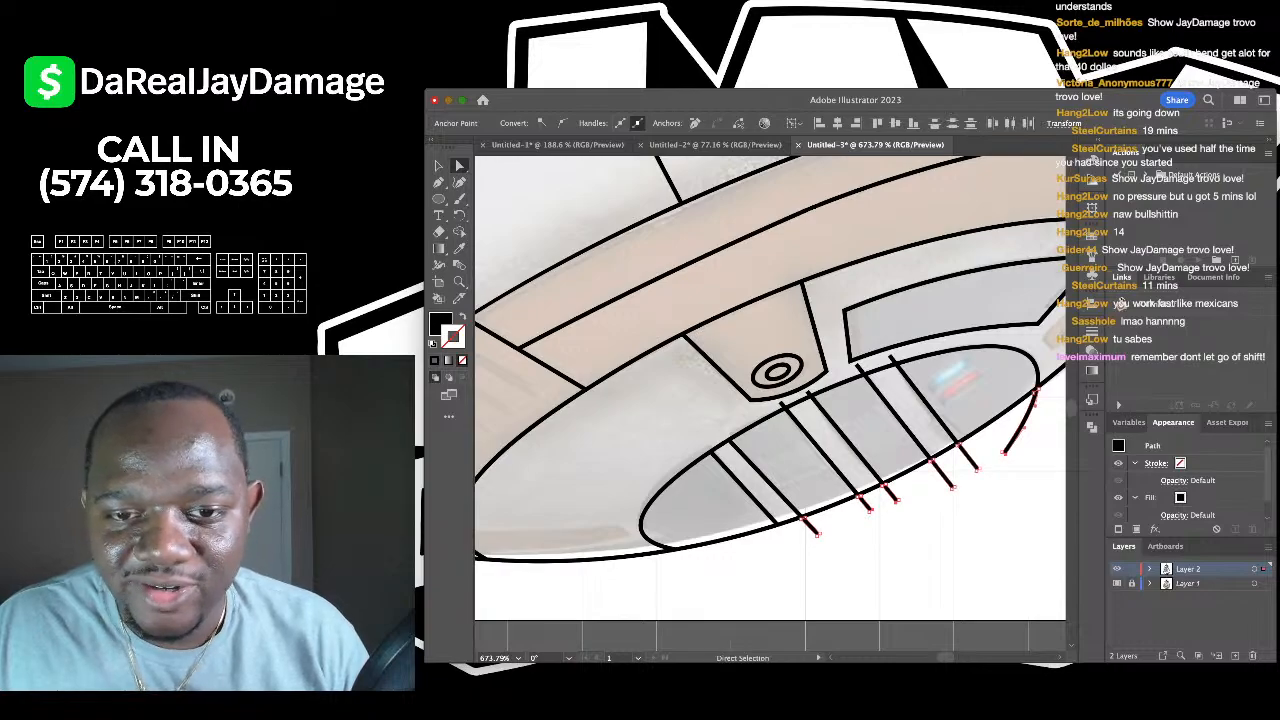
scroll(890, 357, up, 3)
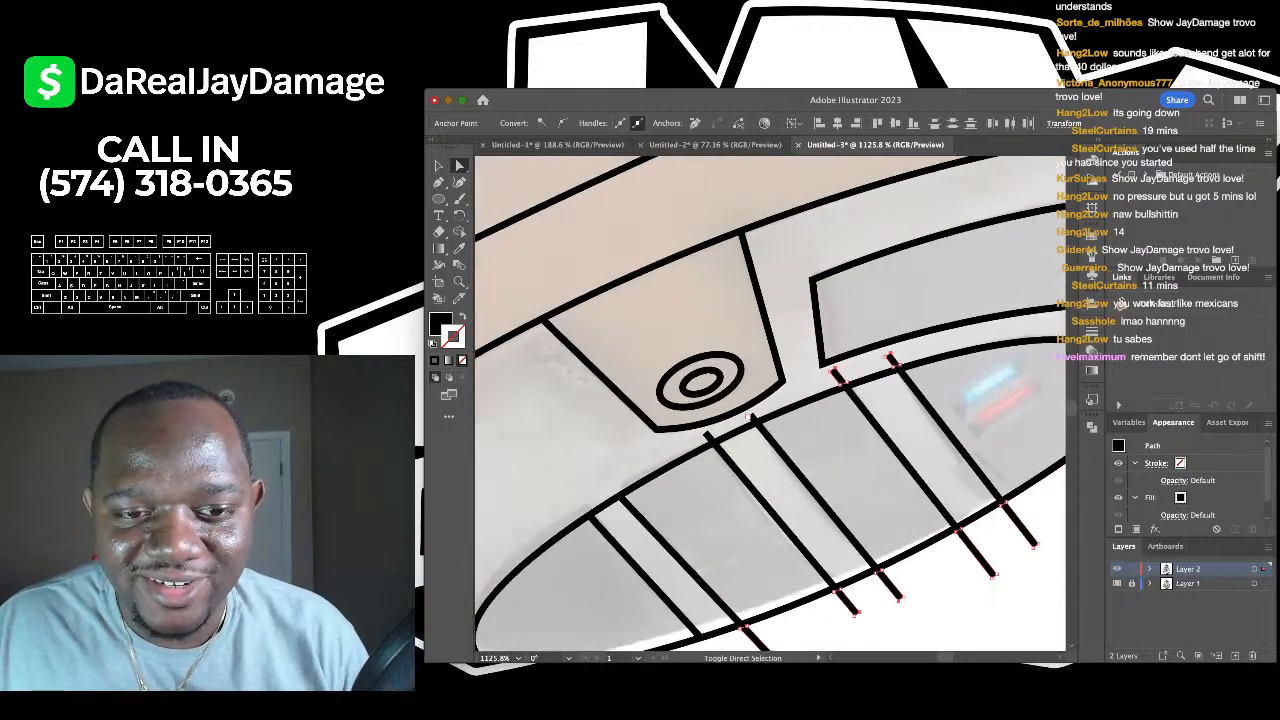
scroll(748, 417, down, 3)
key(super+shift+a)
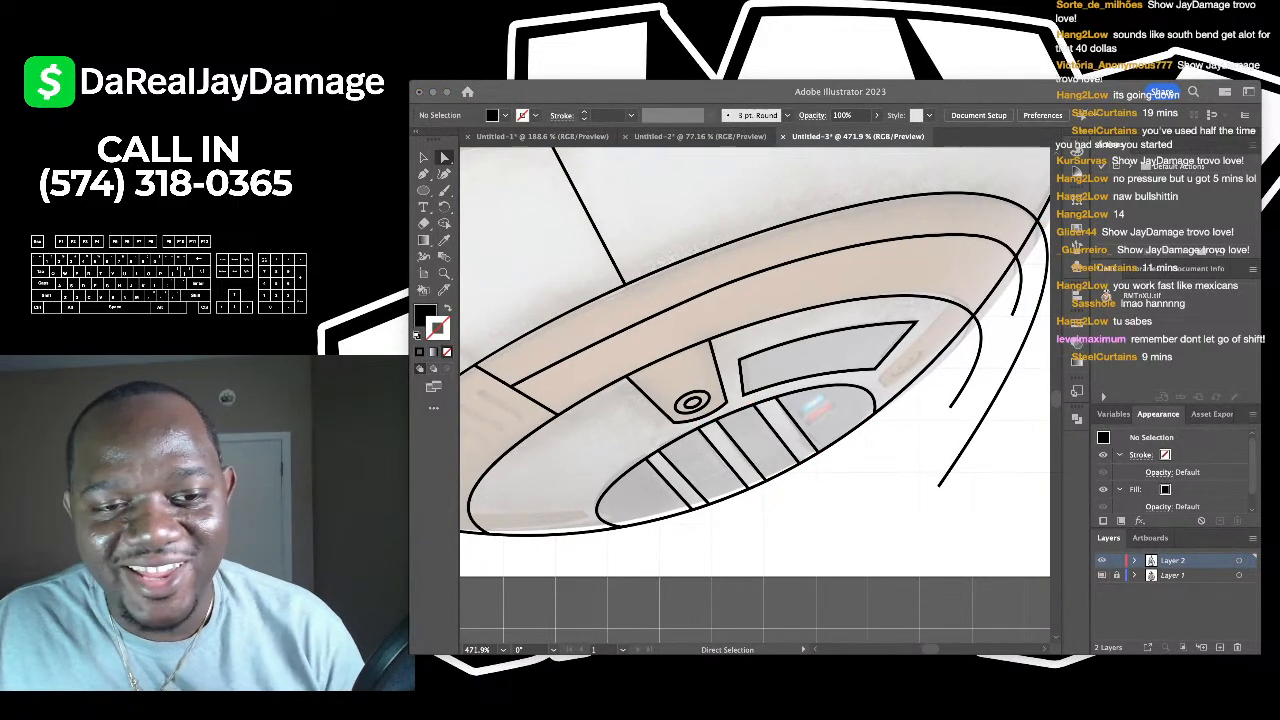
- Delete the three curve segments jutting past the sphere's right edge
scroll(750, 380, right, 3)
click(849, 377)
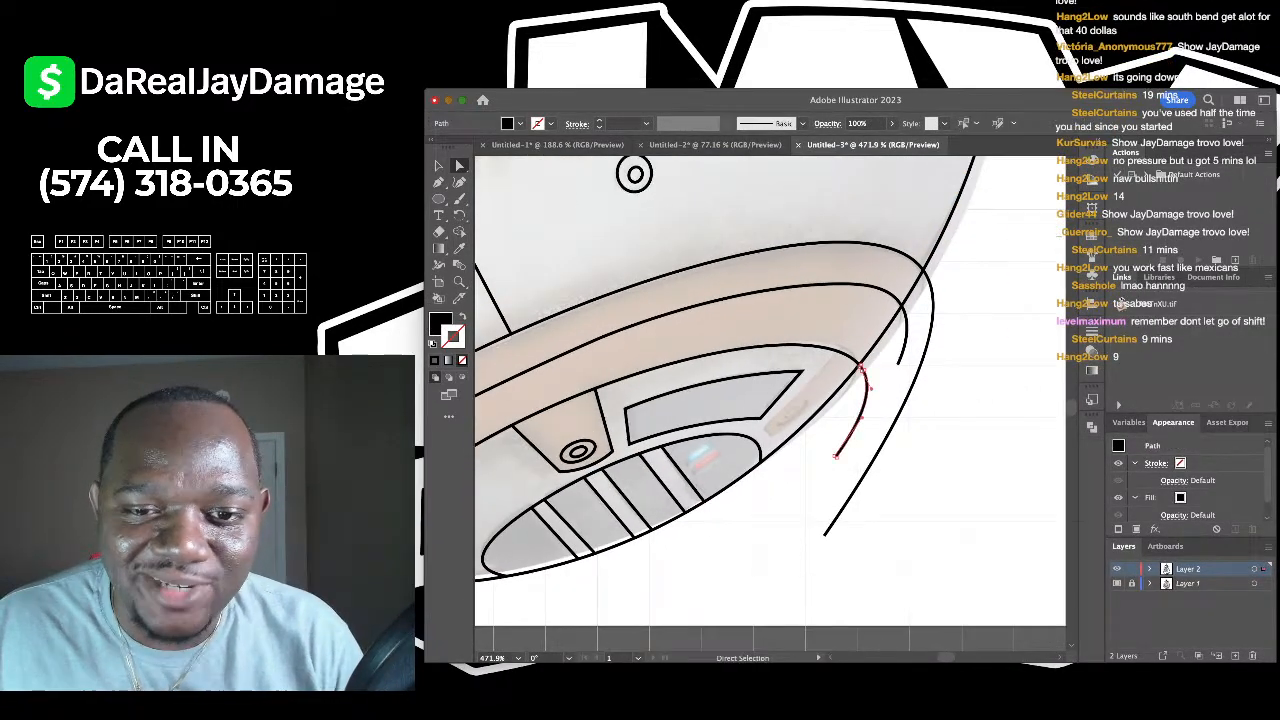
shift+click(901, 330)
shift+click(929, 338)
key(Delete)
key(Delete)
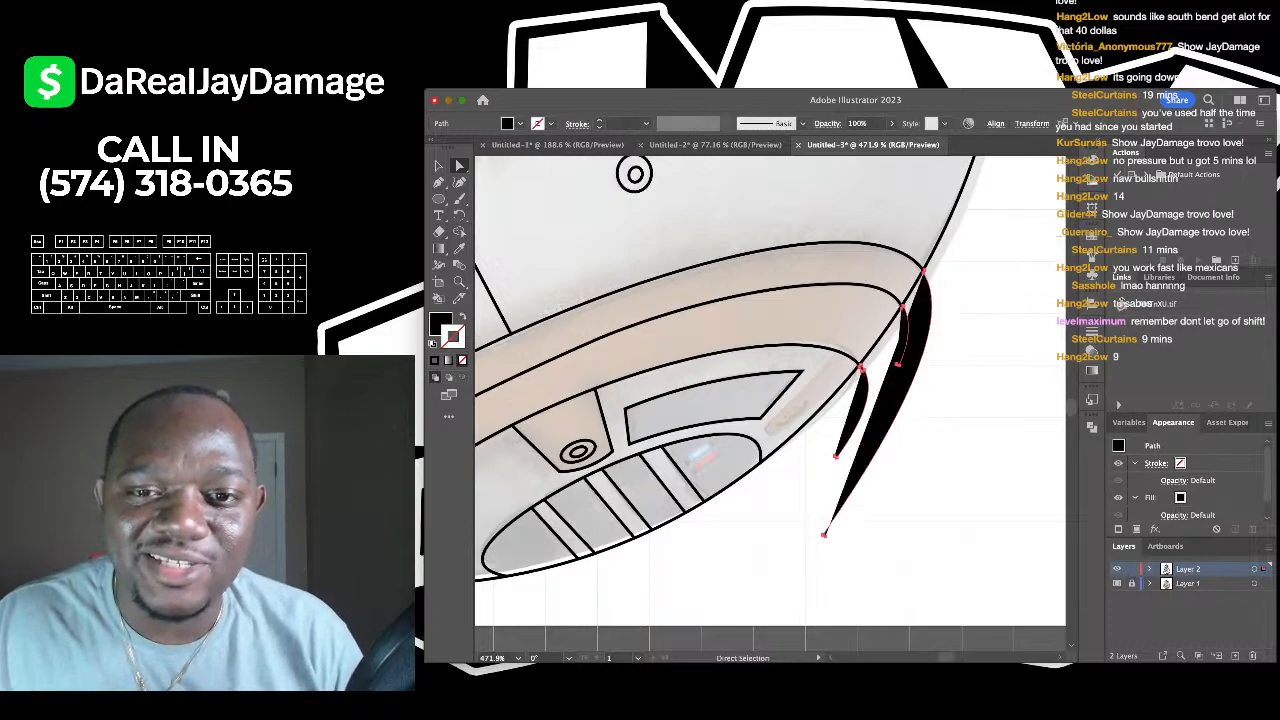
- Remove the three leftover curve stubs remaining at the body's right edge
scroll(929, 338, down, 5)
scroll(929, 338, up, 3)
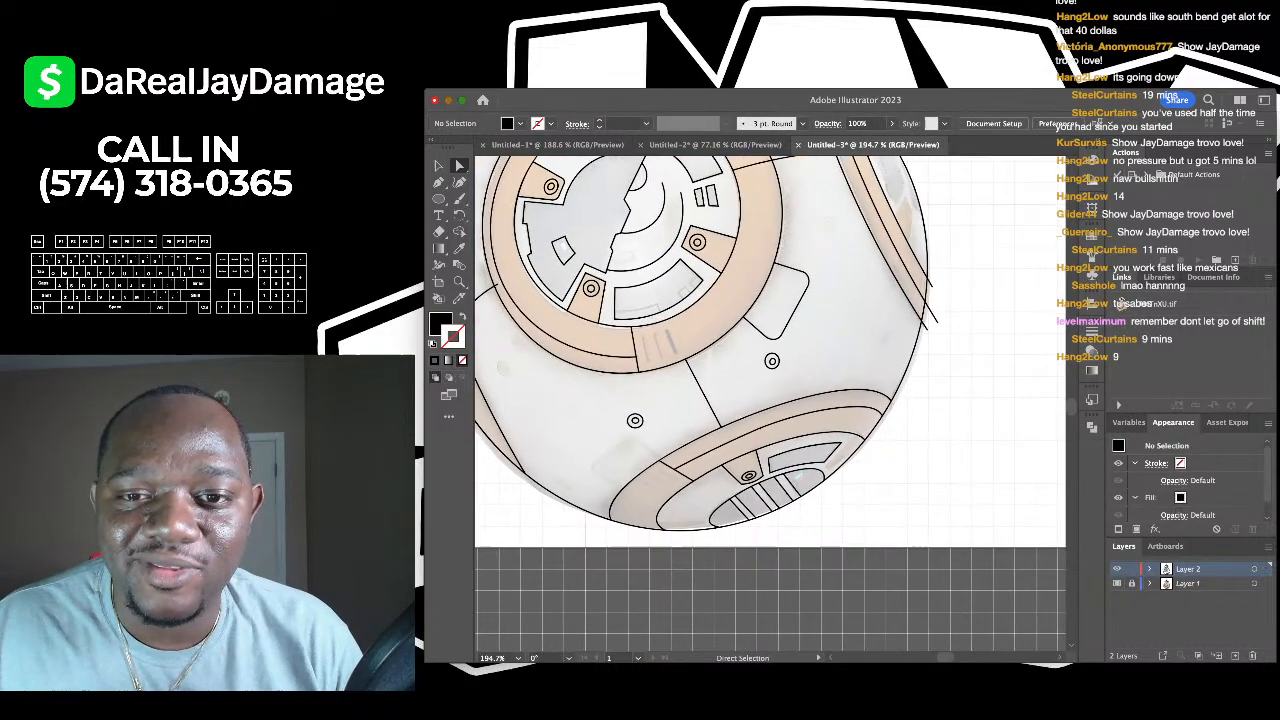
click(931, 285)
shift+click(935, 319)
shift+click(926, 327)
key(BackSpace)
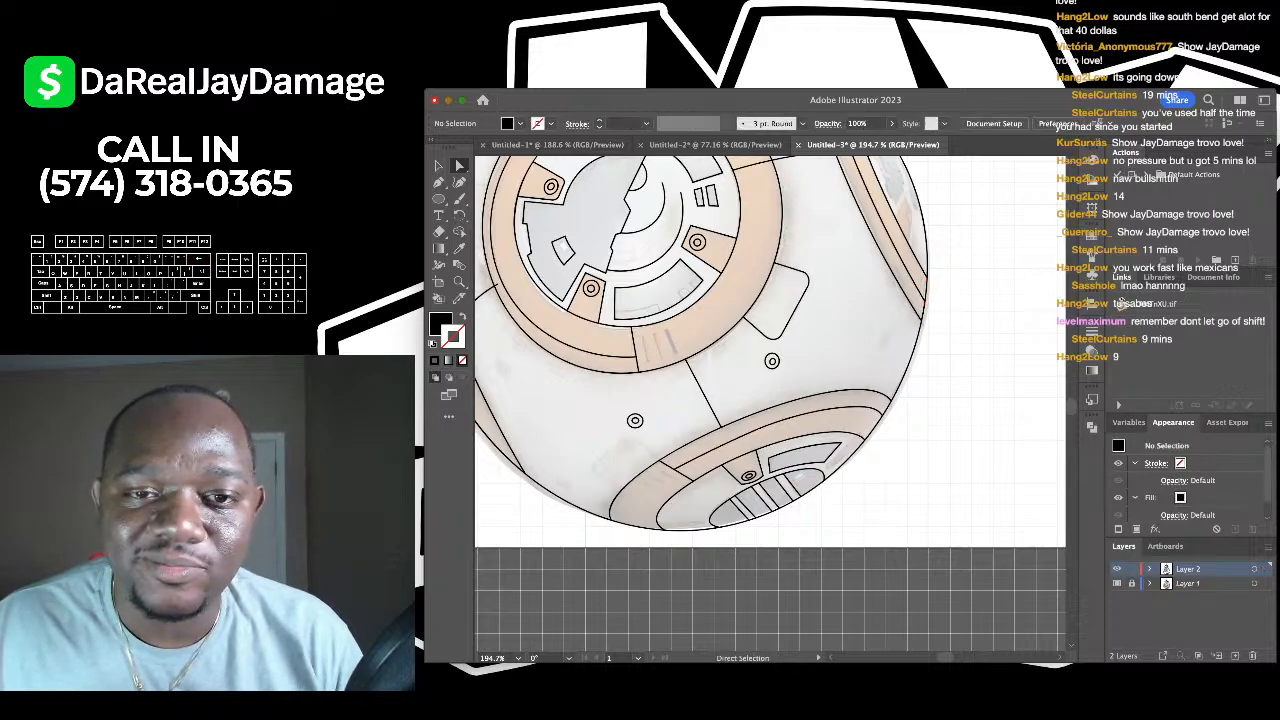
scroll(770, 400, down, 4)
scroll(770, 400, up, 3)
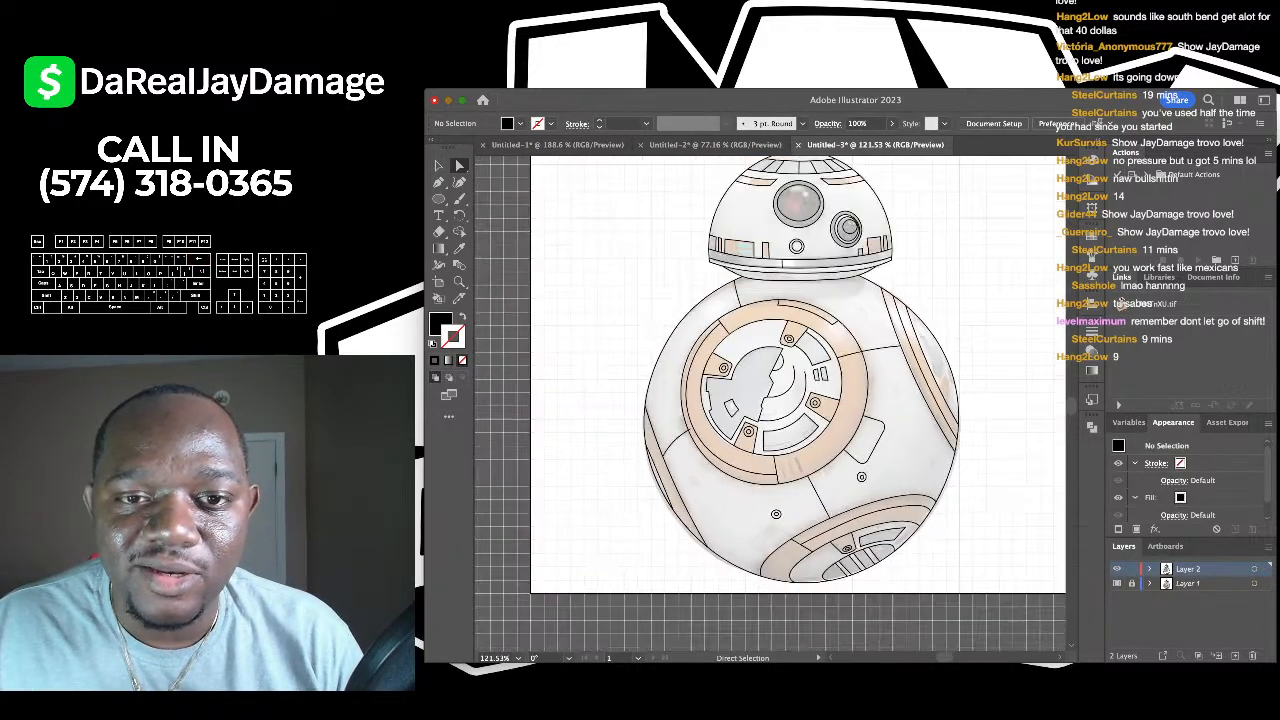
scroll(770, 400, up, 3)
scroll(770, 400, down, 3)
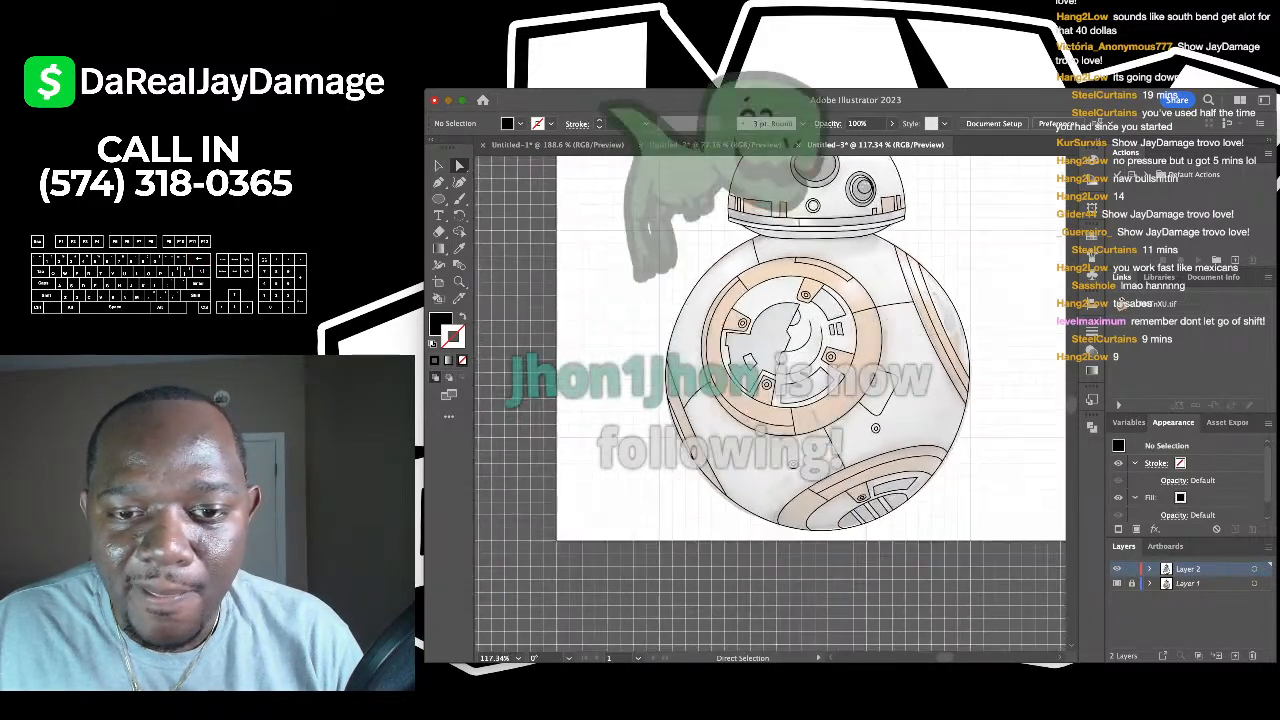
scroll(770, 400, up, 3)
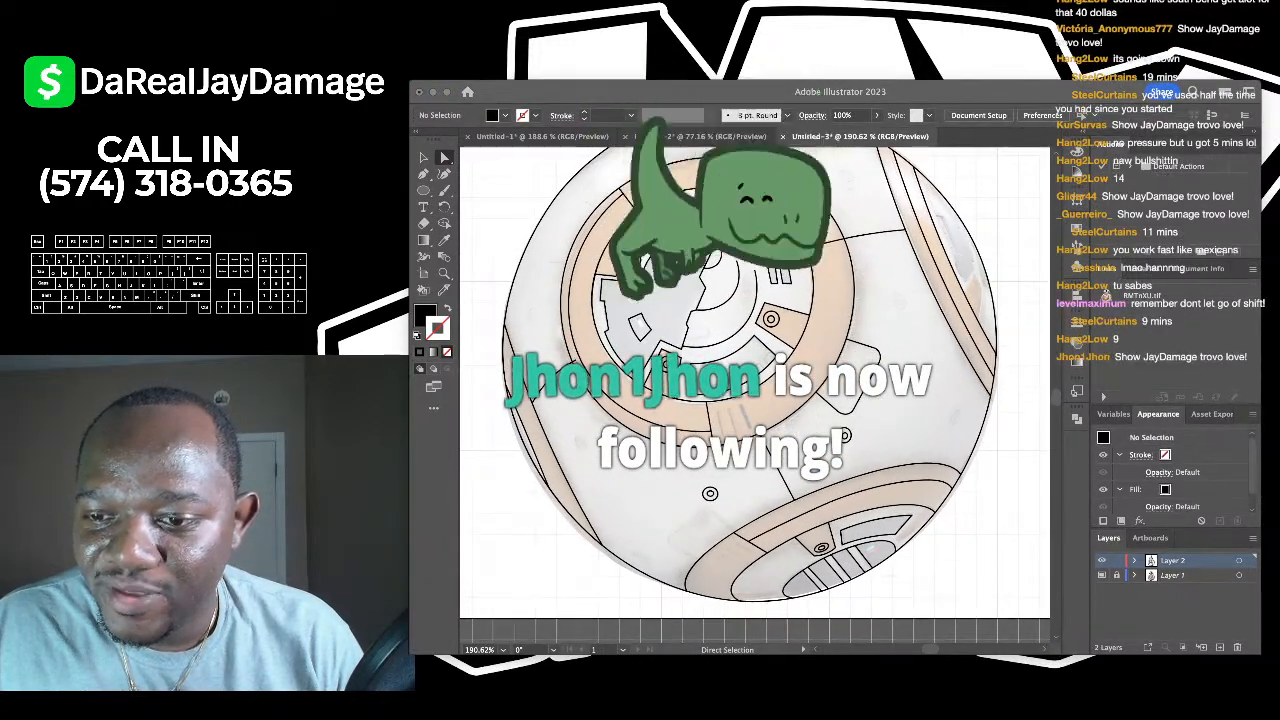
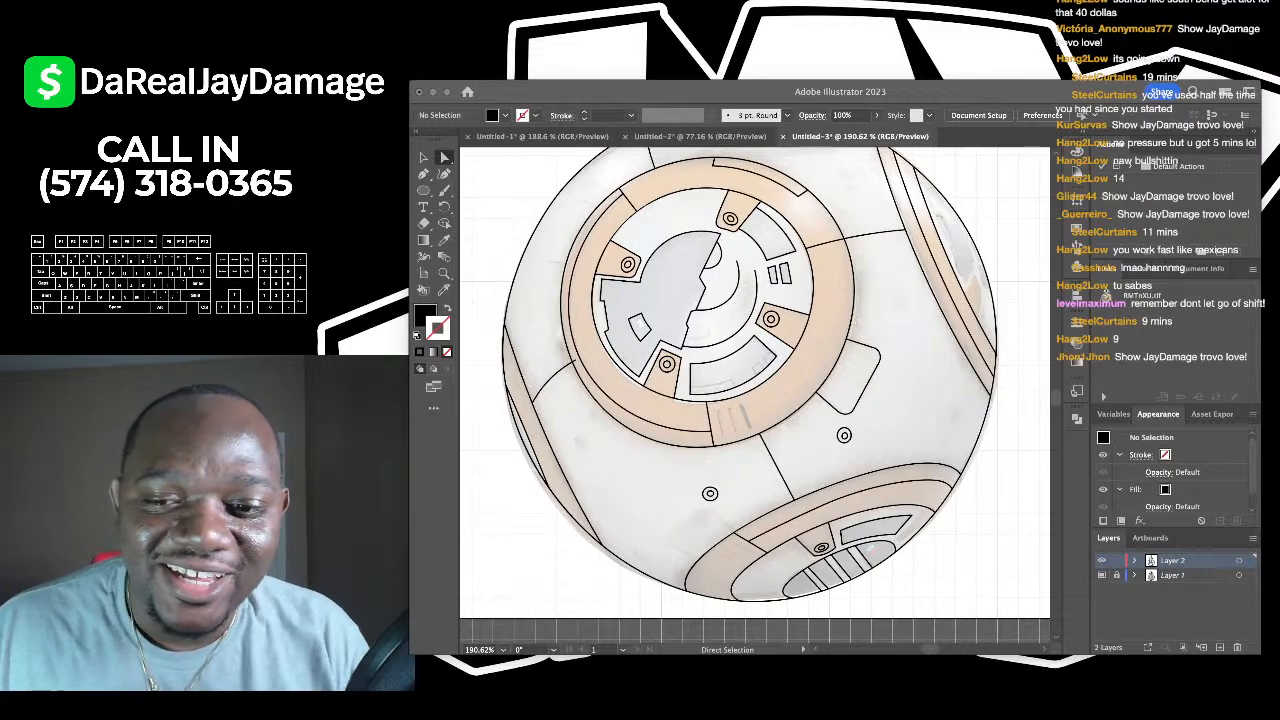
- Select all the BB-8 artwork and make Layer 1 the active layer
scroll(755, 385, down, 5)
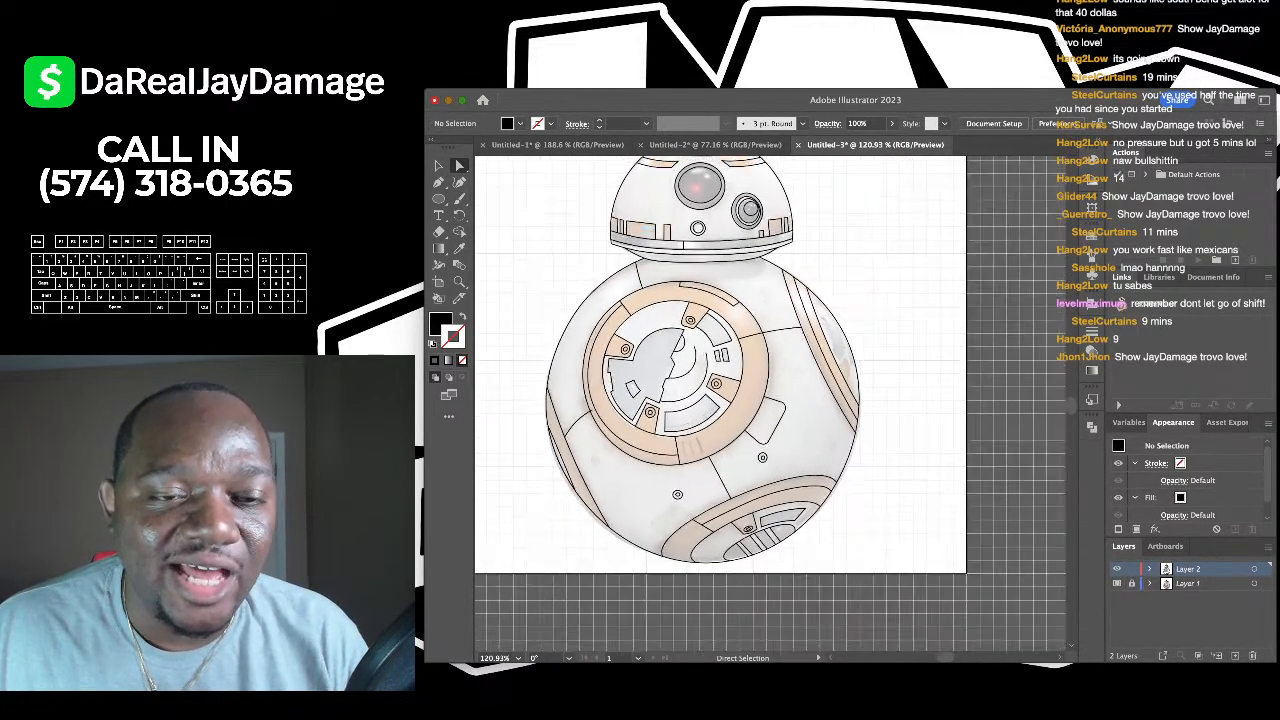
scroll(755, 385, up, 3)
scroll(755, 385, down, 2)
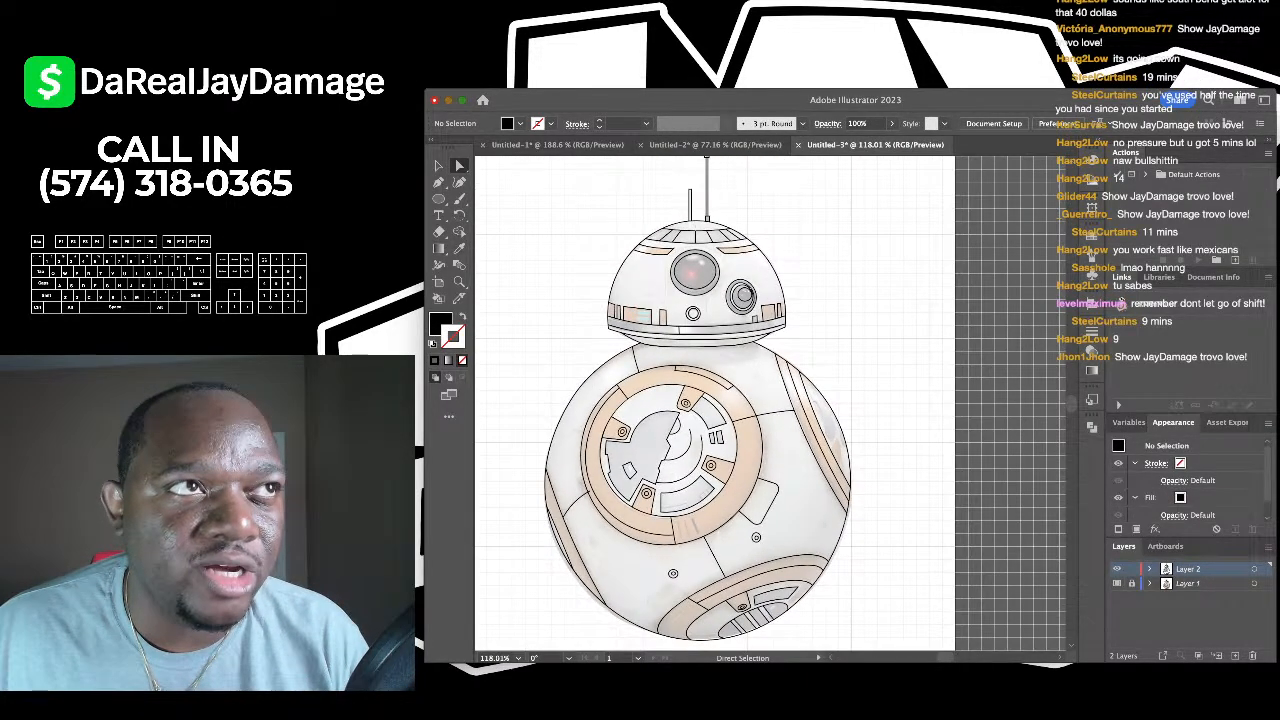
scroll(755, 385, up, 1)
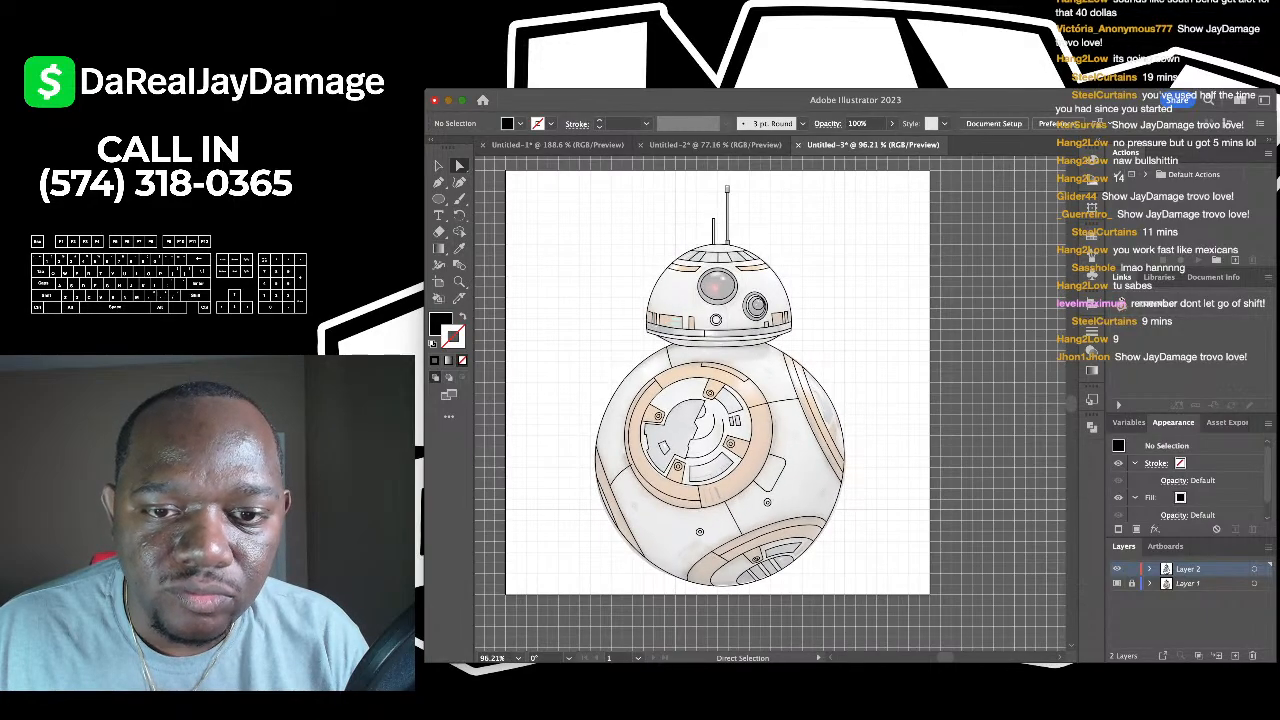
scroll(755, 385, up, 5)
scroll(755, 385, down, 3)
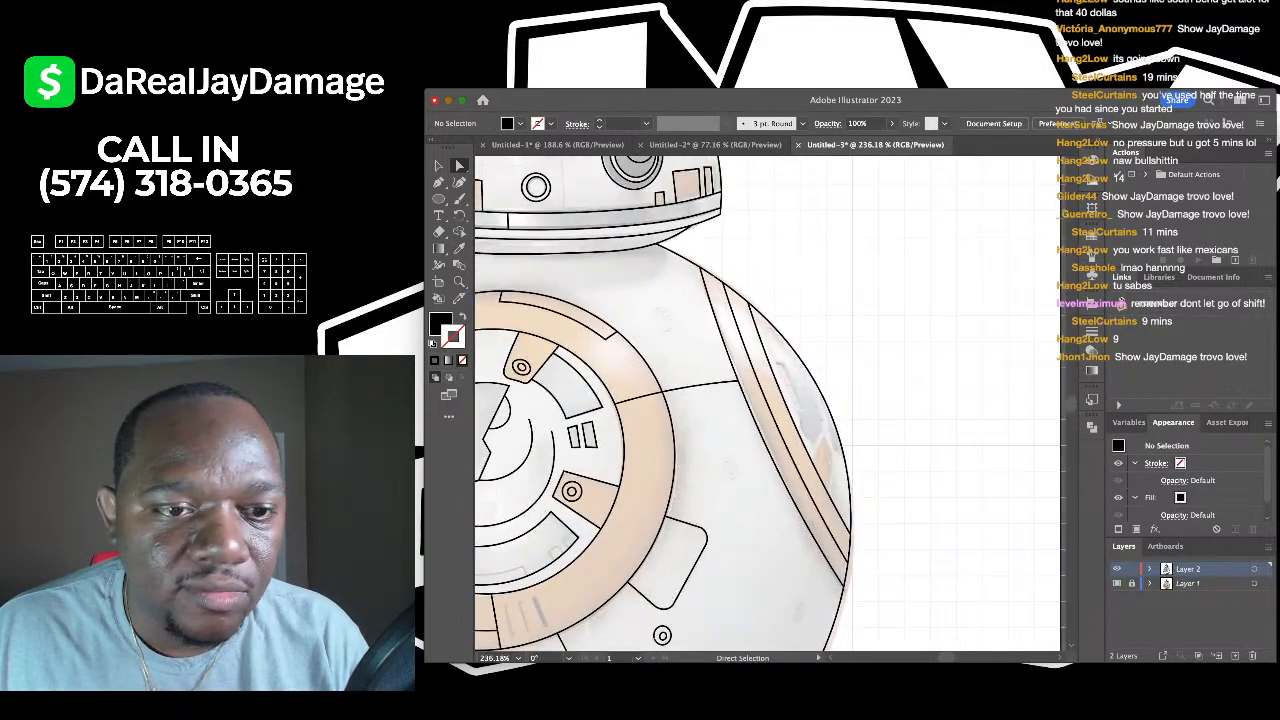
scroll(755, 385, down, 2)
scroll(634, 442, down, 3)
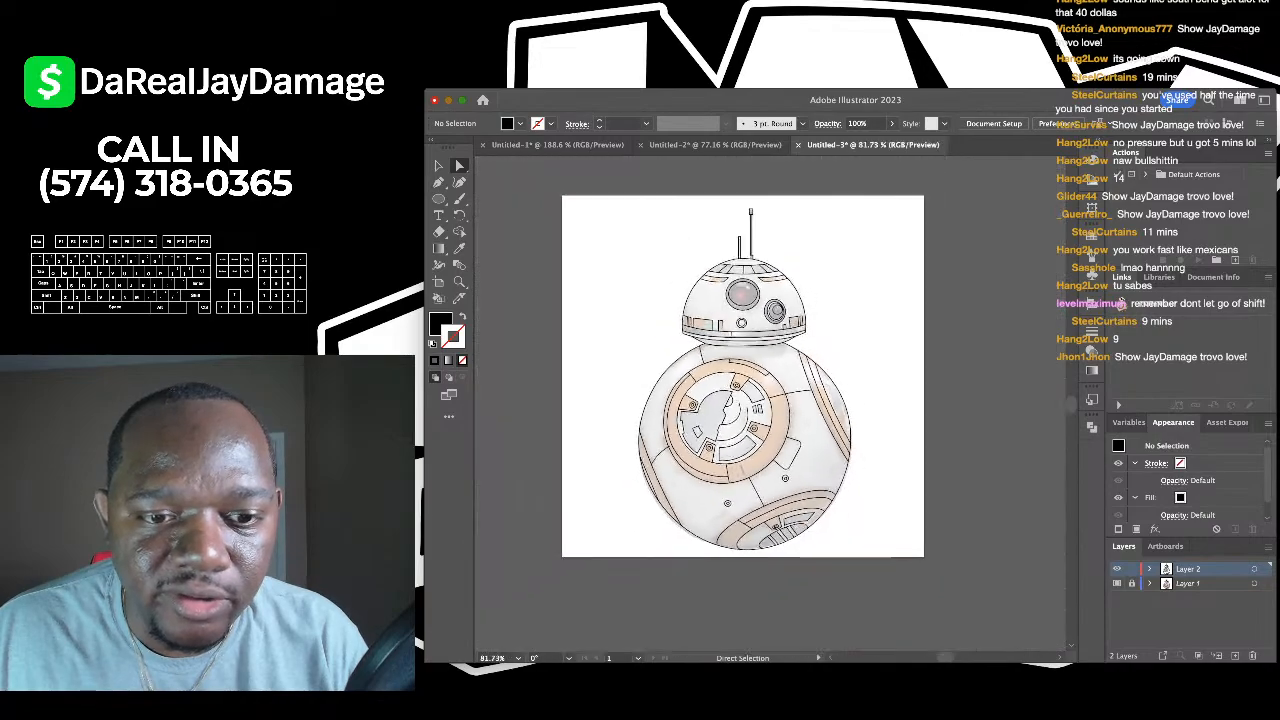
scroll(747, 422, up, 5)
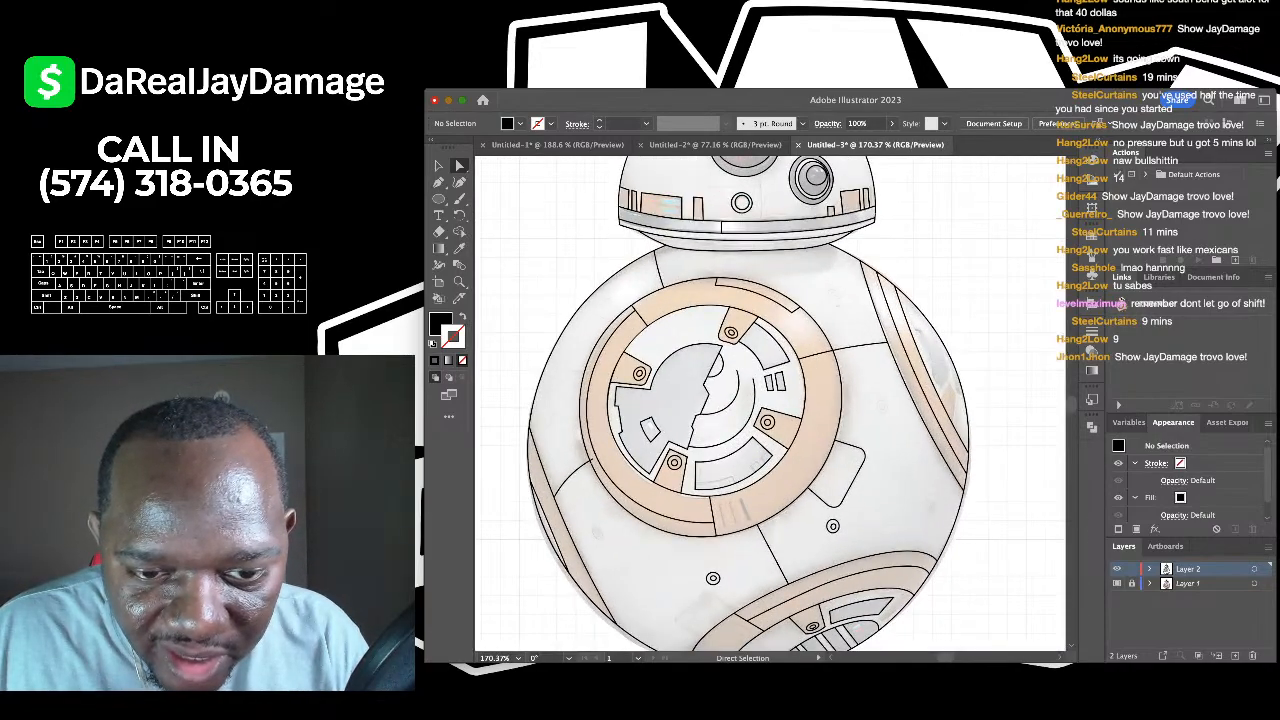
scroll(747, 420, down, 5)
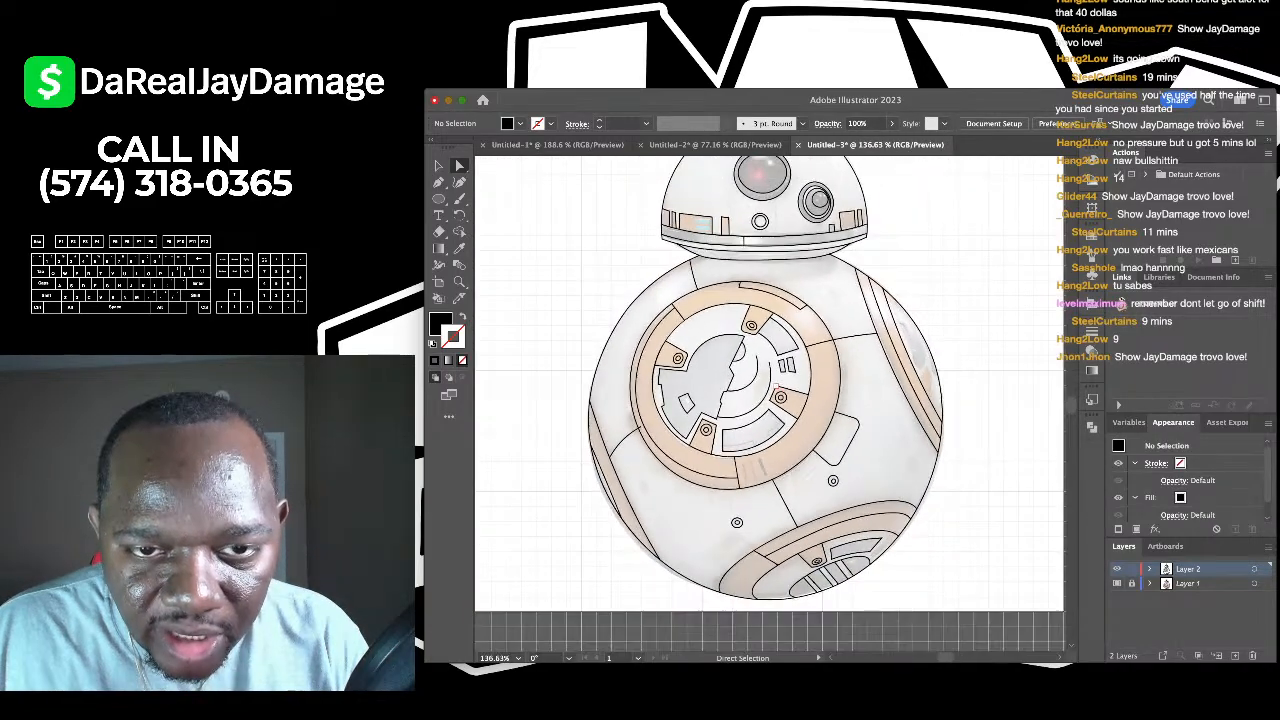
scroll(747, 420, up, 5)
scroll(747, 420, up, 1)
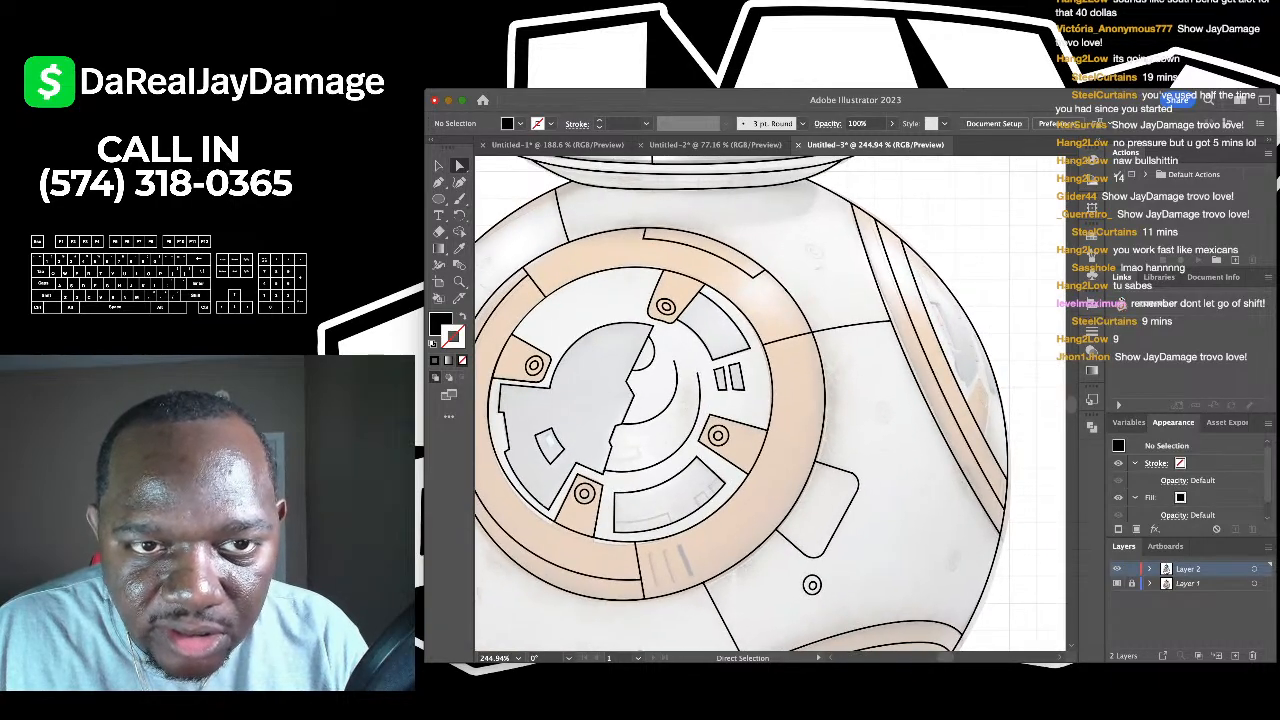
scroll(747, 420, up, 5)
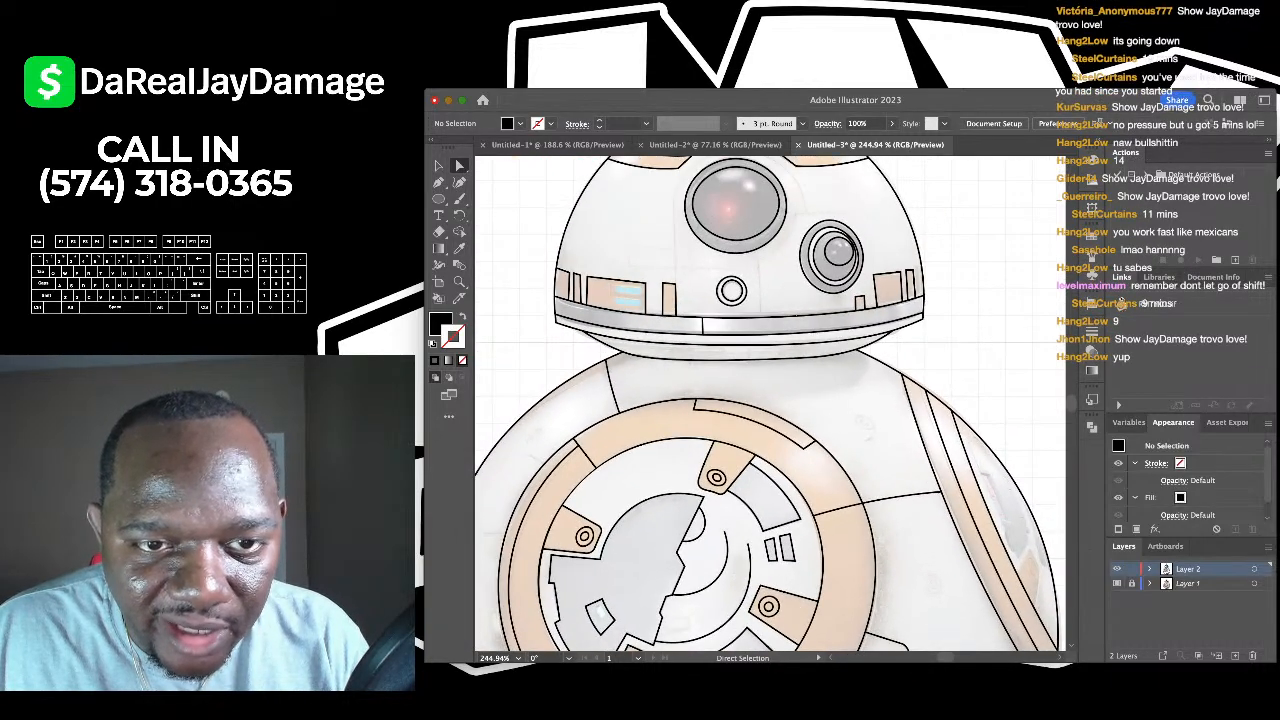
scroll(747, 420, up, 5)
scroll(747, 420, down, 5)
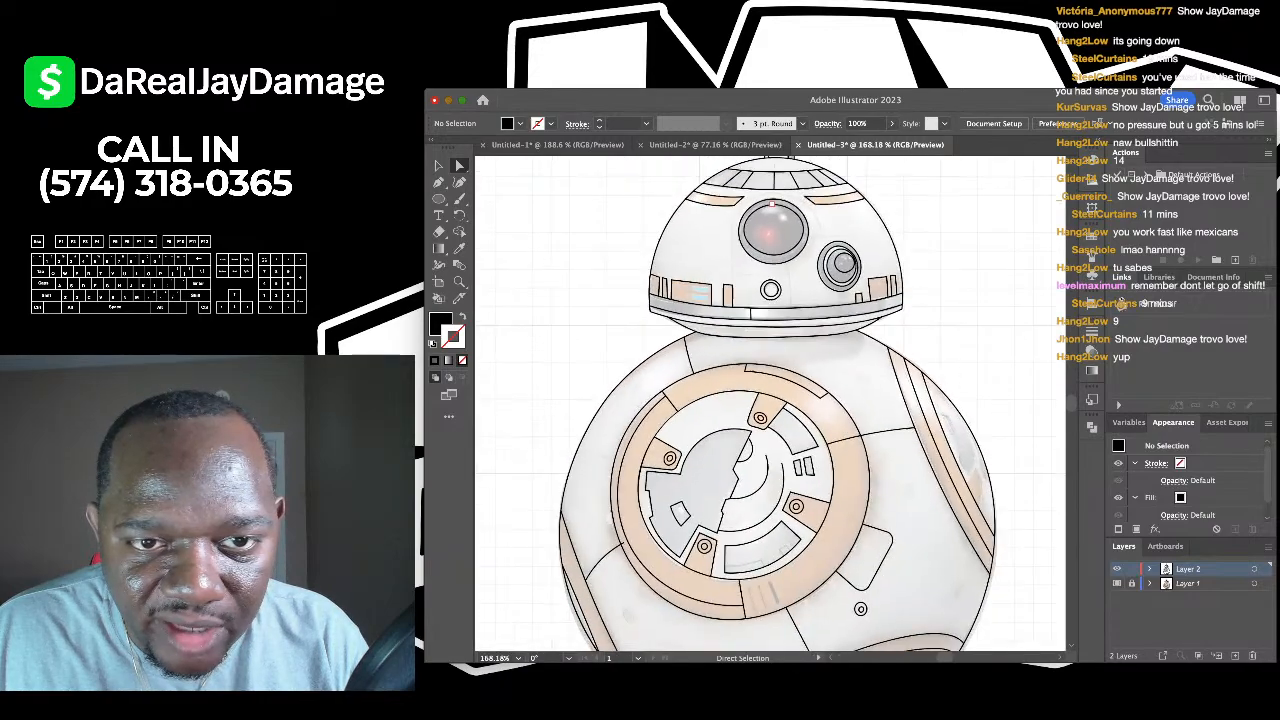
scroll(747, 420, up, 5)
scroll(747, 420, down, 6)
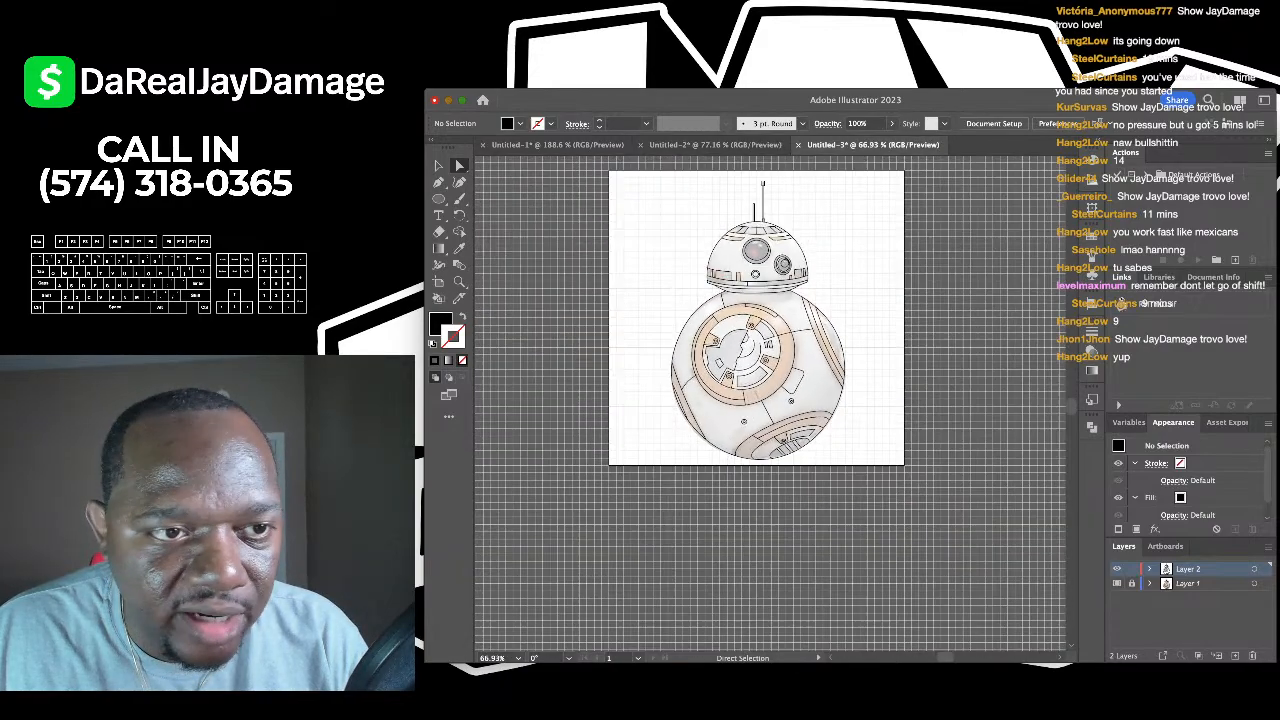
key(v)
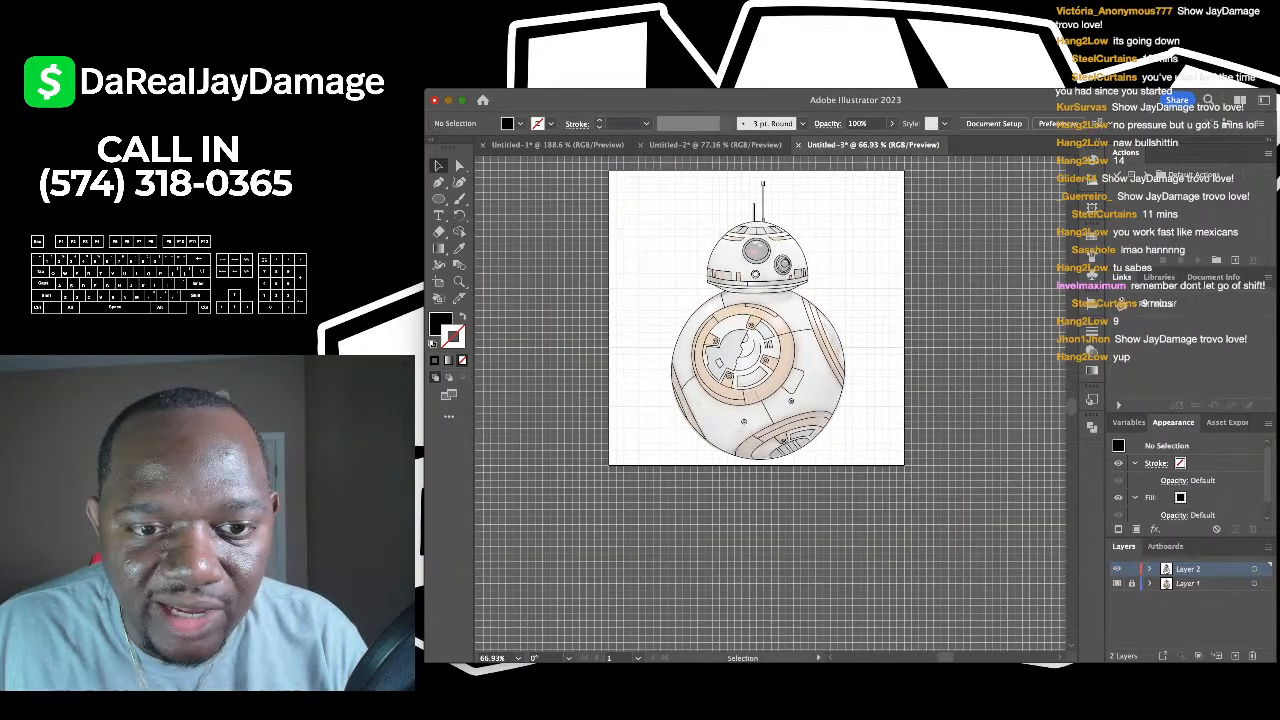
key(super+a)
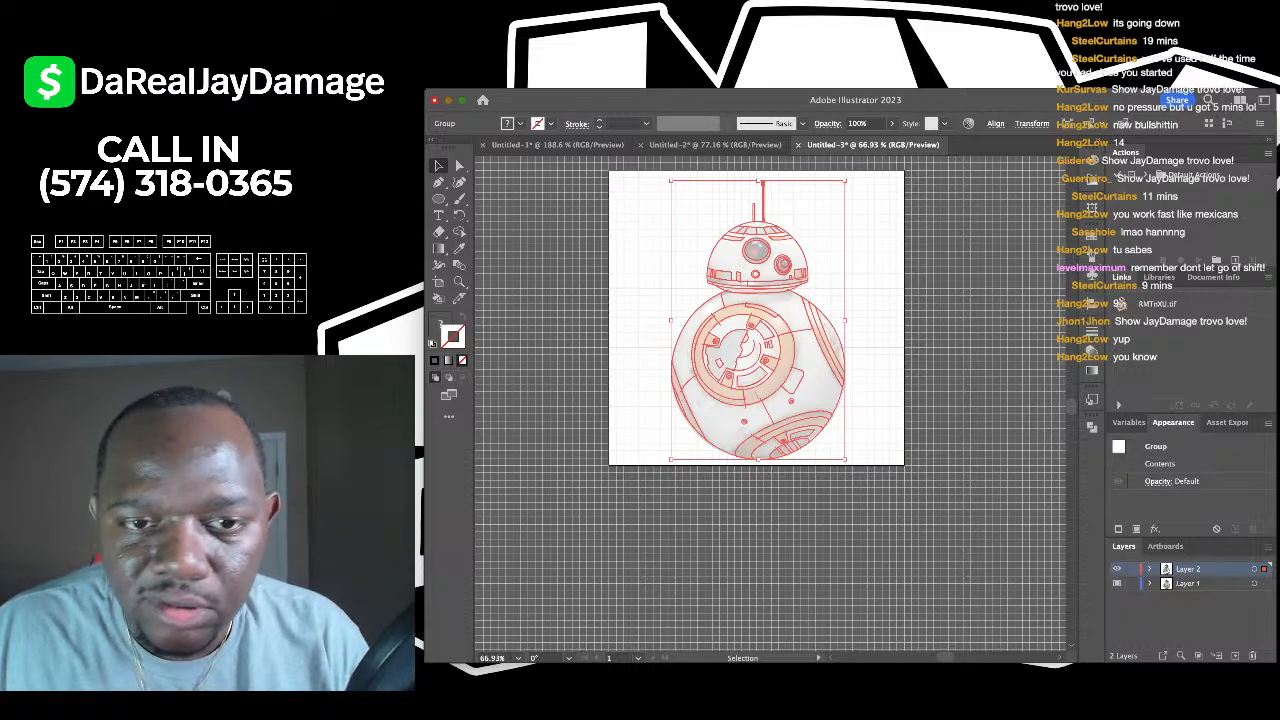
click(1190, 583)
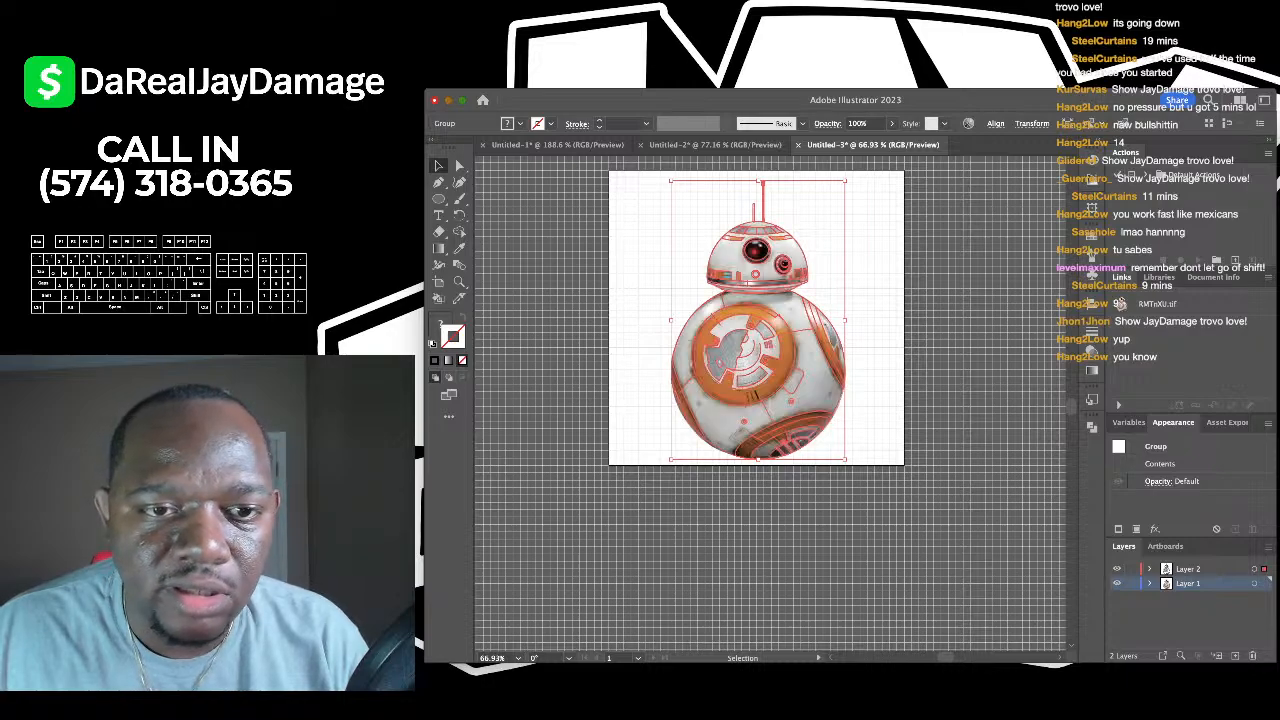
- Drag the reference photo left off the artboard, then select the line-art group
drag(798, 325, 586, 321)
scroll(586, 318, up, 5)
scroll(520, 345, down, 4)
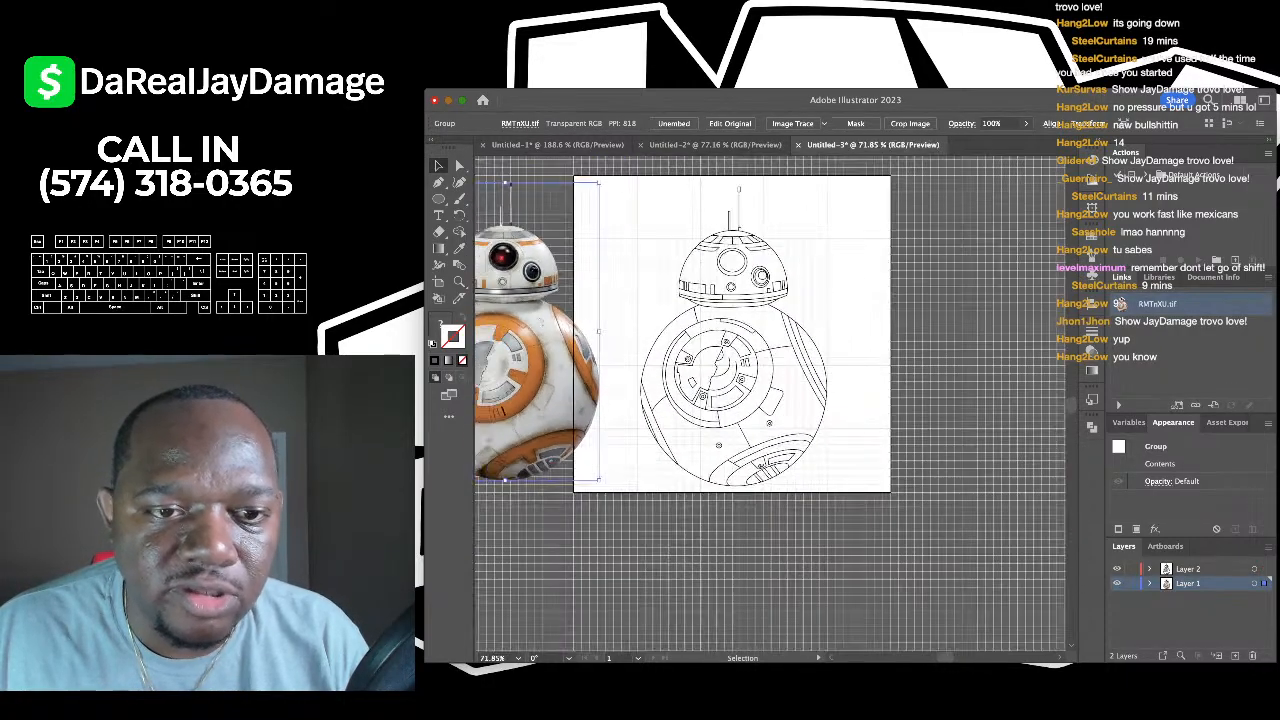
click(715, 325)
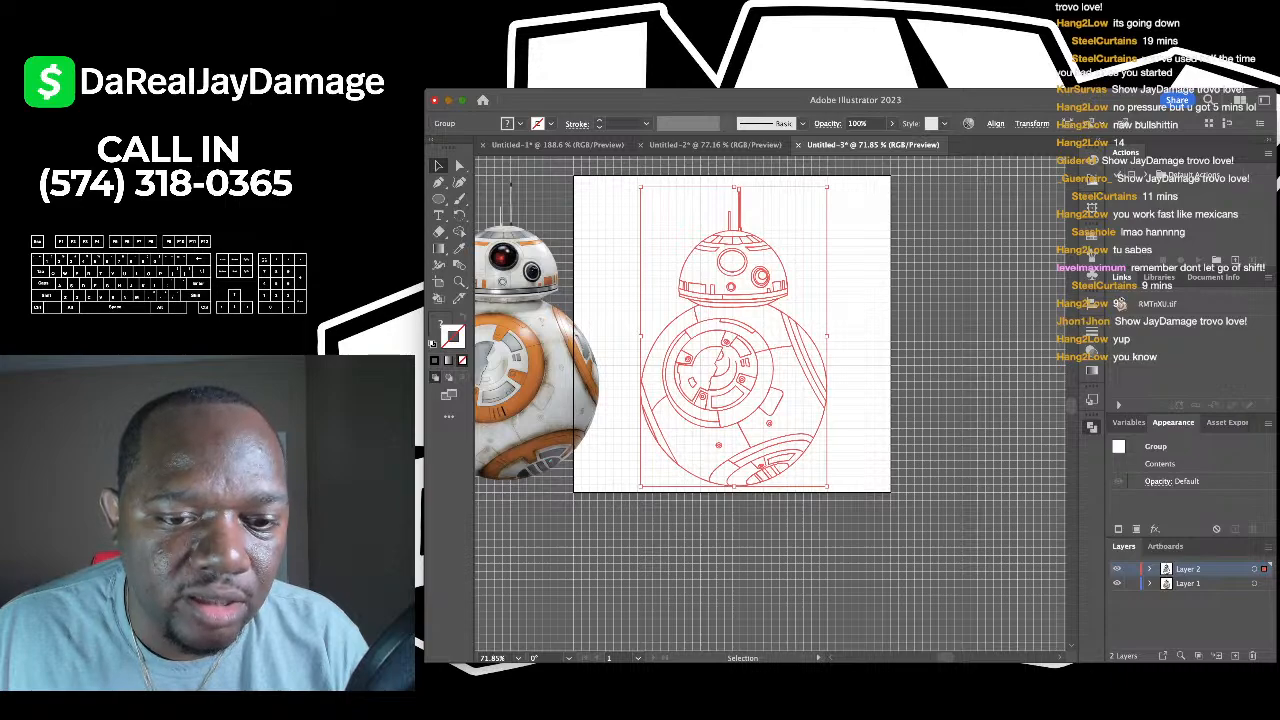
- Sample the orange from the photo's body ring as the fill colour
key(super+shift+a)
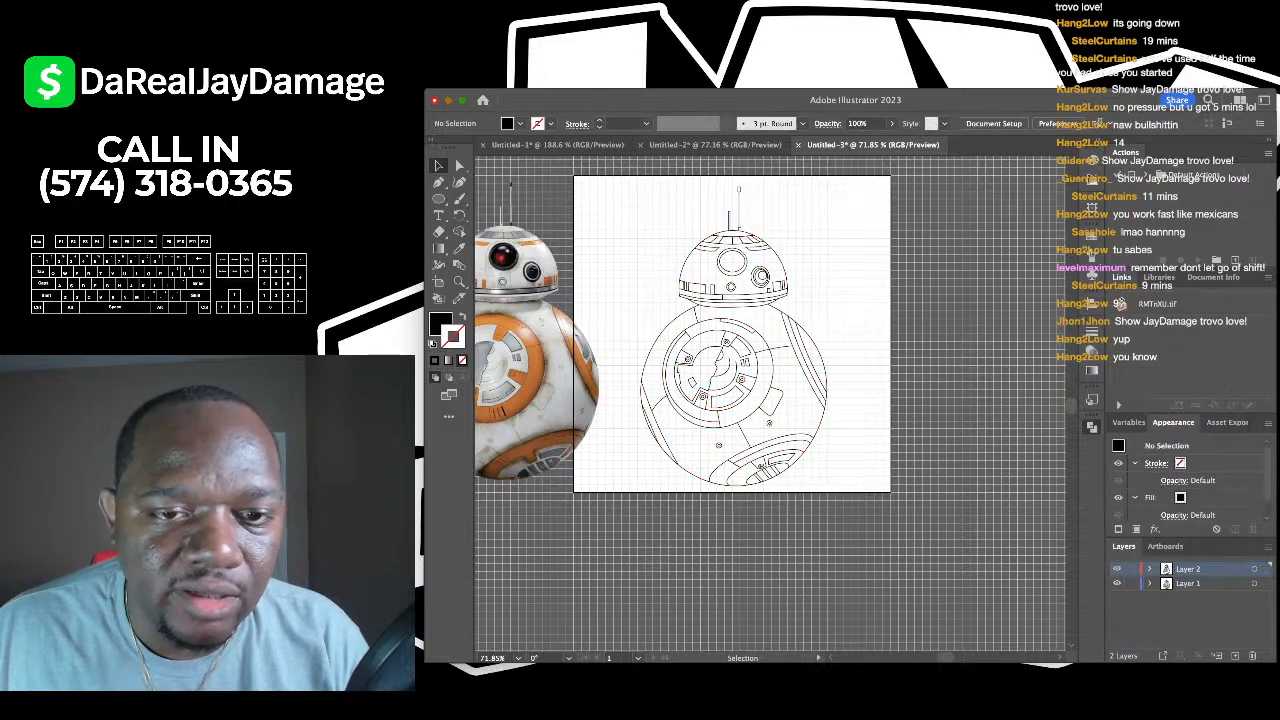
scroll(760, 400, left, 3)
key(i)
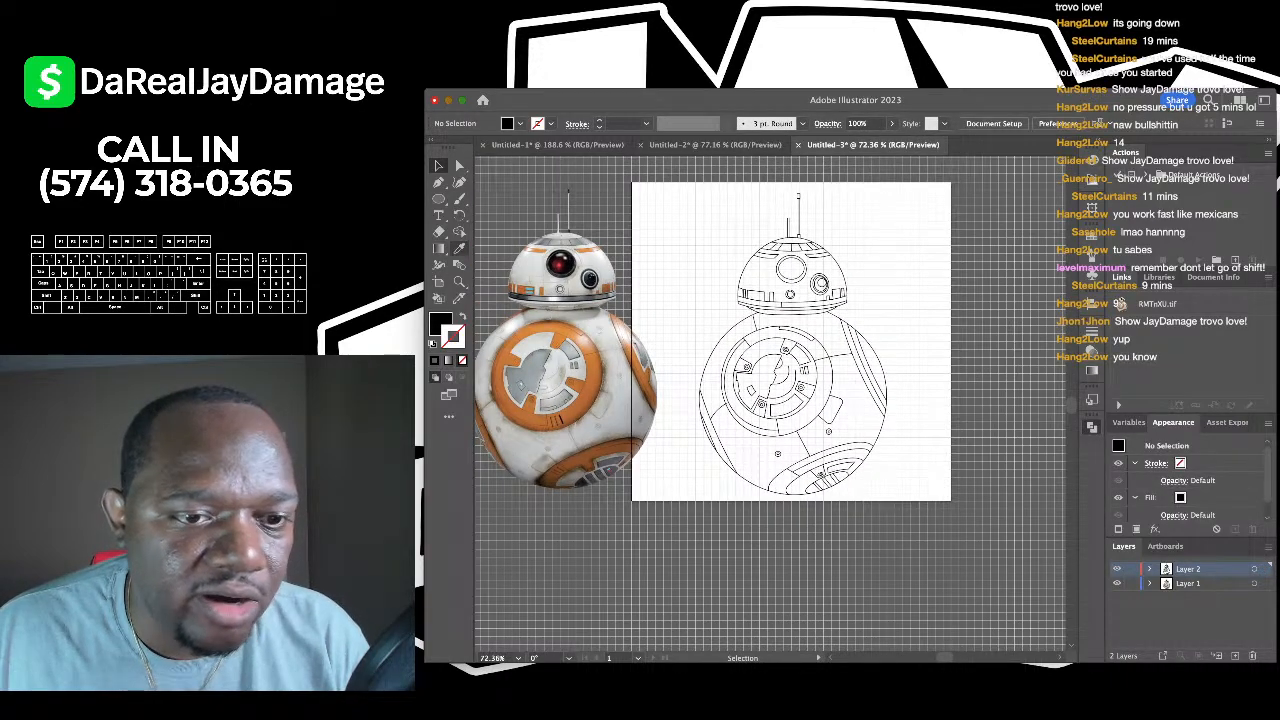
scroll(577, 349, up, 2)
click(577, 349)
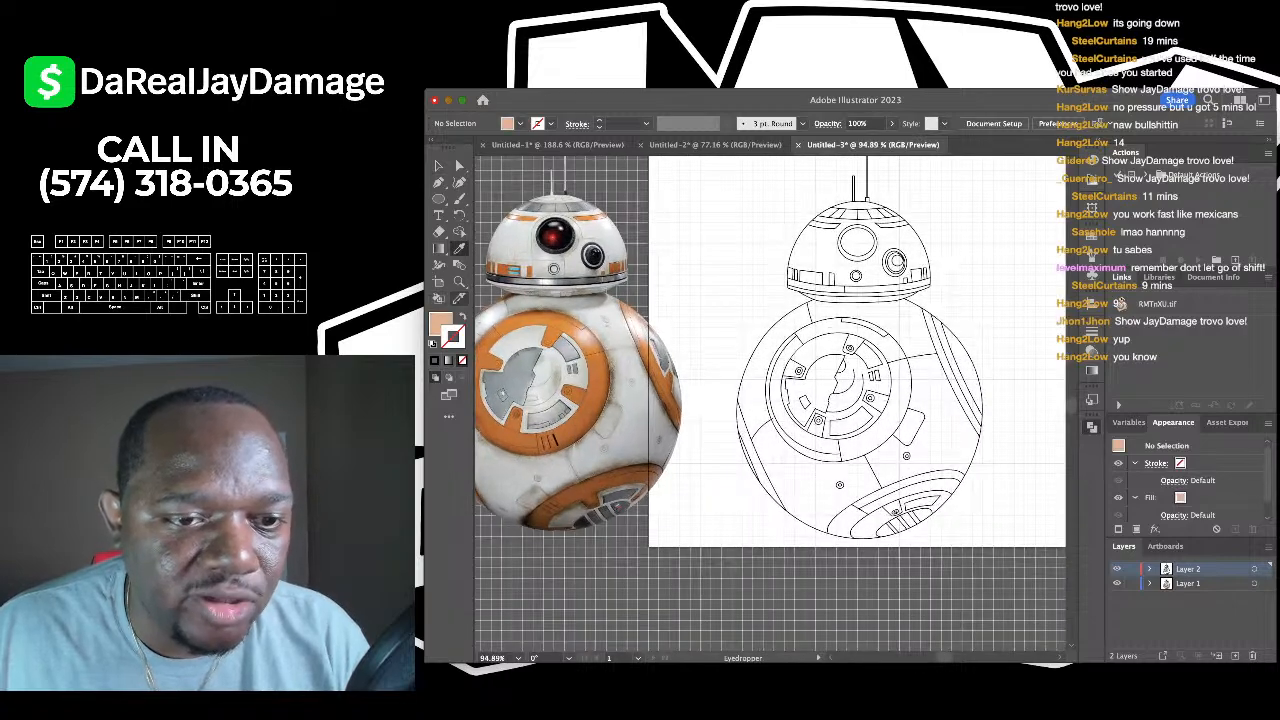
scroll(560, 335, up, 4)
click(560, 335)
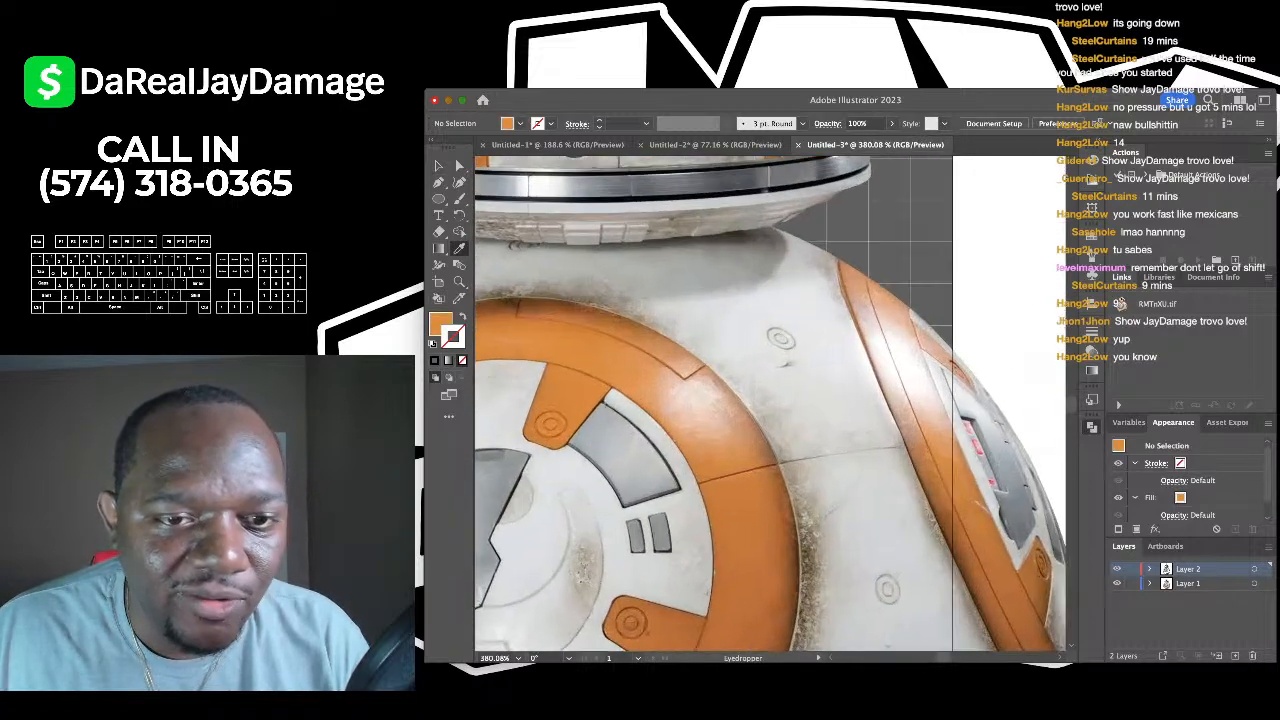
scroll(770, 400, down, 5)
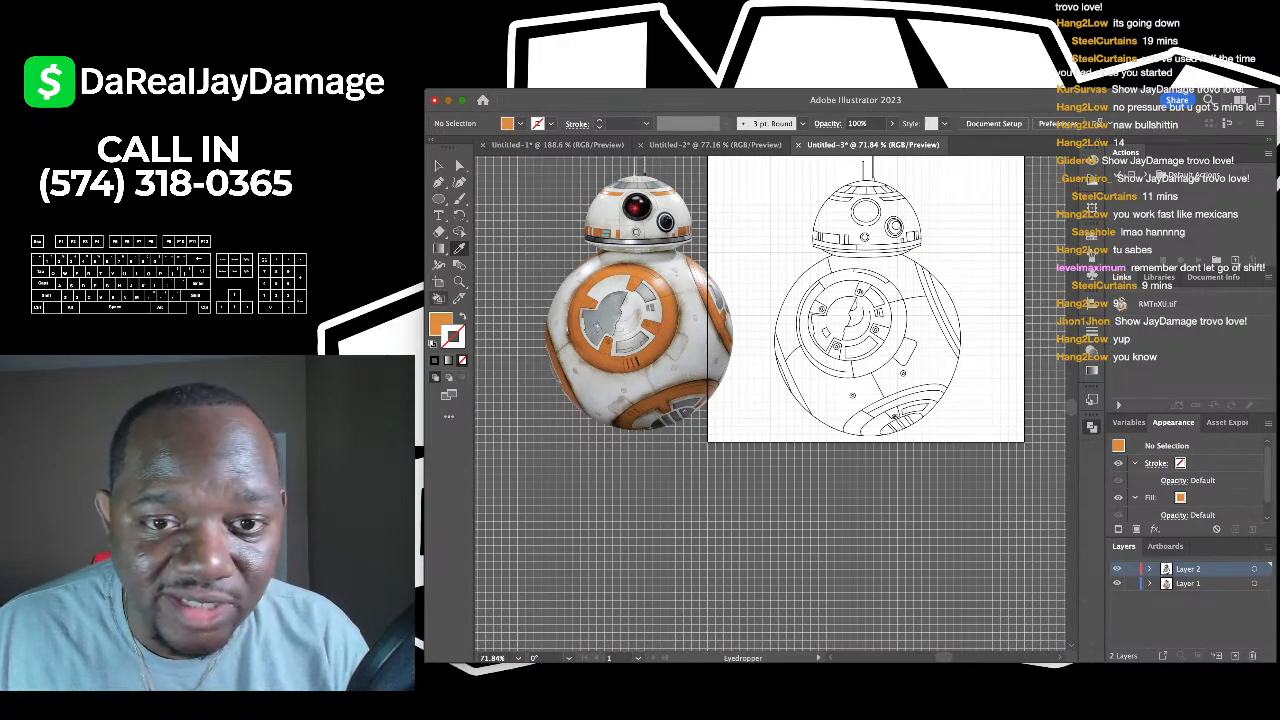
- Drag the reference photo back over the line art and deselect it
drag(639, 300, 868, 304)
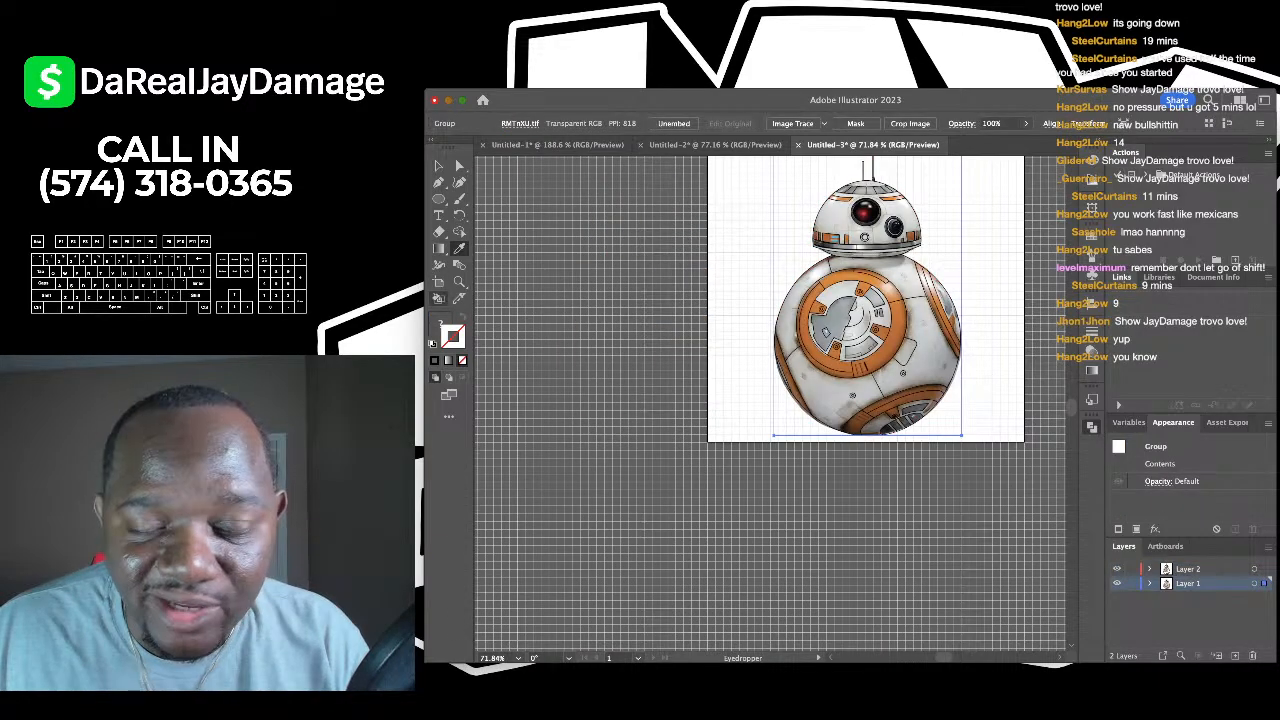
scroll(906, 213, up, 2)
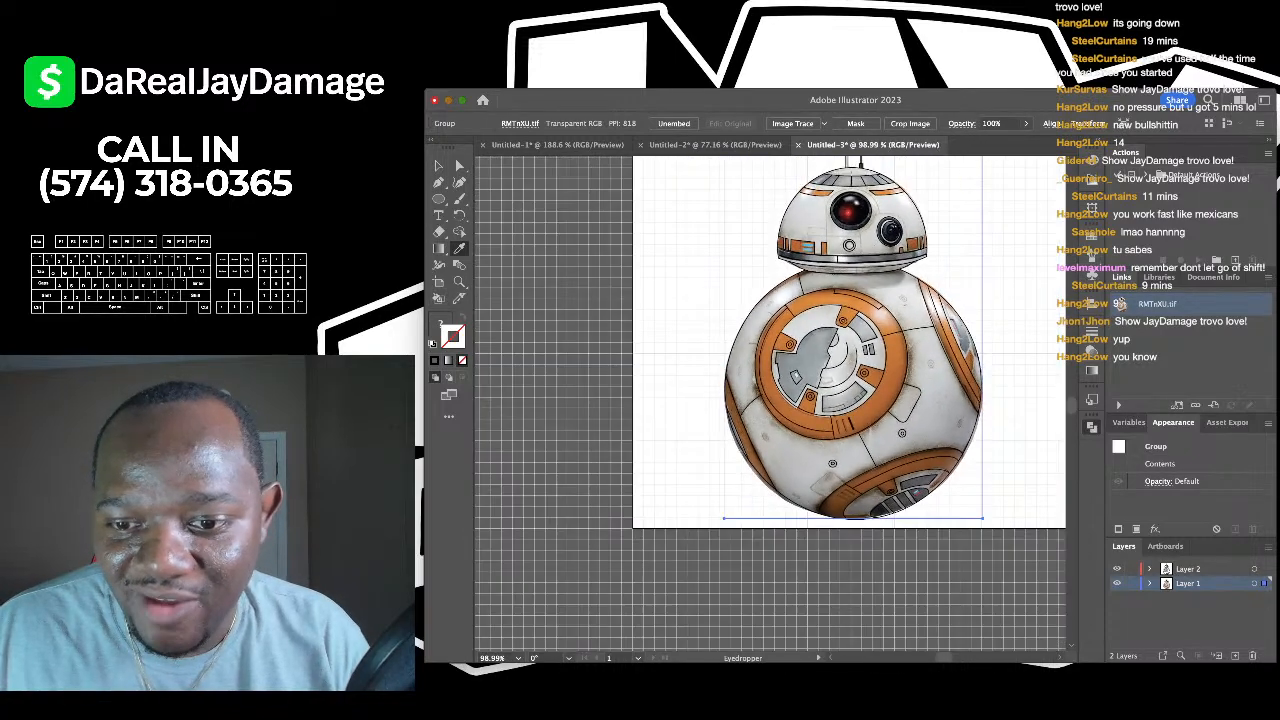
key(super+shift+a)
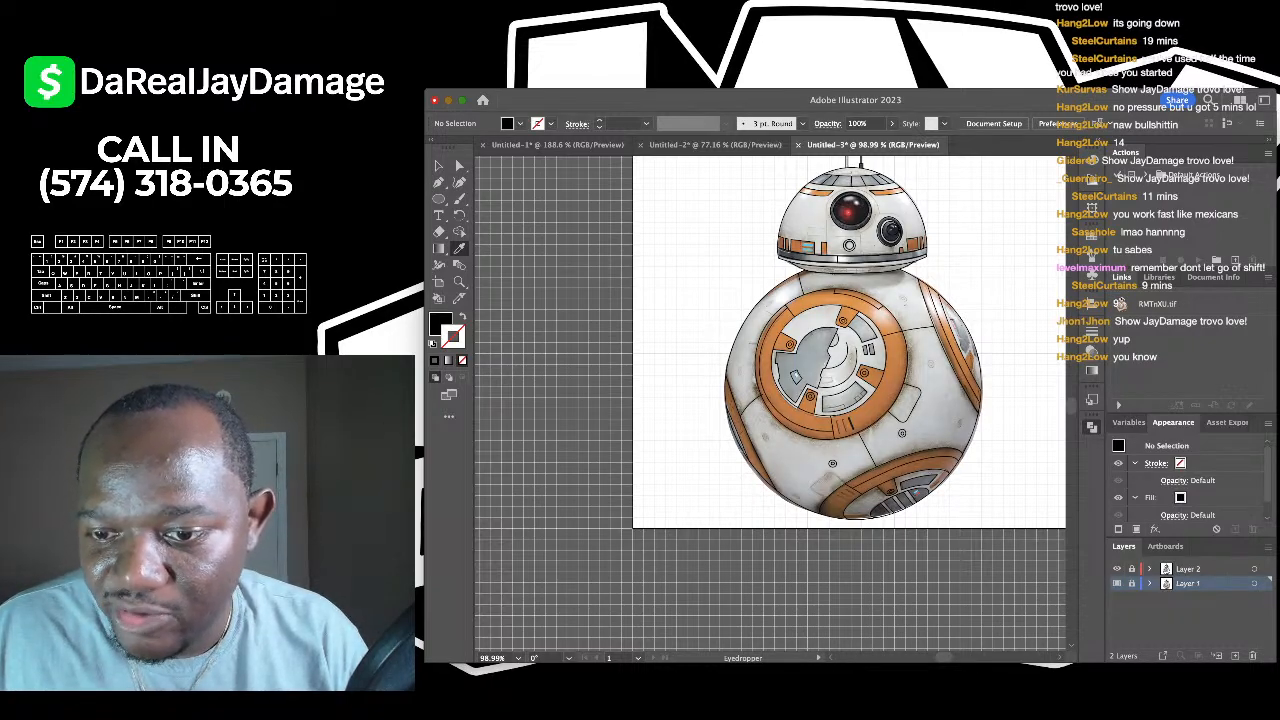
- Check the artwork on Layer 2, then make Layer 1 active with the Live Paint Bucket
click(1200, 568)
scroll(770, 400, down, 3)
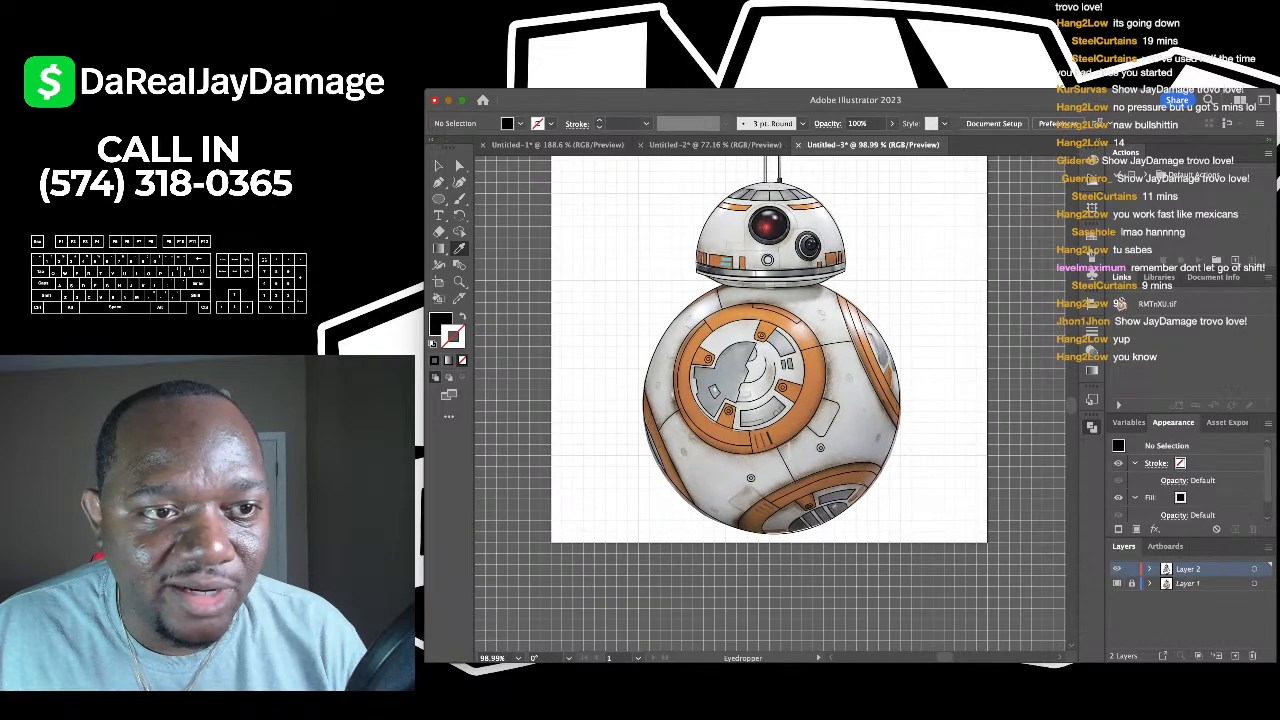
key(v)
scroll(770, 400, down, 2)
scroll(770, 405, up, 2)
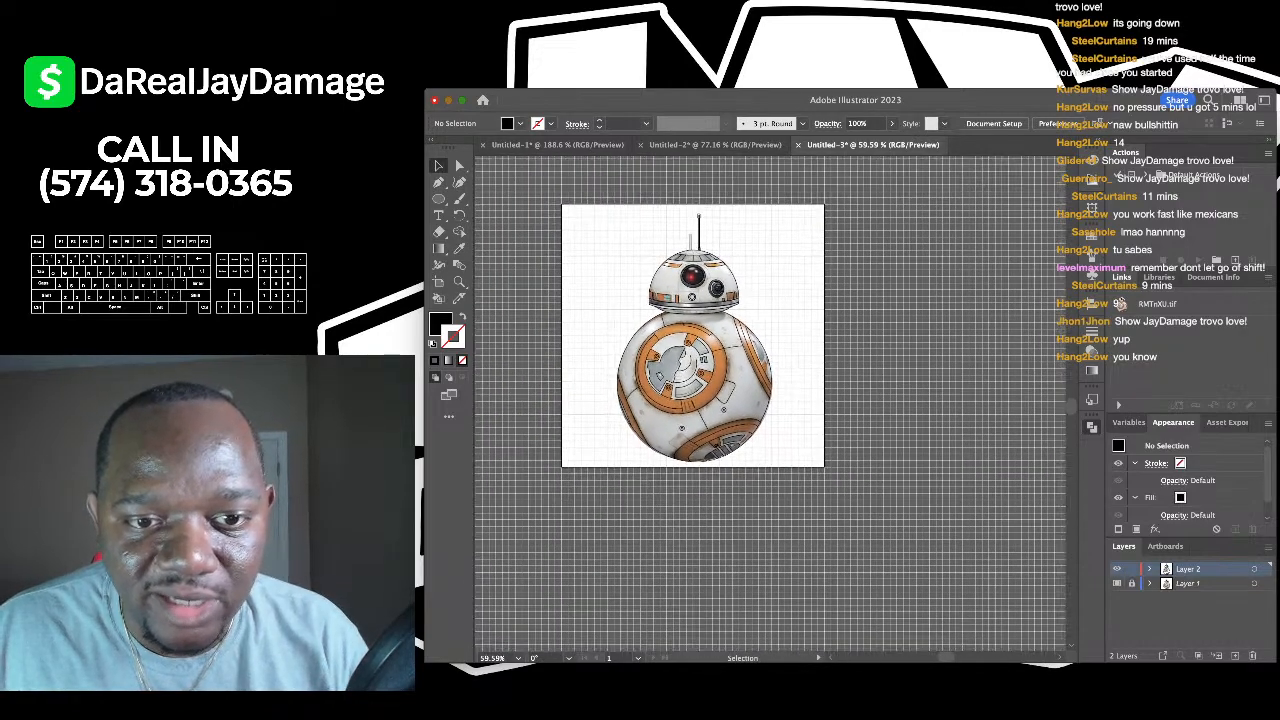
key(super+a)
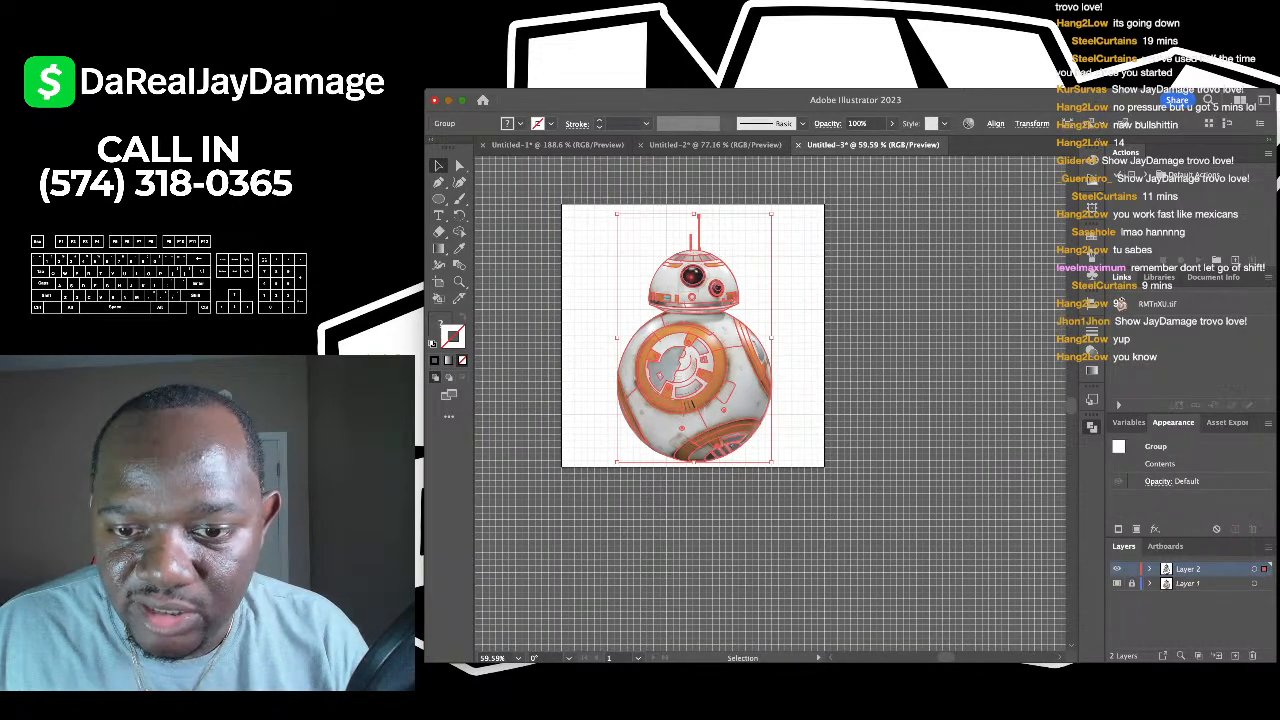
scroll(745, 398, up, 3)
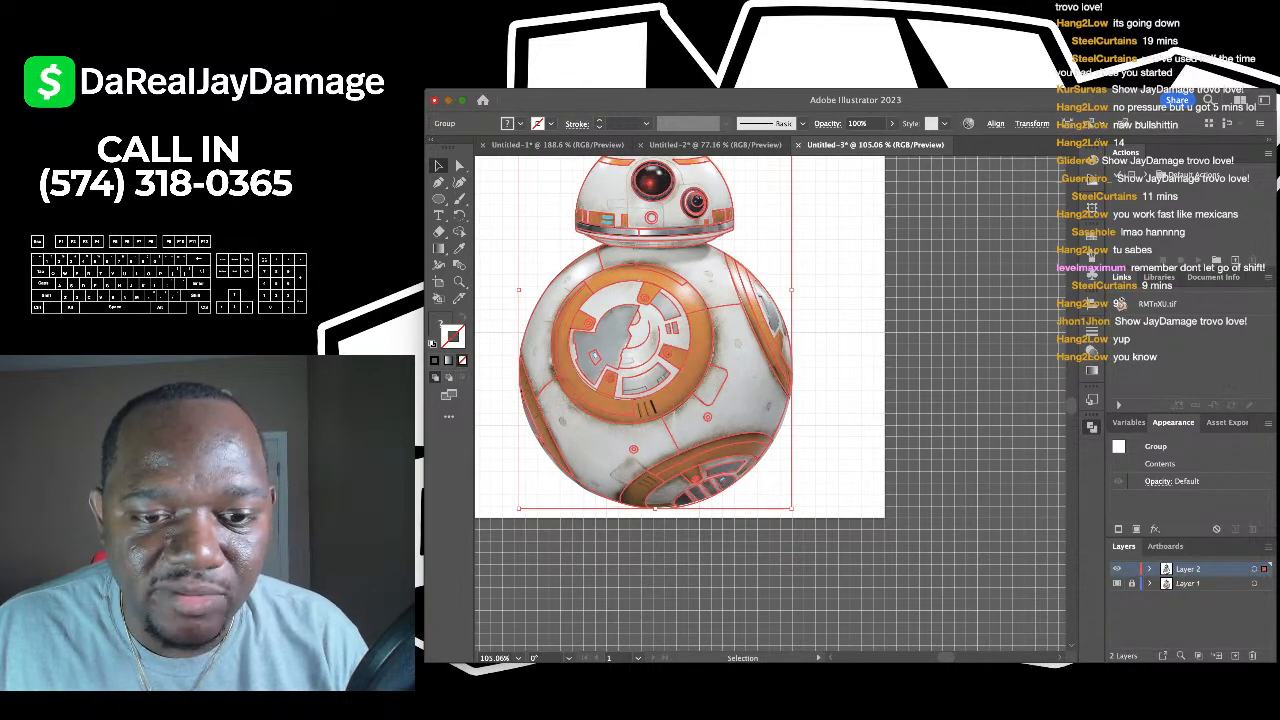
key(shift+super+a)
scroll(479, 417, up, 2)
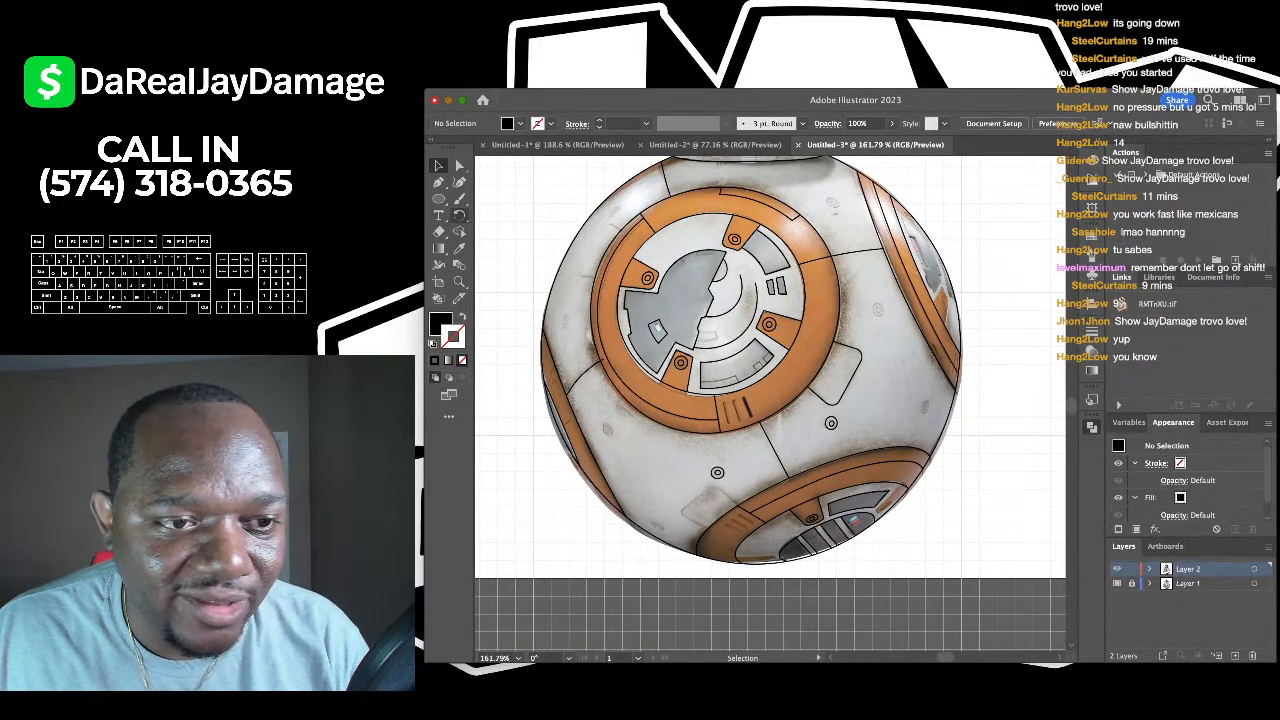
key(i)
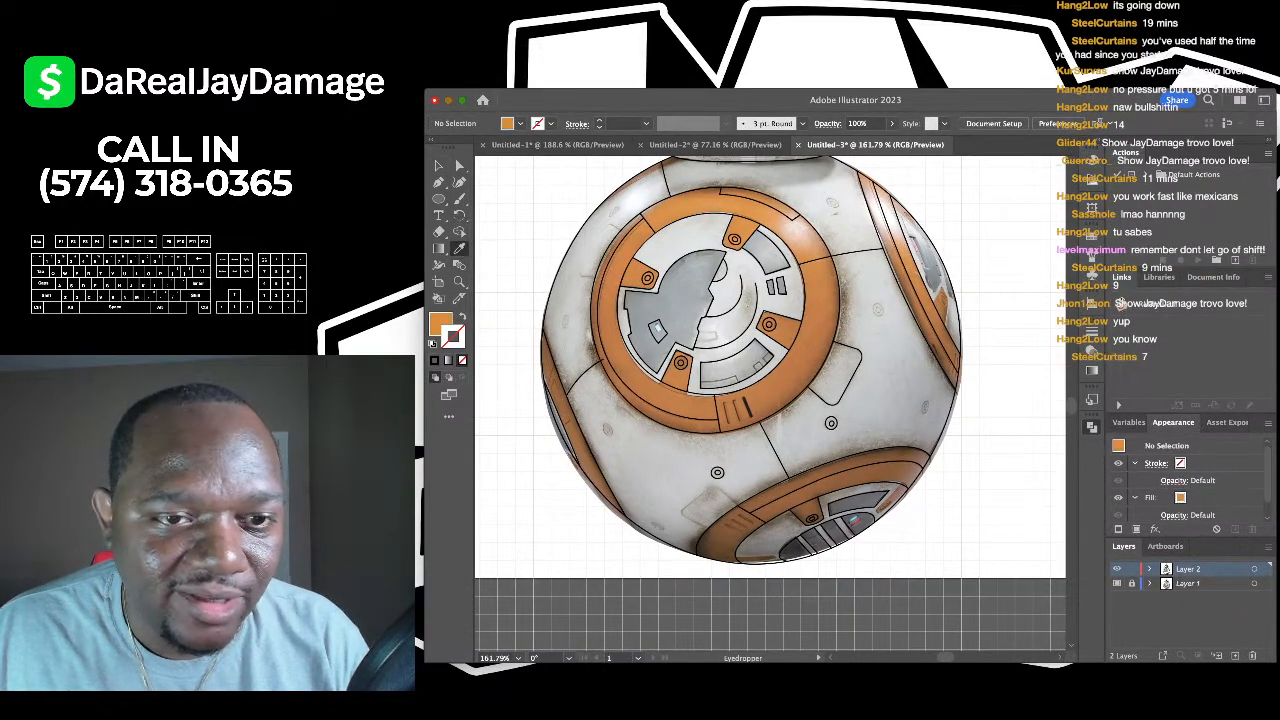
key(k)
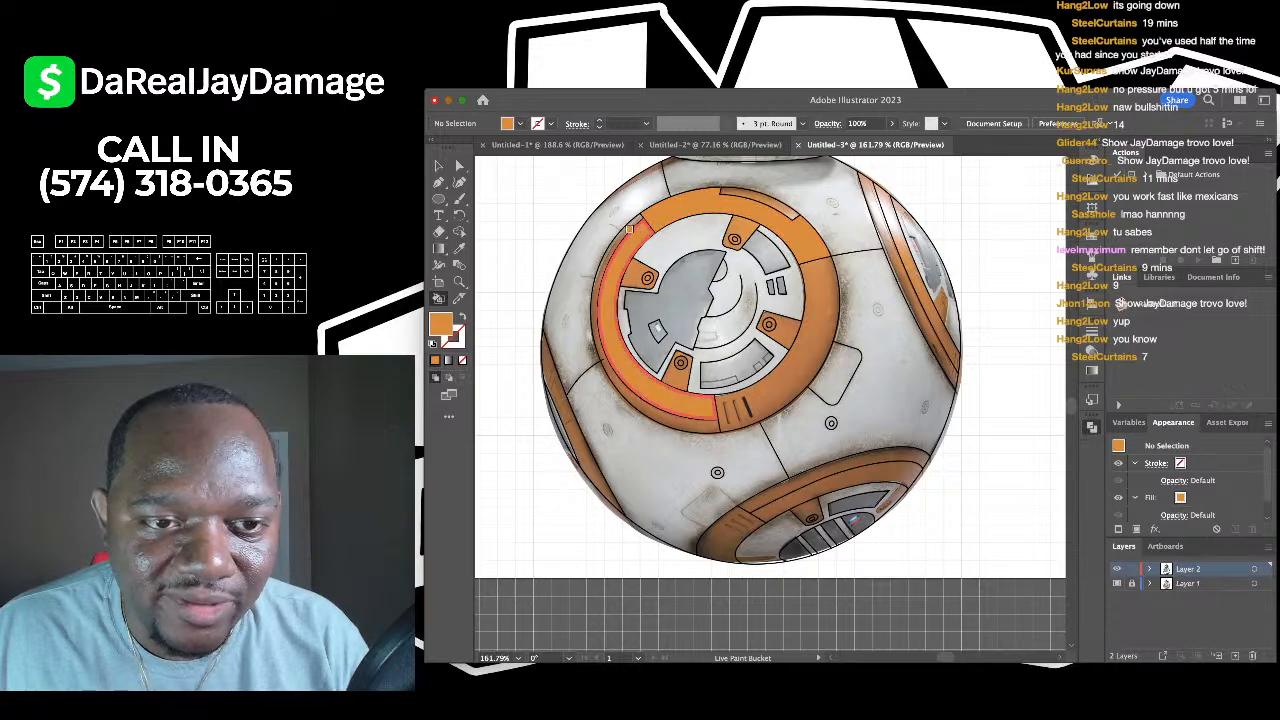
scroll(628, 230, up, 3)
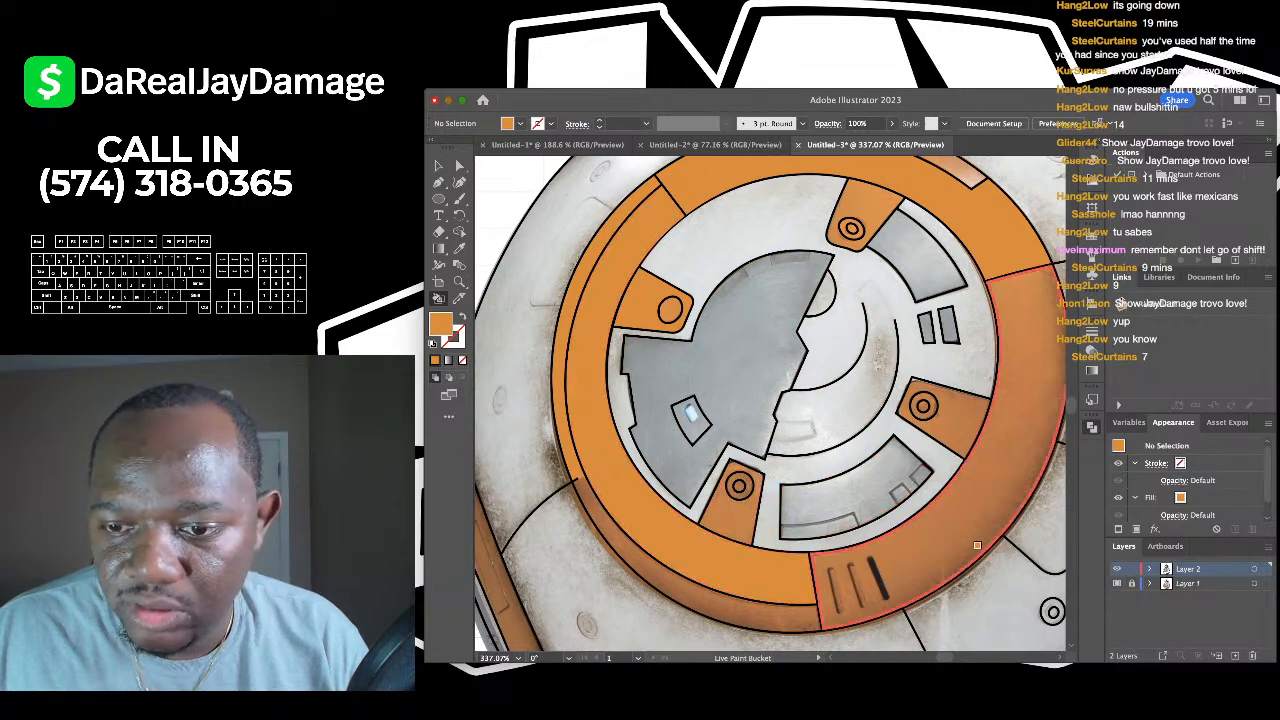
click(1188, 583)
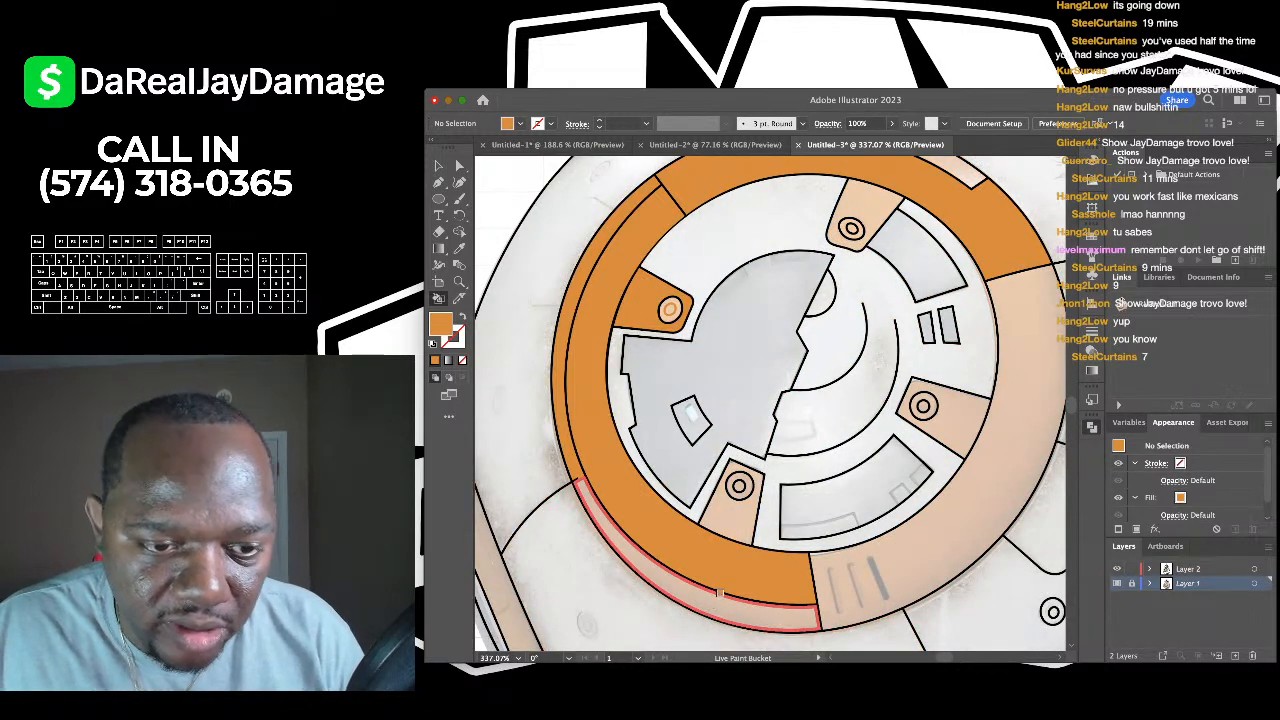
- Fill the lower-right ring segment, top ring tab, right body strip and small head tab orange
scroll(540, 460, up, 5)
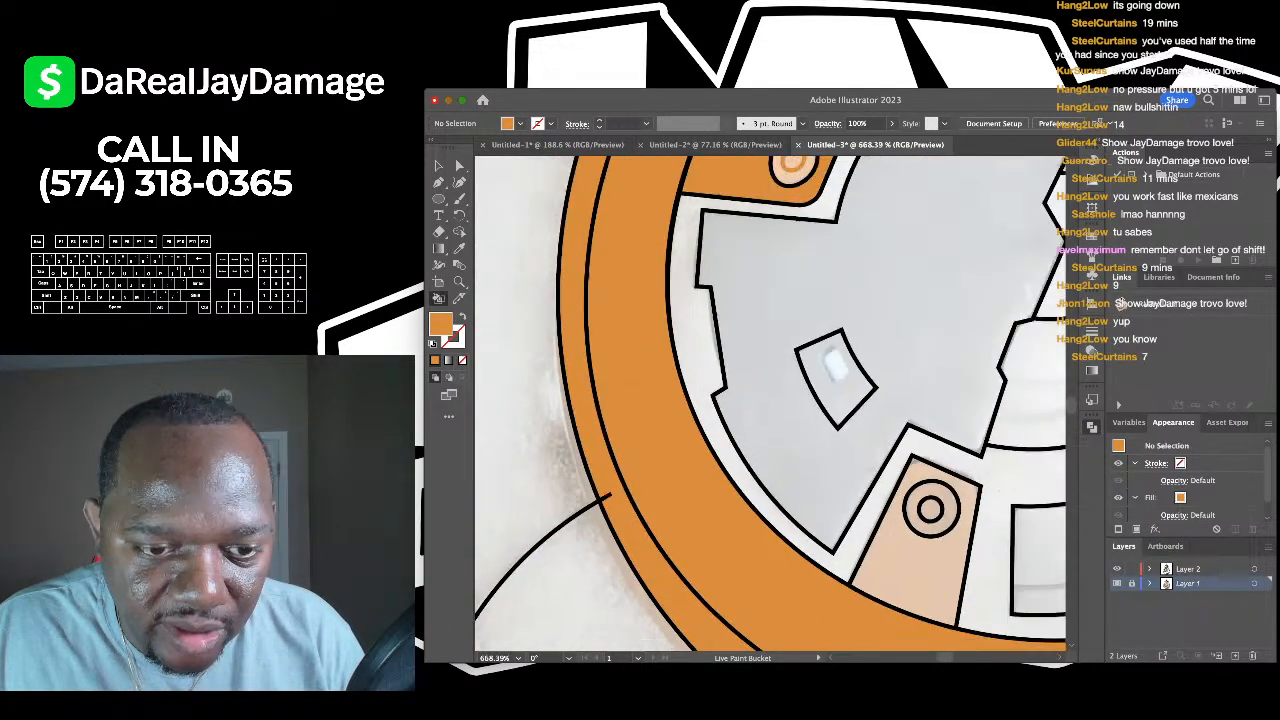
scroll(764, 514, down, 6)
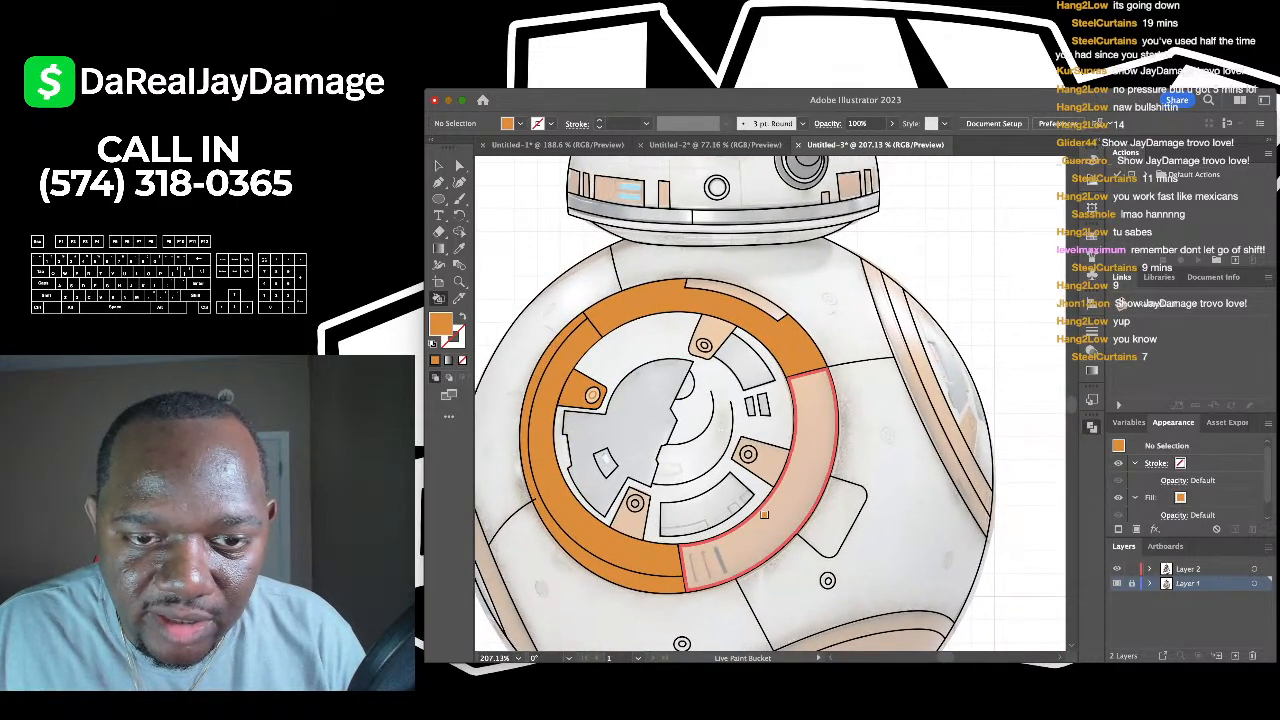
click(764, 514)
scroll(764, 514, right, 2)
click(668, 356)
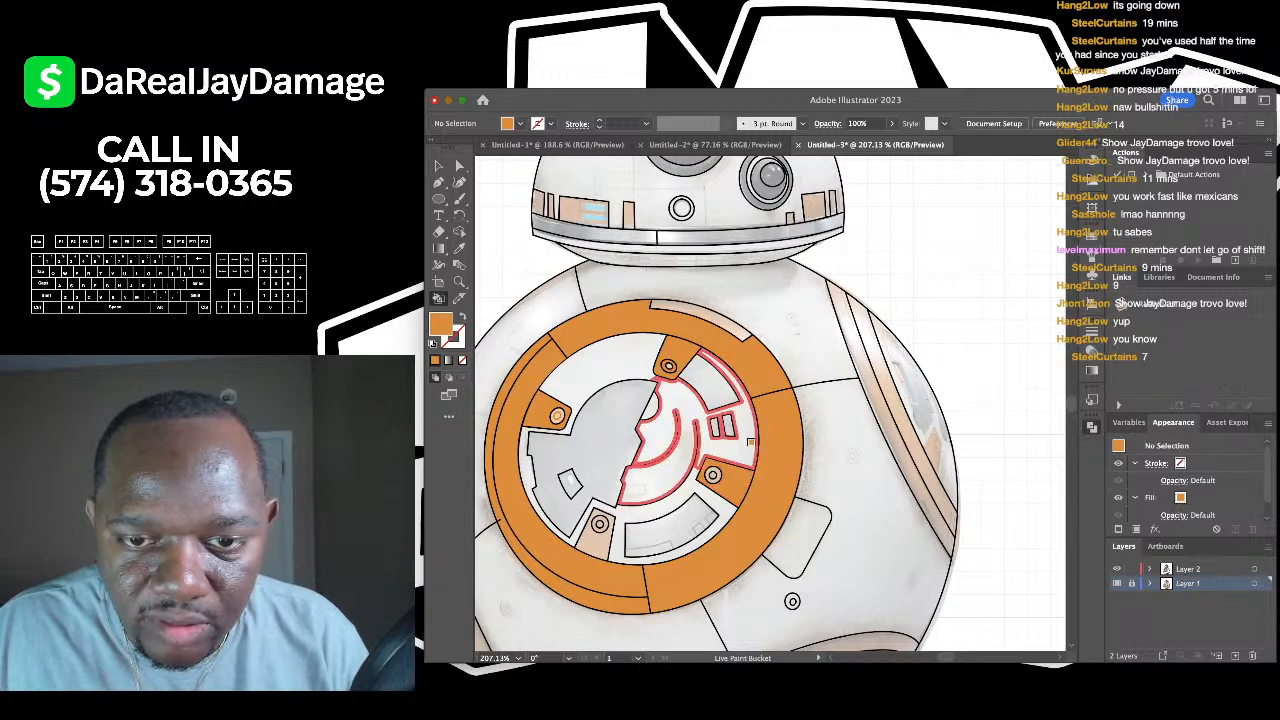
click(875, 360)
scroll(875, 360, up, 2)
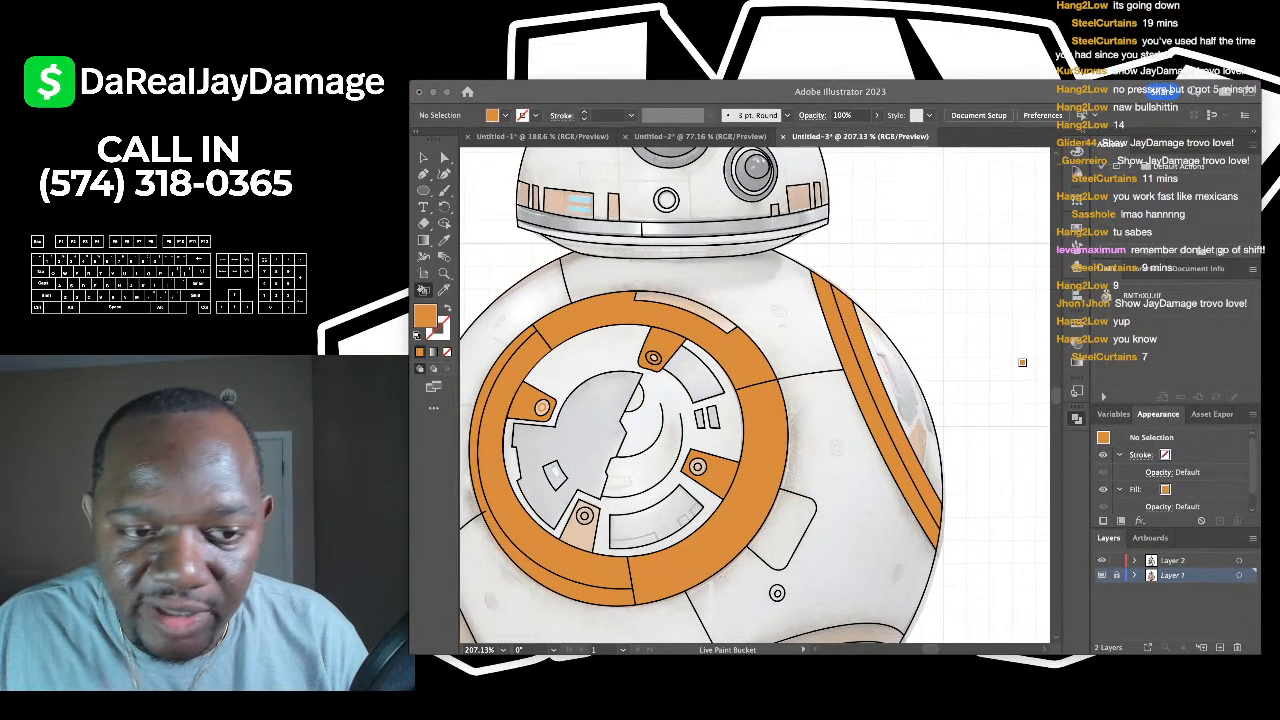
scroll(520, 225, up, 5)
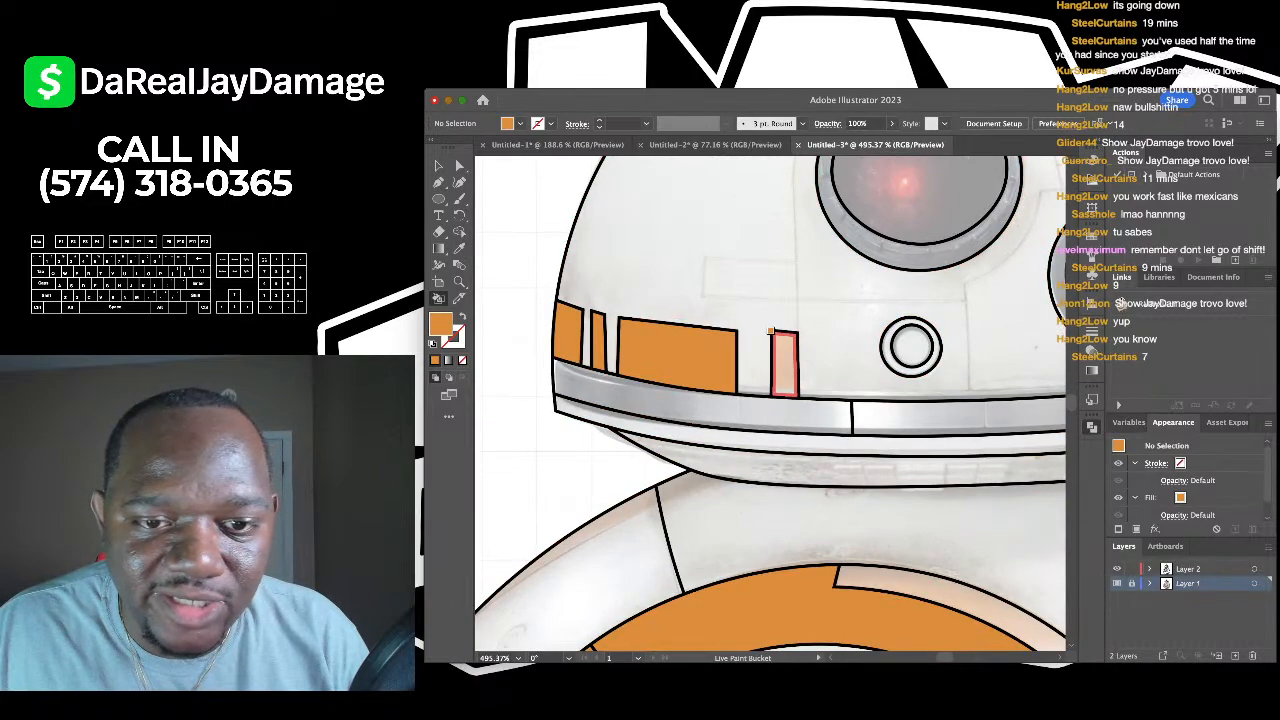
click(778, 337)
- Fill the strips above the eye and the tabs and panel beside the eye orange
drag(778, 337, 701, 592)
click(650, 335)
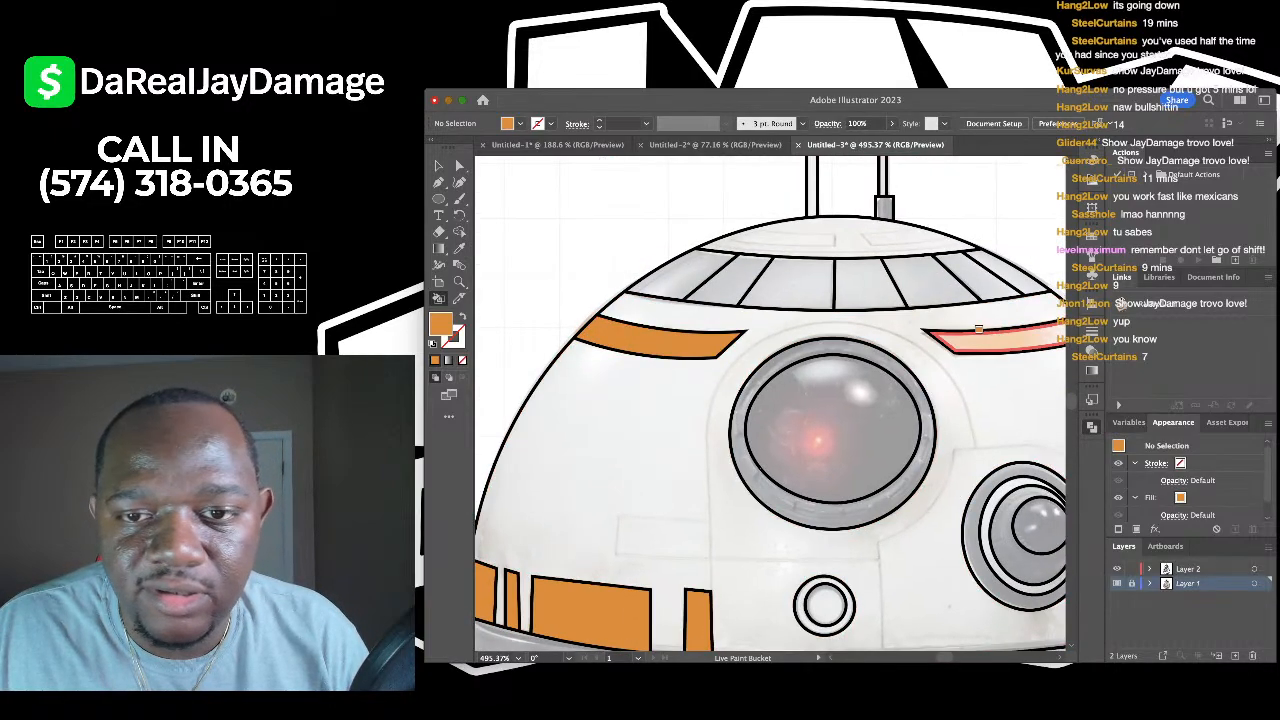
click(1000, 332)
mouse_move(1000, 332)
mouse_down()
mouse_move(776, 287)
mouse_move(686, 192)
mouse_up()
click(874, 448)
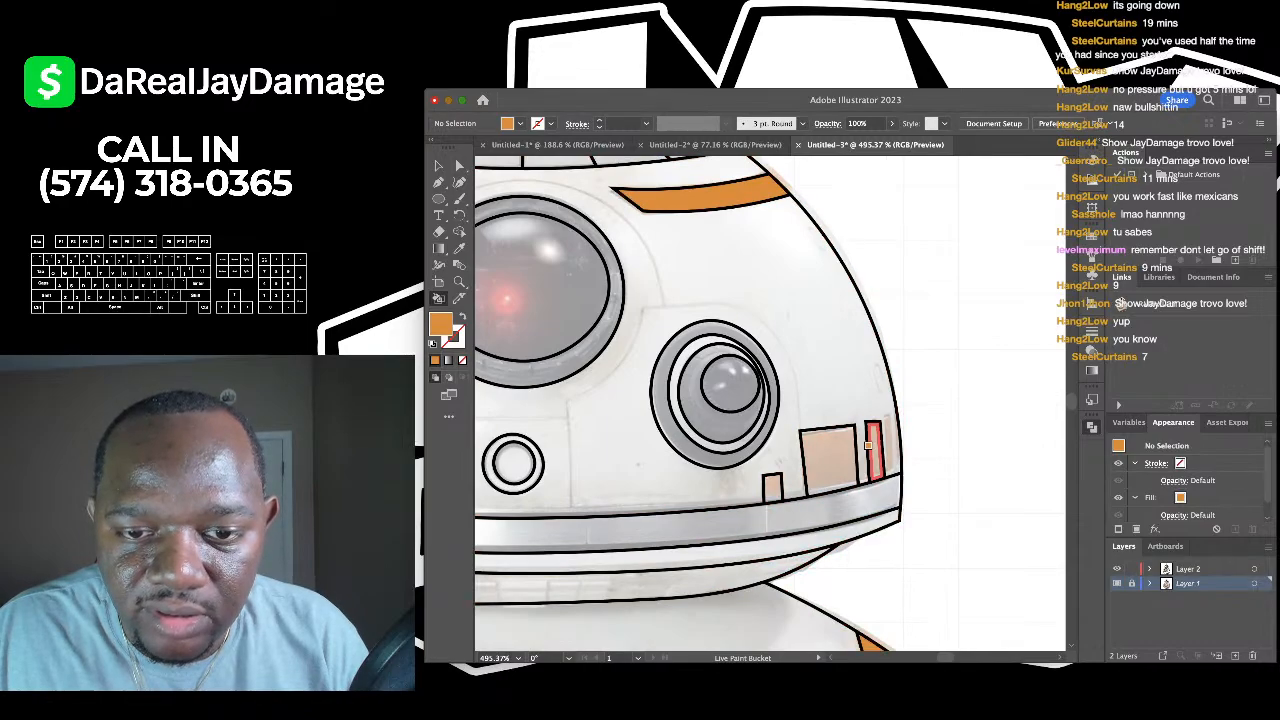
click(828, 460)
click(782, 475)
- Fill the lower ring's bands, its lower-left region and its small circle orange
scroll(780, 480, down, 6)
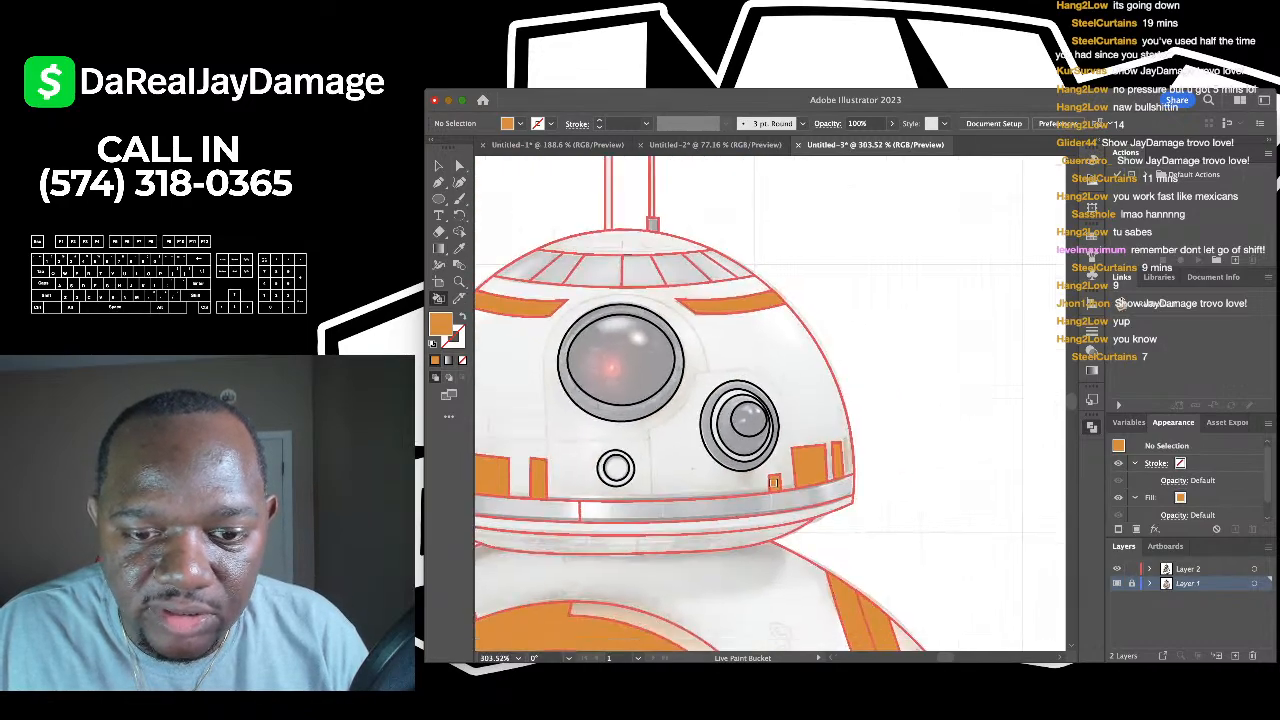
scroll(775, 491, up, 3)
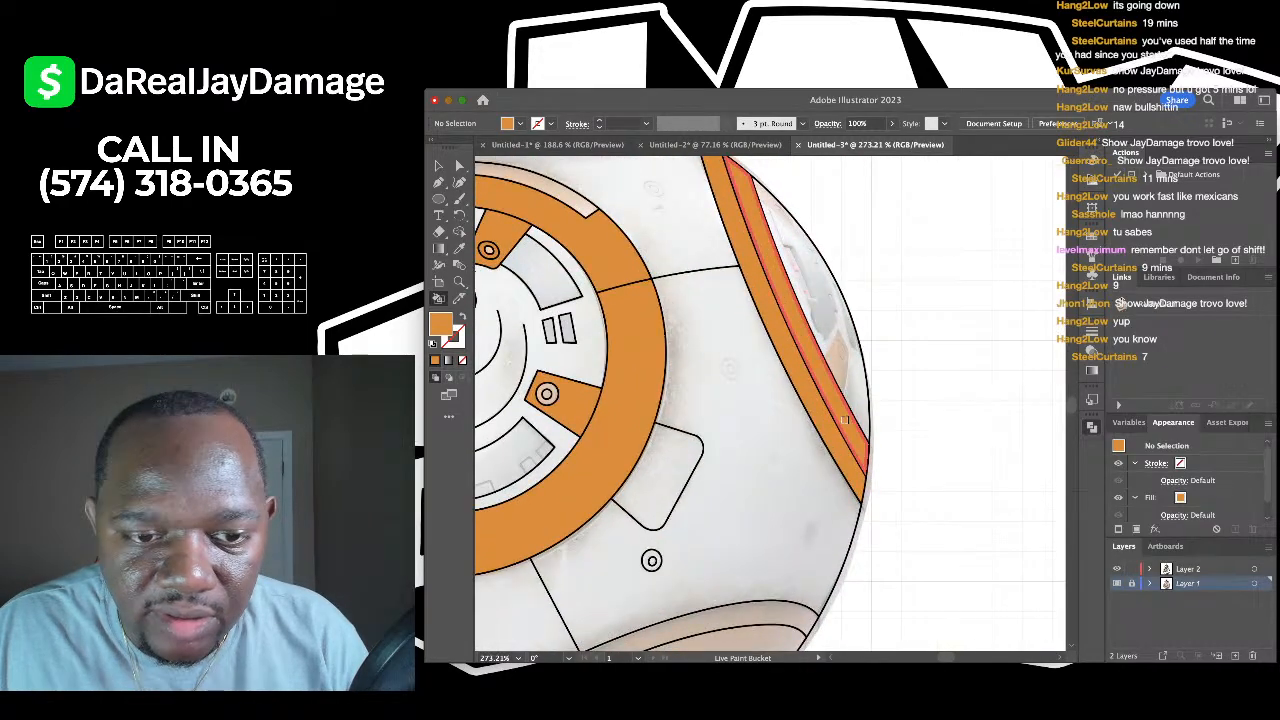
scroll(760, 500, down, 3)
scroll(665, 481, up, 2)
click(675, 487)
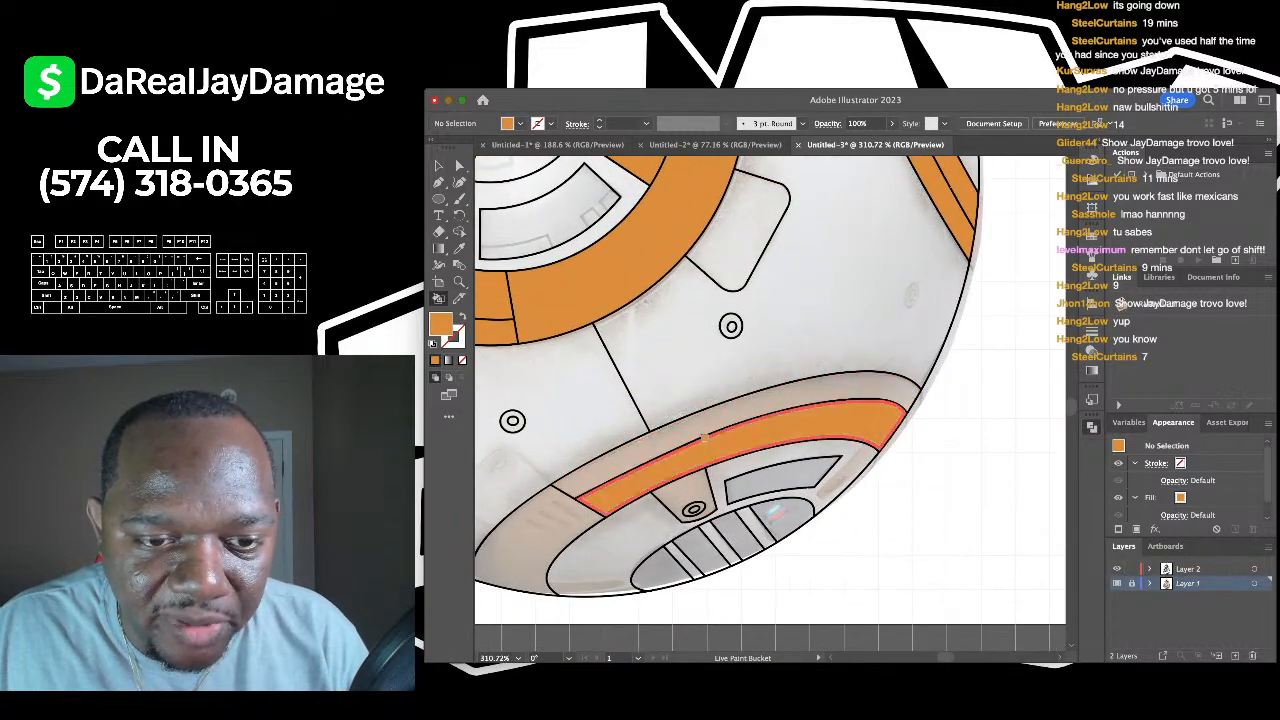
click(674, 490)
click(675, 490)
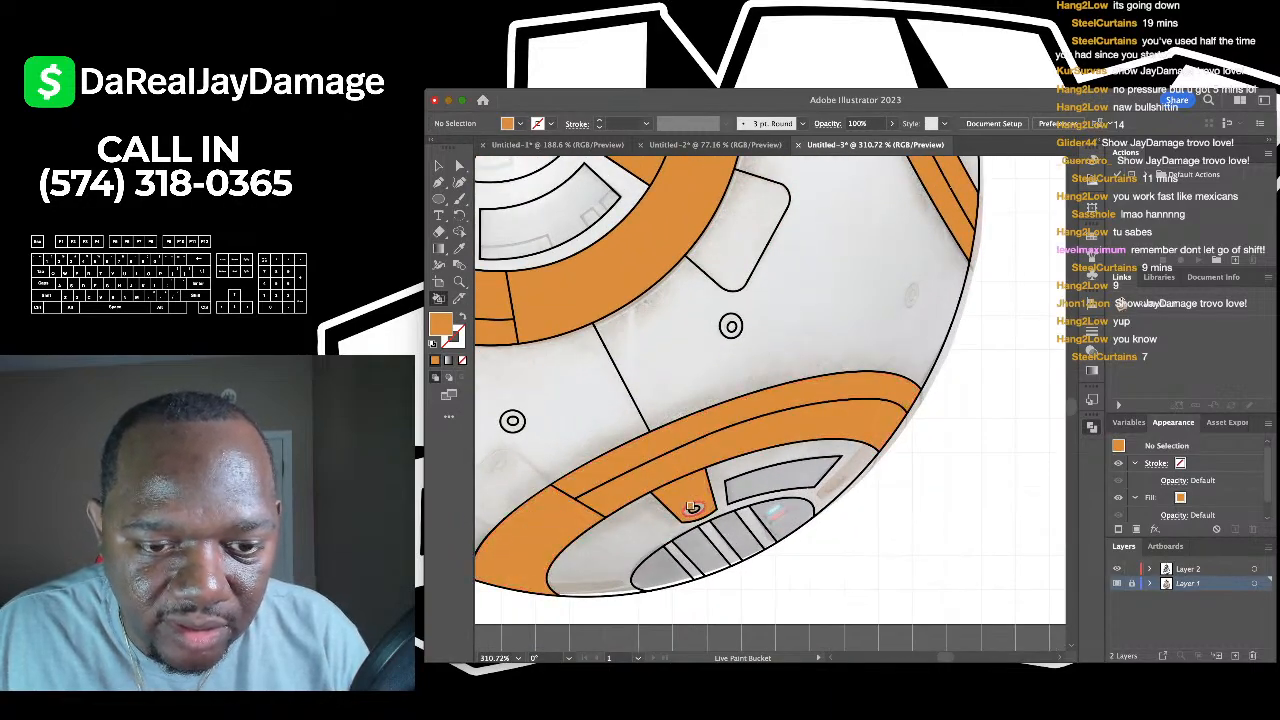
scroll(688, 500, up, 5)
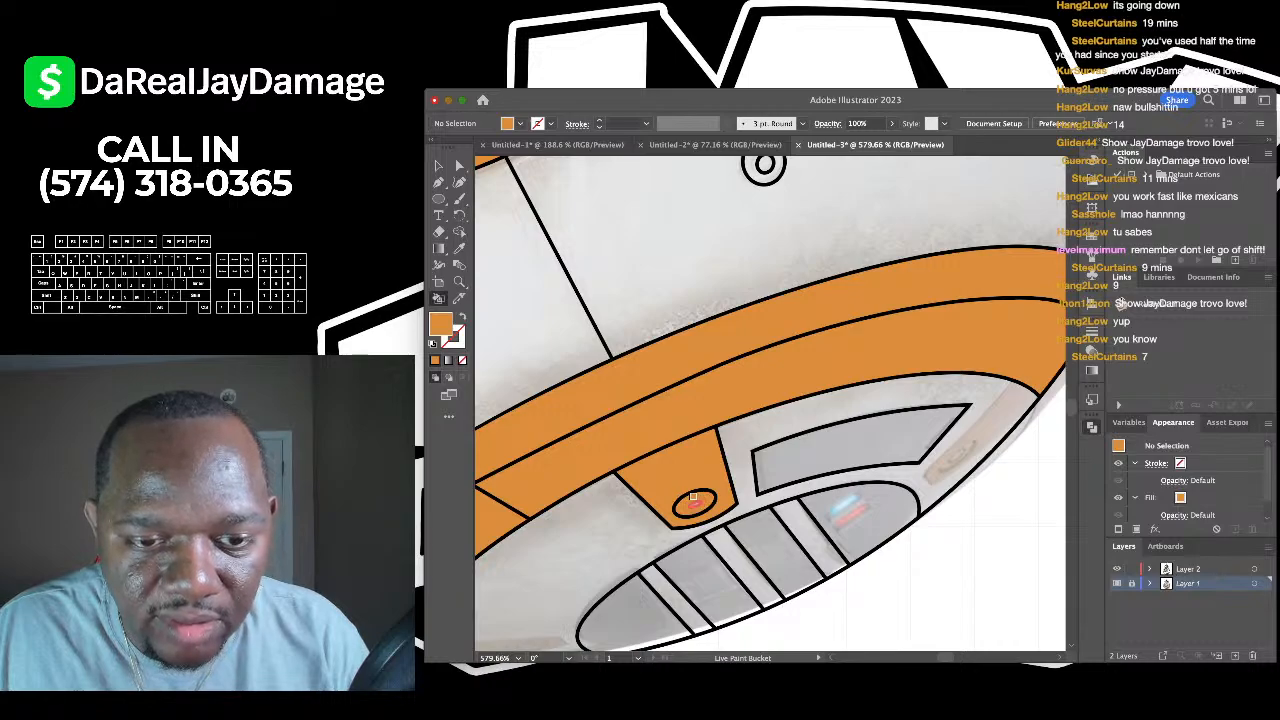
click(693, 497)
- Fill the small highlight inside the circle orange
scroll(693, 497, down, 4)
scroll(700, 480, up, 3)
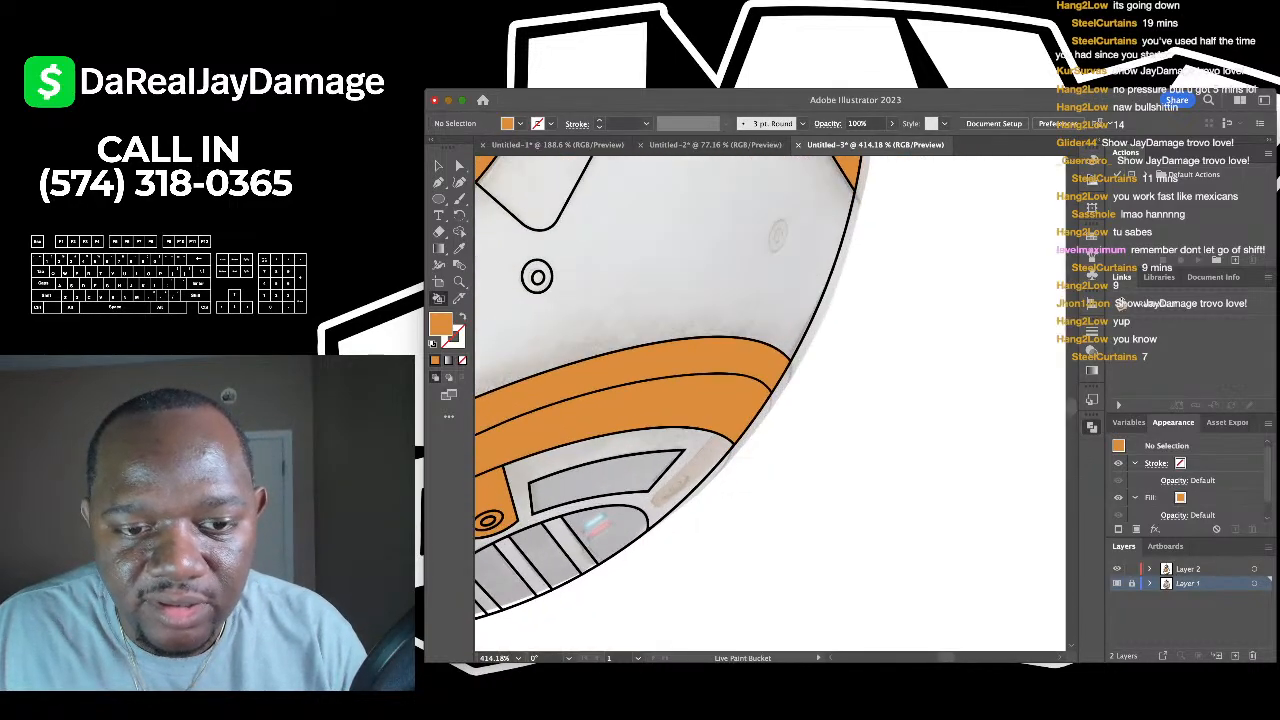
scroll(595, 525, down, 5)
scroll(605, 368, up, 3)
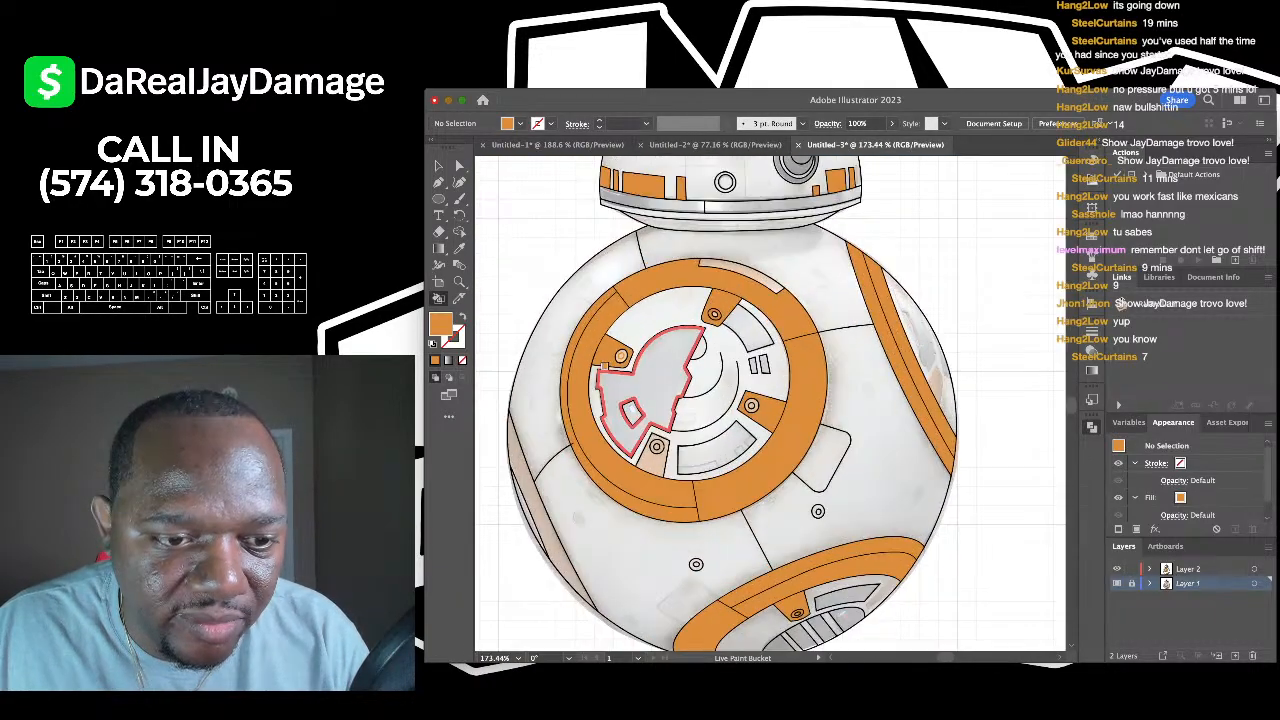
scroll(600, 380, down, 4)
scroll(560, 397, up, 4)
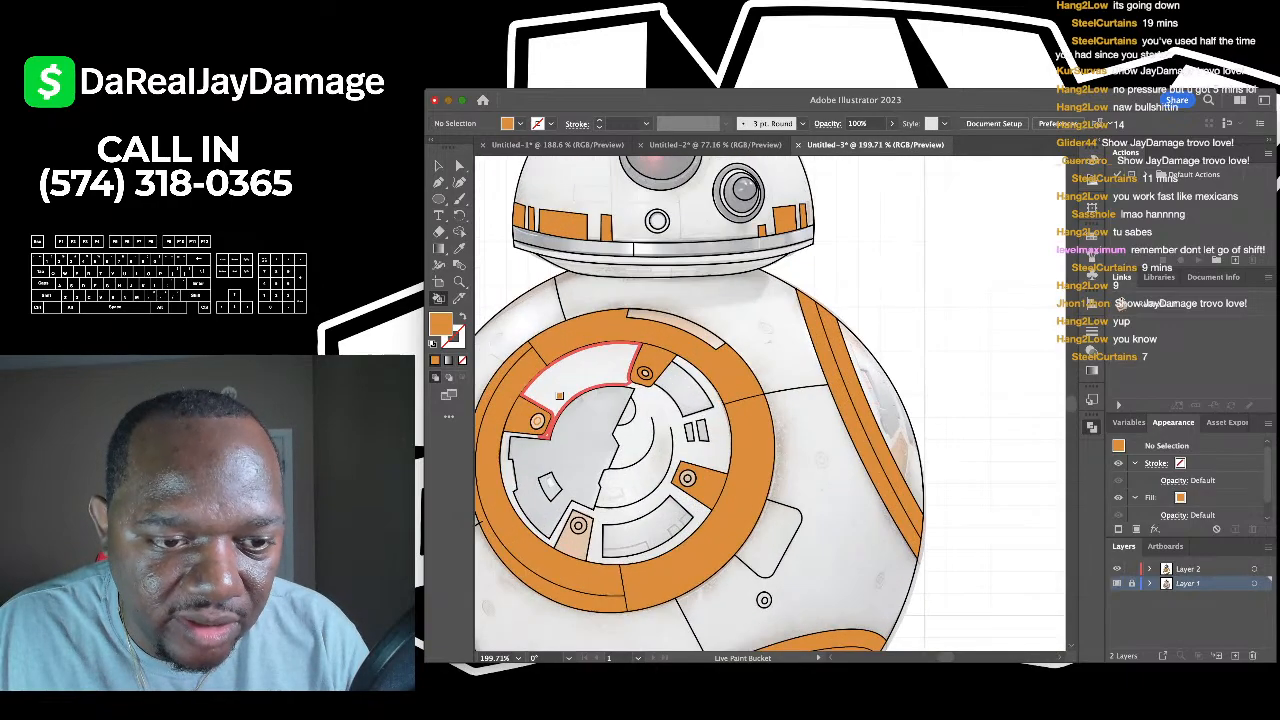
scroll(560, 397, up, 6)
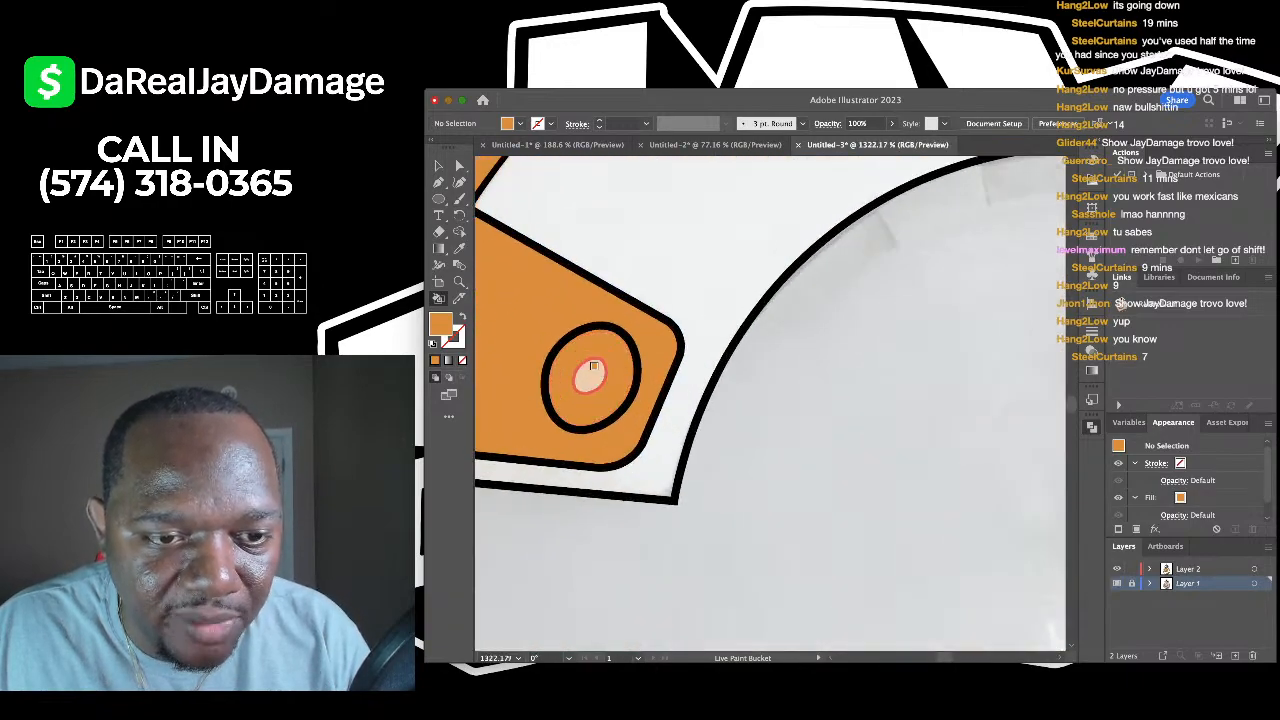
click(591, 372)
click(459, 197)
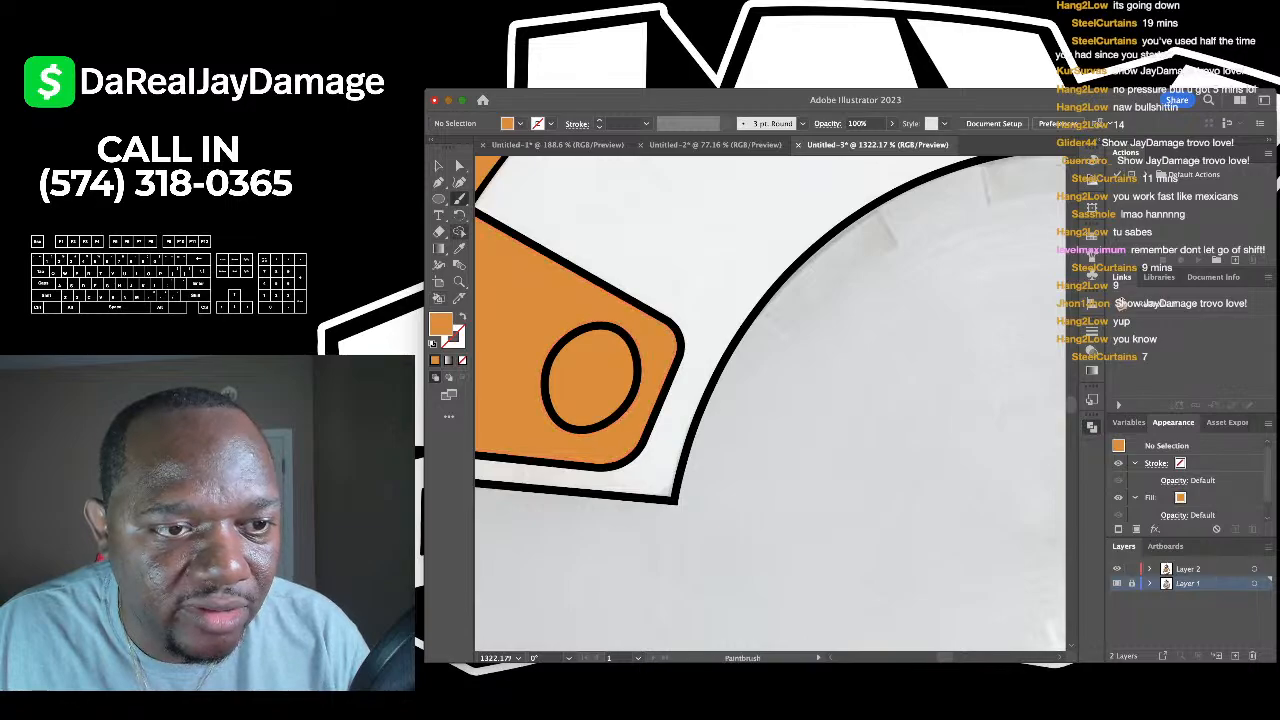
- Re-sample the ring's orange and fill the small circle on the panel with it
key(i)
key(k)
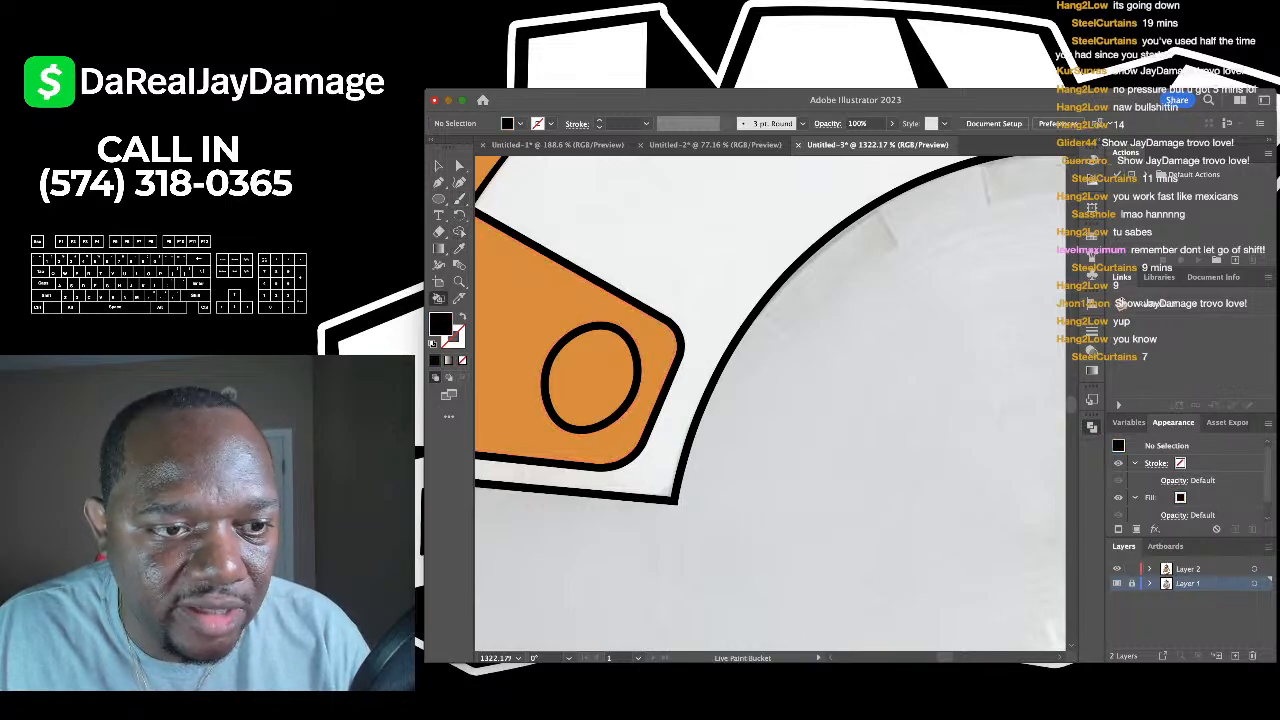
scroll(596, 343, down, 3)
scroll(596, 343, down, 3)
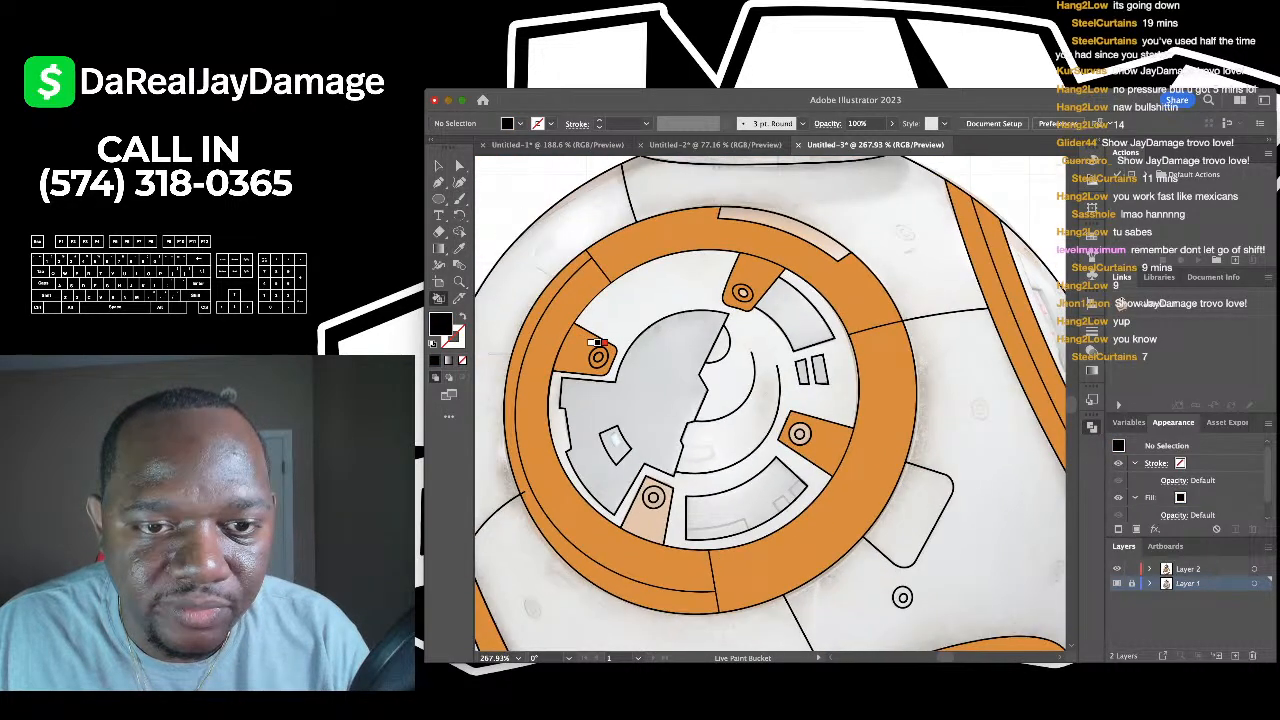
key(i)
click(596, 343)
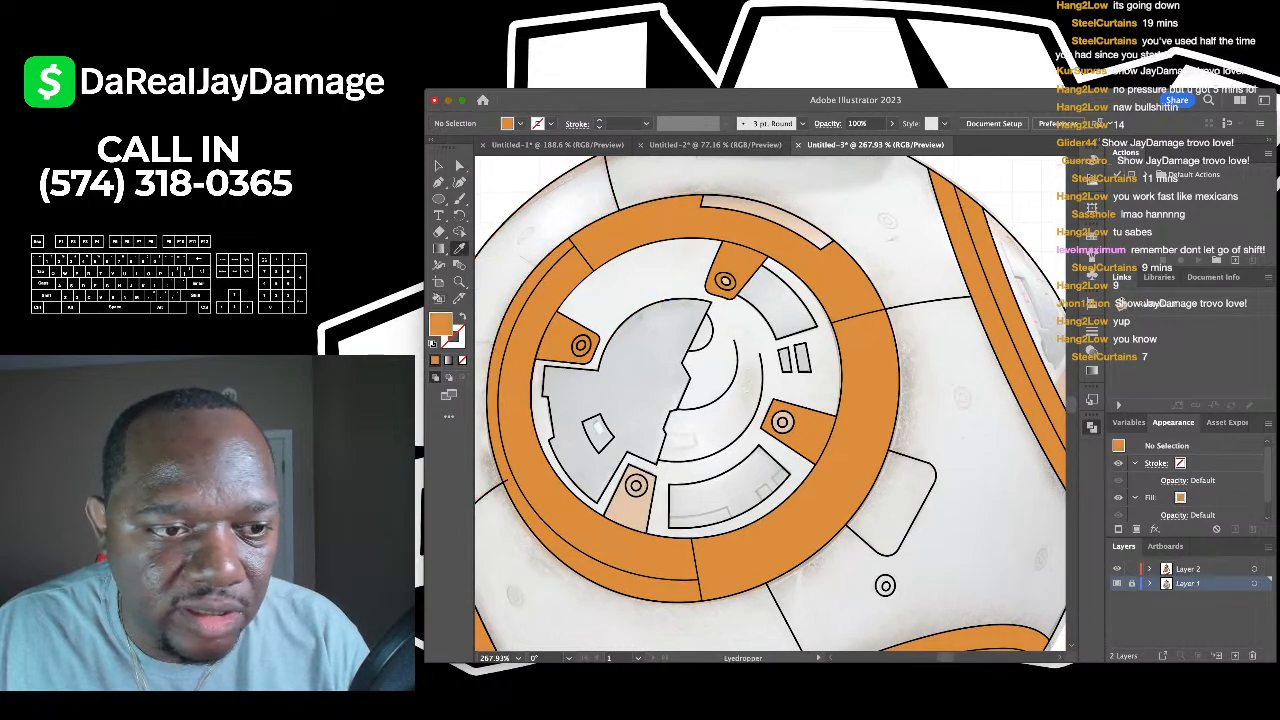
key(k)
scroll(728, 256, up, 3)
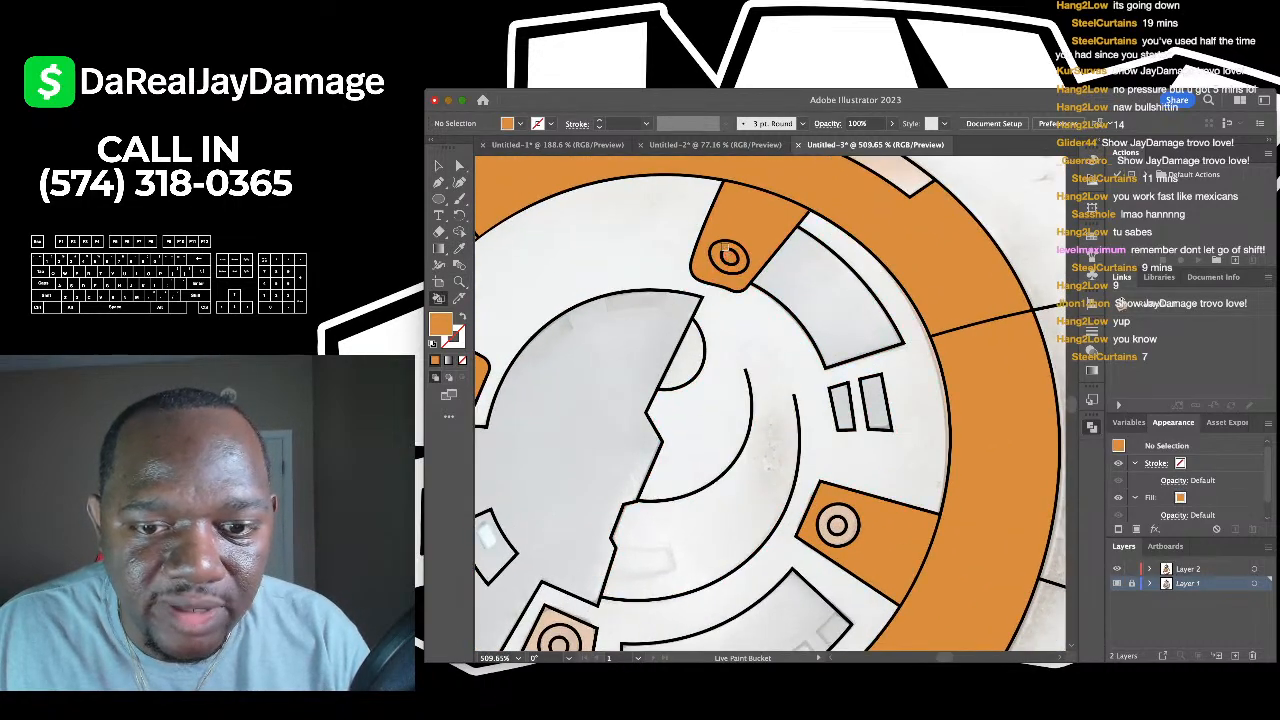
scroll(837, 525, up, 3)
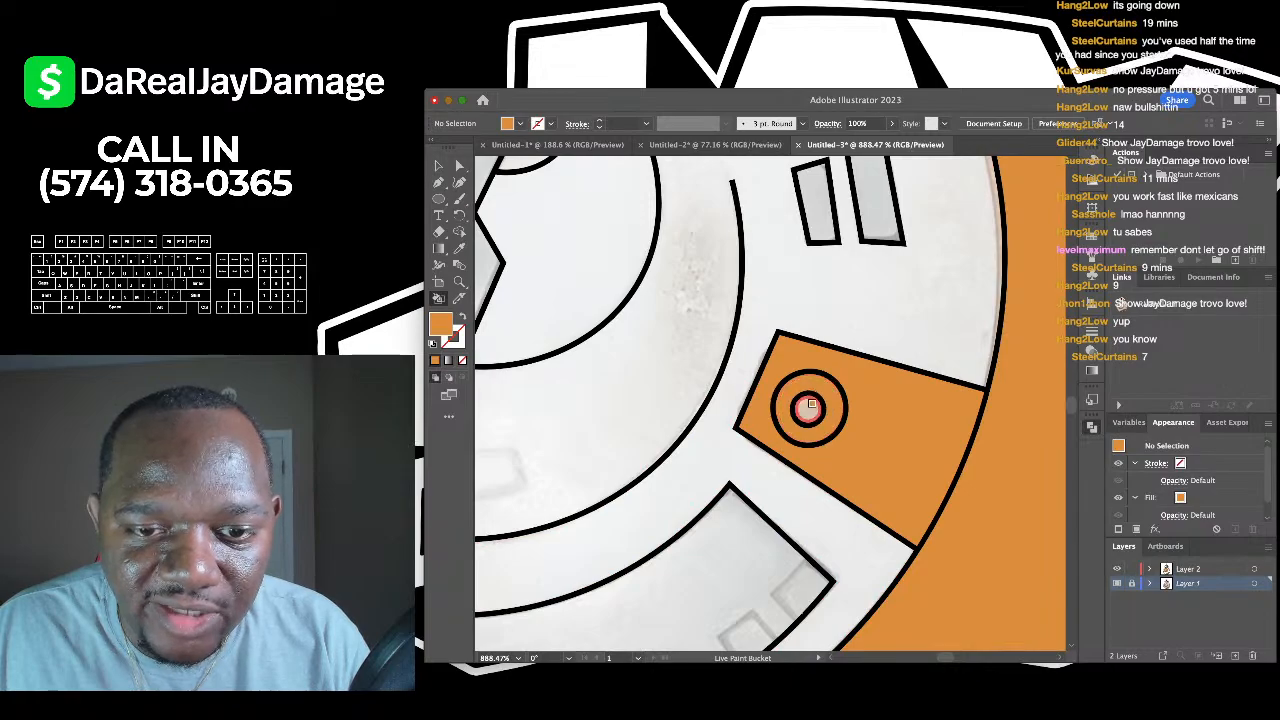
scroll(809, 407, down, 6)
scroll(712, 427, up, 6)
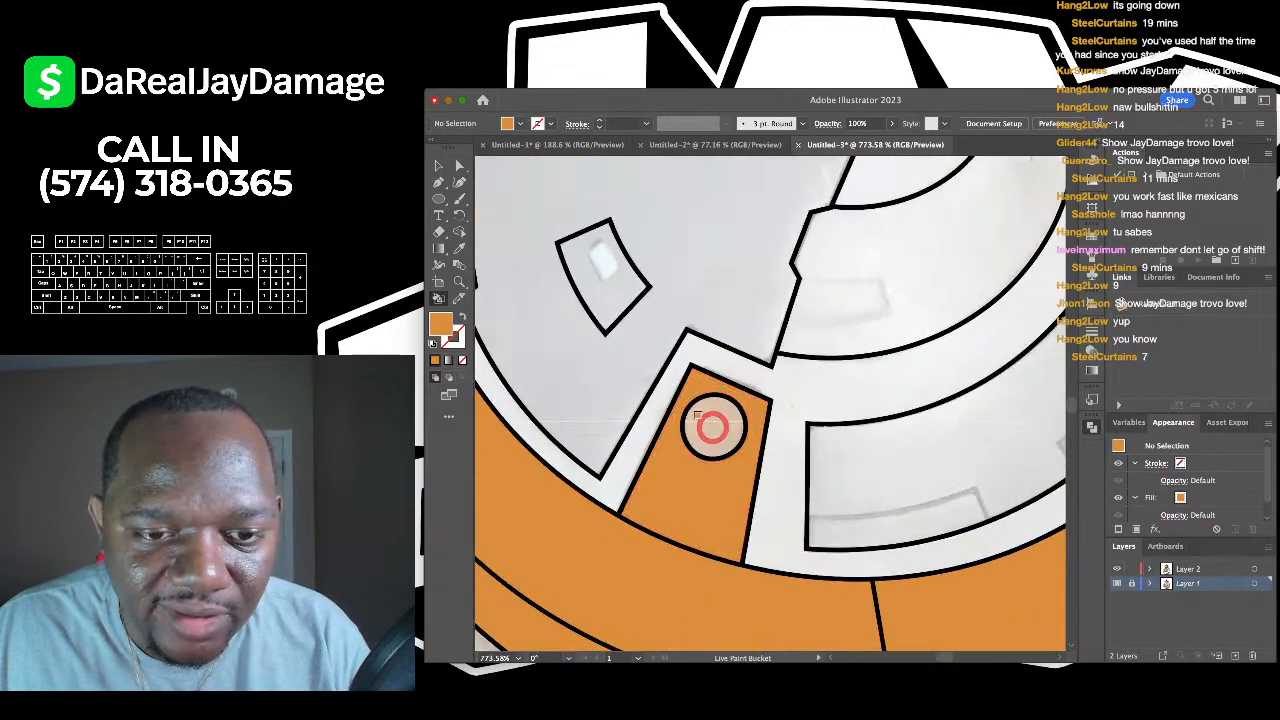
click(698, 416)
scroll(698, 416, down, 7)
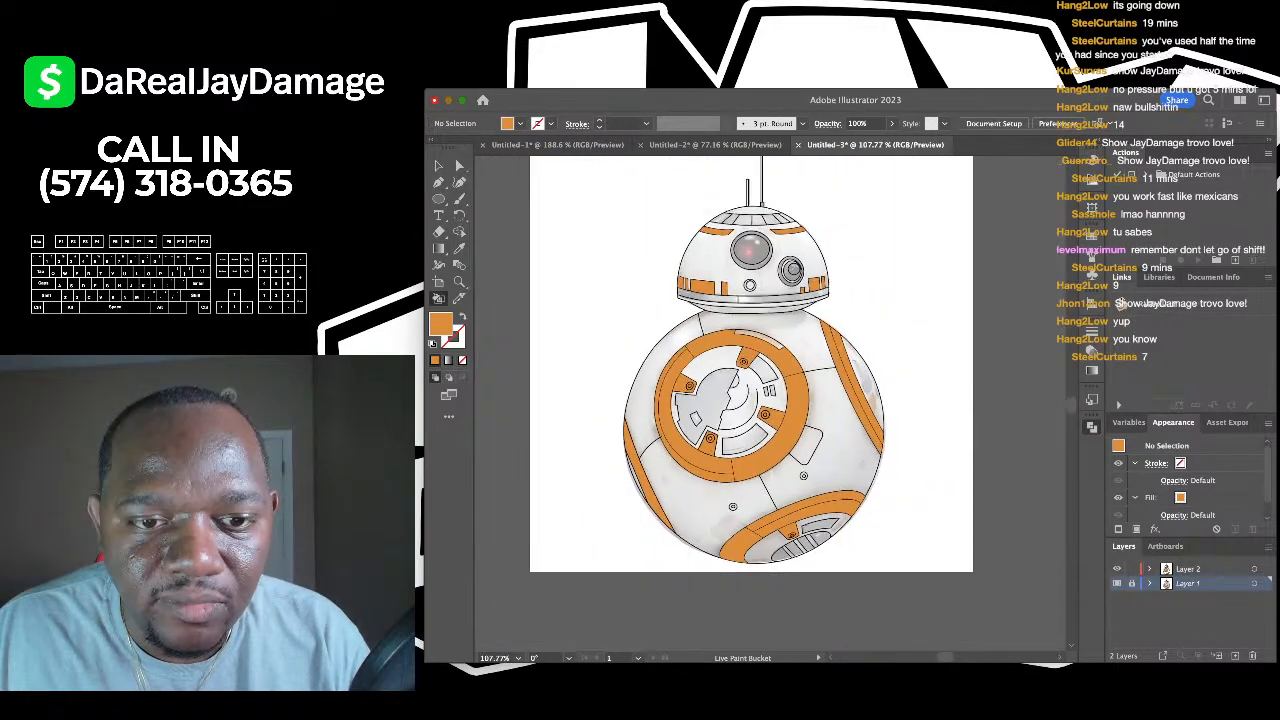
scroll(698, 416, up, 3)
- Fill the large inner body shape and the right part of the collar stripe grey
key(i)
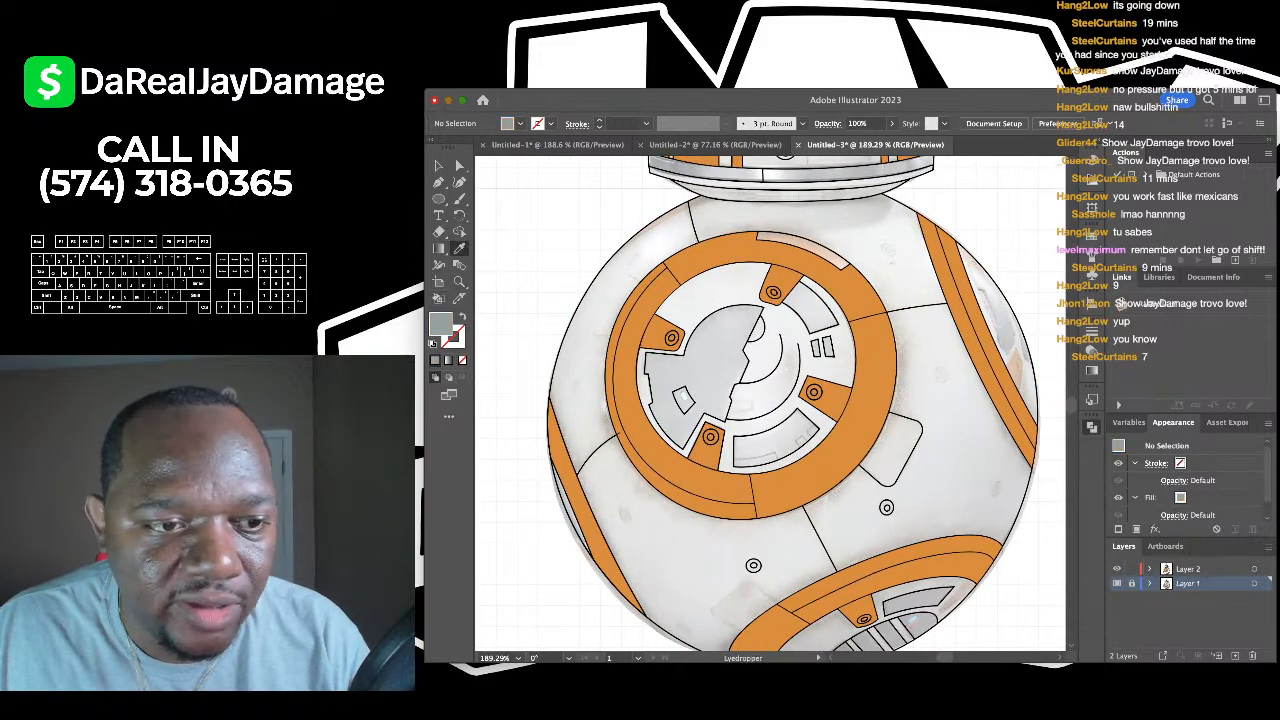
key(k)
scroll(761, 380, down, 2)
click(705, 320)
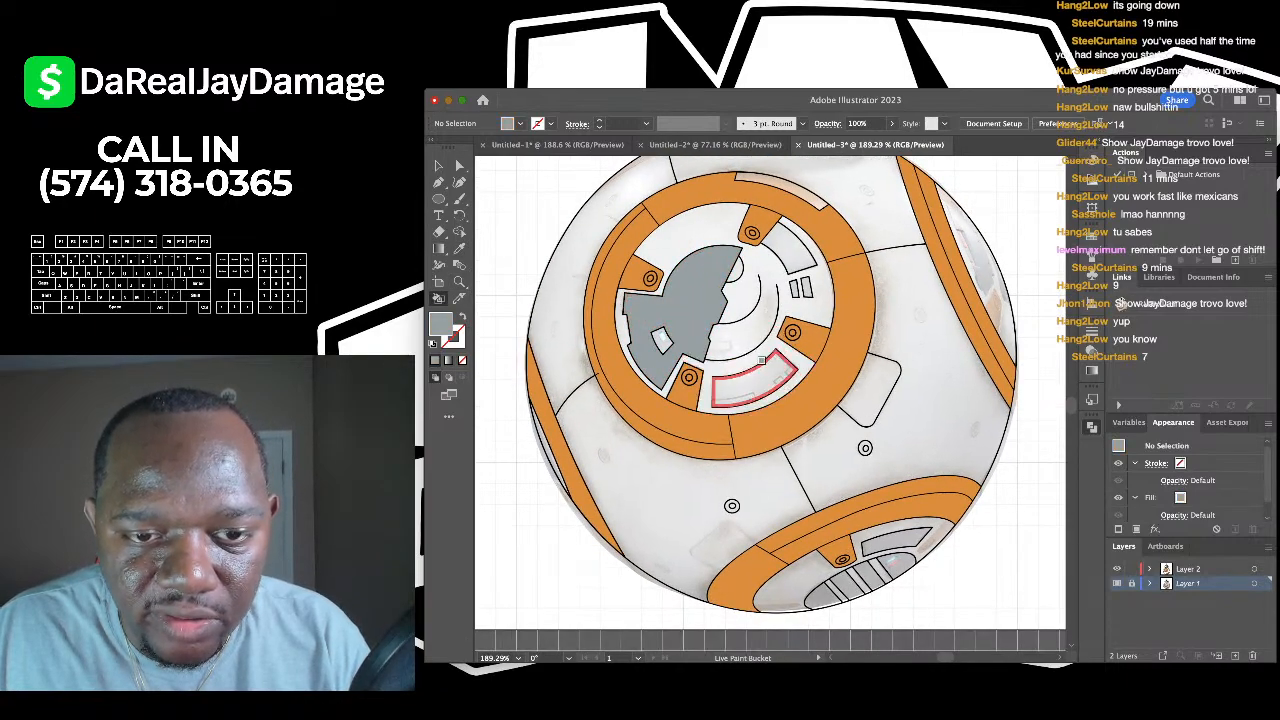
scroll(761, 359, down, 2)
scroll(761, 359, up, 4)
scroll(817, 358, down, 3)
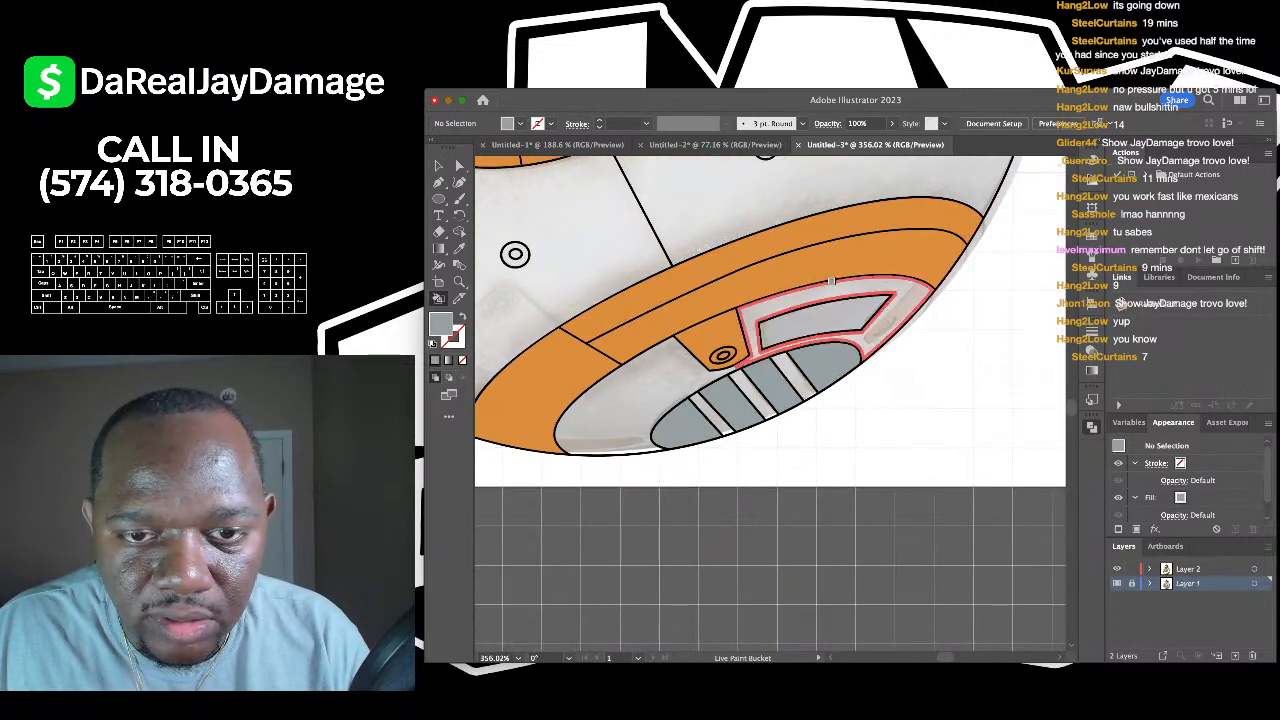
scroll(833, 302, down, 3)
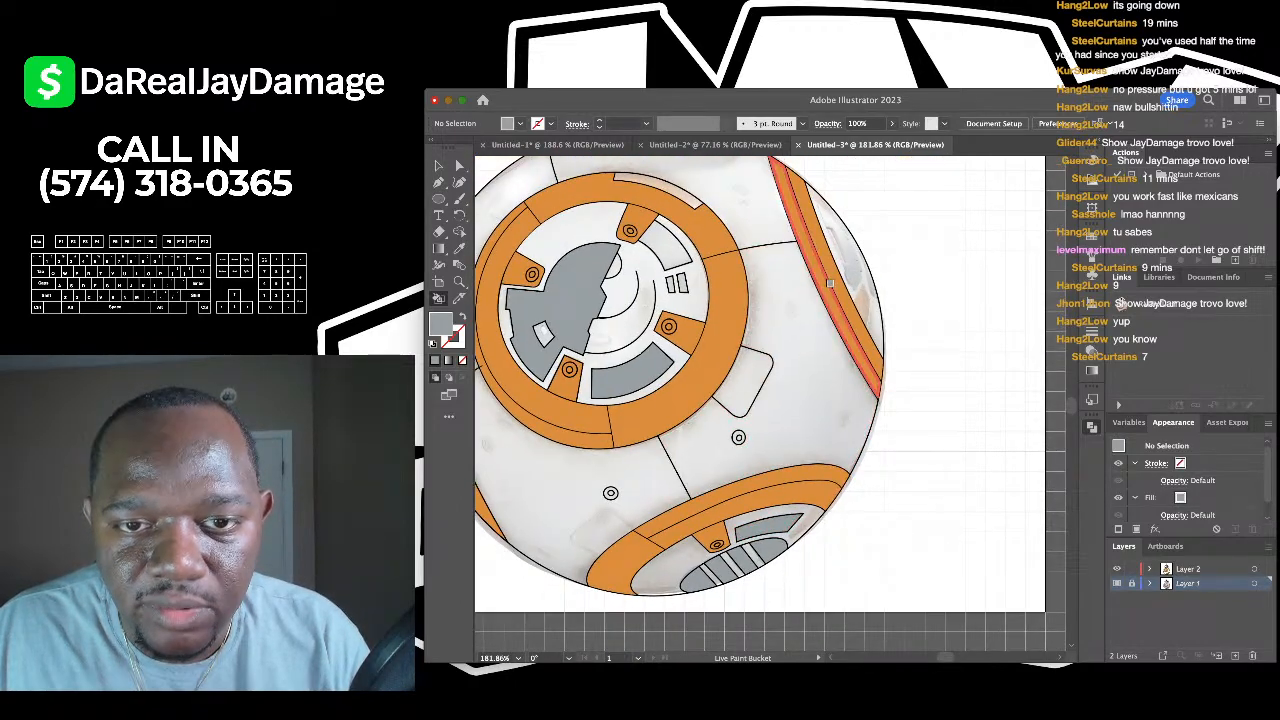
scroll(829, 284, down, 3)
scroll(743, 229, up, 4)
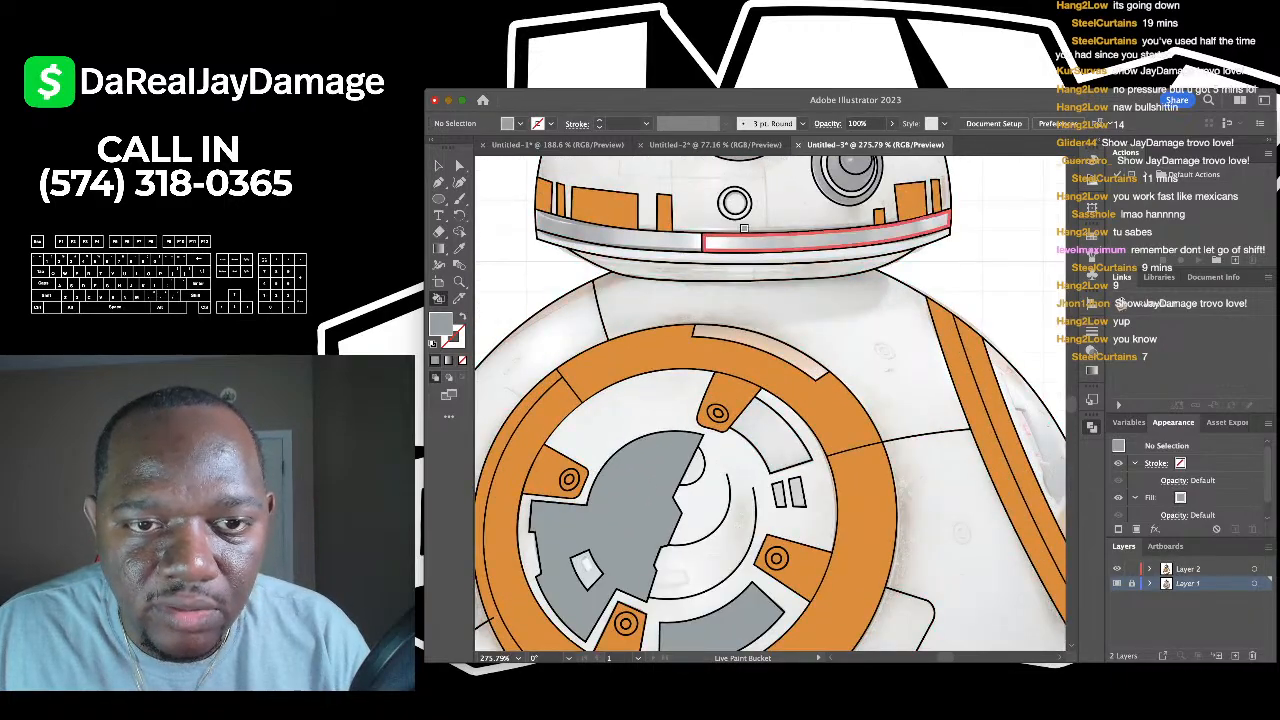
click(743, 229)
- Fill the top dome panels grey in one left-to-right sweep
scroll(700, 240, down, 3)
scroll(633, 185, up, 4)
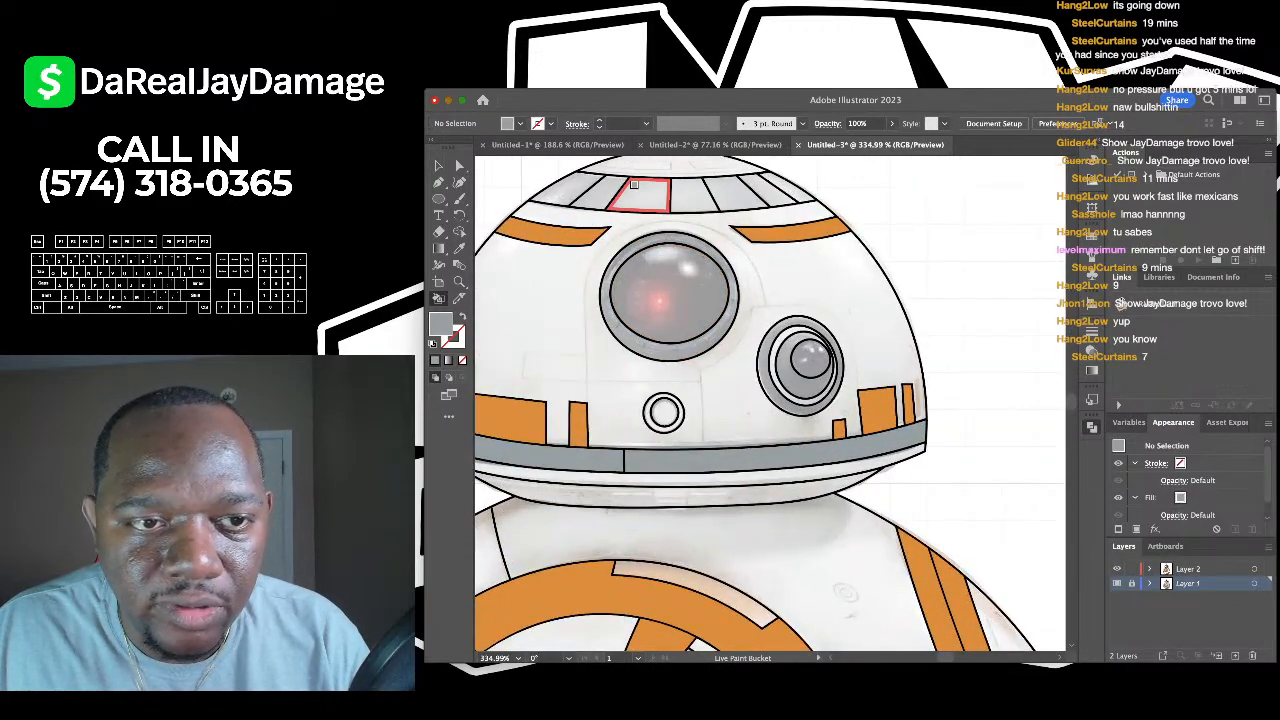
mouse_move(550, 188)
mouse_down()
mouse_move(738, 180)
mouse_move(805, 192)
mouse_up()
scroll(790, 300, up, 4)
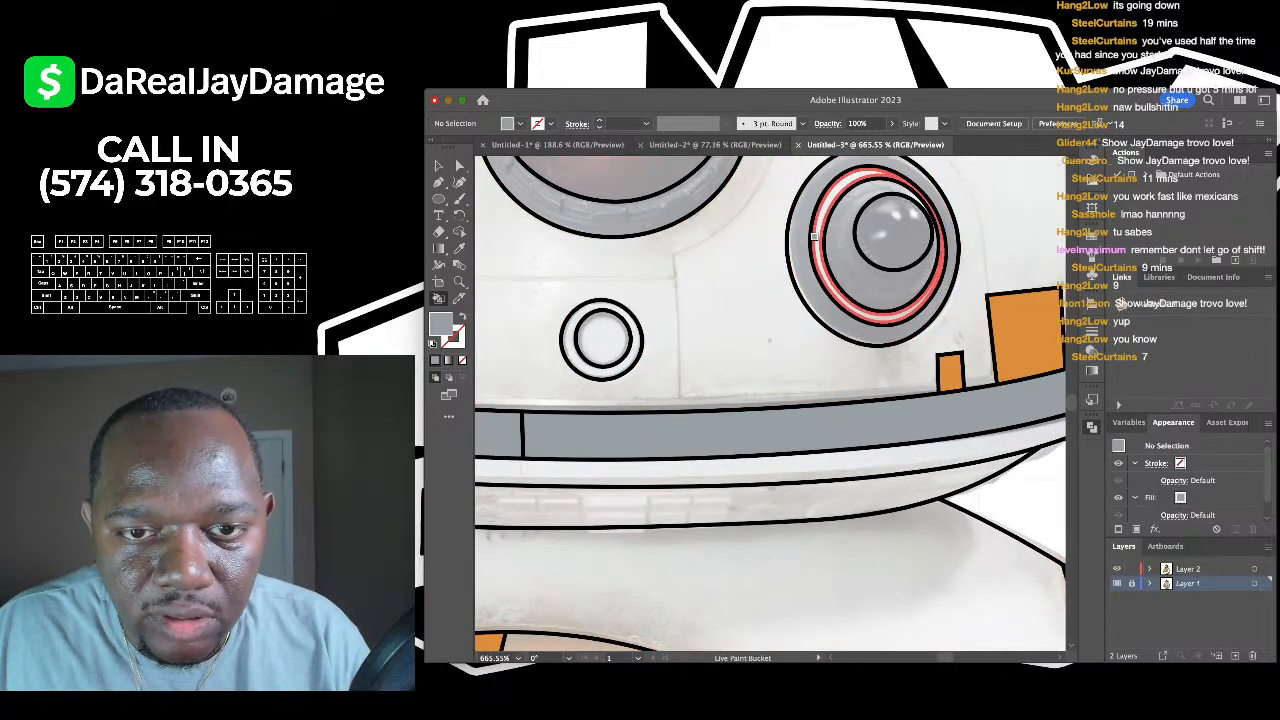
scroll(790, 260, down, 4)
scroll(700, 290, up, 2)
scroll(700, 290, down, 2)
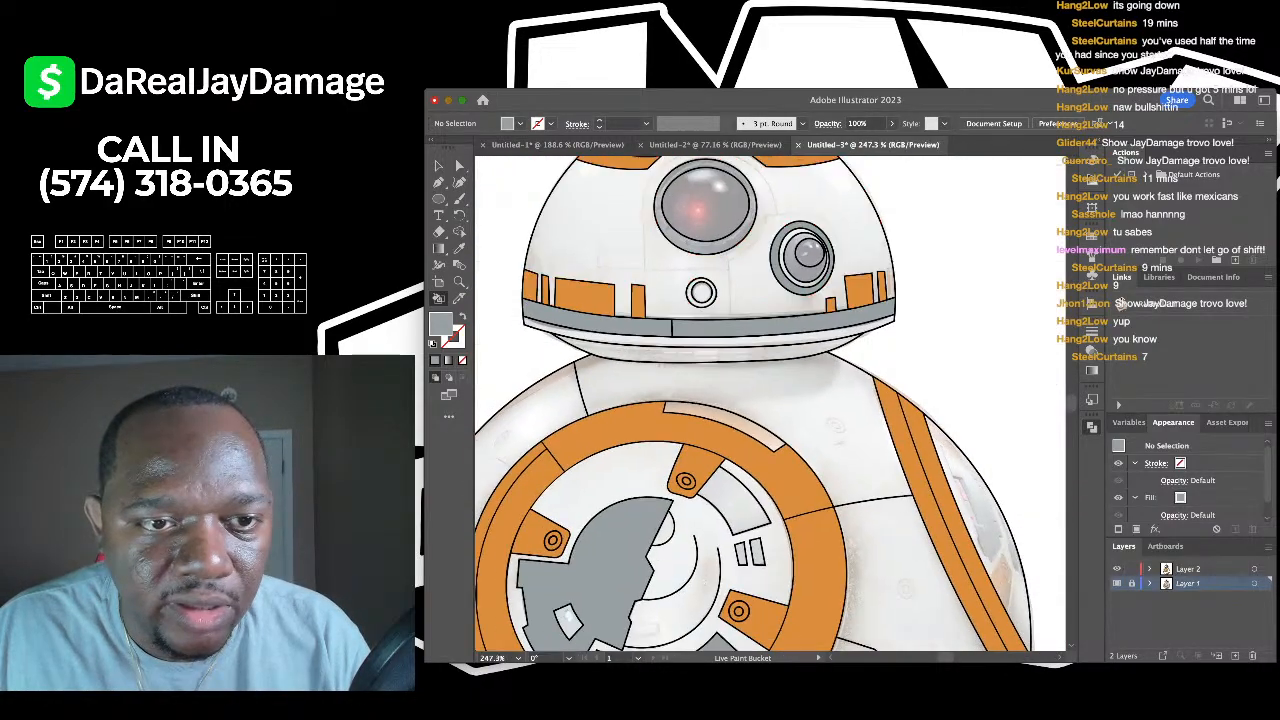
scroll(770, 400, down, 4)
scroll(770, 400, up, 4)
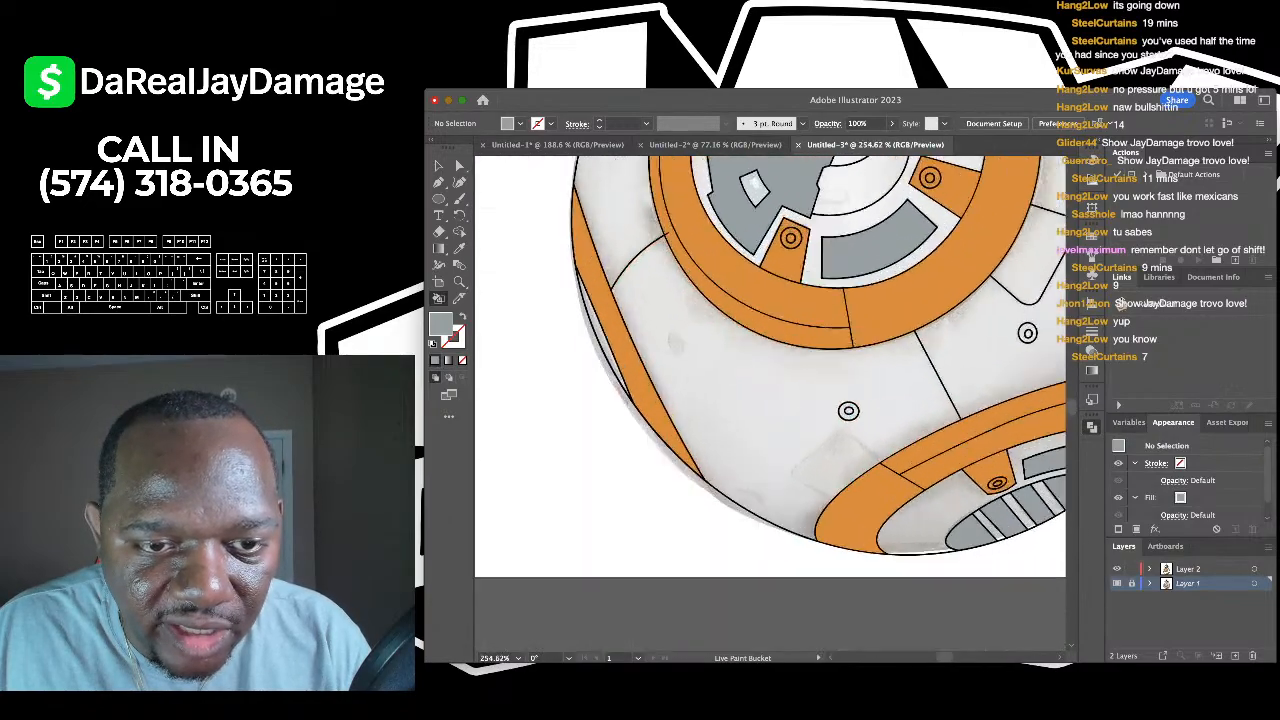
scroll(848, 410, down, 5)
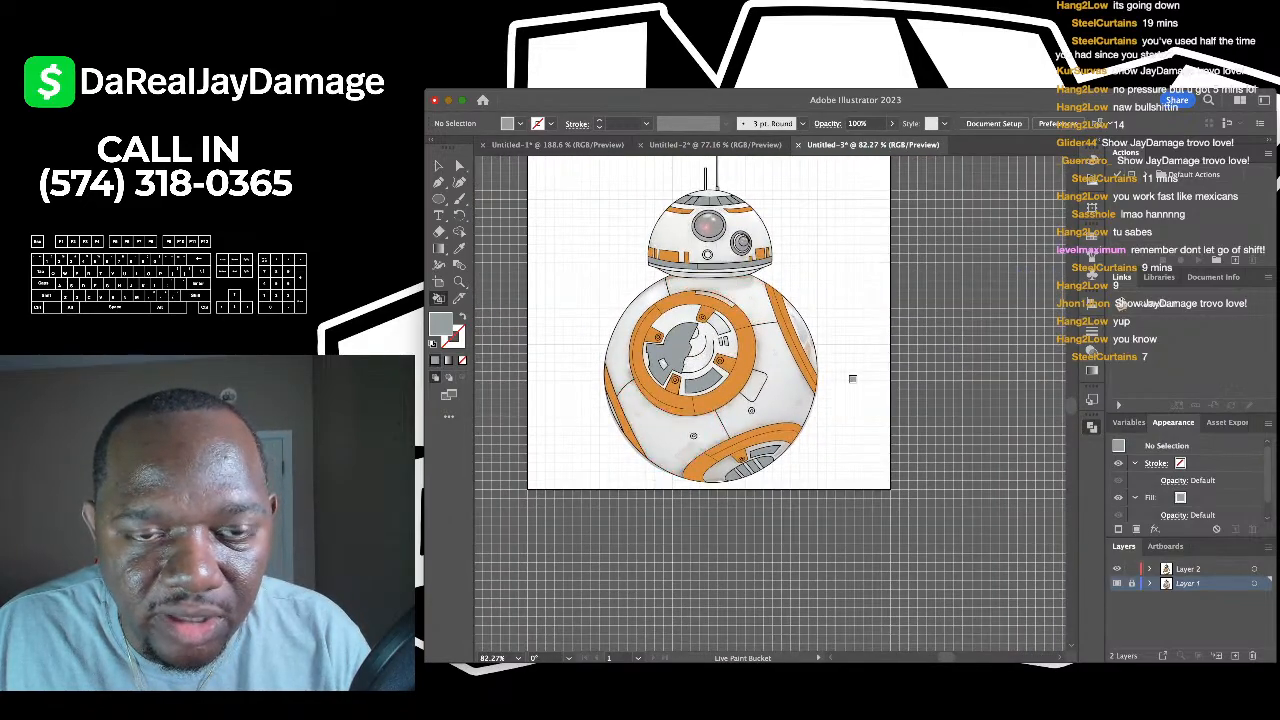
scroll(708, 226, up, 5)
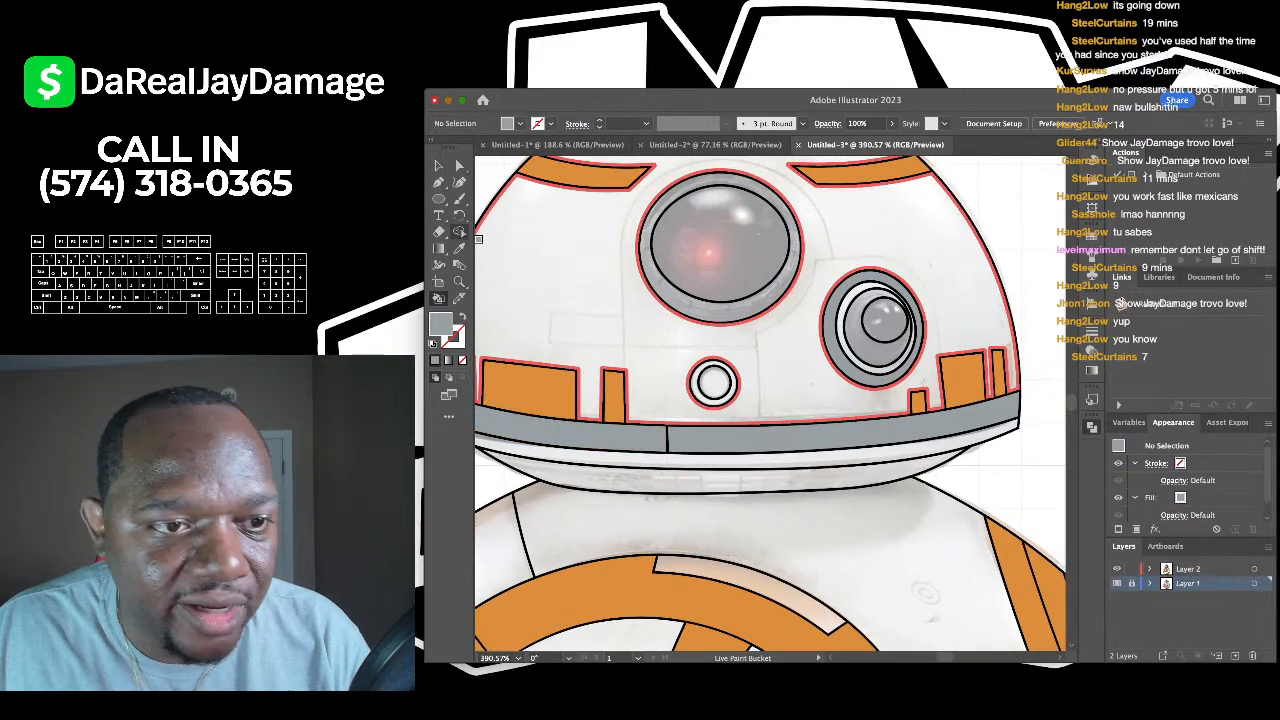
key(i)
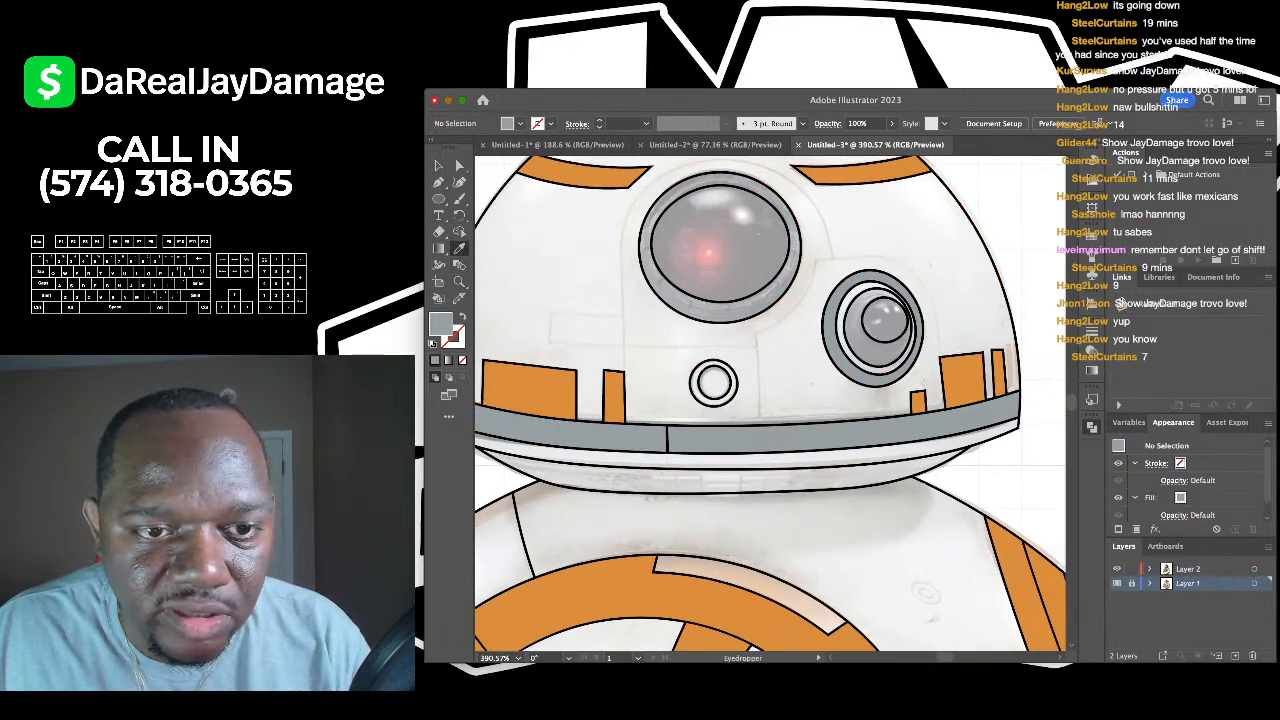
- Sample a near-black colour and fill the outer rings of both eyes black
click(722, 285)
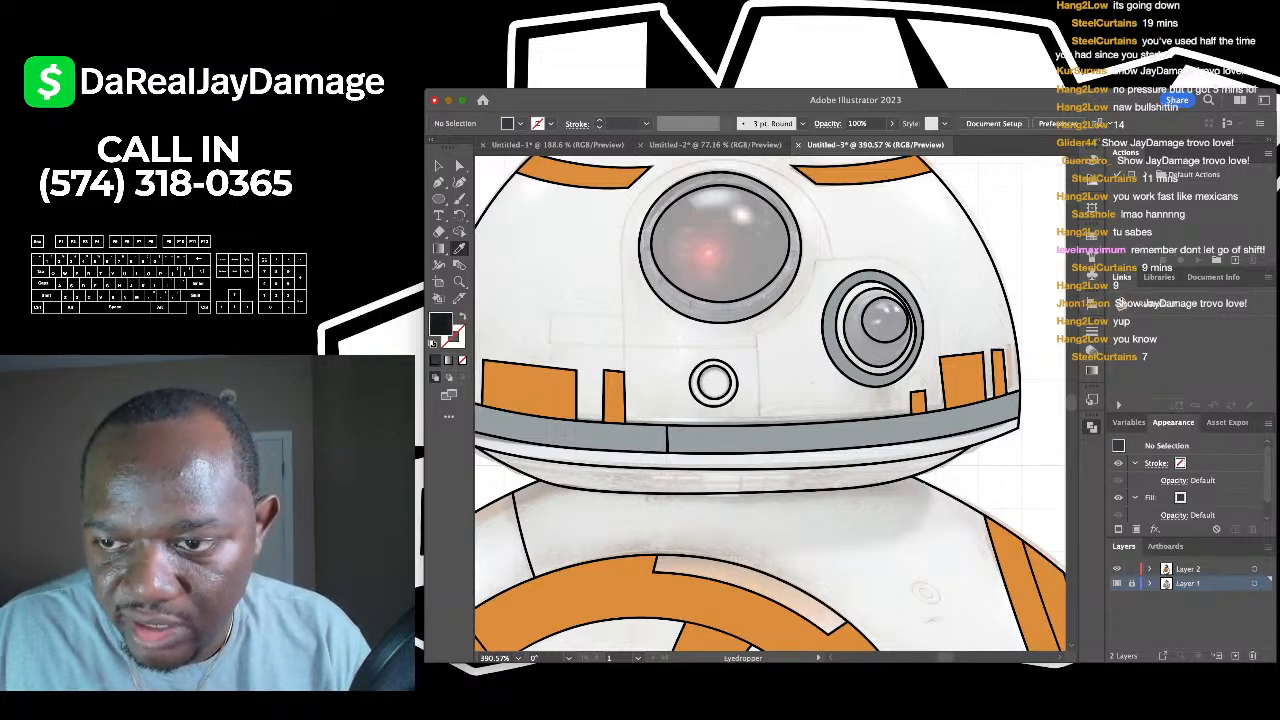
click(722, 285)
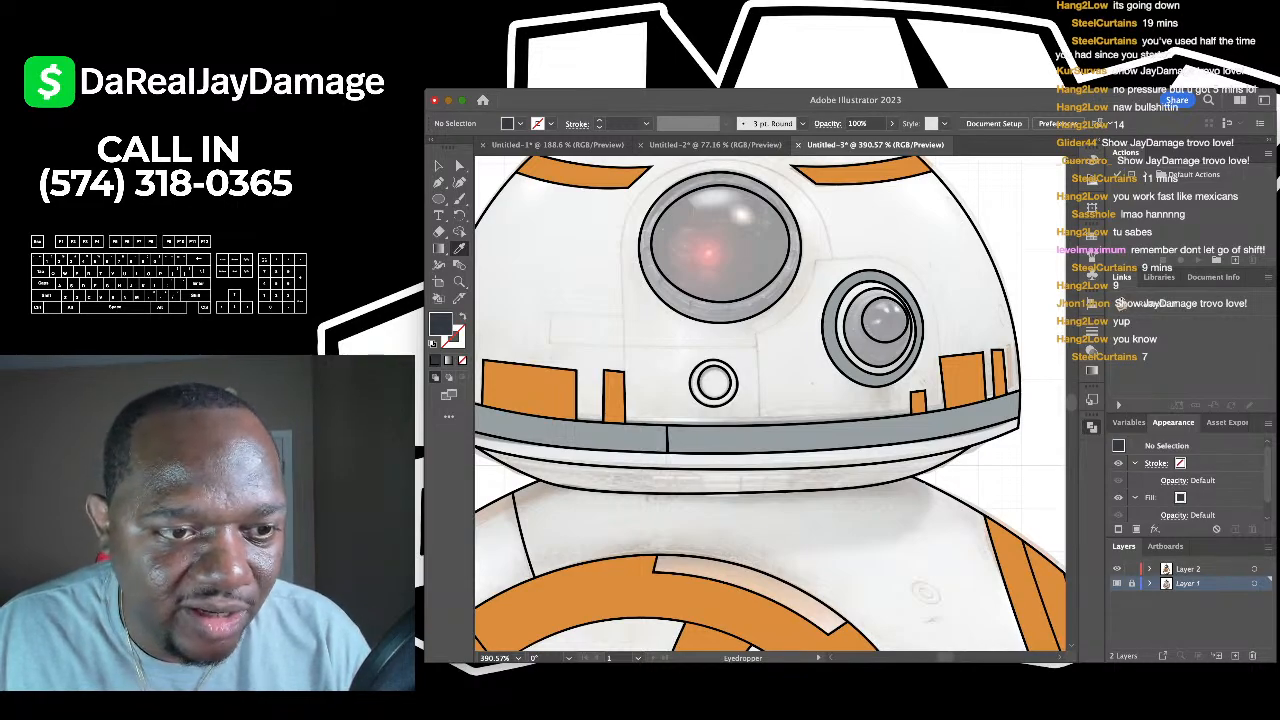
key(ctrl+z)
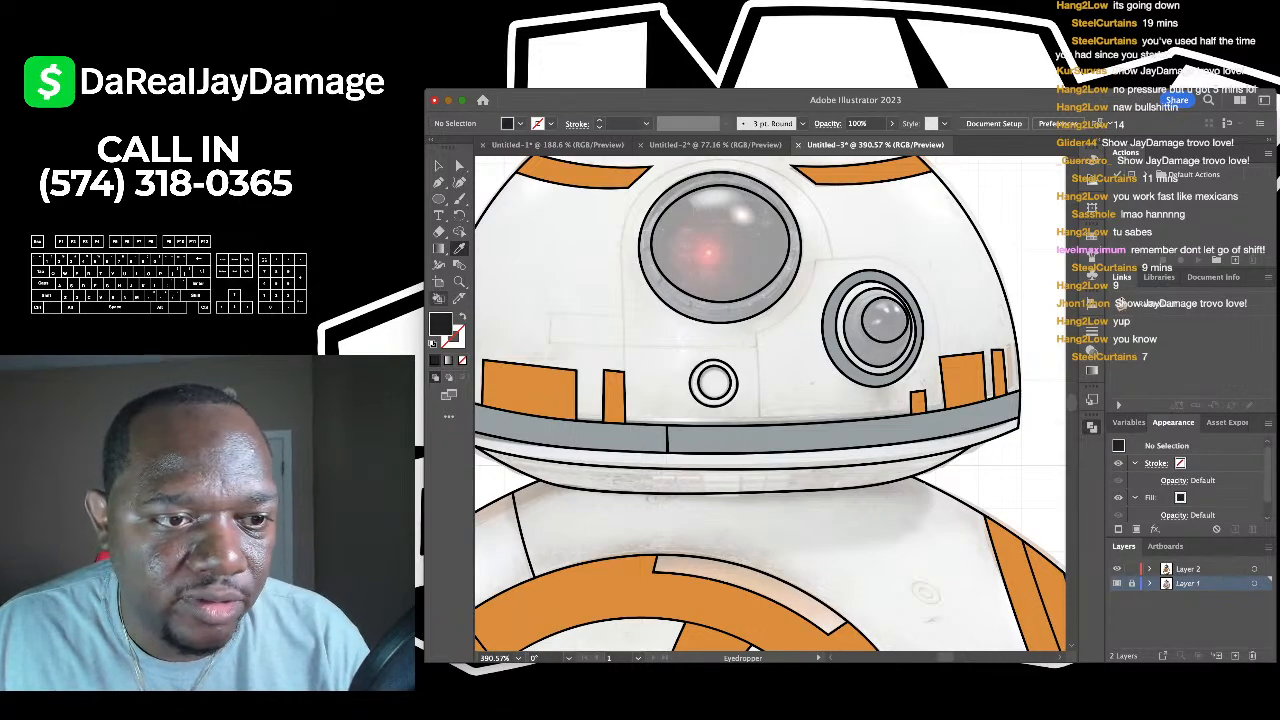
key(k)
click(645, 250)
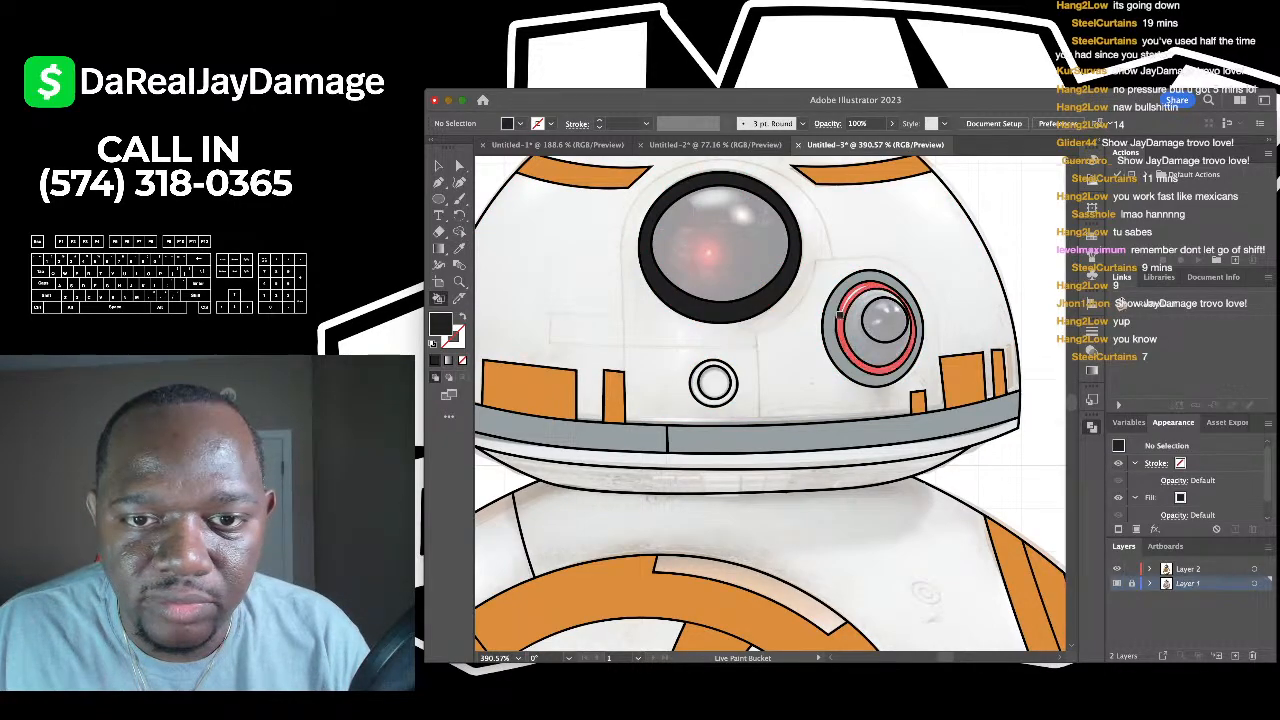
click(842, 318)
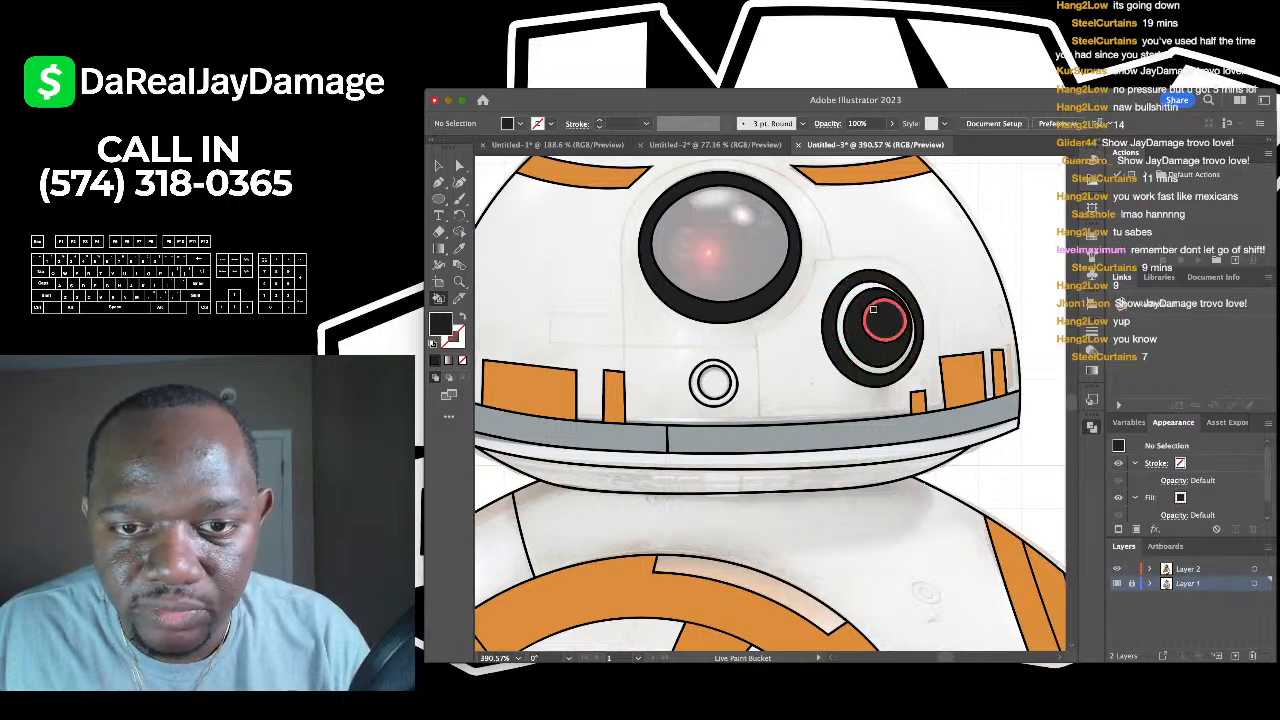
scroll(872, 310, up, 2)
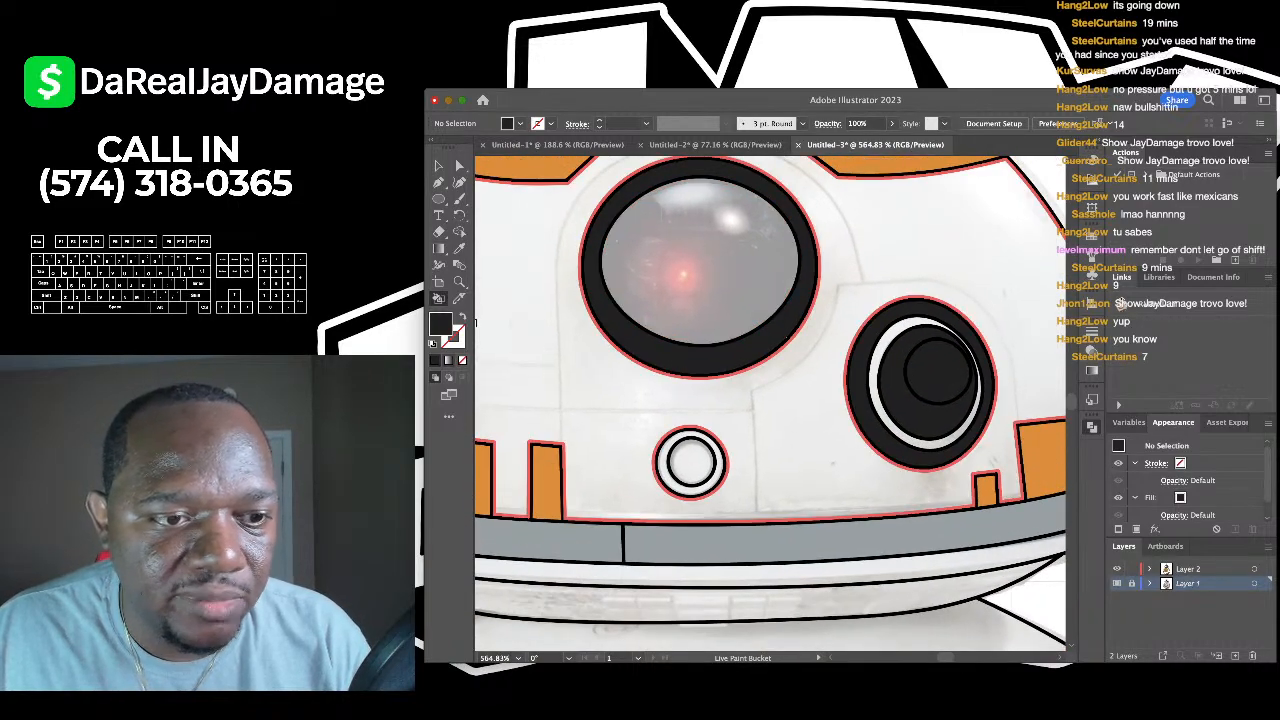
- Fill the small eye's inner ring white and the large eye with a red radial gradient
alt+click(476, 322)
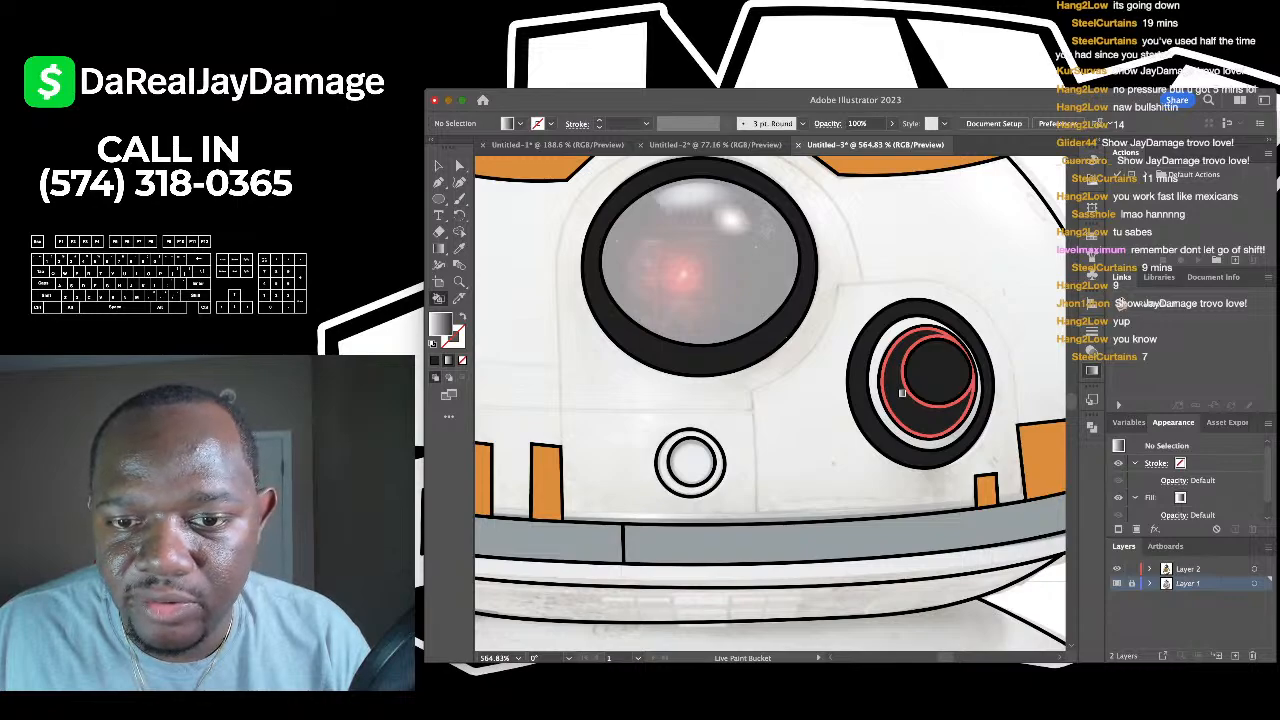
click(901, 393)
key(Right)
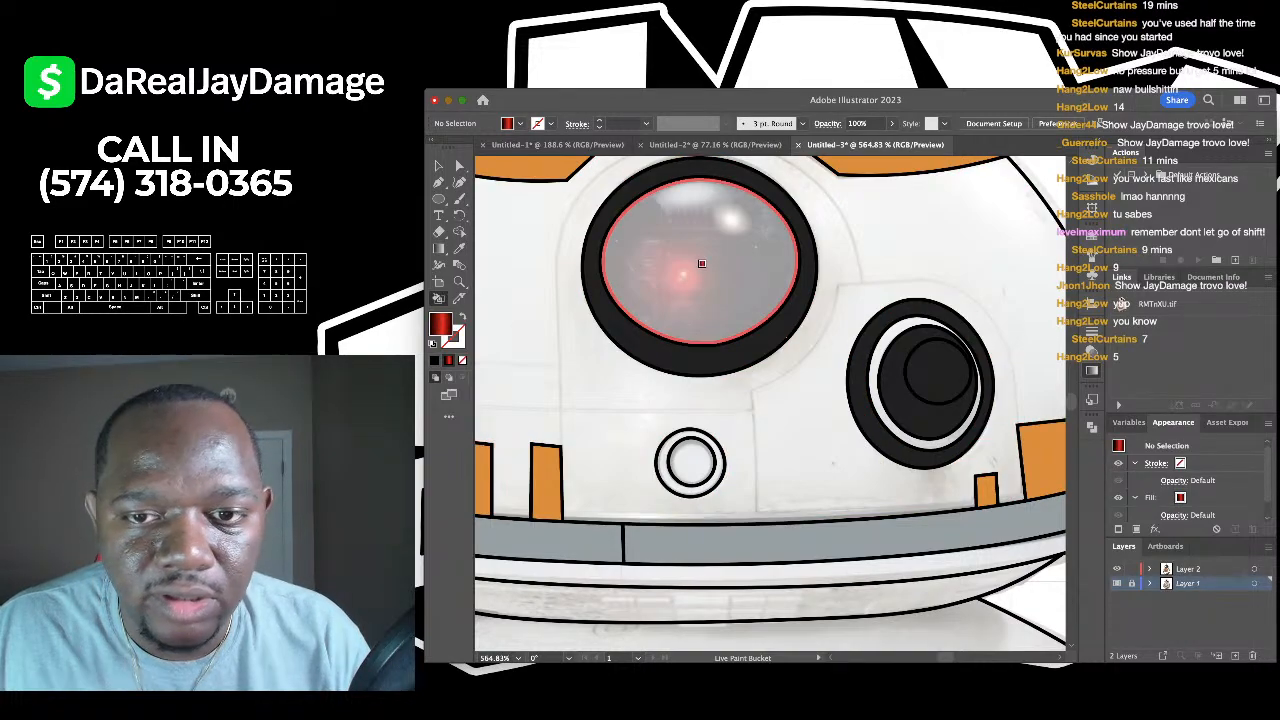
key(Right)
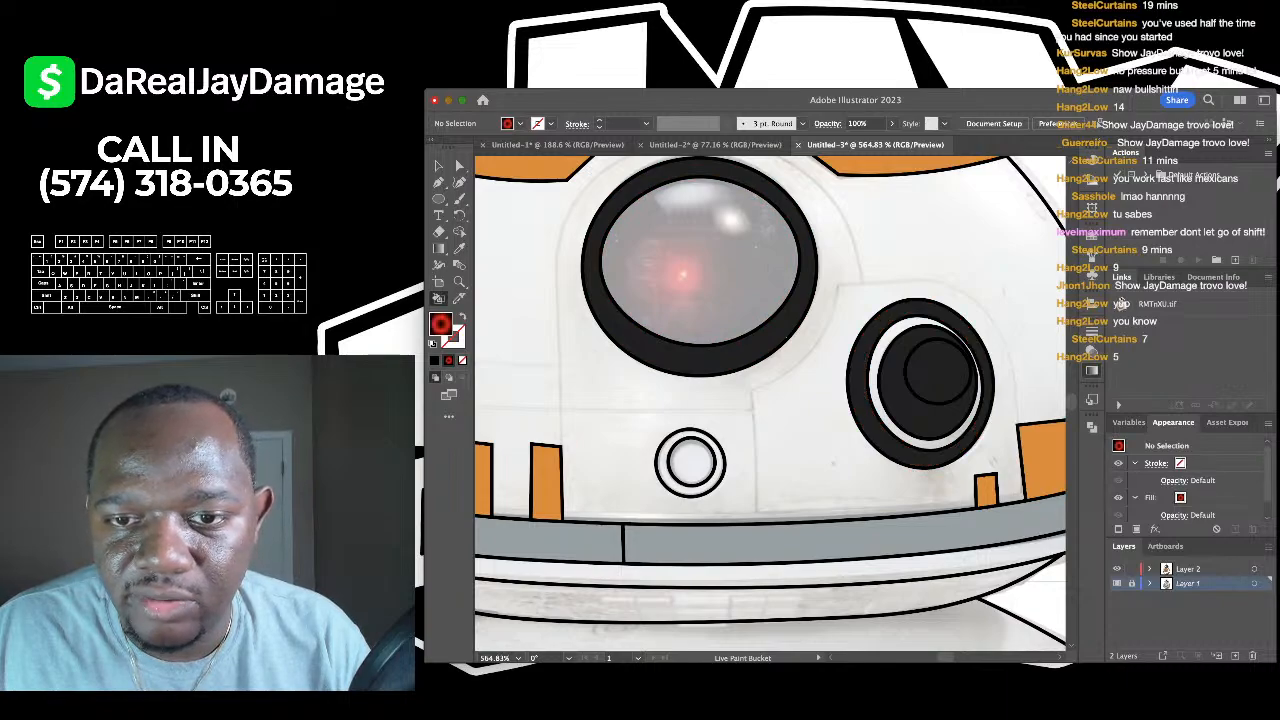
click(713, 246)
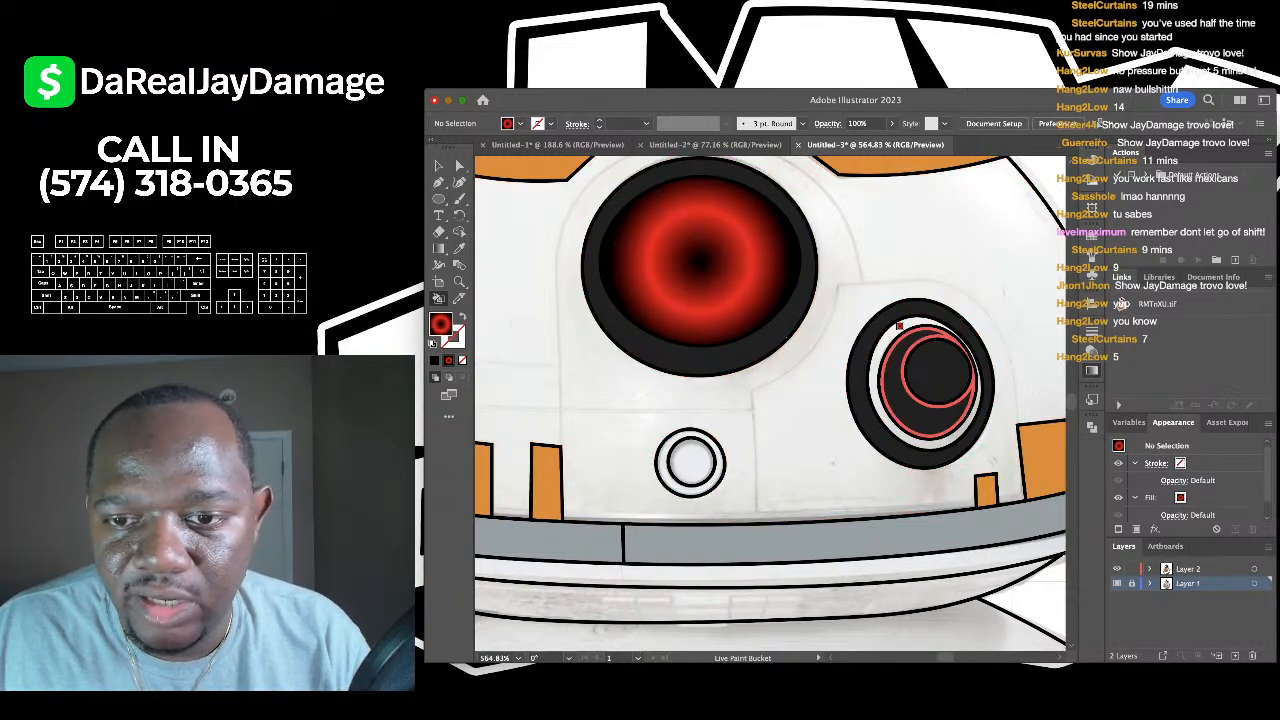
click(897, 346)
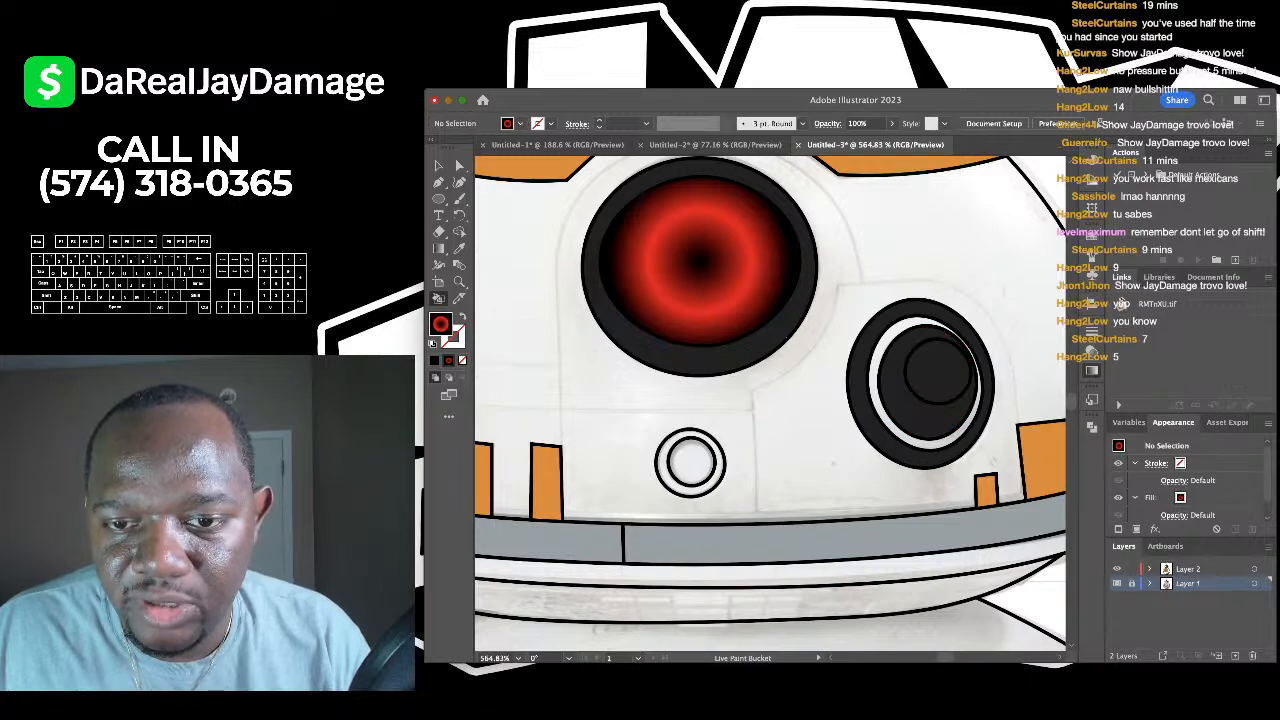
- Rework the large eye as a broad red glow on black and fill the small eye's centre black
click(723, 271)
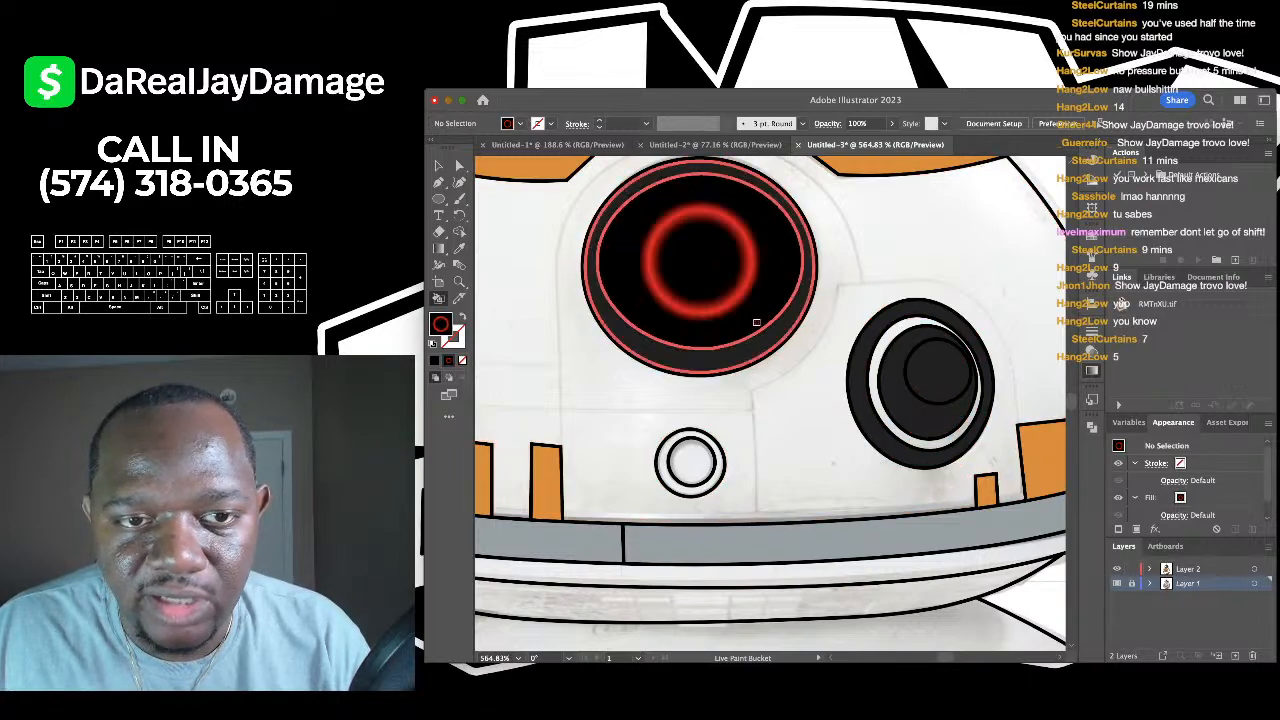
scroll(760, 322, down, 2)
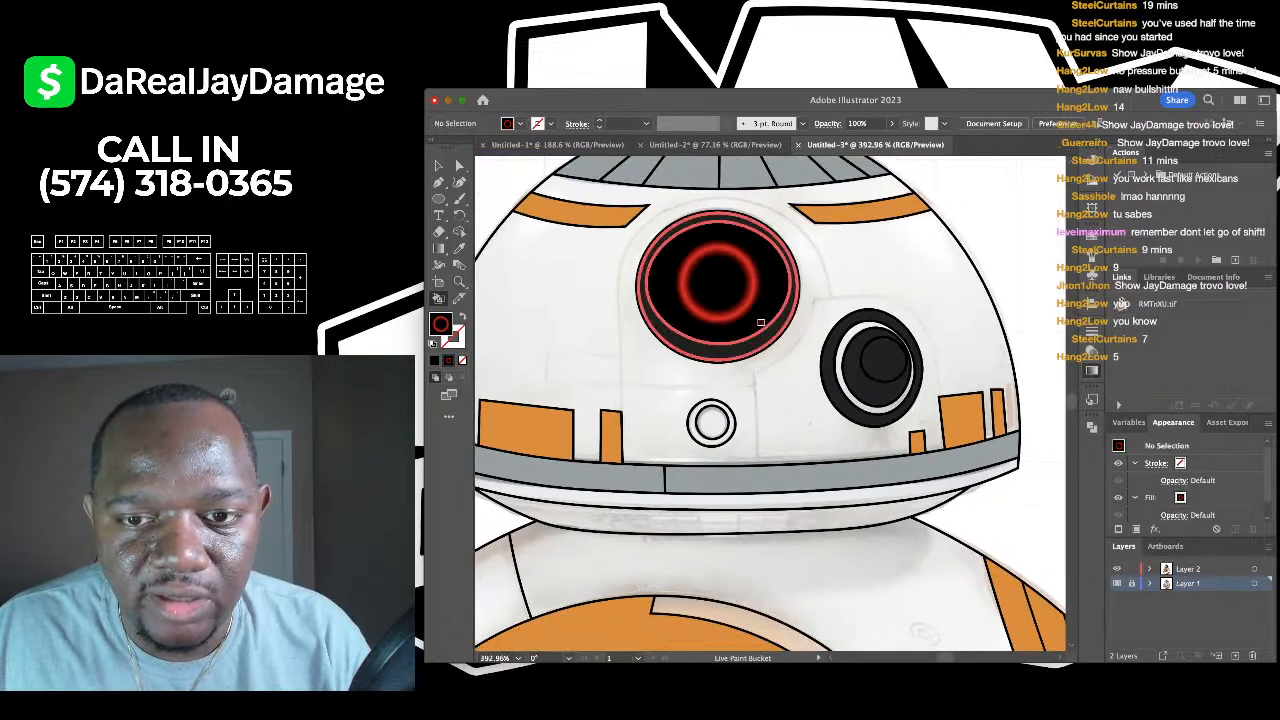
click(893, 357)
click(762, 283)
scroll(762, 283, down, 4)
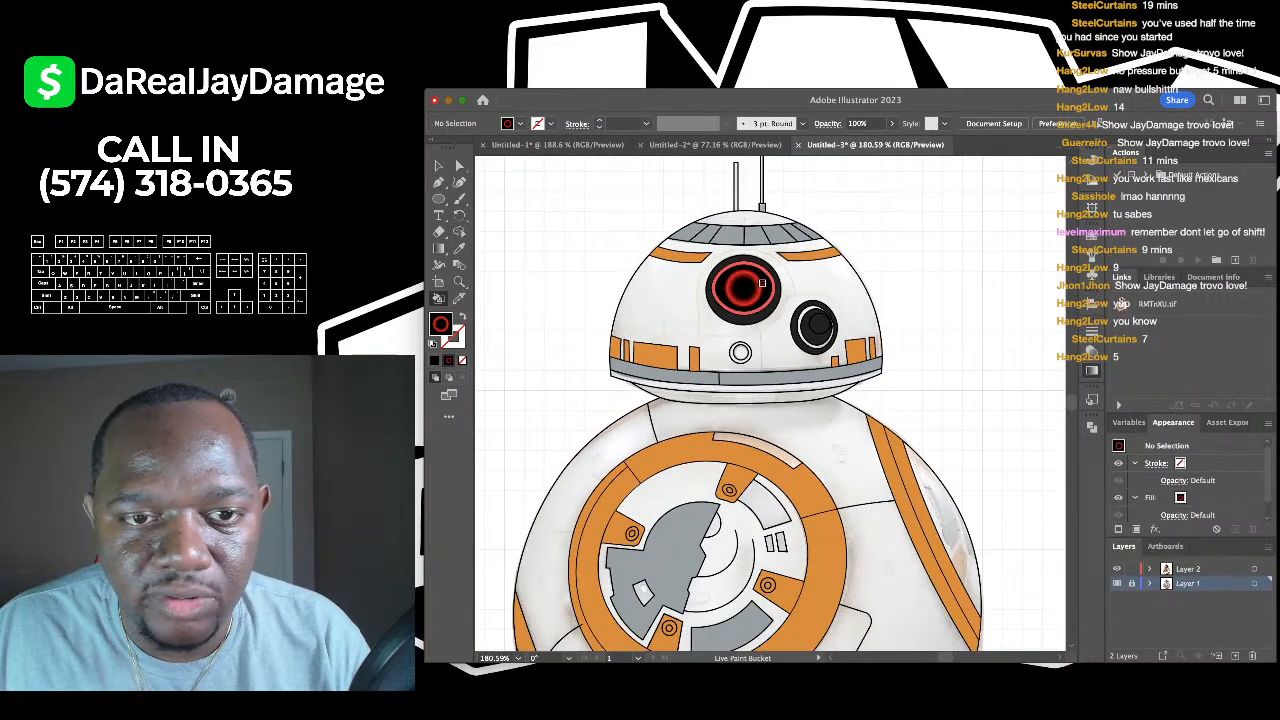
- Fill the cap atop the tall antenna black with the Live Paint Bucket
click(438, 165)
scroll(609, 238, down, 3)
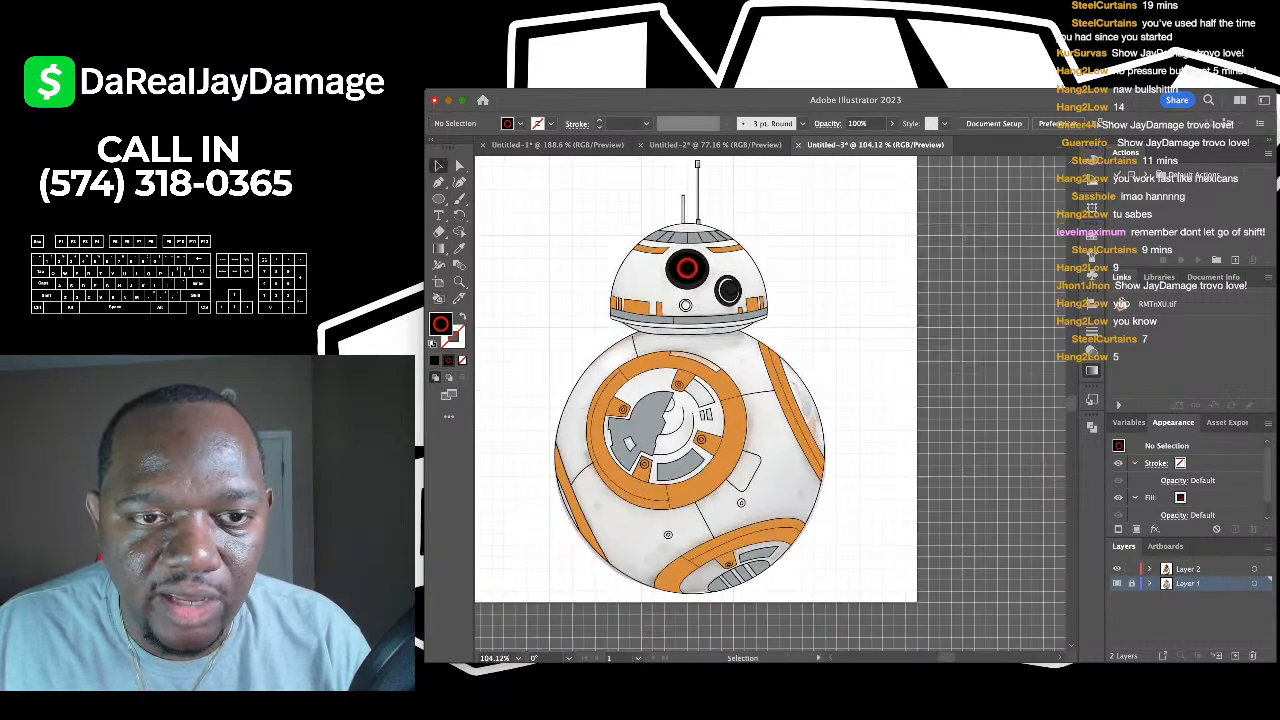
scroll(688, 214, up, 5)
key(i)
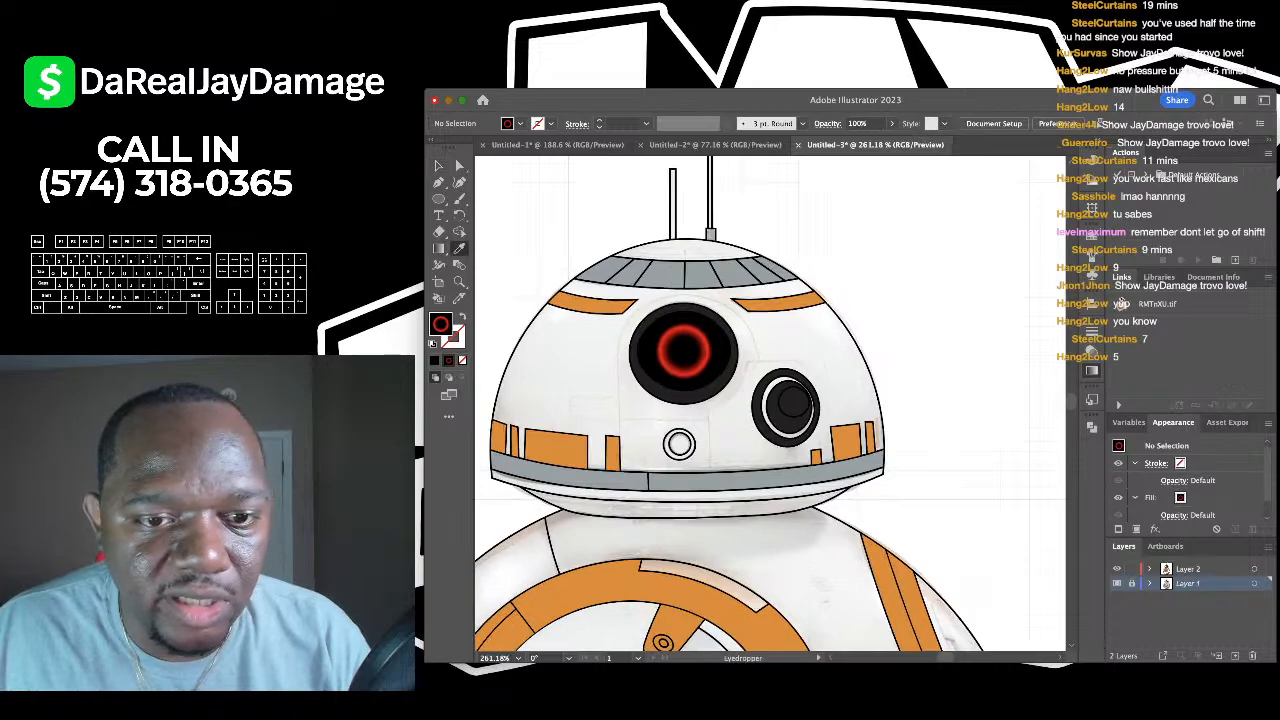
scroll(726, 160, up, 4)
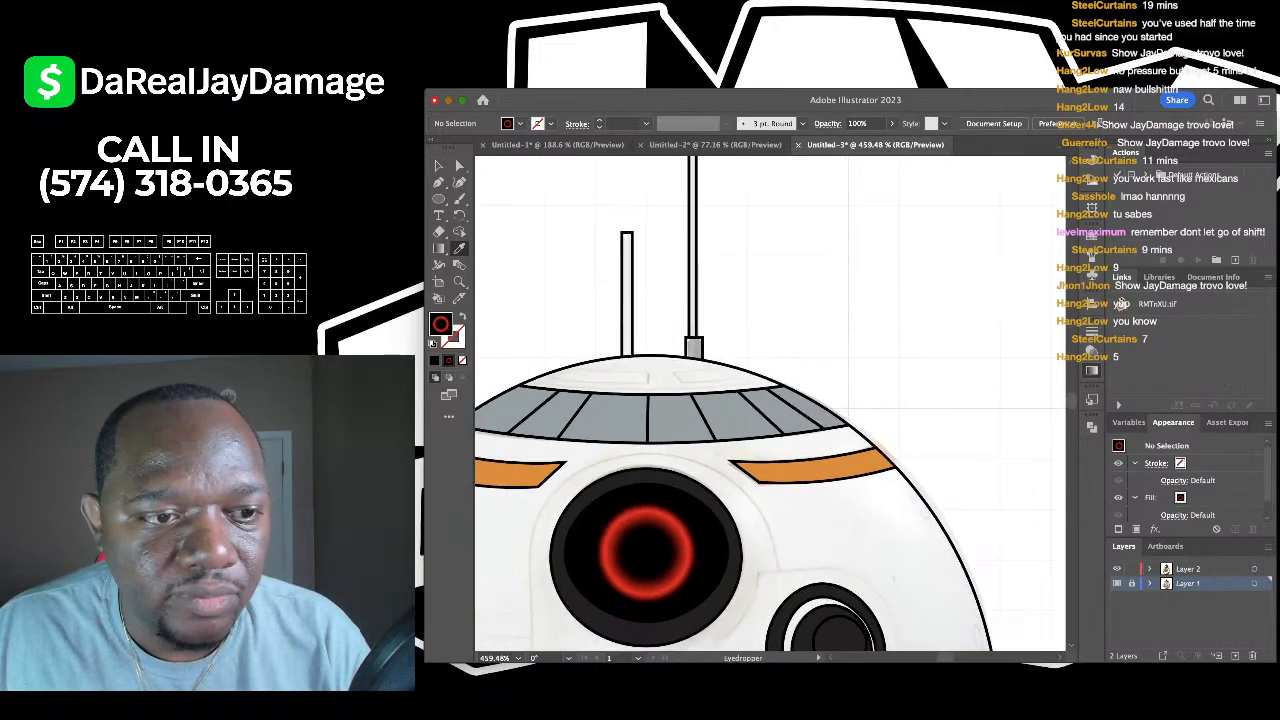
key(k)
scroll(688, 343, up, 6)
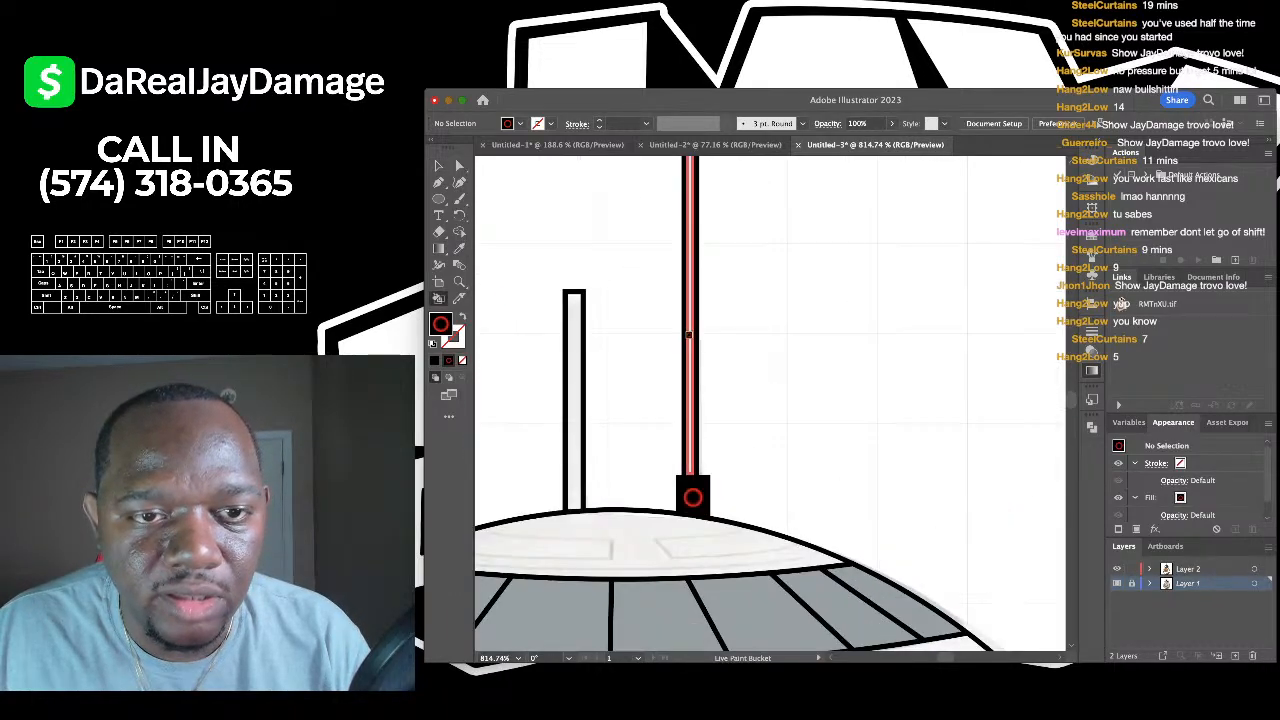
scroll(686, 212, up, 2)
click(684, 212)
scroll(684, 214, down, 6)
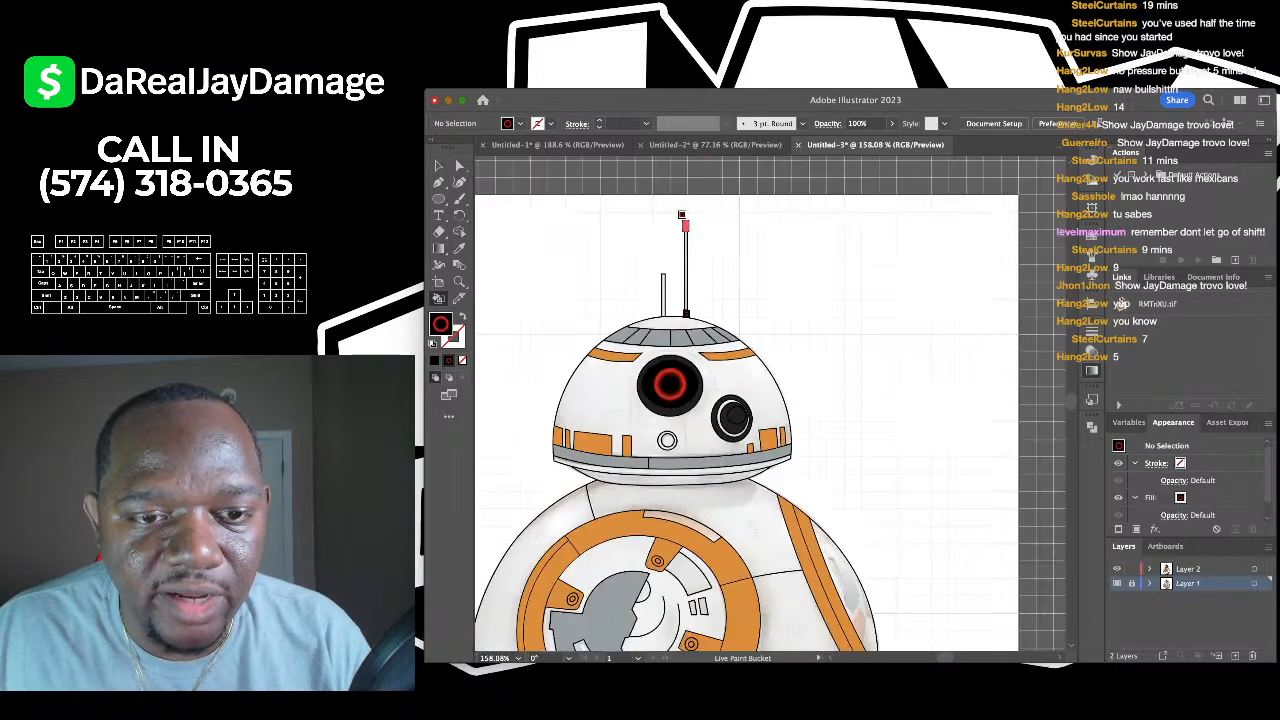
scroll(686, 300, down, 3)
scroll(690, 413, up, 4)
scroll(676, 220, up, 1)
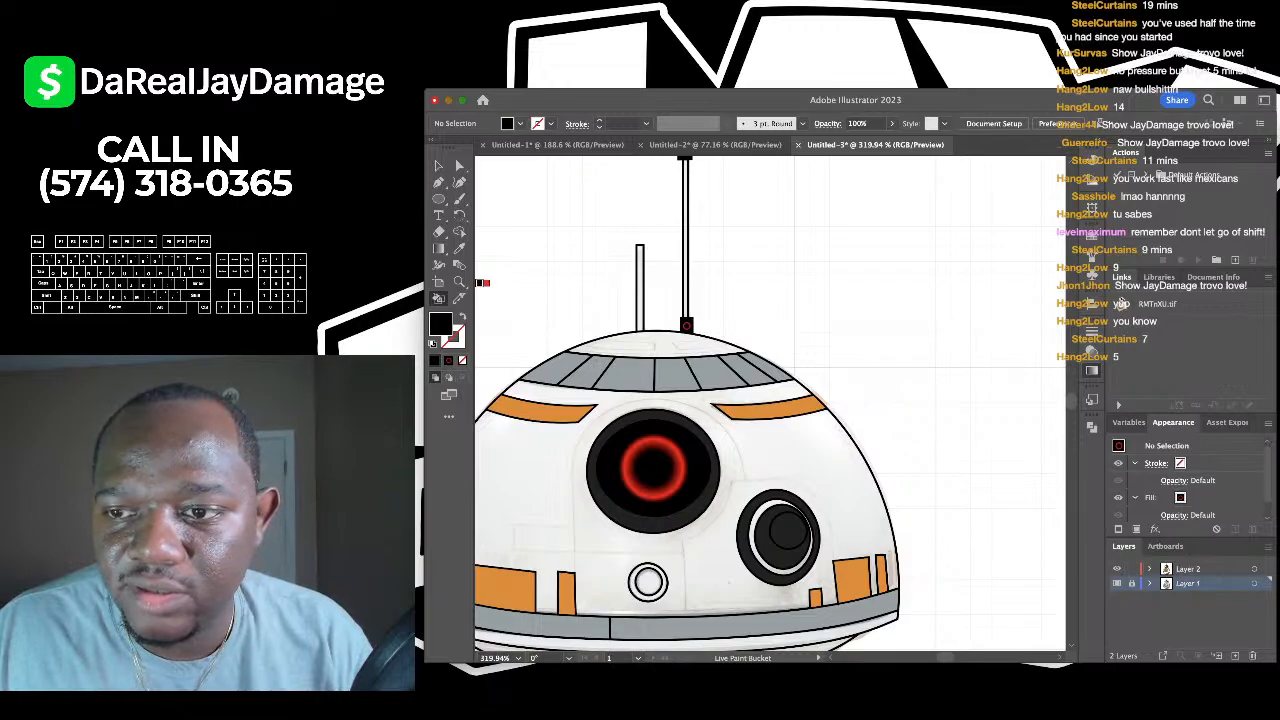
scroll(823, 214, up, 2)
scroll(815, 214, up, 3)
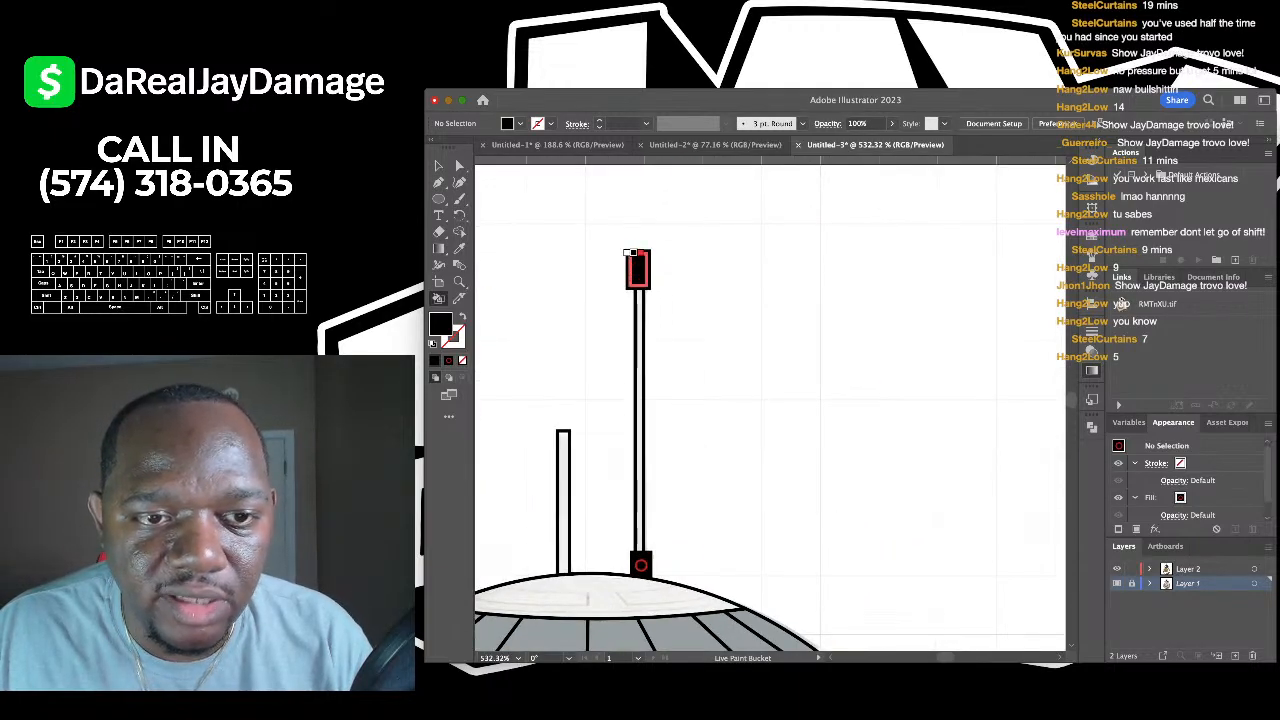
scroll(627, 253, down, 2)
scroll(663, 455, down, 10)
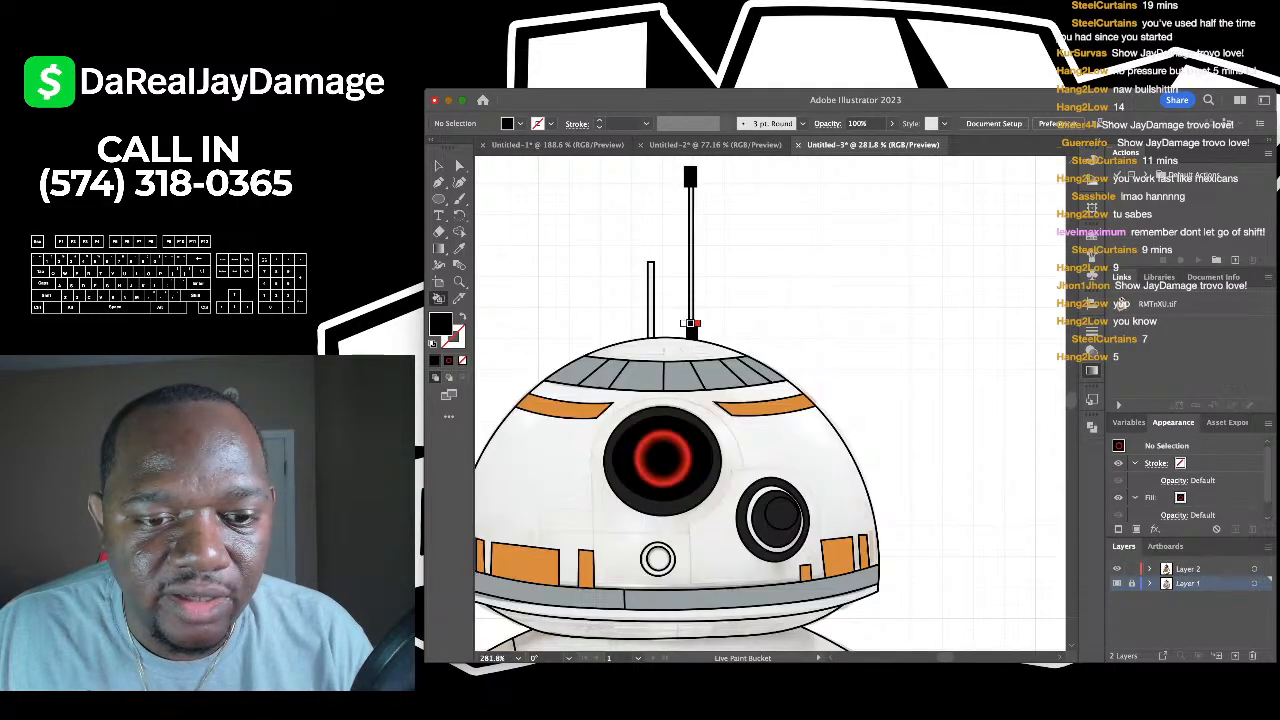
scroll(703, 316, down, 1)
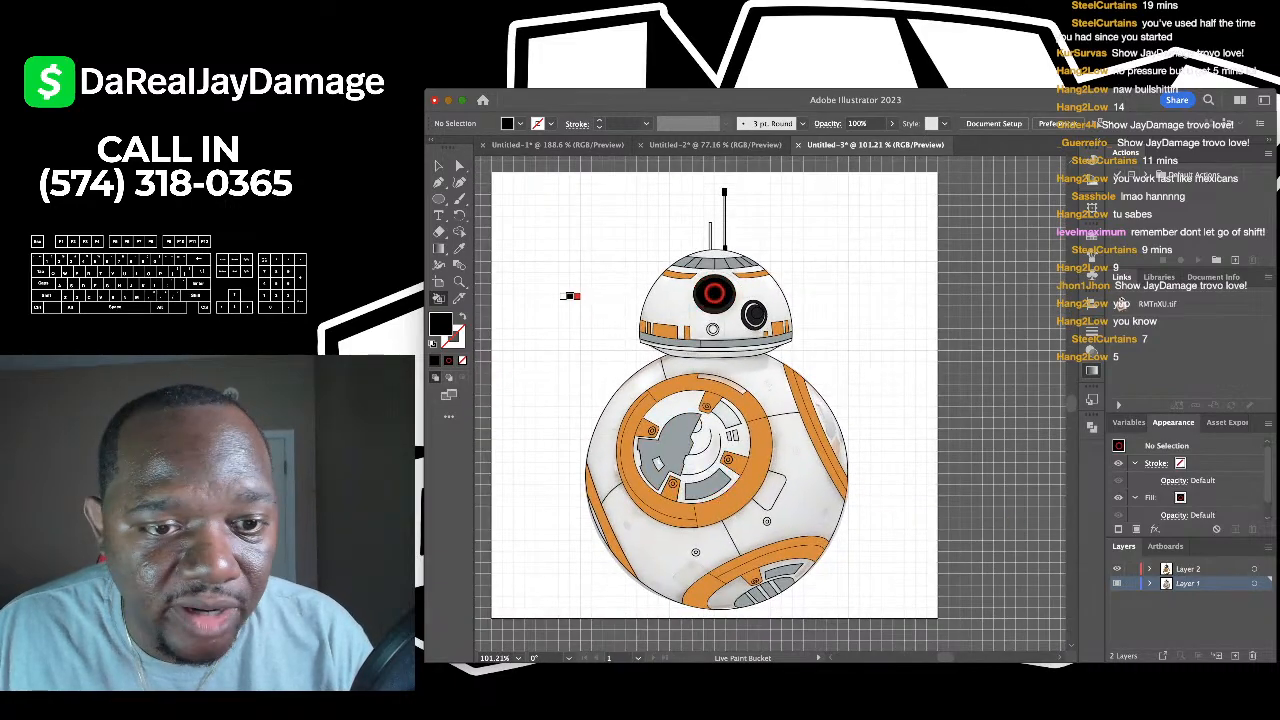
- Drag the BB-8 reference photo to the left of the vector drawing and lock it with Ctrl+2
key(v)
scroll(716, 400, left, 3)
scroll(716, 400, down, 2)
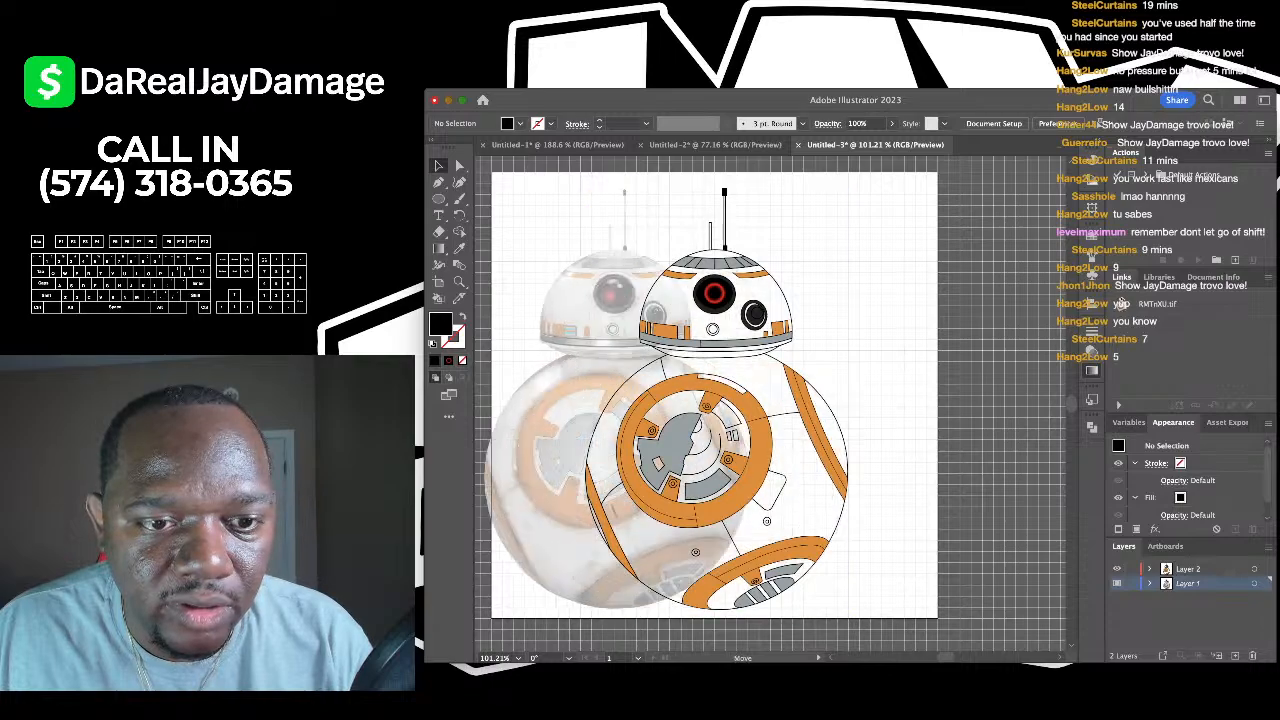
key(super+a)
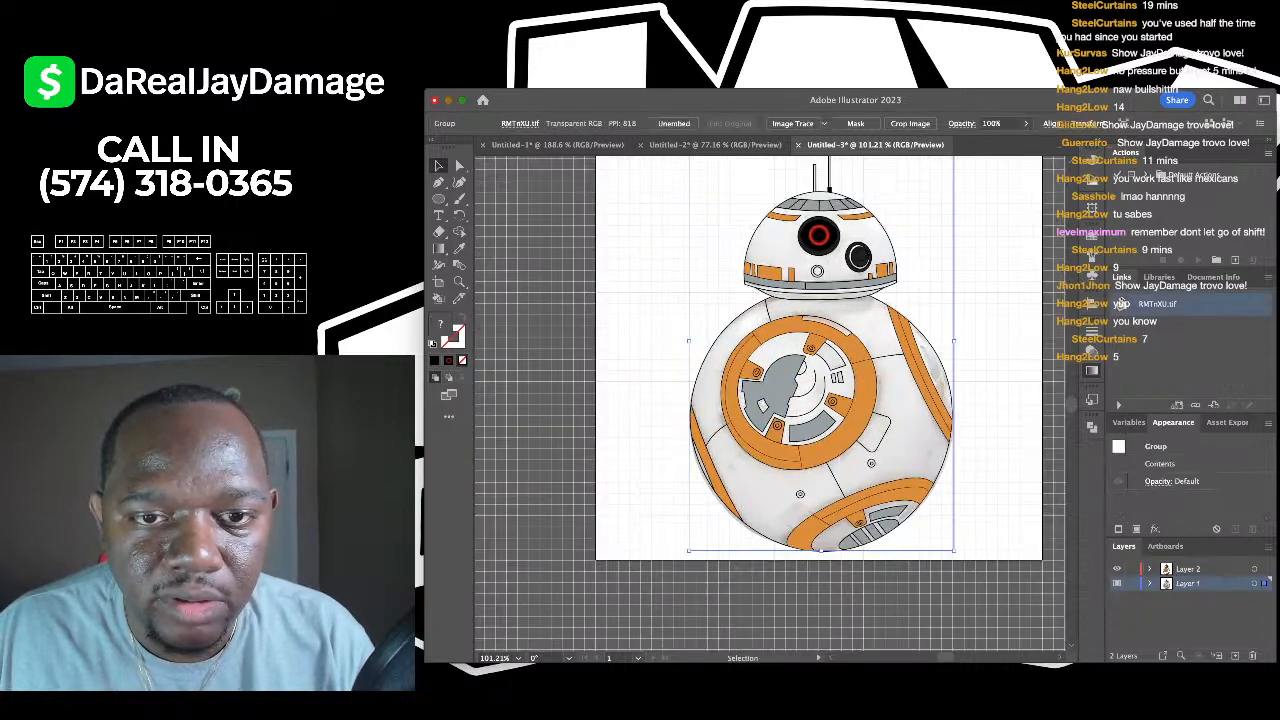
drag(820, 400, 535, 365)
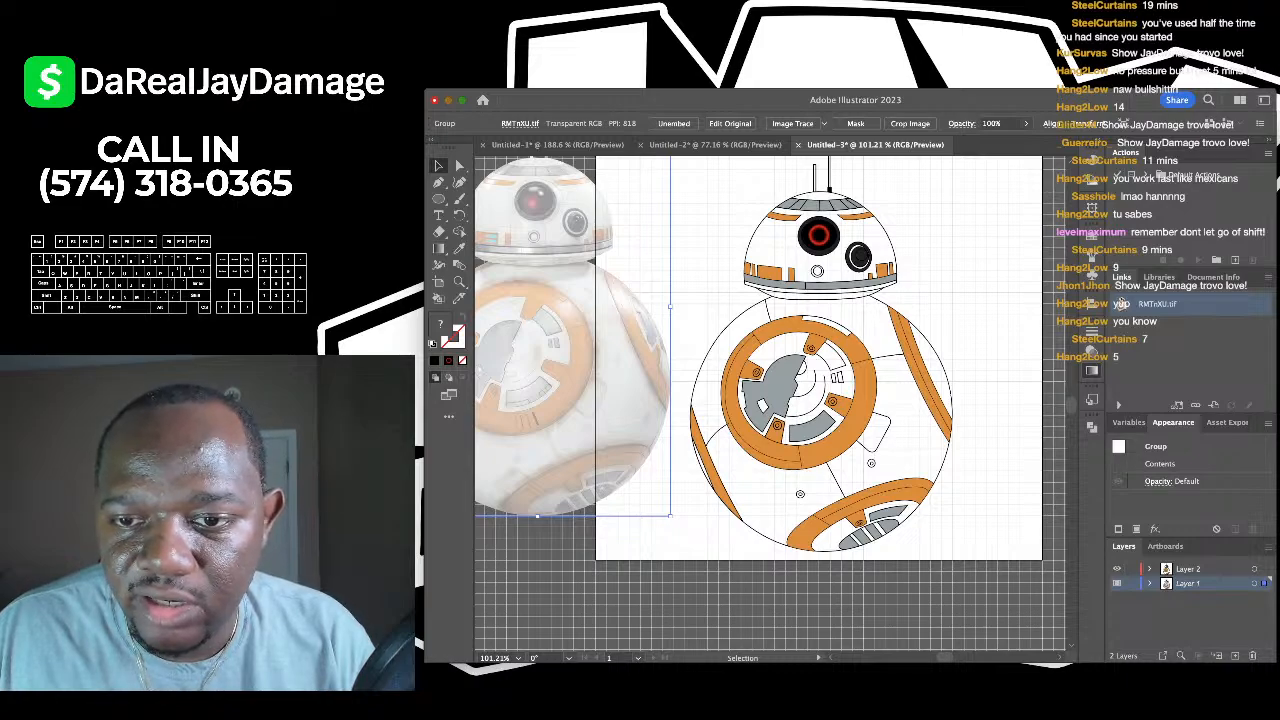
scroll(770, 400, left, 2)
scroll(770, 400, down, 1)
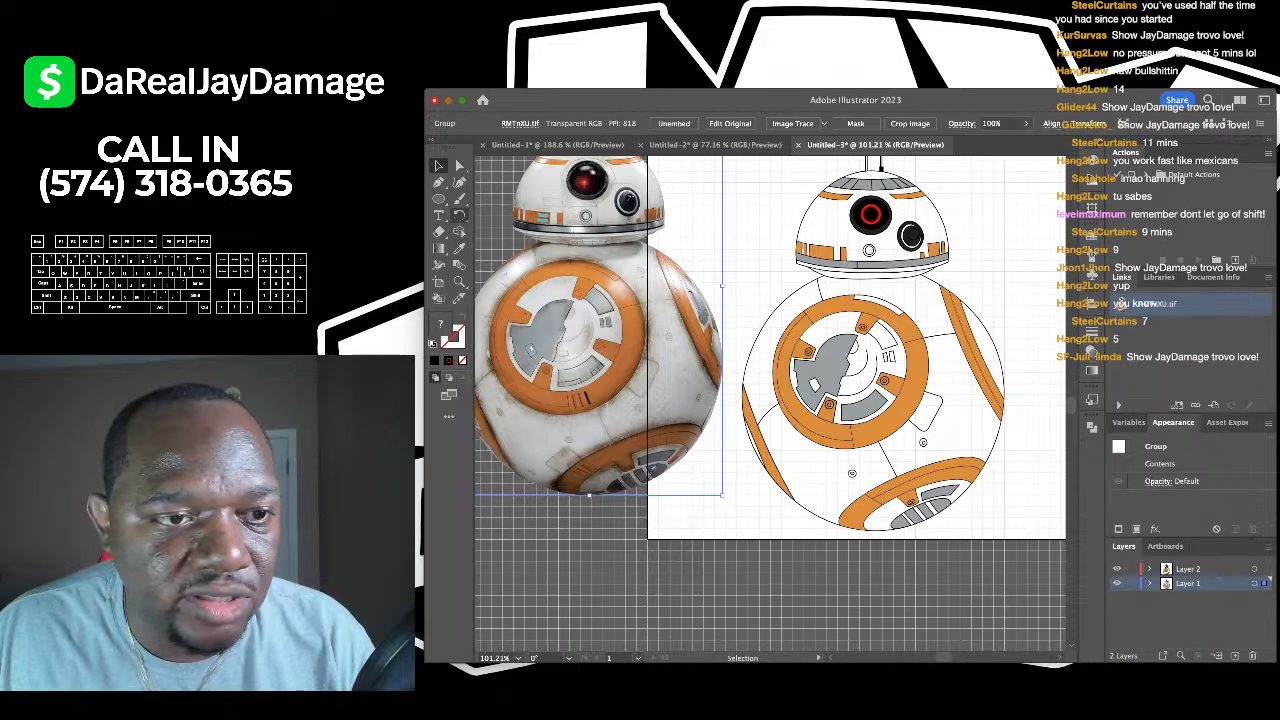
key(i)
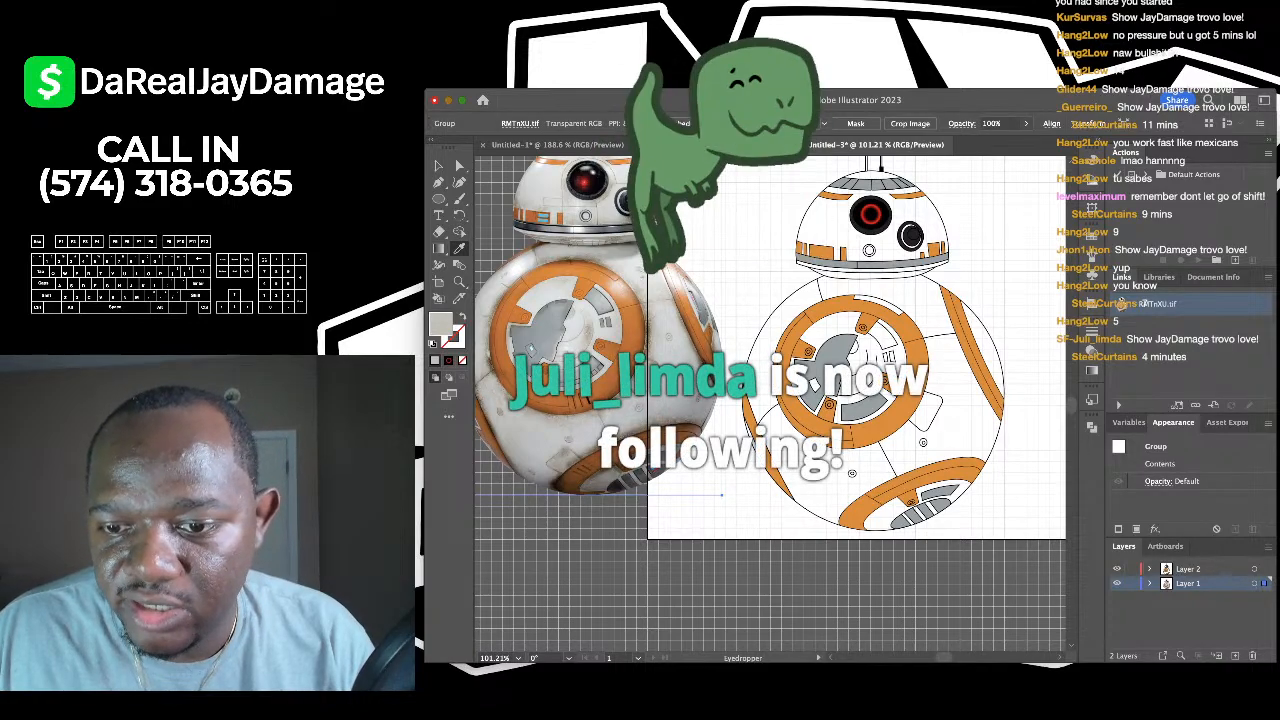
key(ctrl+2)
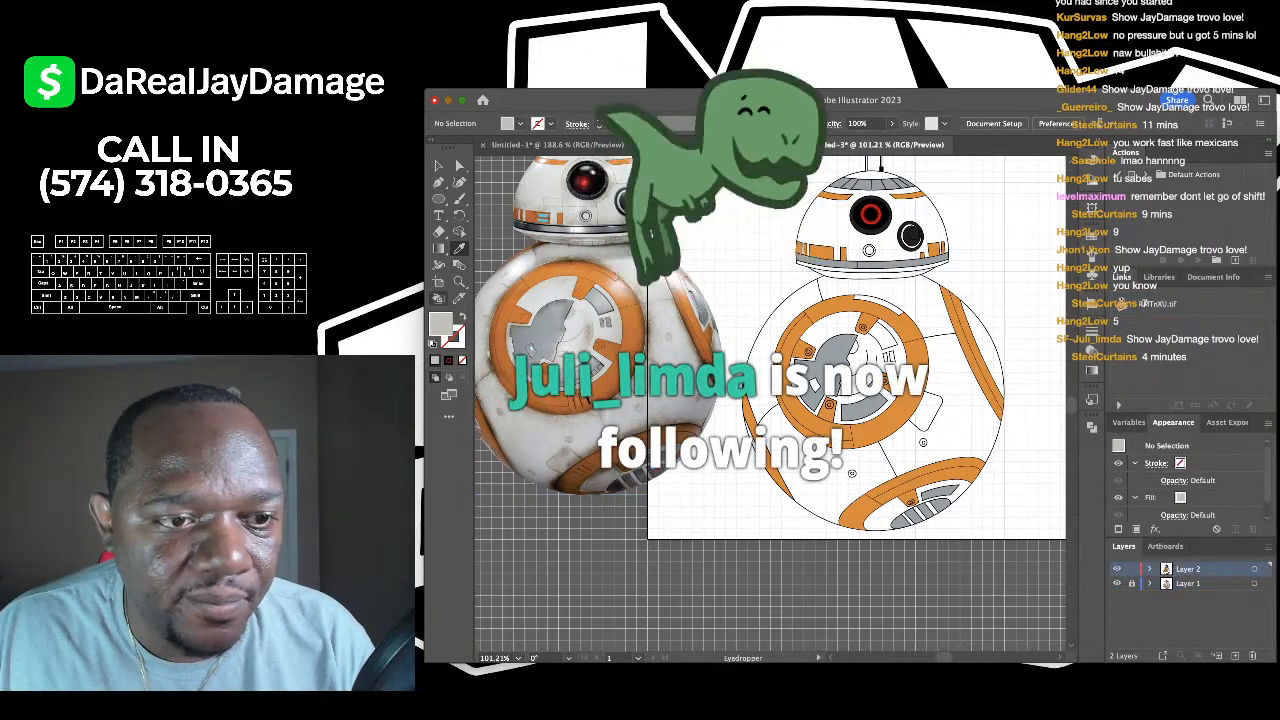
- Fill the three body regions, the head dome and the head band light grey
key(k)
click(940, 390)
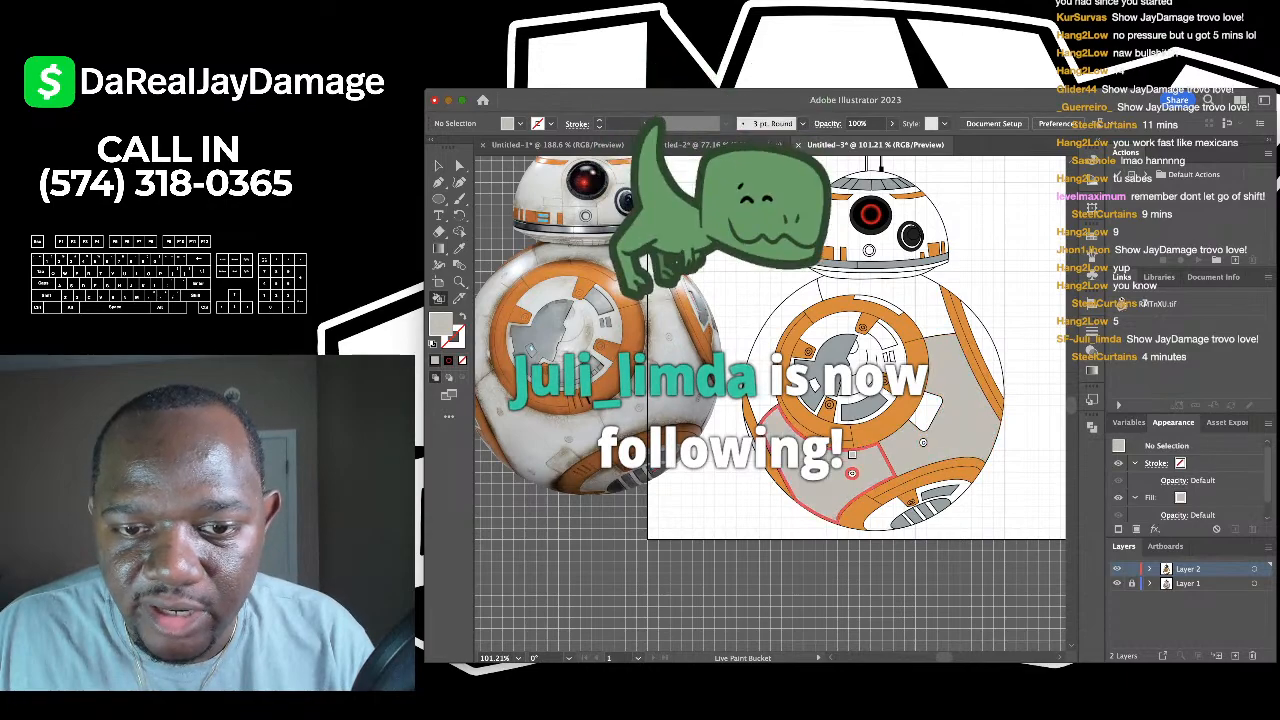
click(765, 361)
click(900, 292)
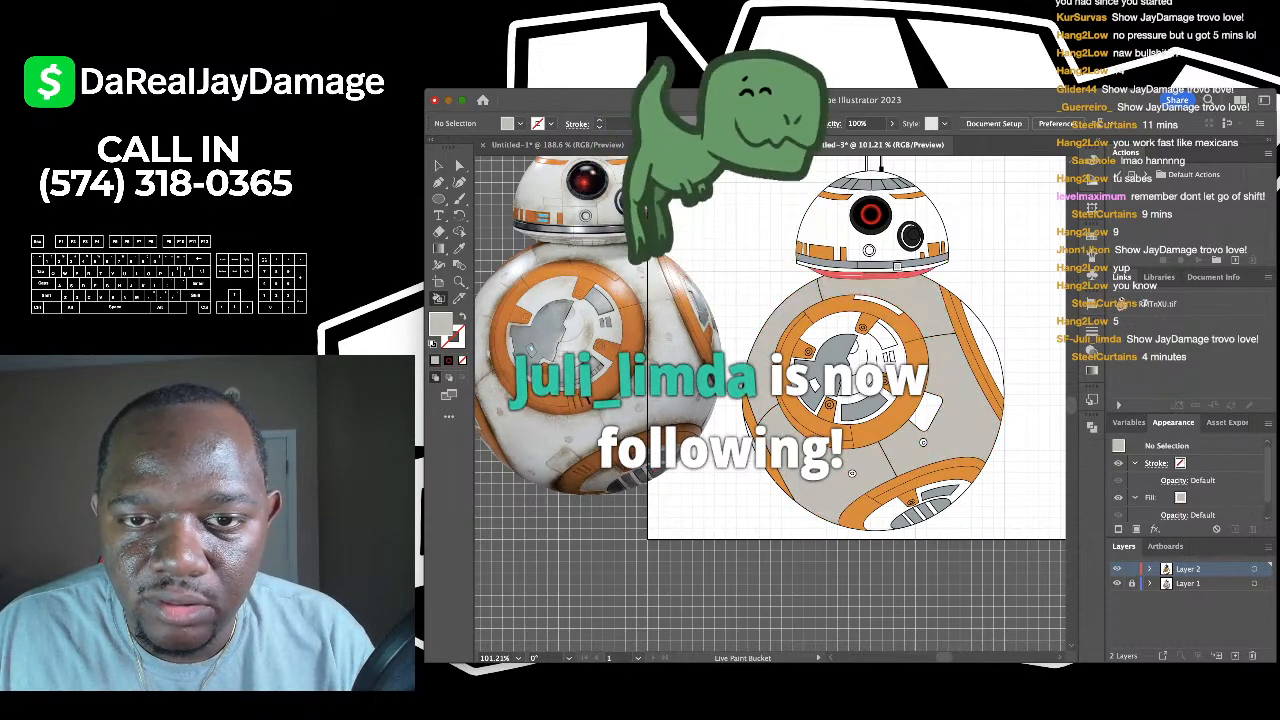
click(900, 200)
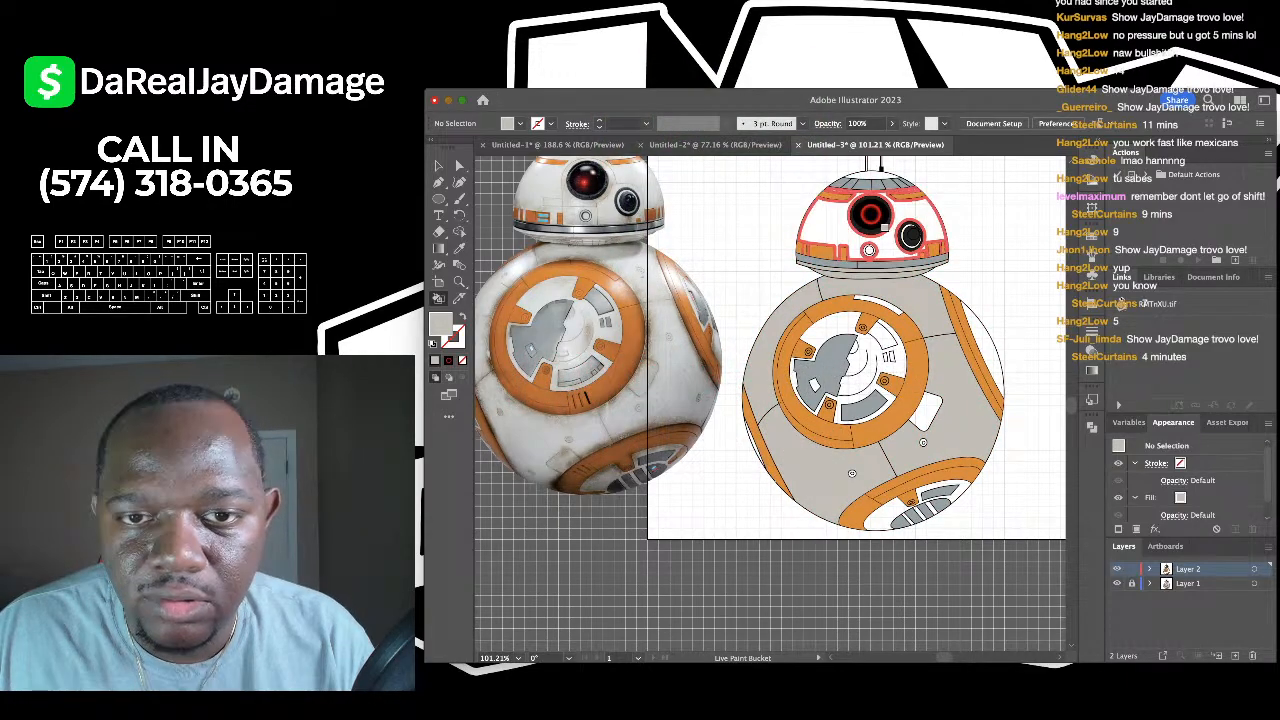
click(860, 245)
scroll(807, 246, up, 3)
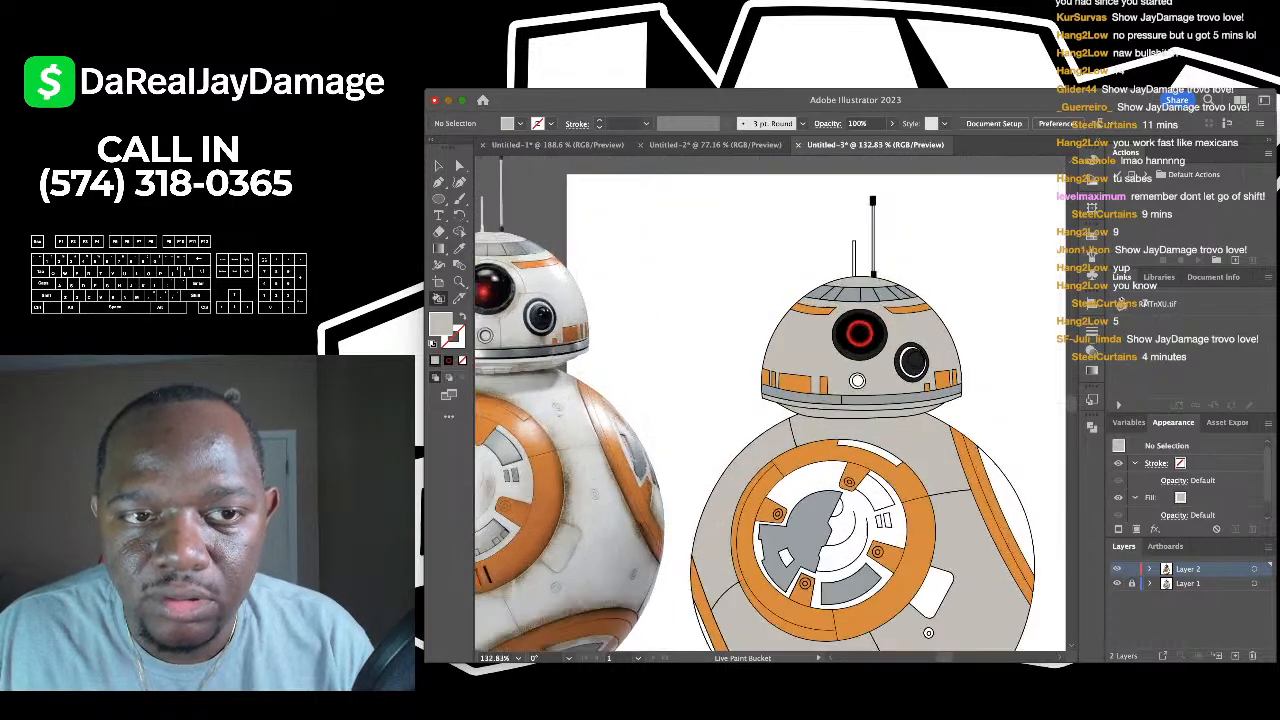
scroll(807, 246, up, 3)
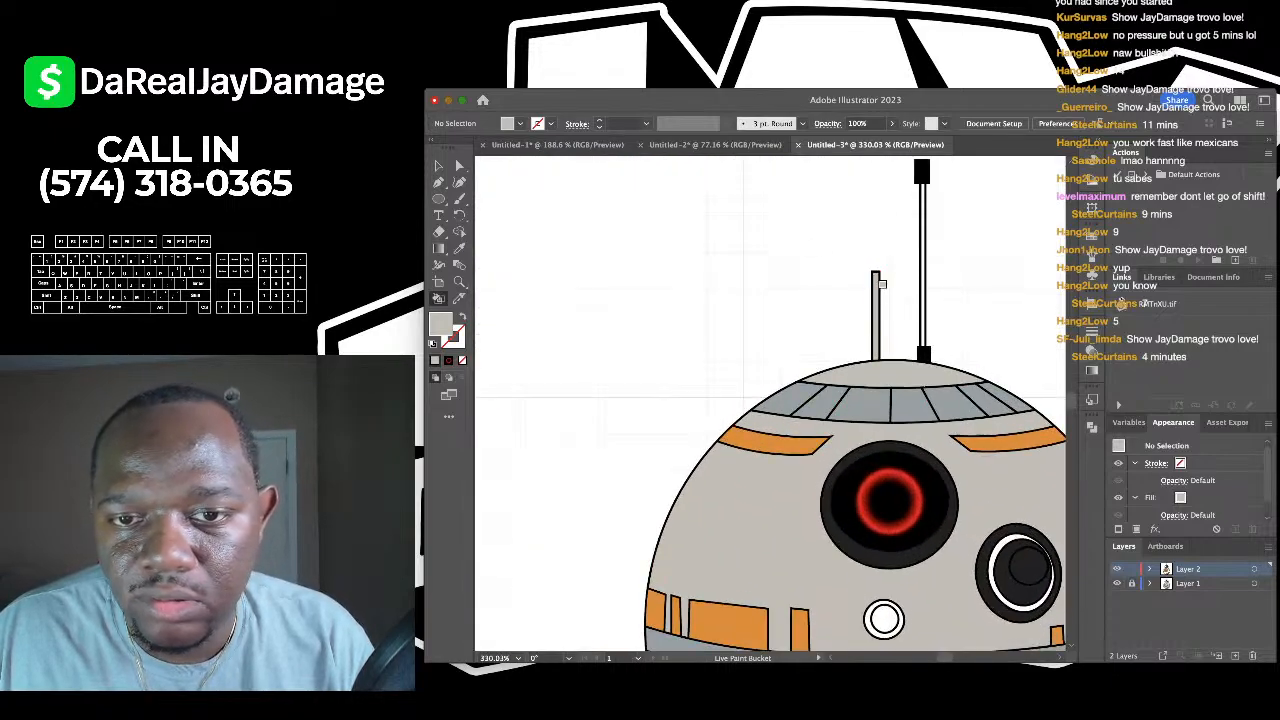
scroll(918, 275, down, 6)
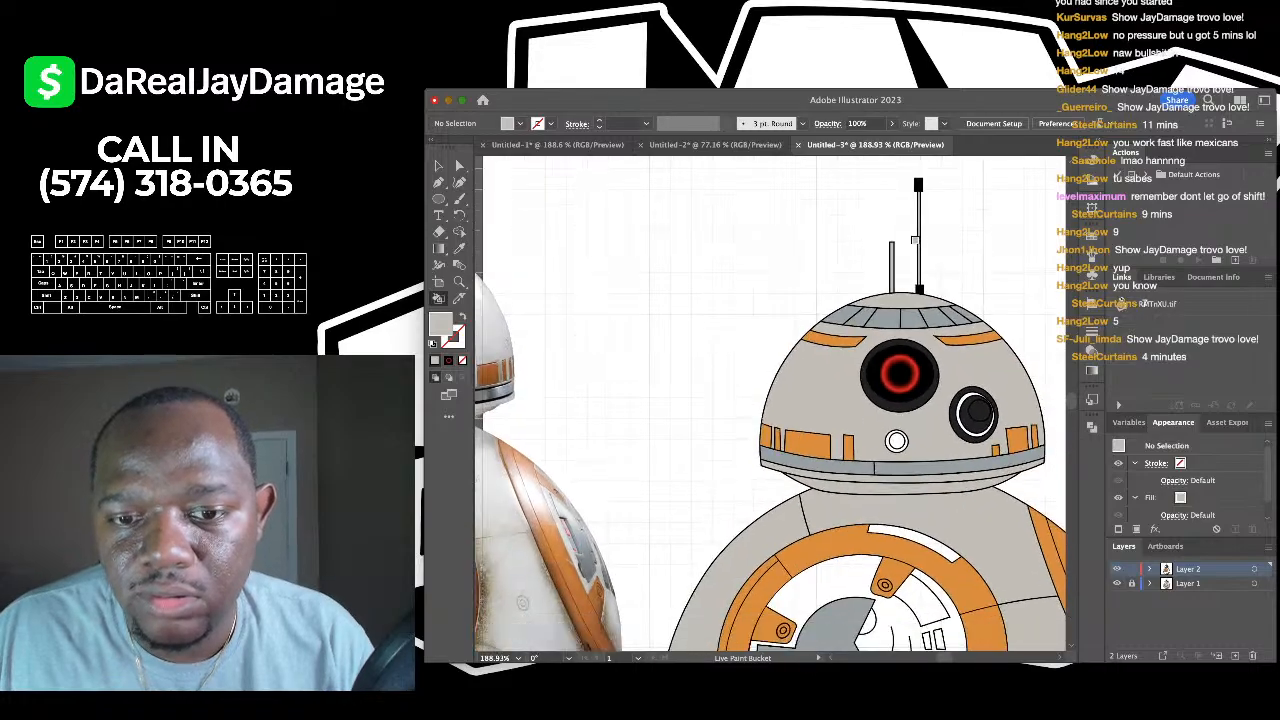
scroll(906, 309, up, 7)
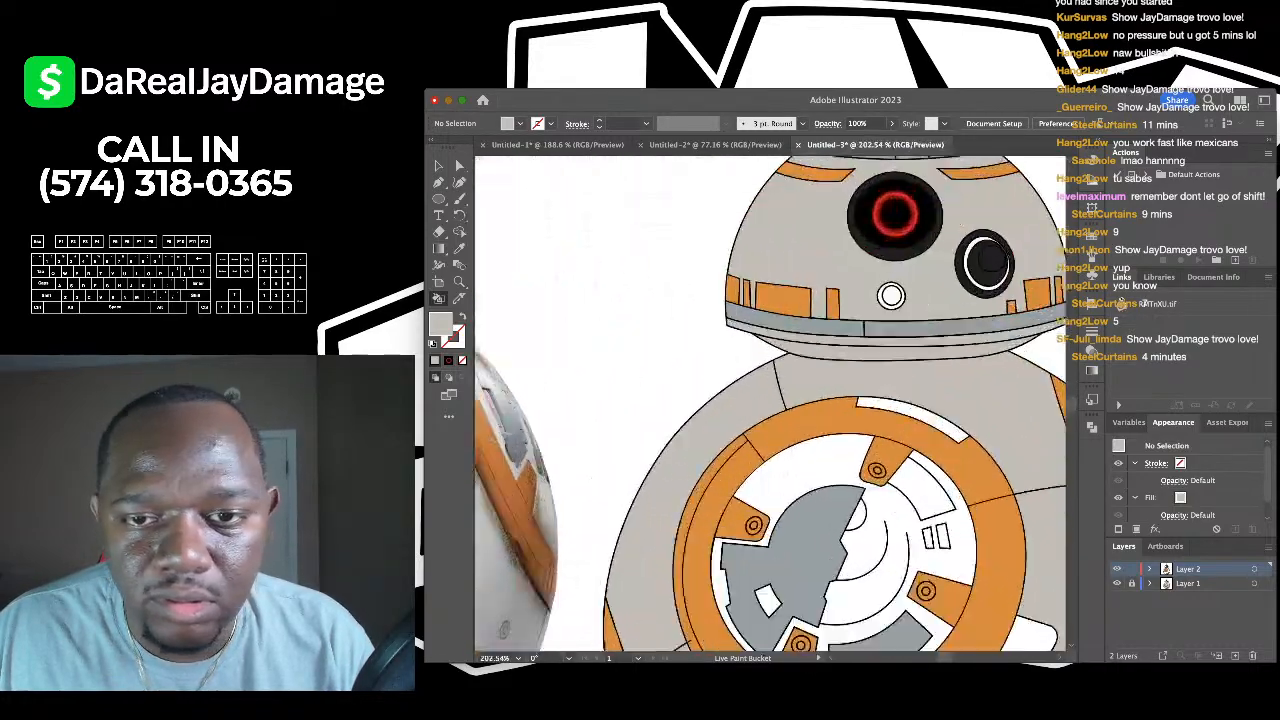
scroll(880, 286, down, 3)
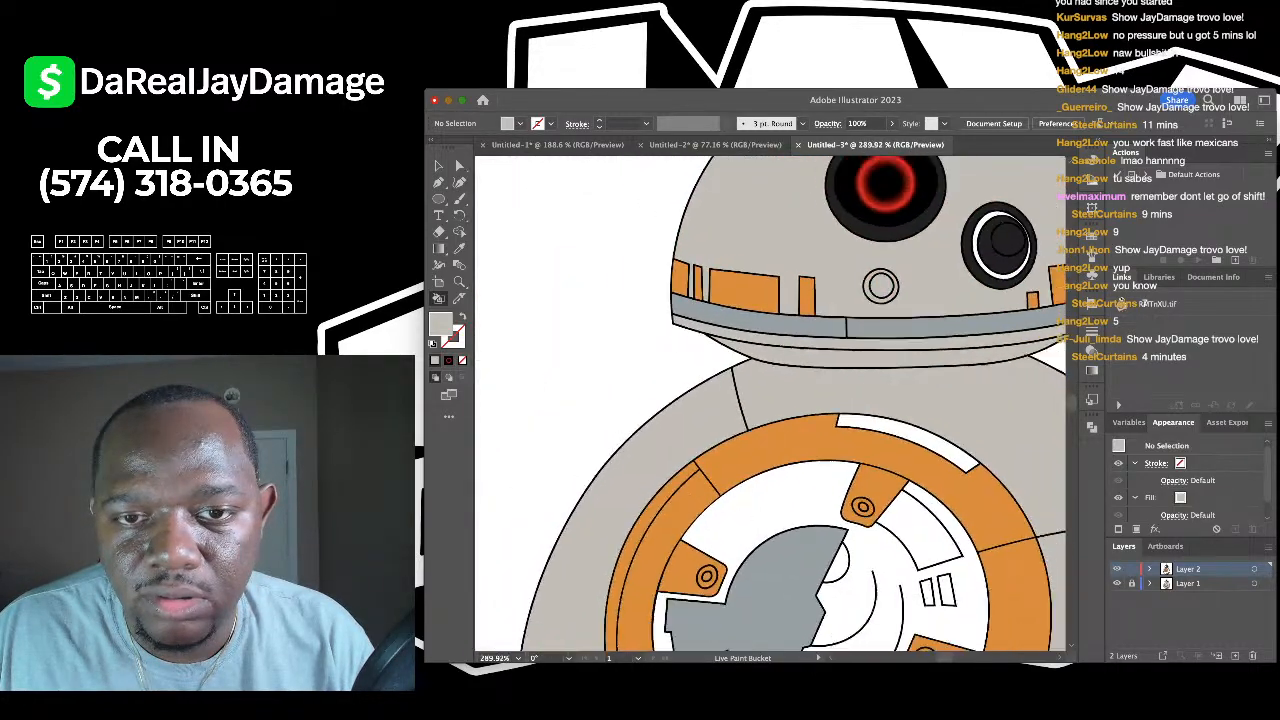
key(i)
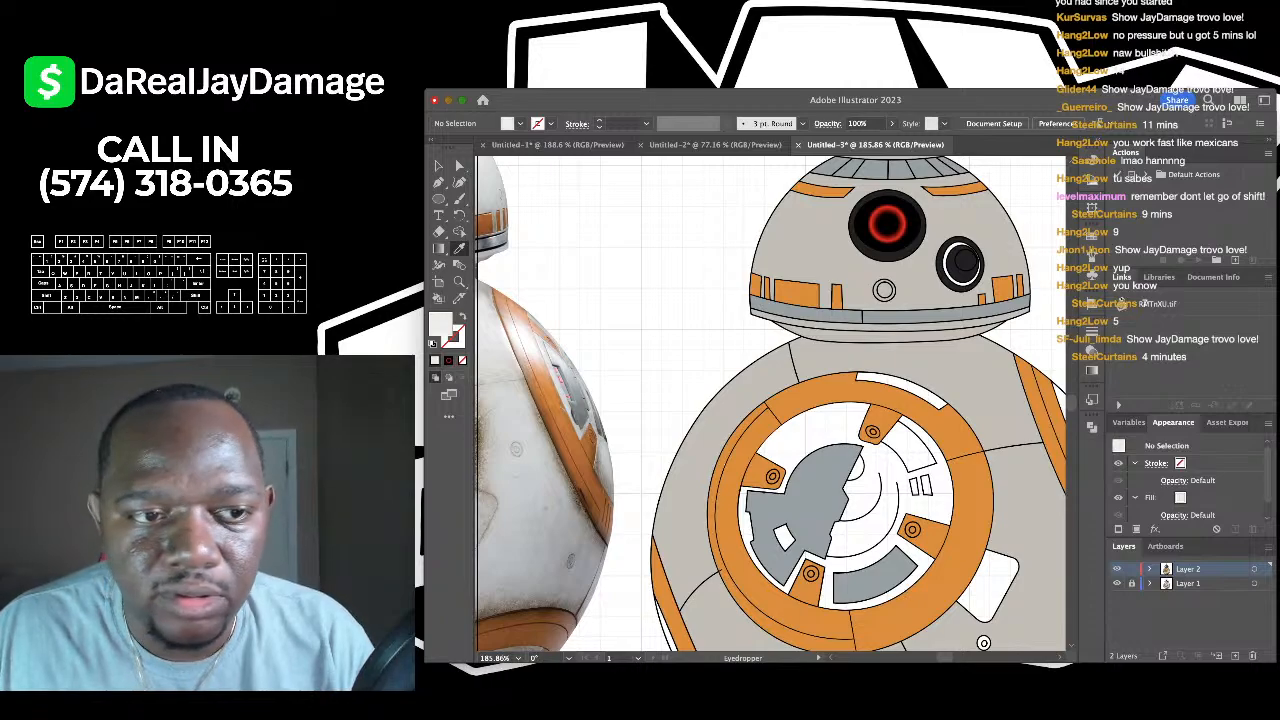
- Fill the head dome, neck band, upper body and small antenna white
key(k)
click(807, 246)
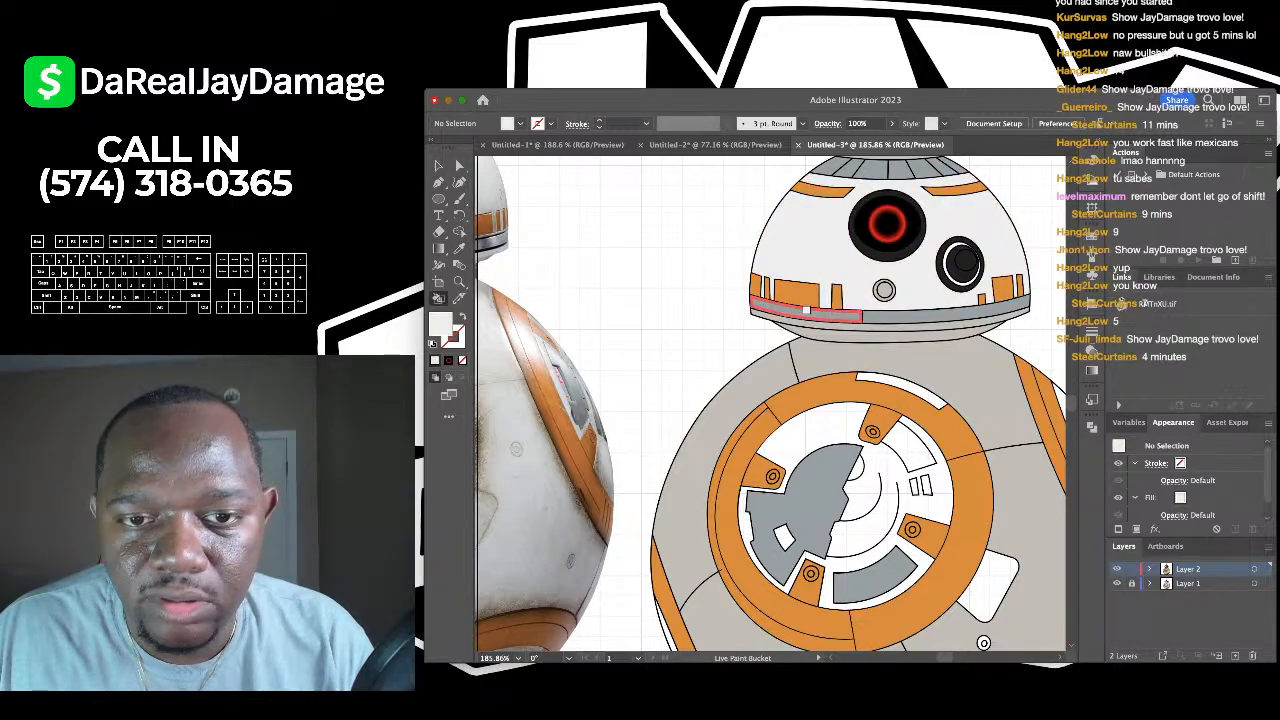
click(816, 326)
scroll(827, 245, up, 4)
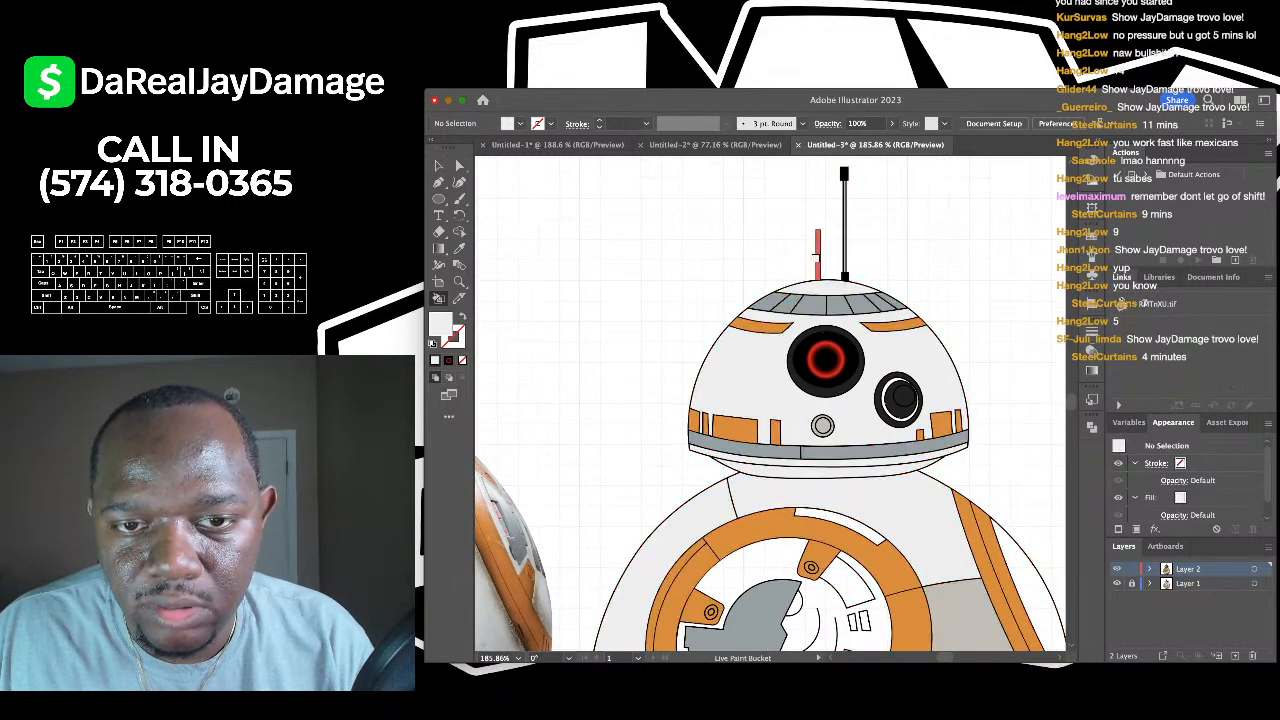
click(842, 237)
scroll(842, 237, down, 4)
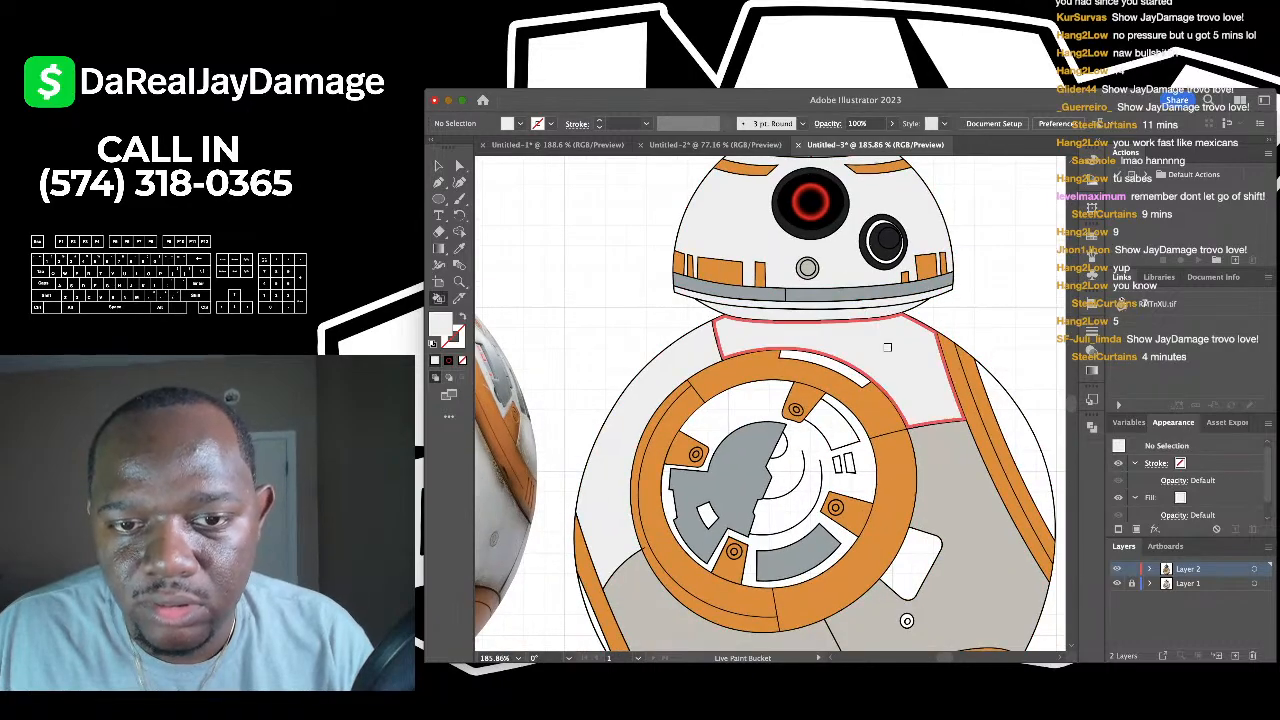
scroll(834, 415, down, 4)
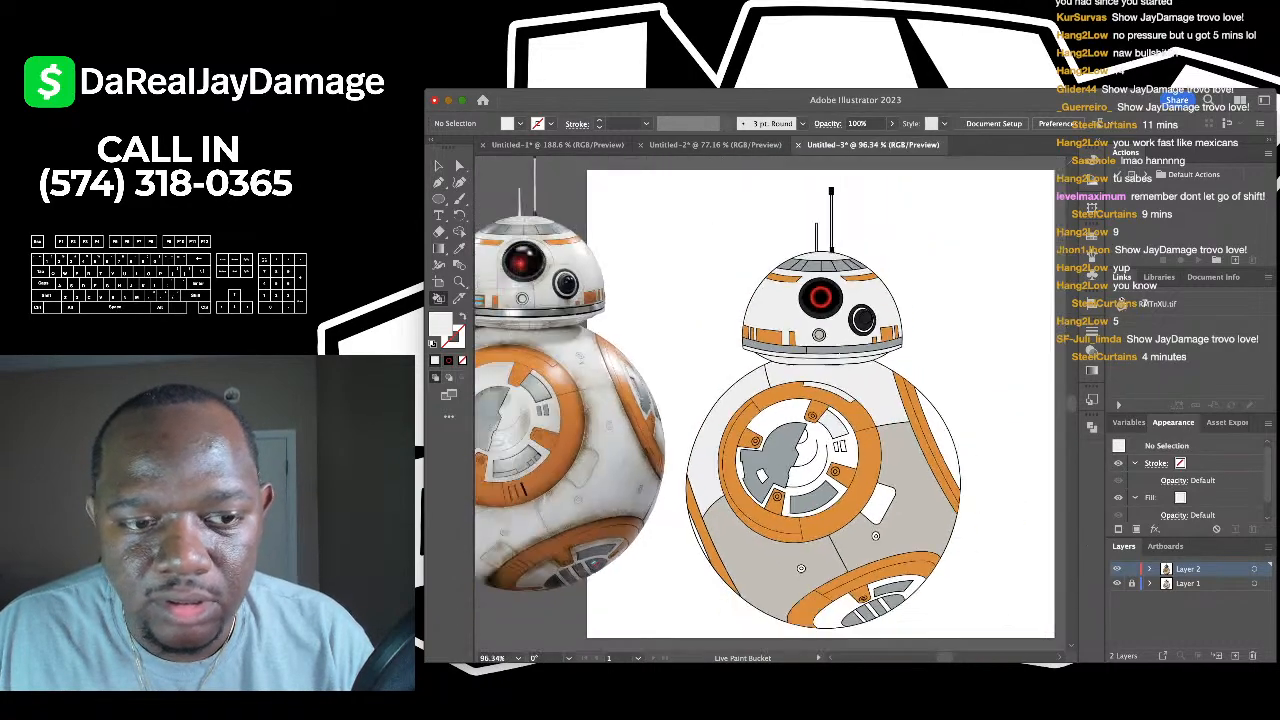
scroll(834, 415, up, 3)
scroll(834, 415, down, 2)
- Sample the near-white body colour and fill the lower body piece with it
key(i)
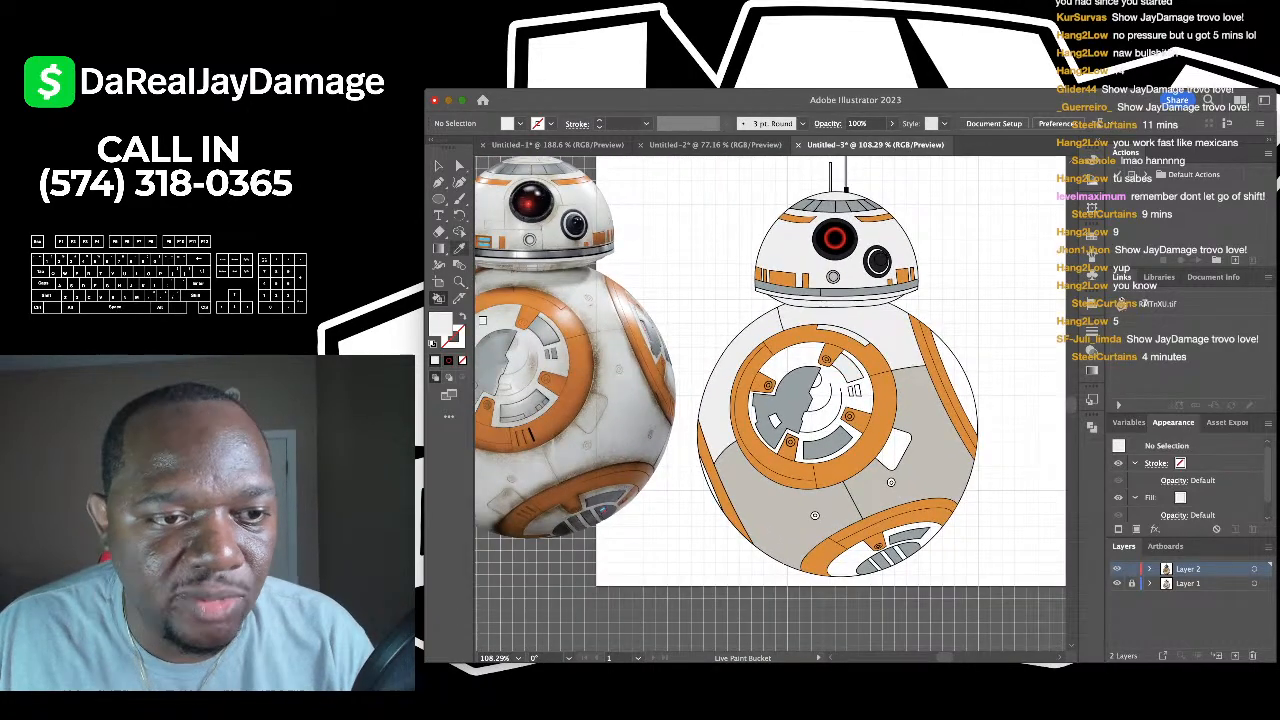
click(834, 415)
key(k)
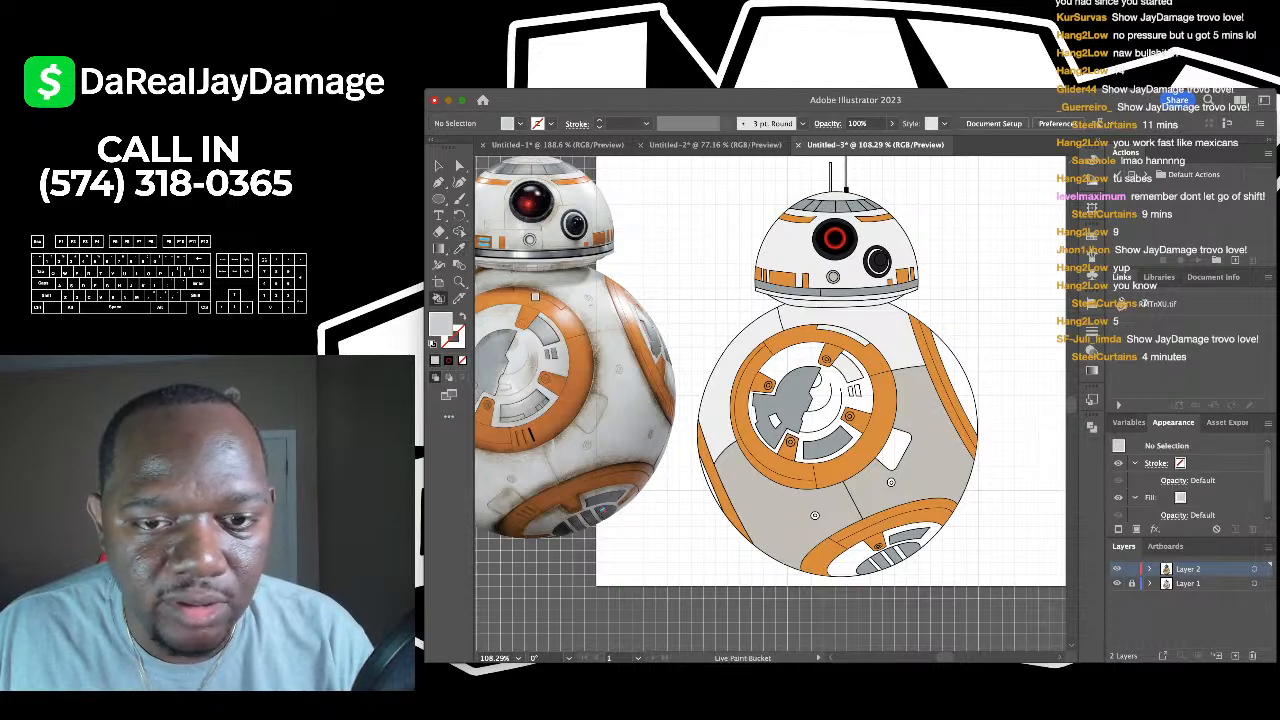
key(i)
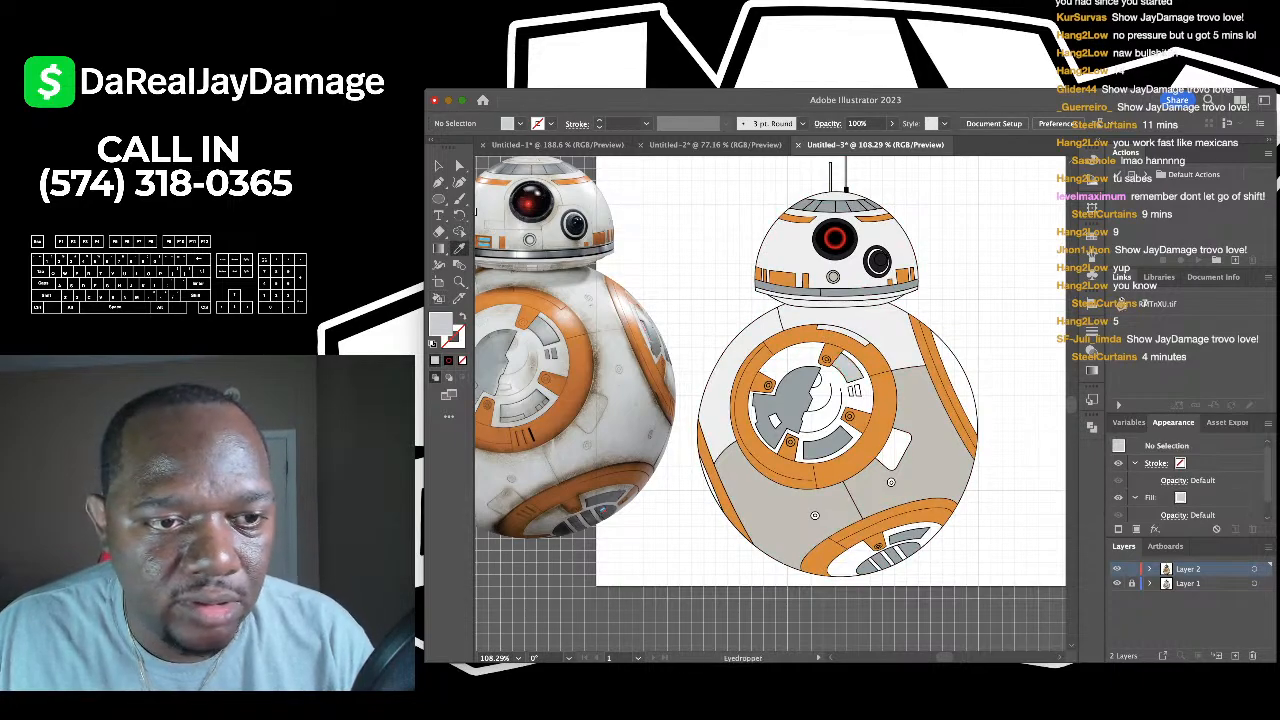
click(752, 338)
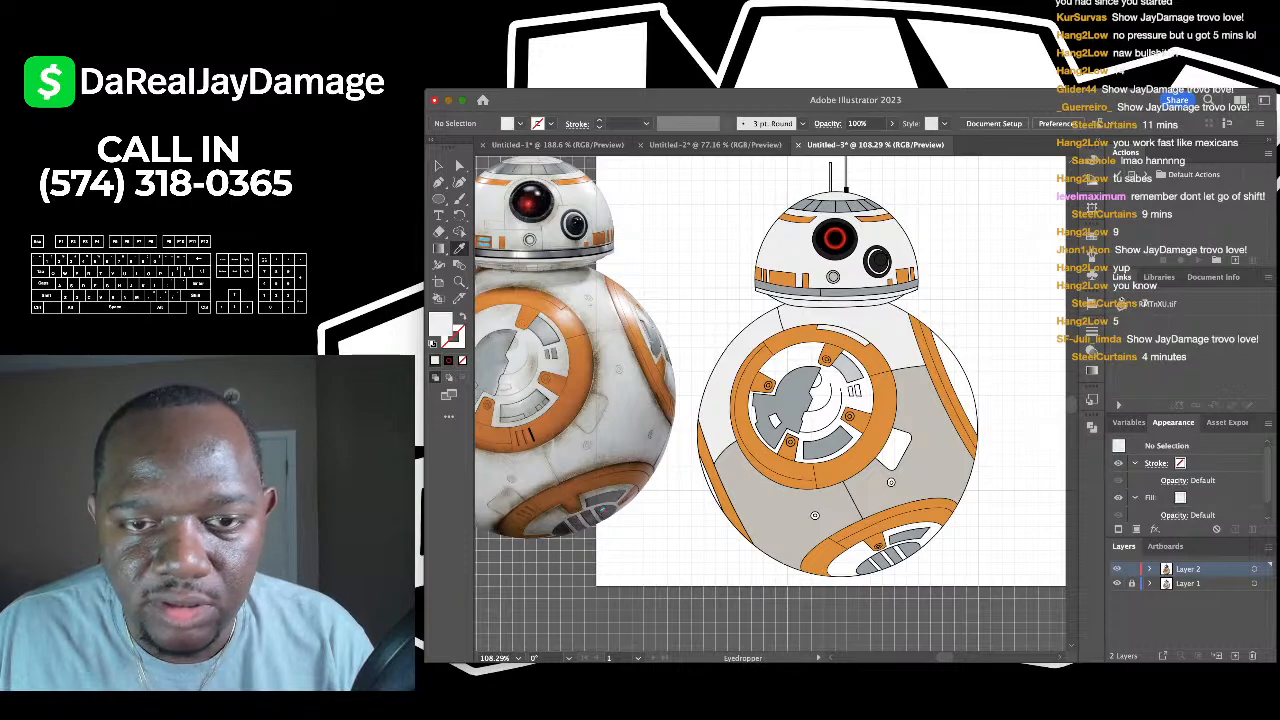
key(k)
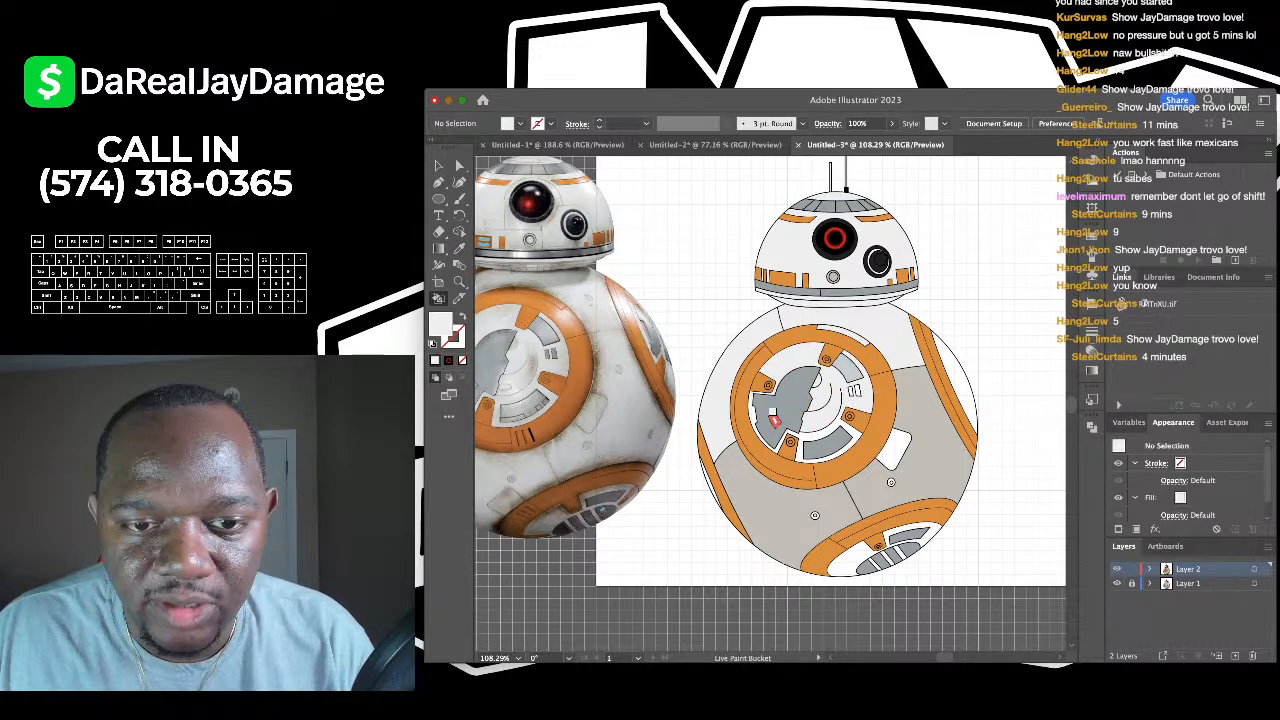
click(822, 442)
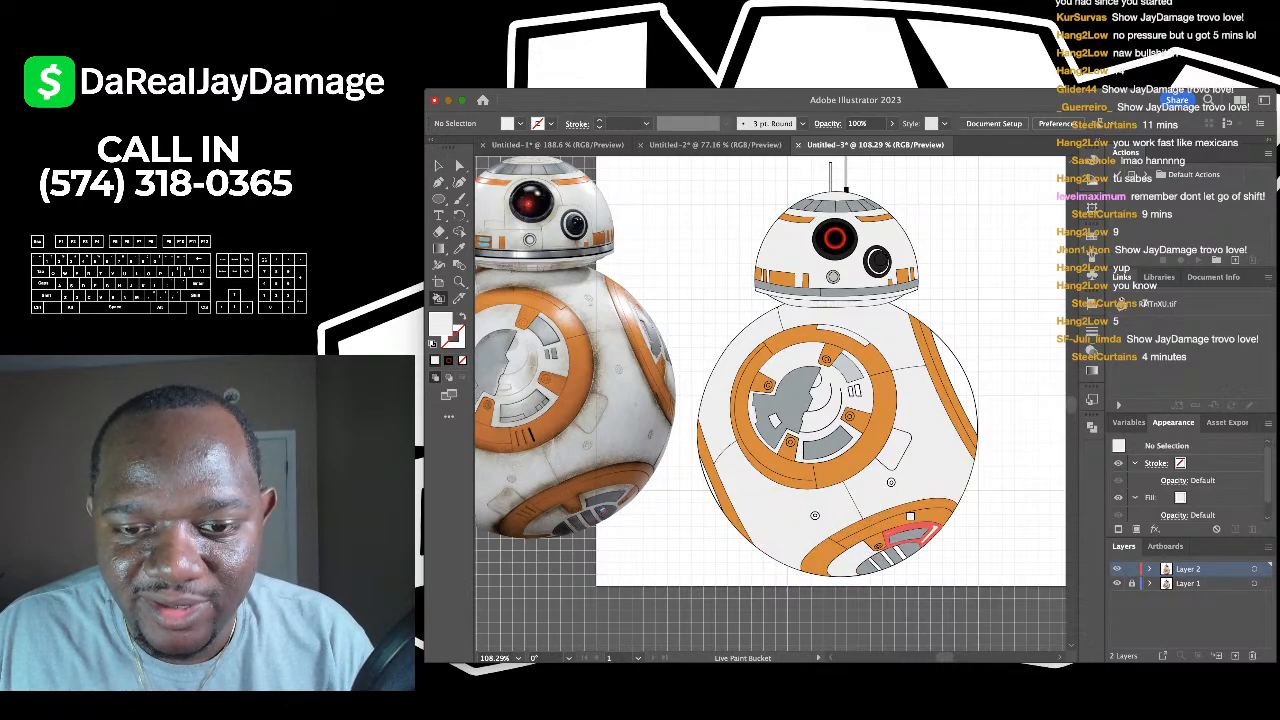
scroll(924, 520, up, 4)
scroll(830, 585, up, 4)
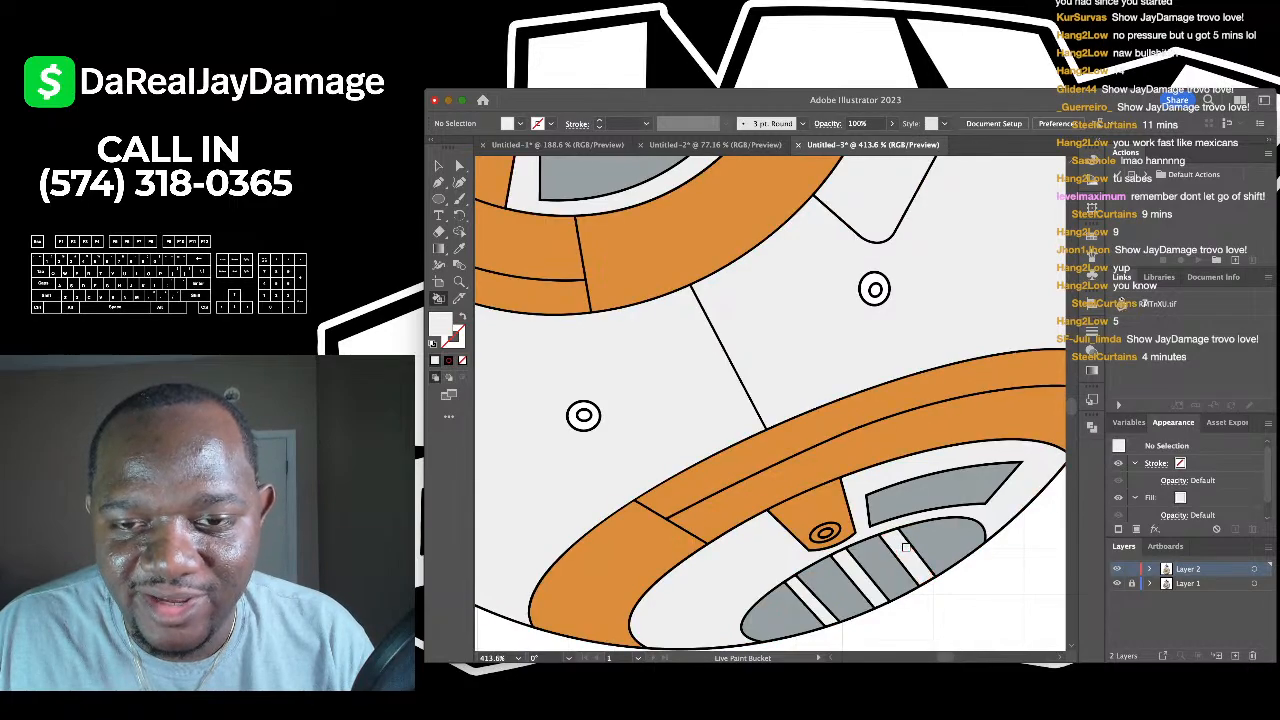
scroll(895, 560, down, 4)
scroll(900, 565, up, 2)
scroll(900, 565, right, 2)
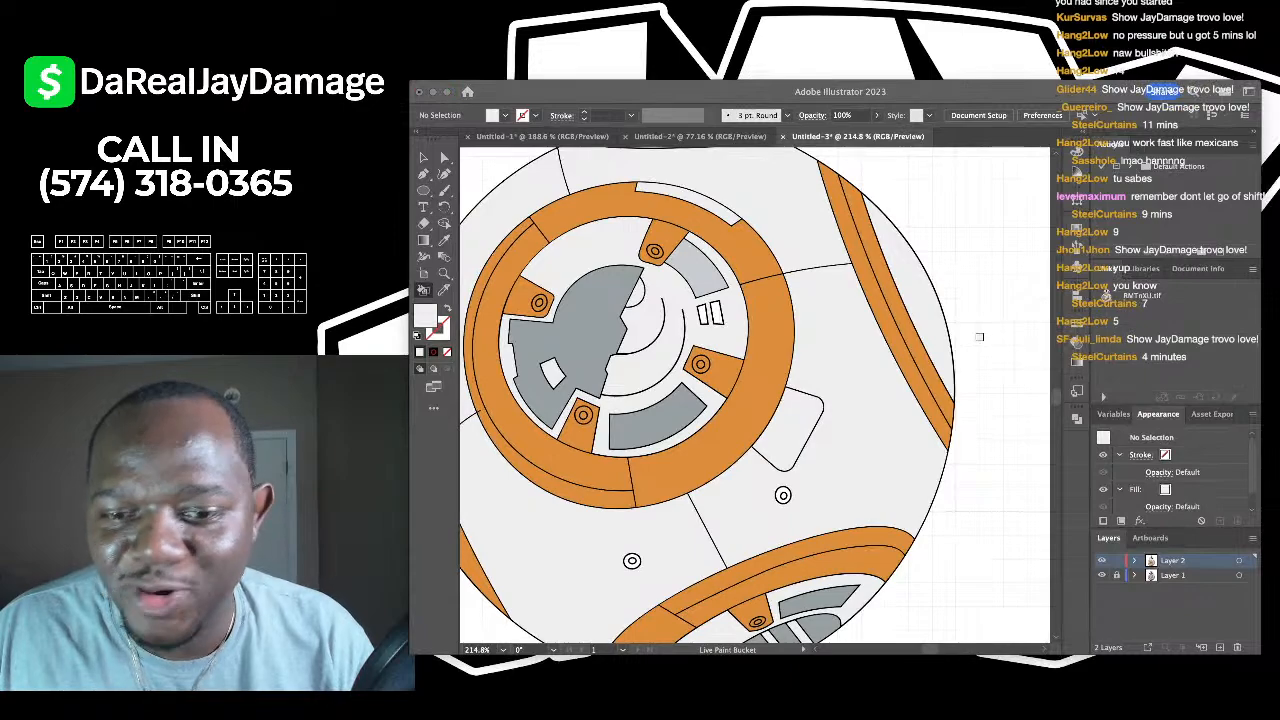
scroll(720, 346, down, 2)
scroll(720, 346, up, 5)
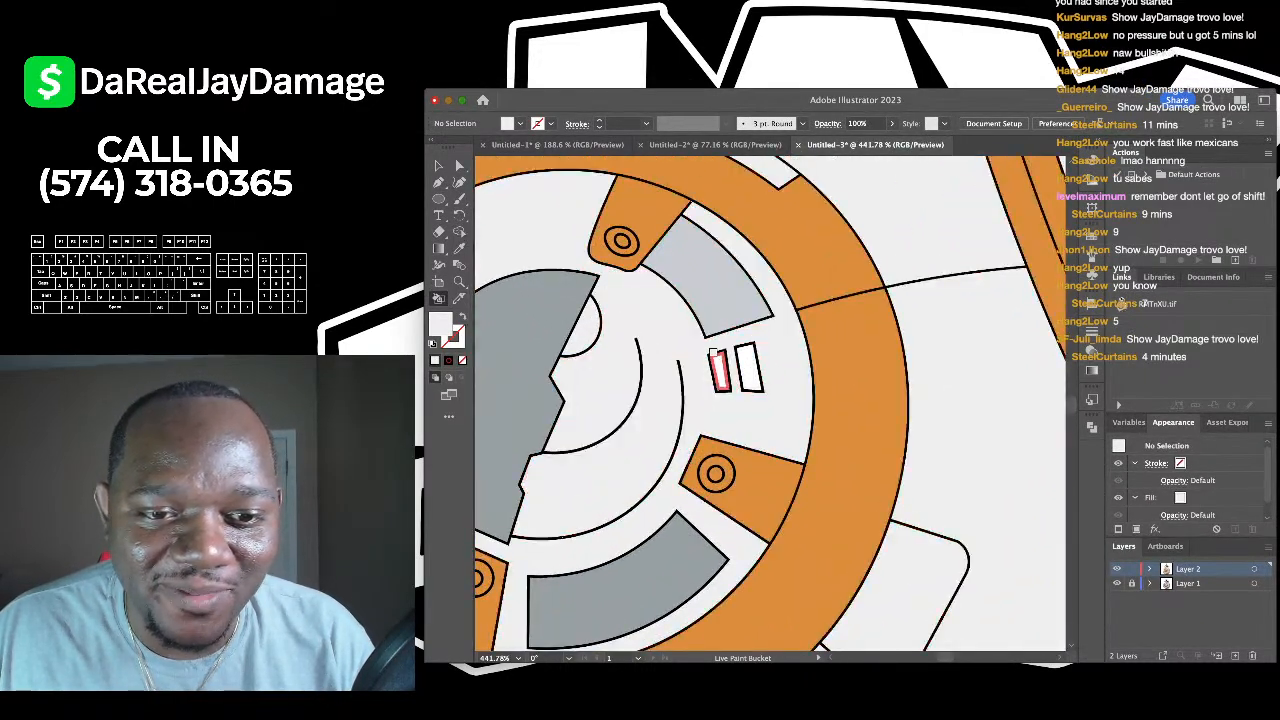
scroll(600, 330, up, 2)
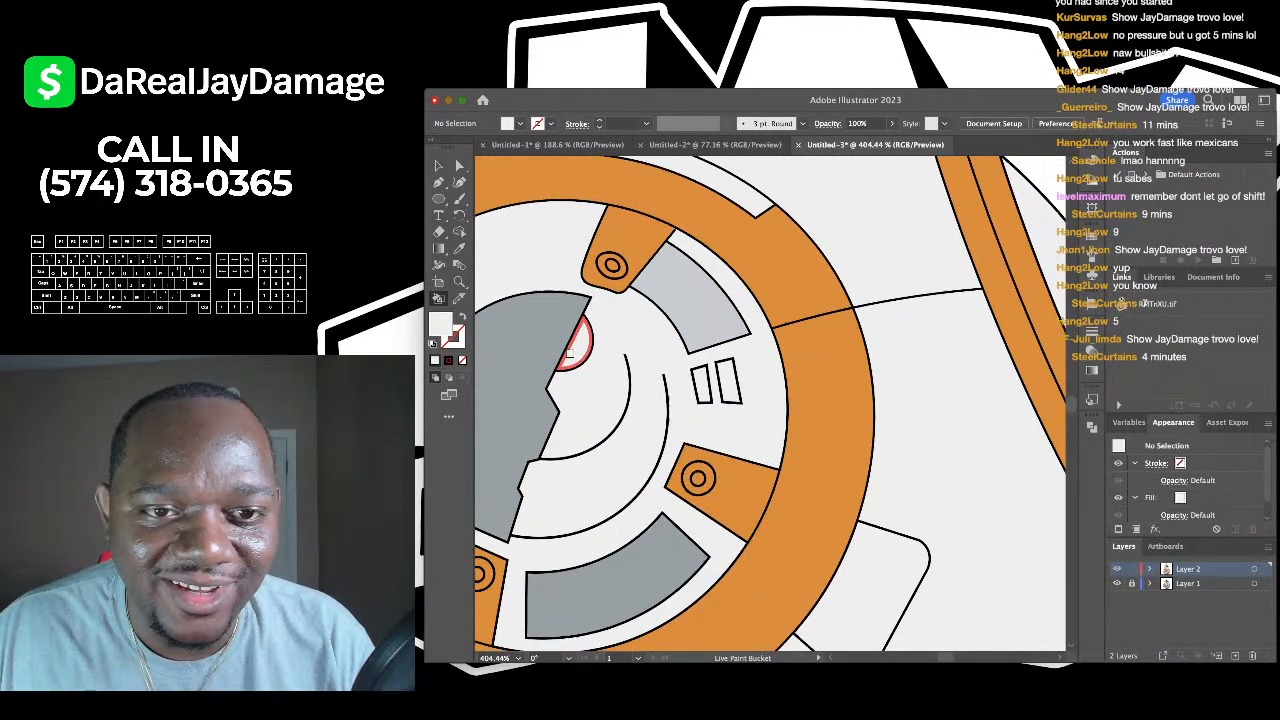
scroll(684, 259, down, 1)
scroll(684, 259, down, 5)
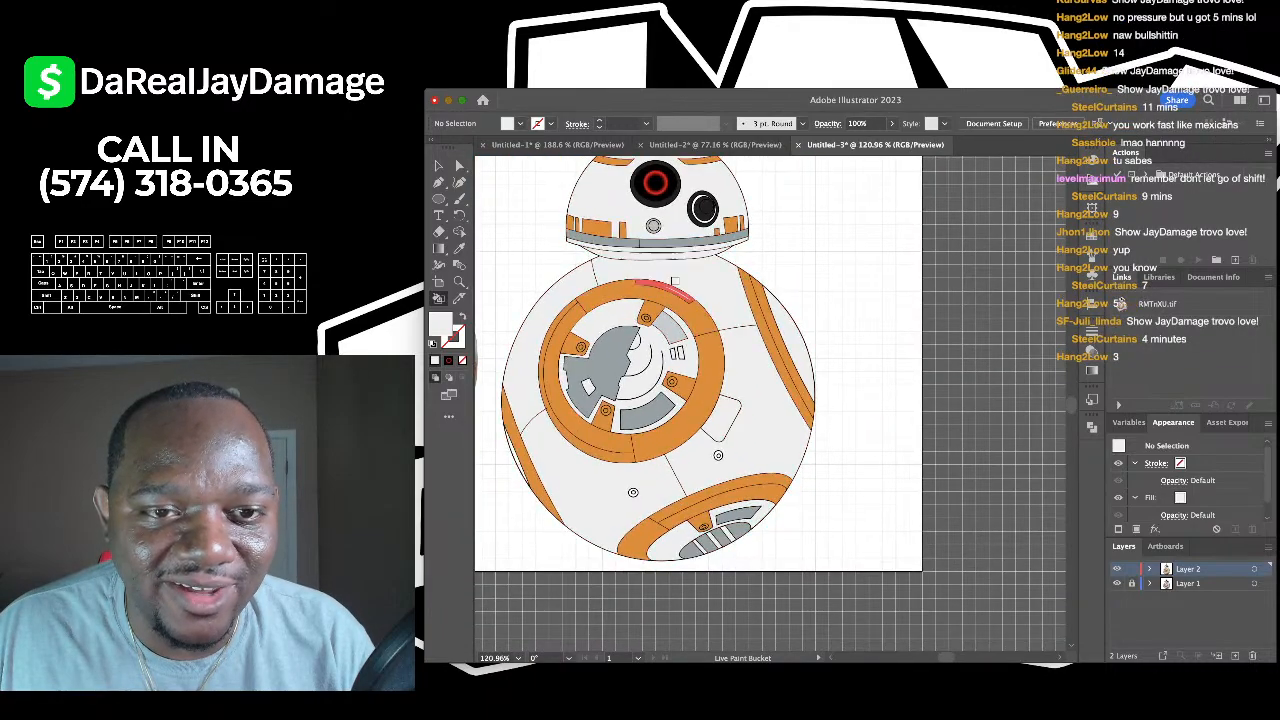
scroll(575, 396, up, 4)
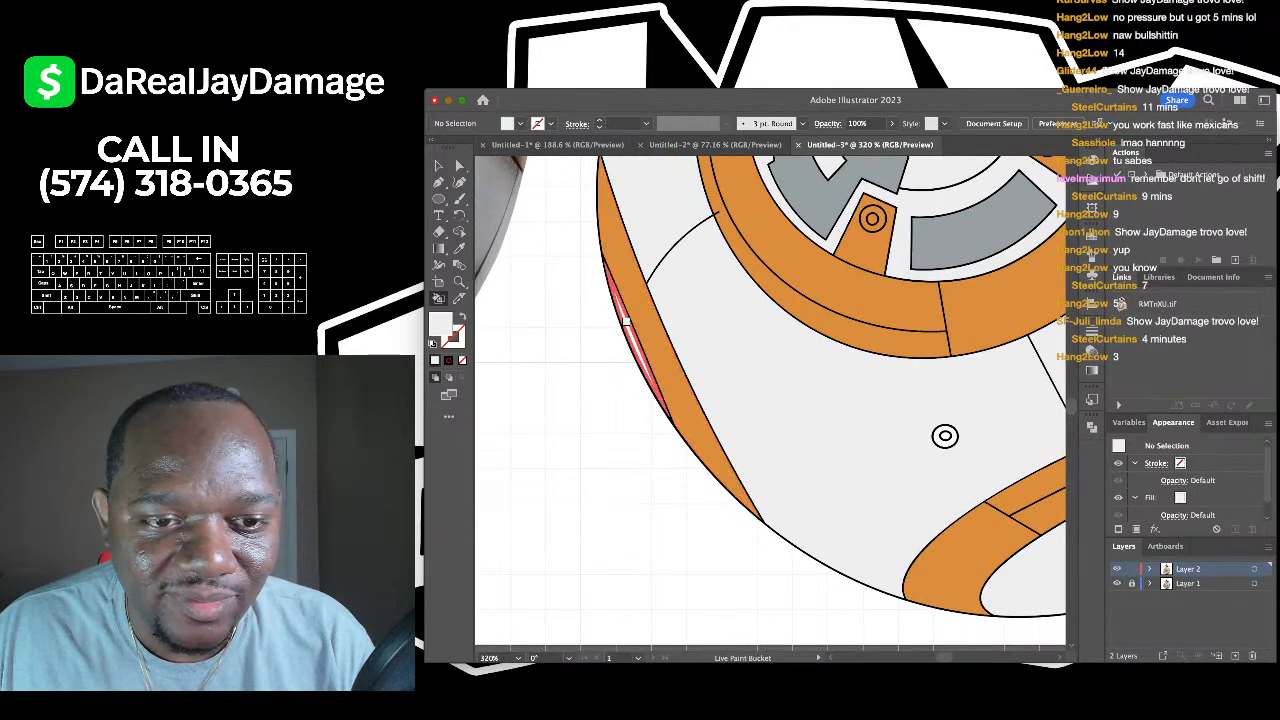
scroll(810, 372, down, 4)
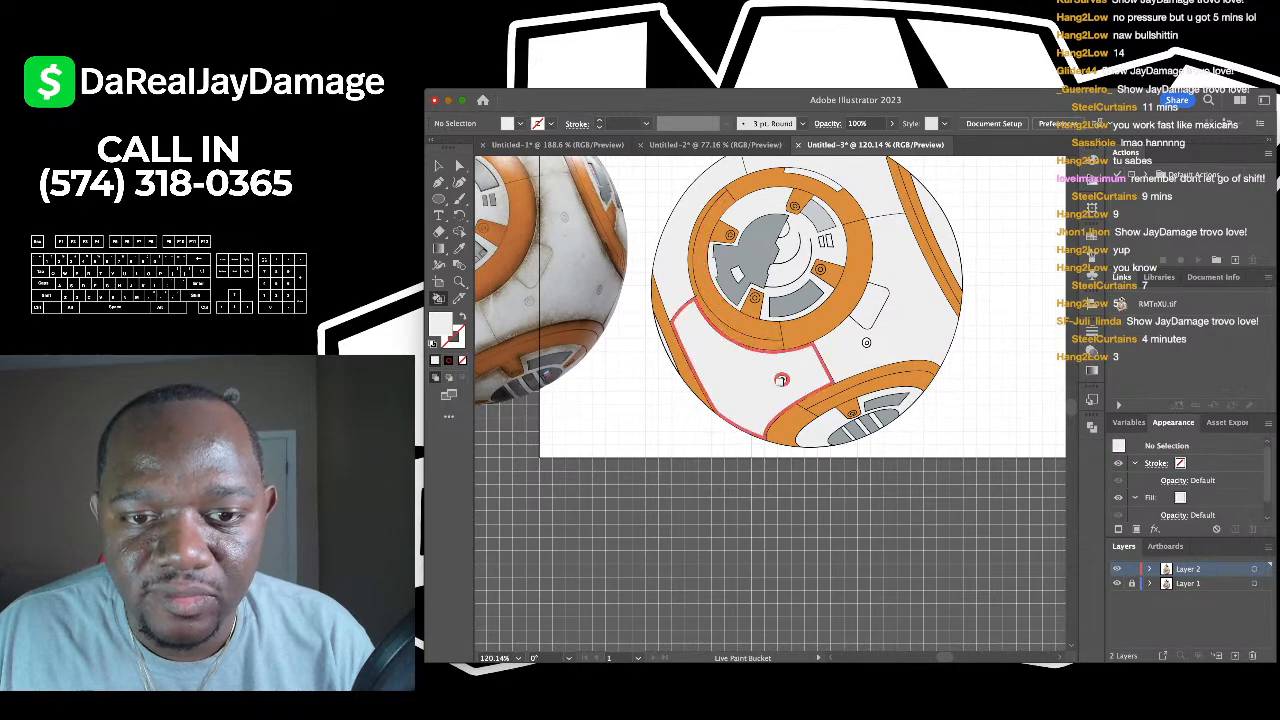
scroll(780, 386, up, 4)
scroll(780, 386, up, 3)
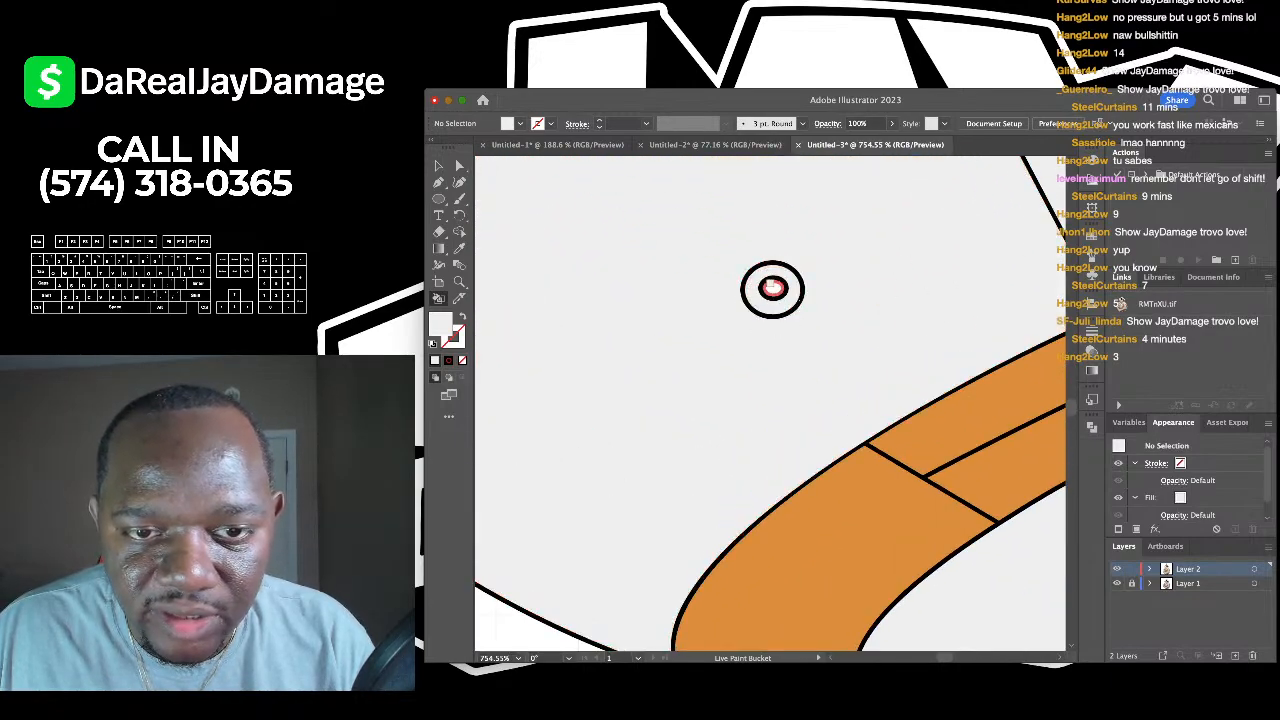
scroll(791, 265, down, 3)
scroll(943, 200, up, 5)
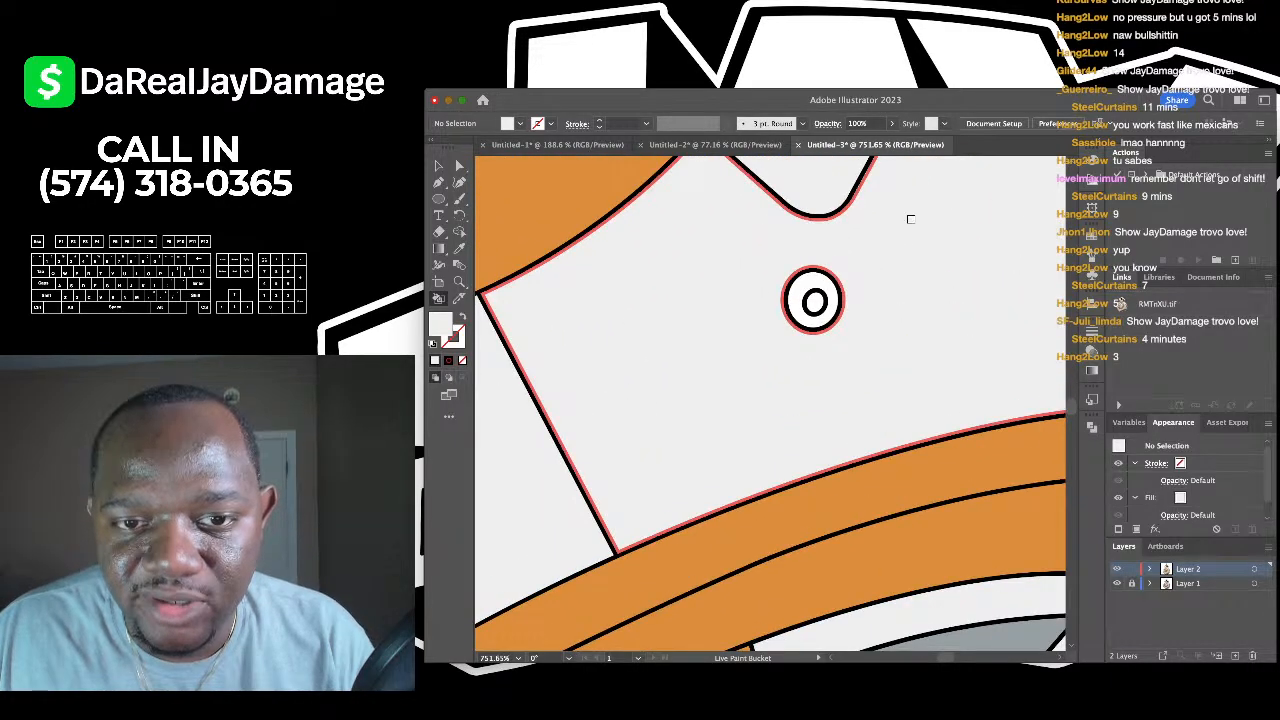
scroll(767, 296, down, 6)
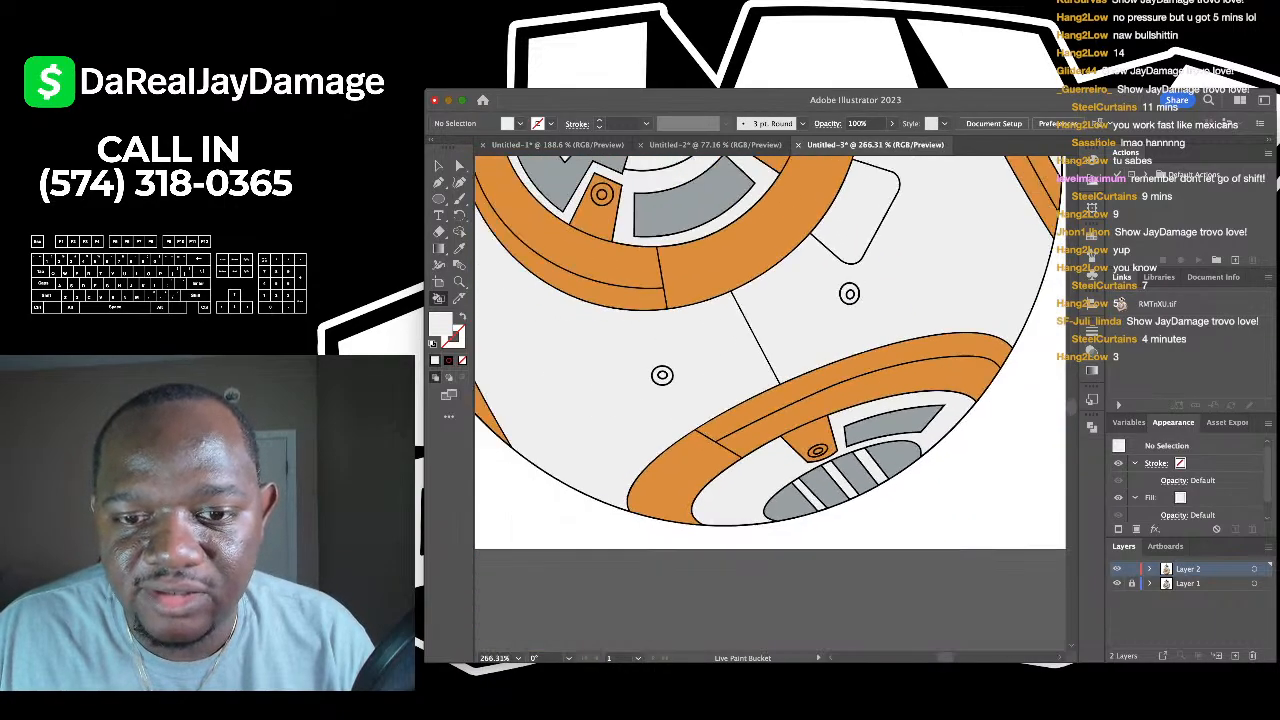
scroll(838, 405, up, 3)
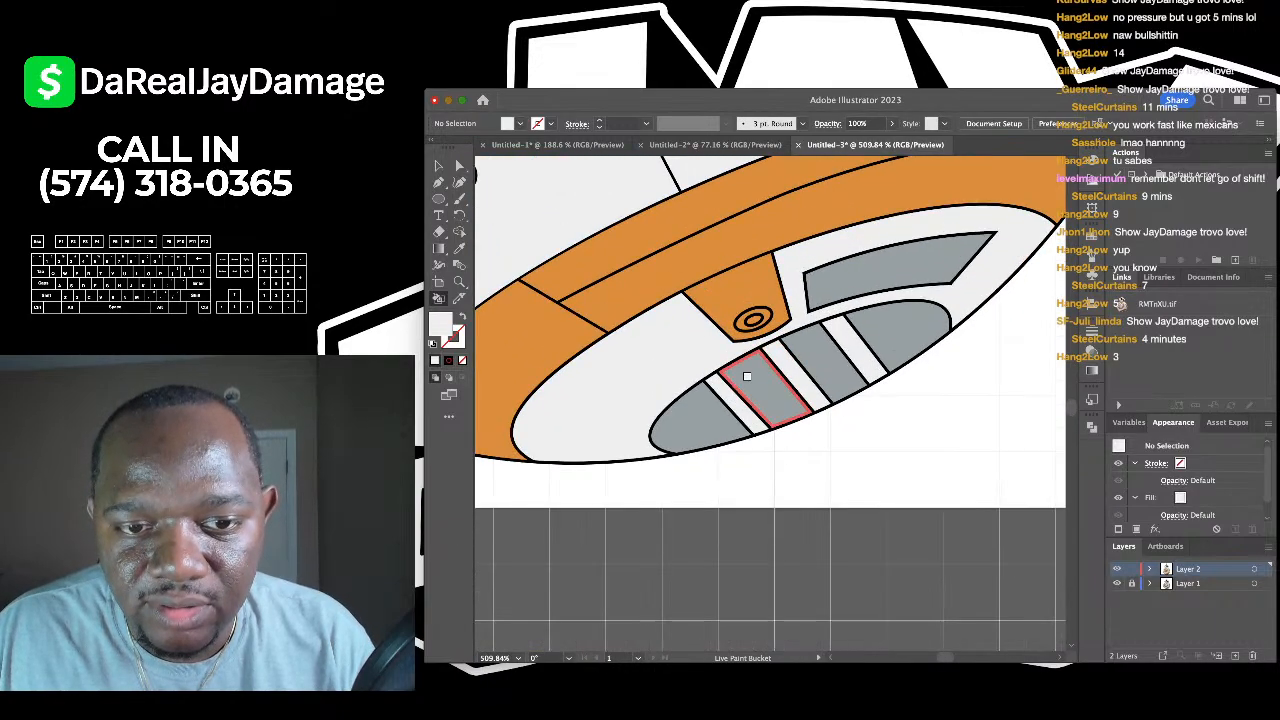
scroll(859, 340, down, 3)
scroll(754, 283, up, 3)
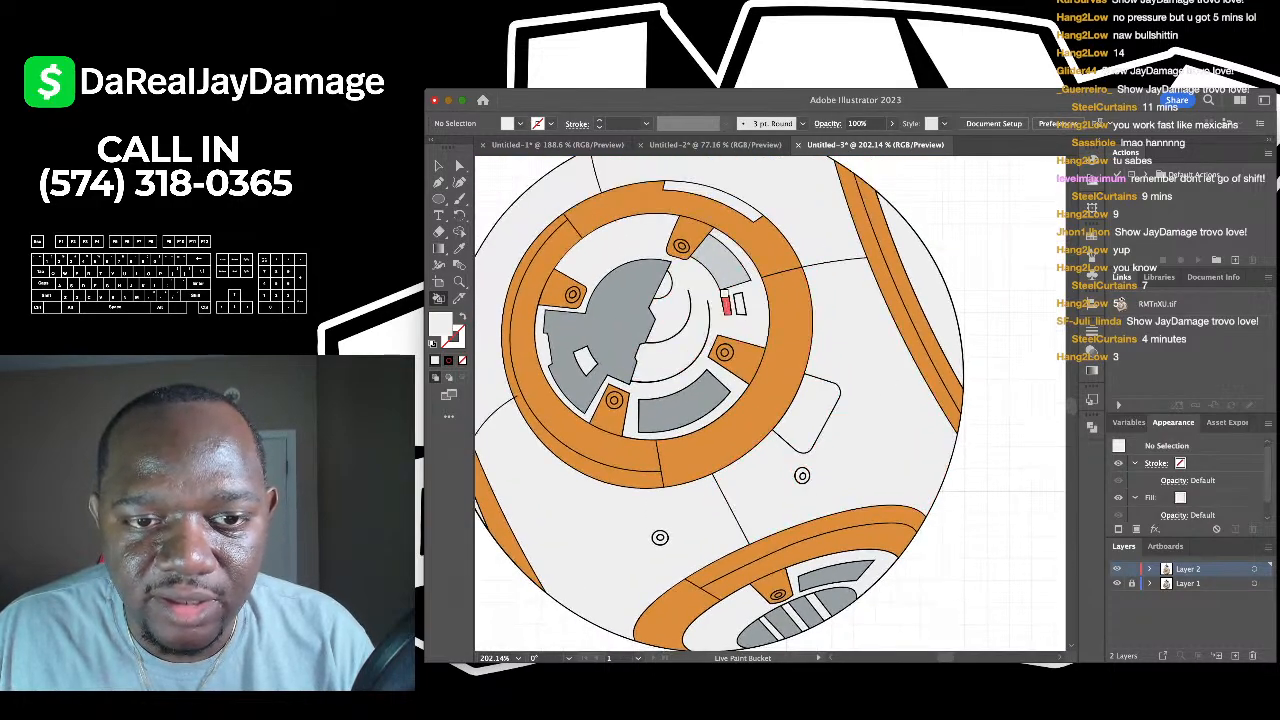
scroll(700, 280, left, 3)
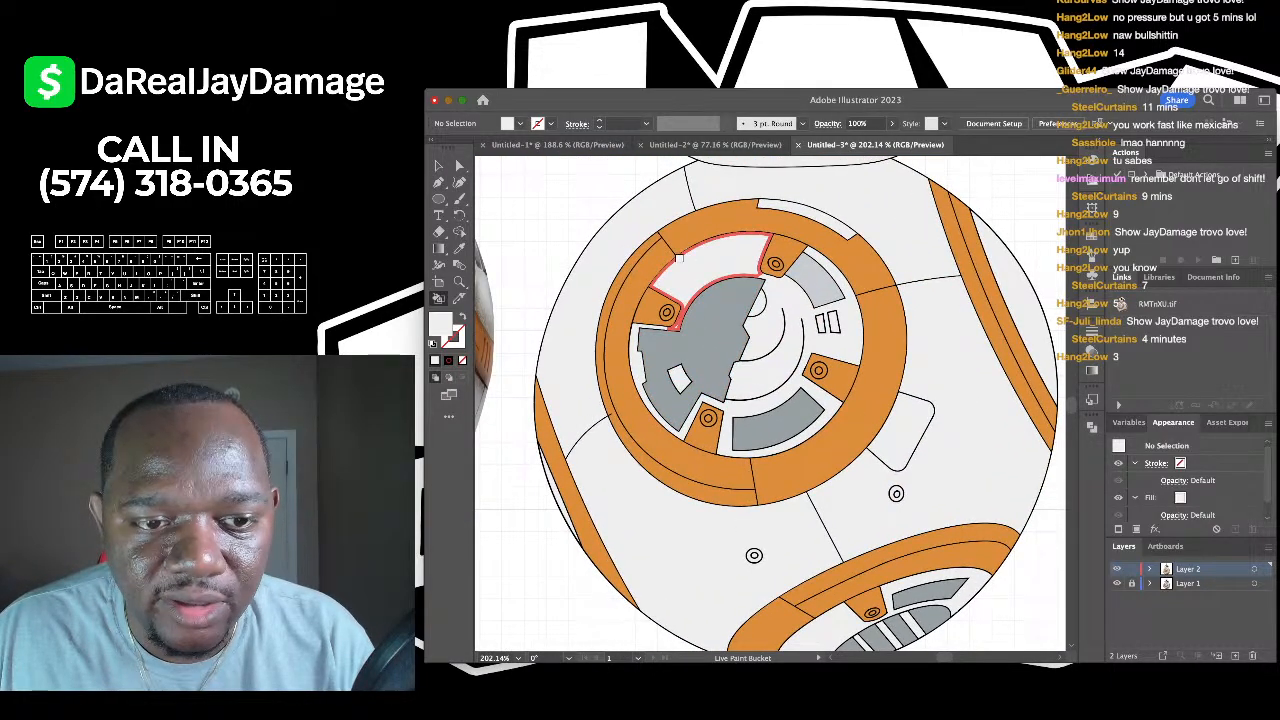
scroll(679, 258, up, 8)
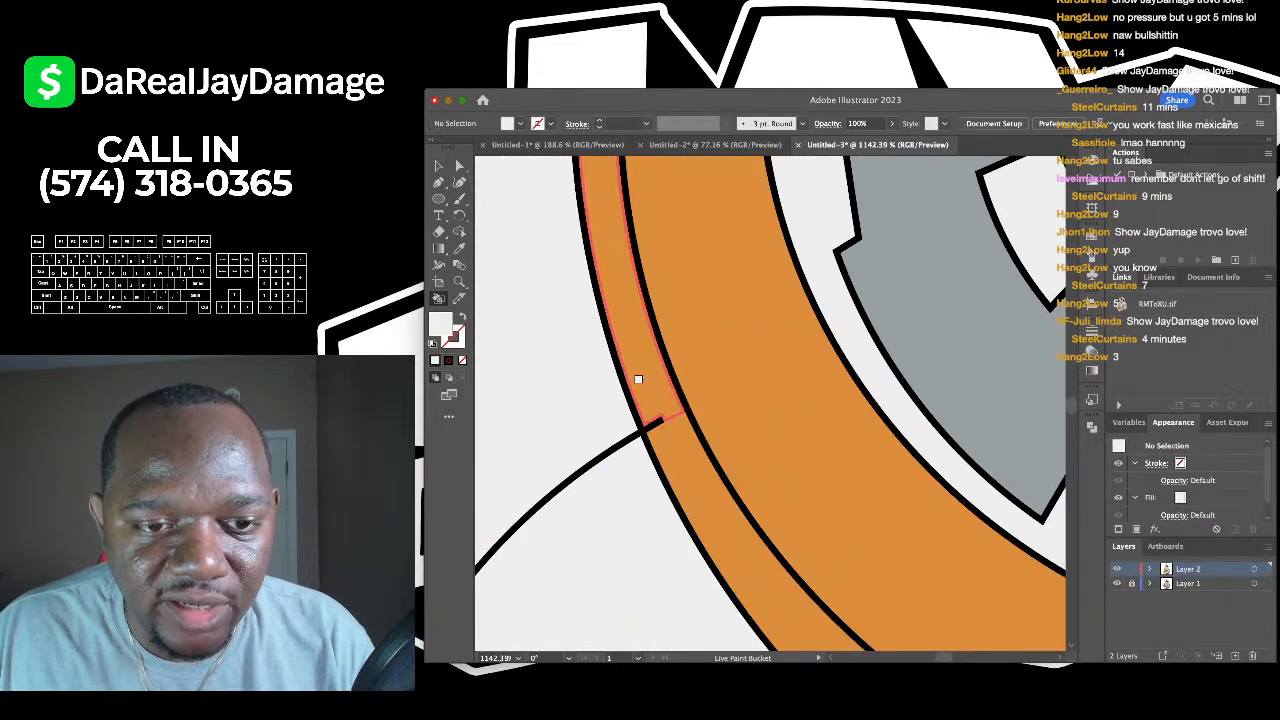
scroll(654, 415, down, 10)
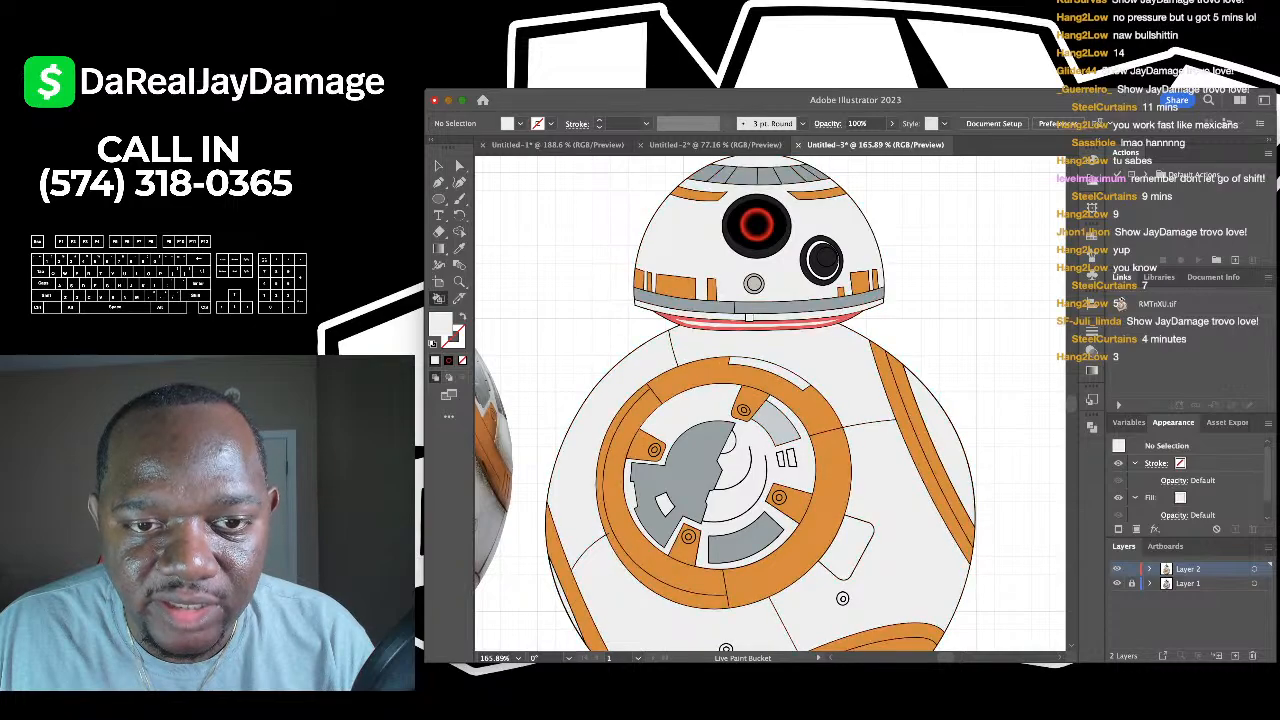
scroll(787, 271, up, 3)
scroll(765, 290, up, 4)
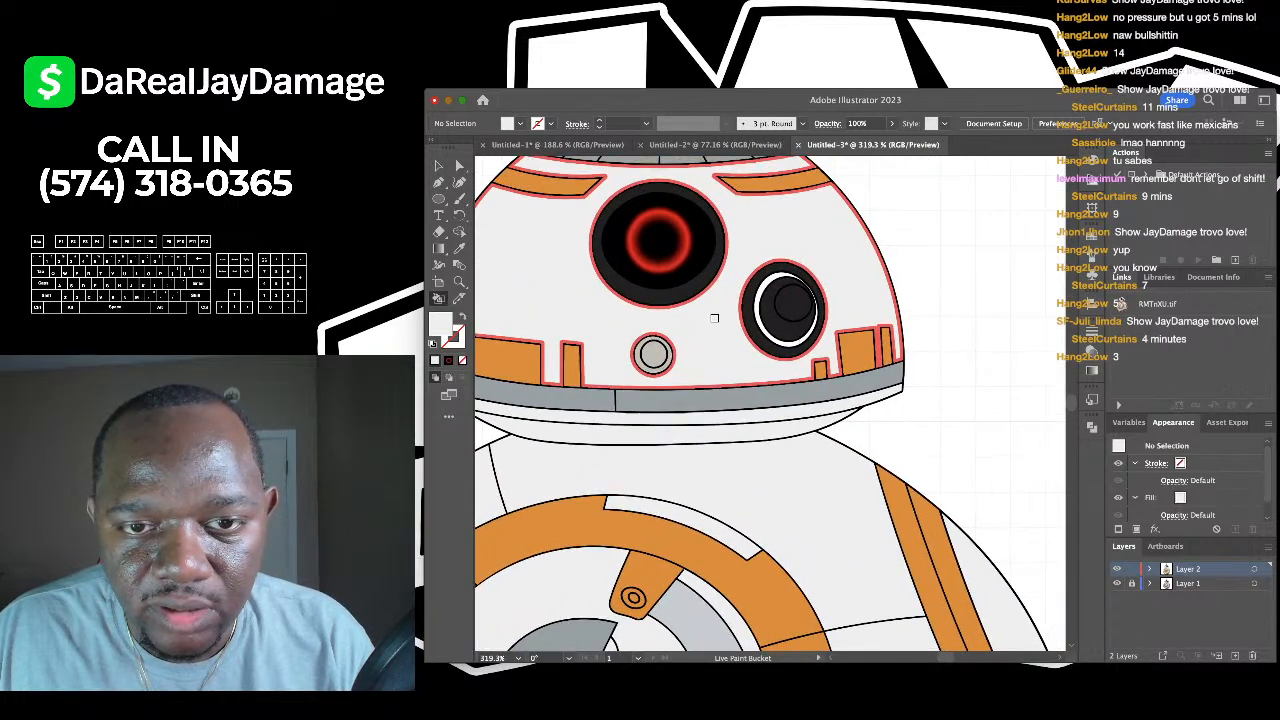
scroll(713, 255, down, 5)
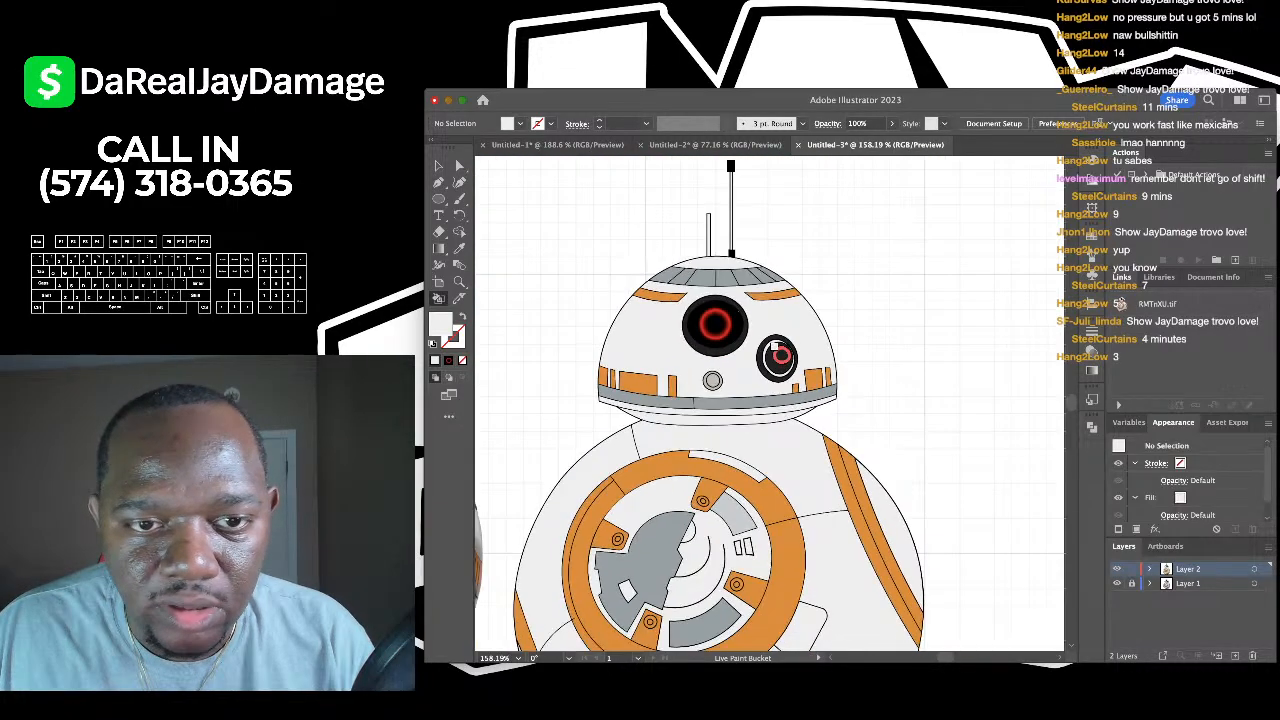
scroll(713, 250, up, 4)
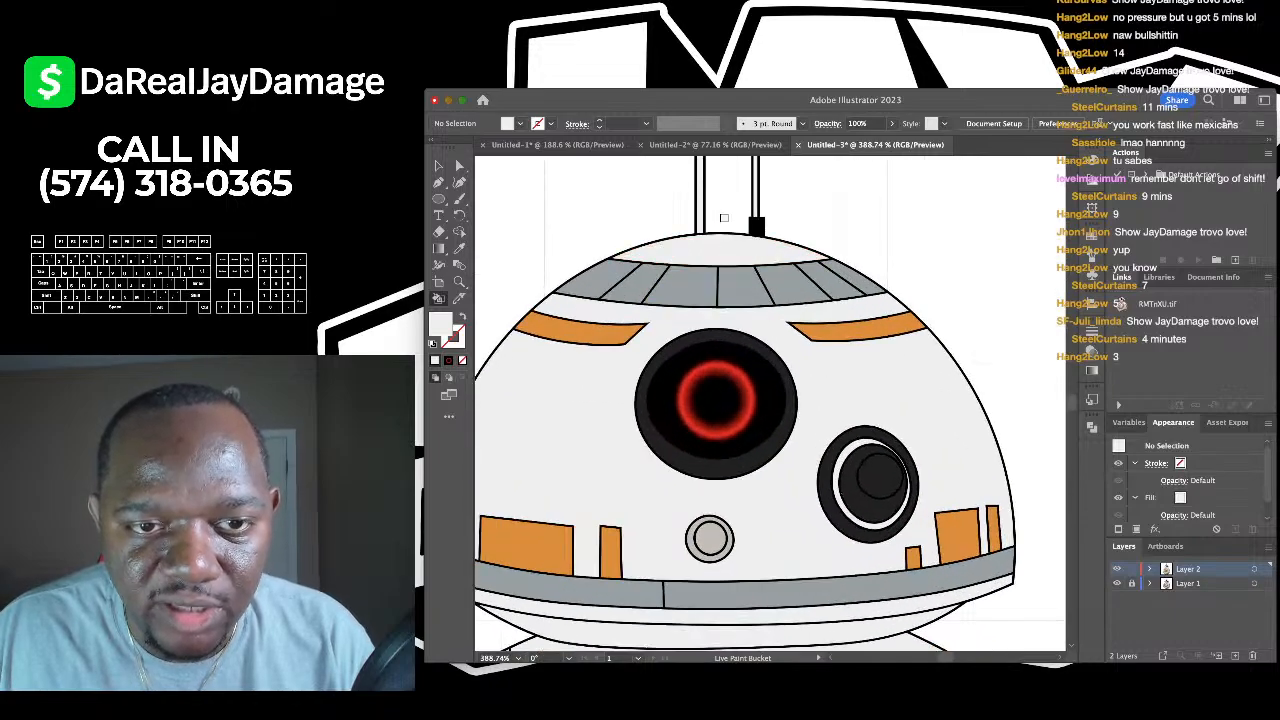
scroll(726, 232, down, 6)
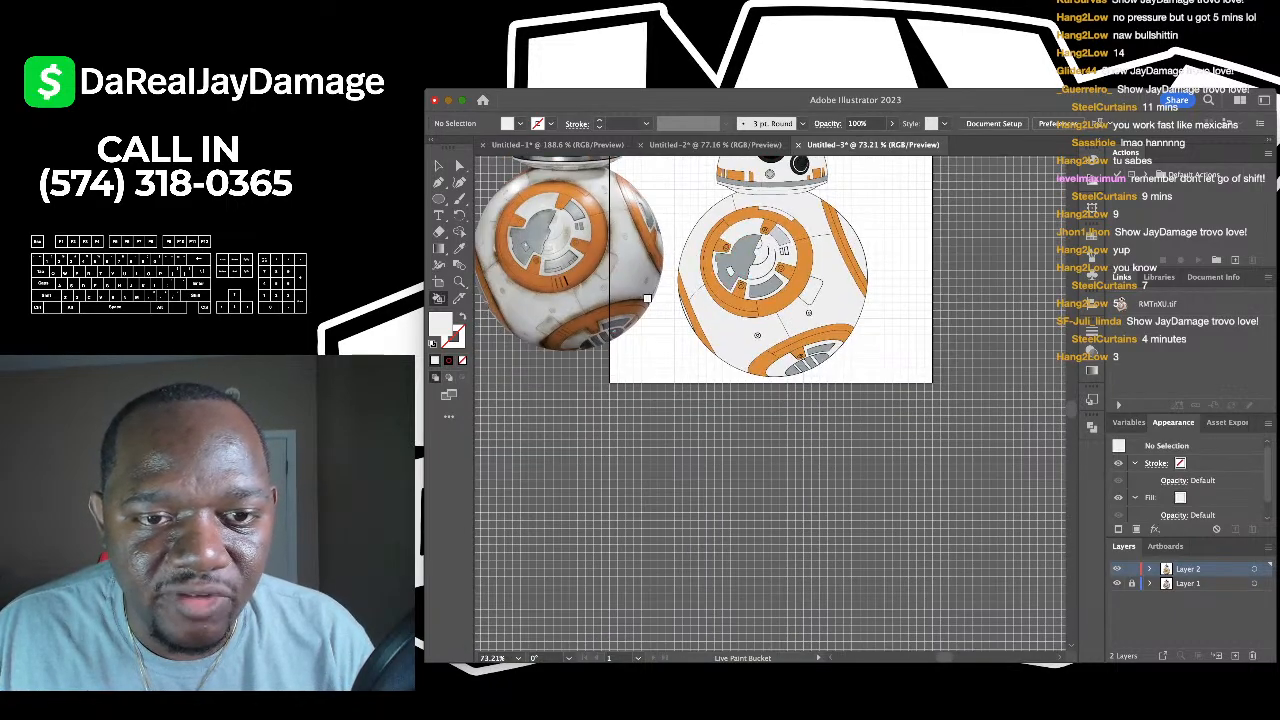
scroll(719, 293, up, 5)
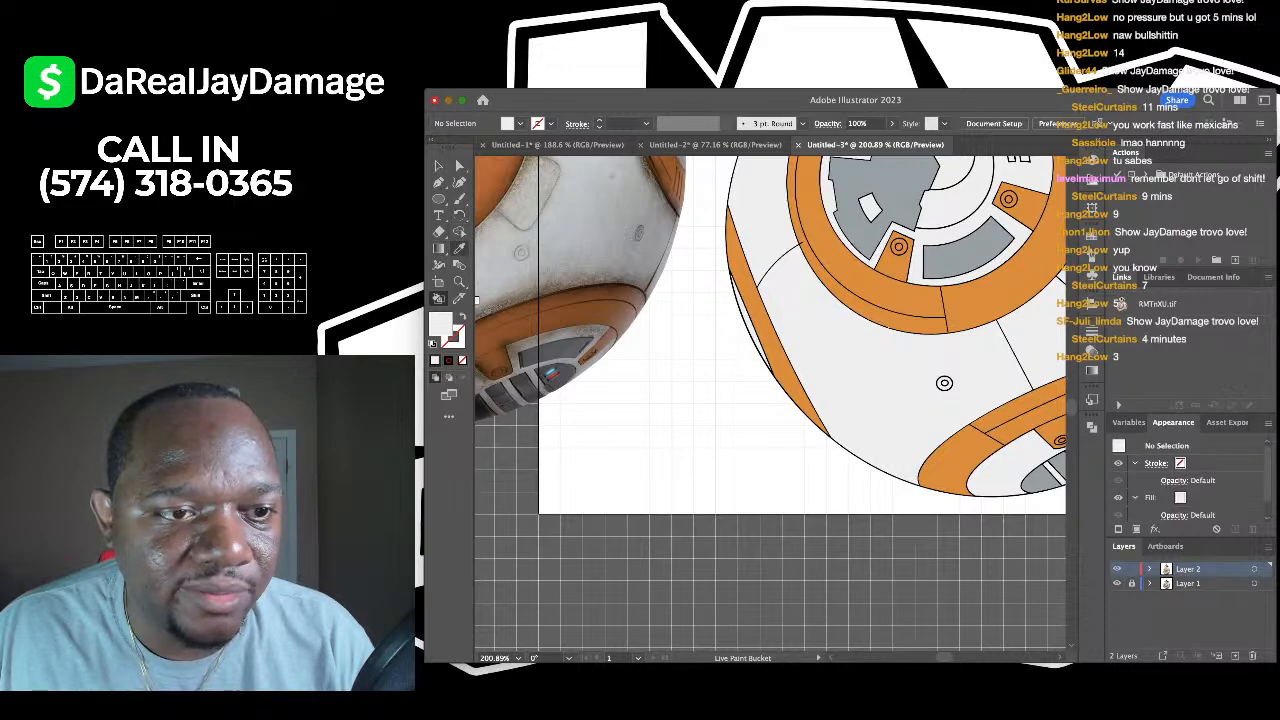
- Sample the orange from BB-8's ring and start a Pen path where the line meets it
key(i)
scroll(801, 219, up, 8)
click(801, 219)
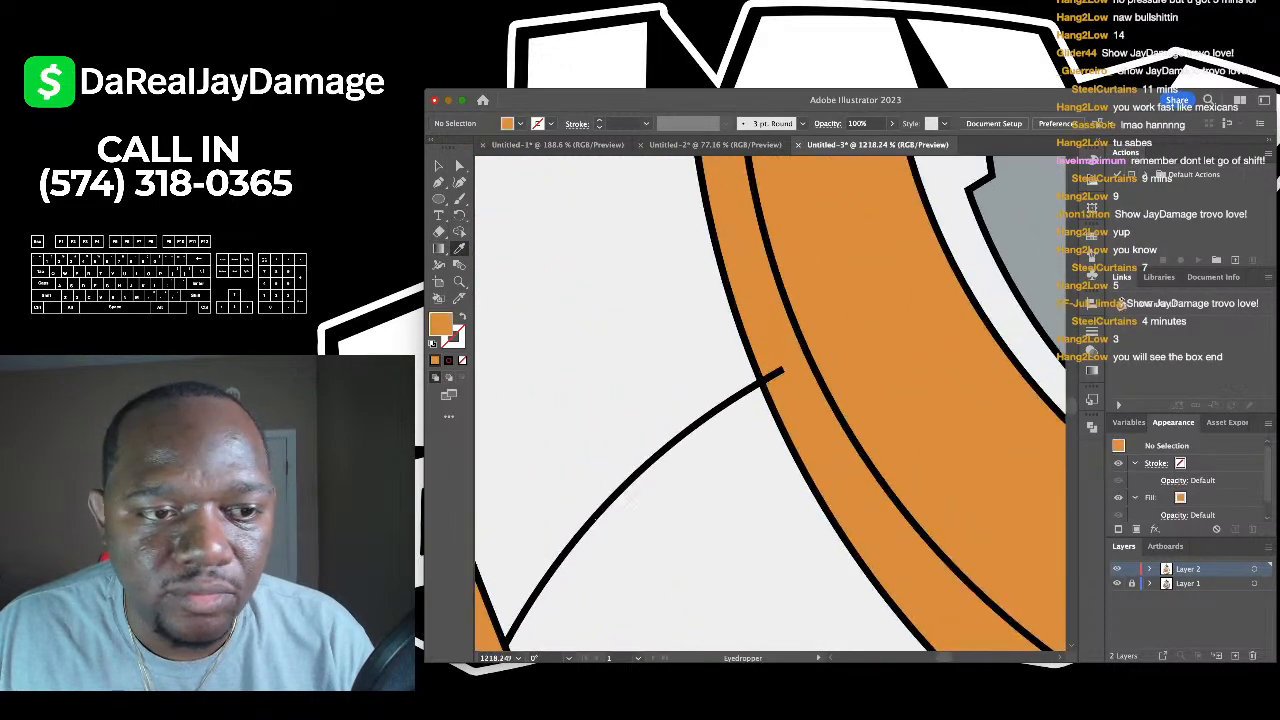
key(p)
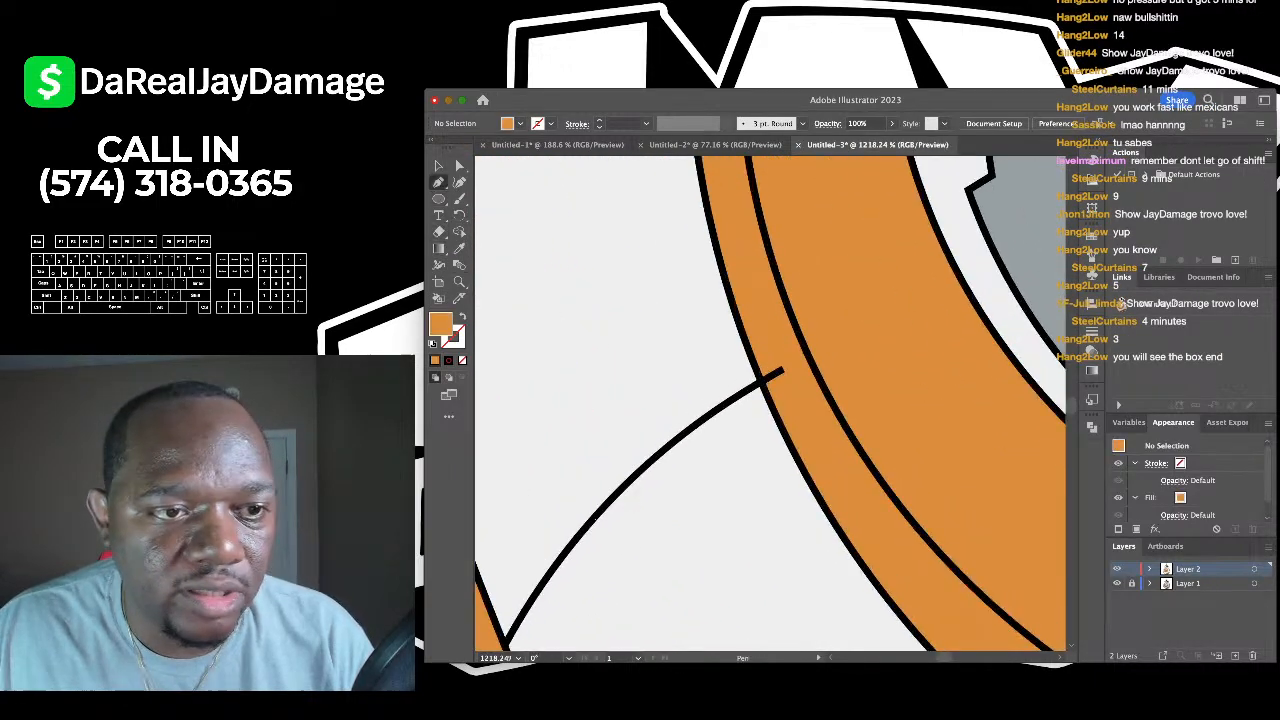
scroll(750, 423, up, 4)
click(779, 319)
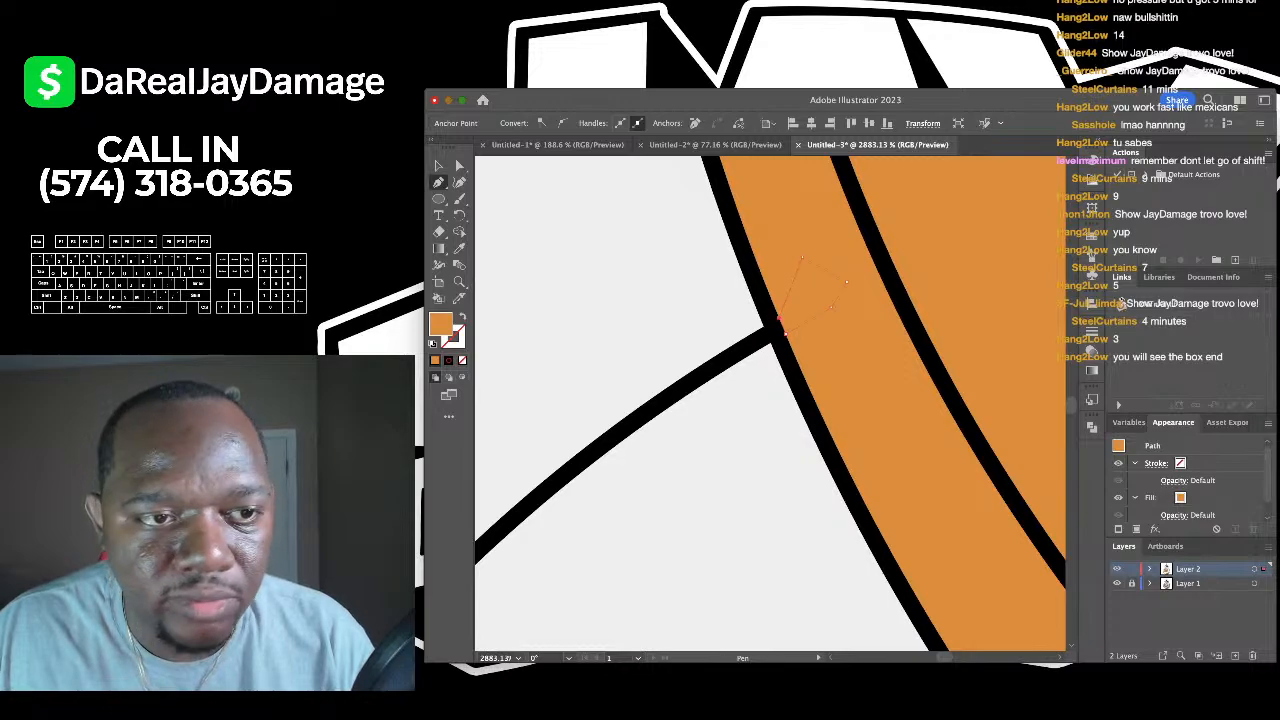
- Deselect the path, show the grid with Ctrl+', and nudge the photo slightly left and down
key(v)
scroll(779, 319, down, 10)
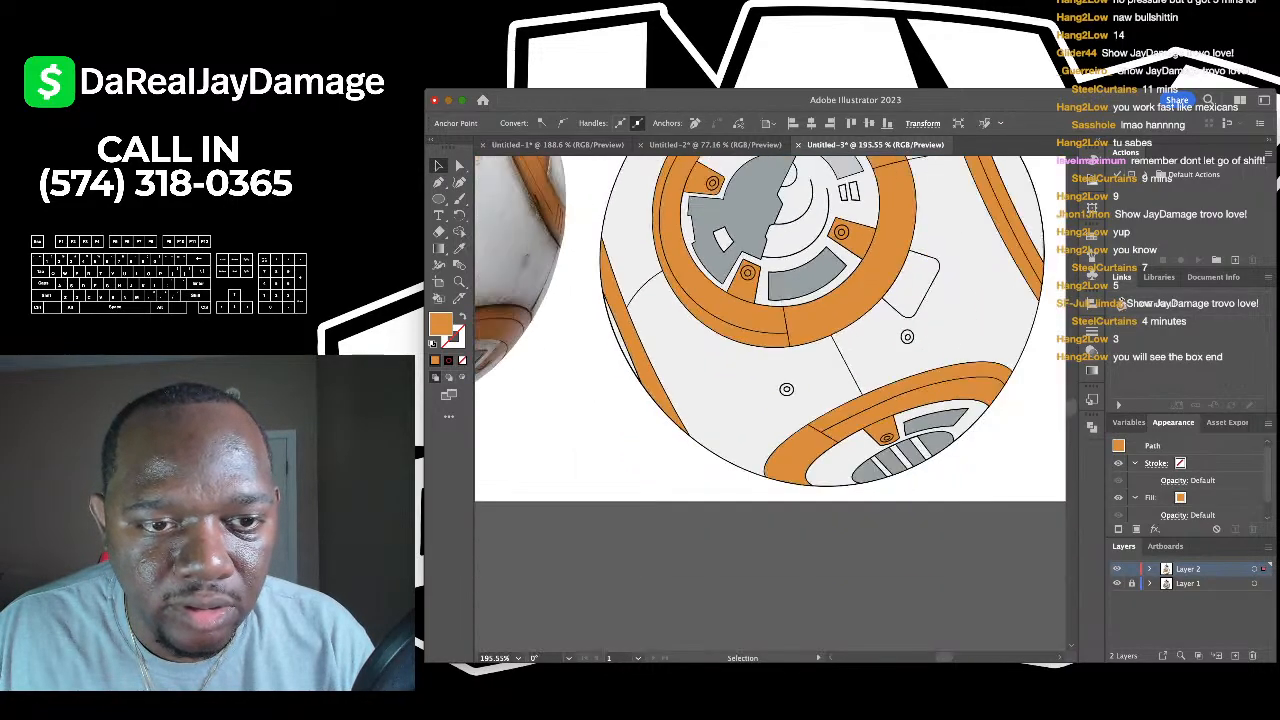
scroll(843, 445, down, 8)
key(ctrl+shift+a)
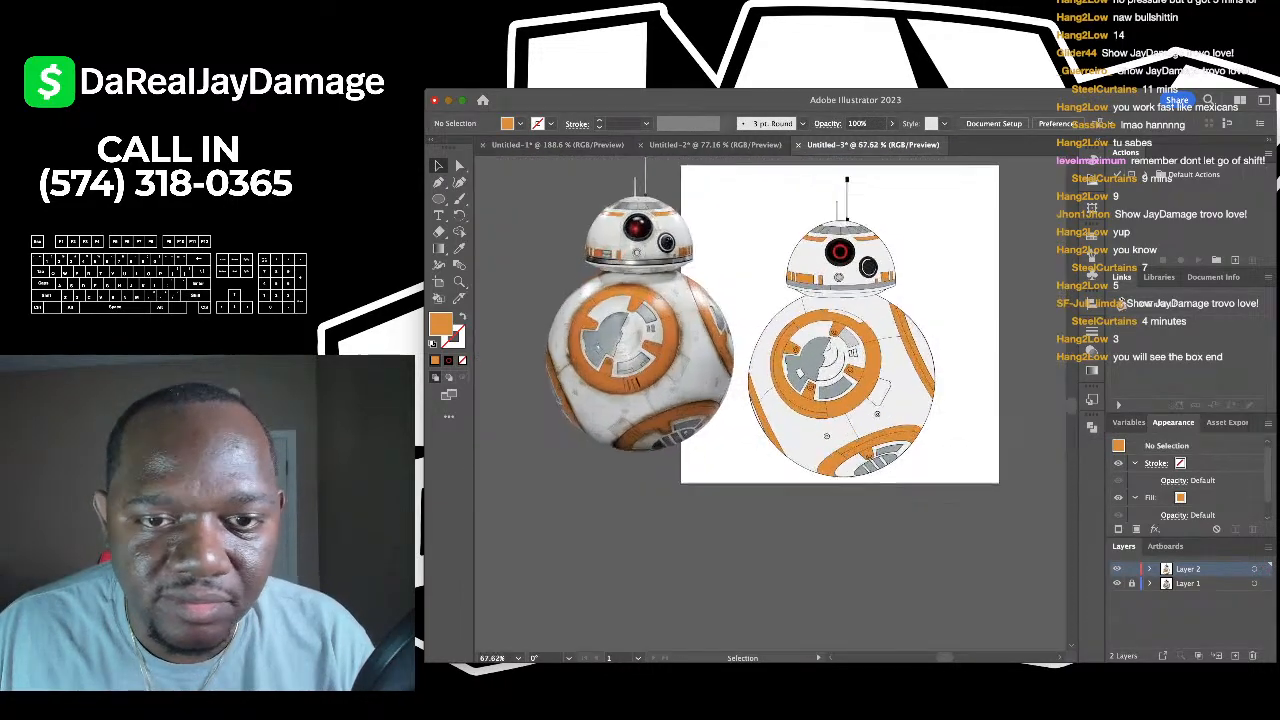
scroll(593, 208, up, 1)
key(ctrl+apostrophe)
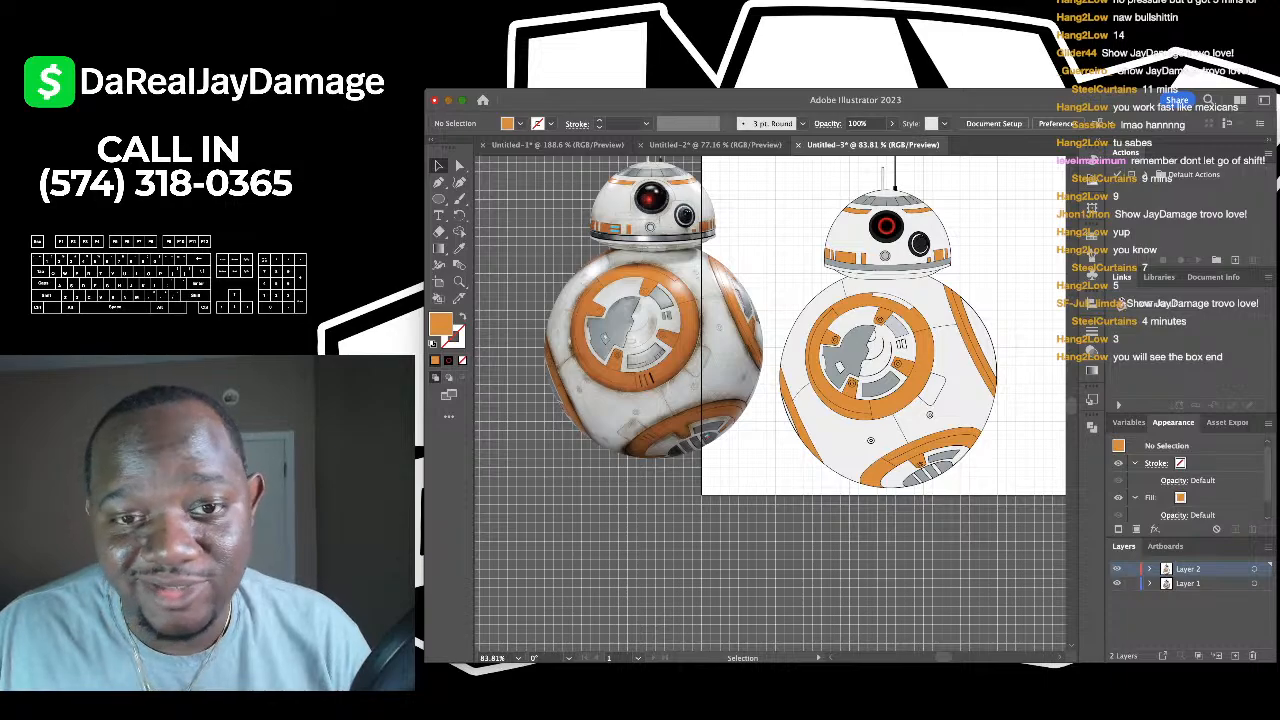
drag(650, 330, 633, 365)
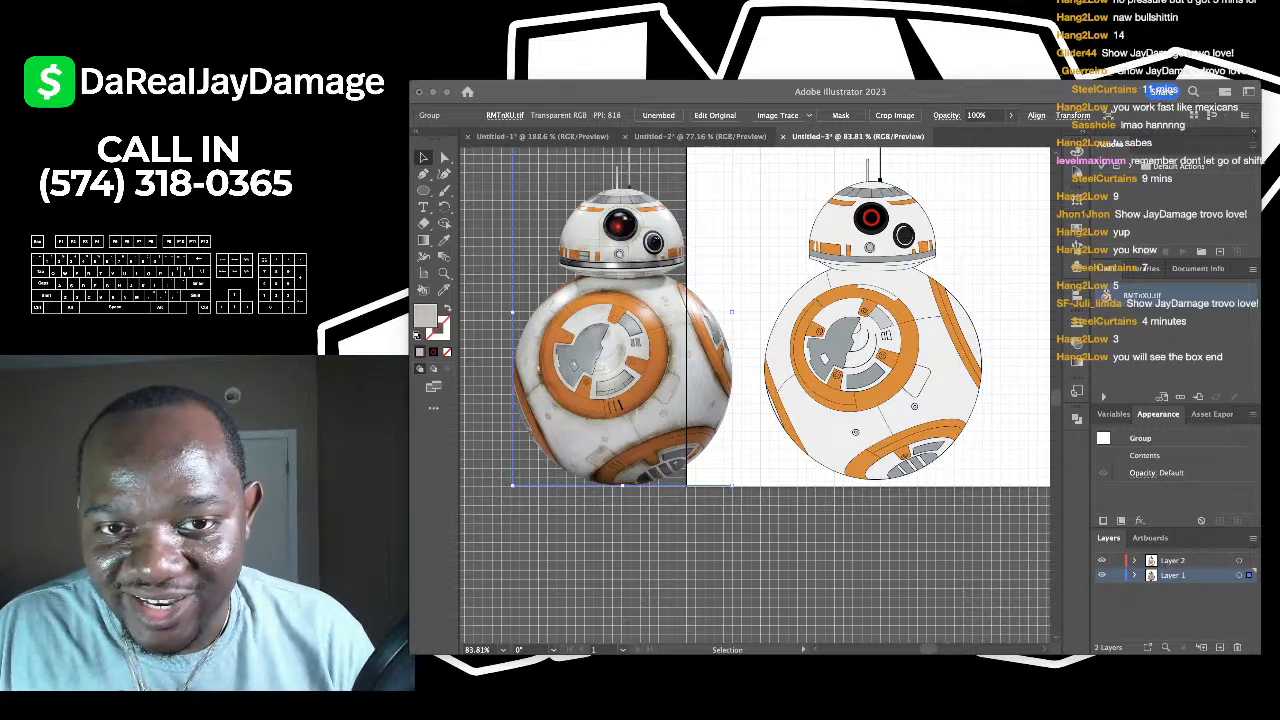
- Deselect the photo, sample BB-8's off-white body colour as fill, and activate Layer 2
scroll(661, 374, up, 3)
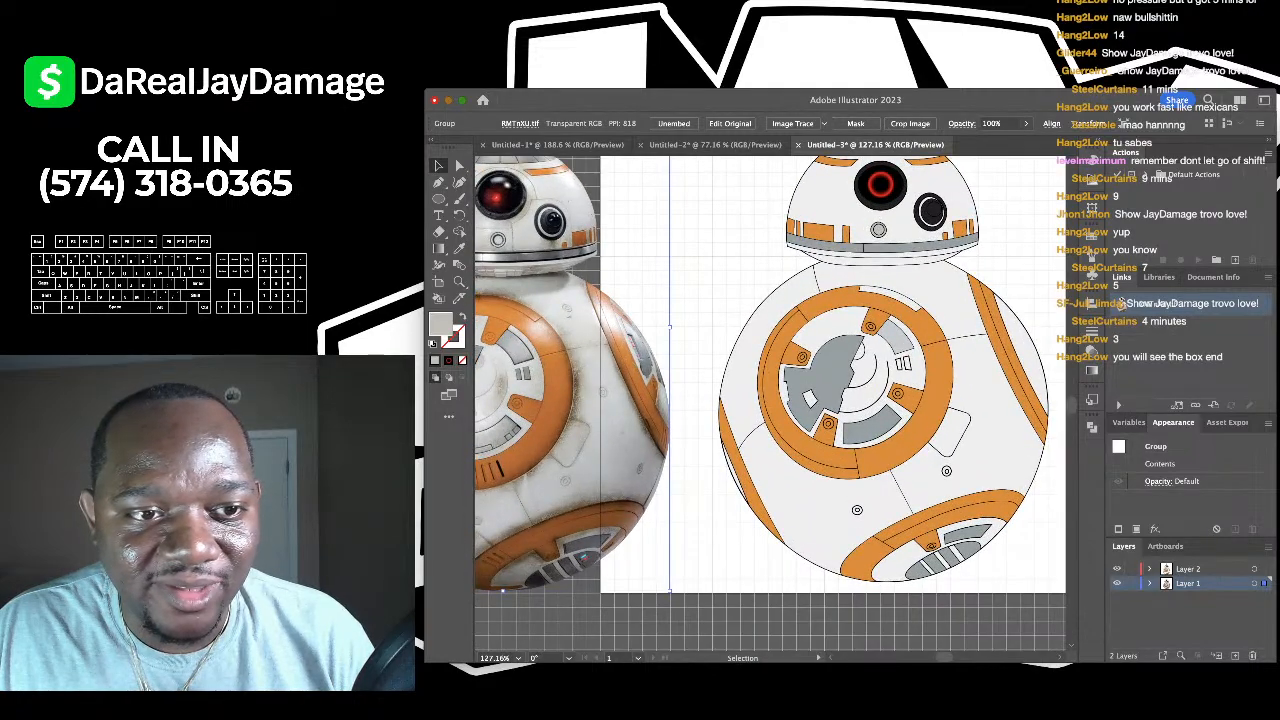
click(692, 335)
click(459, 248)
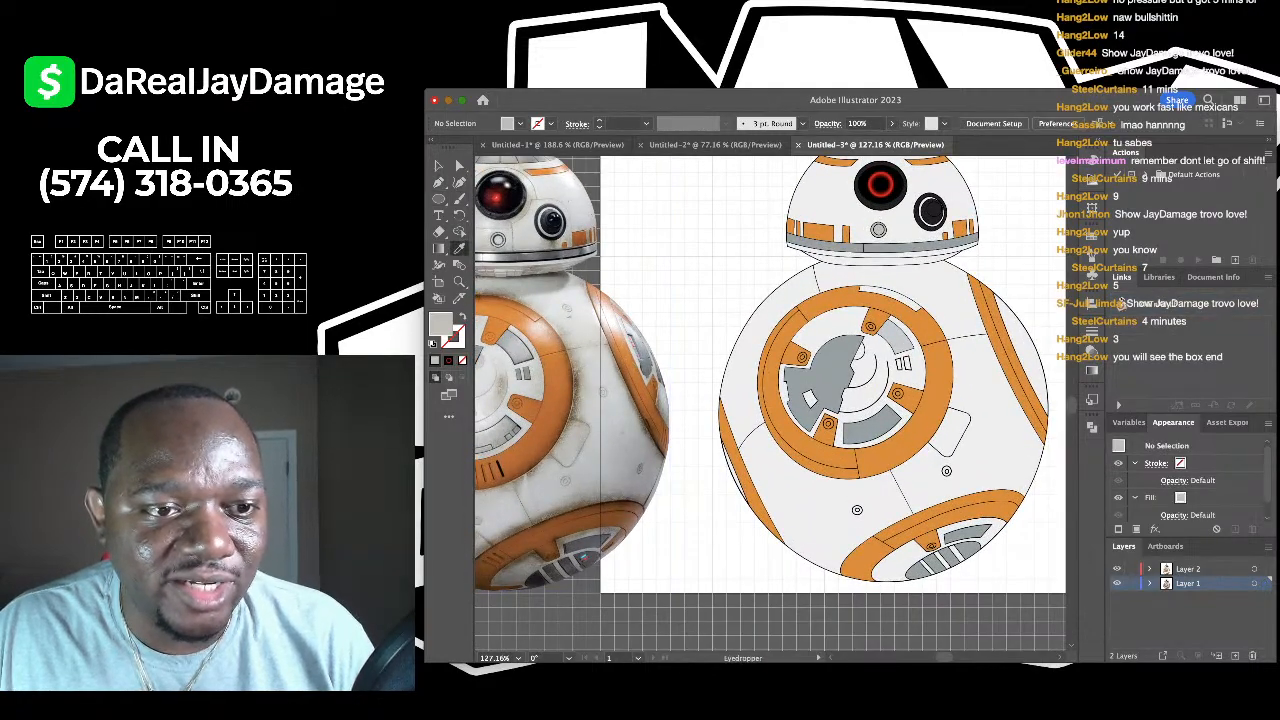
click(438, 298)
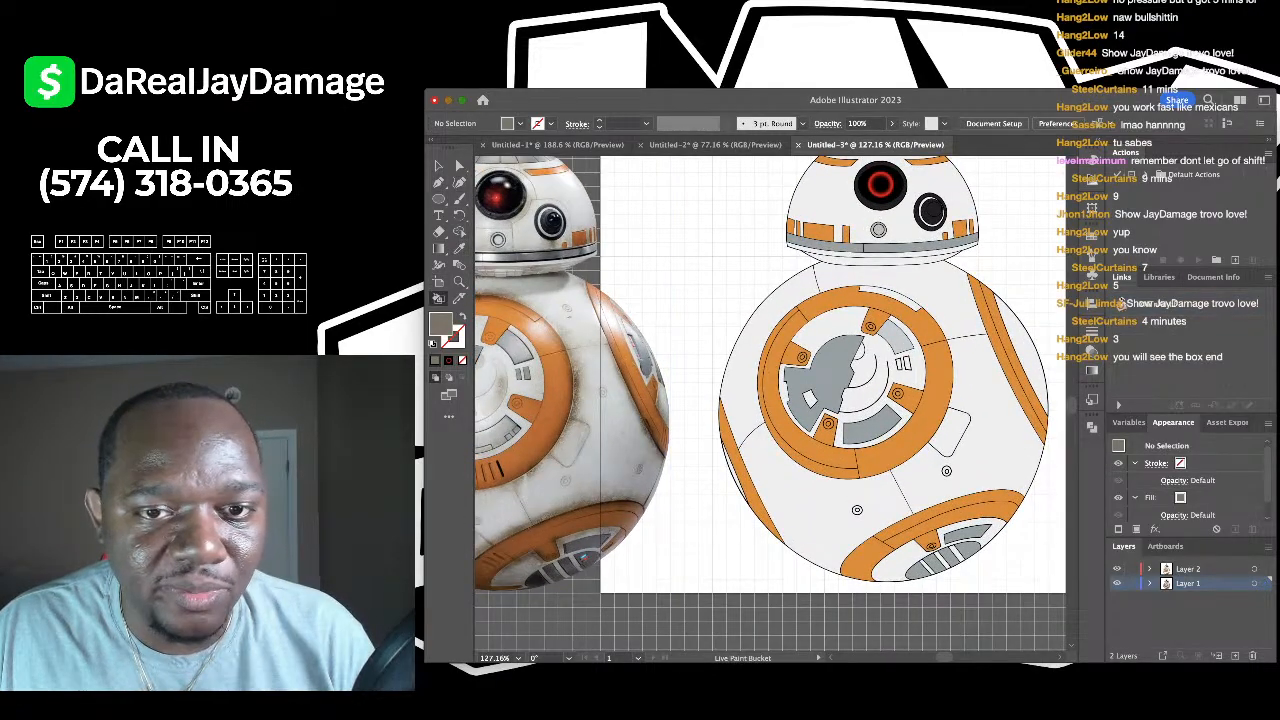
scroll(755, 261, down, 2)
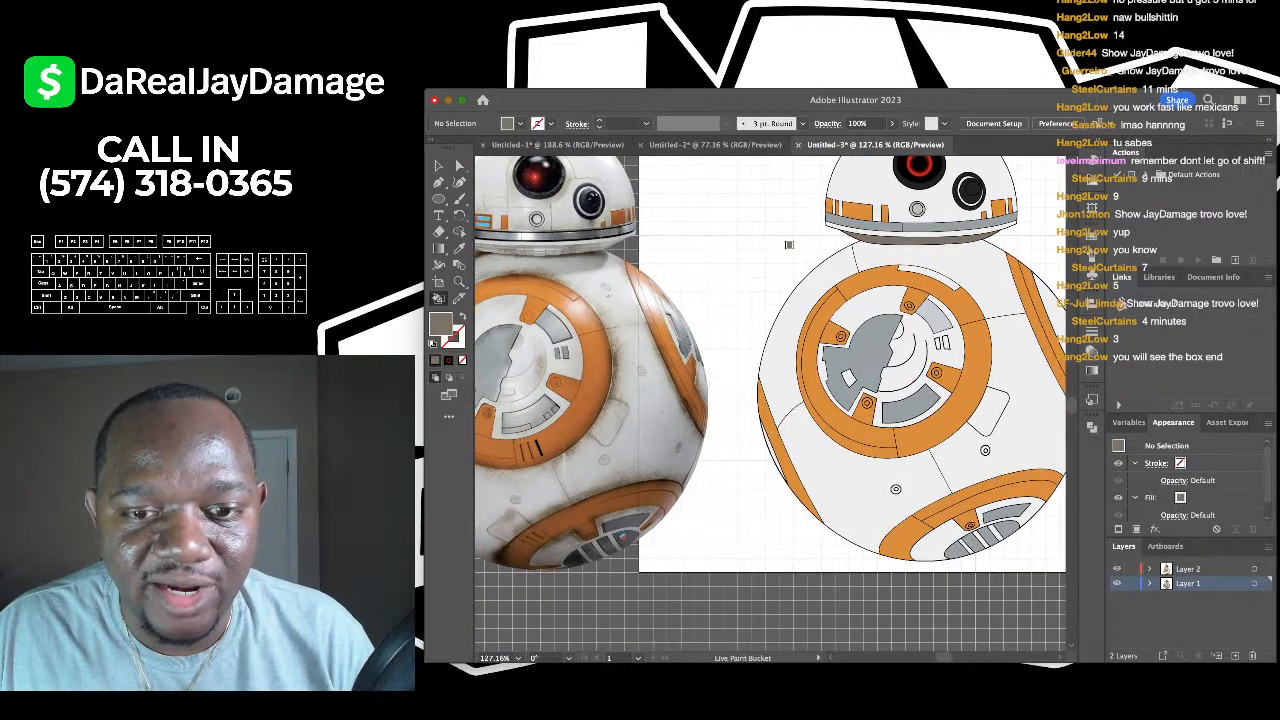
scroll(755, 261, down, 2)
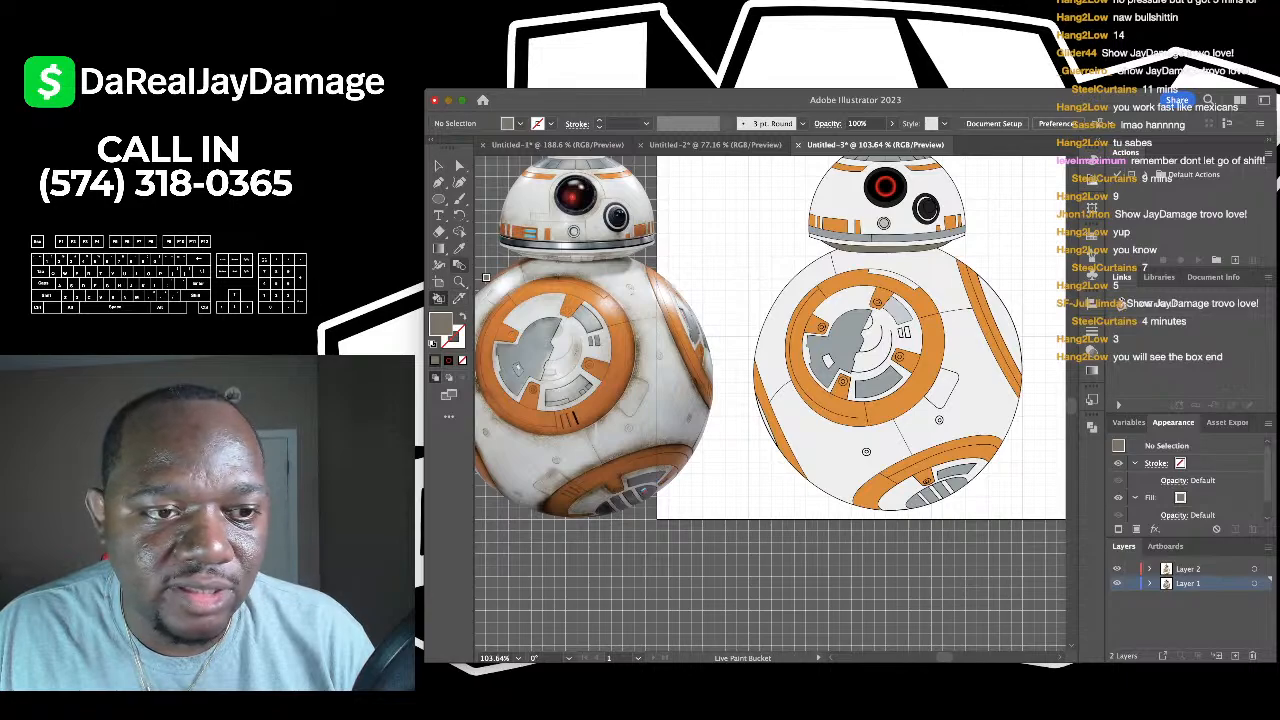
click(459, 248)
click(630, 285)
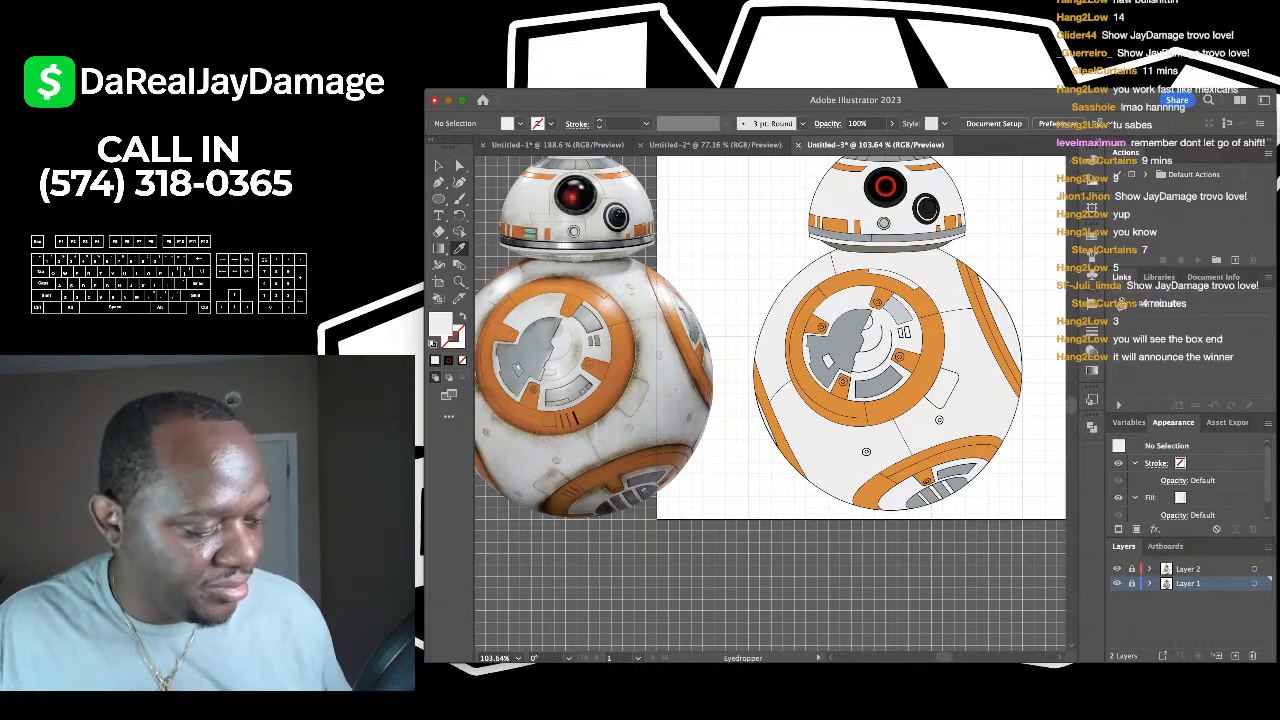
scroll(770, 406, up, 2)
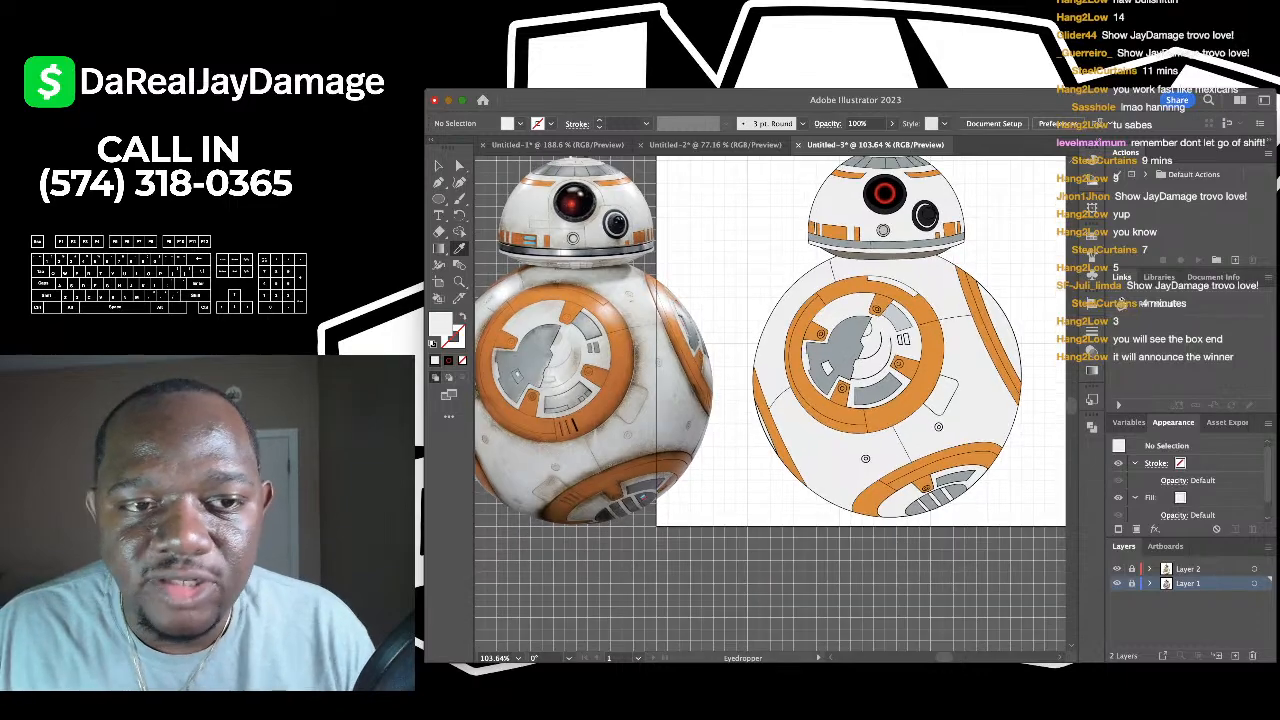
click(1188, 568)
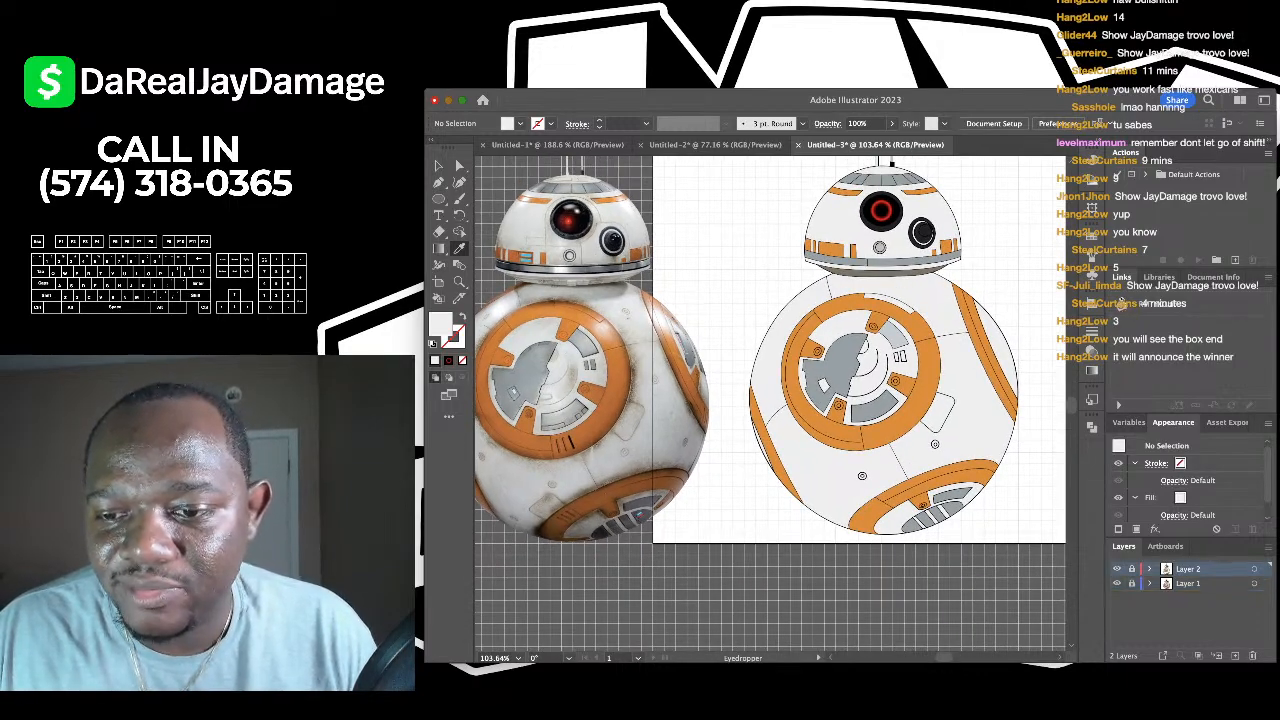
- Add a new Layer 3 and set the fill colour to black for the Curvature tool
click(1235, 656)
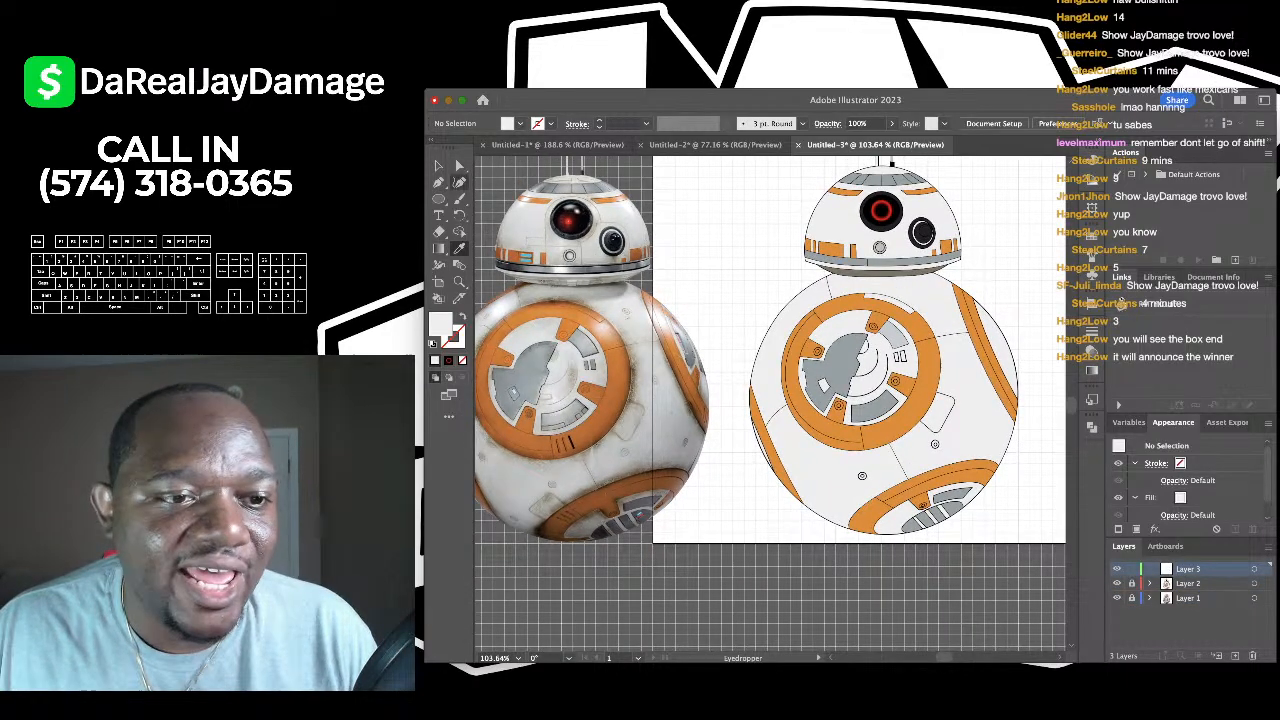
key(shift+grave)
double_click(440, 324)
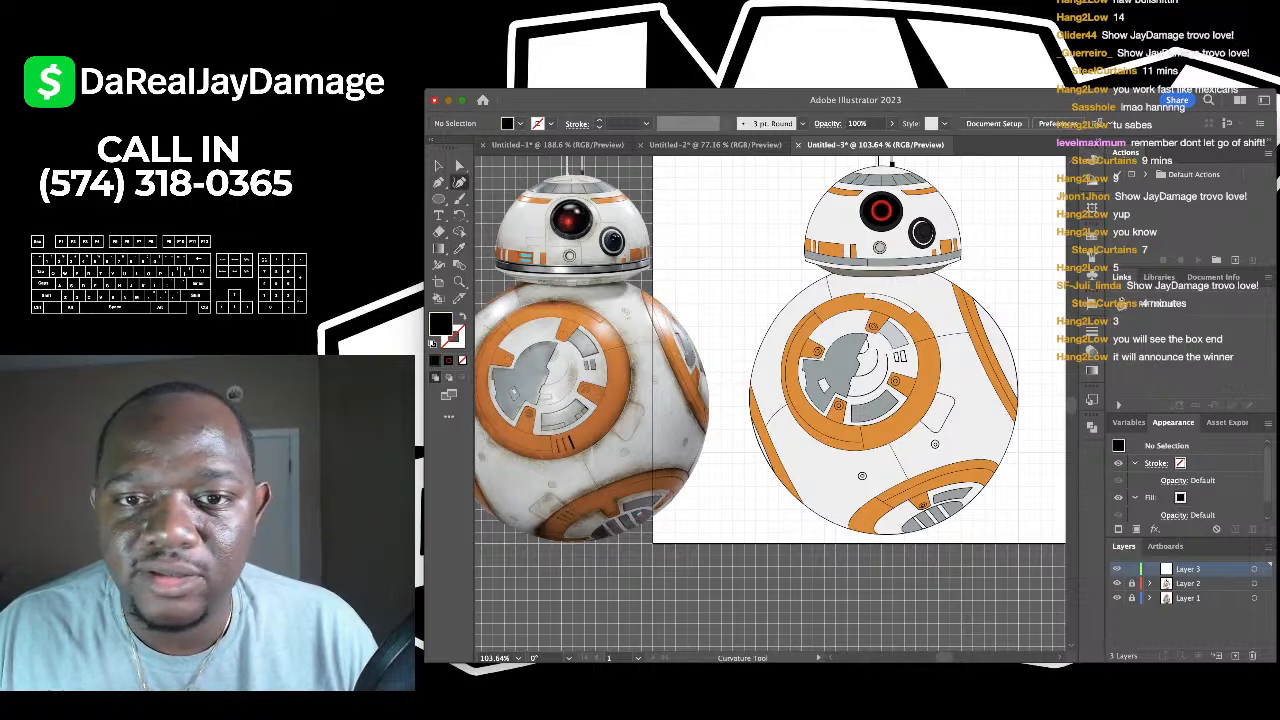
scroll(880, 260, up, 6)
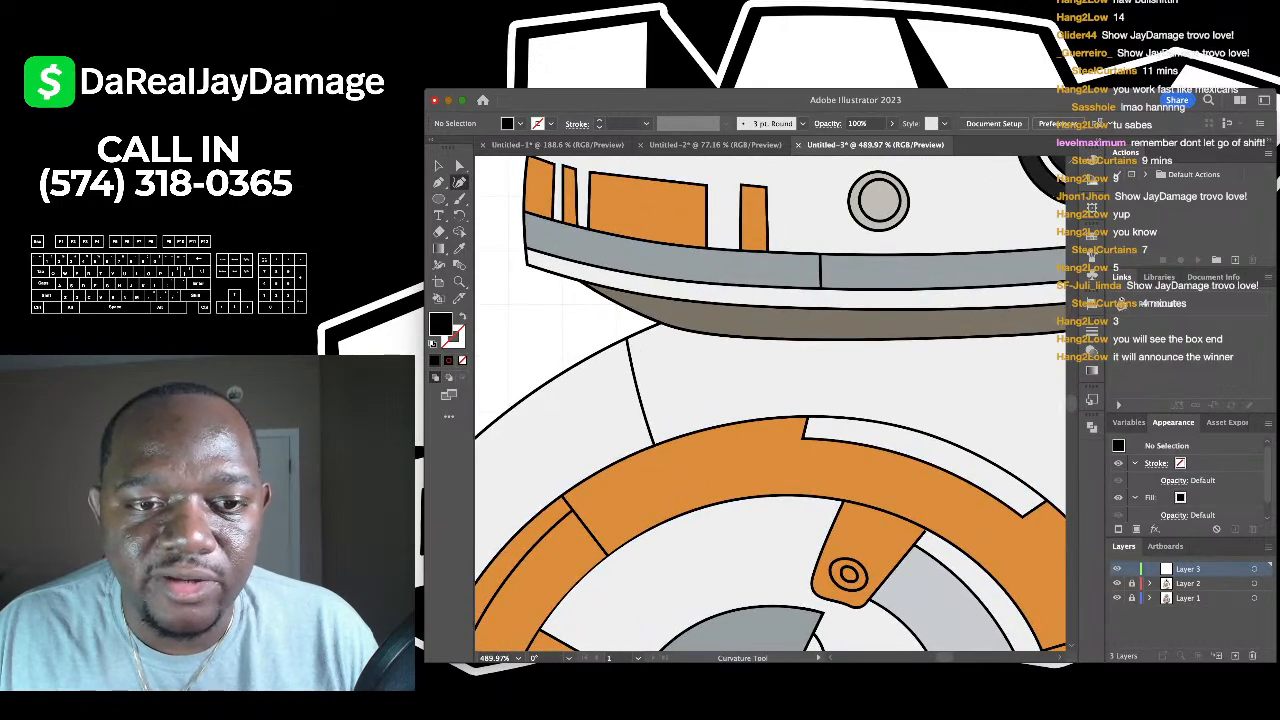
- Draw a curved black shadow shape along the brown band beneath BB-8's head
click(661, 325)
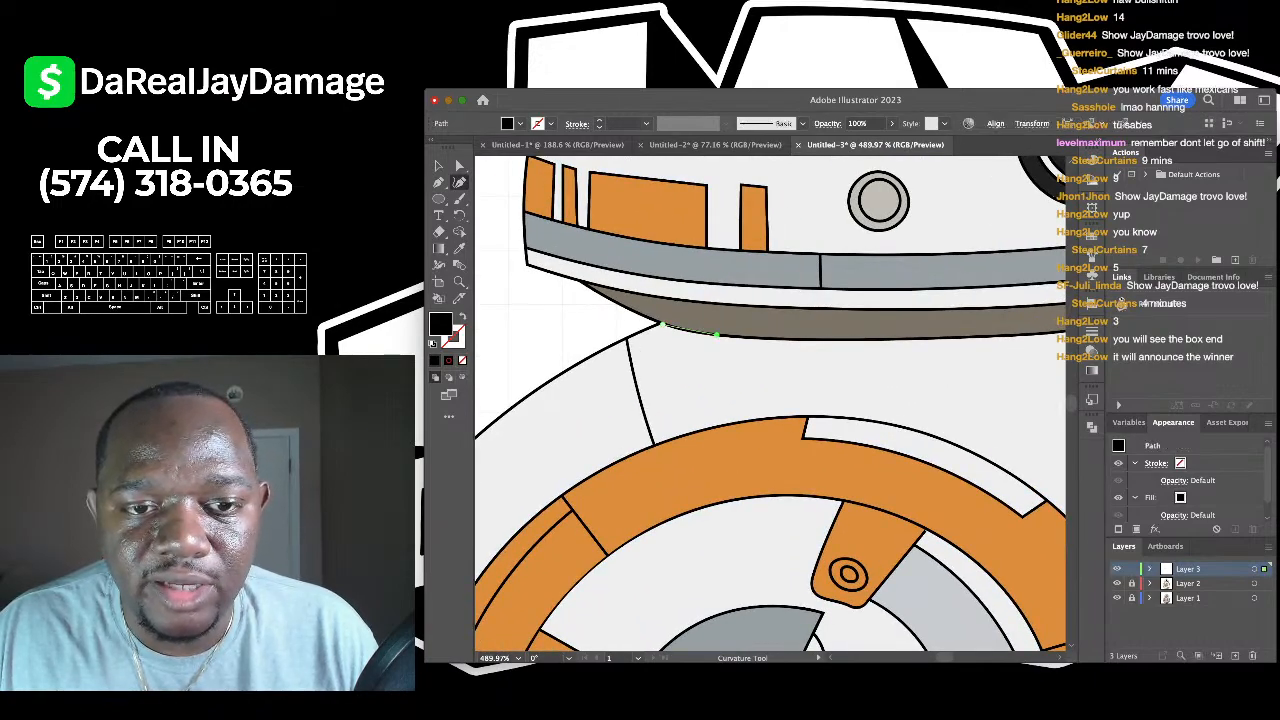
scroll(716, 334, right, 3)
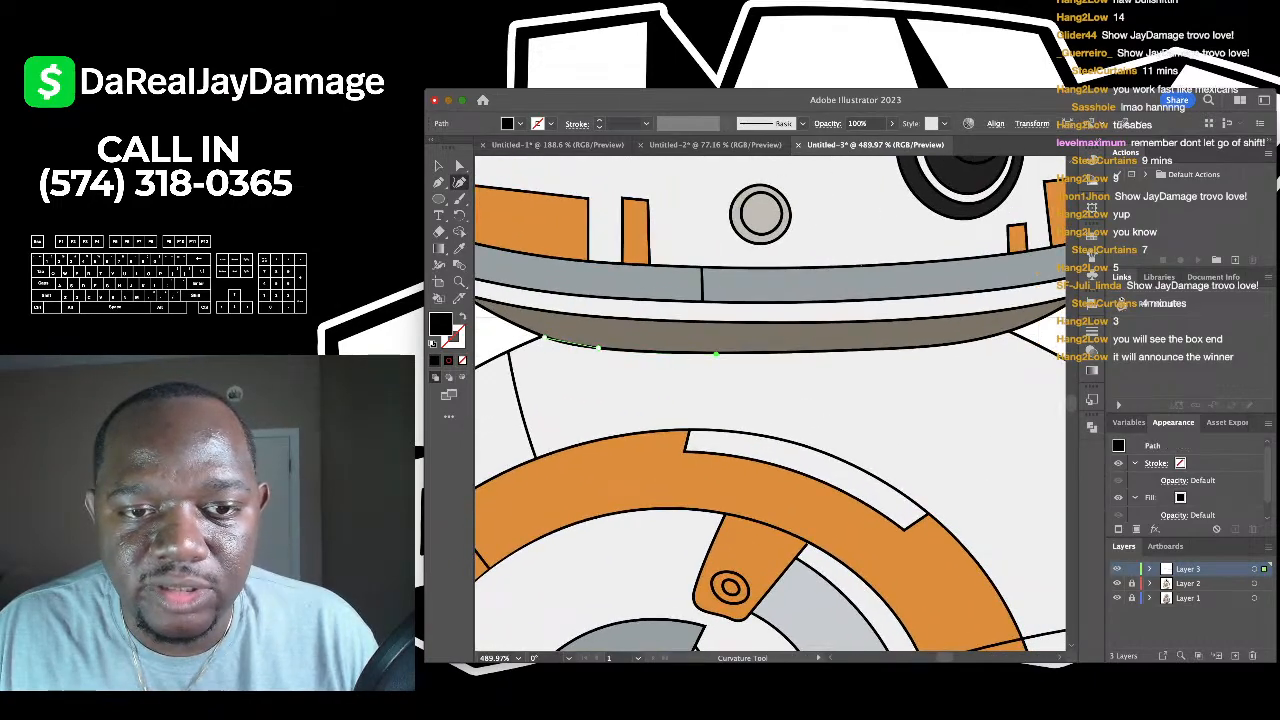
scroll(716, 334, right, 3)
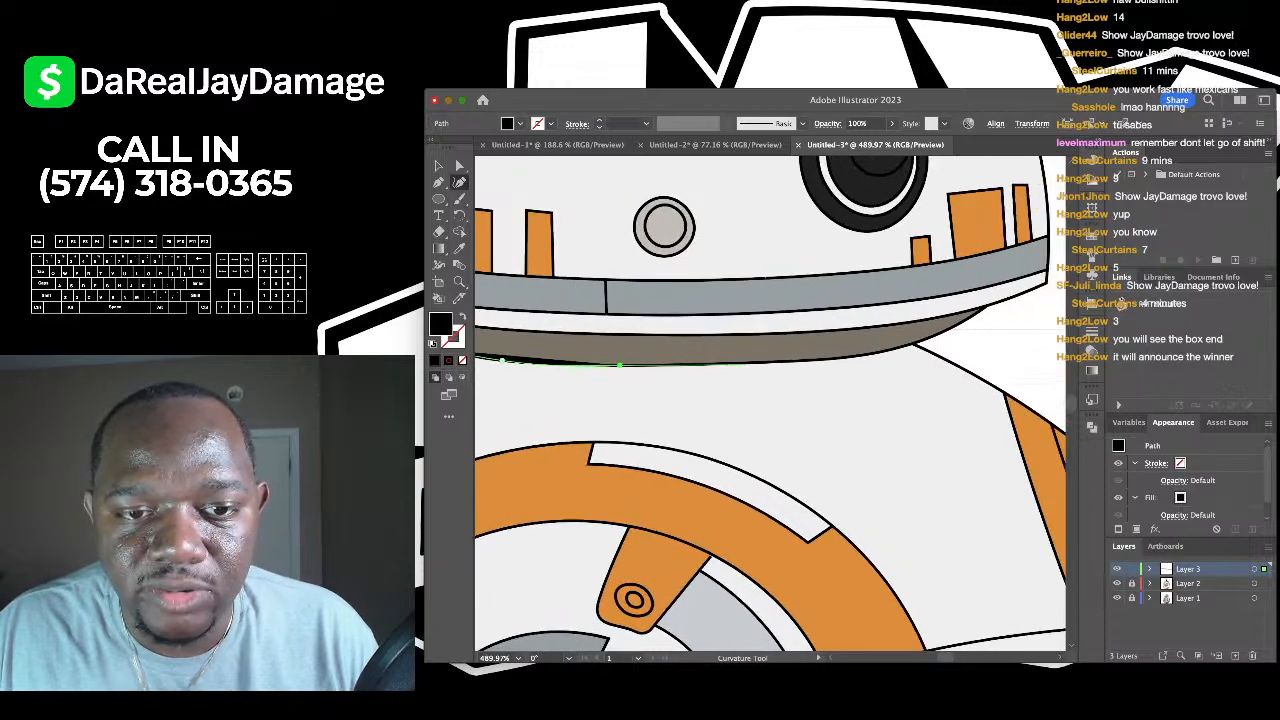
scroll(620, 366, up, 3)
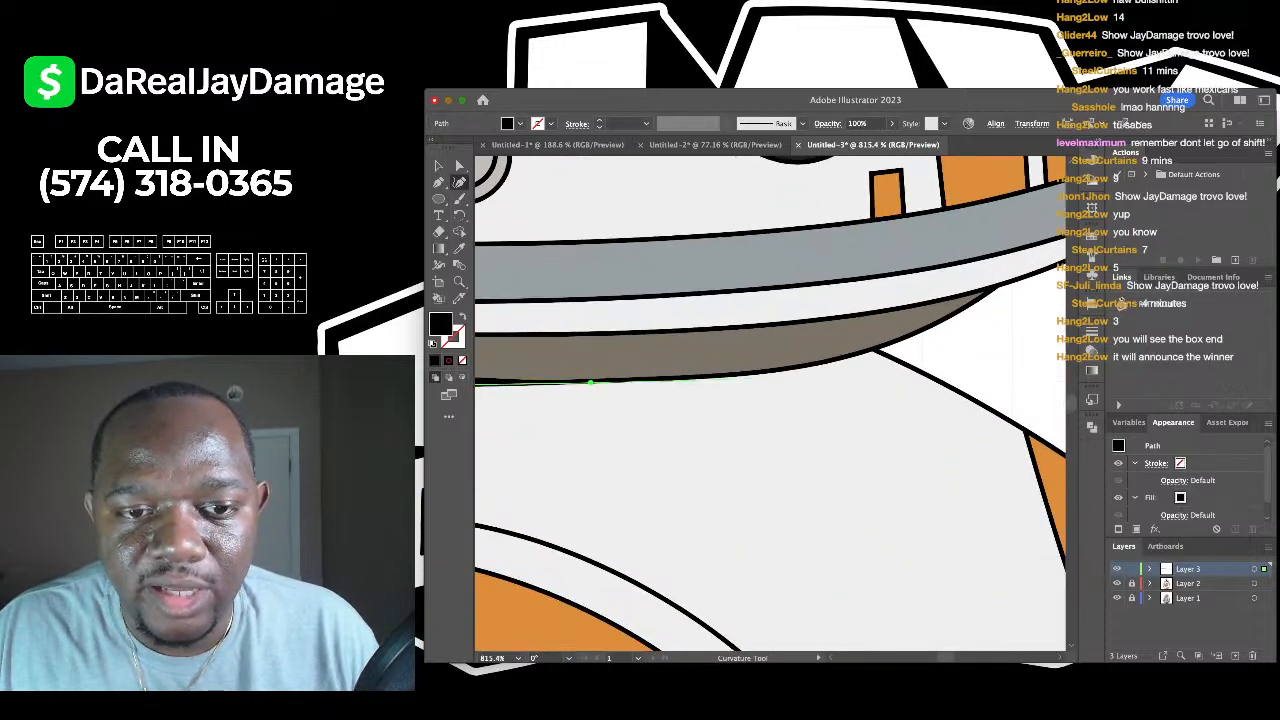
click(753, 374)
click(806, 365)
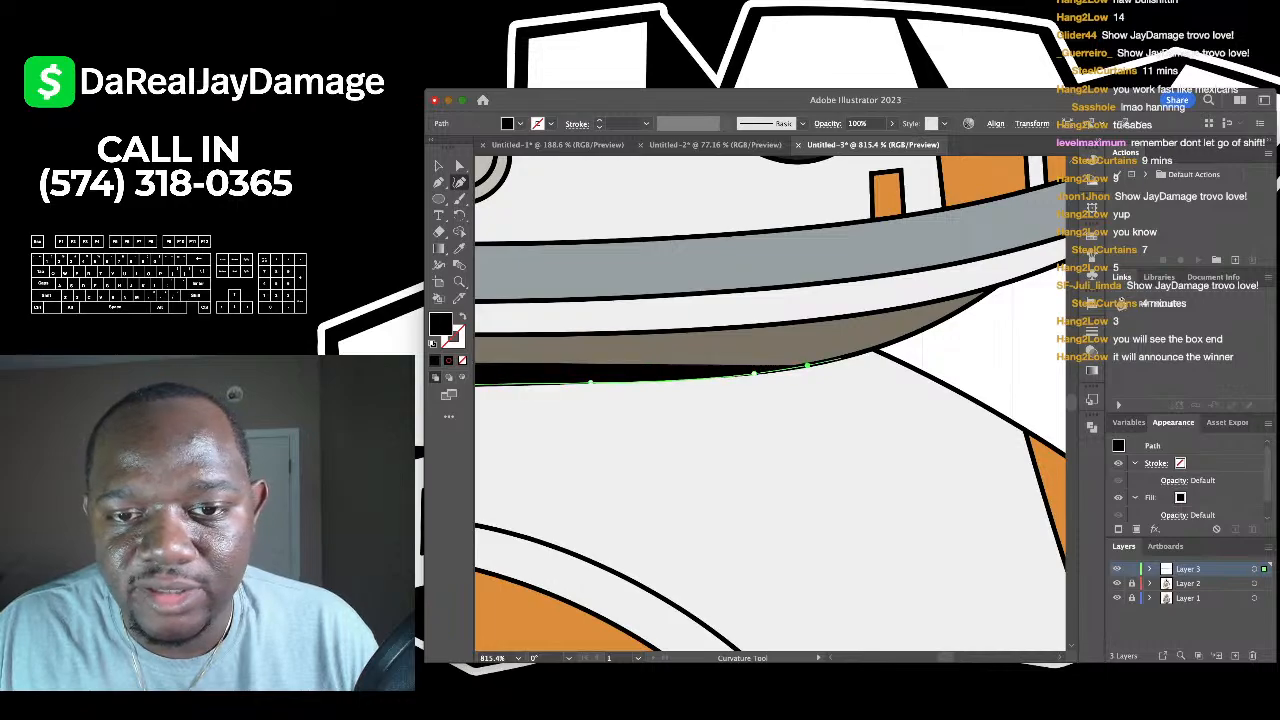
click(876, 349)
scroll(1040, 333, down, 4)
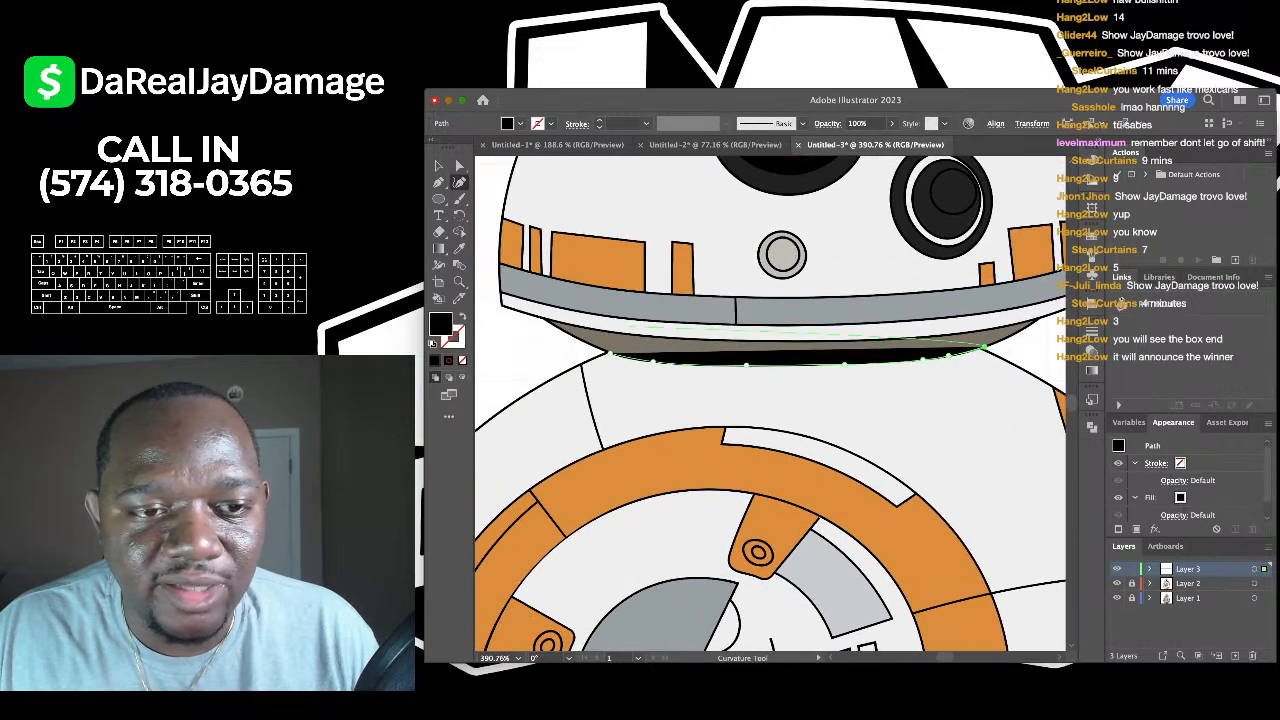
key(p)
click(983, 348)
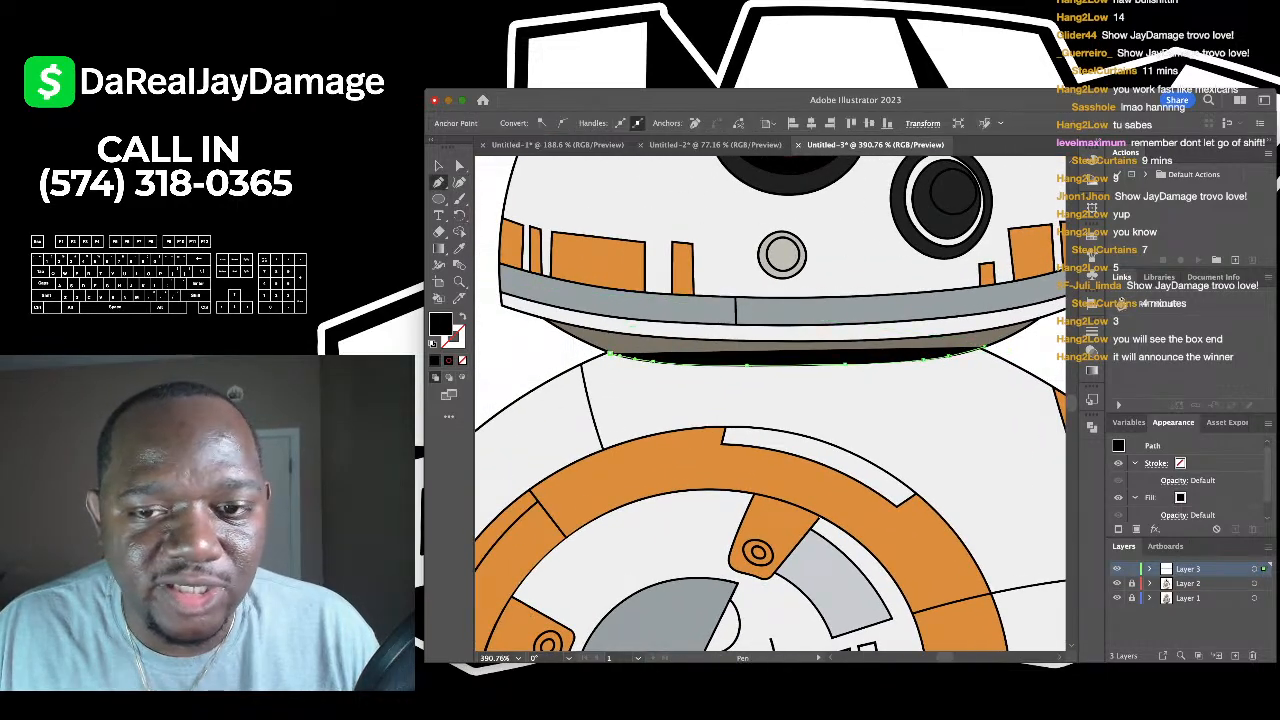
key(shift+grave)
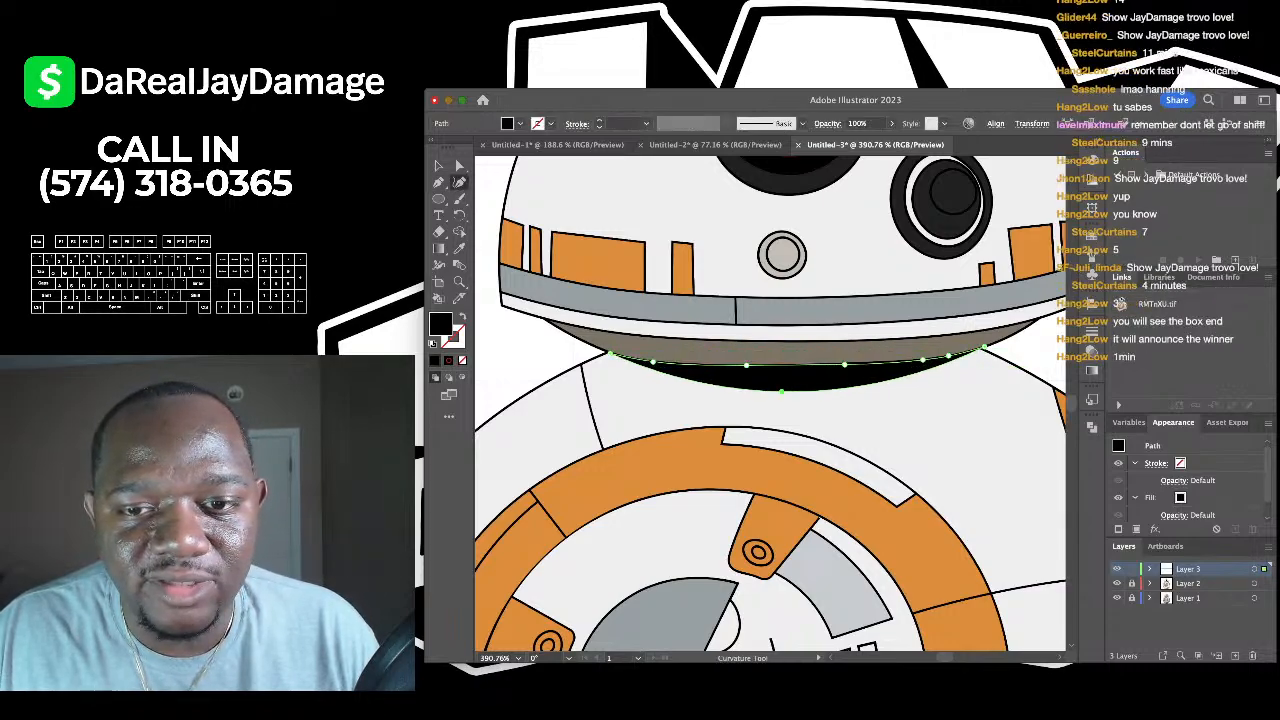
scroll(770, 400, down, 3)
- Set the neck shadow's opacity to 40% and deselect it
click(866, 123)
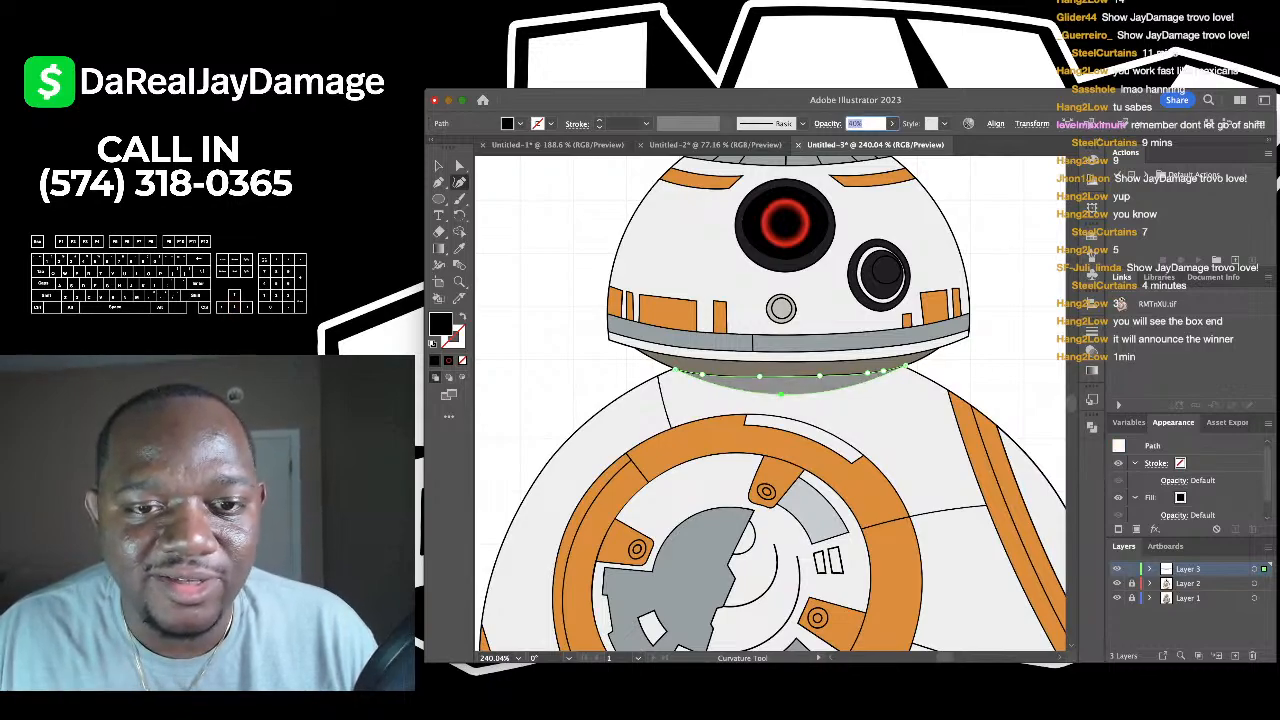
text(40)
key(Return)
key(v)
key(super+shift+a)
- Lower the neck shadow shape's opacity from 40% to 30%, then deselect it
scroll(770, 400, down, 5)
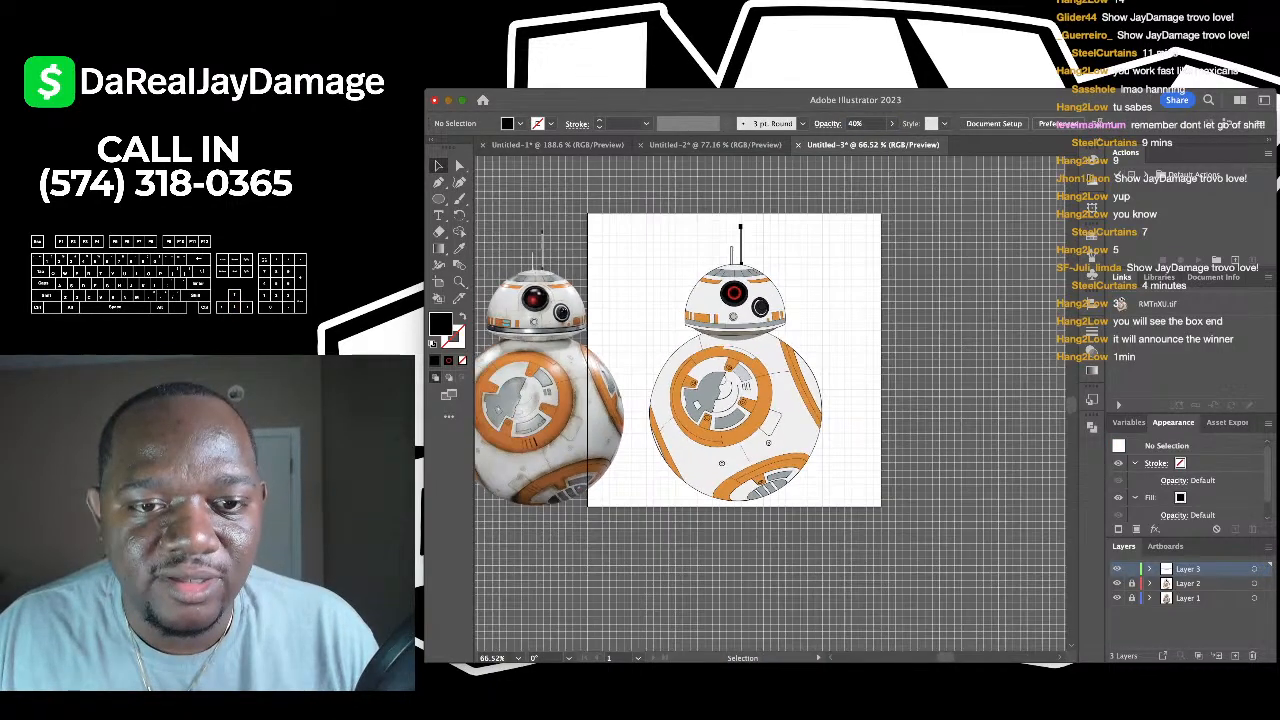
scroll(647, 359, up, 1)
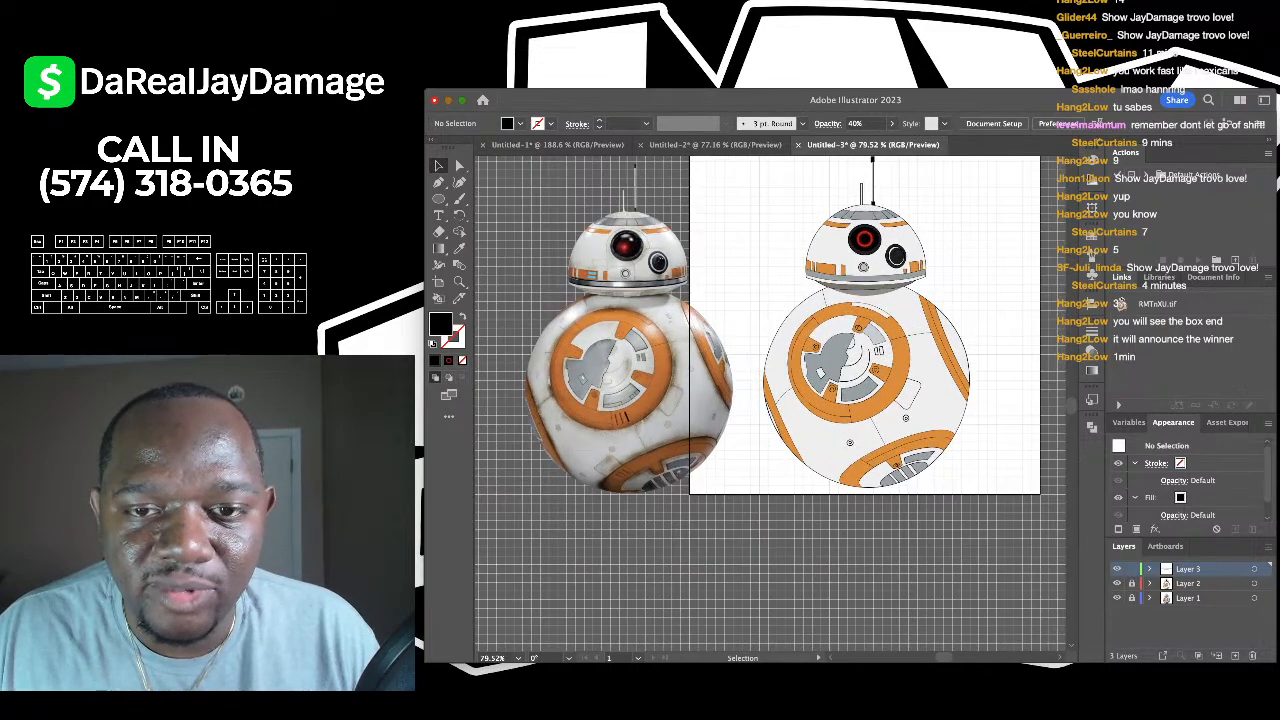
key(super+z)
key(shift+grave)
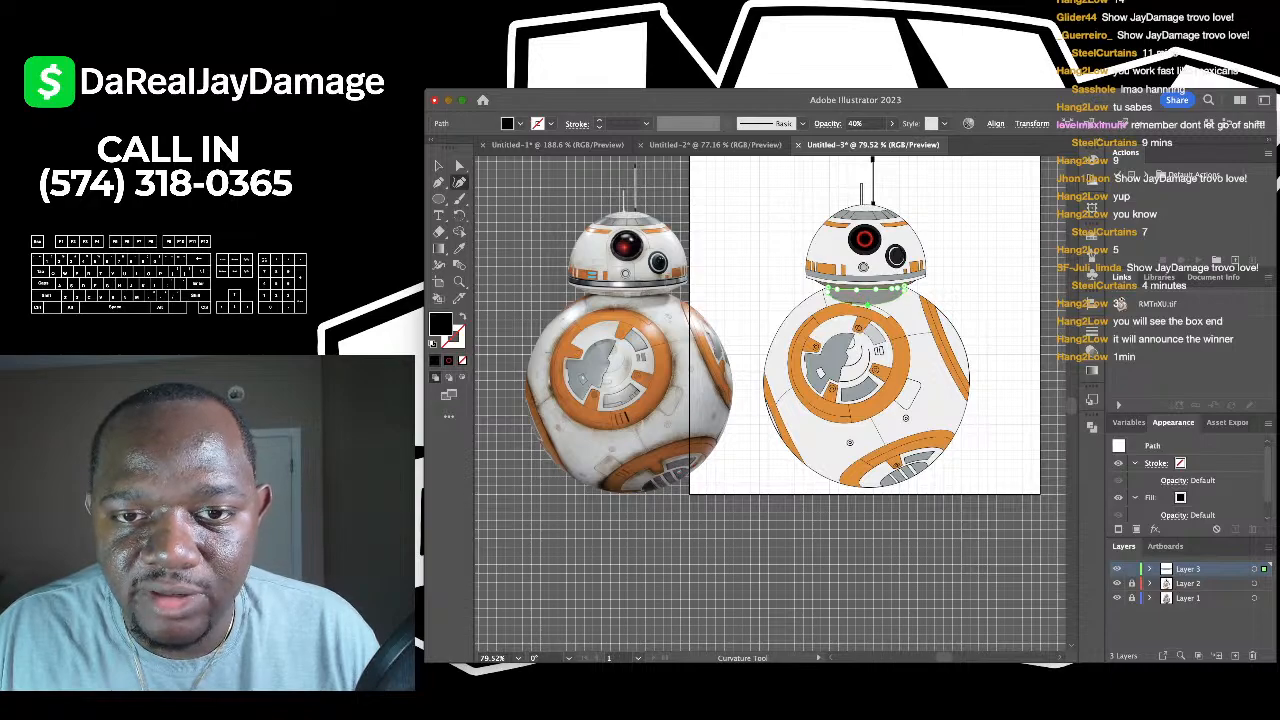
click(857, 124)
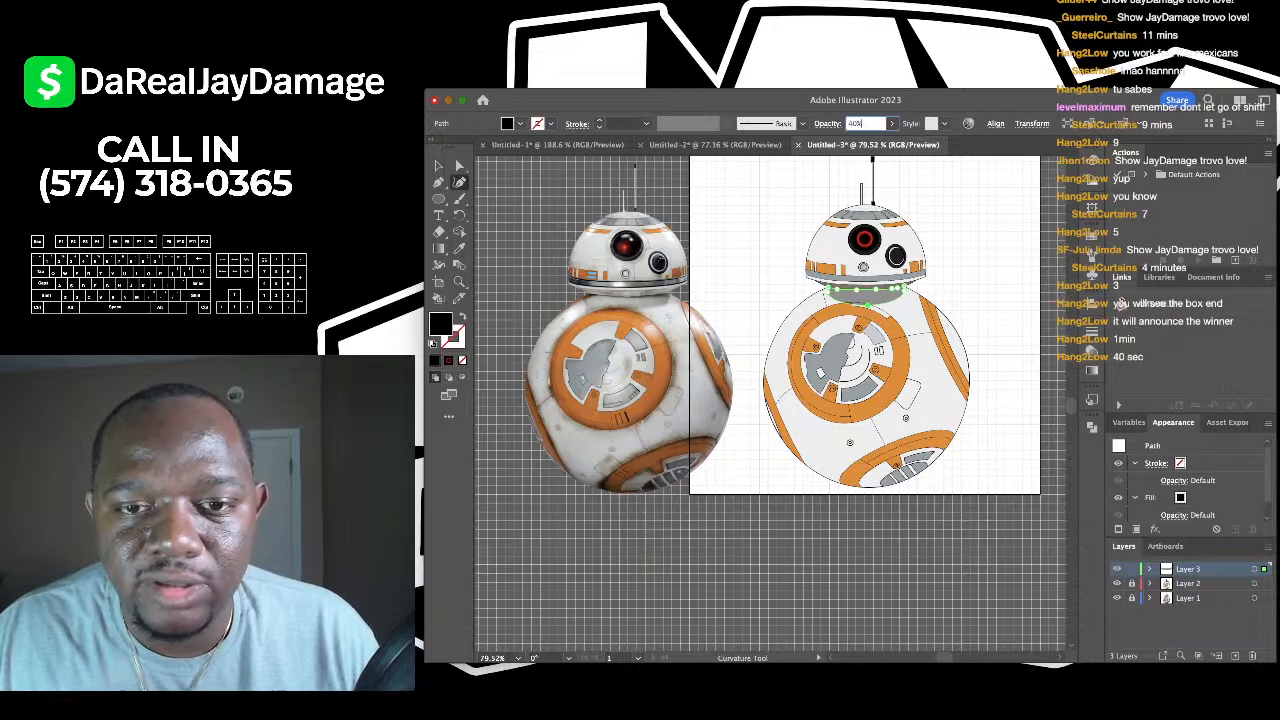
key(shift+Down)
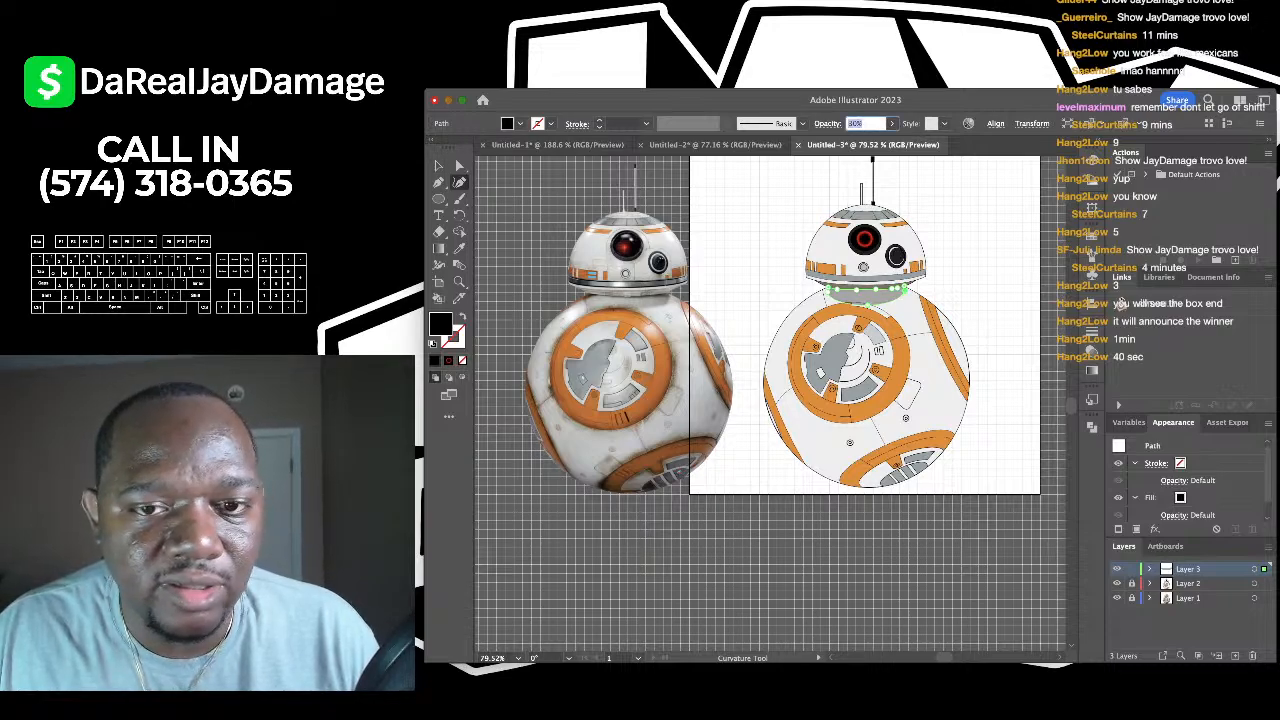
click(438, 166)
click(740, 220)
scroll(777, 197, down, 2)
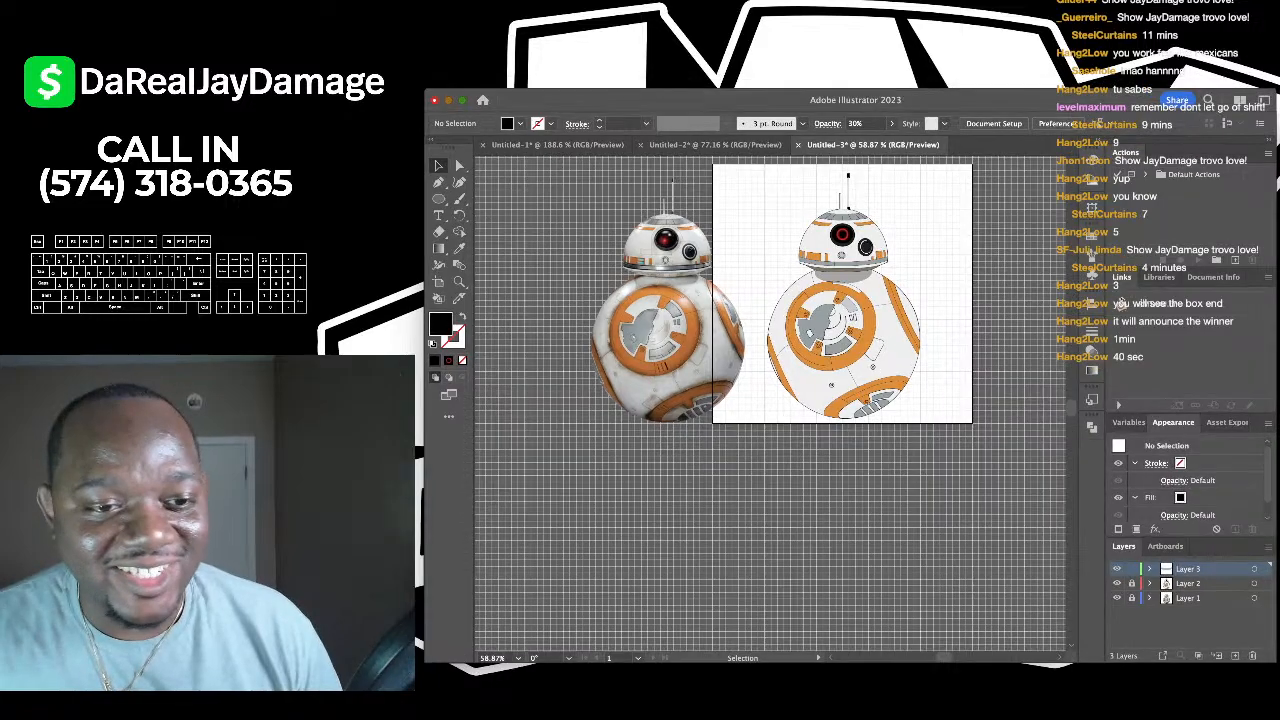
- Draw a closed black shape spanning the bottom edge of BB-8's body
scroll(864, 548, up, 5)
scroll(864, 548, up, 3)
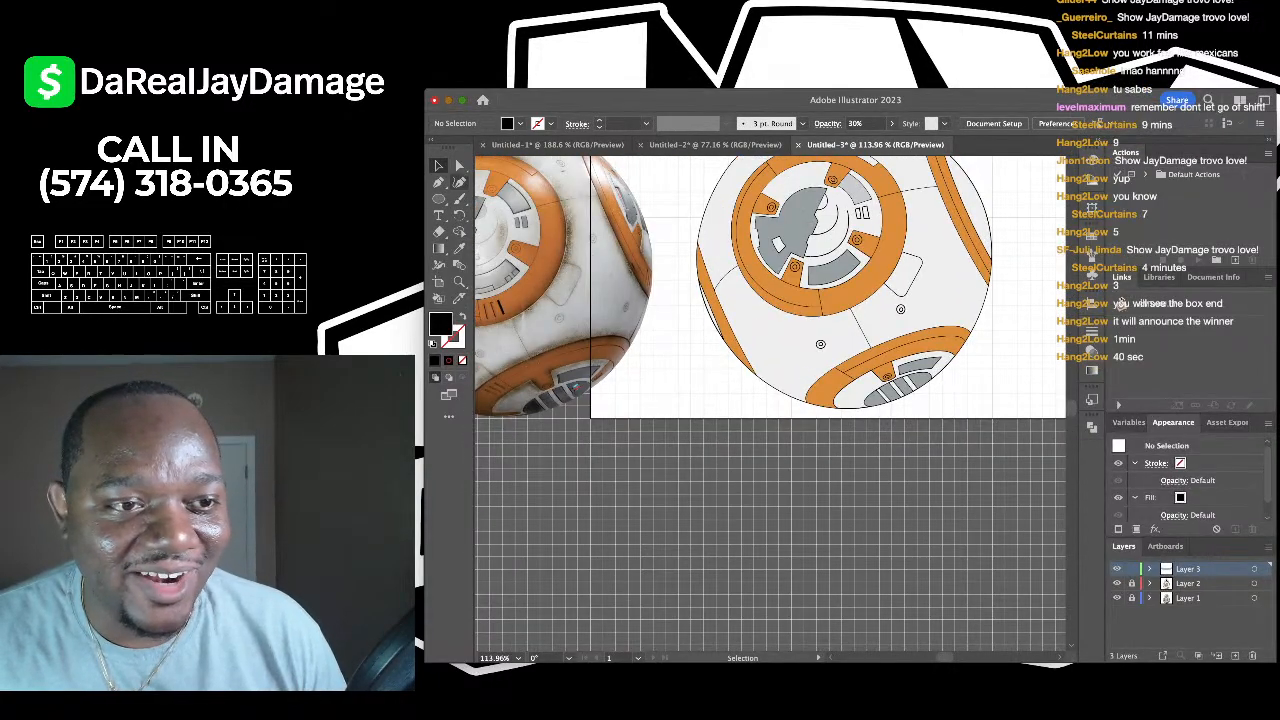
key(shift+grave)
scroll(931, 293, up, 3)
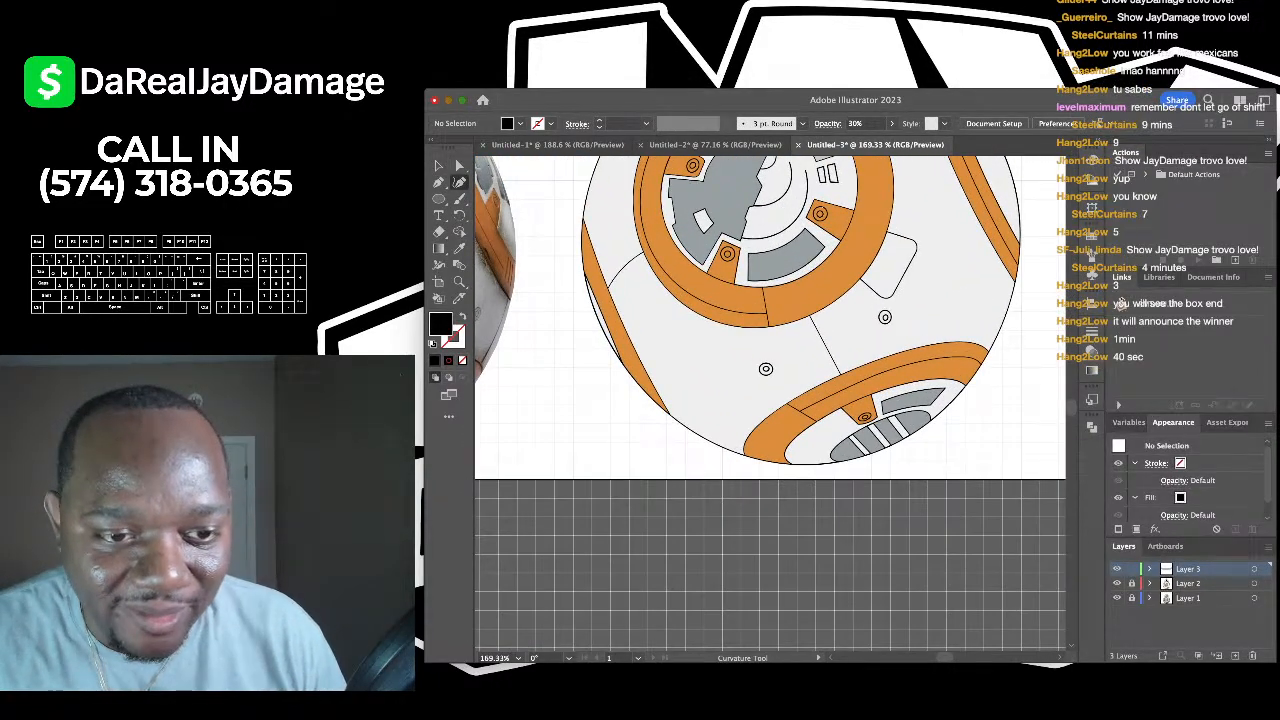
click(630, 373)
scroll(842, 461, up, 4)
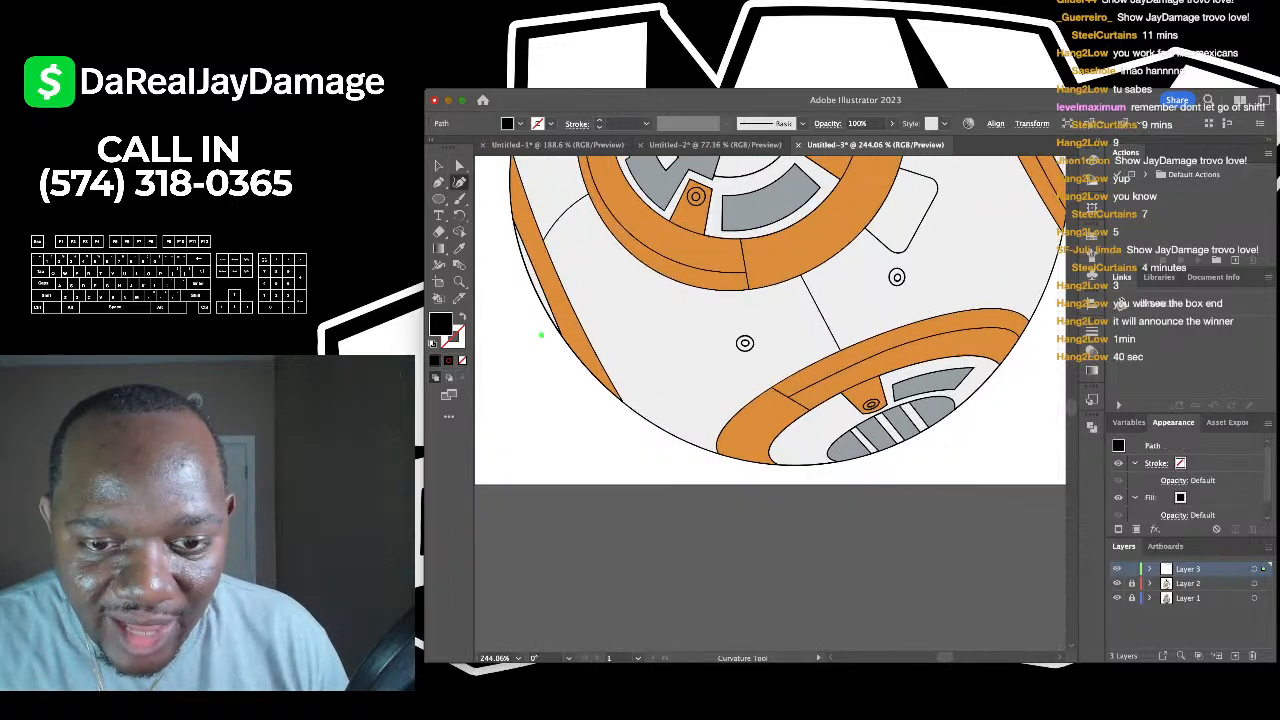
scroll(643, 582, down, 4)
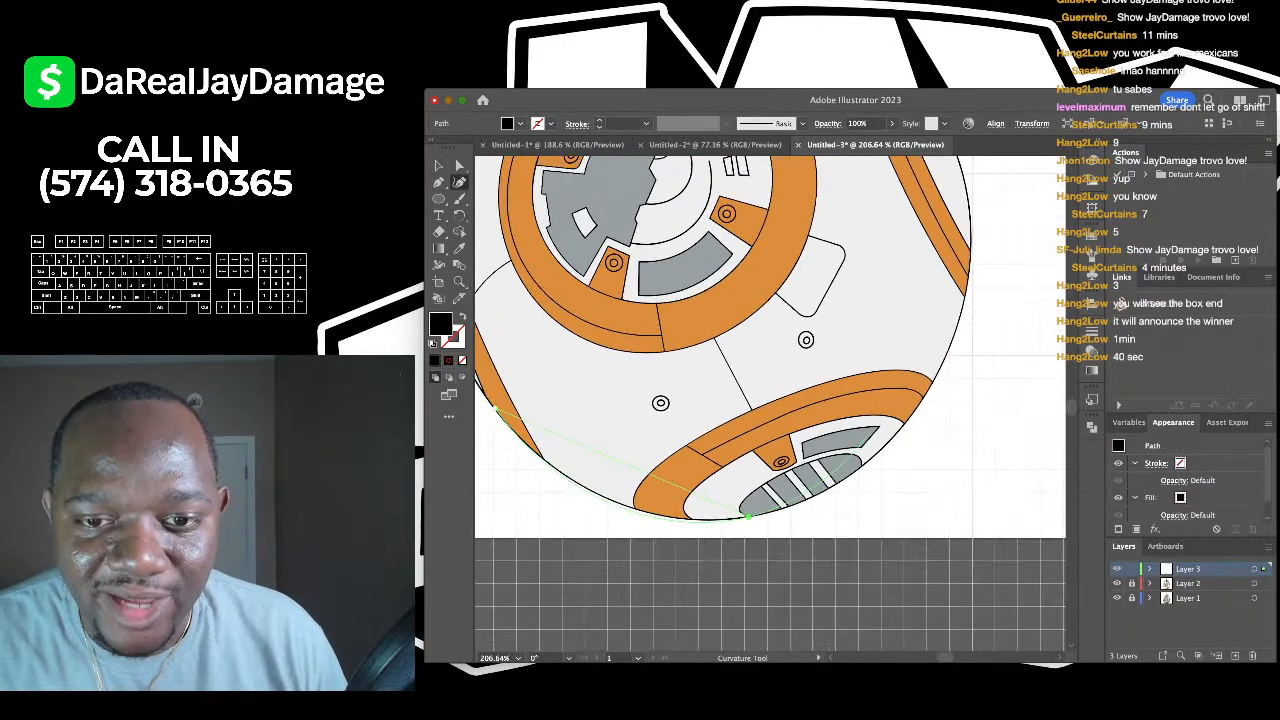
click(497, 410)
click(942, 360)
scroll(945, 358, down, 2)
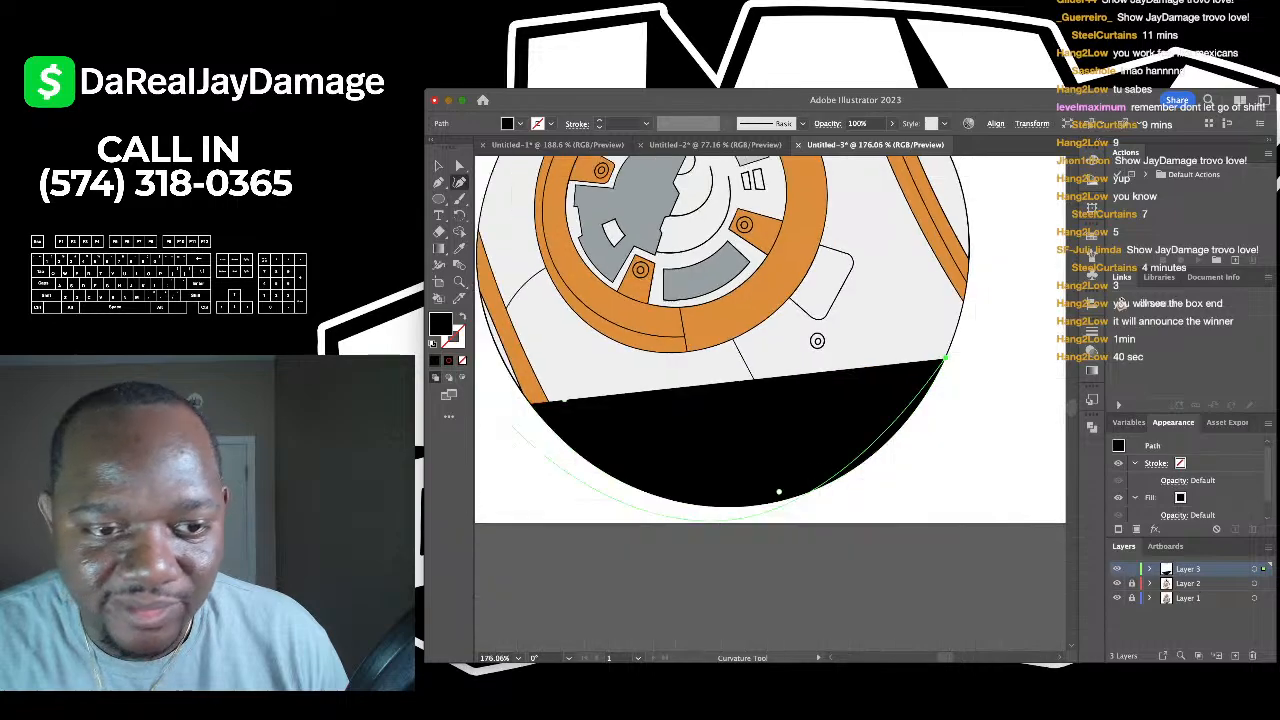
- Bend the shape's top edge downward to form a crescent shadow
key(p)
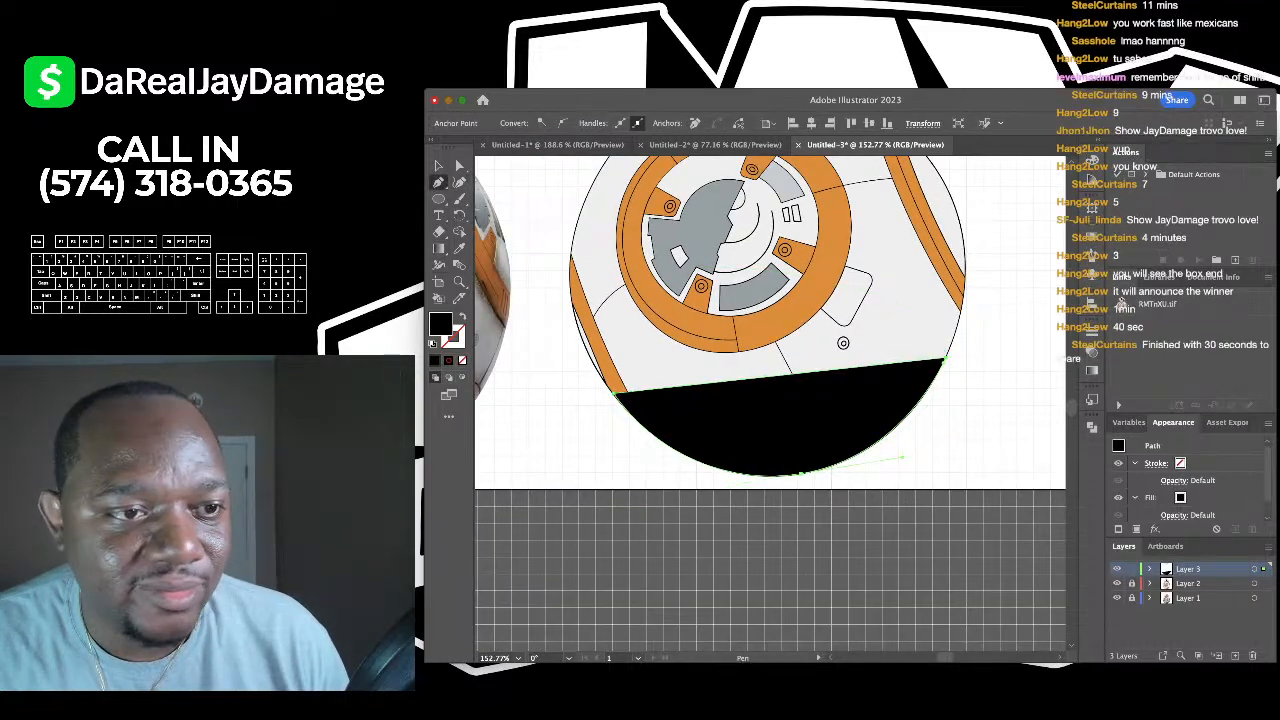
click(459, 182)
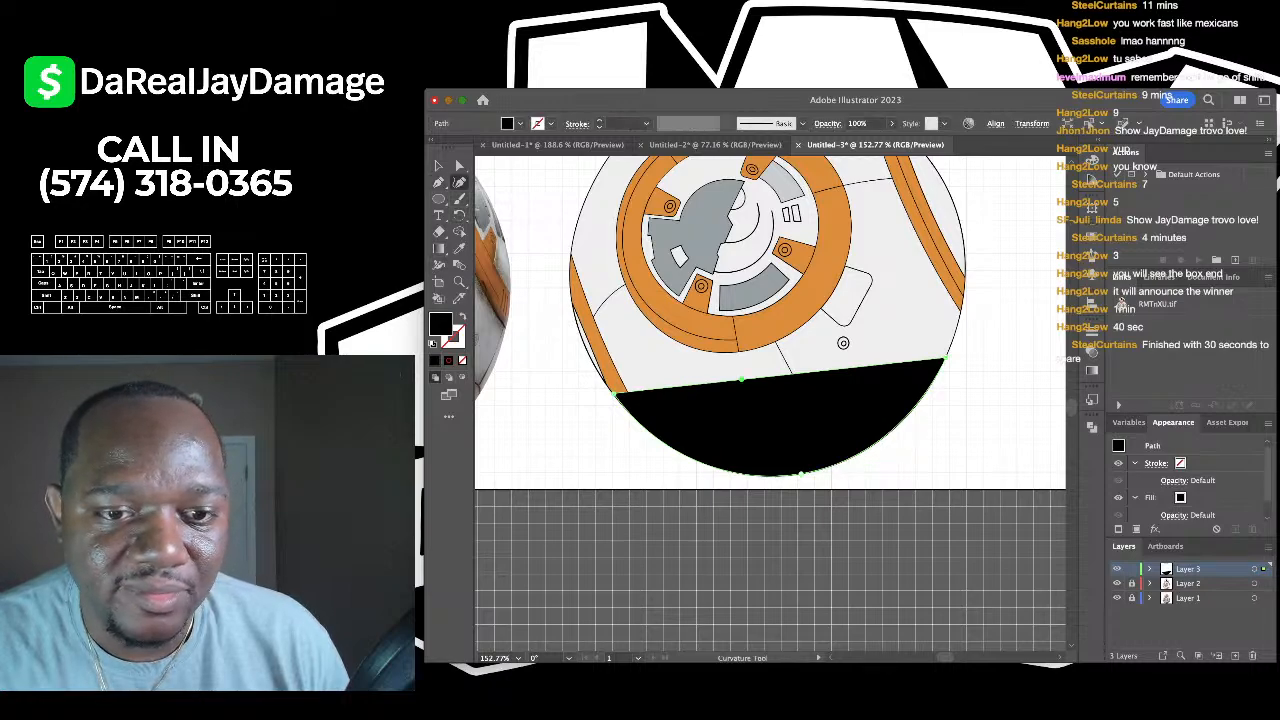
drag(741, 378, 741, 452)
scroll(843, 420, down, 3)
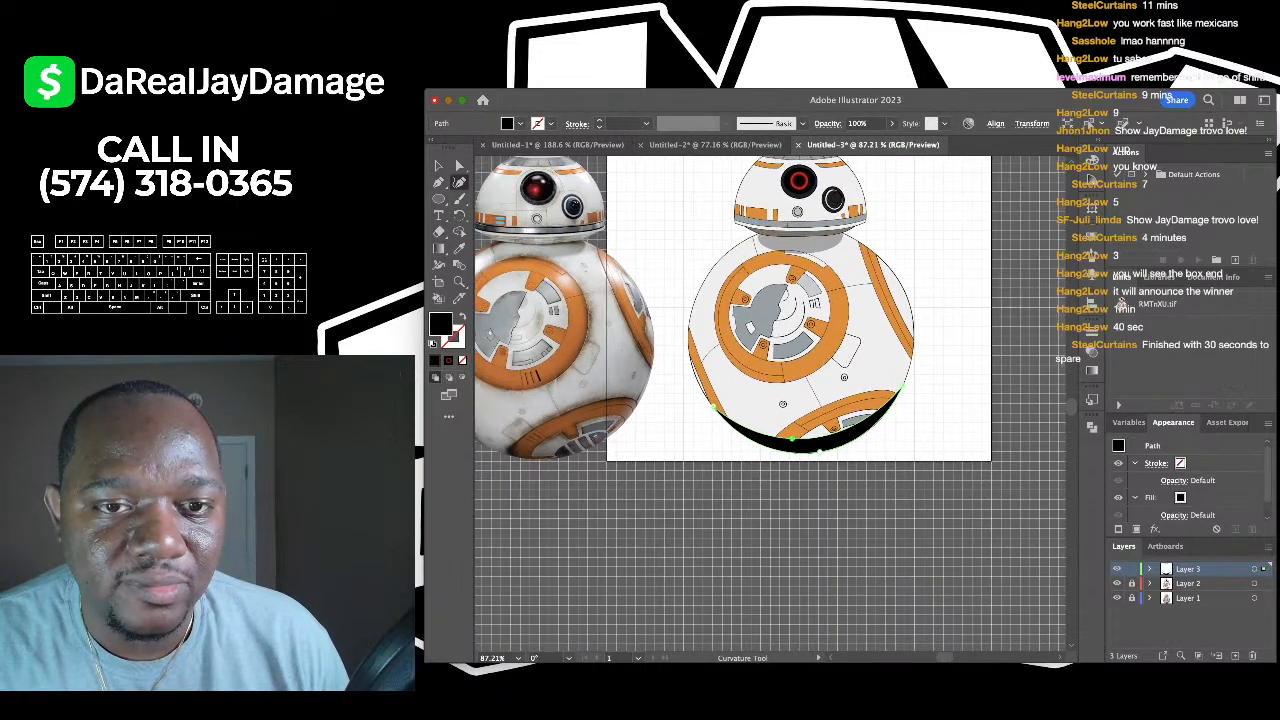
- Give the crescent shadow the same 30% opacity as the neck shadow and deselect it
key(i)
key(3)
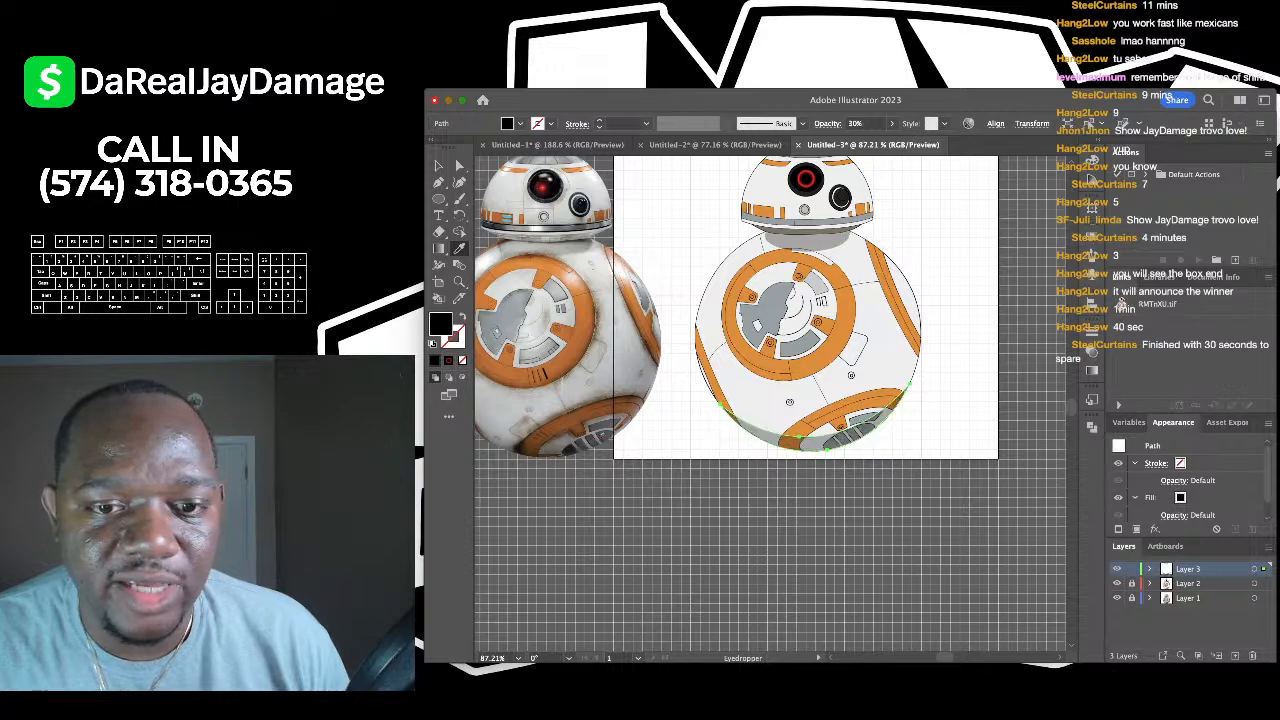
key(v)
key(ctrl+shift+a)
scroll(990, 305, down, 2)
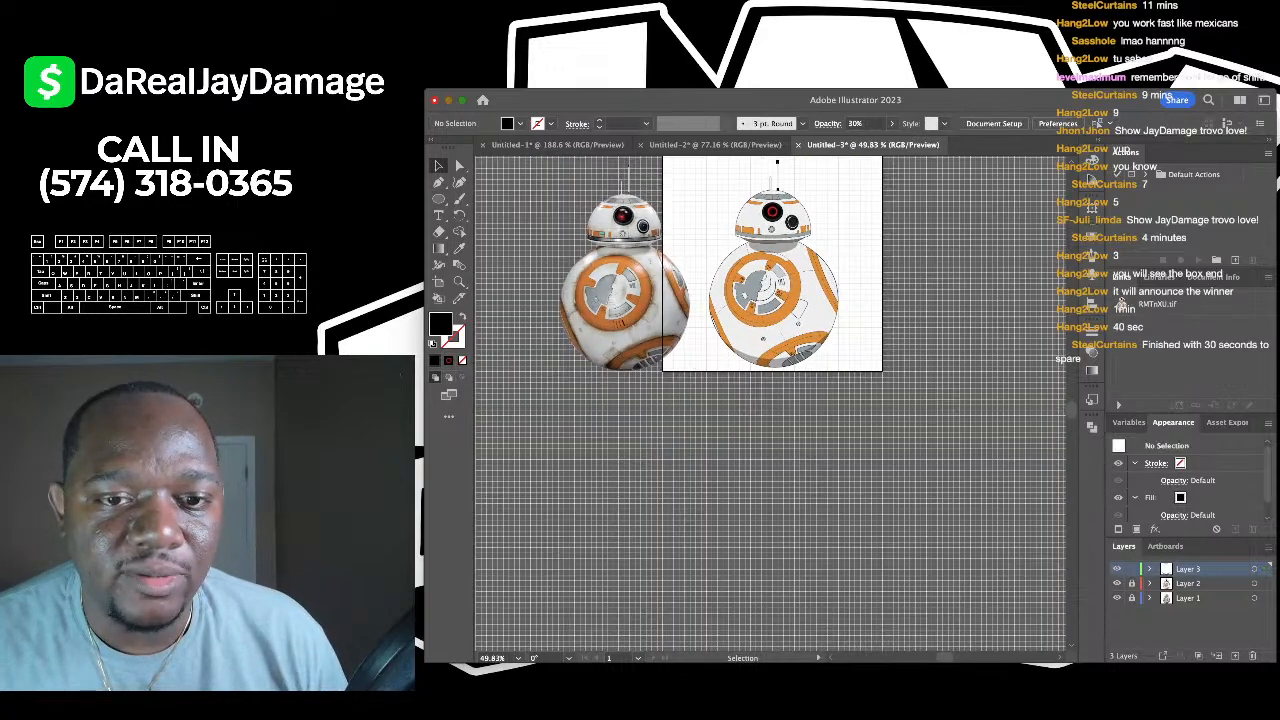
key(ctrl+apostrophe)
scroll(730, 246, up, 2)
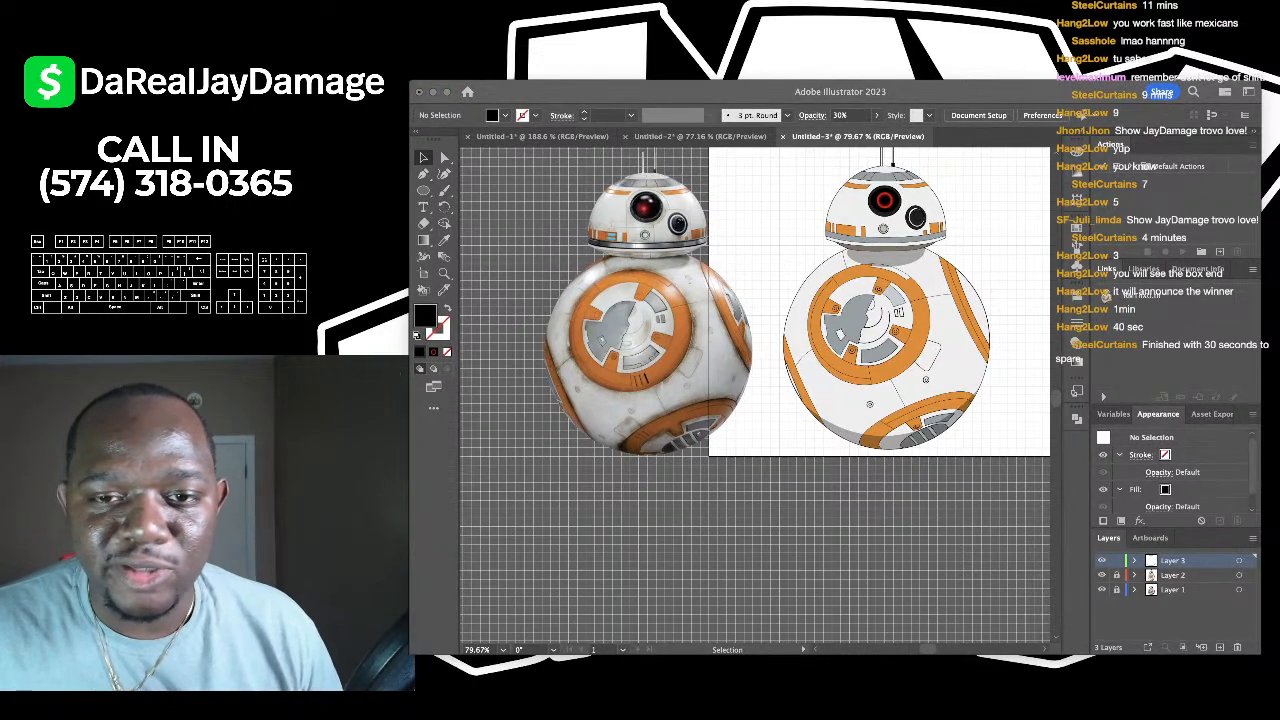
scroll(1045, 140, up, 3)
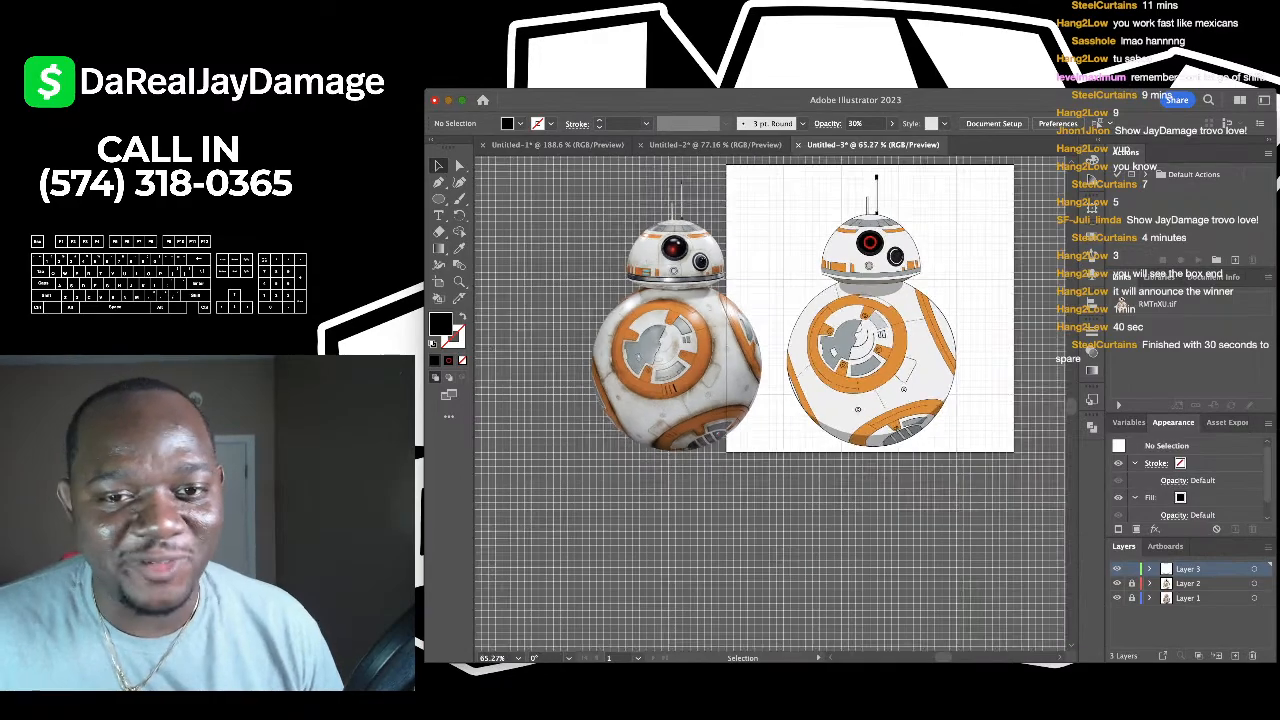
scroll(770, 400, down, 2)
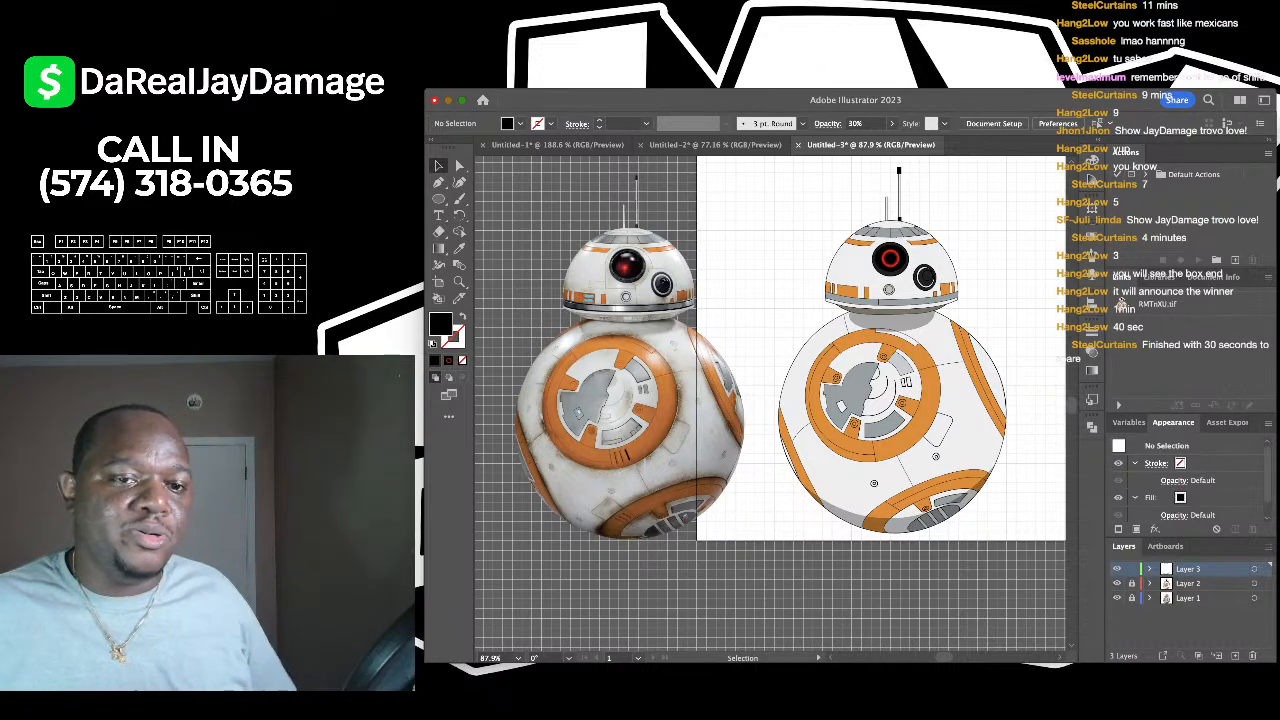
scroll(655, 357, up, 5)
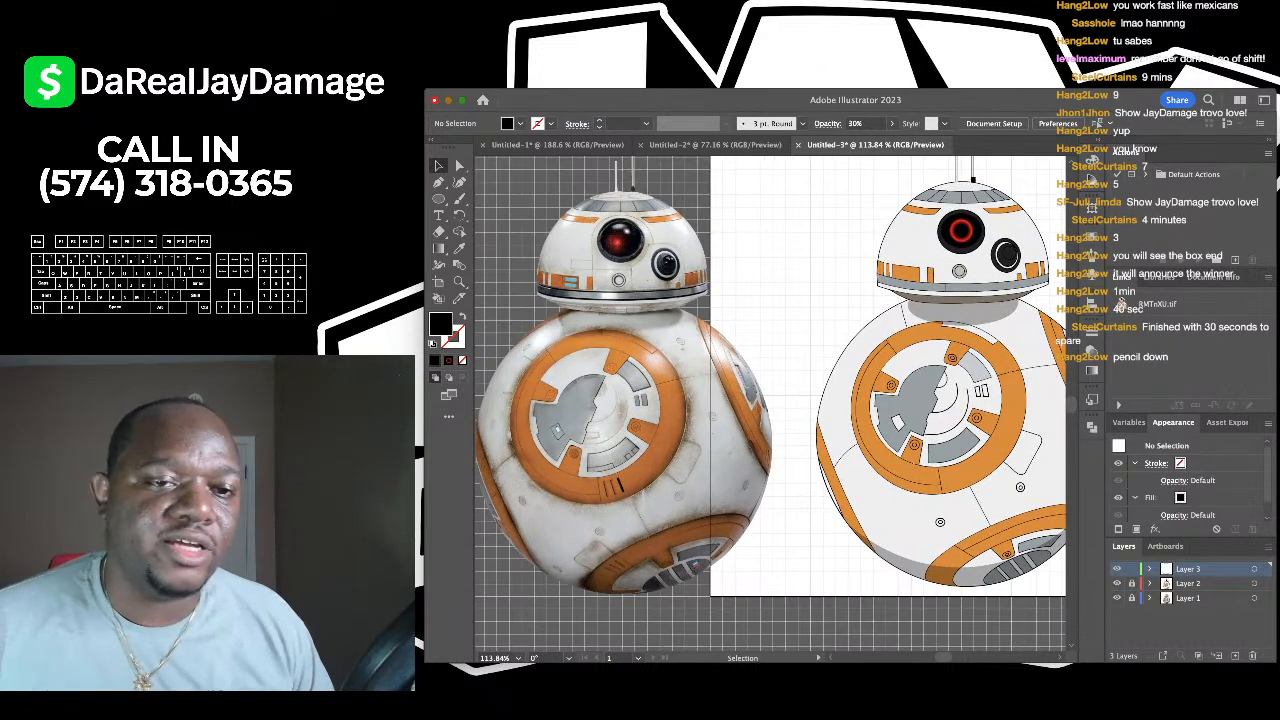
drag(650, 340, 720, 425)
scroll(645, 330, up, 2)
scroll(770, 404, up, 3)
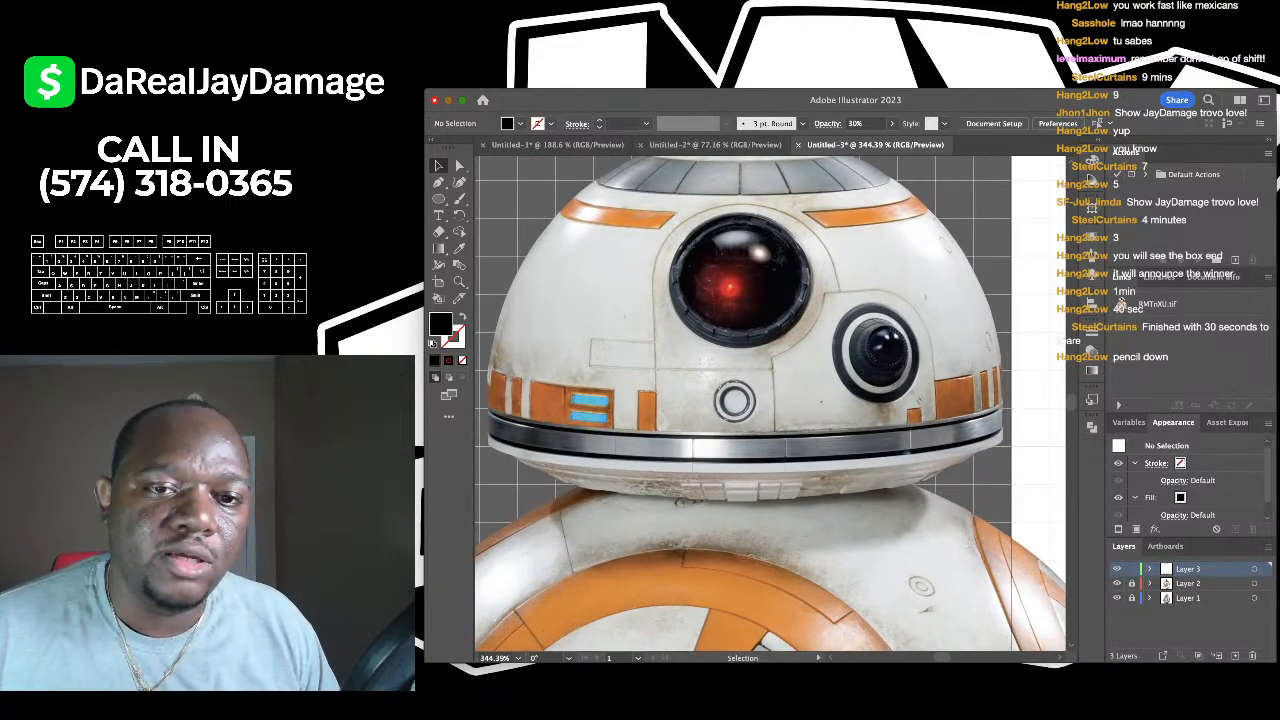
scroll(770, 257, up, 2)
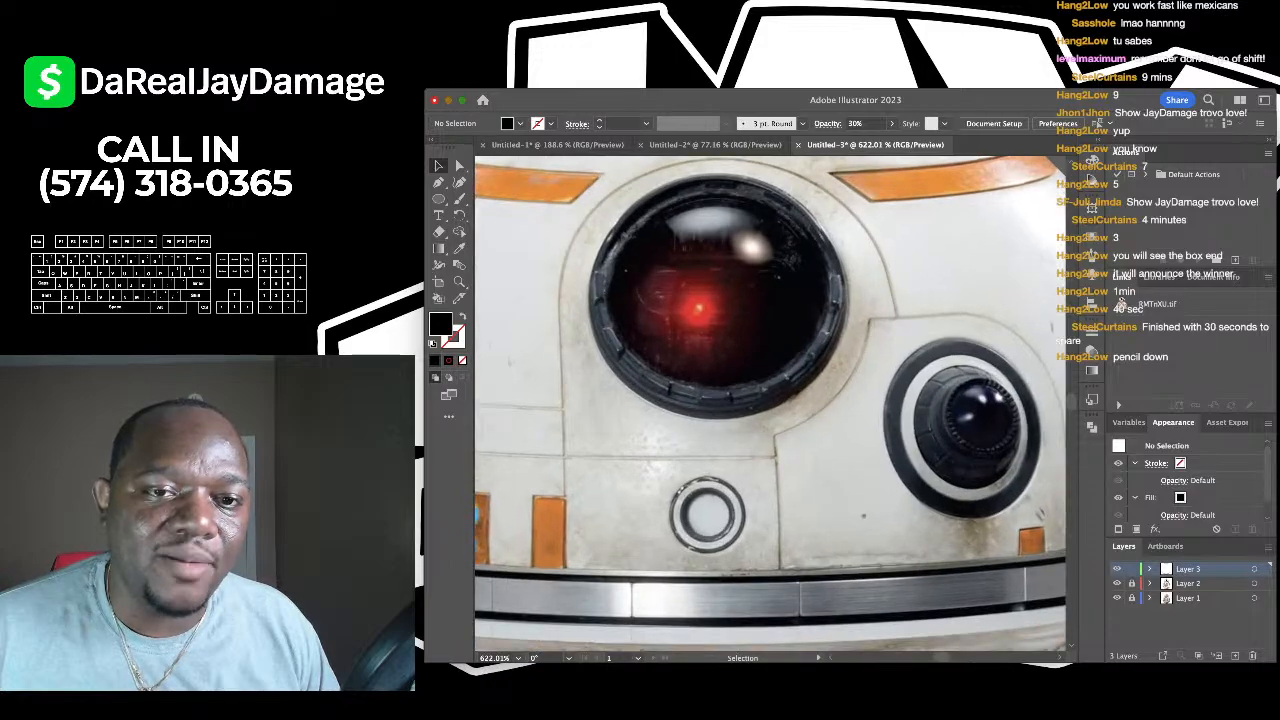
scroll(704, 184, down, 3)
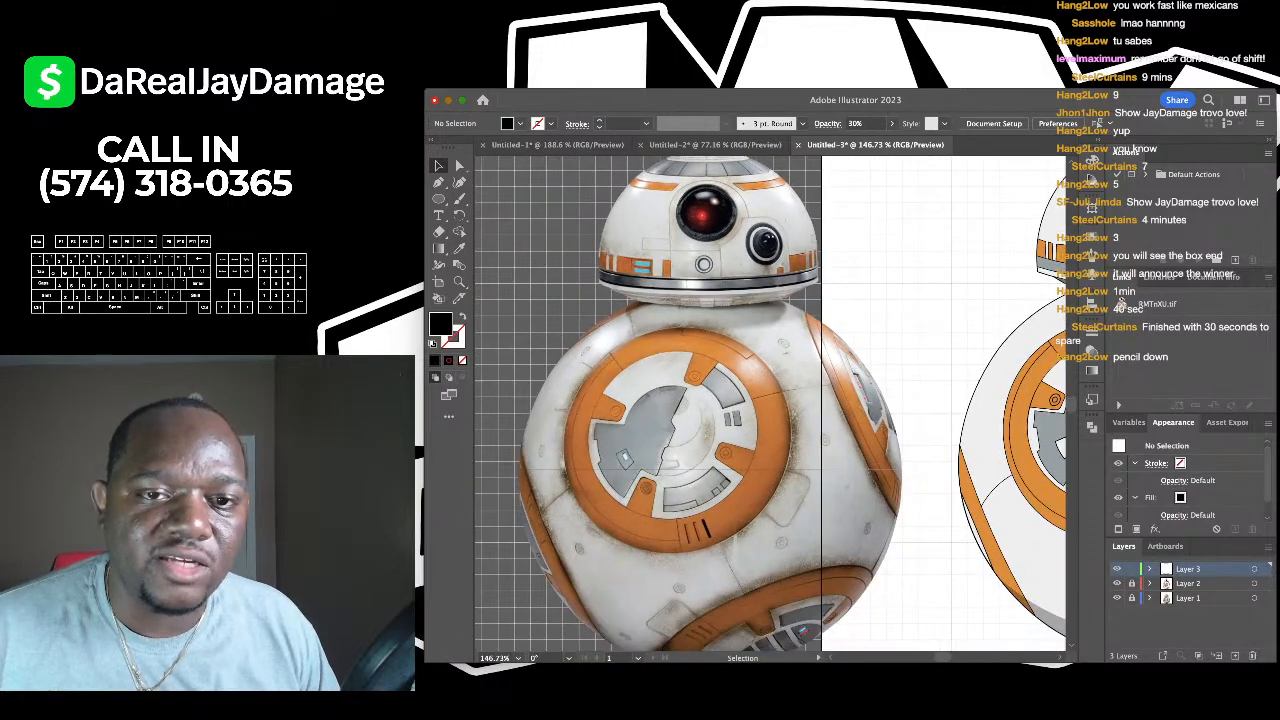
scroll(766, 242, up, 3)
scroll(770, 405, down, 3)
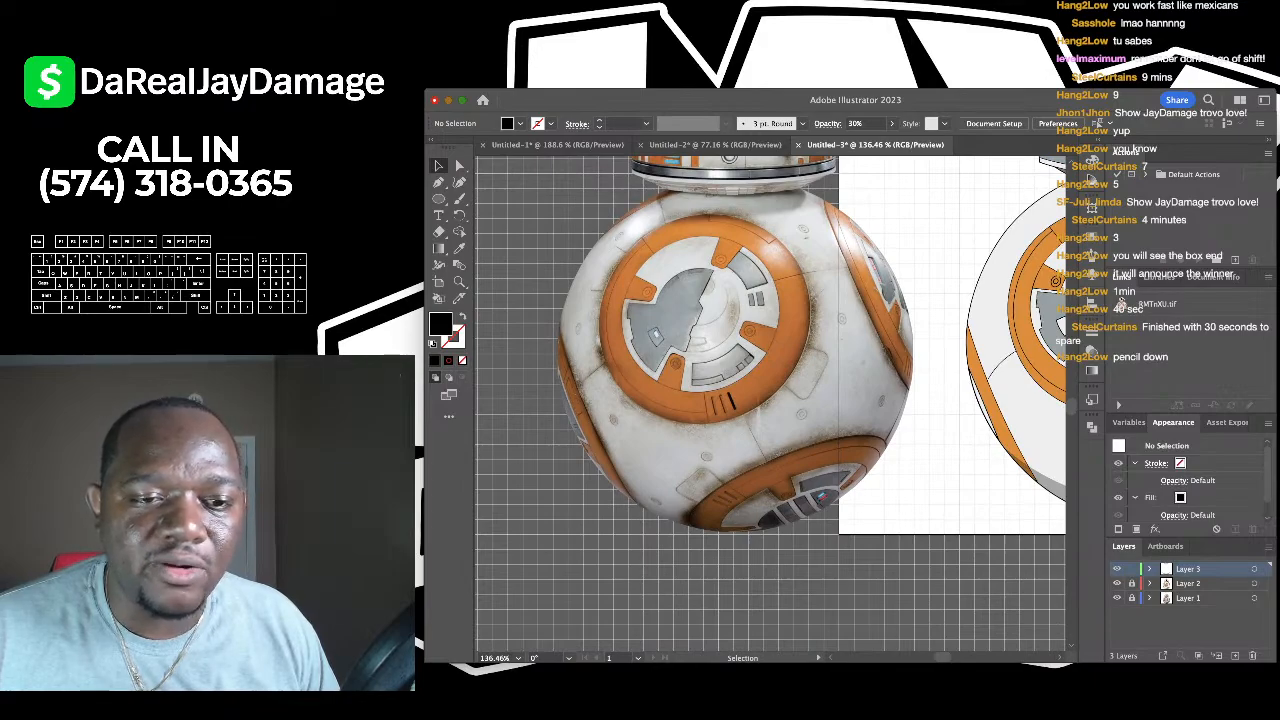
scroll(770, 405, down, 3)
scroll(830, 380, up, 2)
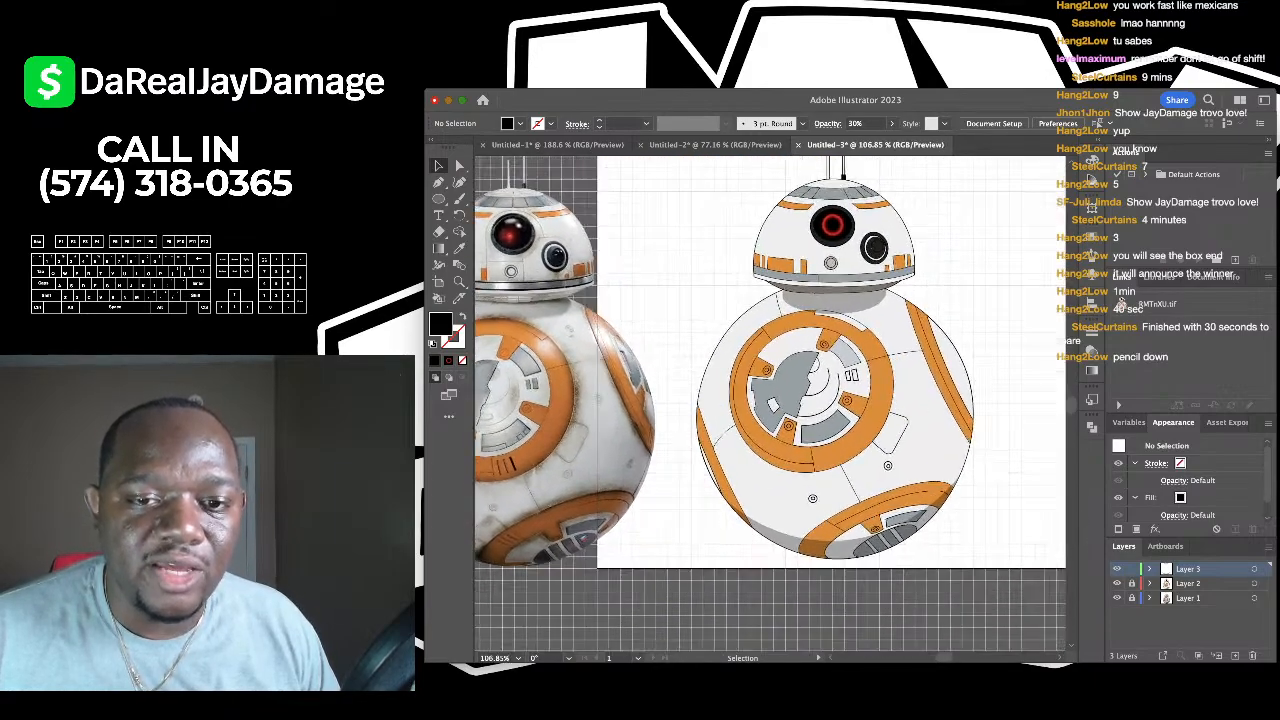
scroll(770, 405, down, 2)
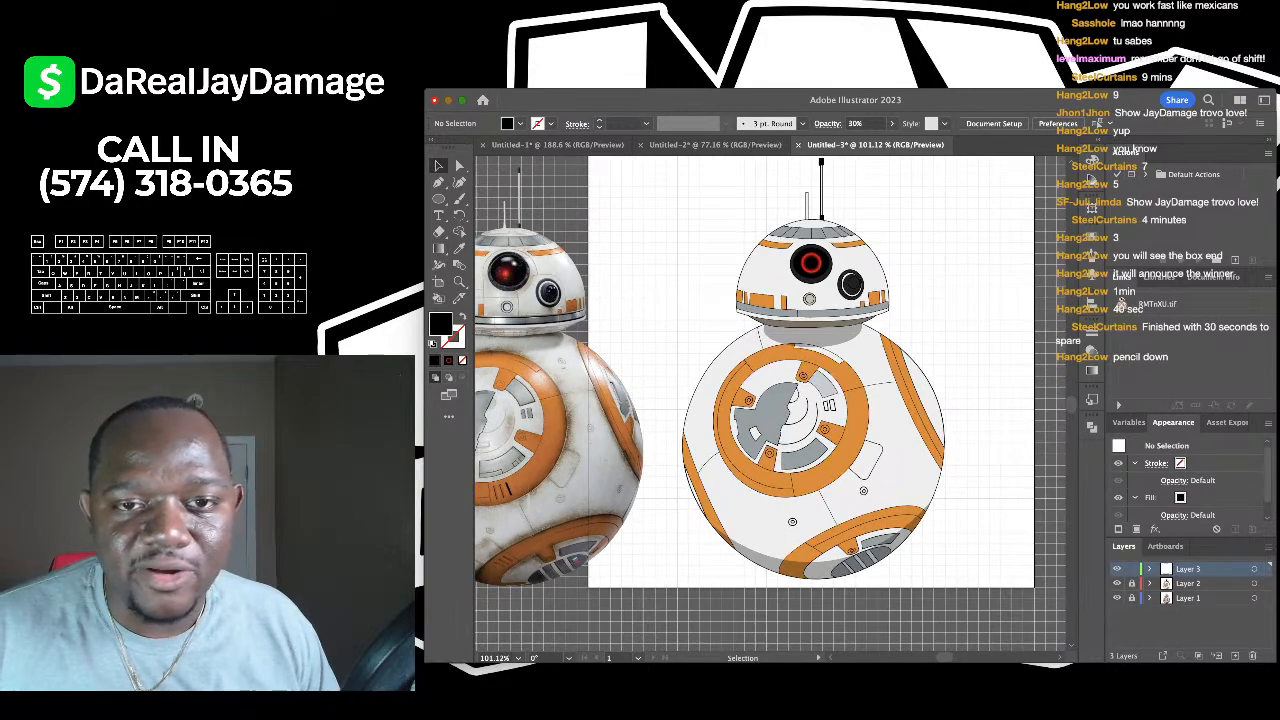
scroll(875, 350, up, 3)
scroll(880, 350, down, 3)
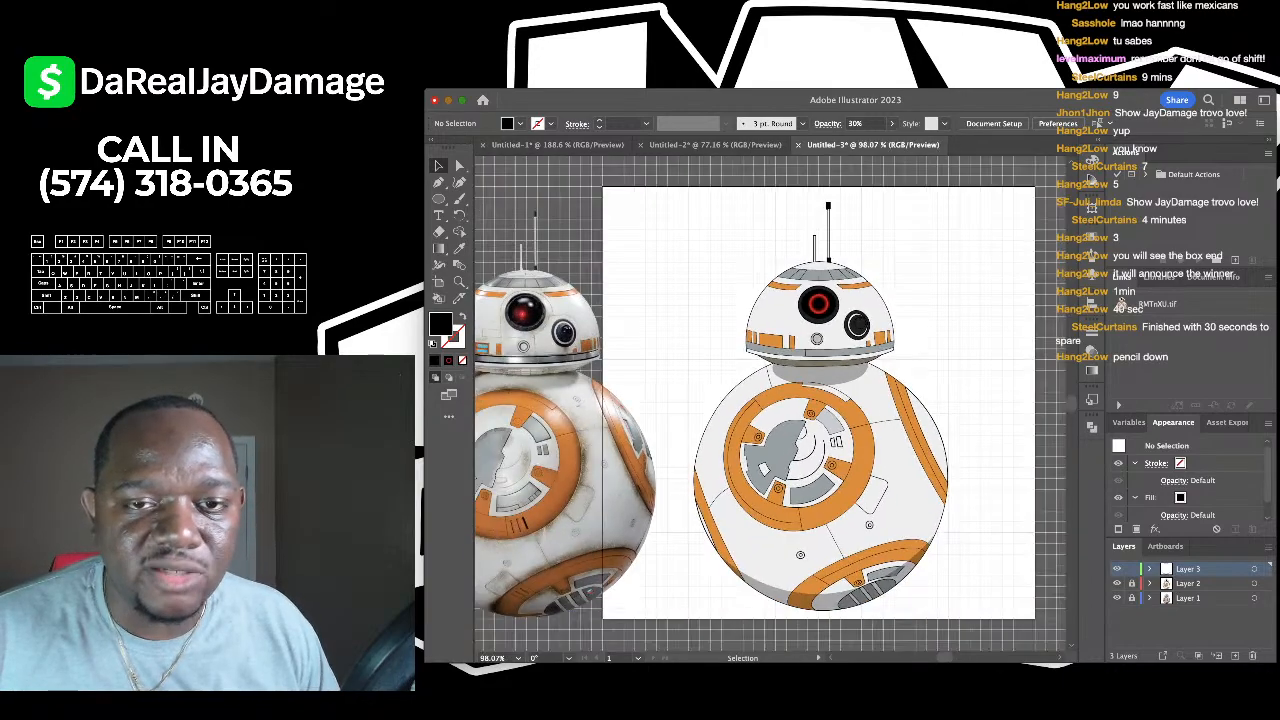
scroll(912, 456, up, 2)
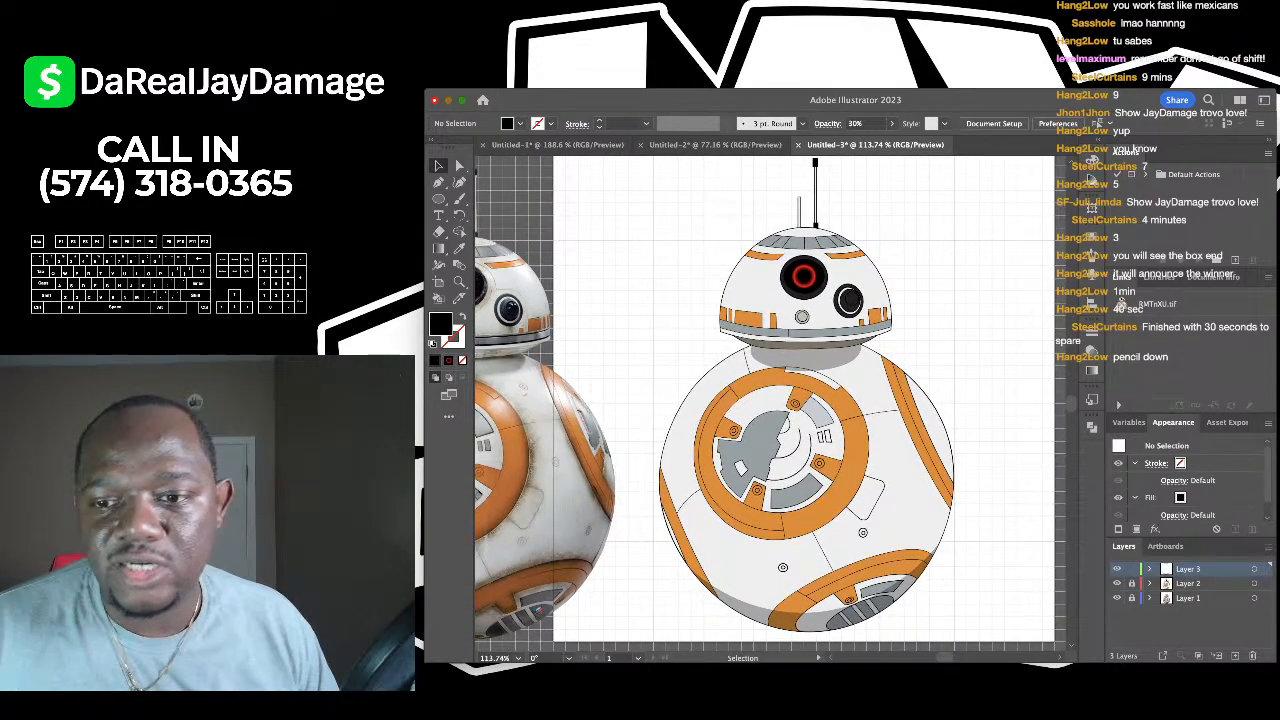